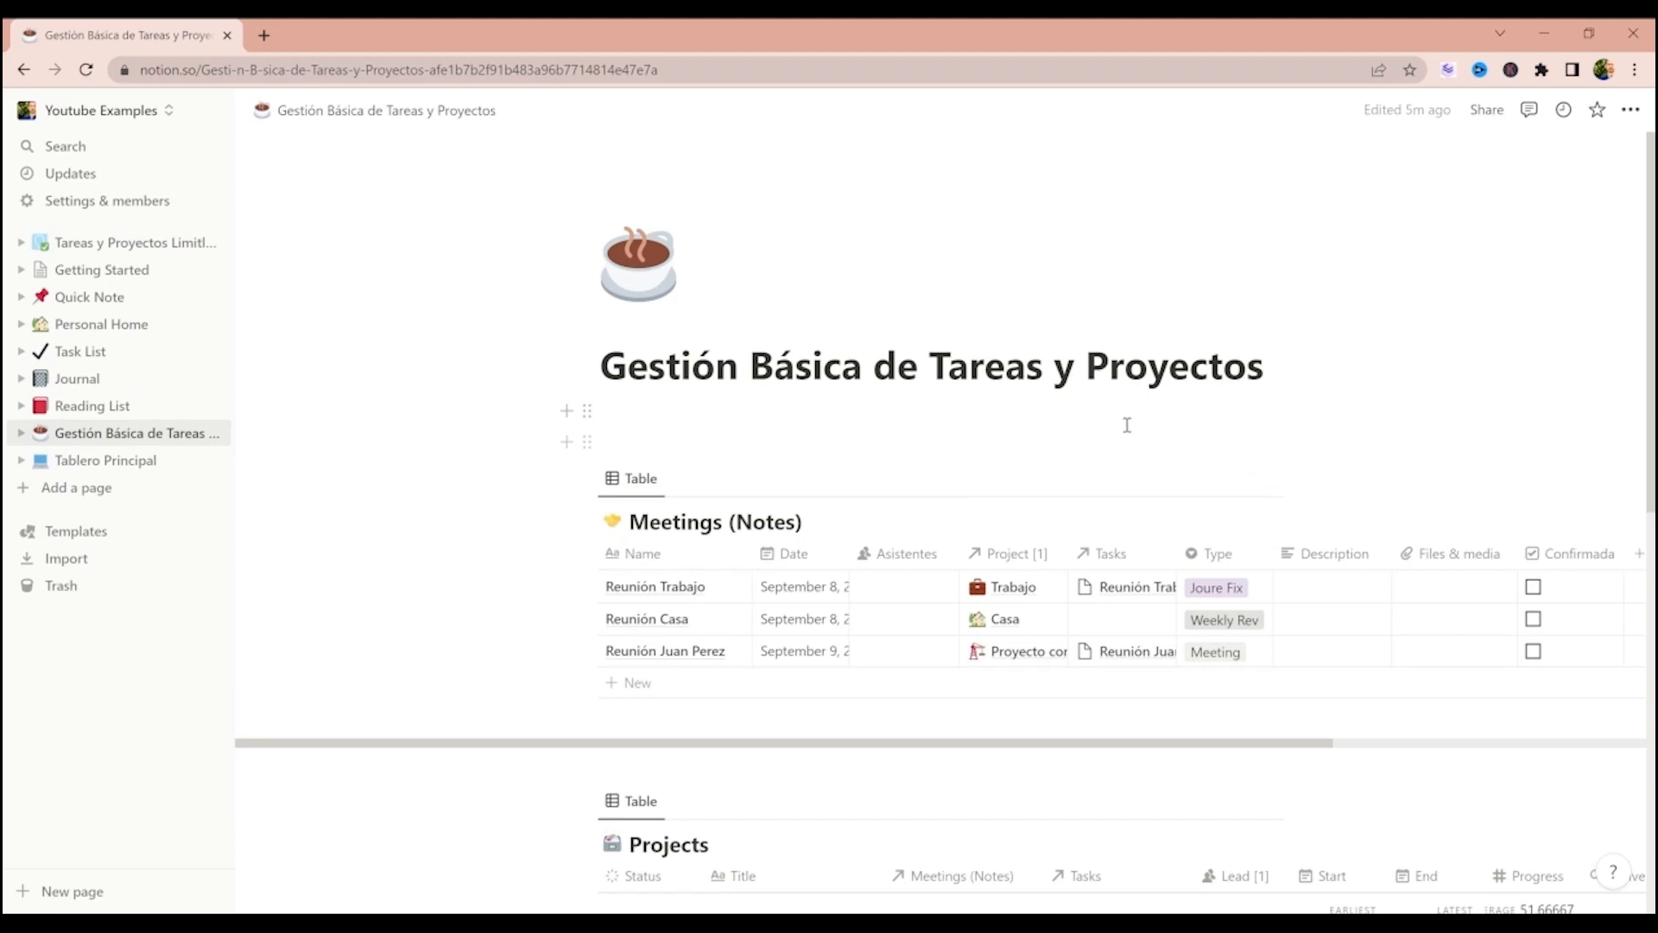
- Review the Meetings (Notes), Projects and Tasks tables on the Gestión Básica de Tareas y Proyectos page
scroll(1132, 427, down, 2)
scroll(1132, 428, up, 2)
scroll(1111, 426, down, 1)
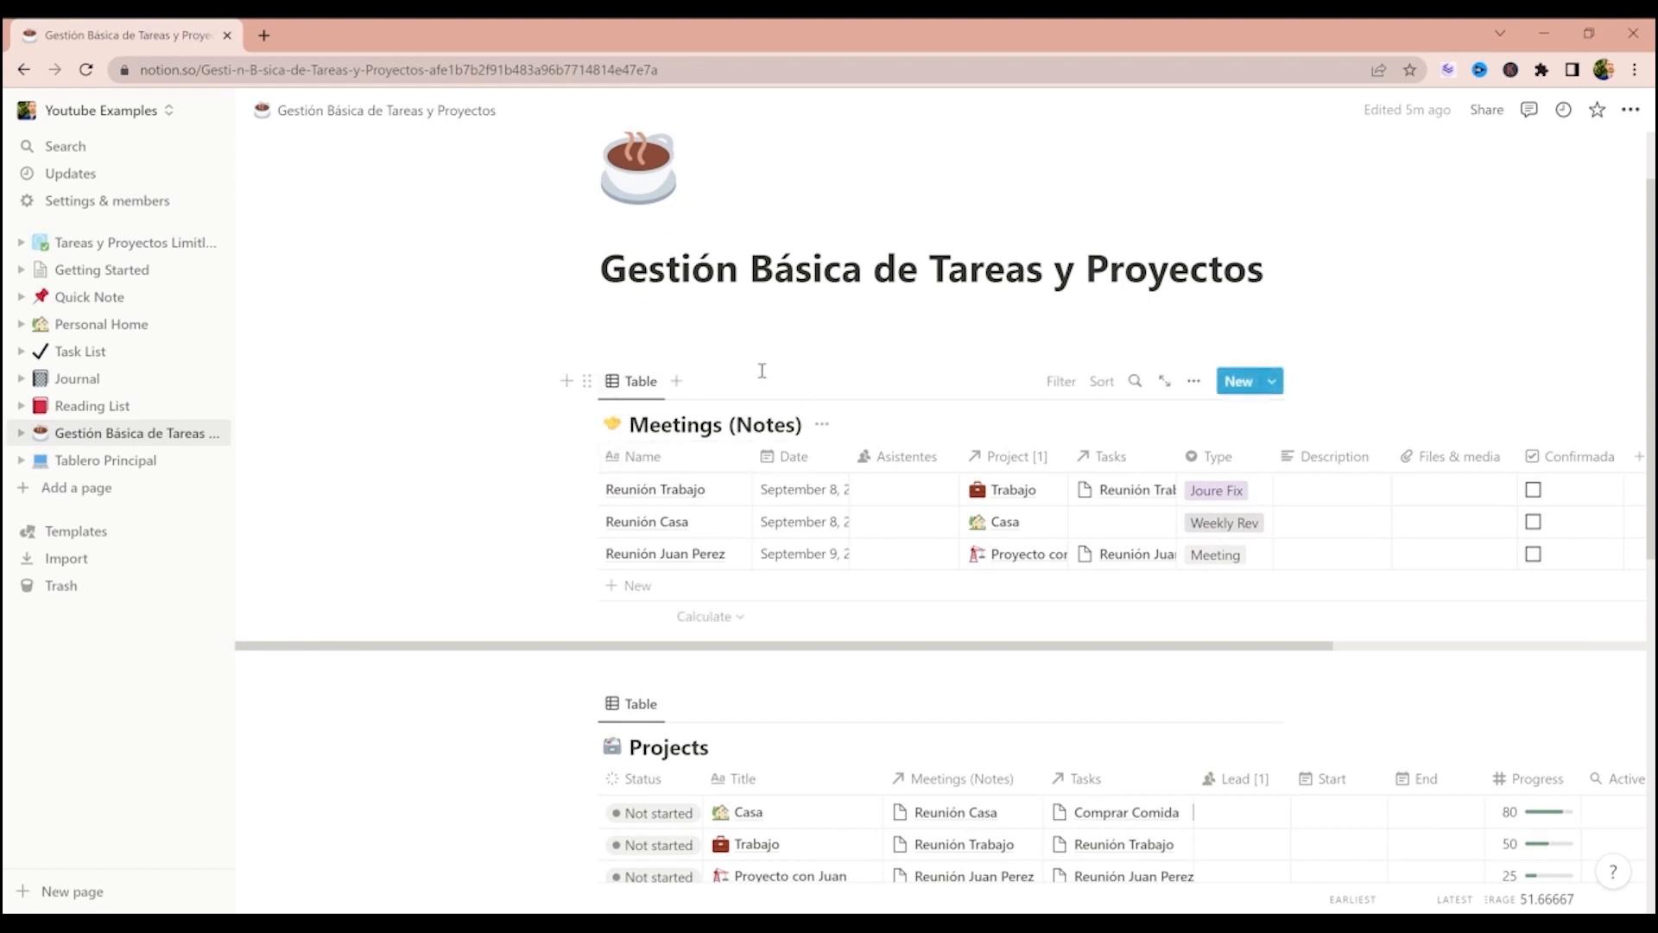
mouse_move(696, 492)
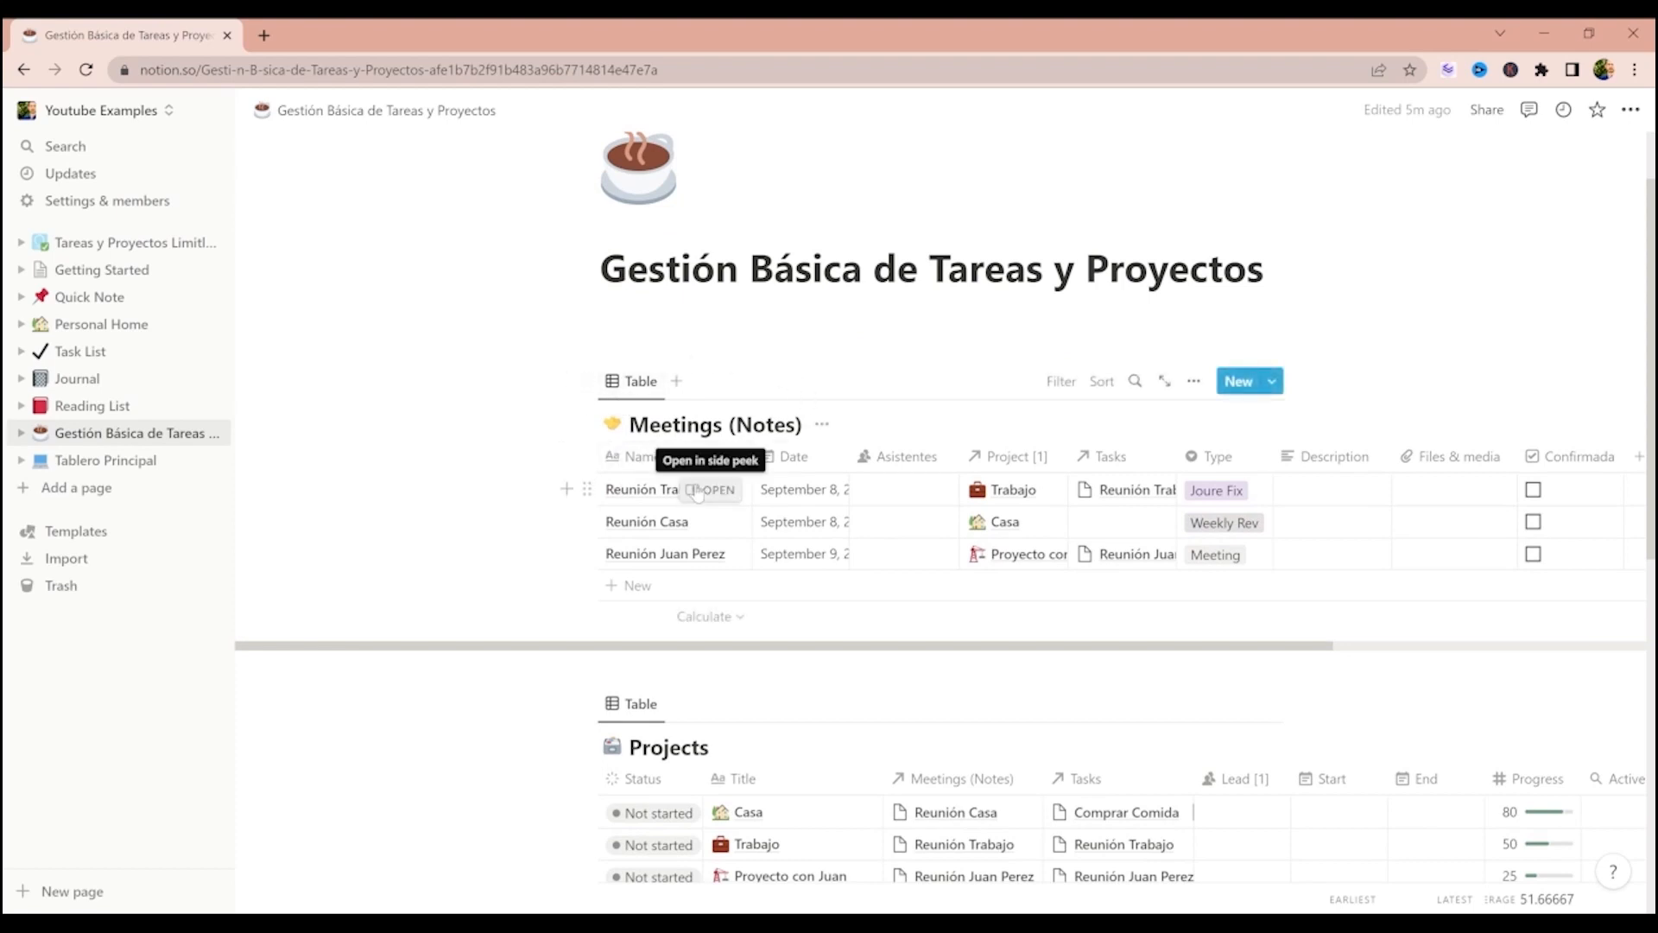
scroll(696, 491, down, 3)
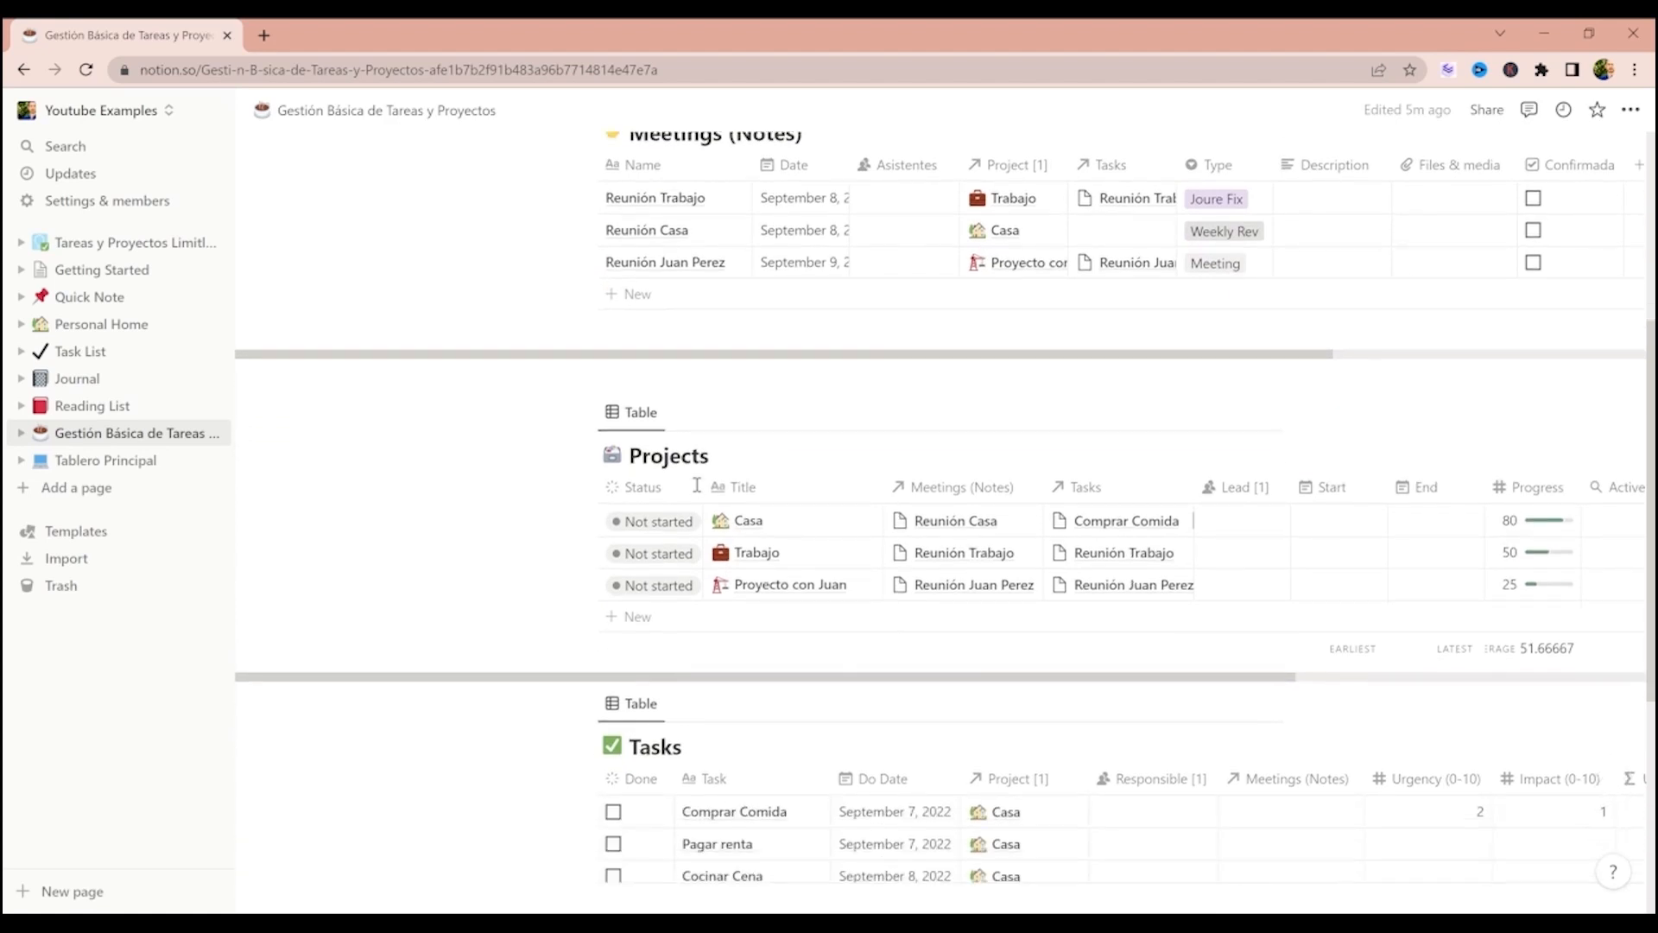
scroll(696, 488, down, 3)
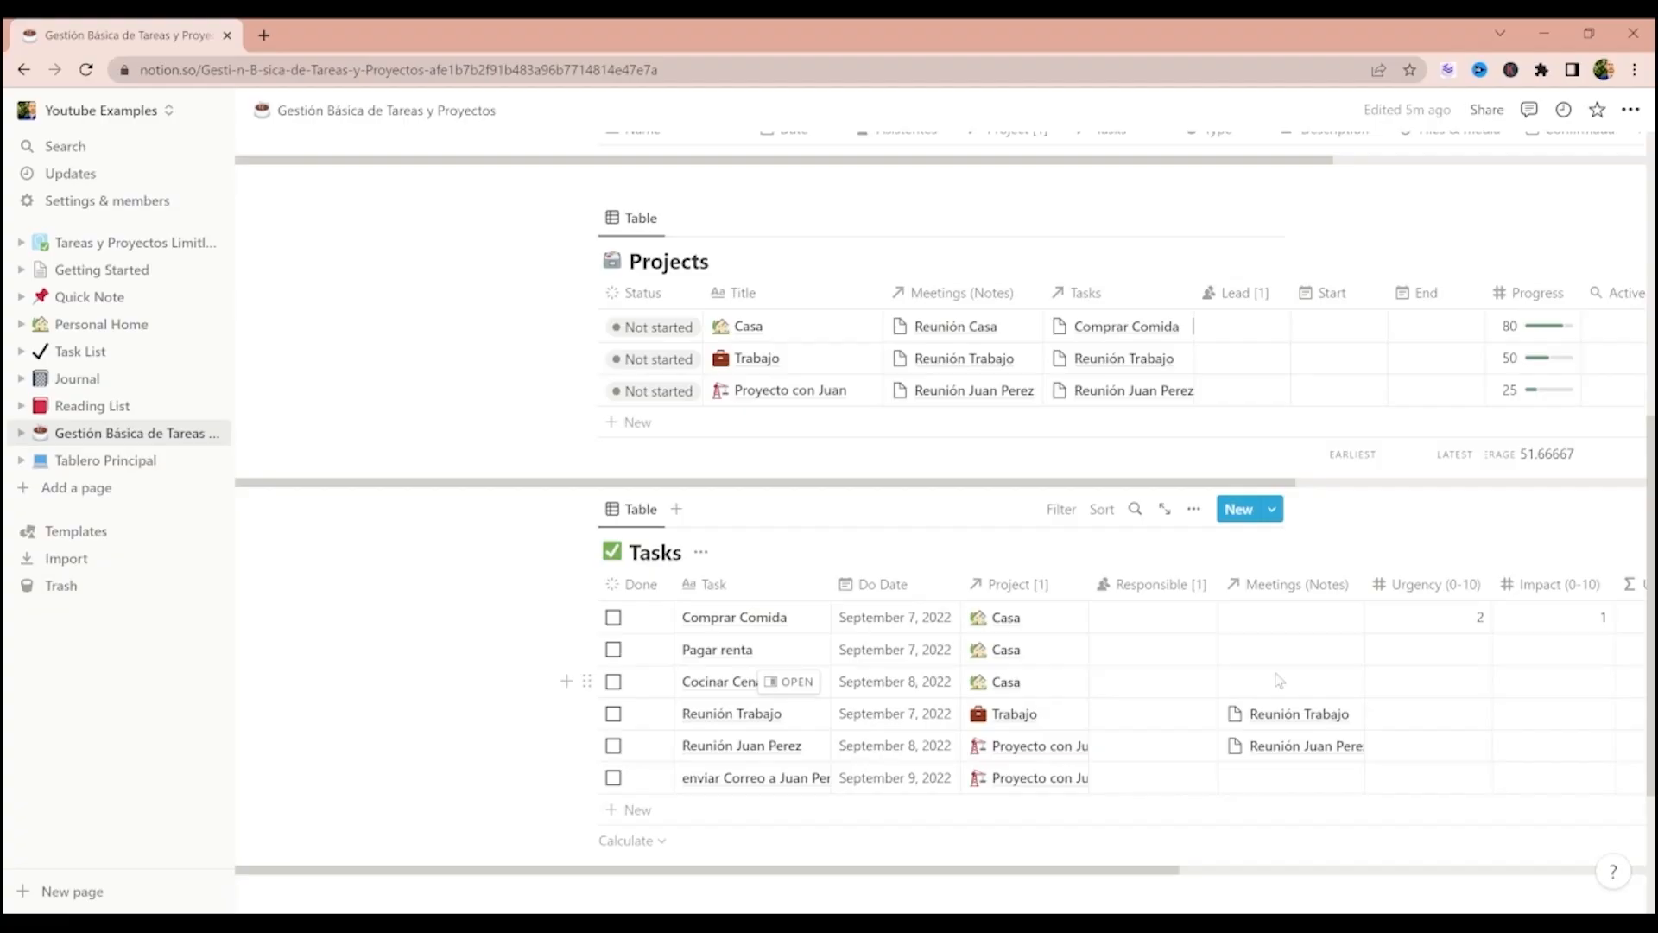
scroll(1276, 673, up, 5)
scroll(1277, 673, up, 1)
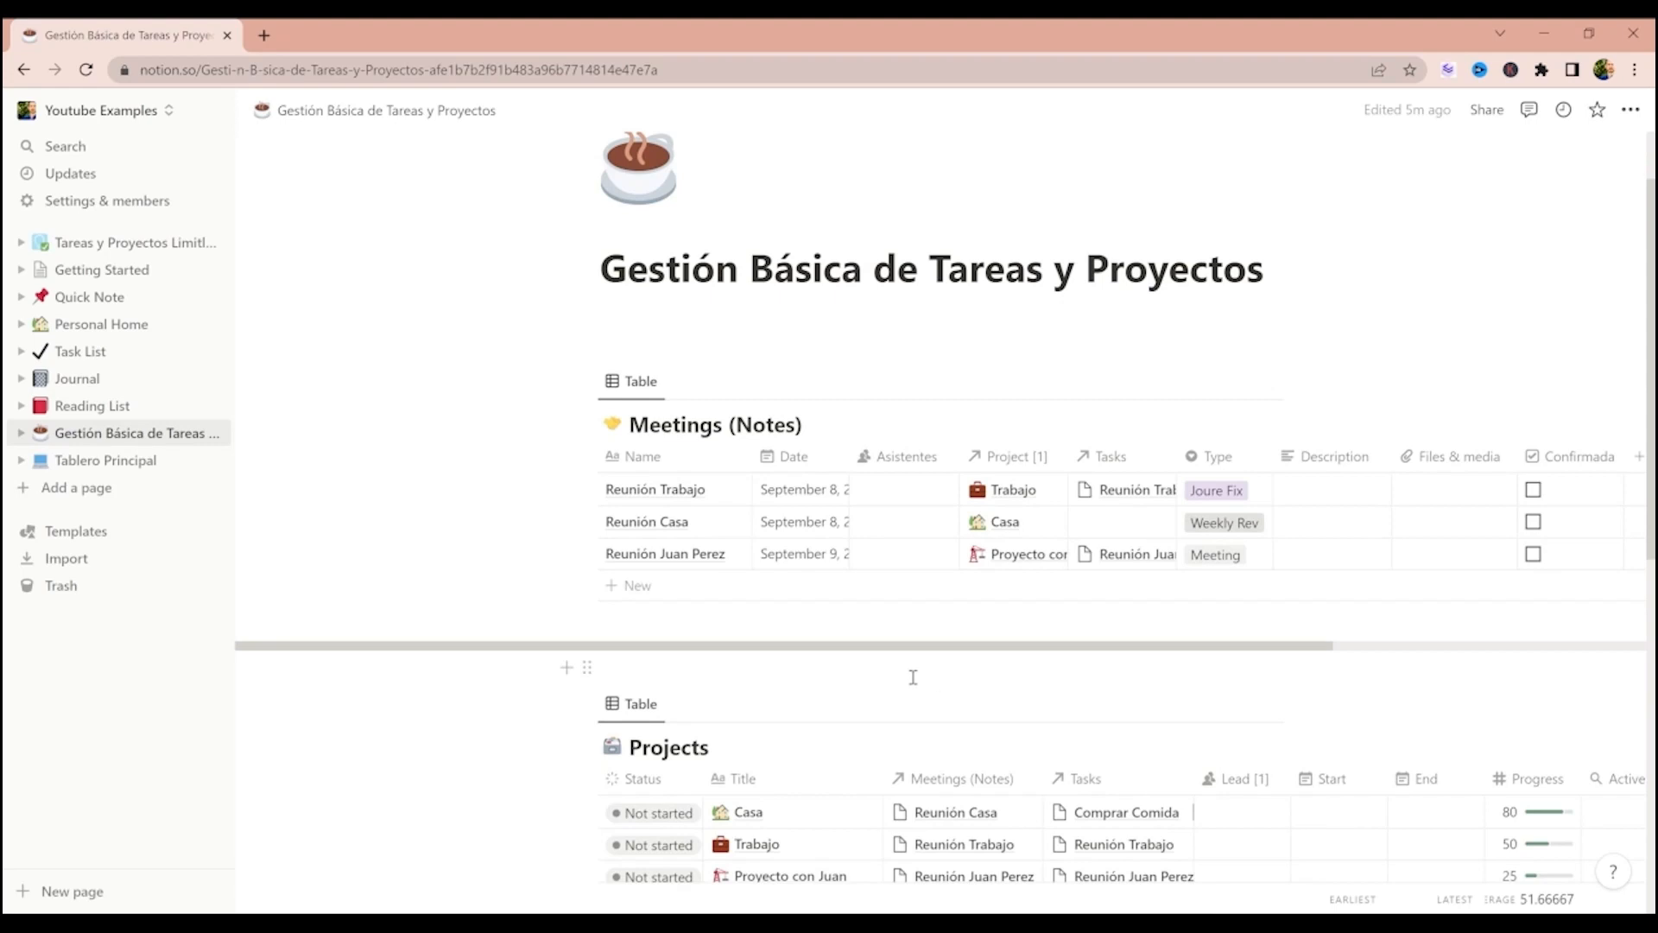
- Create a new empty page in the workspace titled "Nuevo Tareas y Proyectos"
click(87, 489)
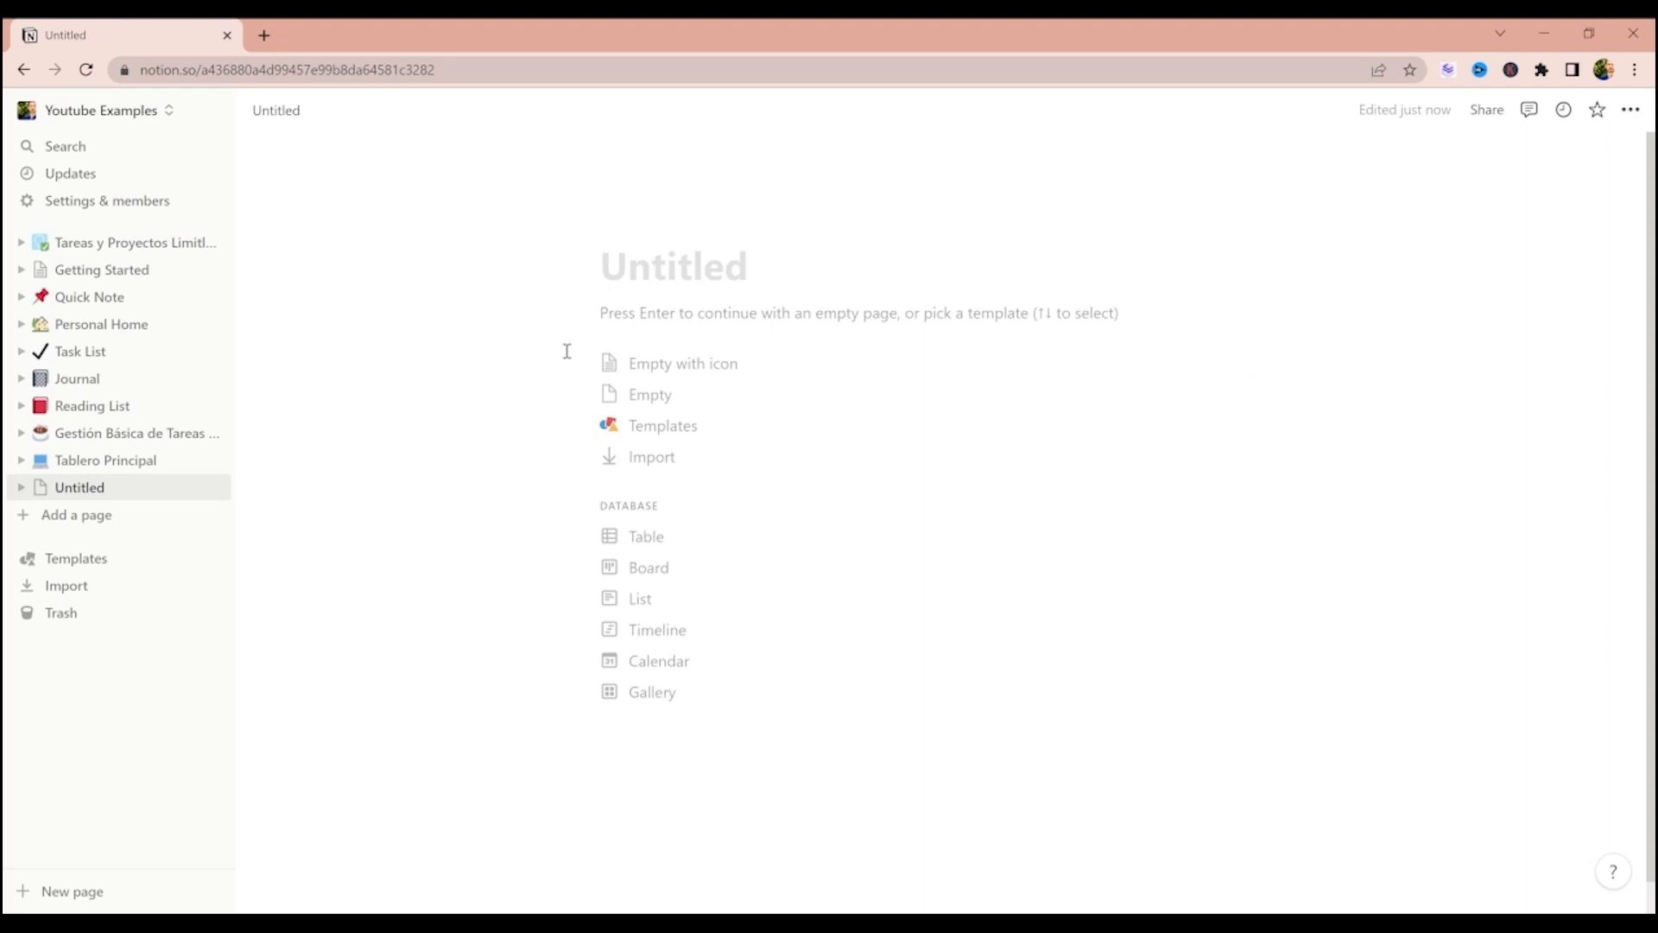
text(Nuevo)
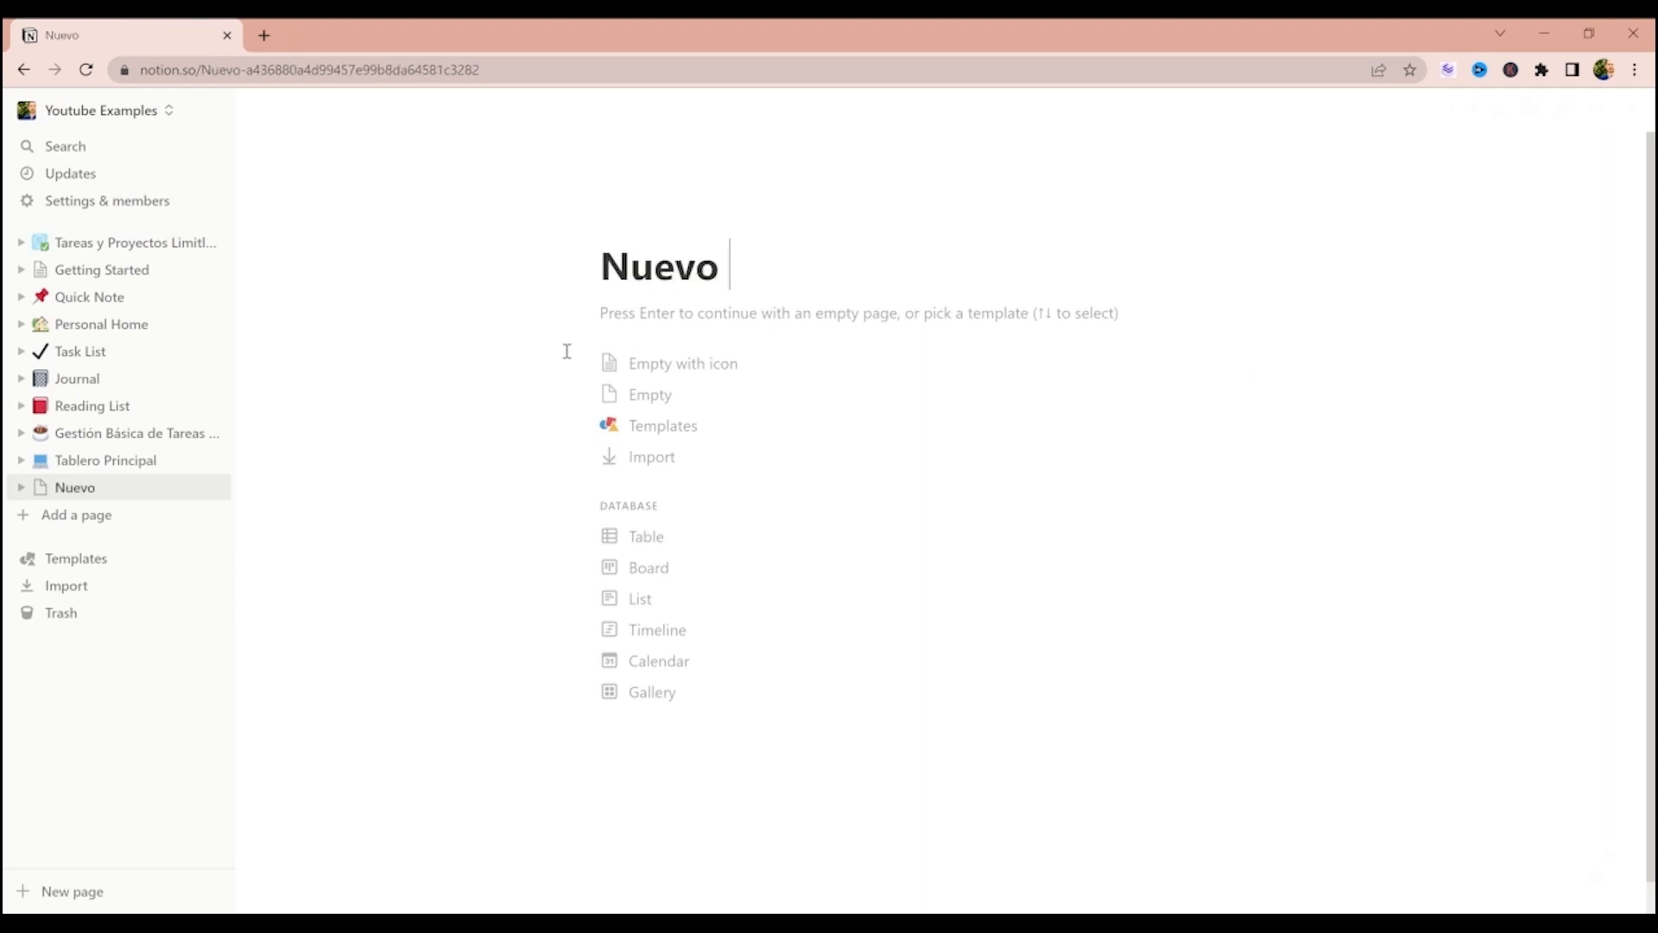
text( Ta)
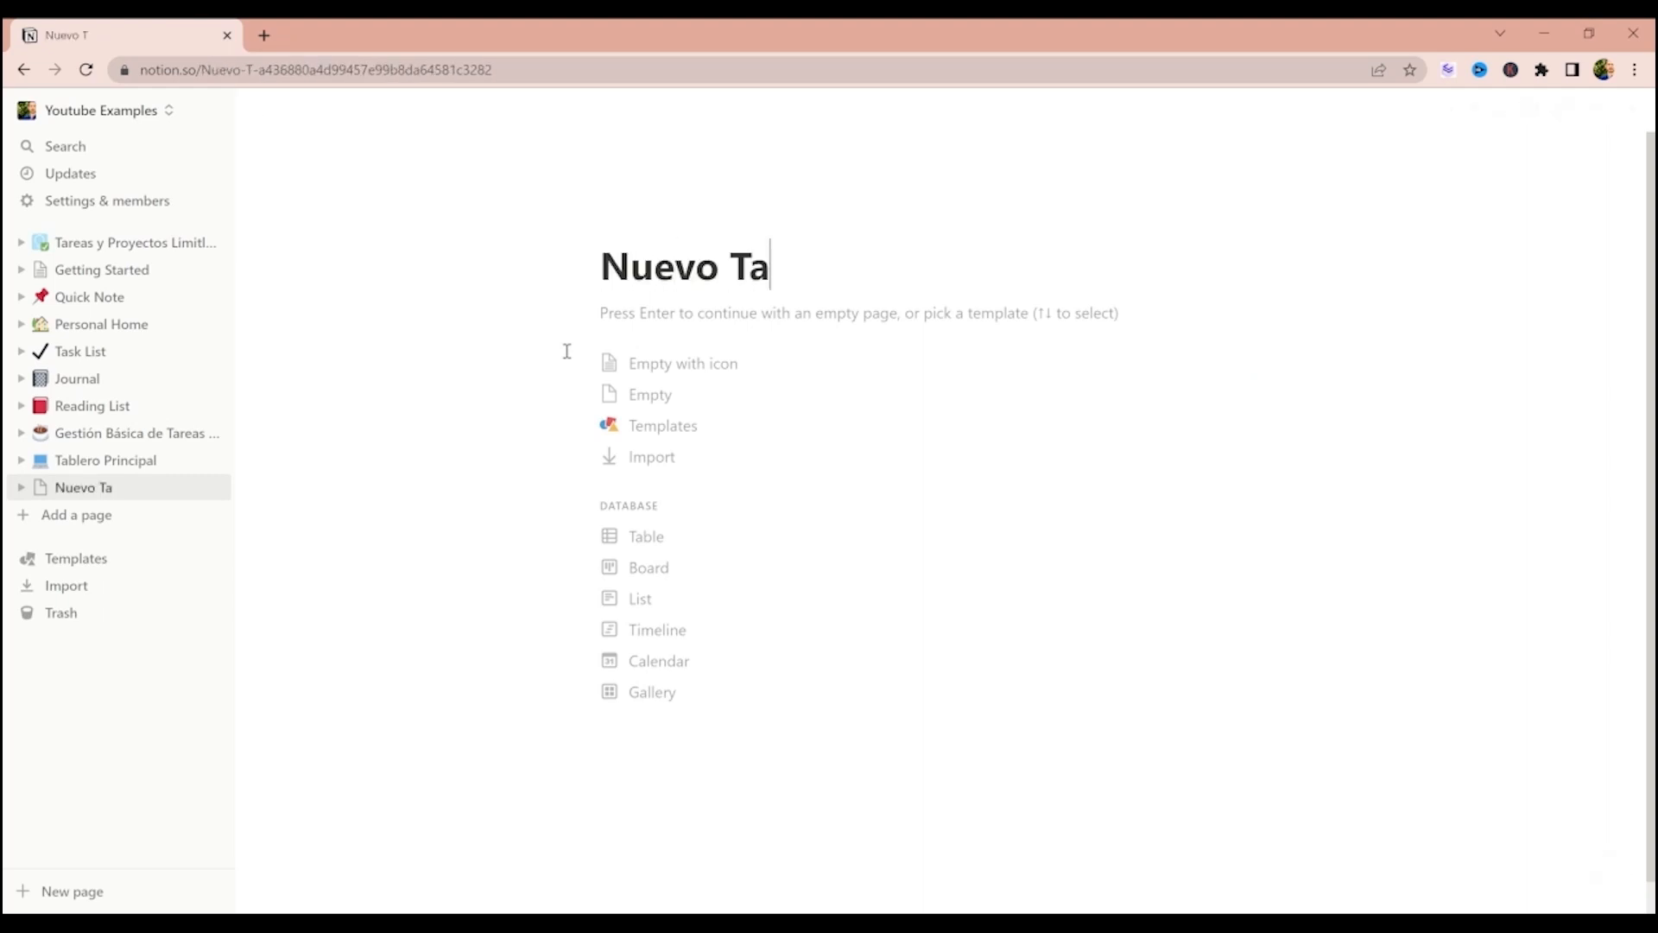
text(reas y P)
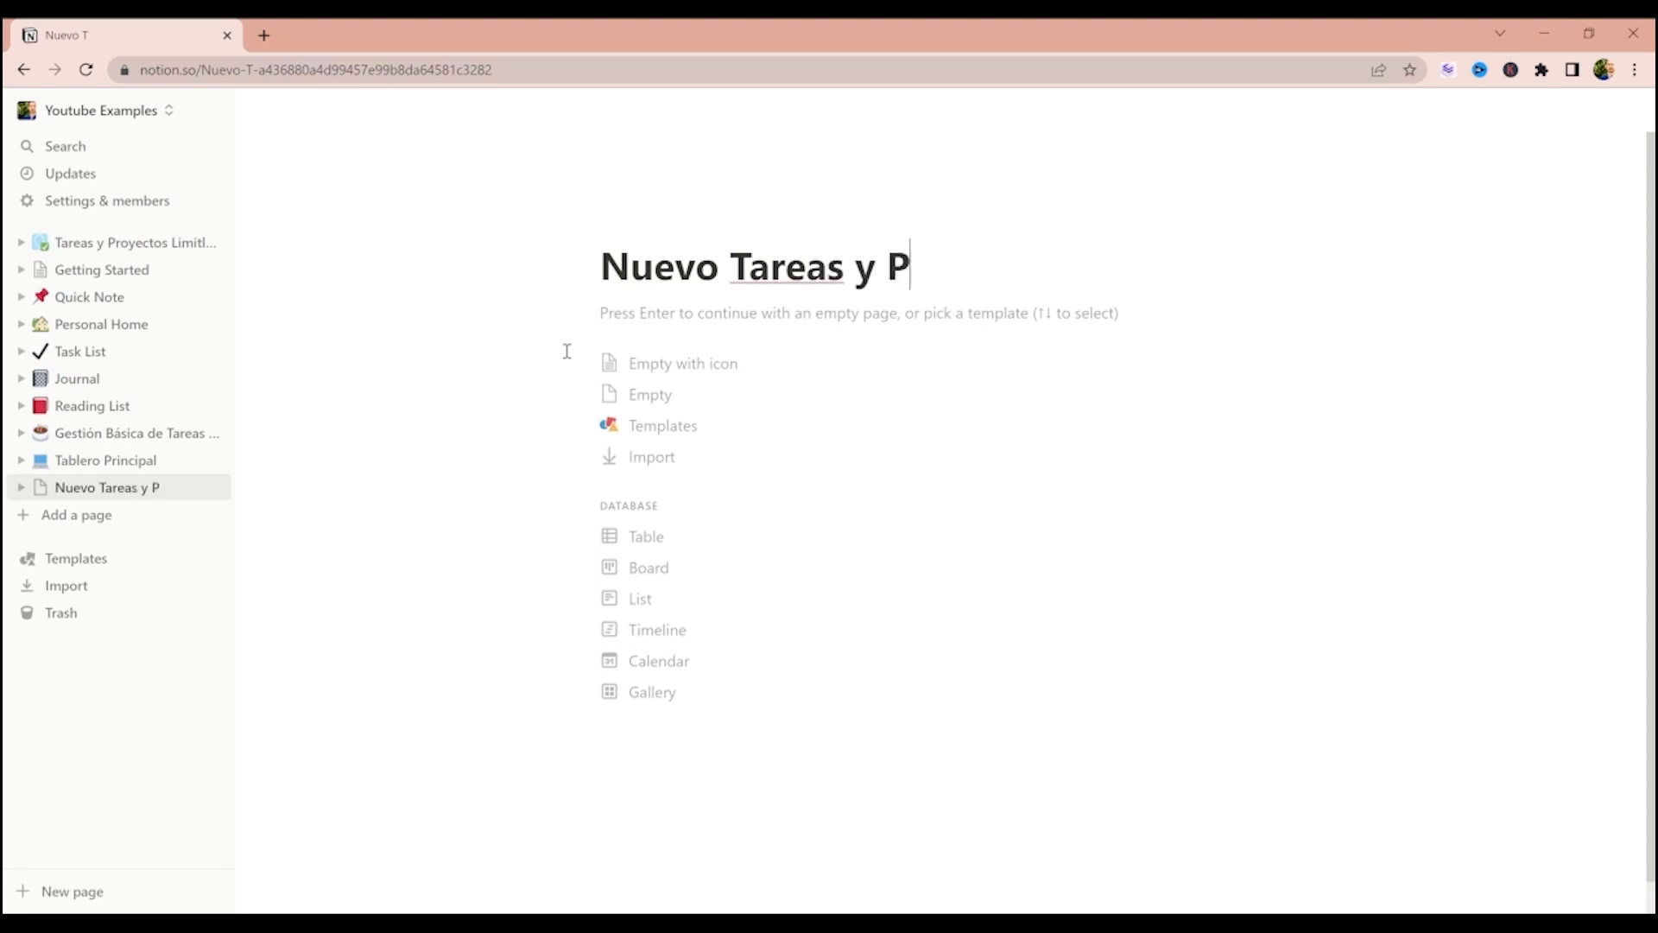
text(ryoectos)
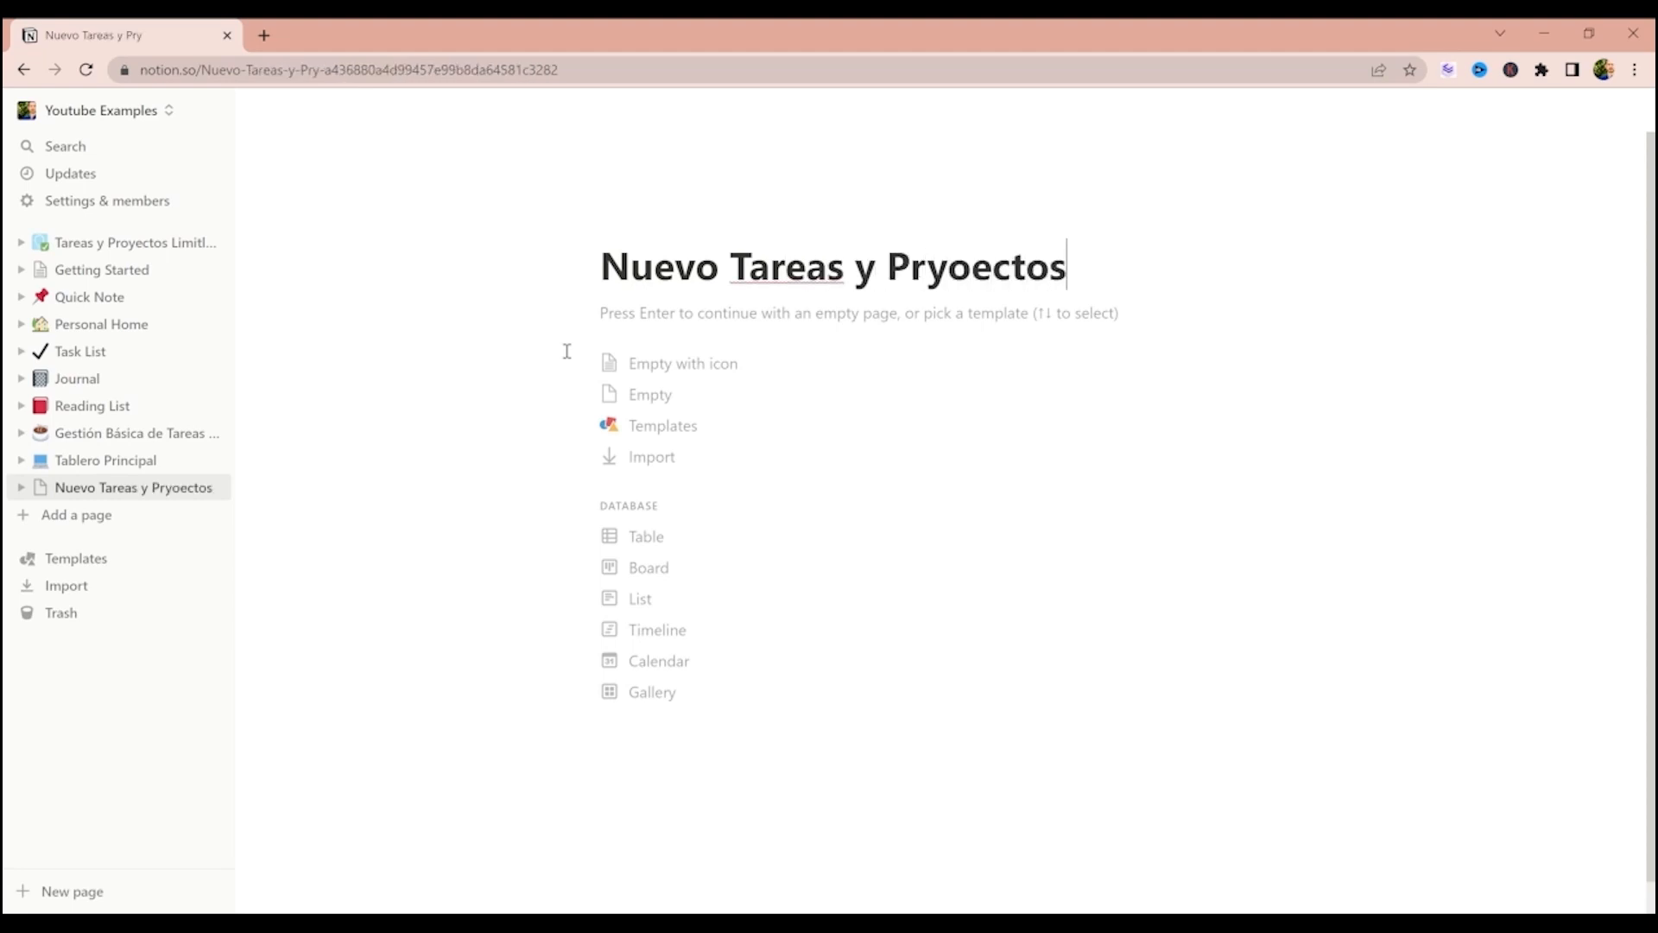
key(BackSpace)
key(BackSpace)
key(BackSpace)
key(BackSpace)
key(BackSpace)
key(BackSpace)
key(BackSpace)
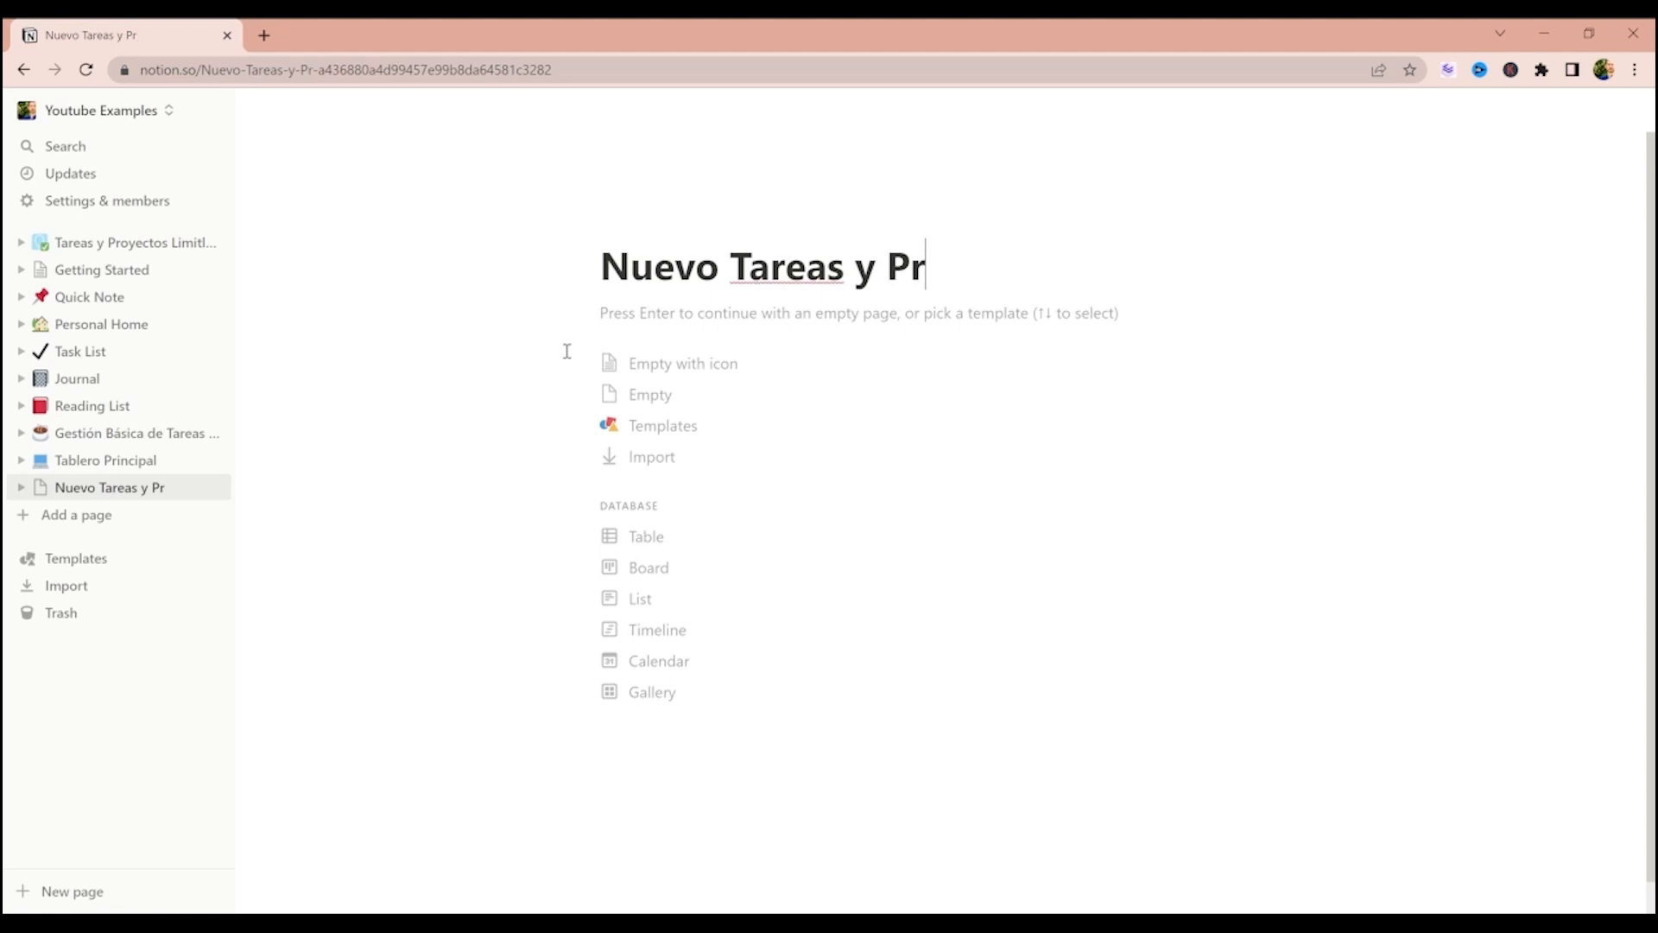
text(oyectos)
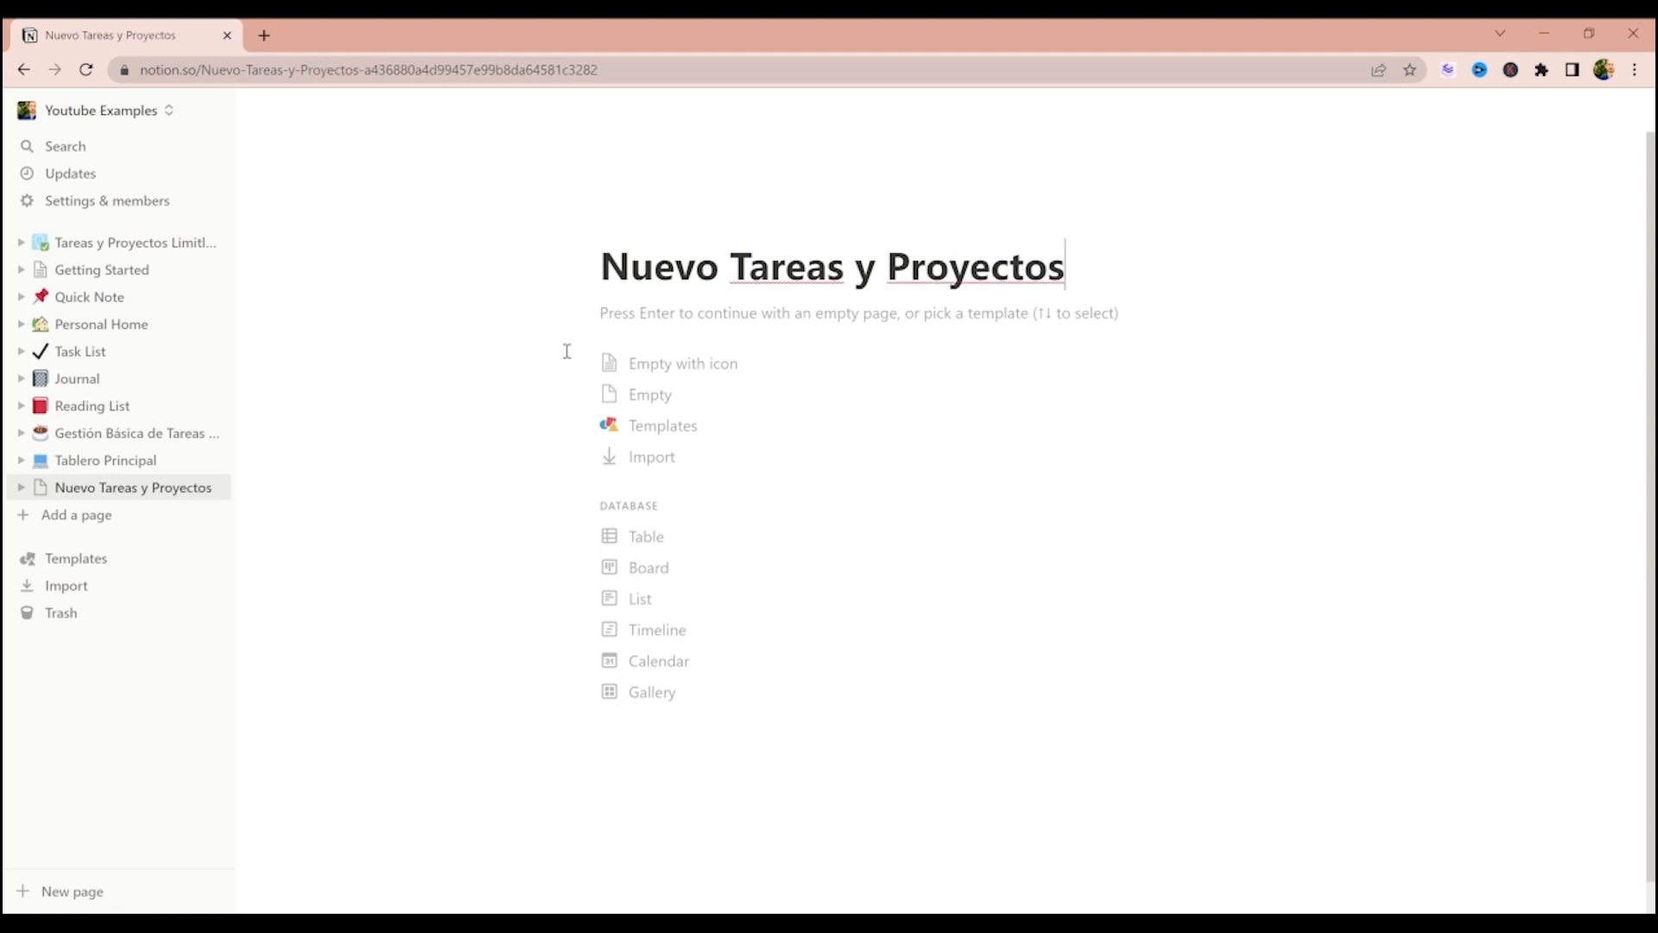
key(Return)
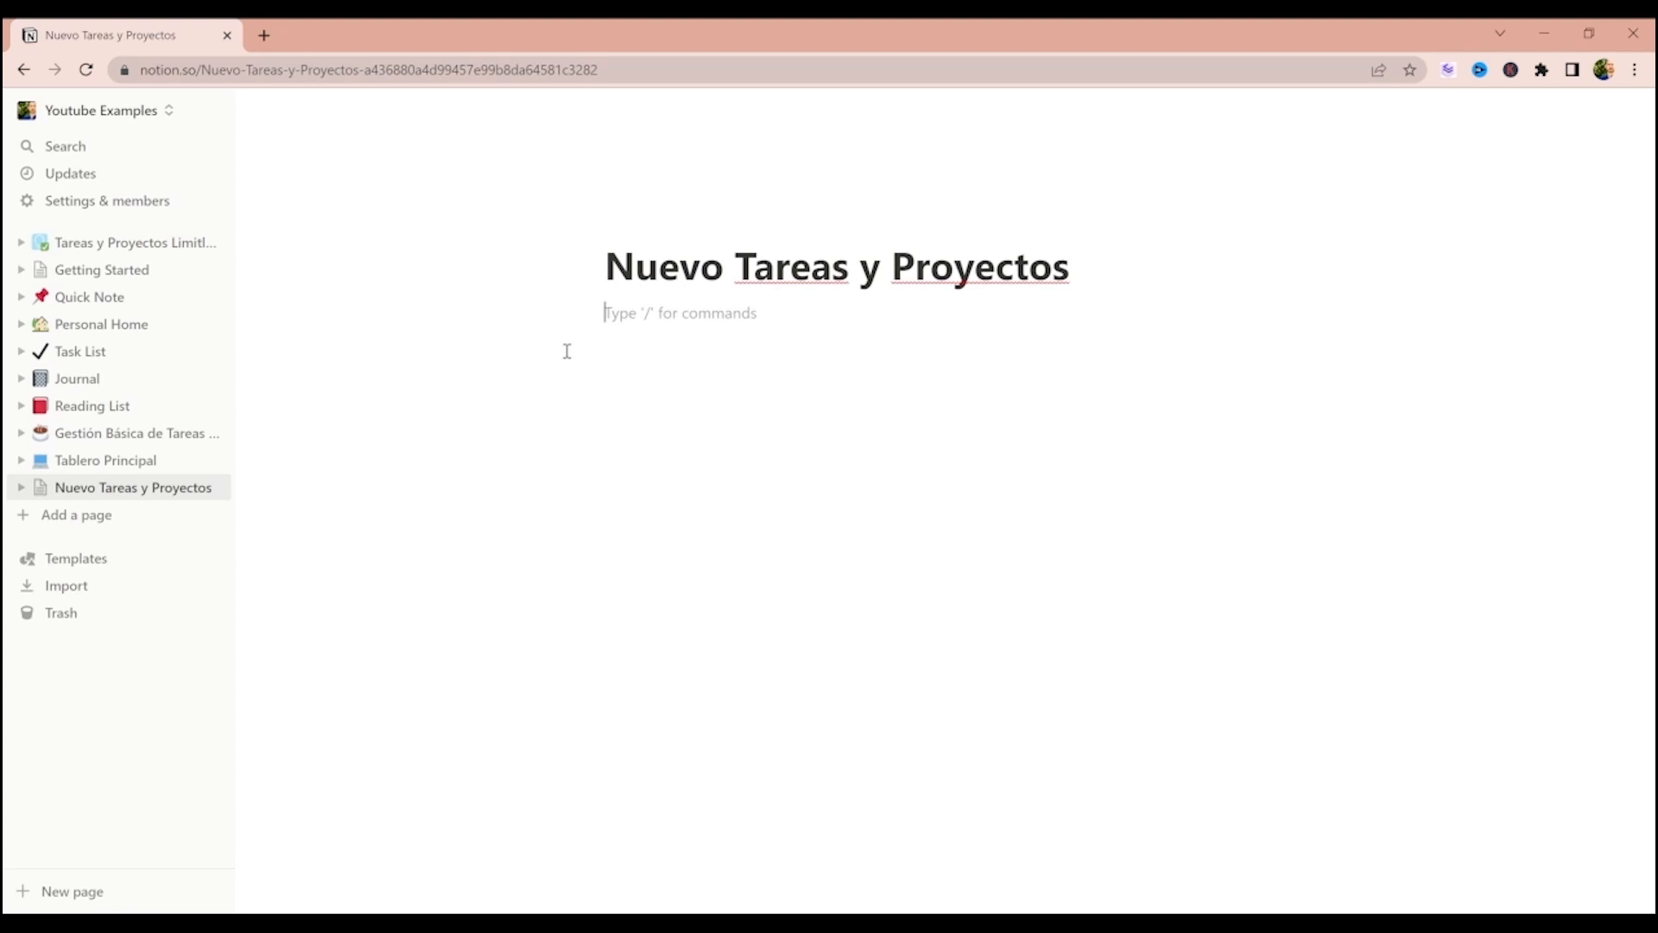
- Add an icon to the page and change it to the brown briefcase emoji, found by filtering for "work"
click(626, 223)
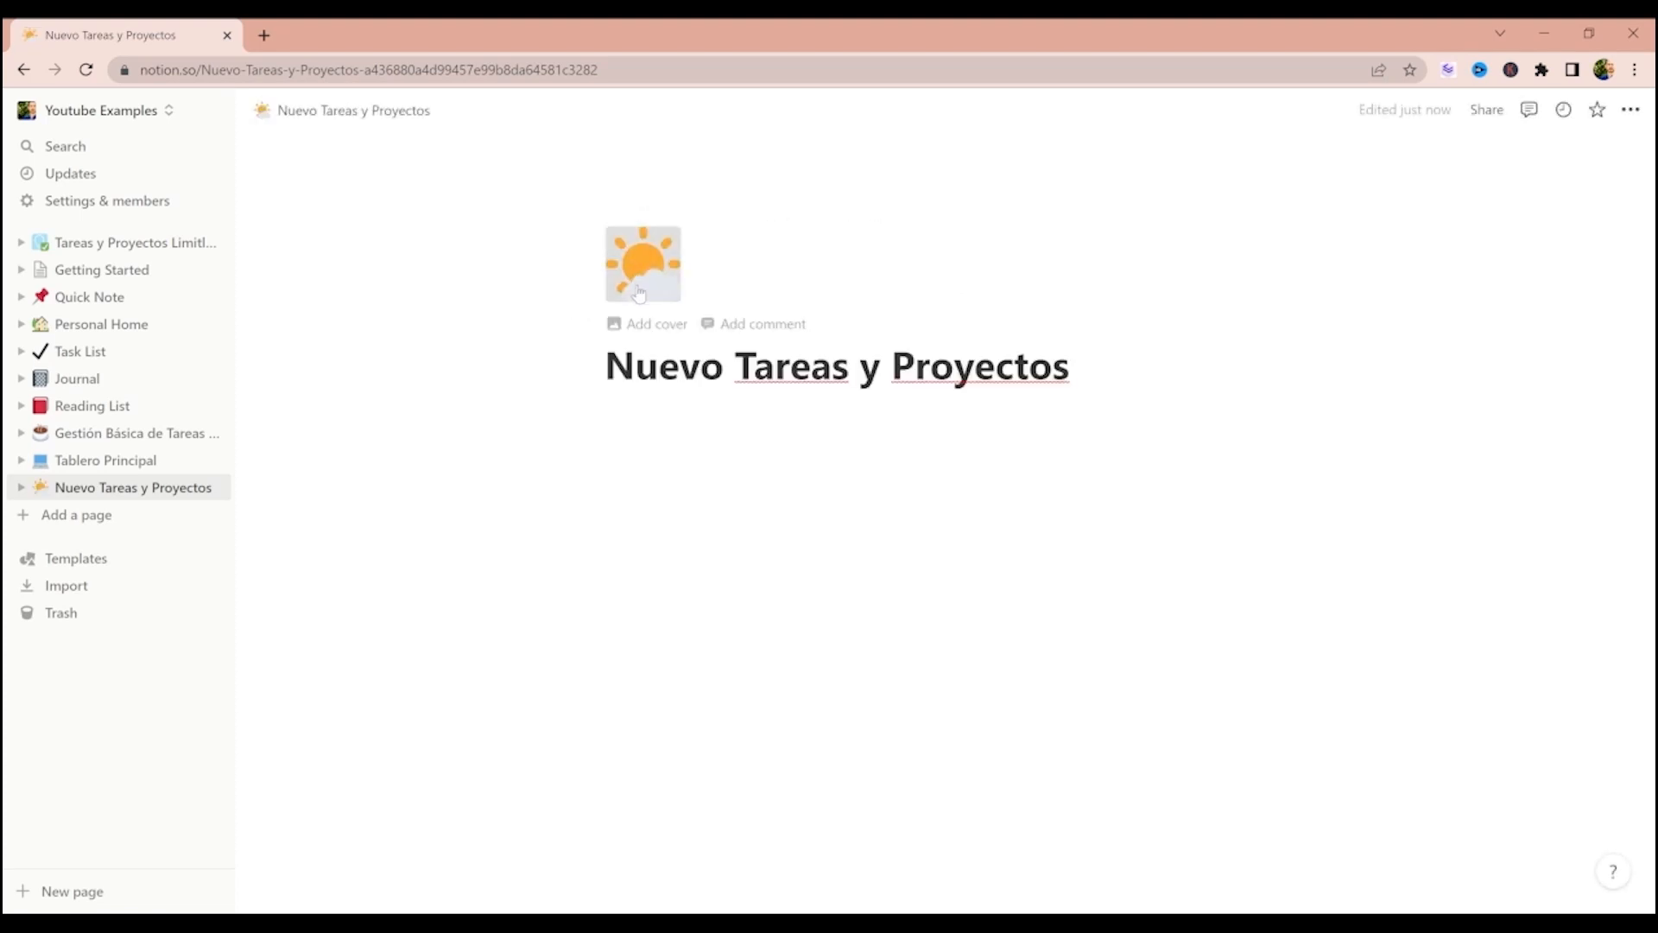
click(638, 290)
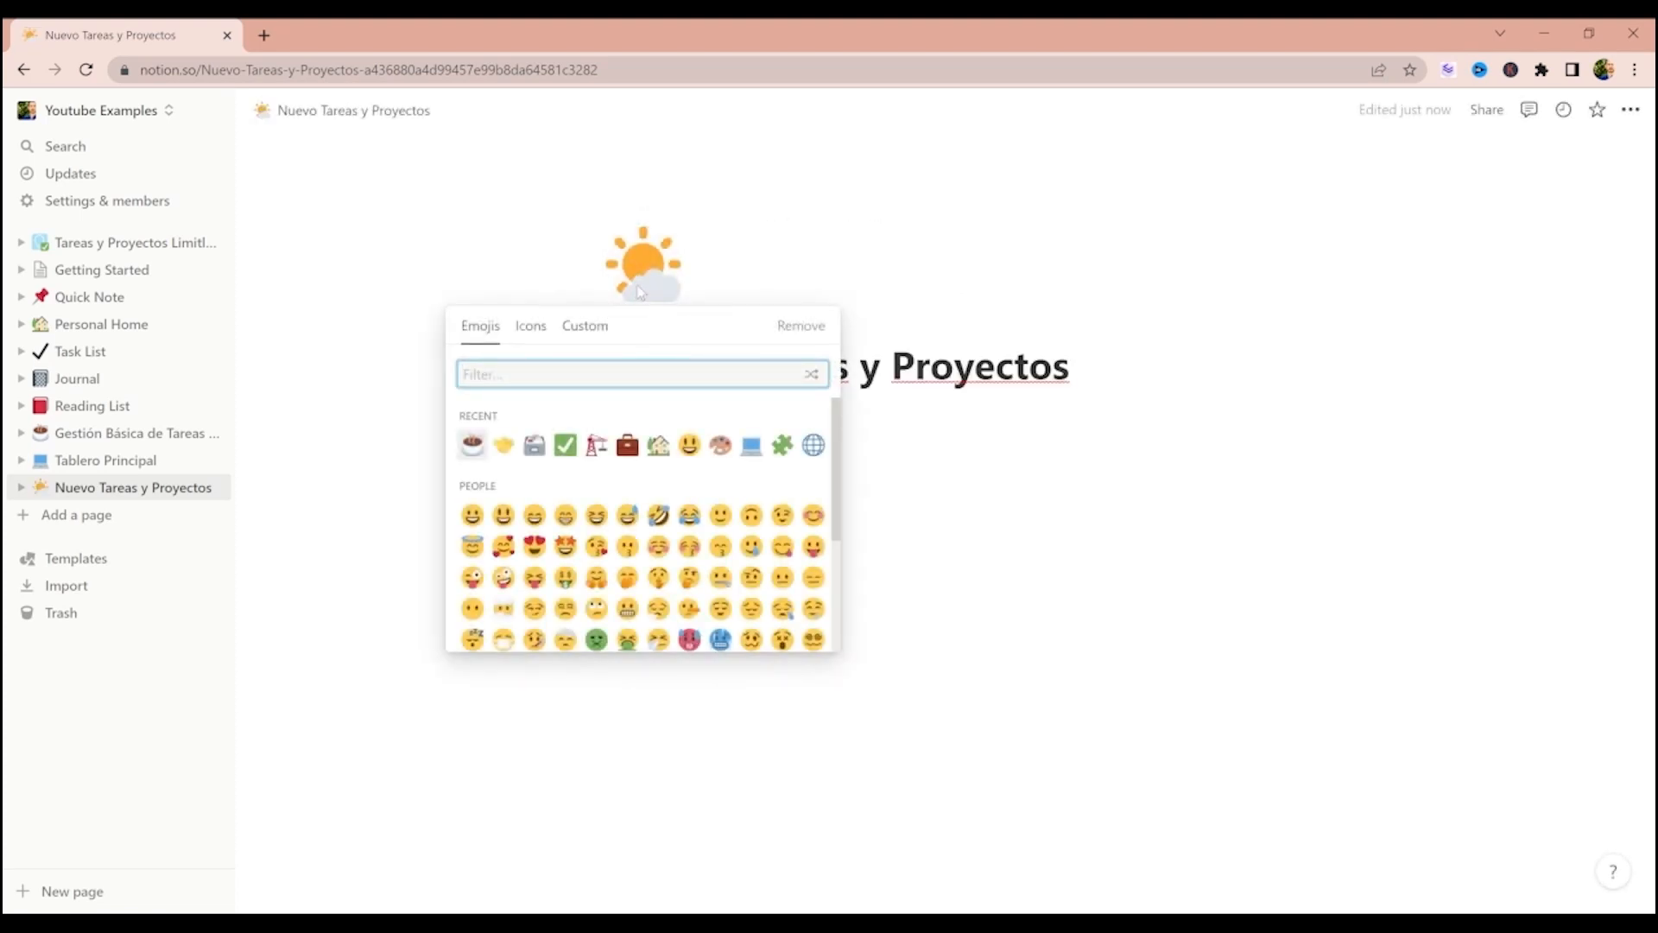
text(work)
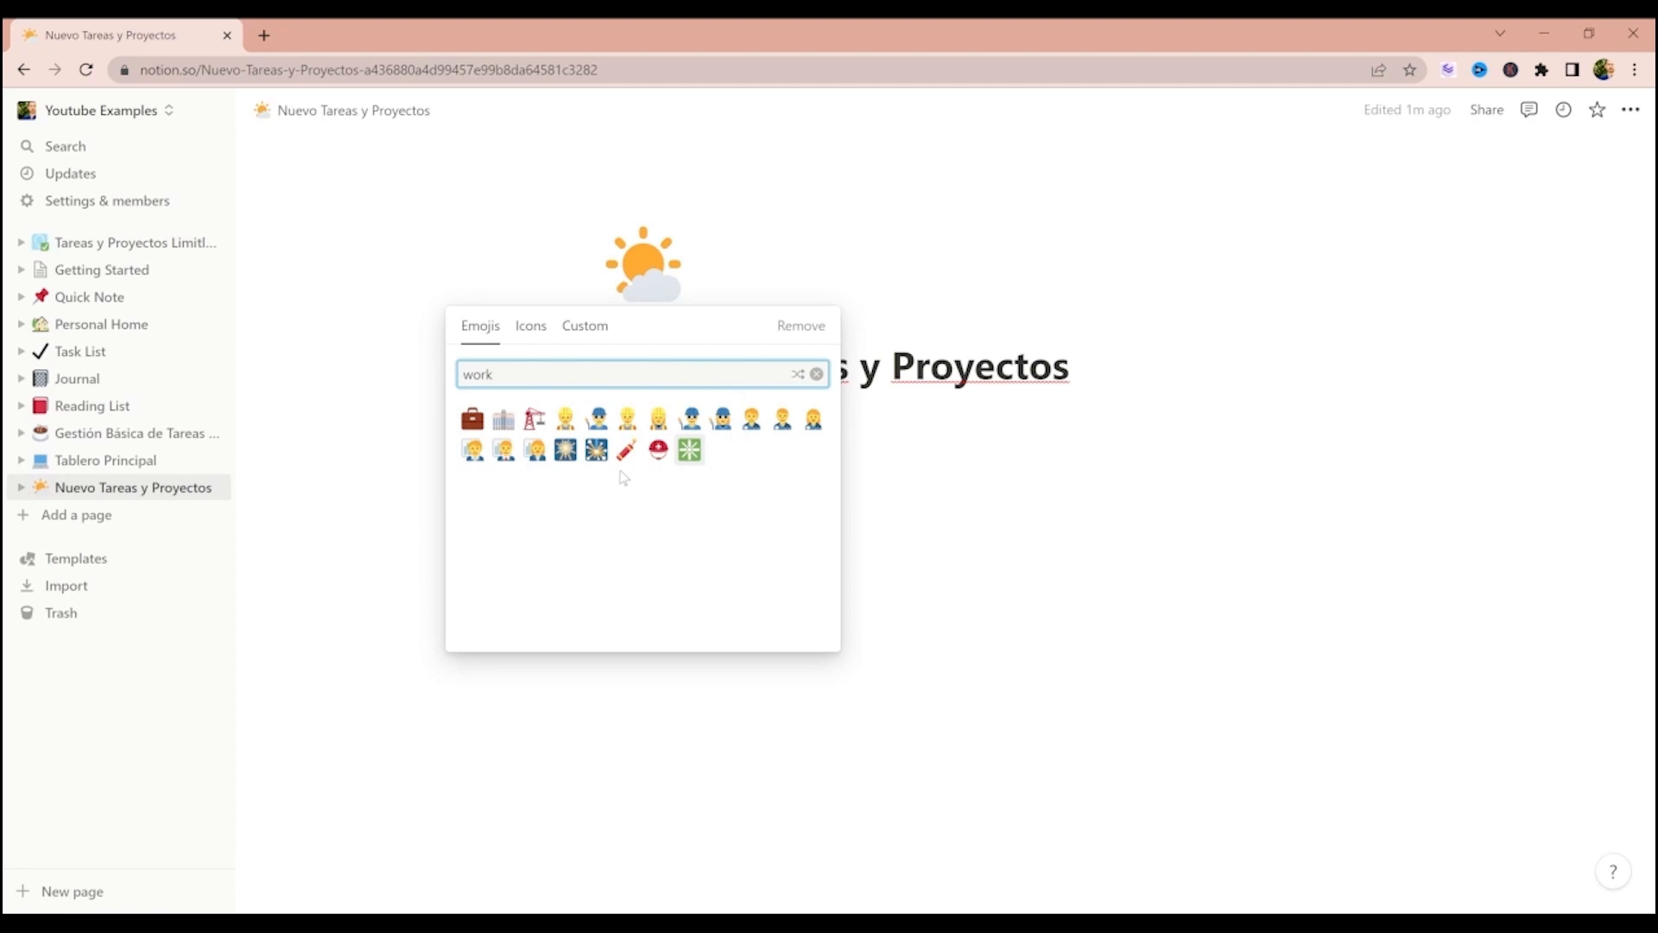
click(472, 421)
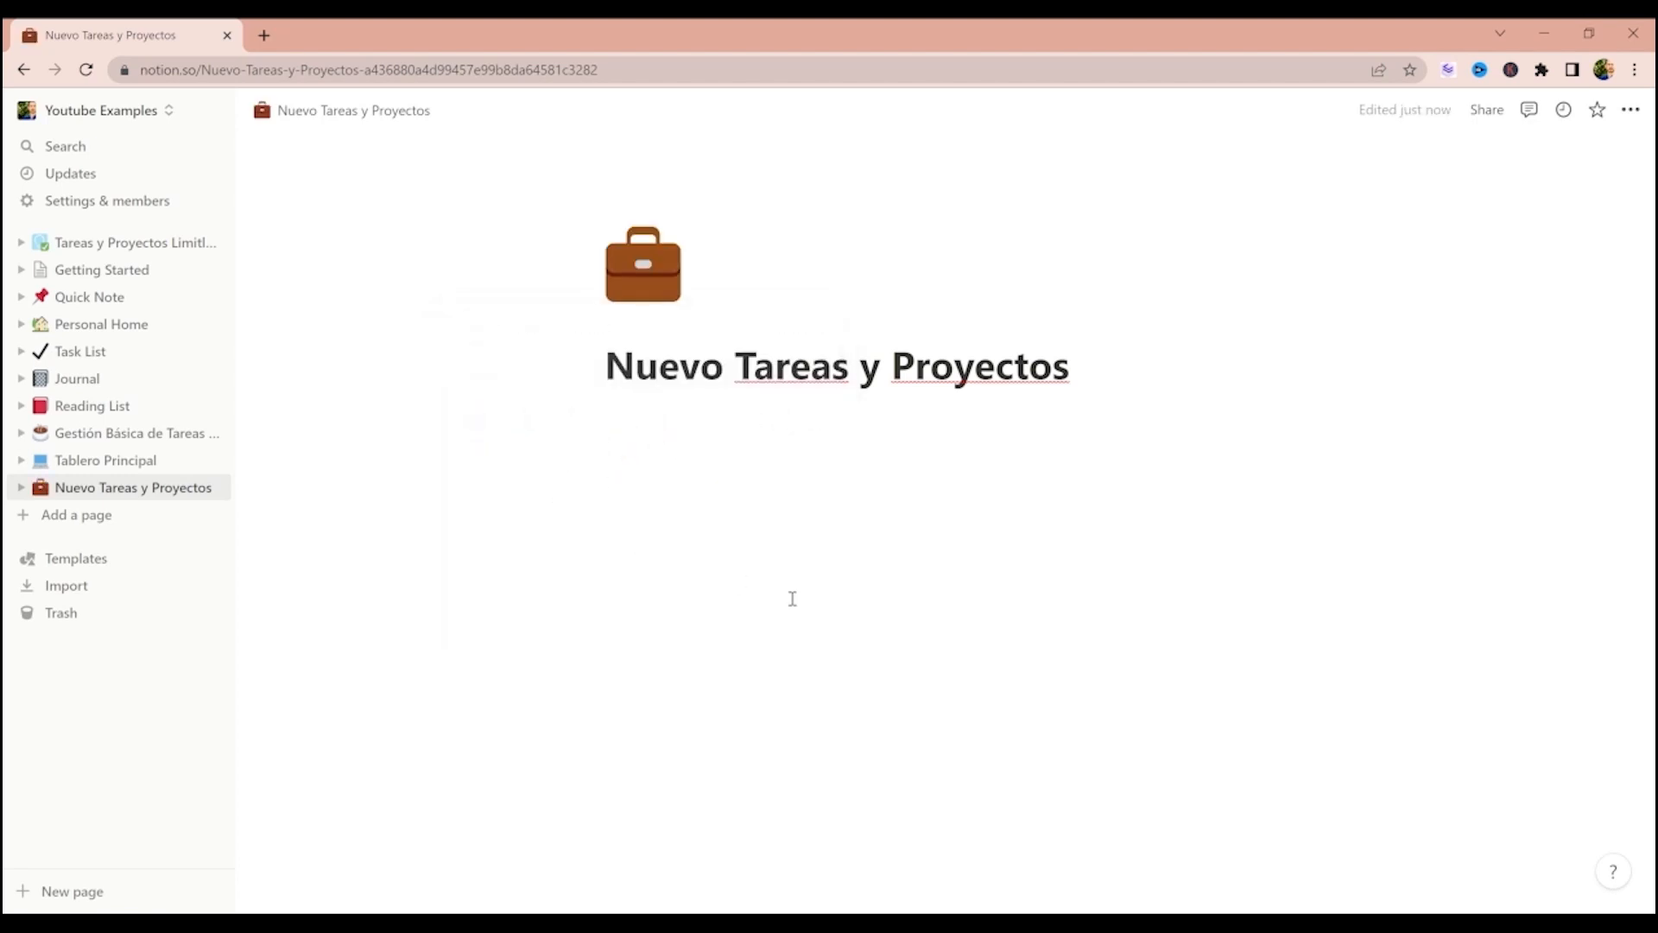
click(785, 555)
- Add a cover to the page and change it to the full Earth image from the gallery's NASA Archive section
mouse_move(800, 248)
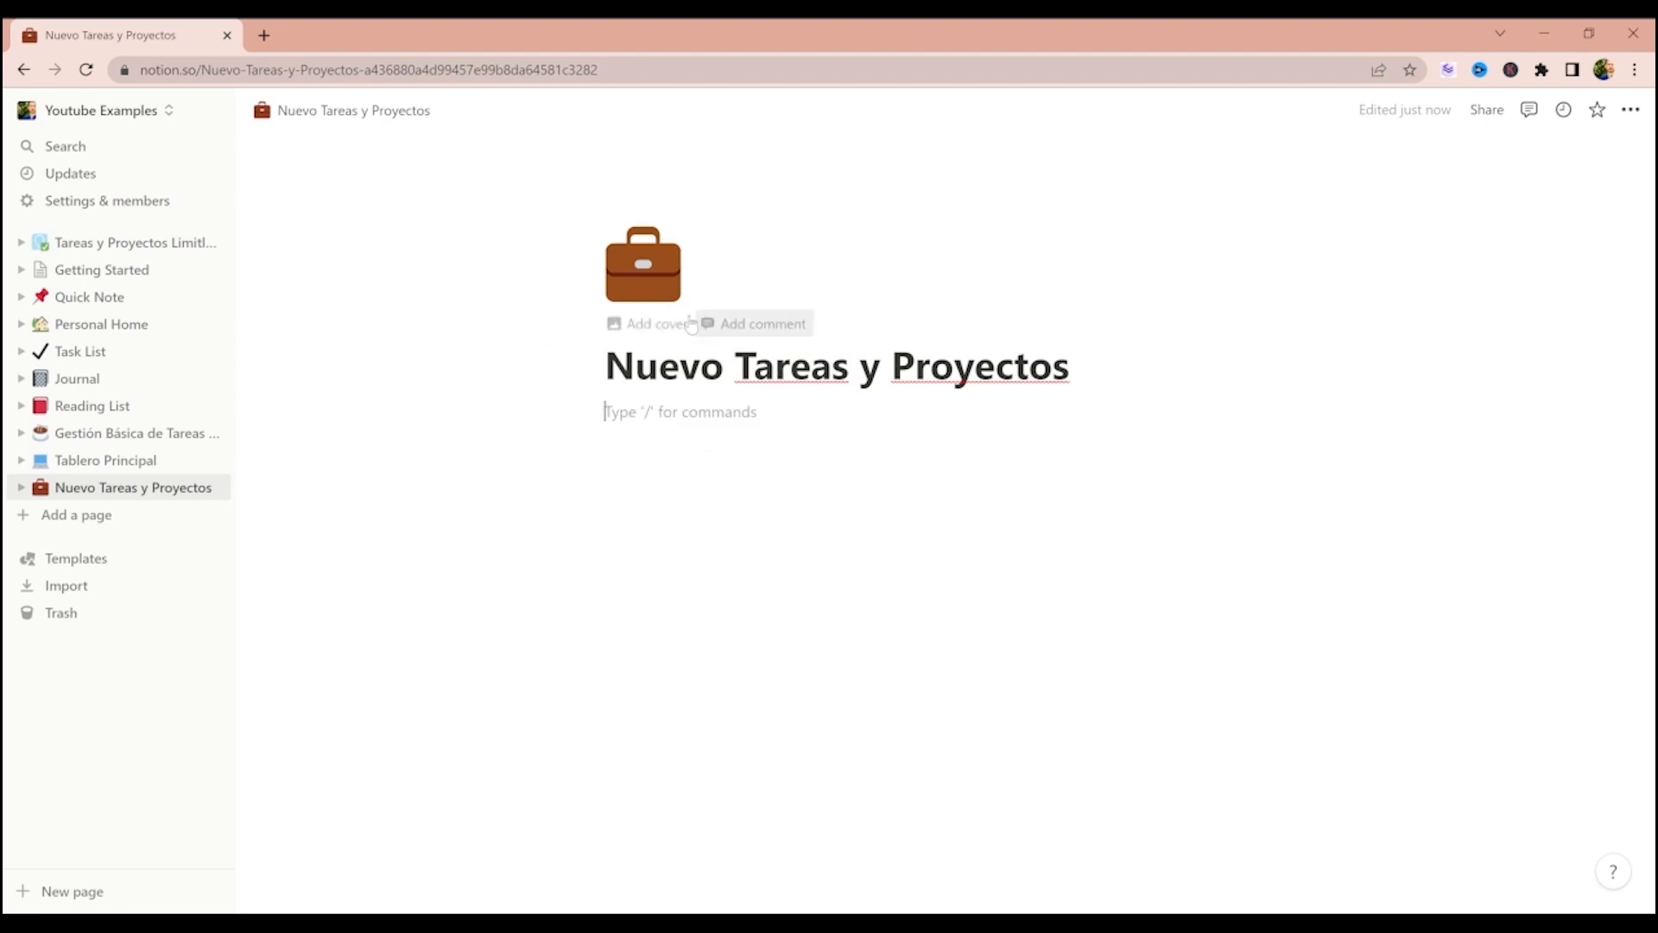
click(657, 324)
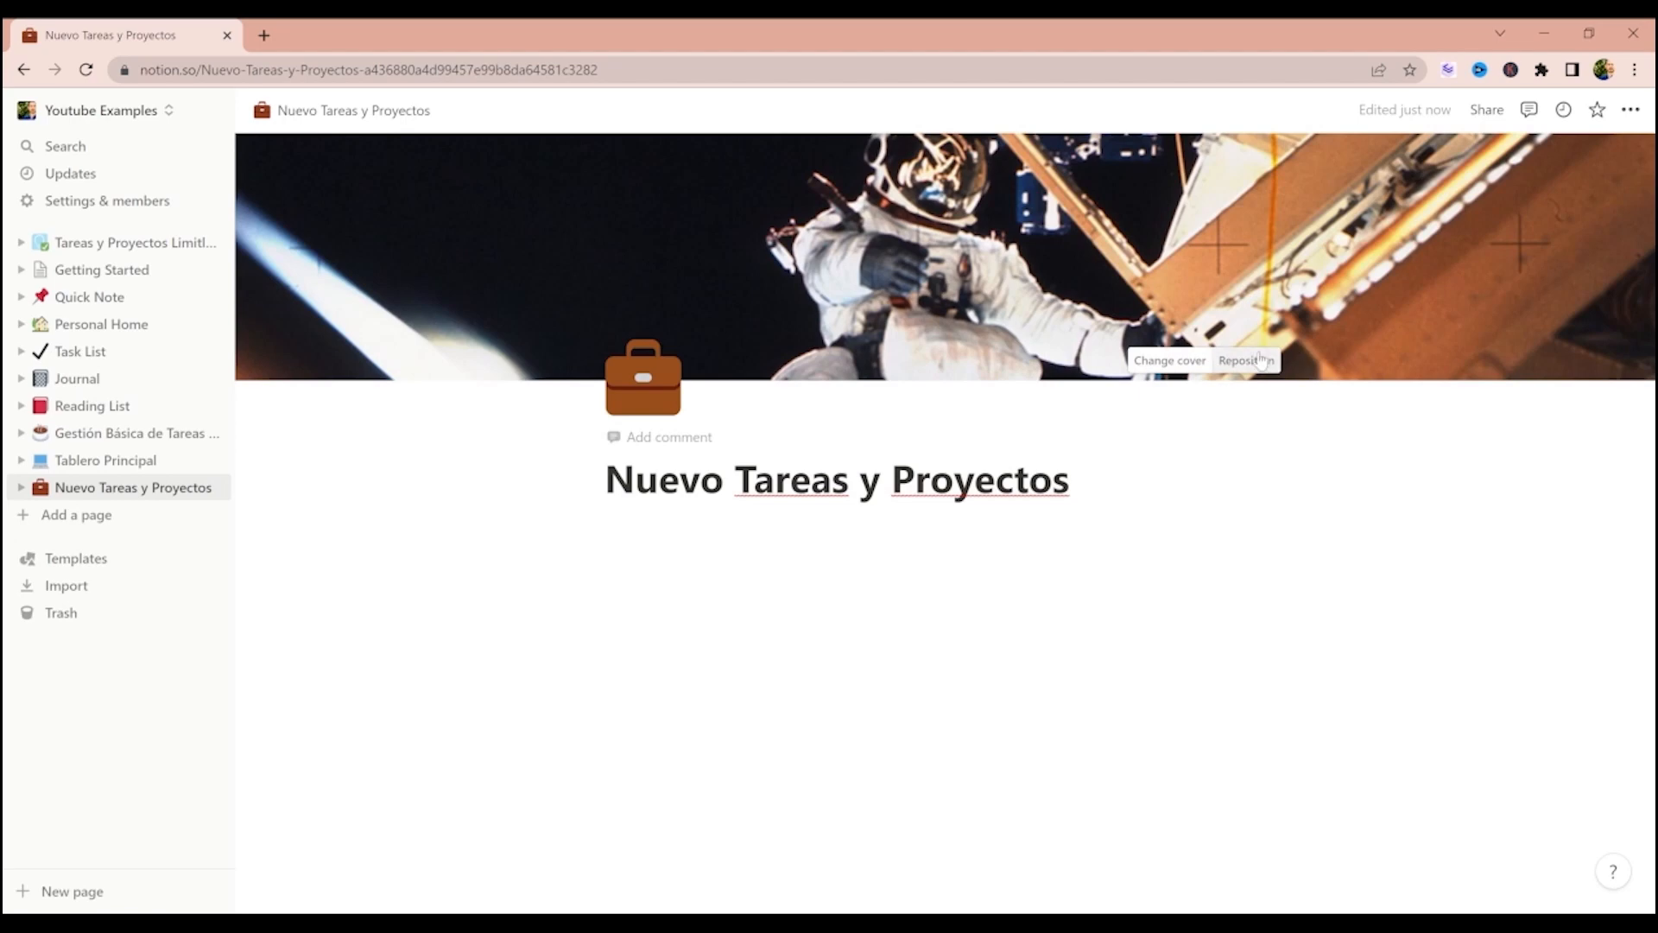
click(1171, 362)
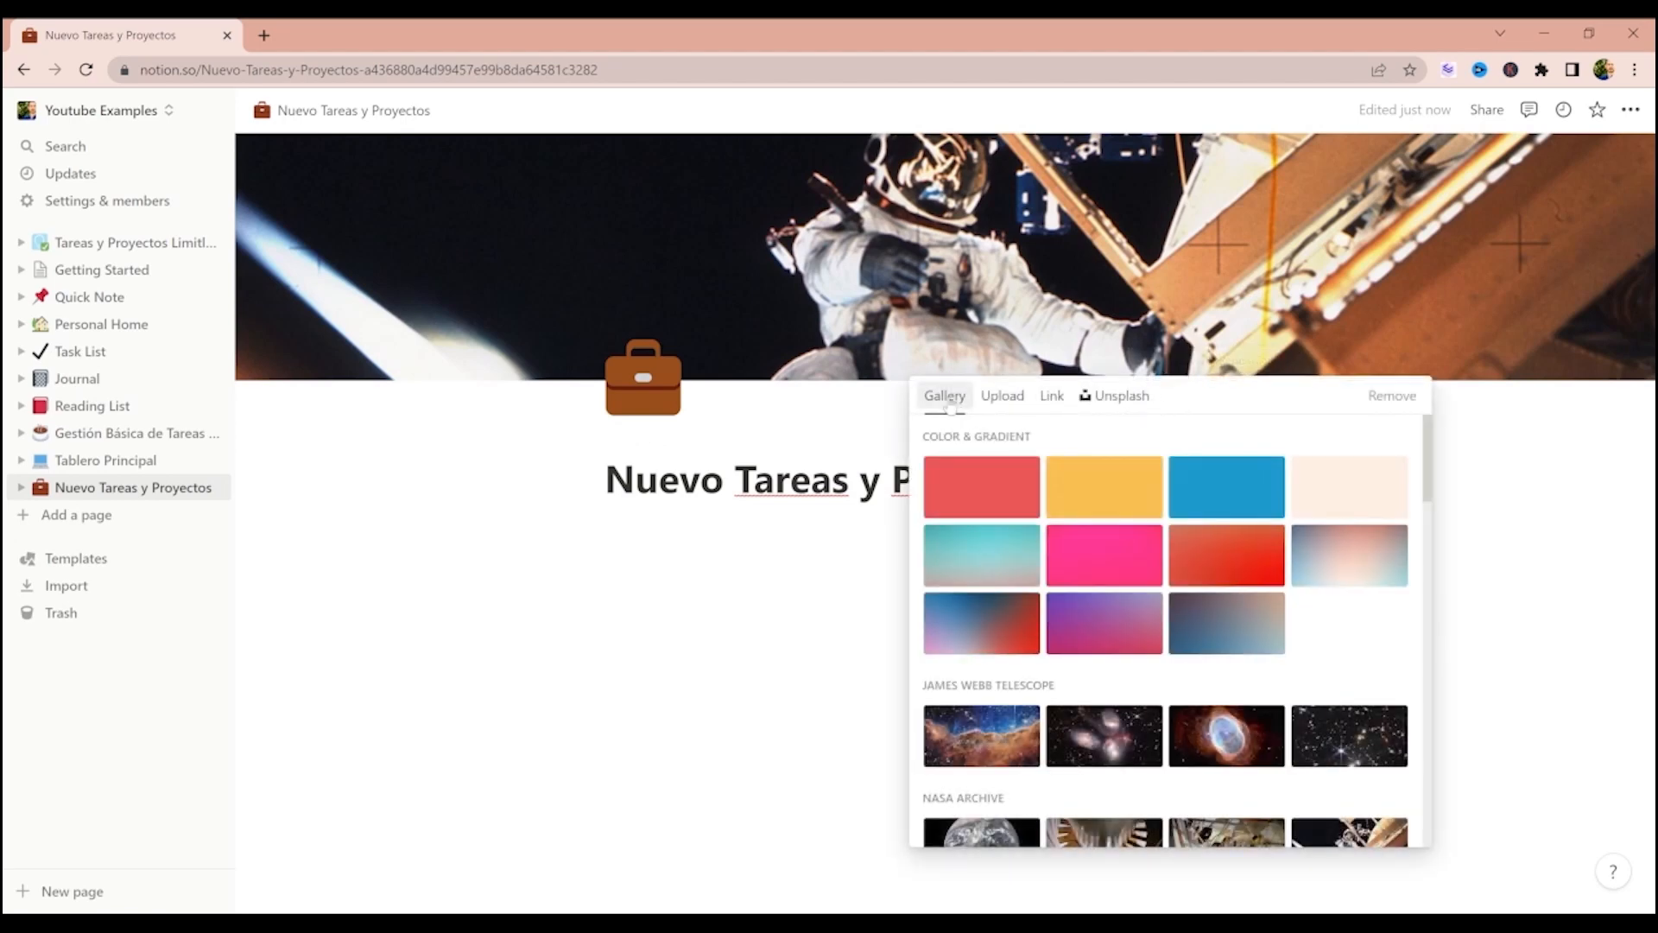
click(1002, 396)
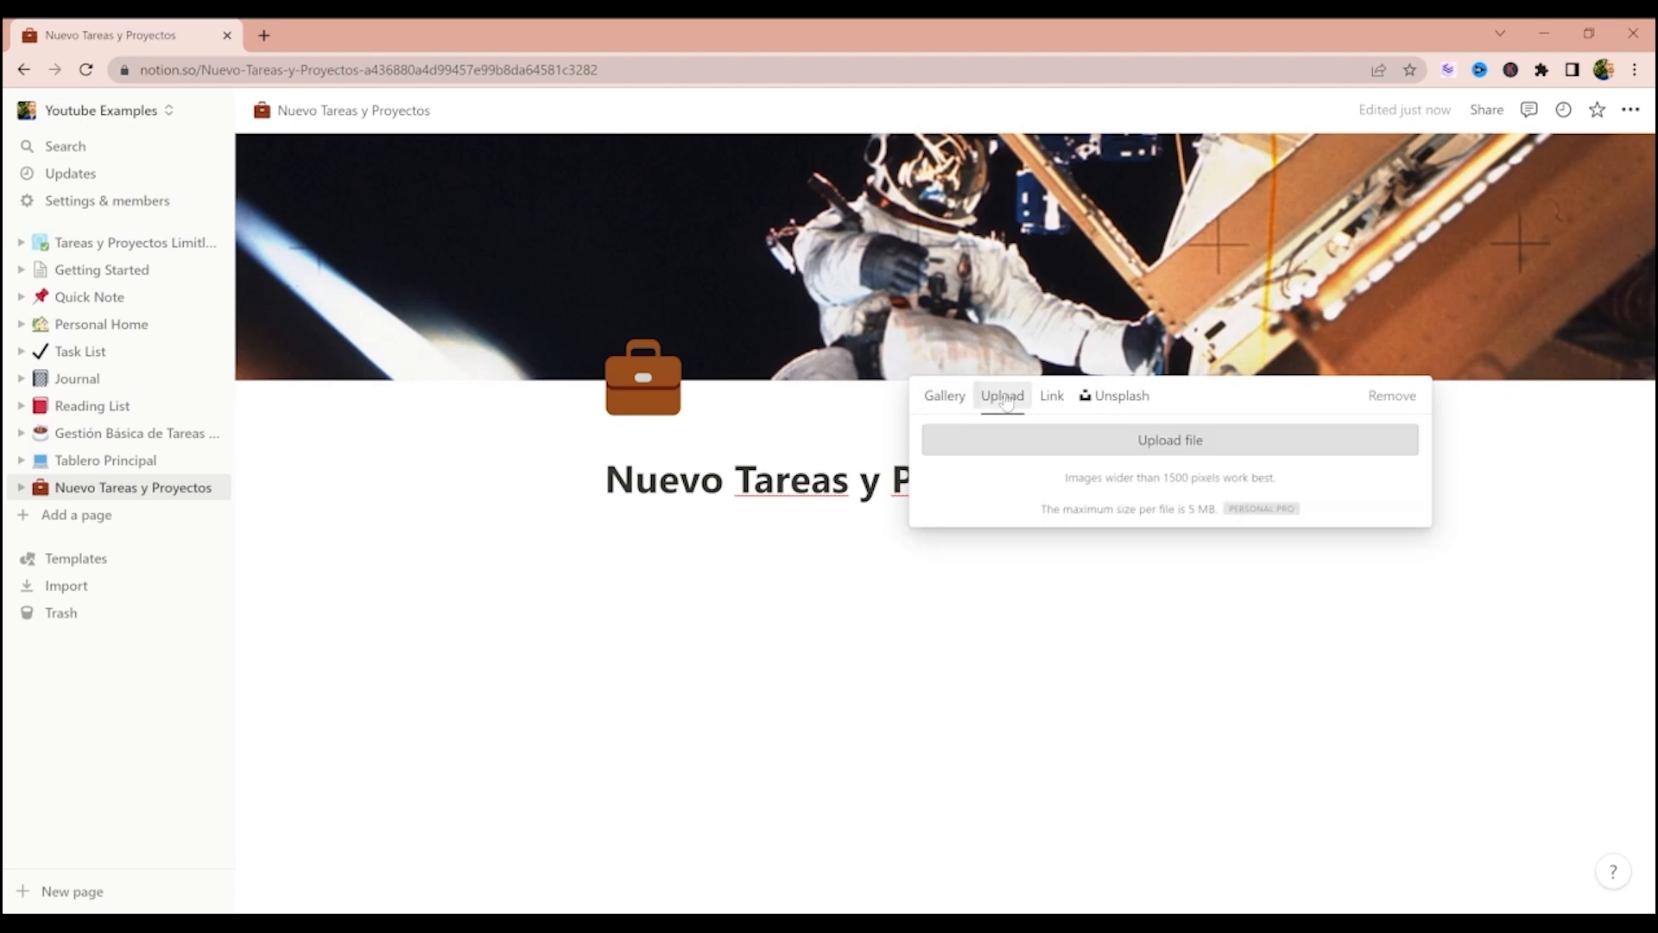
click(957, 399)
scroll(1053, 700, down, 2)
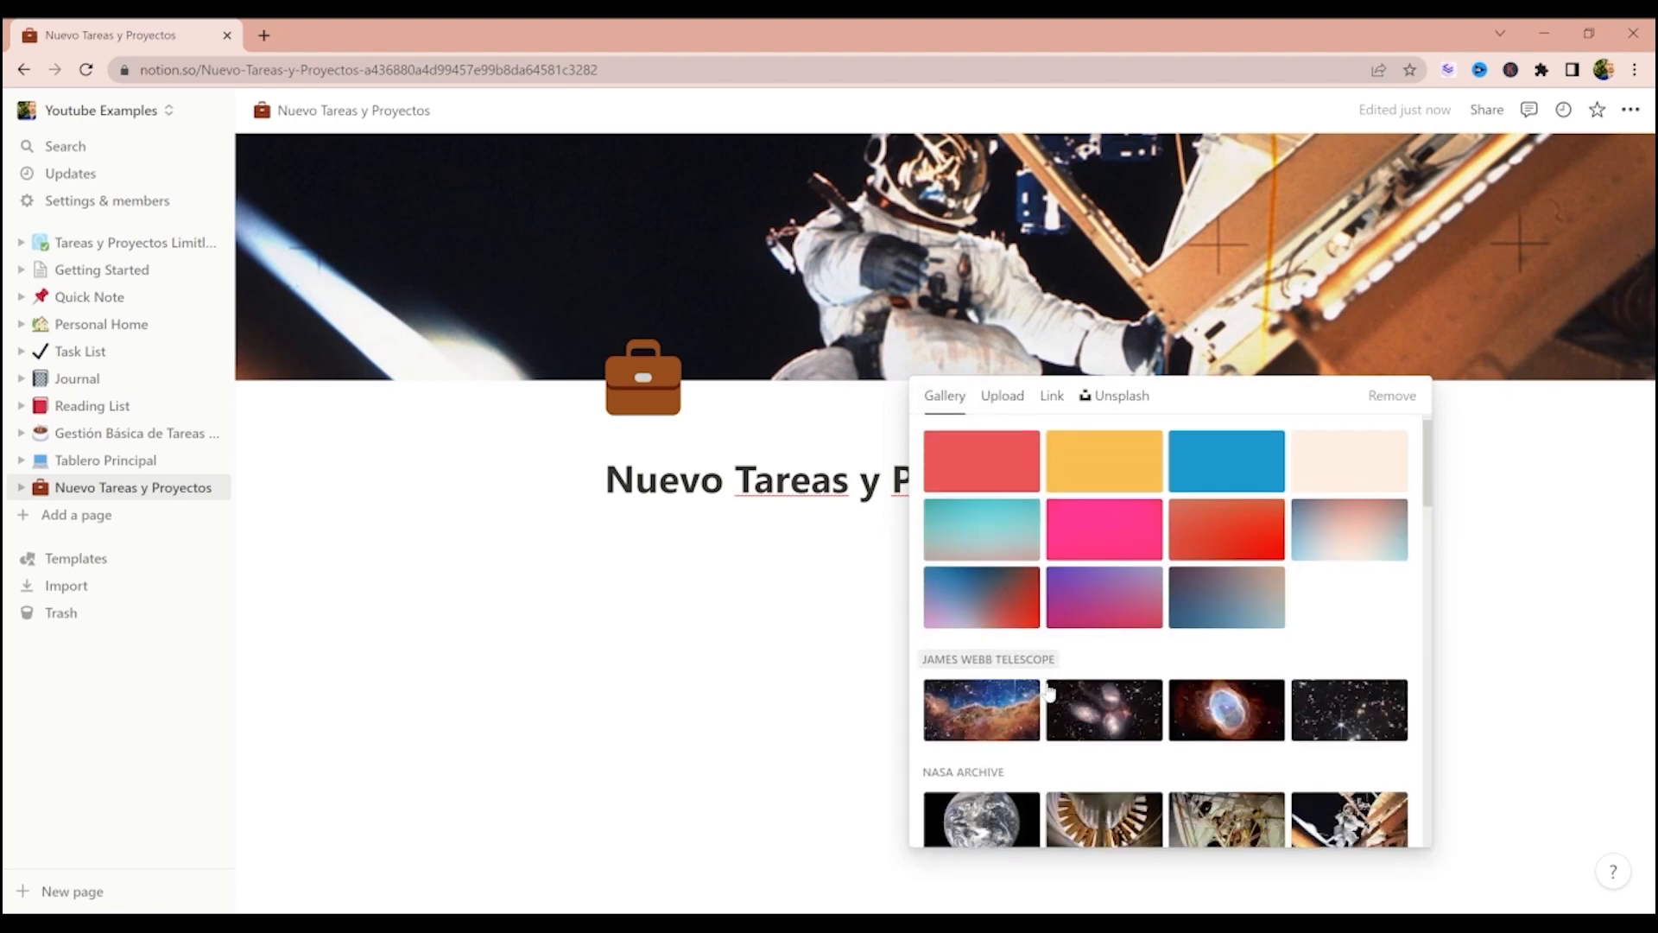
scroll(1084, 710, down, 5)
scroll(1036, 604, up, 3)
click(982, 558)
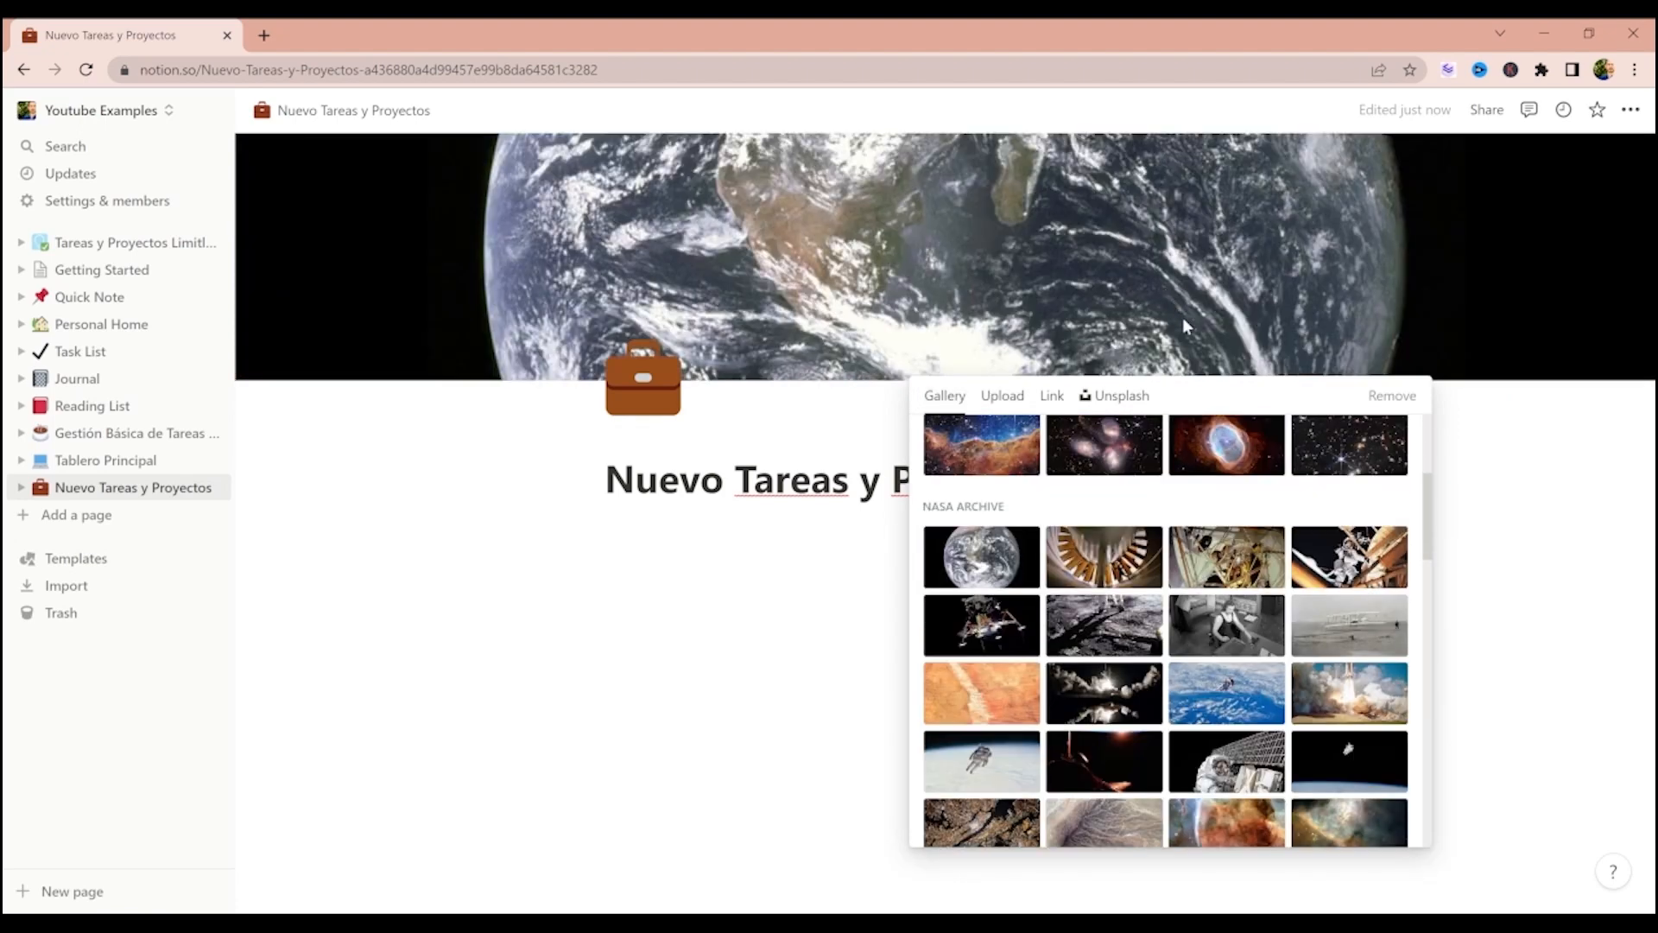
click(1004, 397)
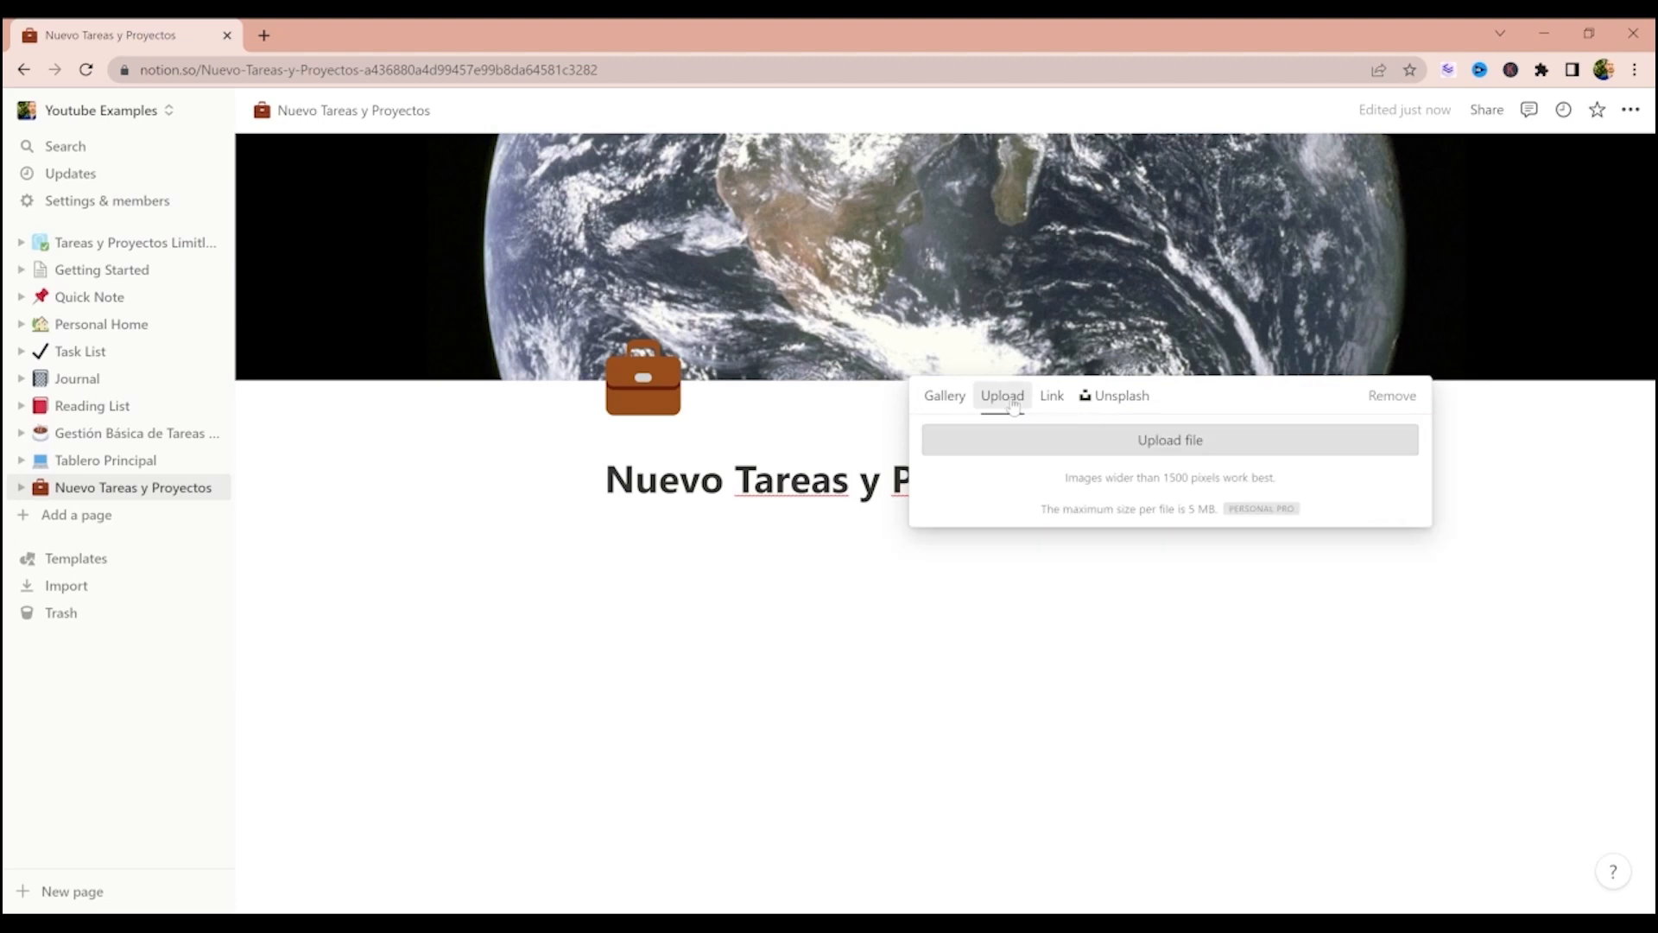
click(1052, 397)
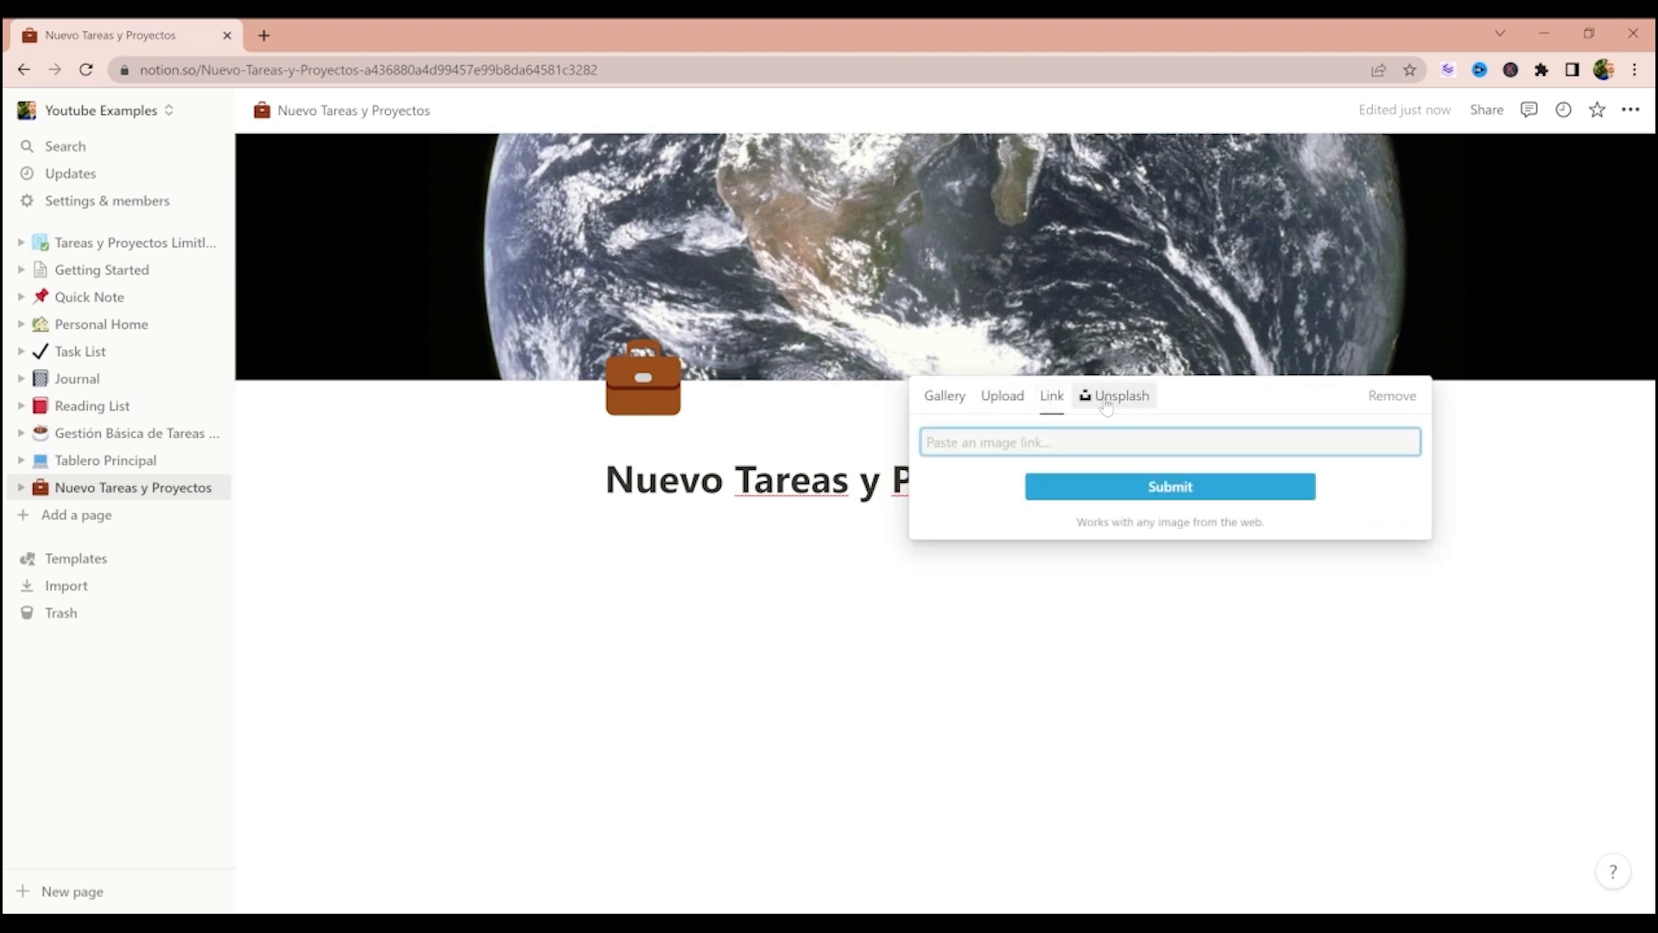
click(1106, 399)
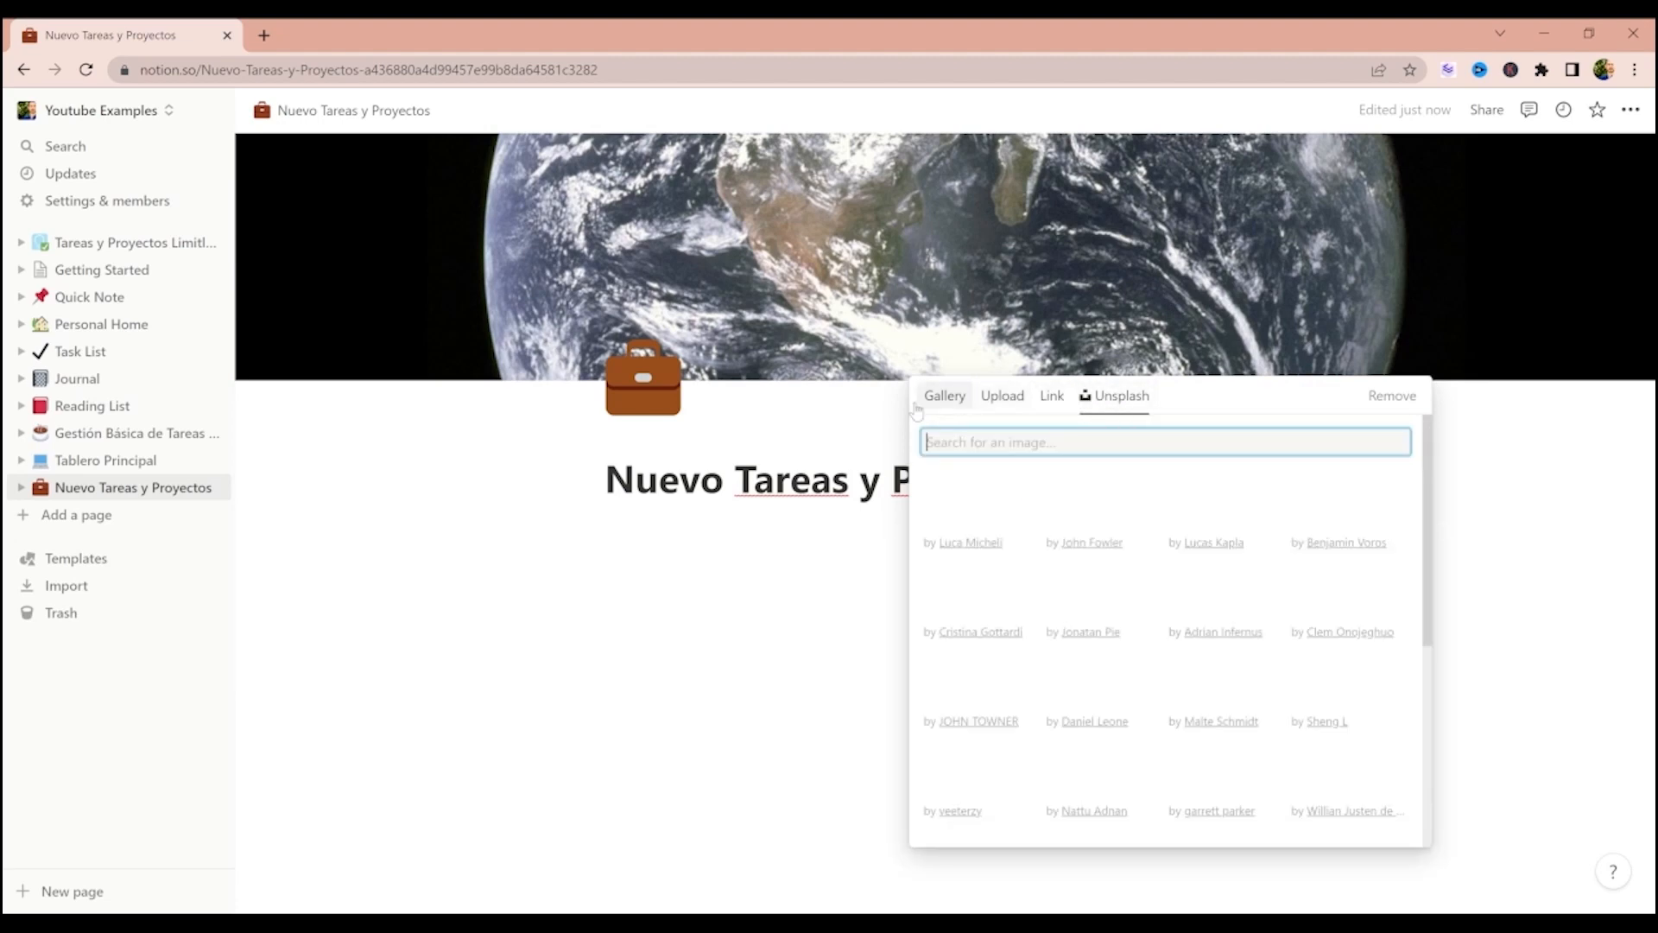
click(876, 407)
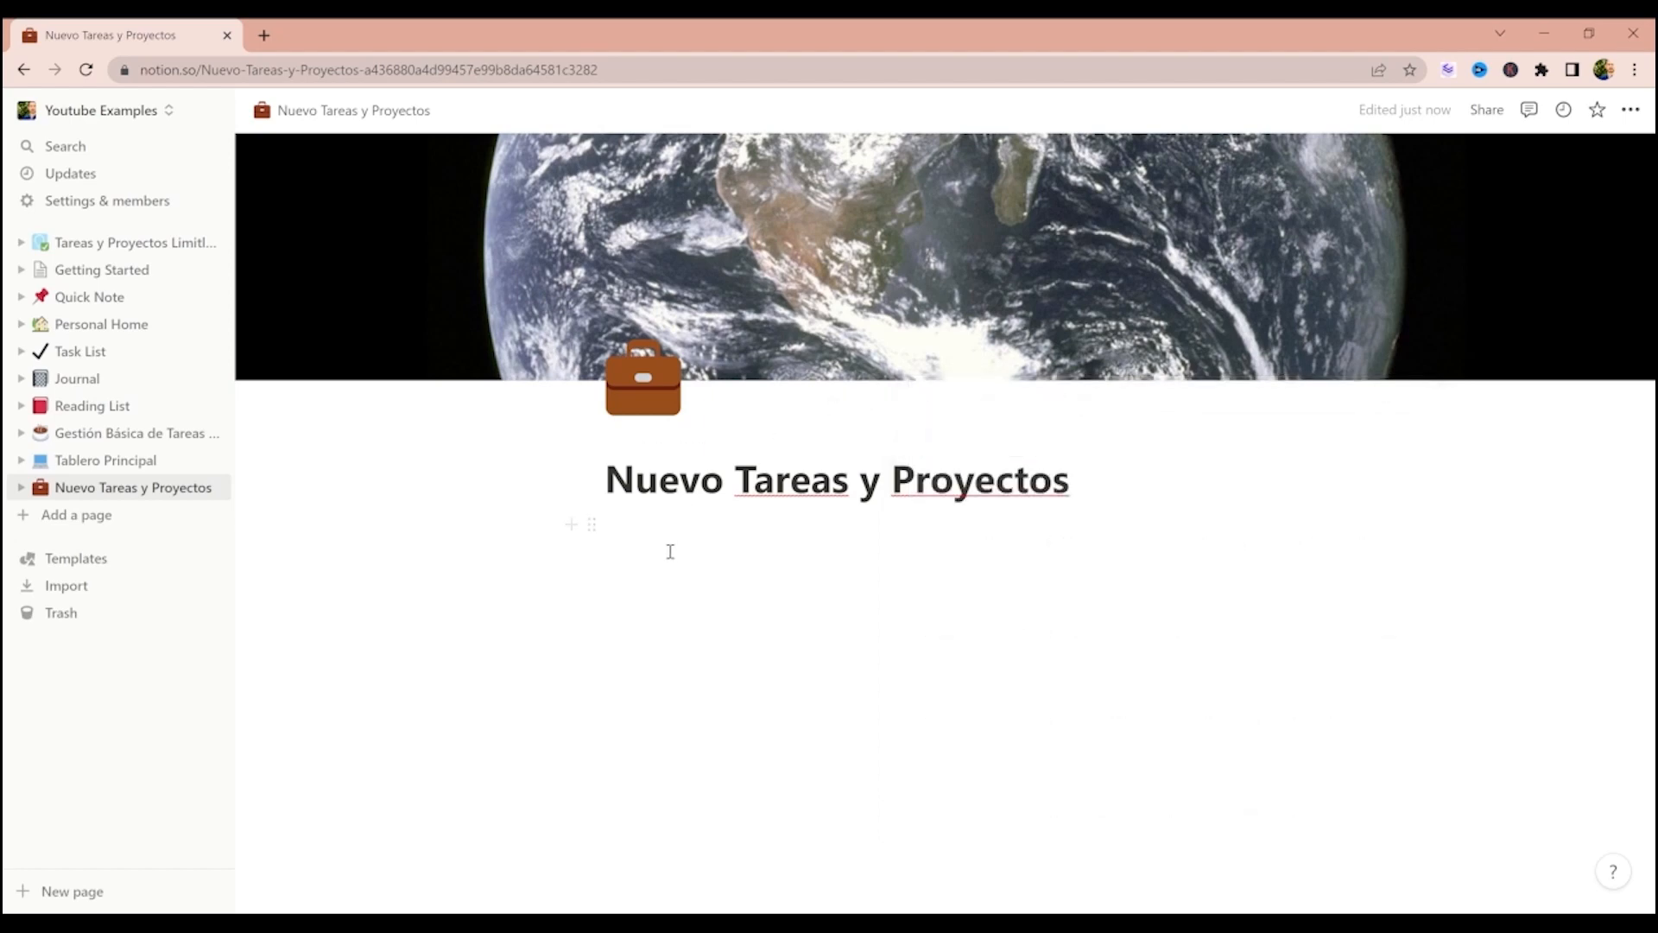
- Insert an inline database one line below the page title and name it "Tareas"
click(692, 607)
key(Return)
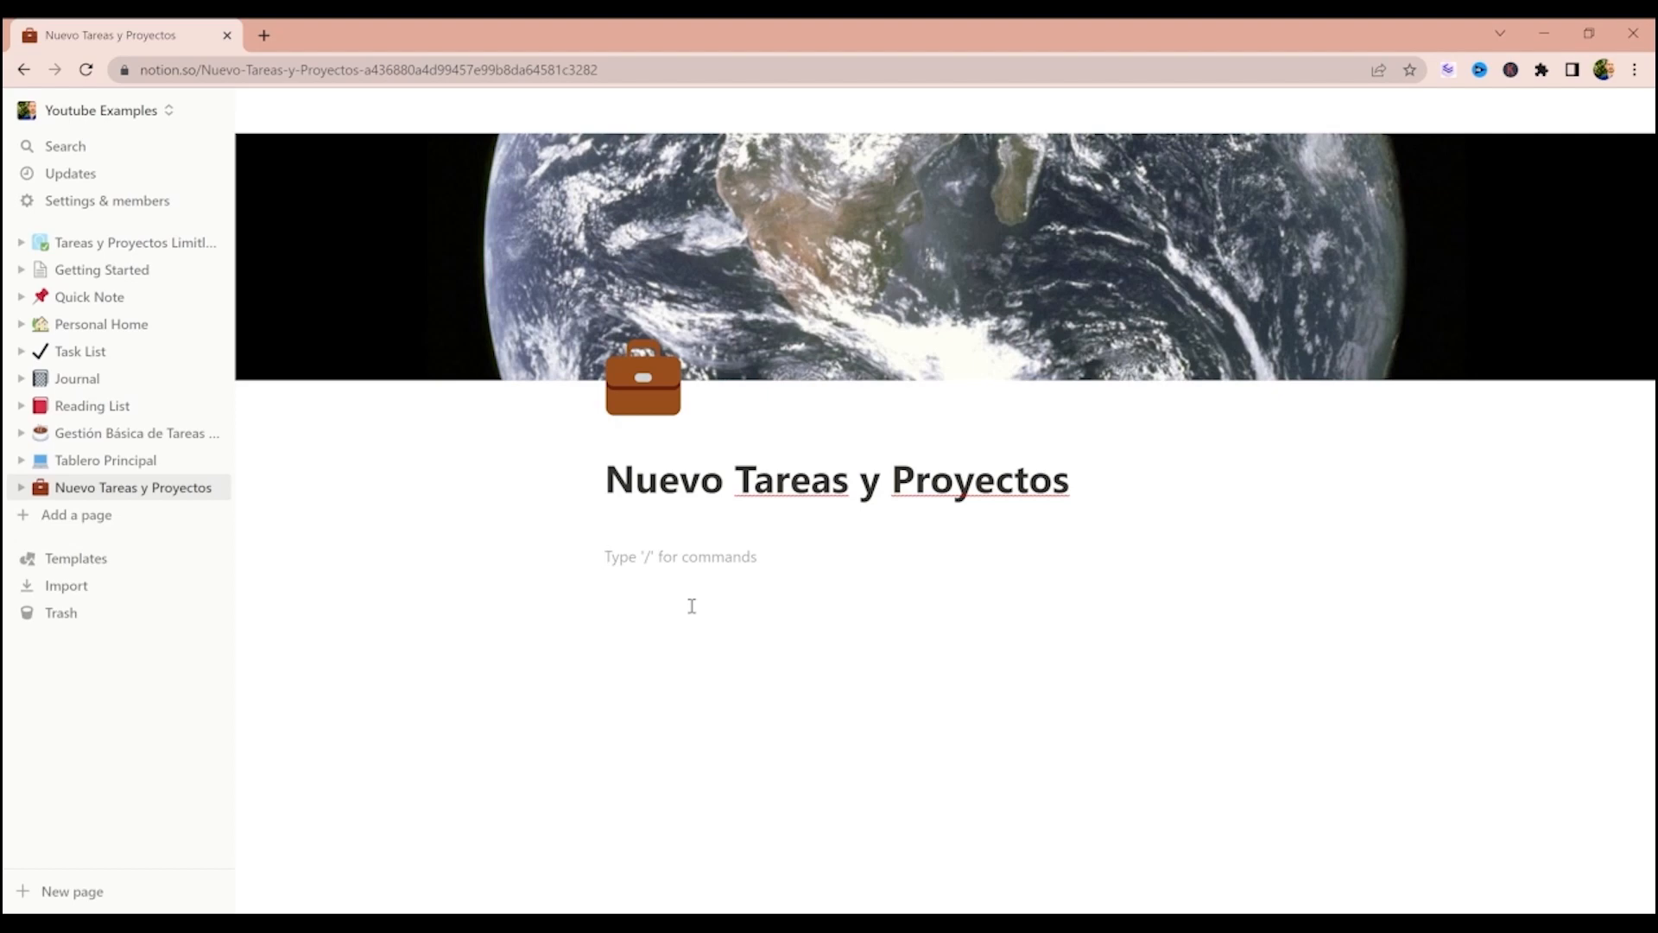
text(/)
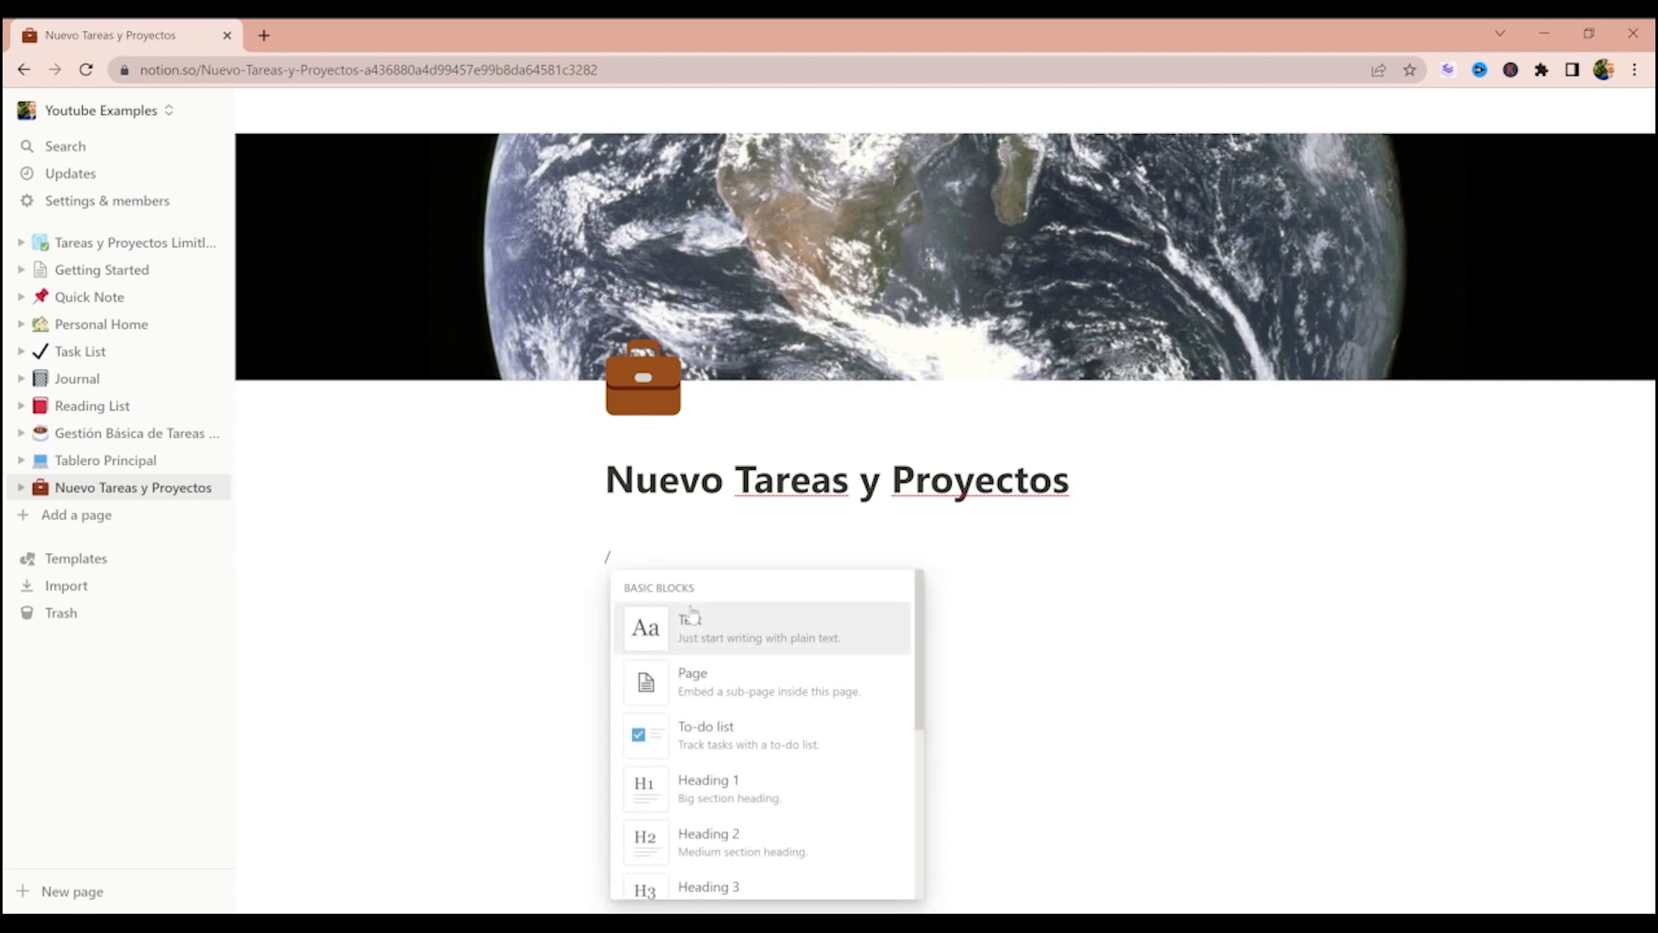
text(data)
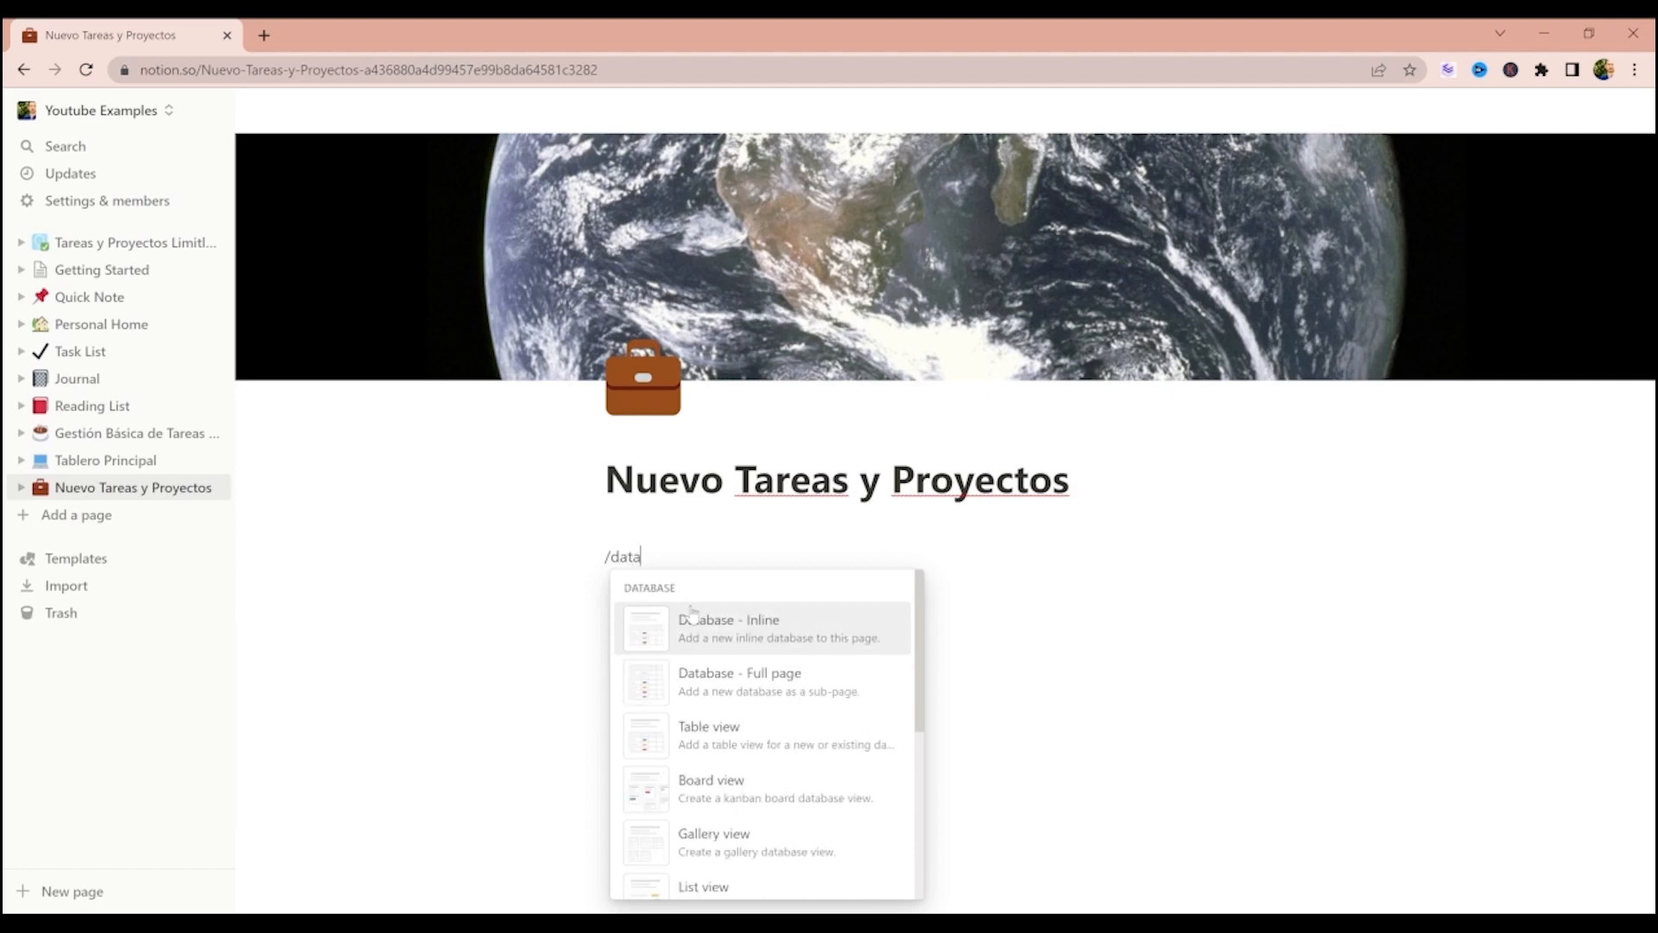
text(base)
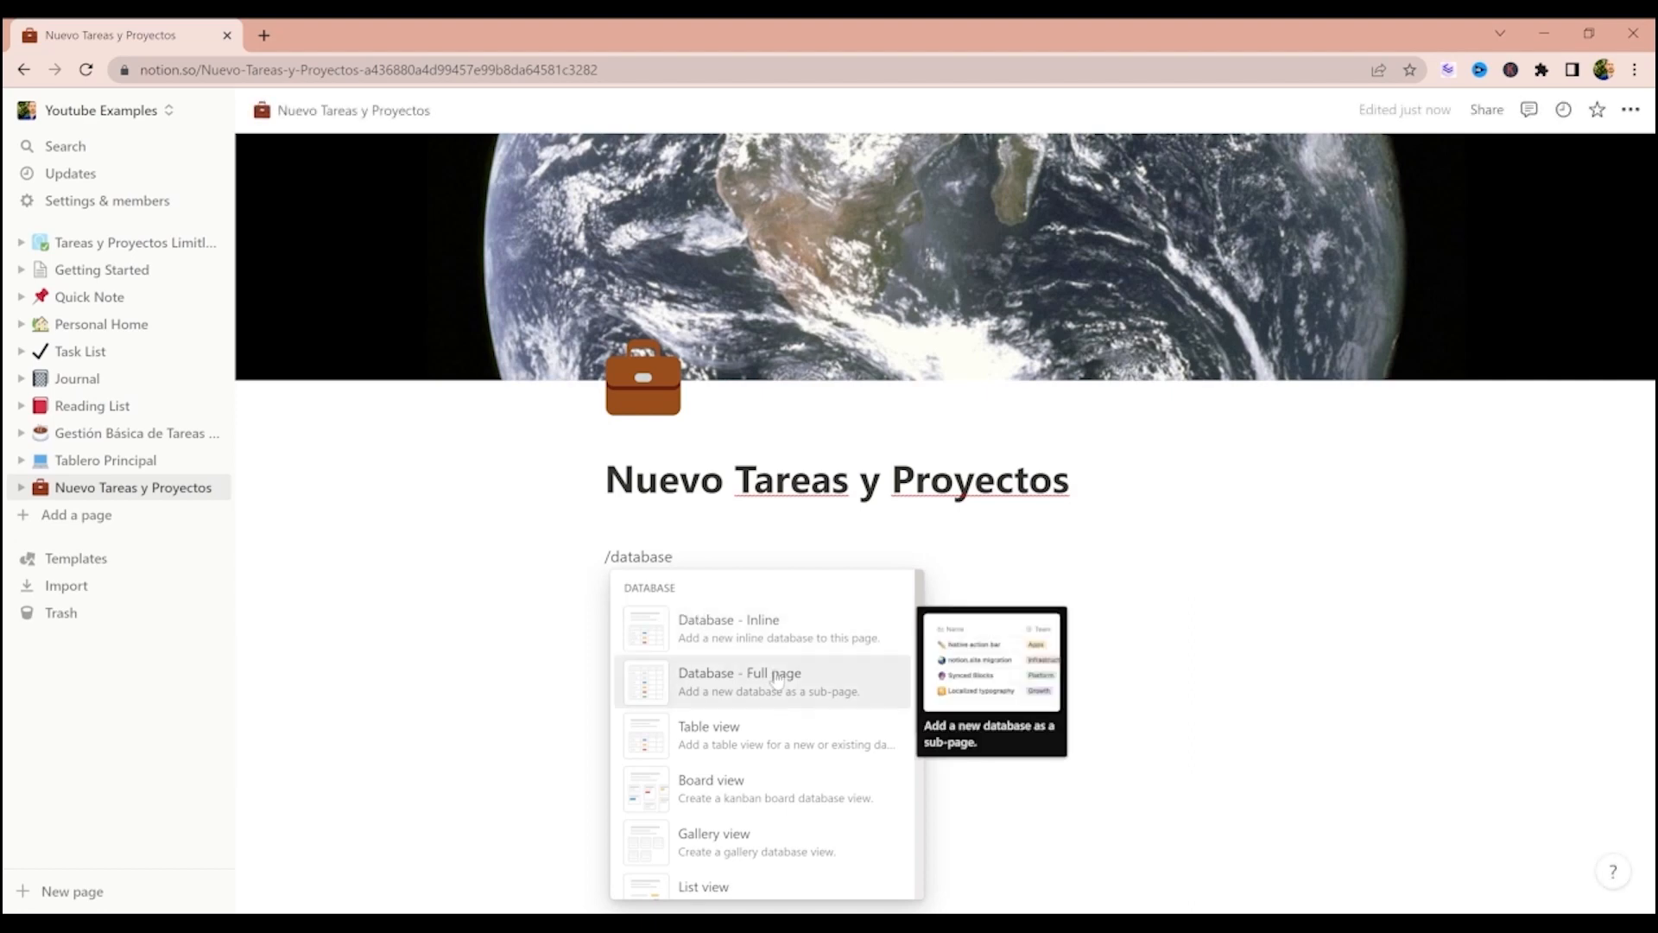
scroll(779, 684, down, 3)
scroll(777, 682, up, 5)
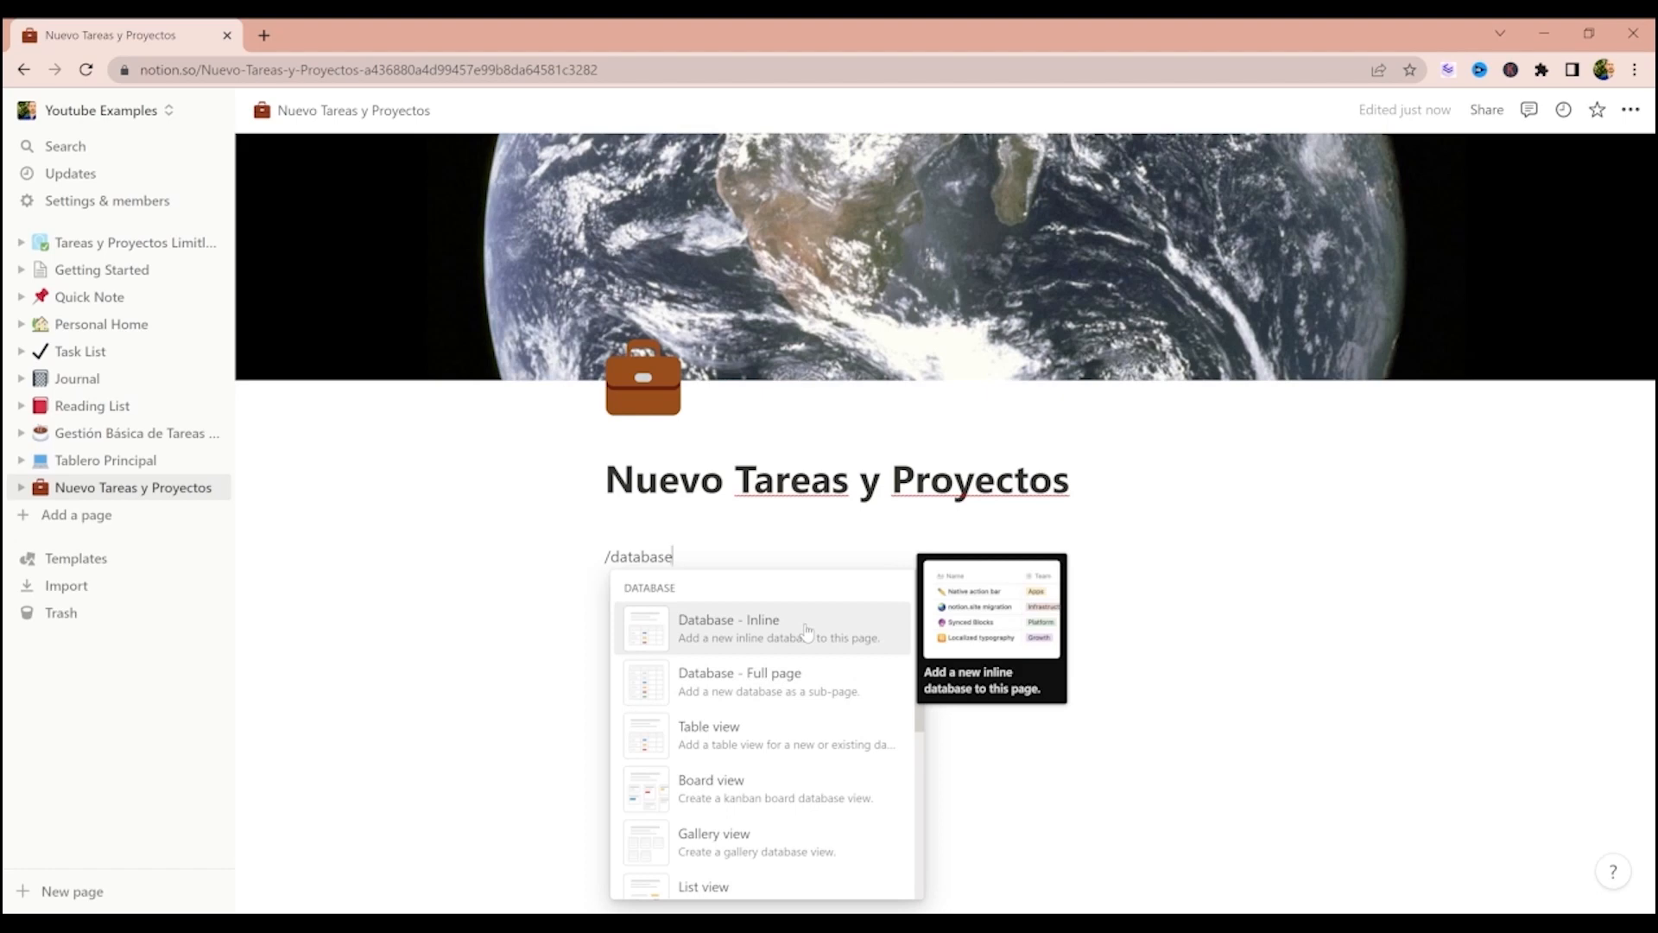
click(806, 631)
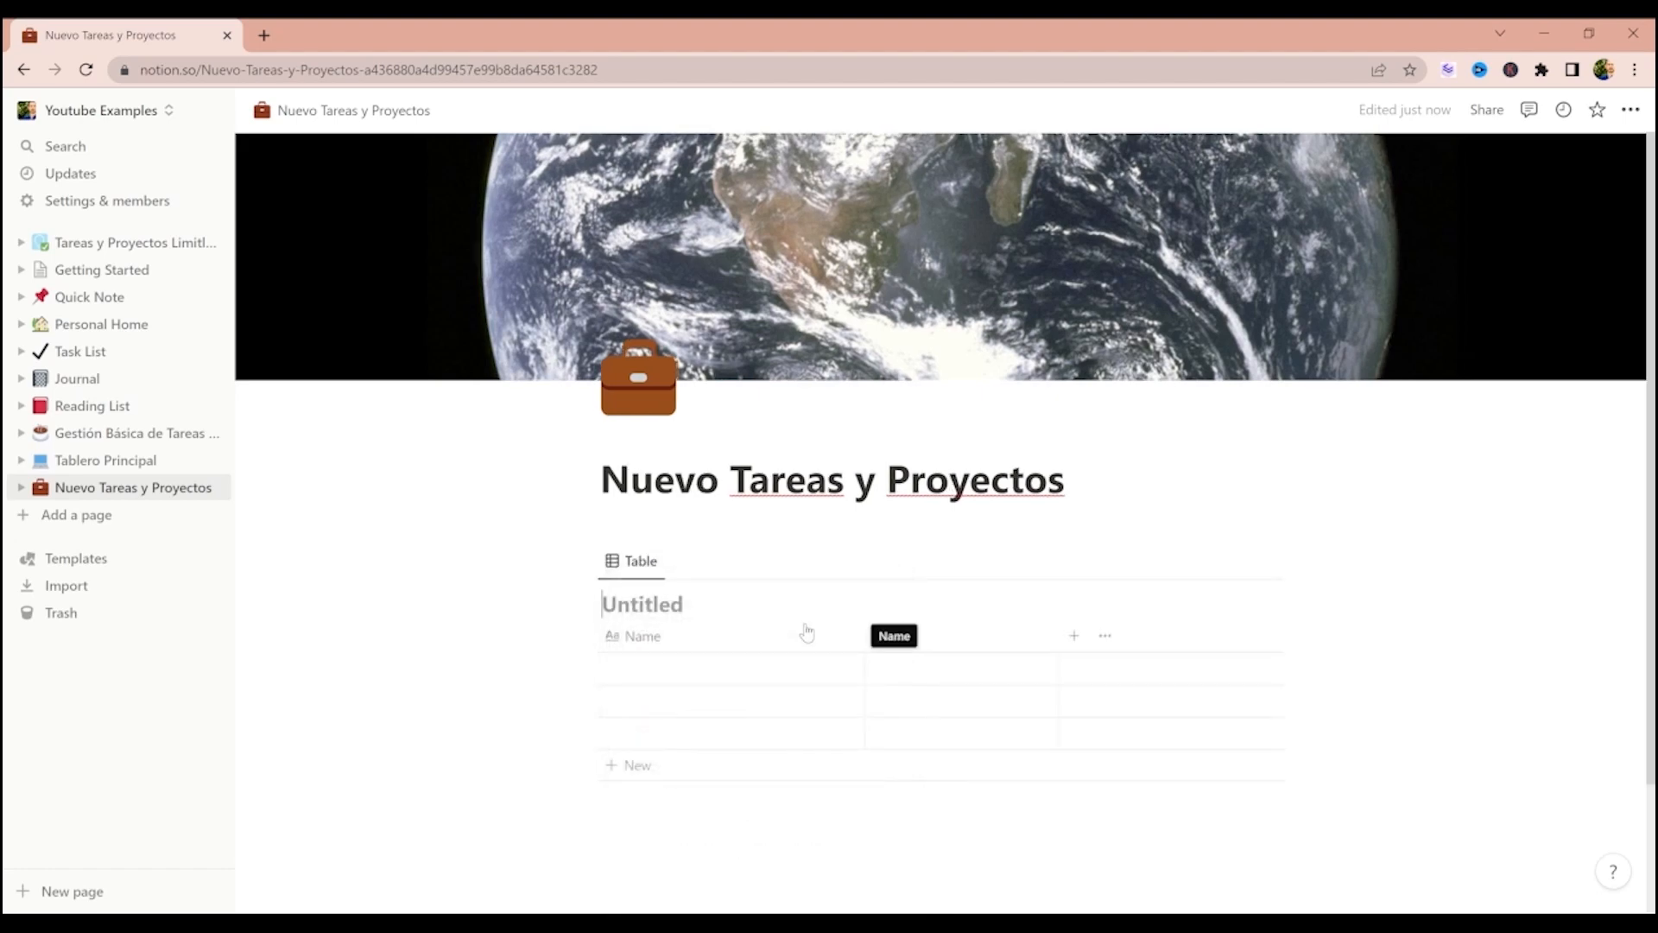
text(Ta)
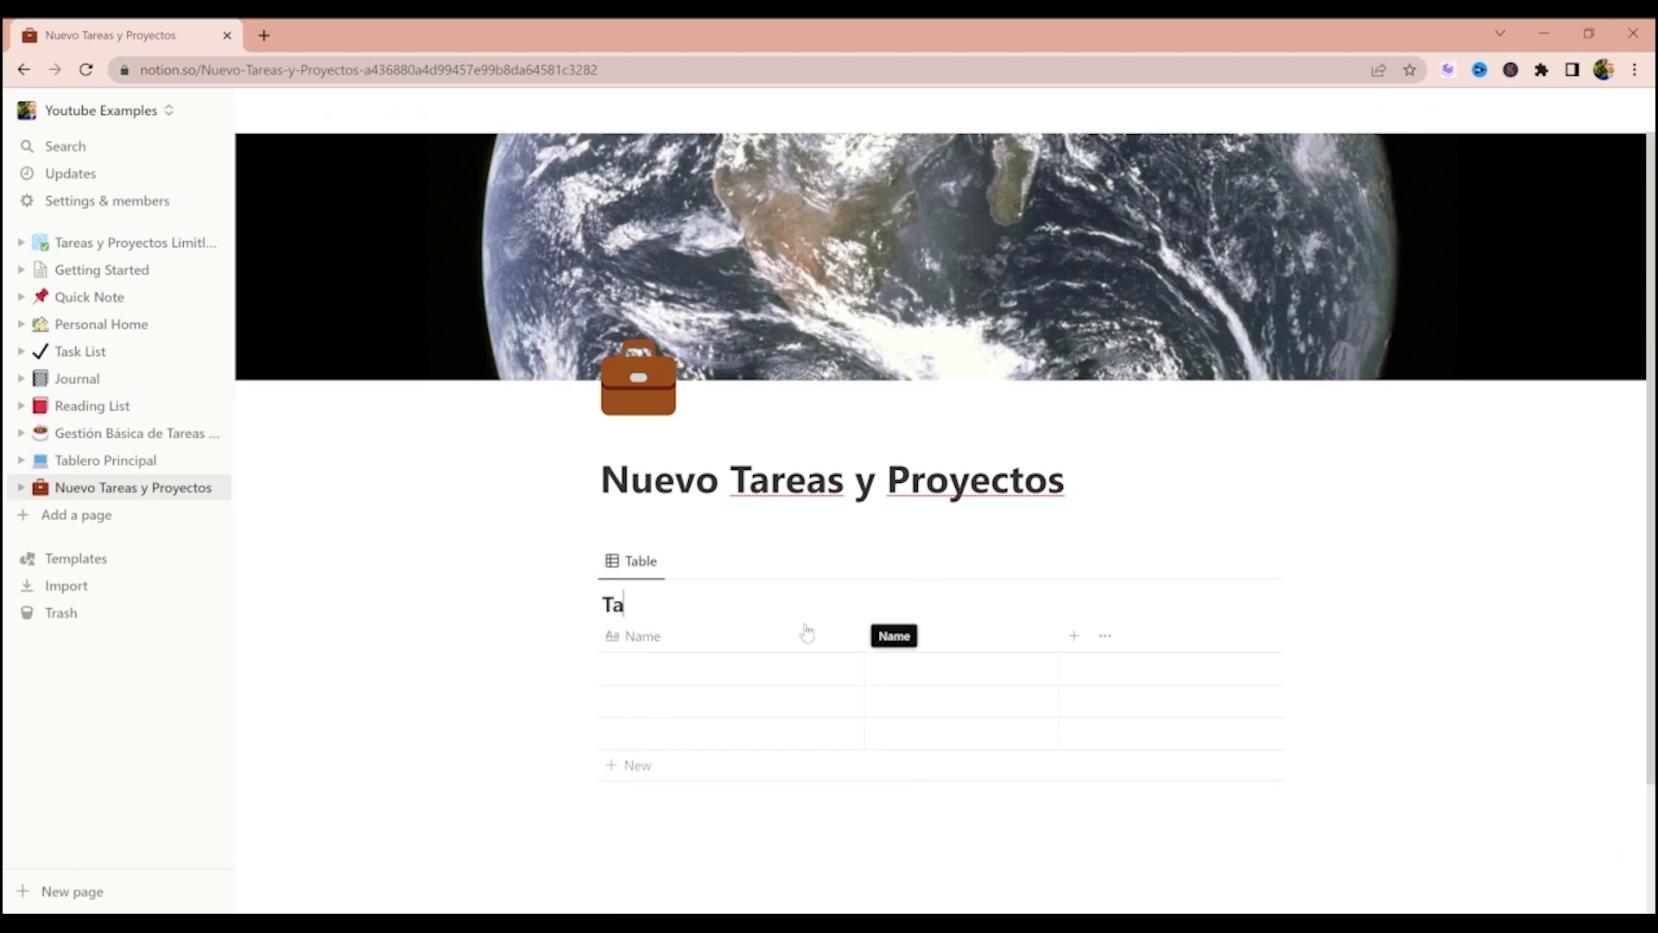
text(reas)
- Insert an inline database below the Tareas database and name it "Proyectos"
click(714, 852)
text(/database)
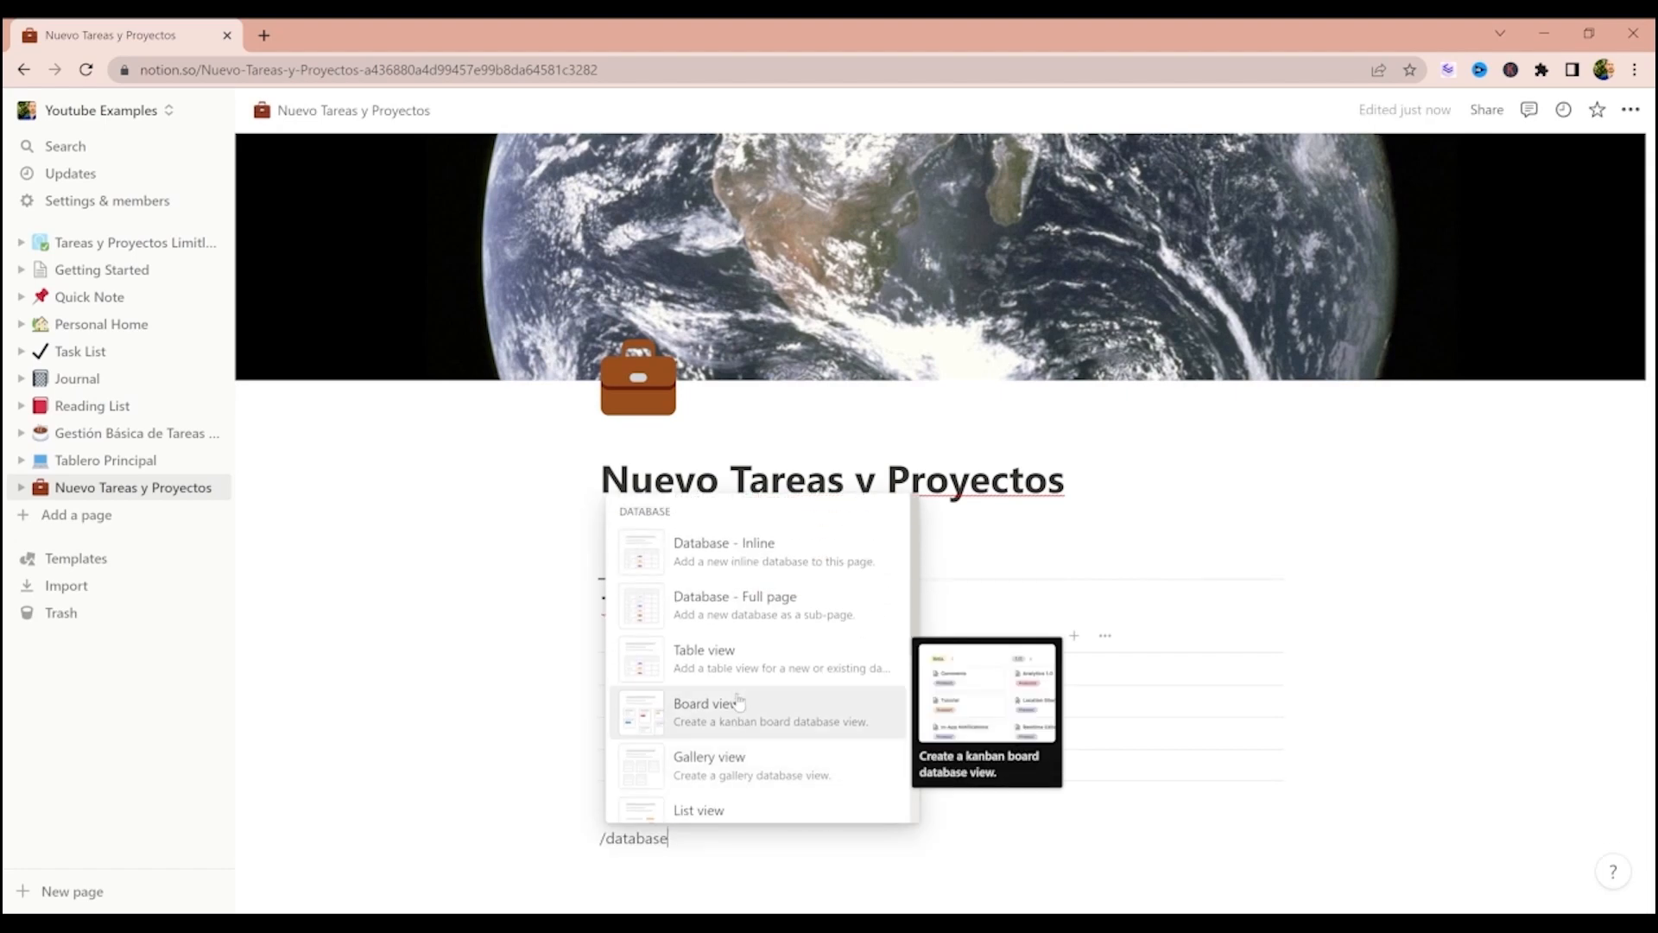
click(796, 554)
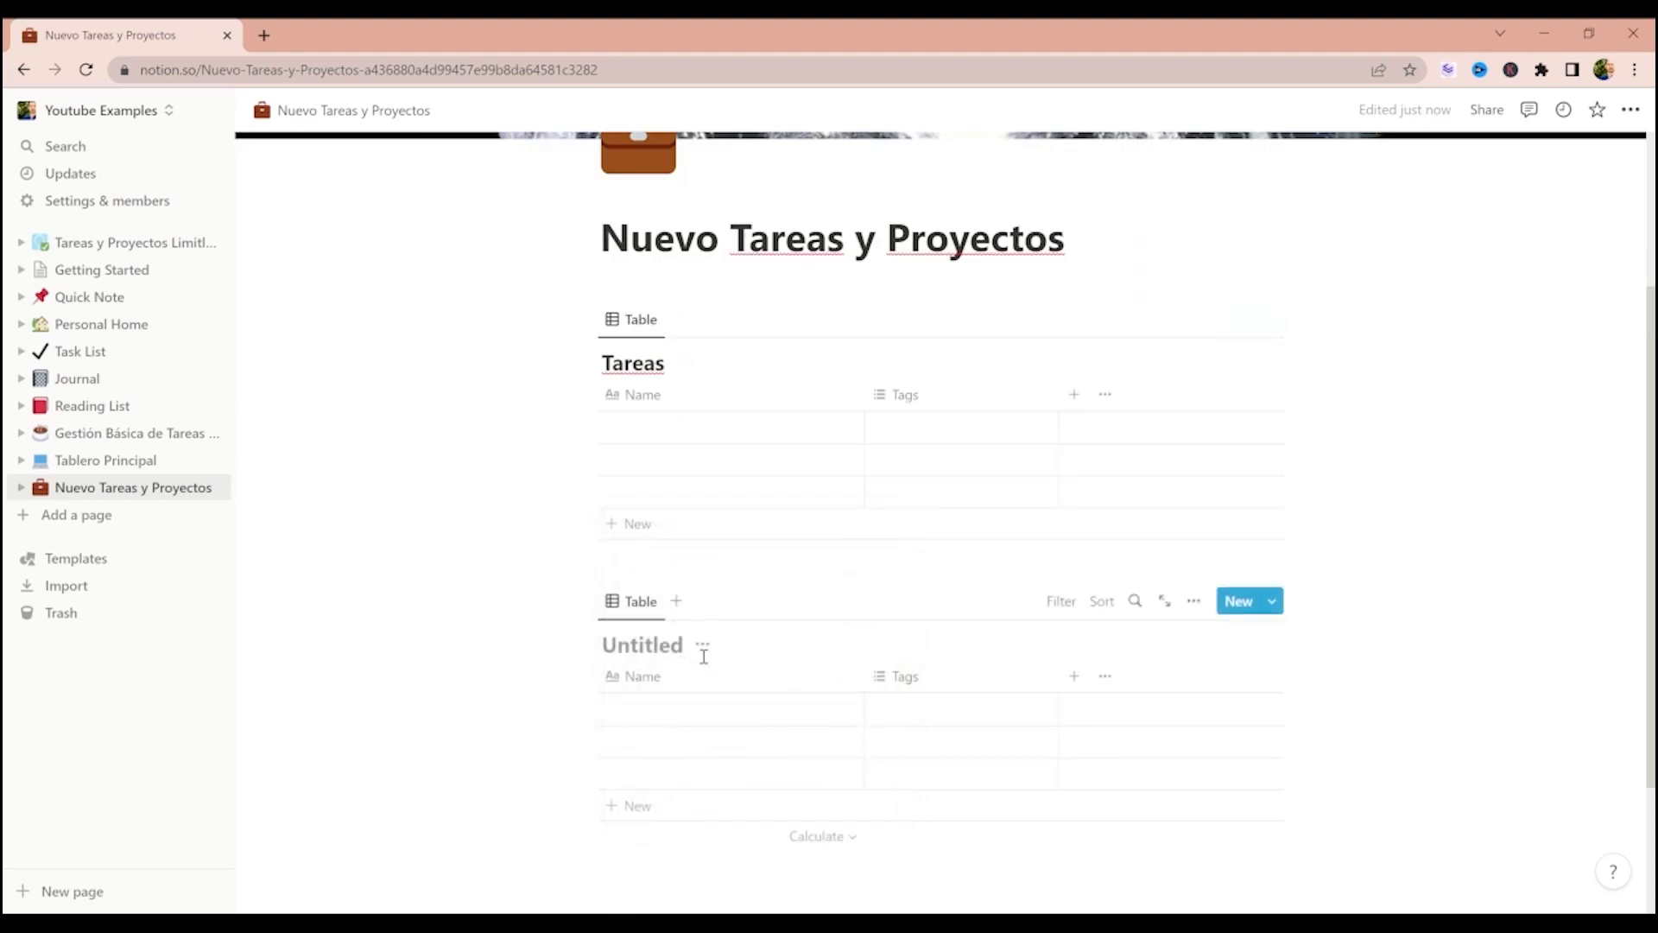
text(royectos)
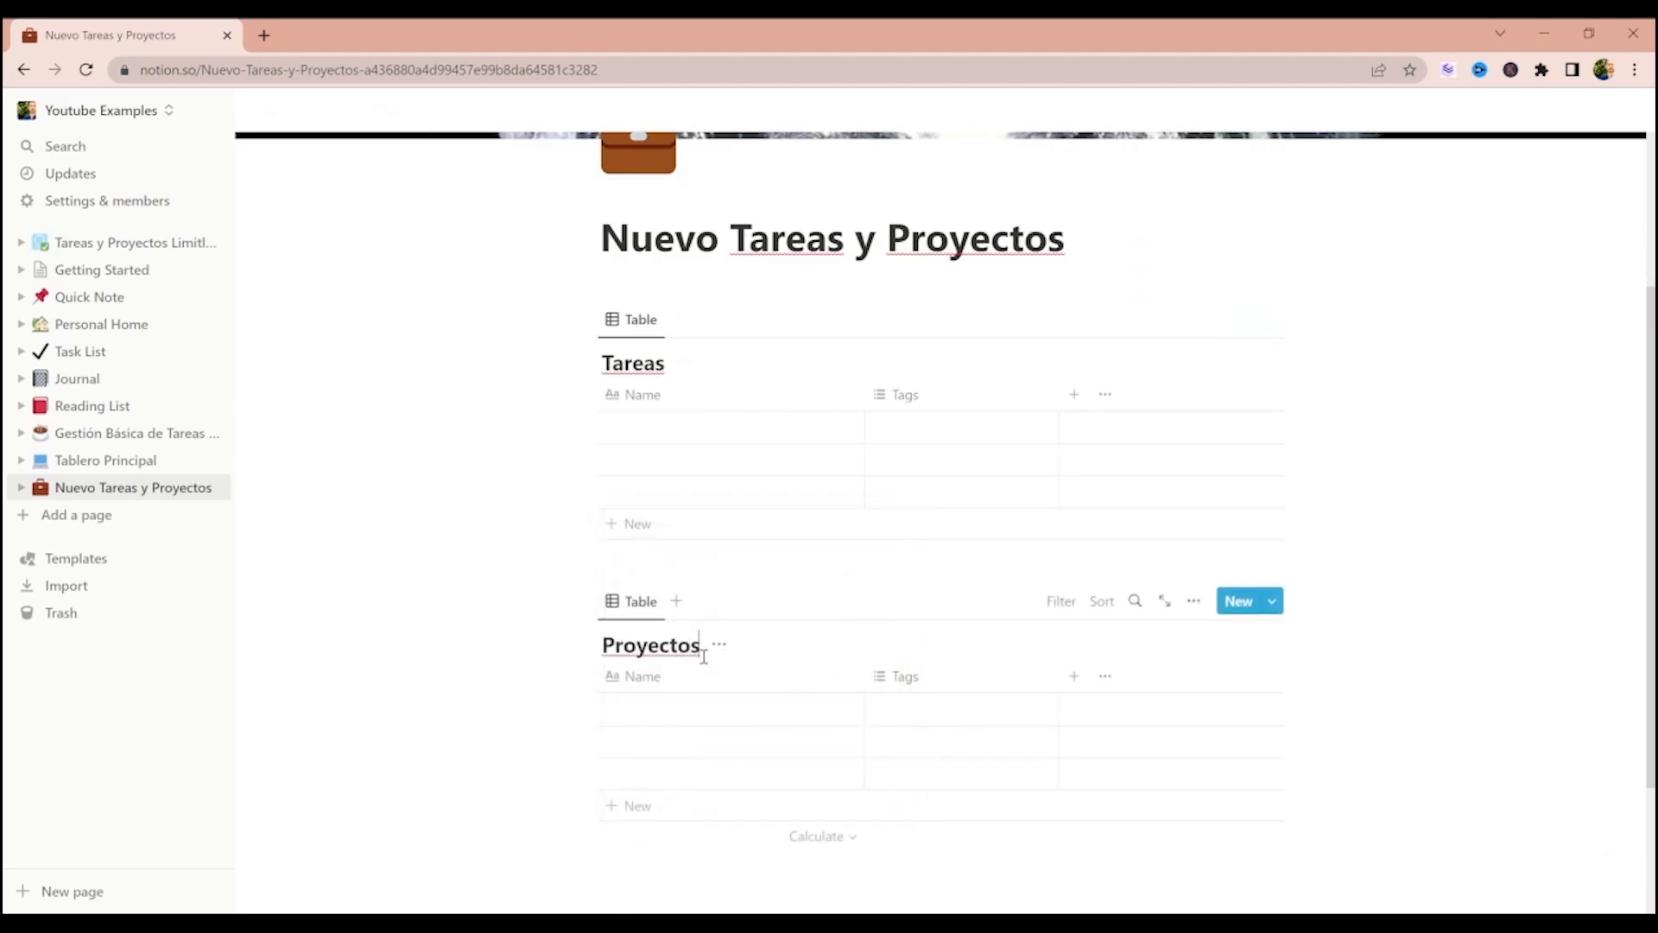
- Insert a third inline database on the empty line below the Proyectos database
scroll(704, 656, down, 1)
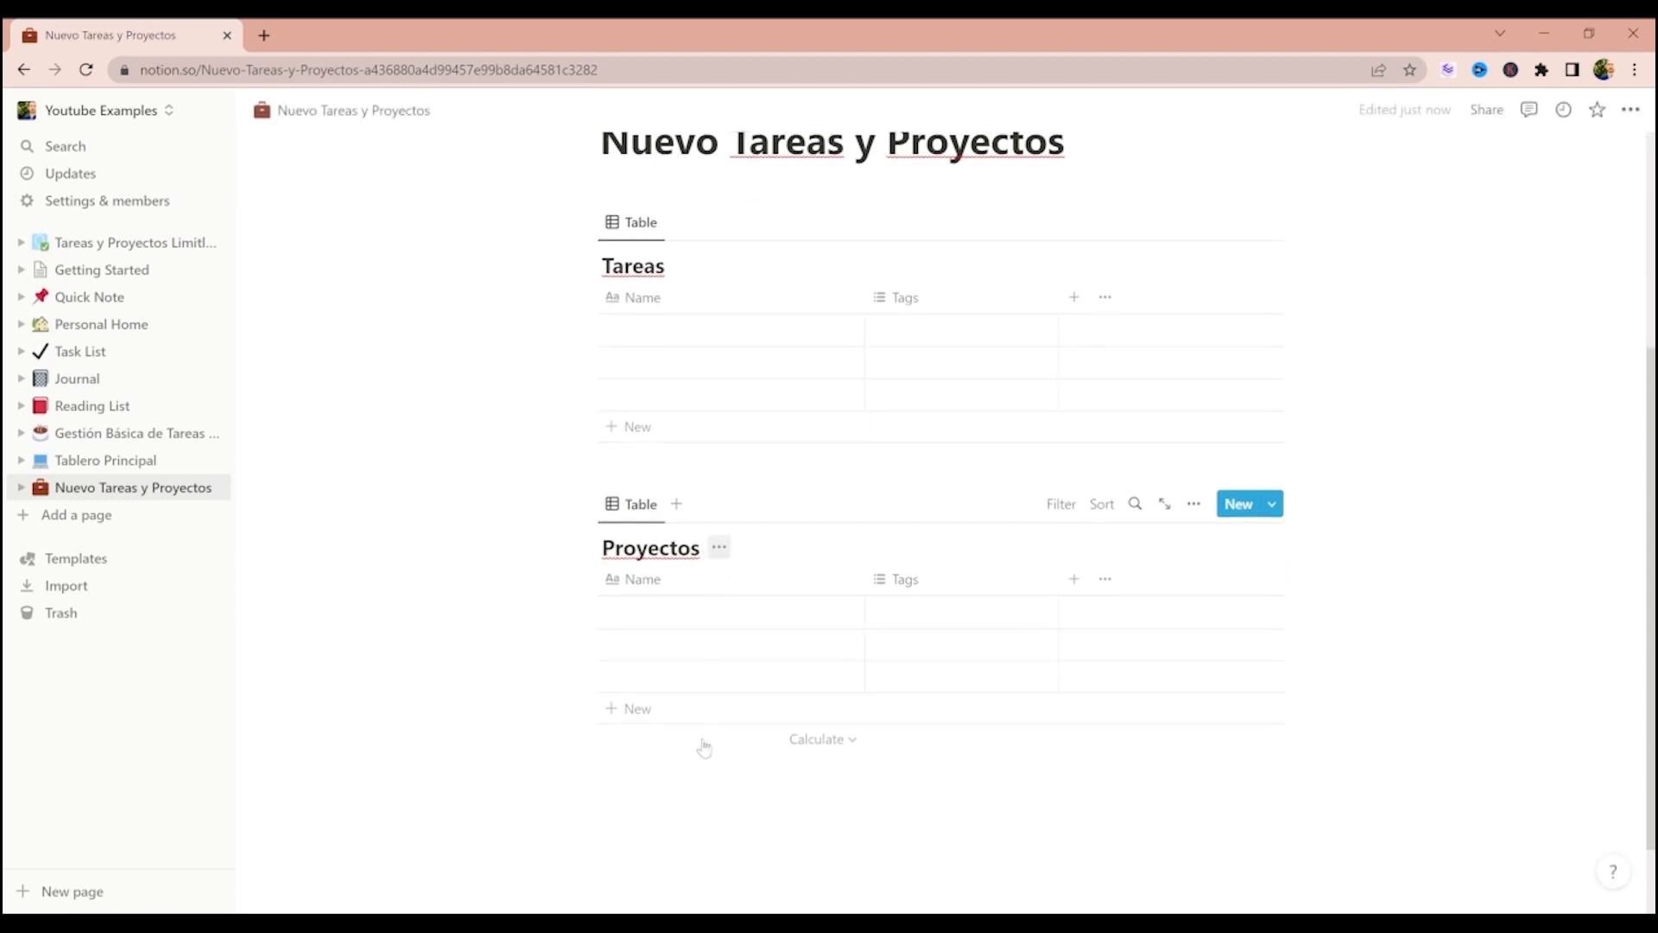
click(666, 787)
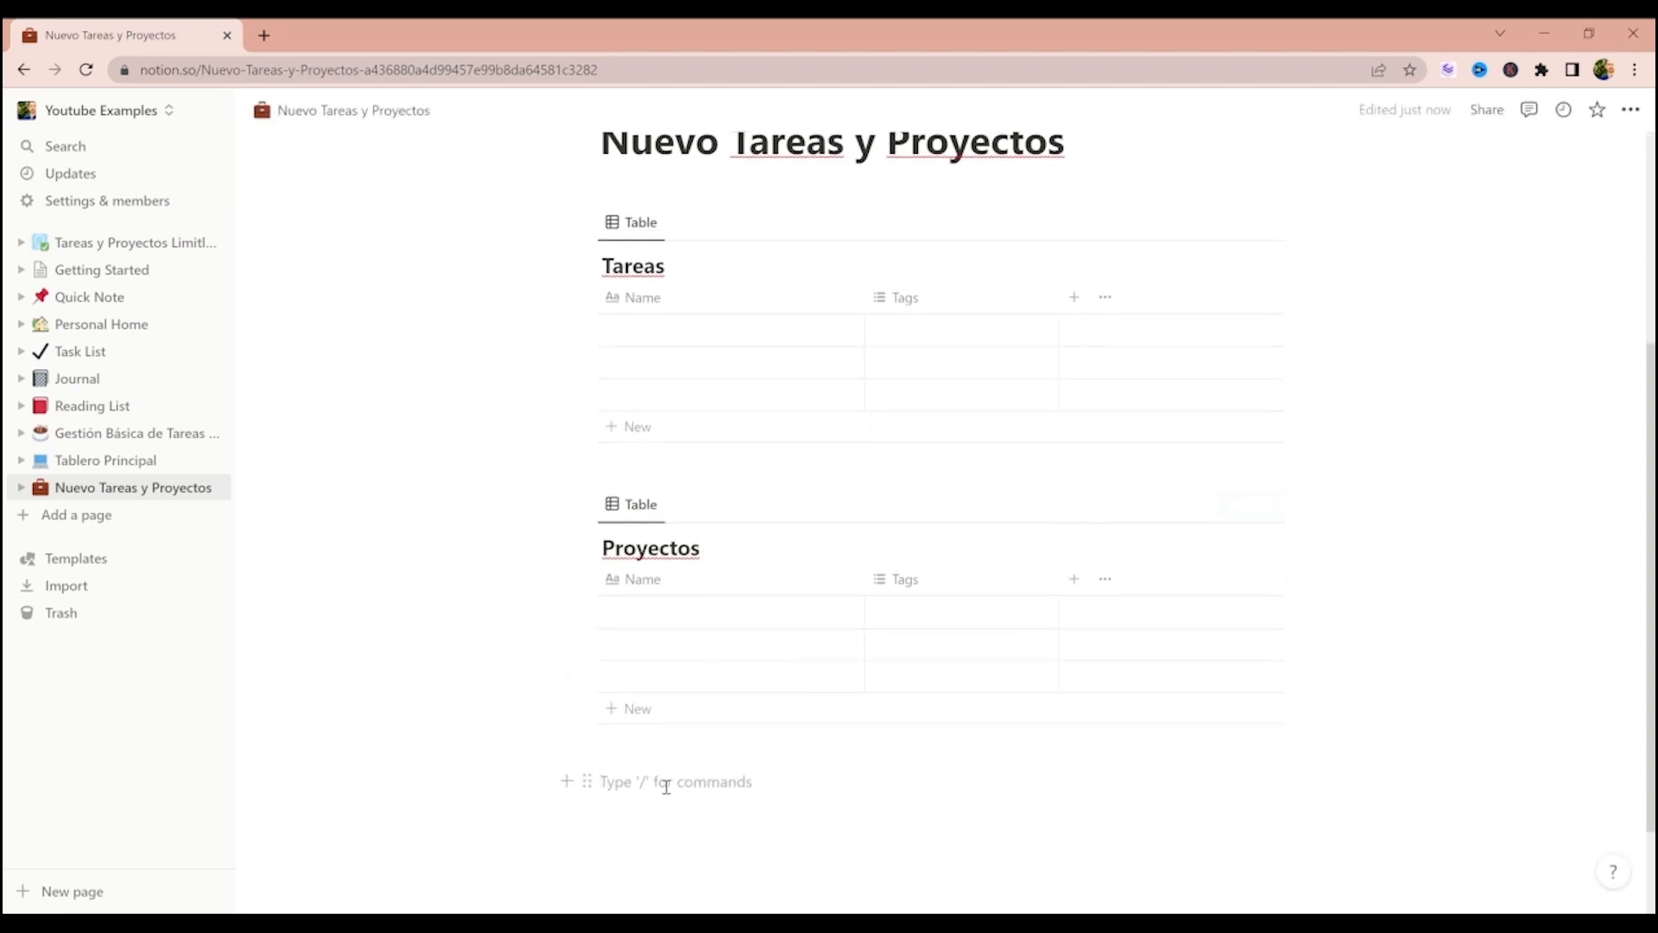
click(593, 780)
key(Escape)
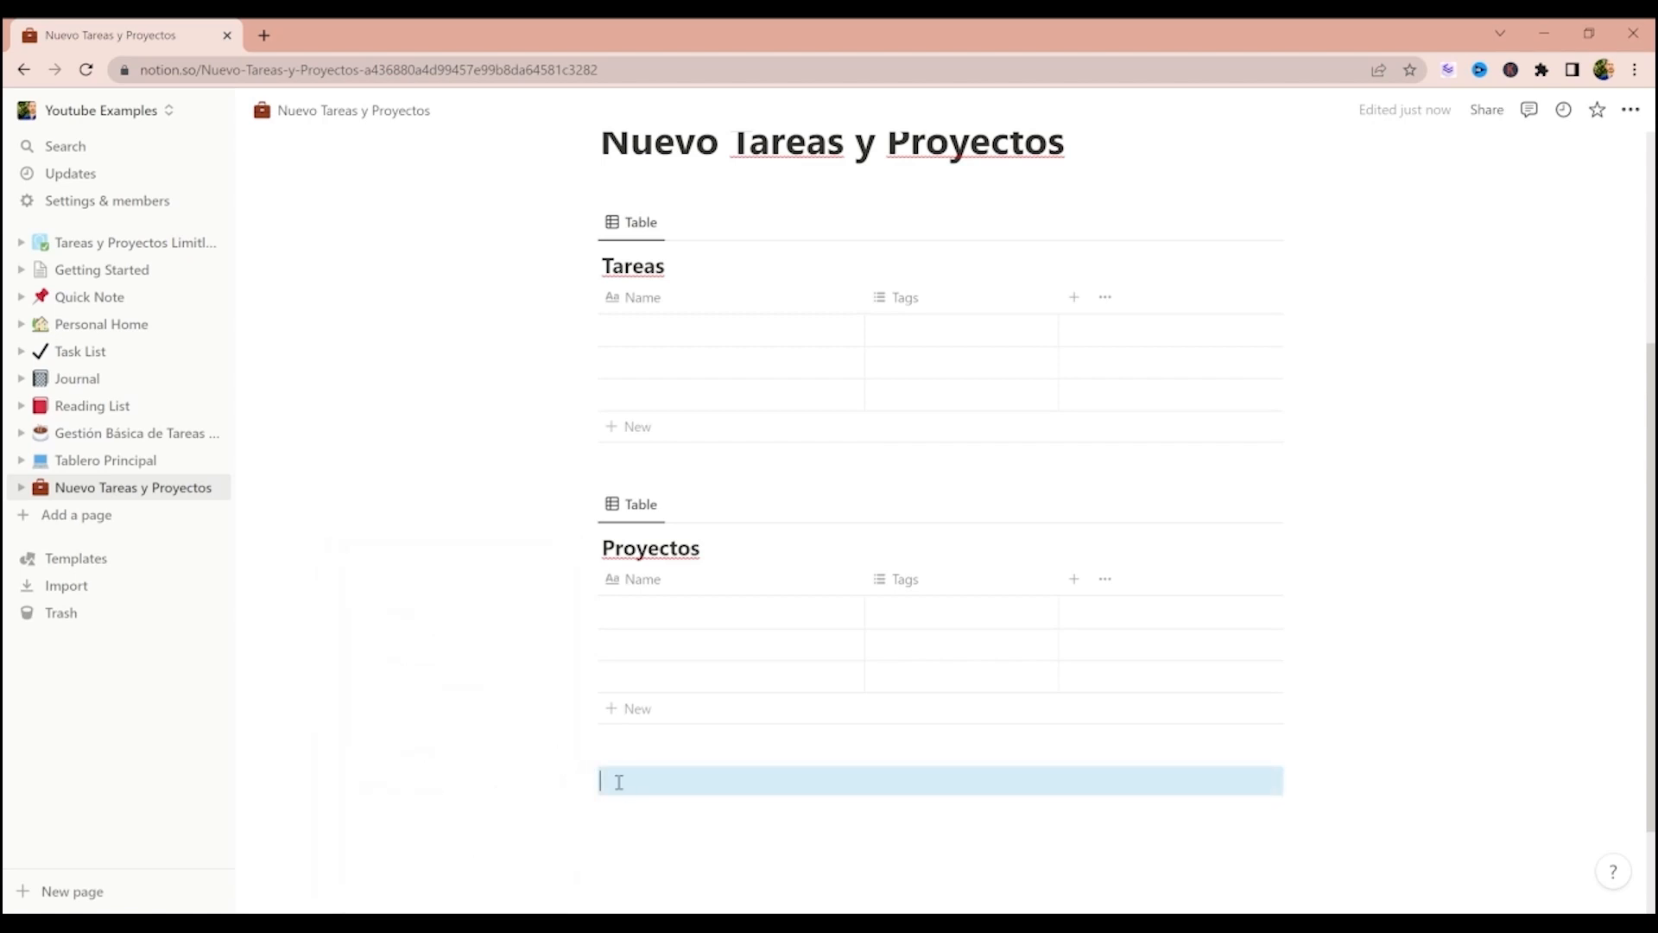
click(620, 782)
text(/)
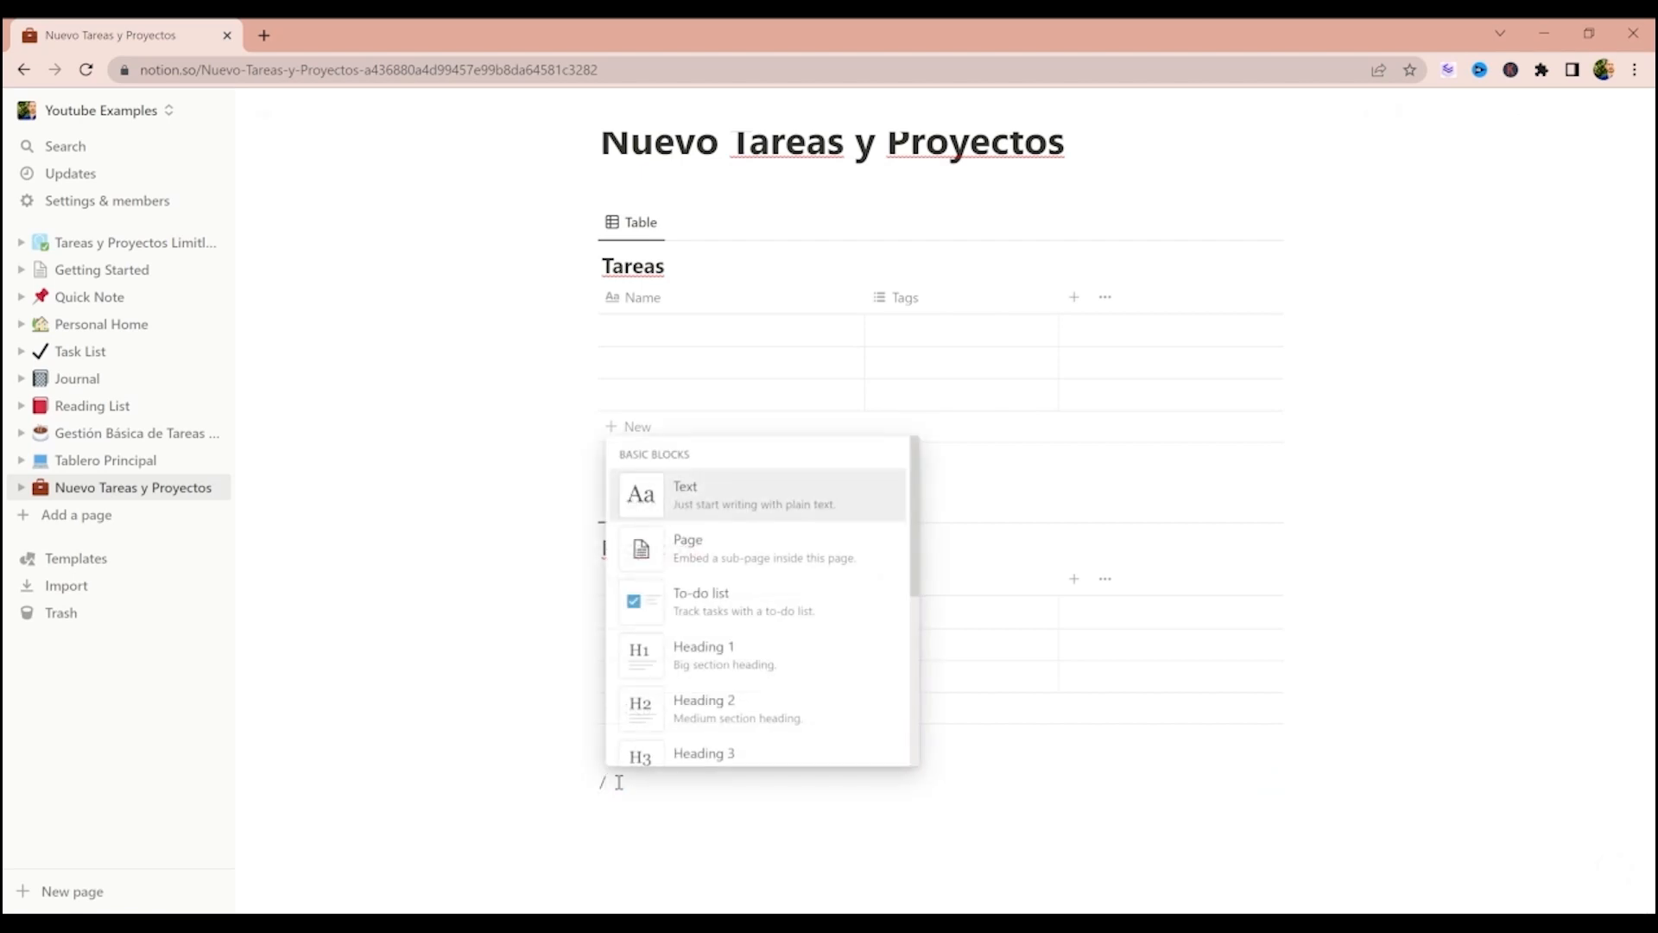
text(database)
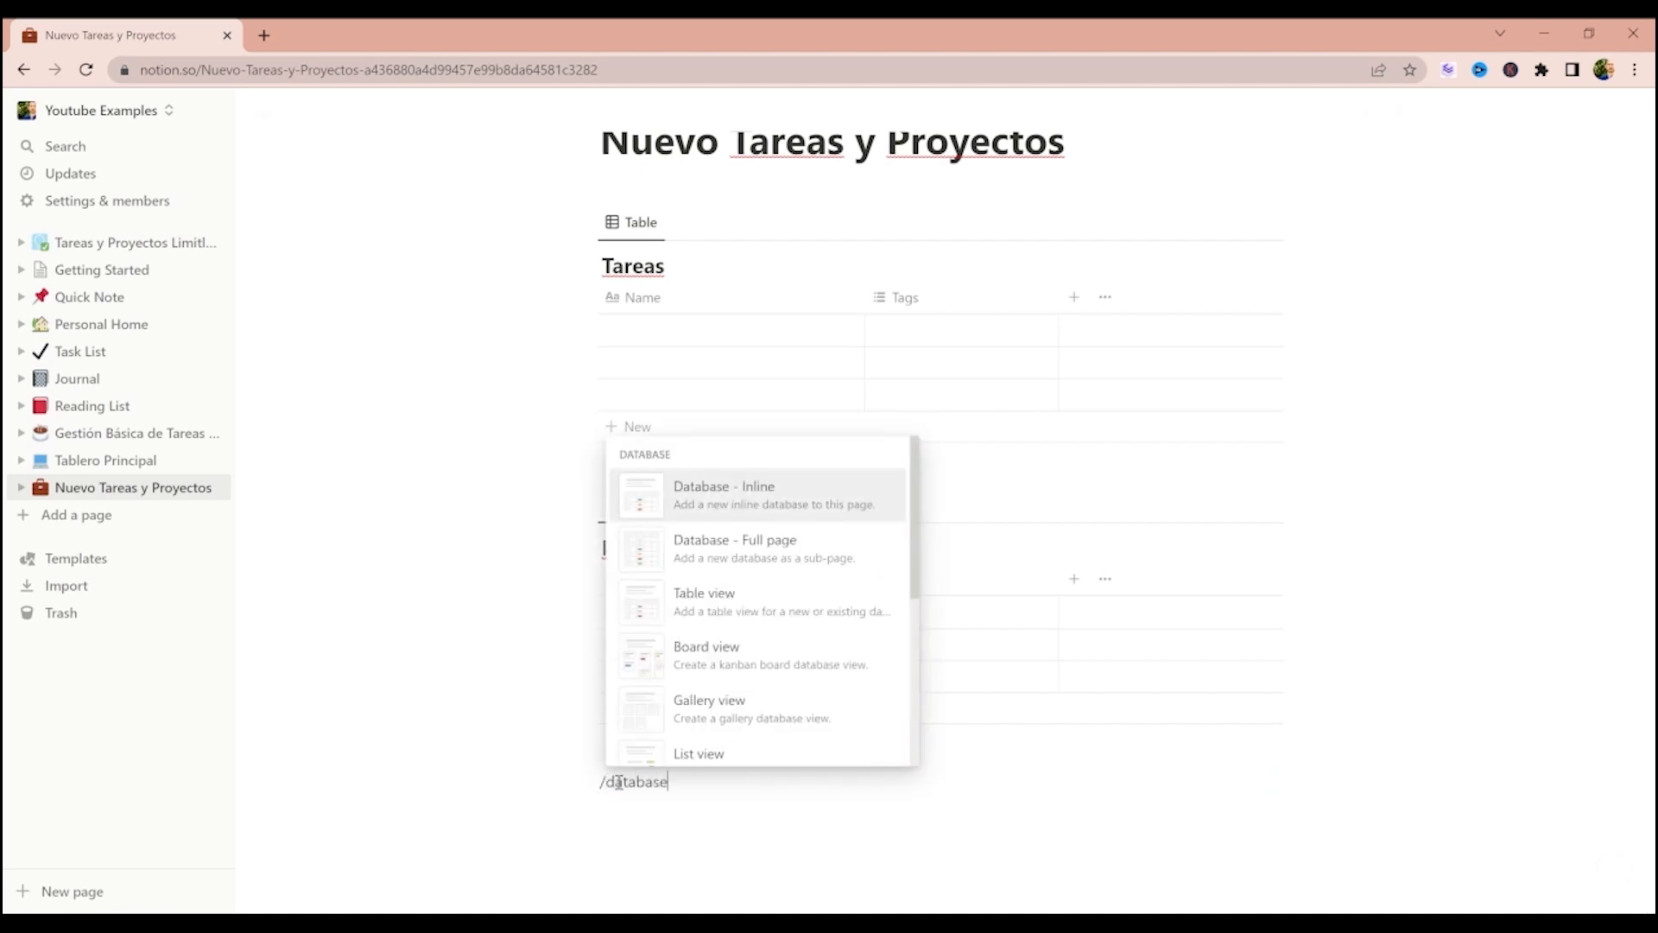
key(Return)
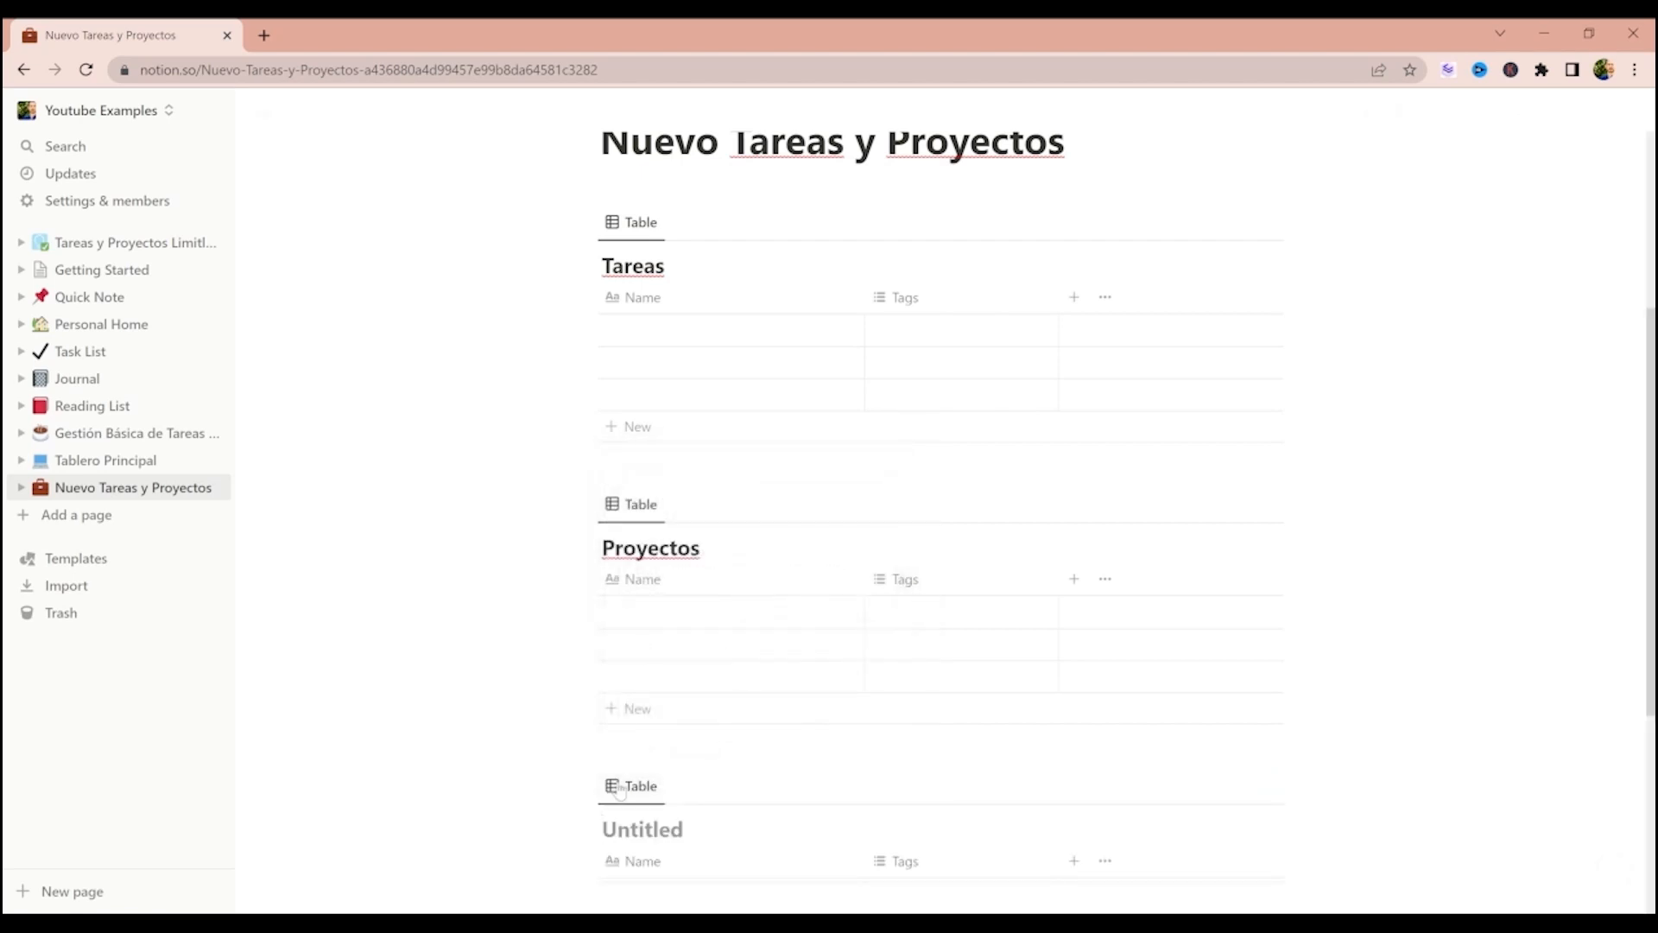
- Name the untitled database below Proyectos "Reuniones"
text(Meeting)
key(BackSpace)
key(BackSpace)
key(BackSpace)
key(BackSpace)
key(BackSpace)
key(BackSpace)
key(BackSpace)
text(reuniones)
key(Left)
key(Left)
key(Left)
key(Left)
key(Left)
key(BackSpace)
text(R)
- Examine the view options of the Tareas database and its available layouts
scroll(888, 474, up, 2)
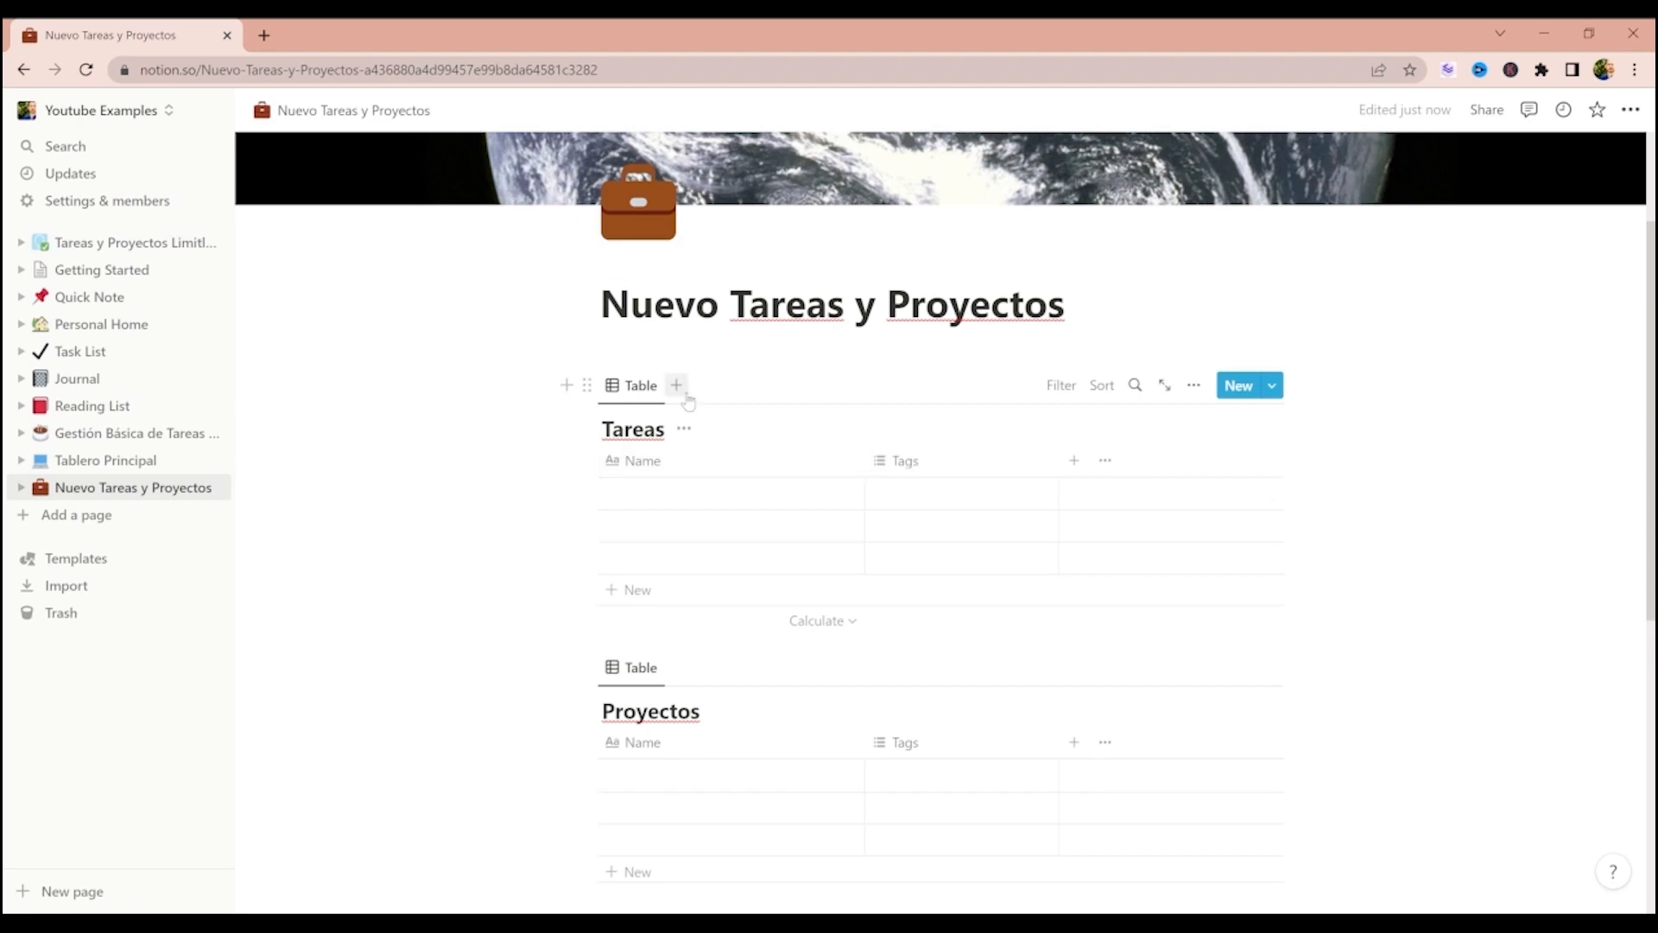
click(1197, 391)
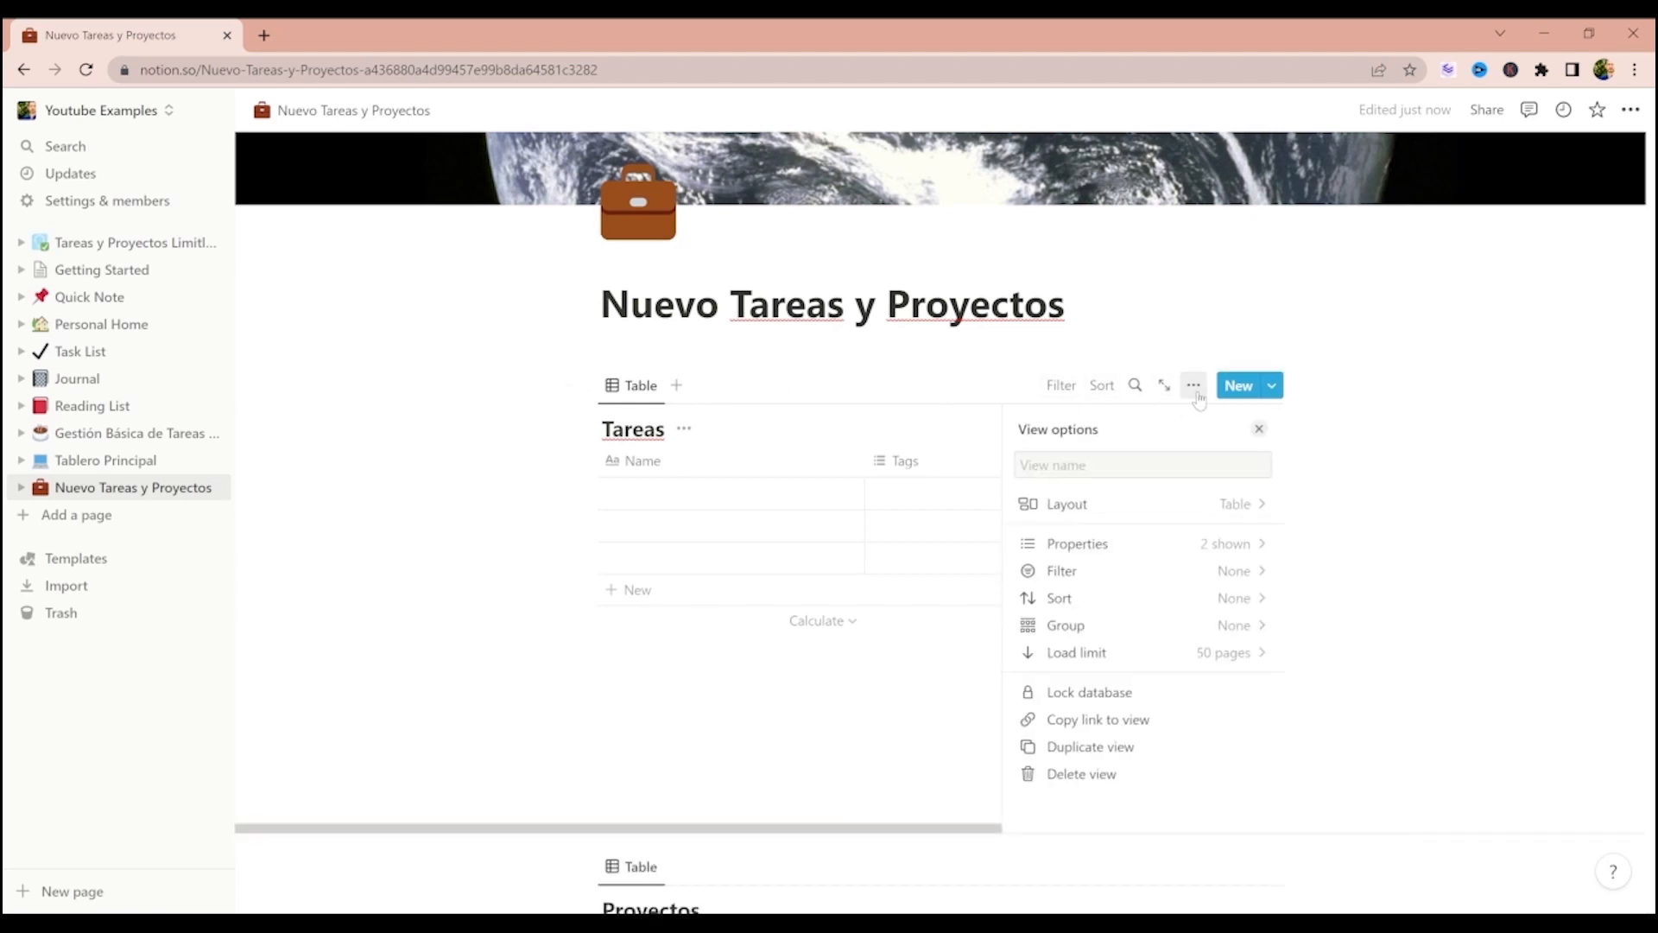
click(1201, 518)
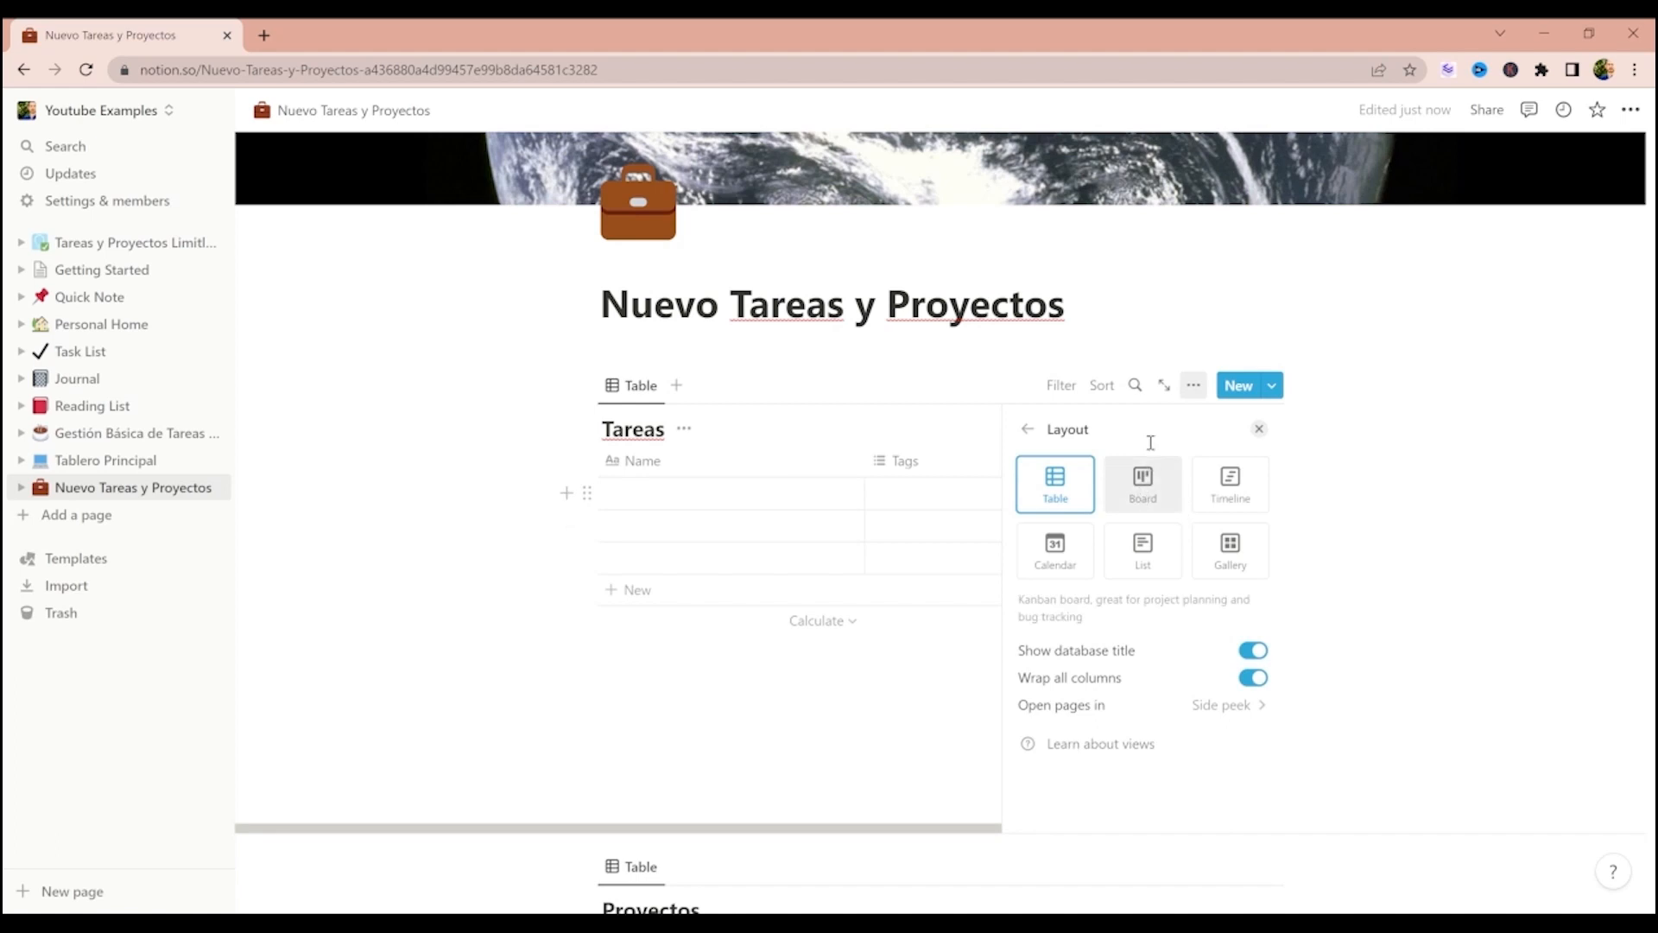
click(1028, 429)
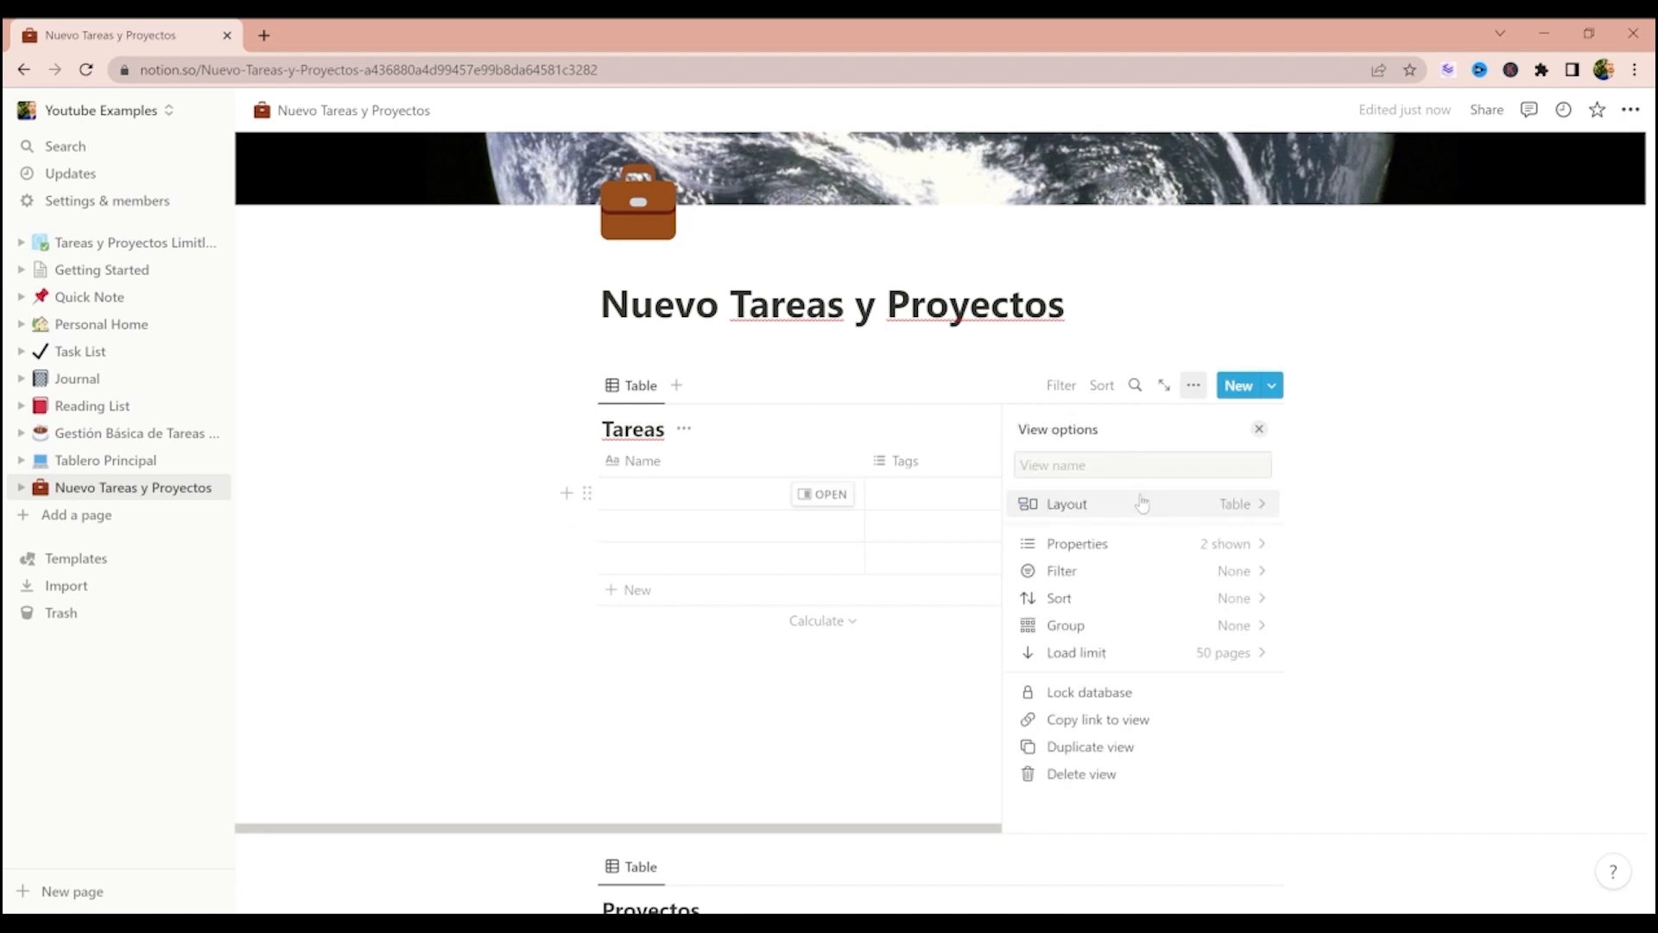
click(1194, 389)
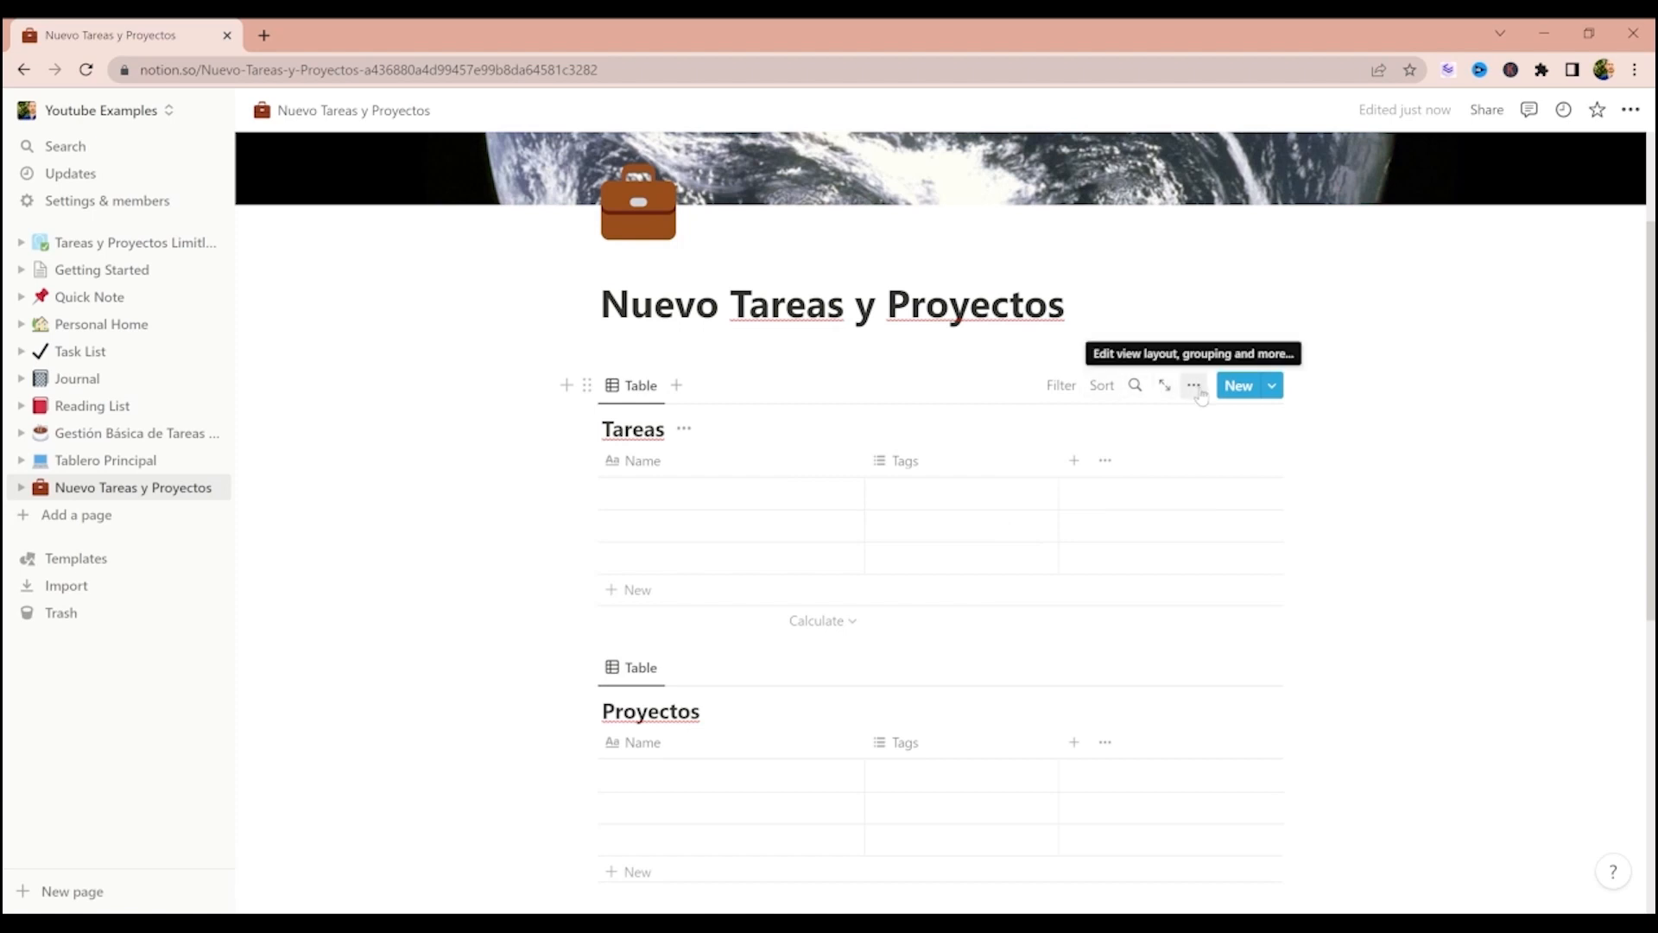
click(1199, 393)
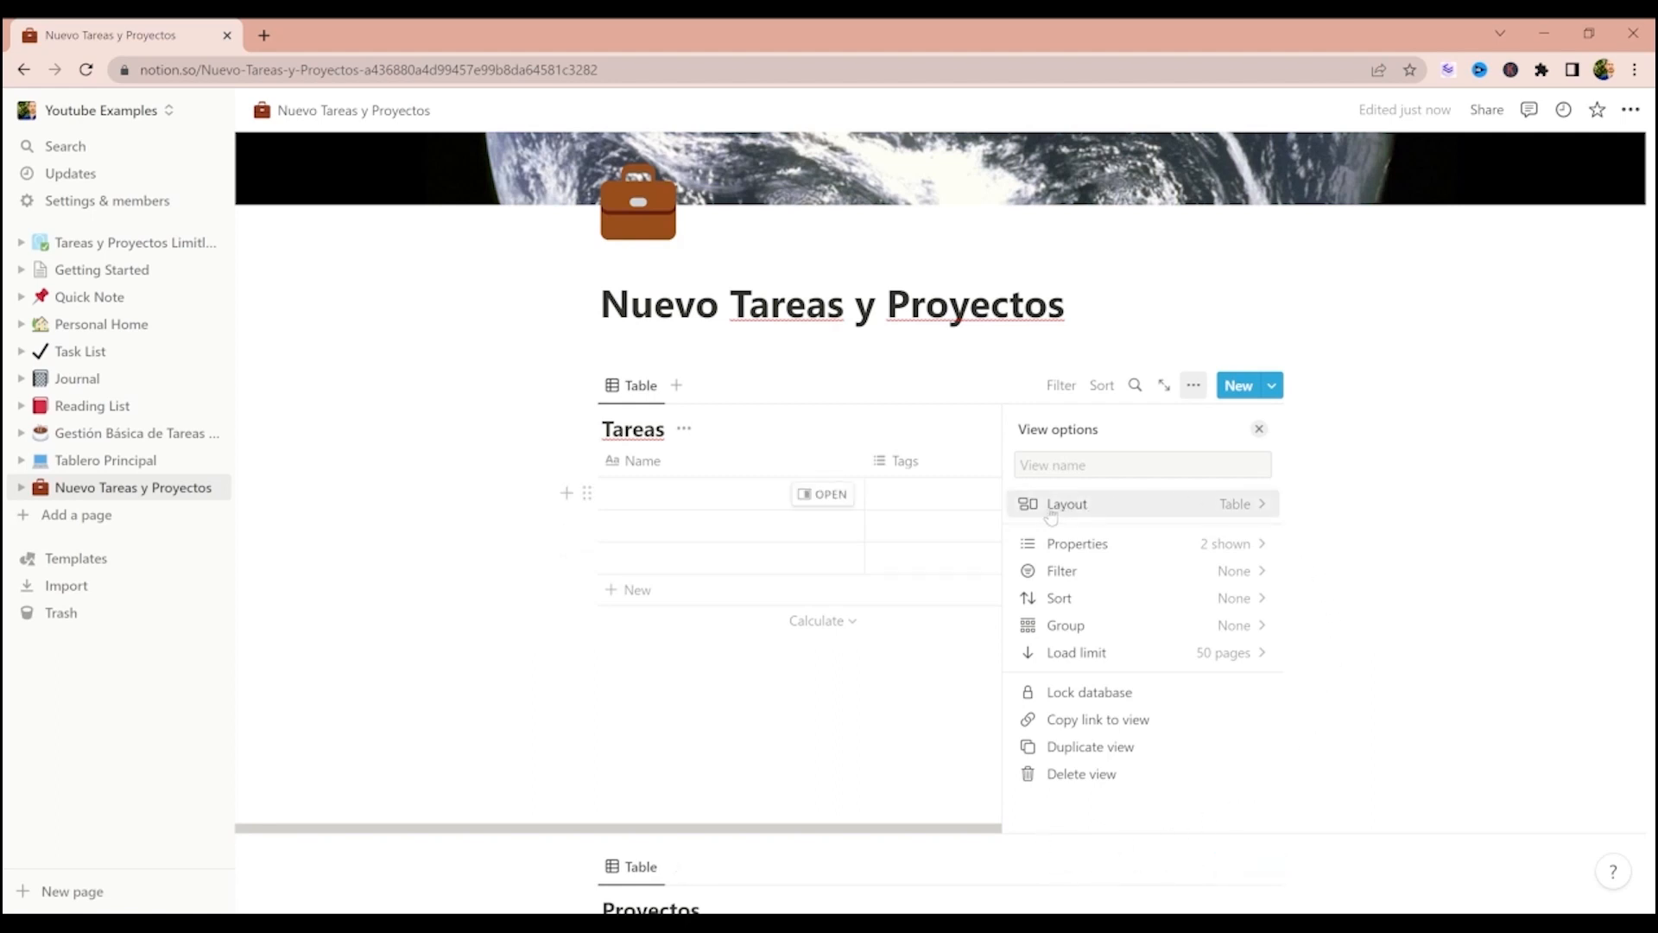
click(1083, 510)
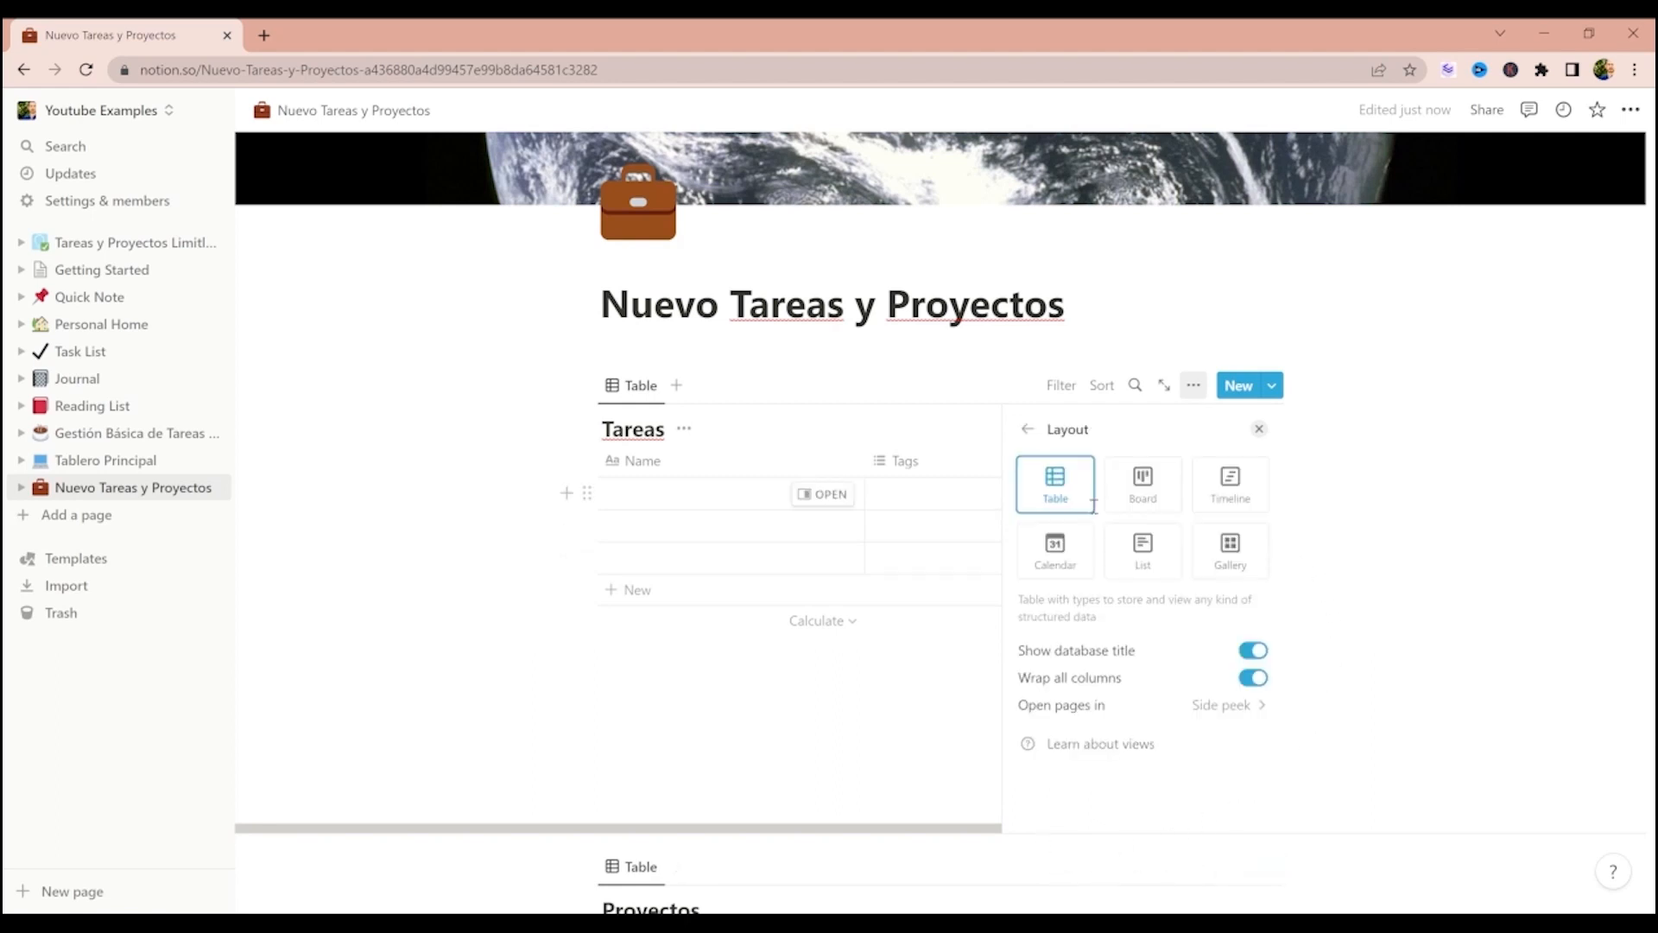
click(1028, 429)
- Examine the properties, filter, sort, group and load limit options of the Tareas database view
click(1074, 546)
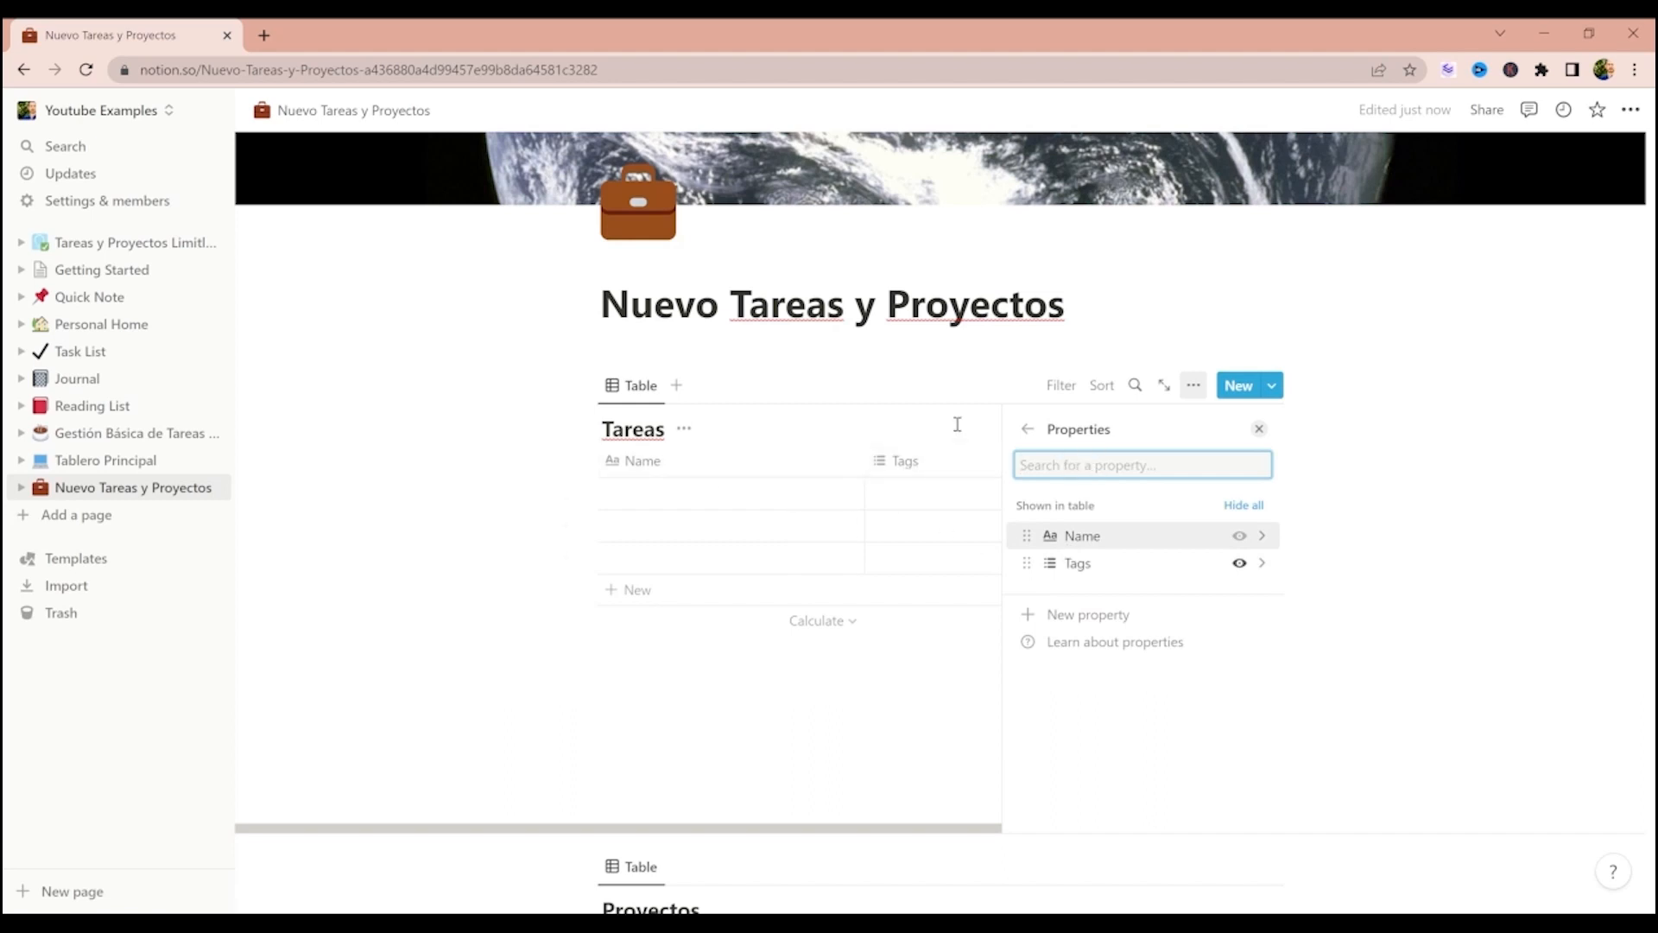
click(1024, 430)
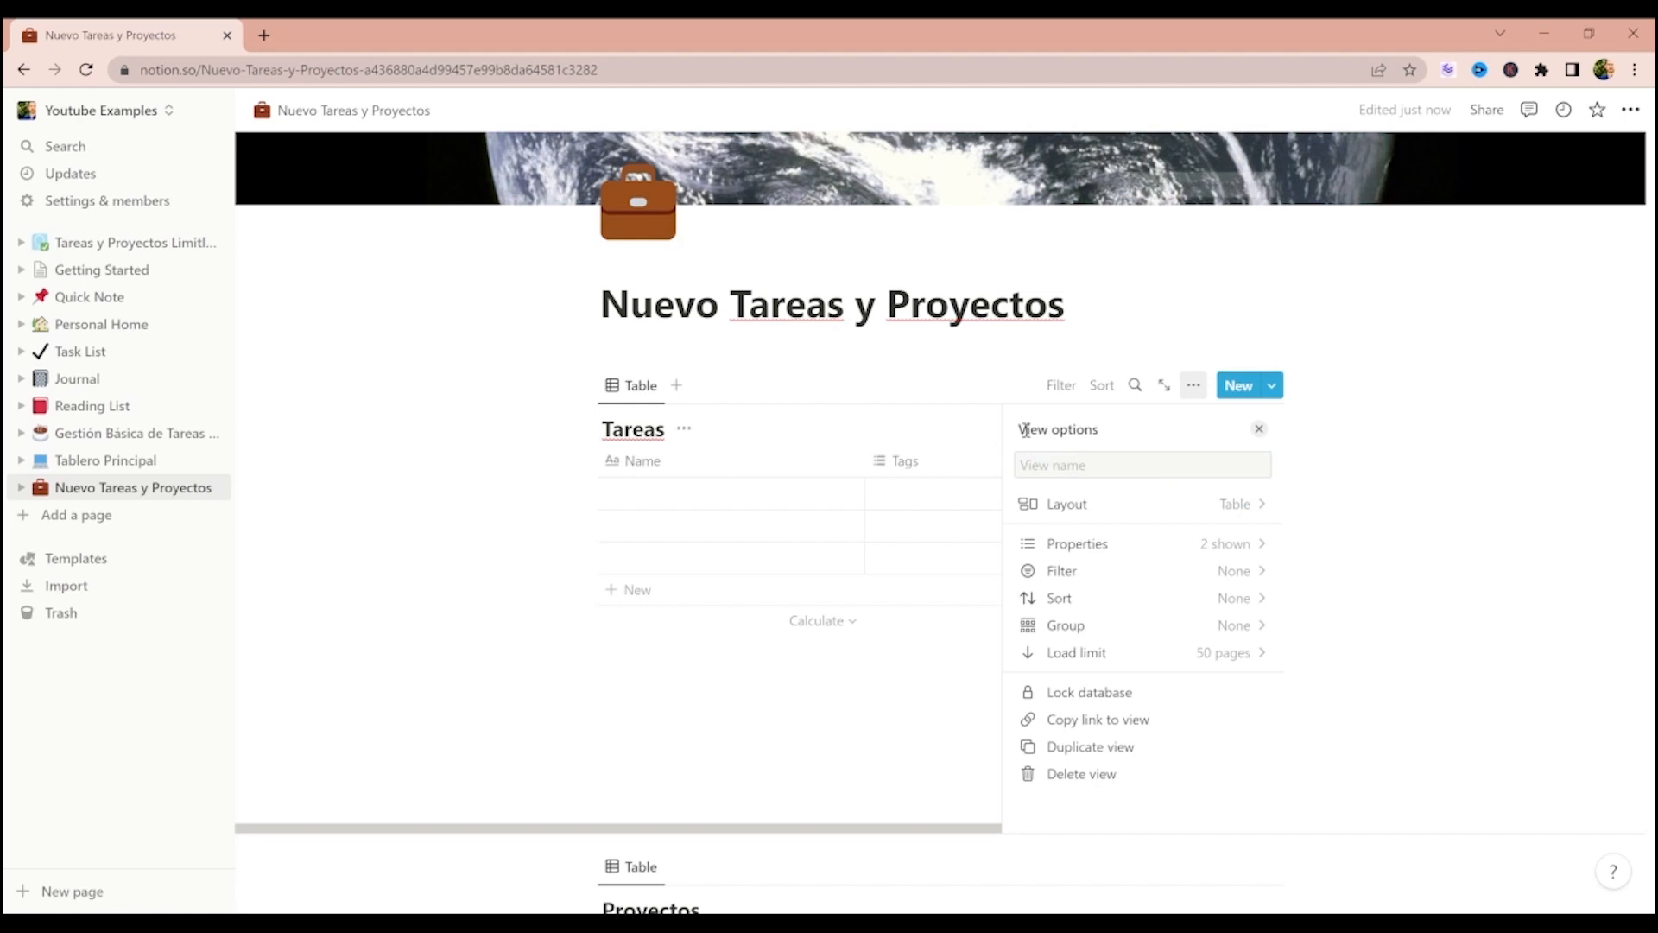
click(1065, 581)
click(1025, 431)
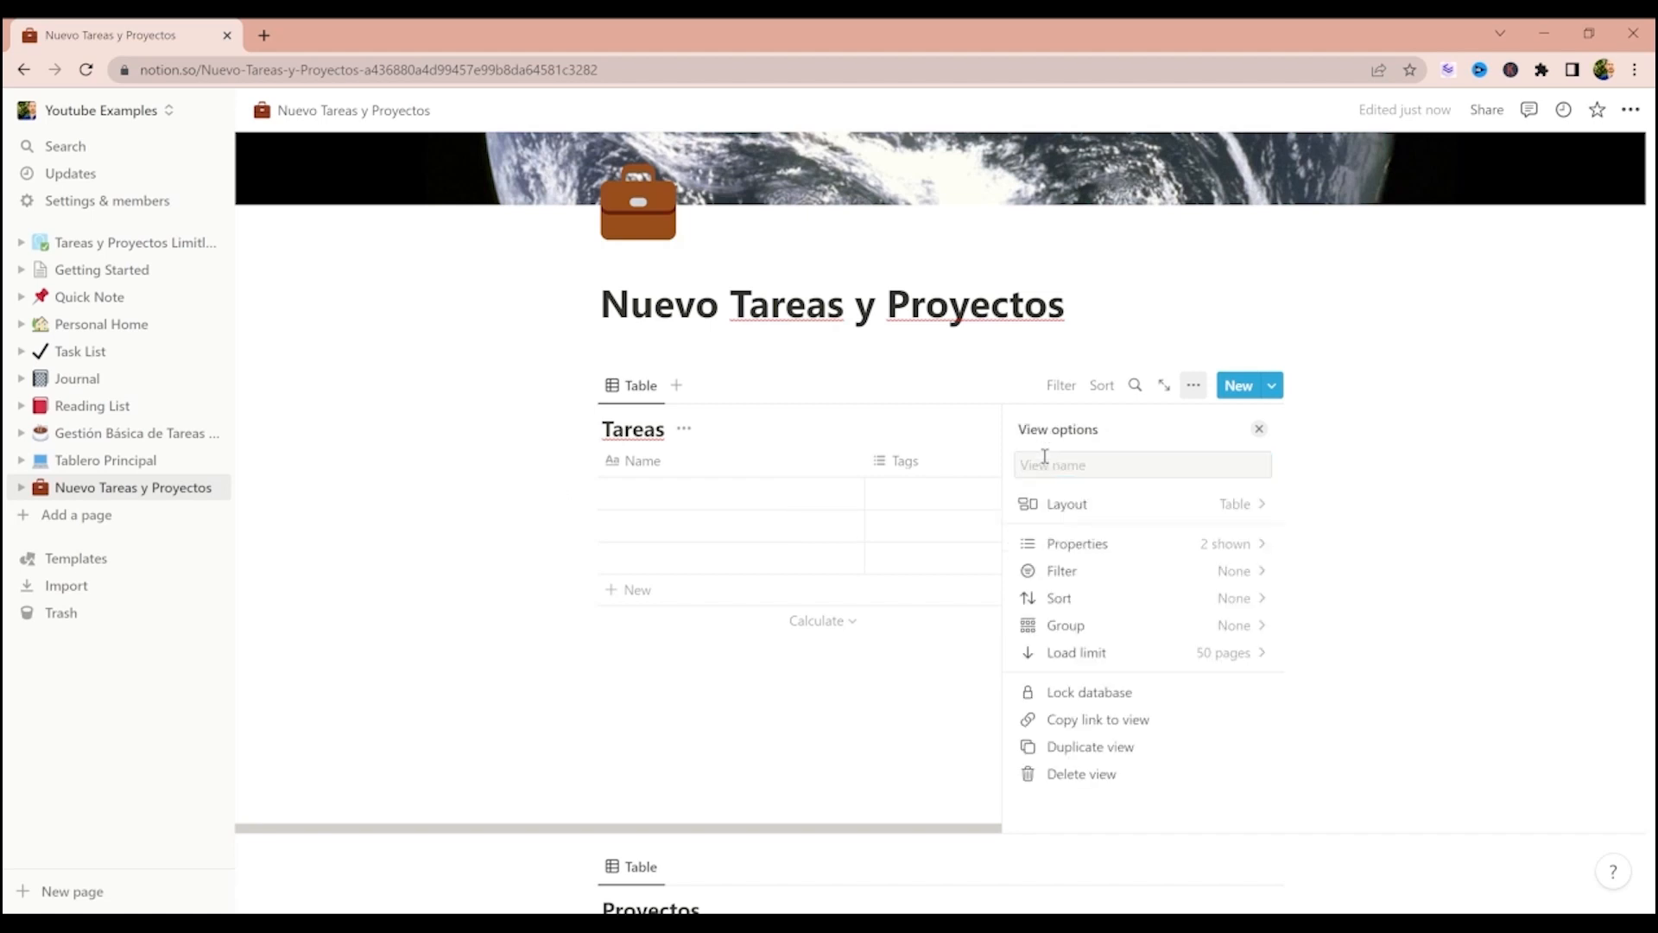
click(1079, 599)
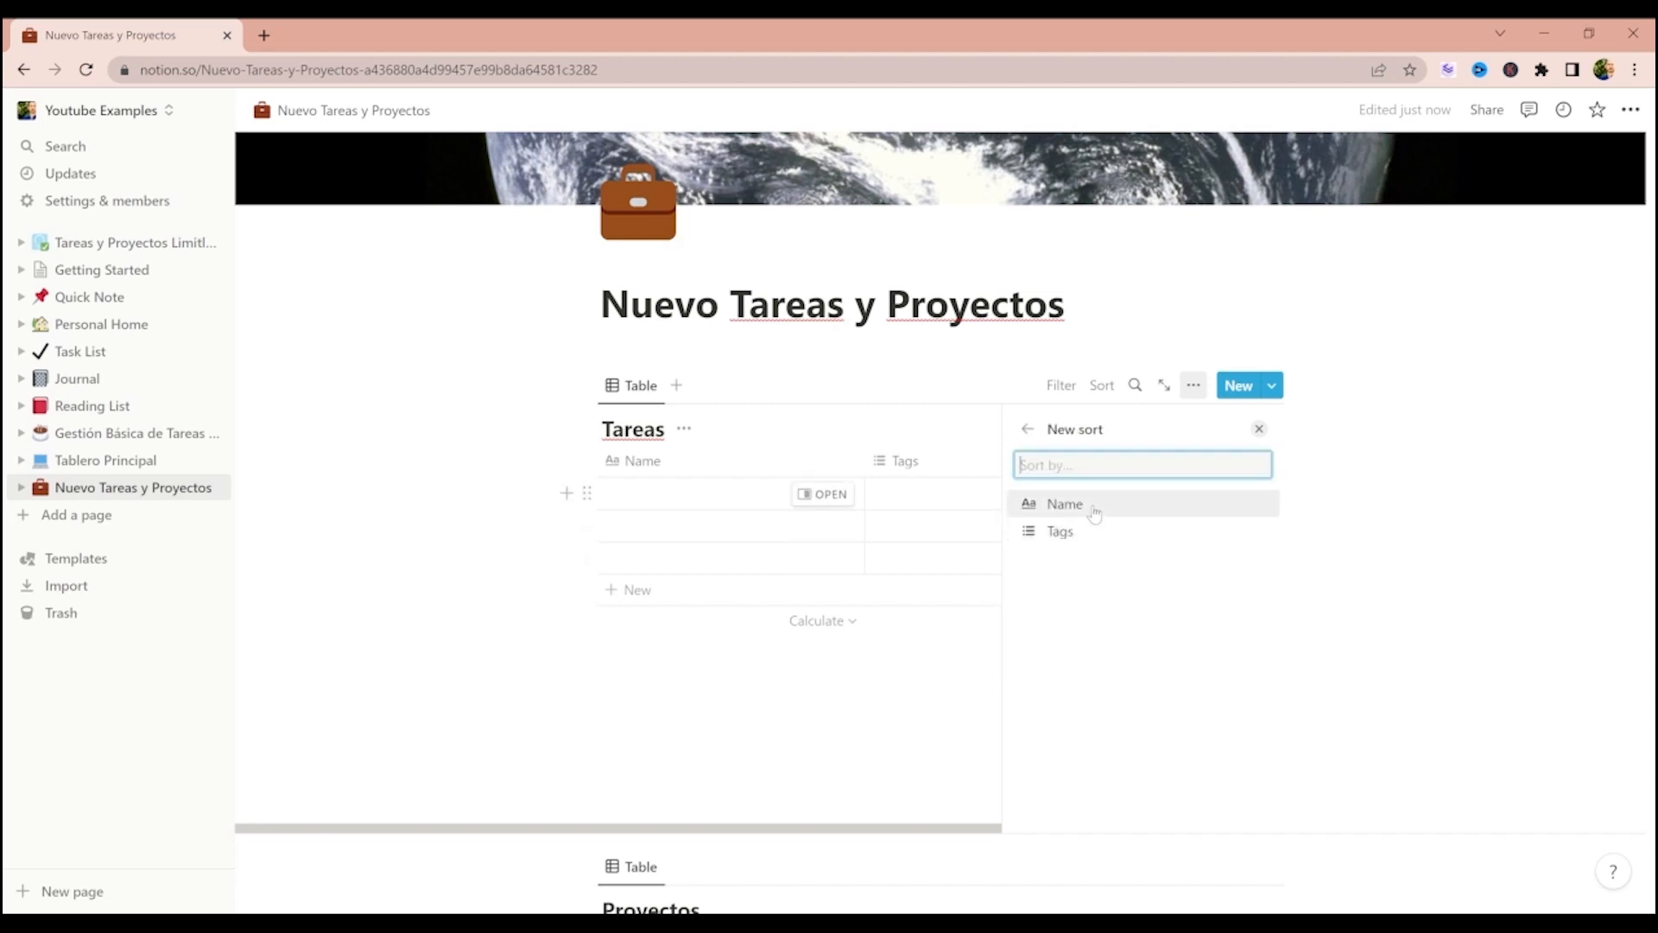
click(1028, 429)
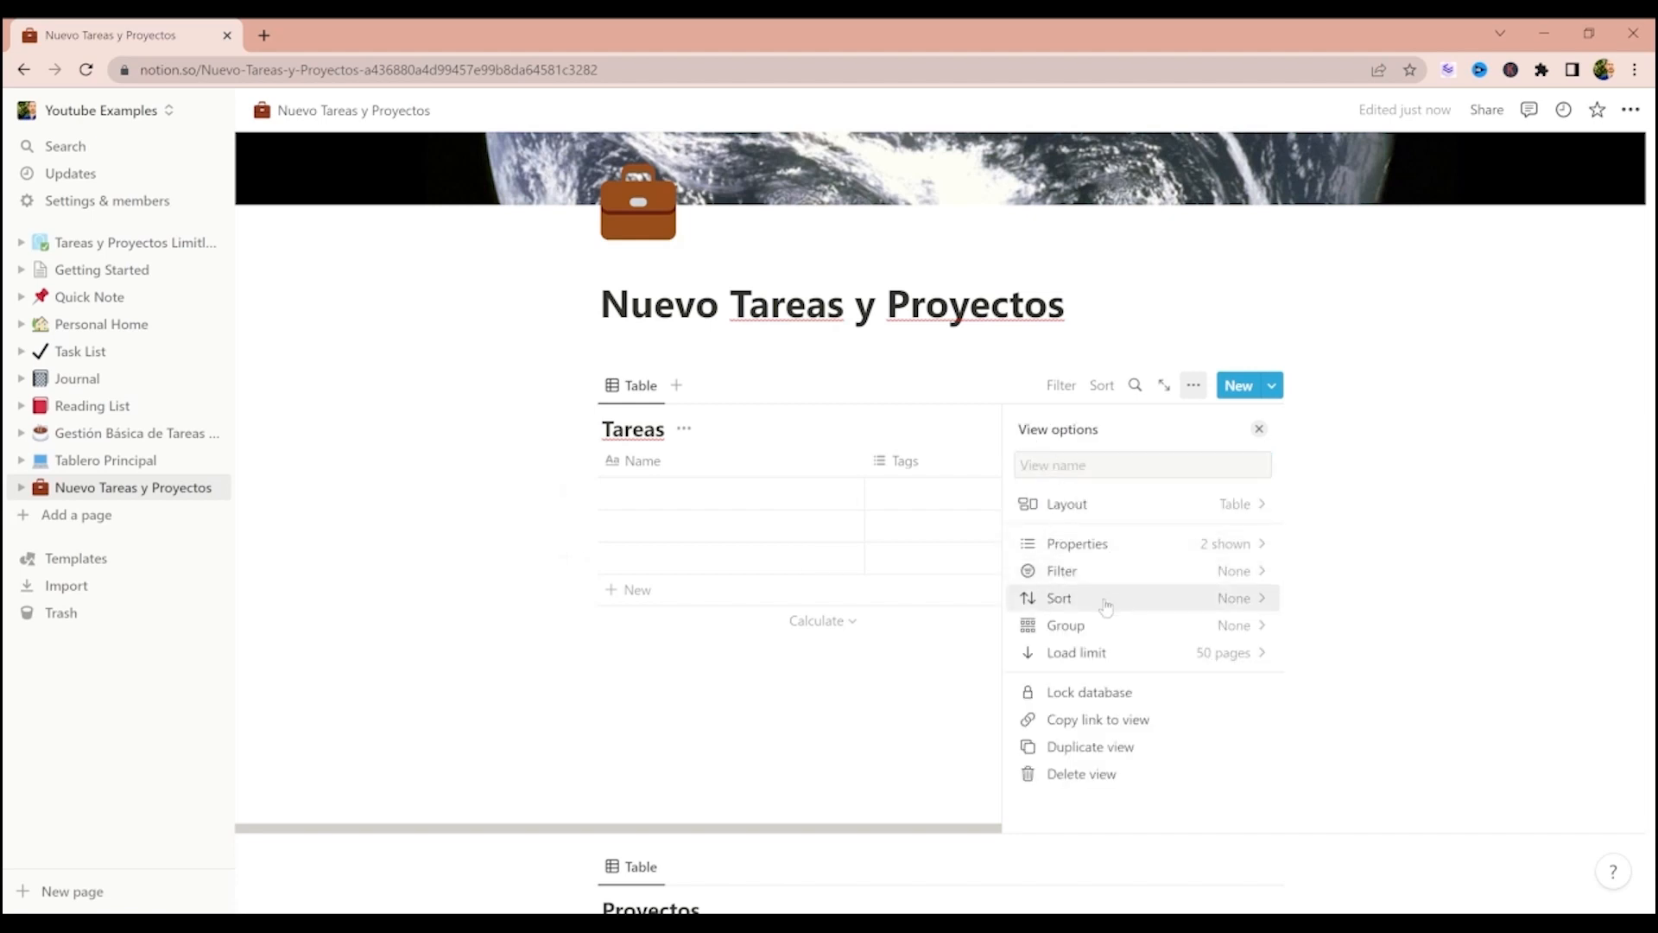
click(1104, 634)
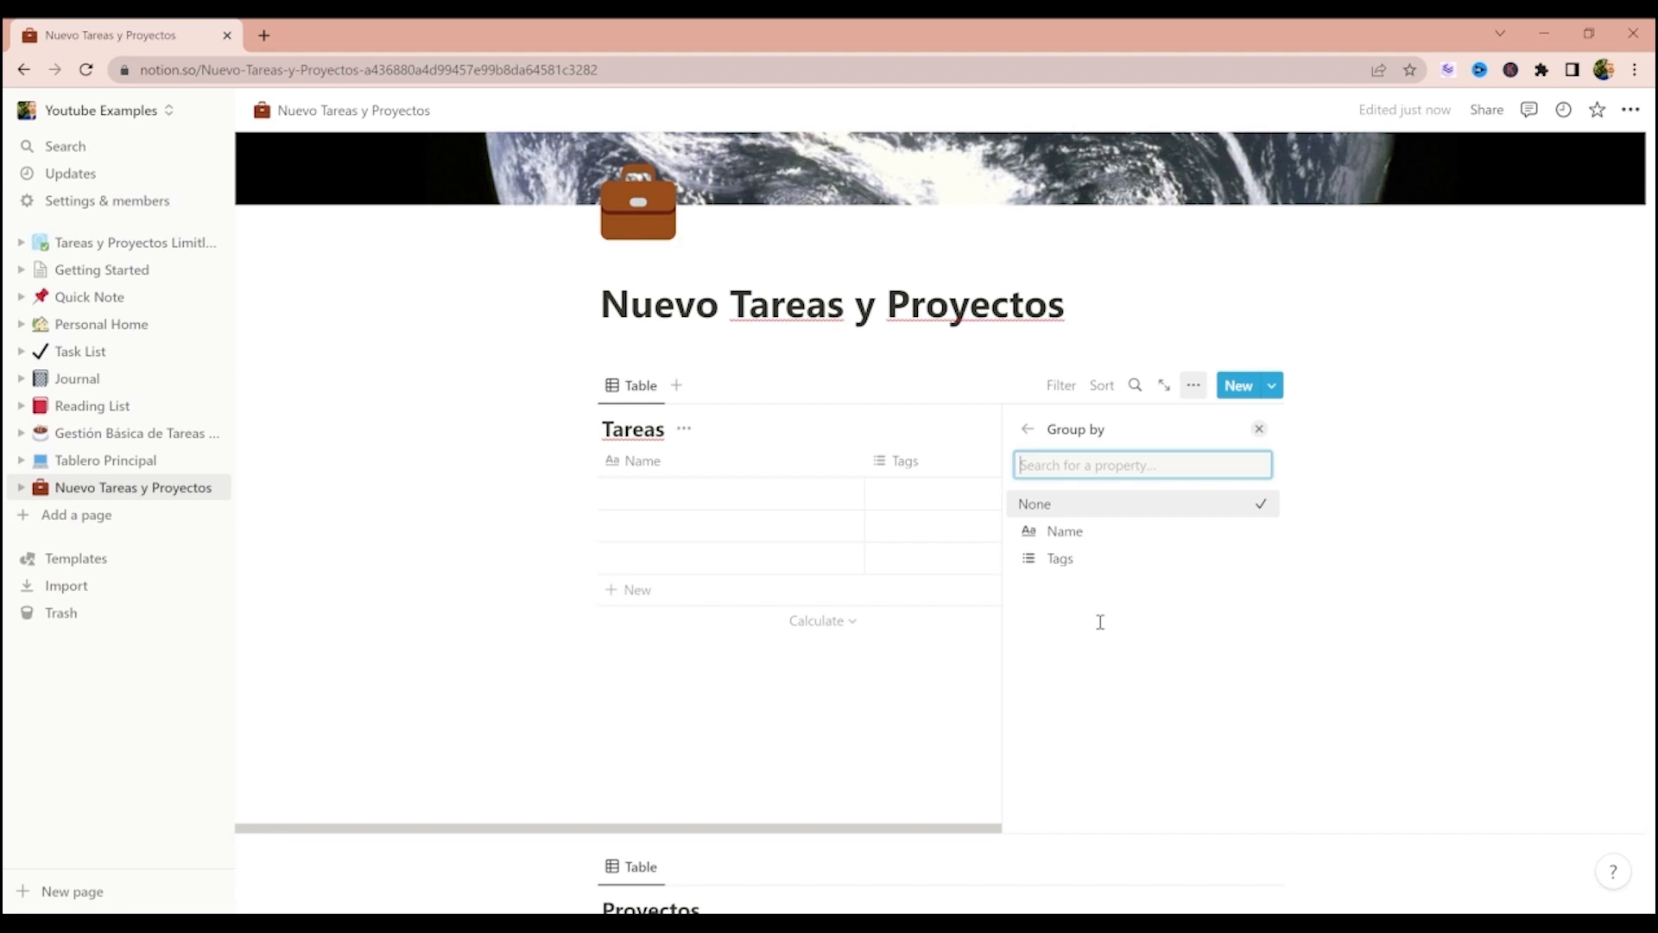
click(1029, 434)
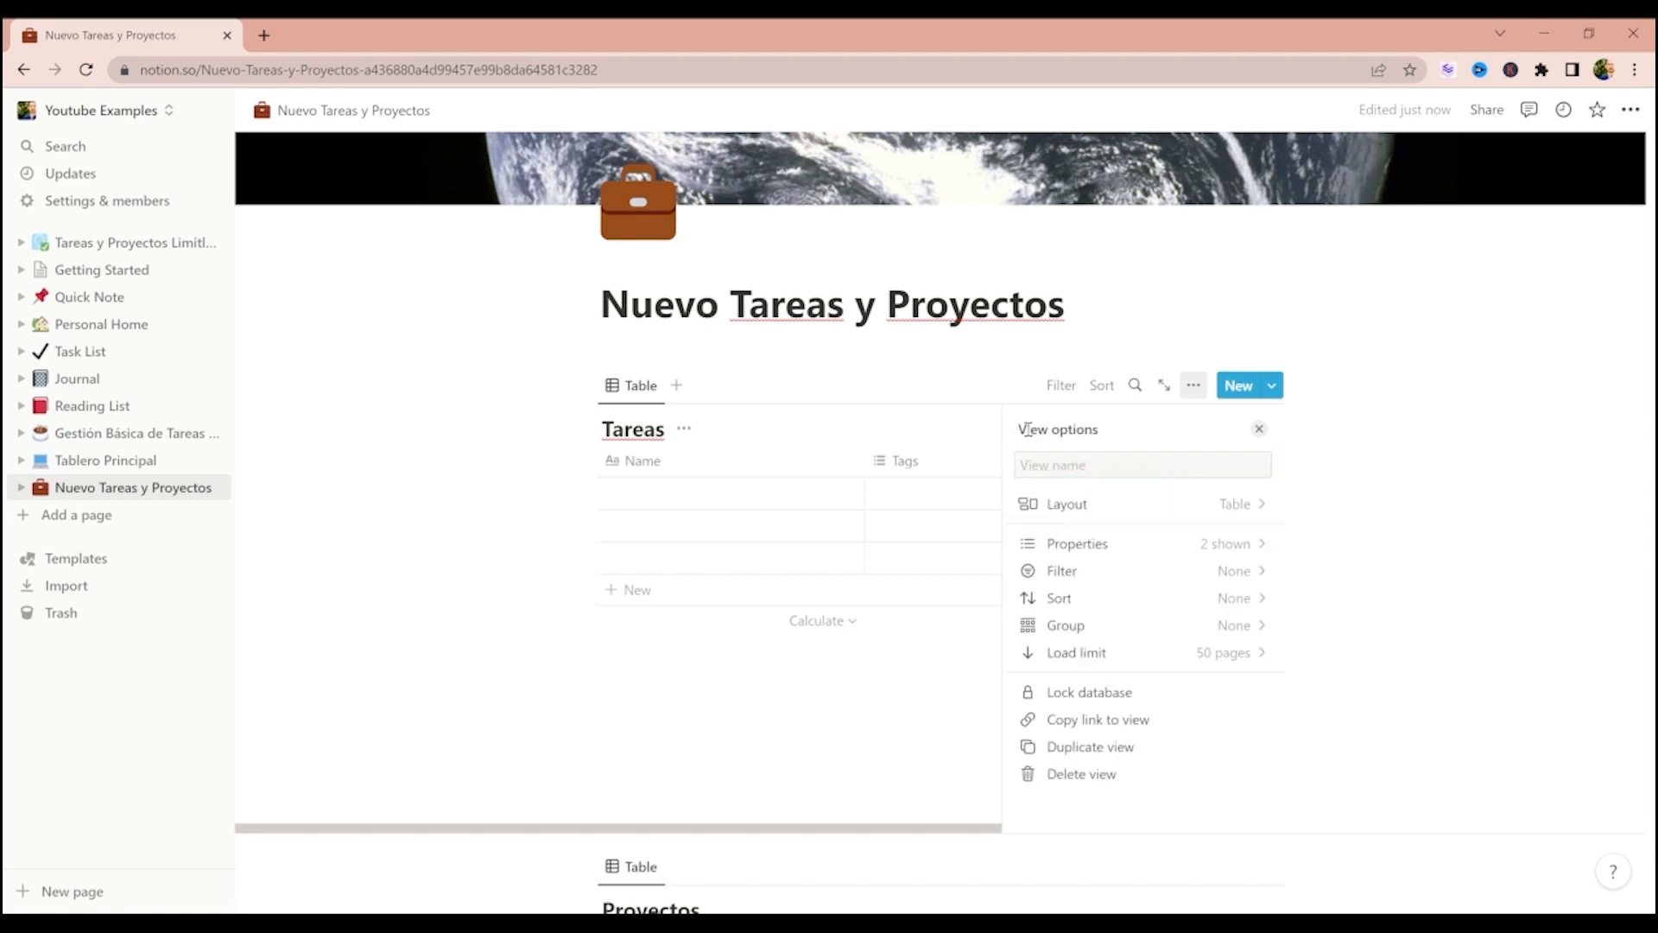
click(1115, 658)
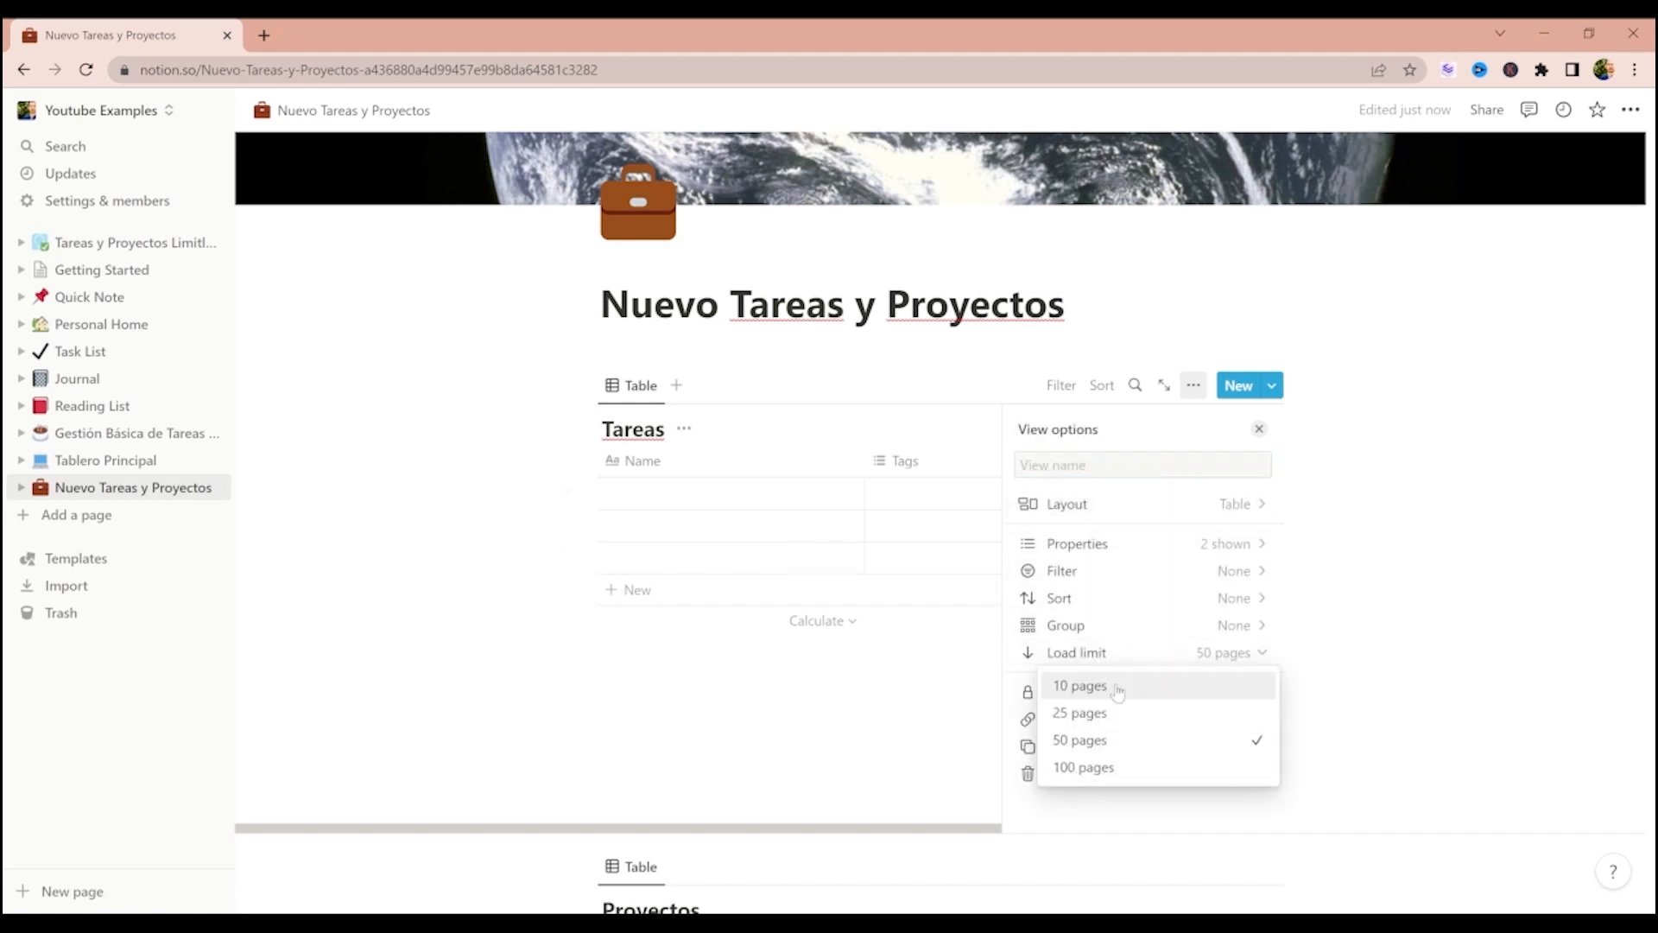
click(1040, 442)
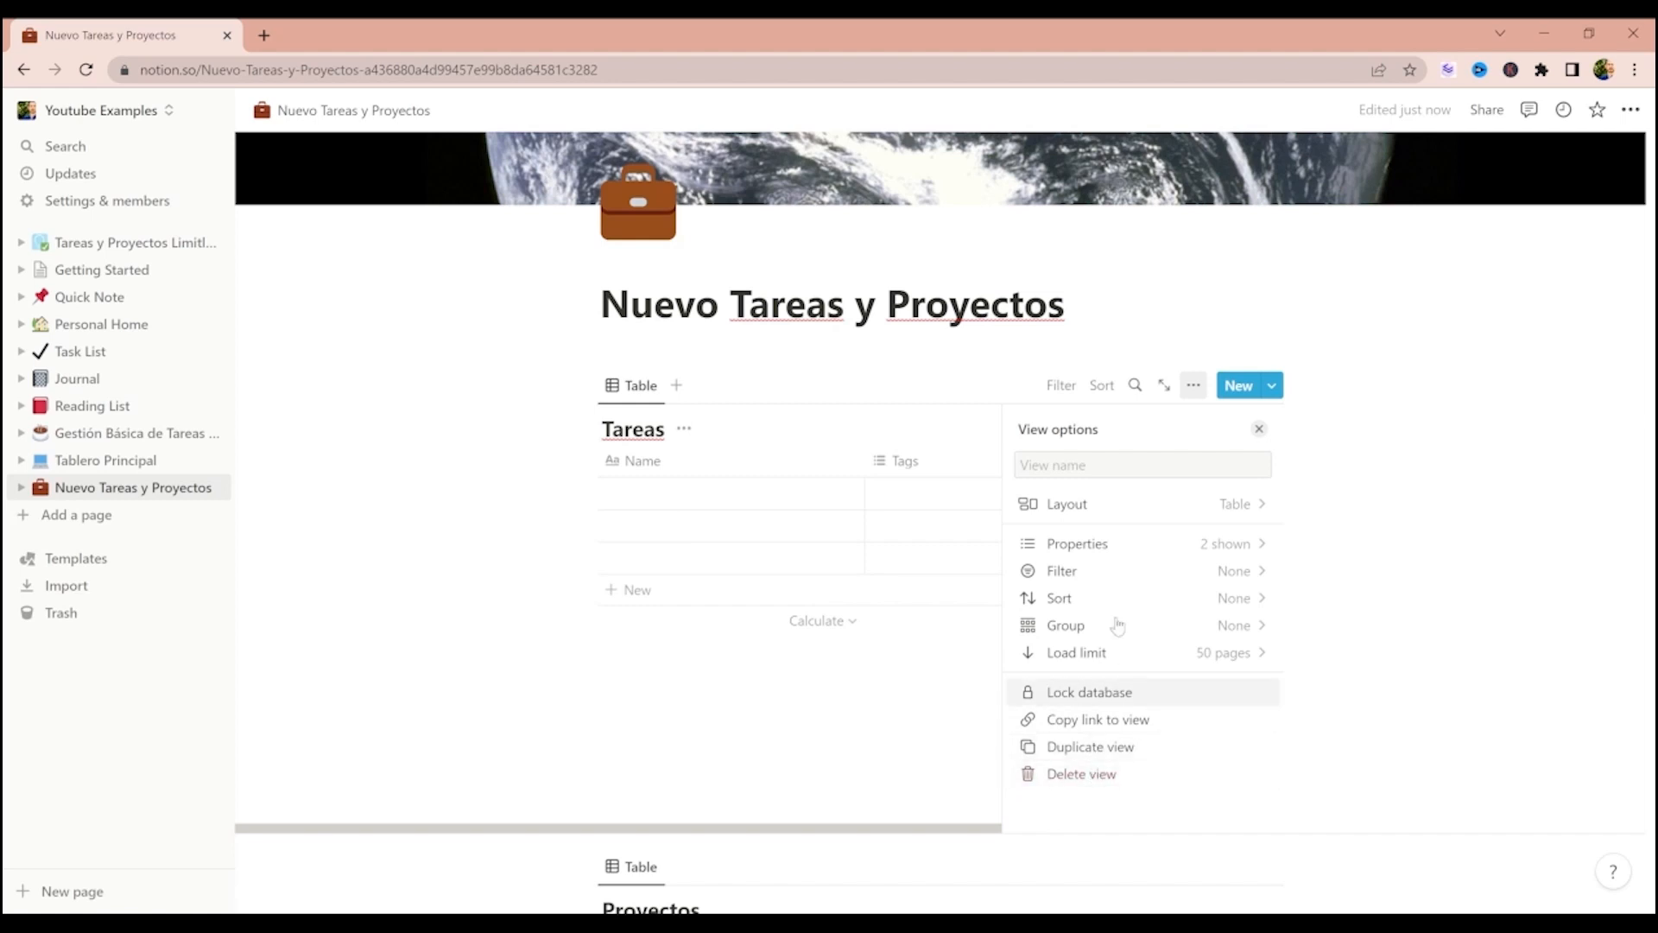
click(1194, 386)
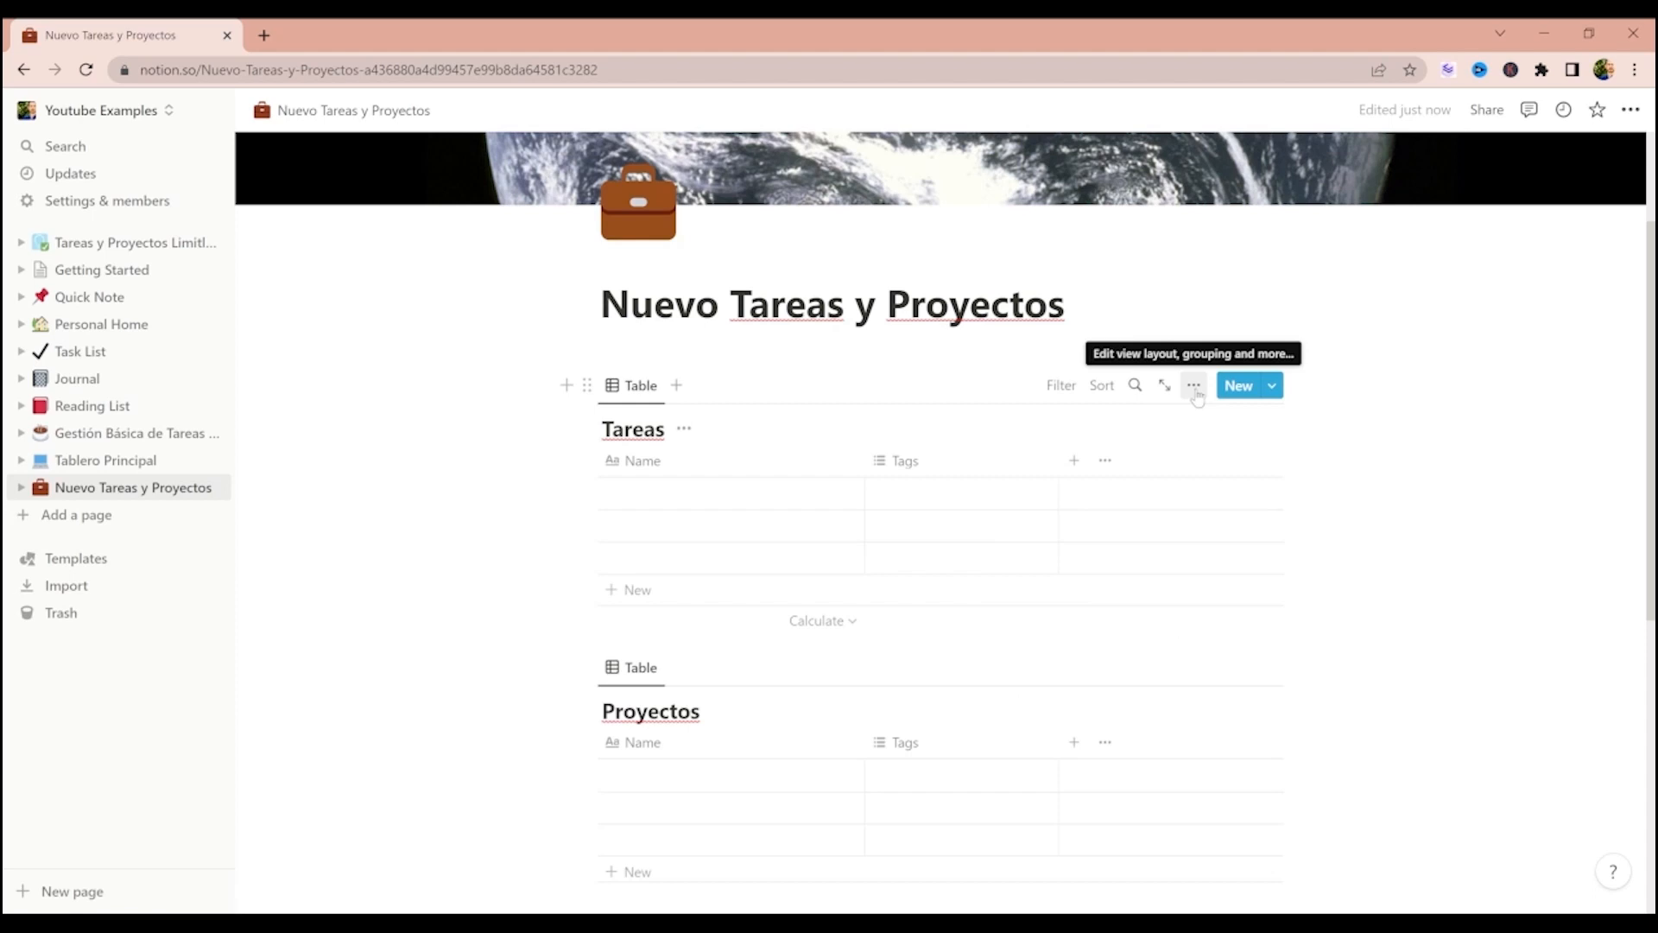
- Switch the Tareas database view to the Board layout and look at its grouping settings
click(1194, 388)
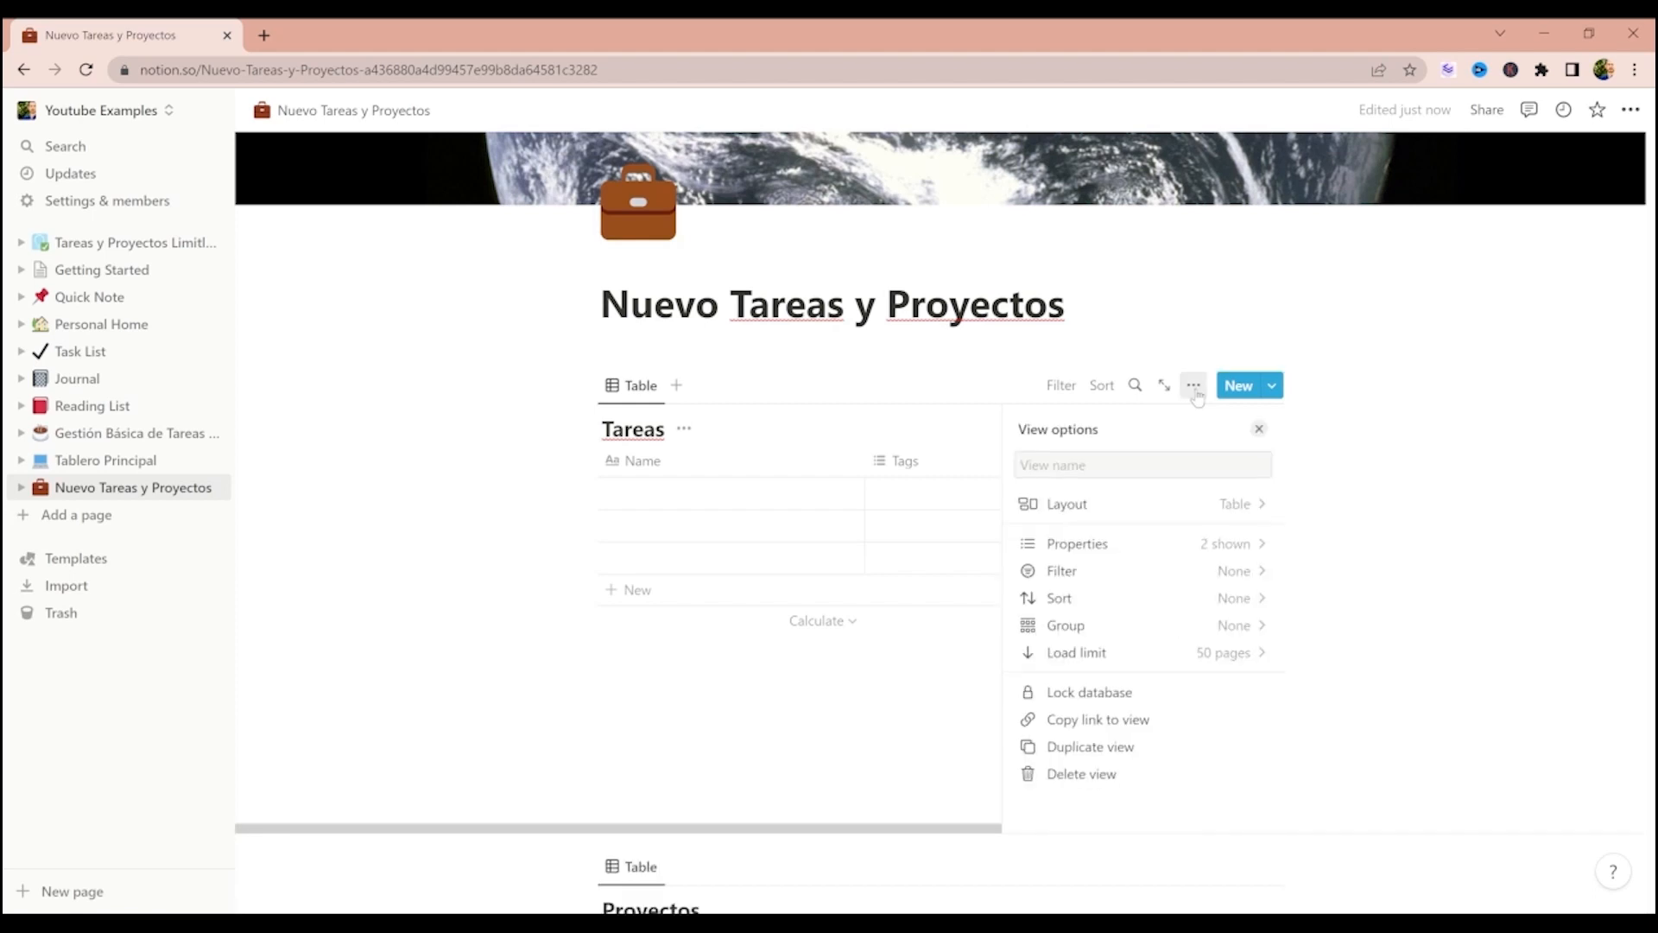
click(1202, 511)
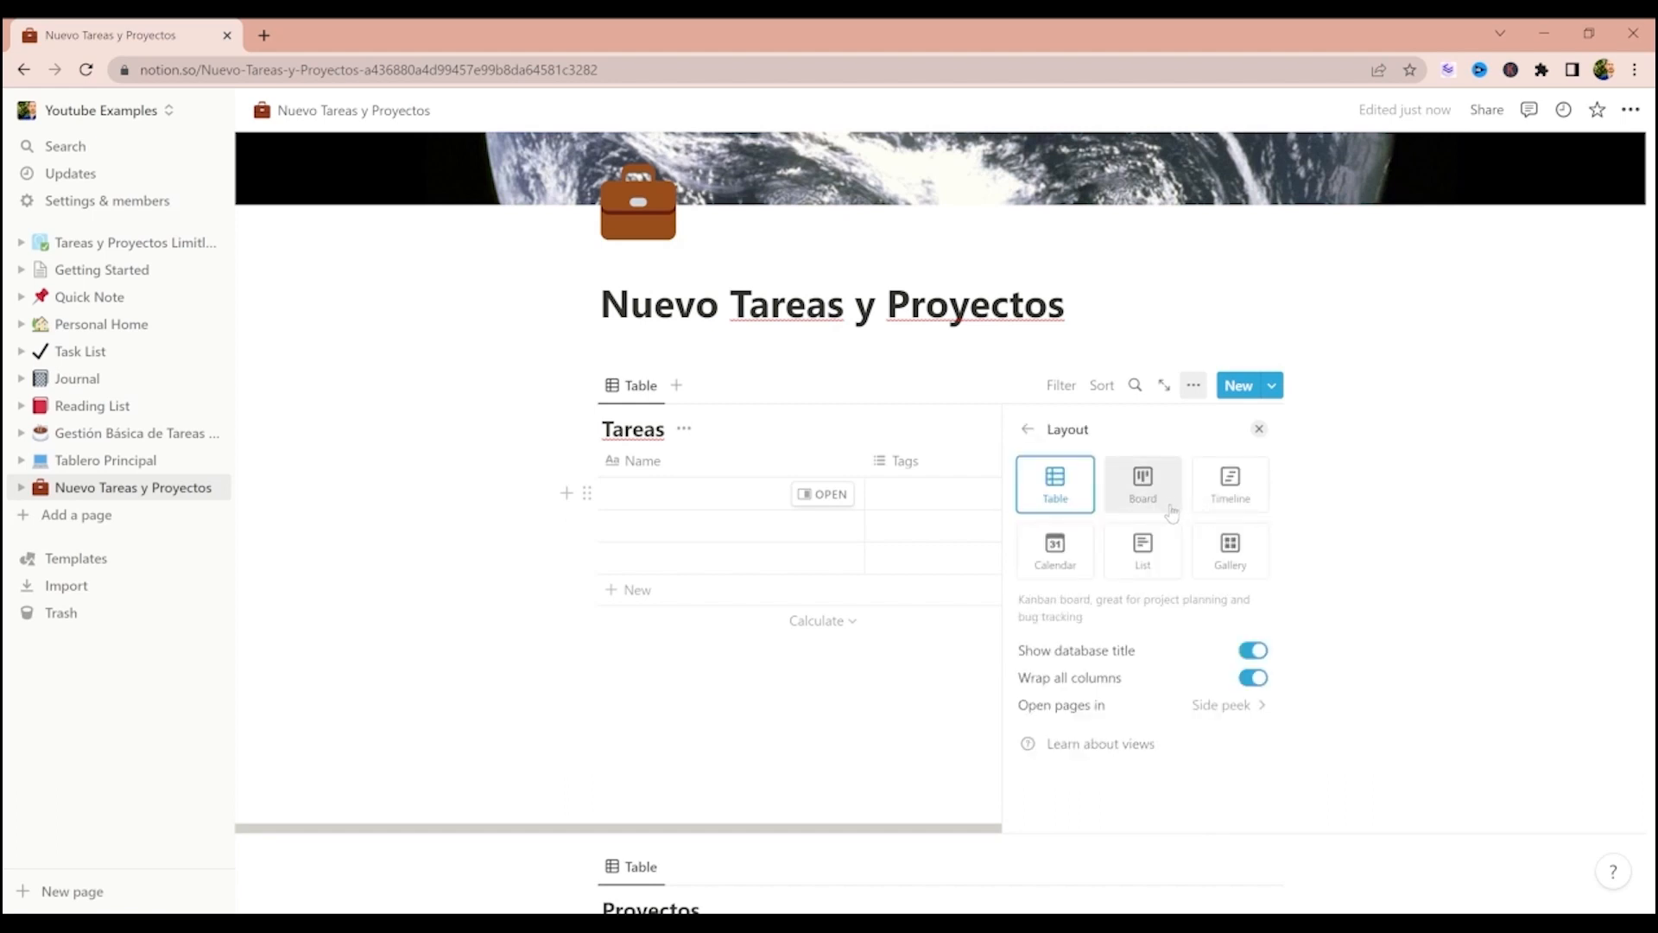
click(1171, 513)
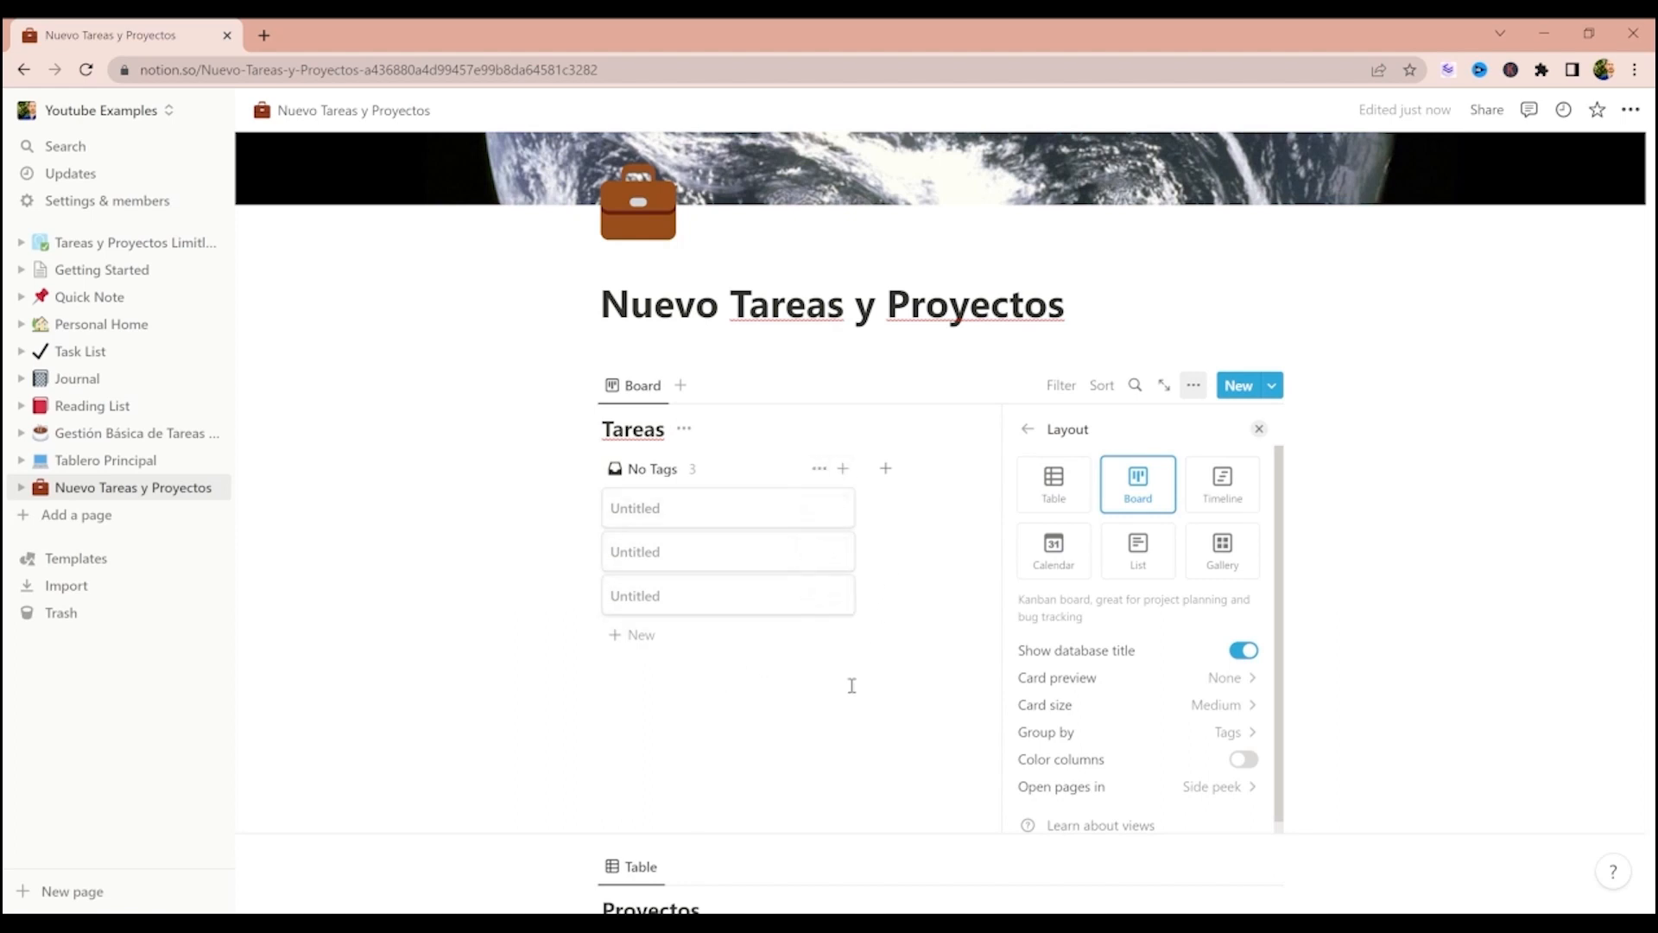
click(1209, 741)
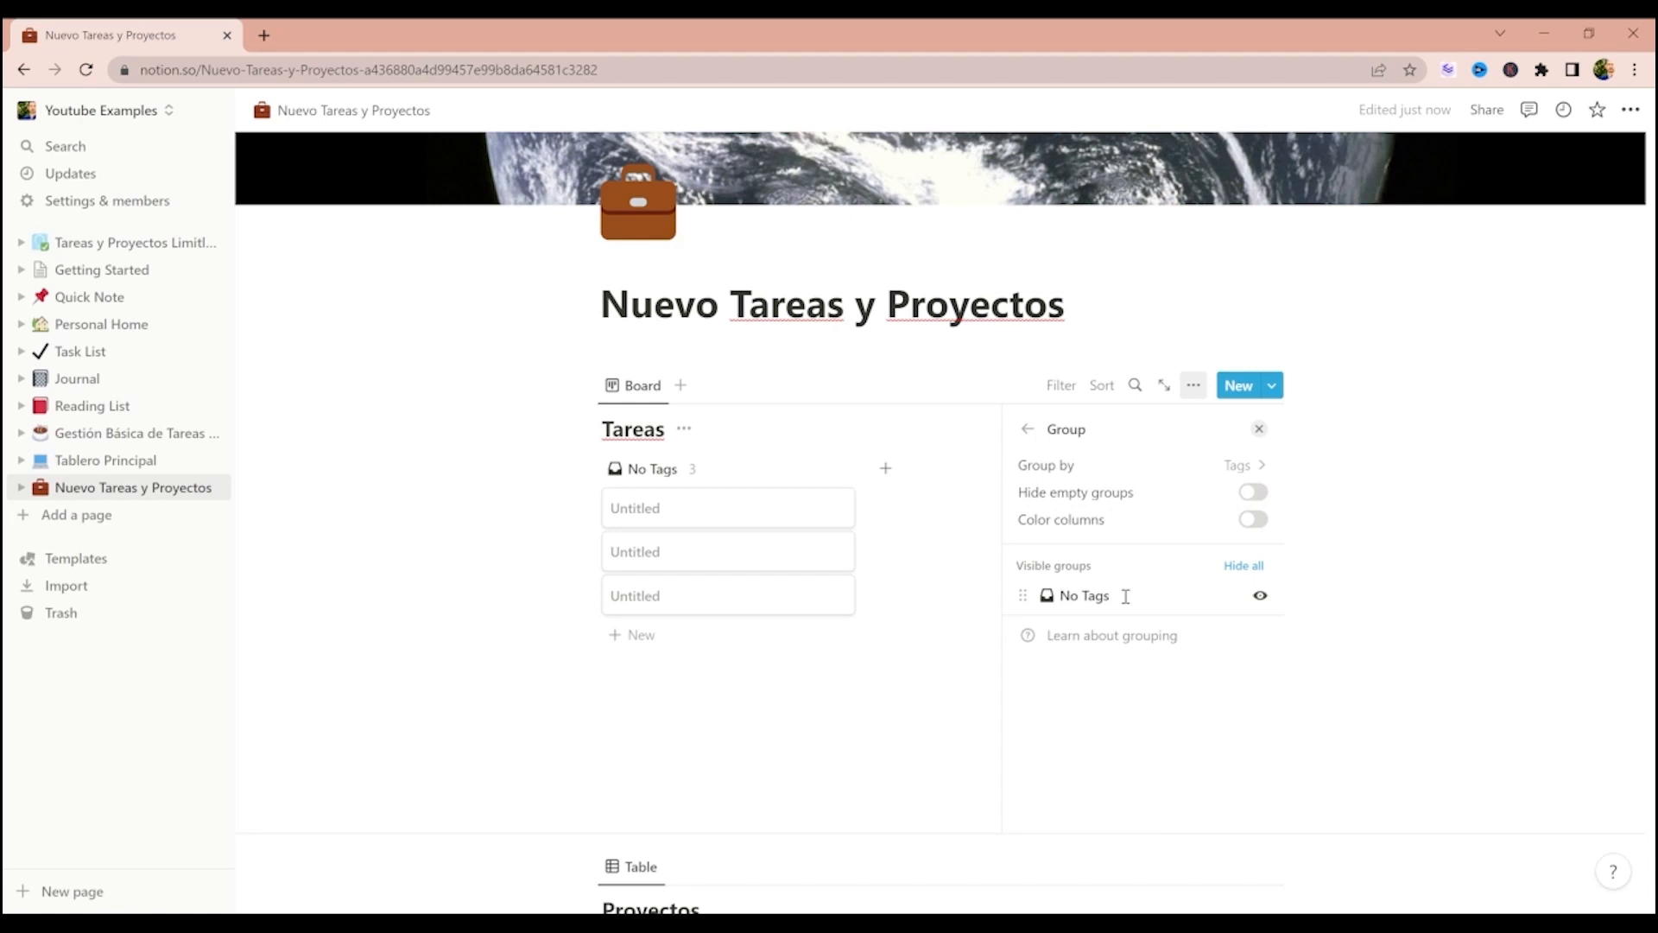
click(1028, 429)
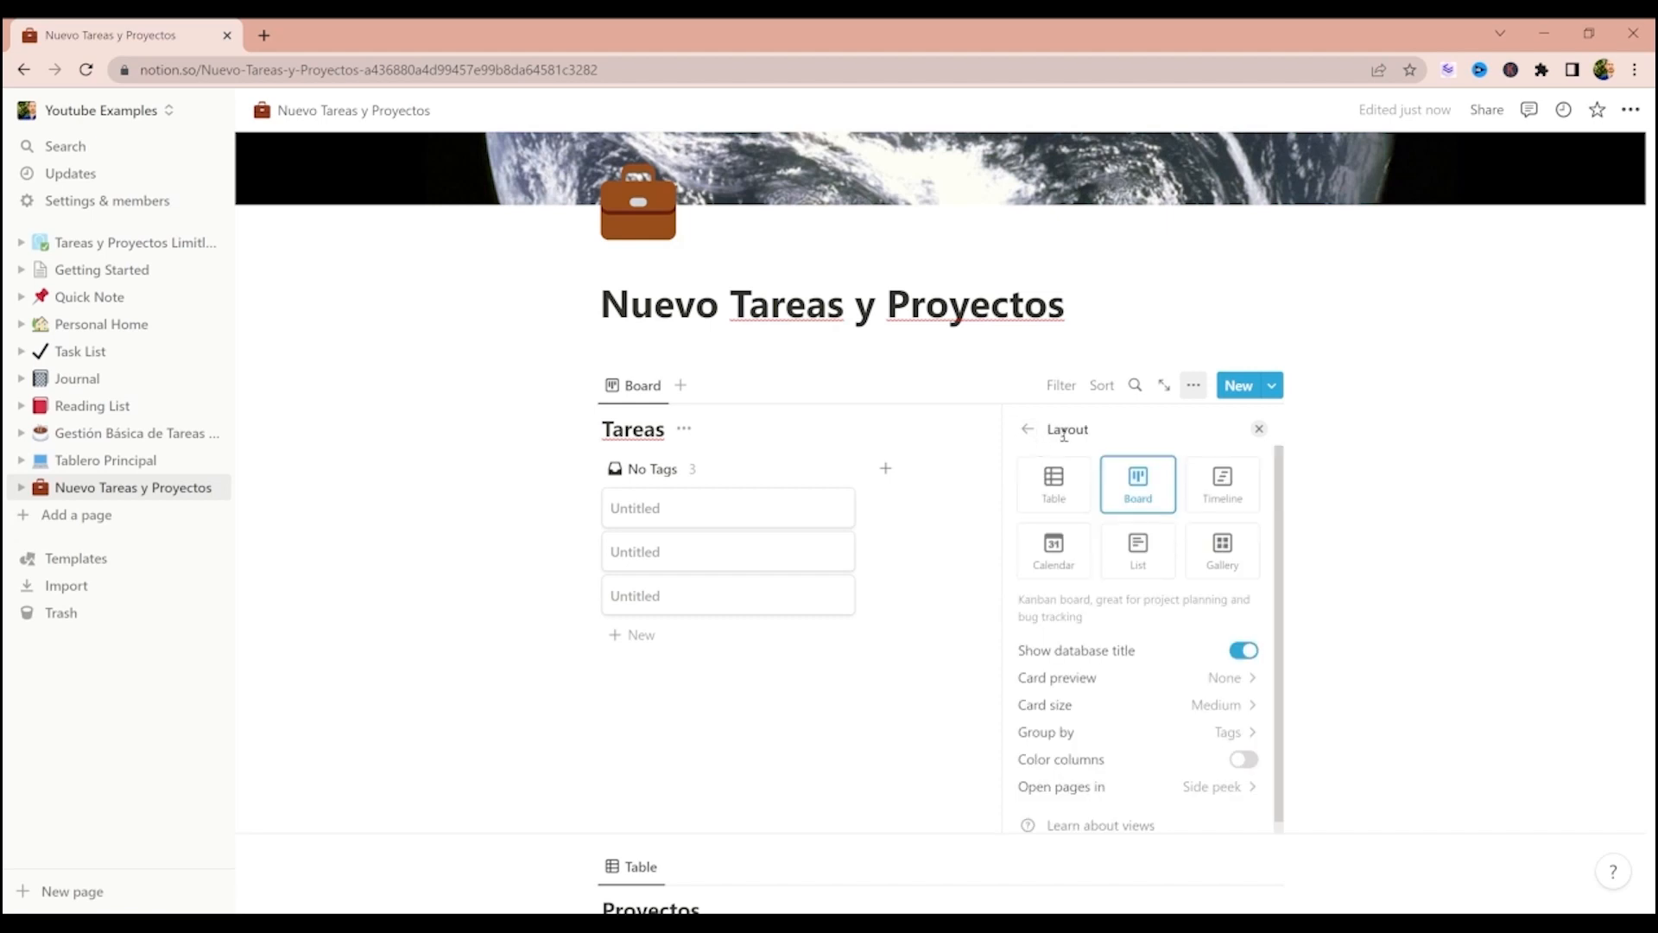
- Return the Tareas database view to the Table layout and close its view options
click(1065, 497)
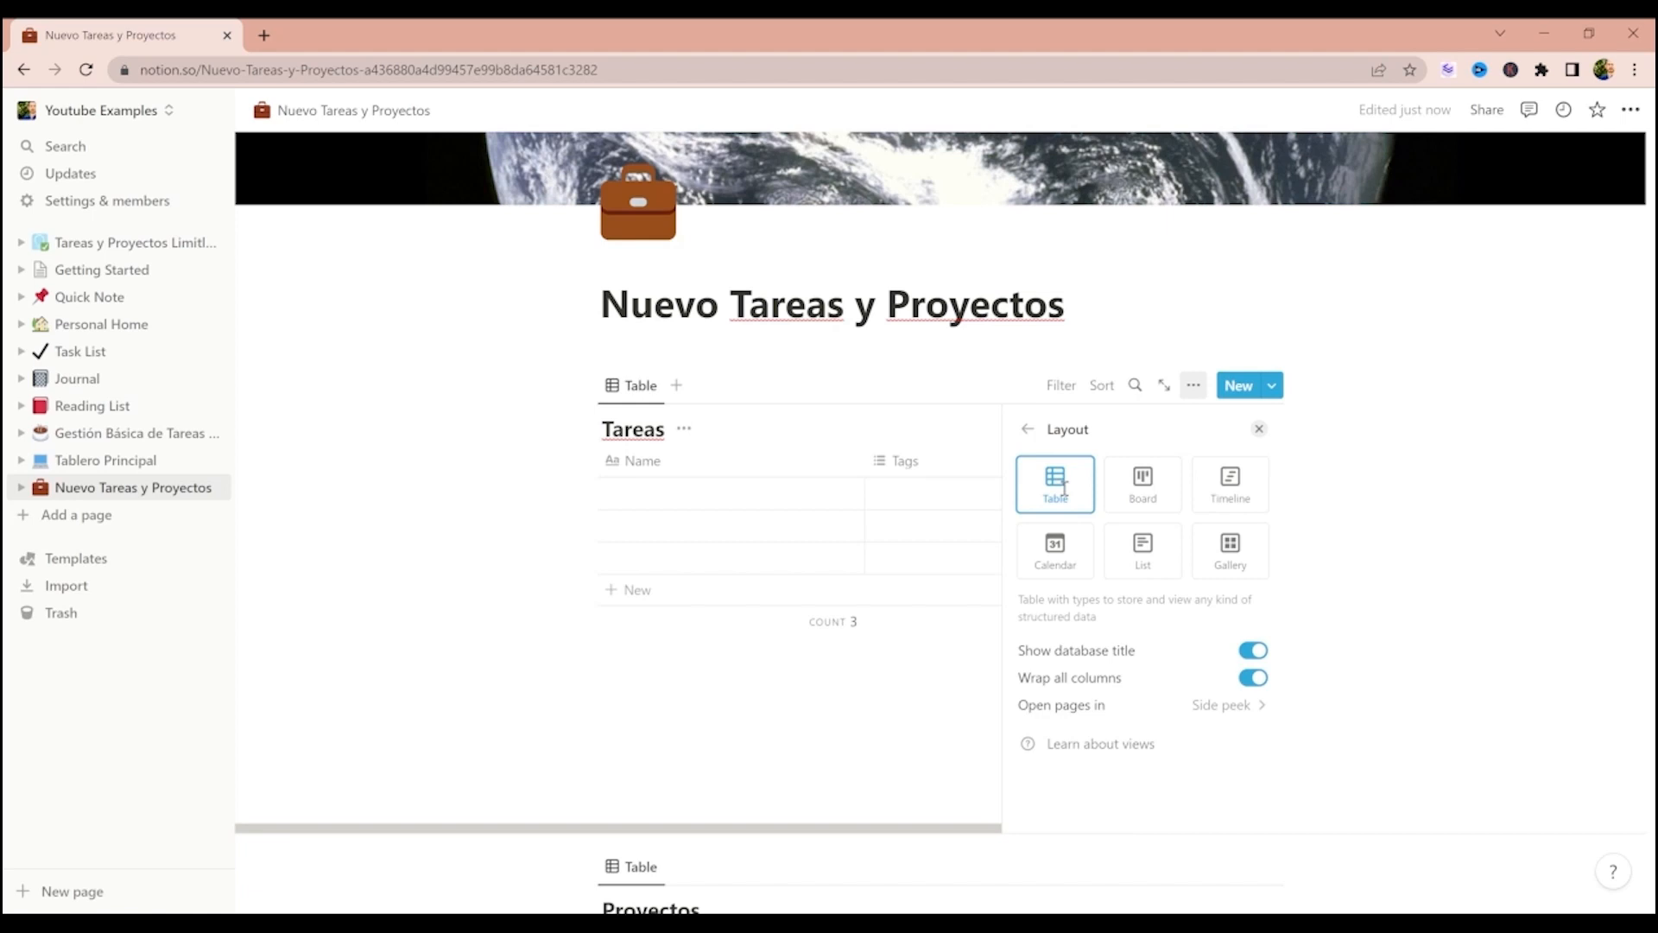
click(674, 529)
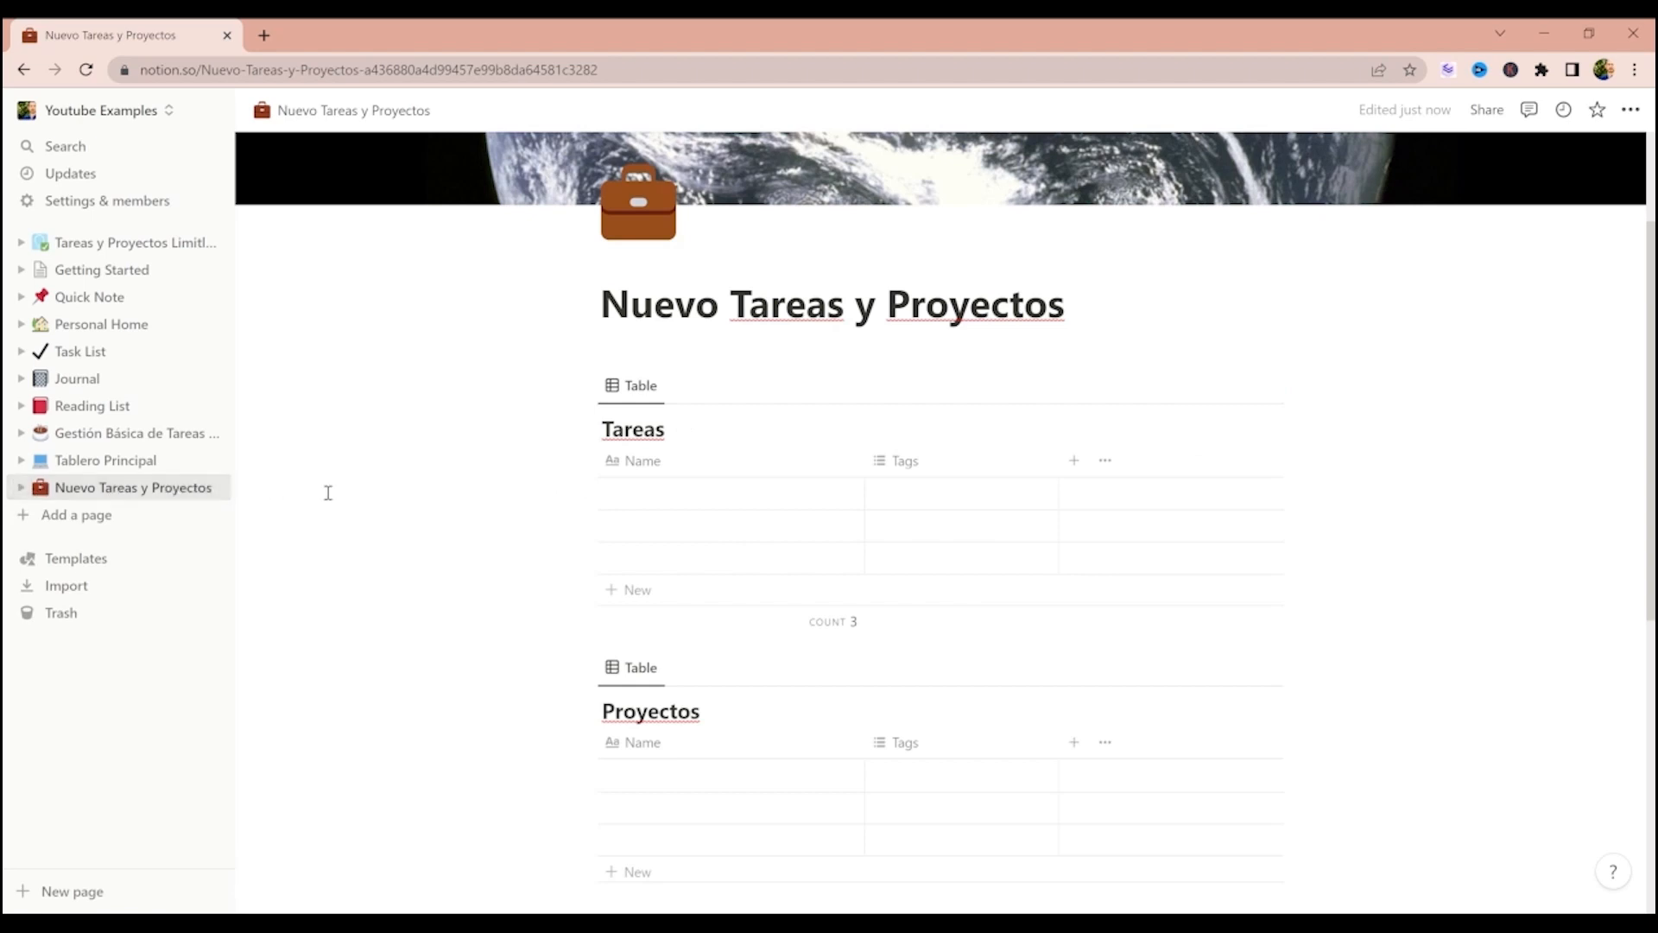
scroll(426, 500, down, 5)
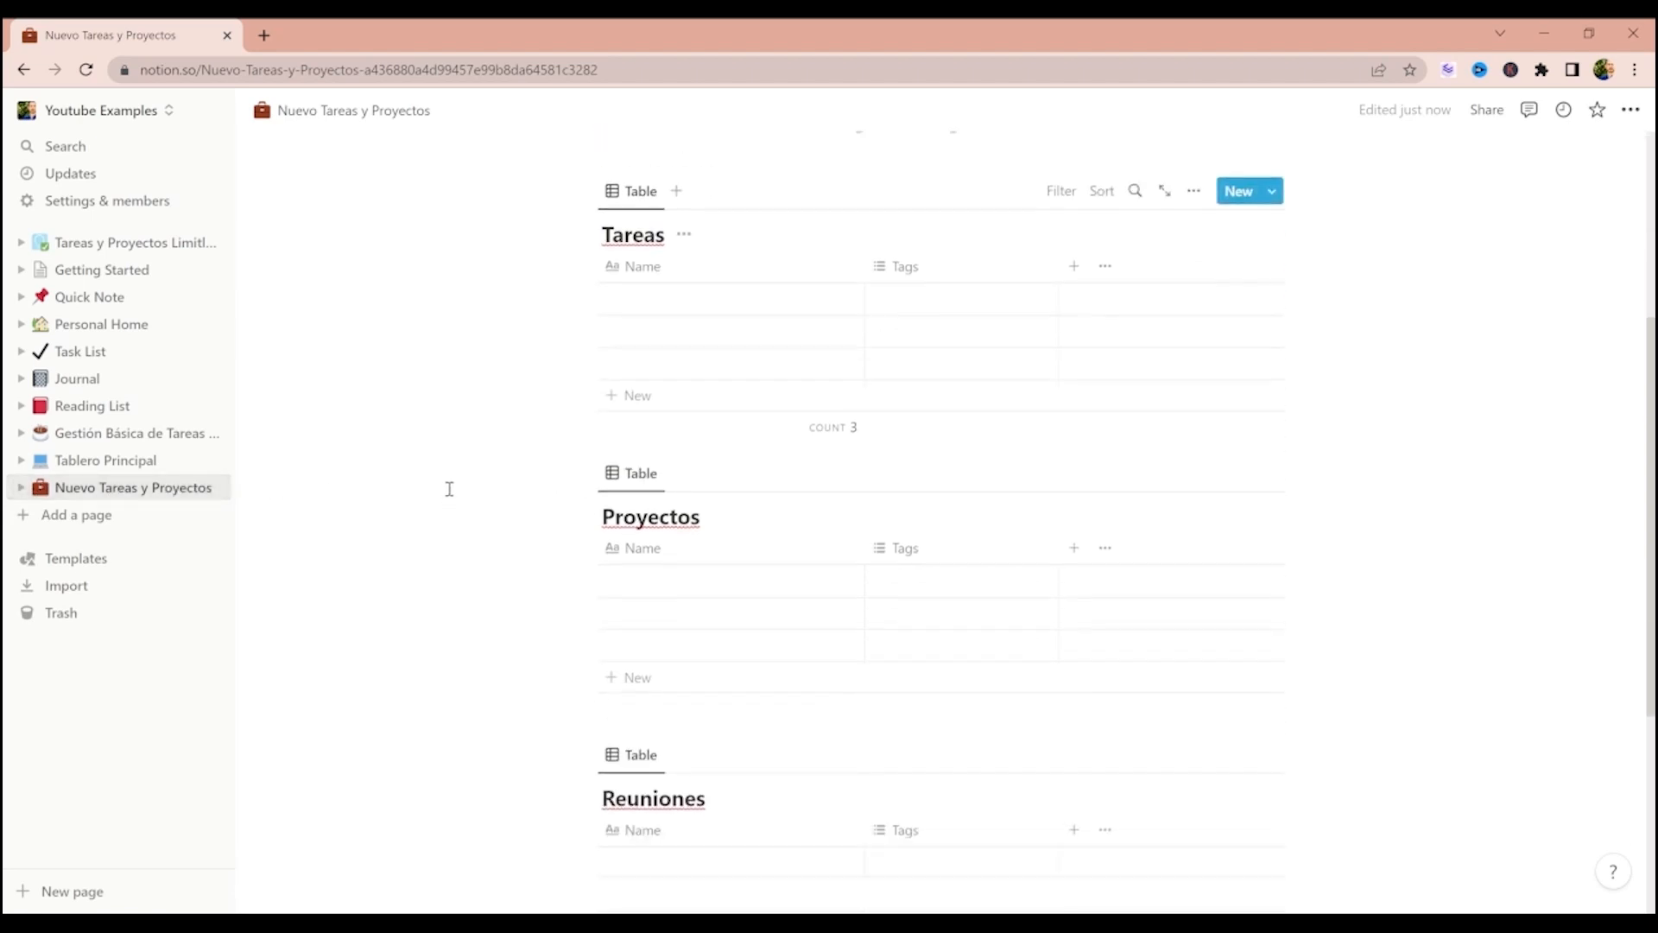
scroll(450, 488, down, 1)
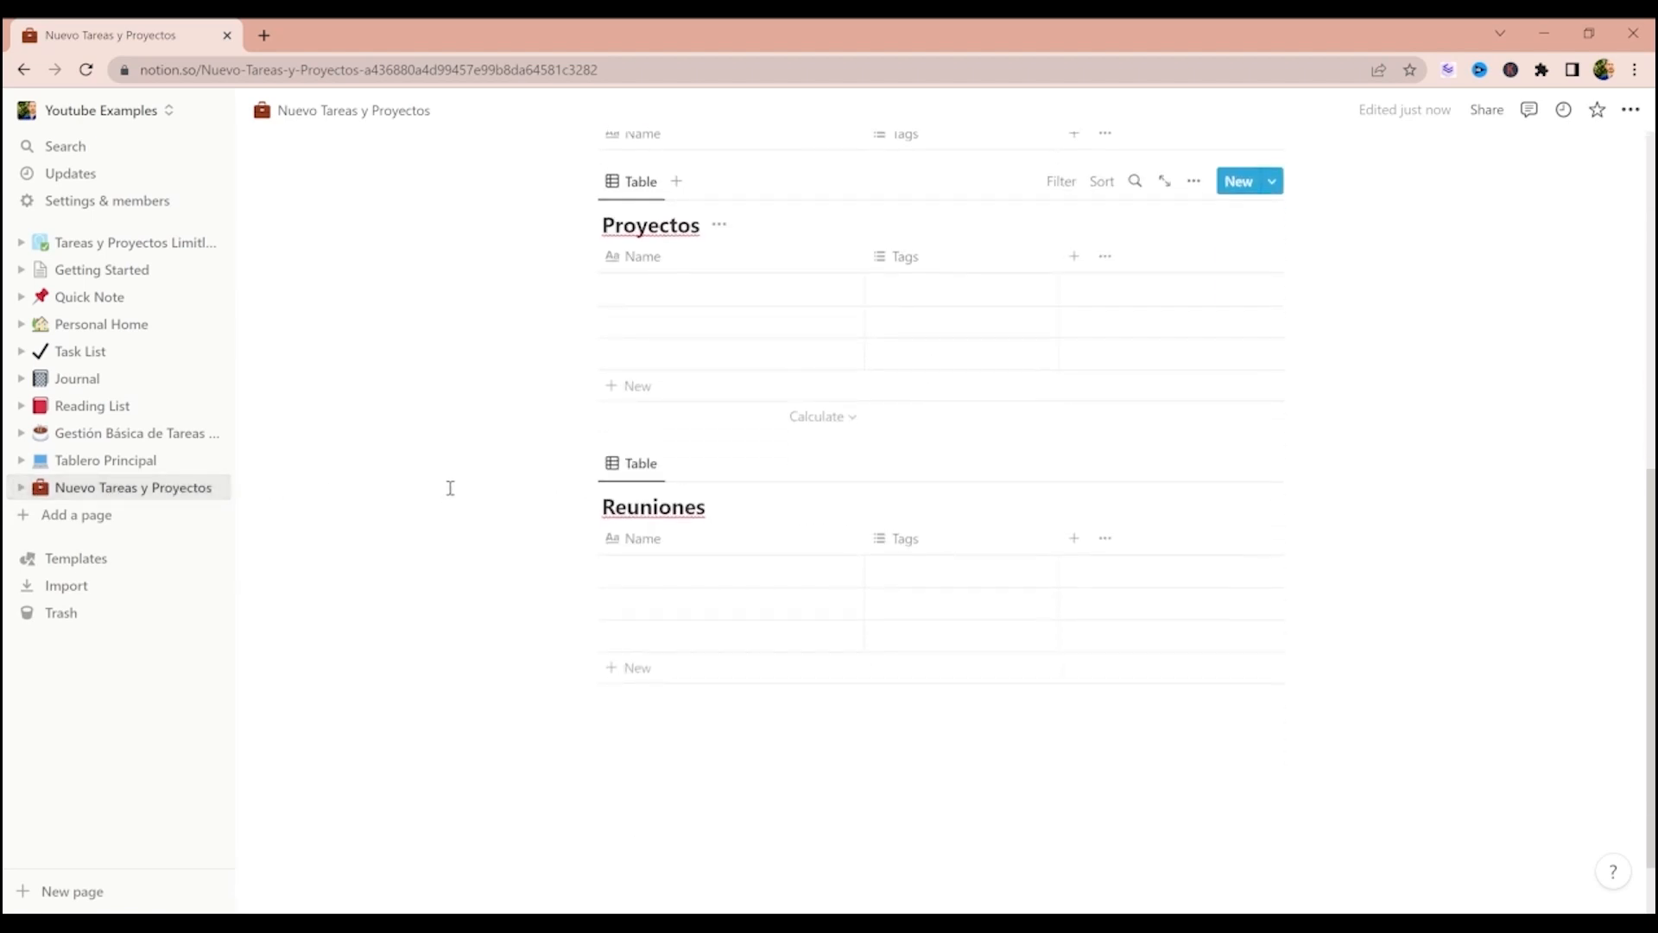
- Open the Tareas database from the Nuevo Tareas y Proyectos subpages and give it the green check mark emoji as icon
scroll(525, 499, up, 8)
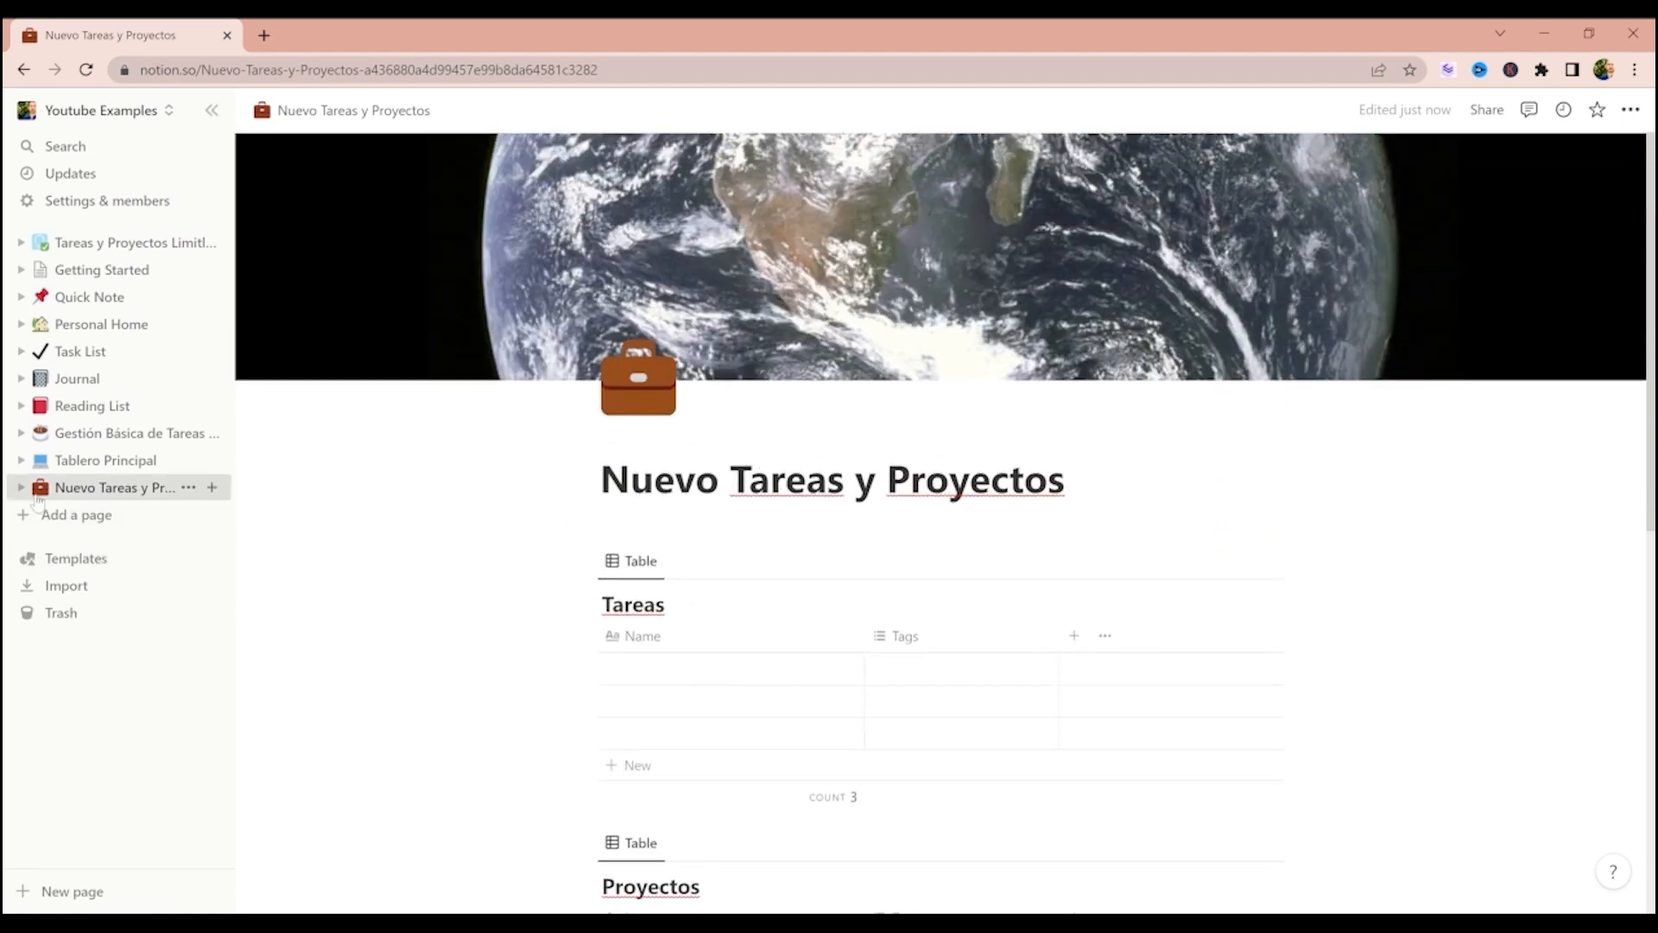
click(22, 488)
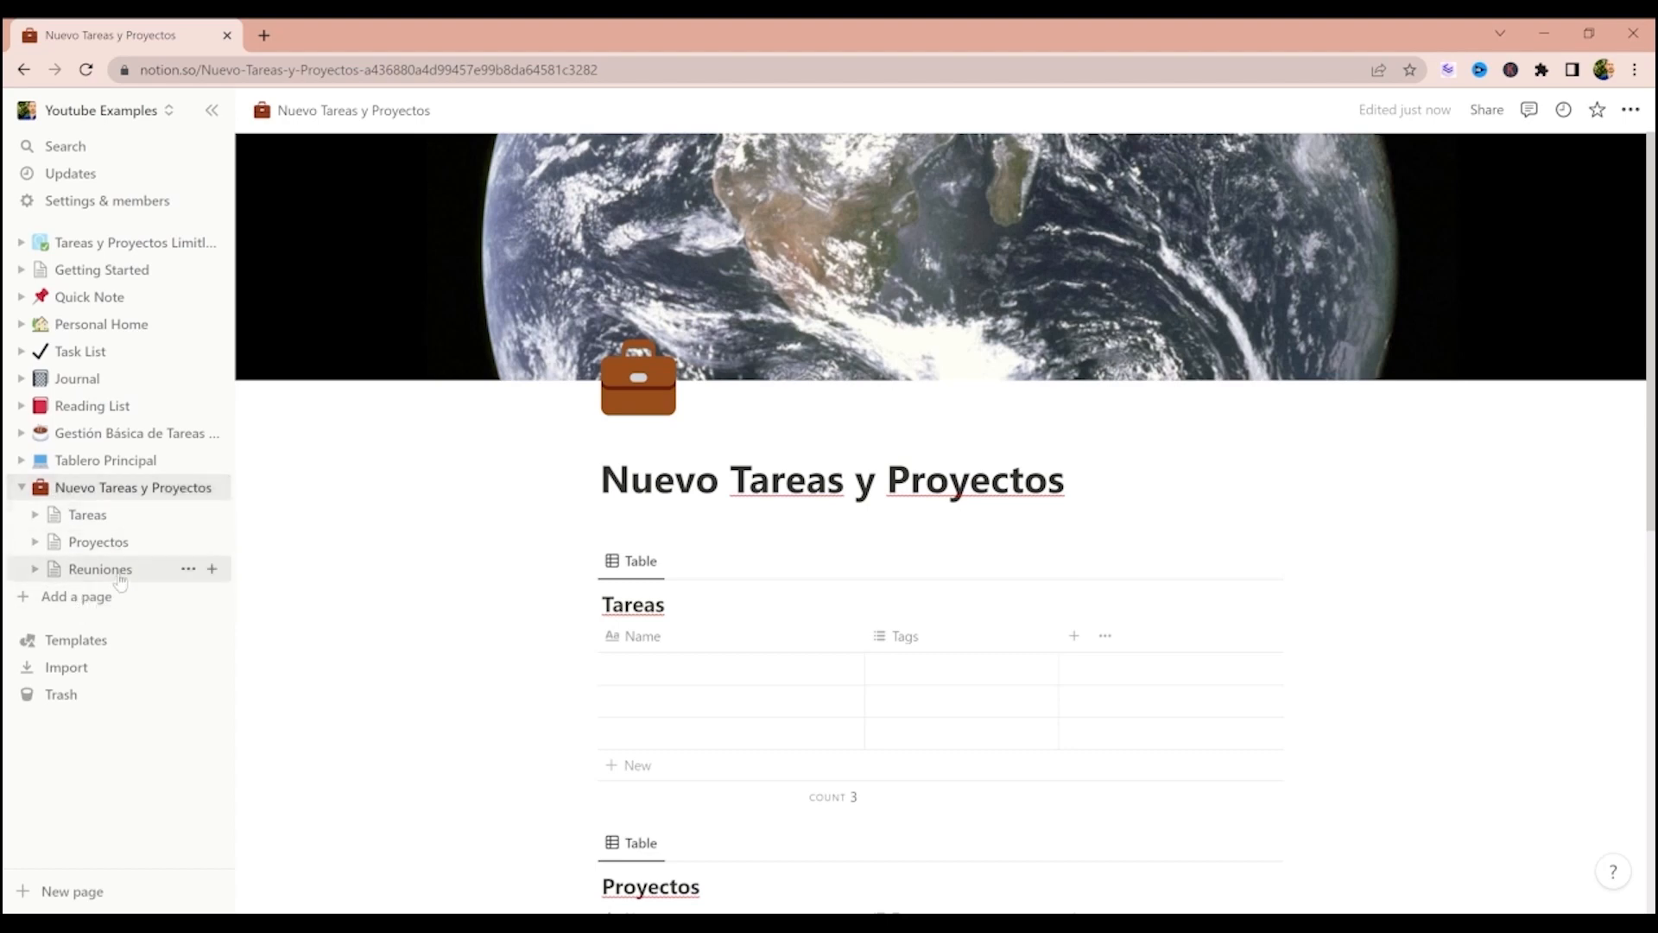
click(111, 523)
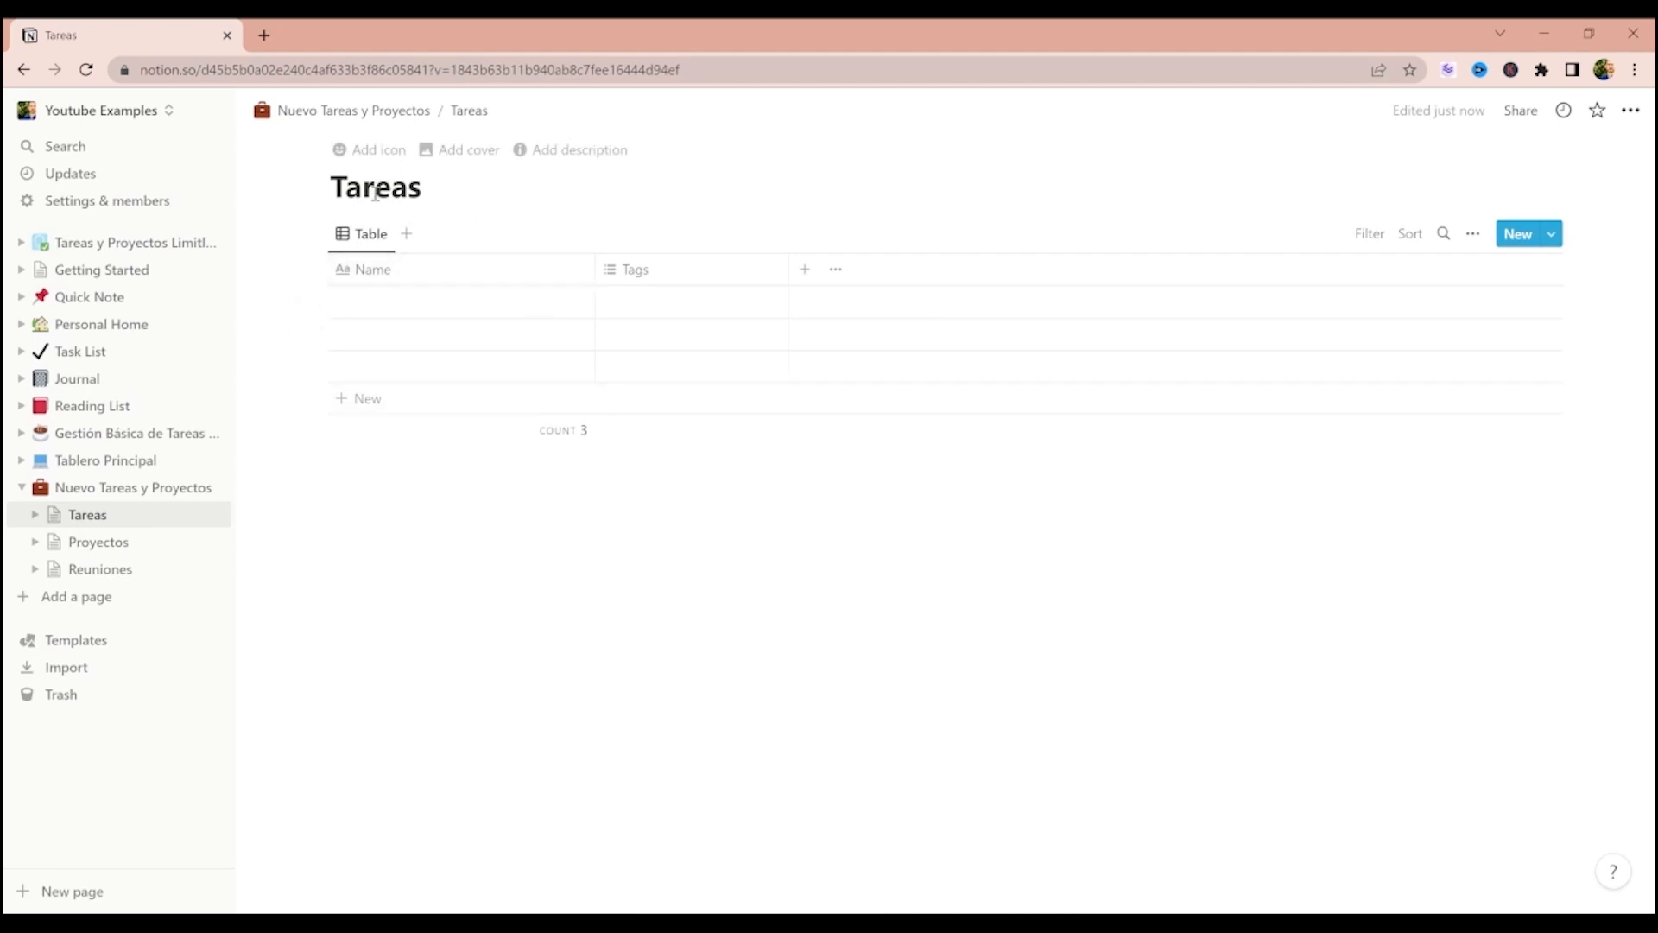
click(371, 150)
click(349, 183)
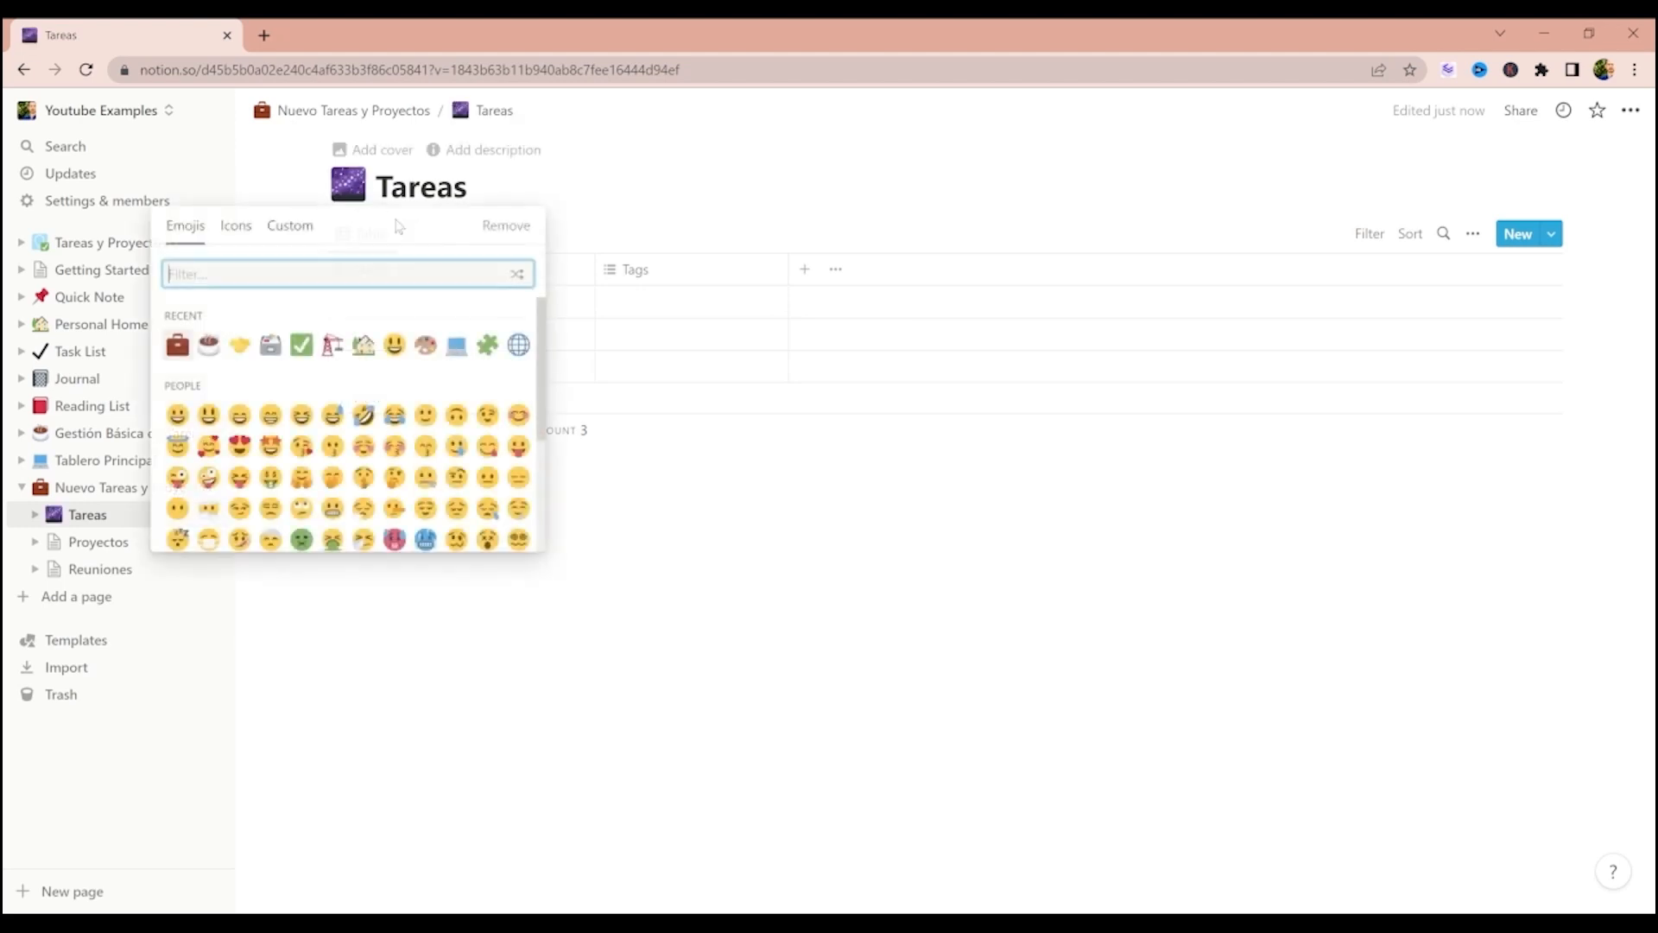
click(302, 345)
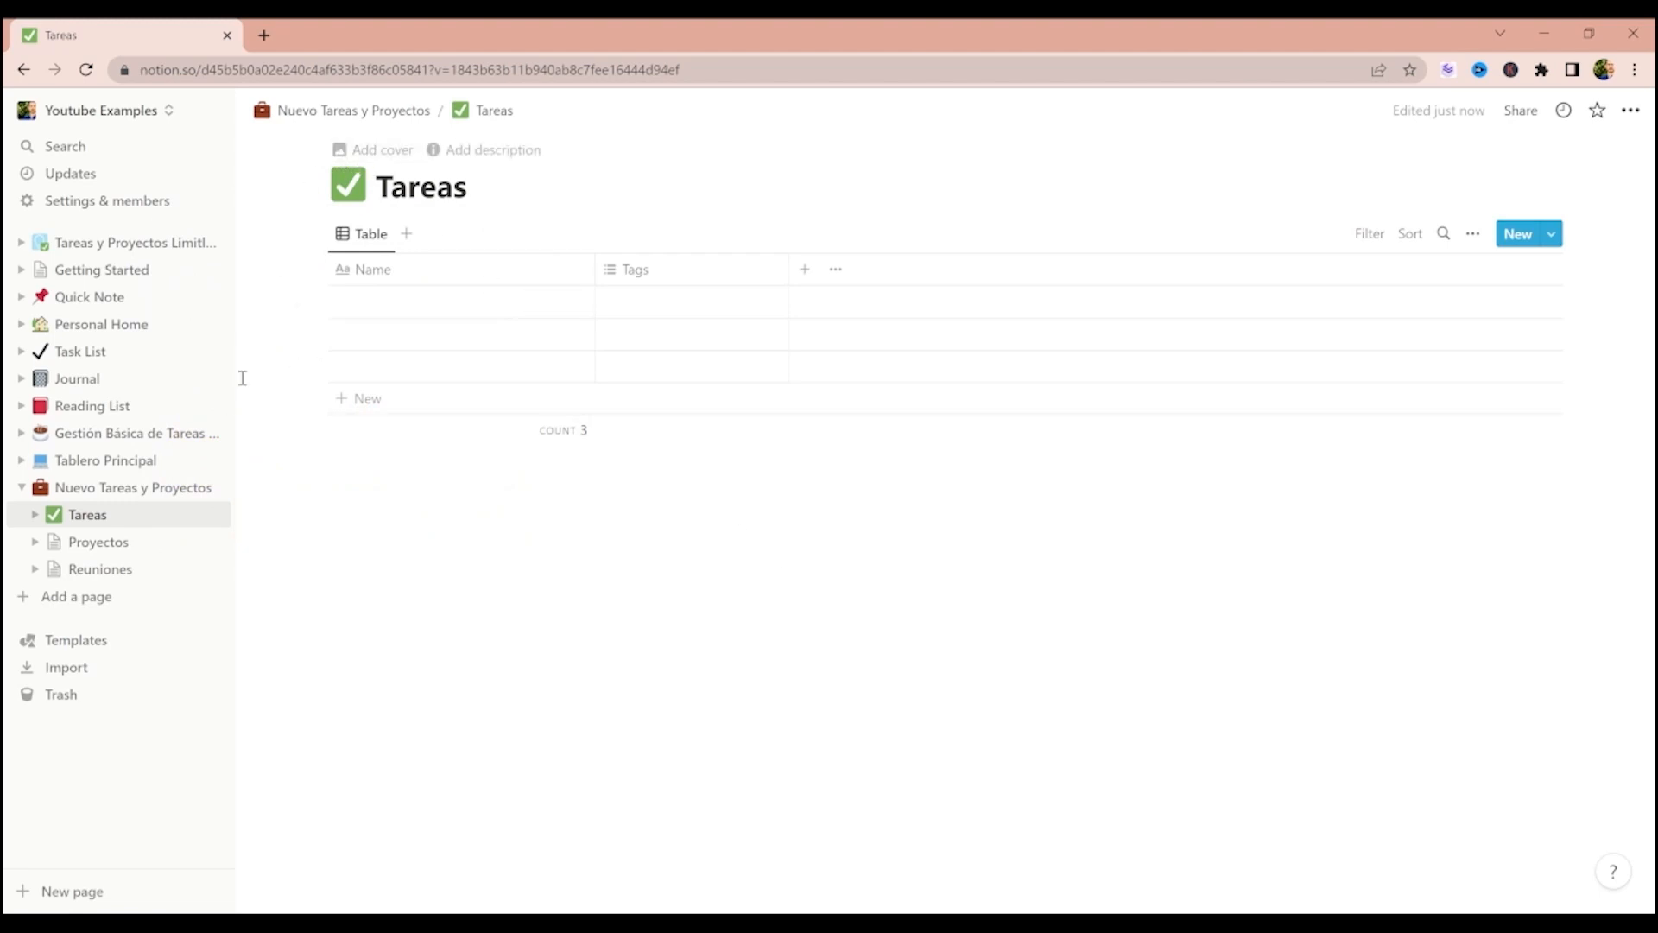
- Open the Proyectos database as a page and set its icon to the card file box emoji
click(130, 542)
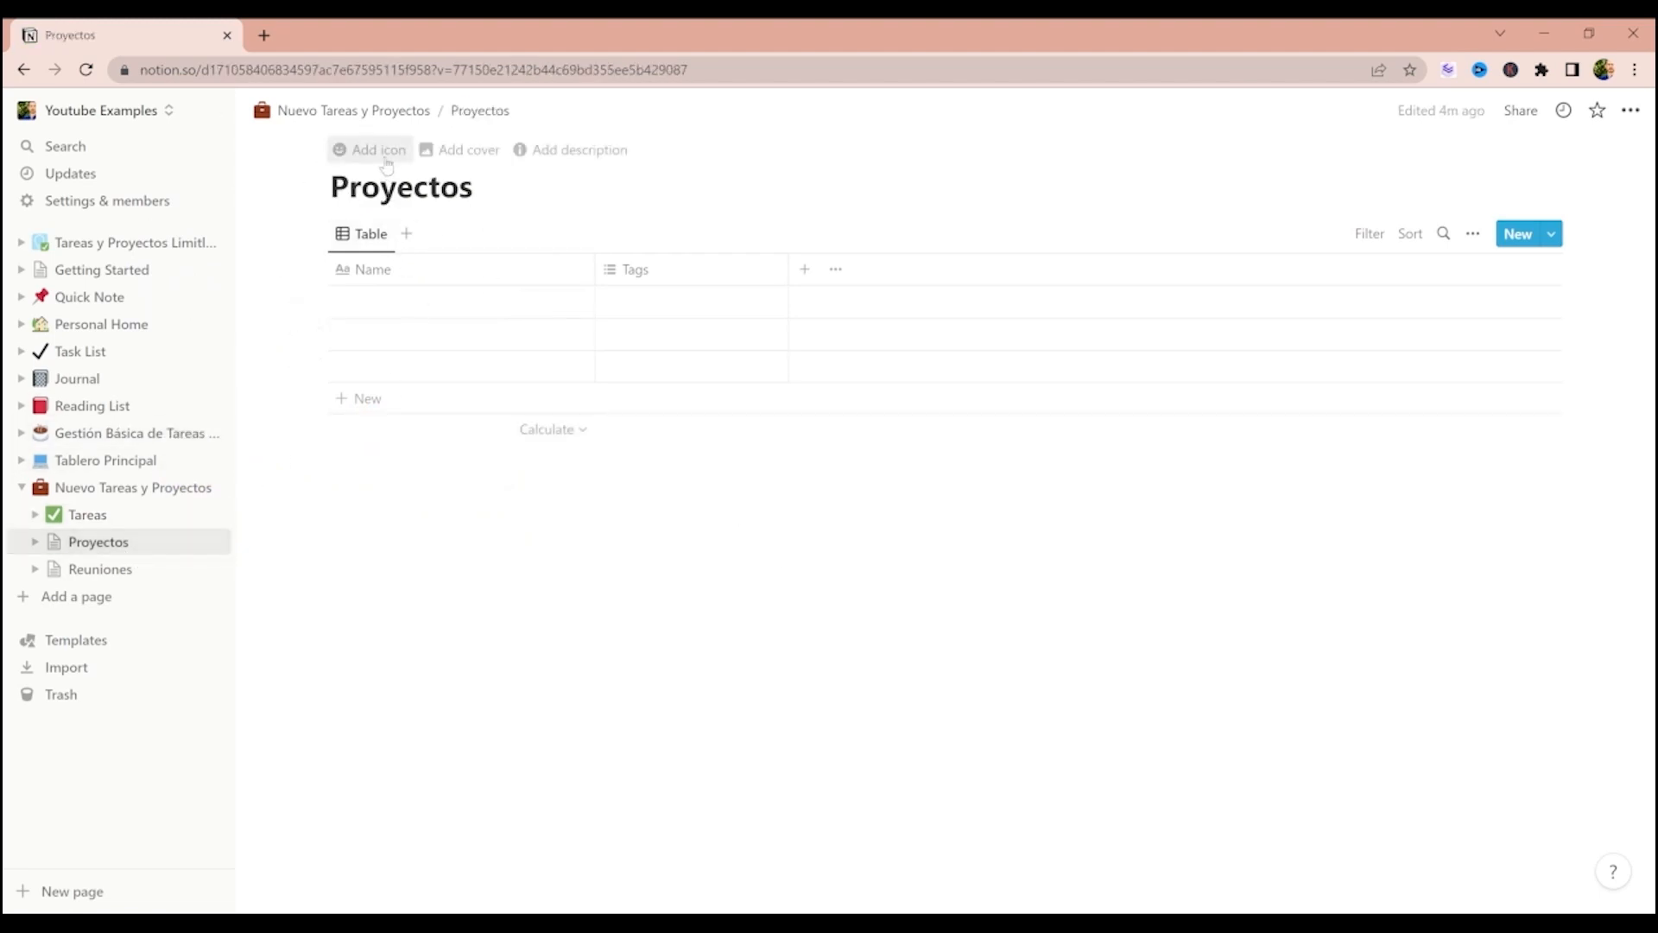
click(386, 164)
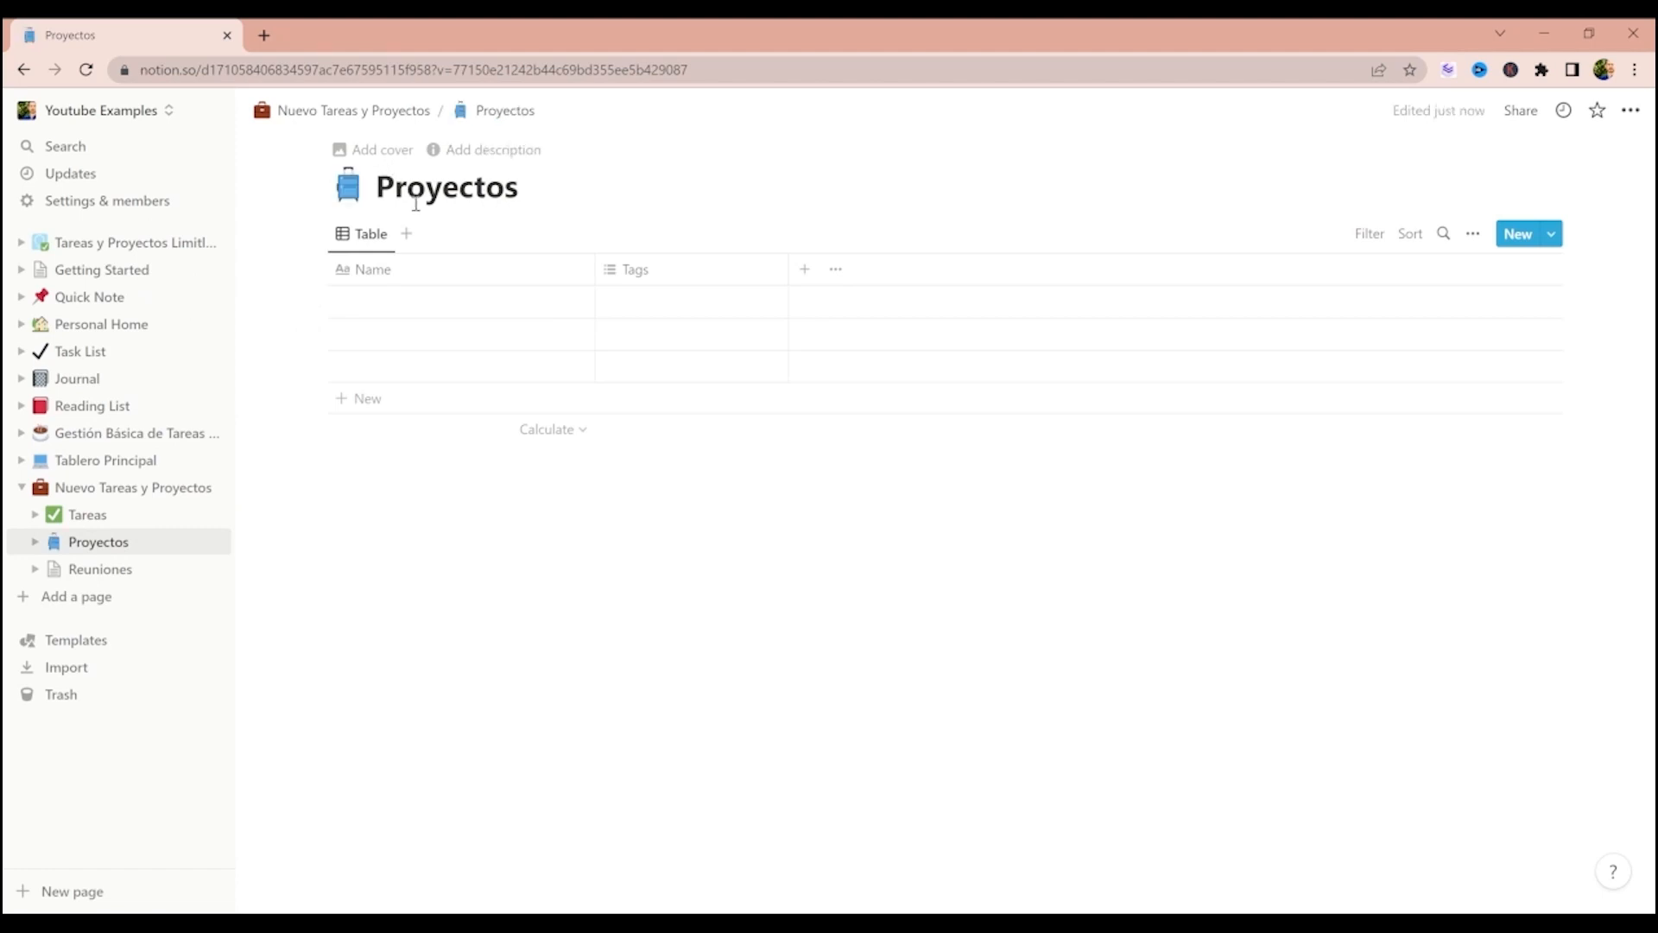
click(355, 198)
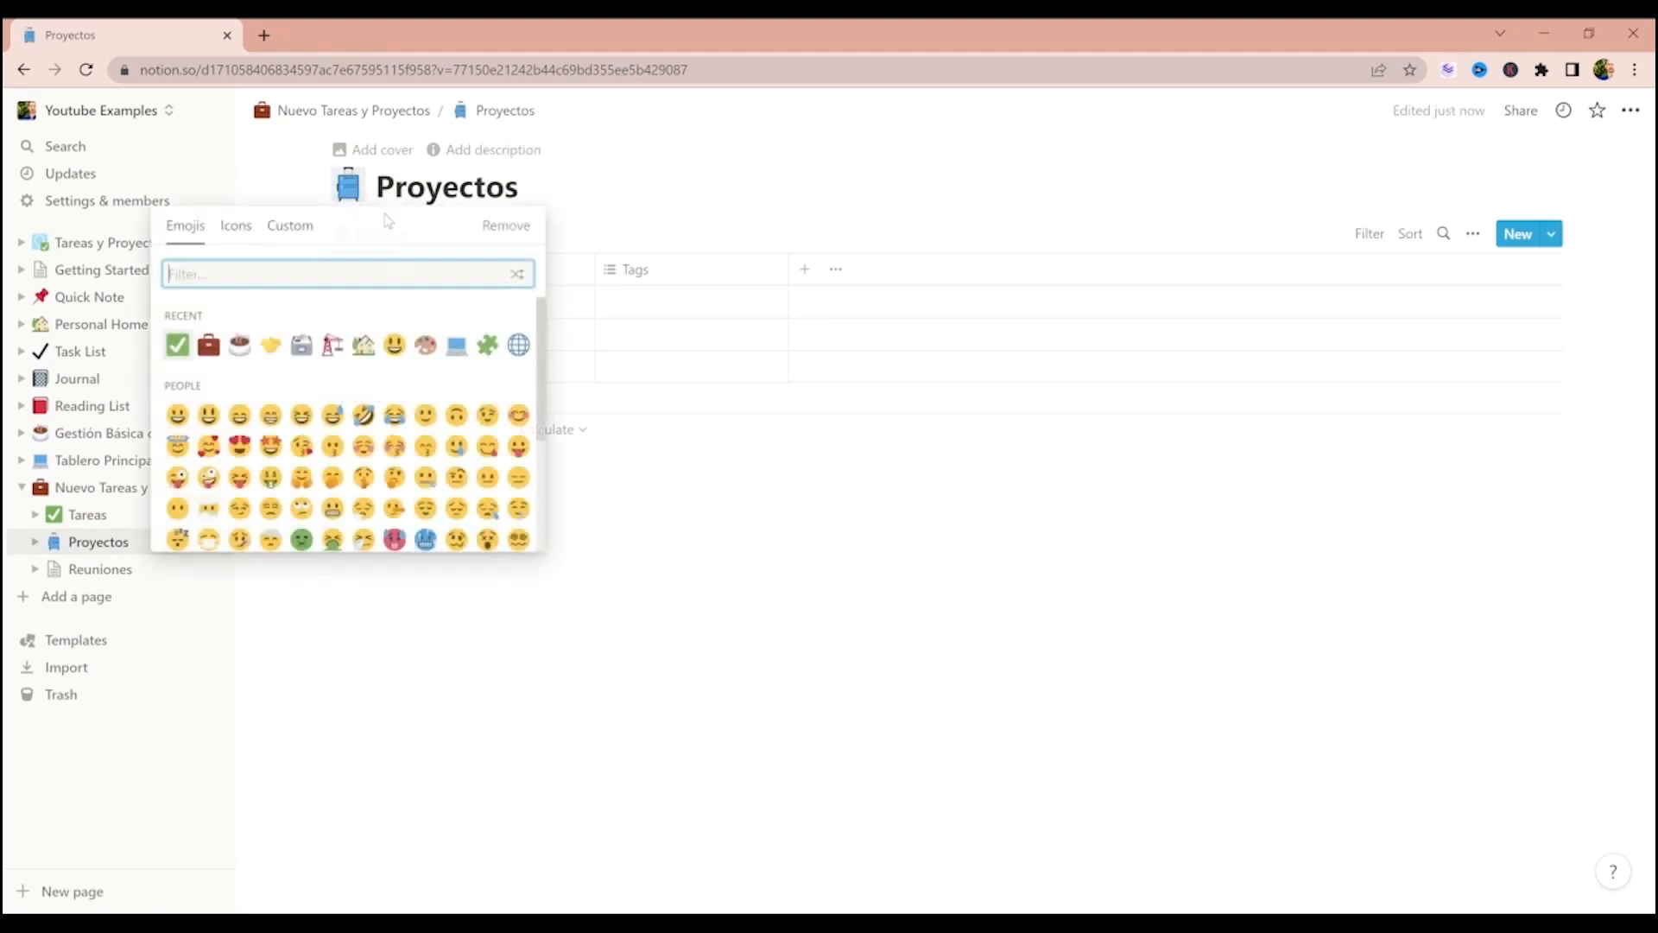
click(303, 347)
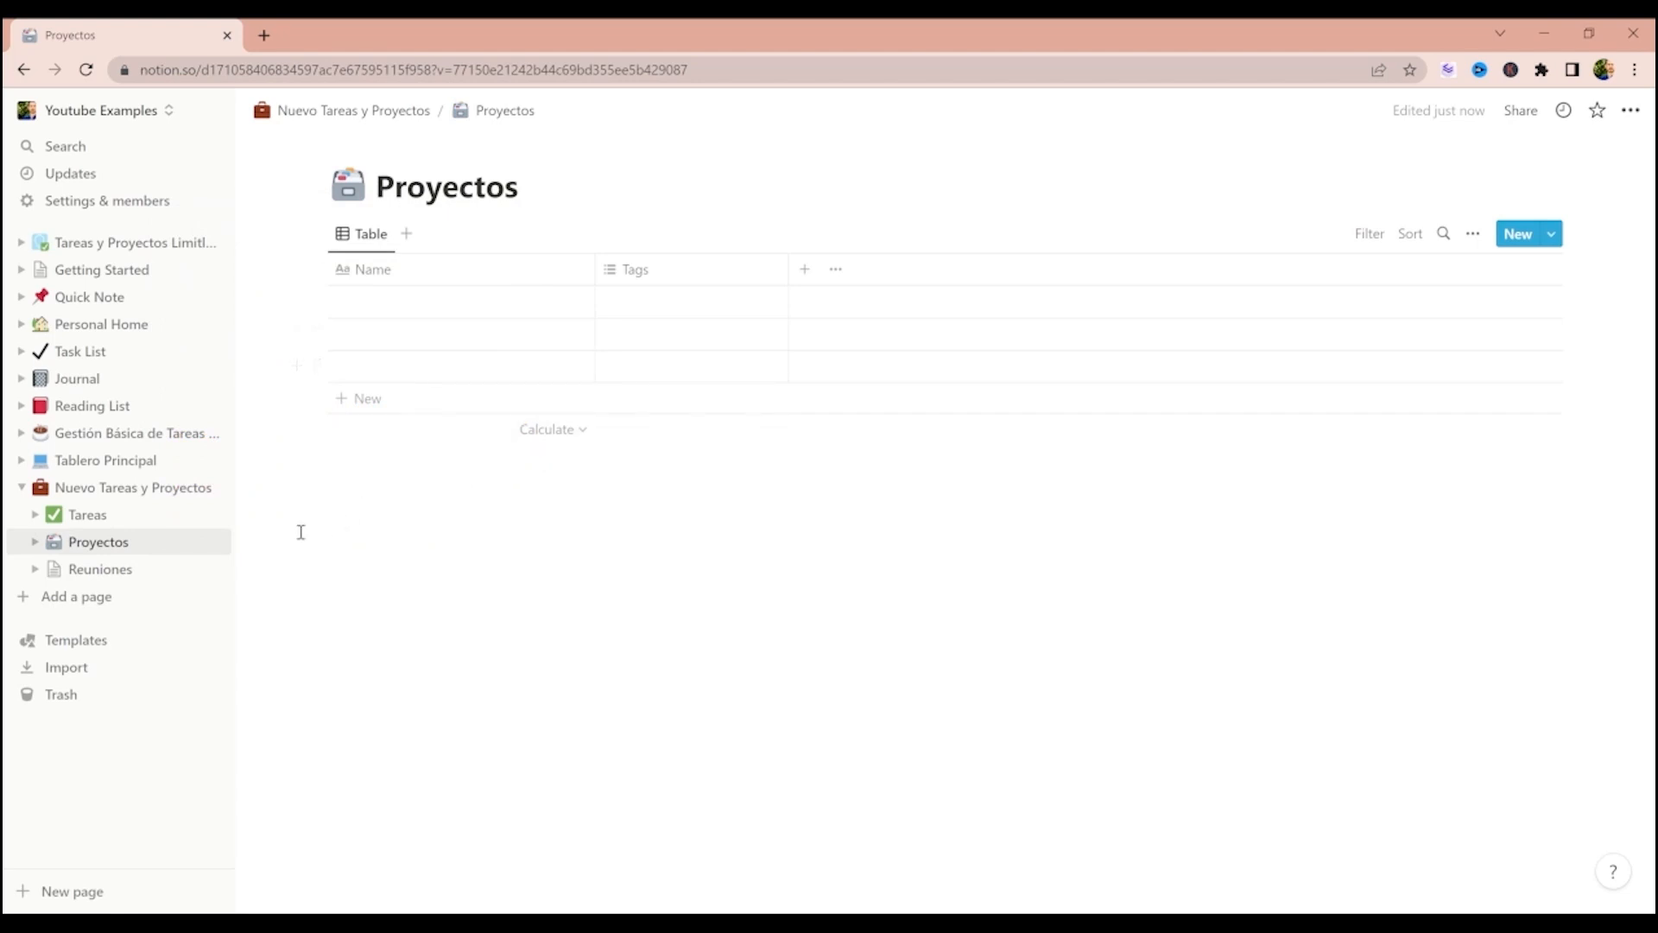
- Open the Reuniones database as a page and set its icon to the handshake emoji
click(100, 568)
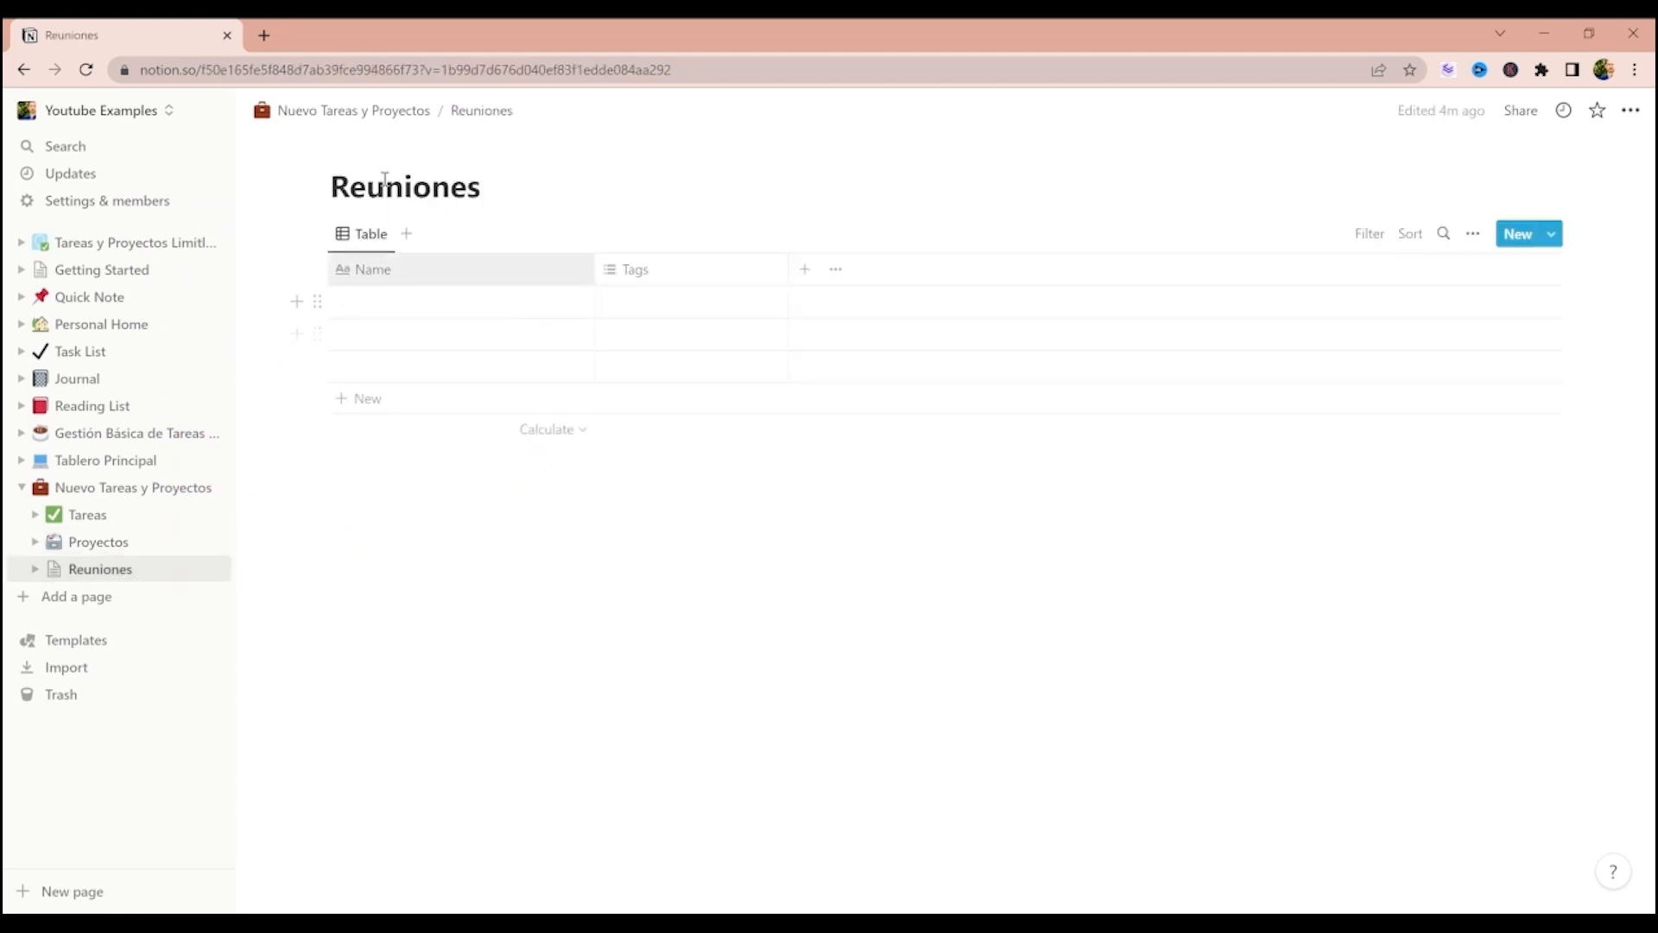
click(359, 149)
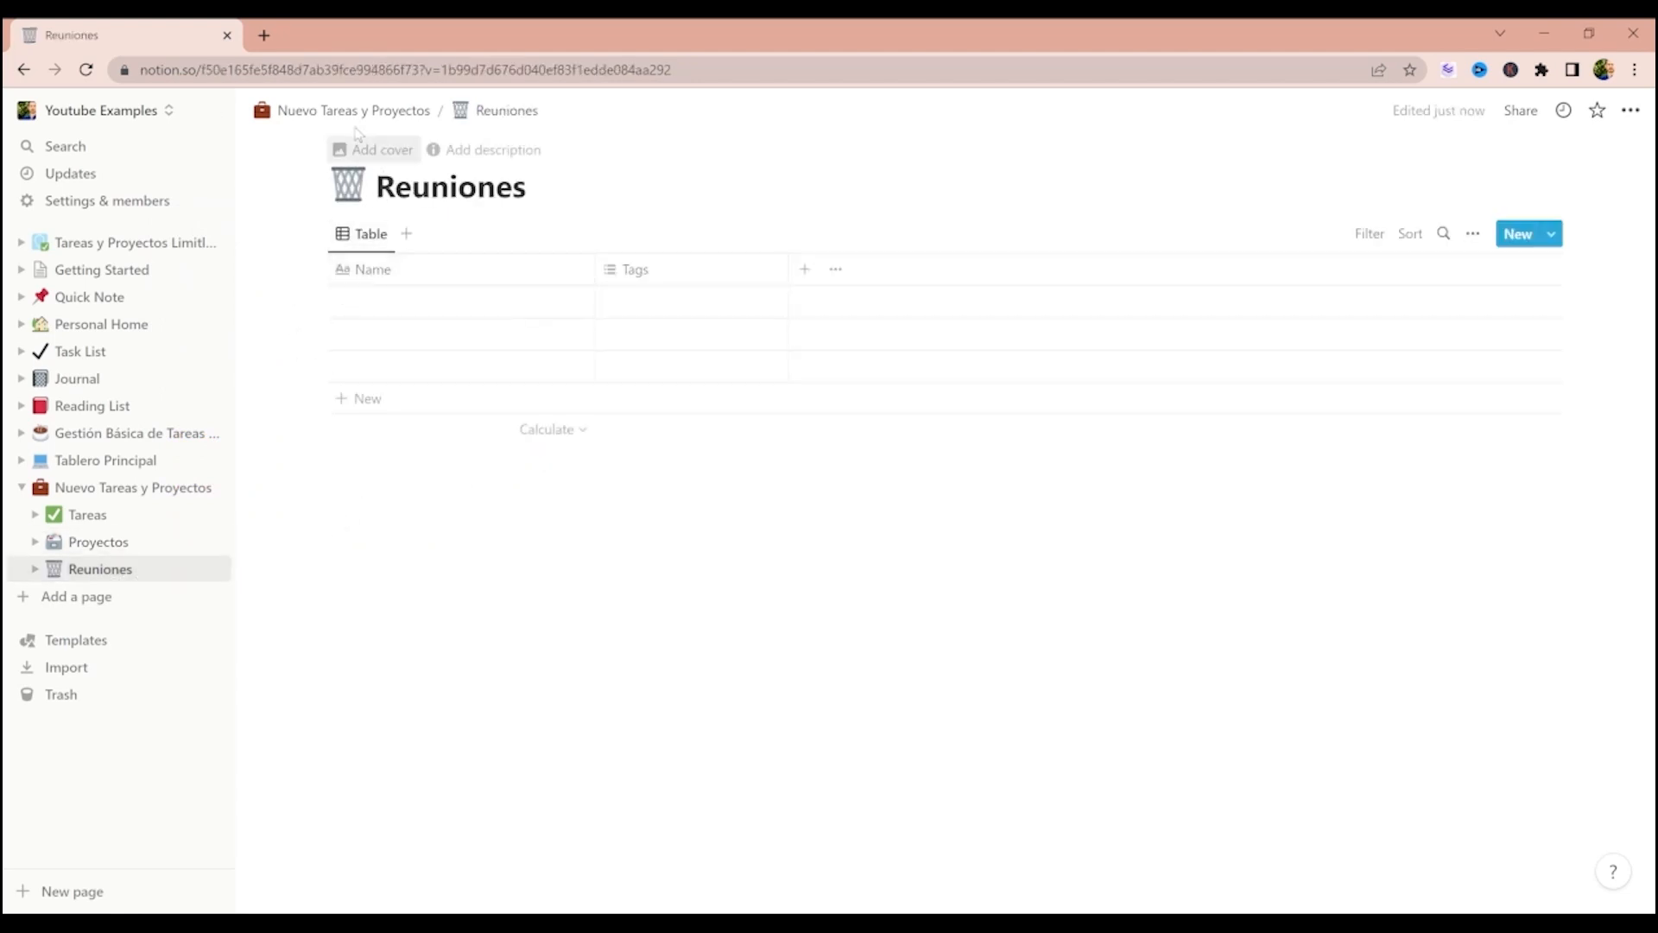
click(348, 185)
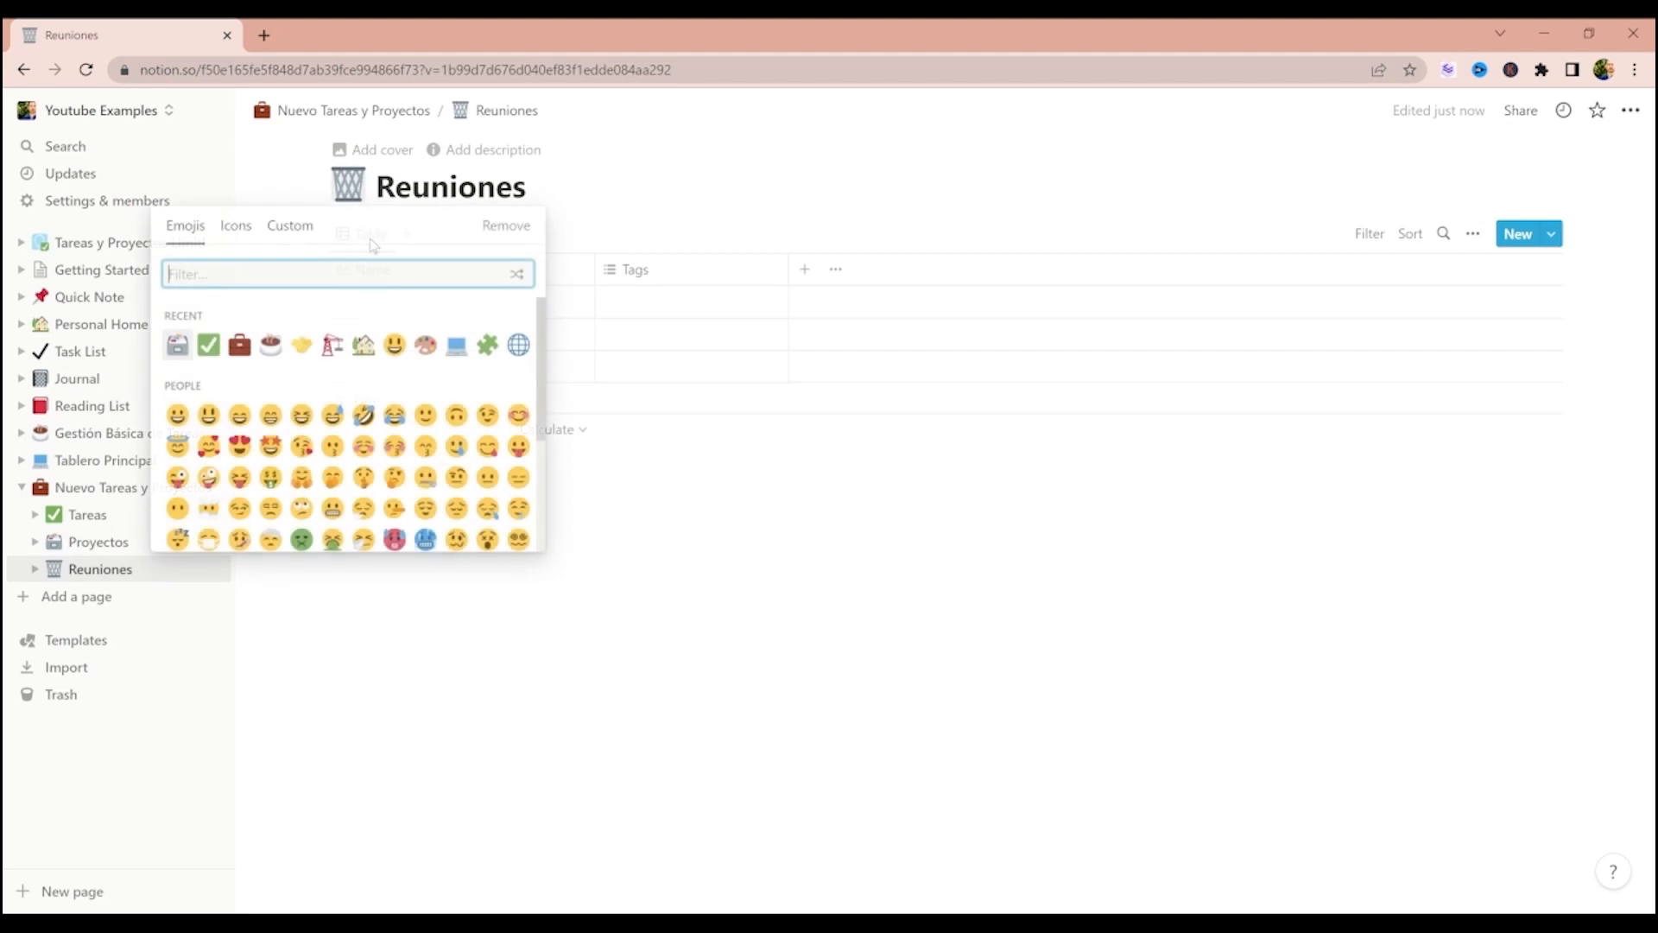
click(302, 349)
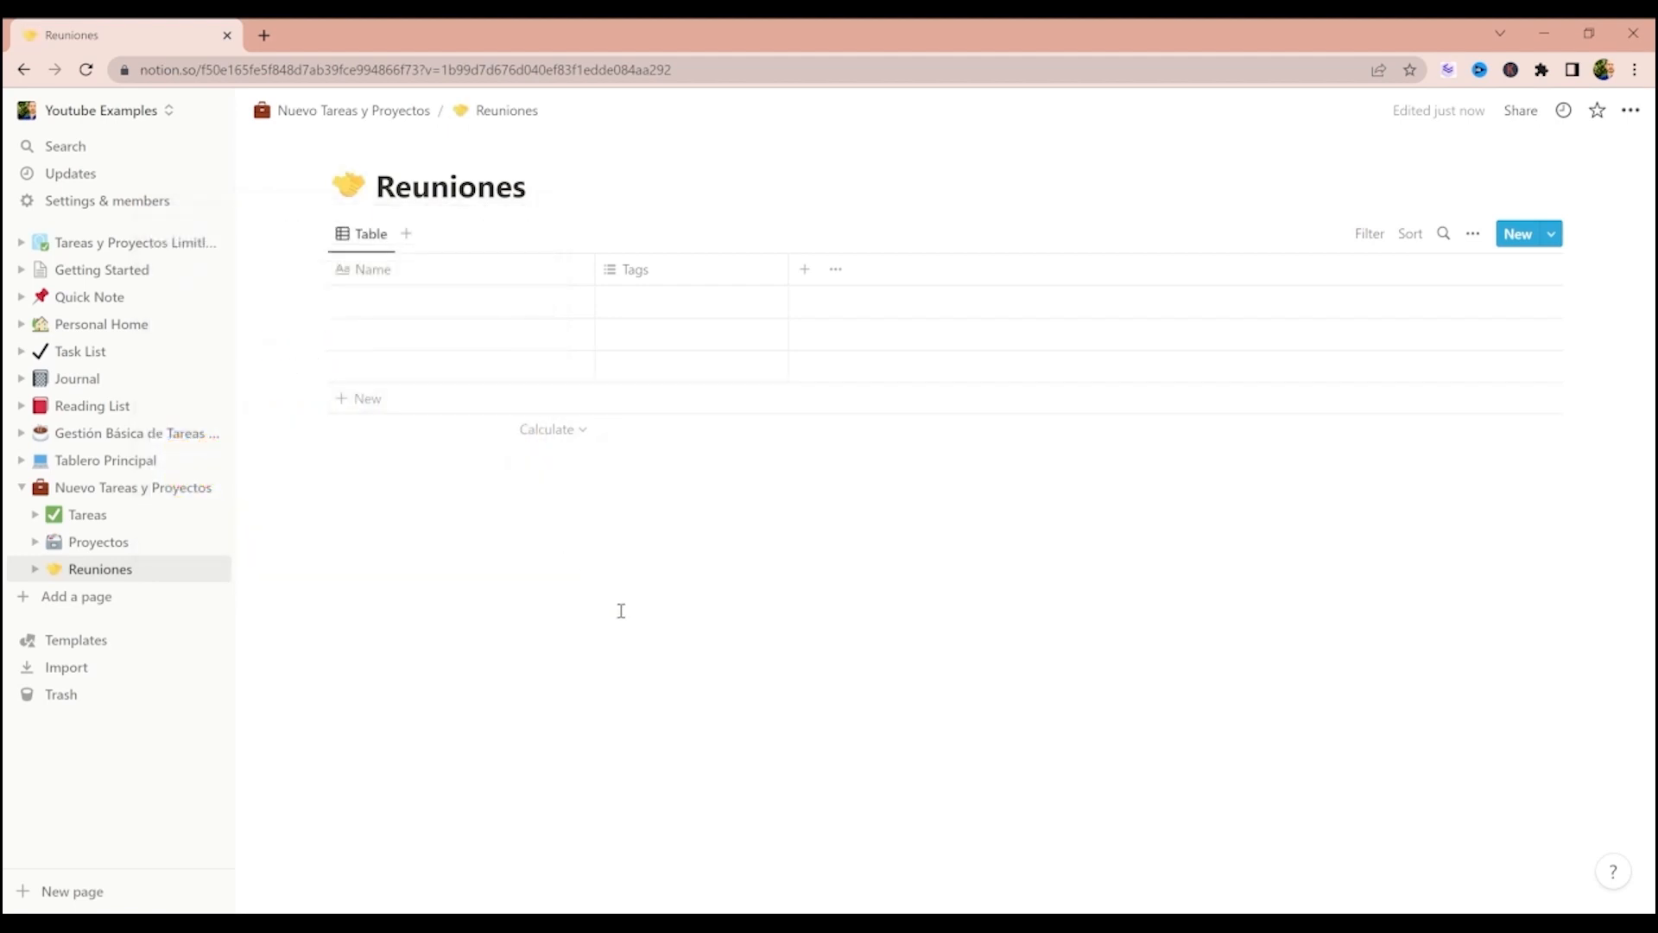
- Return to the Nuevo Tareas y Proyectos page and look over the Tareas, Proyectos and Reuniones databases with their icons
click(105, 488)
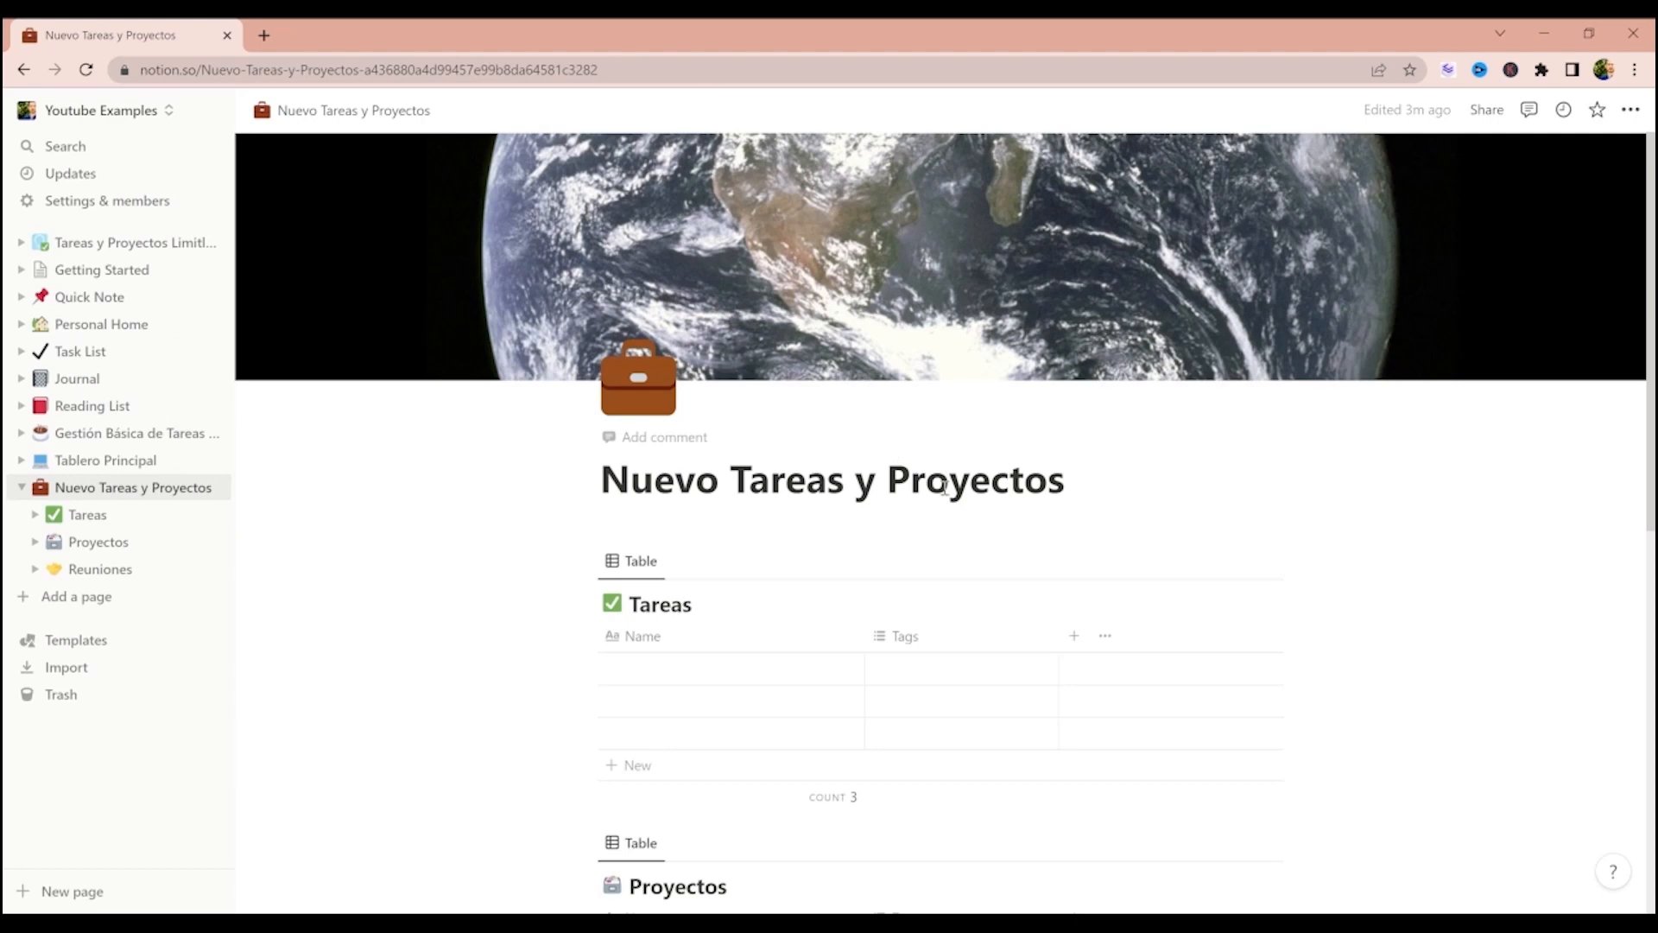
scroll(967, 508, down, 1)
scroll(968, 507, down, 2)
scroll(1002, 494, down, 3)
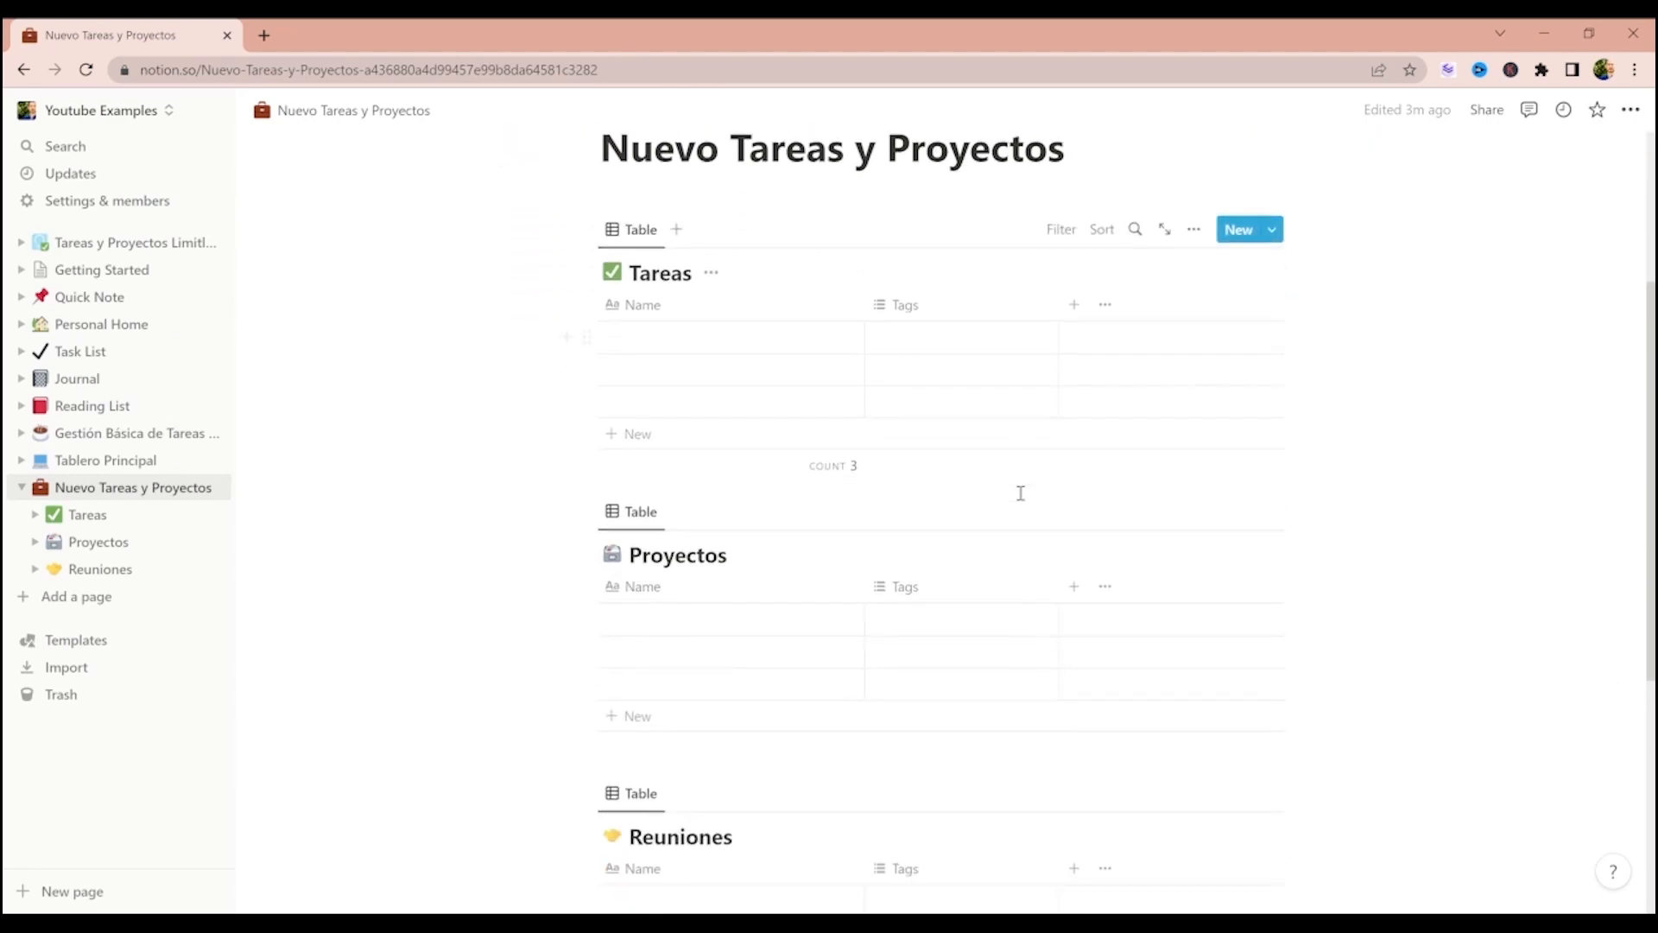
scroll(1021, 493, down, 1)
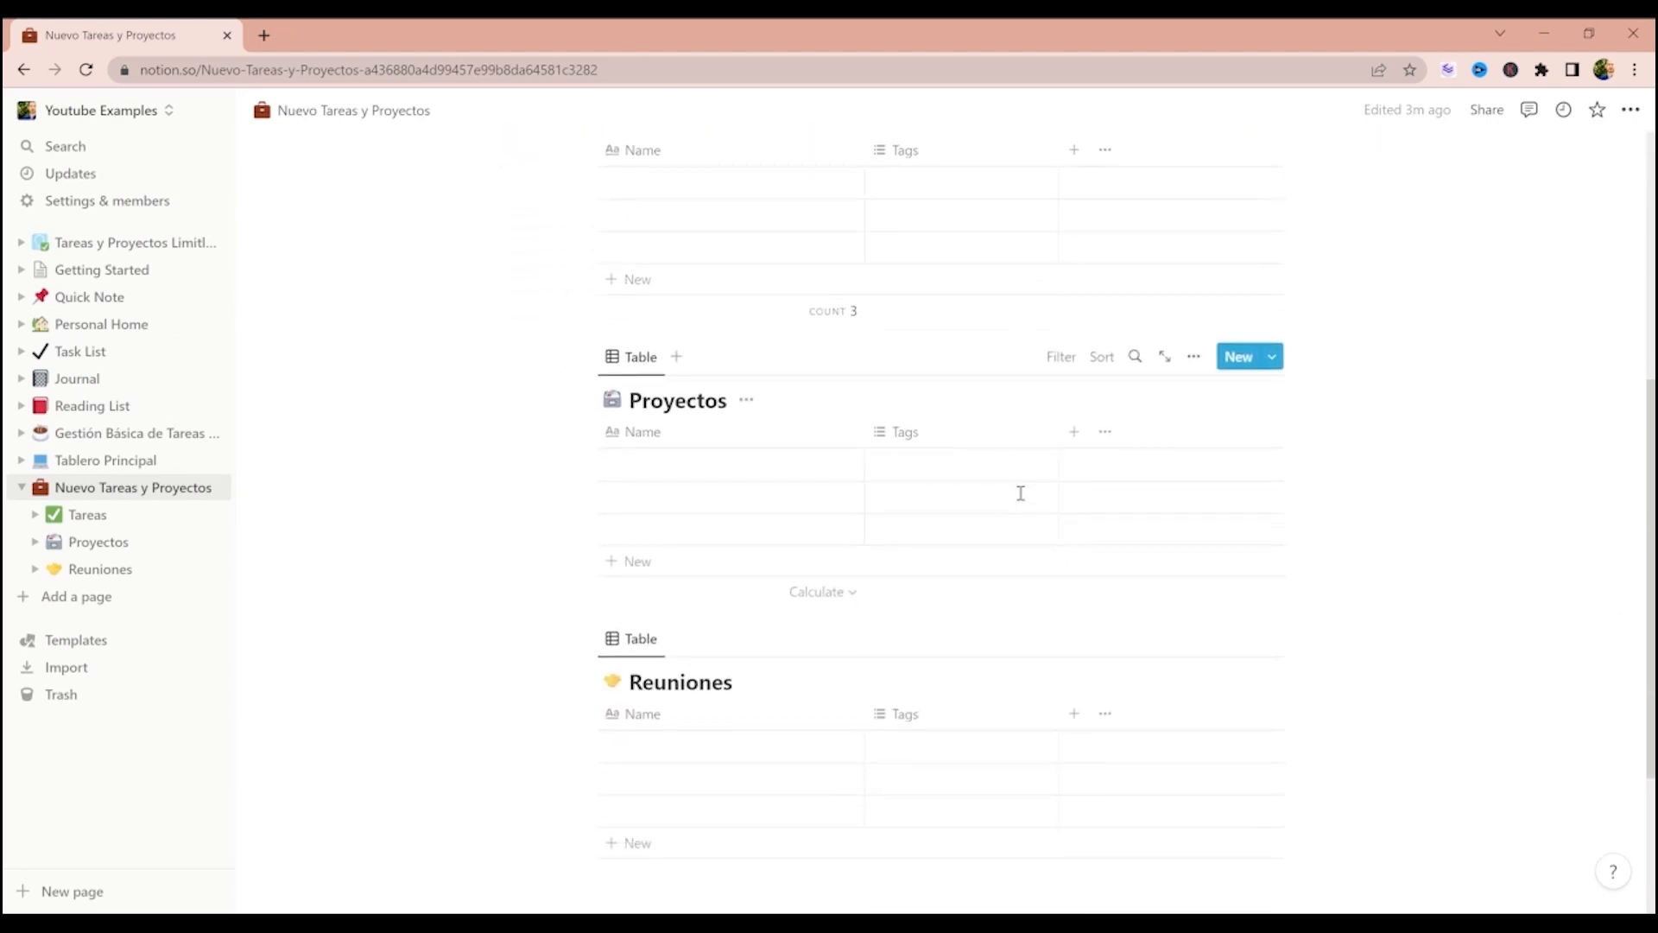
scroll(1021, 493, down, 1)
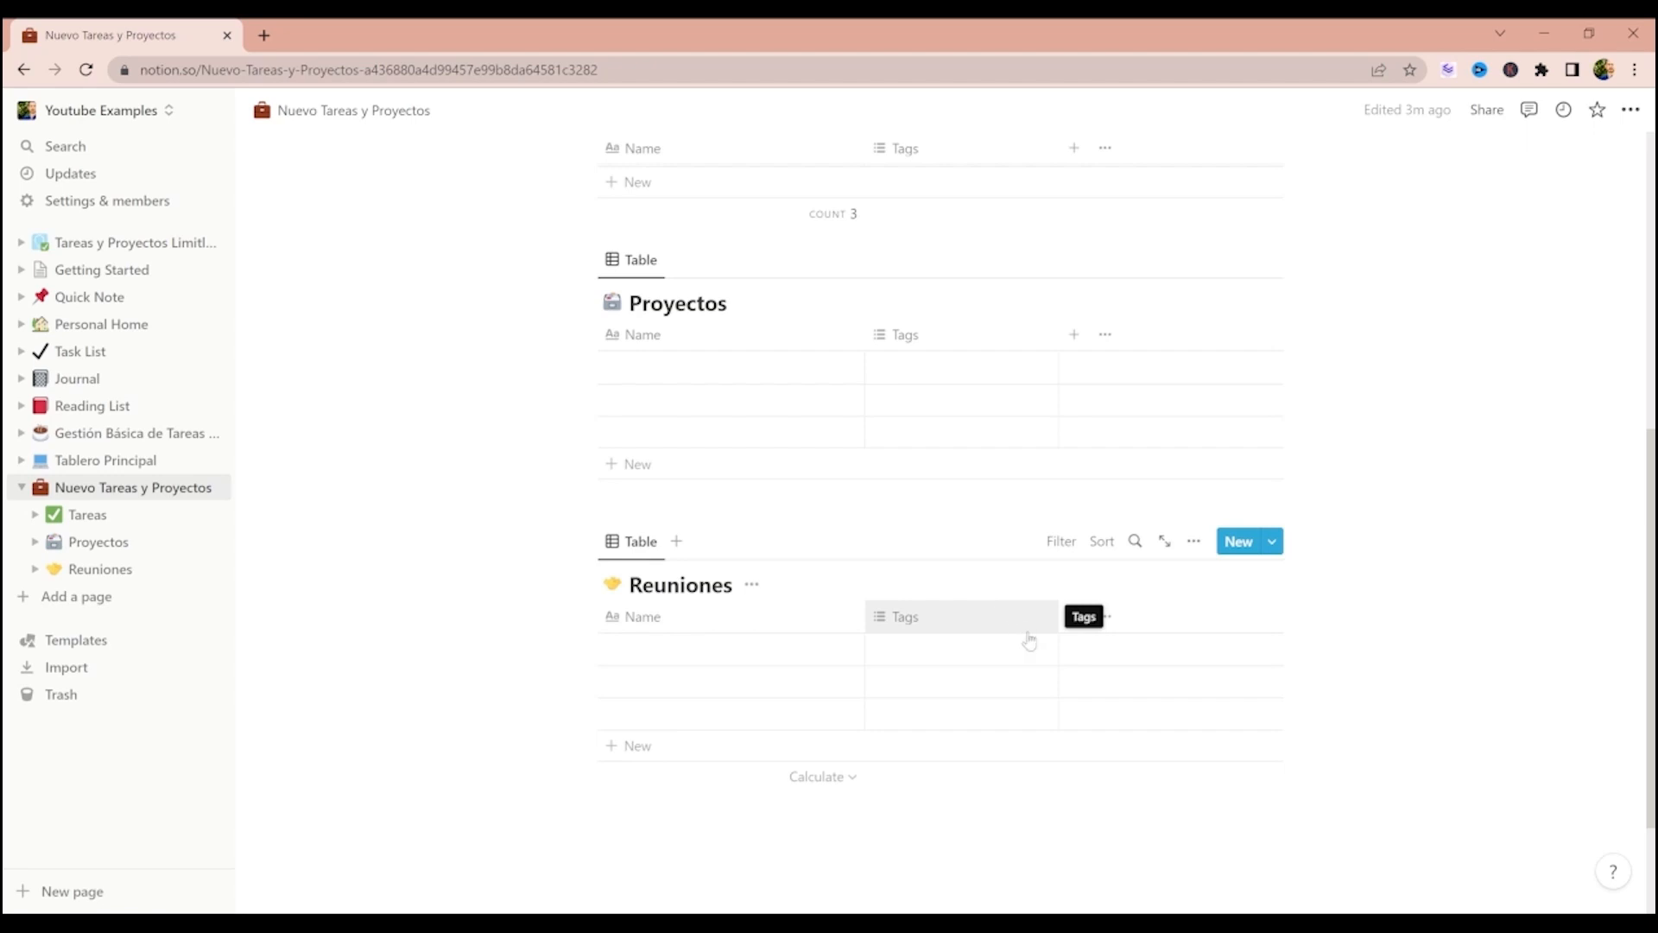
scroll(996, 610, up, 3)
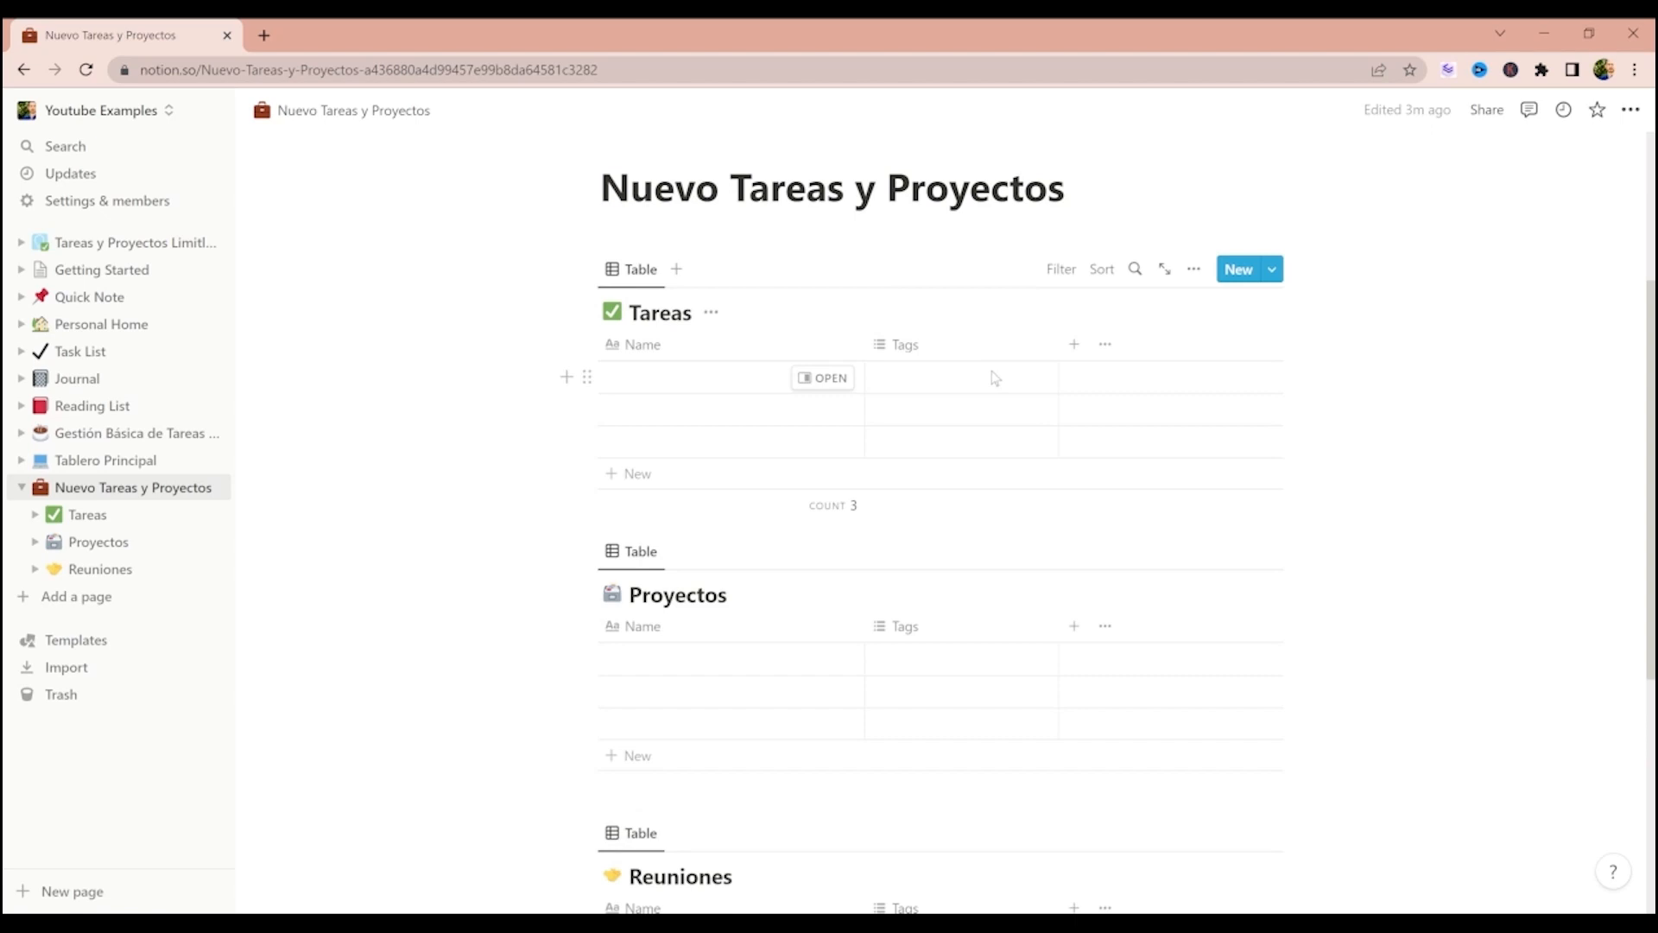
- Review the available property types for the Tareas database and add a new property of type Status
click(1194, 268)
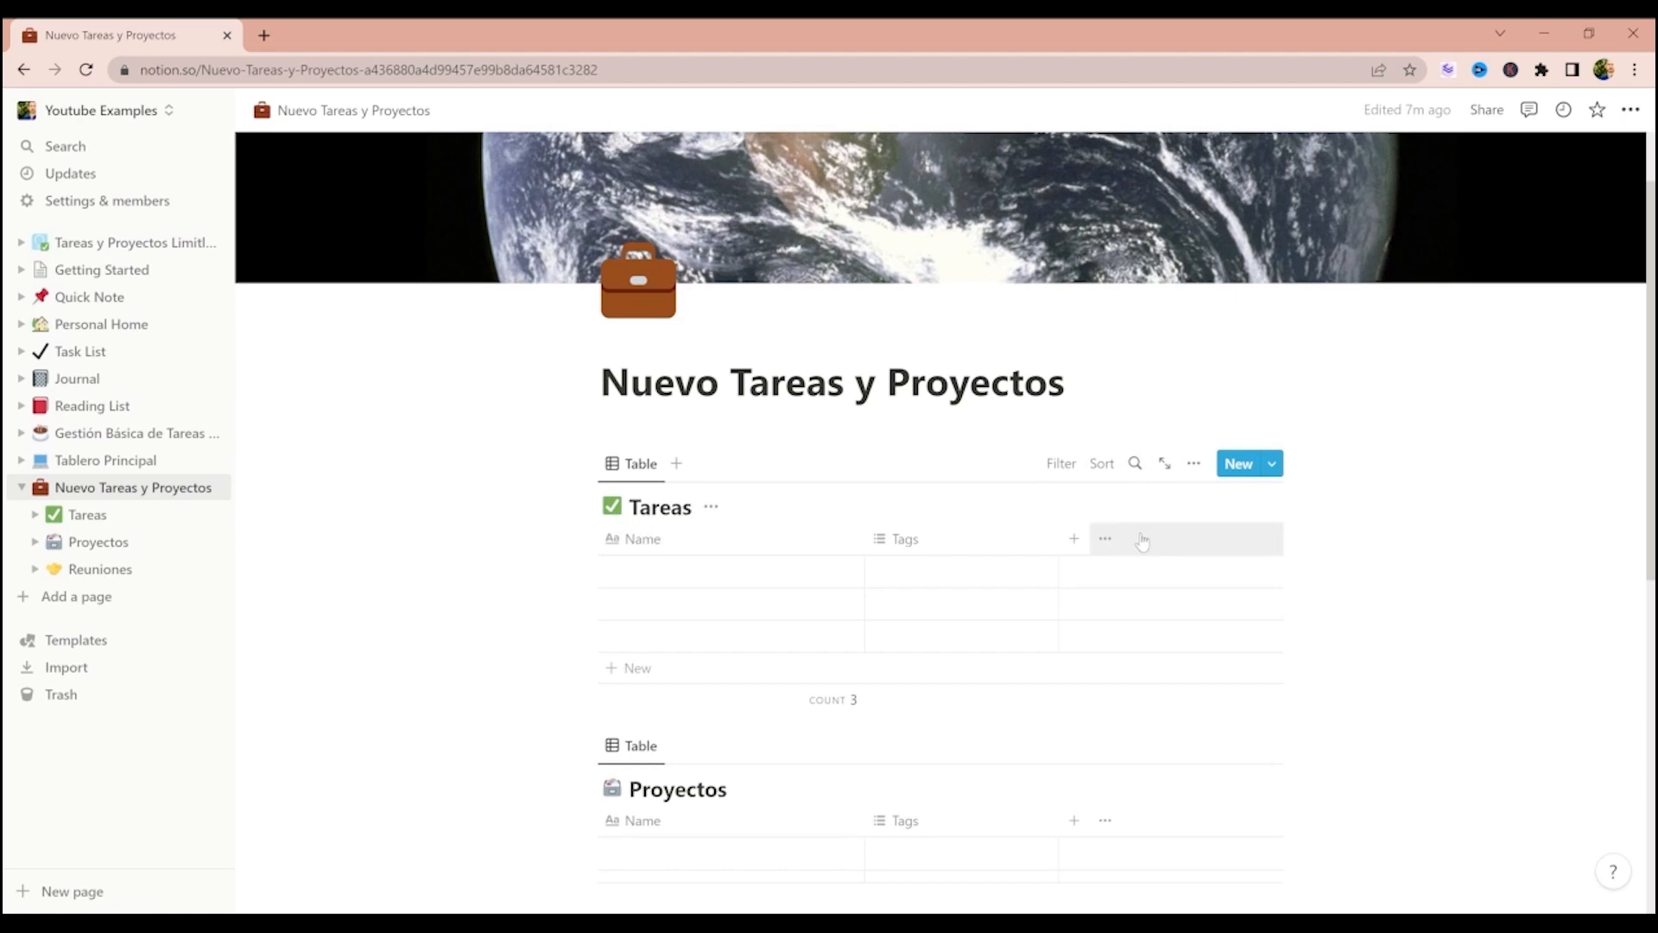
click(1194, 466)
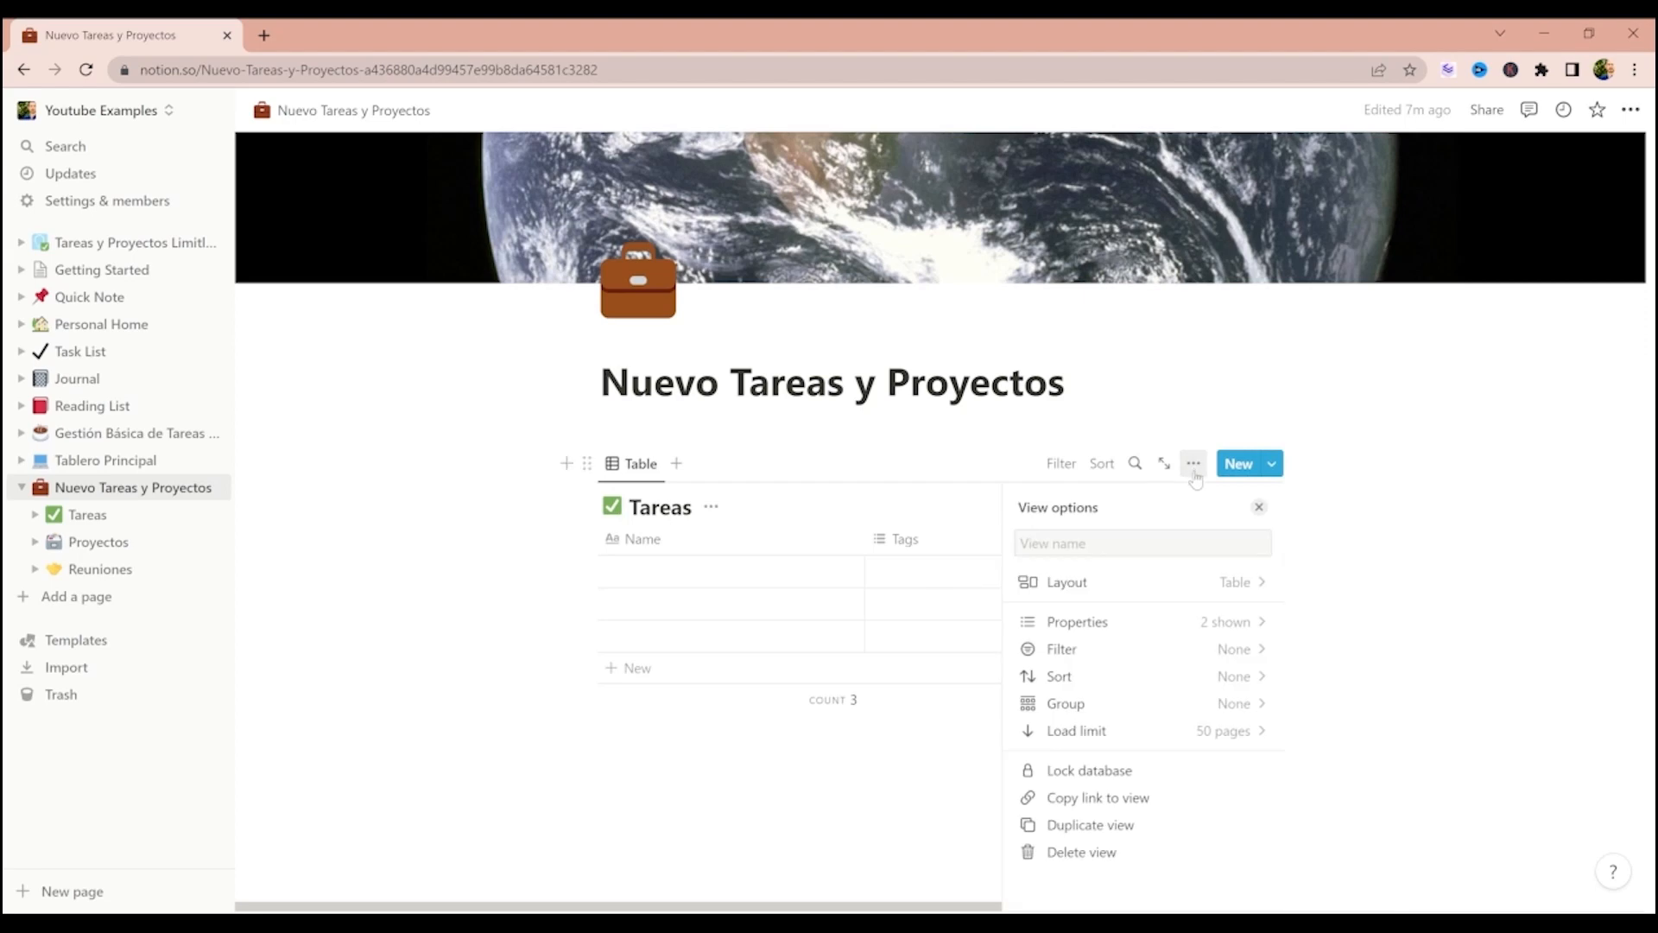
click(1159, 637)
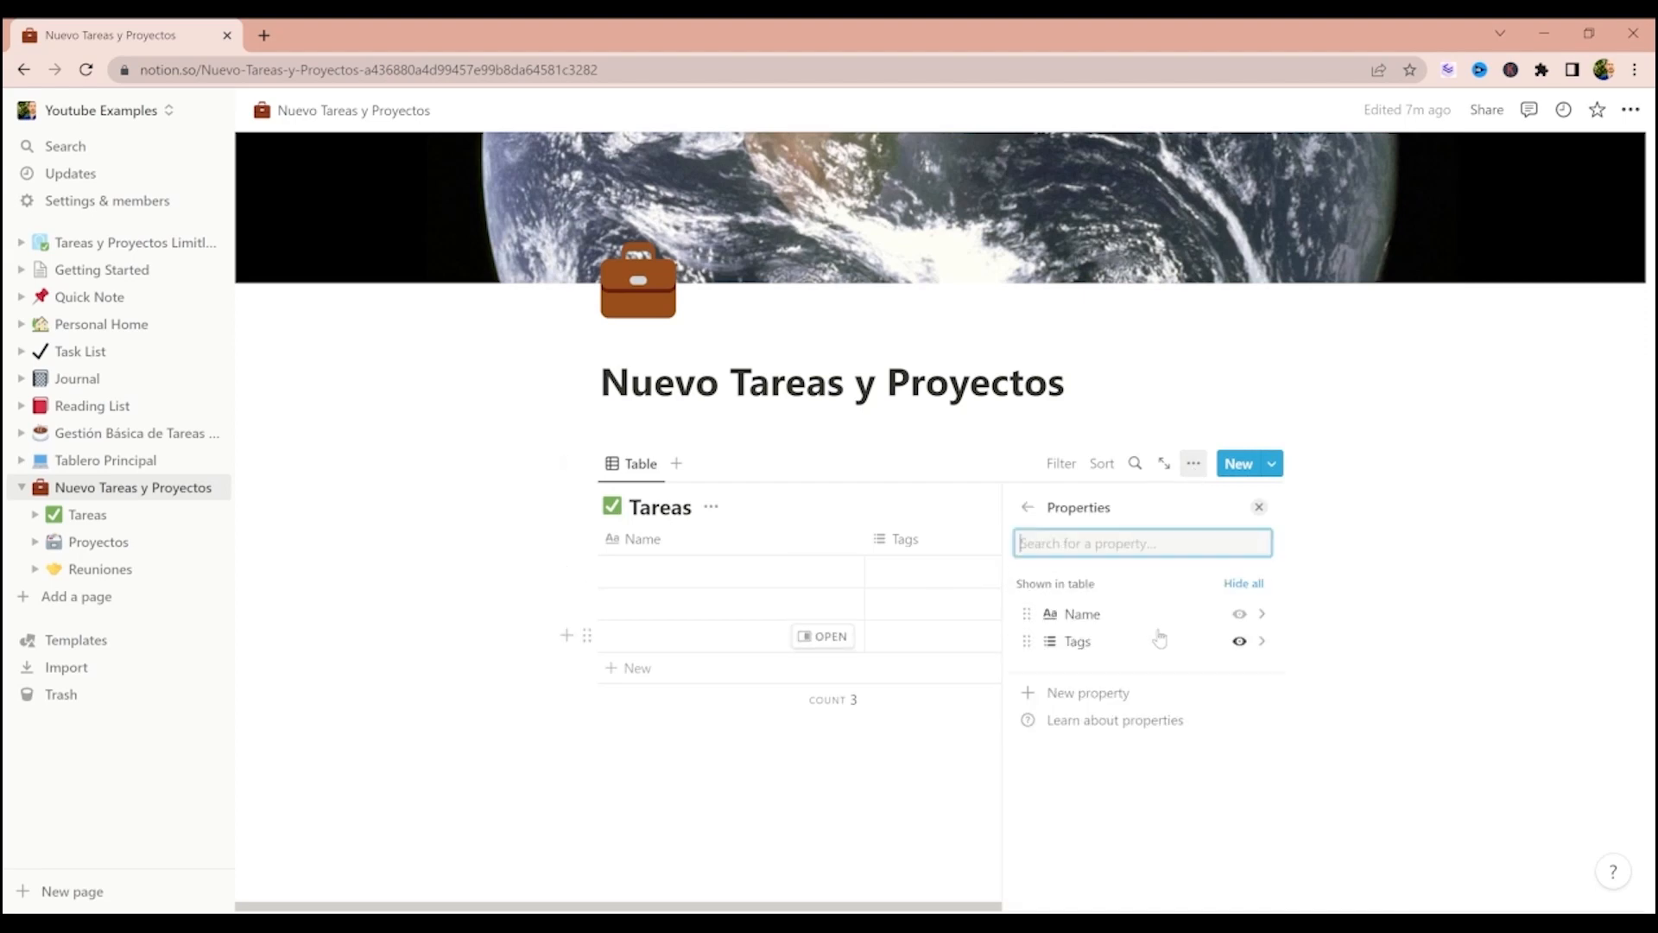
click(1117, 695)
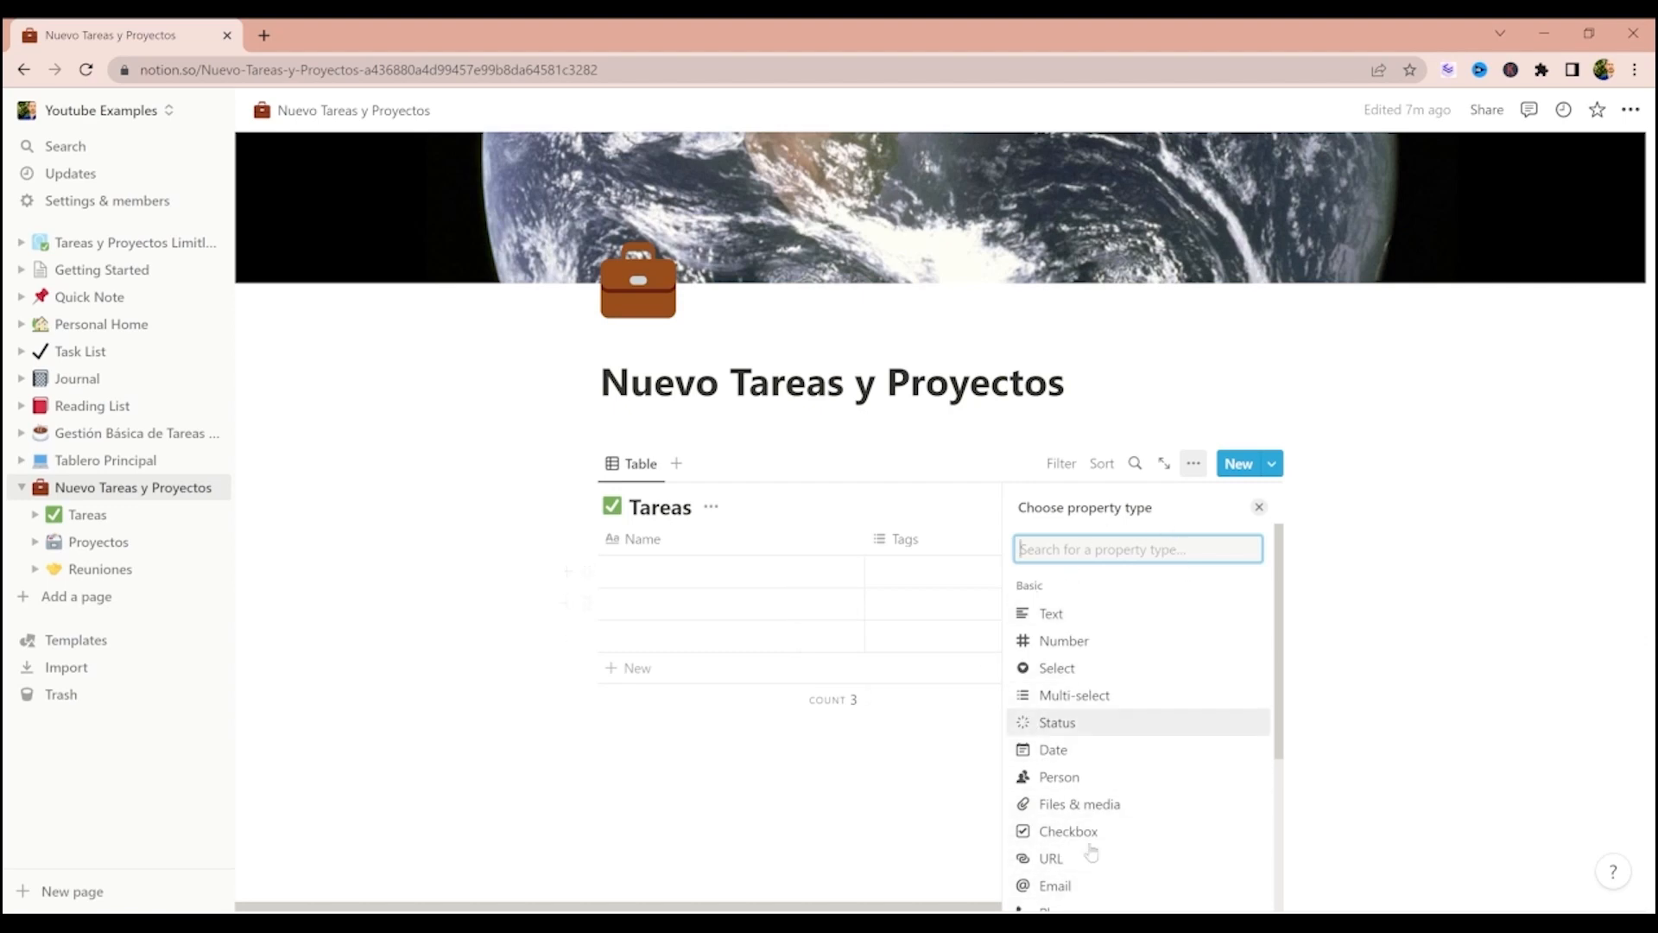
scroll(1151, 807, down, 3)
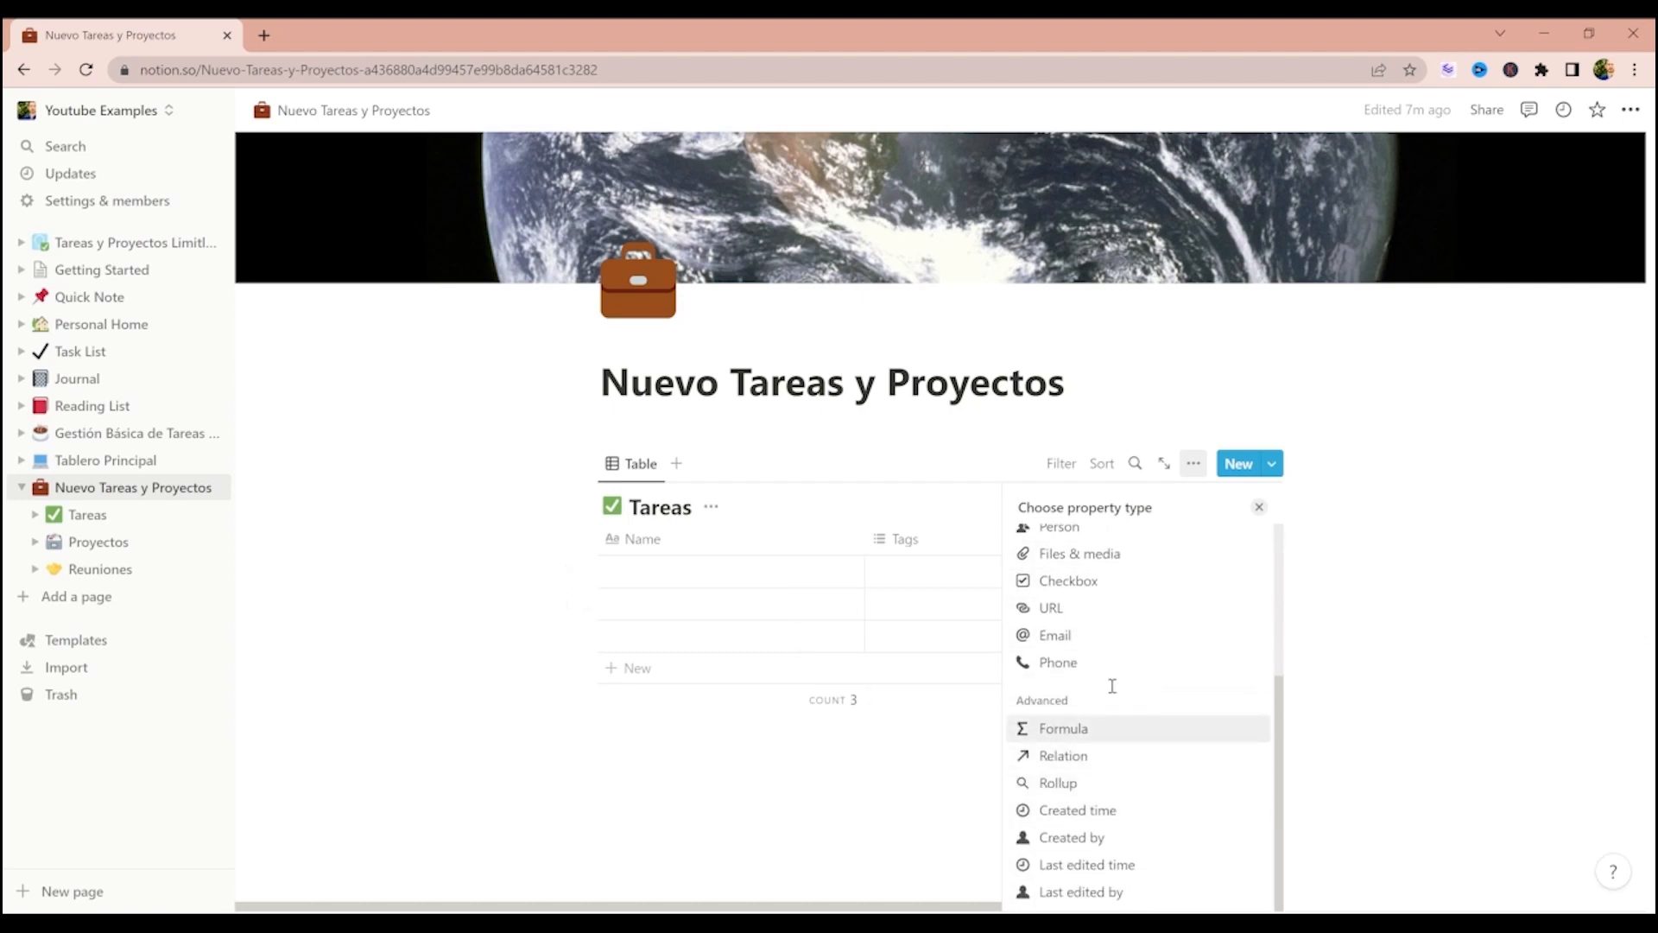
scroll(1199, 757, up, 3)
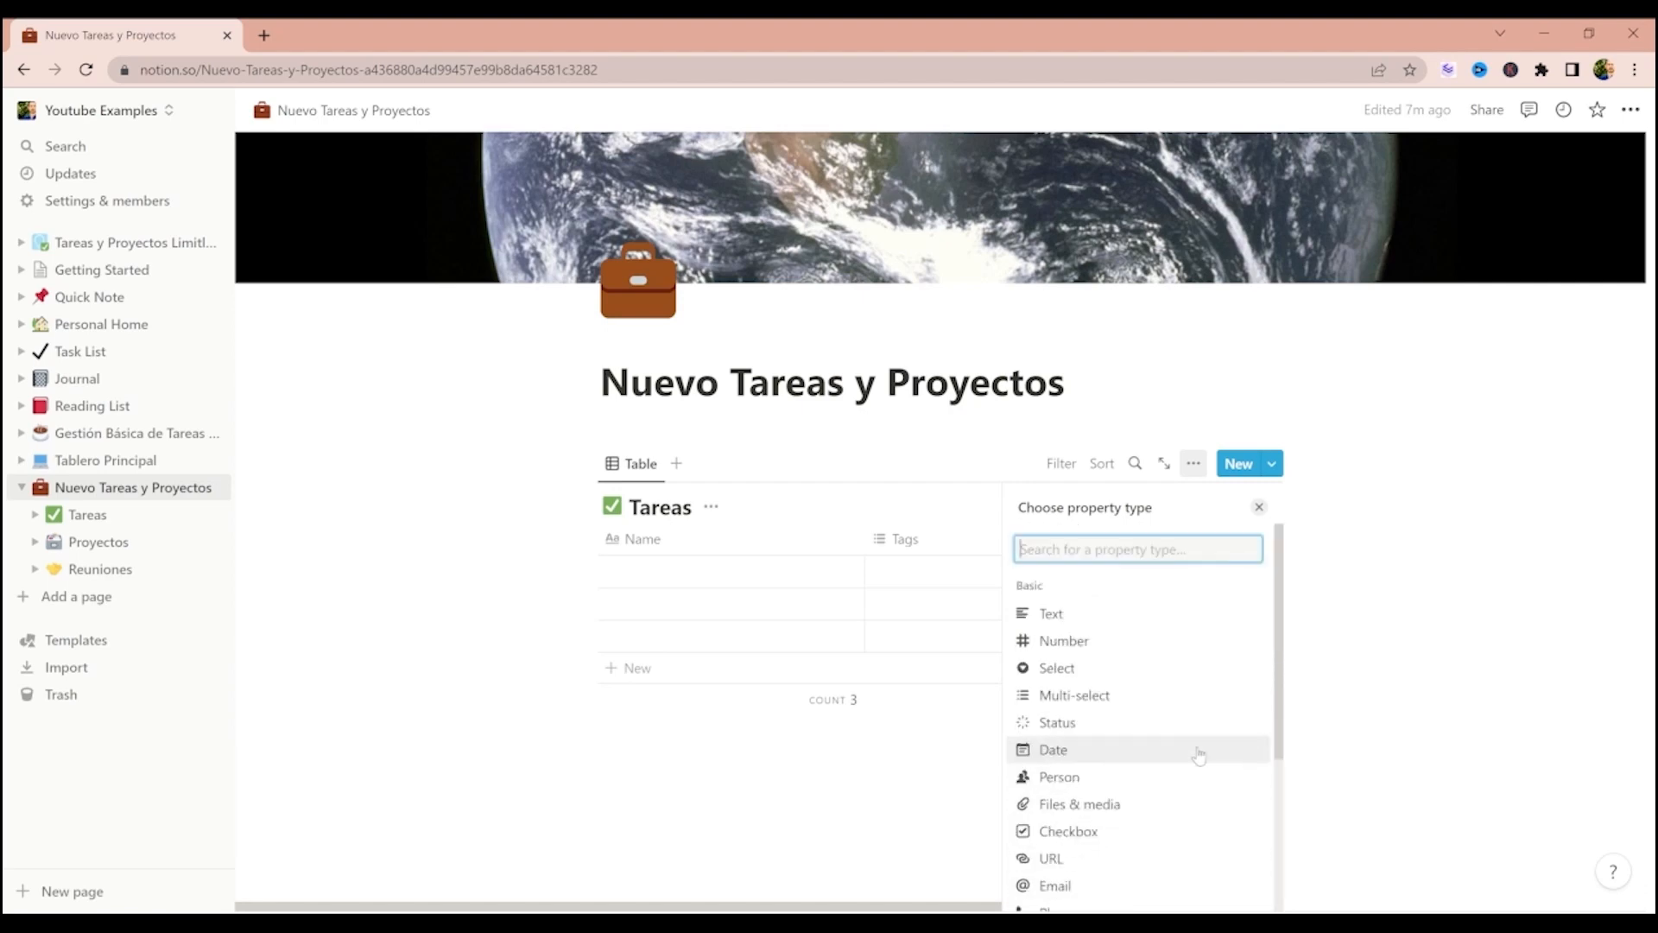
scroll(1201, 757, down, 2)
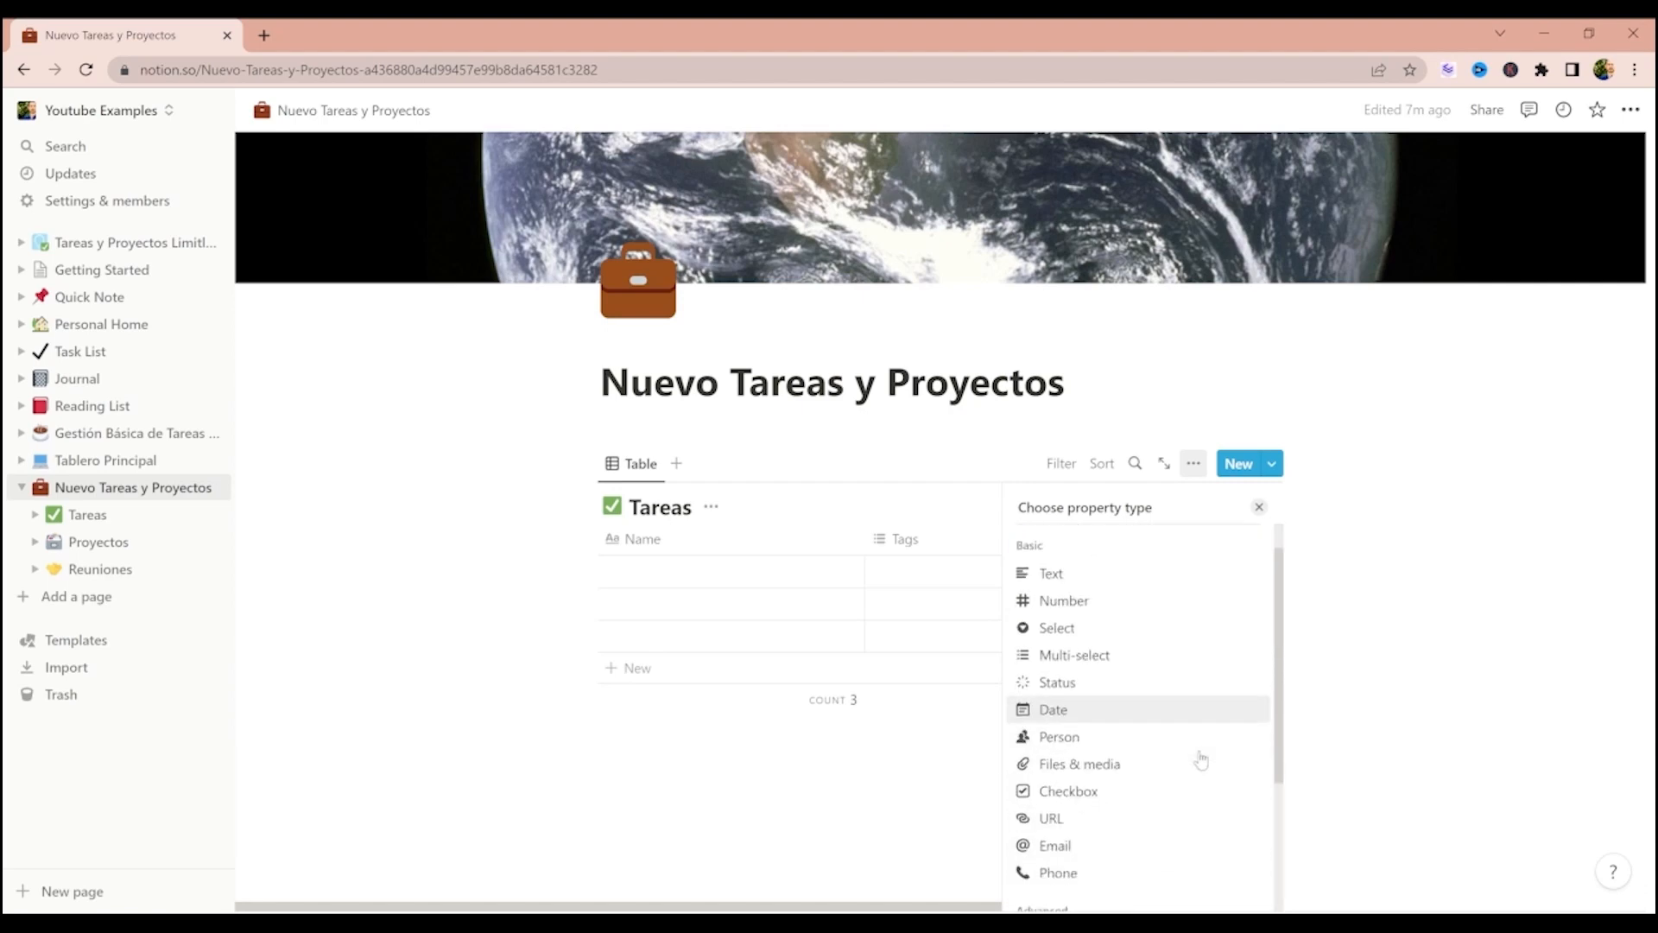
scroll(1118, 669, up, 2)
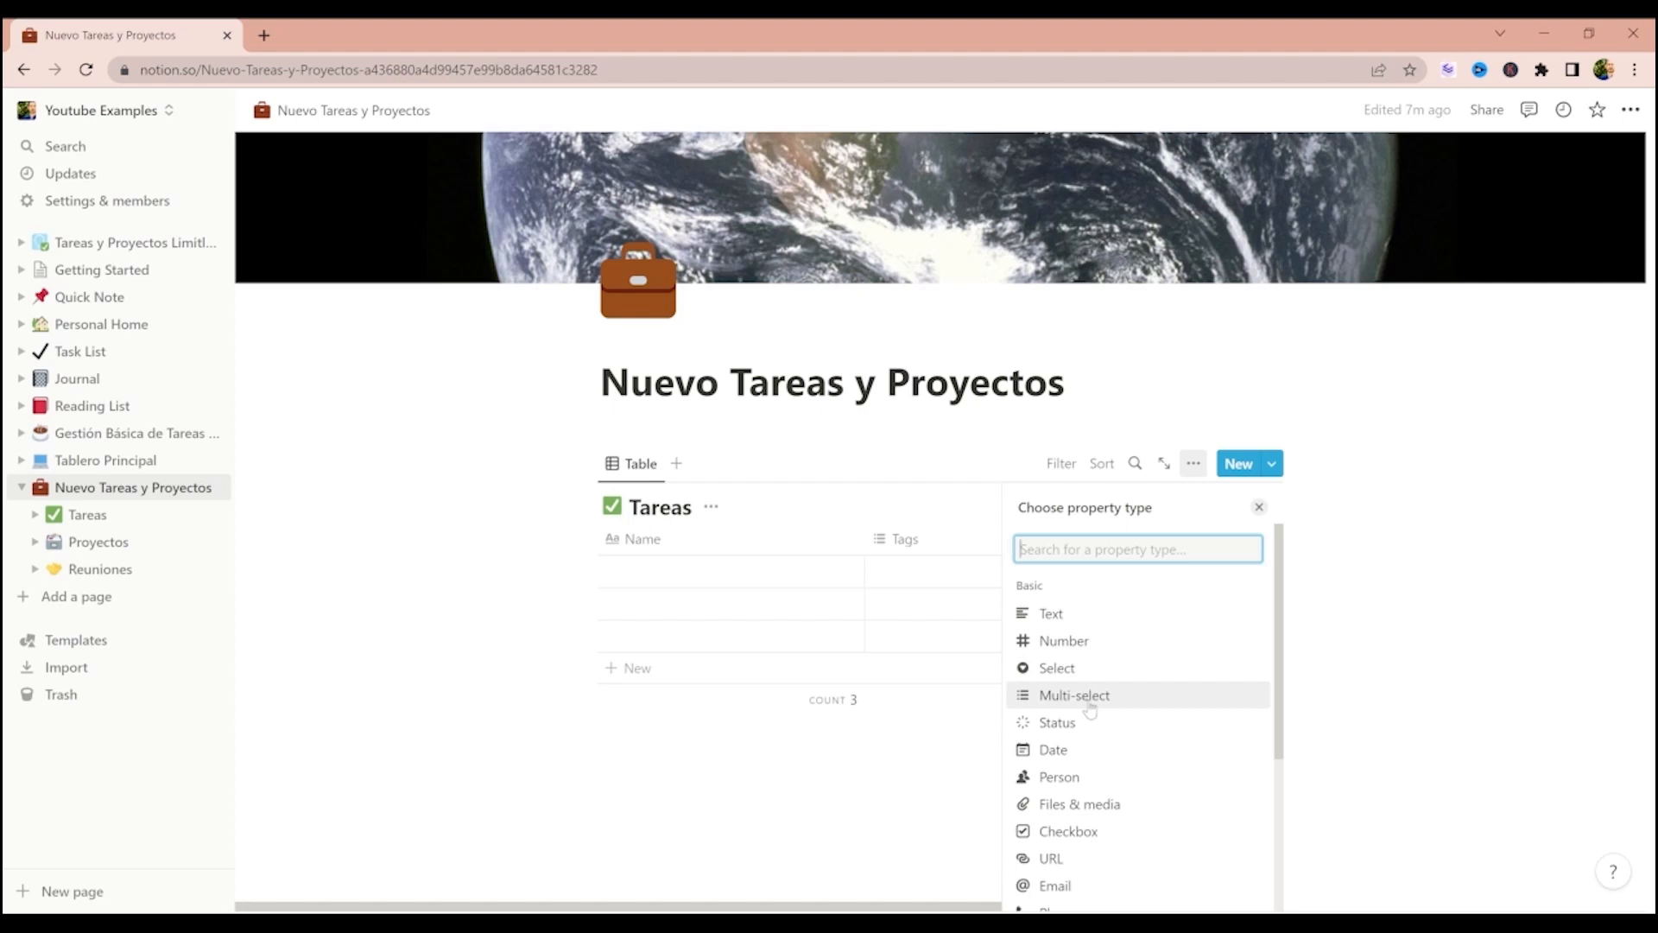
scroll(1079, 657, down, 3)
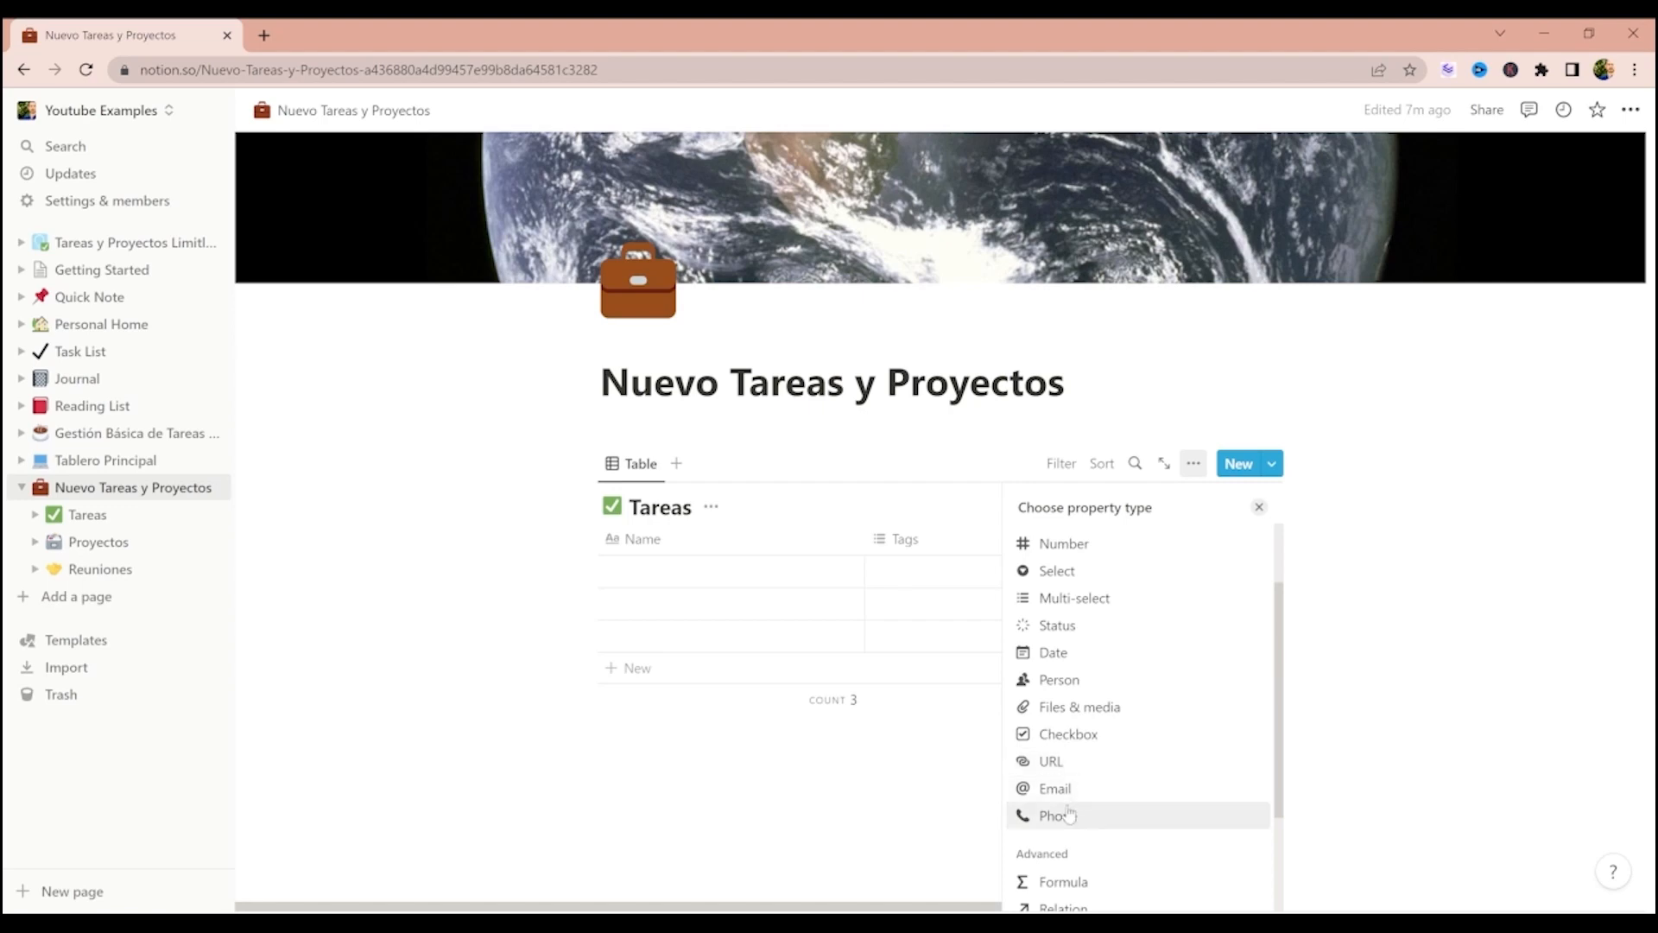
scroll(1118, 812, down, 3)
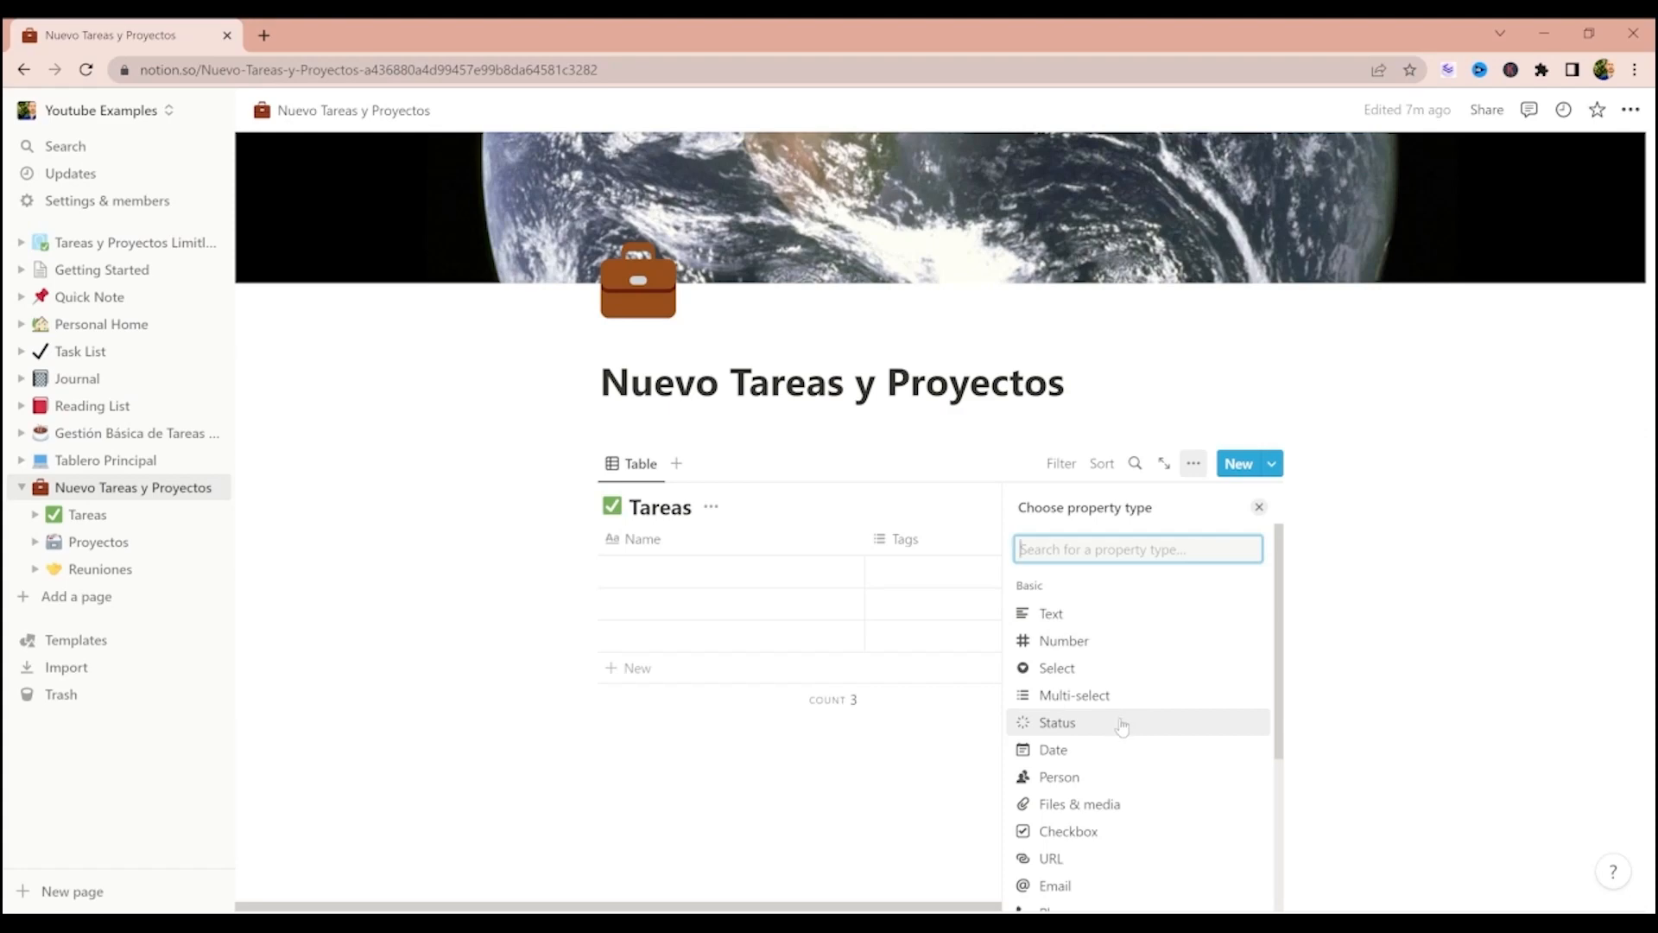
click(1125, 722)
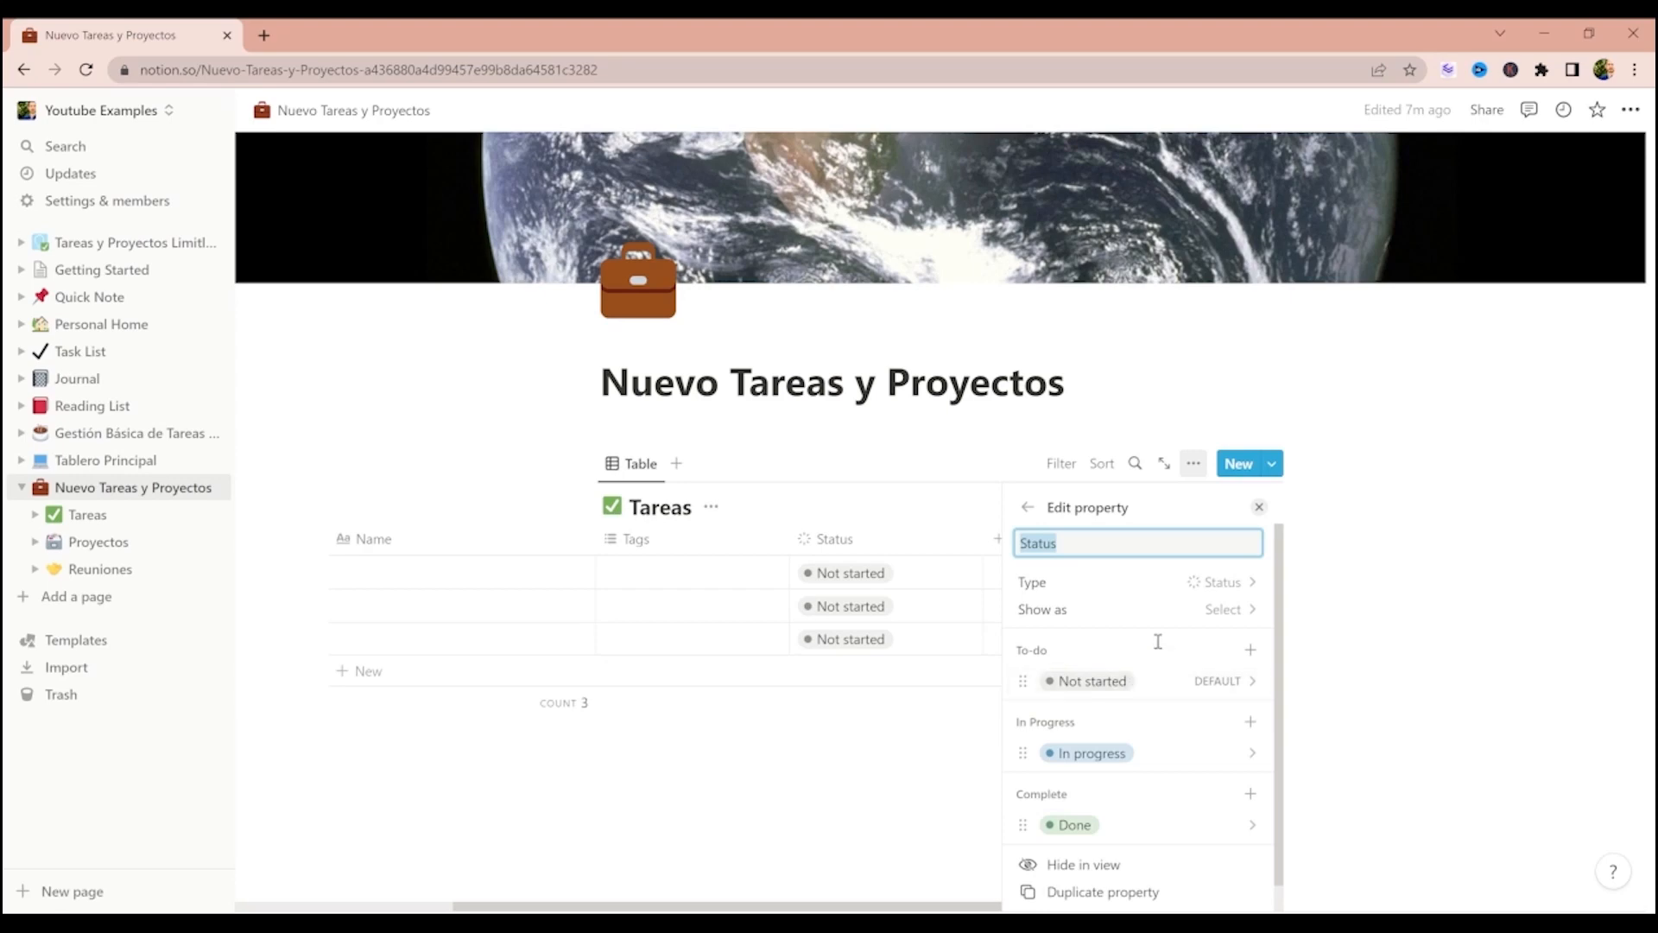
- Rename the Not started option in the To-do group of the Status property to Pendiente
scroll(1183, 631, down, 1)
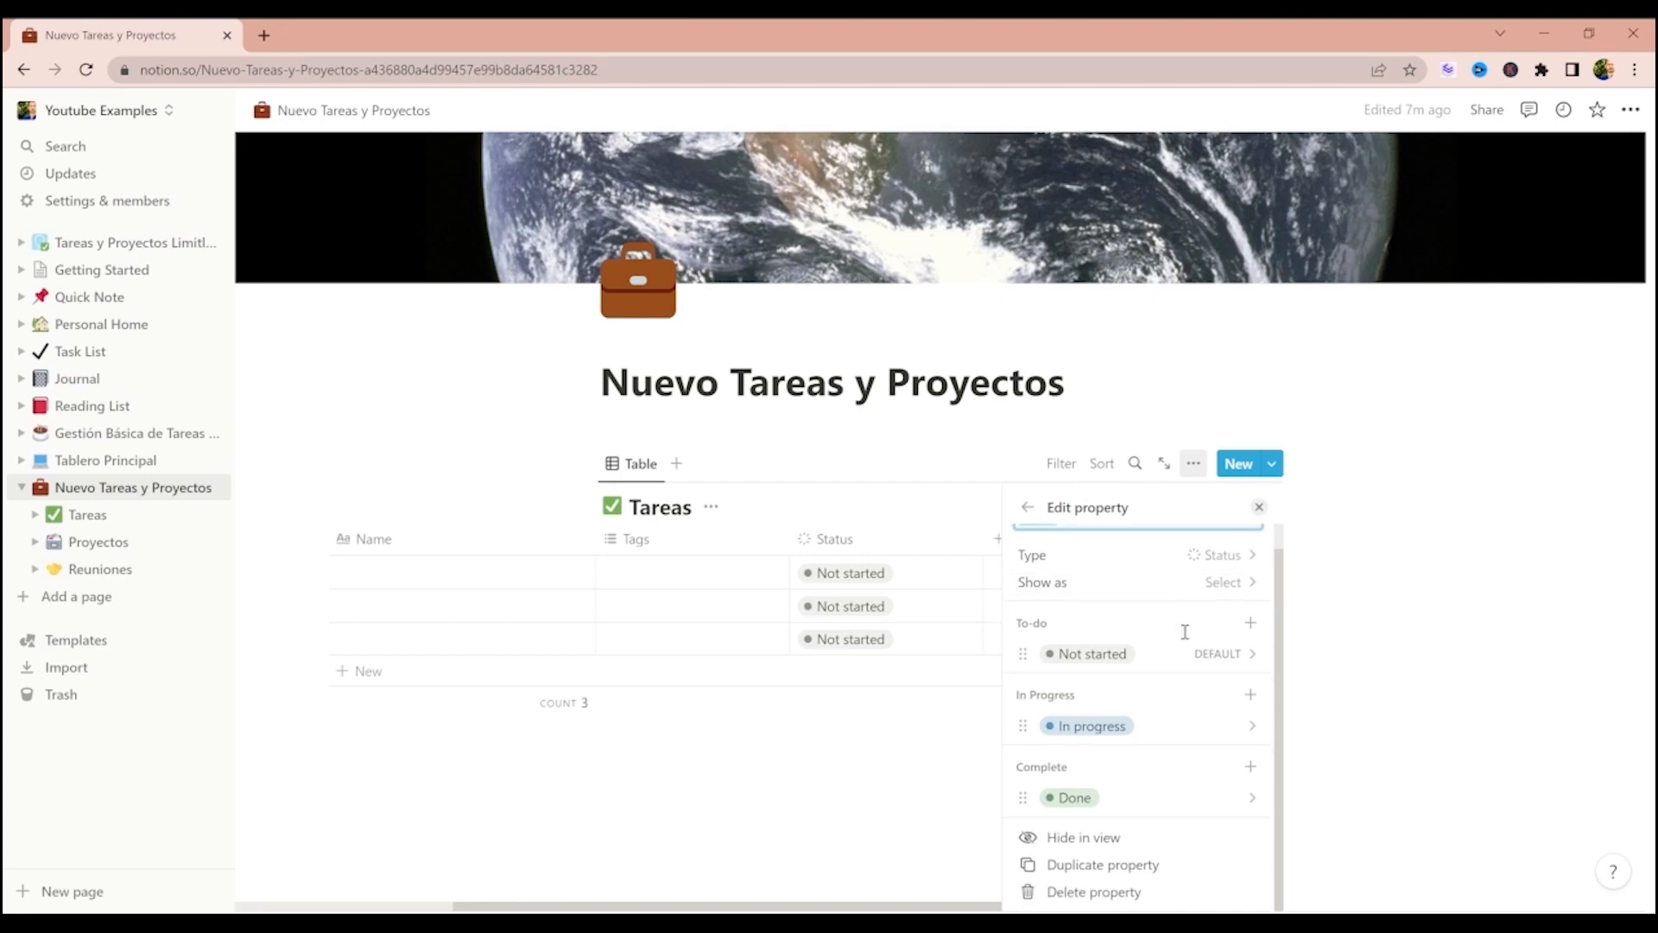
click(1105, 655)
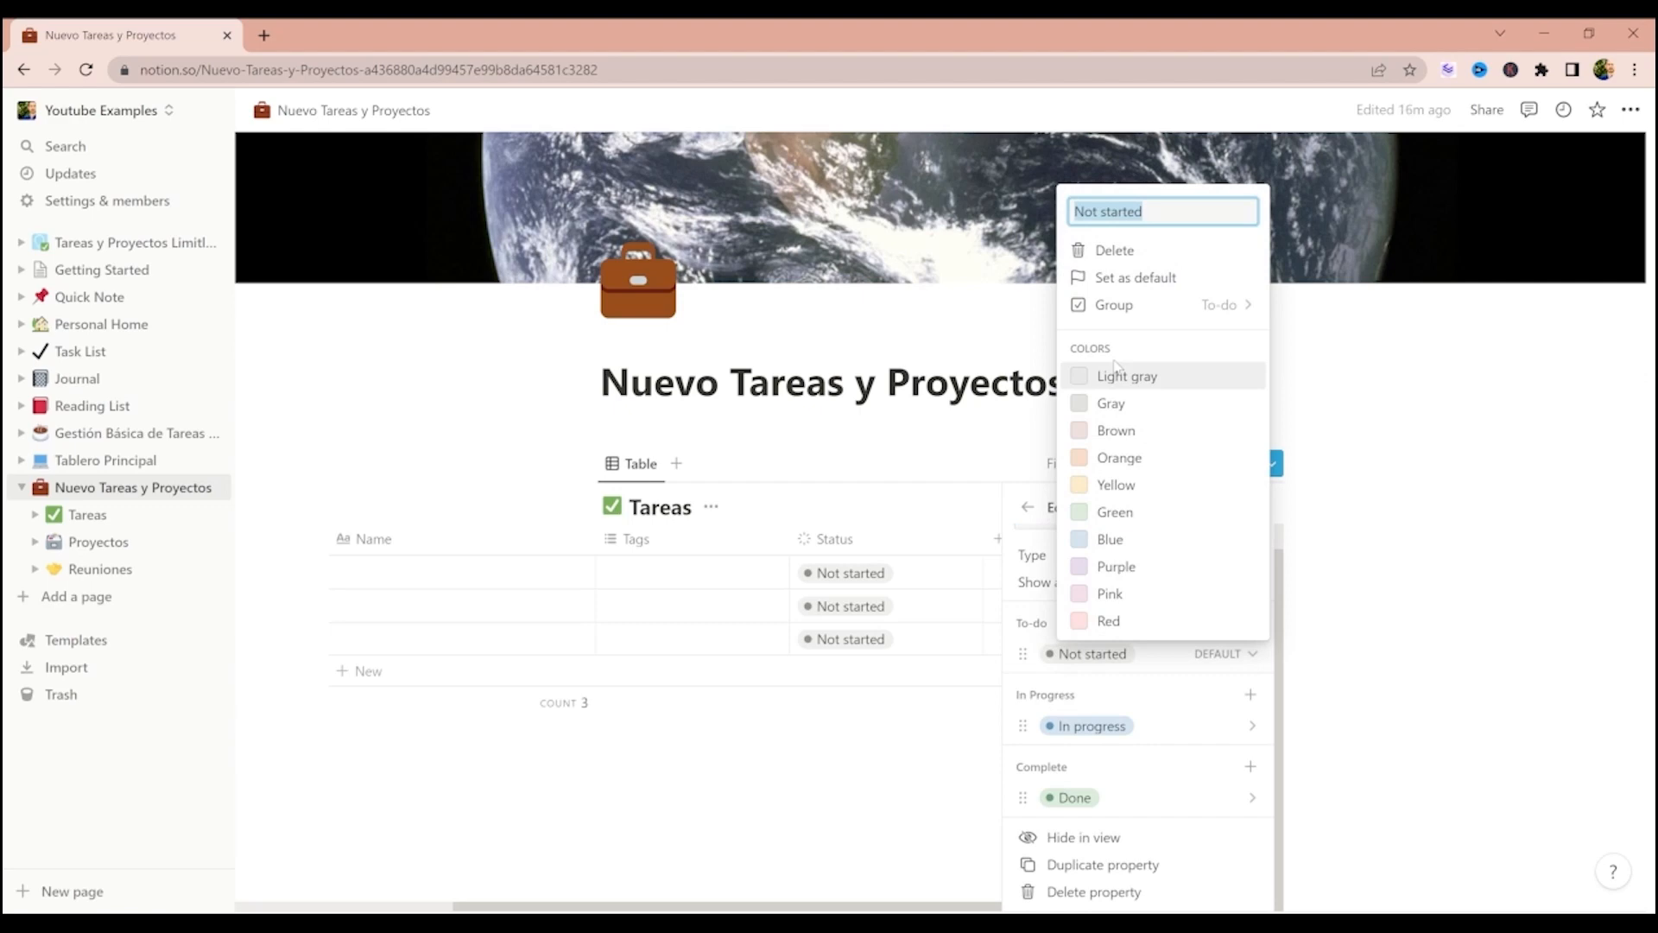
text(Pendie)
text(nte)
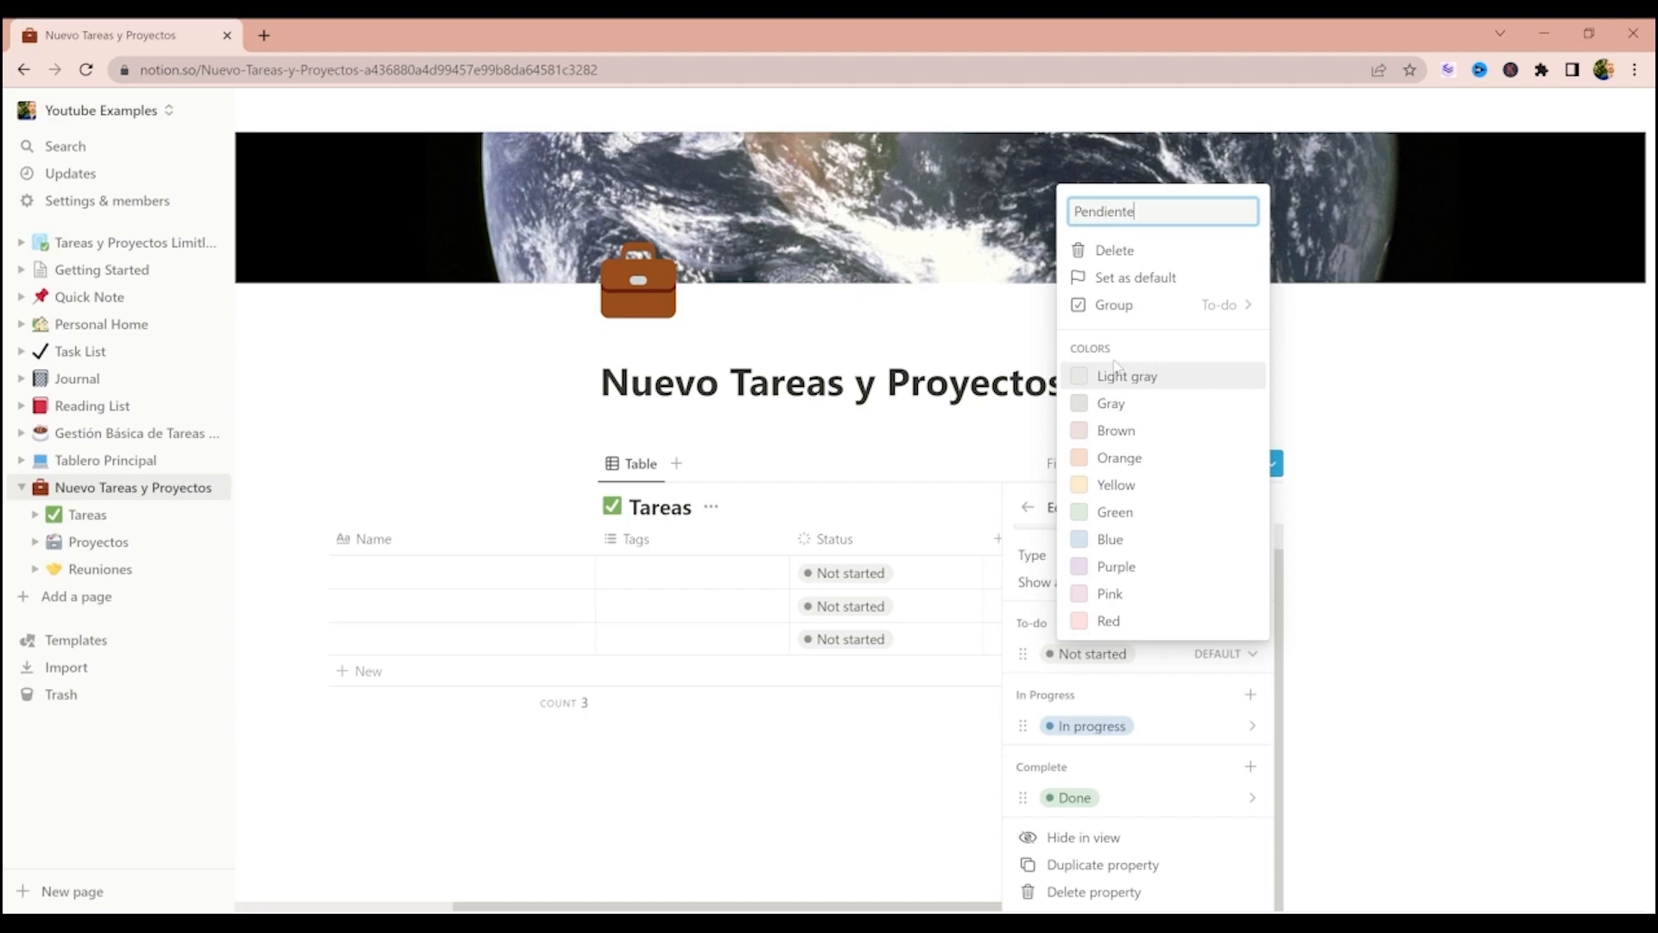
key(Return)
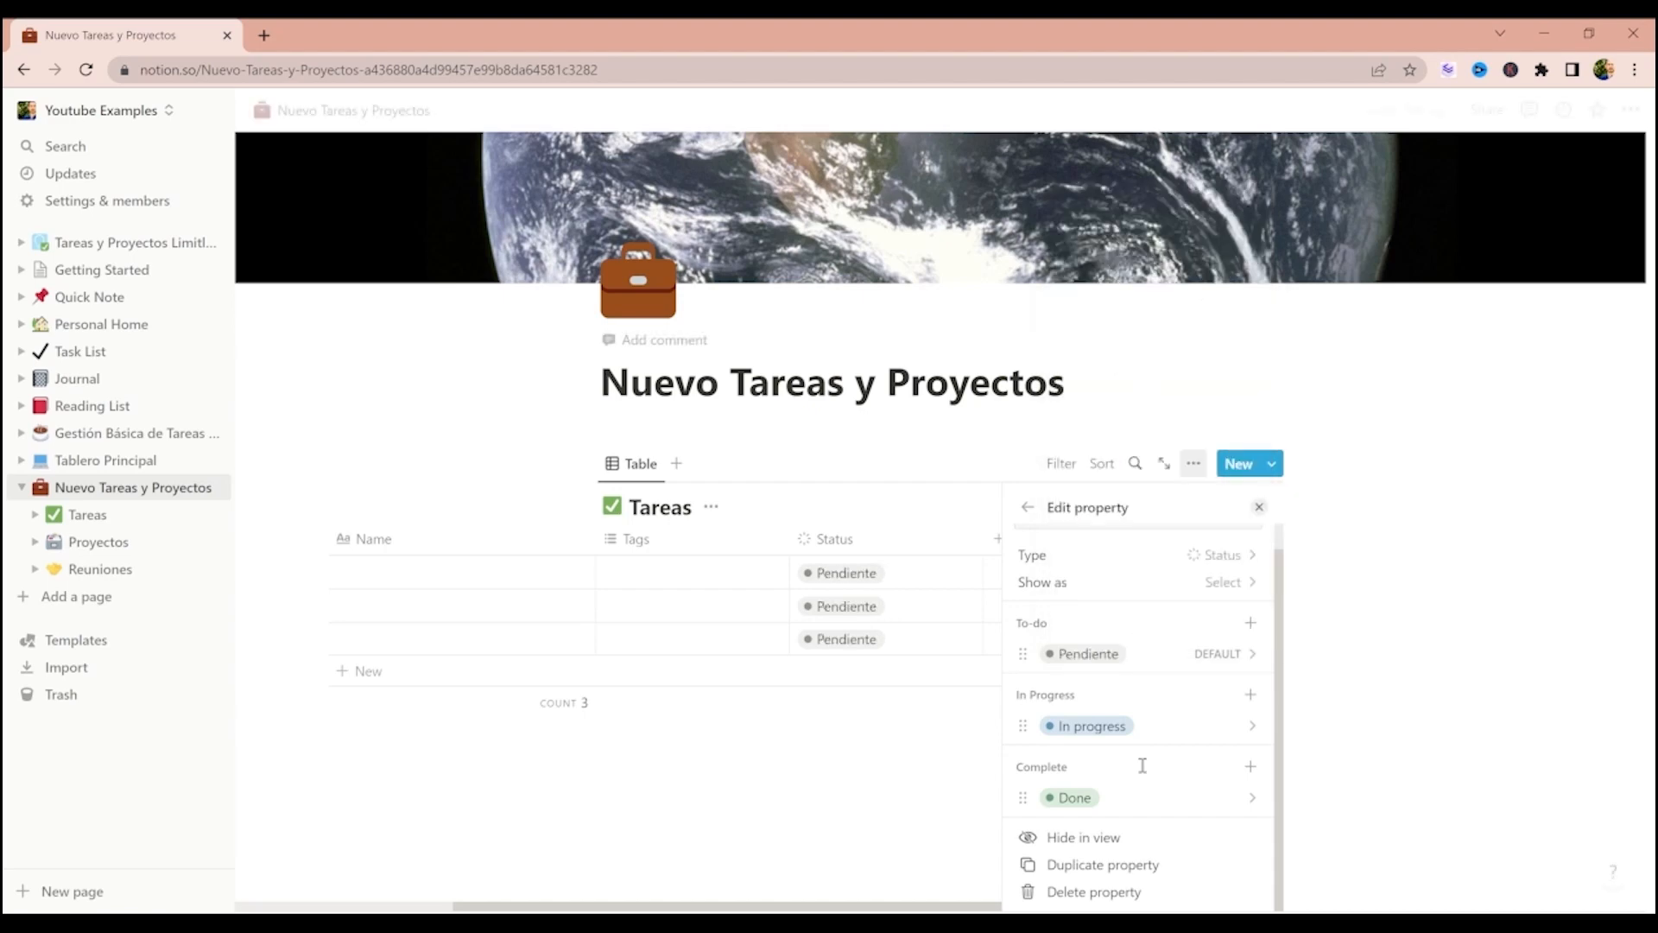
- Rename the Status options In progress to En Progreso and Done to Hecho in the Tareas database
click(1093, 728)
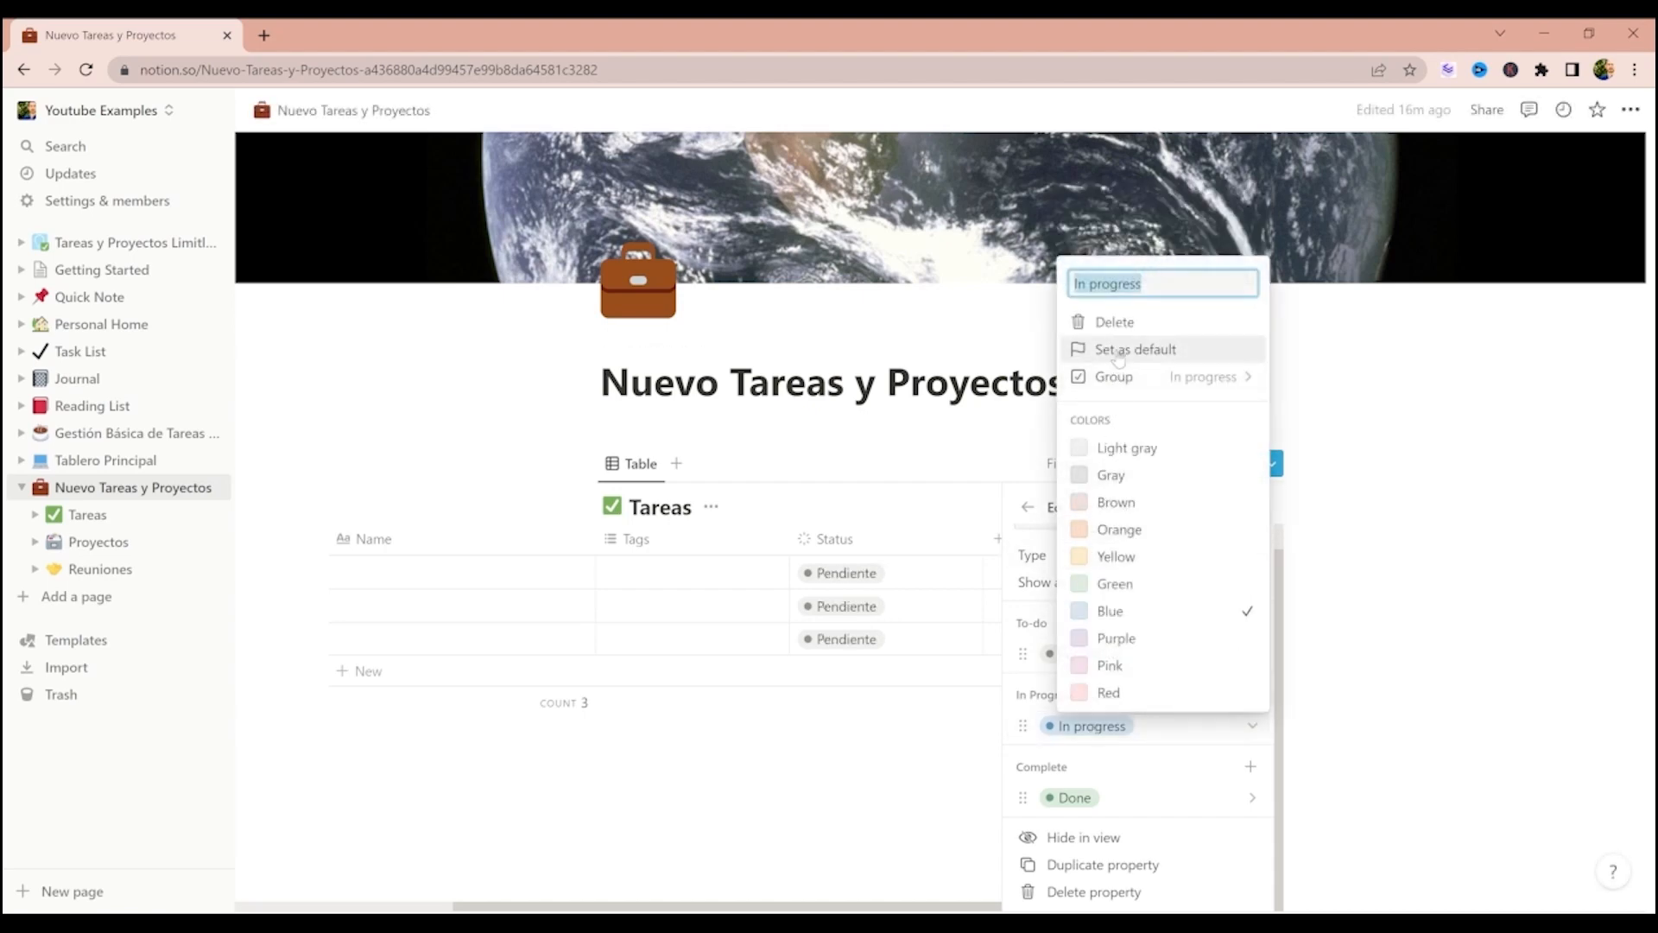
text(En )
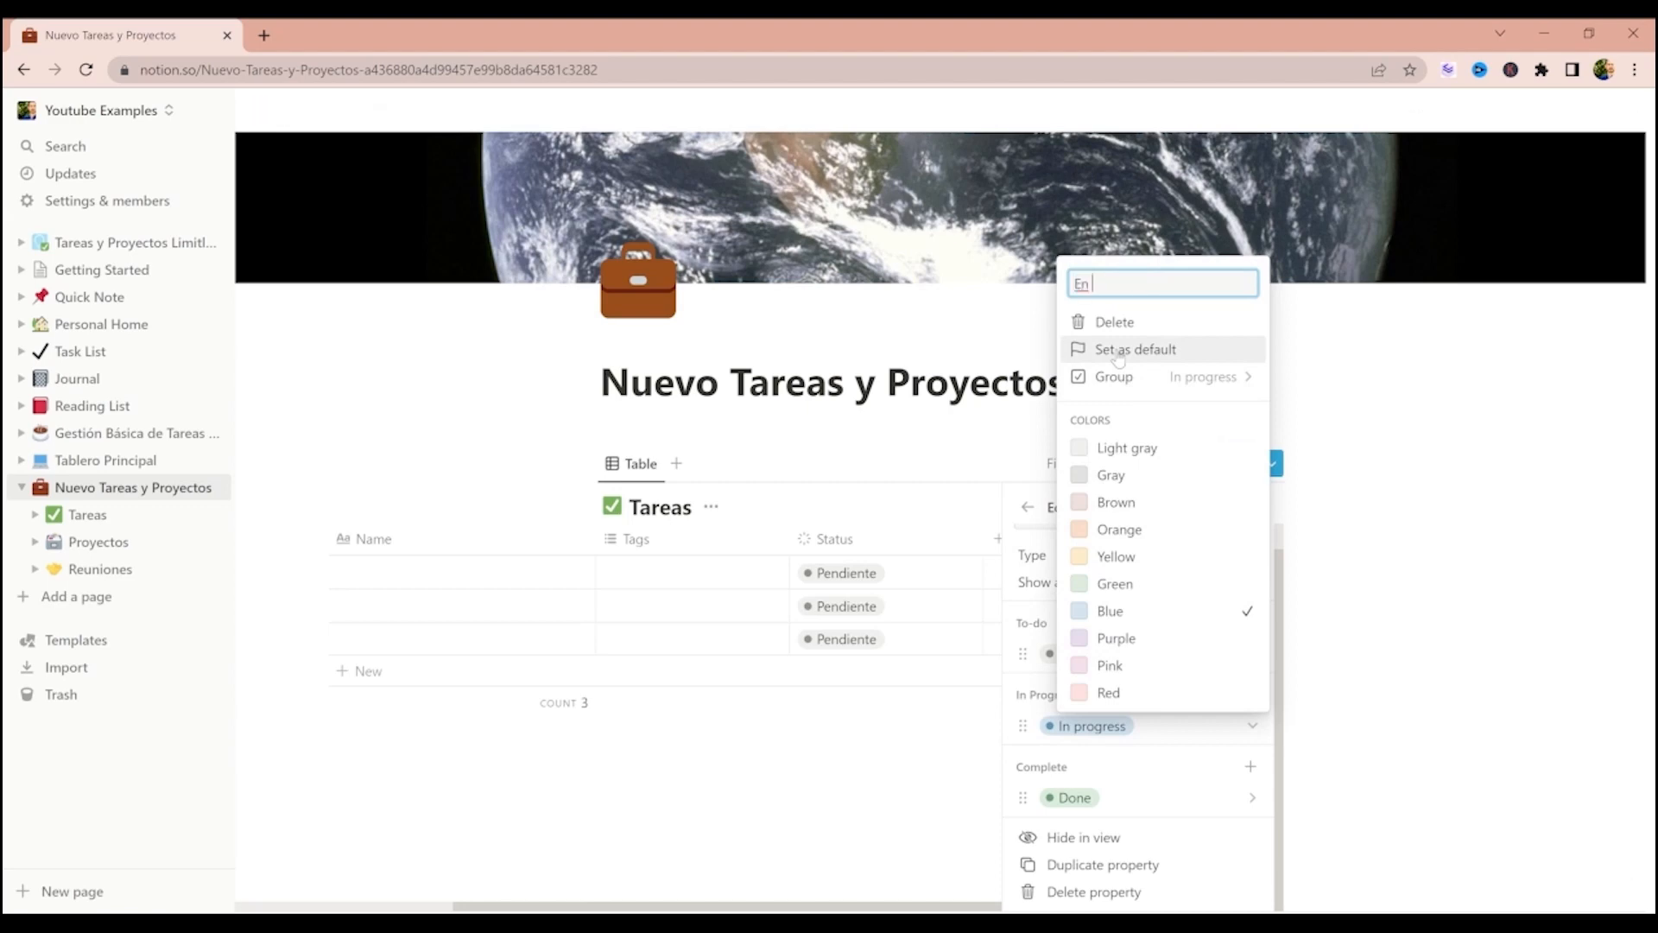
text(Progreso)
key(Return)
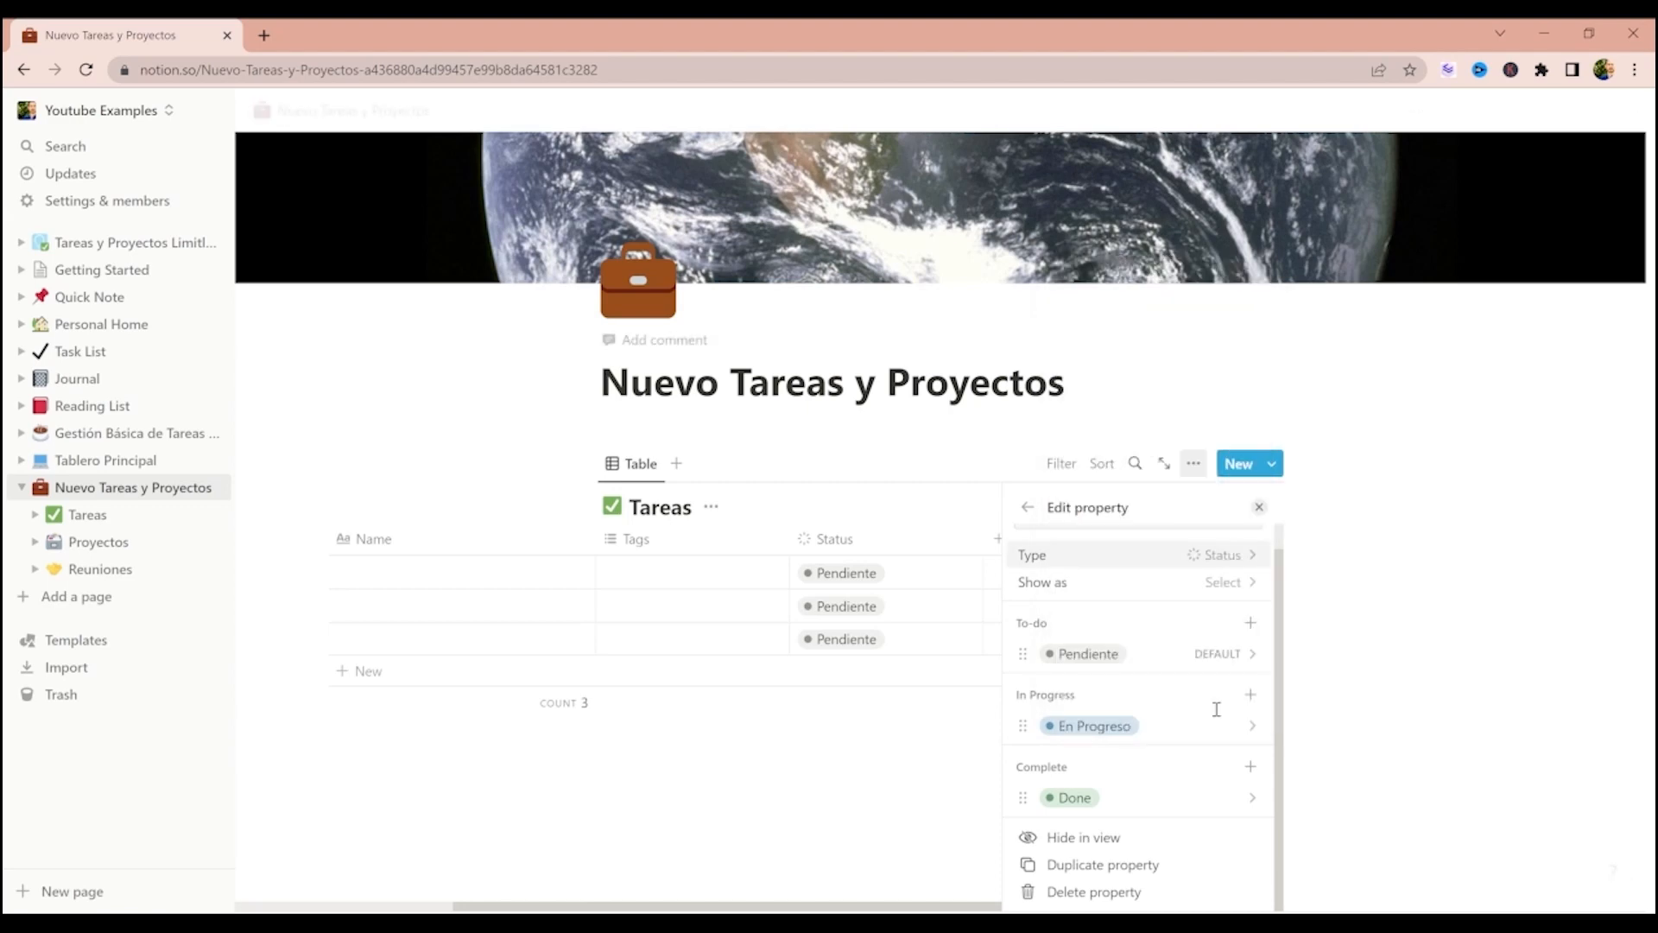
click(1073, 797)
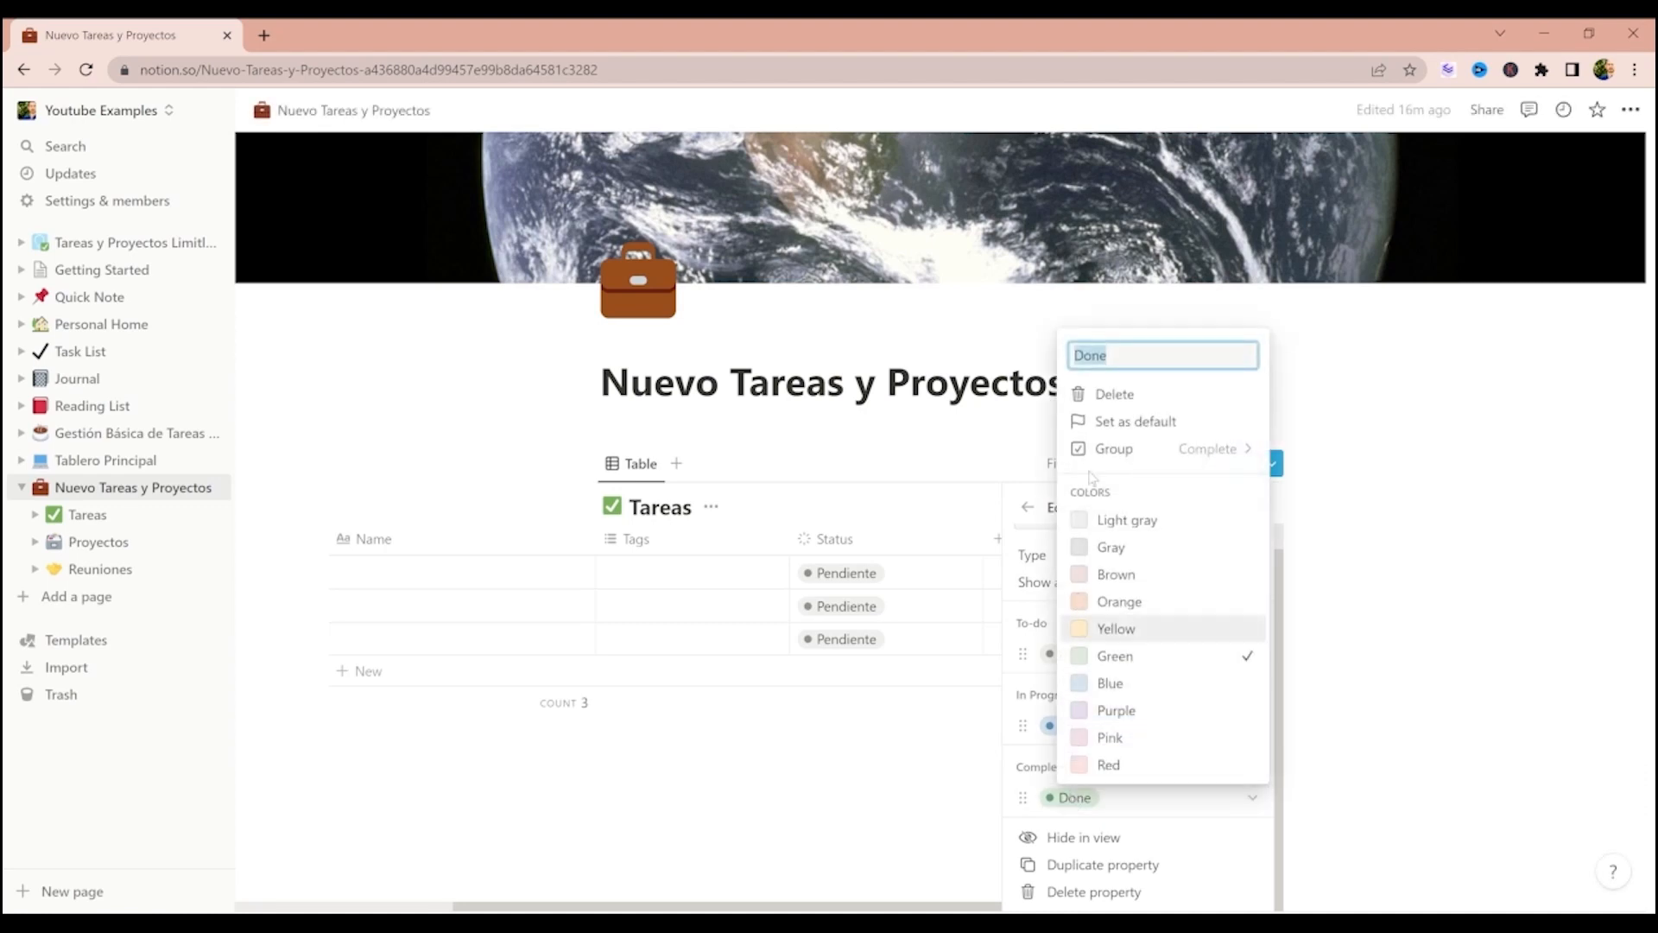
text(Hecho)
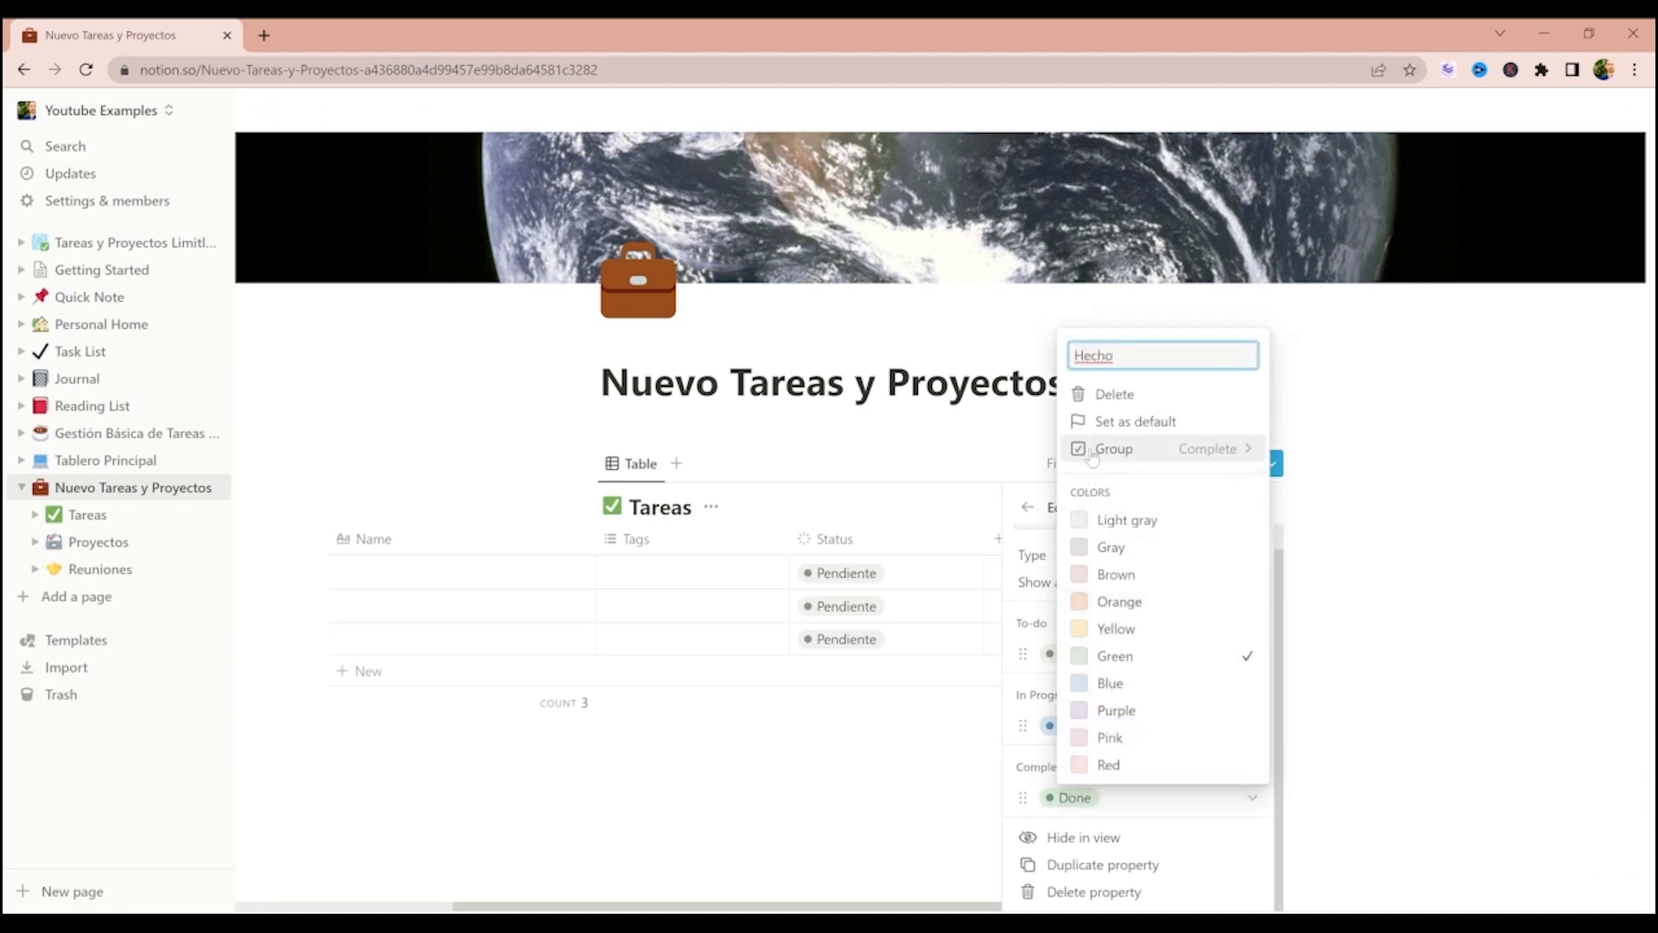
key(Return)
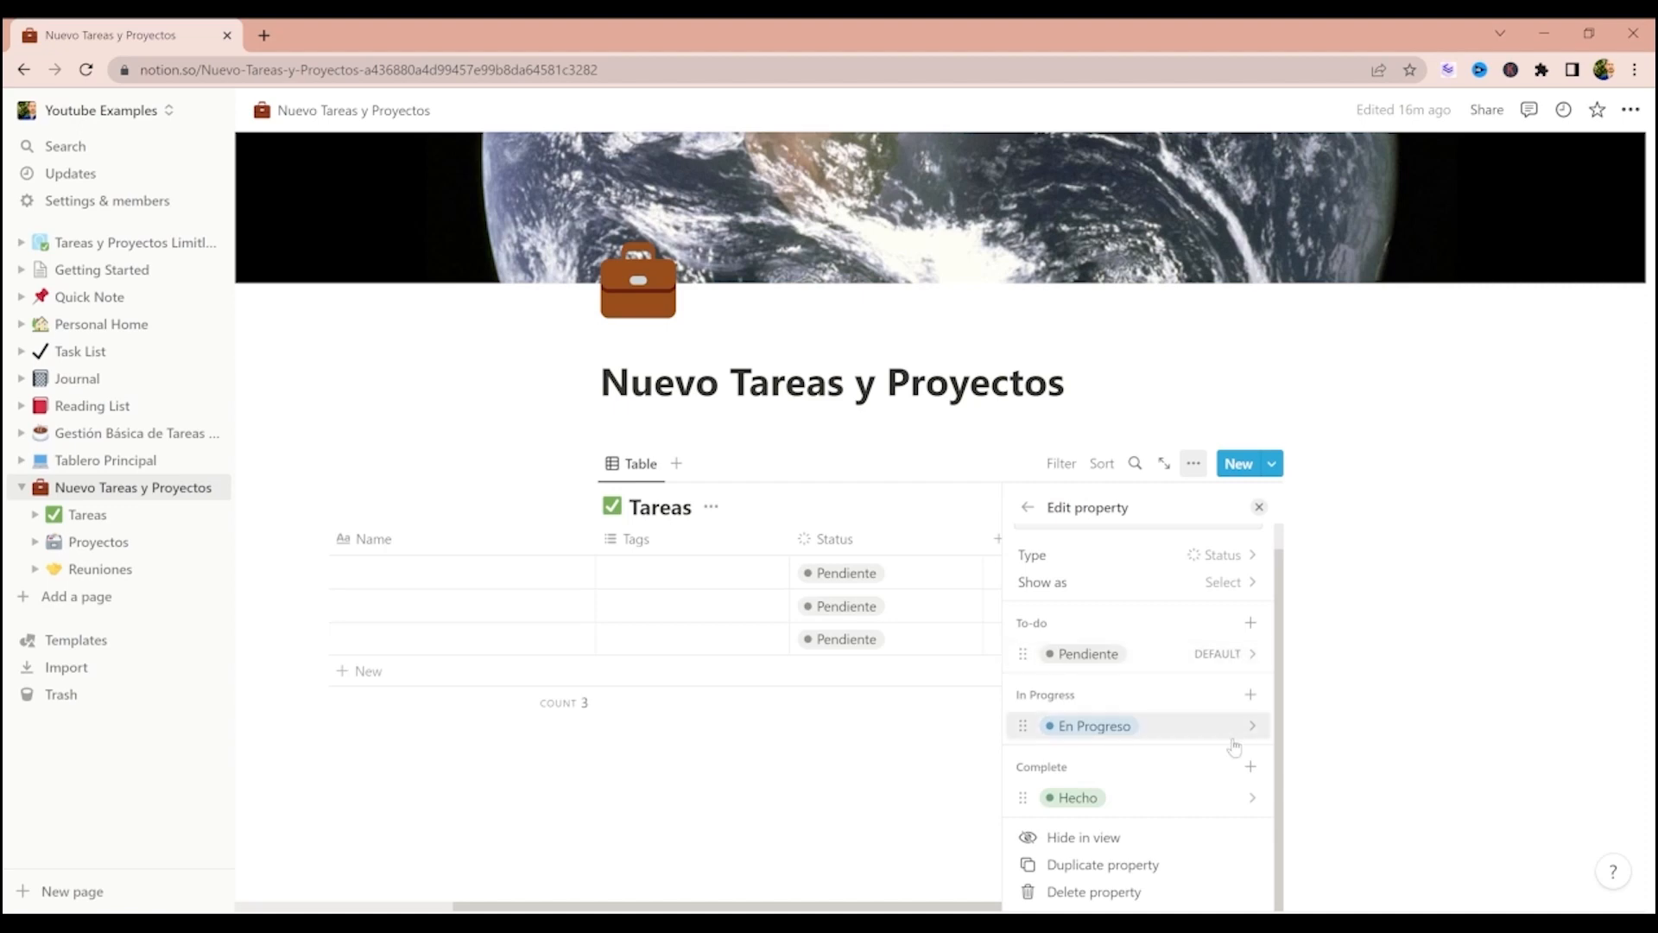
- Make En Progreso the default option of the Status property and confirm the change
click(1228, 665)
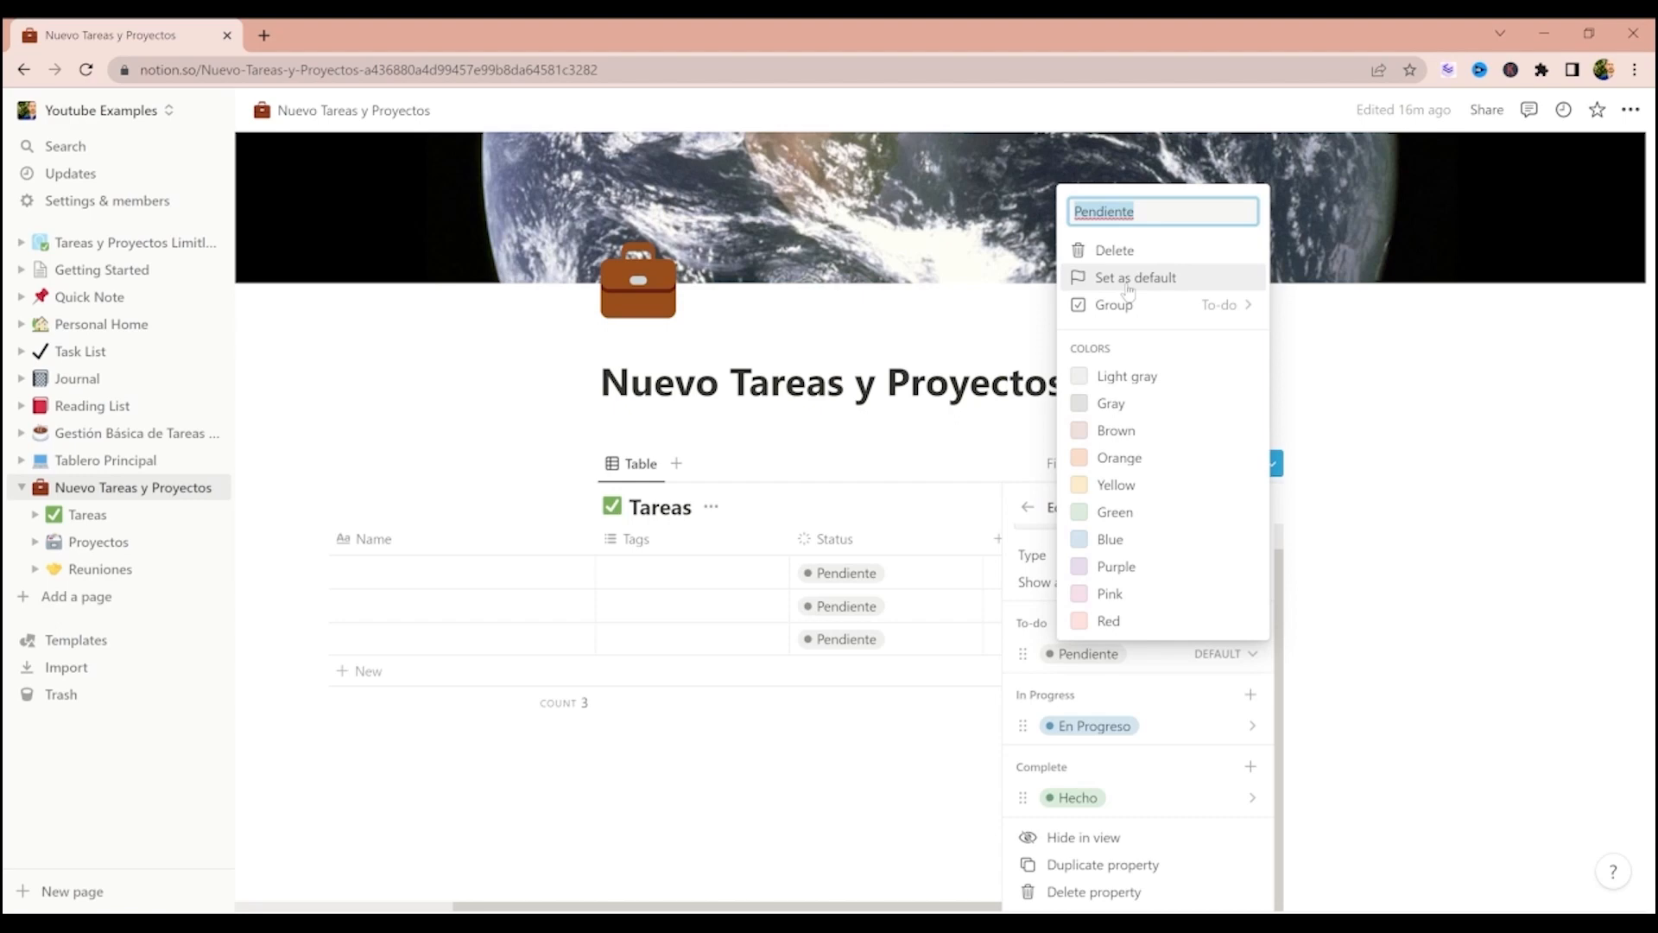
click(1191, 731)
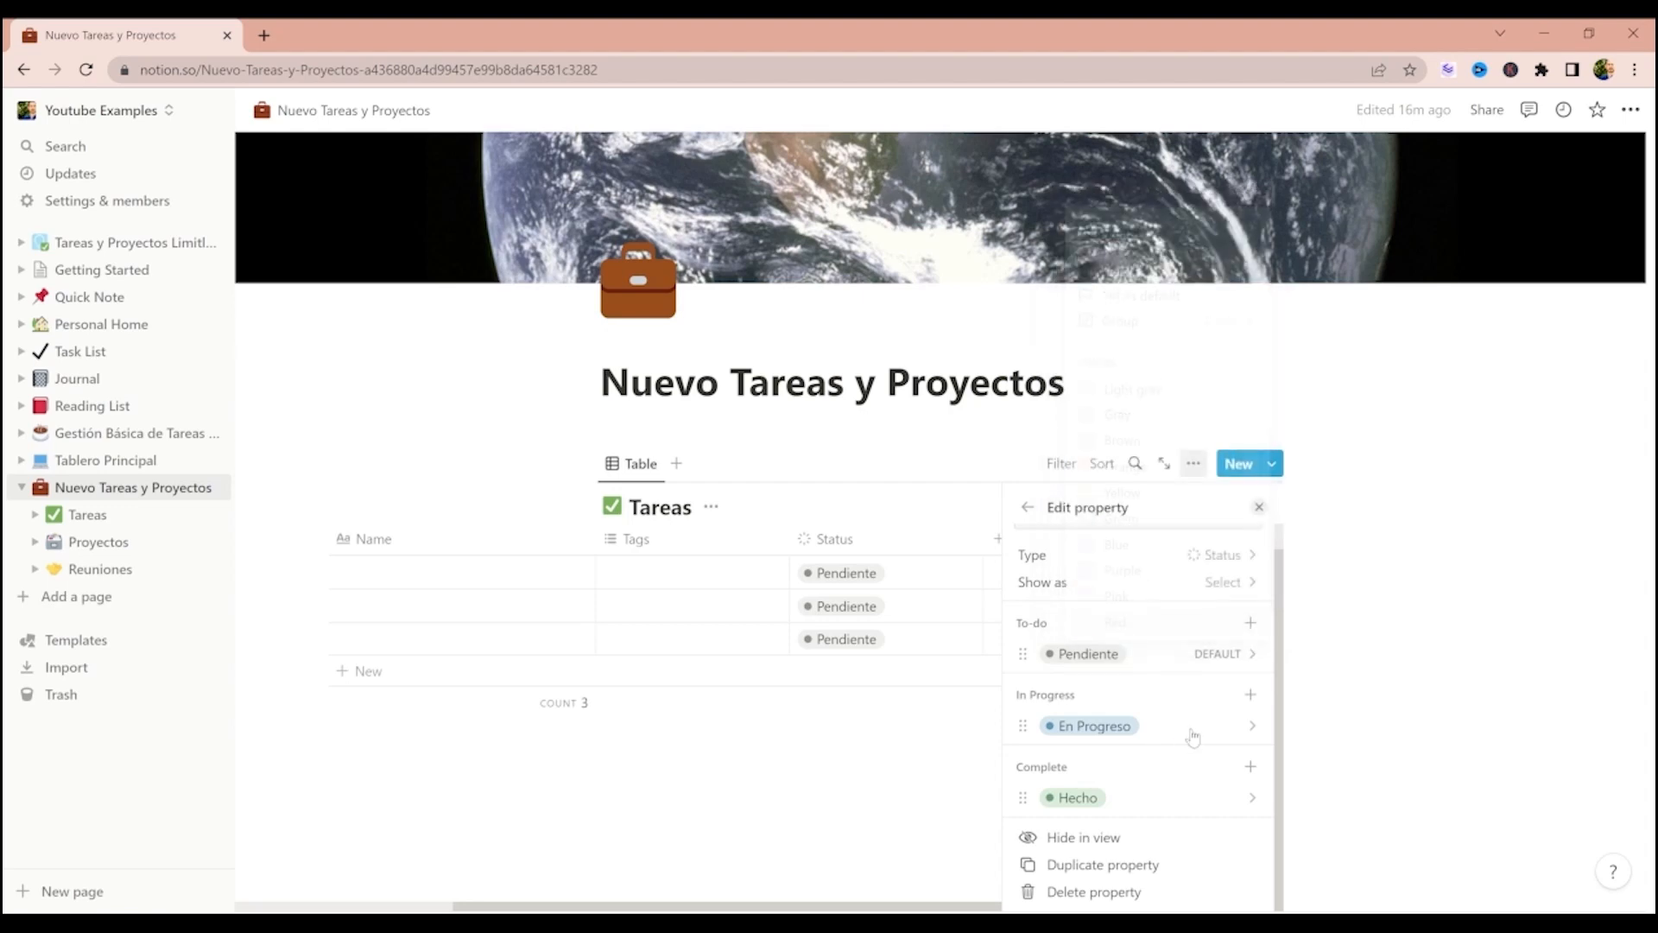
click(1193, 735)
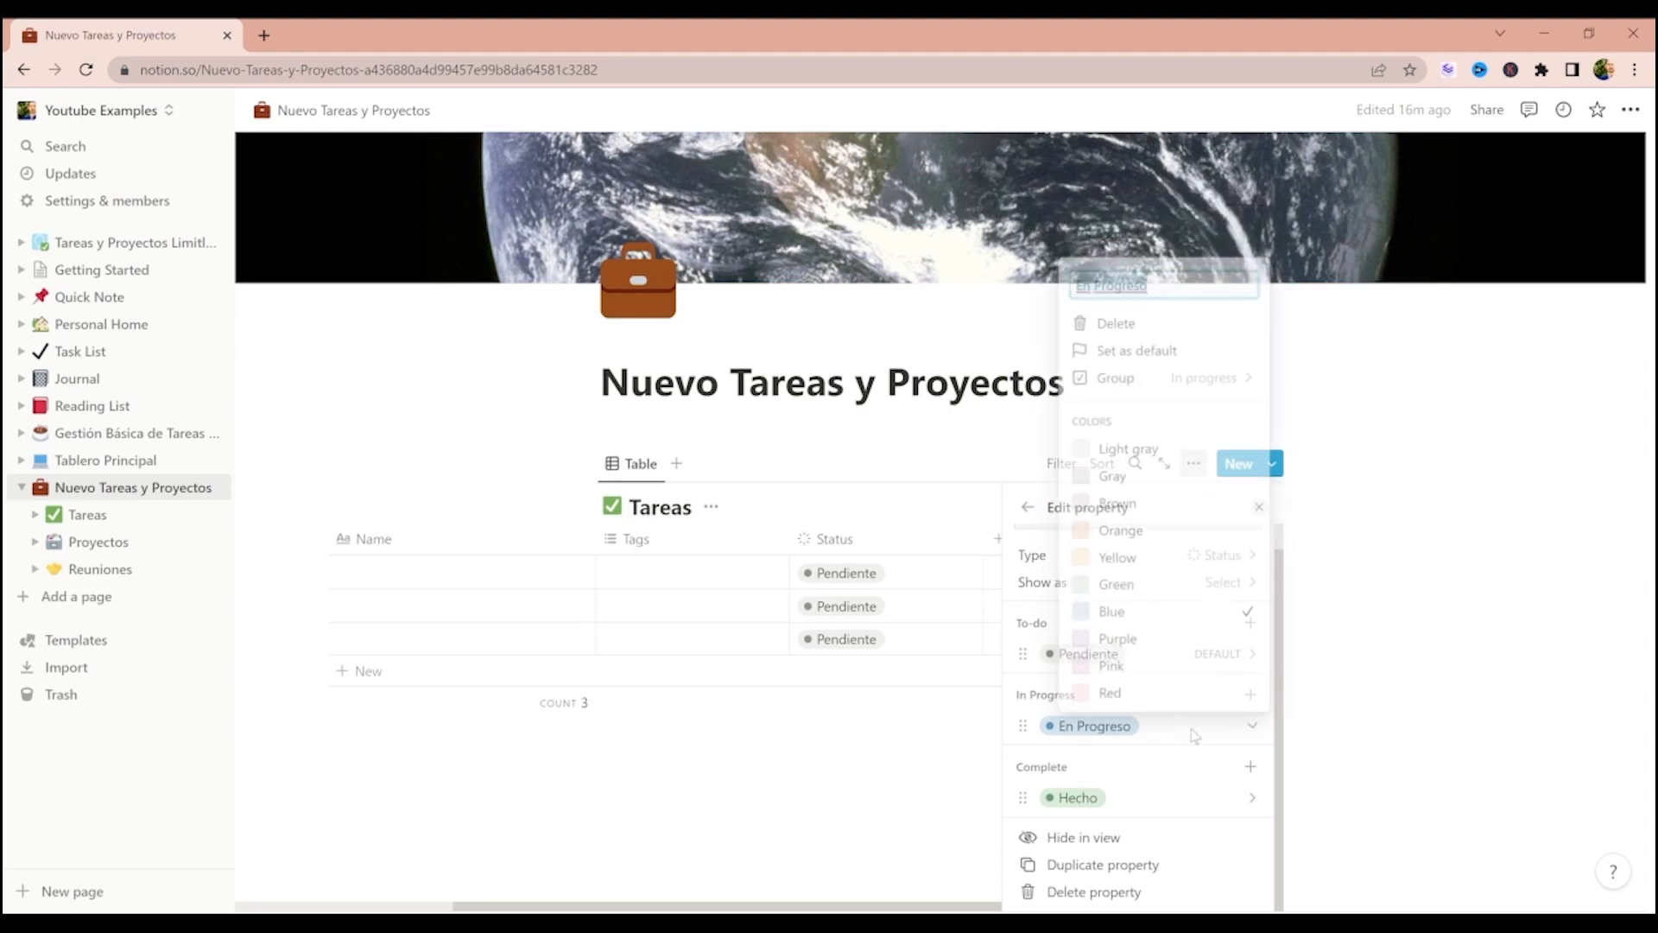
click(1127, 359)
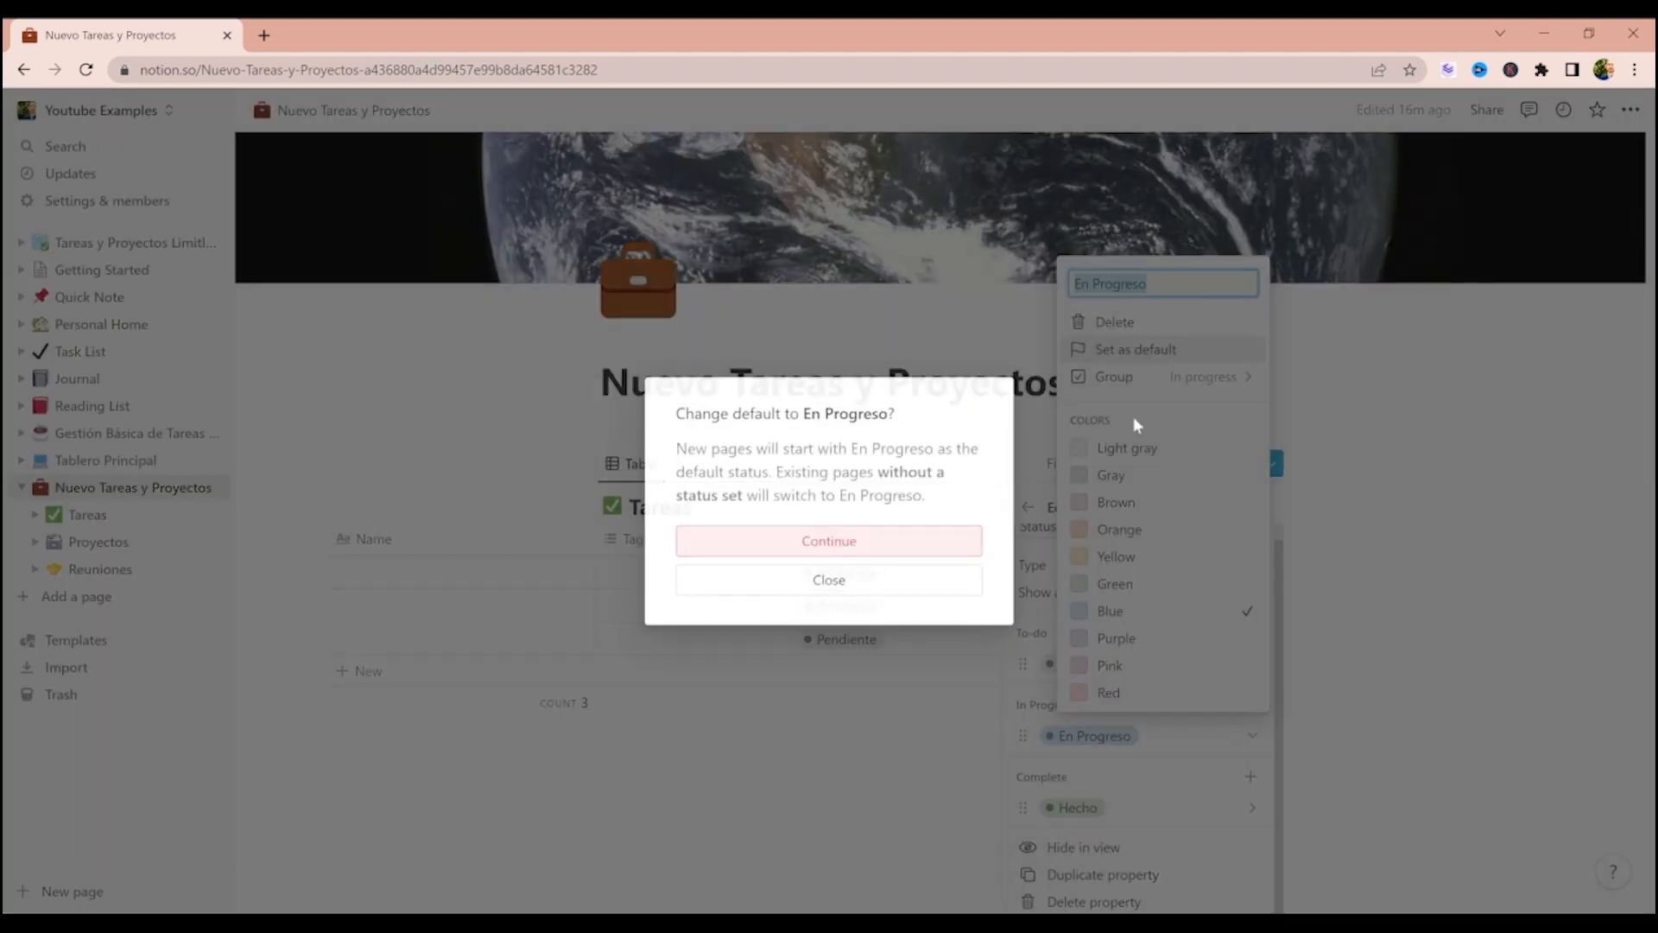
click(903, 542)
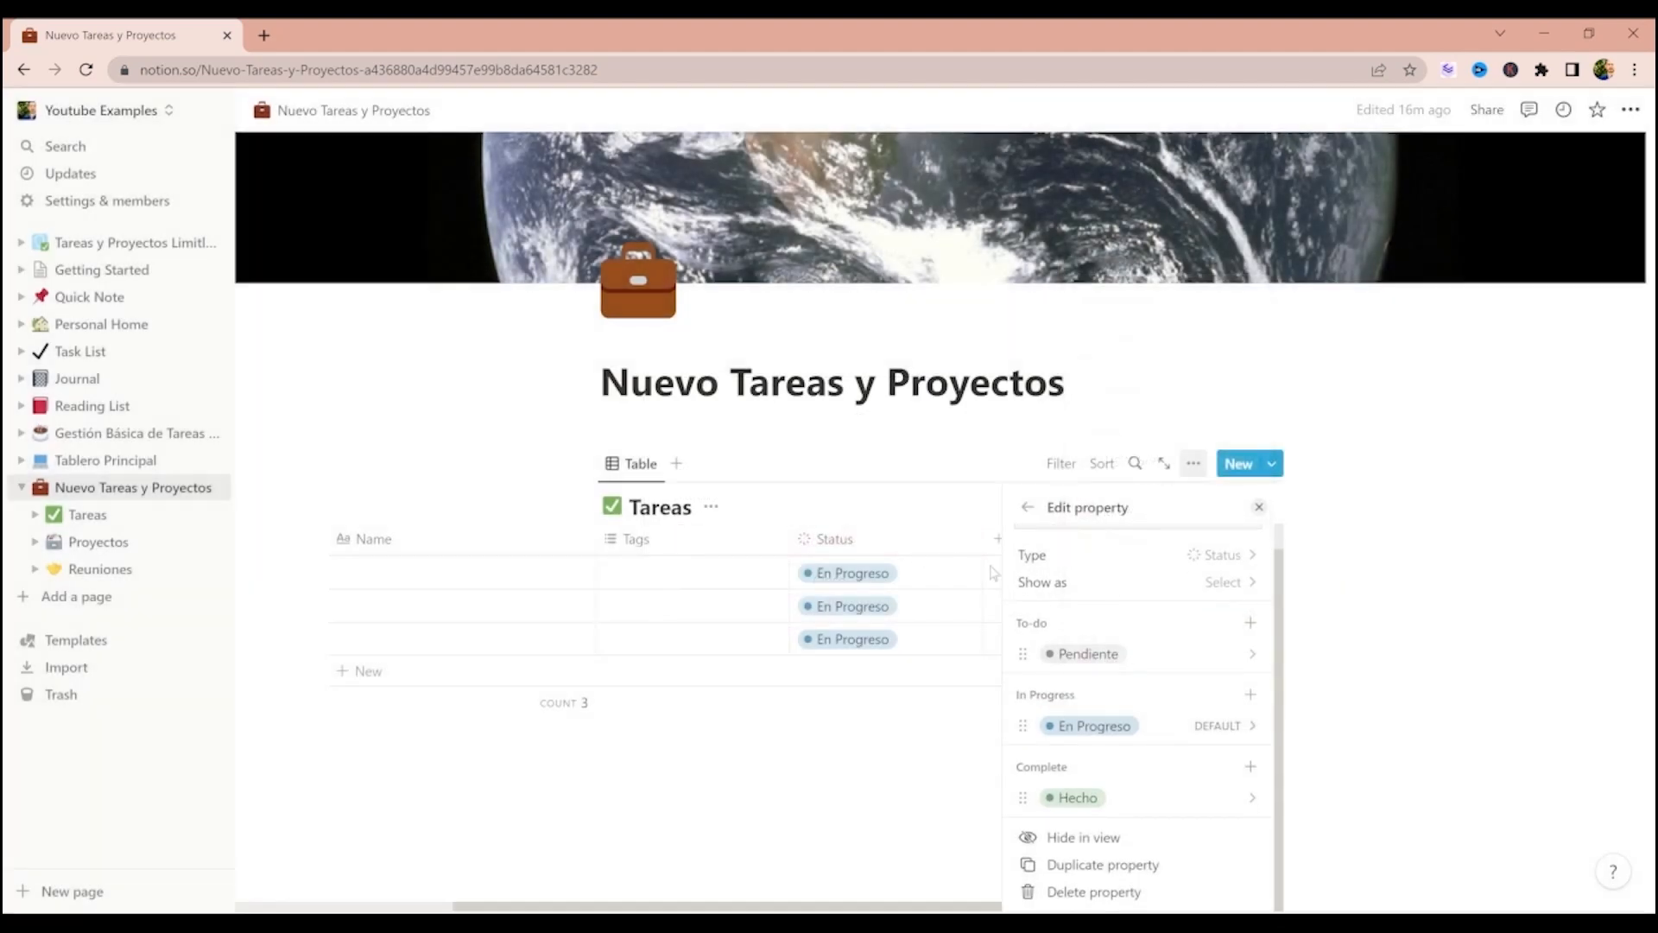
- Make Pendiente the default Status option again and close the property settings
click(1205, 654)
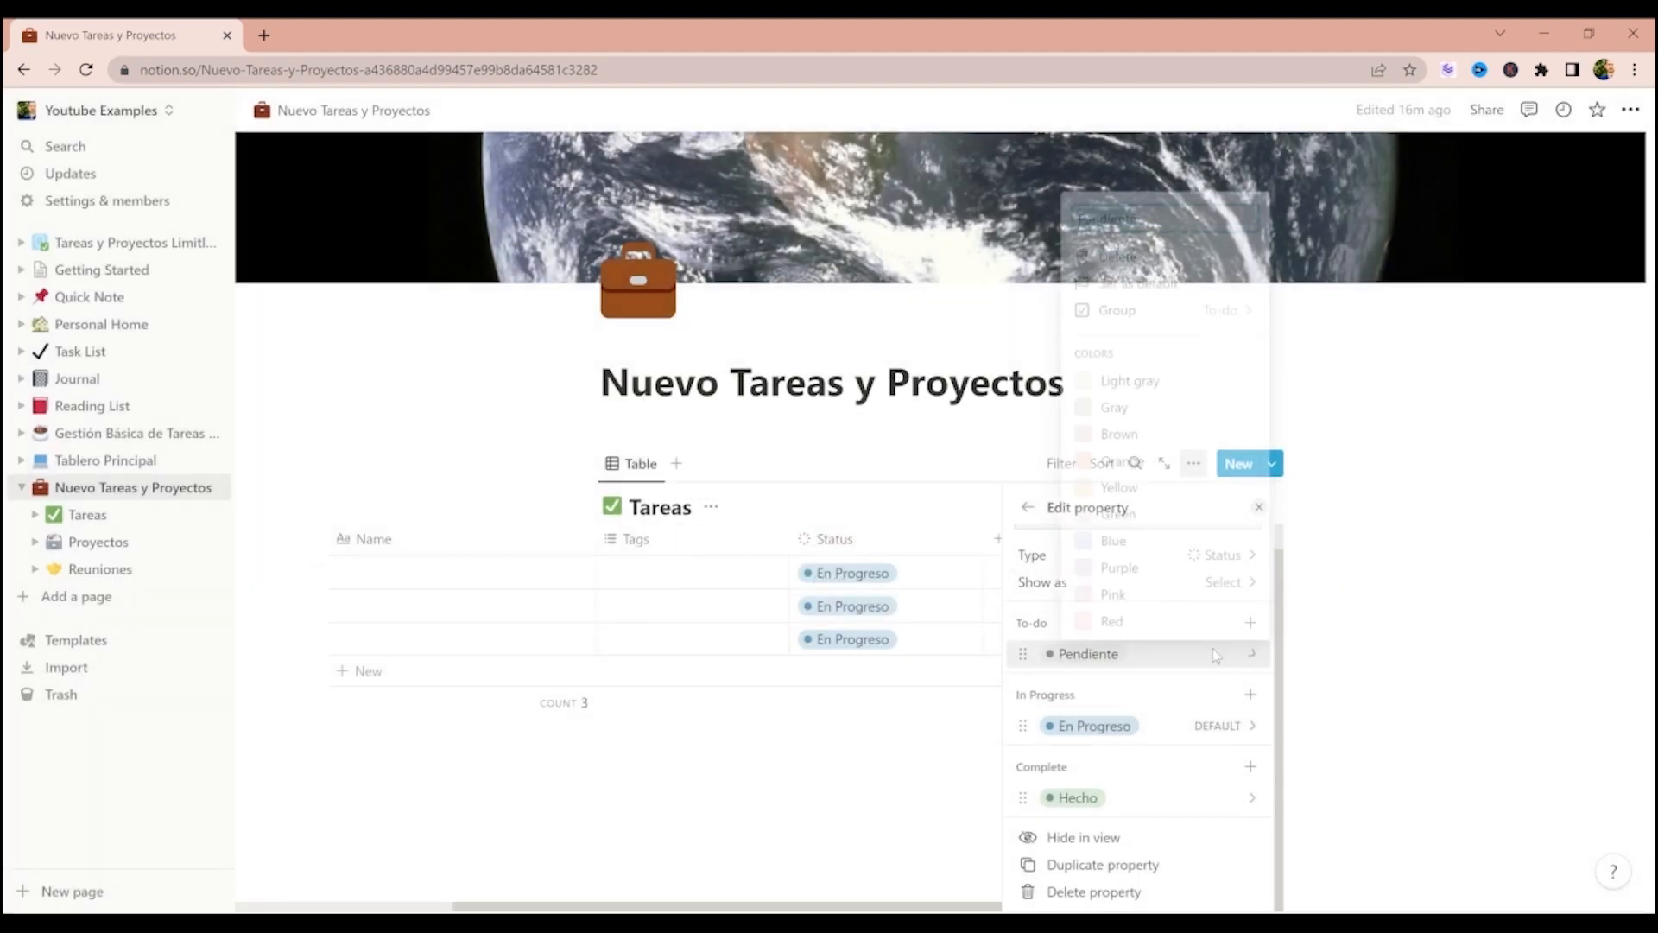
click(1163, 279)
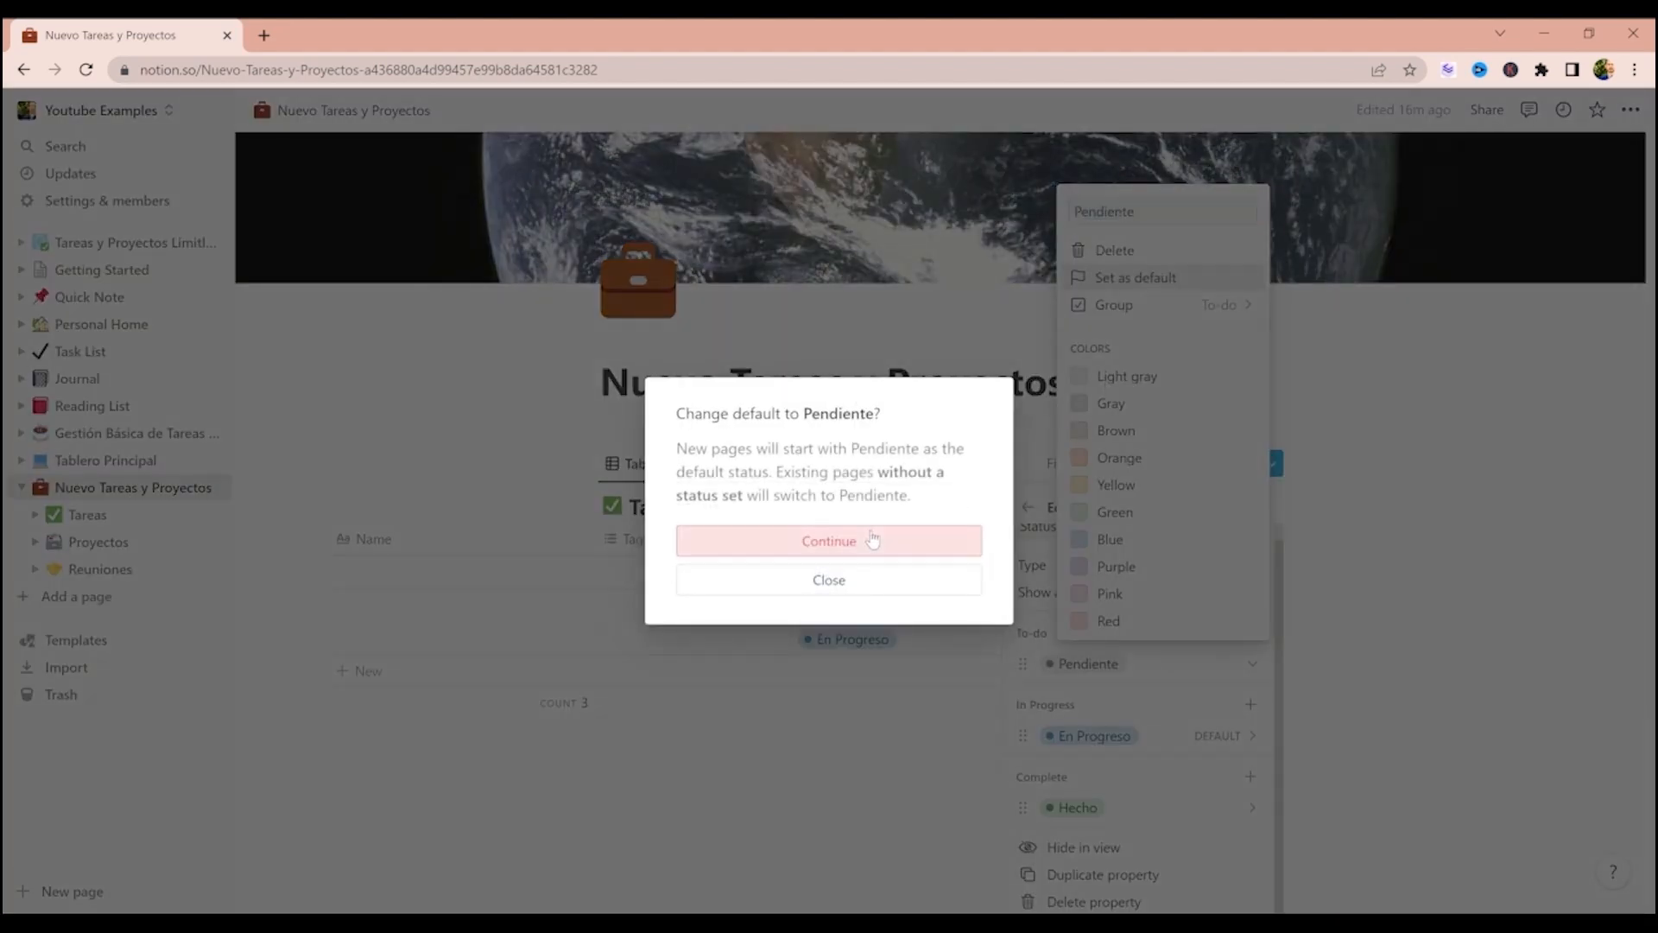
click(873, 539)
key(Escape)
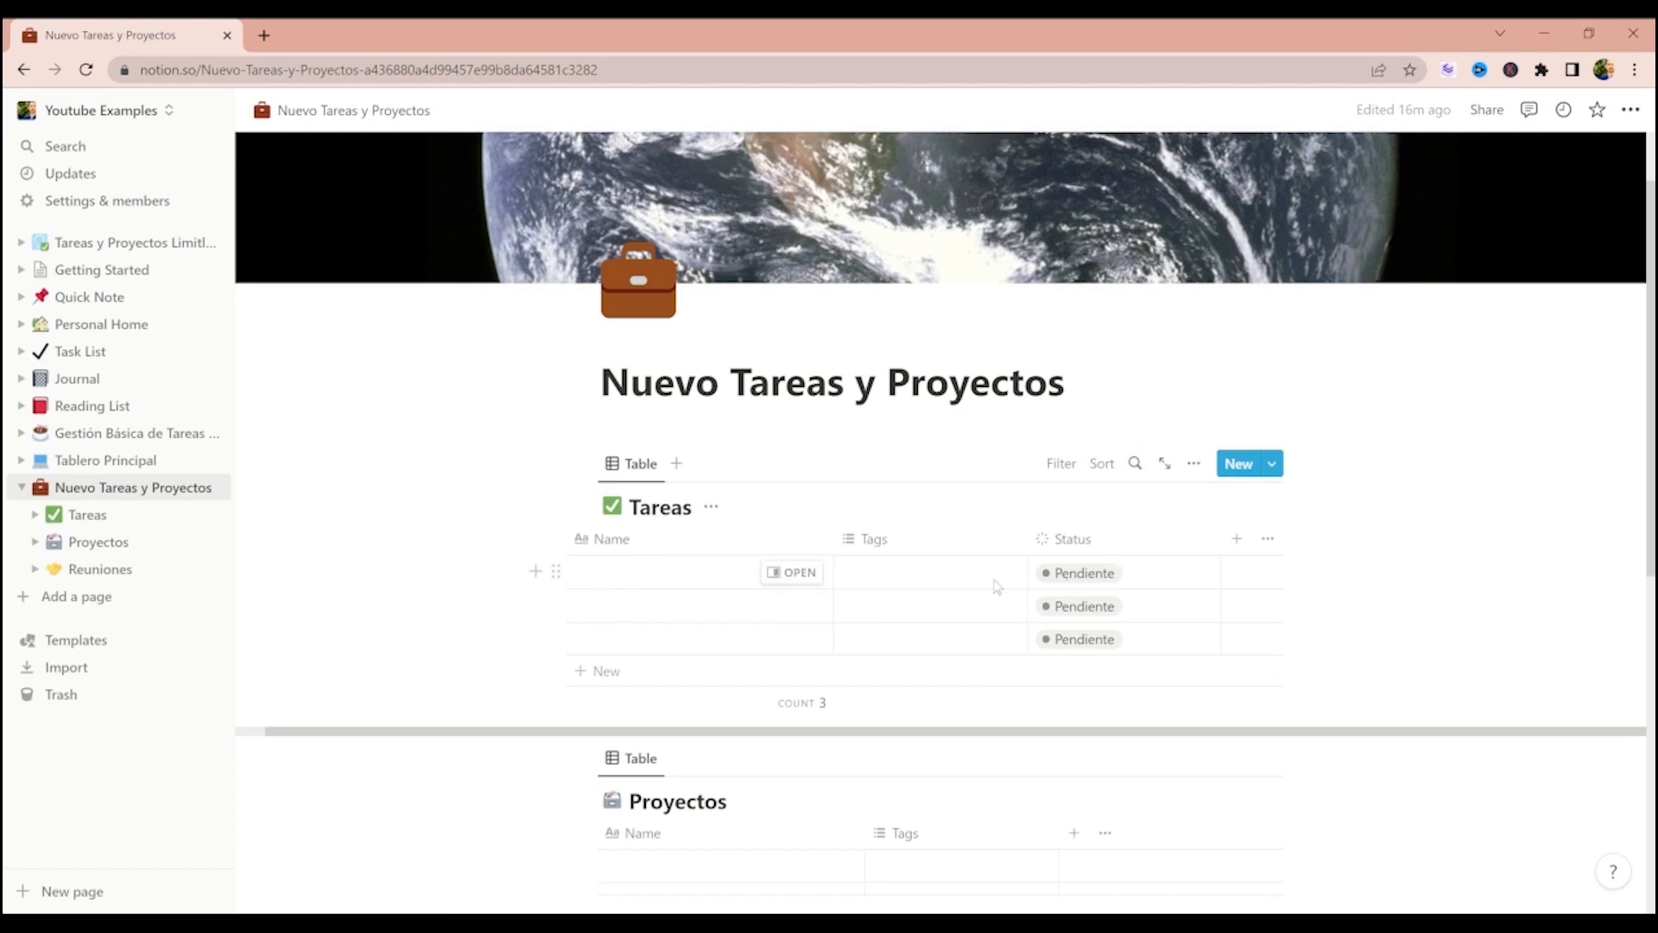
- Set the Status of the three Tareas rows to Pendiente, En Progreso and Hecho, in that order
click(1071, 572)
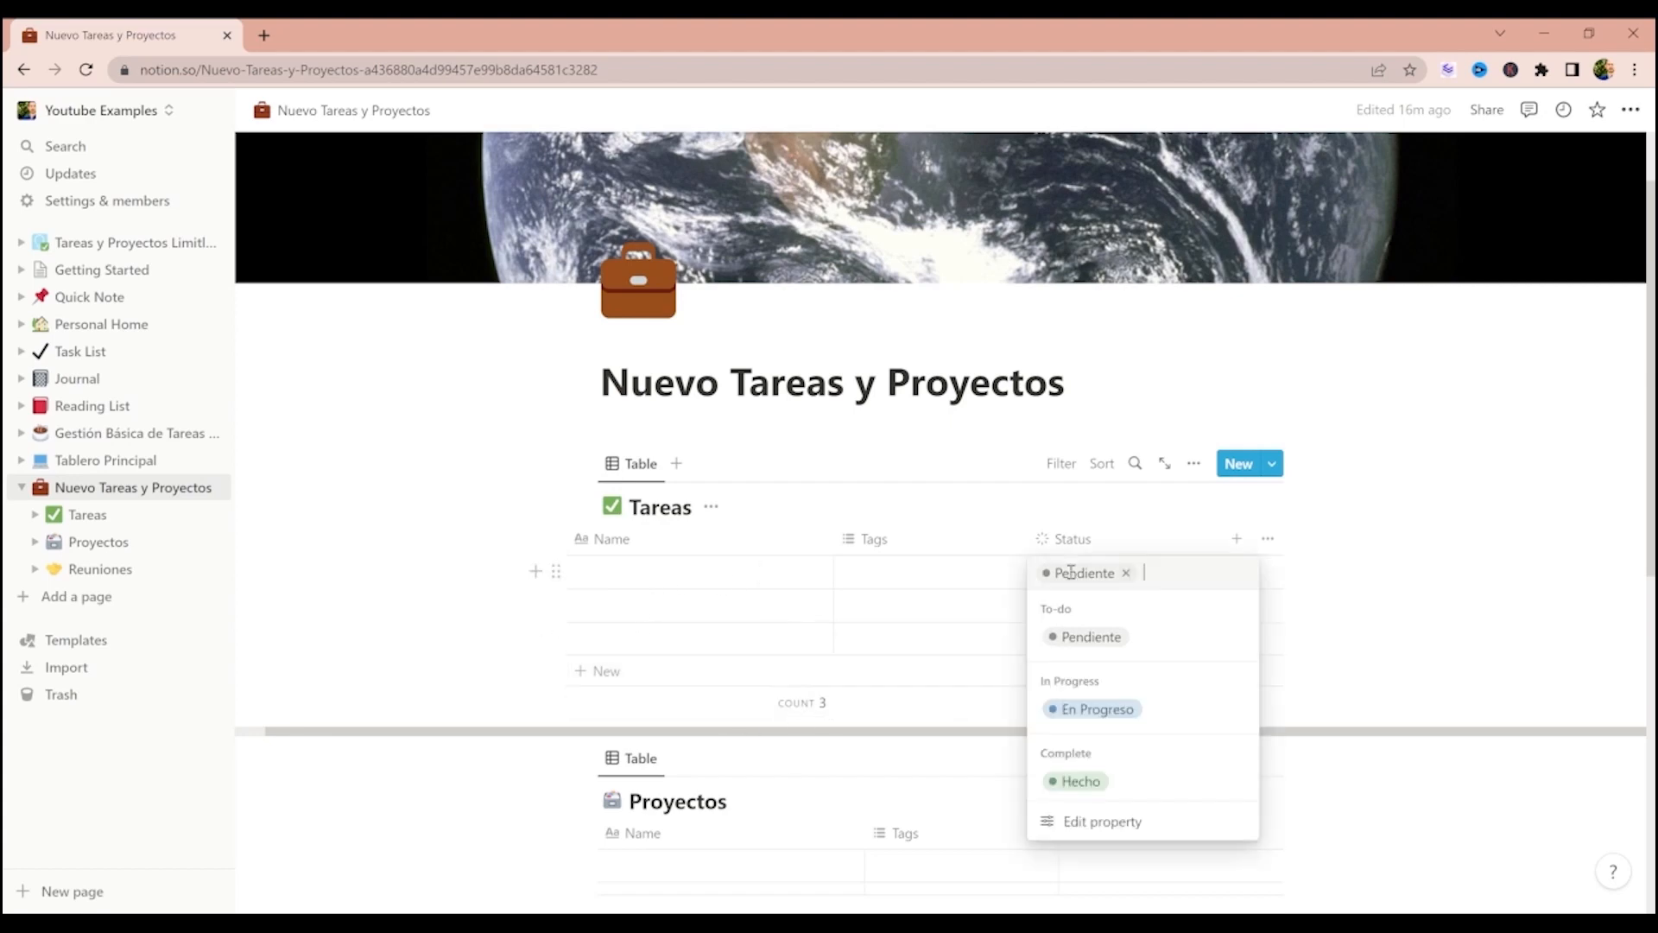
click(1087, 710)
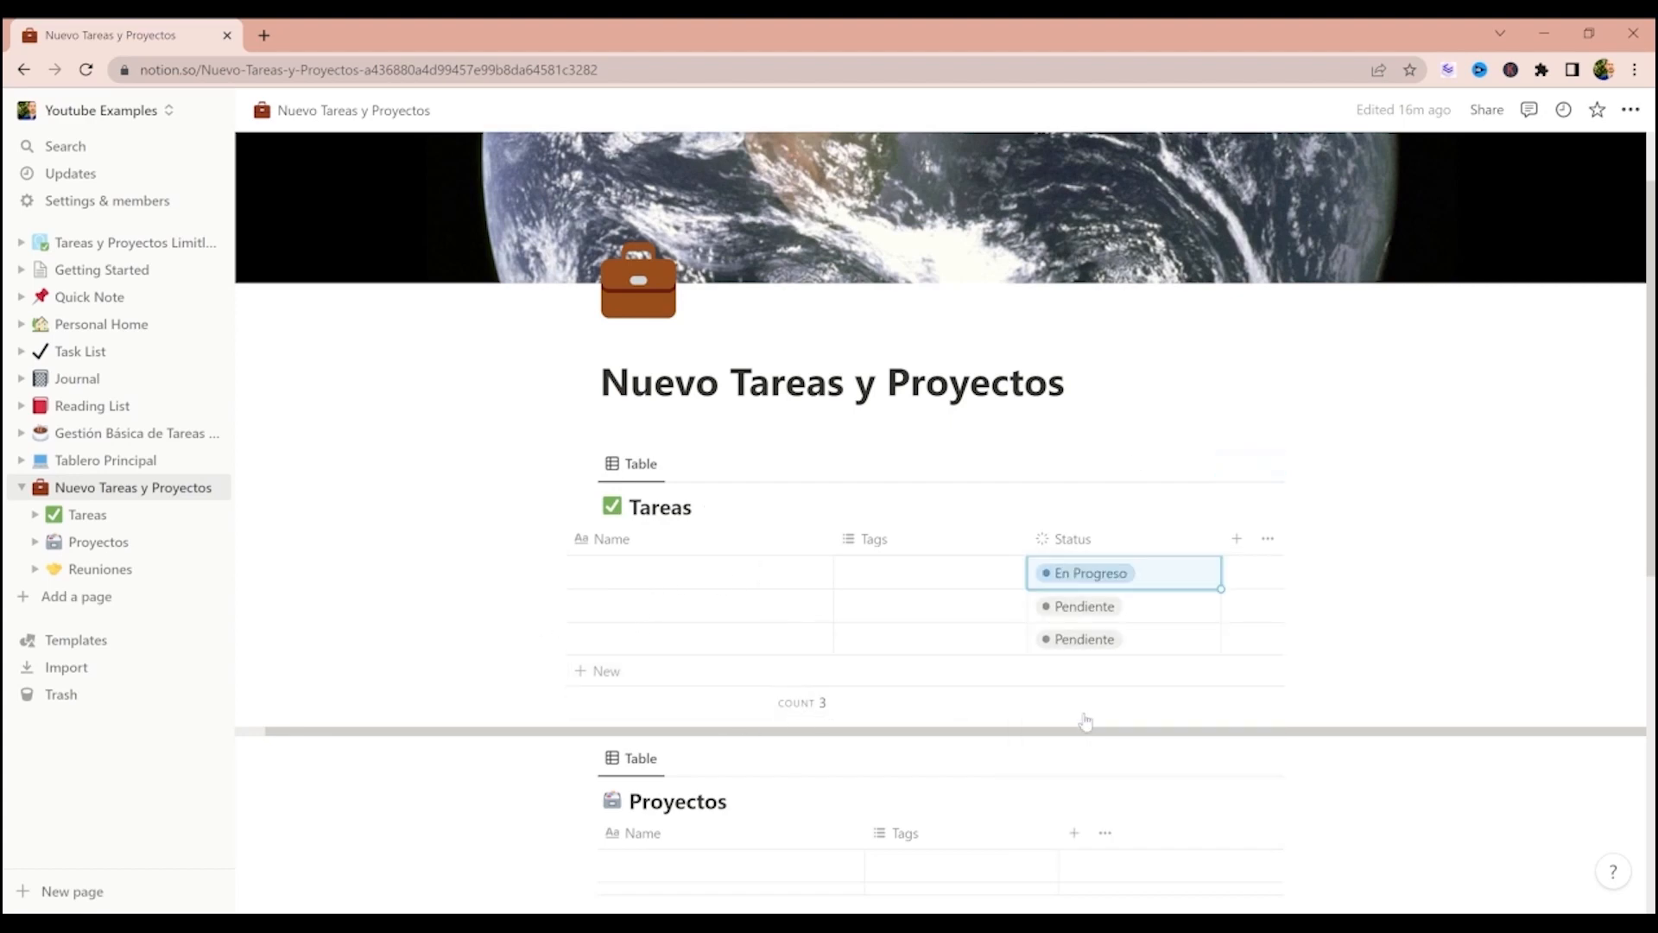
click(1088, 643)
click(1093, 575)
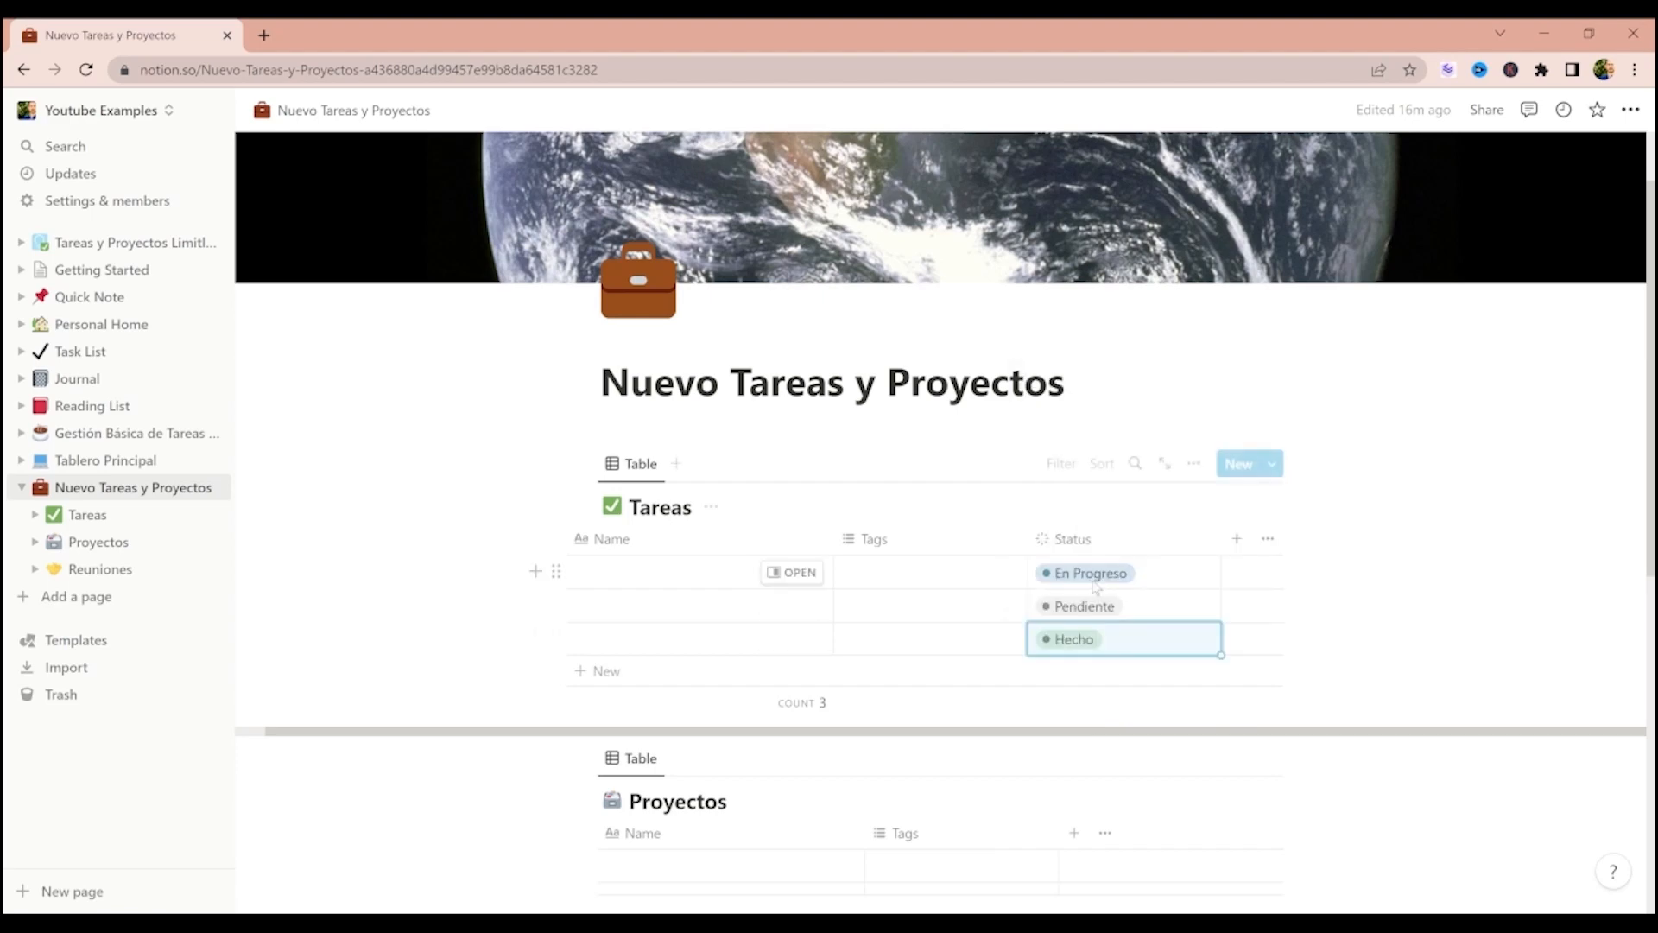
click(1093, 579)
click(1087, 633)
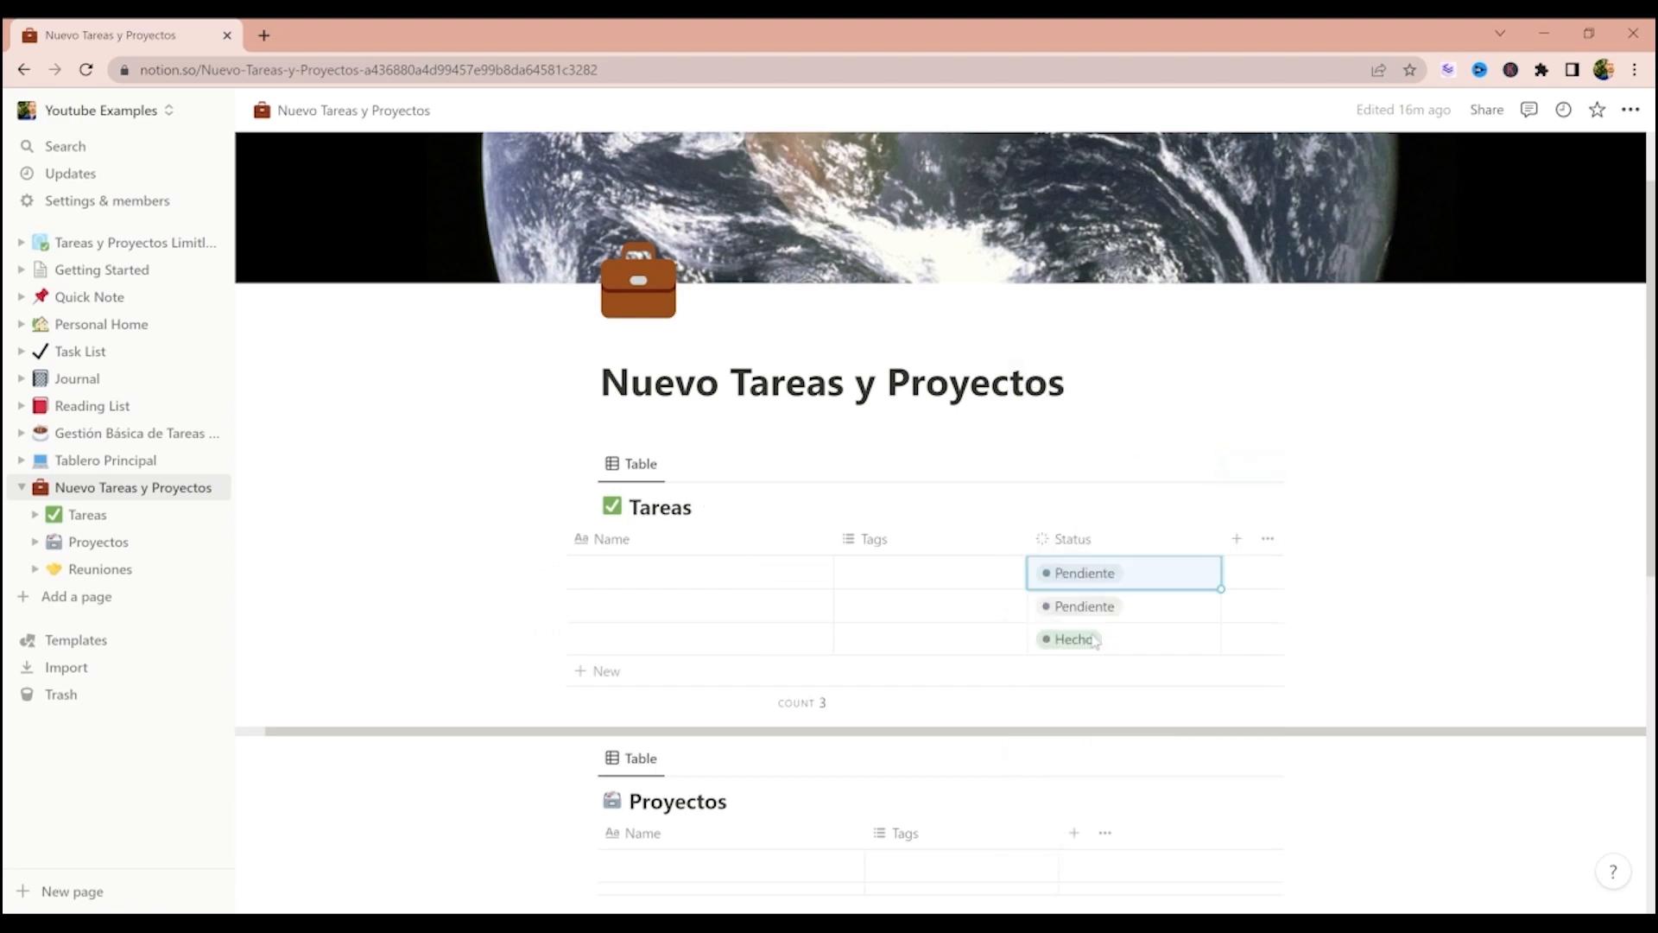
click(1090, 614)
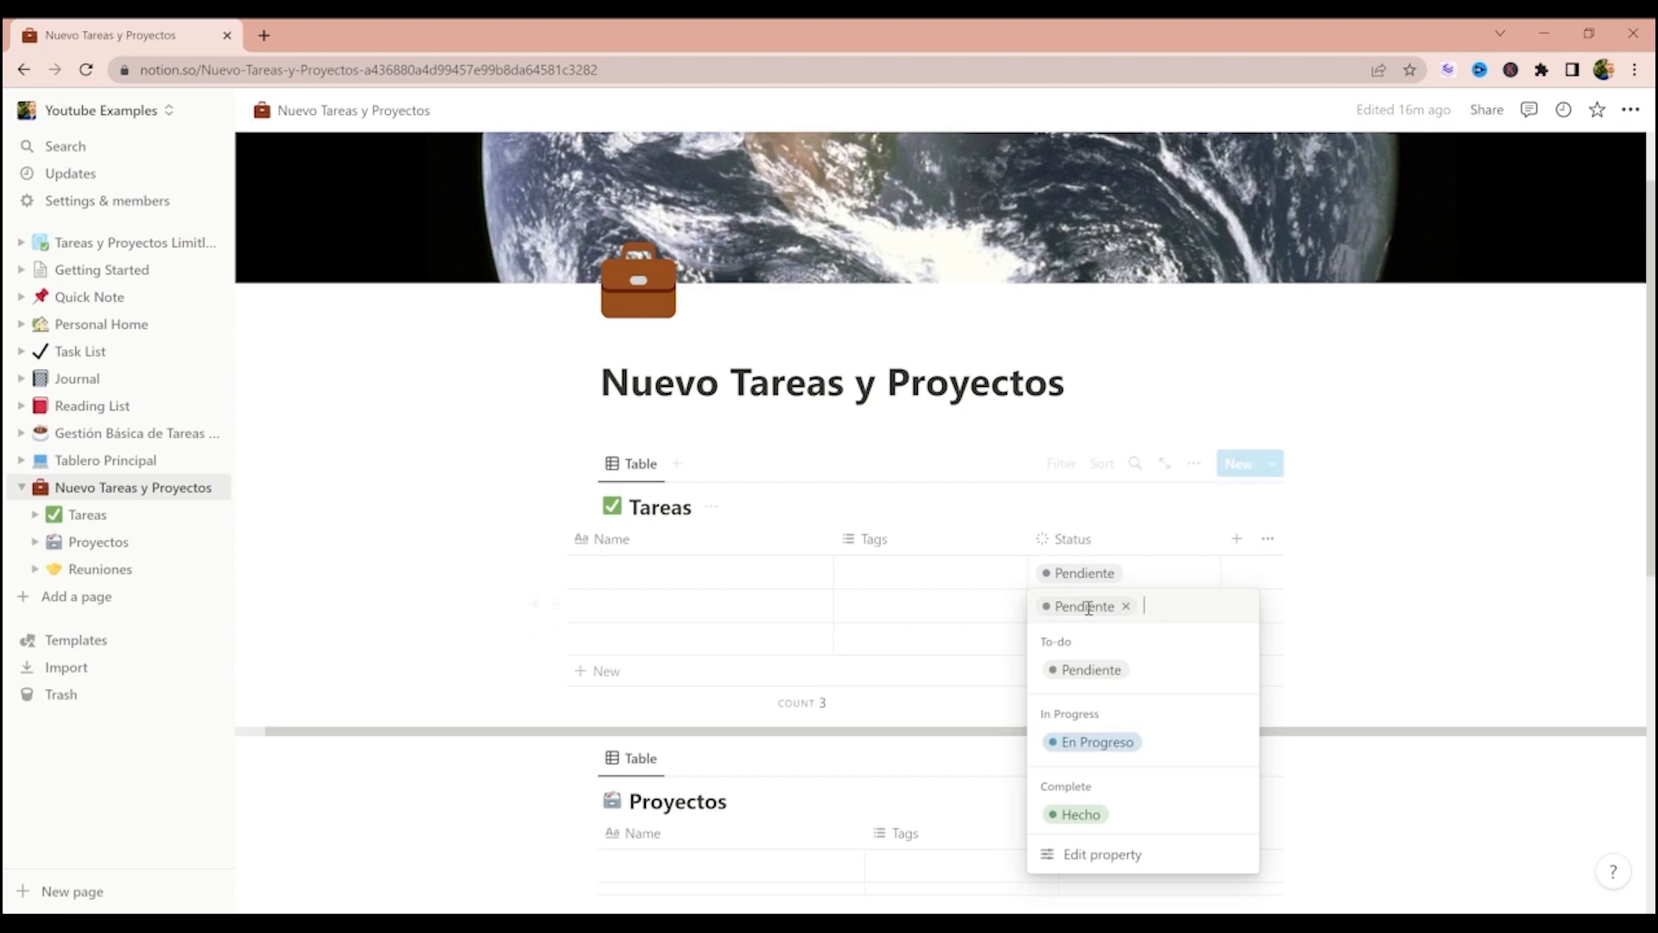
click(1095, 740)
- Name the three rows of the Tareas table Tarea 1, Tarea 2 and Tarea 3
click(636, 566)
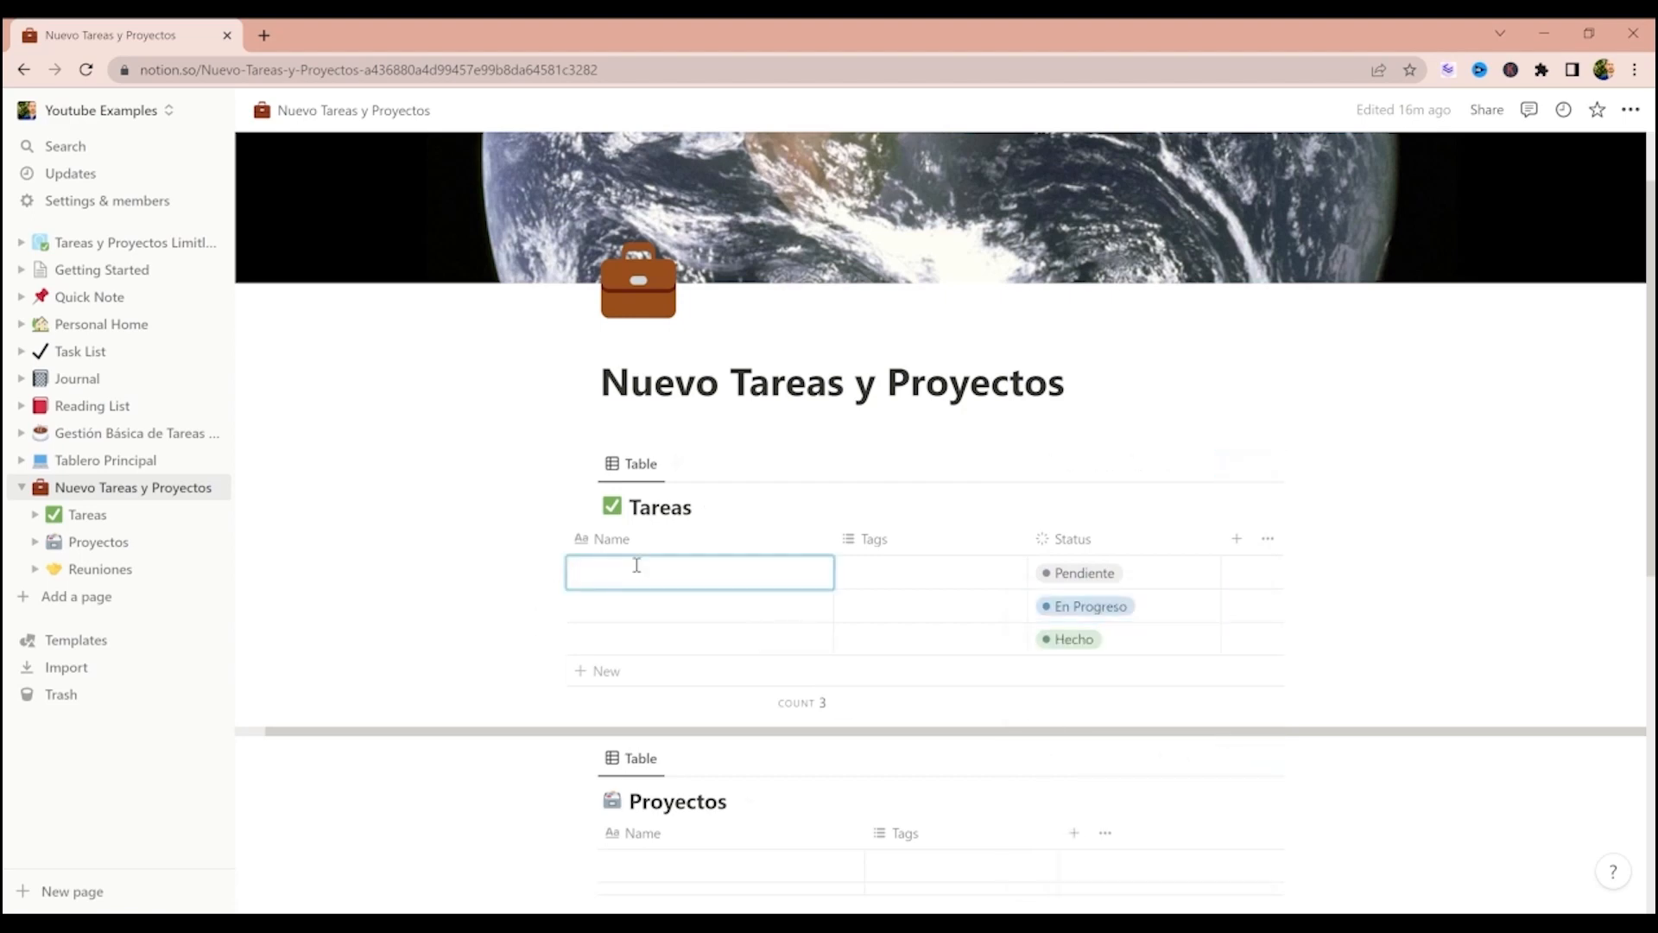
text(T)
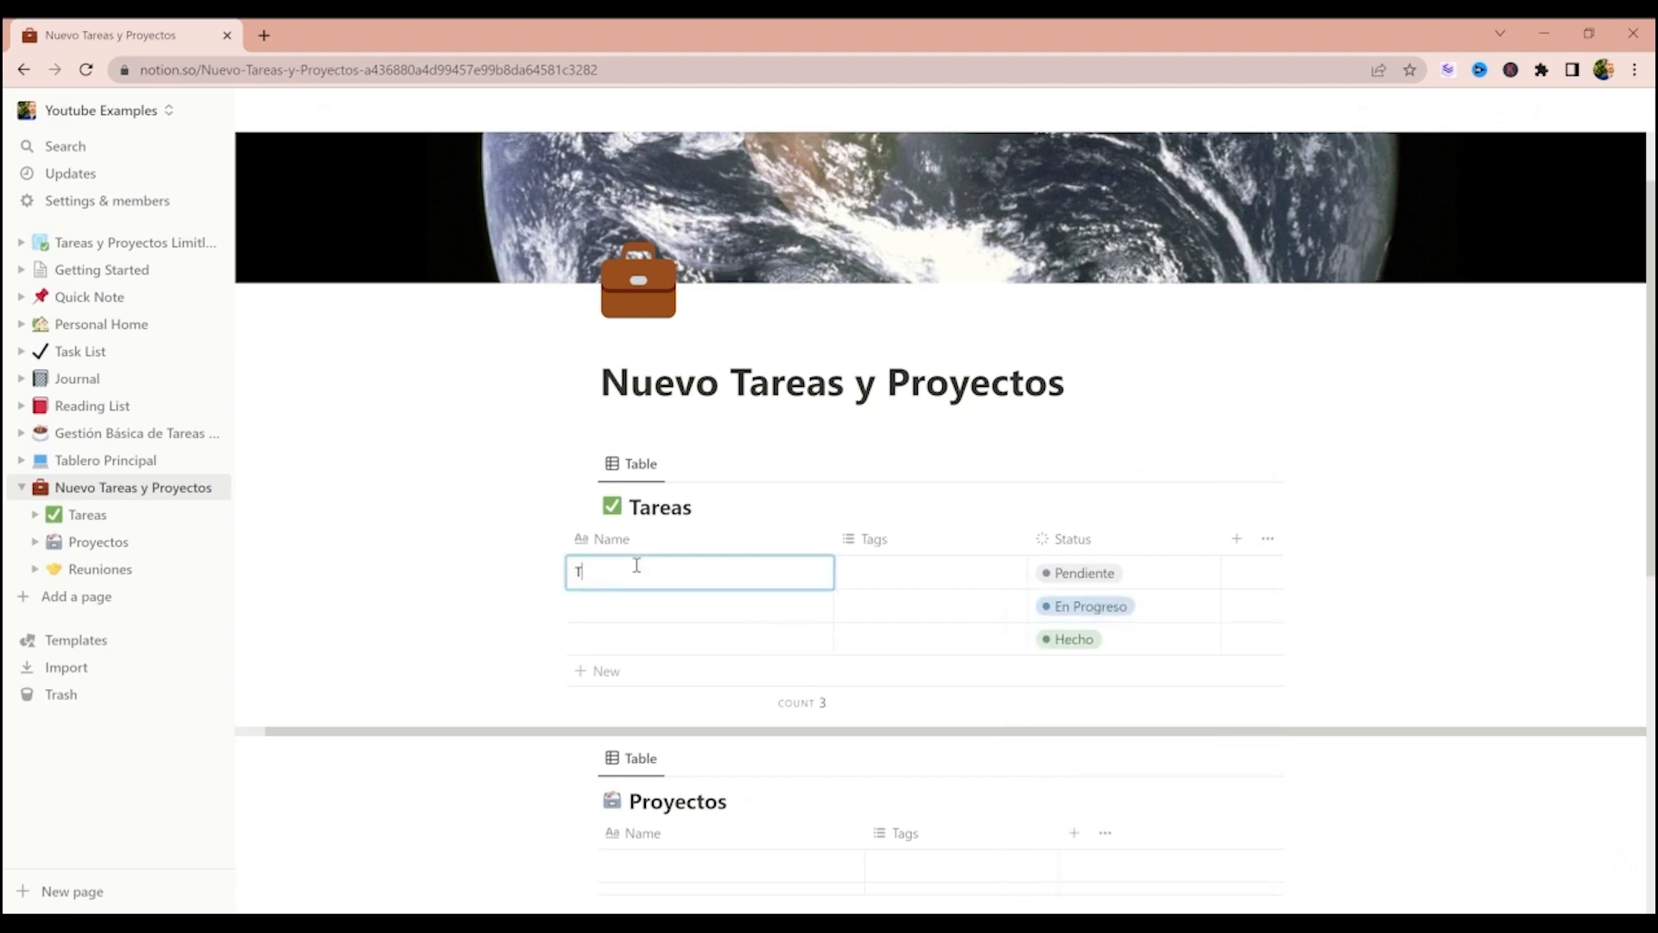
text(areas)
key(BackSpace)
text(1)
key(Return)
text(Tarea 2)
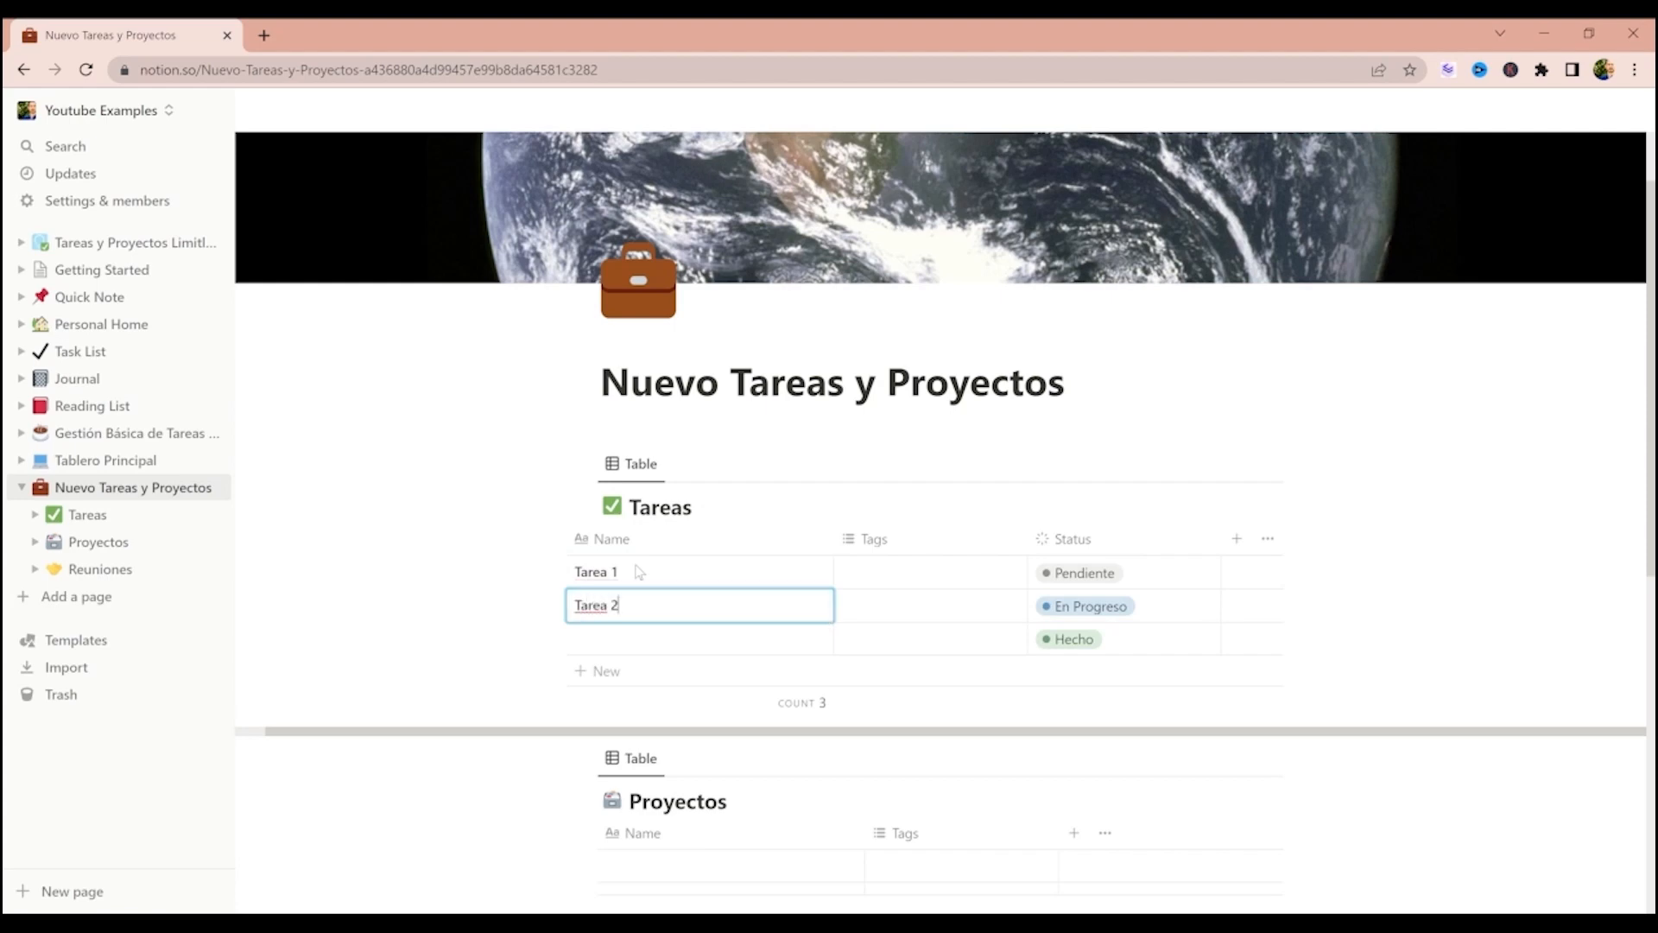
key(Return)
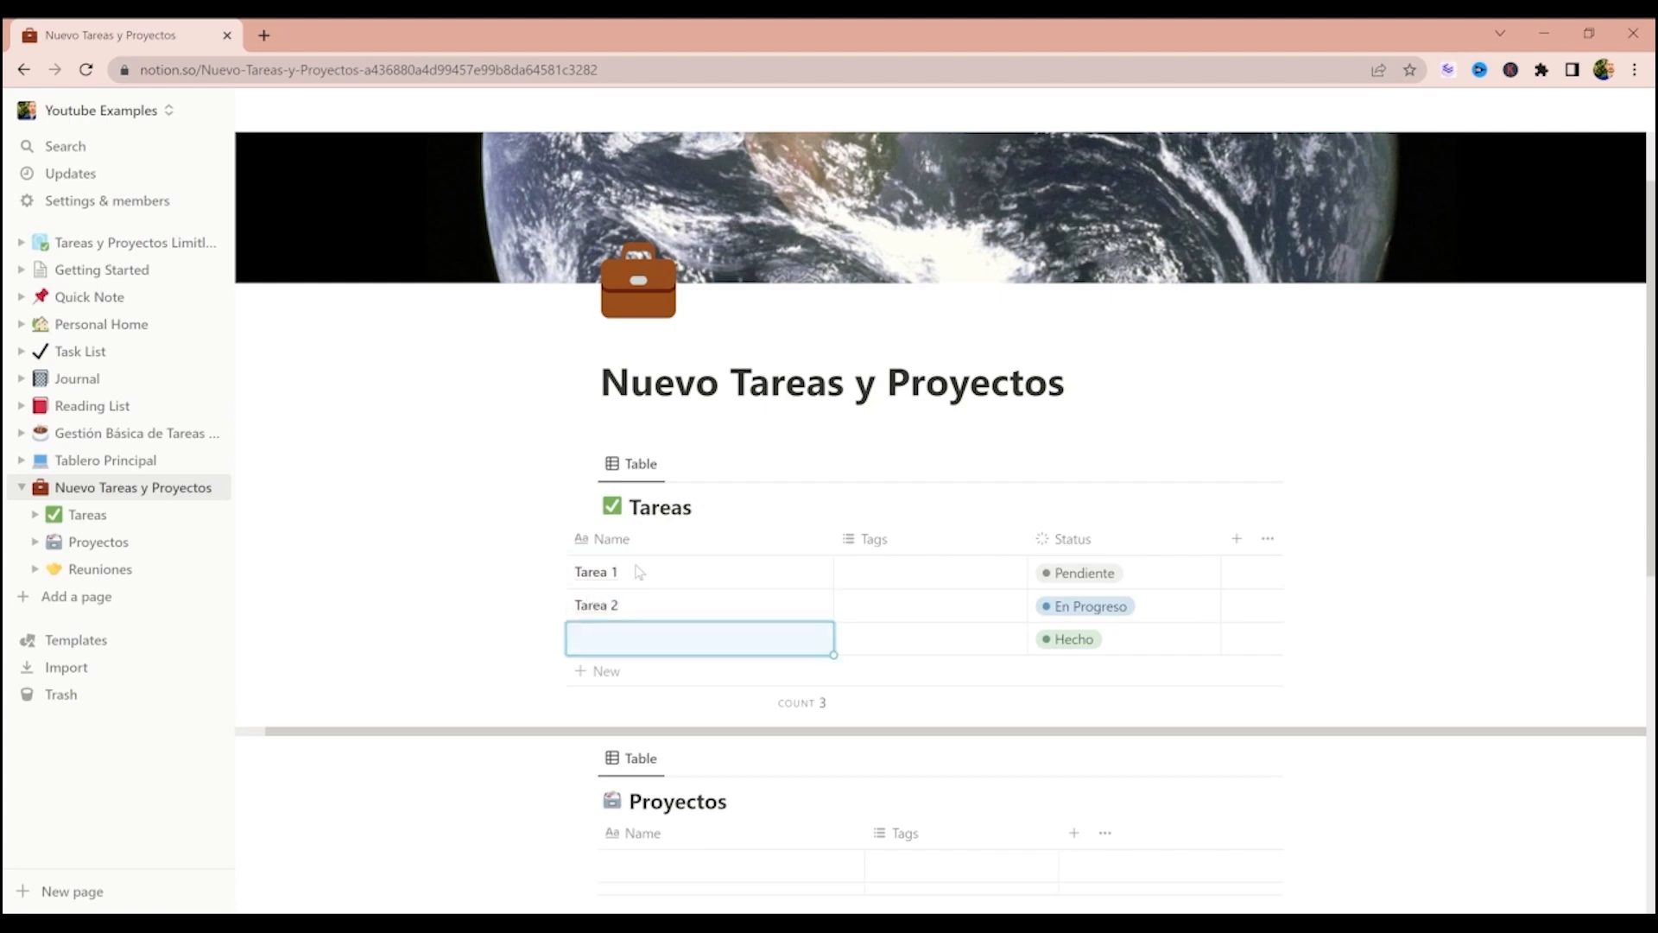
text(Tarea 3)
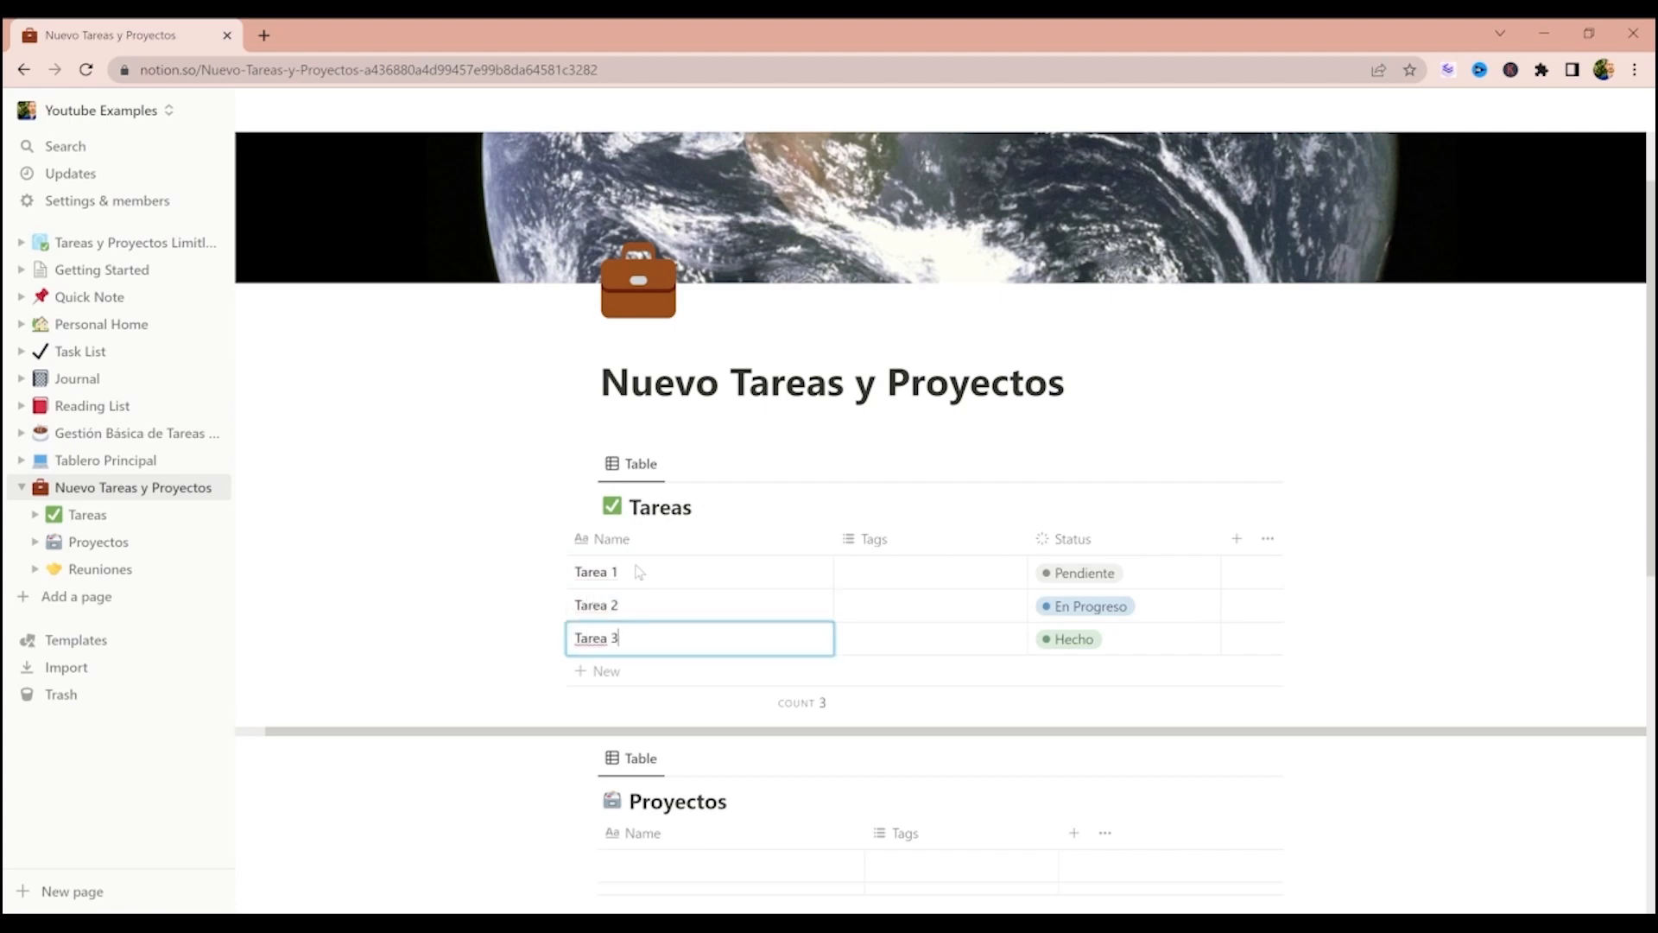
- Edit the Status property of Tareas to show as Checkbox and close its settings
click(1119, 551)
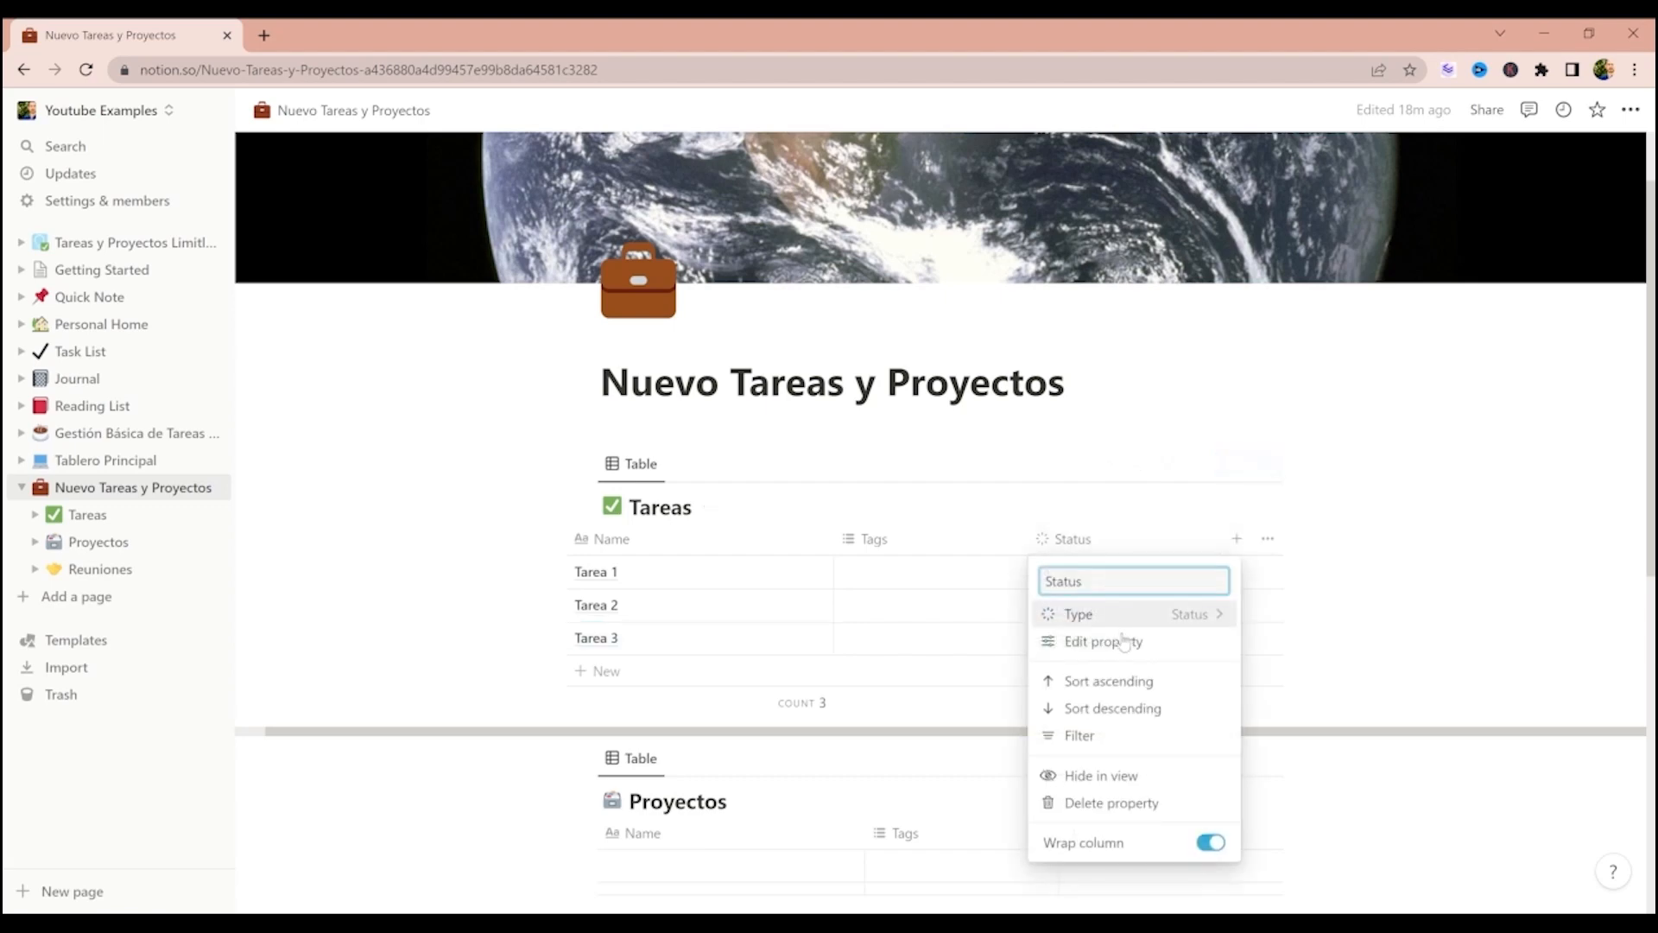
click(1123, 653)
click(1133, 298)
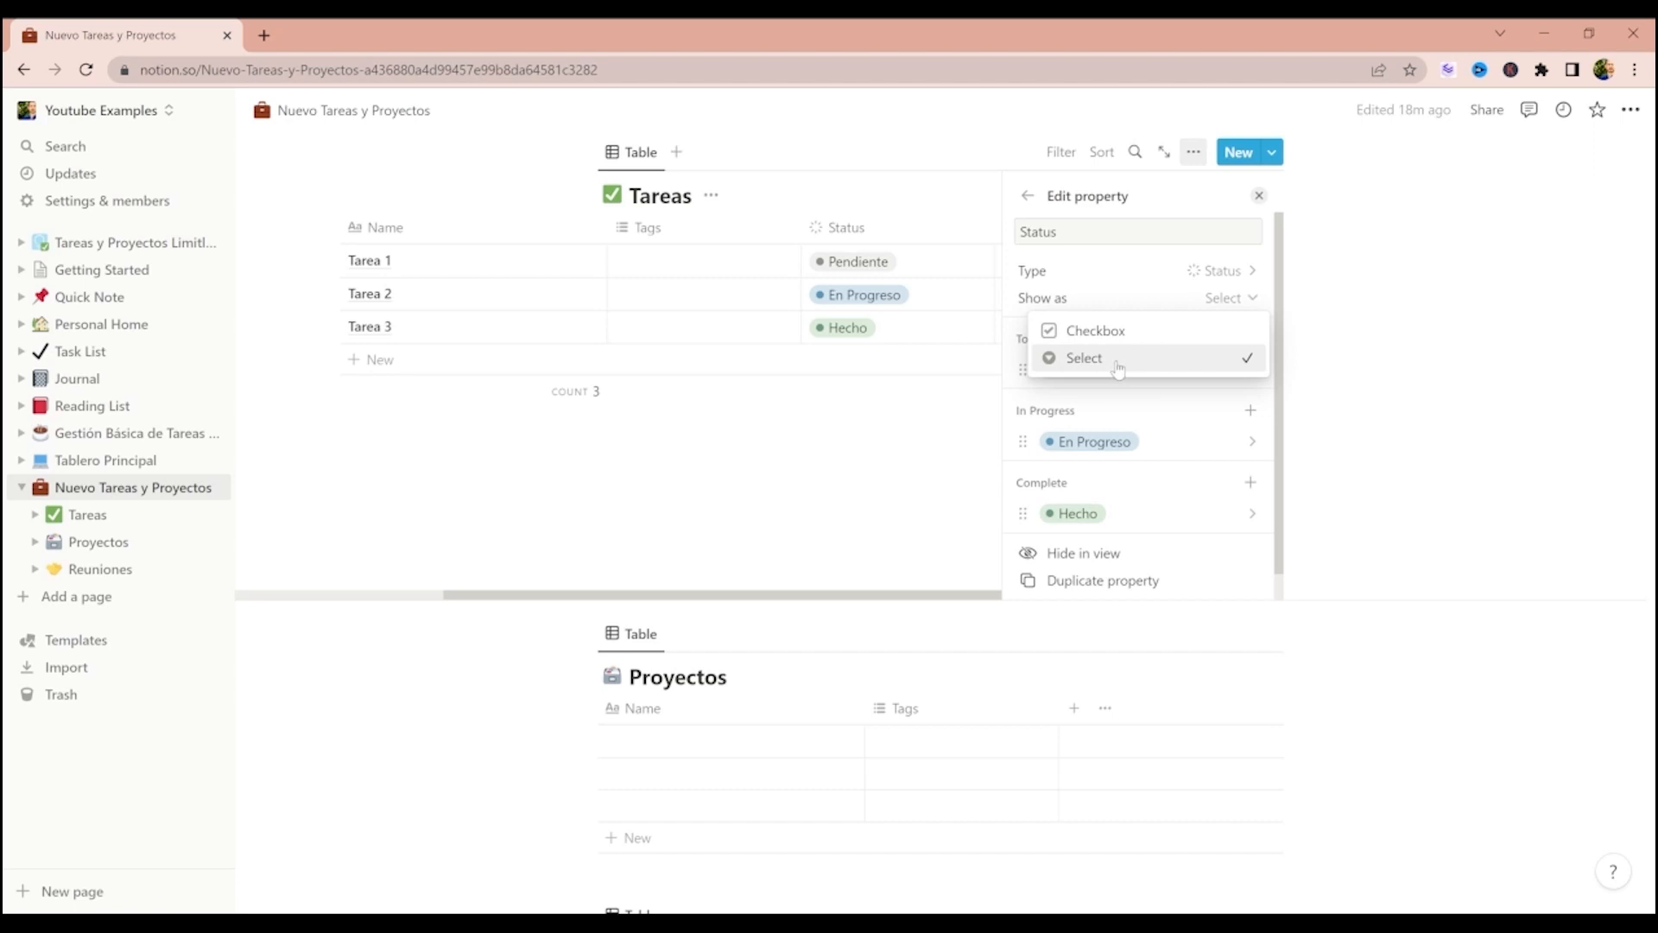
click(1110, 336)
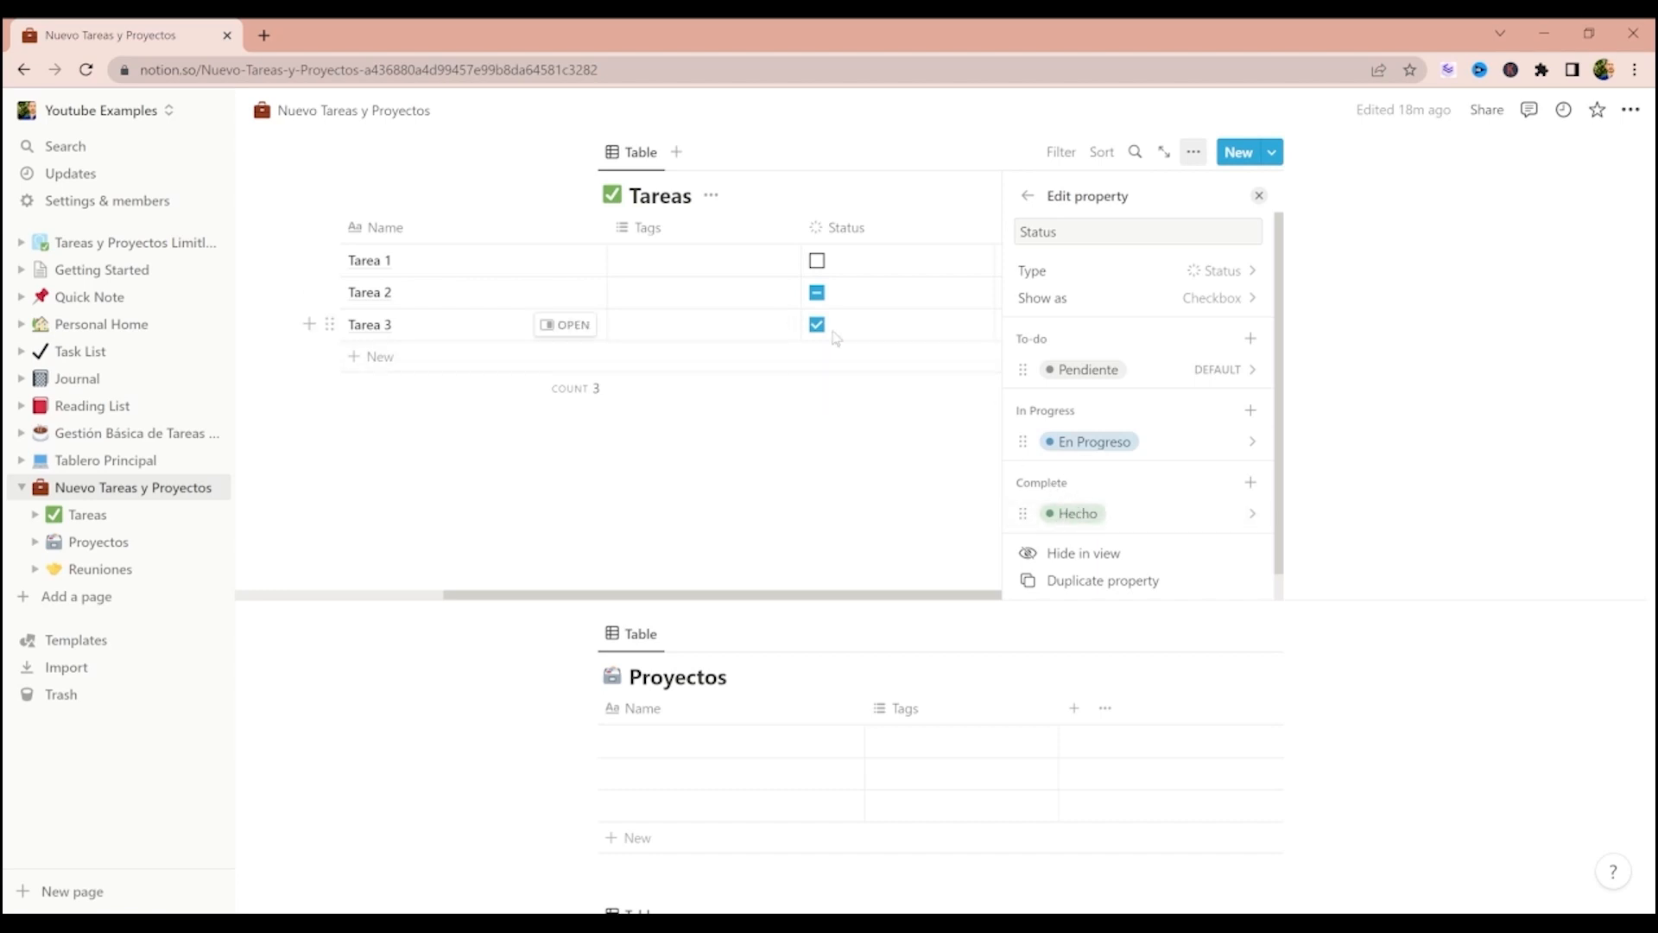
key(Escape)
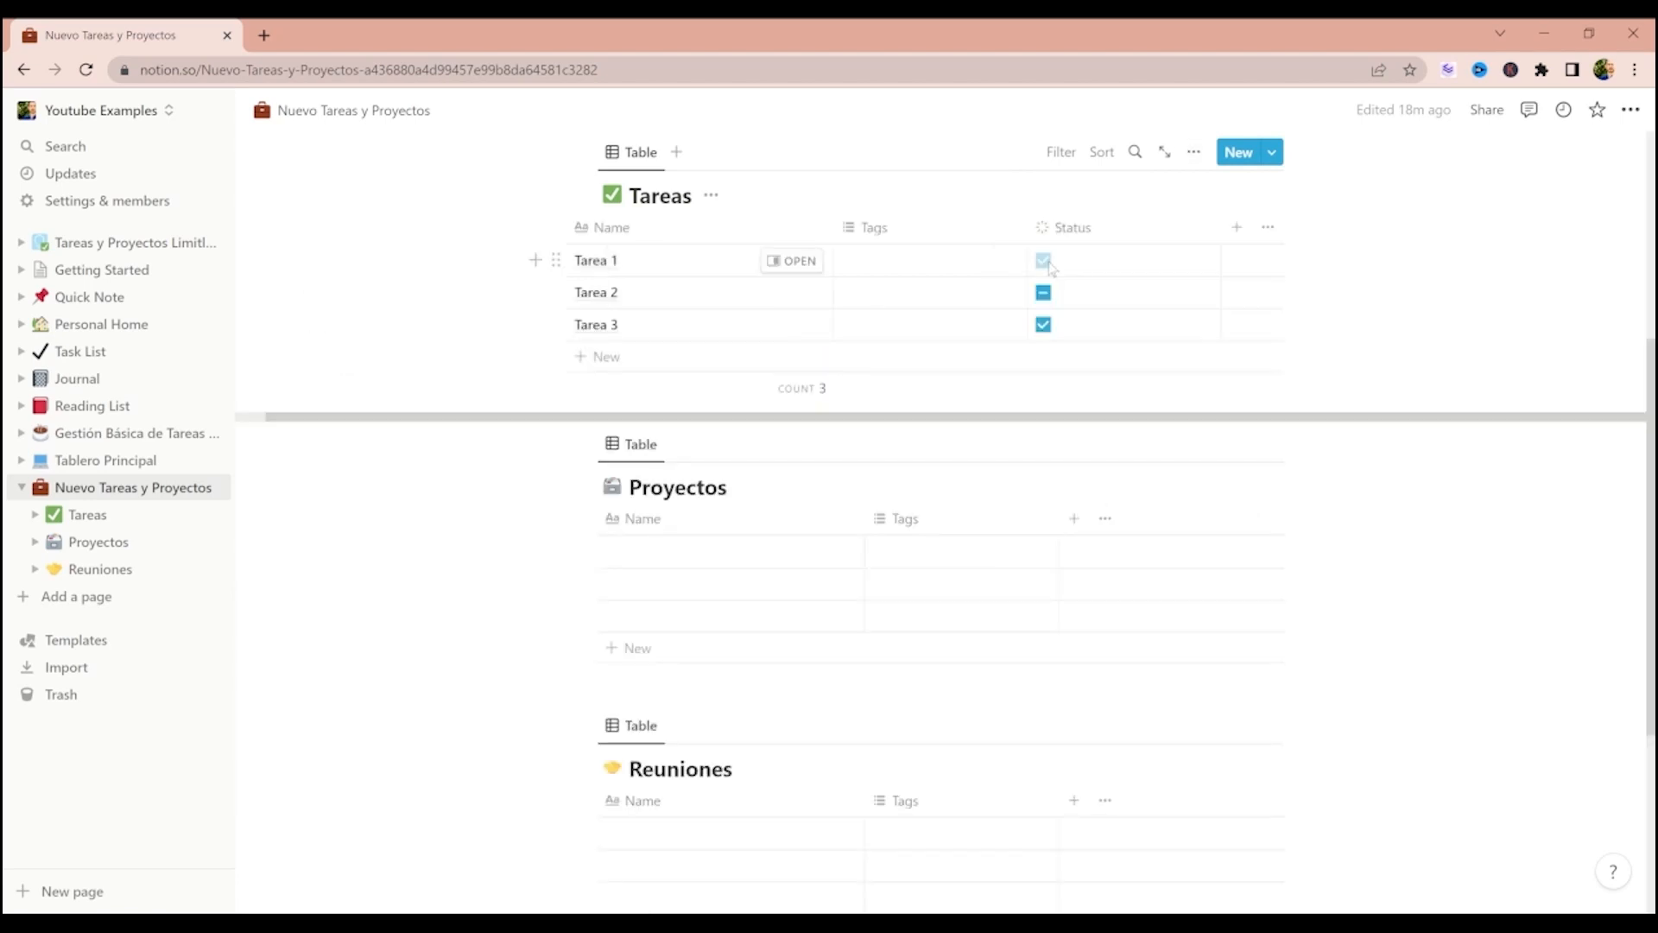
- Toggle the Status checkboxes of Tarea 1 and Tarea 2 several times, leaving Tarea 1 unchecked and Tarea 2 checked
click(1049, 268)
click(1049, 268)
click(1049, 268)
click(1050, 268)
click(1050, 268)
click(1050, 268)
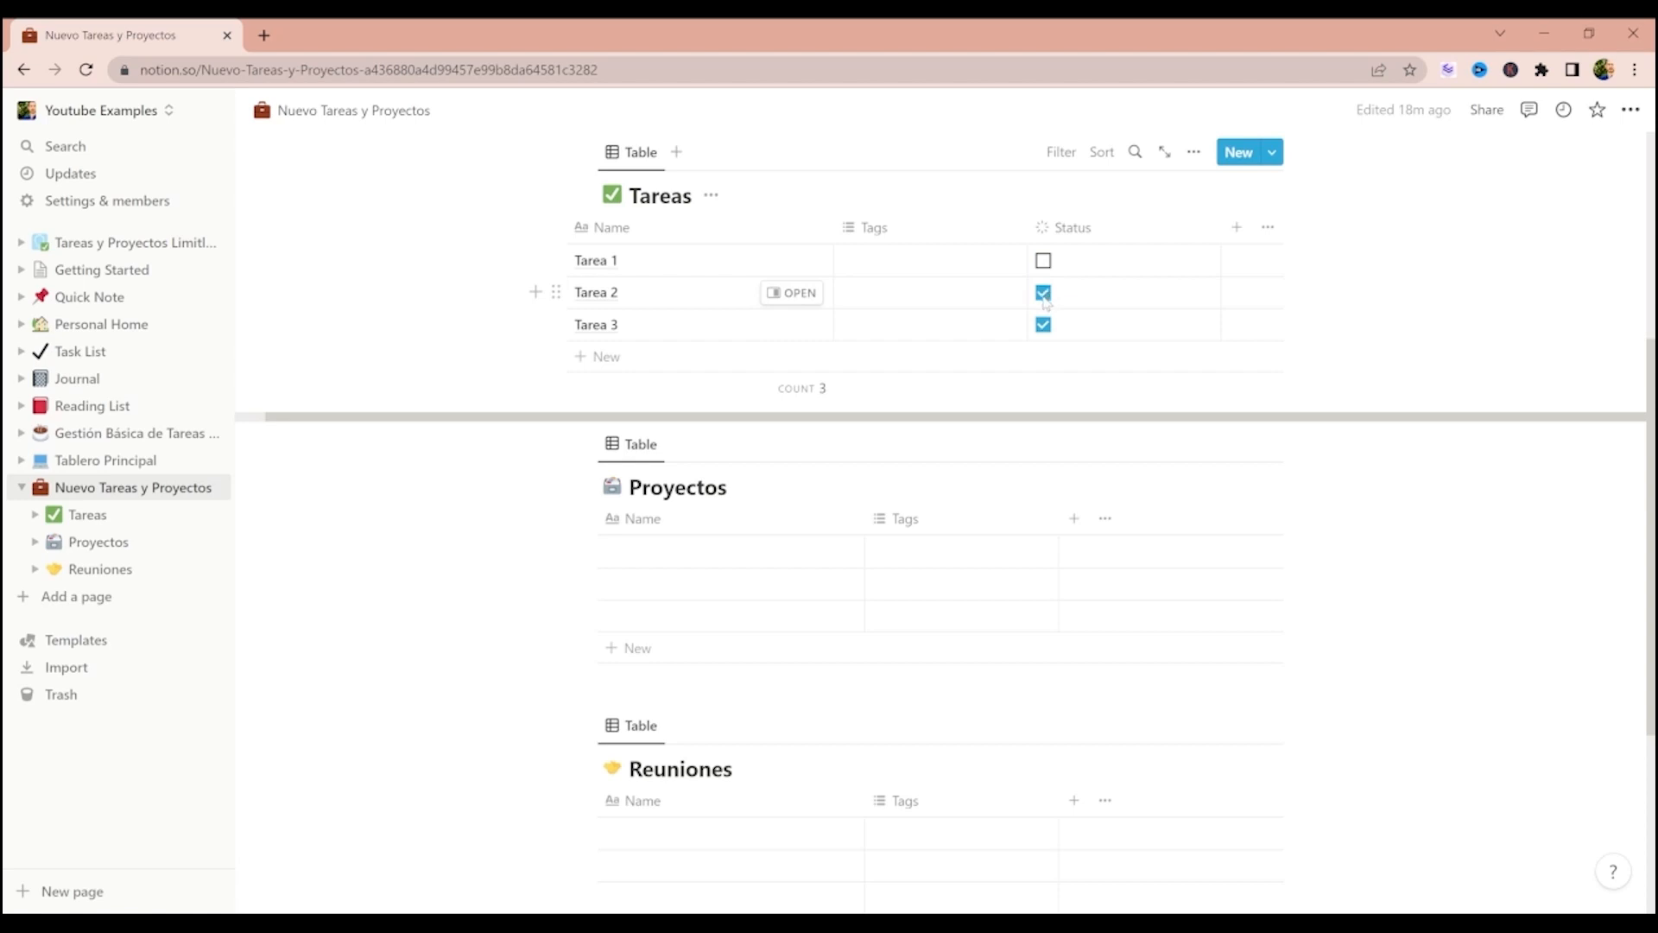
click(1044, 295)
click(1044, 294)
click(1043, 294)
click(1044, 295)
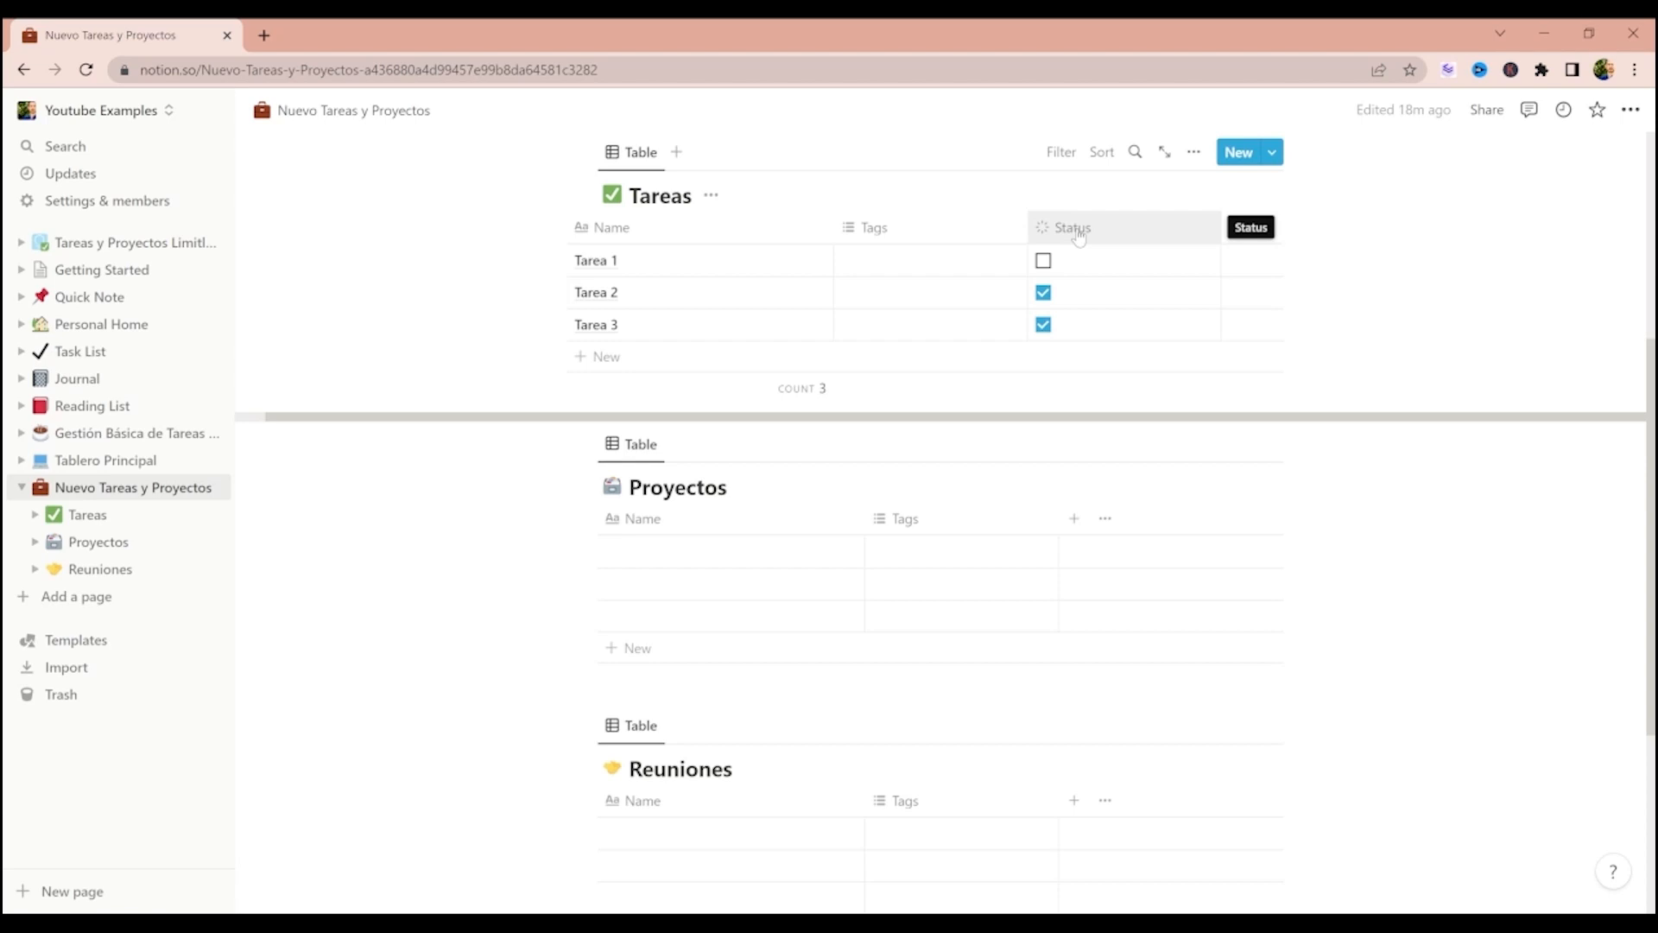
- Move the Status column before Name in the Tareas table and narrow the Status and Name columns
drag(1078, 234, 596, 242)
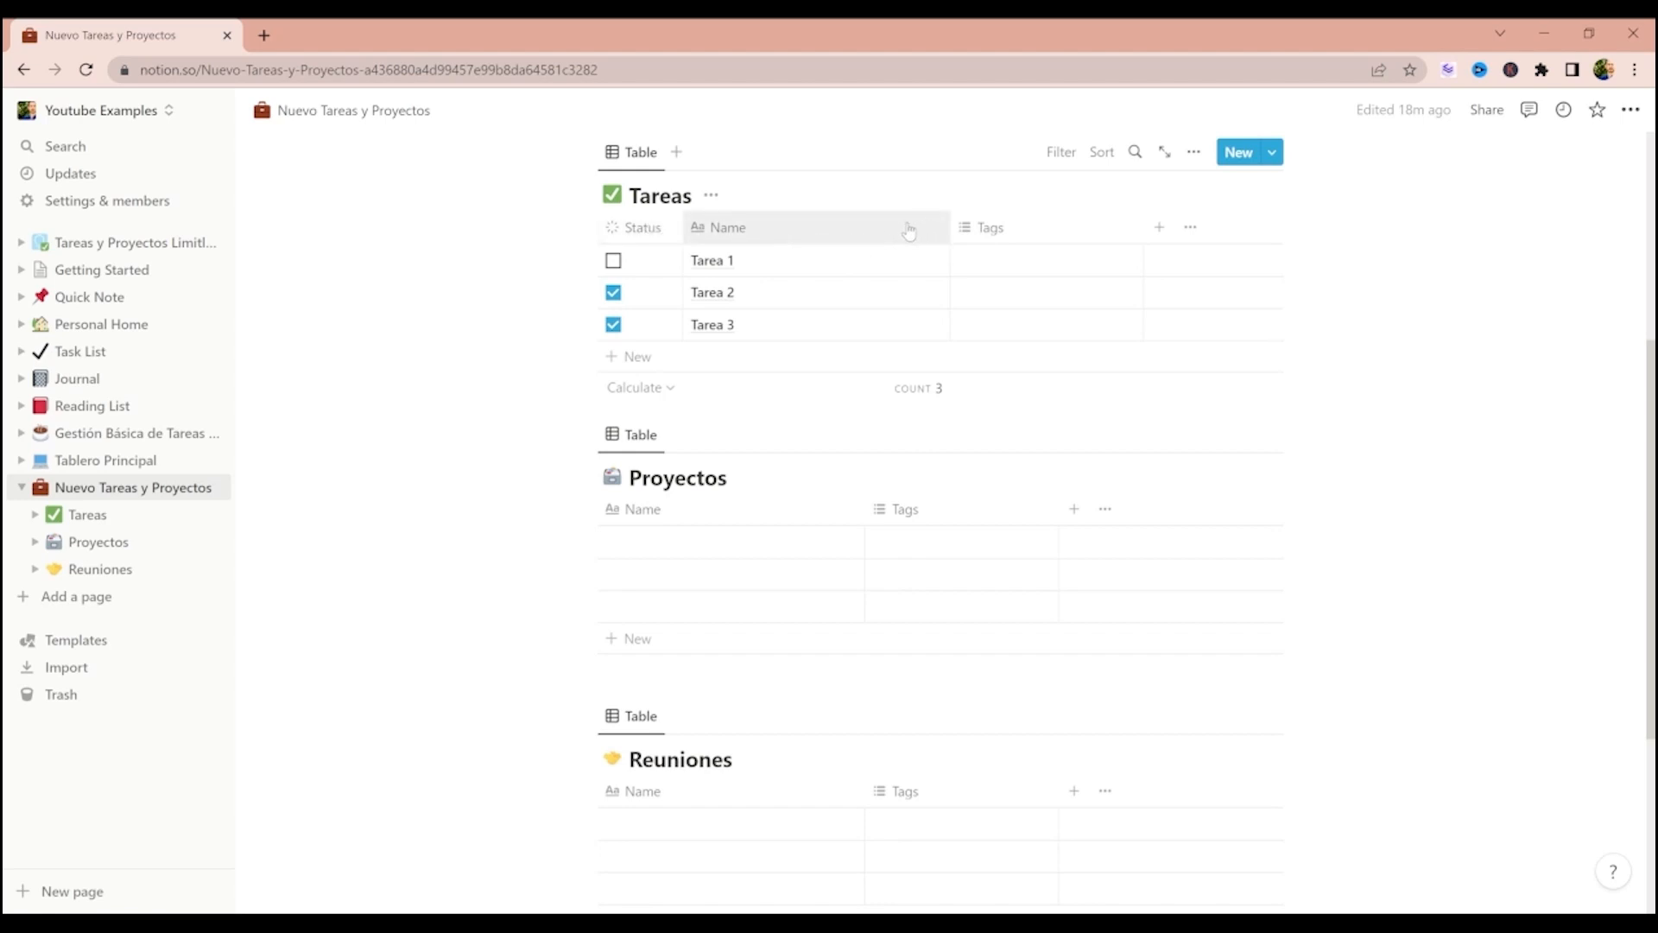
drag(783, 240, 861, 236)
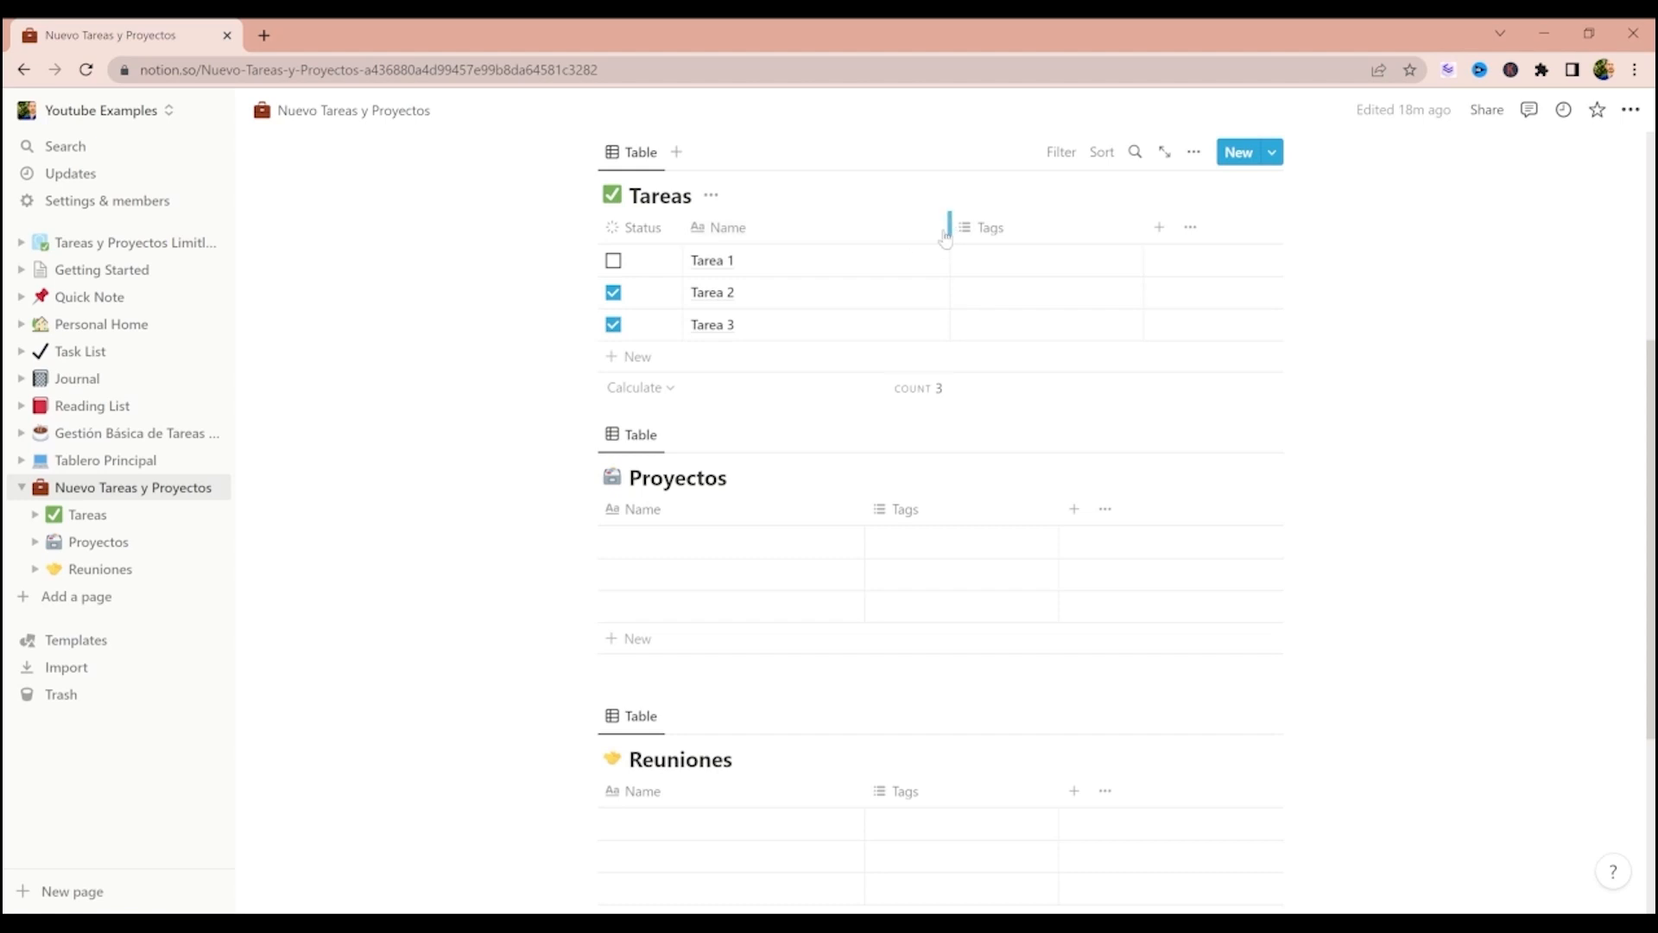
drag(950, 229, 812, 228)
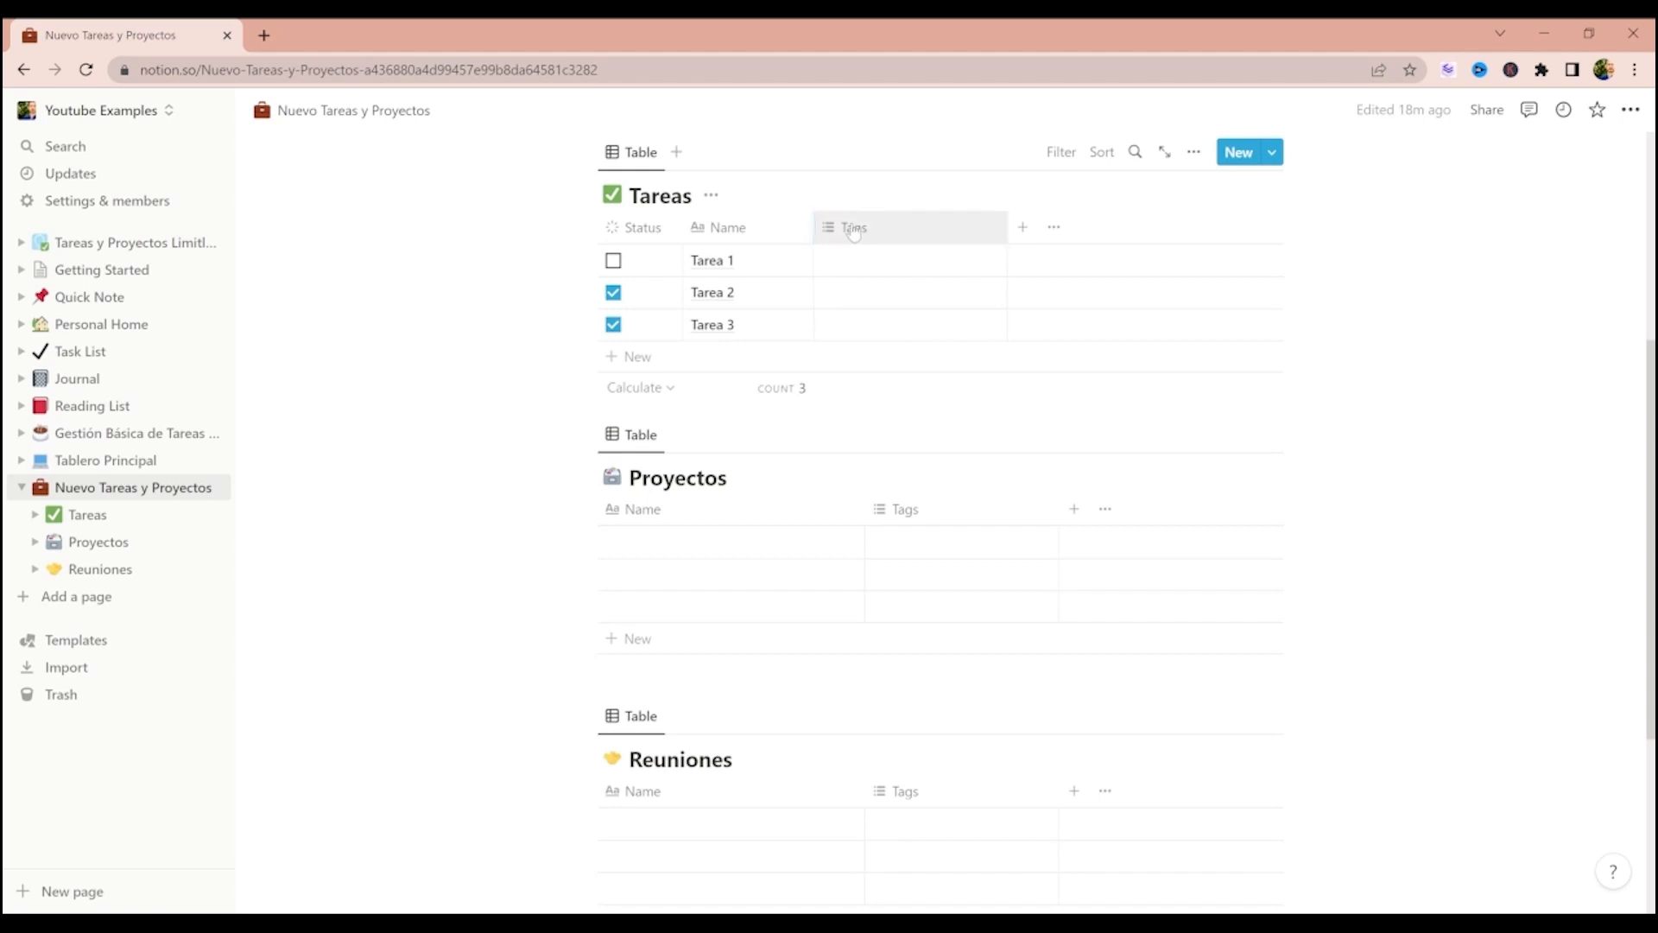
click(900, 241)
click(1010, 184)
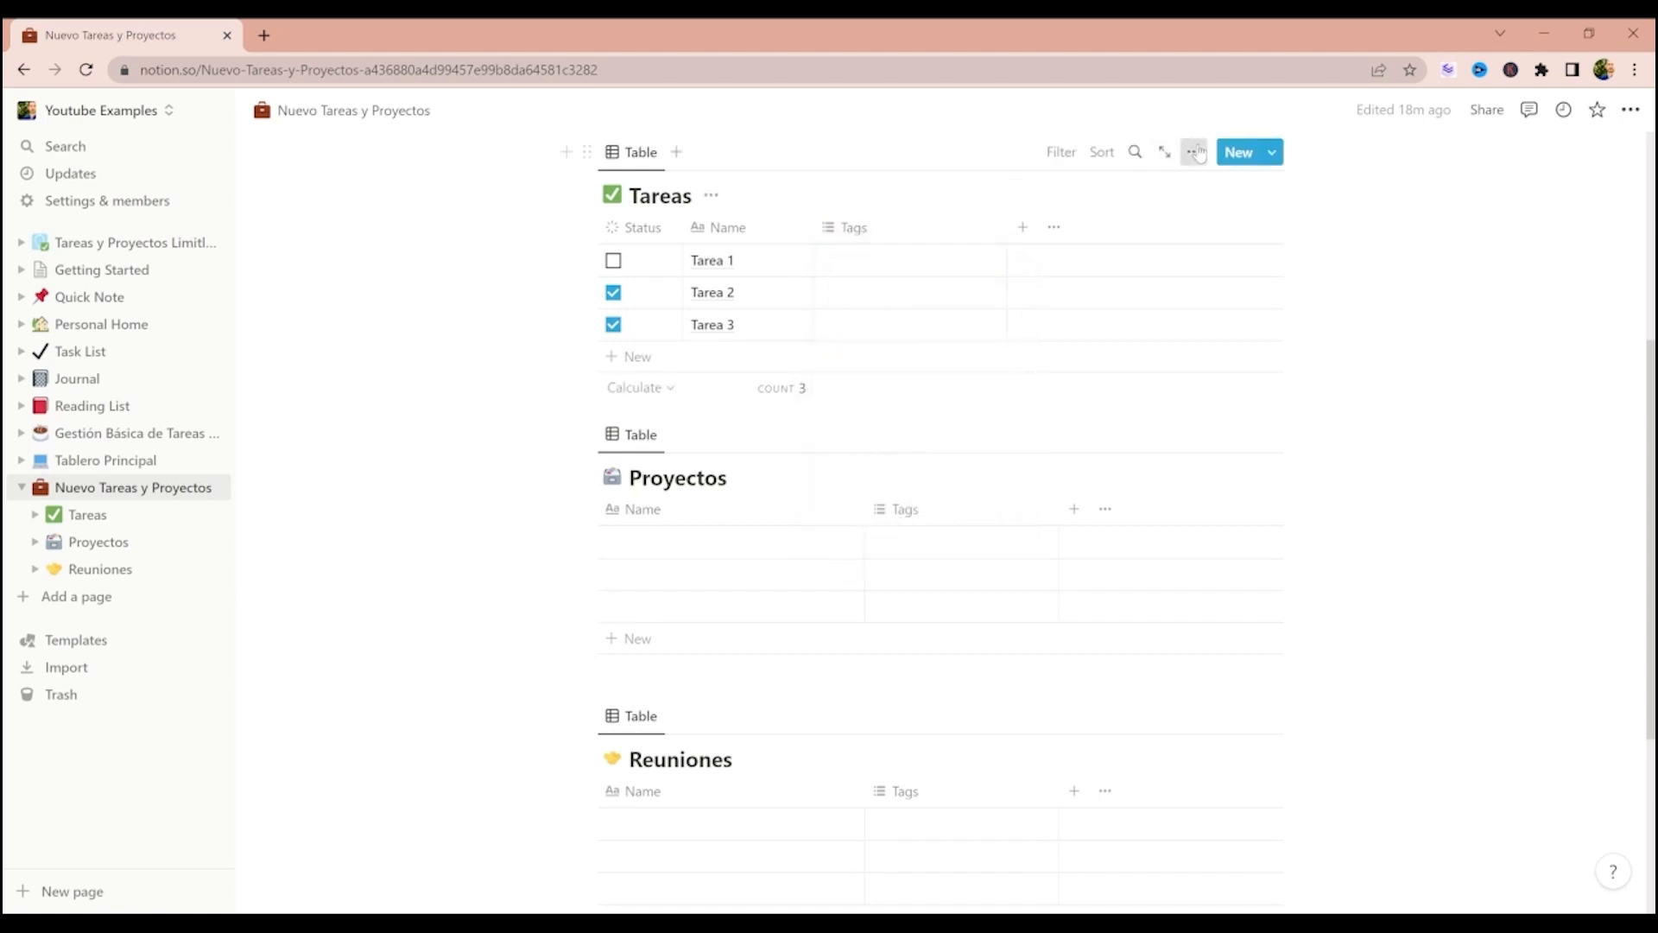
click(1194, 152)
click(1179, 307)
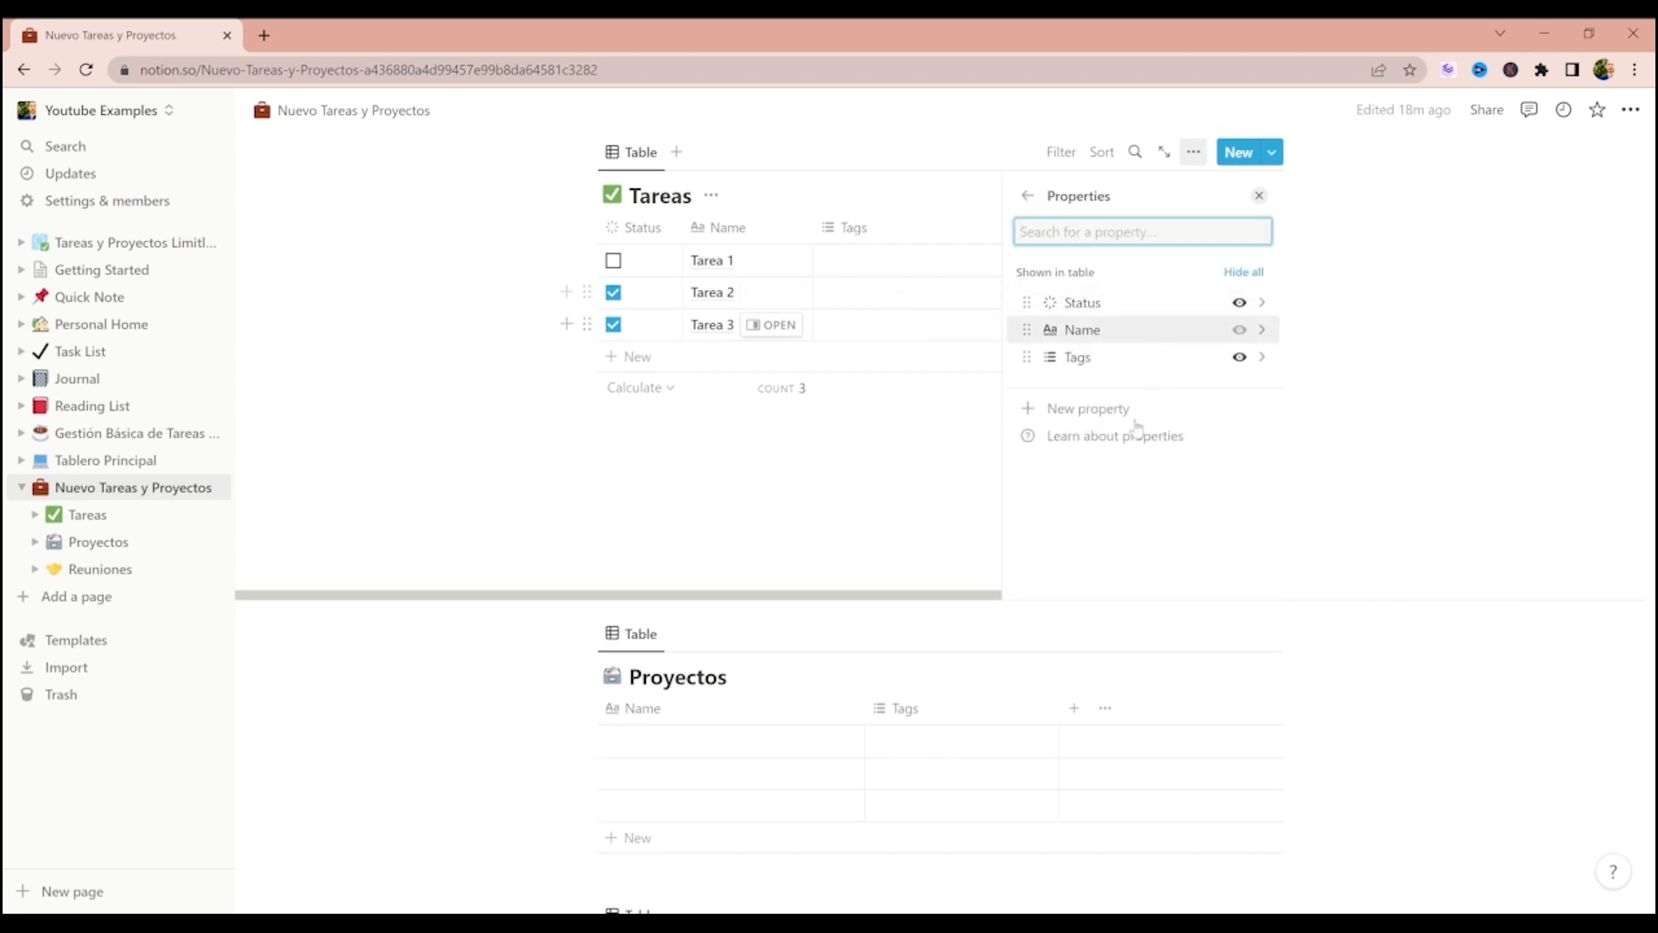
click(989, 195)
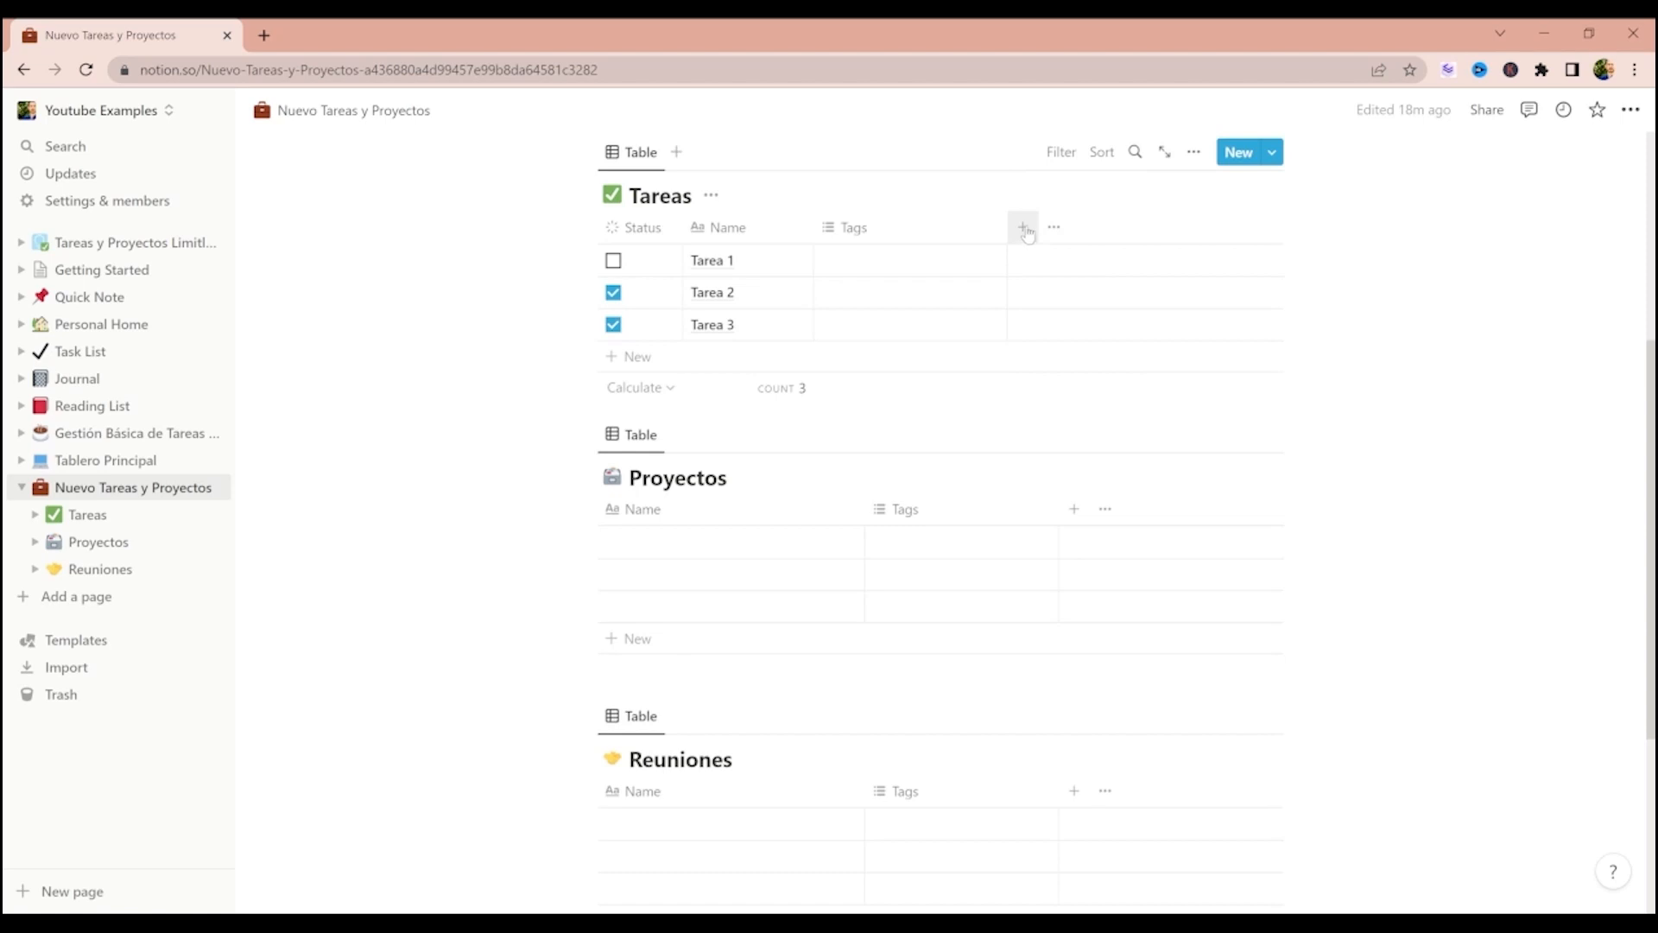
- Add a Date property named Fecha de Acción to the Tareas database and close its settings
click(1024, 229)
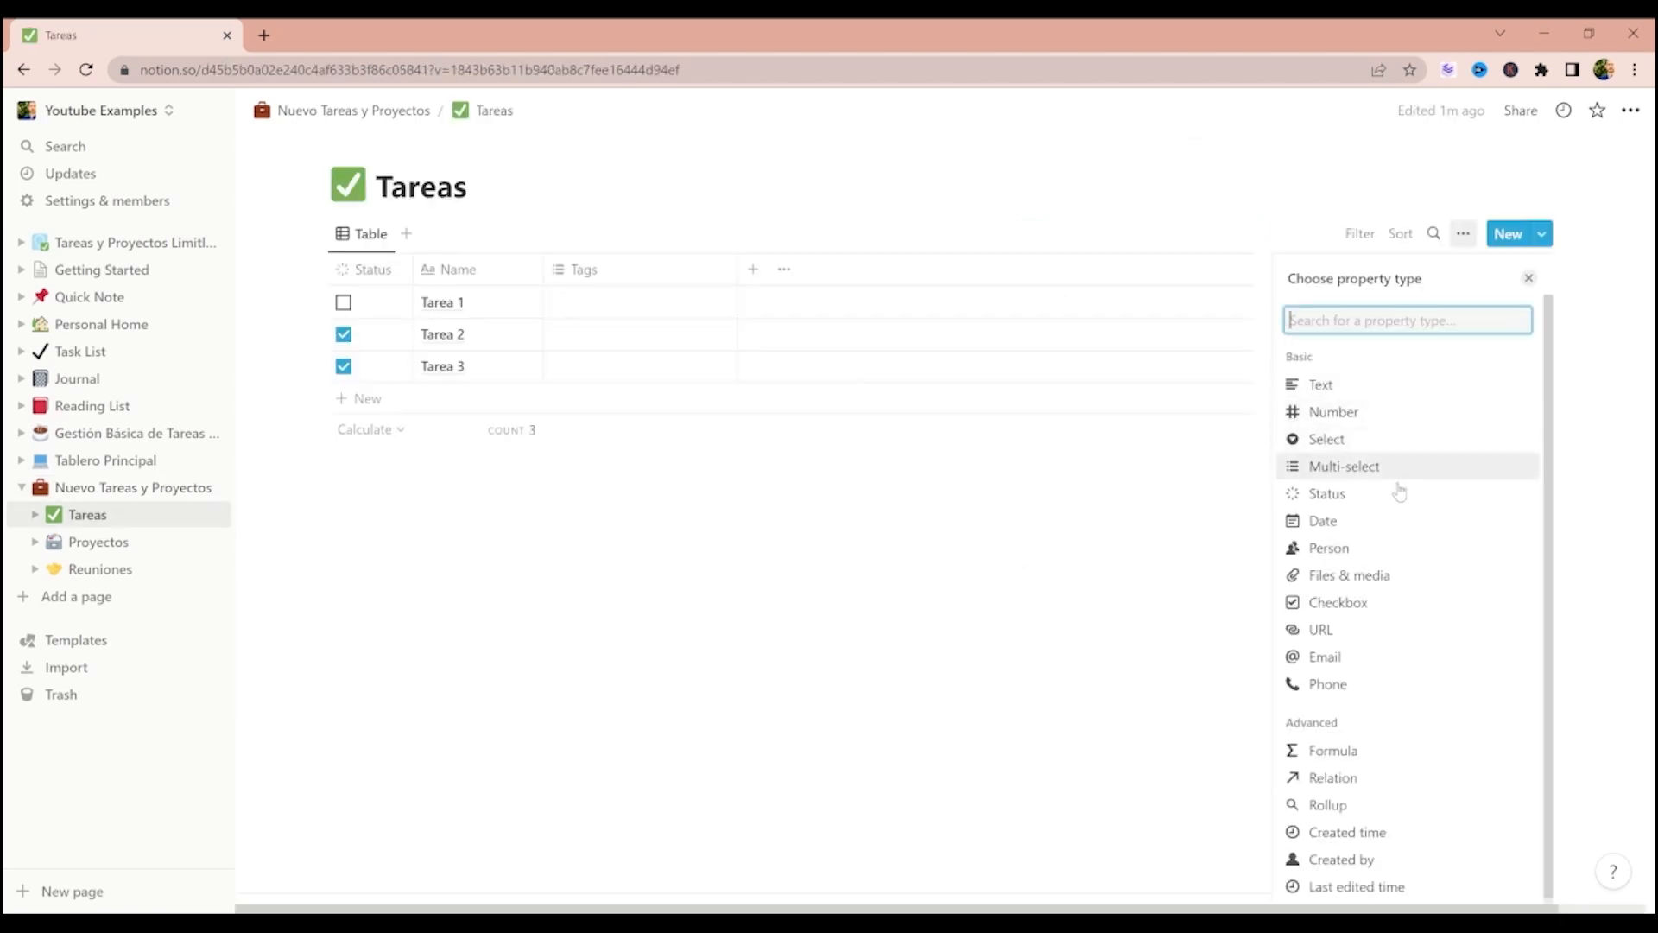
click(1321, 523)
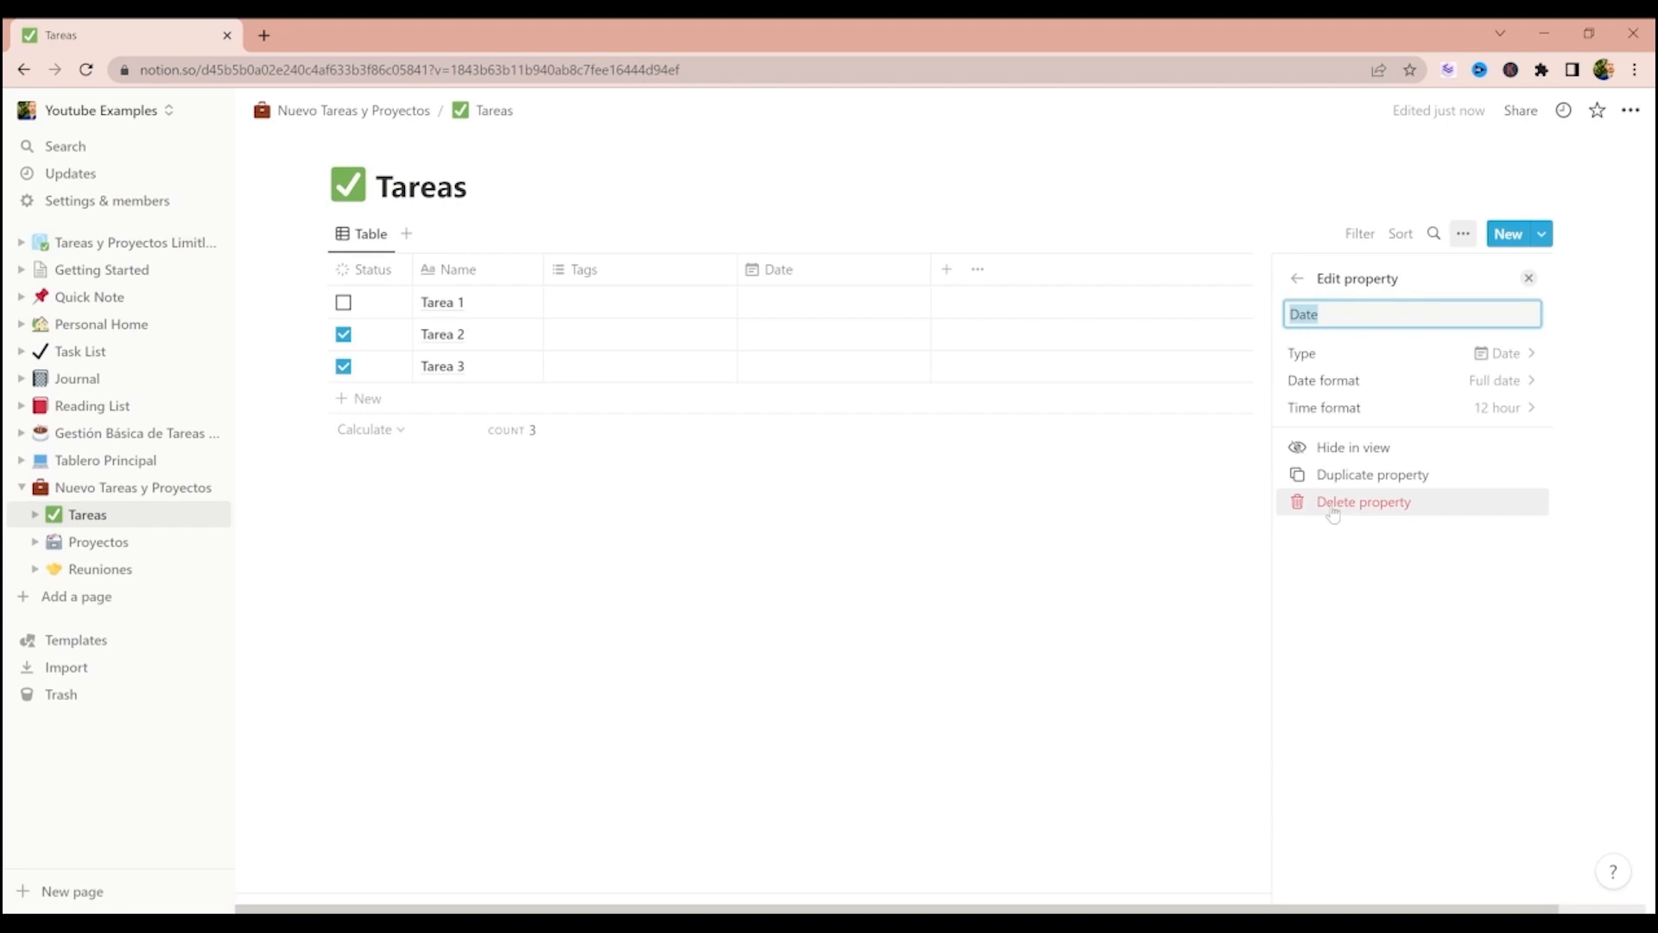
text(Fecha d)
text(e Acc)
text(i¨on)
key(BackSpace)
key(BackSpace)
key(BackSpace)
text(ón)
click(1522, 390)
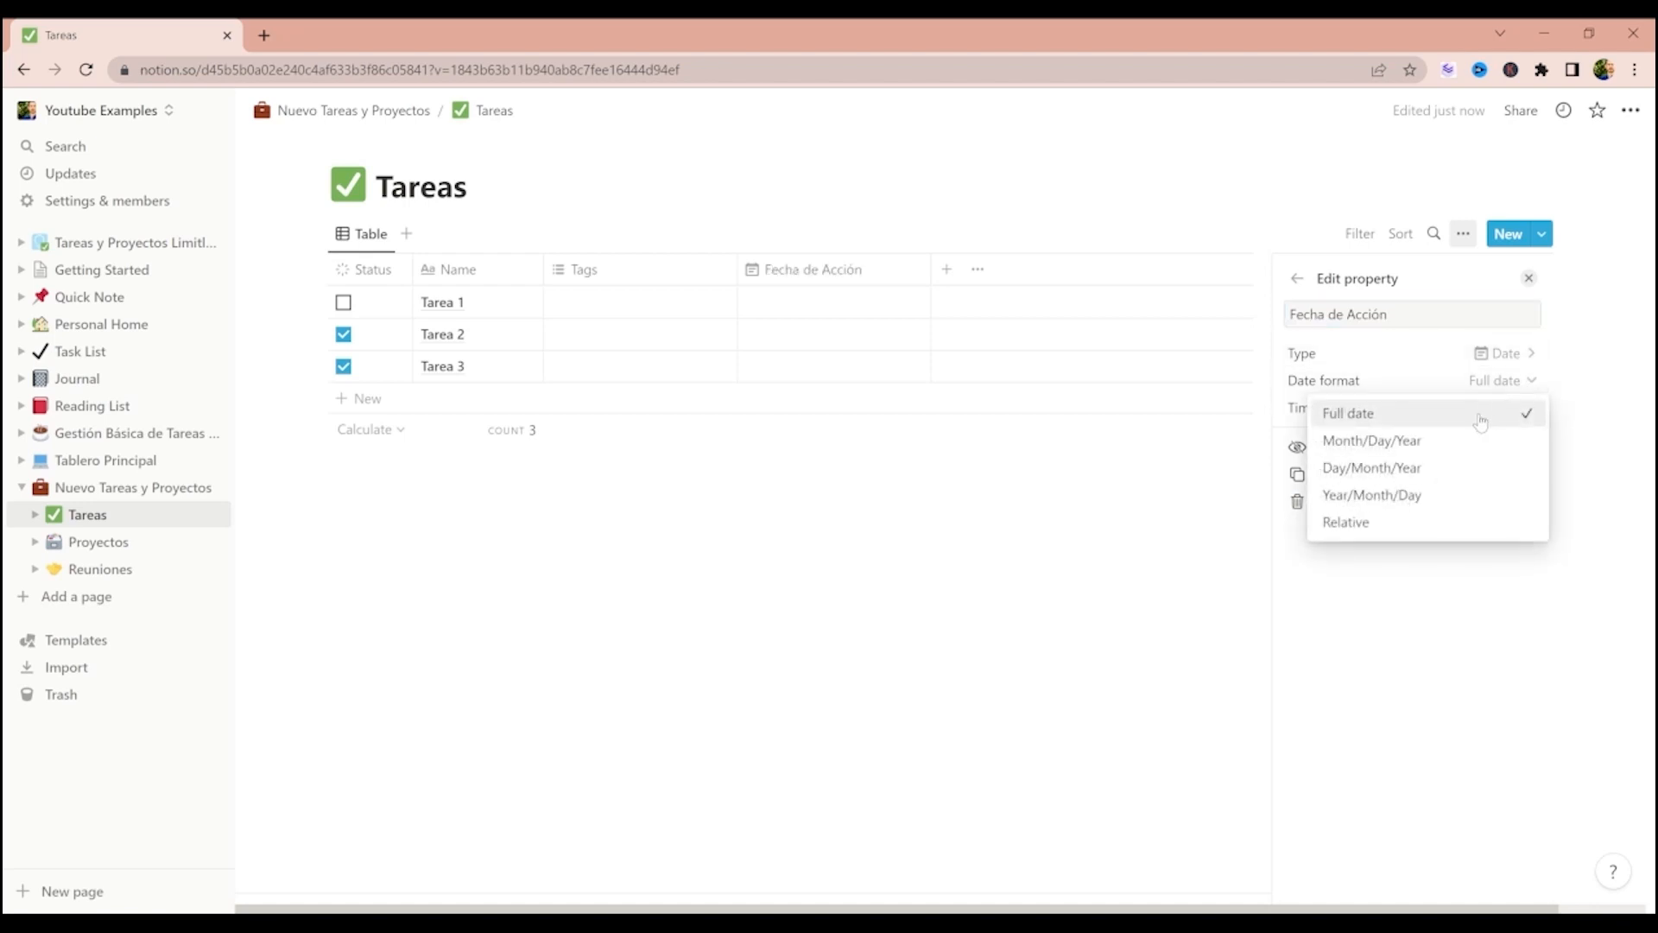
click(874, 489)
- Set Fecha de Acción to September 6, 2022 for Tarea 1, September 7 for Tarea 2 and September 8 for Tarea 3
click(821, 297)
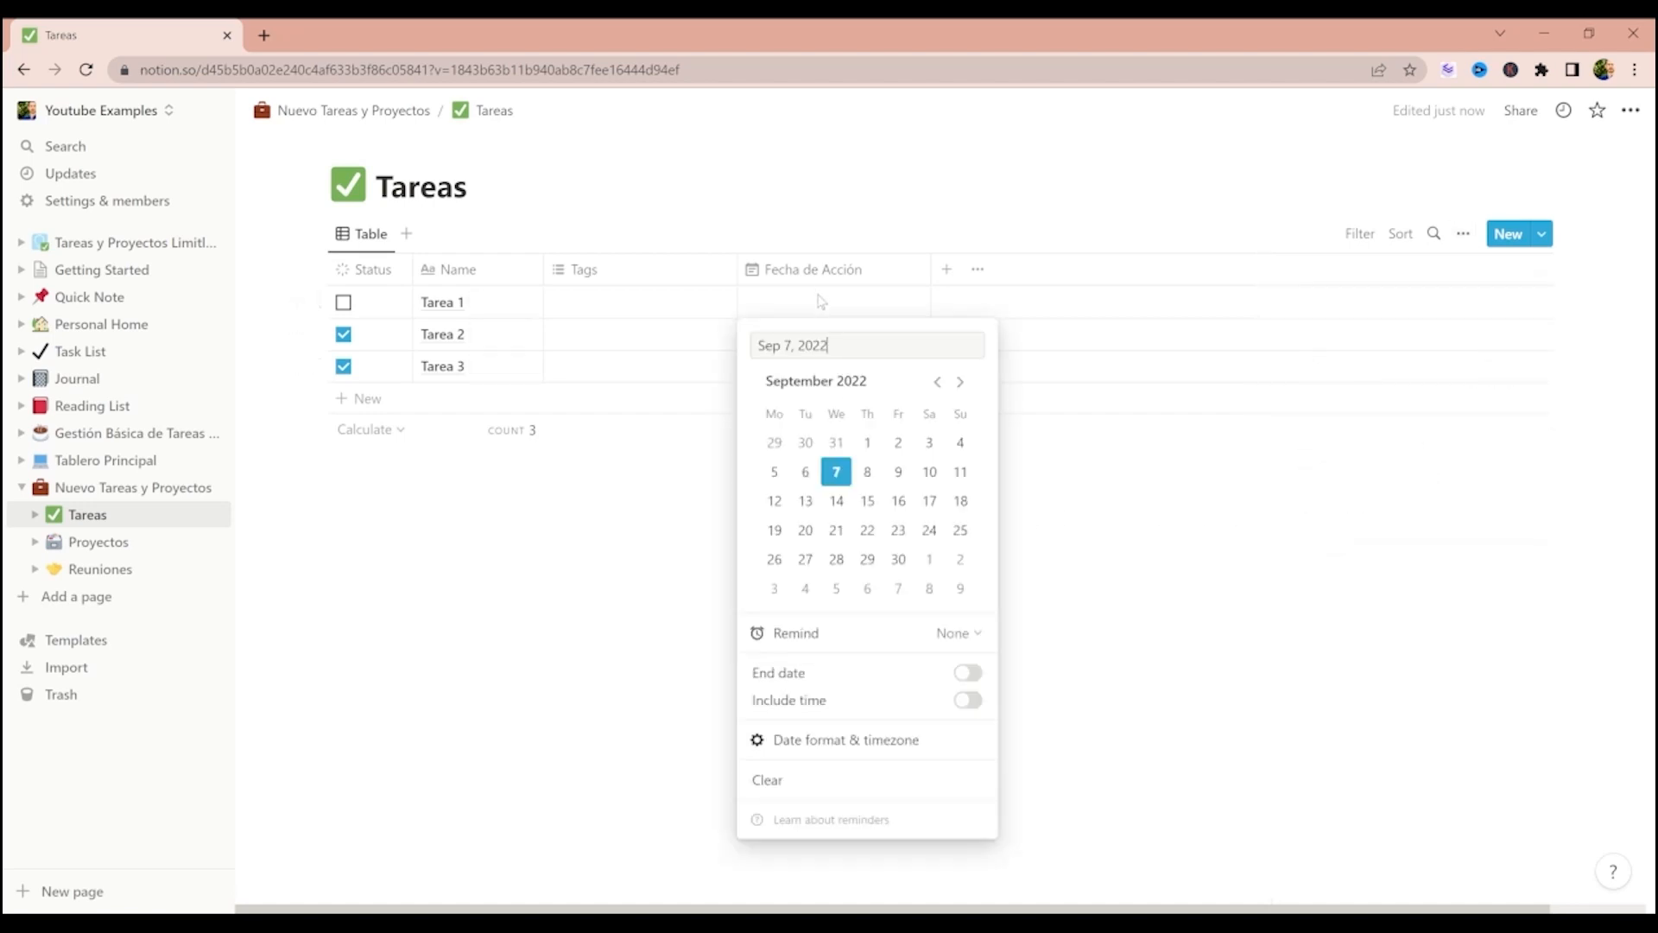
click(805, 472)
click(715, 440)
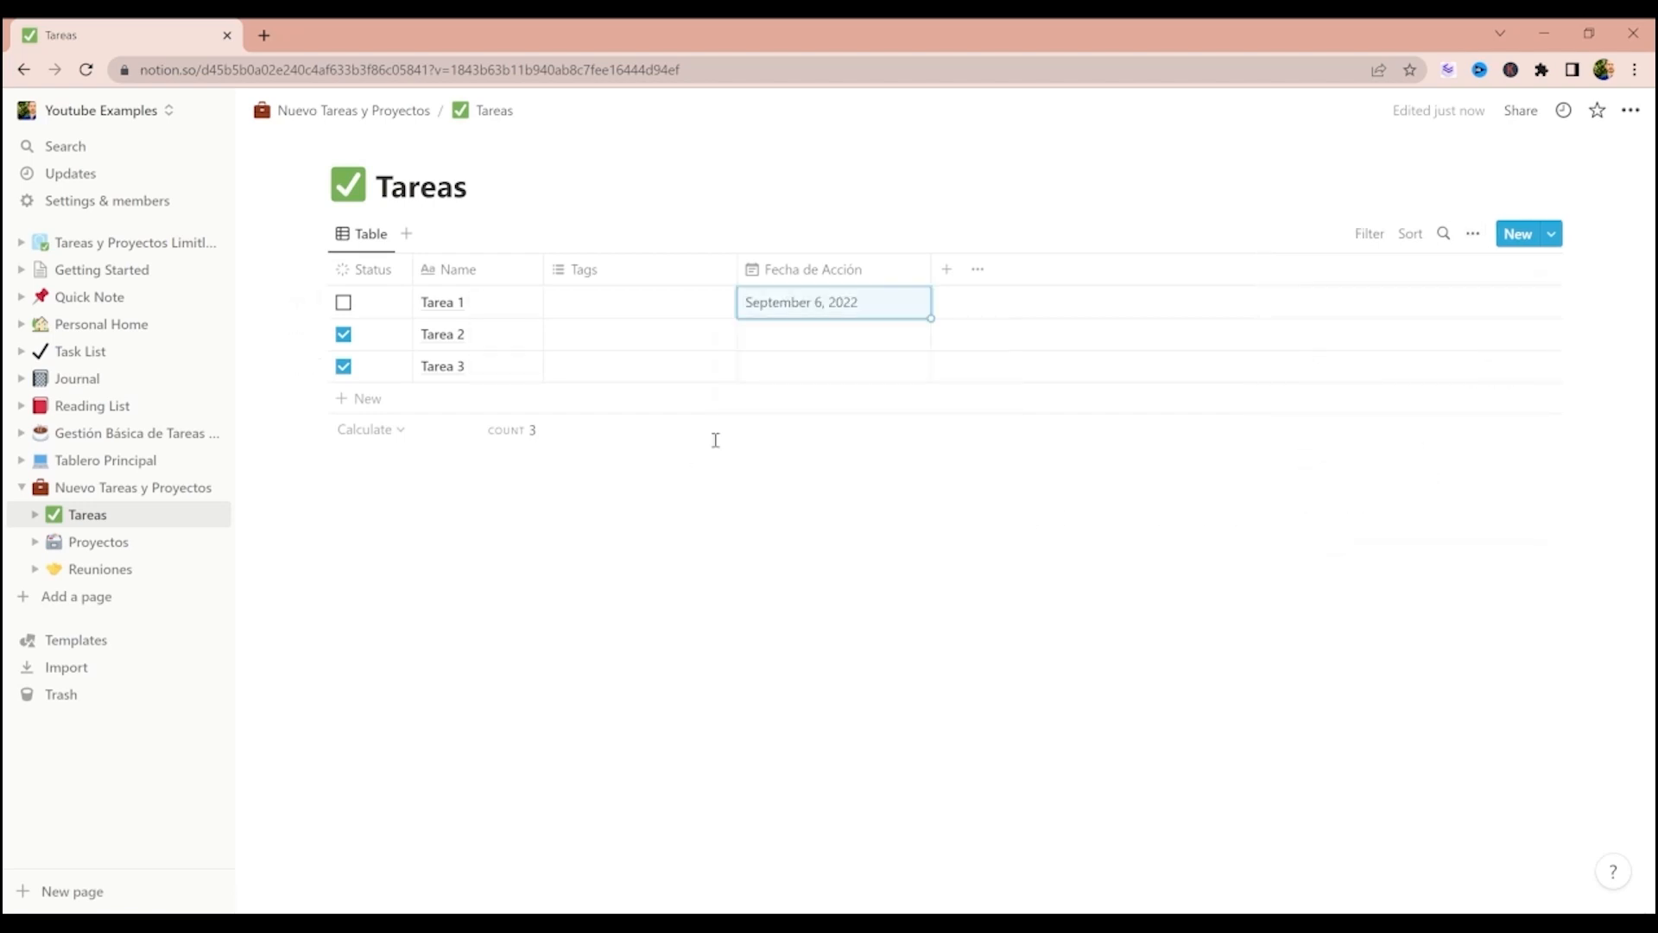
click(789, 339)
click(836, 503)
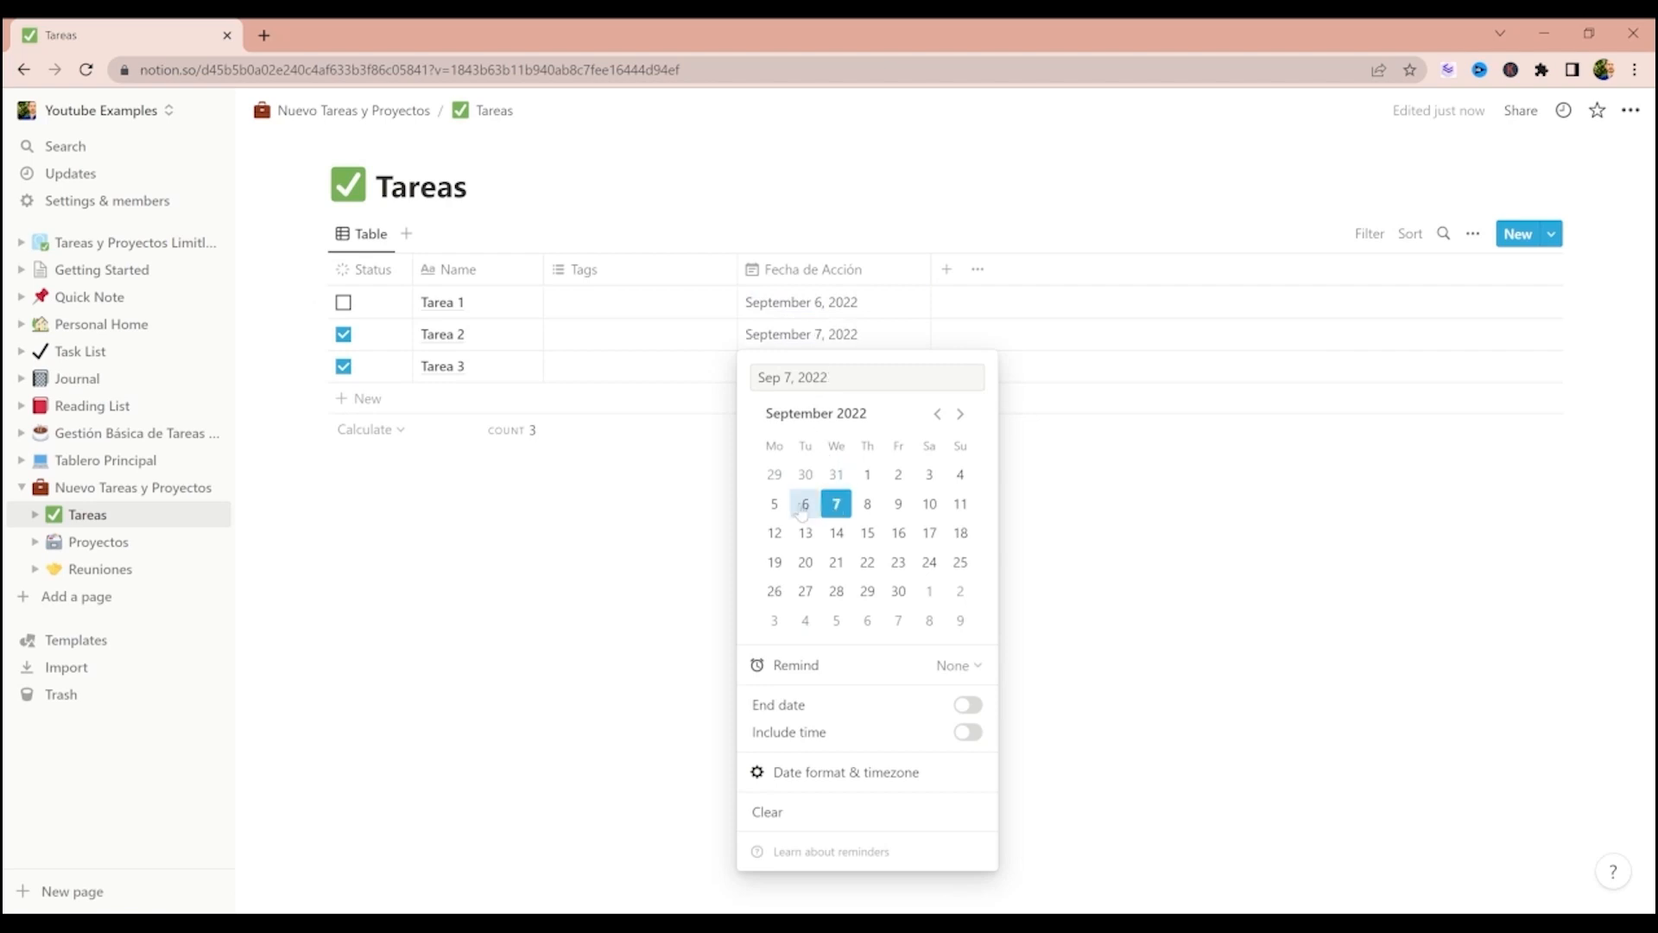
key(Escape)
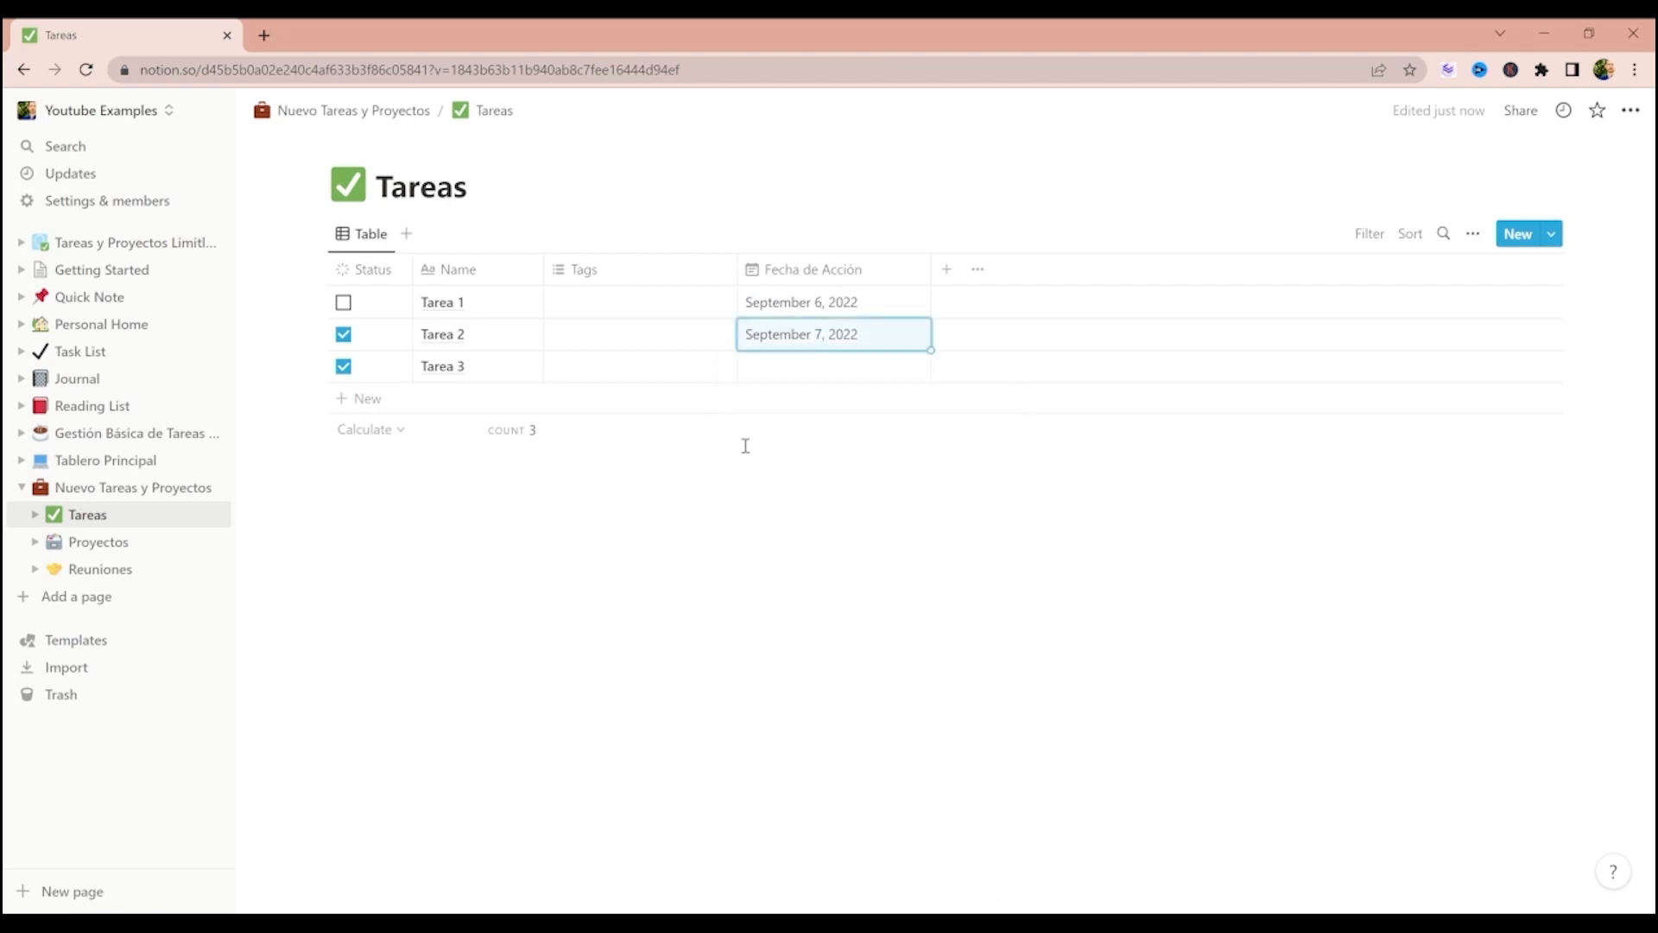
click(804, 373)
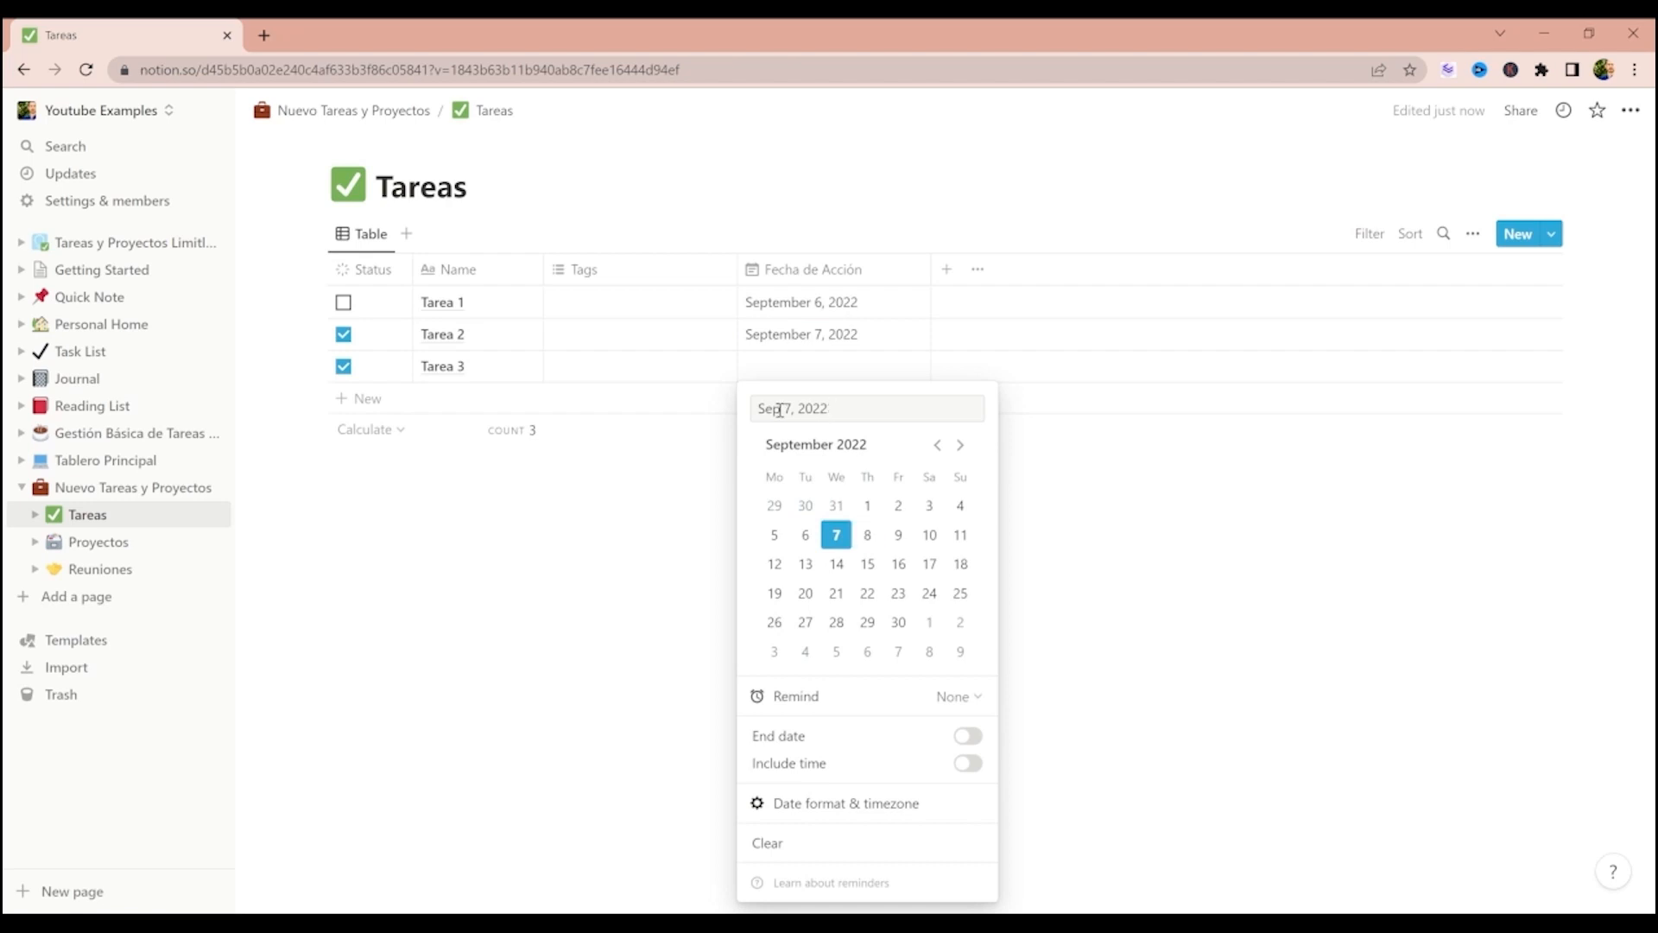
click(869, 546)
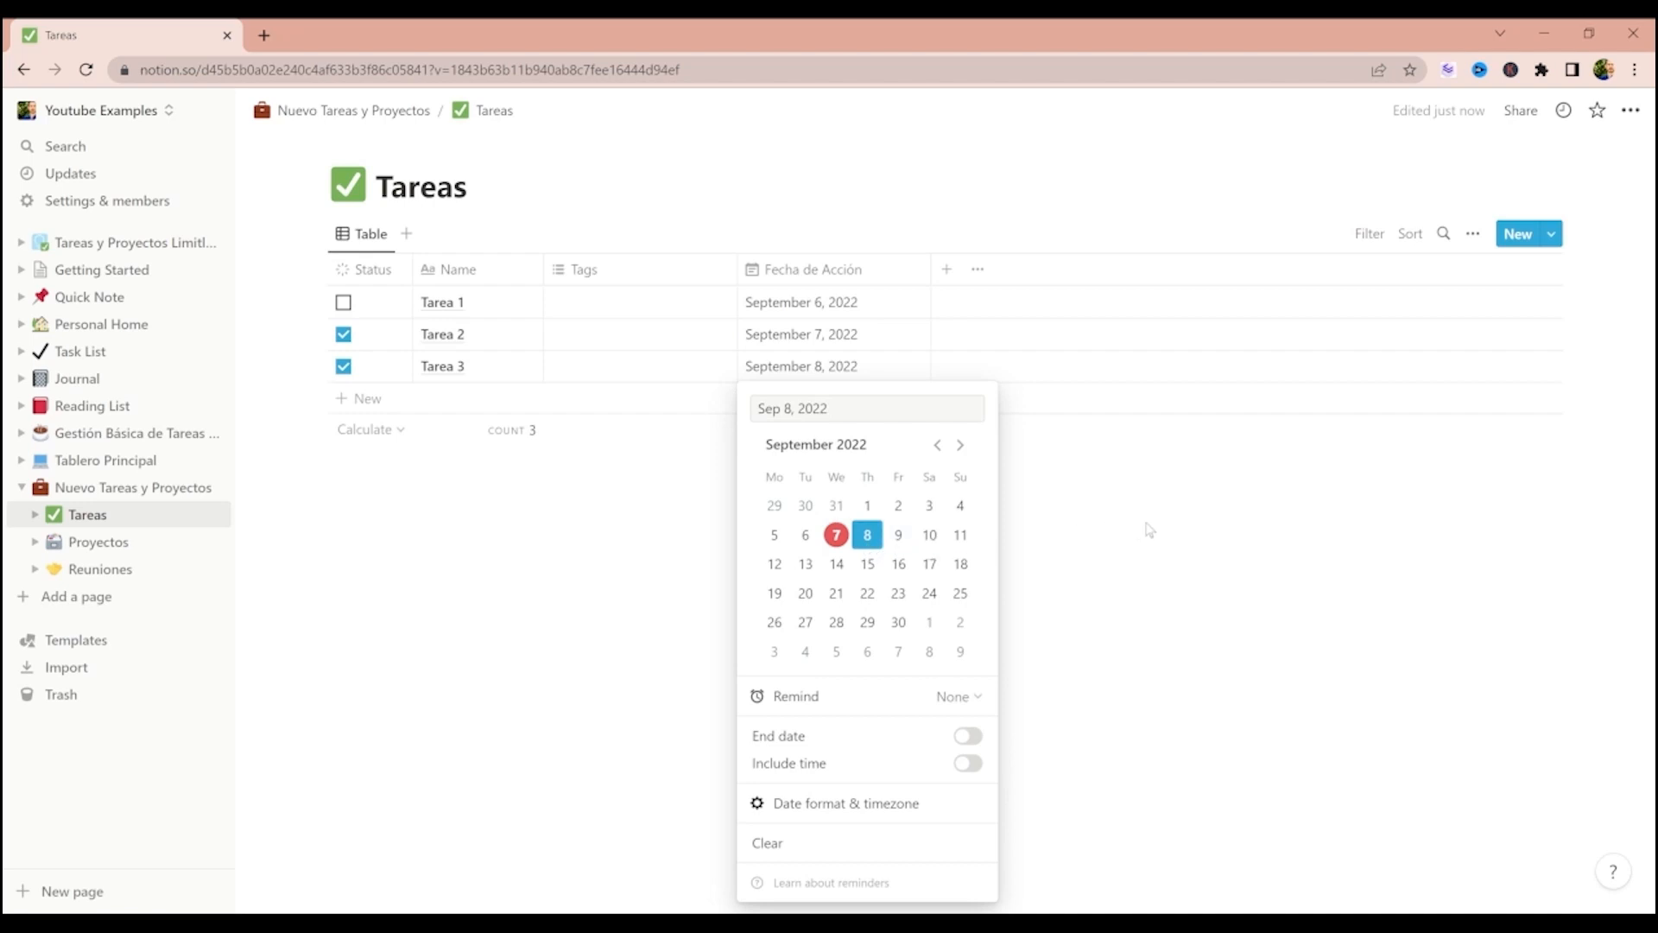
key(Escape)
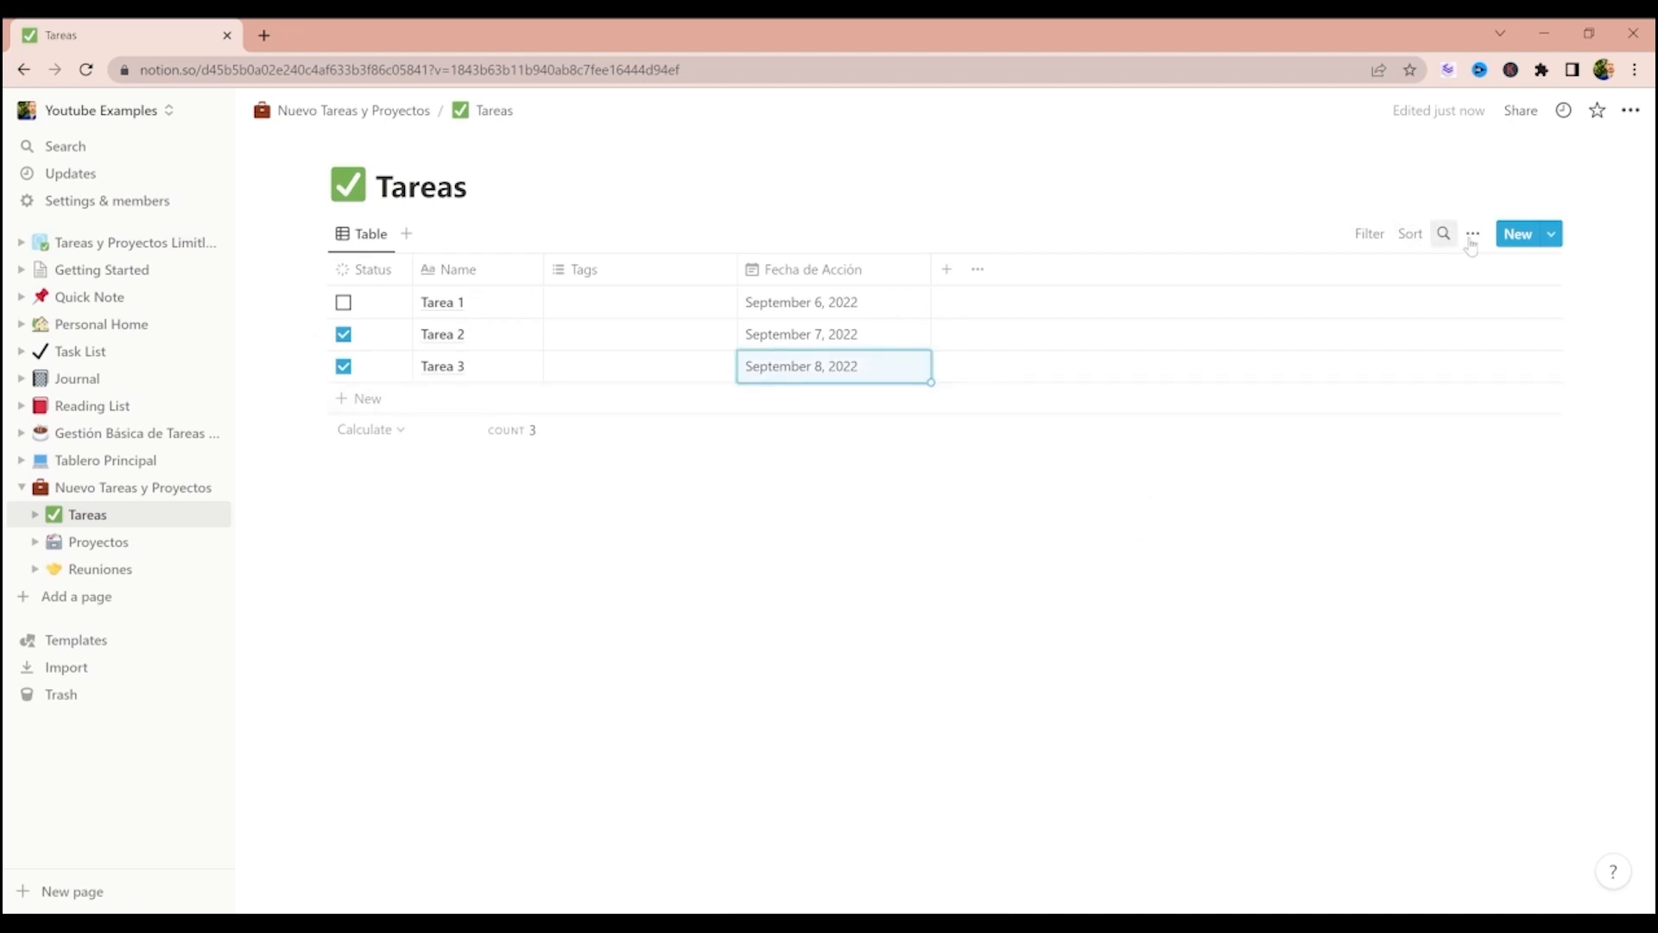
- Open the Fecha de Acción property for editing and set its date format to Month/Day/Year
click(821, 265)
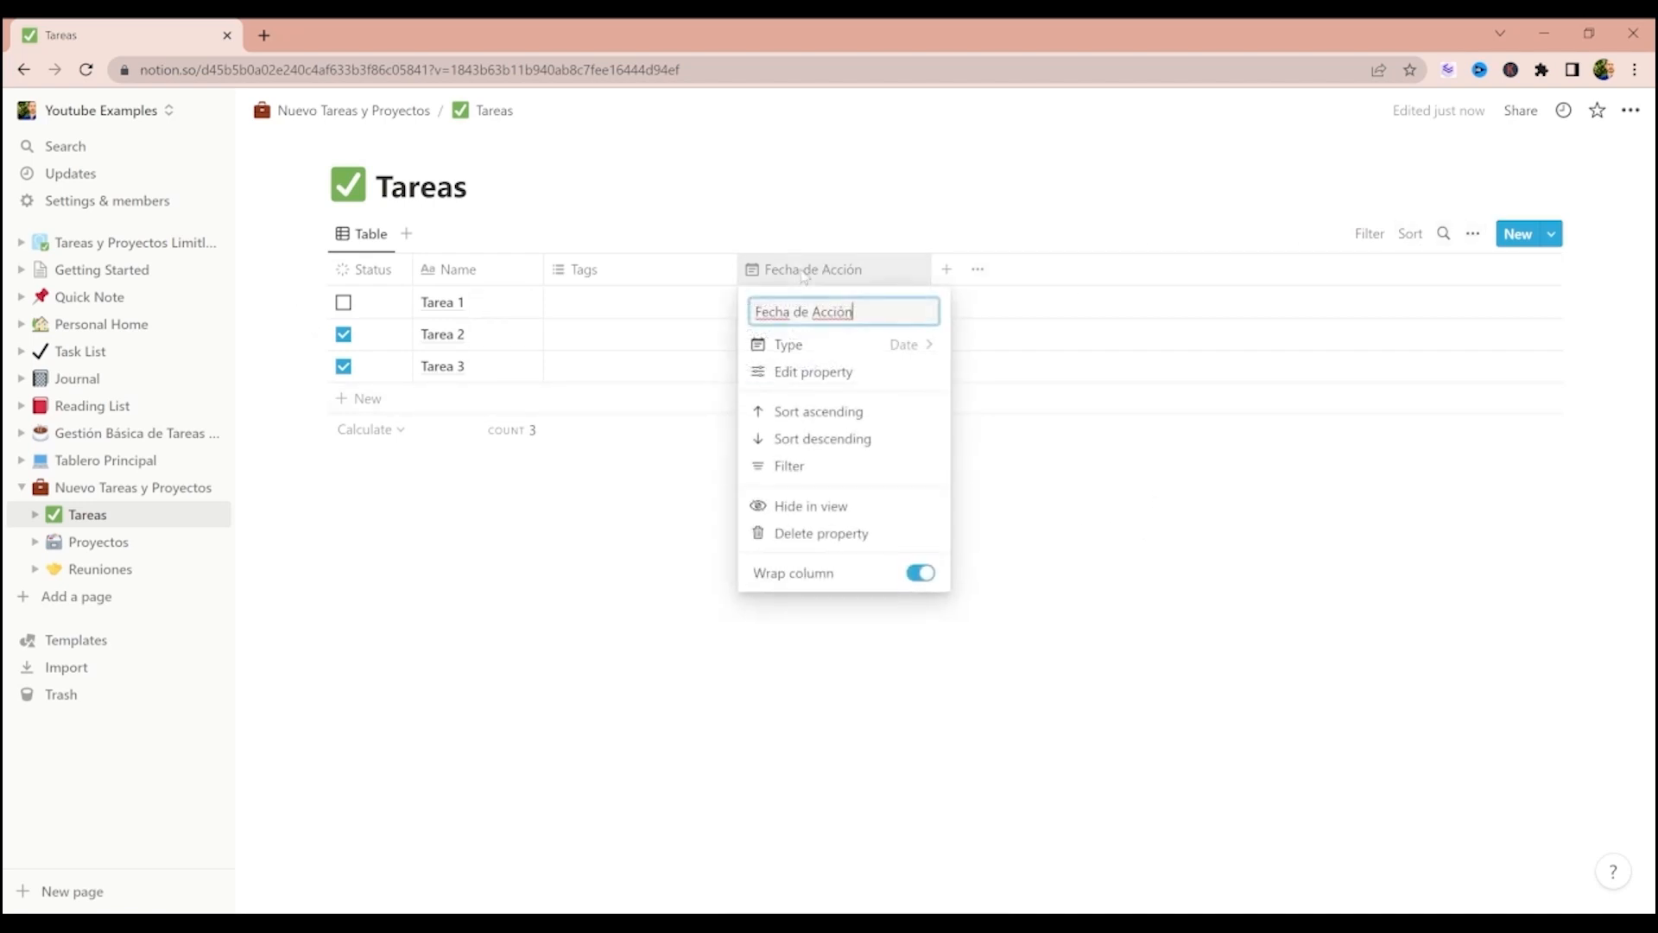
click(1473, 237)
click(1473, 234)
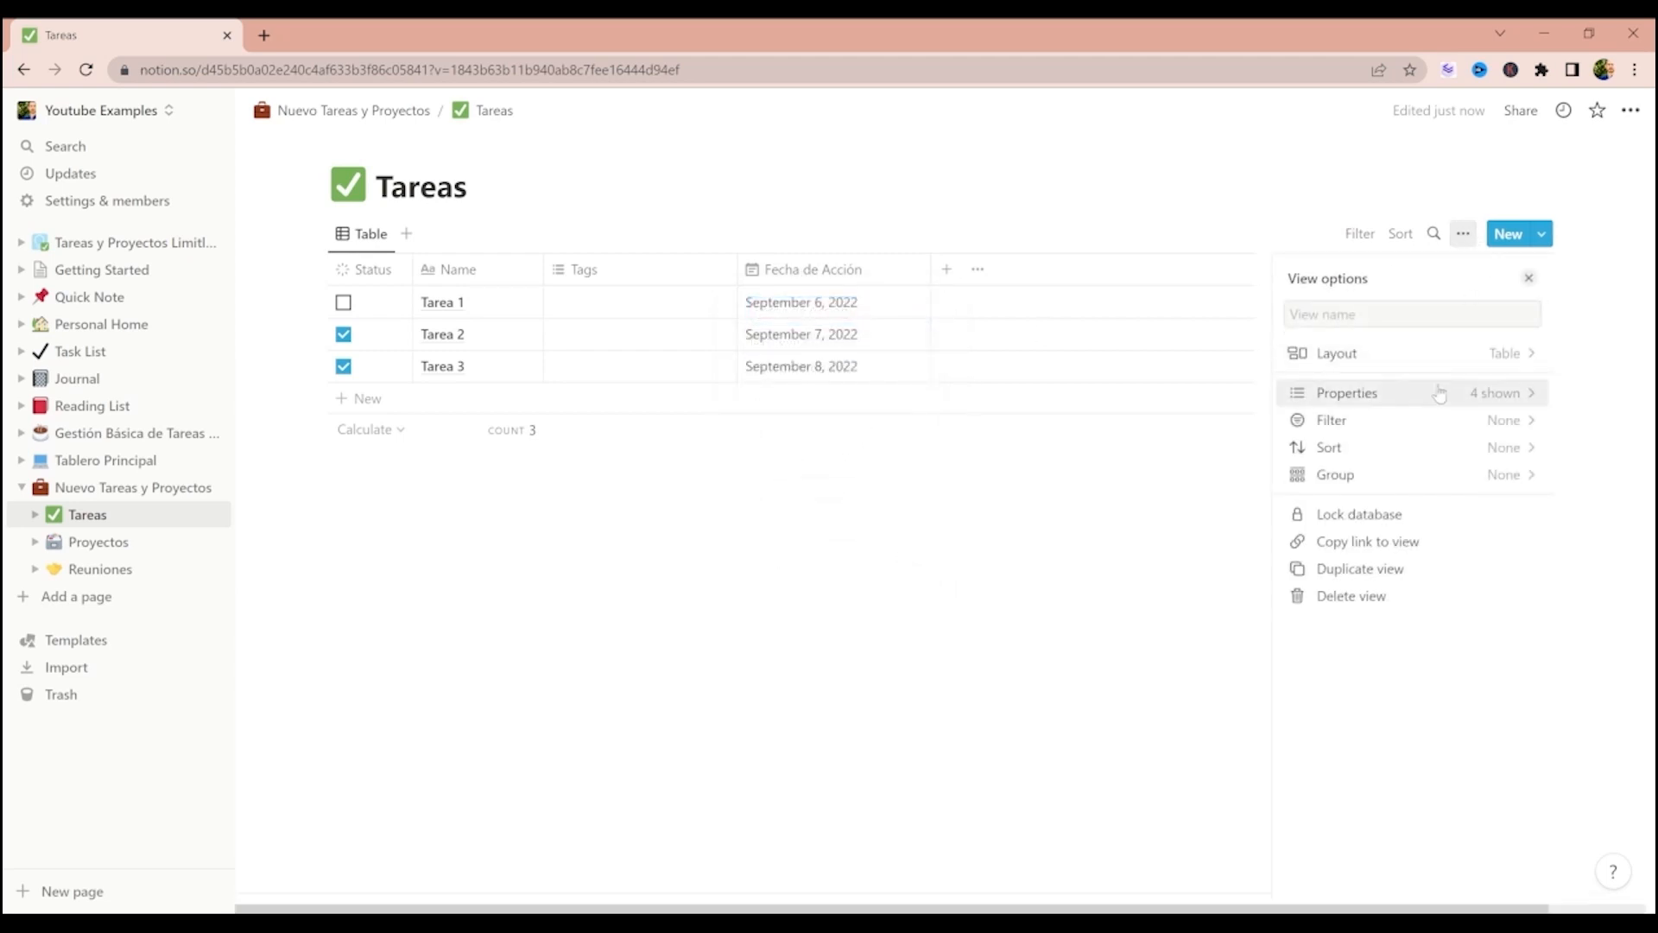
click(1382, 392)
click(1400, 469)
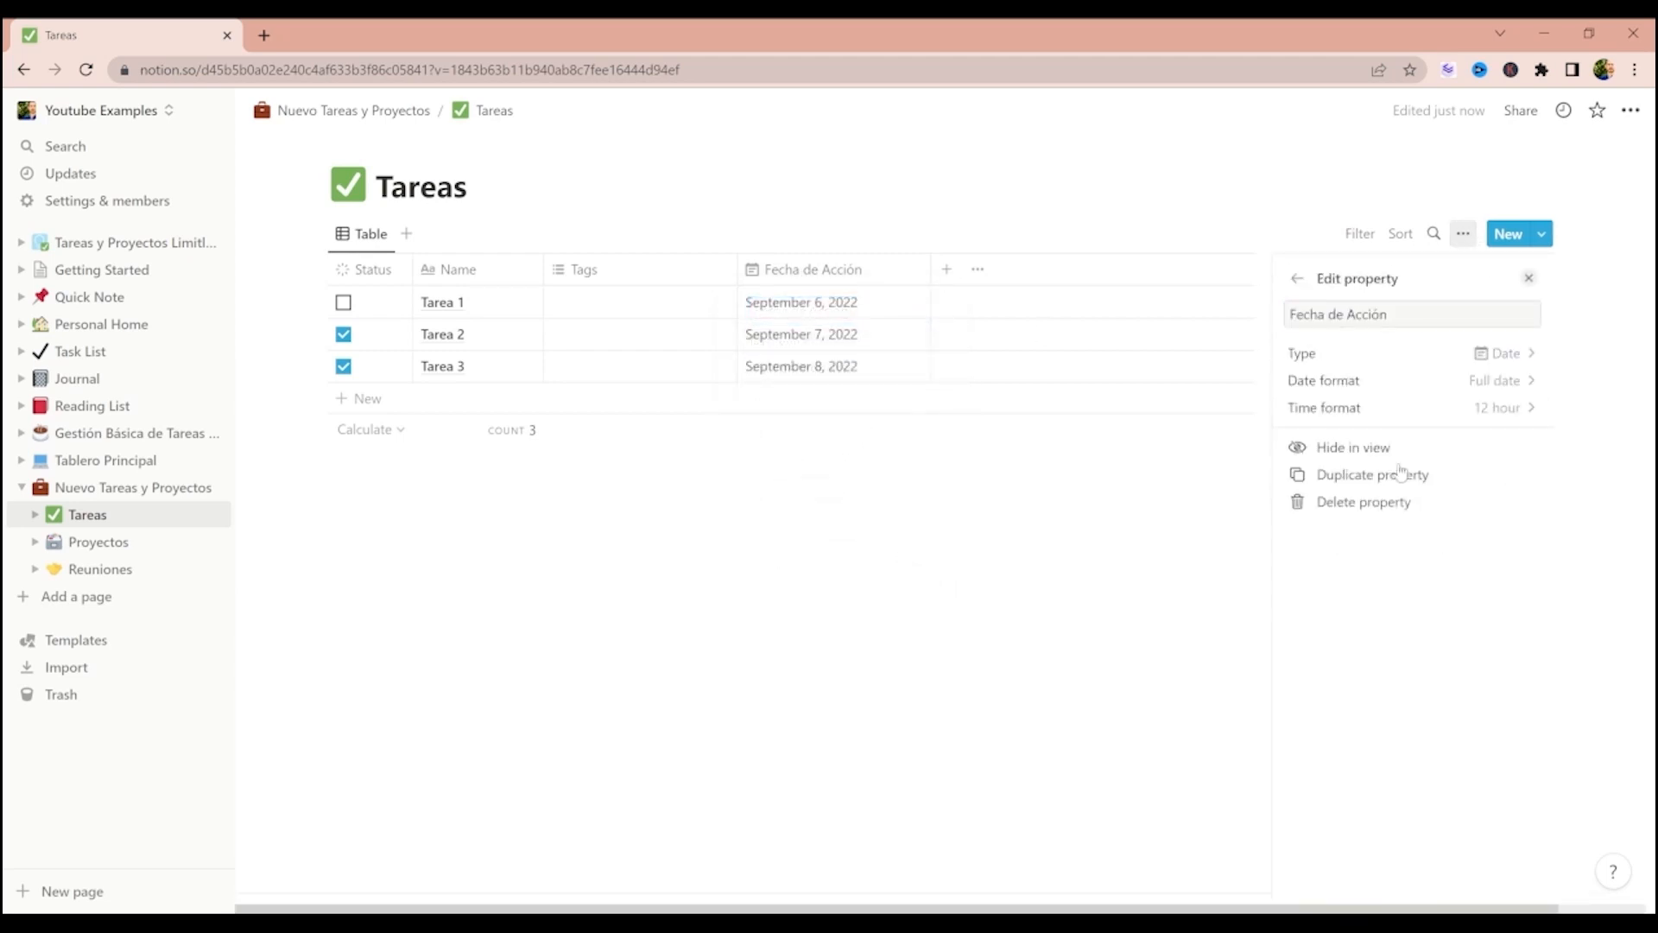
click(826, 281)
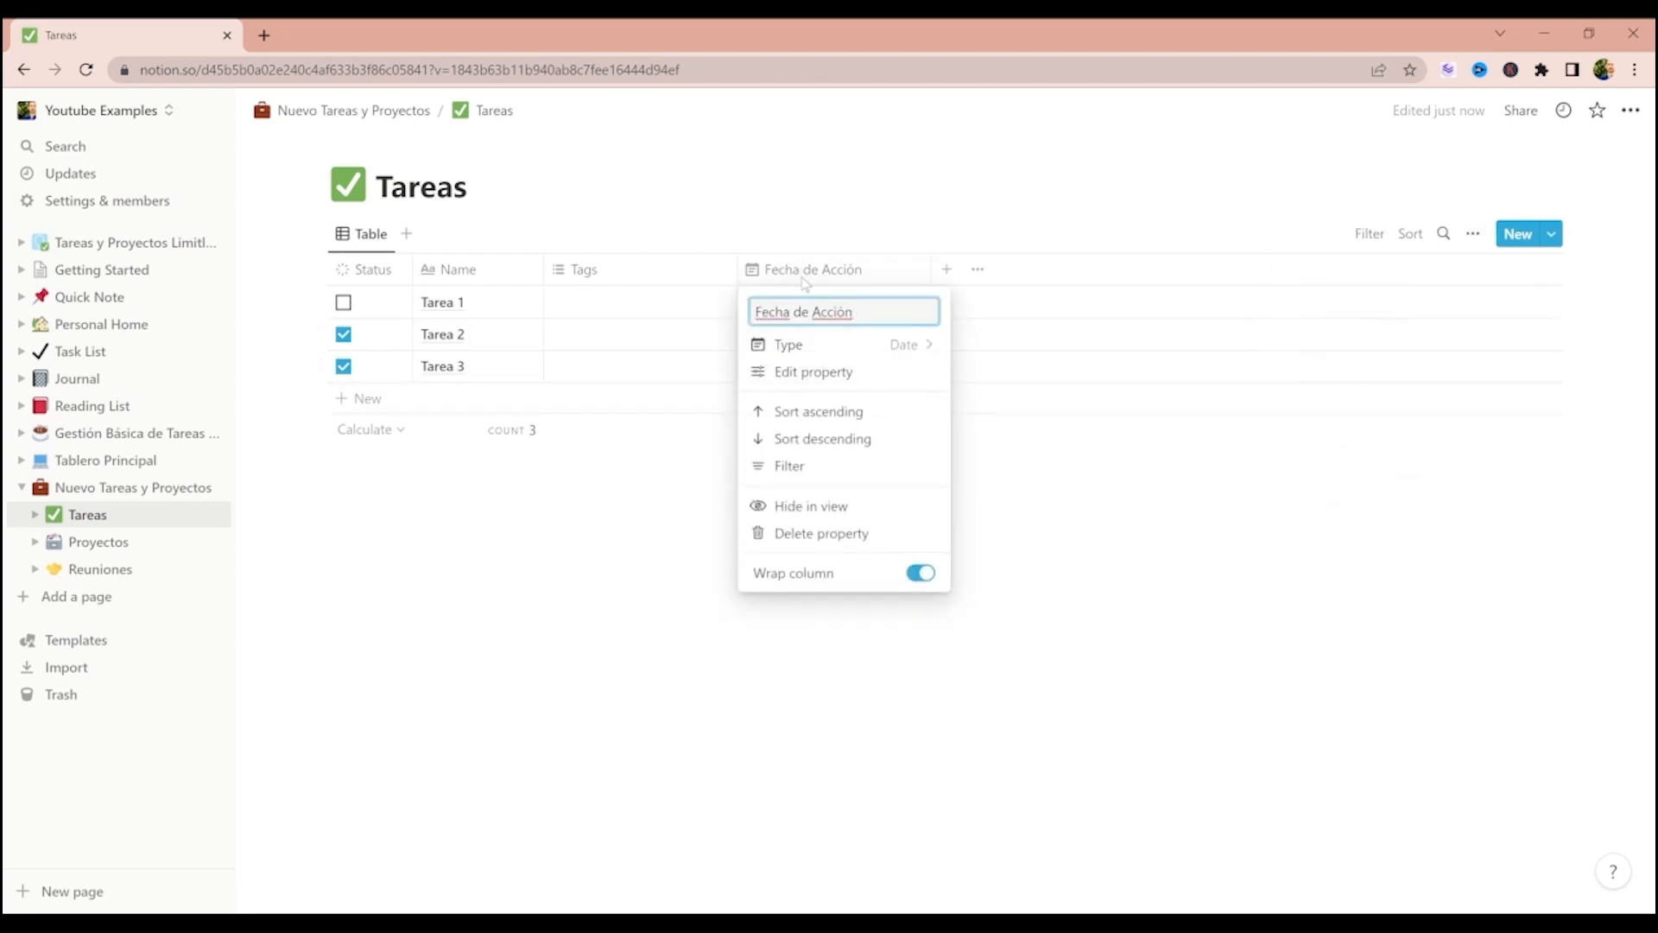
click(810, 373)
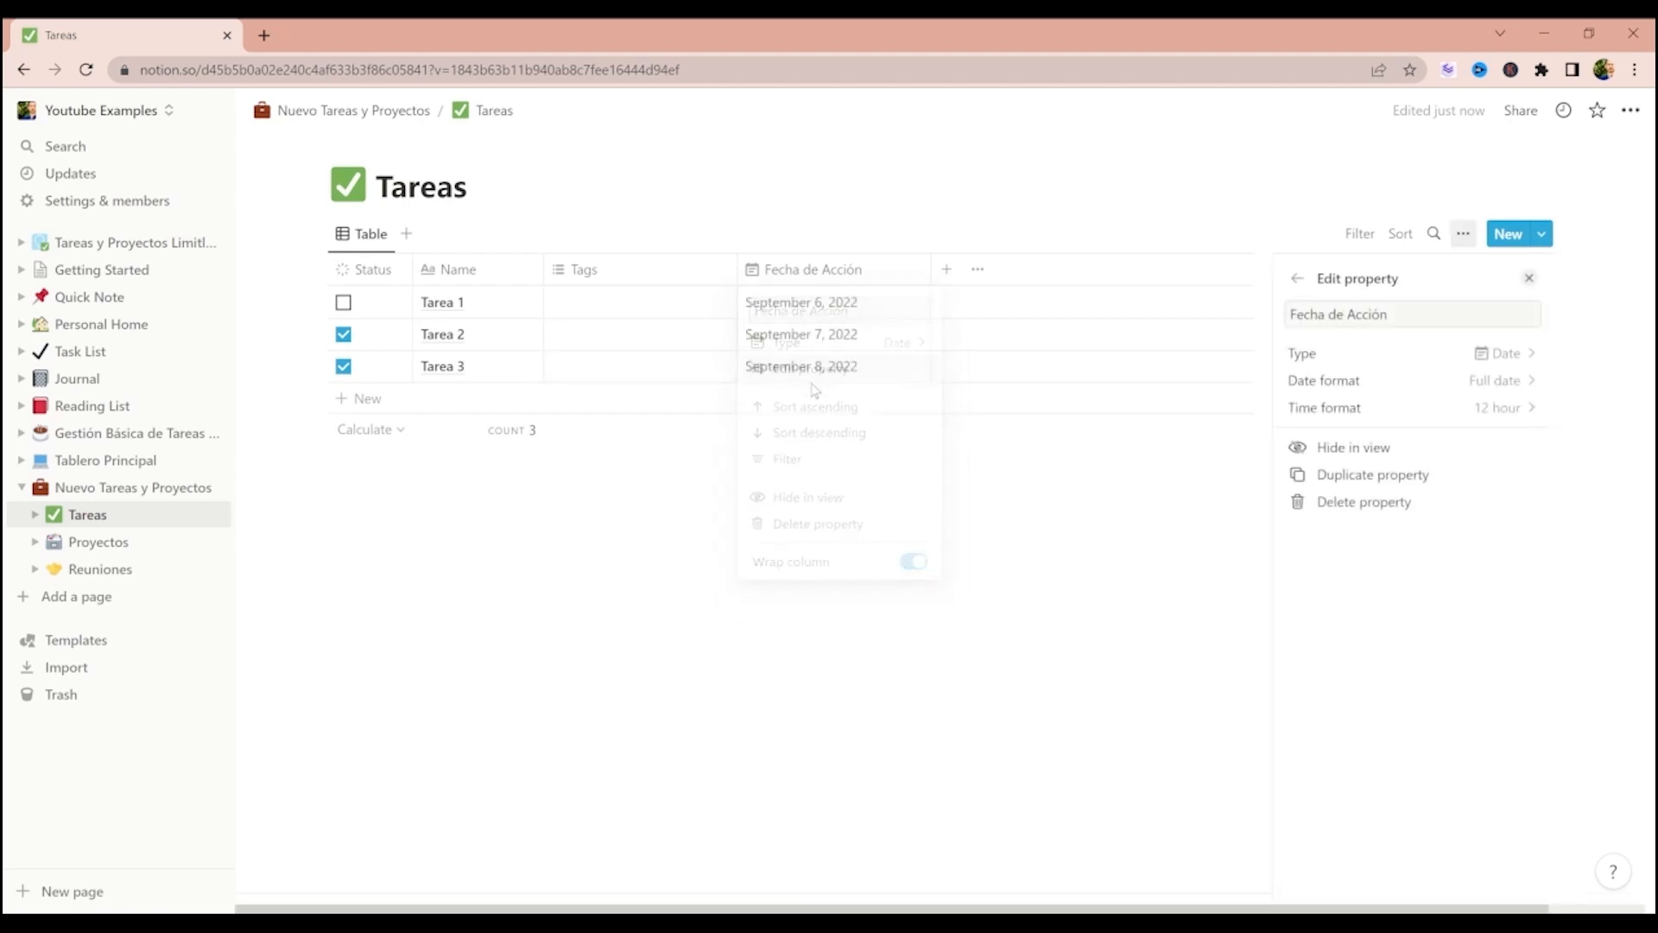
click(1413, 382)
click(1399, 449)
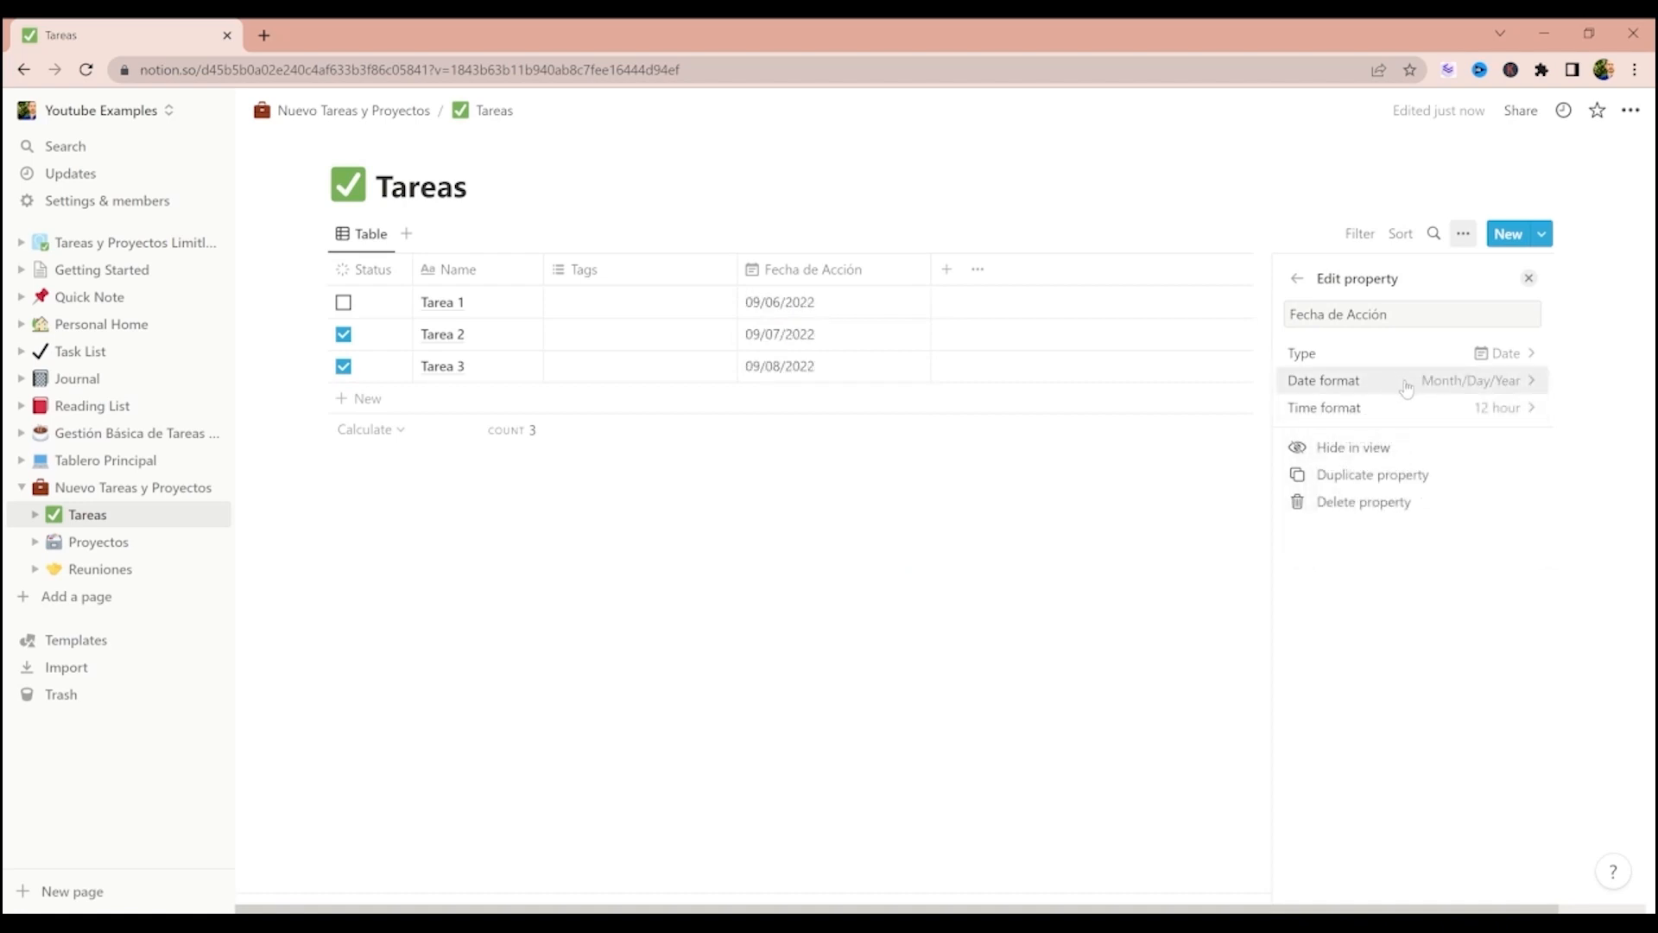
- Try the Day/Month/Year, Year/Month/Day and Relative date formats on Fecha de Acción
click(1521, 391)
click(1463, 466)
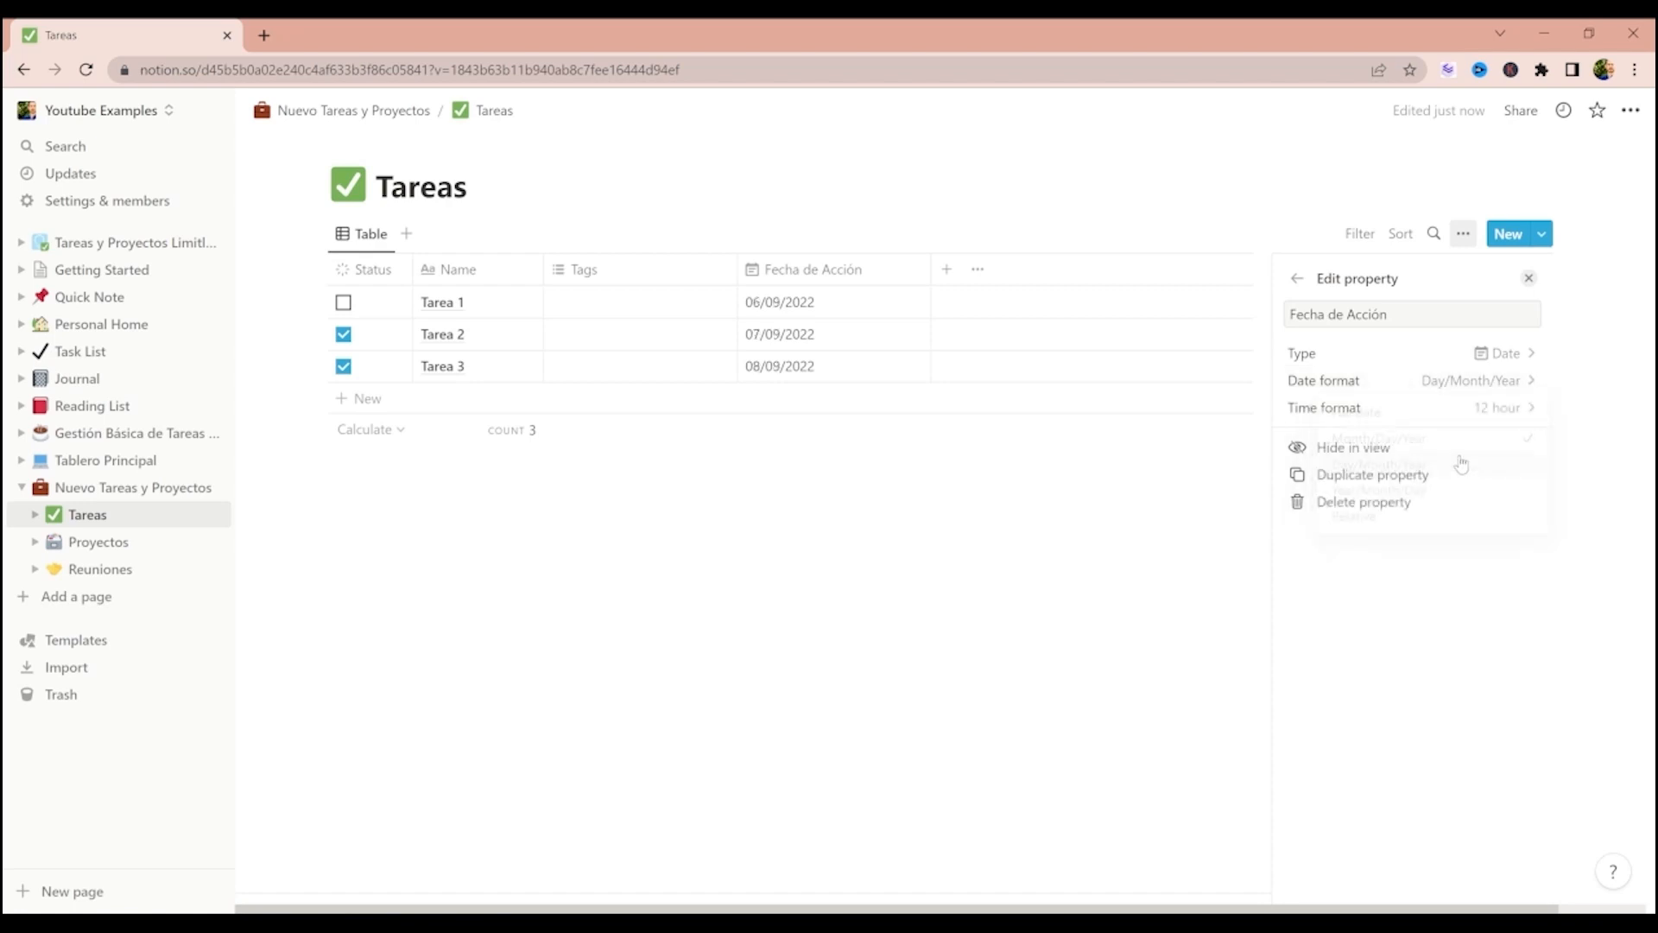
click(1415, 390)
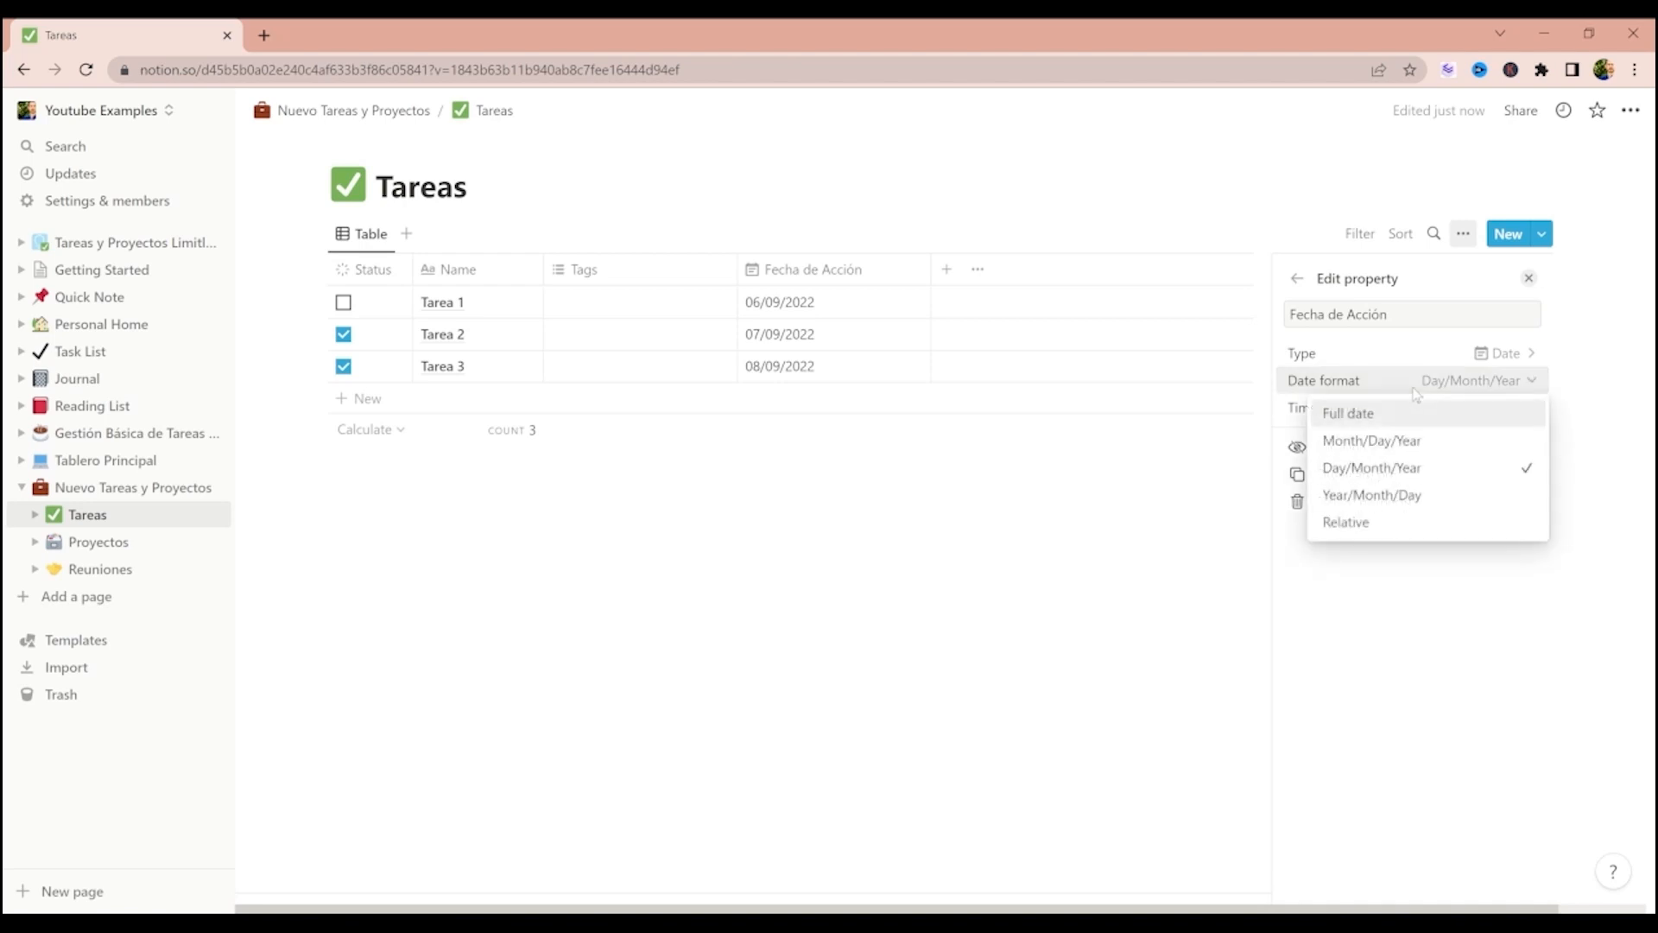
click(1415, 499)
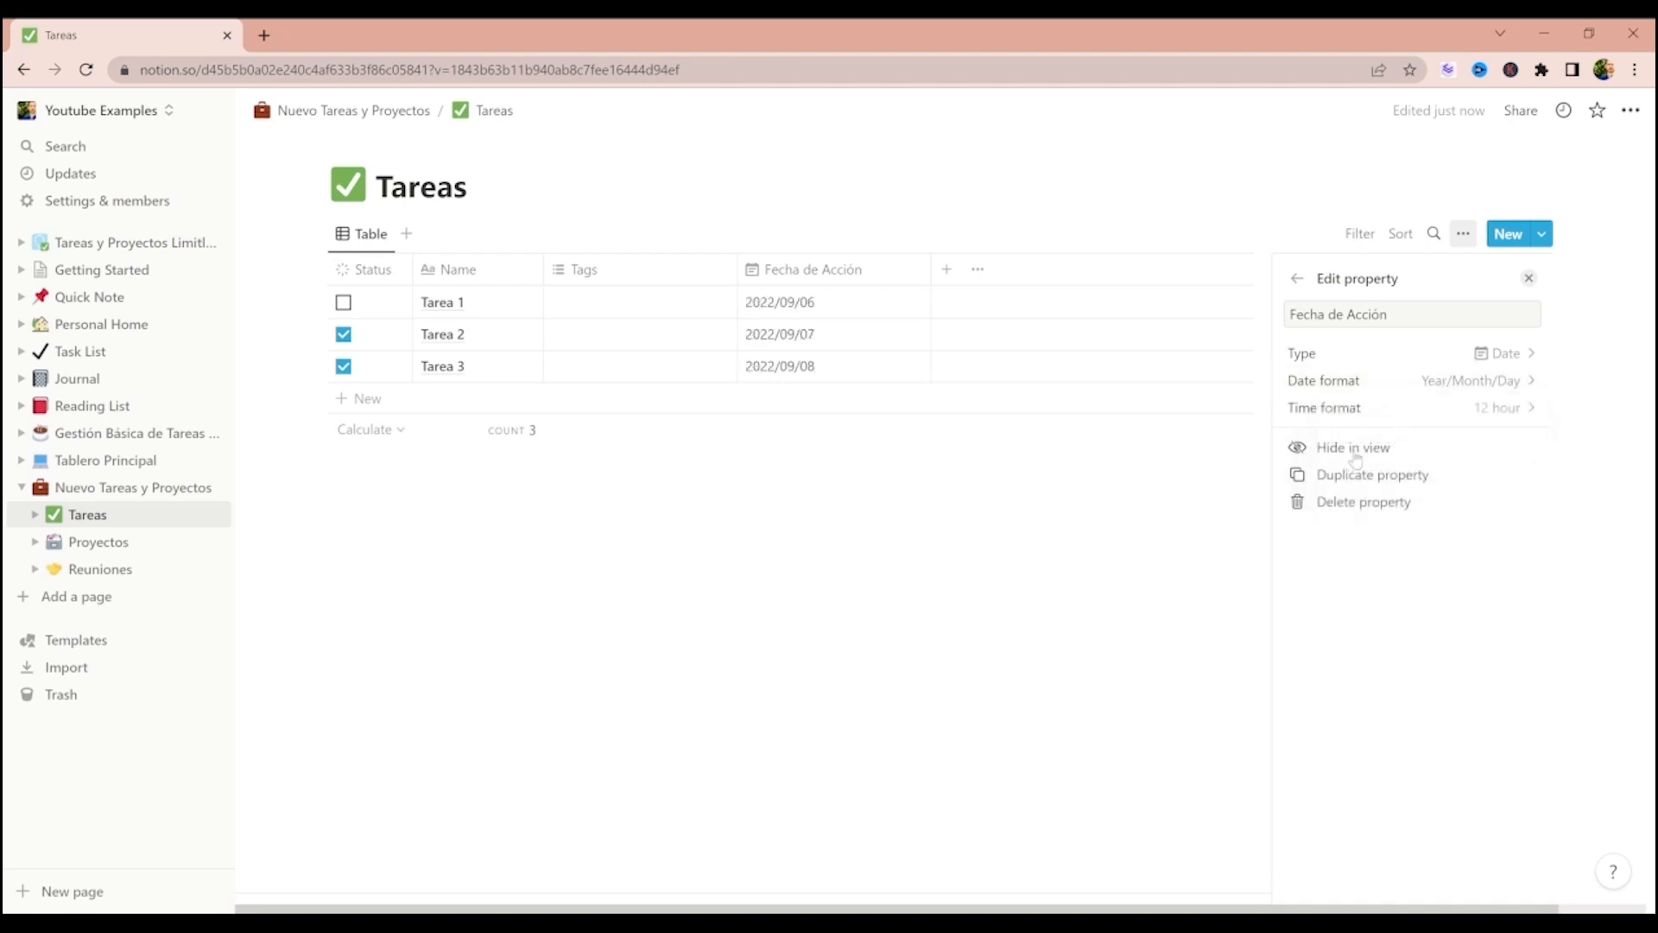
click(1430, 388)
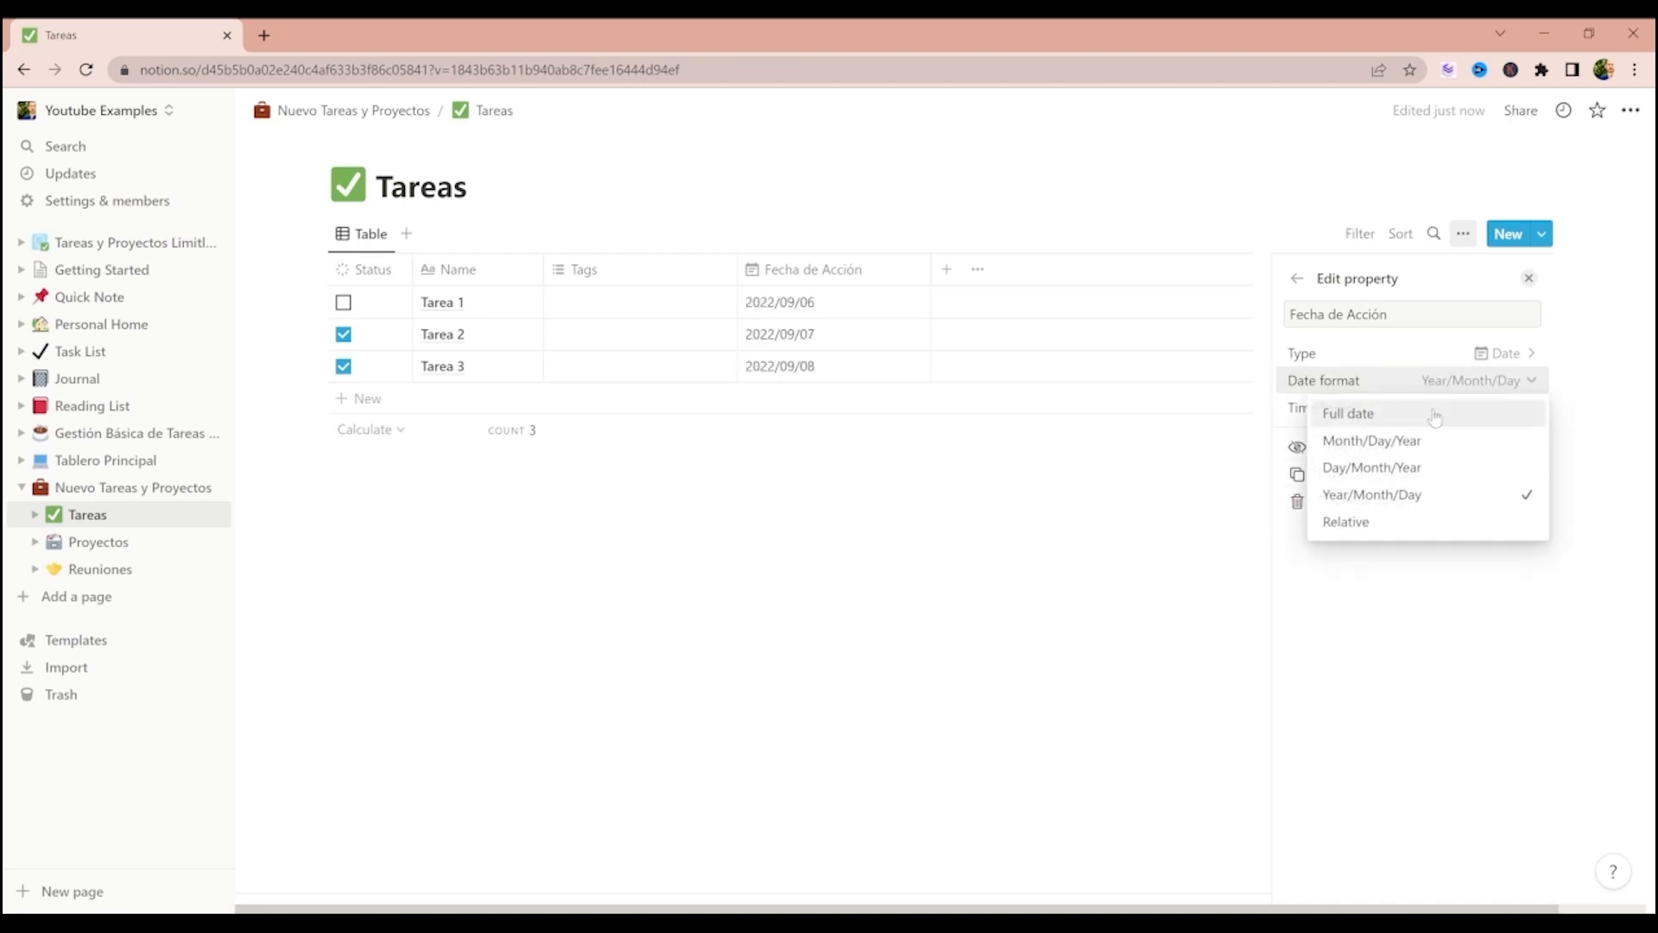
click(1415, 523)
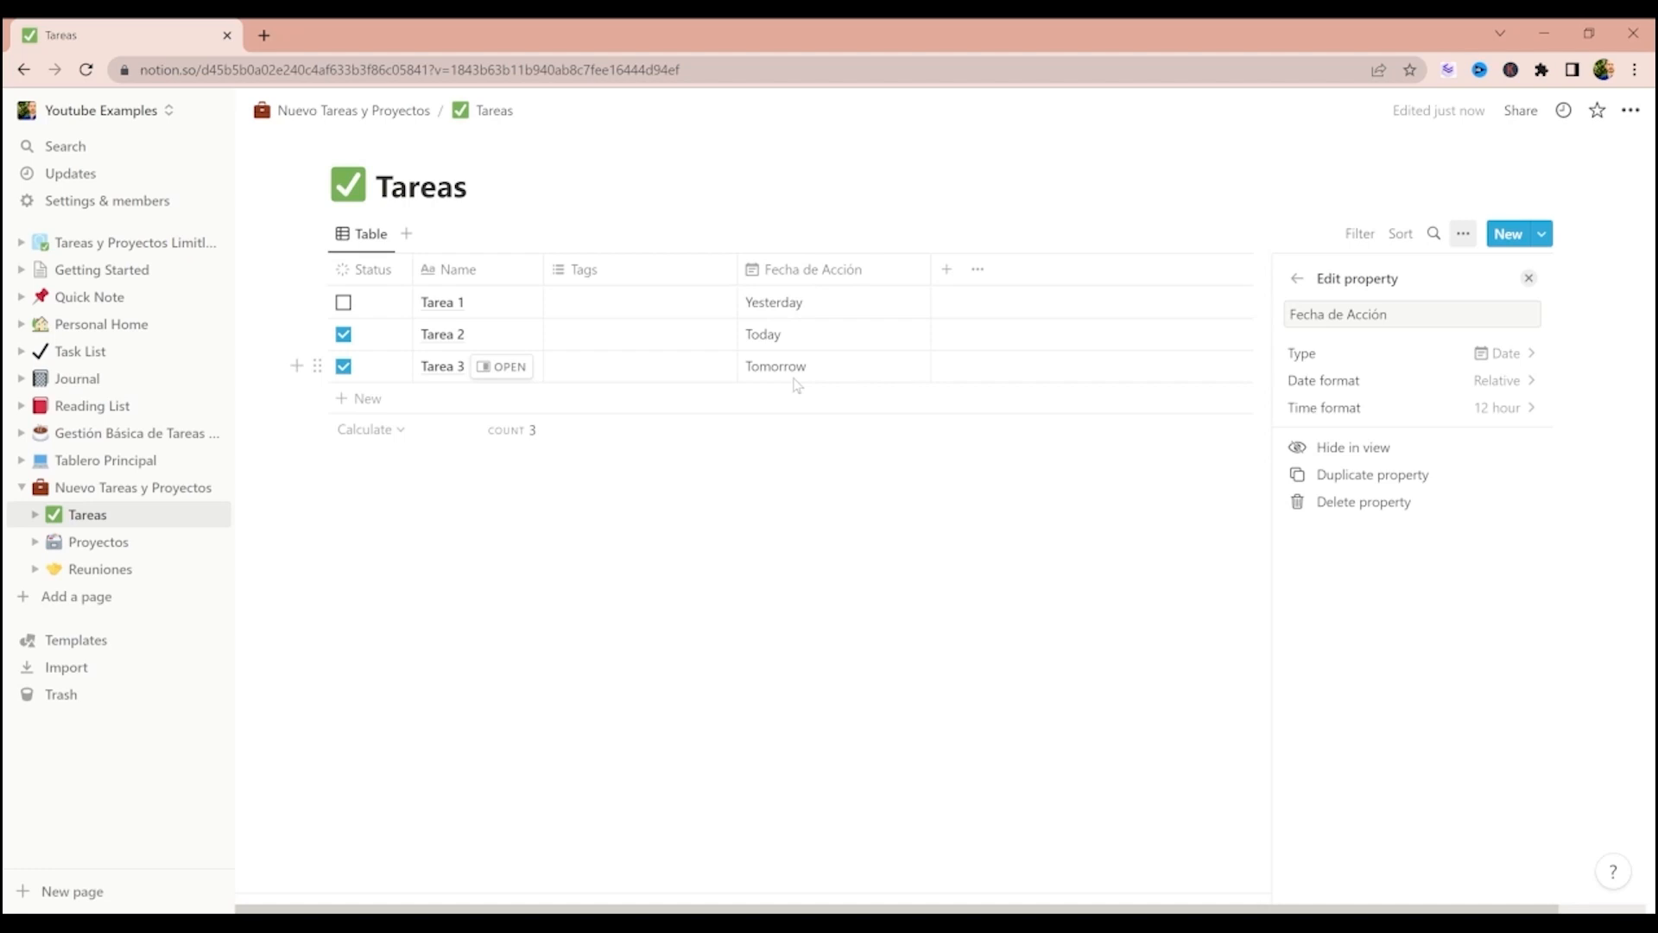
- Return the Fecha de Acción date format to Full date and view its time format options
click(1527, 386)
click(1487, 412)
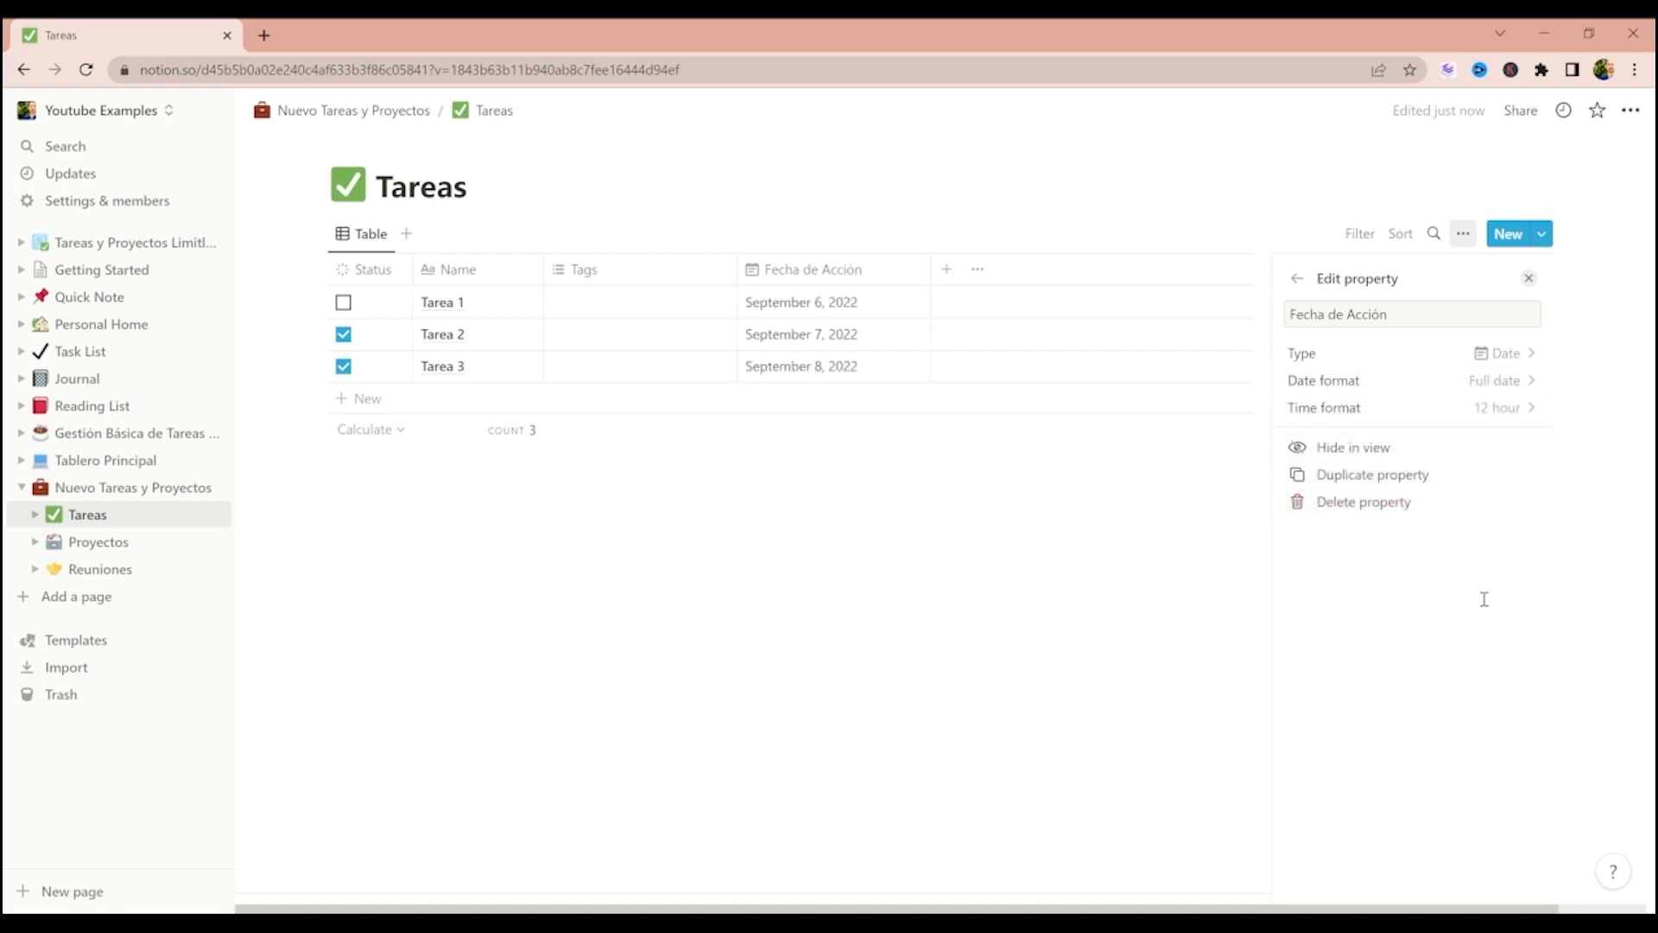
click(1473, 409)
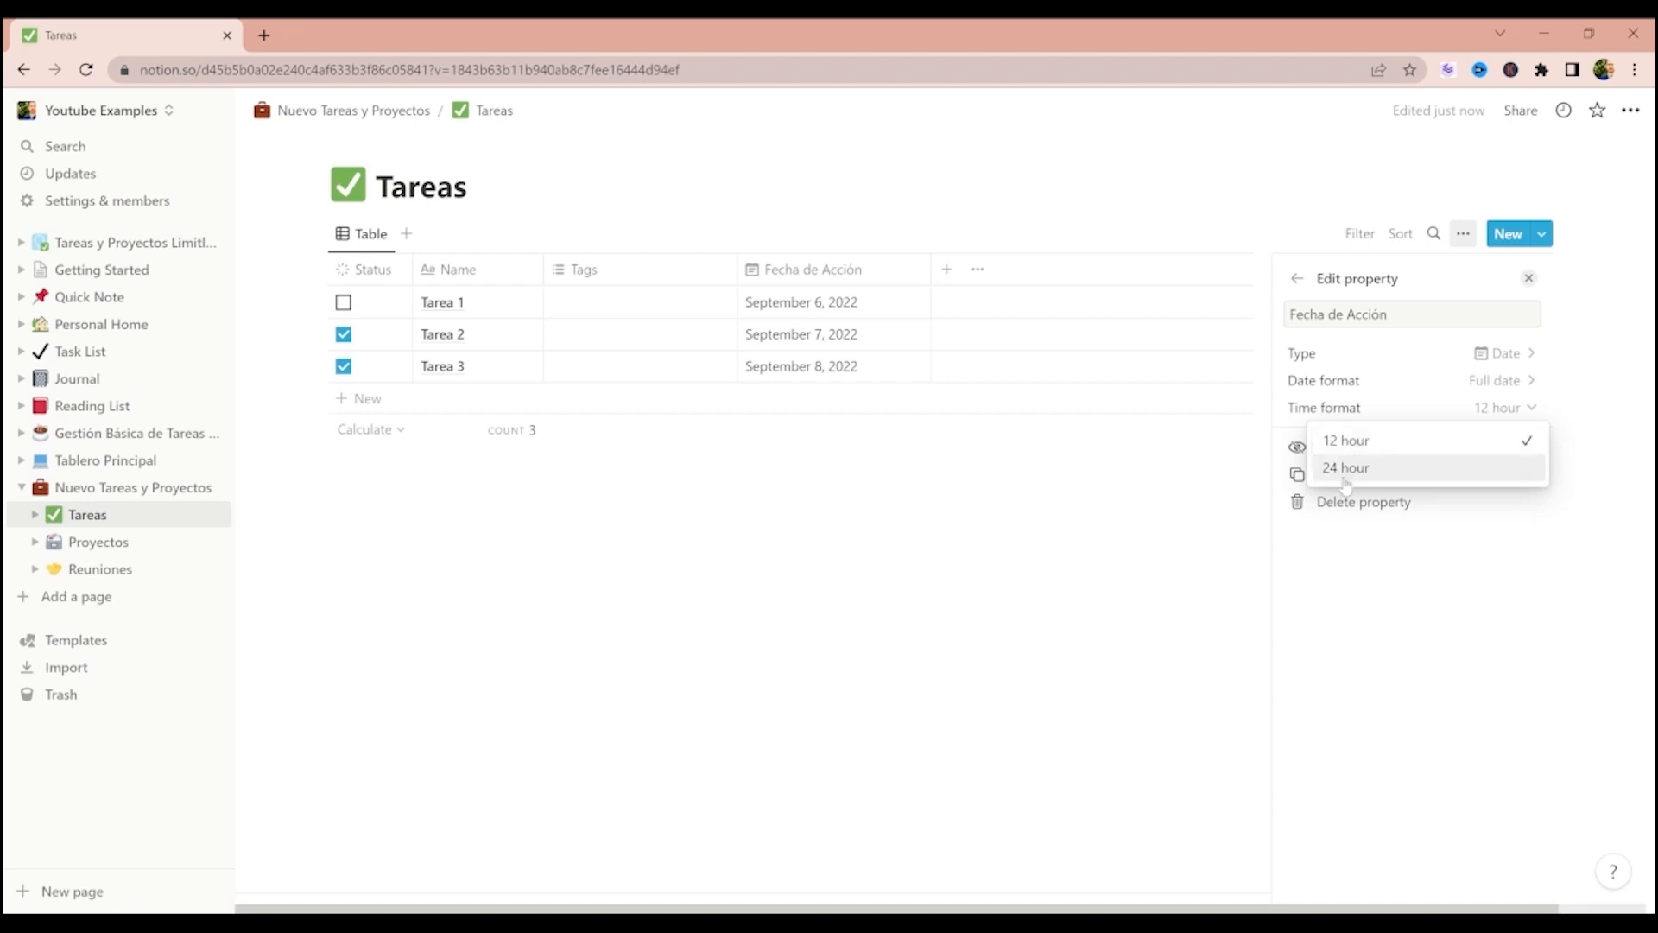
click(1436, 656)
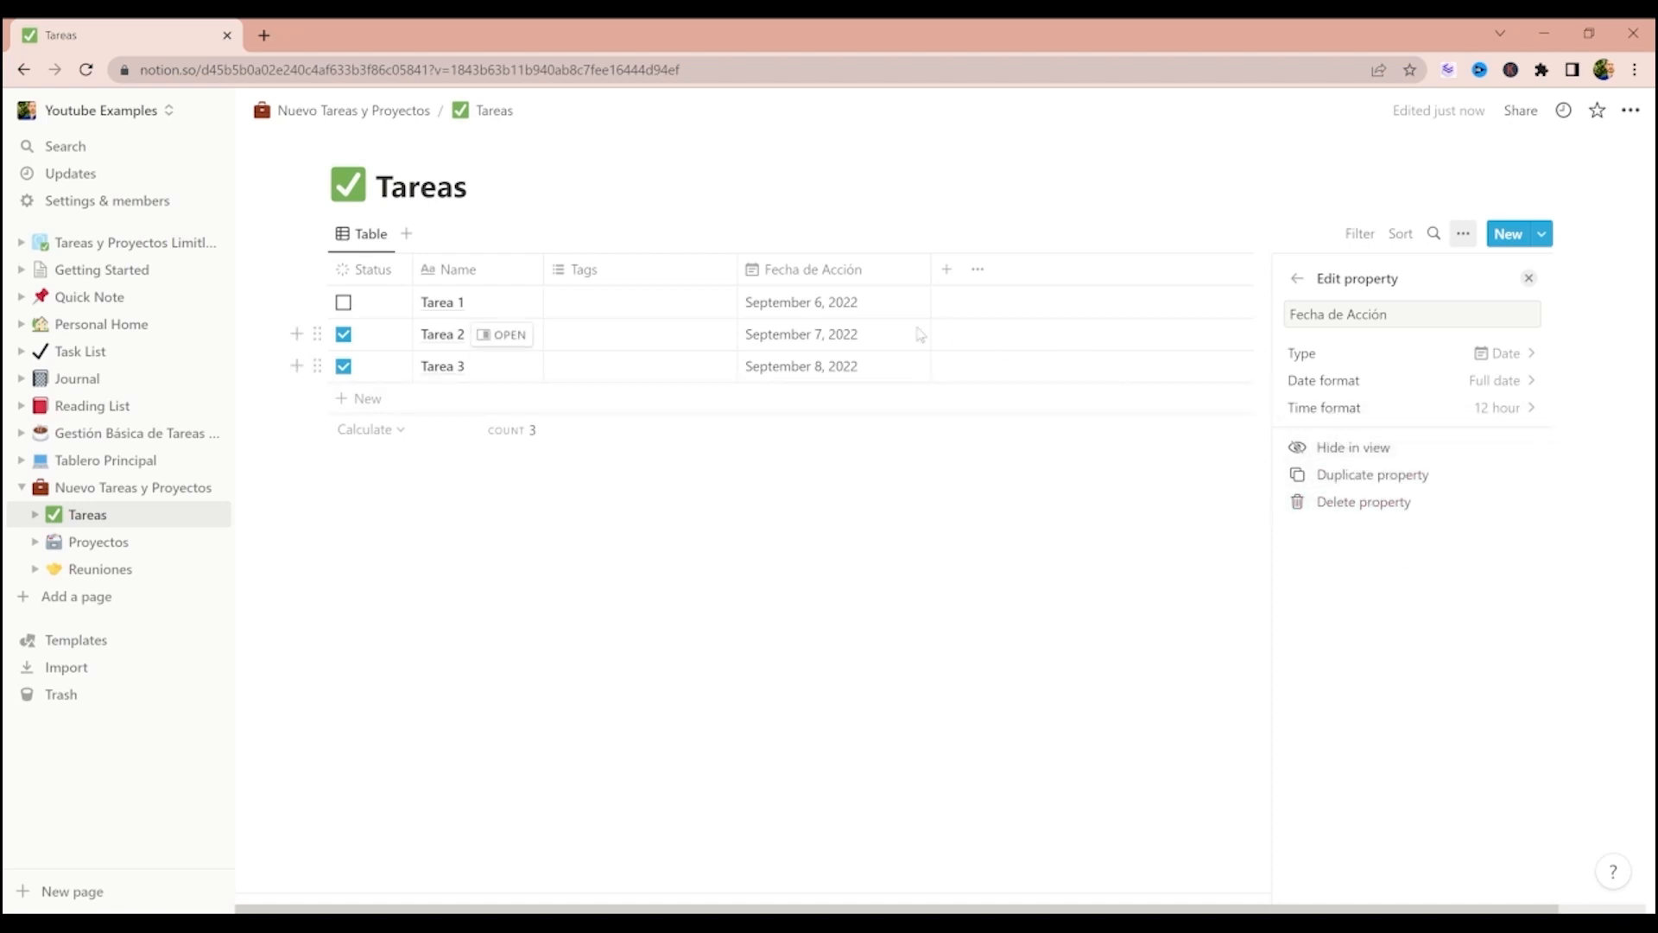
- Add a September 10, 2022 end date and include the time in Tarea 1's Fecha de Acción, and view the timezone choices
click(864, 313)
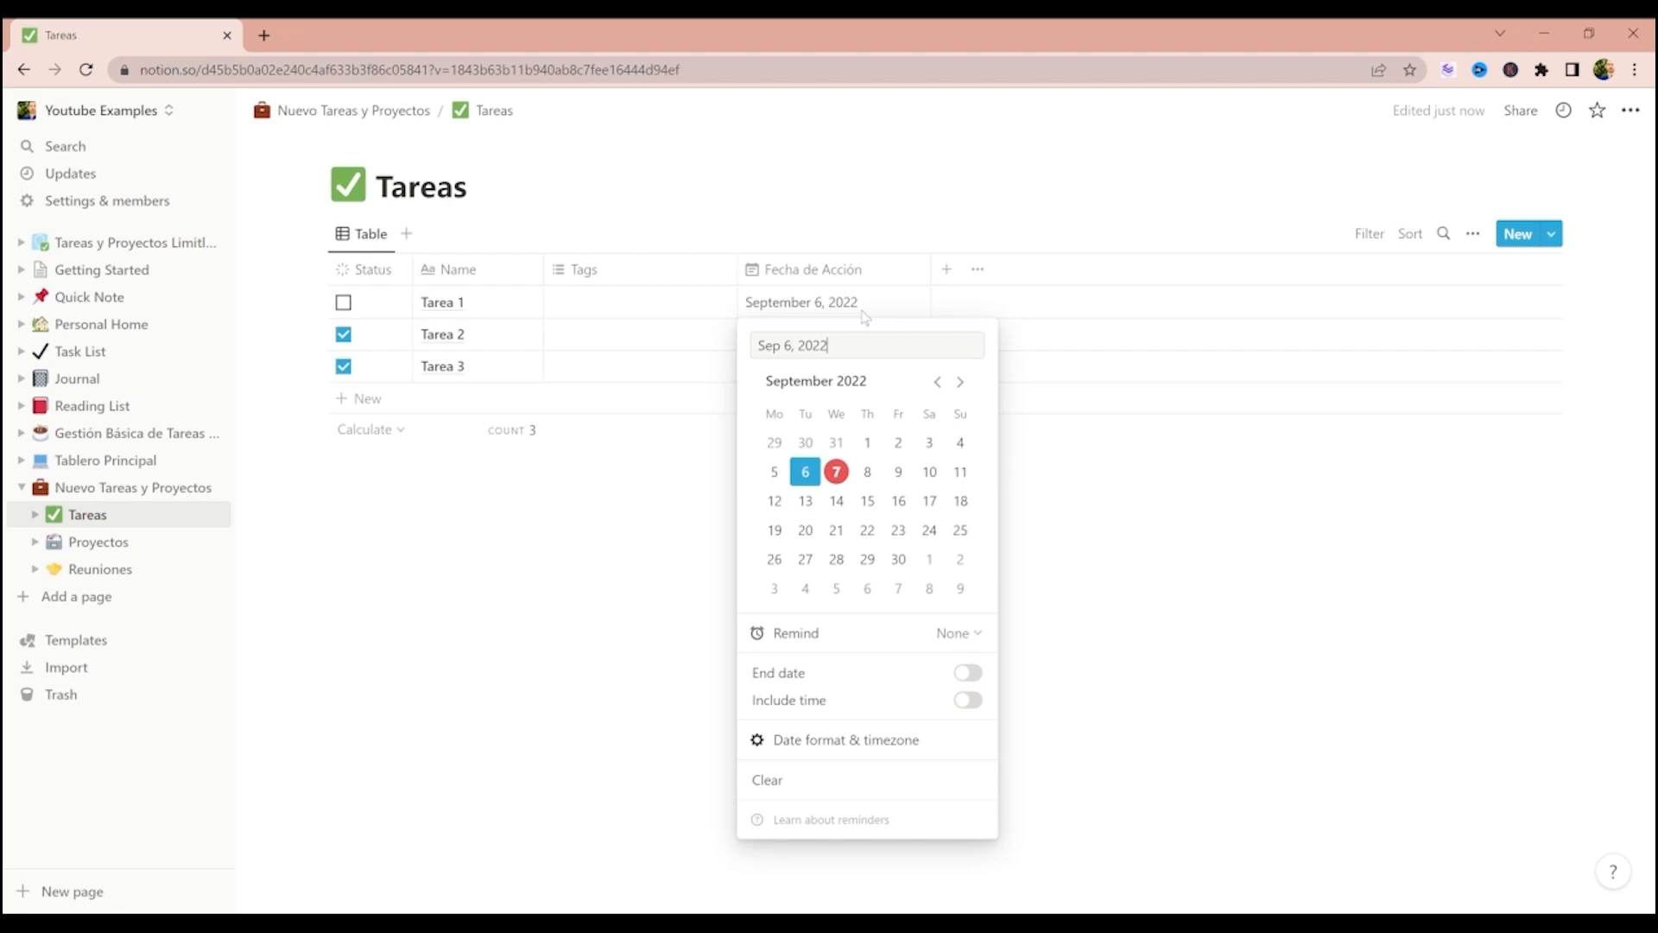
click(968, 674)
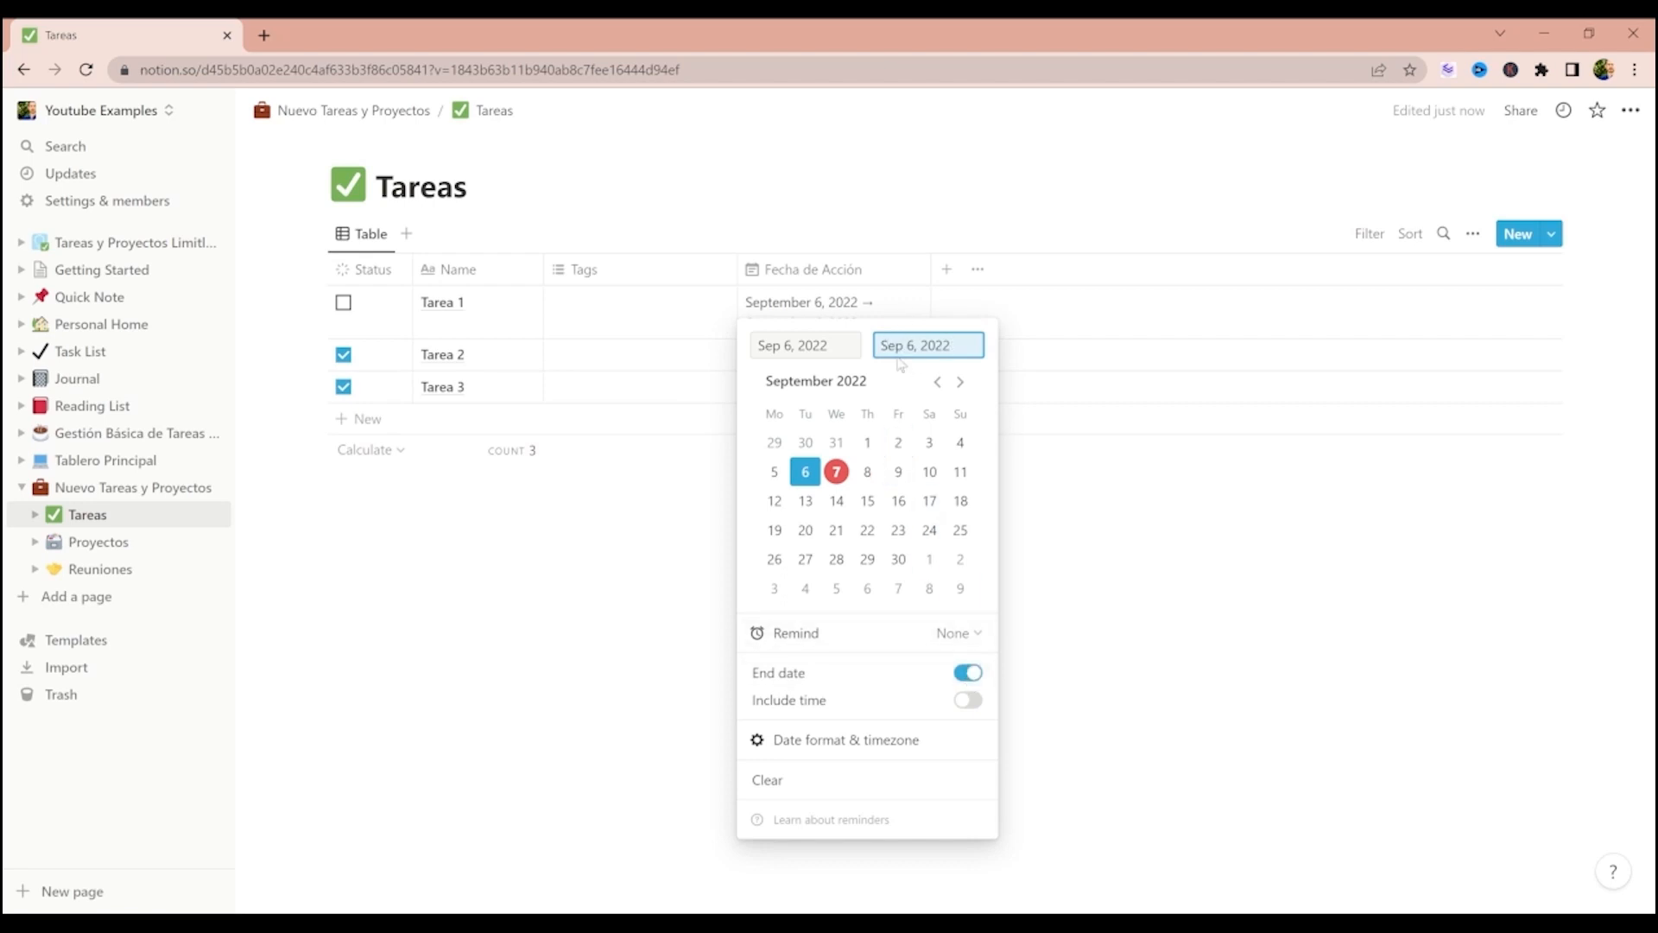
click(935, 477)
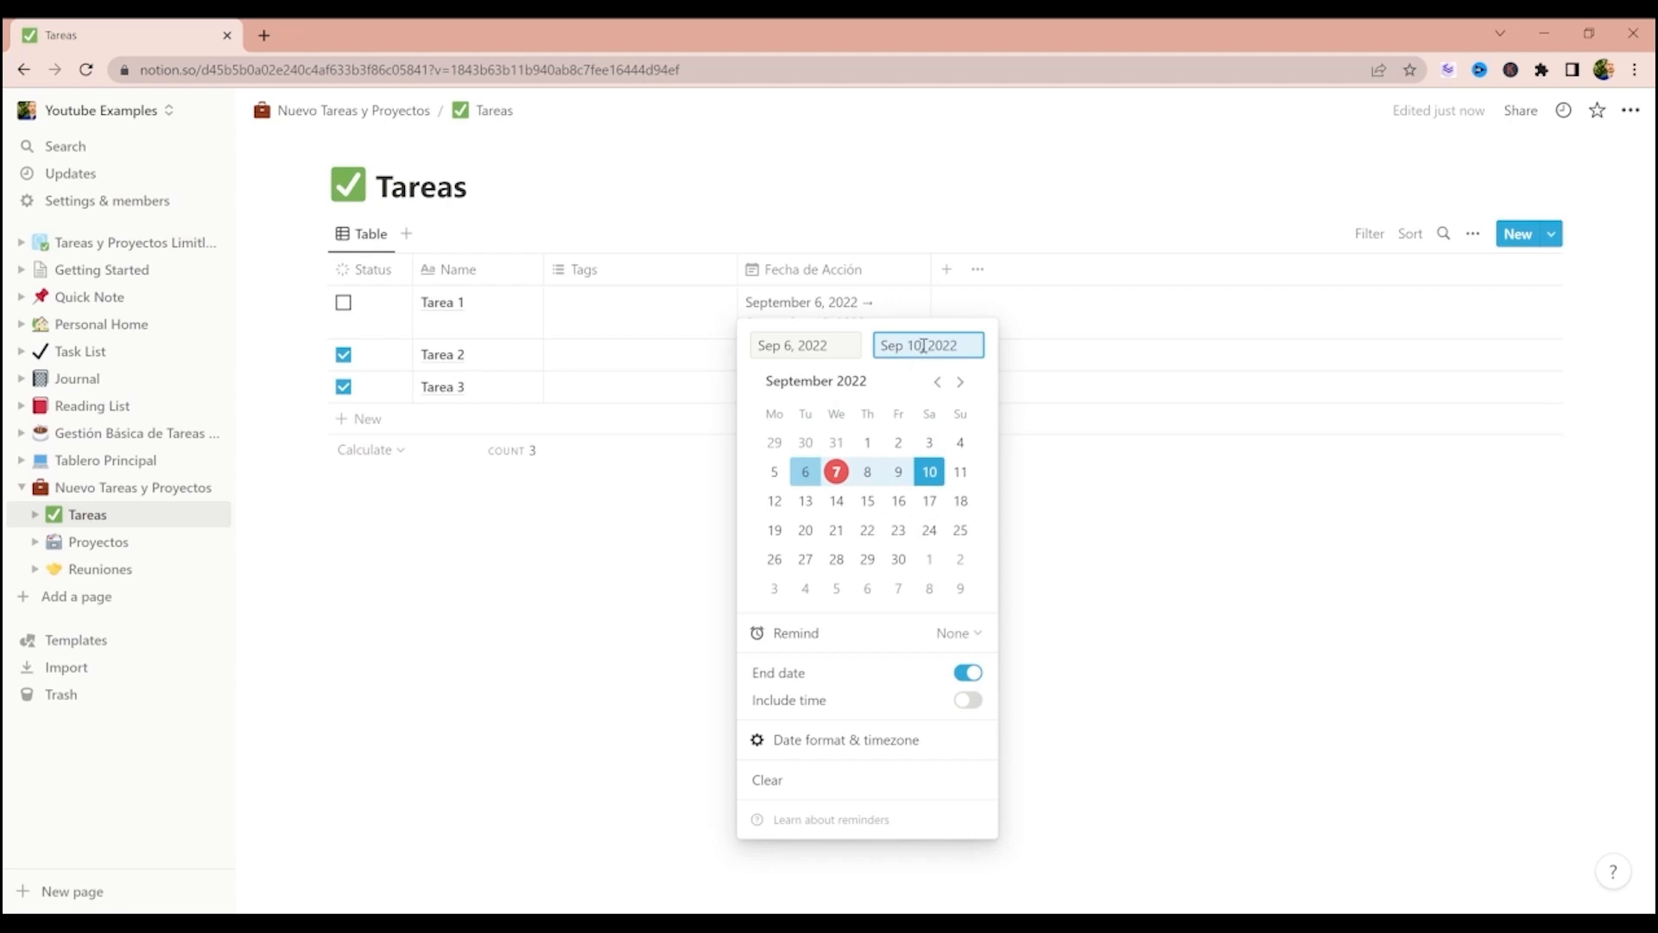
click(968, 700)
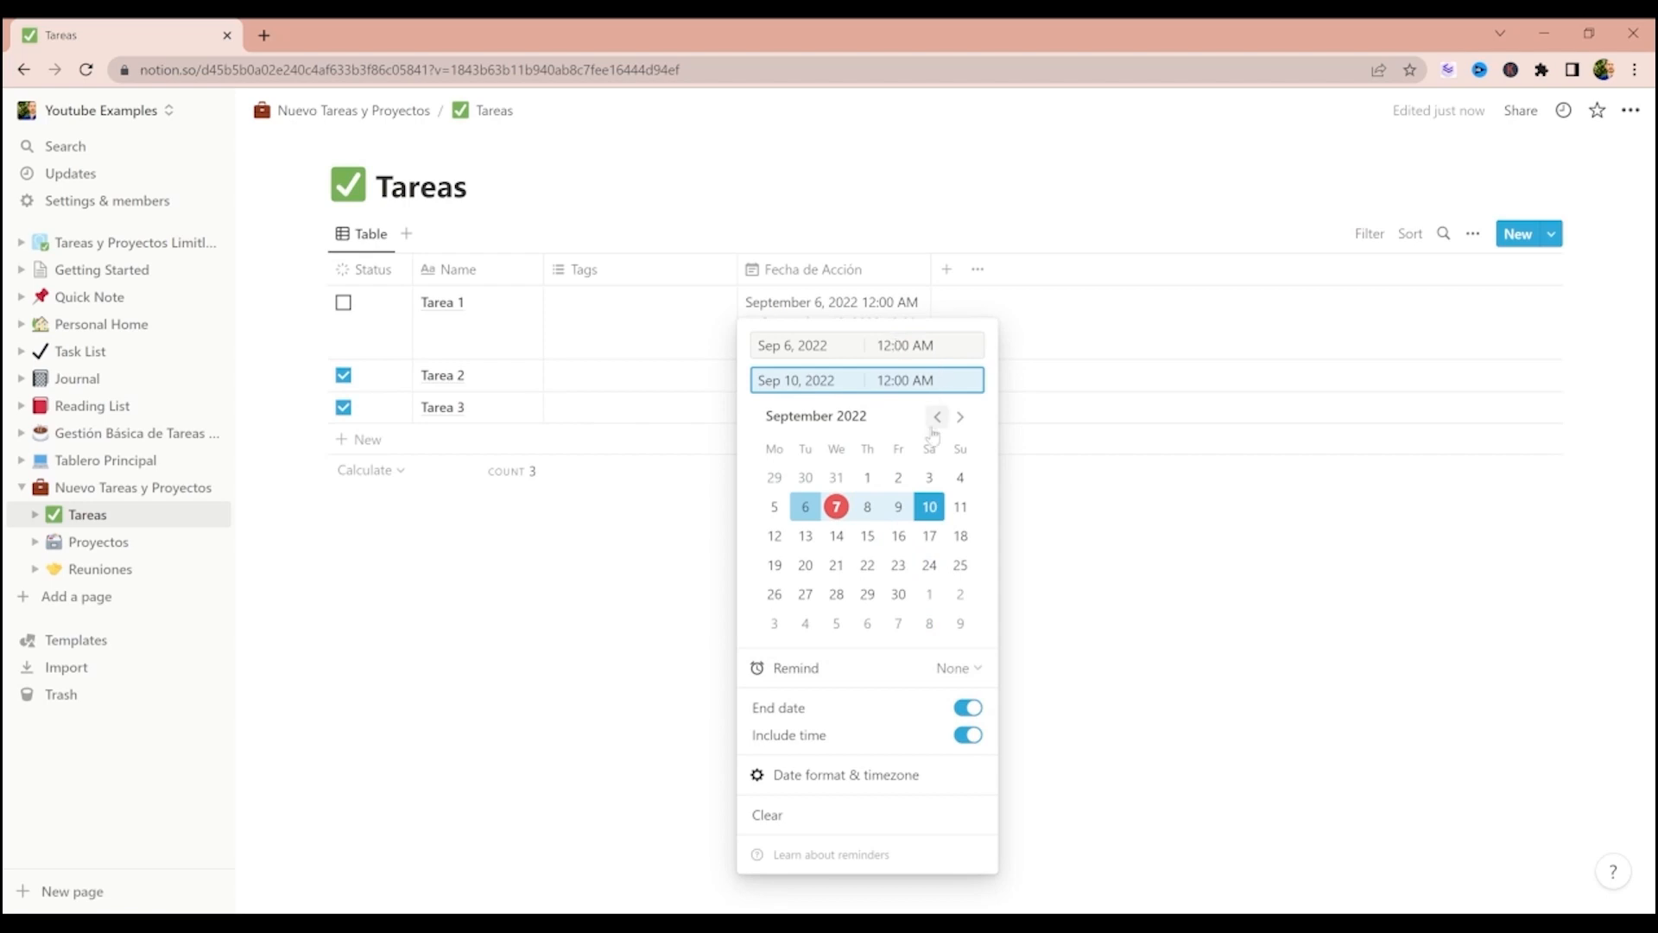
click(824, 782)
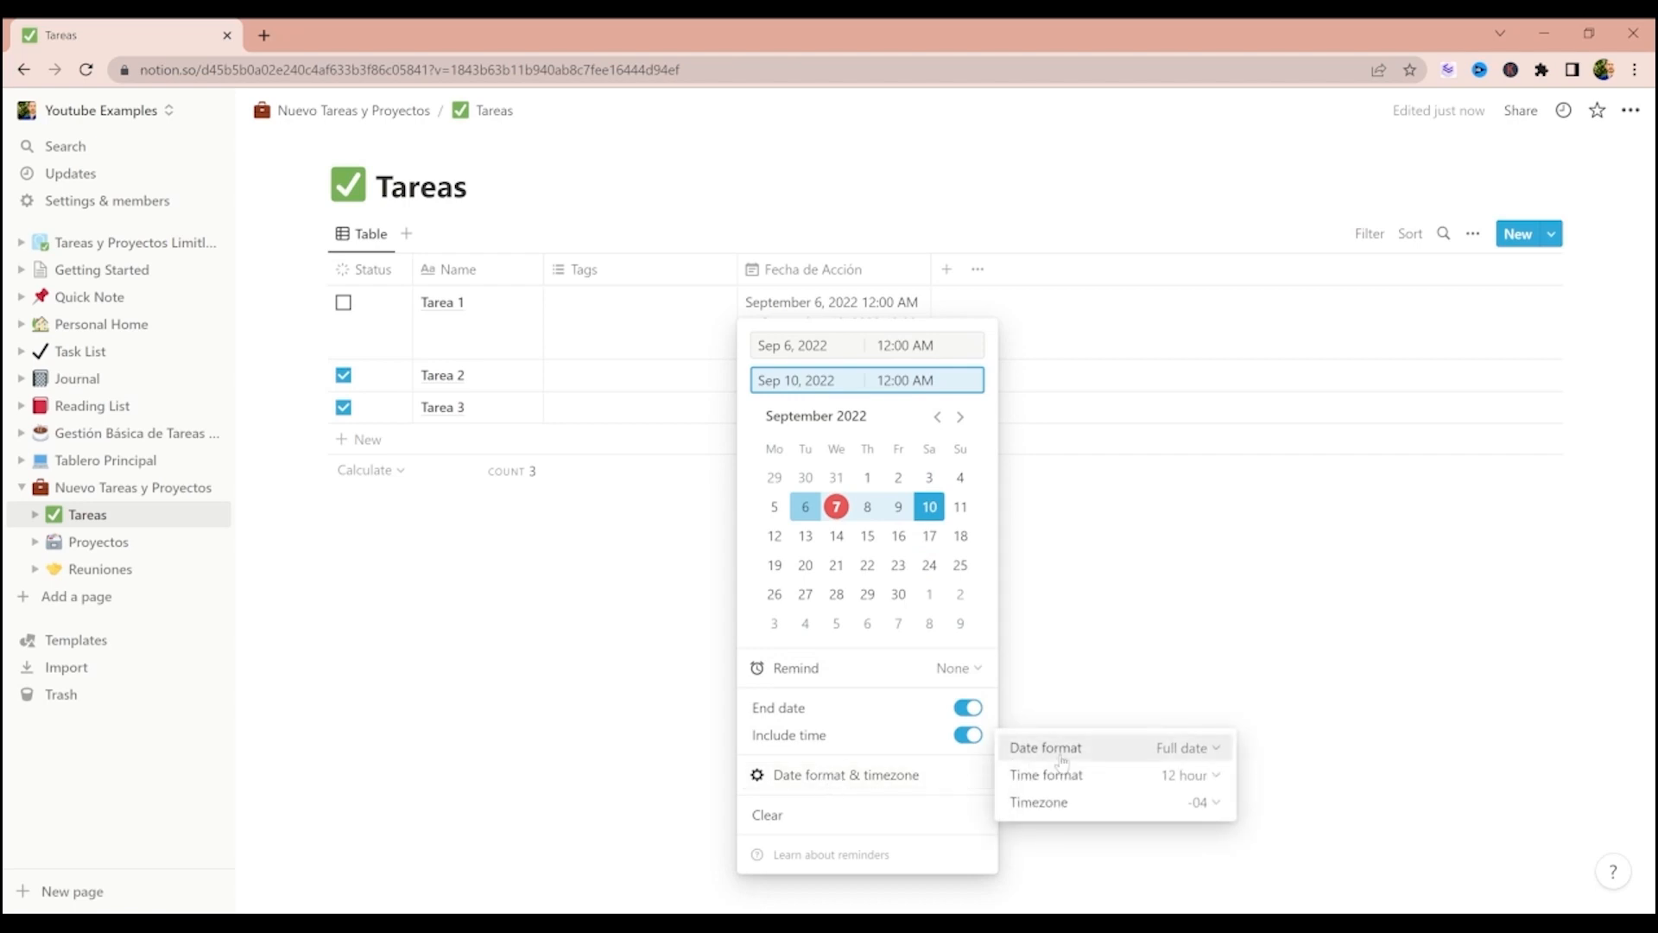
click(1085, 803)
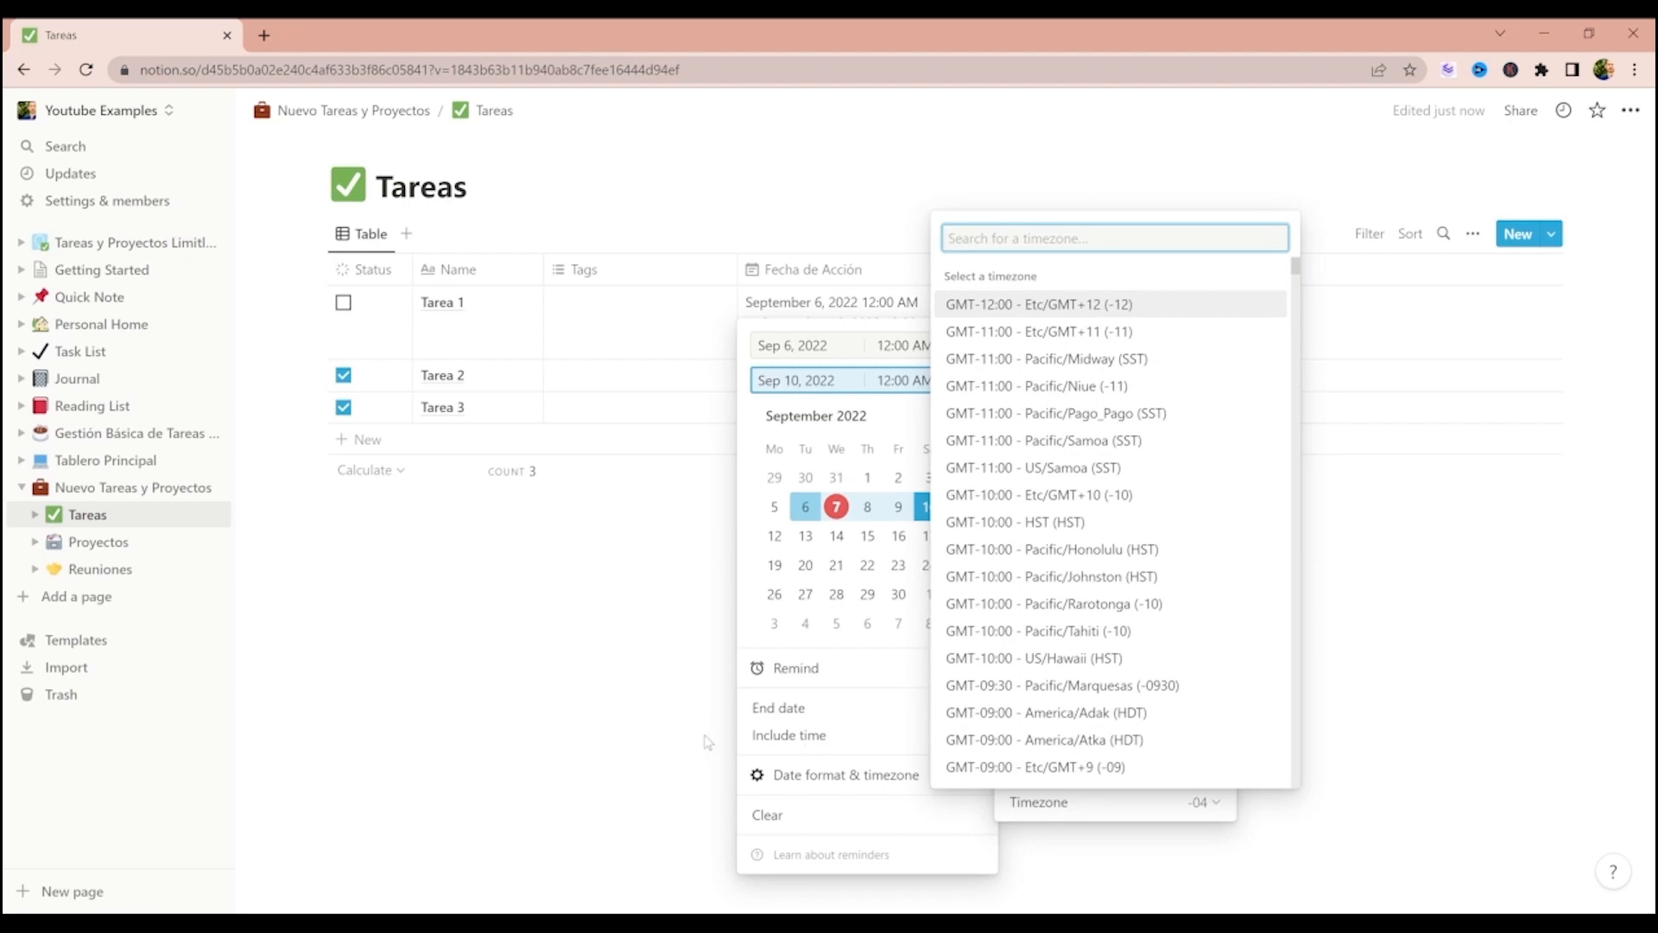
- Clear Tarea 1's Fecha de Acción date range and set it to the single date September 6, 2022
click(781, 817)
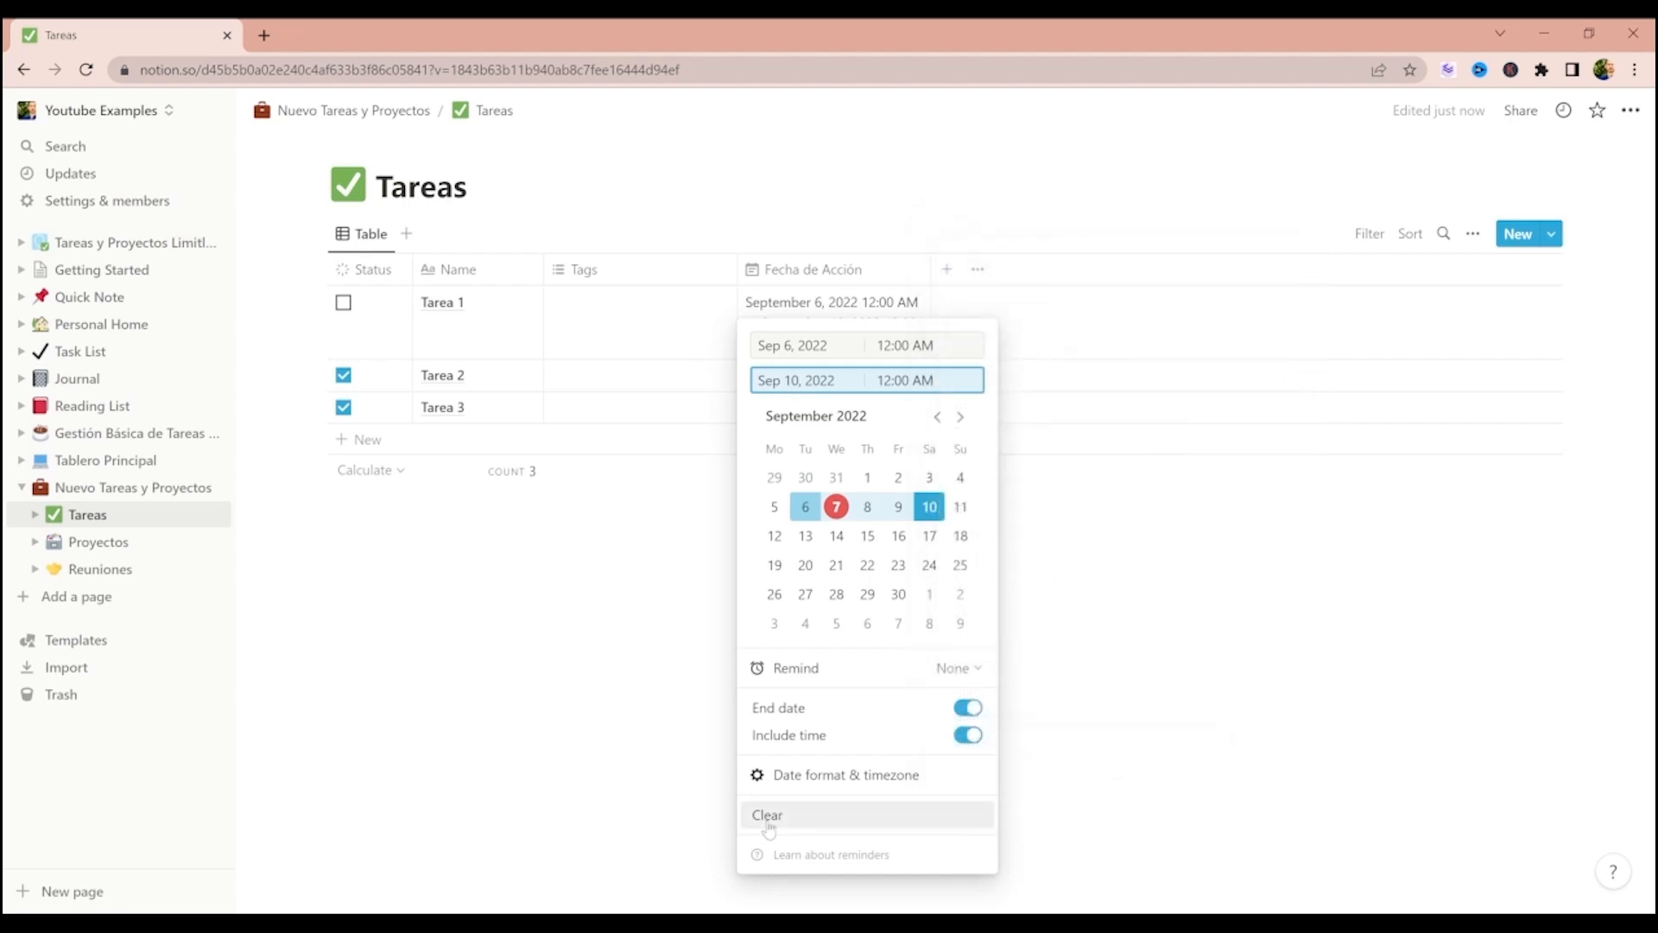
click(783, 815)
click(789, 309)
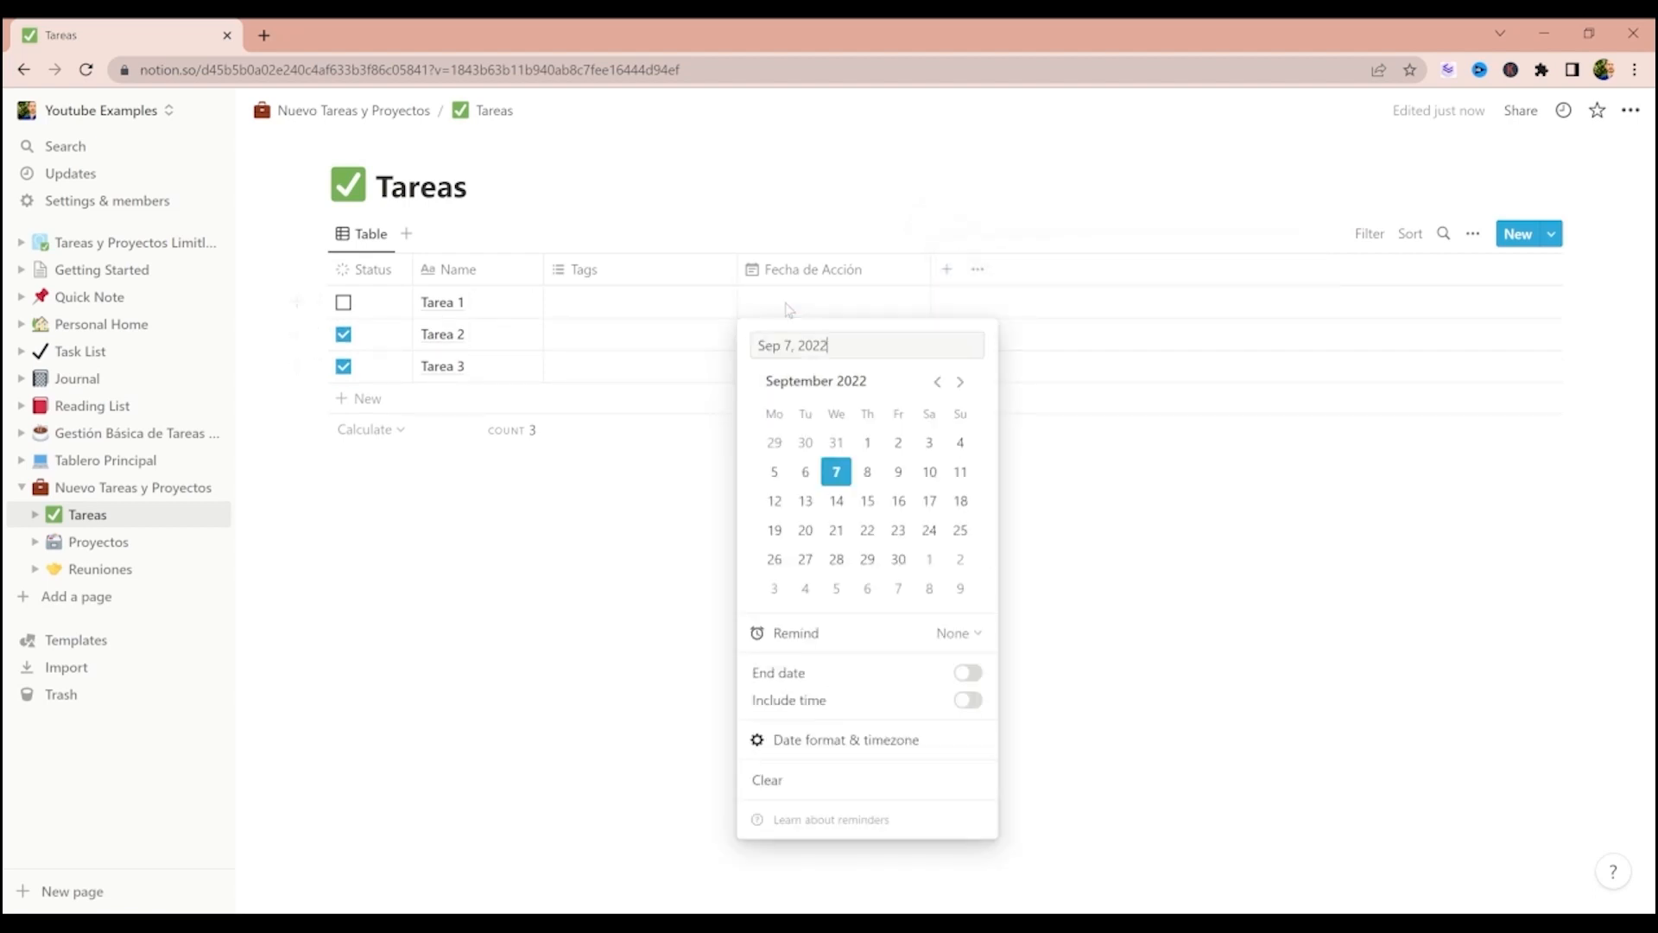
click(805, 471)
click(597, 570)
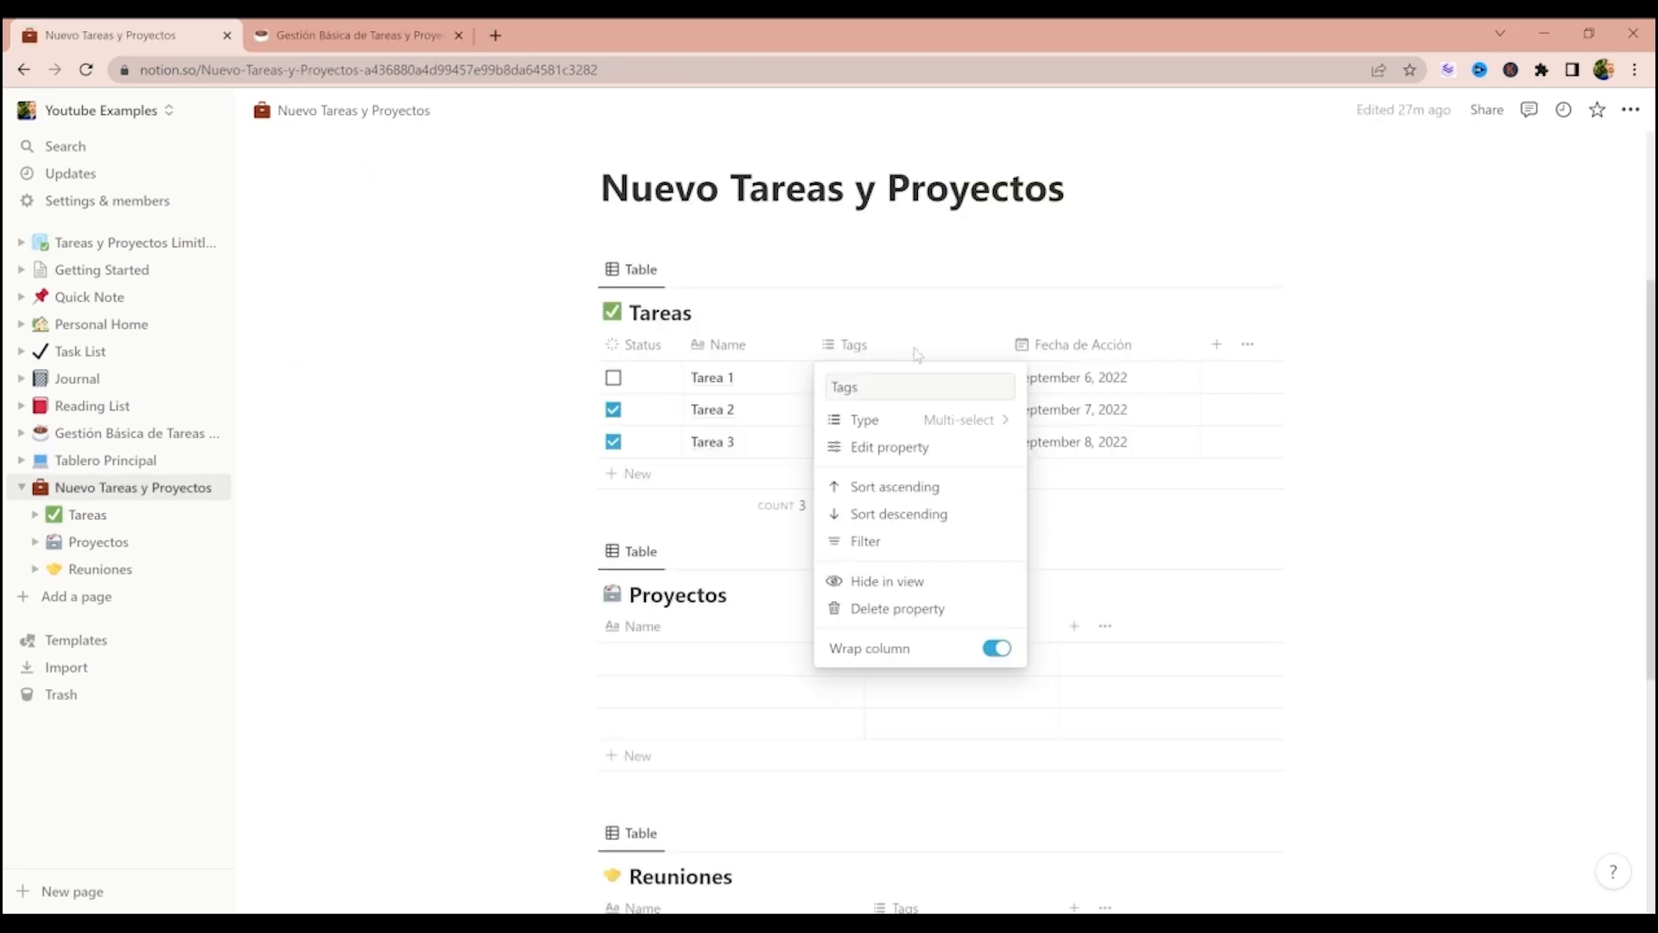
- Move the Tags column in the Tareas table so that it comes after Fecha de Acción
key(Escape)
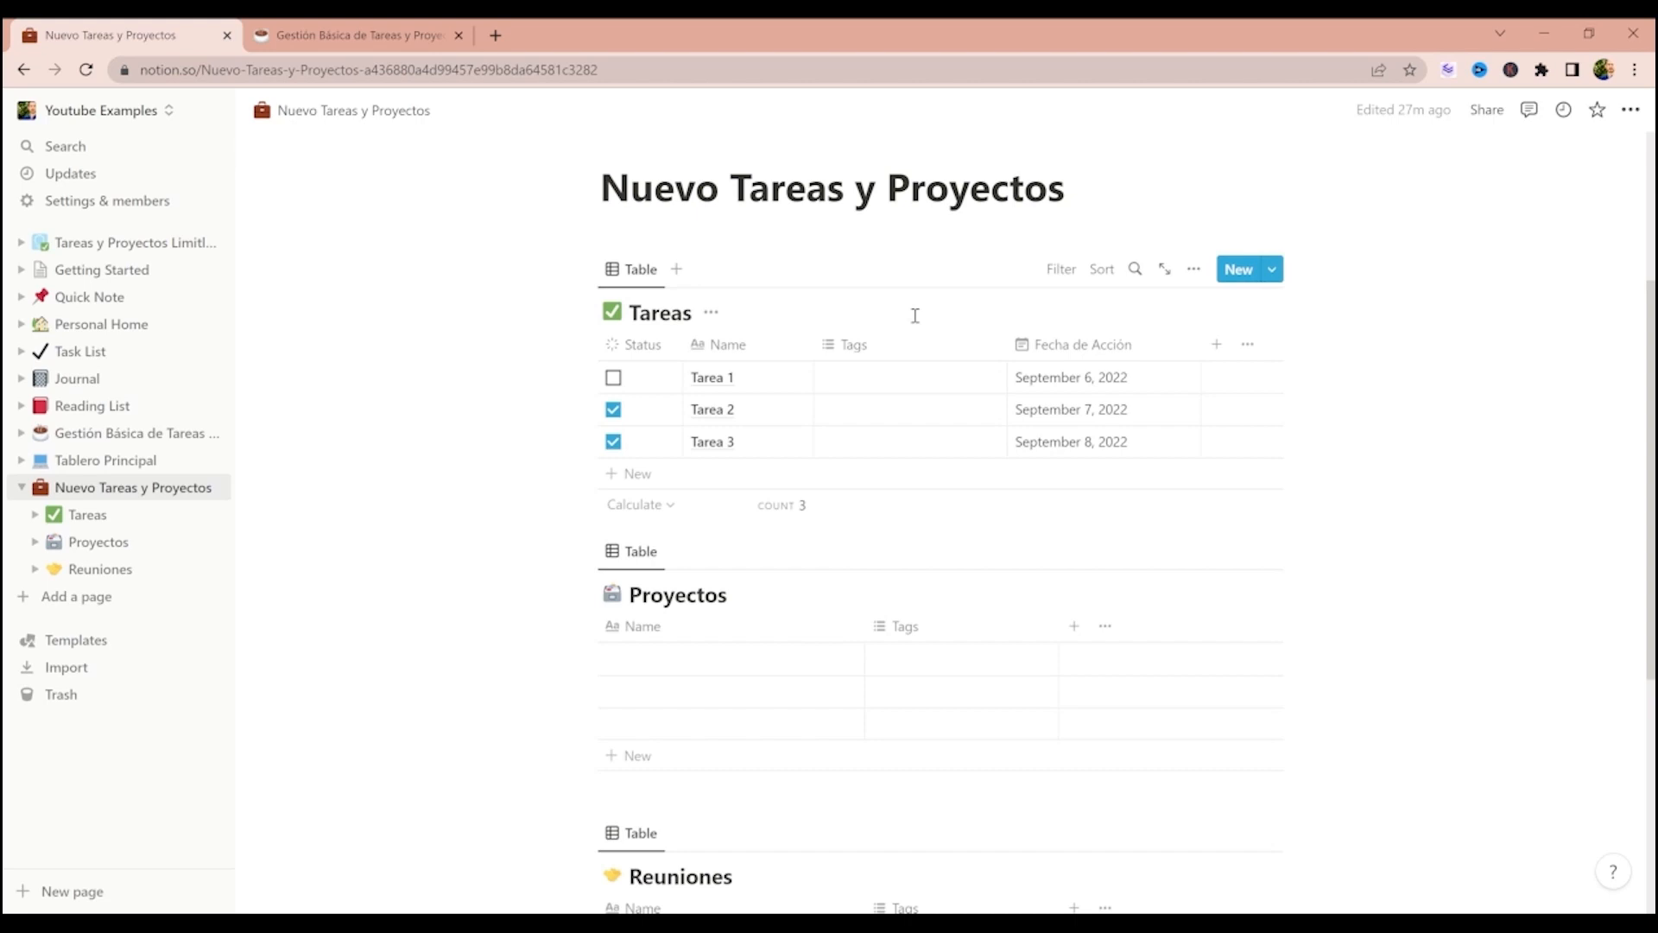
drag(896, 350, 1090, 361)
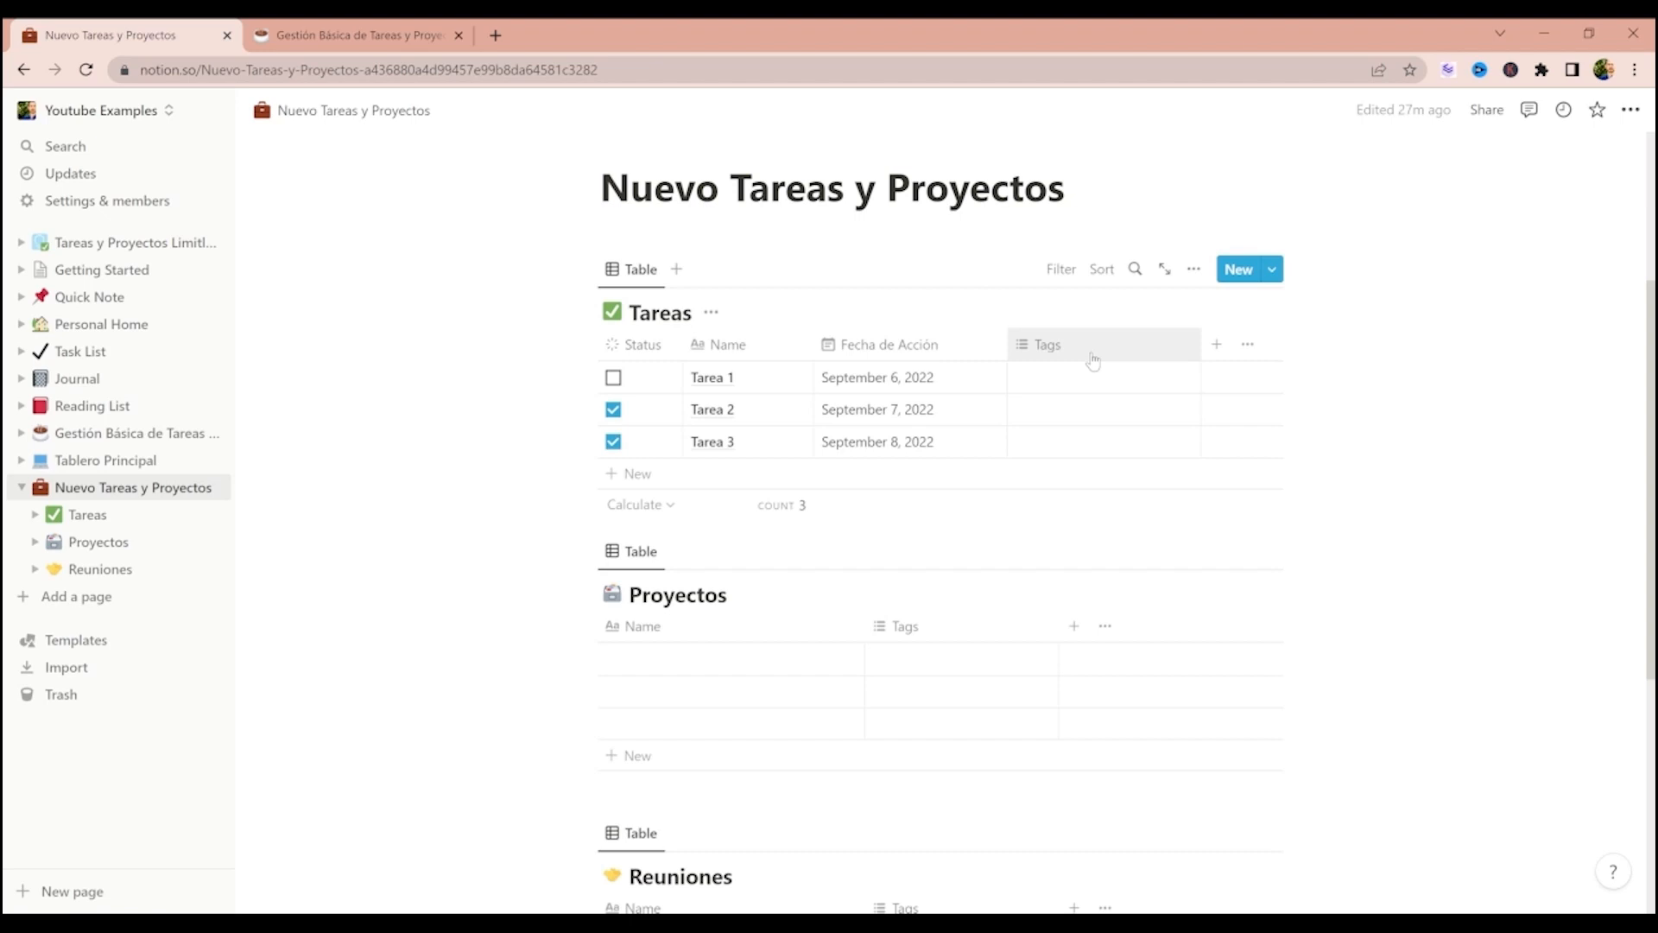
- Rename the Tags property of Tareas as Proyecto and make its column narrower
click(1092, 354)
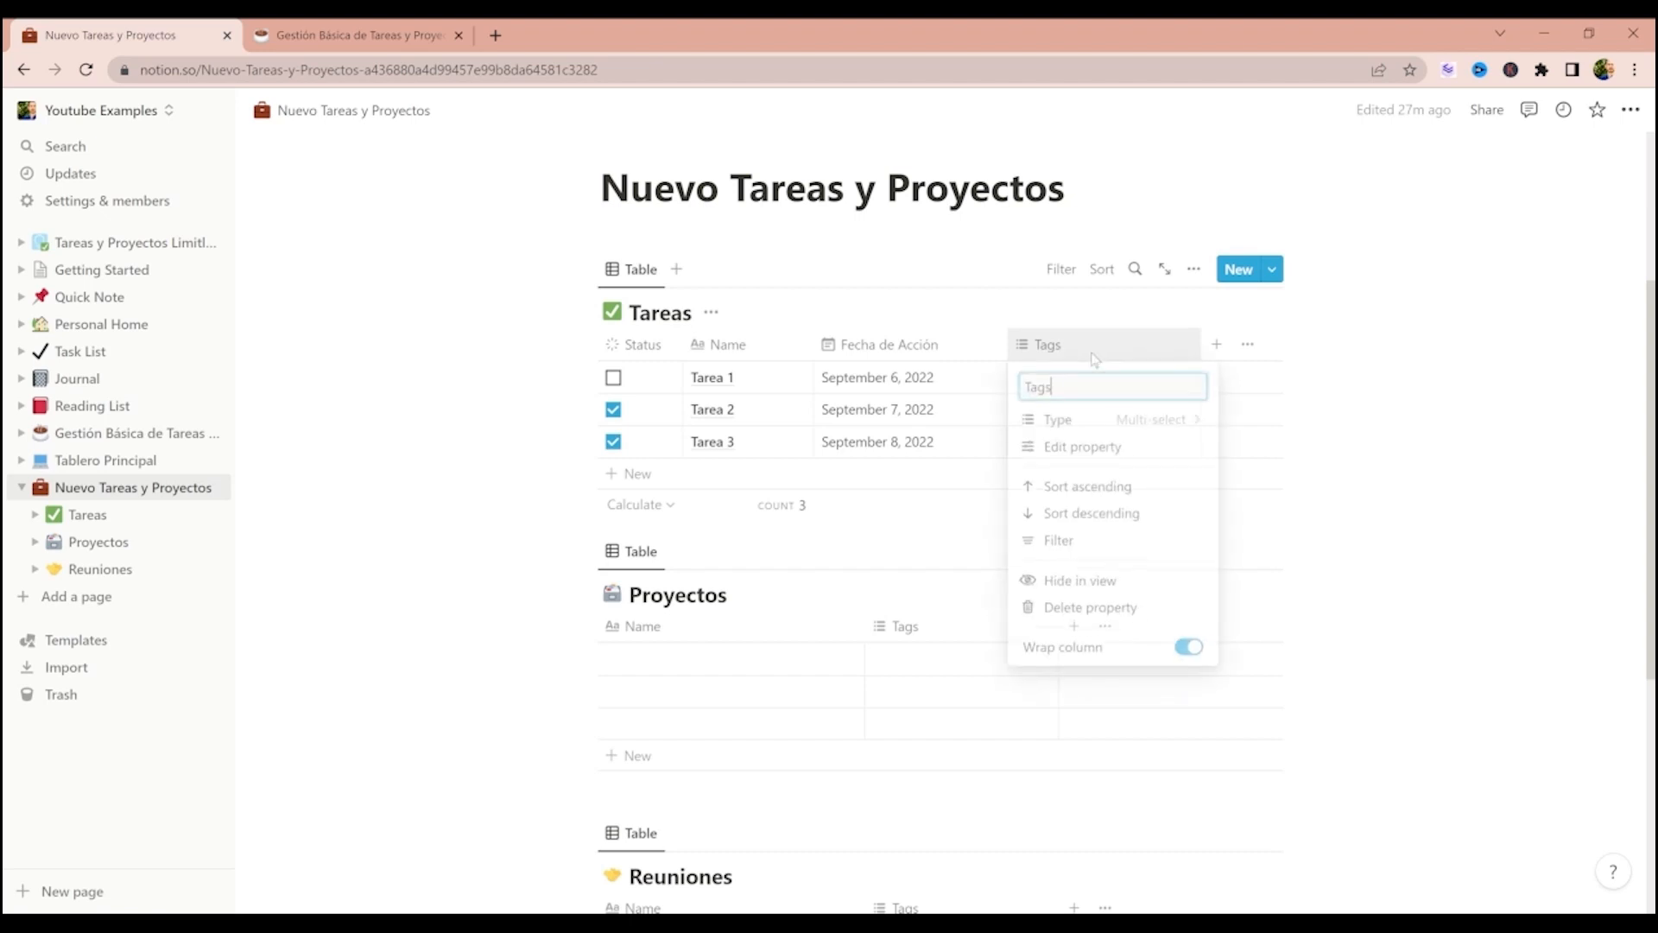
click(1106, 464)
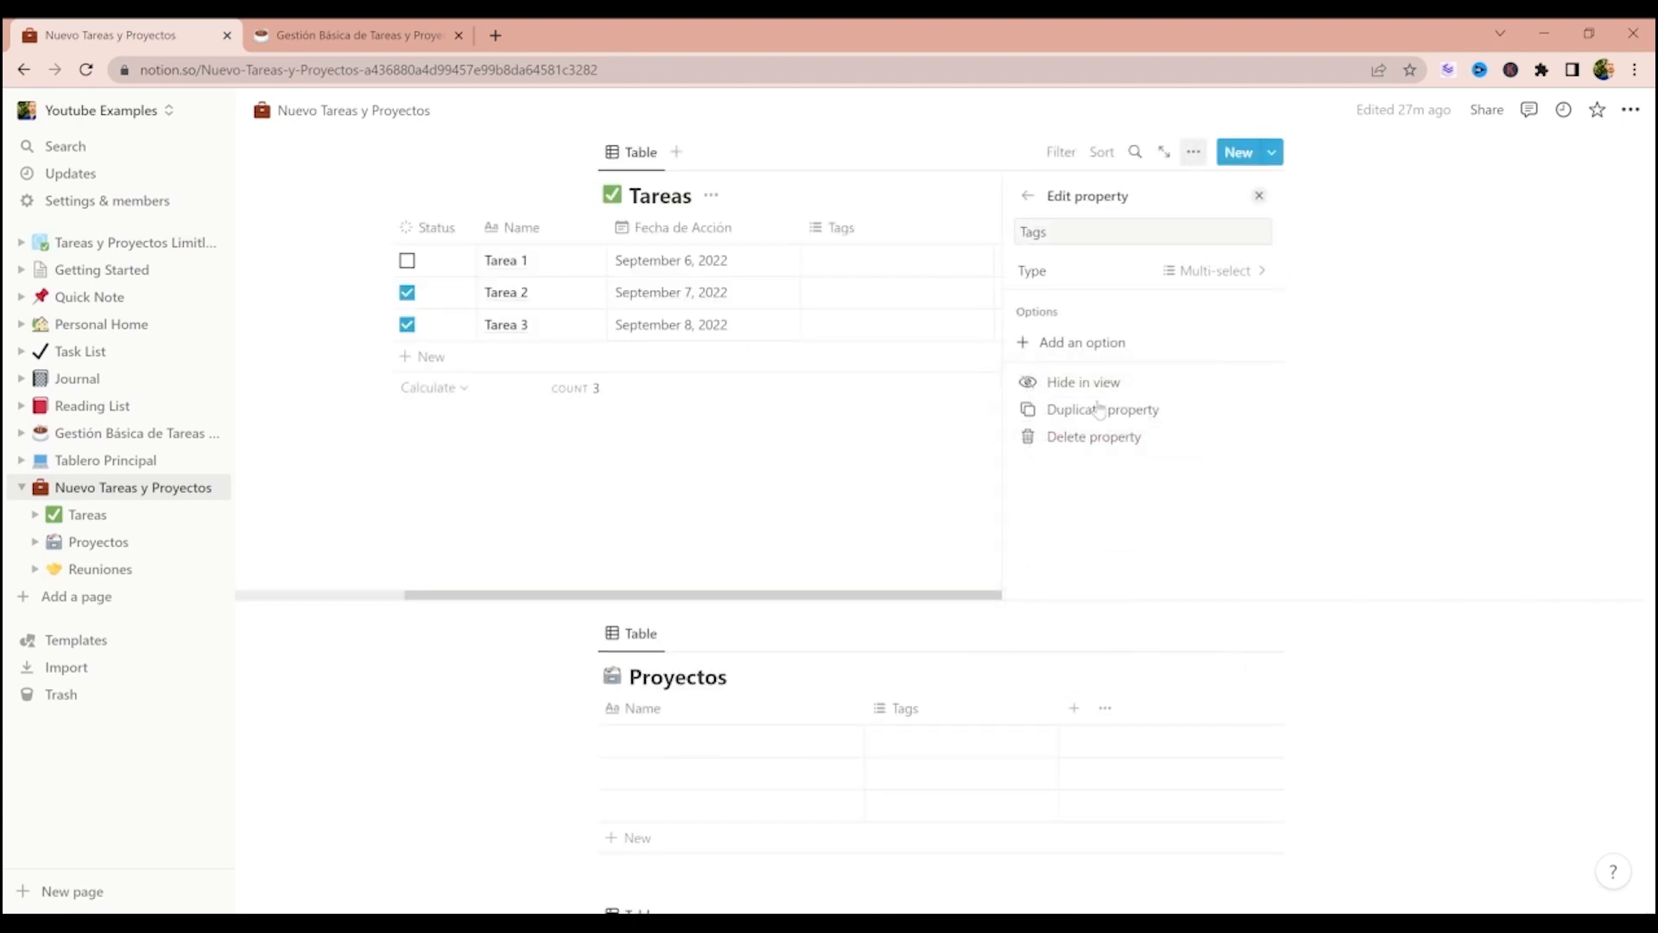
double_click(1067, 229)
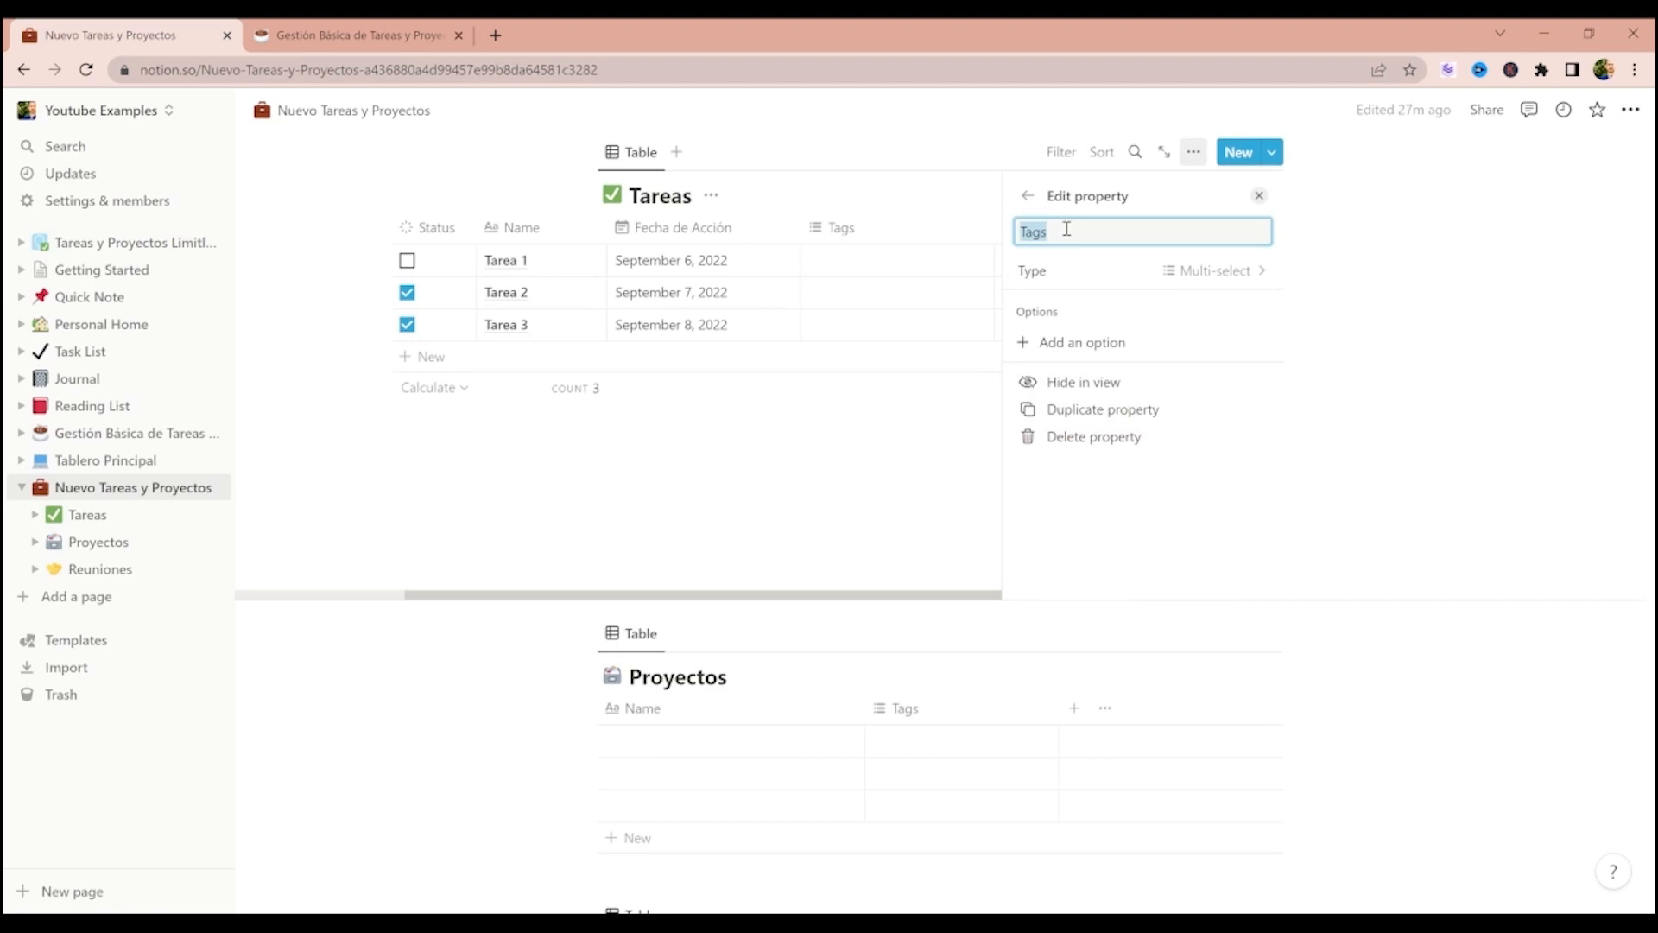
text(Proyecto)
key(Return)
key(Escape)
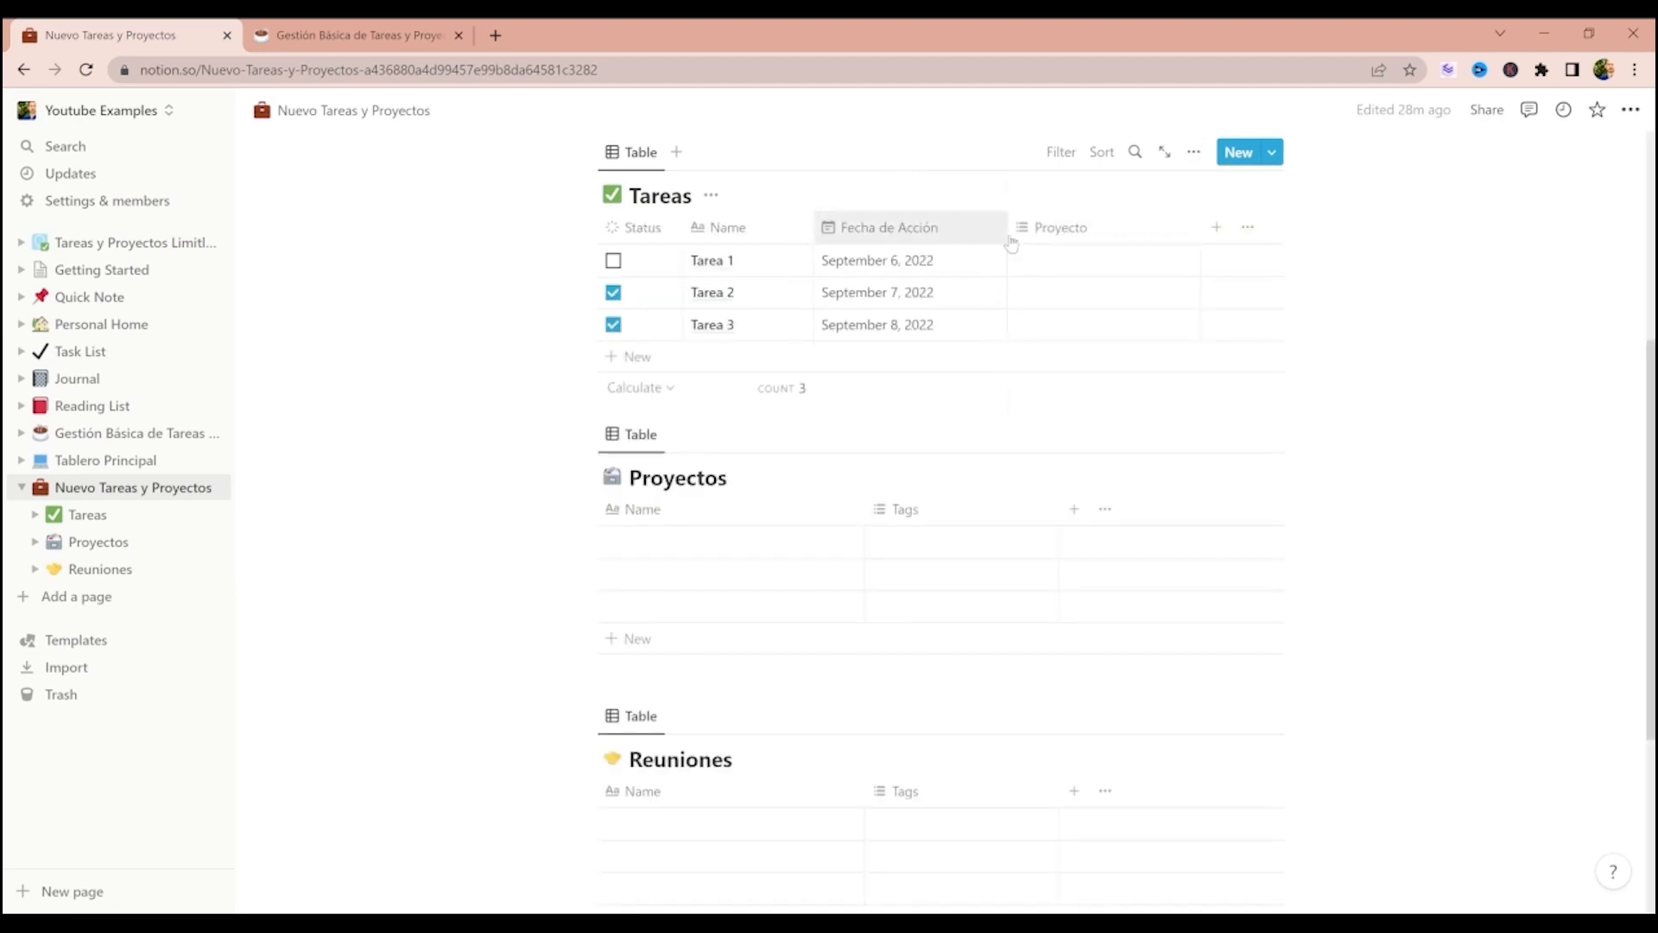
drag(1201, 231, 1107, 241)
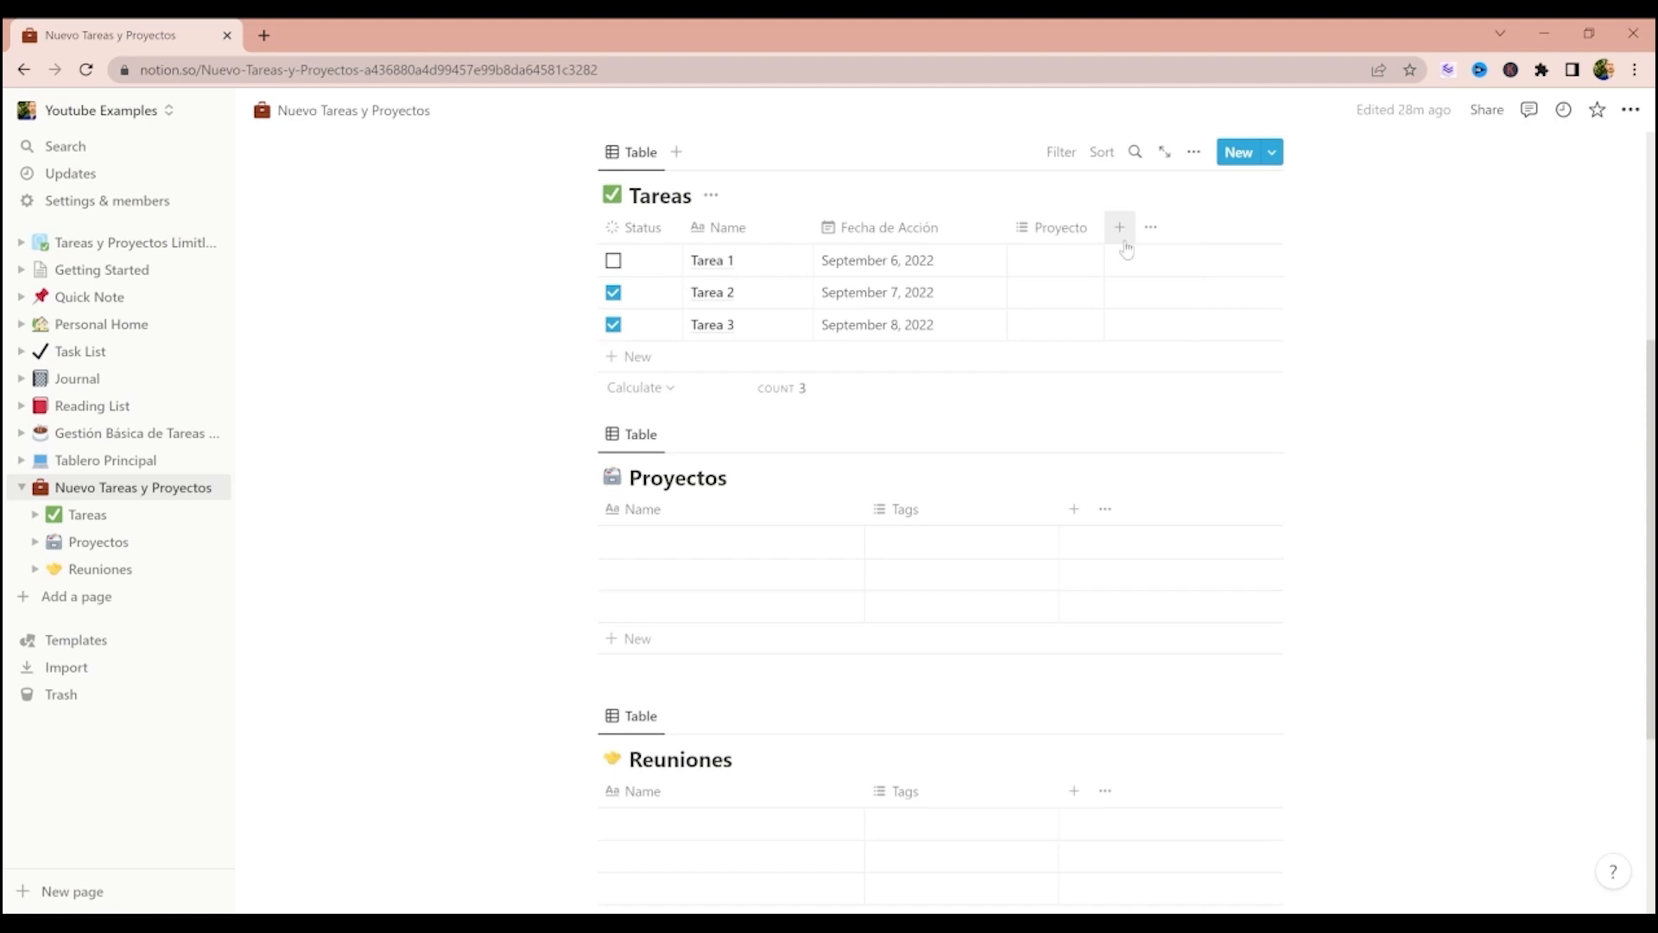
- Add a Person property named Responsable to the Tareas table
click(1120, 228)
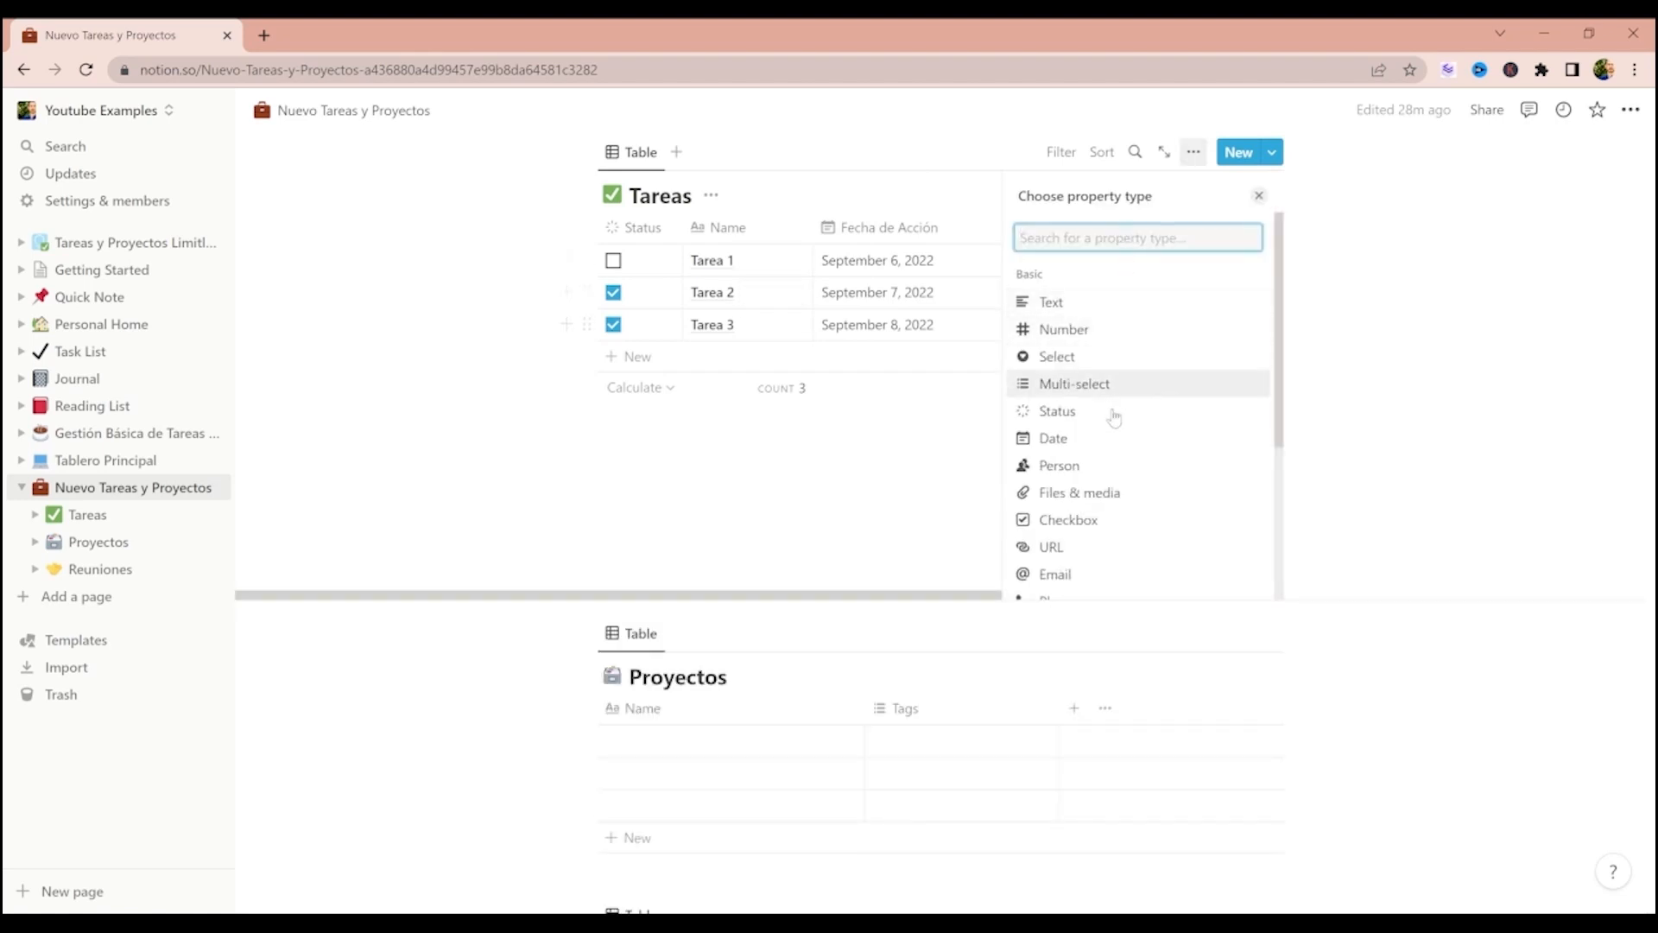
click(1106, 472)
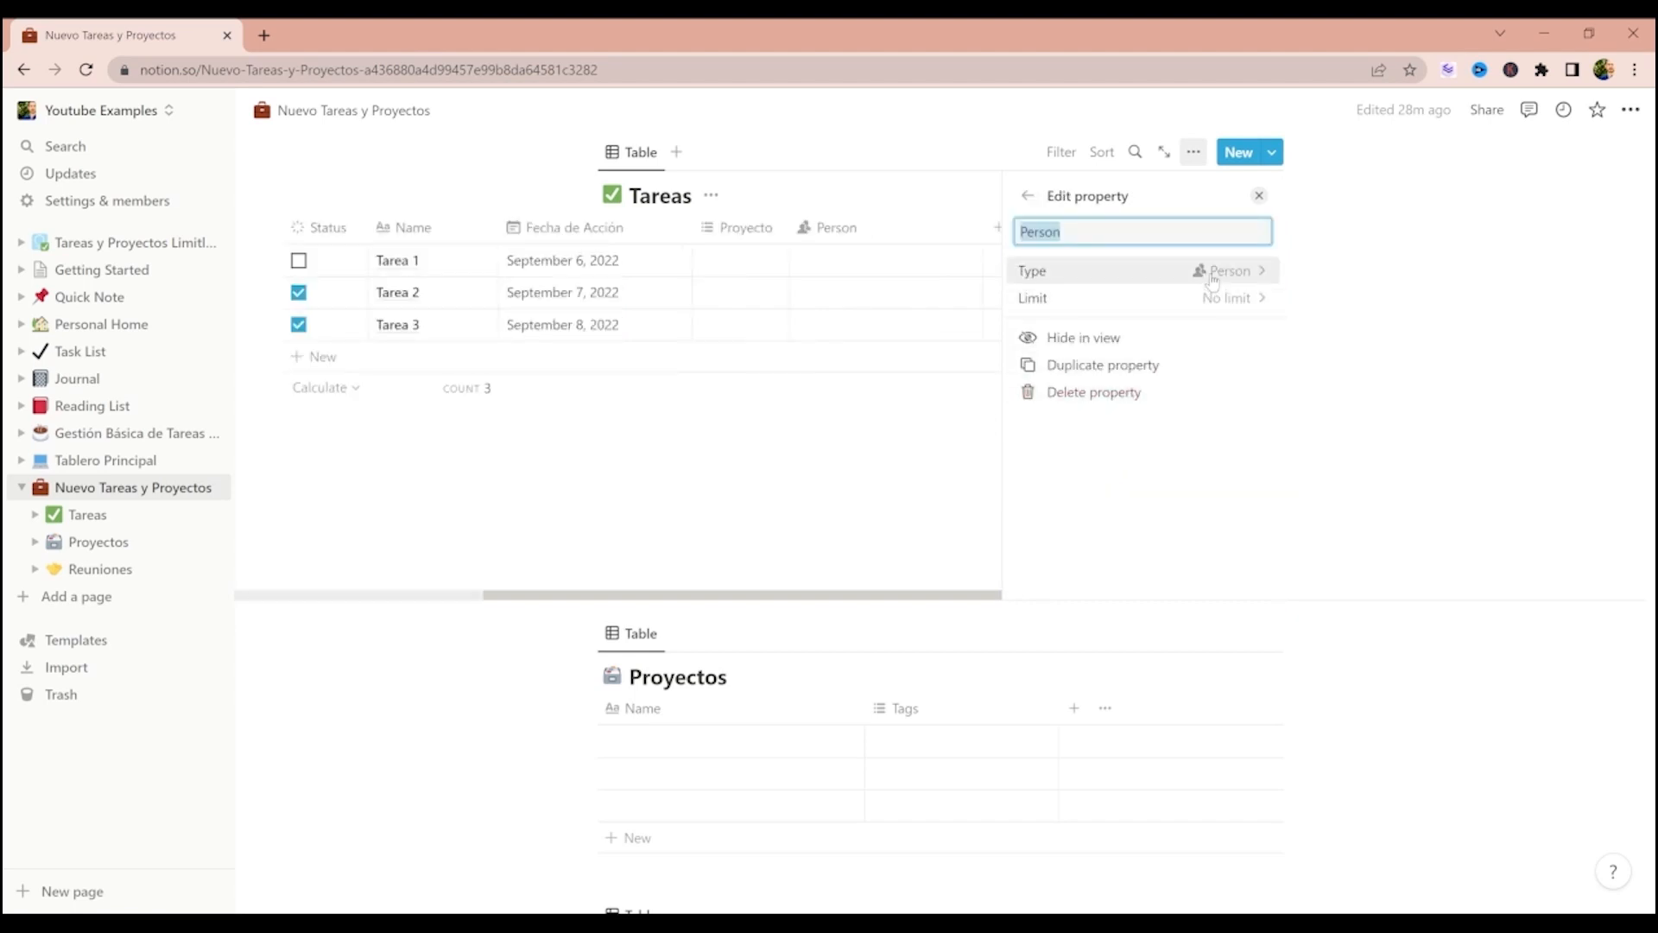
click(1048, 229)
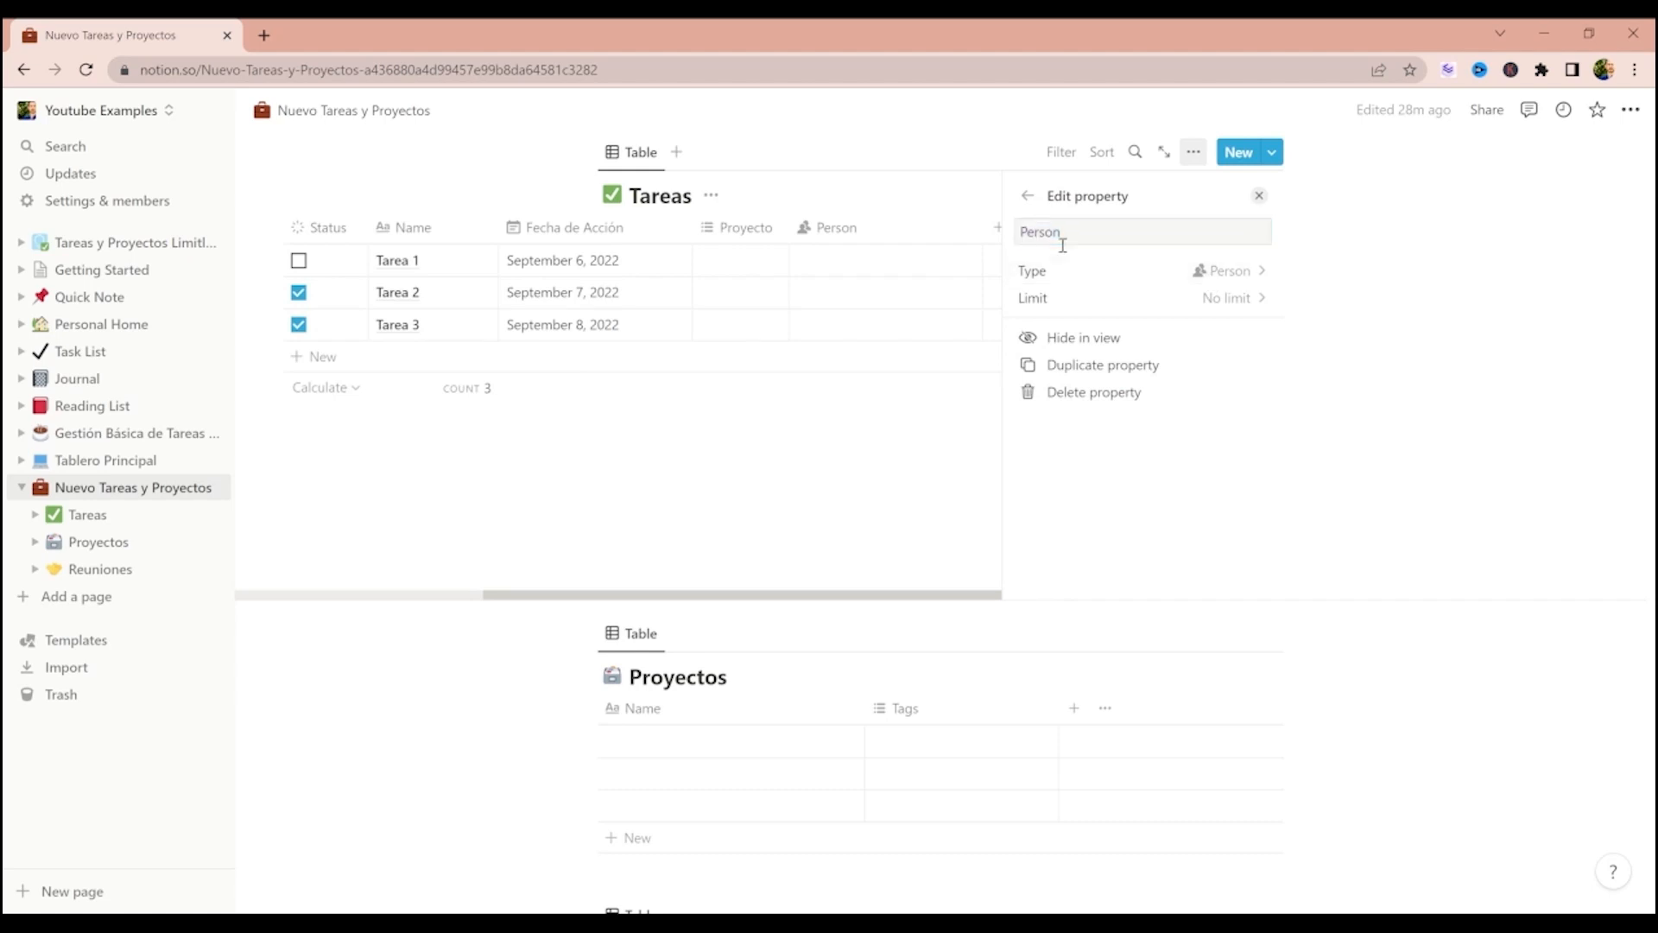
double_click(1049, 227)
text(Responsble)
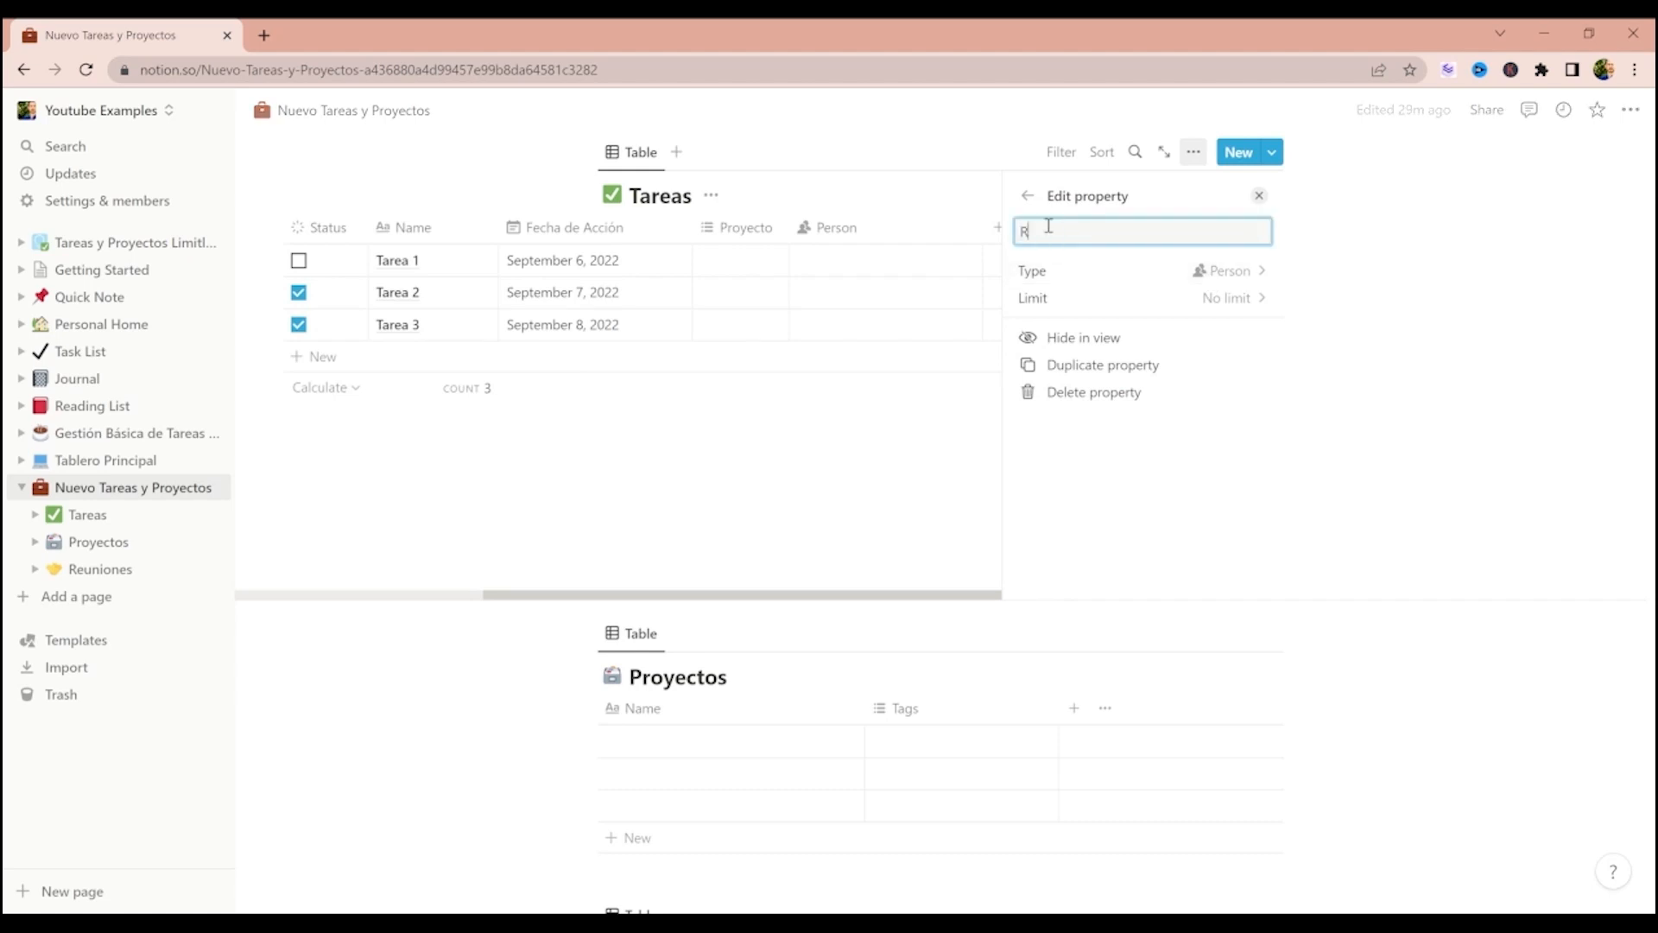
key(BackSpace)
key(BackSpace)
key(BackSpace)
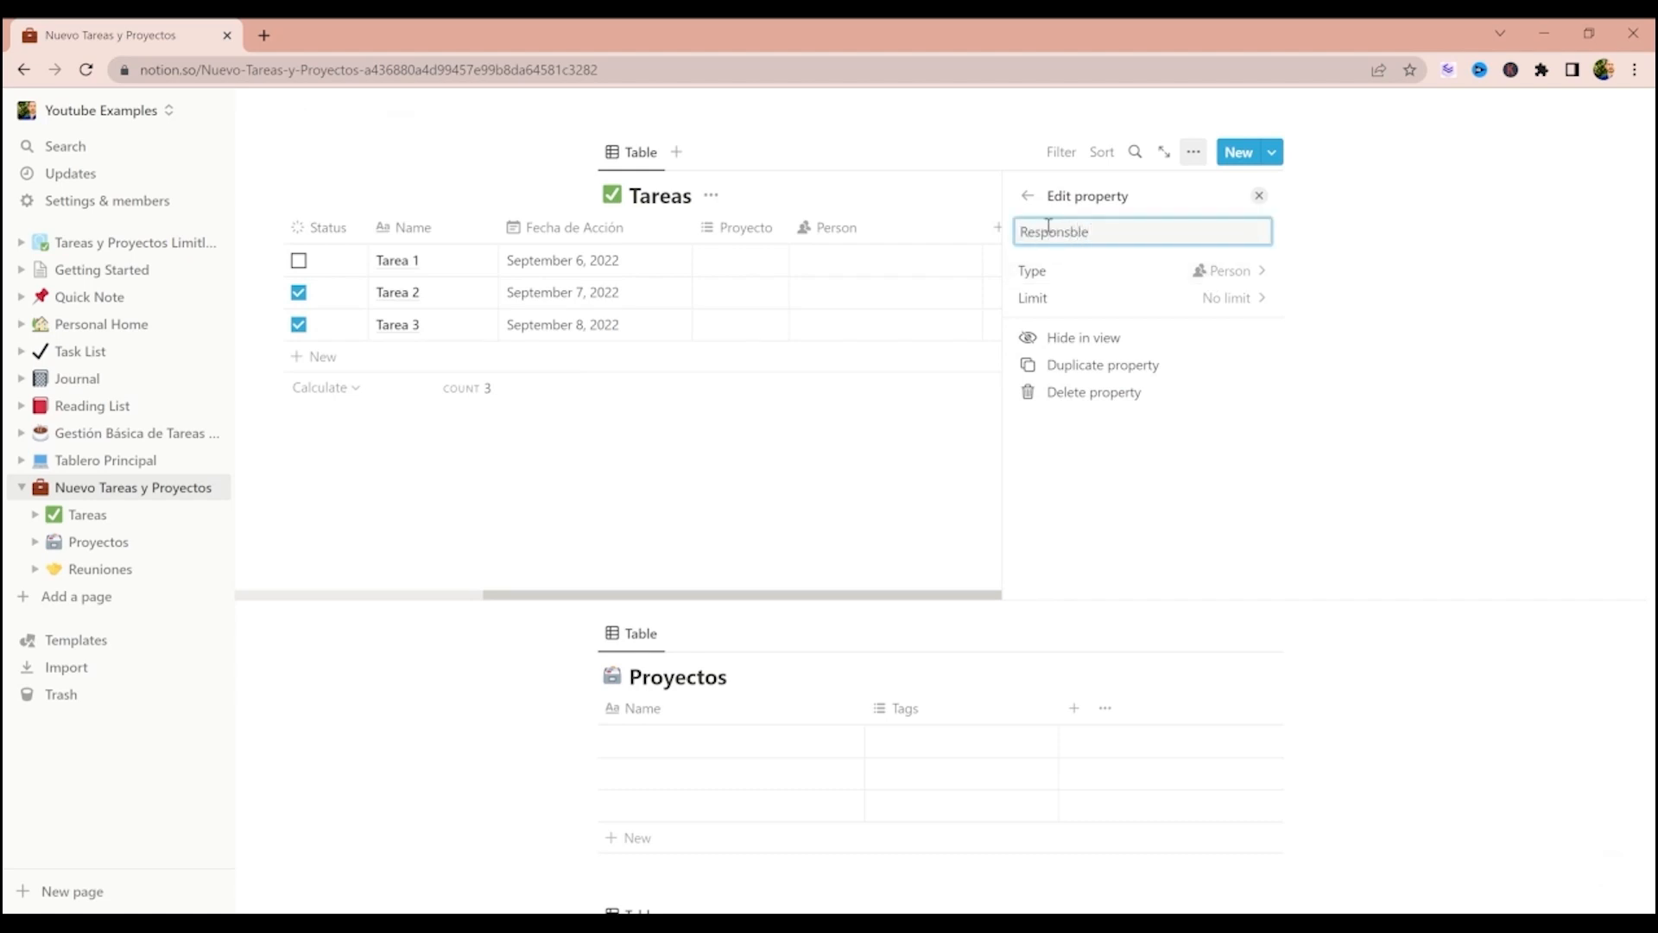
text(able)
- Limit the Responsable property to 1 person and rename it as Responsable [1]
click(1212, 299)
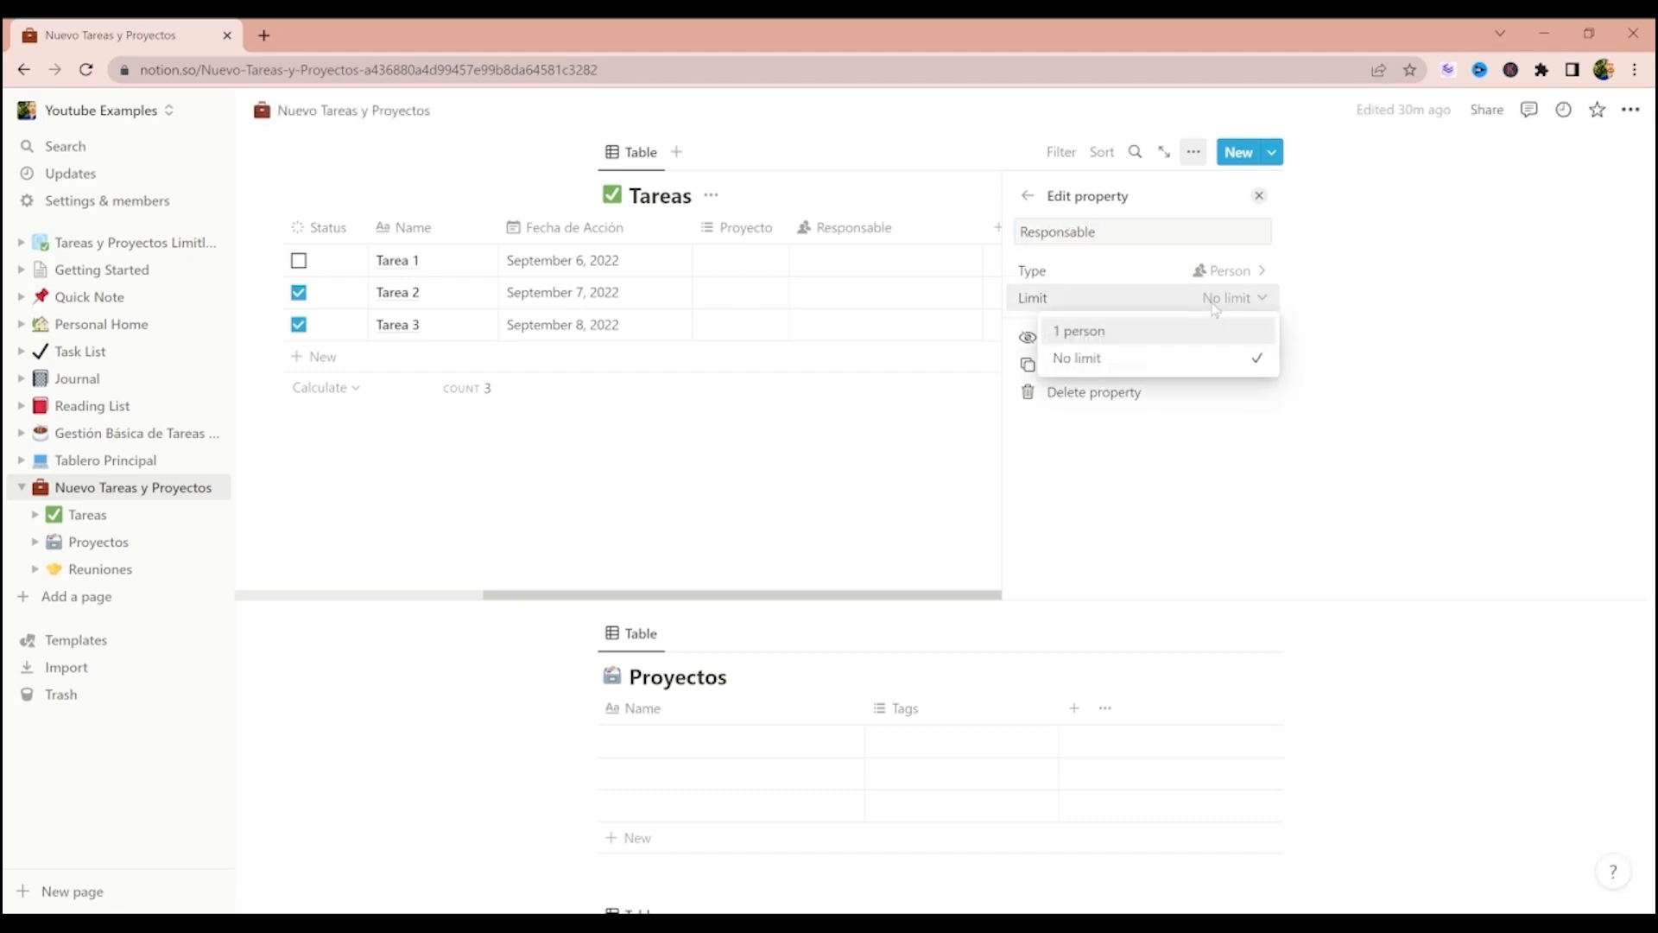
click(1138, 332)
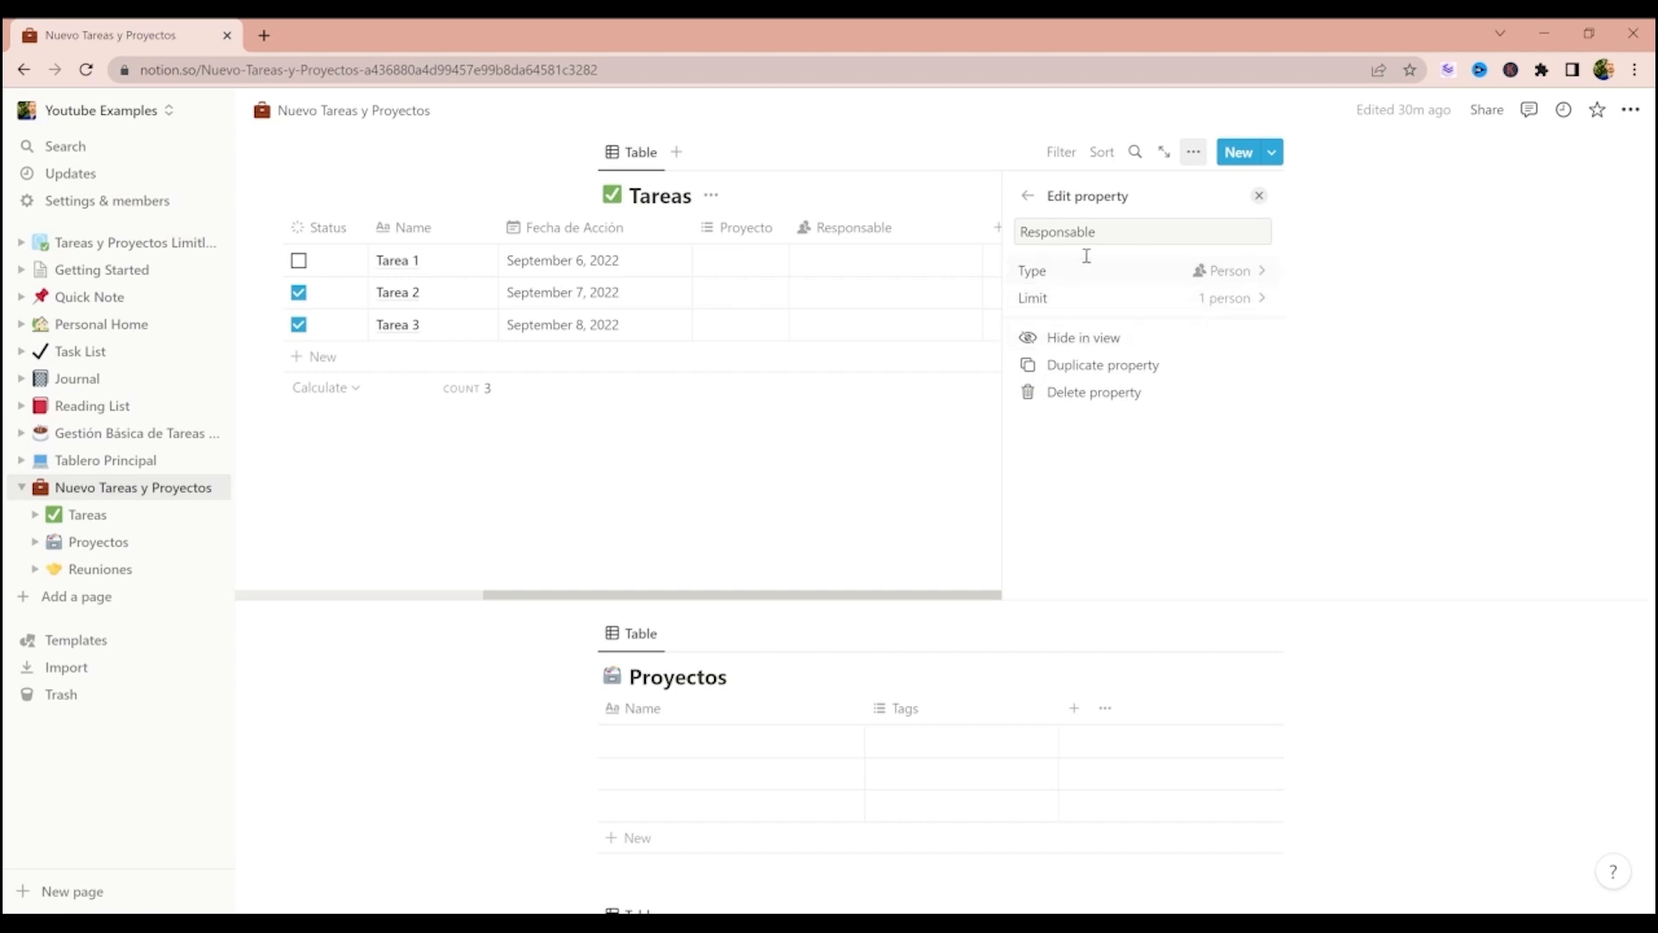
click(1117, 233)
text([1])
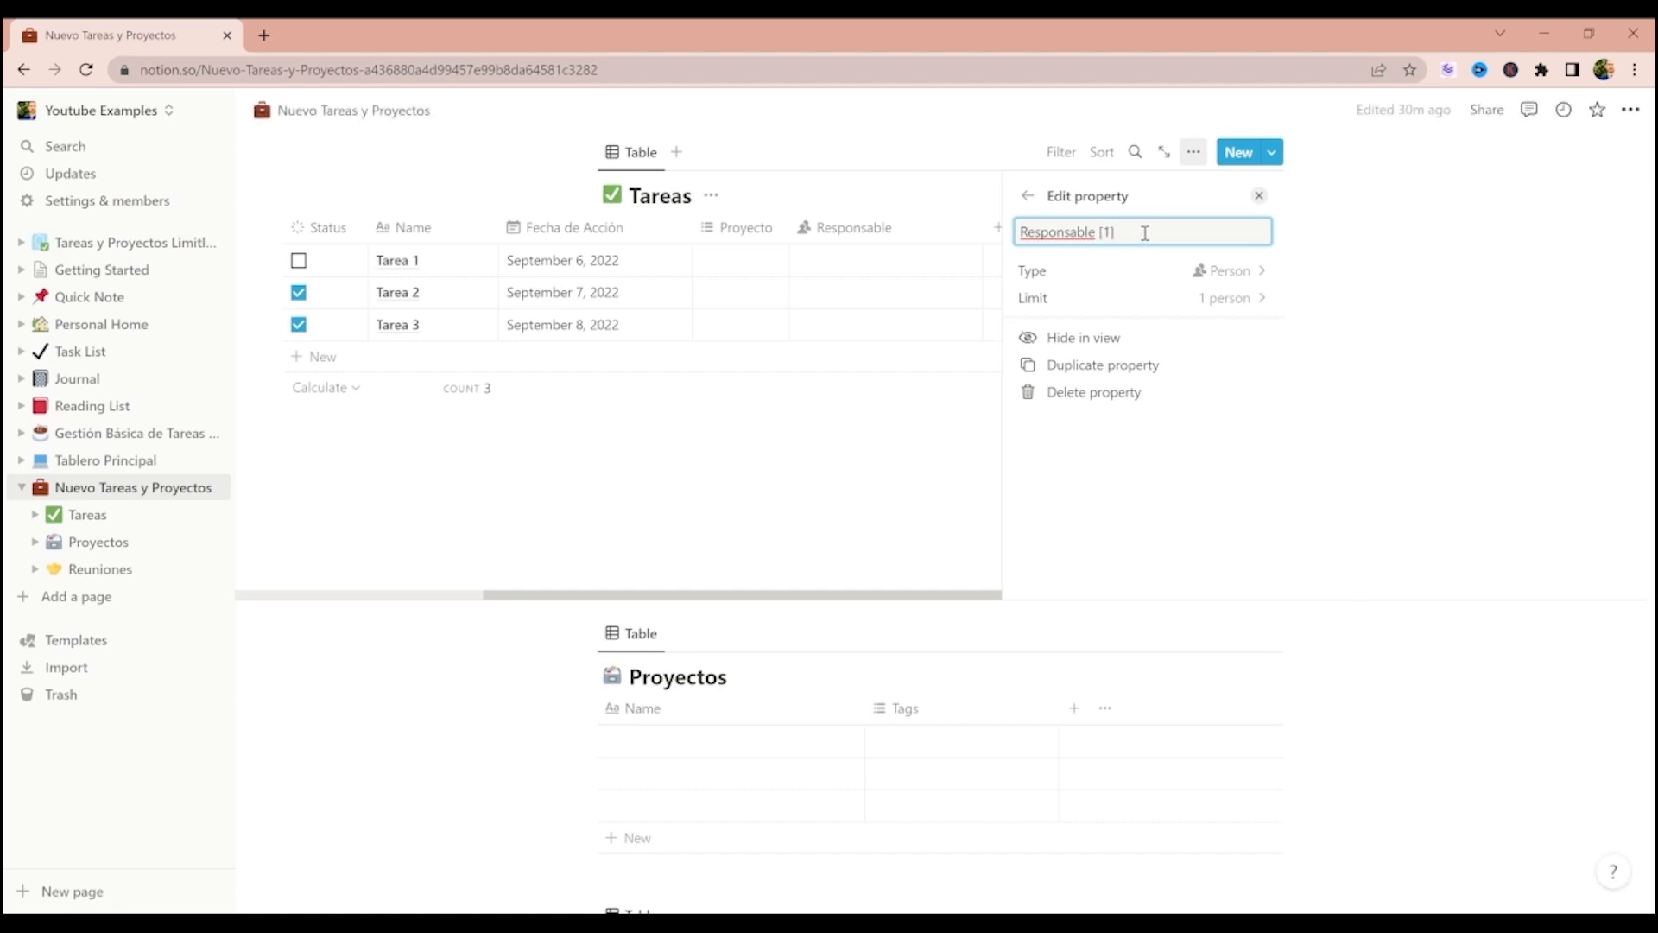
key(Escape)
- Assign the workspace member to Tarea 1 in Responsable [1] and check whether another person can be selected
click(1161, 268)
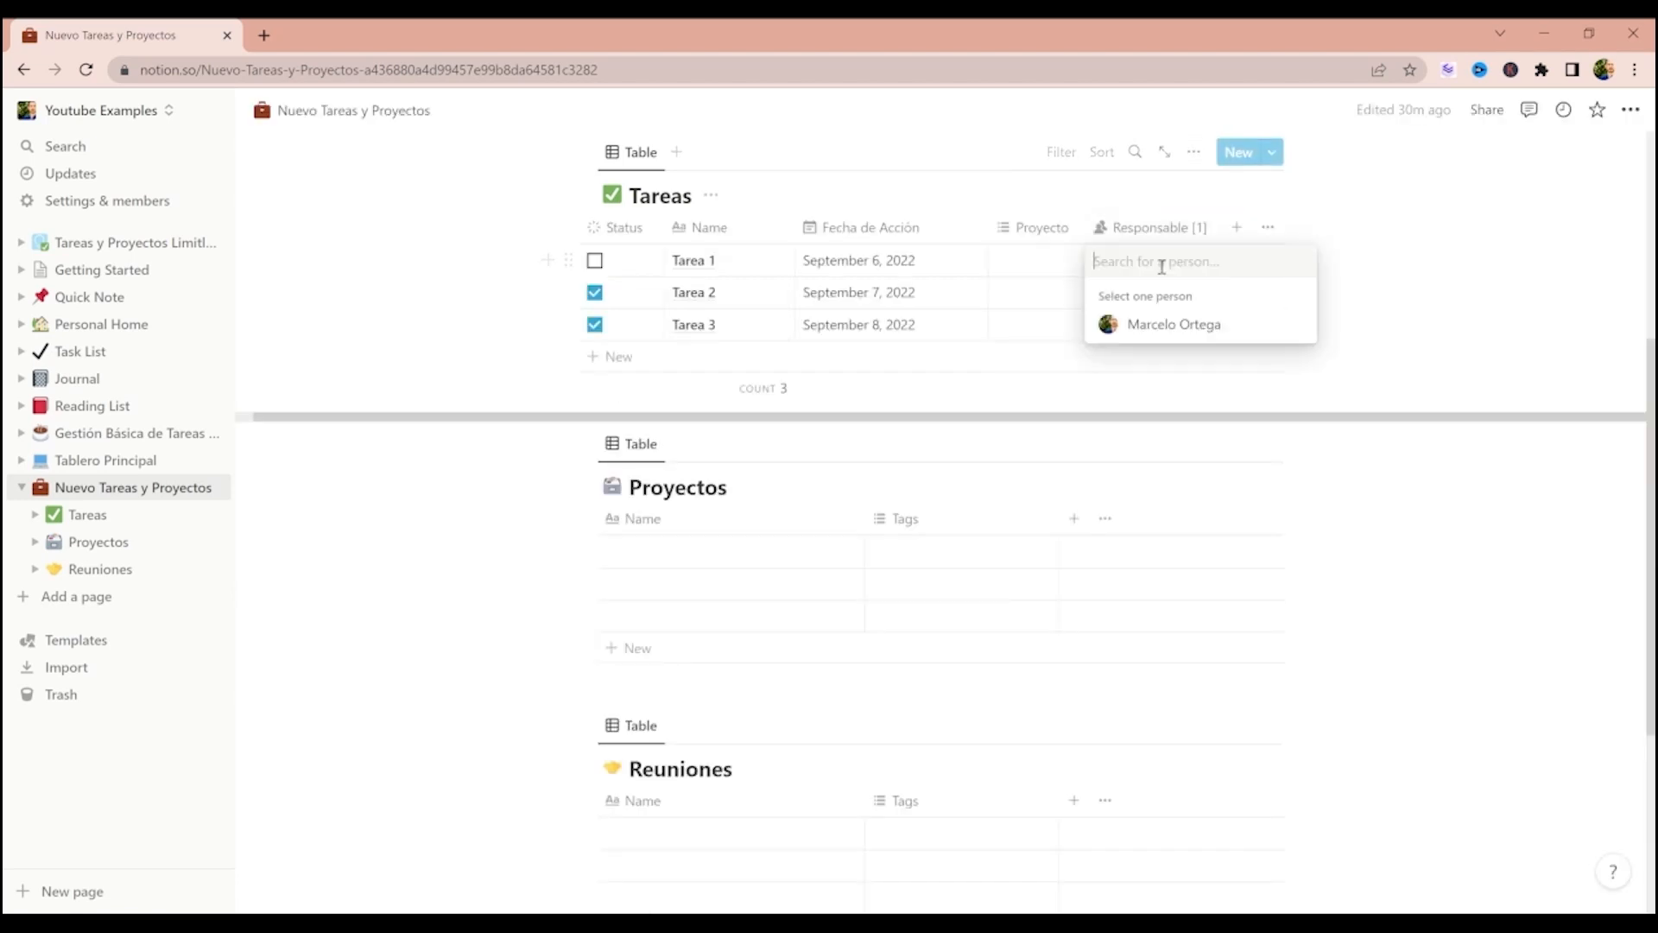
click(1161, 338)
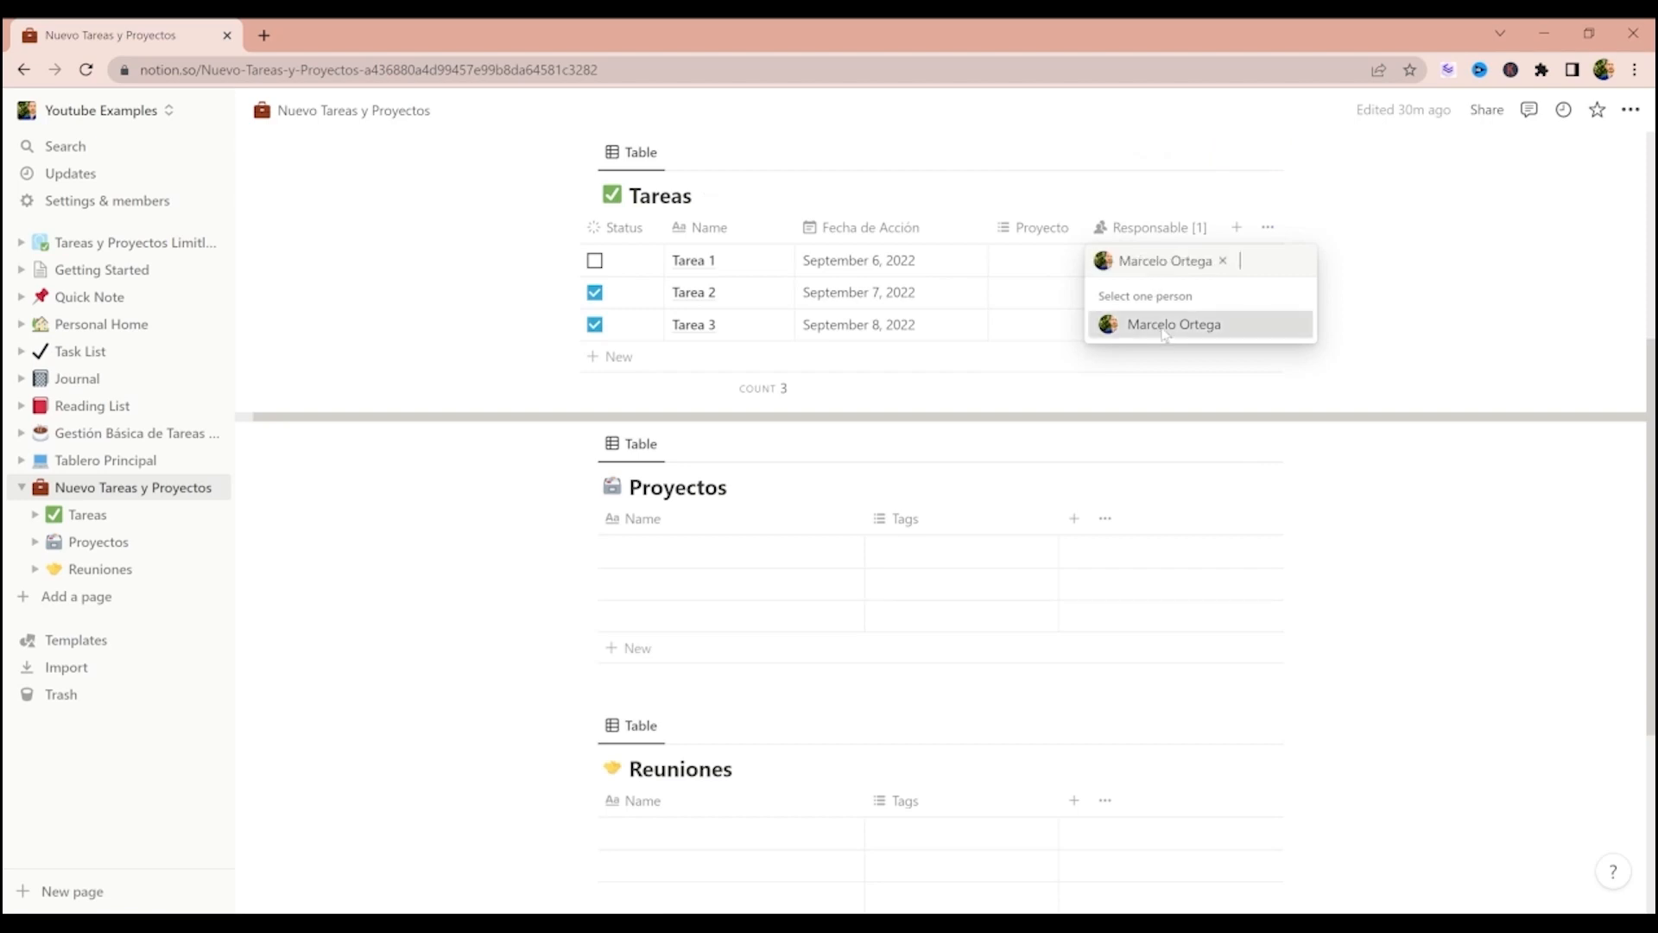
key(Escape)
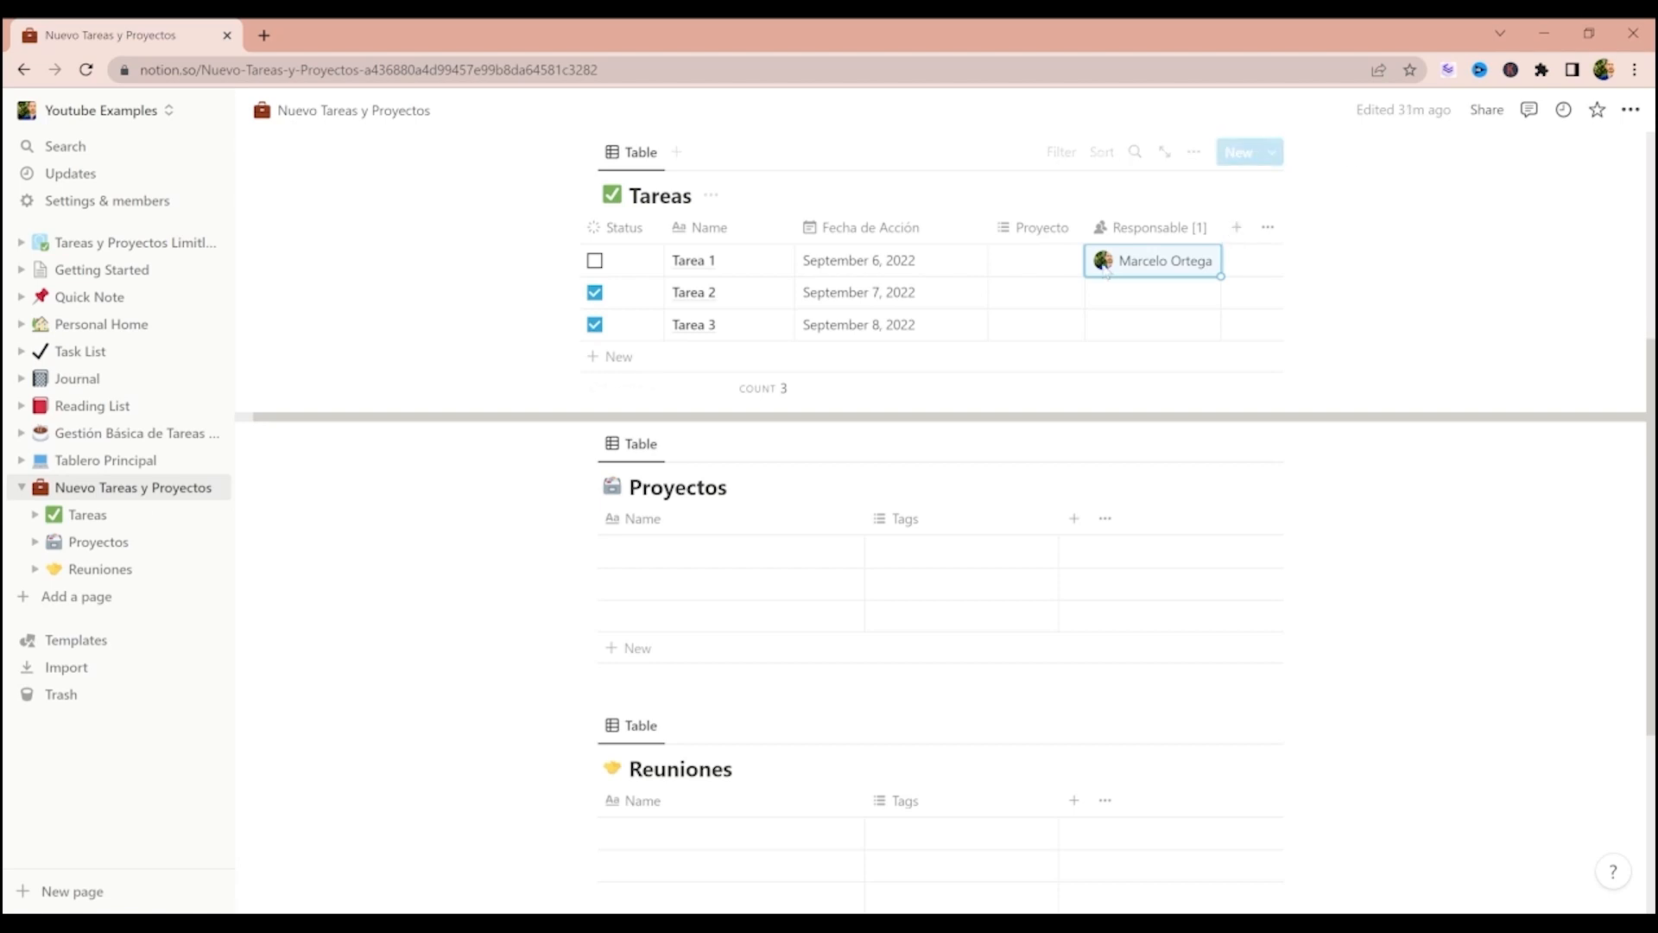
click(1139, 263)
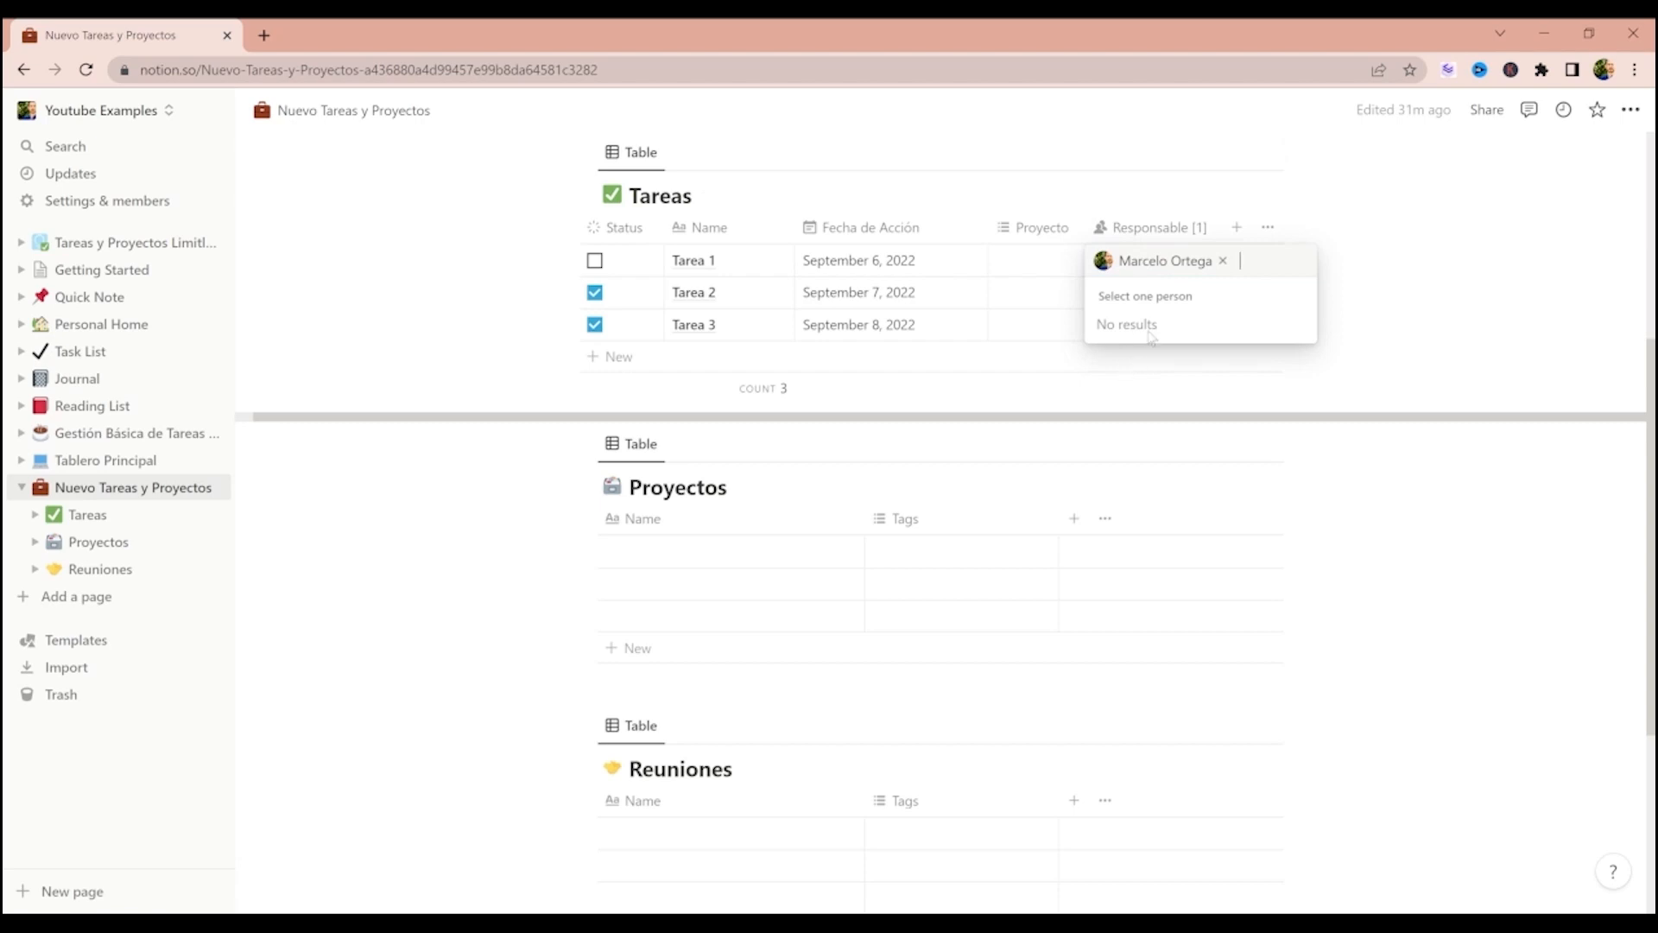
click(1180, 158)
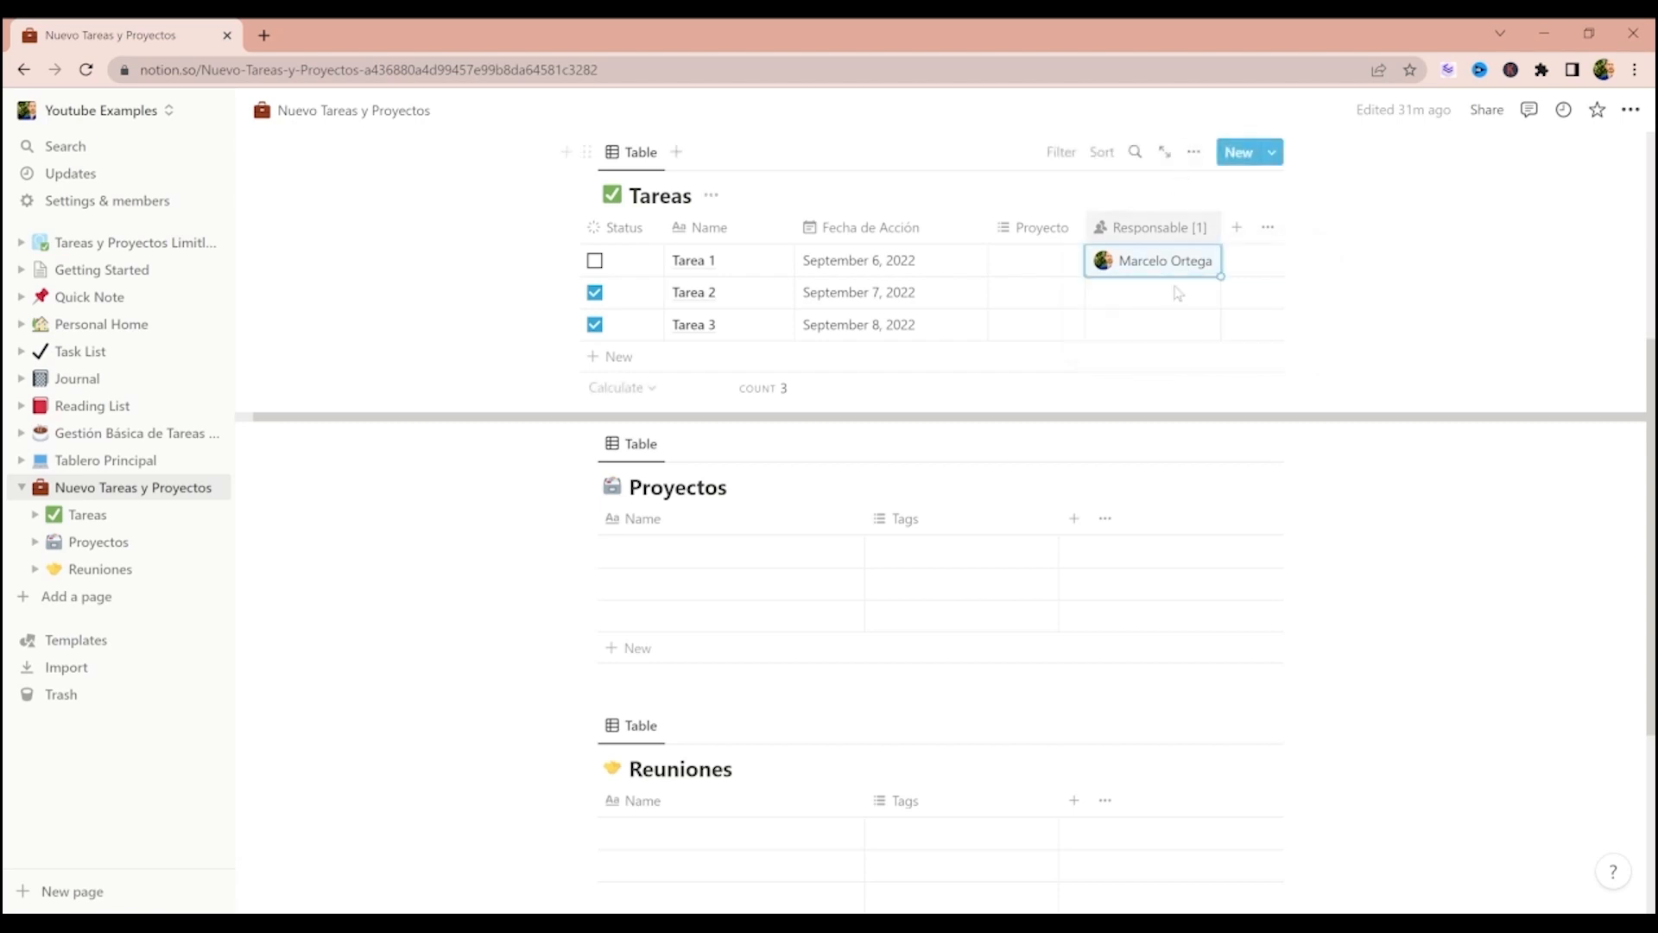
- Add a Text property named Reuniones to the Tareas table
click(1238, 227)
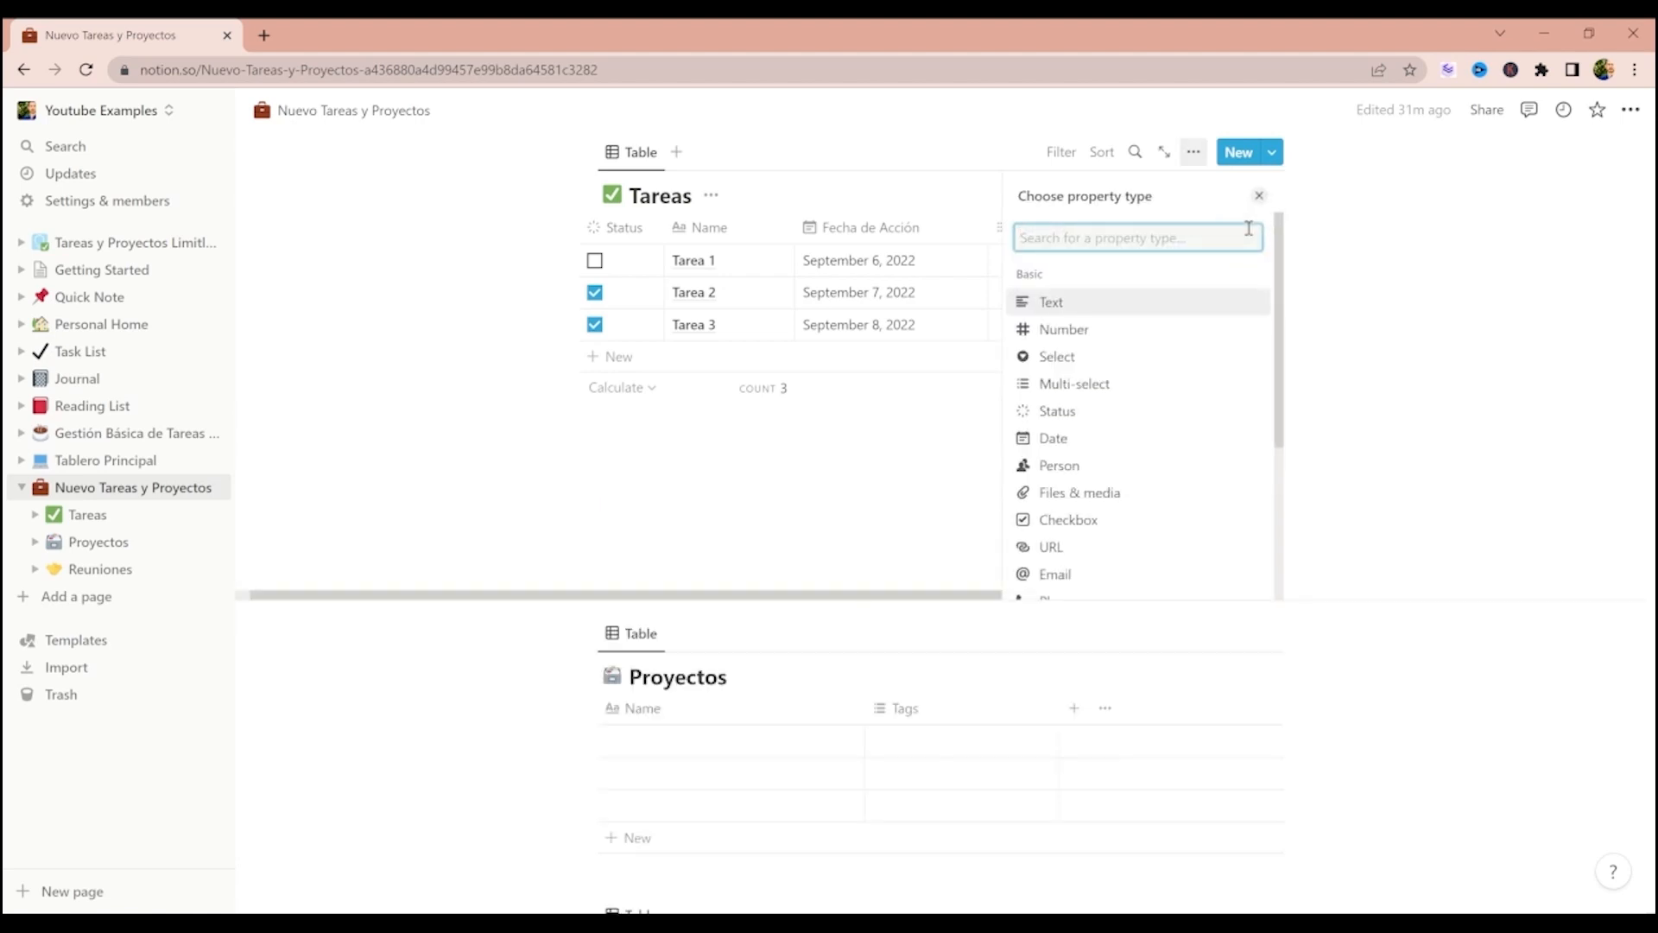
click(1191, 309)
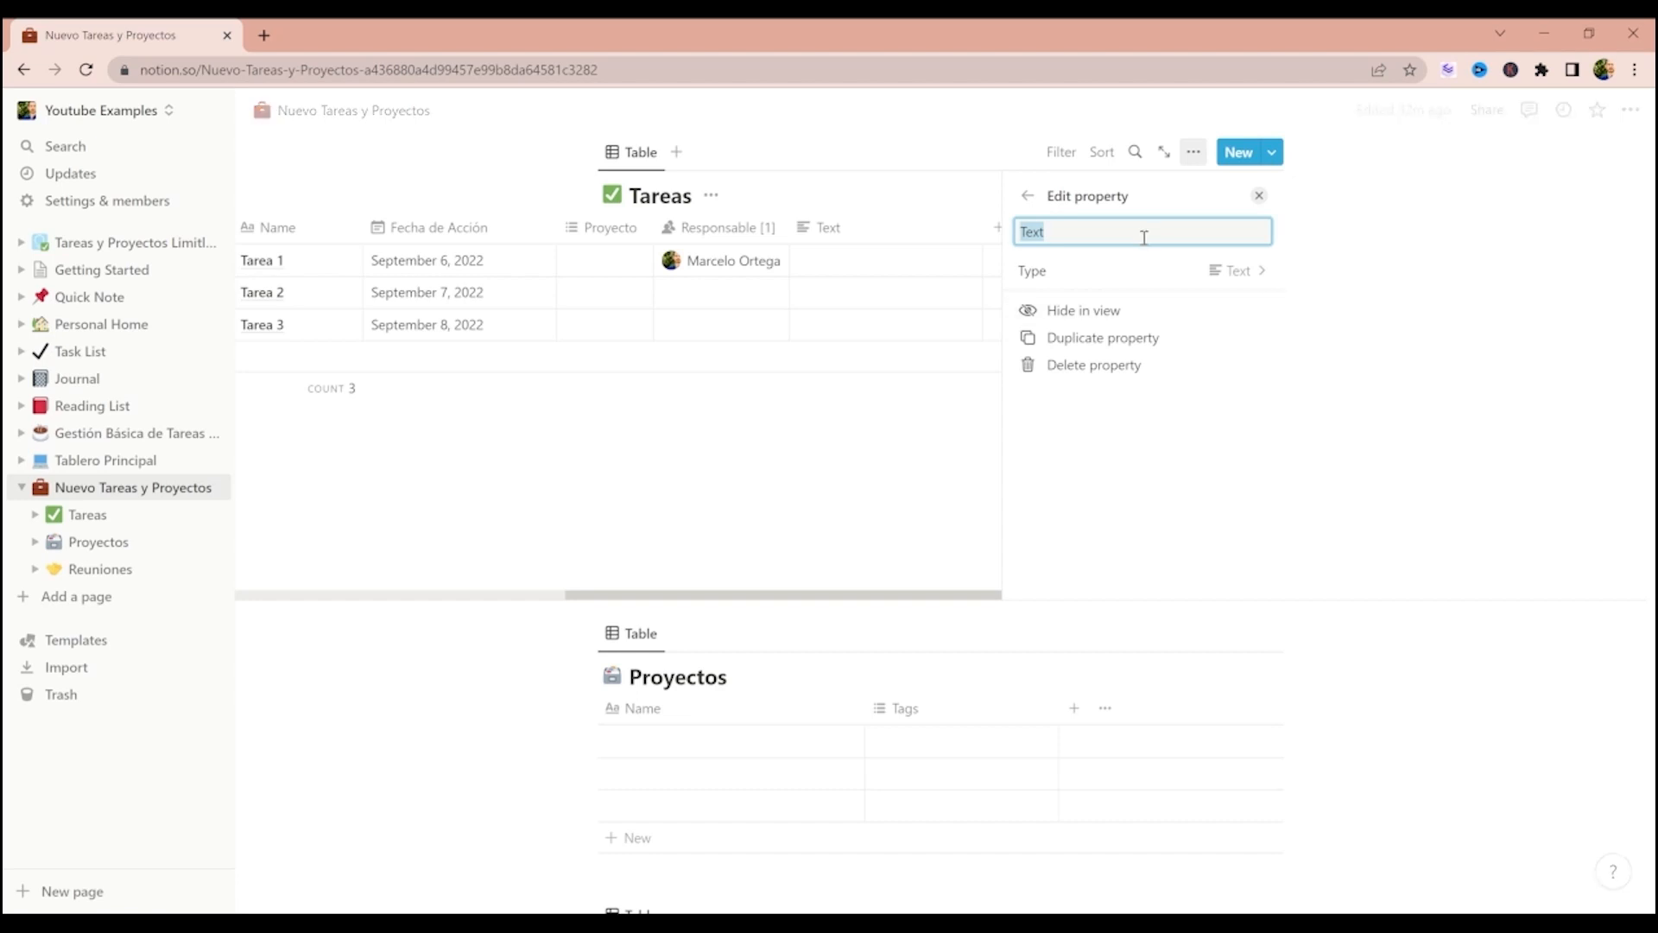
text(Reuniones)
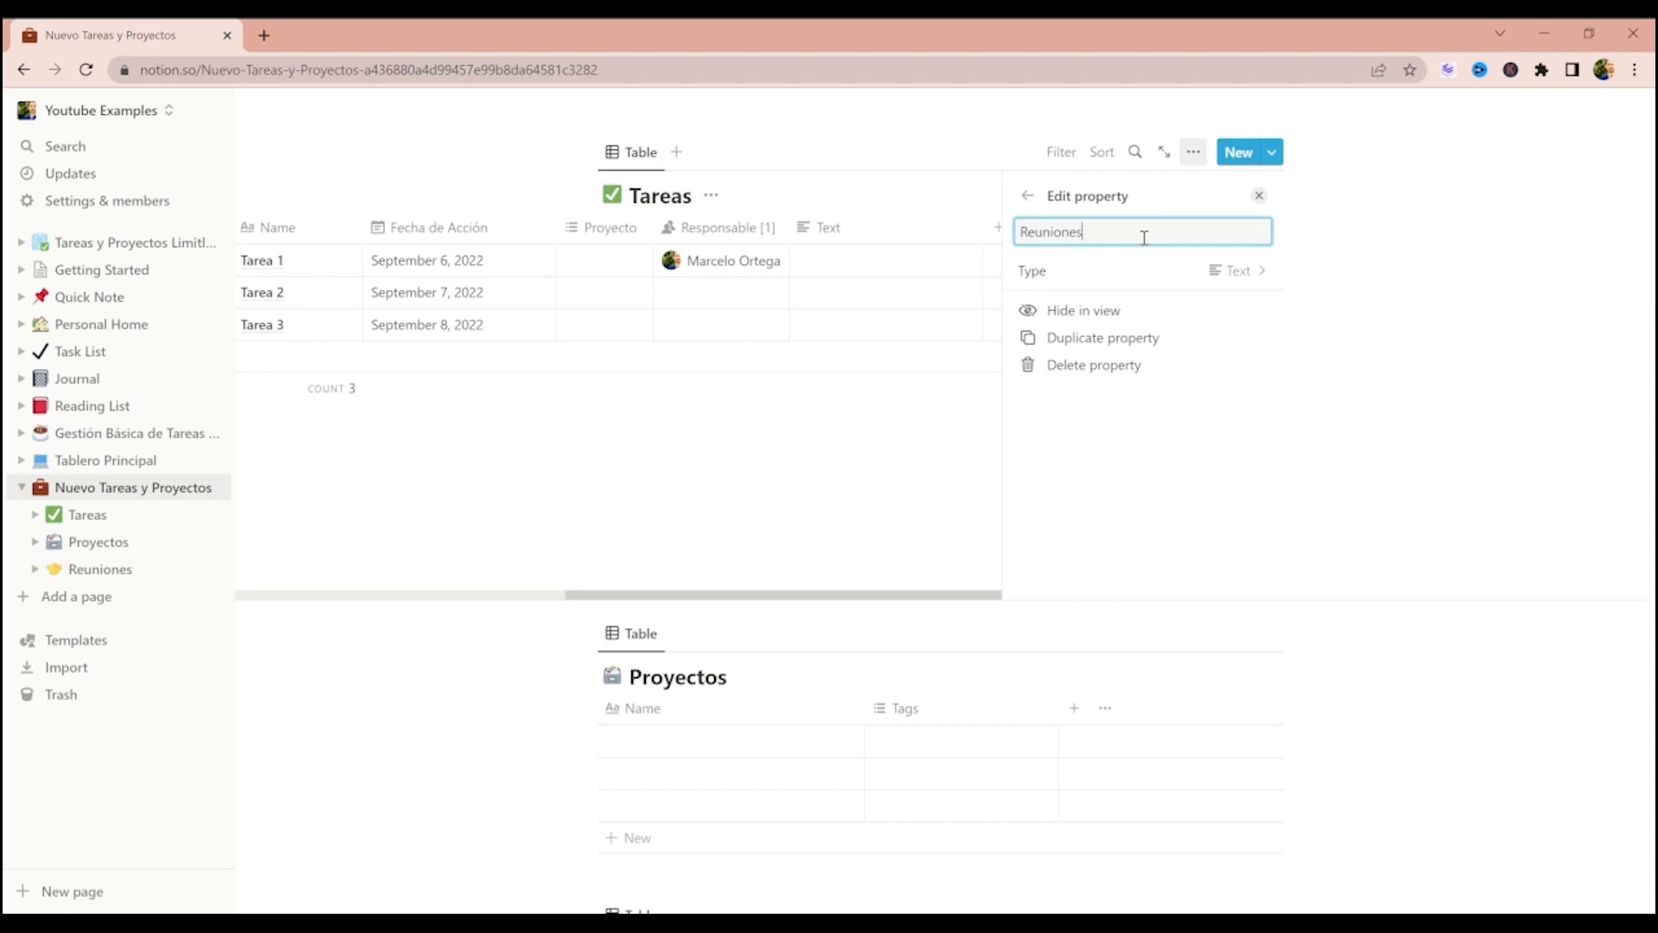
- Add a Number property named Urgencia (1-10) to the Tareas table
click(1023, 204)
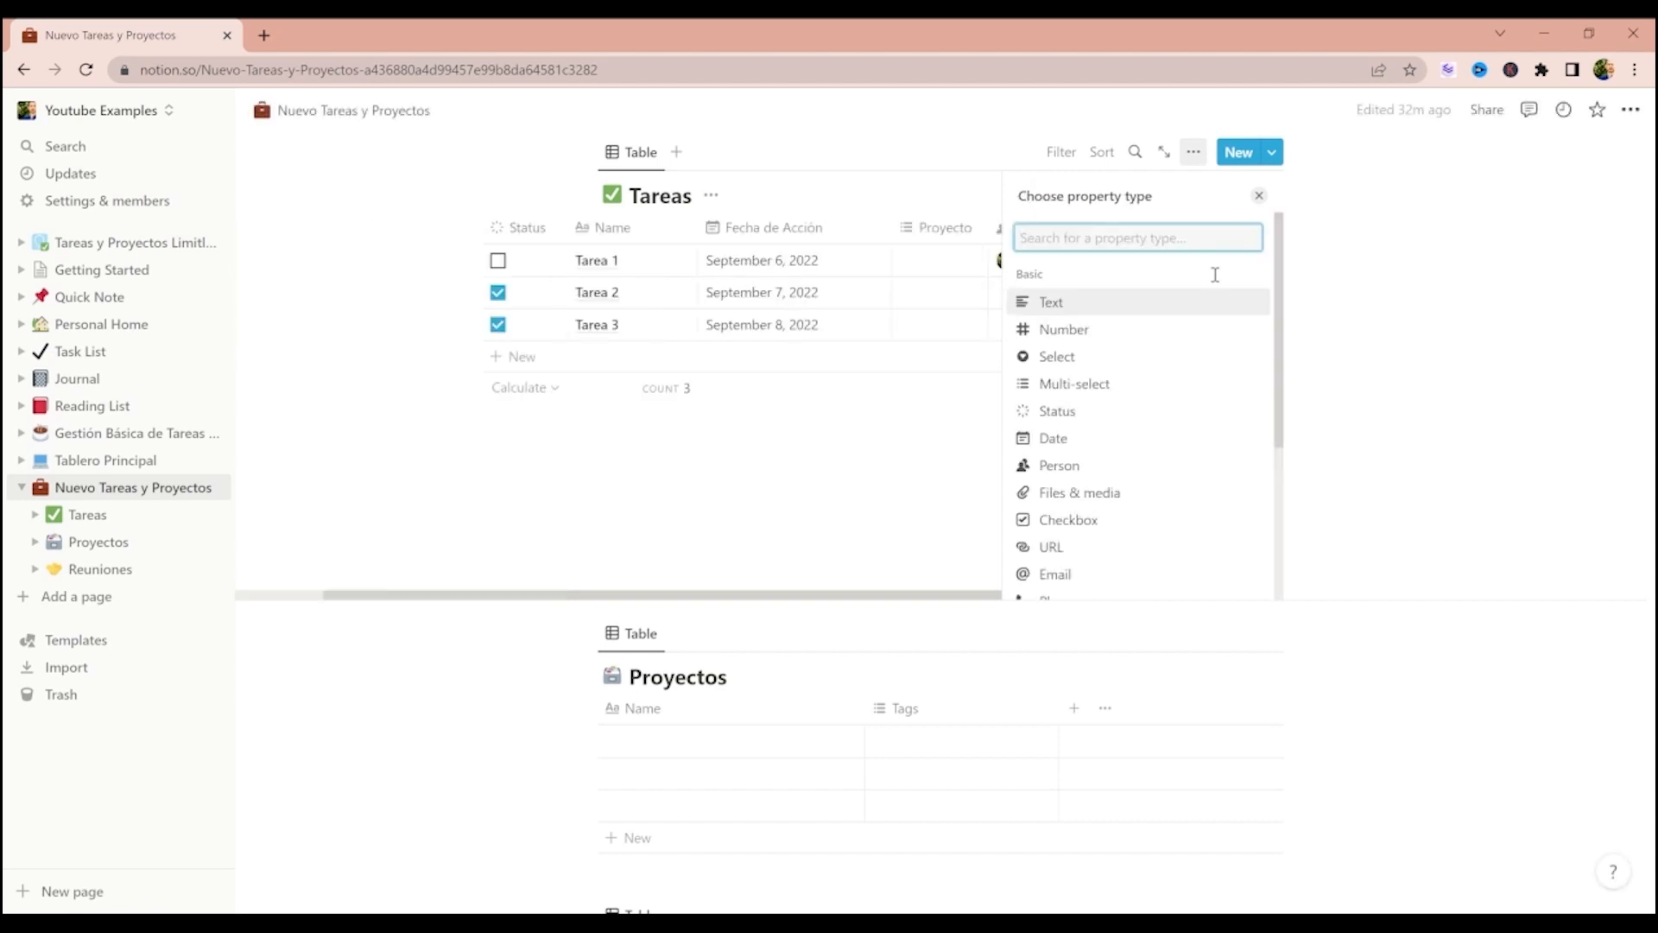
click(1076, 333)
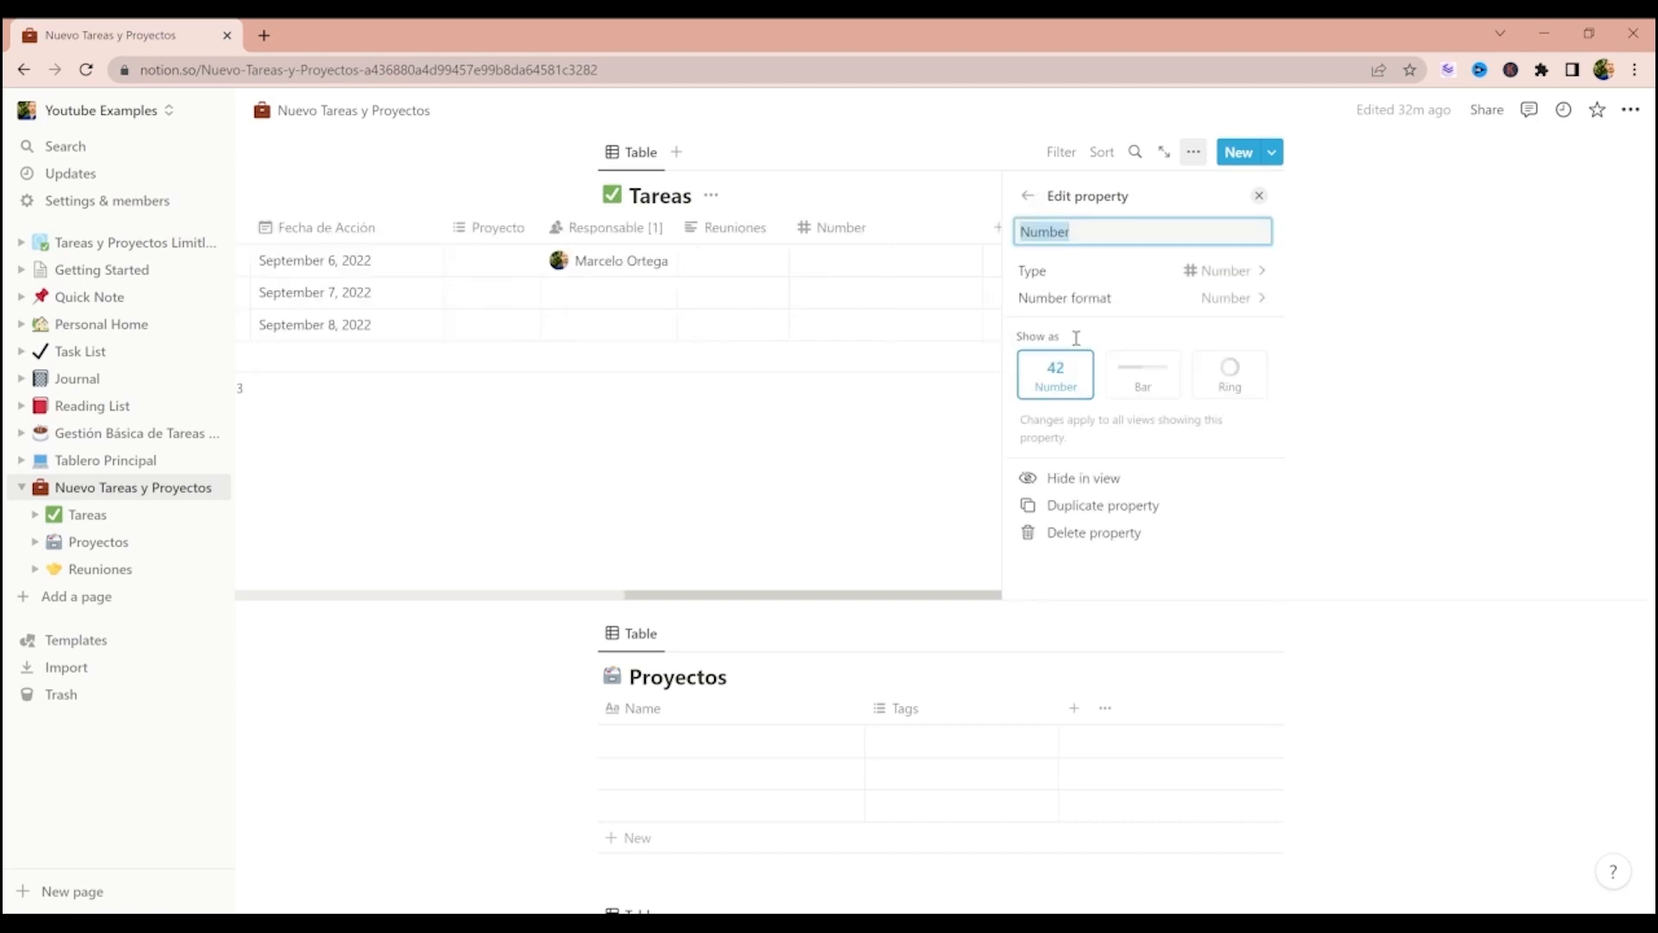
text(Urge)
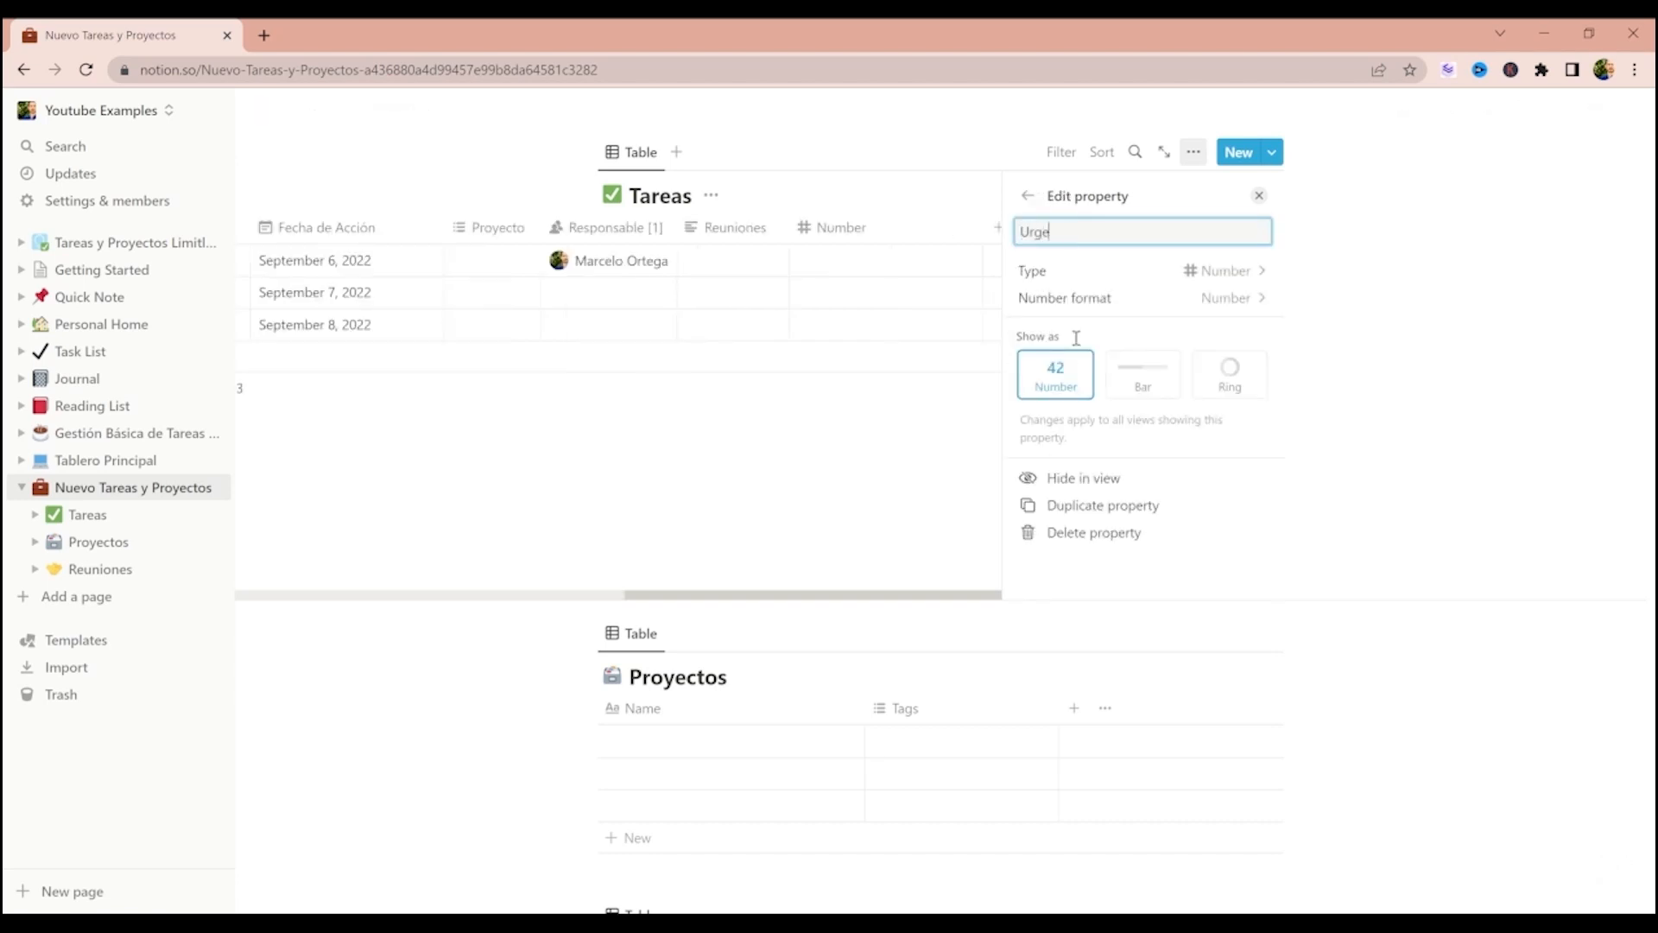
text(ncia ()
text(0)
text(-10)
key(BackSpace)
key(BackSpace)
key(BackSpace)
text(1-10))
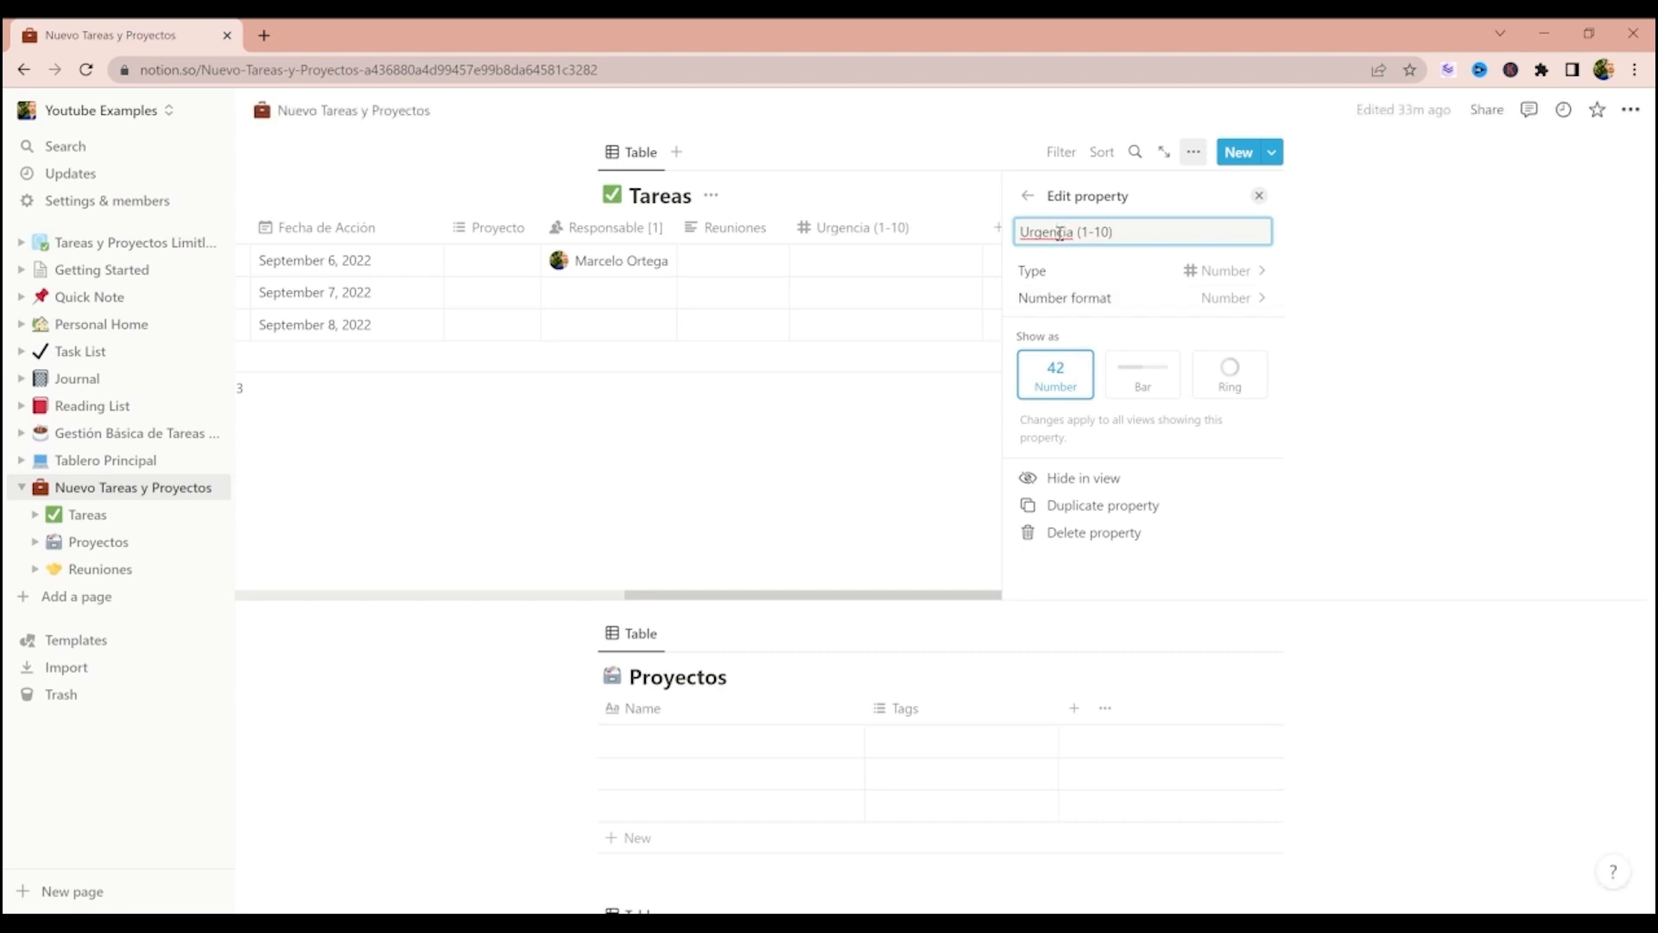
key(Escape)
- Duplicate the Urgencia (1-10) number property in the Tareas table and rename the copy as Impacto (1-10)
click(1093, 235)
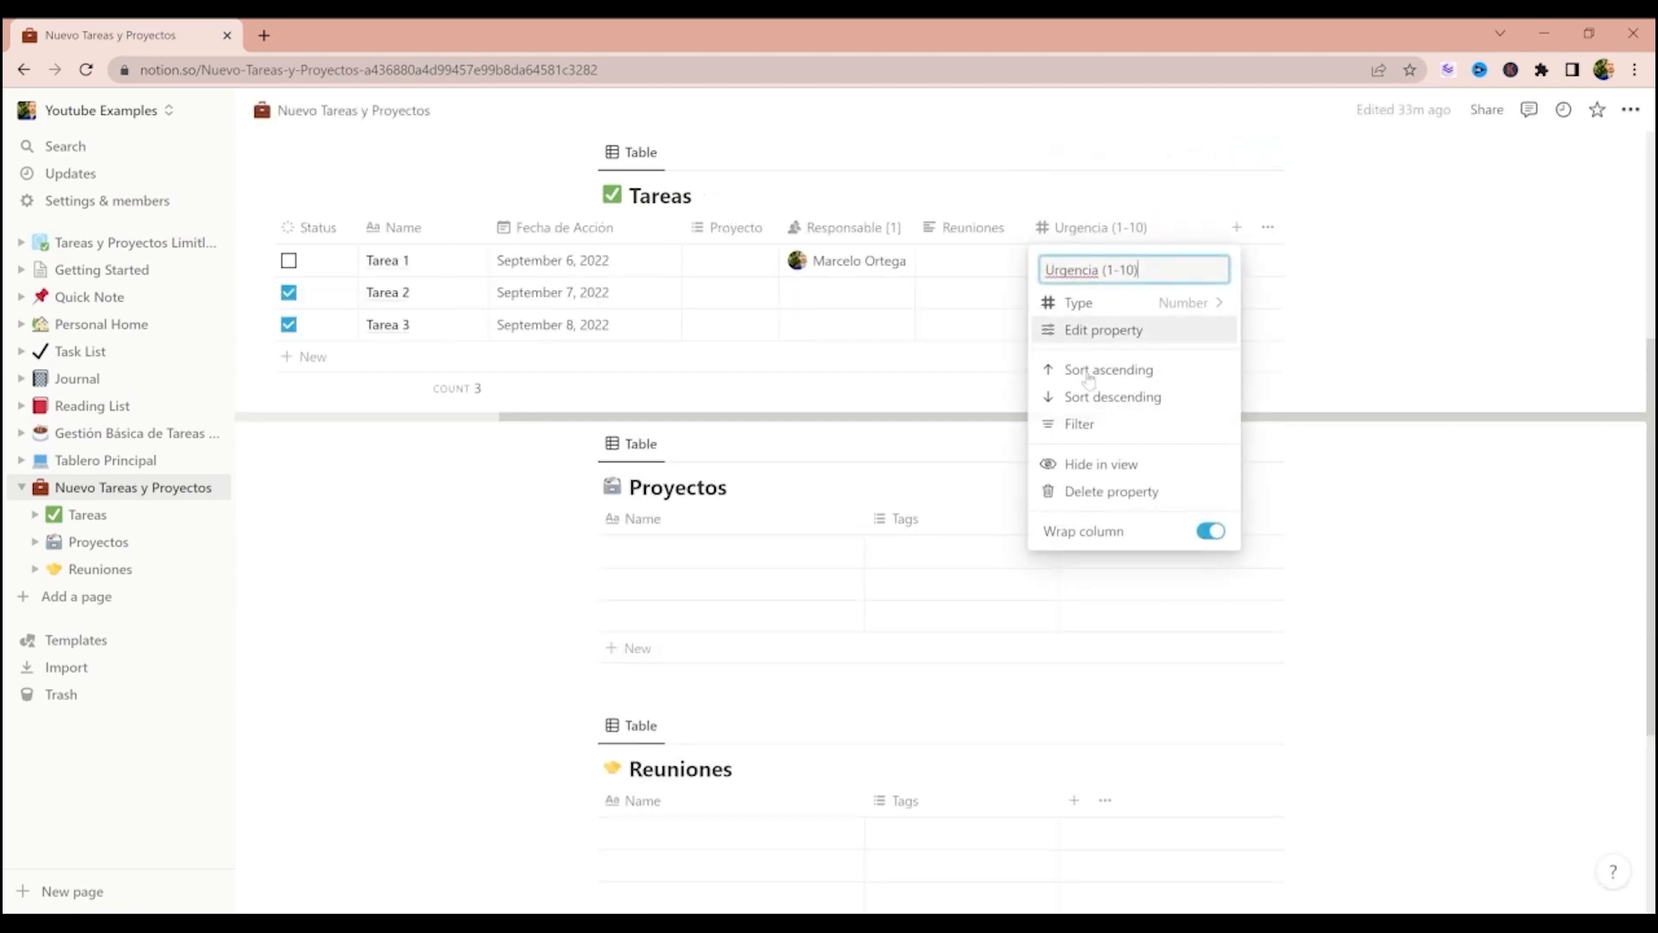
click(1108, 330)
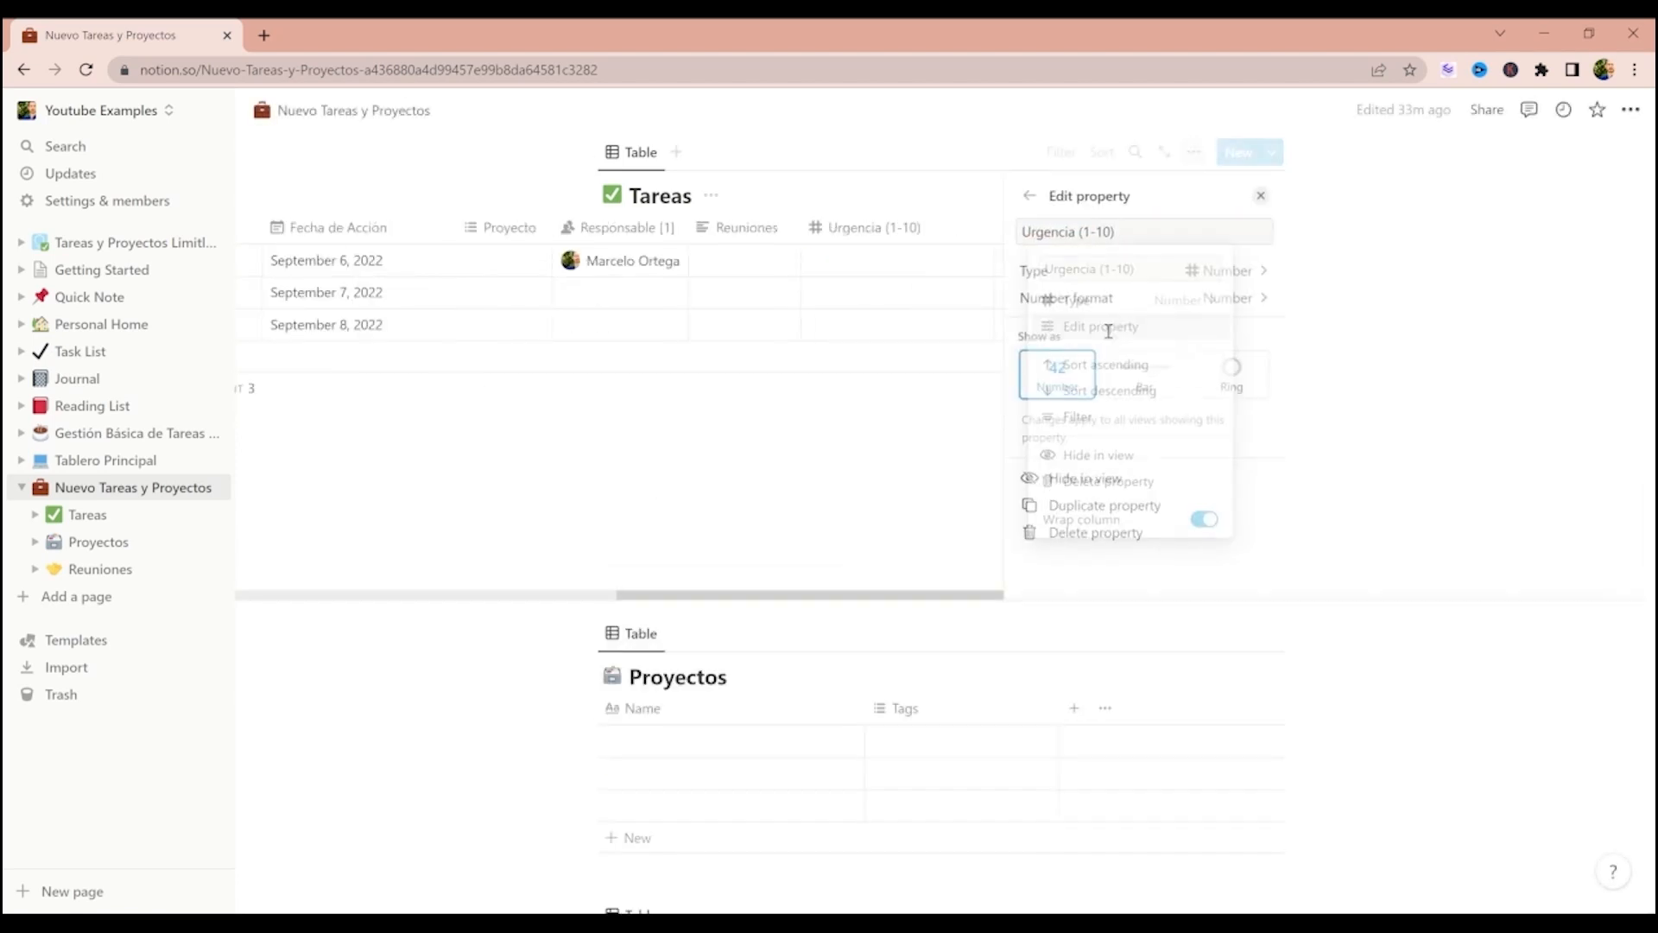
click(1104, 515)
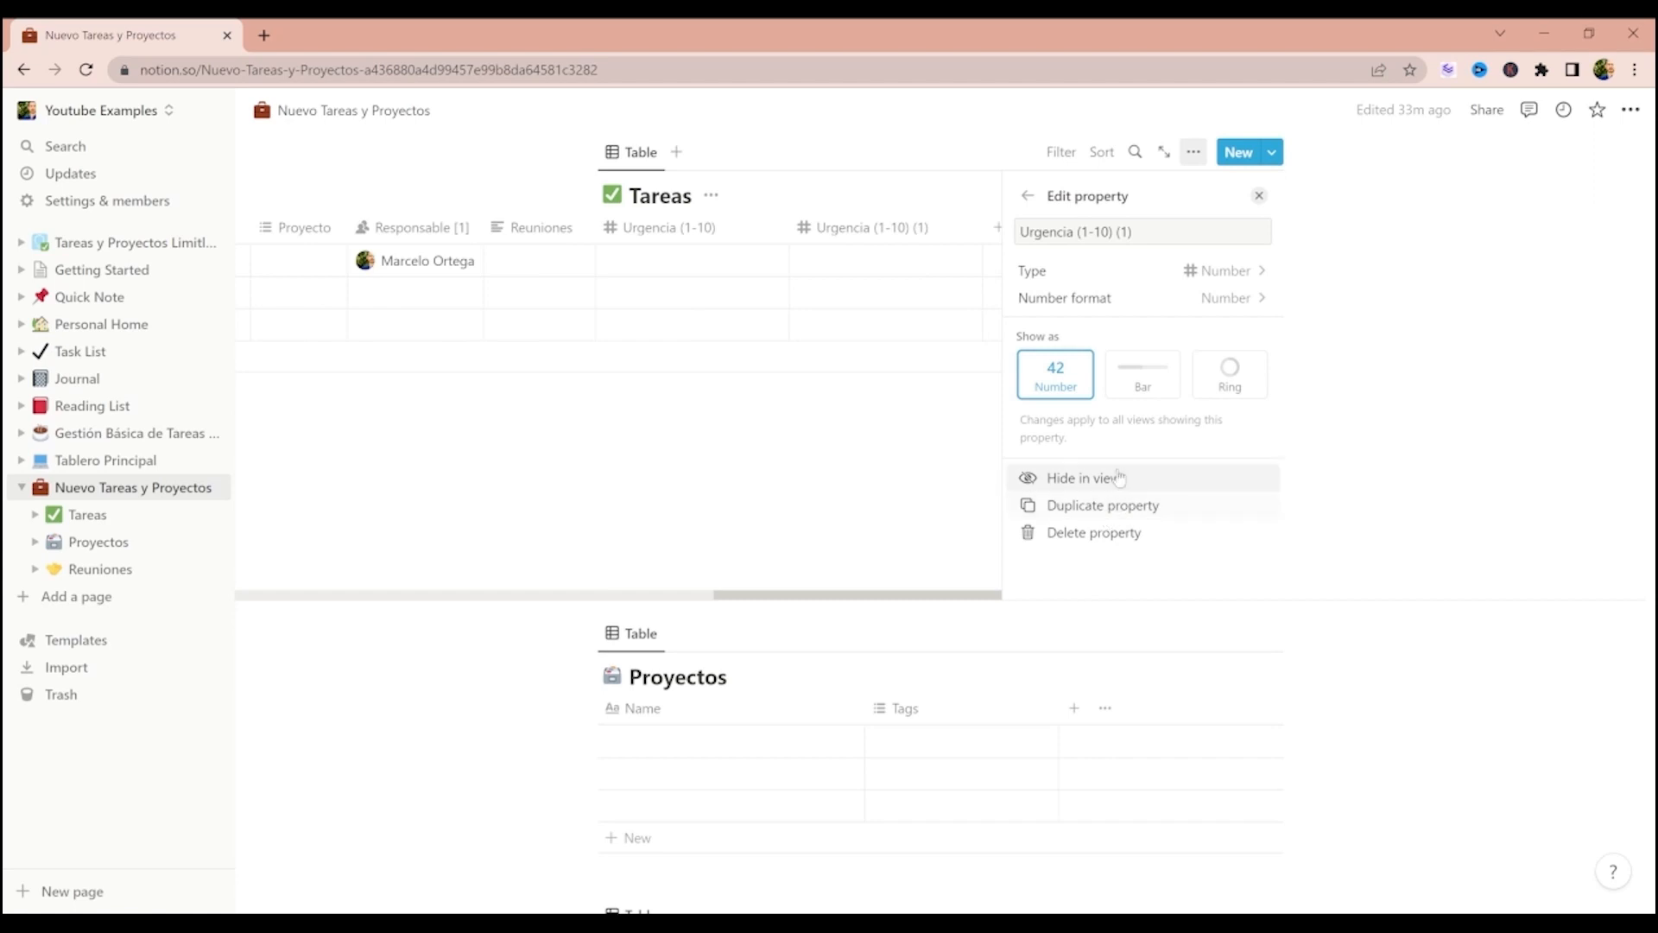
double_click(1058, 229)
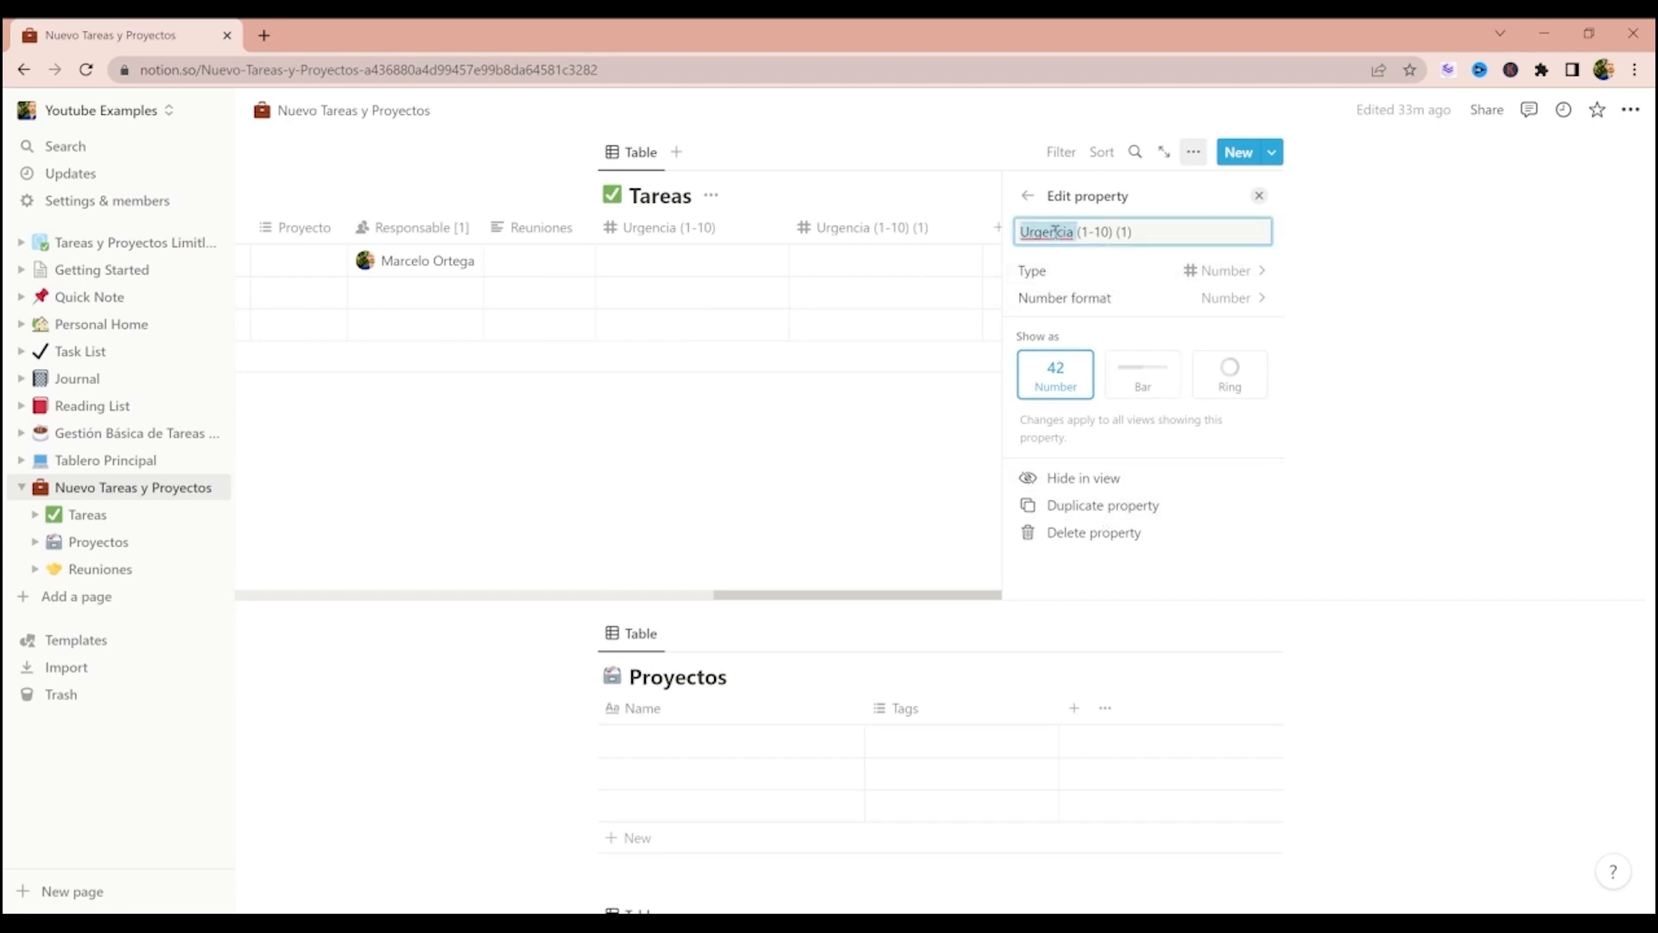
text(Impacto)
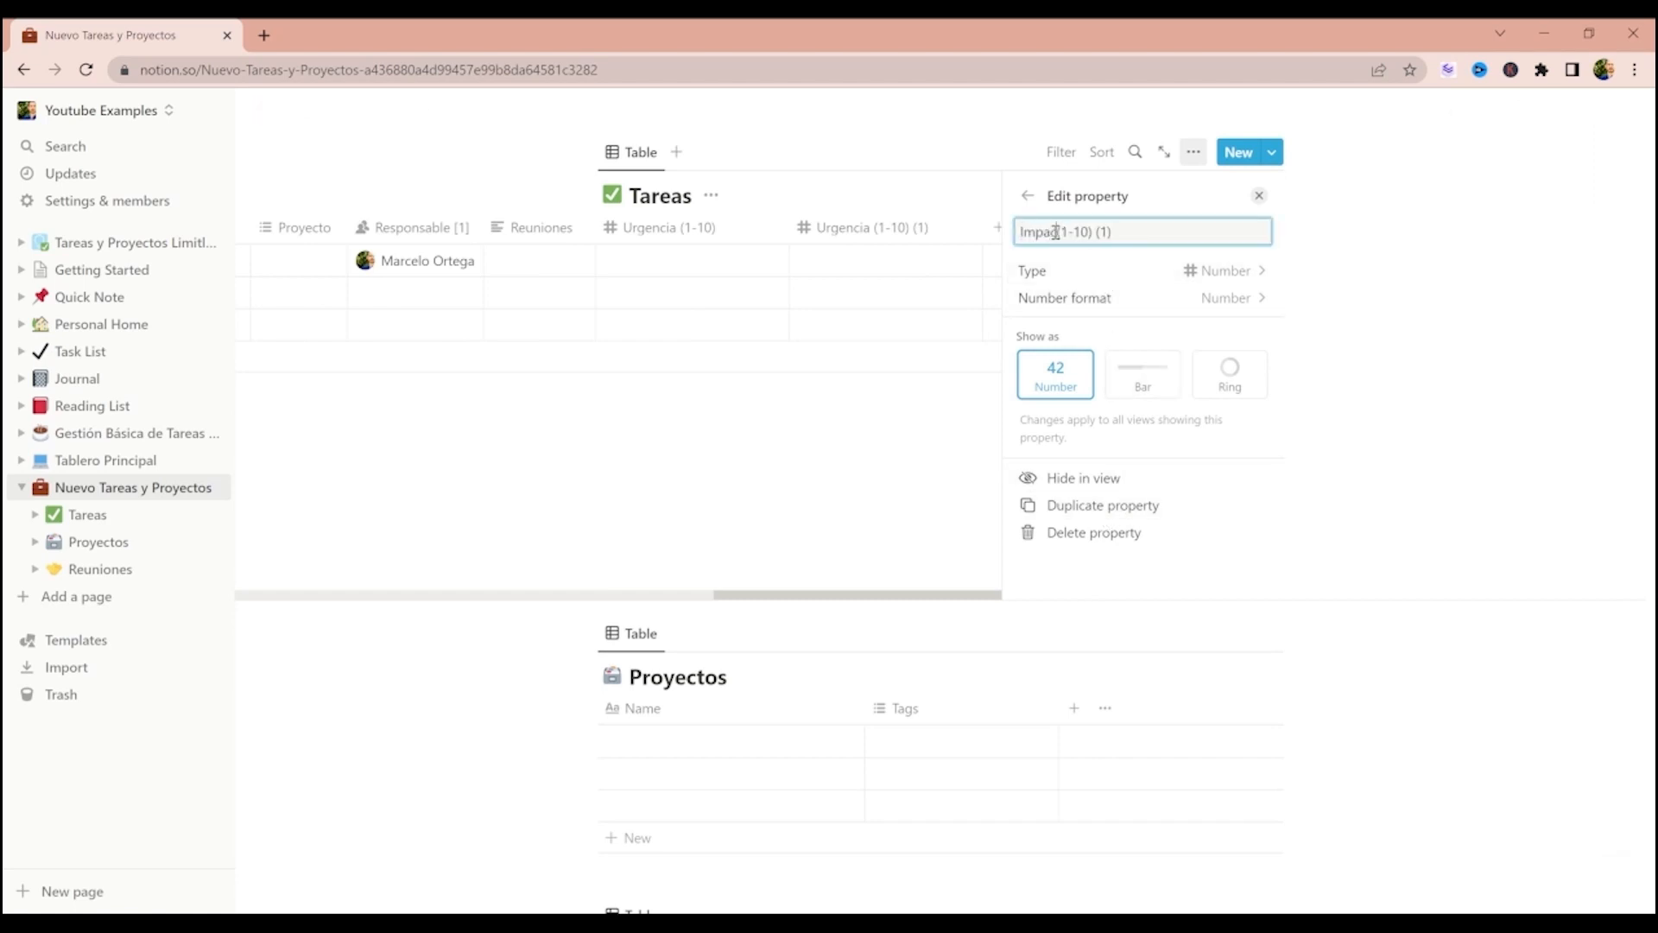
click(1139, 241)
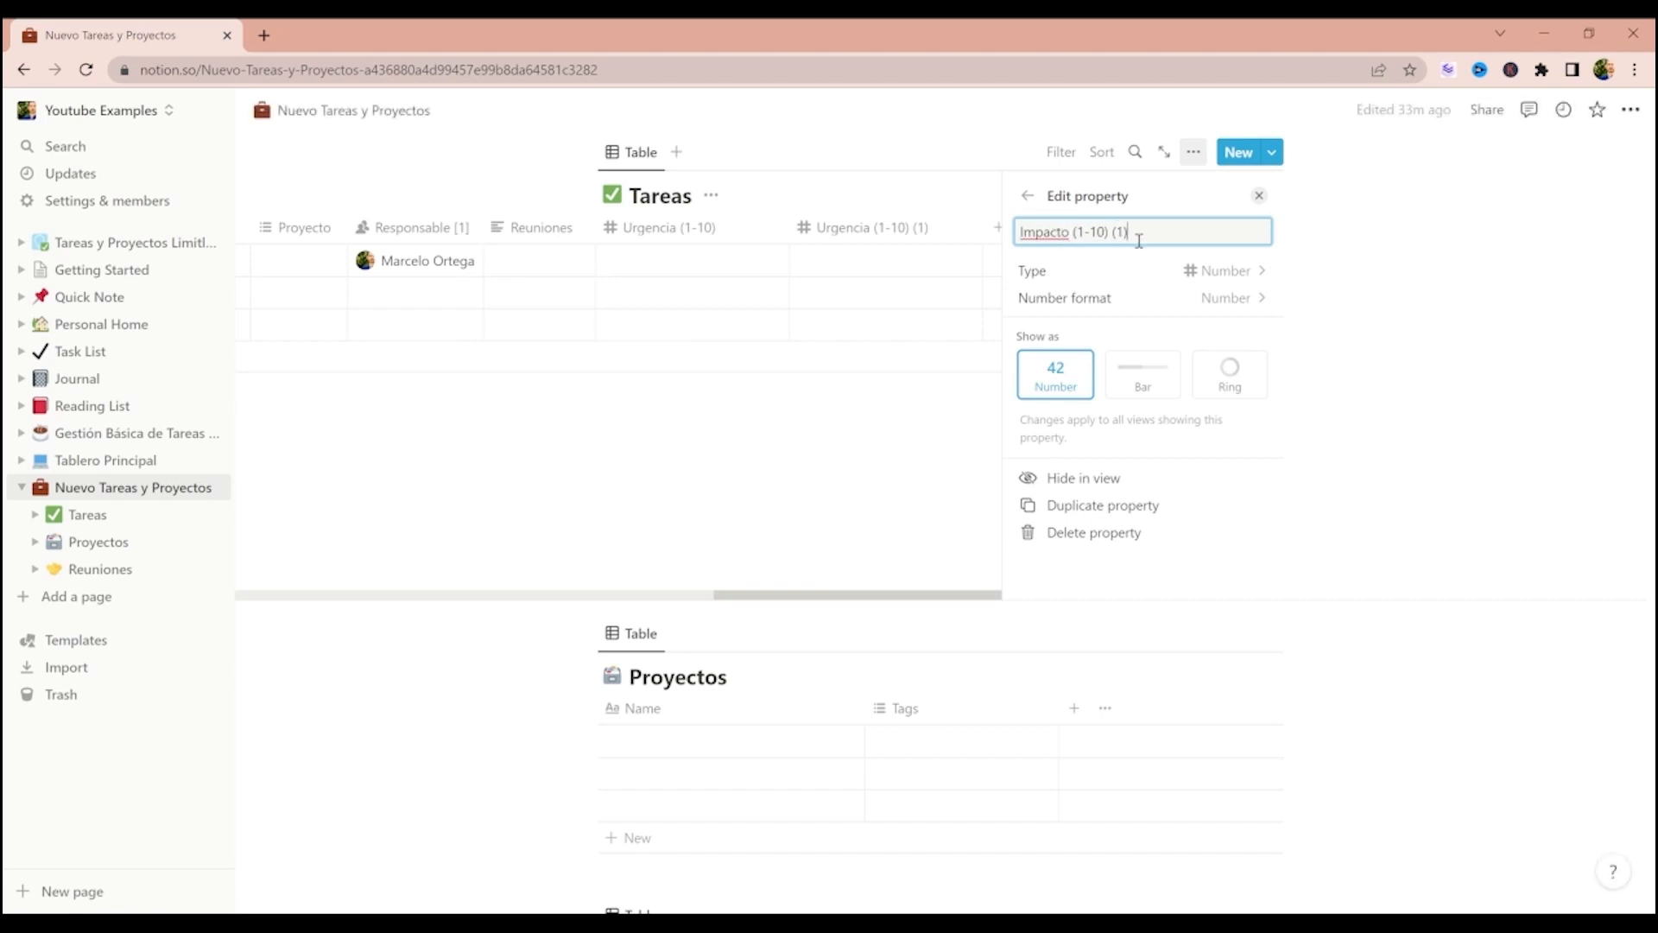
key(BackSpace)
key(BackSpace)
key(BackSpace)
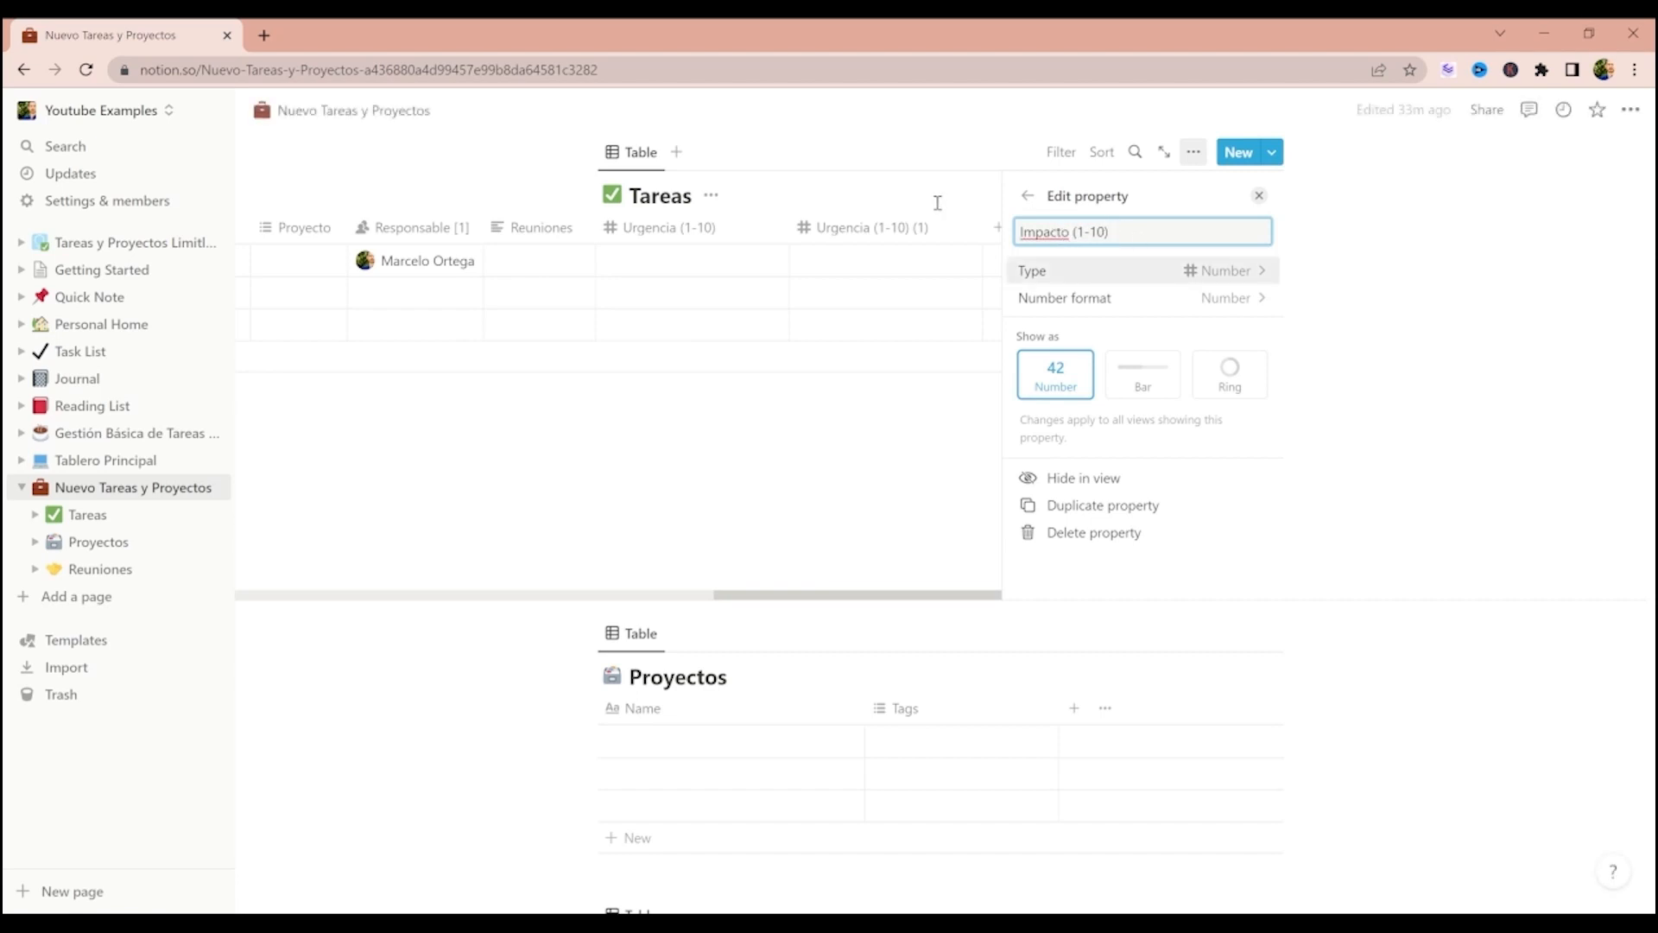
- Look through the available number formats for the Impacto (1-10) property without choosing a different one
click(1218, 298)
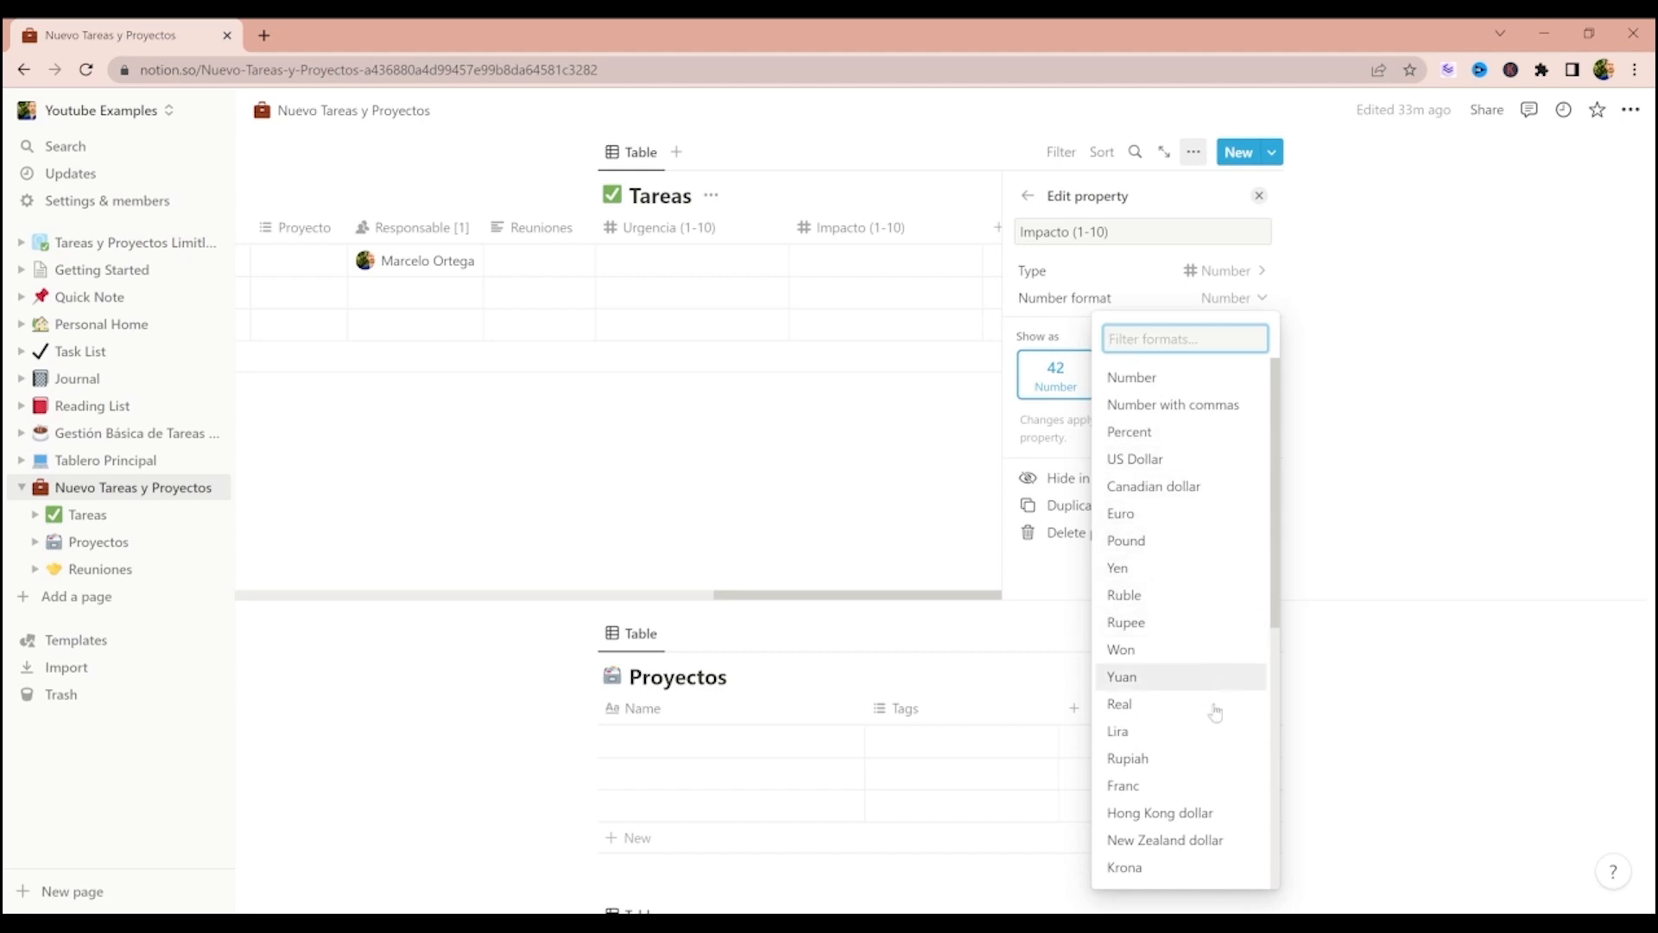
scroll(1196, 700, down, 5)
scroll(1196, 751, down, 2)
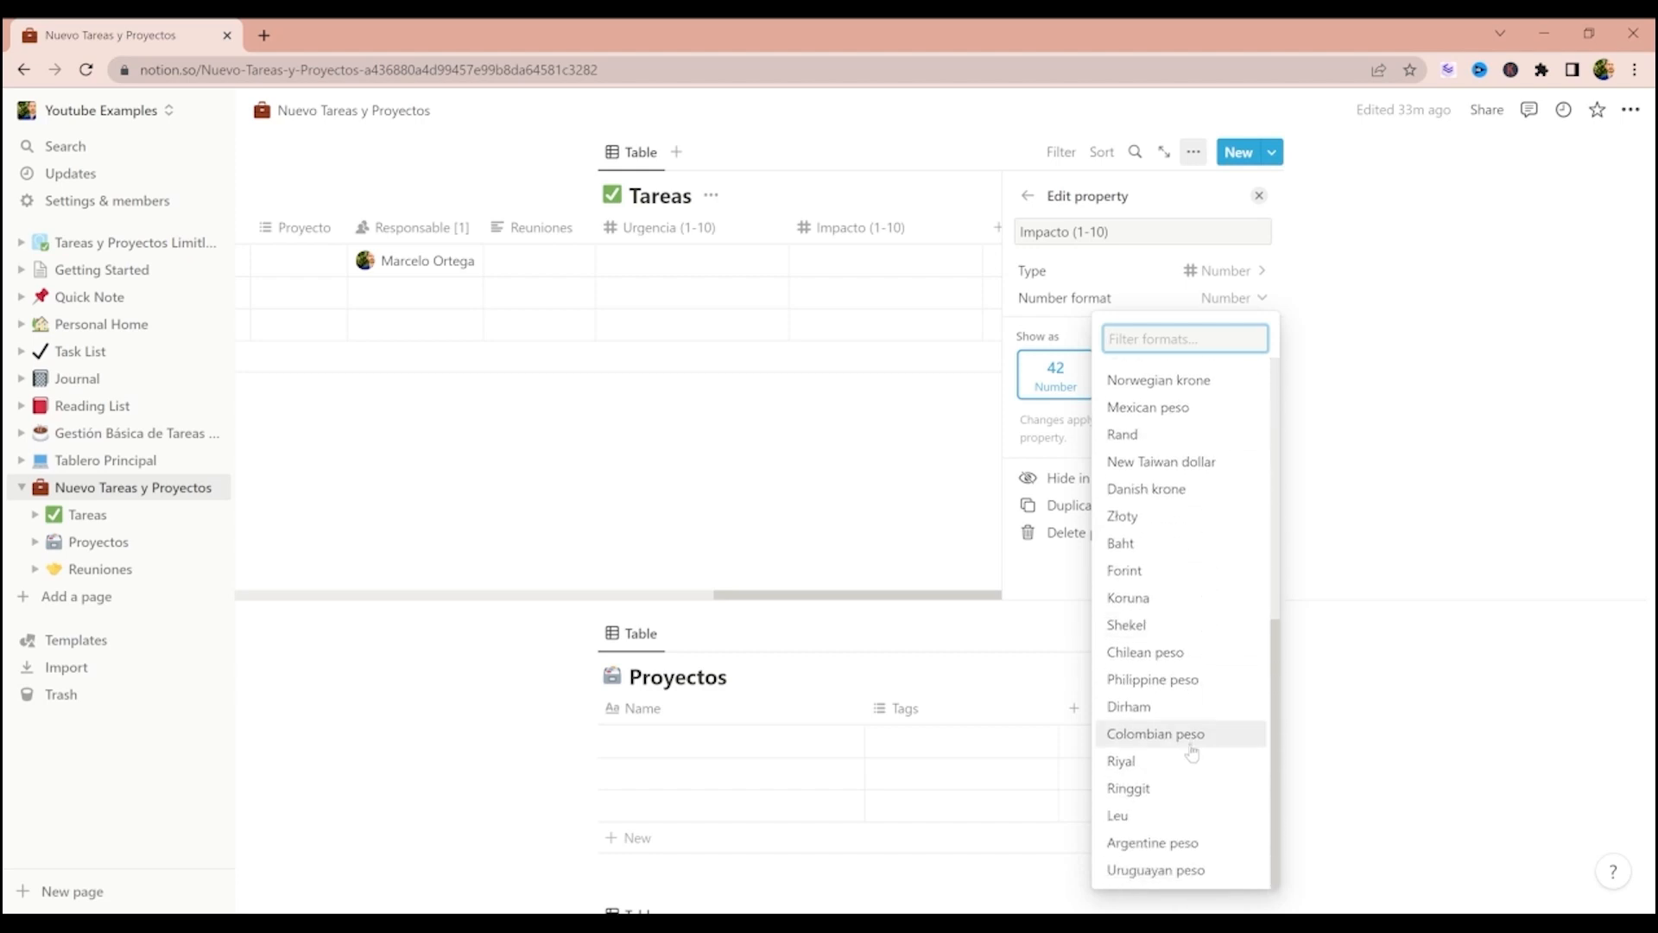
scroll(1174, 777, up, 6)
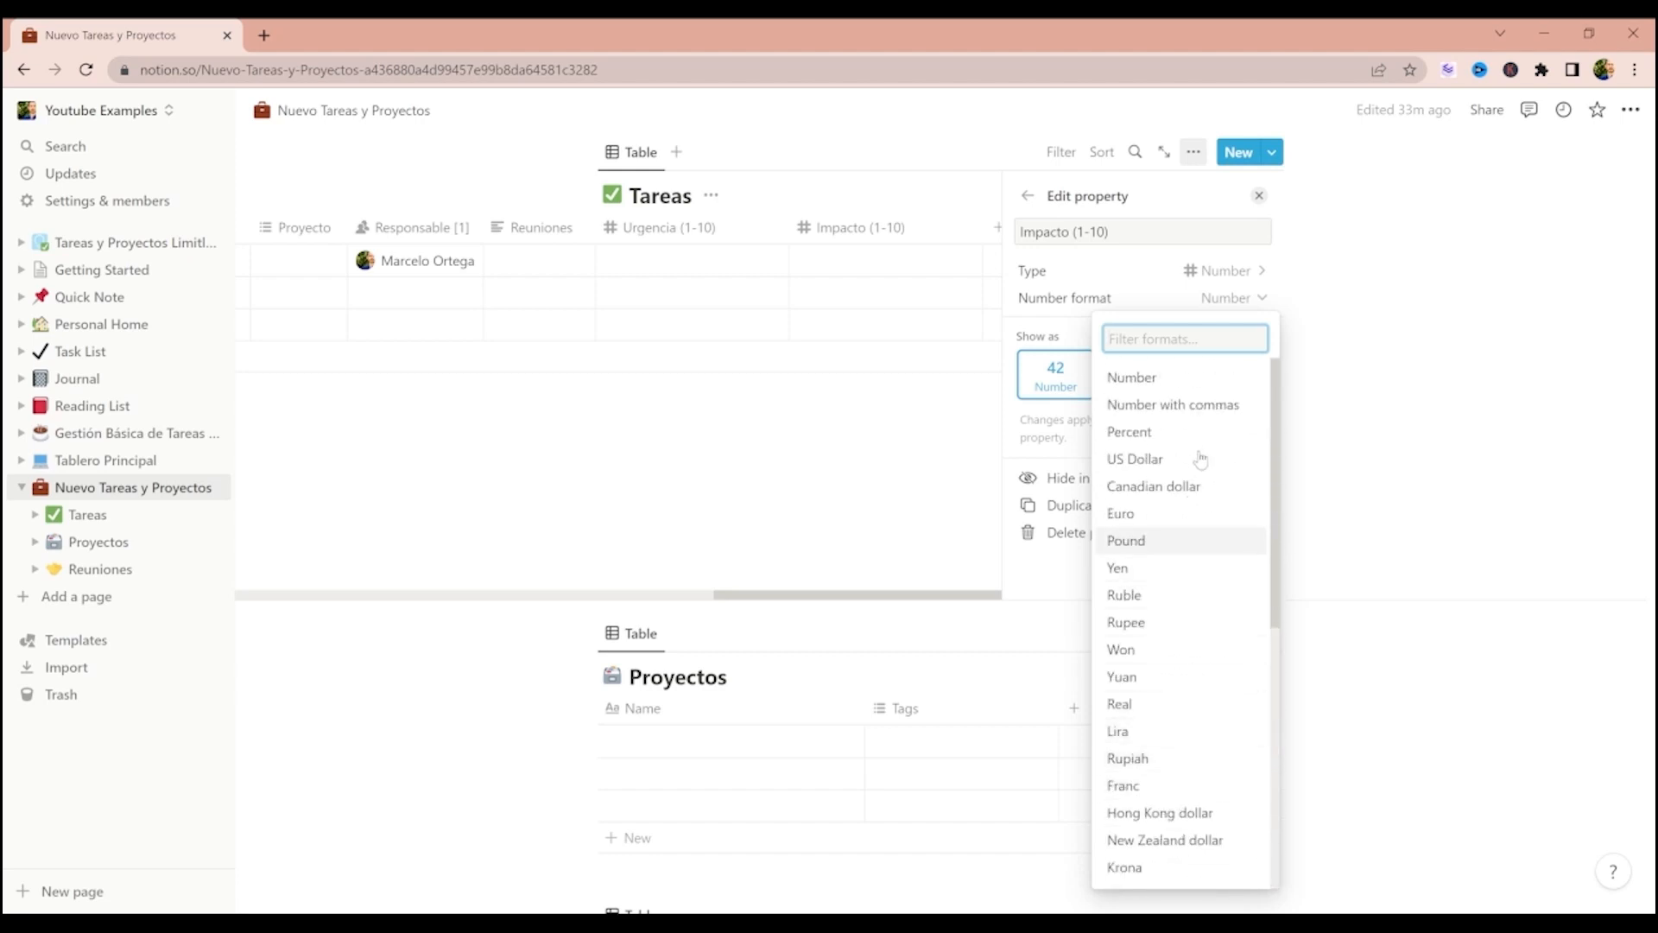
click(1237, 302)
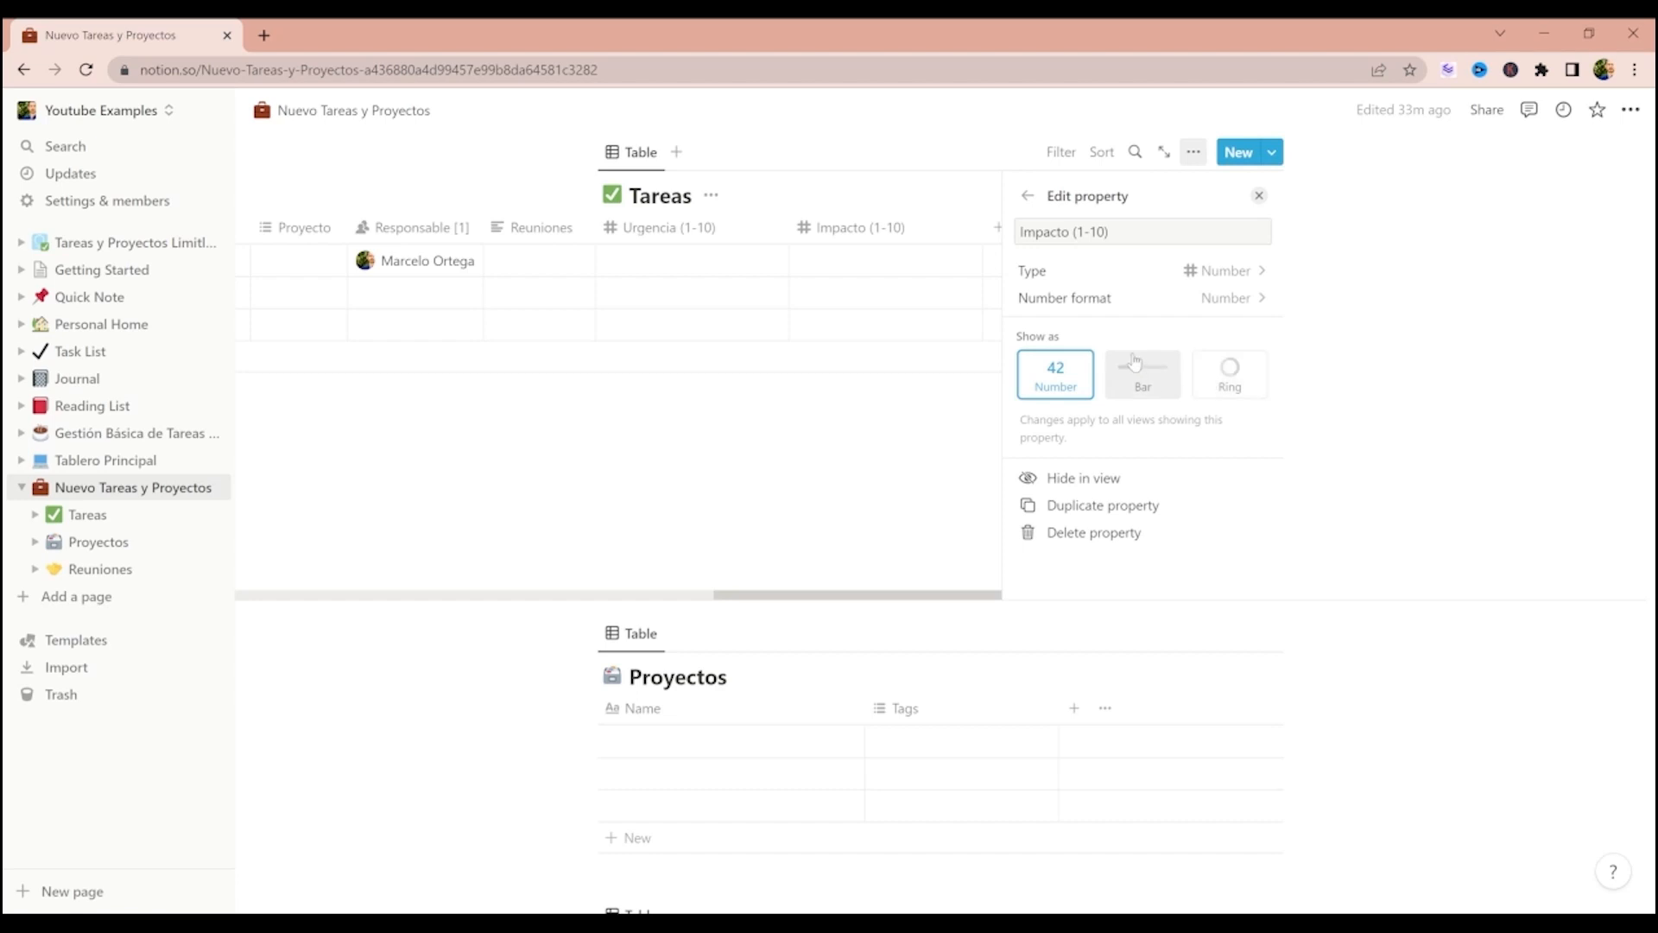
click(907, 269)
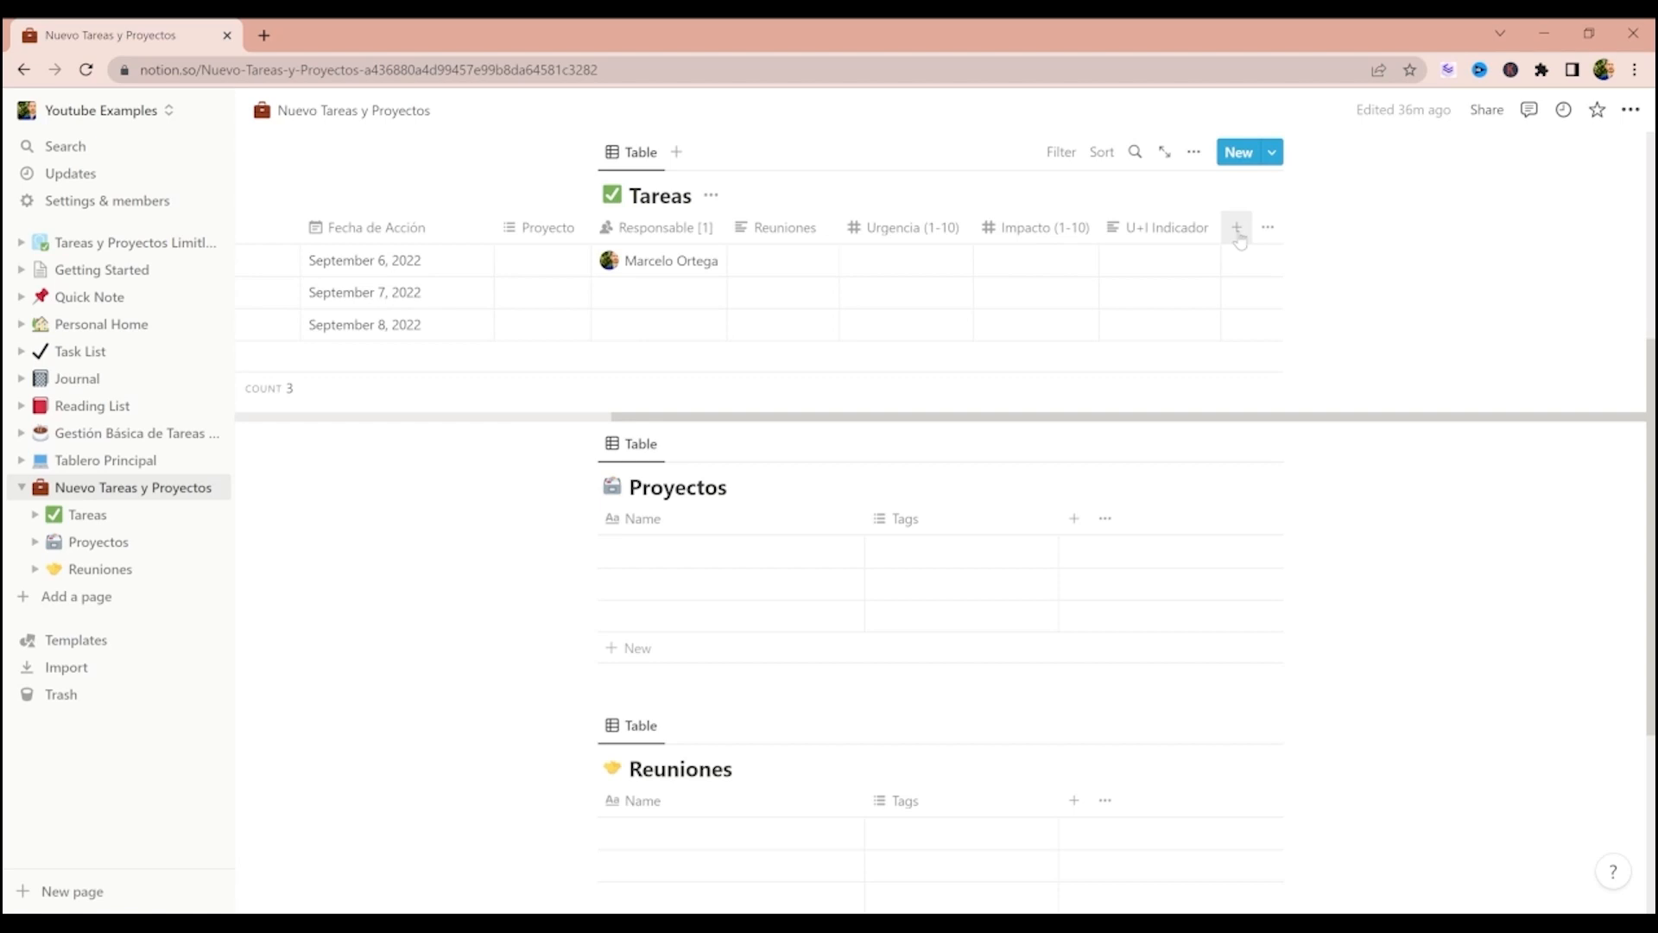
- Add a Text property named Tareas Activas to the Tareas table
click(1236, 228)
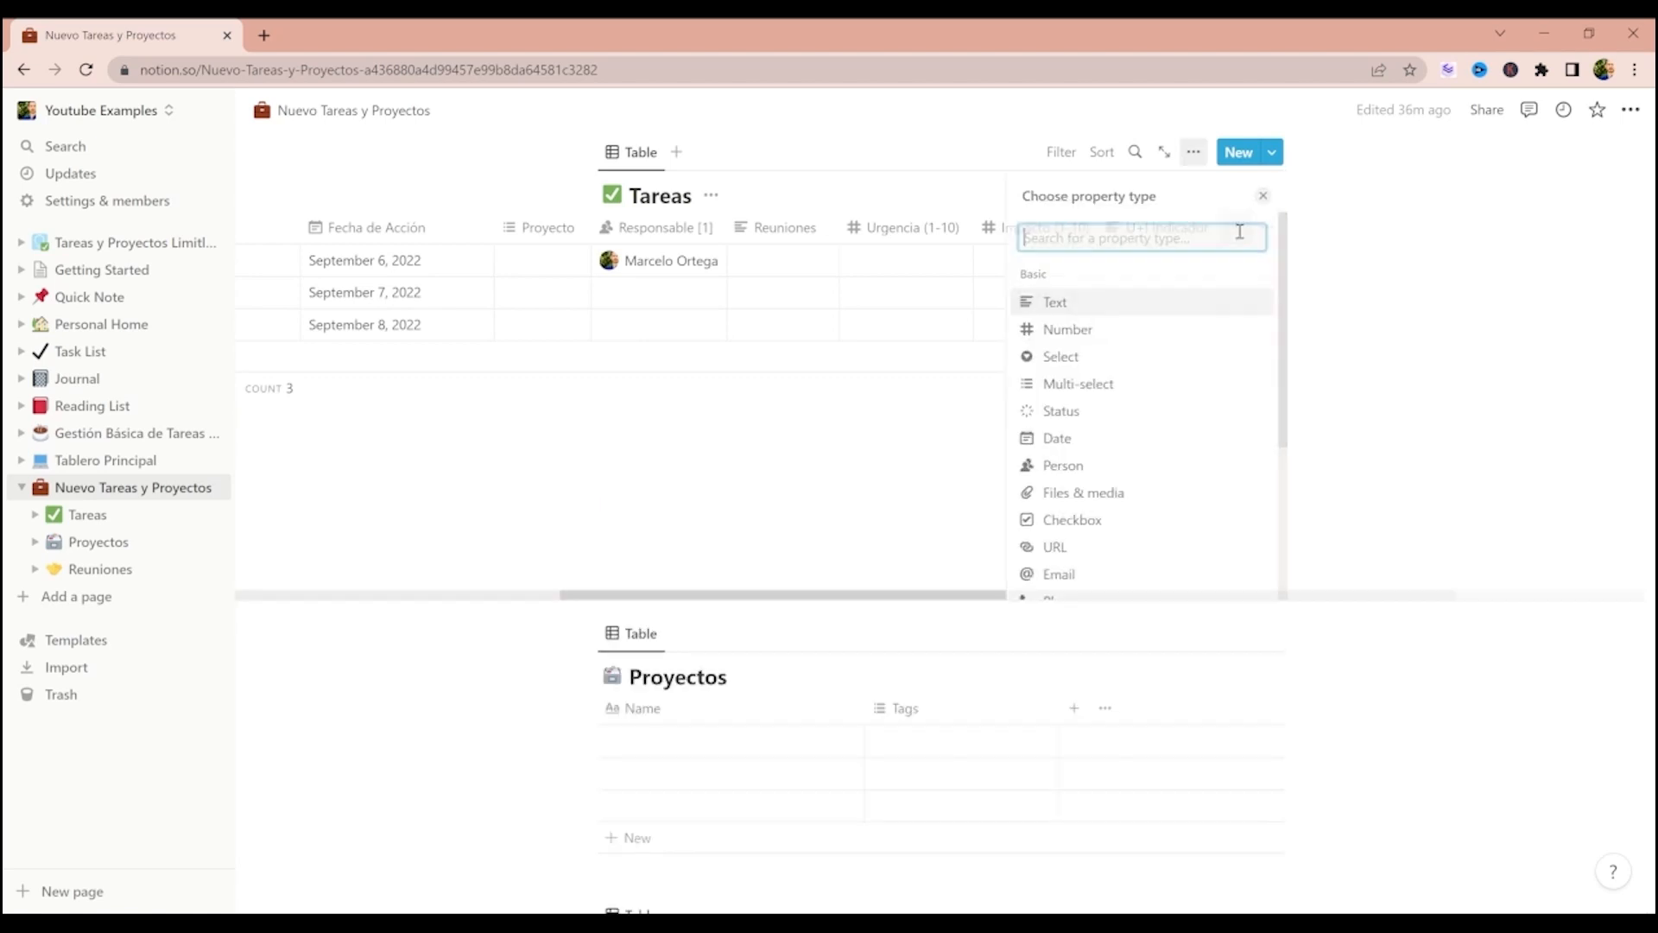
click(1105, 303)
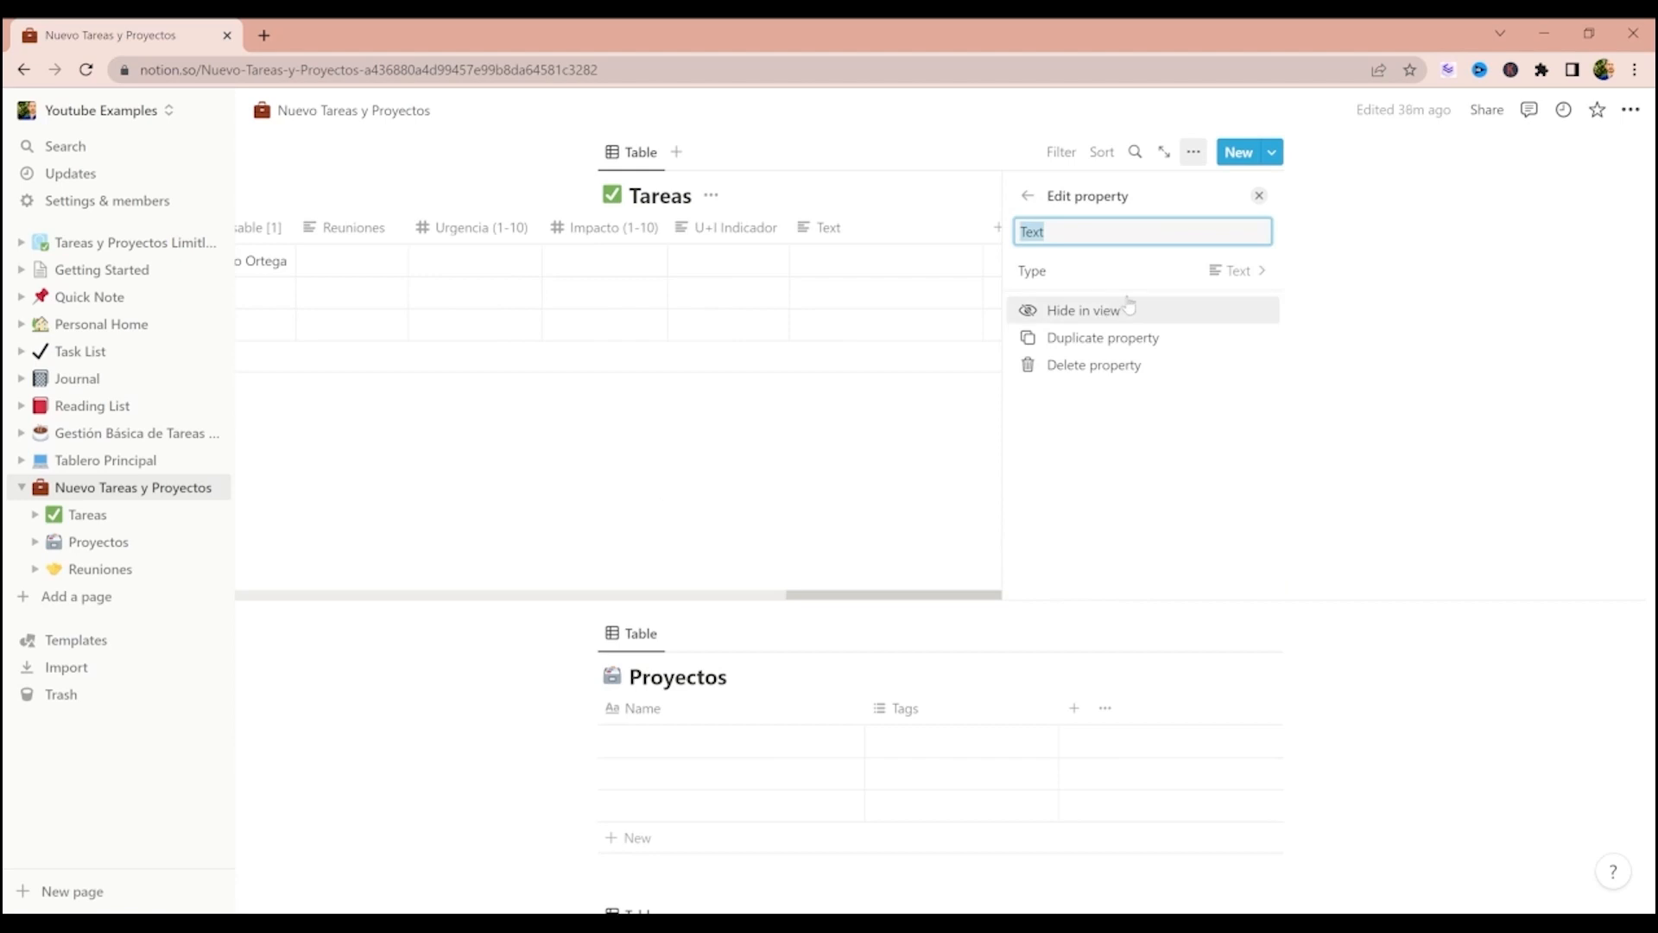
text(Tareas ad)
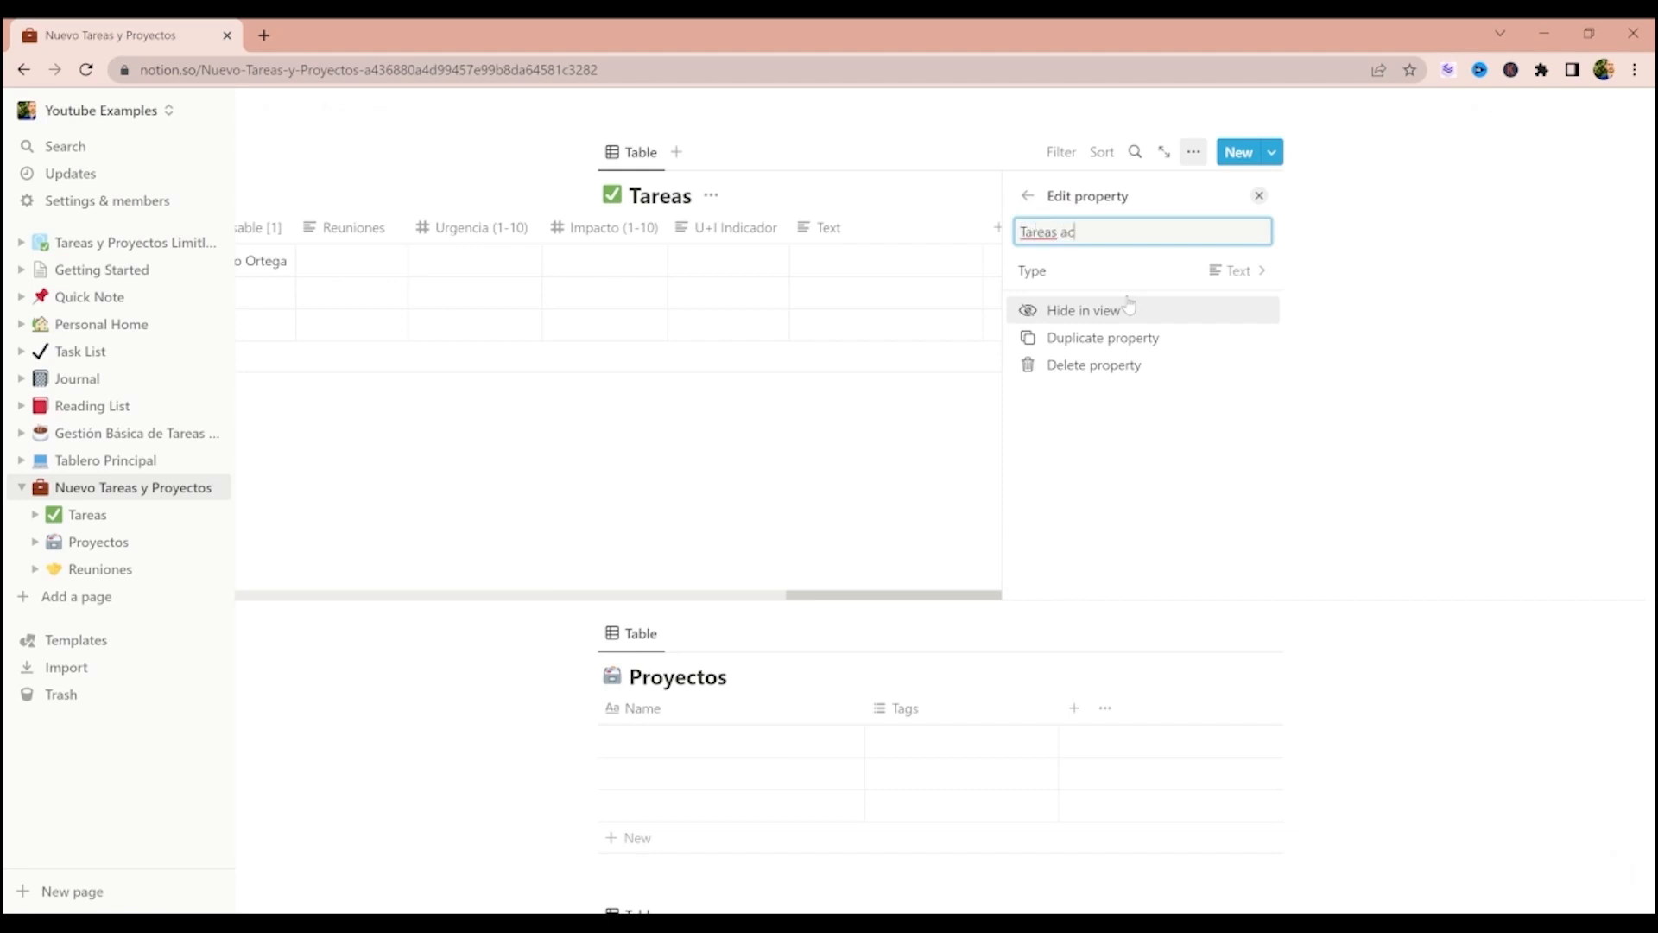
text(tivas)
key(BackSpace)
key(BackSpace)
key(BackSpace)
key(BackSpace)
key(BackSpace)
key(BackSpace)
key(BackSpace)
text(Activas)
key(Escape)
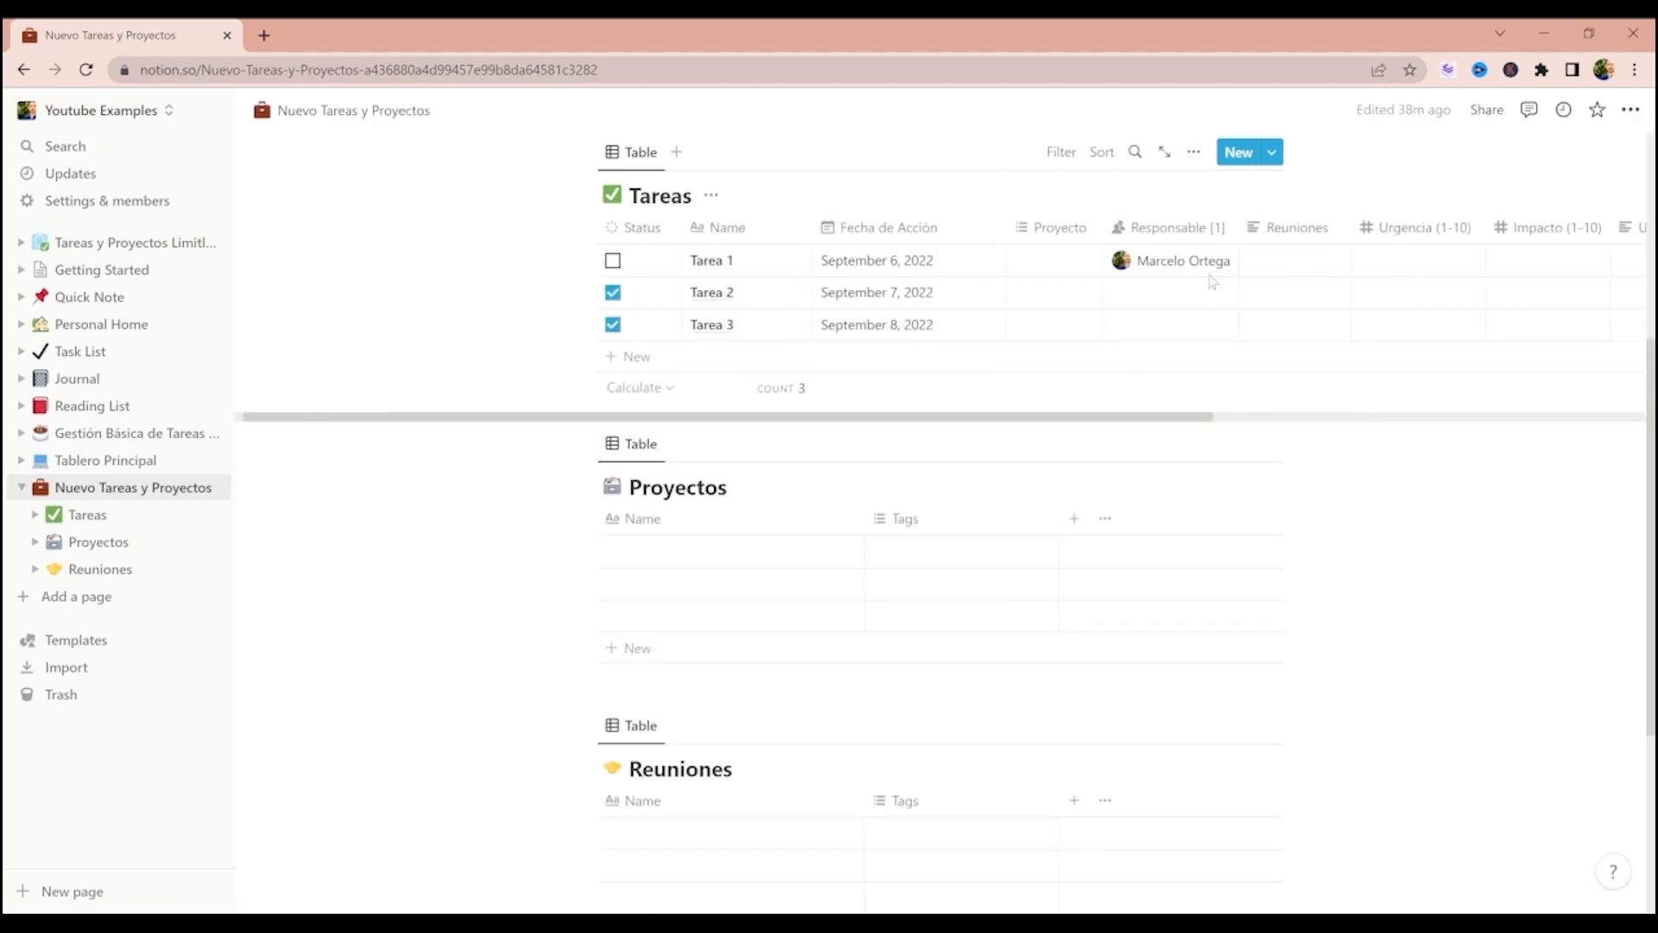
- Rename the Name property of the Tareas table as Tarea
scroll(1166, 380, up, 2)
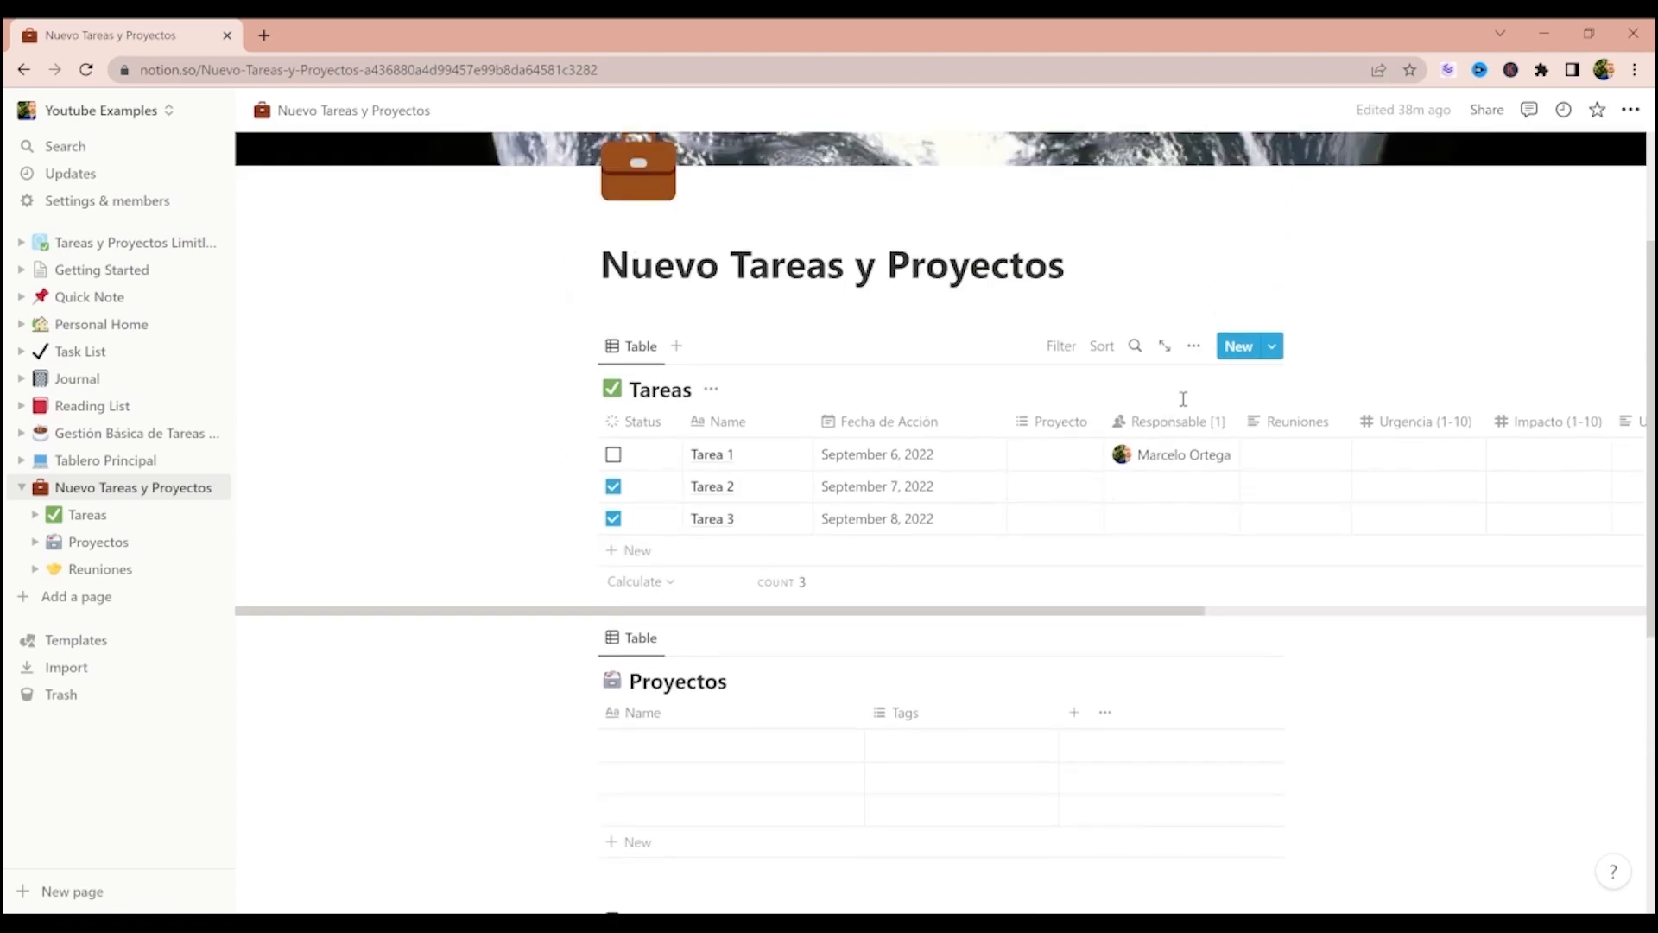
scroll(1068, 426, up, 2)
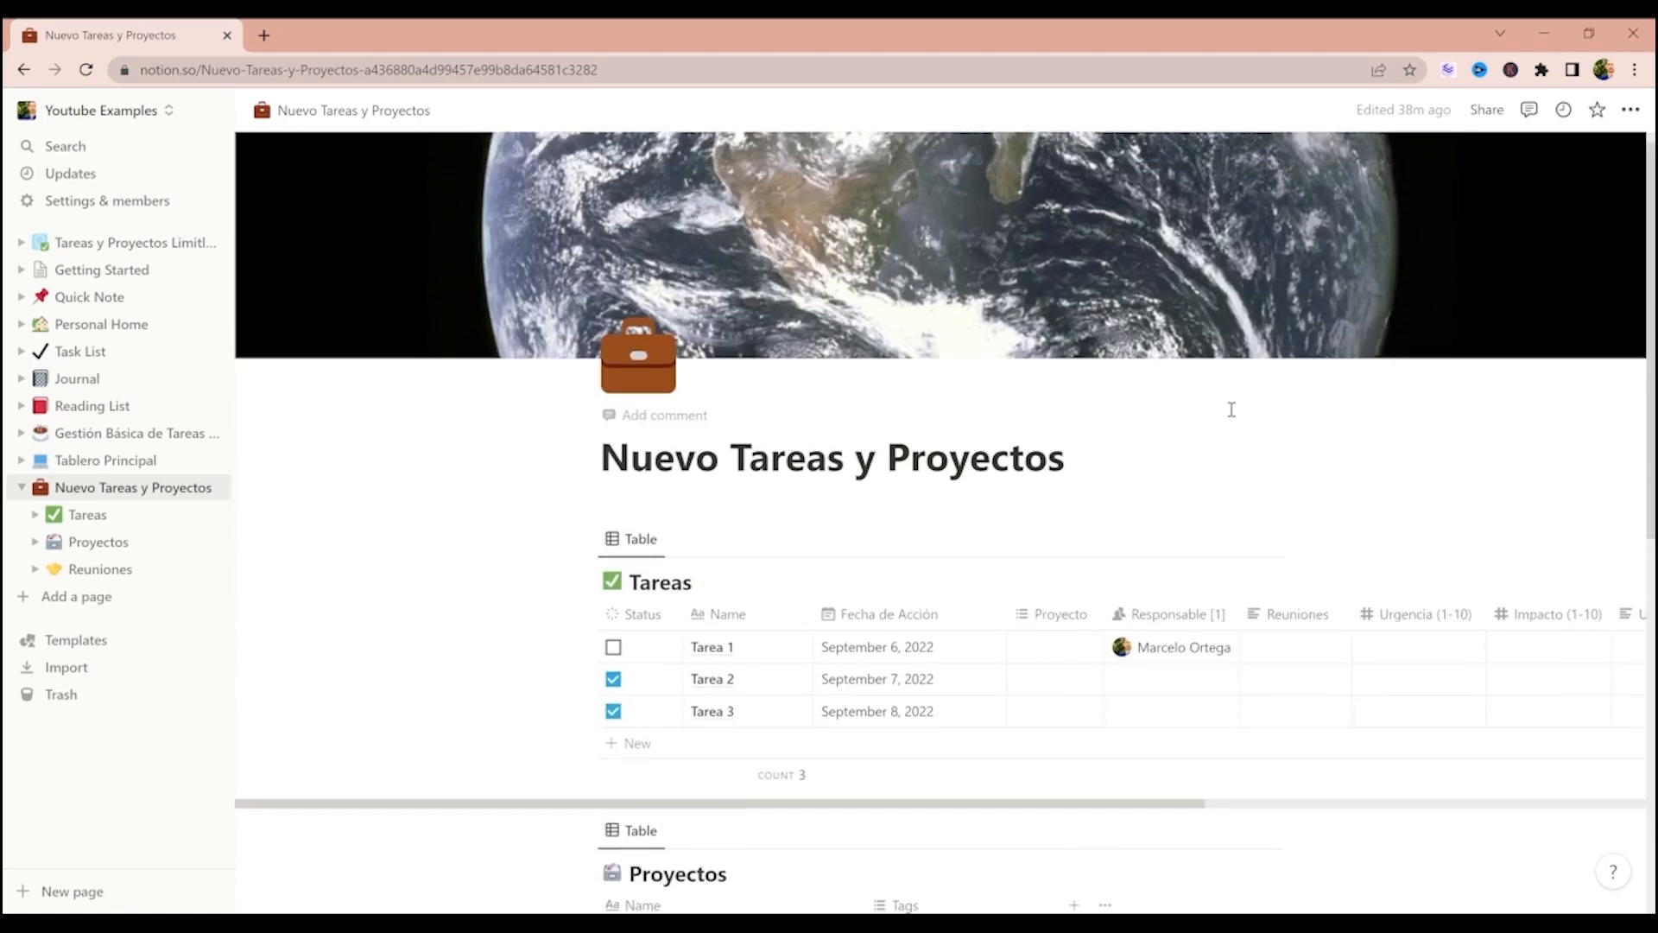
scroll(1232, 407, down, 1)
scroll(1223, 478, down, 1)
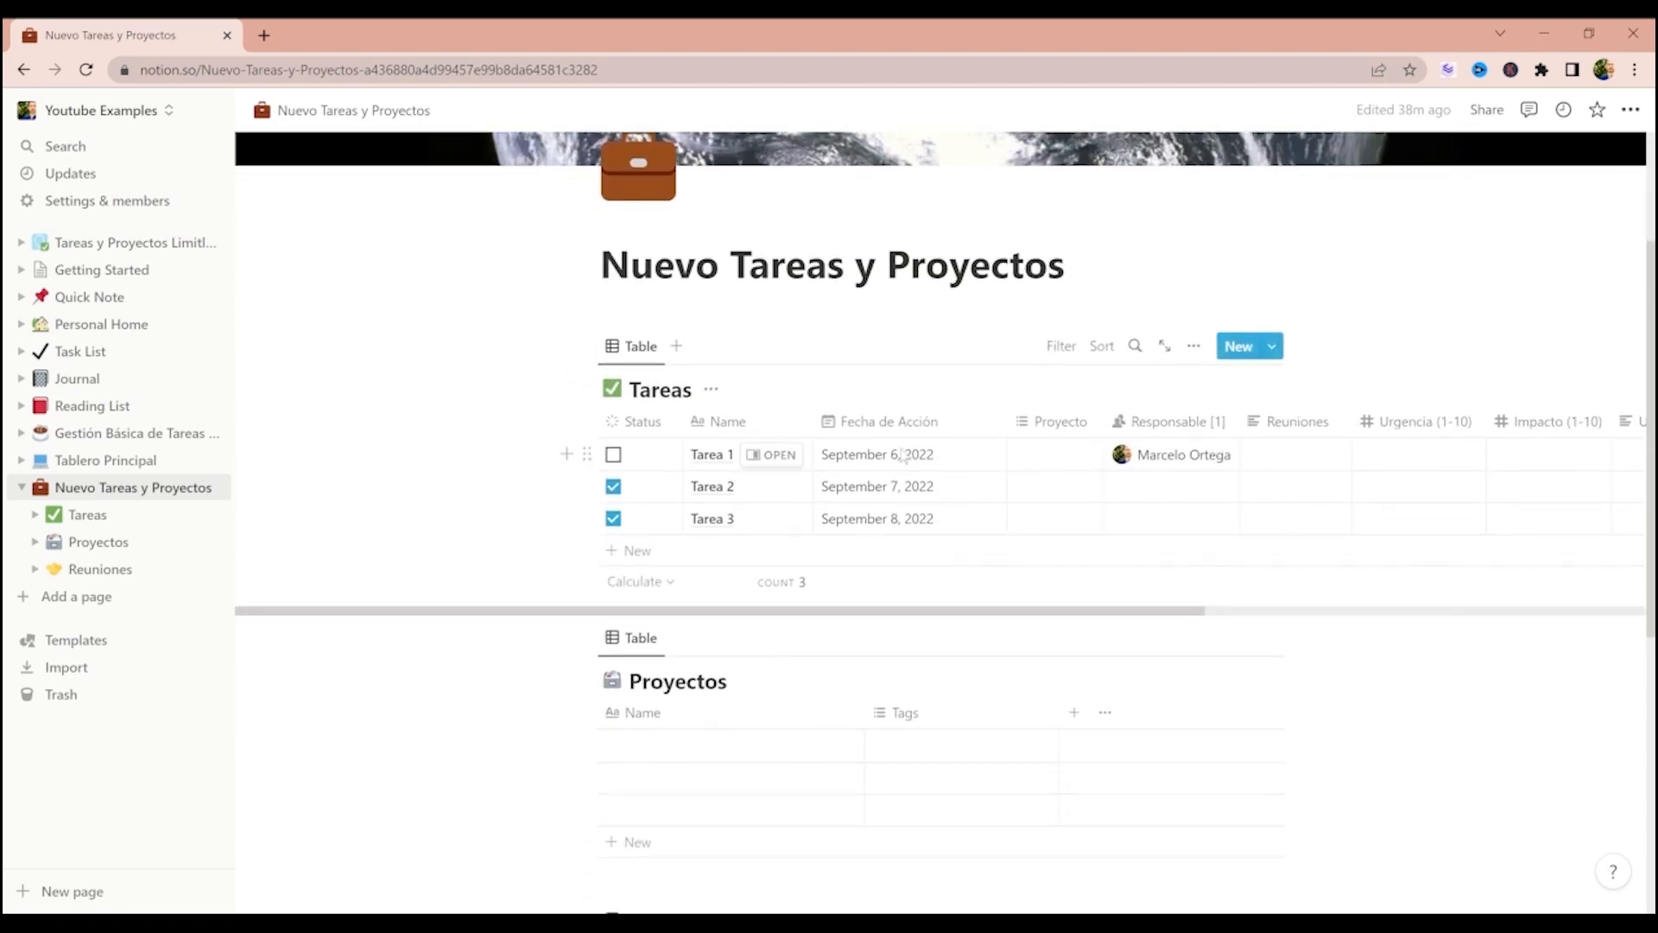
click(724, 426)
double_click(735, 465)
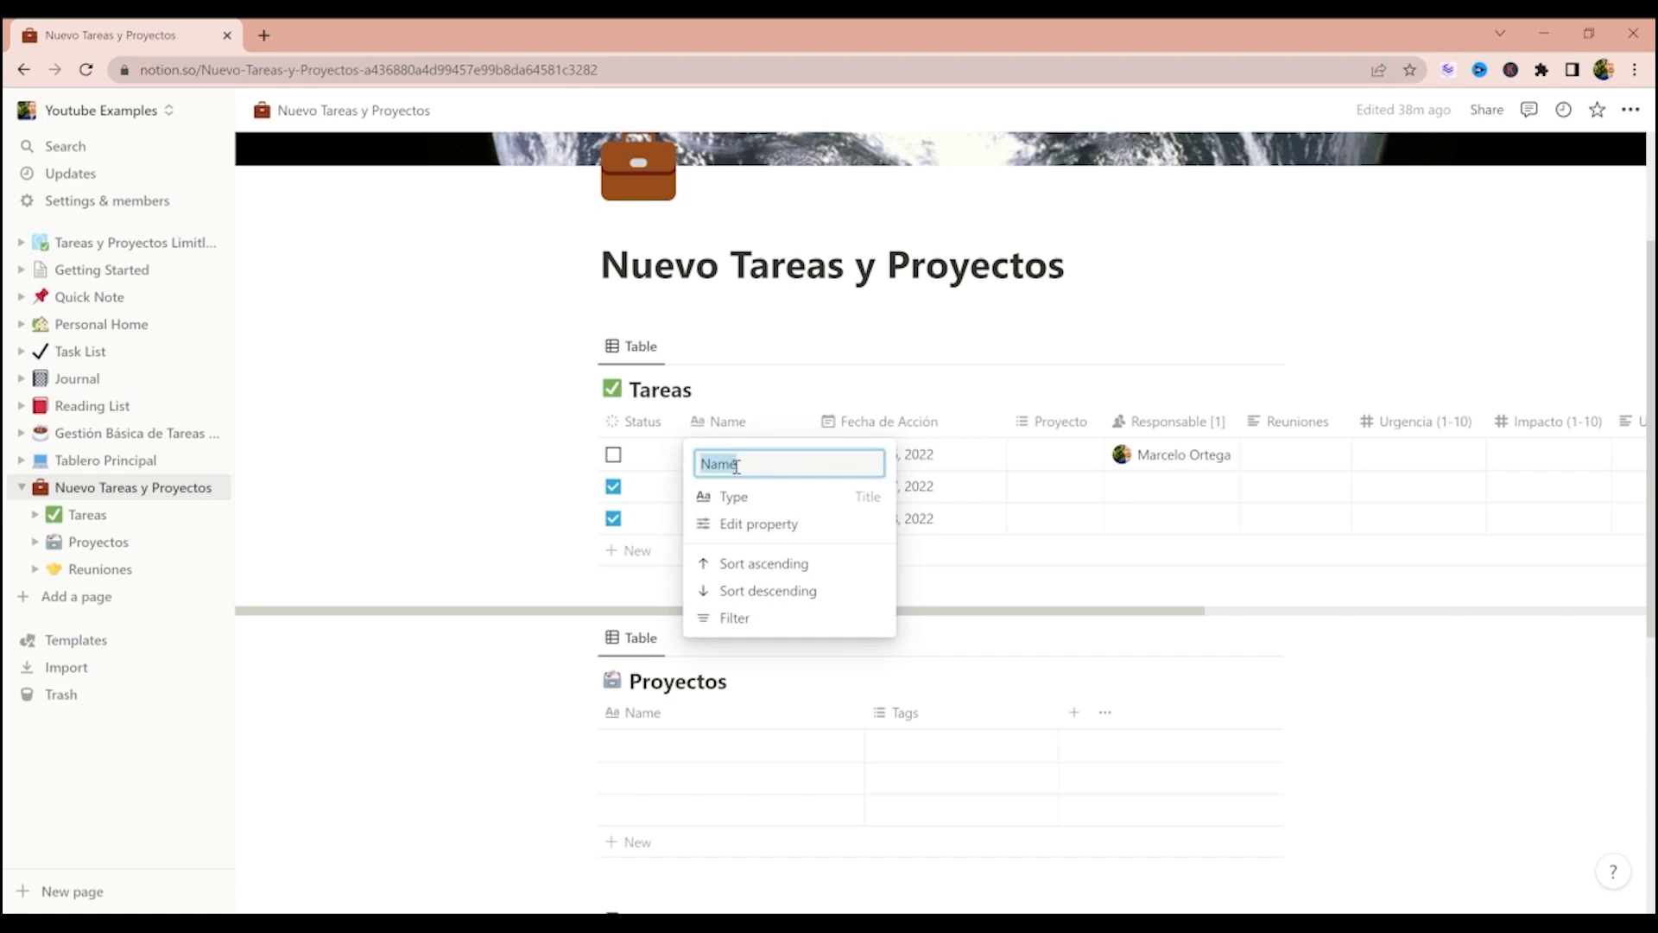
text(Ta)
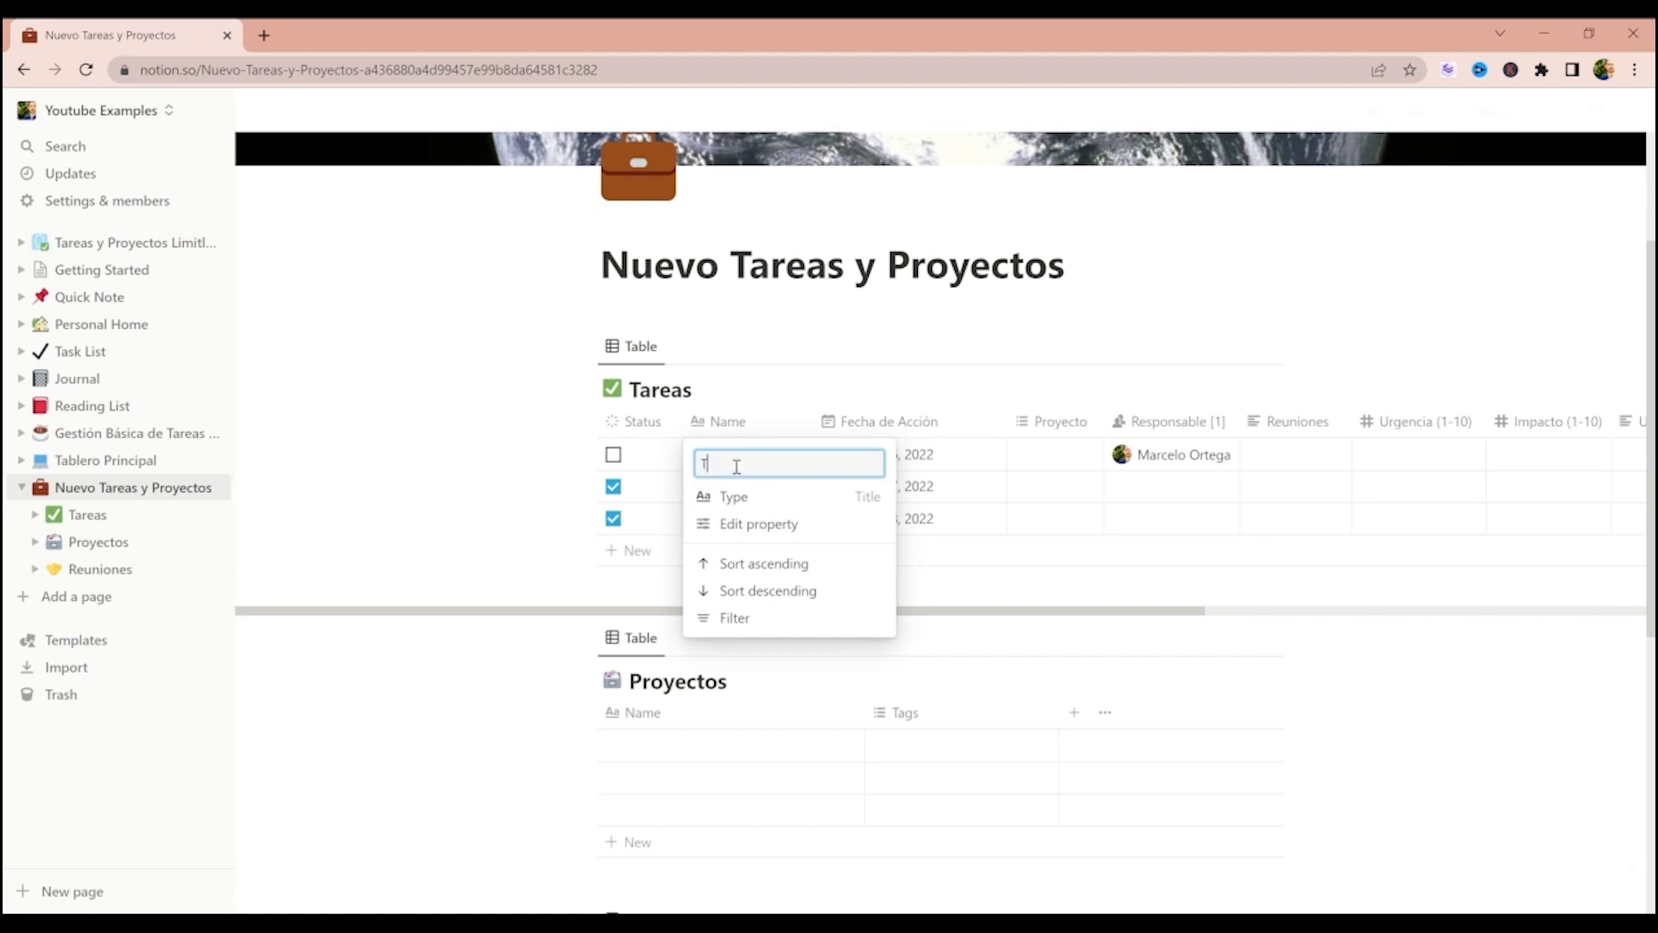
text(reas)
key(BackSpace)
click(777, 381)
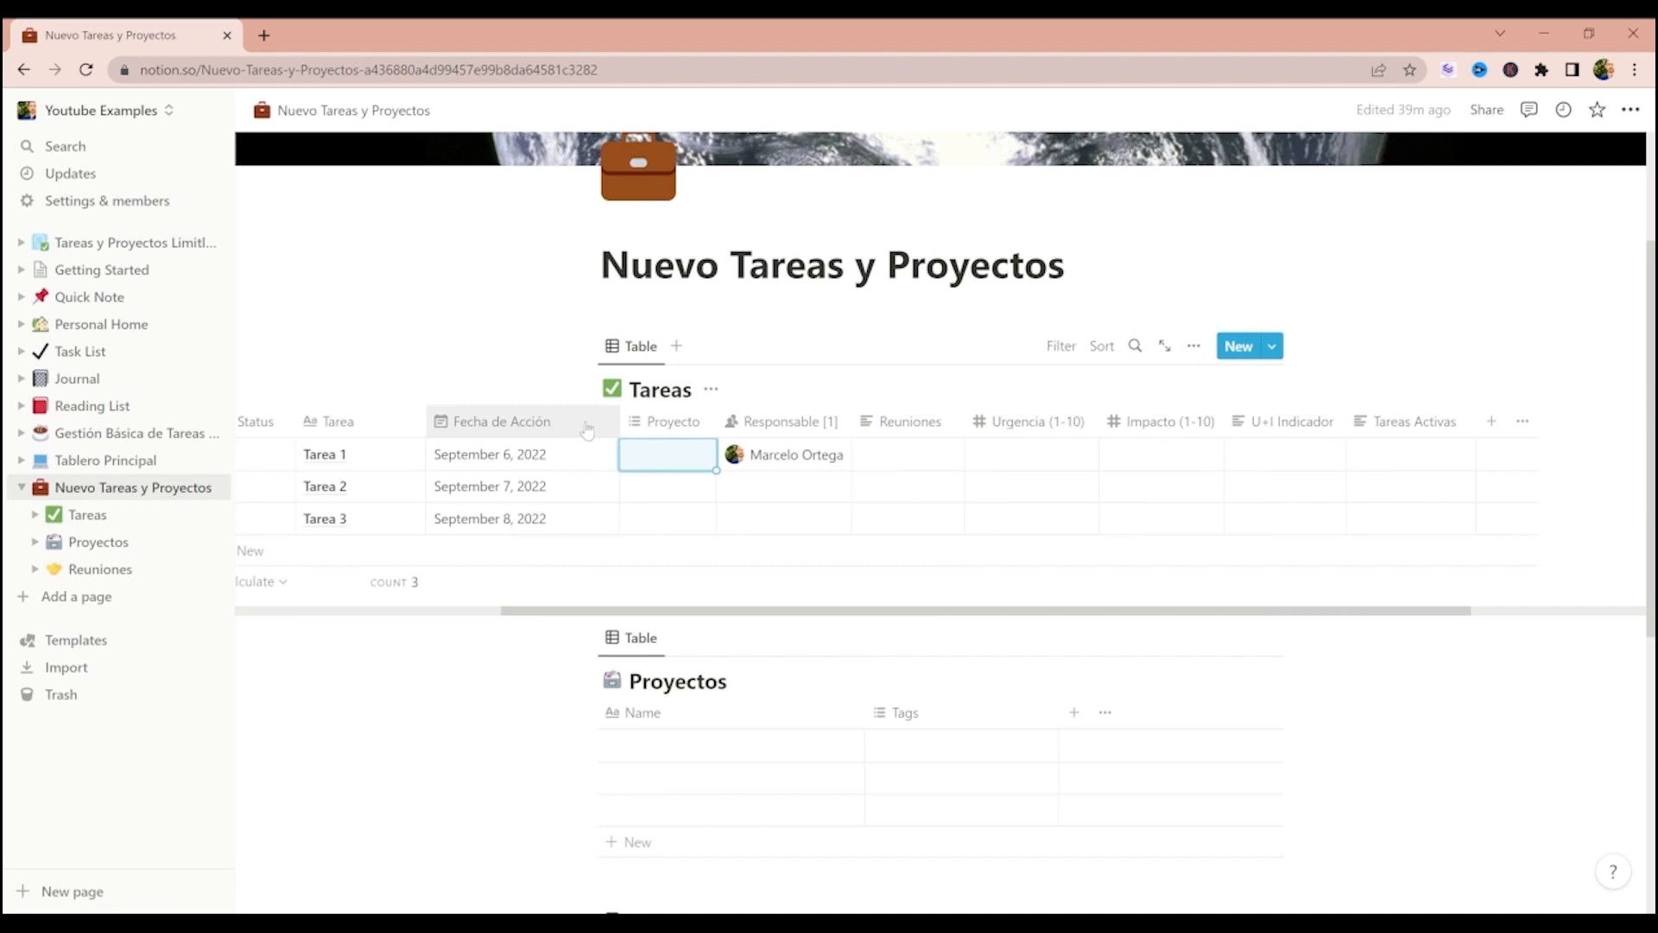
- Add the options proyecto 1 and proyecto 2 to the Proyecto multi-select property of the Tareas table
click(695, 423)
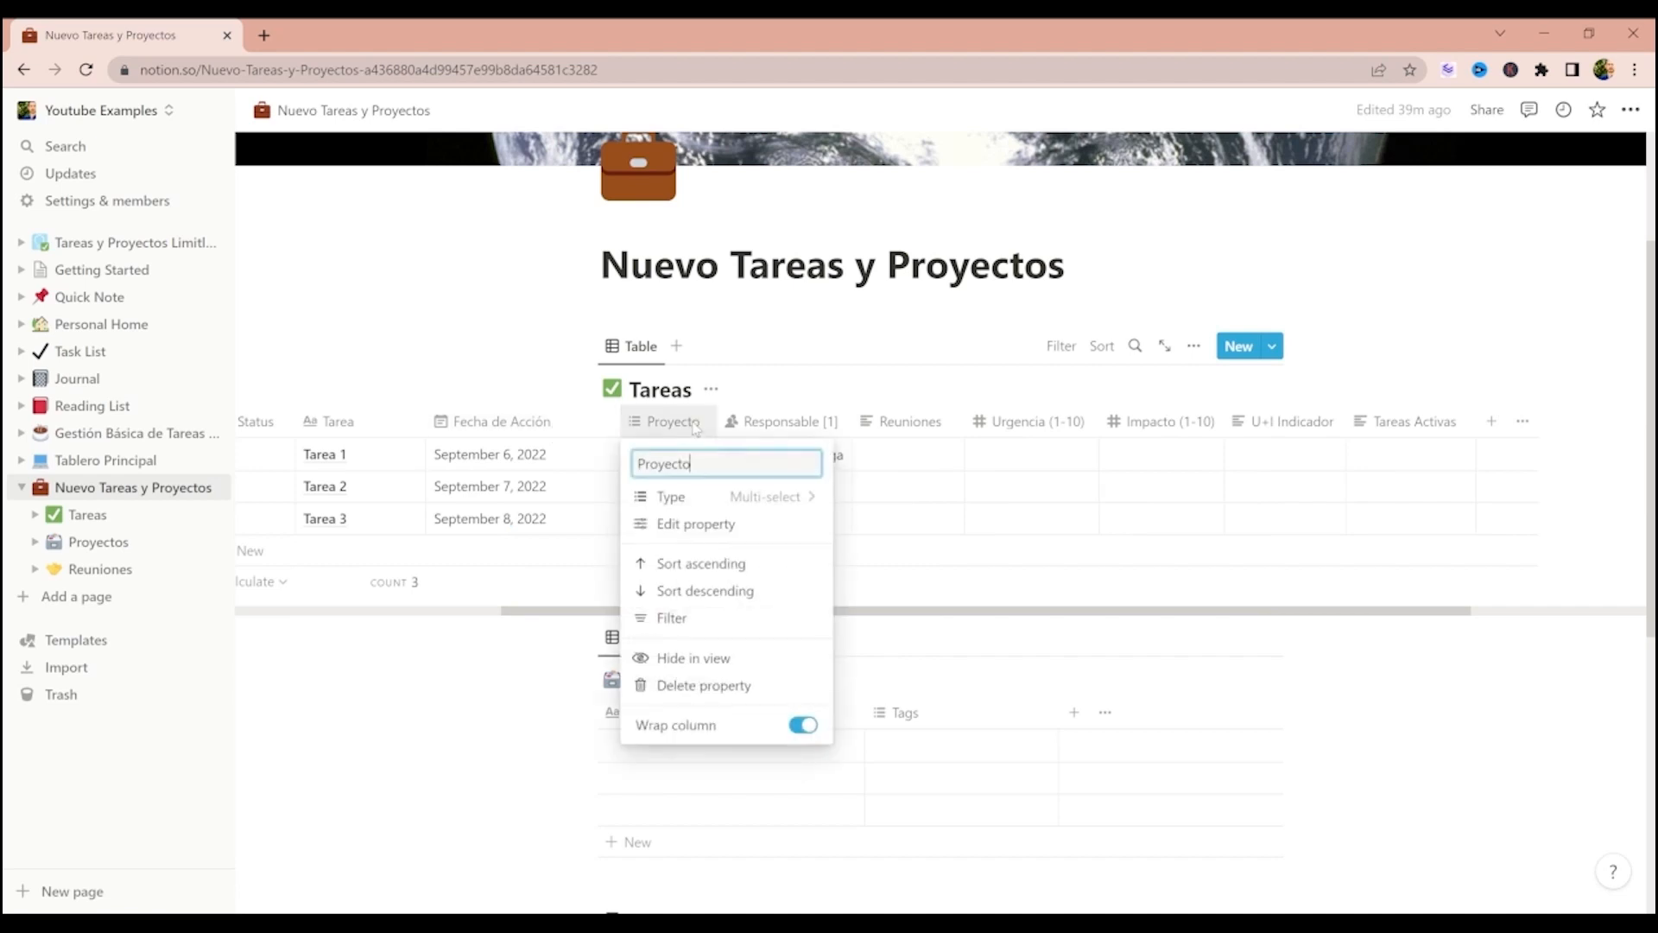
click(692, 524)
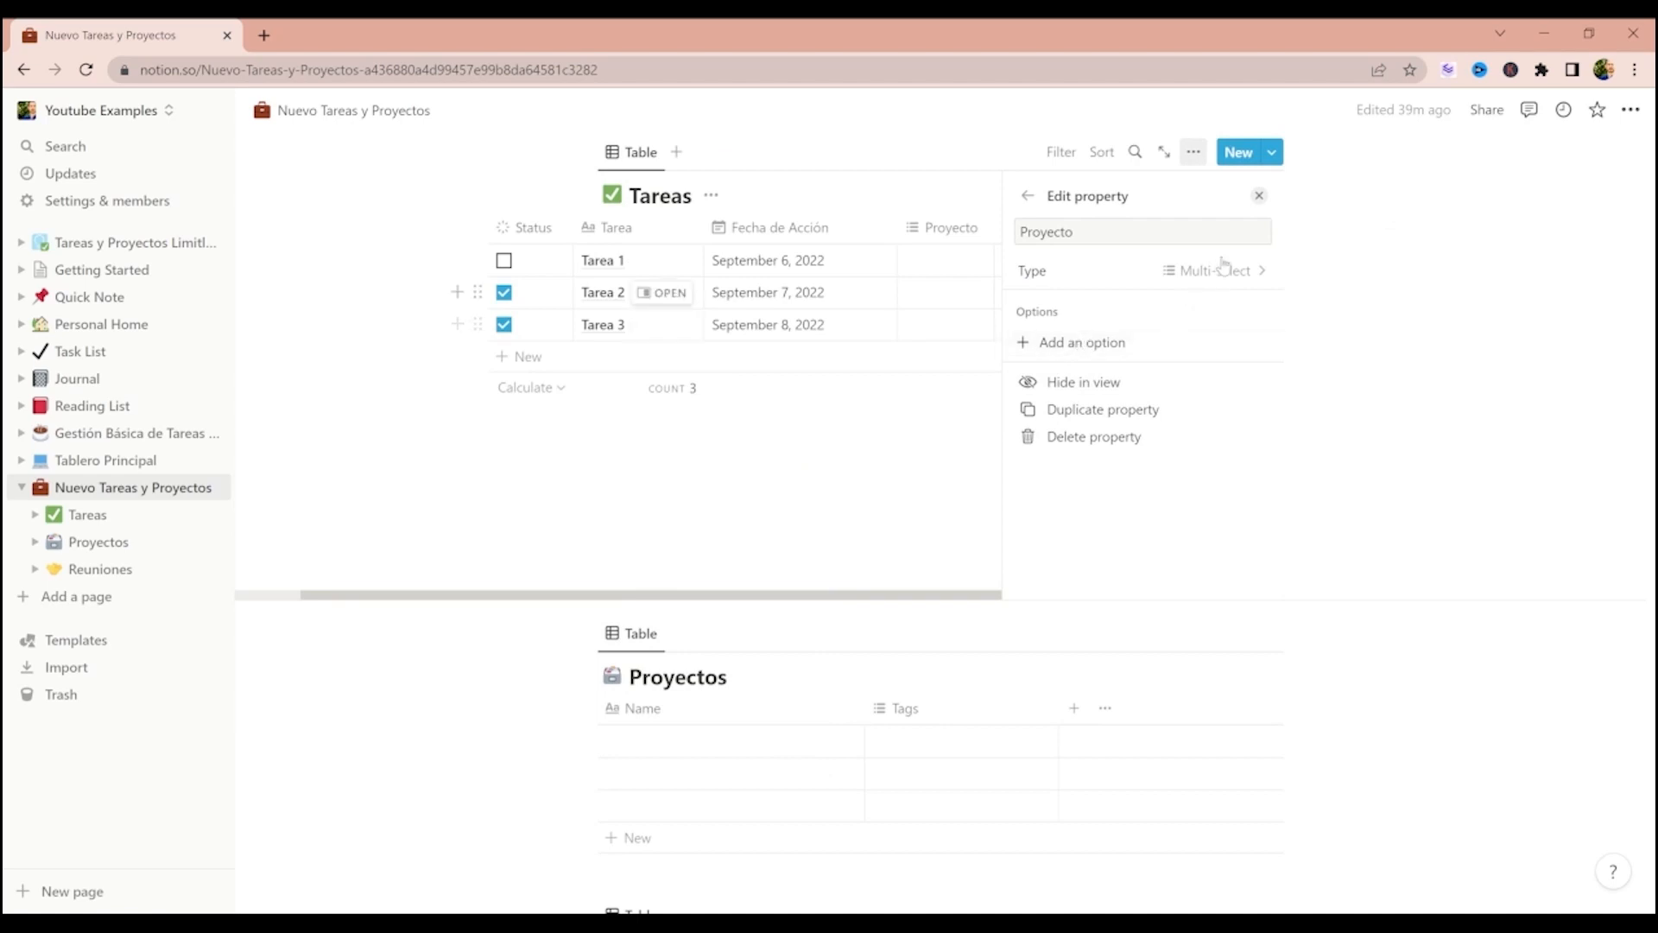
click(1117, 350)
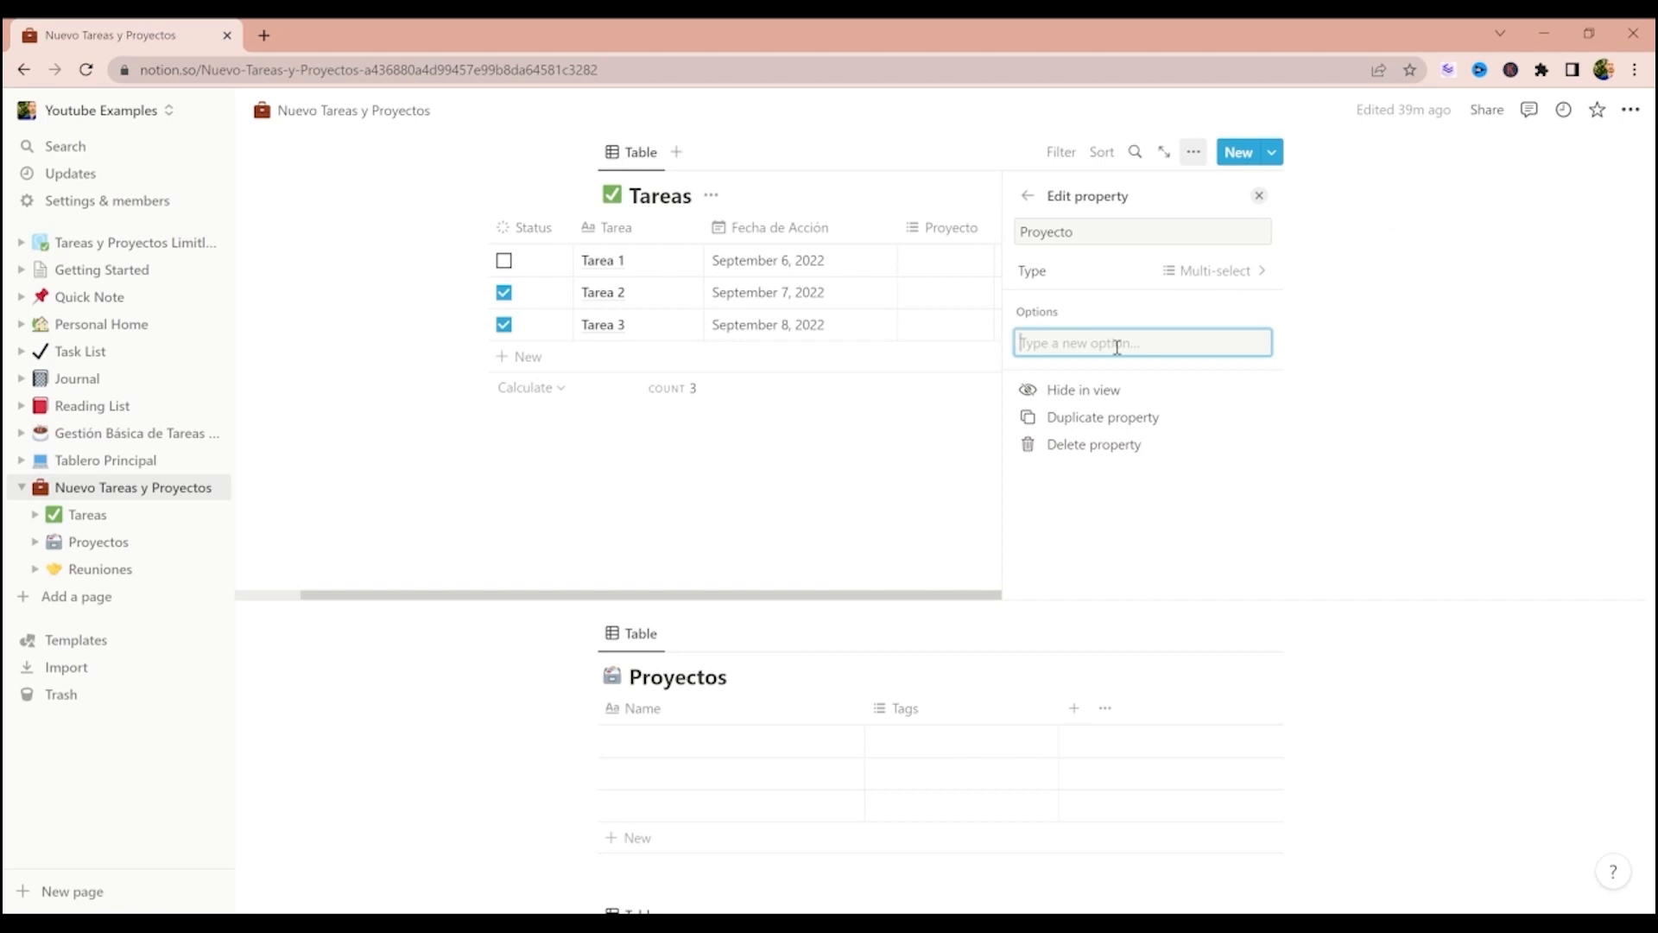
text(Proyecto 1)
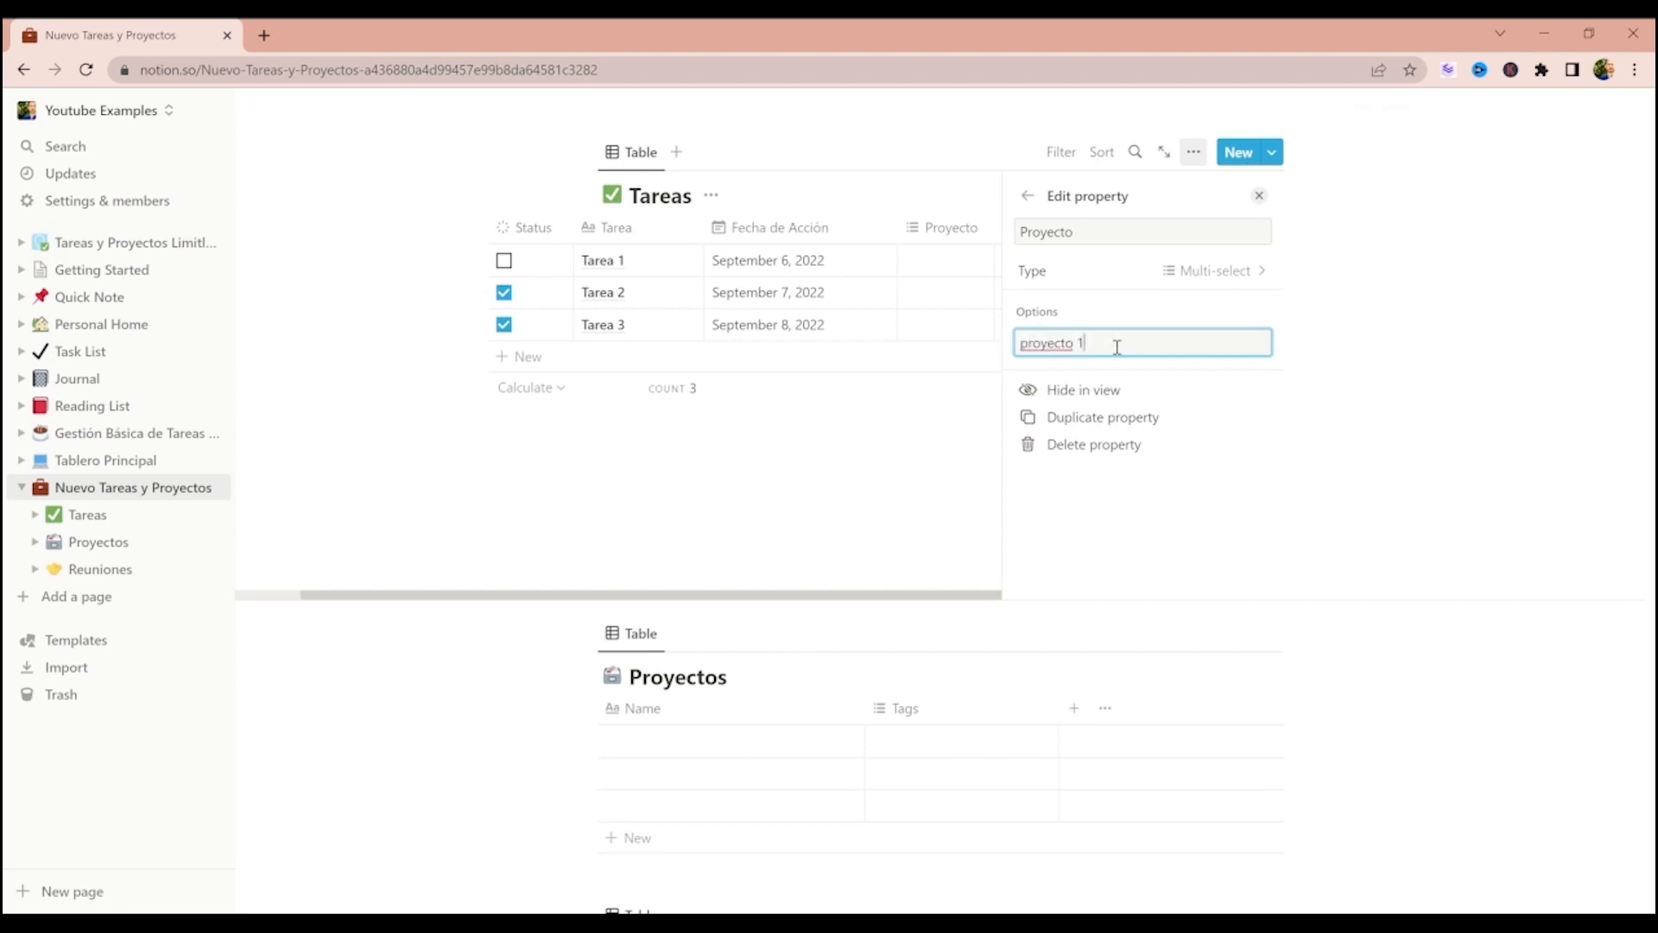
key(Return)
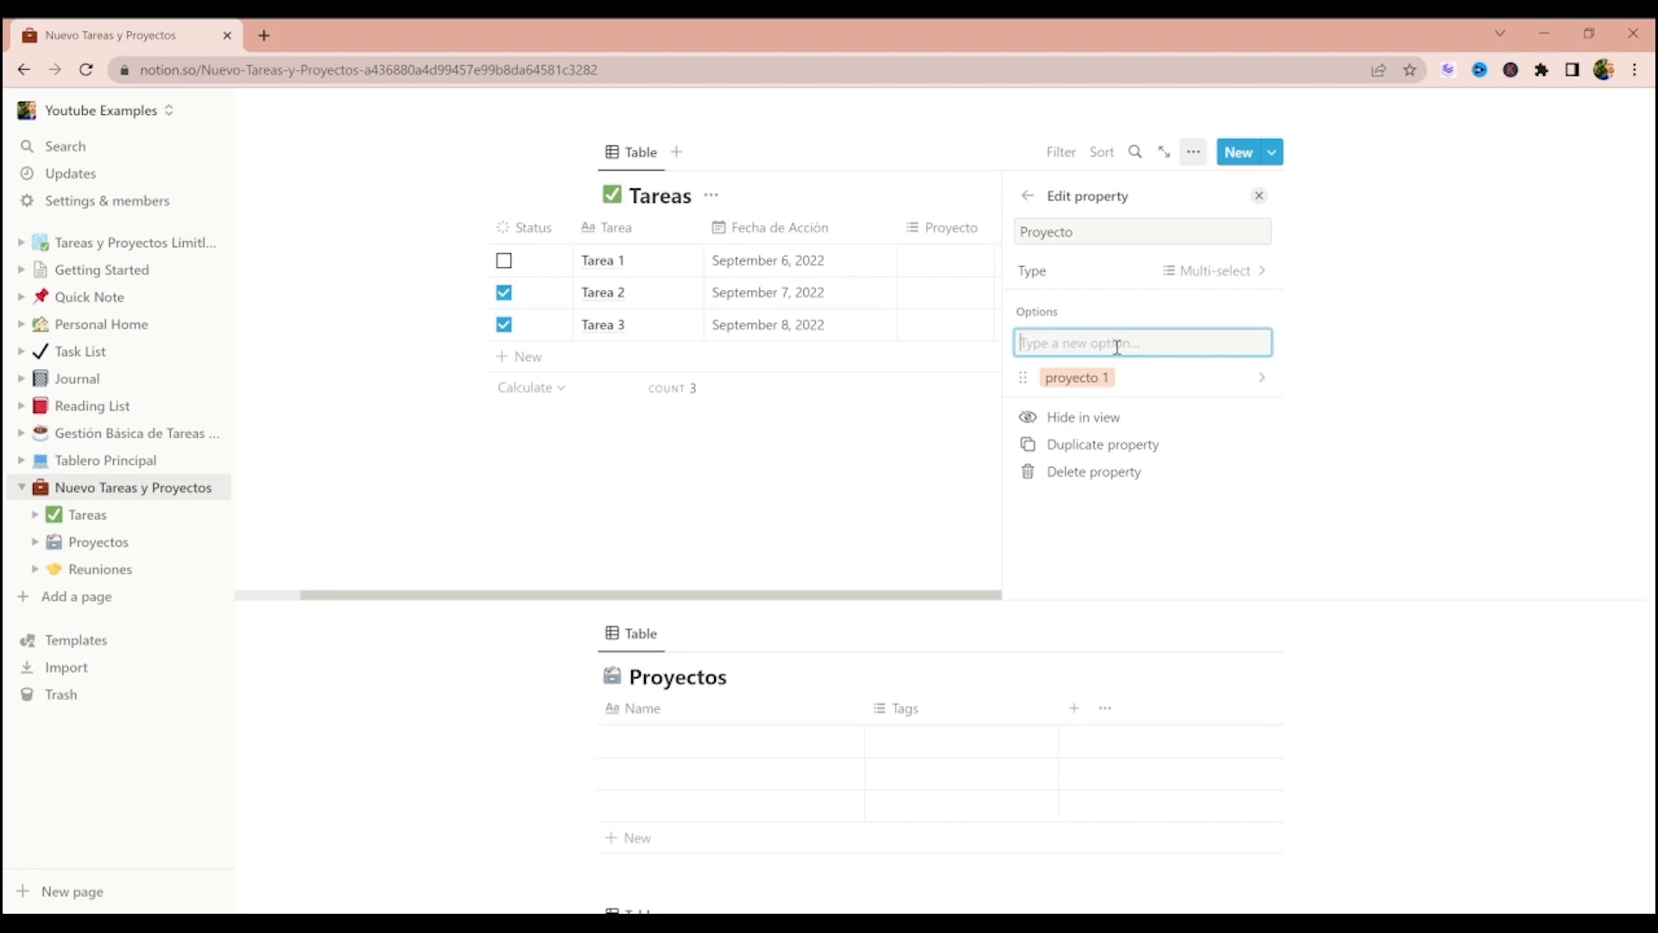
text(proyecto 2)
key(Return)
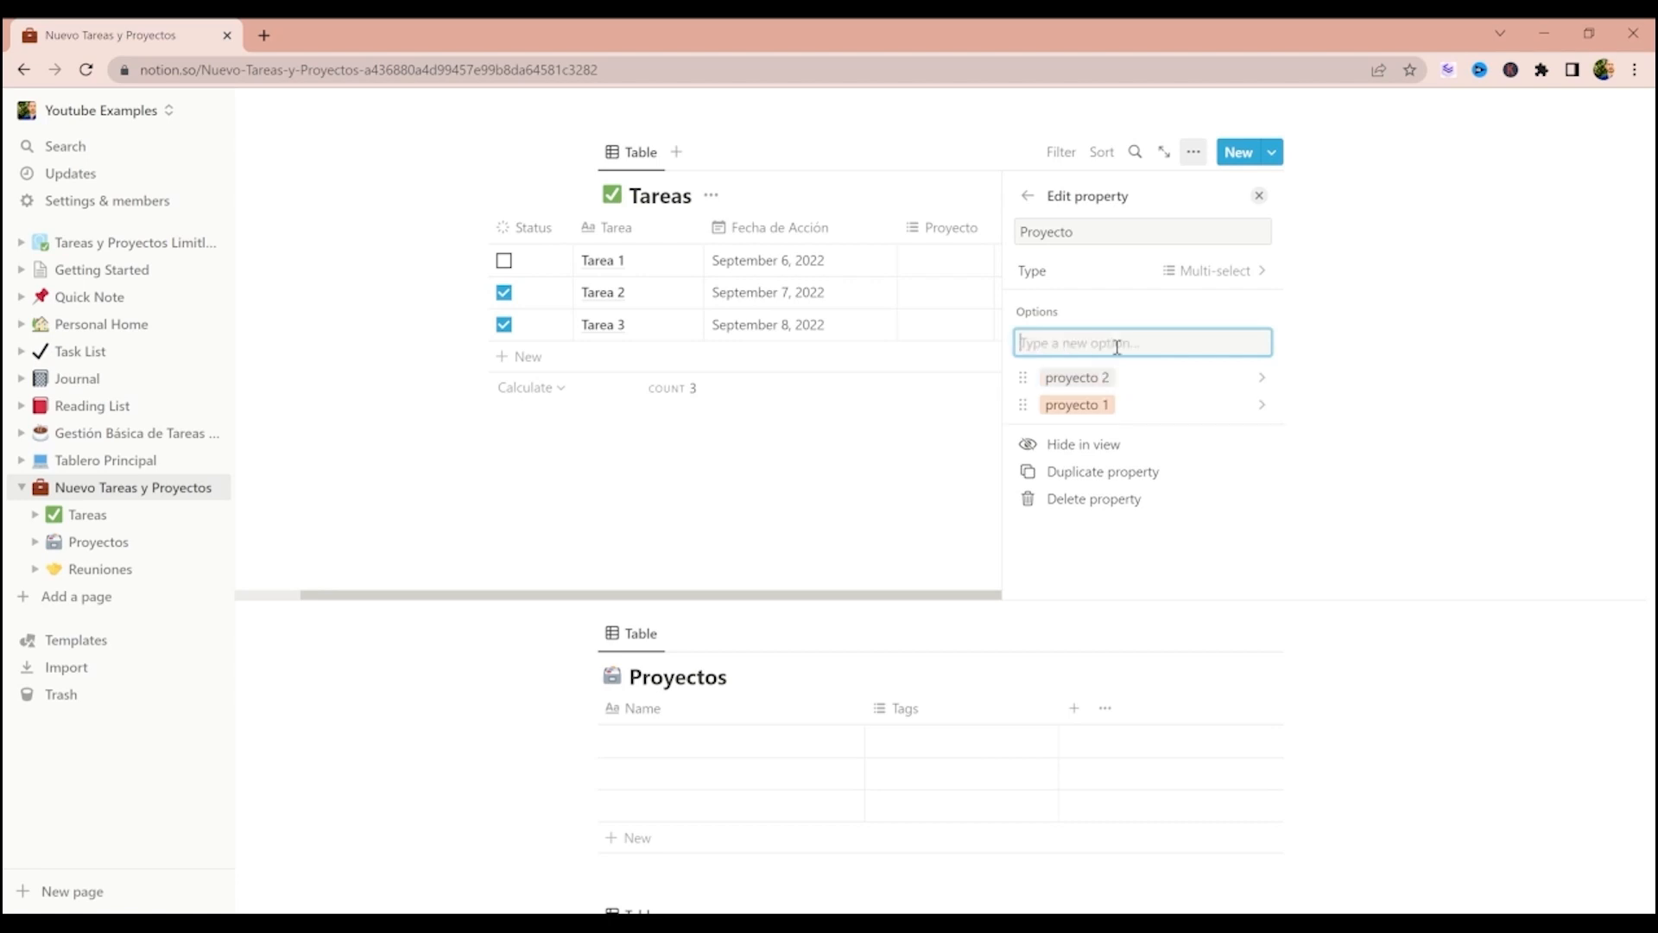
click(1235, 404)
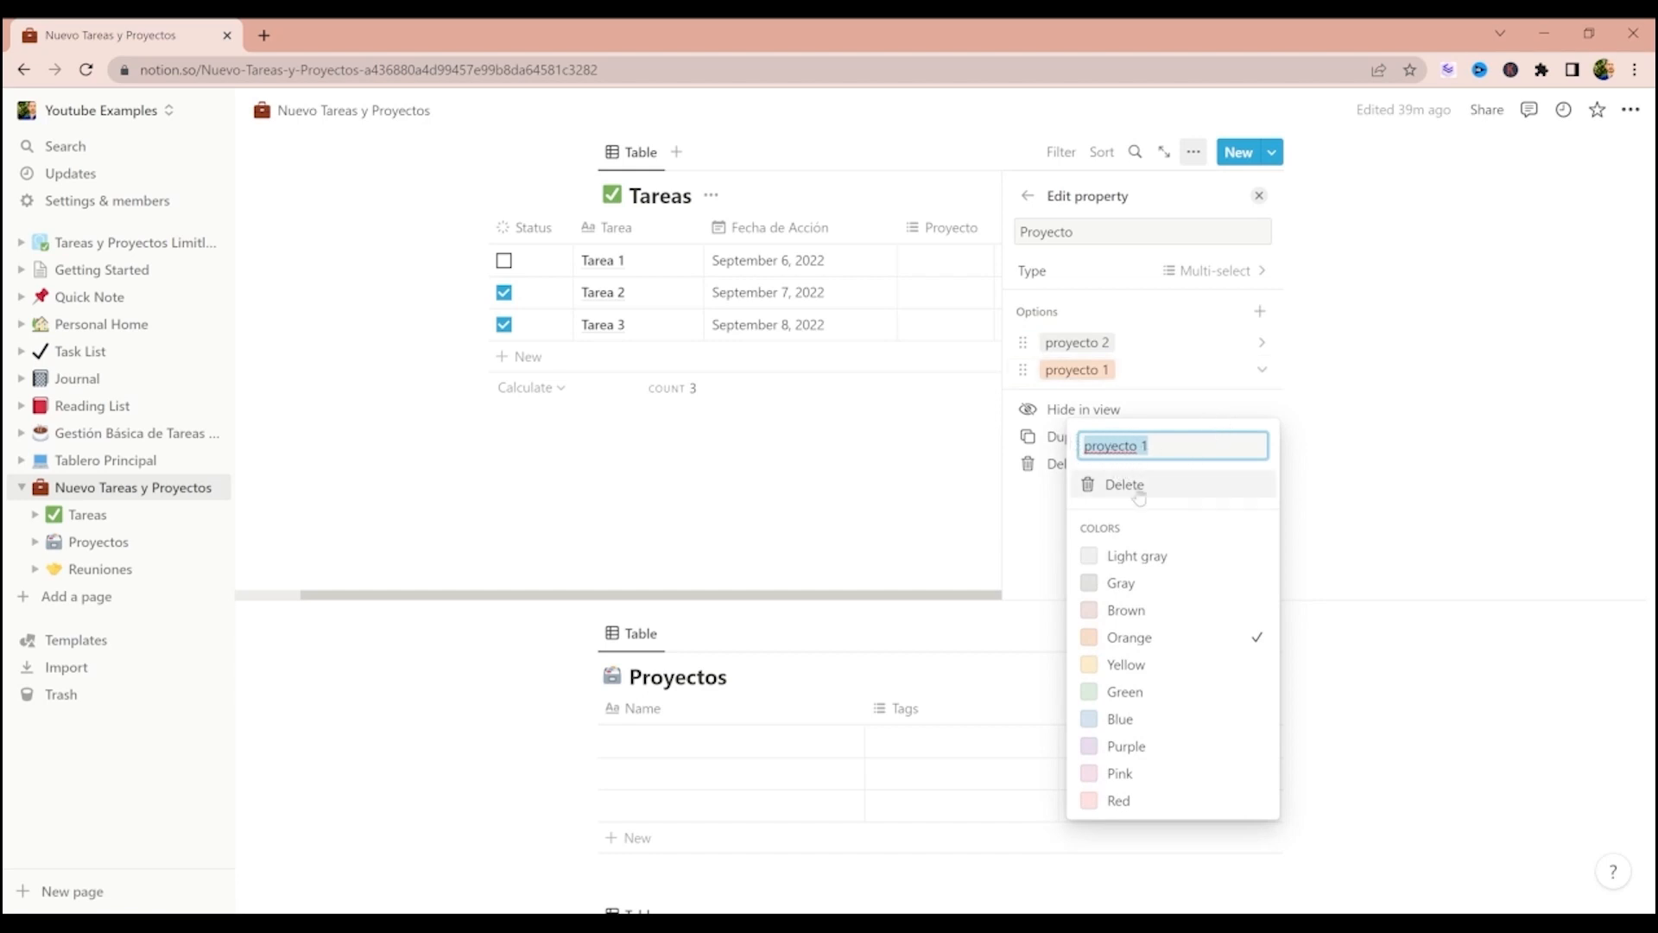
click(1459, 312)
click(1259, 197)
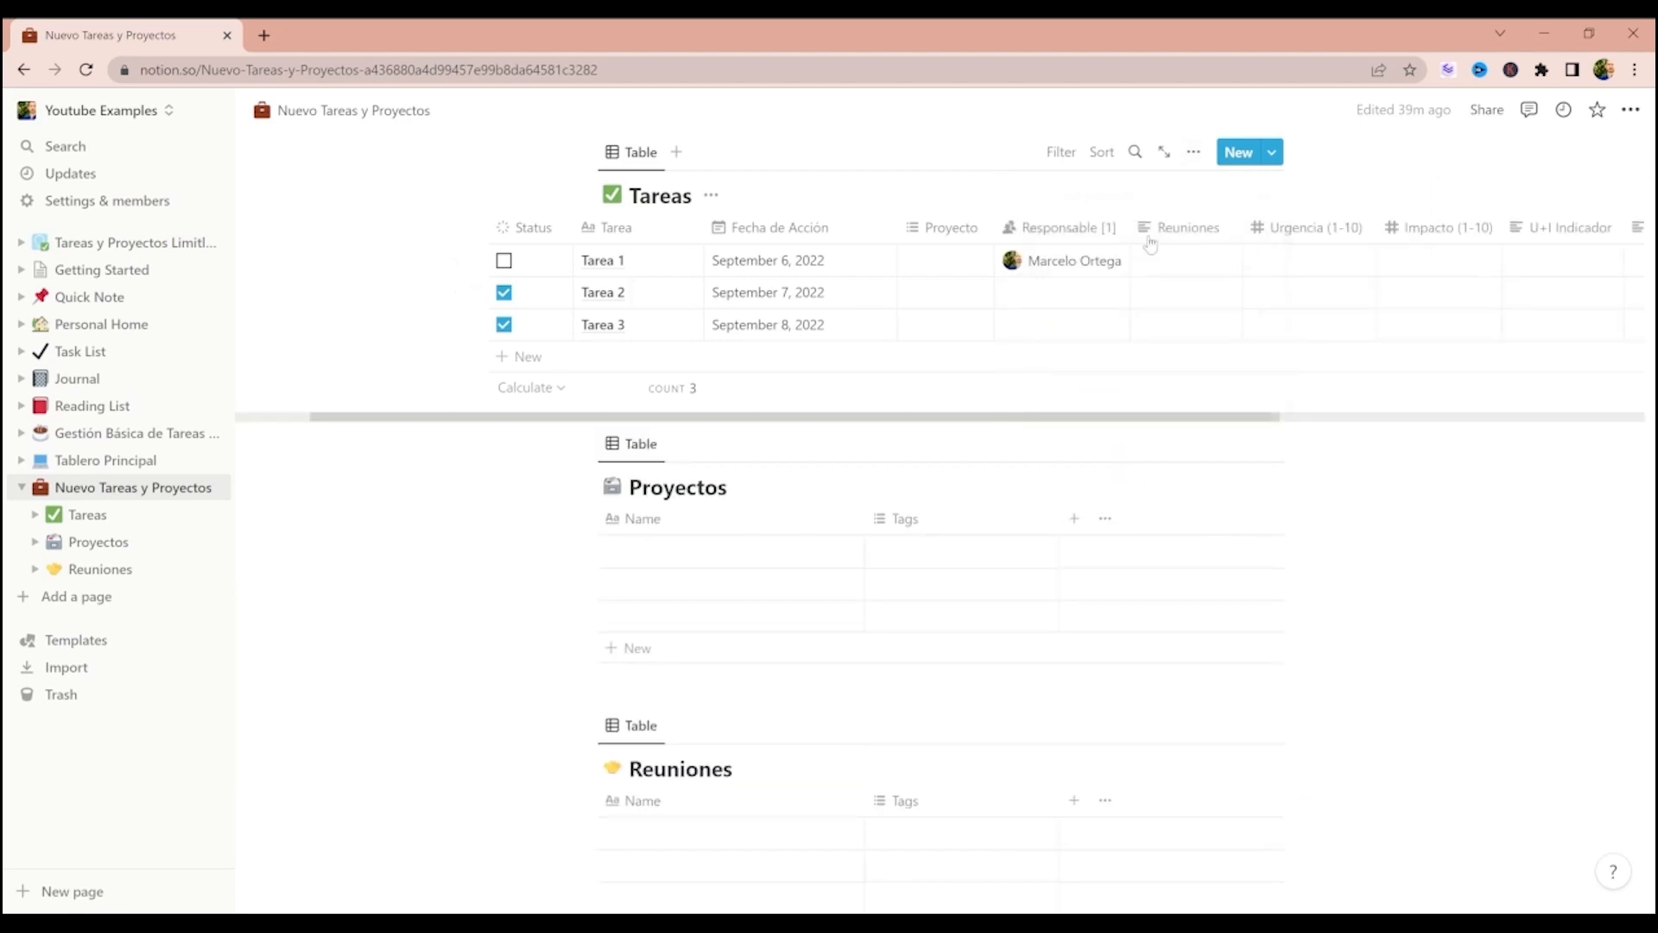
- Assign proyecto 2 and proyecto 1 to Tarea 1 in the Proyecto property, and create proyecto 3 as a further option there
click(955, 264)
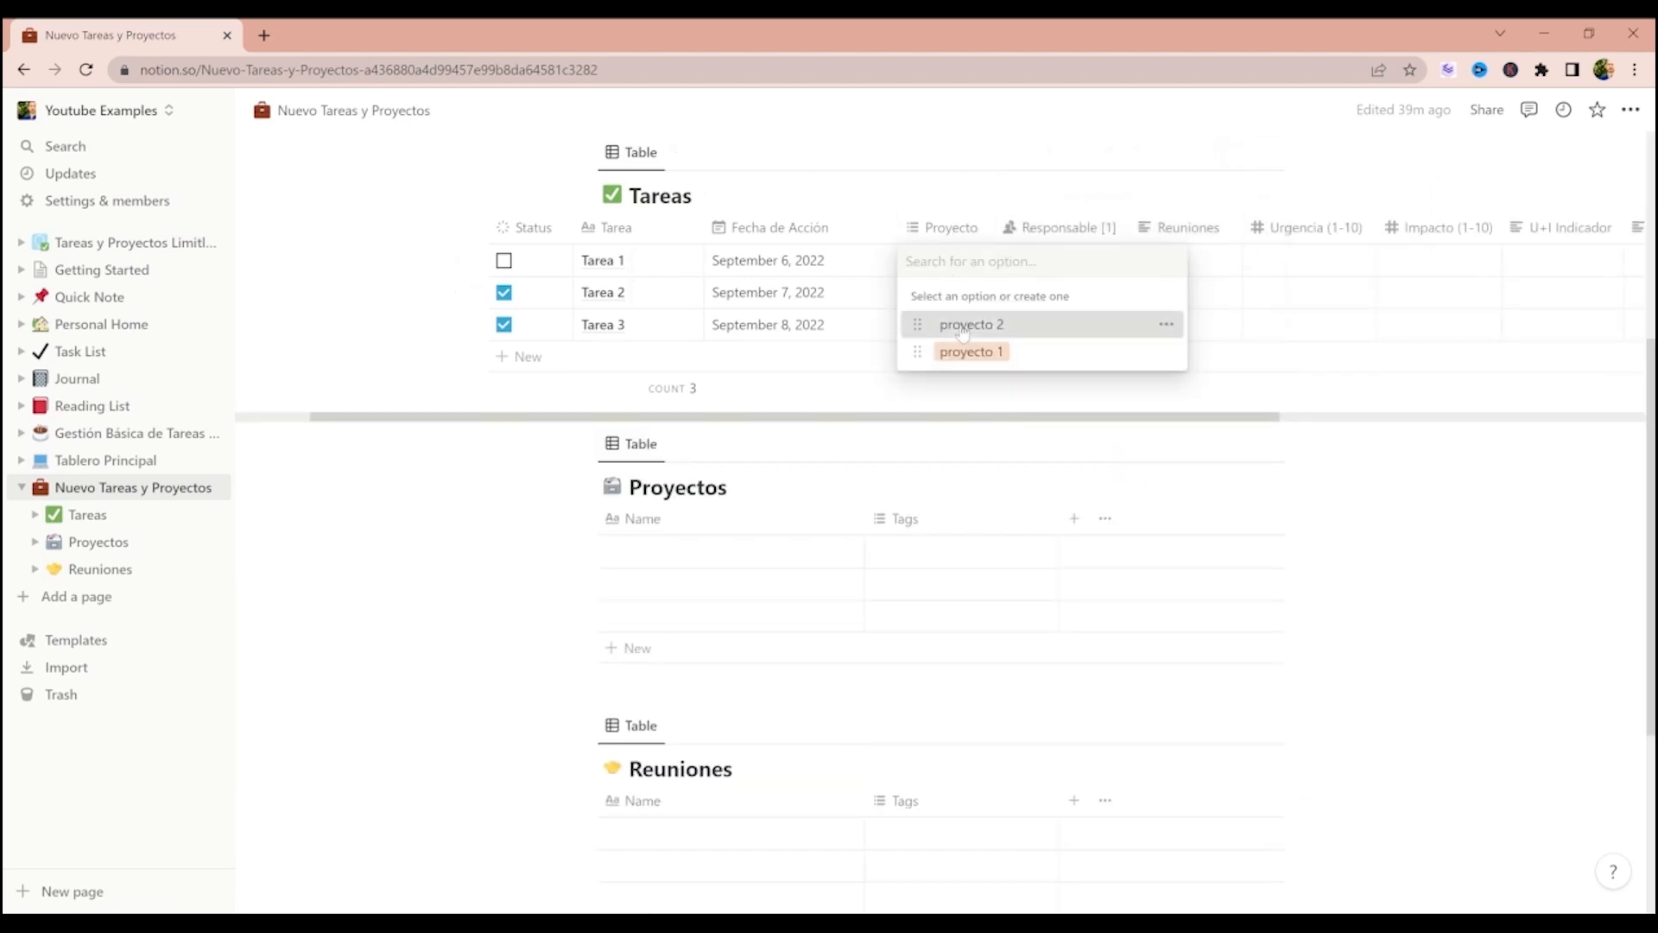
click(959, 324)
click(967, 351)
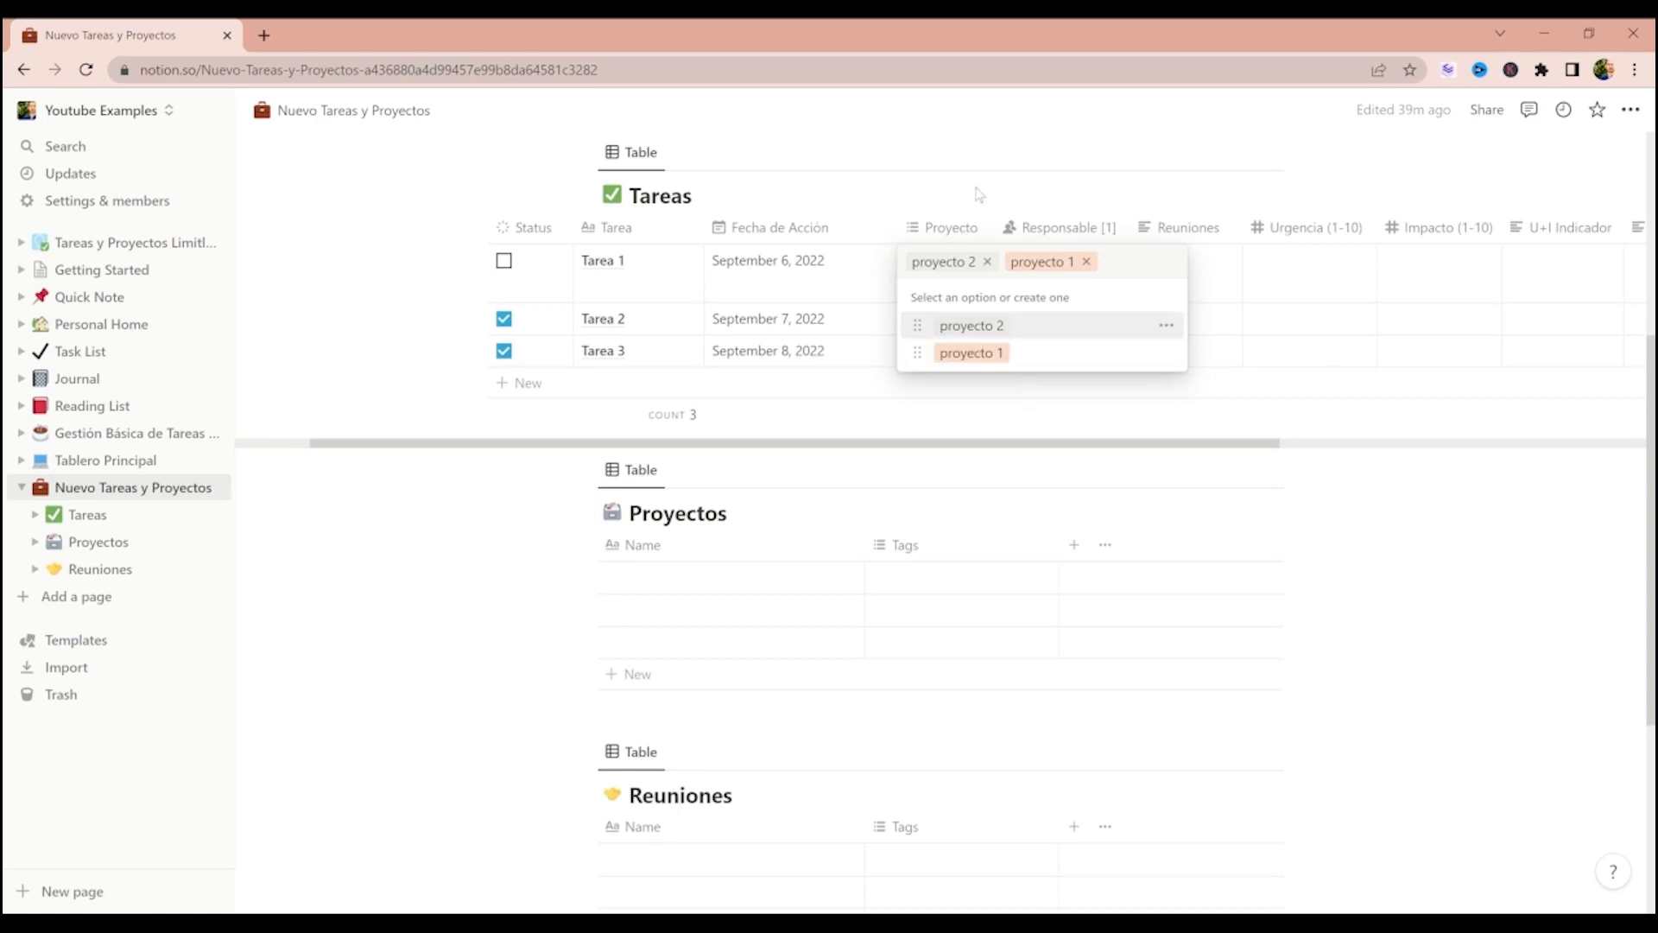
text(proyecto)
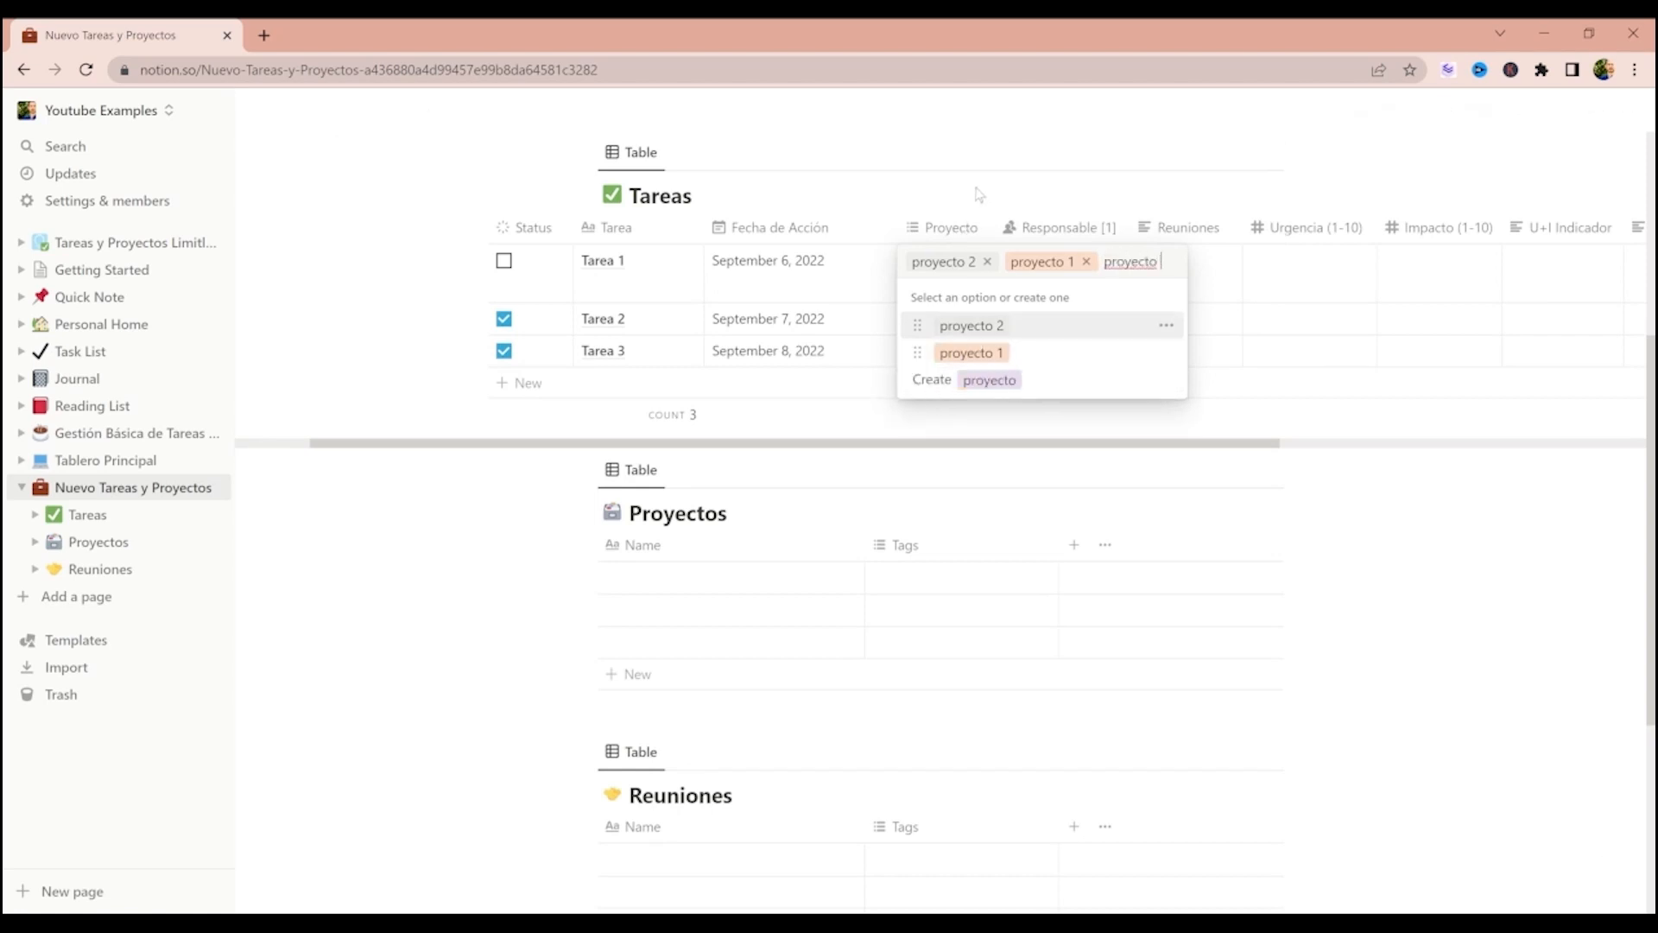
text( 3)
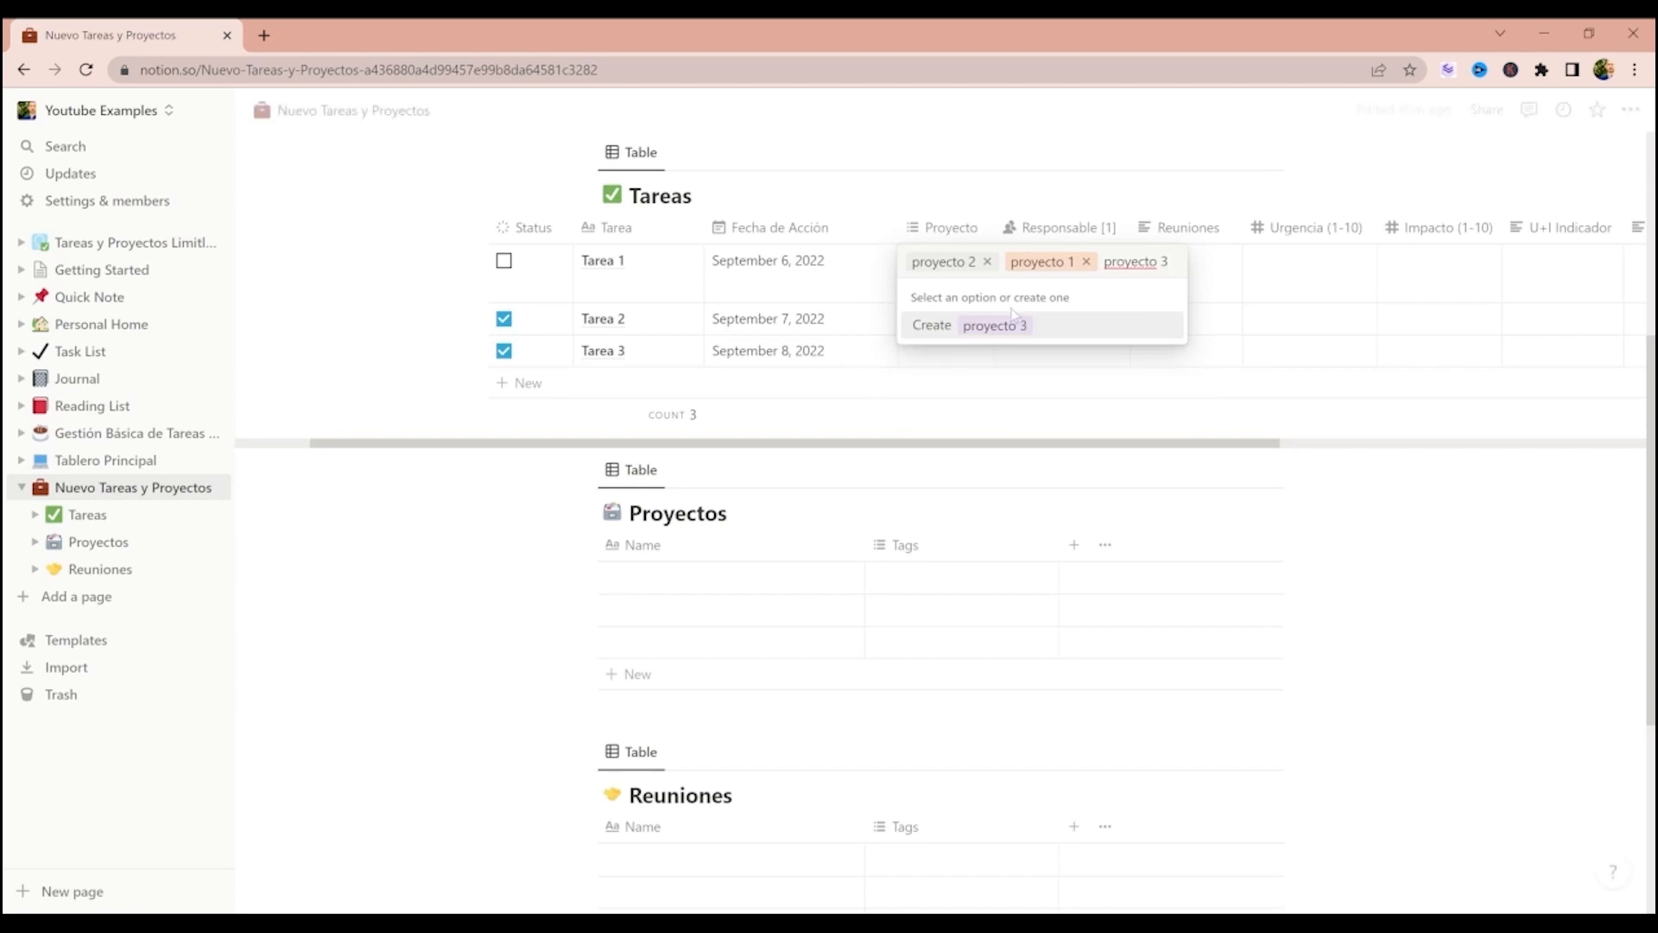
click(1002, 327)
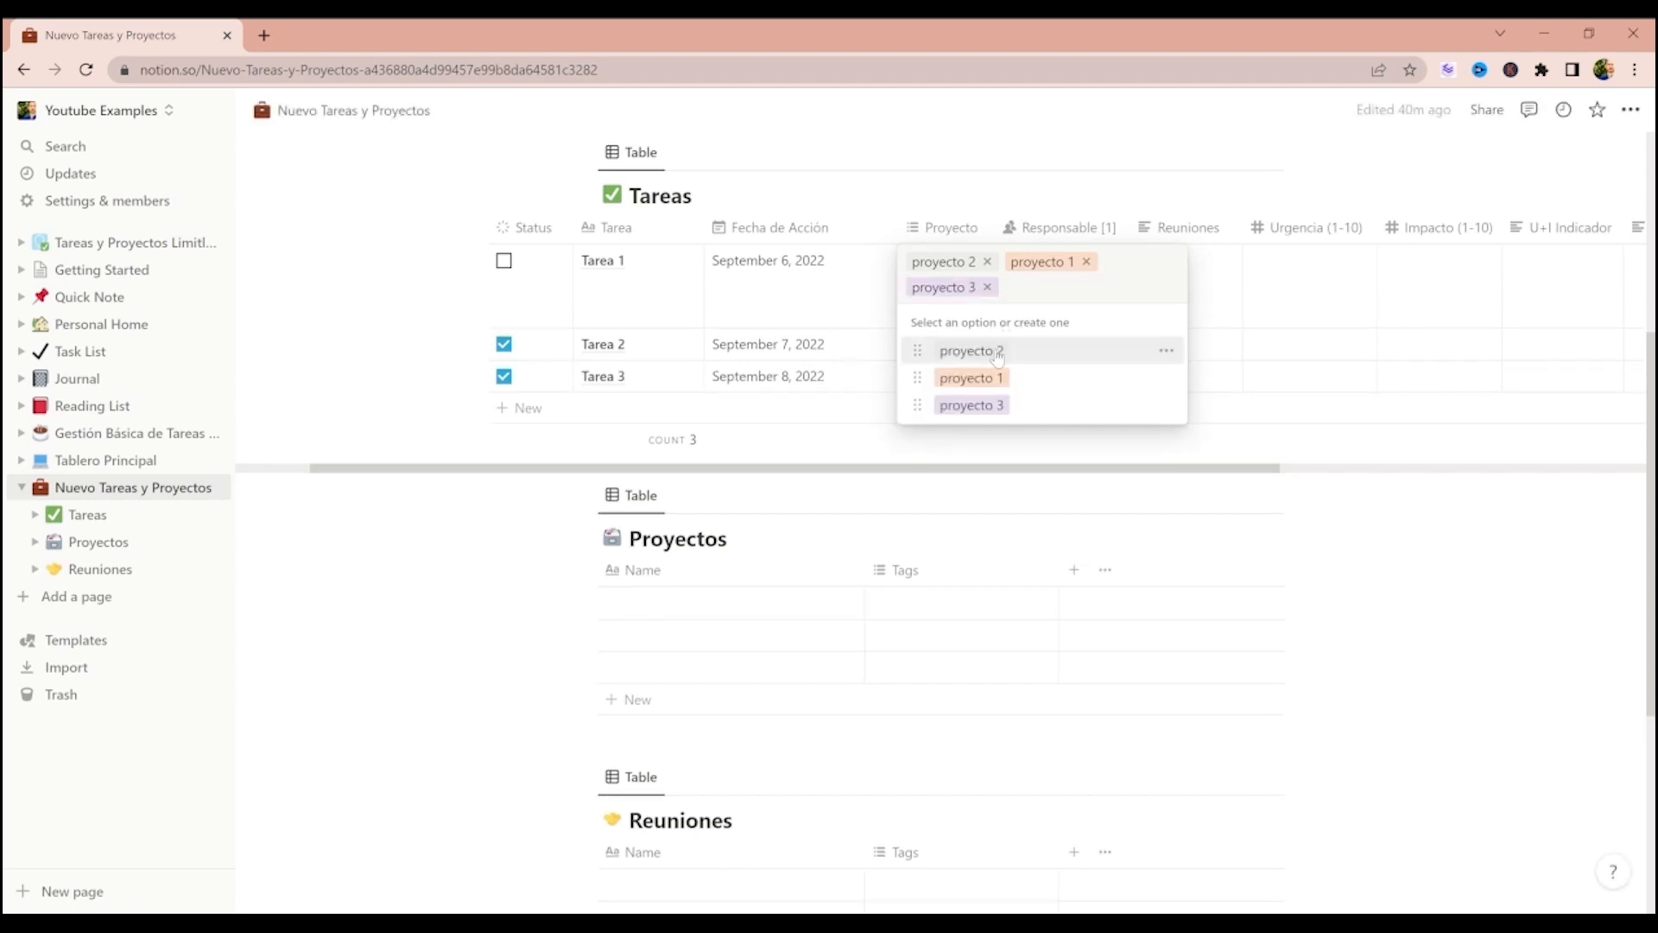
- Assign proyecto 1 to Tarea 2 in the Proyecto property of the Tareas table
click(933, 190)
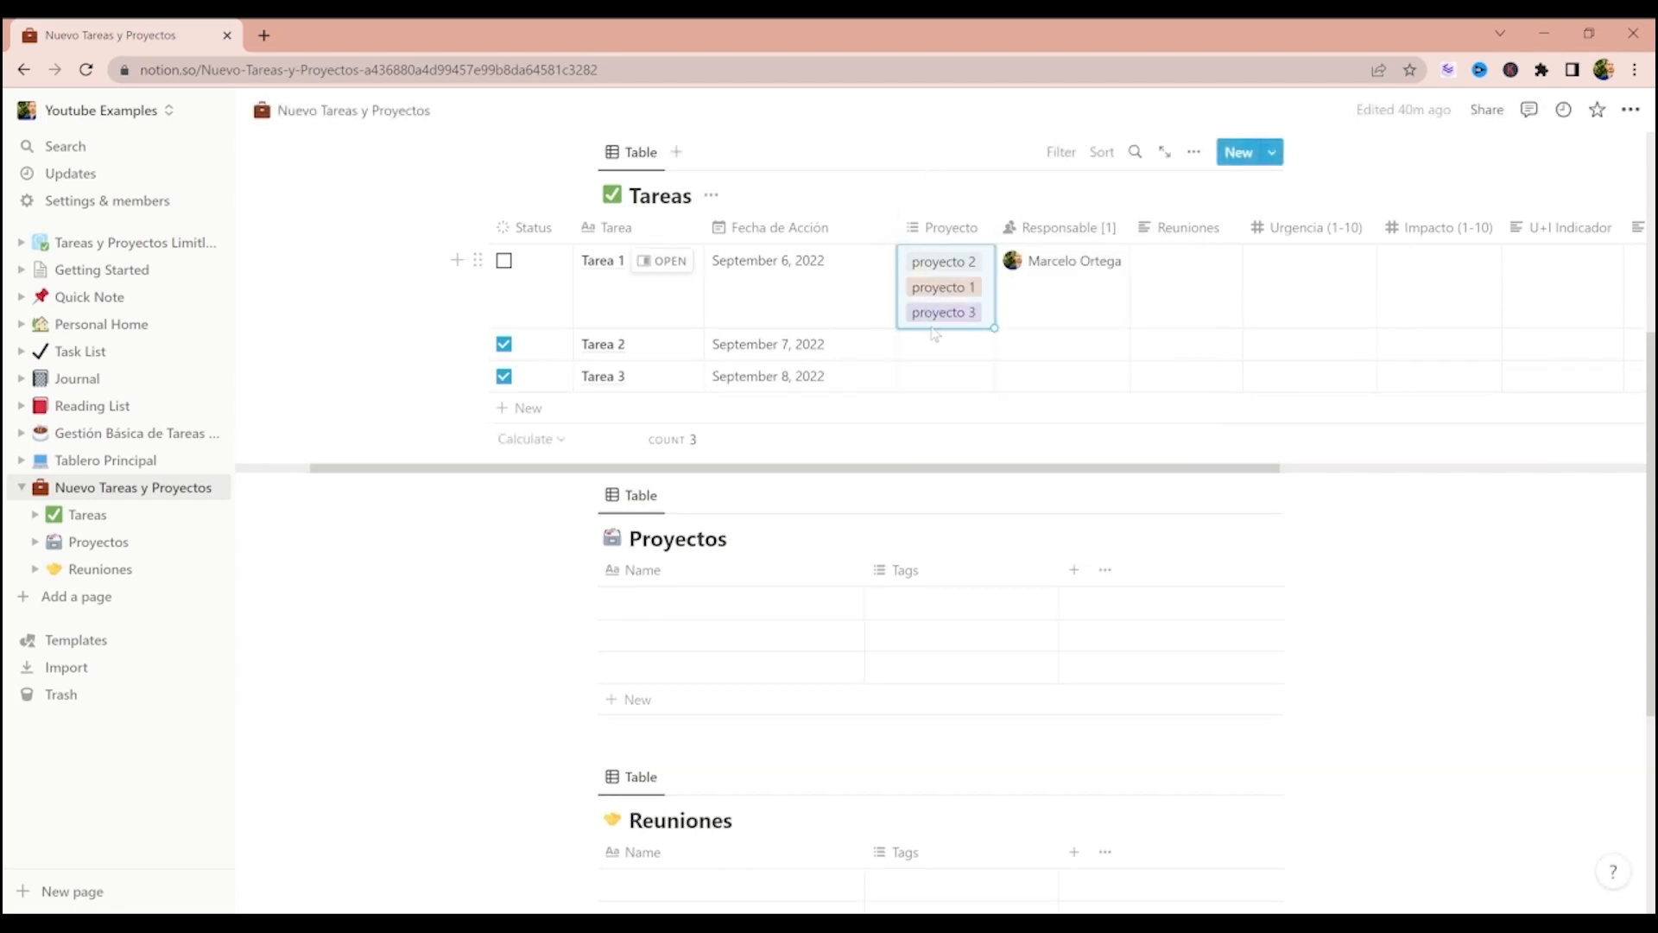
click(957, 347)
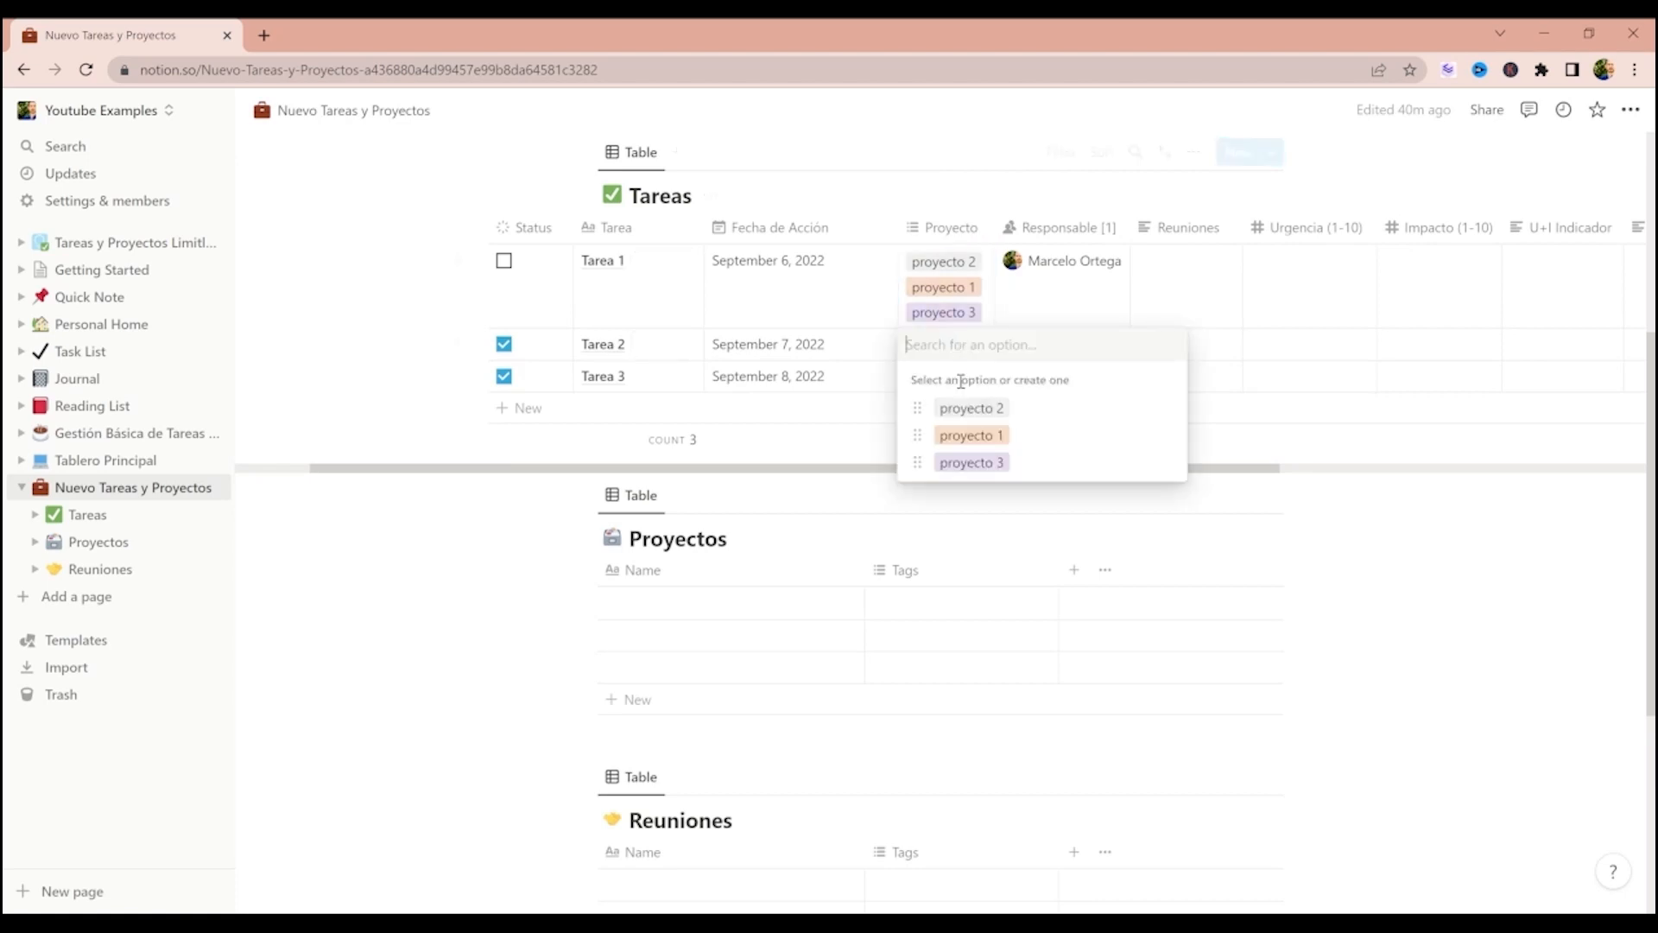
click(969, 435)
click(929, 174)
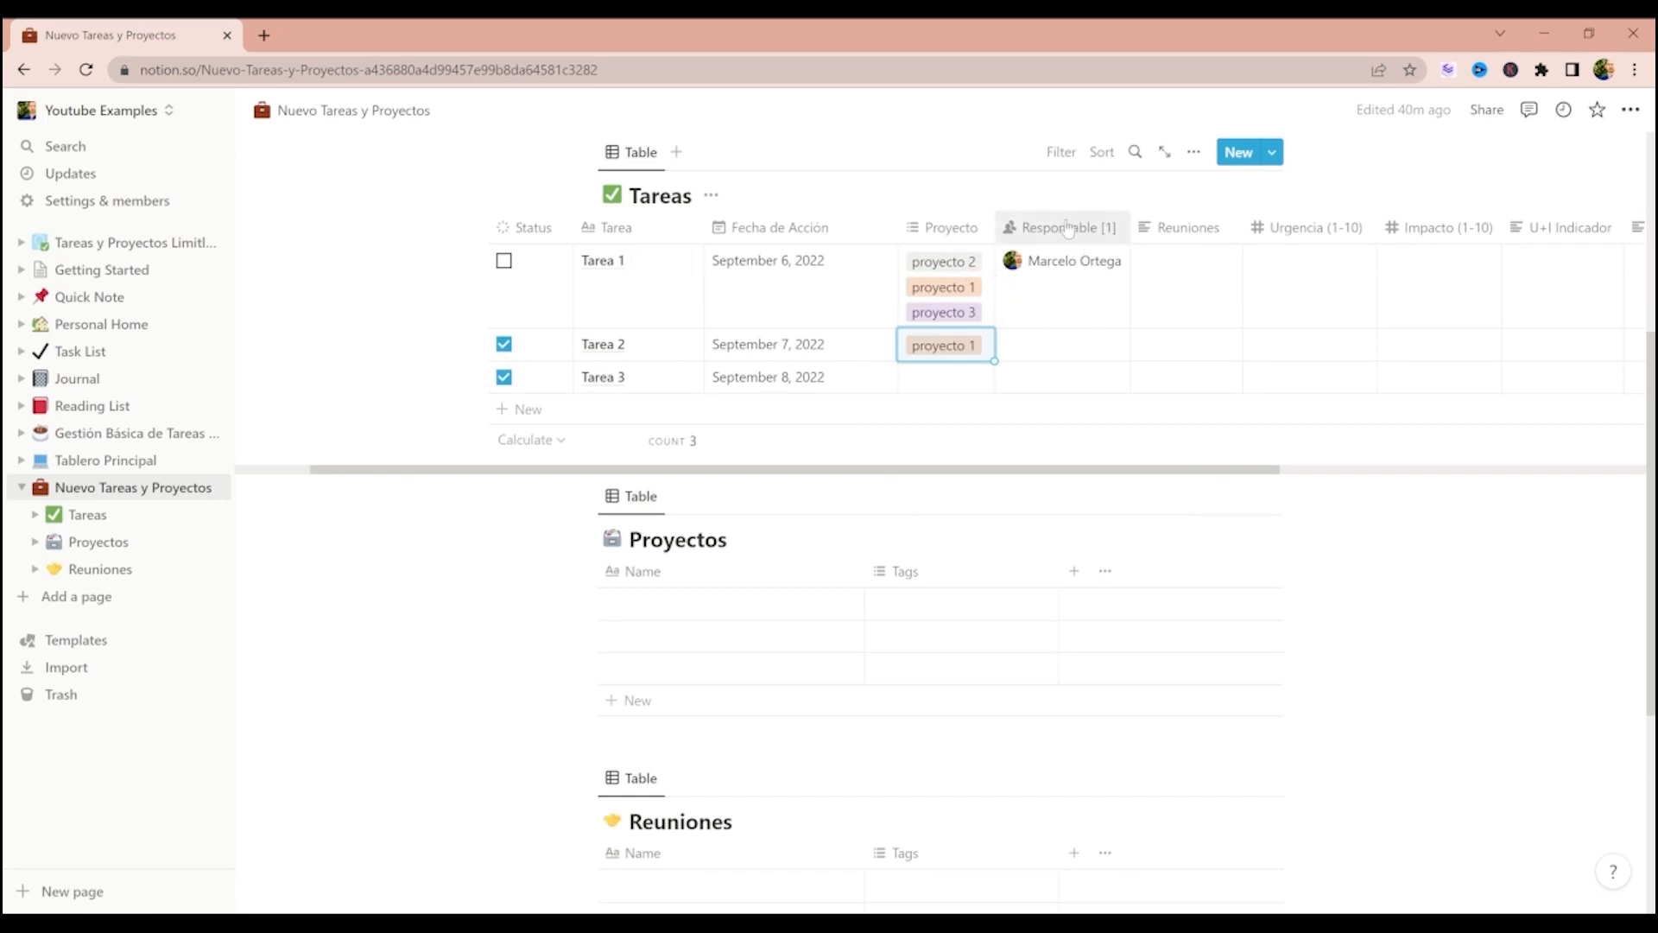
scroll(1088, 229, right, 3)
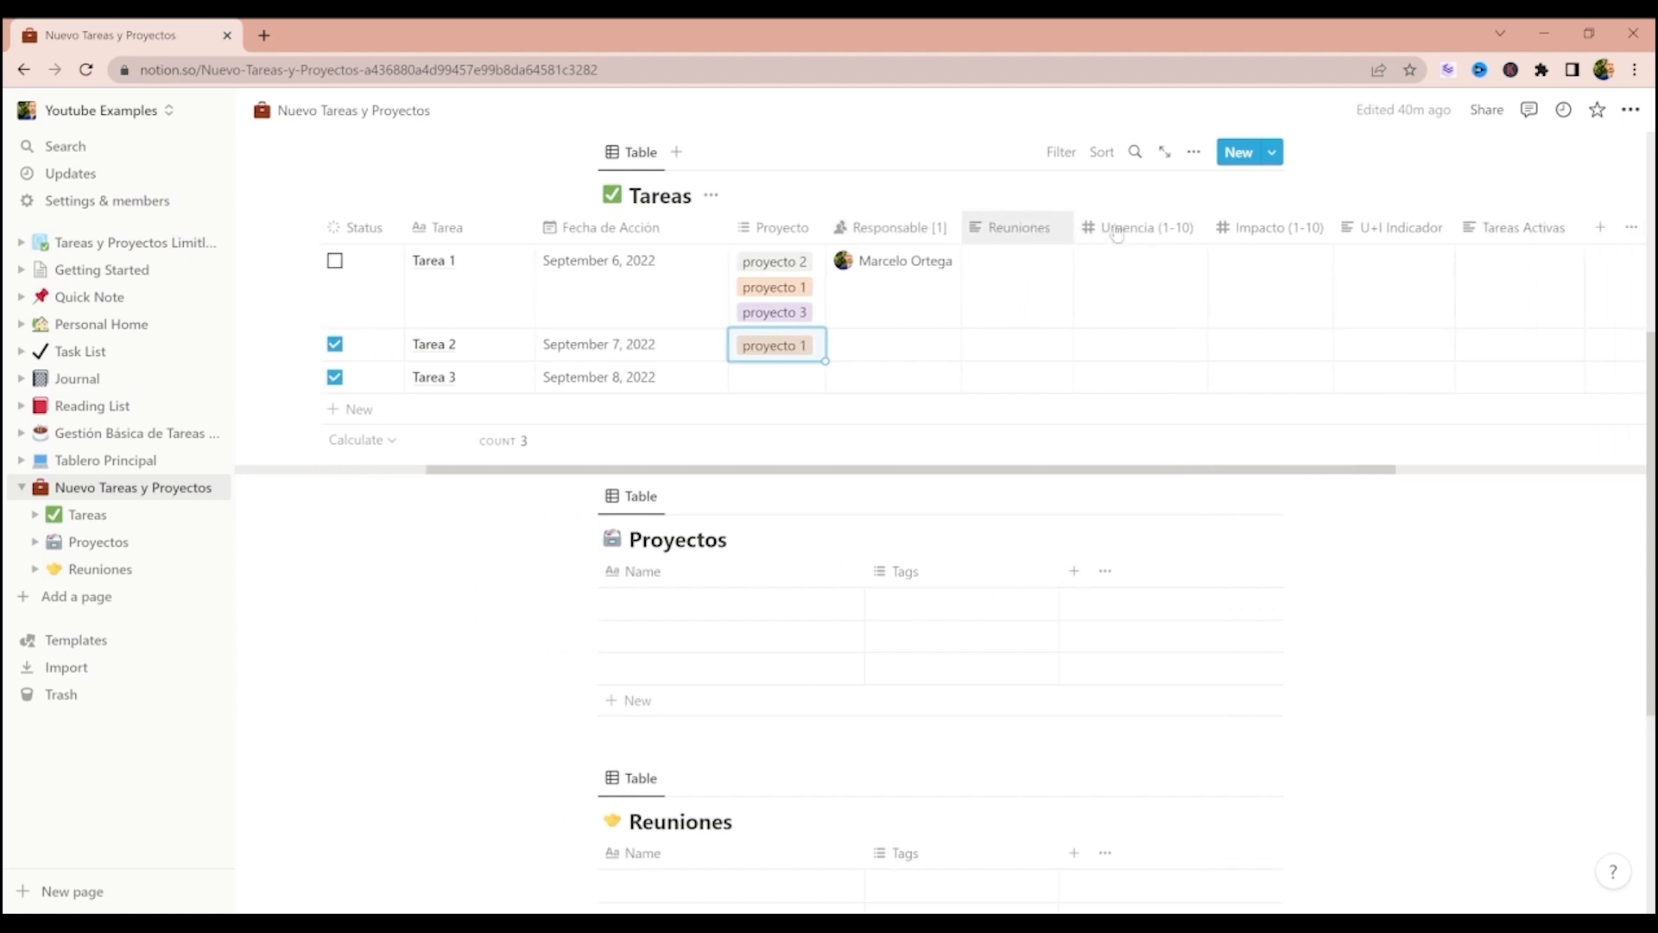
scroll(1114, 232, right, 2)
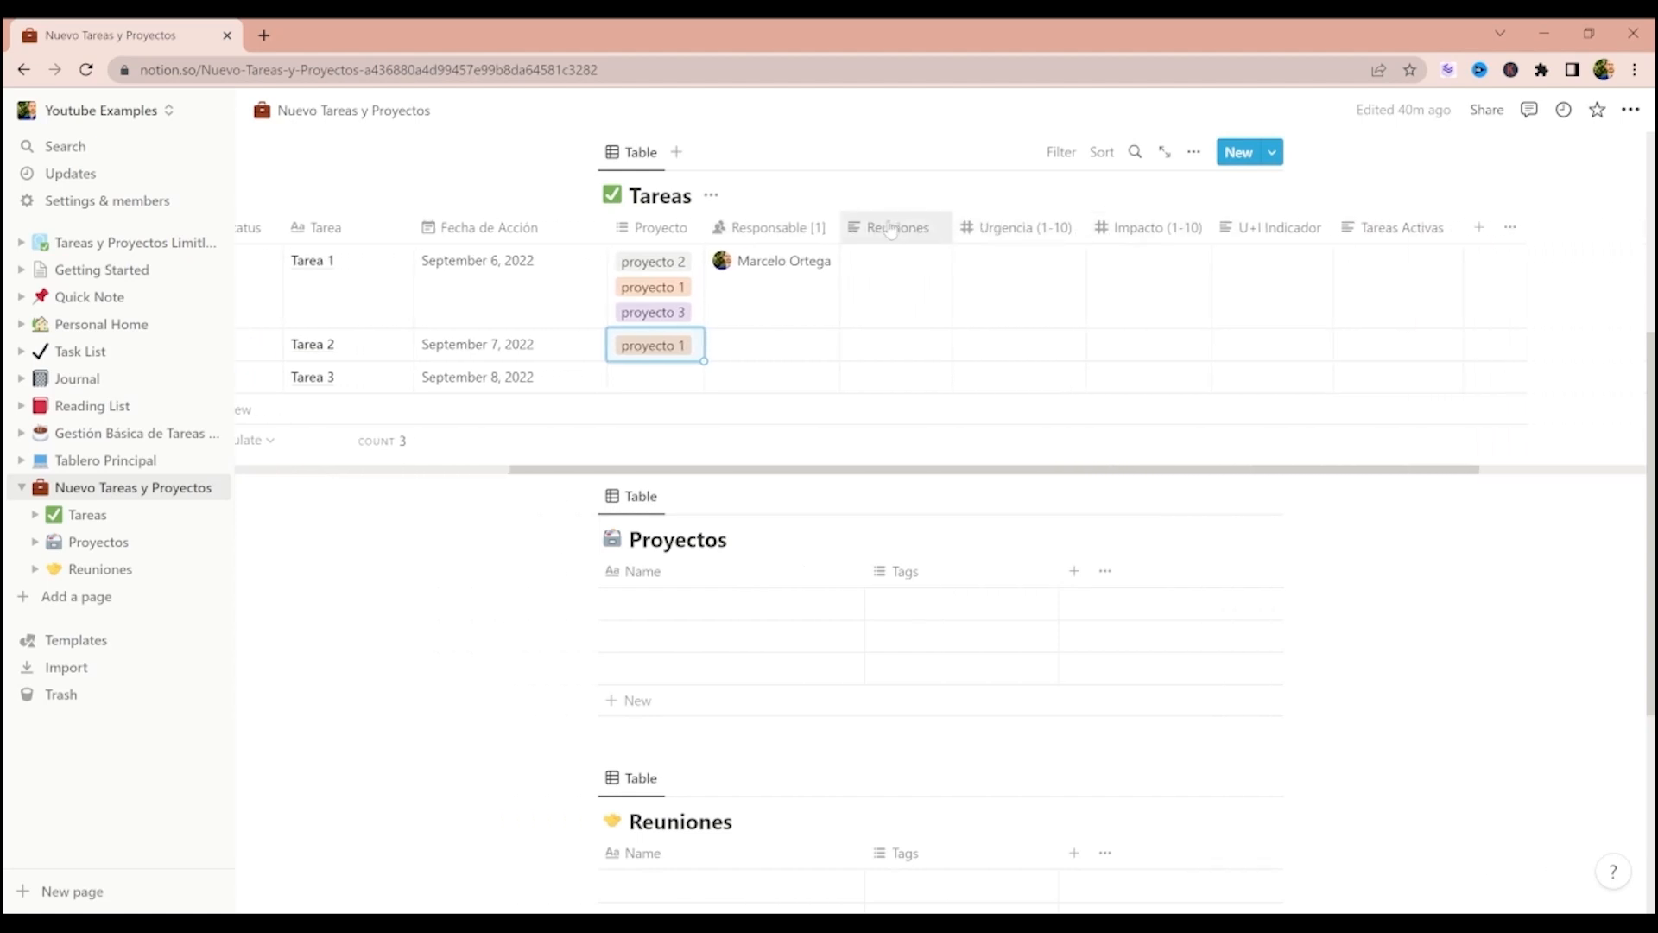
scroll(942, 231, right, 2)
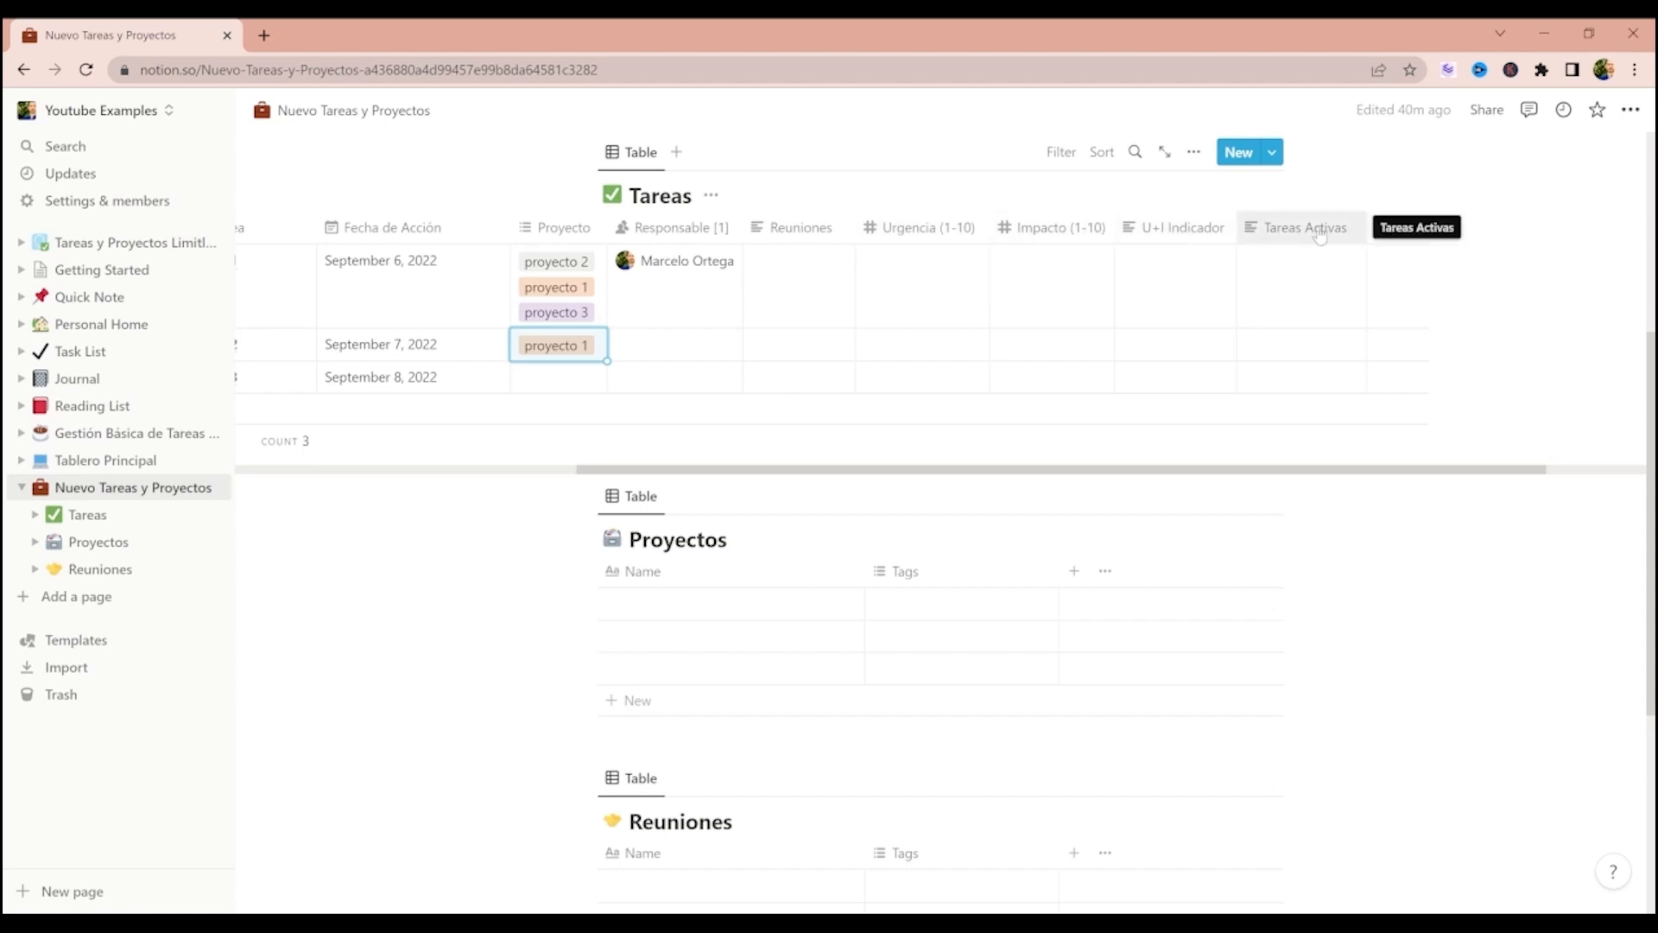
scroll(863, 355, left, 5)
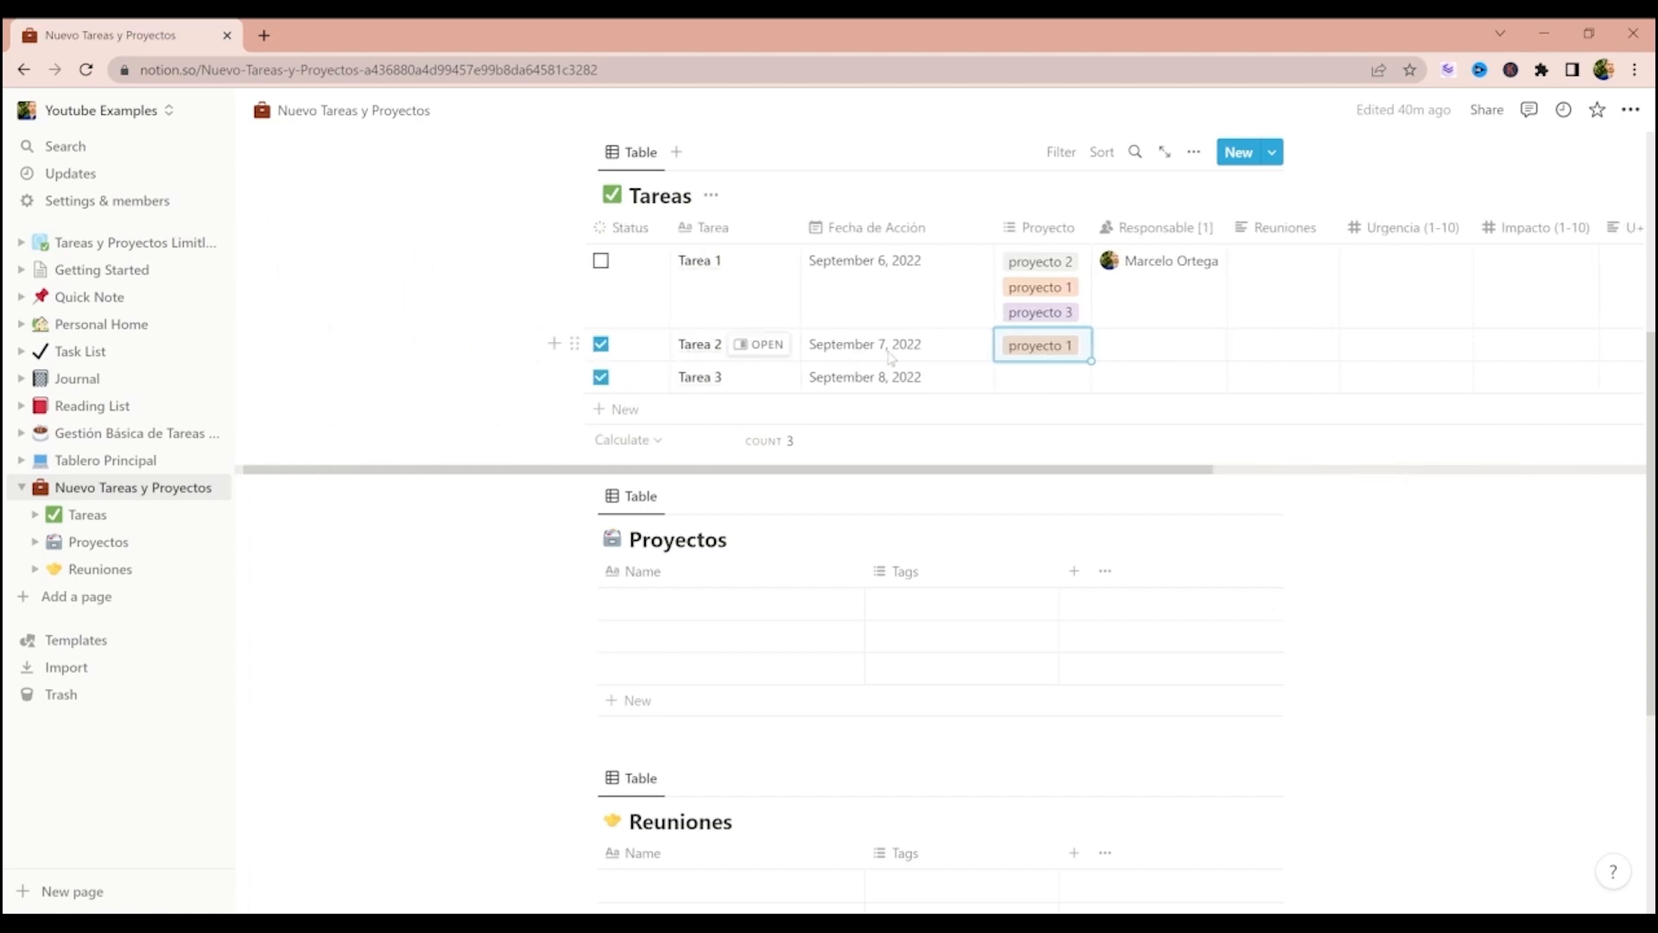
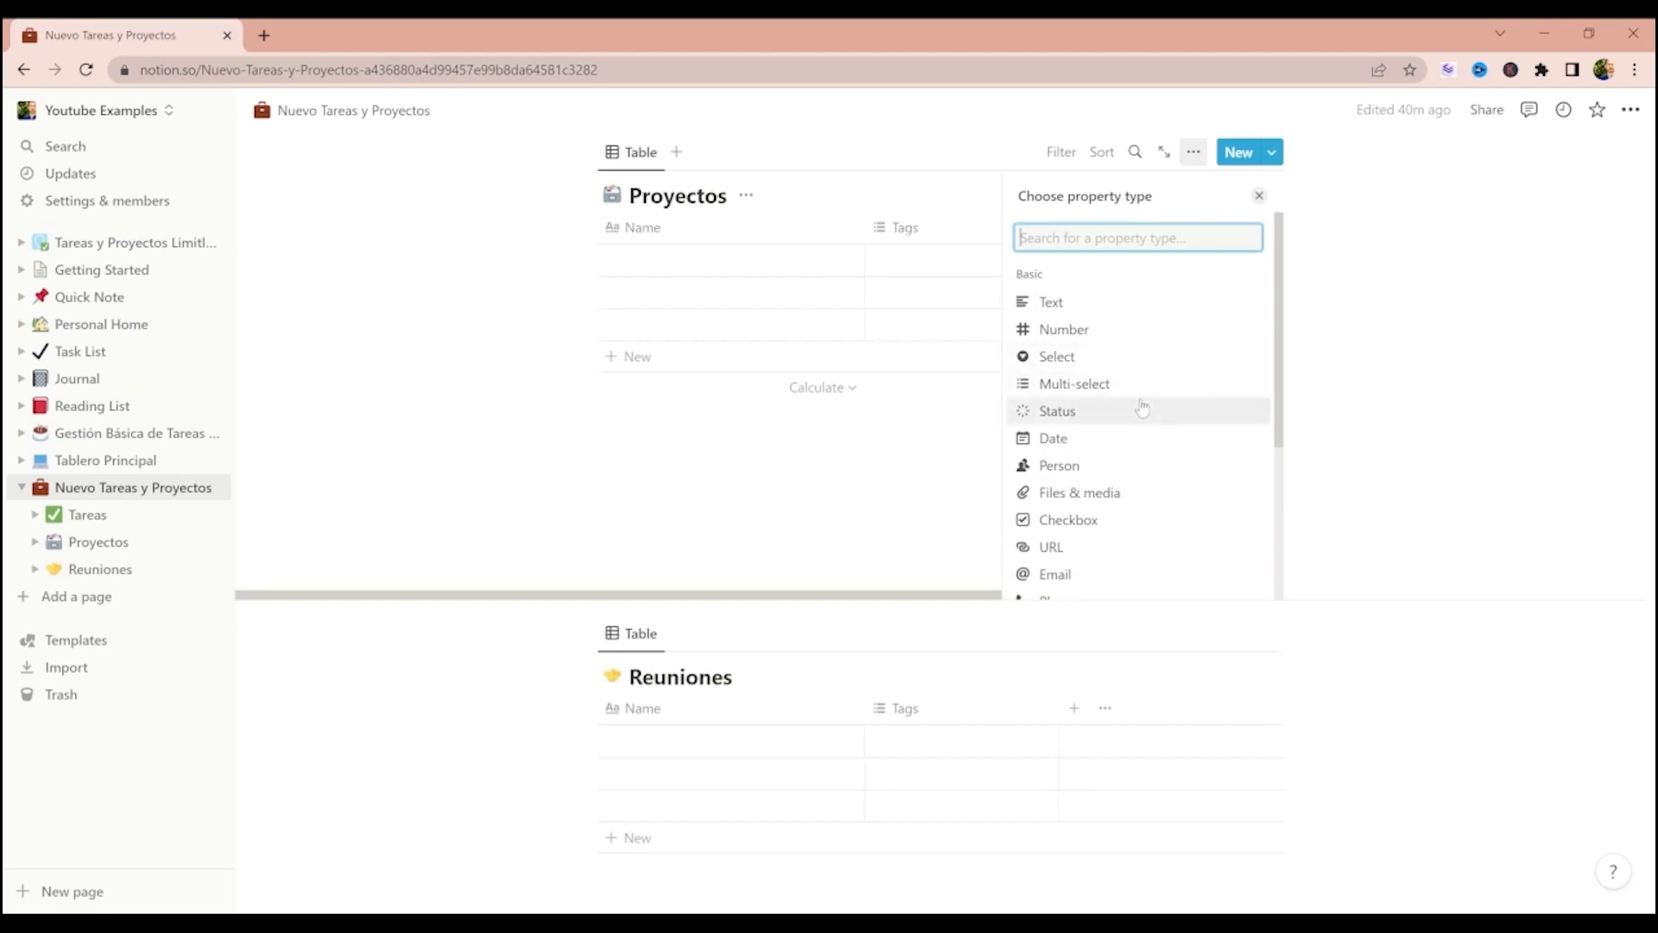
- Add a property of type Status to the Proyectos table
scroll(1140, 407, down, 2)
scroll(1140, 407, up, 1)
click(1069, 316)
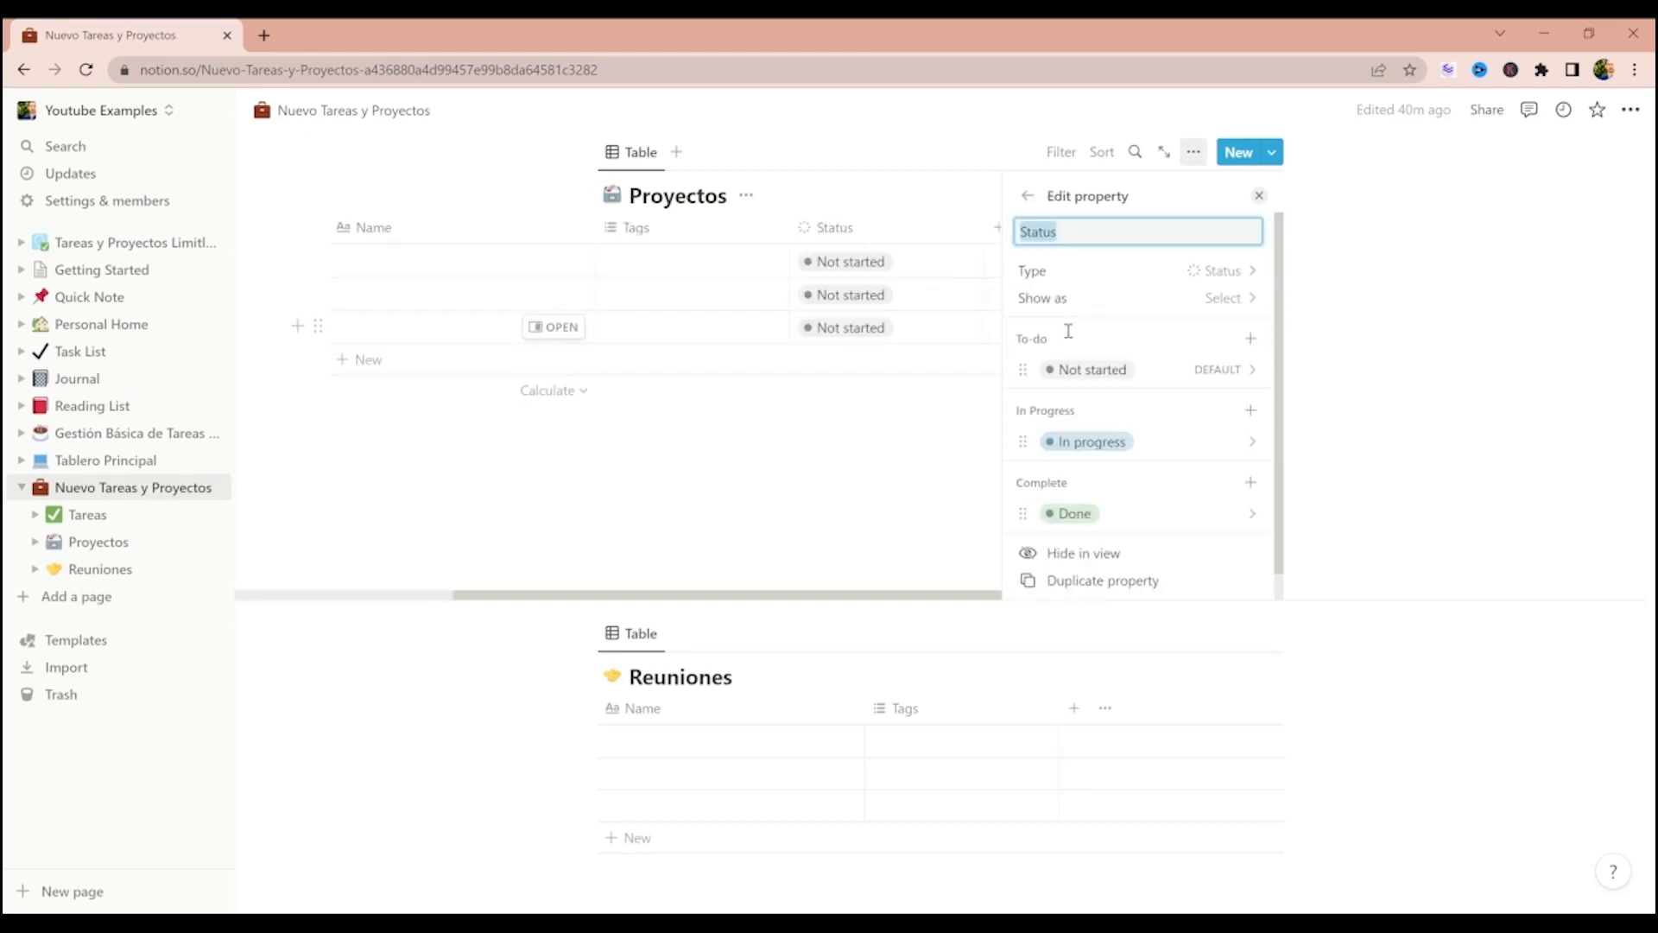
- Rename the Proyectos status options Not started, In progress and Done as Por hacer, En Progreso and Completado
click(1094, 374)
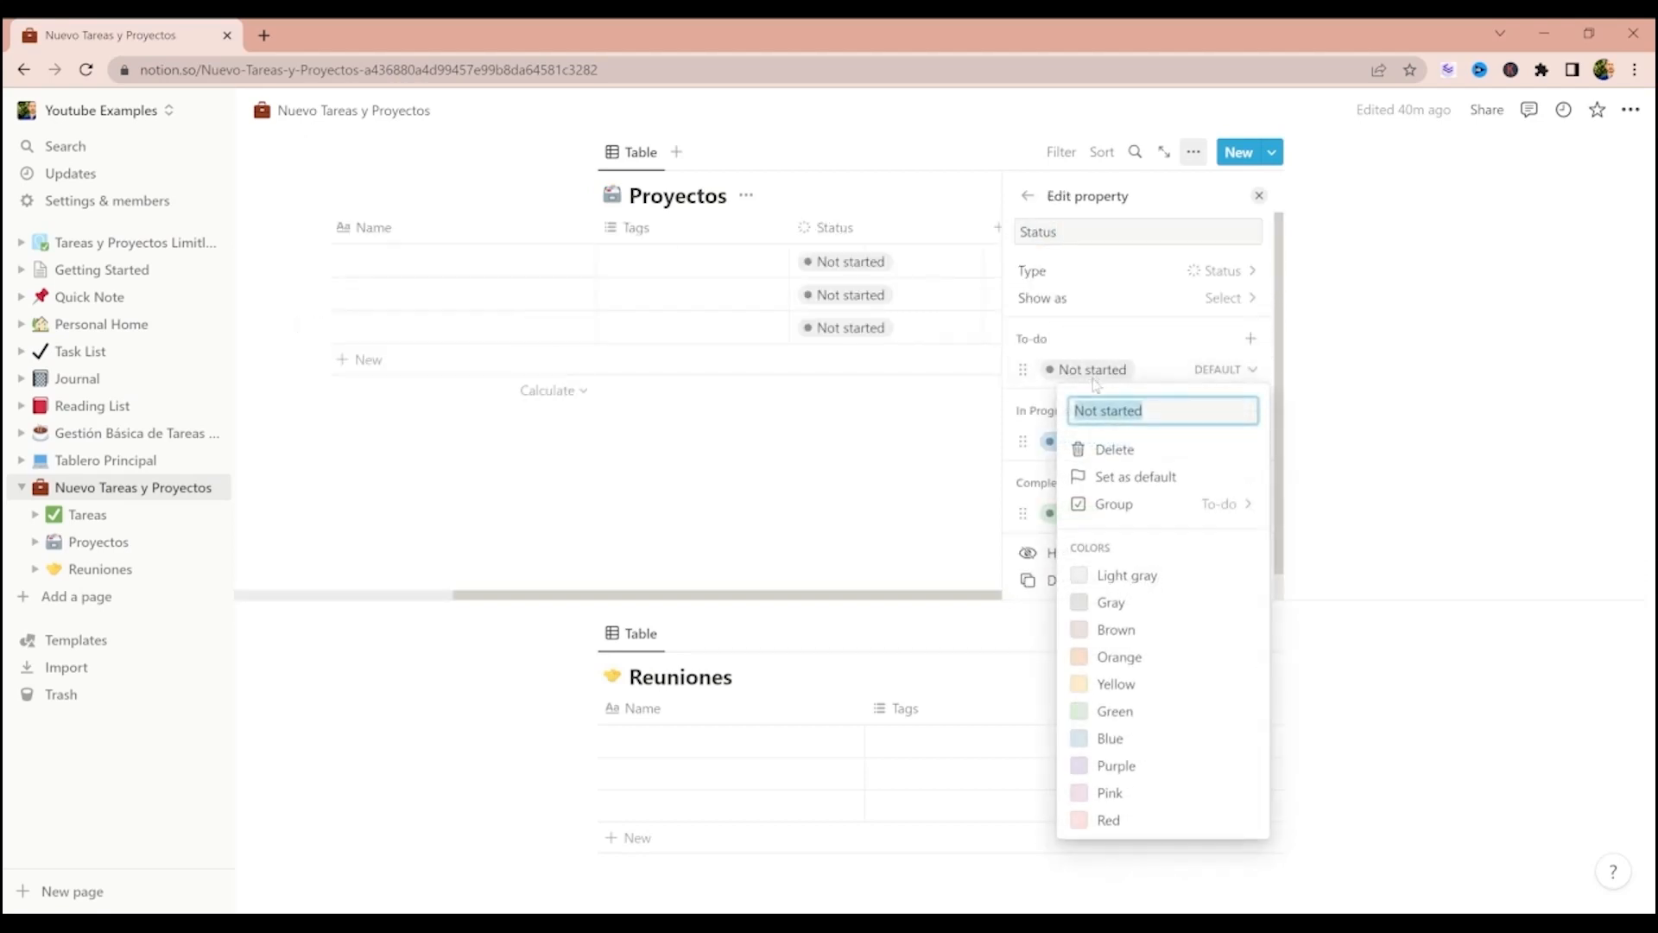
text(Pen)
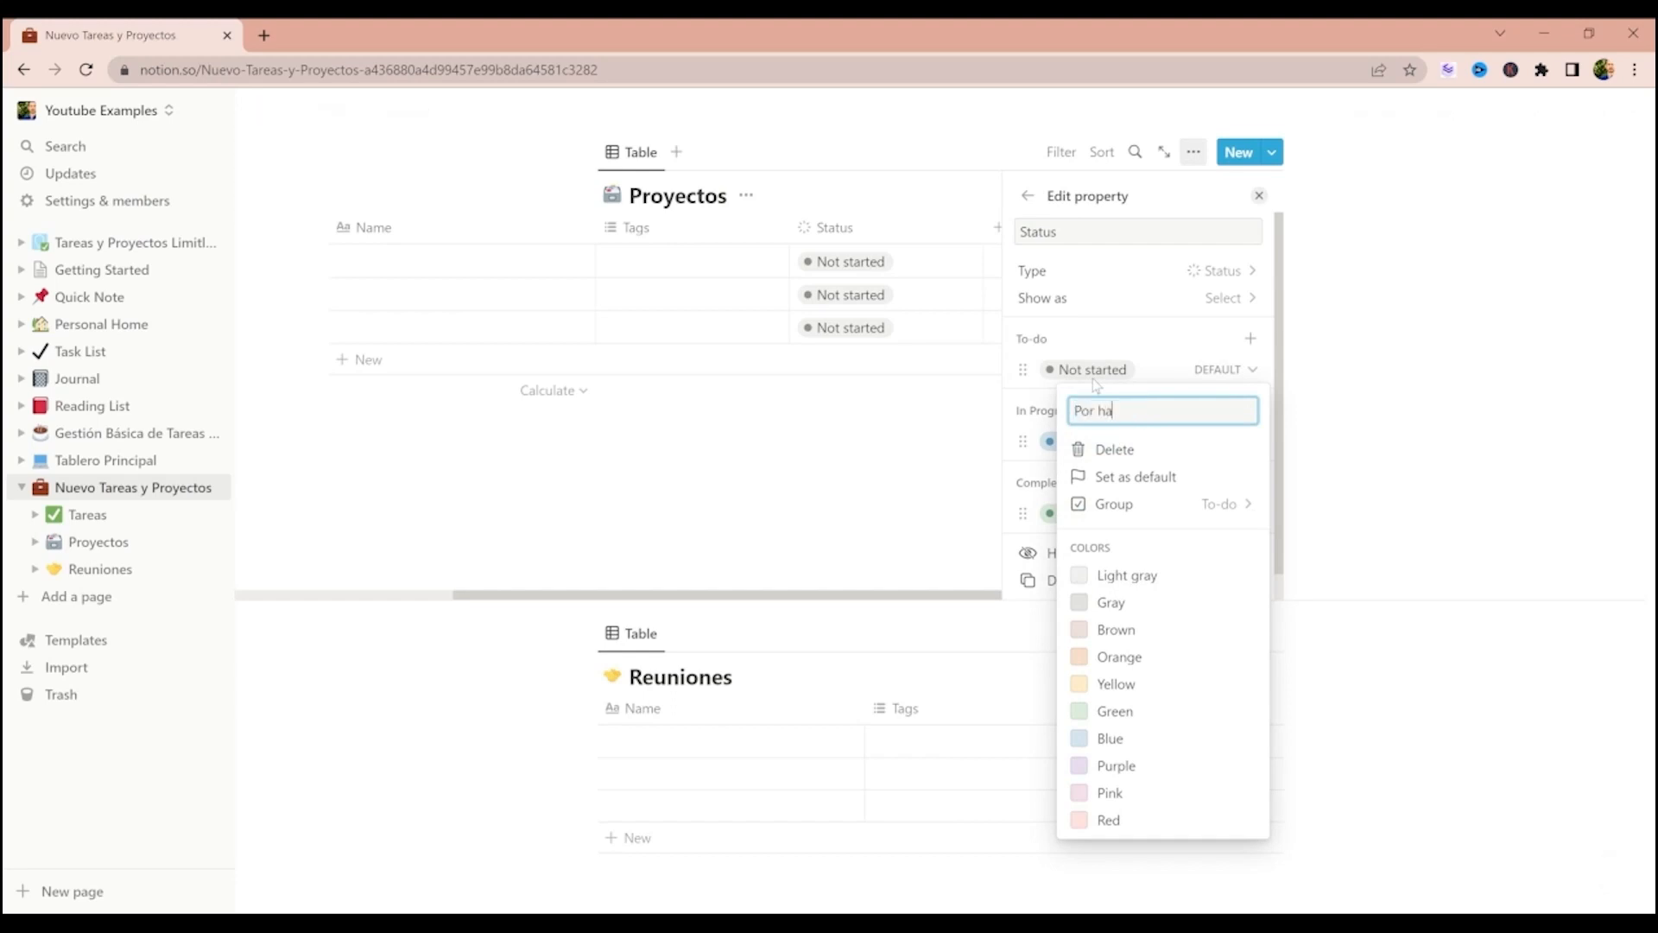
key(Return)
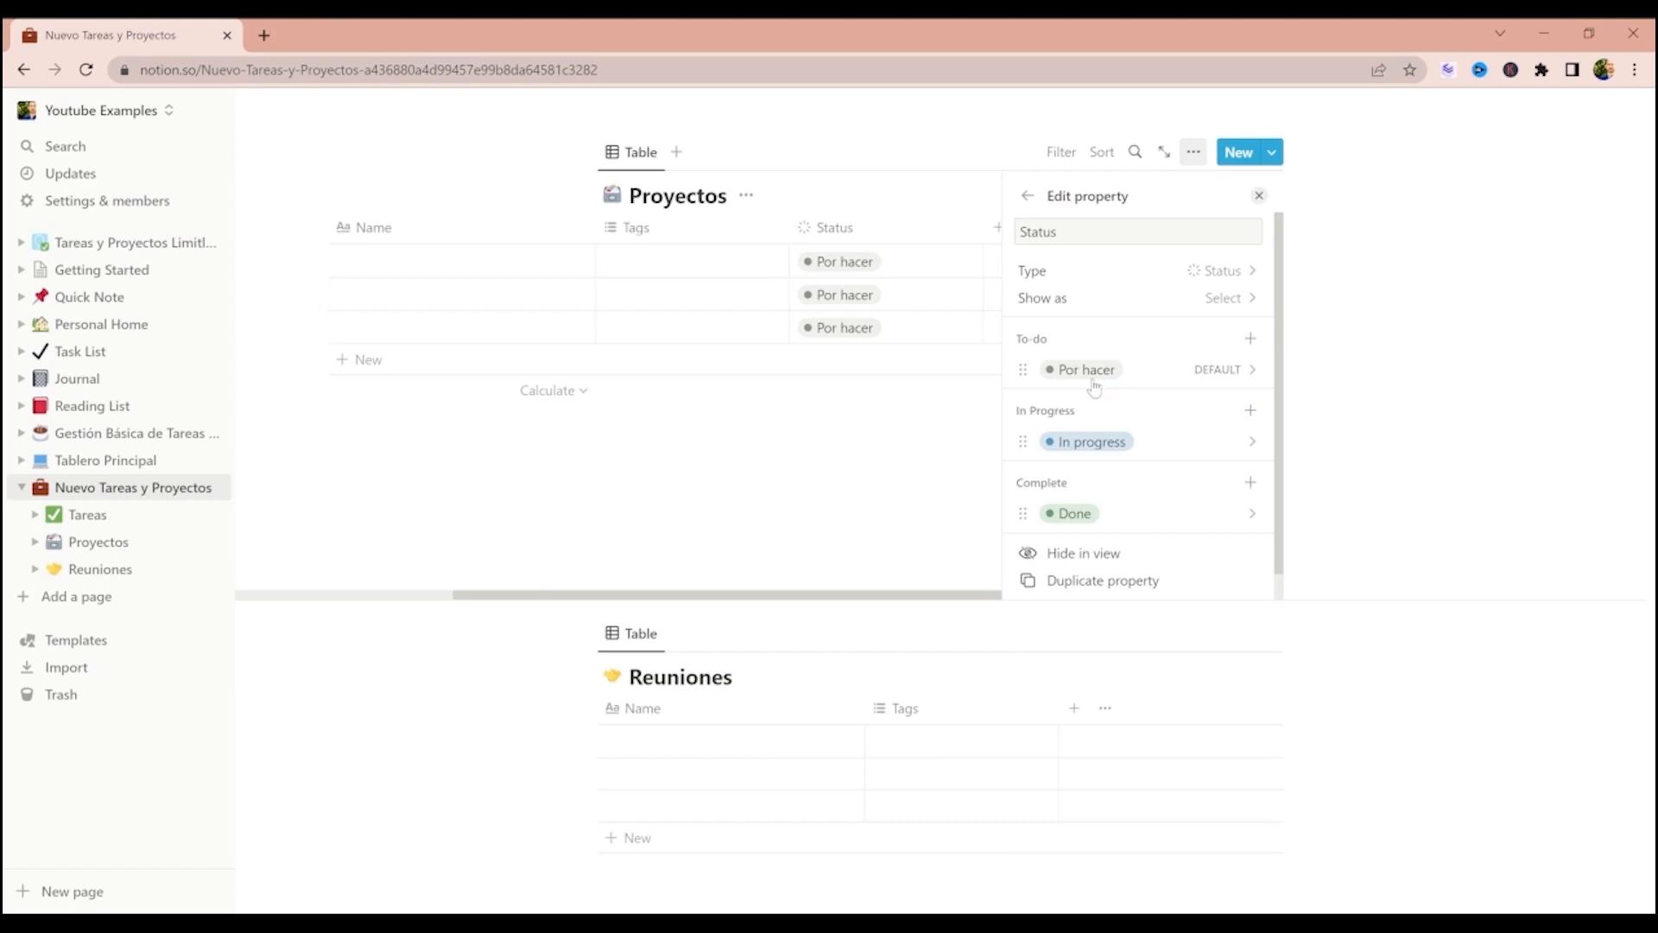
click(1095, 443)
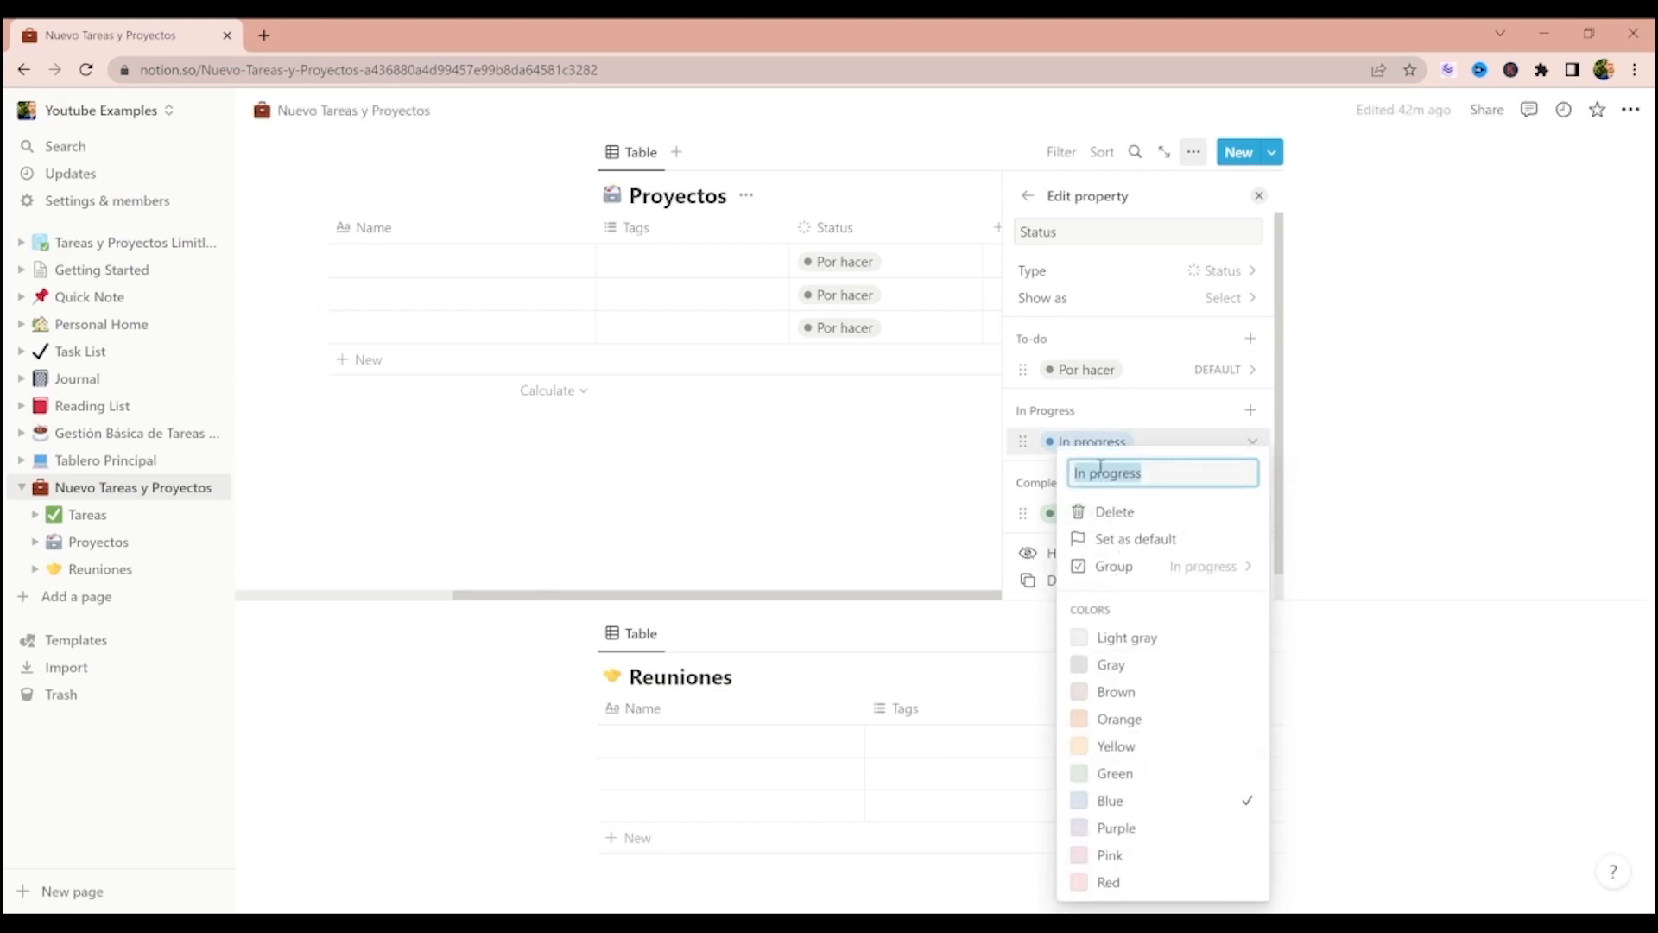
text(En)
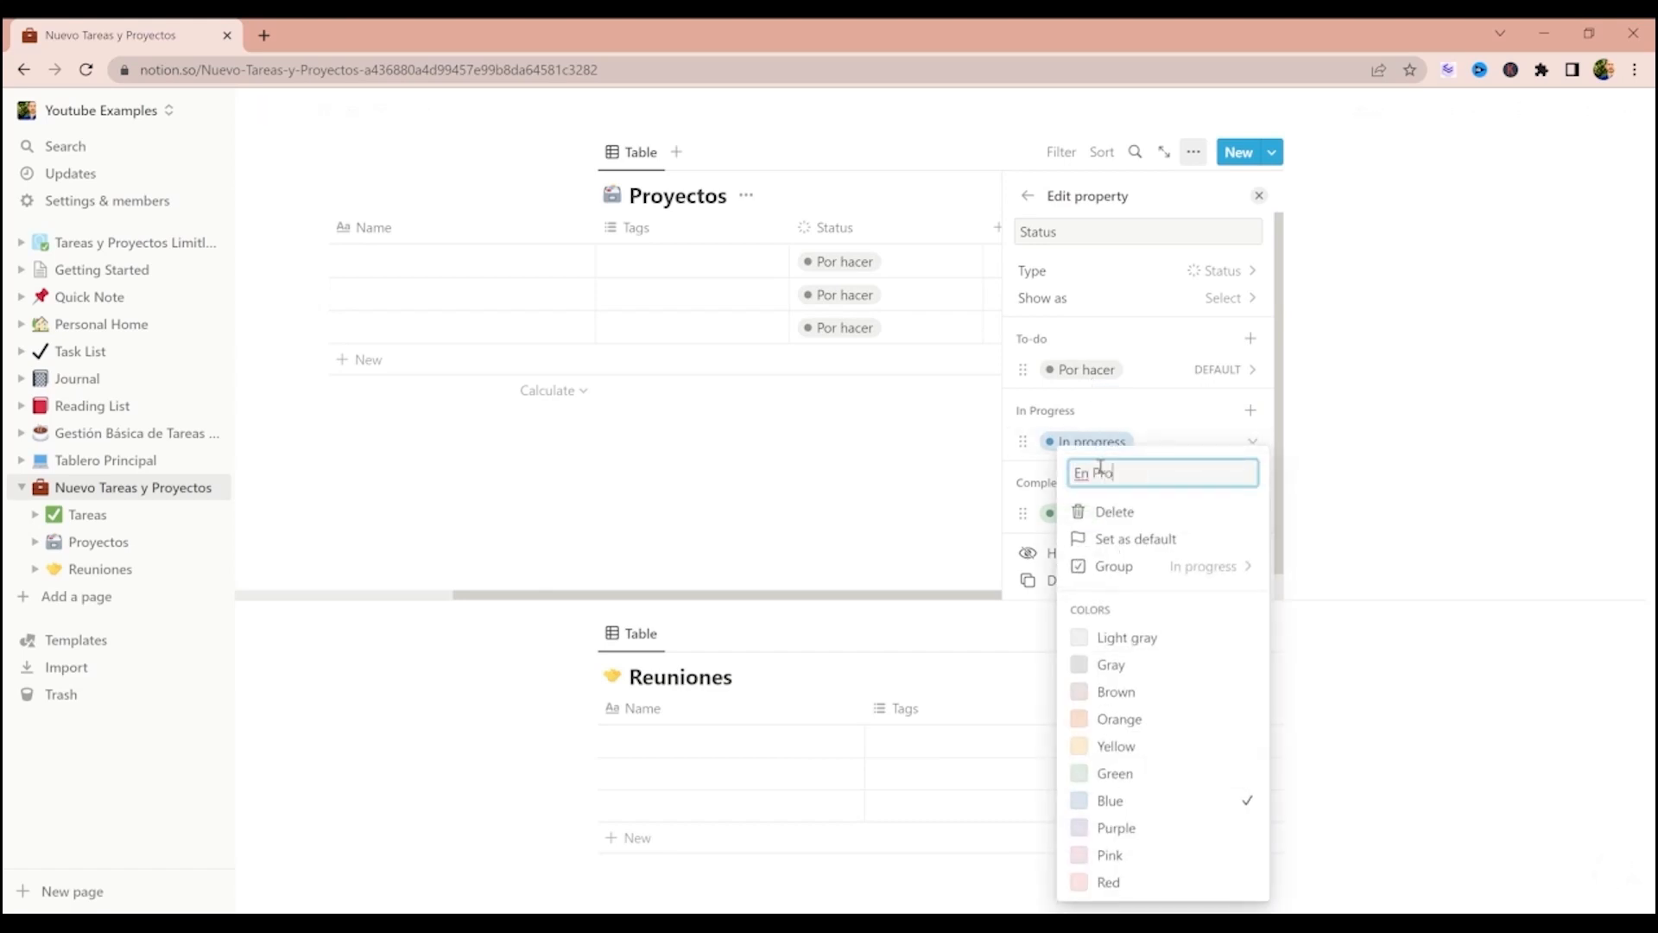
key(Return)
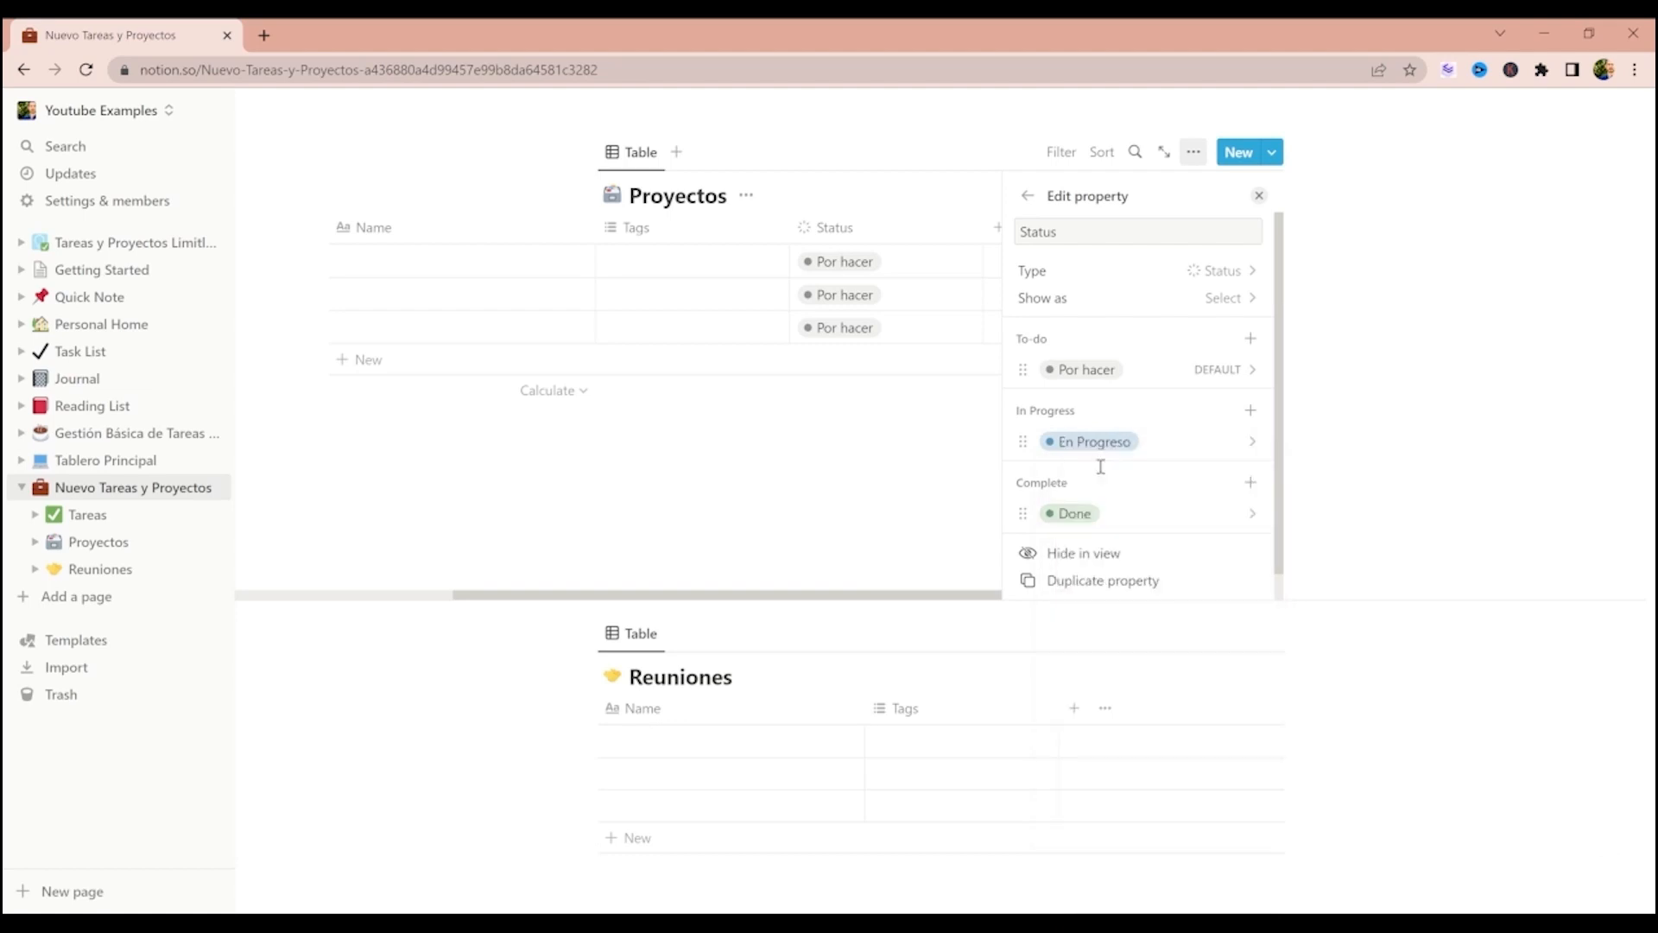
click(1098, 511)
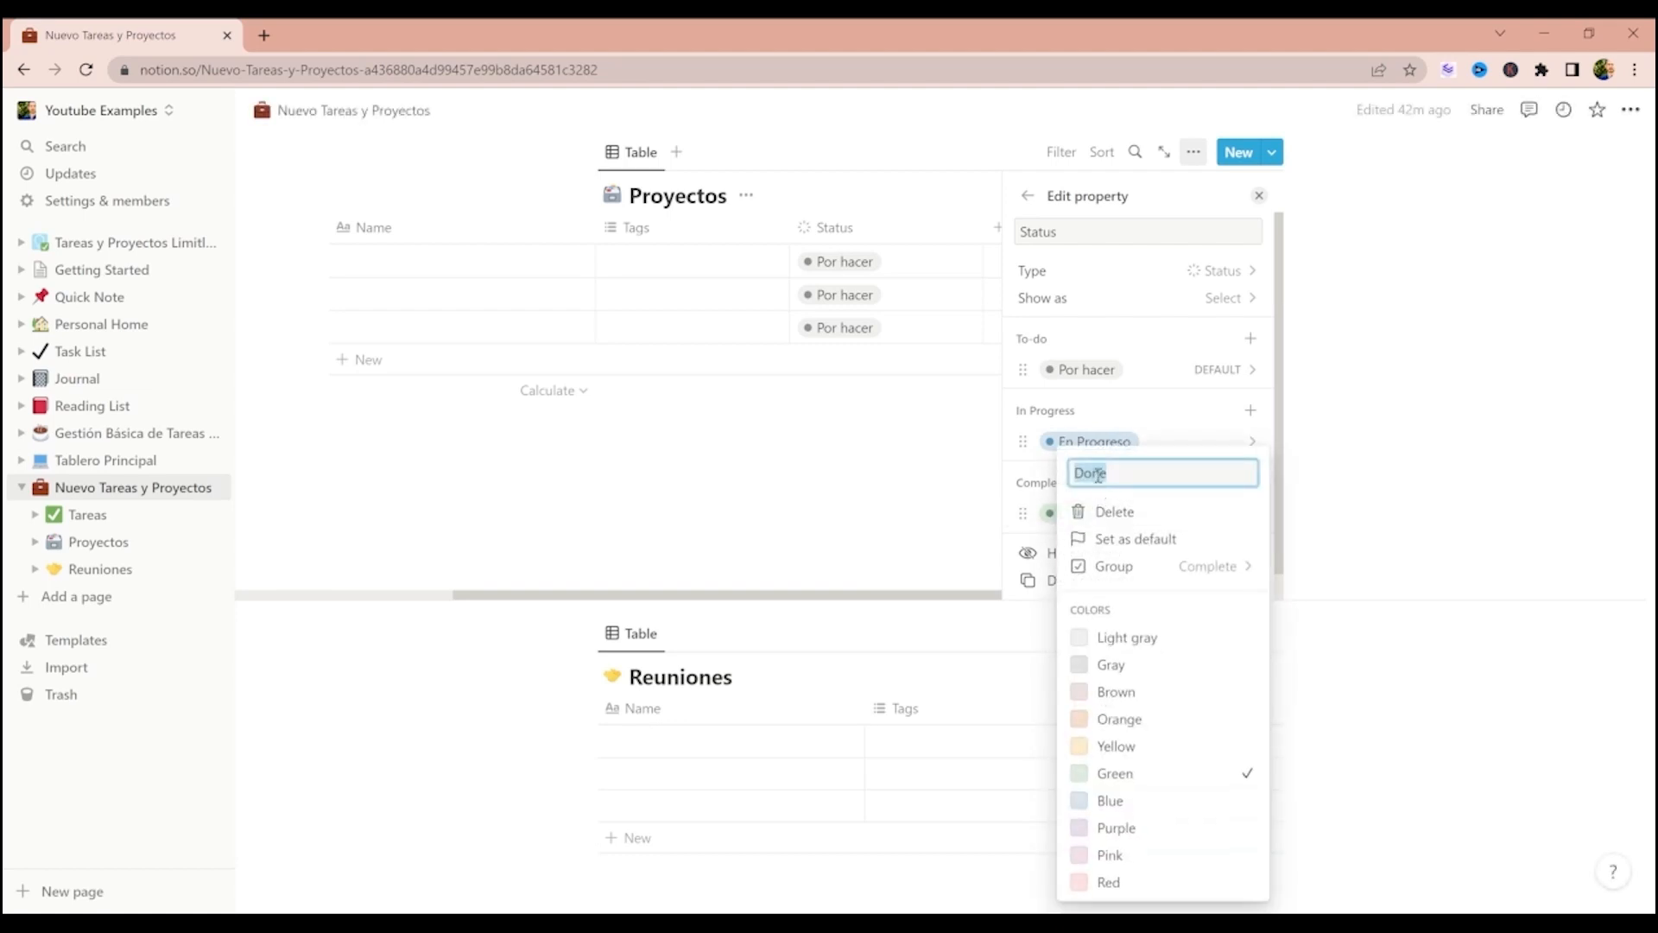
text(Completado)
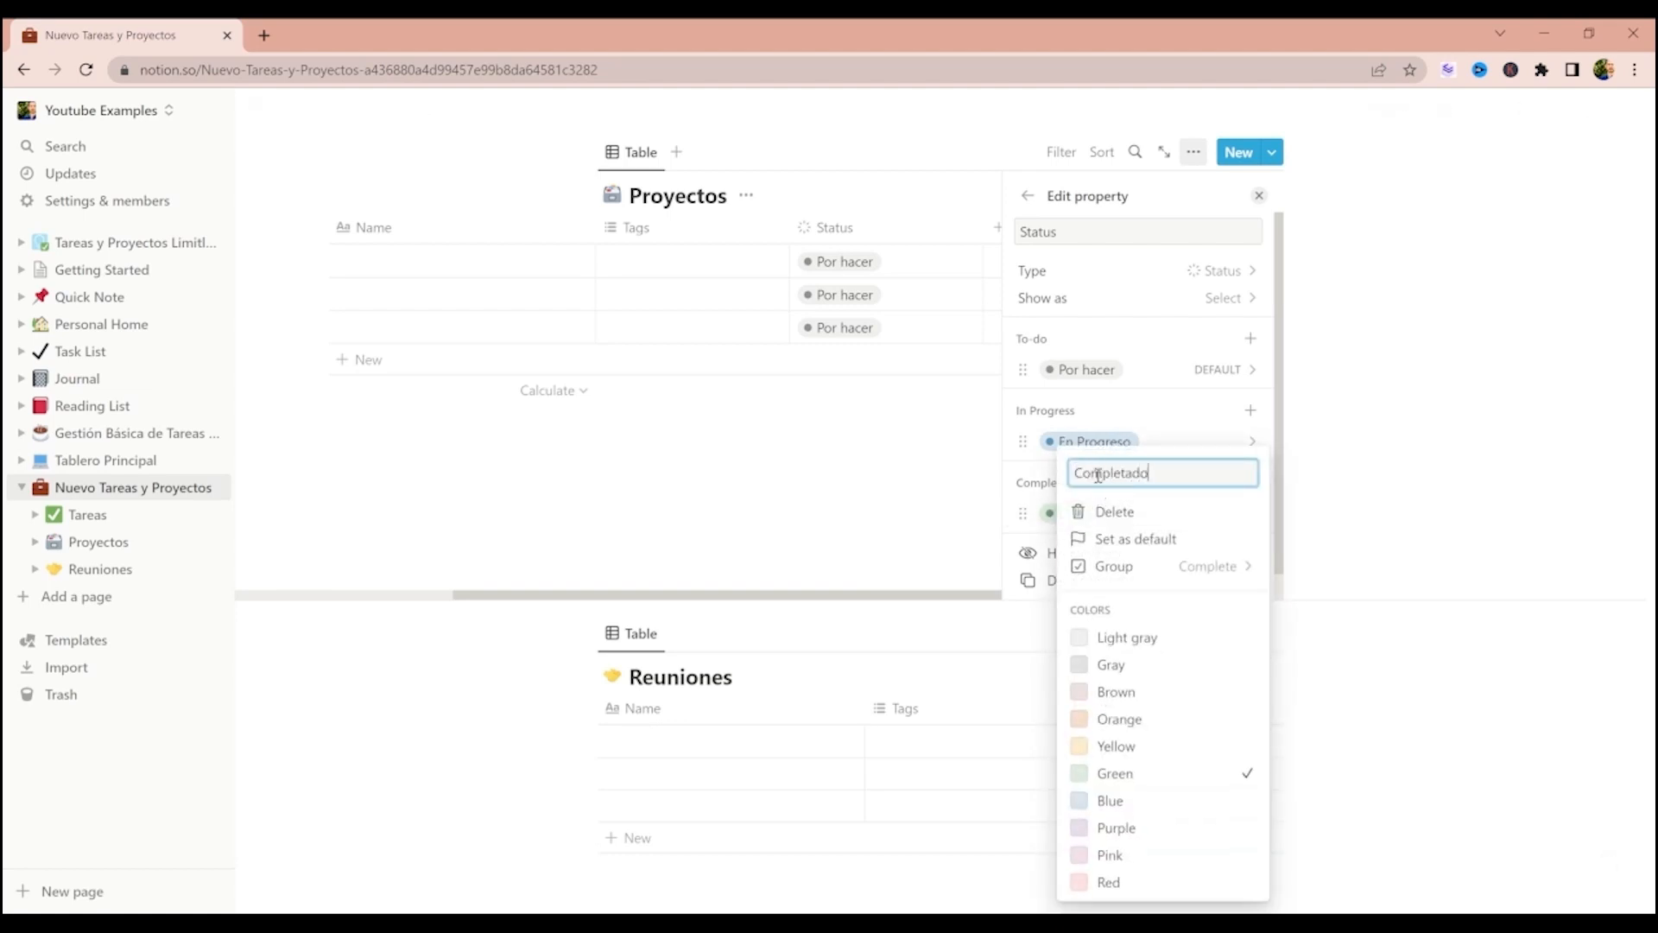
key(Return)
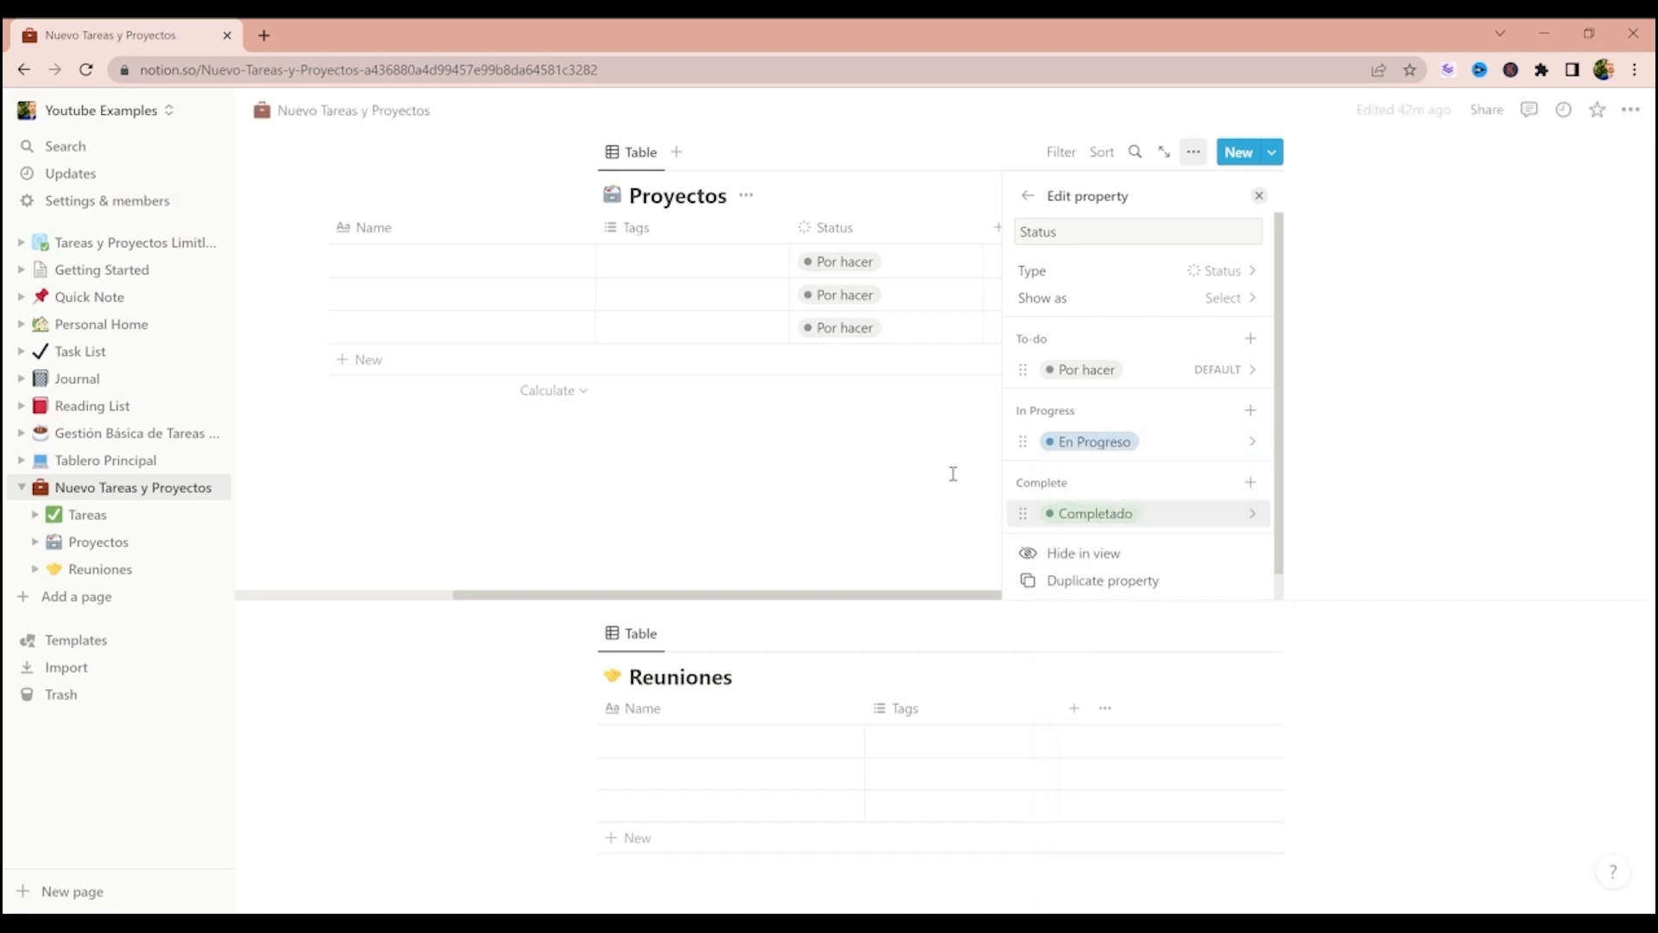
click(885, 443)
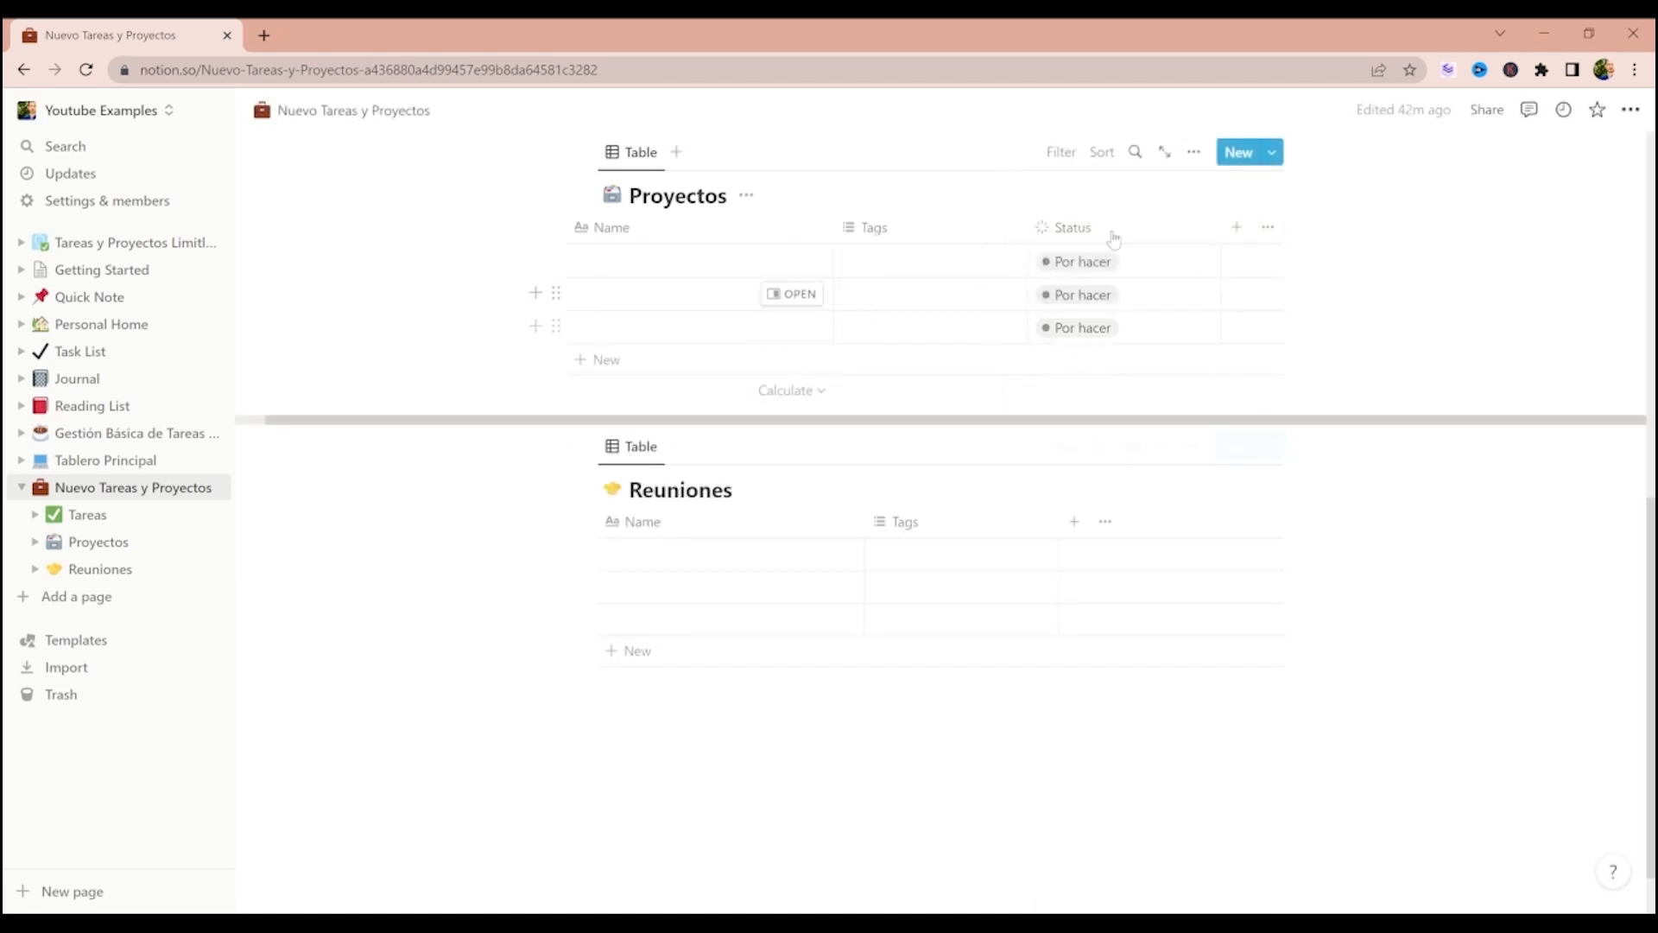
- Make Status the first column of the Proyectos table and narrow it to fit its options
drag(1129, 225, 596, 225)
drag(754, 223, 678, 229)
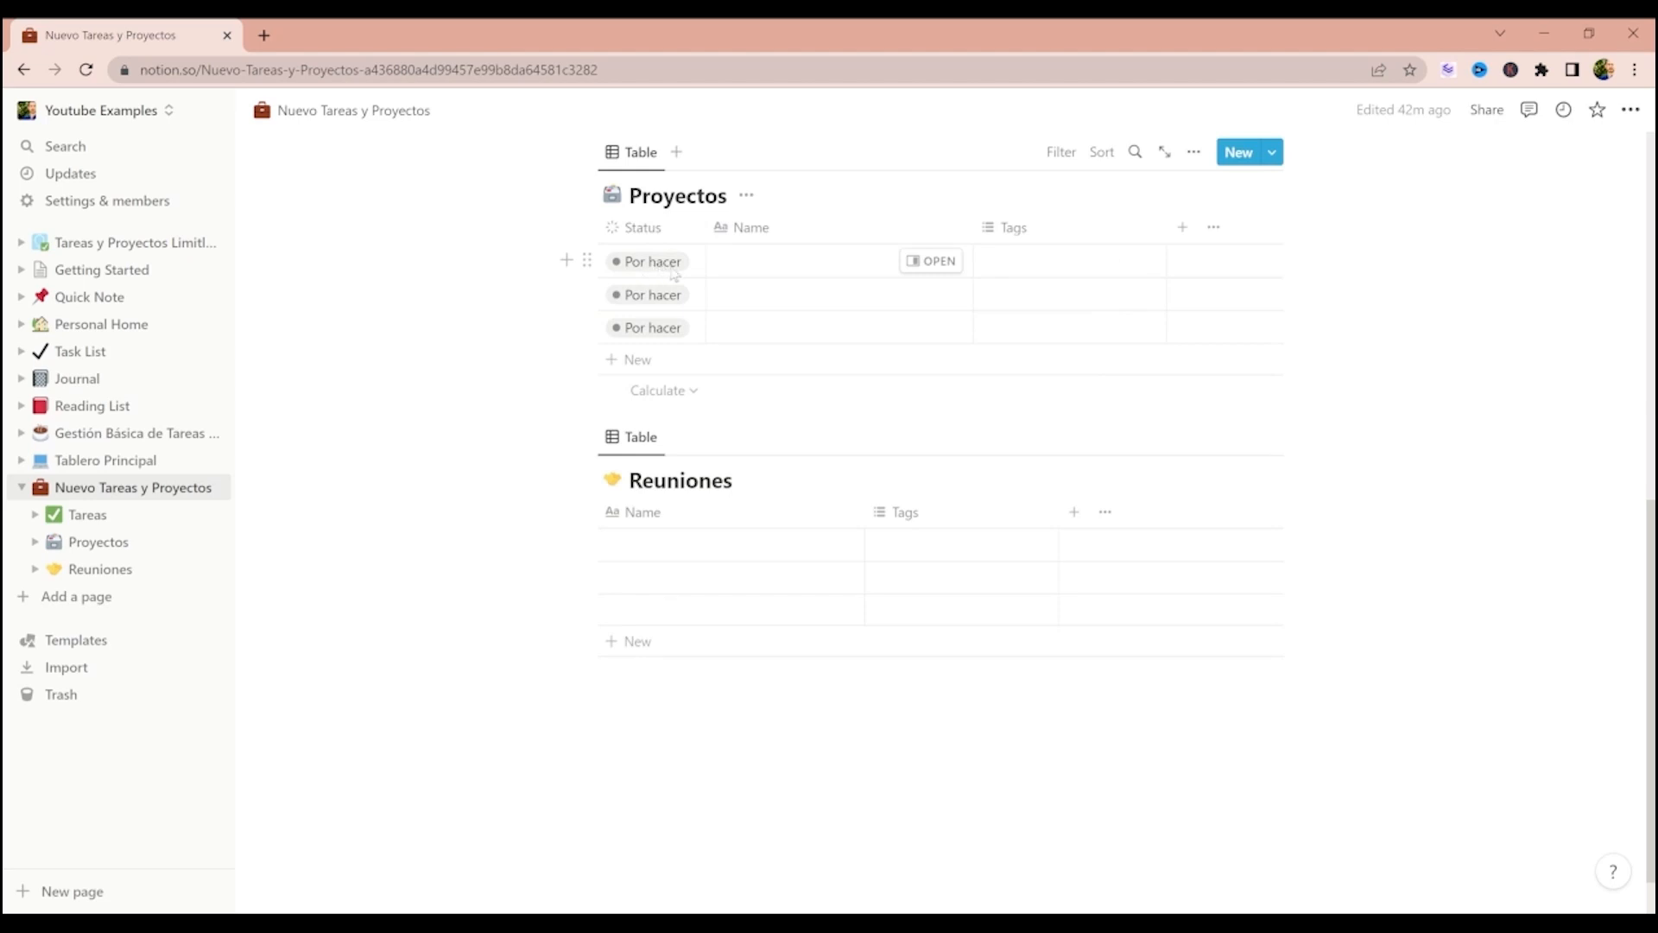
- Rename the Name property of the Proyectos table as Proyecto and narrow its column
scroll(876, 356, up, 2)
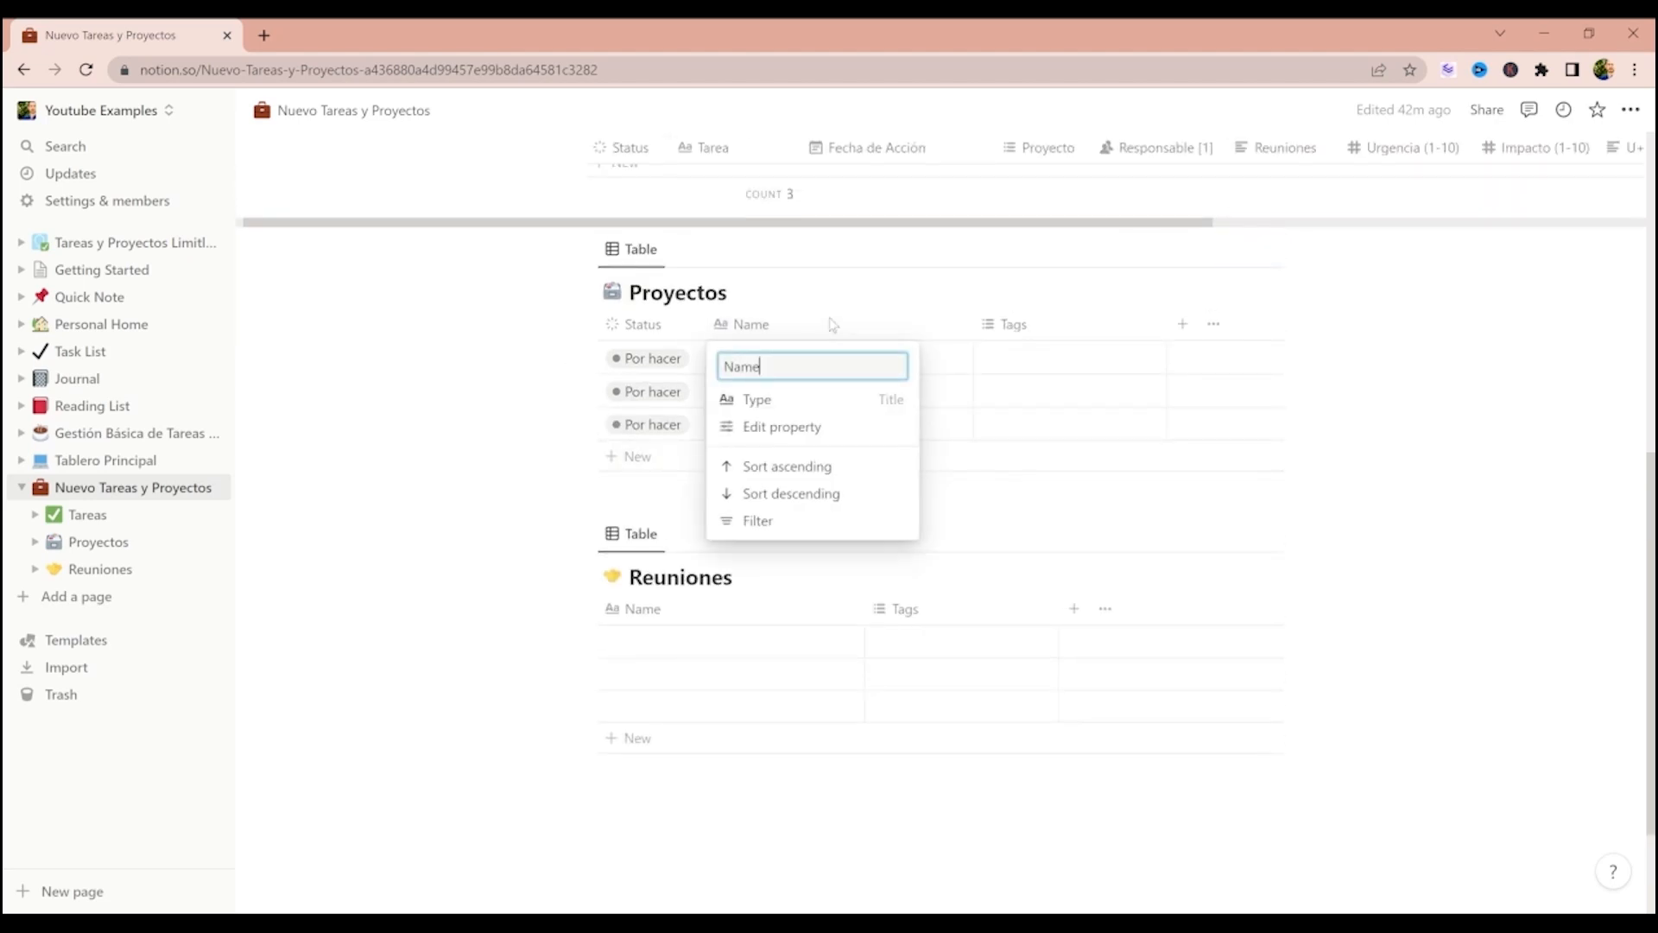
key(BackSpace)
key(BackSpace)
key(BackSpace)
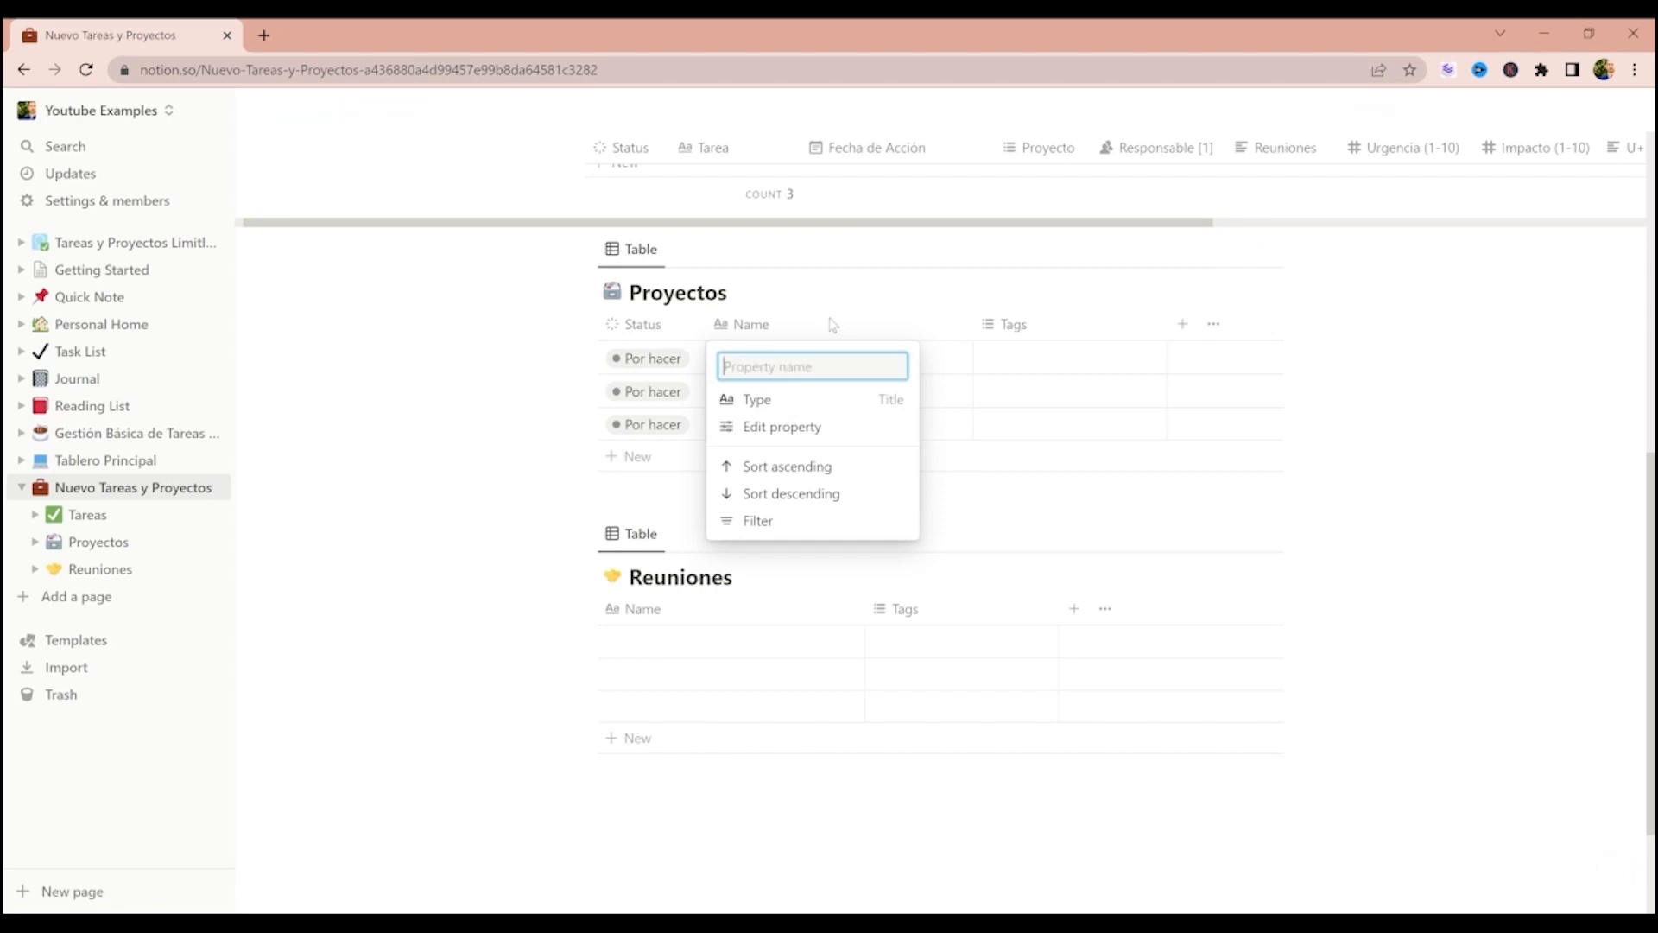
text(Proyecto)
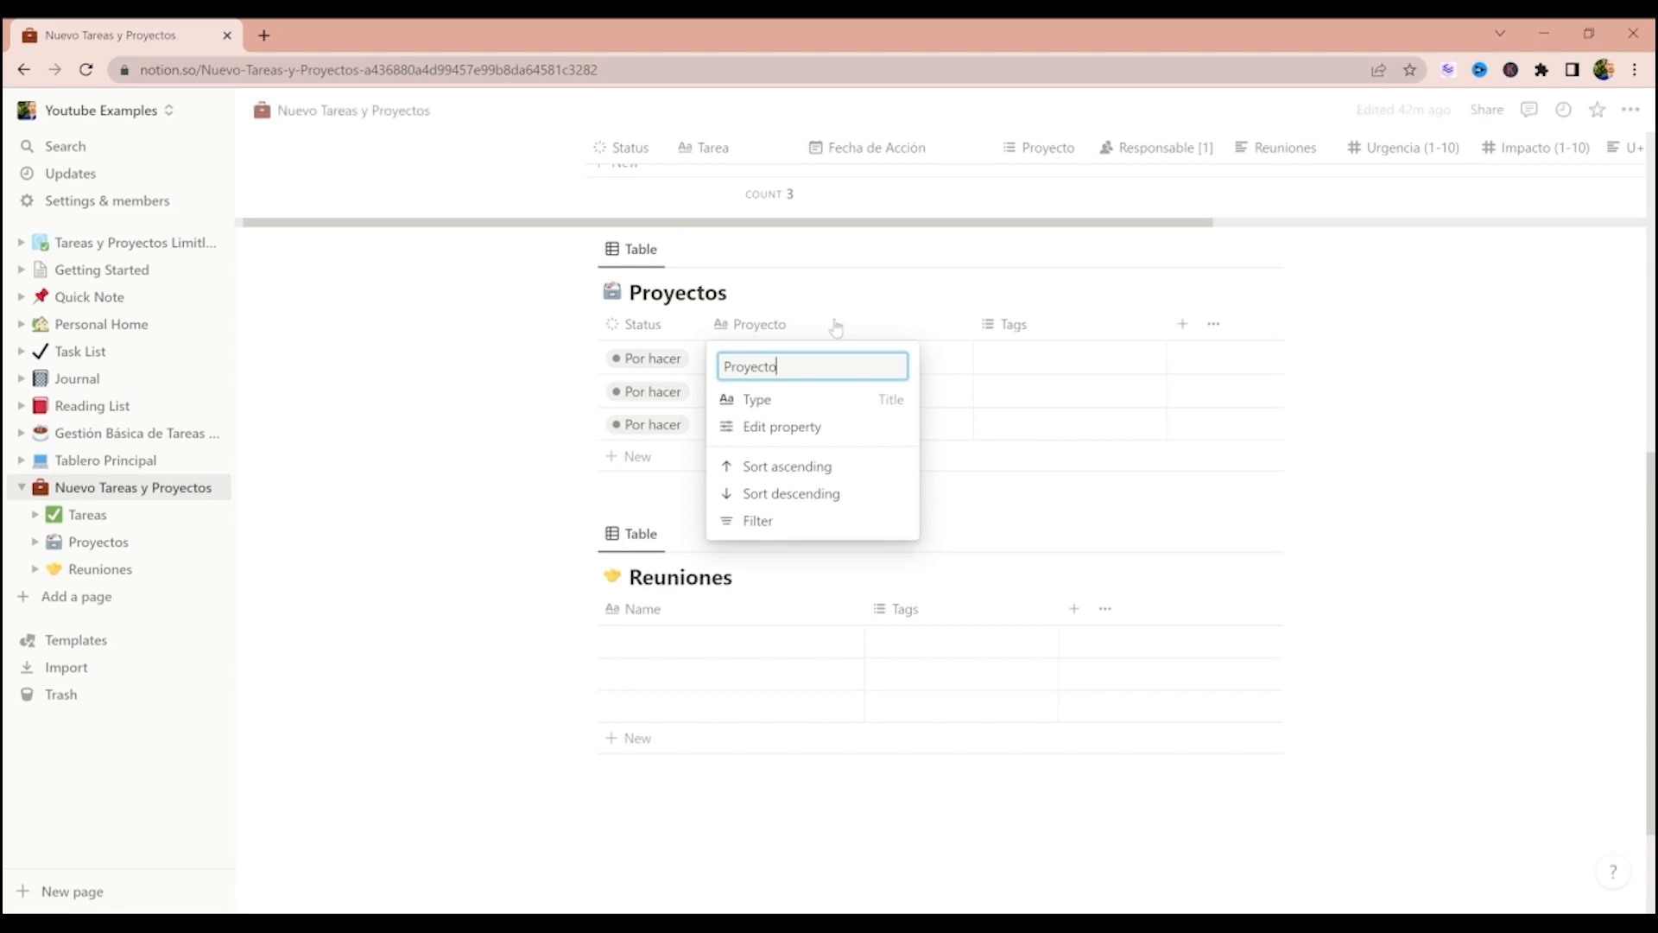
key(Return)
drag(961, 333, 831, 326)
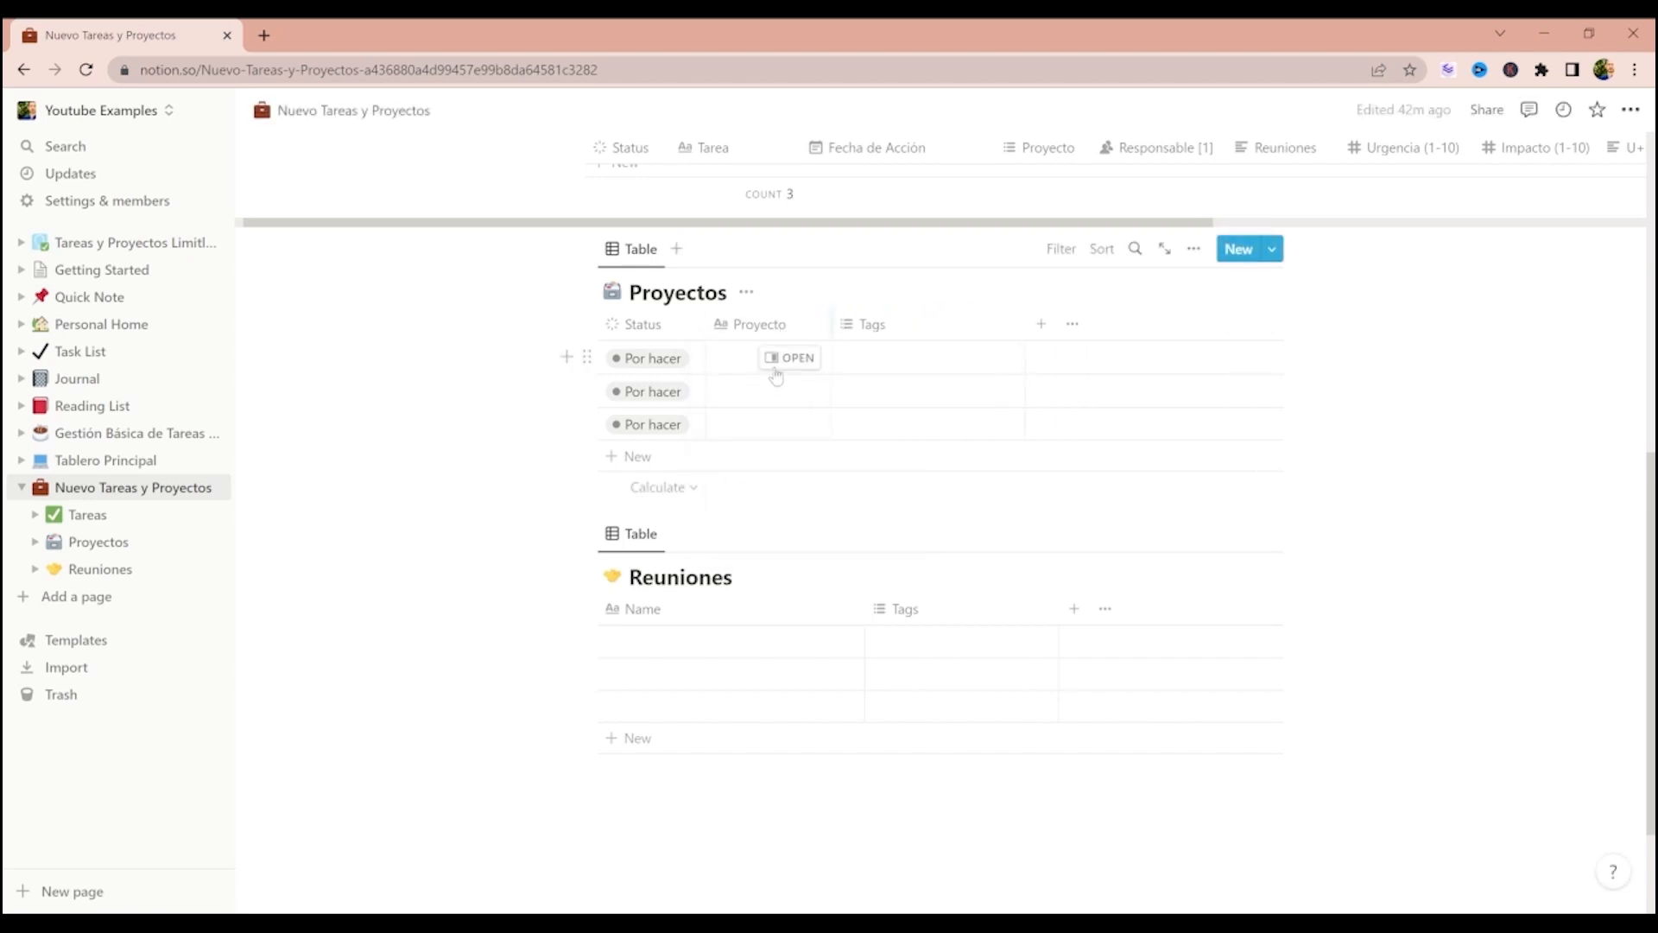
- Name the three Proyectos entries Casa, Trabajo and "Proyecto con" followed by a person's full name
click(751, 359)
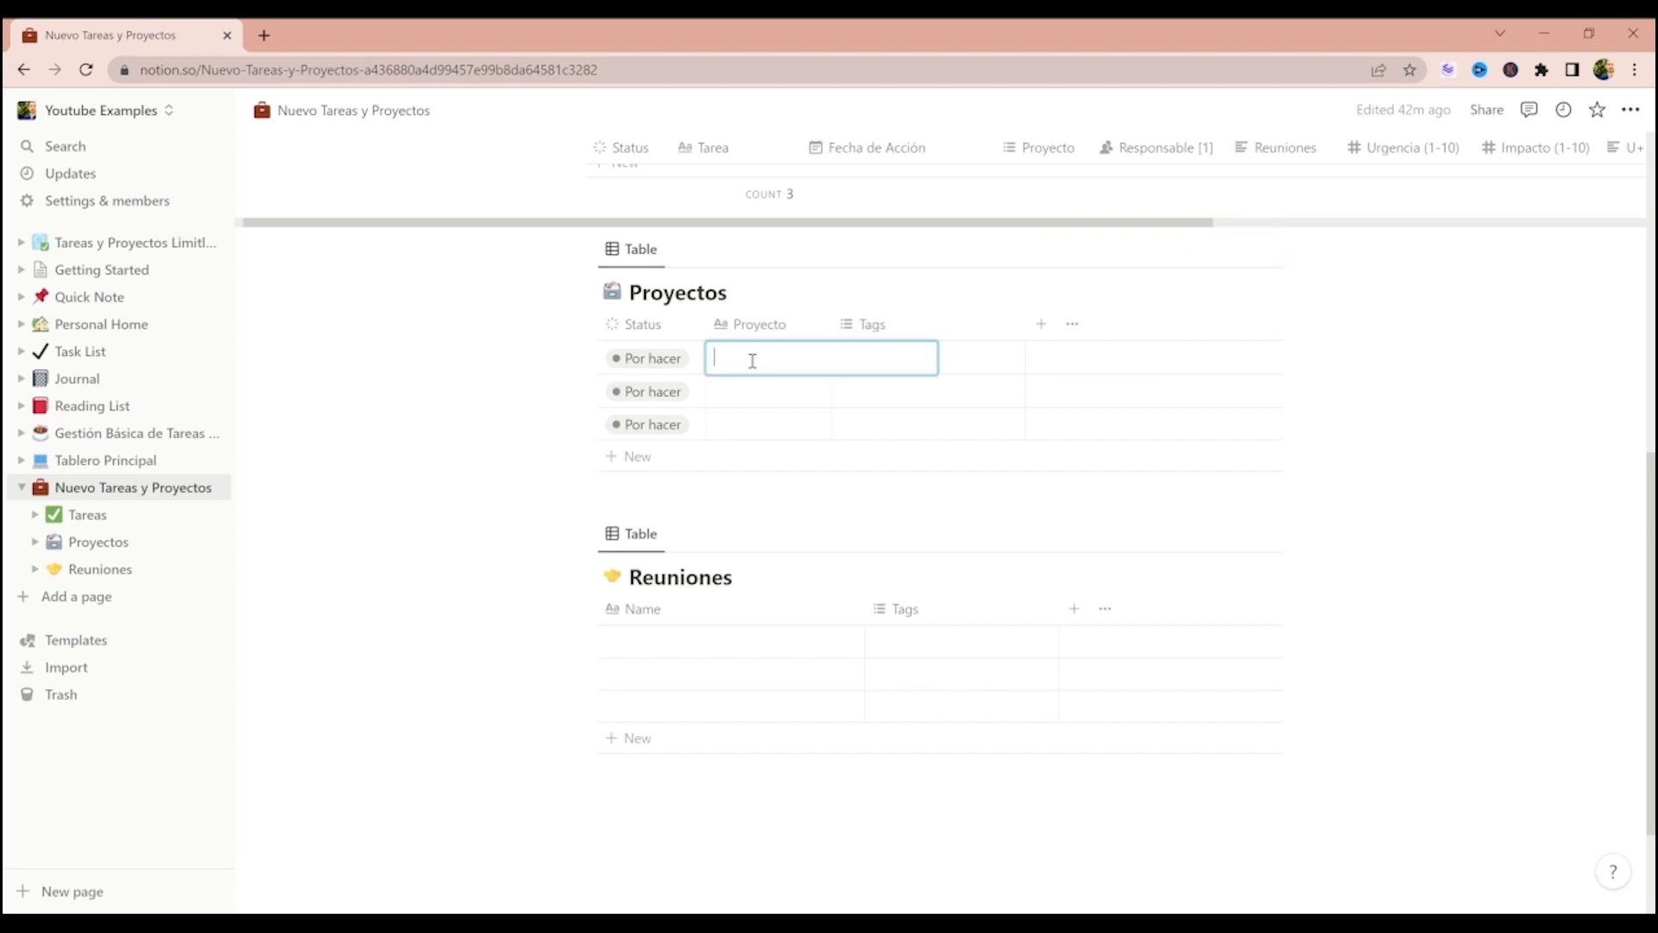
text(Casa)
key(Return)
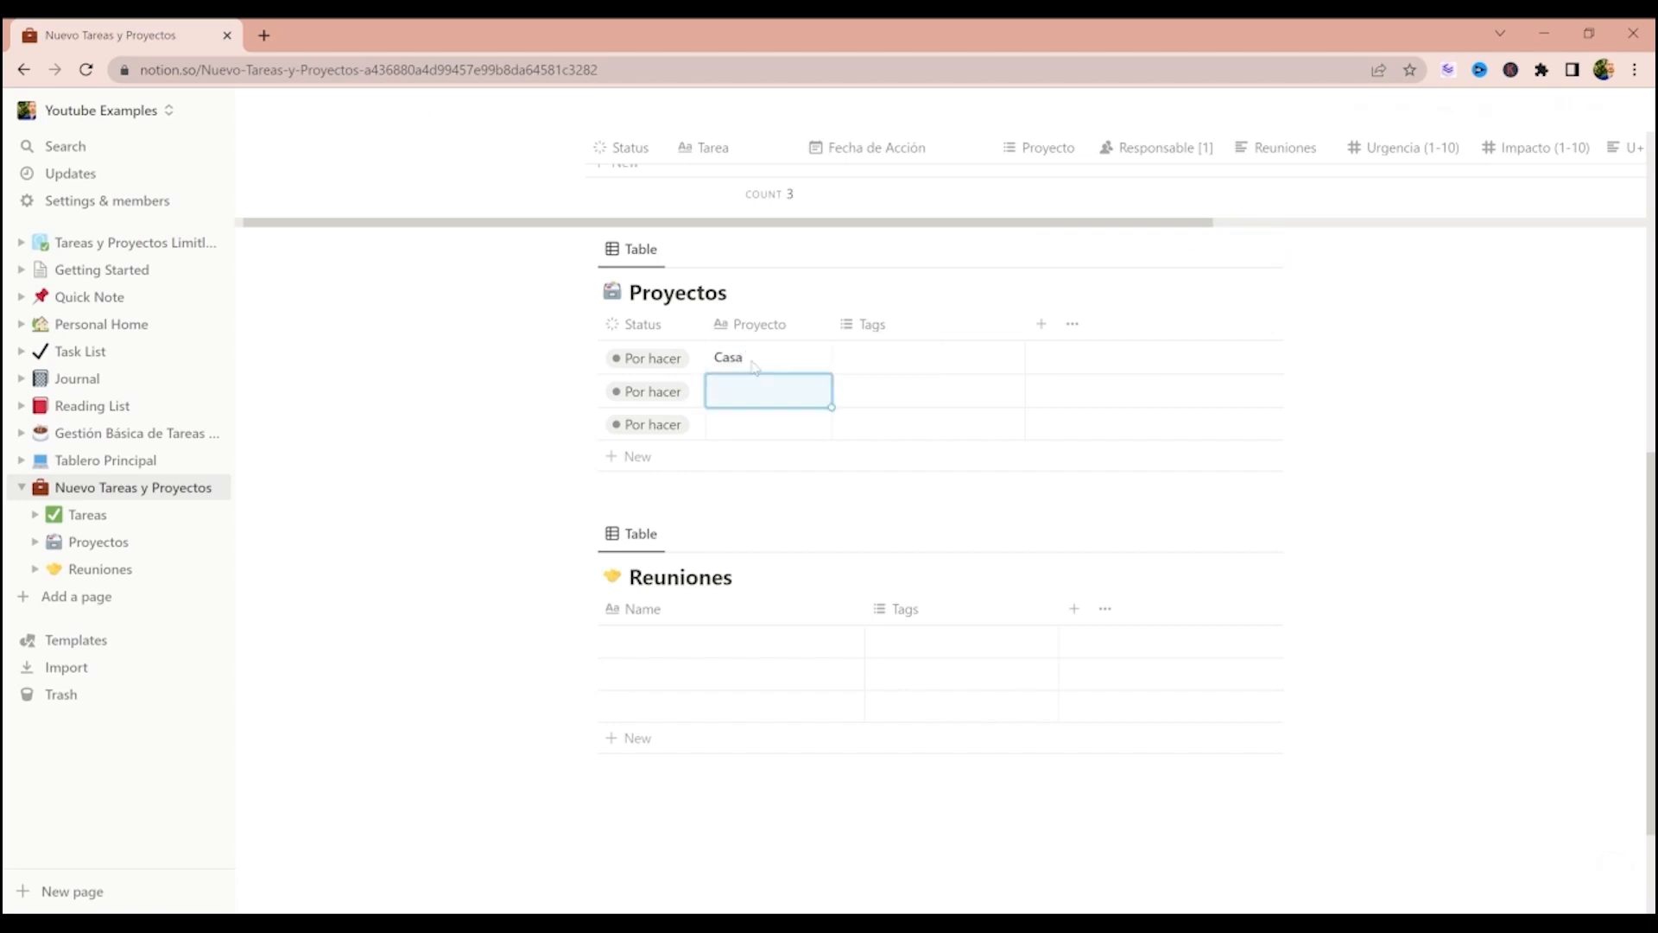
text(Trabajo)
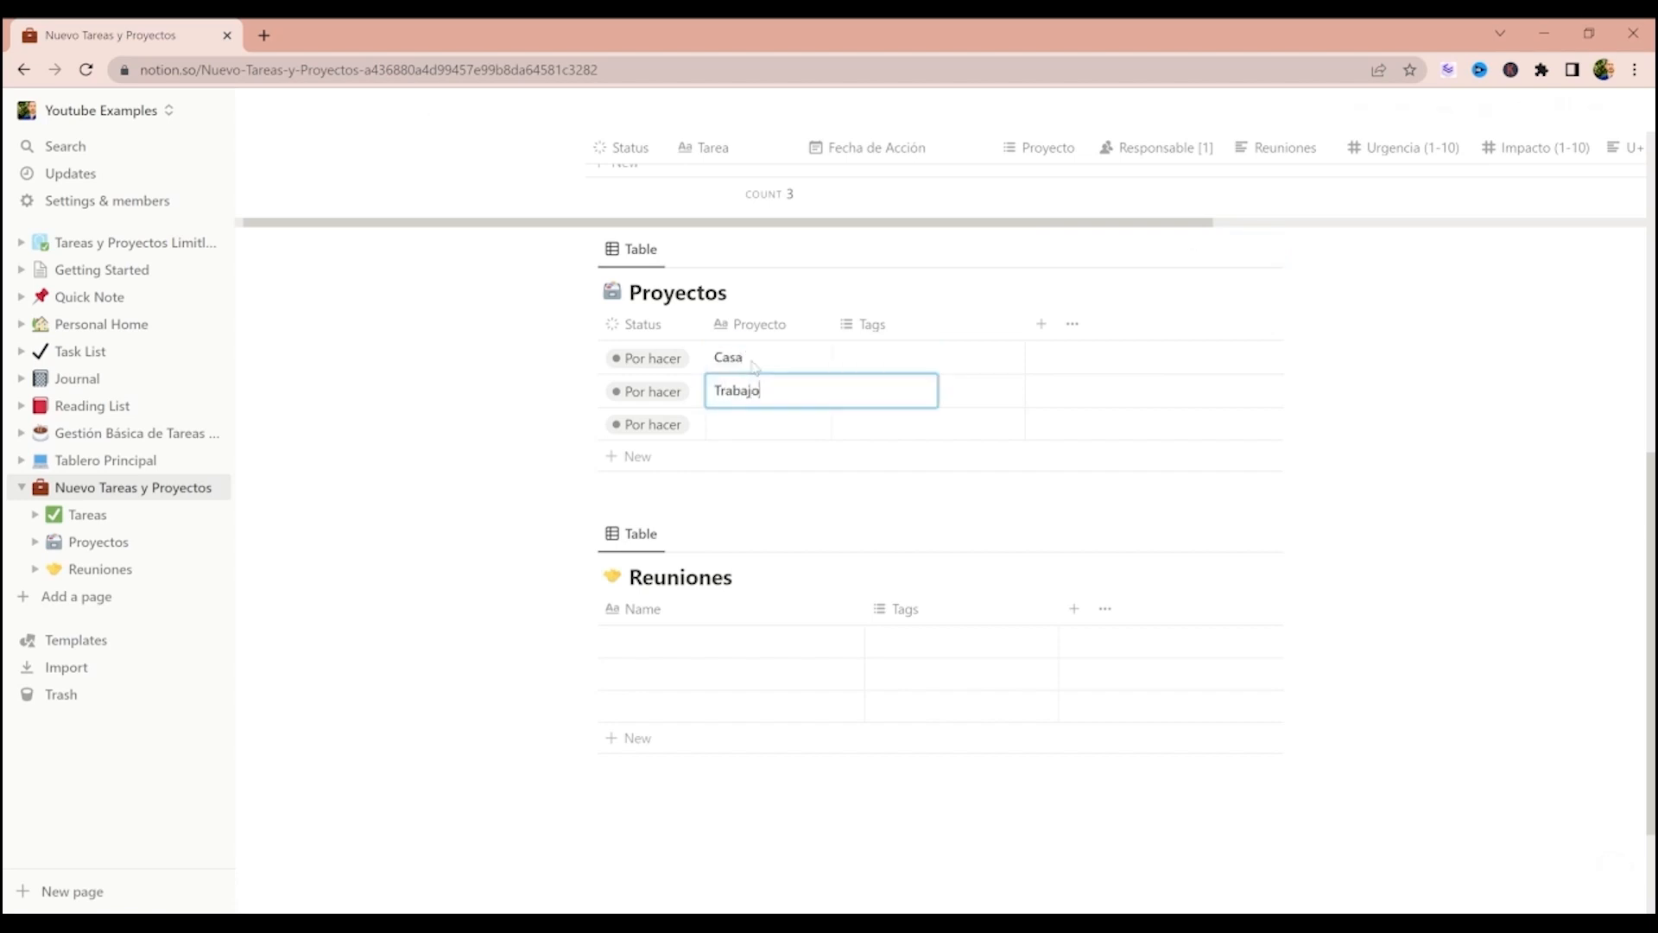
key(Return)
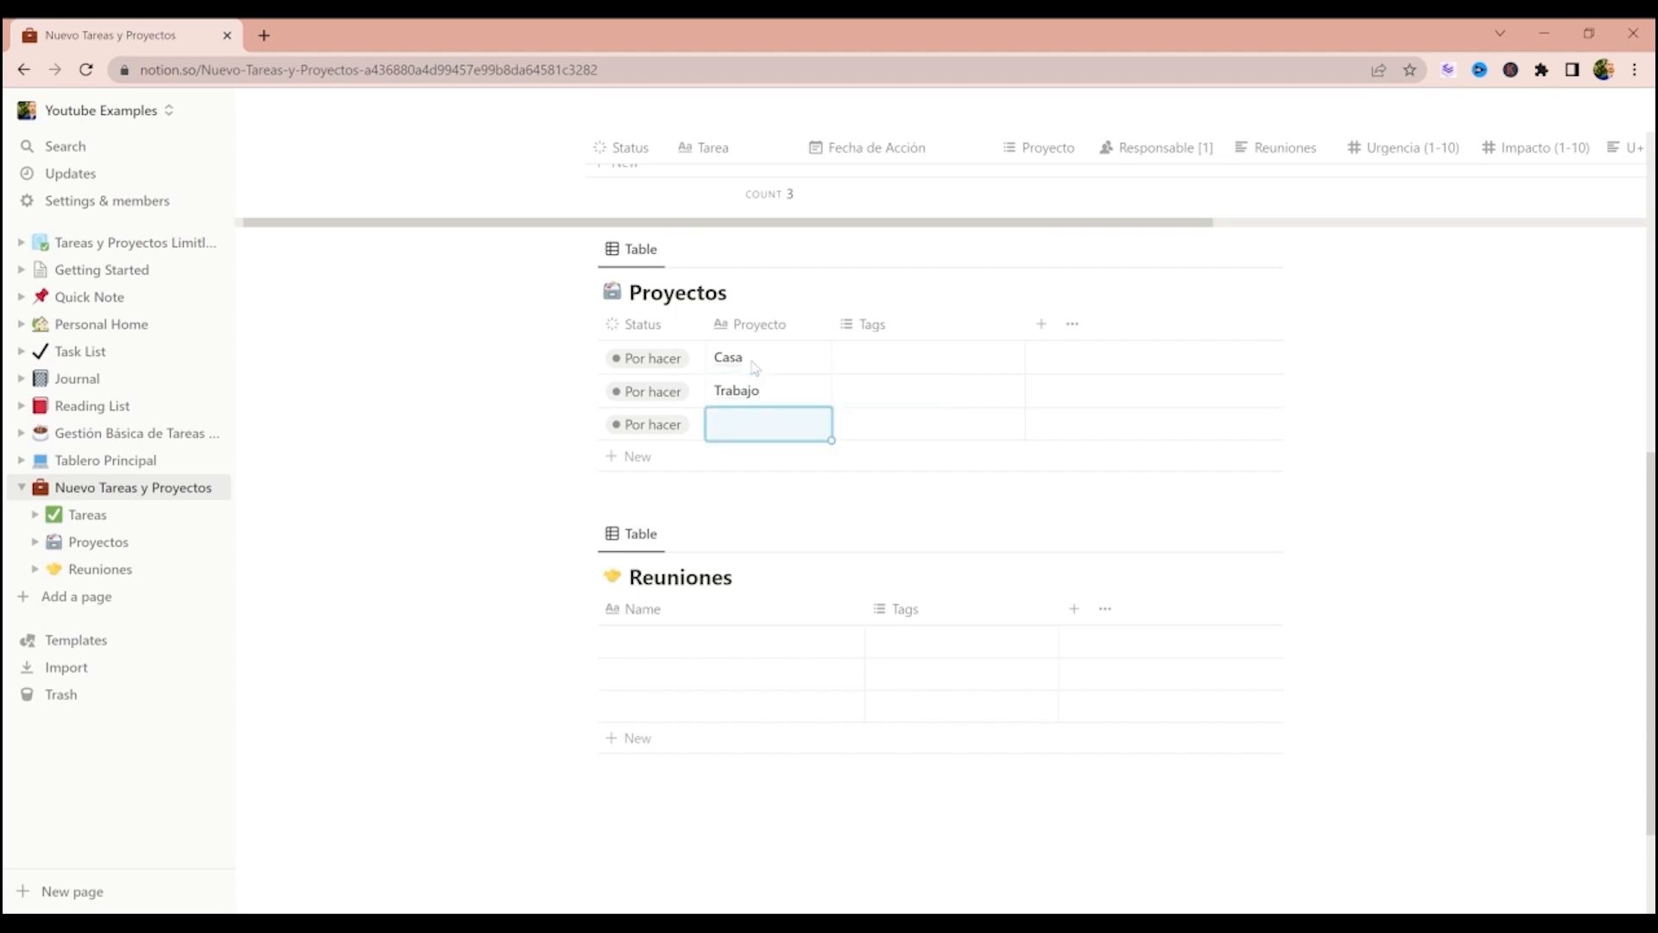
text(Proyec)
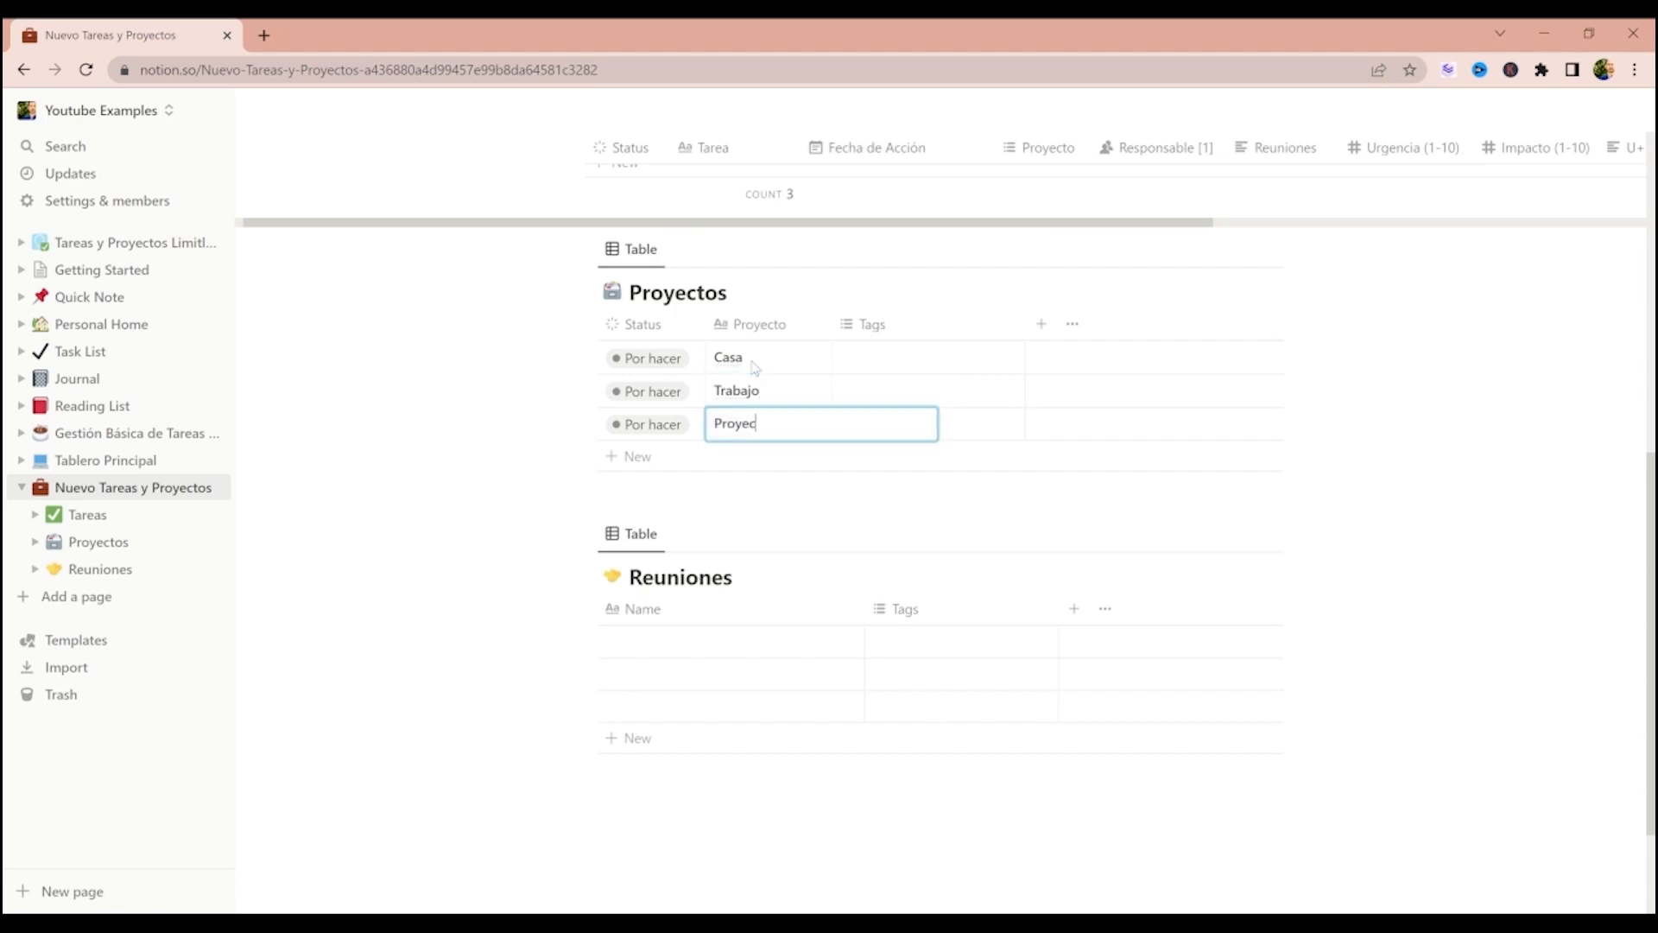
text(to con Juan )
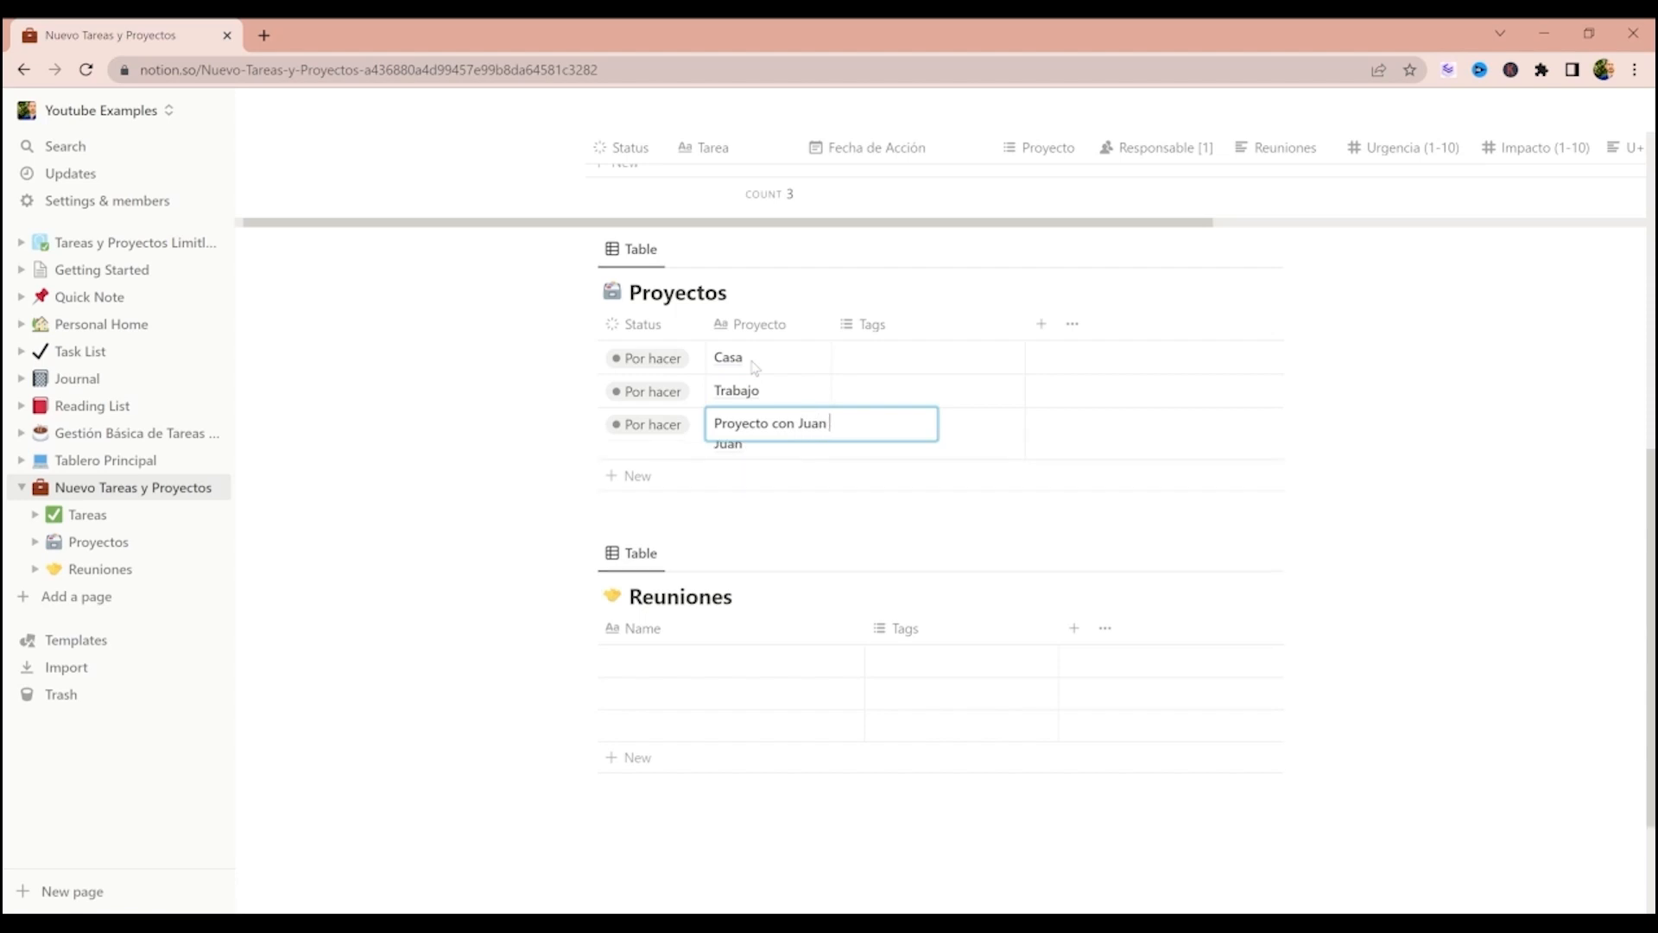
text(Perz)
key(Return)
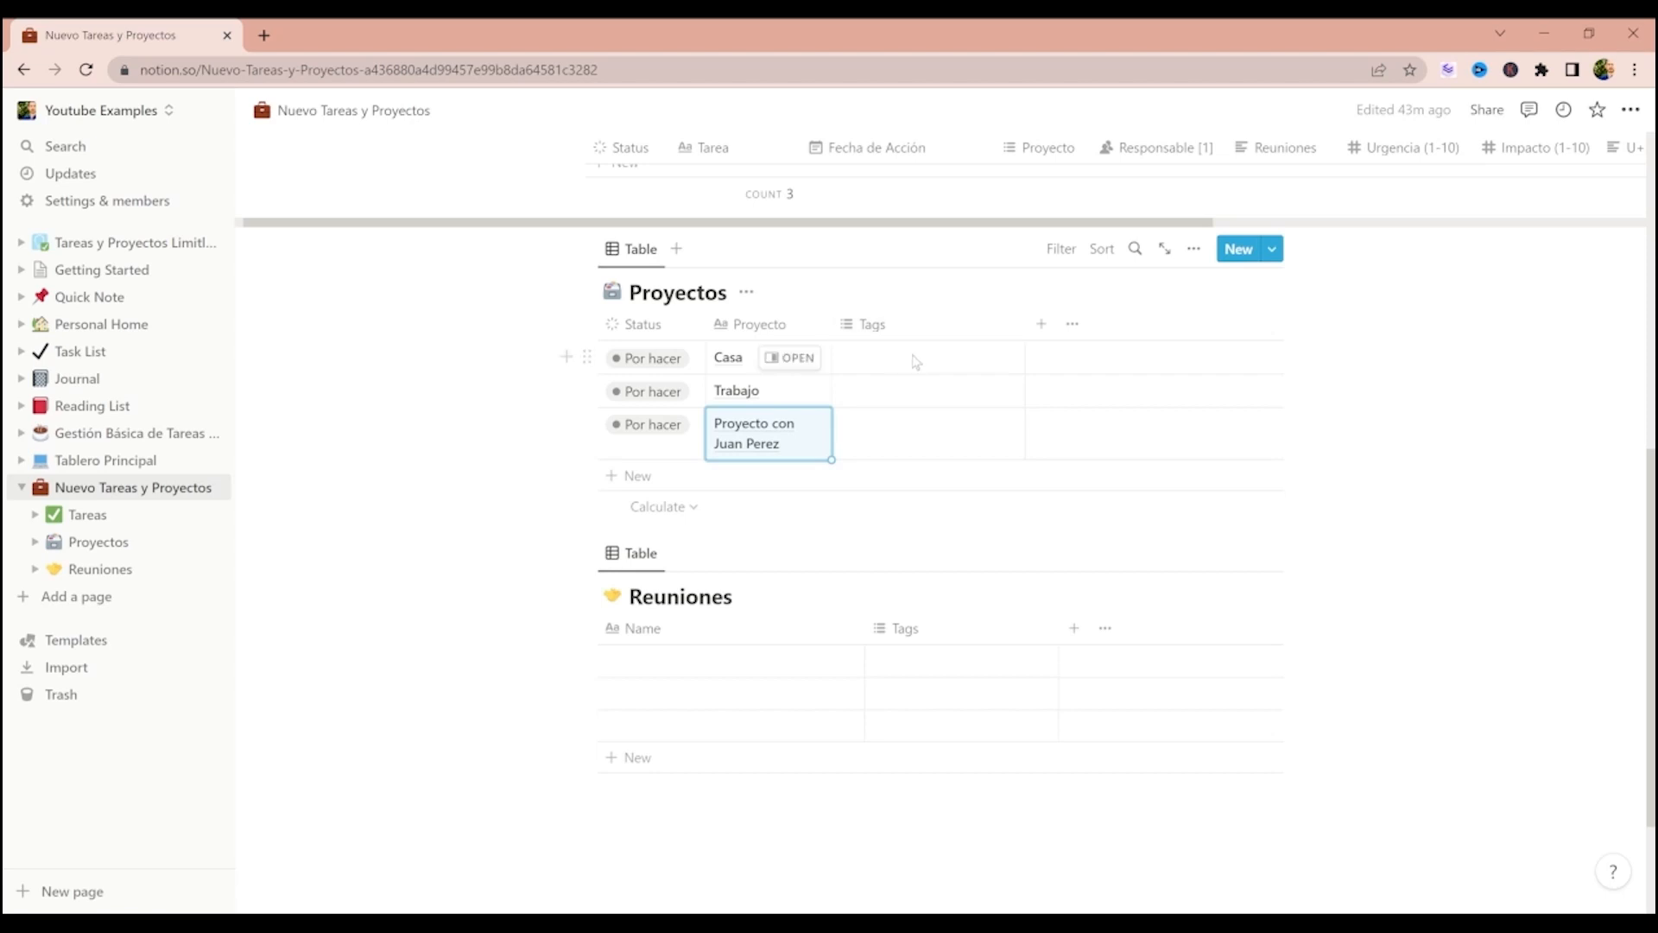
- Add a Person property named Lider de Proyecto to the Proyectos table
scroll(913, 356, up, 3)
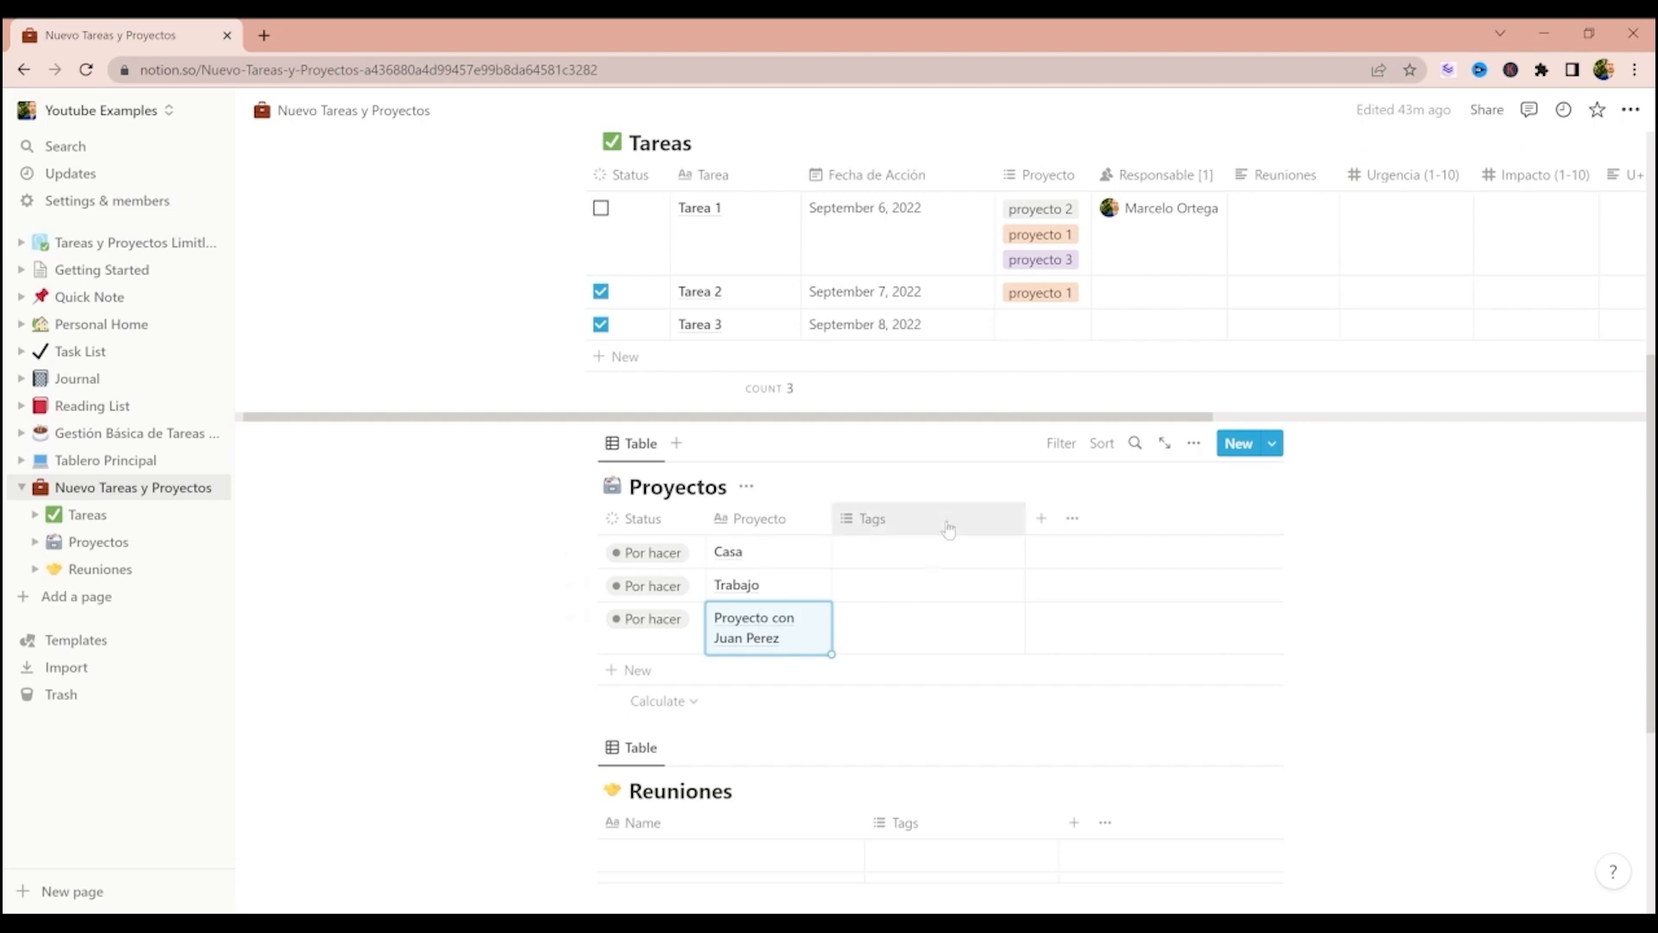
click(1042, 518)
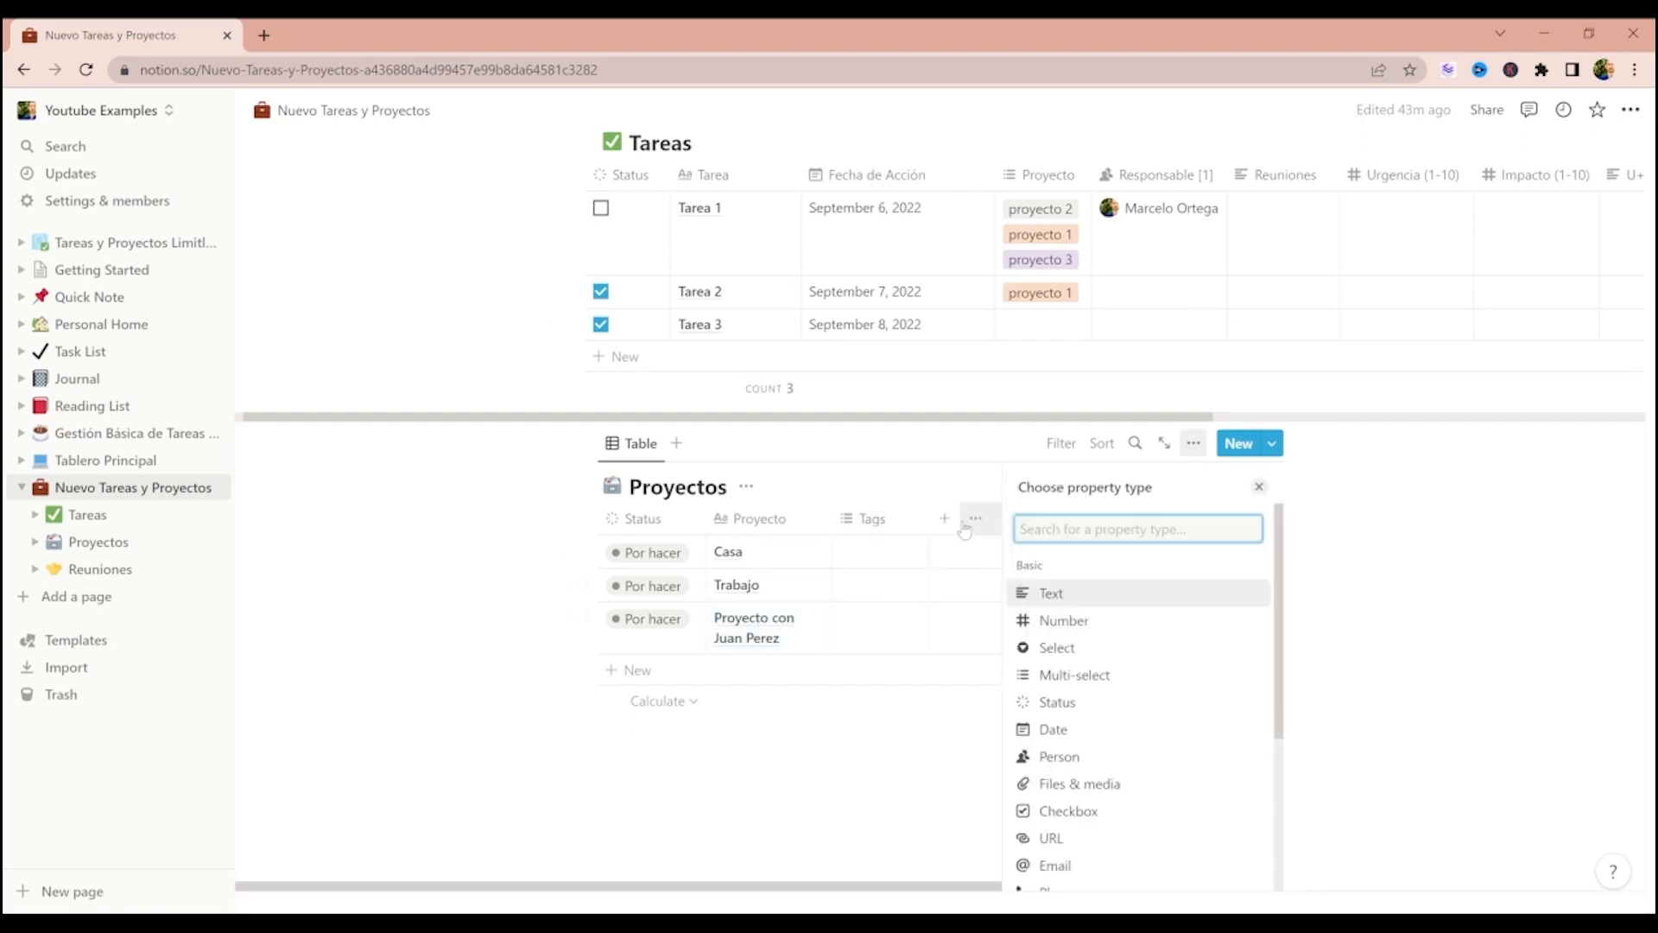
click(1081, 757)
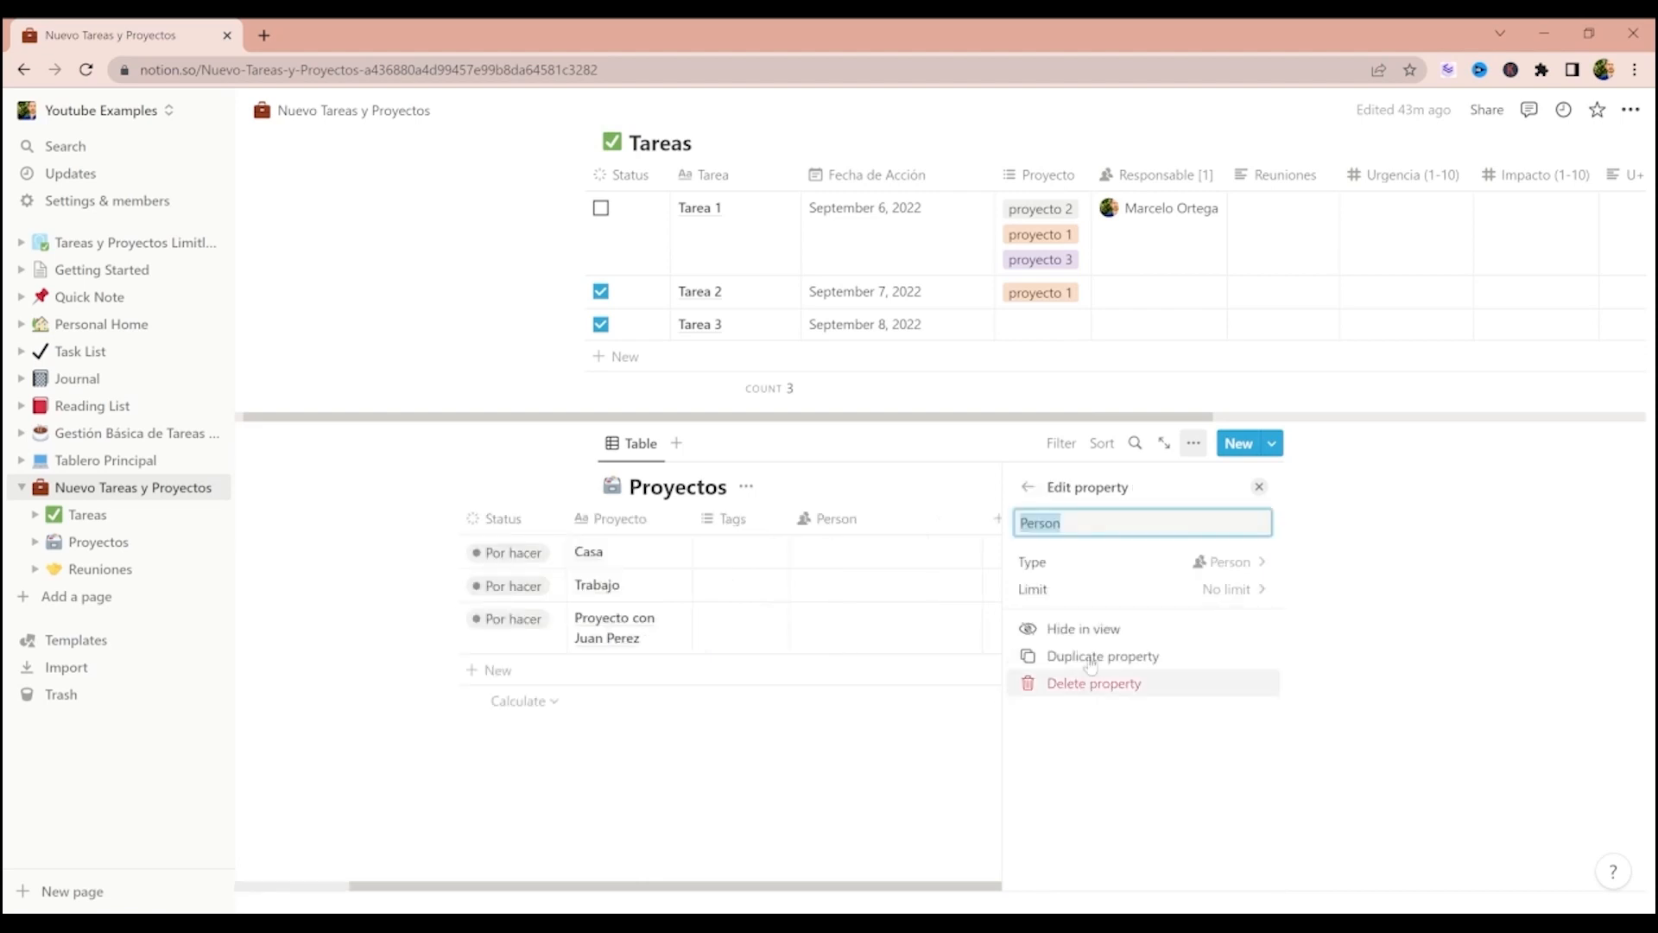
text(Lider de Proyecto)
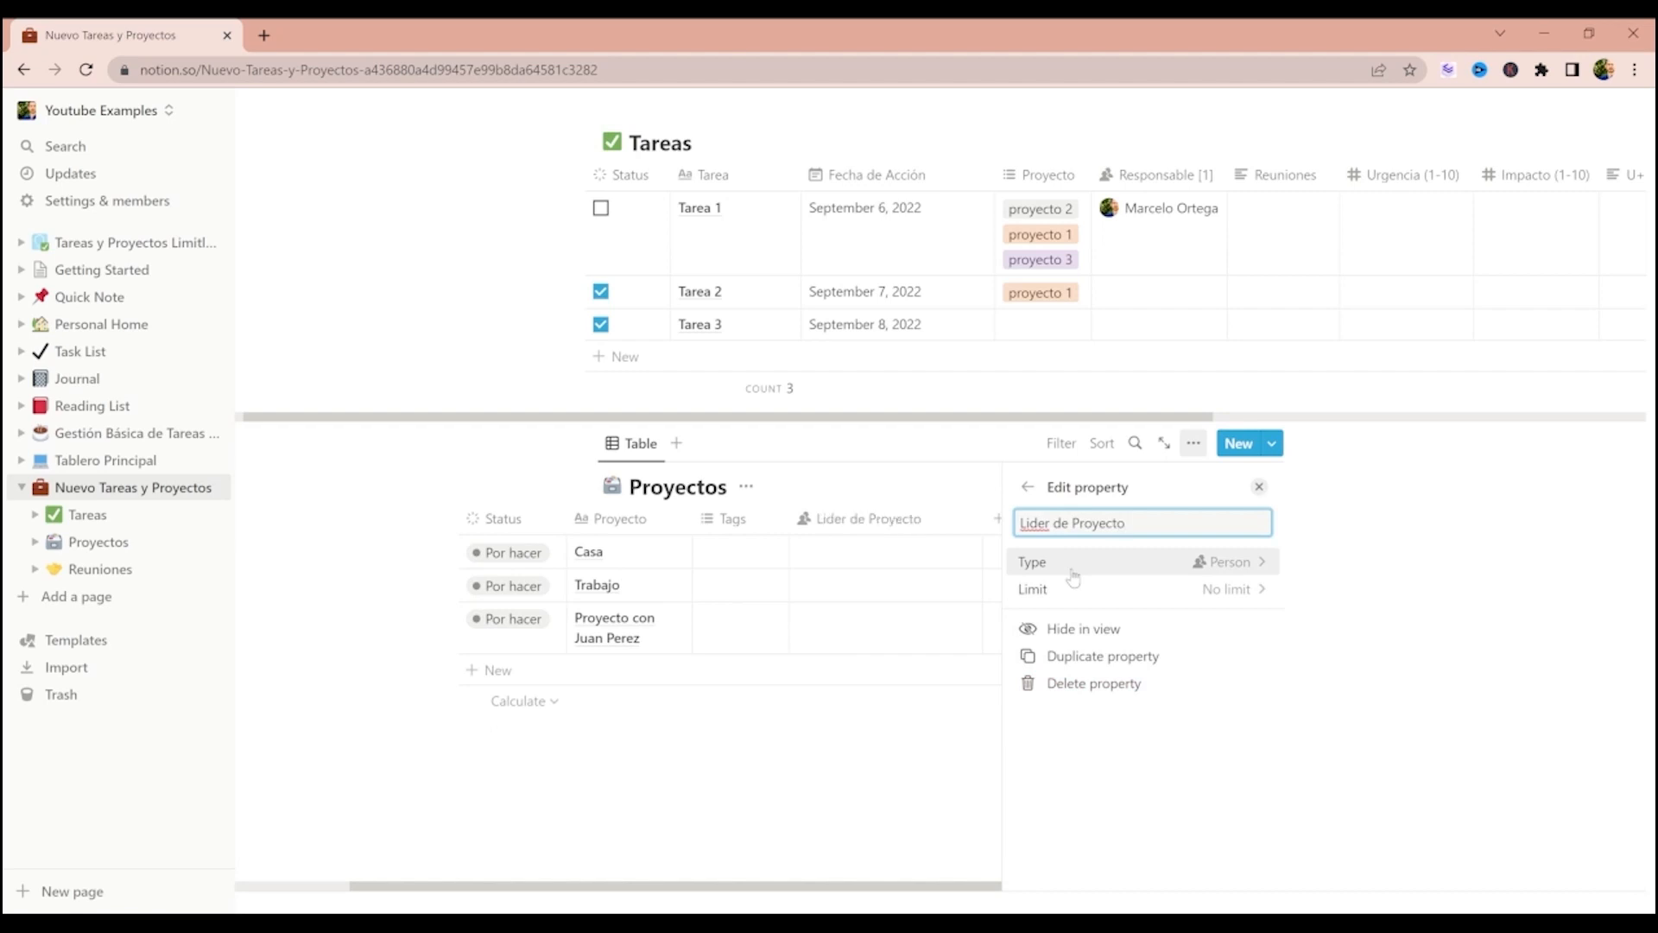
- Limit the Lider de Proyecto property to 1 person and rename it as Lider de Proyecto [1]
click(1074, 589)
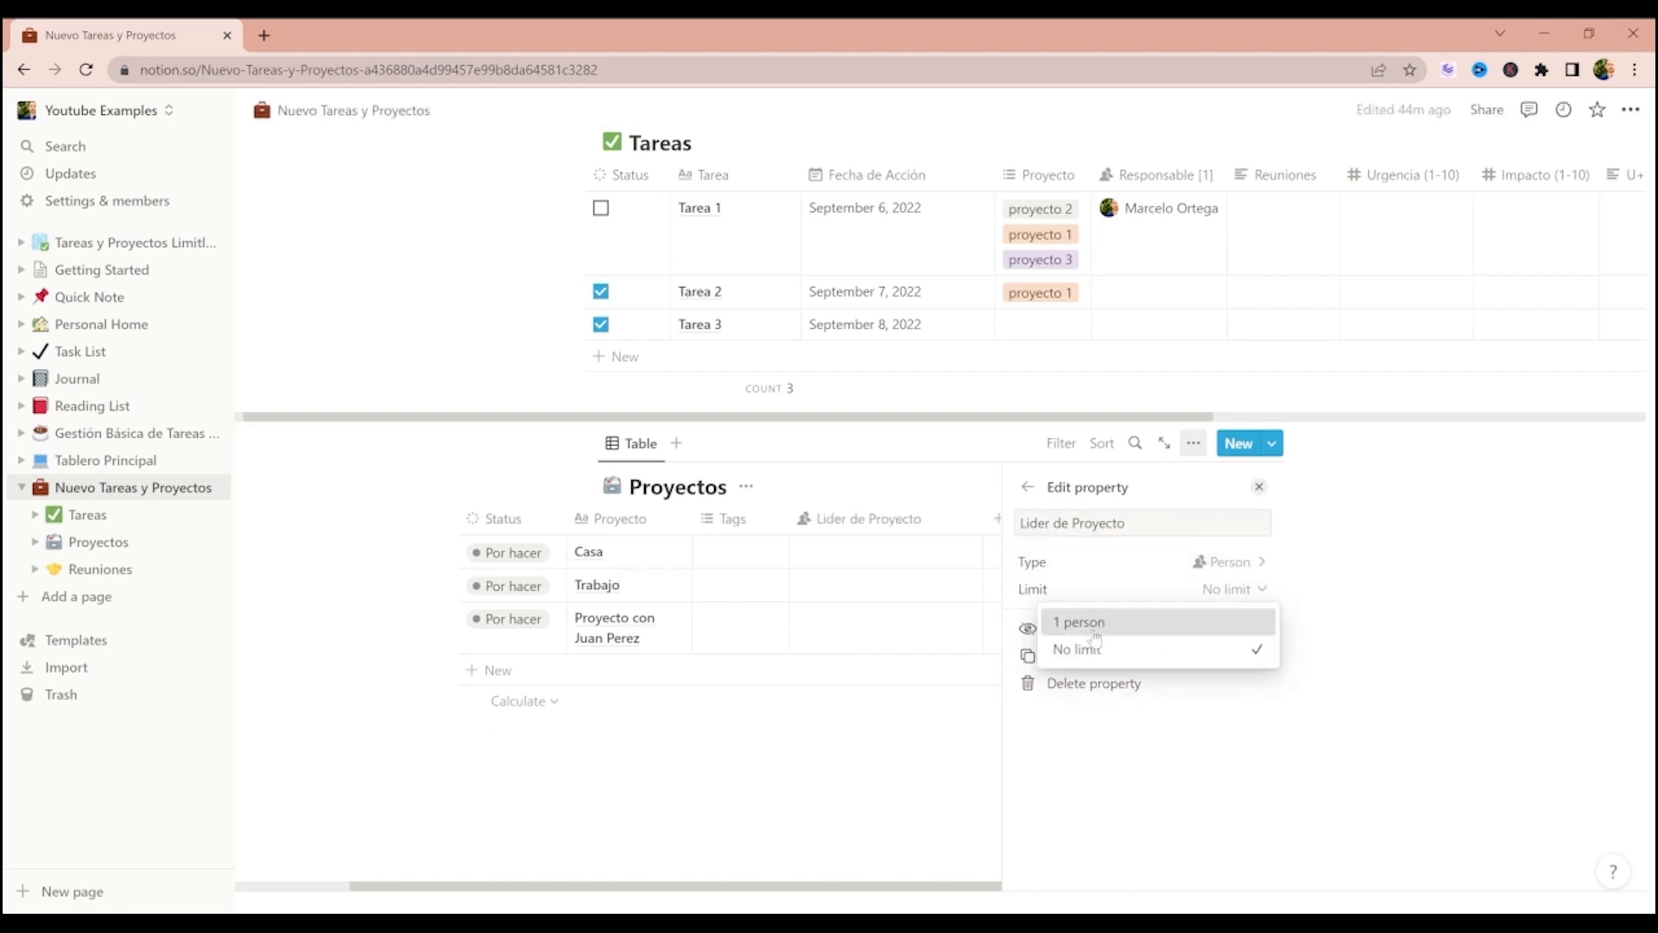
click(1085, 624)
click(1169, 527)
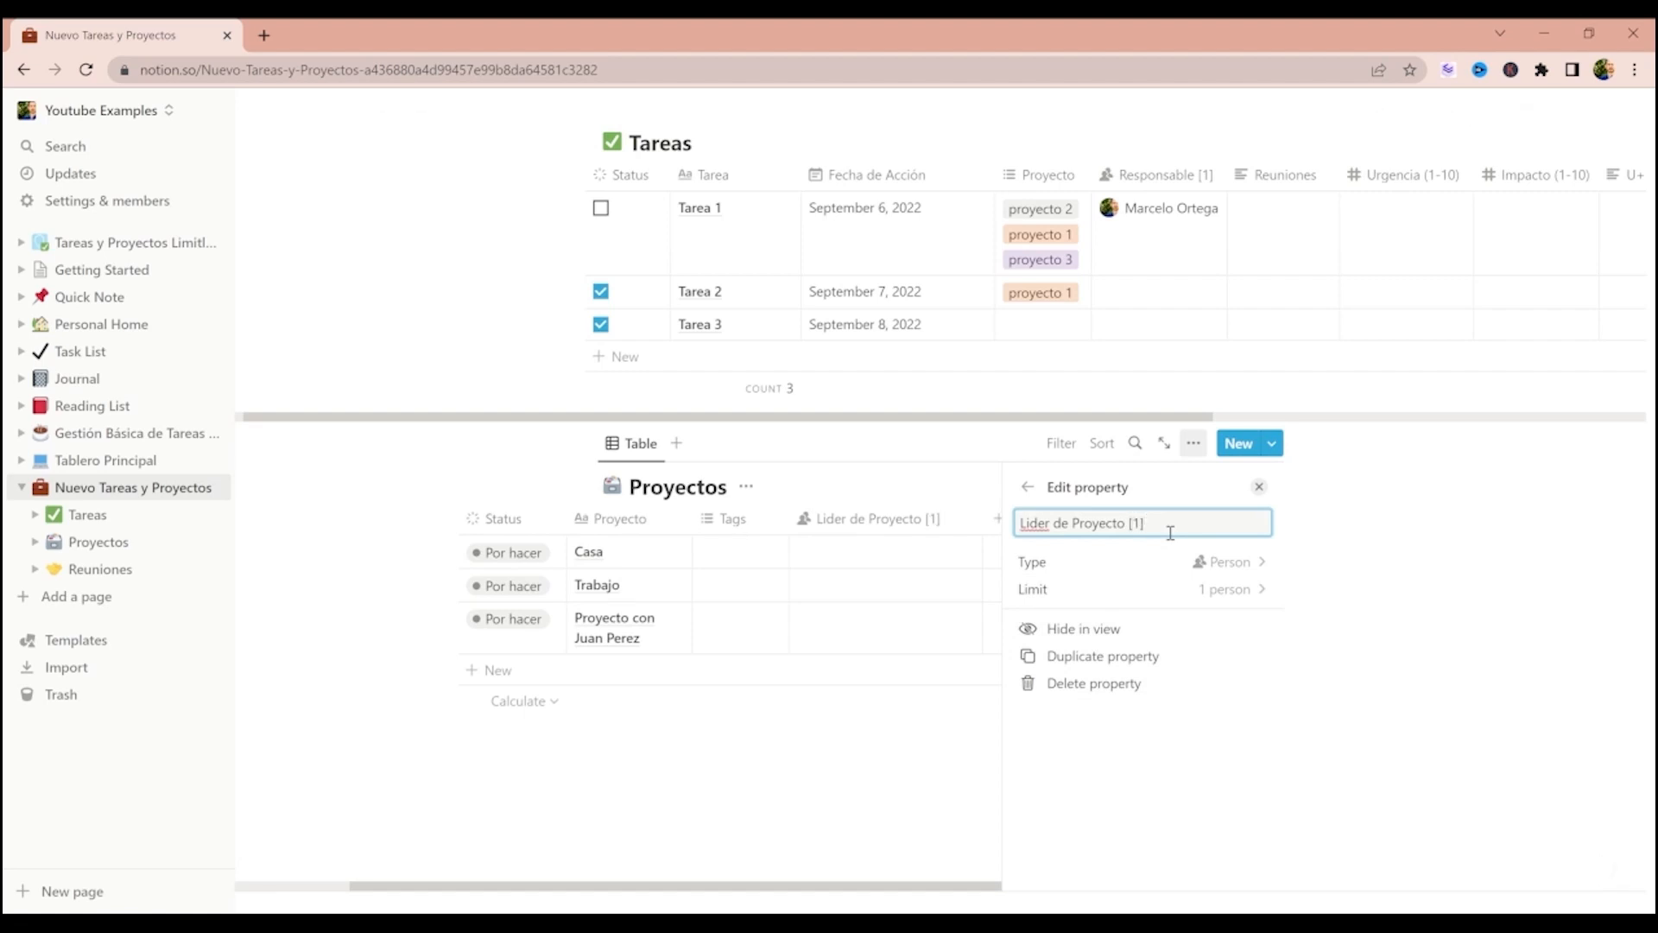
text([1])
key(Return)
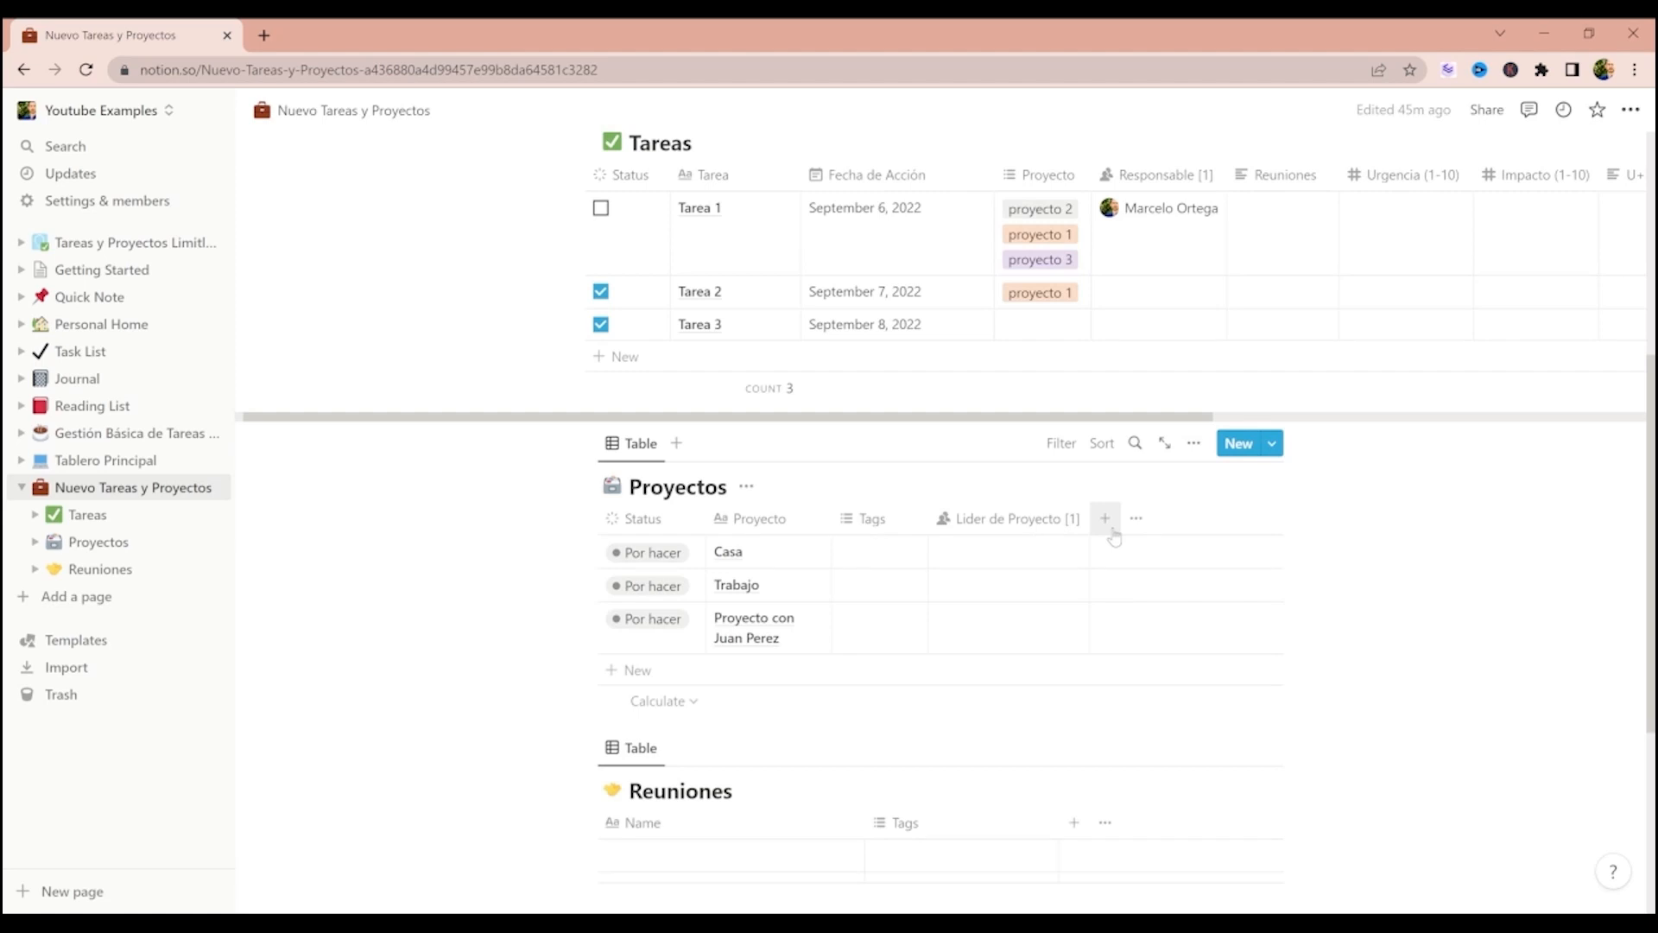
- Add a Date property named Comienzo to the Proyectos table
click(1111, 524)
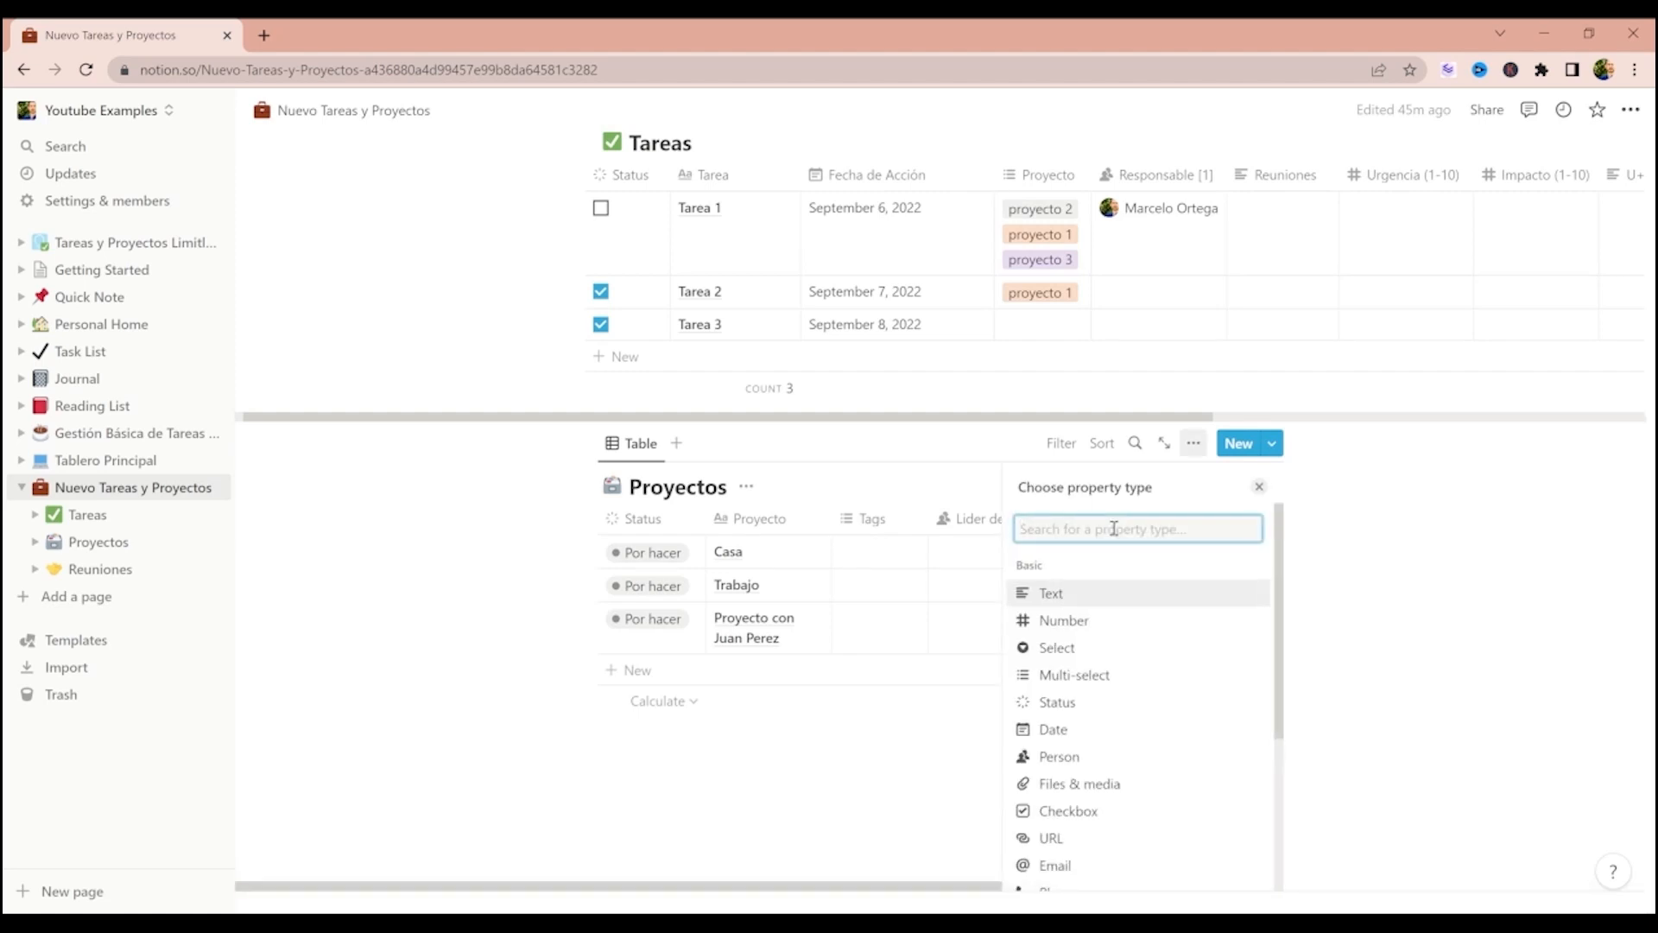
click(1079, 734)
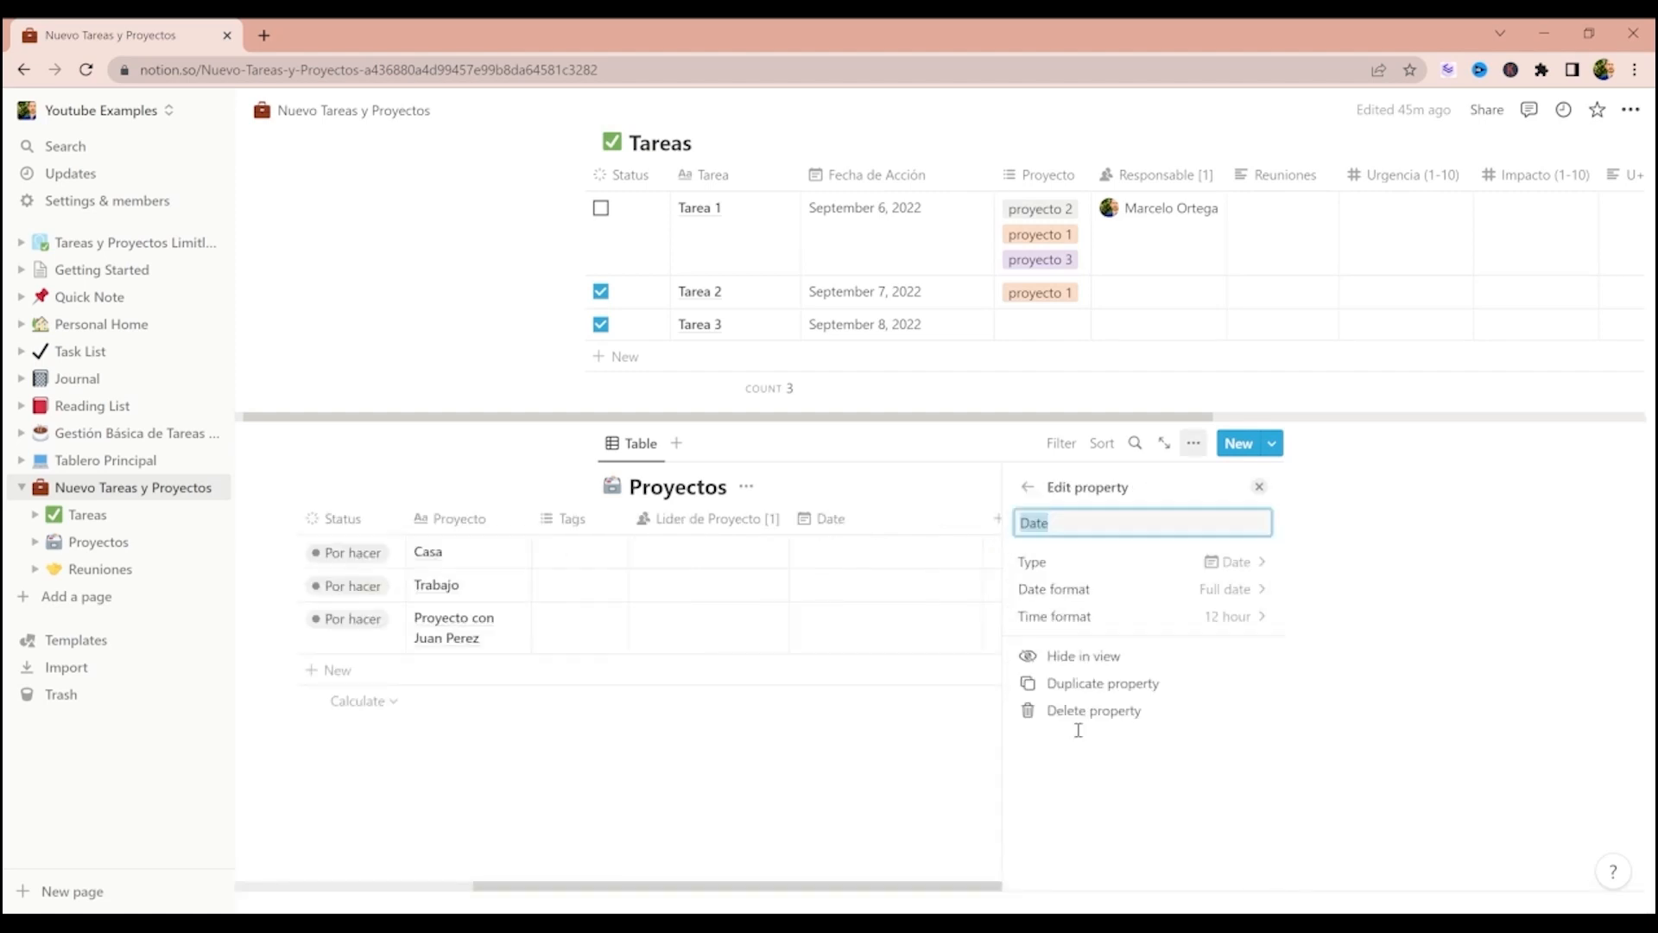
text(Comienzo)
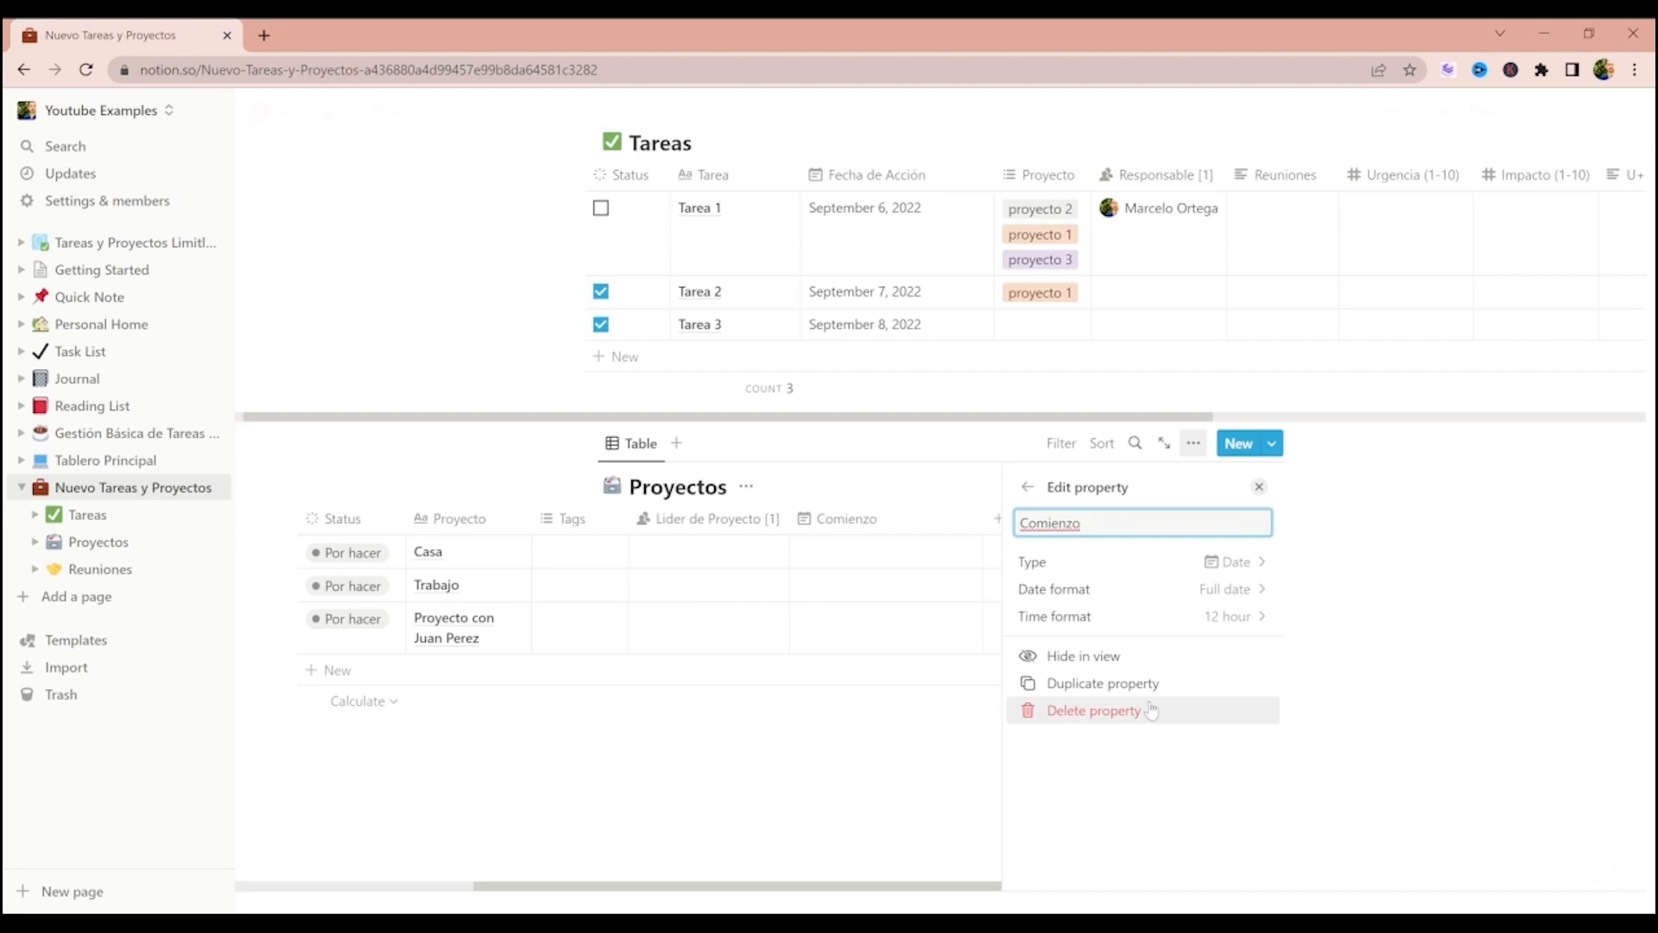
- Duplicate the Comienzo property and name the copy Termino
click(1143, 684)
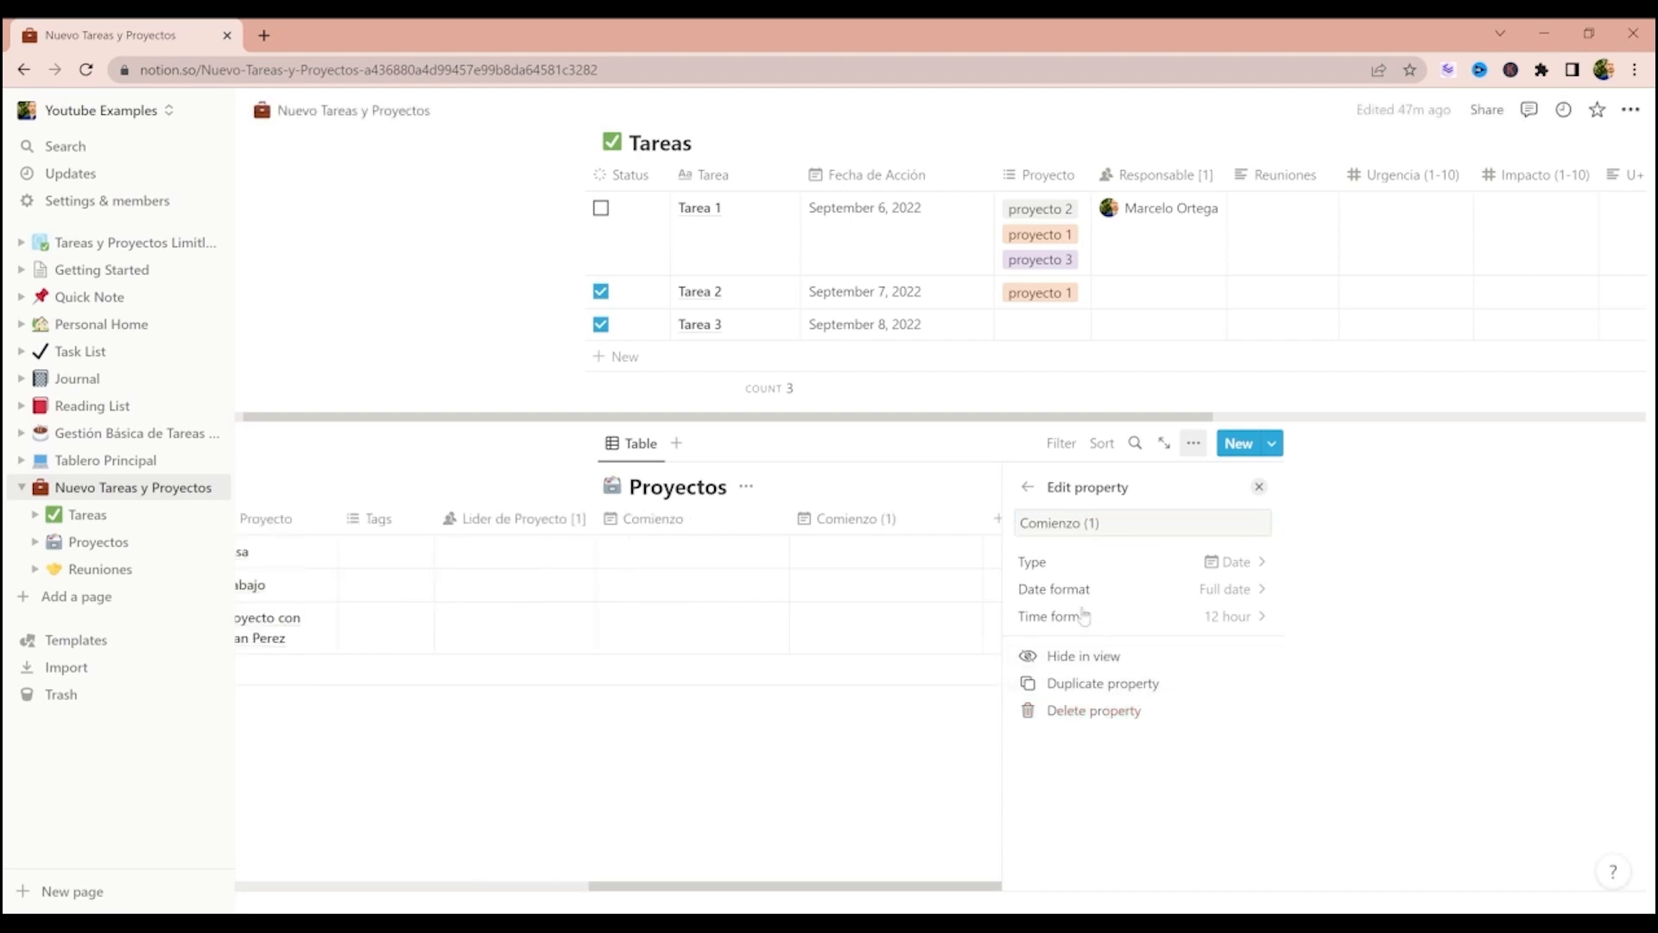
click(1046, 525)
text(Termino)
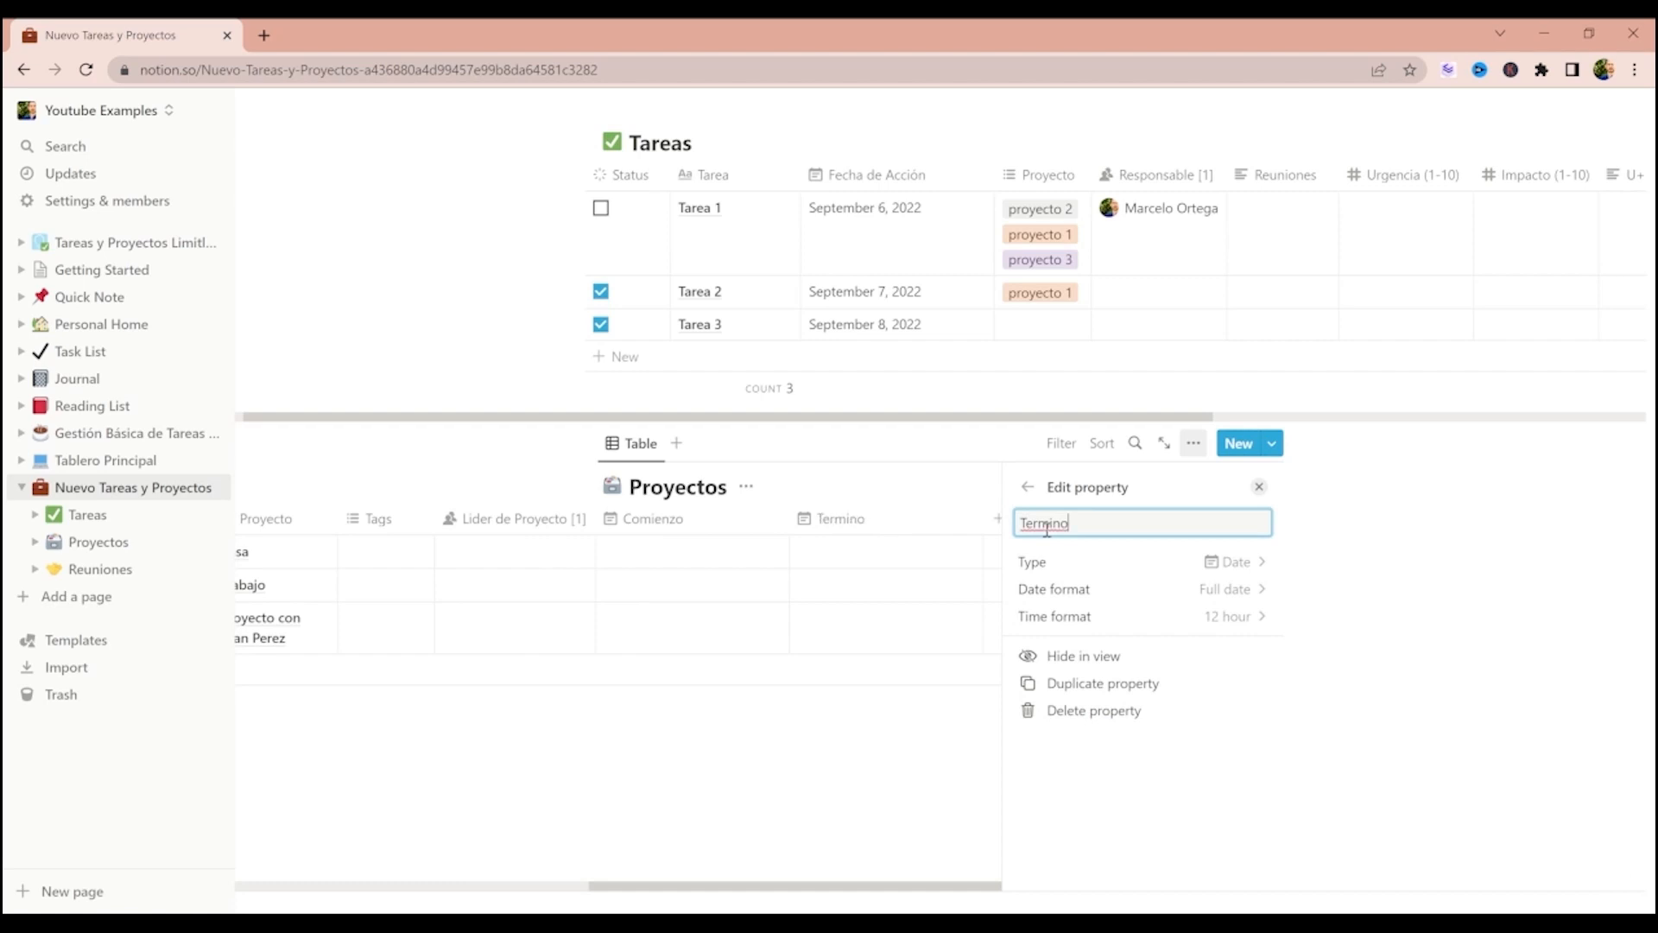
- Narrow the Comienzo and Termino columns of the Proyectos table to fit their headings
drag(789, 519, 705, 530)
click(925, 481)
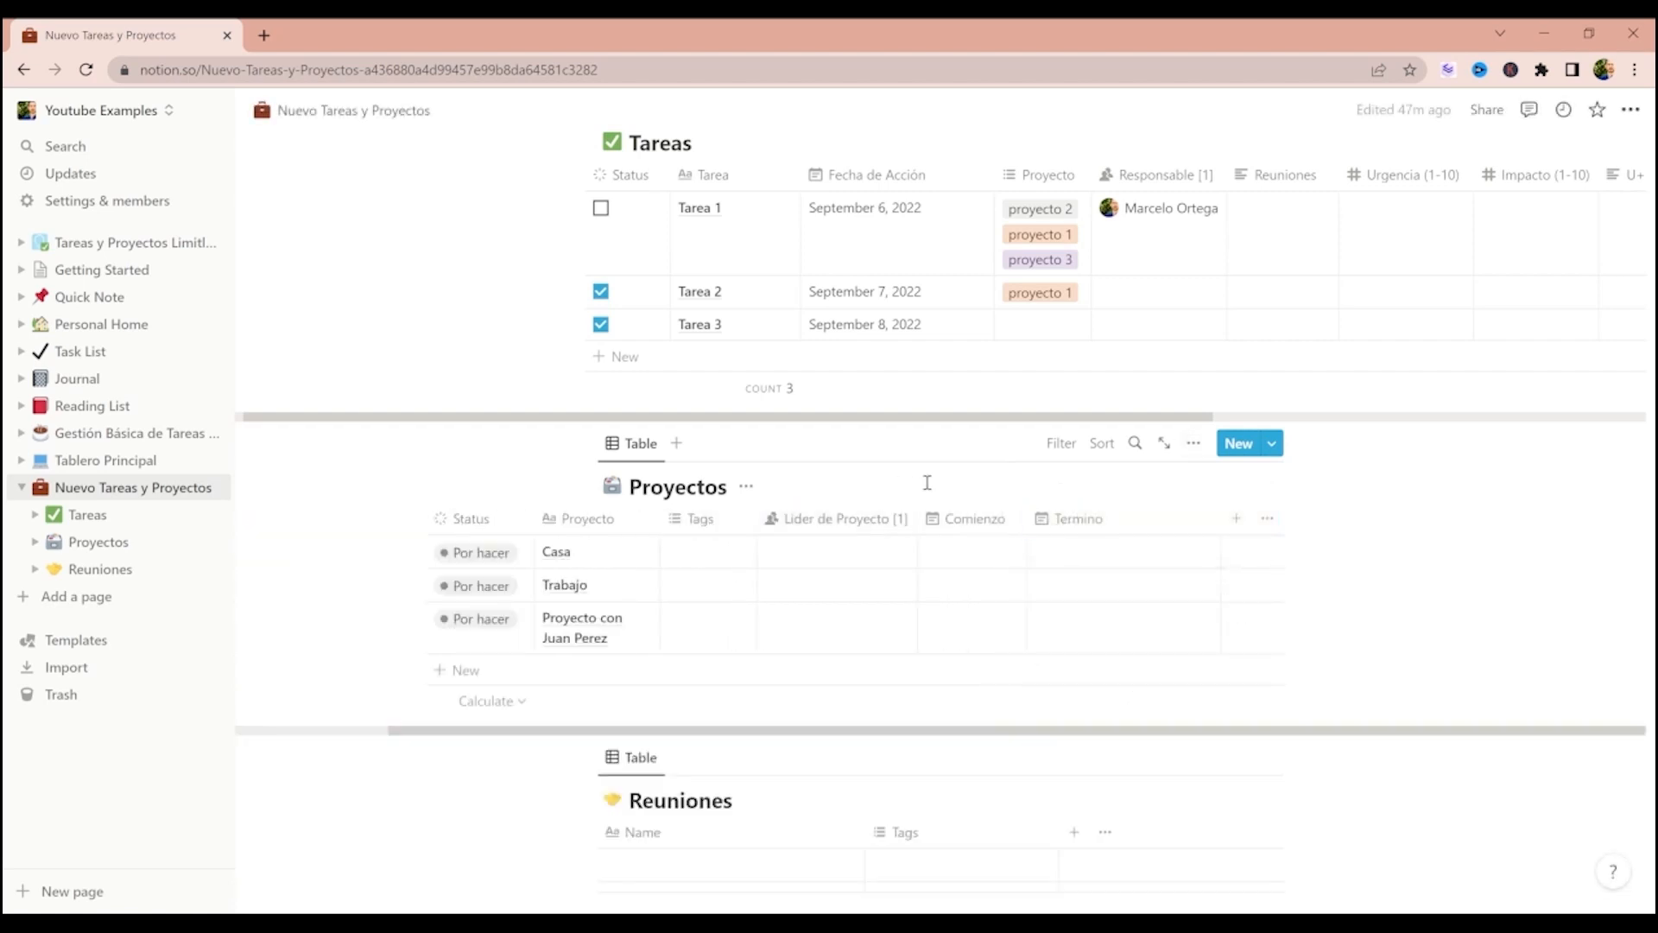
drag(1220, 516, 1128, 527)
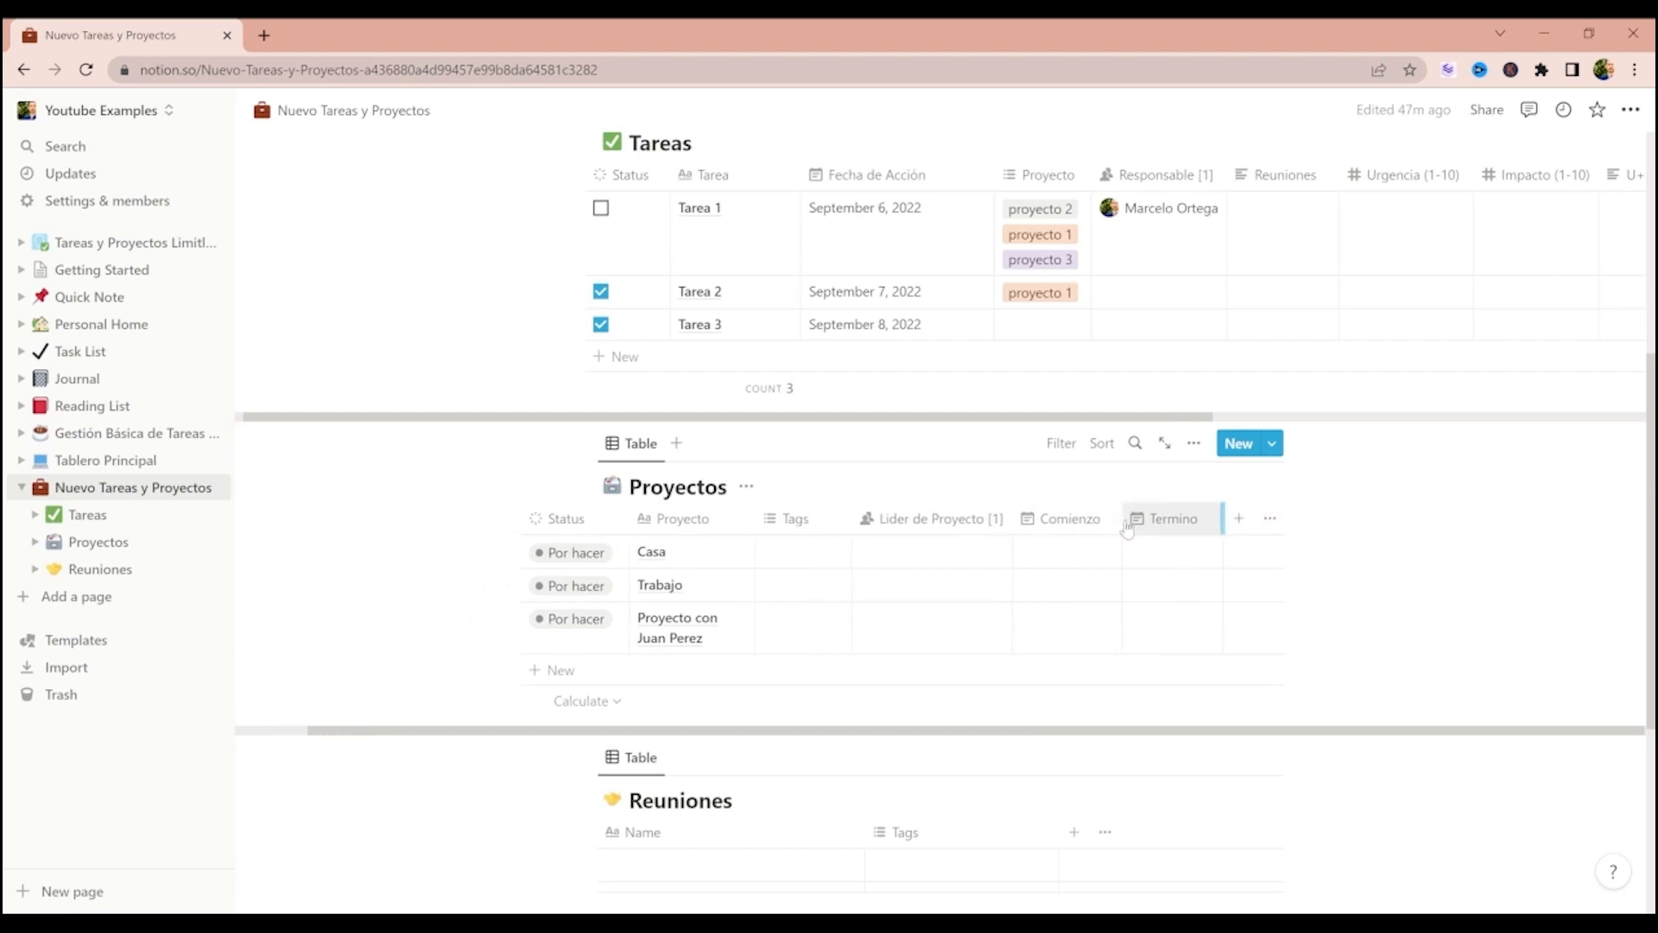
click(1062, 559)
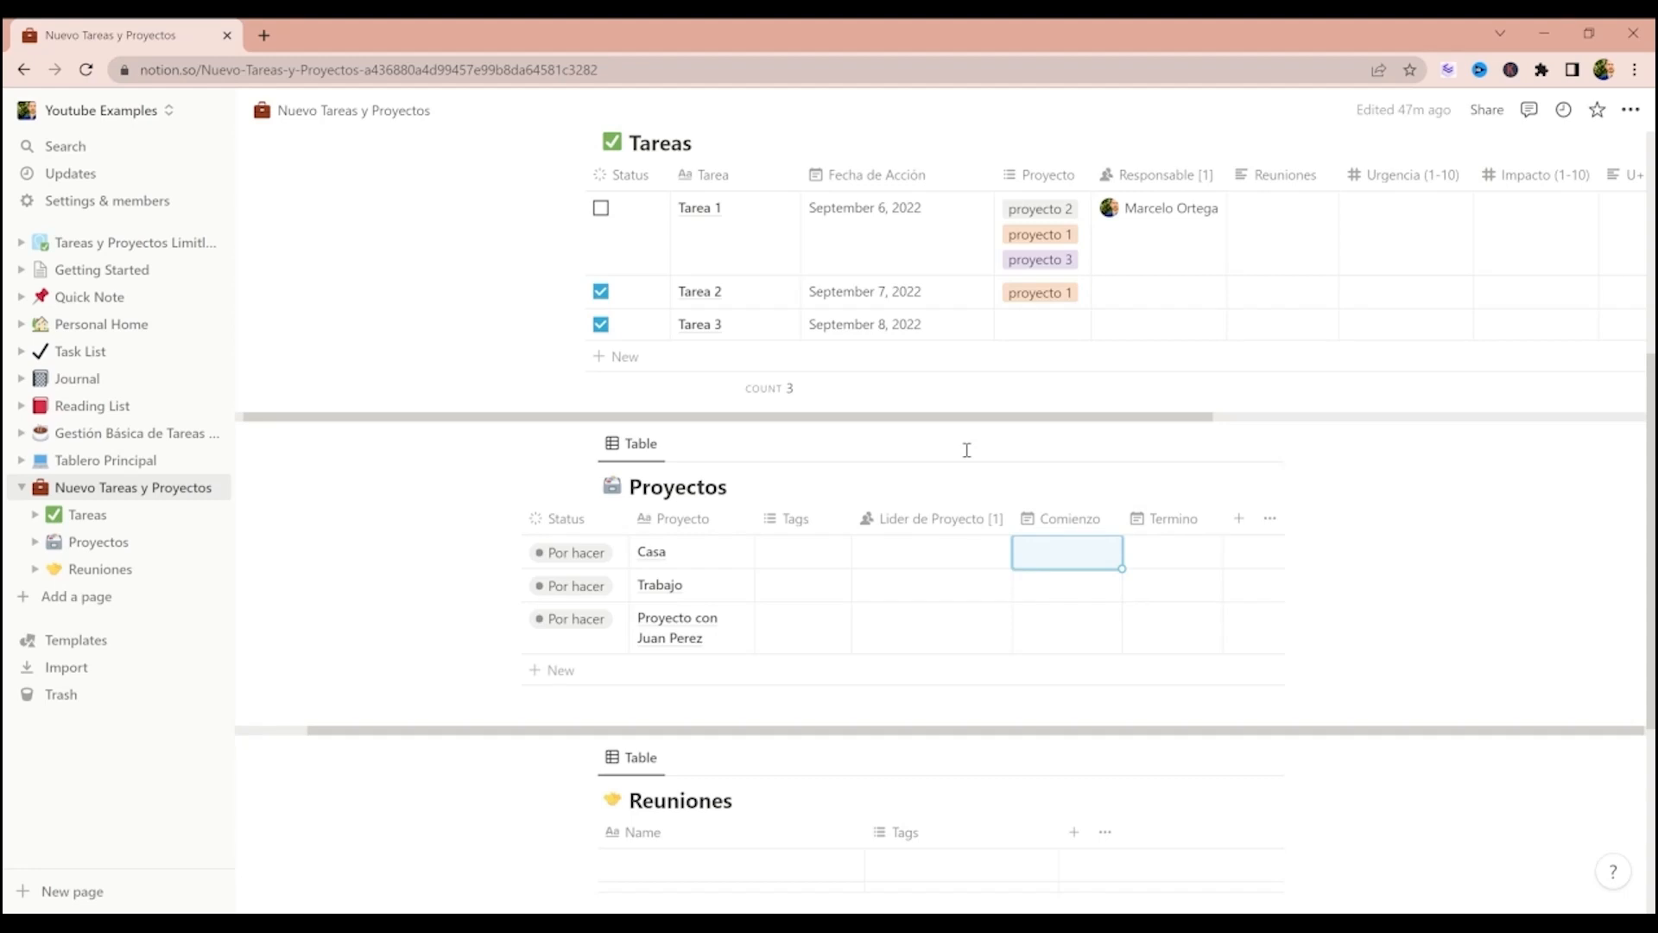
- Add a Number property named Progreso to the Proyectos table
click(1238, 519)
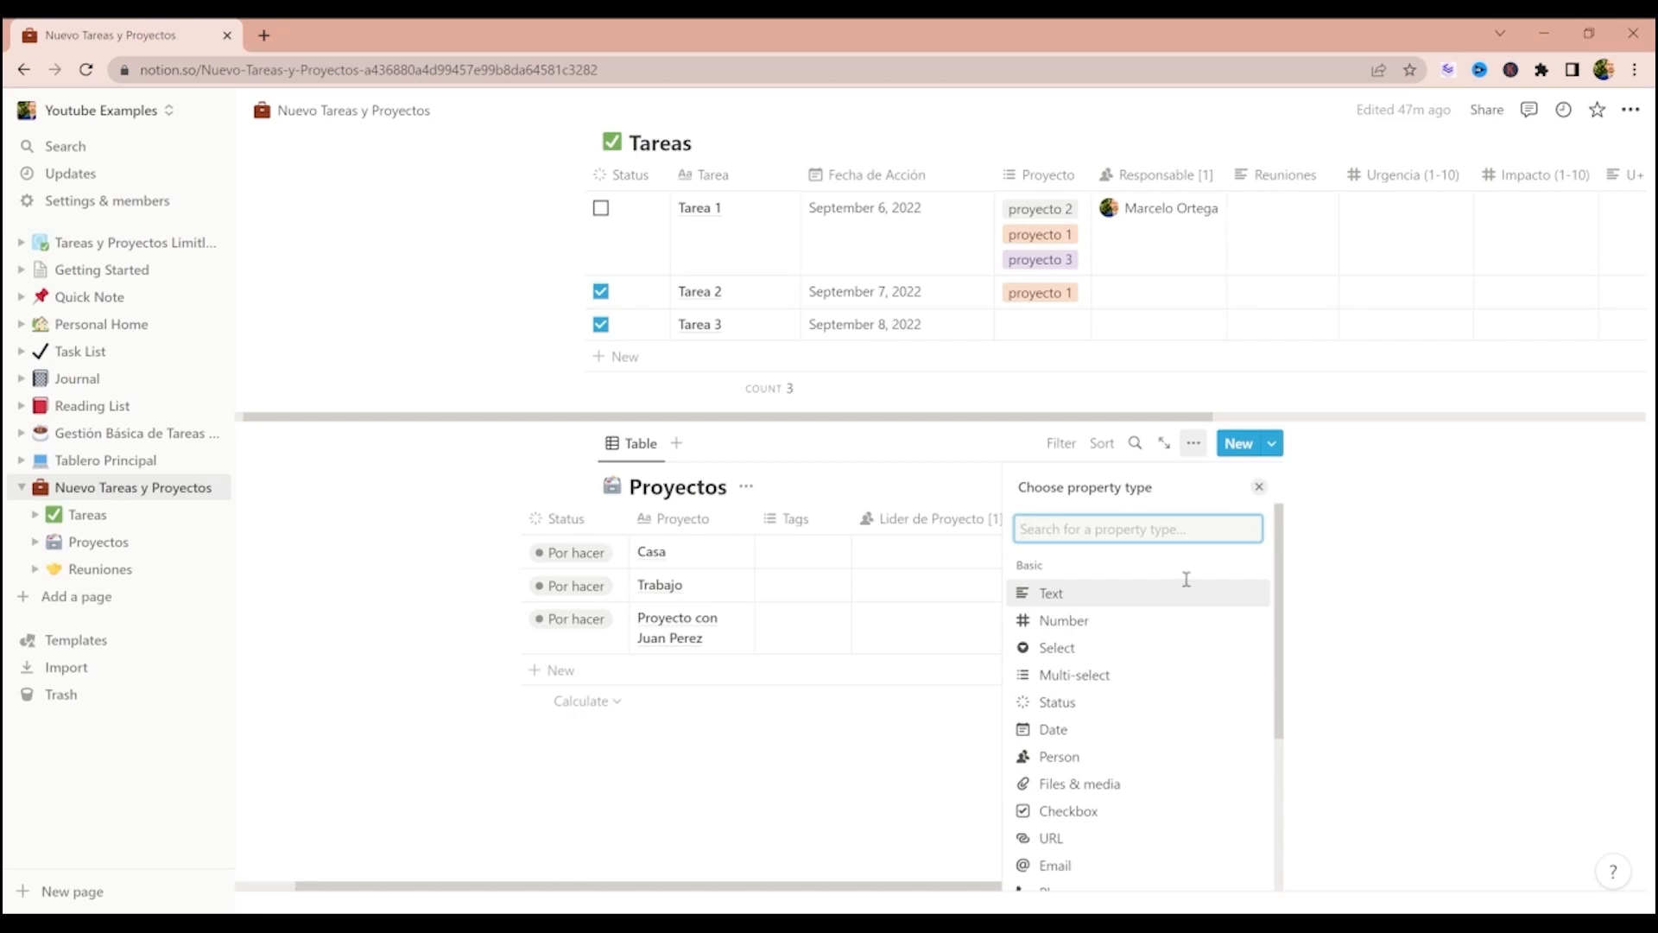
scroll(1123, 678, down, 1)
scroll(1123, 683, up, 1)
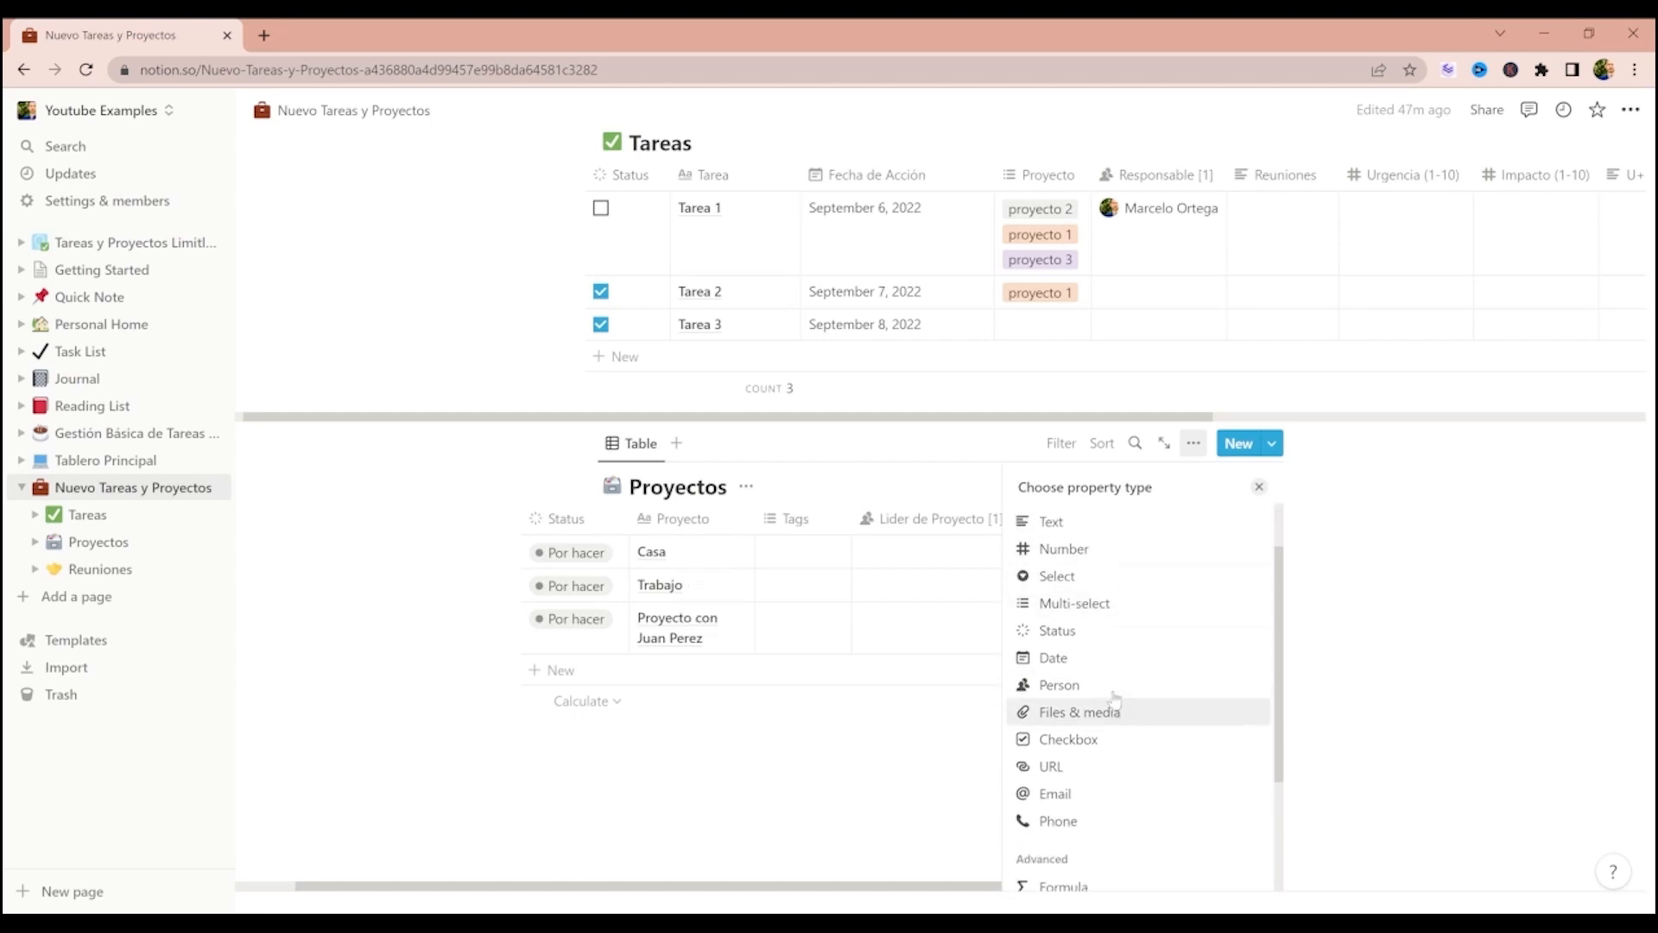
click(1059, 631)
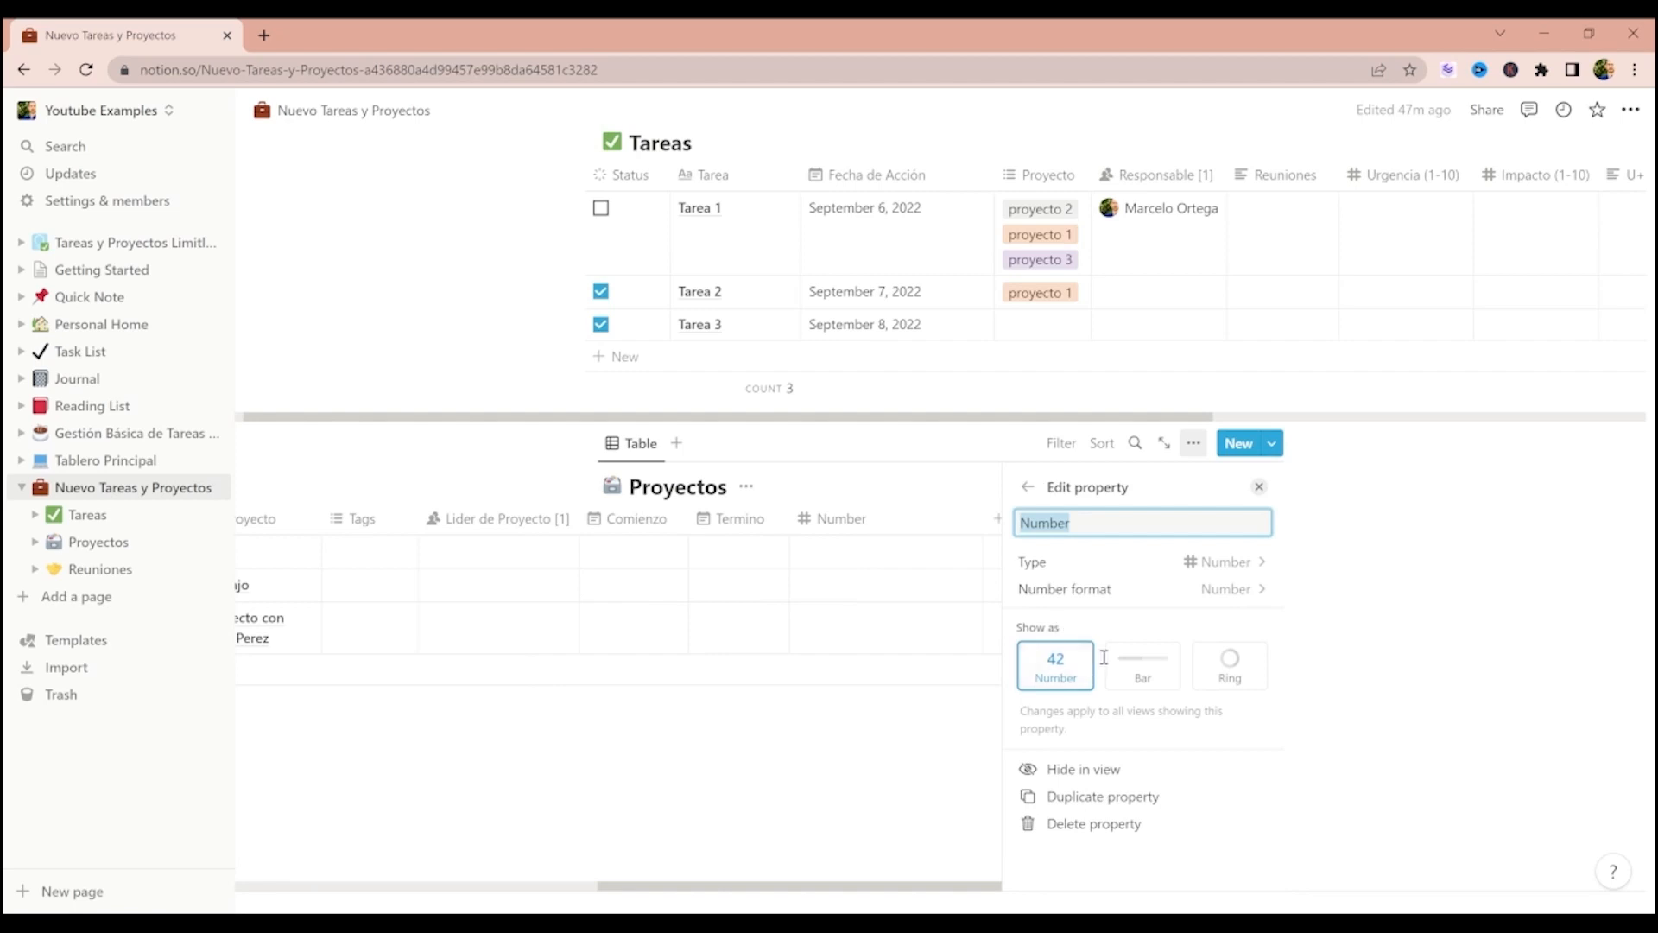
text(Progreso)
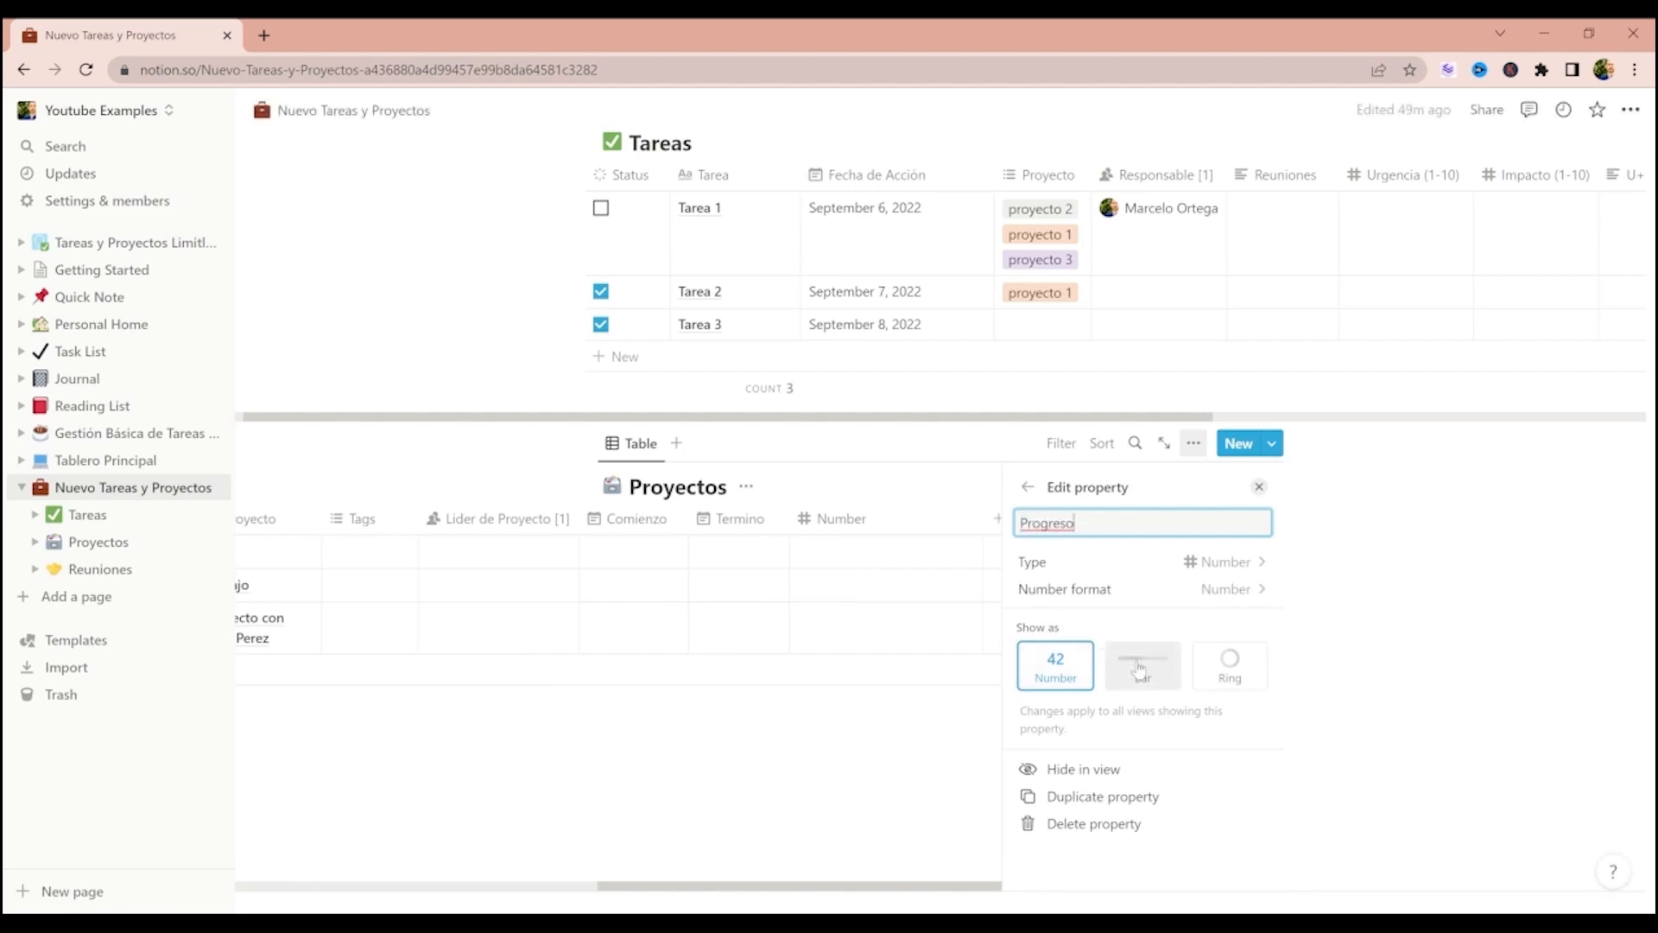
- Set the Progreso property's number format to Percent and show it as a bar
click(1140, 670)
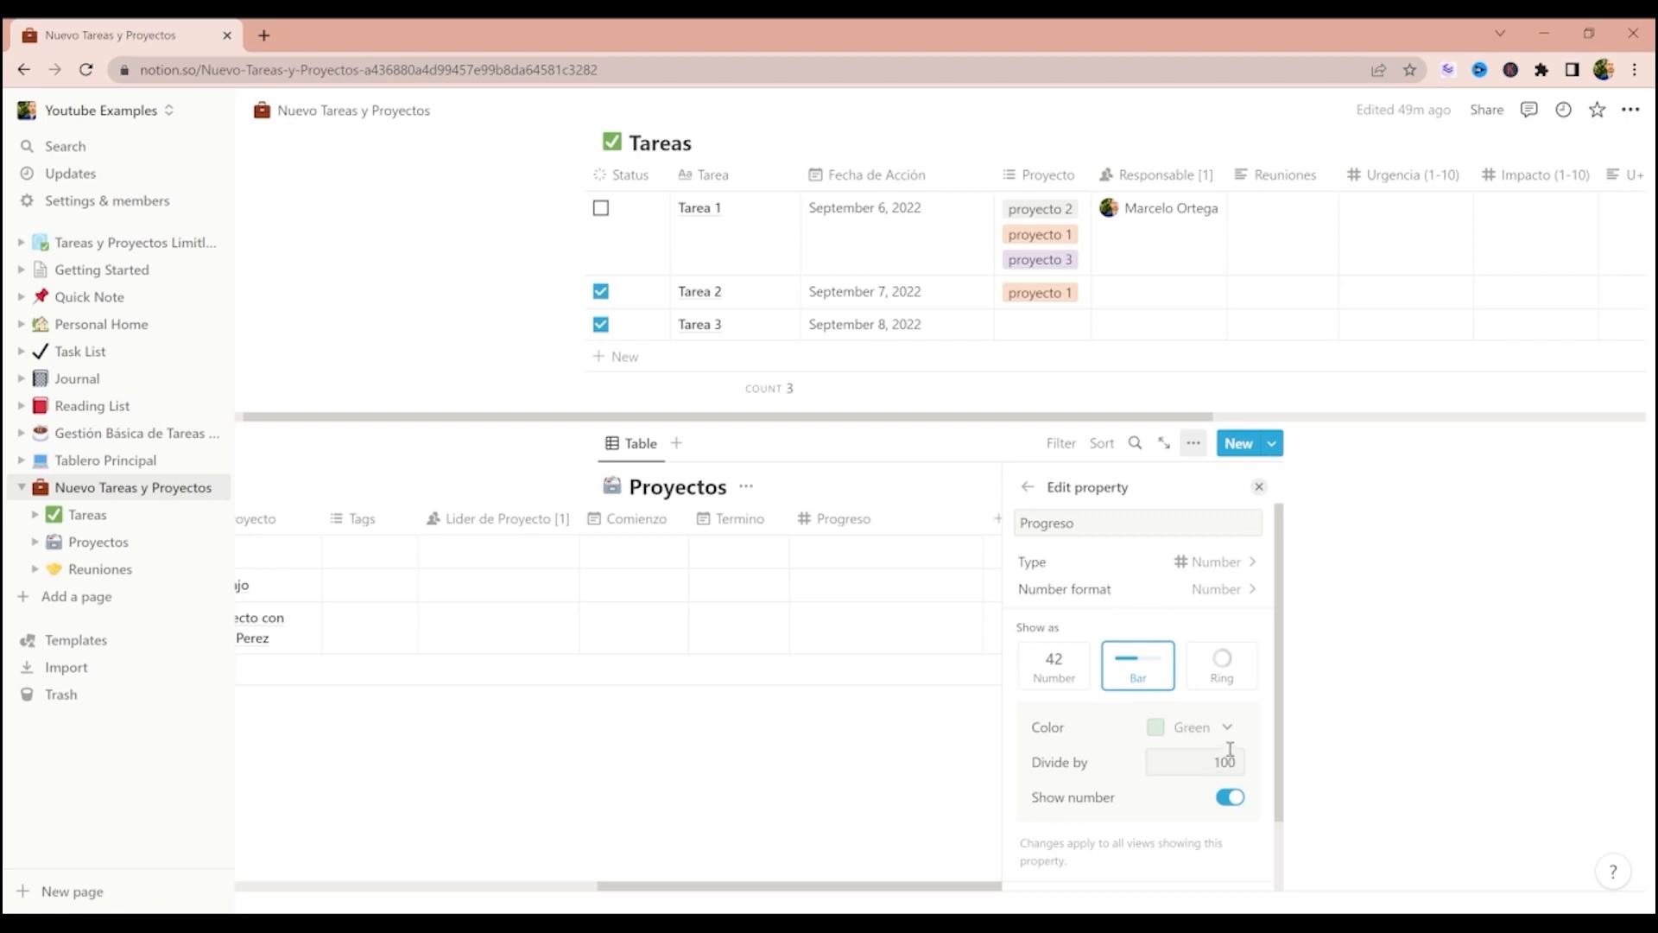
click(1232, 595)
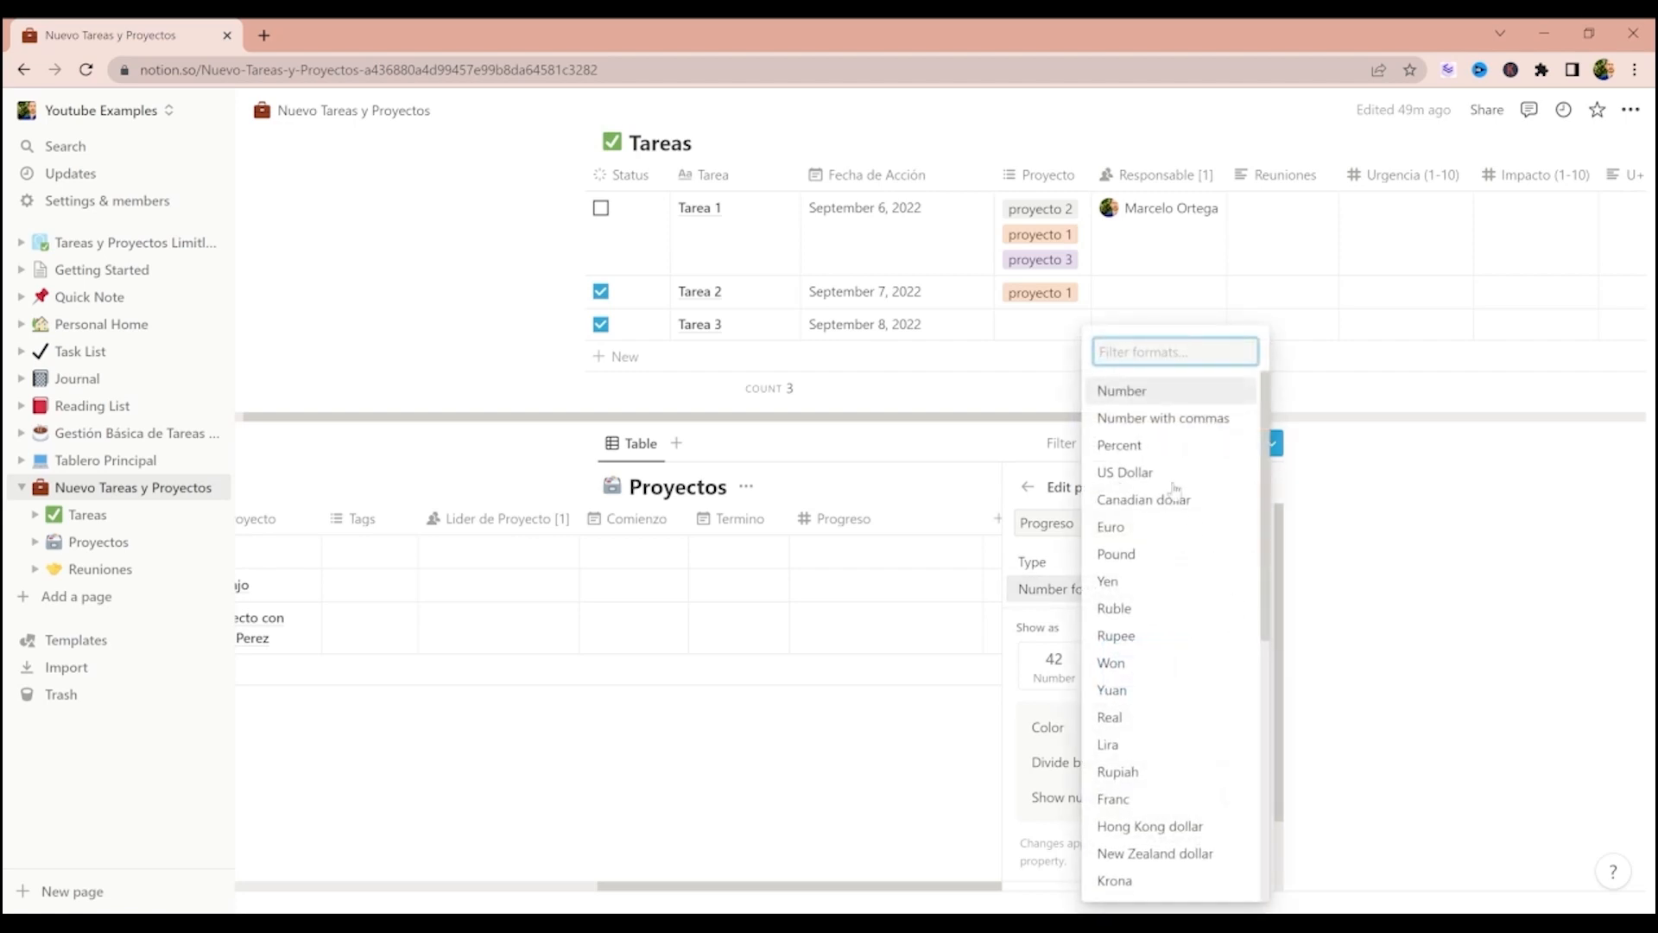
click(1131, 450)
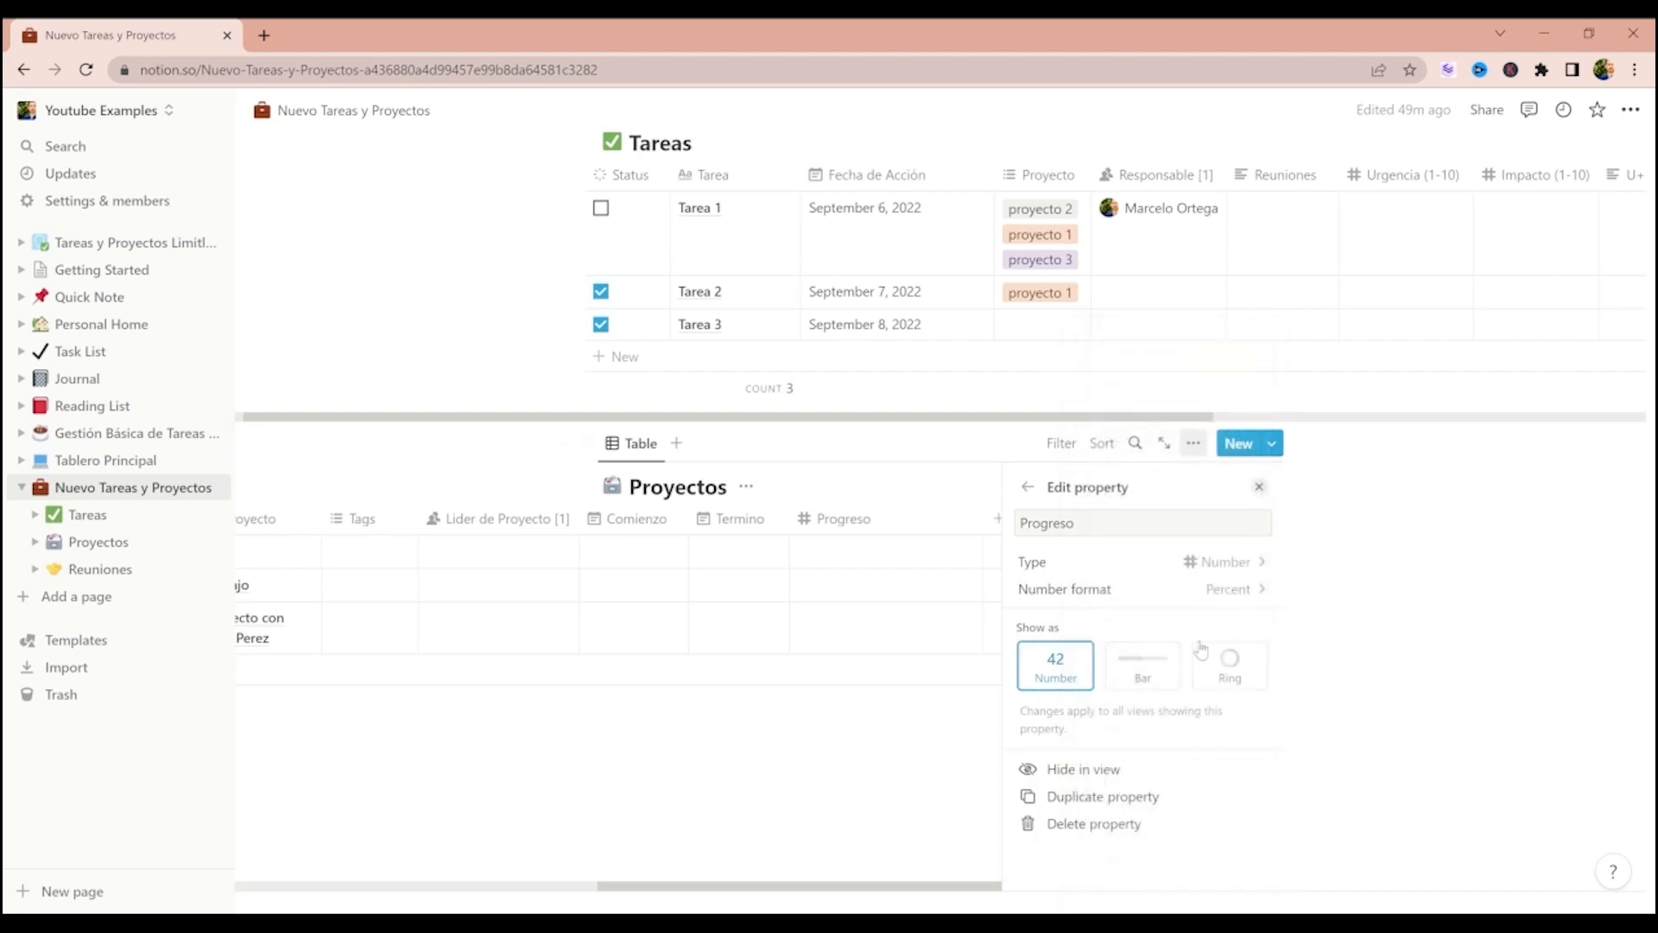
click(1173, 656)
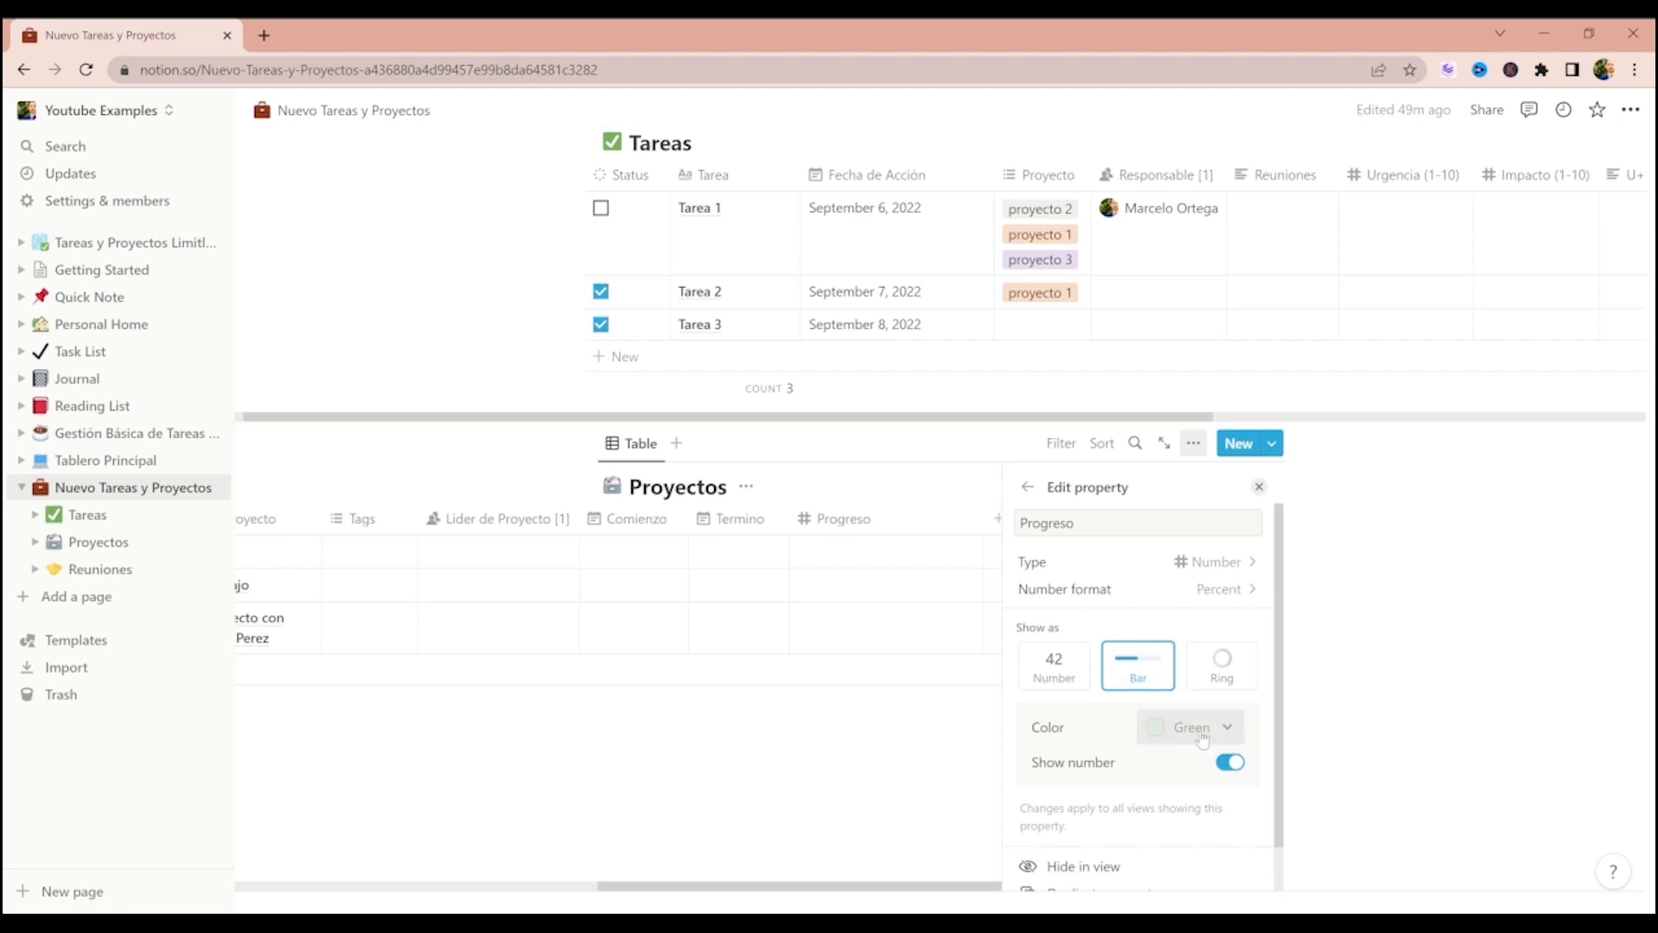
click(1258, 487)
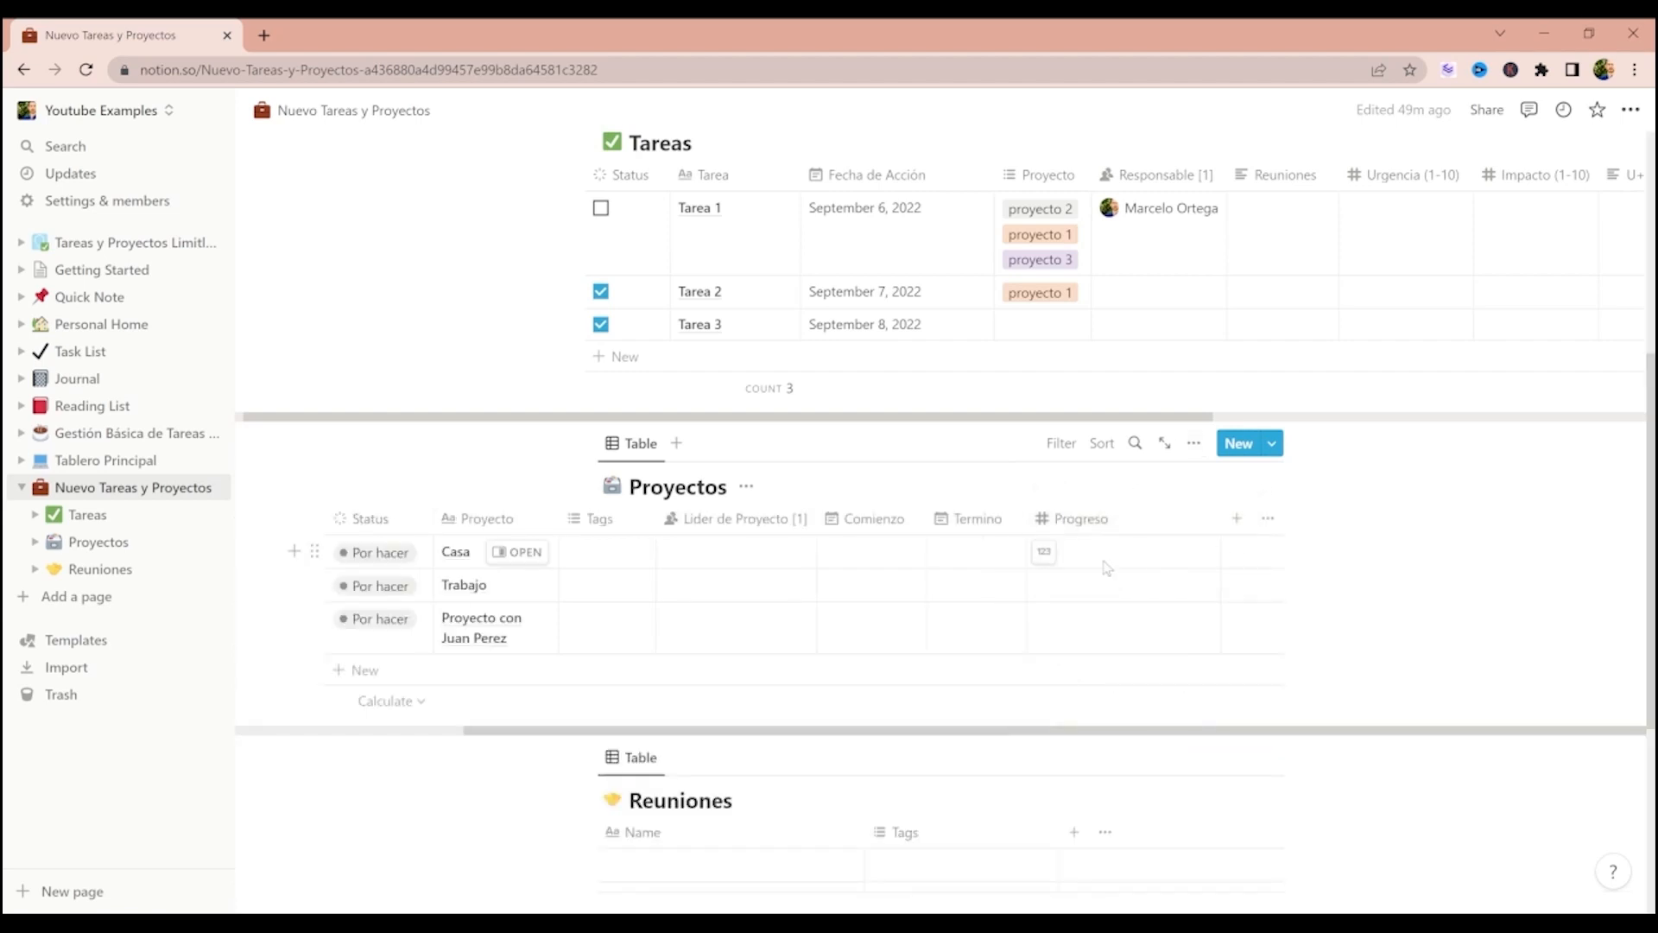
- Enter Progreso values of 10 for Casa, 50 for Trabajo and 80 for the third project, and narrow the Progreso column
click(1104, 561)
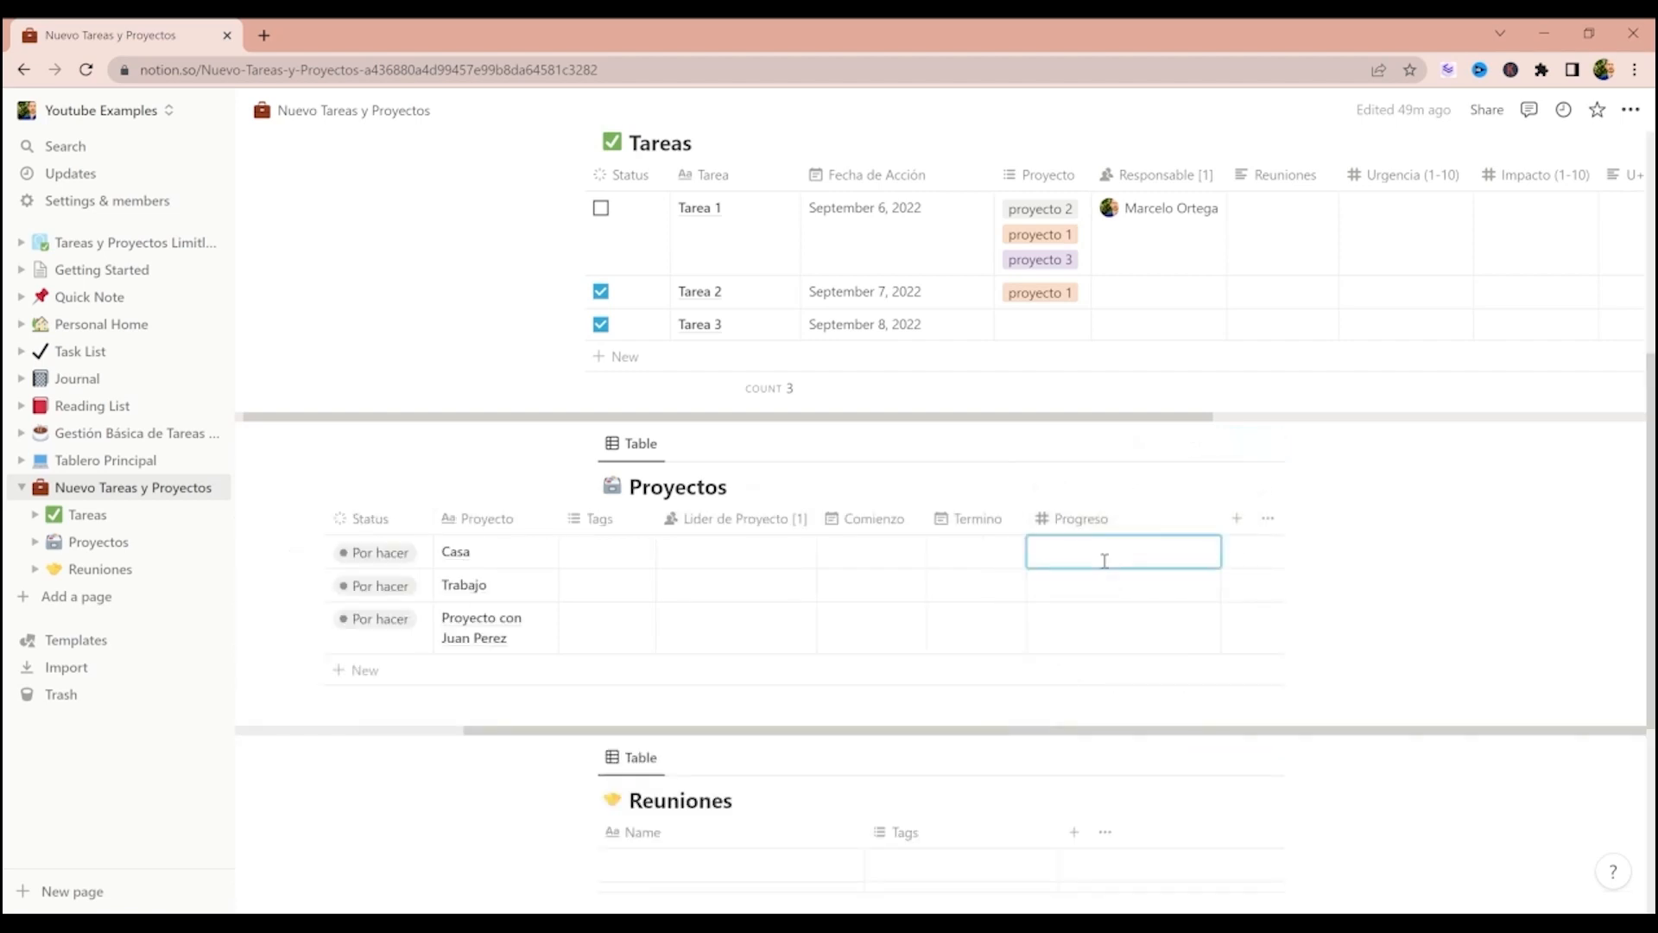
text(10)
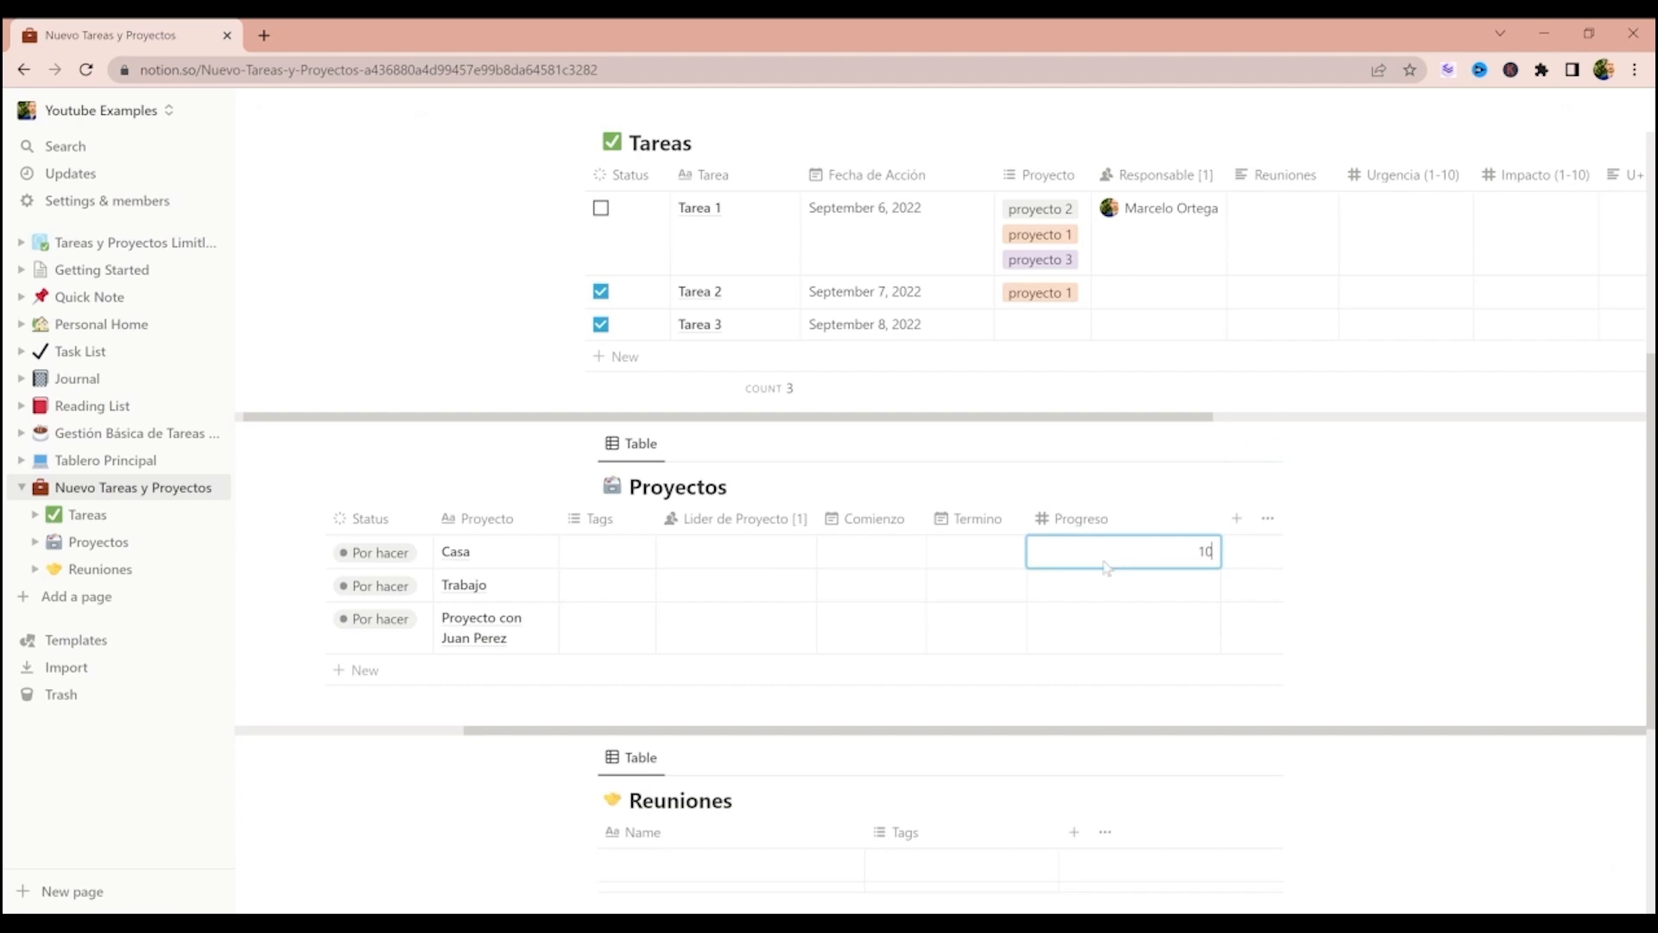
key(Return)
text(50)
key(Return)
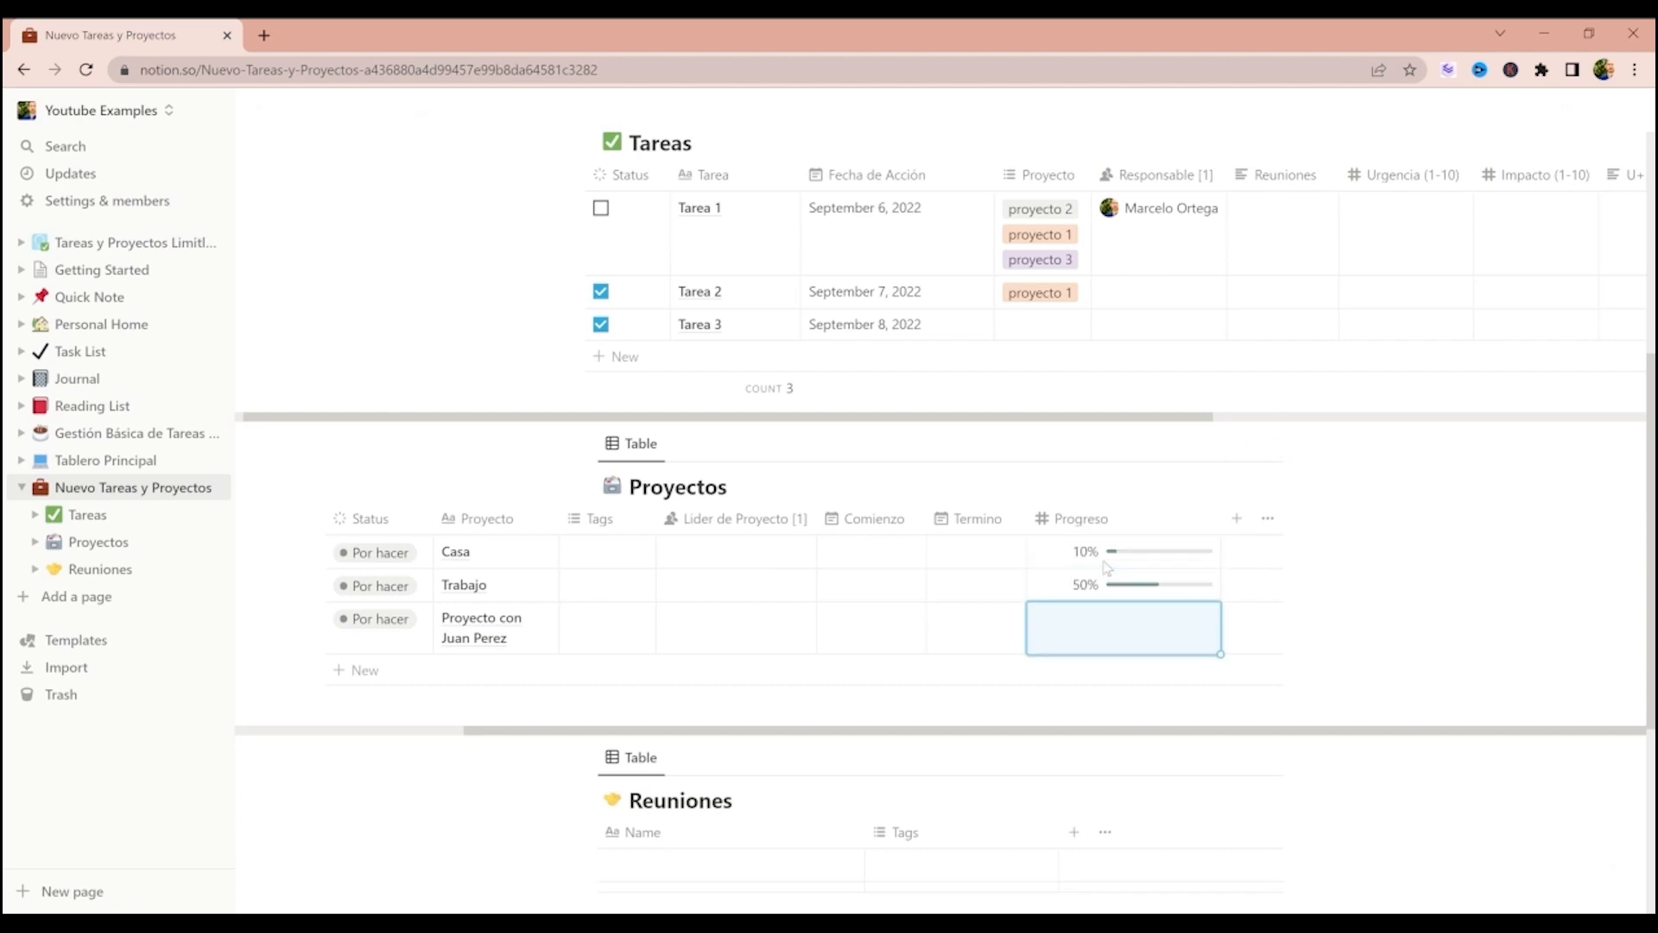
text(80)
key(Return)
scroll(1244, 525, left, 2)
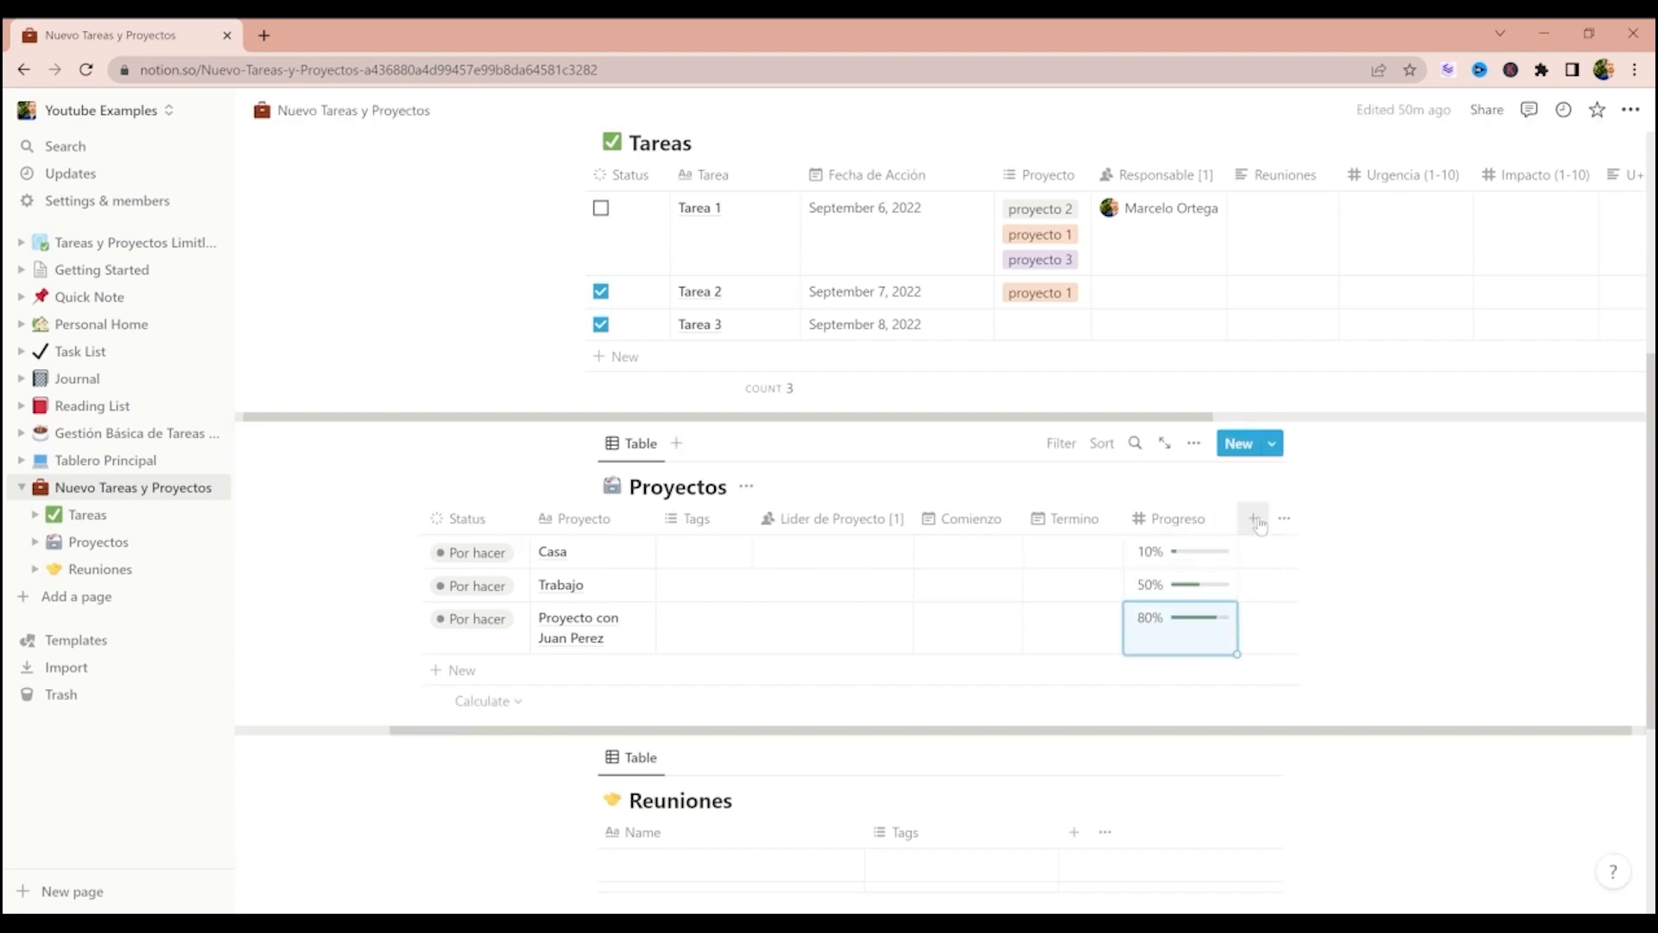
- Add a Text property named Tareas Activas to the Proyectos table and narrow its column
click(1254, 519)
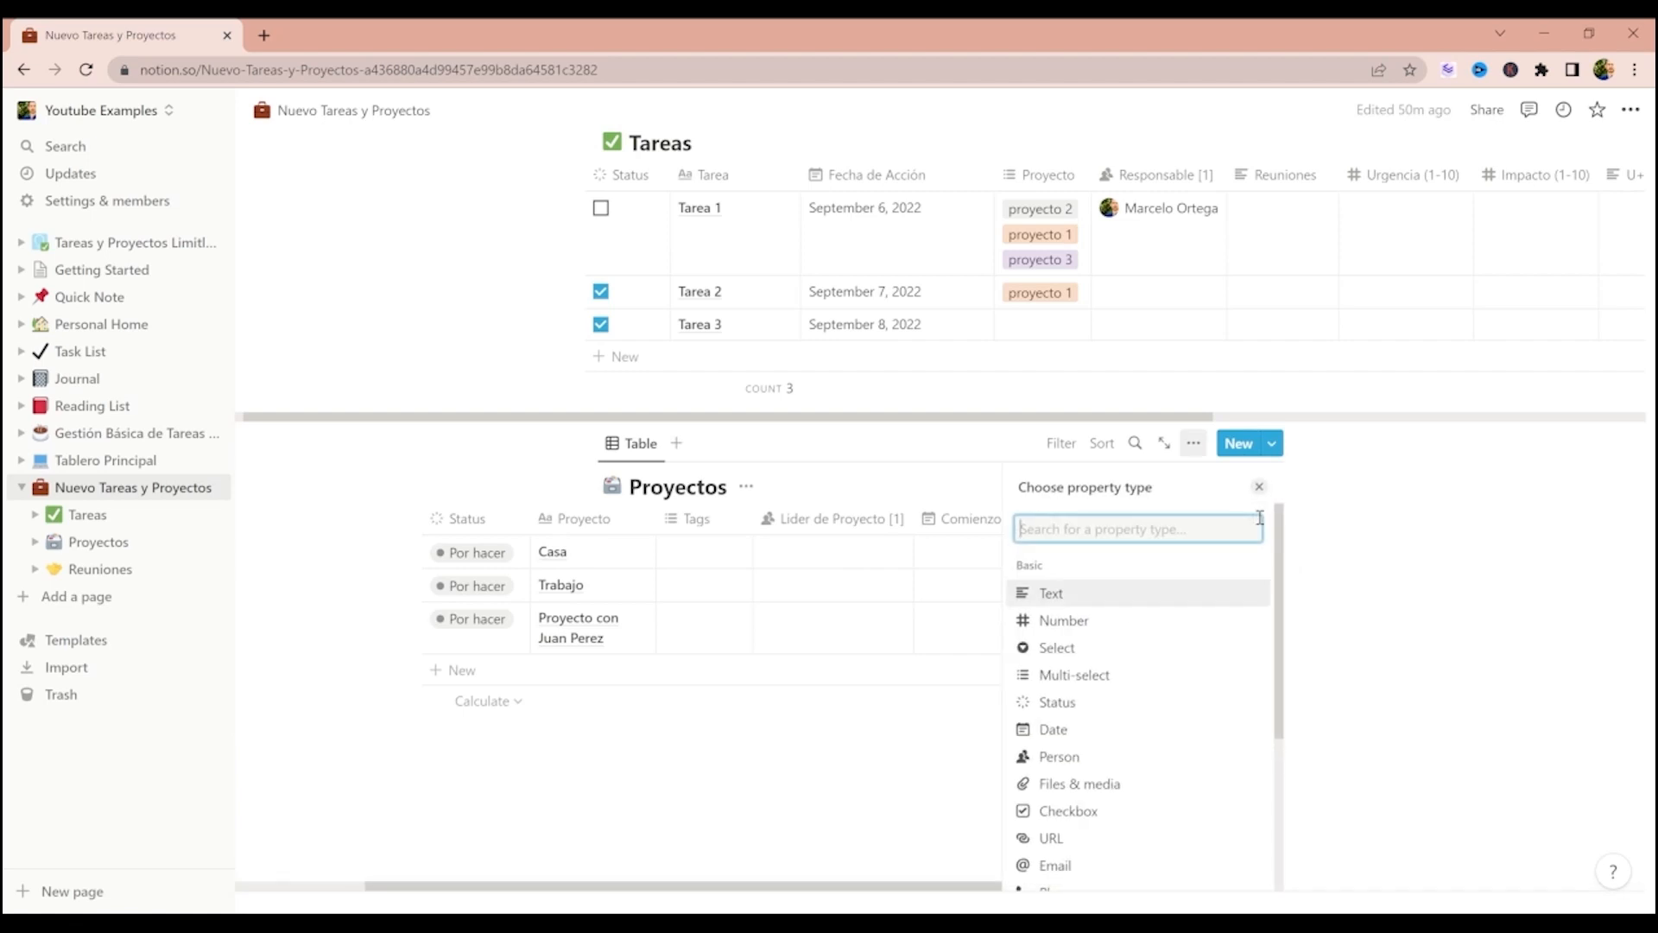
click(1134, 596)
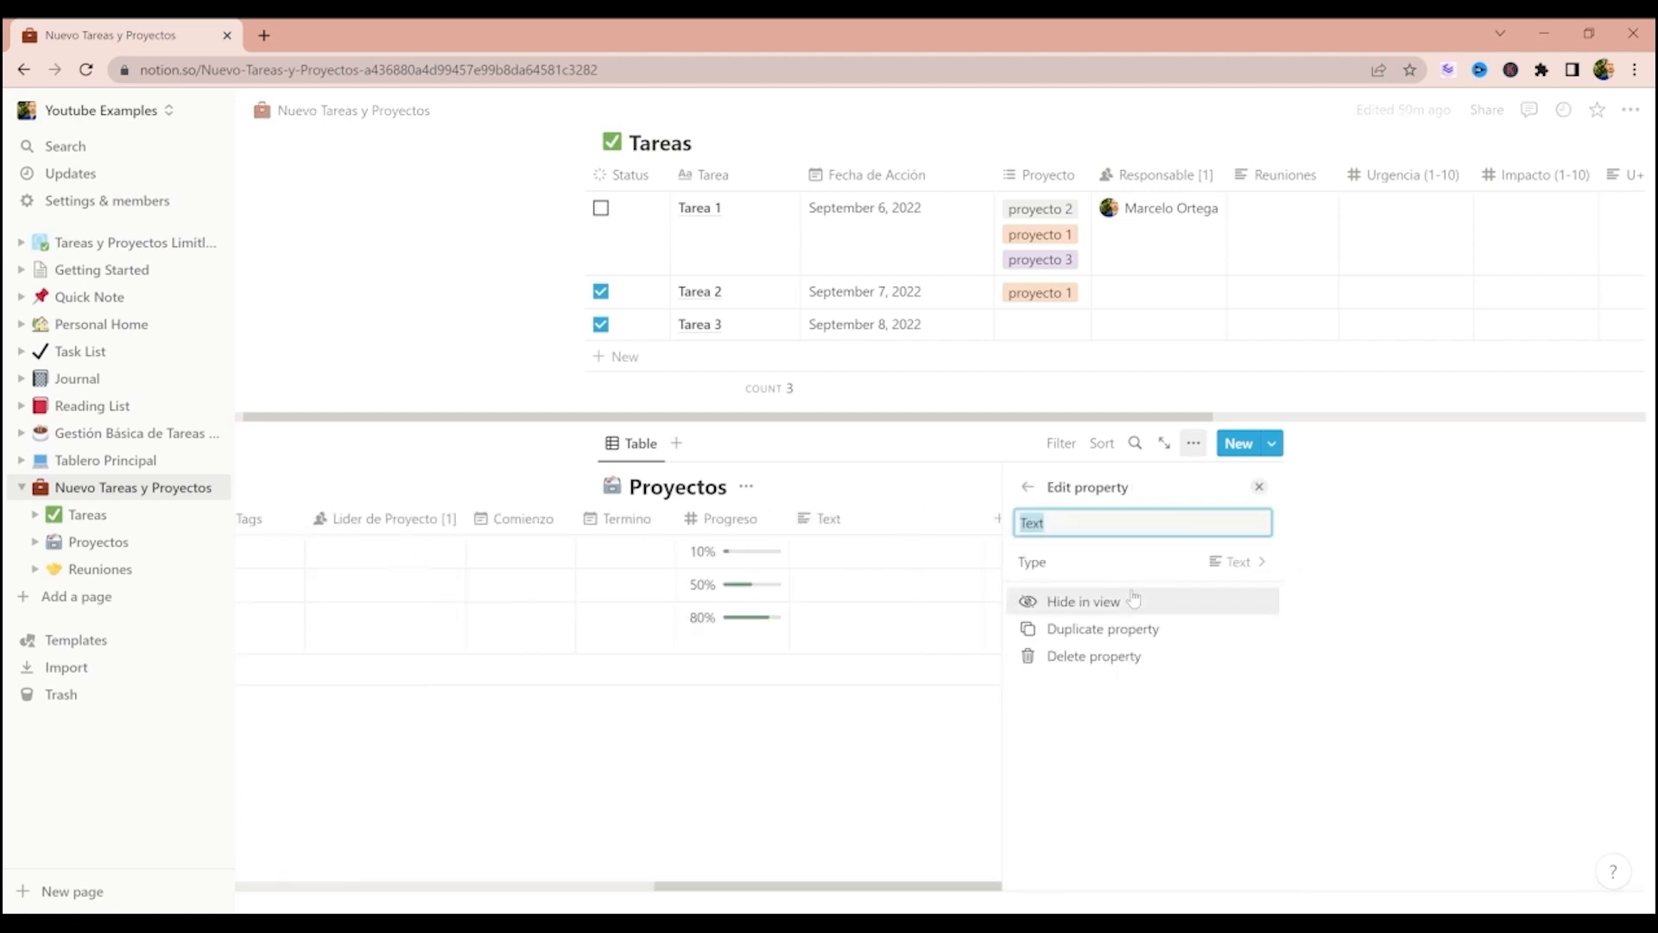
text(Tareas Activas)
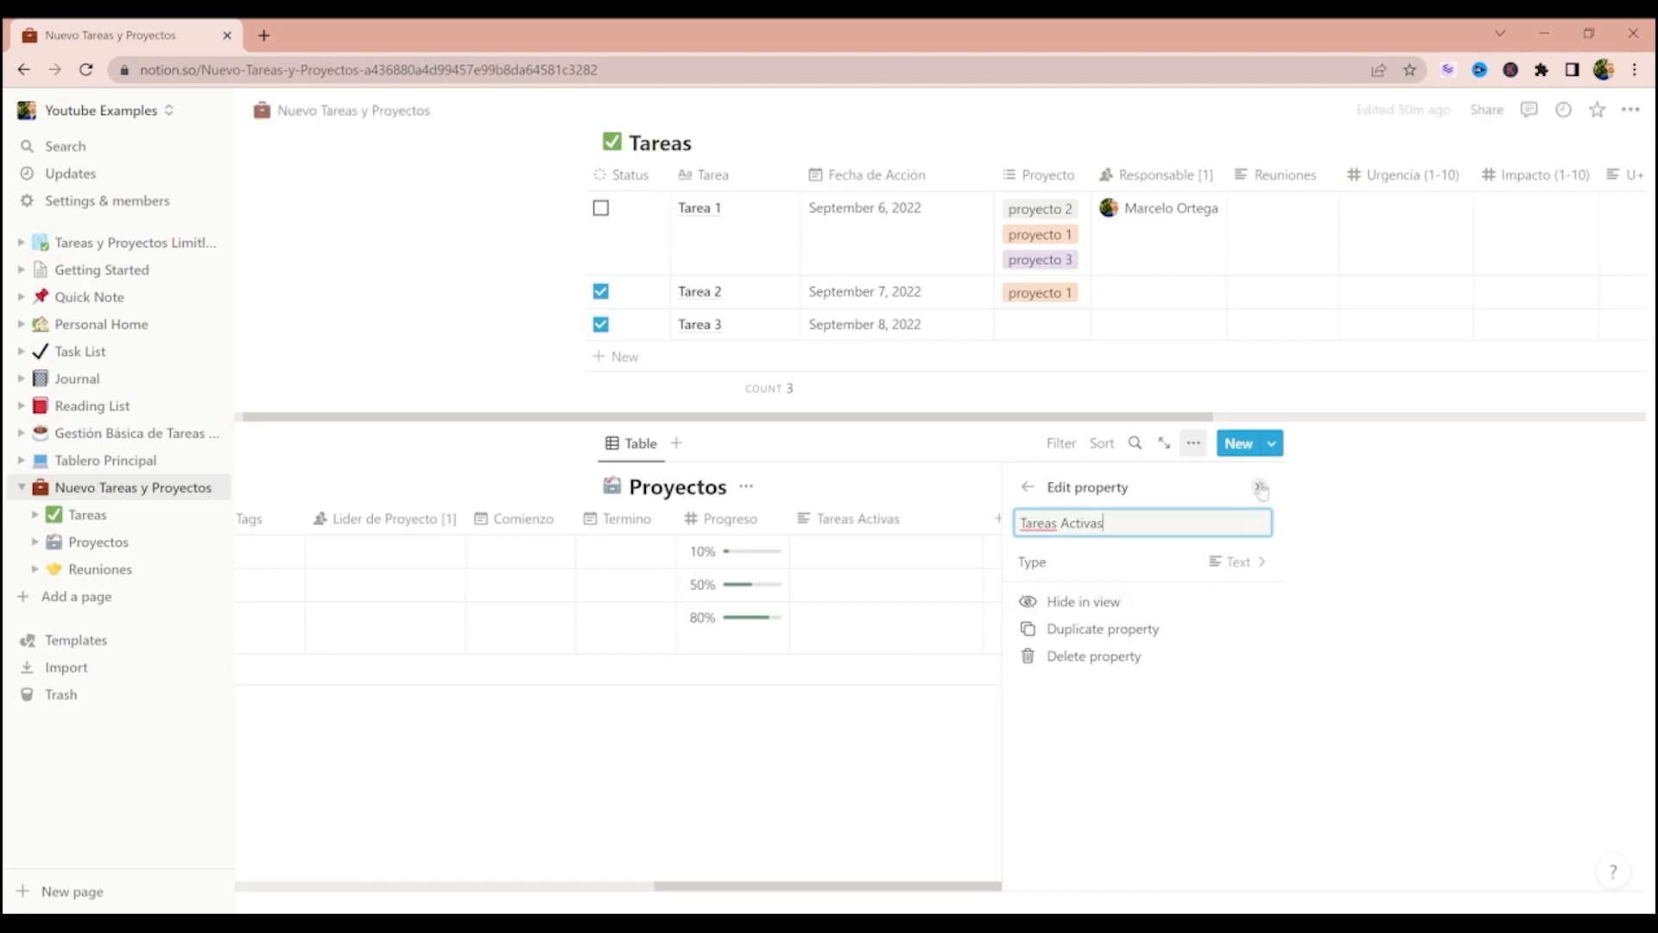
click(1259, 486)
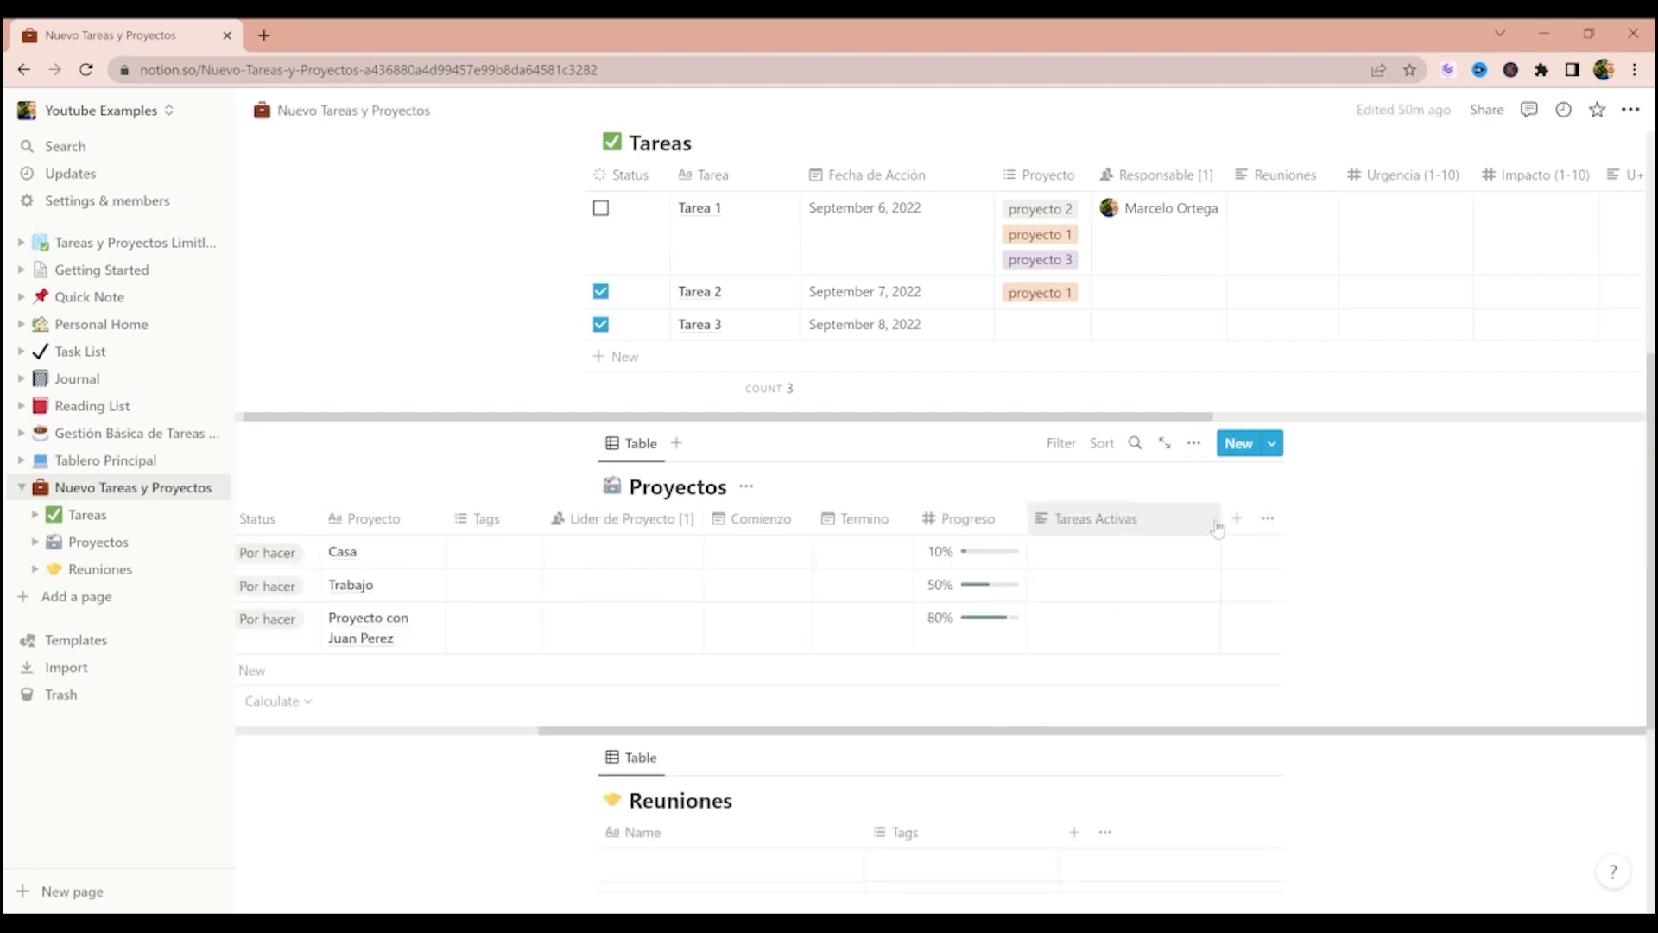
drag(1218, 521, 1160, 546)
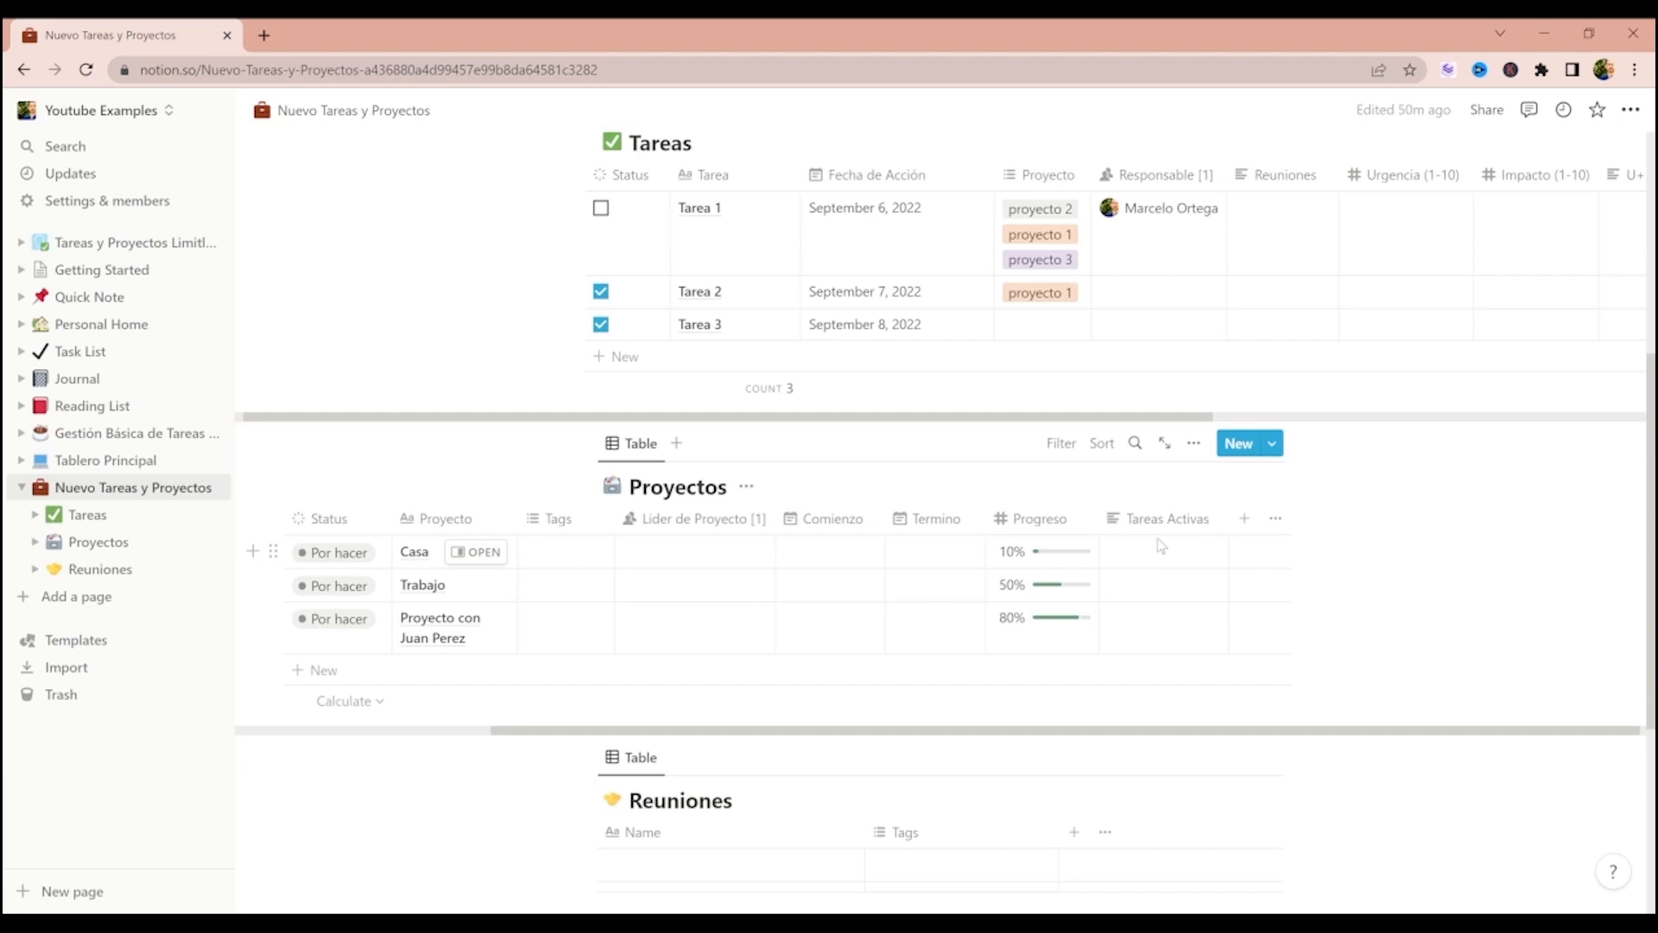
- Narrow the Name column of the Reuniones table and rename the property as Titulo
scroll(1161, 545, down, 4)
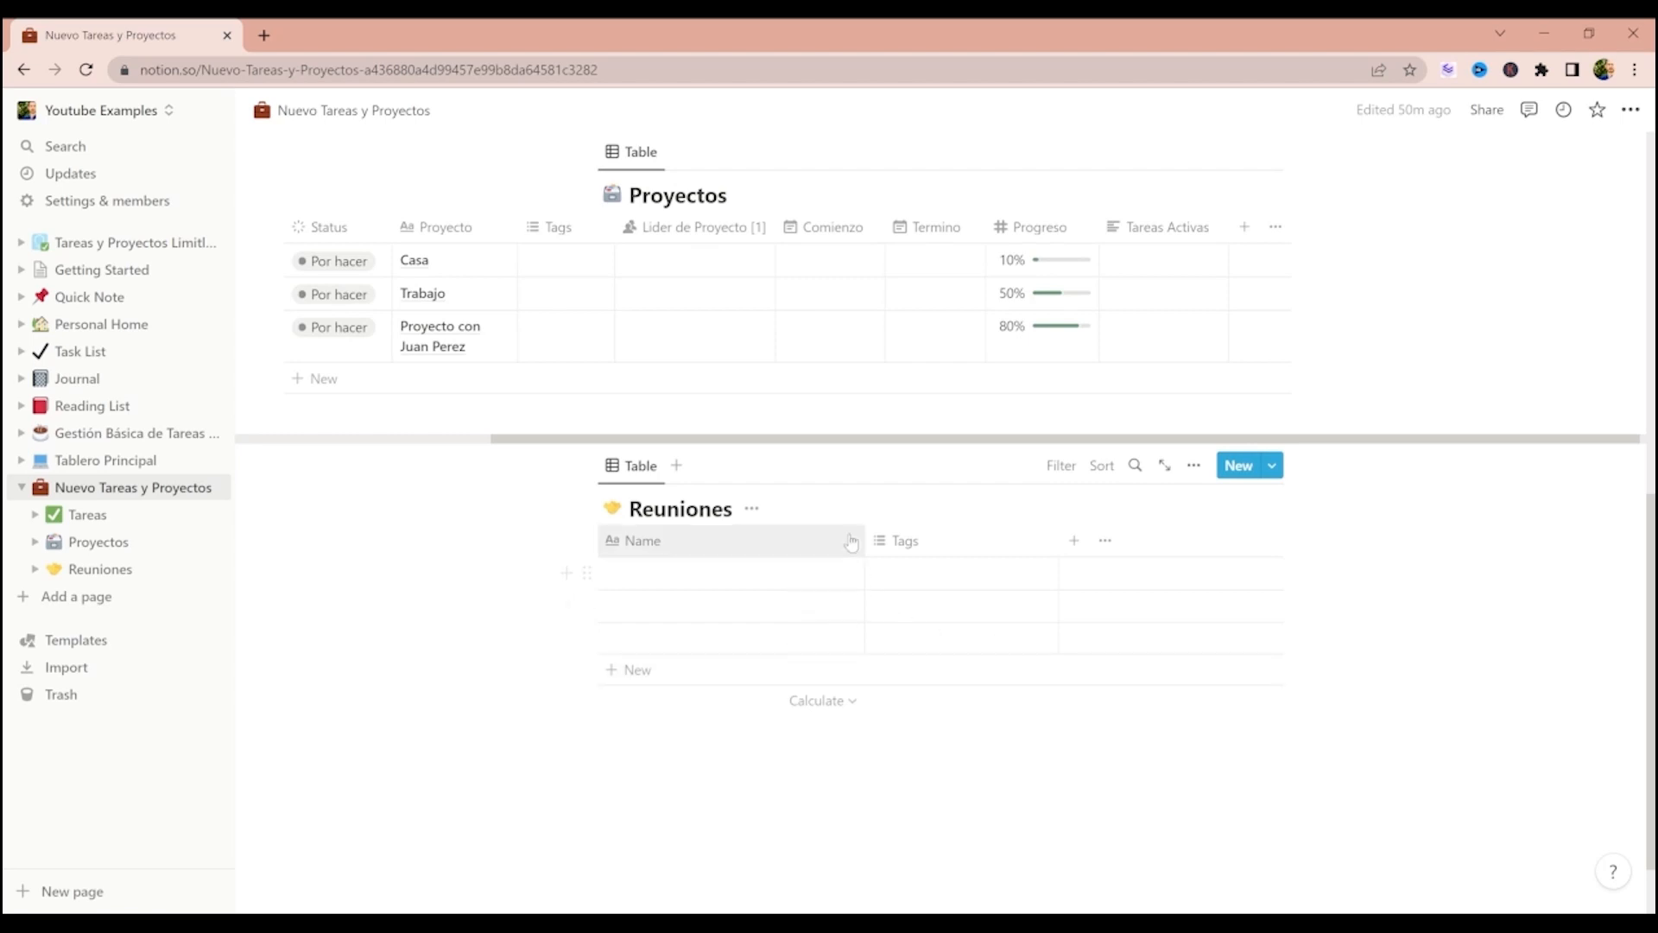
drag(863, 537, 715, 537)
click(660, 542)
double_click(640, 582)
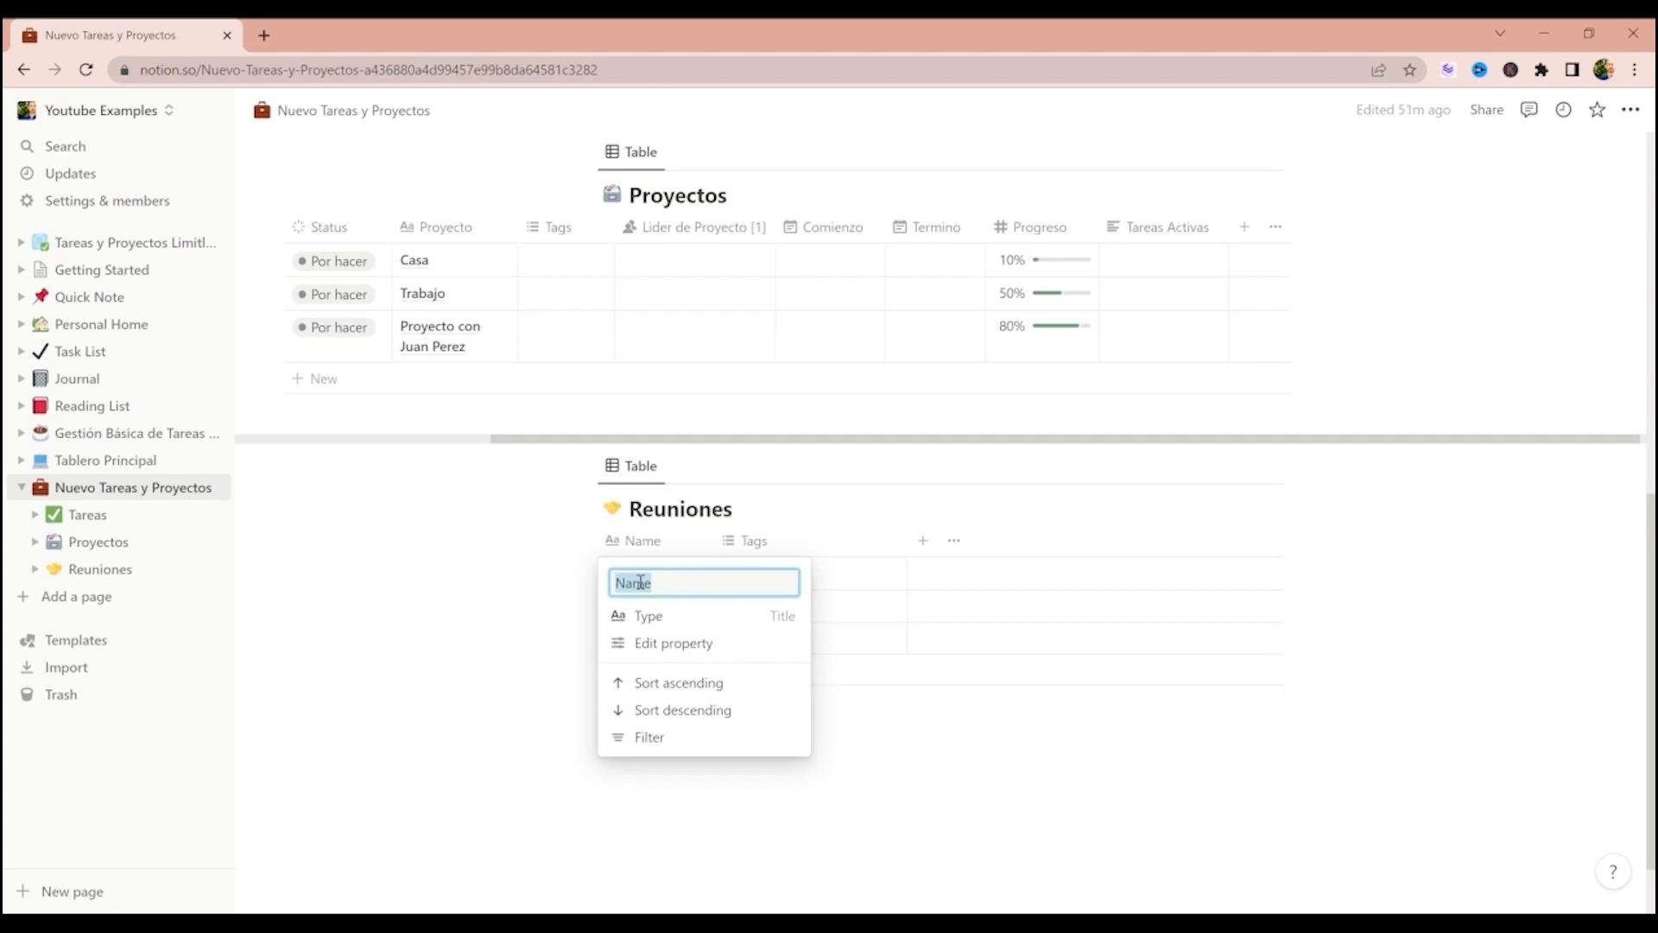
text(Nombretitulo)
key(BackSpace)
key(BackSpace)
key(BackSpace)
key(BackSpace)
key(BackSpace)
key(BackSpace)
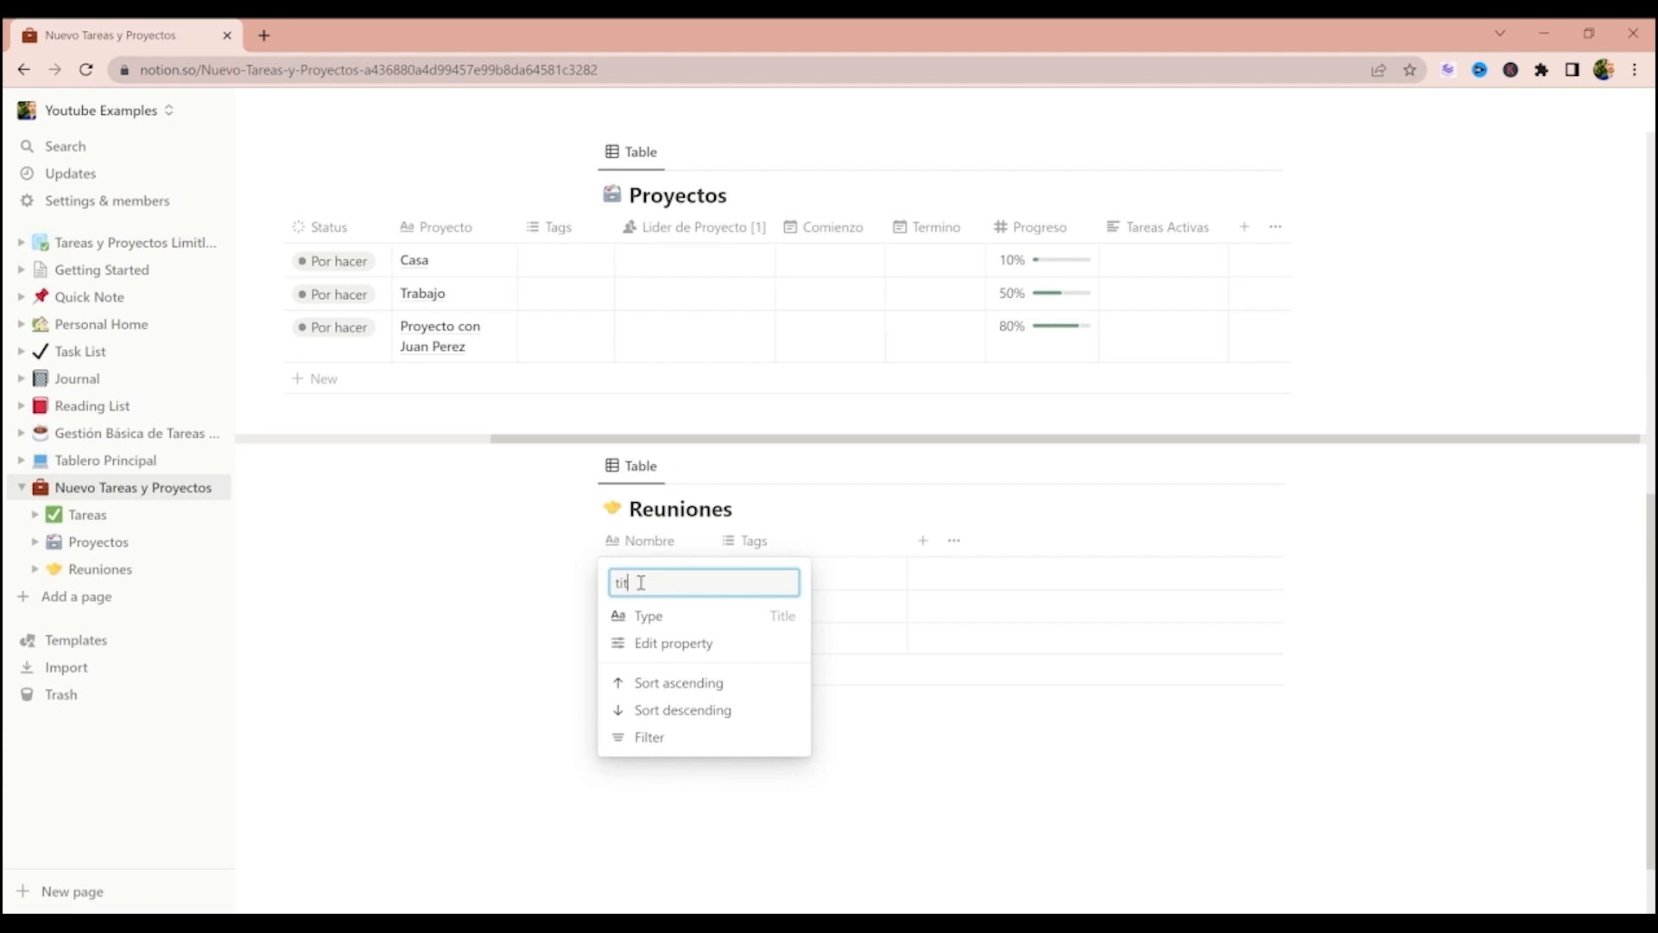
text(Titulo)
key(Return)
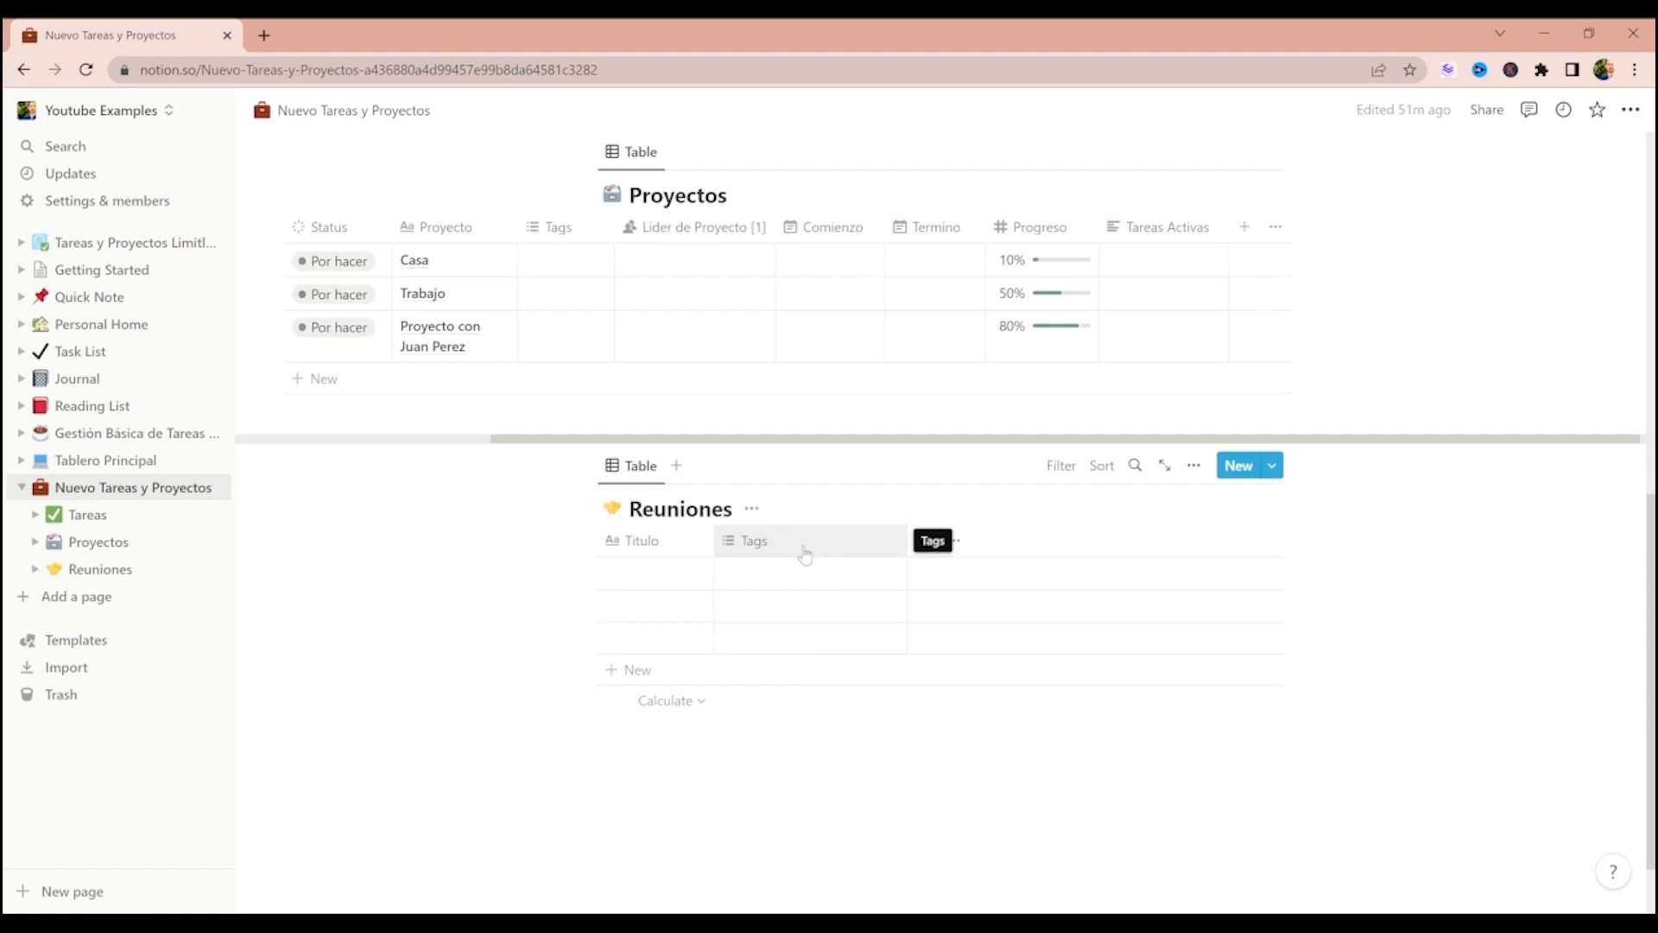
- Convert the Reuniones table's Tags property to a Date property named Fecha, and adjust the Fecha and Titulo column widths
click(804, 556)
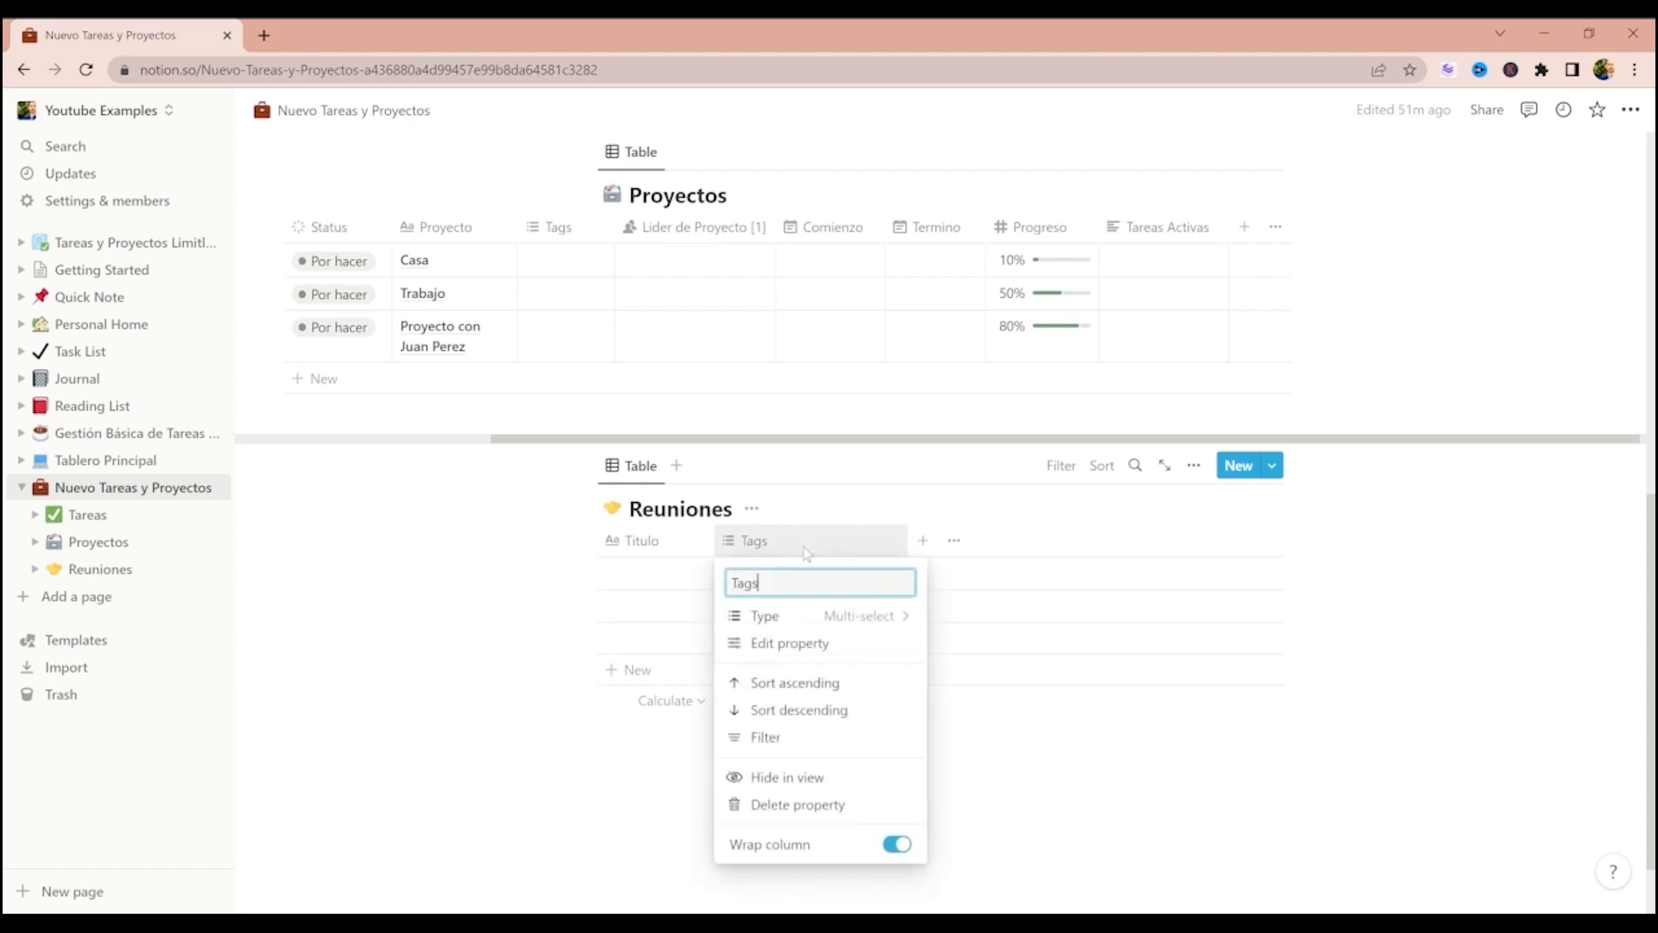
click(795, 644)
click(1145, 499)
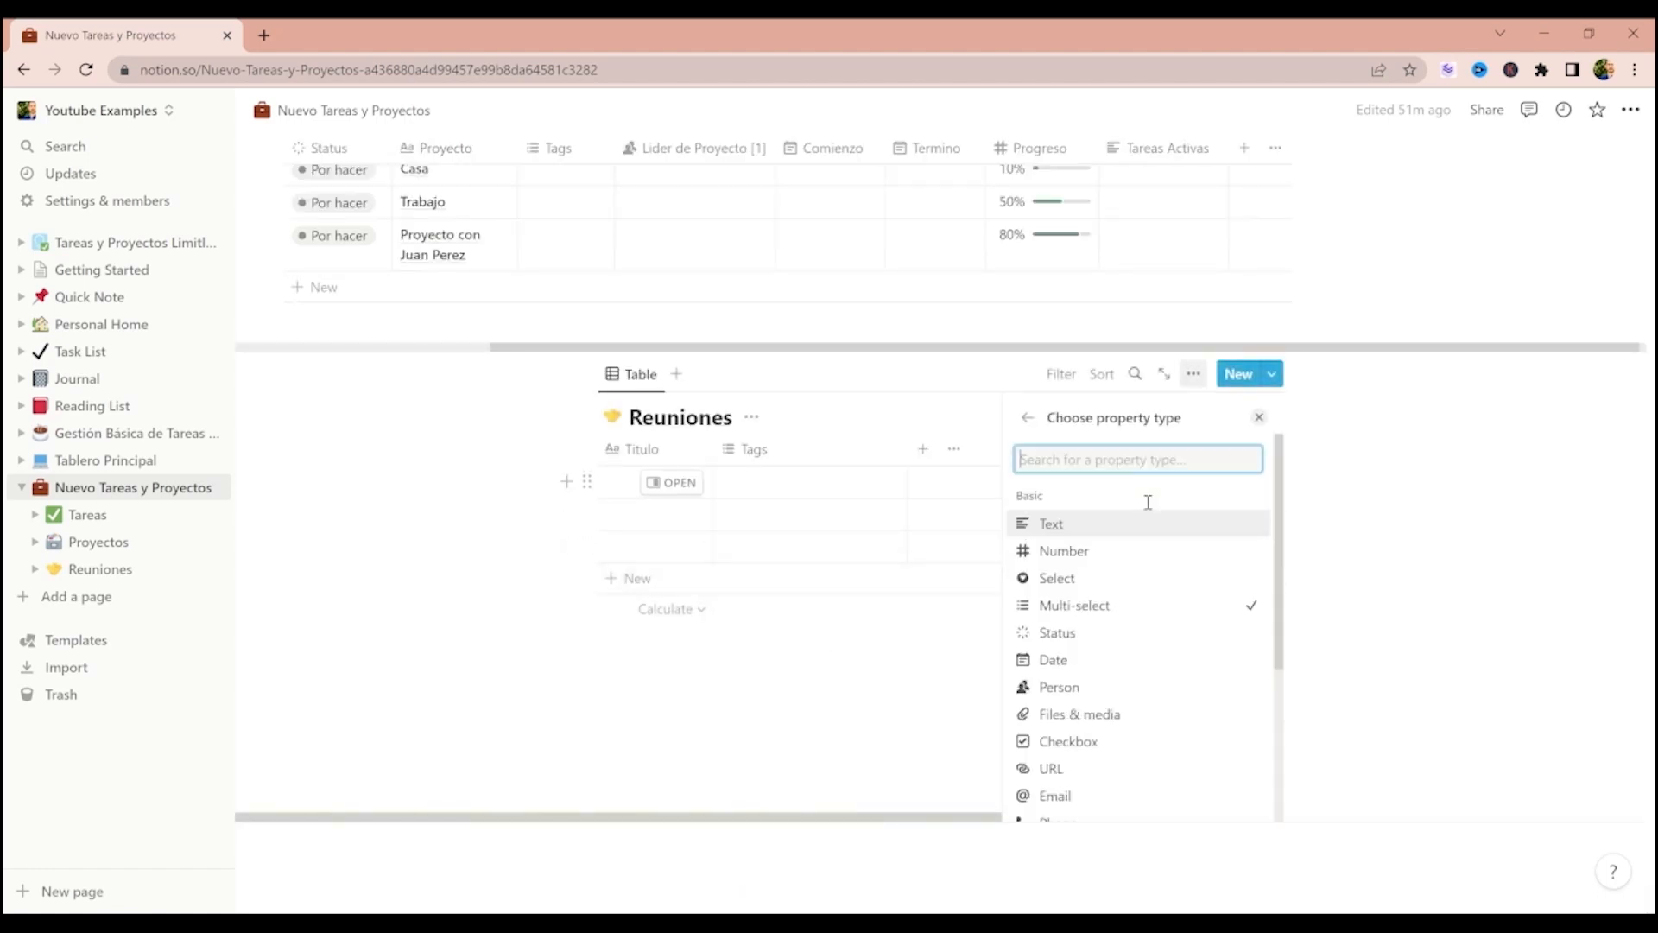
click(1090, 659)
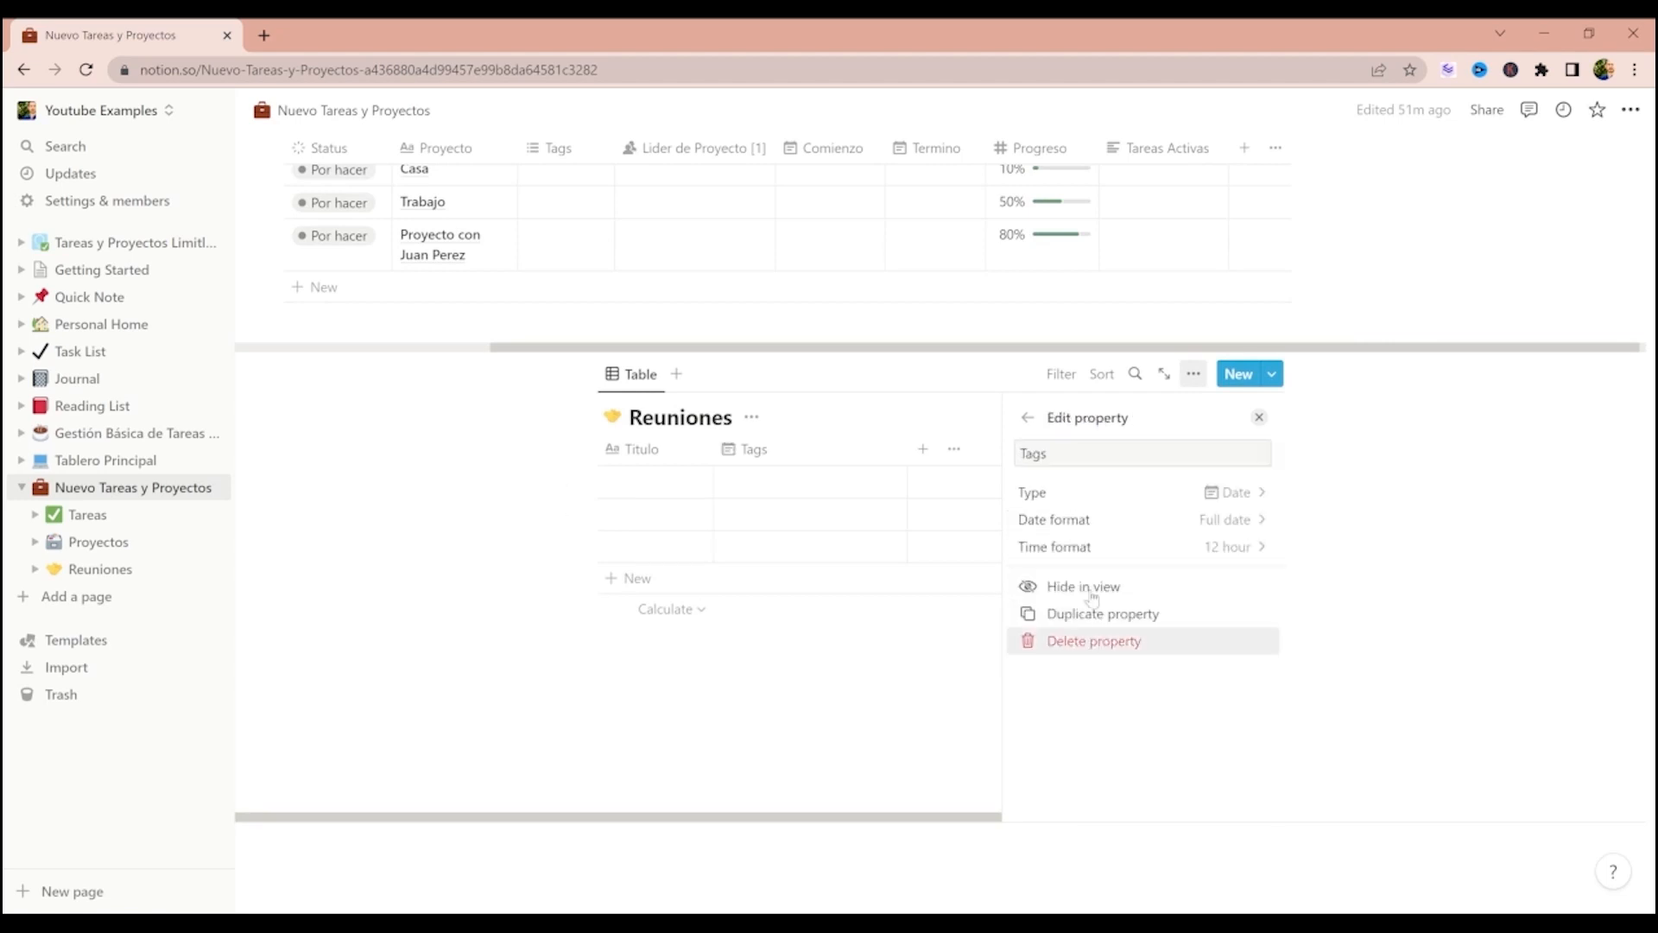
double_click(1074, 462)
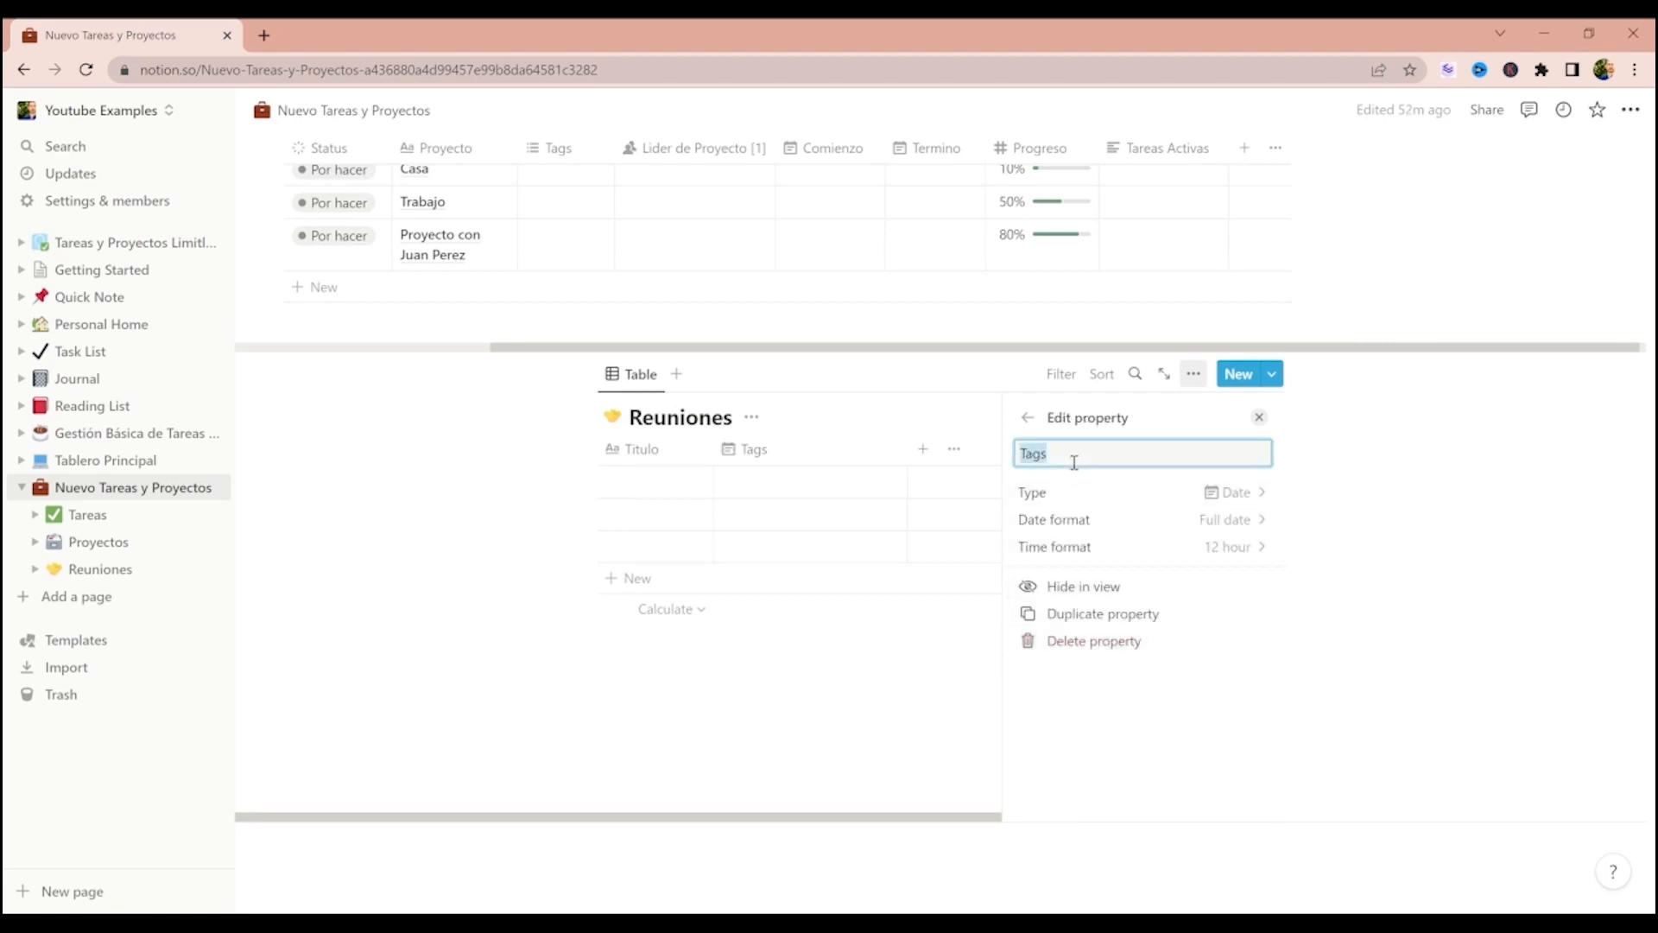
text(Feh)
key(BackSpace)
text(cha)
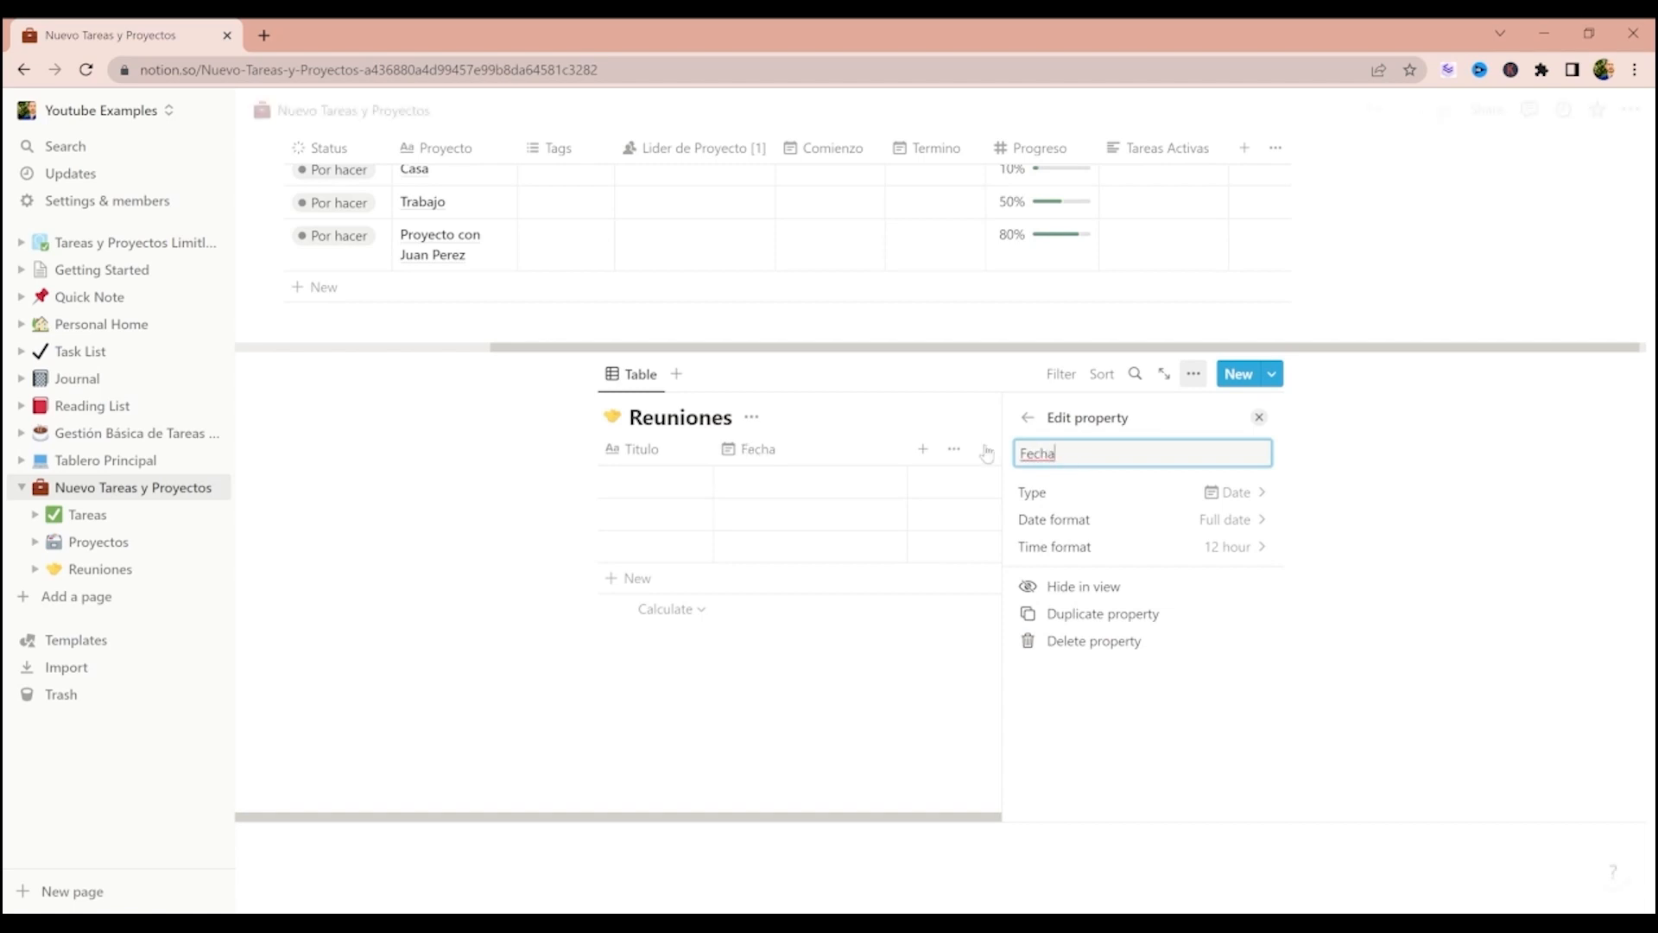
click(876, 417)
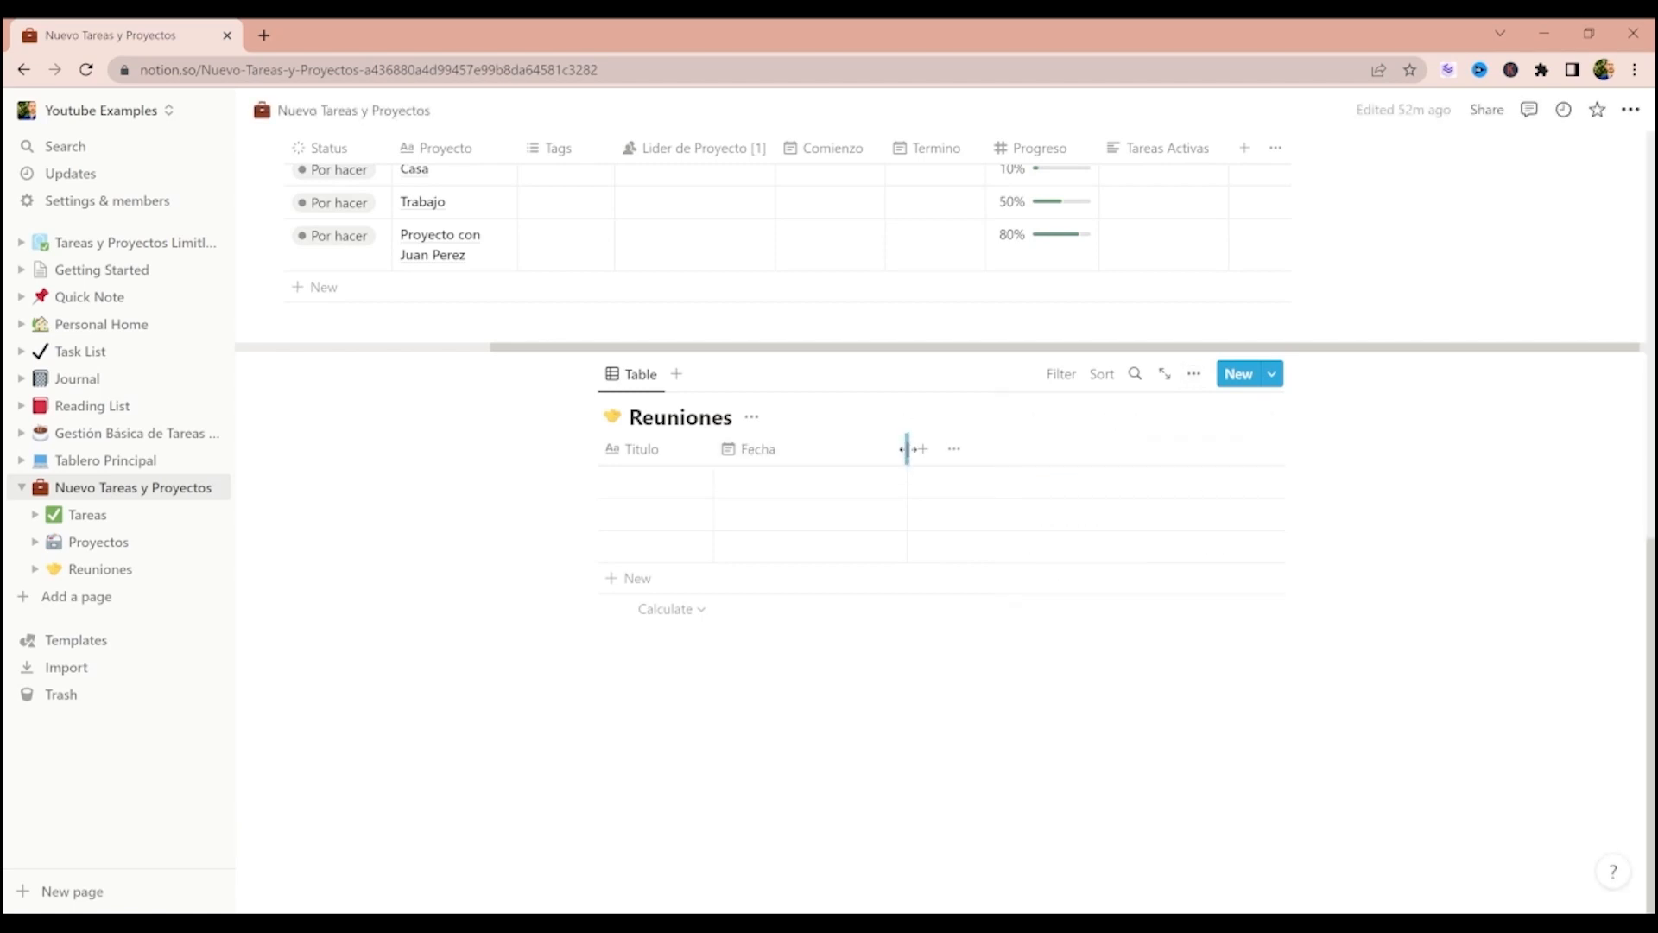
drag(907, 448, 819, 448)
drag(714, 449, 750, 448)
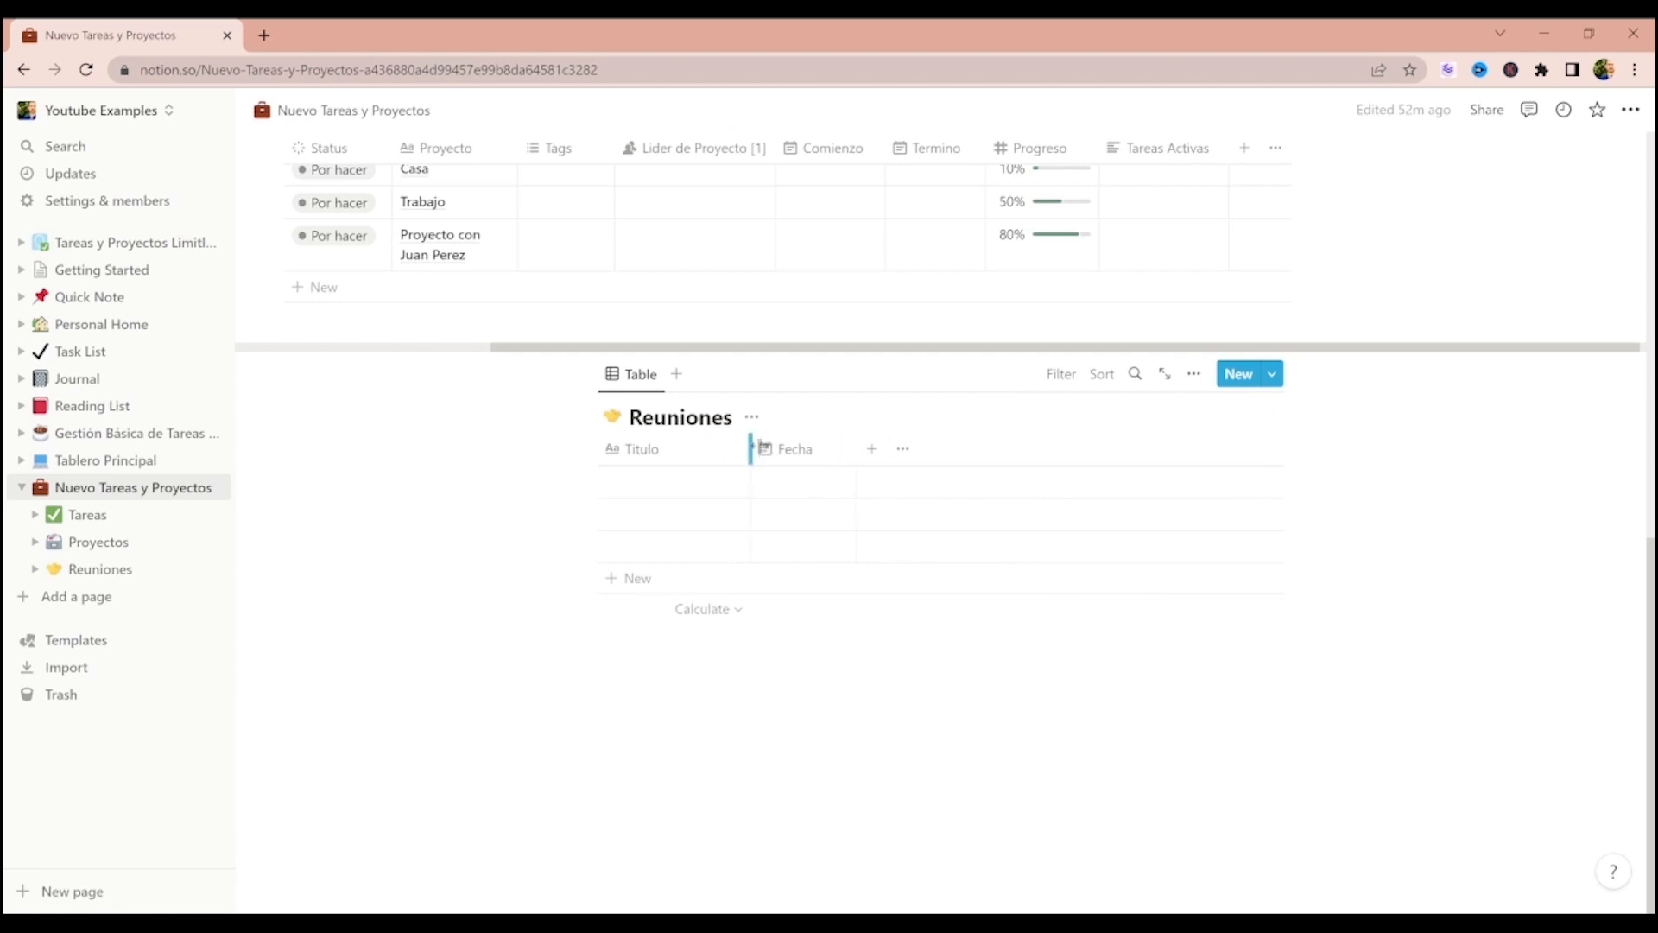
- Add a Person property named Asistentes to the Reuniones table and narrow its column
click(873, 450)
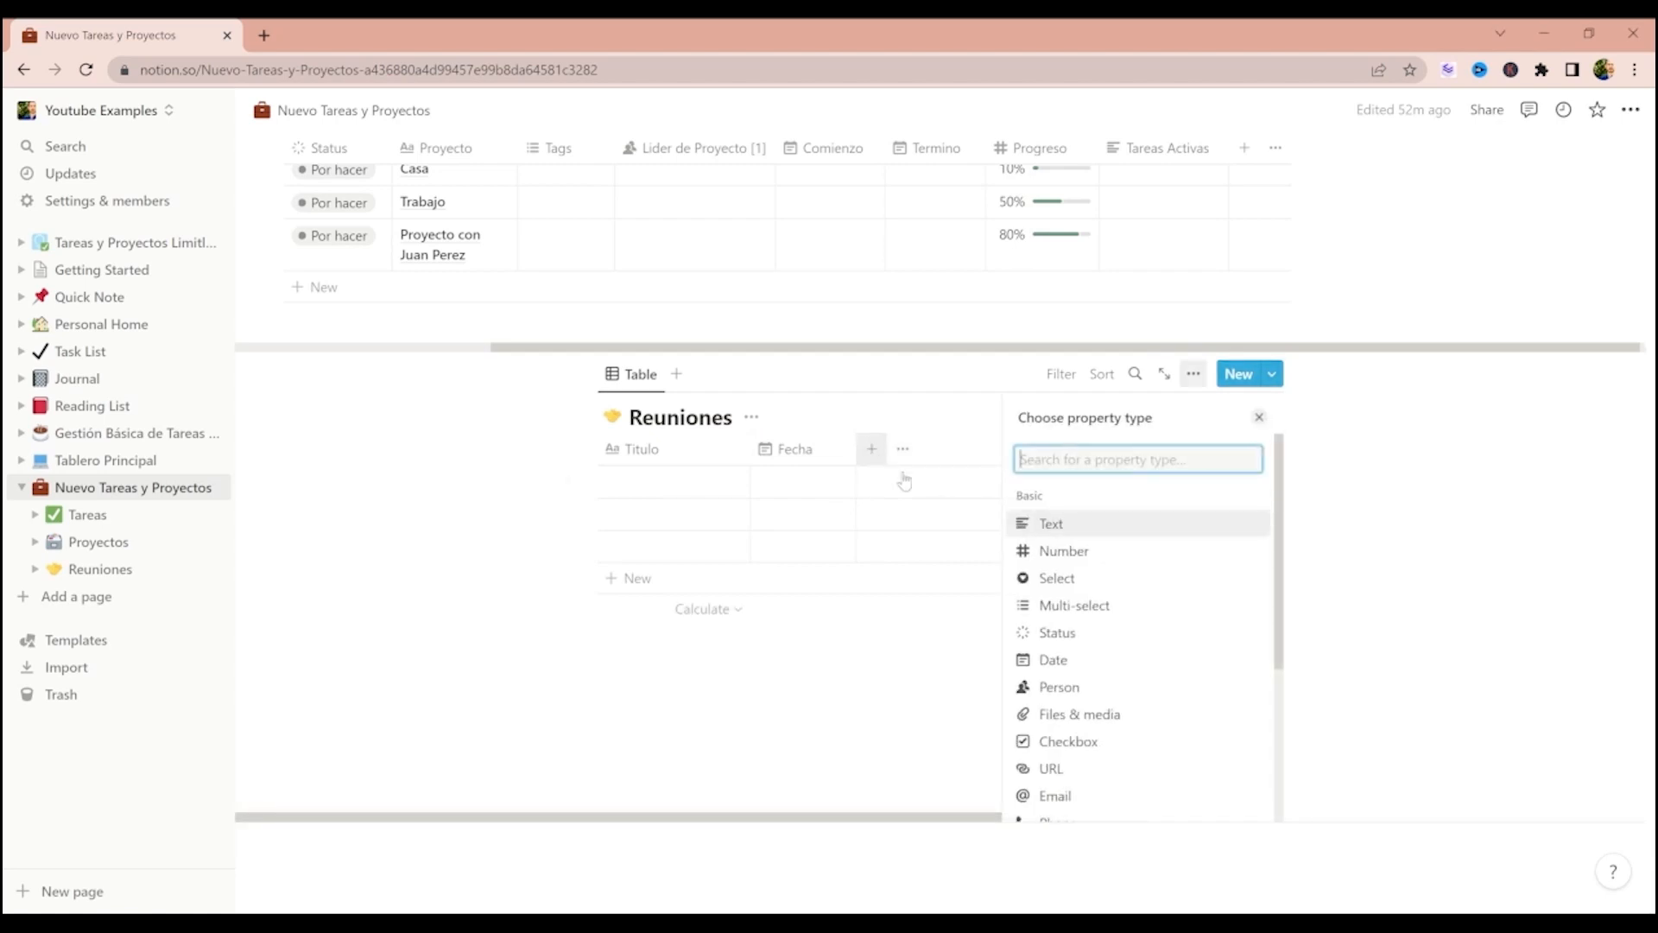
click(1071, 687)
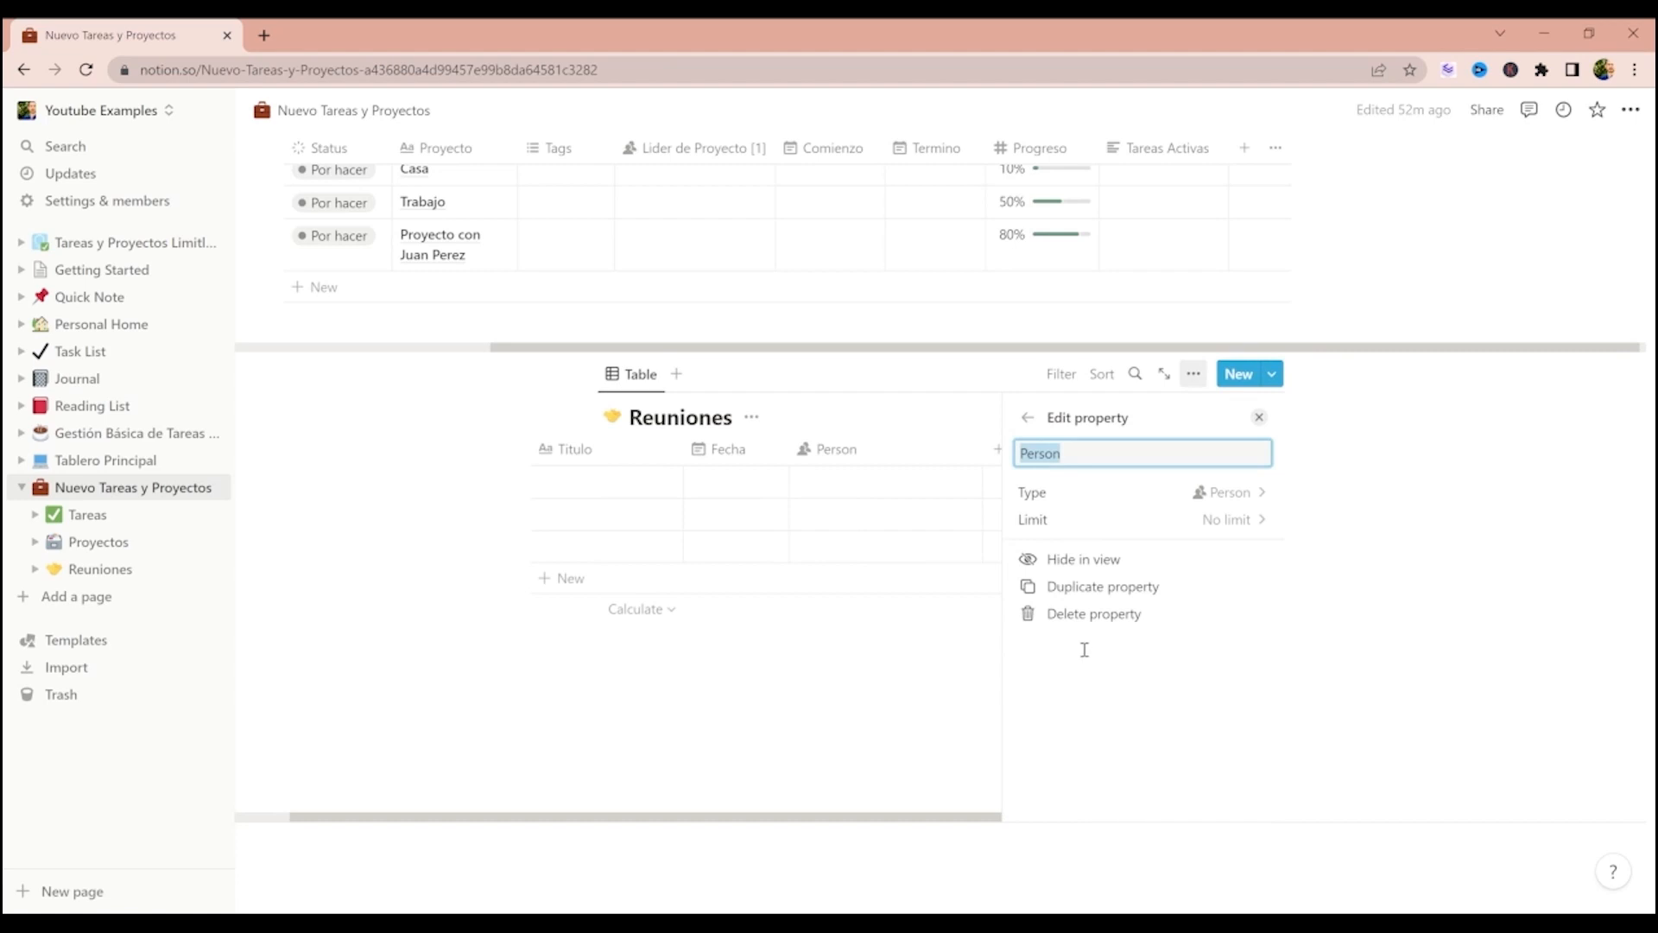
text(Asistentes)
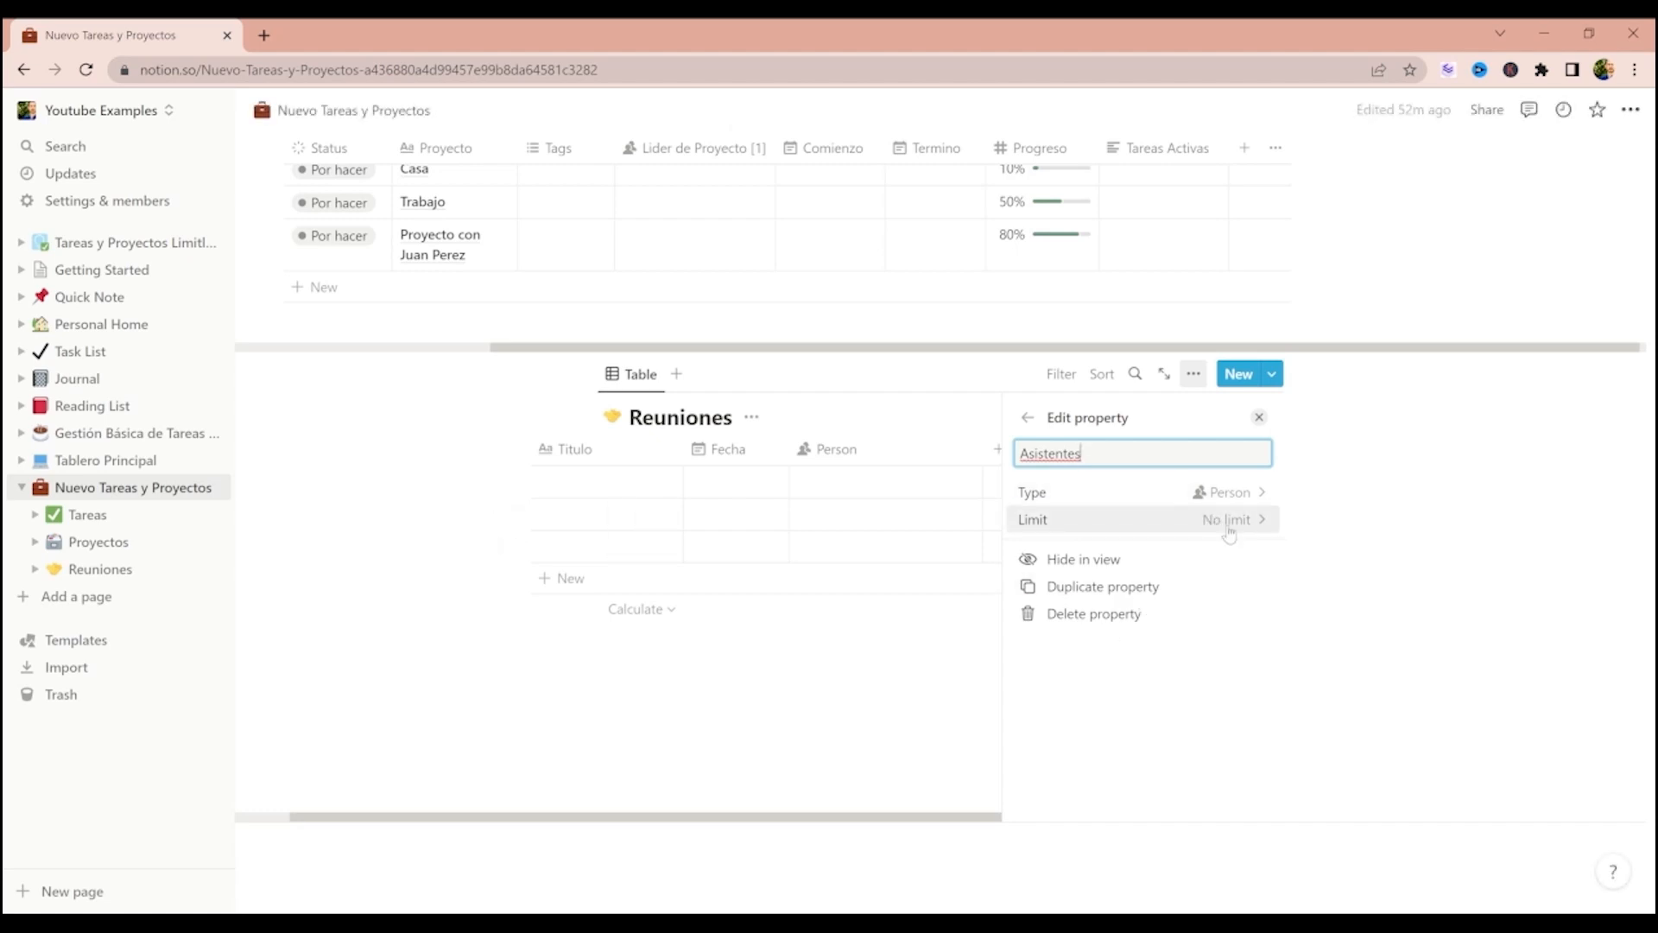
click(961, 451)
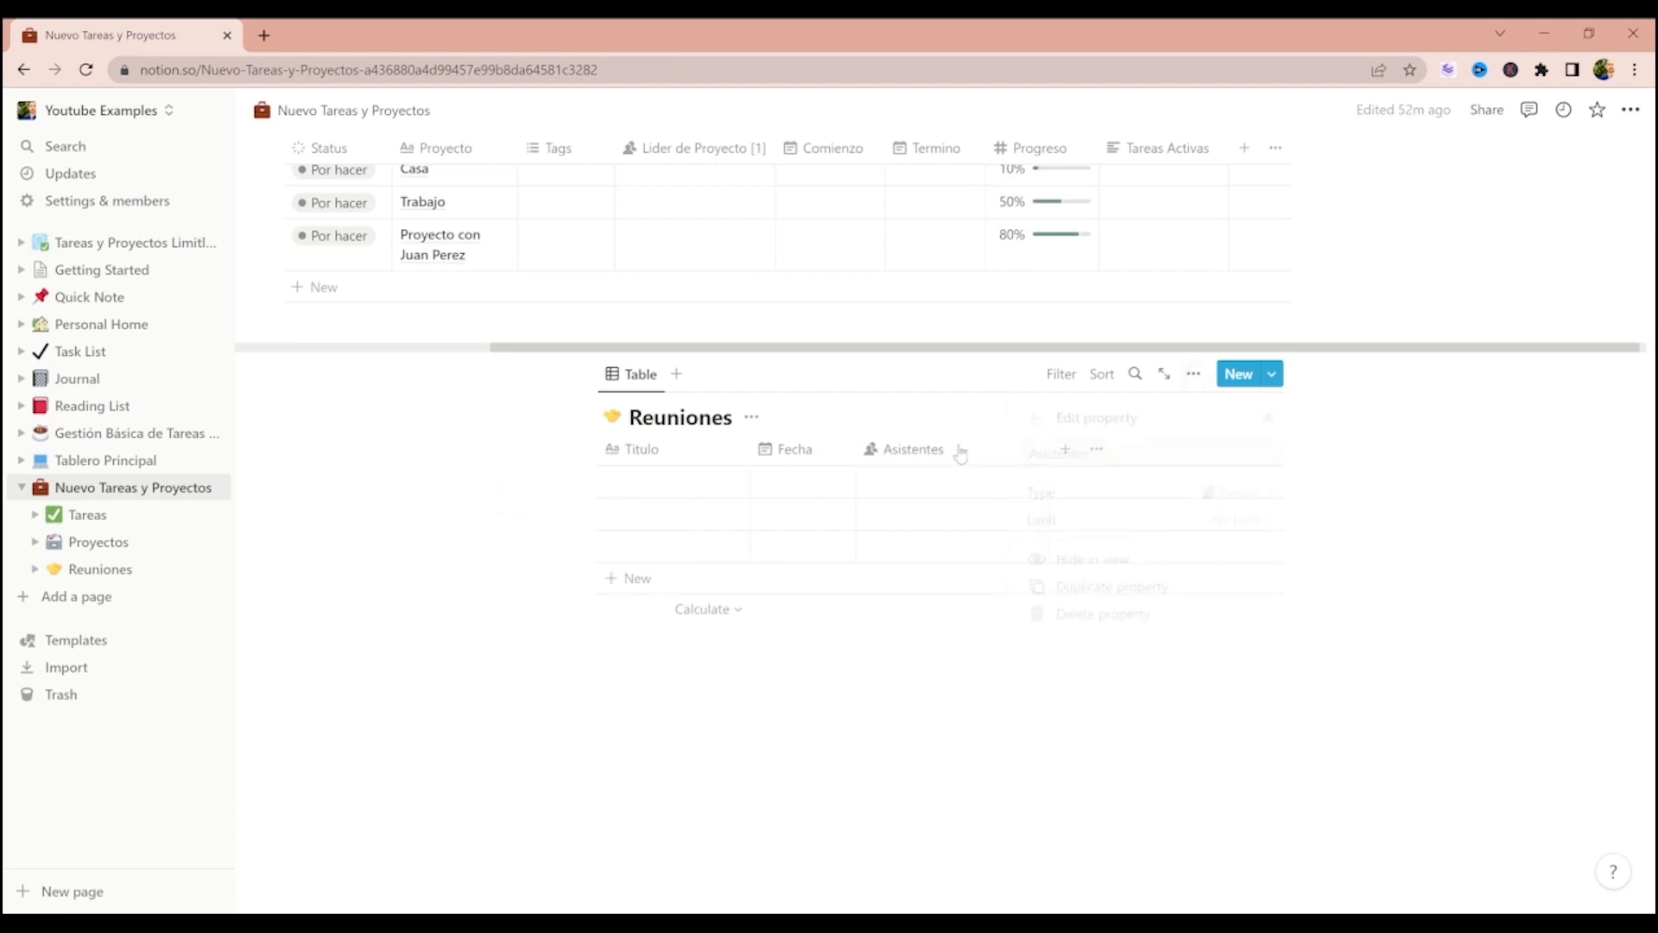
drag(1050, 448, 963, 437)
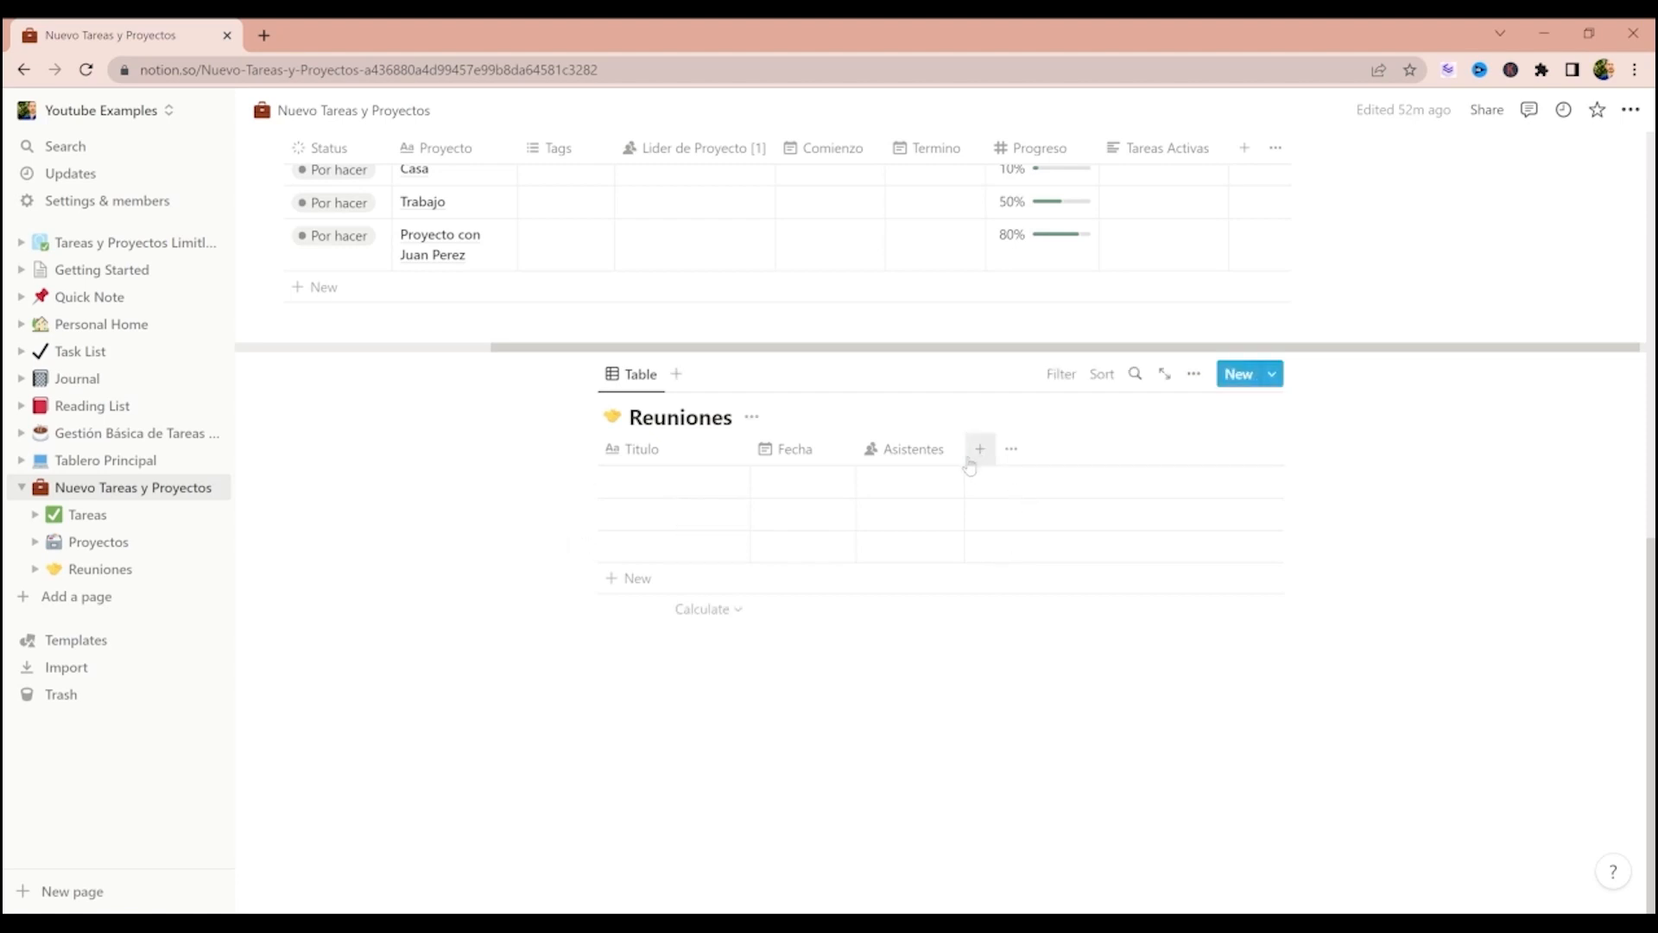
- Add a Select property named Tipo to the Reuniones table
scroll(1114, 462, up, 5)
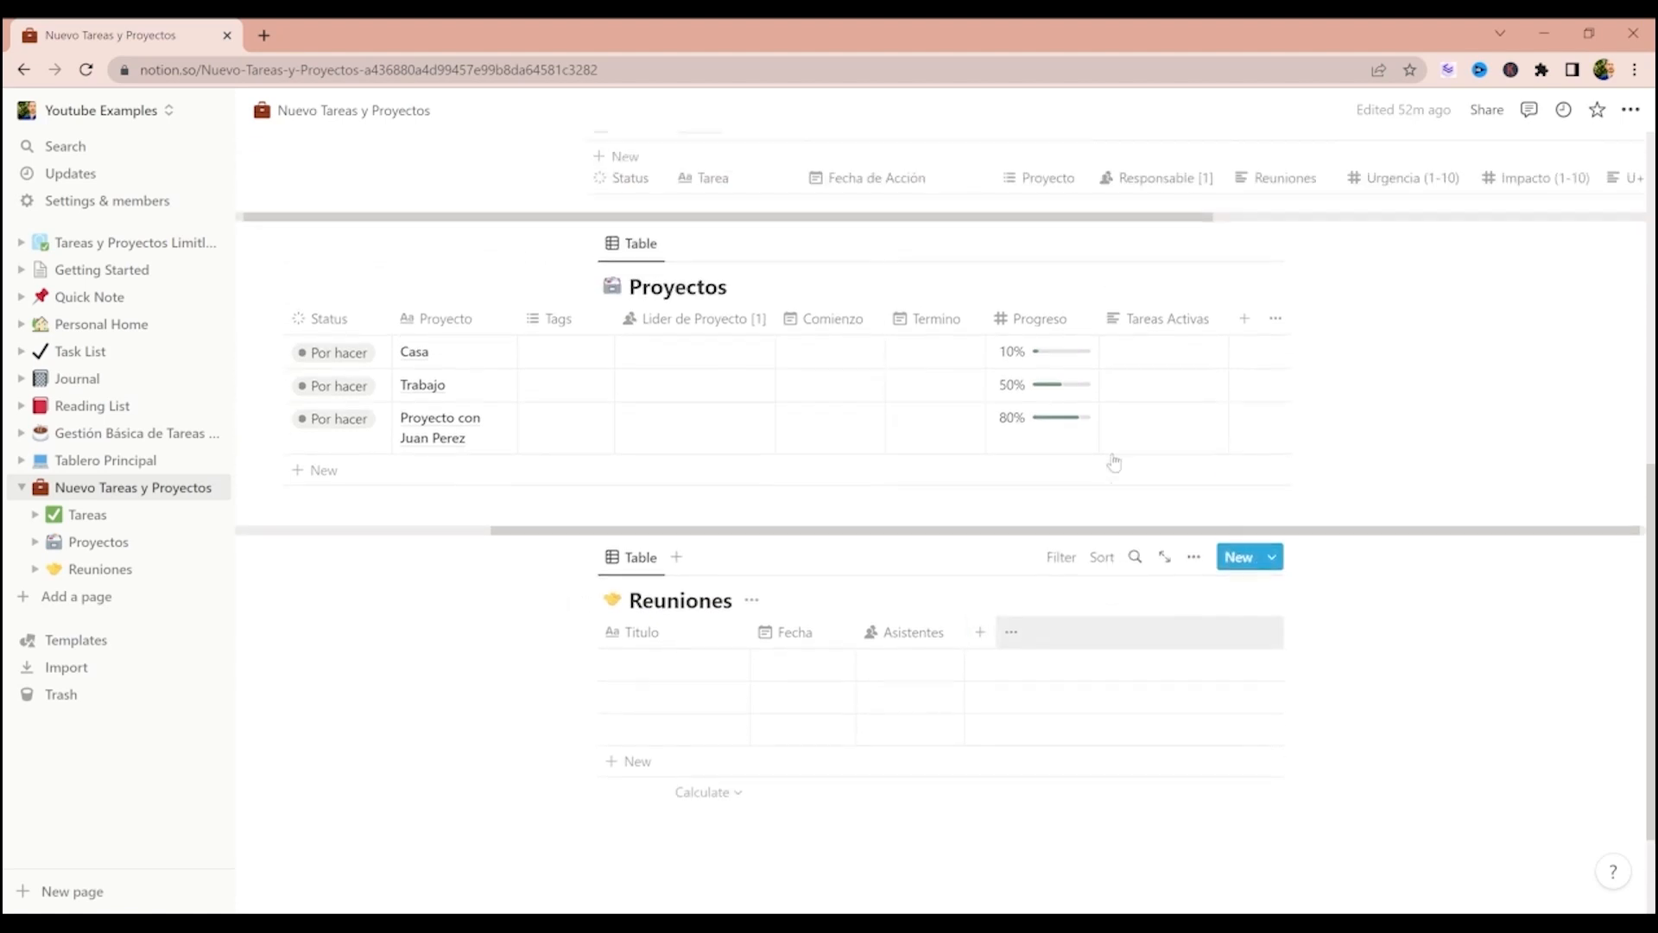
scroll(1086, 341, up, 1)
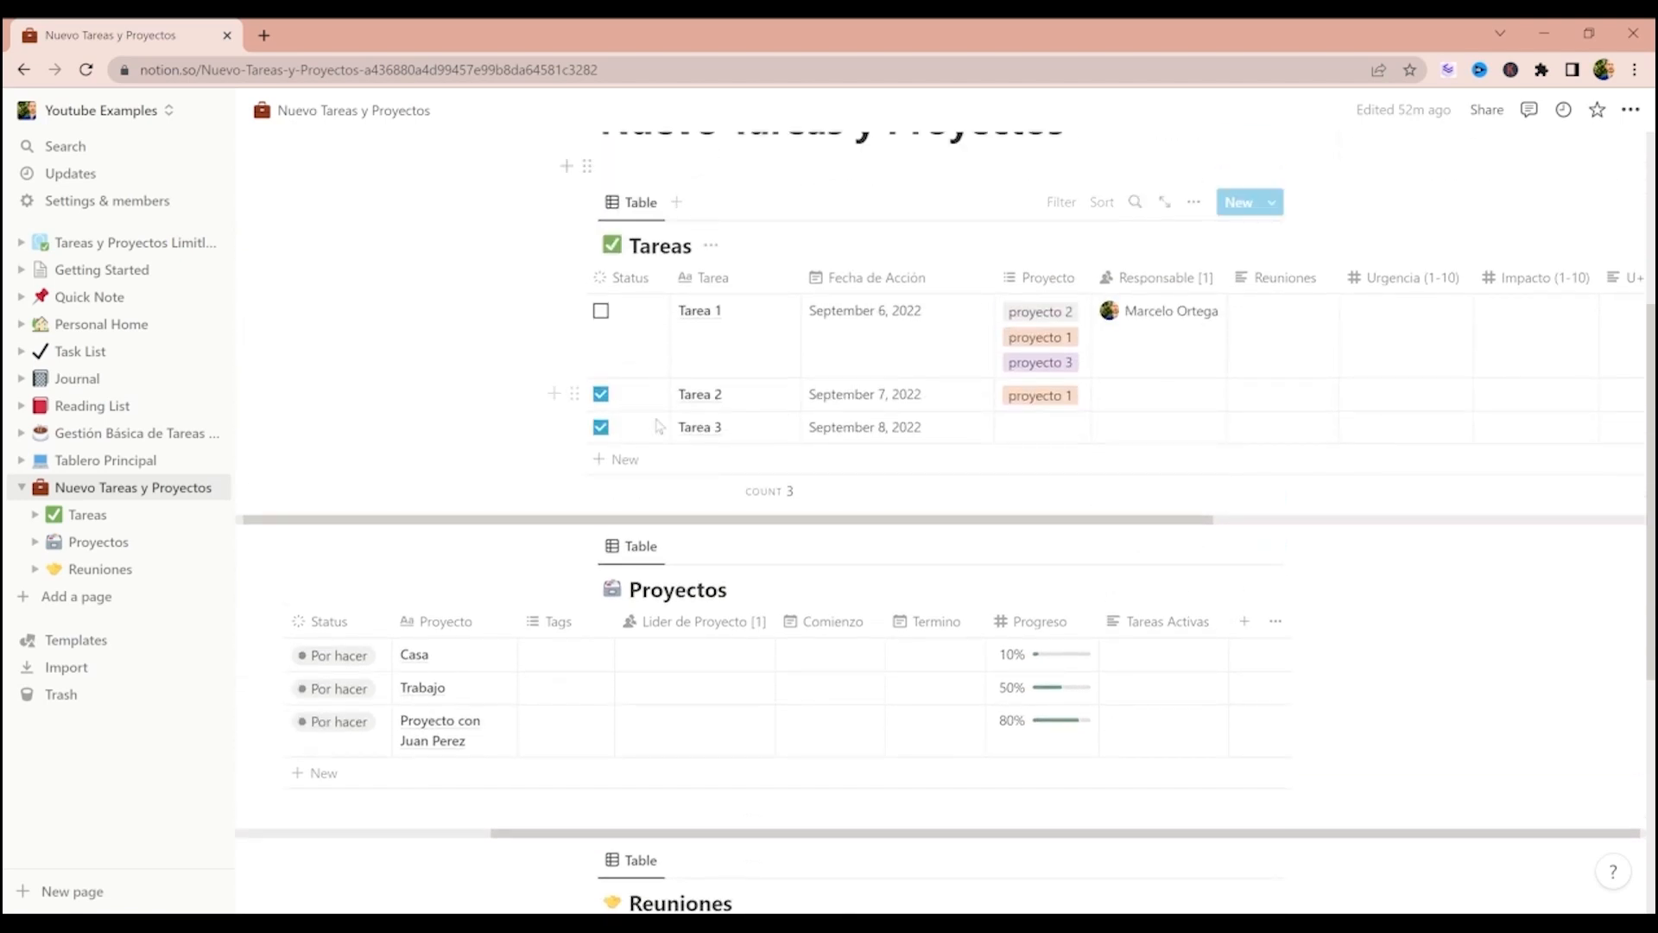
scroll(1227, 570, down, 3)
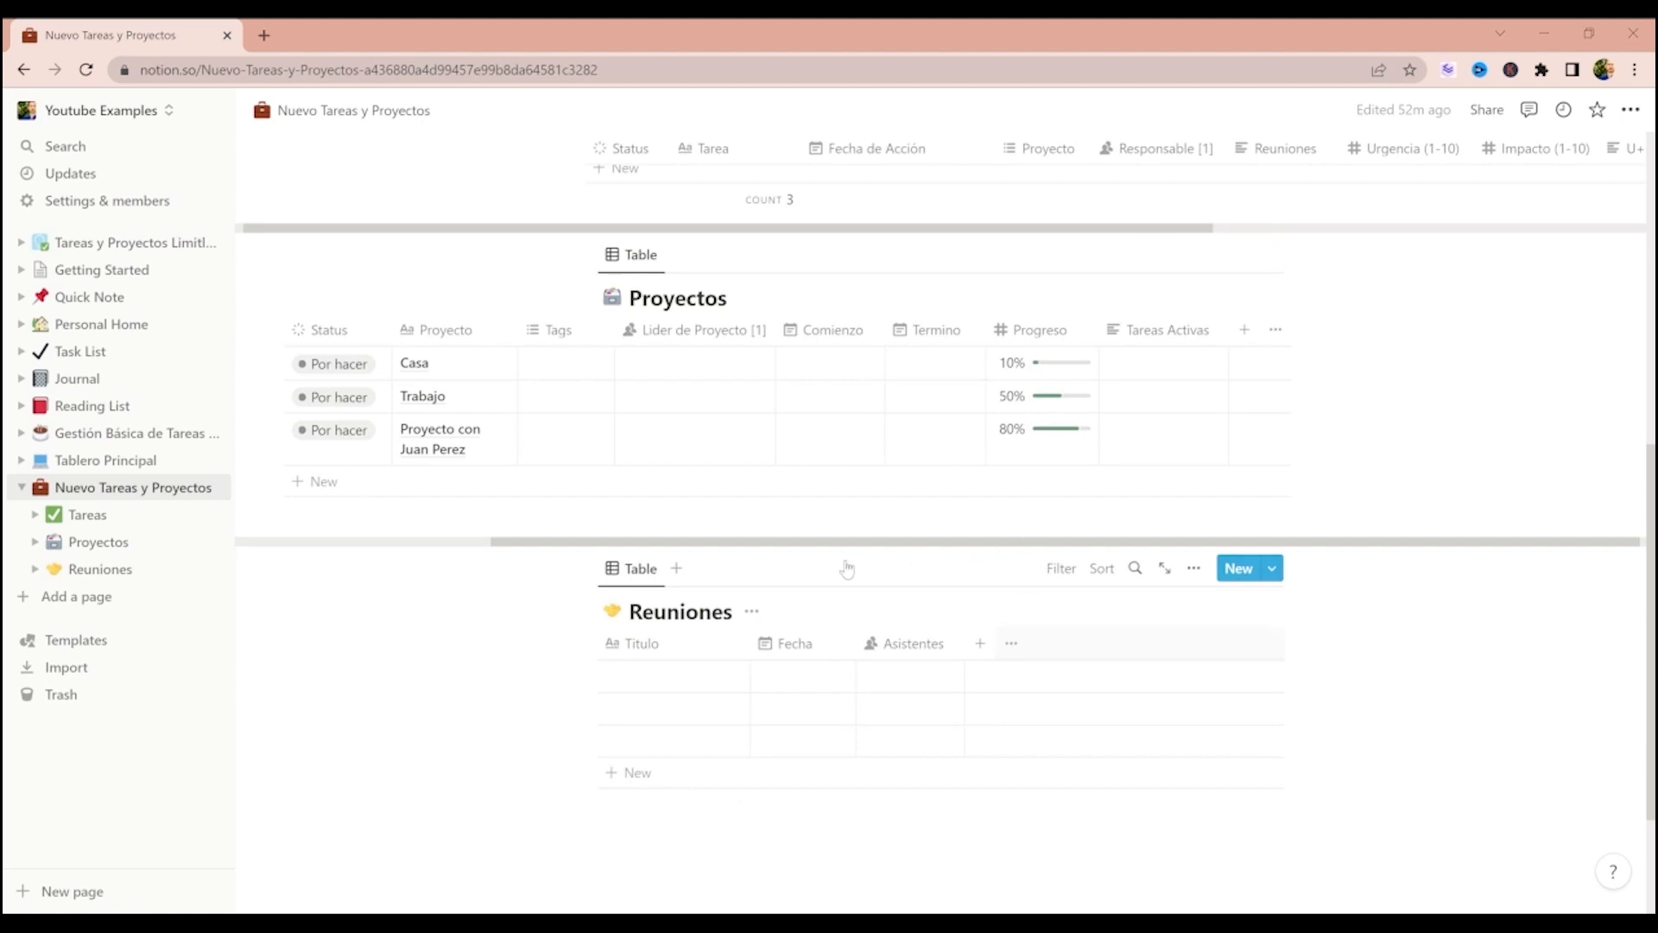
click(983, 645)
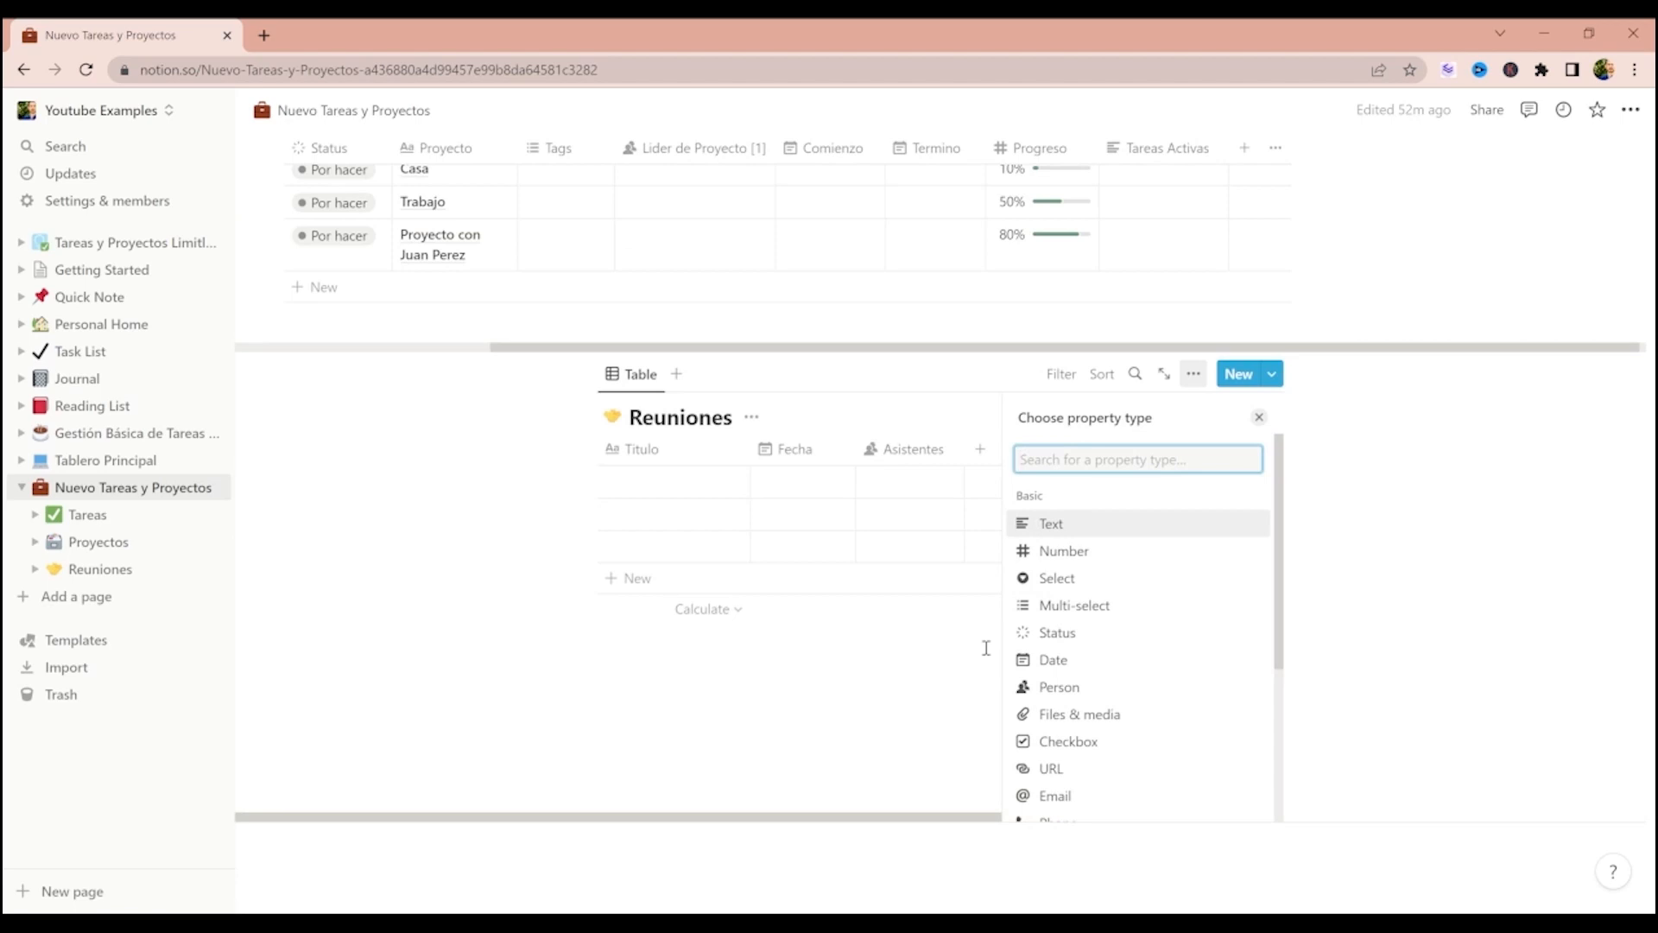
click(1055, 579)
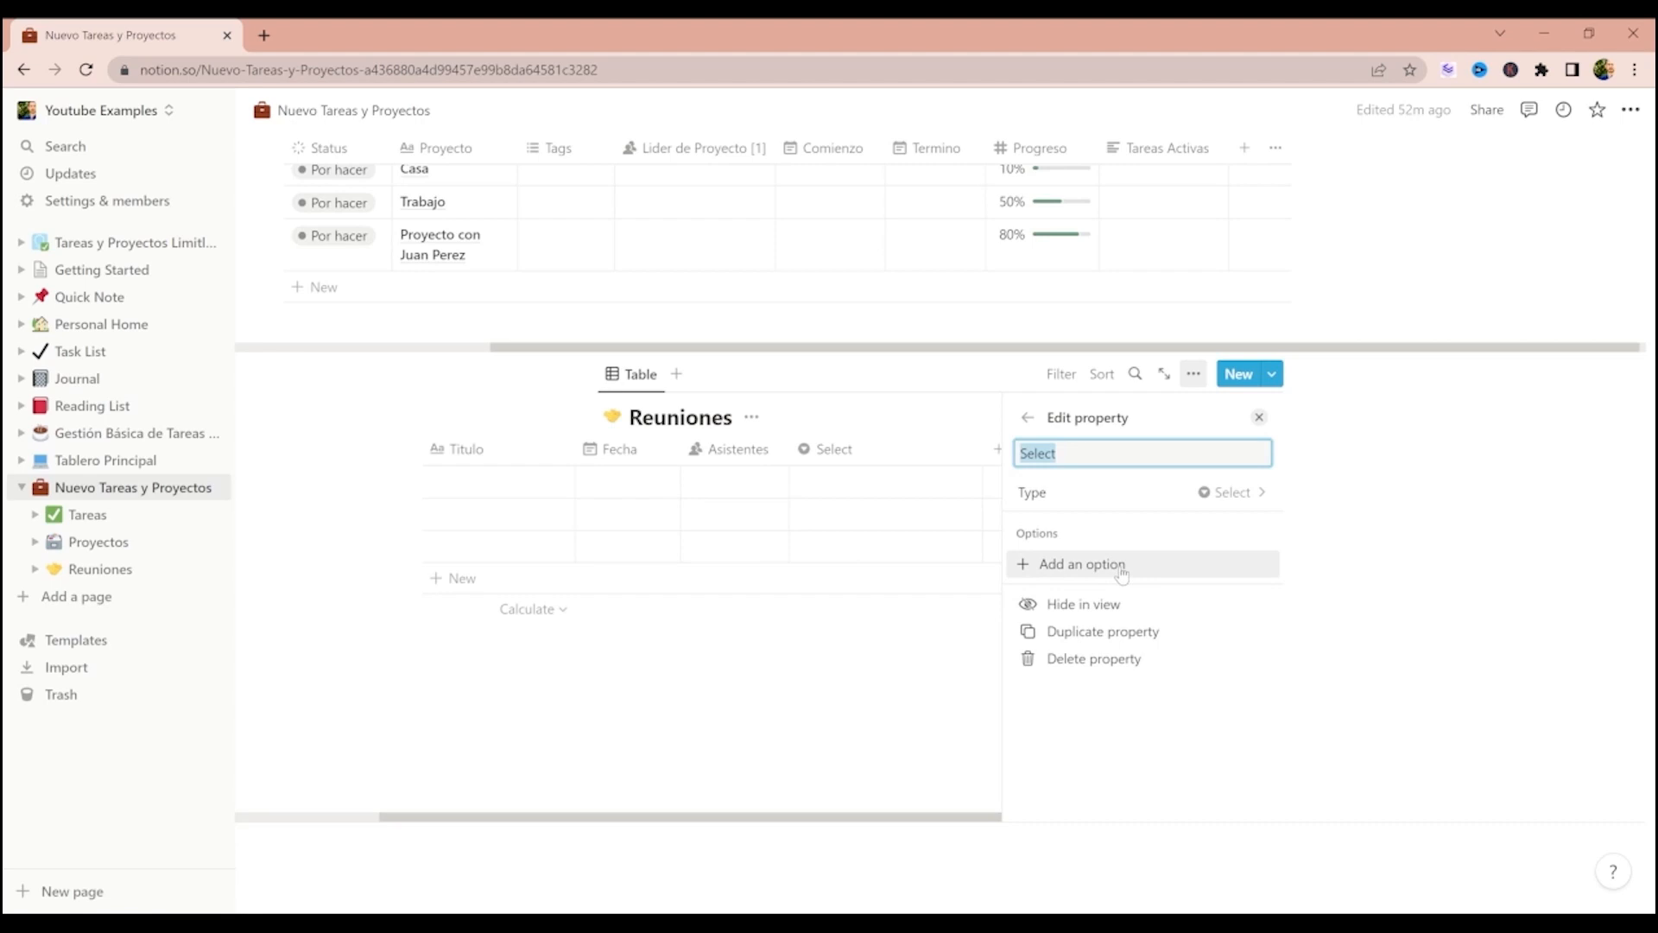
text(Tipo)
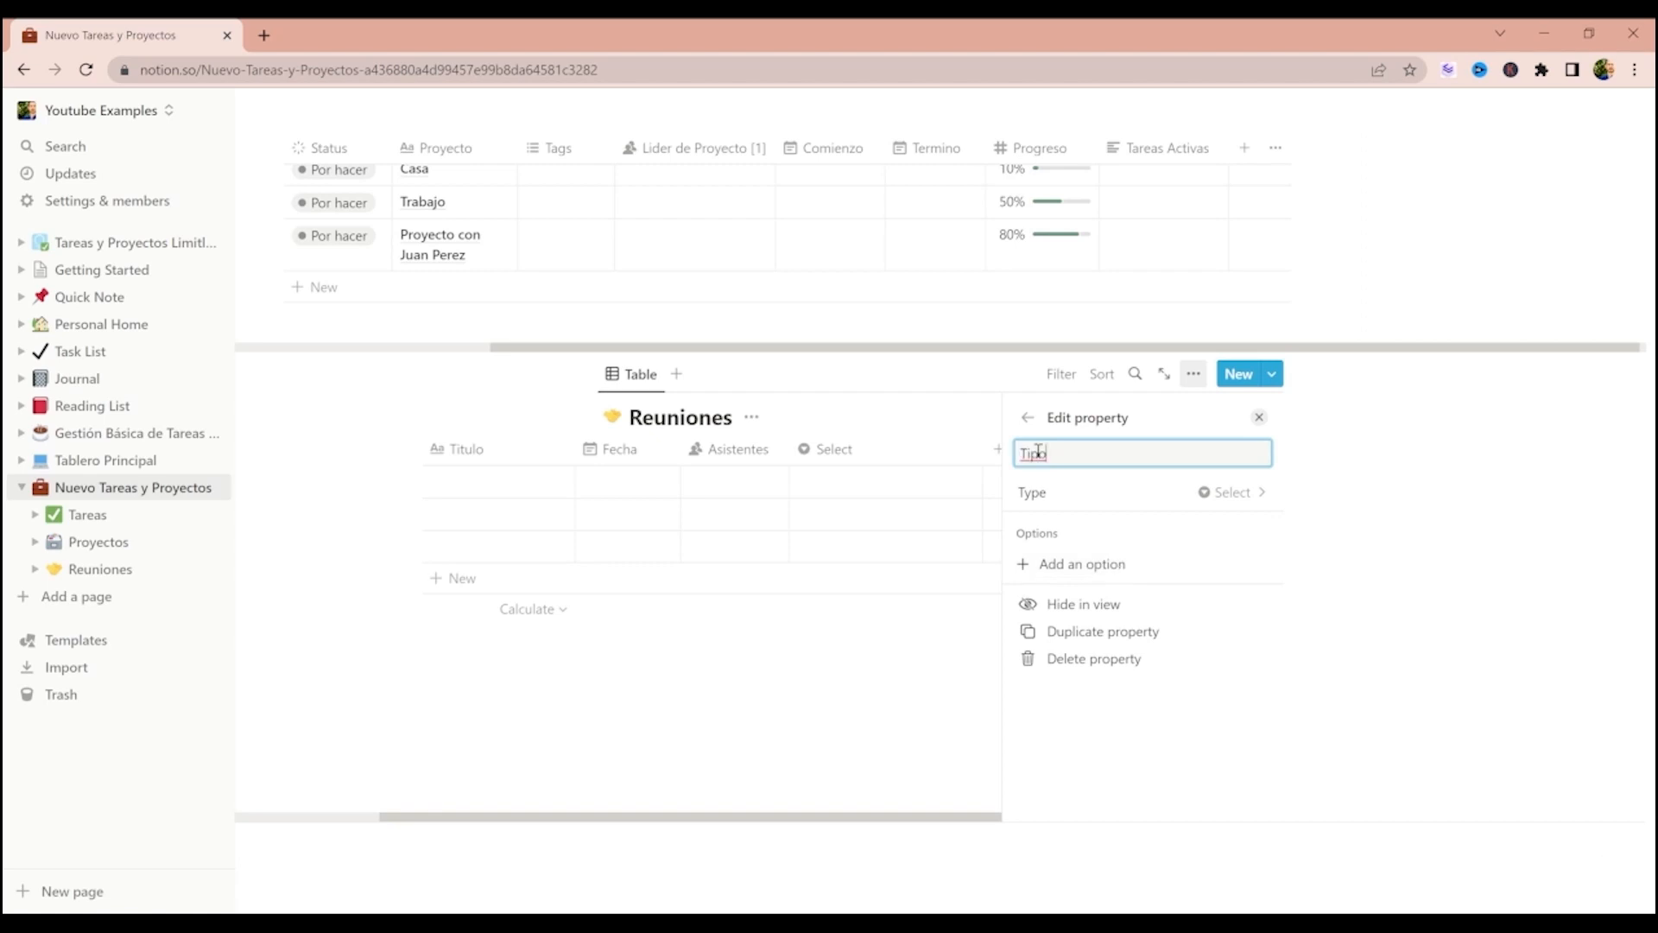
- Create the options Reunión de Trabajo and Reunión Amistosa for the Tipo property
click(1076, 576)
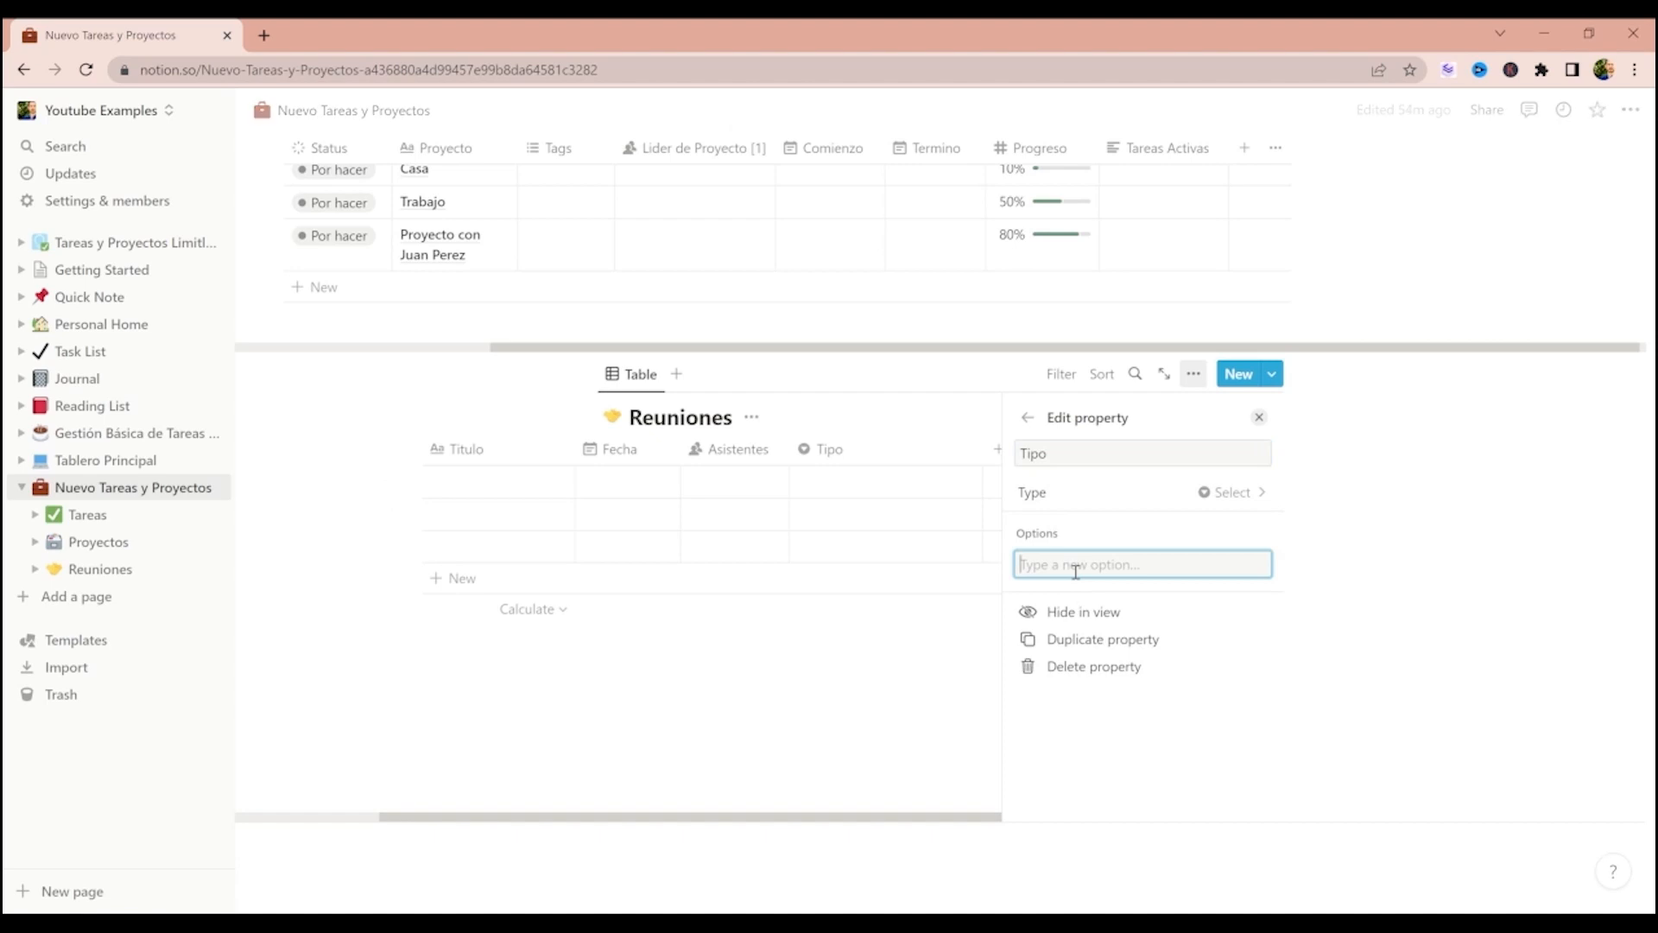
text(Reunion)
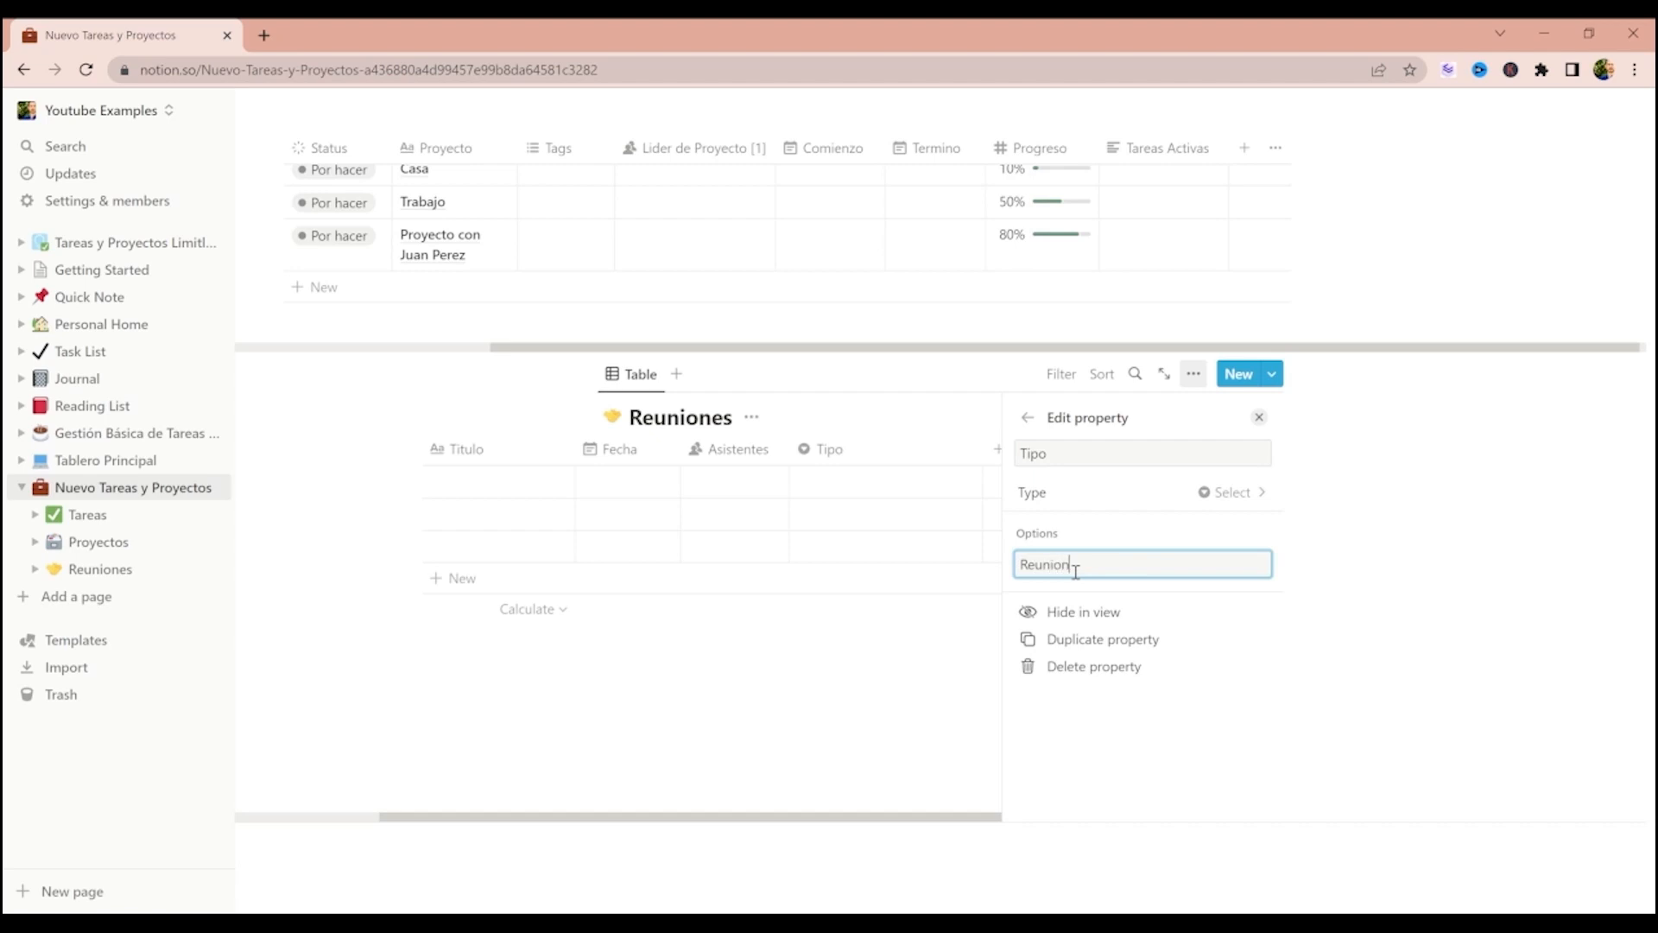
text( de Trabajo)
key(Return)
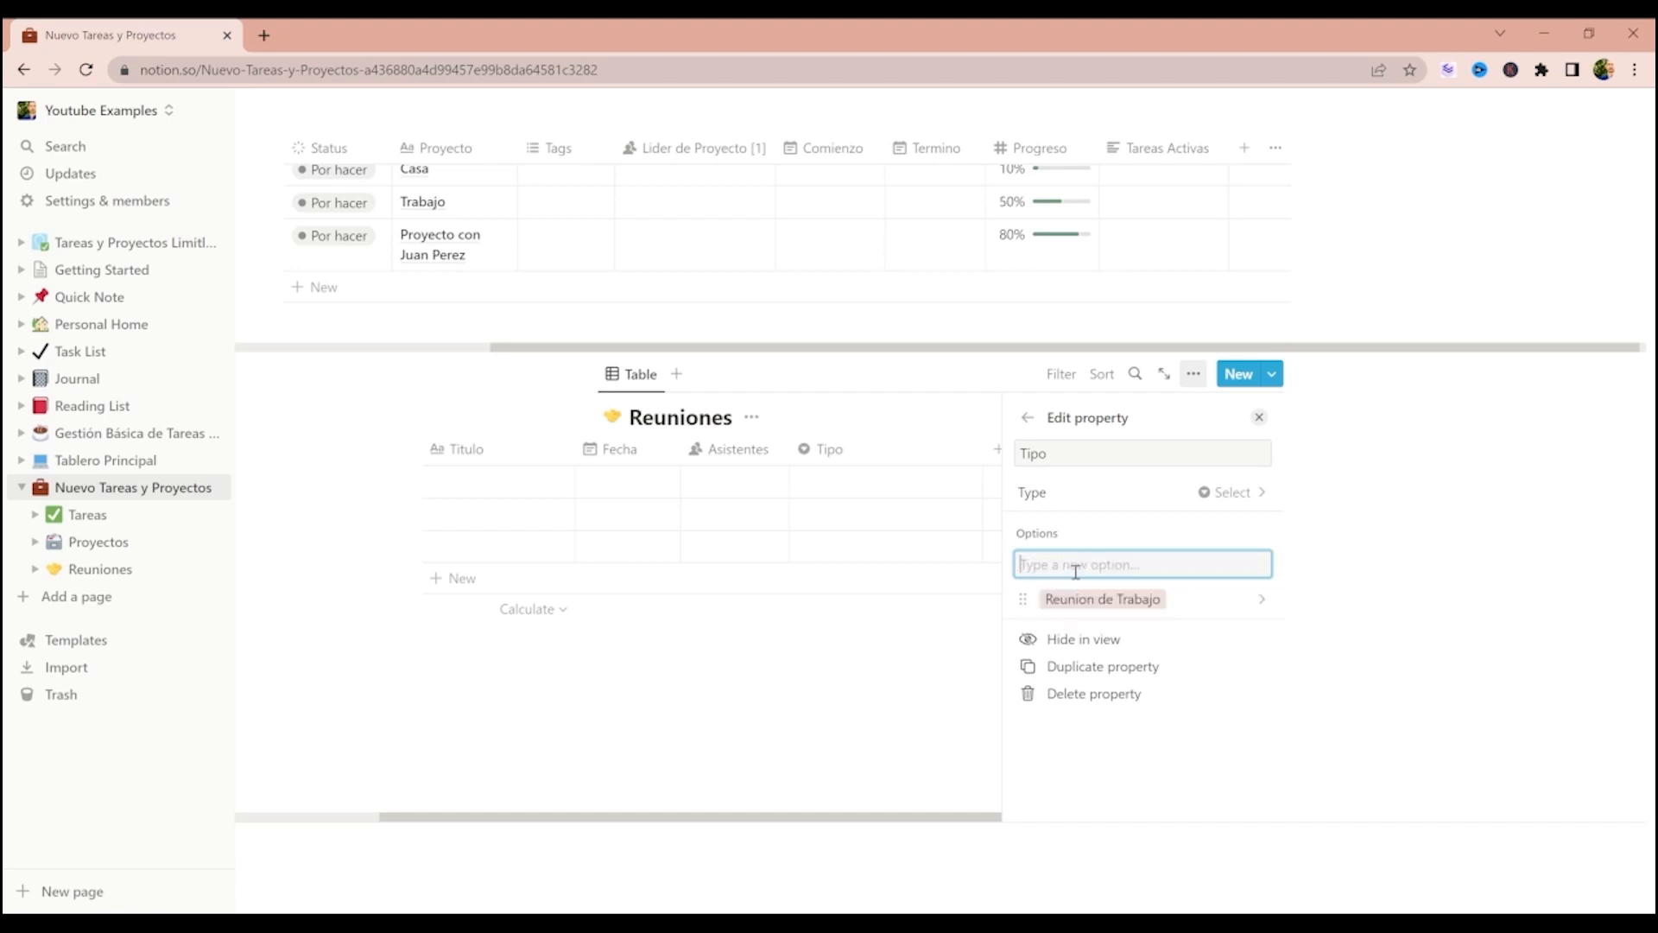
text(Renion)
key(BackSpace)
key(BackSpace)
text(union amistosa)
click(1083, 567)
key(BackSpace)
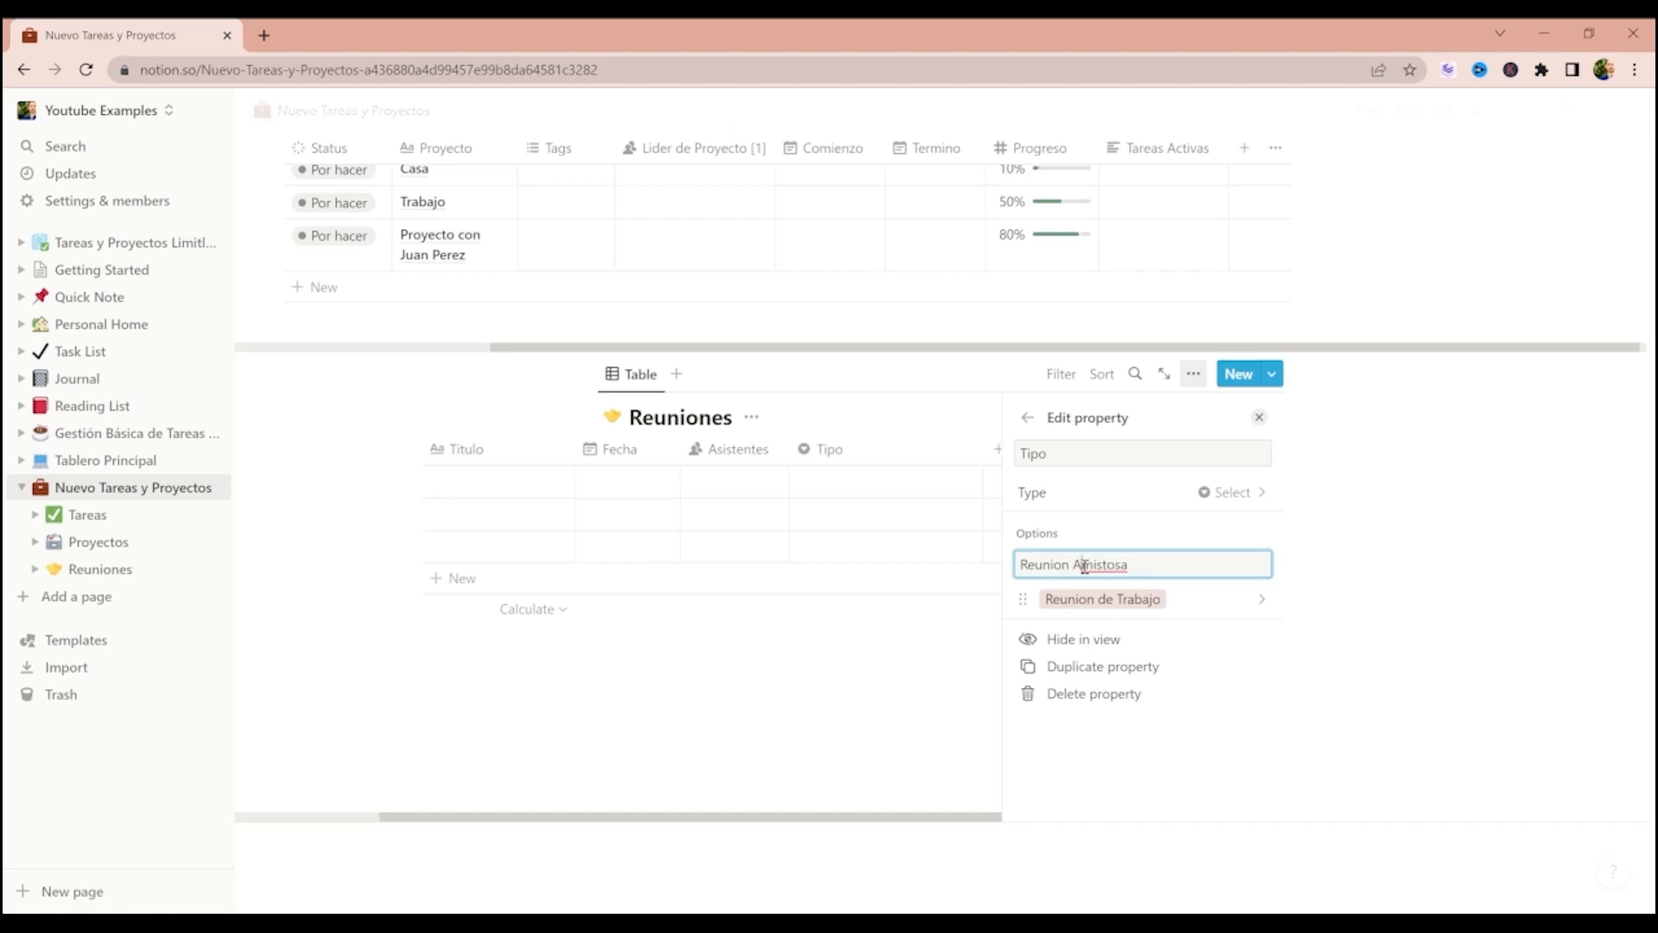
text(A)
key(Return)
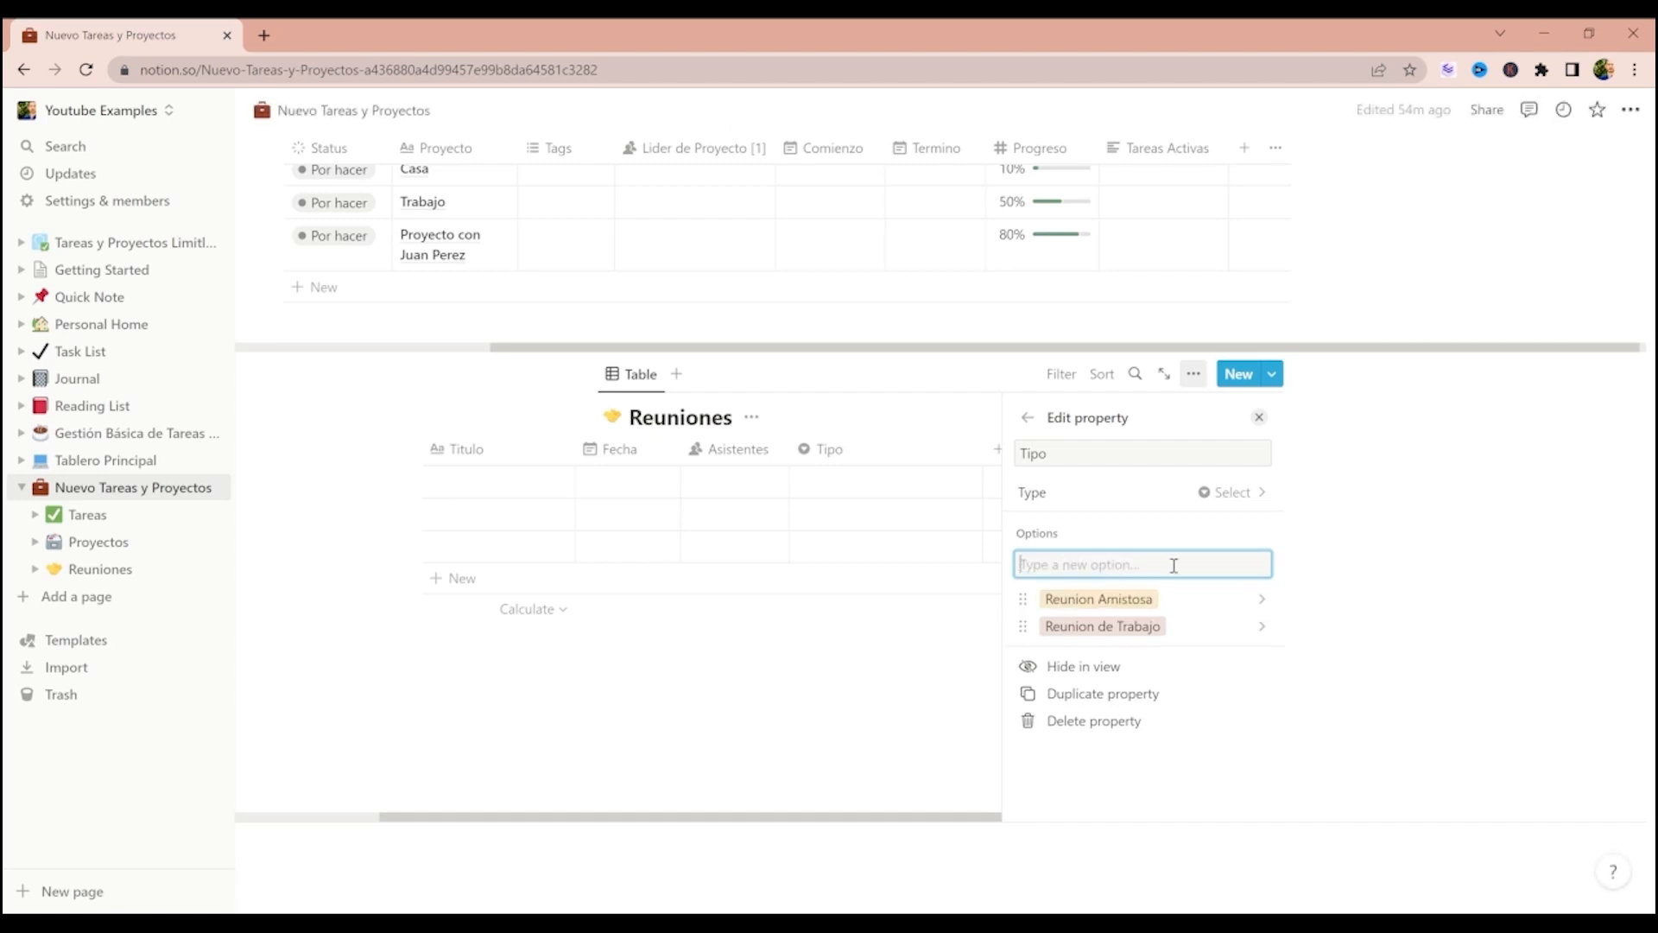
- Add the options Joure Fix and Revisión Semanal to the Tipo property
text(Joure Fix)
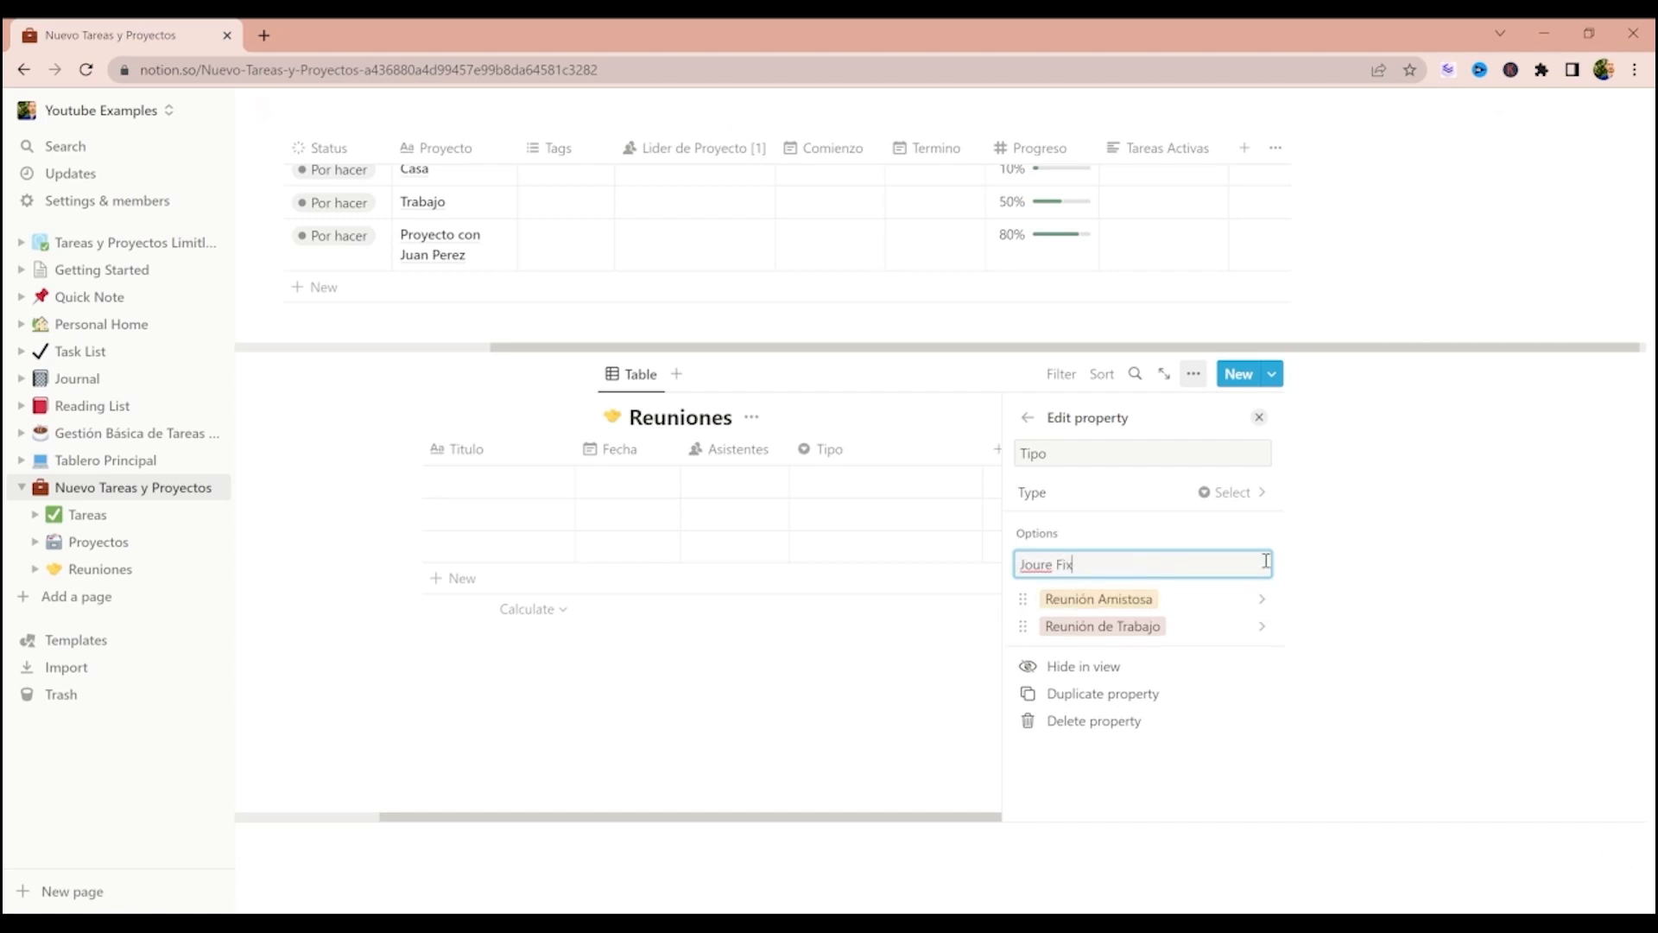
key(Return)
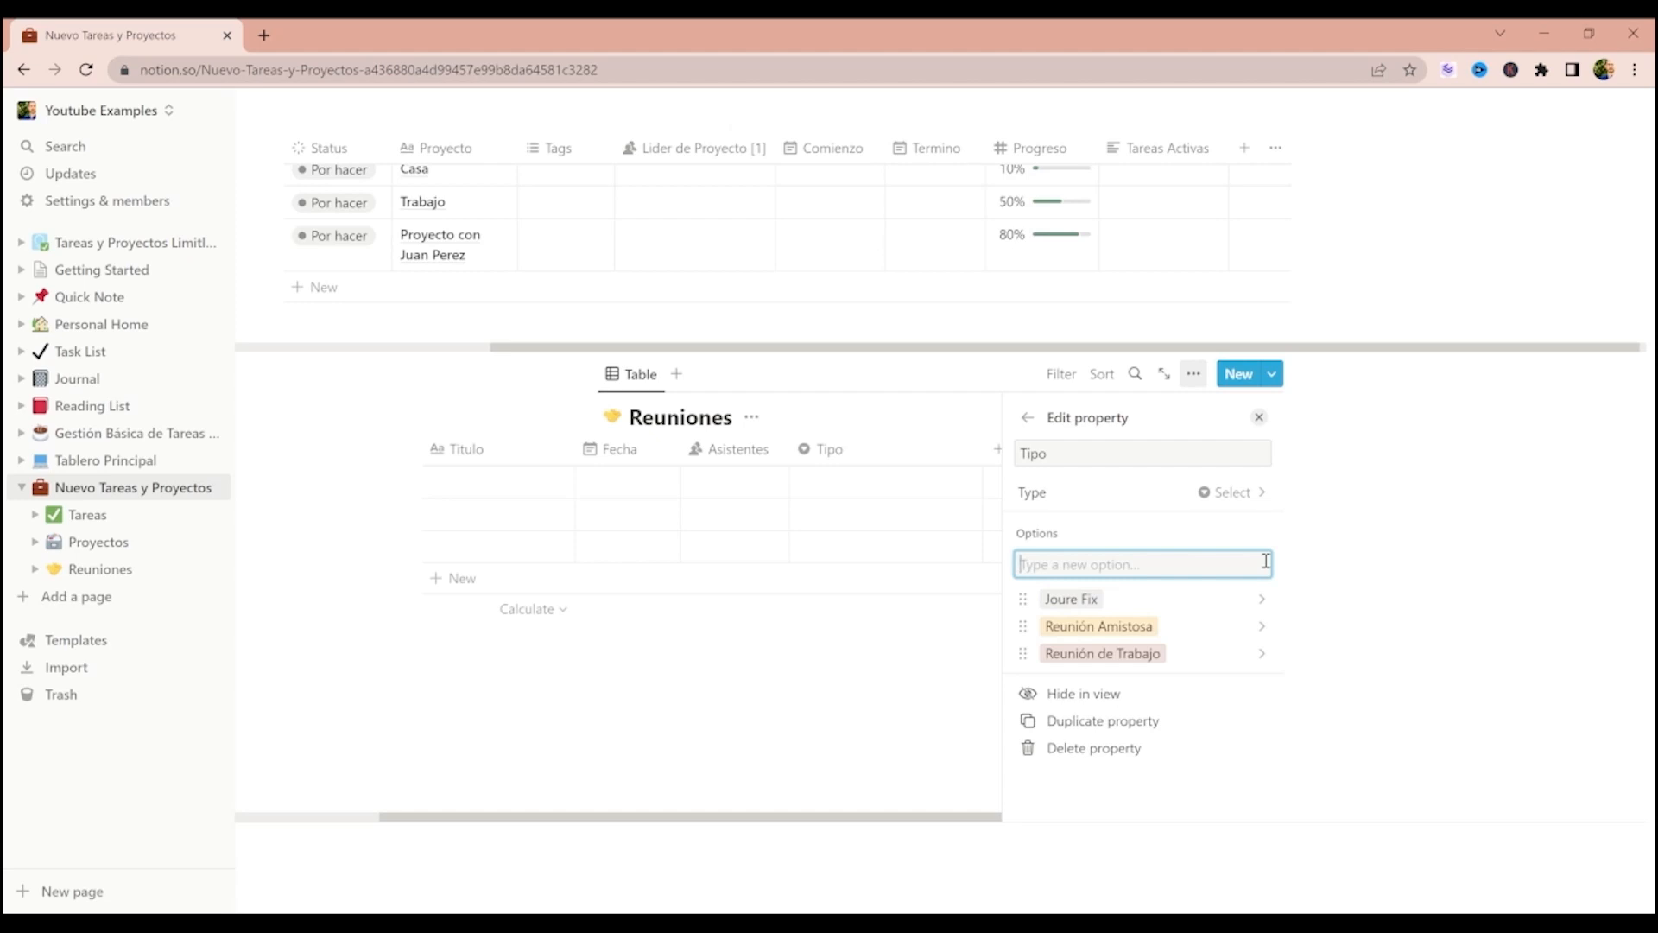
key(Escape)
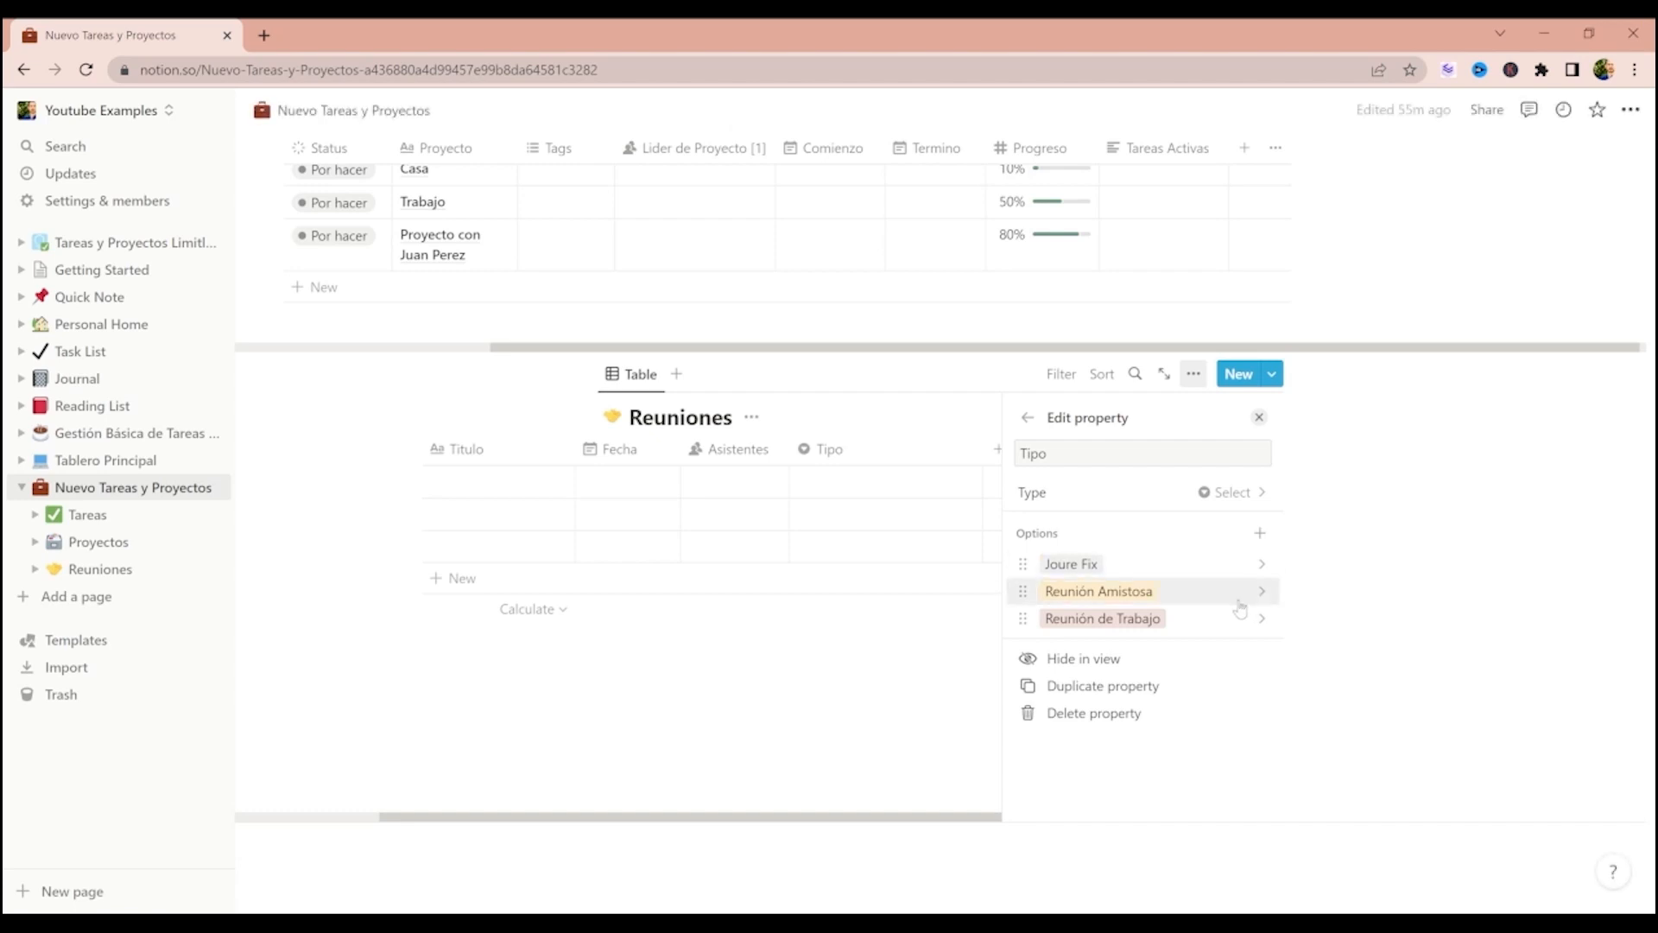
click(1261, 532)
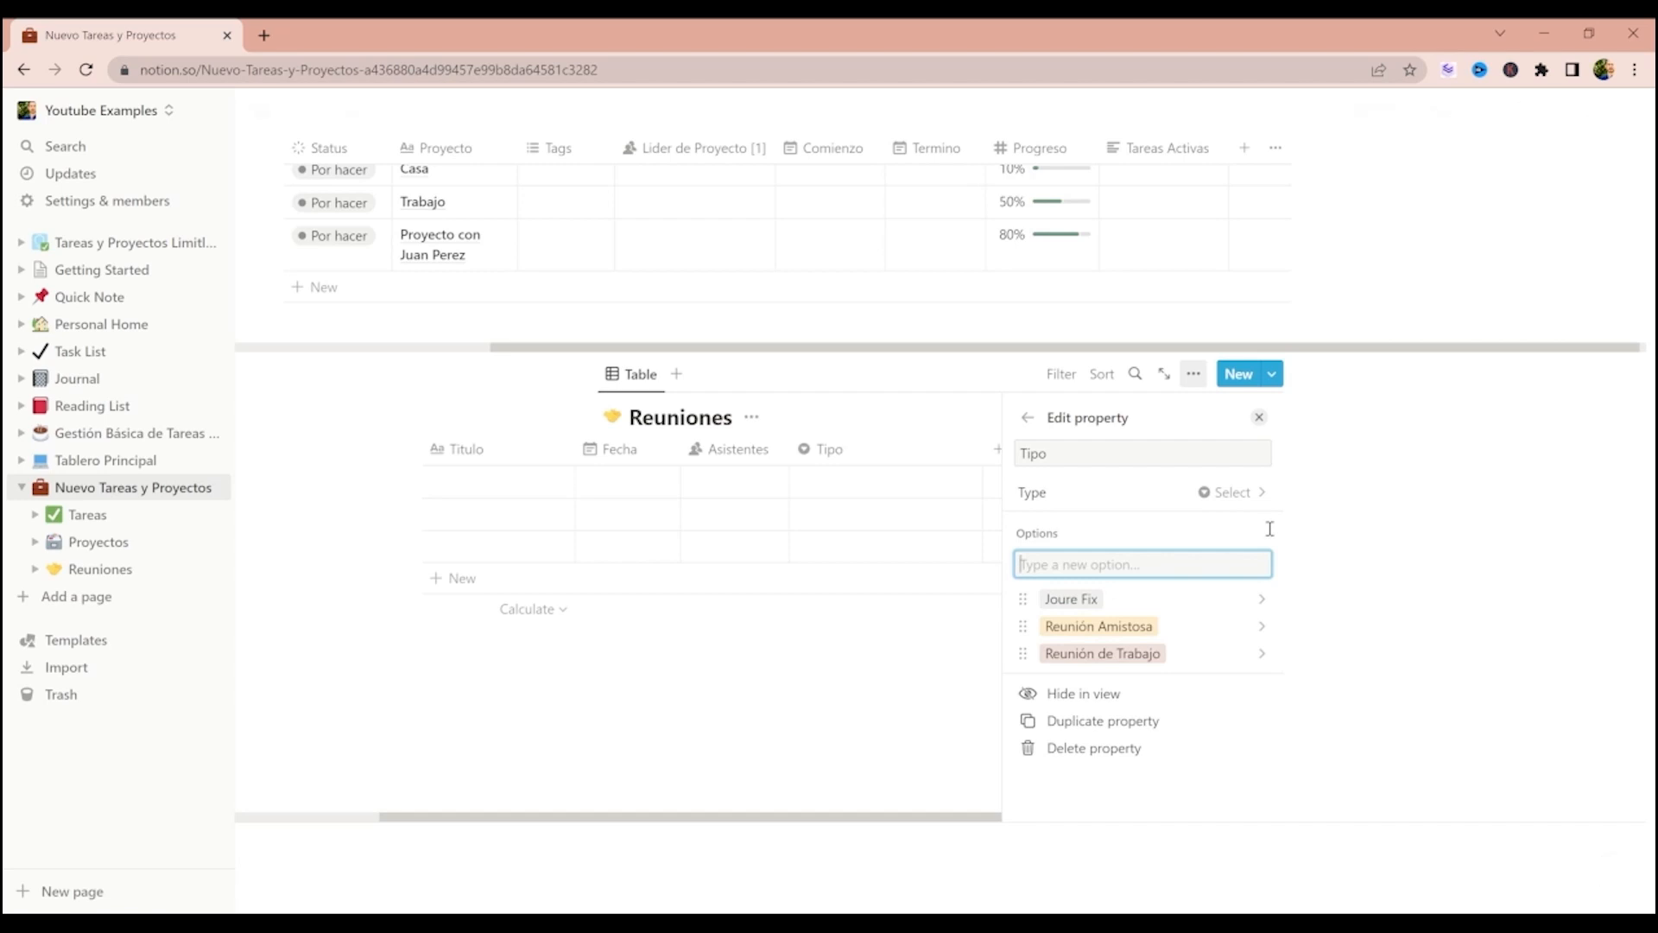
text(Revisión Semanal)
key(Return)
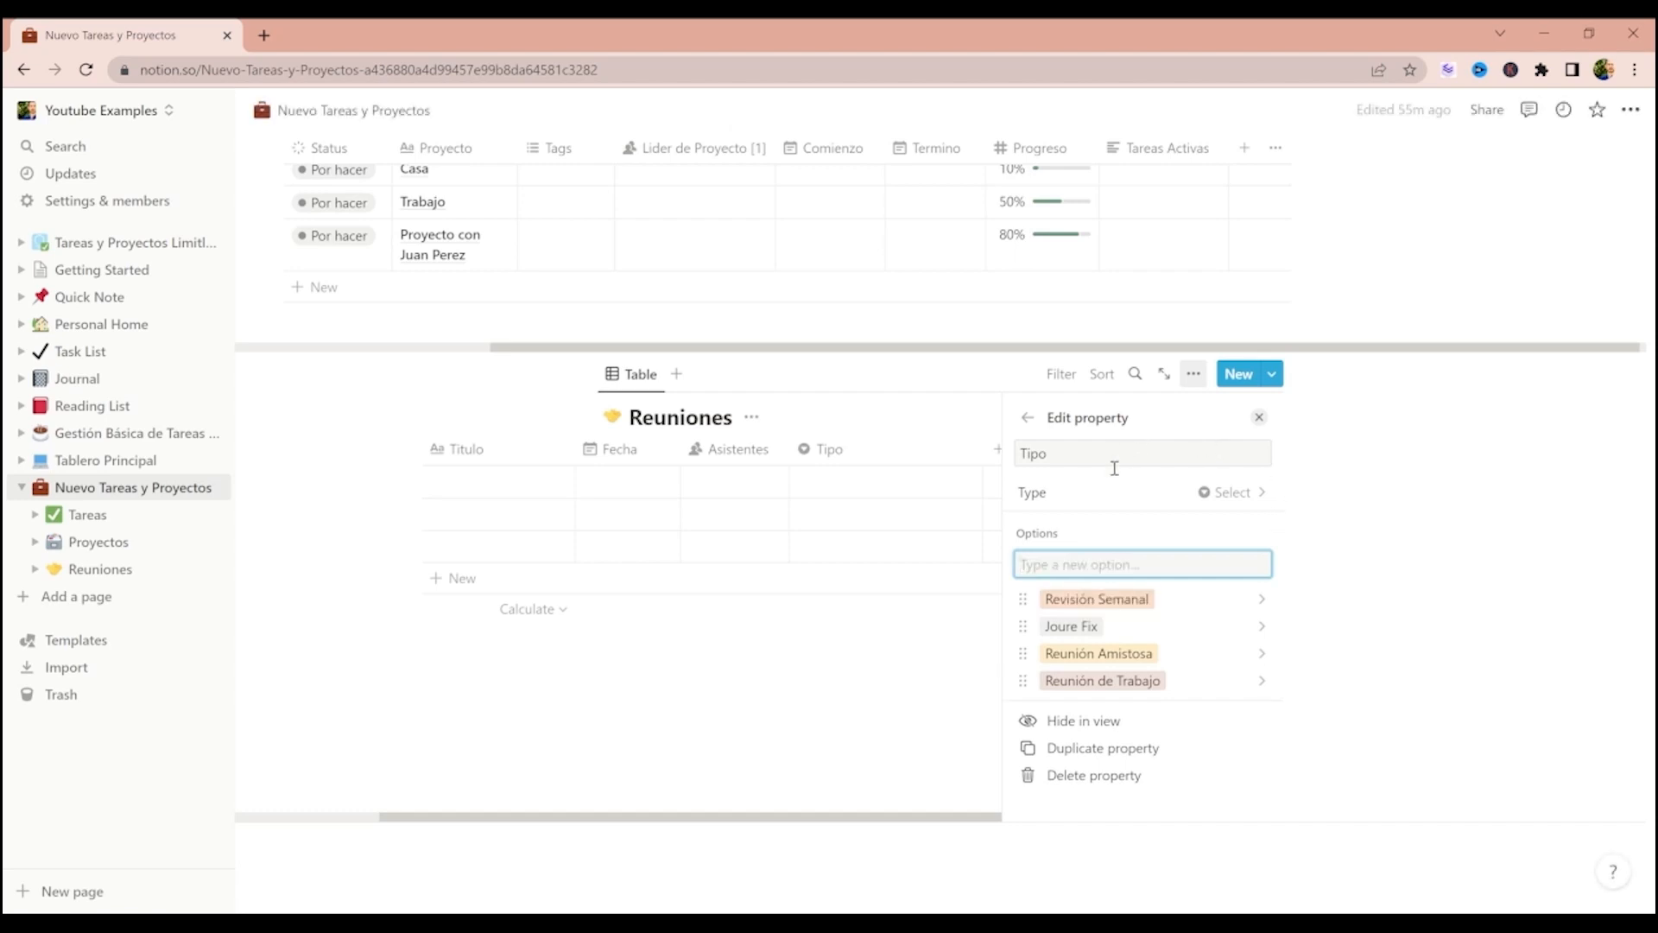
- Close the Tipo property's settings and narrow the Tipo column in the Reuniones table
click(1142, 610)
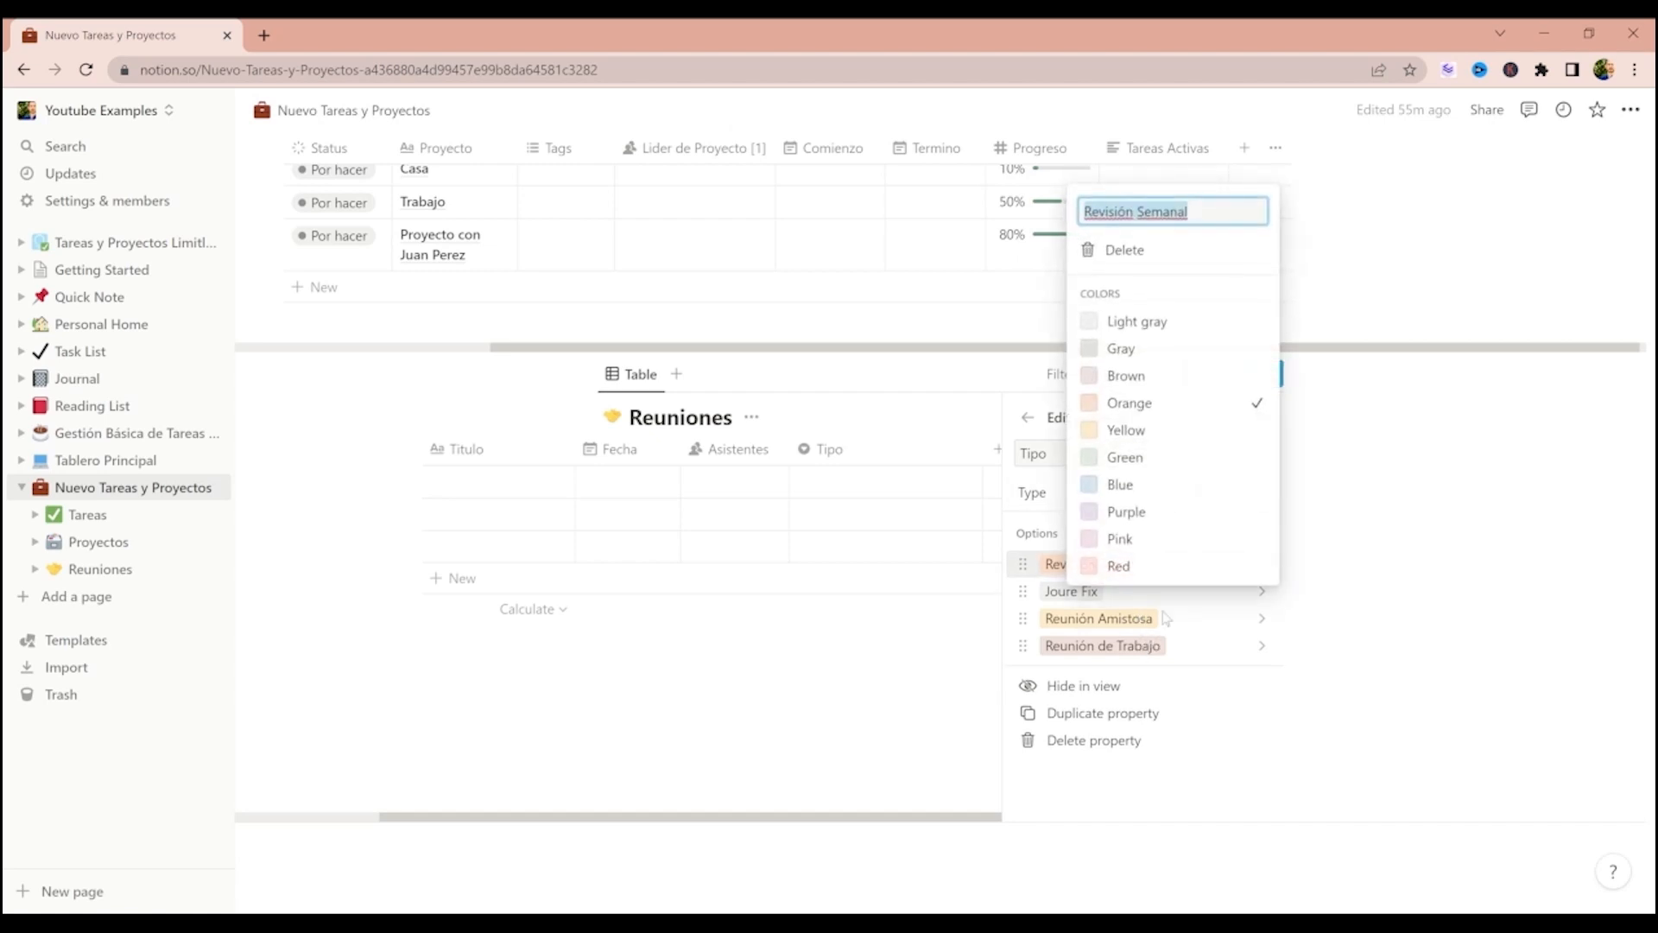
click(1419, 515)
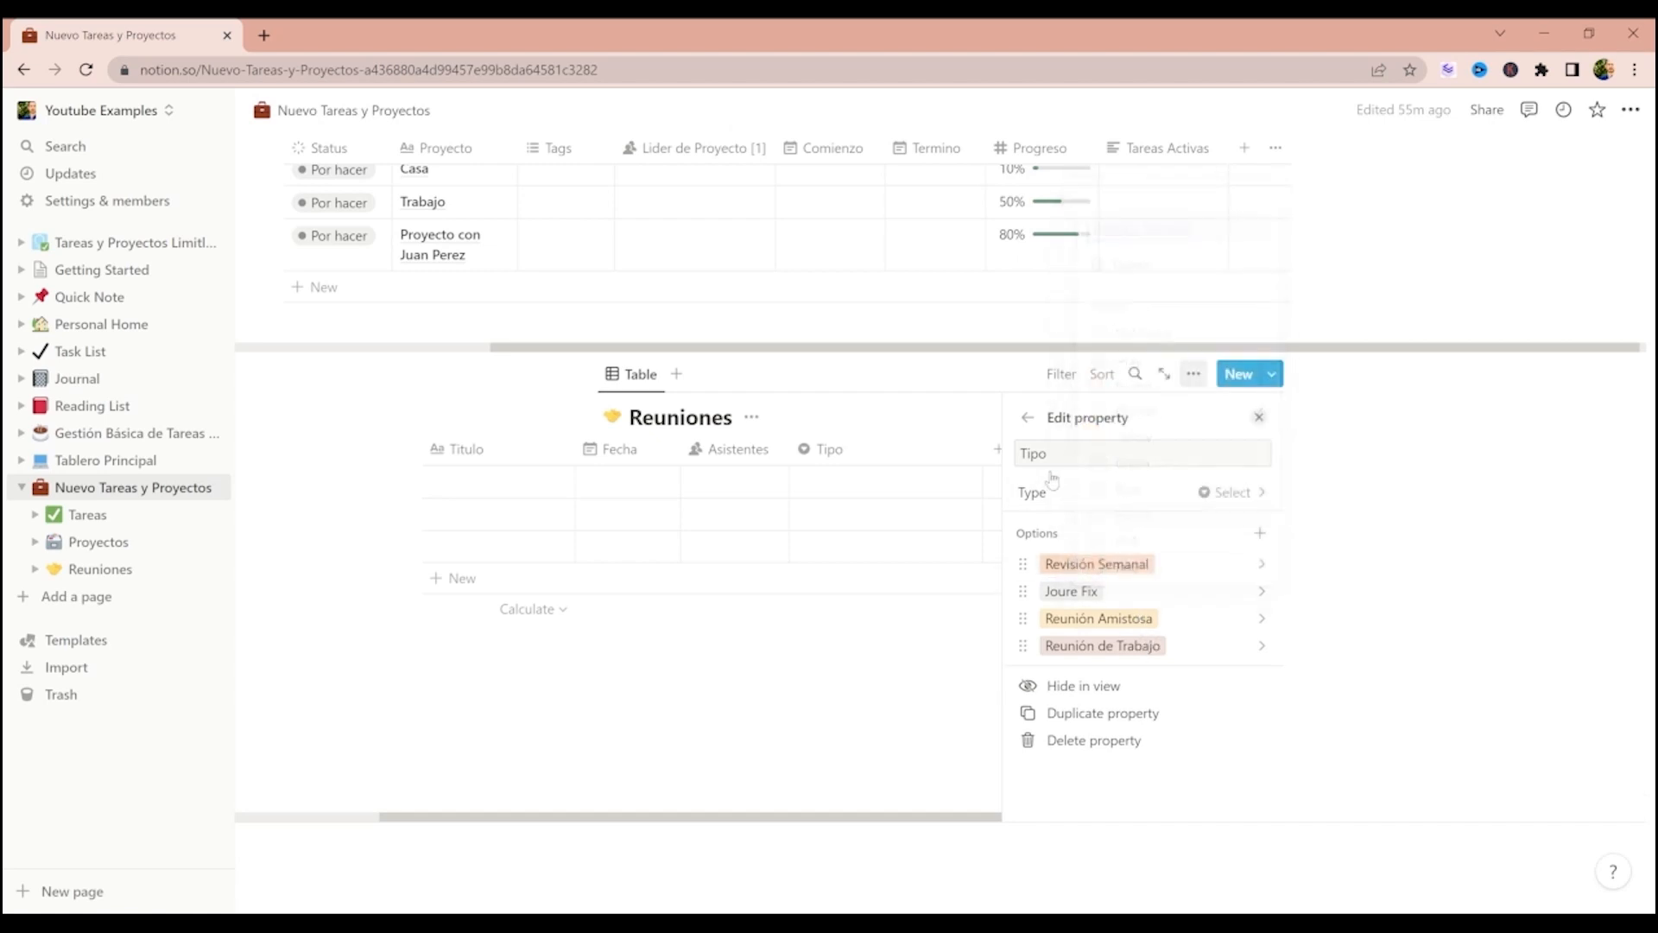
click(1260, 418)
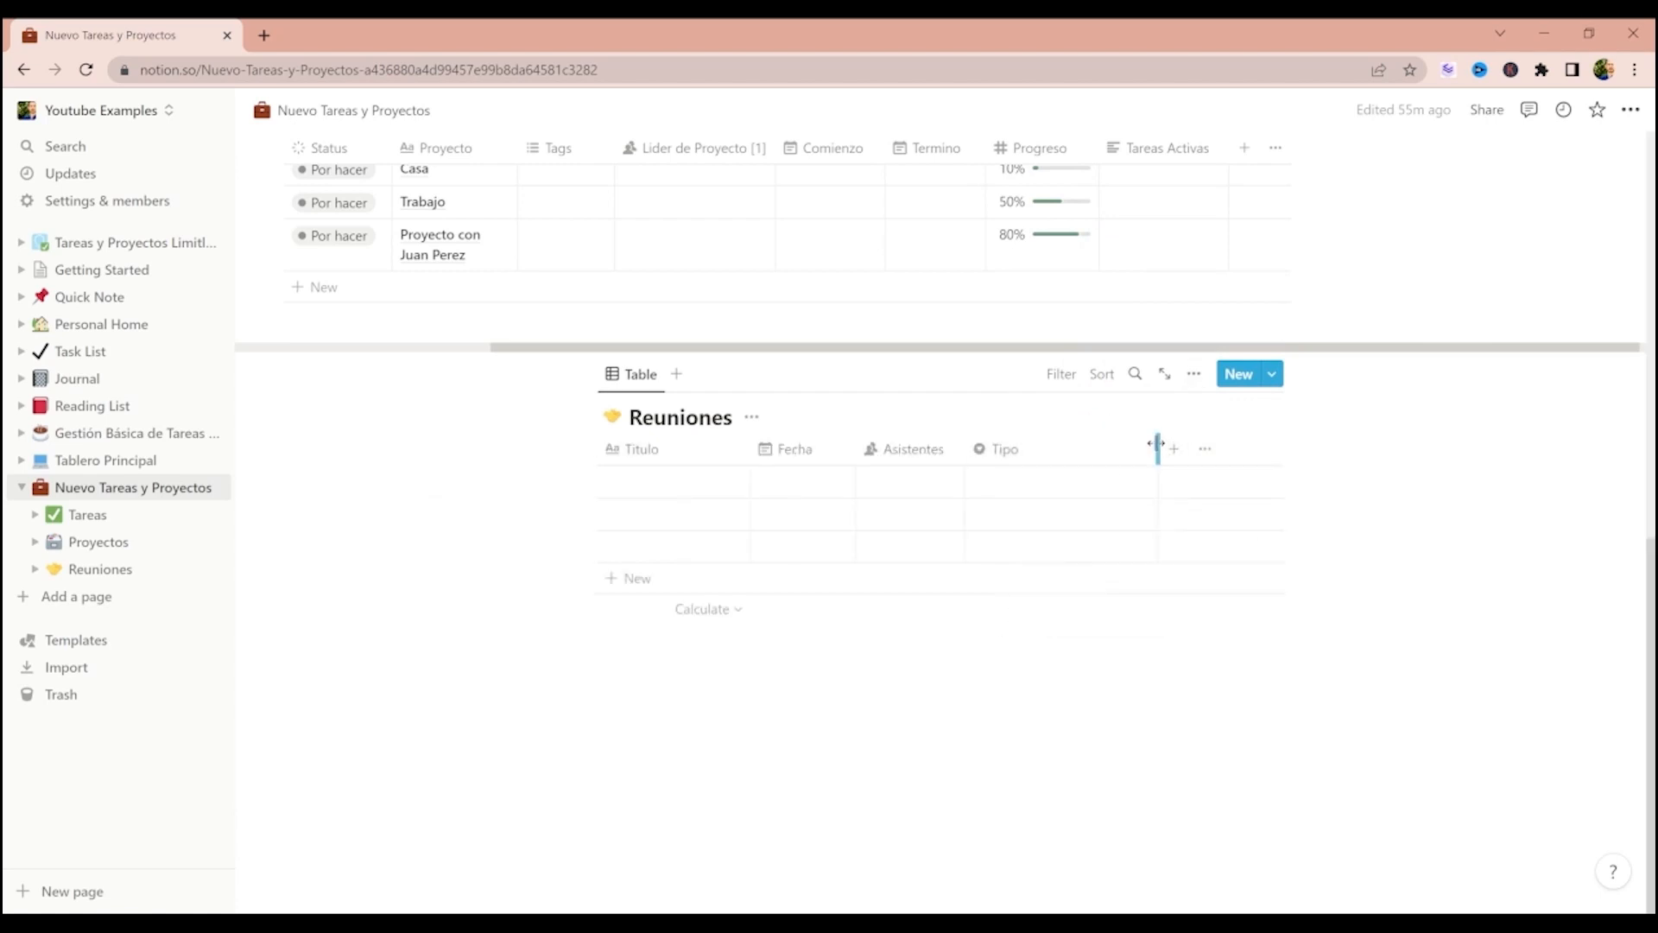
drag(1156, 443, 1062, 443)
- Title the first two rows of the Reuniones table Reunión Casa and Reunión Trabajo
click(643, 495)
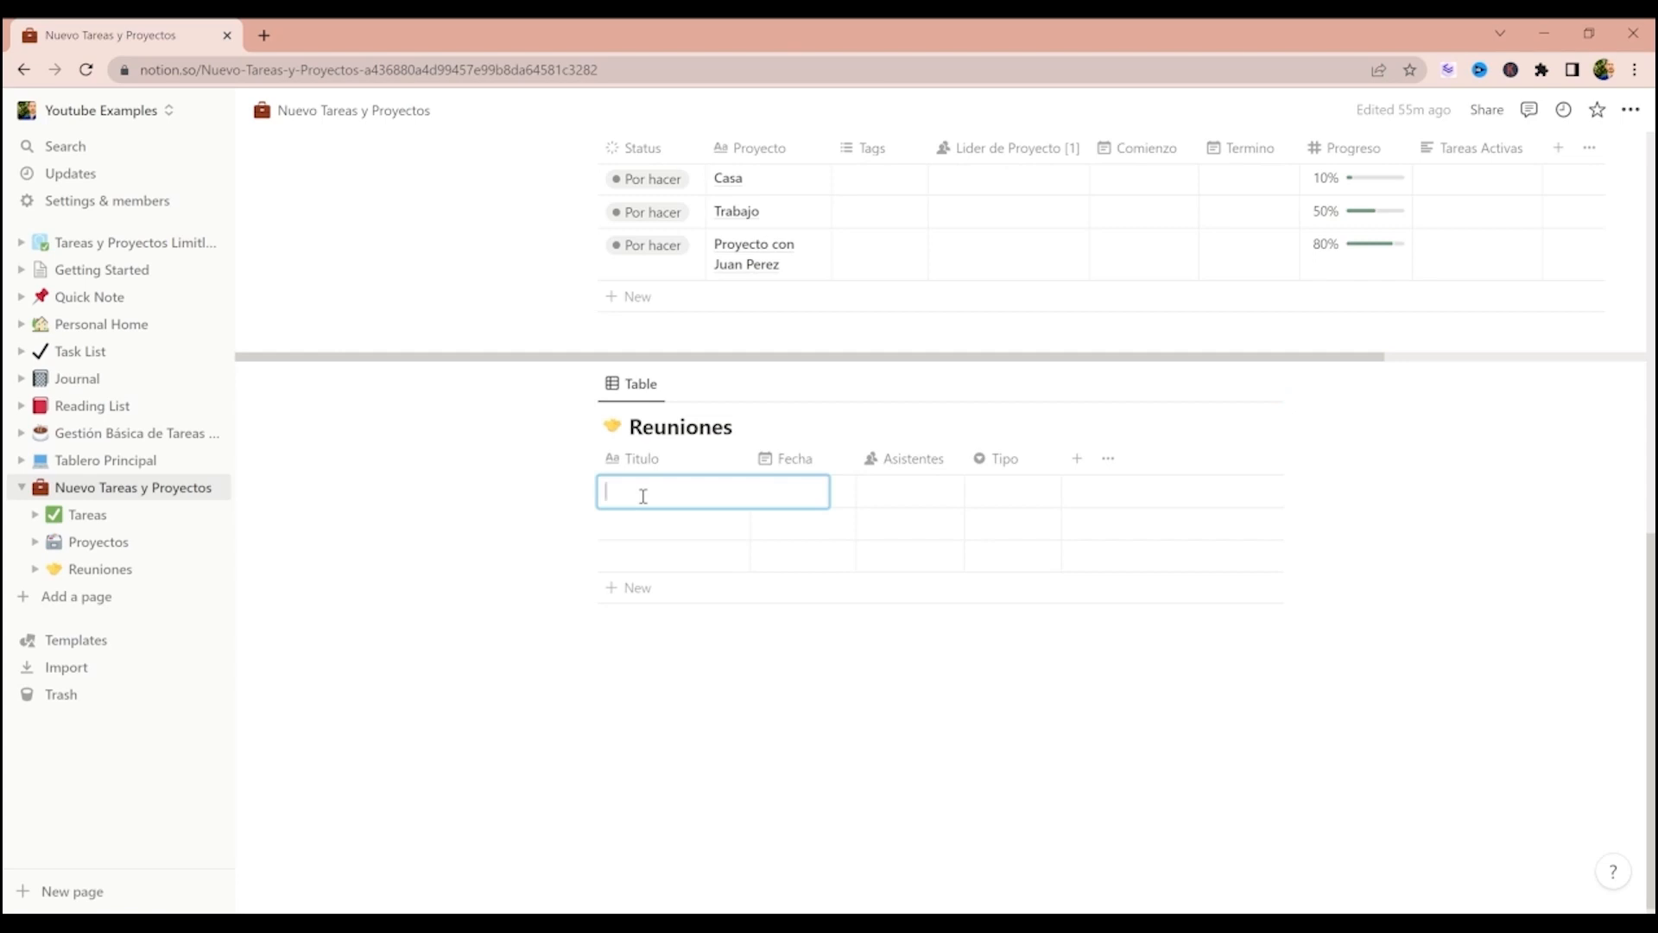
text(Reun)
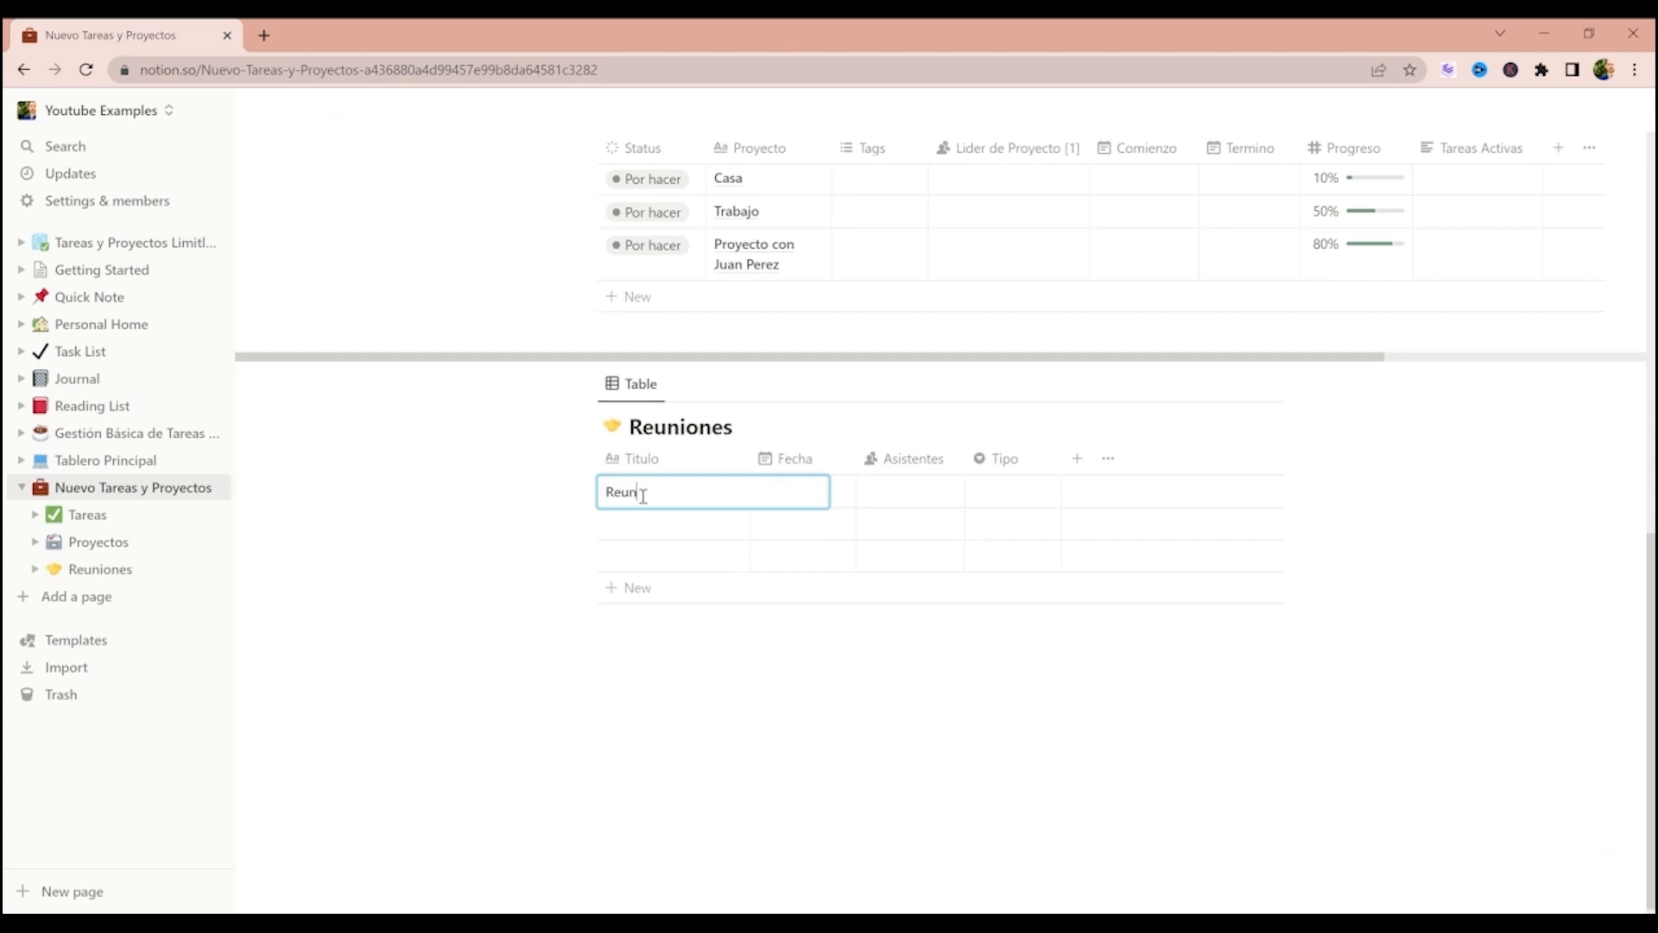
text(ión Casa)
key(Return)
text(Reuni)
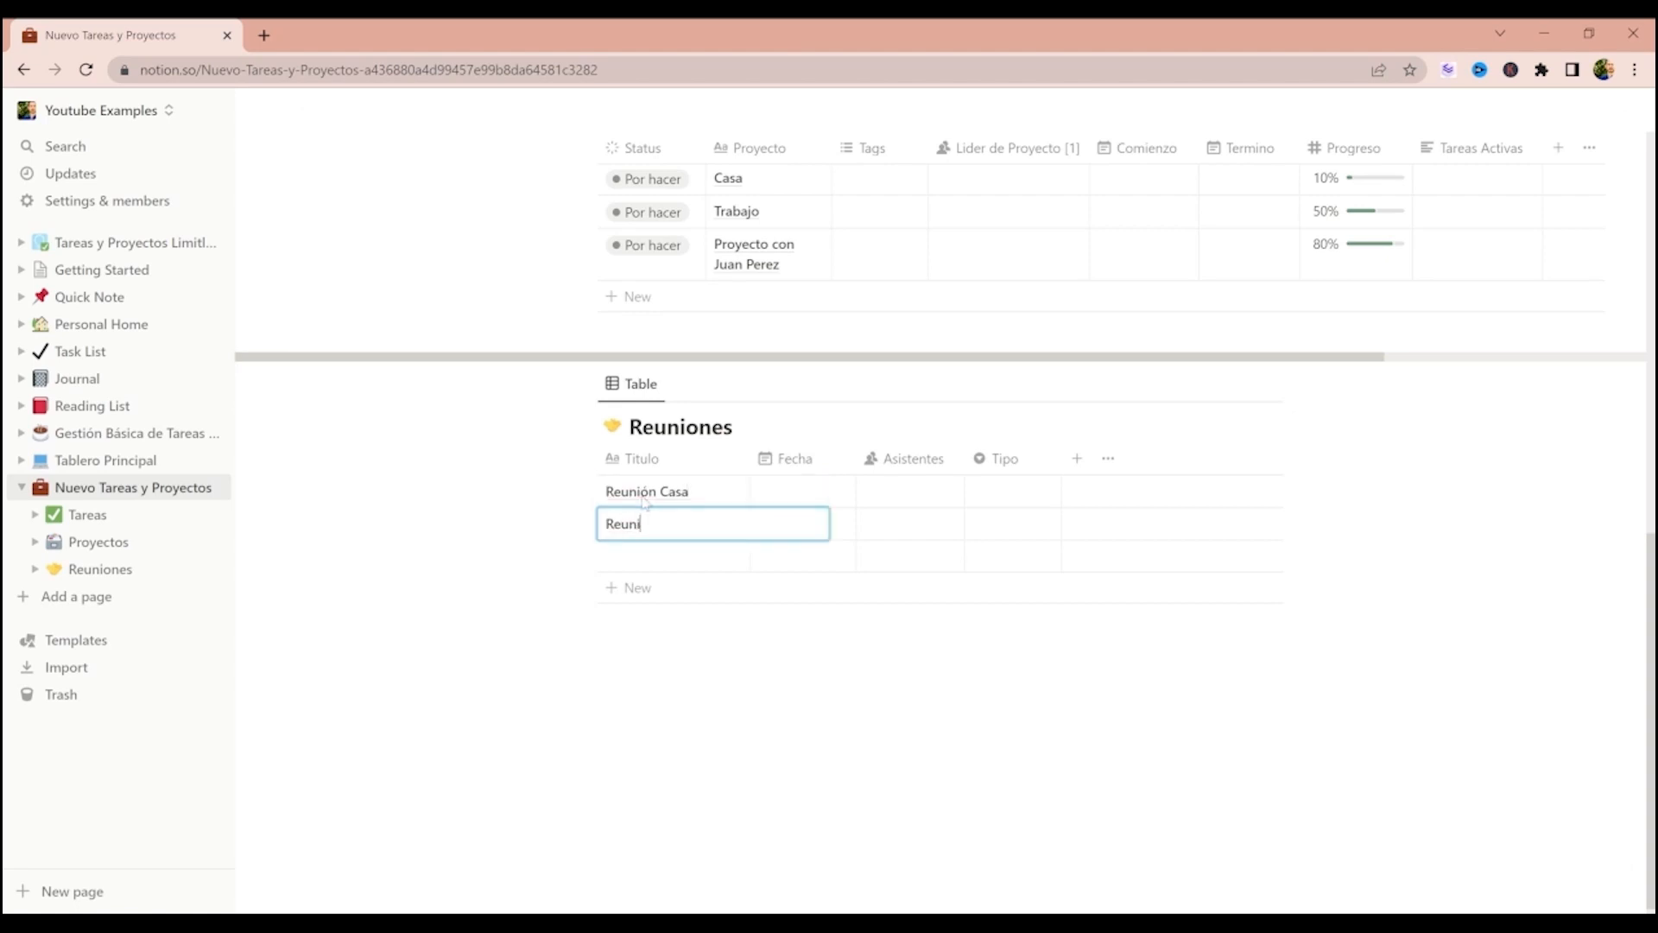
text(ón Trabajo)
key(Return)
- Title the third Reuniones row "Reunión con" followed by the contact's full name
text(Reunion)
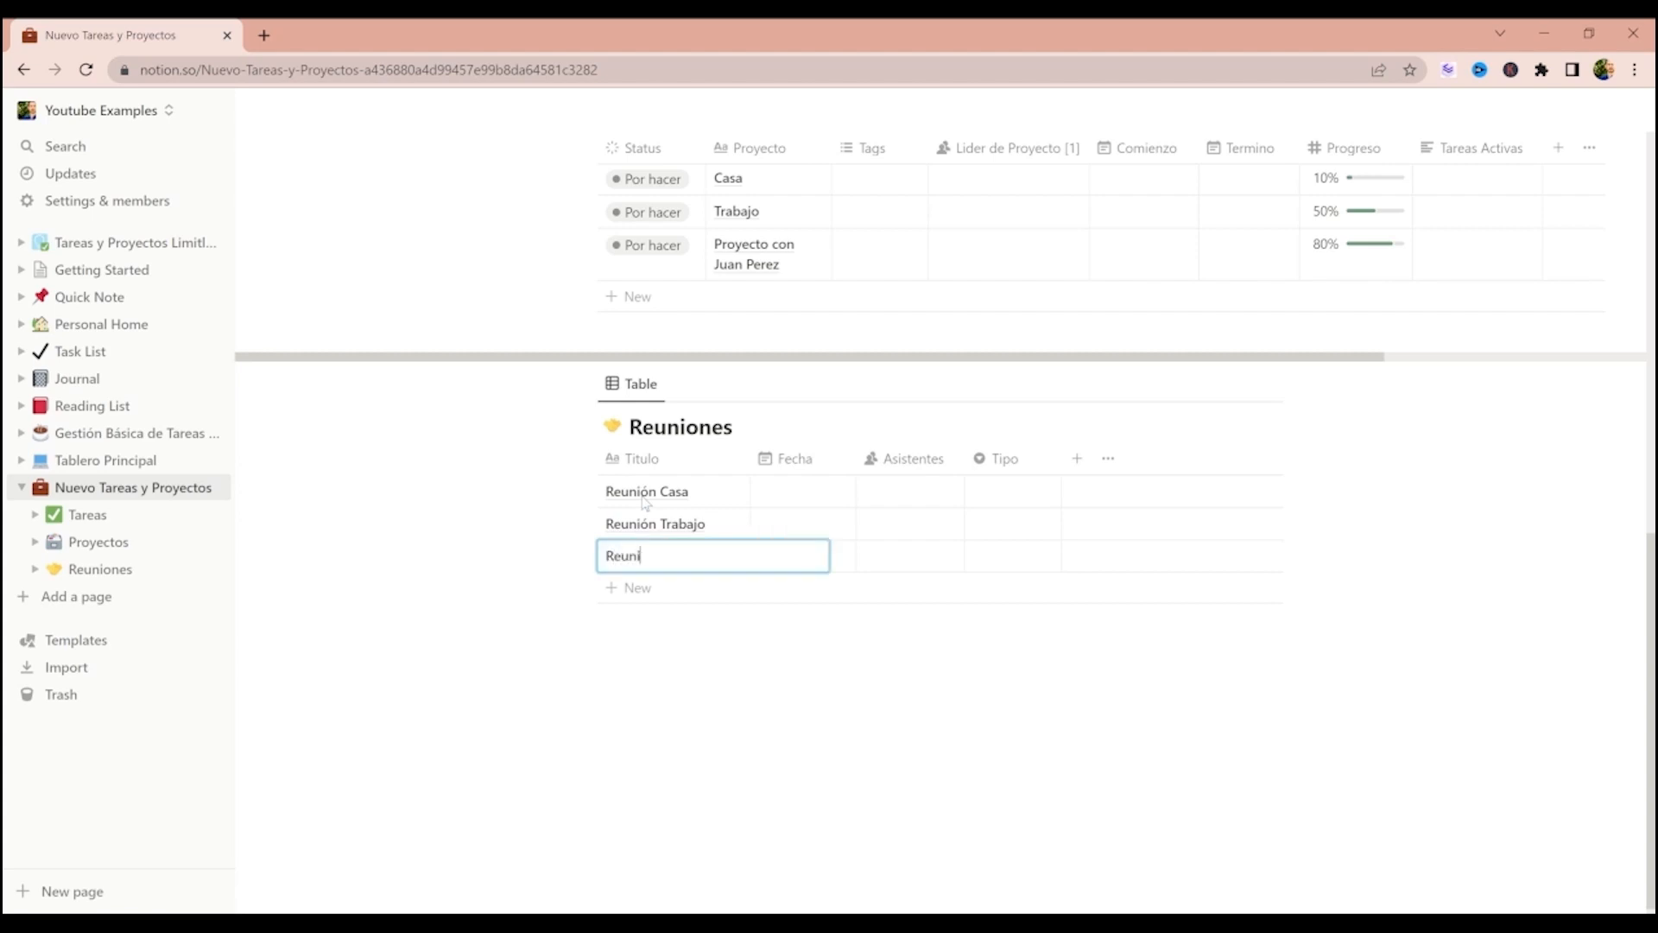
key(BackSpace)
key(BackSpace)
text(ón con Juan Perez)
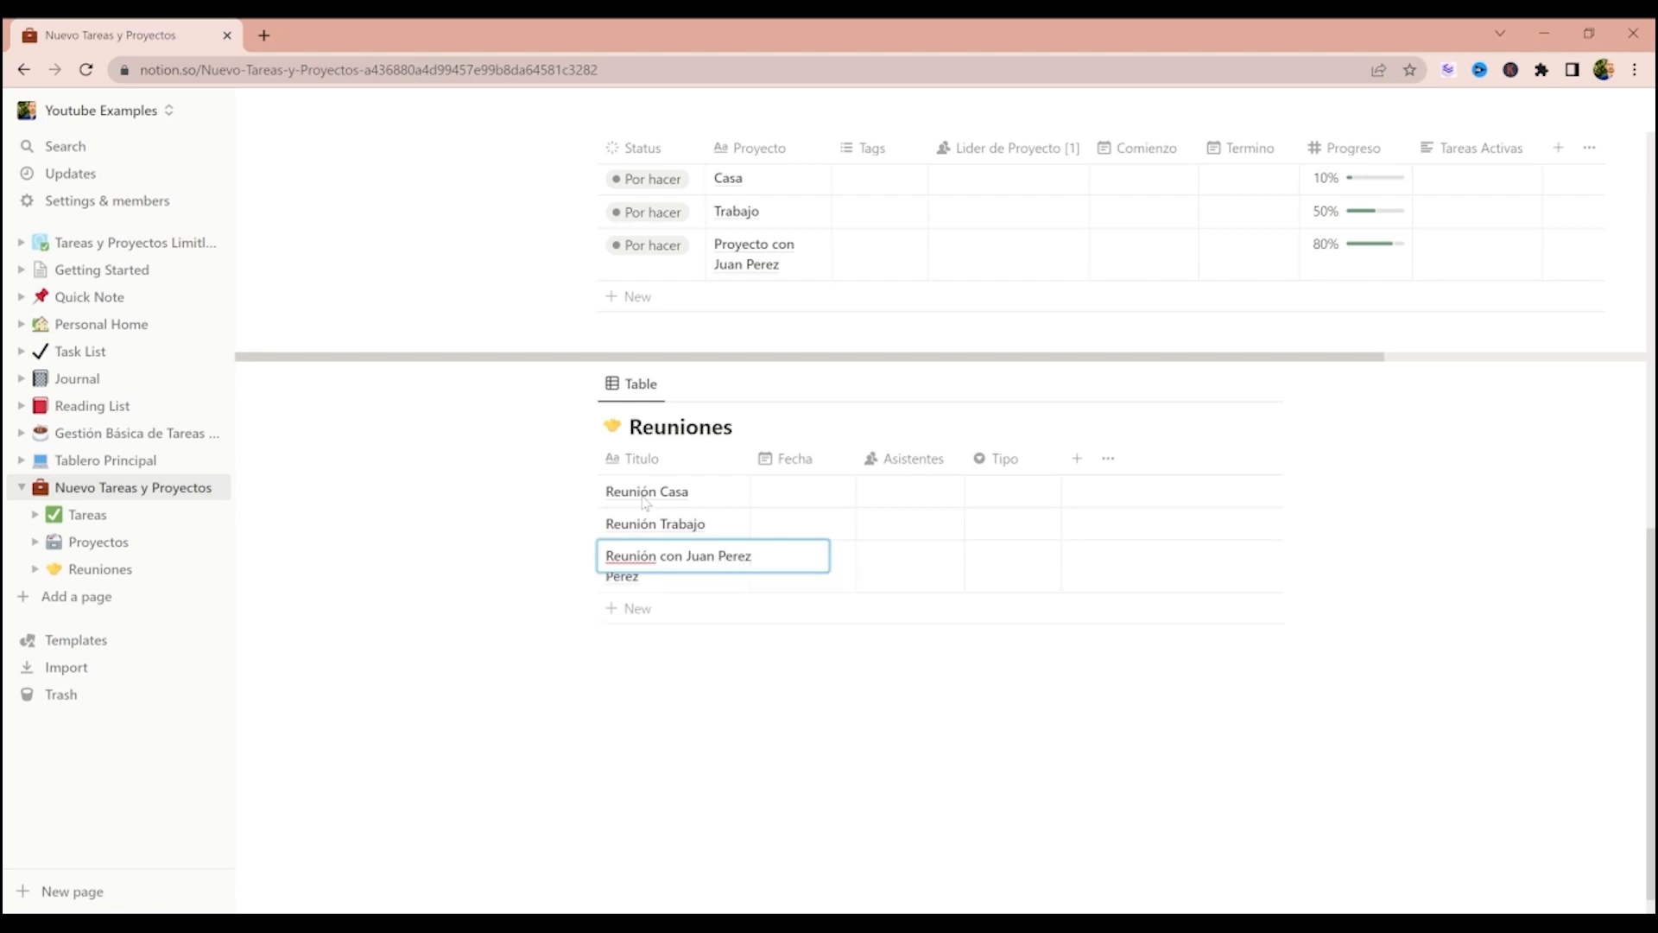
key(Escape)
- Add a Text property named Descripción to the Reuniones table and narrow its column
click(1077, 457)
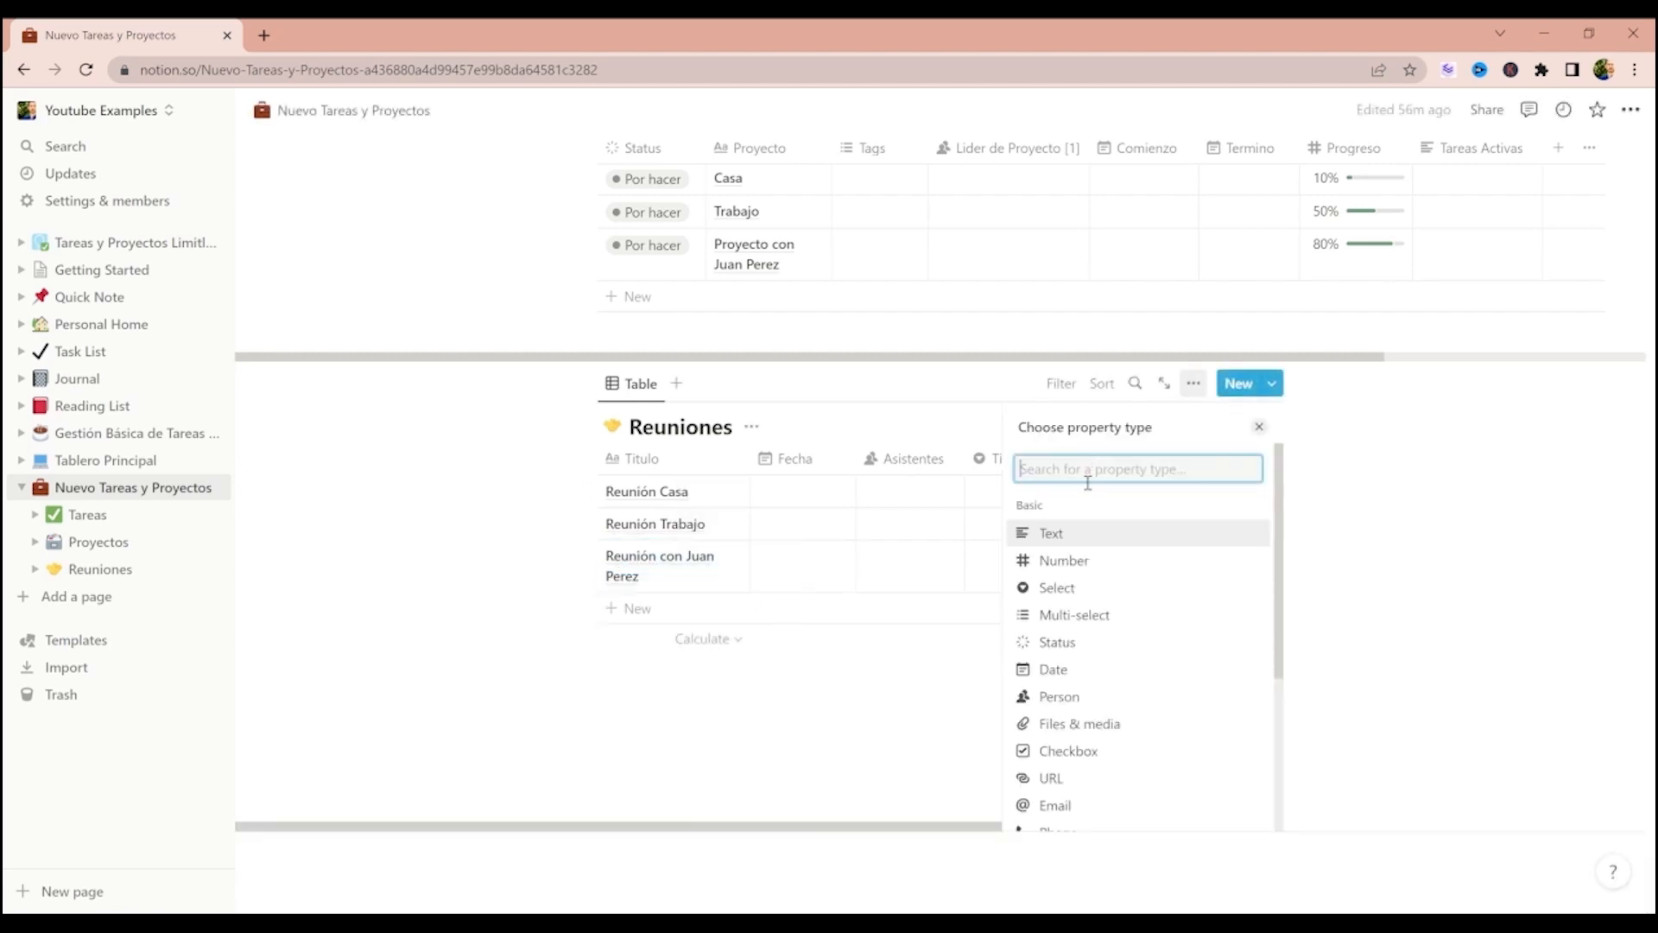
click(1078, 542)
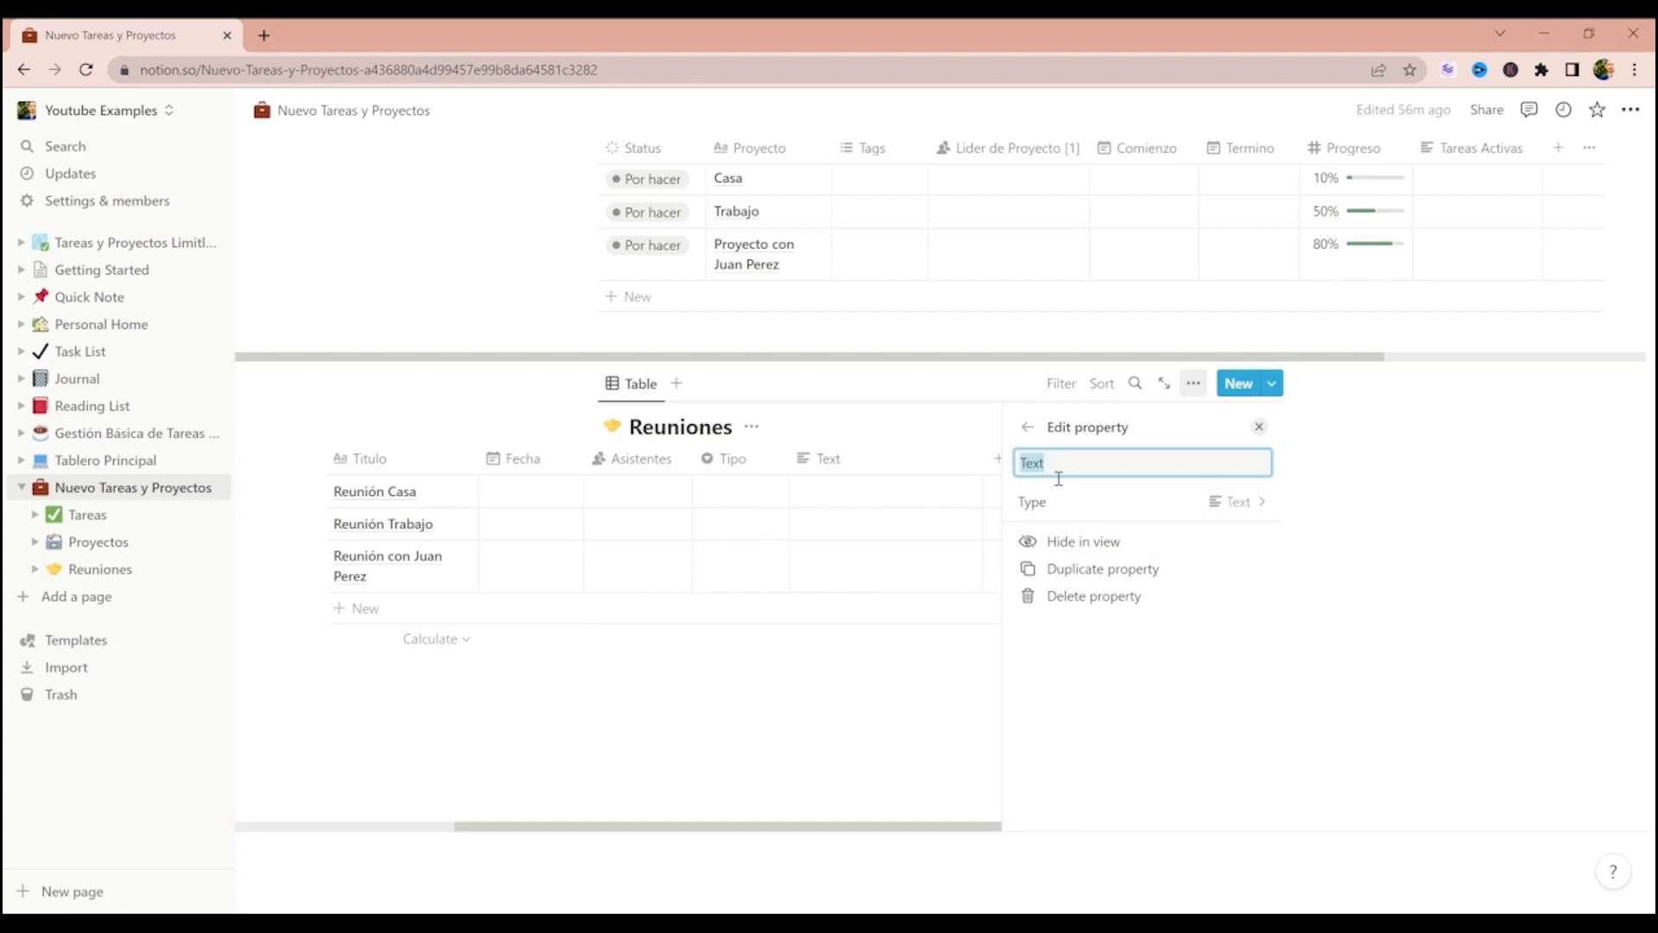
text(Descri)
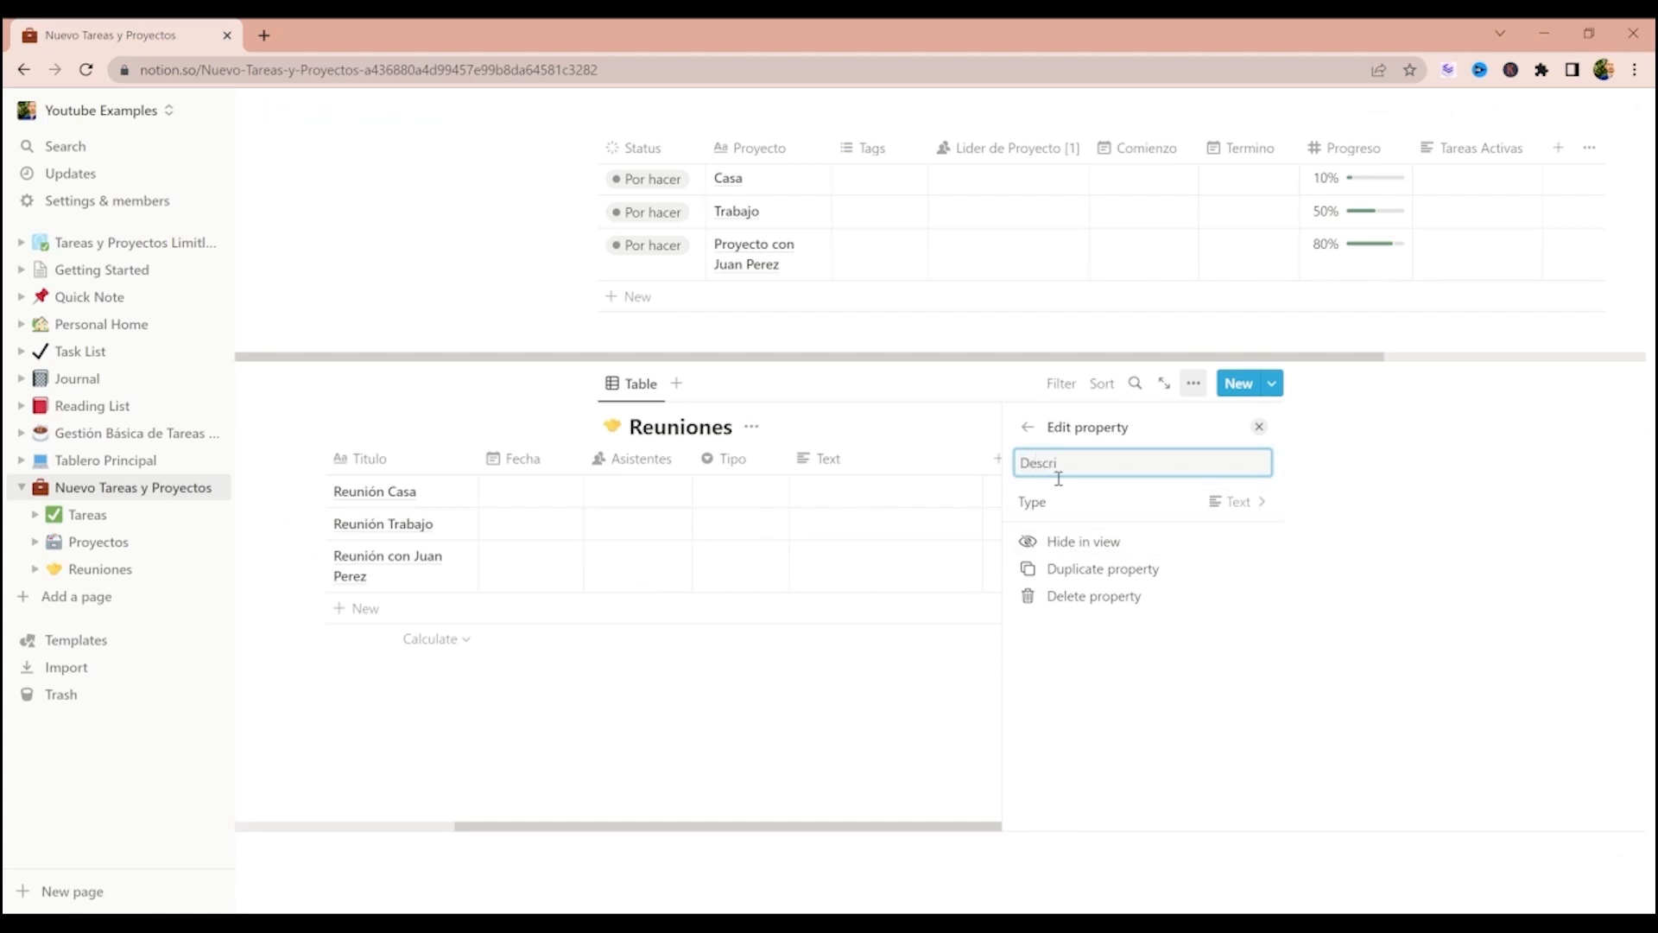
text(ción)
key(BackSpace)
key(BackSpace)
key(BackSpace)
text(pción)
key(Return)
click(1028, 429)
click(894, 430)
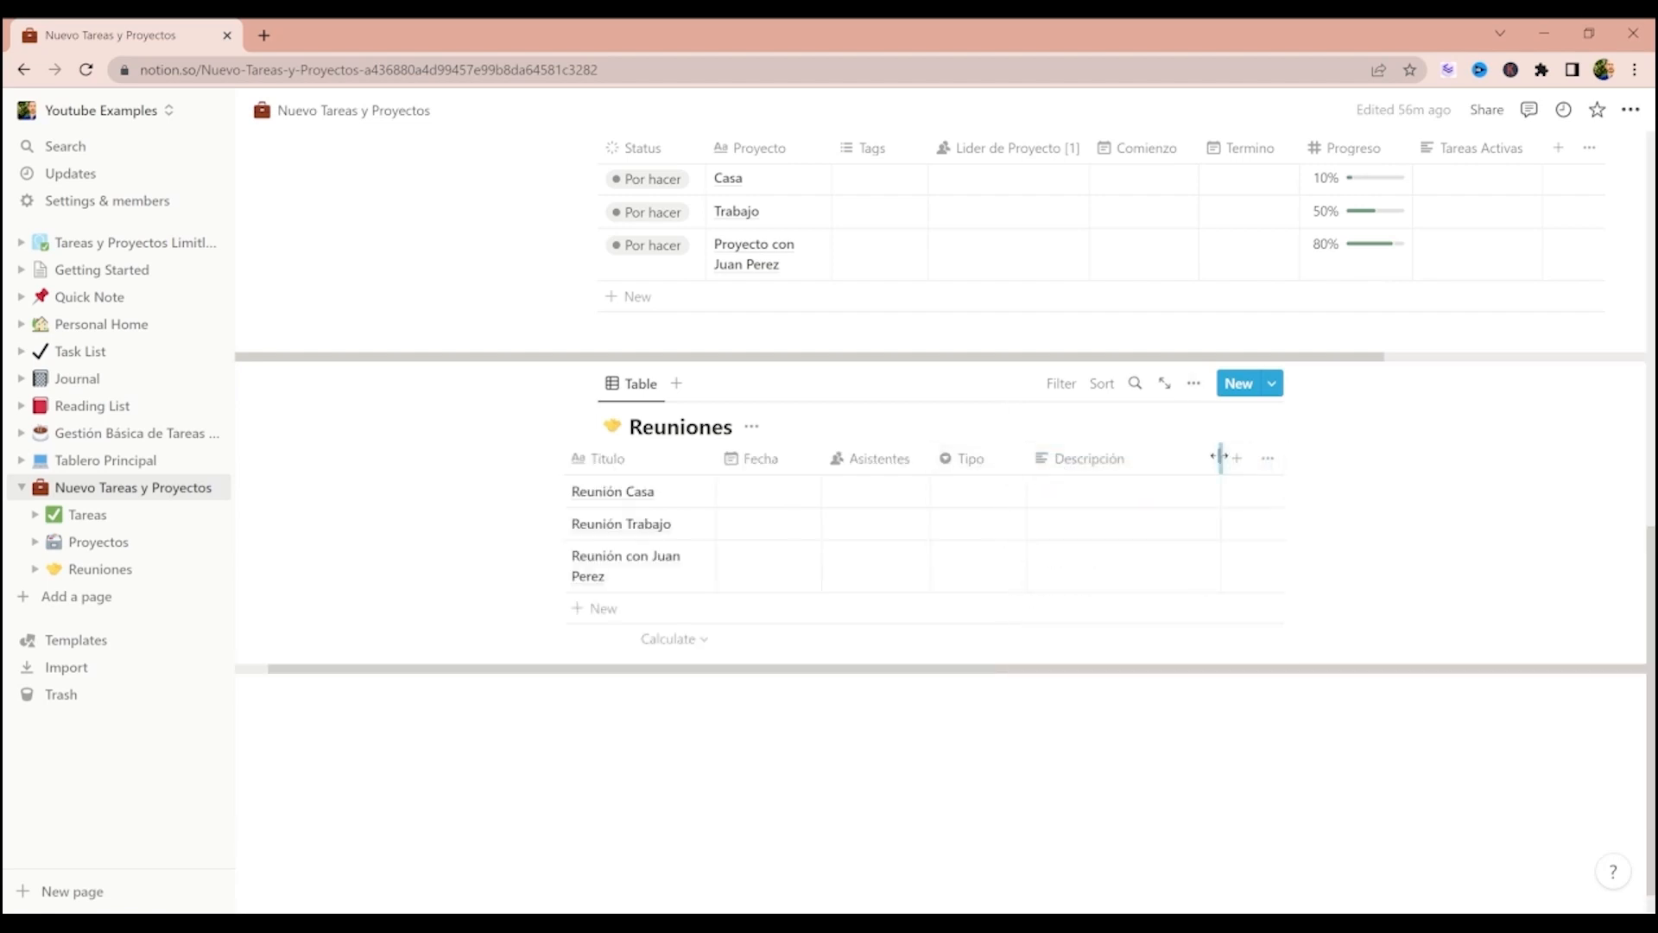
drag(1221, 458, 1191, 465)
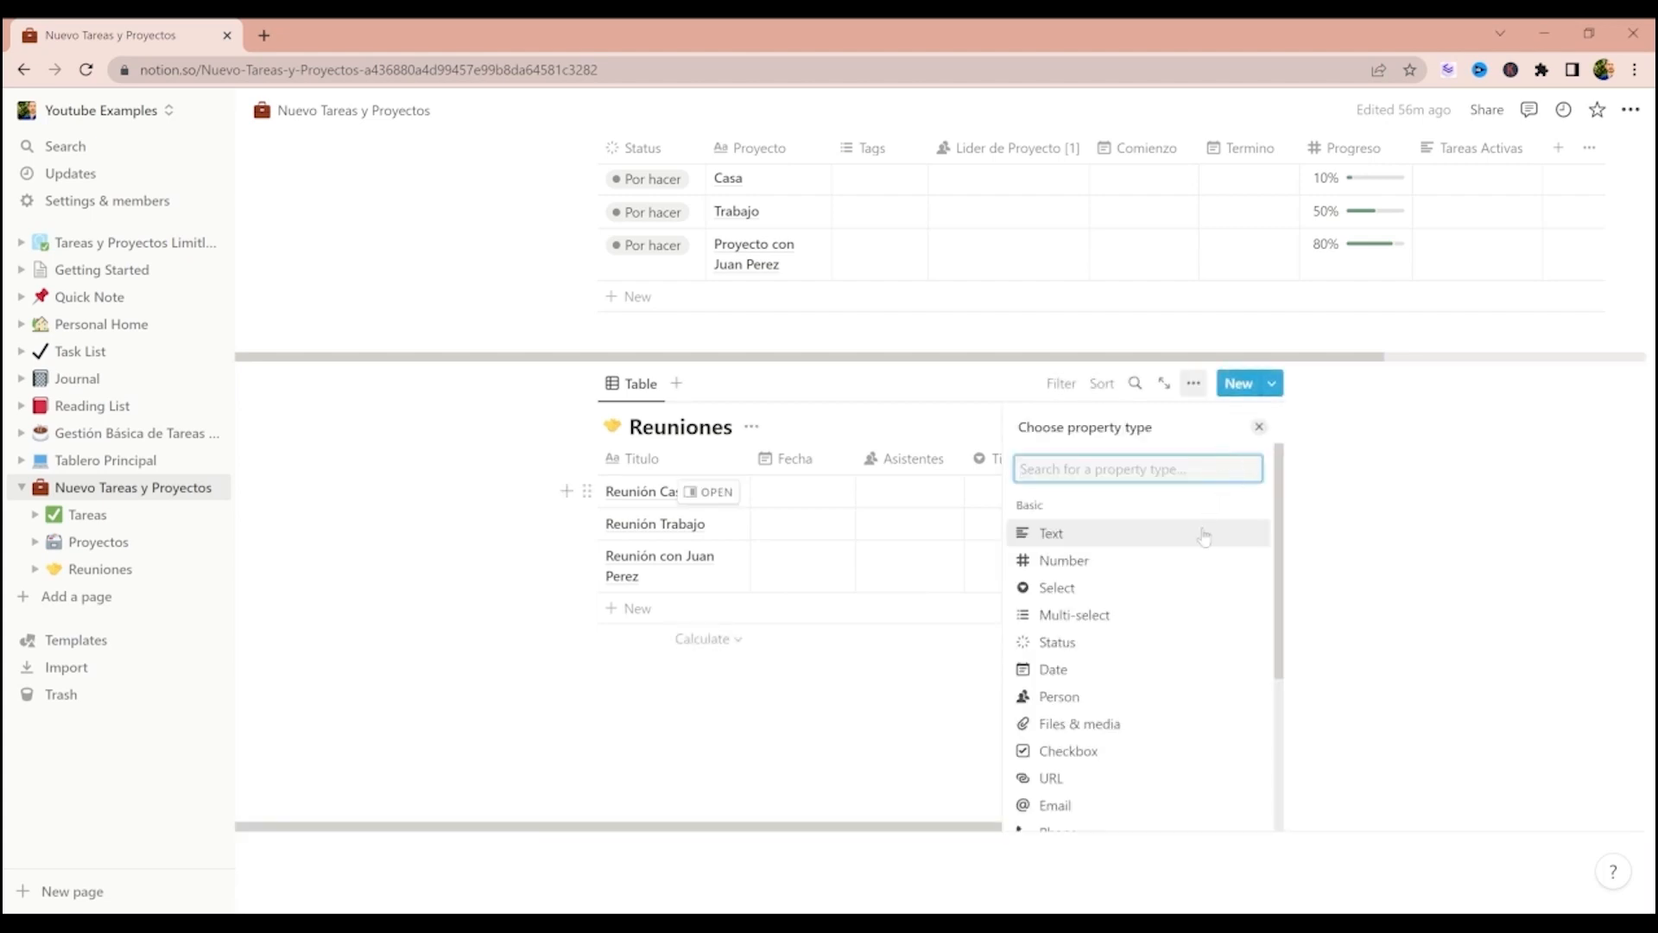
- Add a URL property with its default name to the Reuniones table and narrow its column
scroll(1181, 677, down, 3)
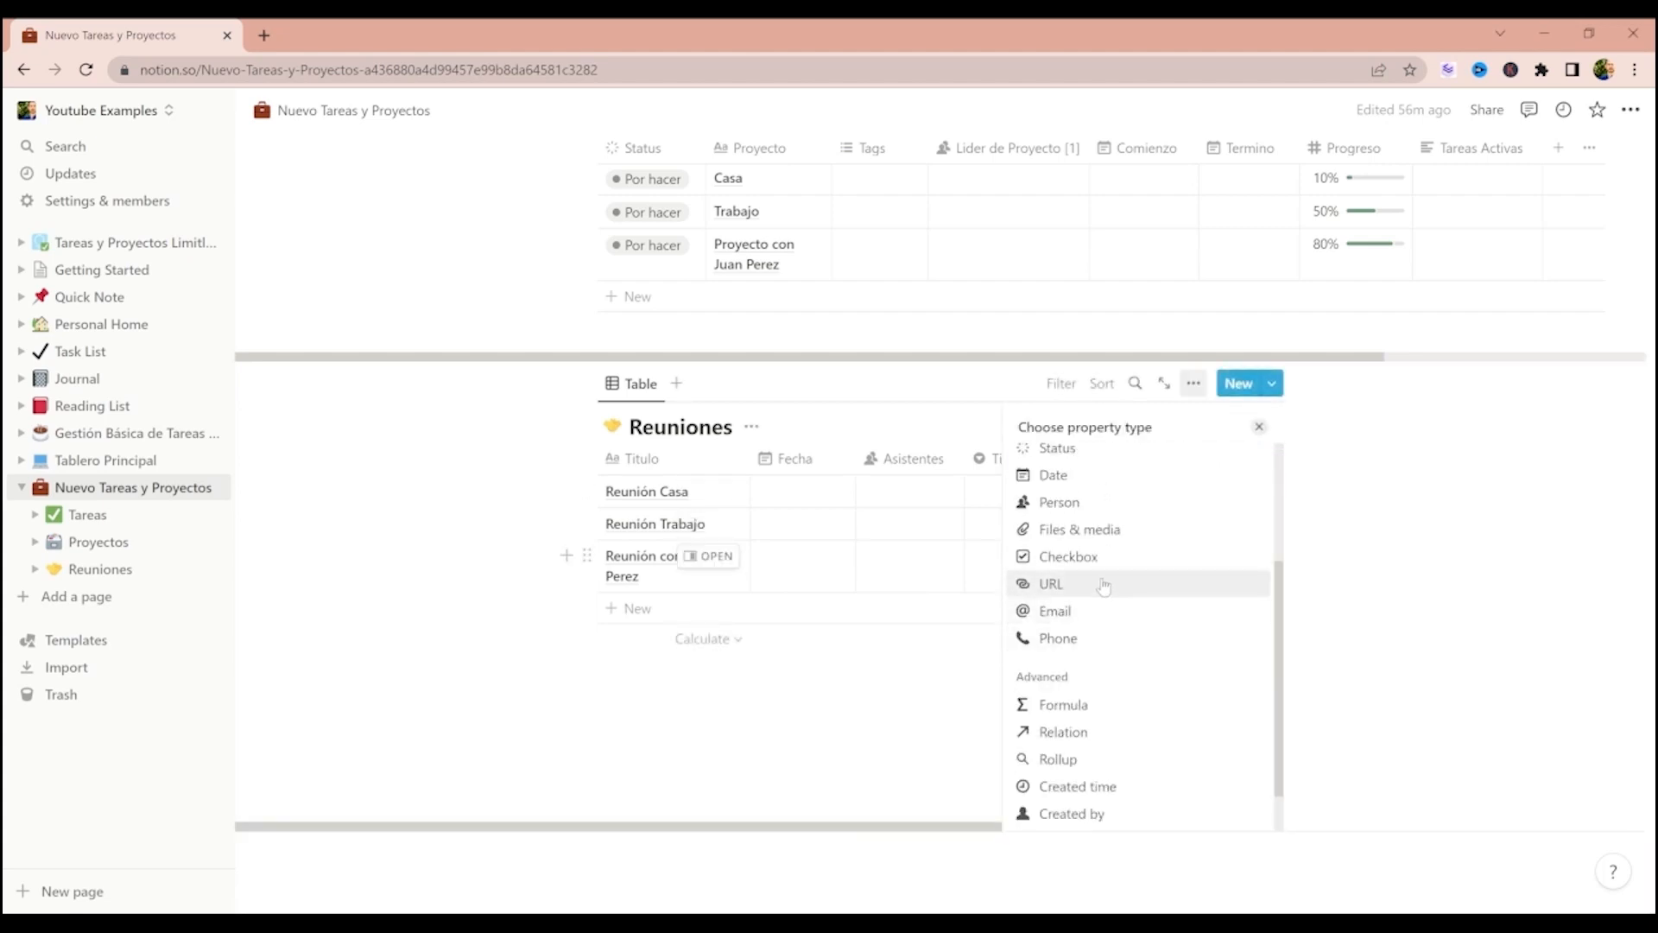
click(1103, 587)
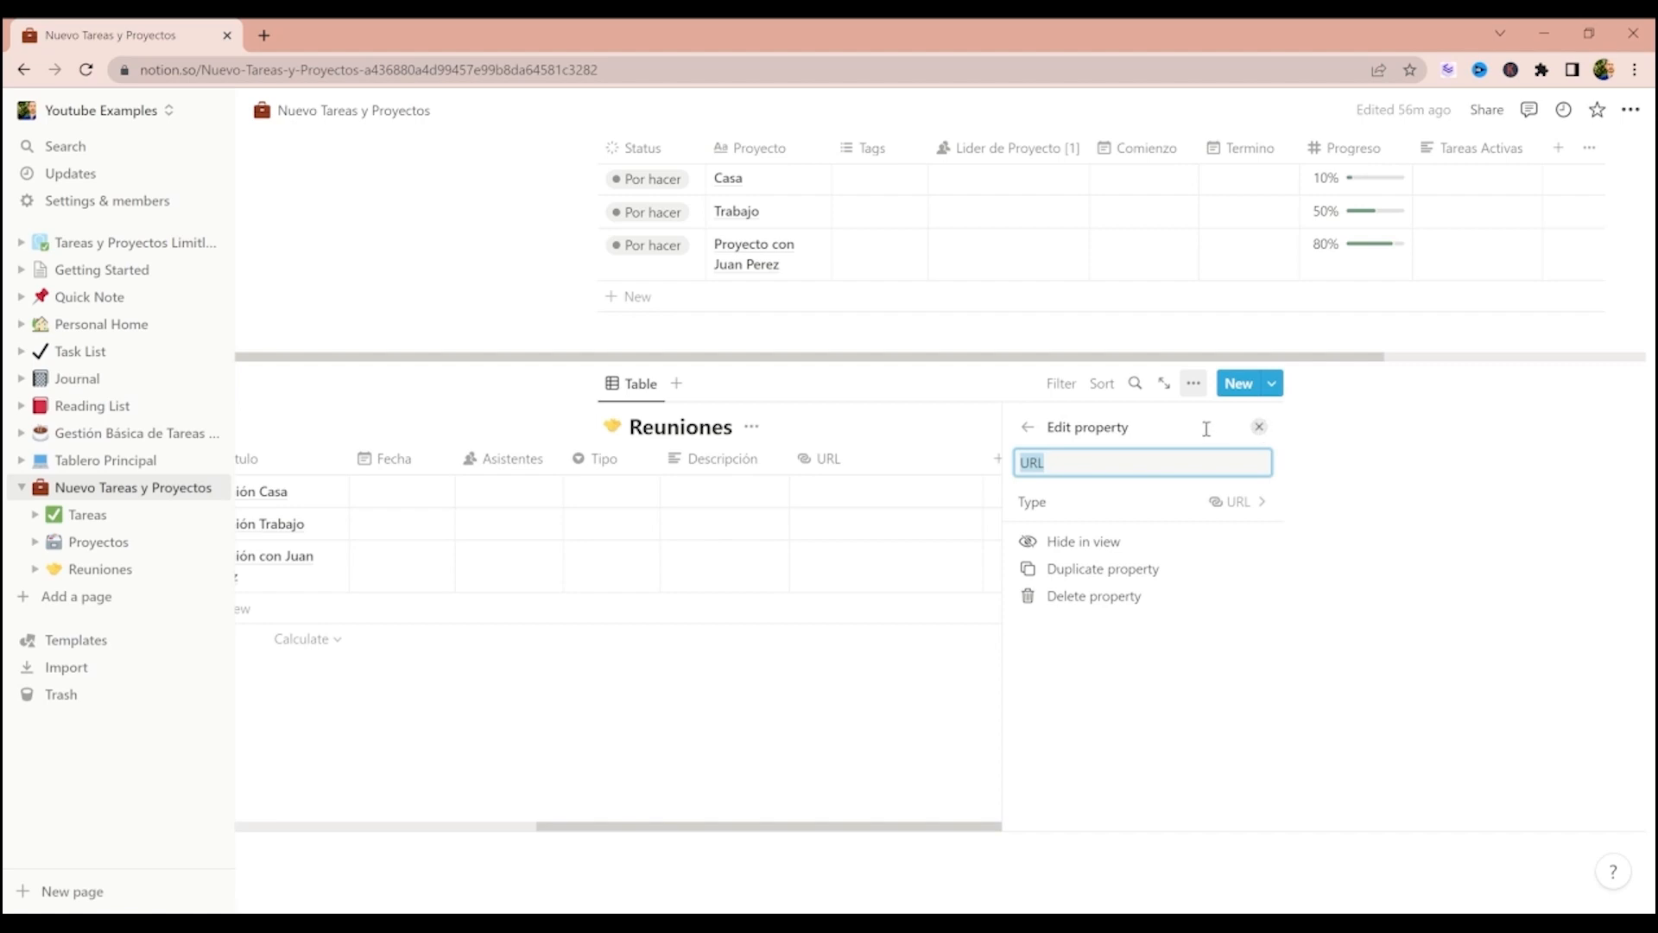
click(1260, 422)
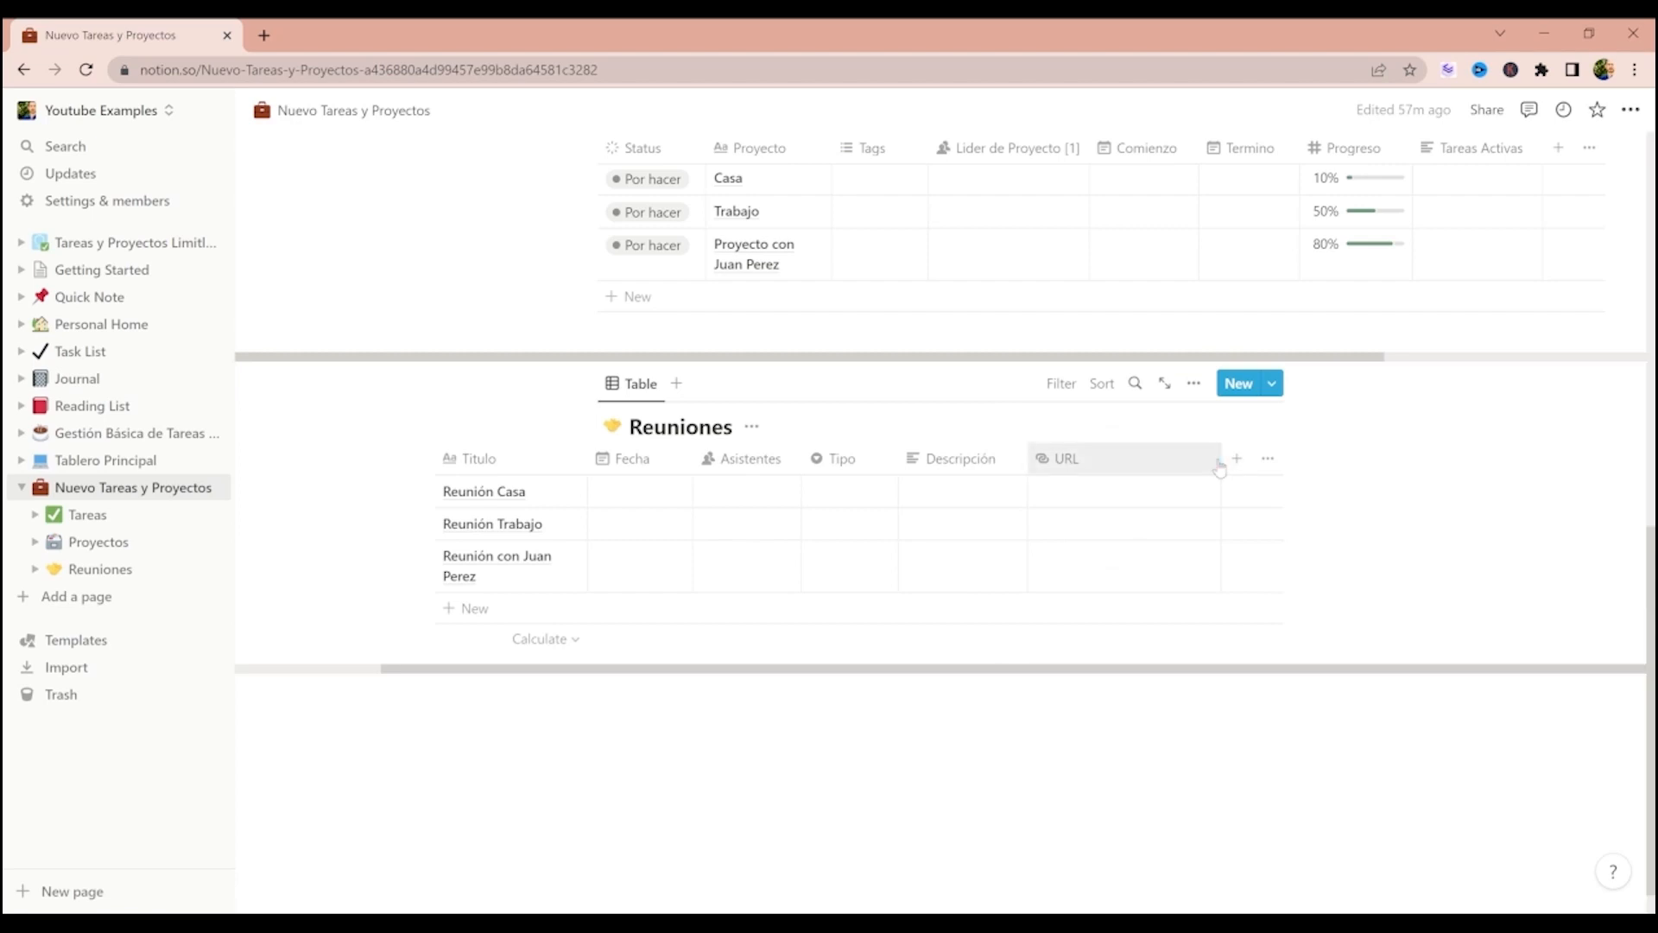
scroll(1220, 468, left, 2)
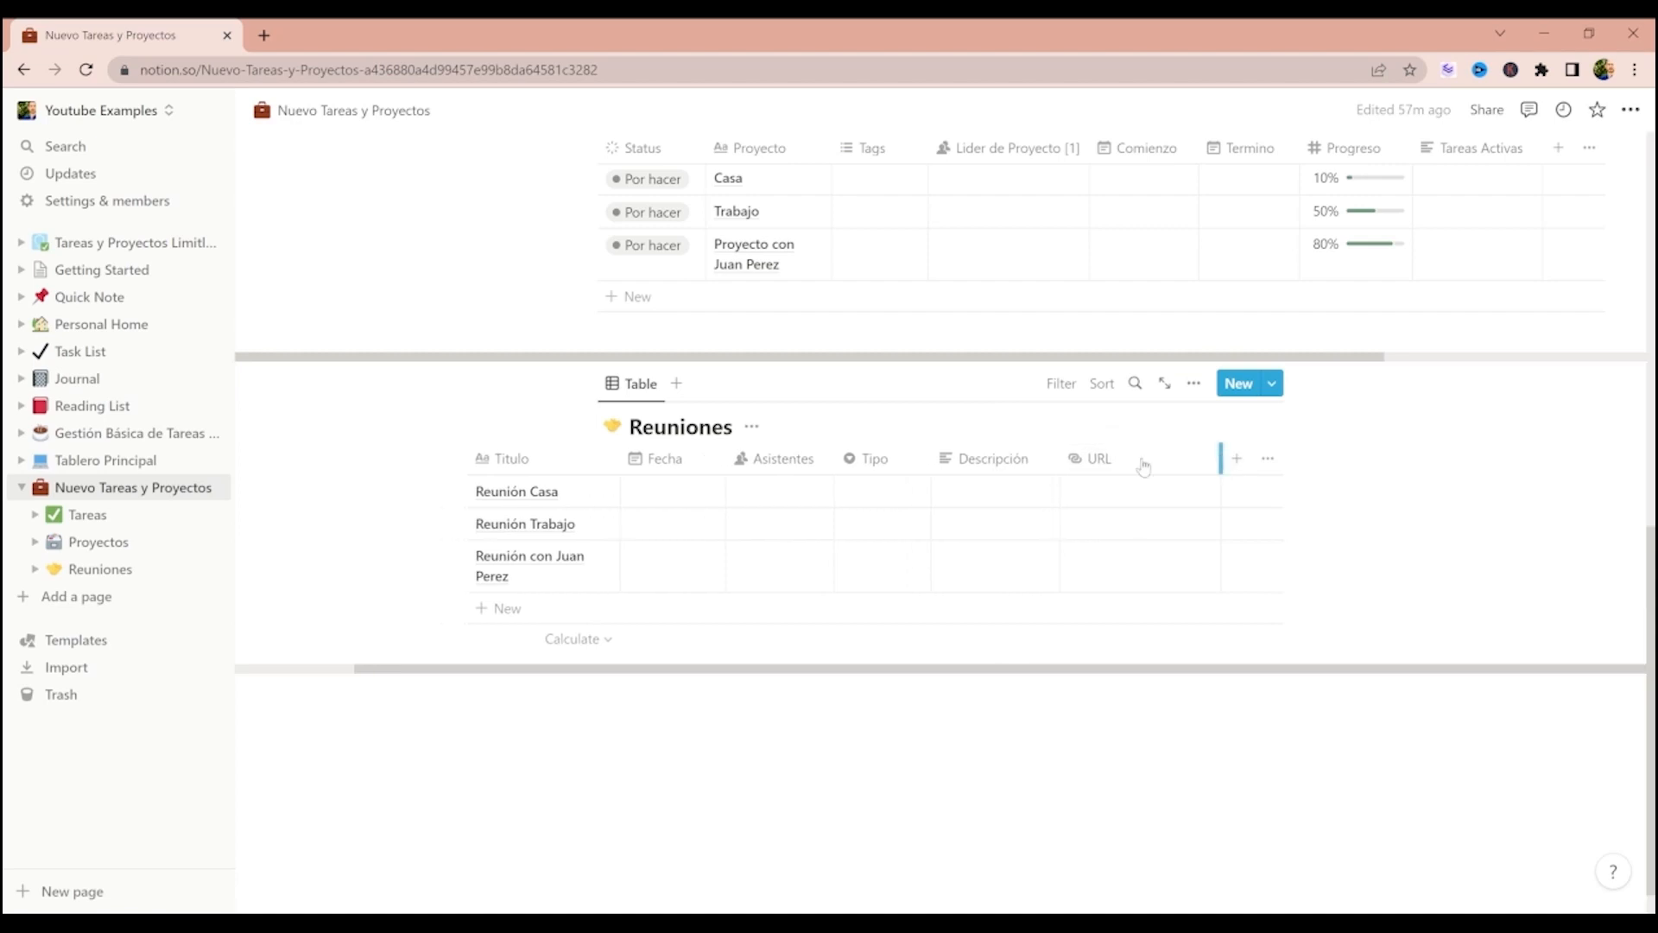
- Add a Files & media property named Archivos to the Reuniones table and narrow its column
click(1237, 459)
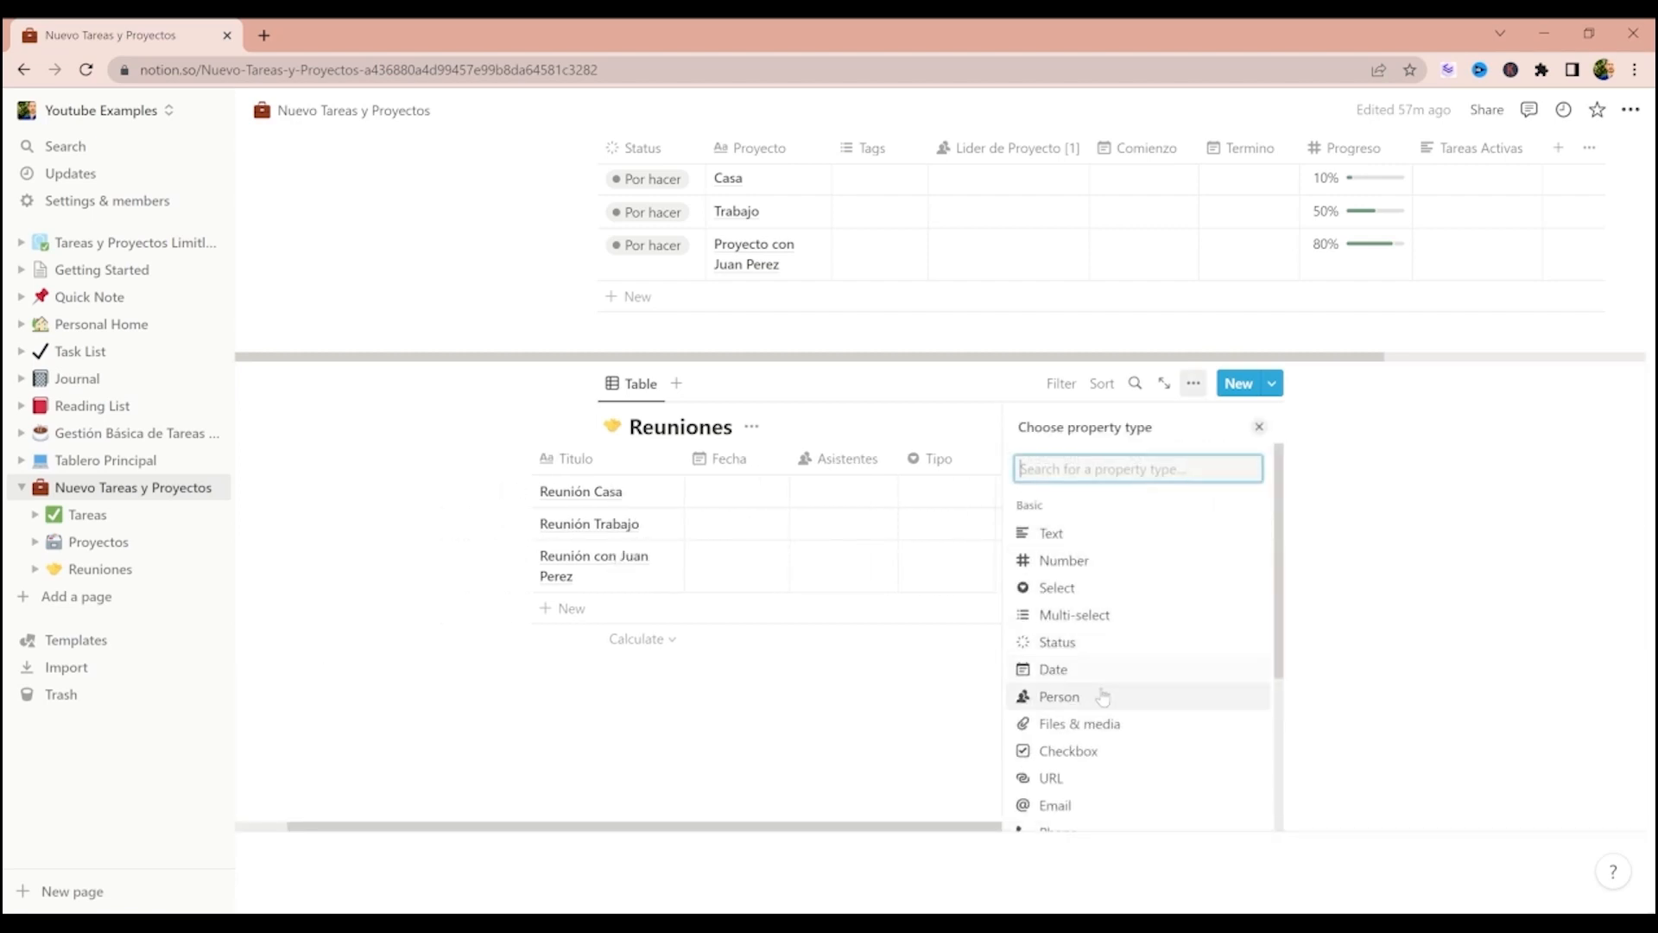
click(1090, 724)
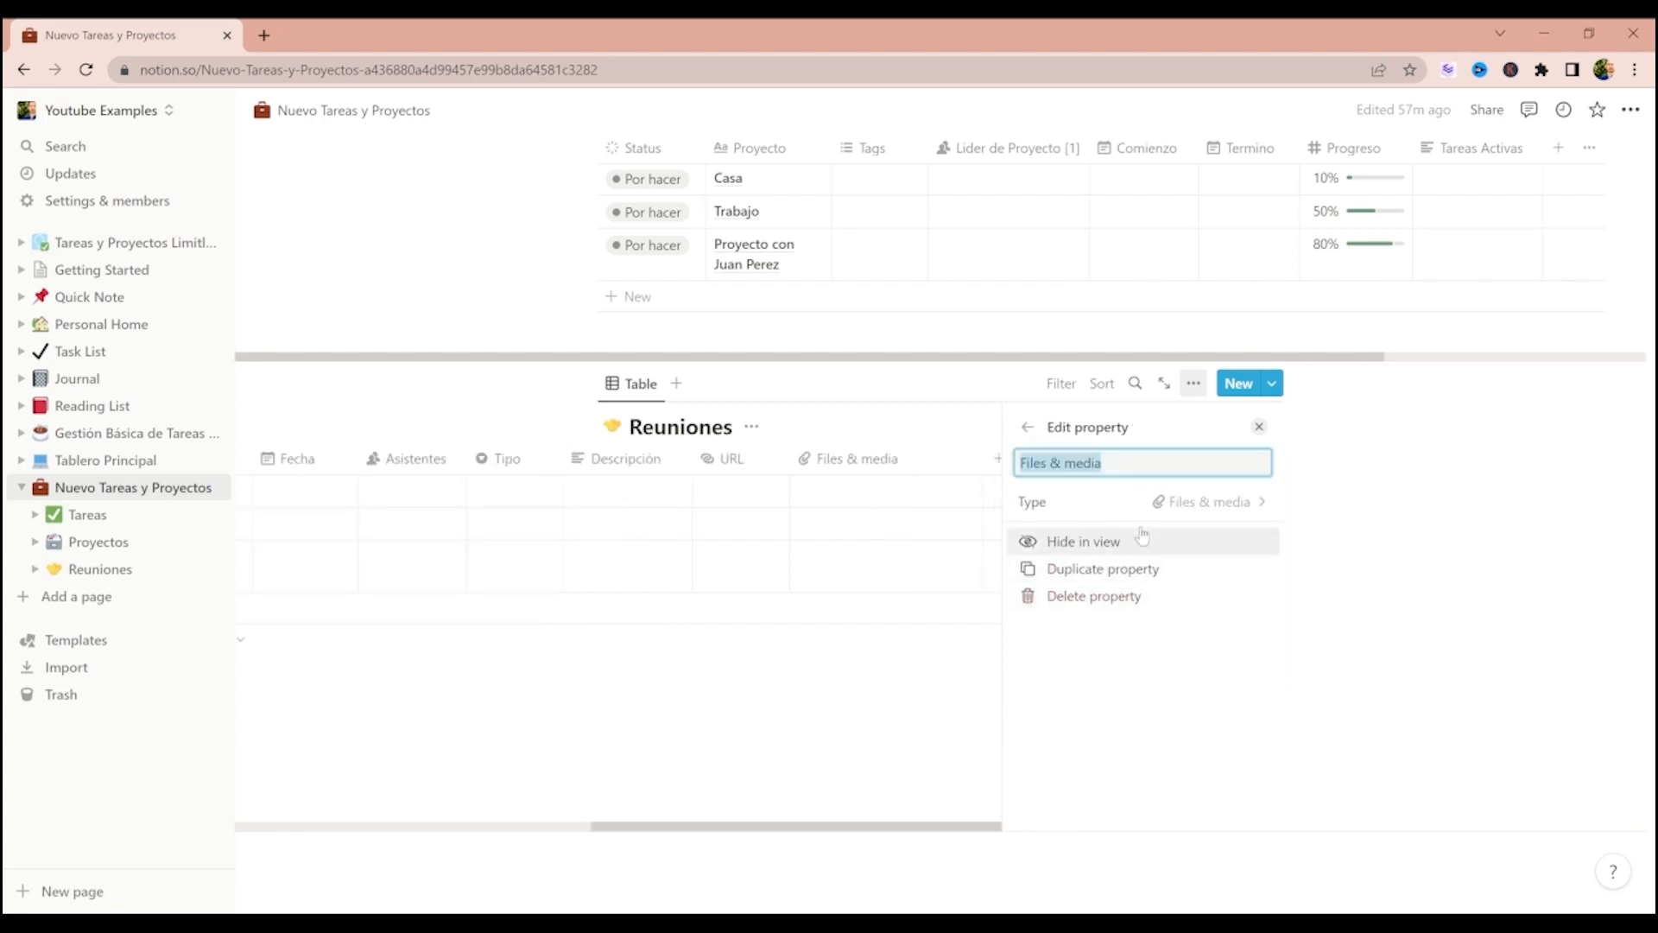
text(Archivos)
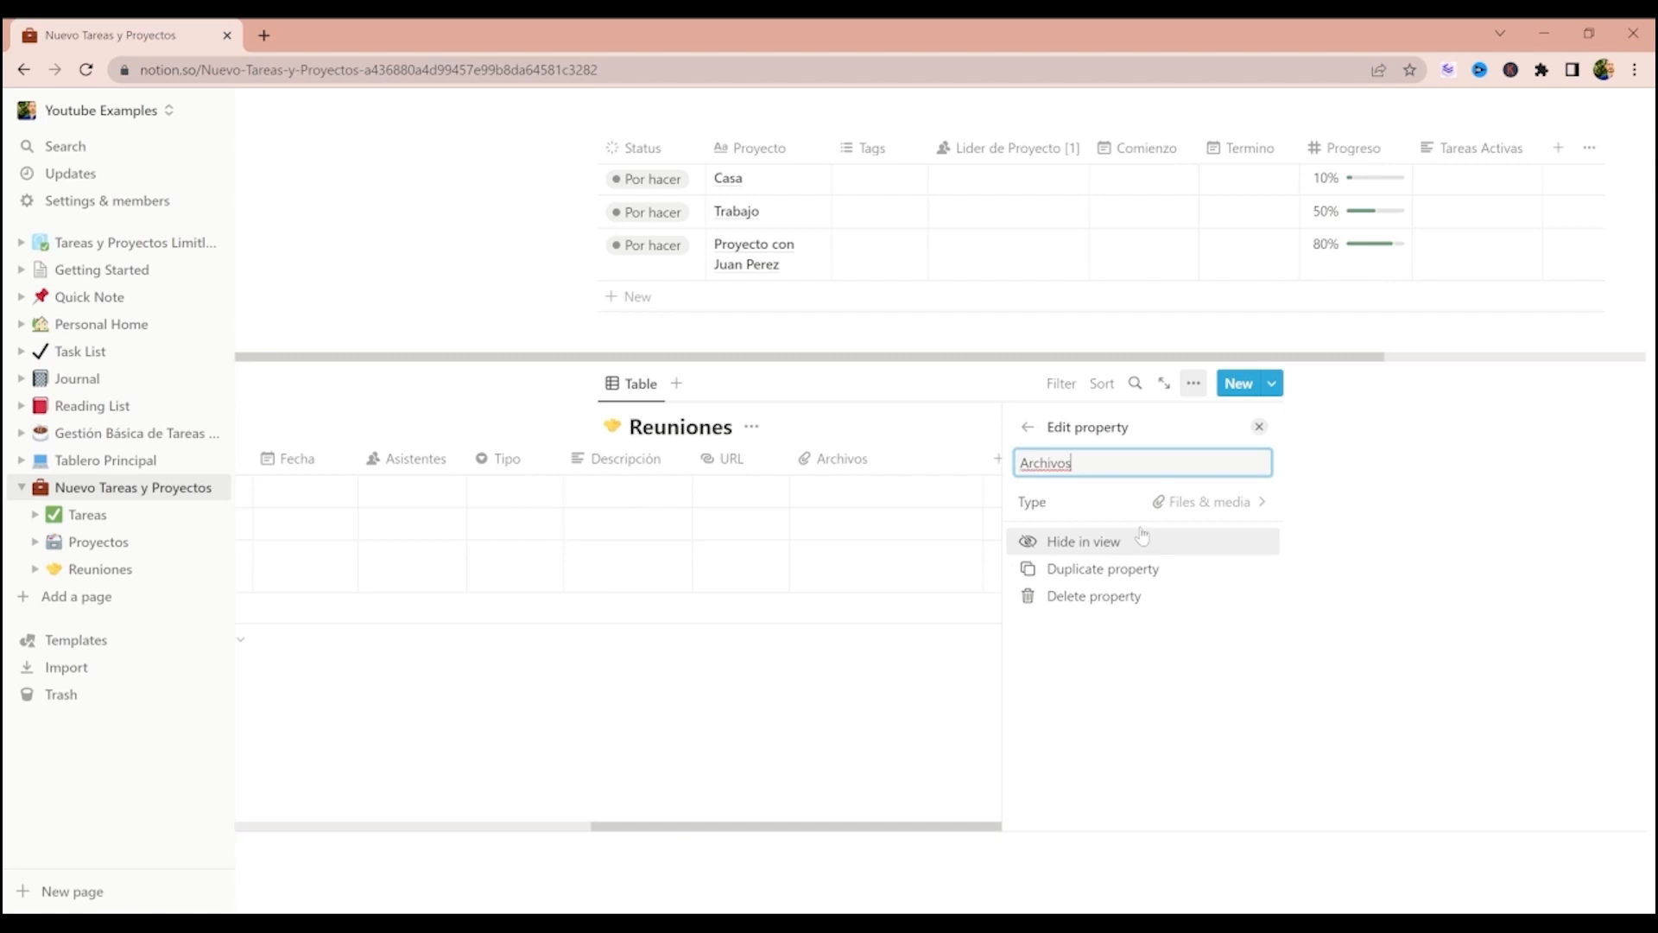
click(964, 438)
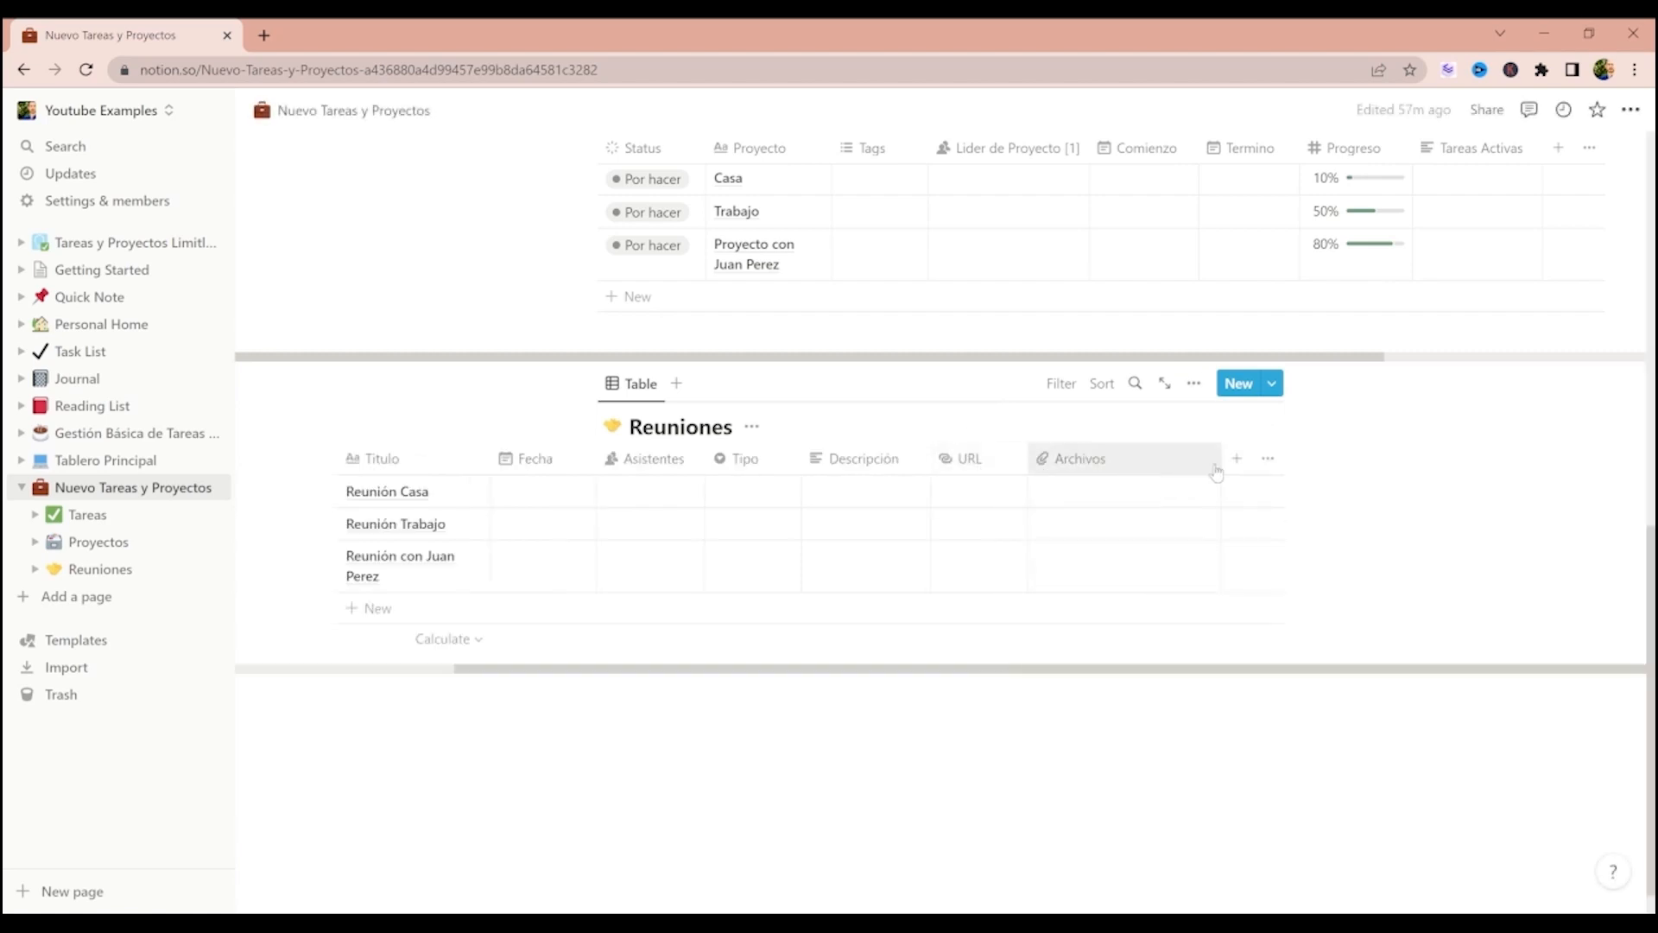
drag(1220, 460, 1132, 466)
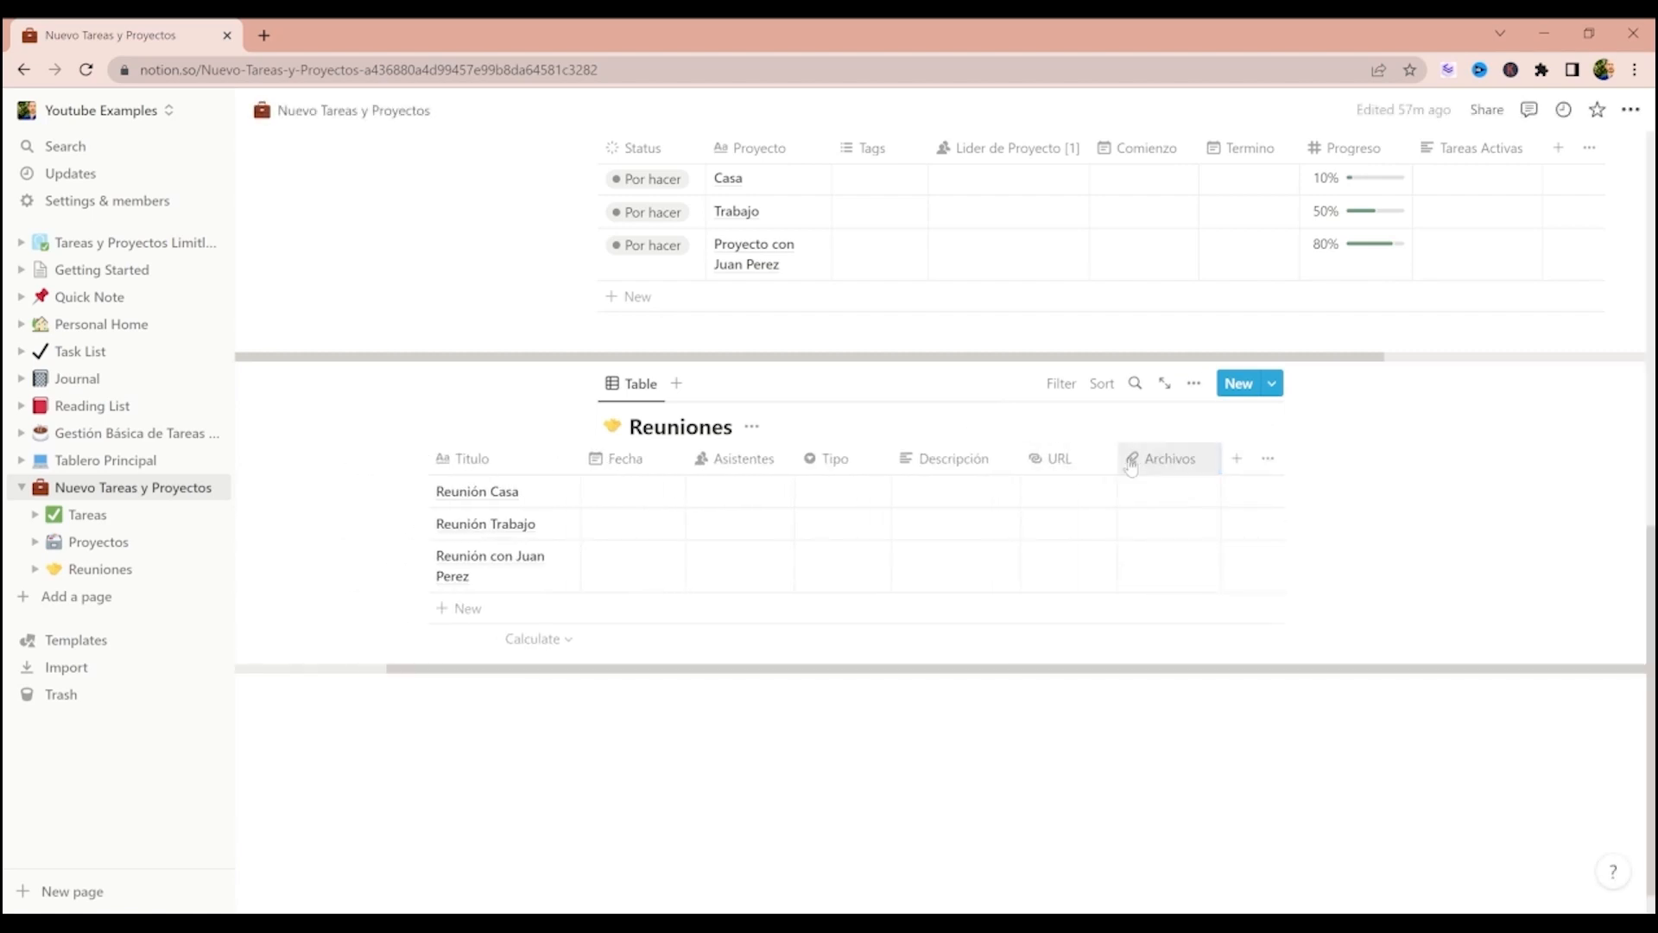
- Add an Email property with its default name to the Reuniones table
click(1238, 457)
scroll(1170, 682, down, 3)
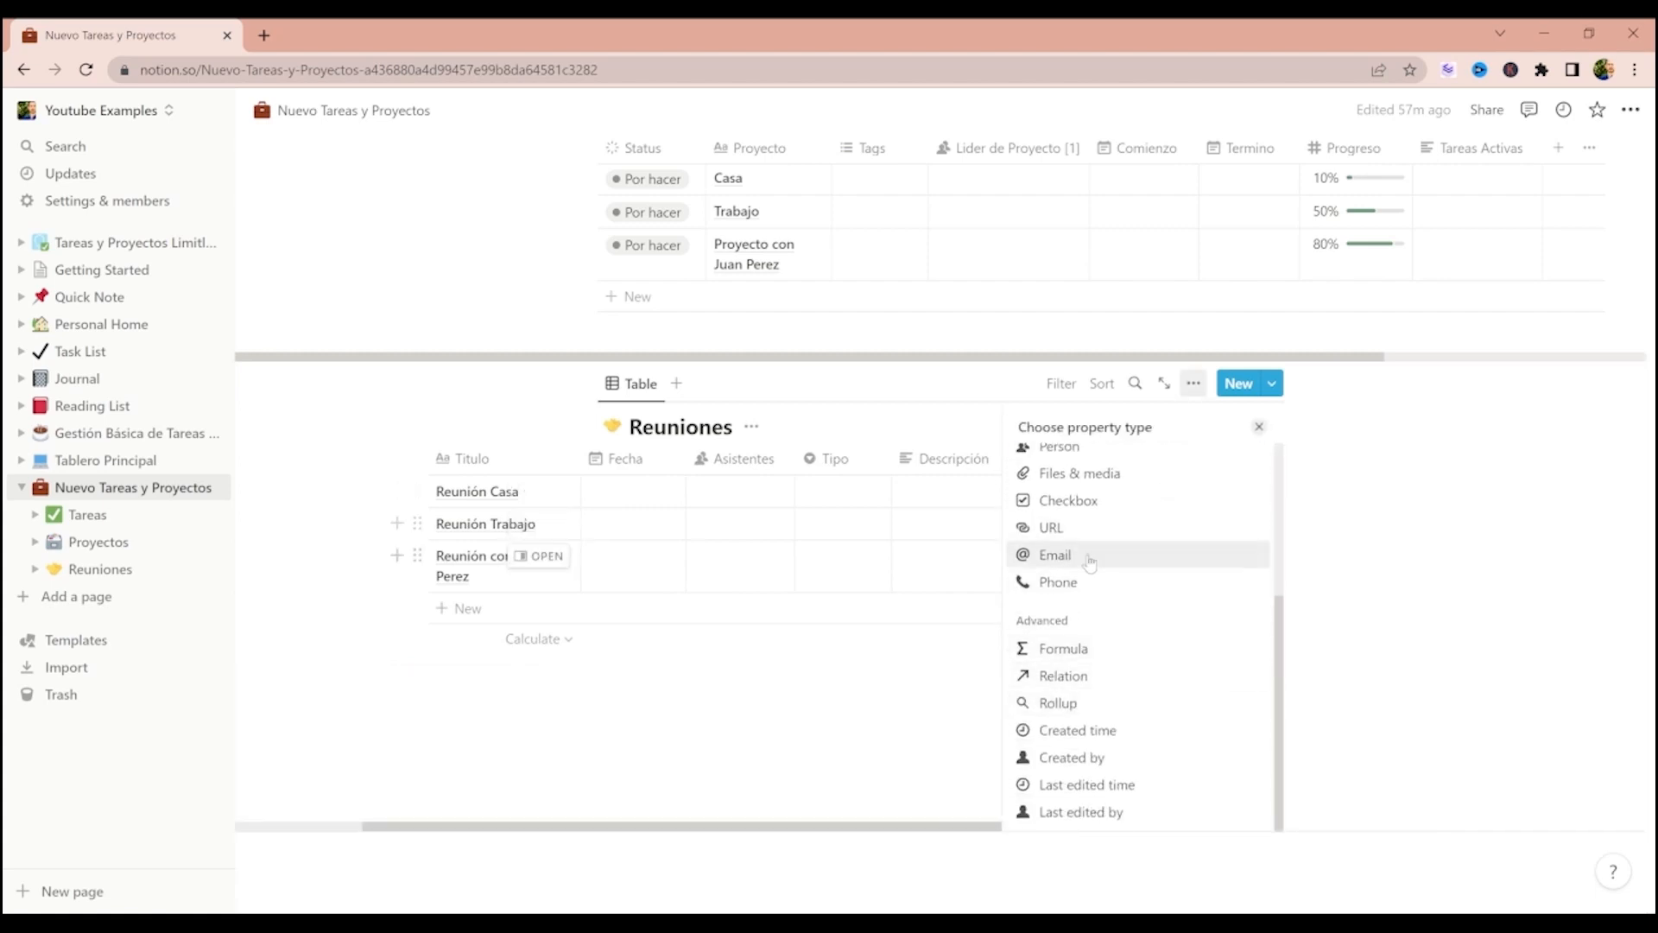
click(1102, 557)
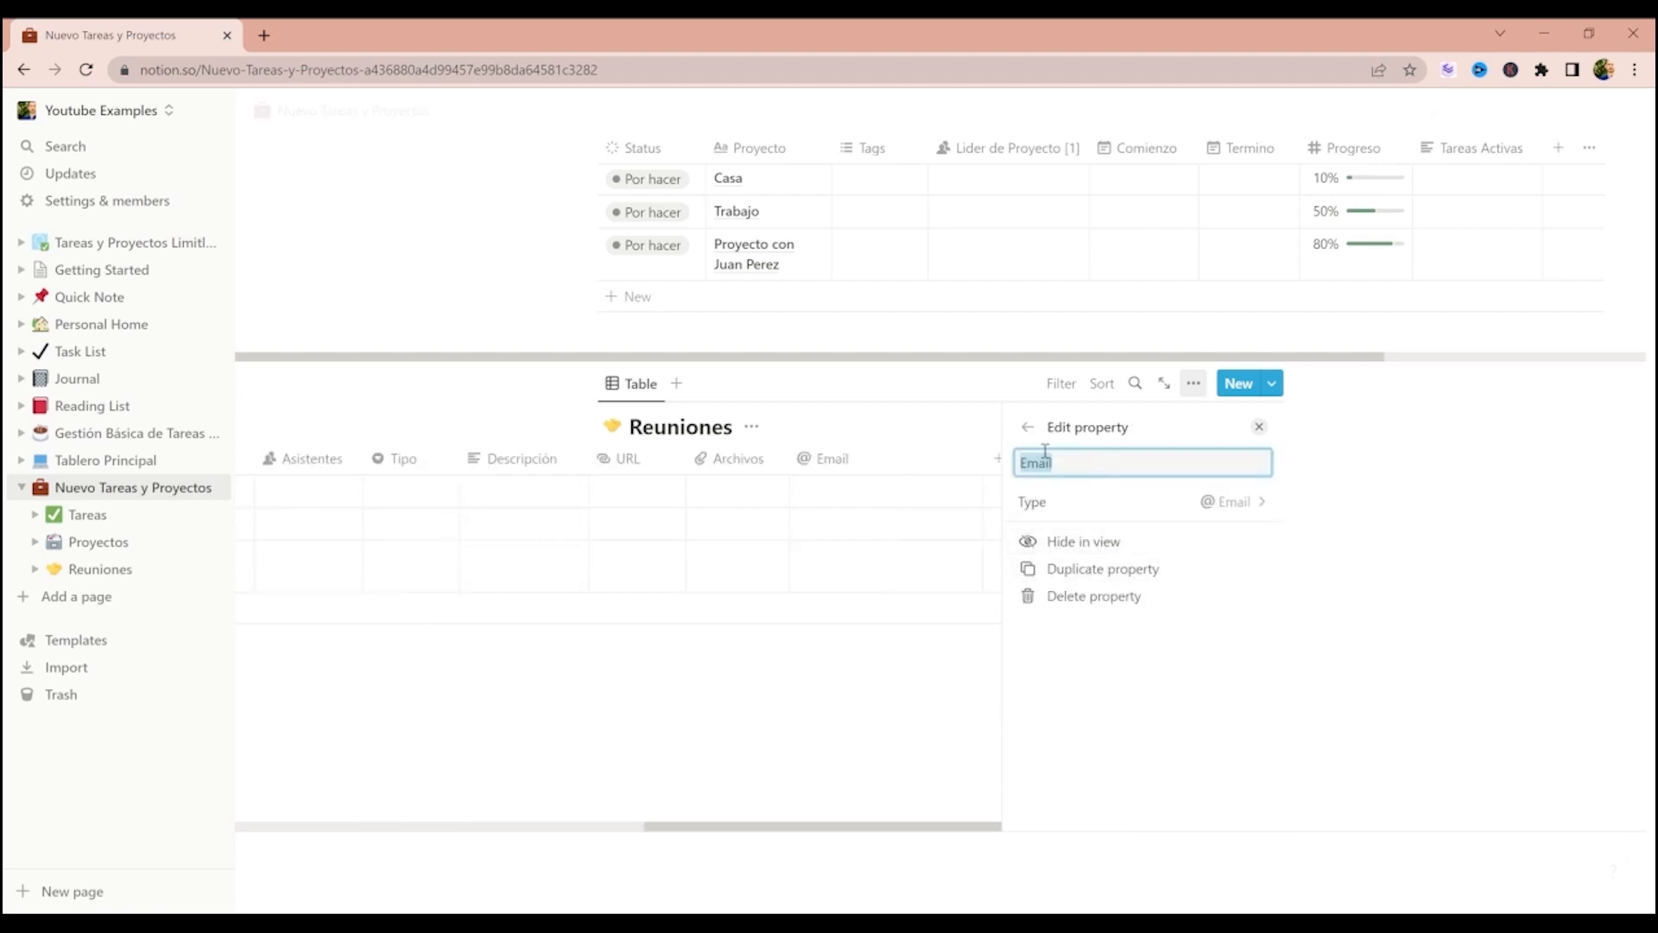
click(991, 461)
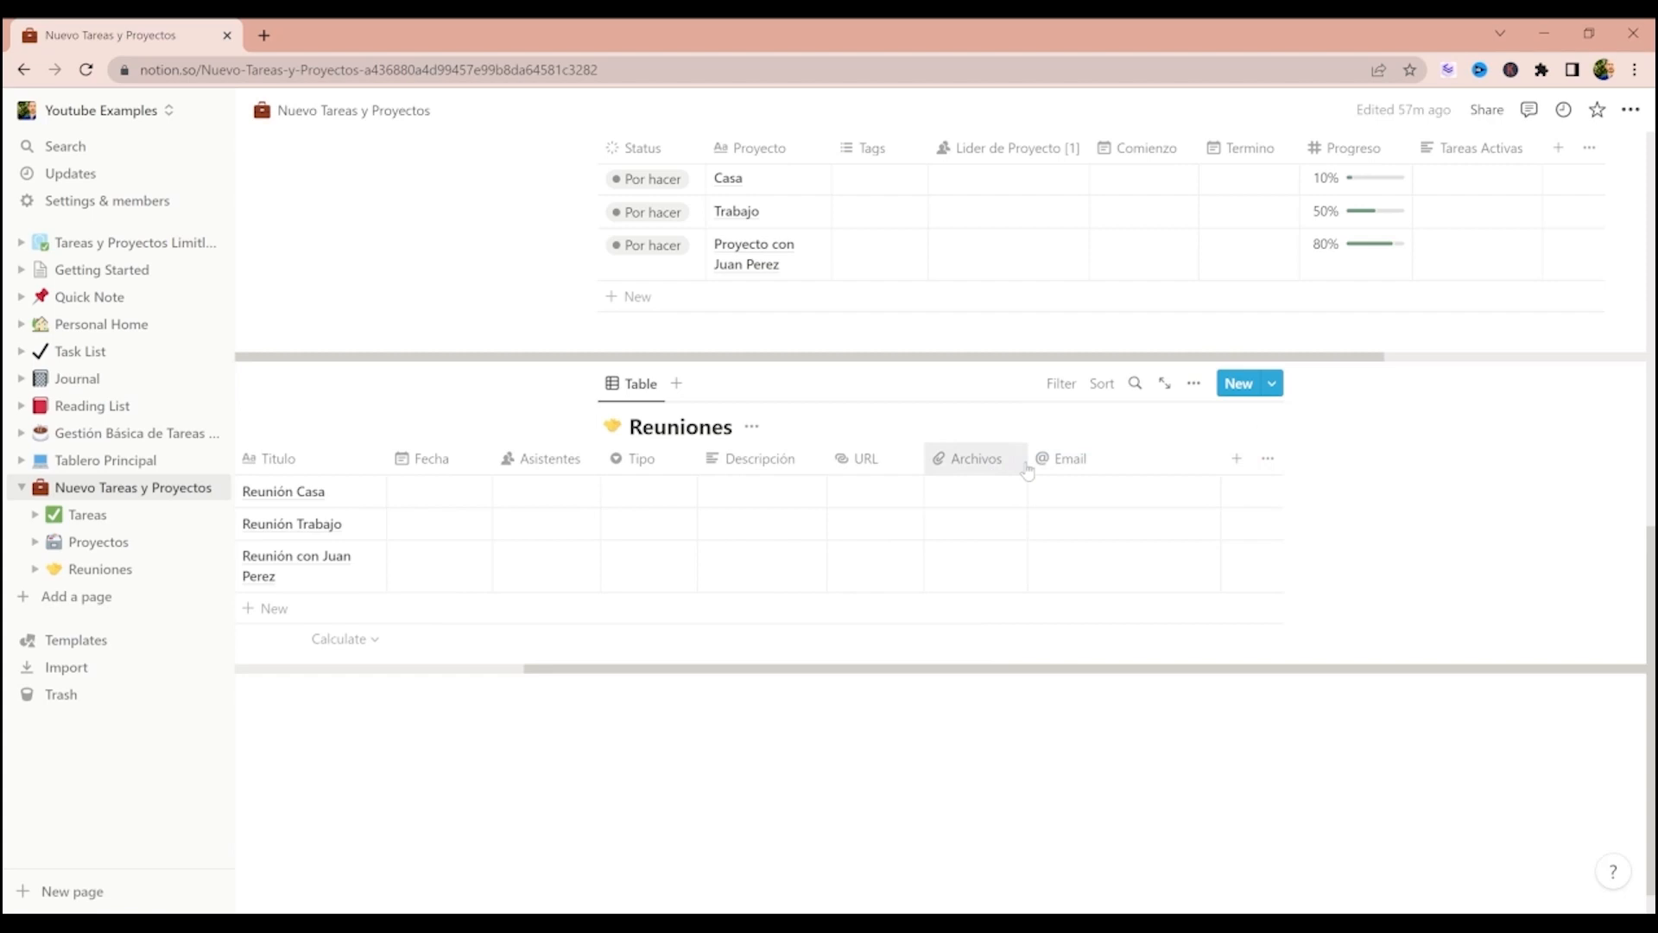
- Add a Phone property named Telefono to the Reuniones table and narrow the Email and Telefono columns
click(1238, 459)
scroll(1124, 666, down, 2)
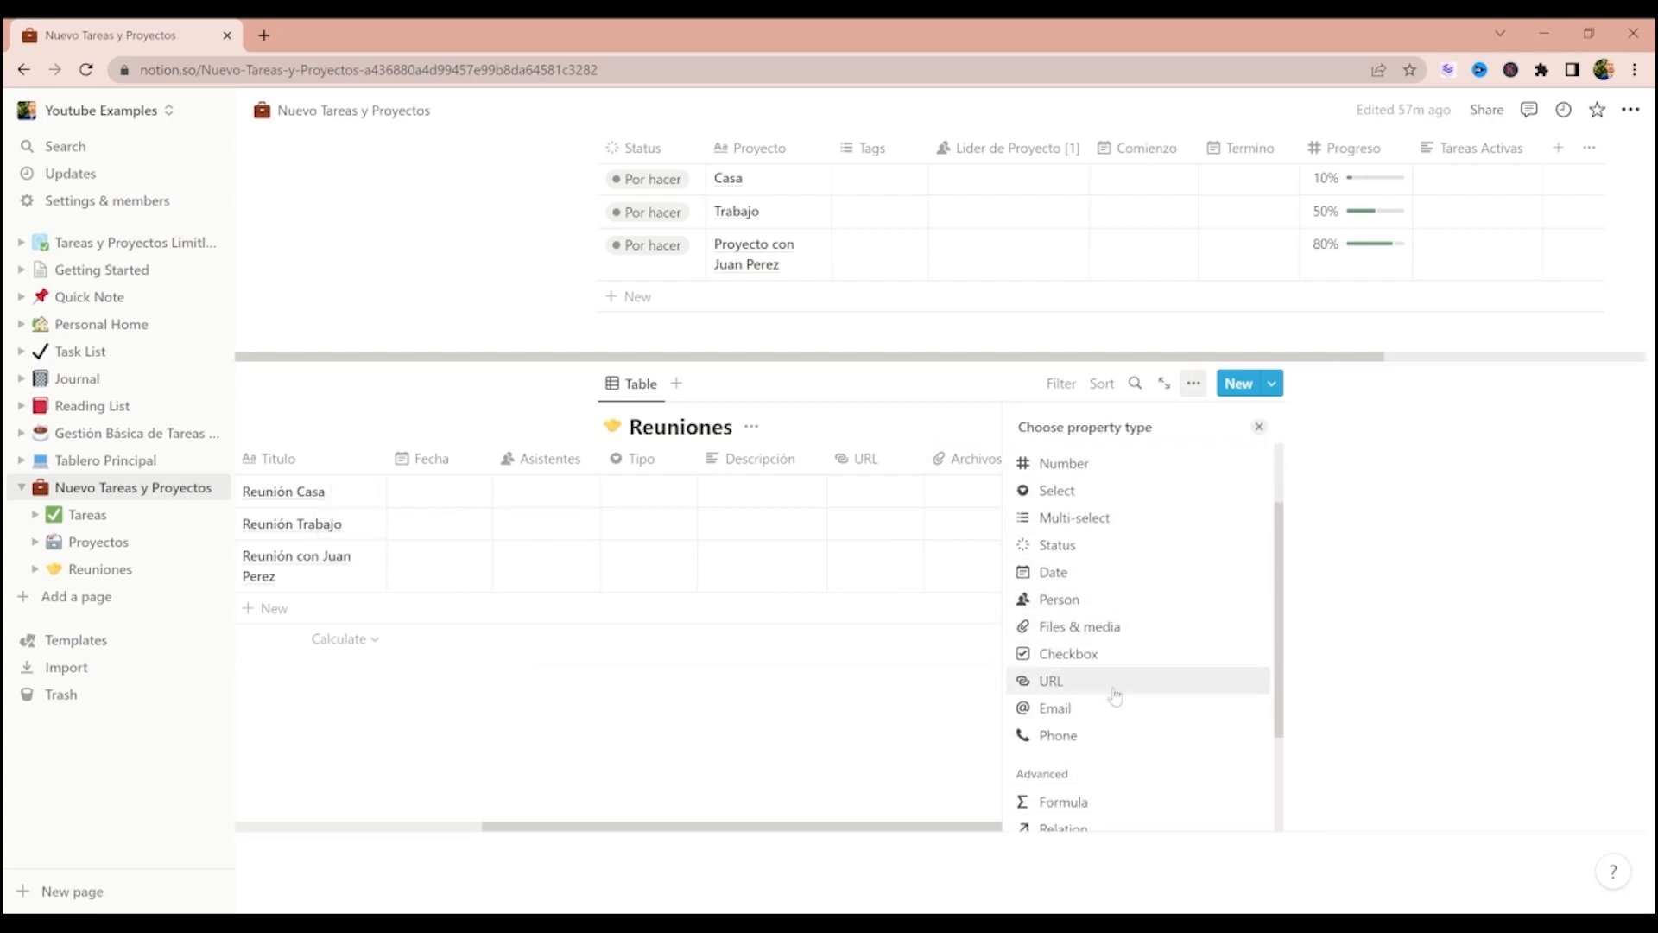
click(1097, 733)
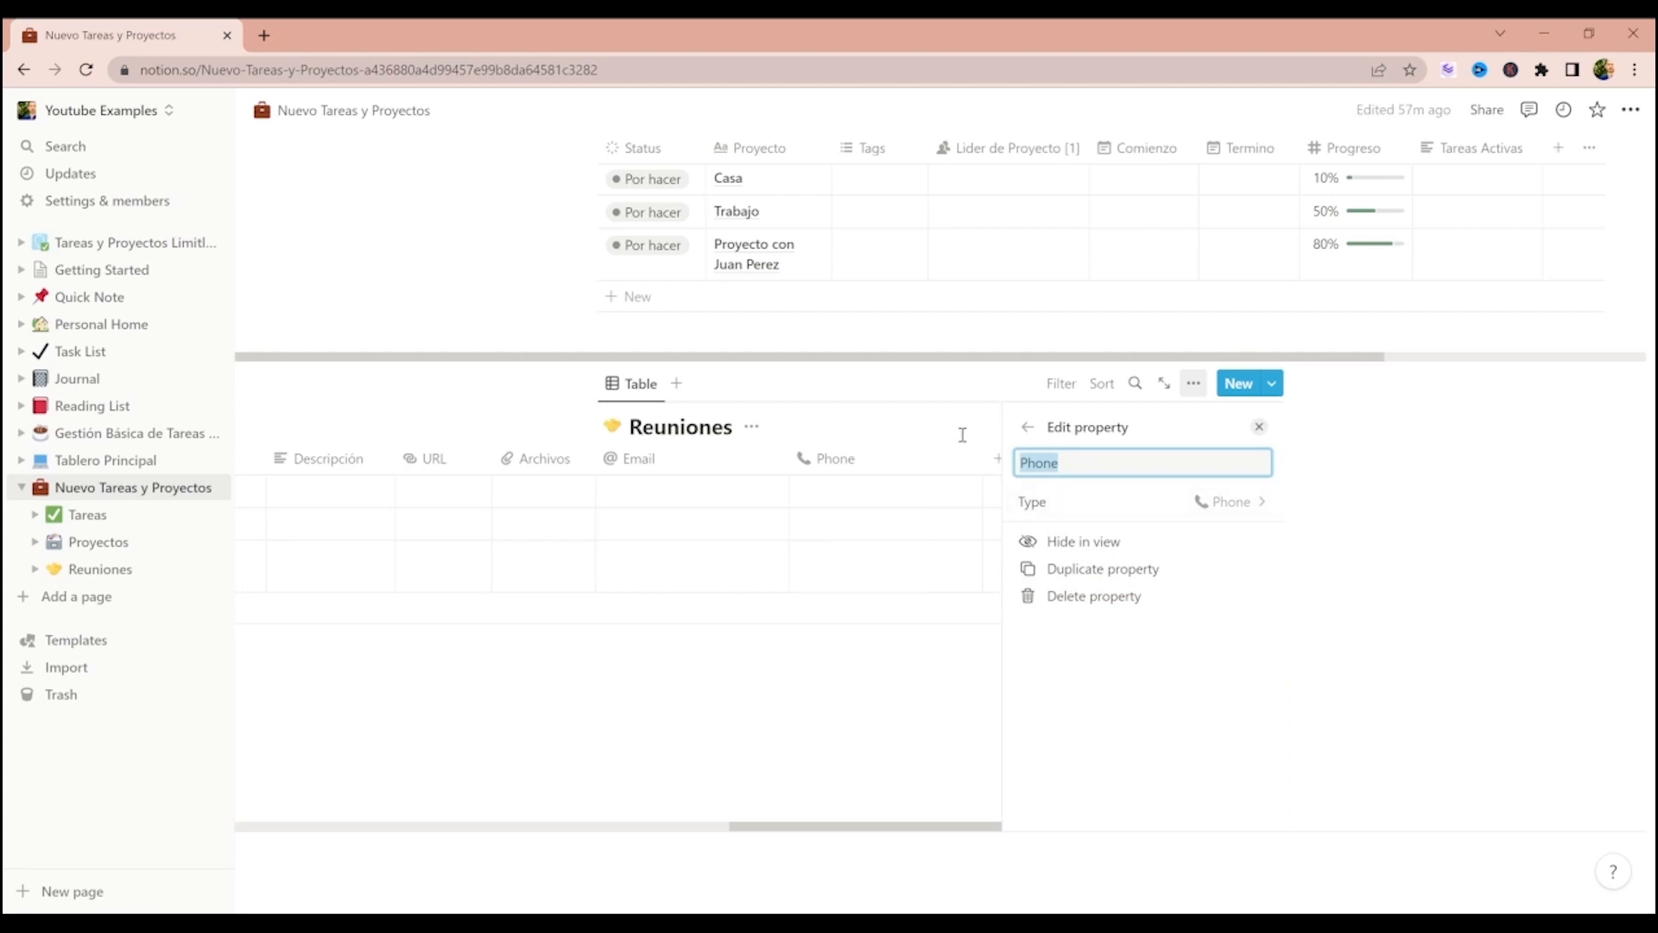
text(Telefono)
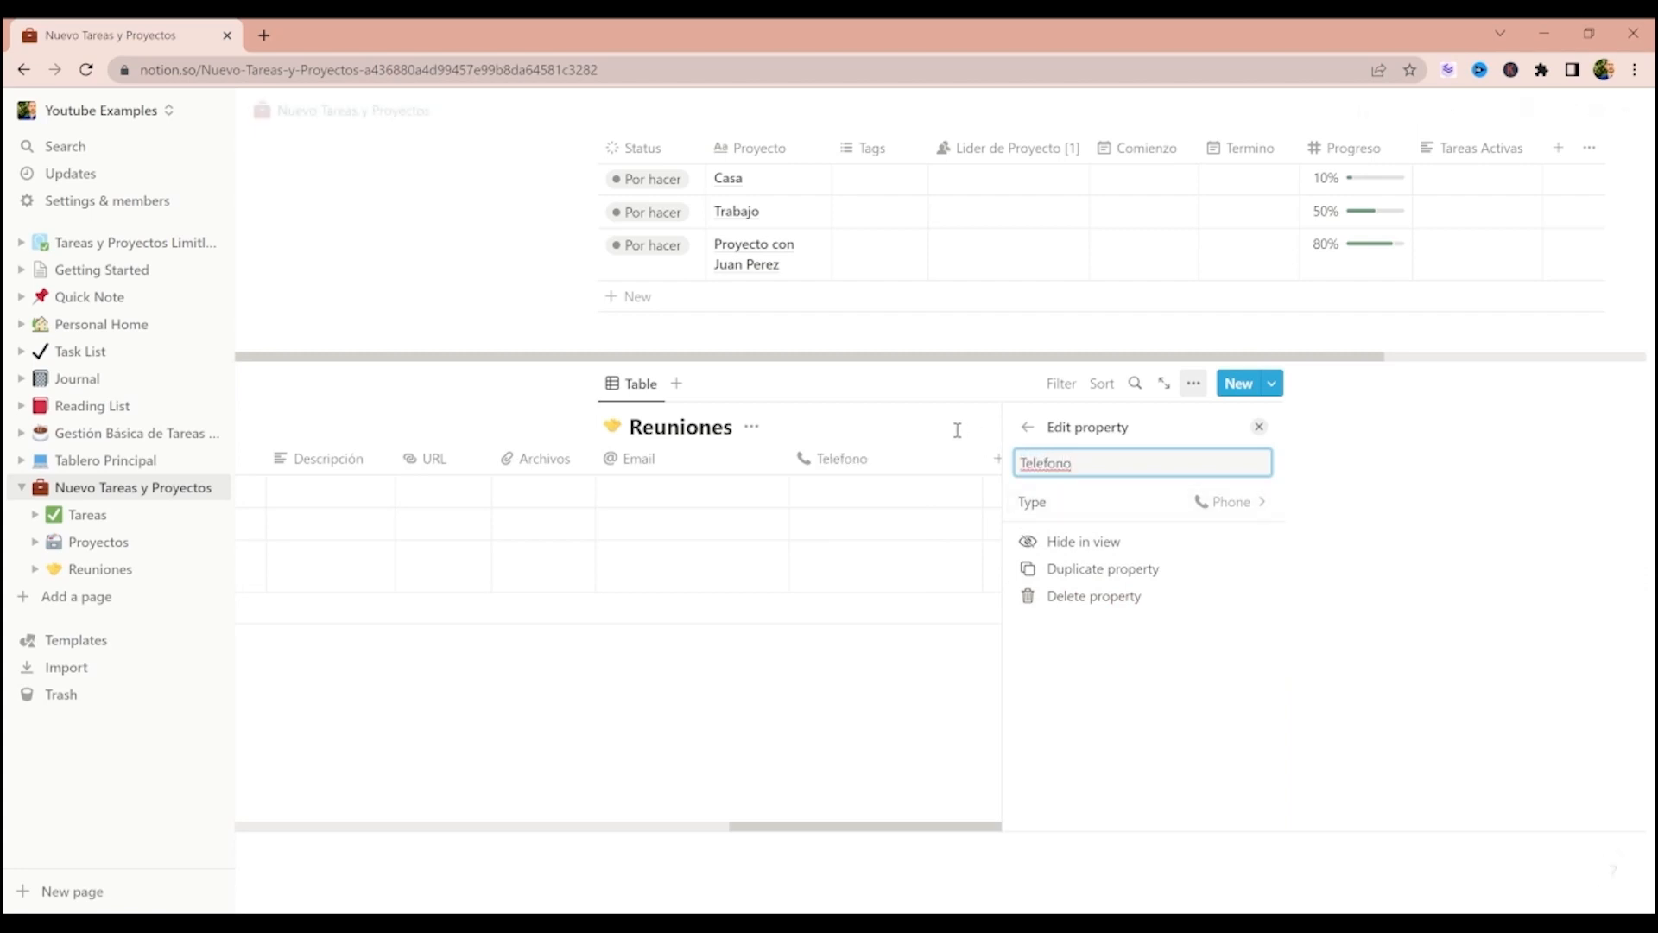
click(957, 430)
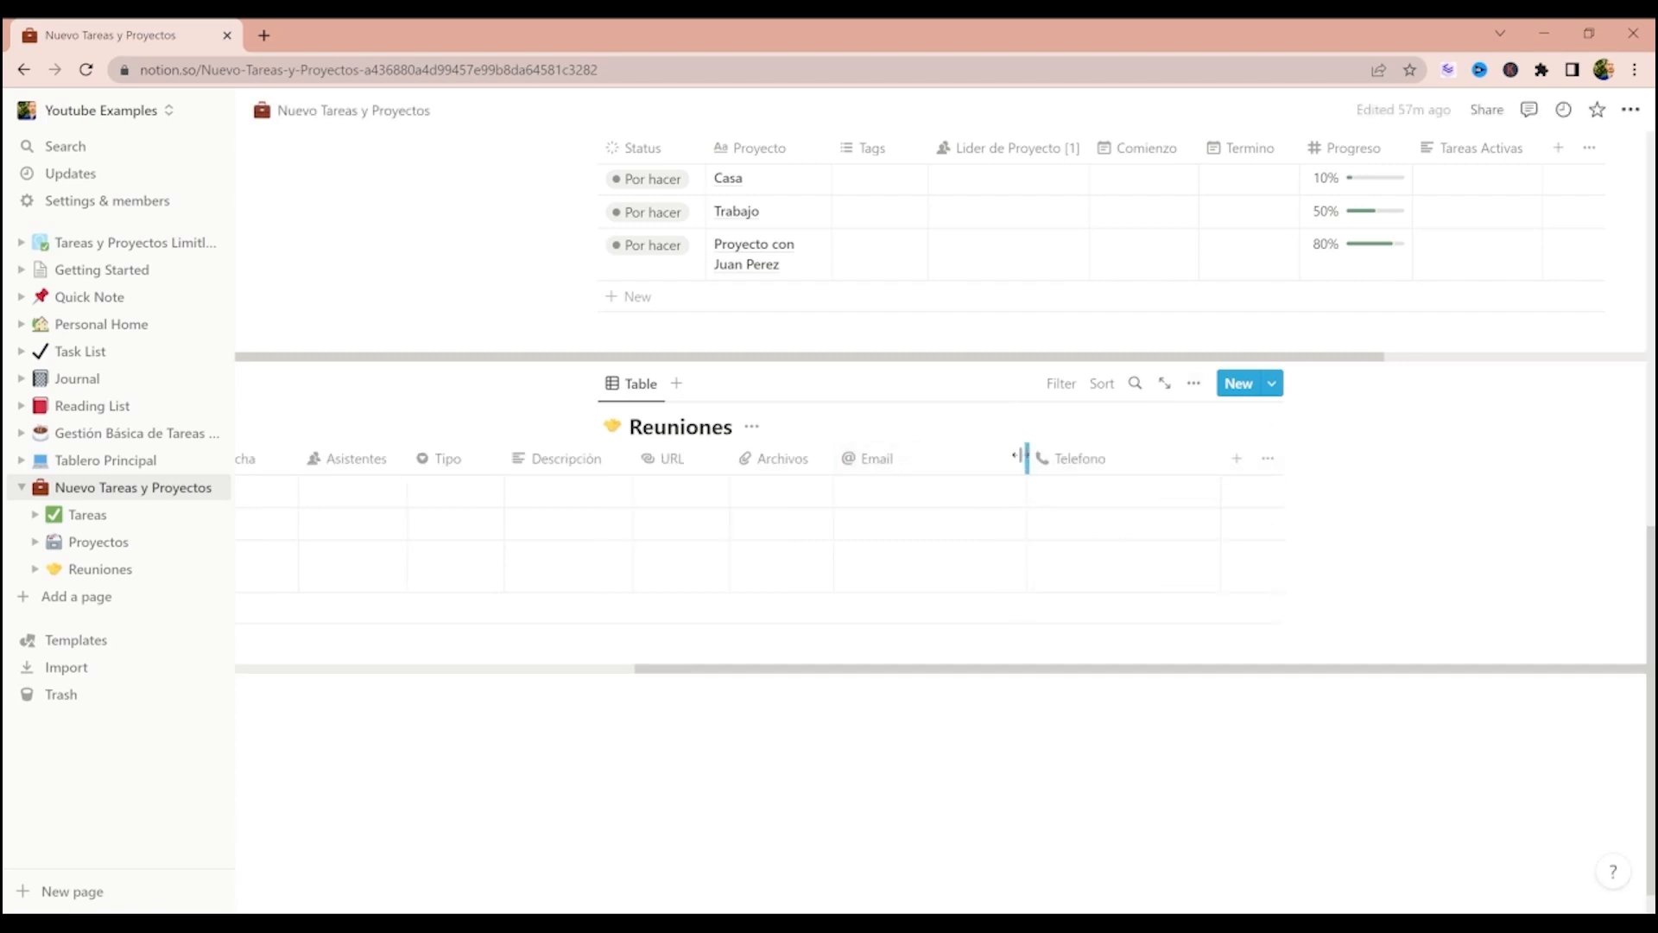
scroll(940, 458, left, 2)
click(1237, 459)
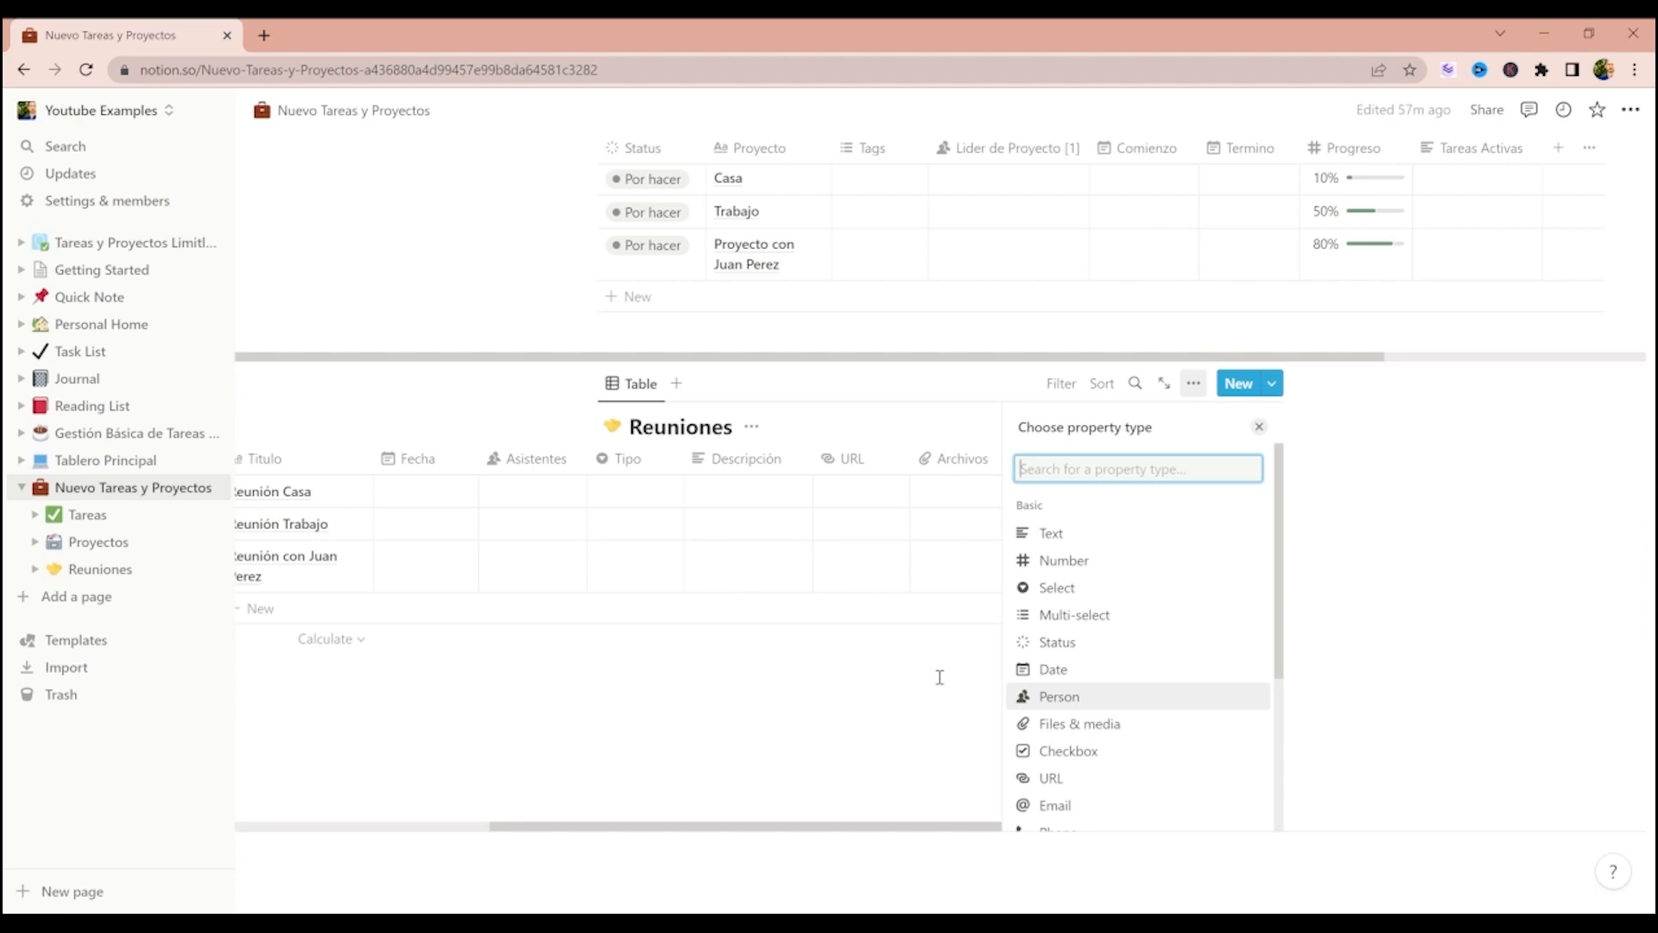
click(940, 677)
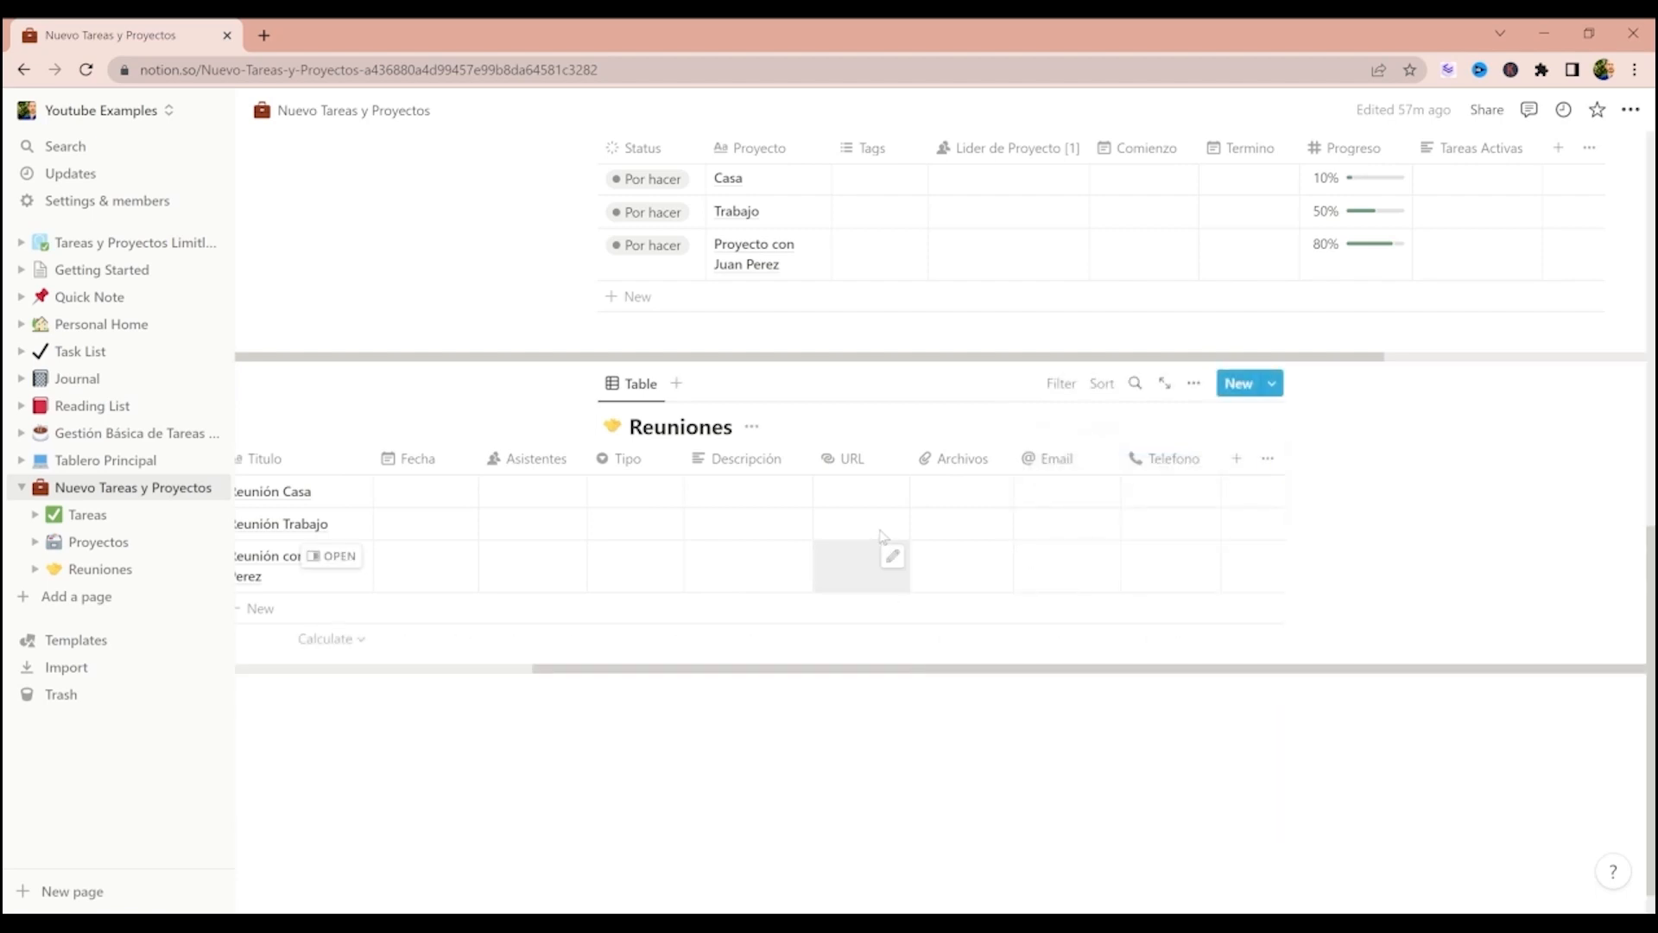
- Enter google.com as the URL of the Reunión Casa row
click(861, 492)
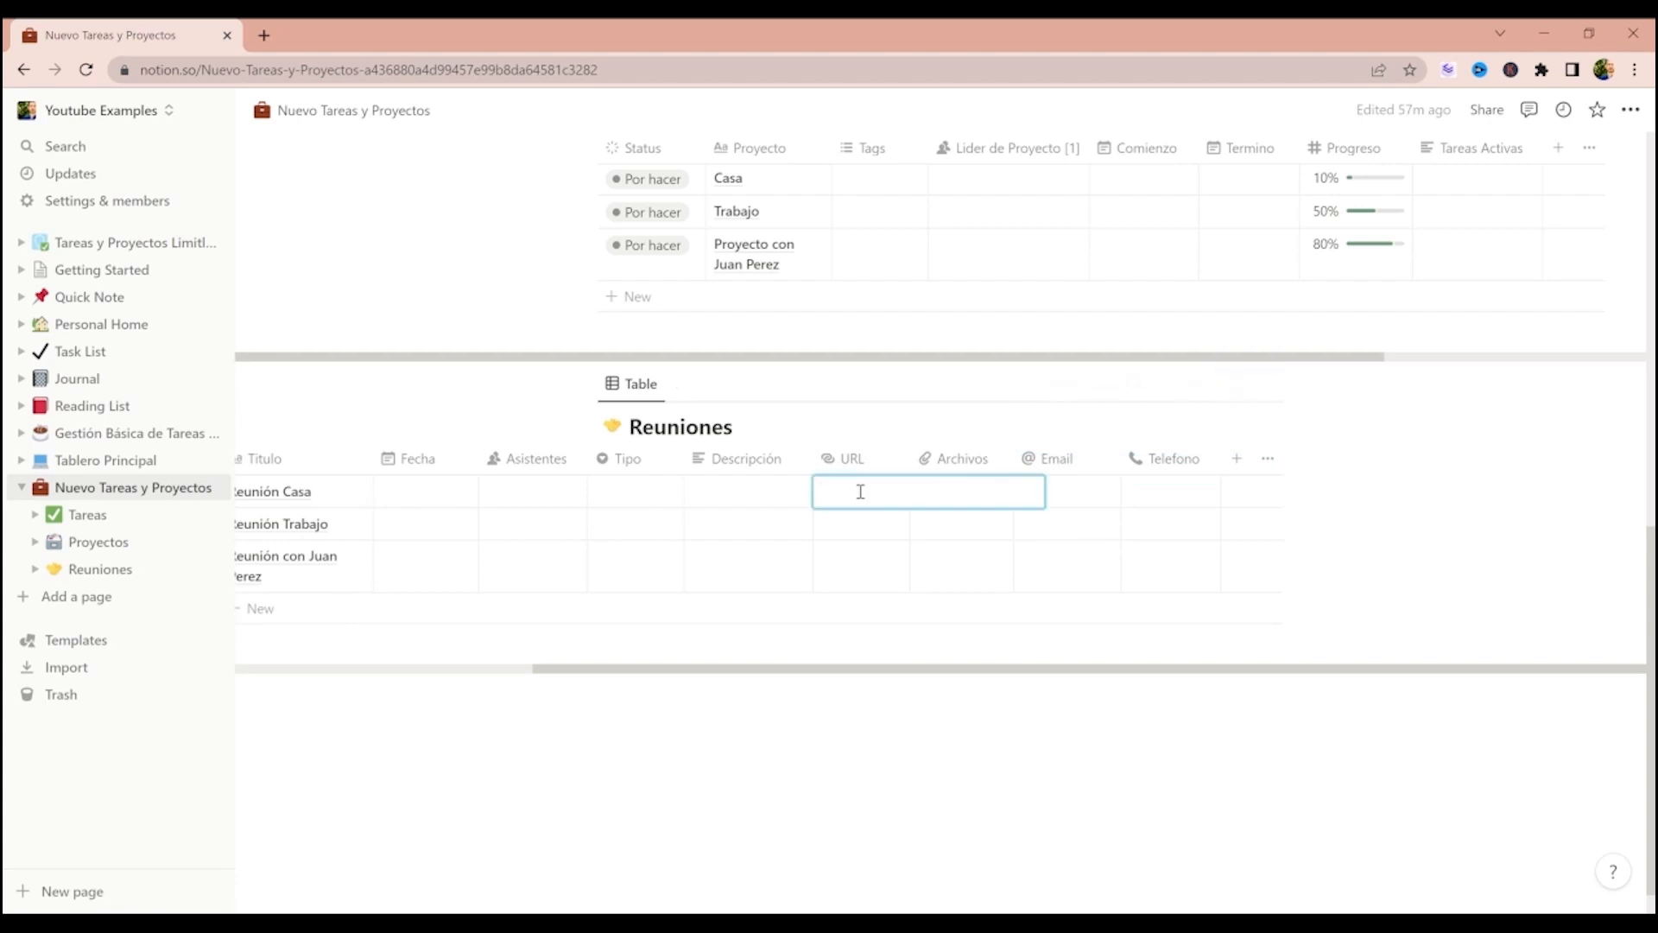
text(google.com)
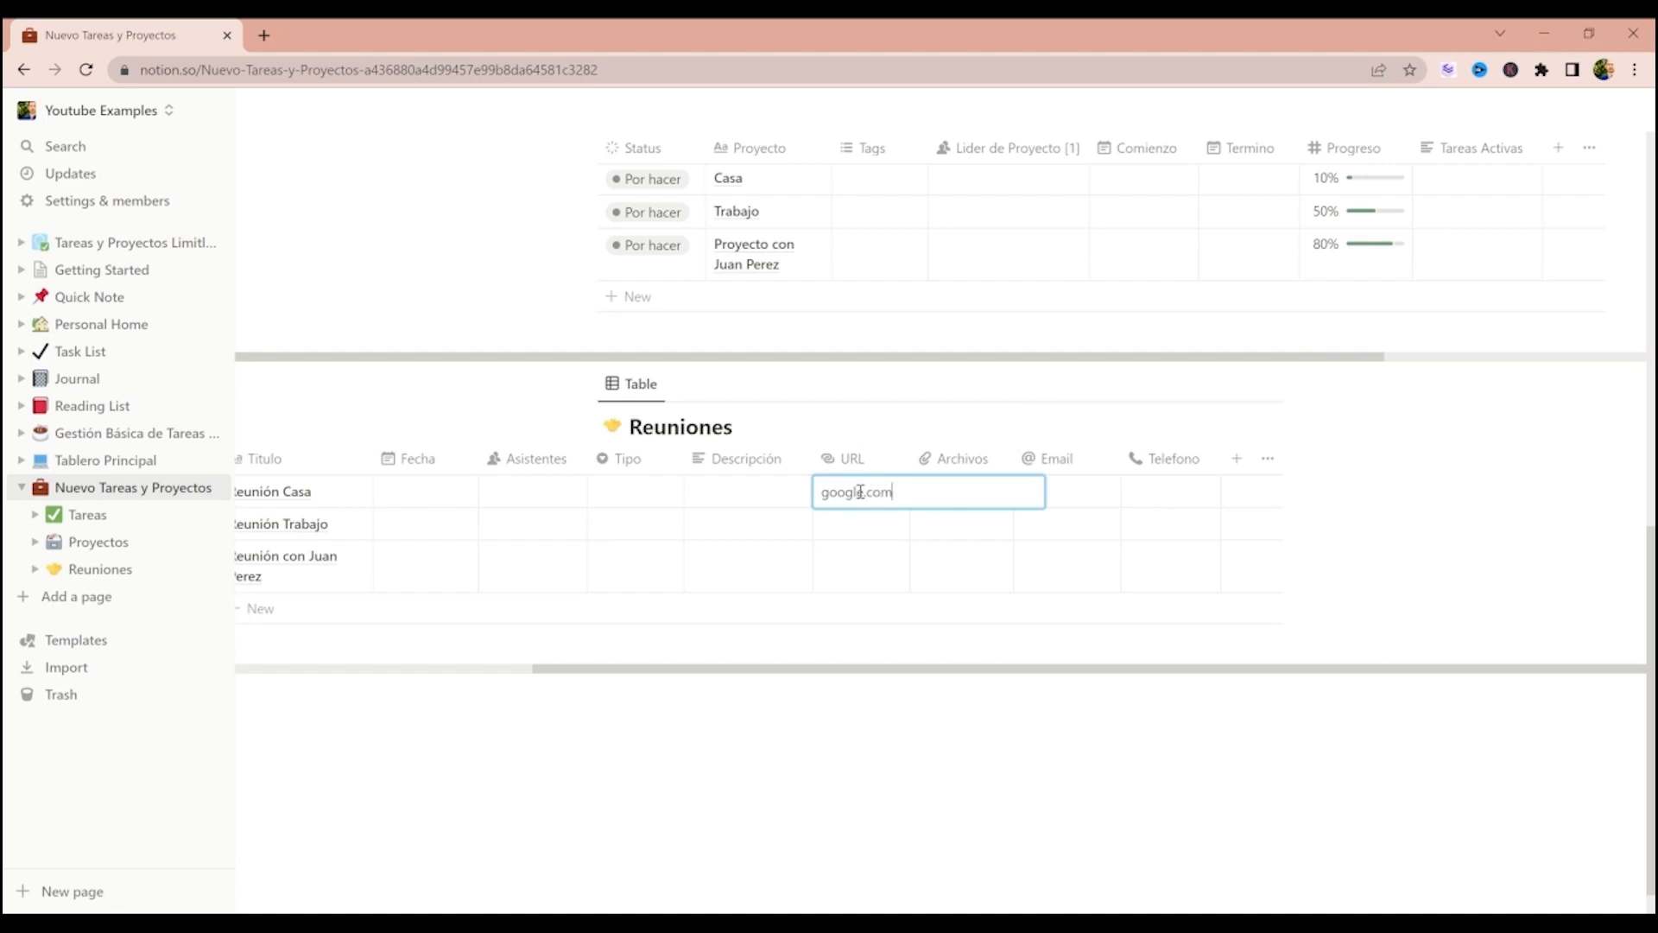
key(Return)
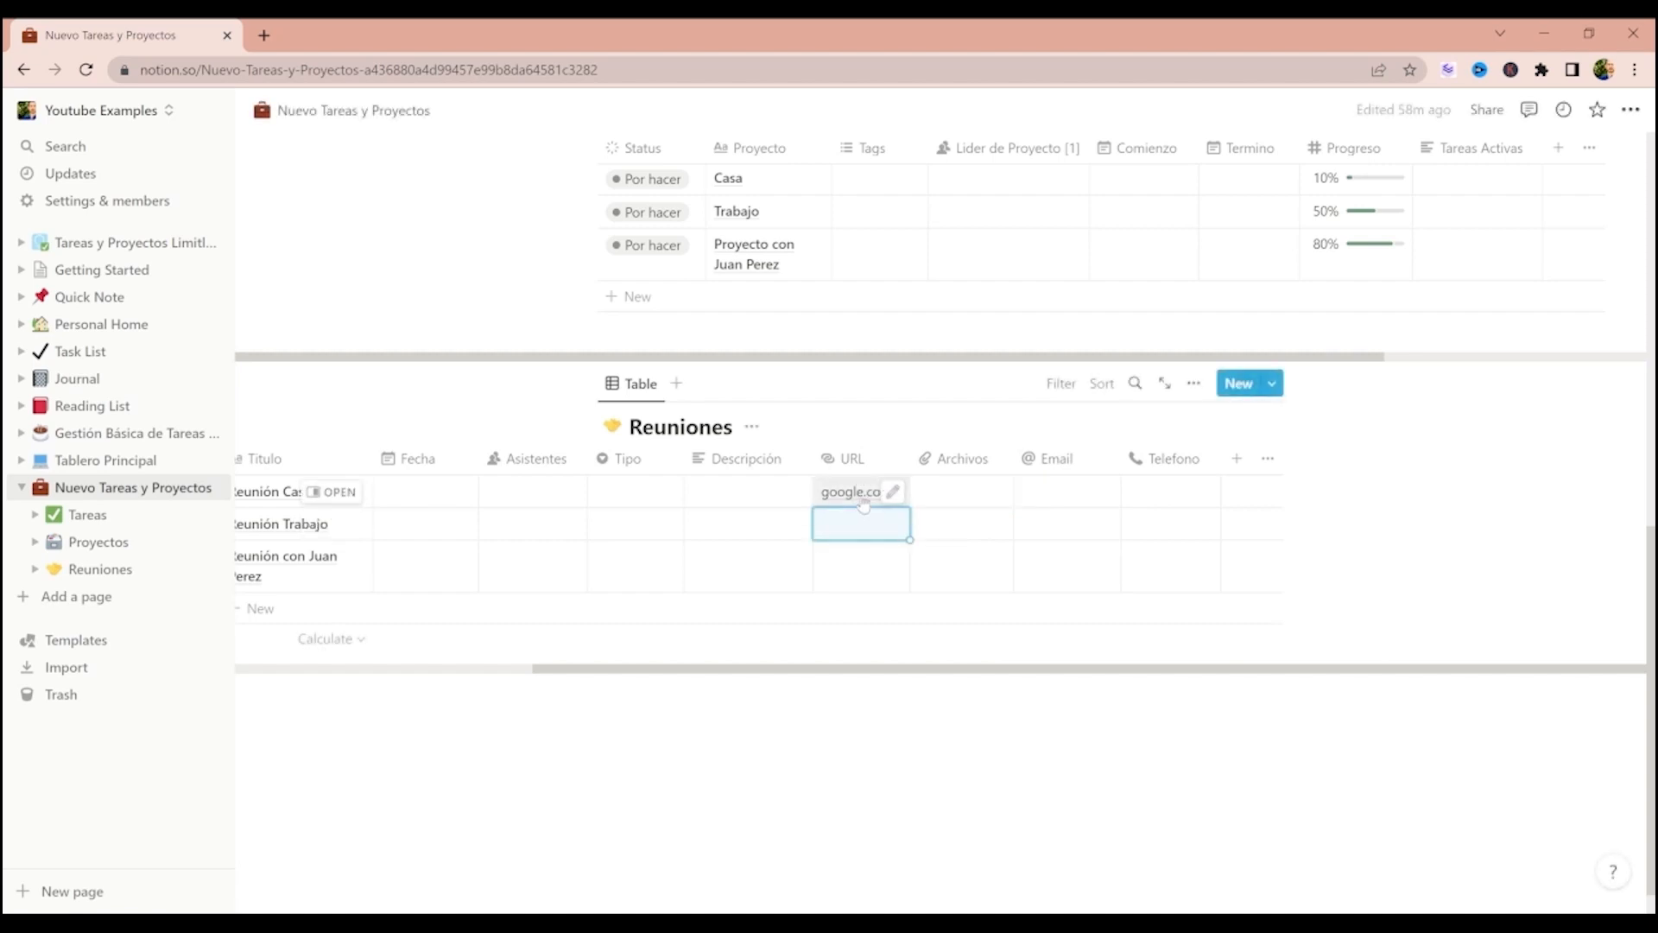
- View the options for adding a file in the Archivos cell of the Reunión Casa row, adding none
click(960, 491)
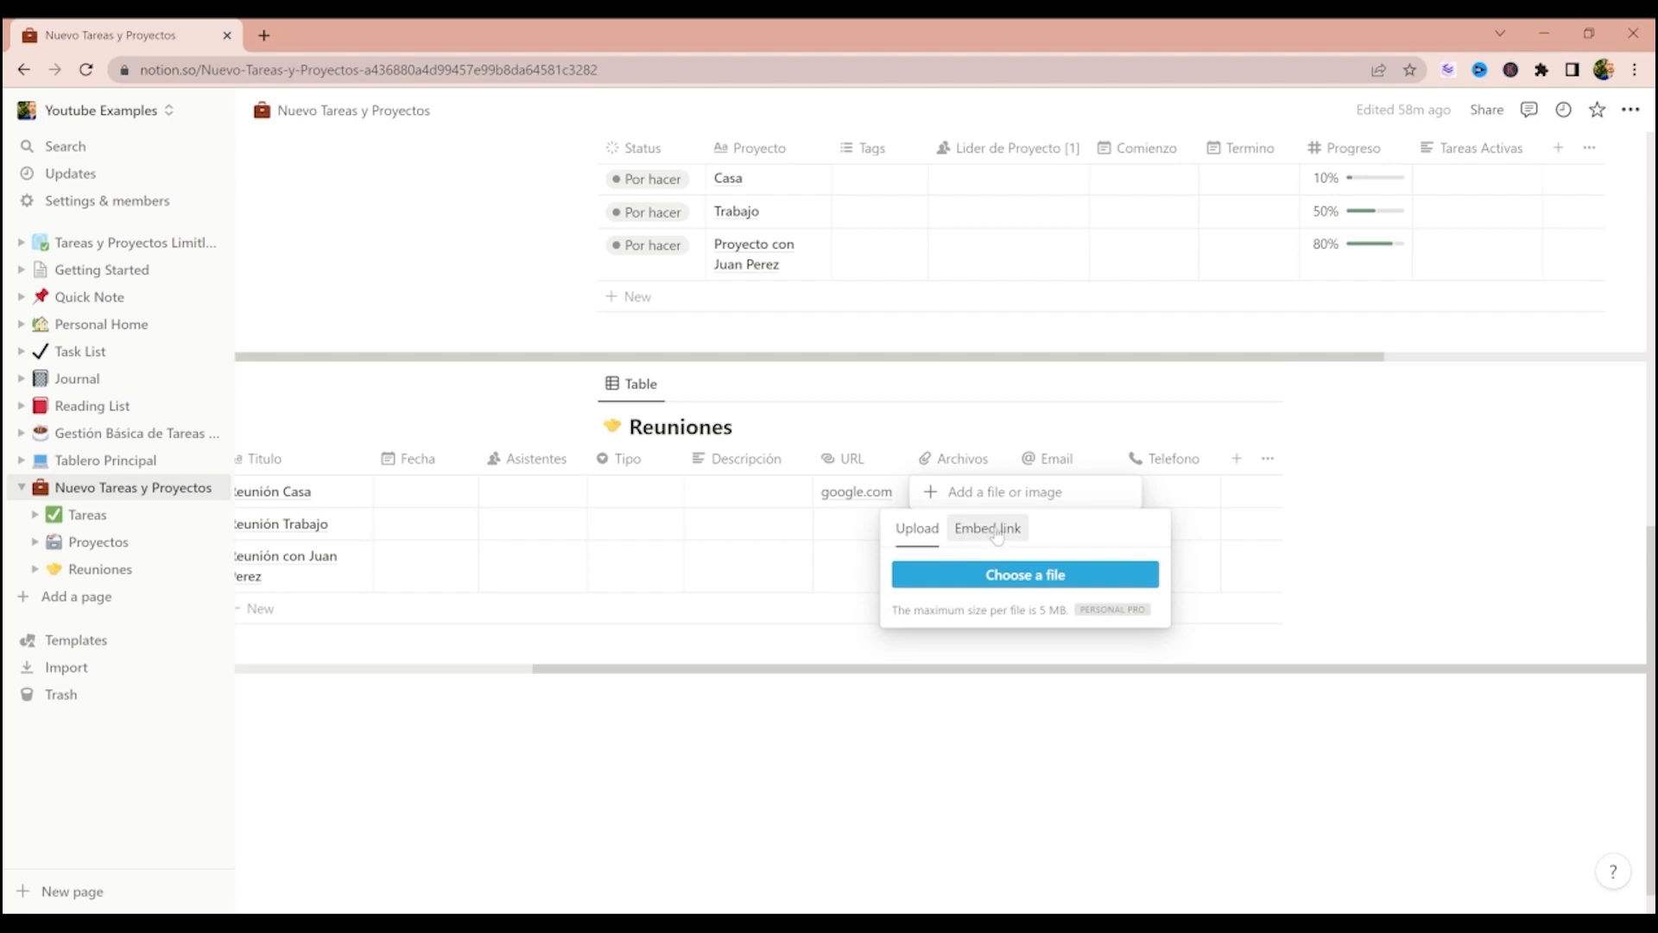
key(Escape)
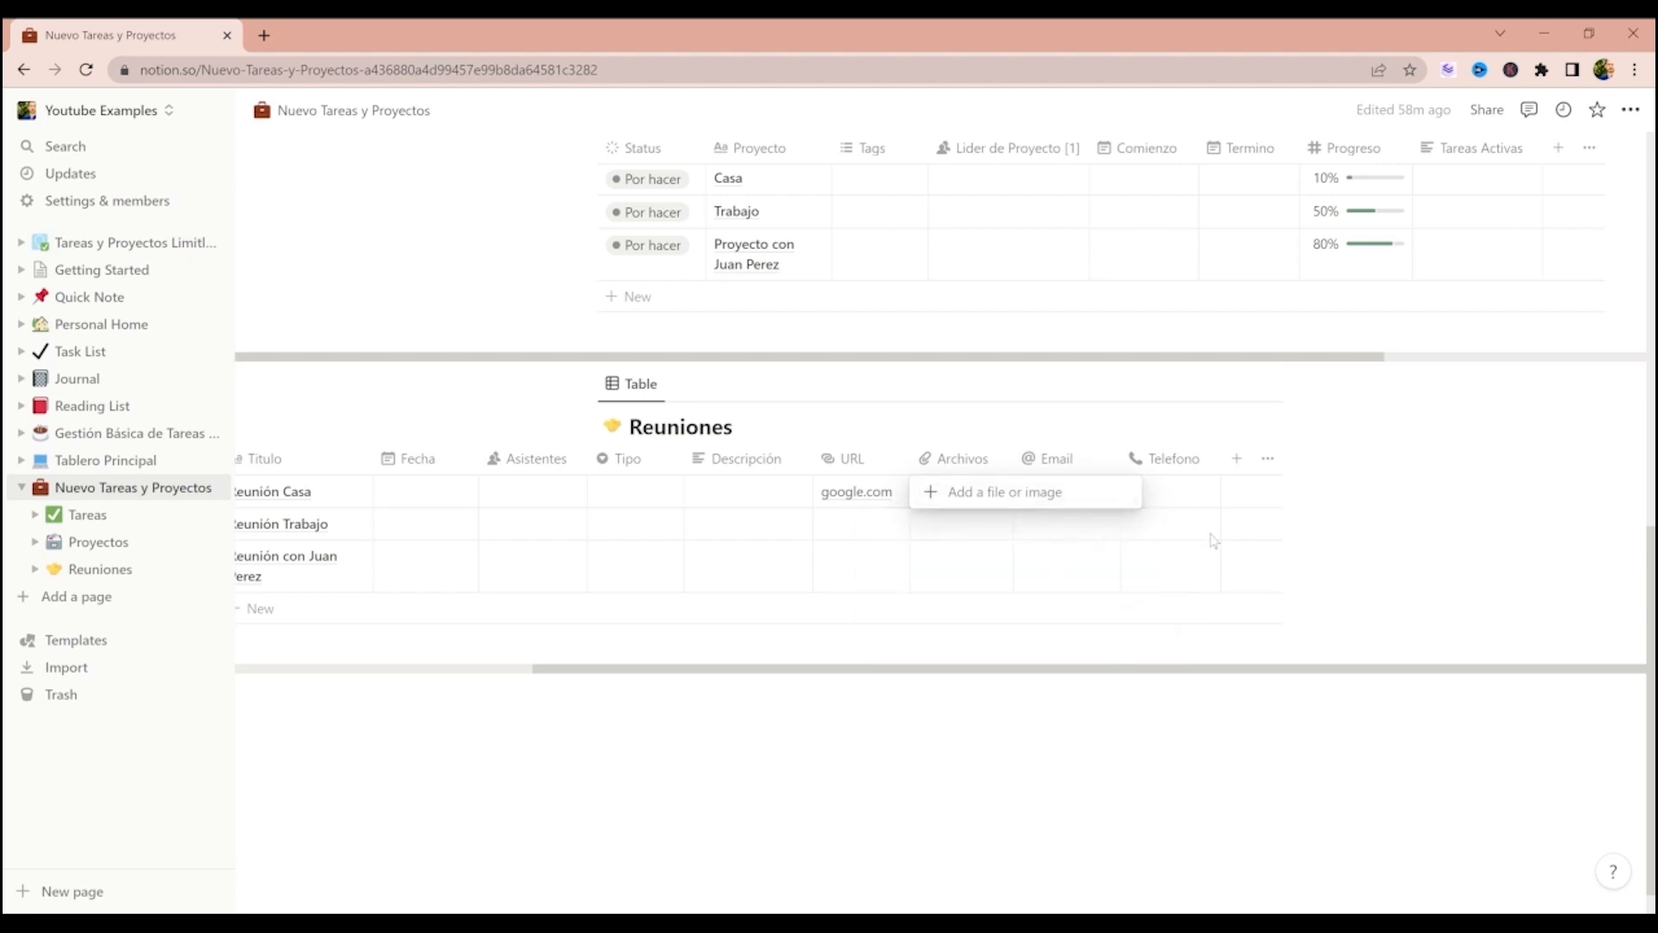
key(Escape)
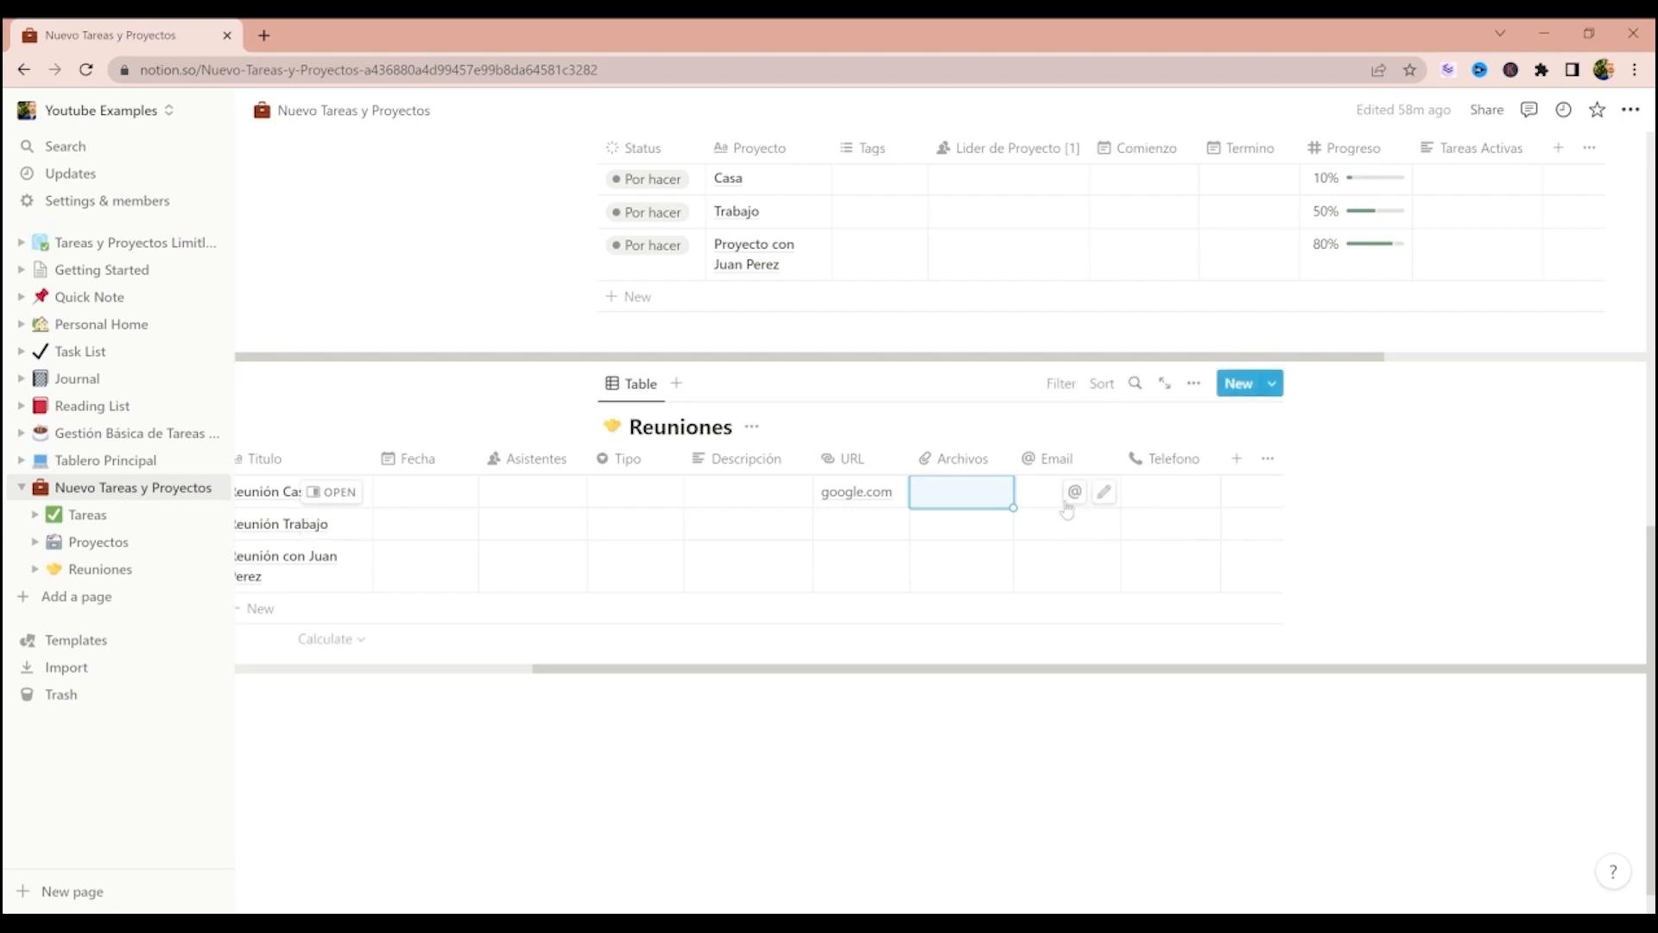
- Enter a sample e-mail address in the Email cell of the Reunión Casa row and test its link
click(1032, 499)
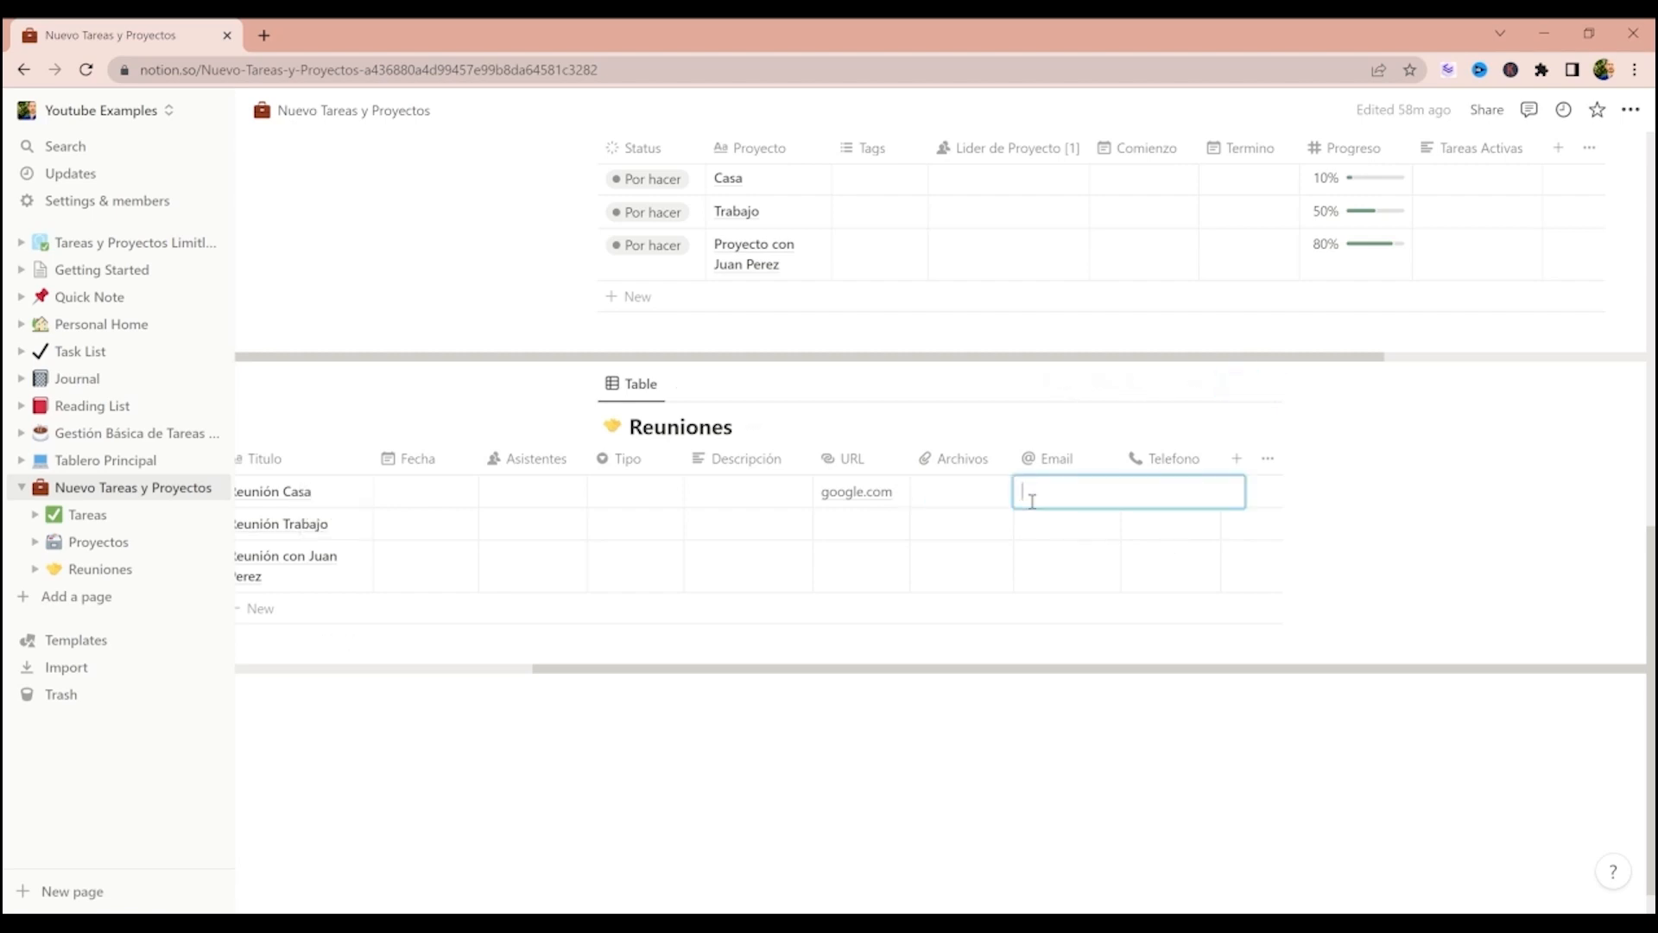
text(nombre@)
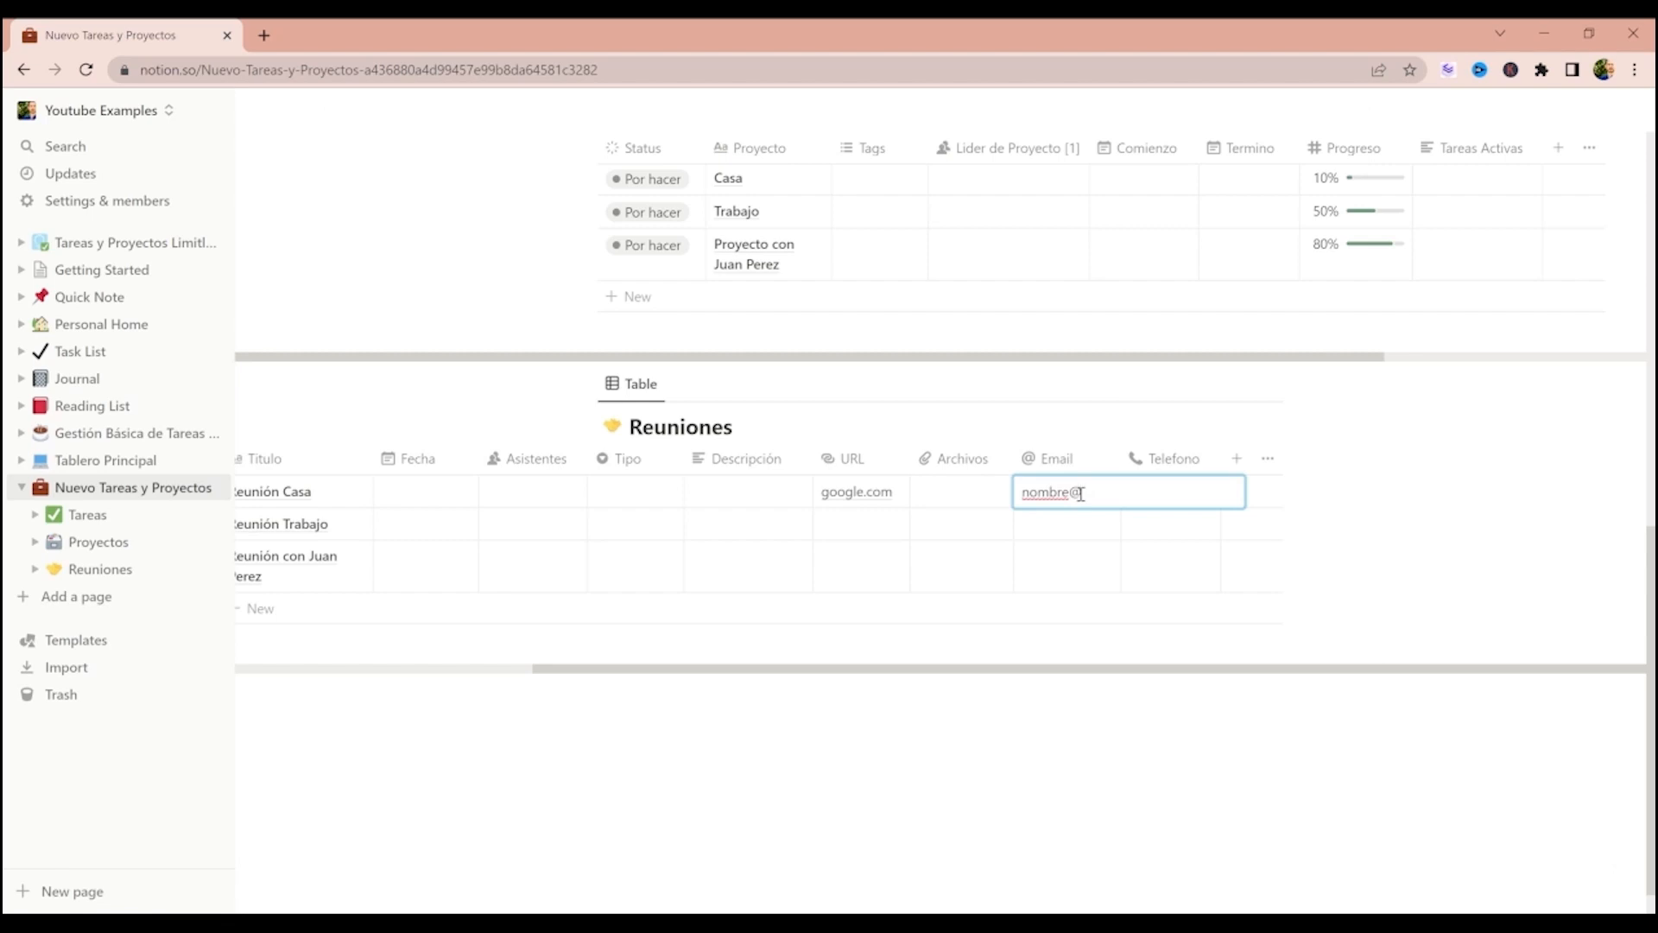
text(correo.)
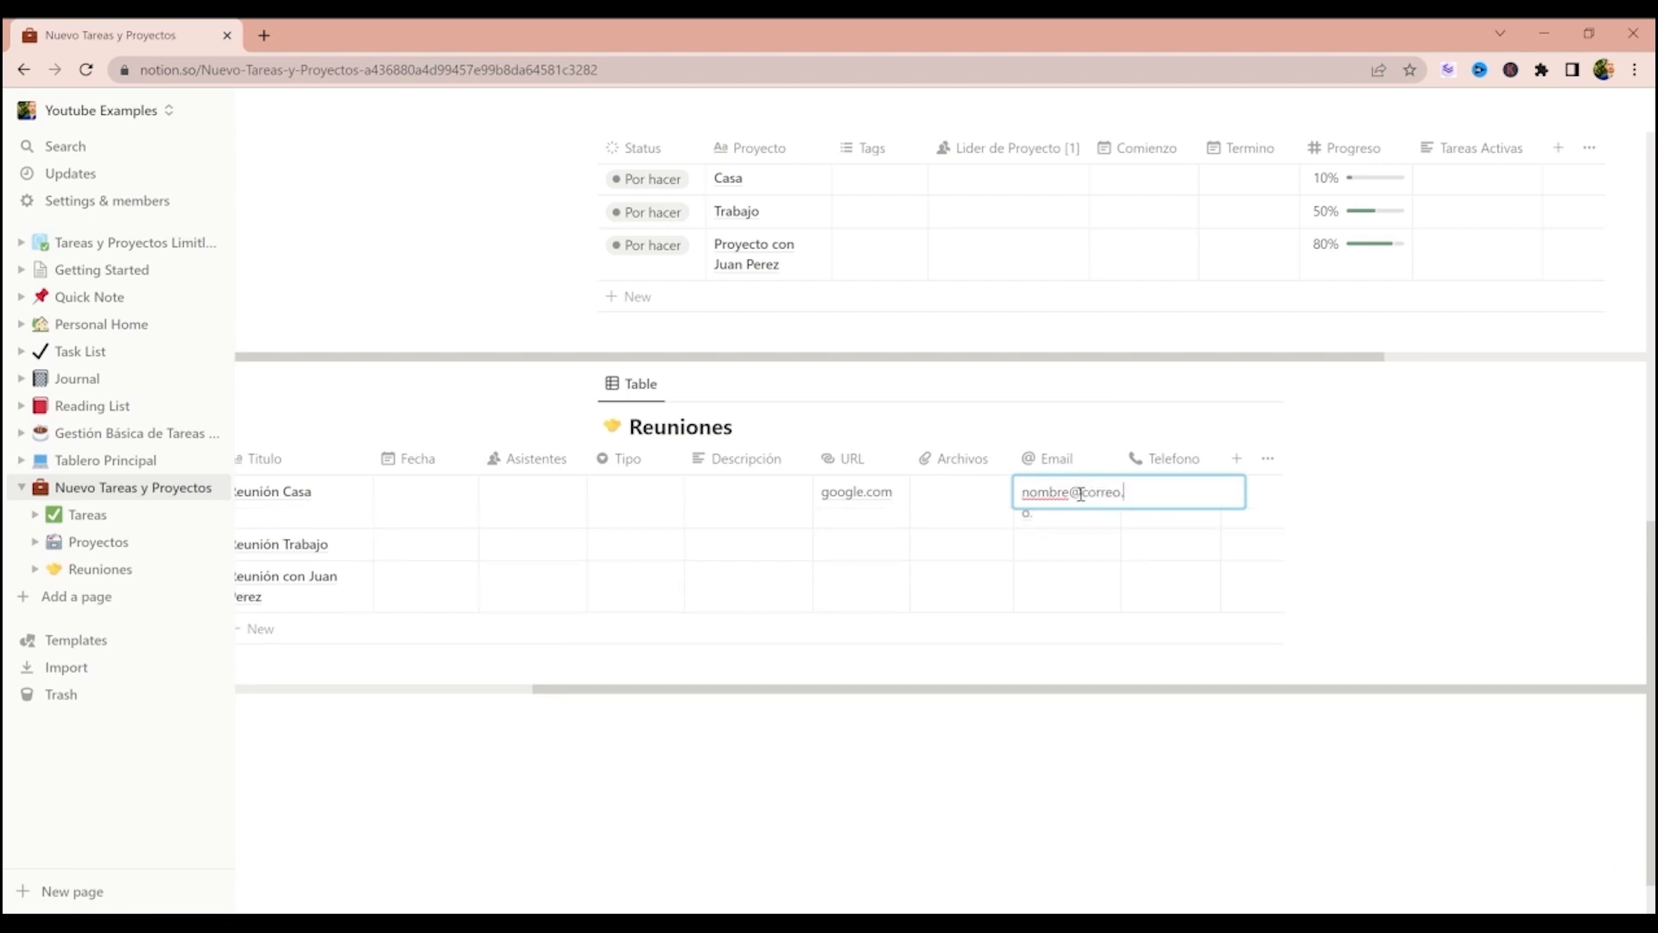
text(com)
key(Return)
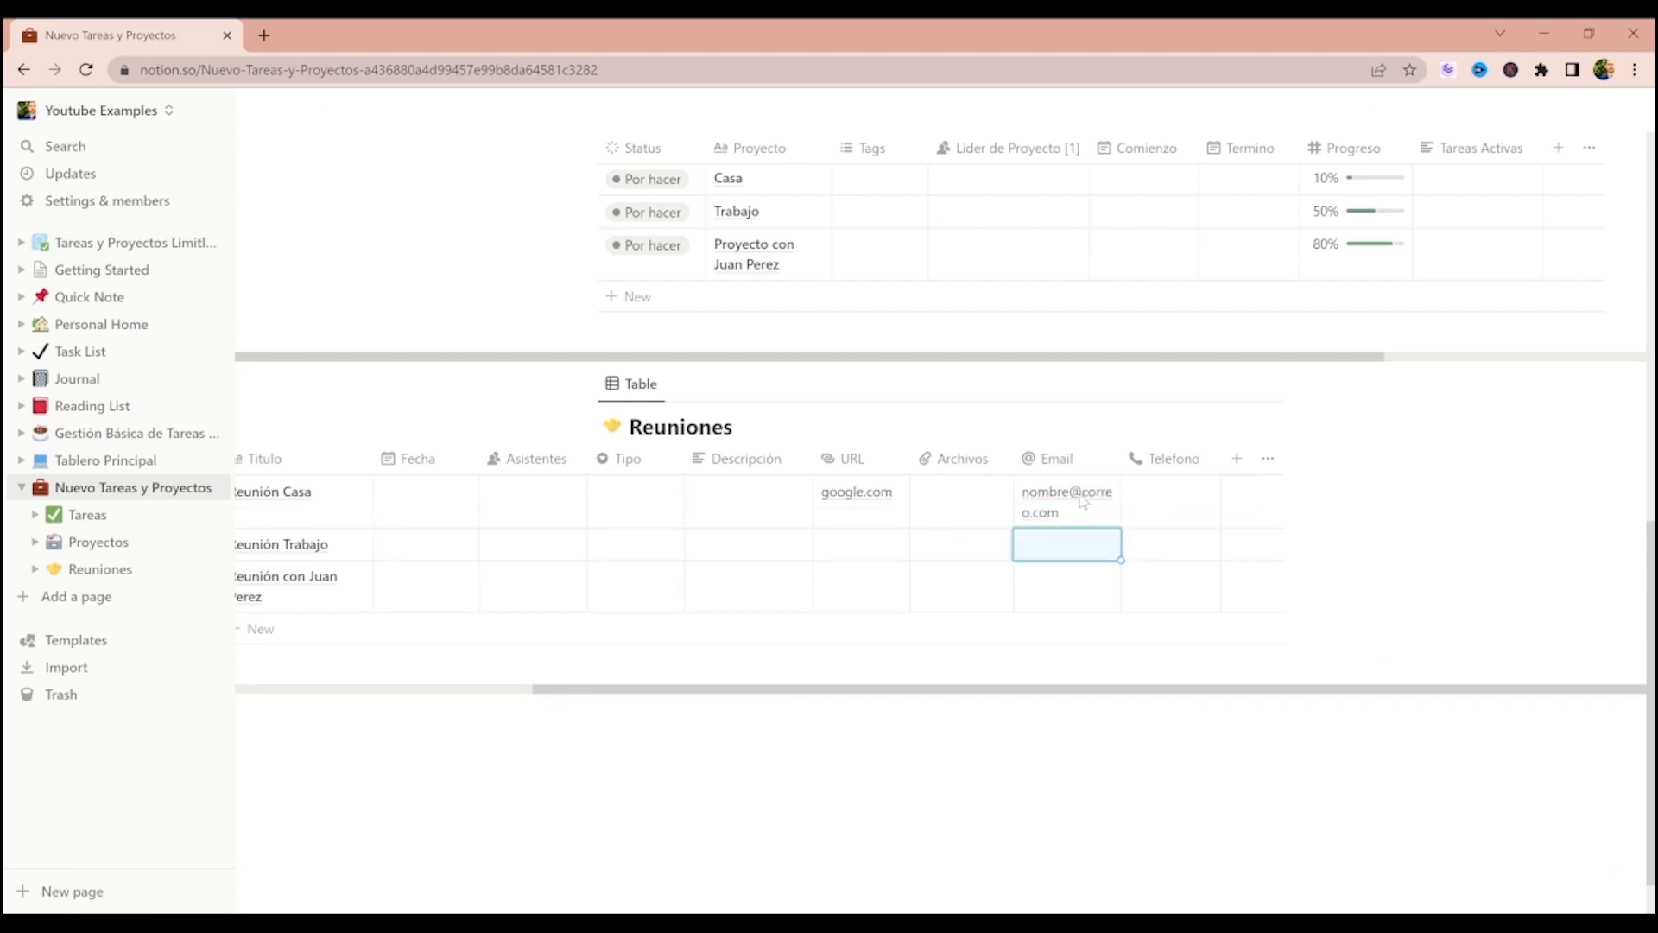
click(1083, 501)
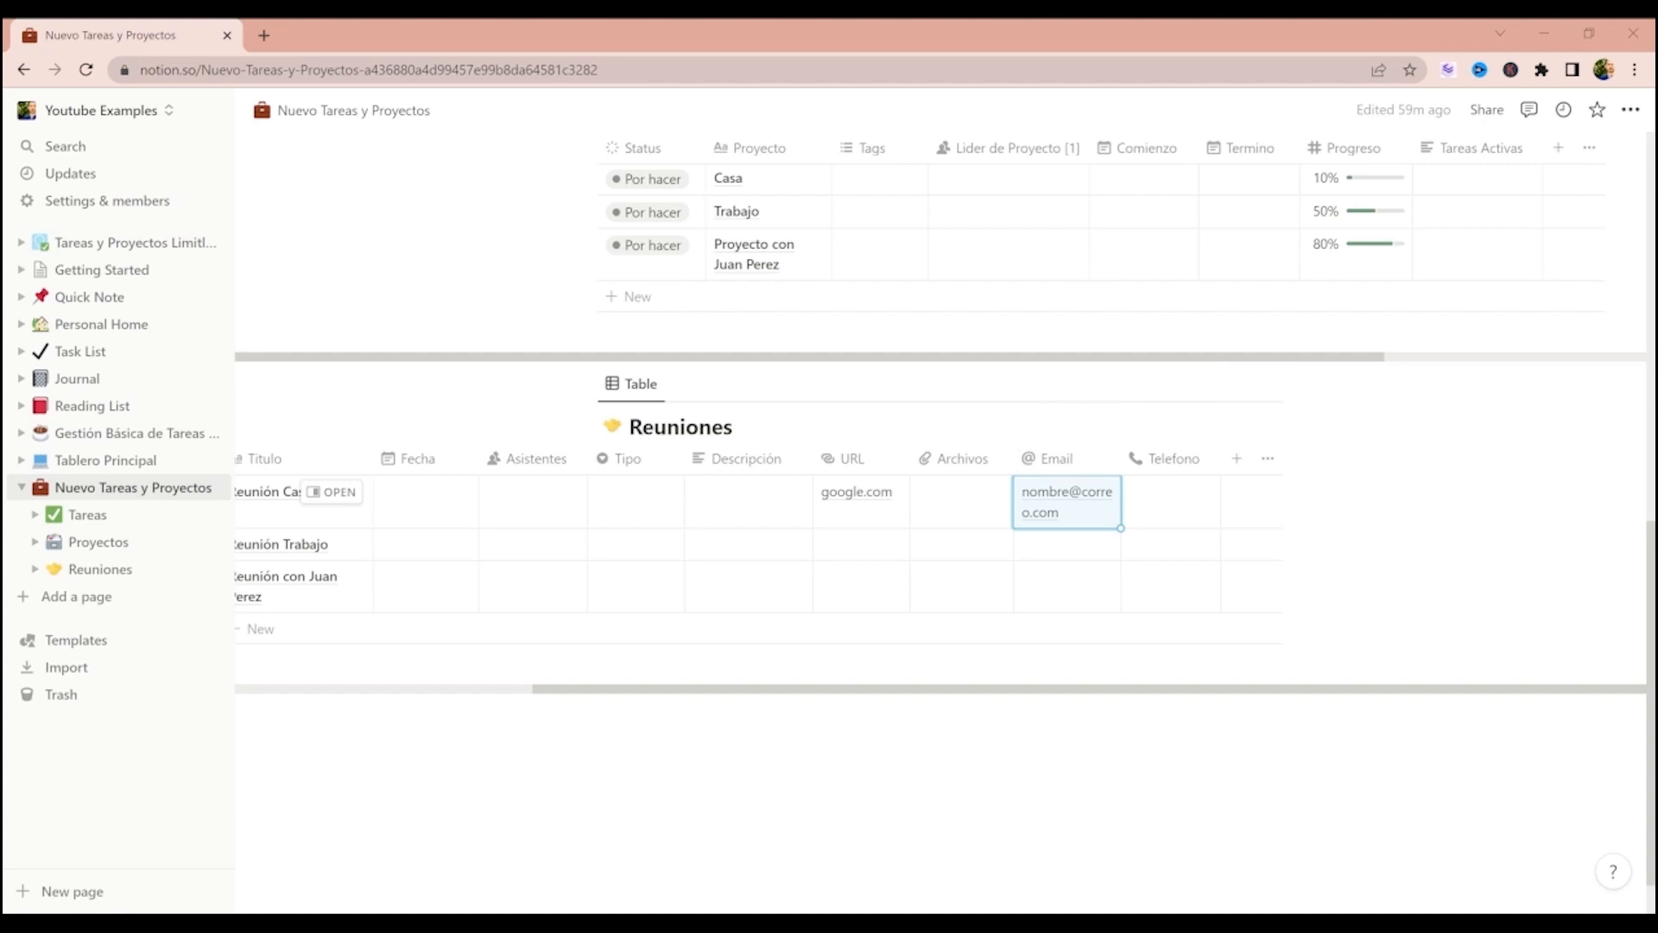
- Try a sample phone number and its call link in the Telefono cell of the Reunión Casa row, and clear the number
click(1157, 513)
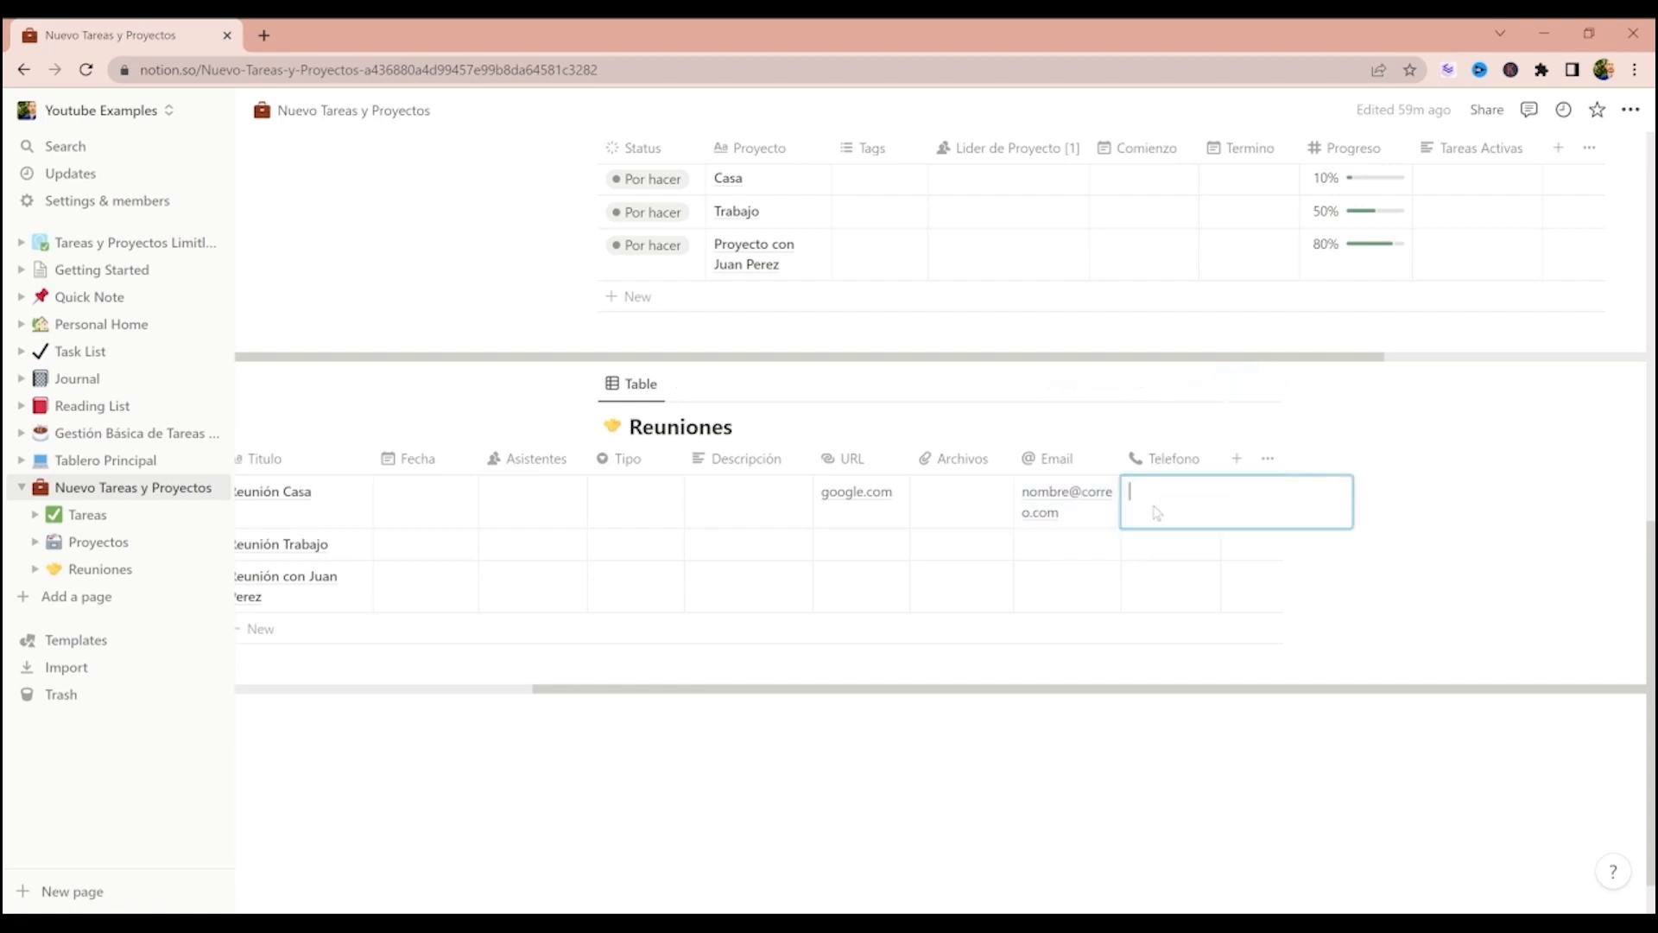
text(9348347834934939)
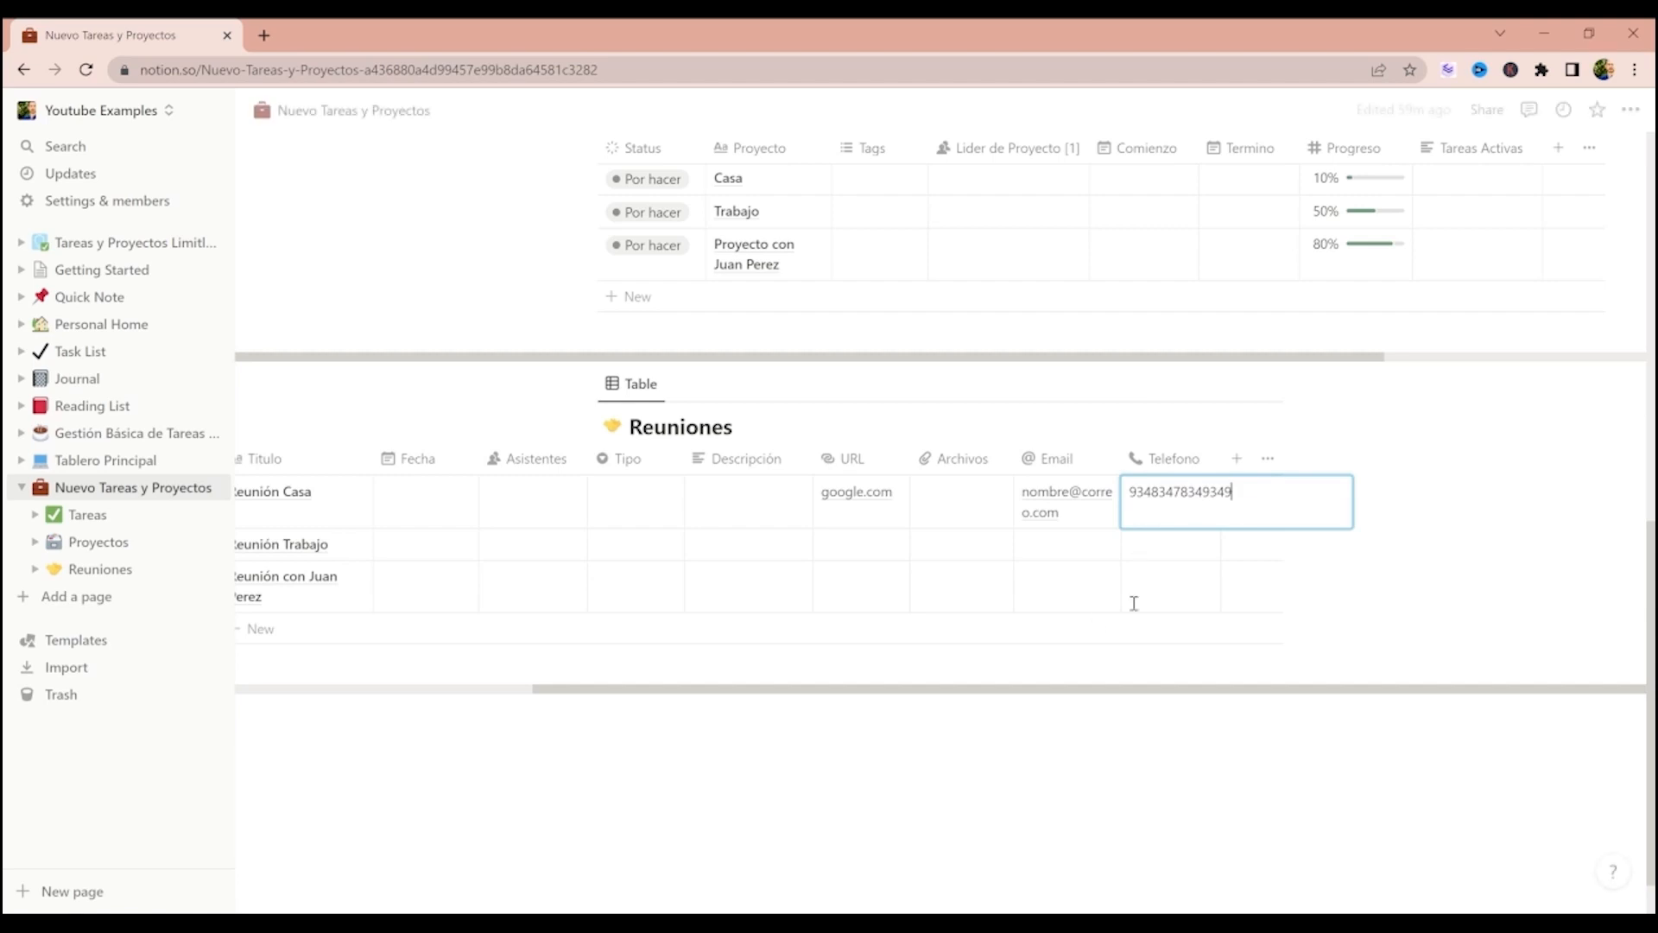
key(Return)
click(1174, 492)
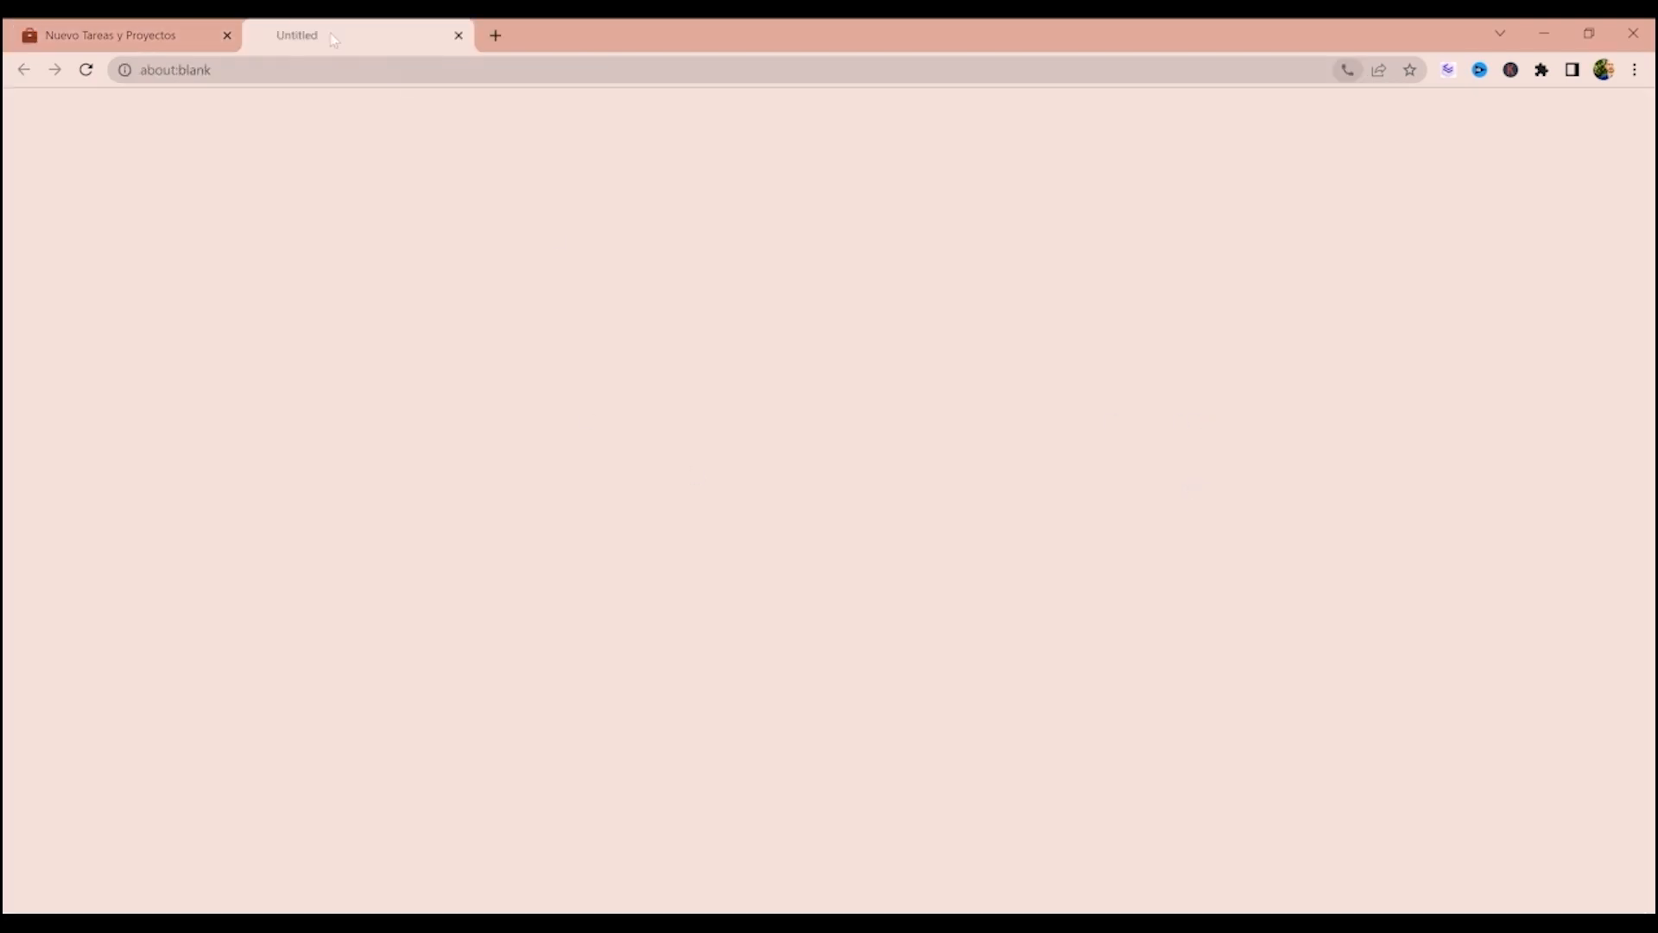
click(458, 36)
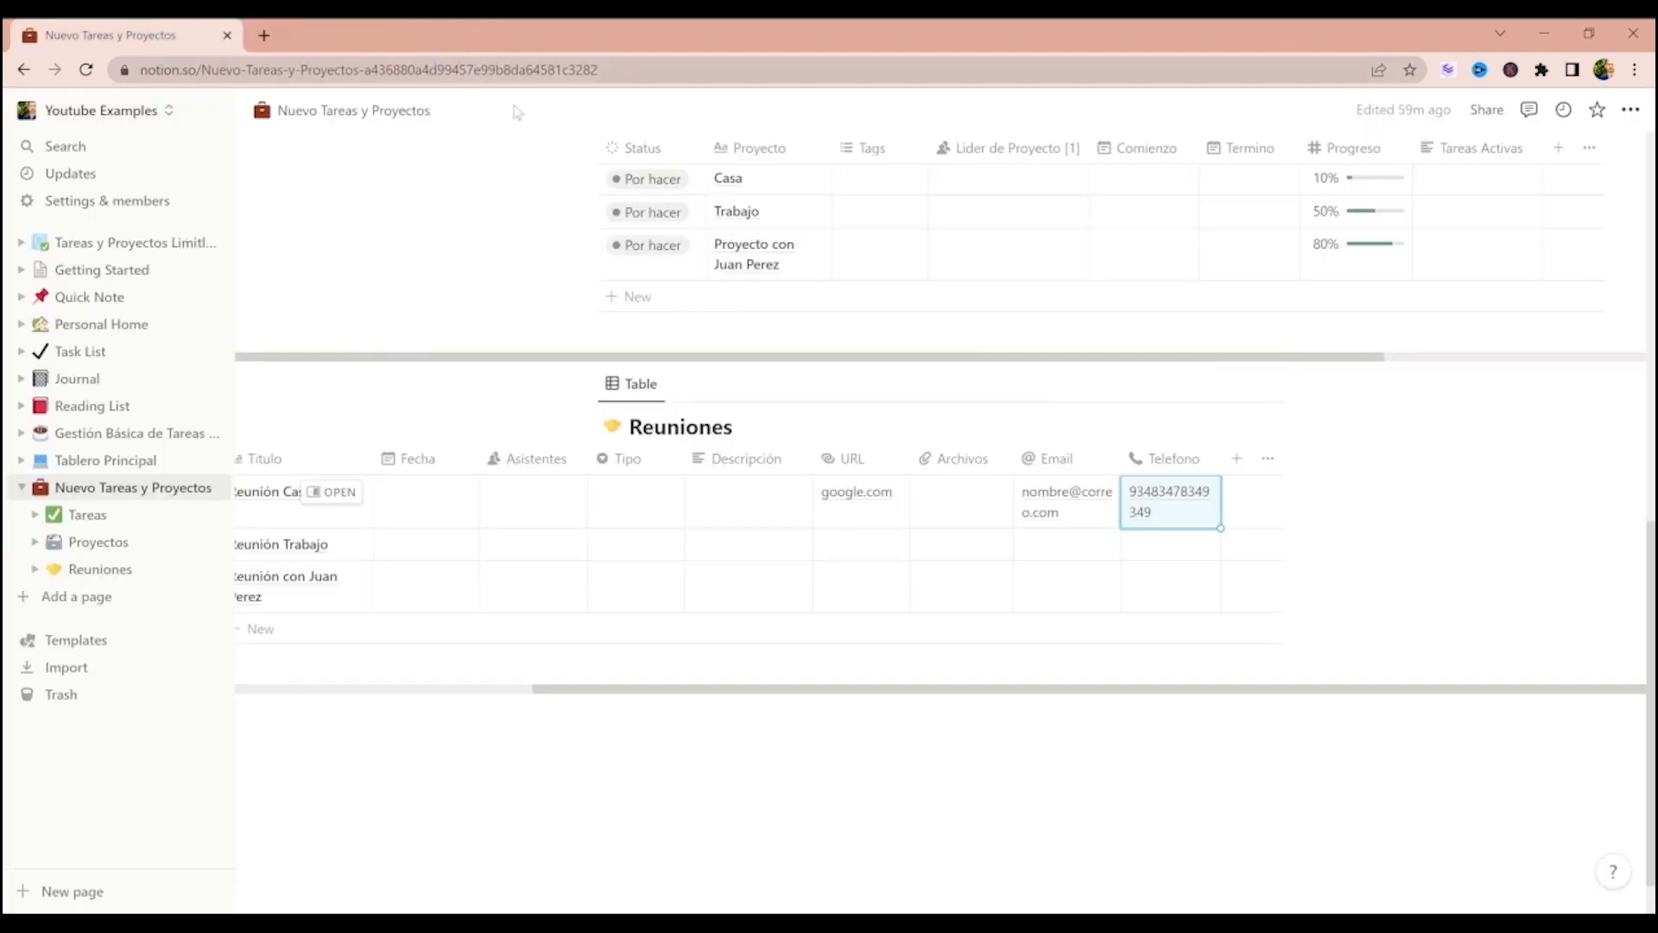
click(1166, 525)
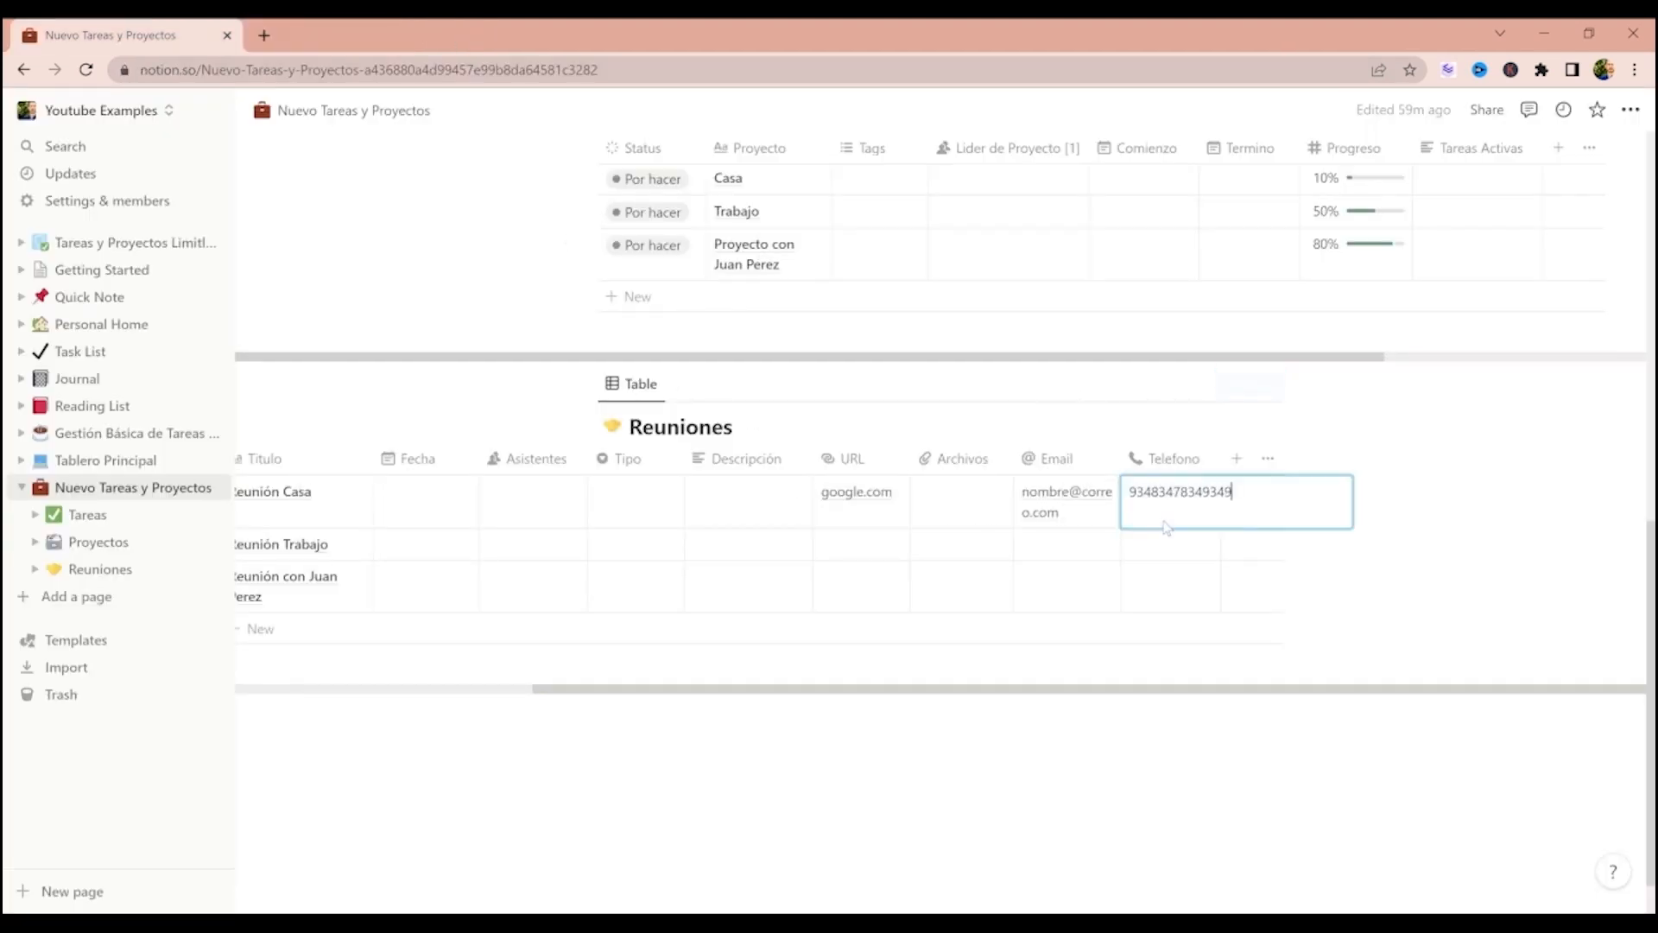
double_click(1164, 492)
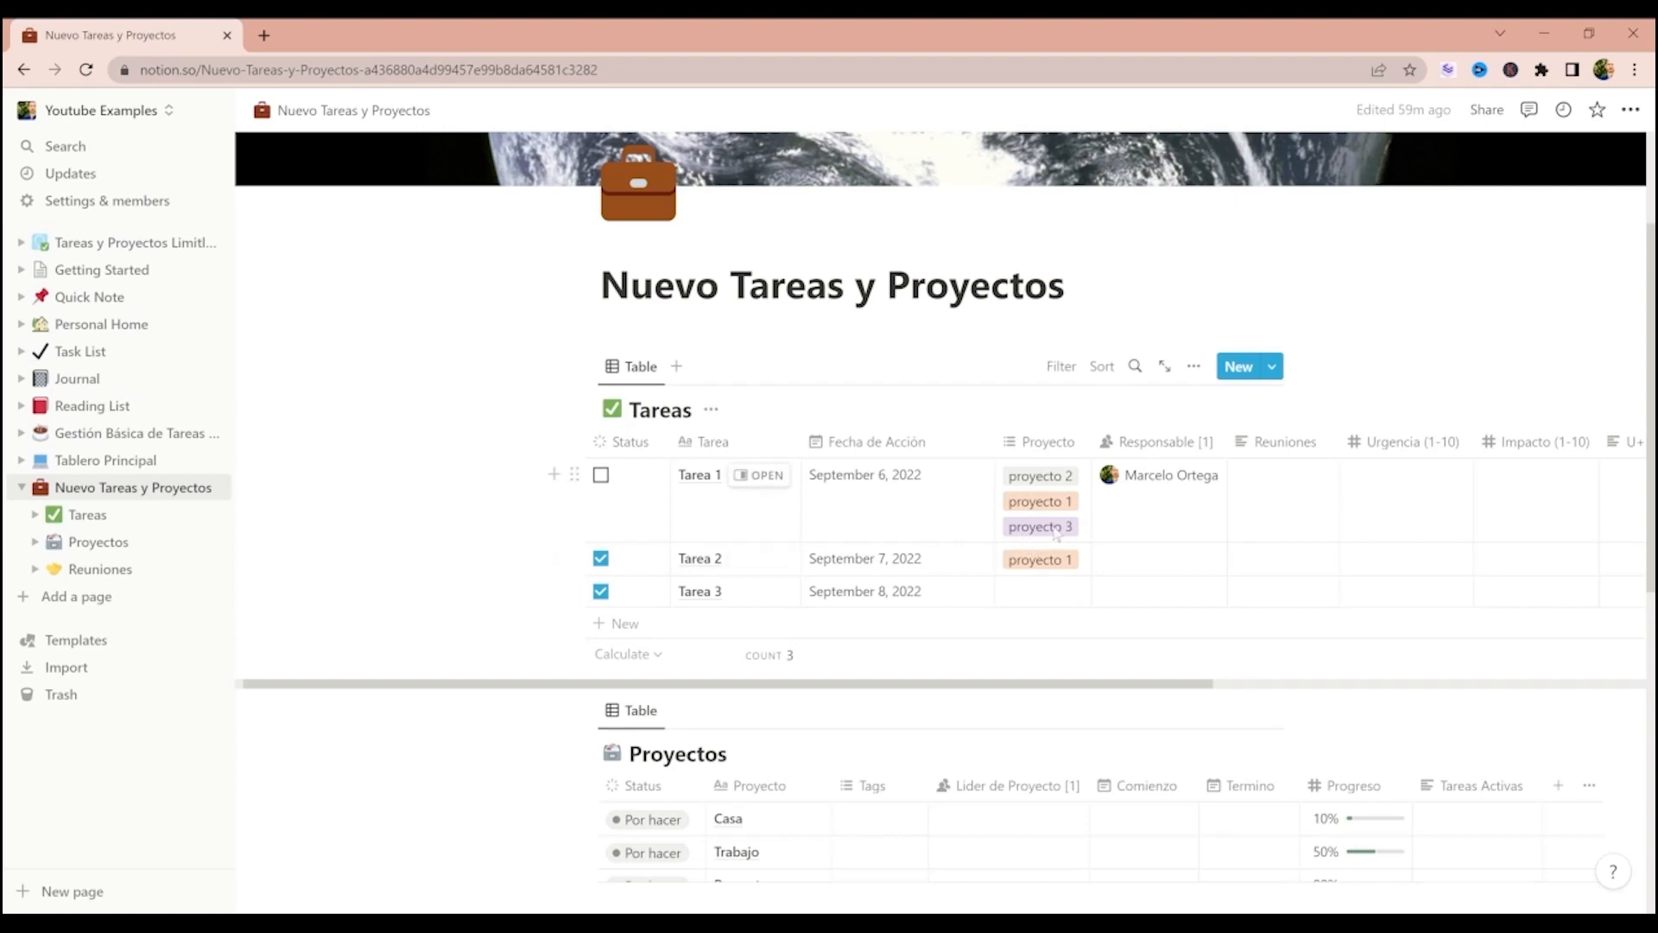
- Turn off wrapping for all columns in the layout of the Tareas table view
click(1194, 367)
click(1226, 486)
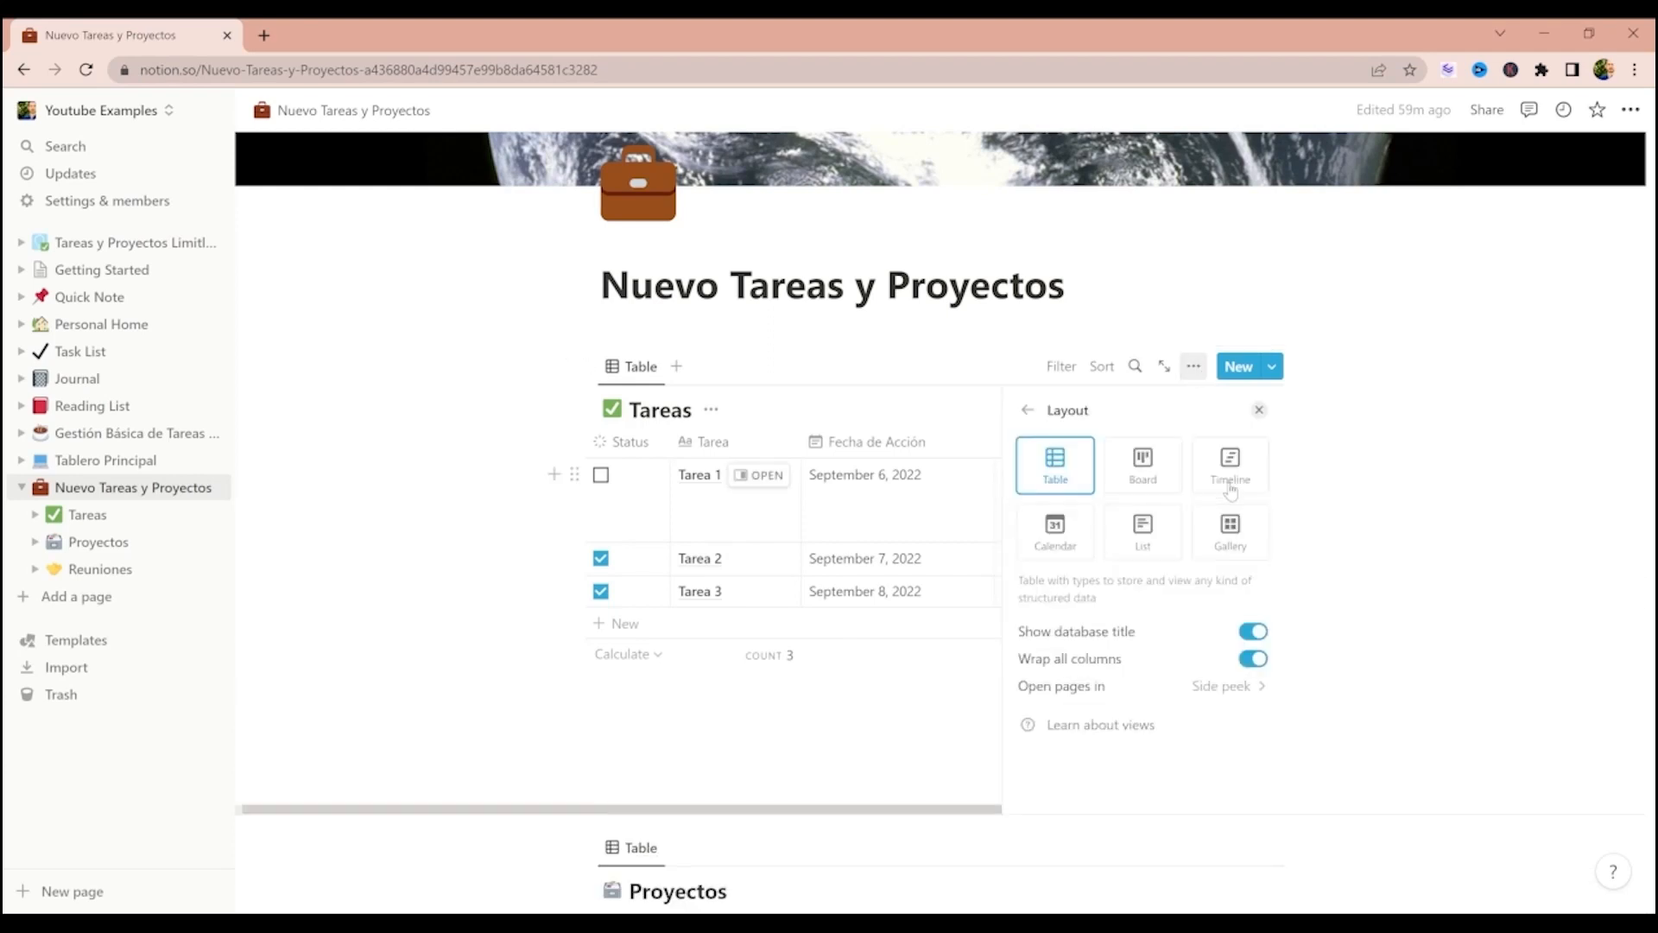
click(1249, 658)
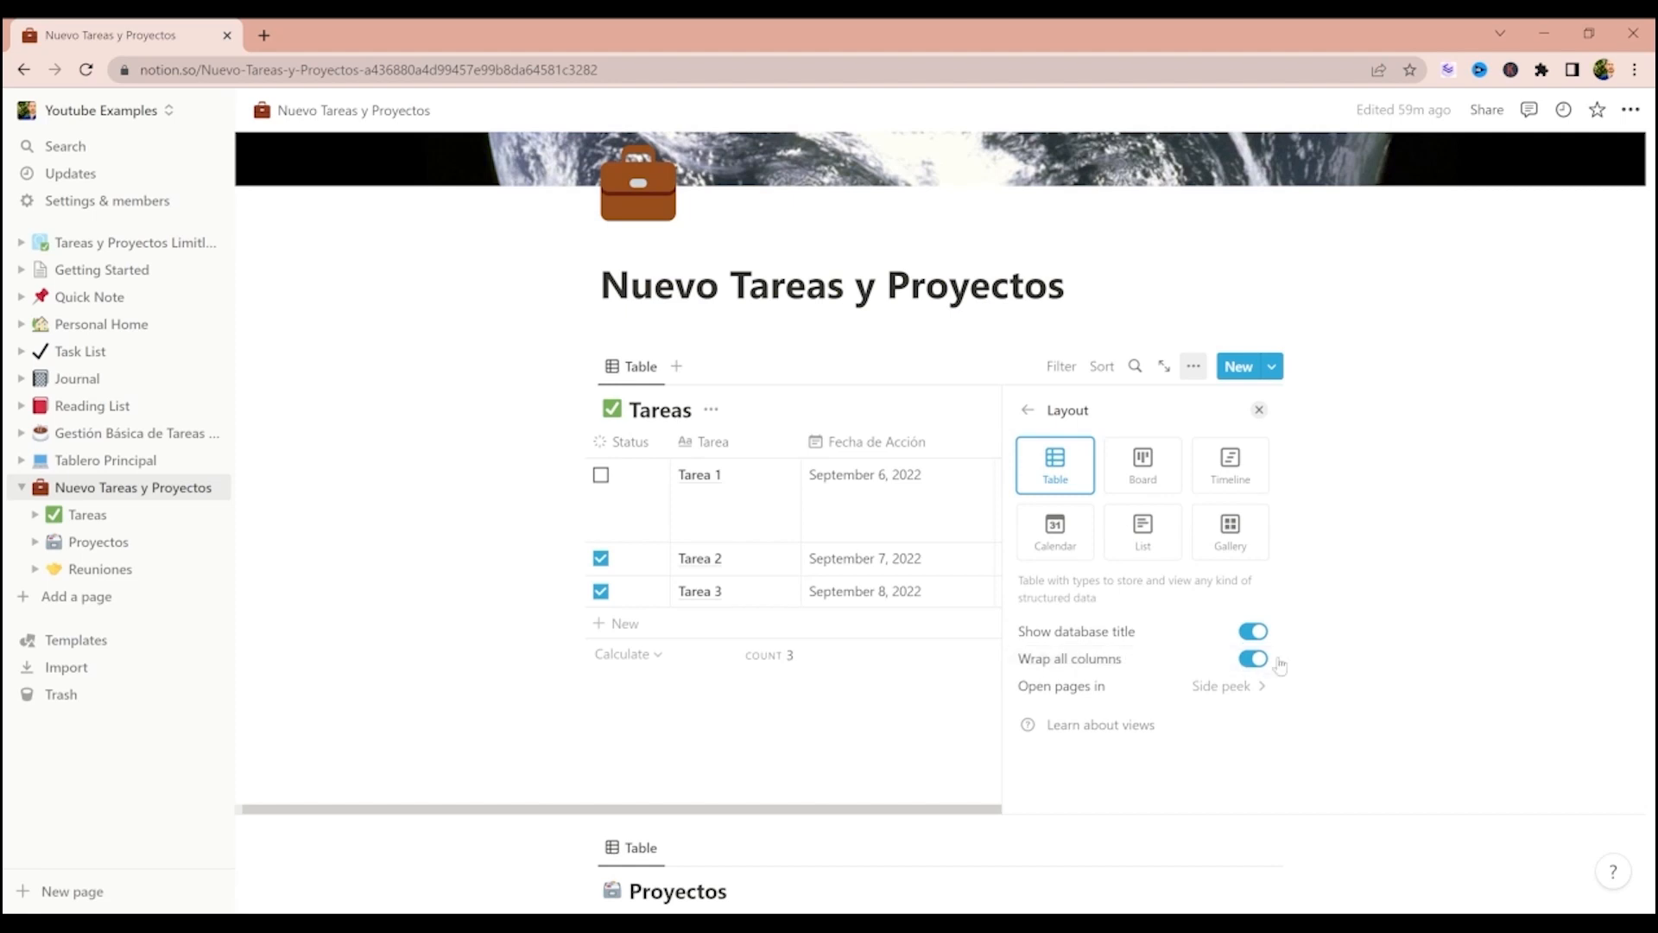
click(1252, 659)
key(Escape)
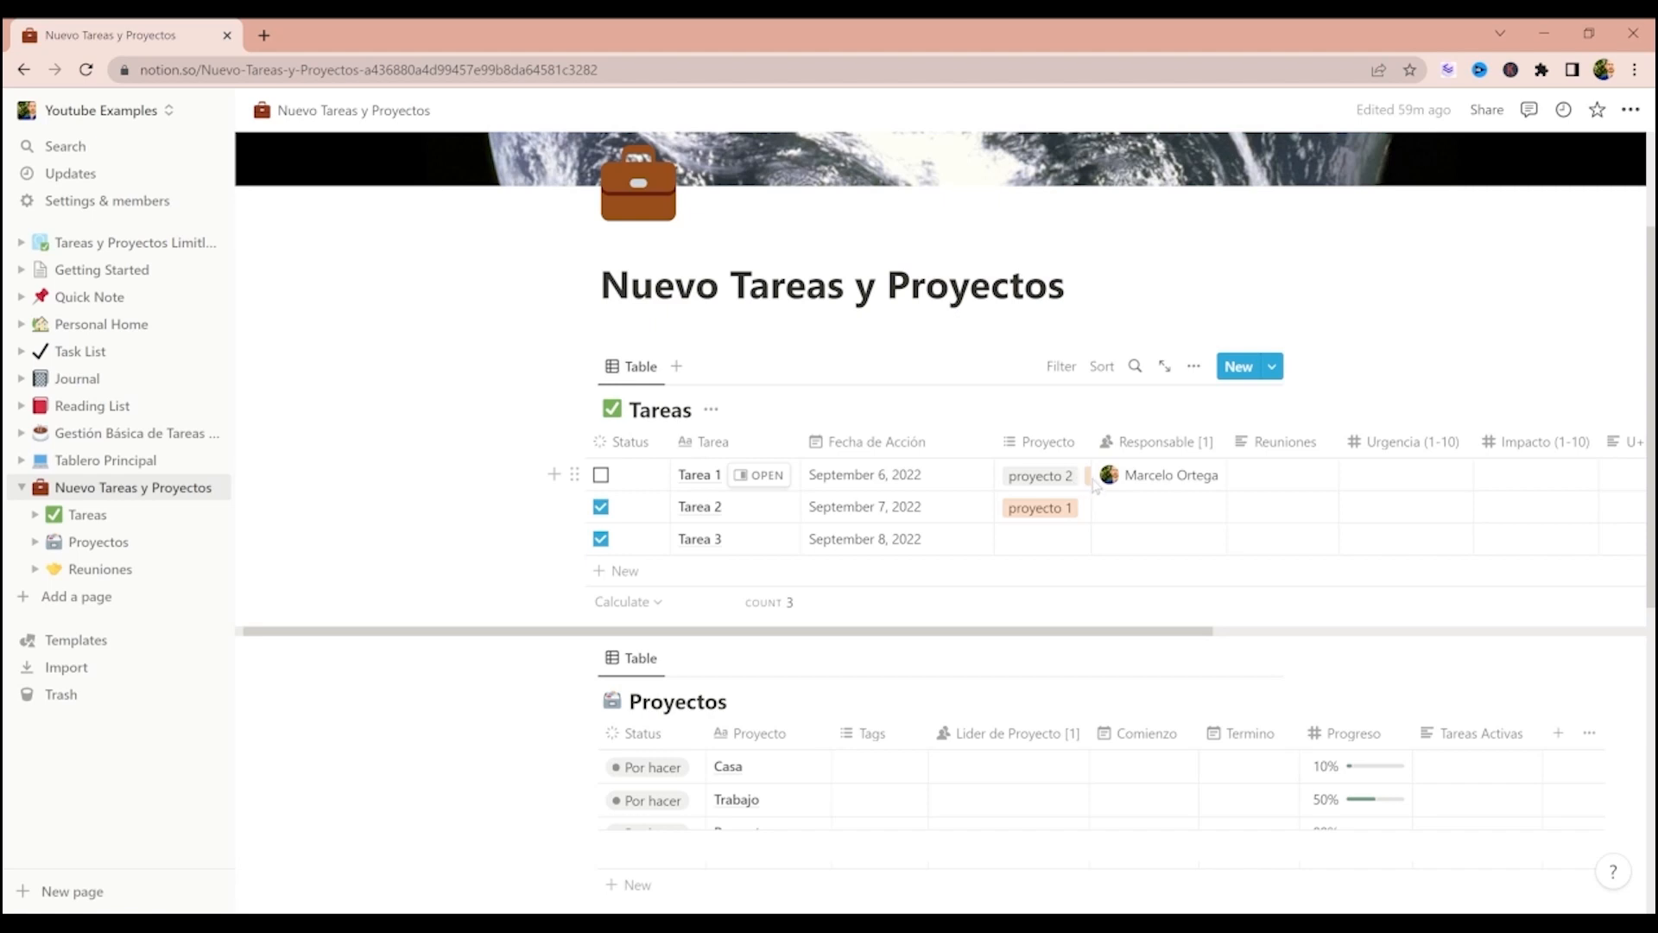
- View all the project tags assigned in the Proyecto cell of Tarea 1
click(1093, 482)
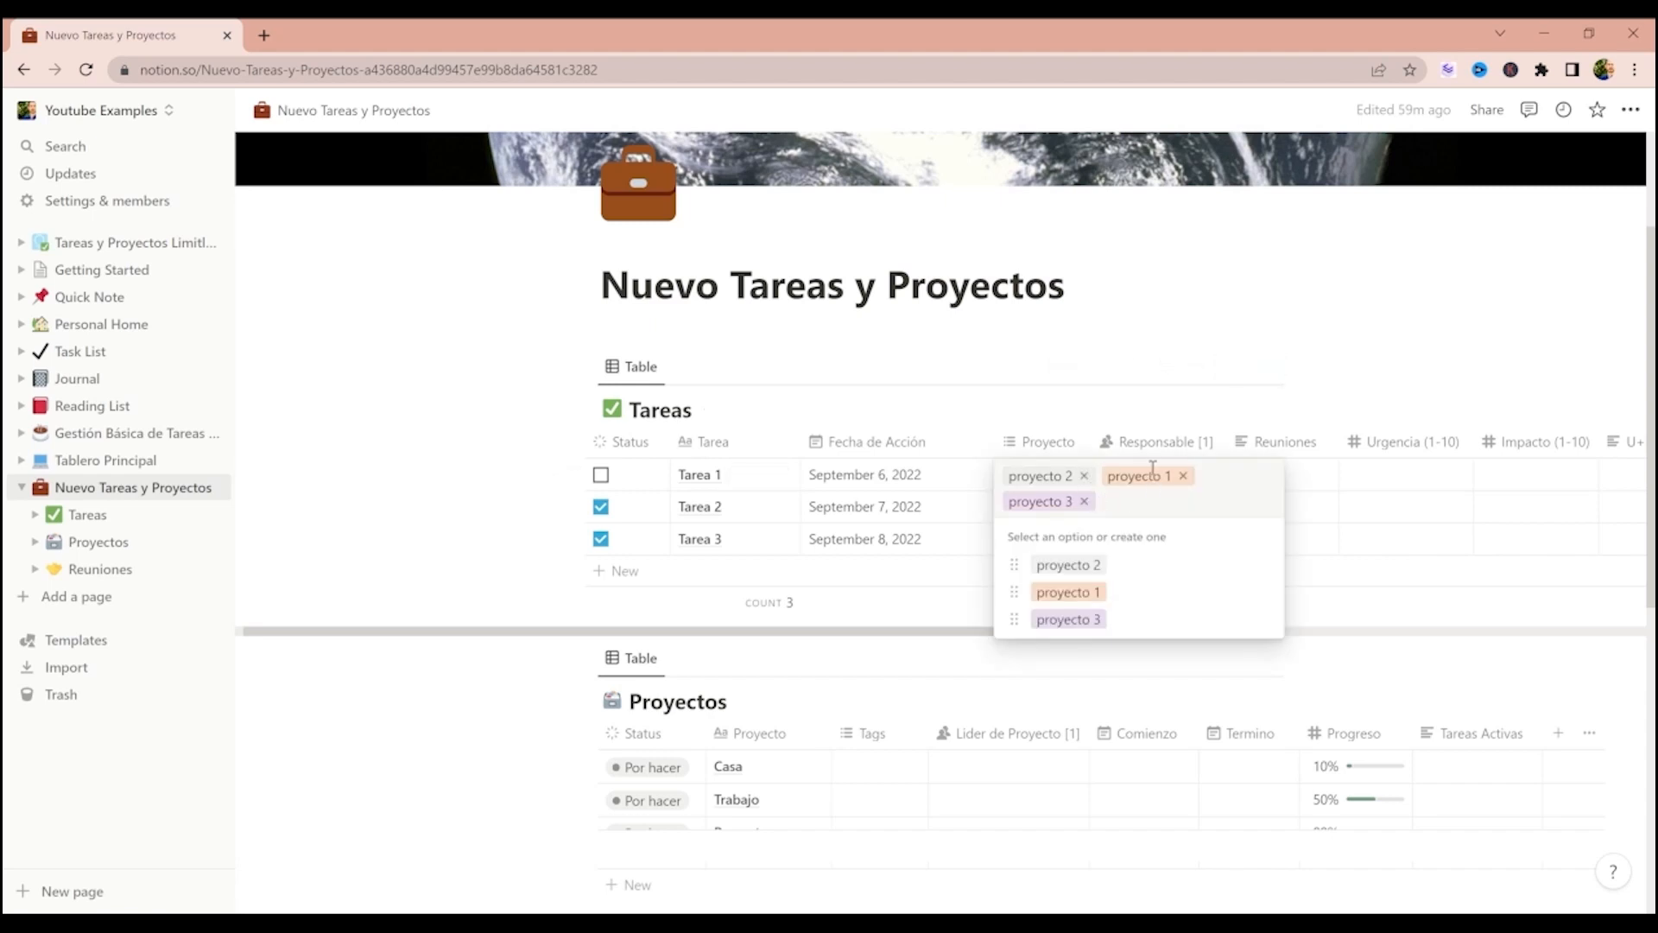
click(1134, 347)
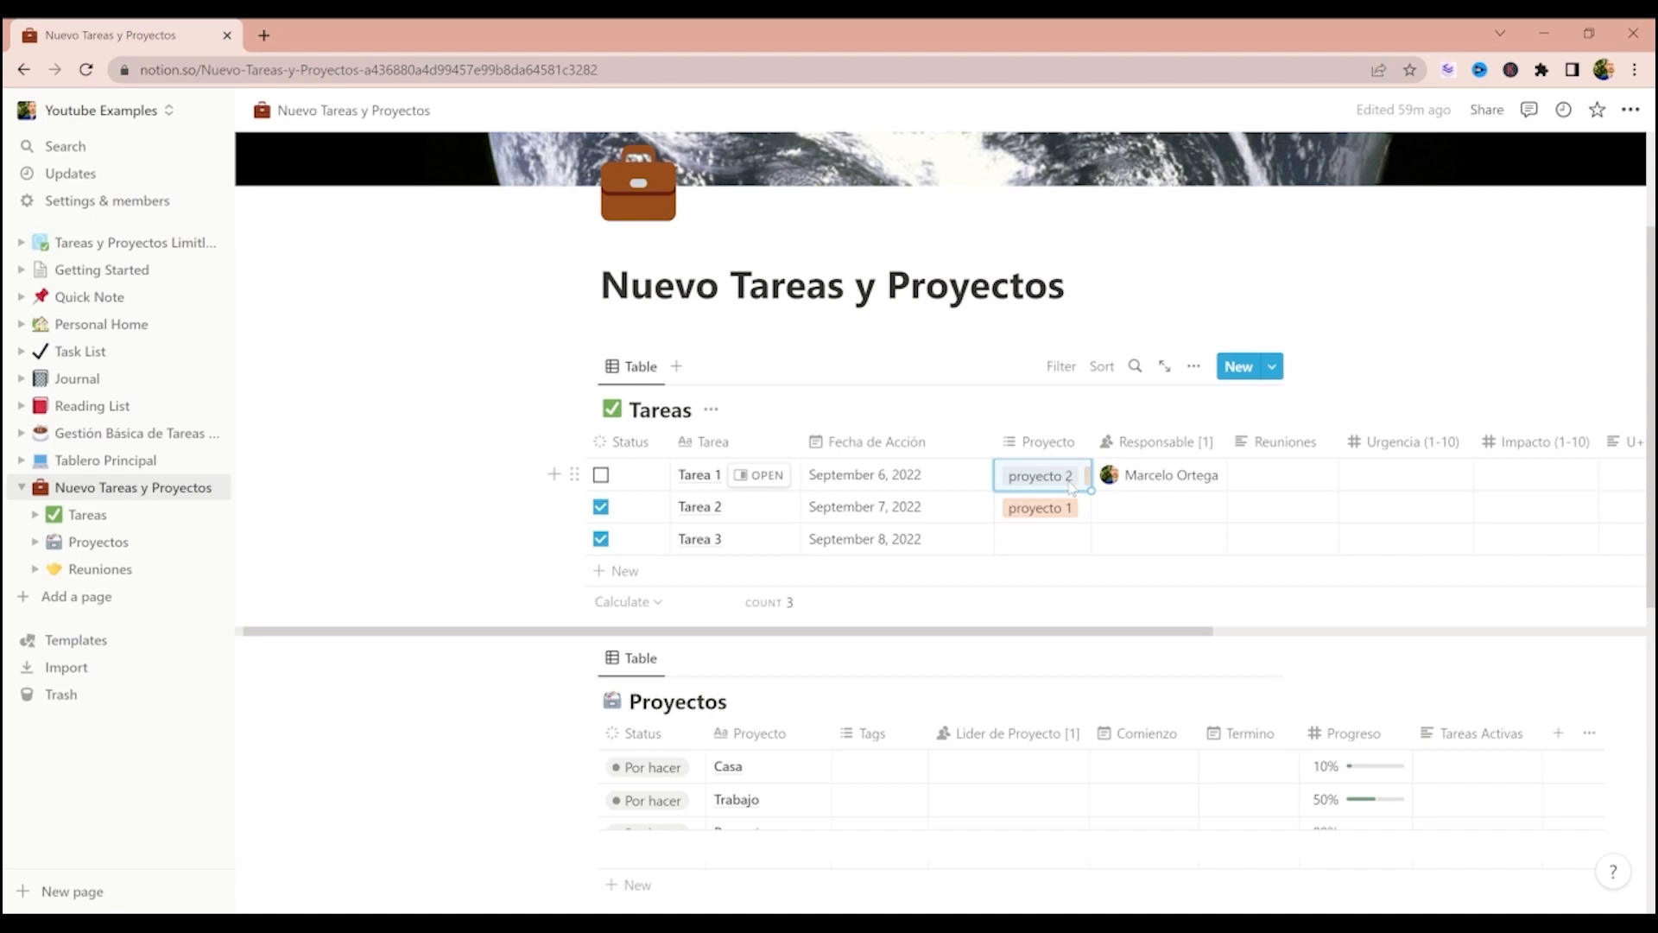
click(1071, 484)
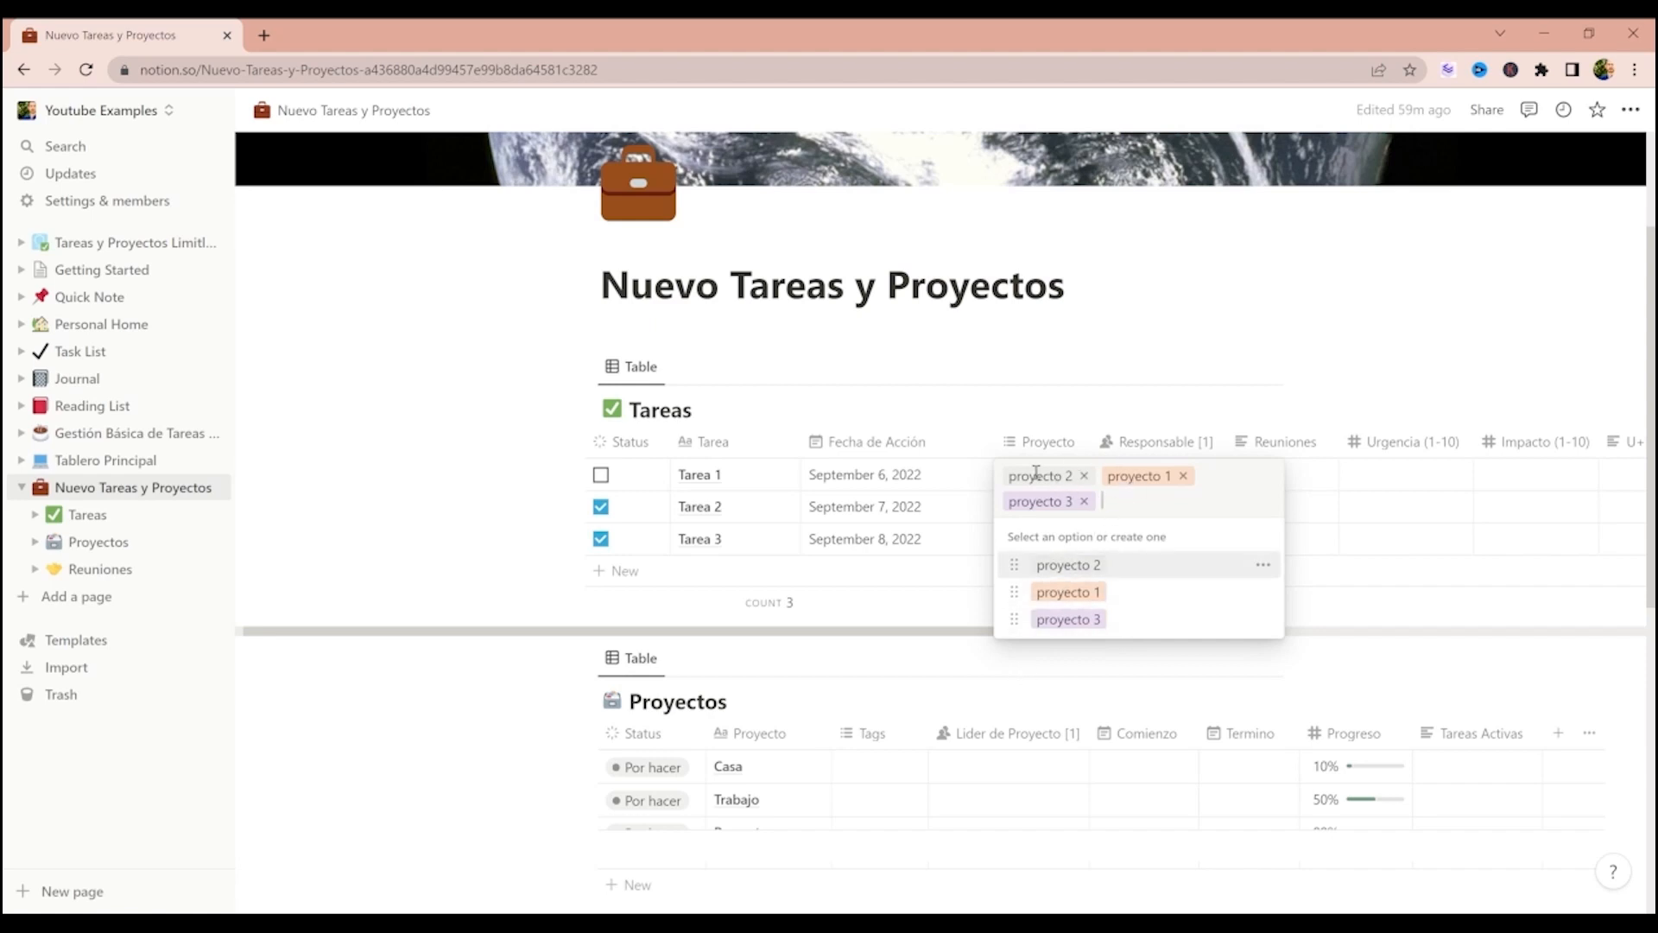
click(1082, 343)
- Open the view options of the Proyectos table
click(1194, 657)
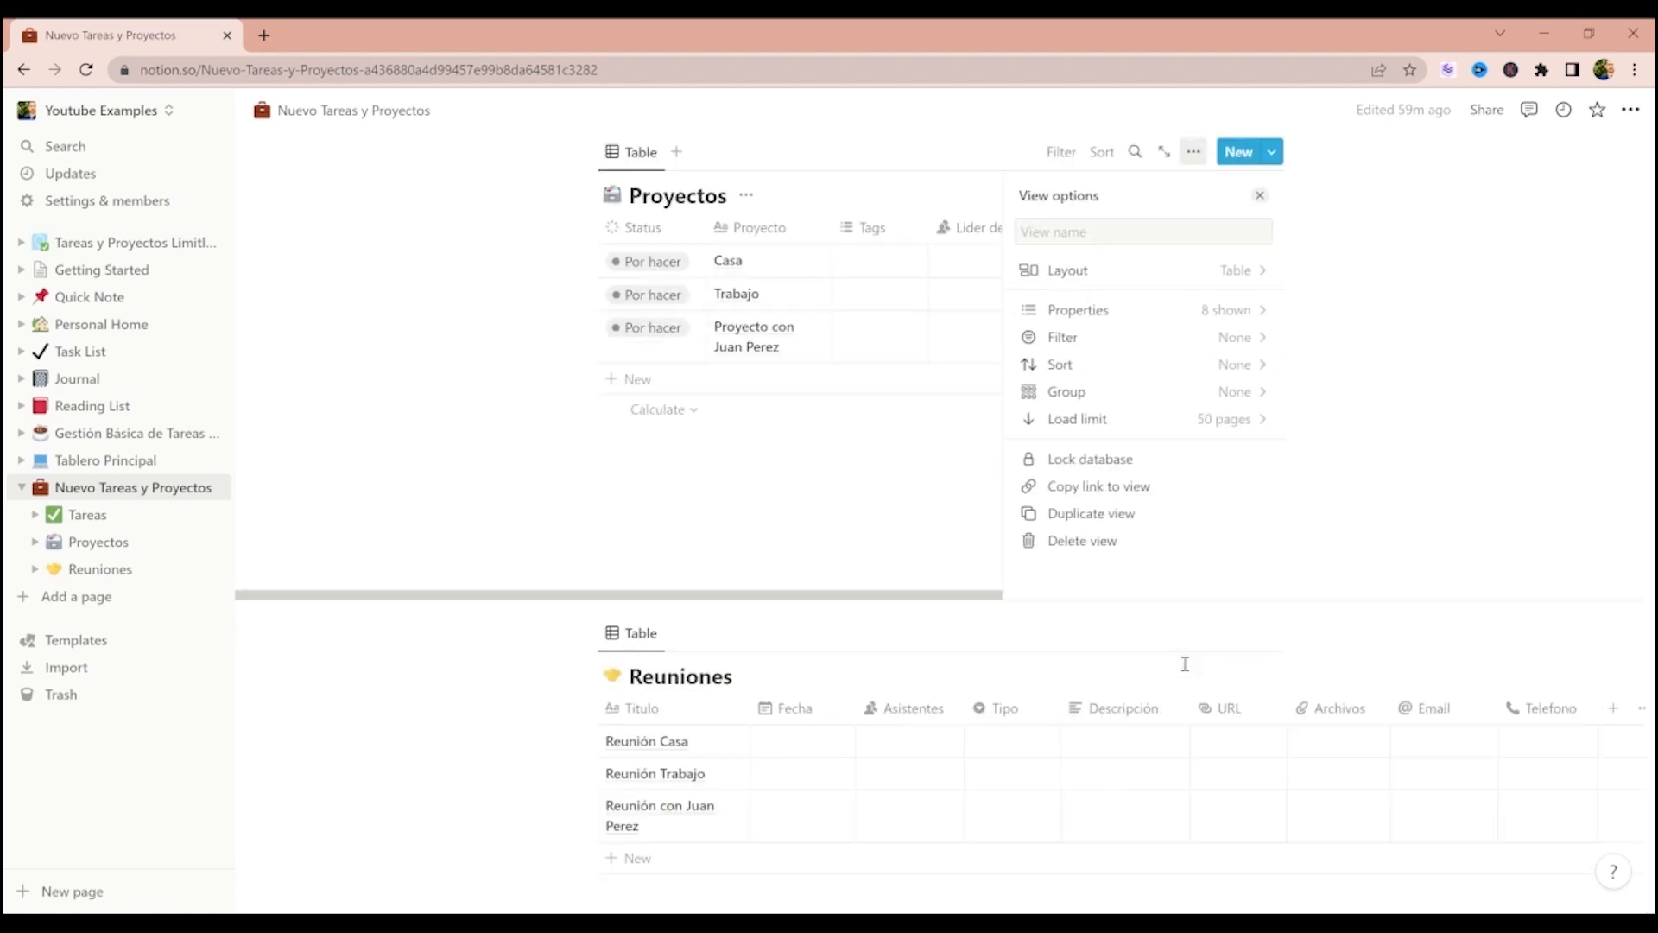
- Turn off wrapping for all columns in the Proyectos table view
click(1235, 270)
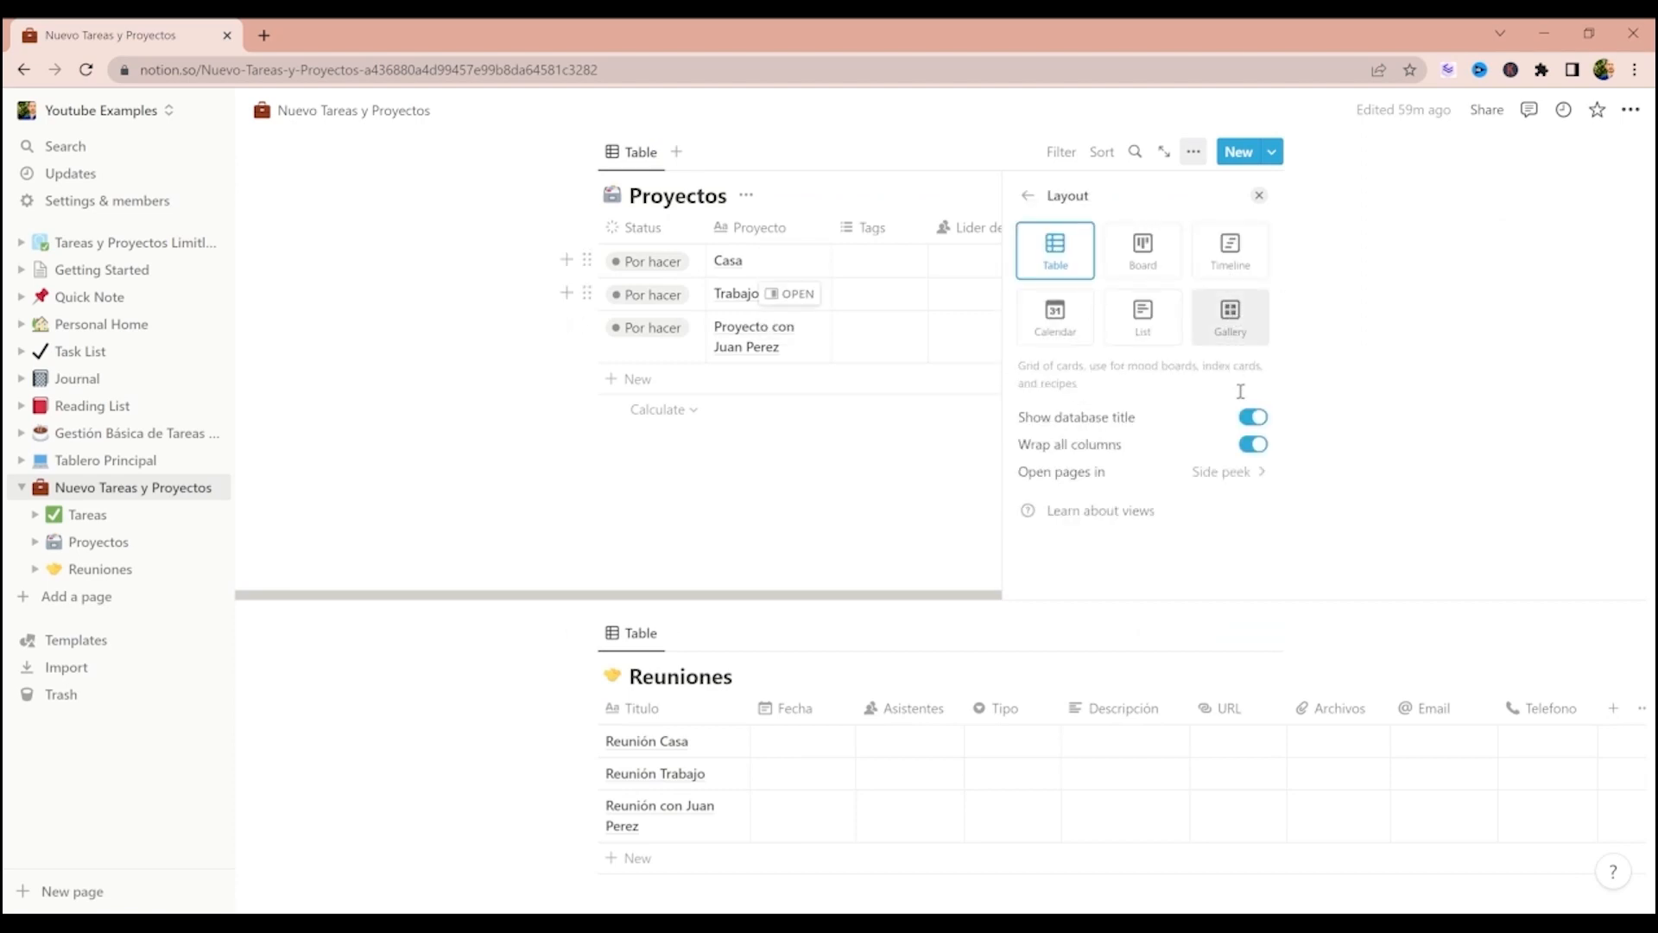
click(1252, 443)
click(885, 491)
- Turn off wrapping for all columns in the Reuniones table view
scroll(873, 499, down, 3)
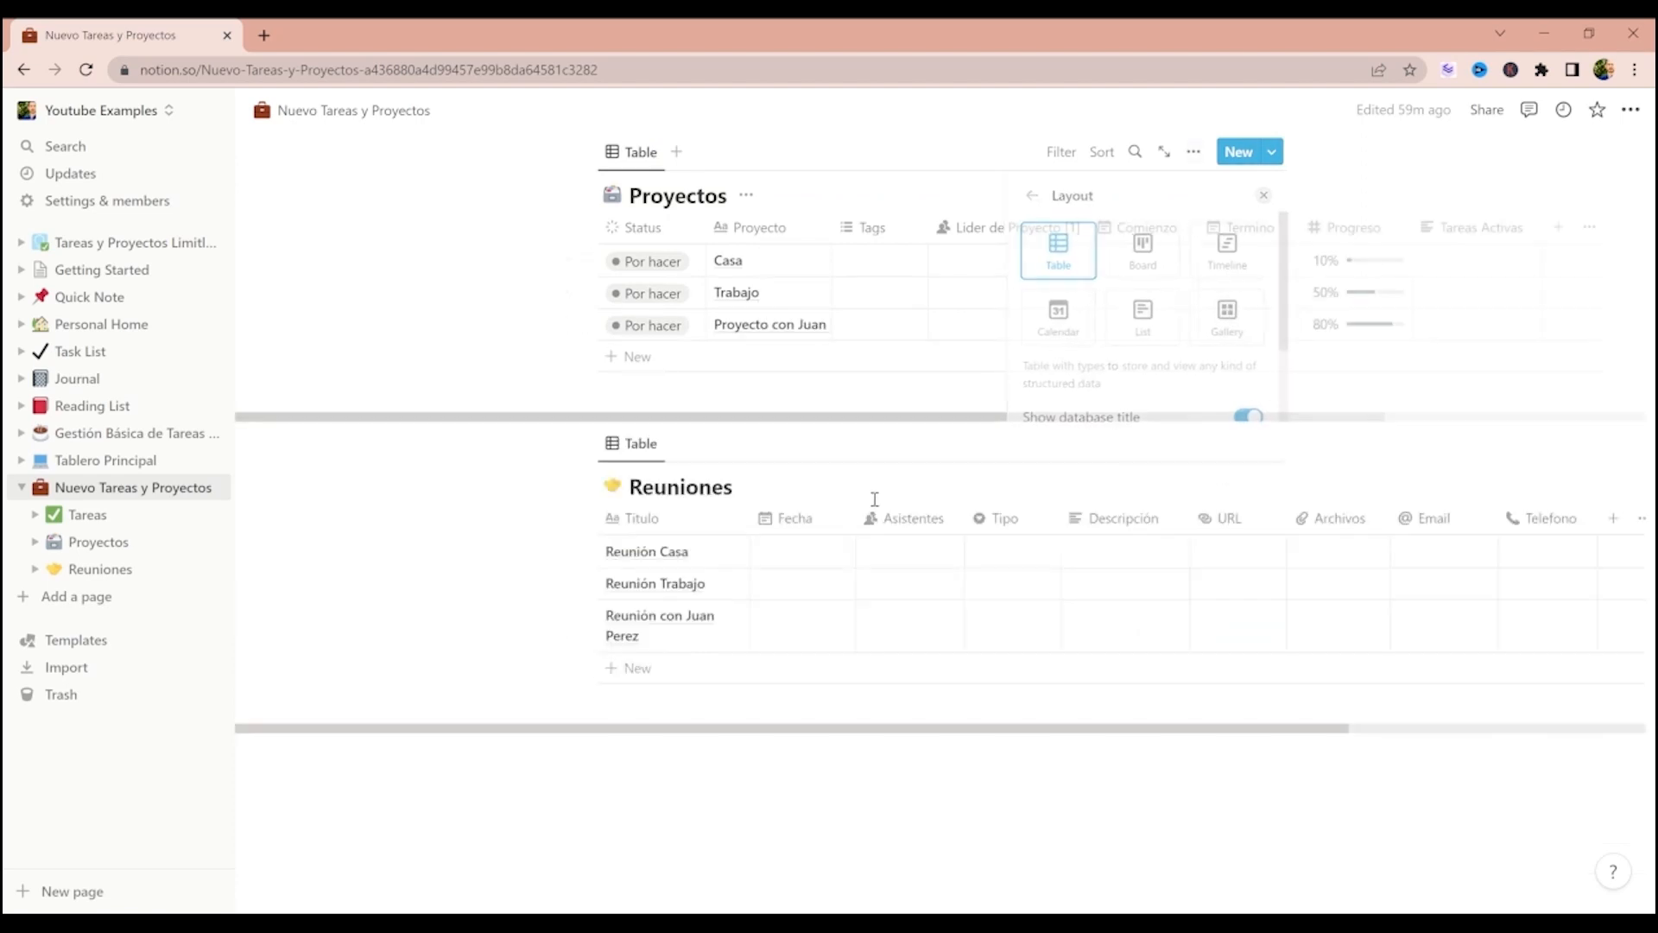
click(1193, 443)
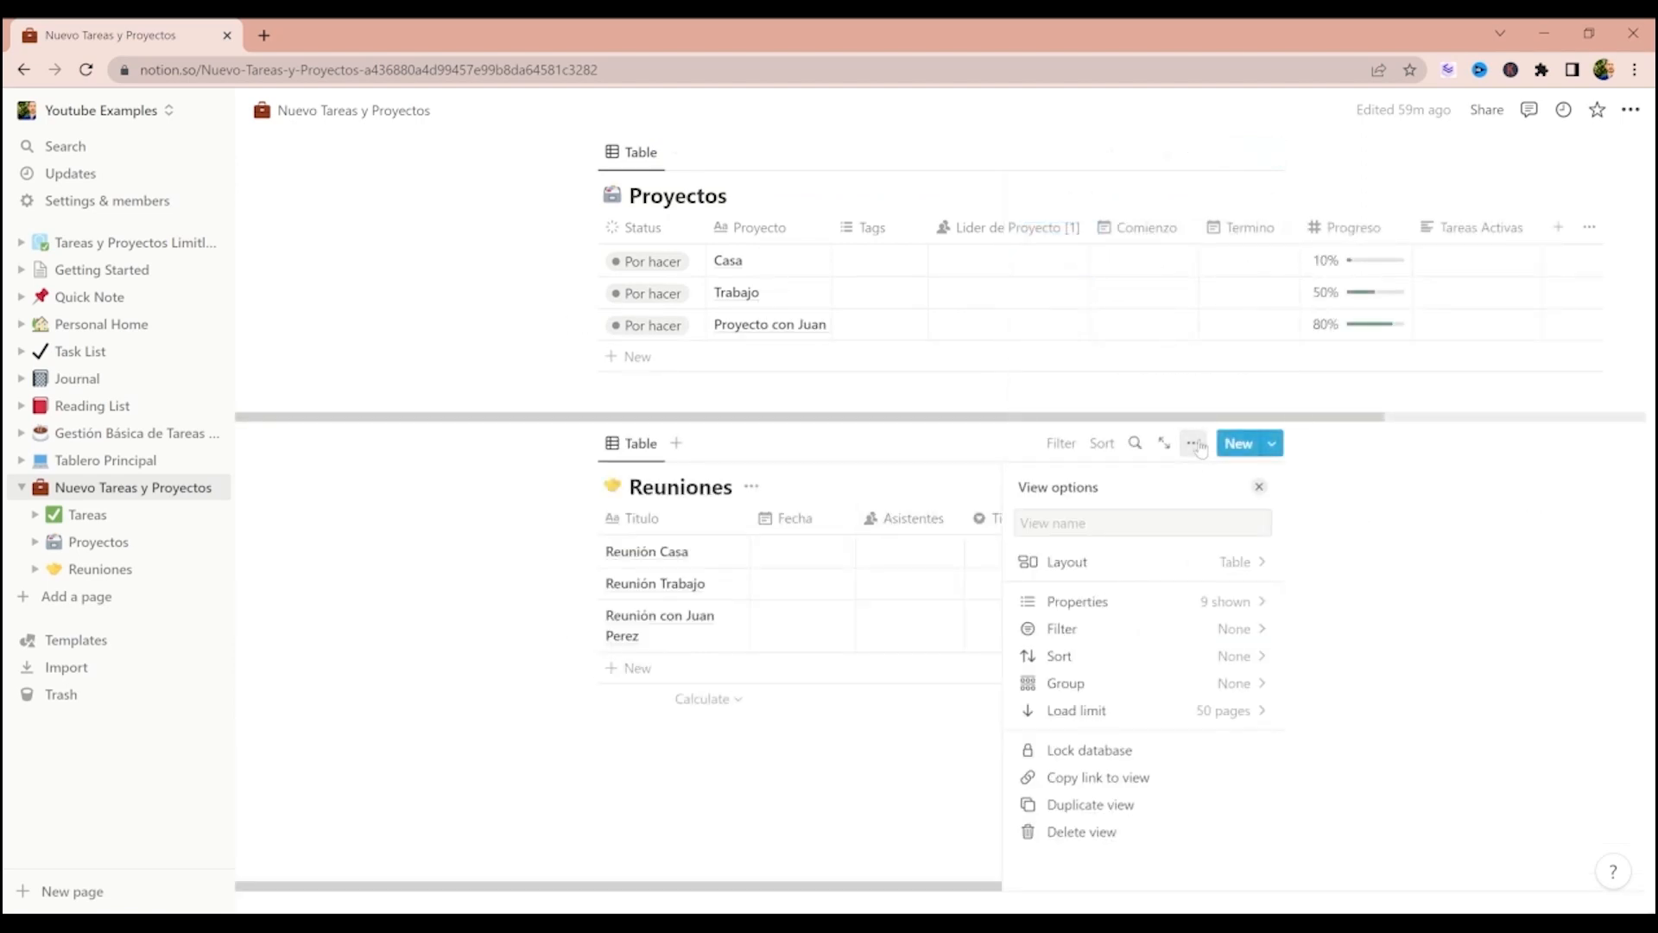
click(1236, 562)
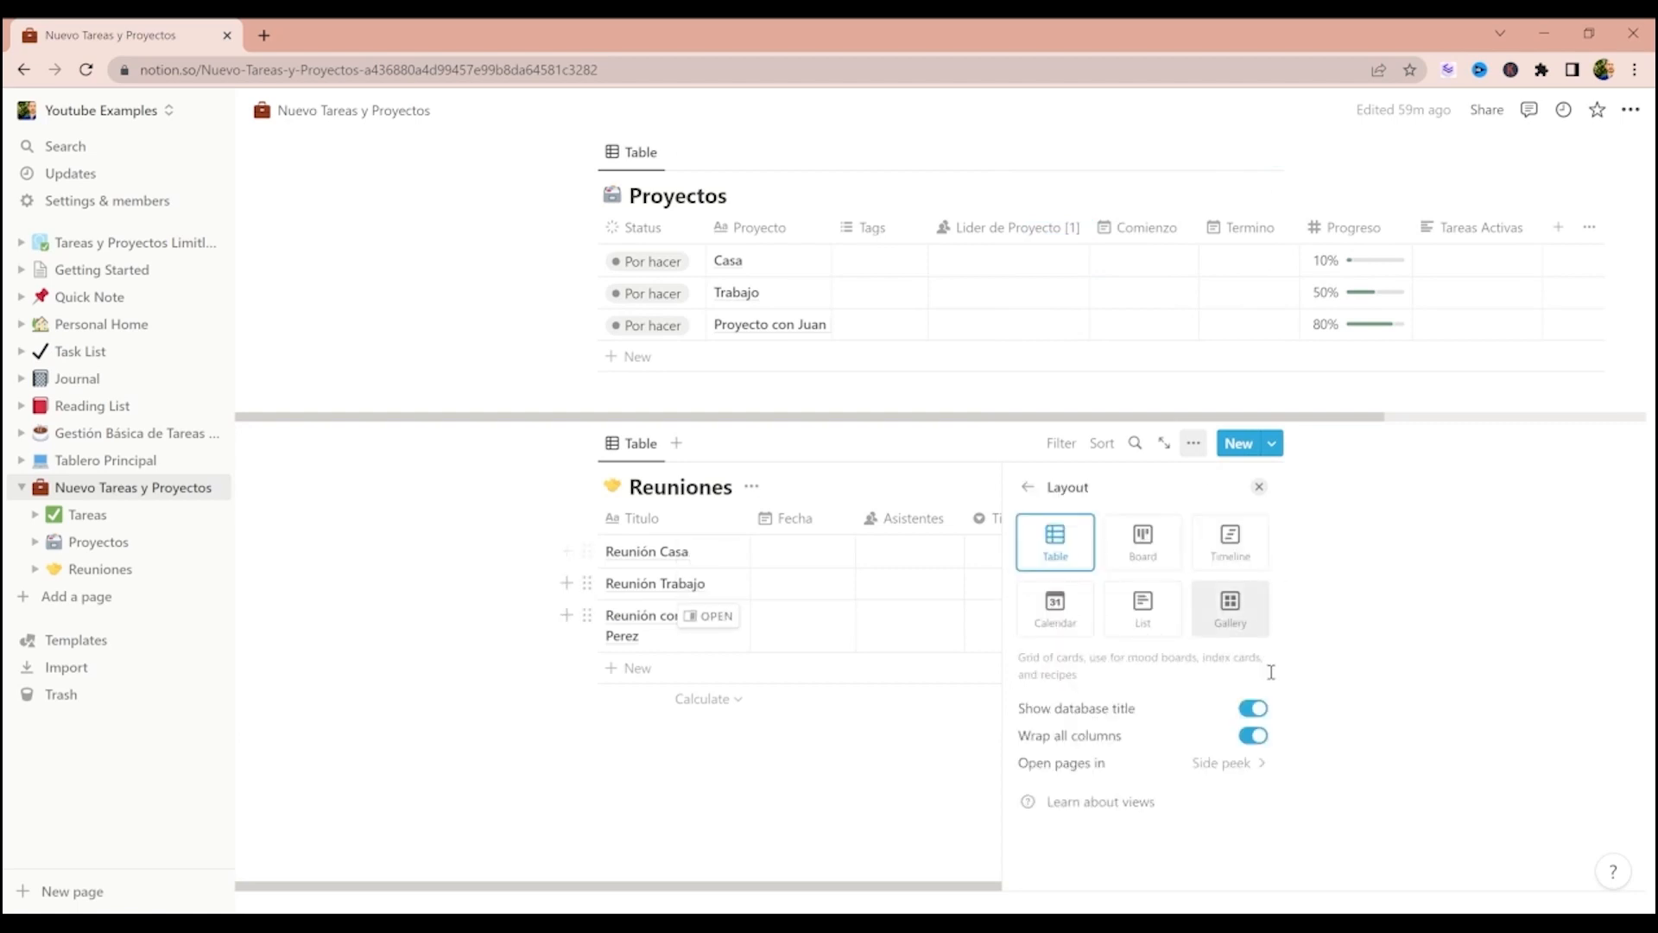
click(1254, 737)
click(952, 748)
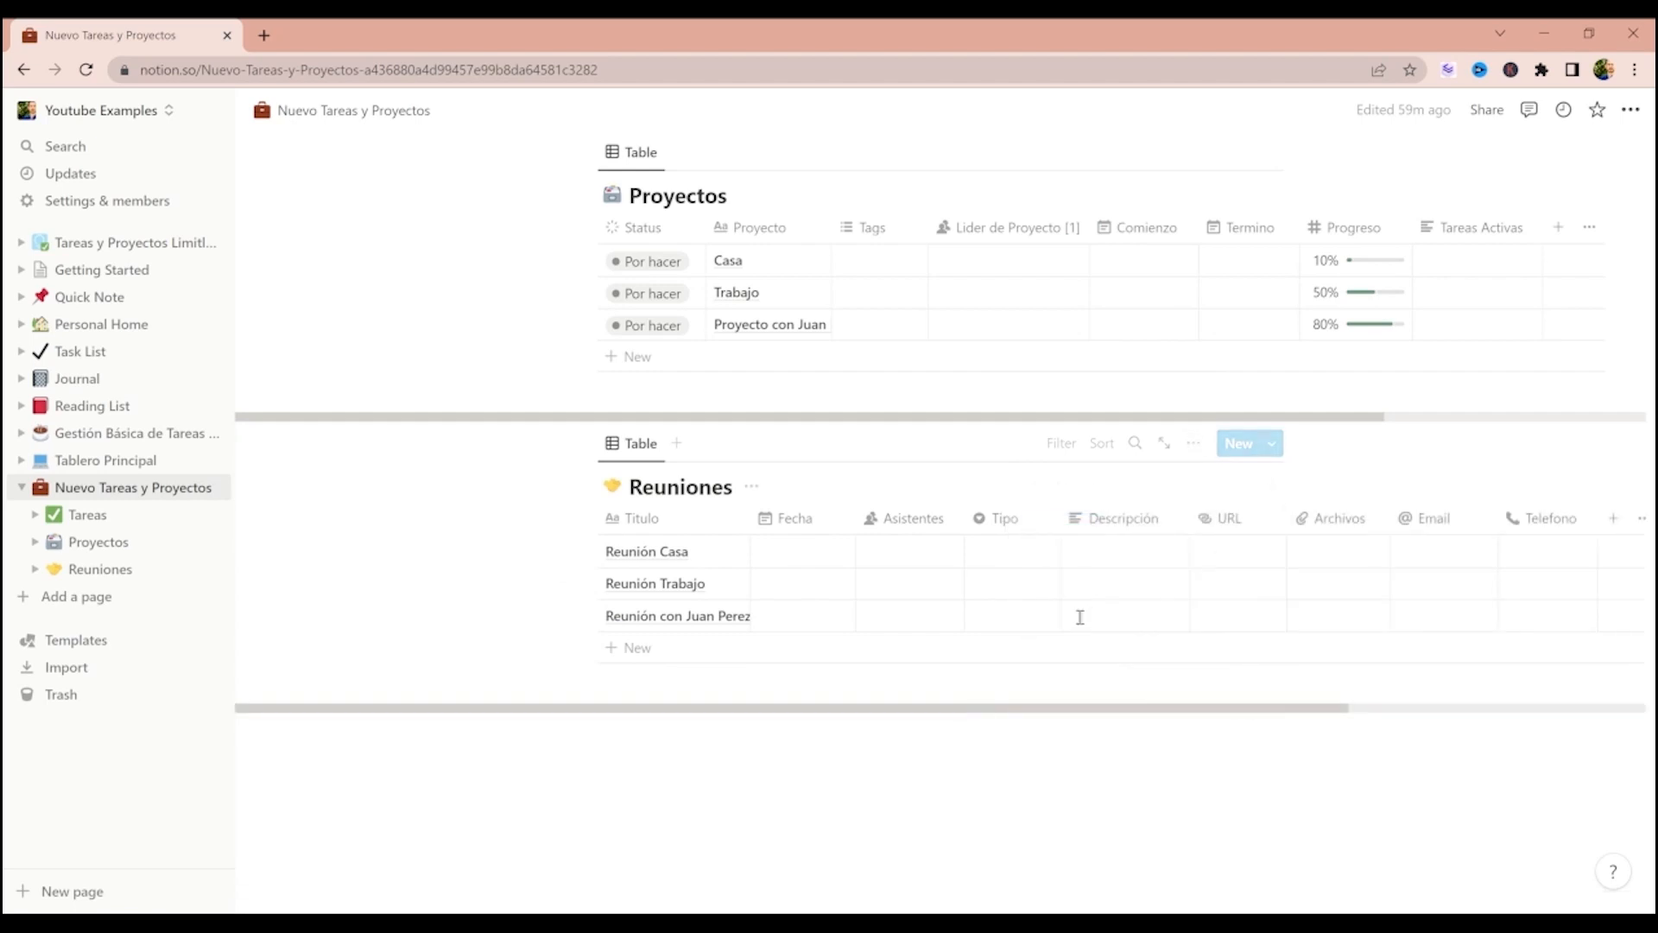
- Set the load limit of the Reuniones table view to 10 pages
click(1194, 444)
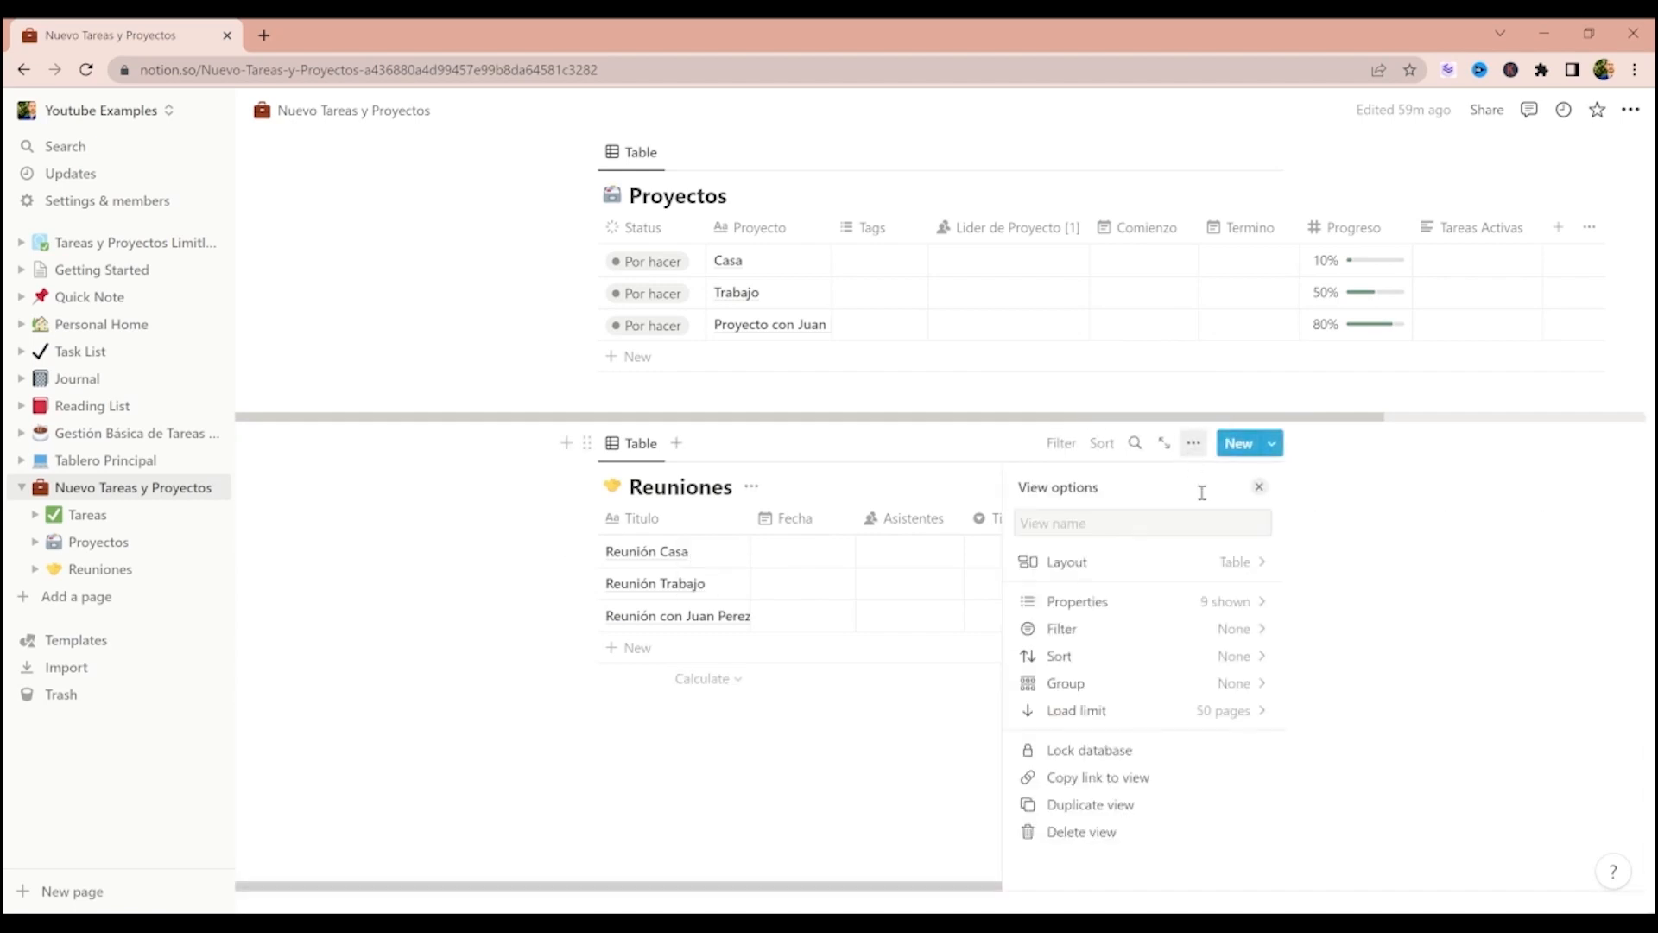
click(1203, 711)
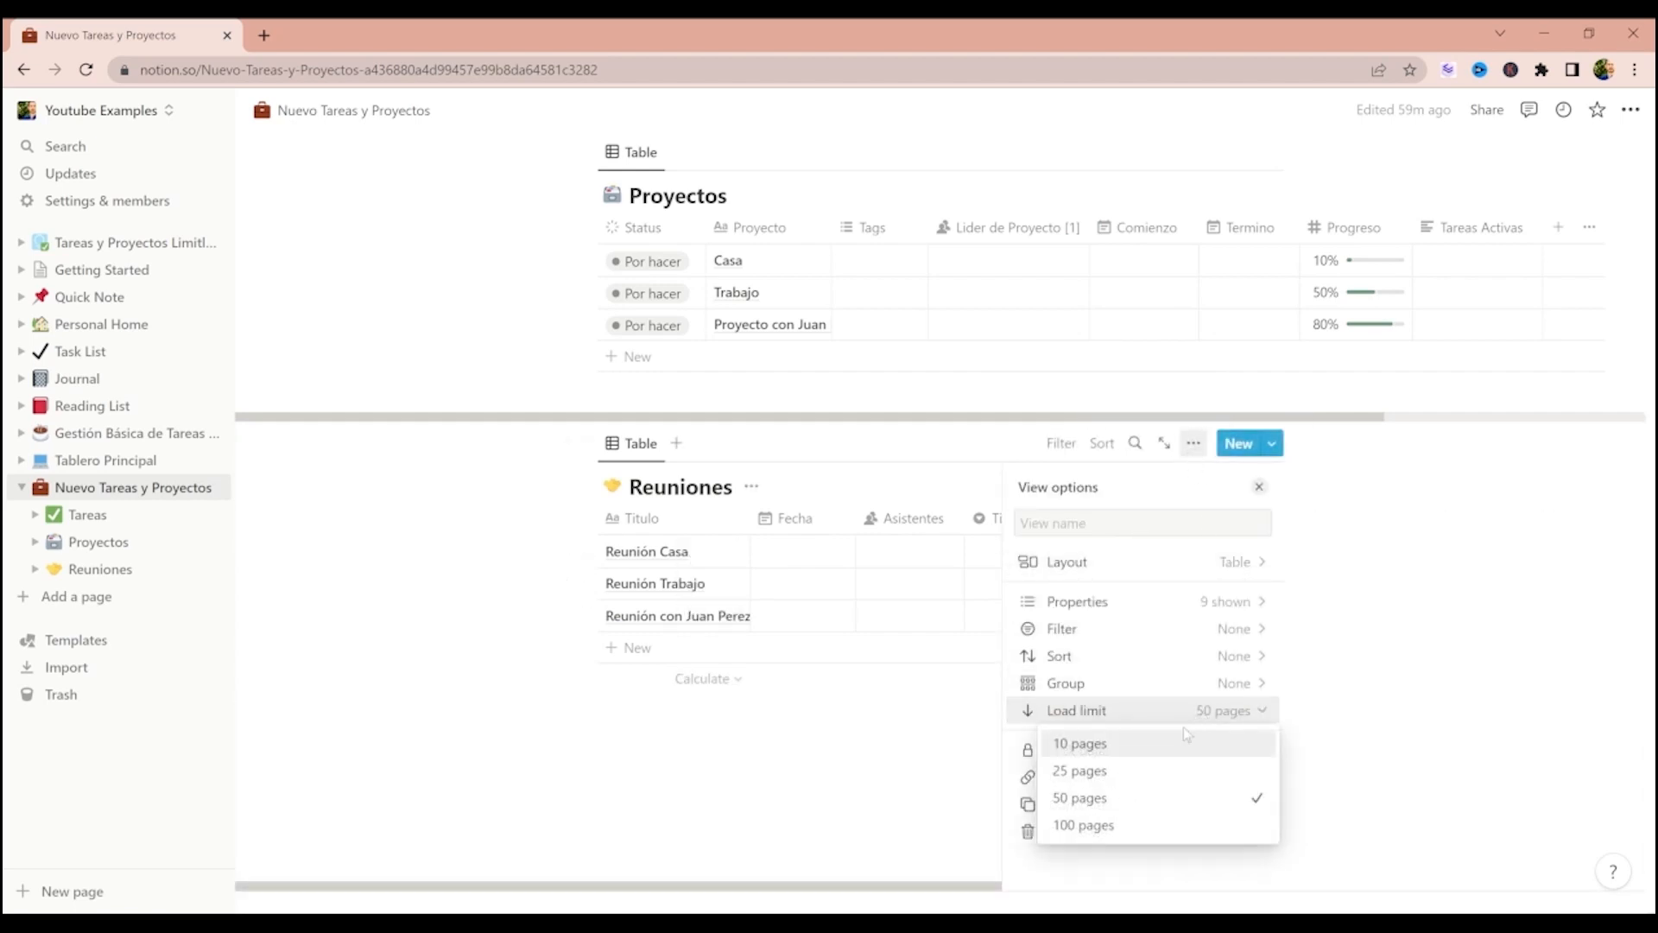
click(1168, 745)
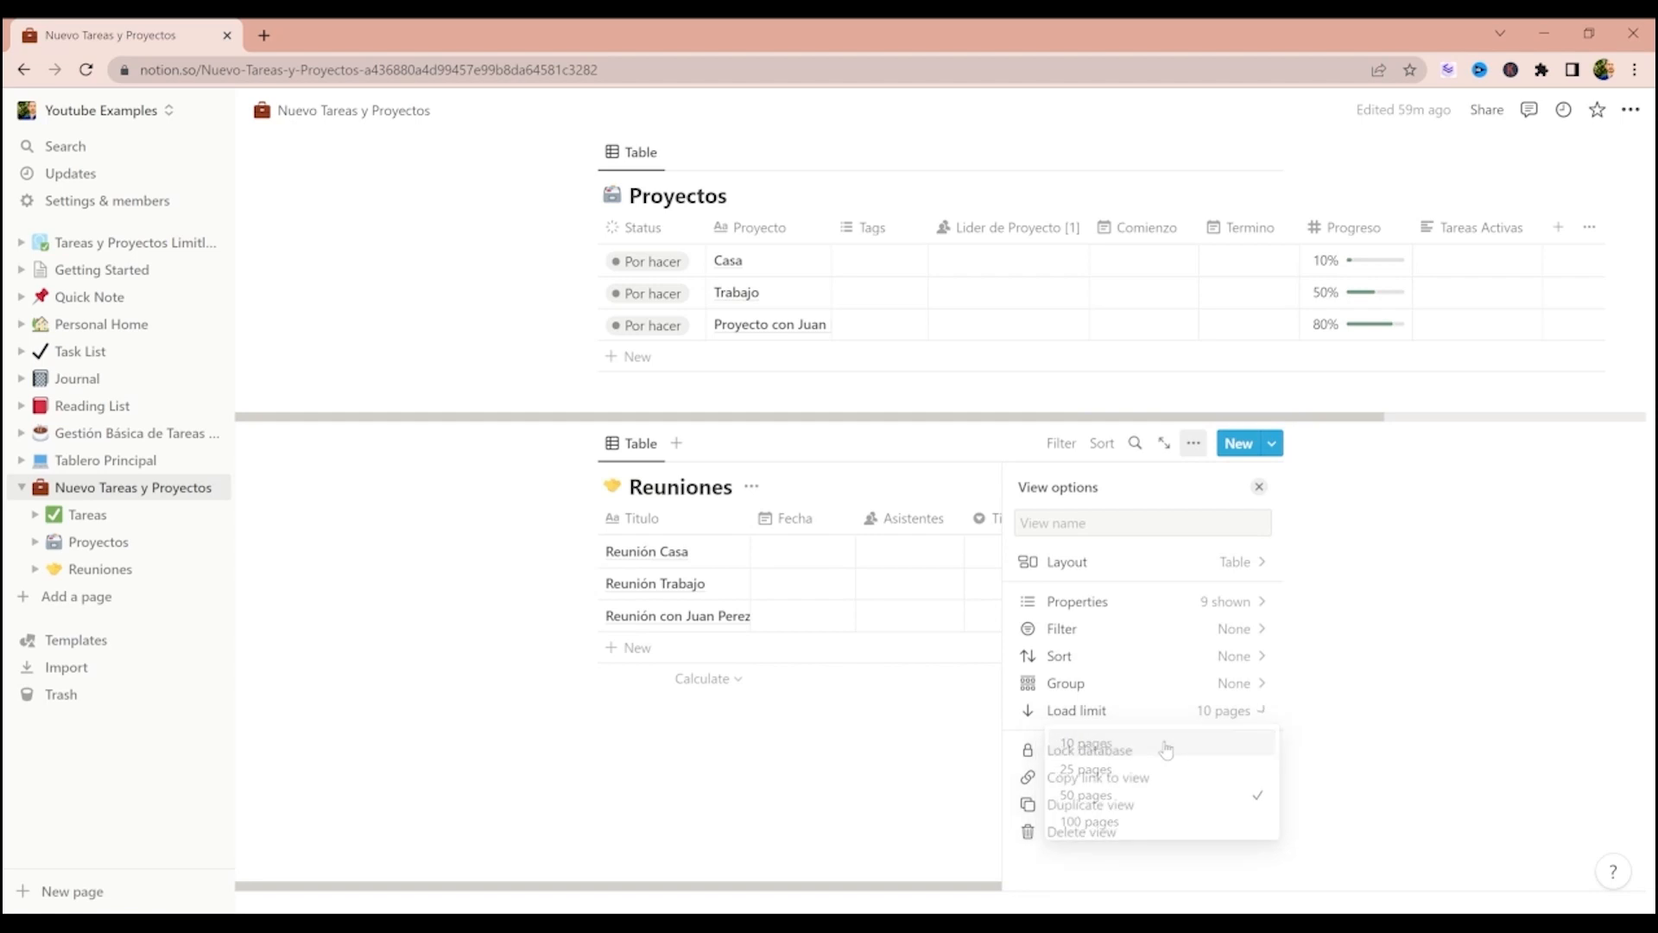
click(890, 751)
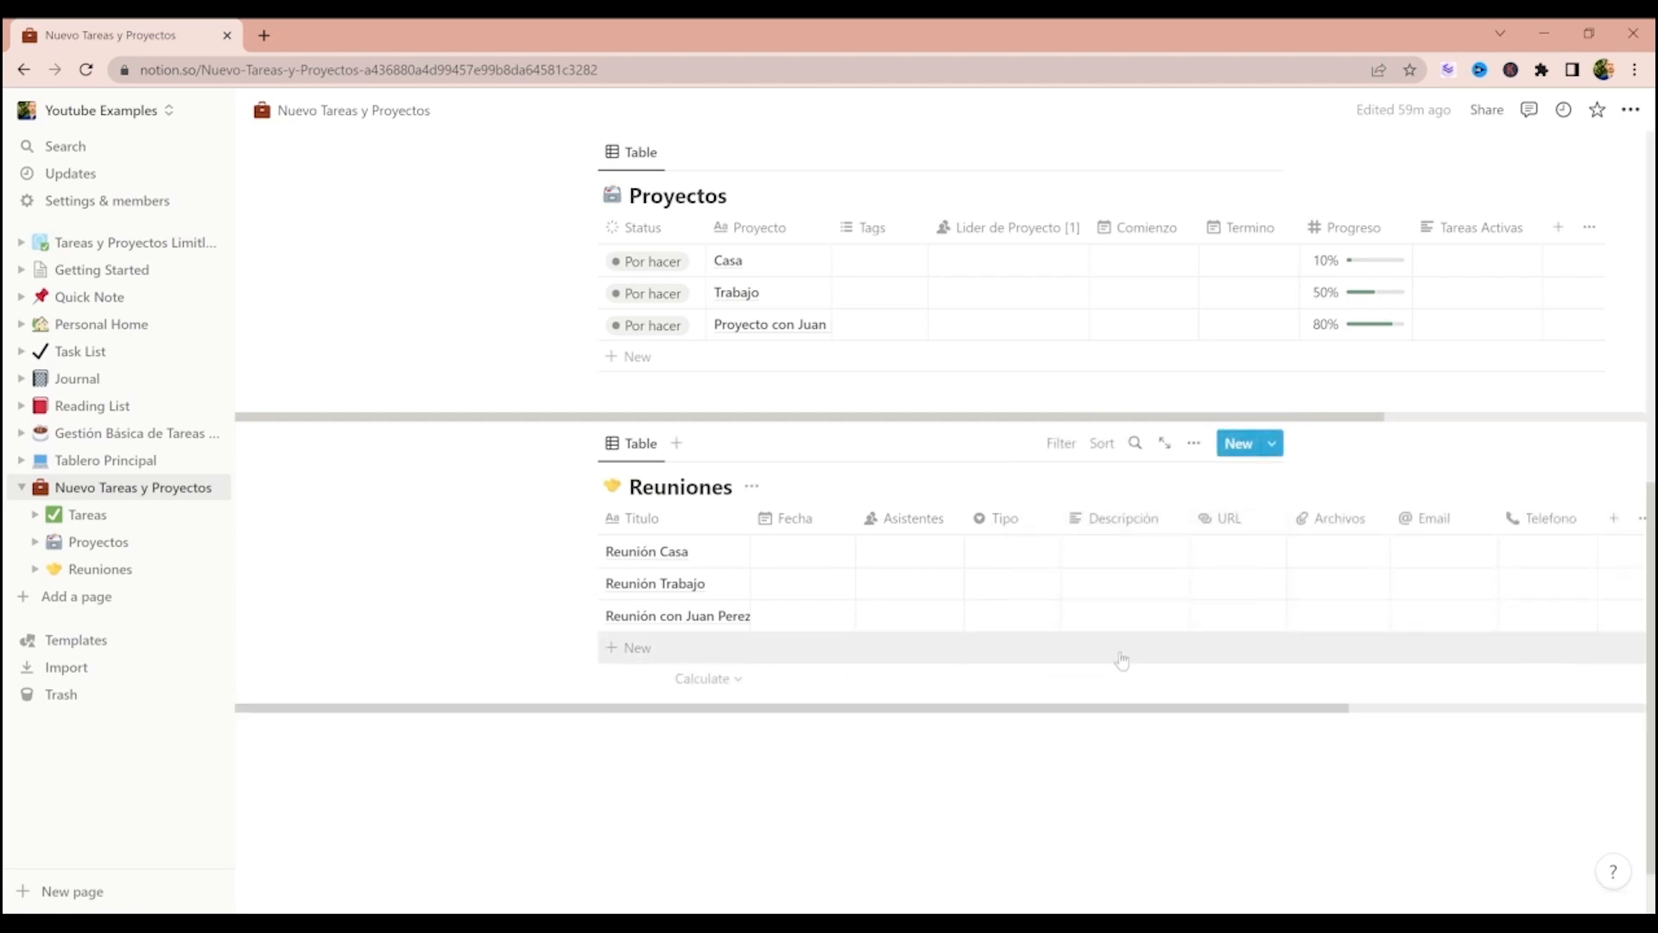
- Set the load limit of the Proyectos table view to 10 pages
scroll(1122, 661, up, 3)
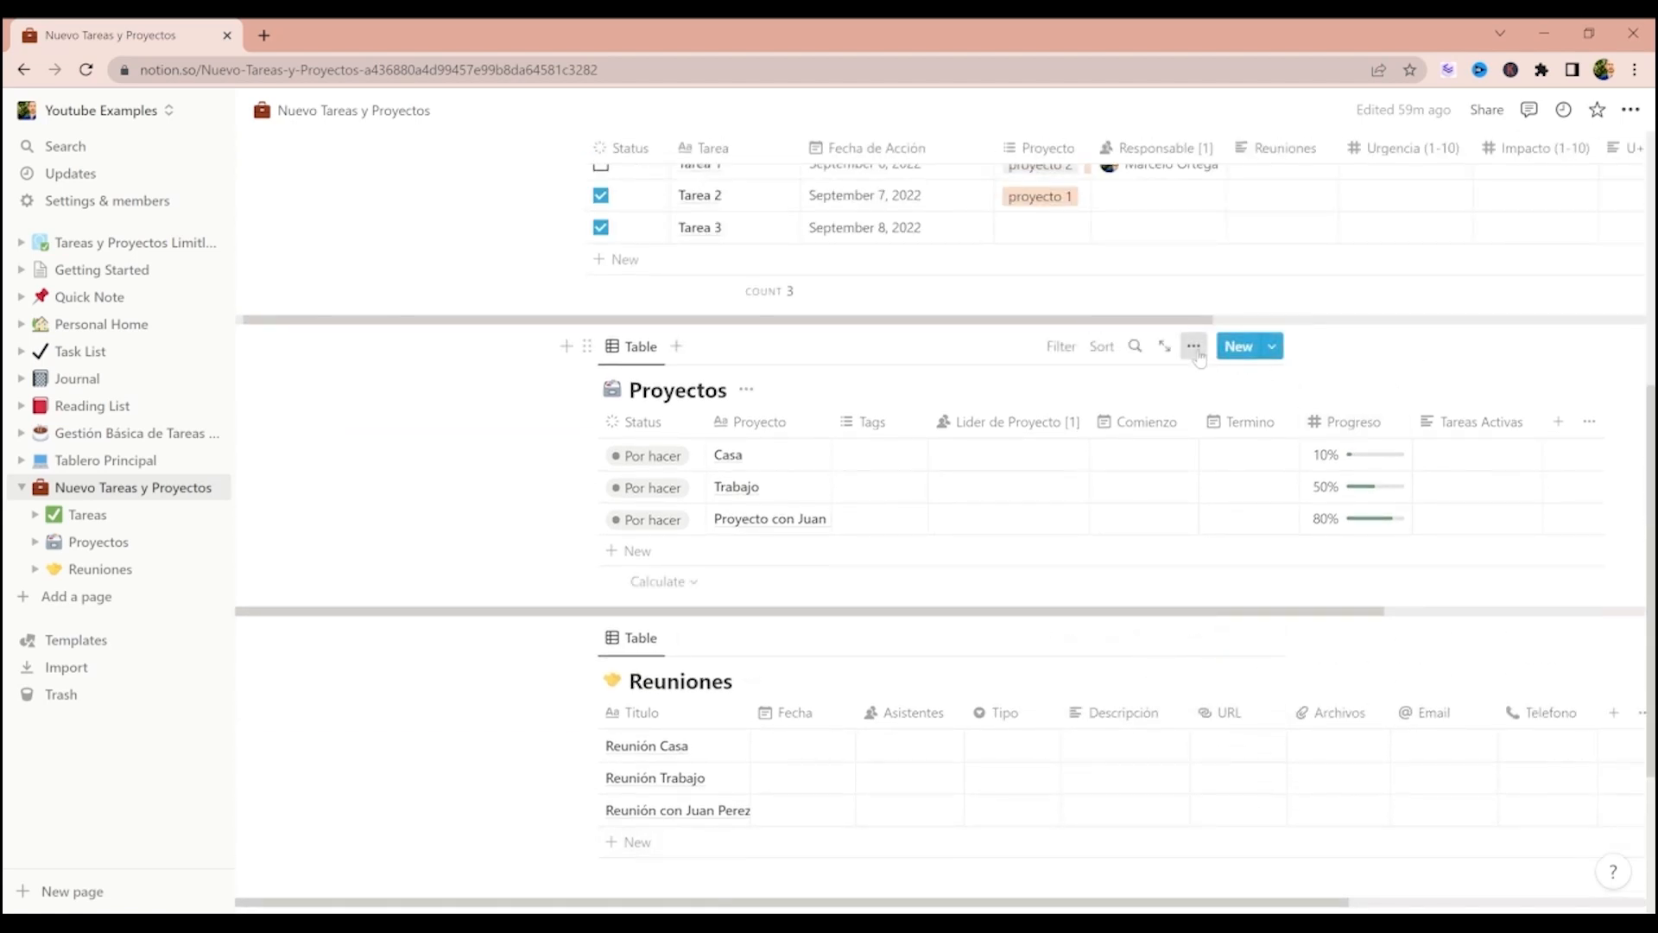
click(1196, 349)
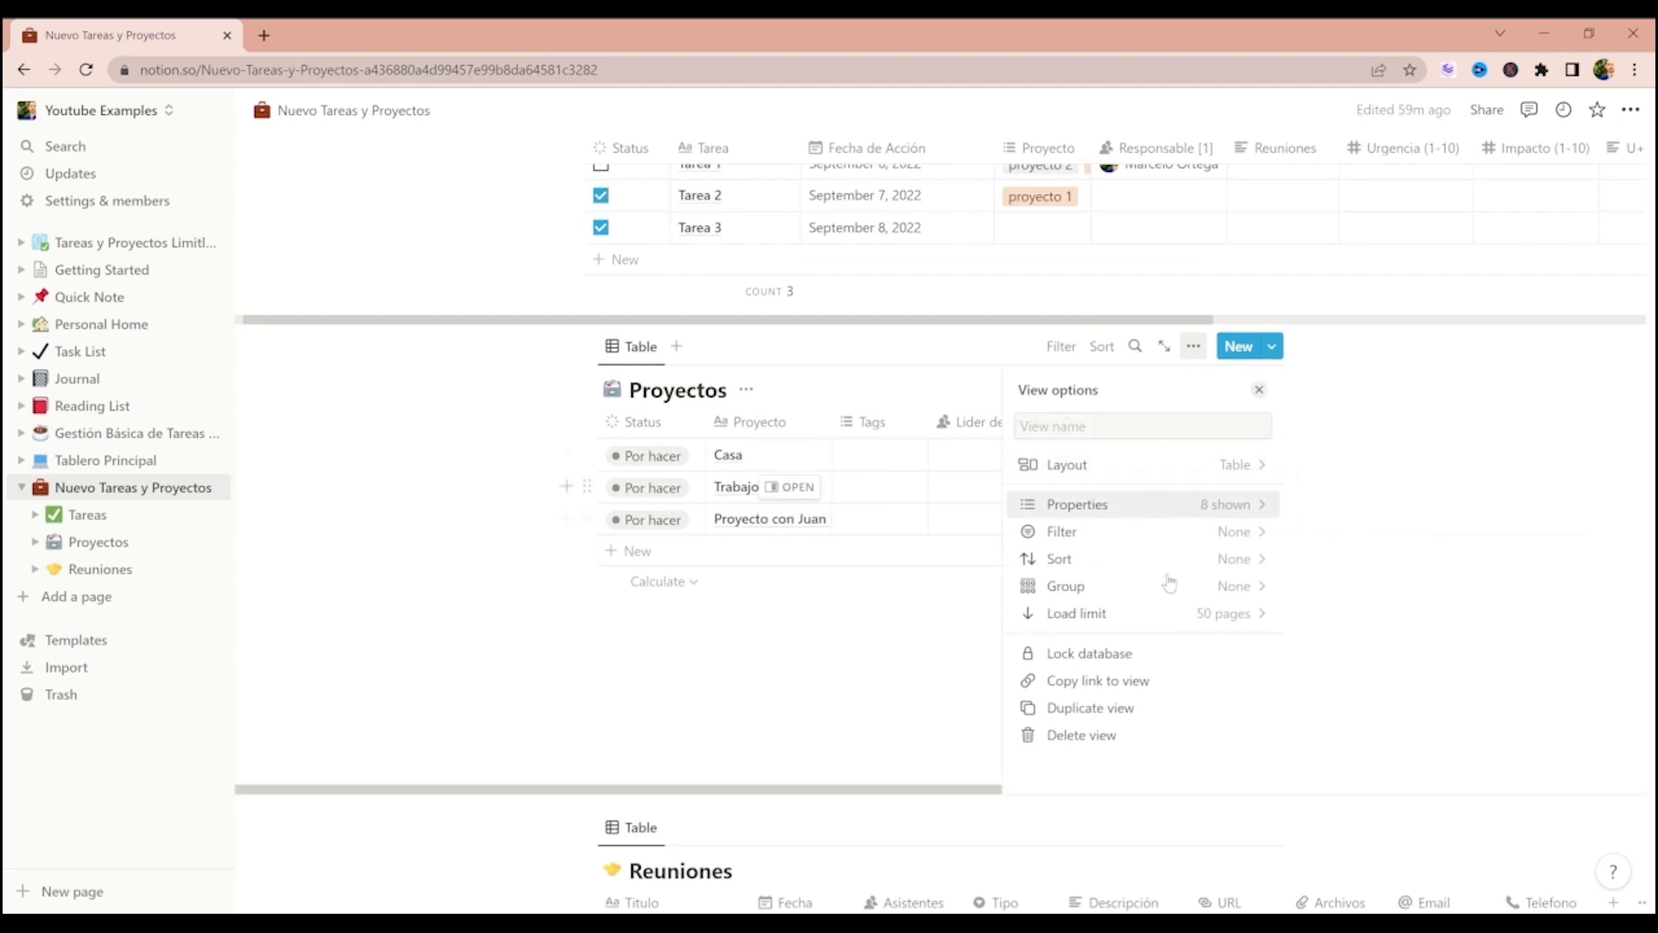
click(1166, 619)
click(1149, 646)
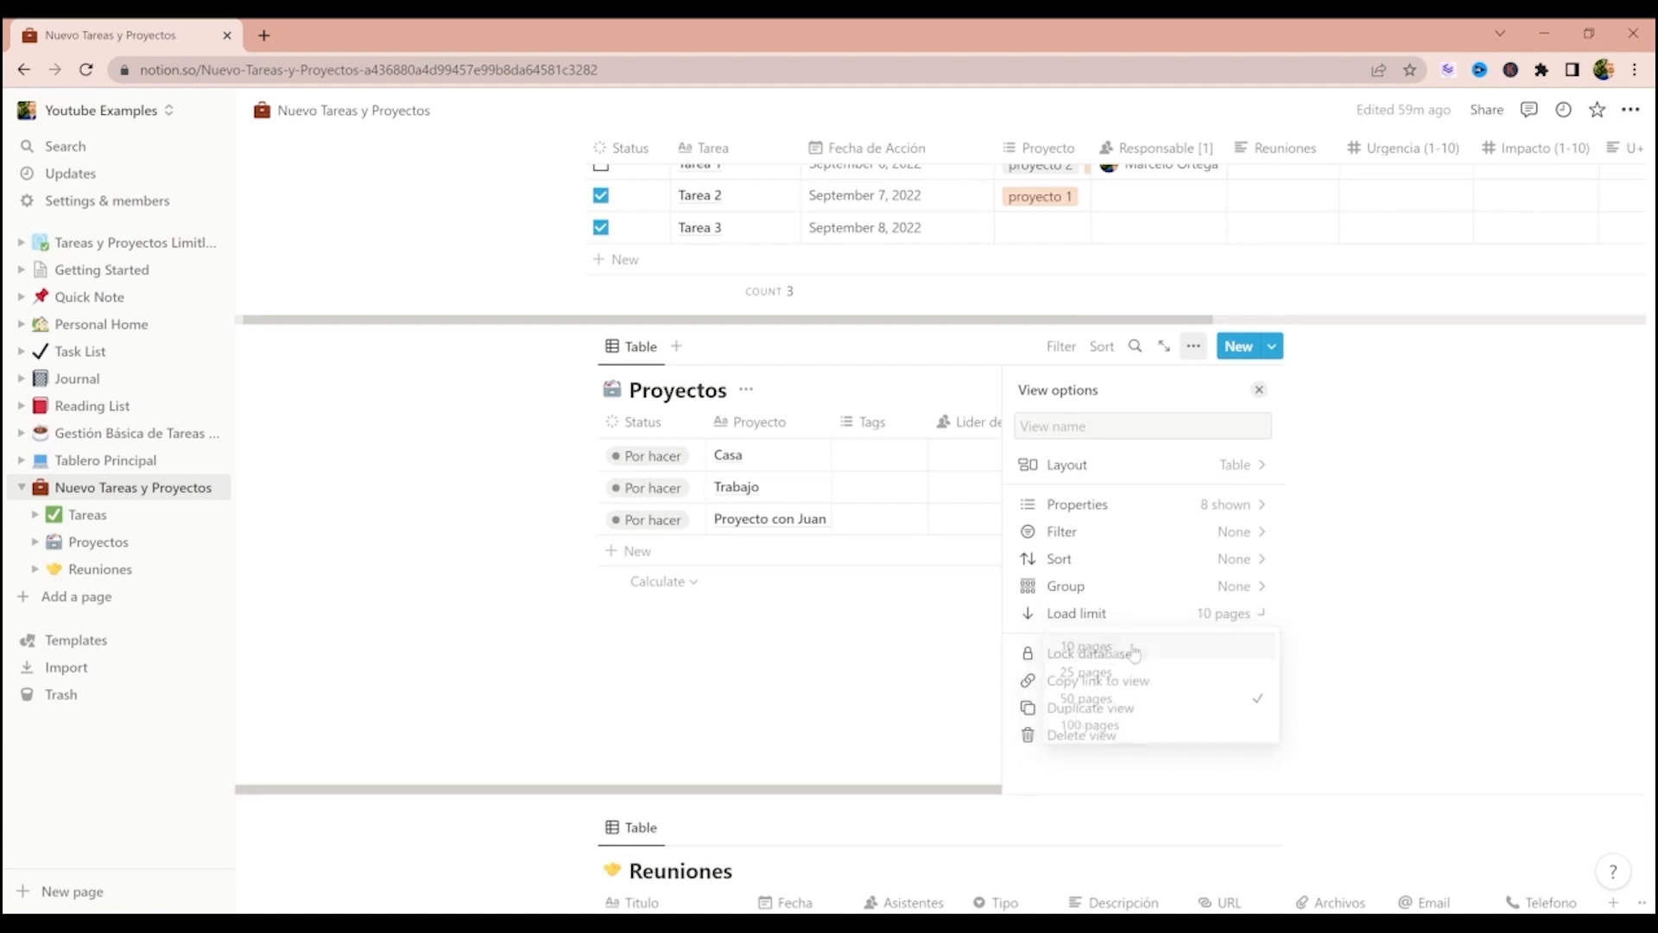
click(594, 663)
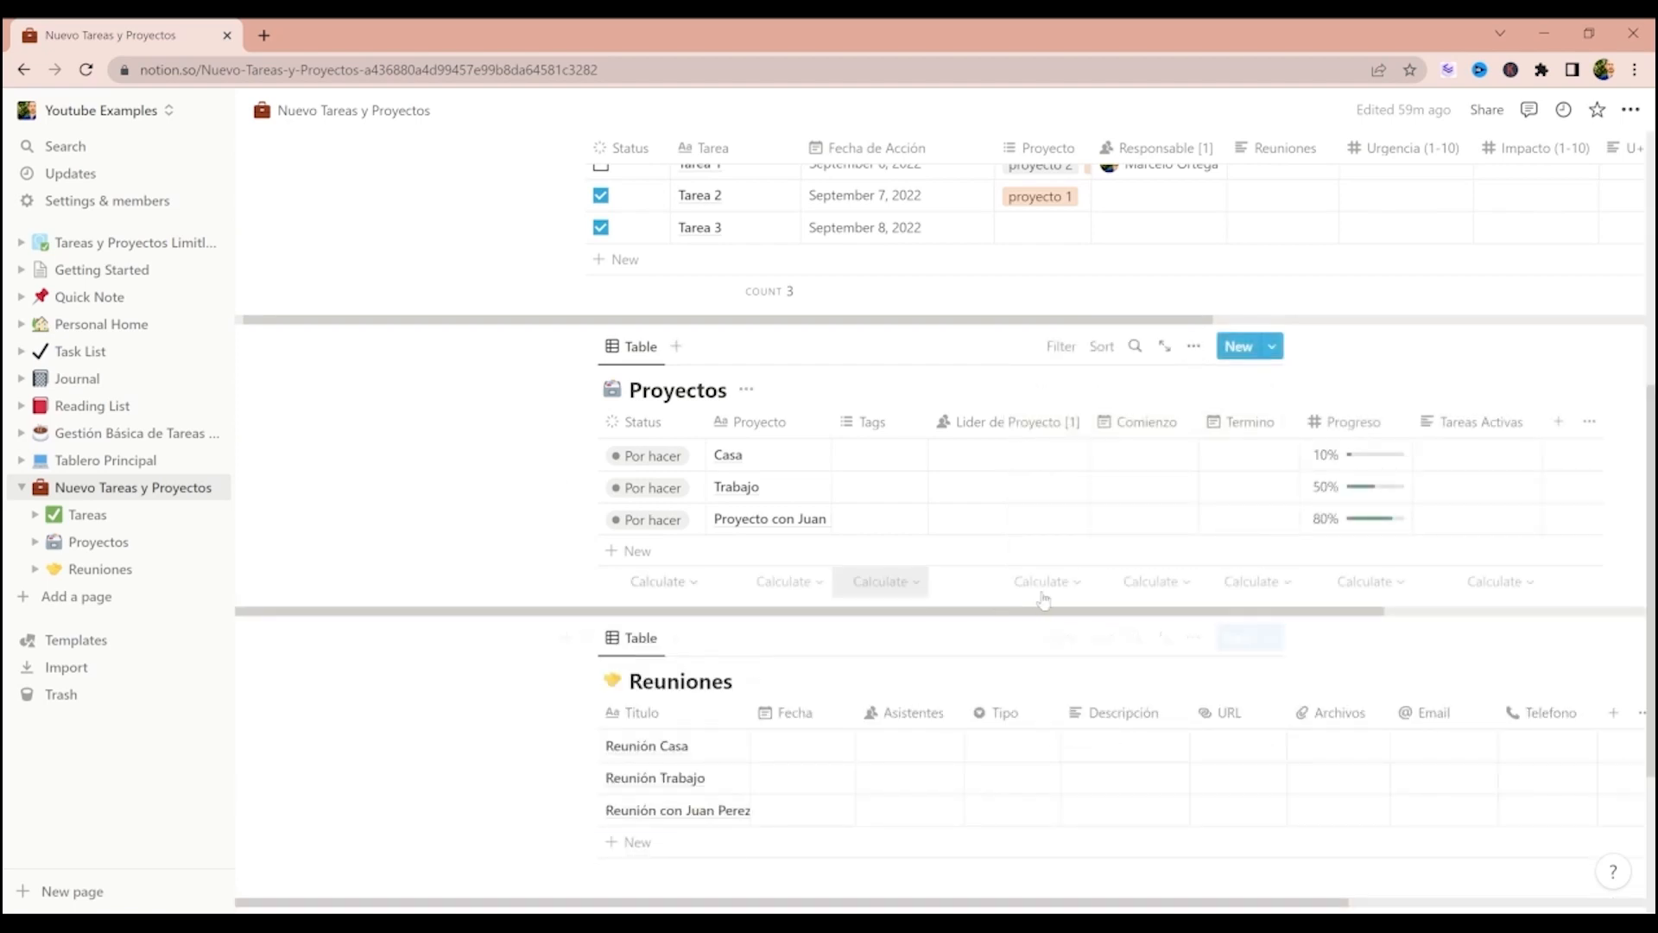
- Open the view options of the Tareas table
scroll(1049, 602, up, 1)
scroll(1050, 602, up, 1)
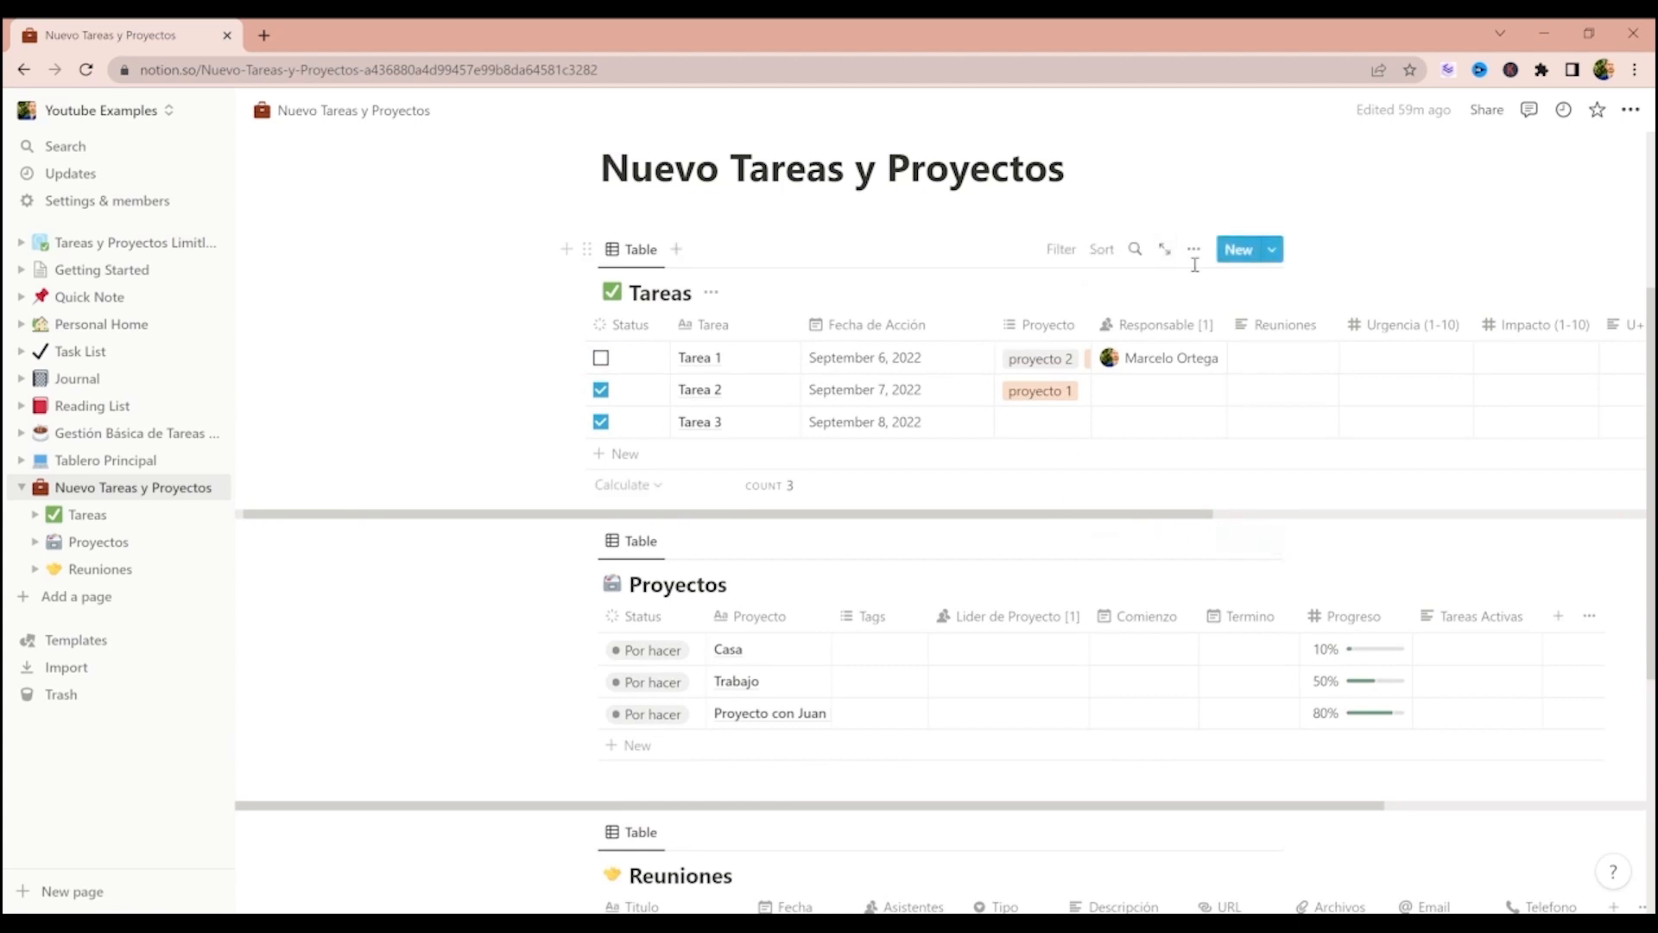
click(1193, 251)
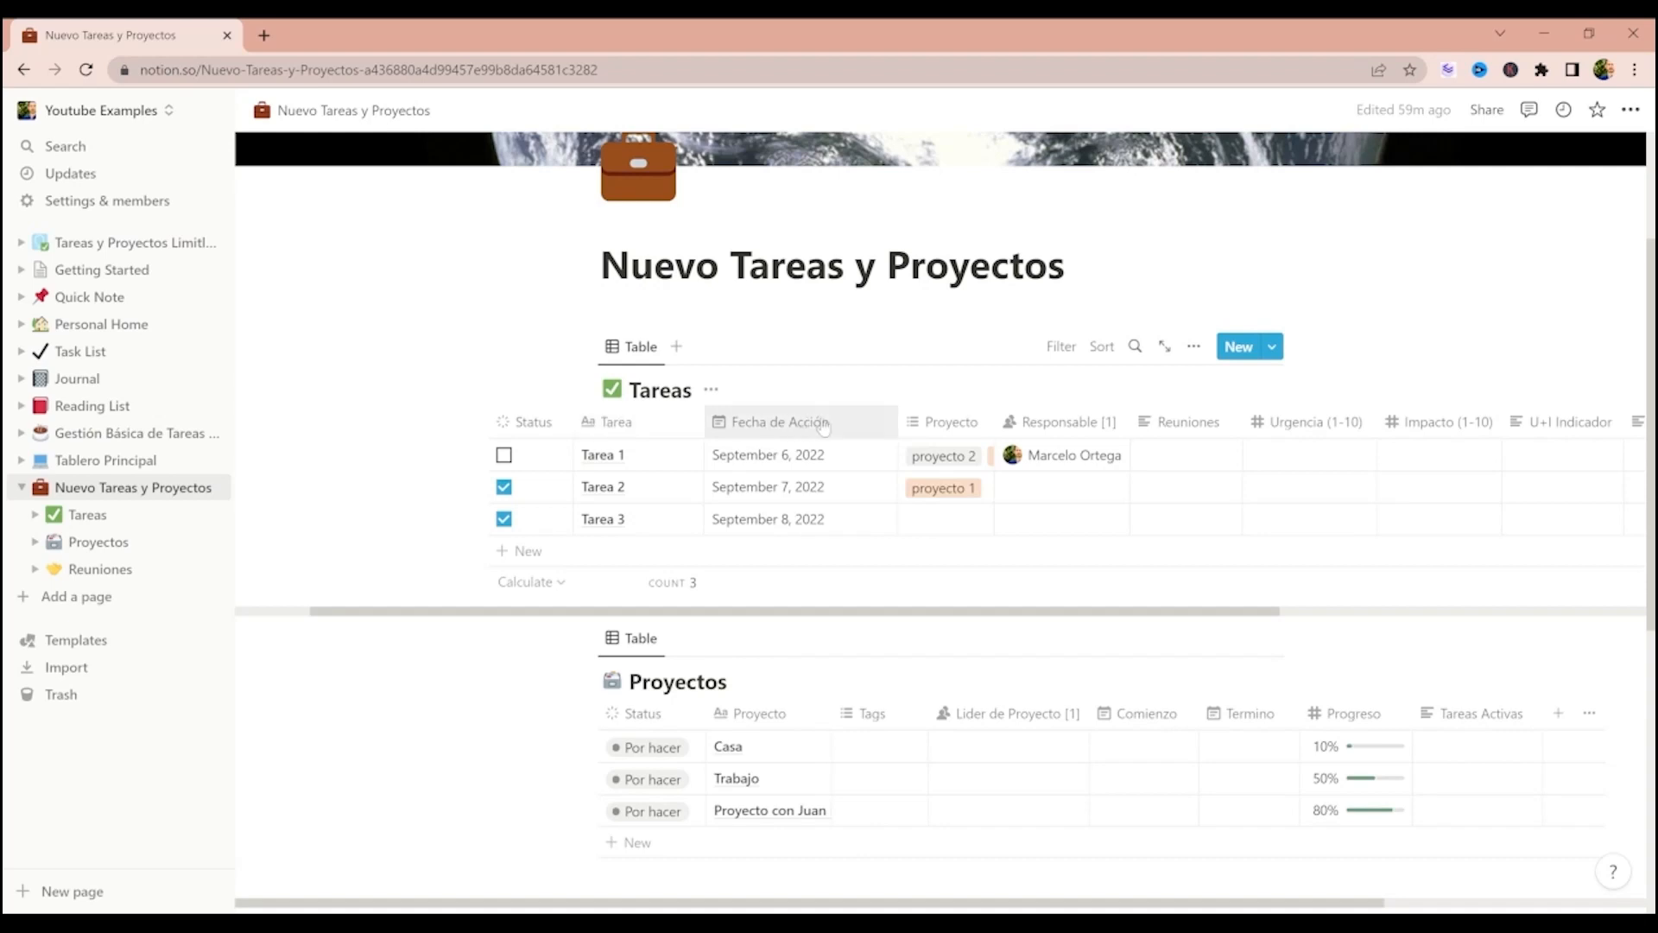
- Check the project tags assigned to Tarea 1, and delete the multi-select Proyecto property from the Tareas database
click(951, 458)
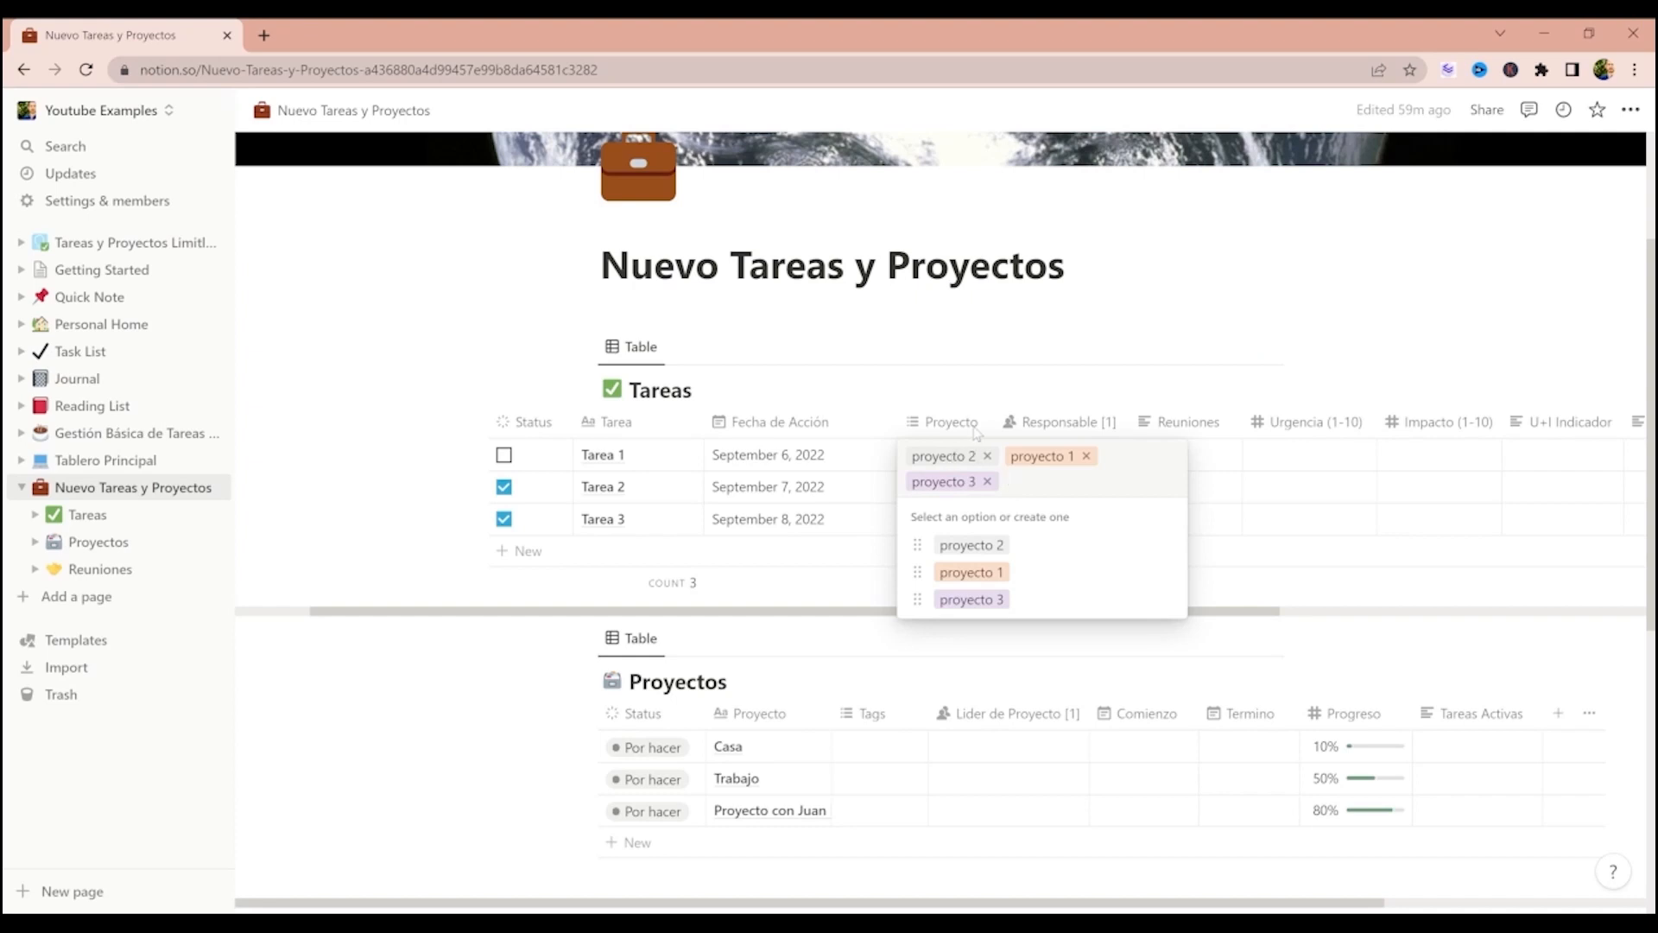
key(Escape)
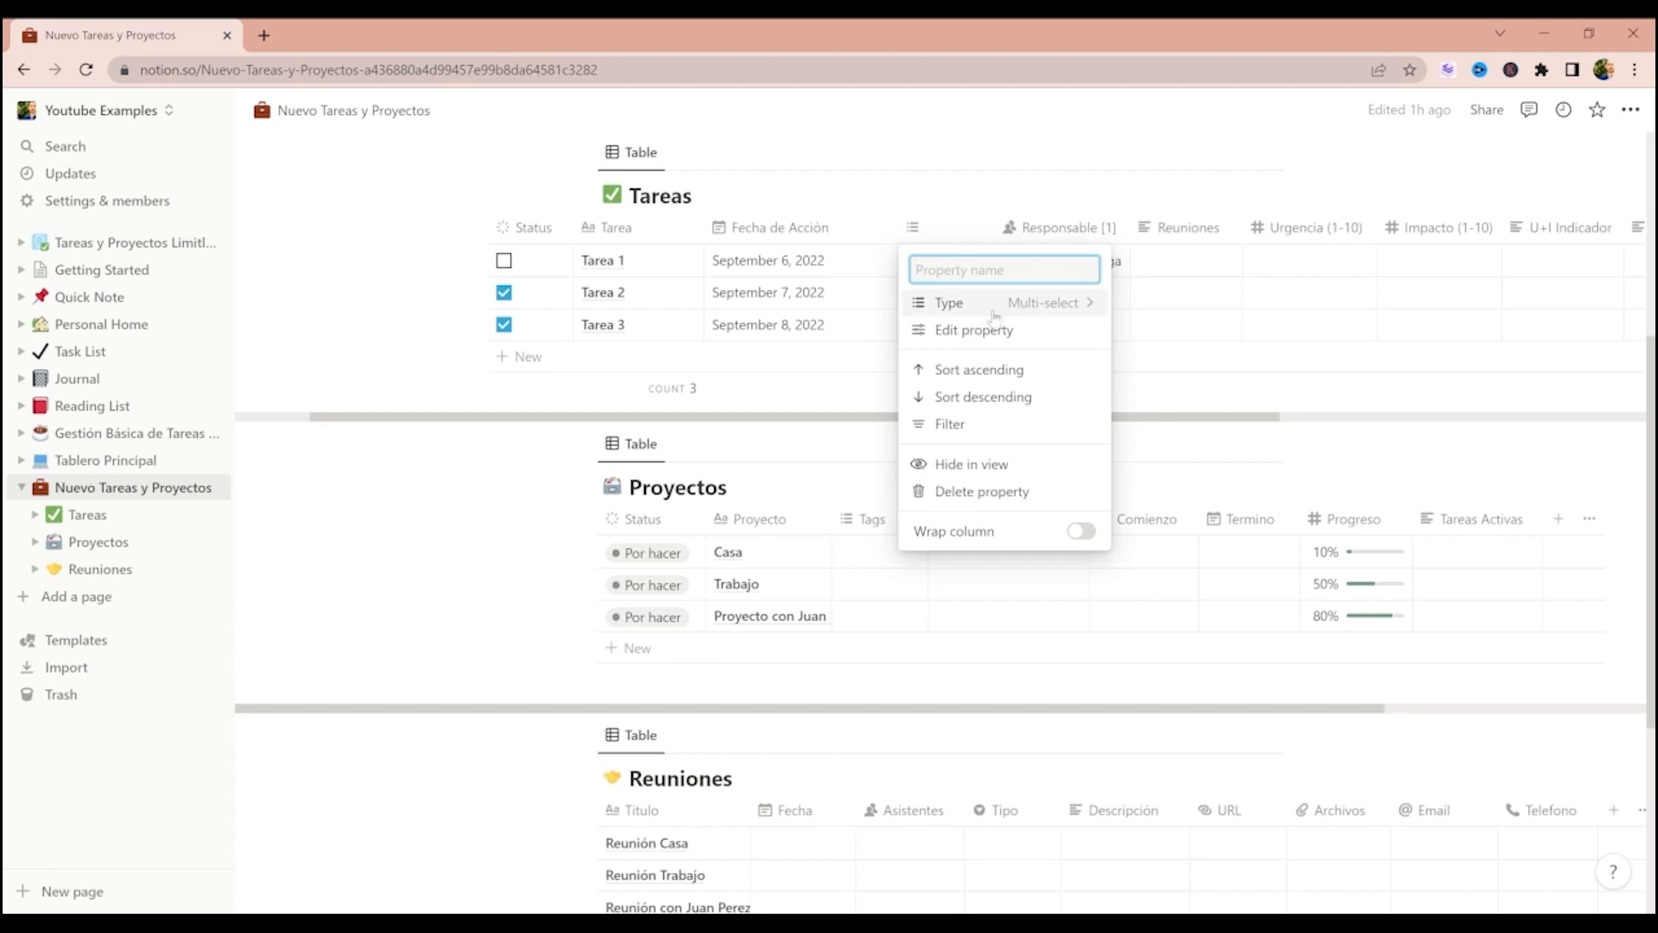
click(991, 495)
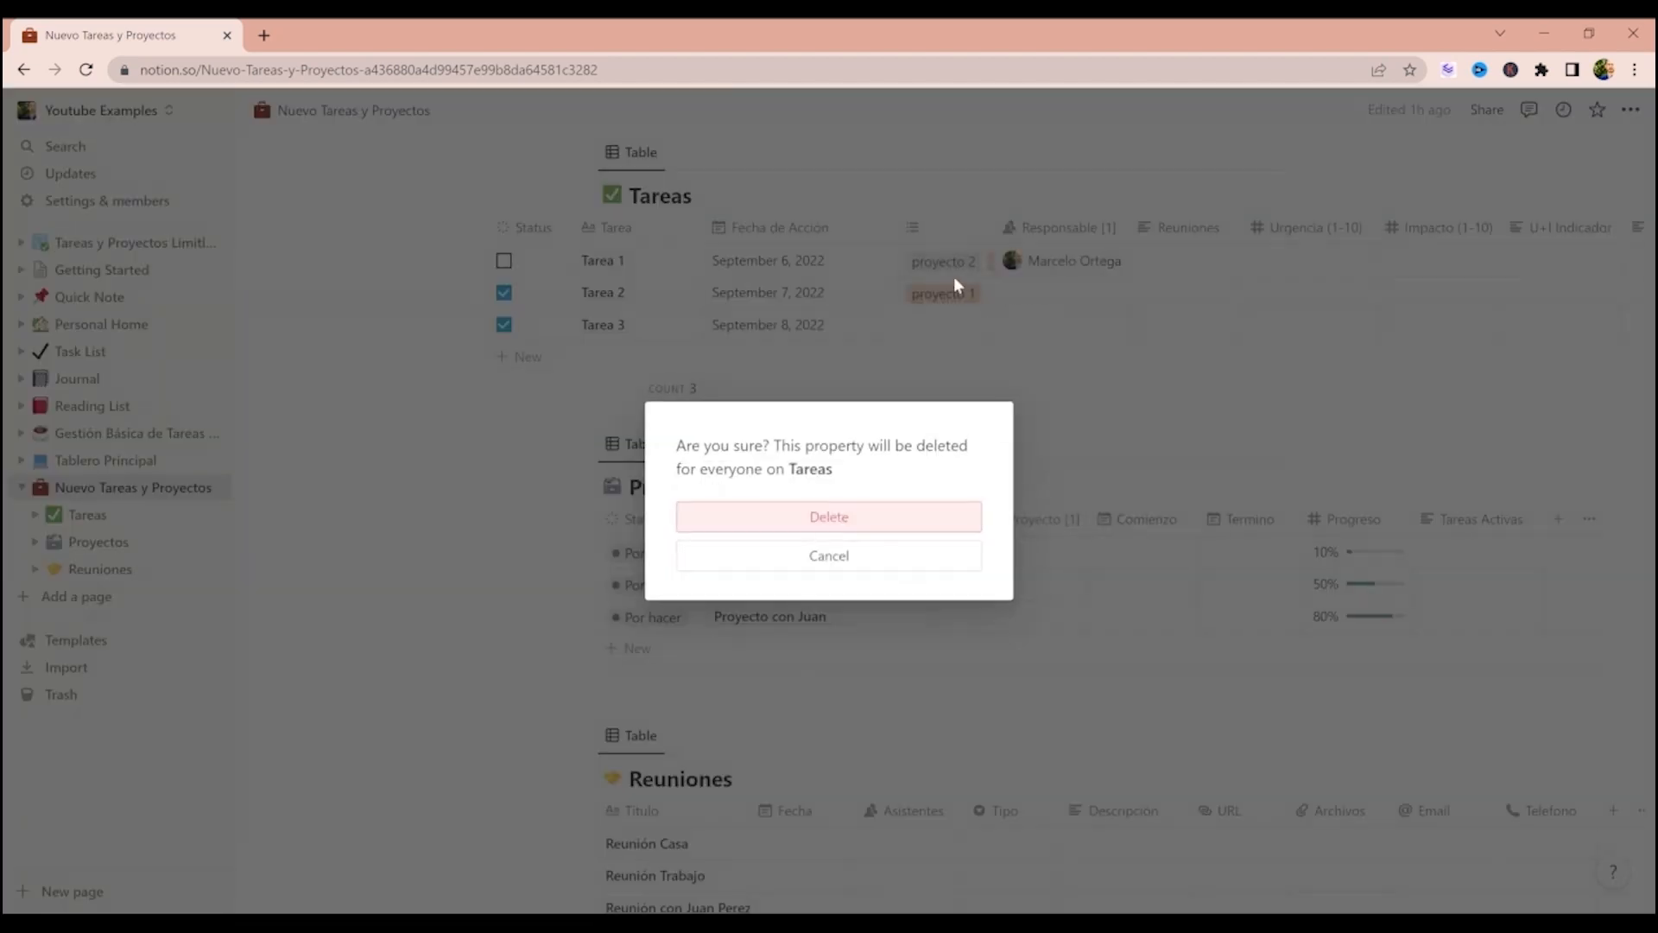
click(868, 518)
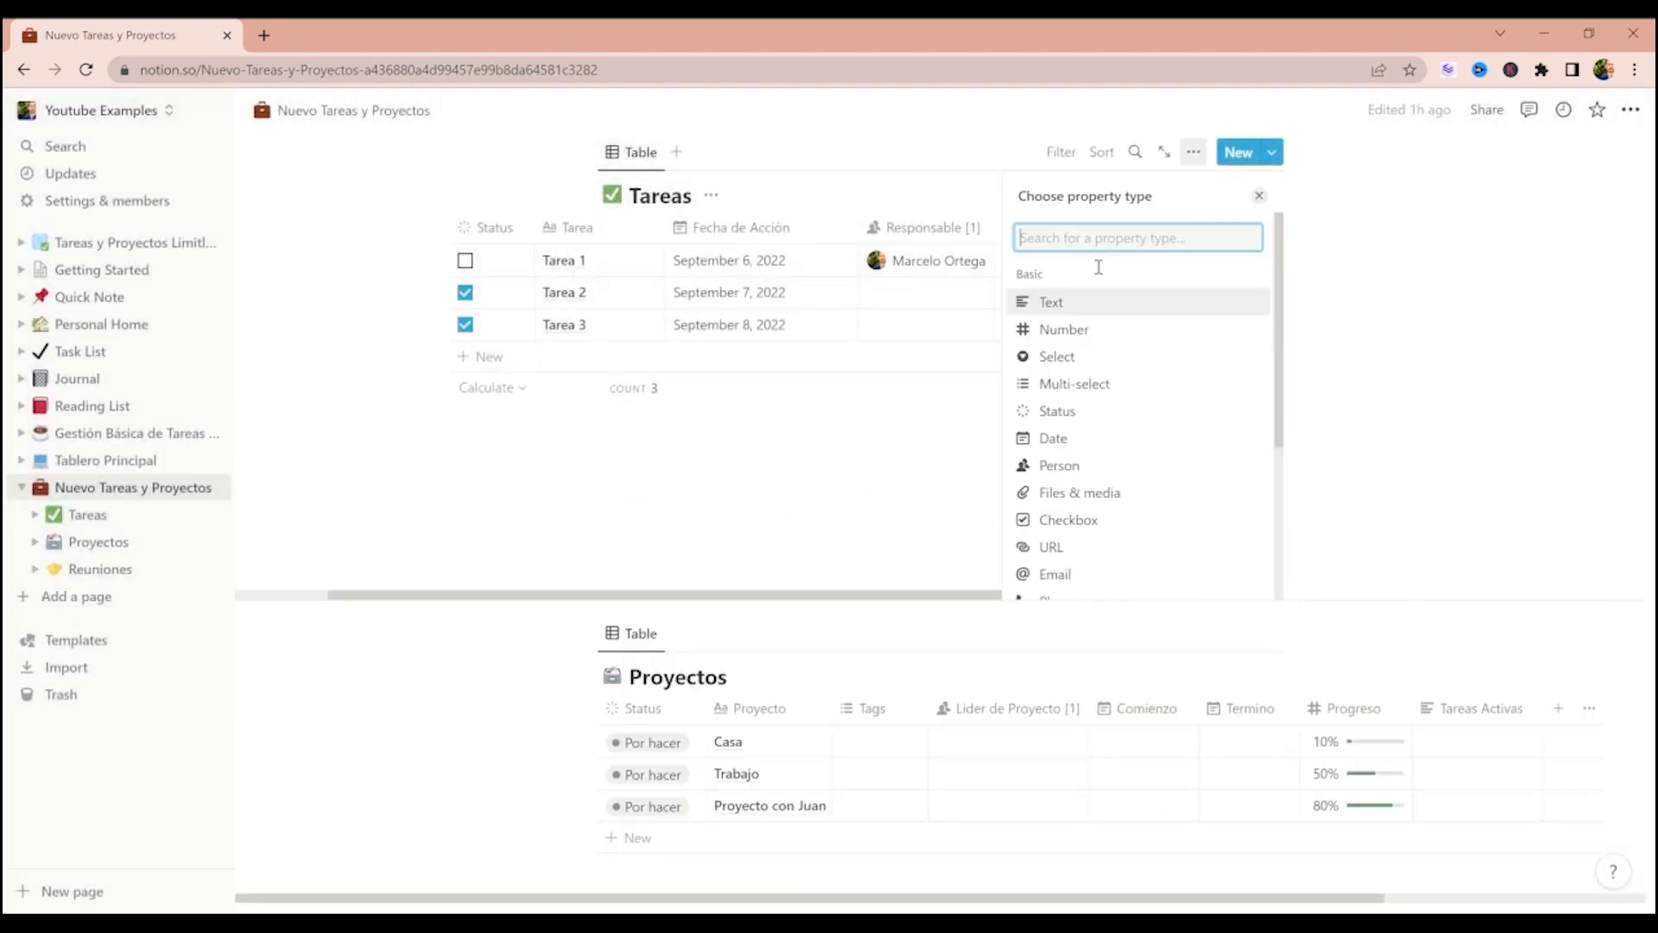
- Add a relation property named Proyectos to the Tareas table, linked to the Proyectos database in Nuevo Tareas y Proyectos
scroll(1099, 296, down, 3)
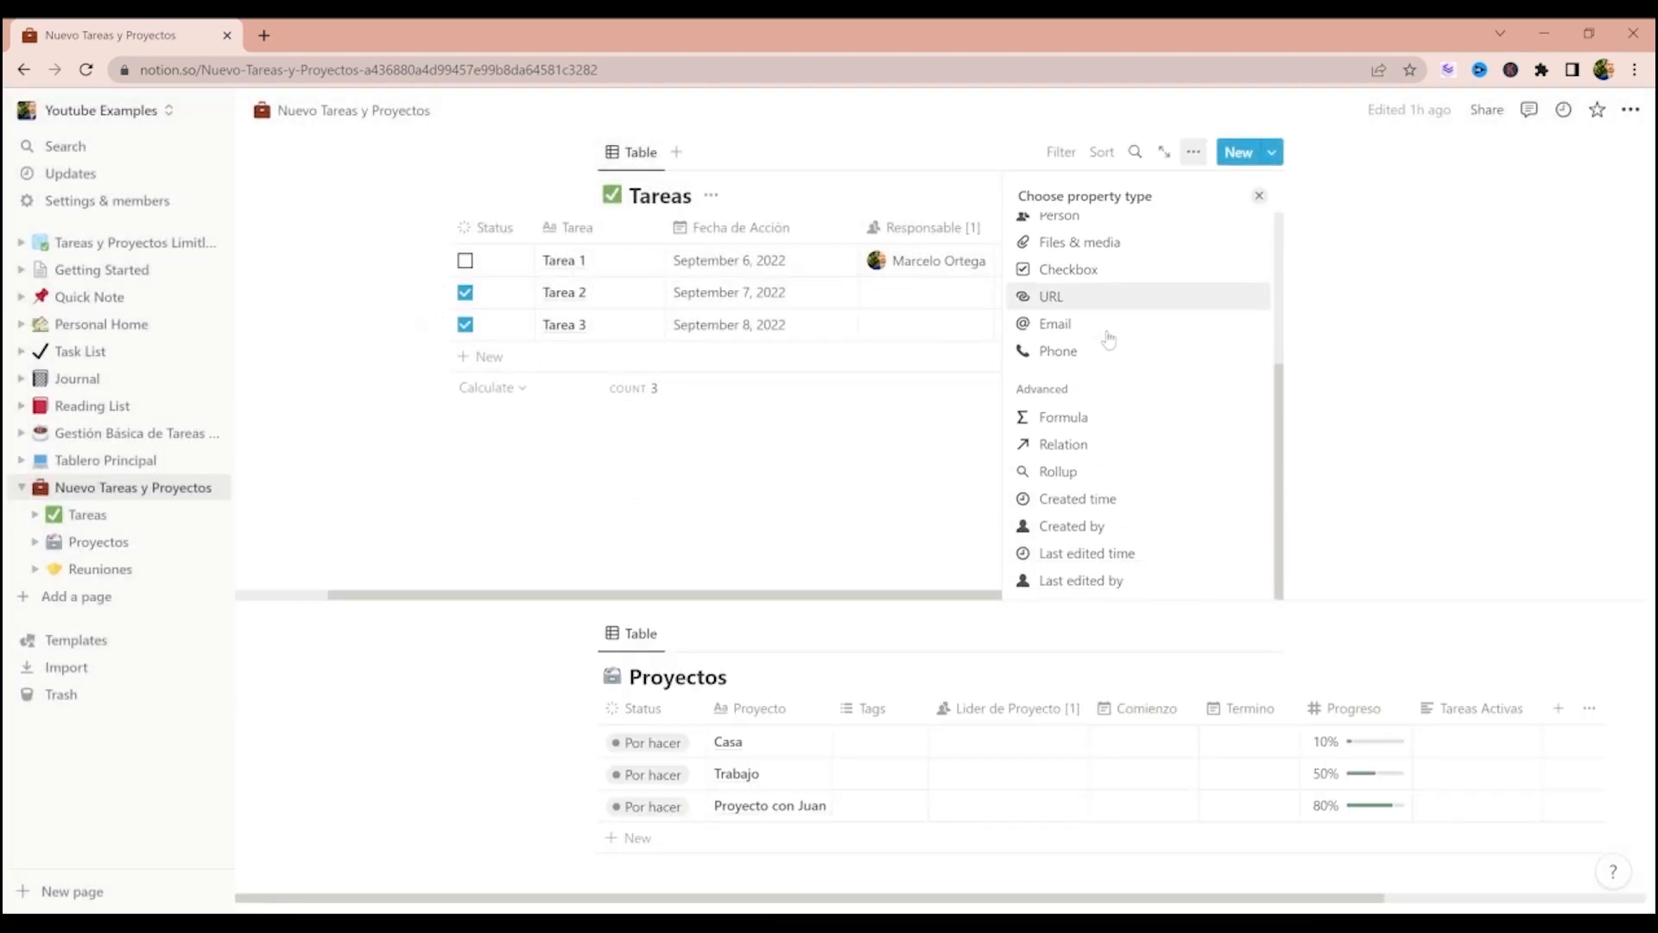
click(1094, 455)
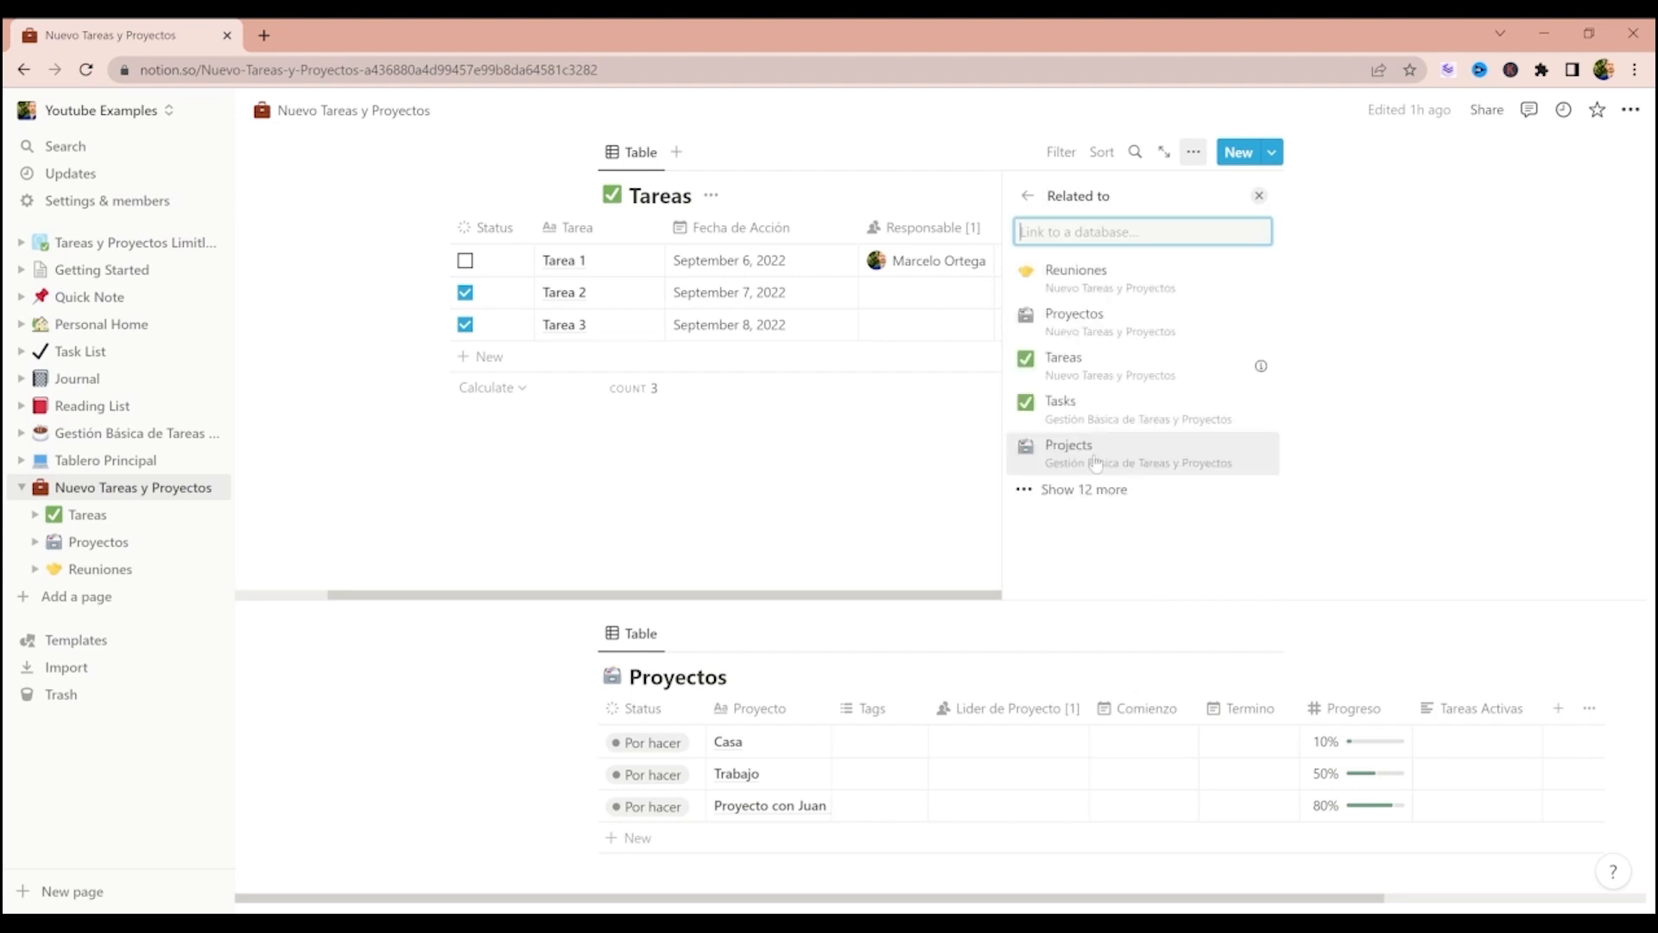
click(1108, 331)
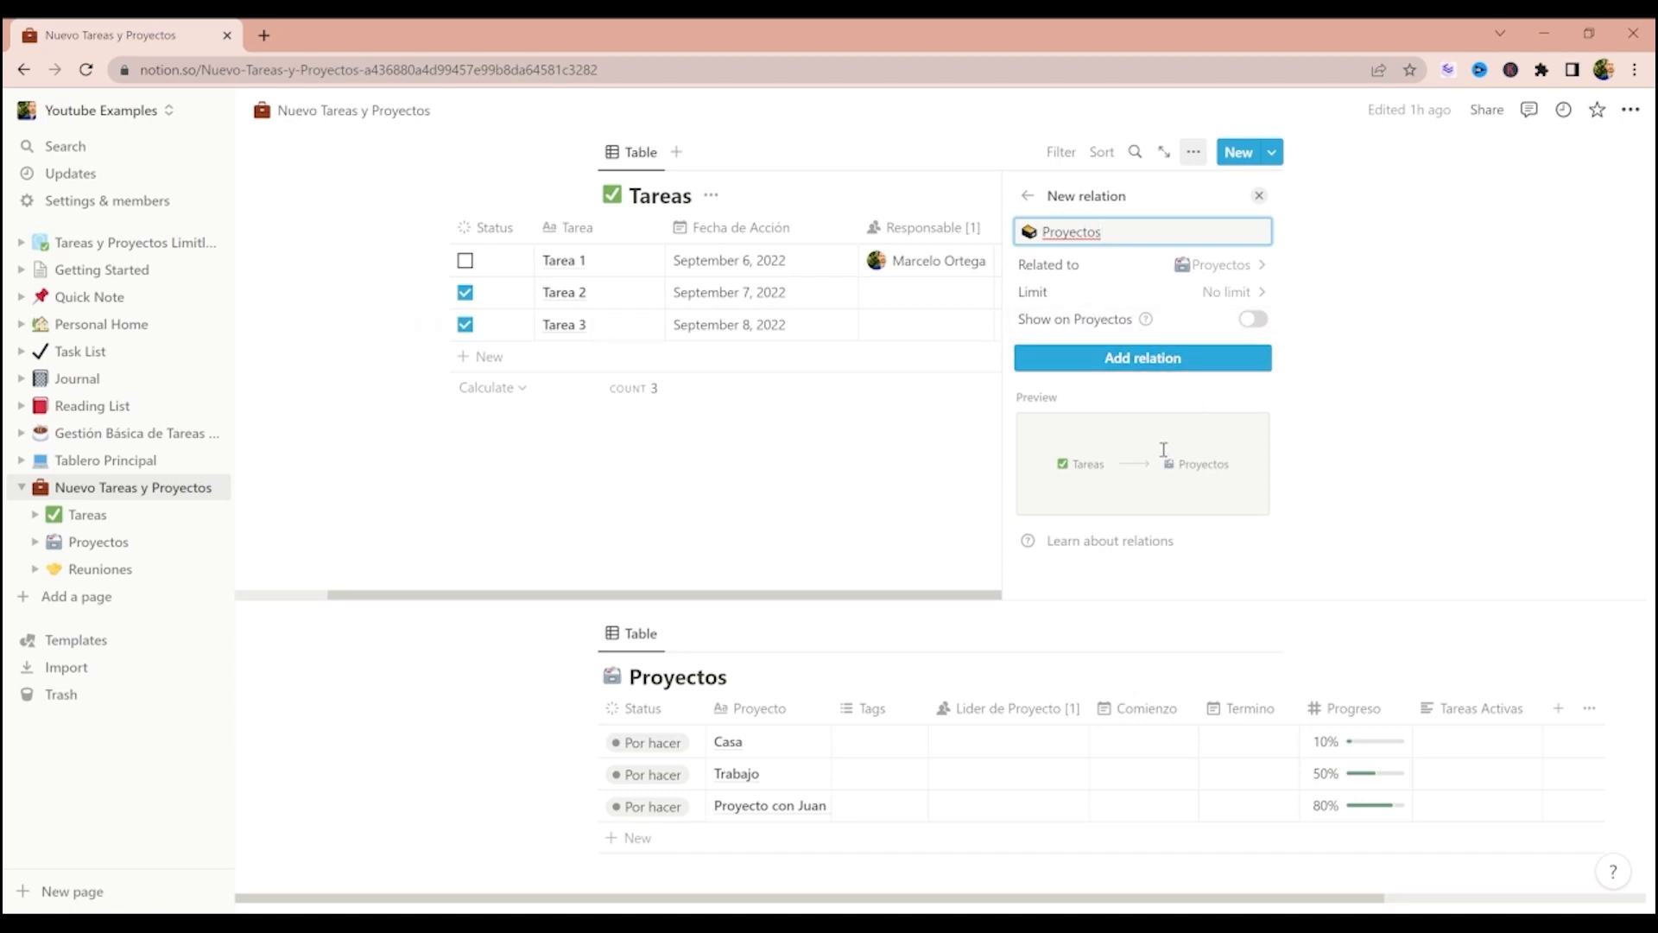
click(1142, 368)
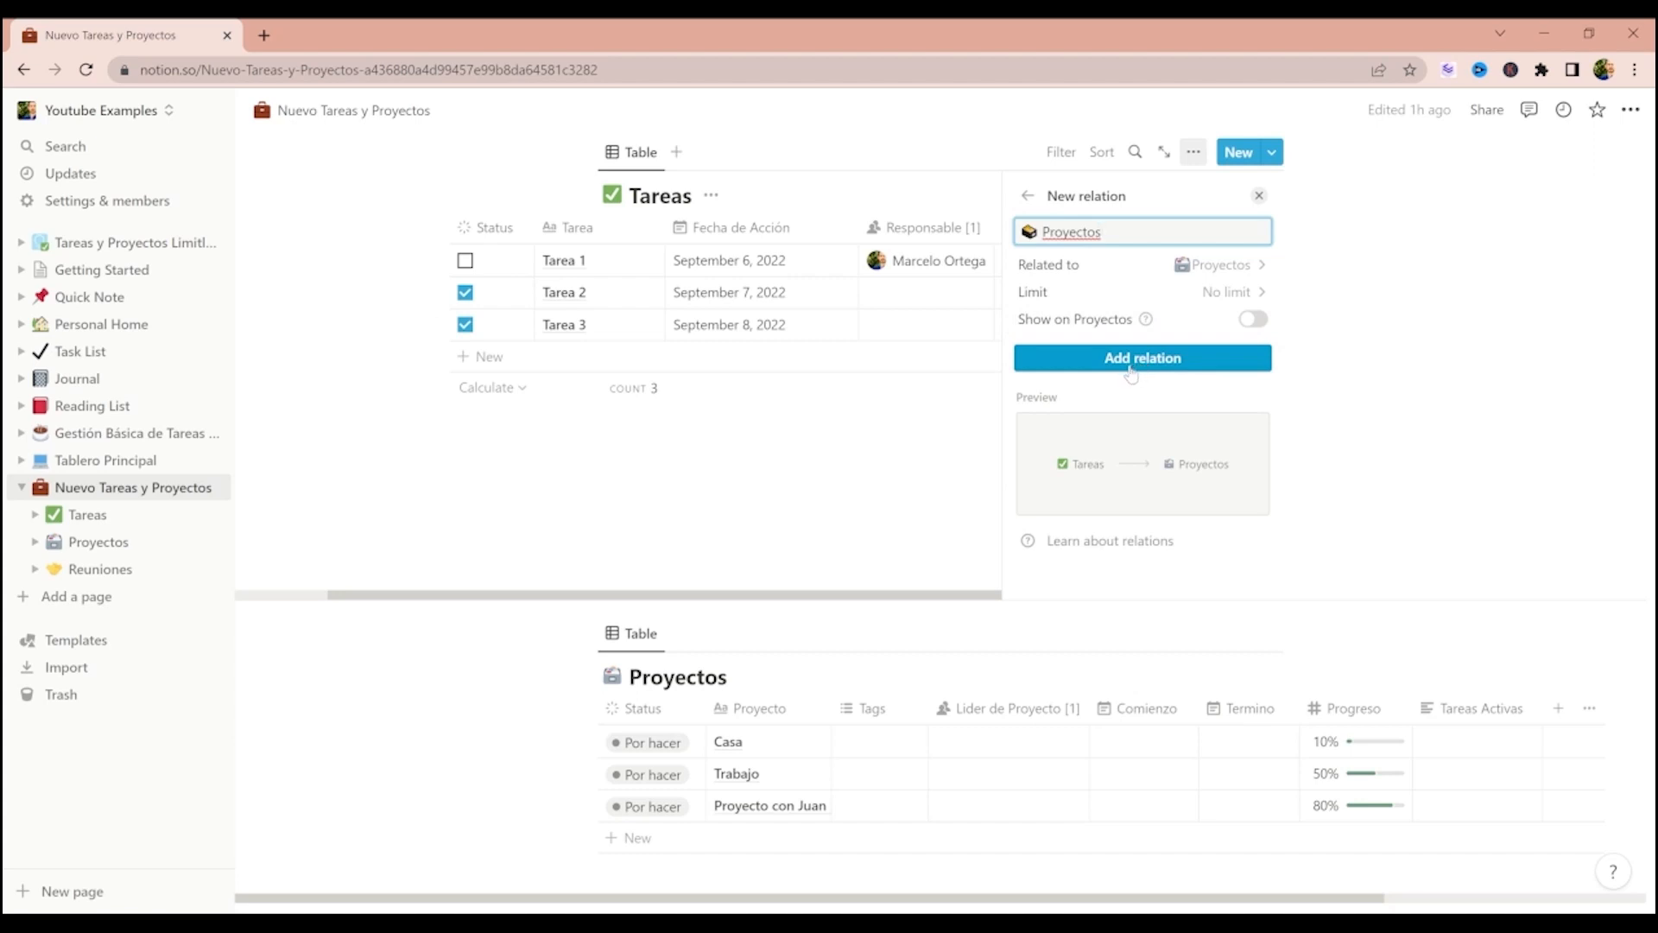
click(1132, 372)
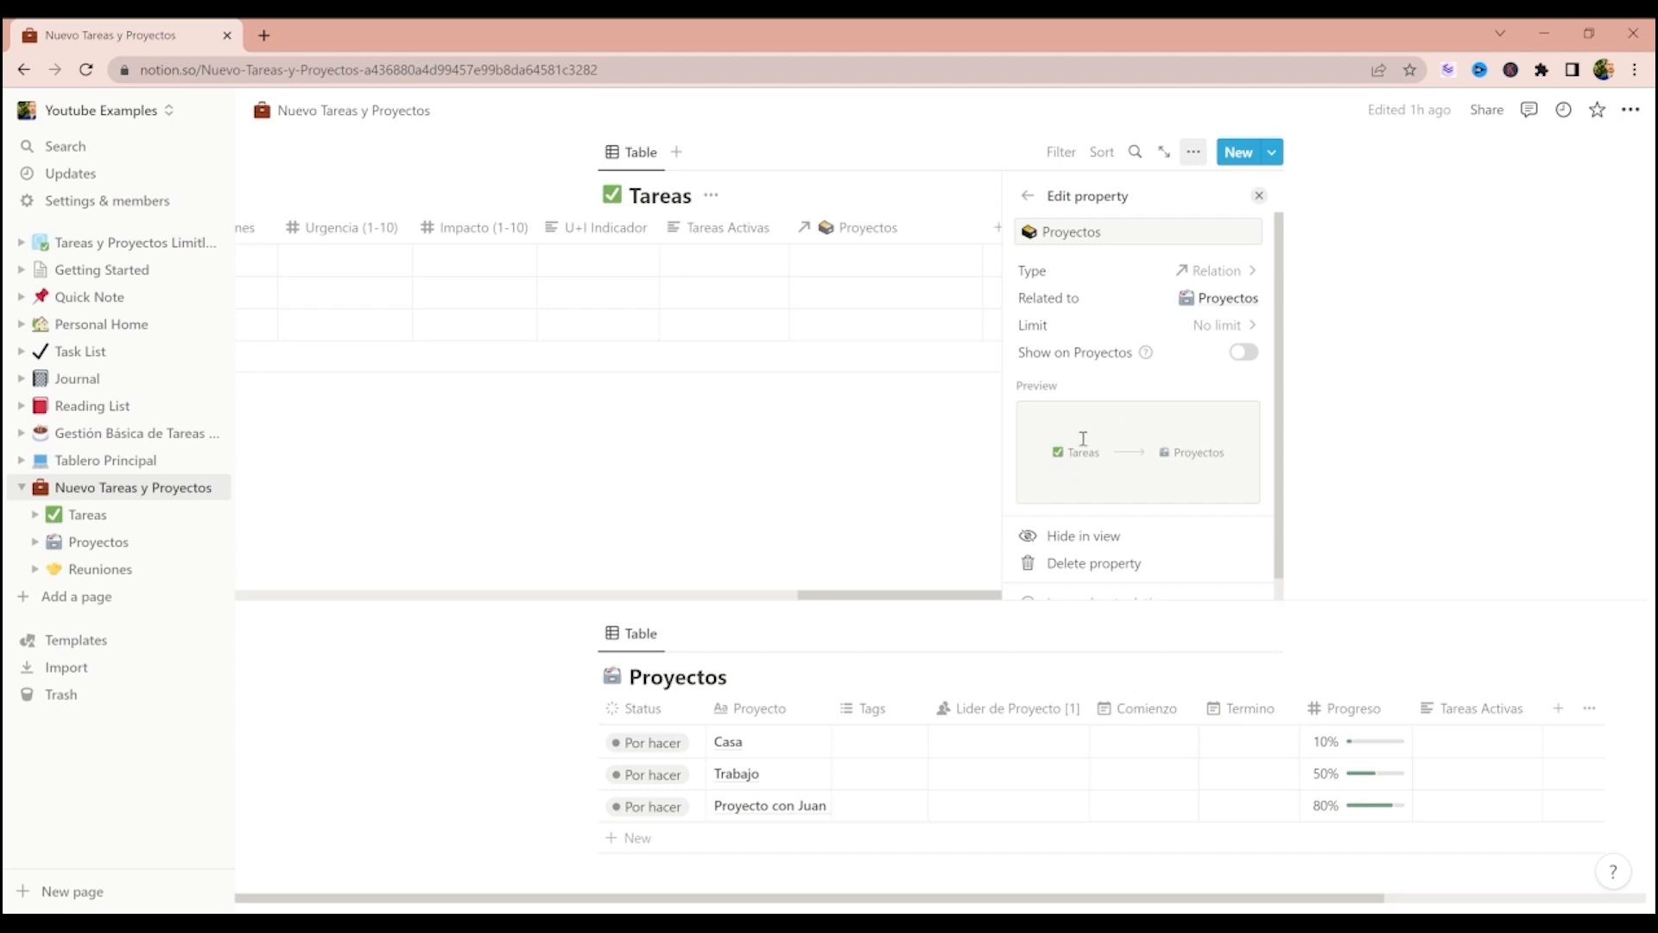
- Show the relation on the Proyectos database as a Tareas property, and limit the Proyectos relation to 1 page
click(1246, 354)
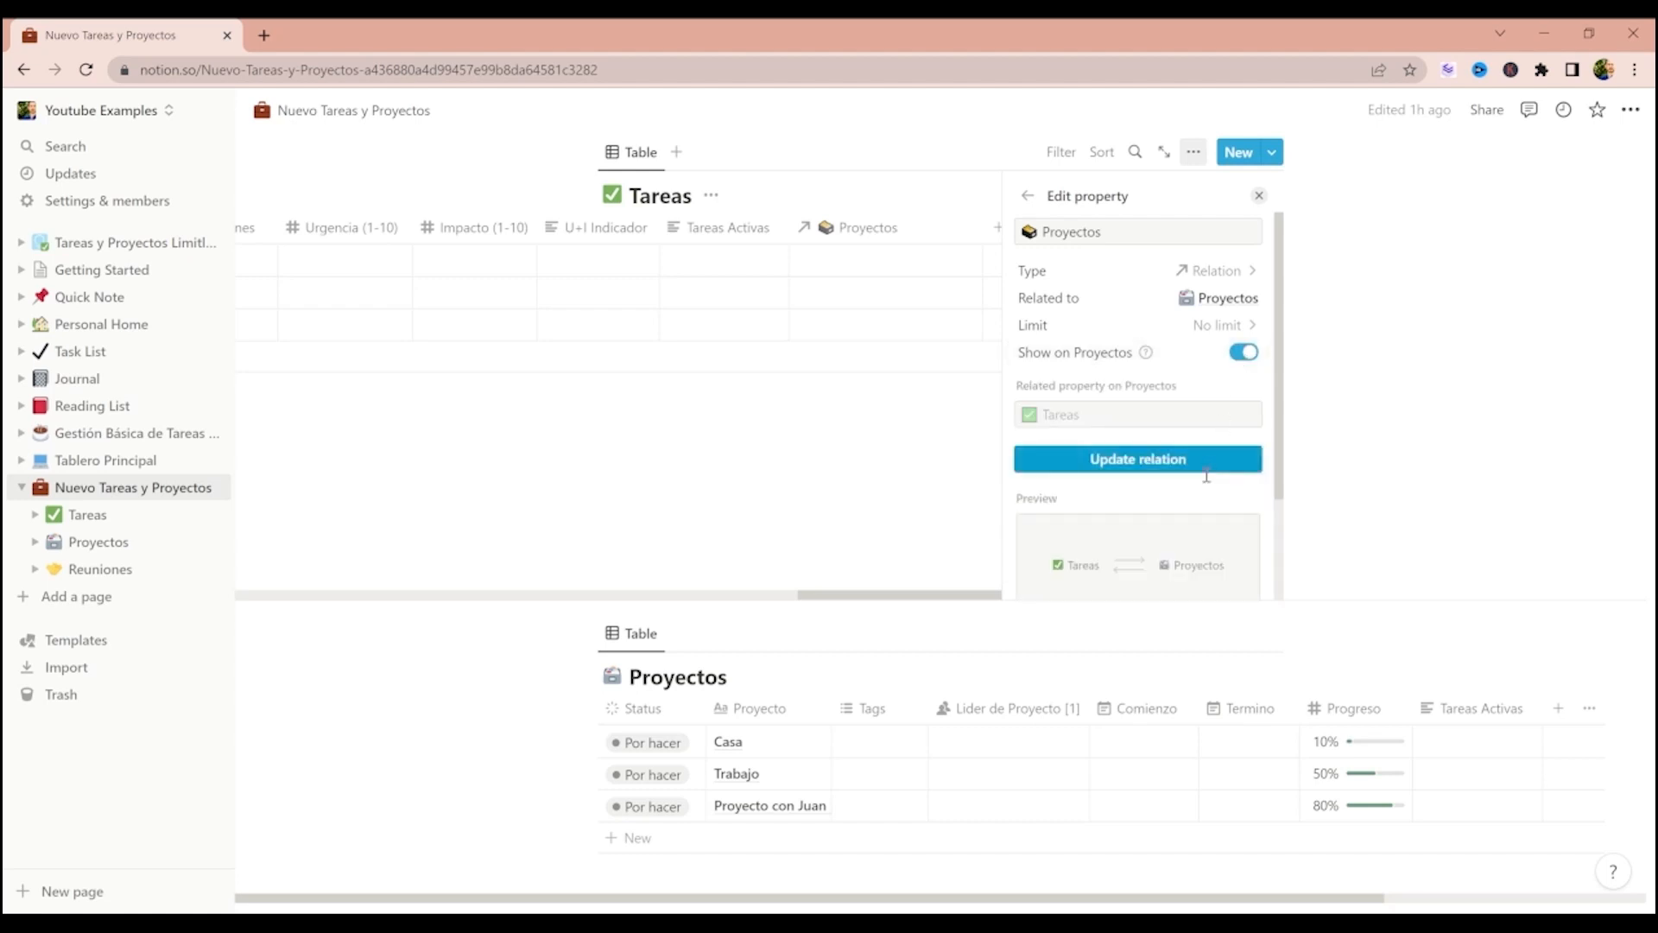
click(1129, 458)
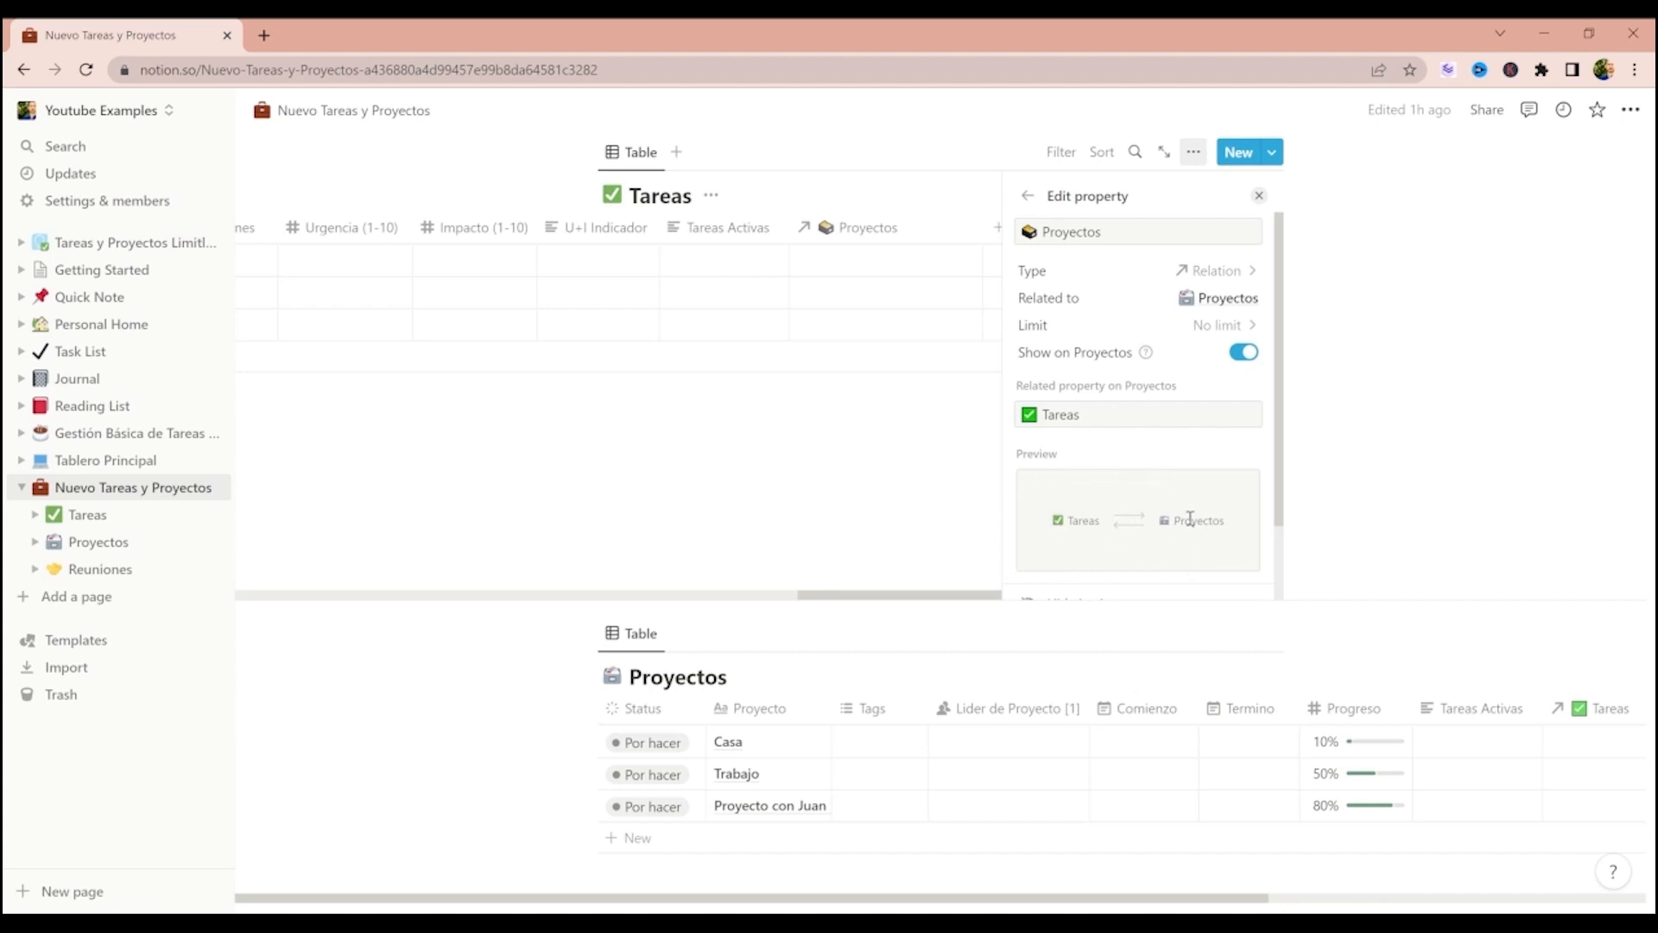
click(1212, 330)
click(1197, 363)
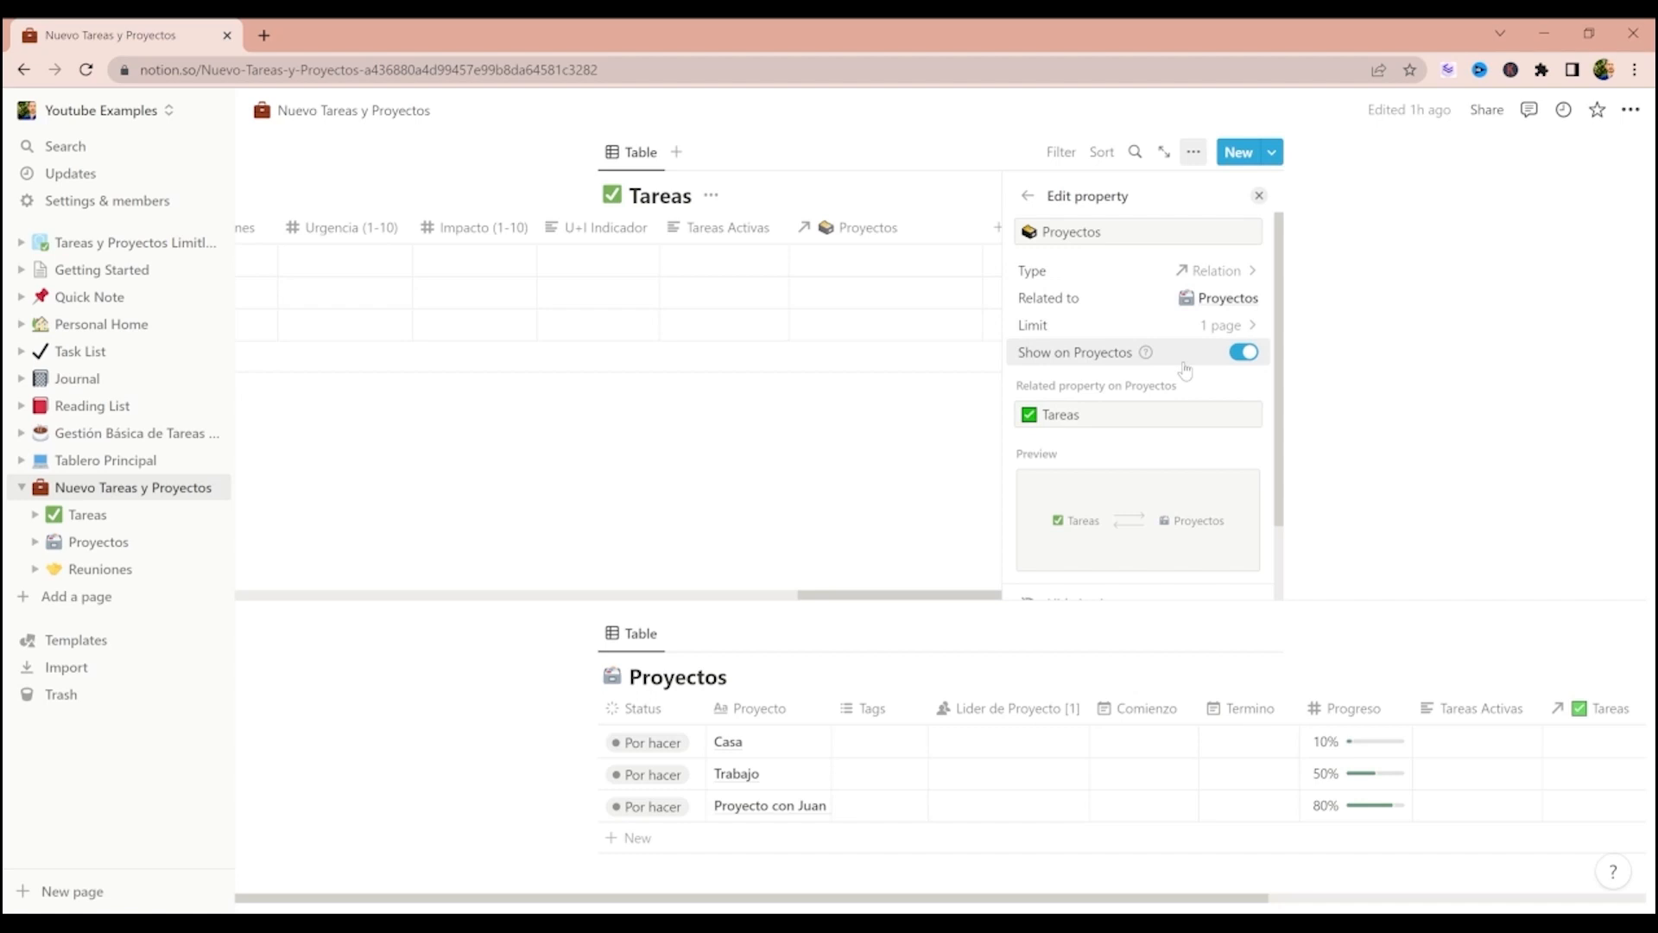
click(1218, 326)
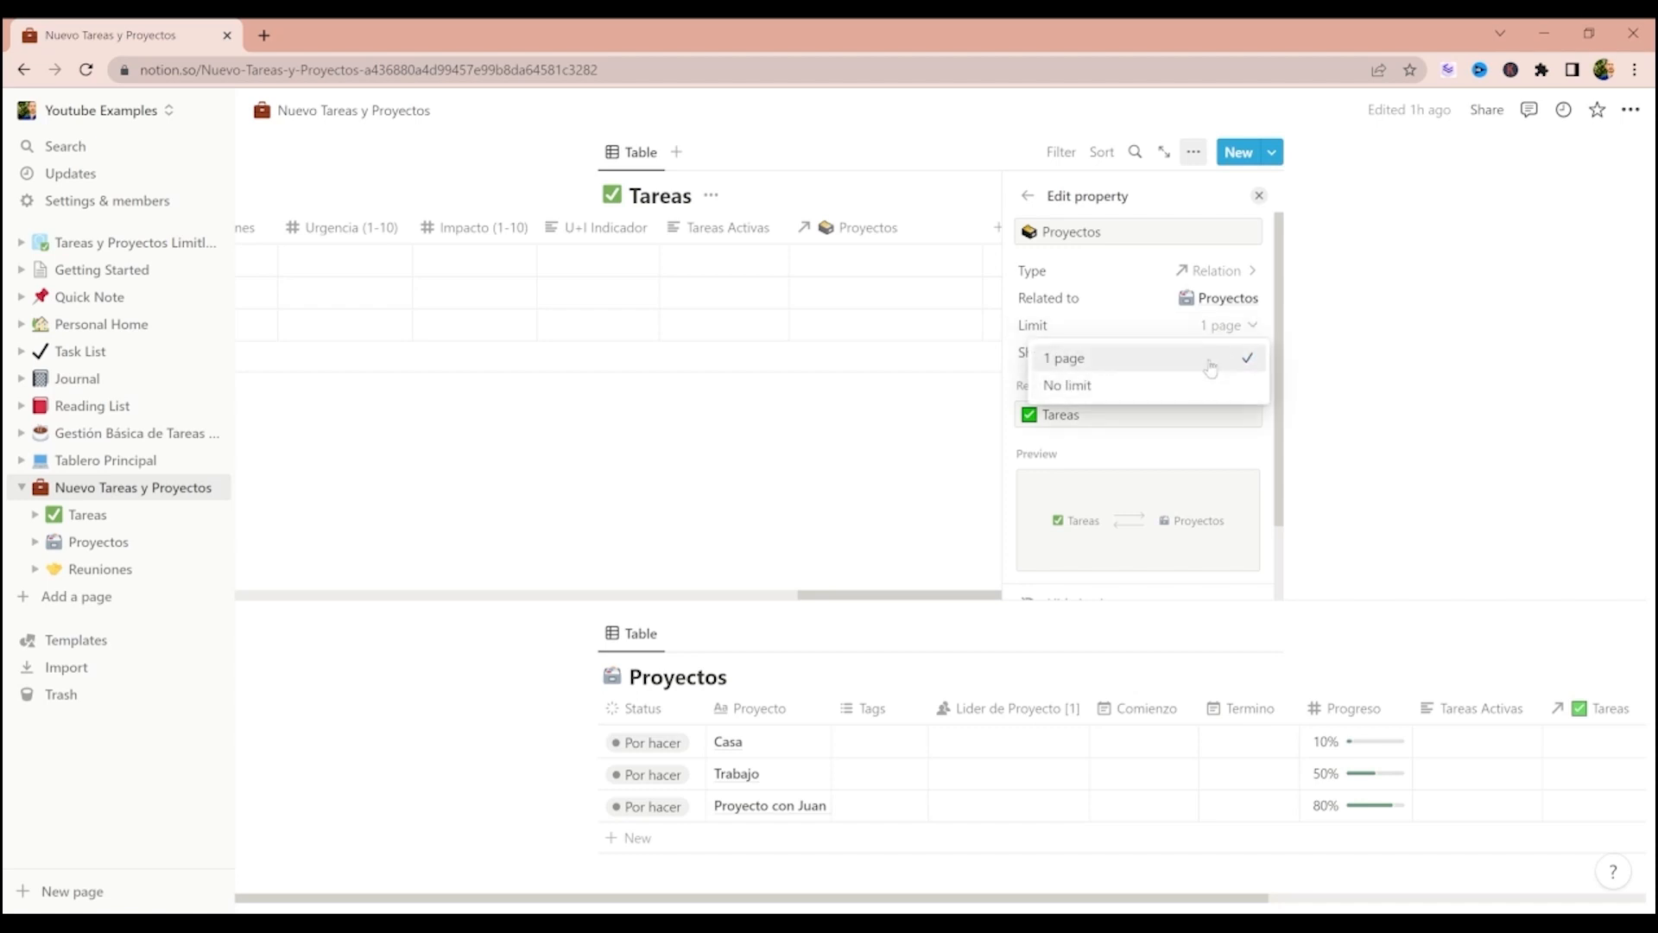
click(1211, 365)
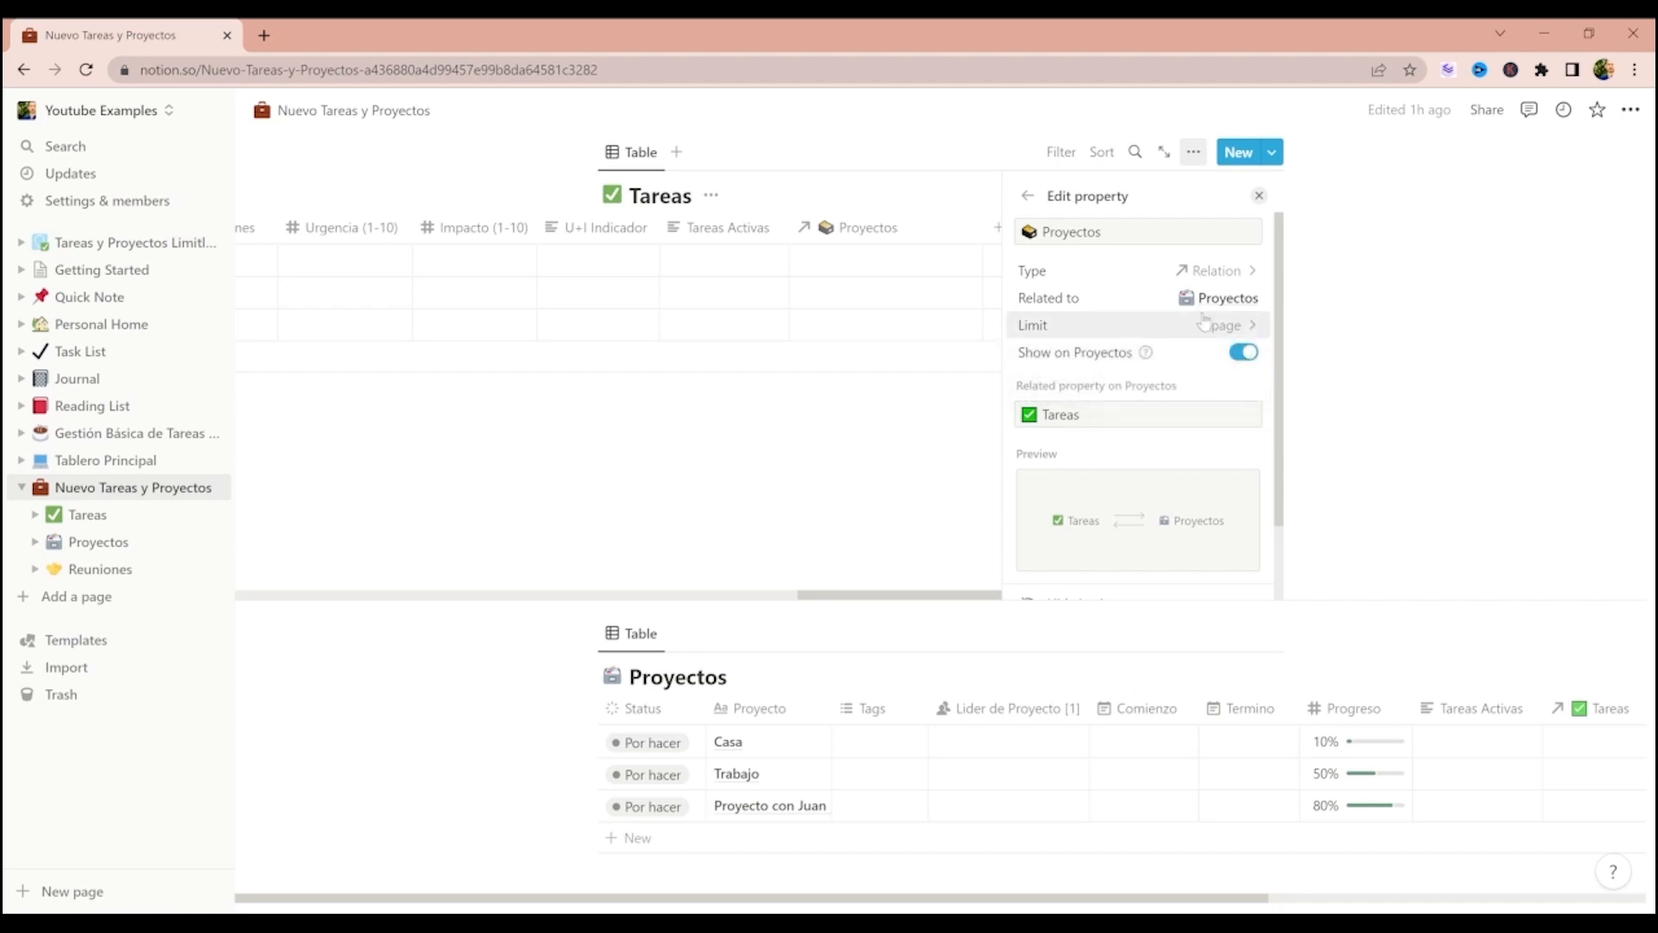
click(1260, 196)
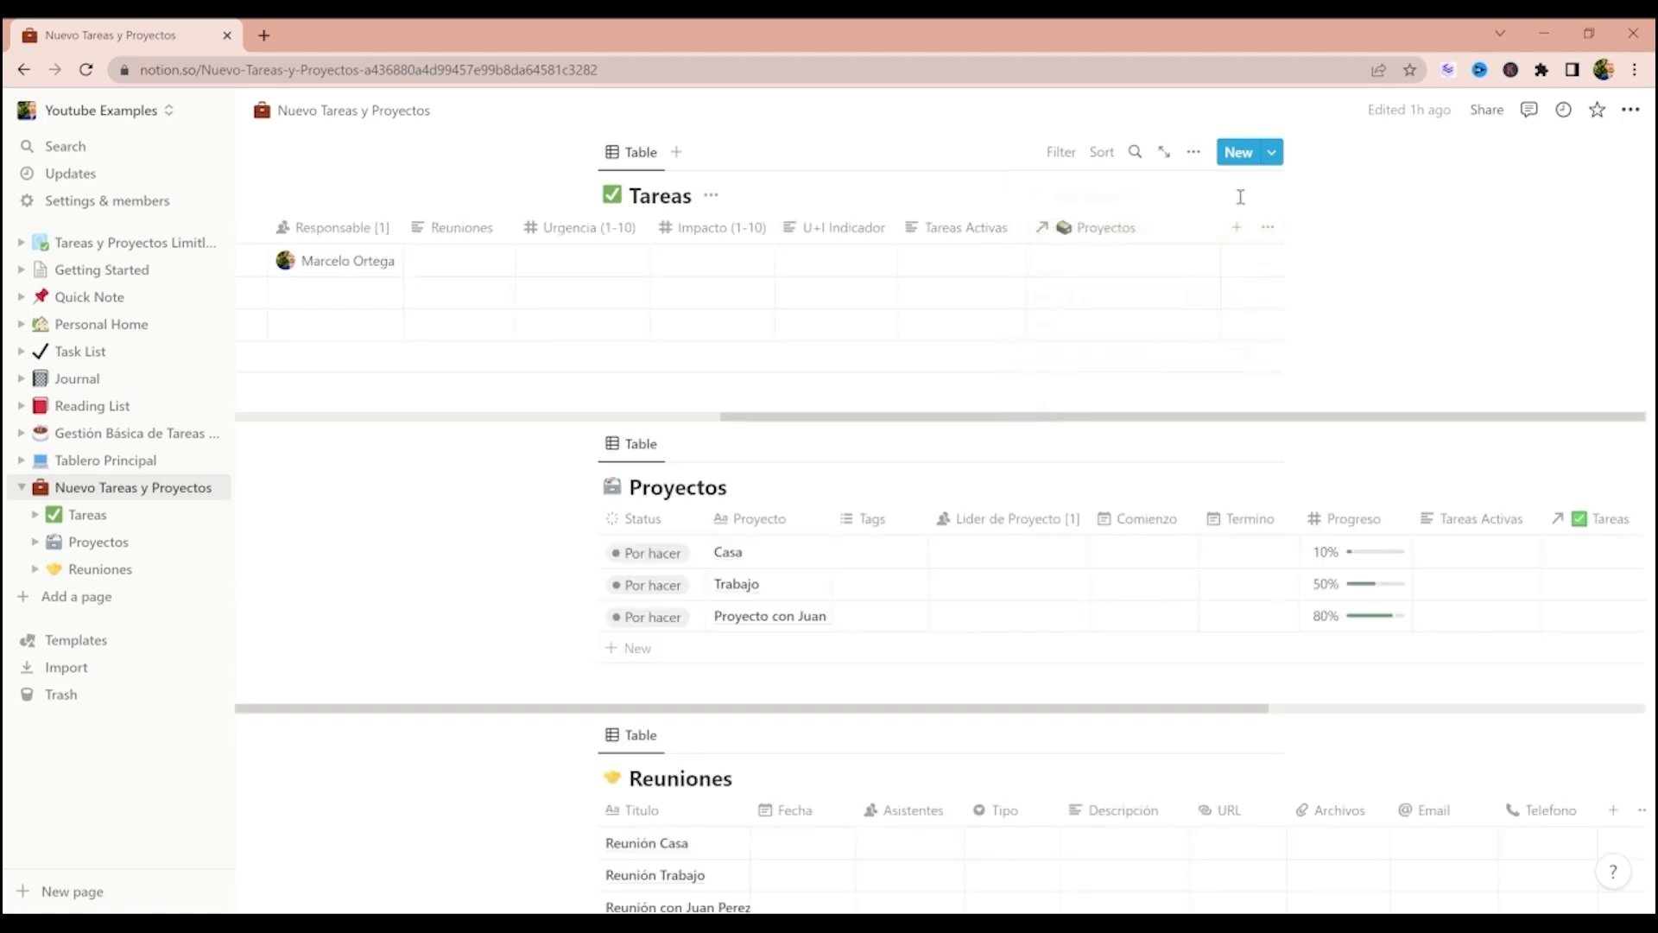
- Move the Proyectos relation column right after Responsable in the Tareas table, and the Tareas relation column right after Proyecto in the Proyectos table
drag(1136, 241, 576, 238)
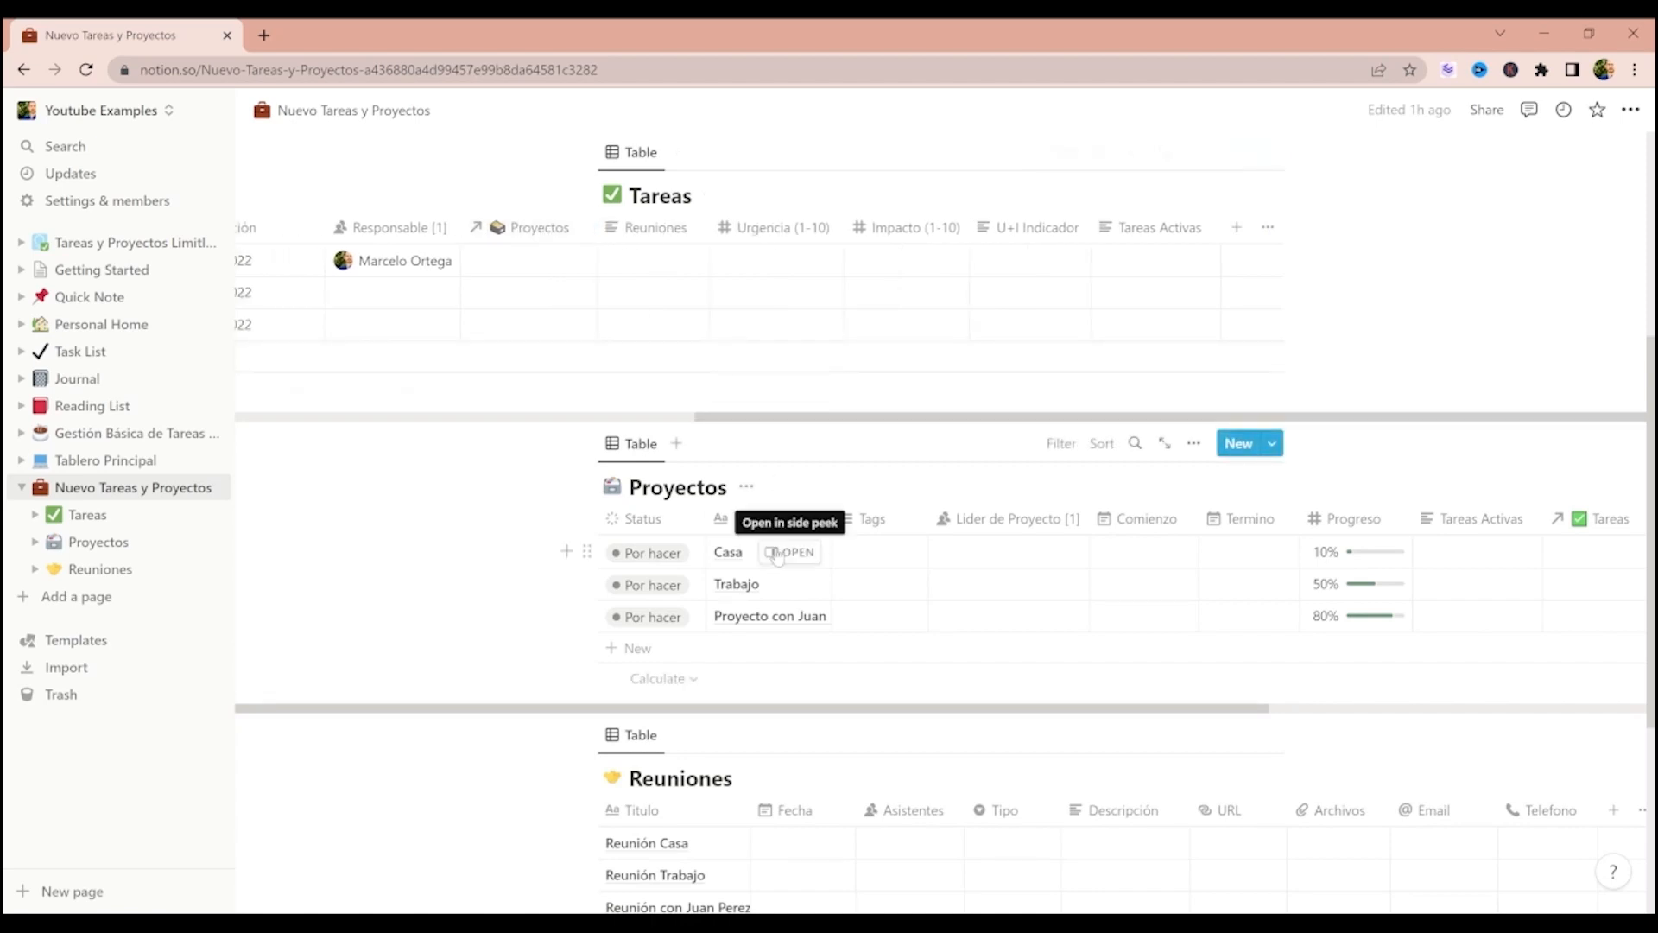
scroll(781, 553, right, 4)
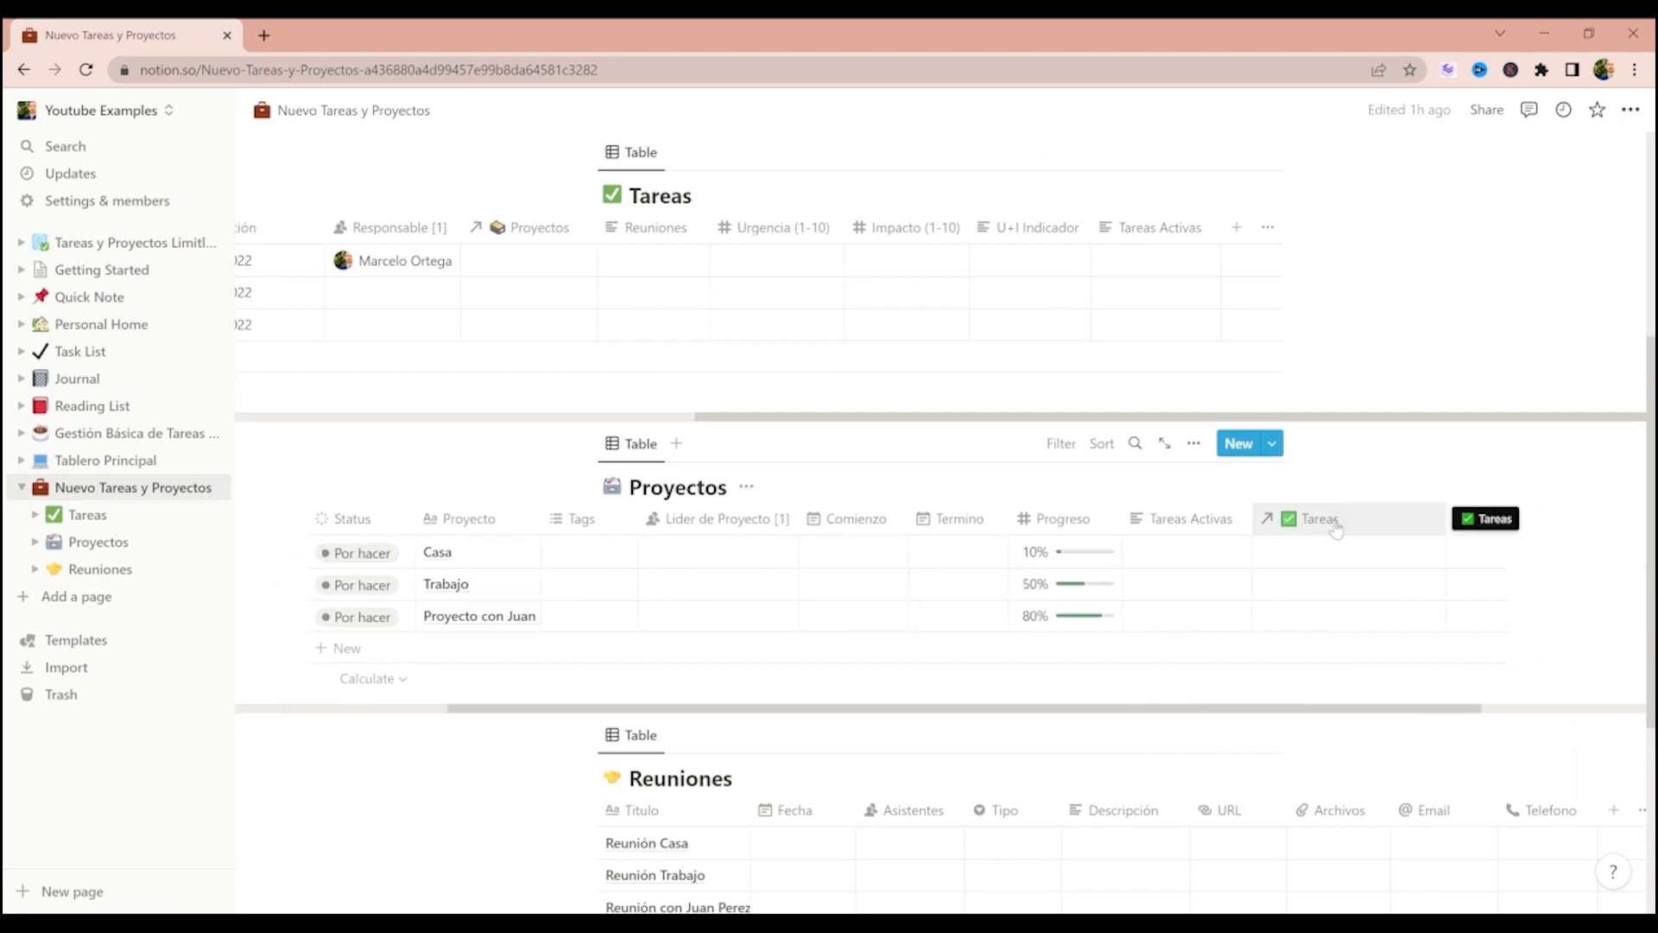
drag(1336, 529, 603, 530)
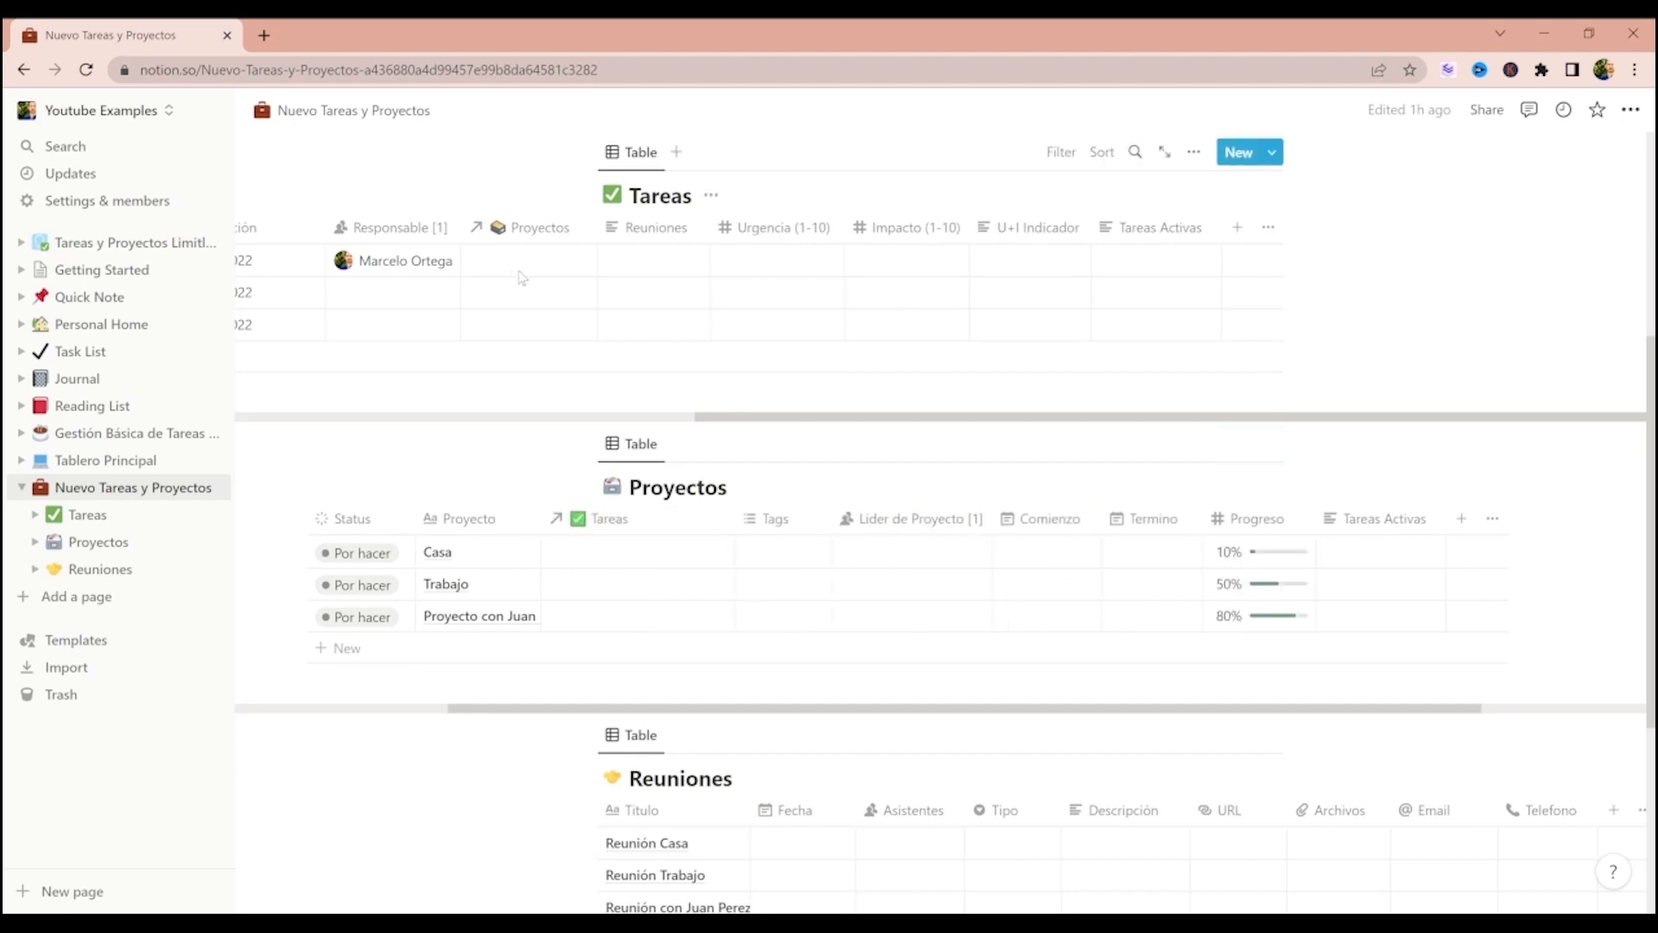
- Link Tarea 1 to the Casa project through the Proyectos relation in the Tareas table
scroll(521, 277, left, 5)
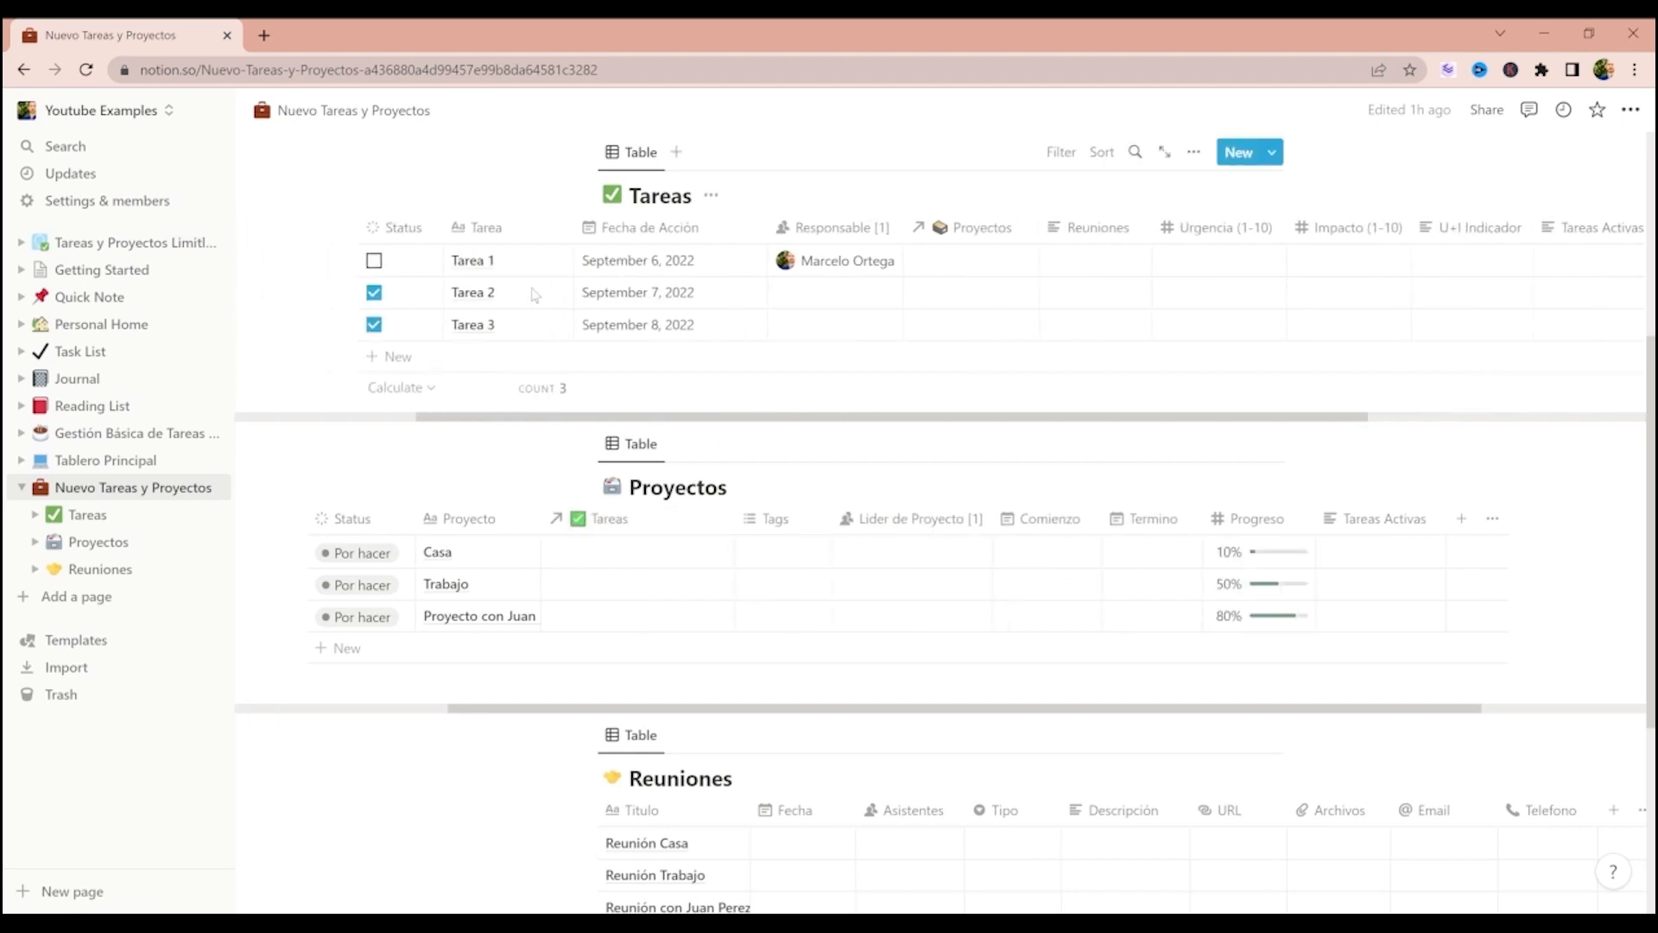
click(1019, 273)
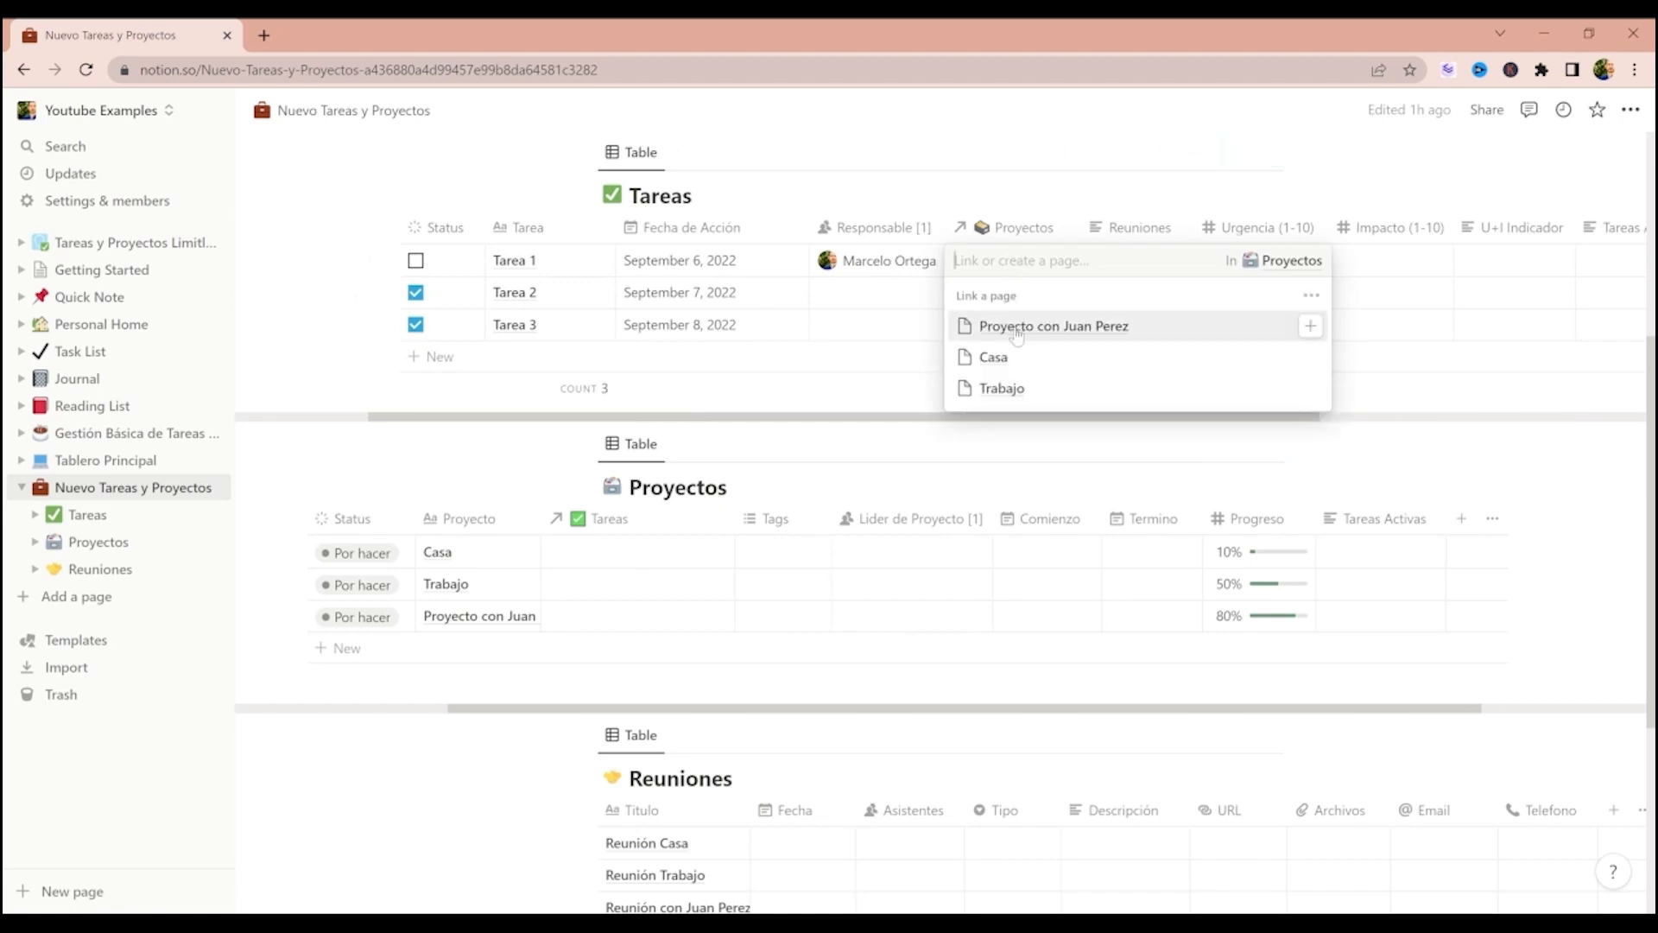
click(1012, 365)
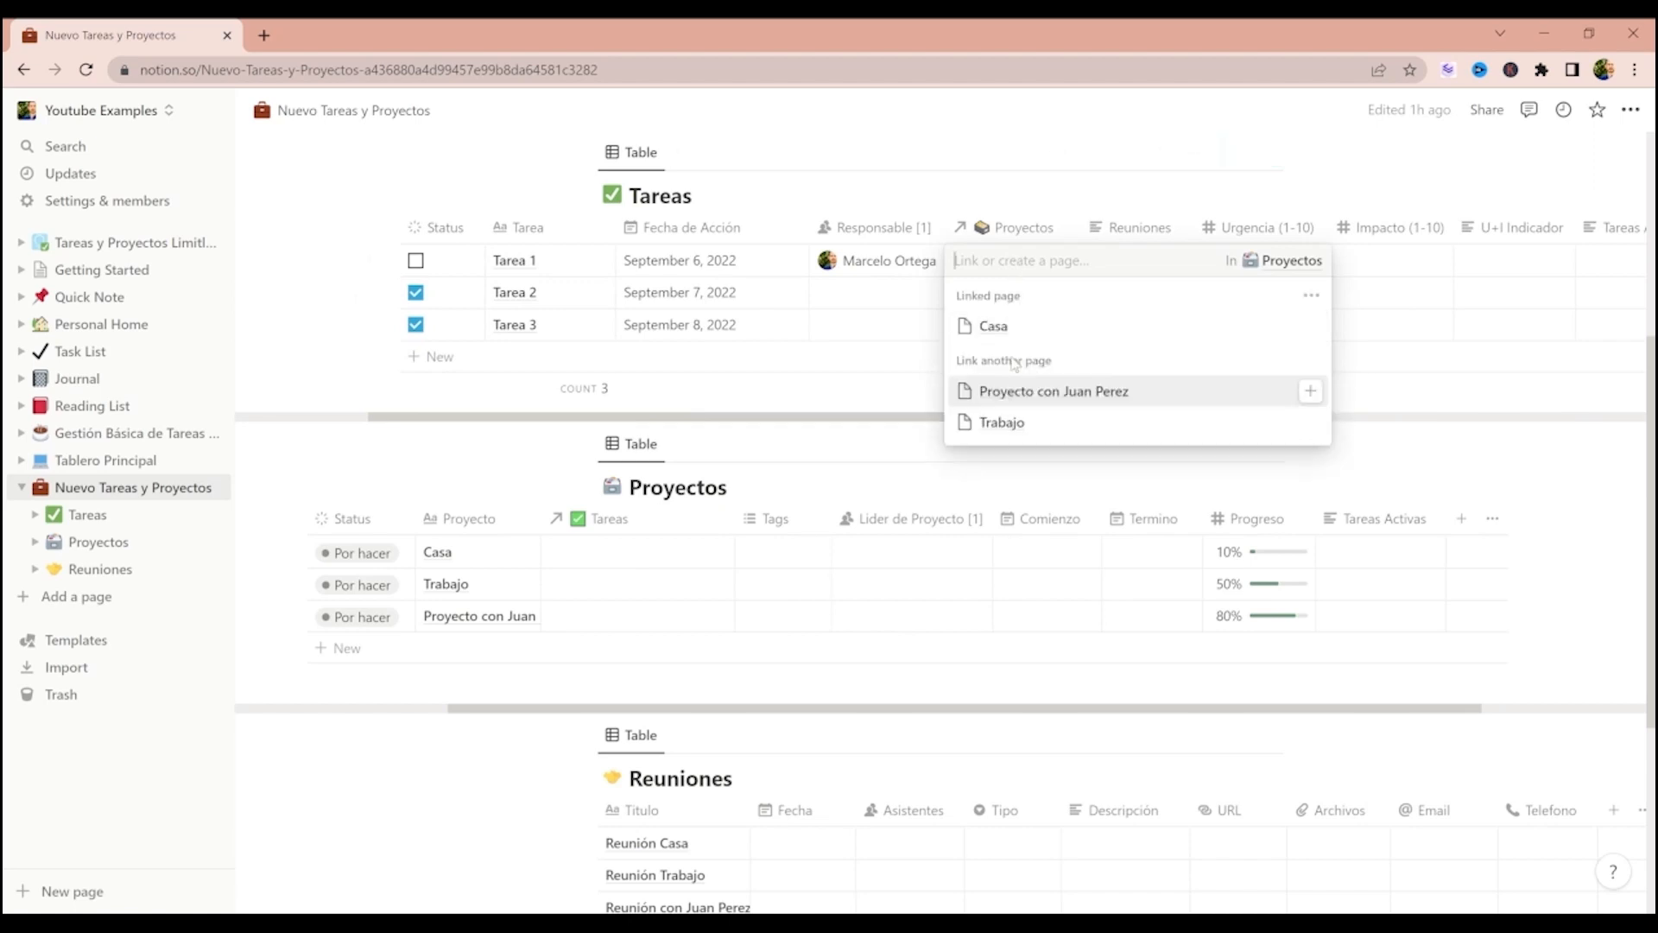
click(870, 393)
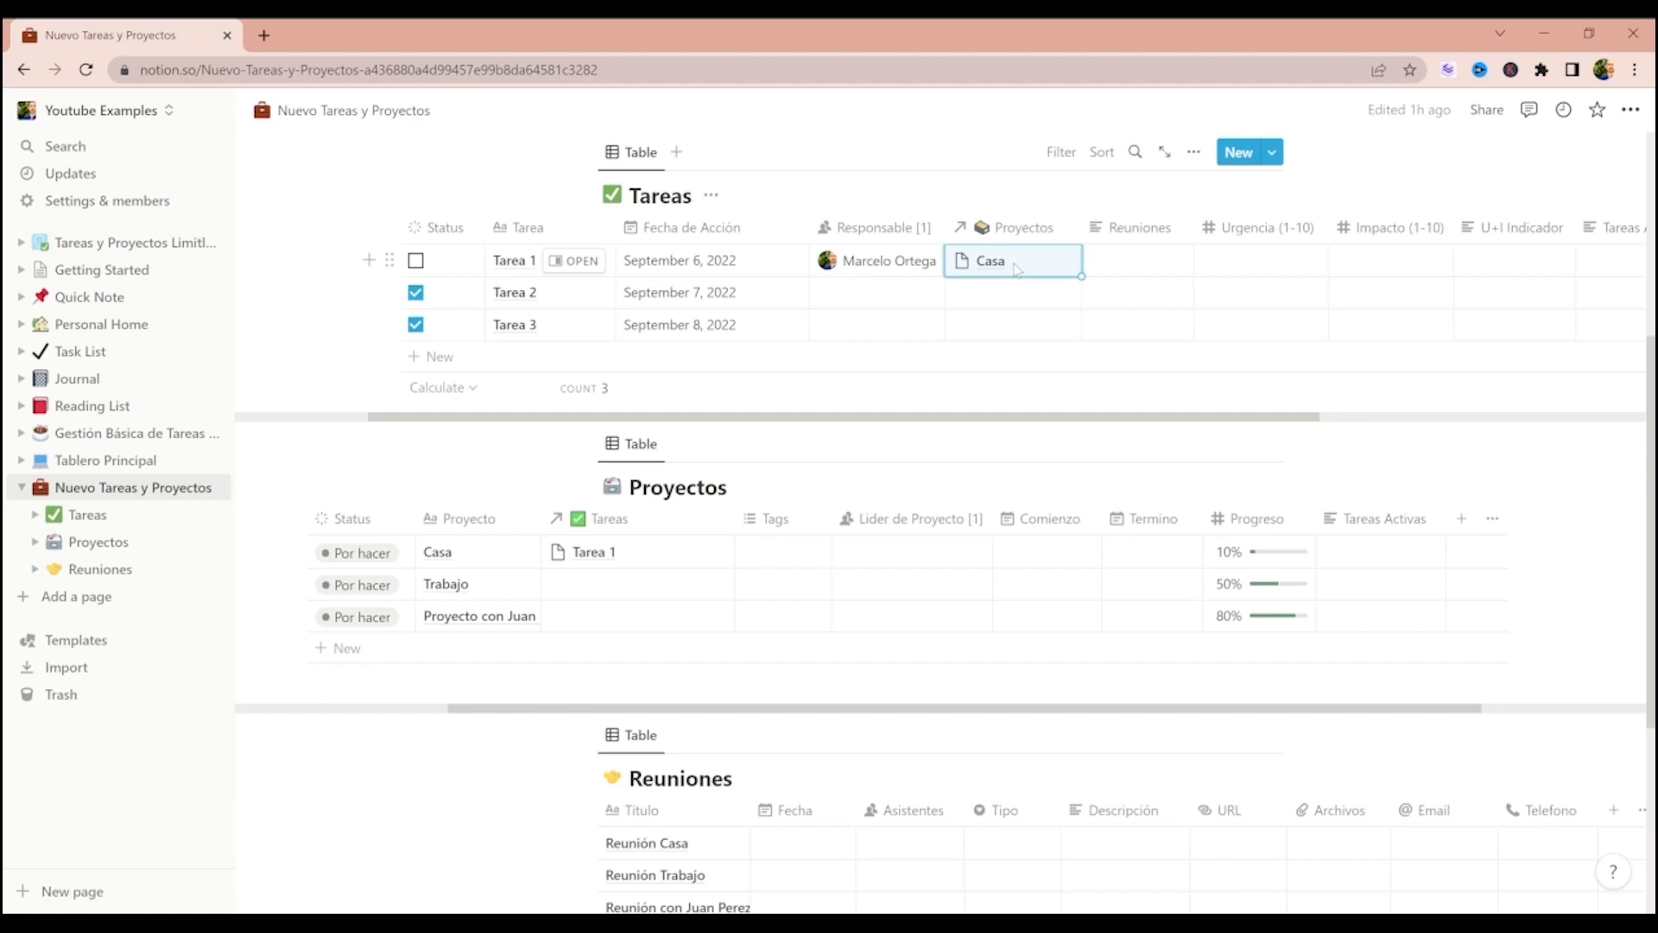
- Replace the project linked to Tarea 1 with Trabajo, and check the other projects offered for linking
click(1017, 270)
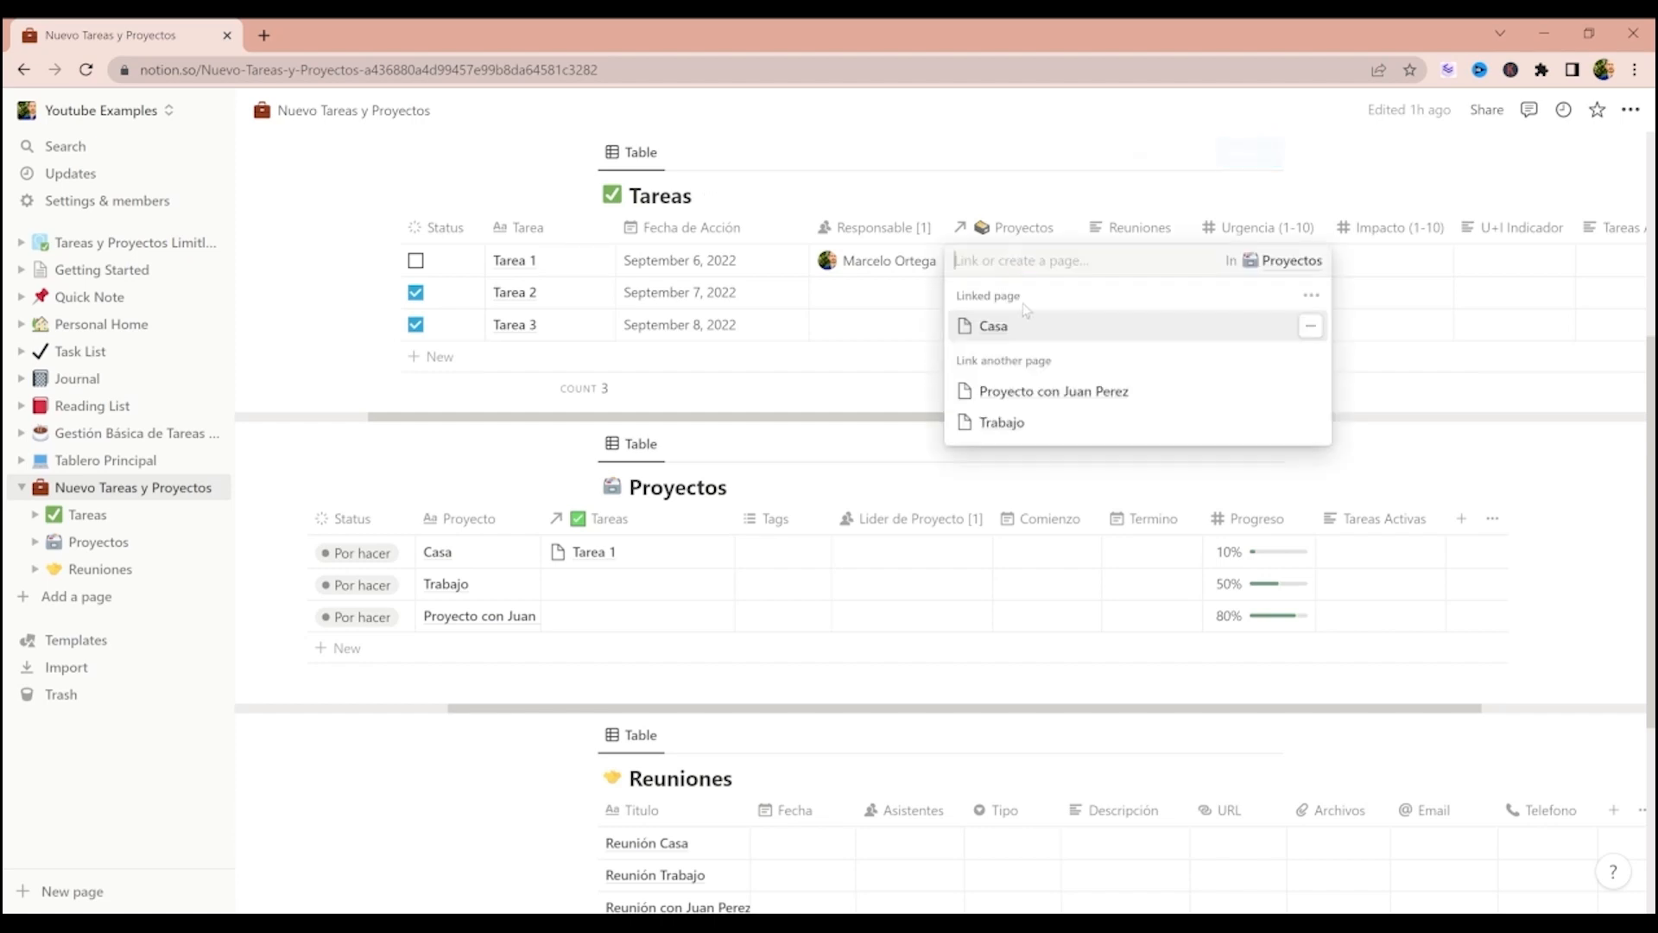
click(1028, 423)
key(Escape)
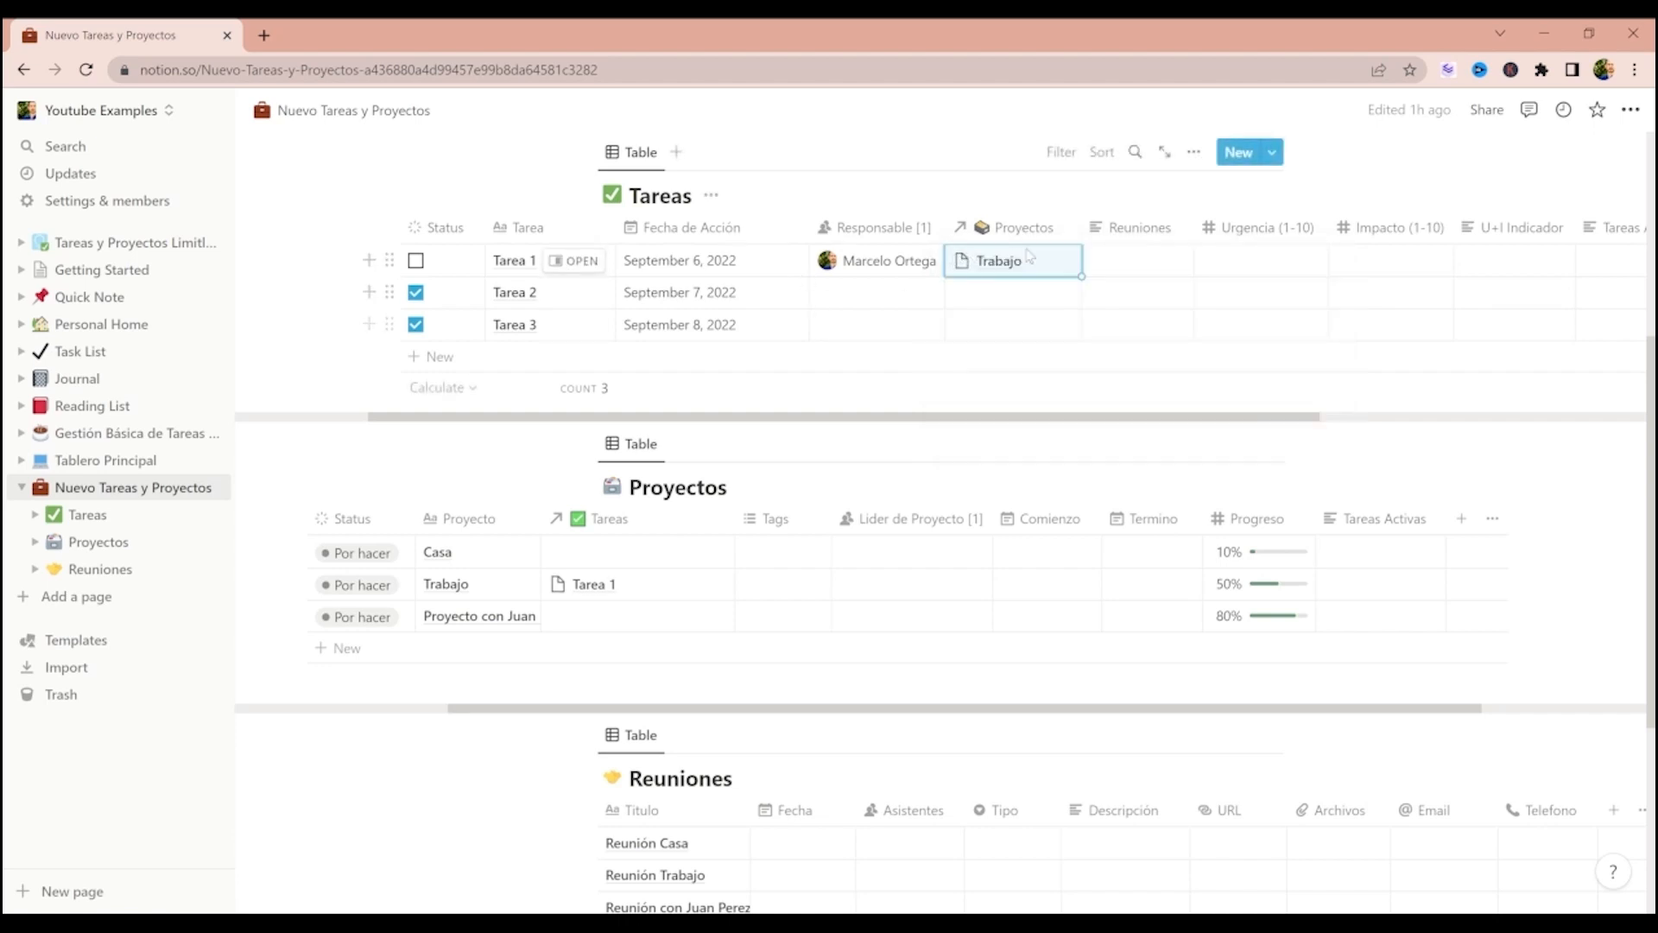
click(1027, 255)
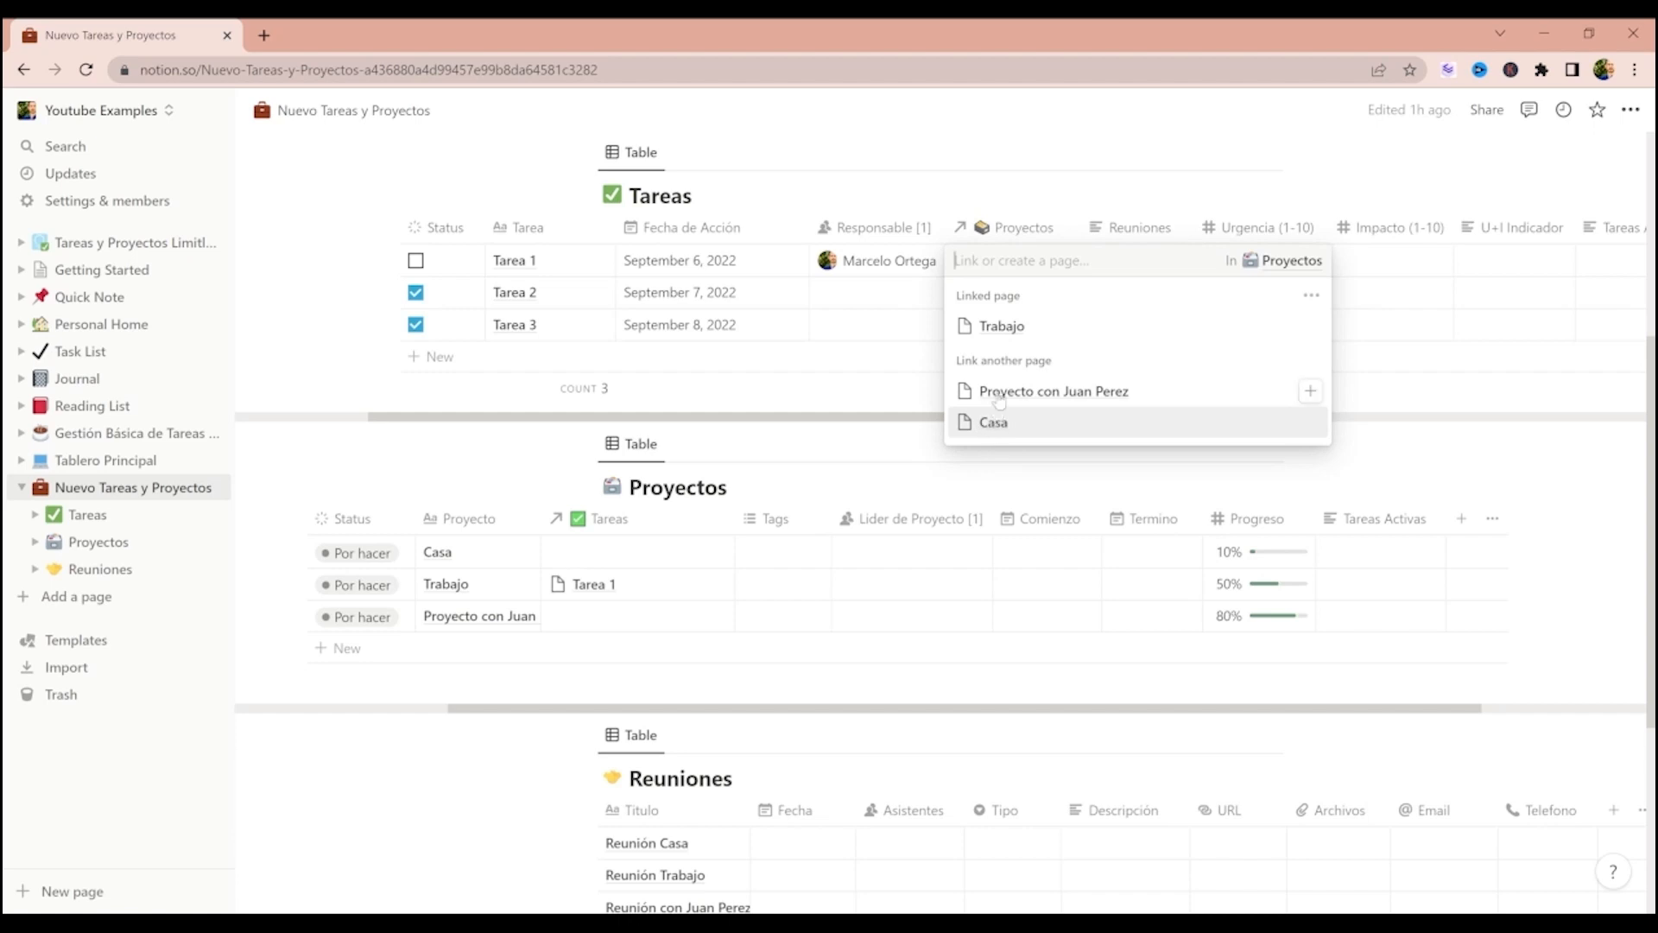
click(1026, 157)
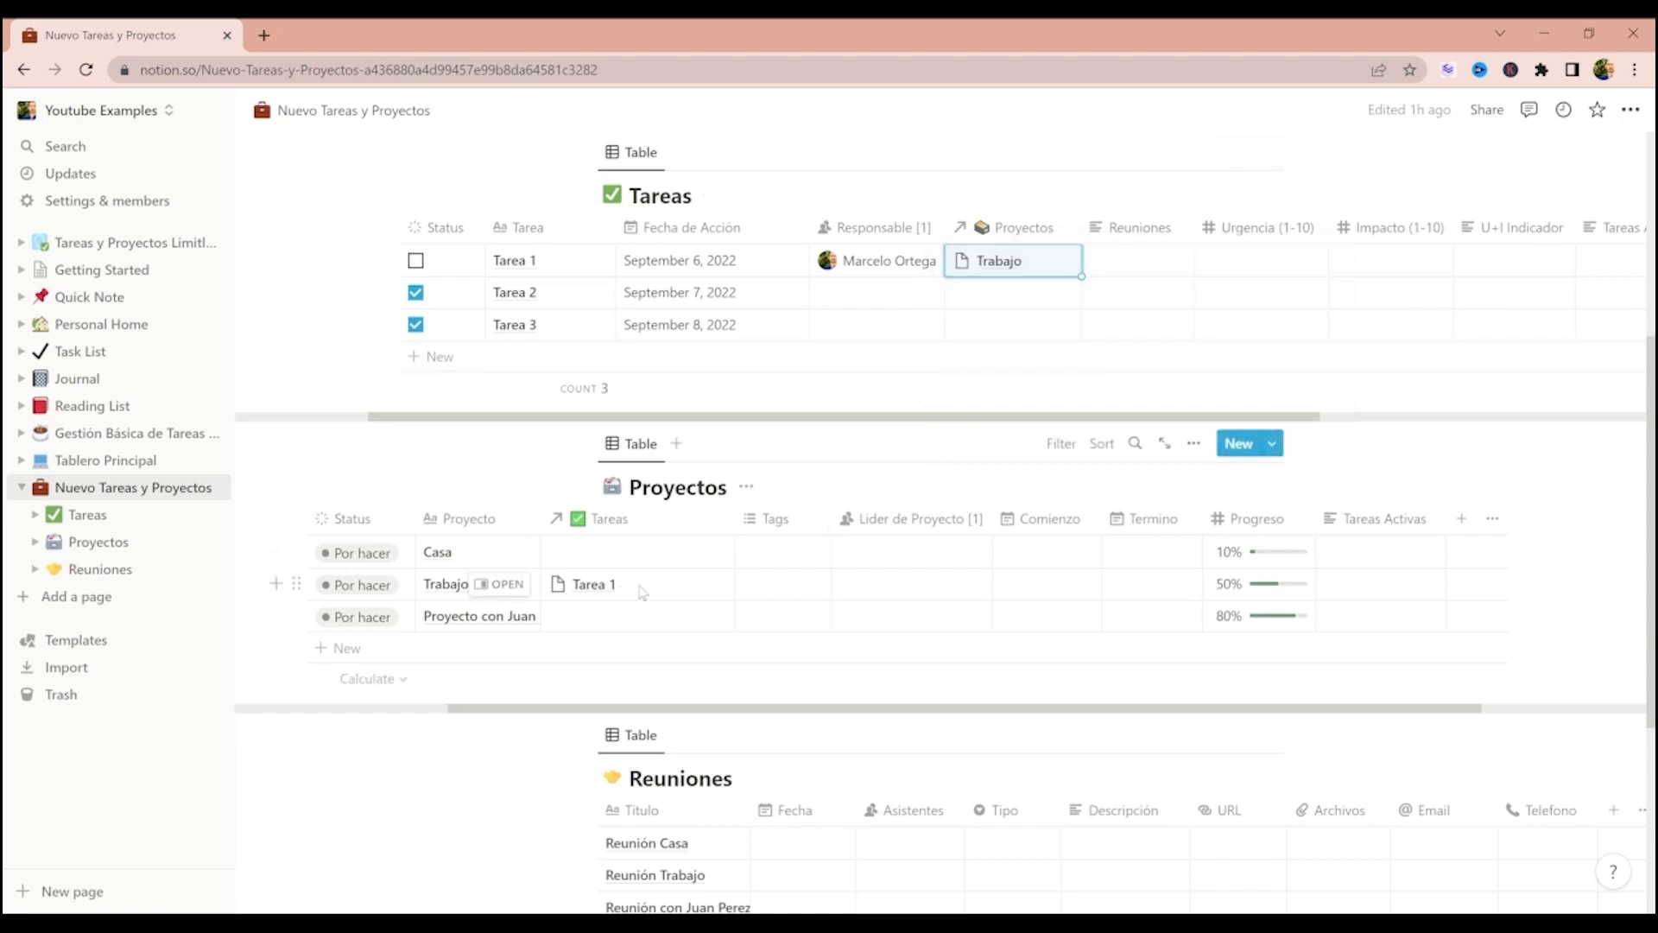
- Check the page limit options of the Tareas relation in the Proyectos table, keeping it at No limit
click(639, 519)
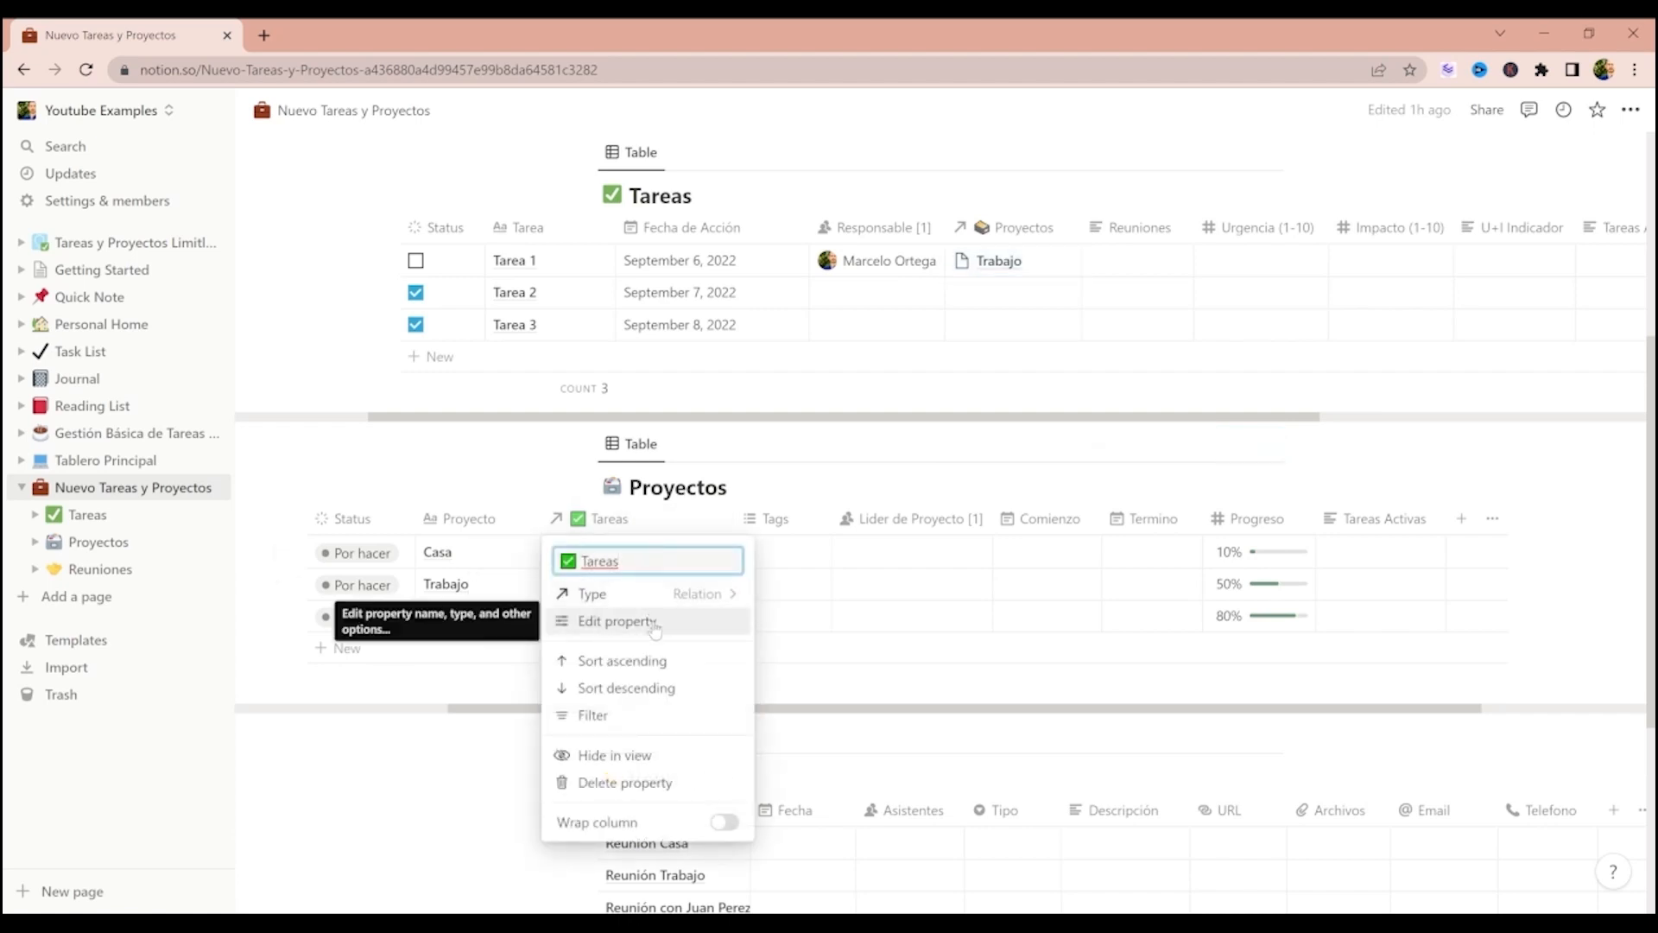
click(653, 621)
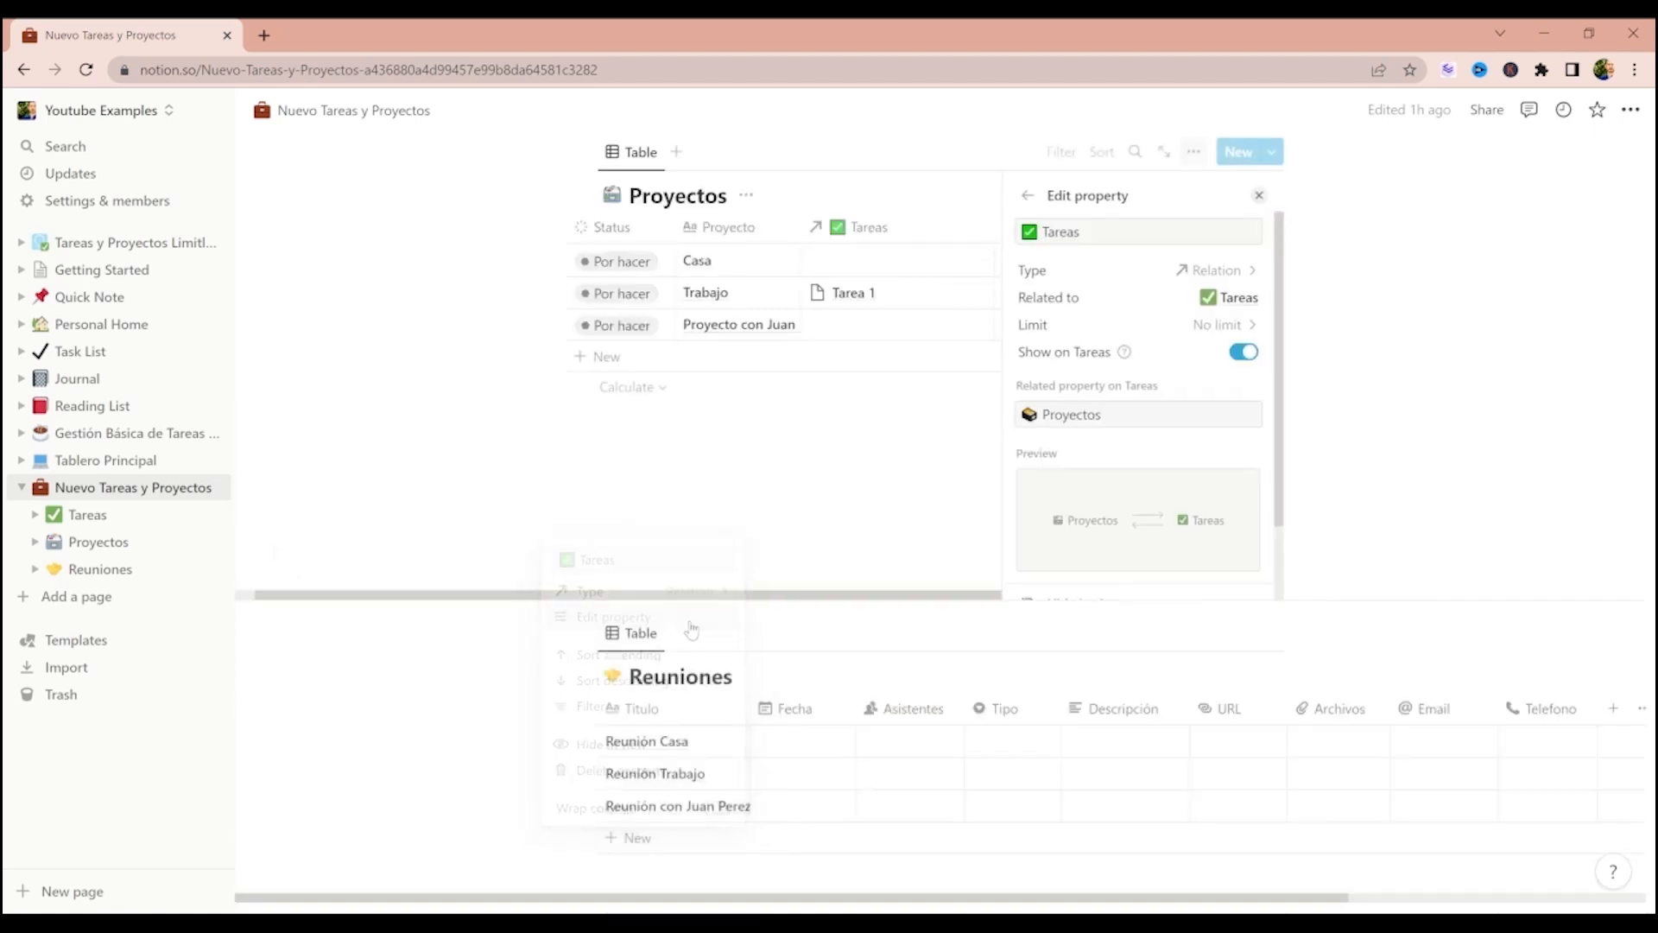
click(1192, 333)
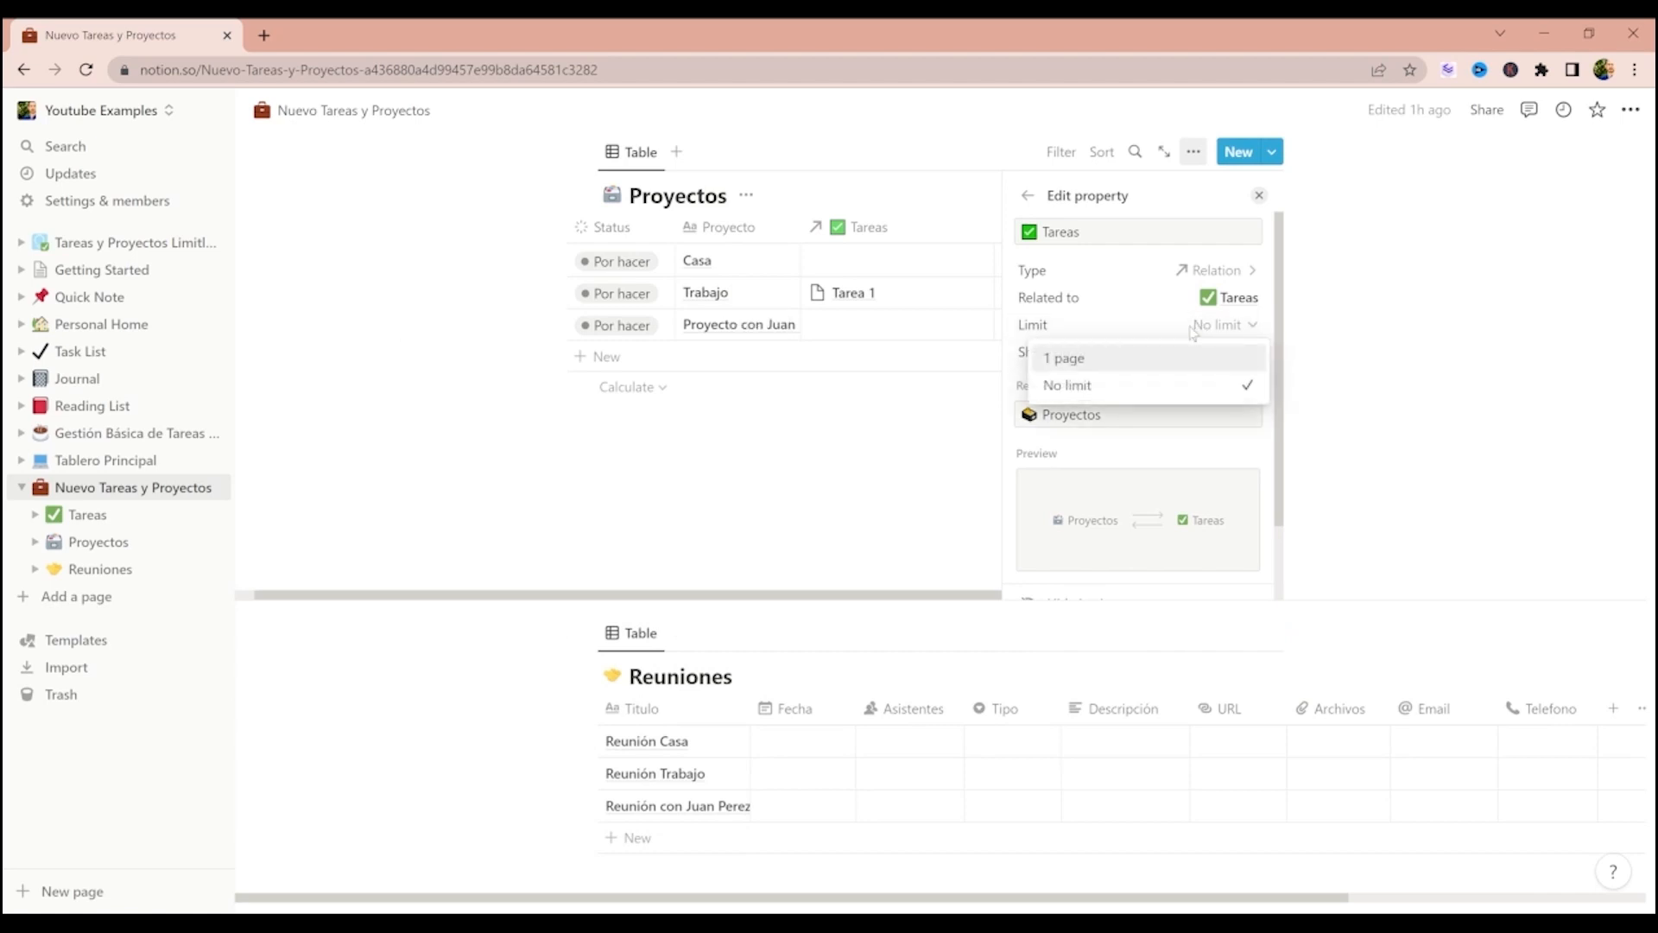
click(1176, 385)
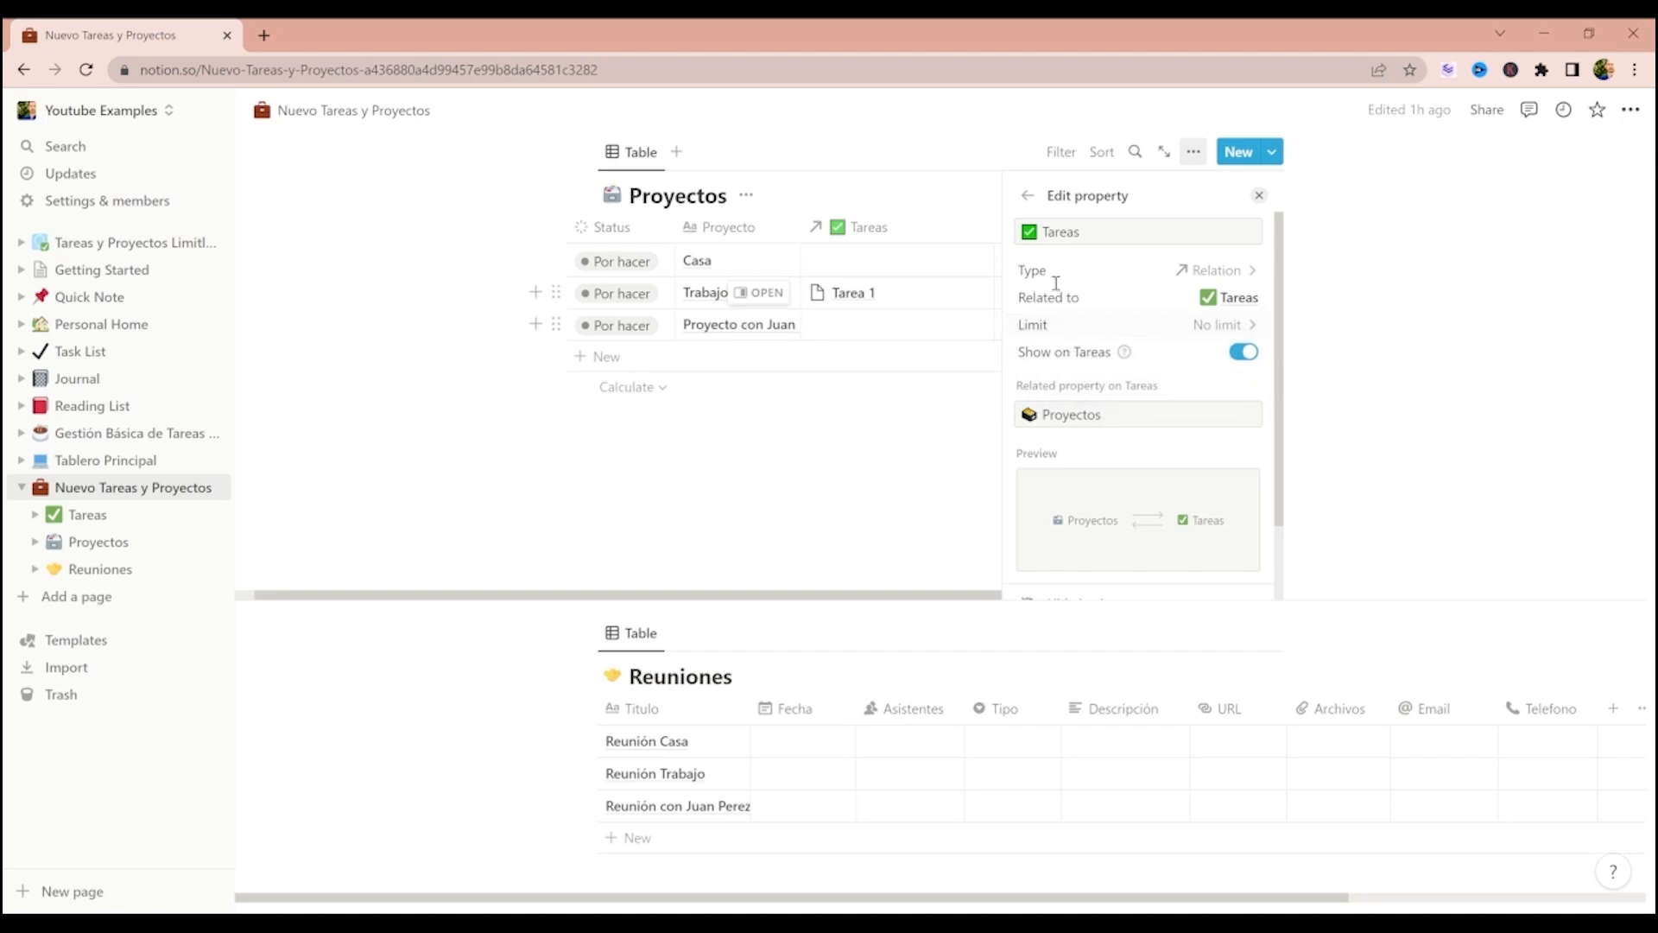
click(878, 188)
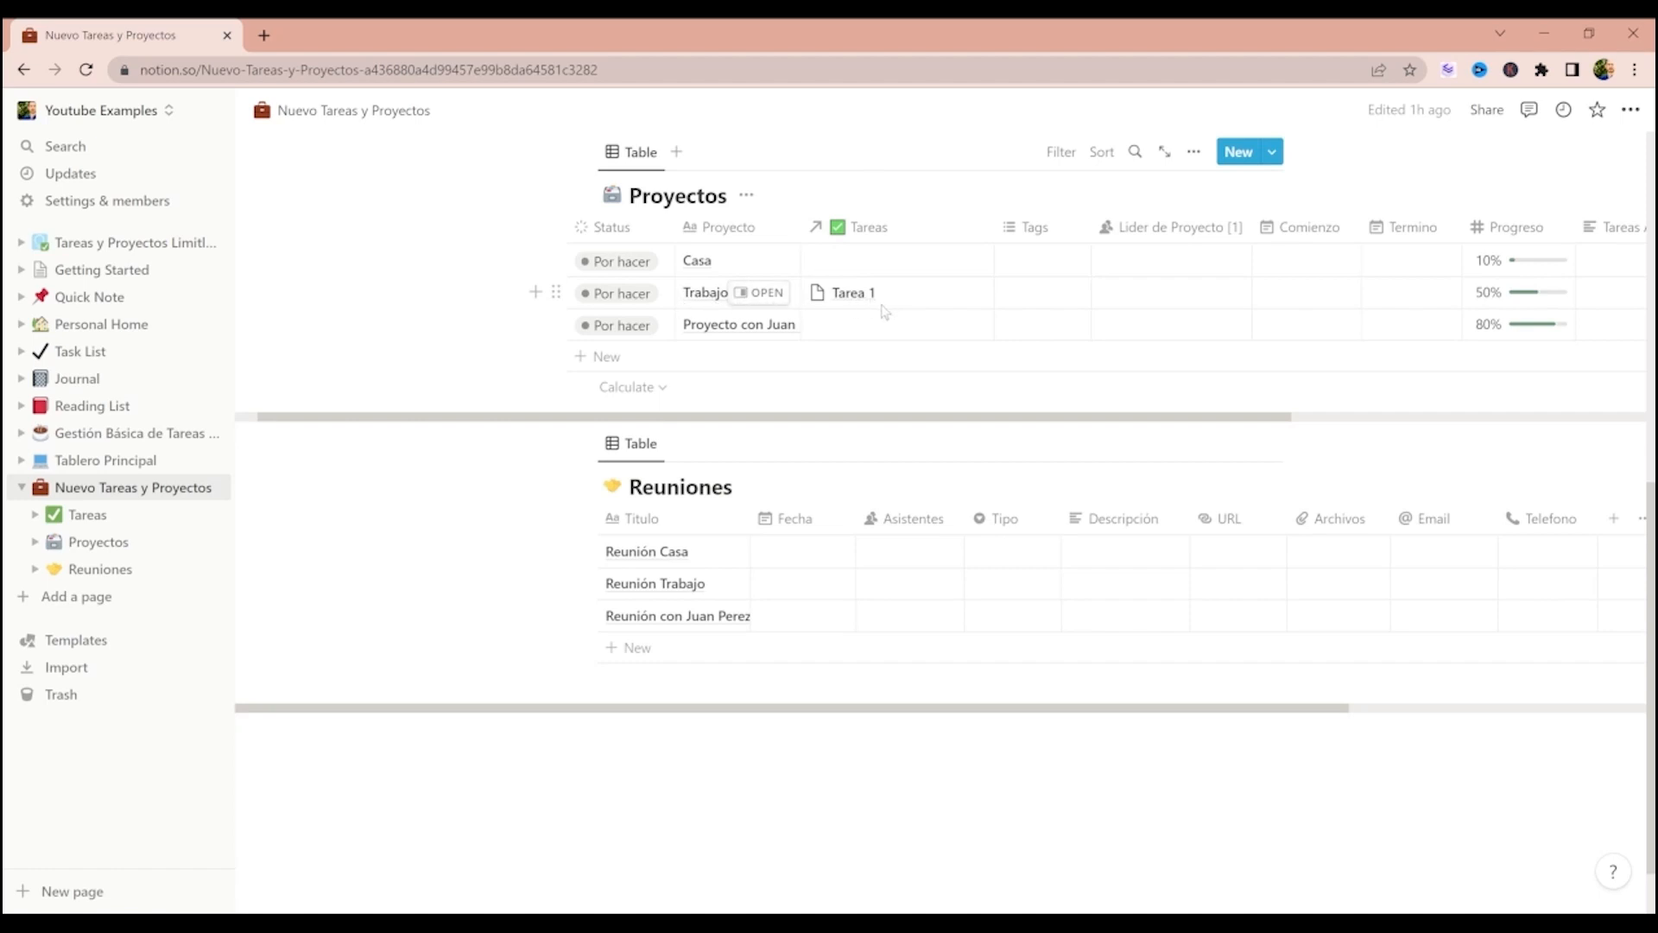
- Link Tarea 3 and Tarea 2 to the Trabajo project in the Proyectos table
click(910, 299)
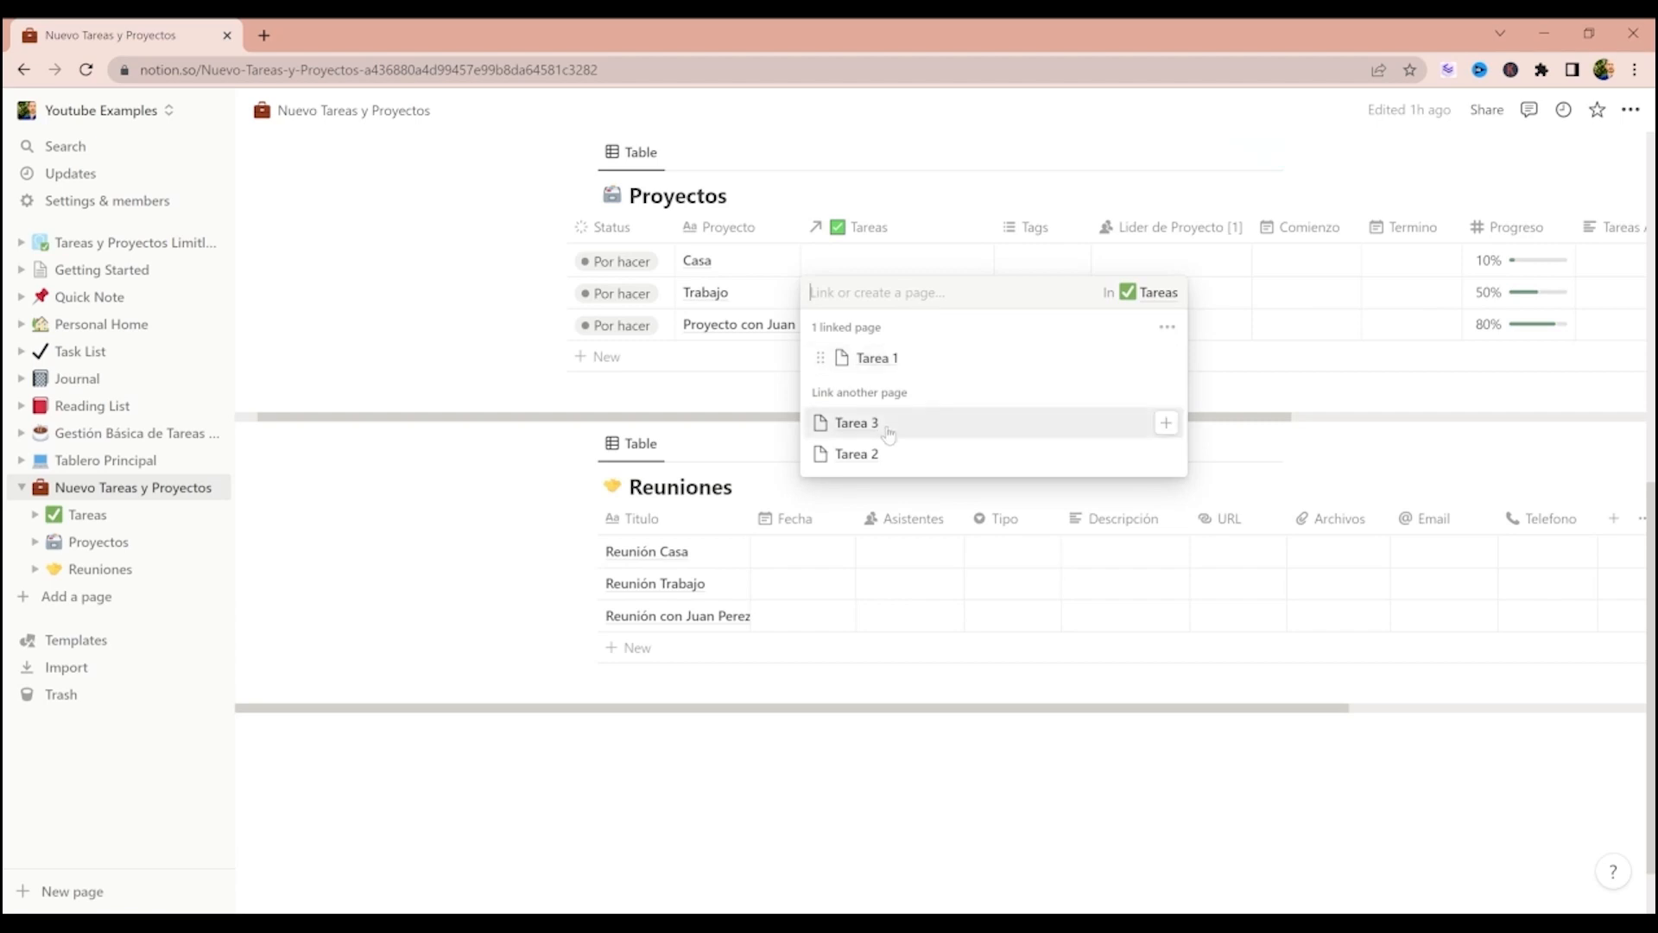
click(888, 429)
click(888, 454)
key(Escape)
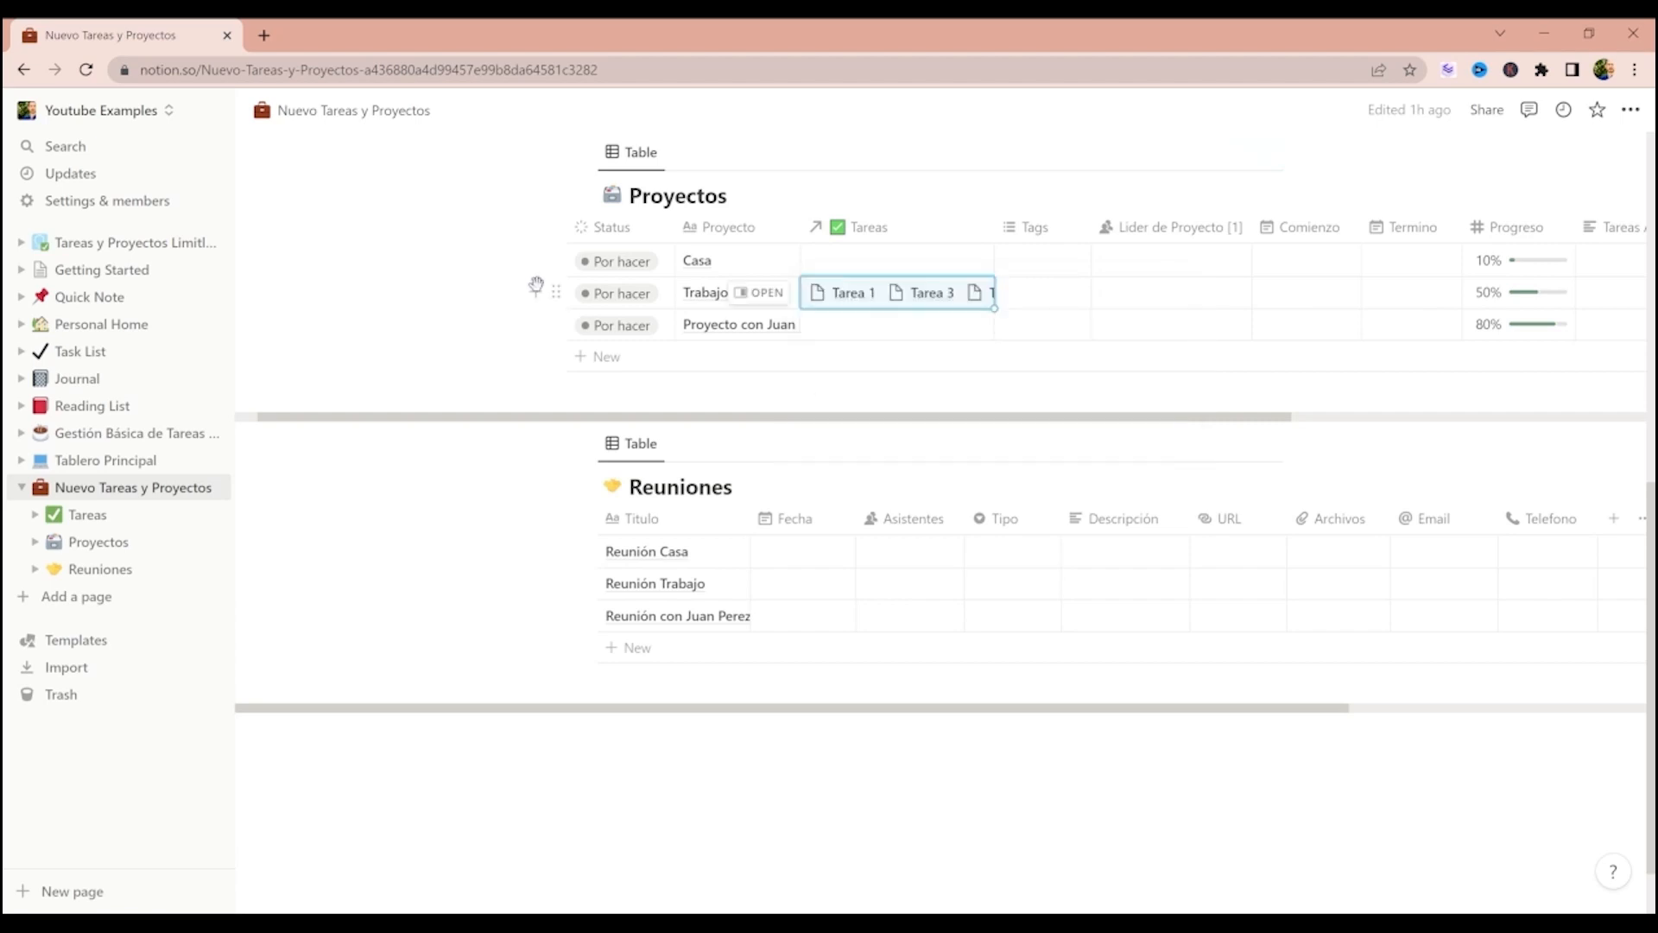
- Delete the text property Reuniones from the Tareas table
scroll(536, 293, up, 5)
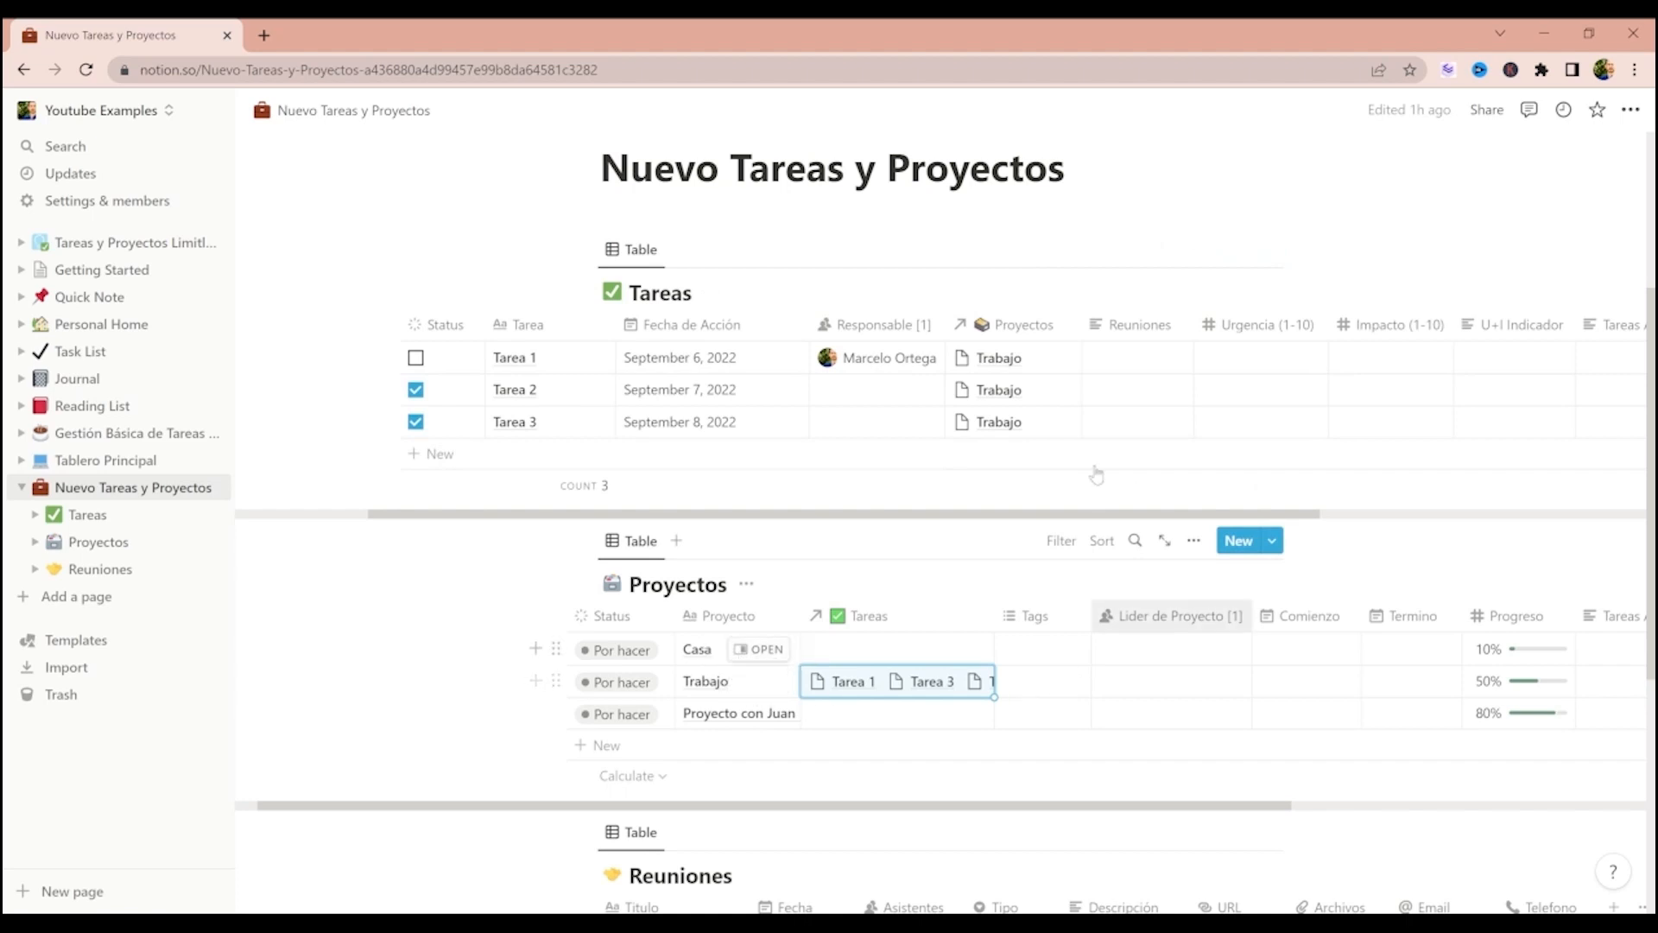
click(1151, 332)
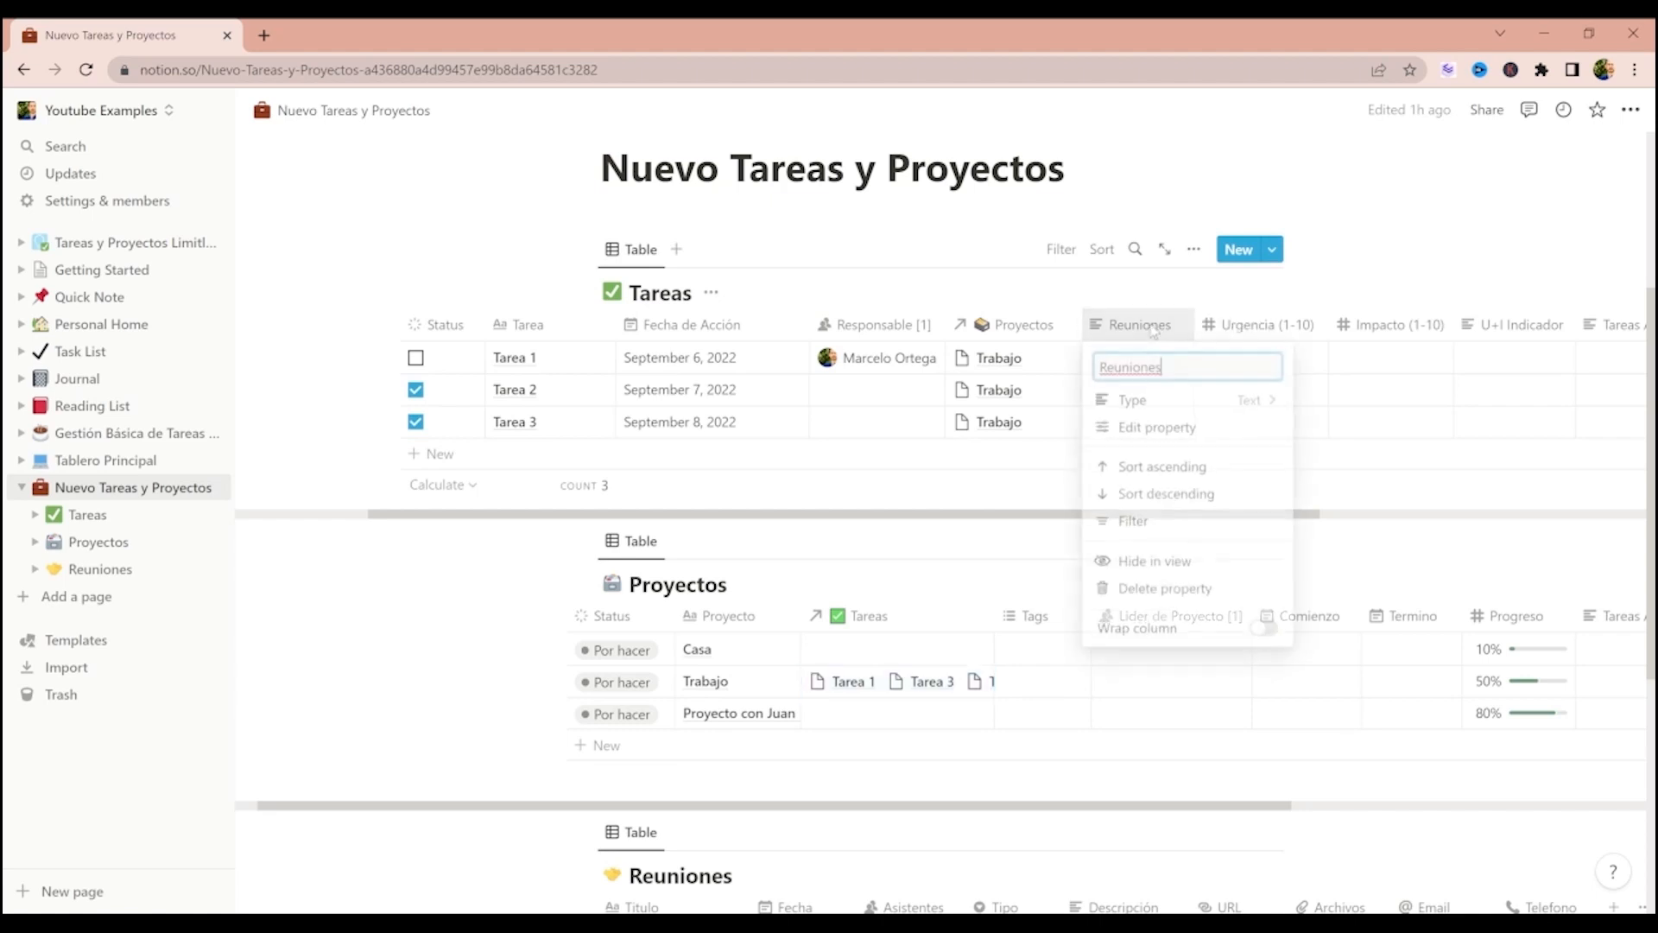
click(1153, 590)
click(899, 522)
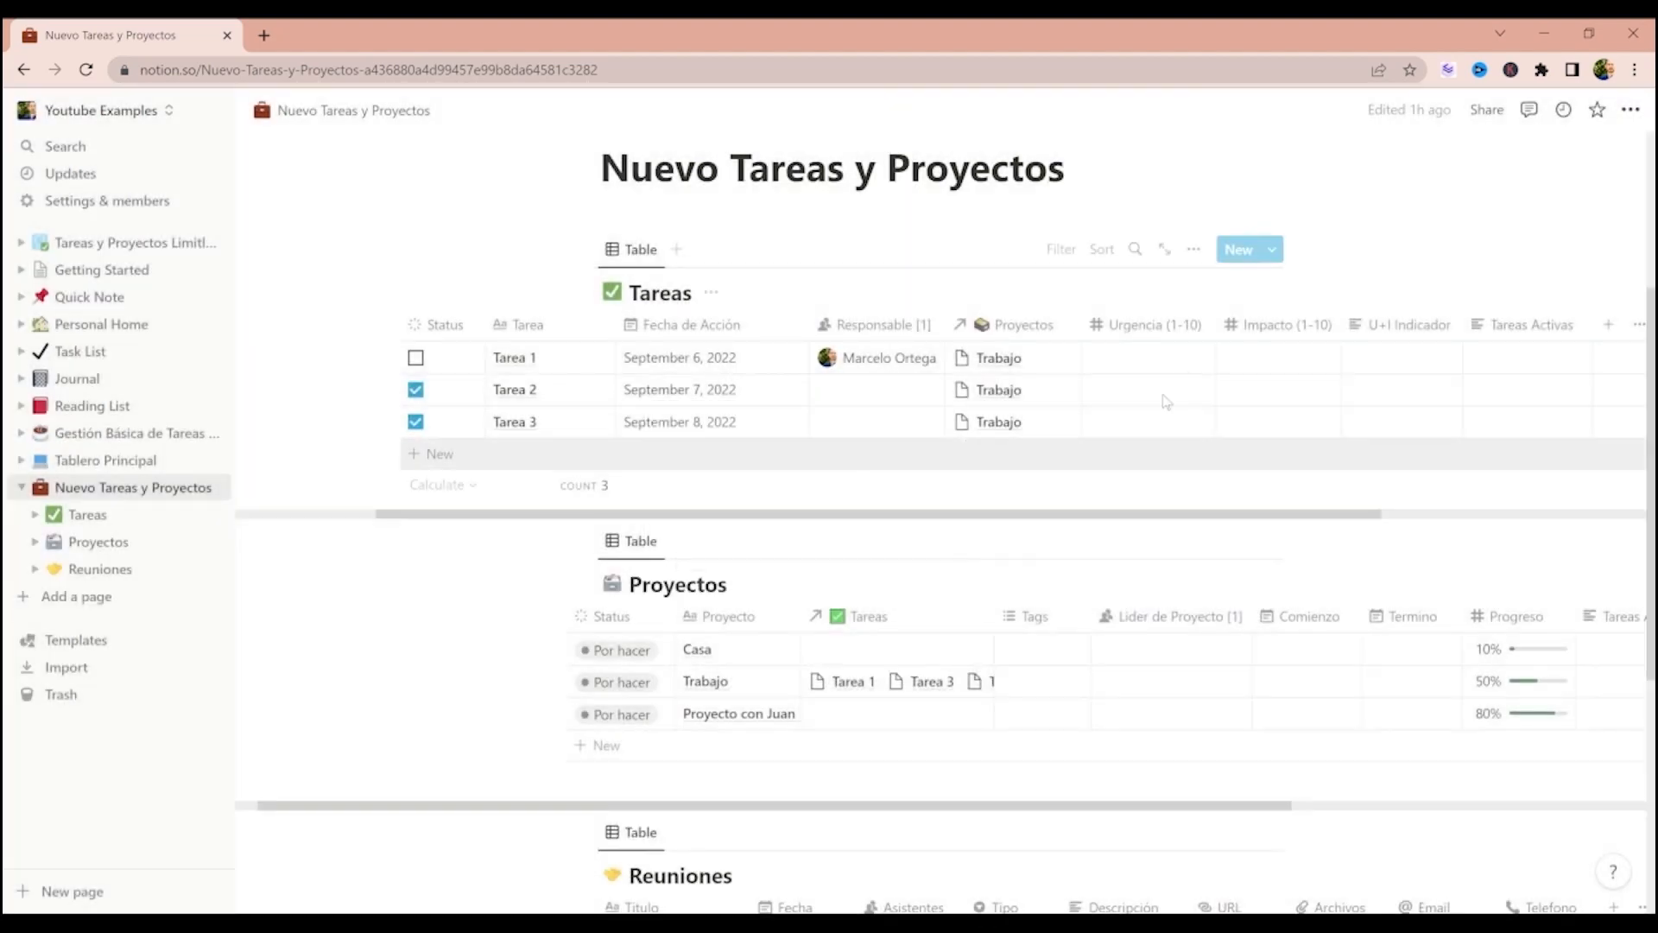
- Add a Reuniones relation to the Tareas table, linked to the Reuniones database and shown there as a Tareas property
click(1609, 324)
scroll(1090, 540, down, 3)
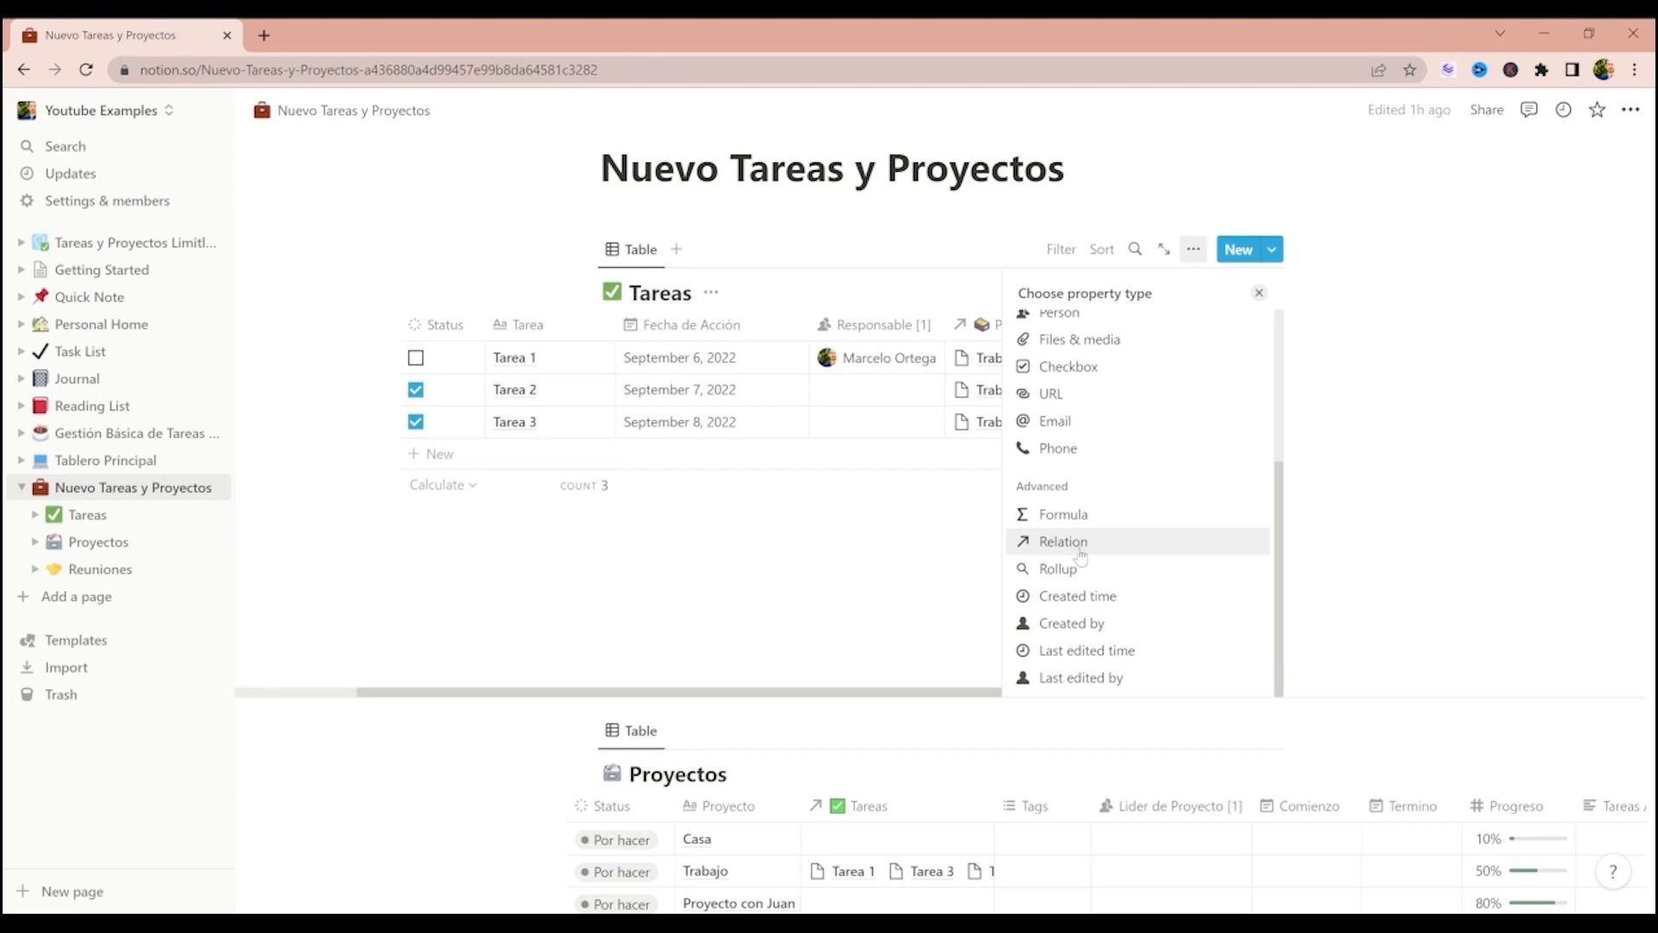
click(1080, 553)
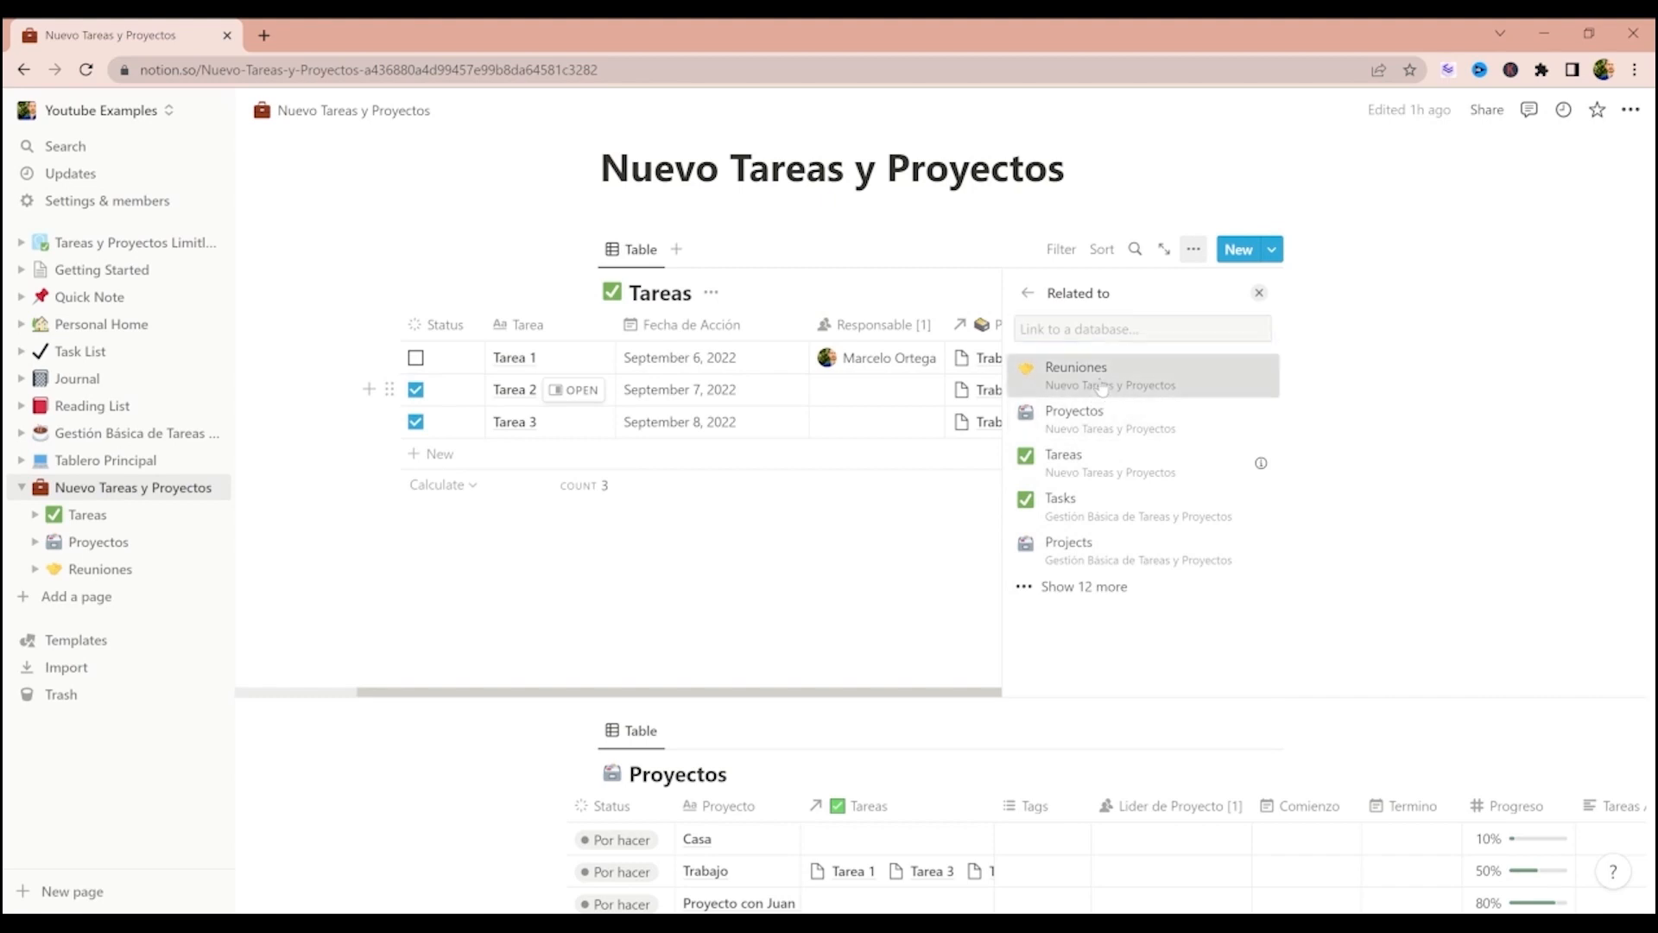
click(1102, 385)
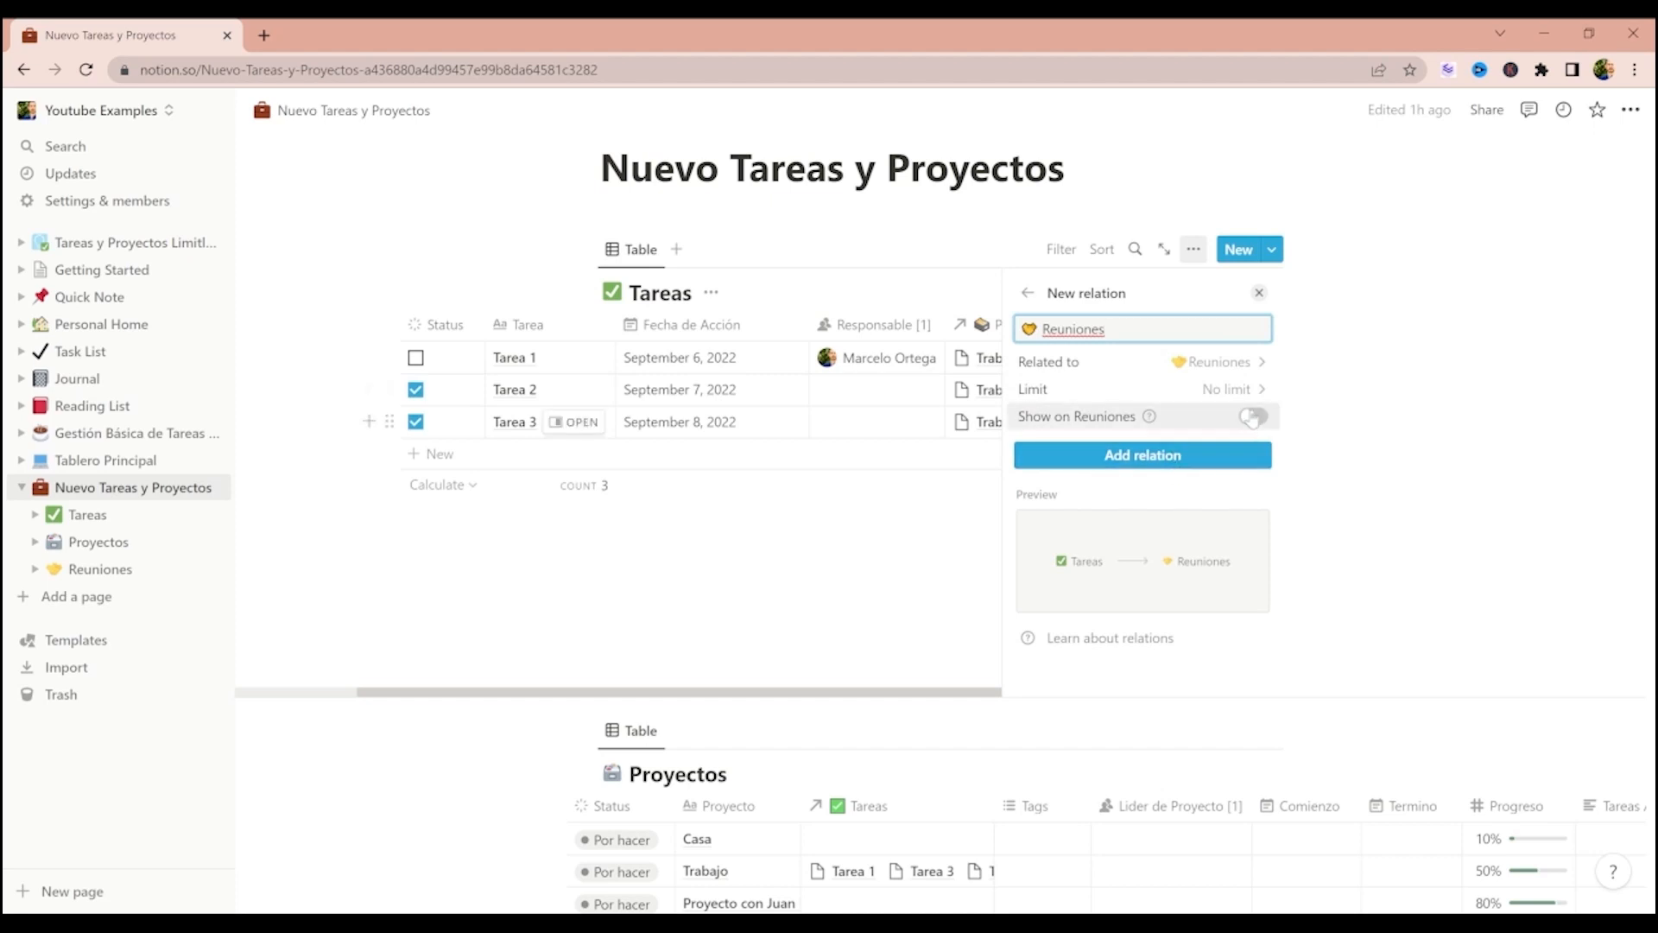
click(1259, 421)
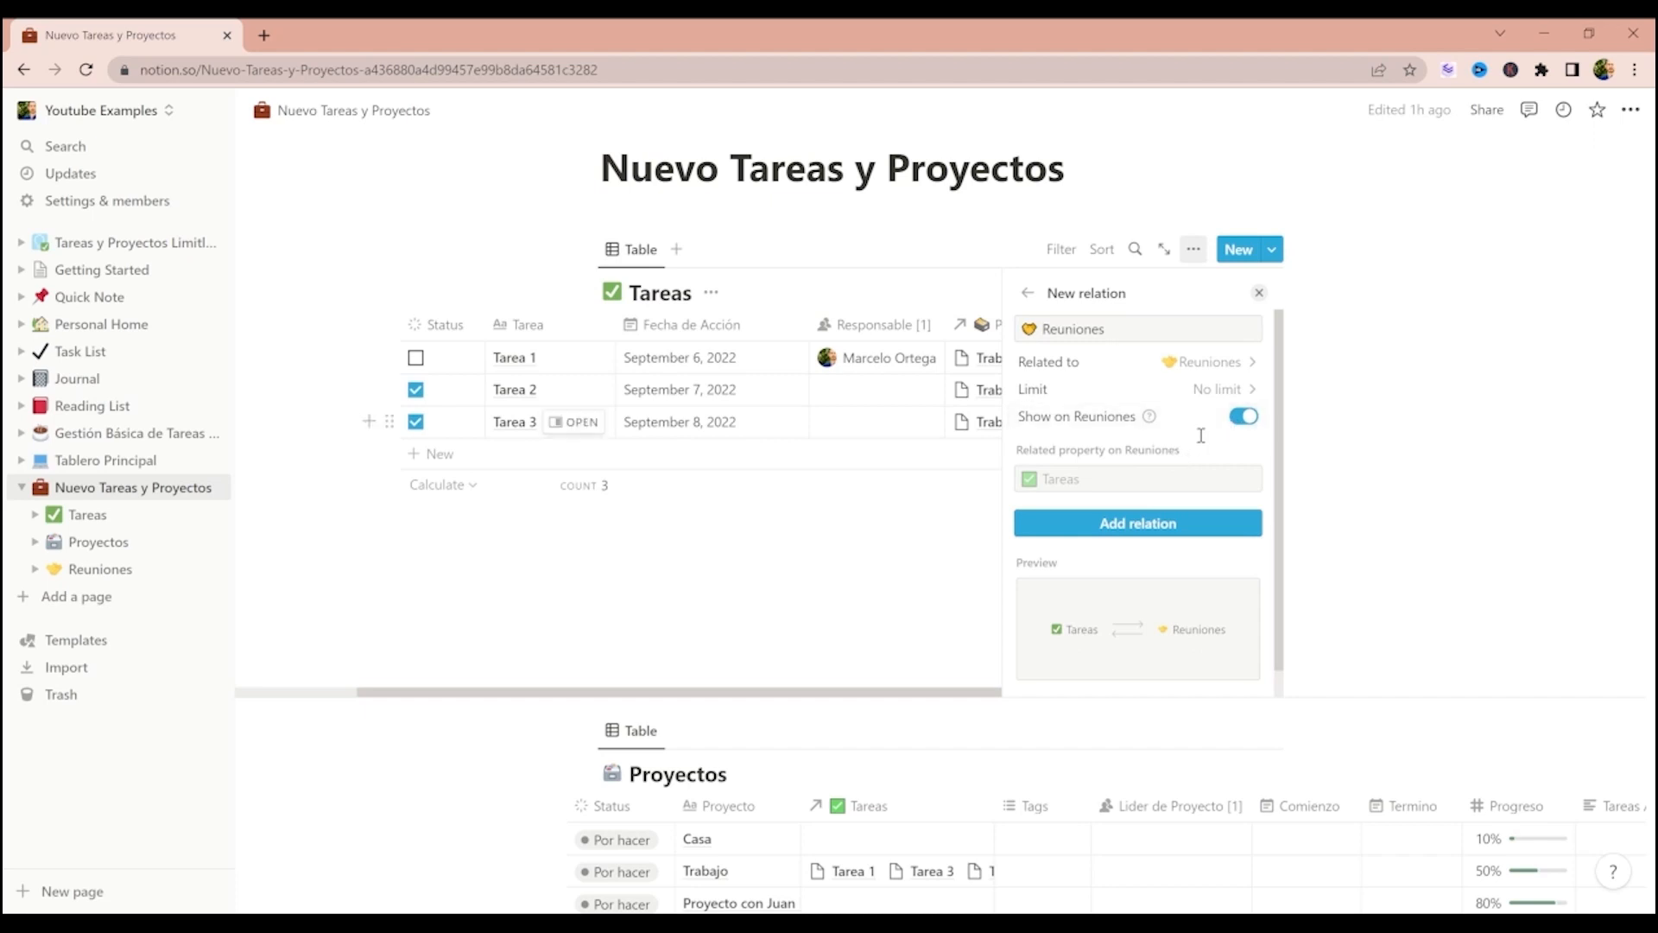
click(1151, 529)
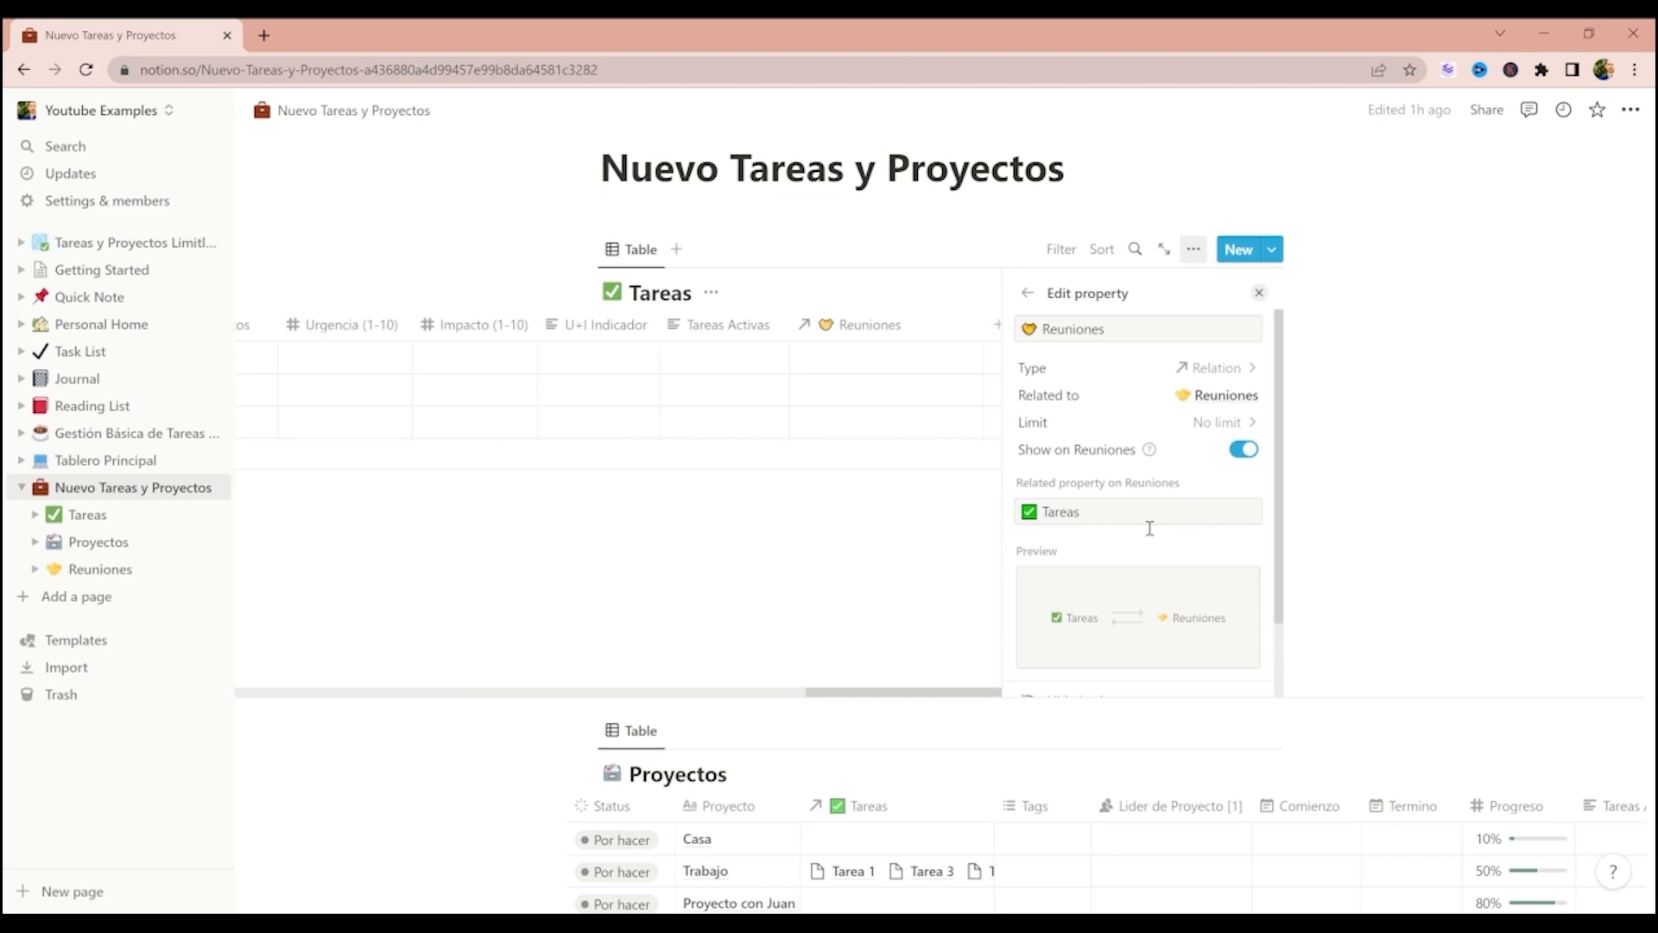
- Limit the Reuniones relation to 1 page, and move its column right after Proyectos in the Tareas table
click(1164, 431)
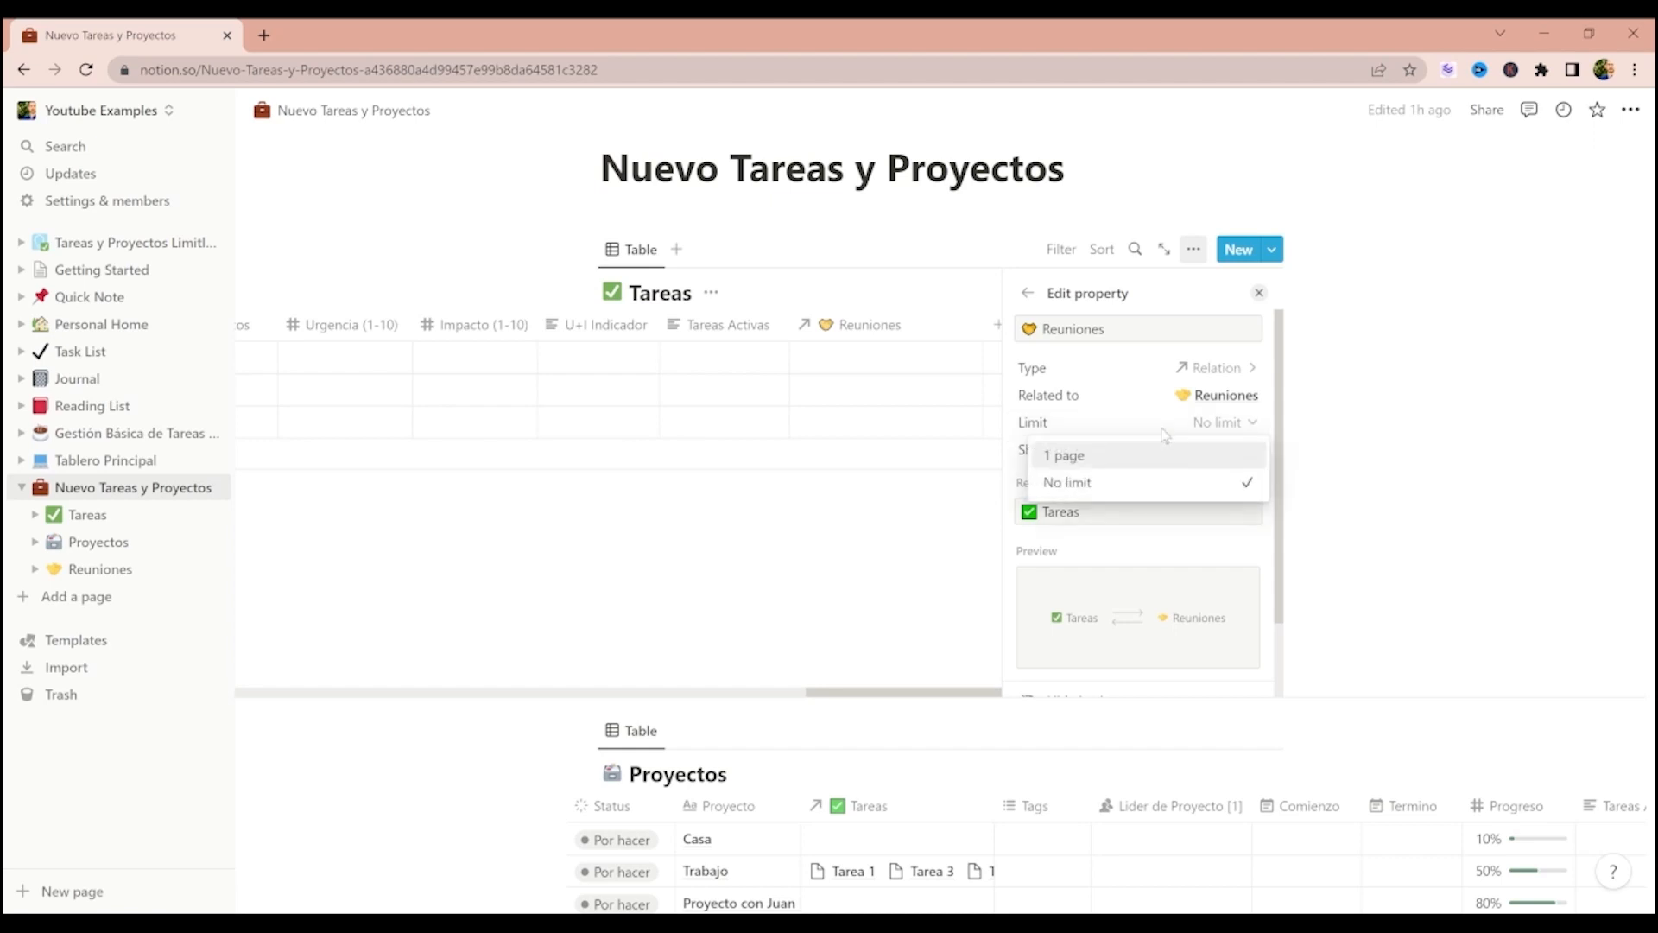
click(1149, 459)
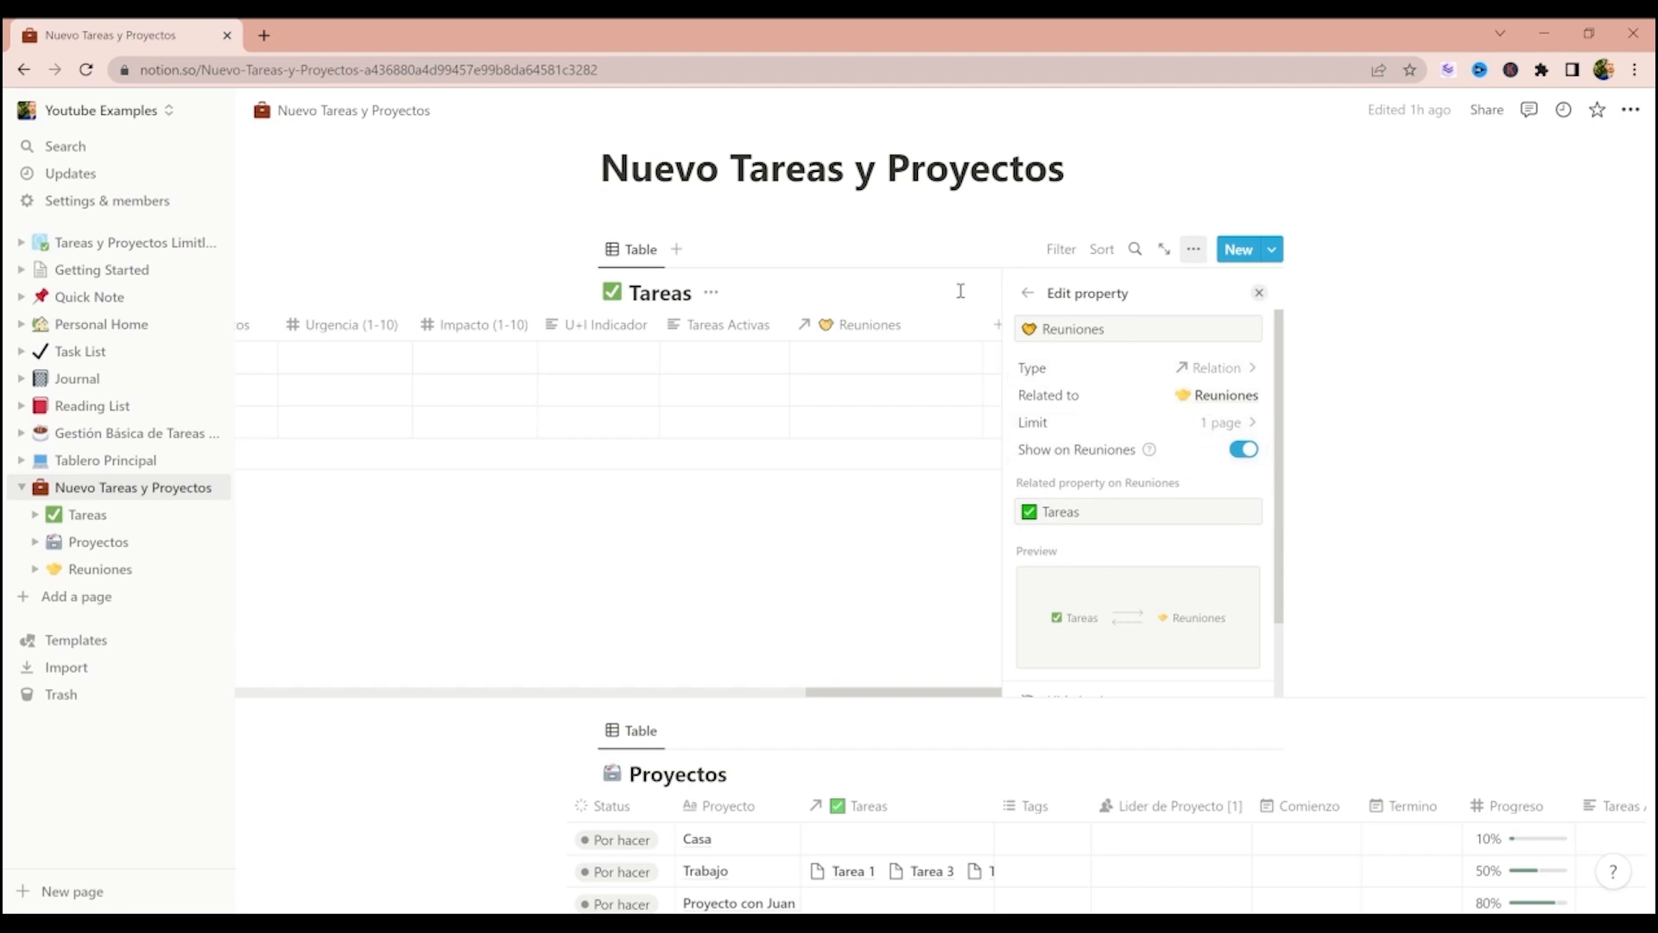
click(1260, 294)
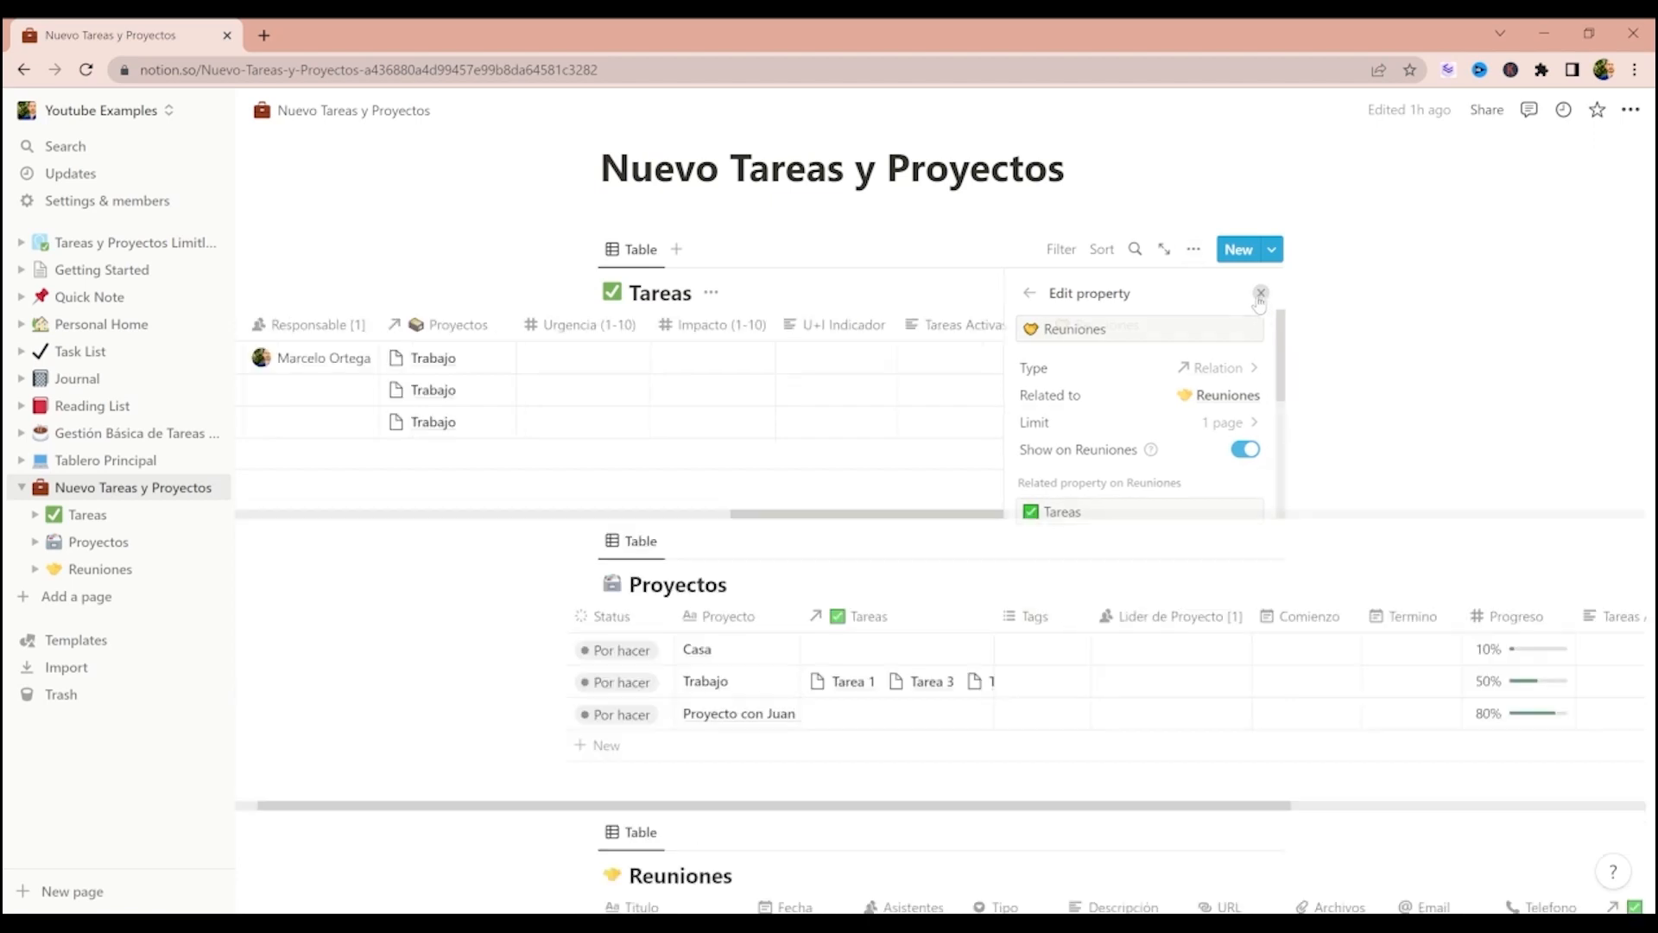
drag(1197, 332, 662, 334)
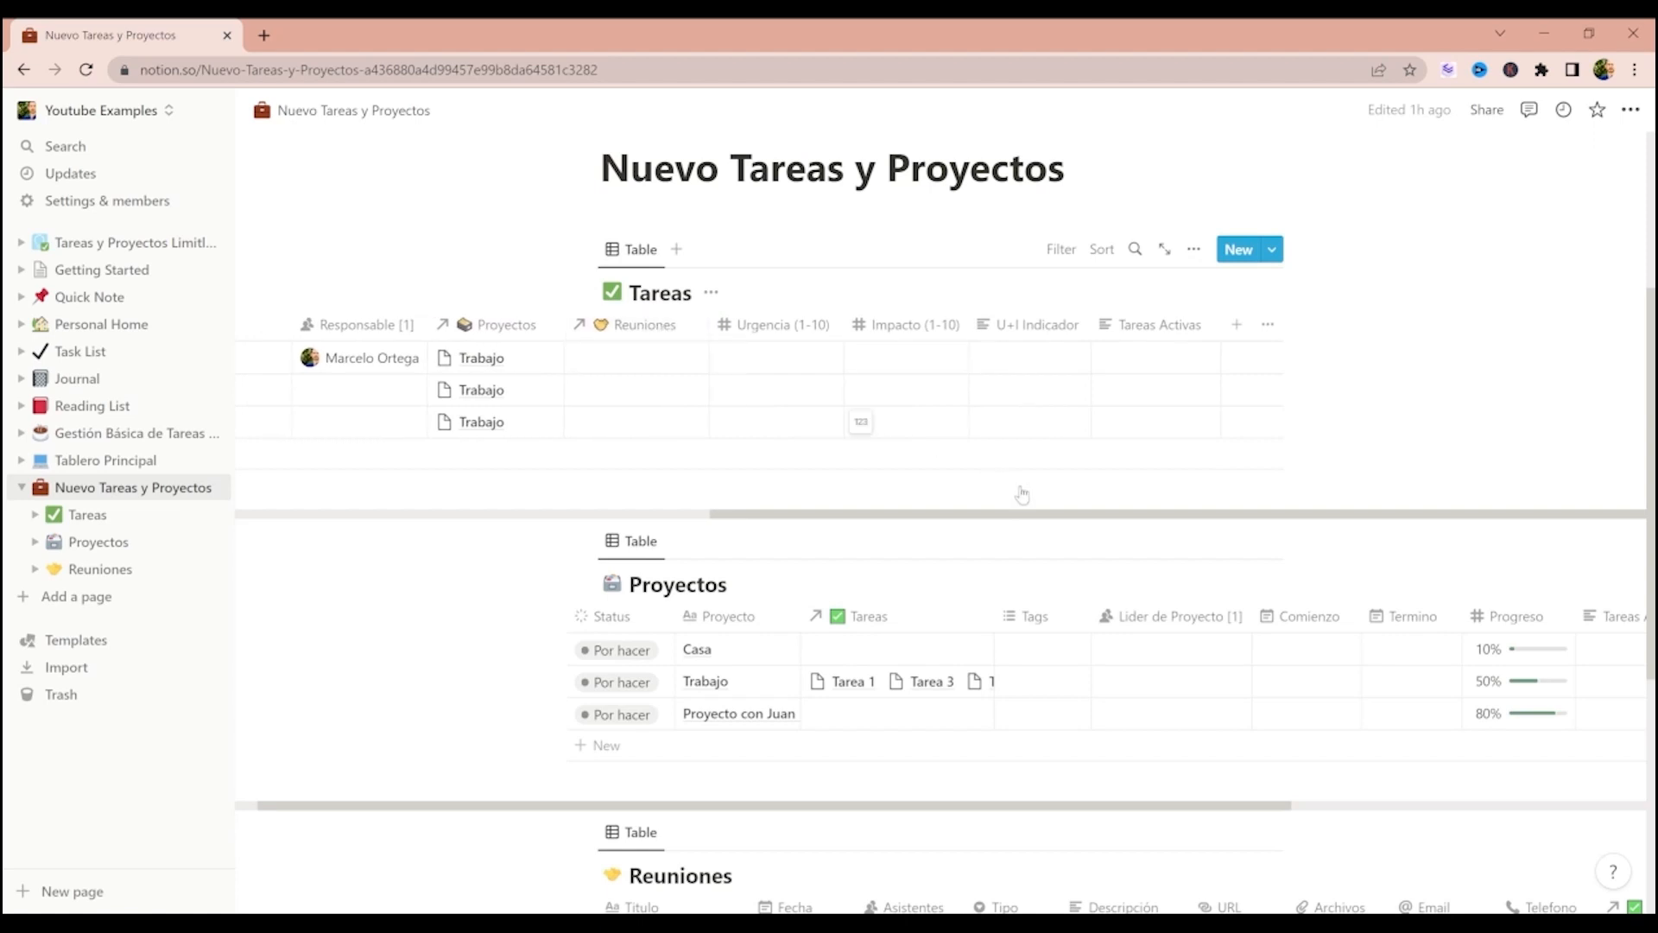
- Move the Tareas relation column right after Descripción in the Reuniones table, and make the column narrower
scroll(1059, 516, down, 1)
scroll(1059, 516, down, 5)
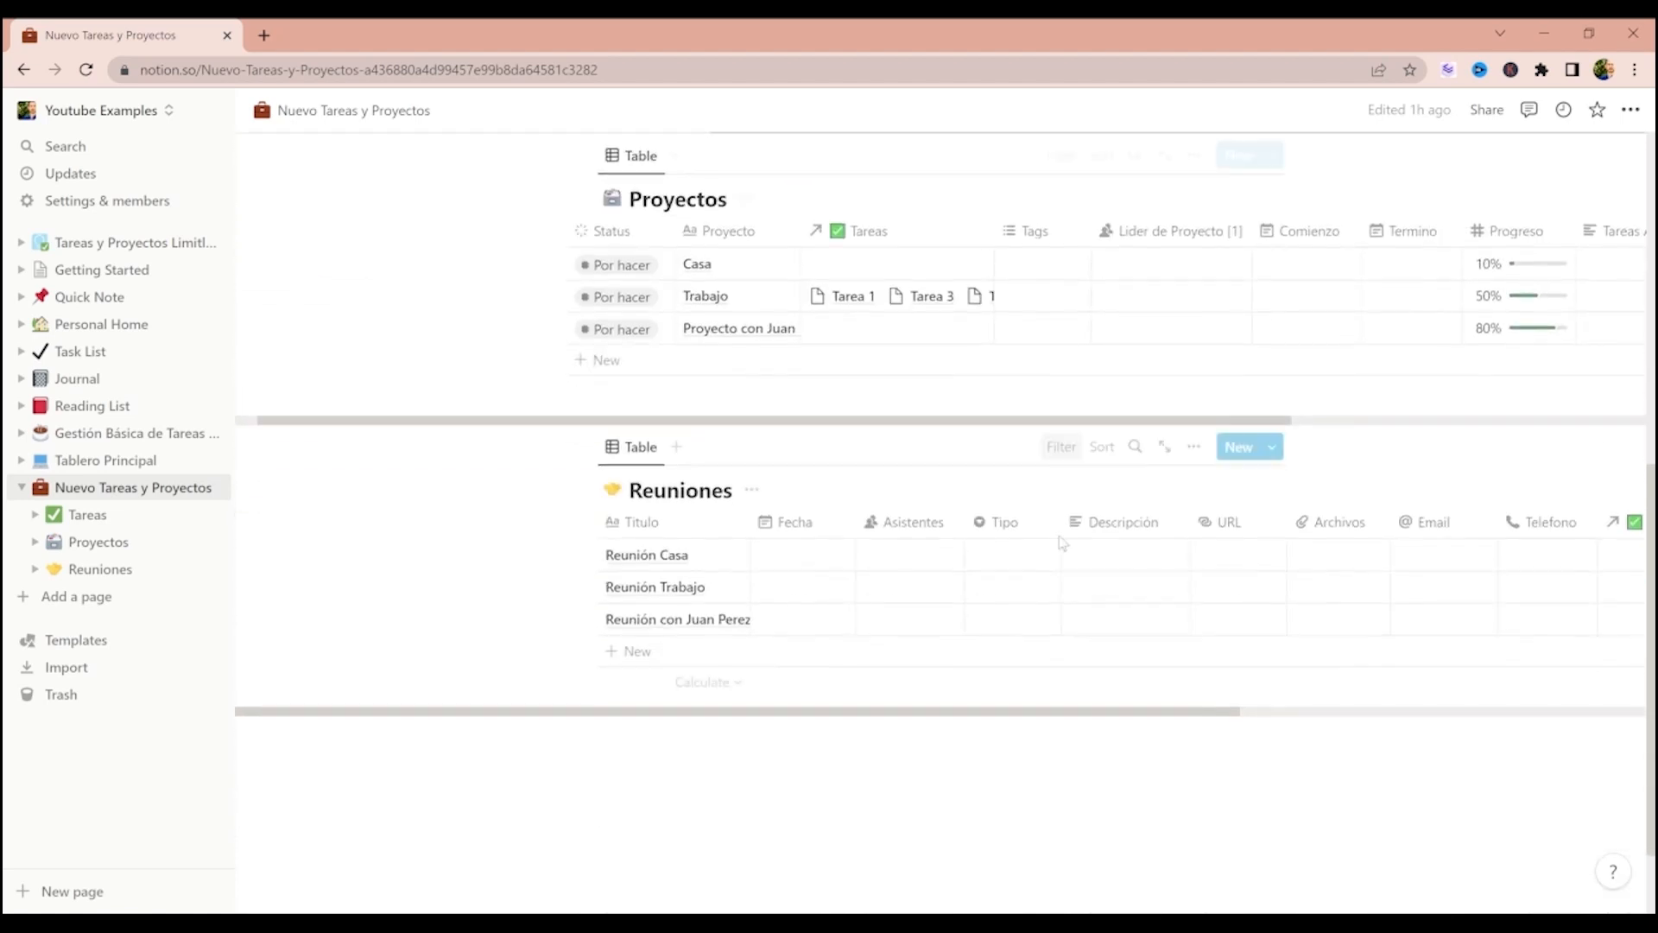
scroll(1062, 549, up, 1)
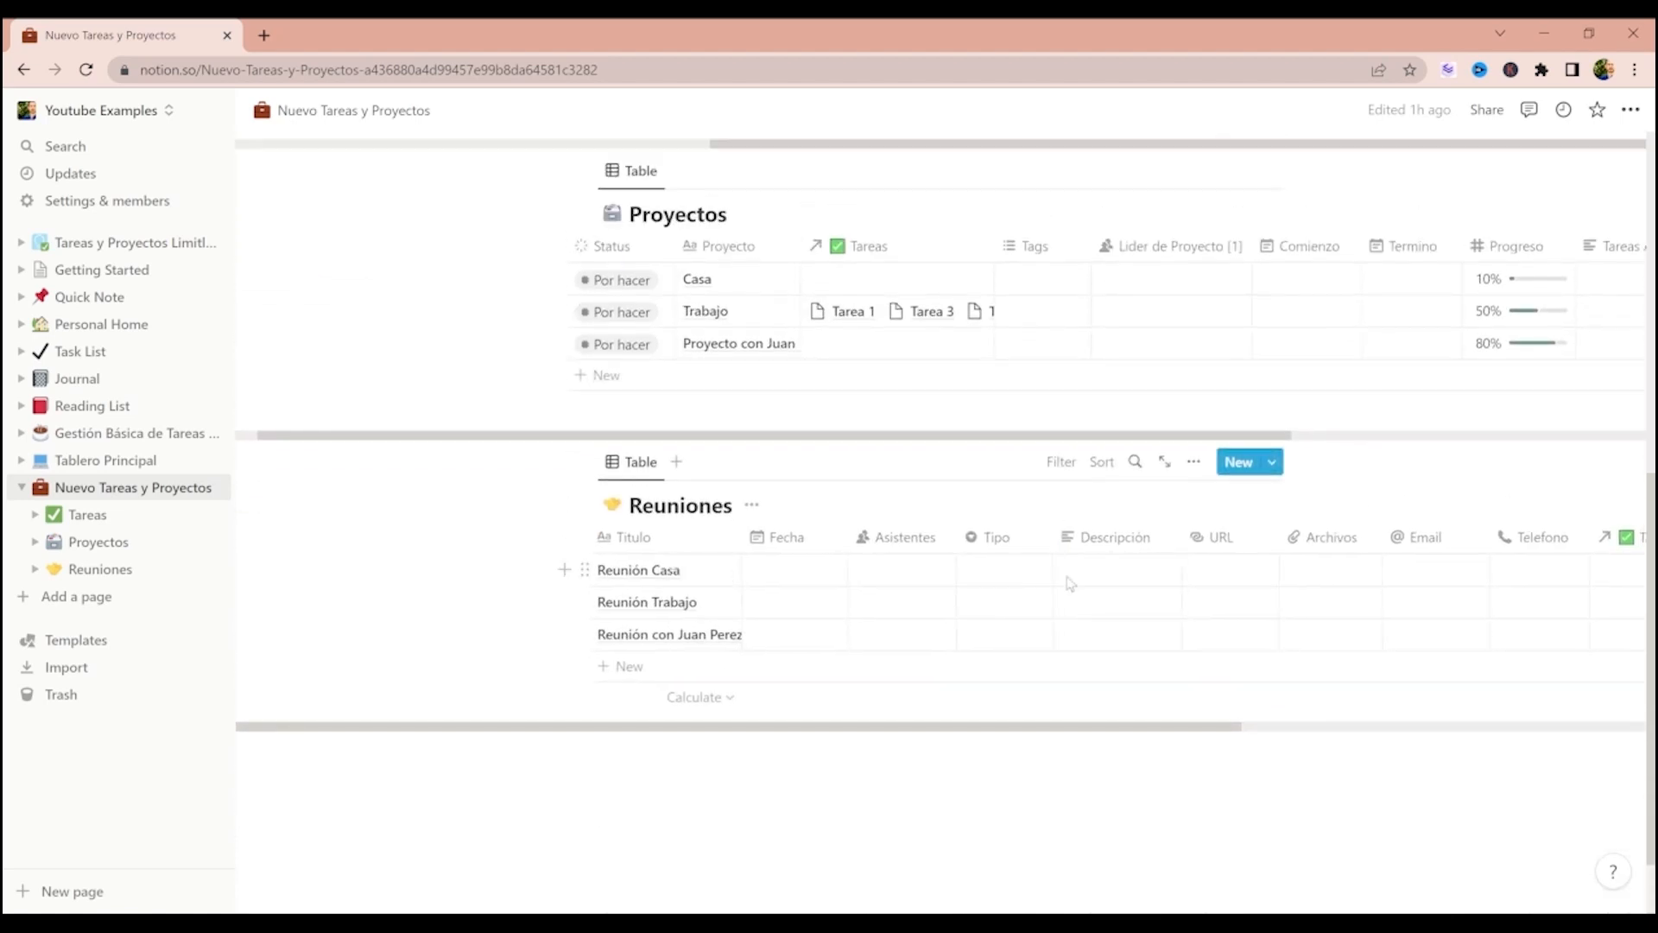
scroll(1064, 579, right, 3)
drag(1406, 547, 959, 540)
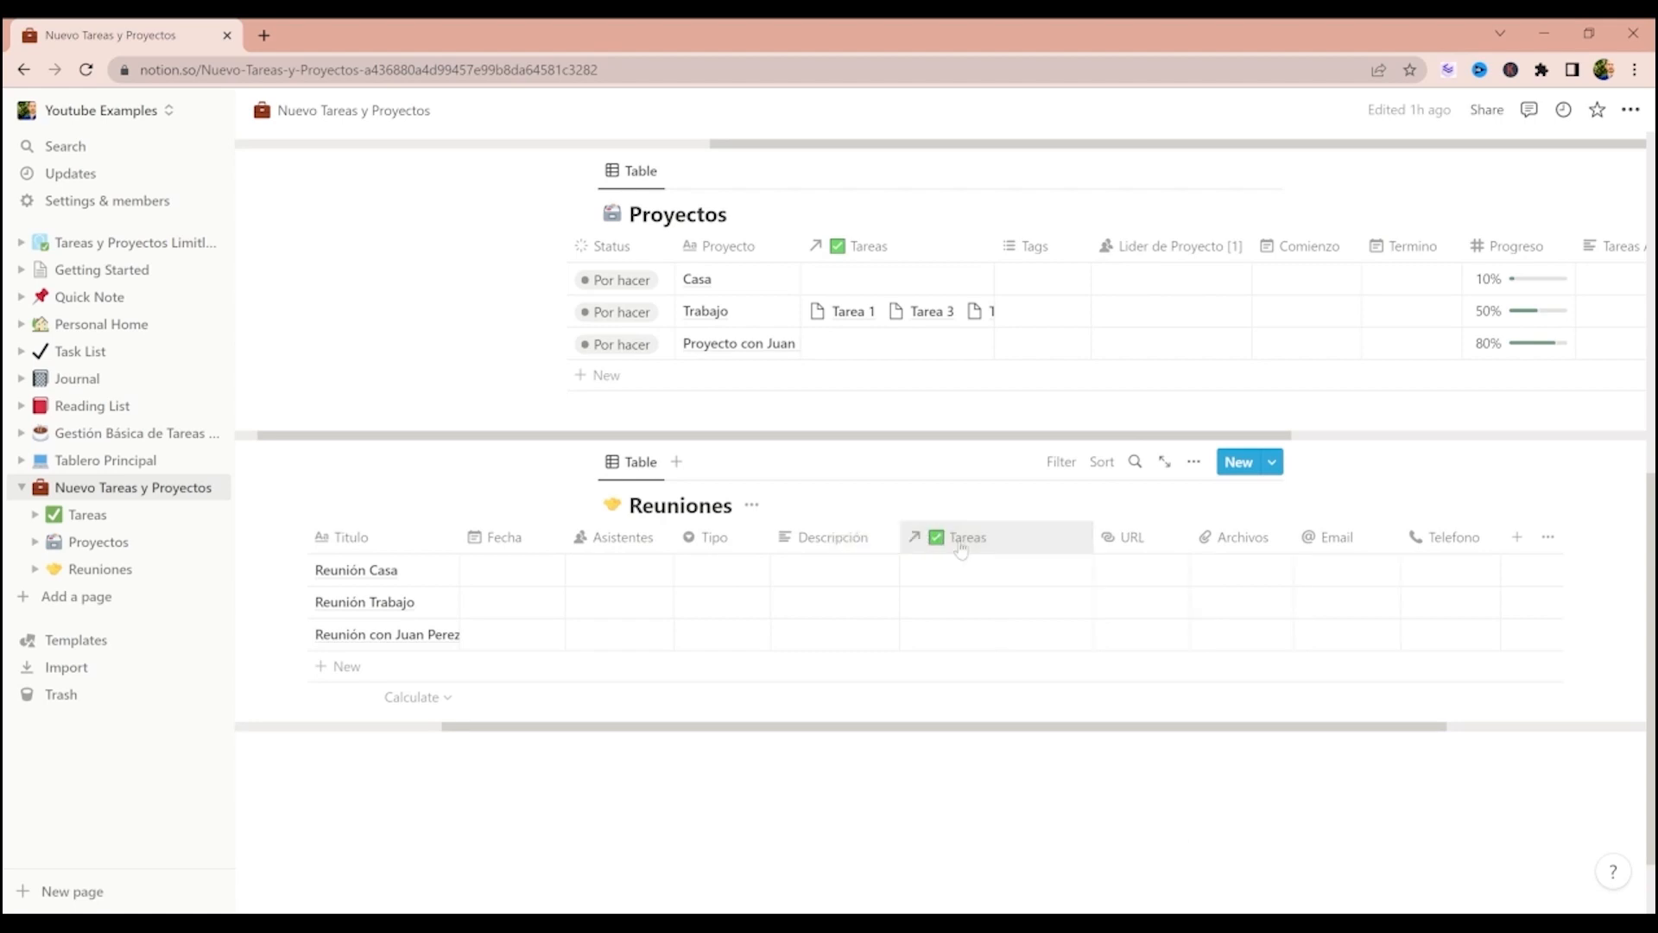
click(1090, 539)
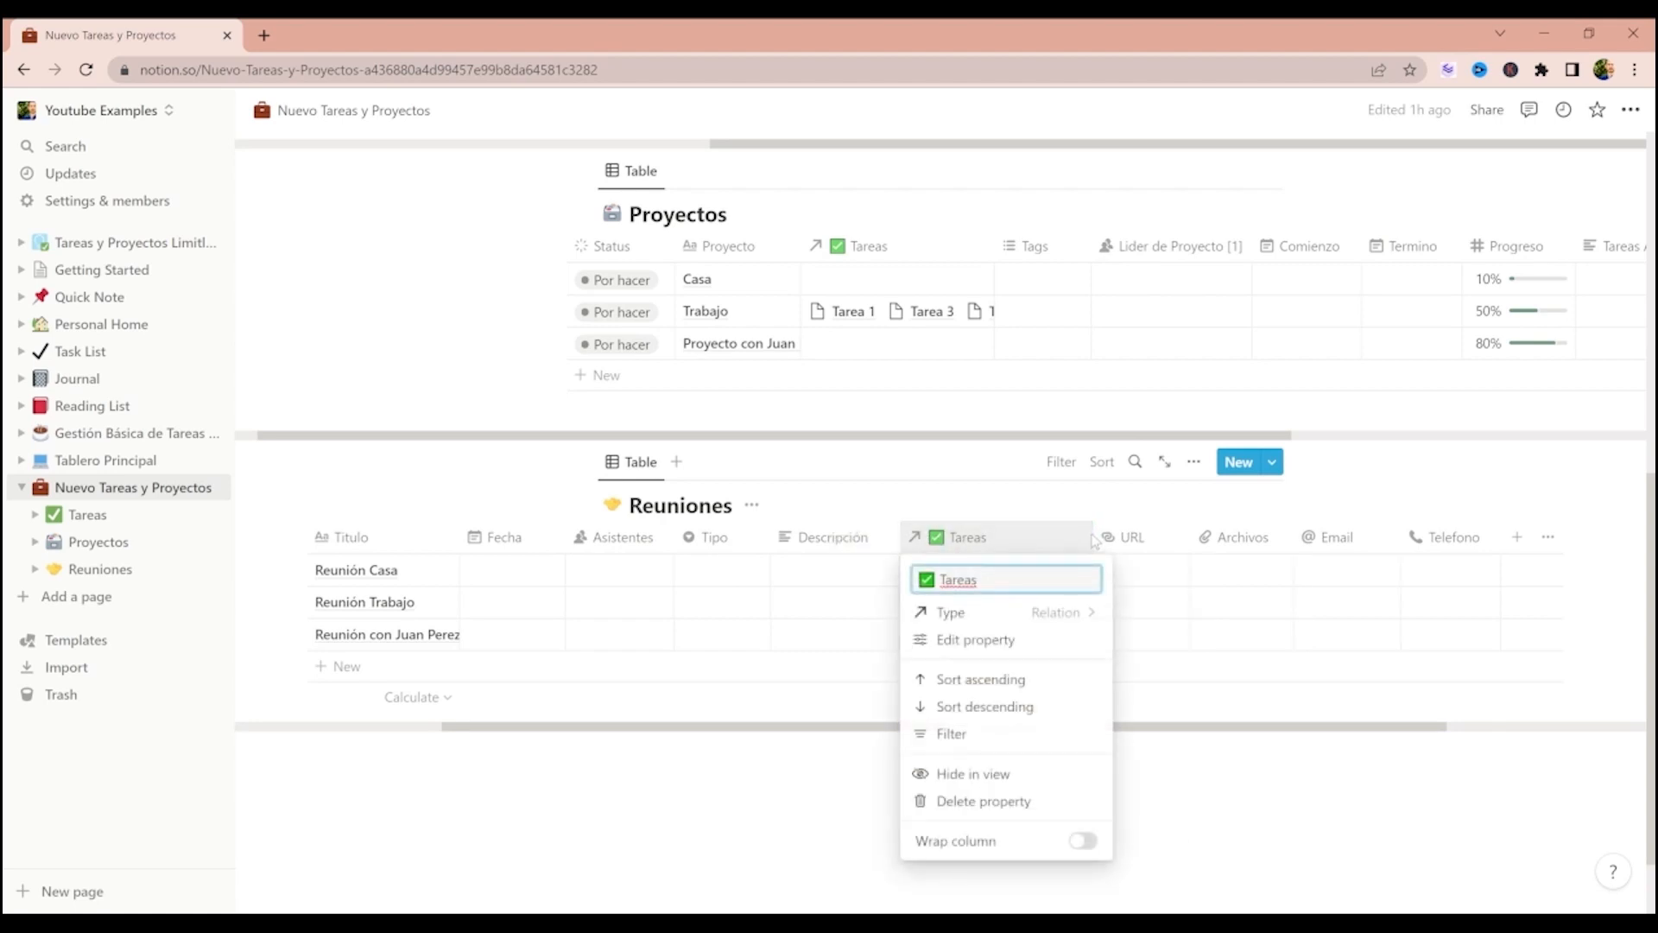
click(1090, 540)
drag(1091, 537, 1020, 537)
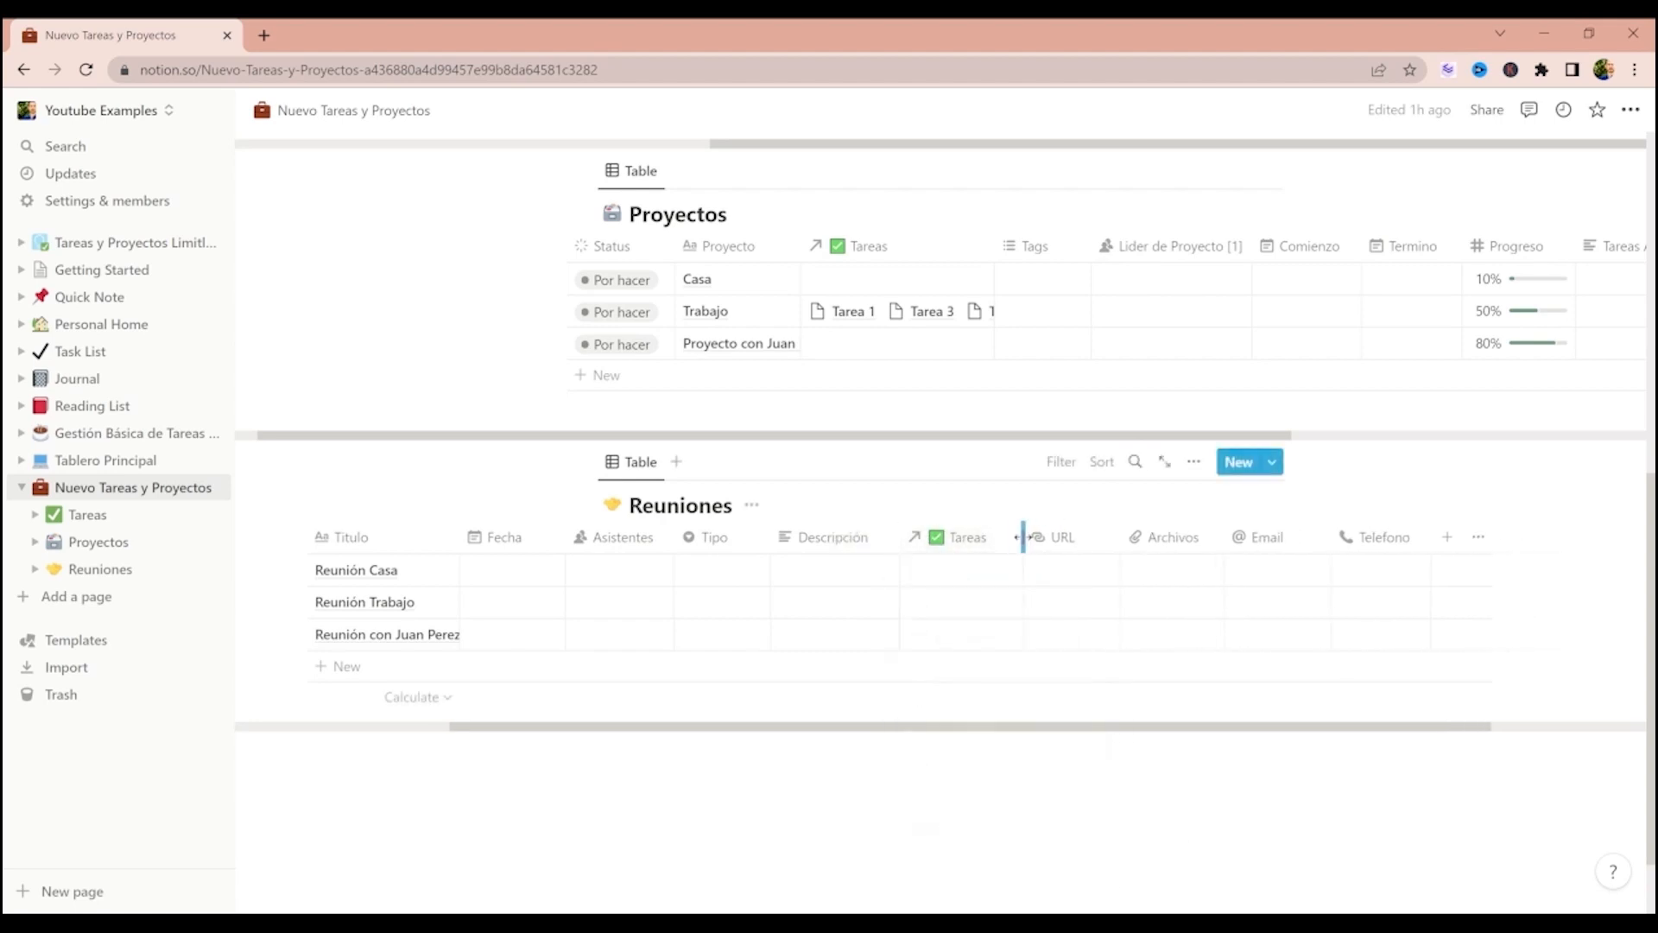
- Check the page limit options of the Tareas relation in the Reuniones table and keep it at No limit
click(1002, 547)
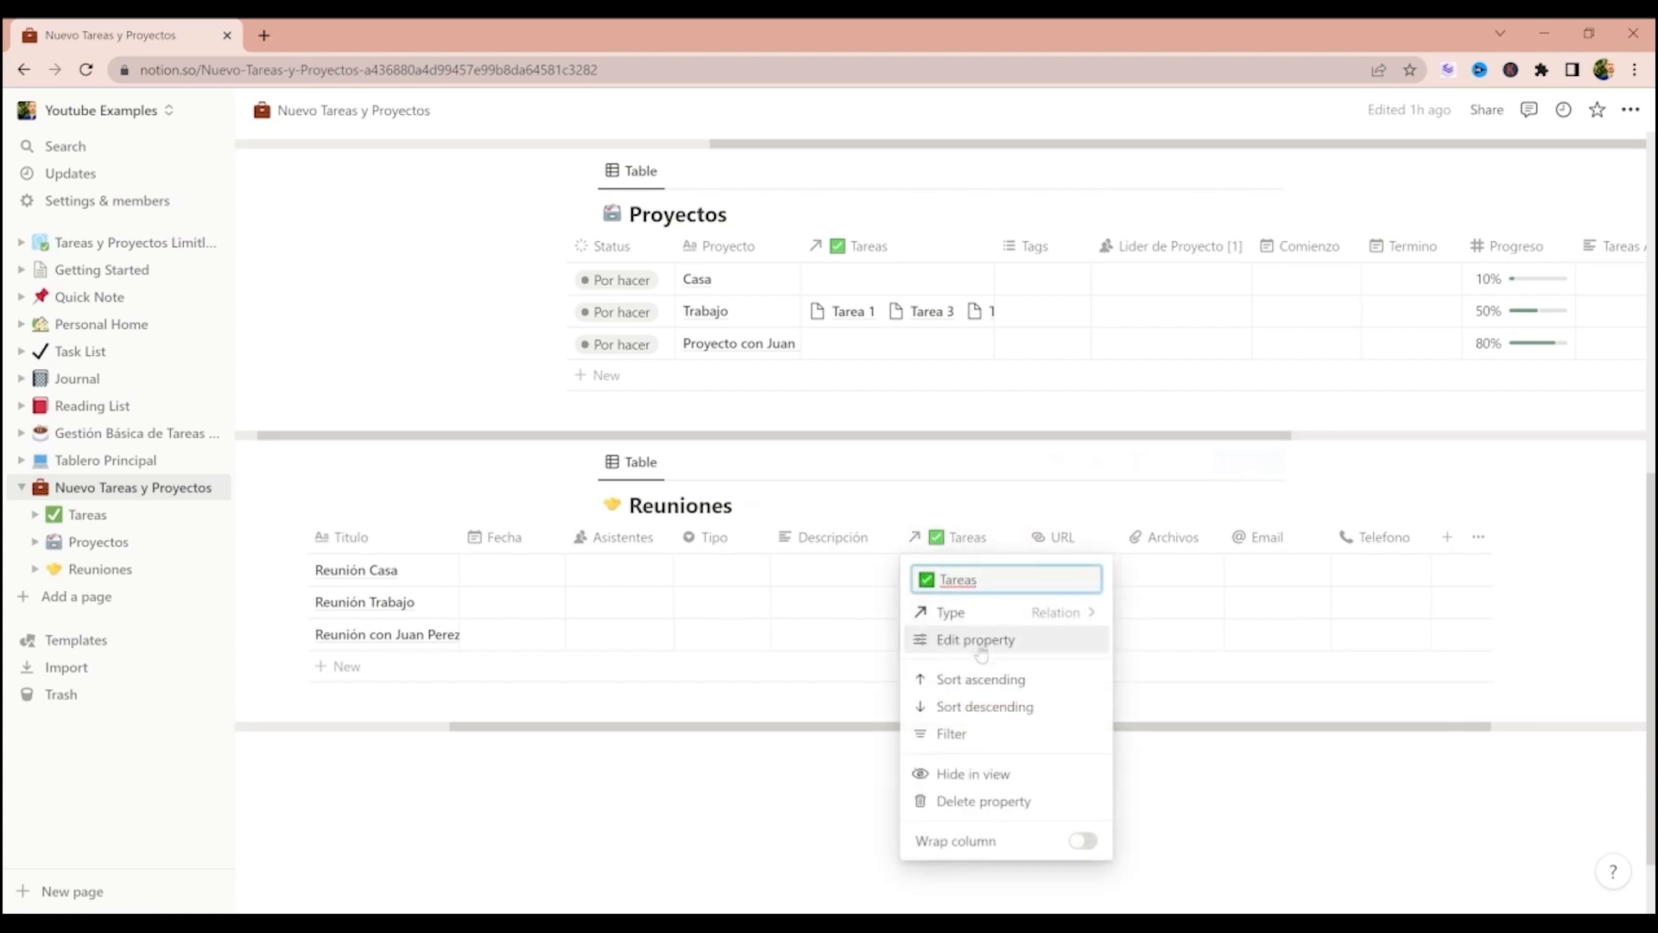
click(958, 639)
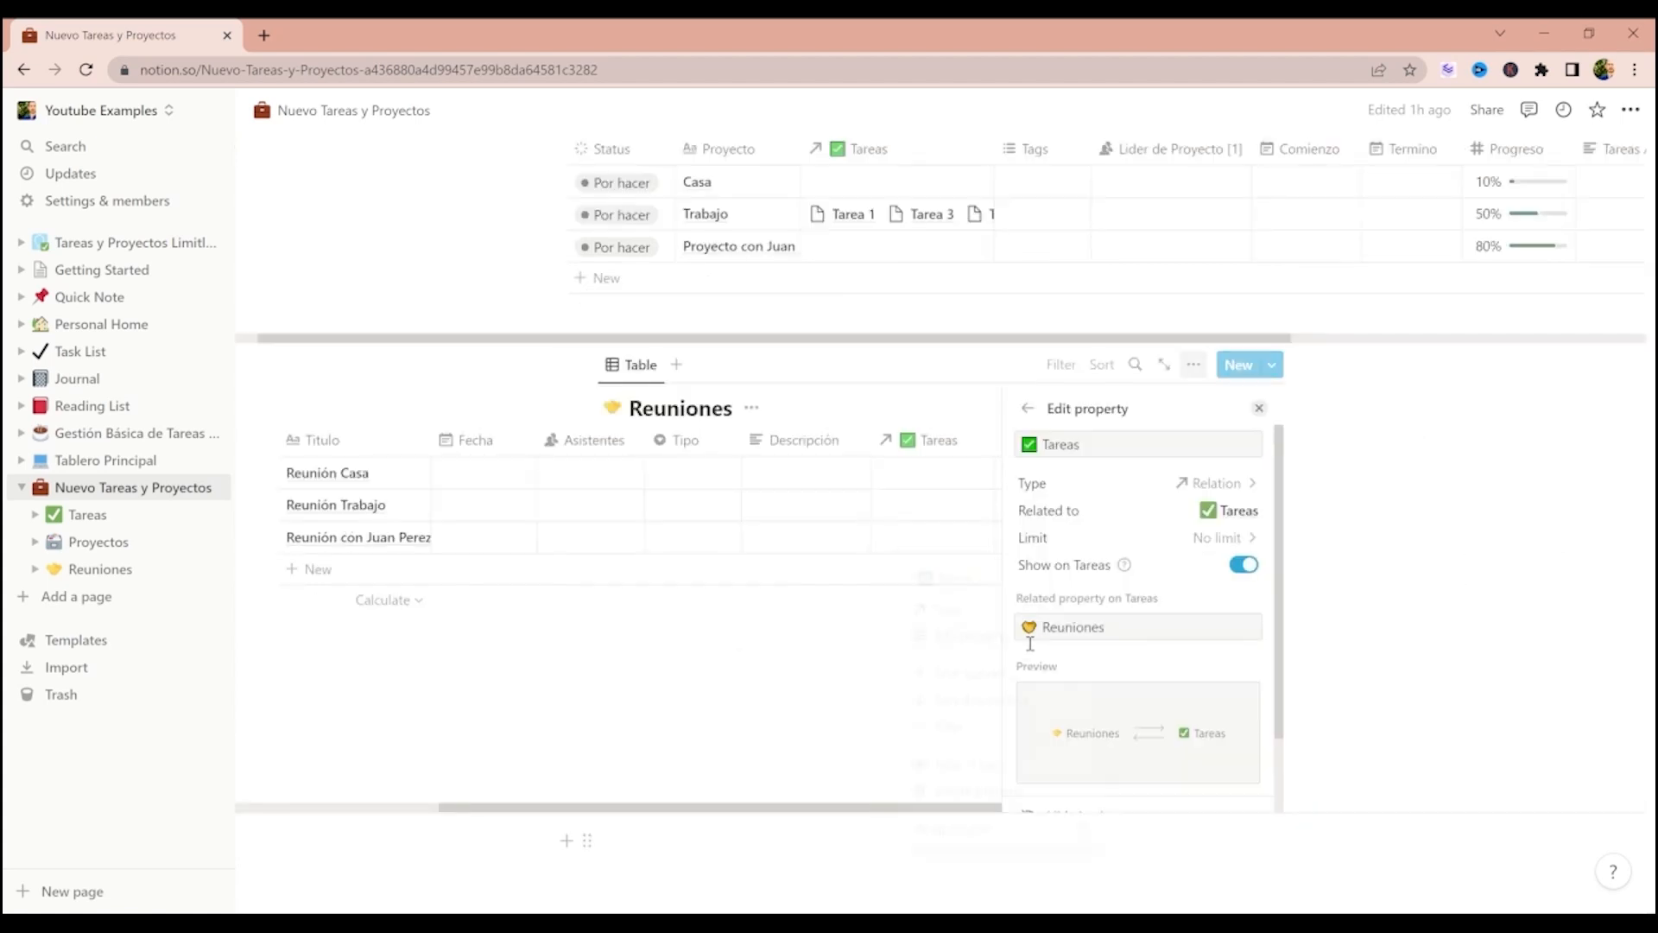
click(1203, 539)
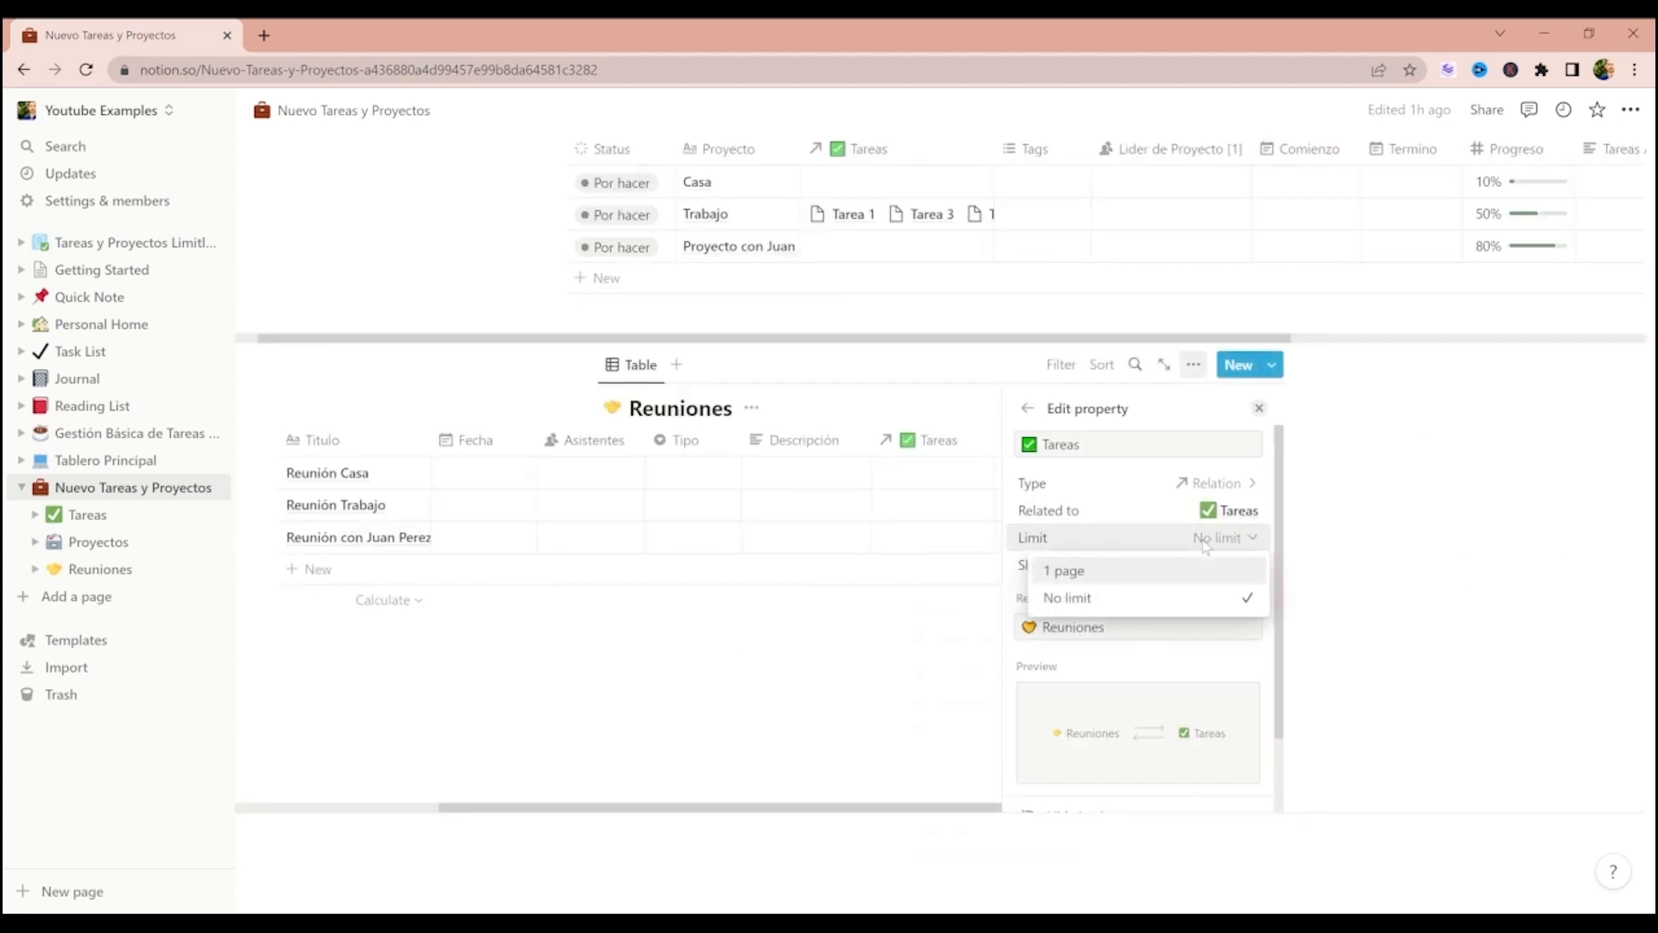
click(1166, 595)
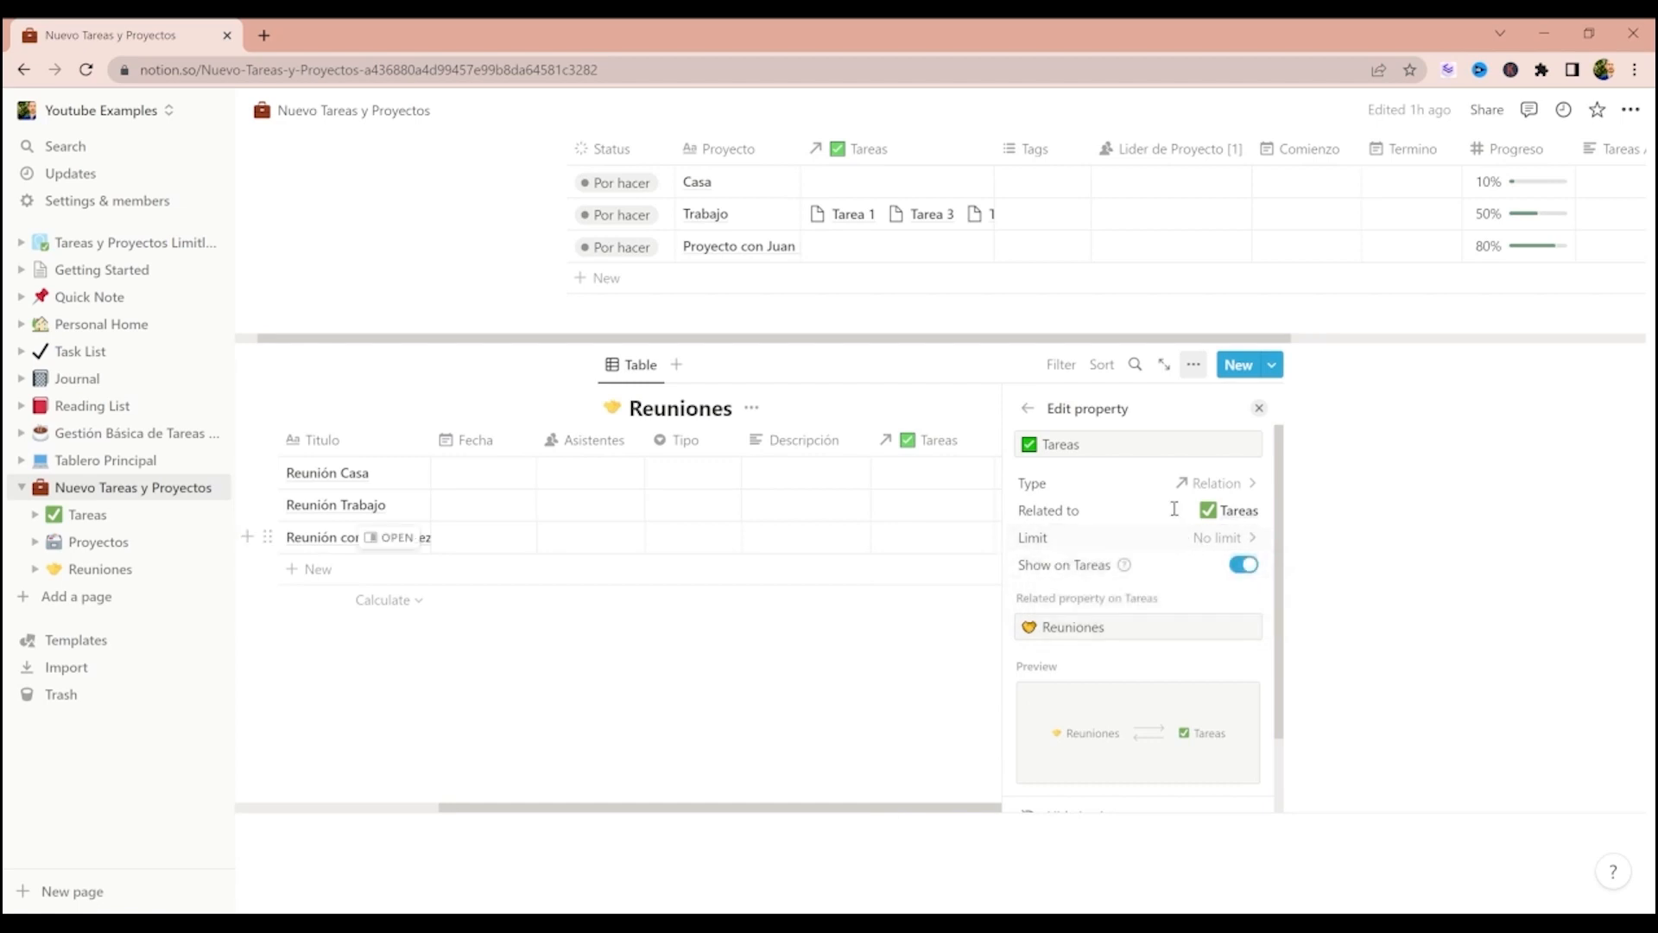
click(1259, 409)
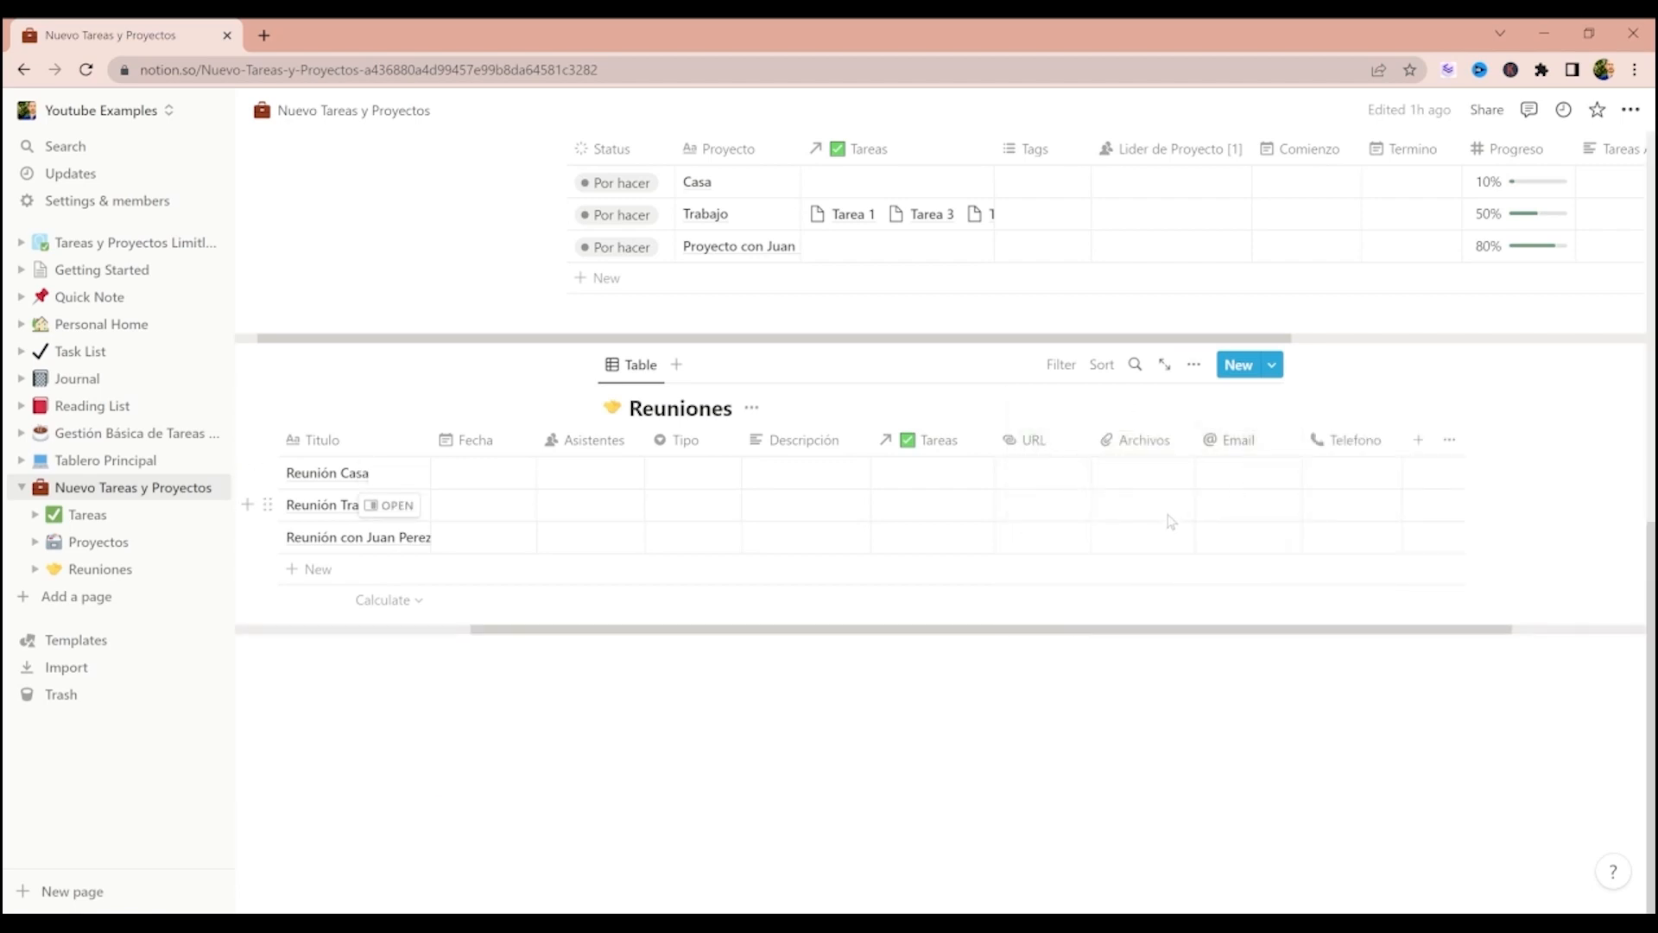
- Turn on full width for the Nuevo Tareas y Proyectos page
scroll(1170, 521, left, 3)
scroll(1184, 528, up, 7)
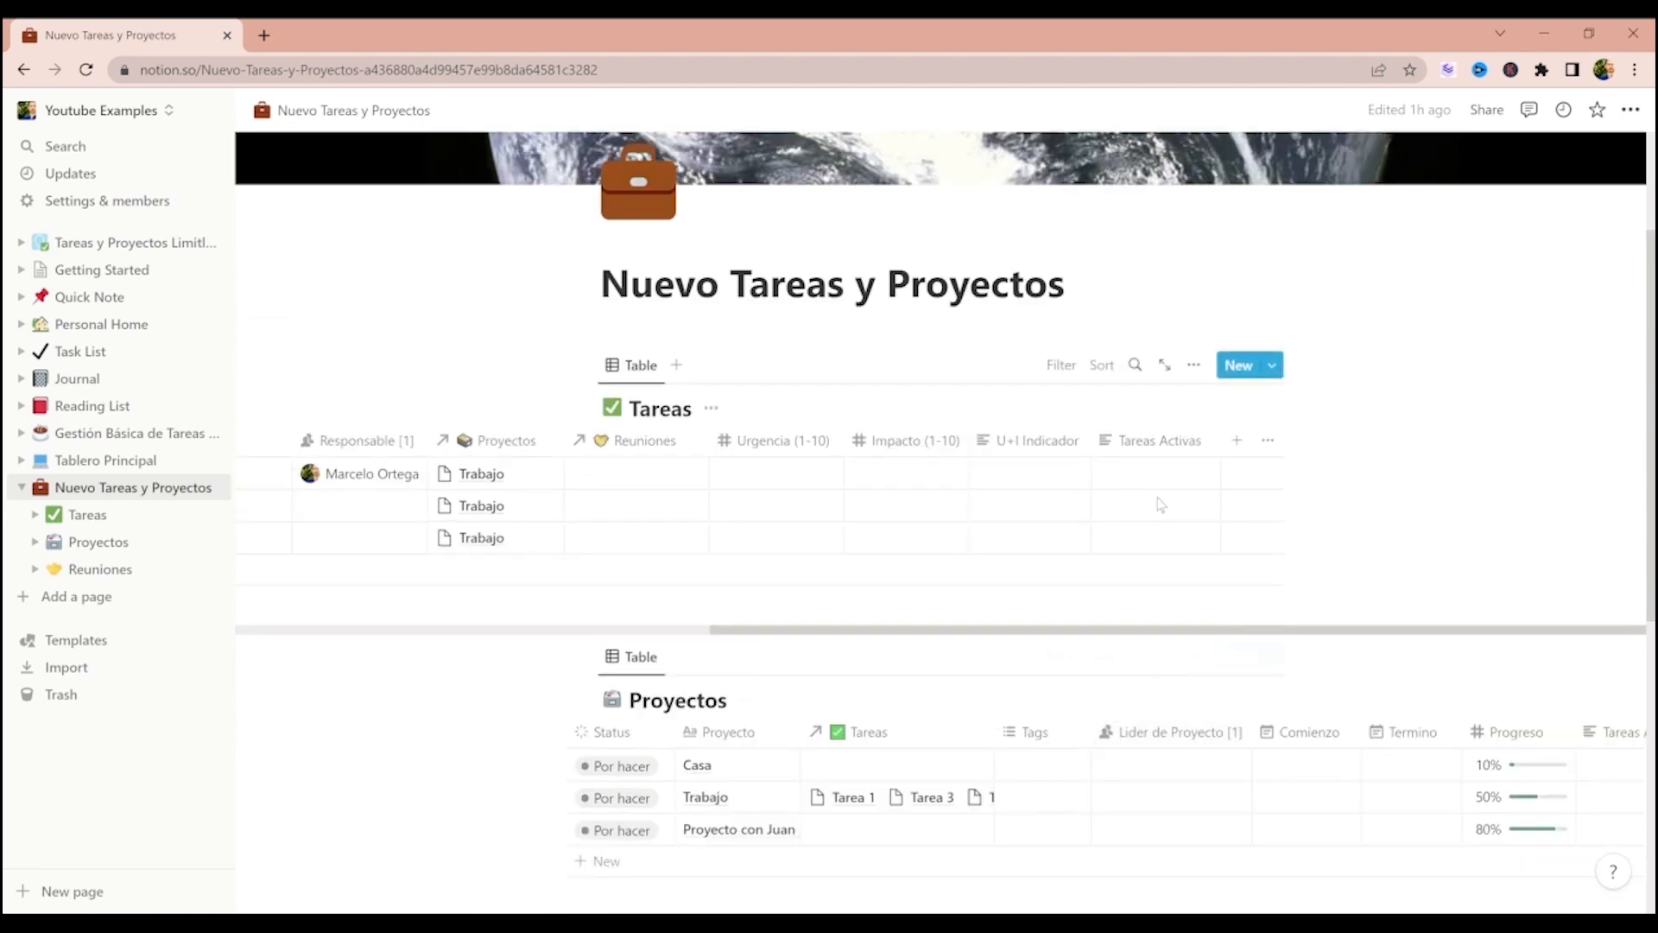
scroll(1159, 493, left, 10)
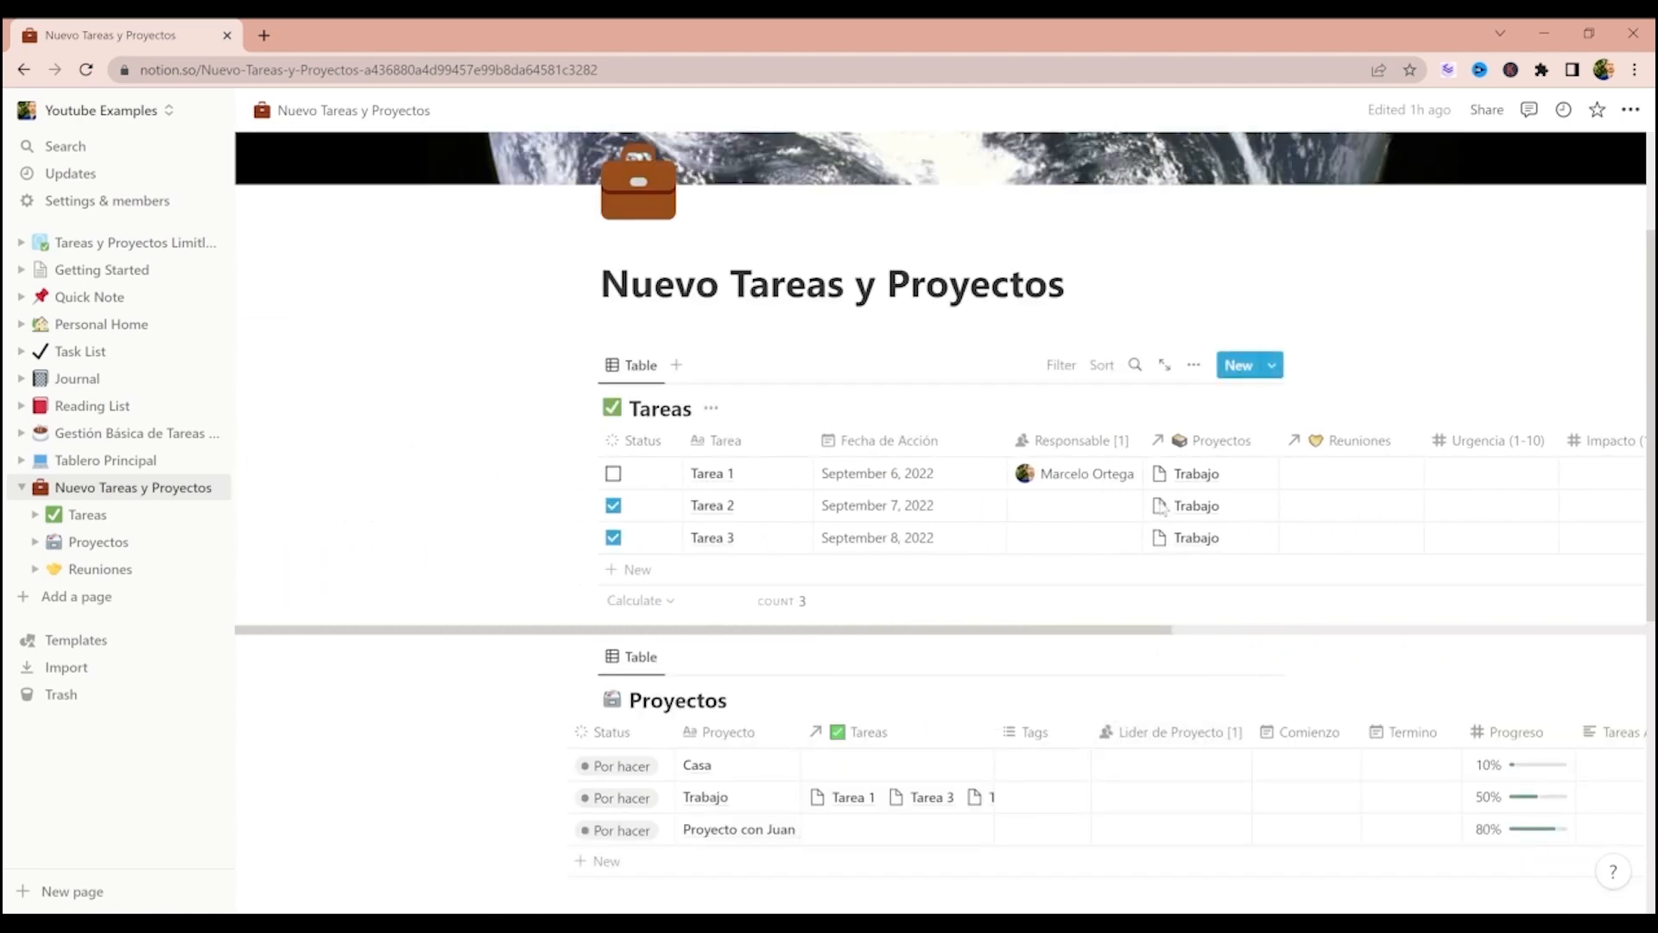
scroll(1162, 508, right, 8)
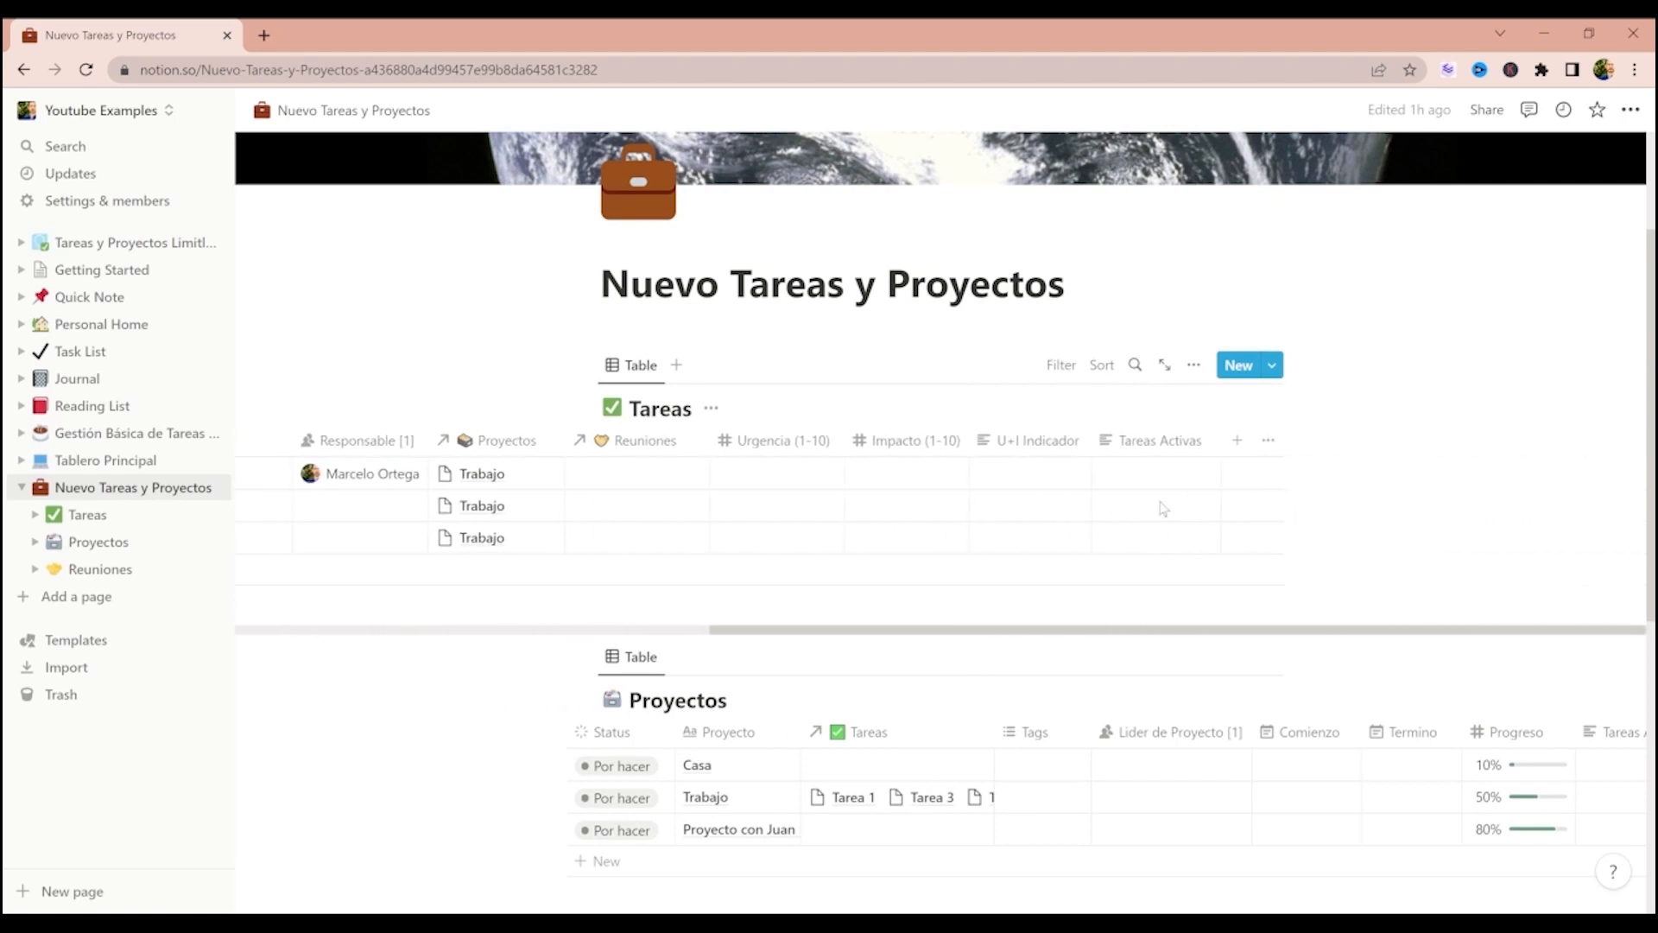
scroll(1161, 508, left, 8)
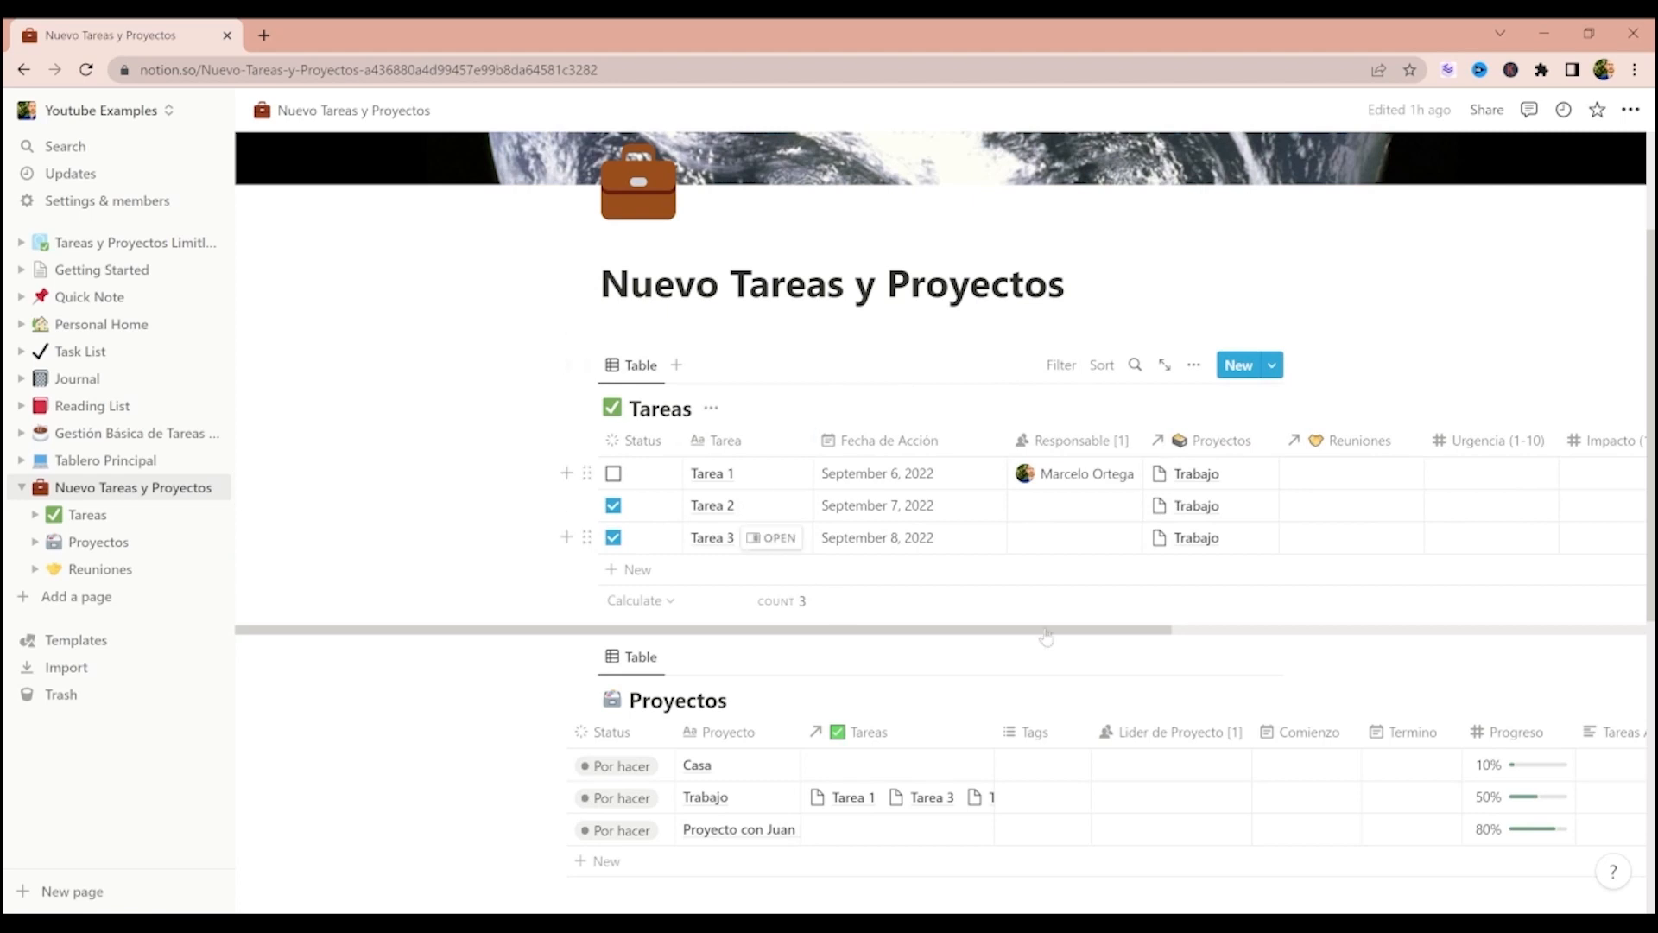
click(1631, 110)
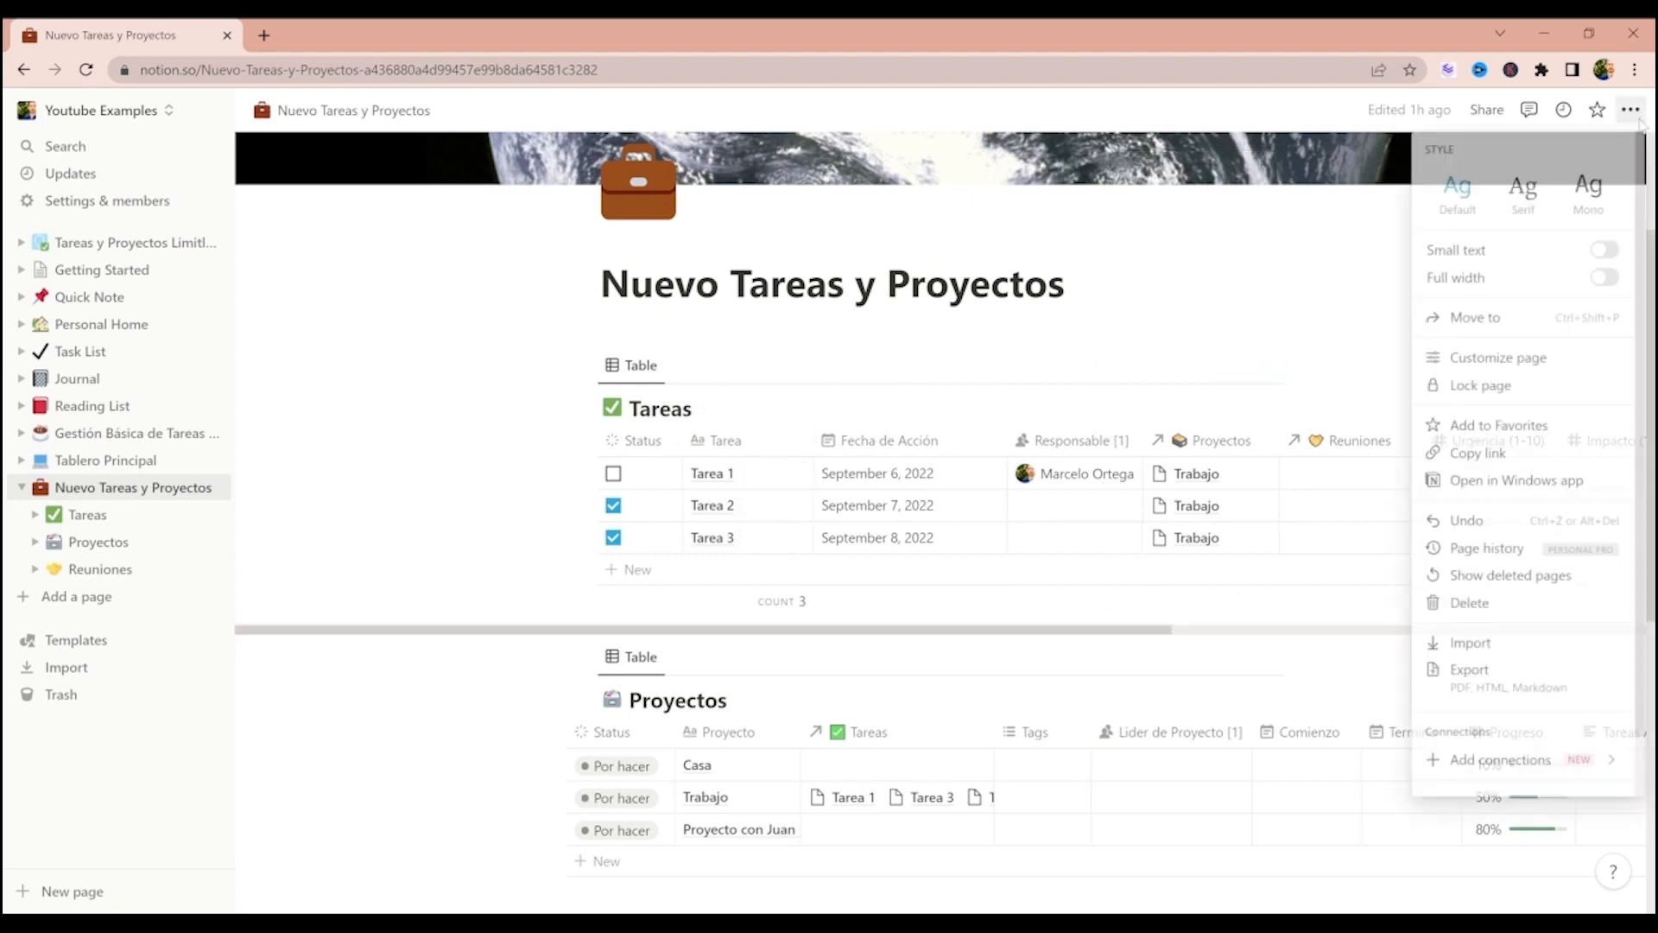
click(1604, 276)
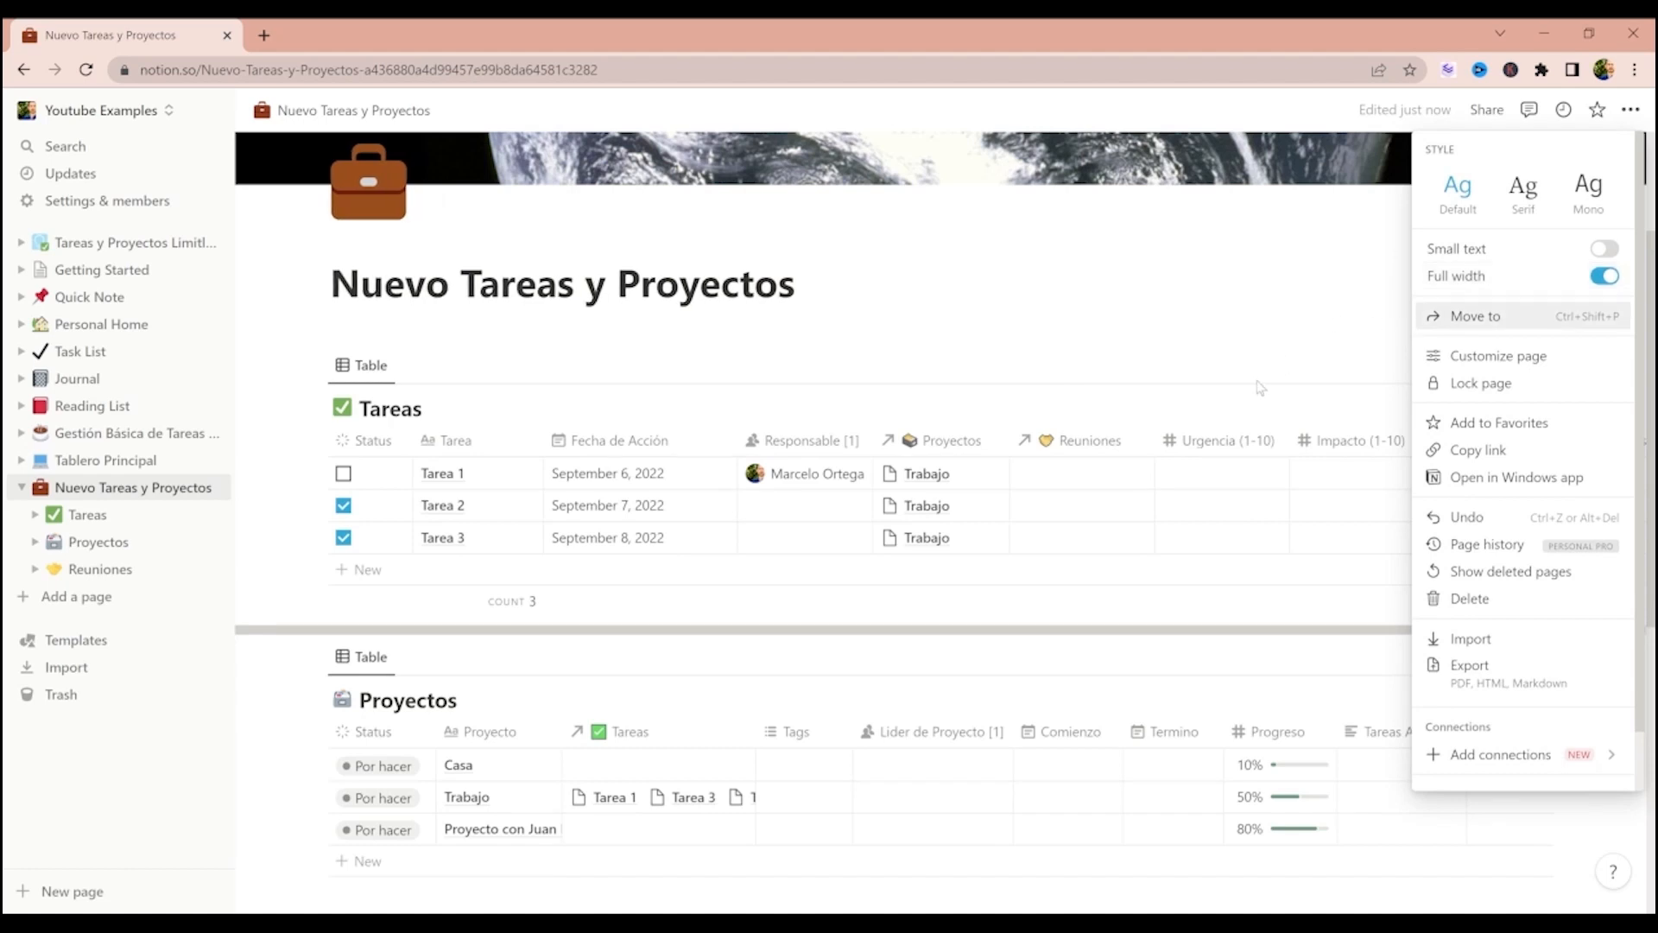
click(1055, 346)
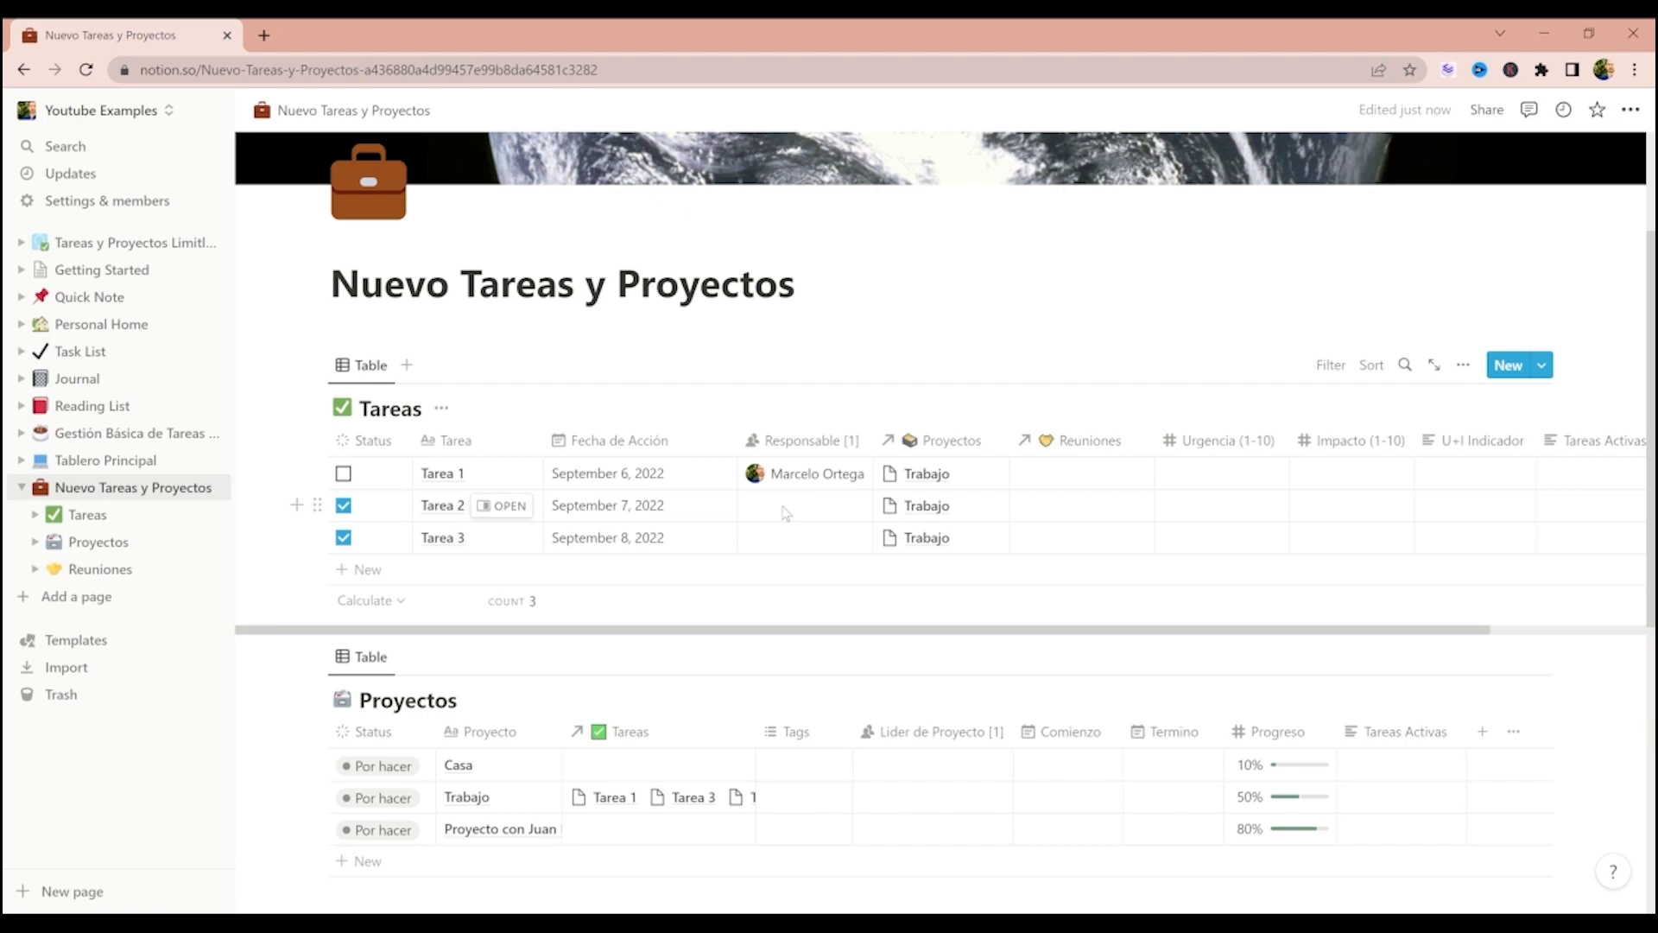
scroll(785, 512, right, 5)
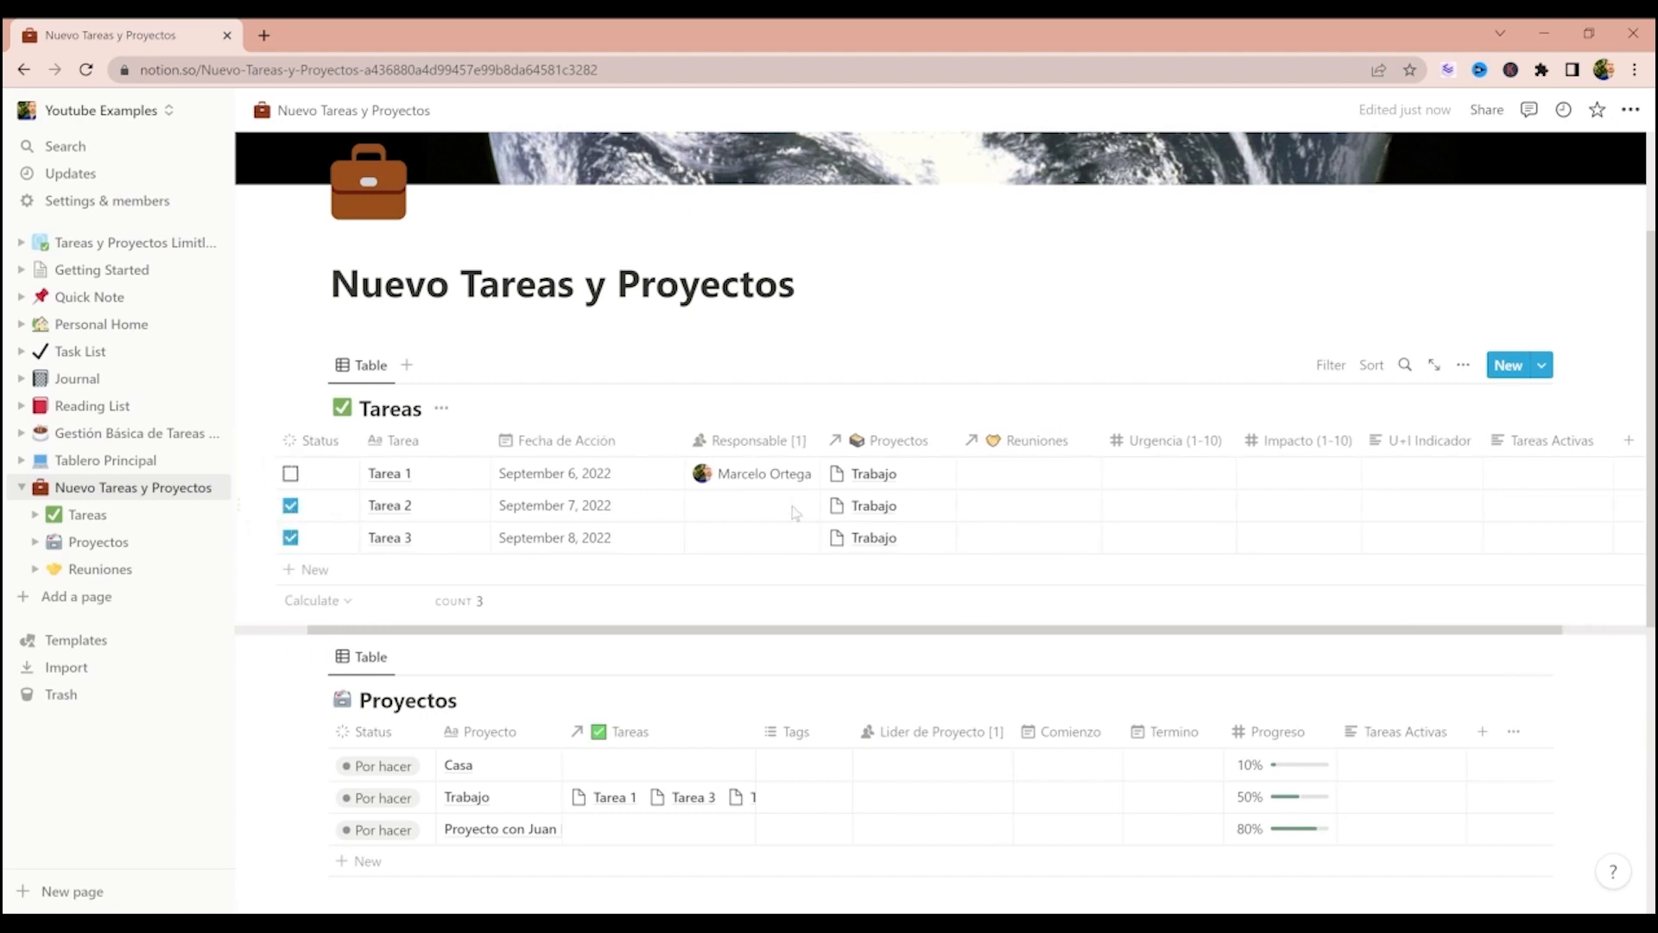
scroll(812, 518, left, 5)
scroll(821, 522, right, 5)
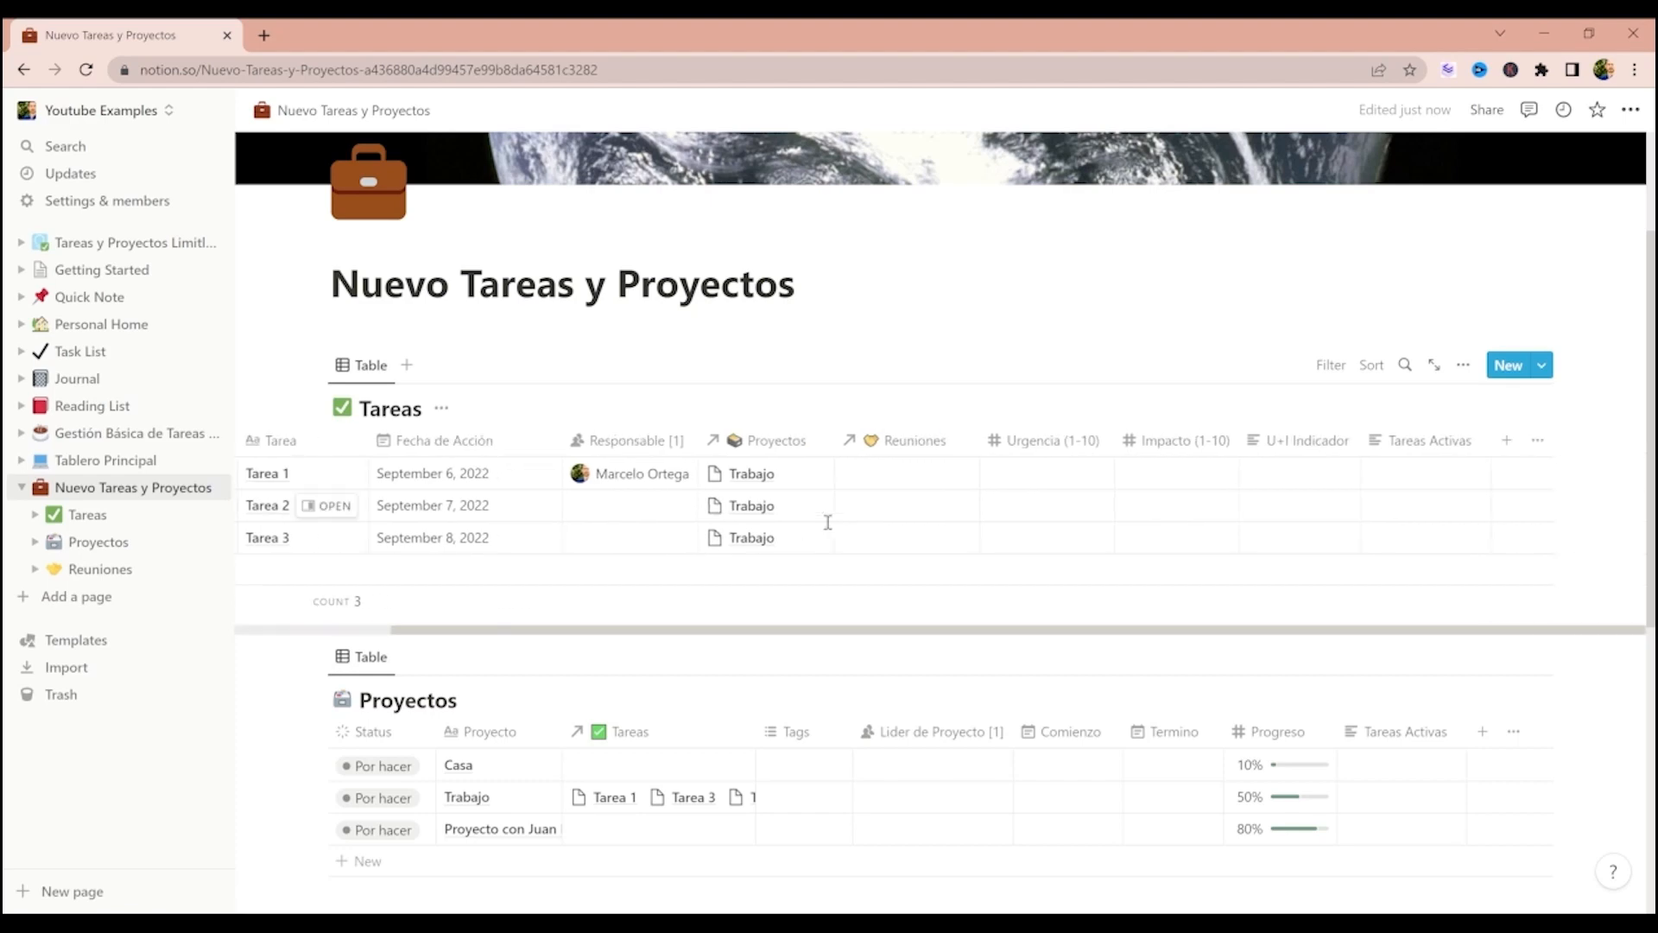
scroll(833, 531, left, 5)
scroll(840, 537, right, 5)
scroll(845, 541, left, 5)
scroll(848, 537, down, 4)
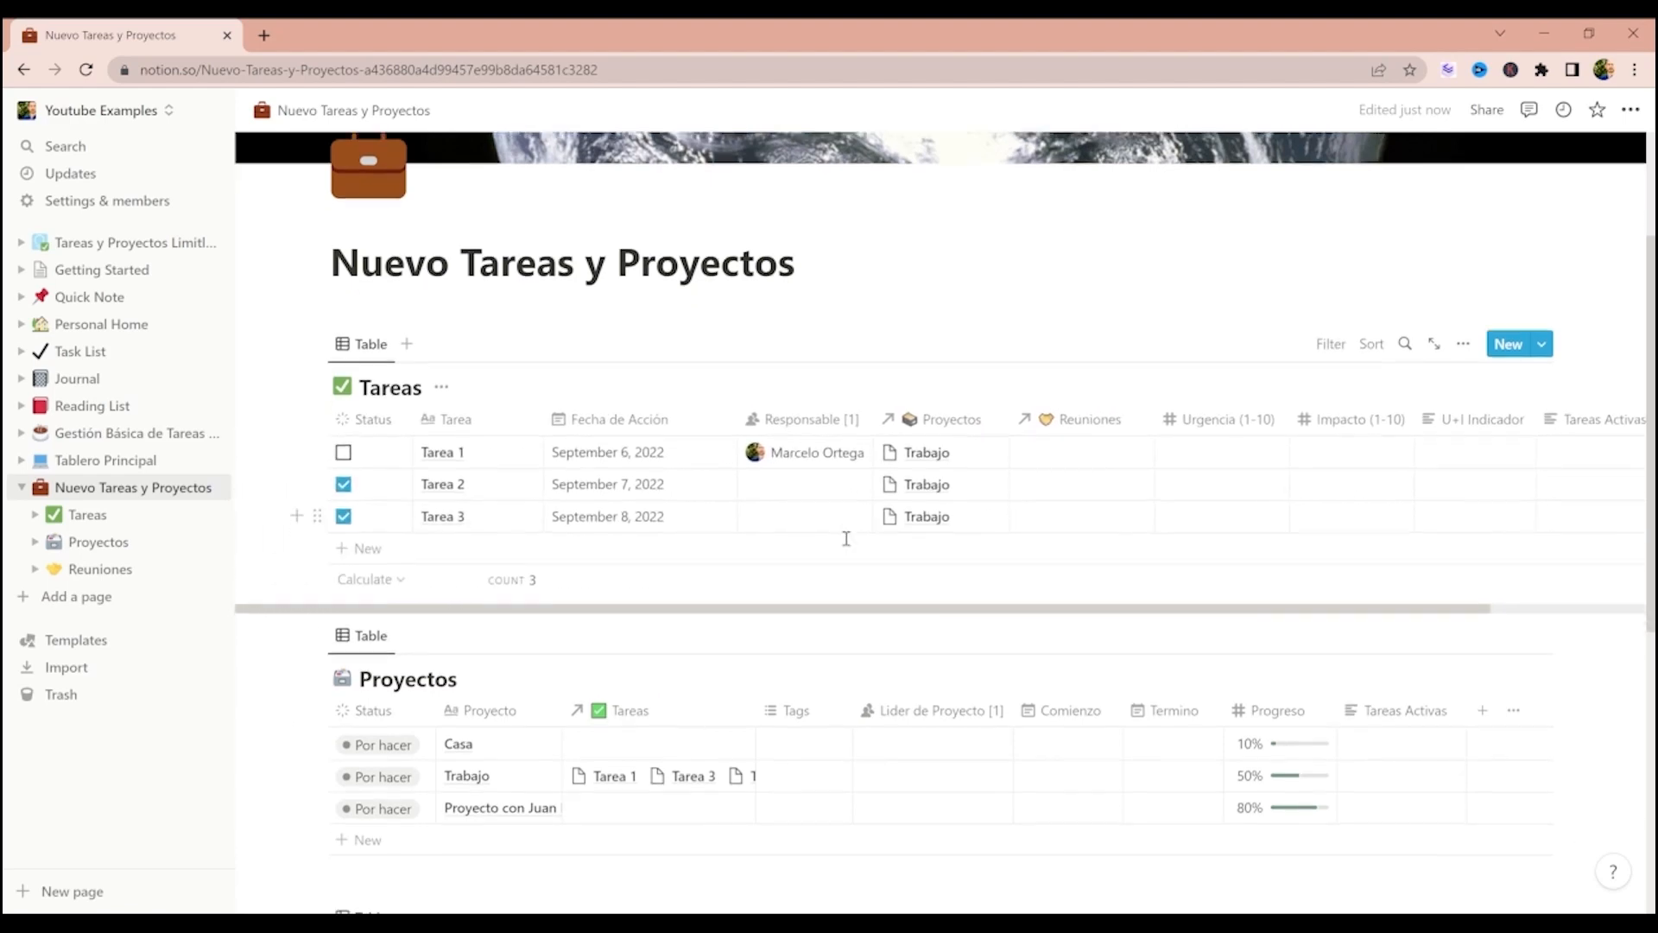
scroll(848, 540, down, 1)
scroll(851, 544, up, 5)
scroll(855, 549, down, 5)
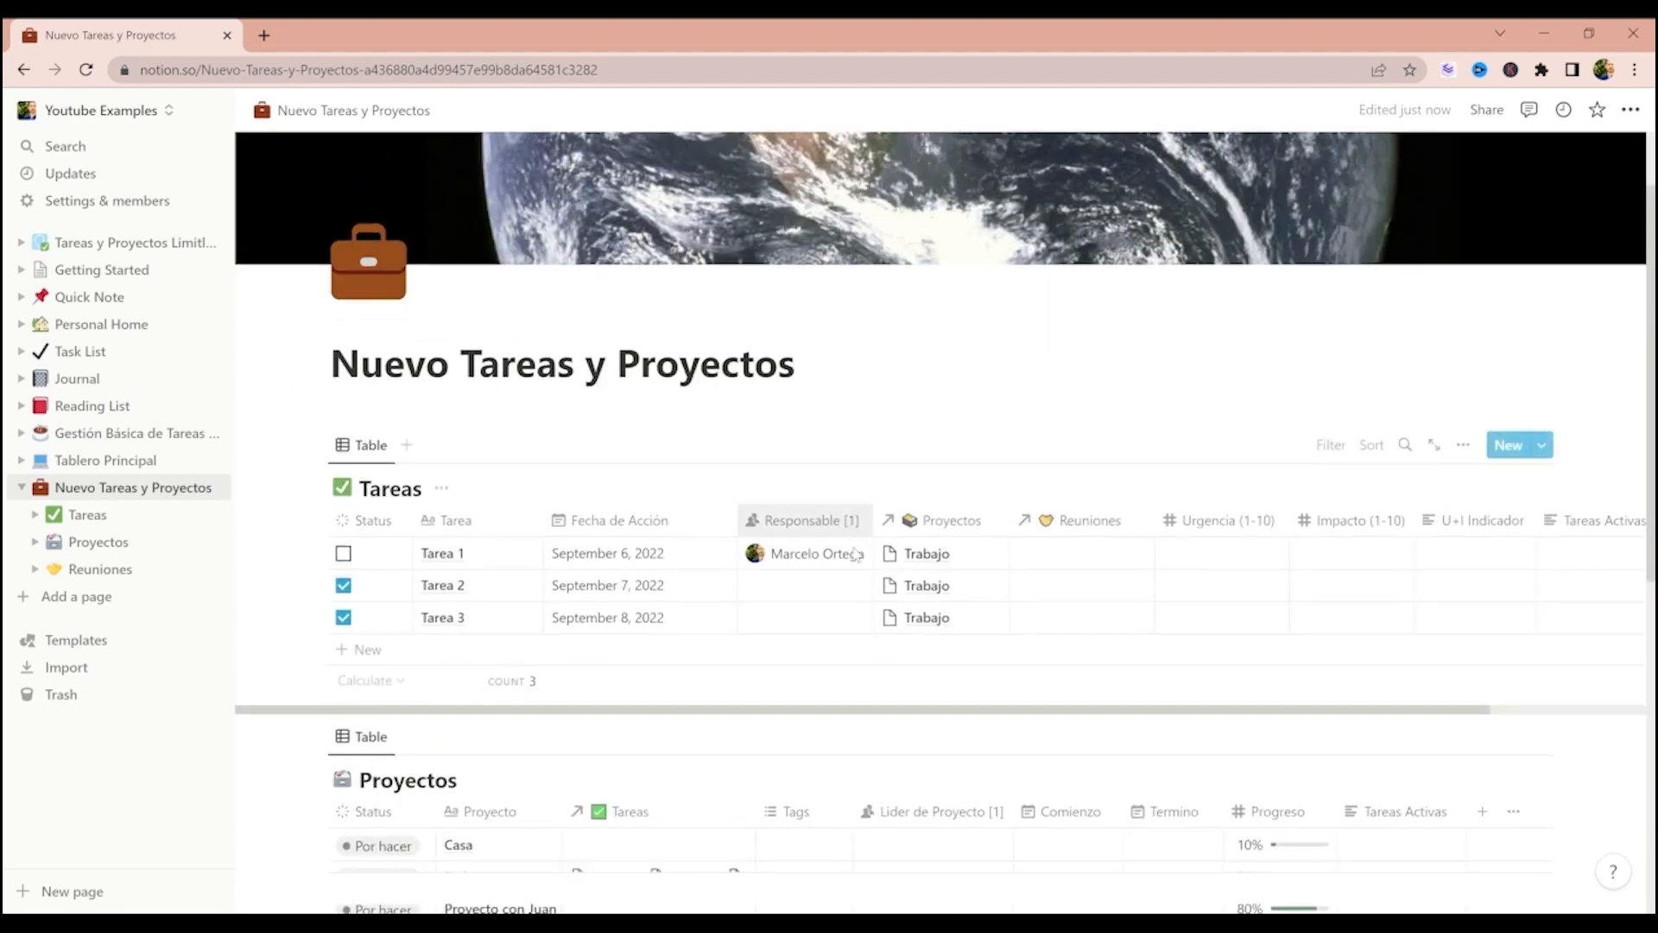
scroll(859, 557, down, 2)
scroll(863, 562, up, 6)
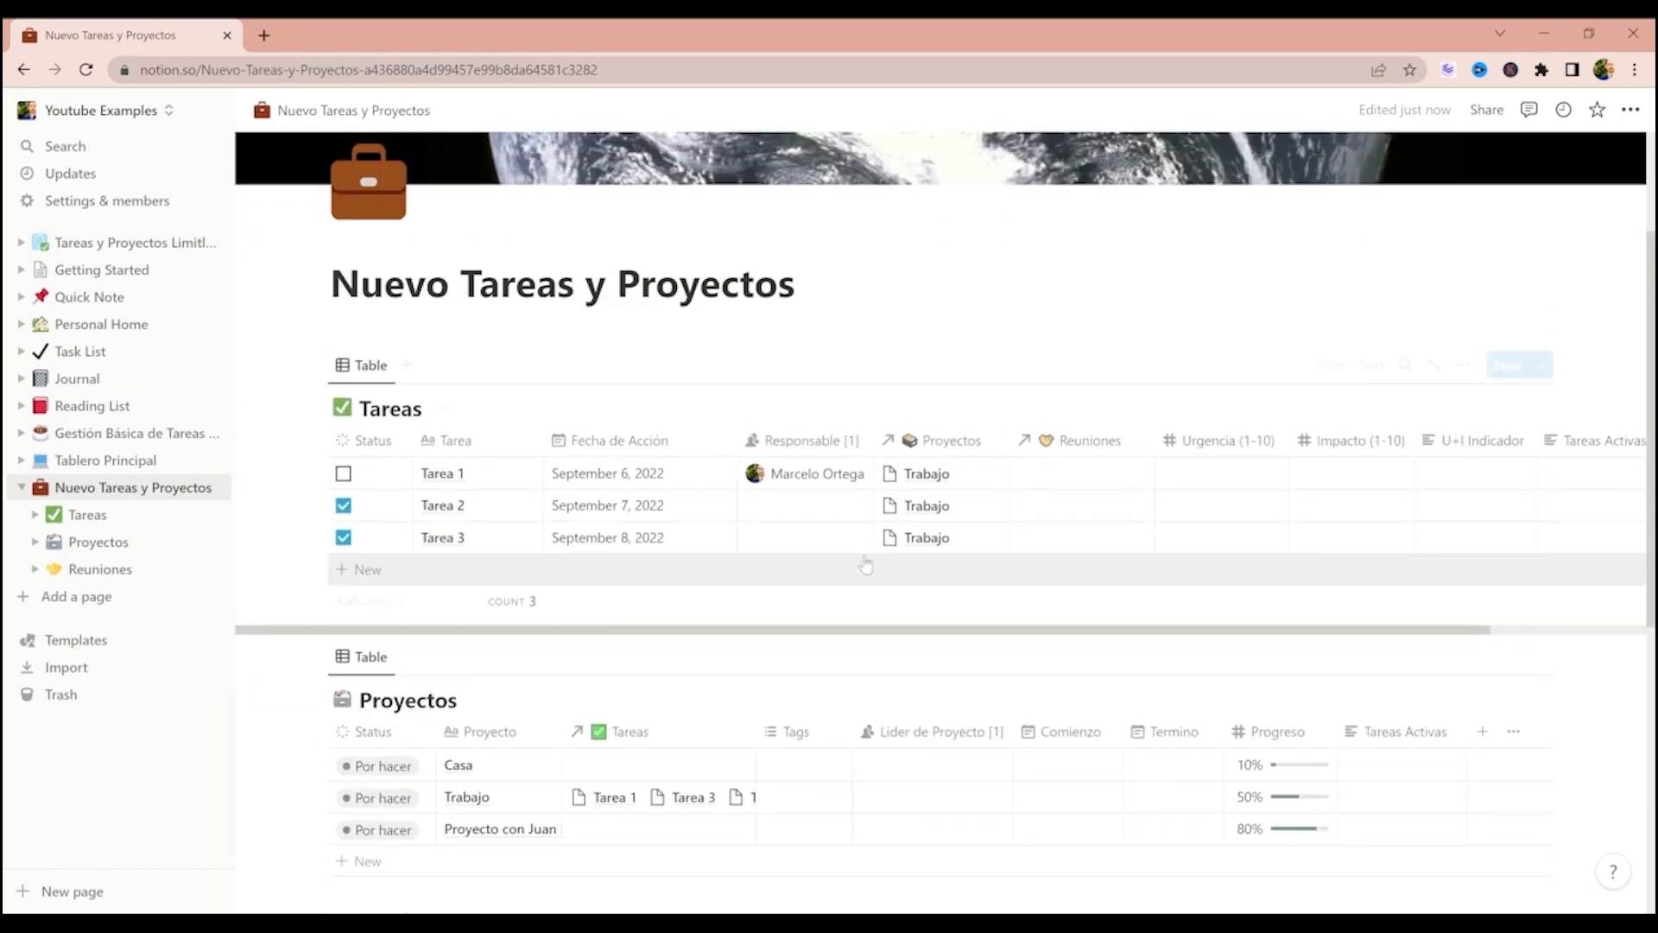
scroll(877, 544, right, 3)
scroll(885, 540, left, 2)
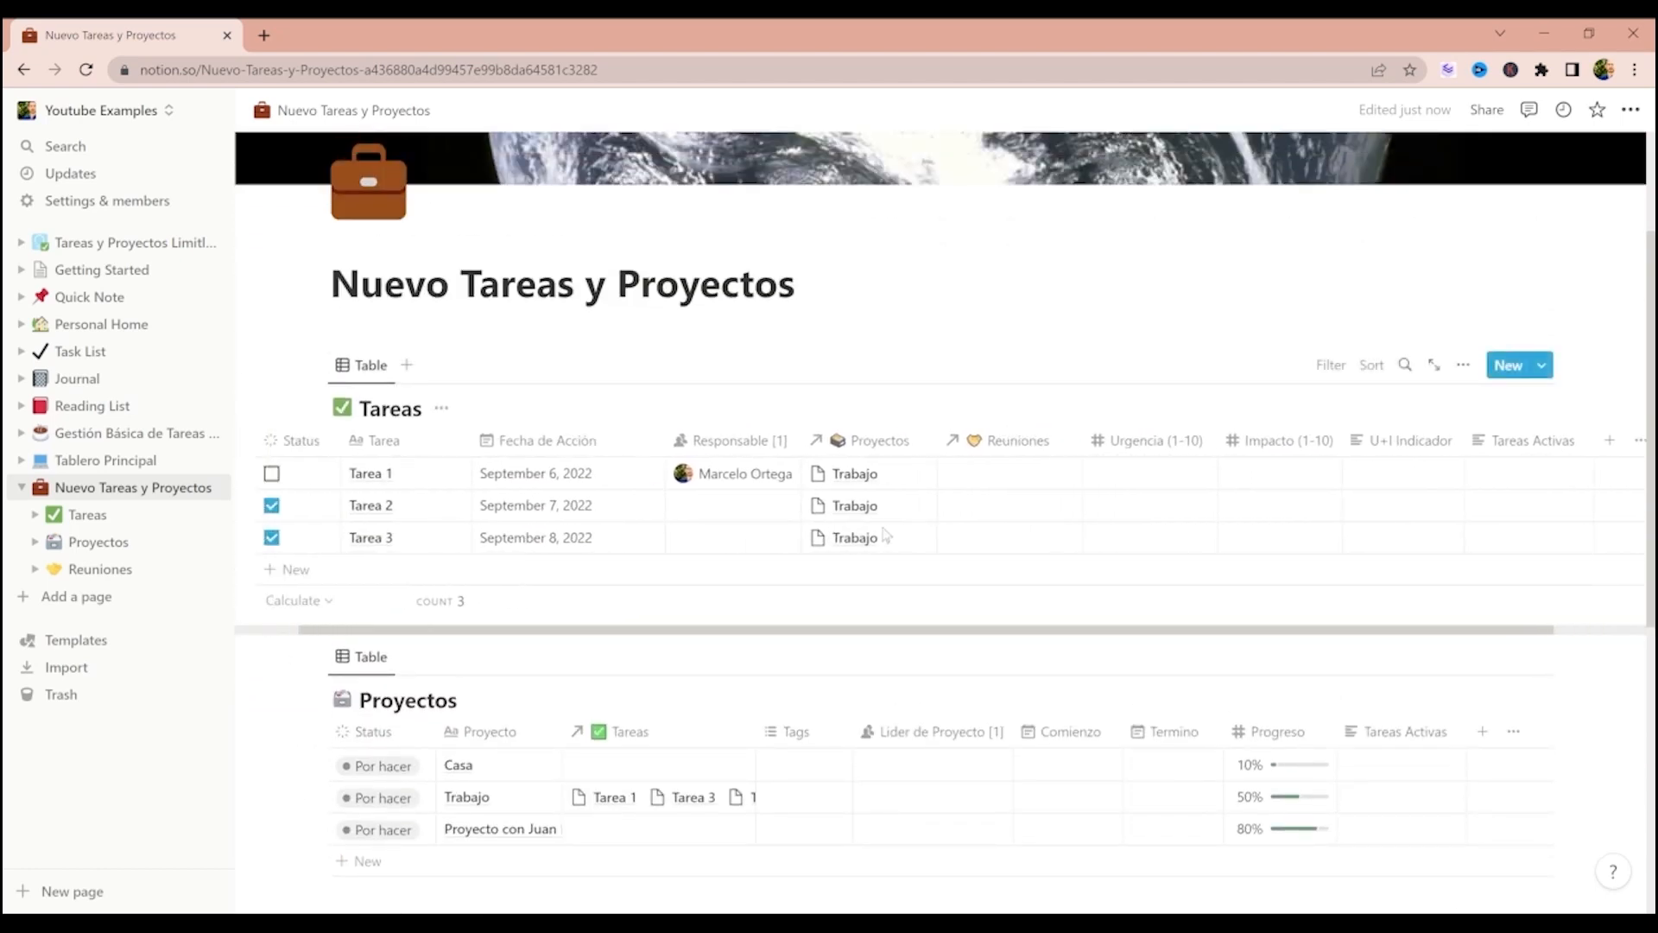
scroll(892, 541, right, 2)
scroll(894, 542, left, 3)
scroll(896, 544, right, 2)
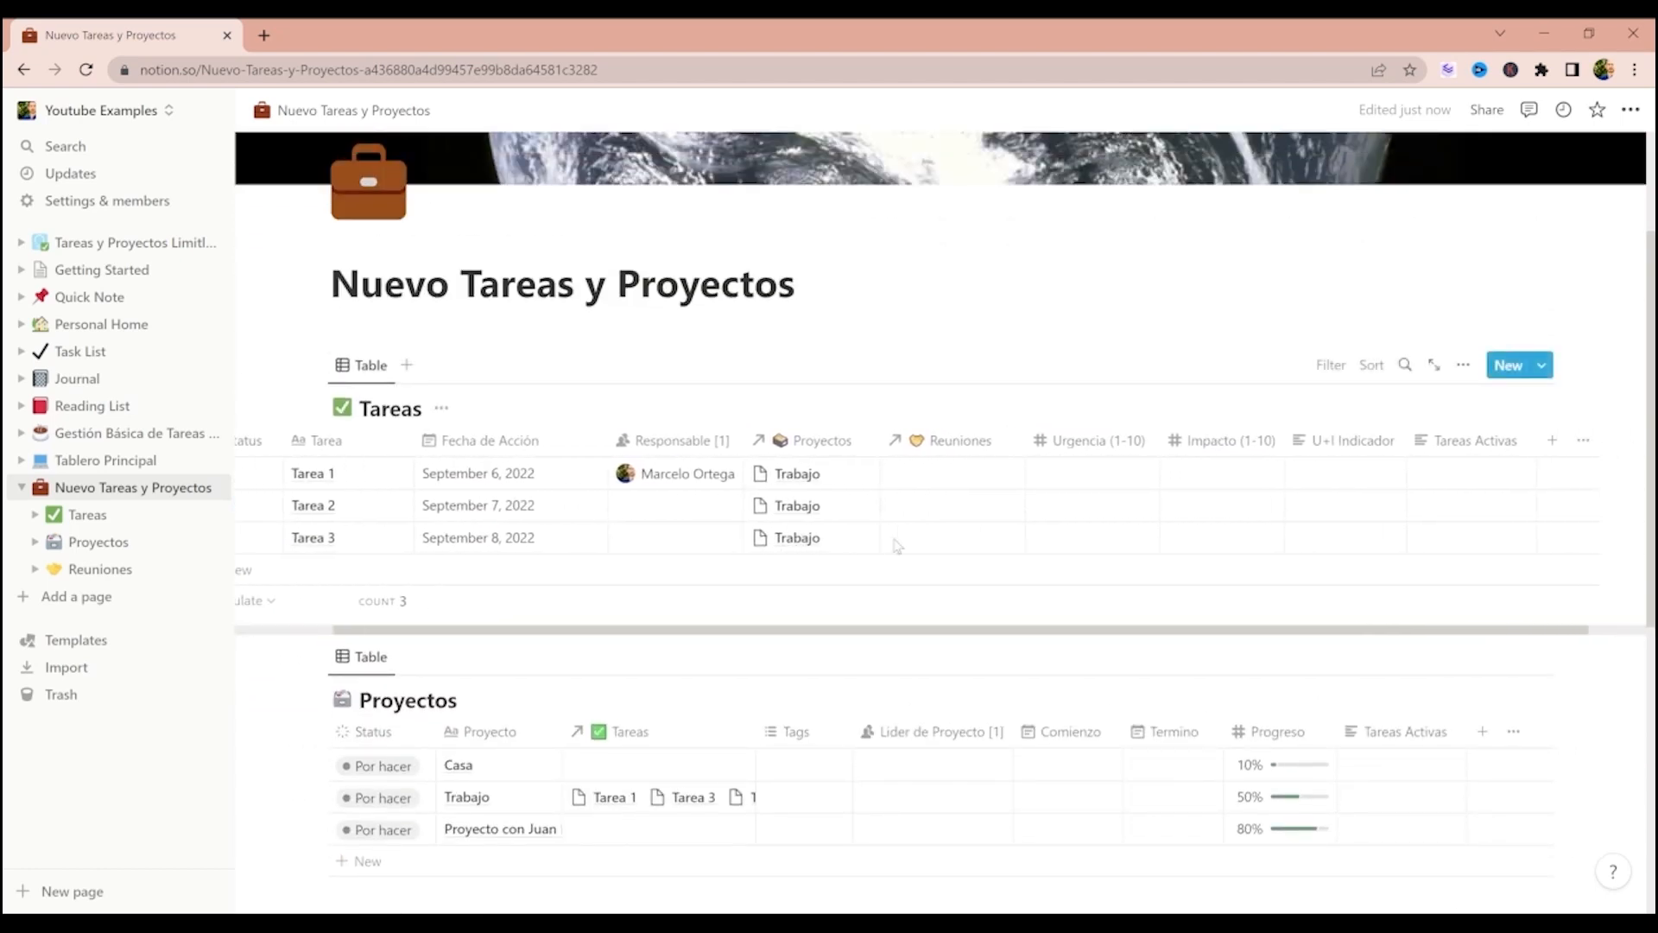
scroll(897, 544, left, 3)
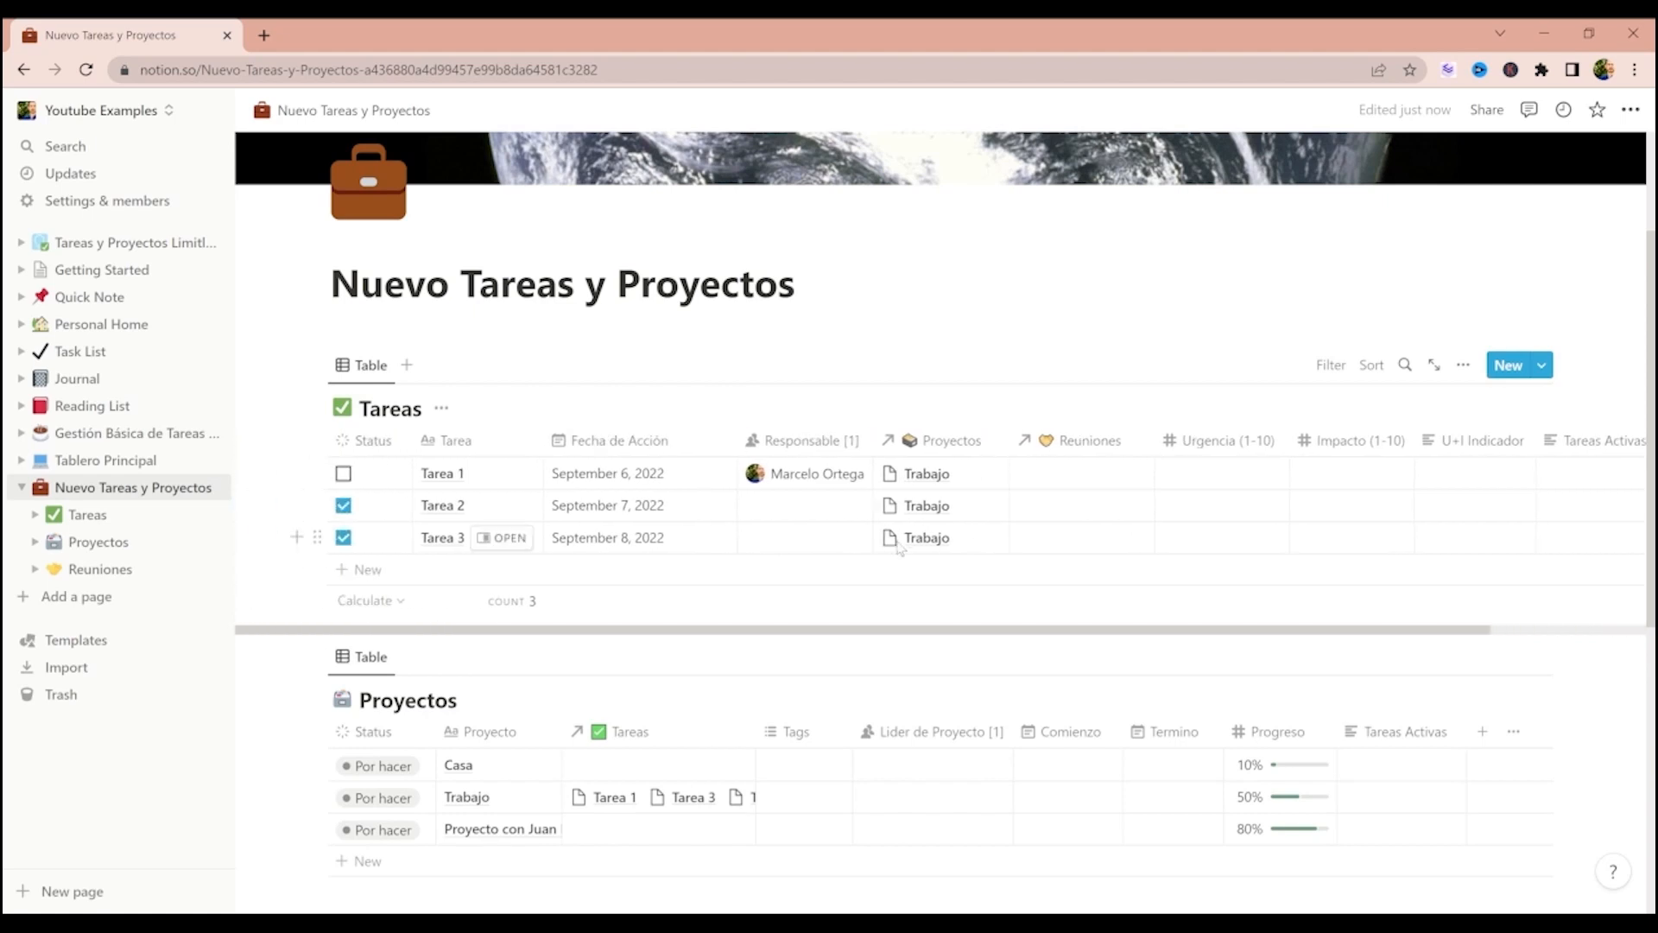
scroll(899, 546, right, 3)
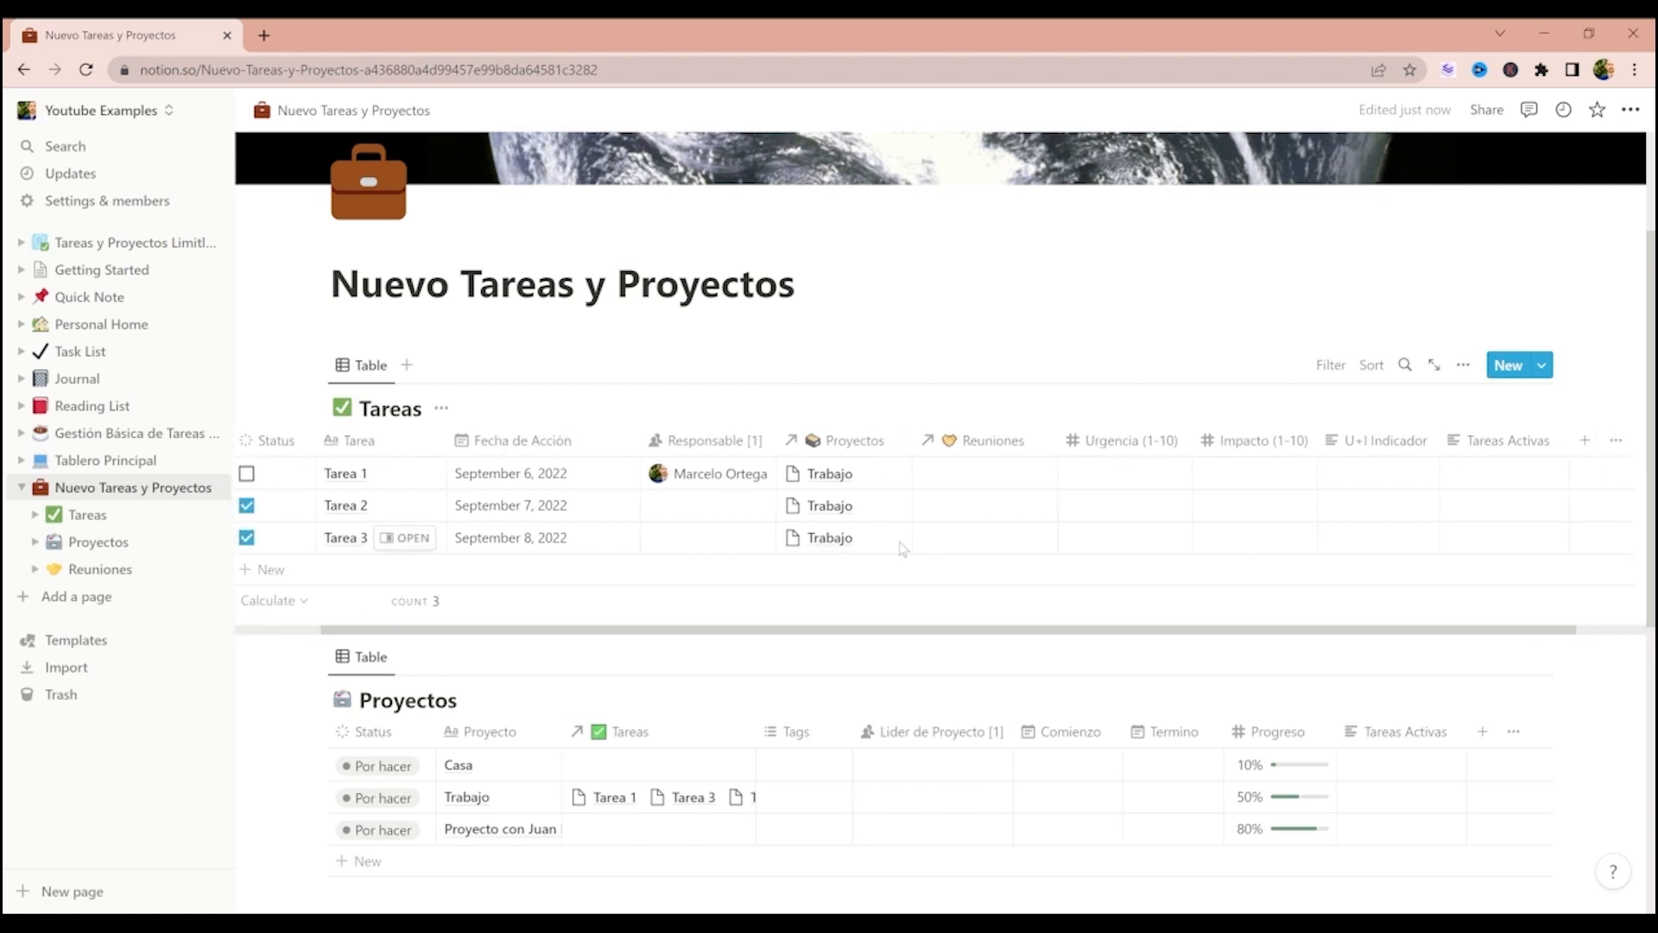
scroll(901, 544, left, 3)
scroll(922, 594, right, 5)
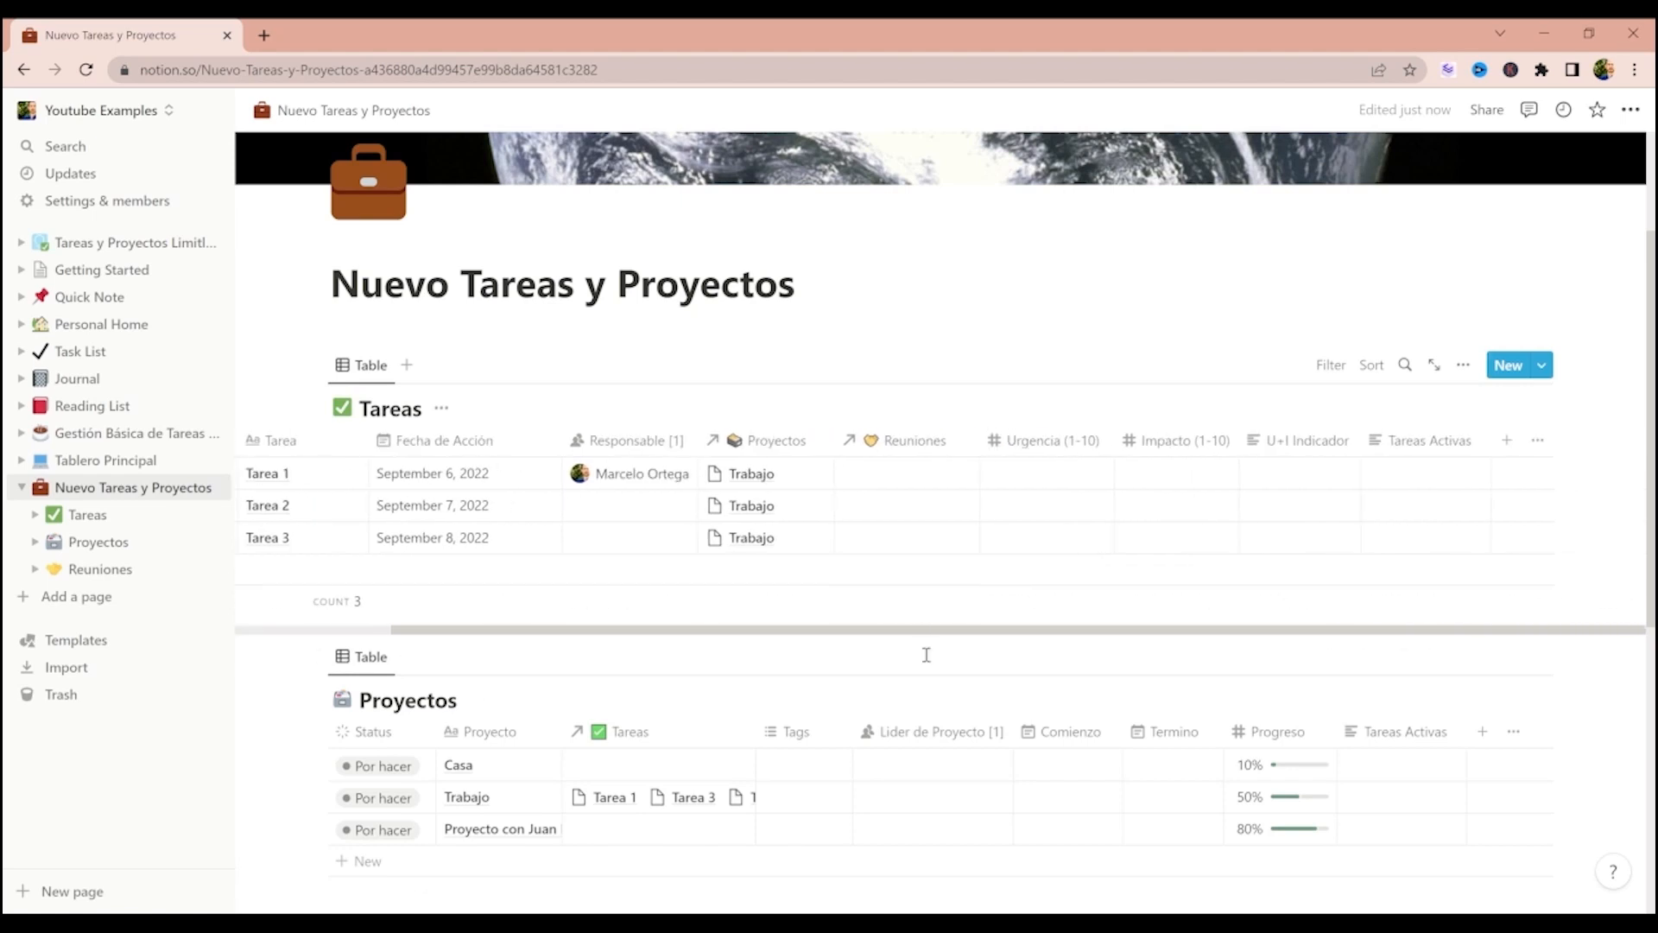
click(1415, 458)
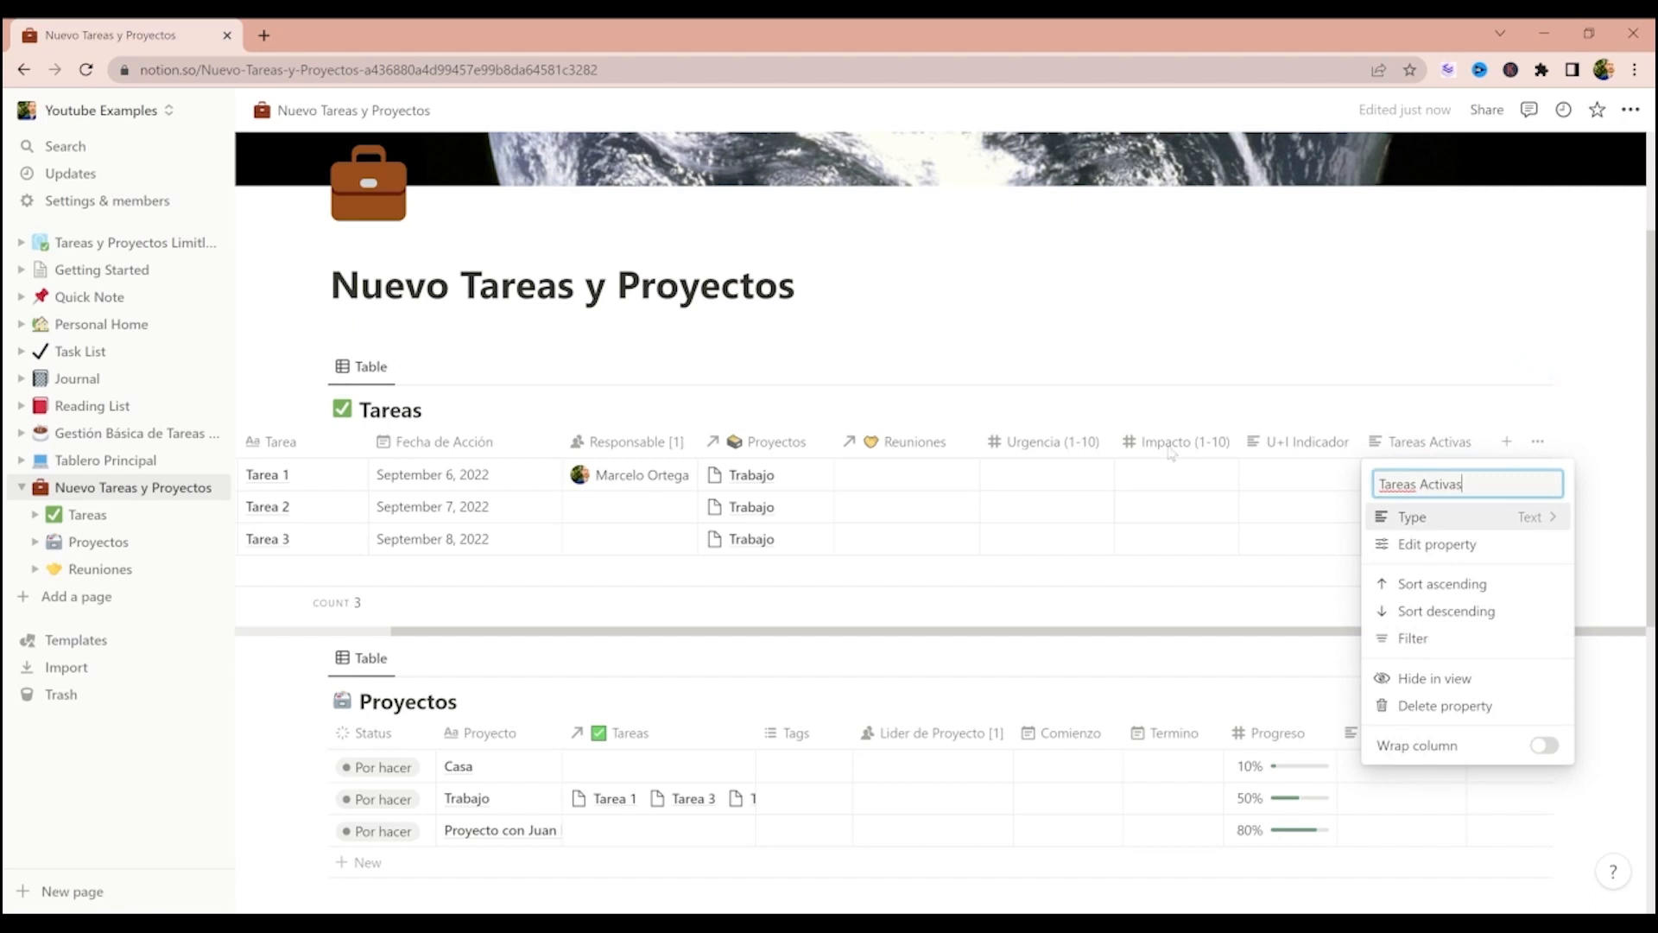
click(1112, 413)
- Review the options of the Status property in the Tareas table
scroll(1171, 549, left, 3)
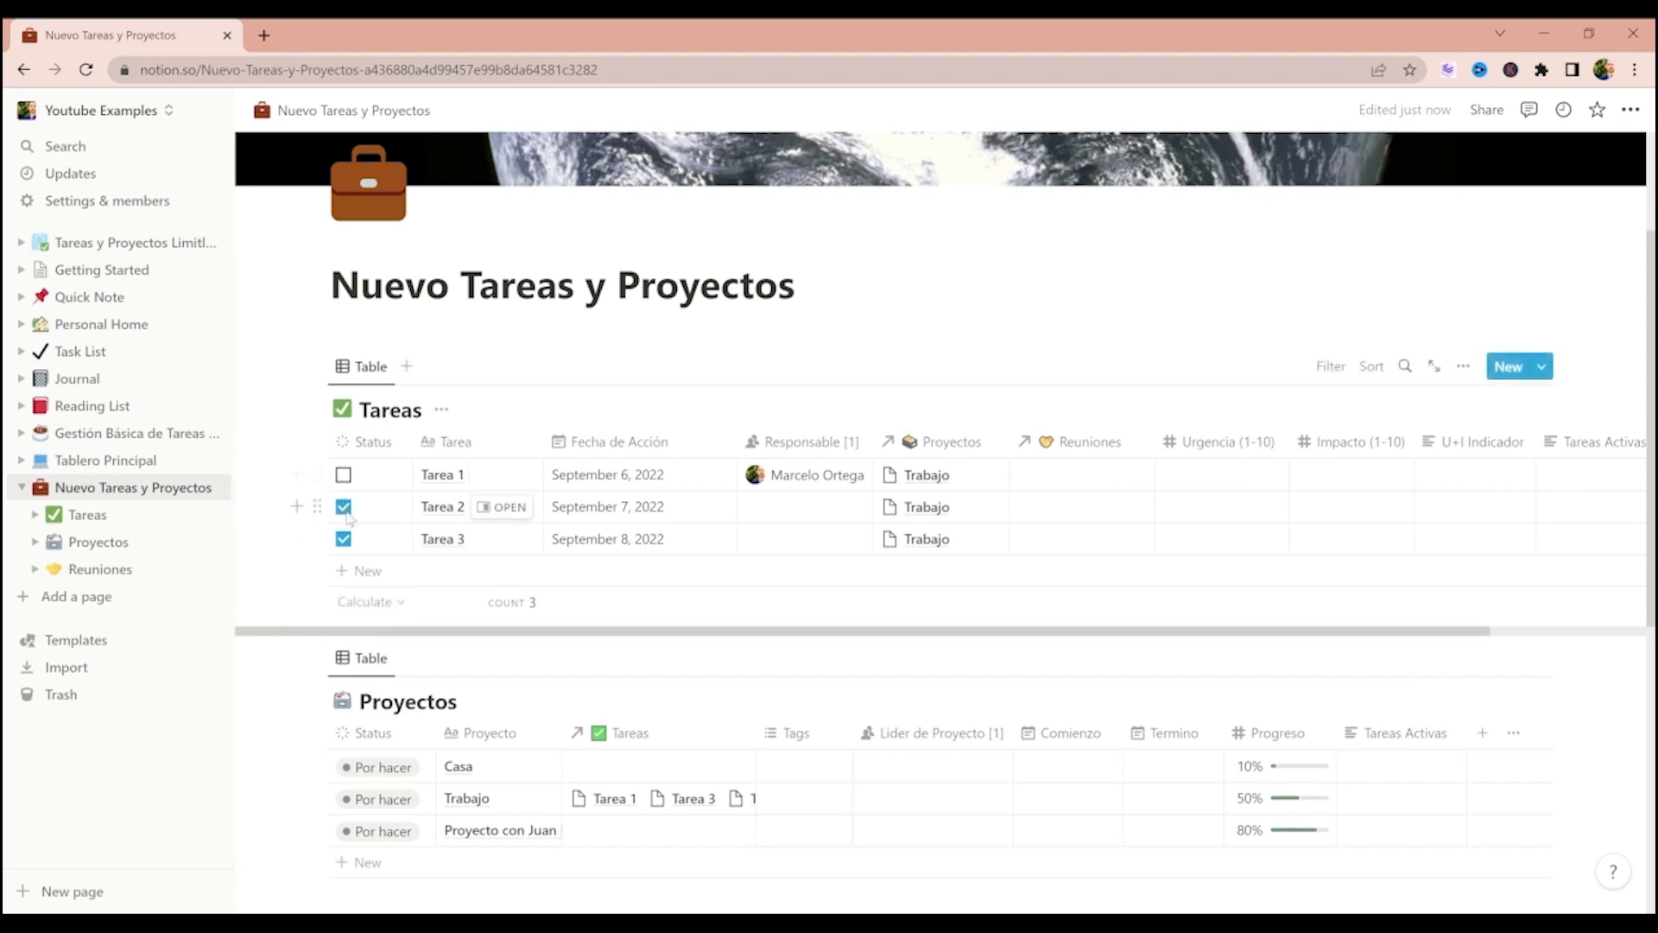
click(372, 438)
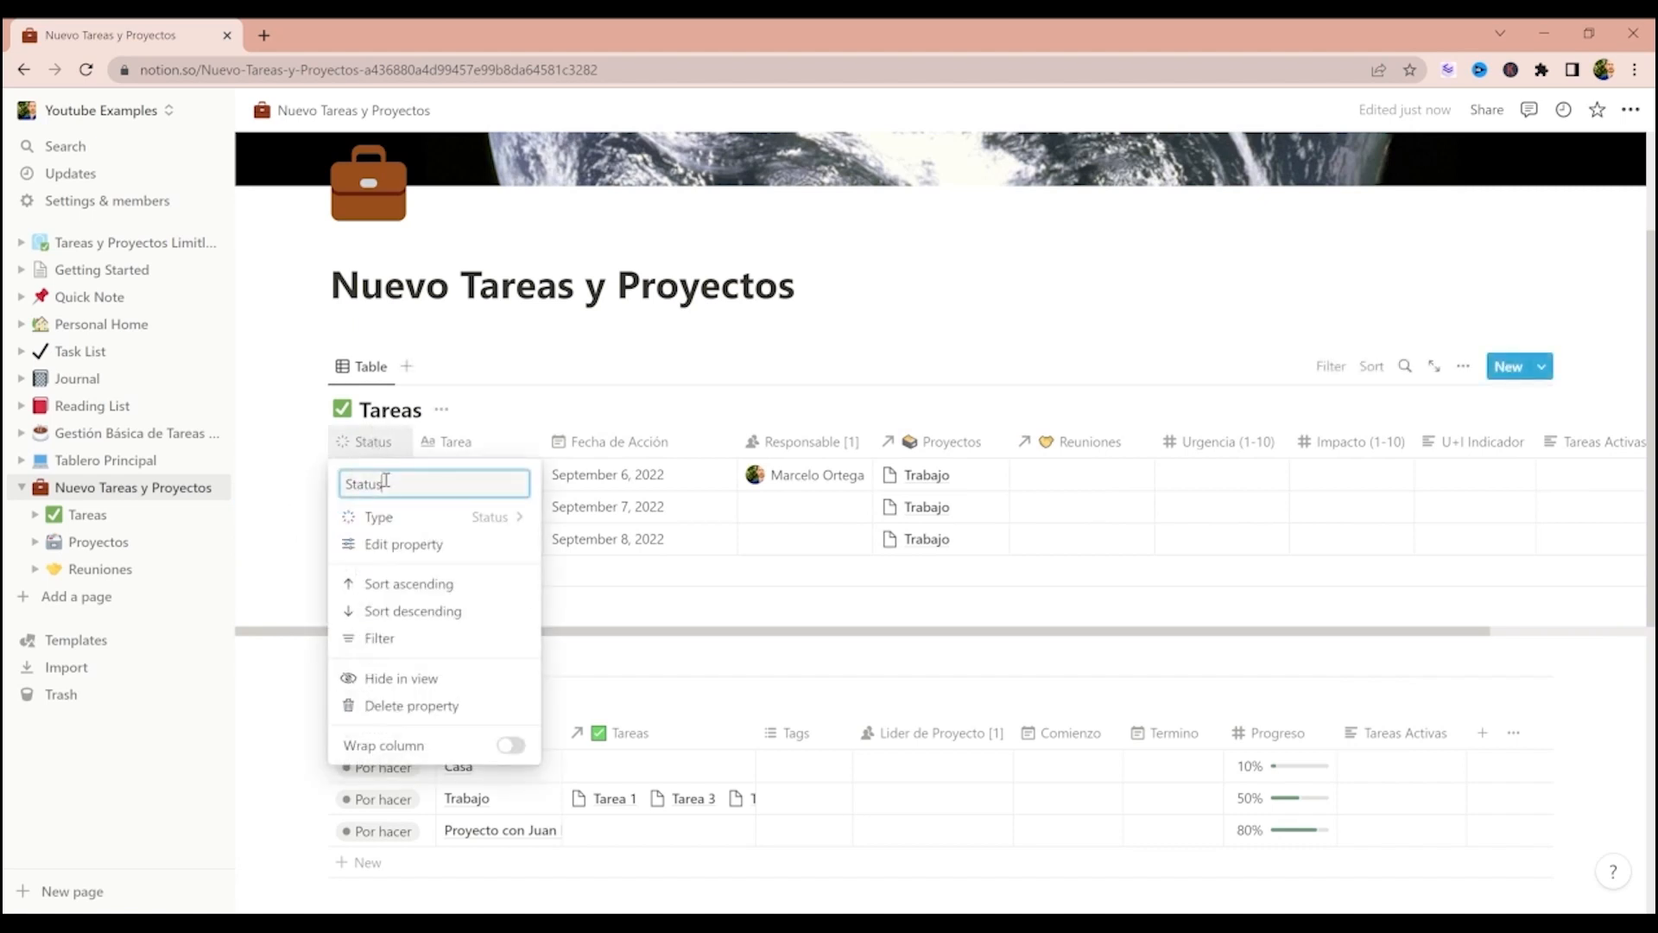
click(398, 554)
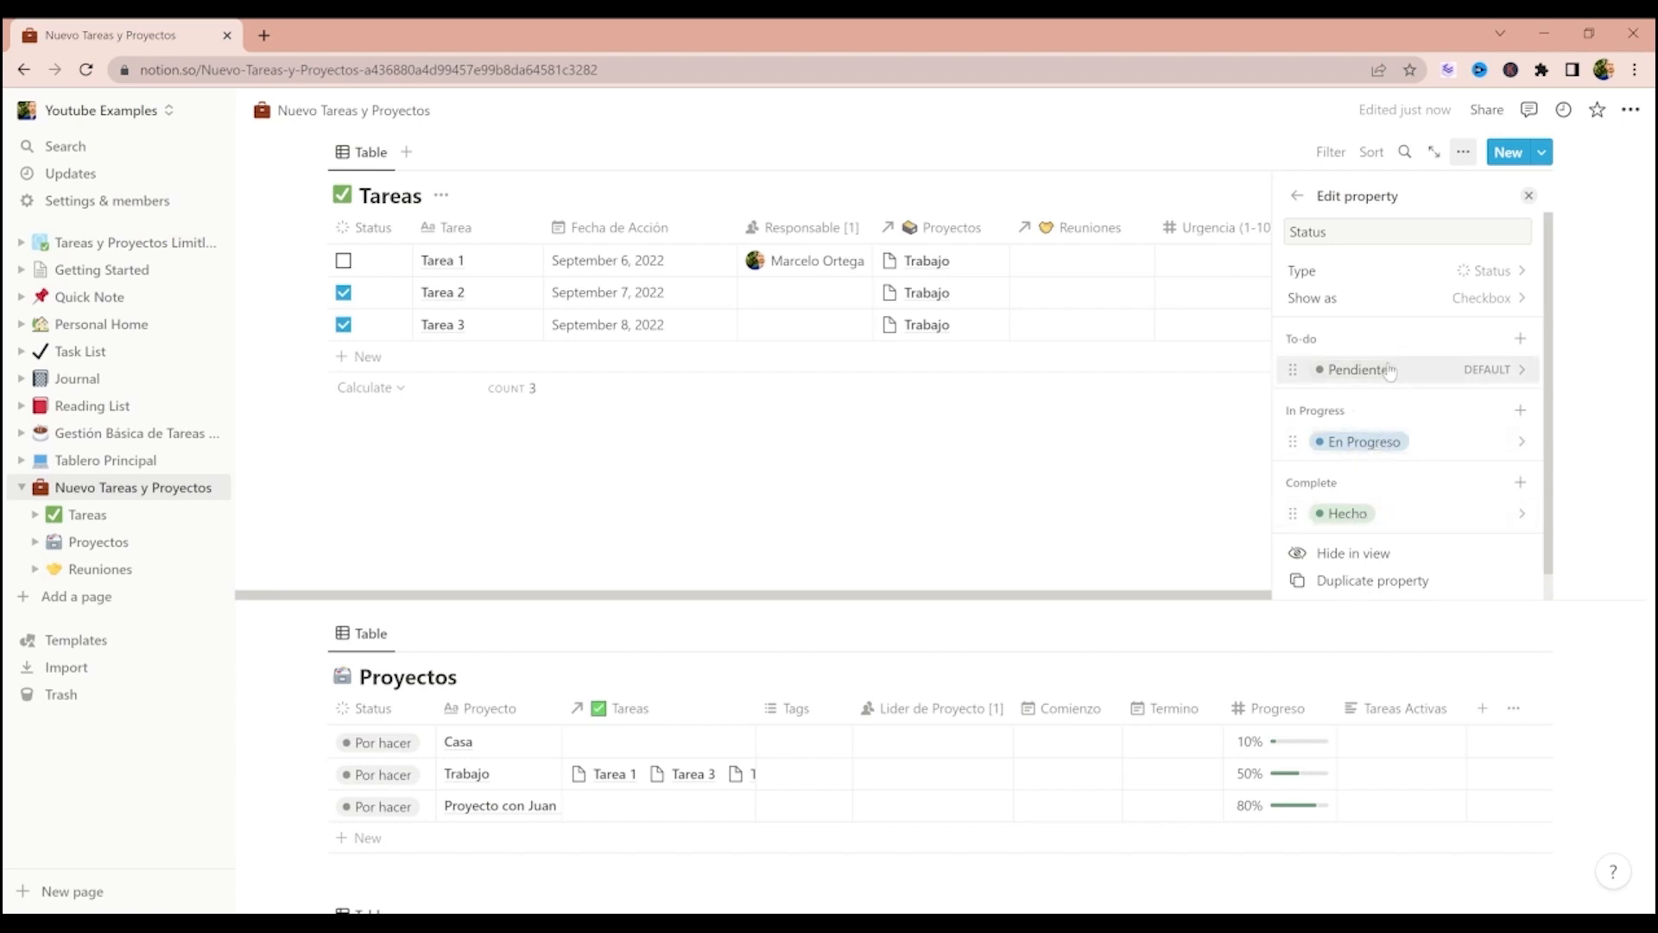
click(1147, 436)
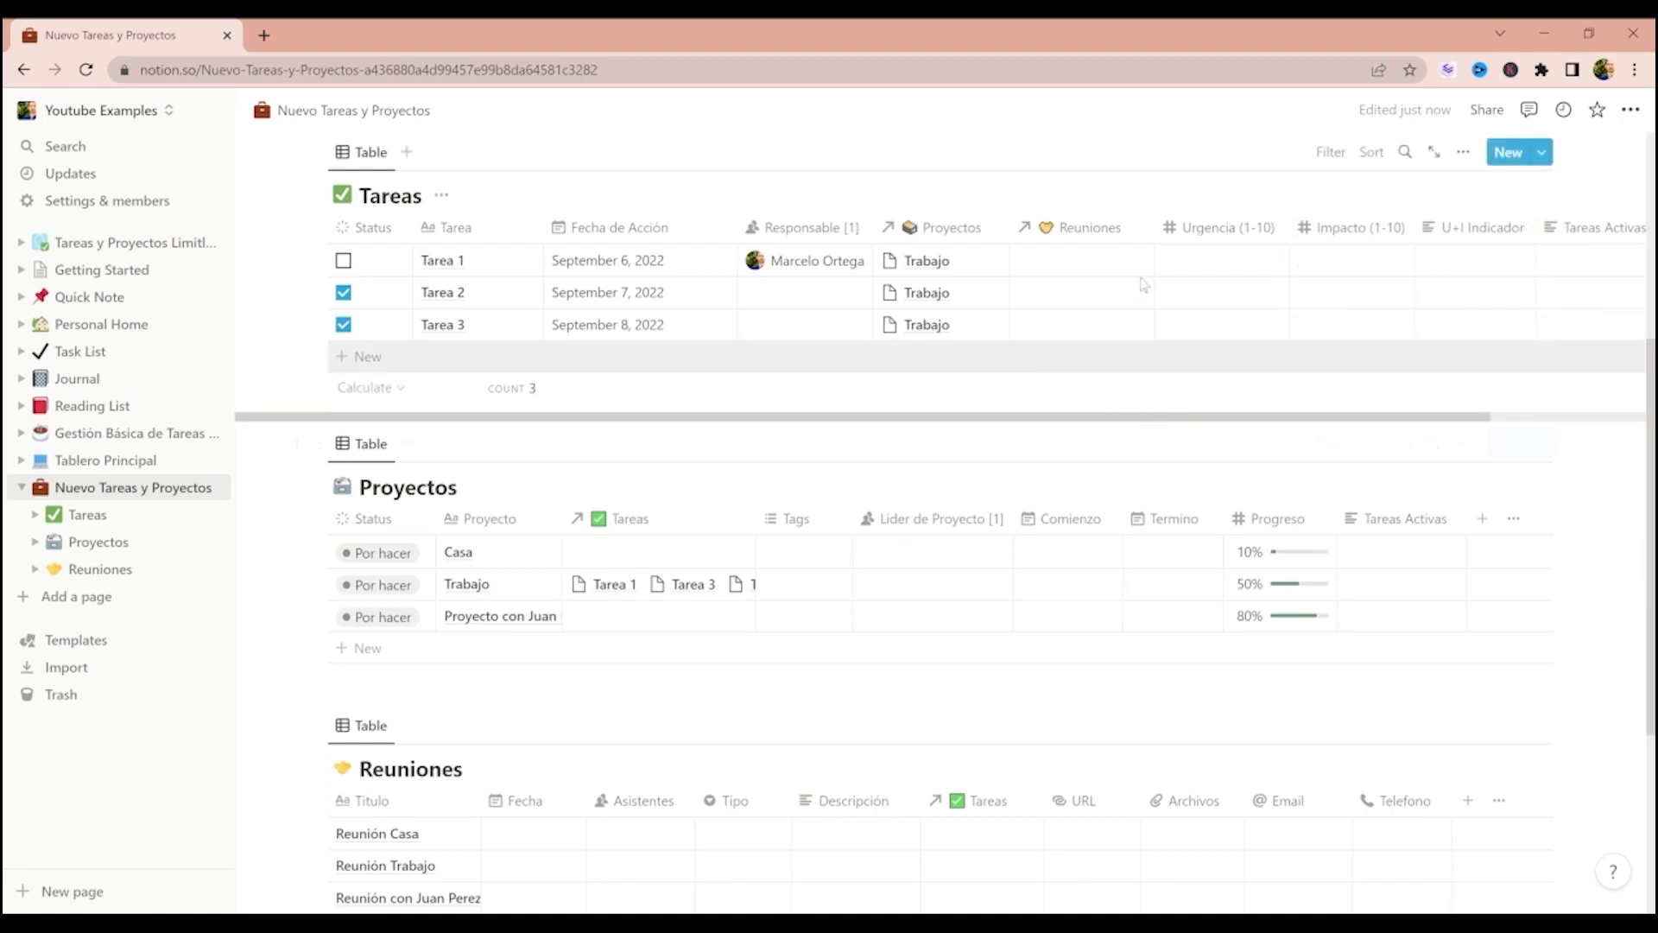
- Change the Tareas Activas property in the Tareas table to the Formula type and open its formula for editing
scroll(1151, 309, right, 3)
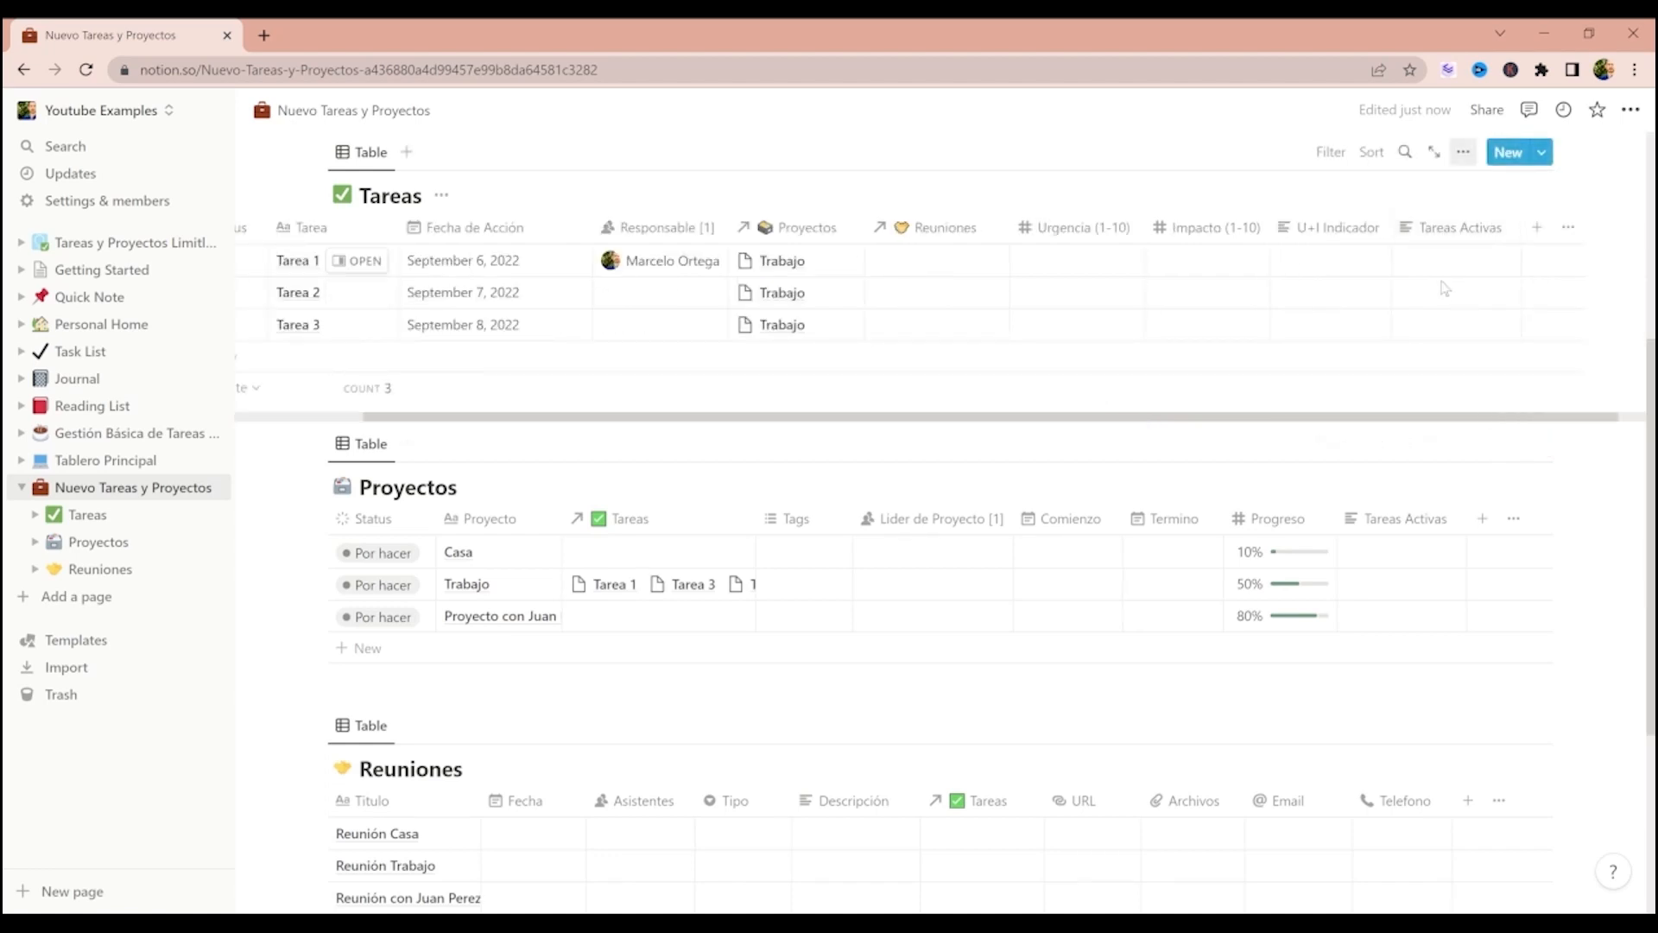
scroll(1447, 294, up, 3)
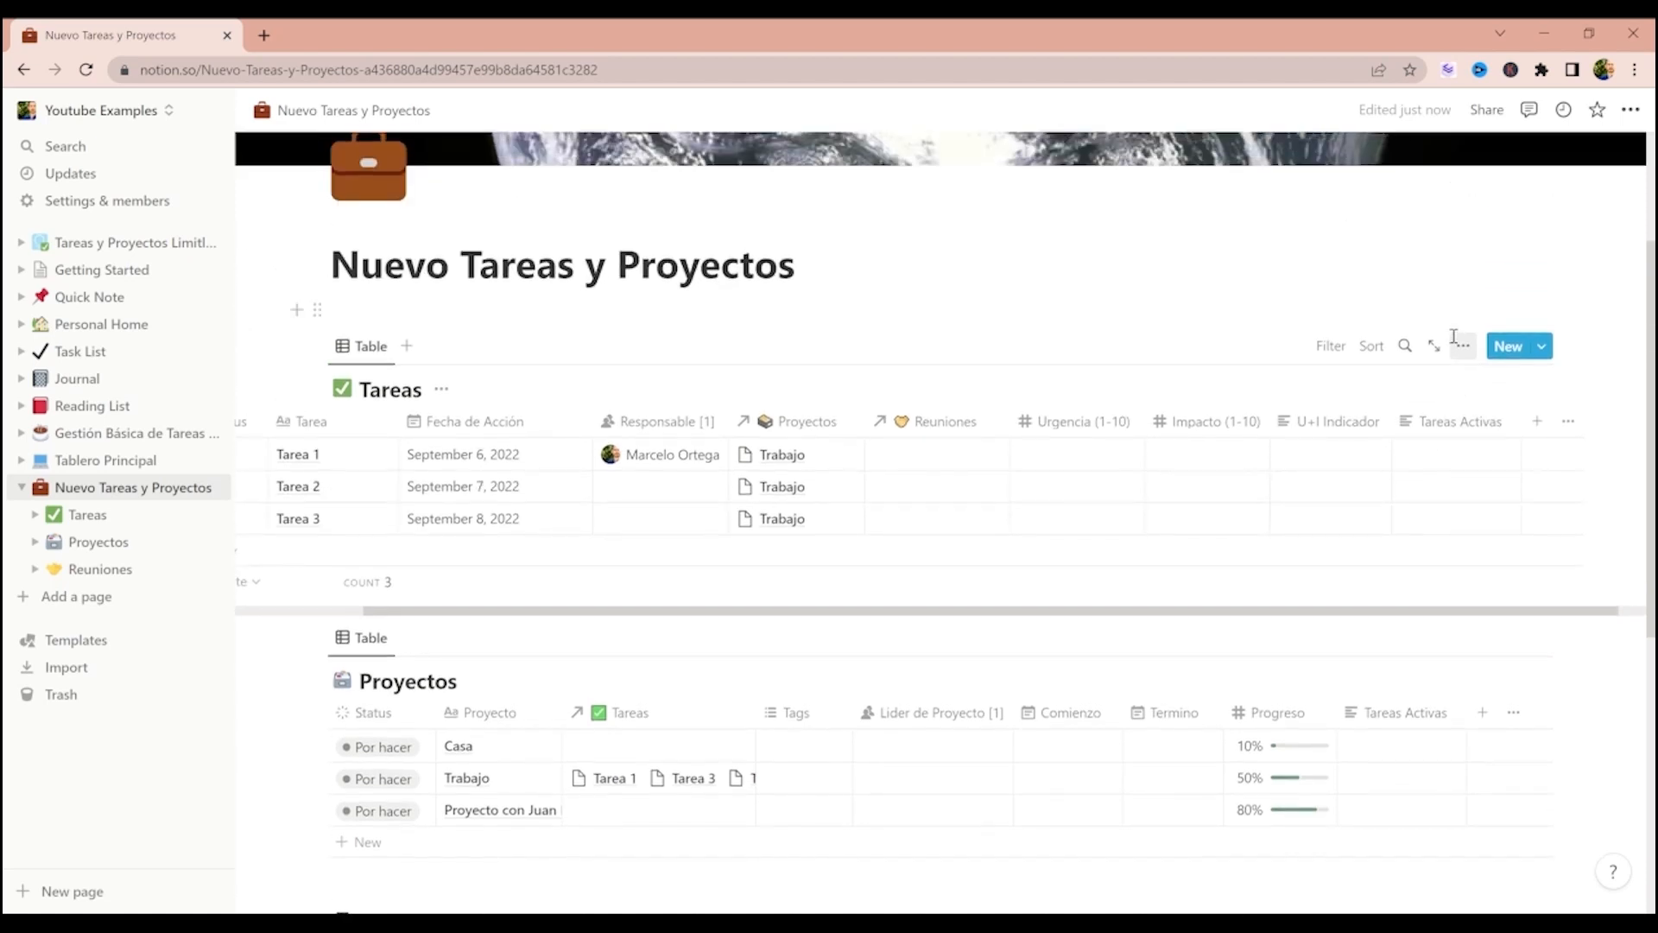
click(1439, 434)
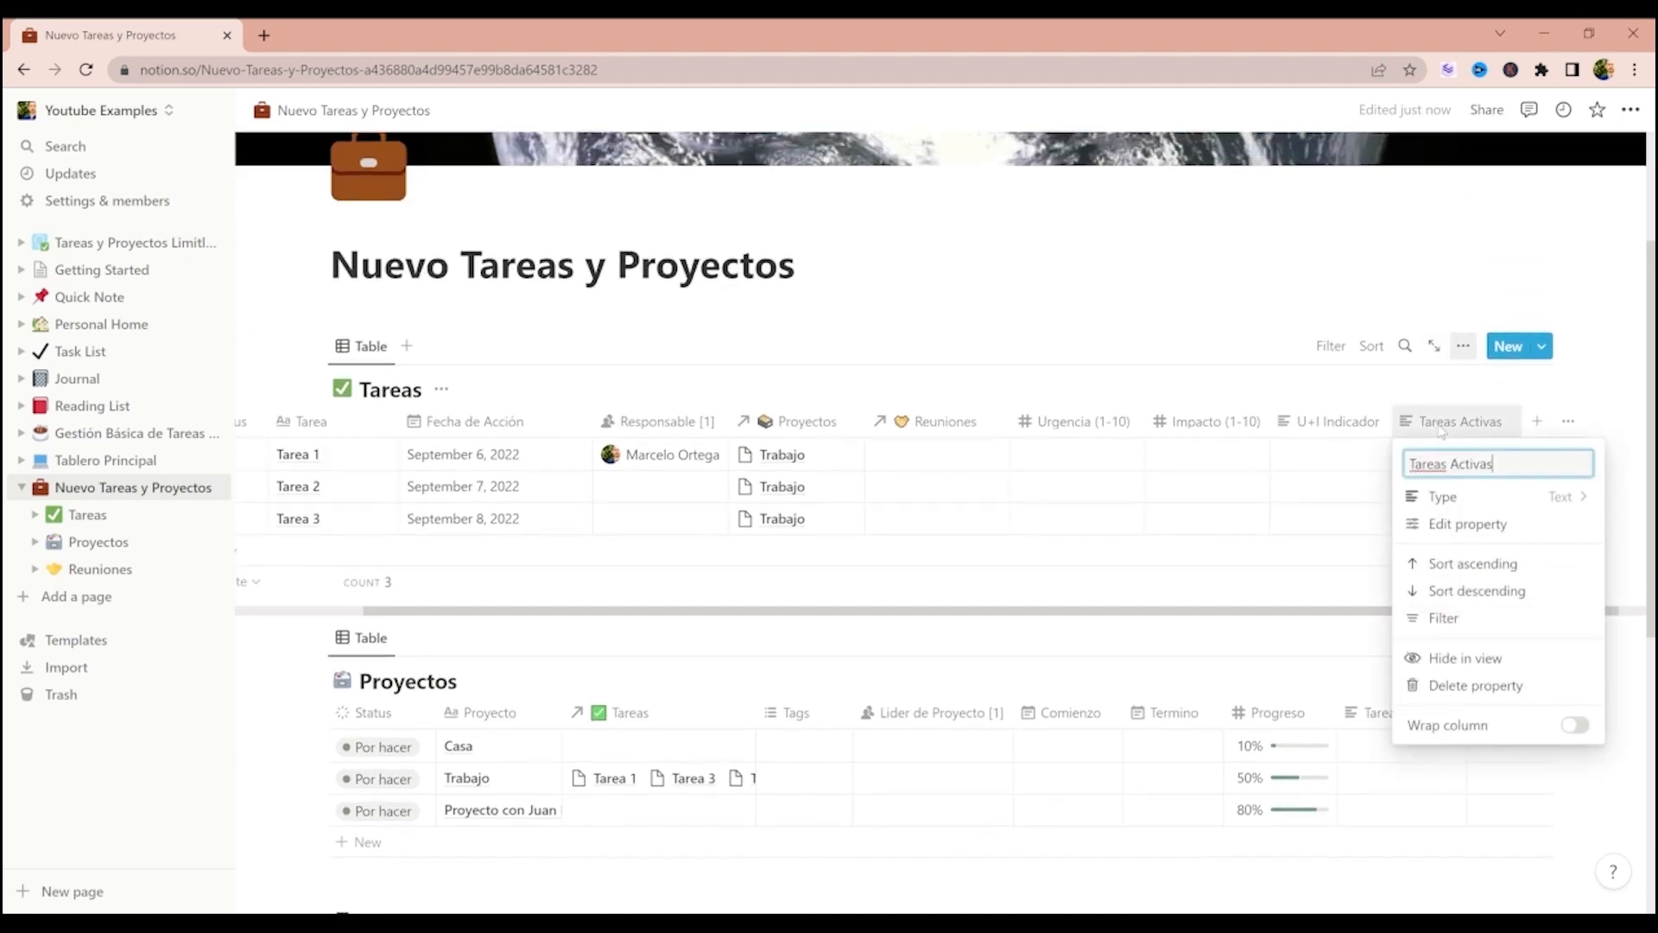
click(1472, 506)
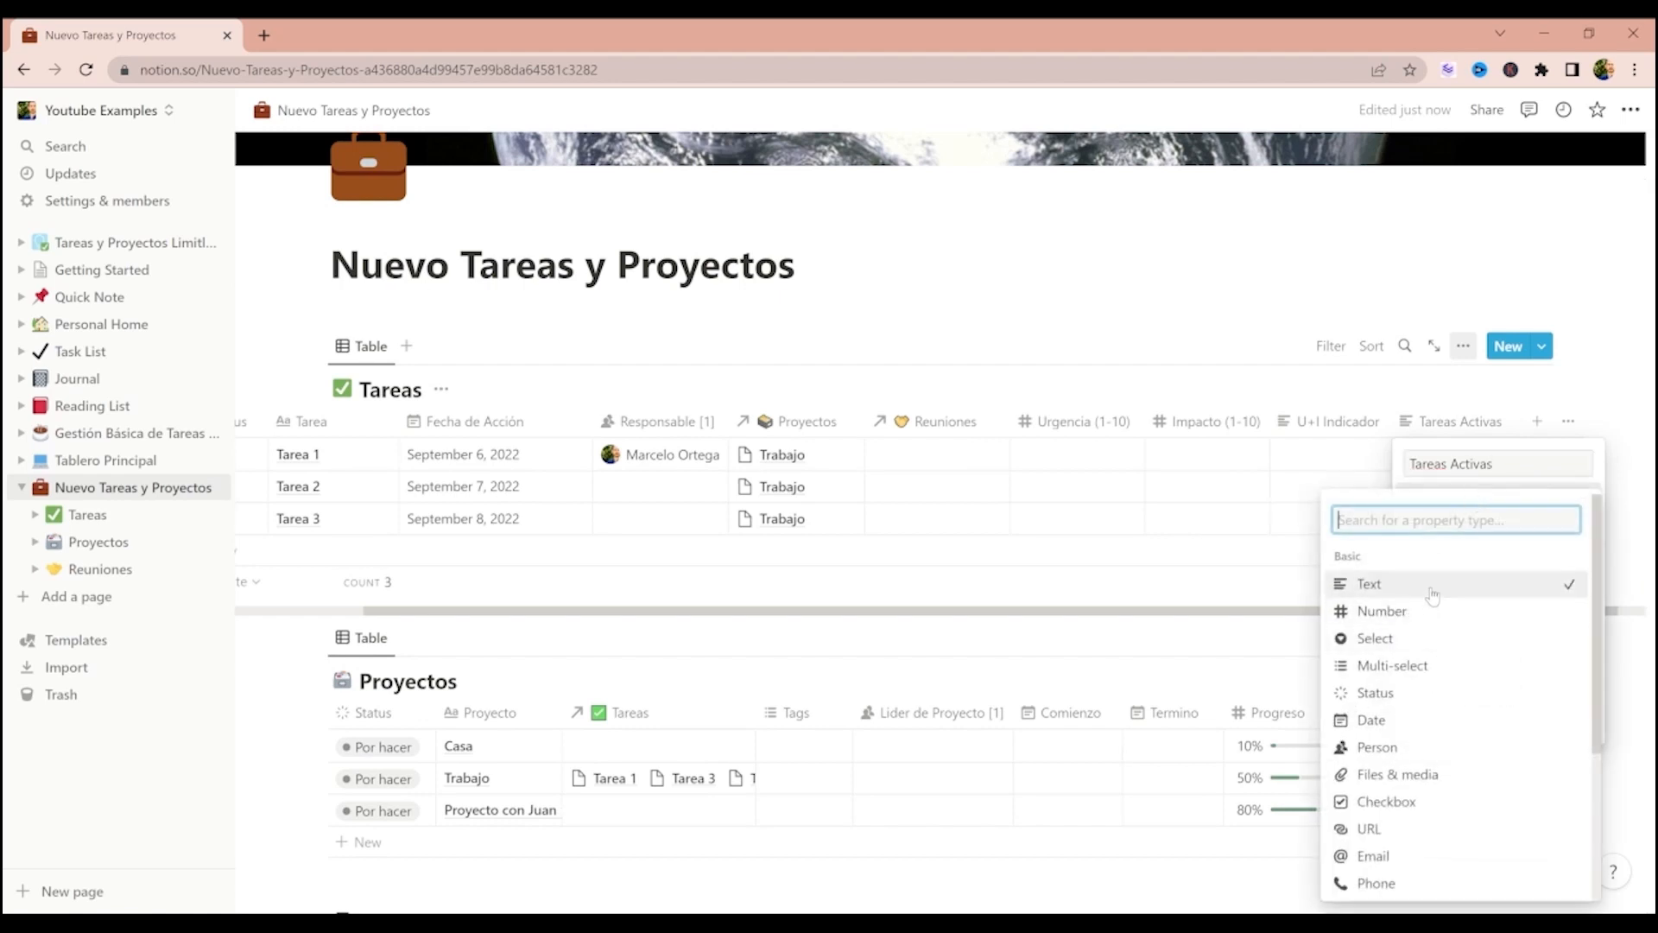
scroll(1433, 596, down, 5)
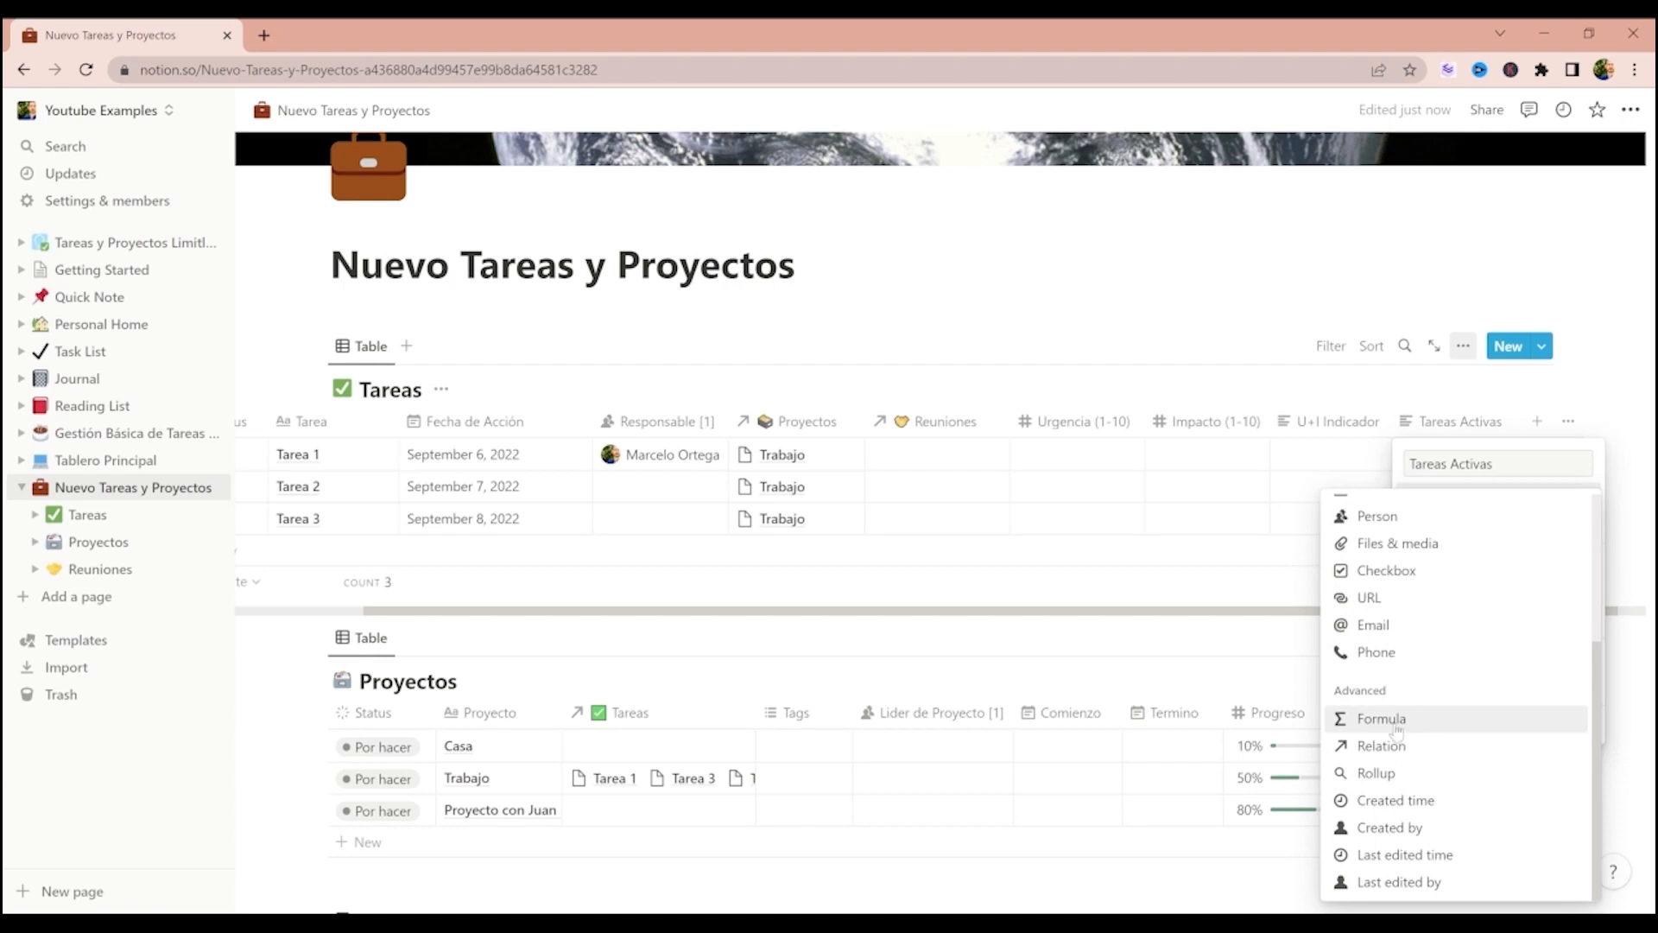
click(1397, 728)
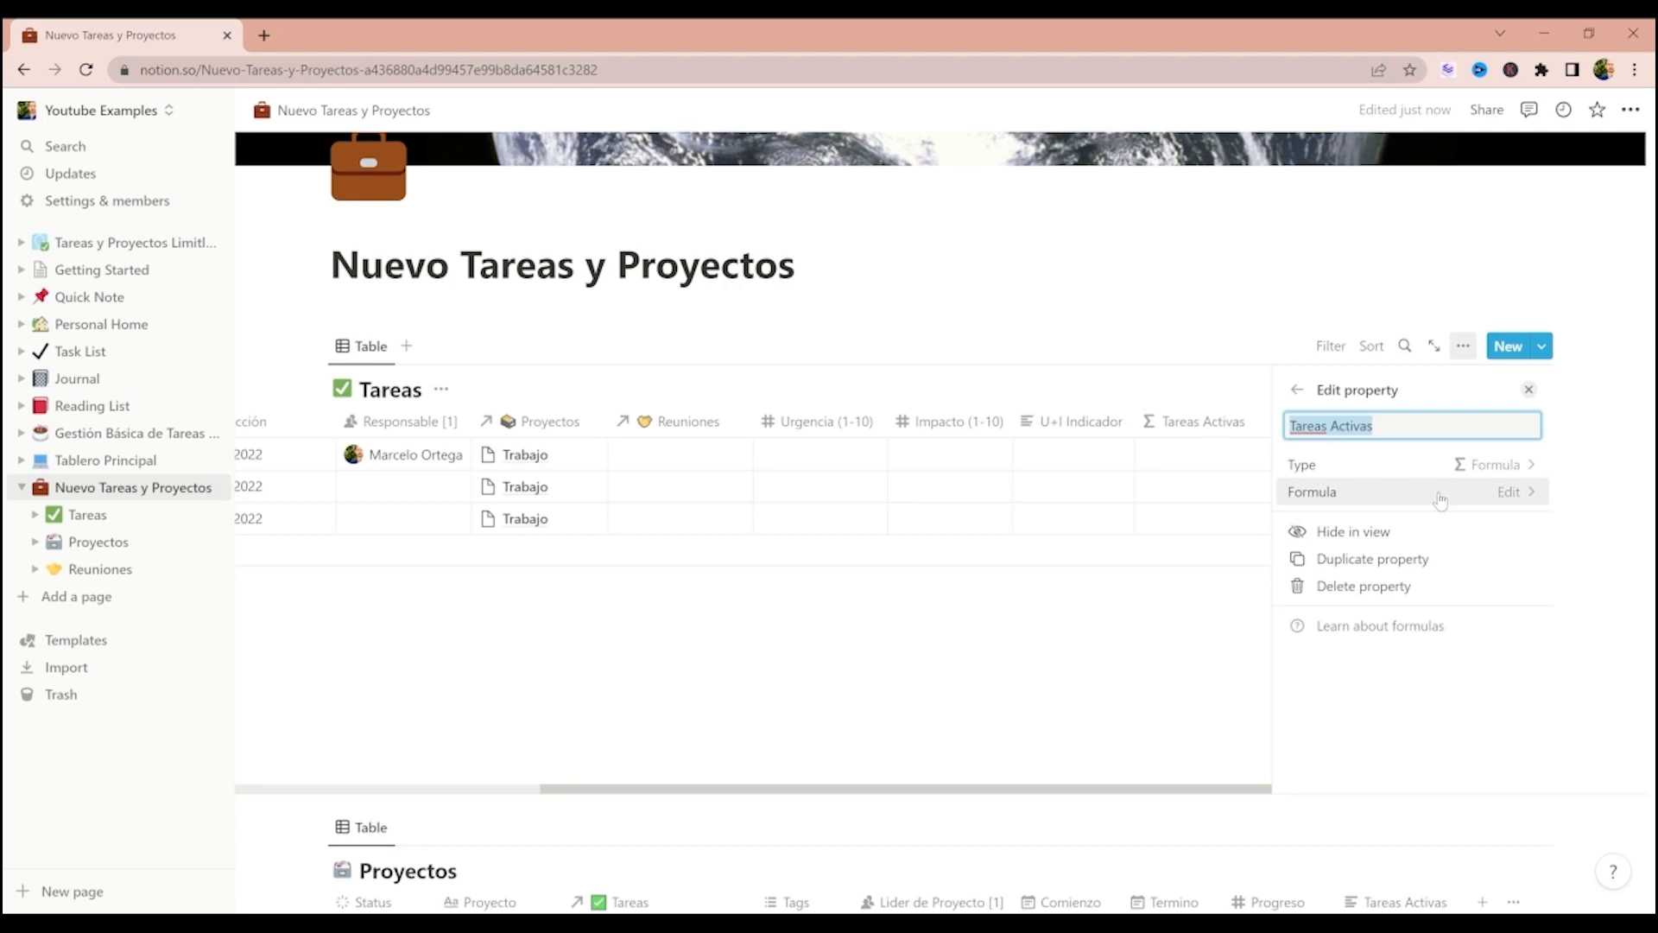
click(1439, 501)
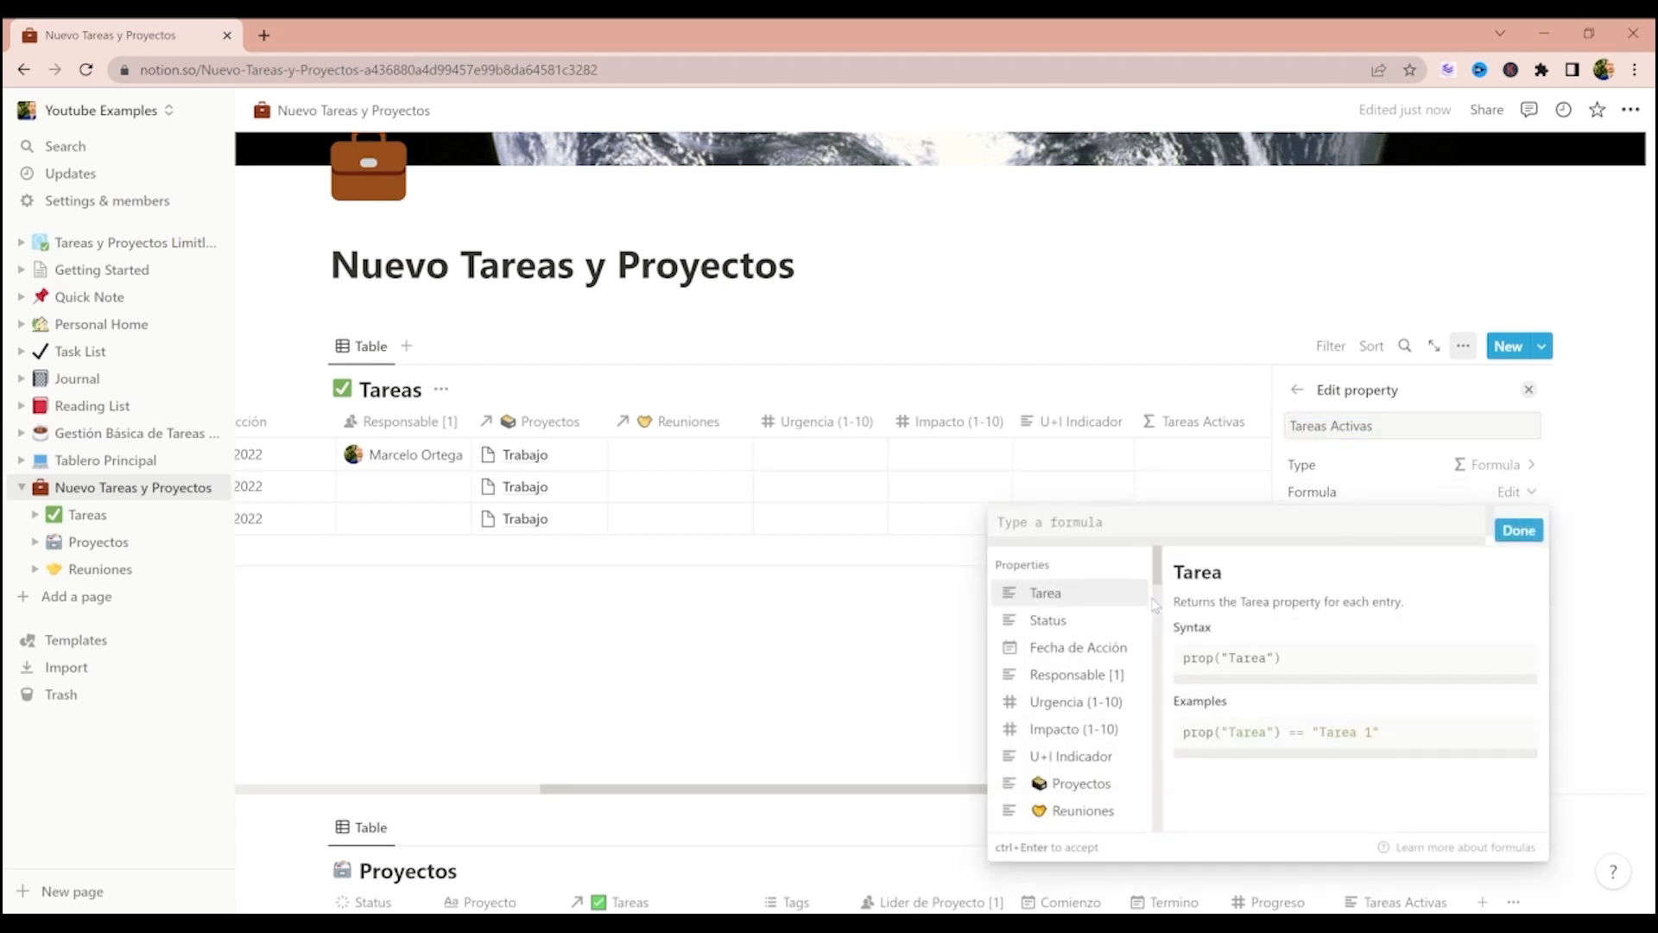
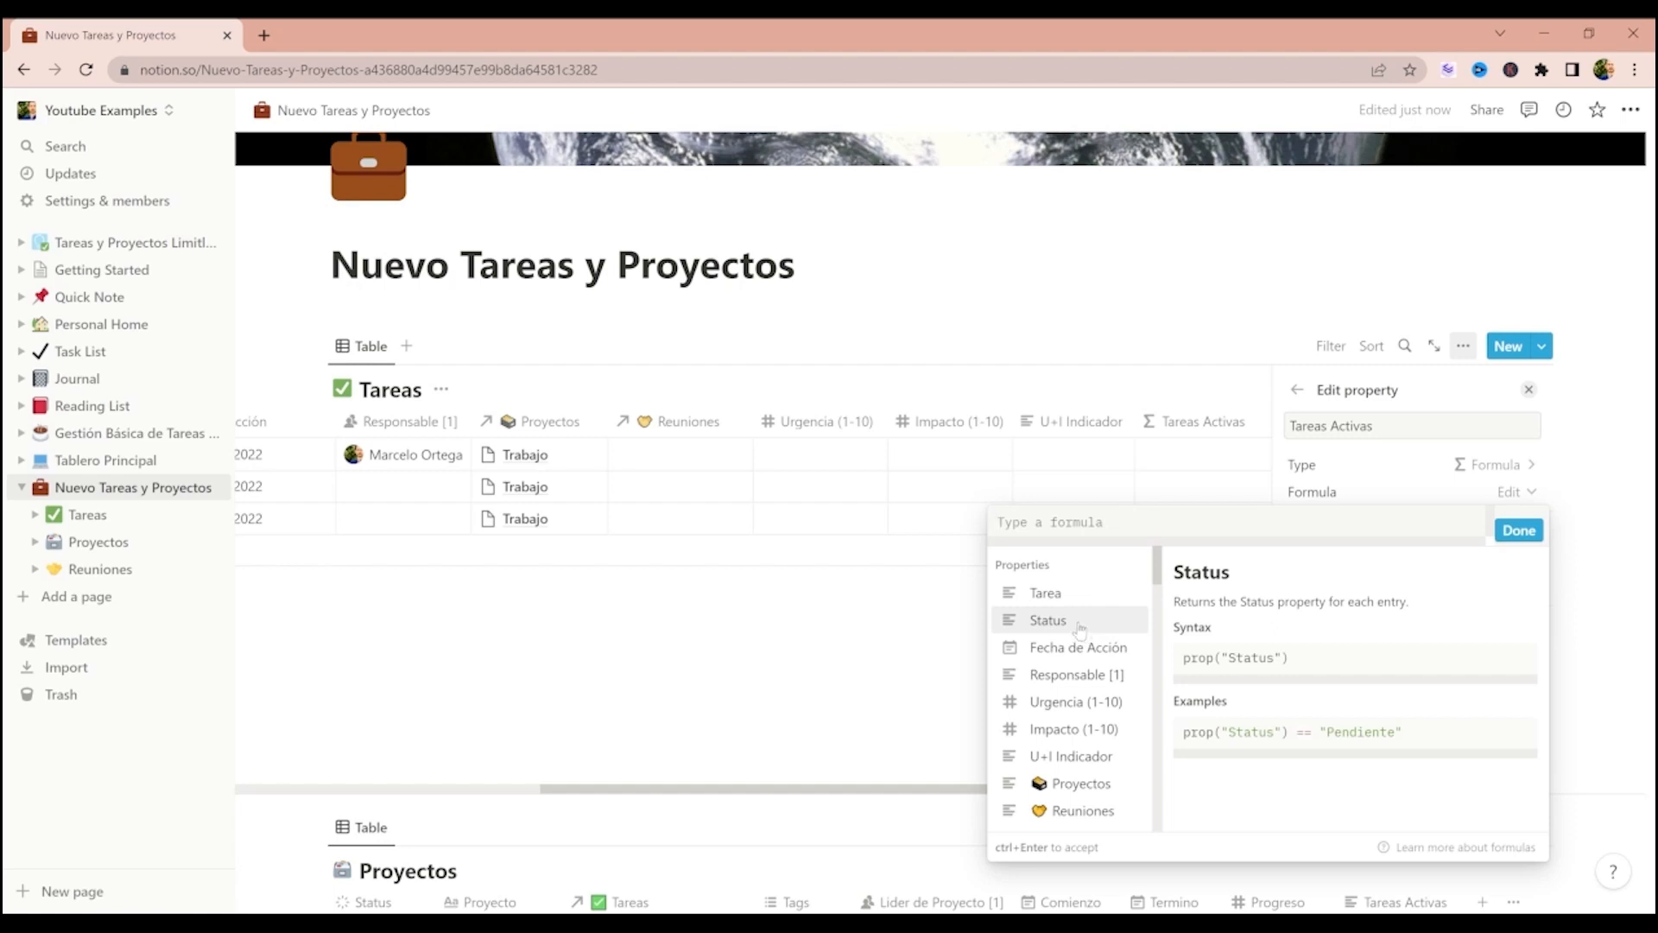
scroll(1067, 639, down, 3)
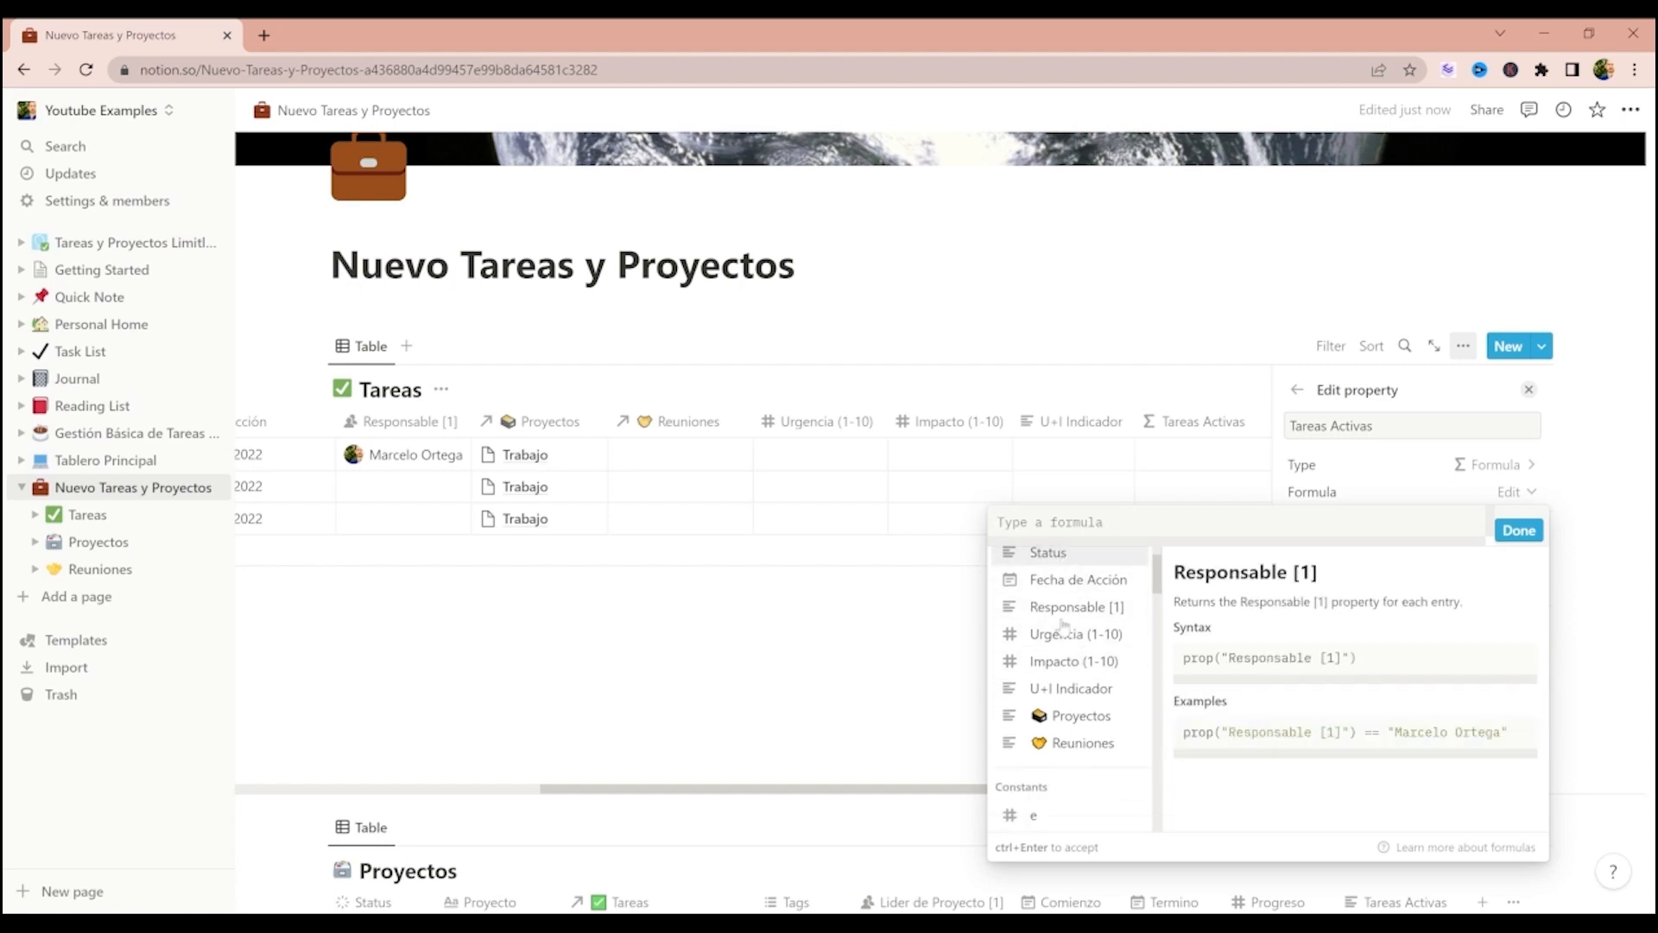
scroll(1062, 635, up, 3)
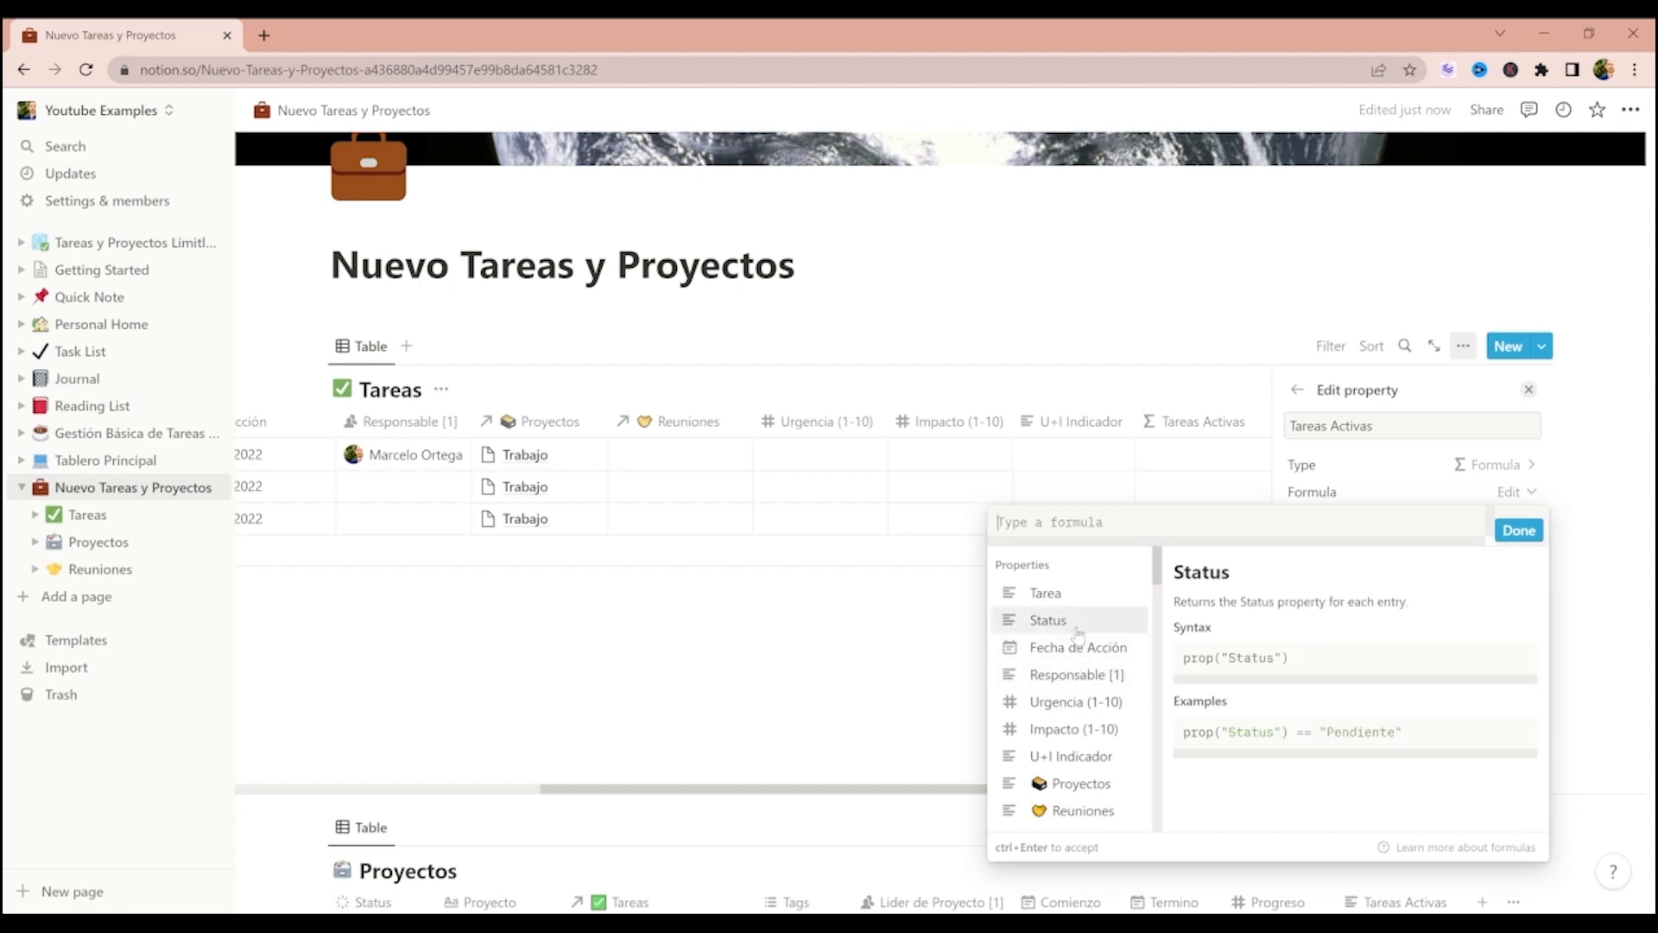
click(1079, 634)
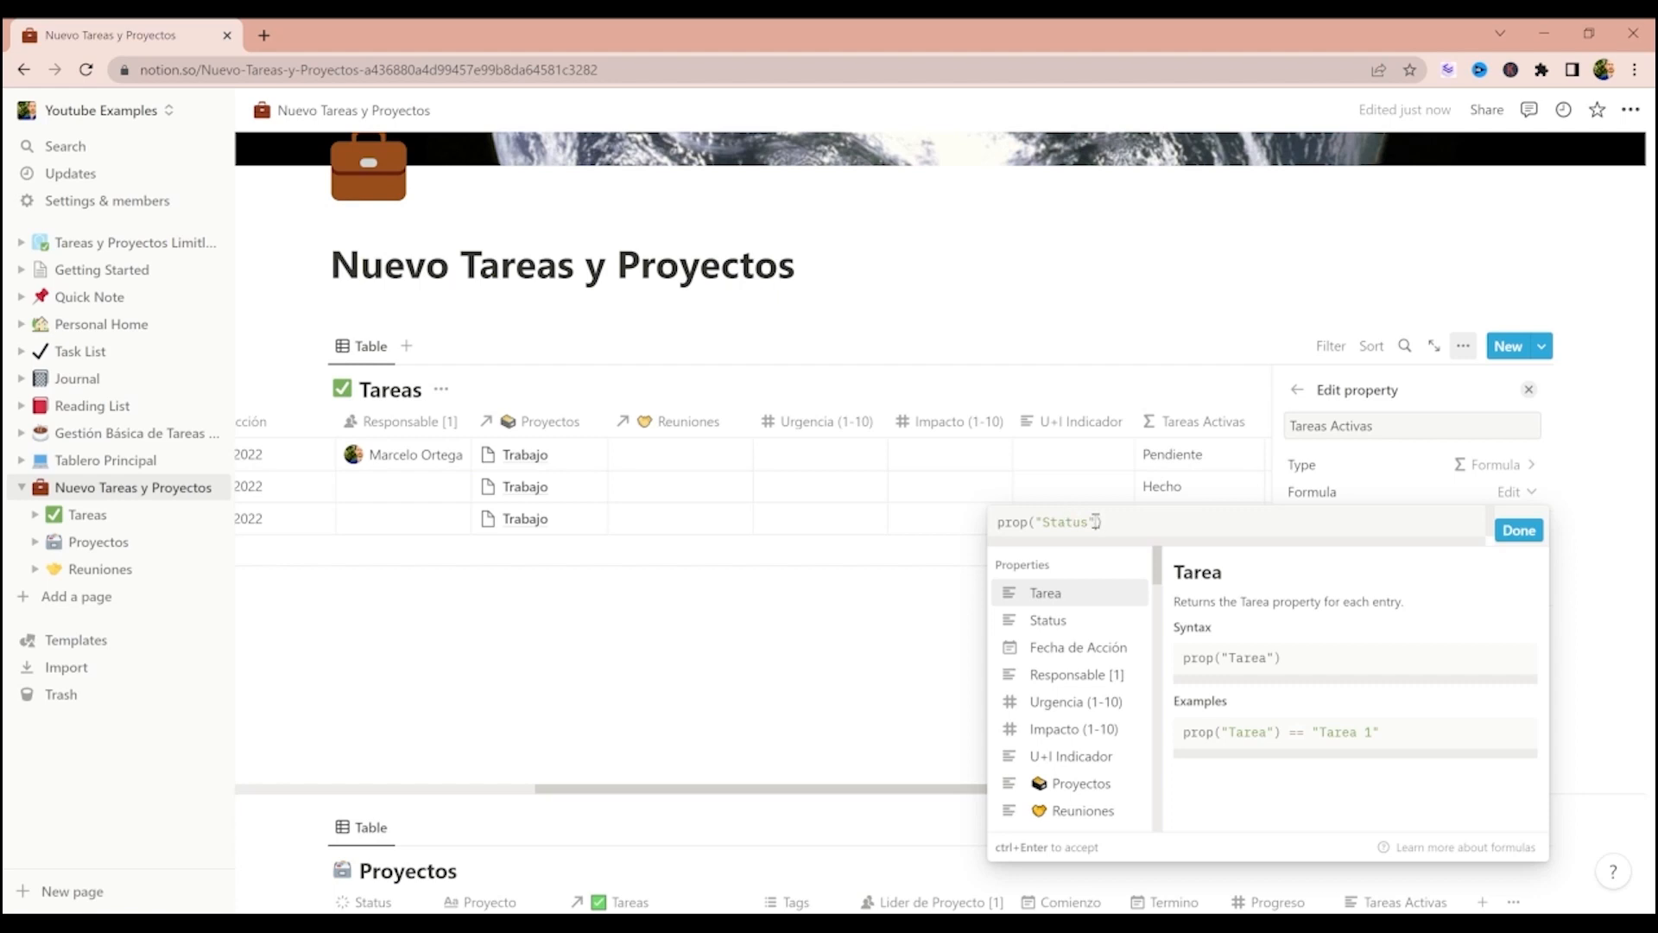
key(ctrl+a)
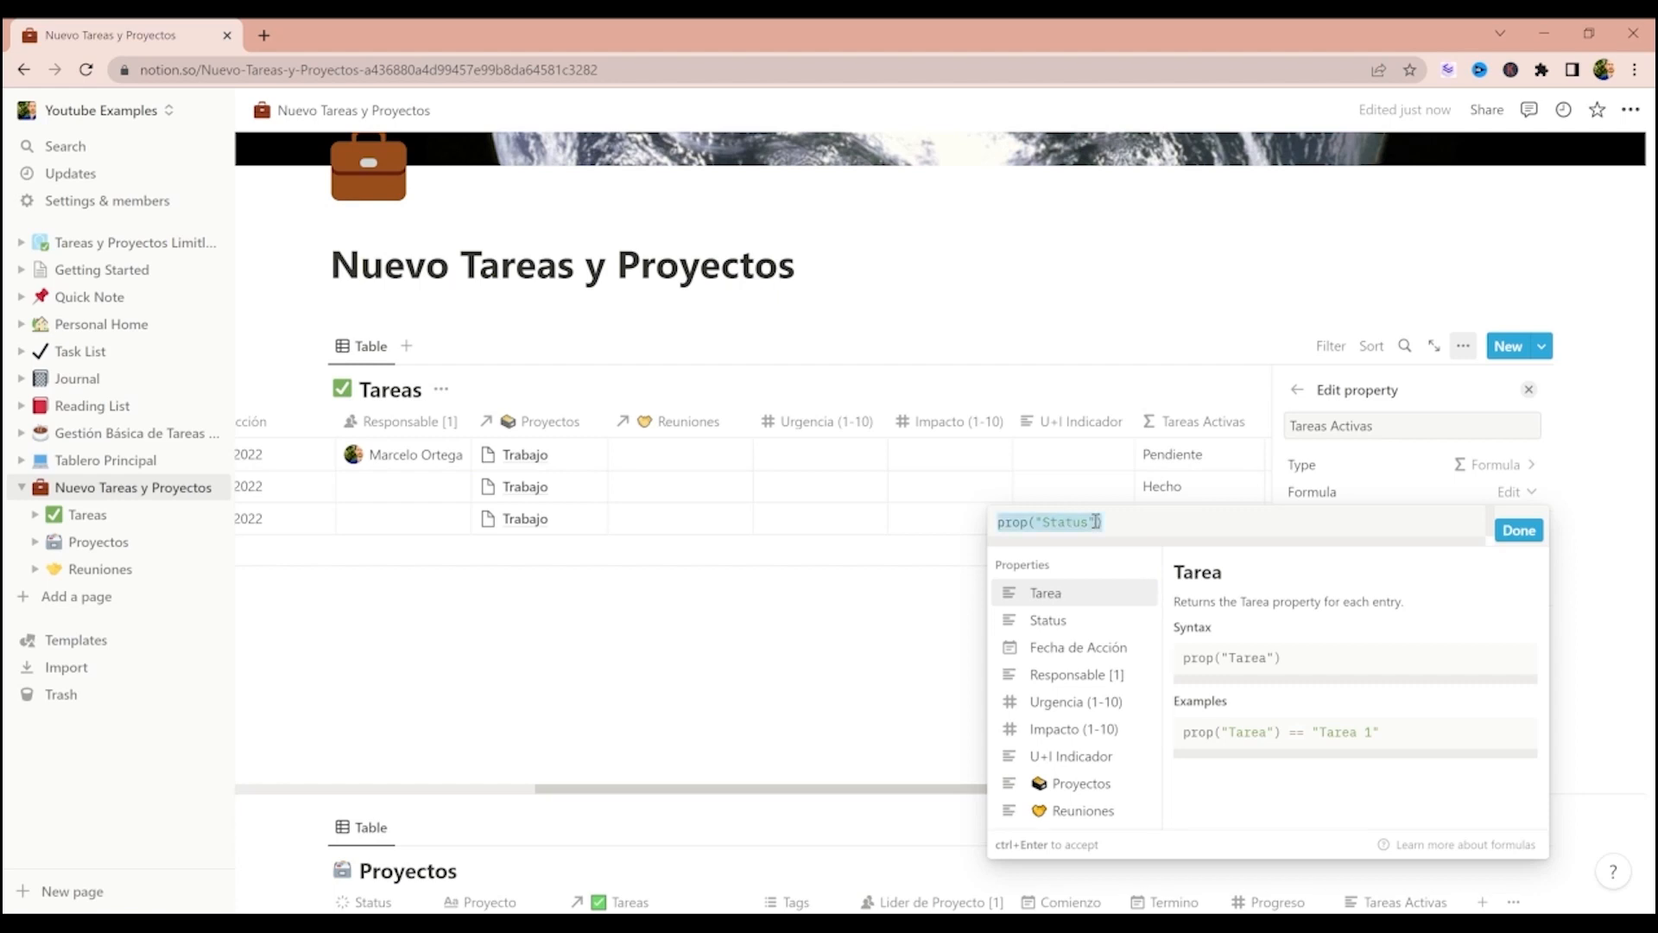
key(BackSpace)
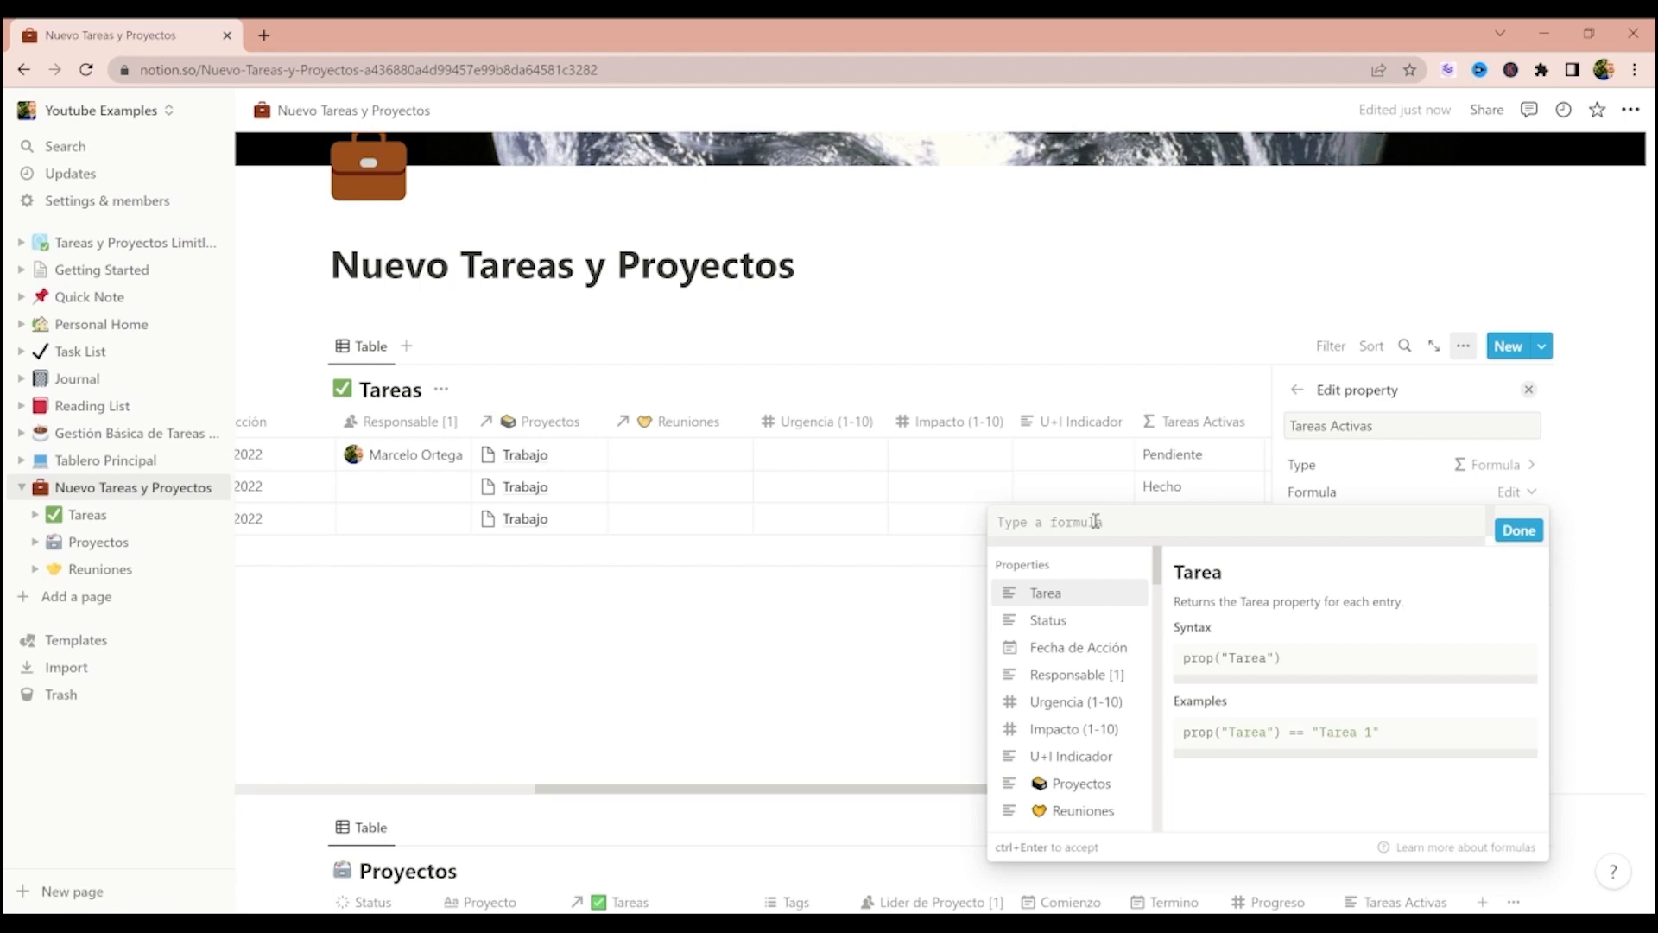
- Set the Tareas Activas formula to if(prop("Status") != "Hecho", true, false) and accept it
text(if()
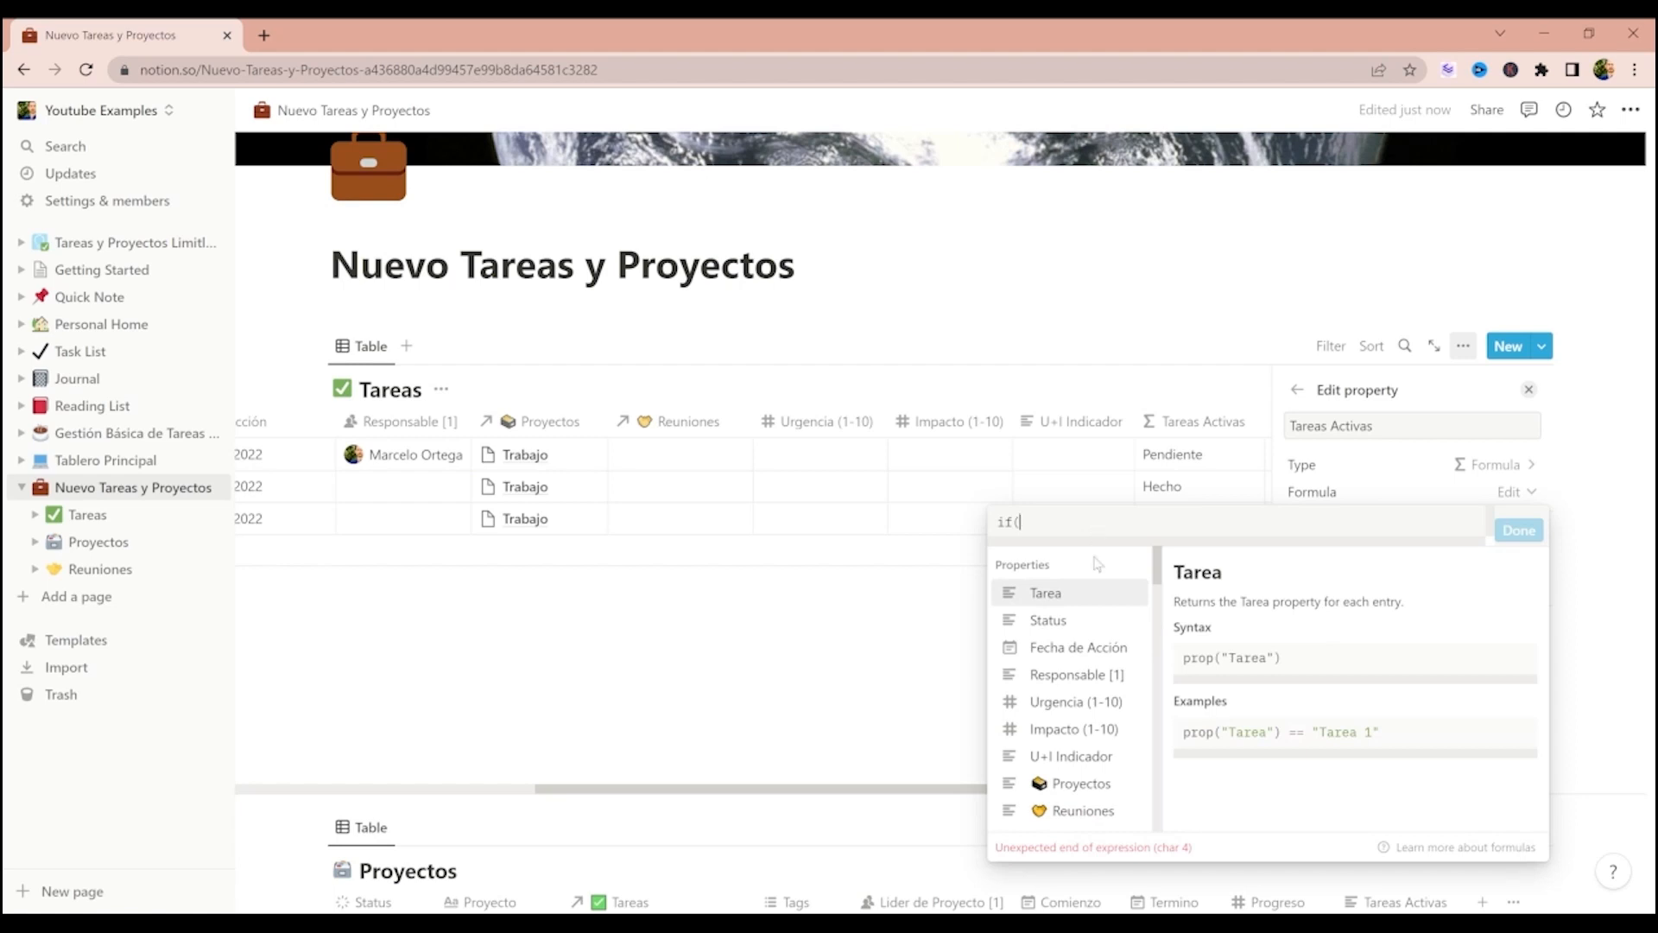
click(1069, 621)
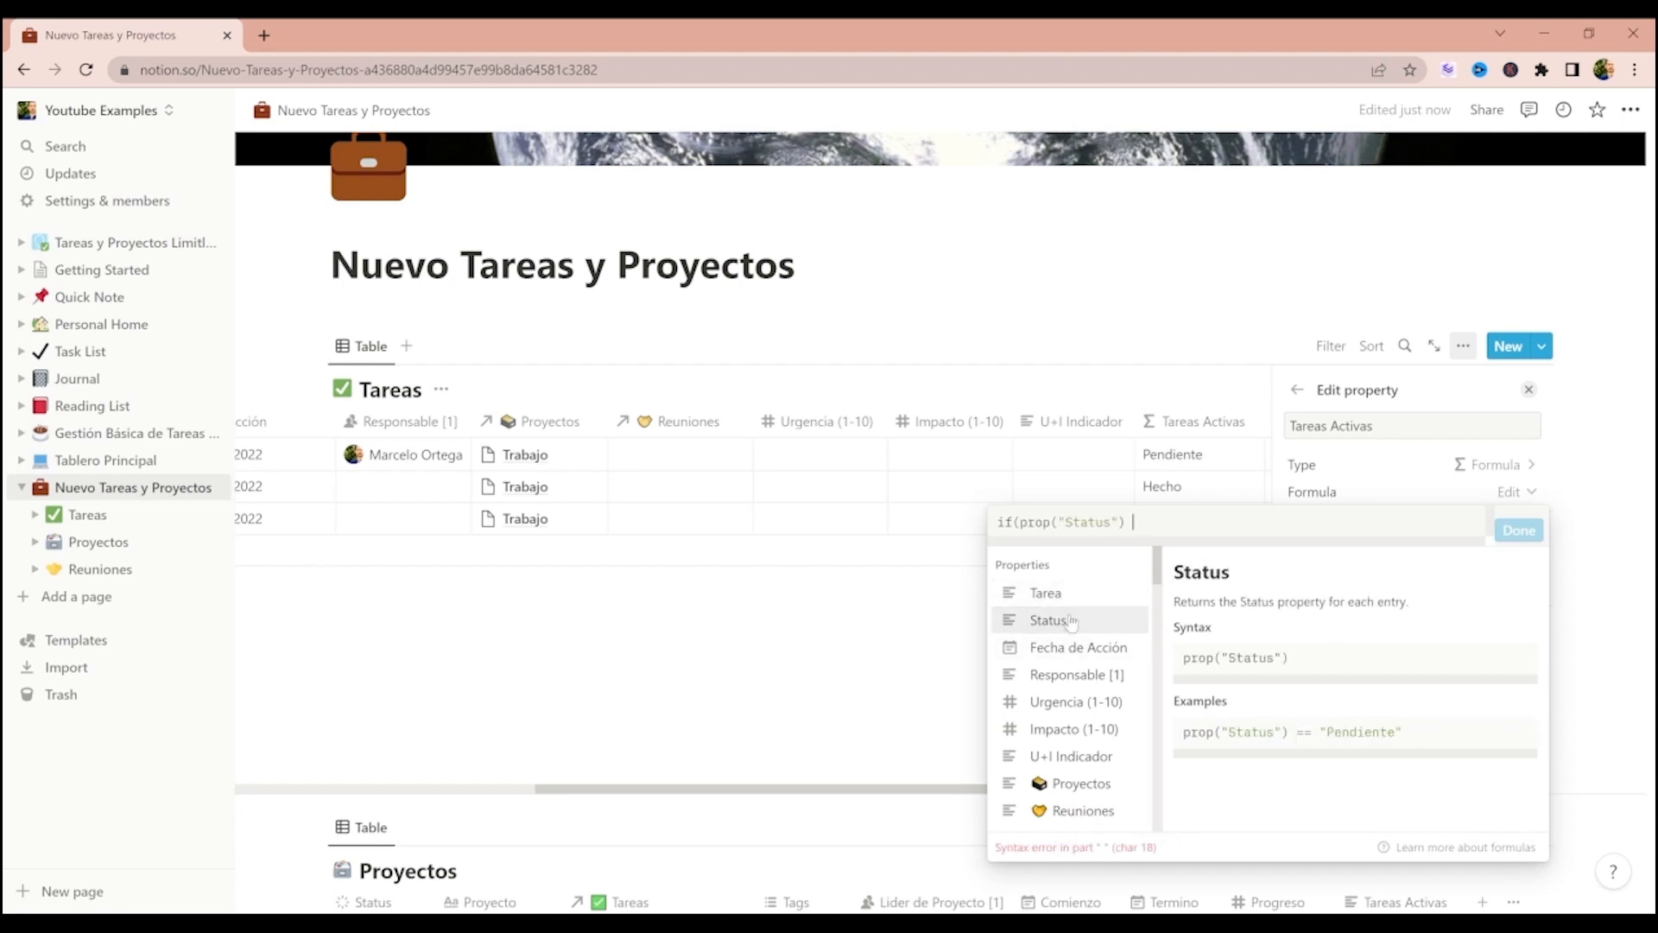
text(=)
key(BackSpace)
text(!=)
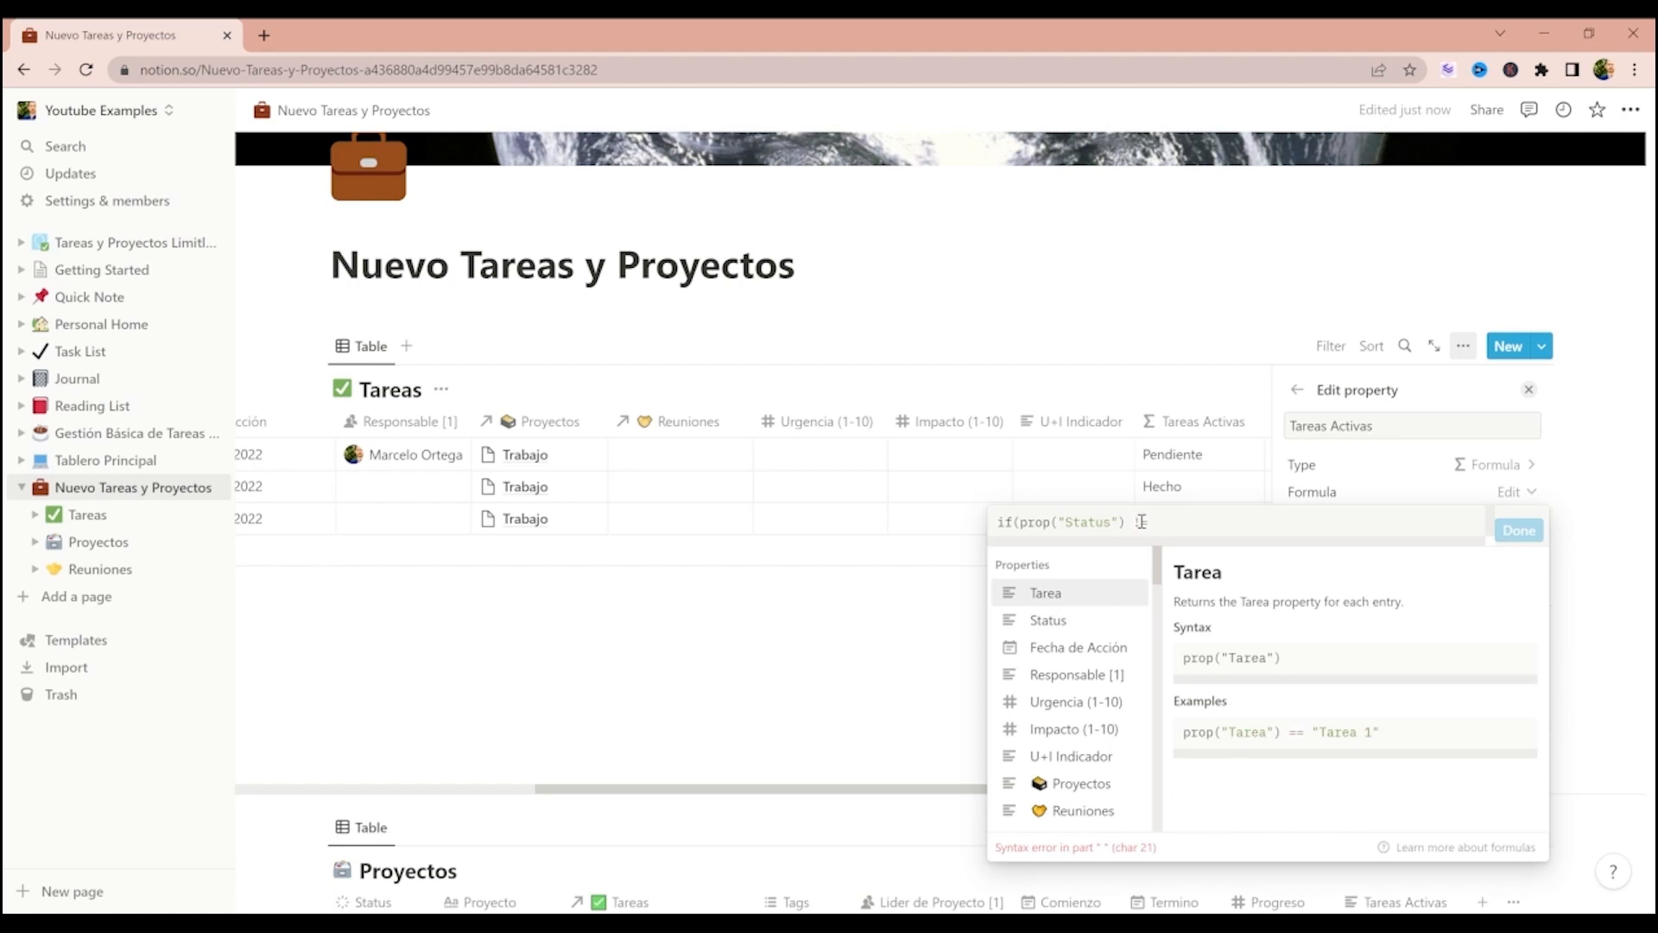
text("Hecho", true)
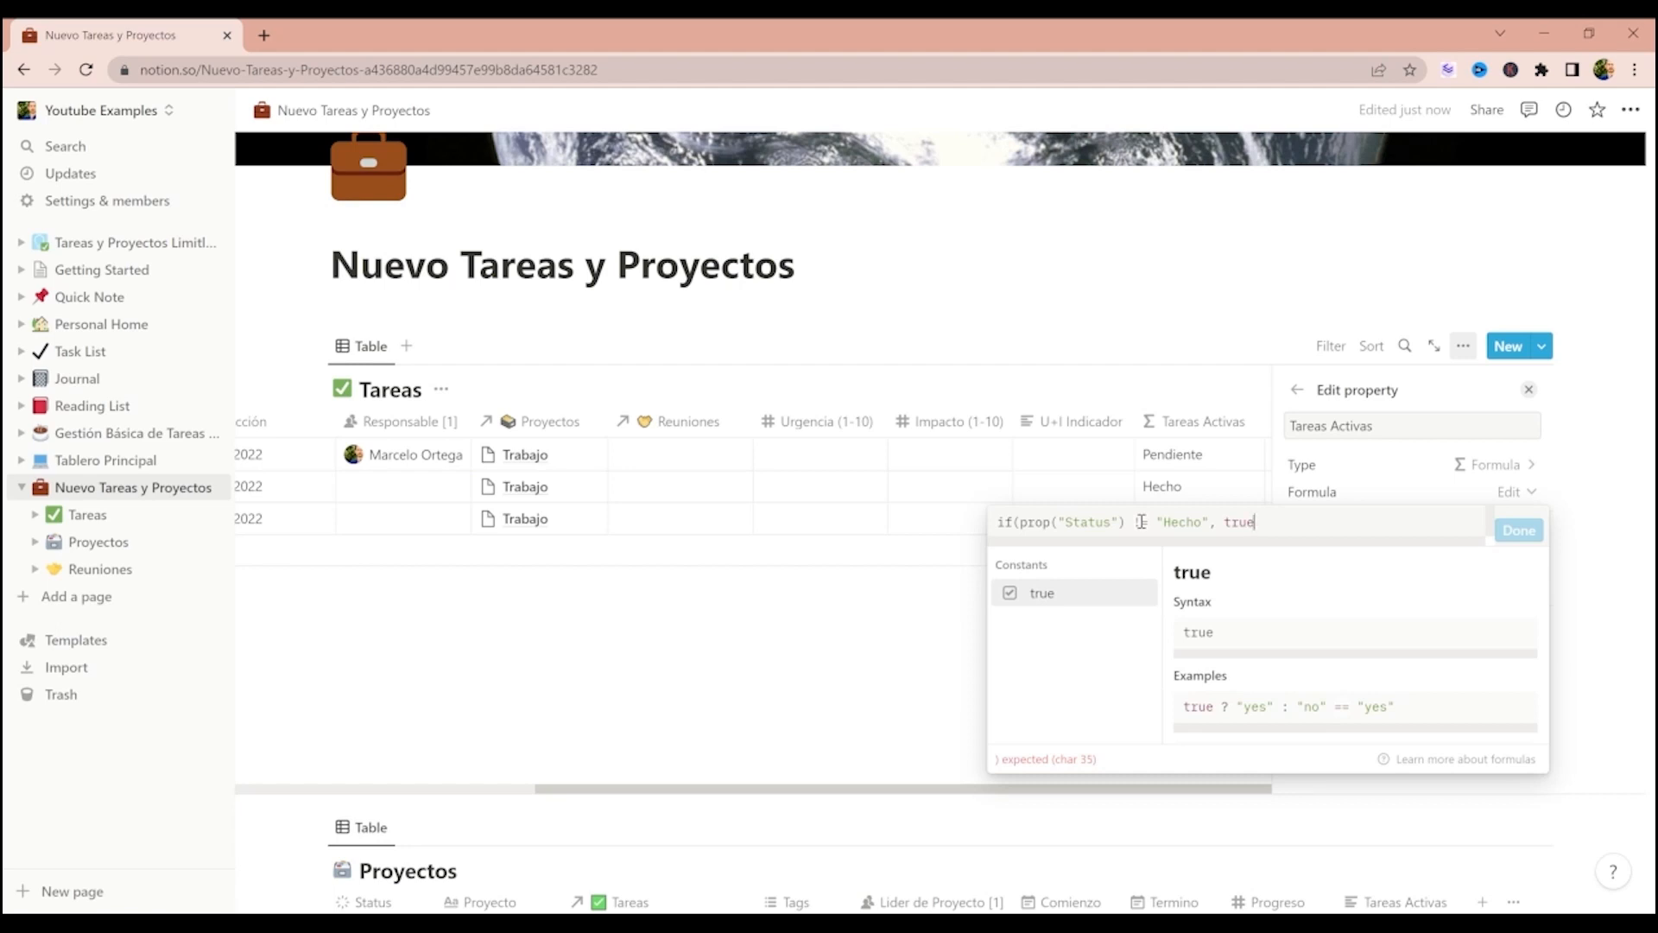
text(, )
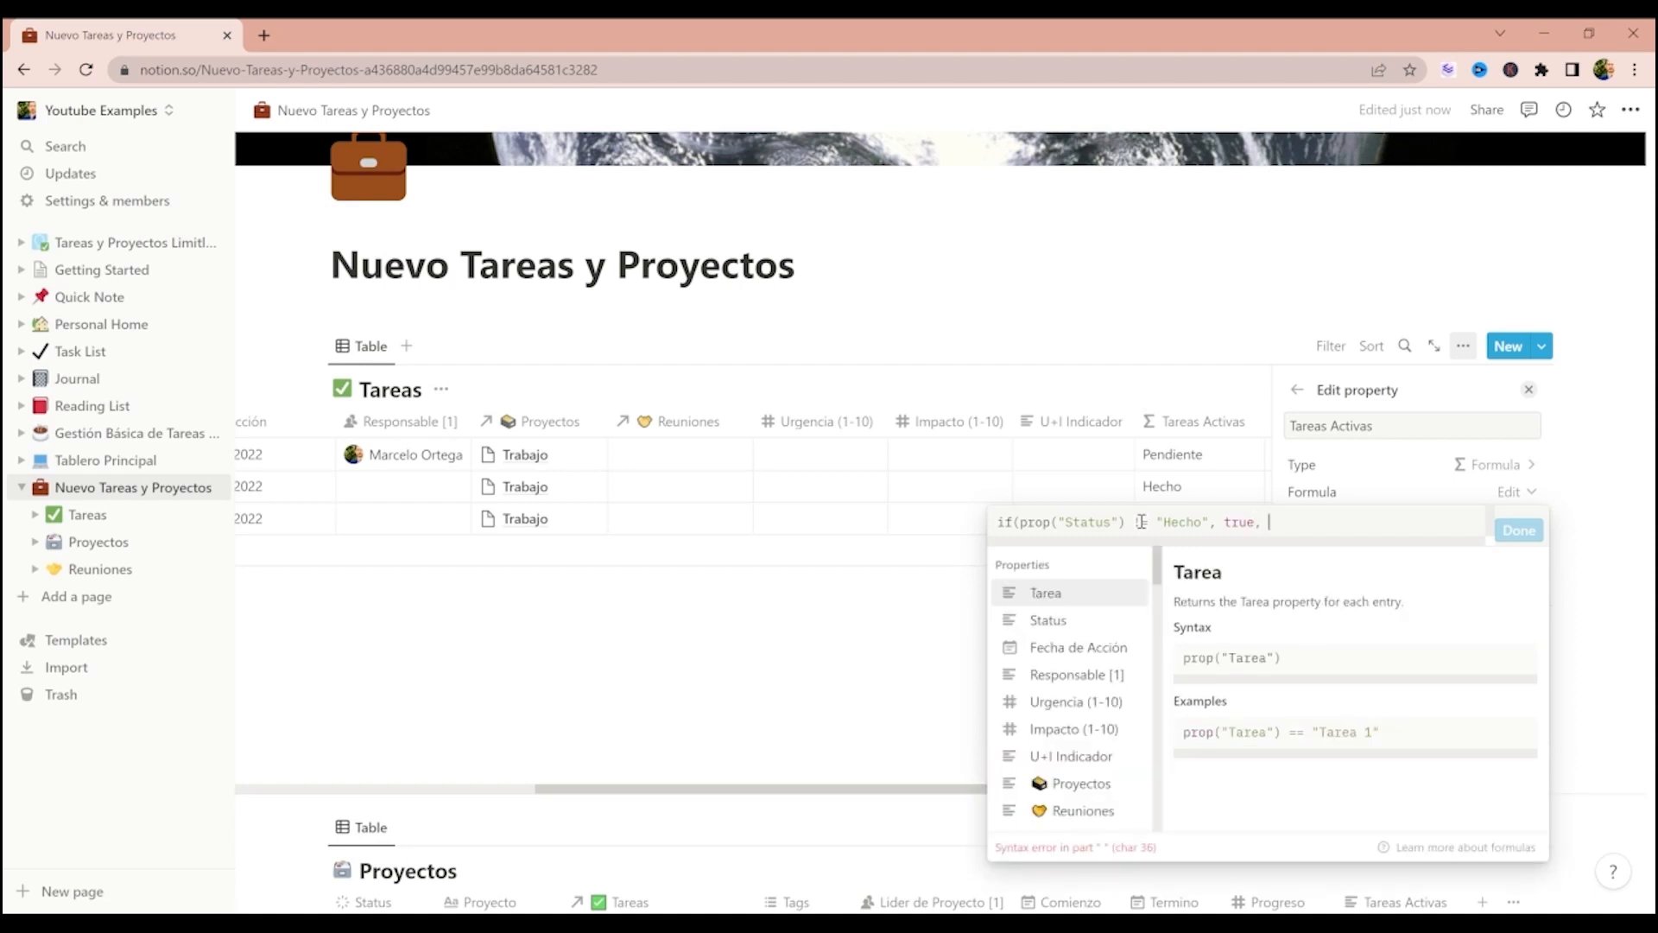
text(false)
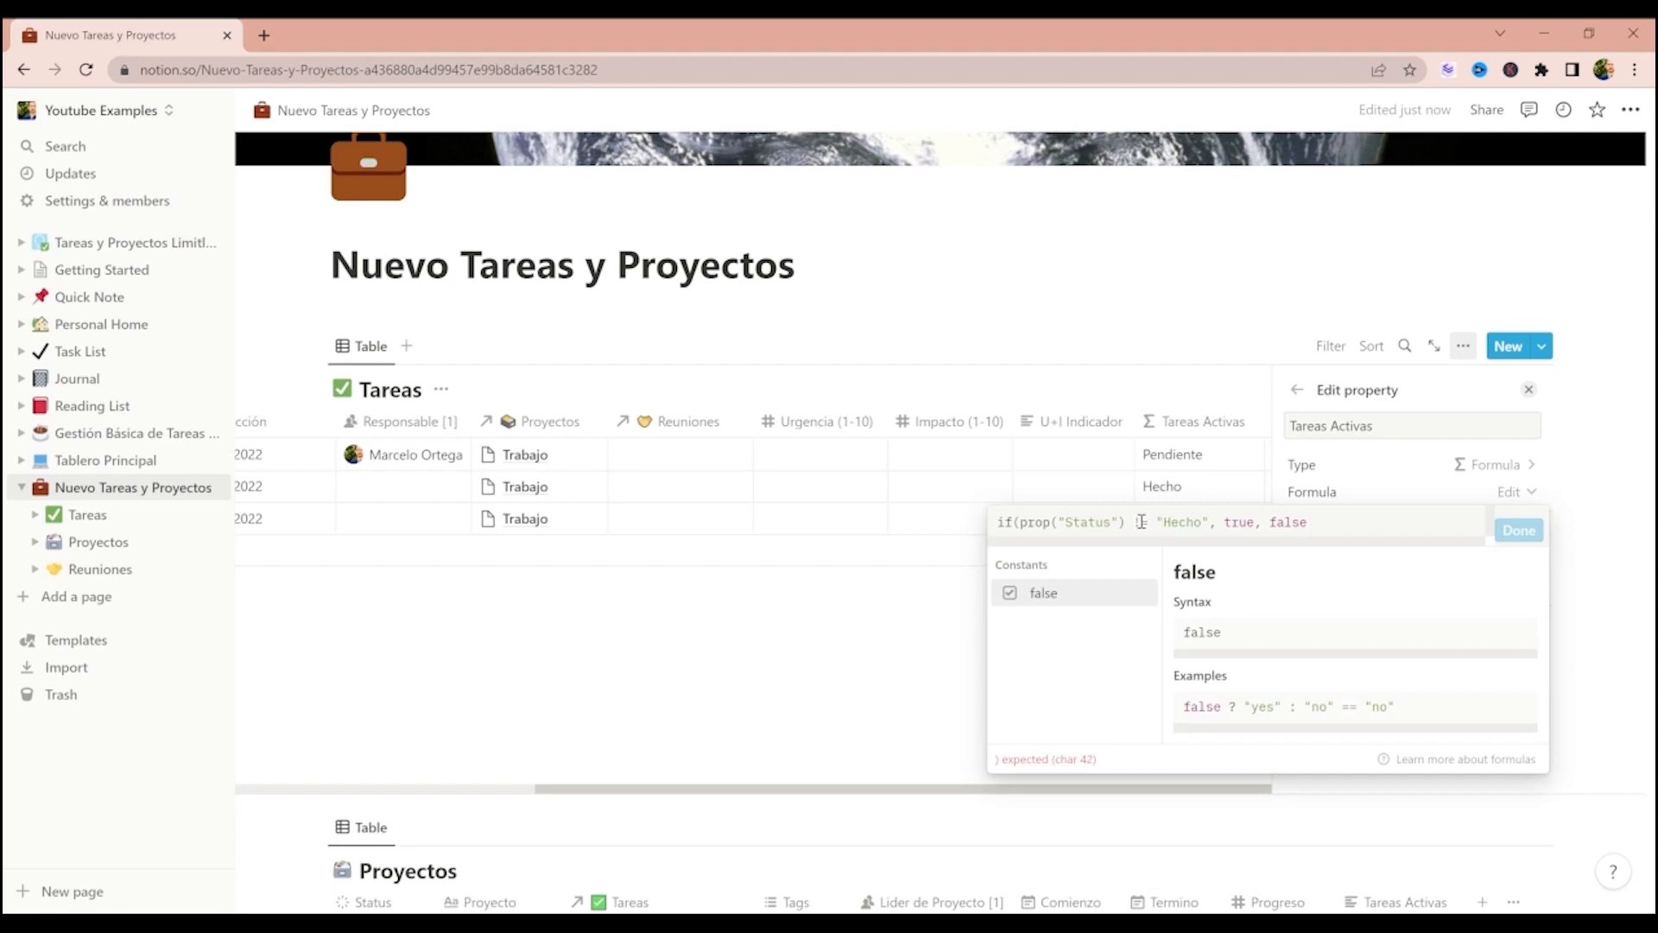
text())
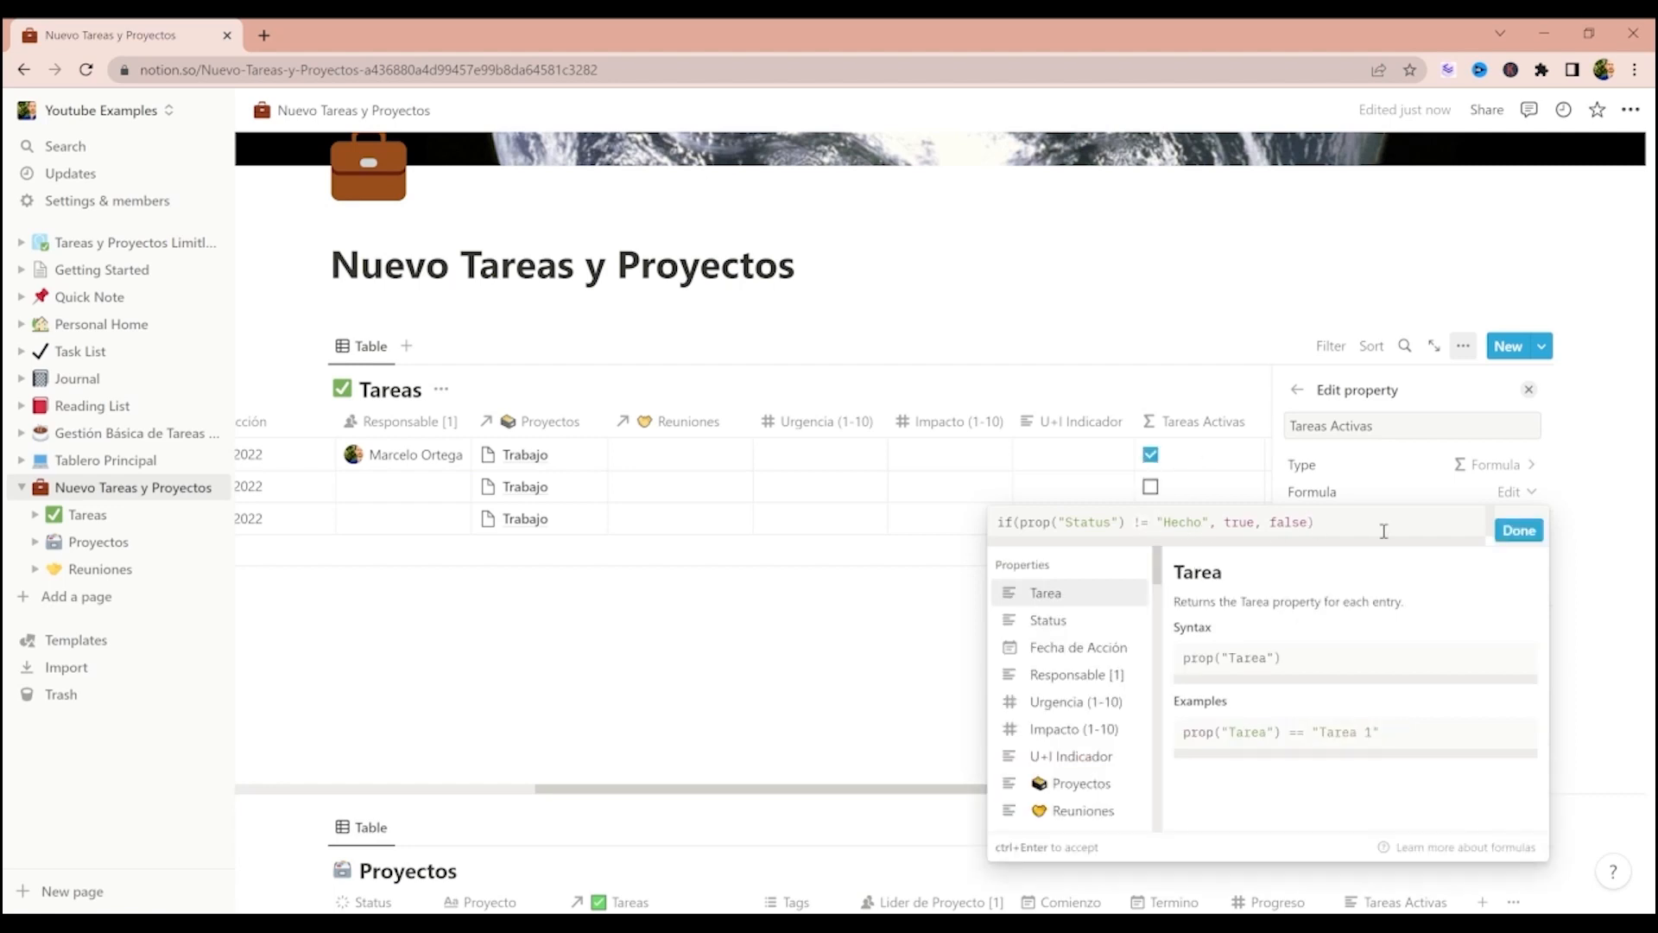
click(1517, 530)
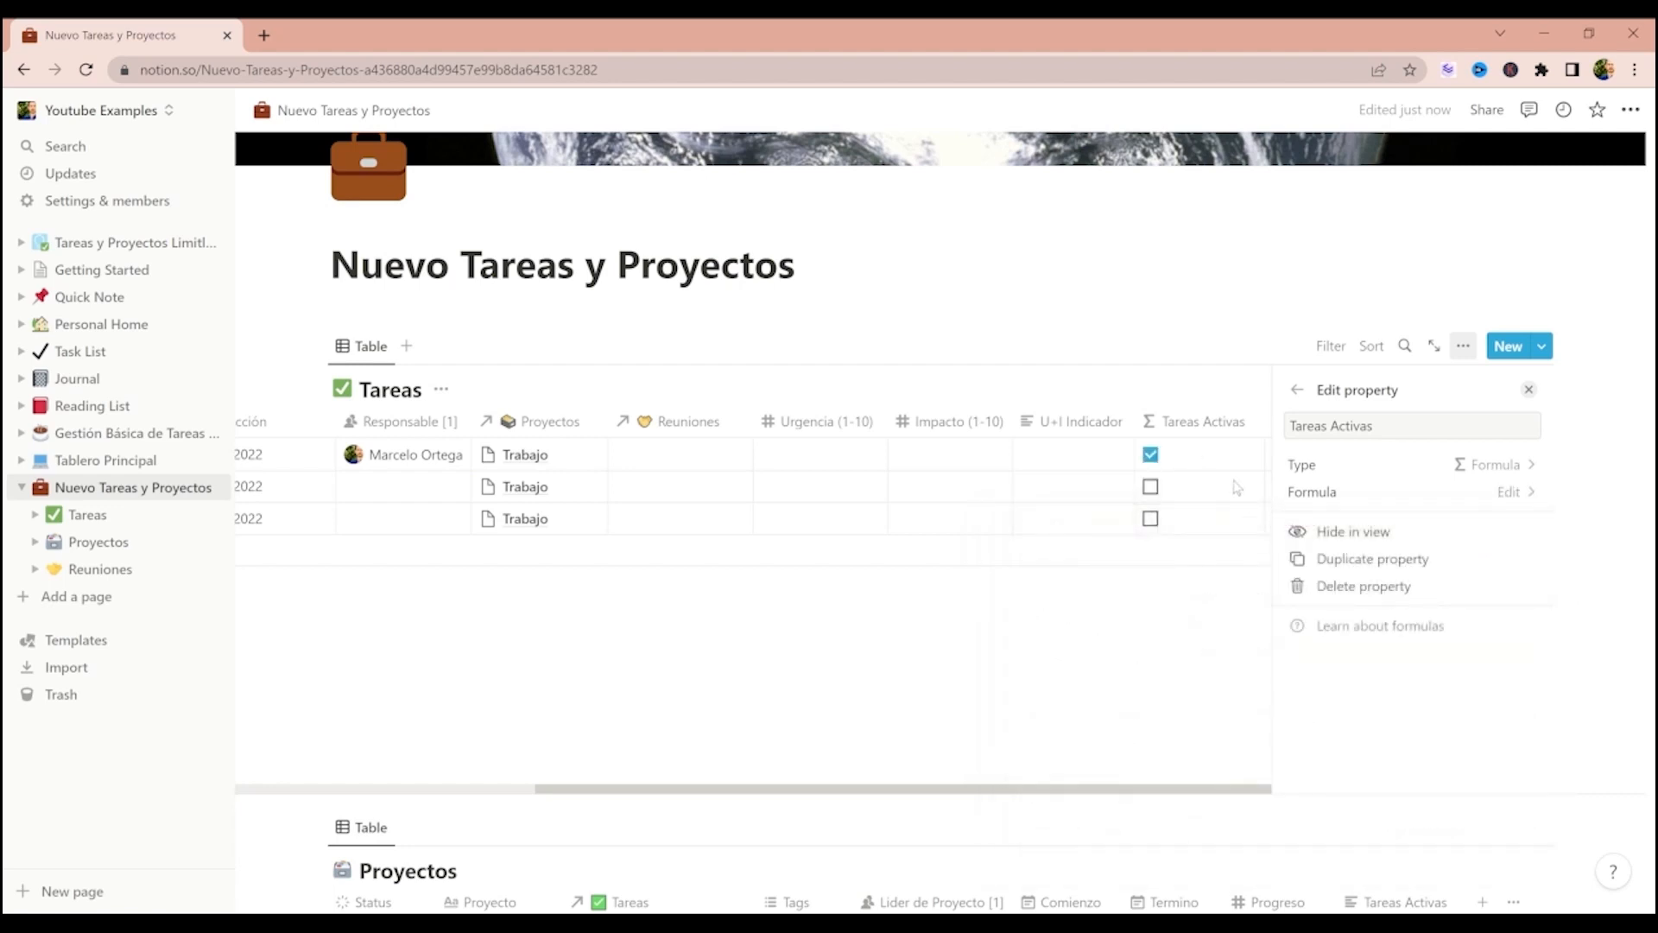
- Compare each task's Status checkbox with its Tareas Activas checkbox in the Tareas table
scroll(1146, 477, left, 5)
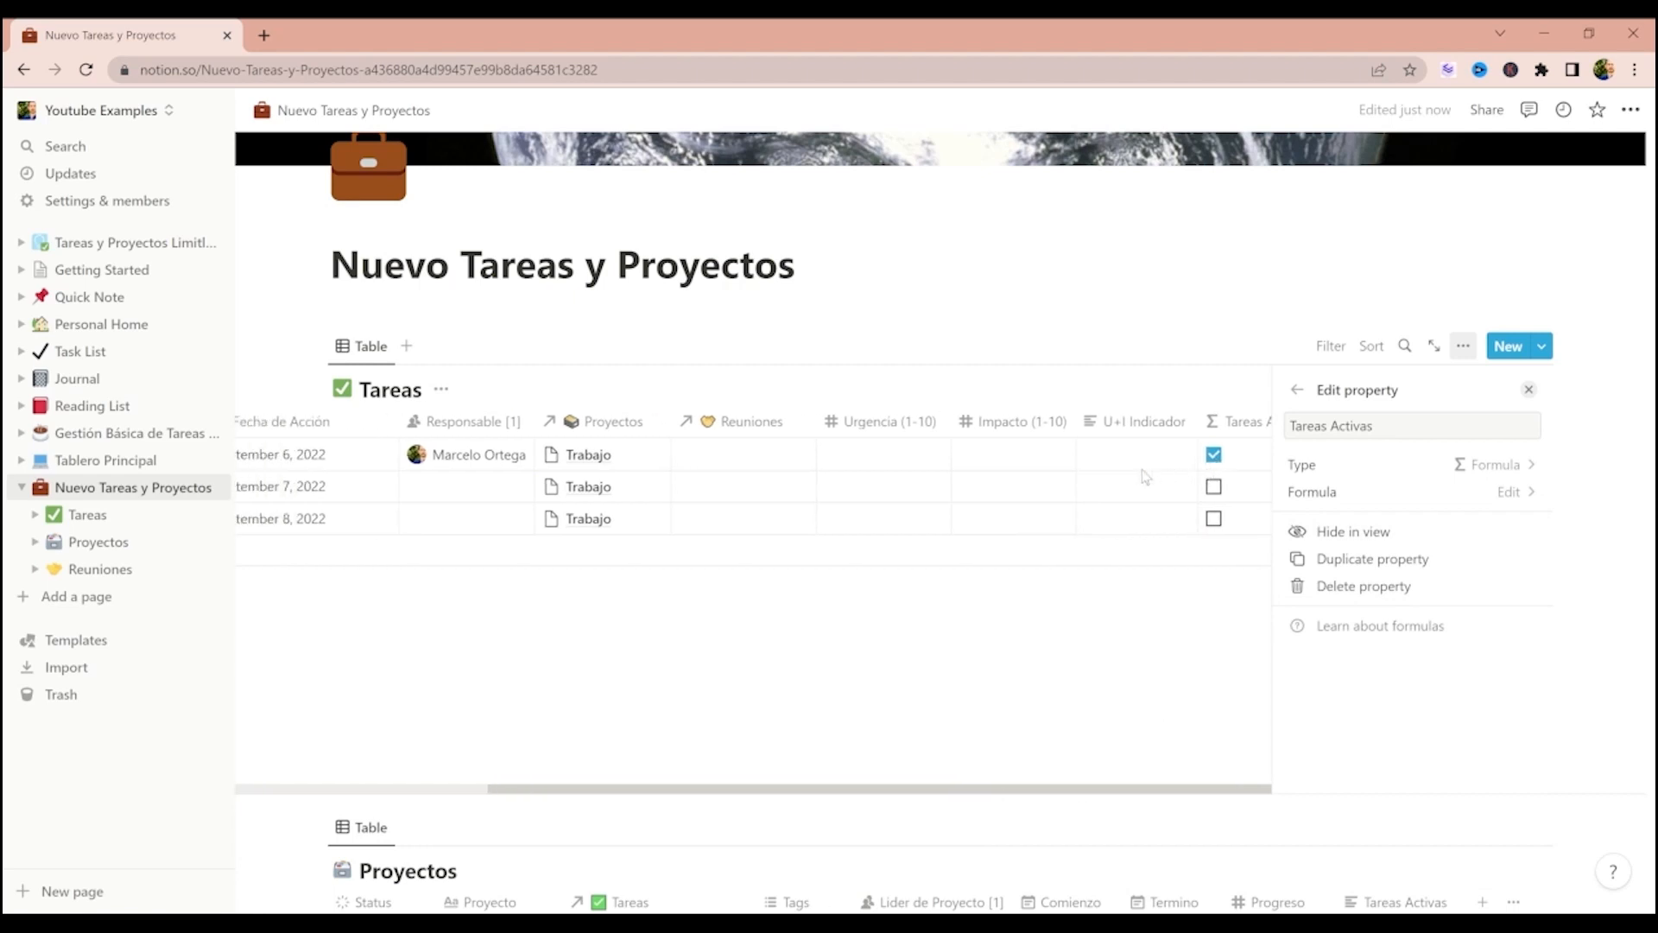
scroll(1145, 477, left, 2)
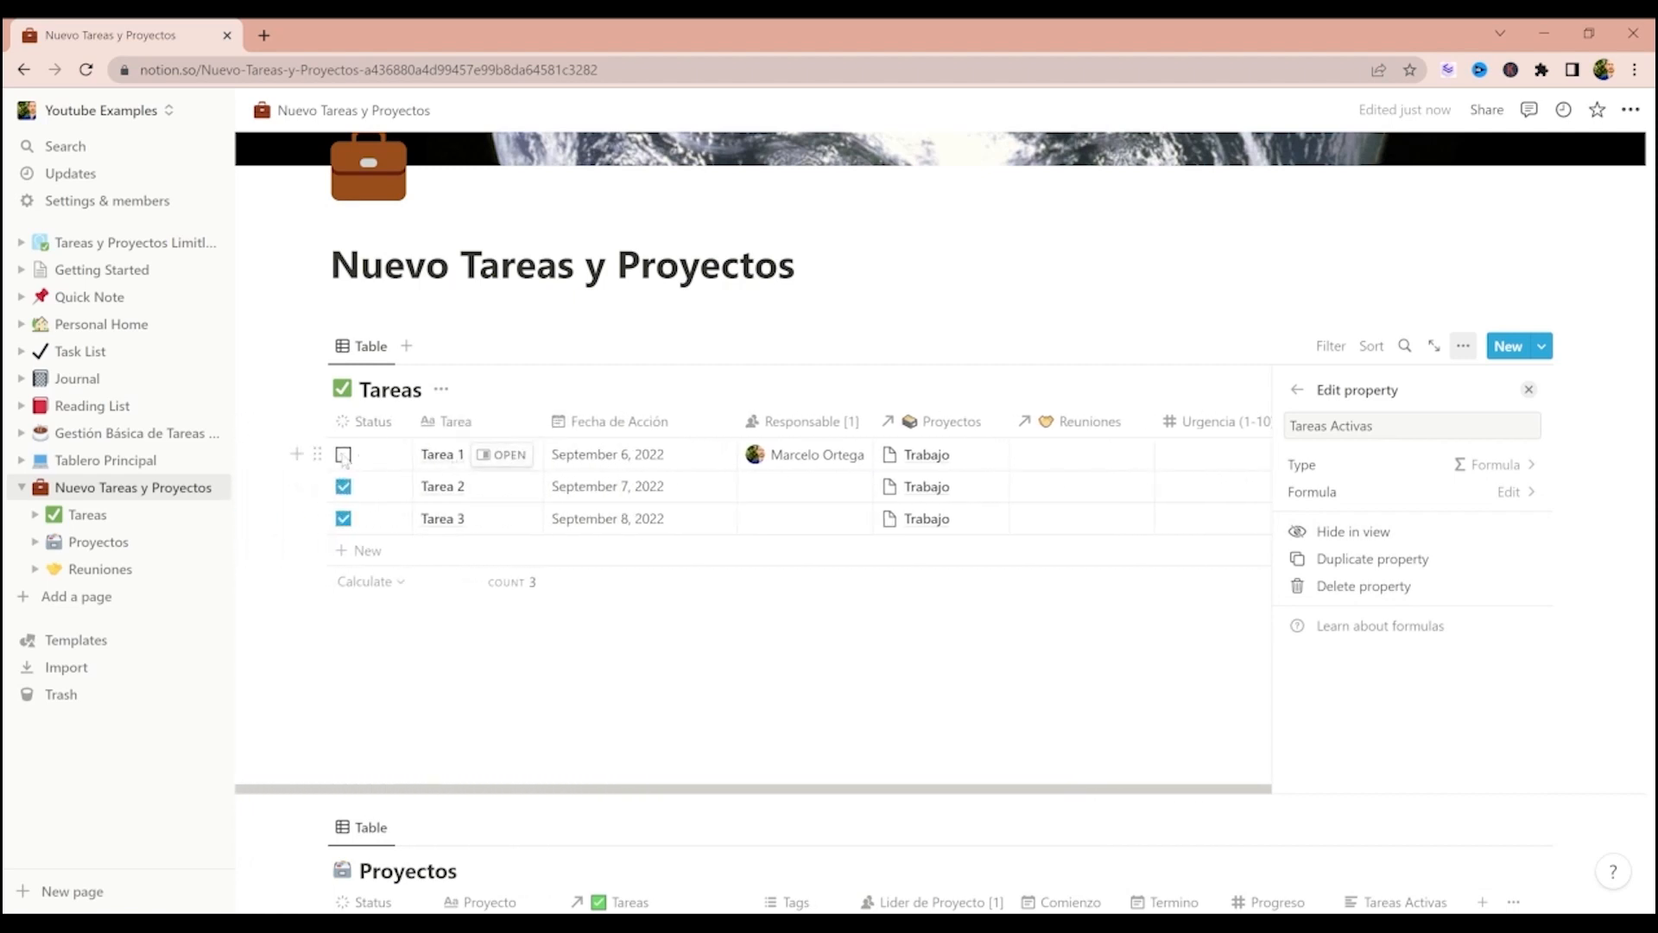
scroll(1122, 446, right, 5)
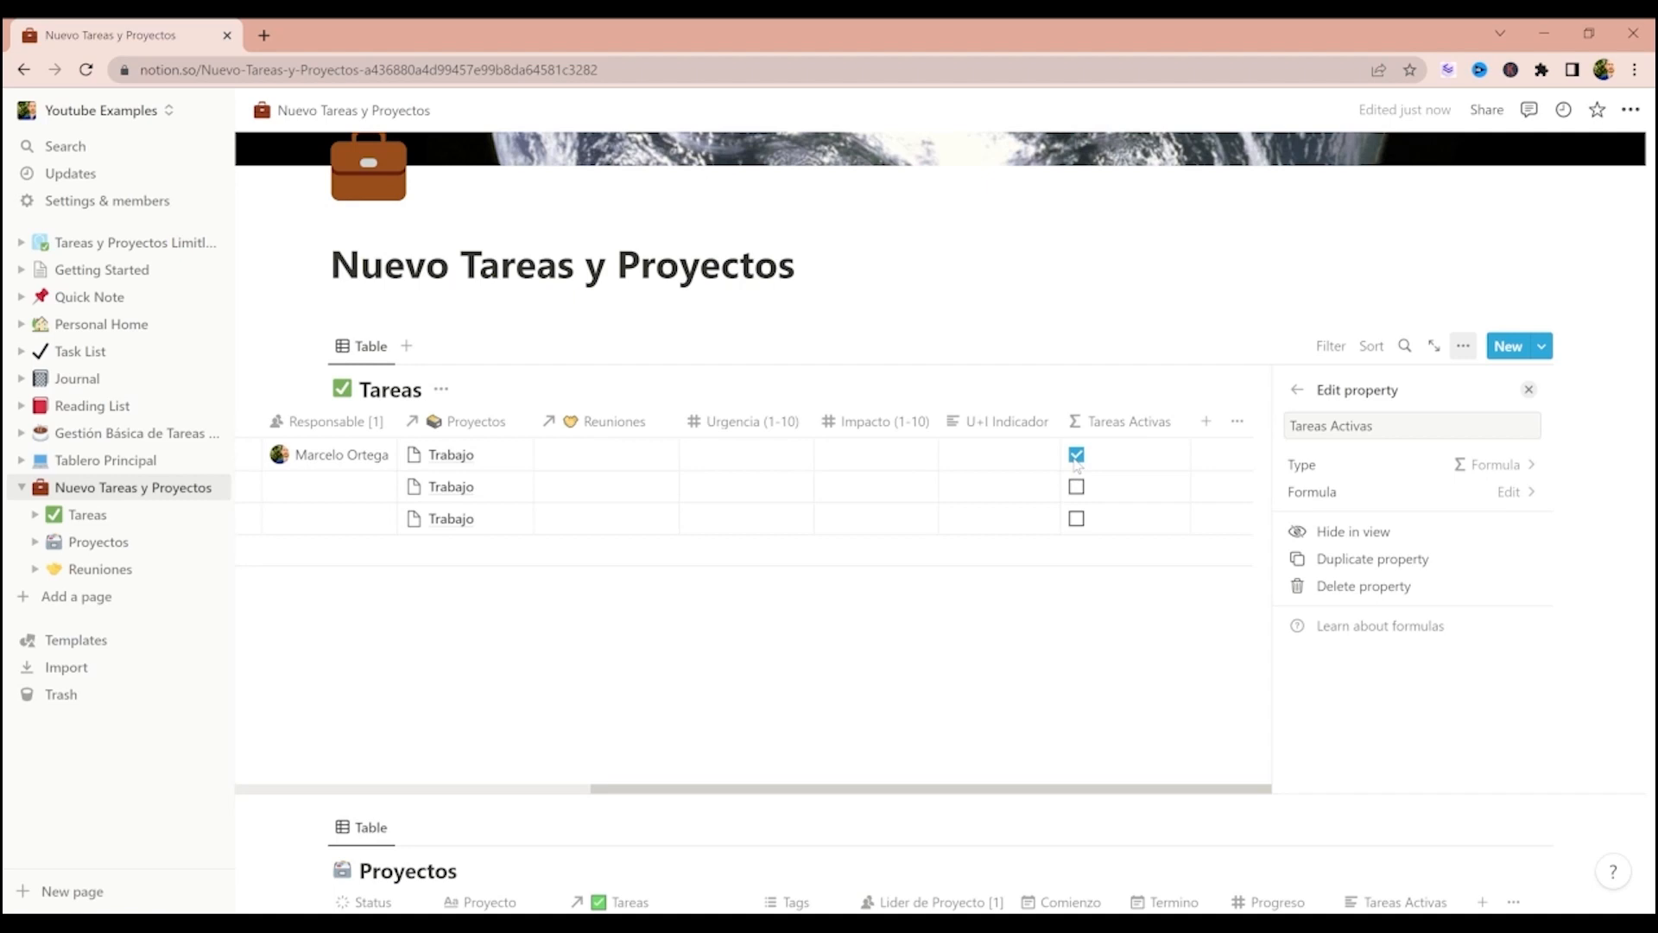
scroll(863, 501, left, 5)
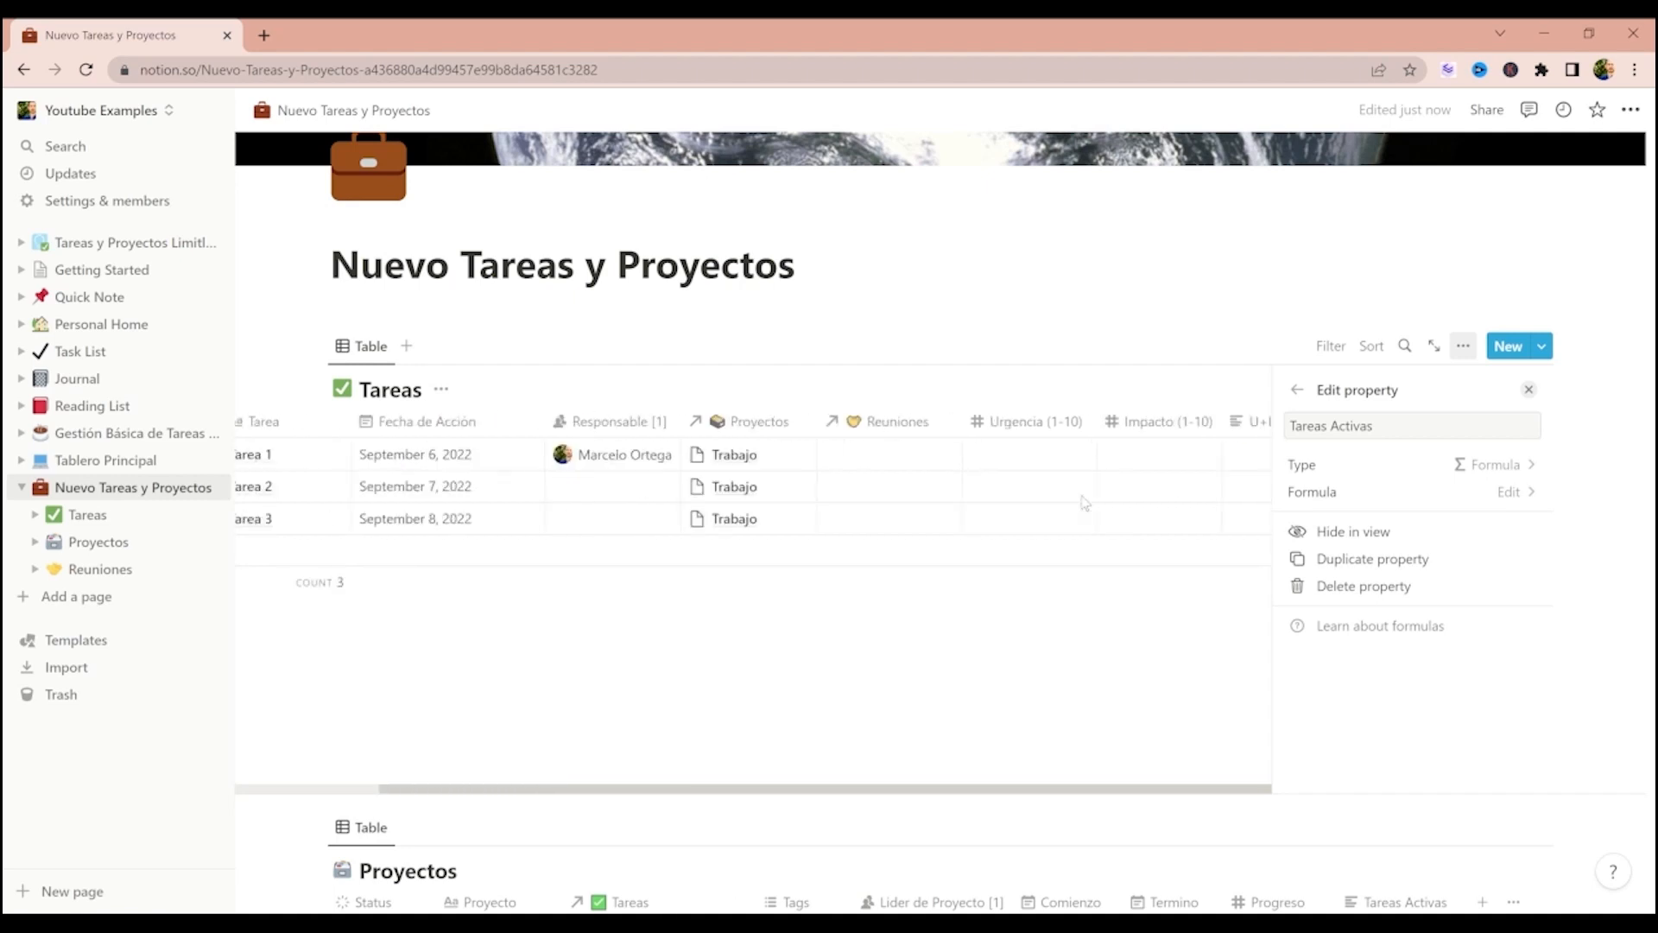
- Uncheck the Status of Tarea 2 and slightly narrow the Tareas Activas column in the Tareas table
click(343, 486)
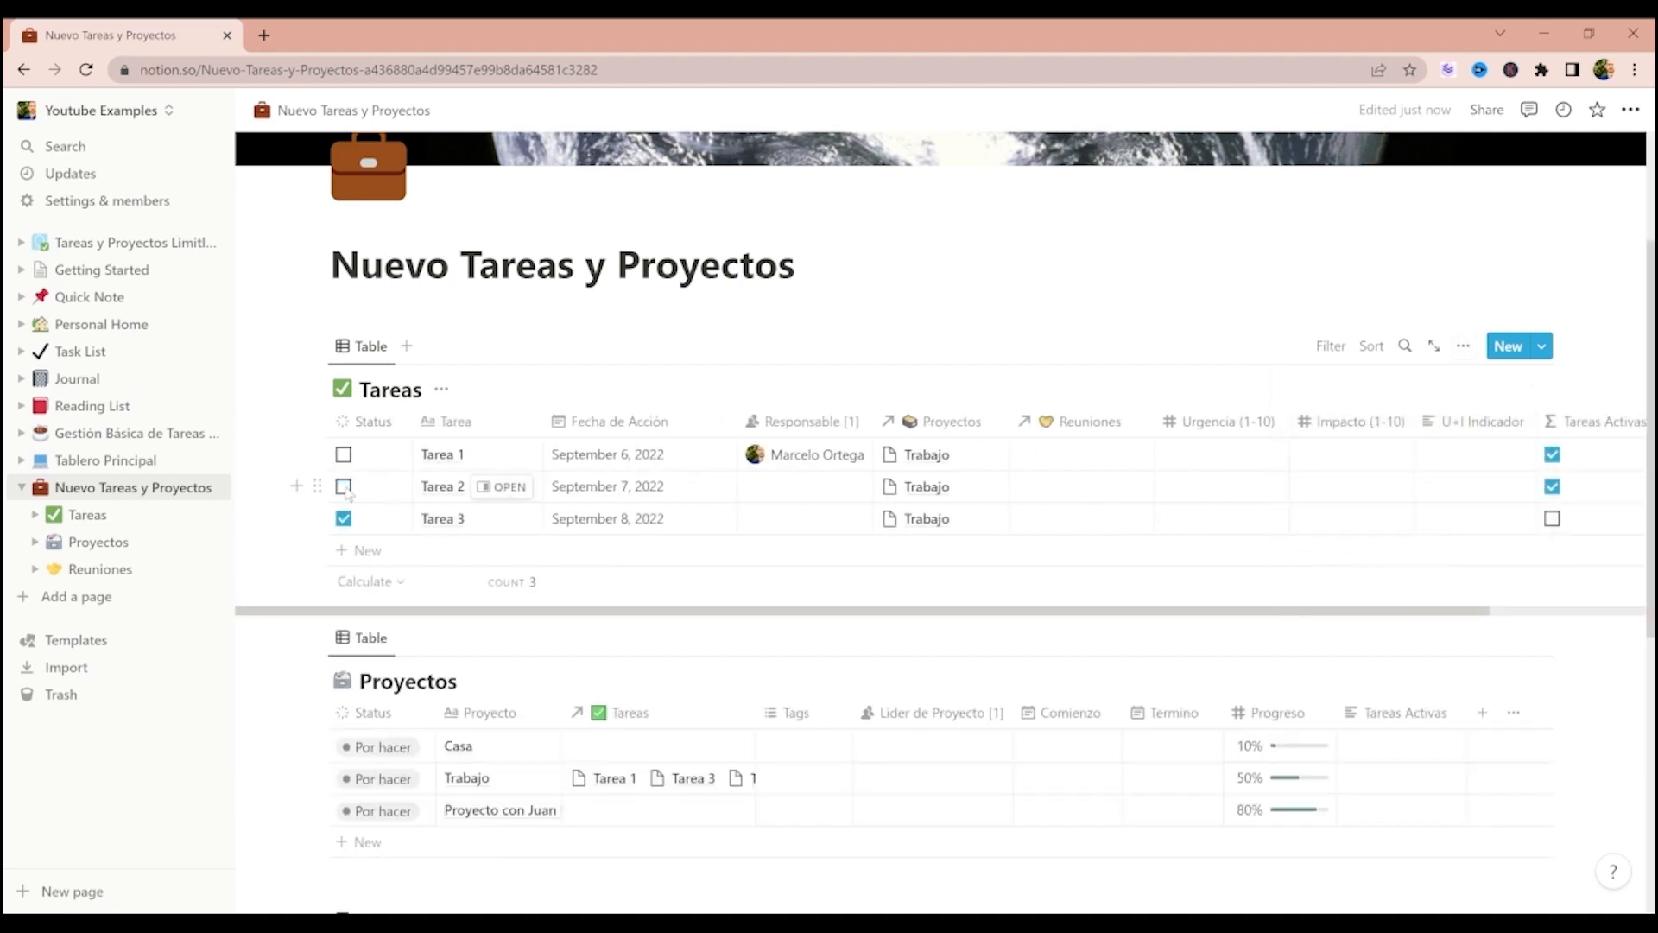
scroll(400, 493, right, 2)
scroll(399, 493, right, 2)
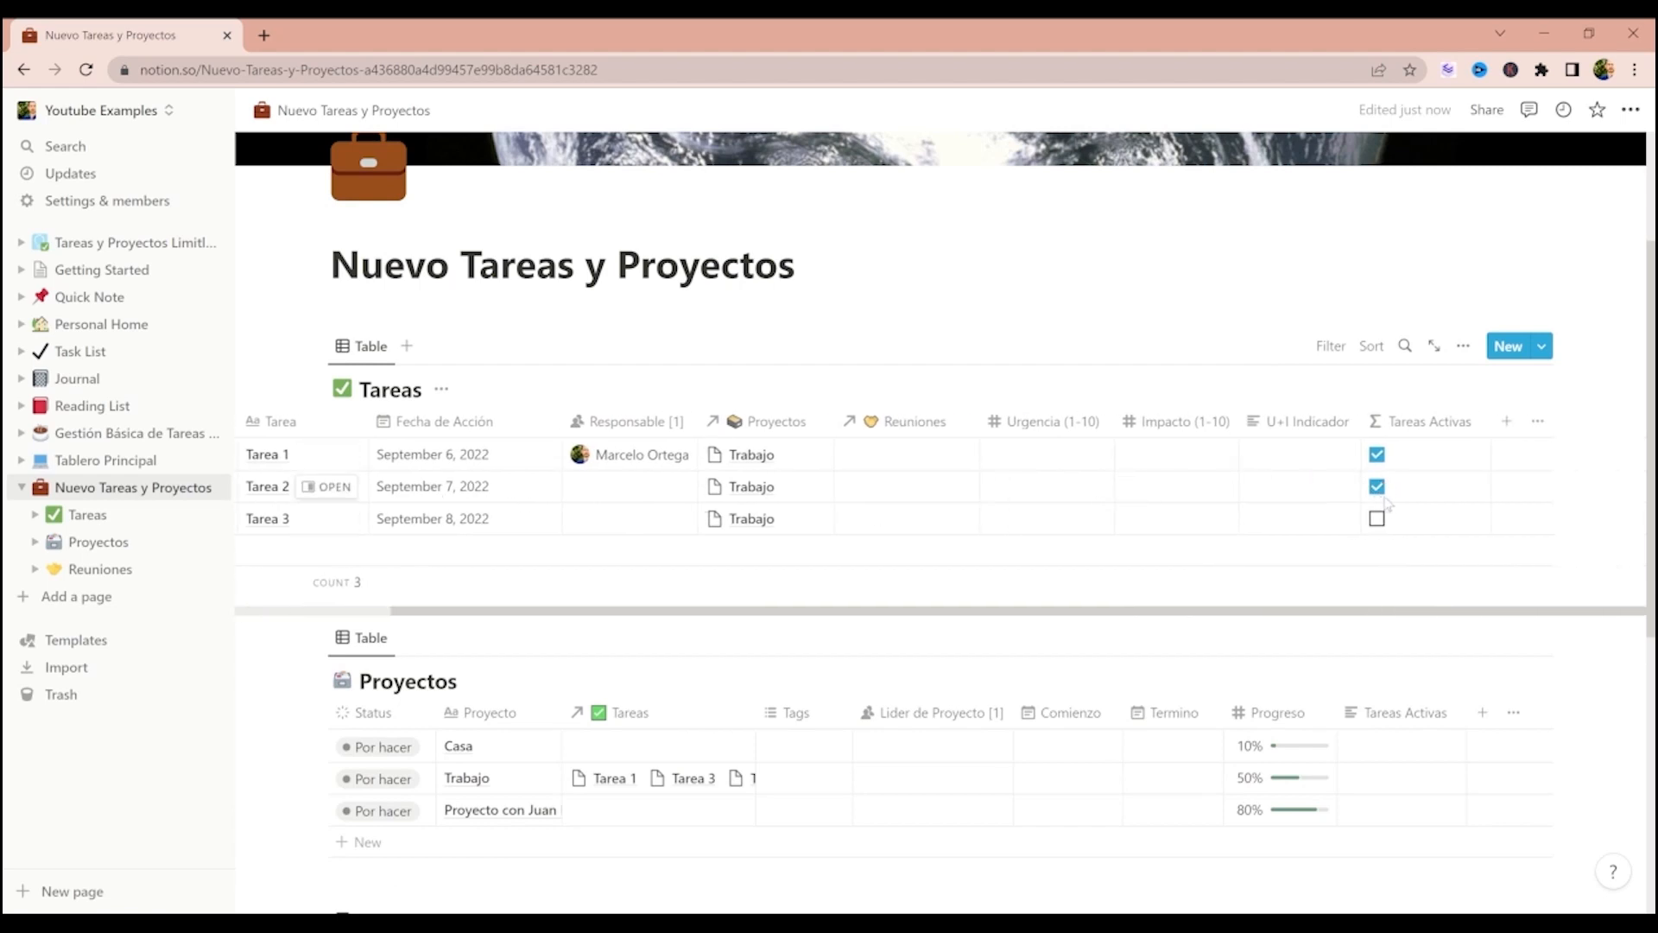
drag(1492, 423, 1485, 423)
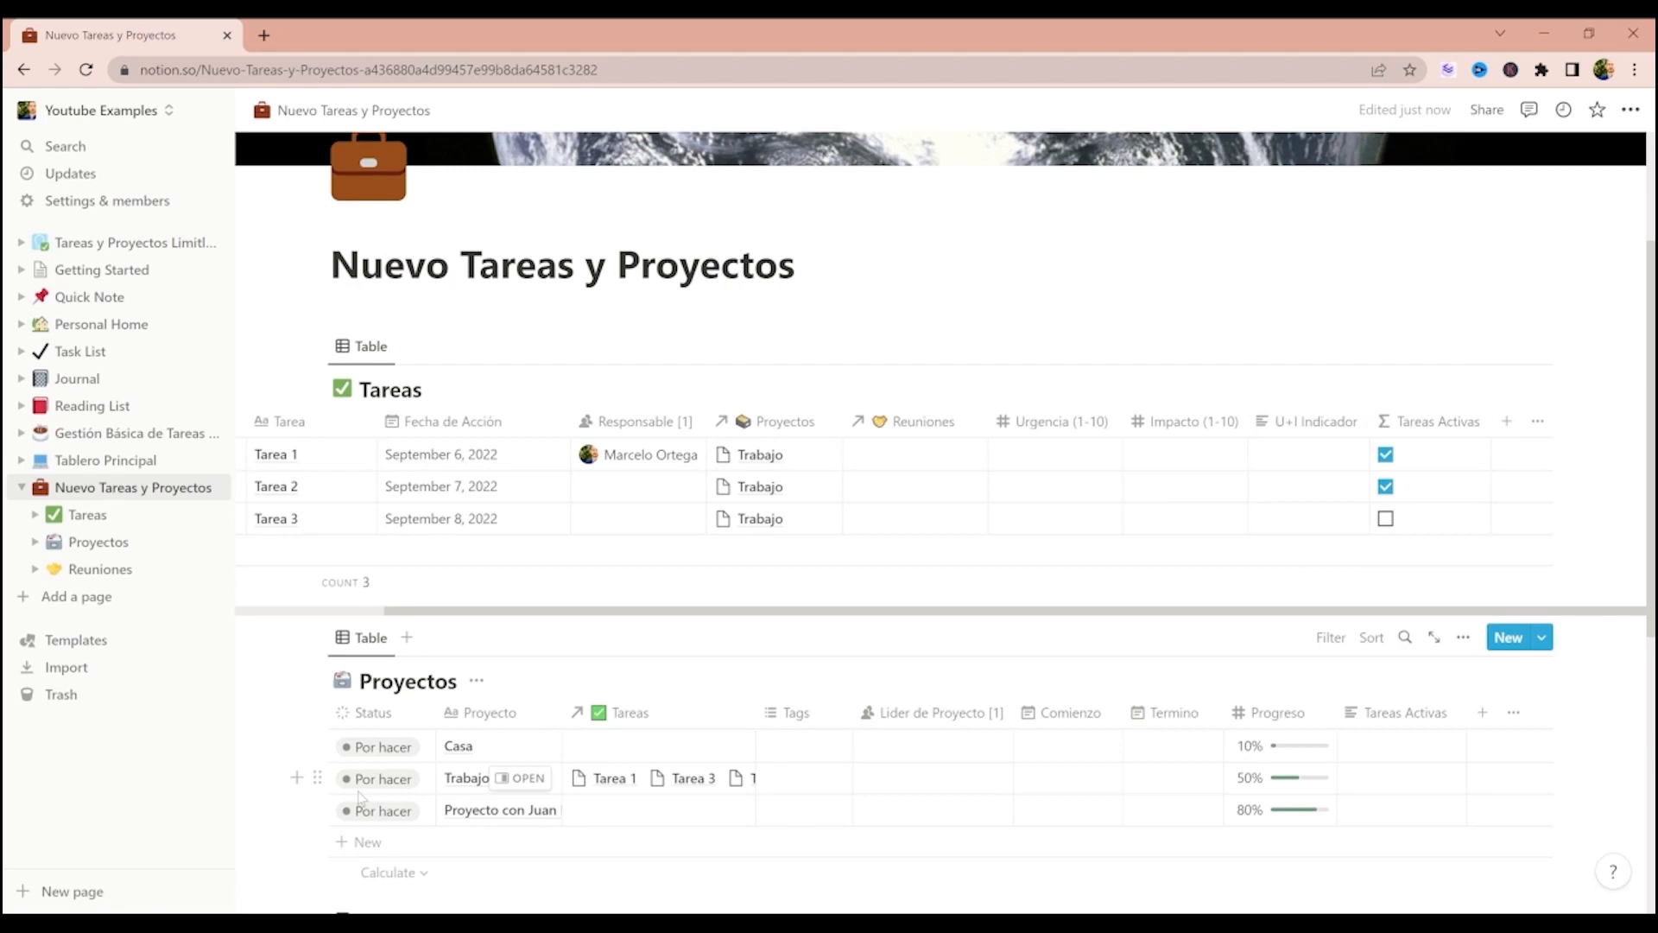
- Change the Tareas Activas property in the Proyectos table from a formula to the Rollup type
scroll(361, 797, down, 3)
scroll(1210, 570, up, 1)
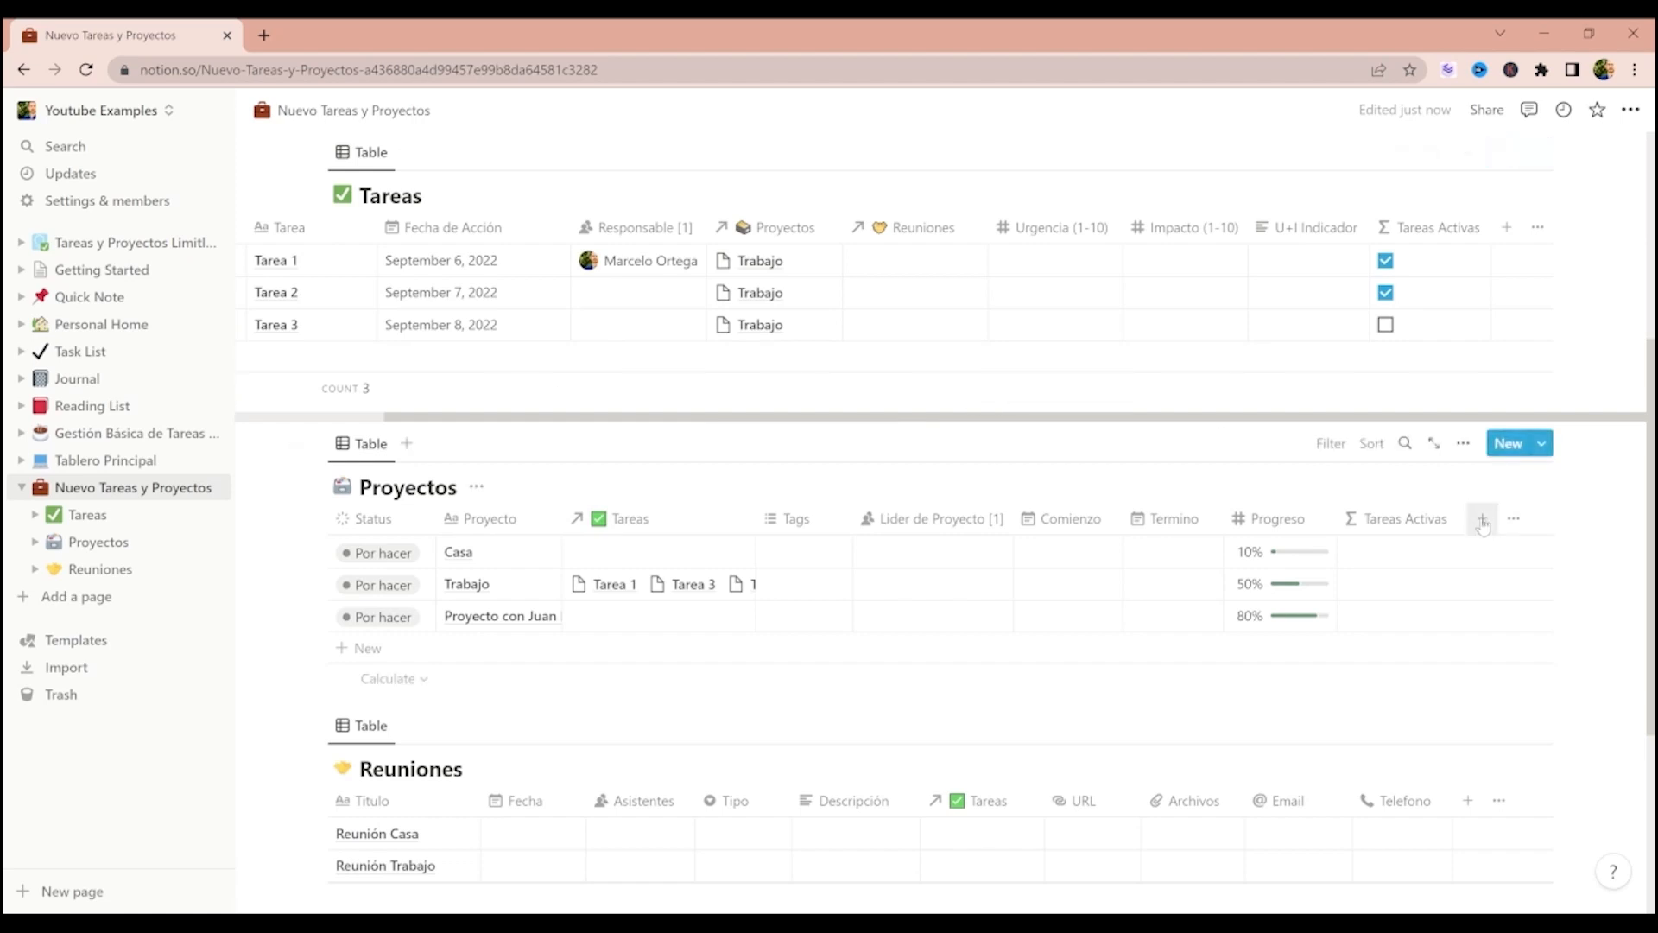
click(1408, 520)
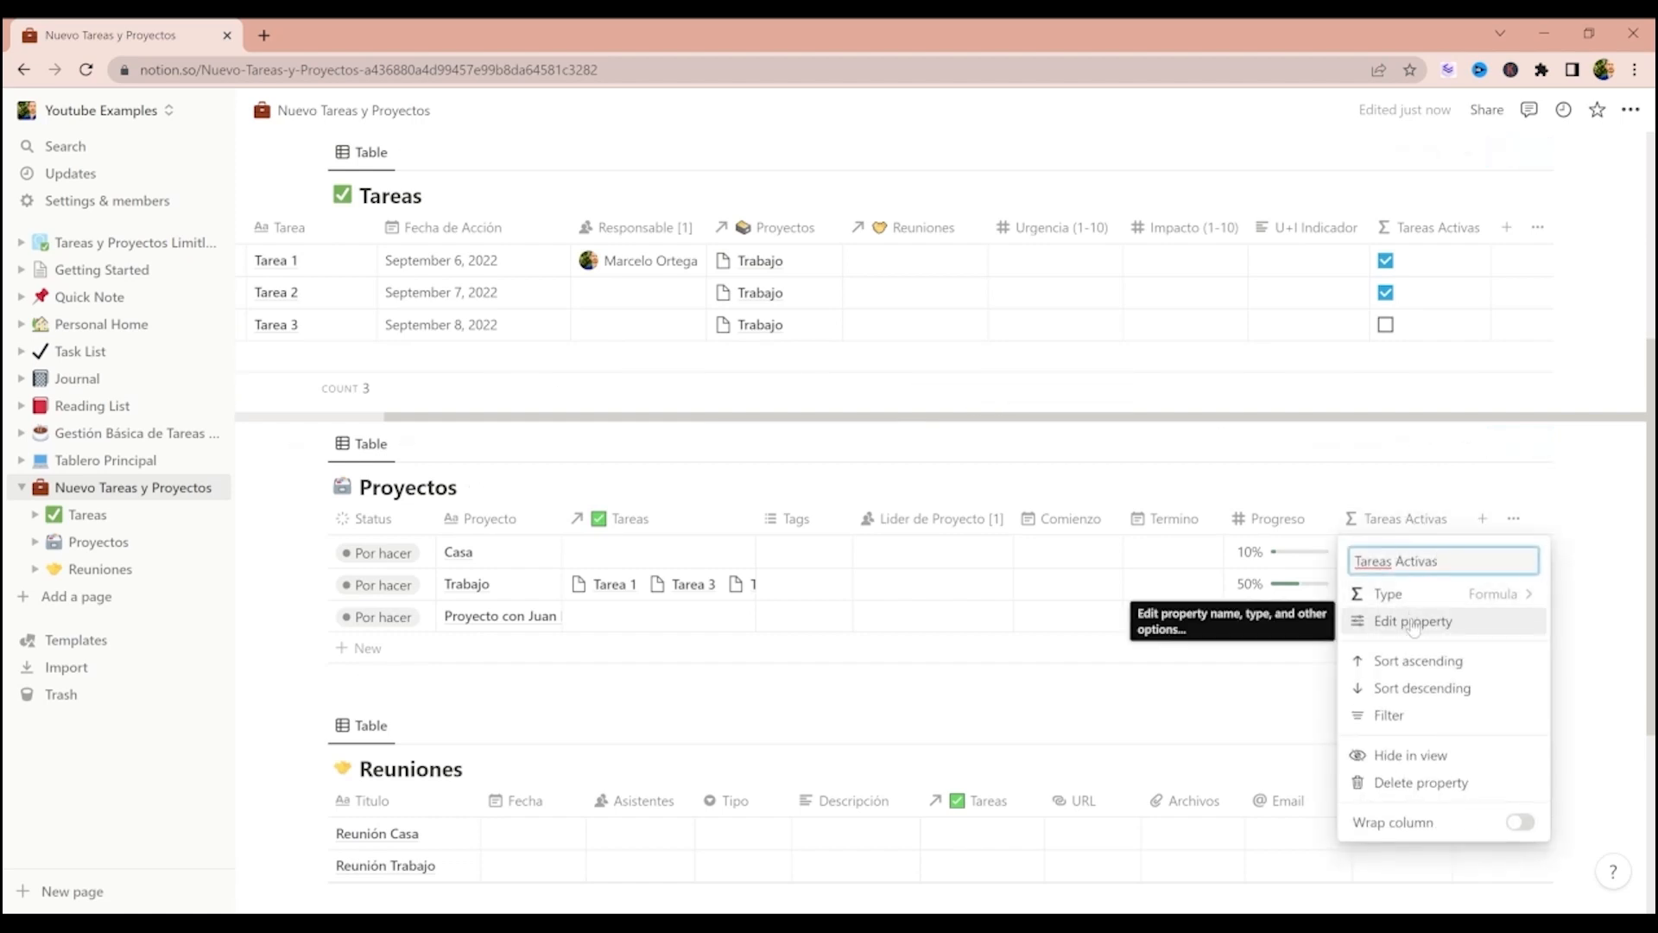
click(1413, 623)
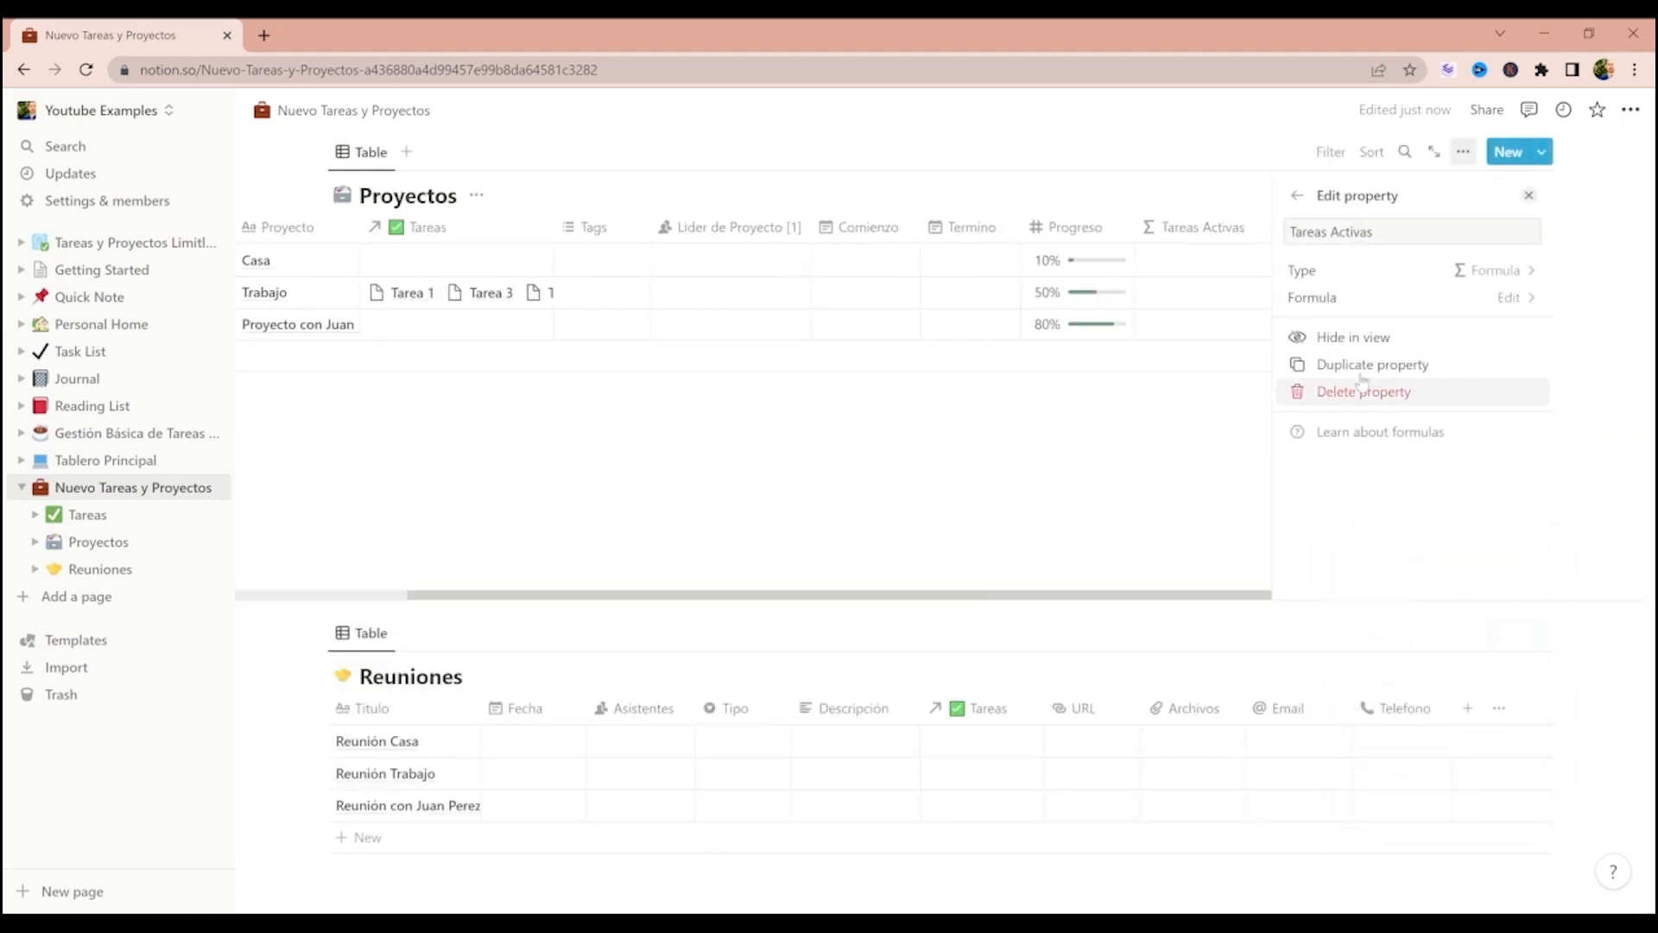
click(1425, 271)
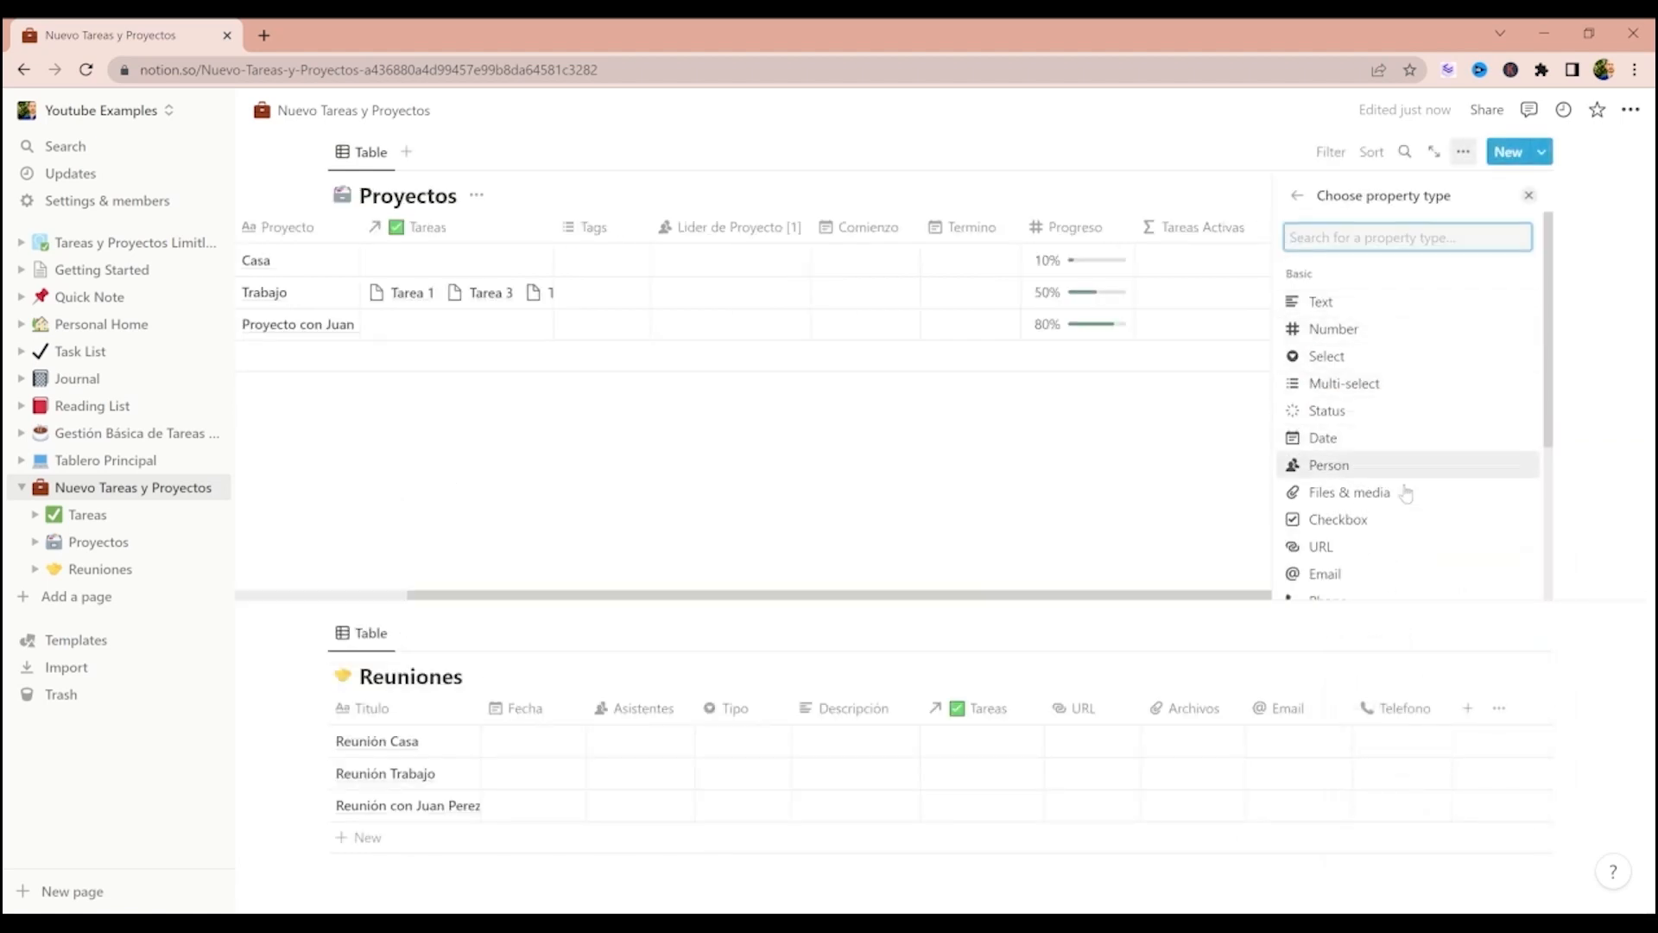
scroll(1408, 501, down, 3)
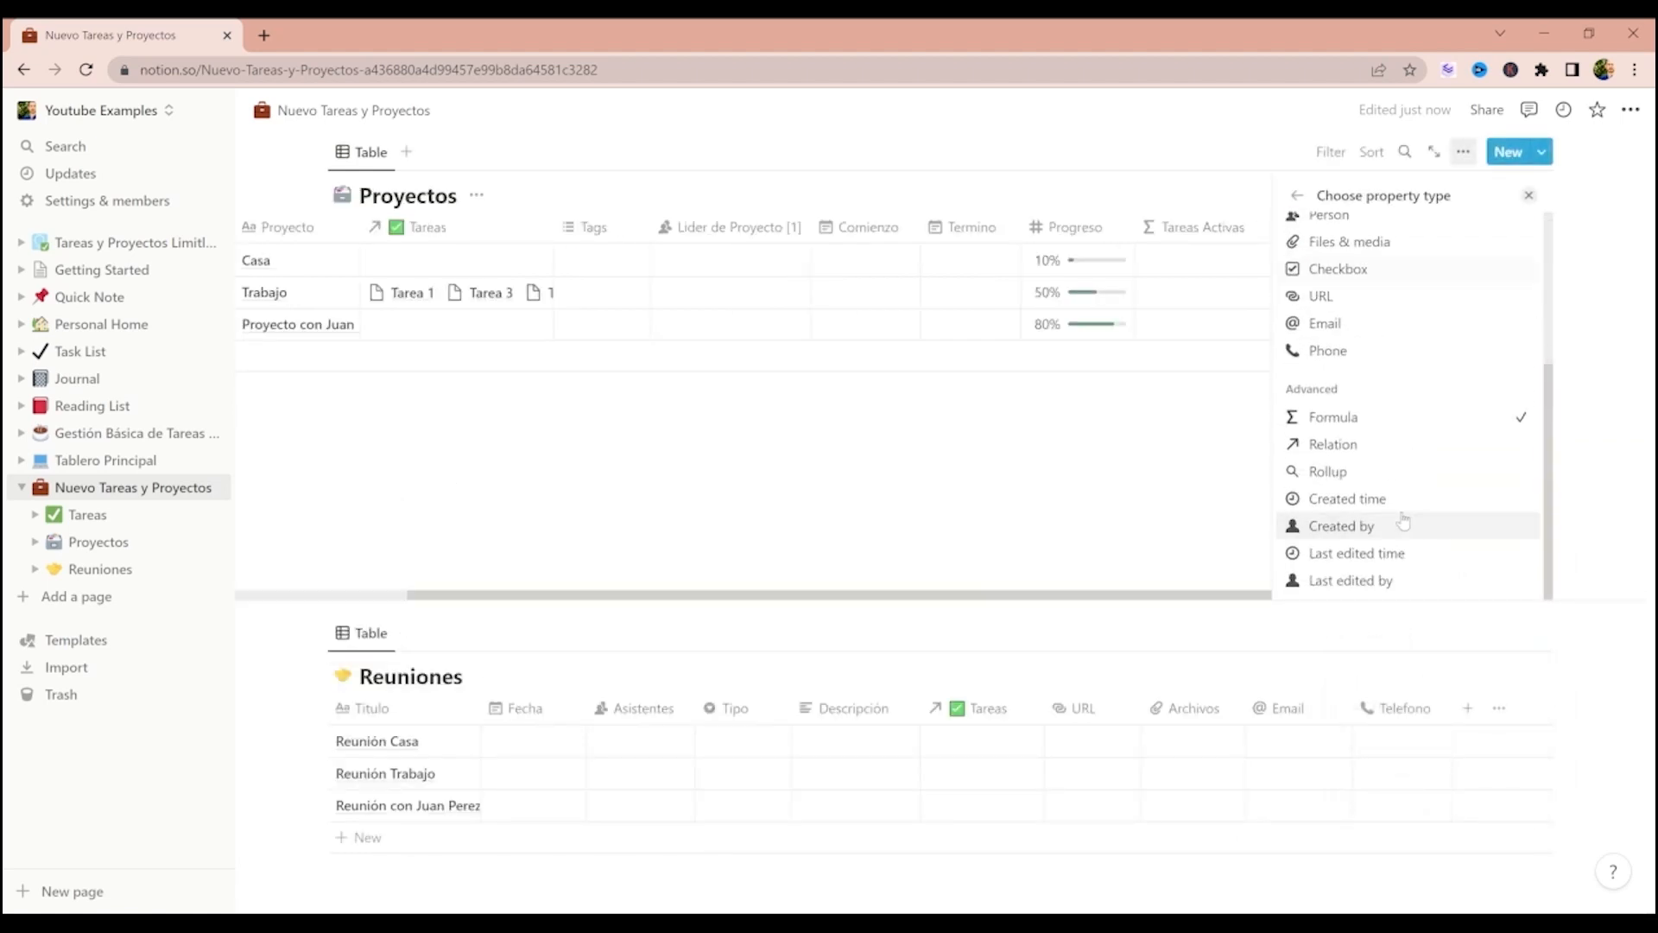
click(1350, 472)
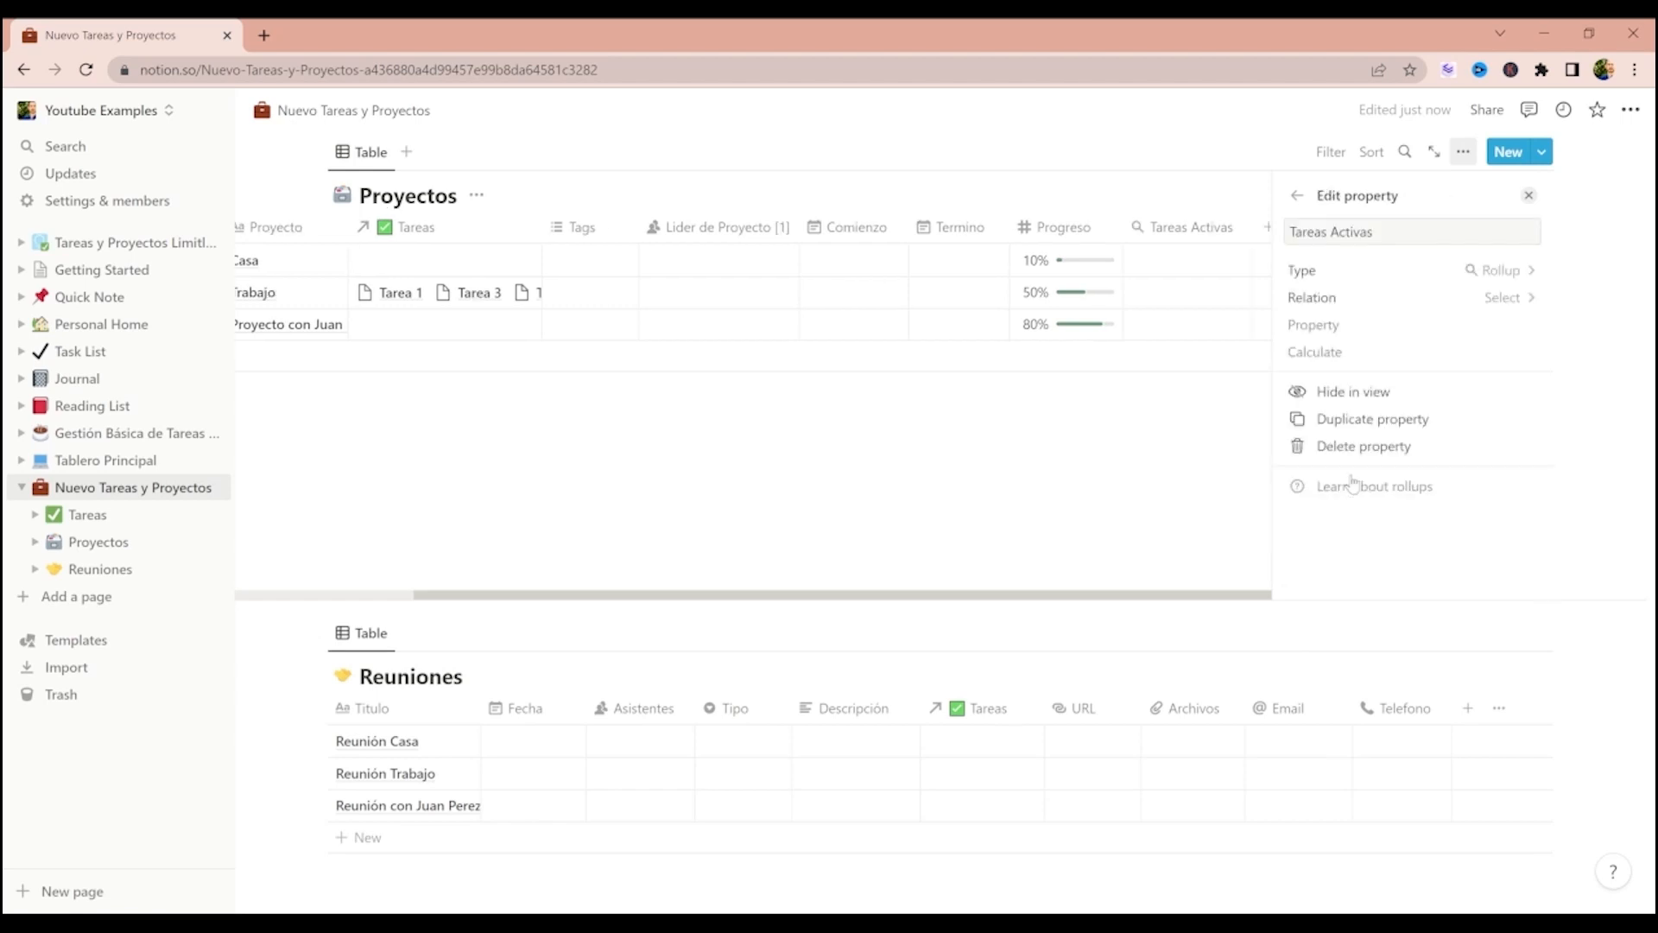
- Base the Tareas Activas rollup in Proyectos on the Tareas relation and its Tareas Activas property
click(1506, 302)
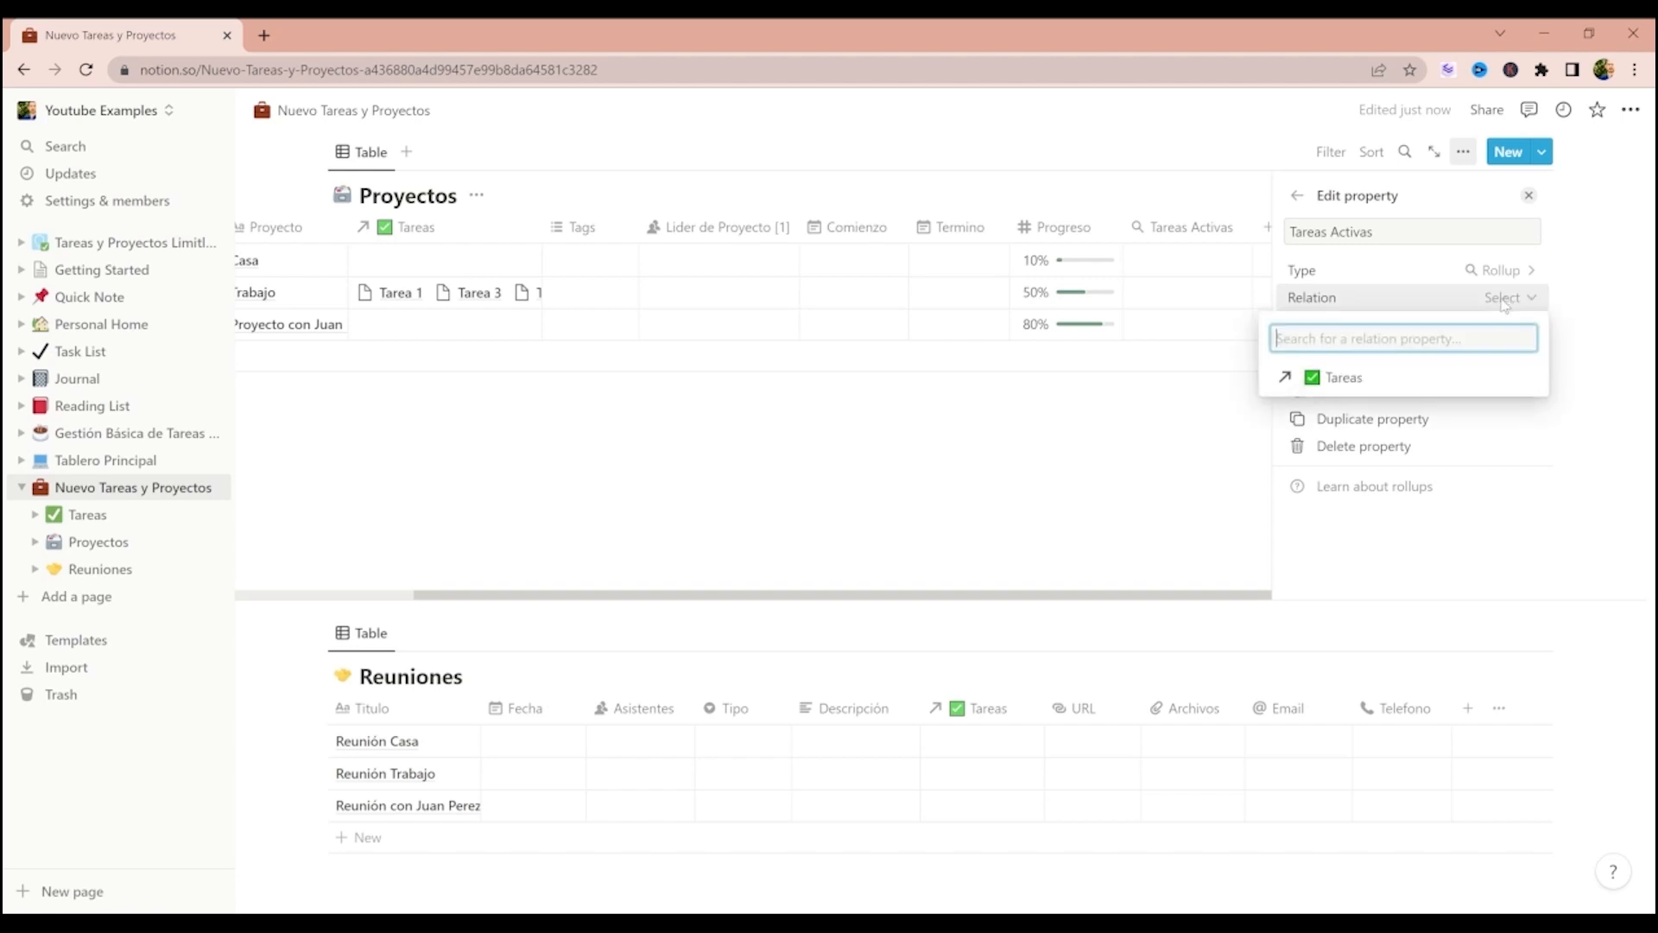
click(1374, 386)
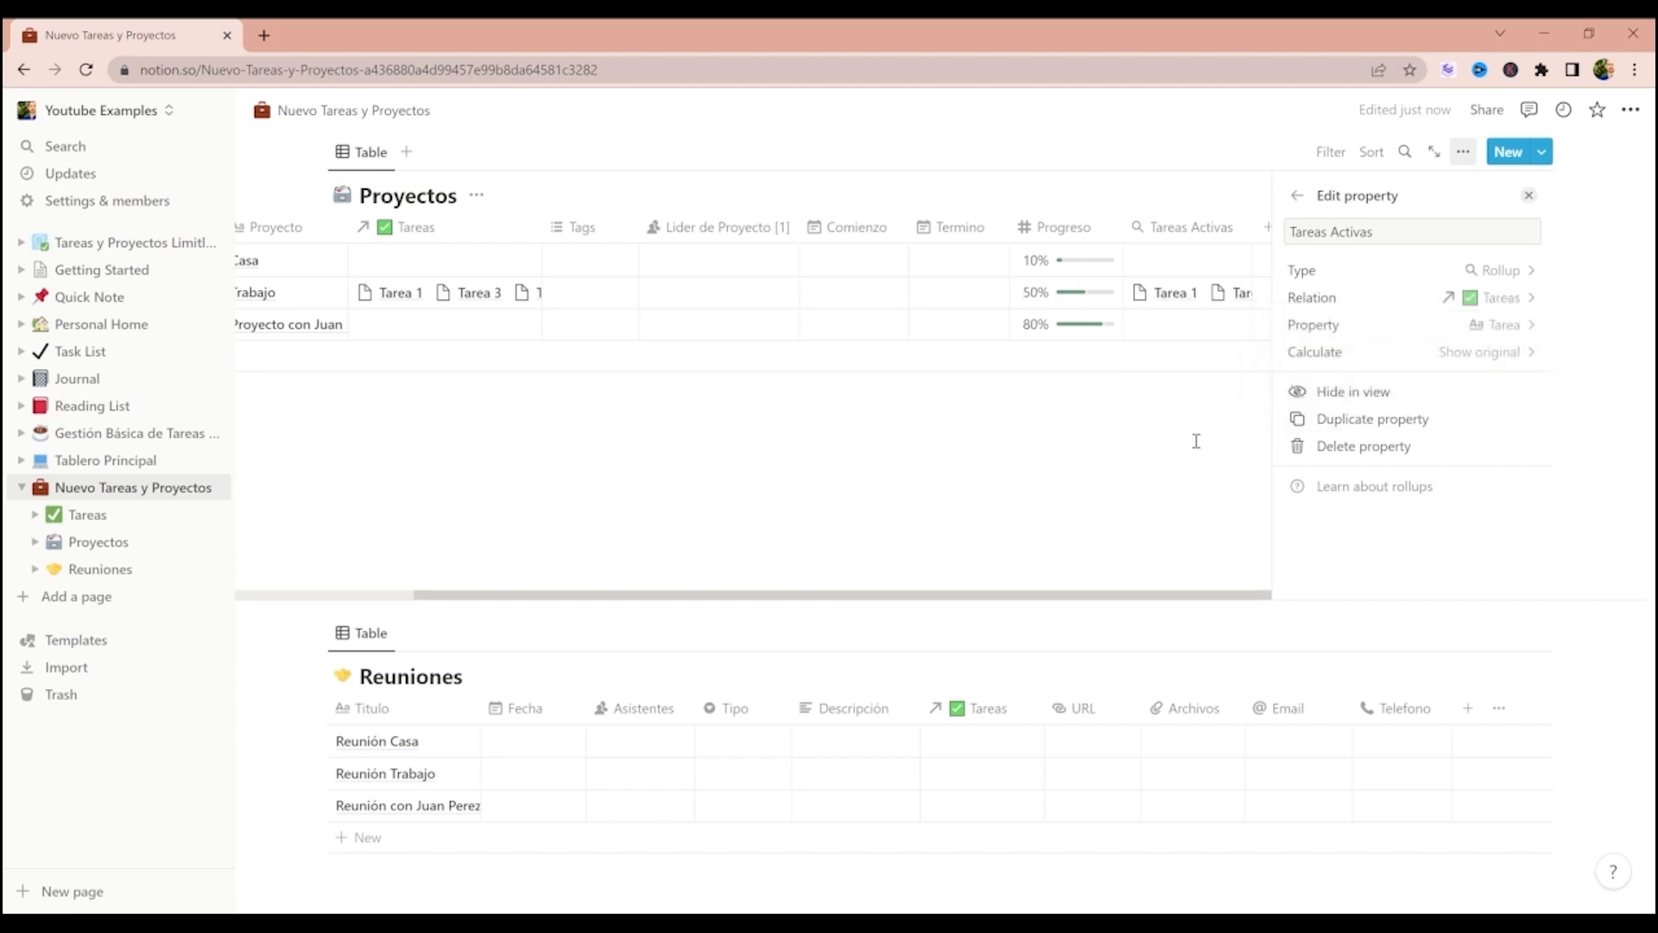
click(1443, 335)
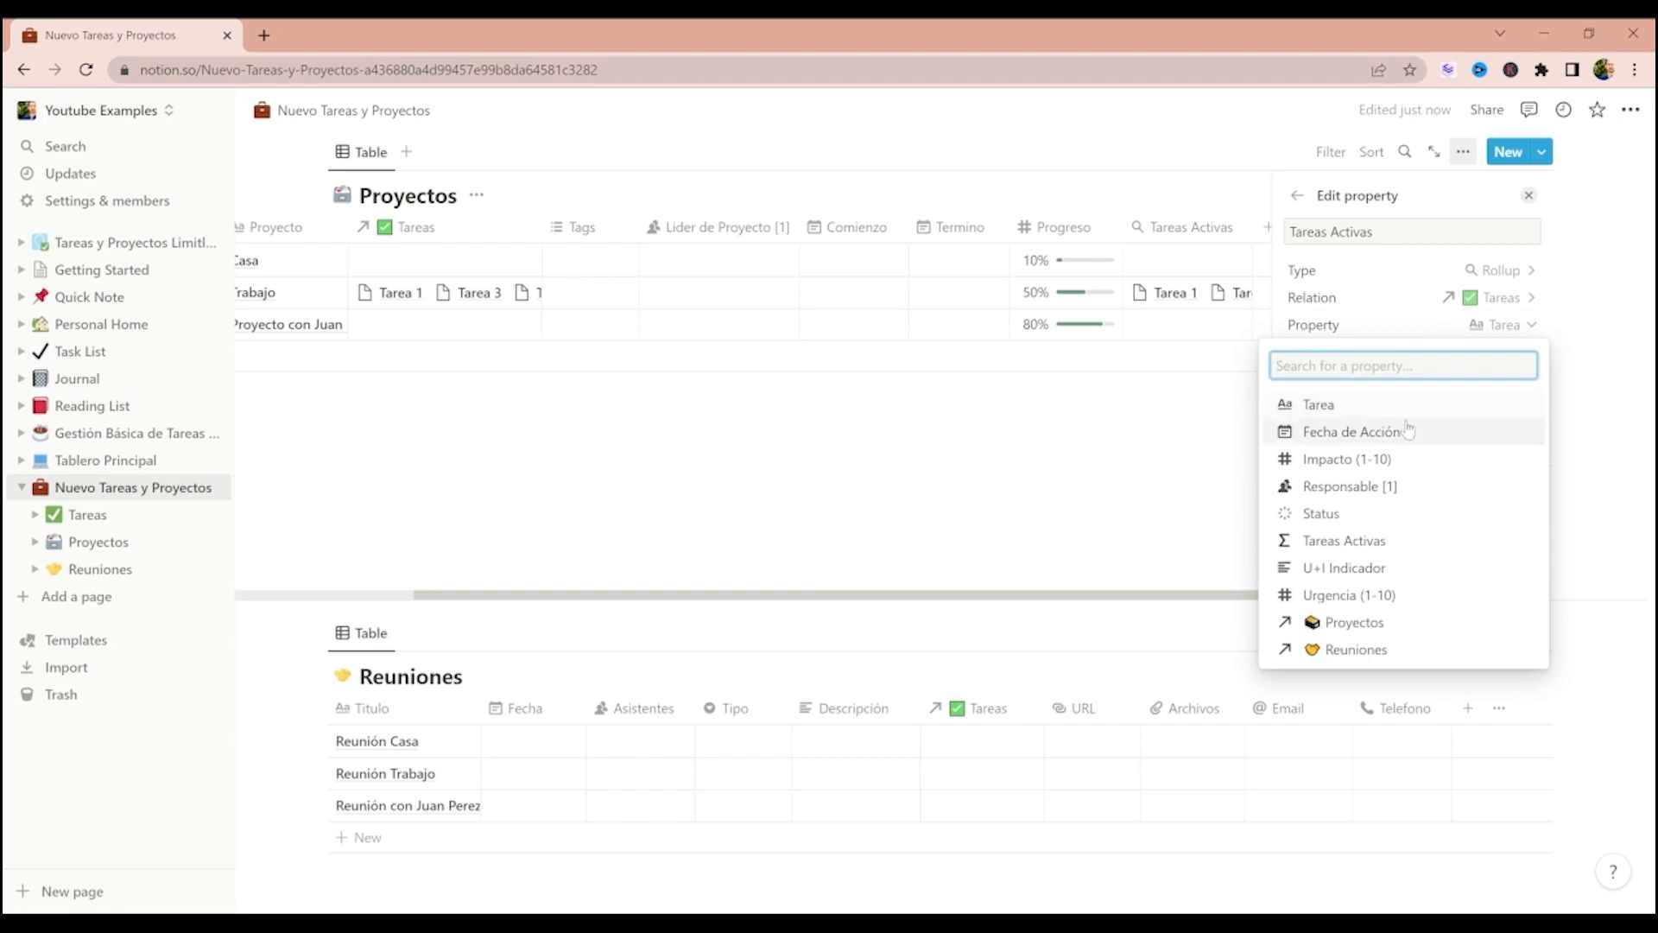
click(1375, 544)
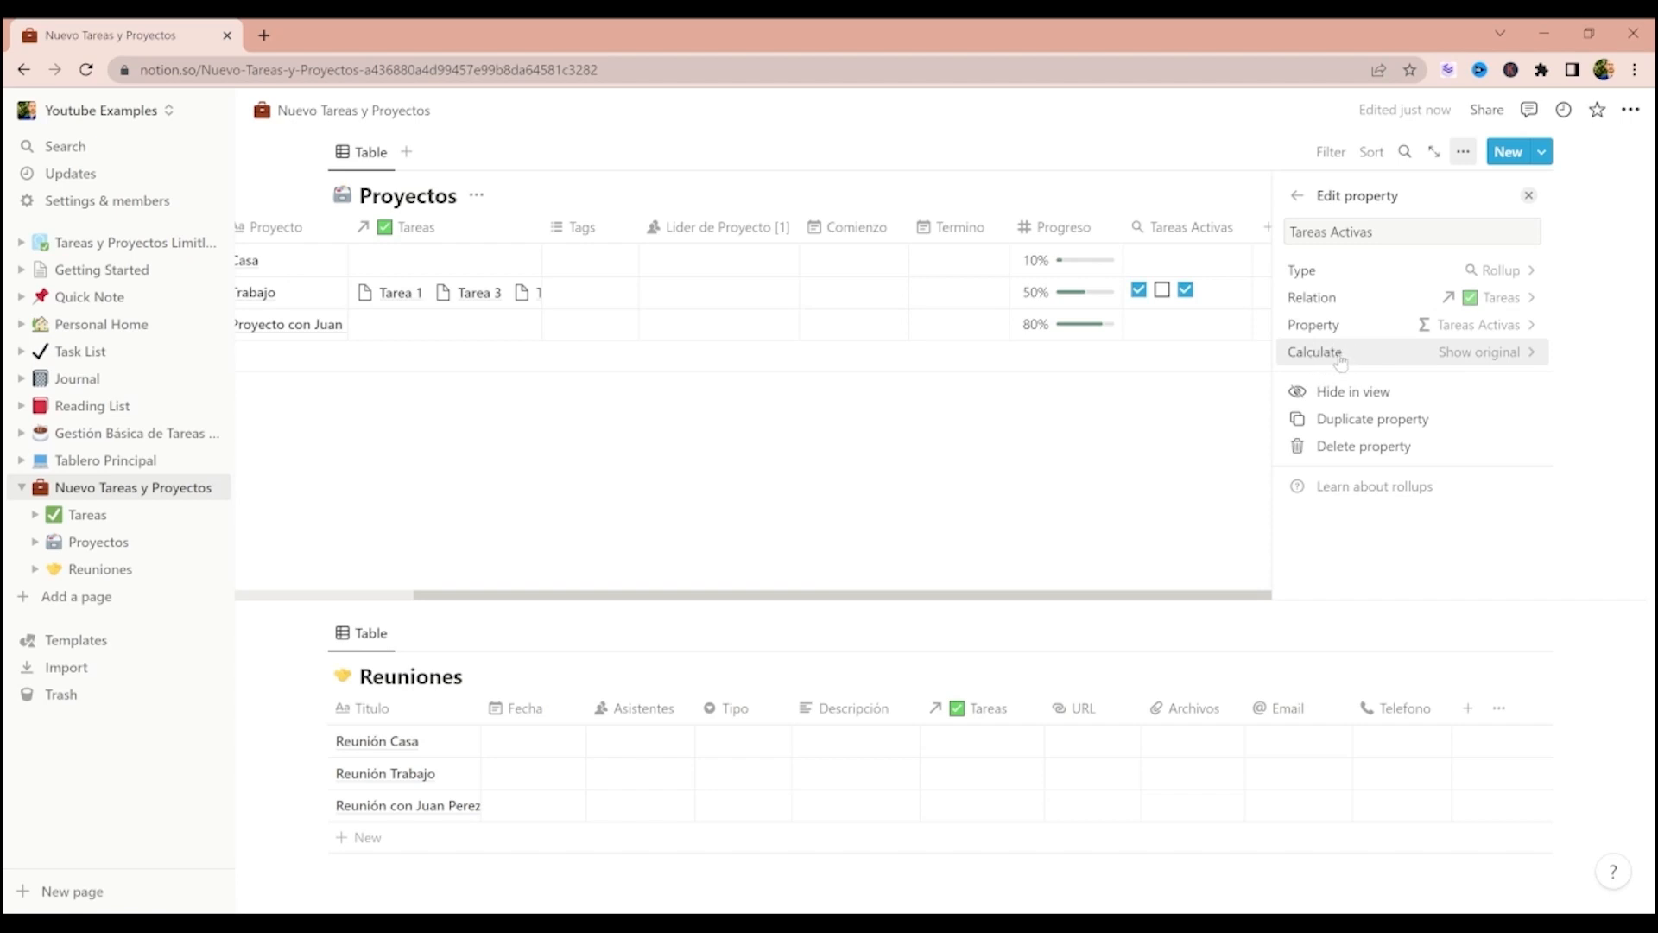
- Set the Tareas Activas rollup in Proyectos to calculate Checked and close the property settings
click(1492, 354)
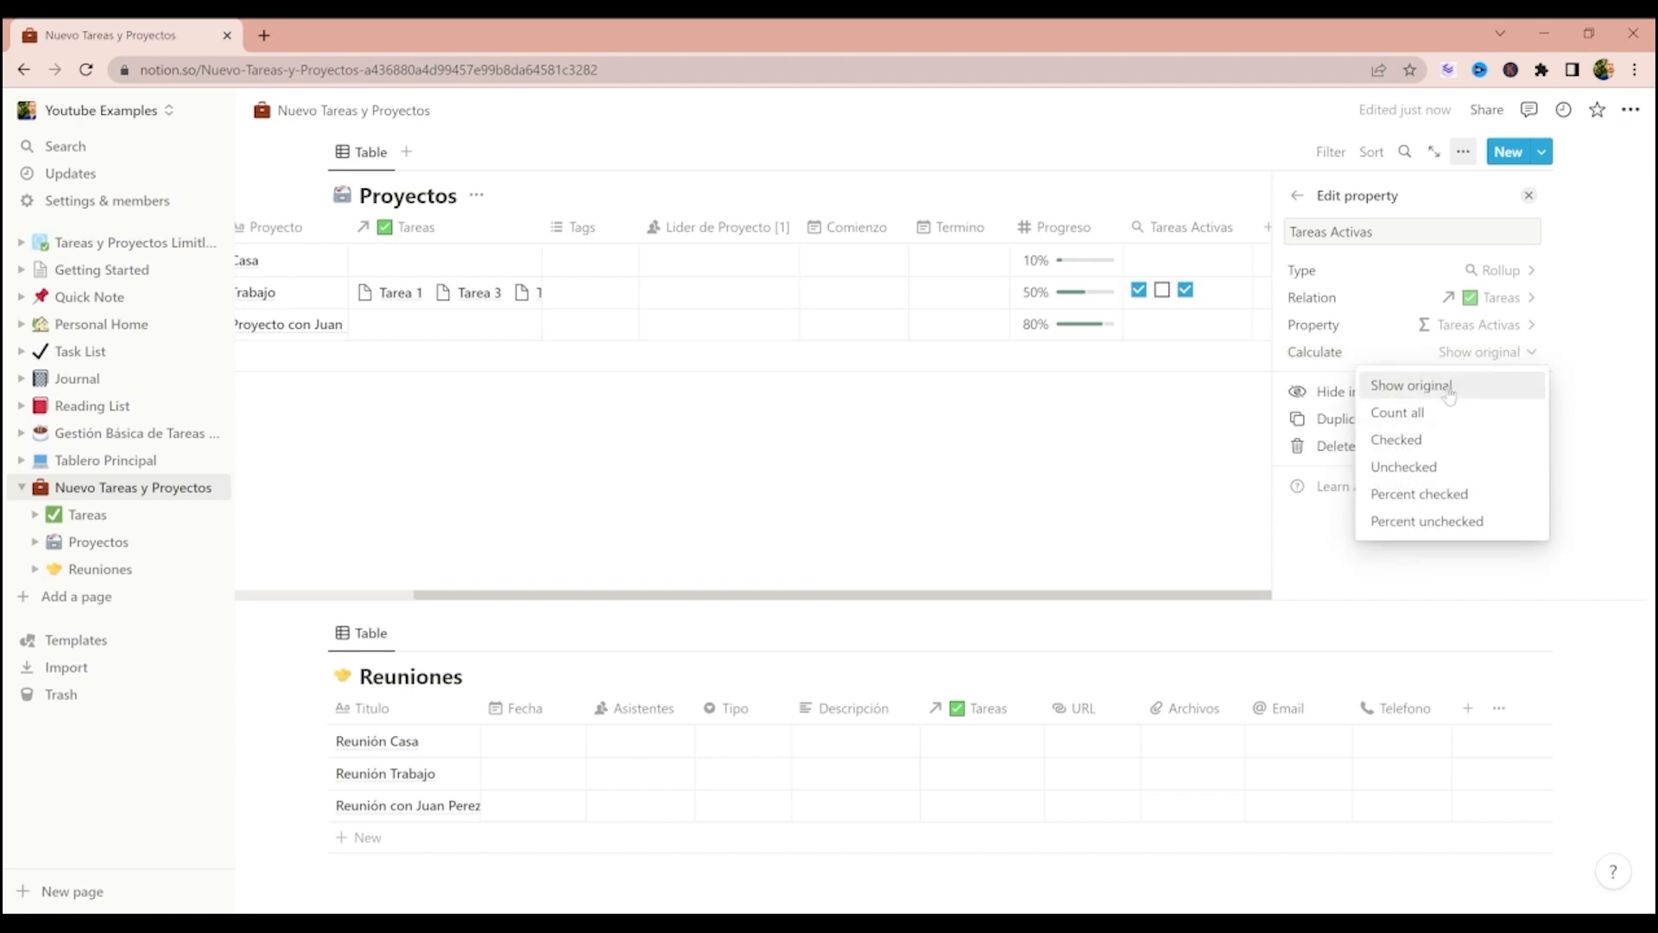
click(1436, 449)
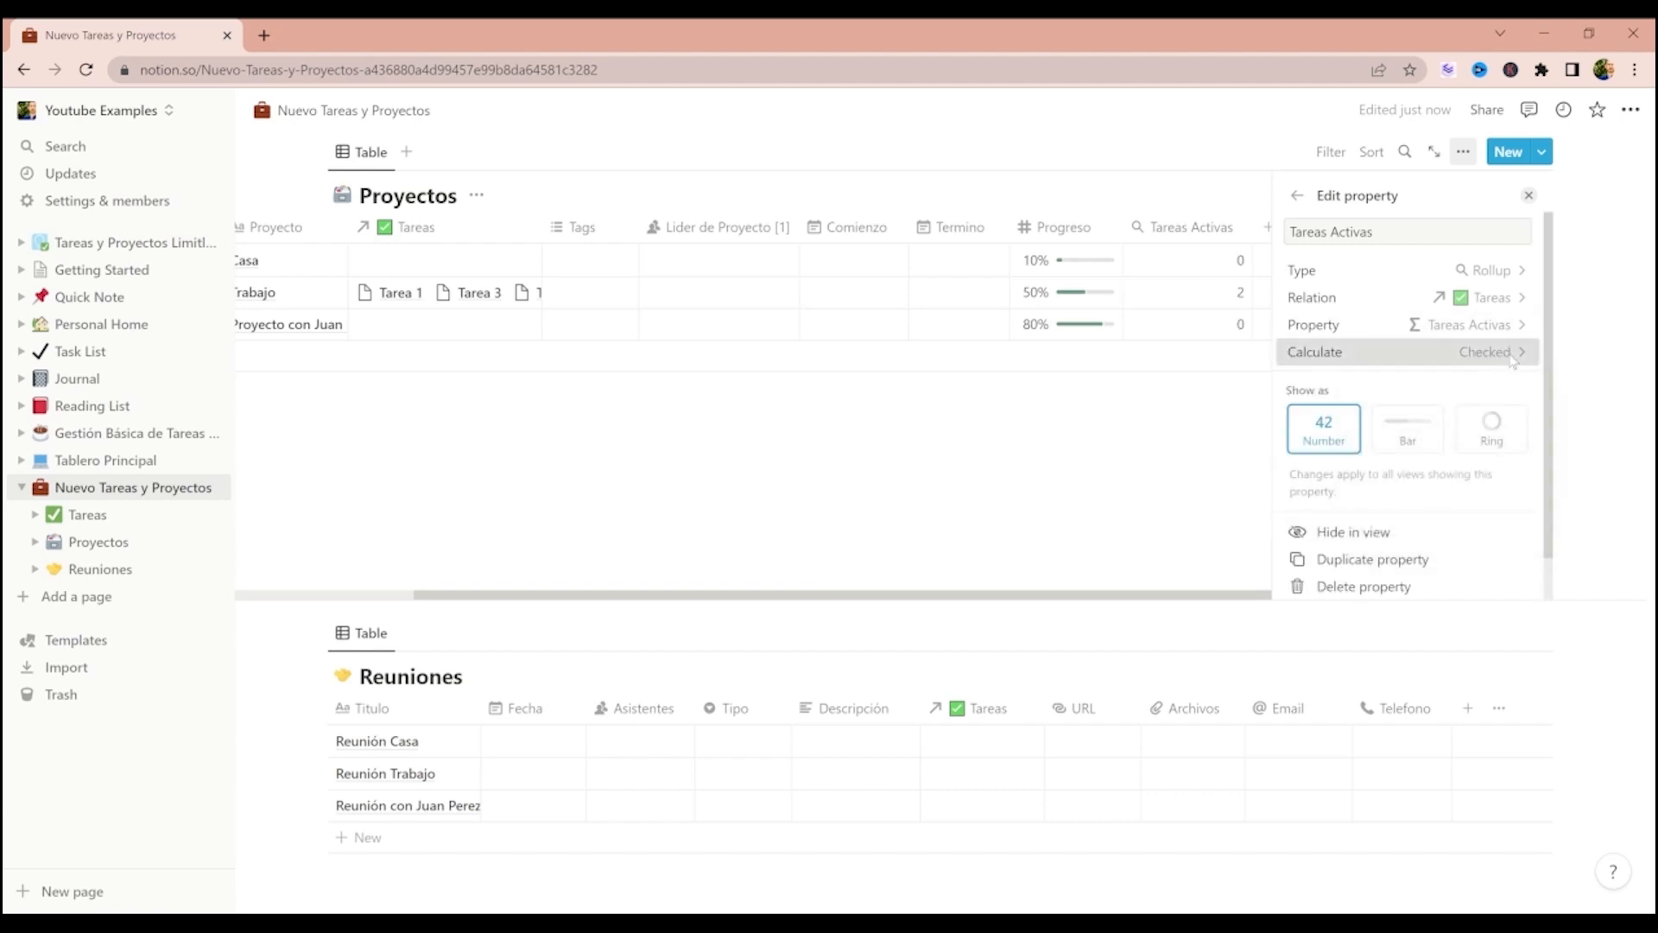
click(1510, 350)
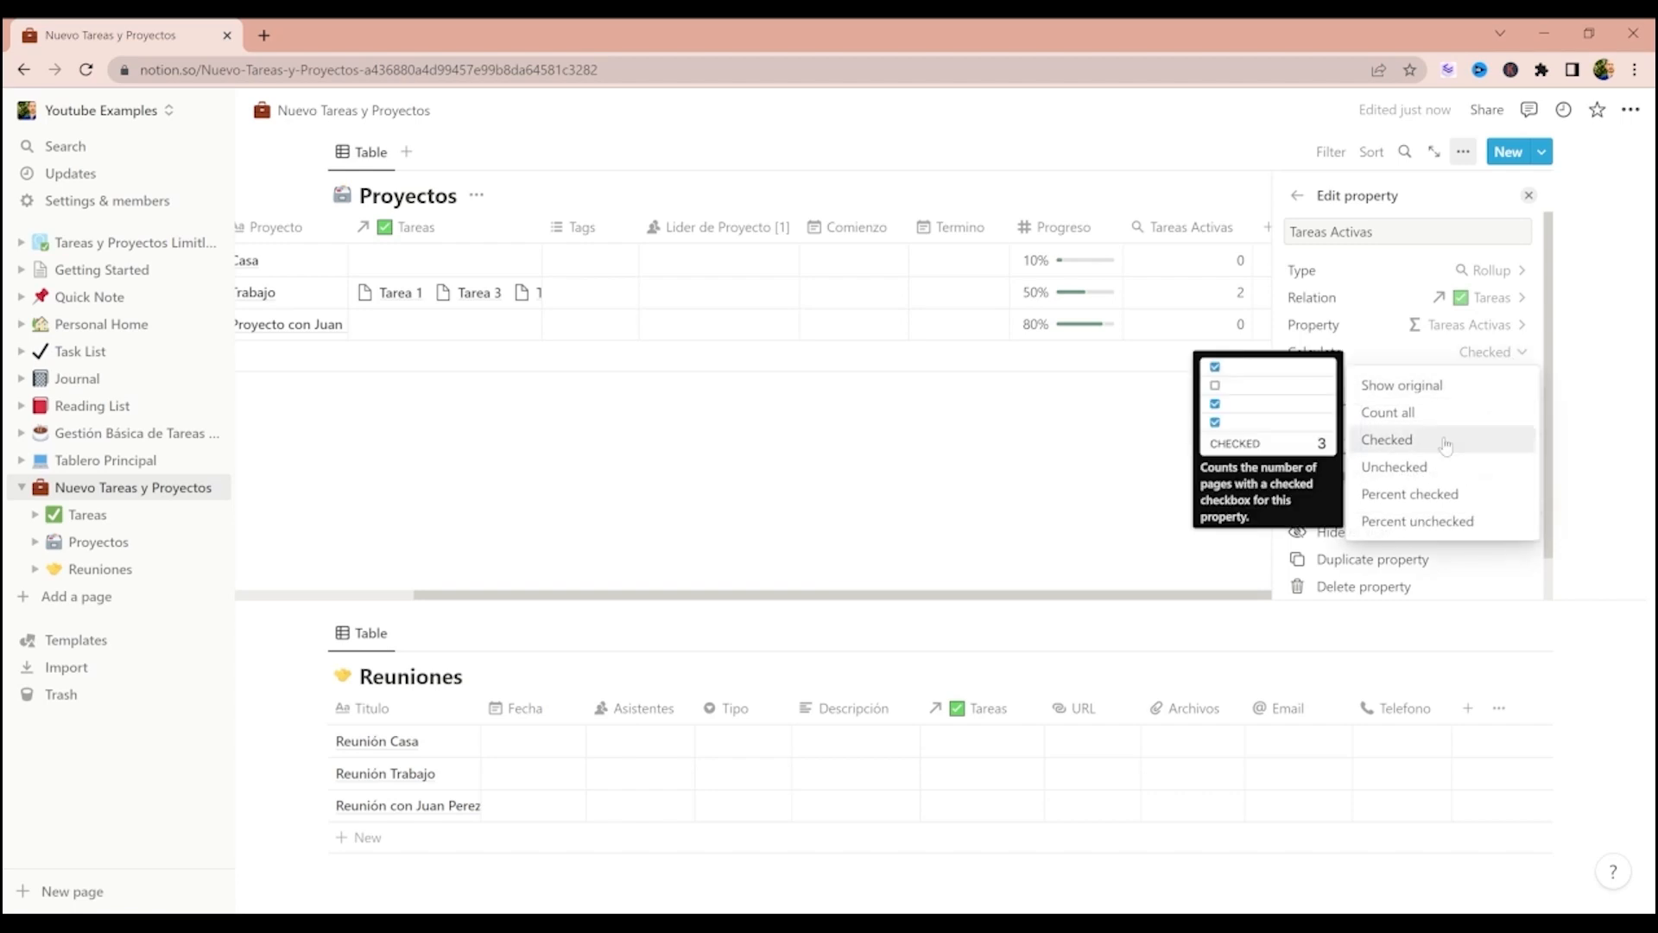
click(1111, 444)
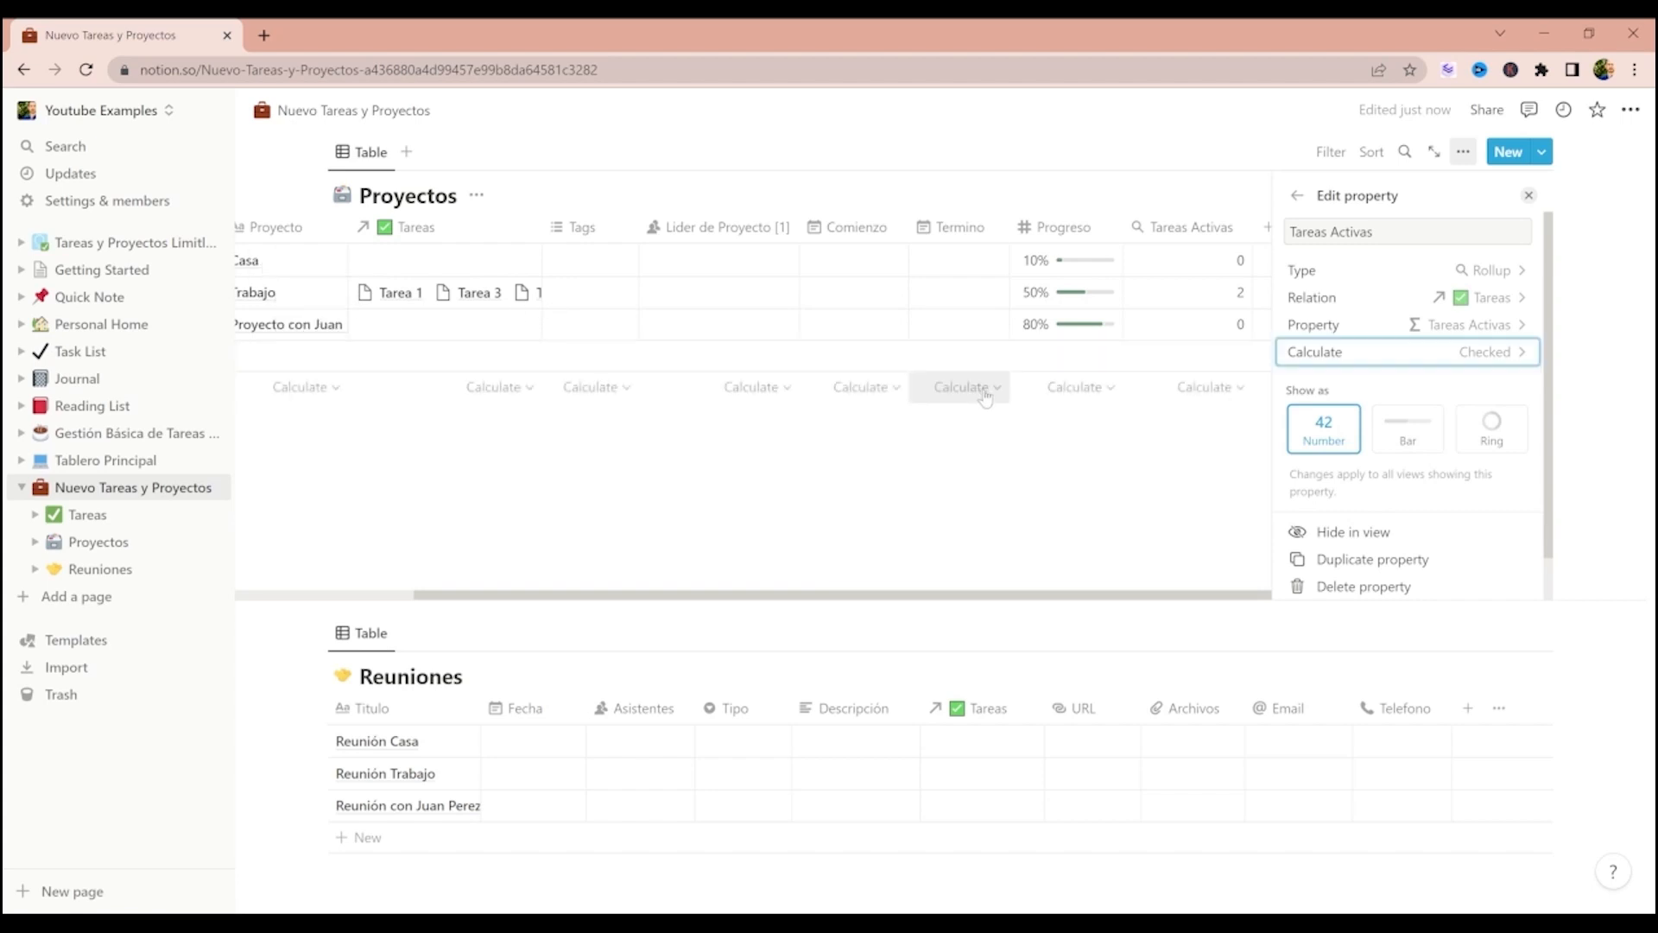
scroll(994, 393, left, 2)
scroll(999, 399, right, 3)
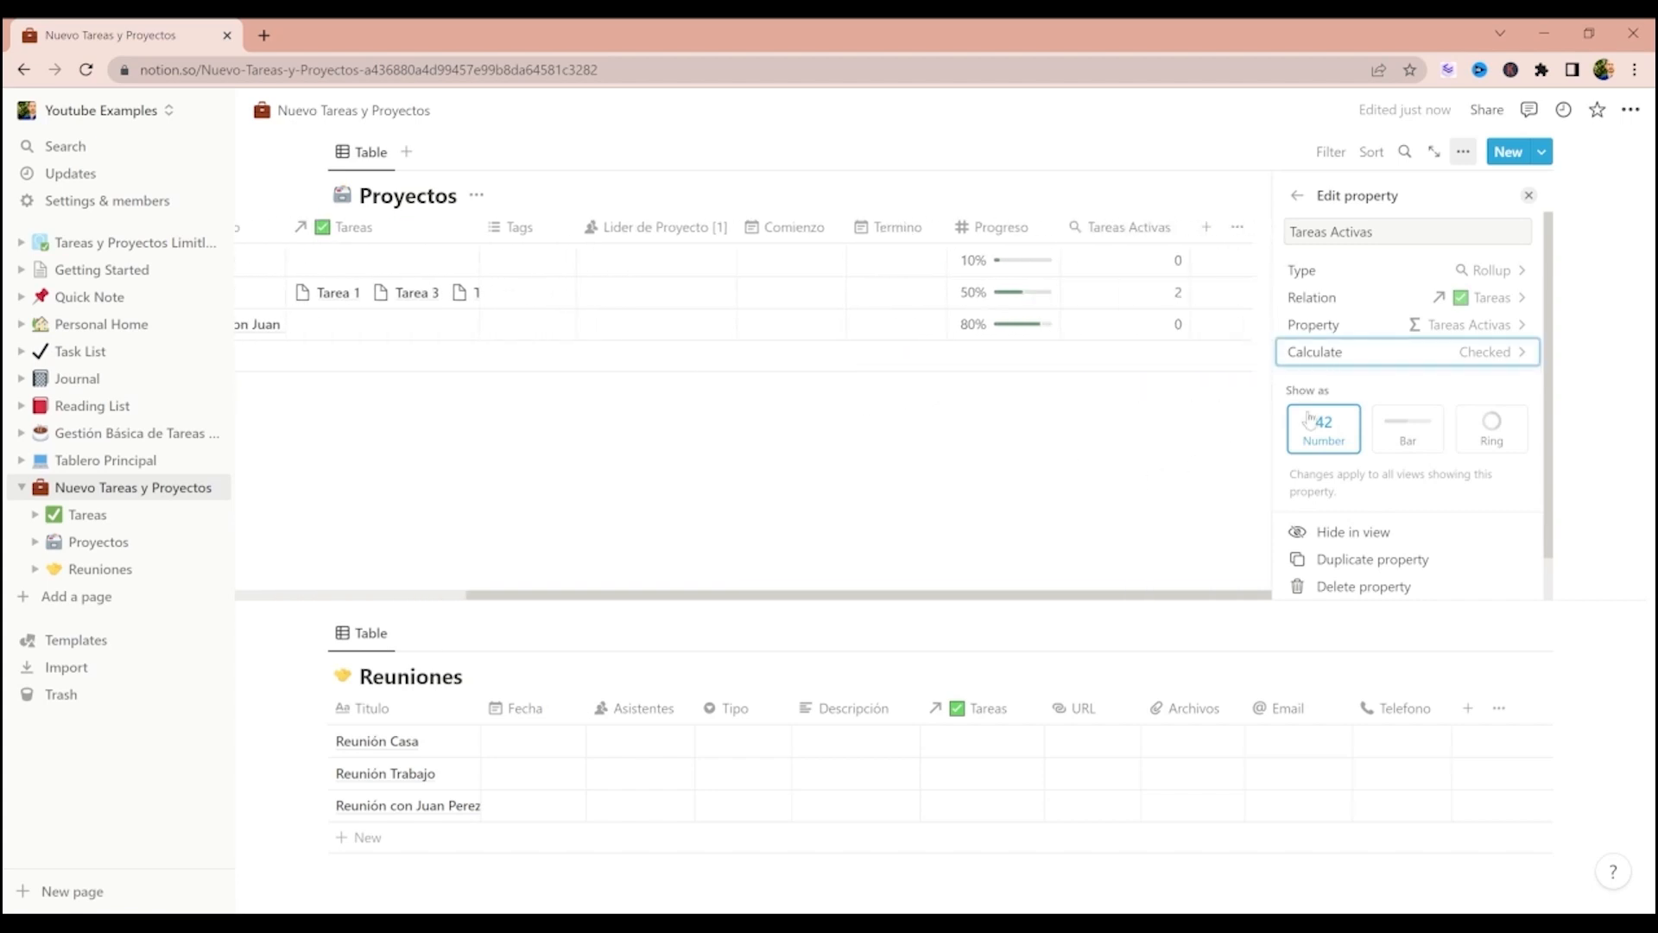
click(1183, 462)
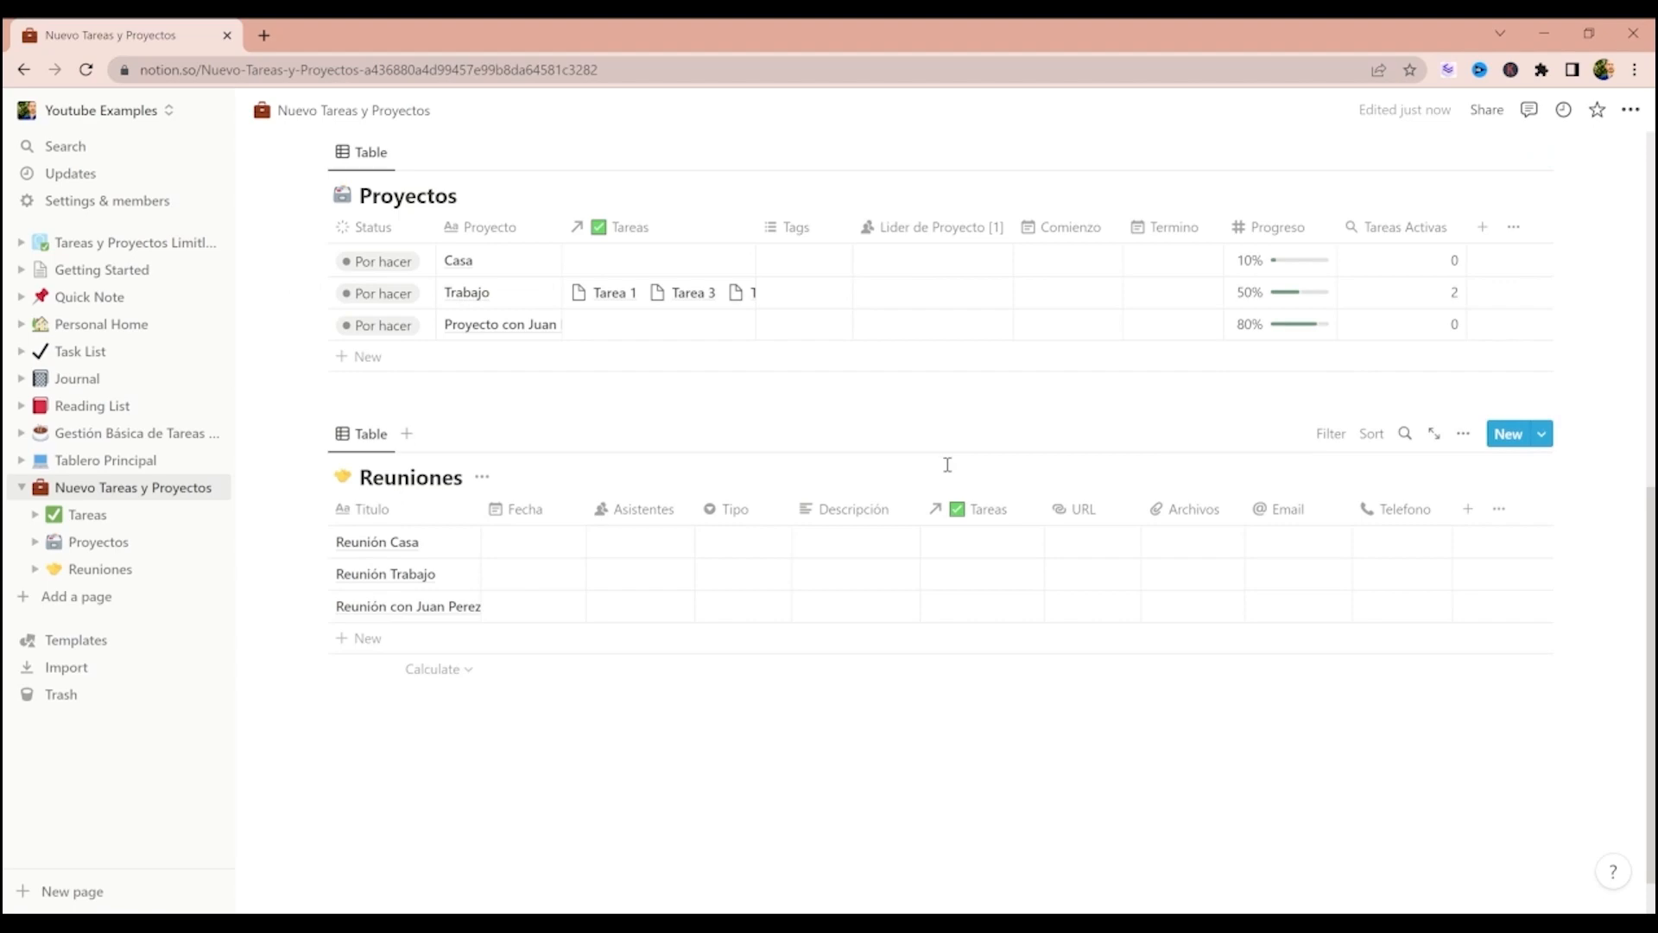
- Enter Urgencia (1-10) values of 3 for Tarea 1, 4 for Tarea 2 and 5 for Tarea 3 in the Tareas table
scroll(1188, 450, down, 1)
scroll(1196, 459, up, 7)
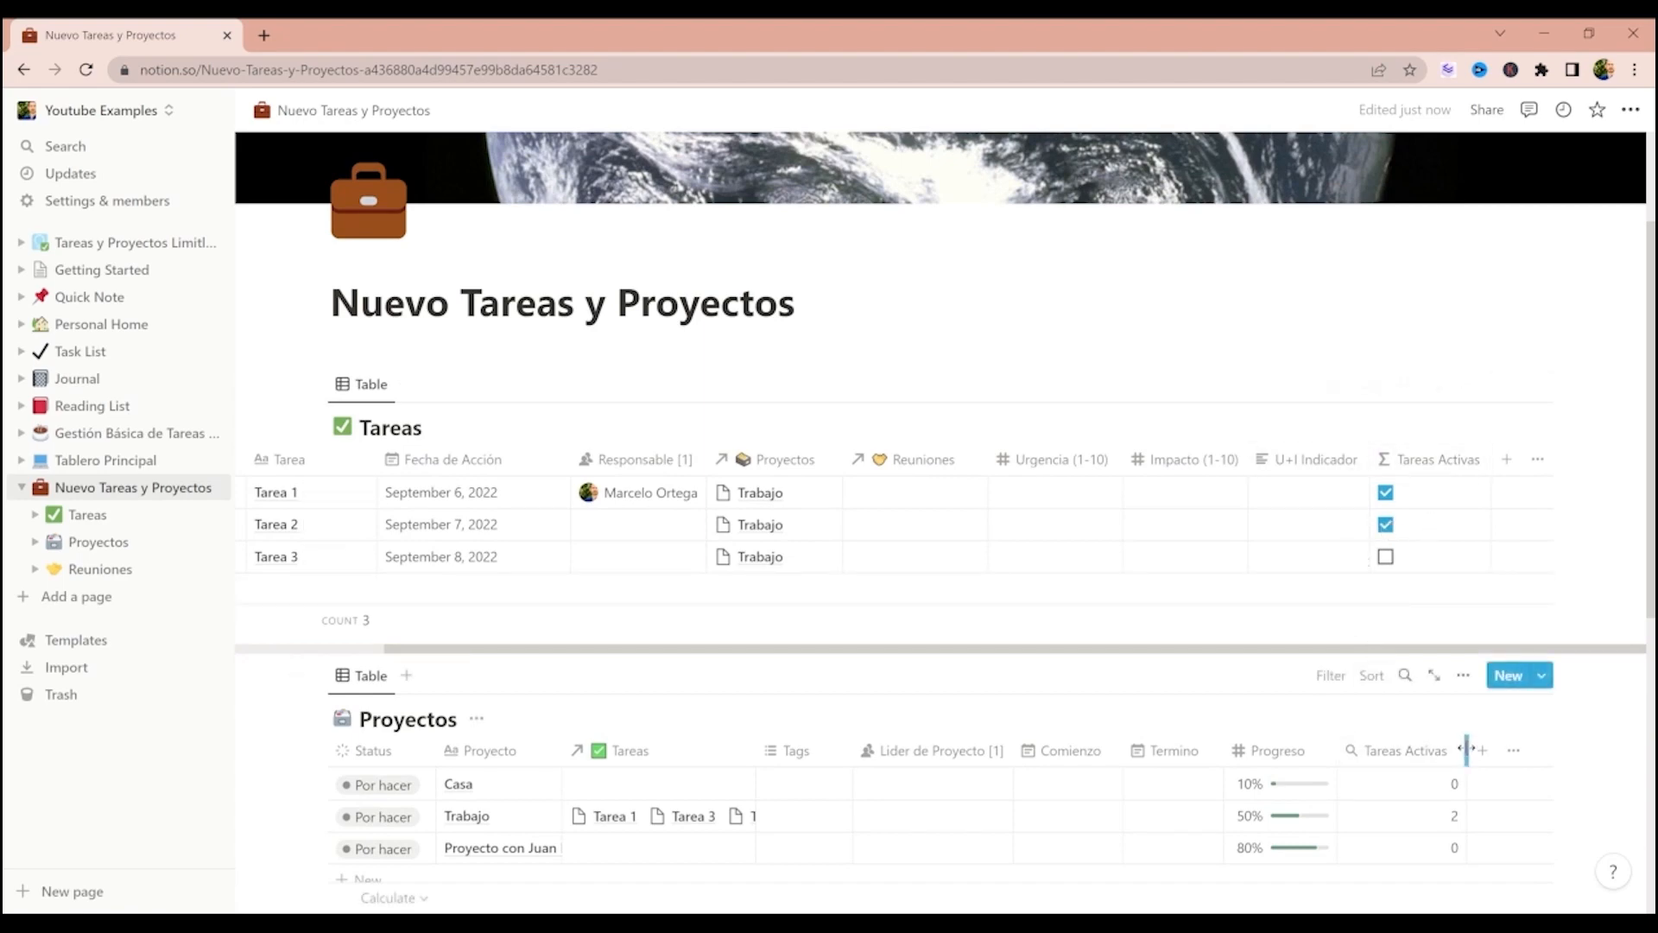
scroll(1110, 429, down, 2)
scroll(1117, 430, up, 1)
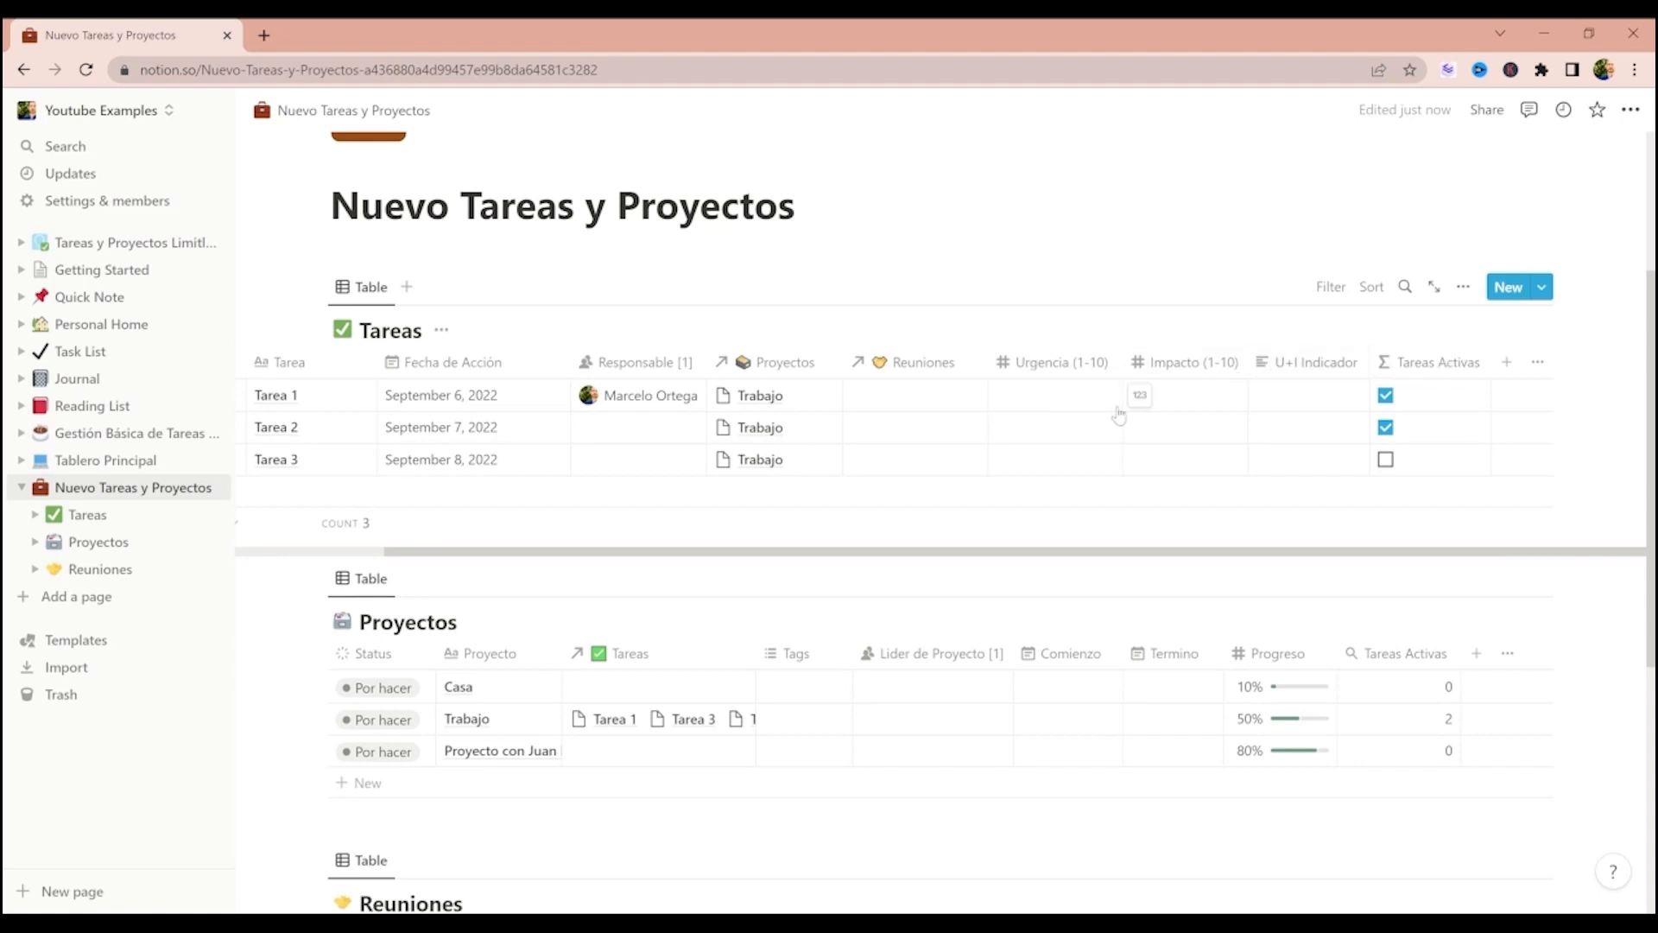
click(1061, 402)
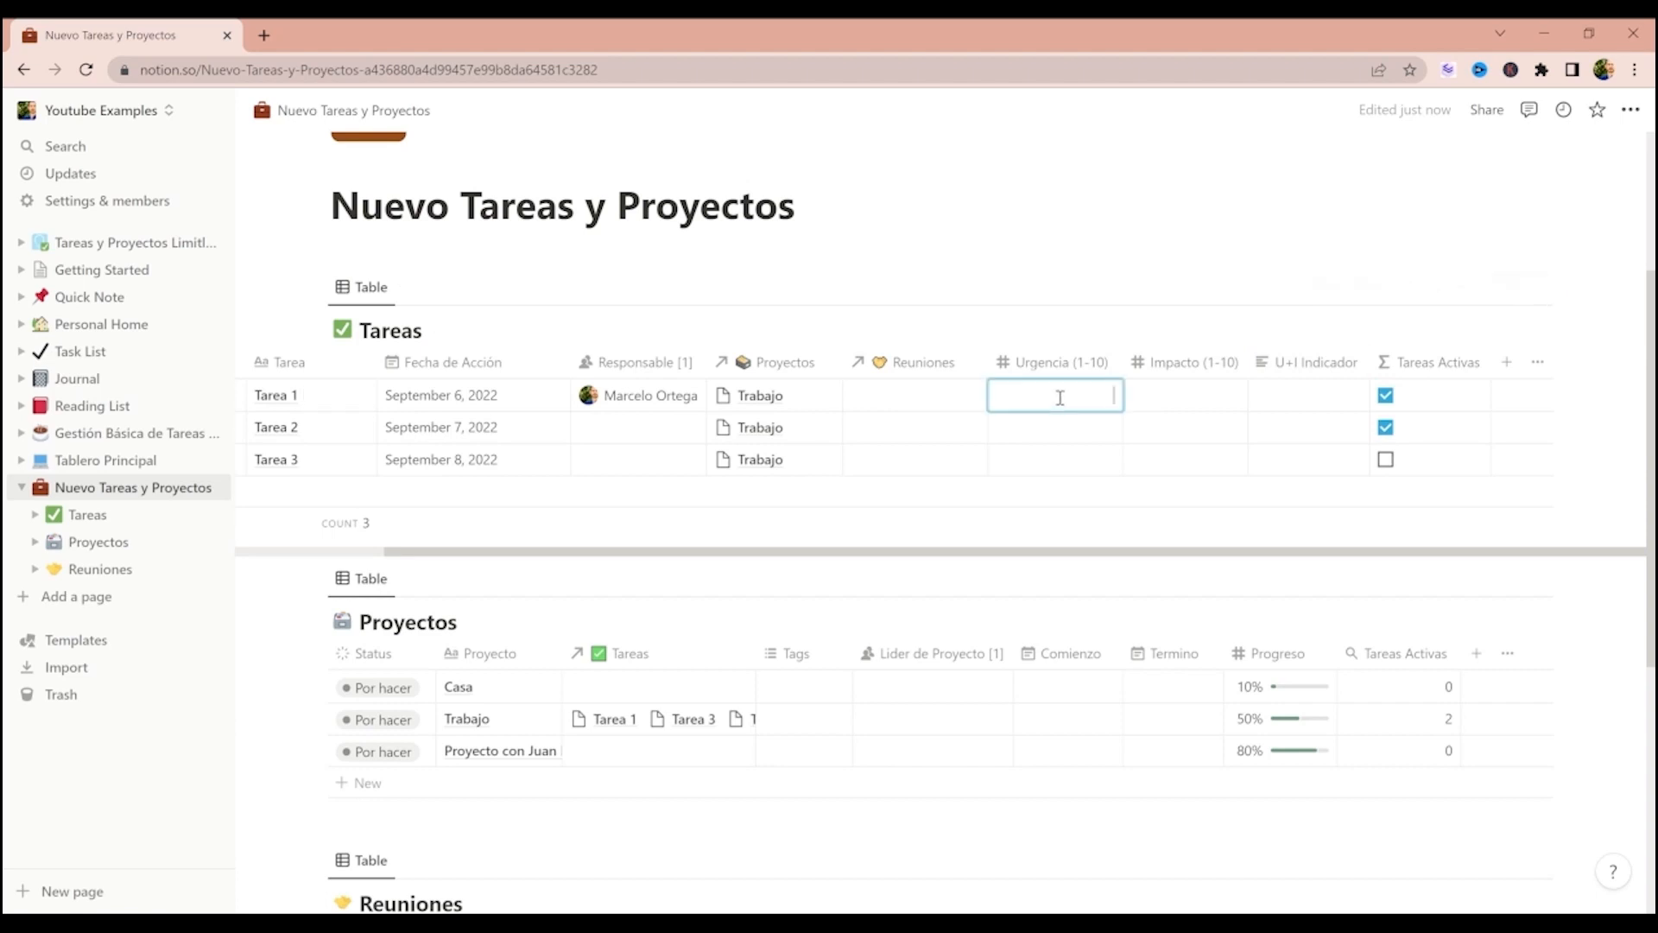
click(1086, 434)
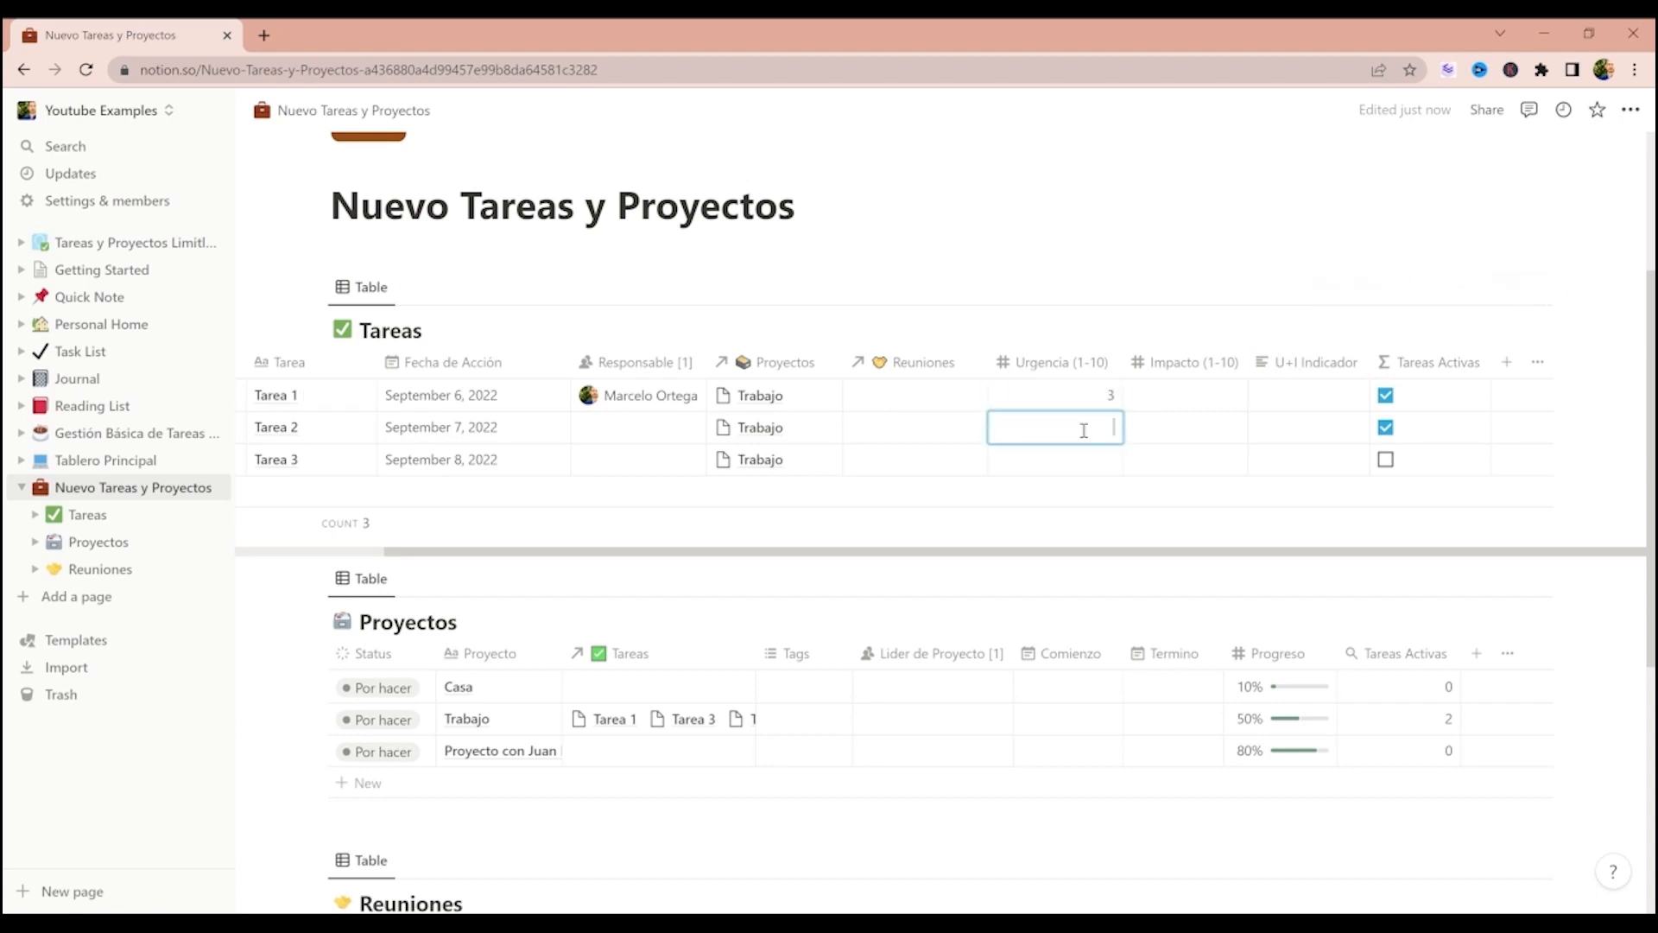
text(4)
key(Return)
click(1090, 466)
text(5)
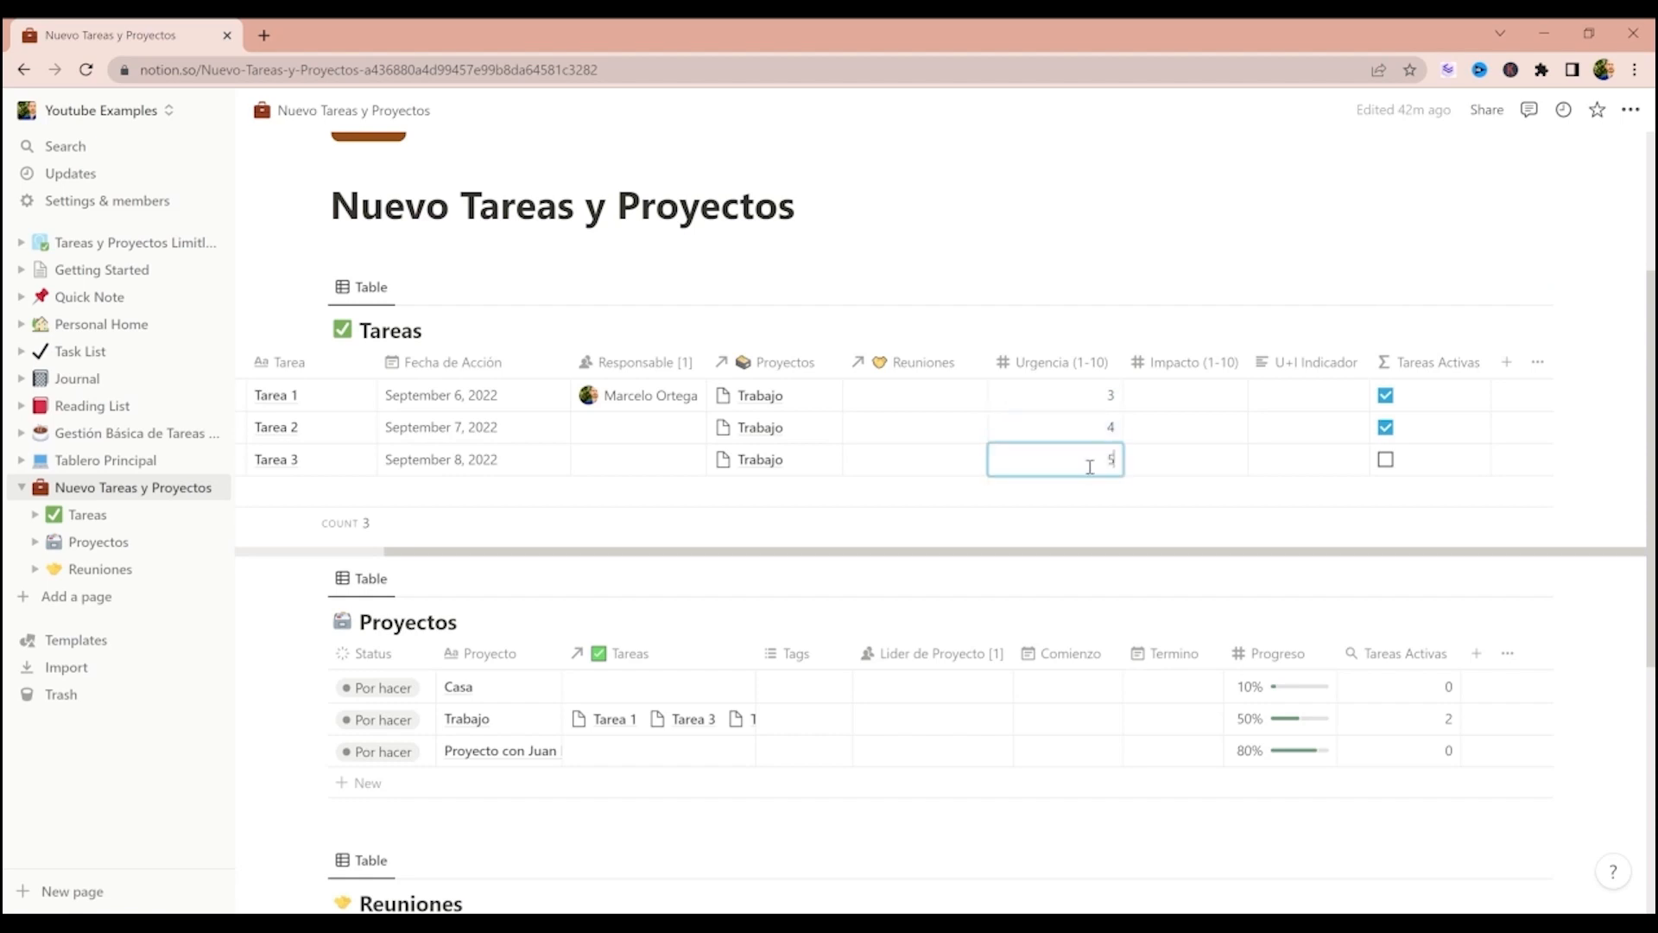
- Enter Impacto (1-10) values of 6 for Tarea 1, 3 for Tarea 2 and 5 for Tarea 3
click(1163, 395)
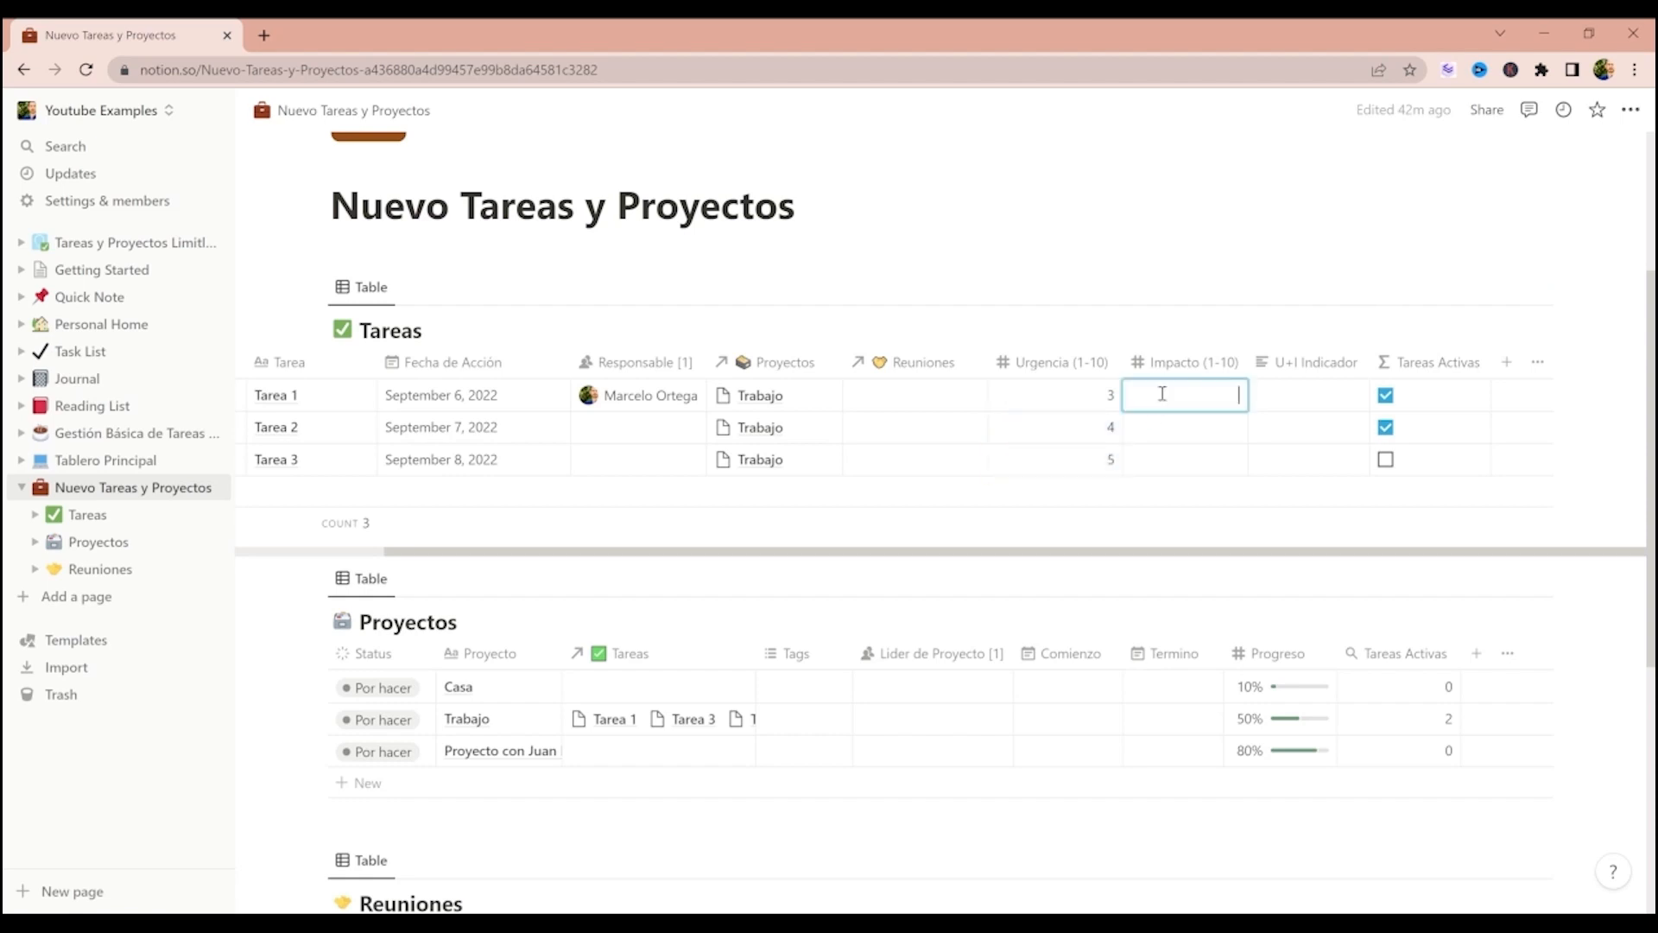
text(6)
click(1166, 429)
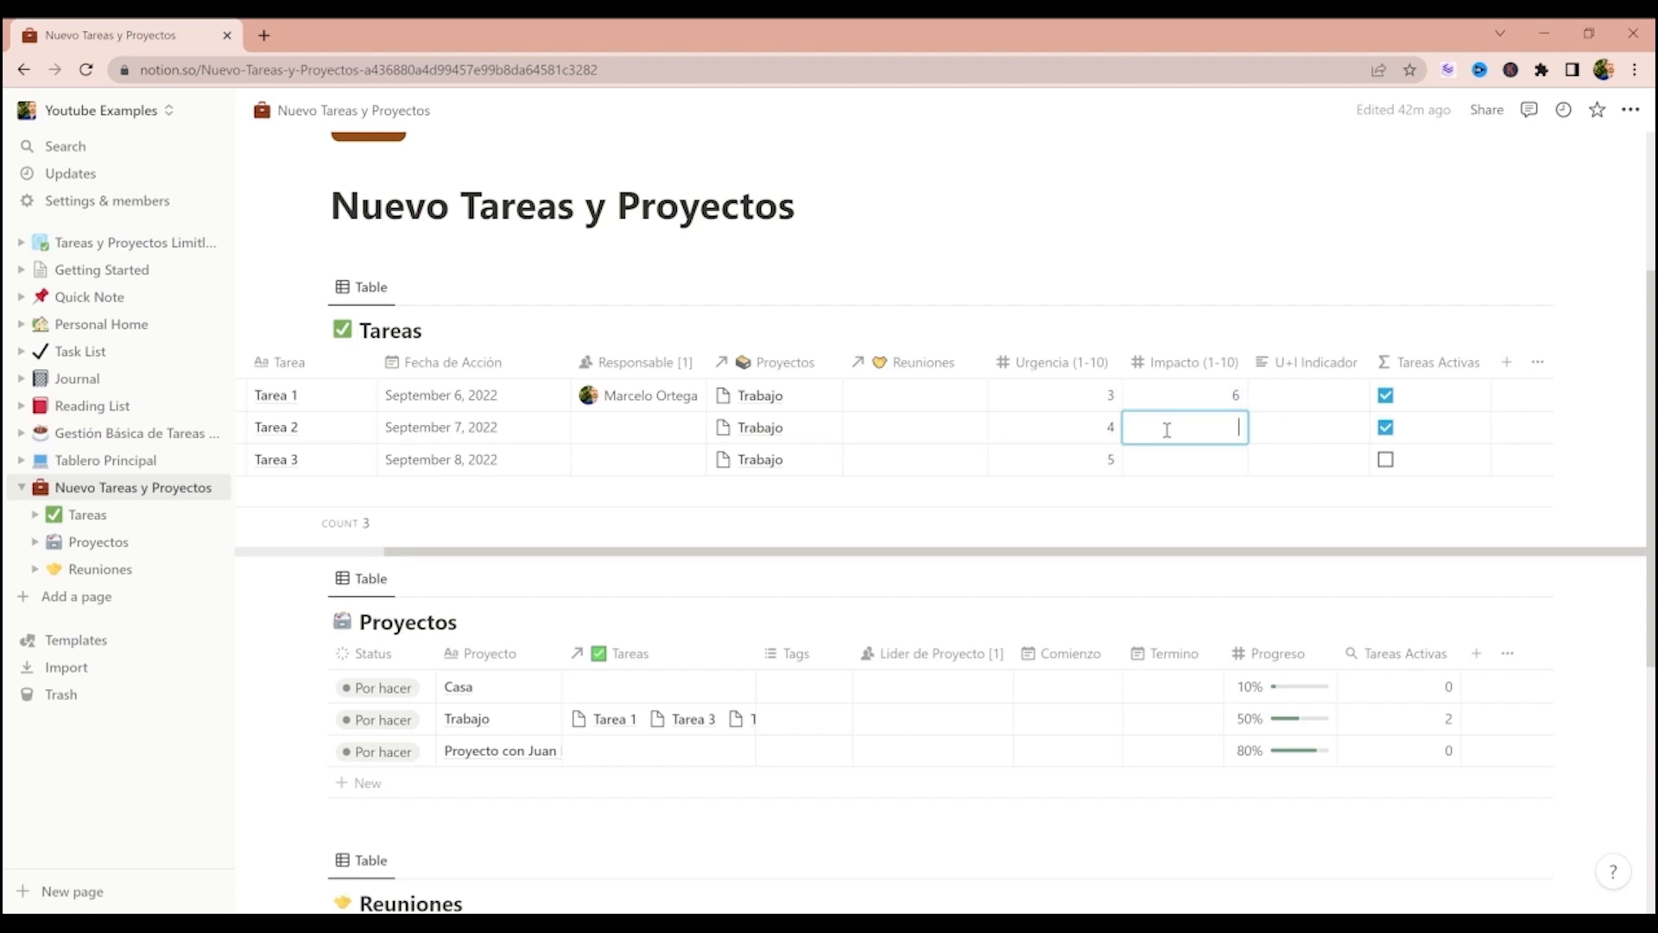
text(3)
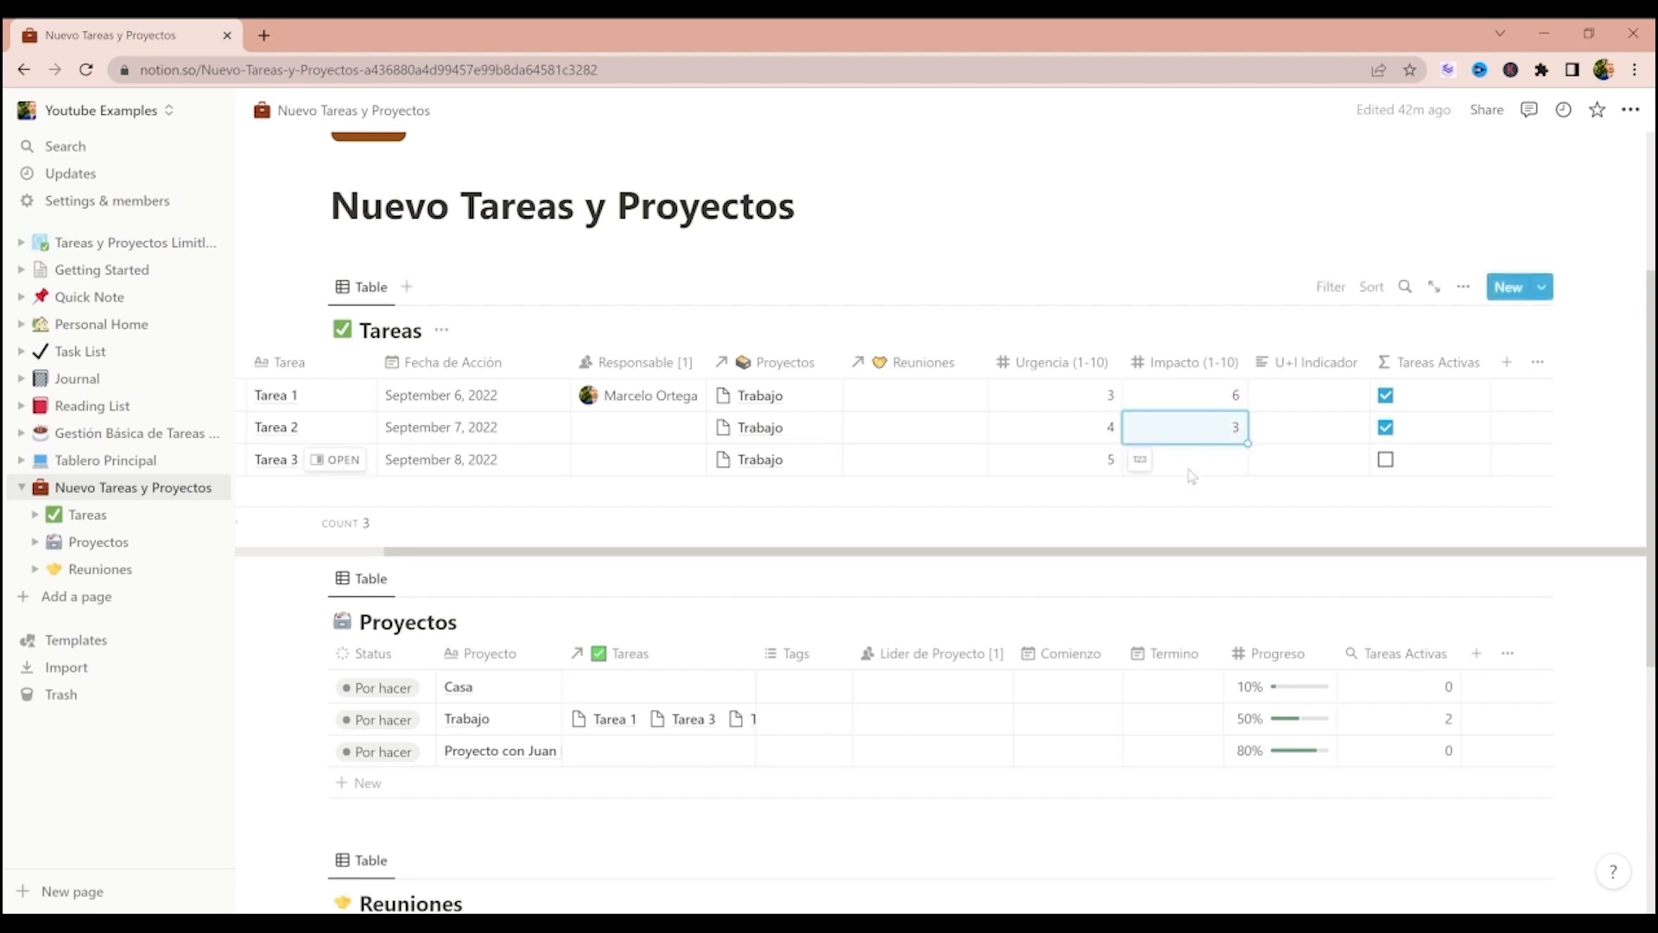
click(1189, 467)
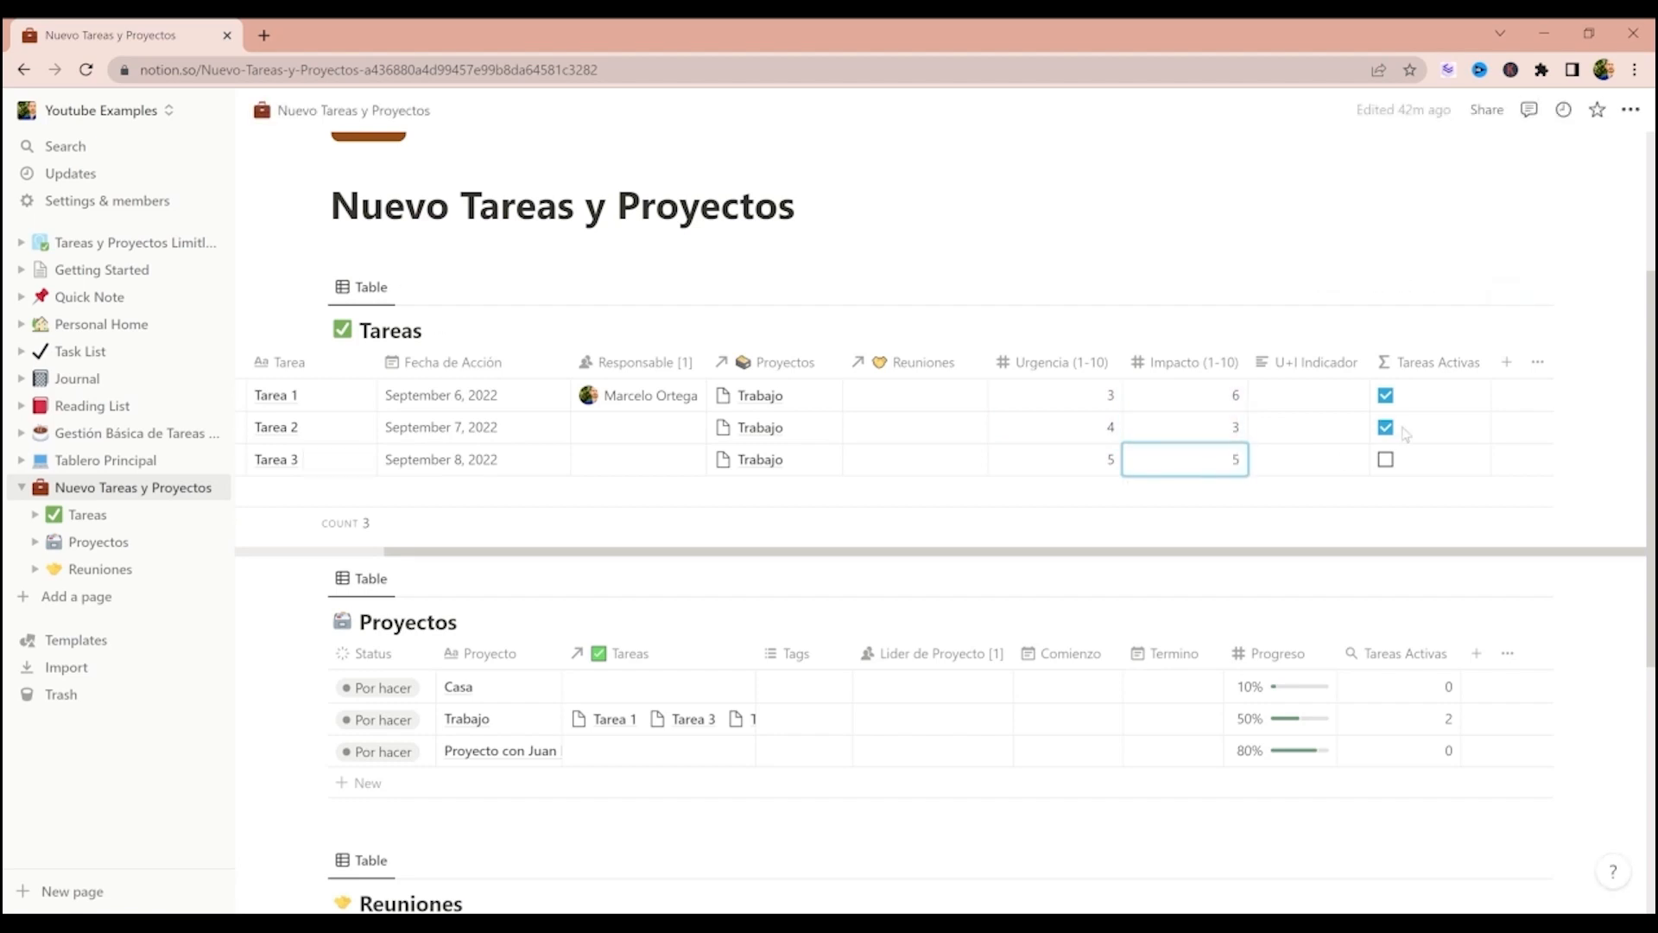
- Change the U+I Indicador property in the Tareas table from Text to the Formula type
click(1334, 398)
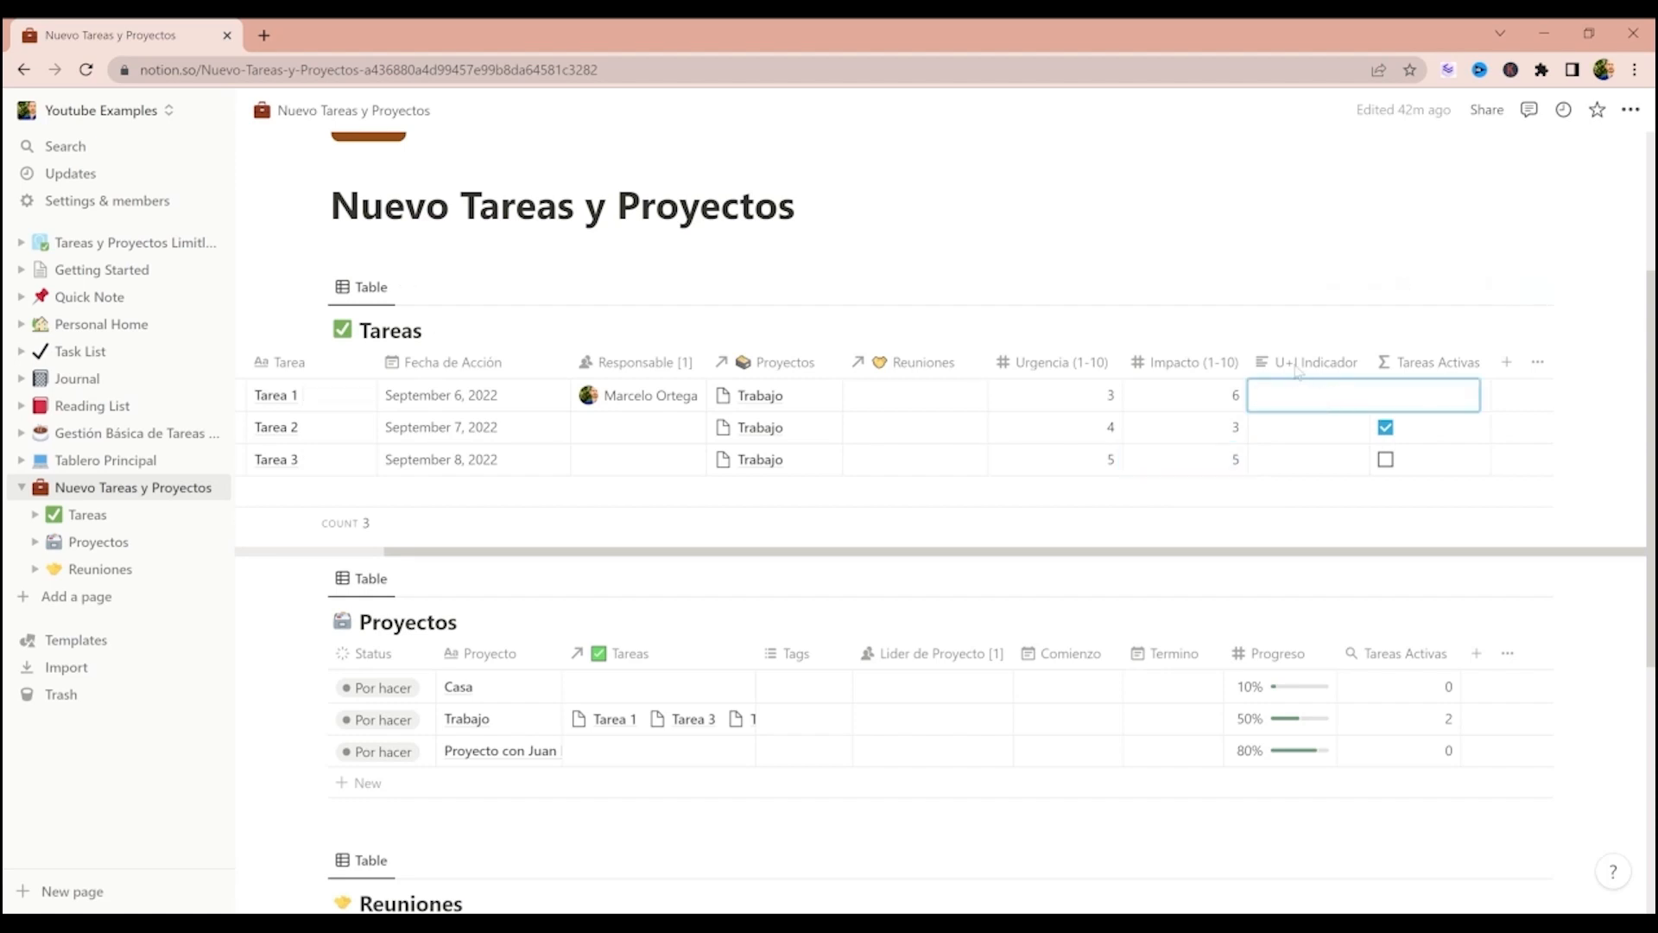
click(1302, 364)
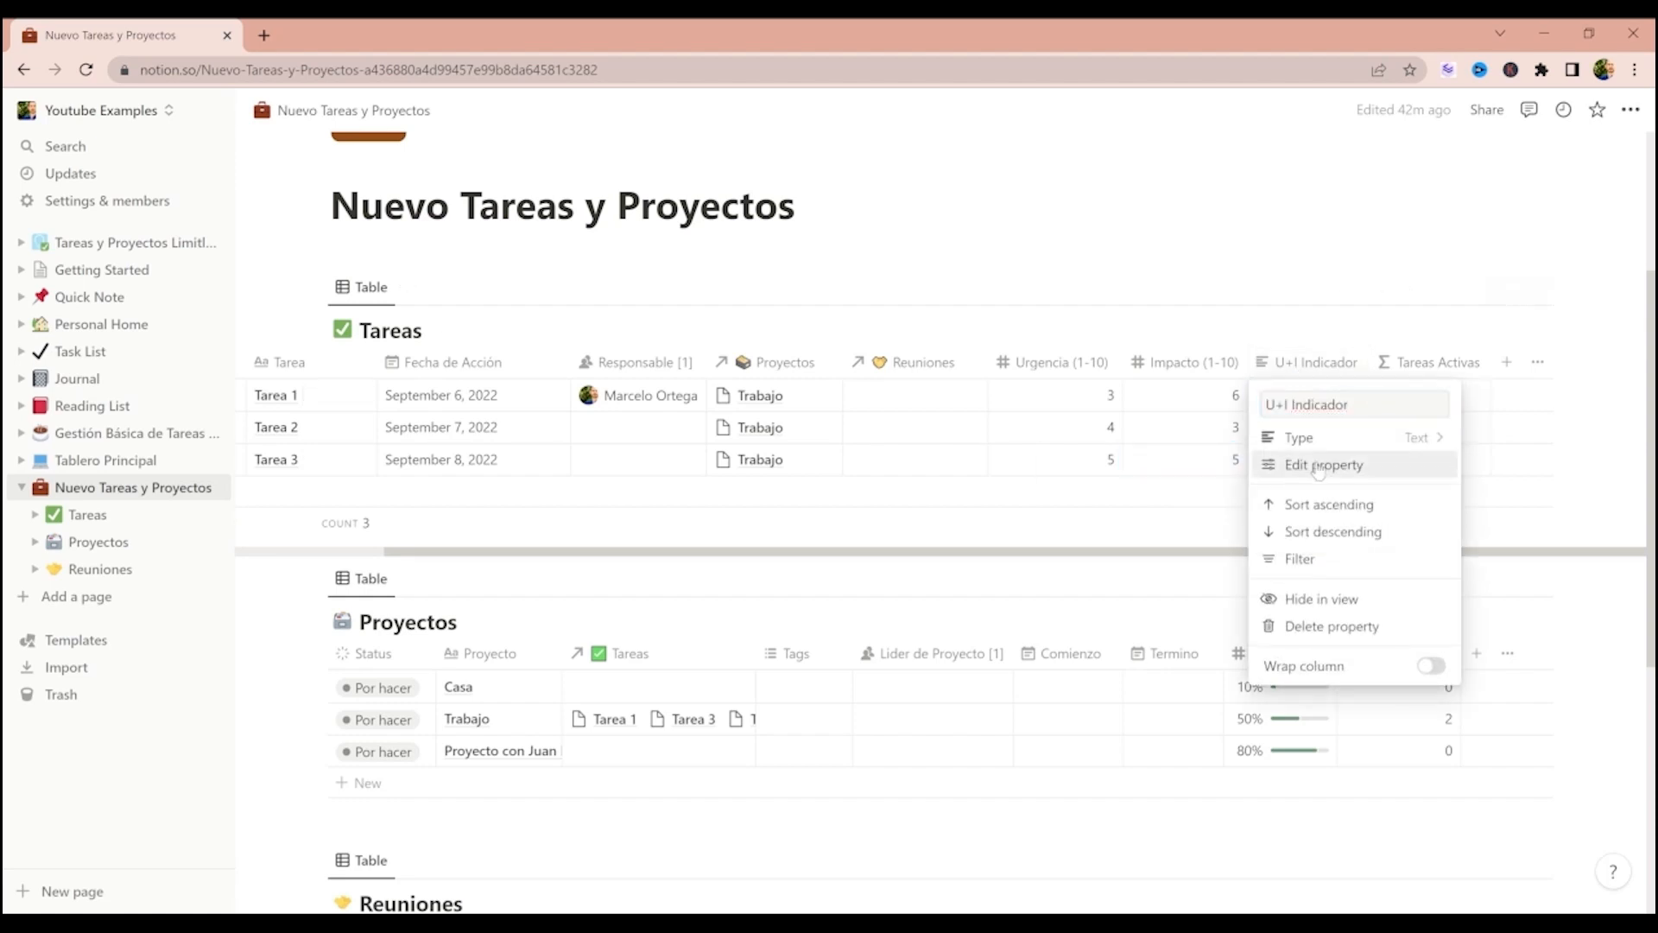
click(1317, 468)
click(1381, 275)
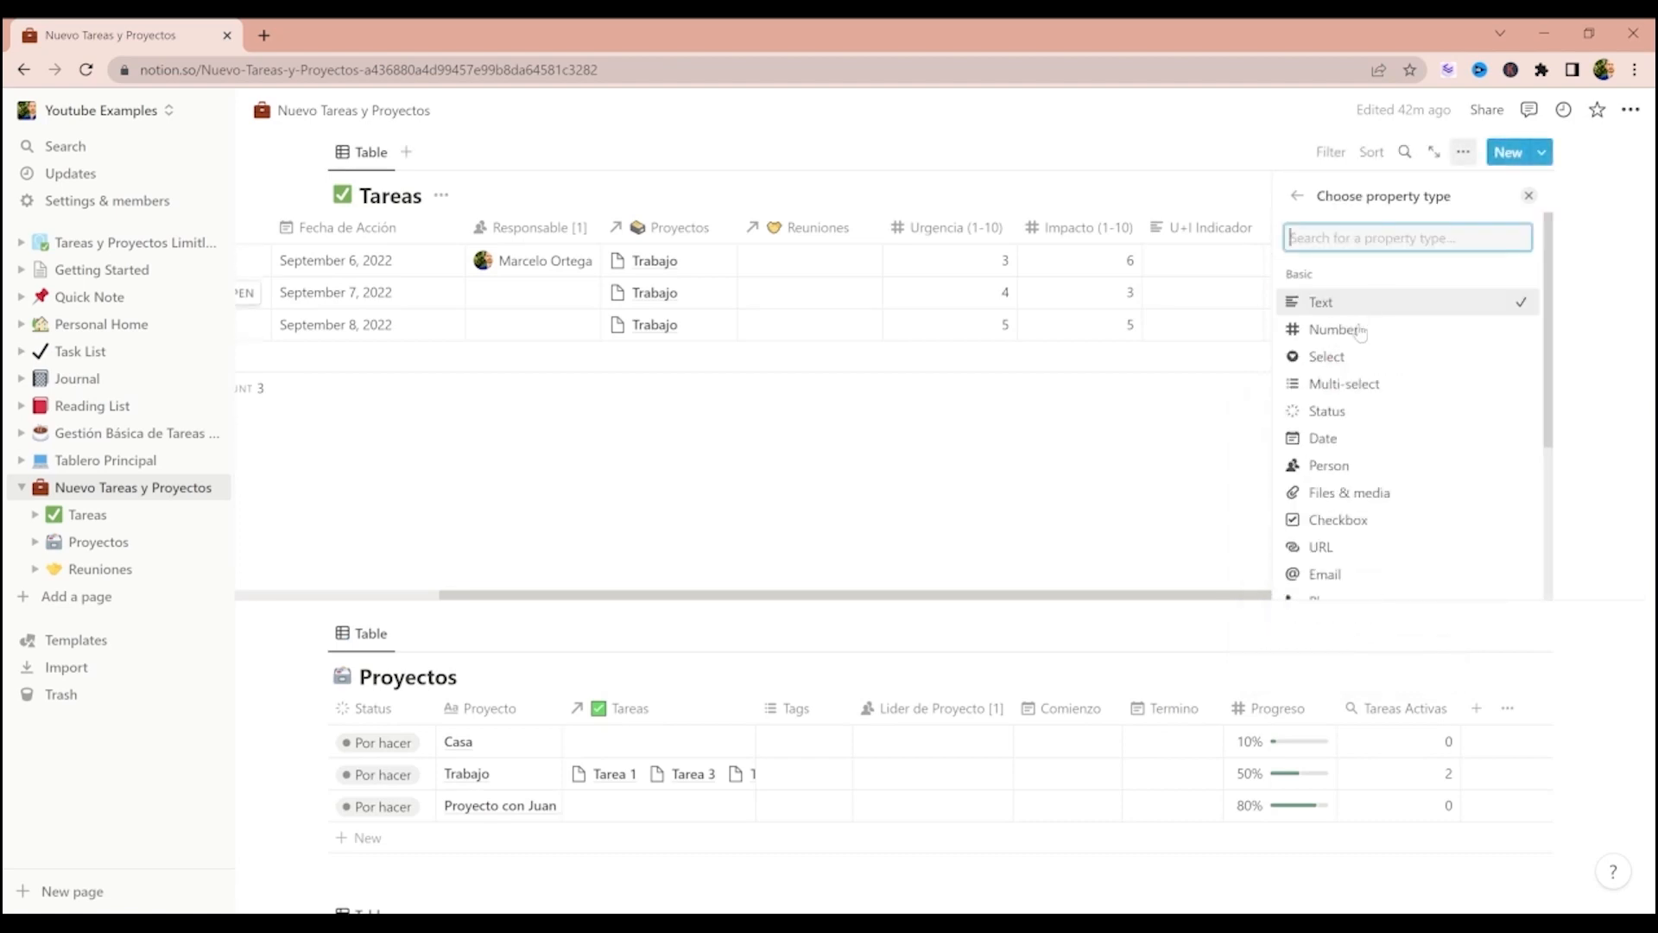
scroll(1358, 518, down, 3)
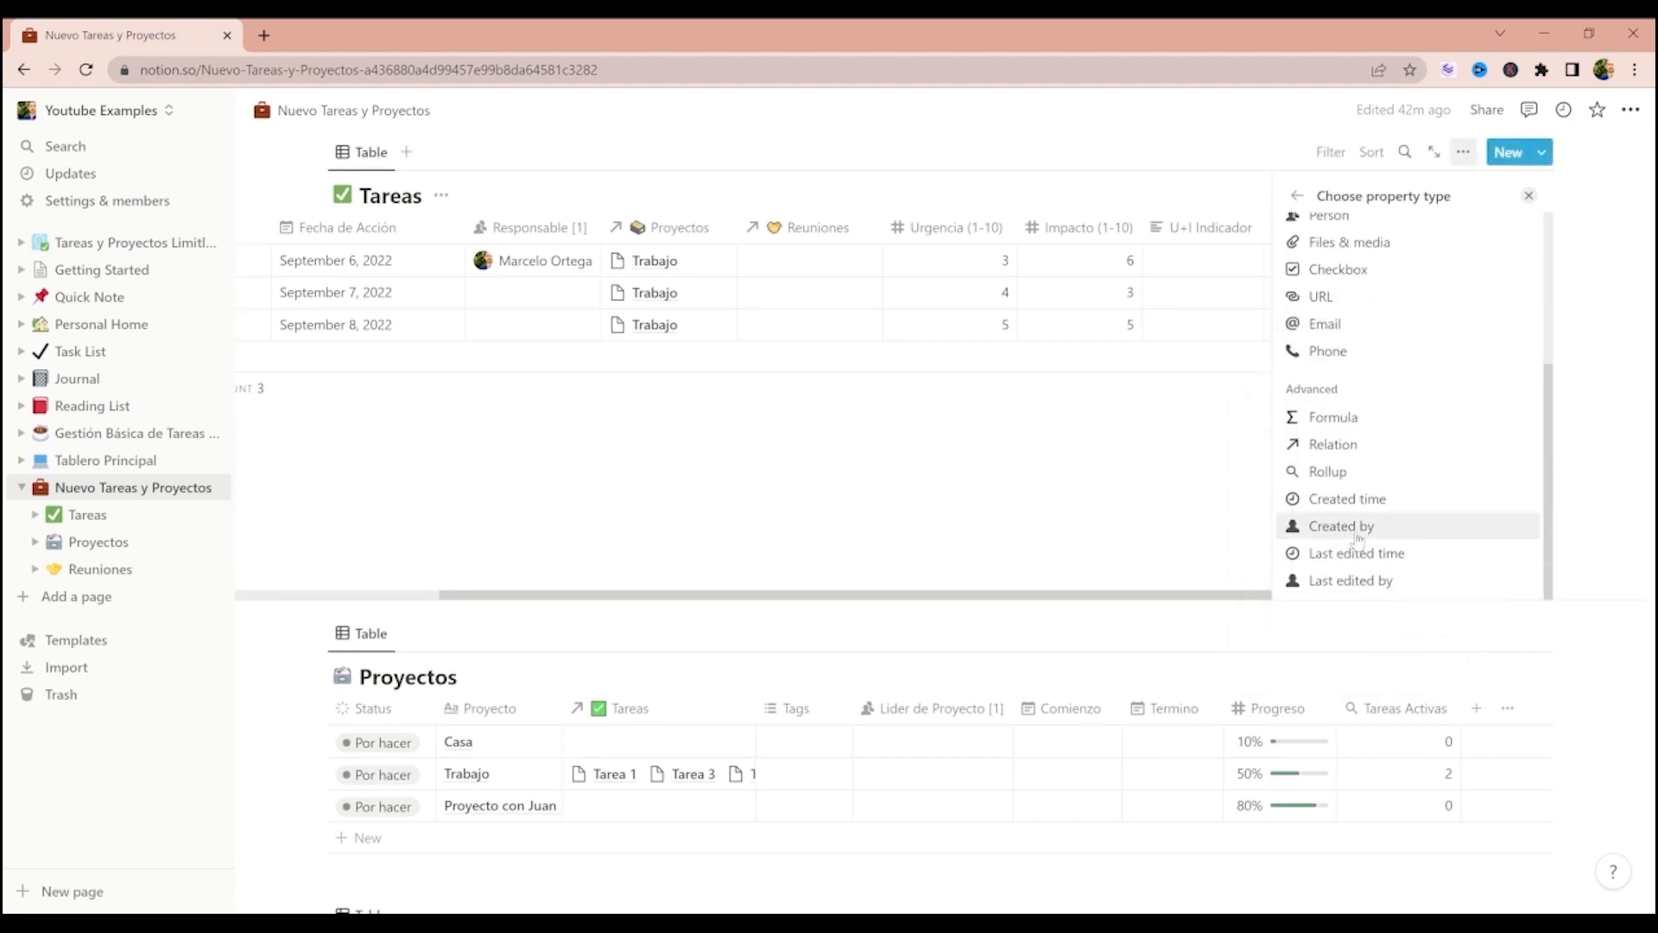
click(1334, 417)
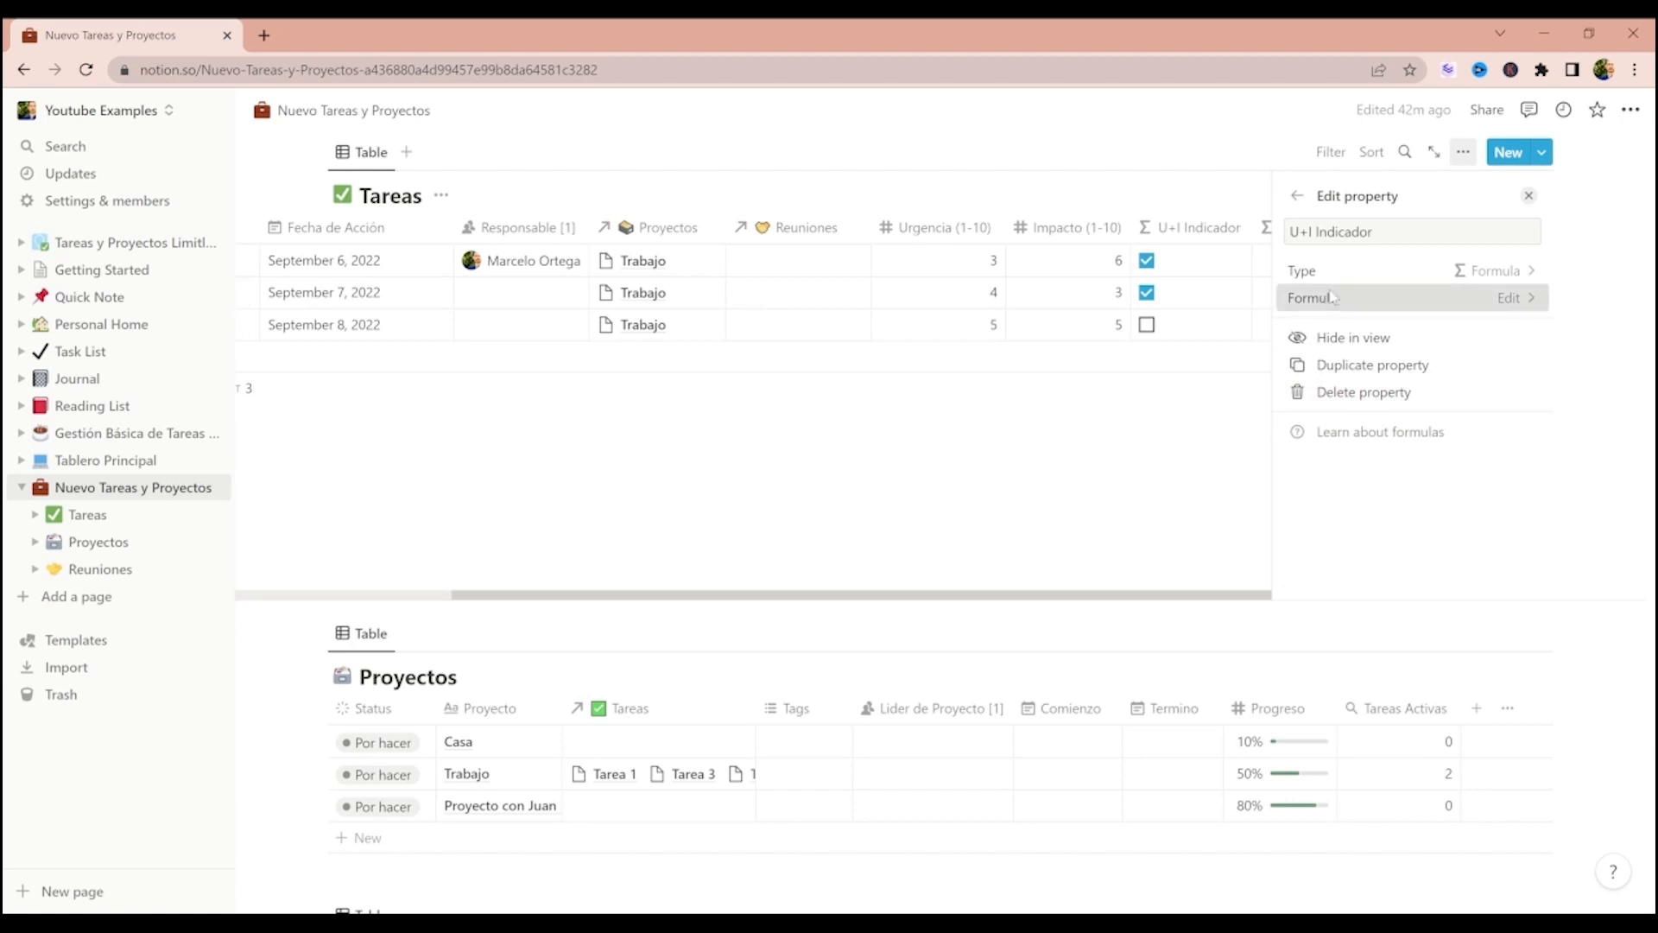
- Set the U+I Indicador formula to (prop("Urgencia (1-10)") + prop("Impacto (1-10)"))/20
click(1333, 297)
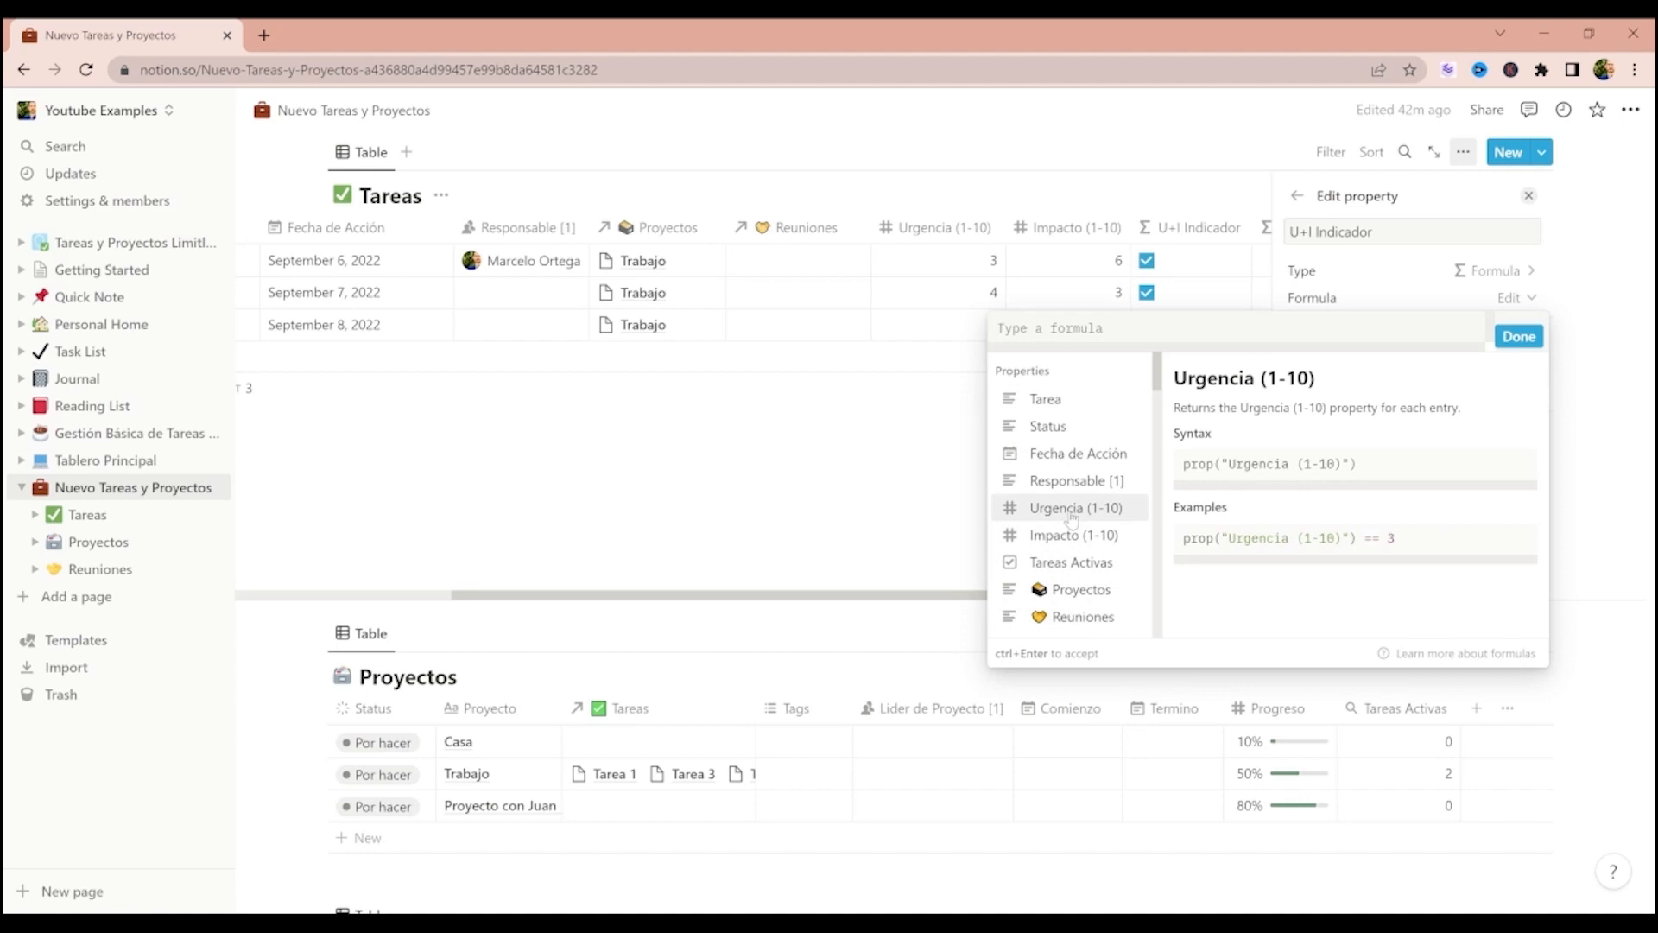
text(()
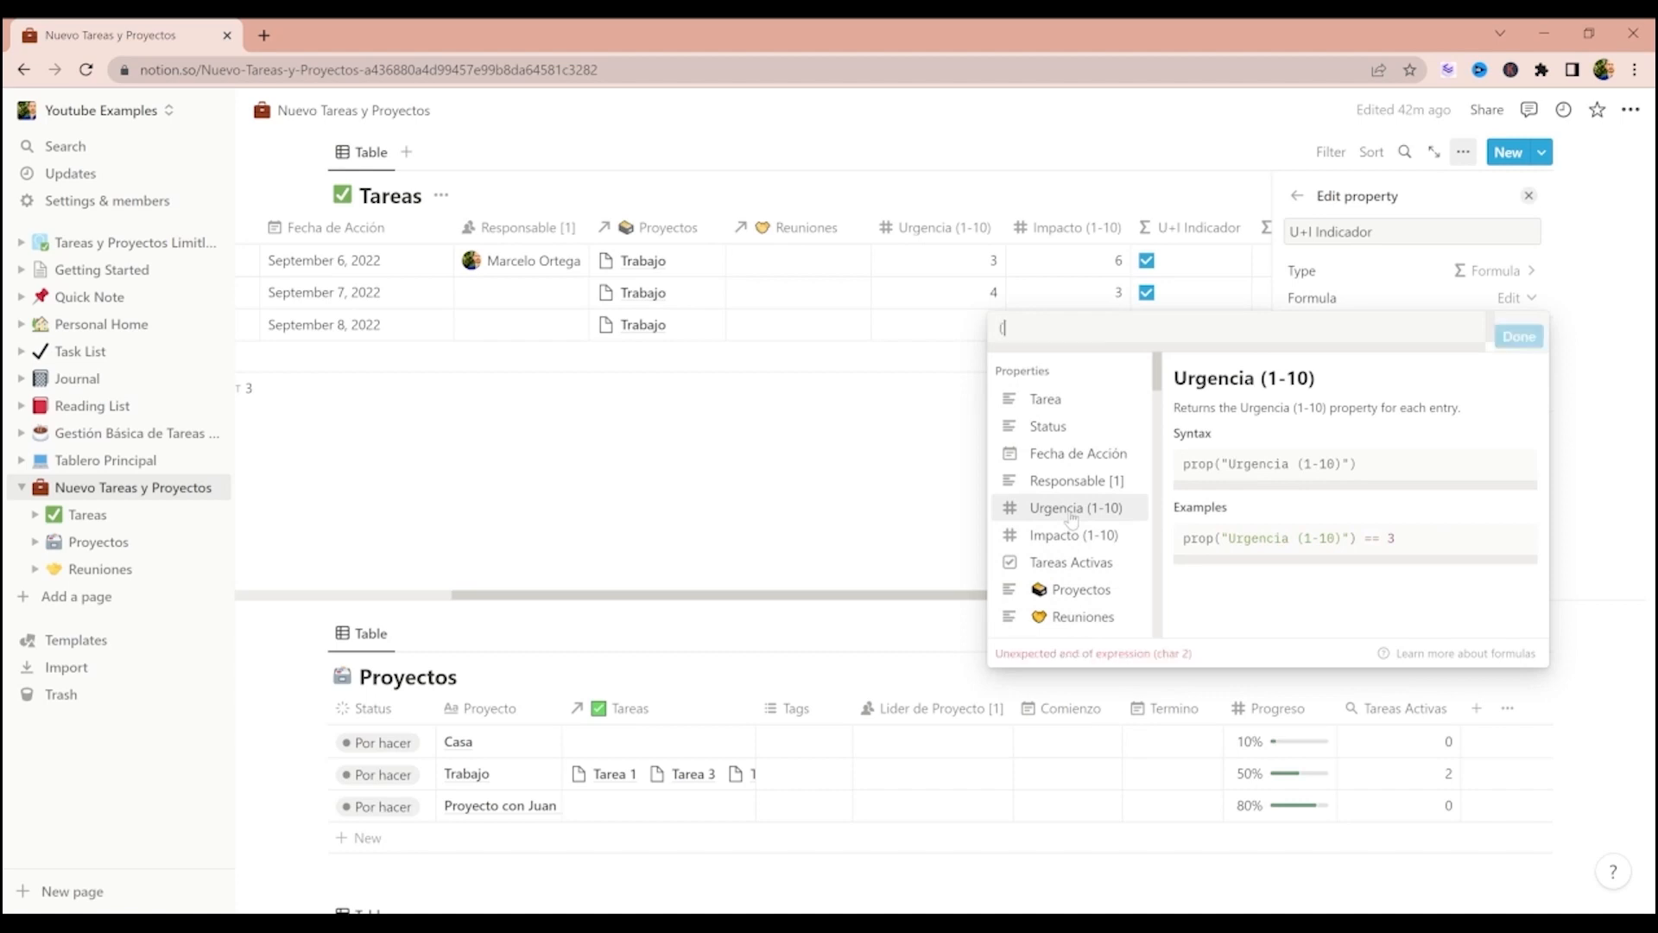
click(1072, 511)
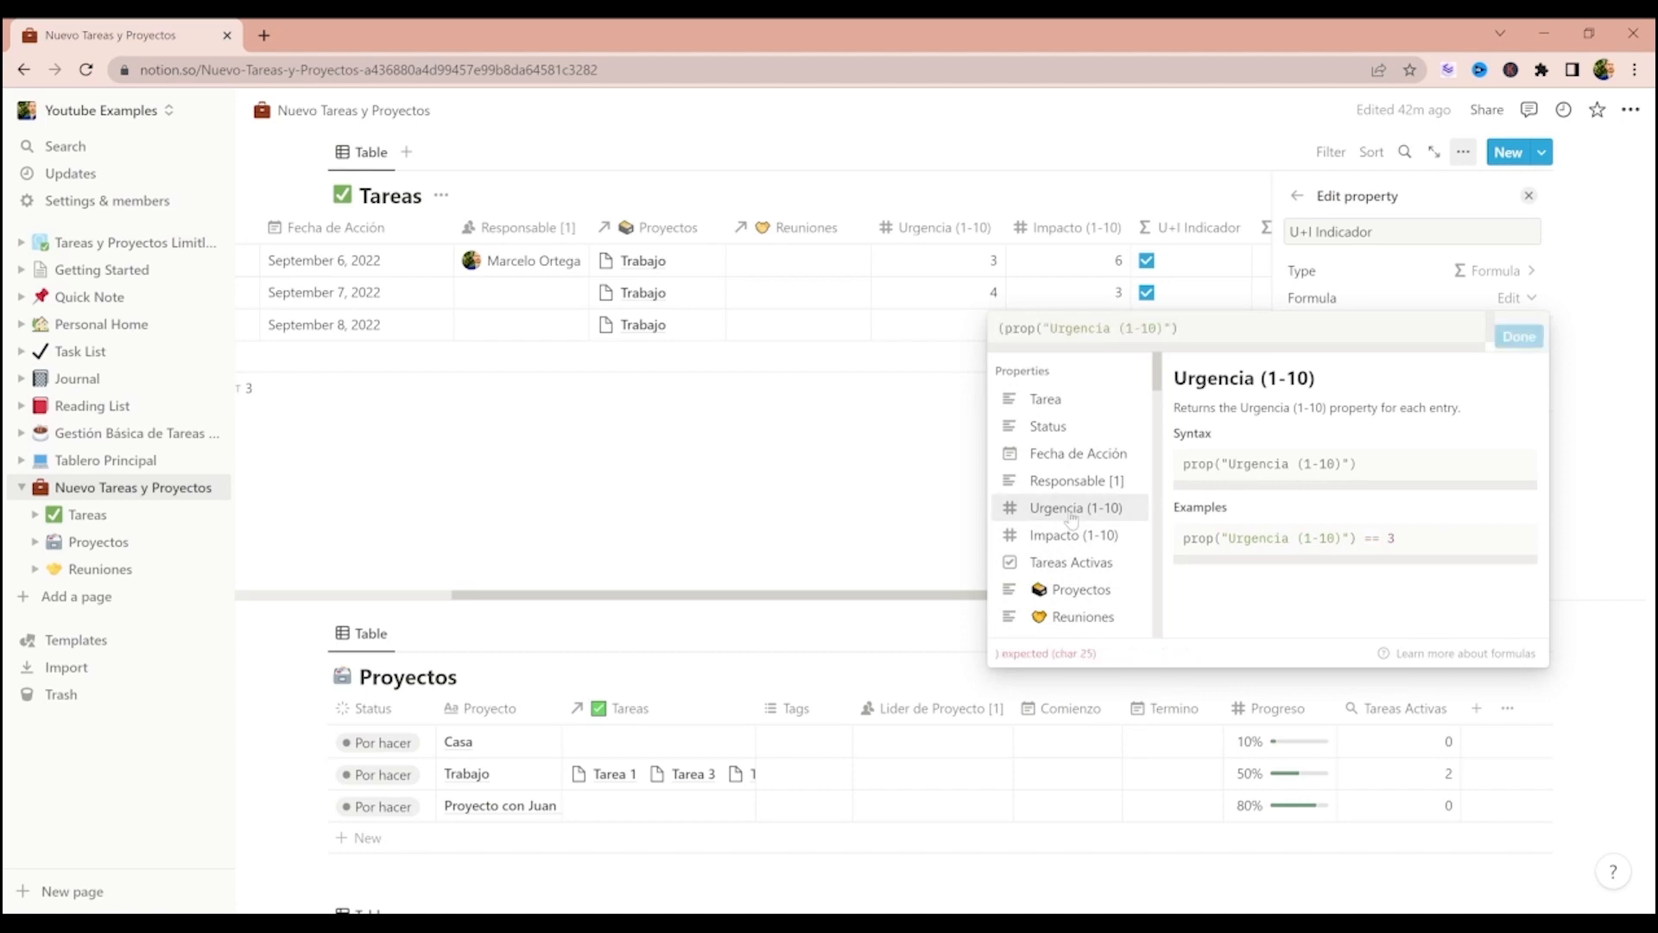
text(+)
click(1079, 543)
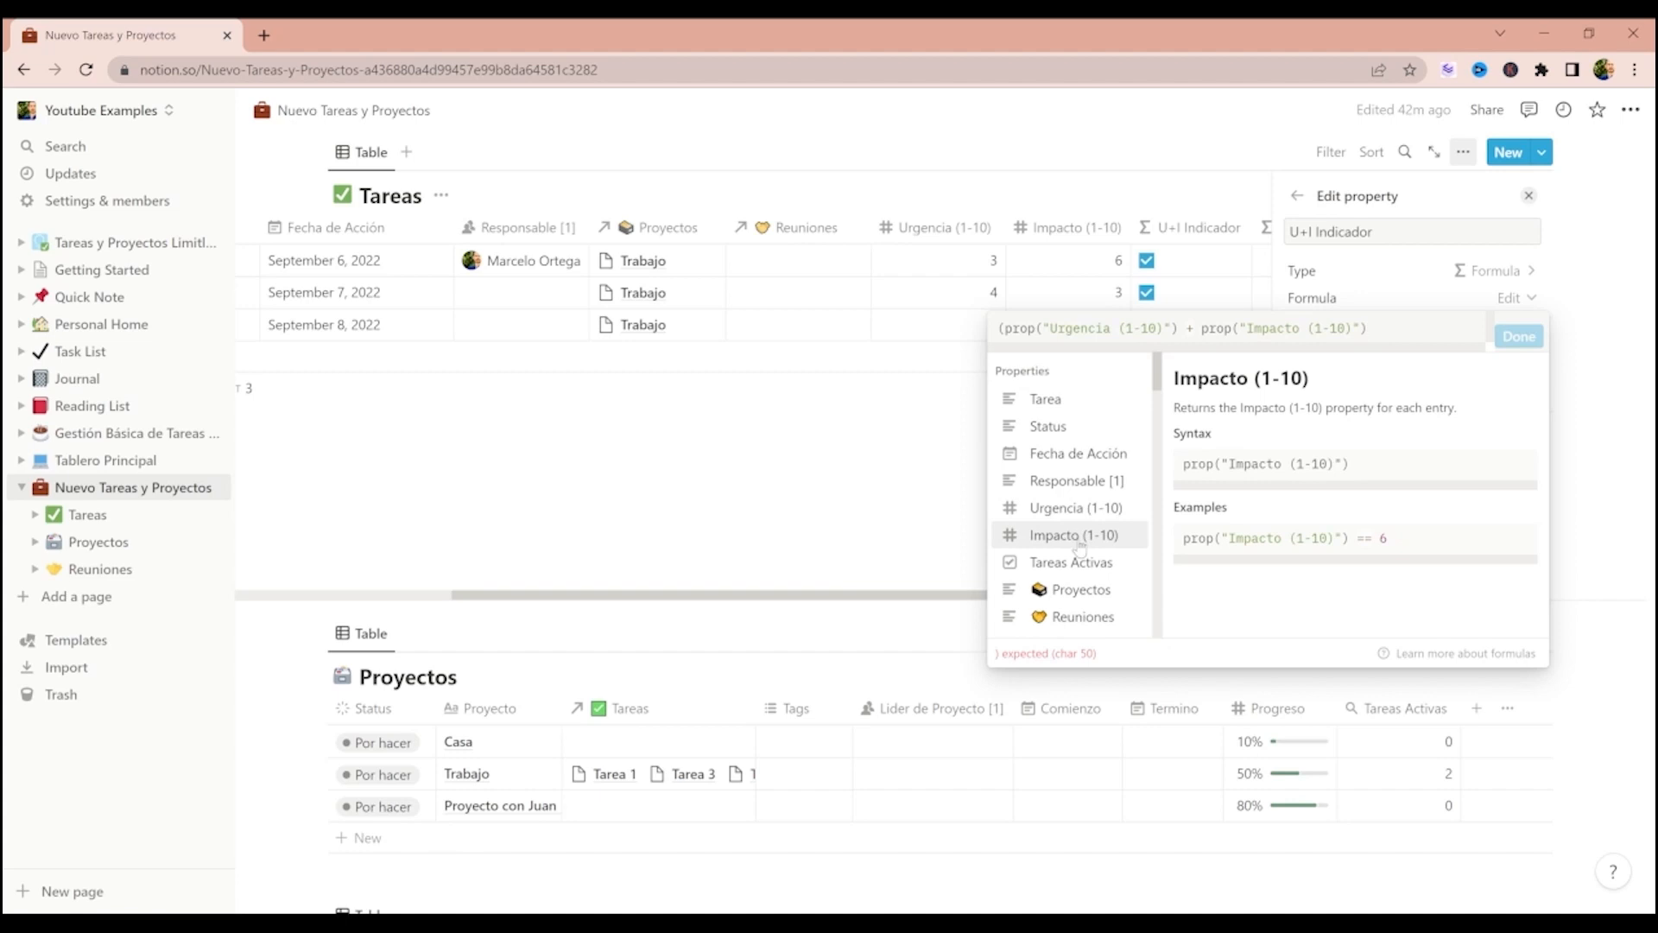
text())
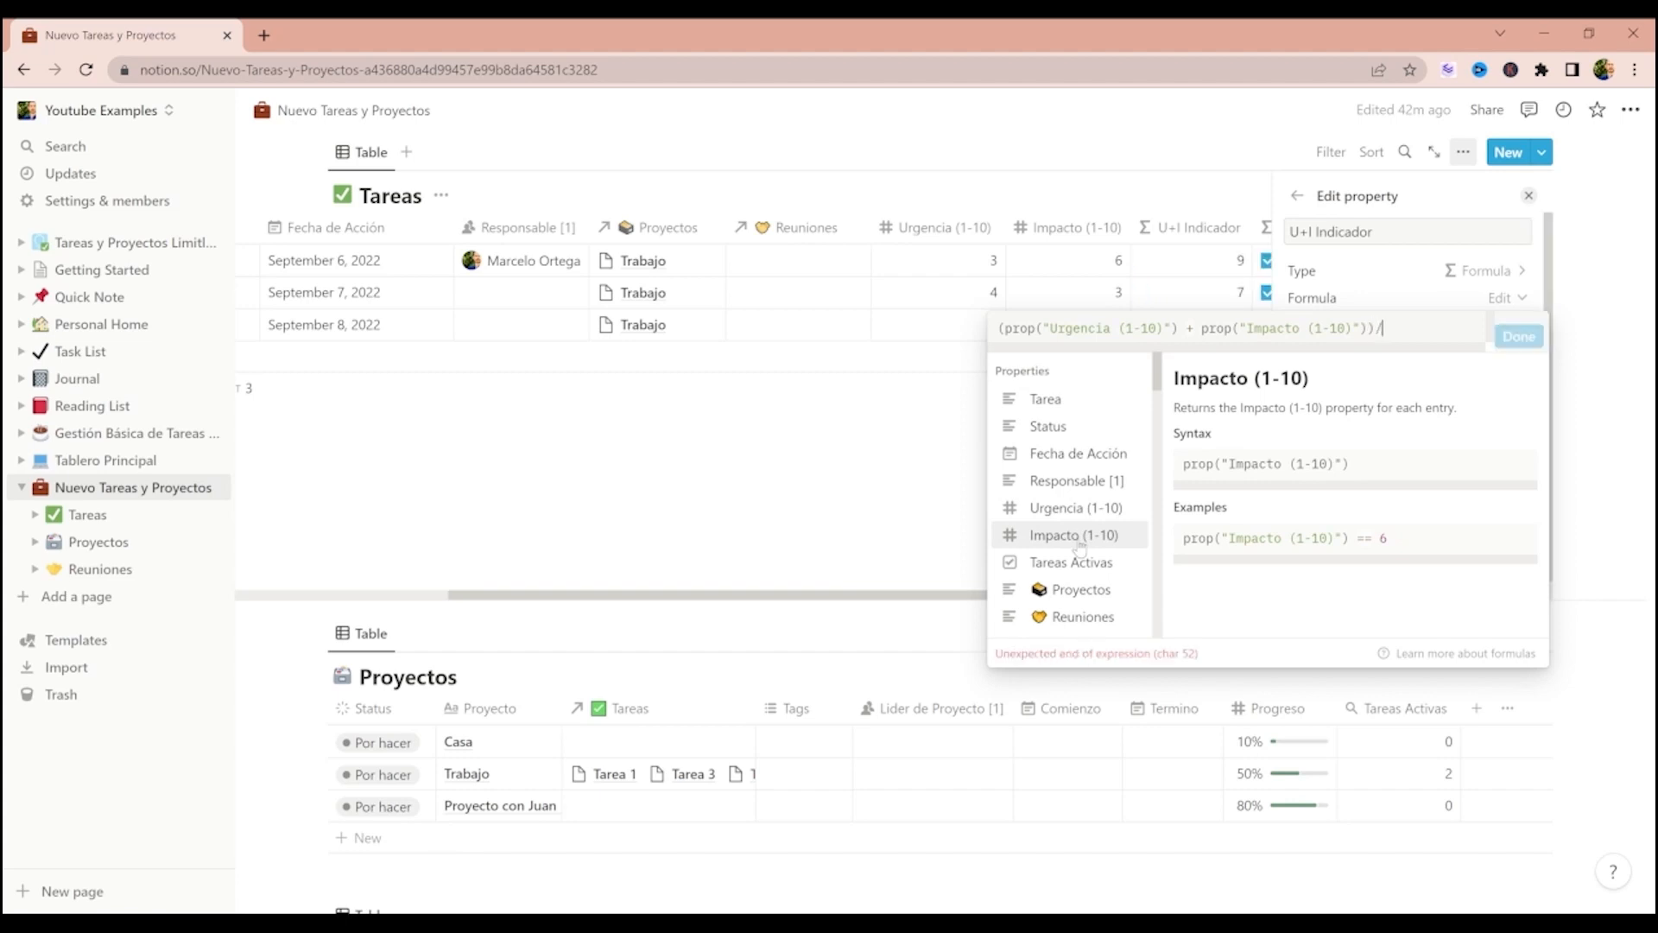
text(/20)
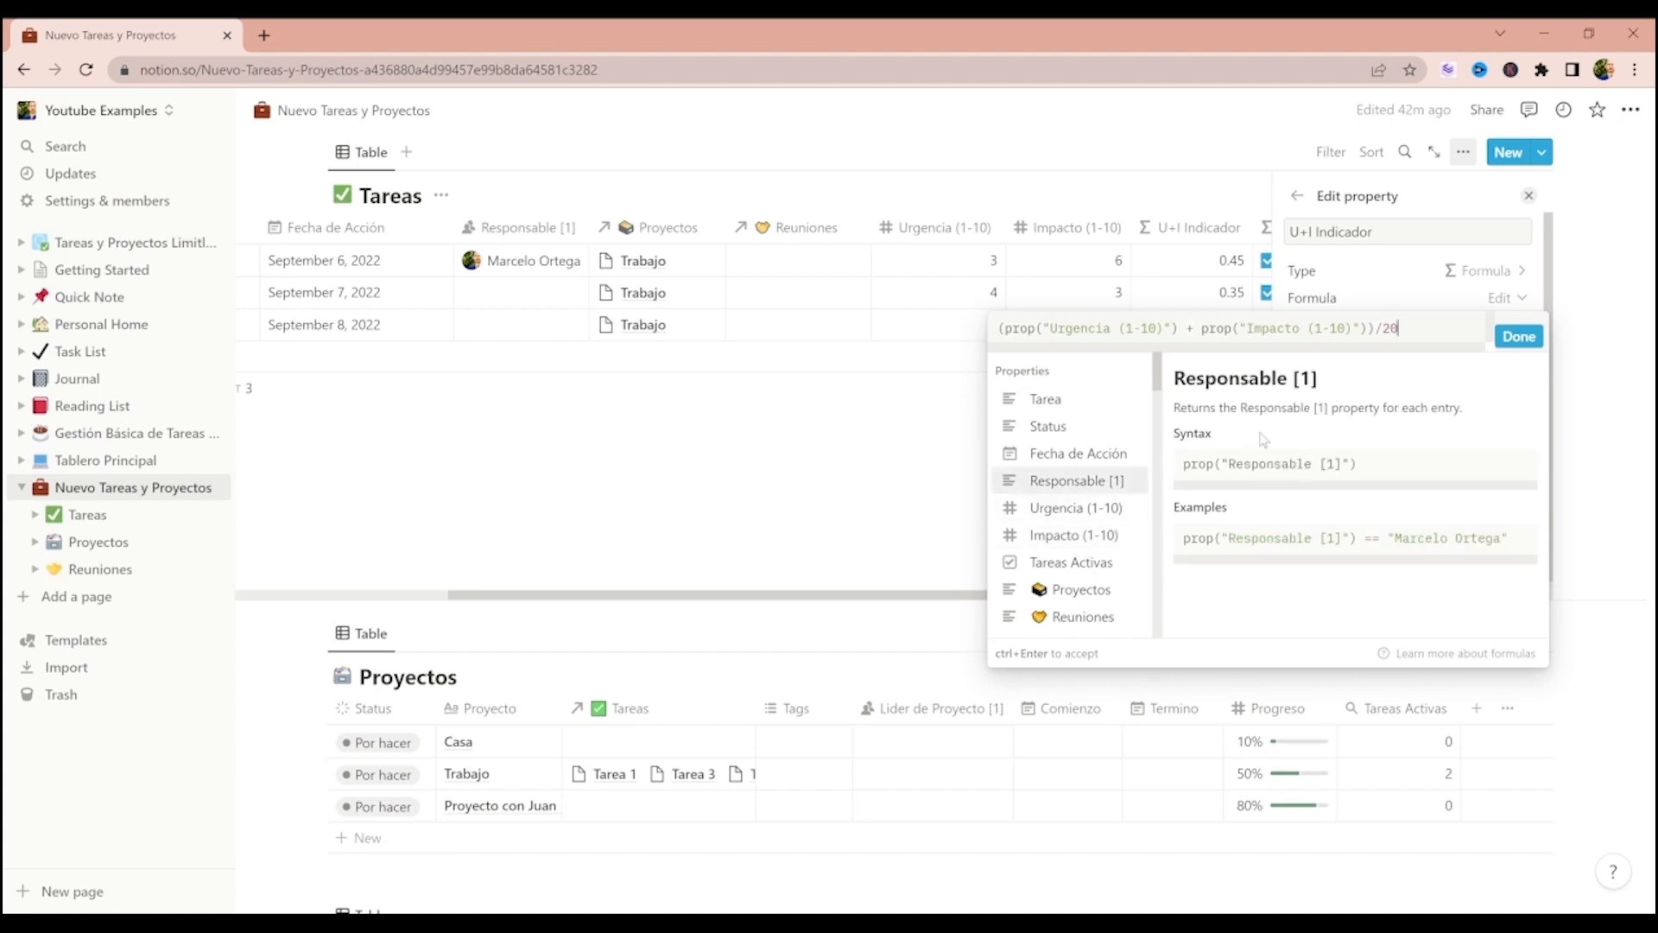
click(1513, 336)
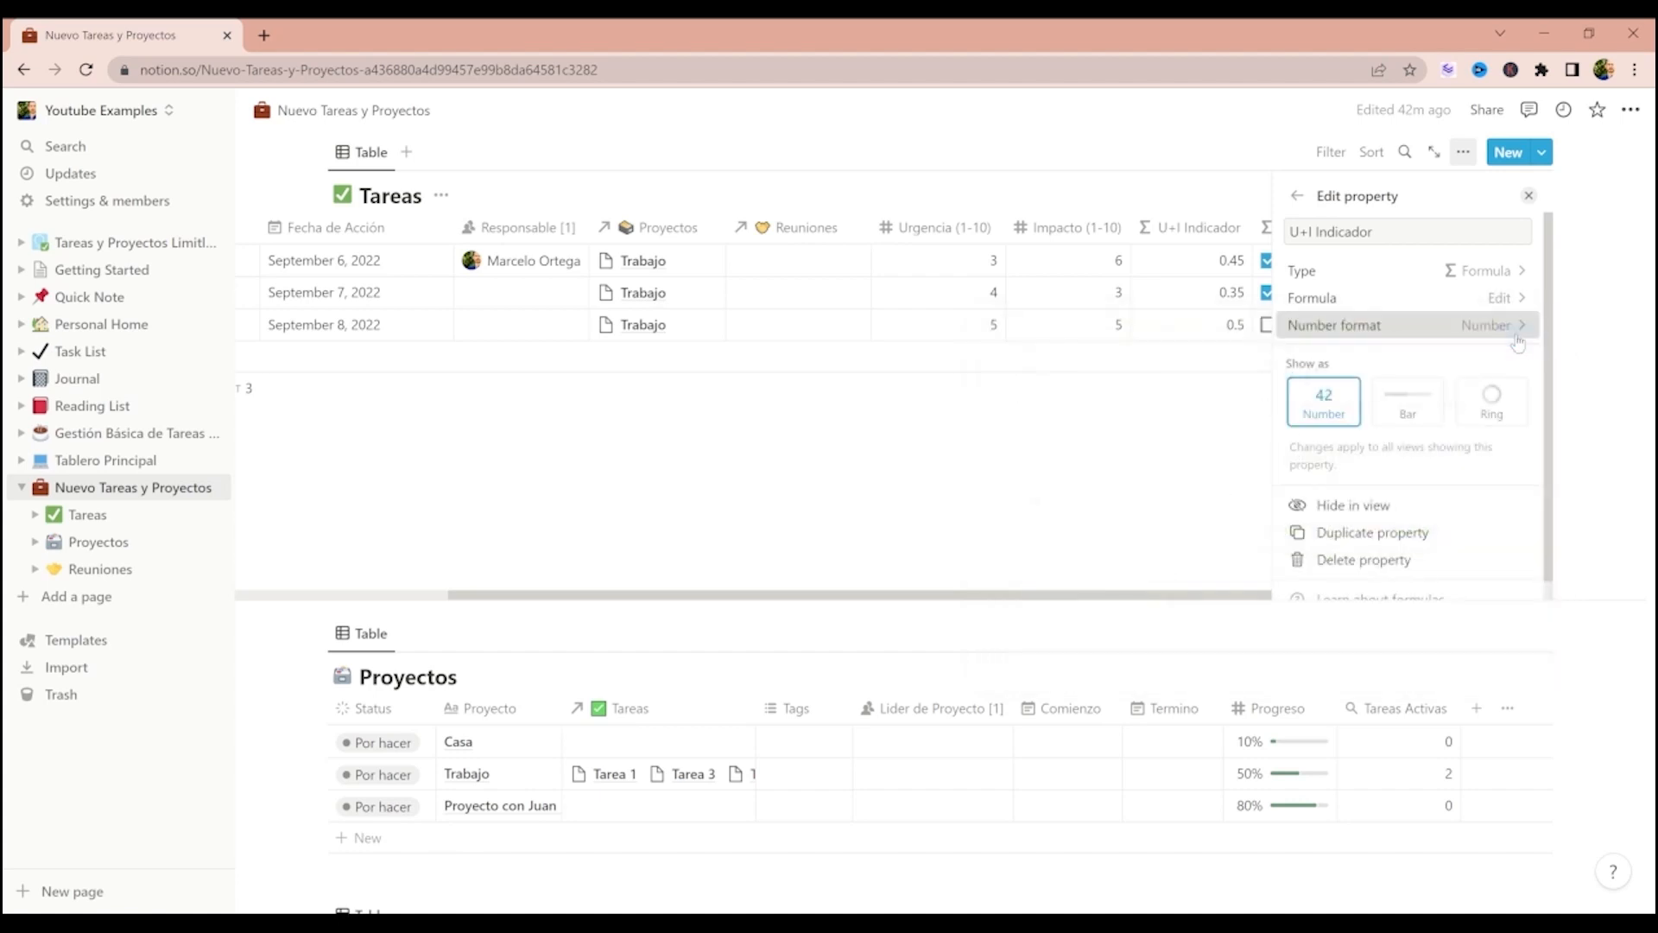
- Format the U+I Indicador property as Percent, show it as a Ring, and close the property settings
click(1511, 326)
click(1466, 298)
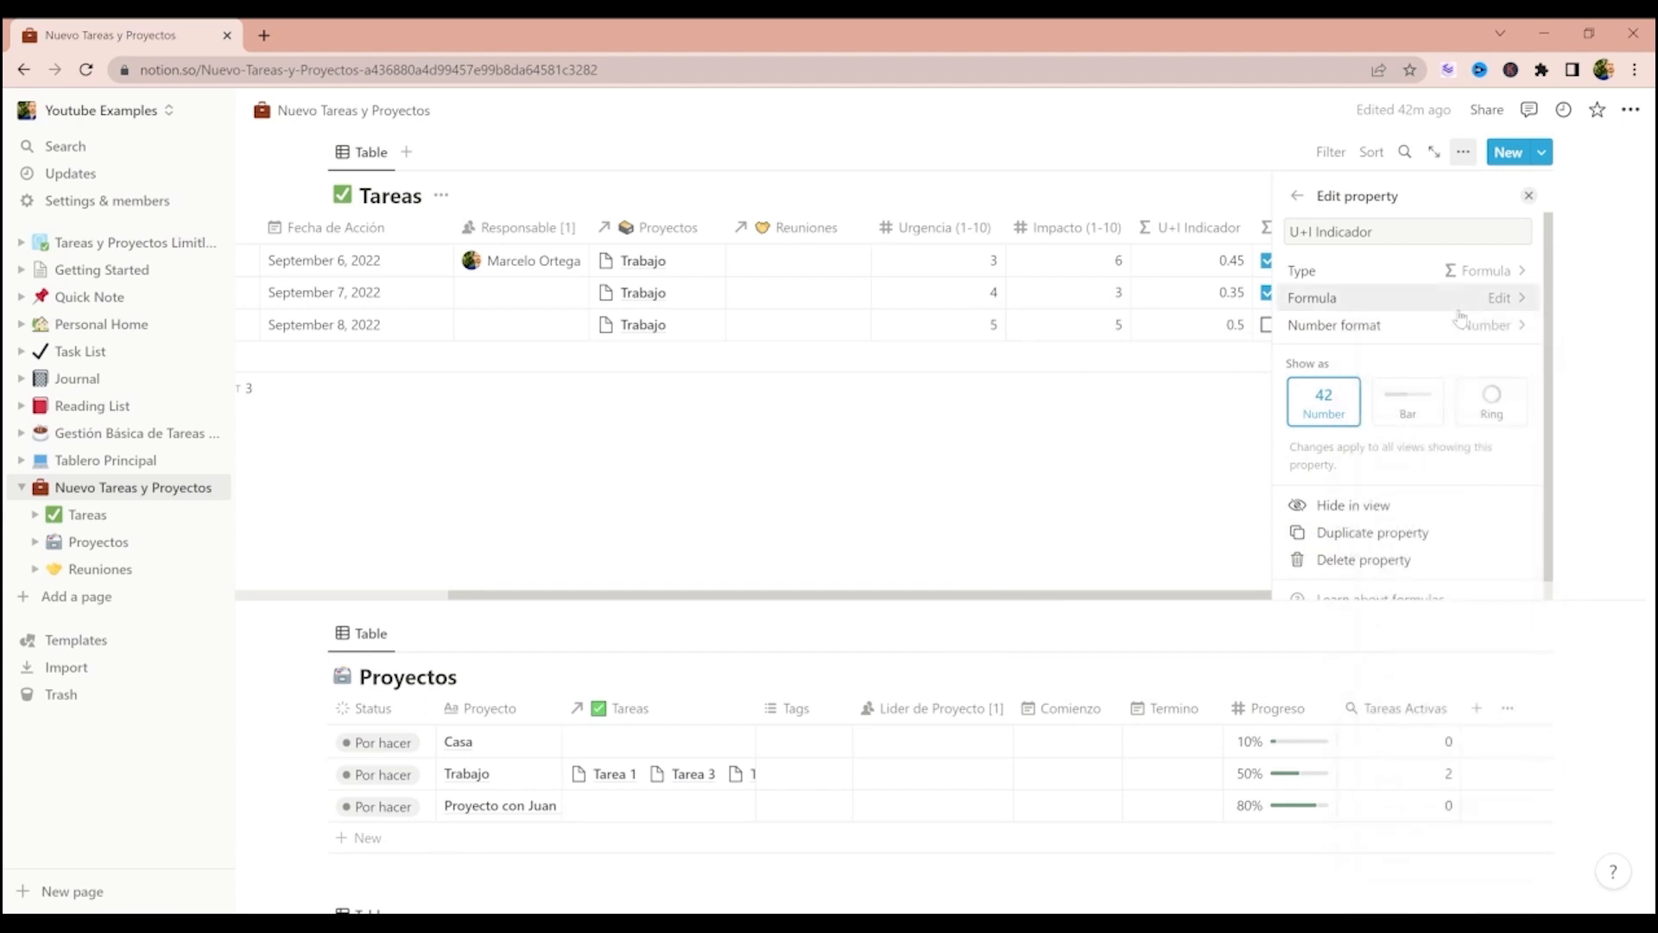
click(1473, 326)
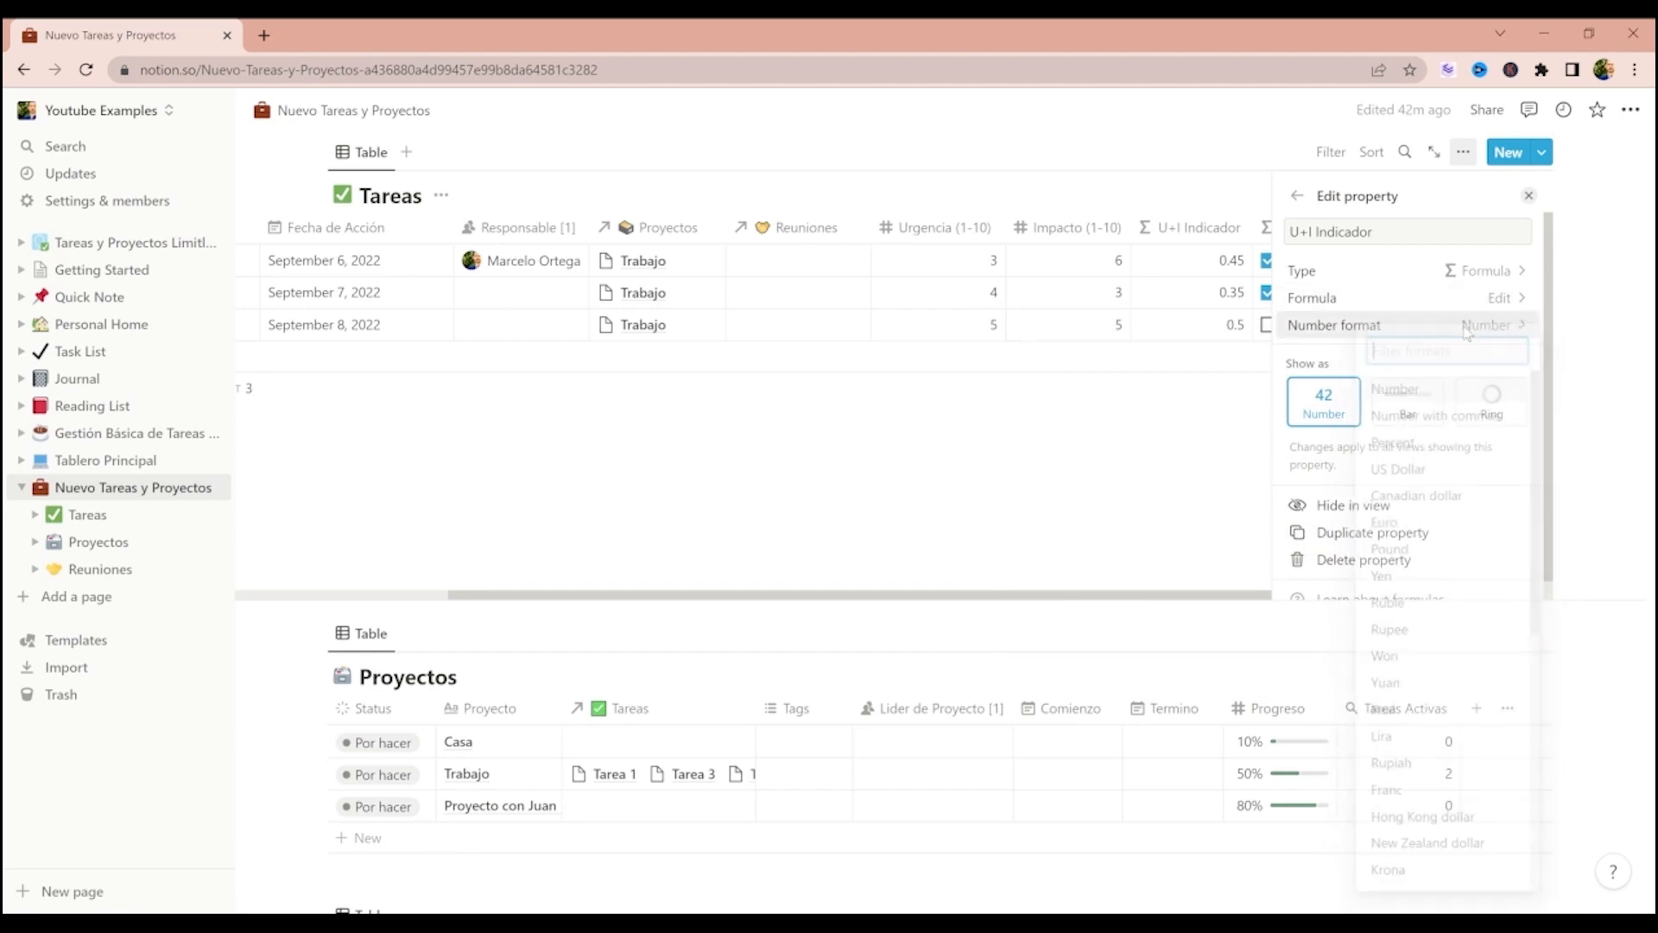
click(1419, 444)
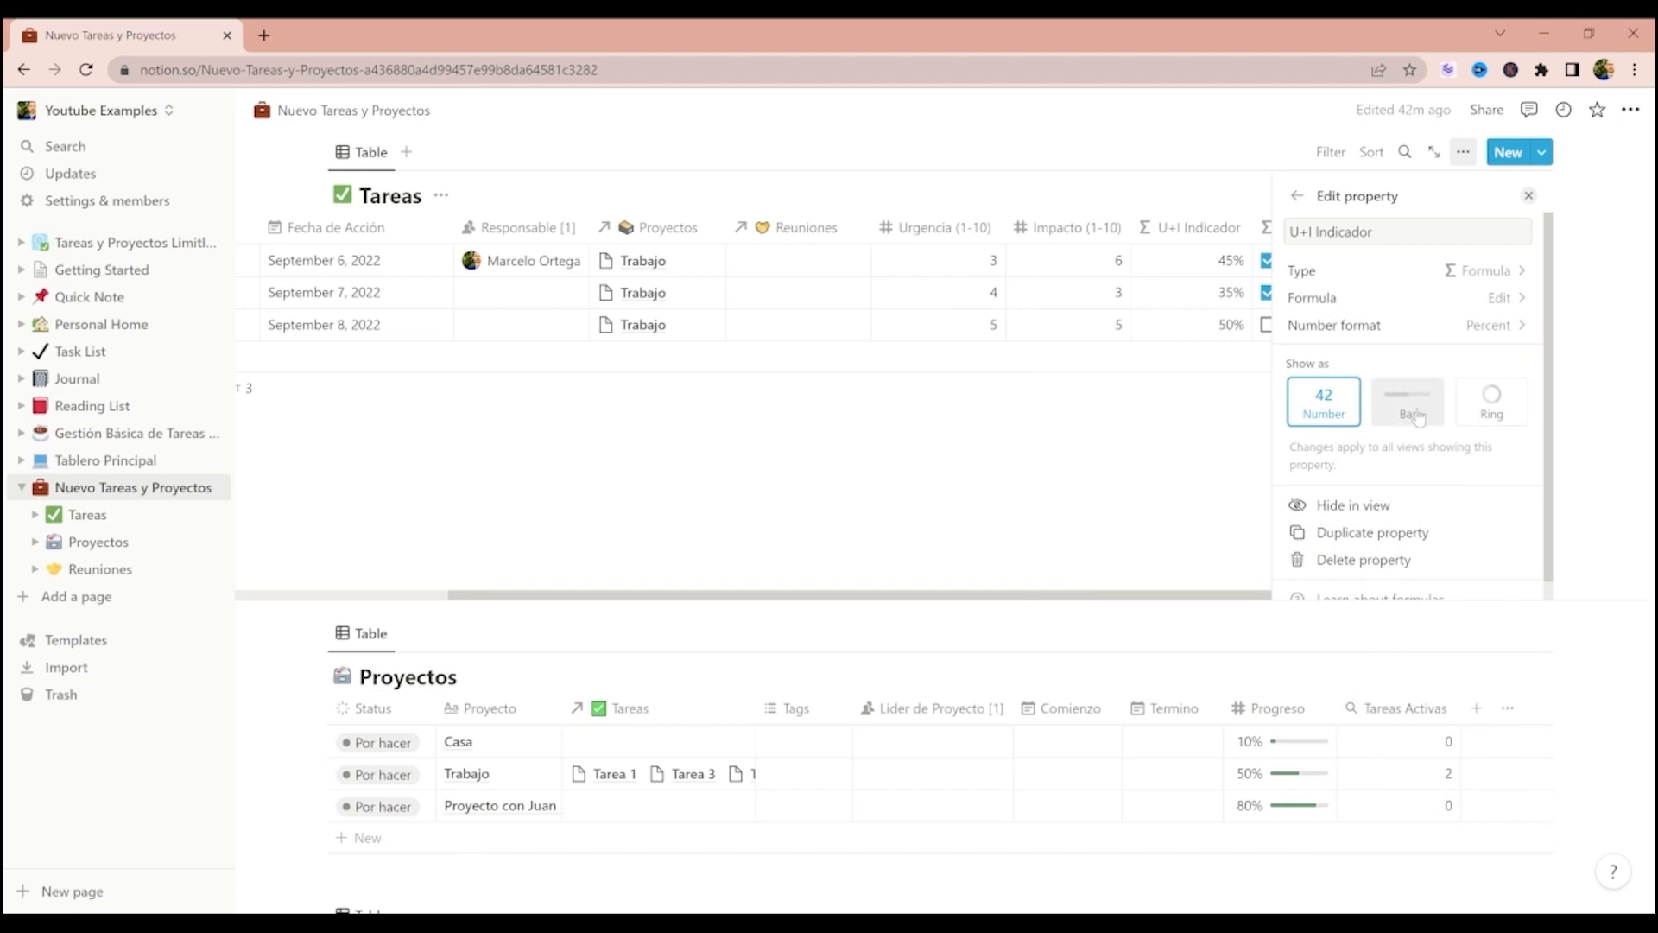
click(1501, 413)
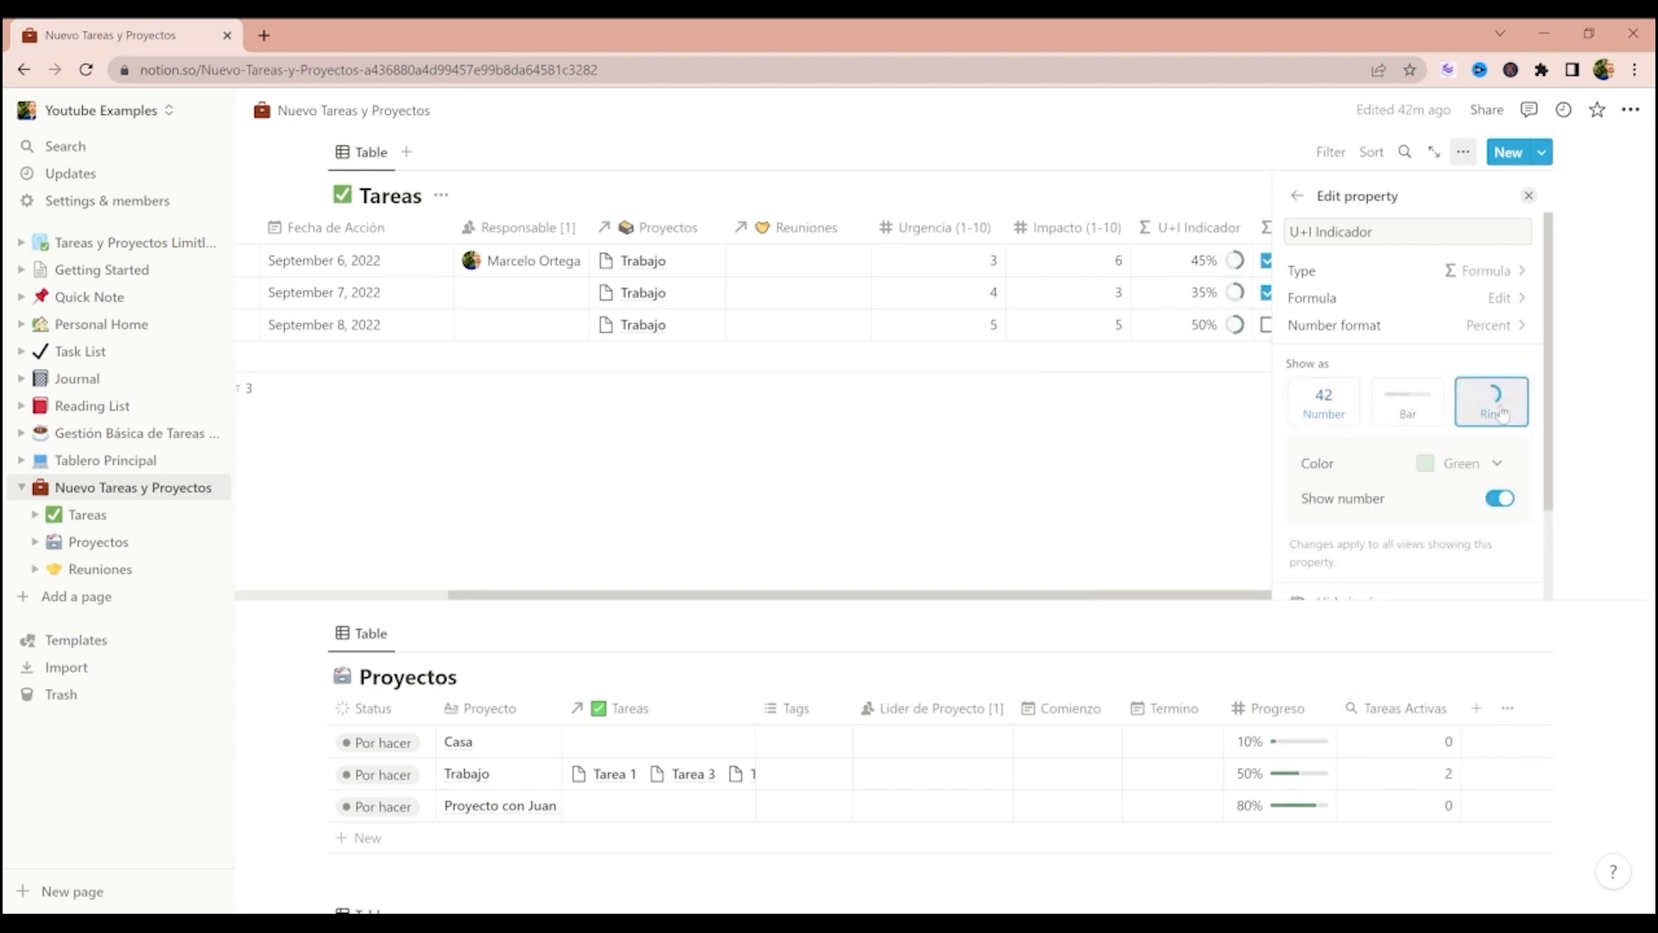
click(1170, 412)
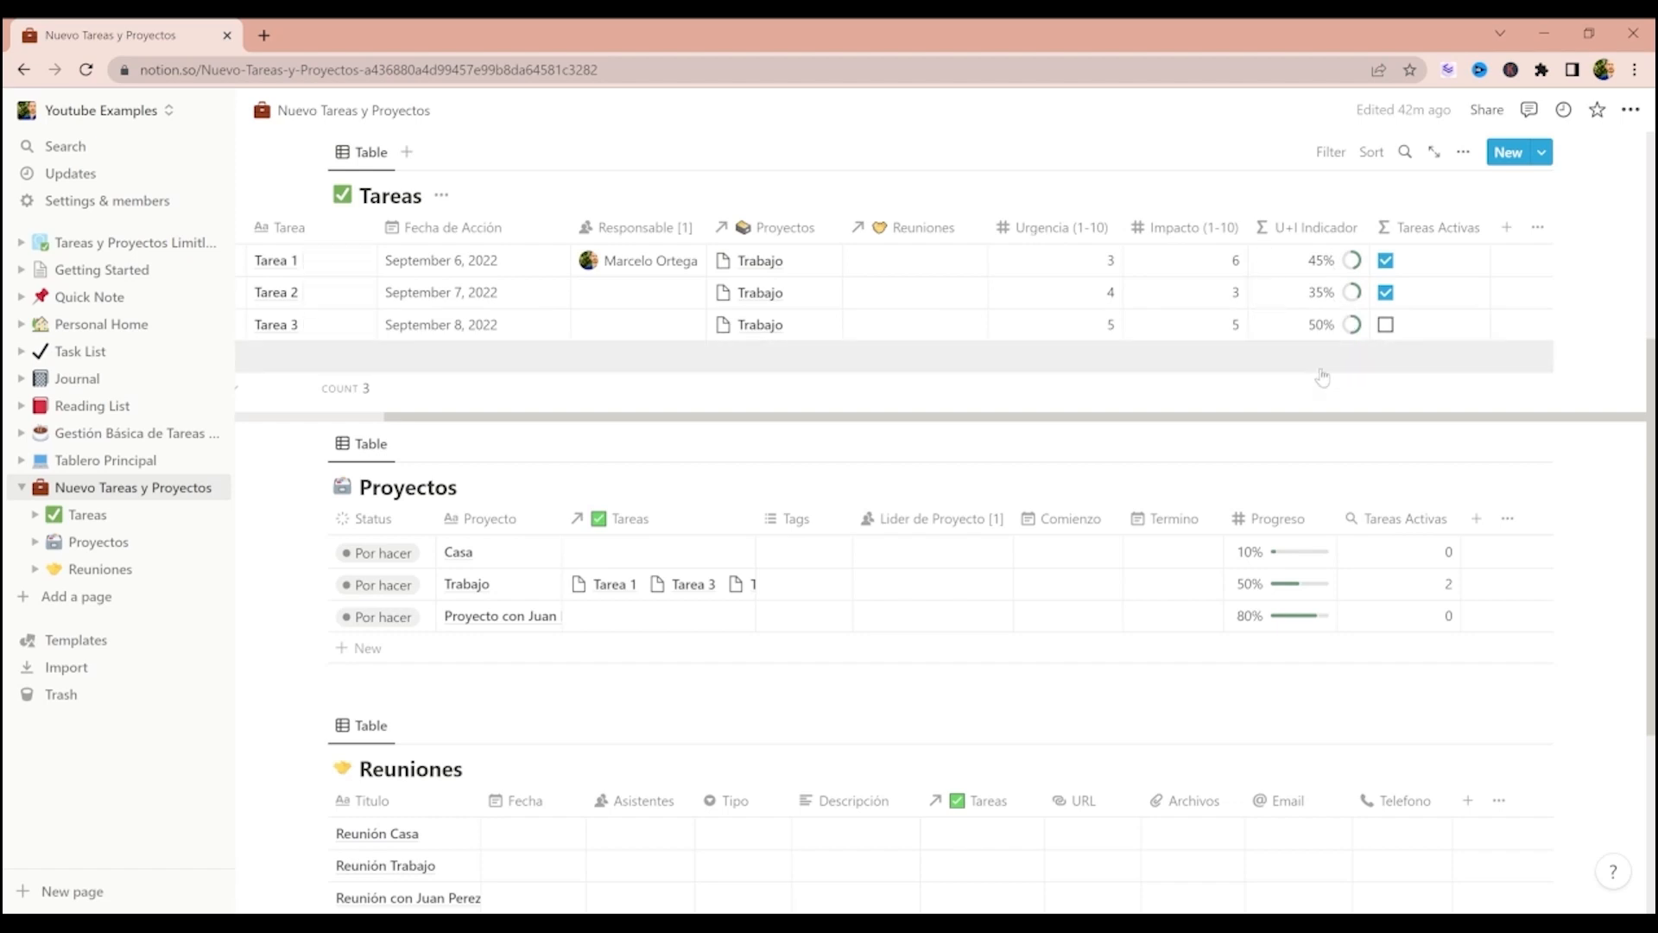
- Review the columns of the Tareas, Proyectos and Reuniones tables to see how the databases are related
scroll(950, 467, up, 2)
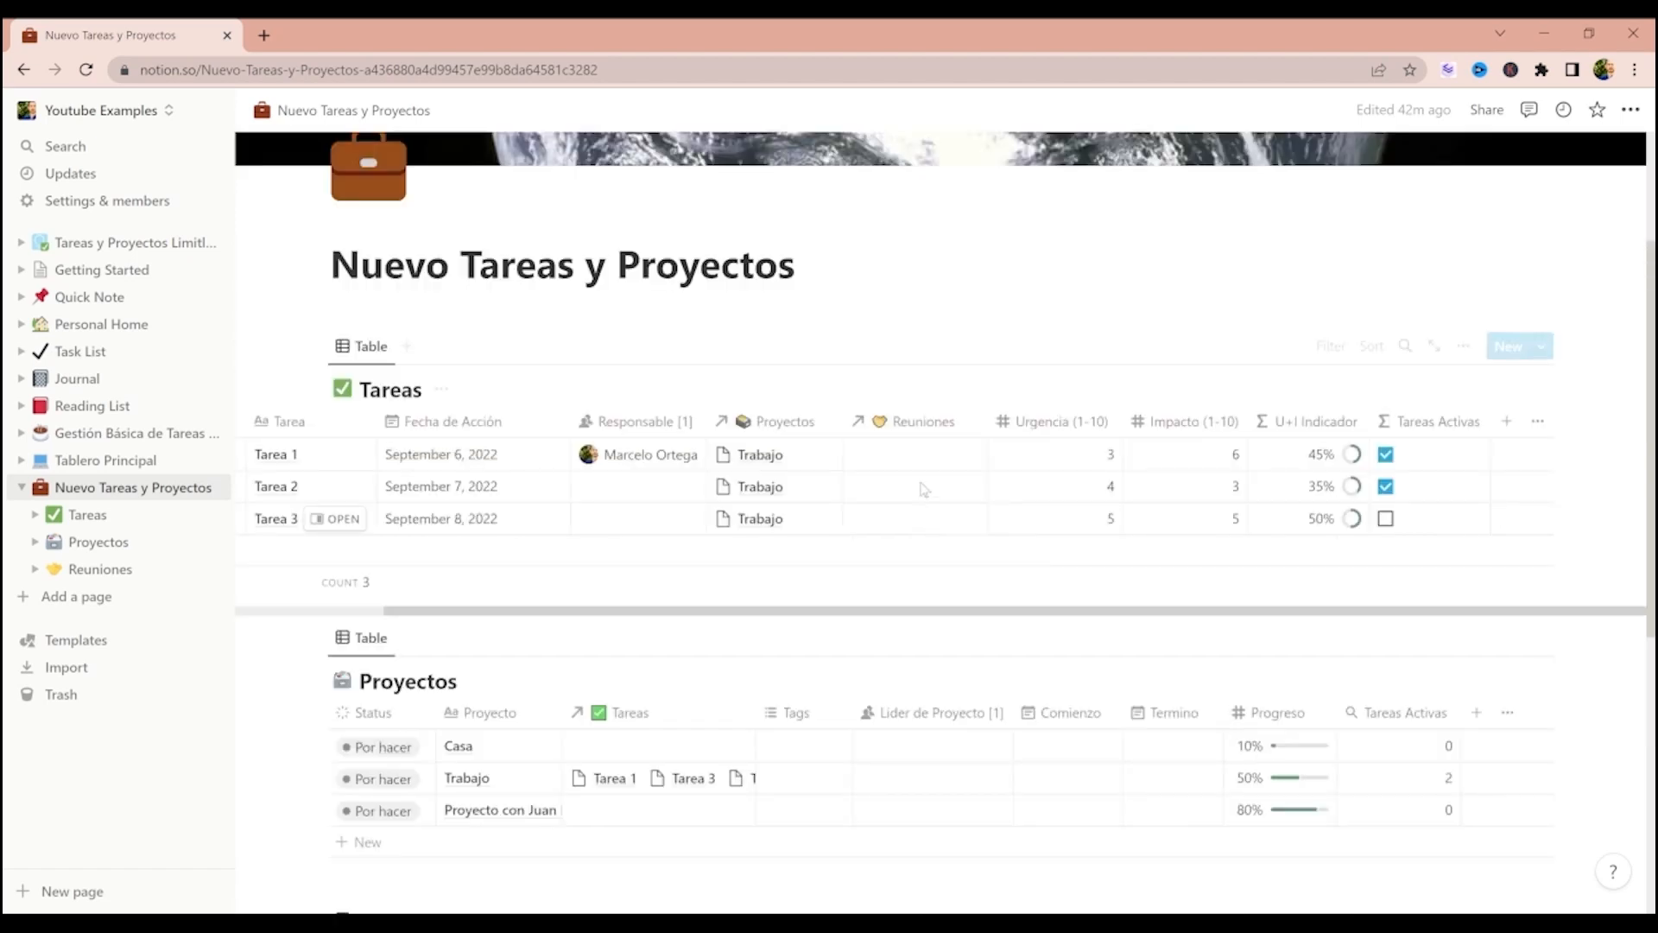
scroll(972, 483, down, 2)
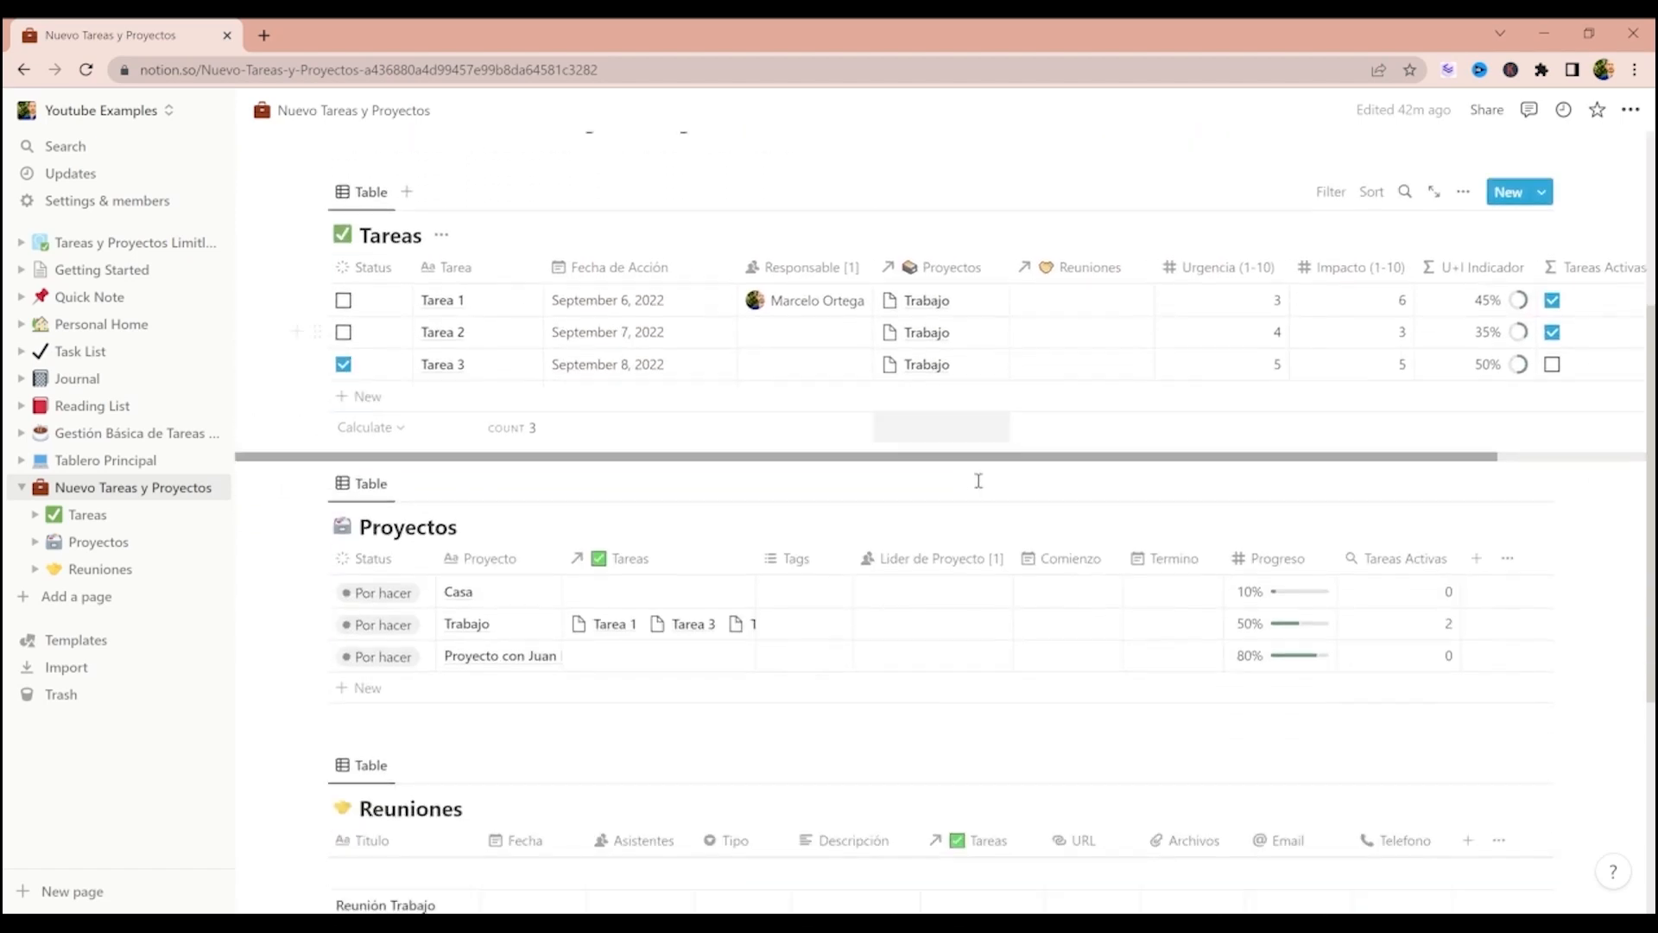
scroll(991, 574, down, 3)
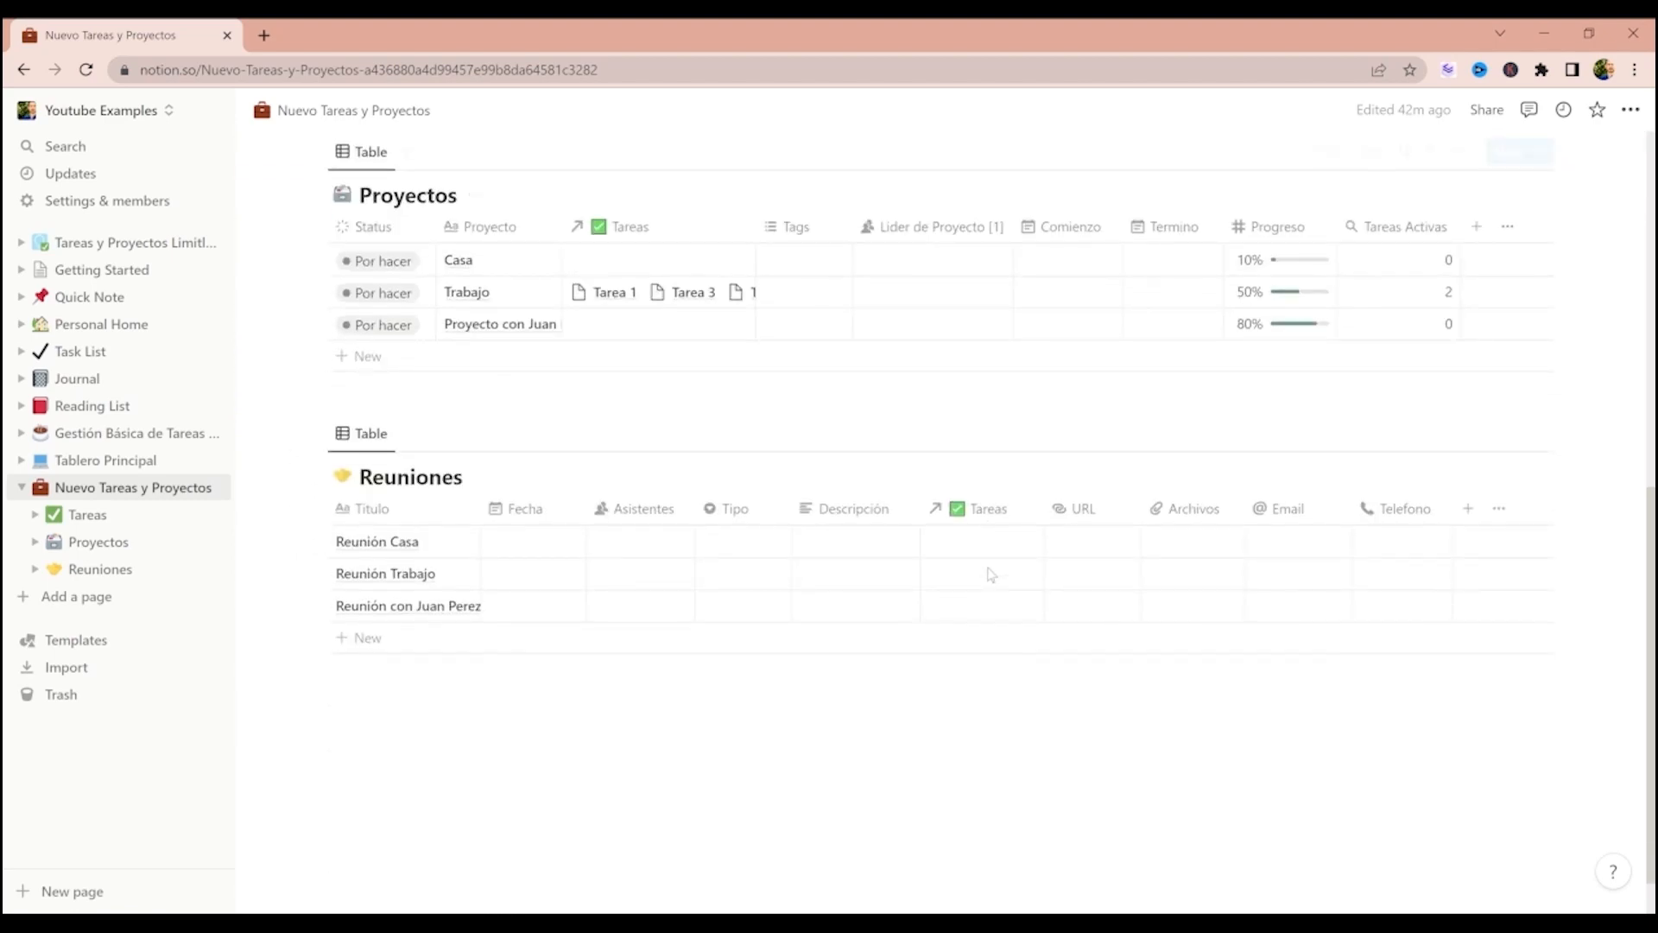
scroll(991, 575, up, 6)
scroll(951, 574, down, 6)
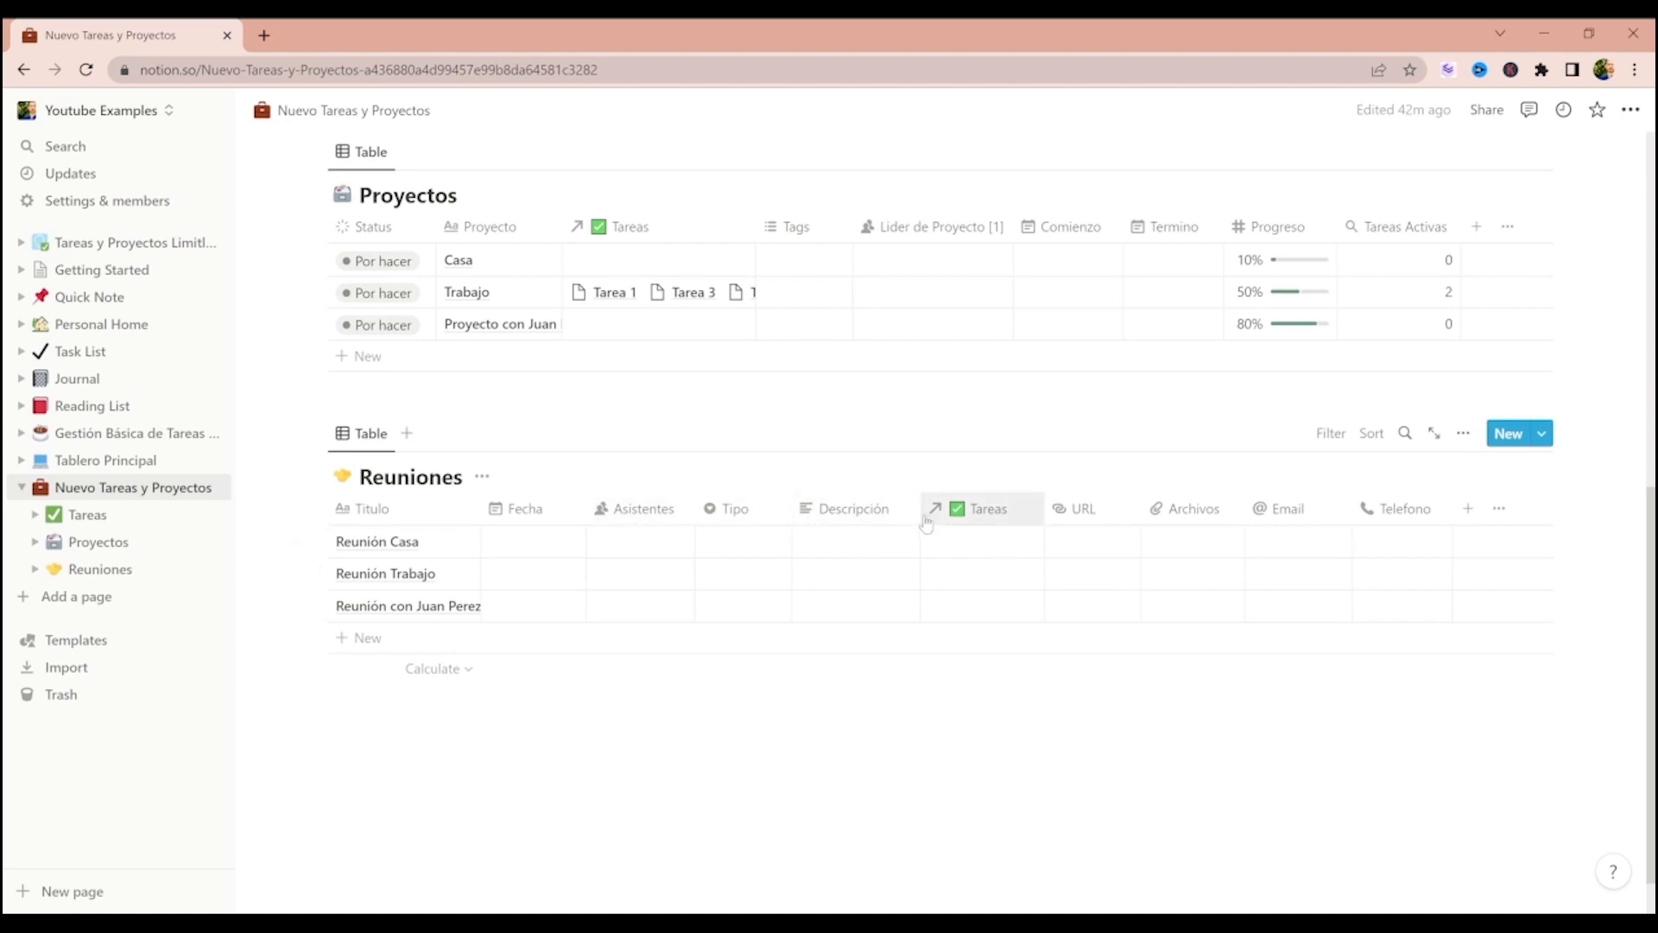
scroll(928, 522, up, 1)
scroll(929, 516, up, 1)
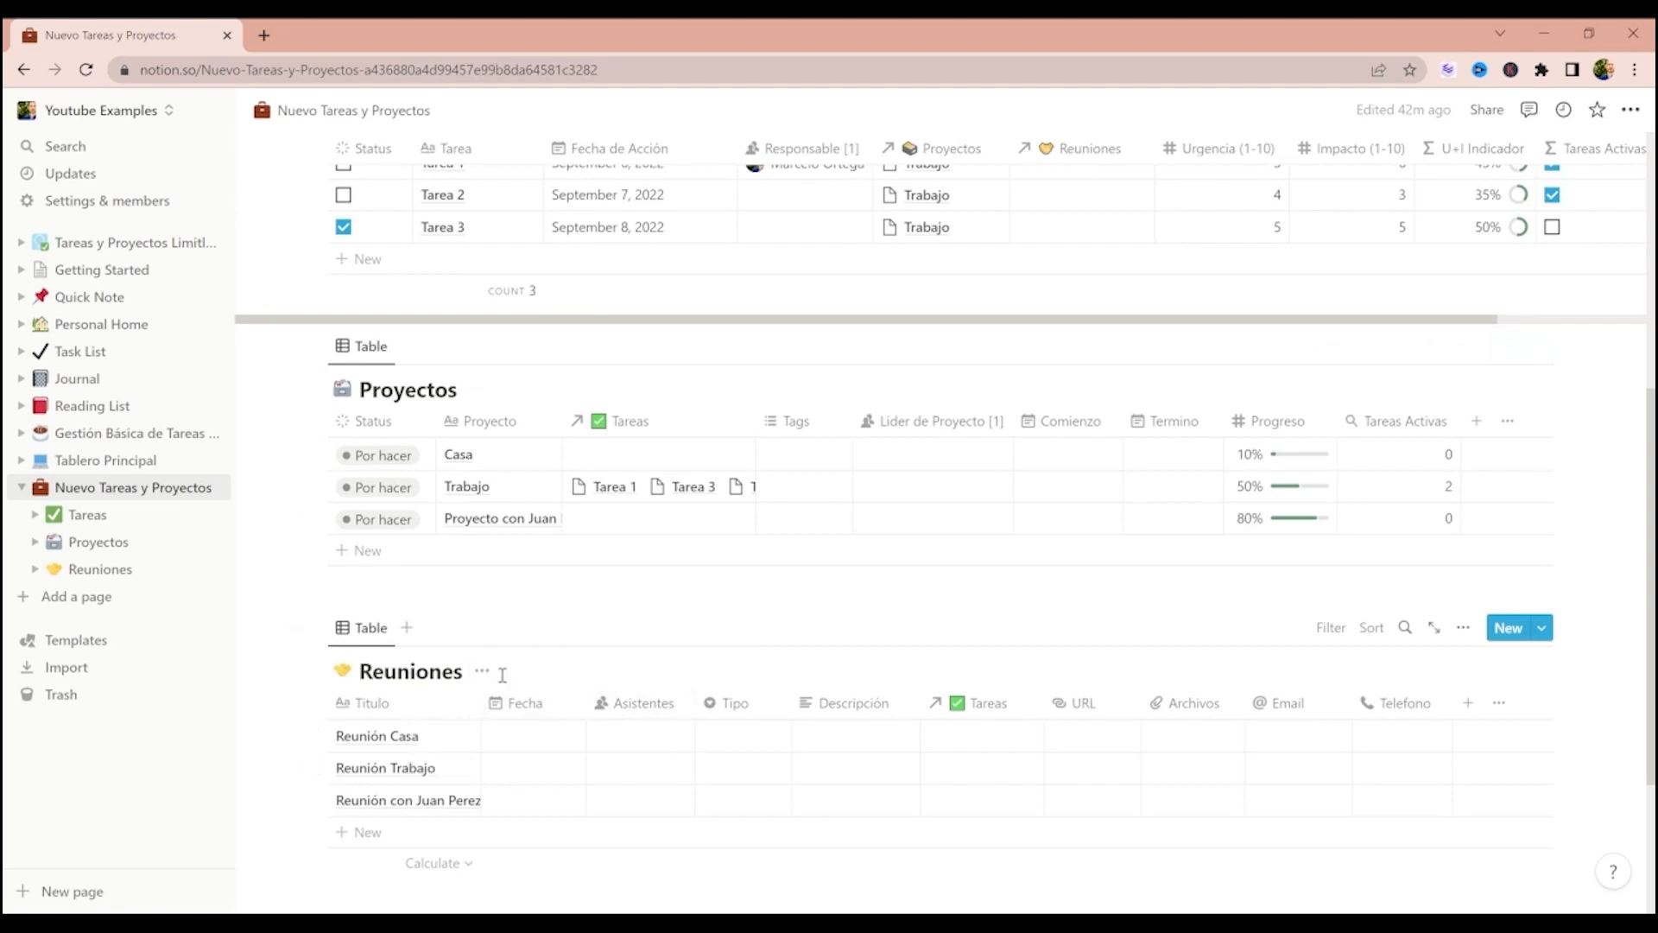
scroll(534, 576, up, 1)
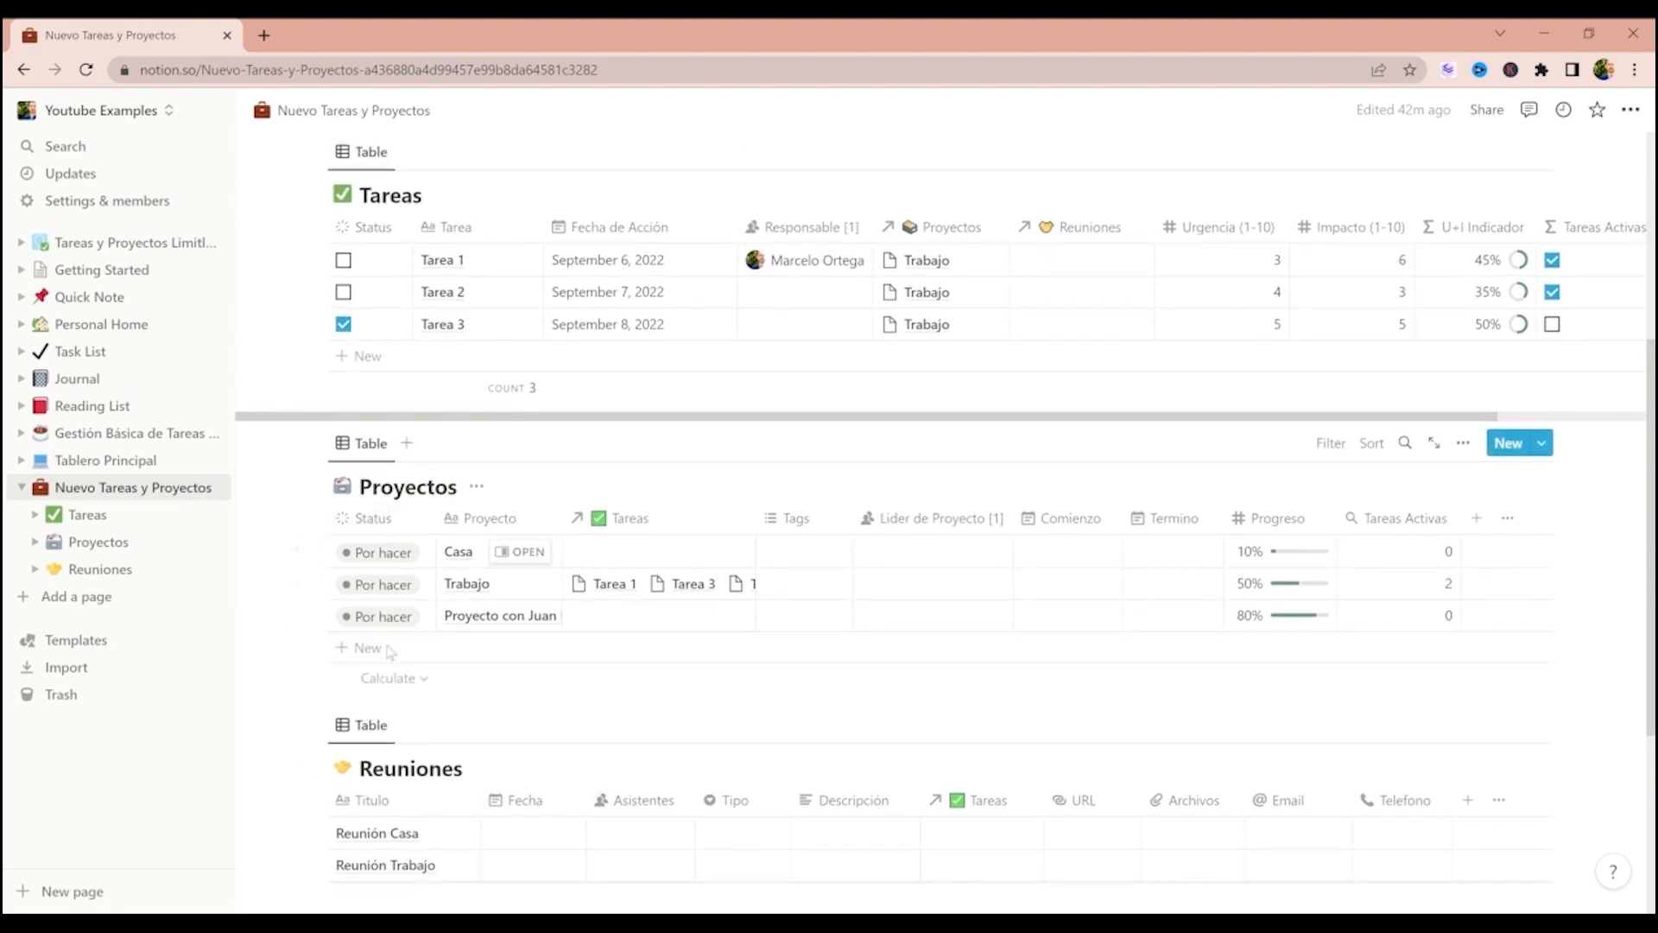
scroll(644, 514, up, 1)
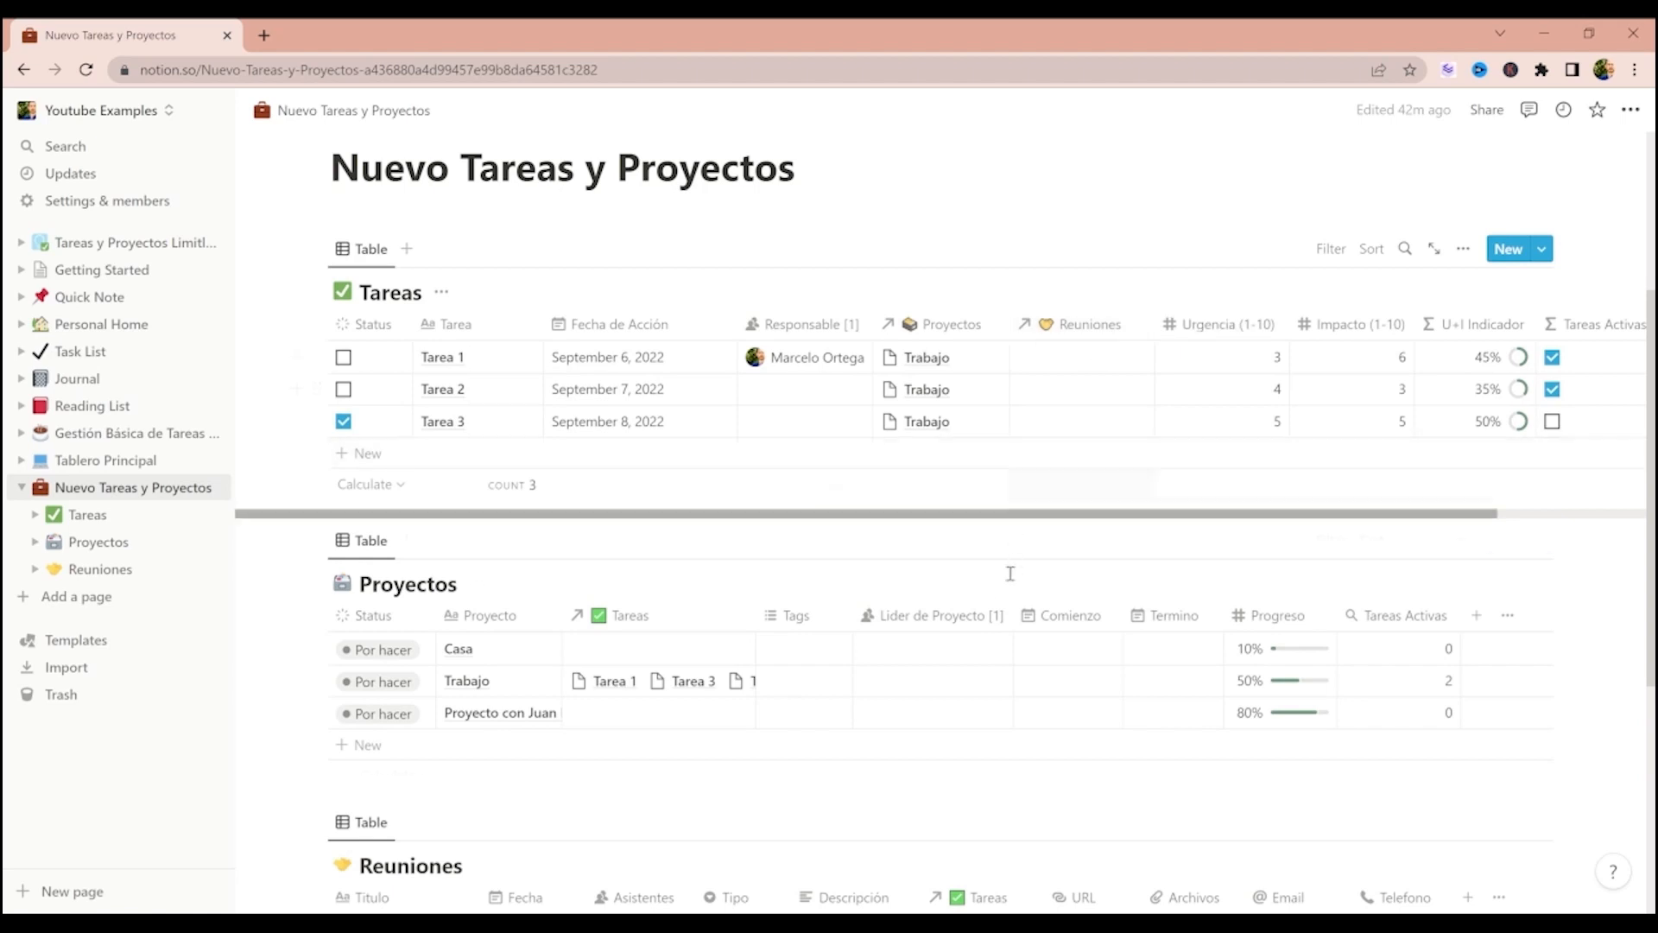
- Add a relation from Proyectos to Reuniones, limited to 1 page and also shown on Reuniones as Proyectos
click(1476, 615)
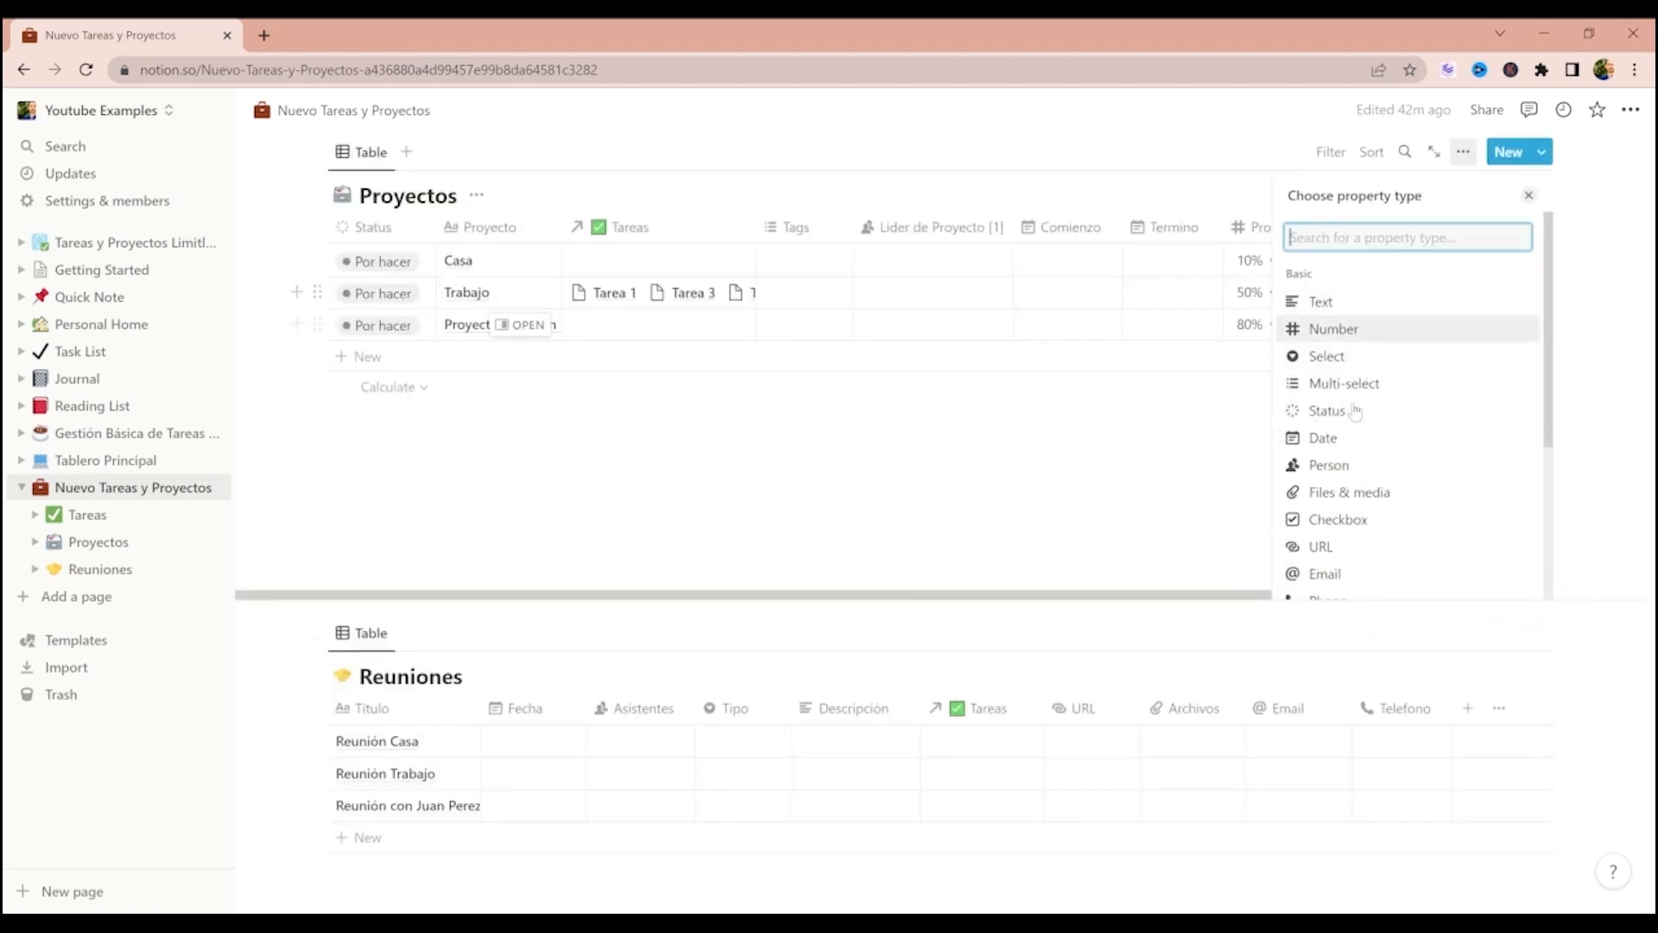
scroll(1348, 496, down, 3)
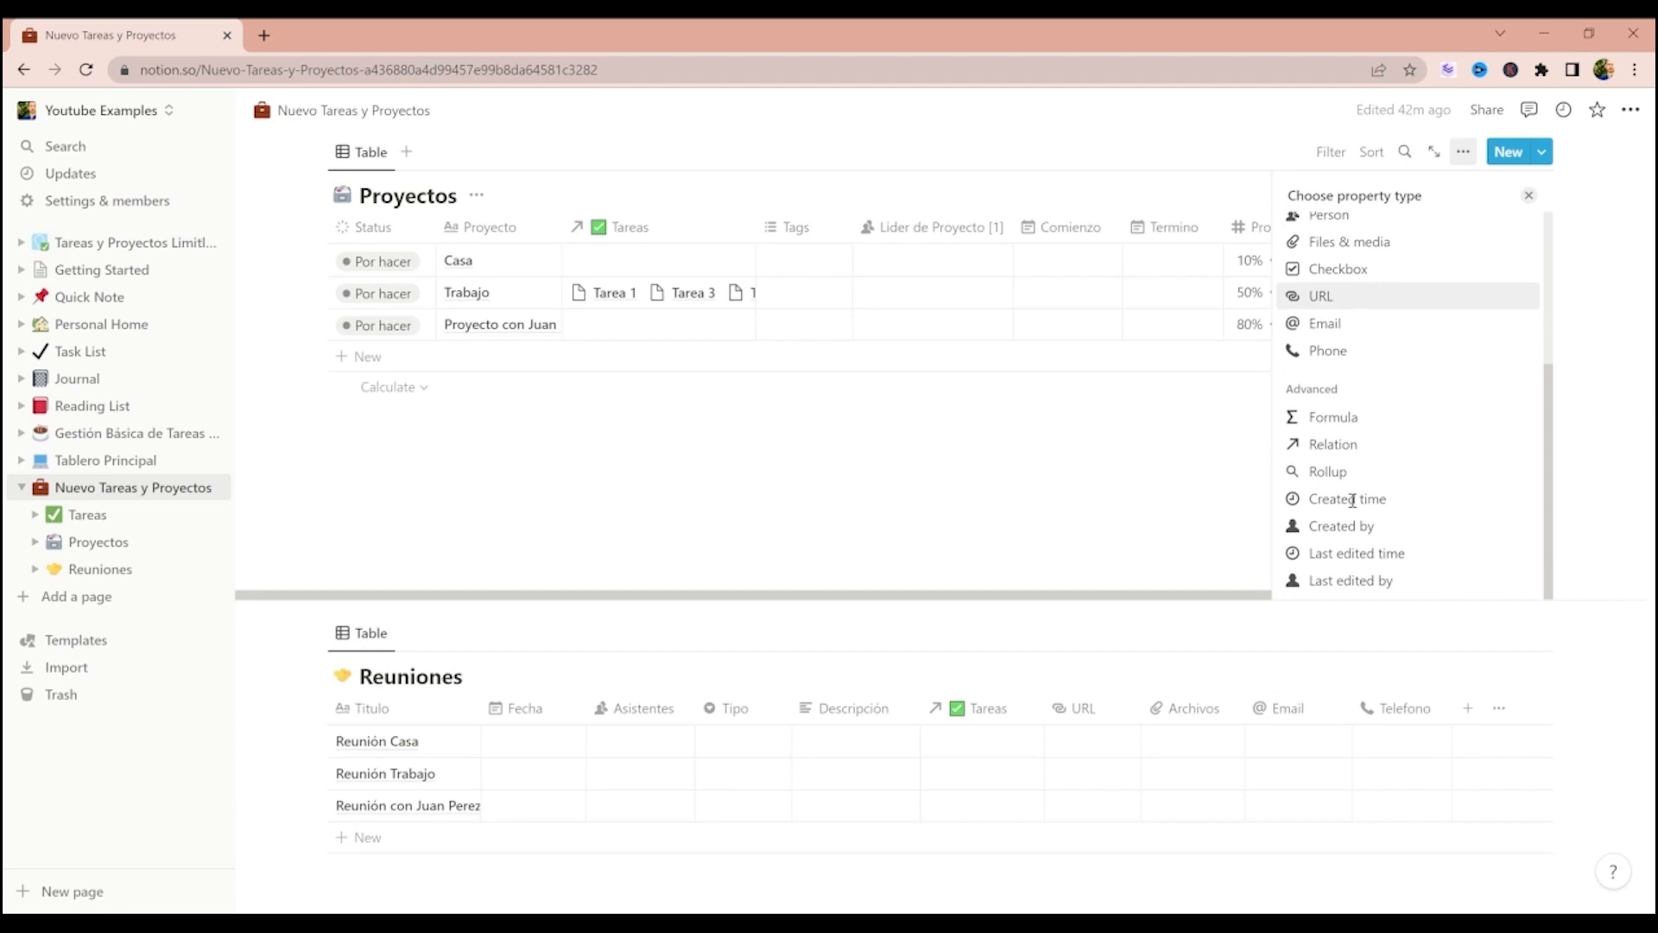
click(1351, 444)
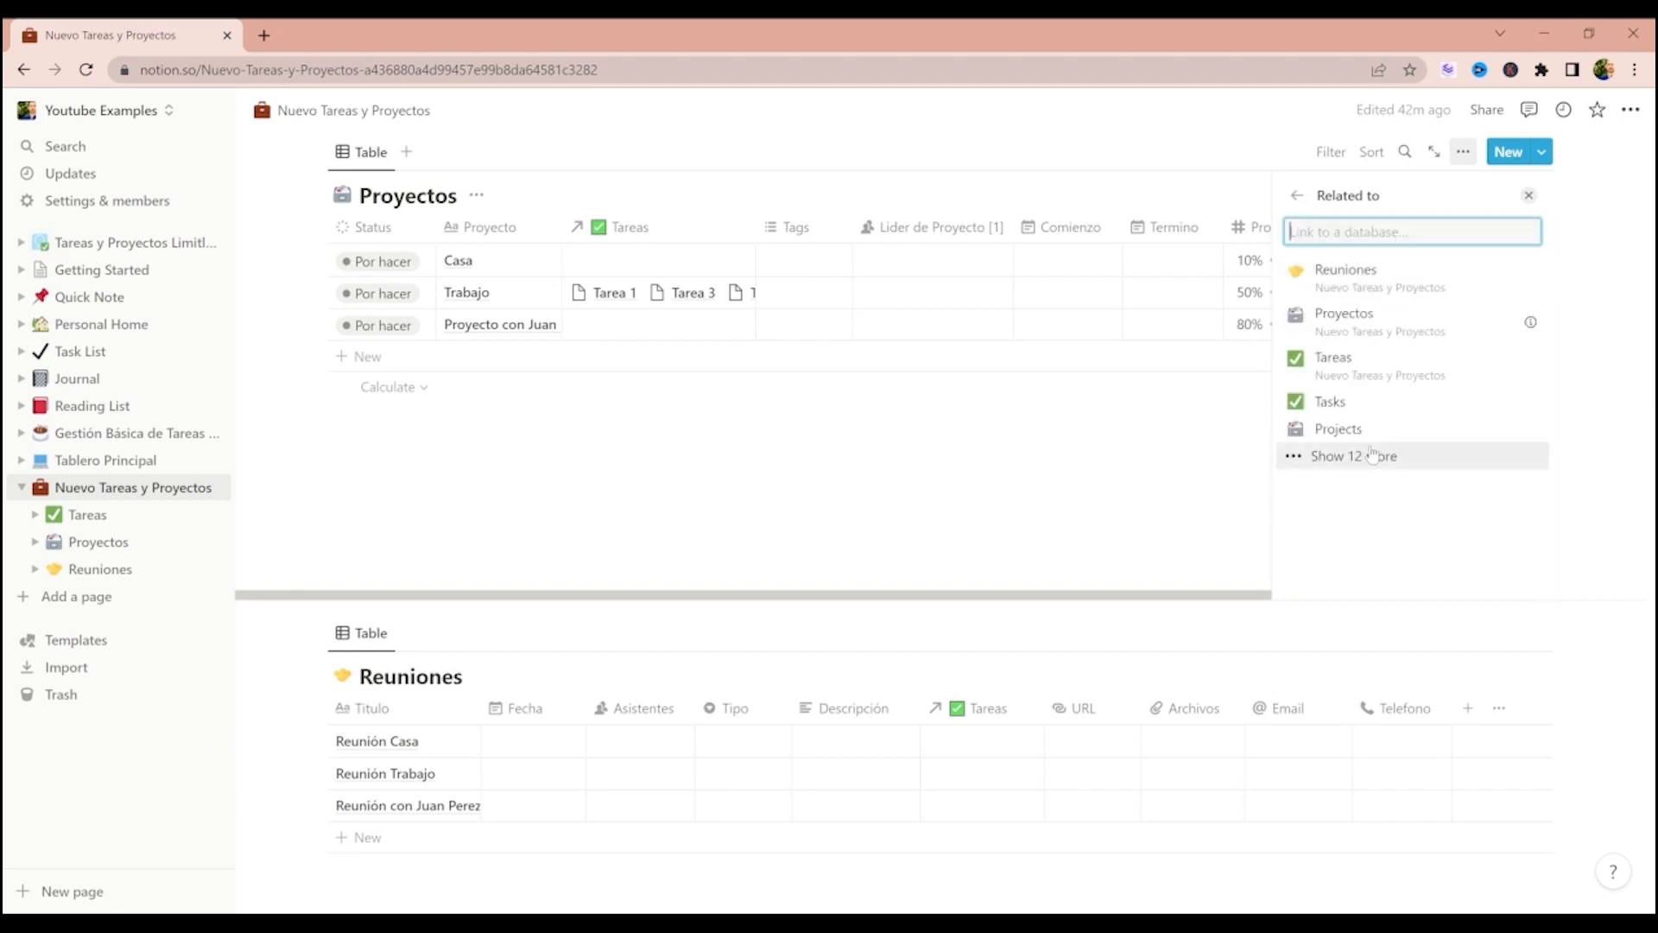
click(1379, 285)
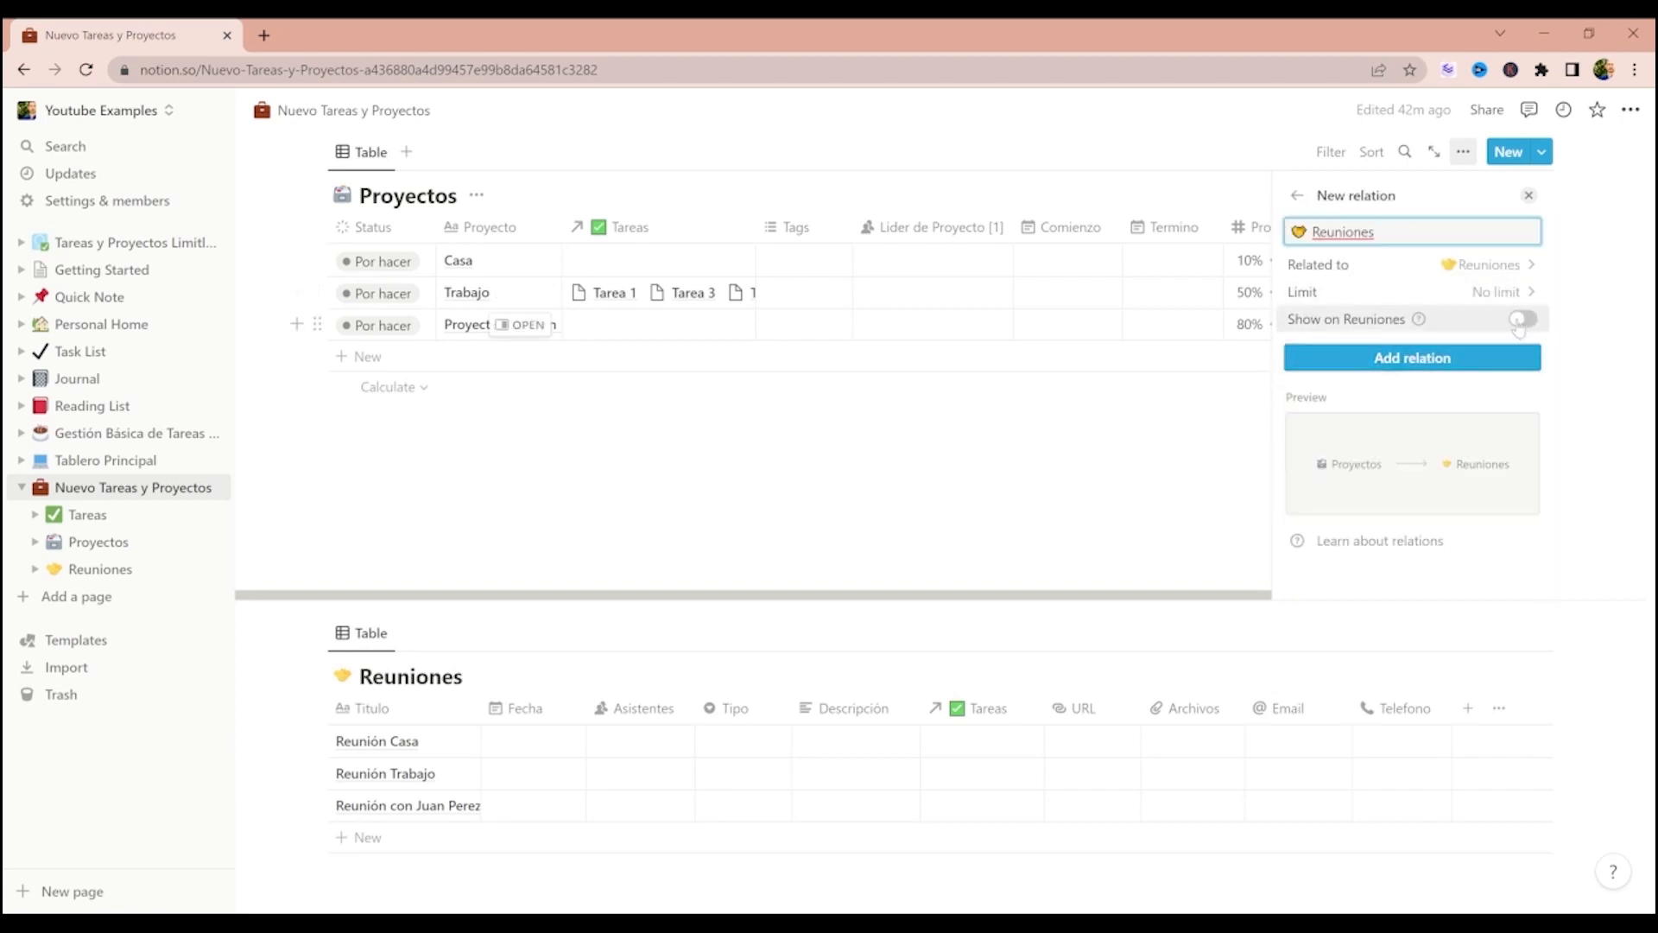
click(1522, 321)
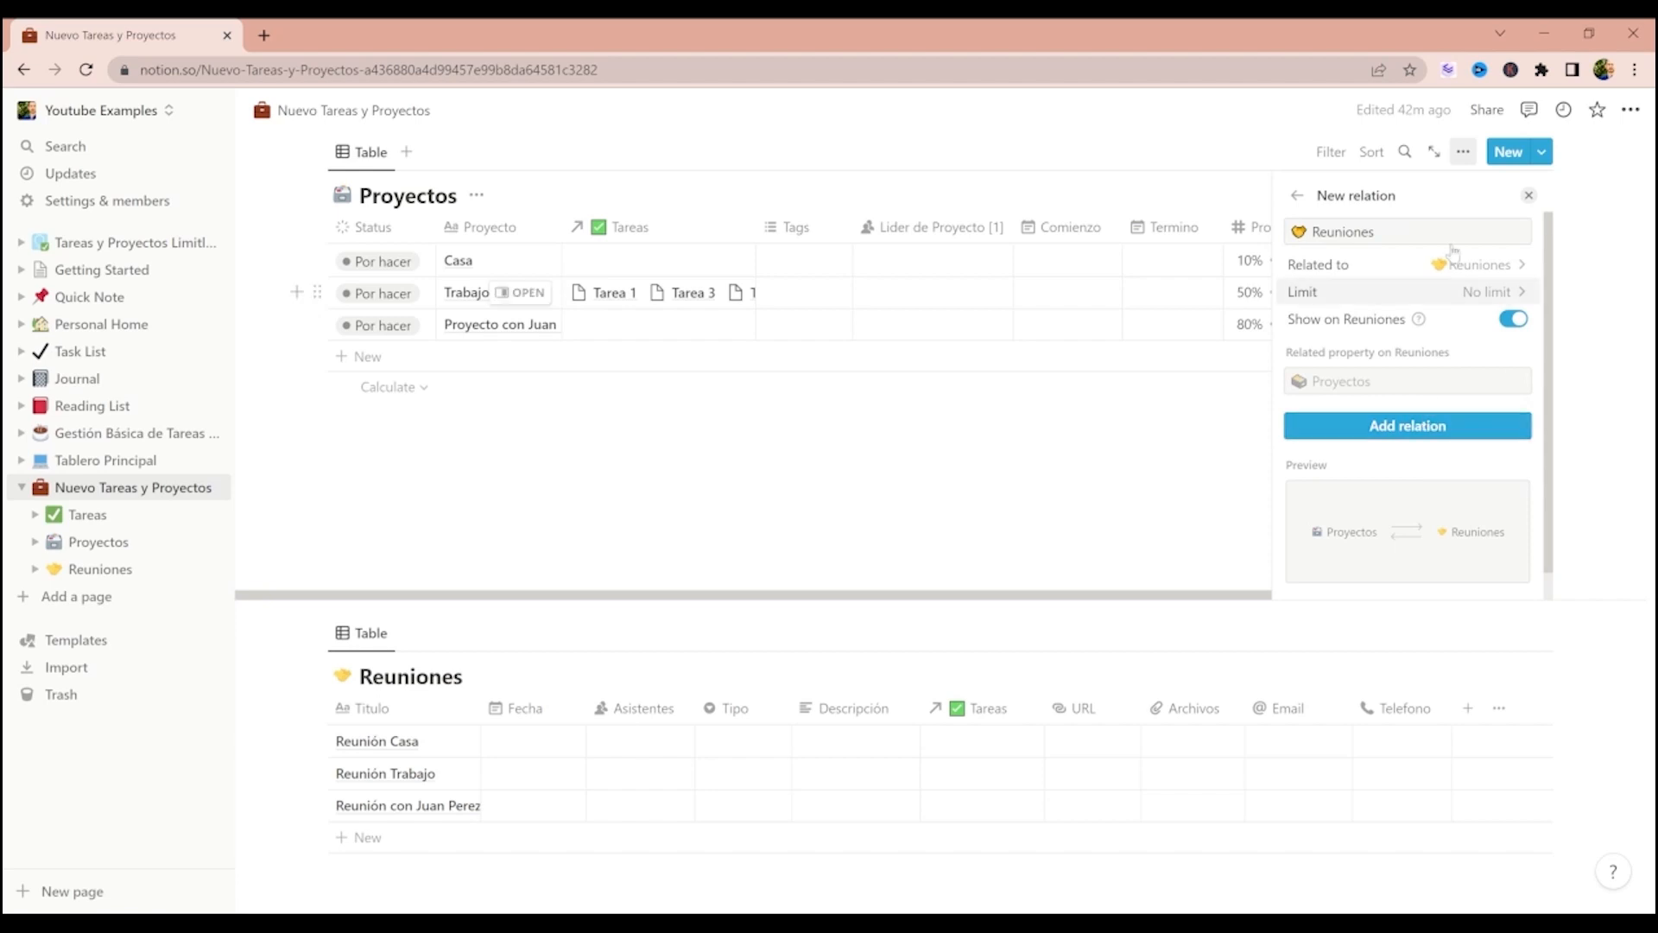
click(1482, 292)
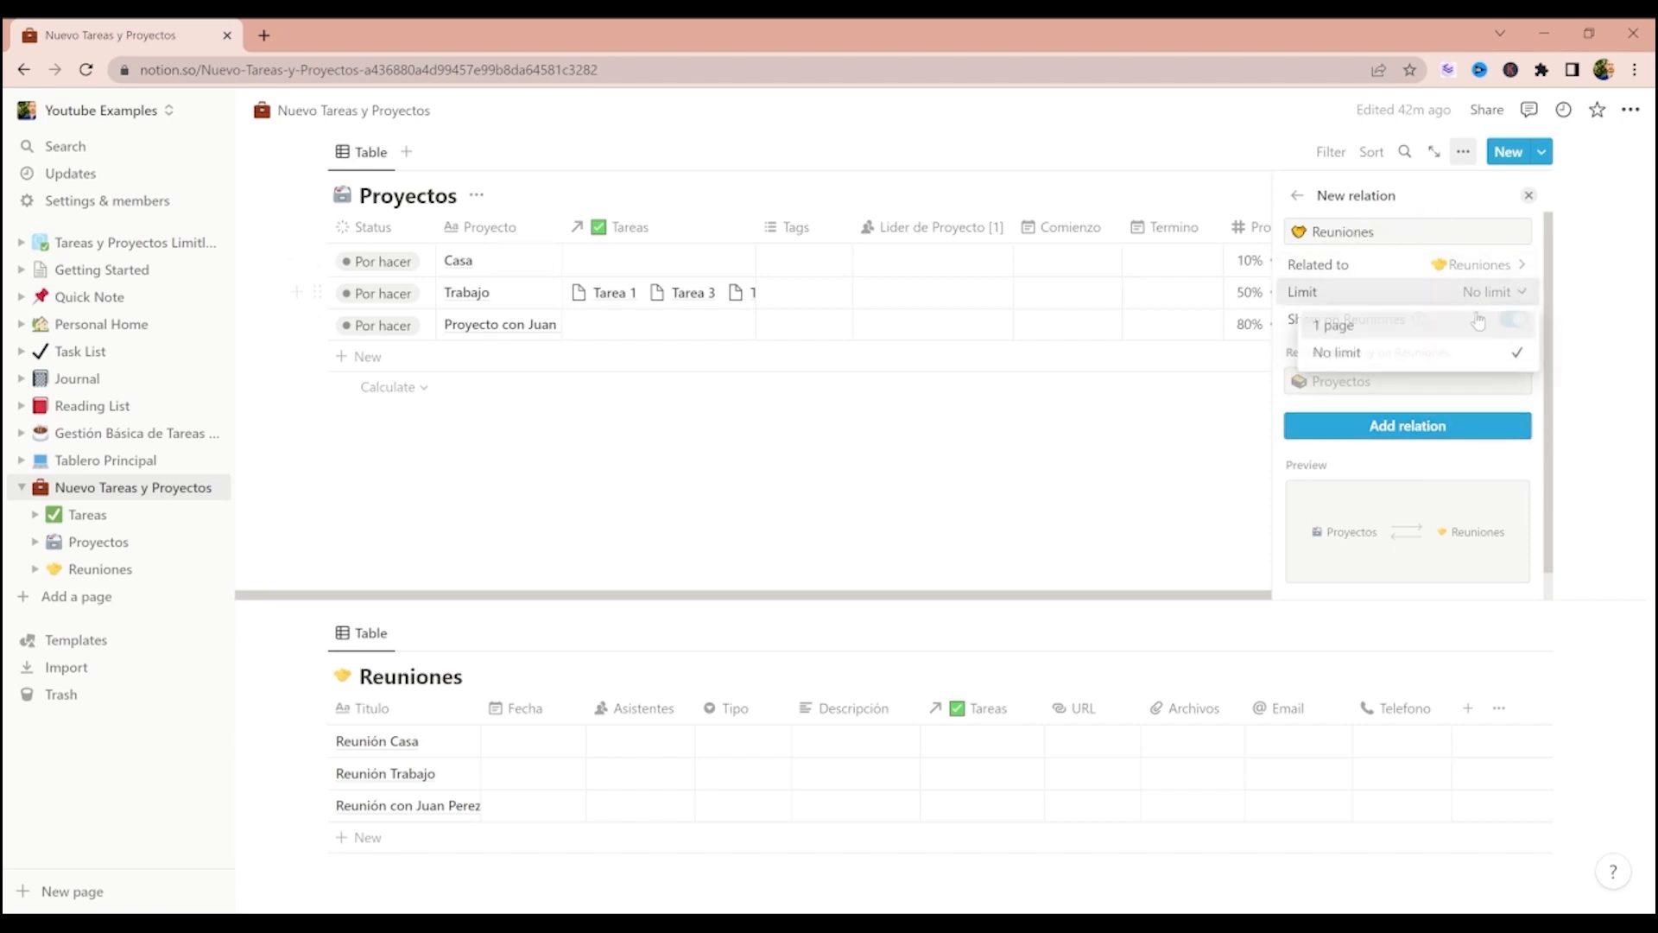
click(1457, 332)
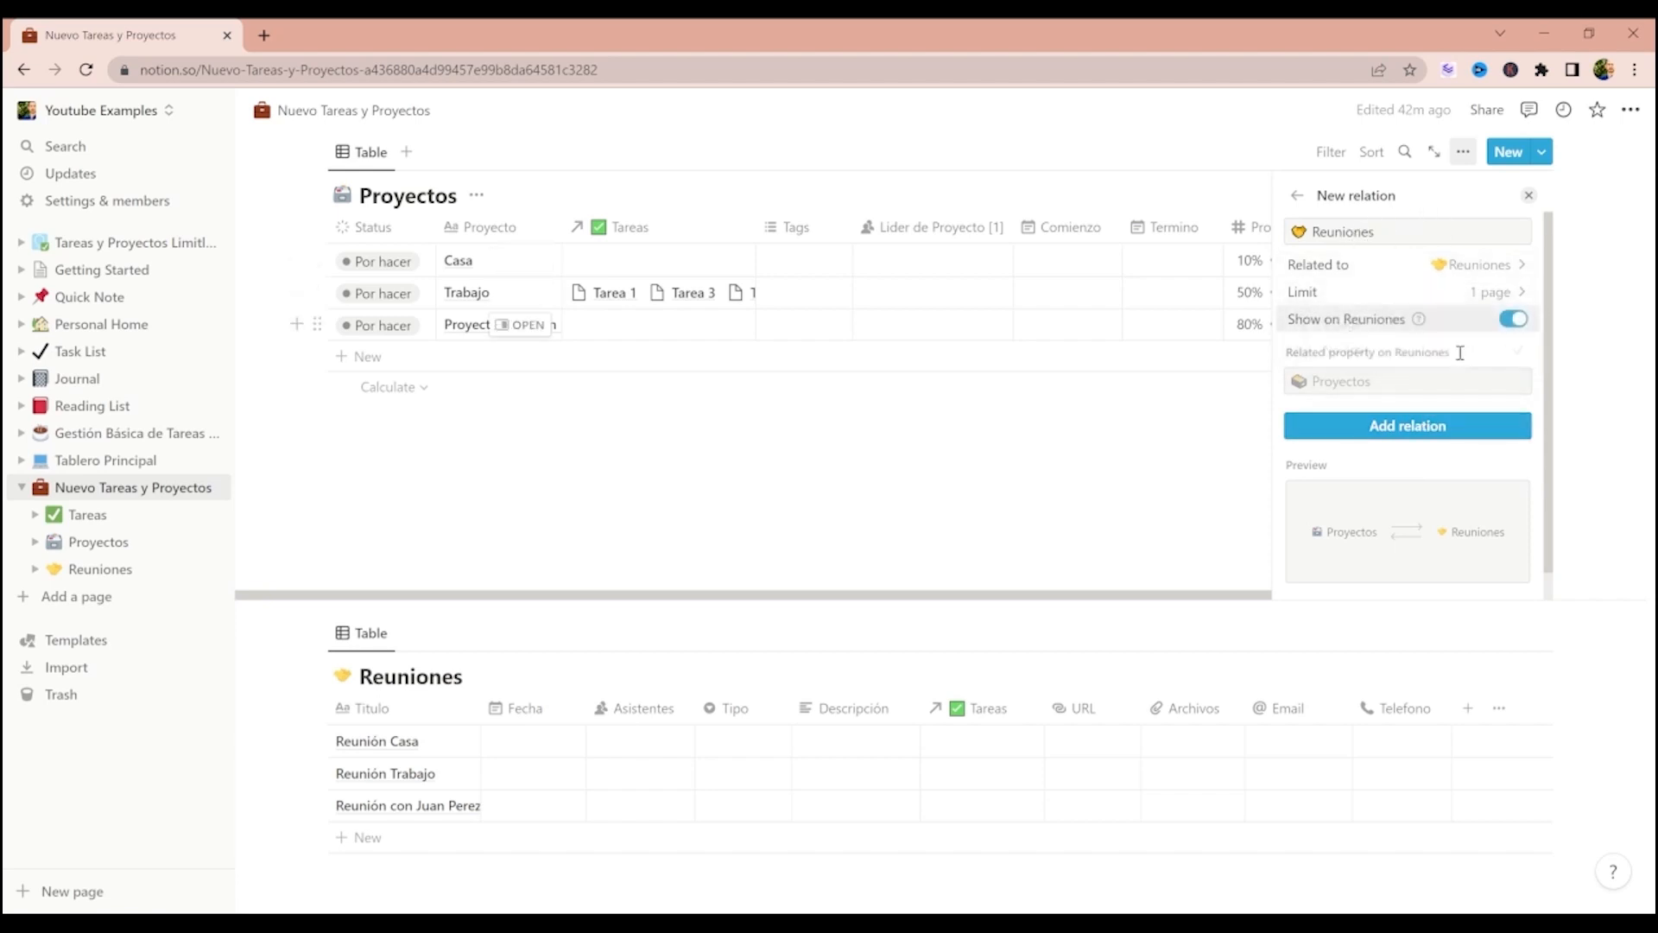
click(1453, 427)
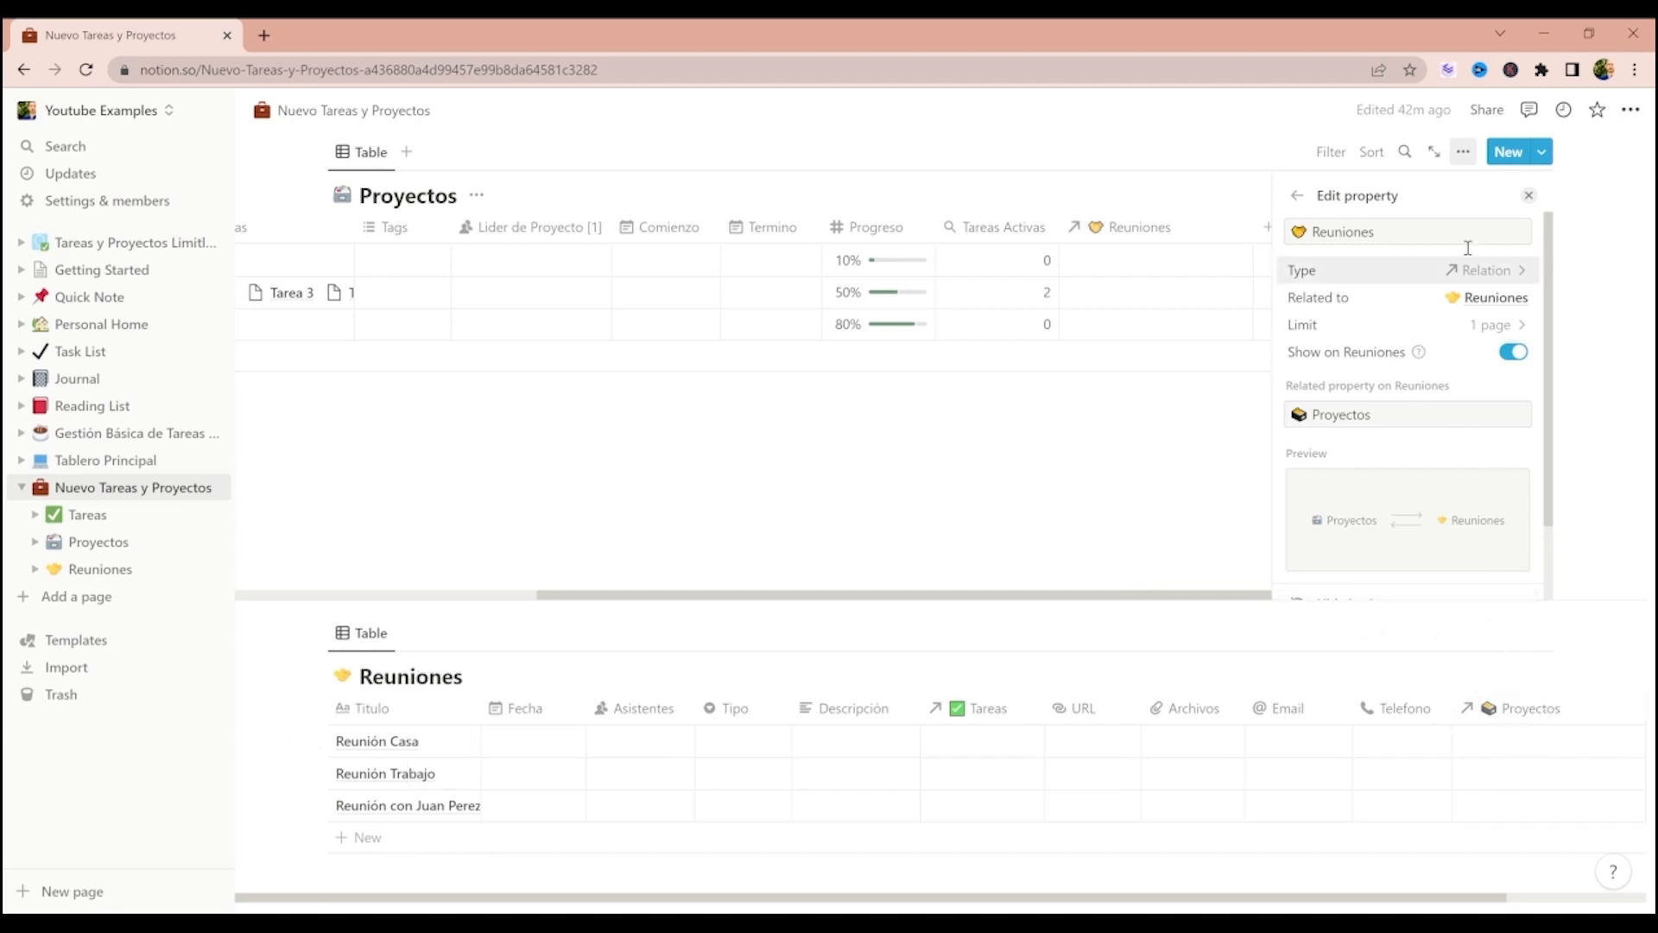
click(1529, 195)
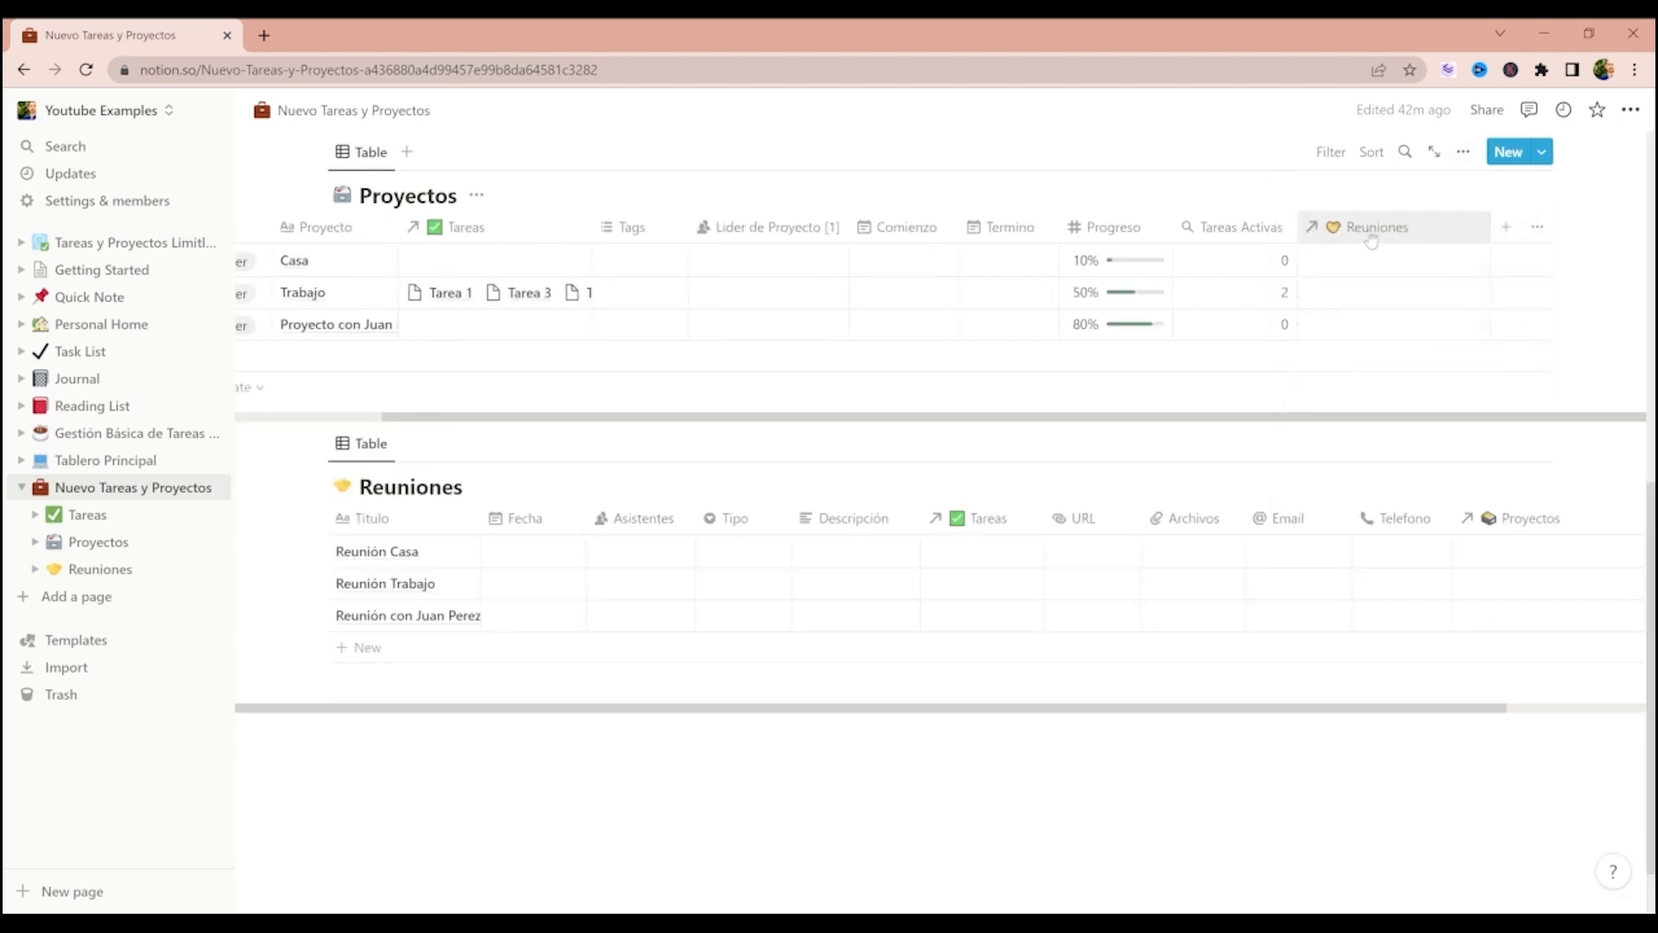
- Place the Reuniones column after Tareas in Proyectos, and the Proyectos column after Asistentes in Reuniones, narrowing both moved columns
drag(1371, 240, 743, 226)
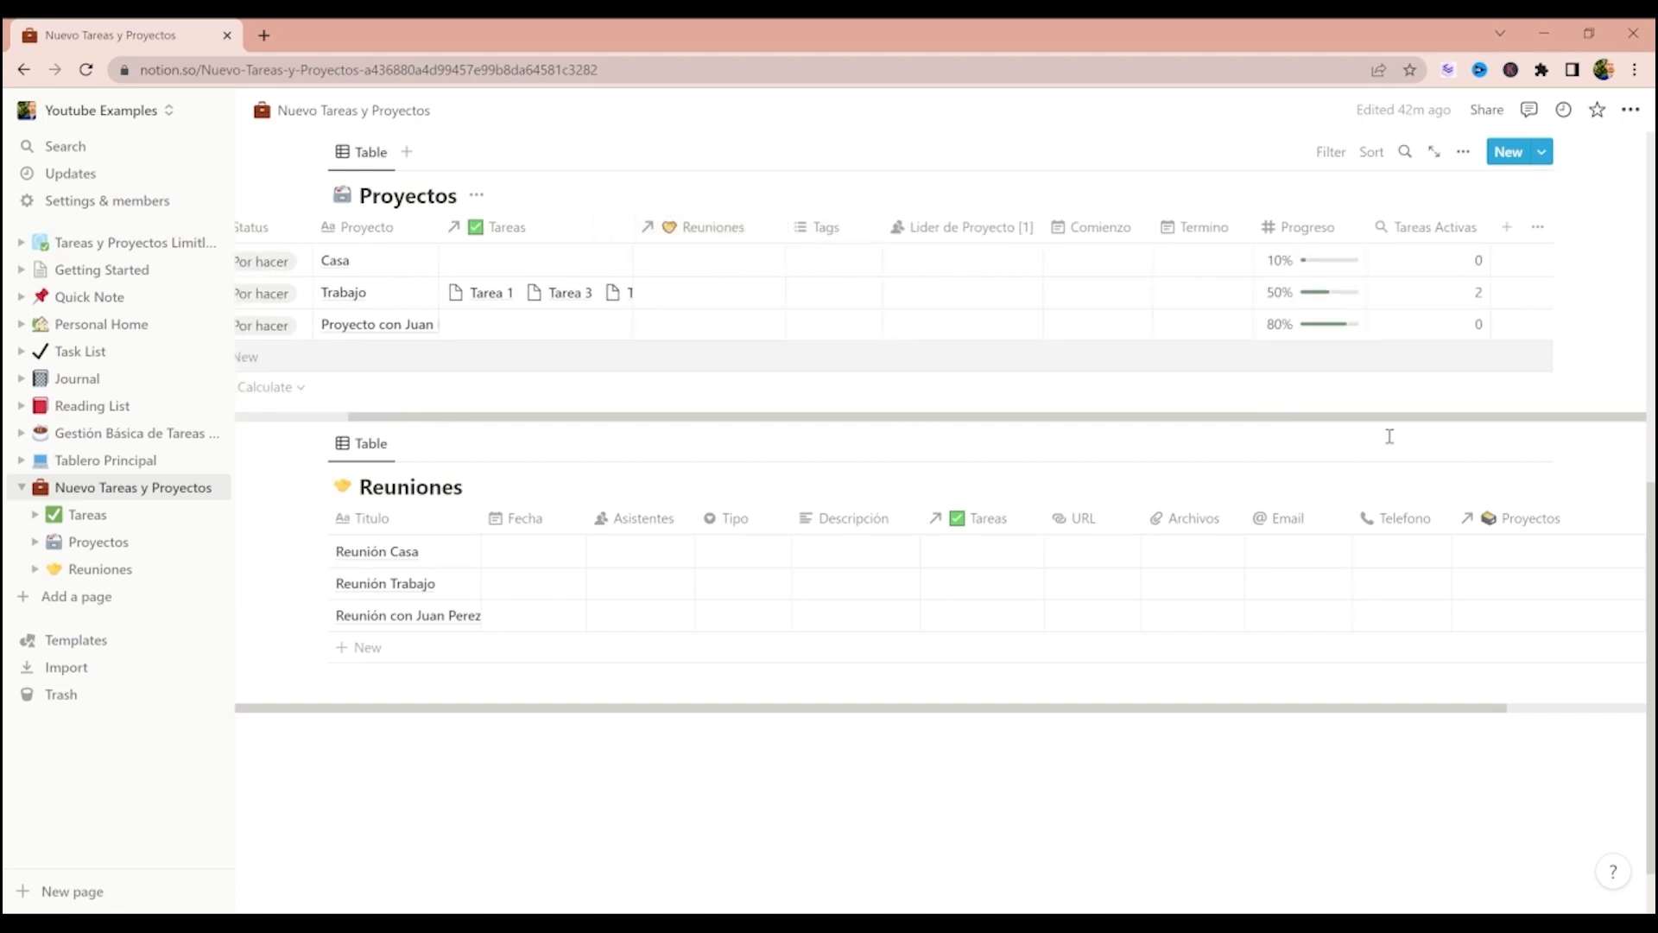
drag(1516, 518, 657, 522)
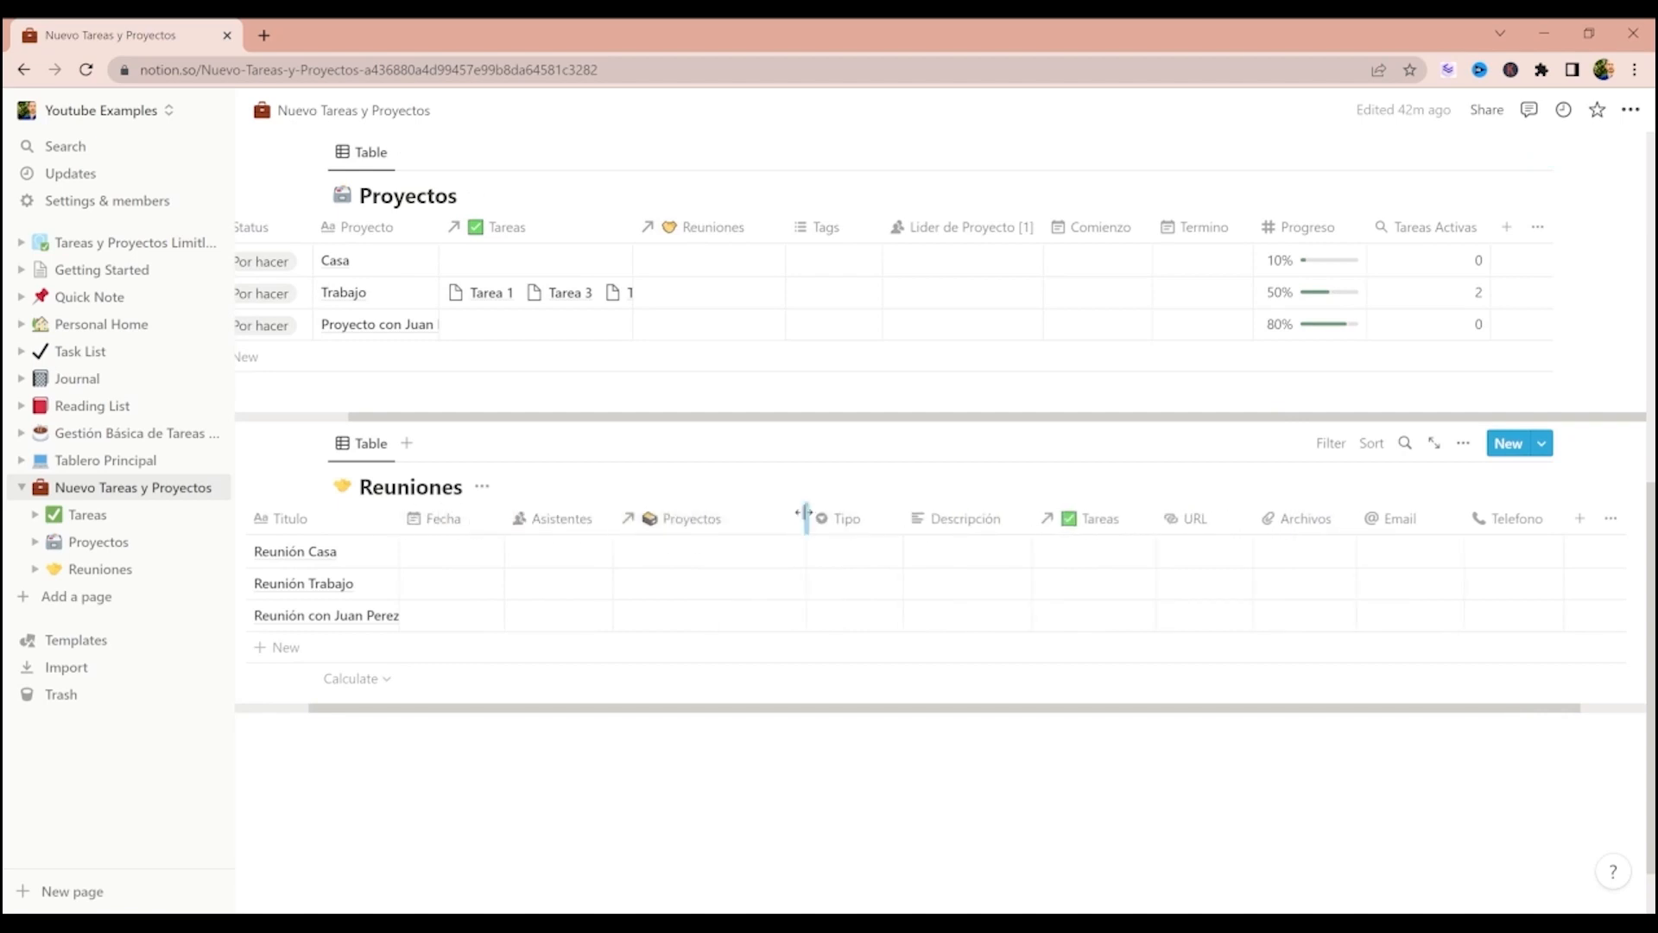
drag(804, 514, 747, 517)
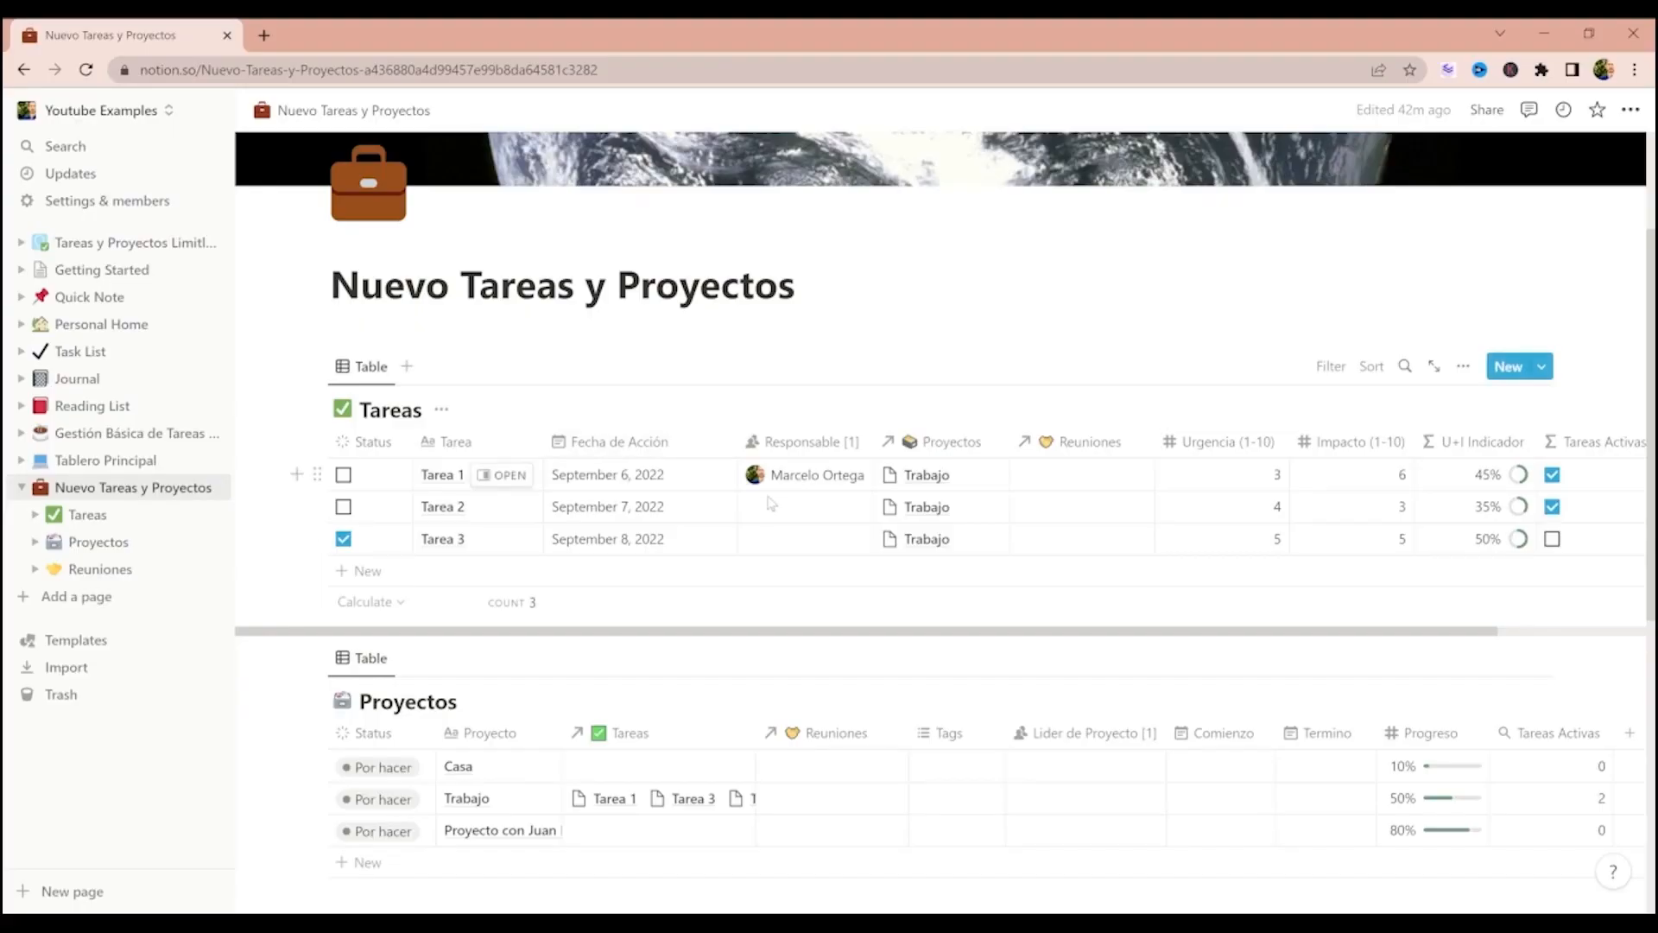
scroll(778, 507, down, 4)
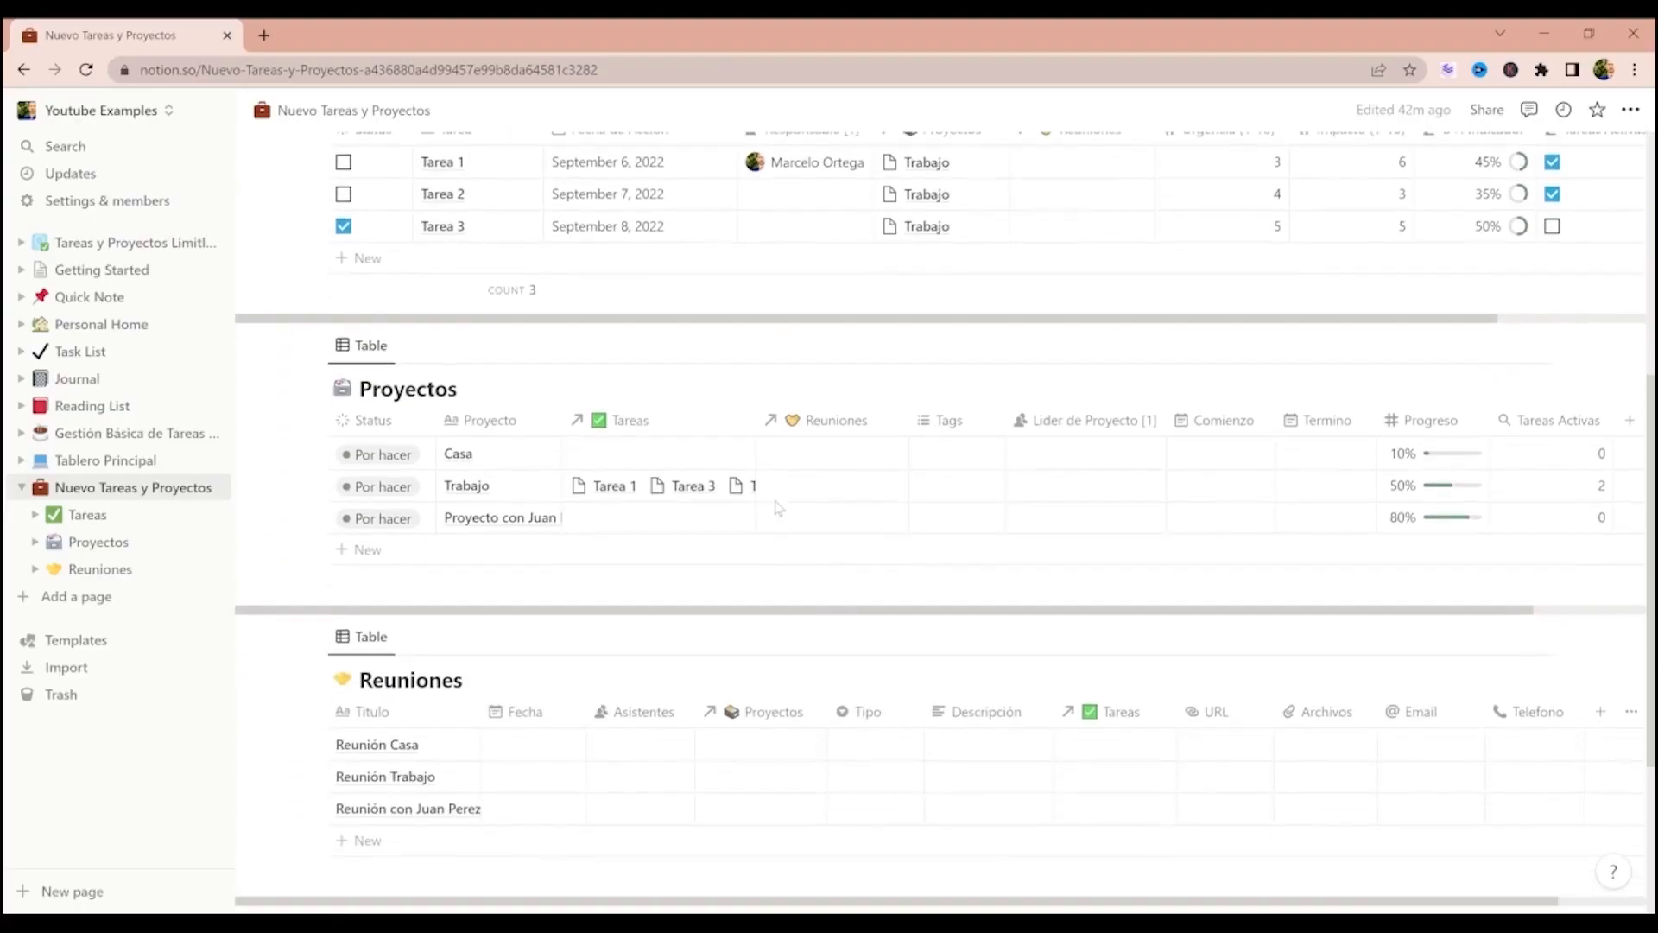
scroll(778, 507, down, 3)
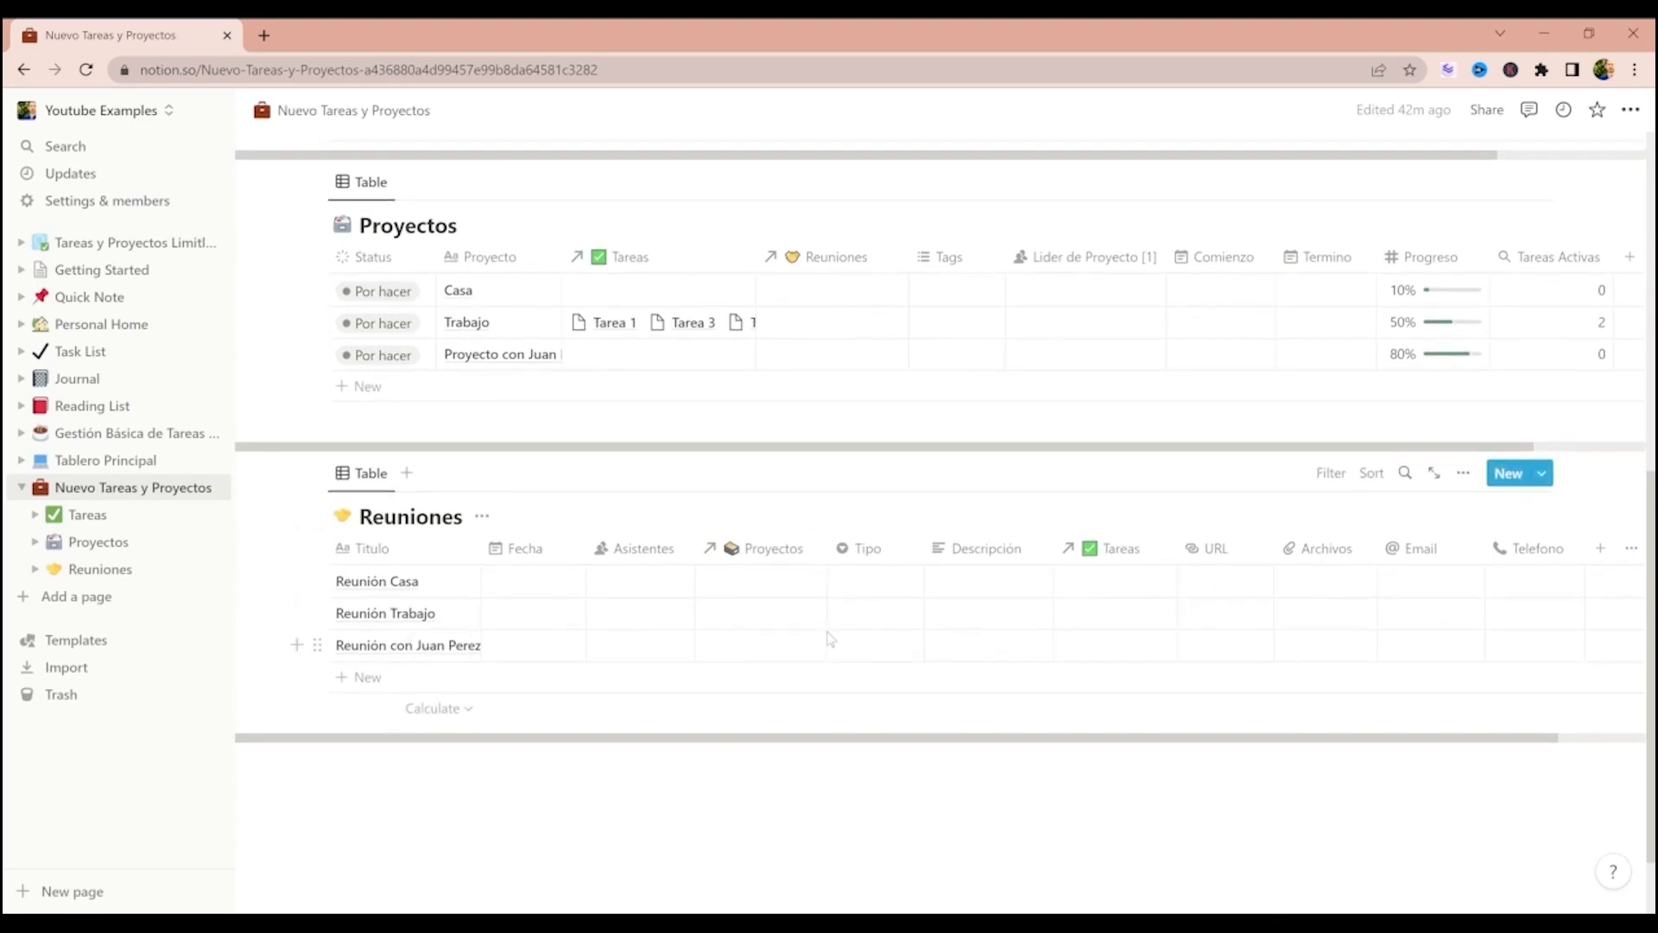
scroll(829, 640, up, 10)
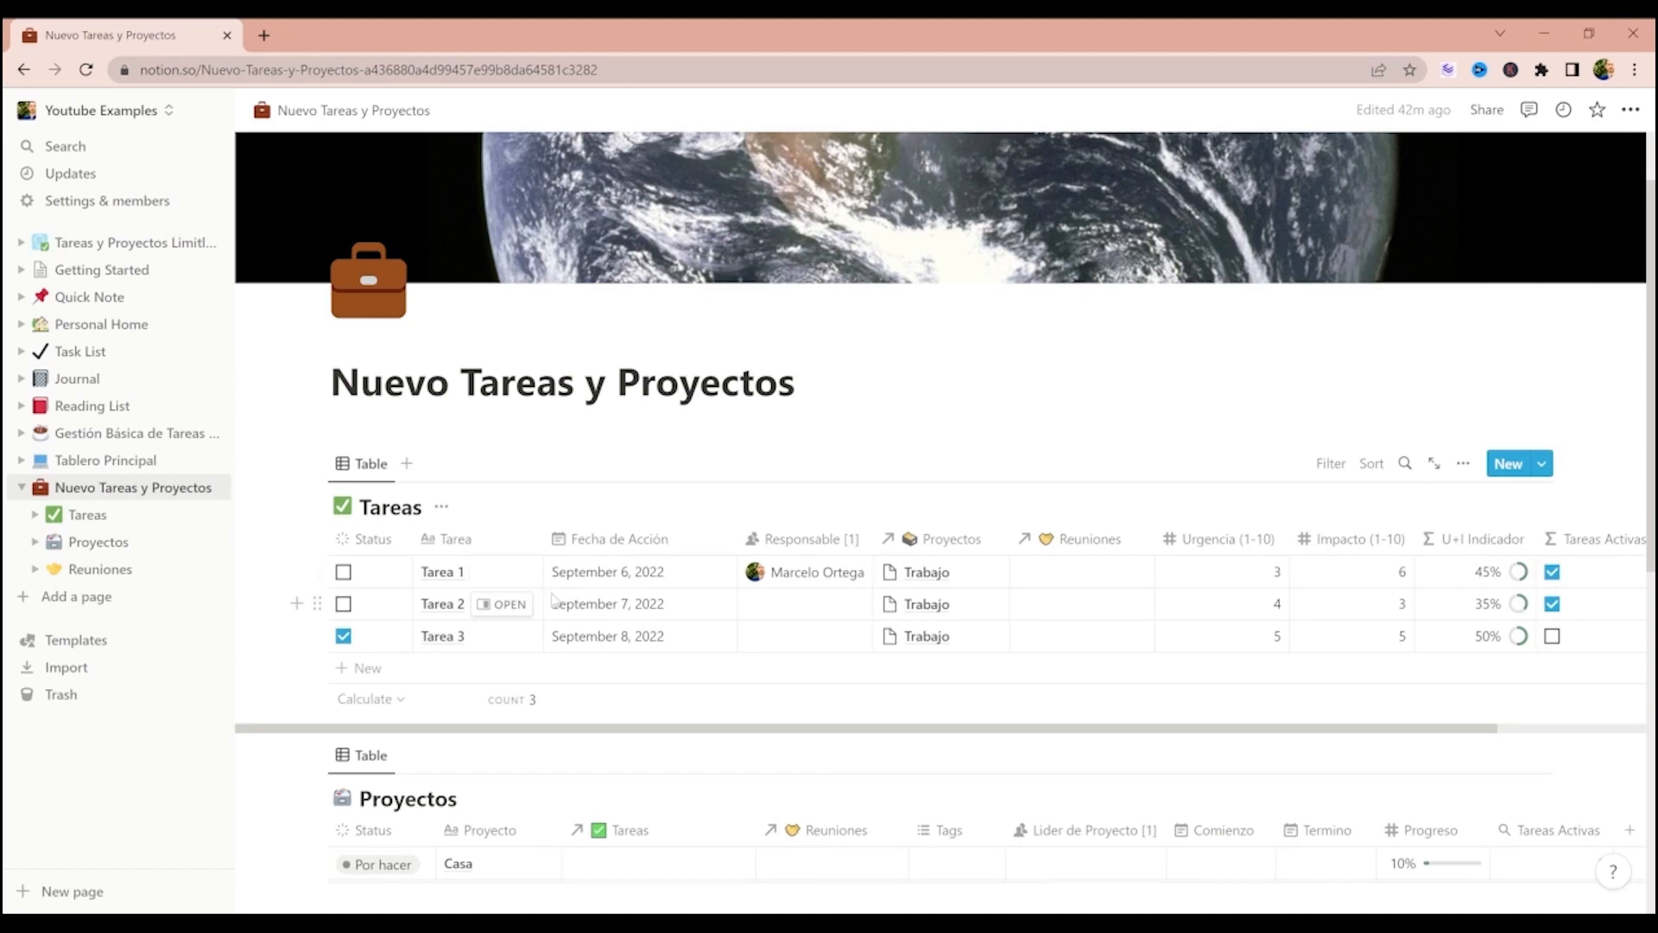
scroll(555, 639, down, 1)
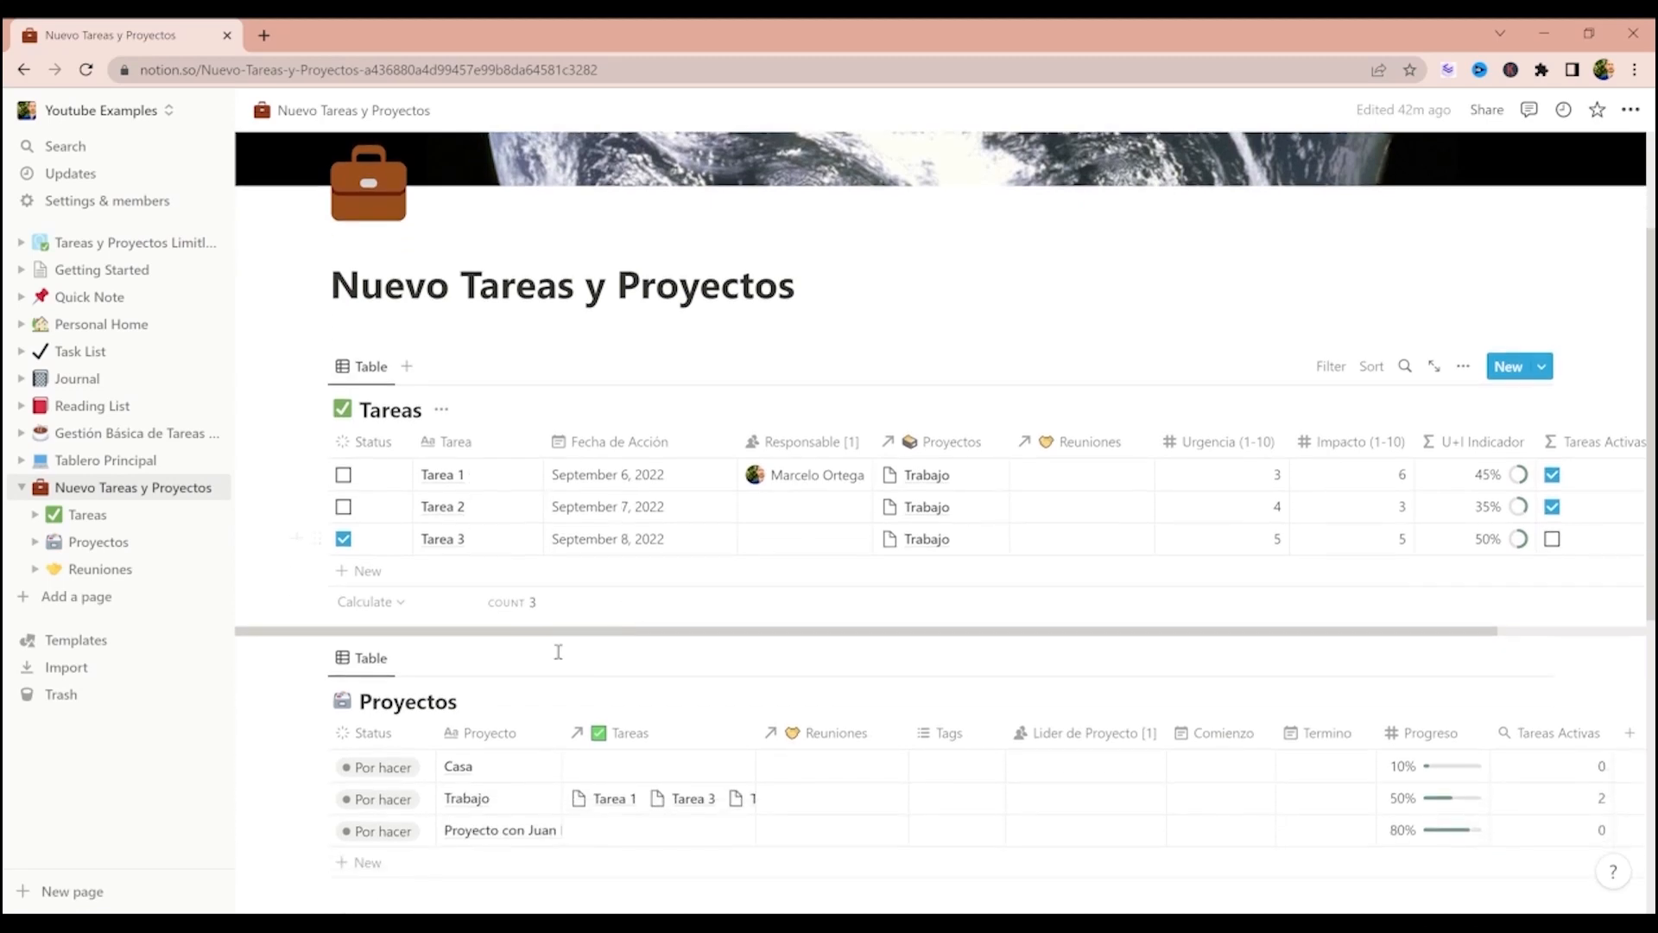
- Add a Board view to the Proyectos database, grouped by Status with the groups set by Option
scroll(449, 668, down, 1)
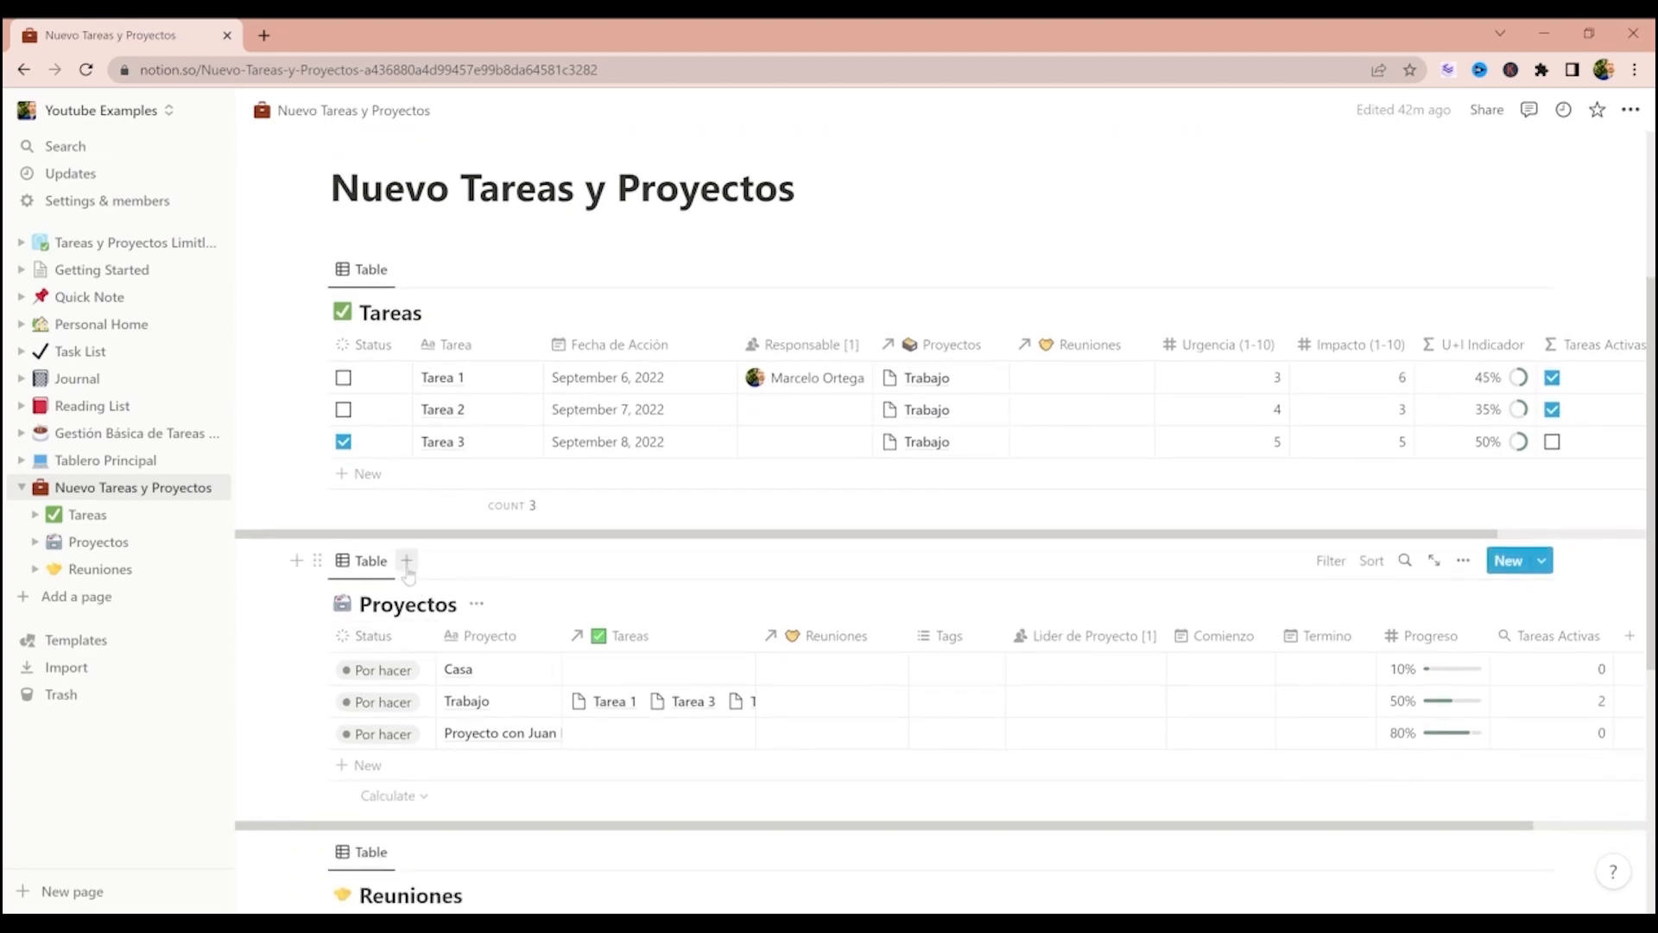
click(408, 562)
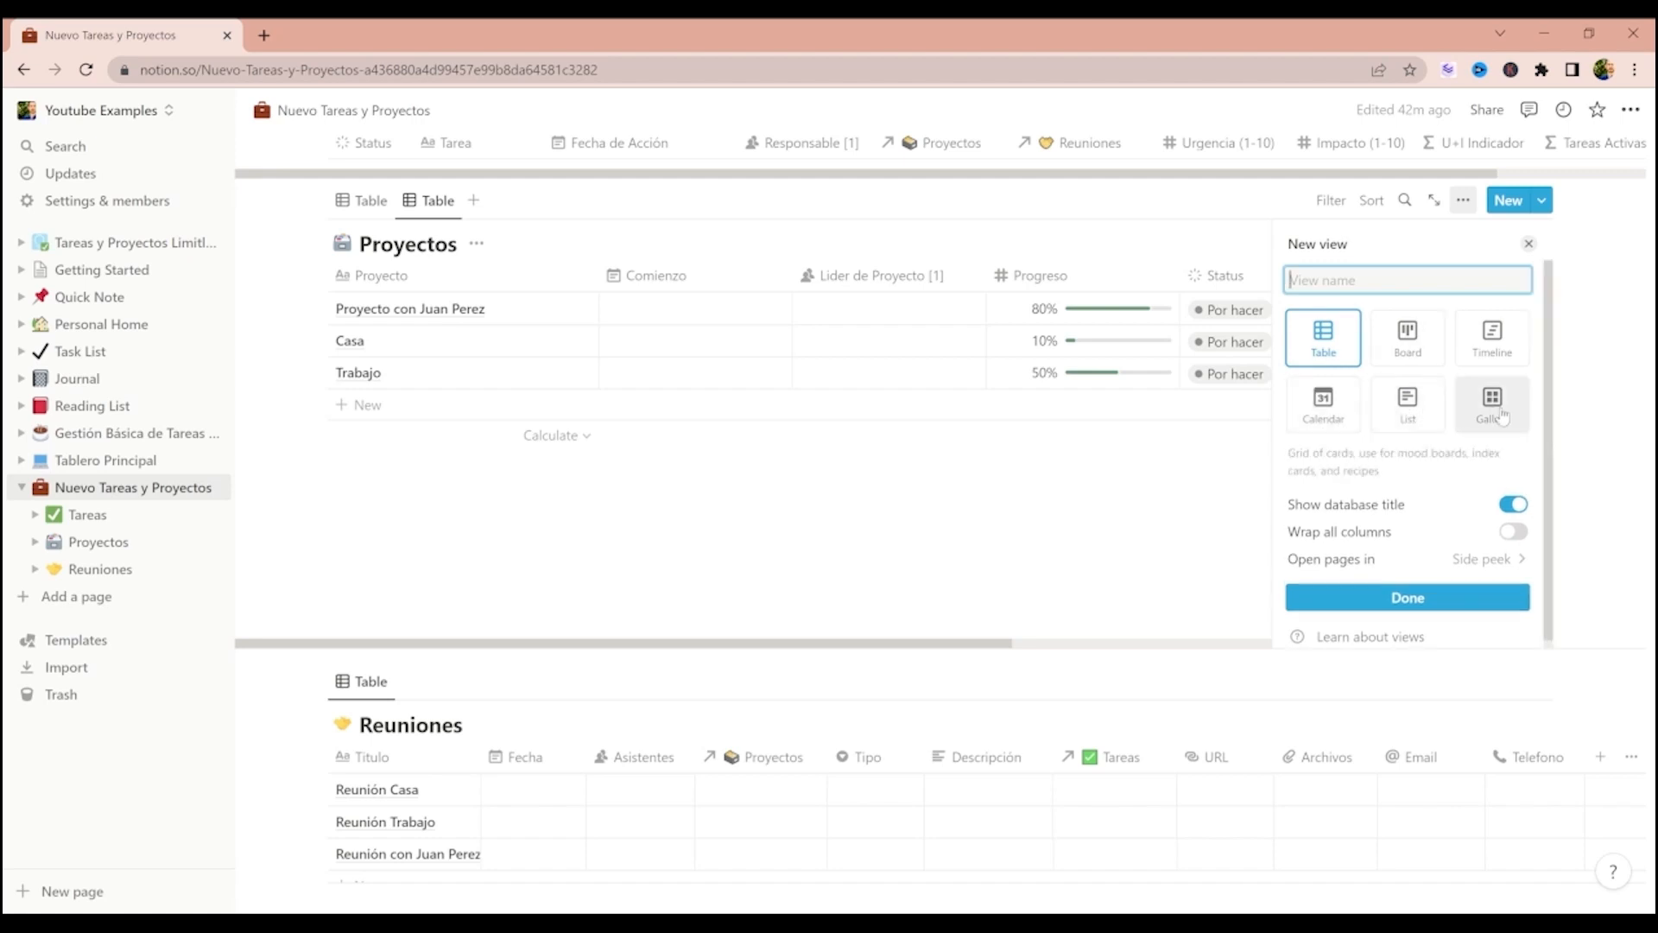
click(1414, 356)
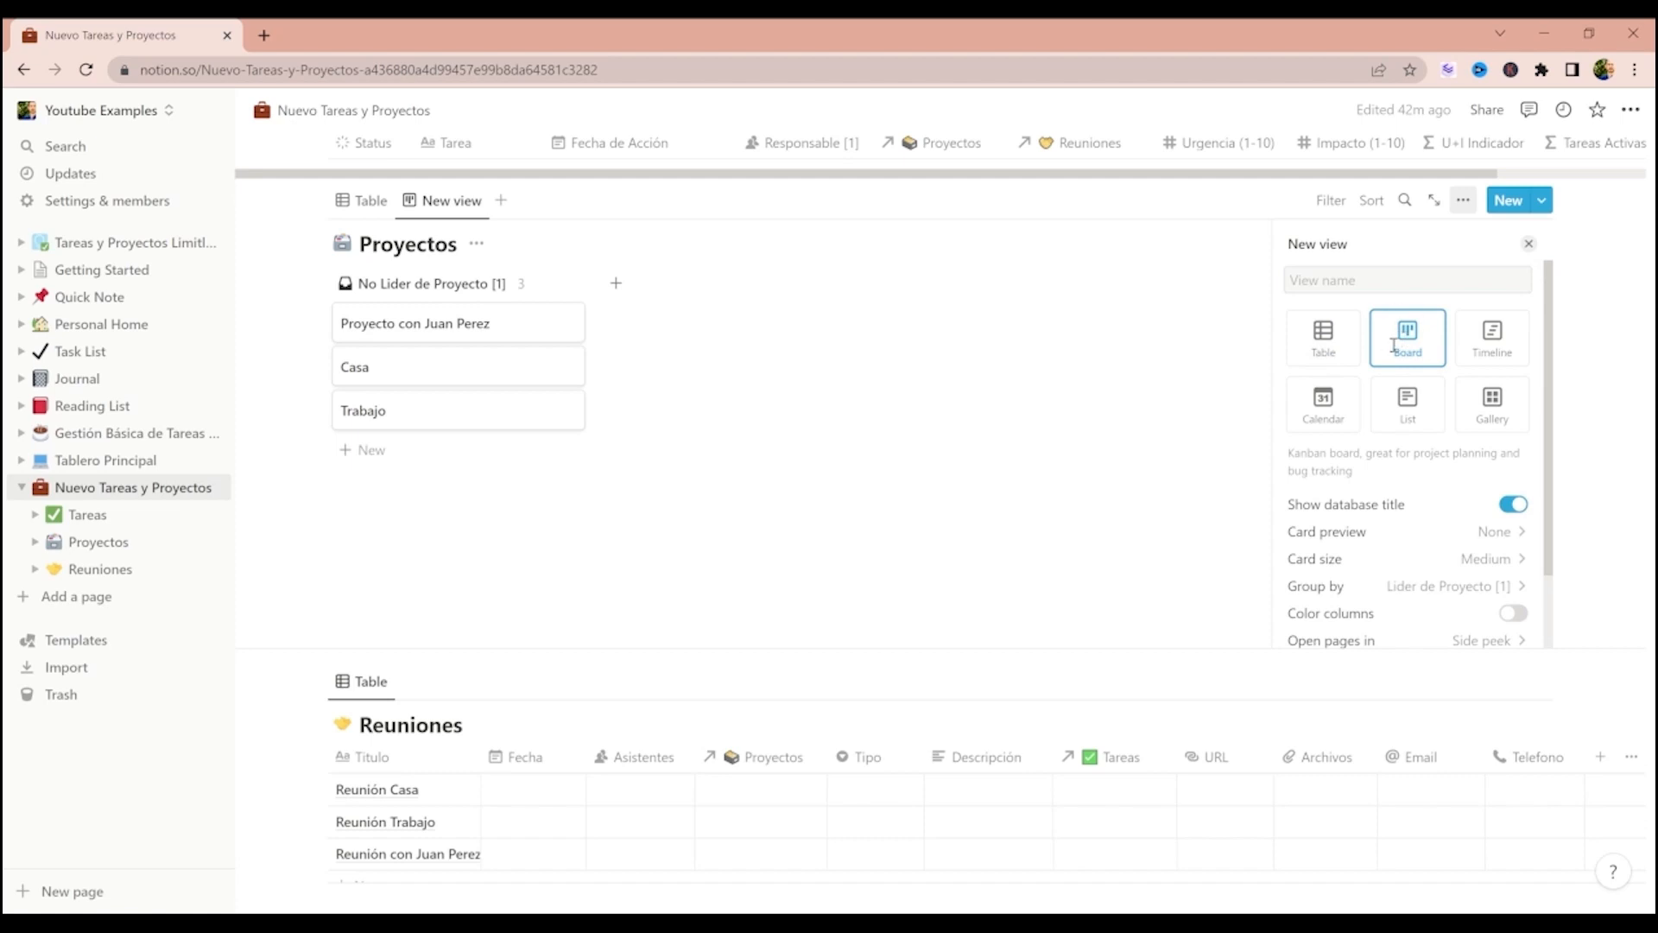
click(1438, 596)
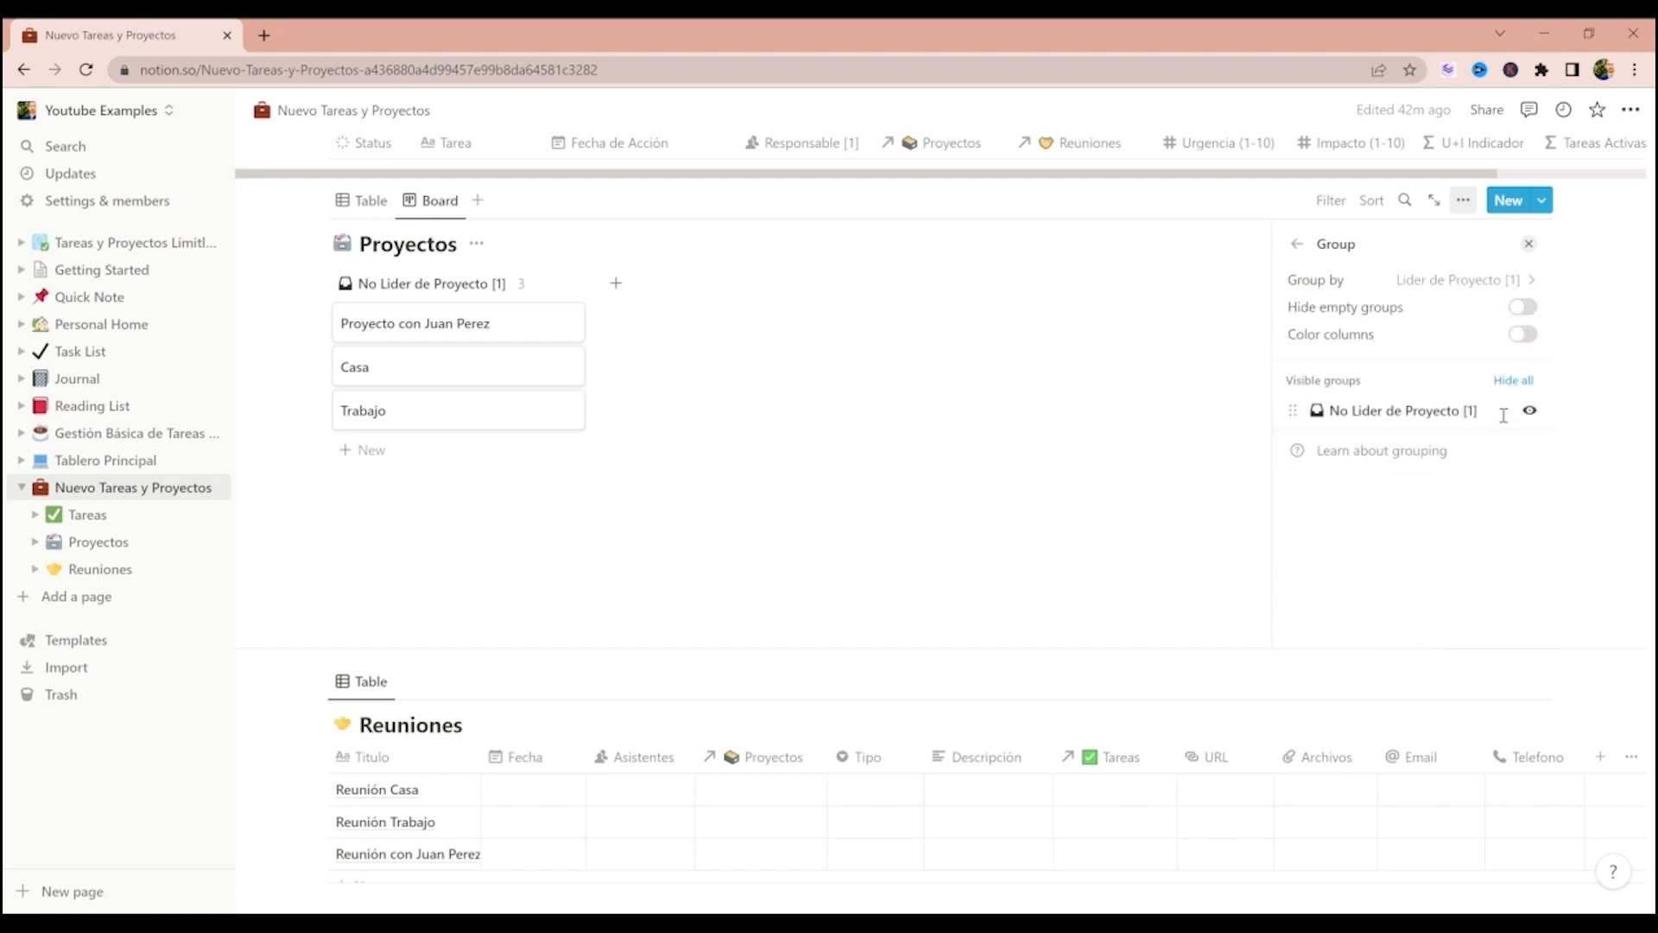
click(1504, 291)
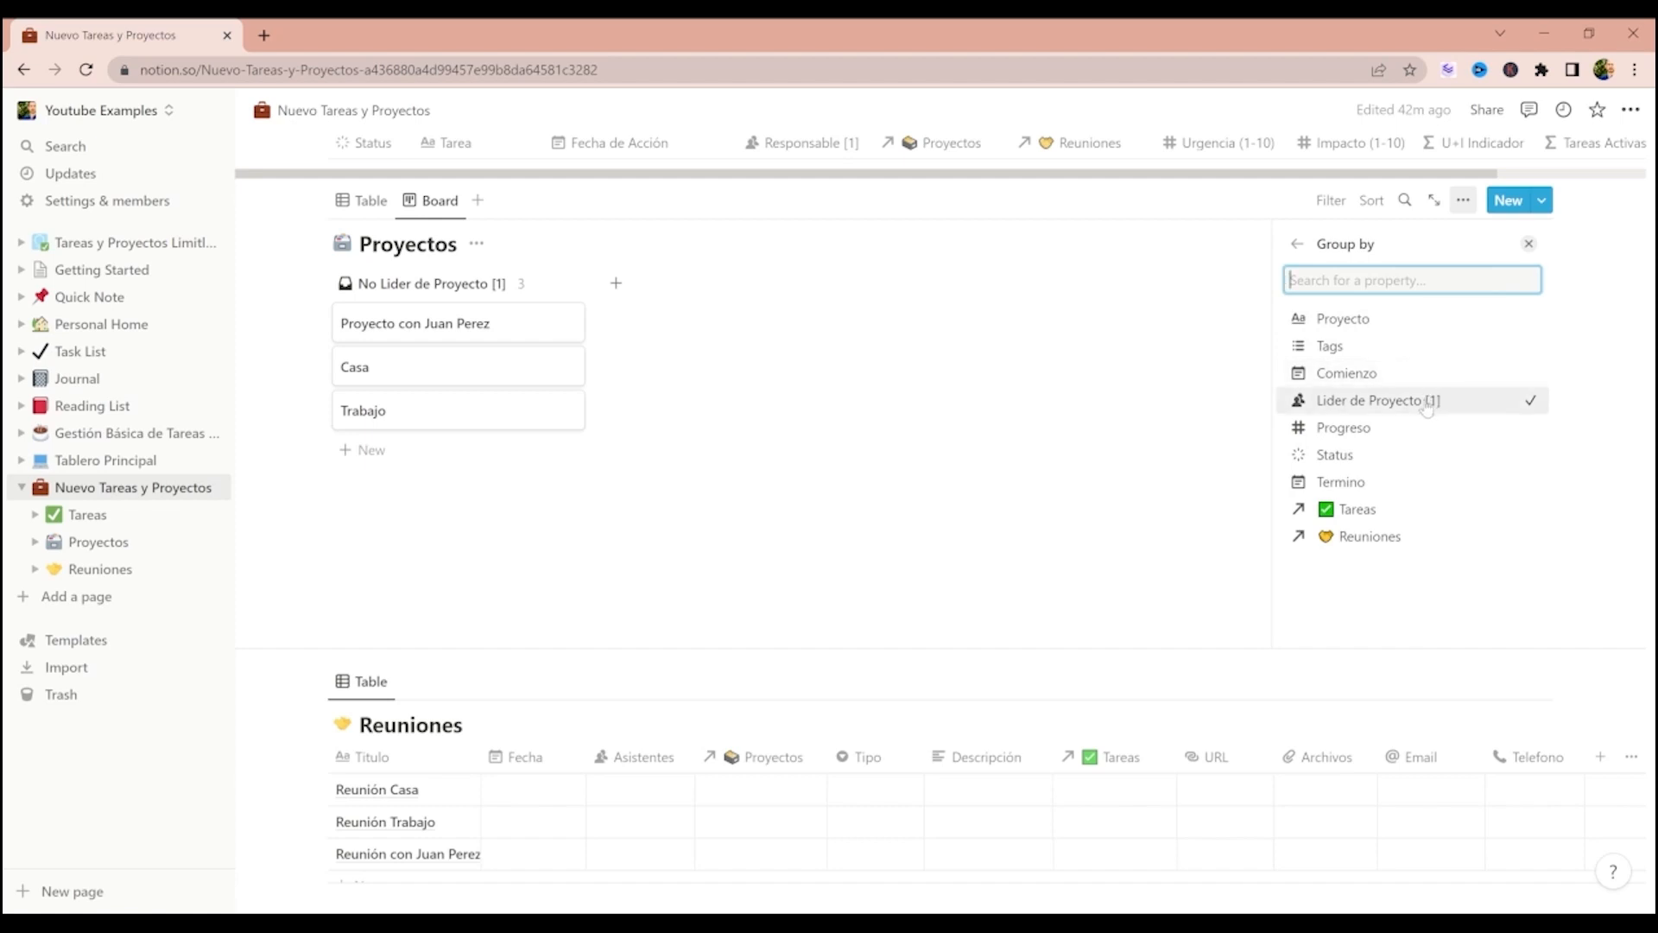
click(1401, 466)
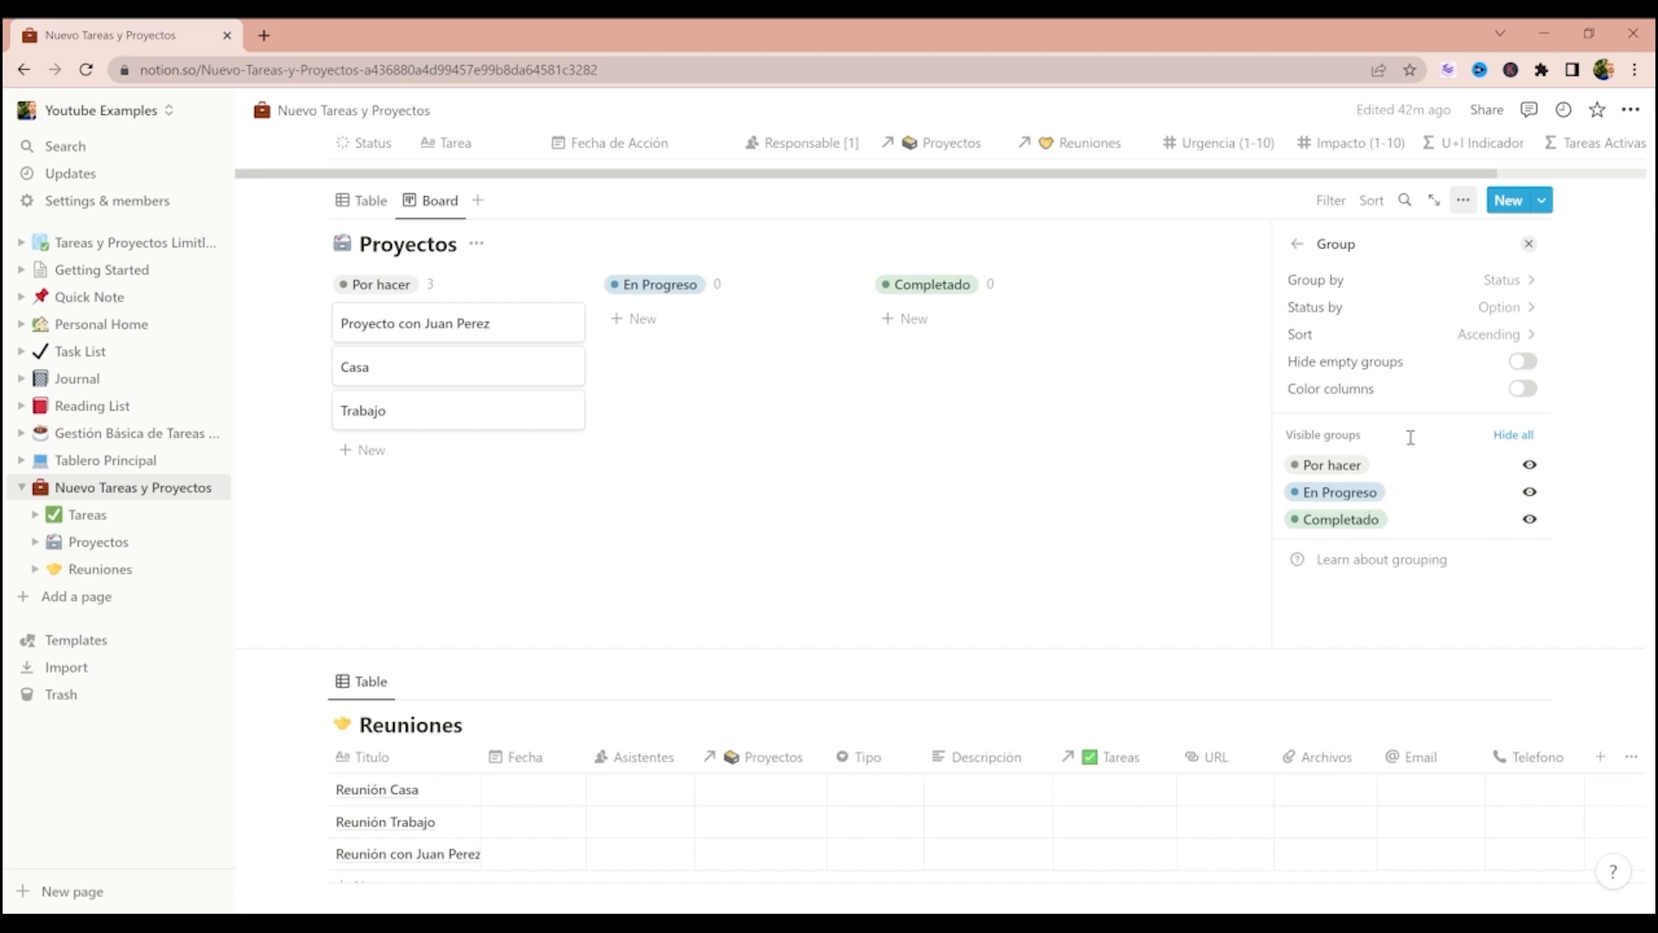
click(1506, 316)
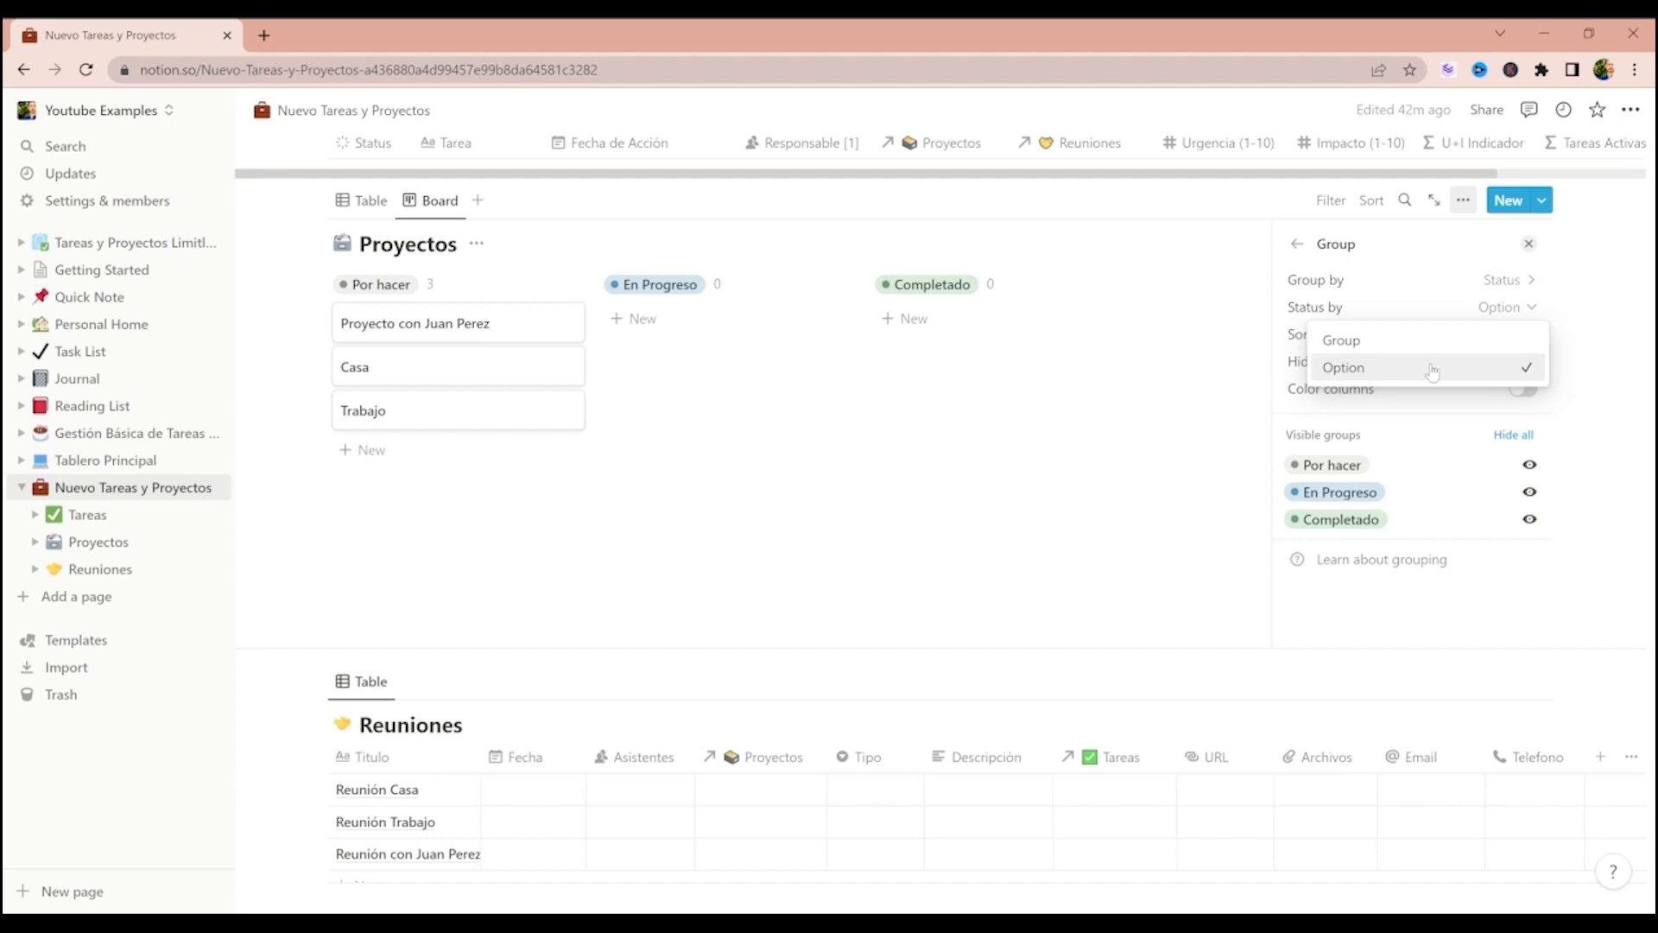
click(1615, 459)
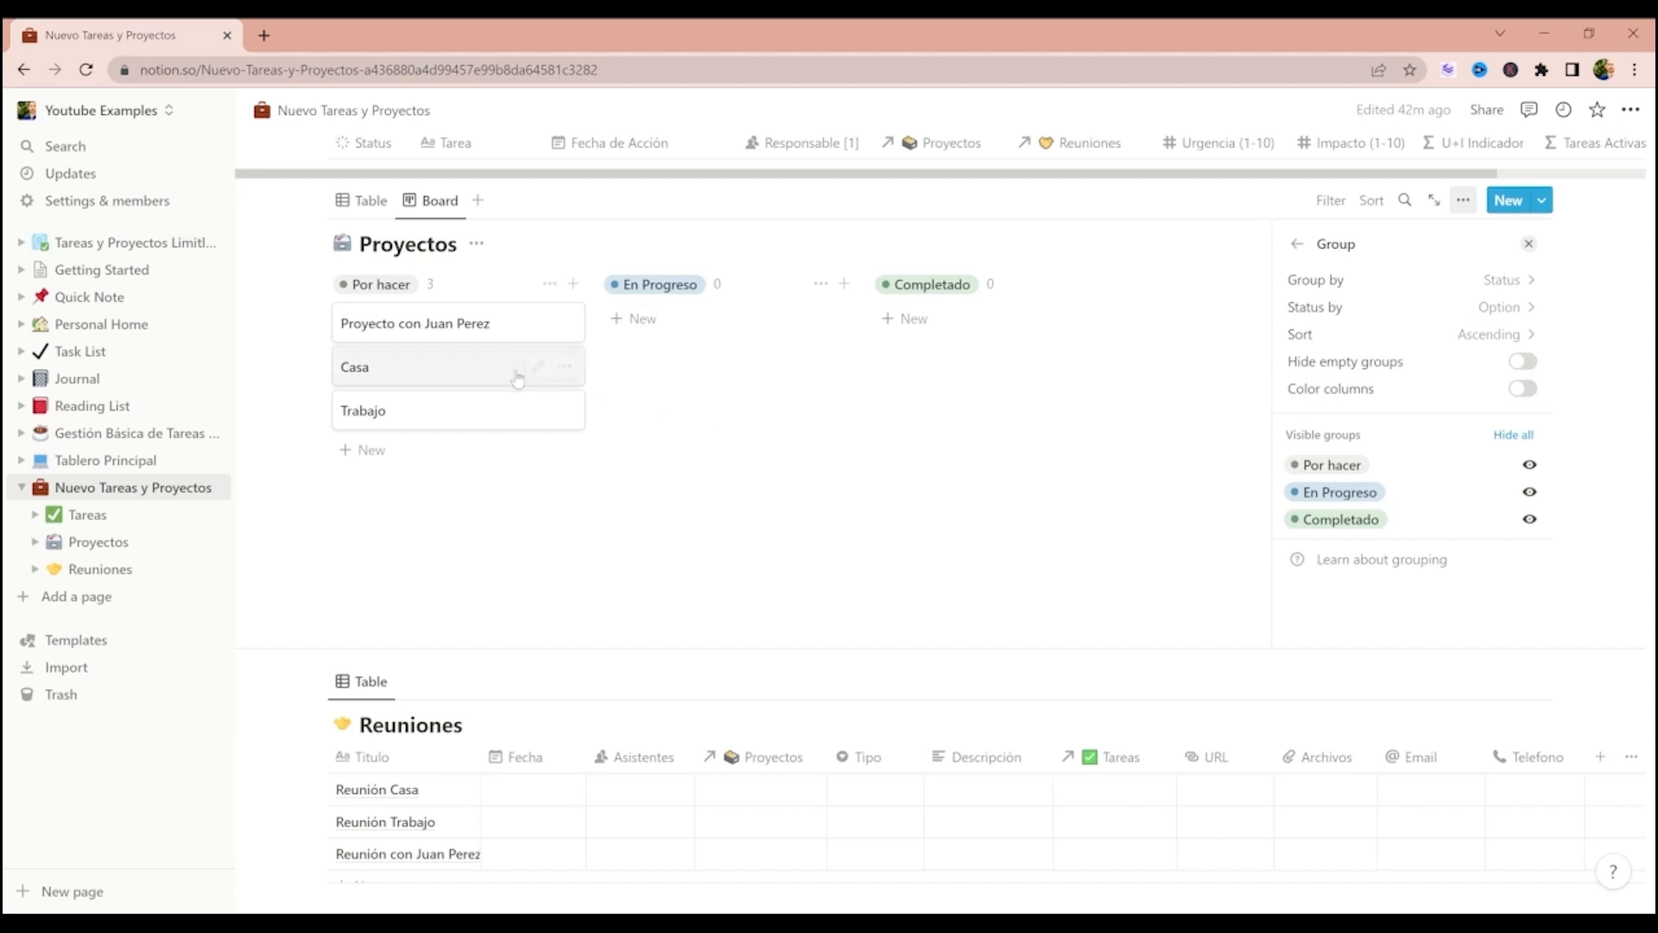
- Move the project cards between the status columns, leaving Trabajo in Por hacer and the other two projects in En Progreso
drag(488, 380, 682, 376)
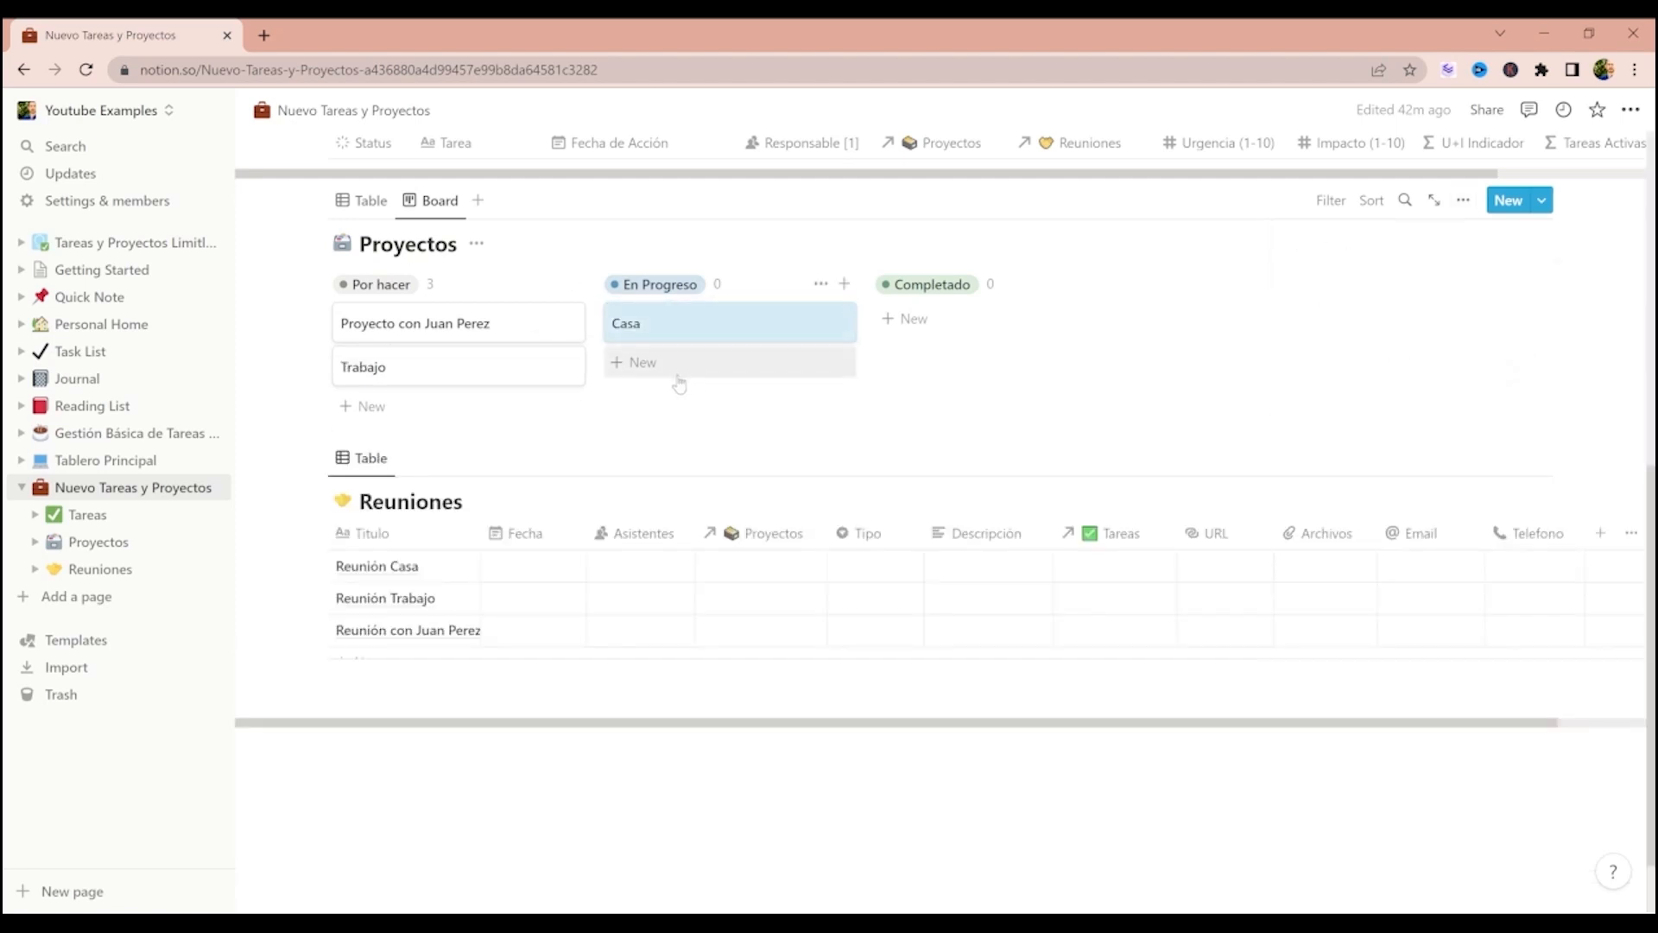
drag(467, 372, 1037, 340)
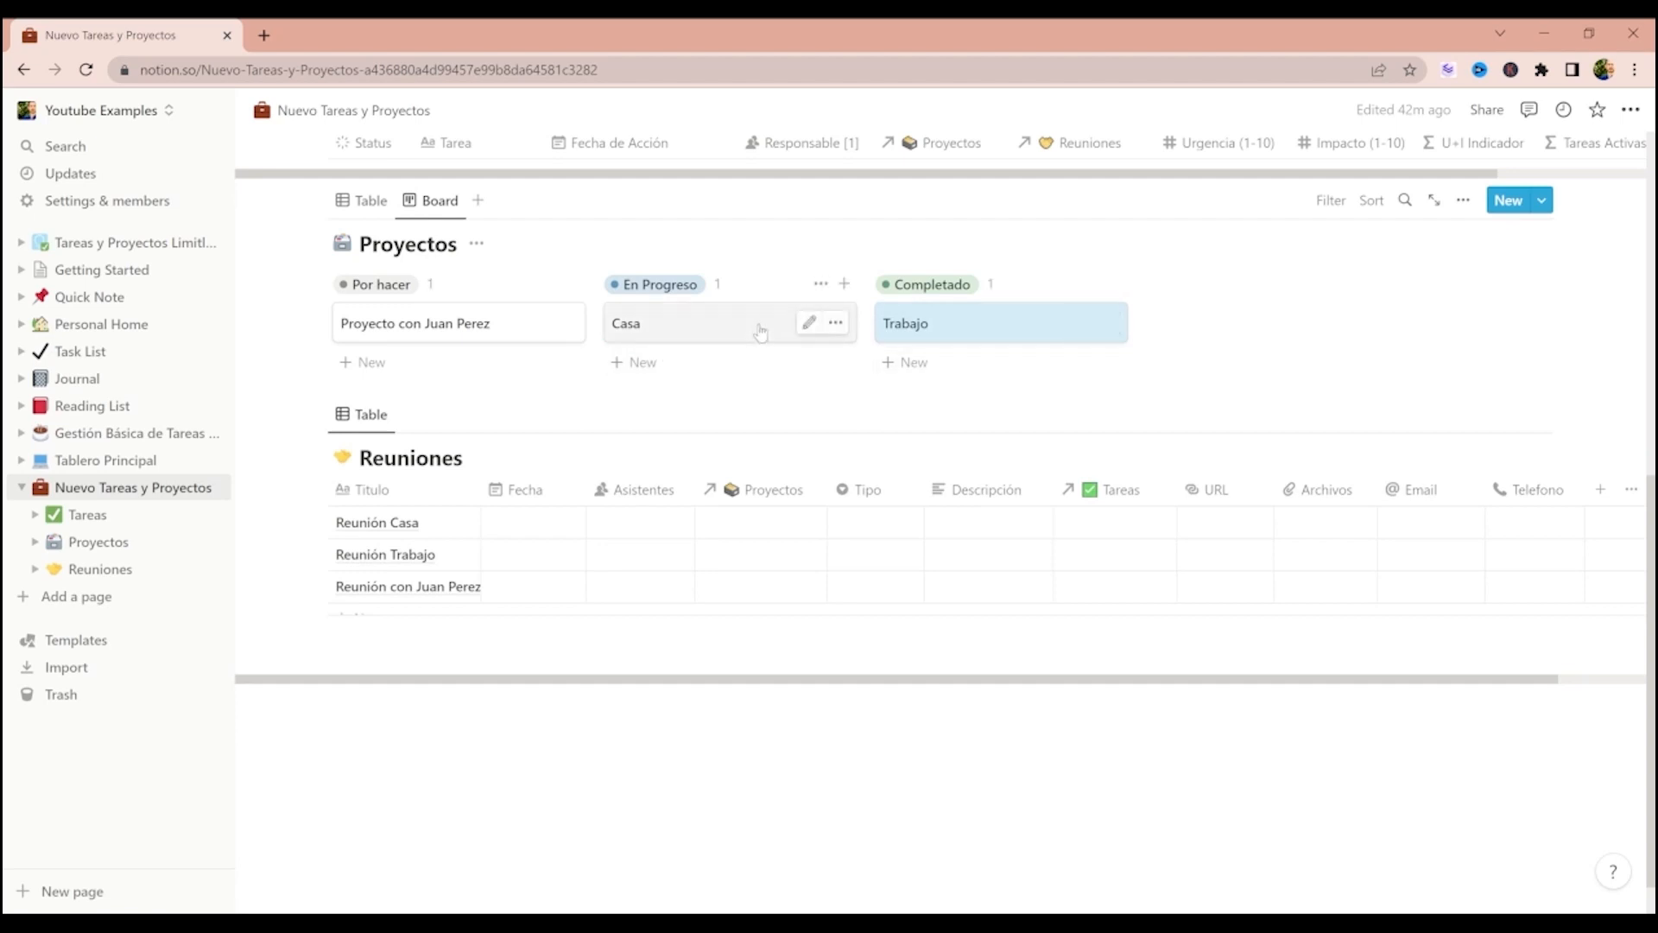
drag(759, 332, 553, 367)
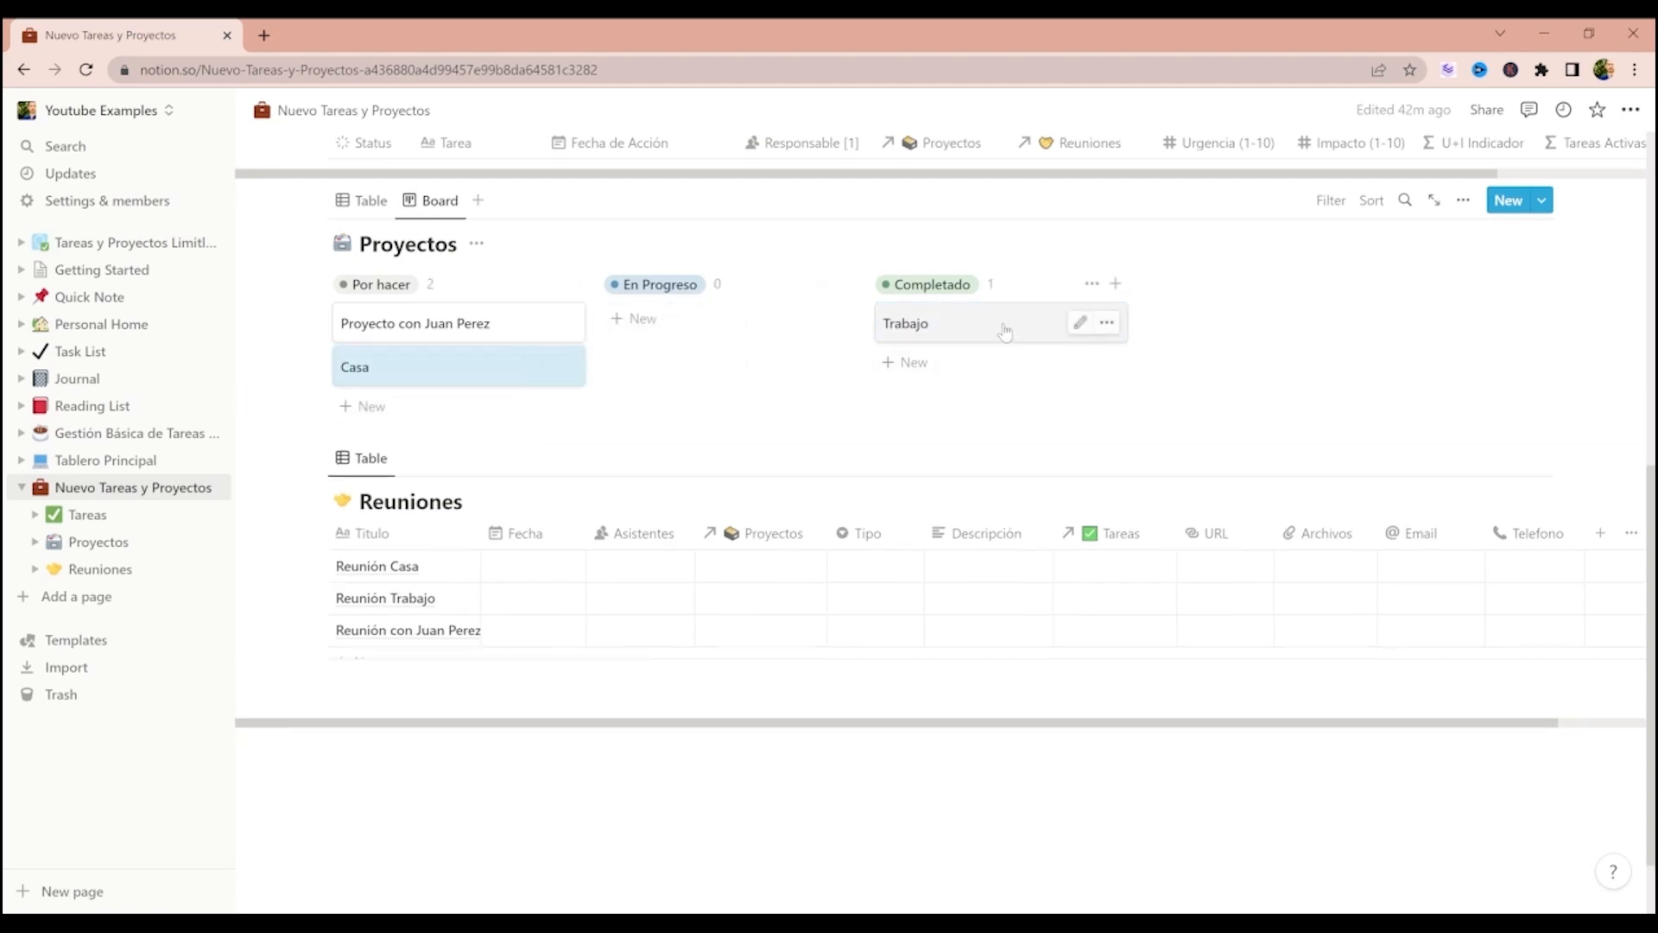
drag(955, 324, 719, 339)
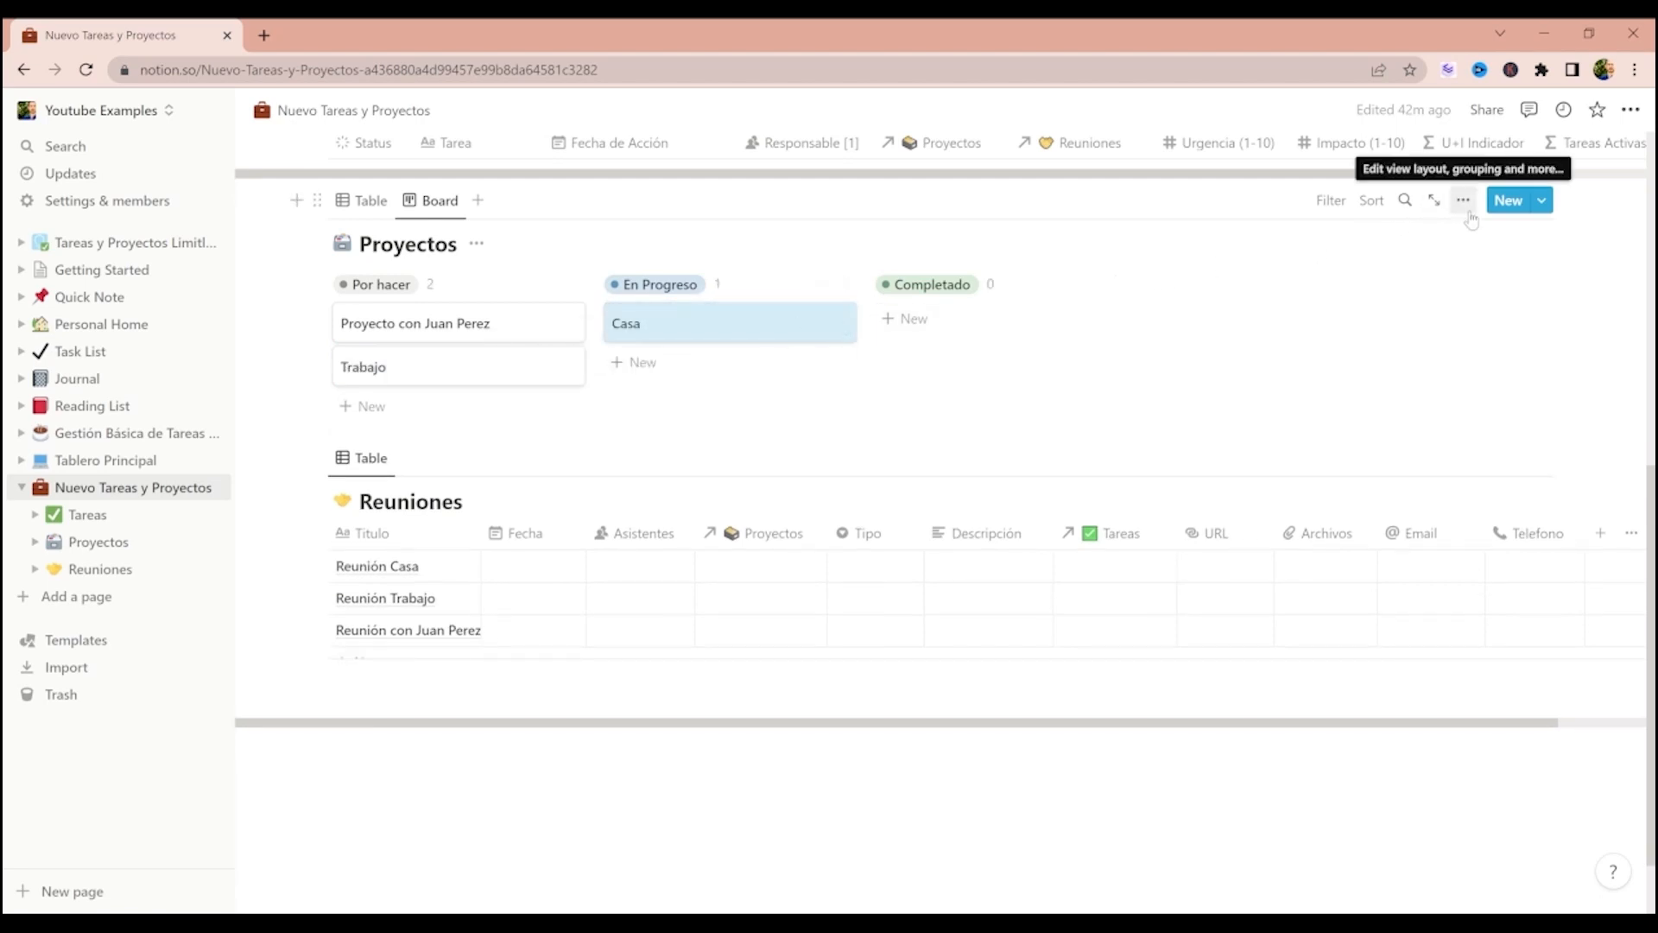
scroll(822, 433, up, 3)
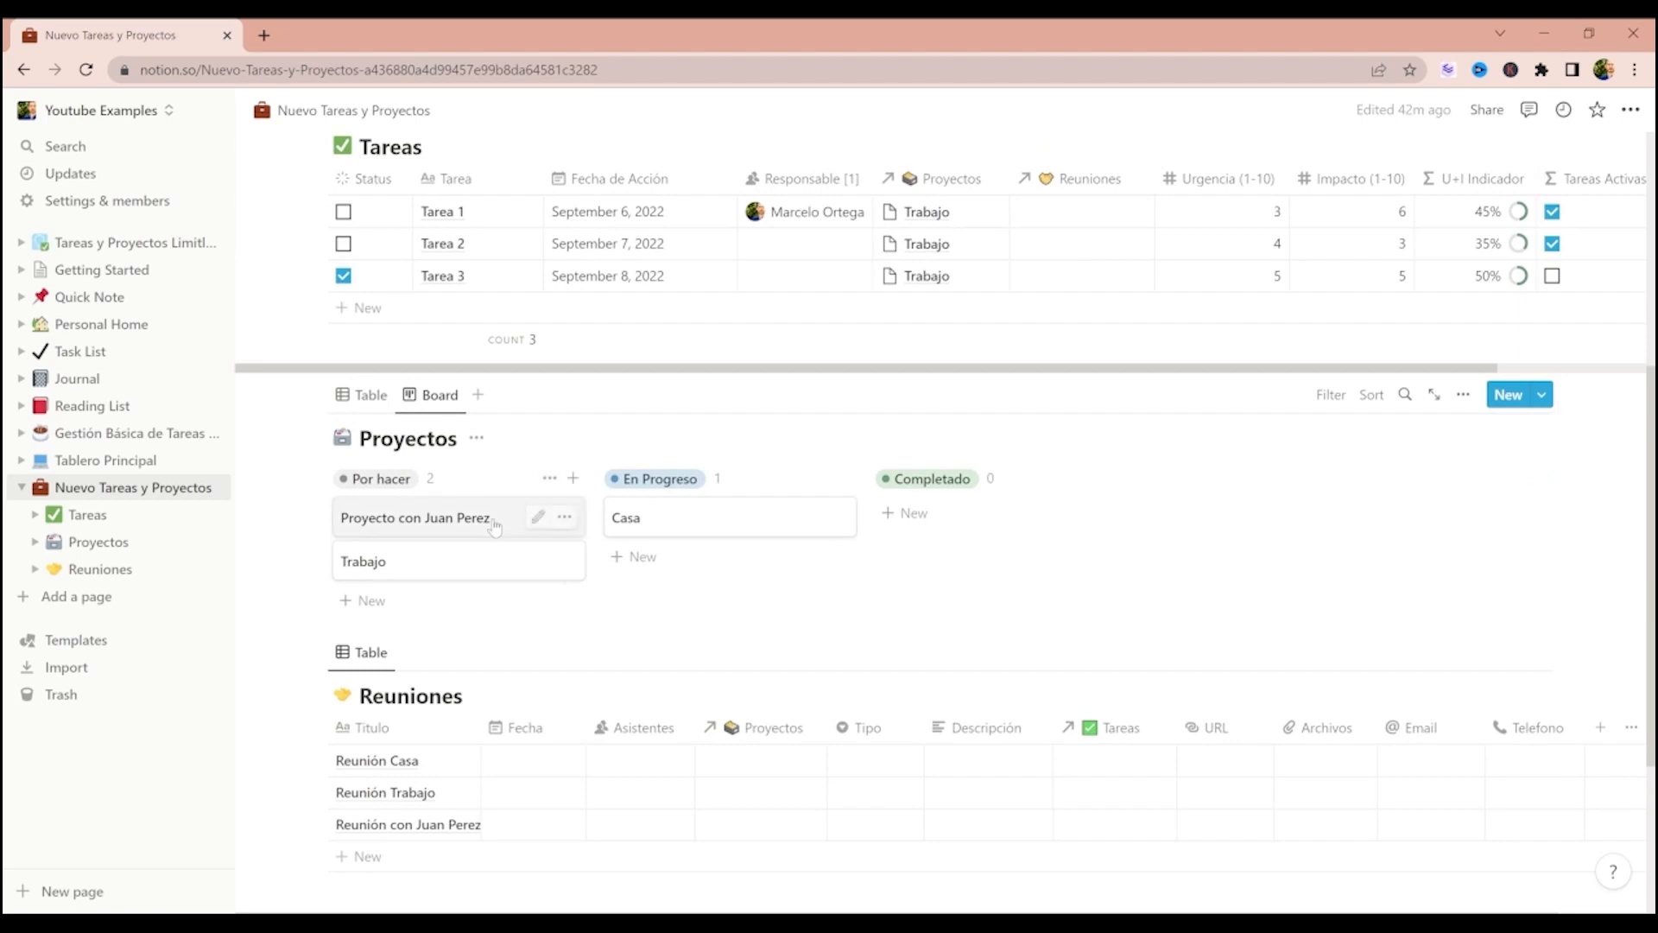
drag(428, 528, 665, 519)
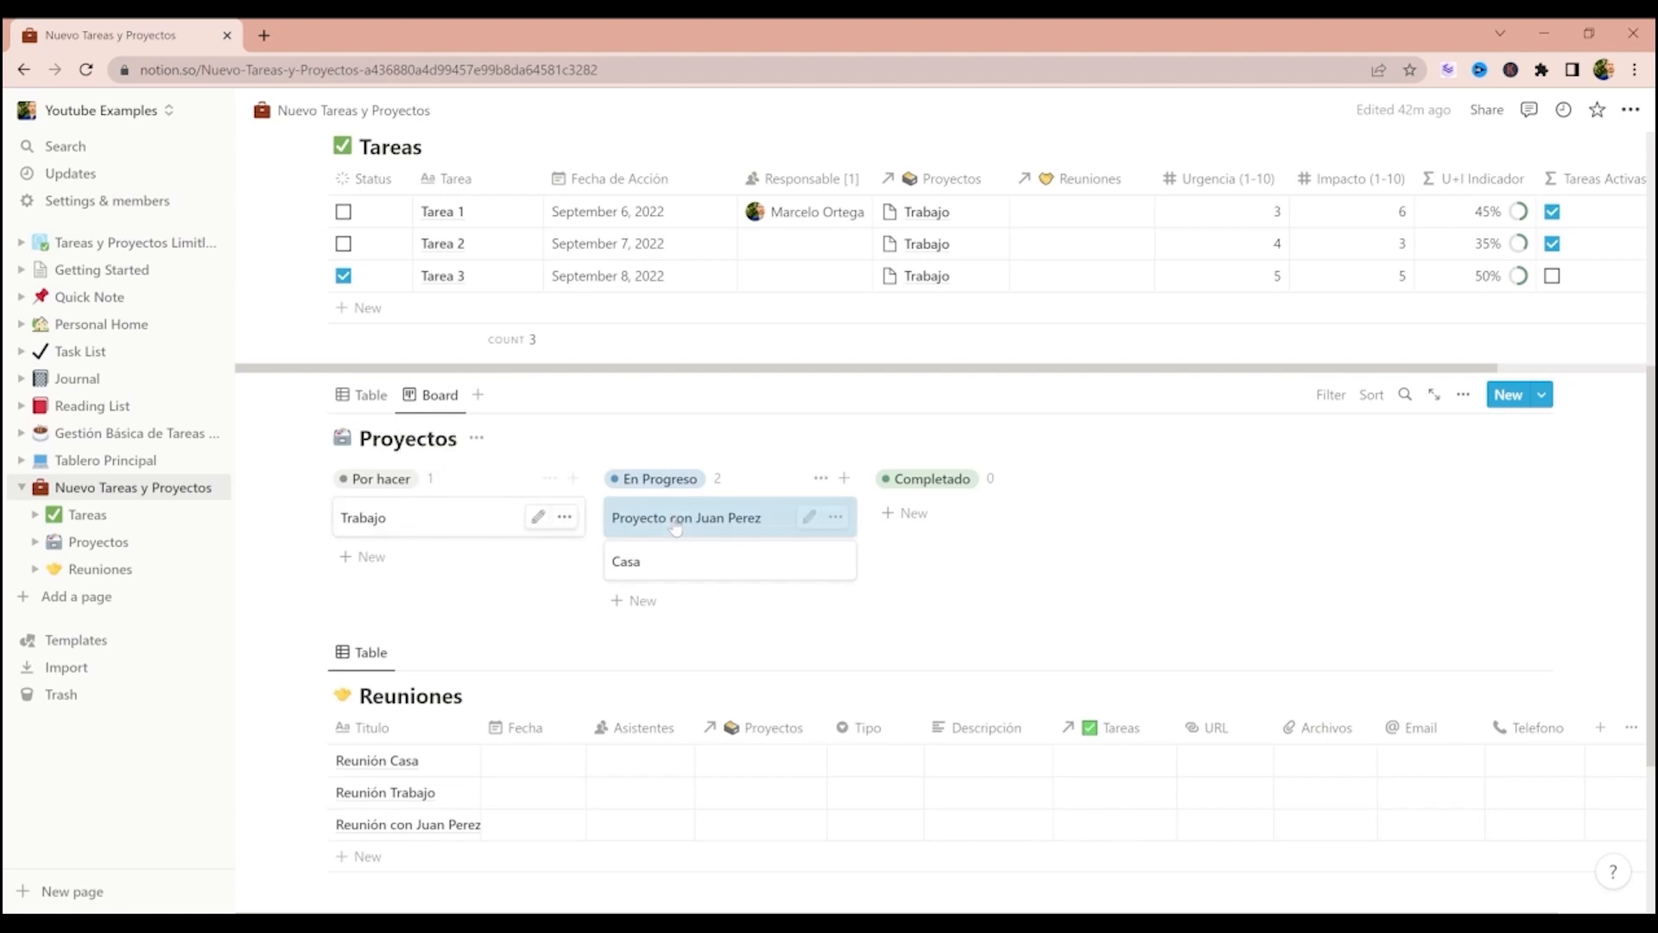
- Show the Tareas and Lider de Proyecto [1] properties on the cards of the Proyectos board
click(374, 400)
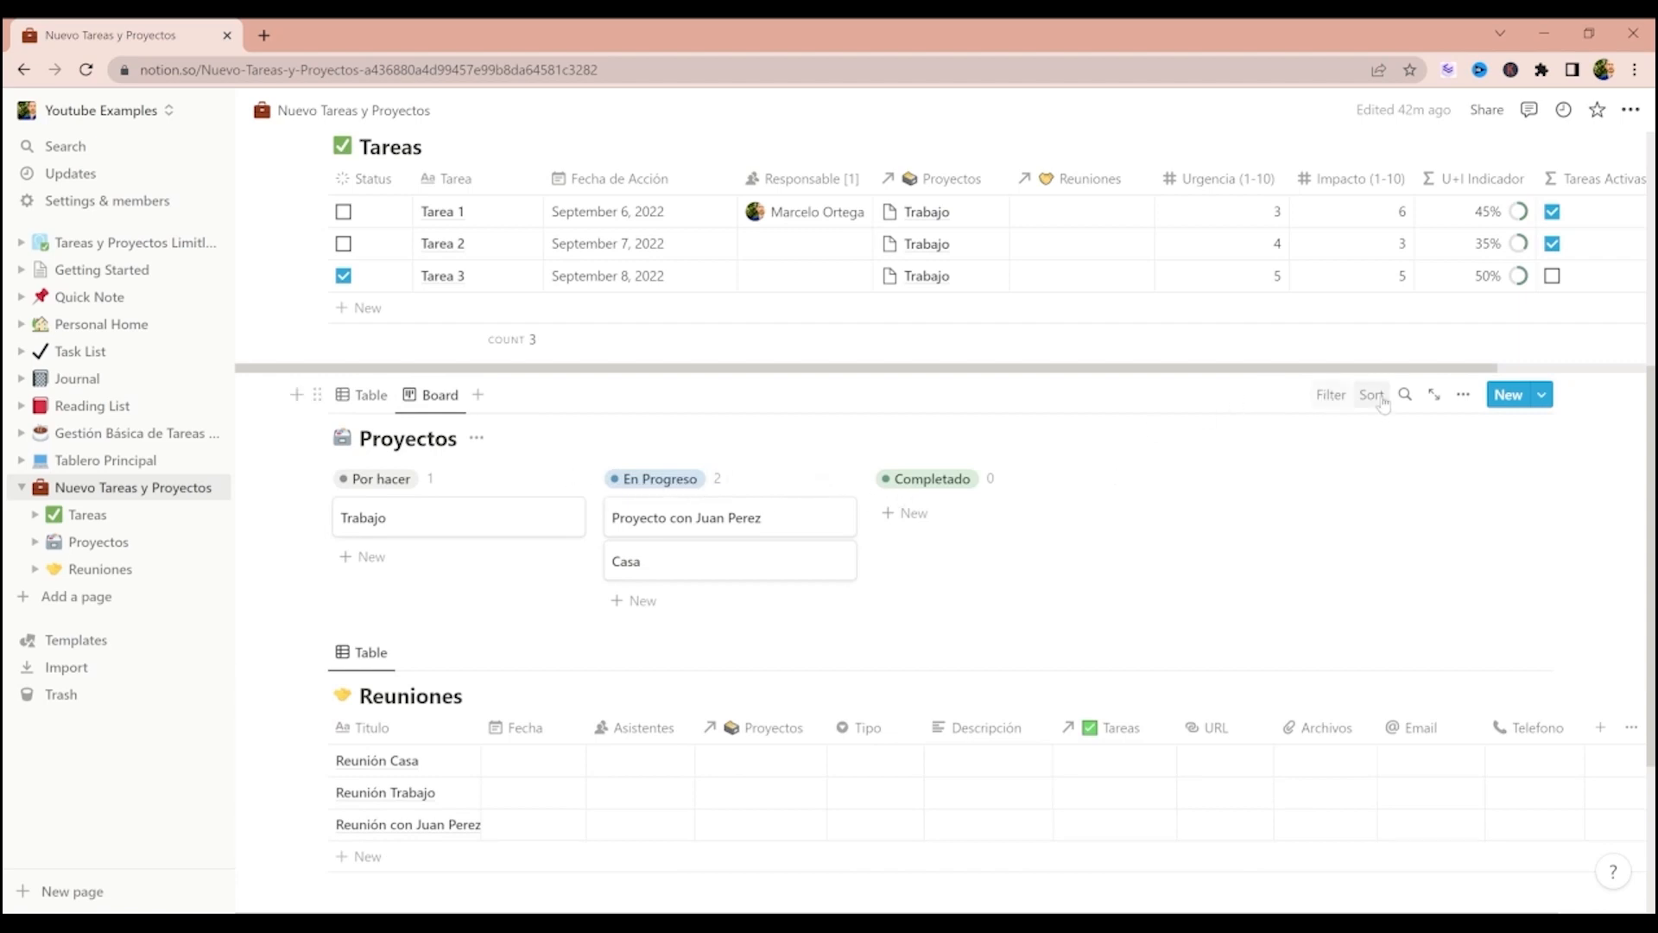
click(1463, 396)
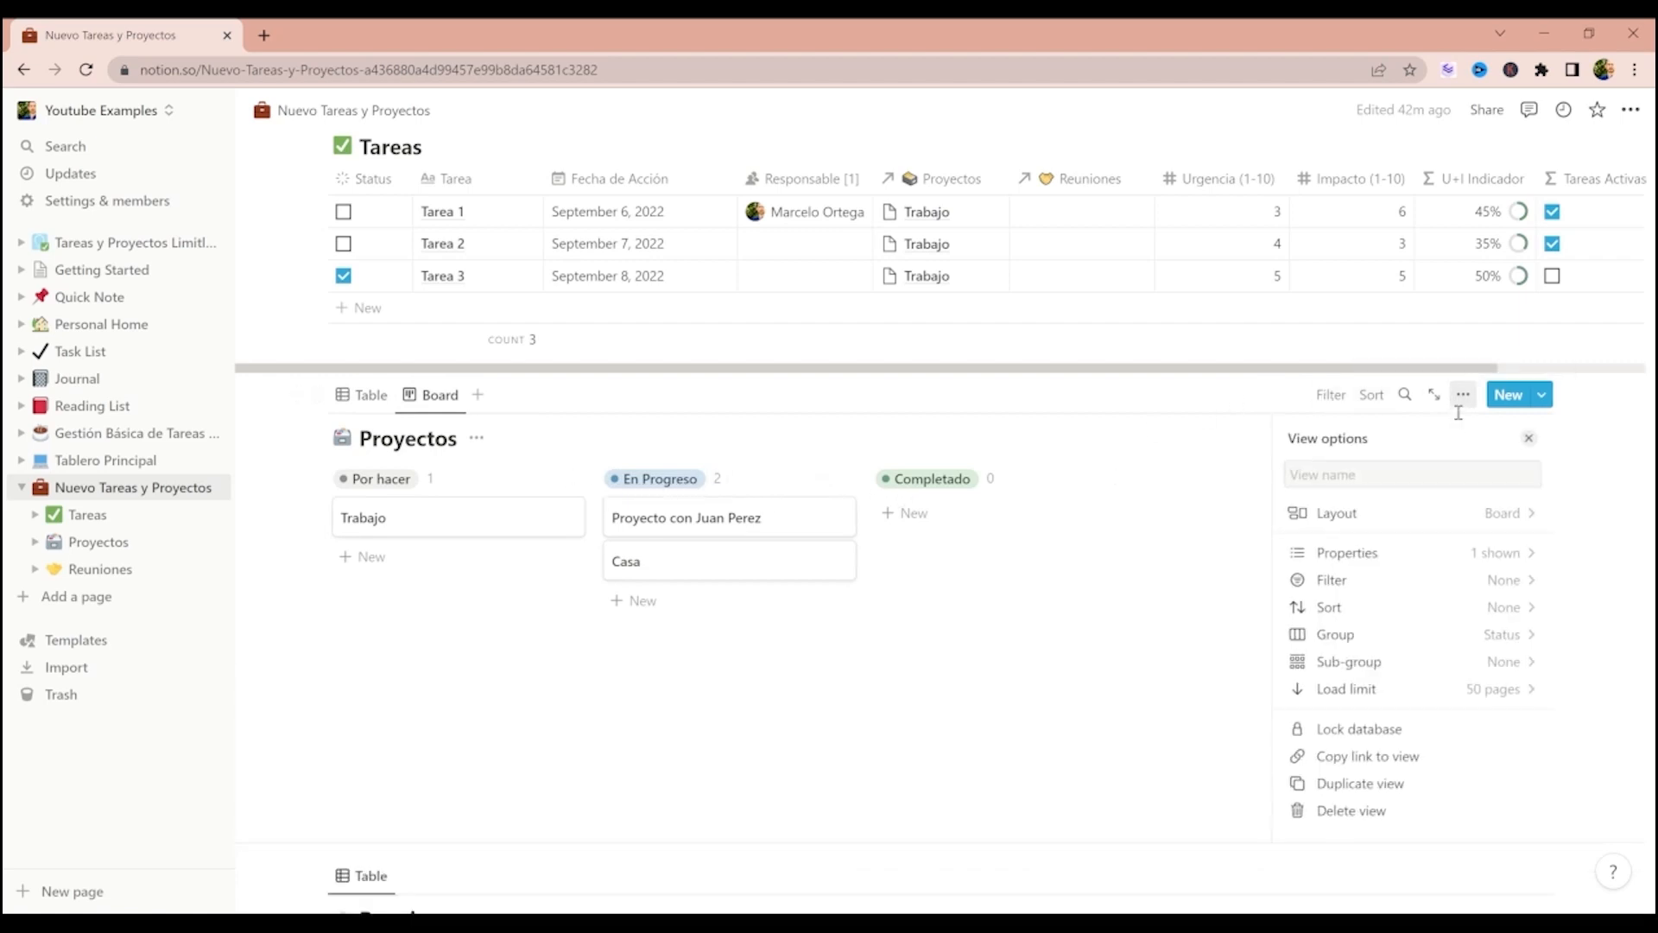
click(1502, 553)
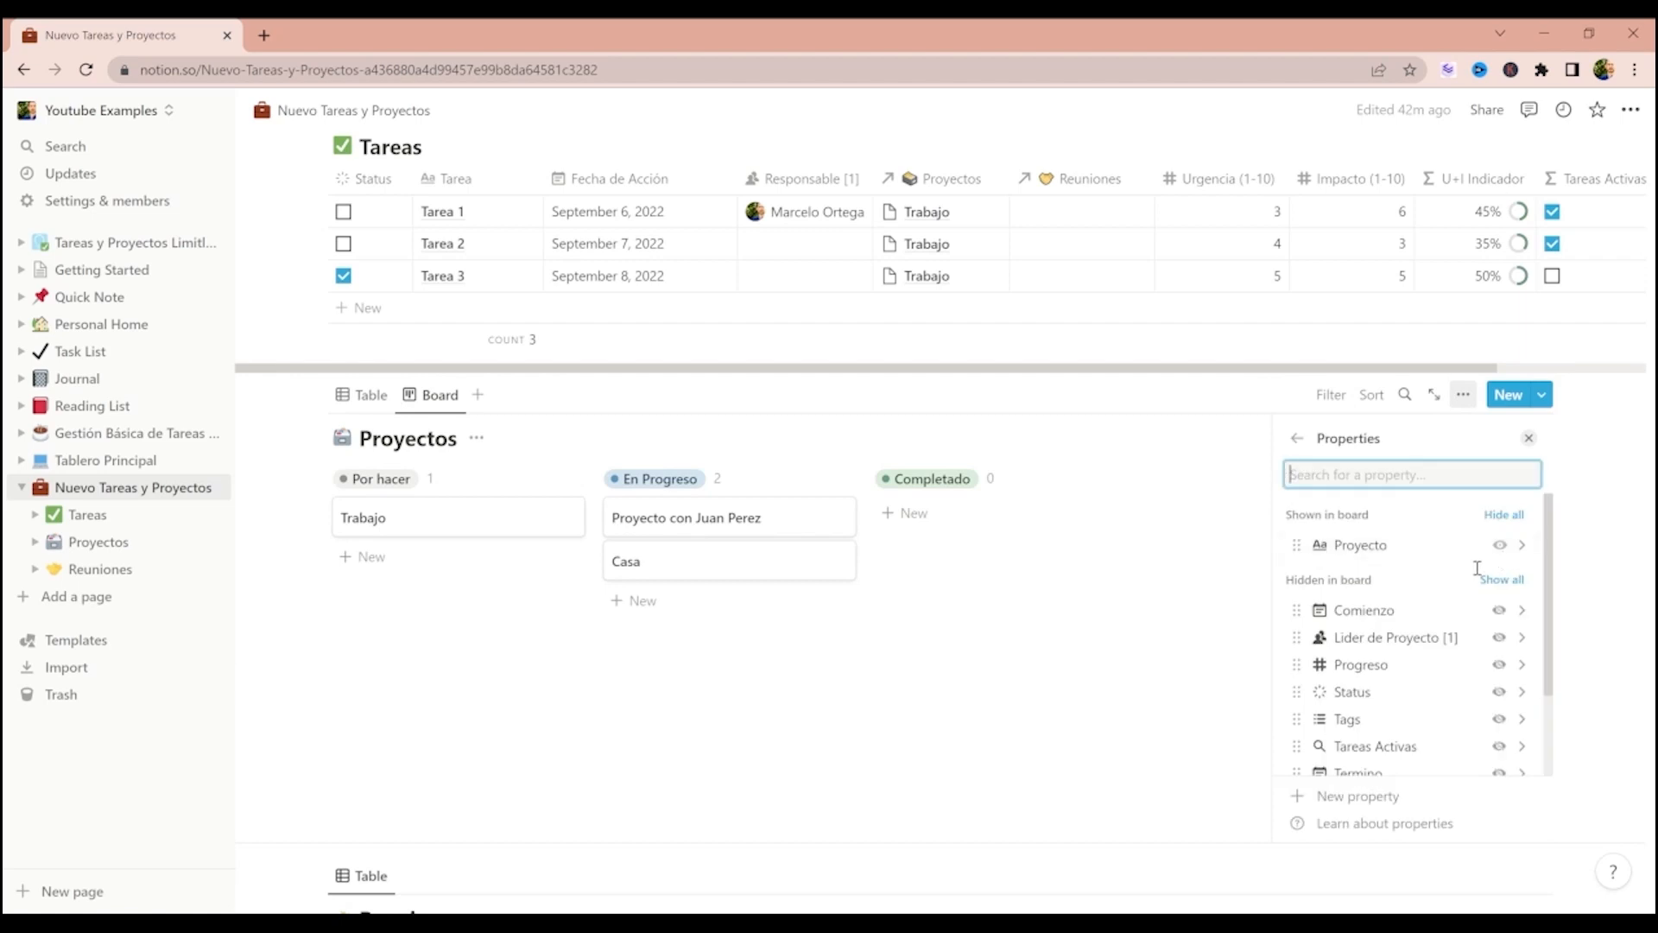
scroll(1479, 574, down, 2)
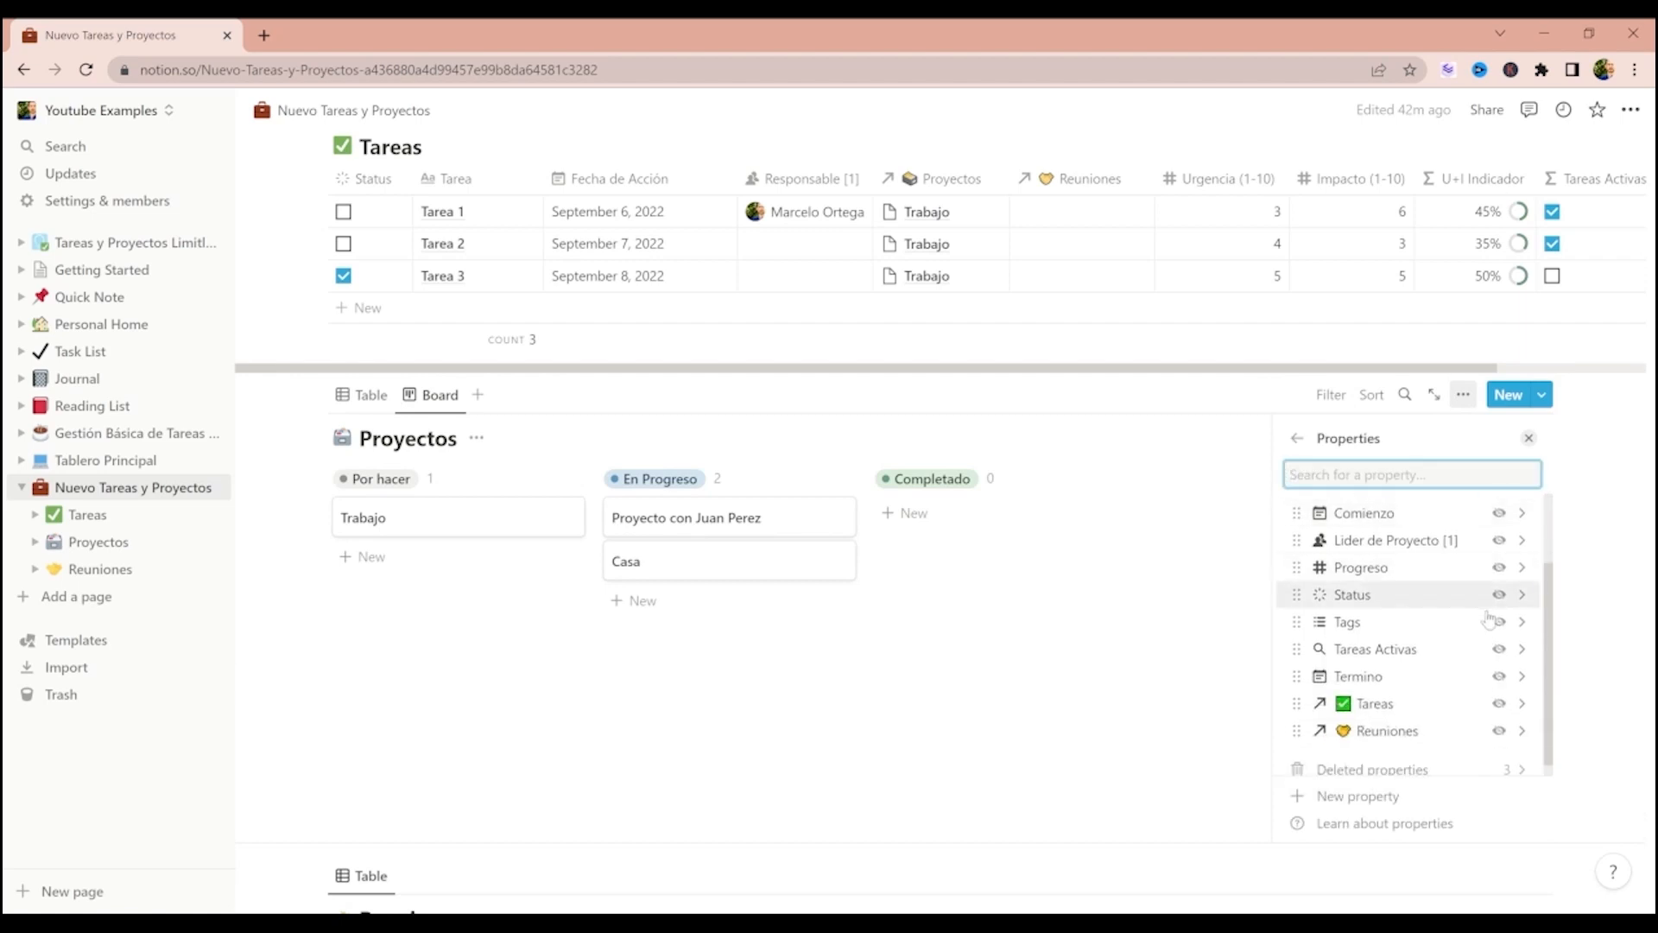
click(1500, 704)
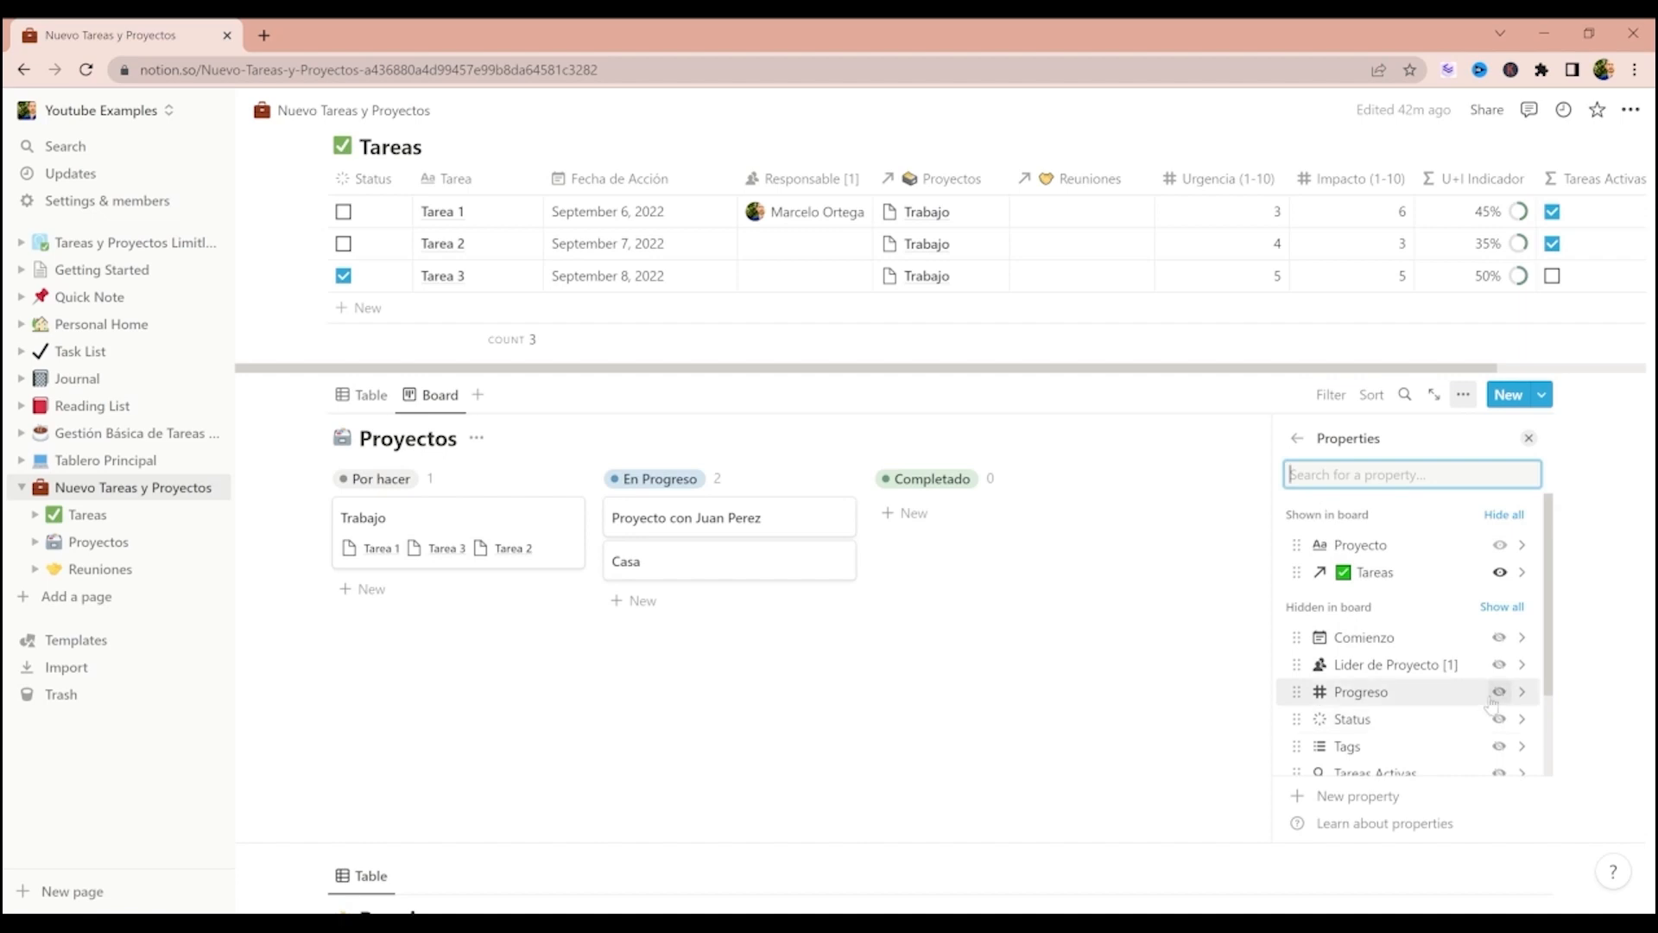
click(1500, 666)
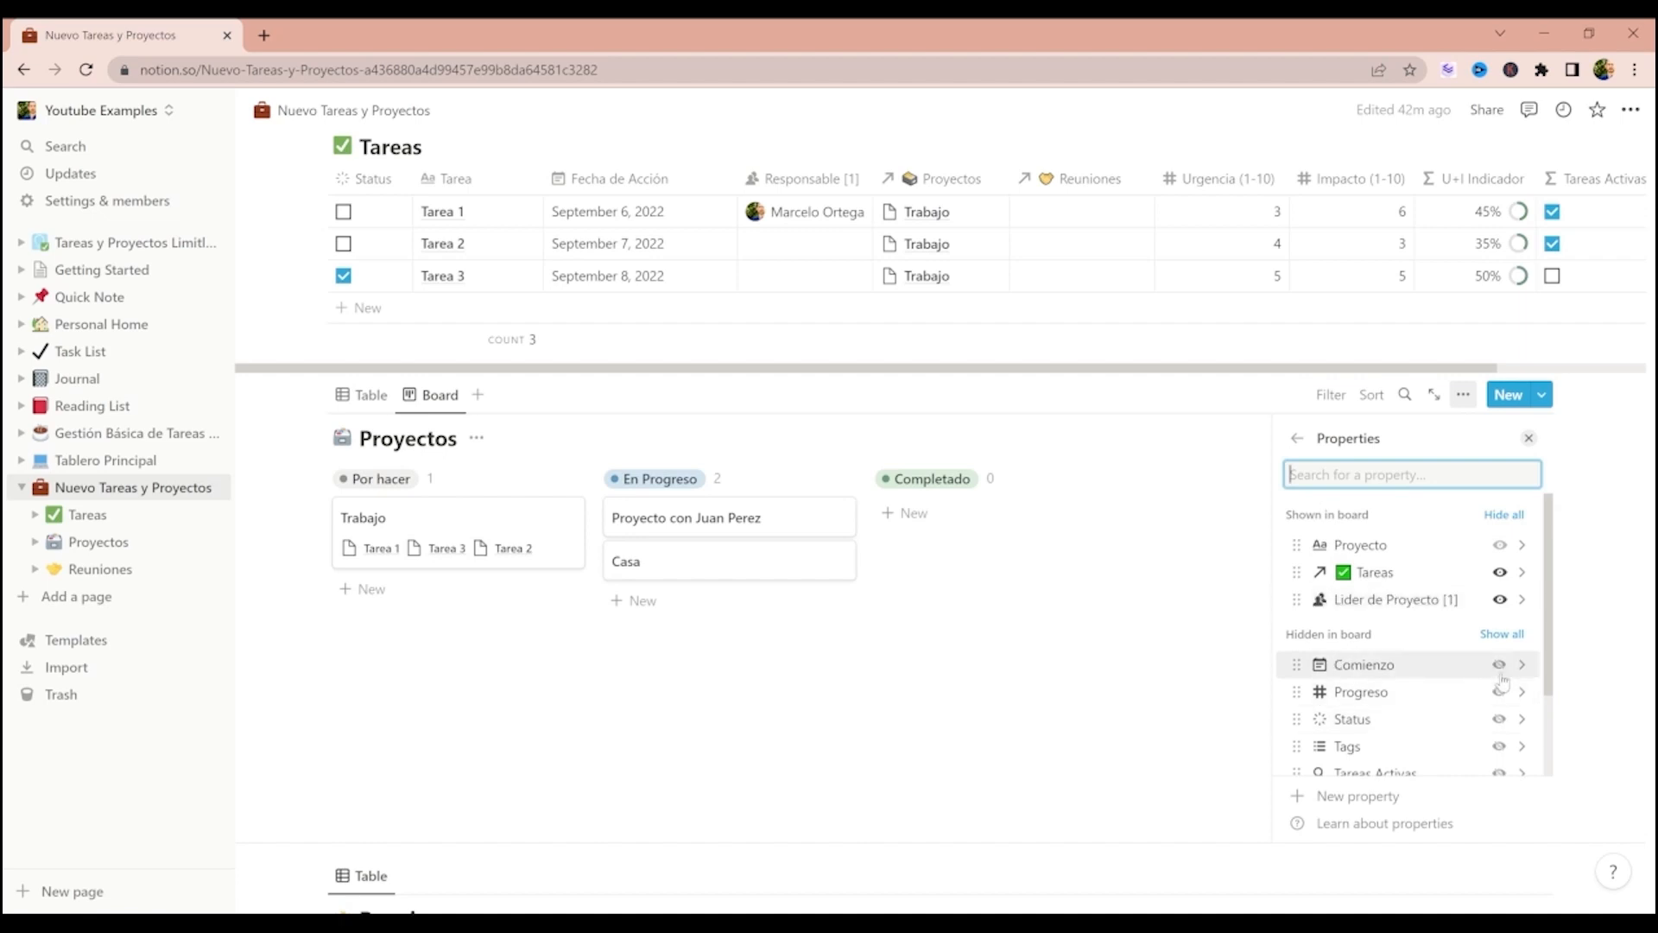
- In the Proyectos table view, assign the workspace member as Lider de Proyecto for all three projects
click(369, 395)
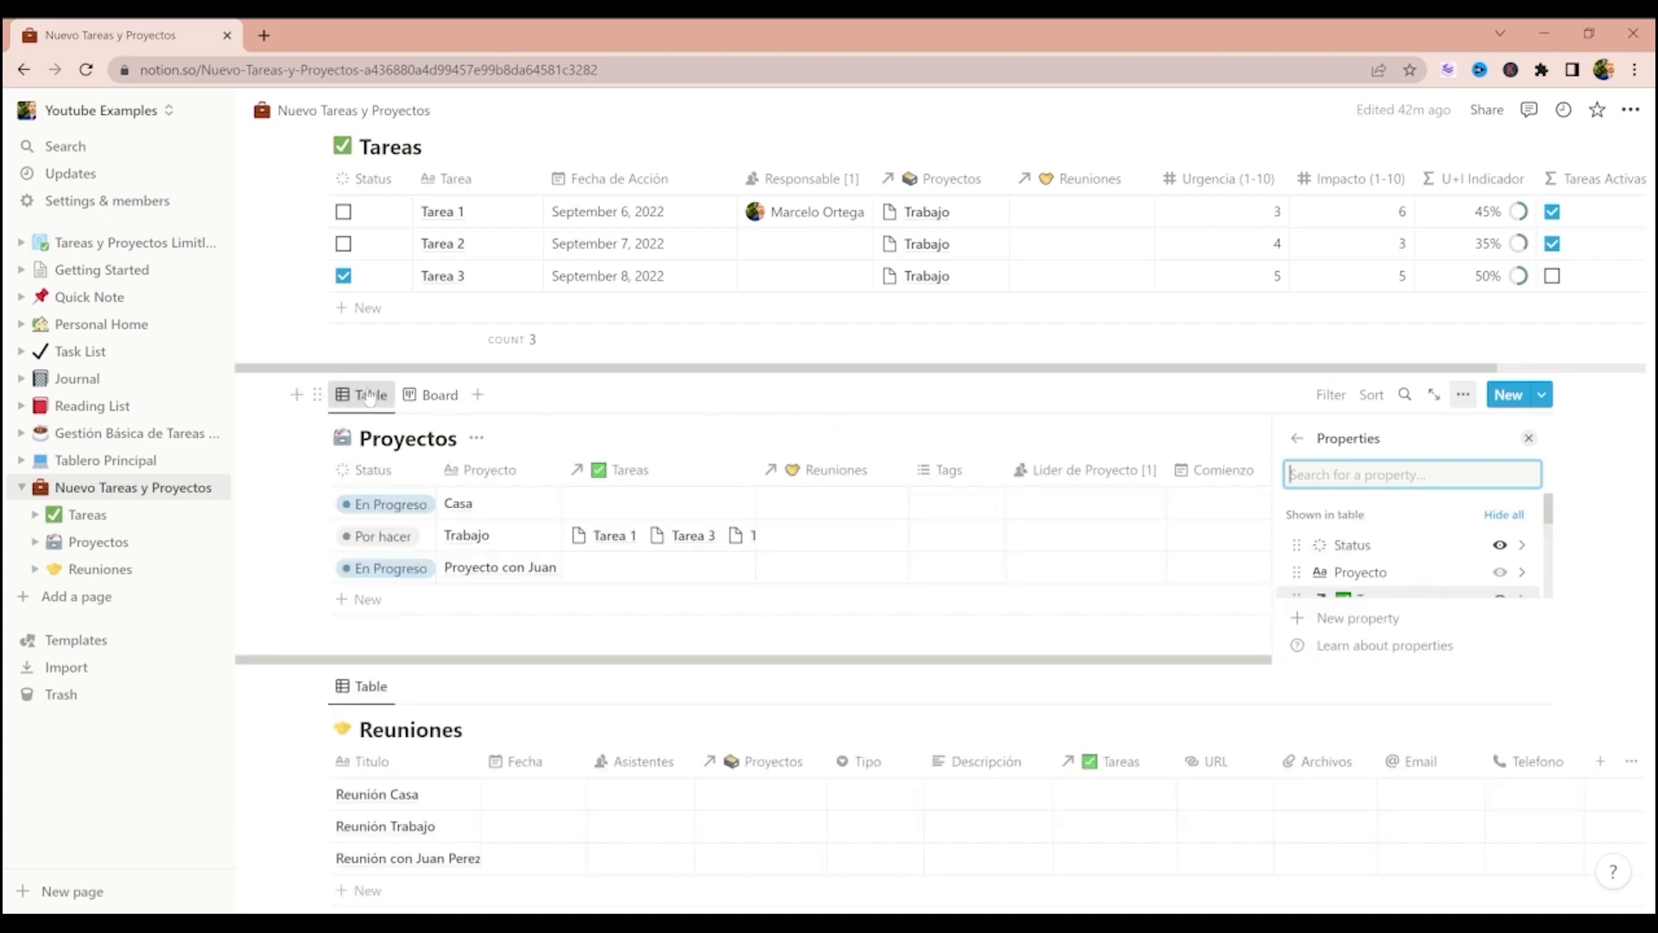
key(Escape)
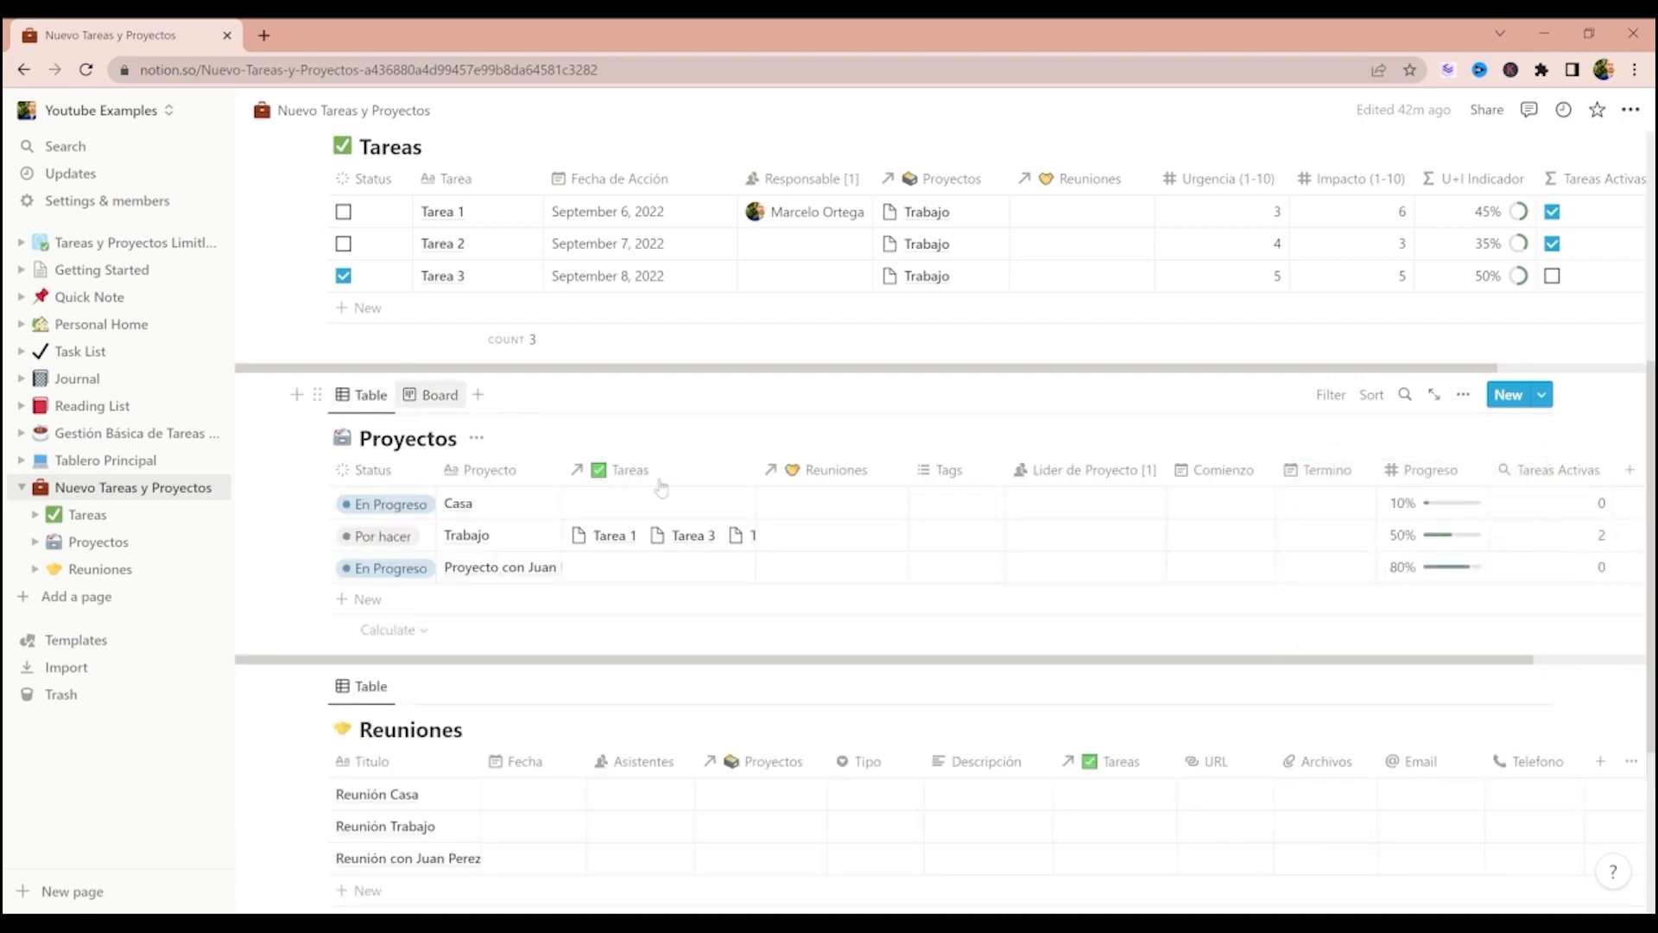
click(1083, 507)
click(1071, 566)
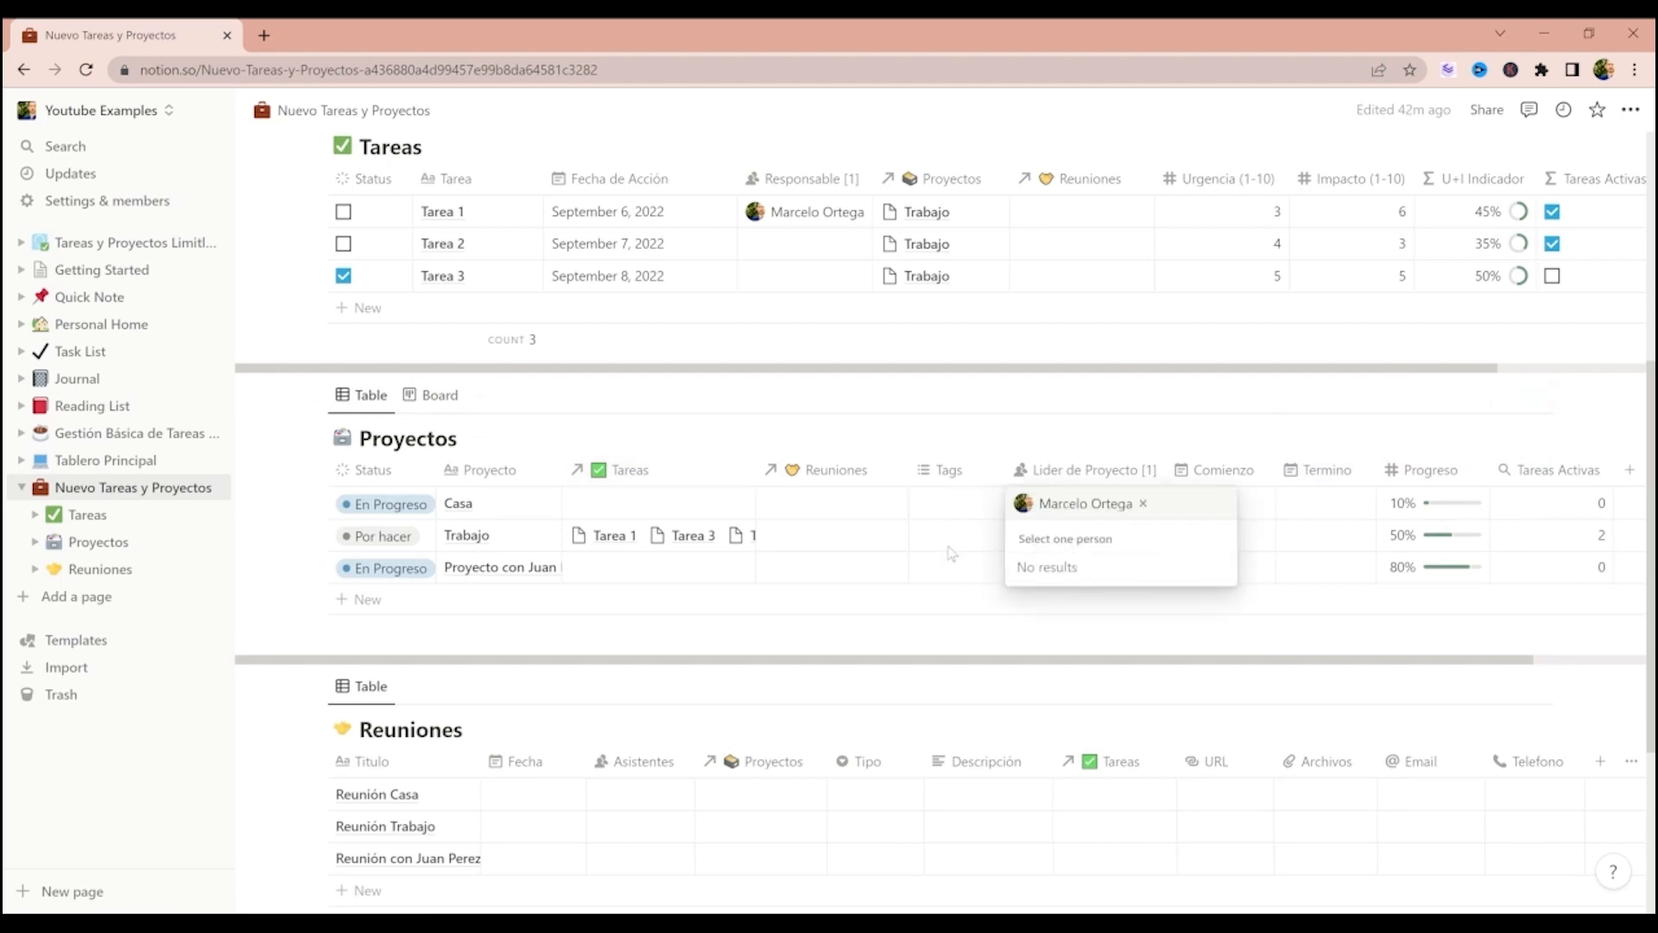
key(Escape)
click(1079, 537)
click(1077, 597)
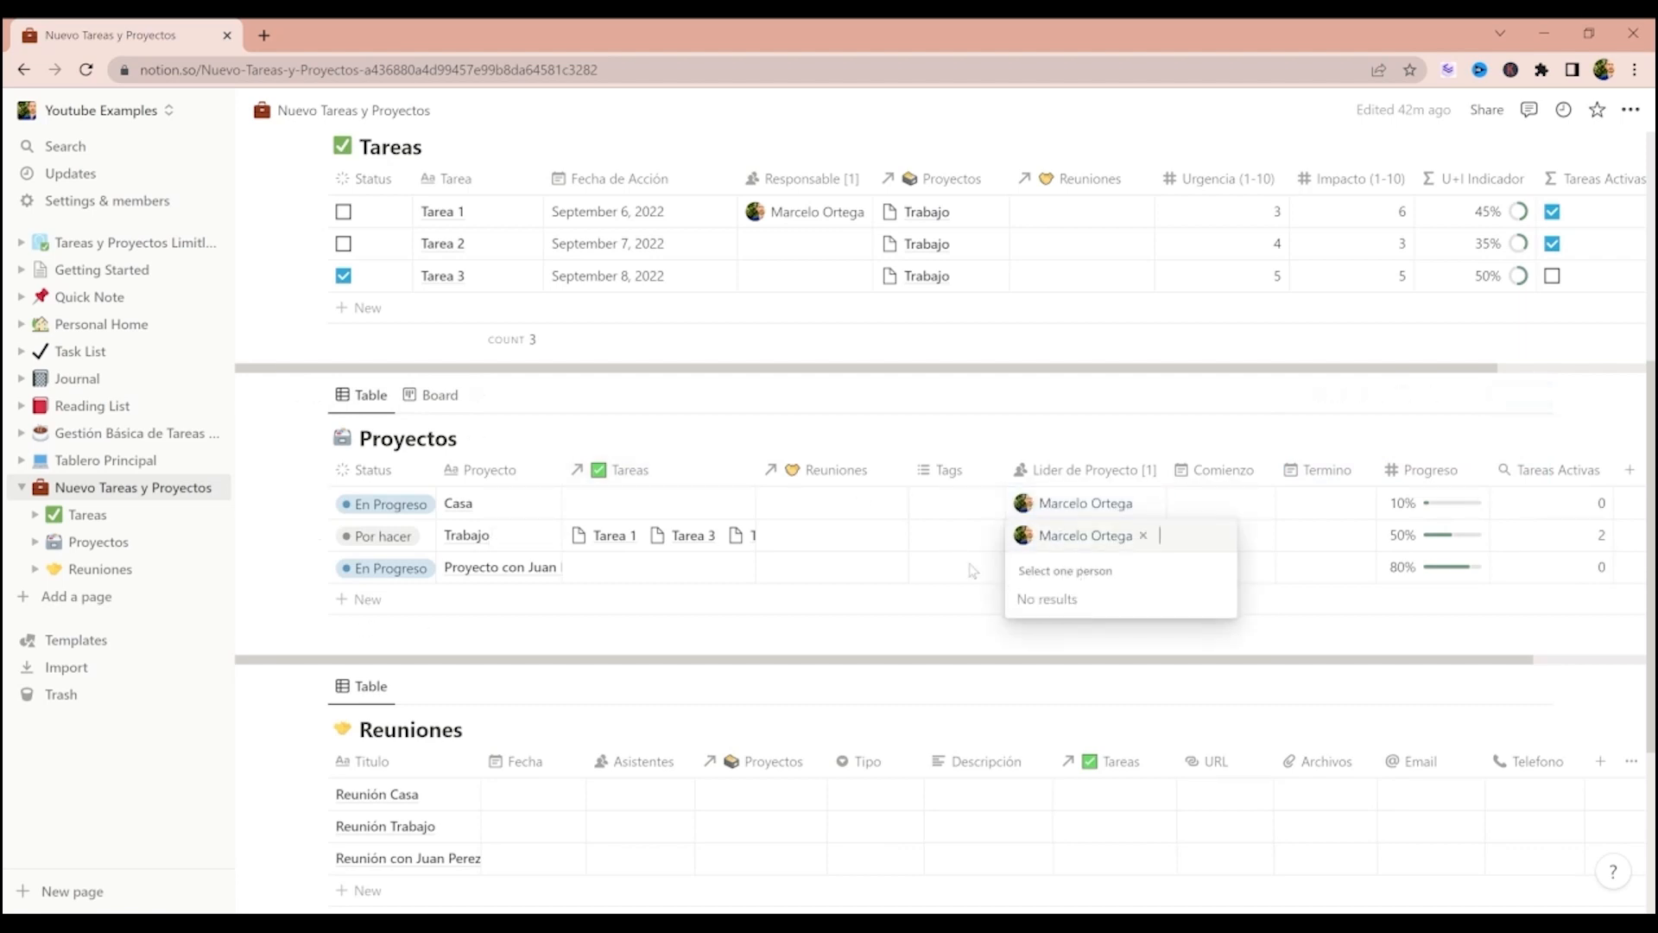
key(Escape)
click(1058, 569)
click(1071, 632)
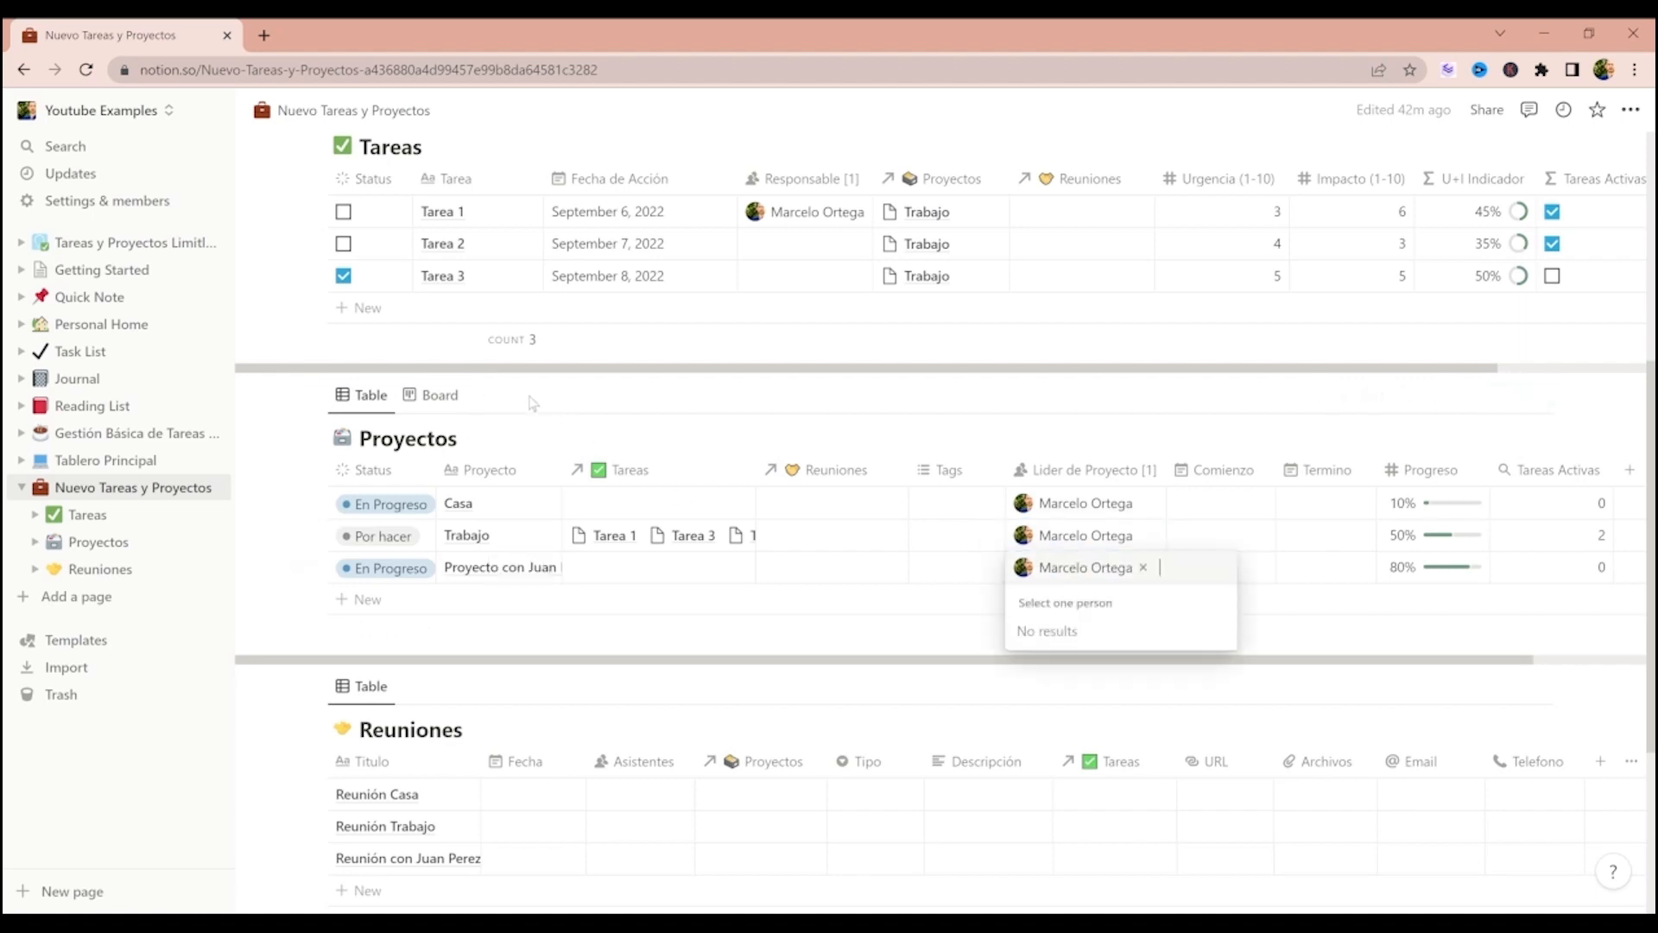
key(Escape)
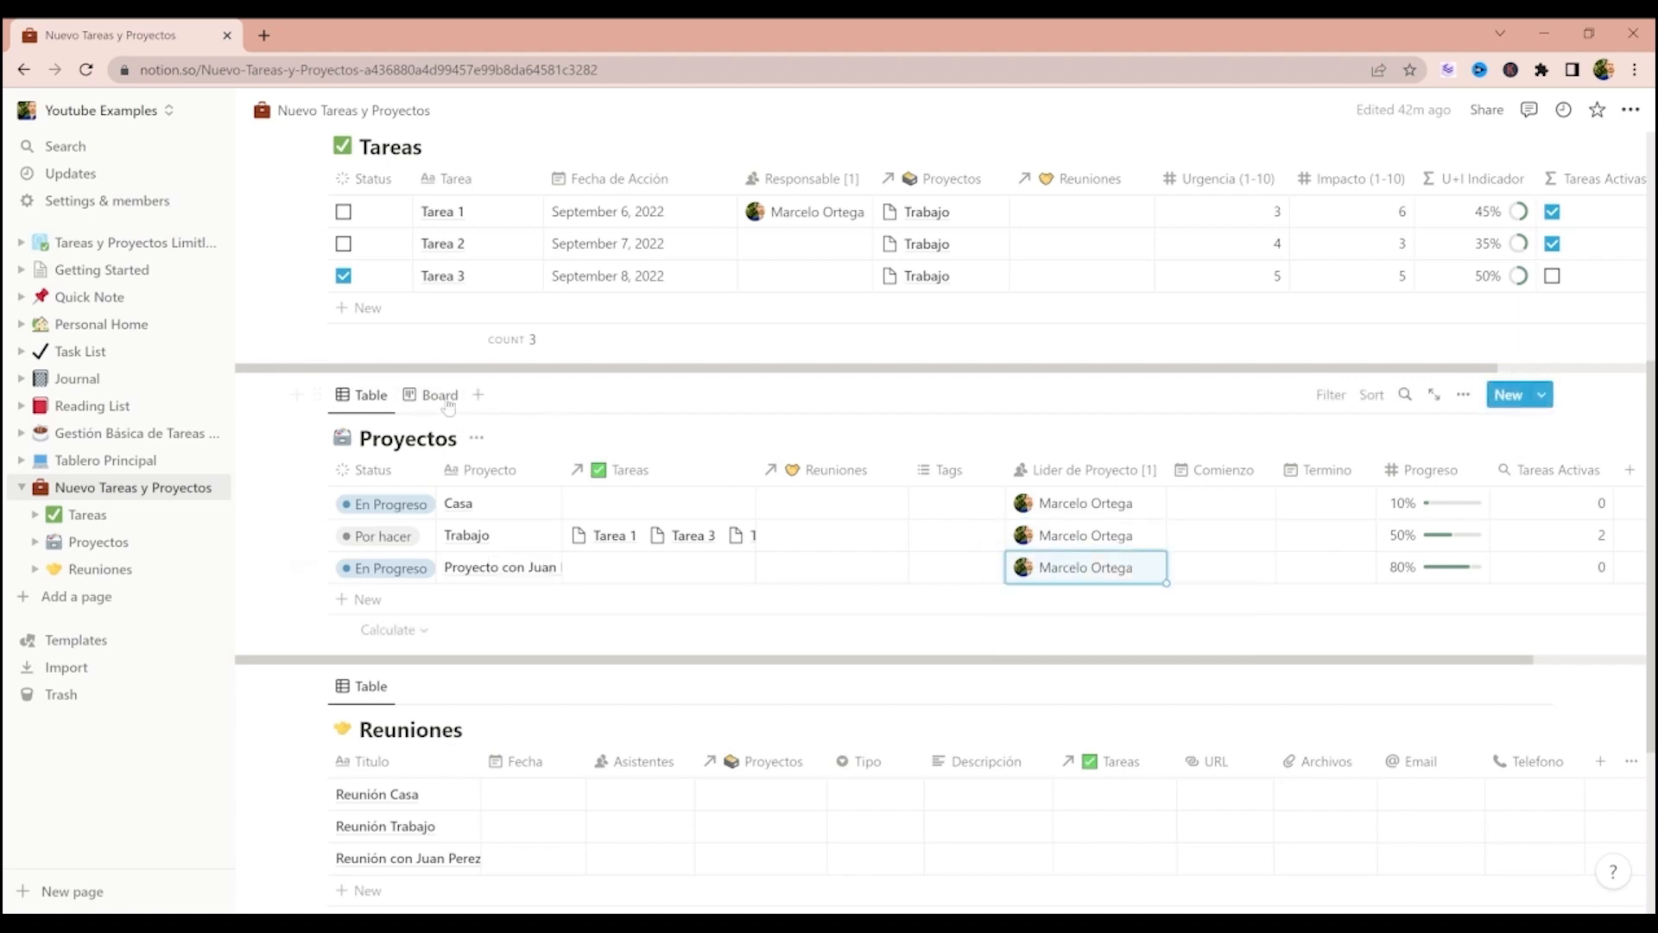
- Return to the Proyectos board and inspect the linked tasks and the project leader on the Trabajo card
click(445, 399)
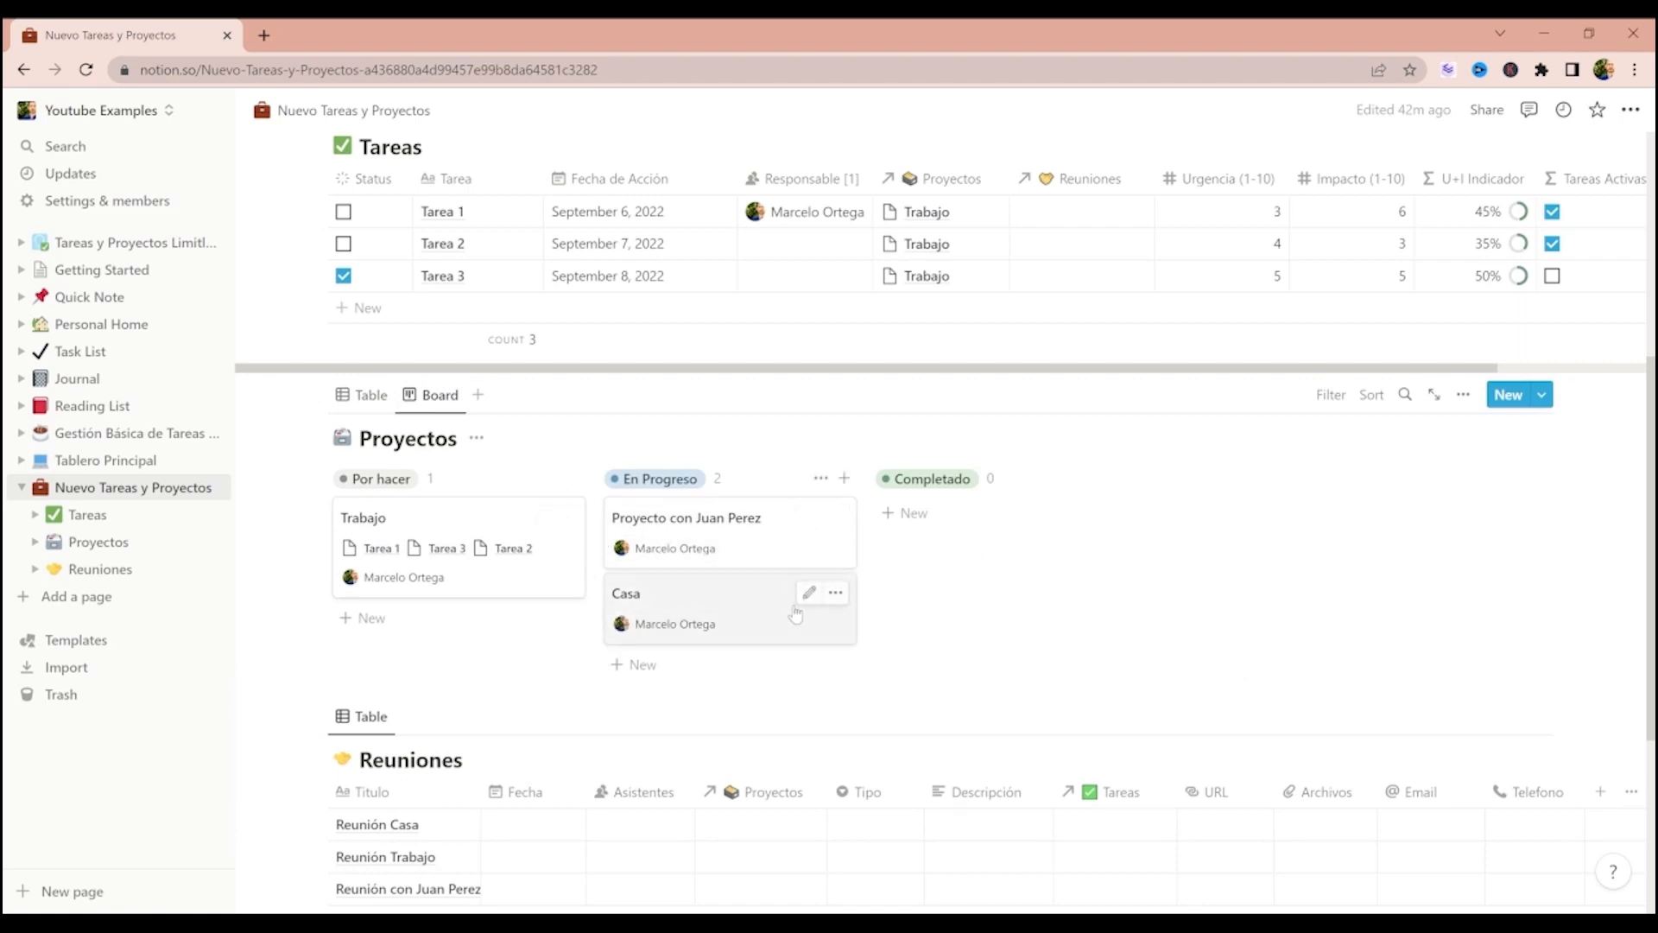
click(1284, 516)
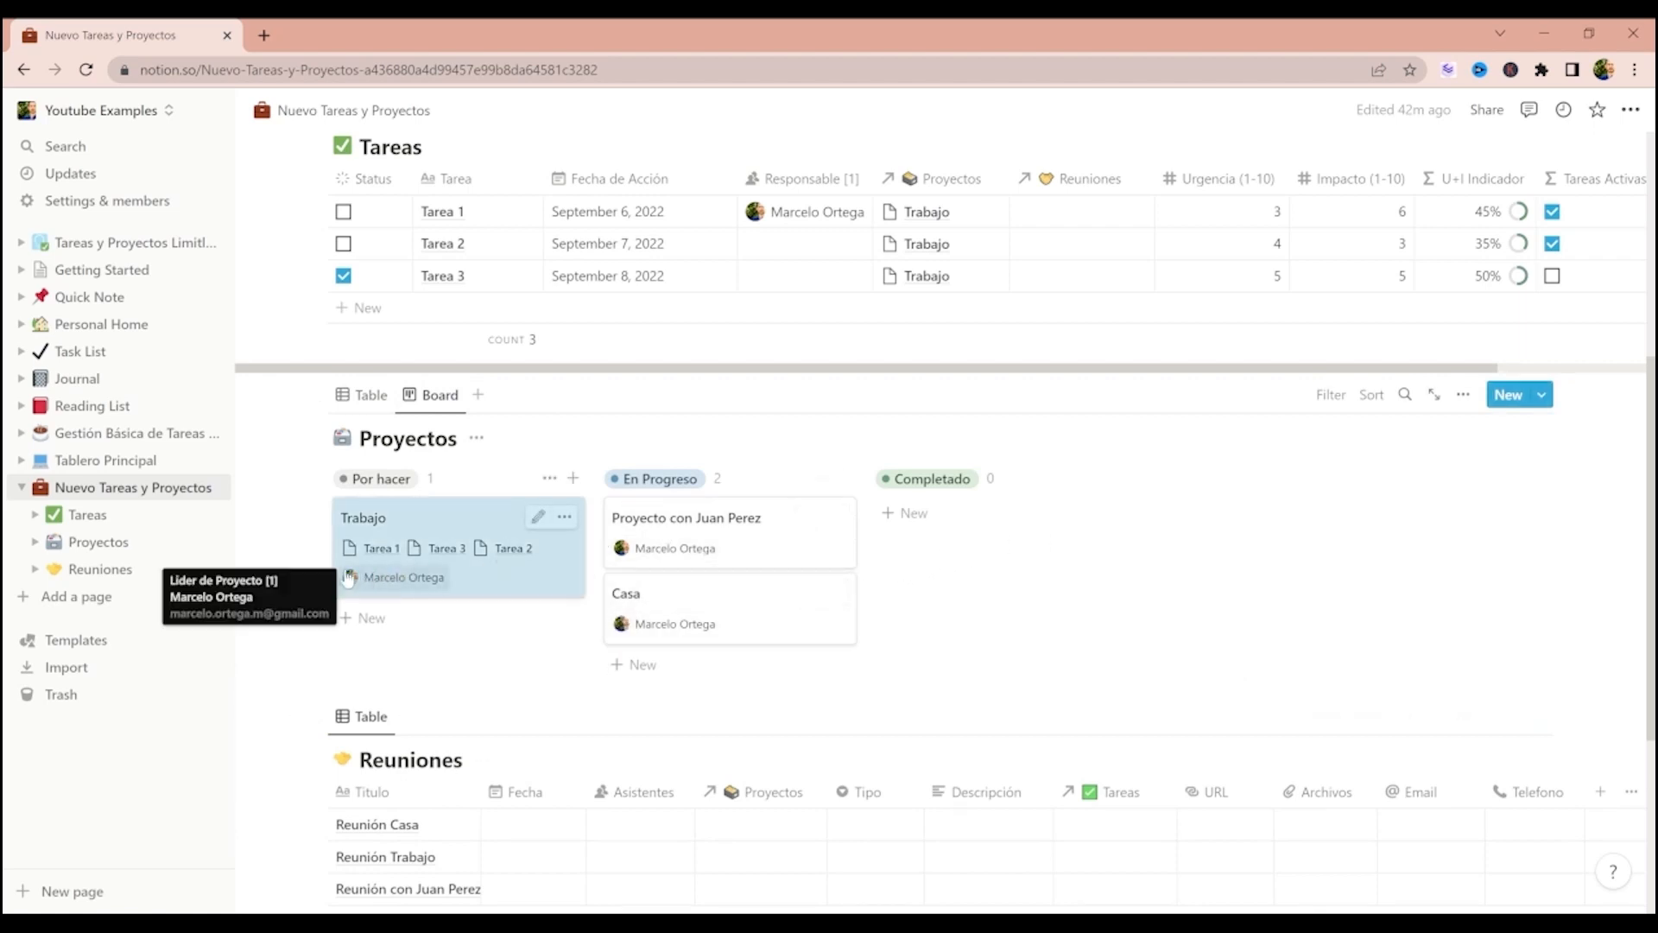
click(300, 537)
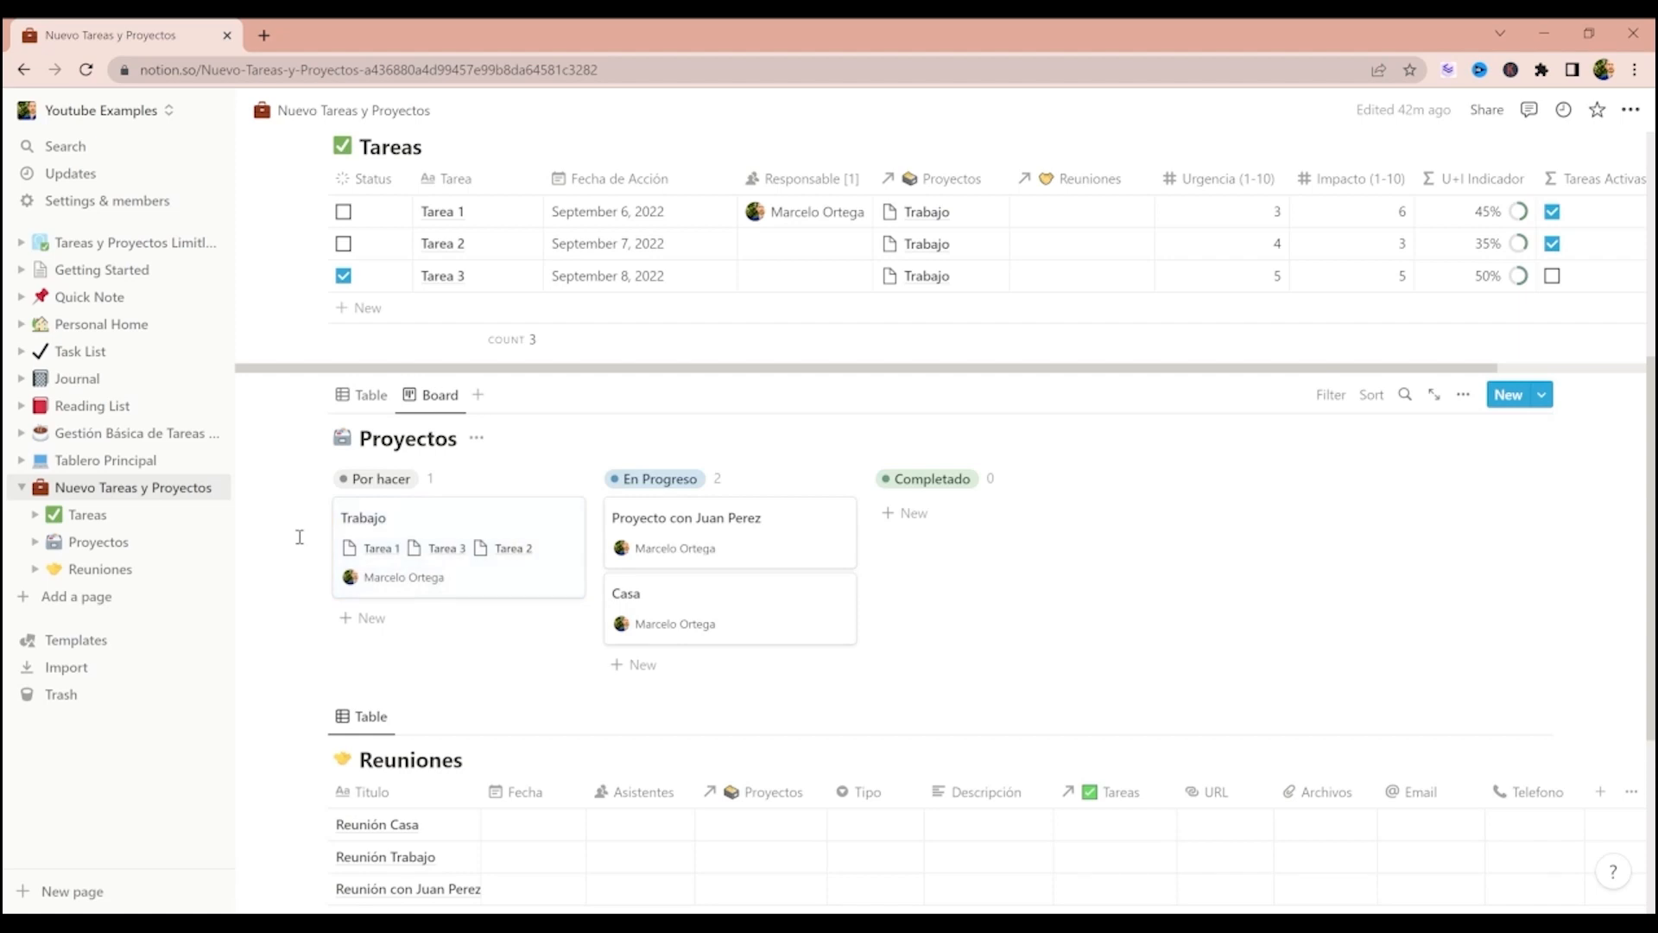
click(411, 557)
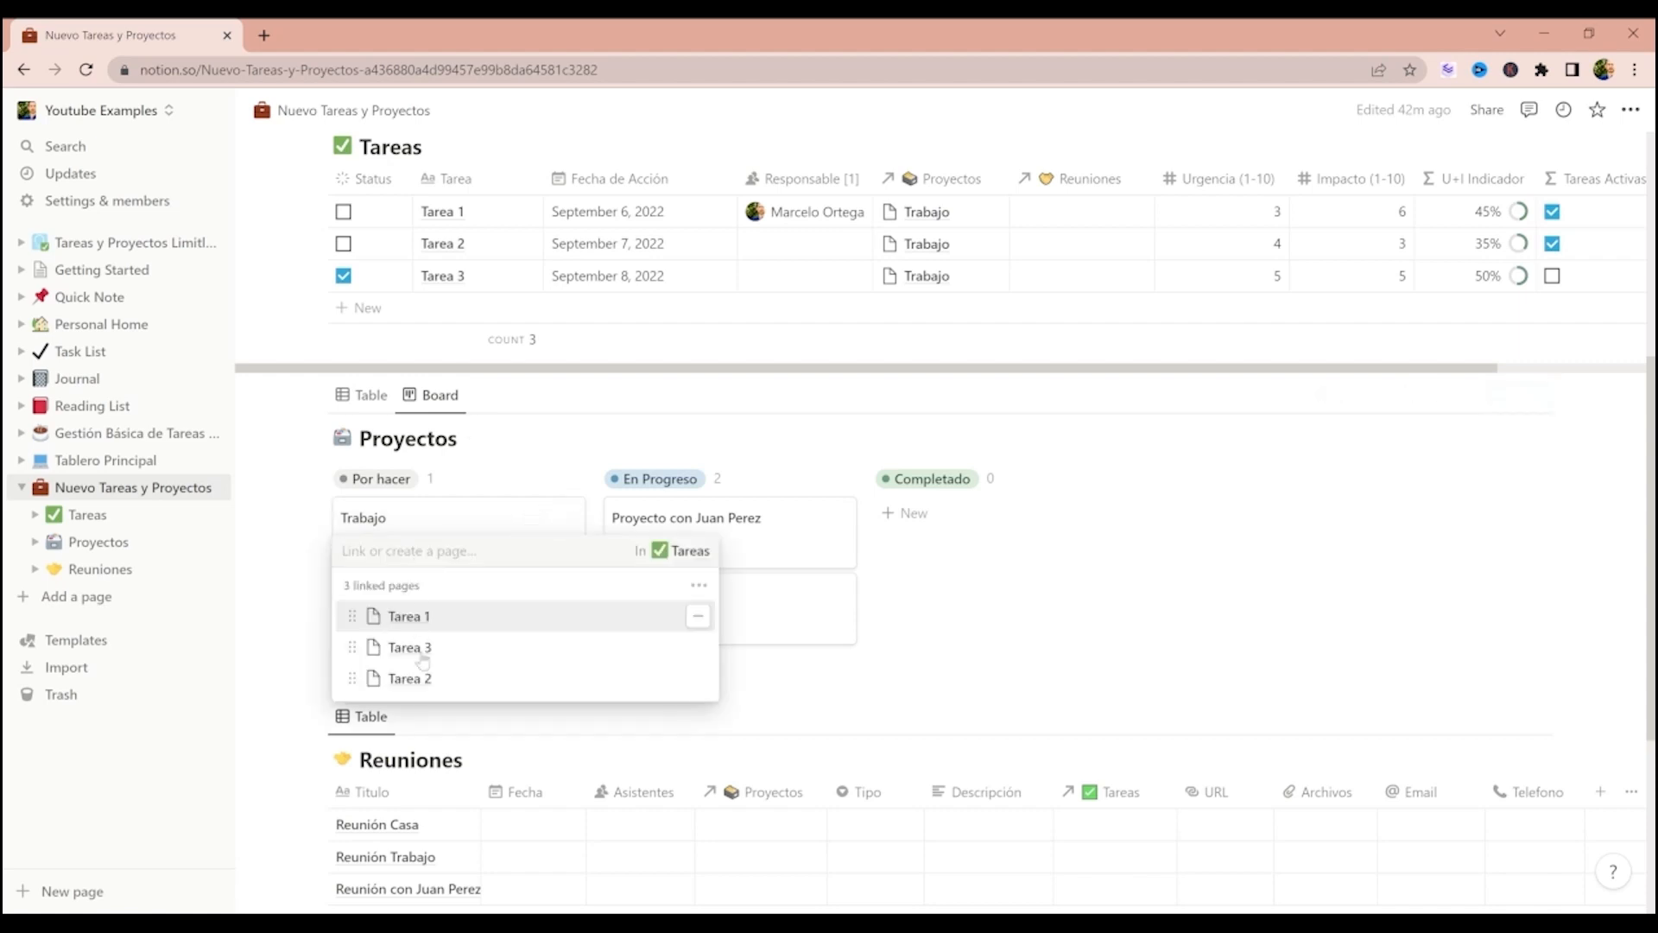
click(288, 611)
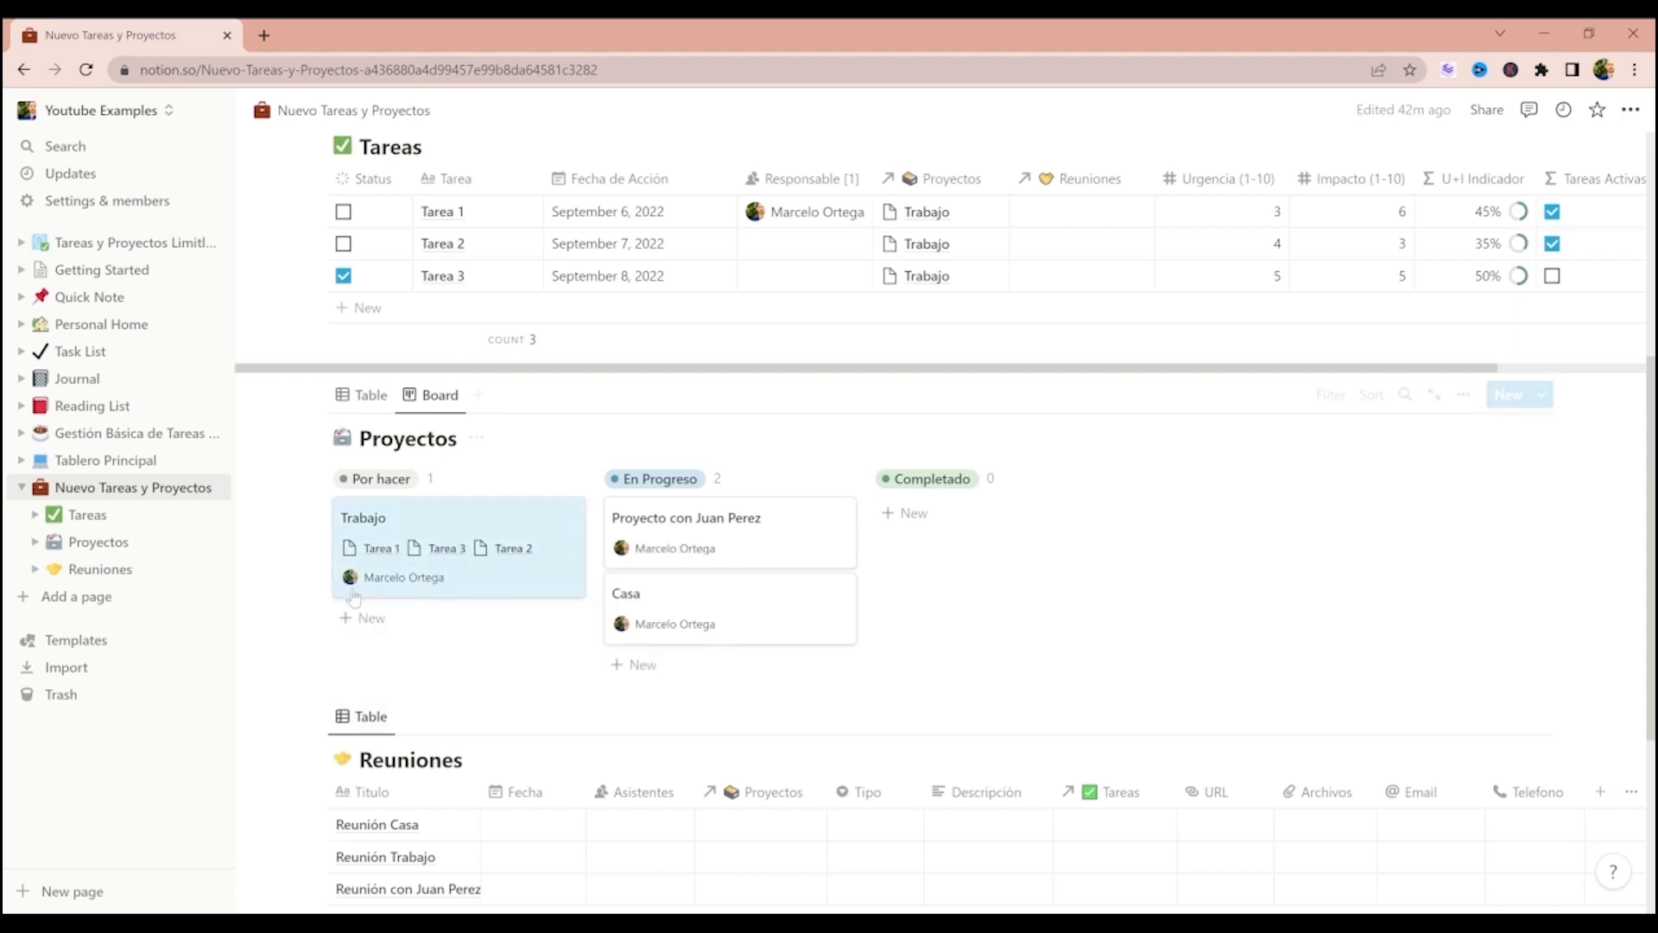
click(395, 590)
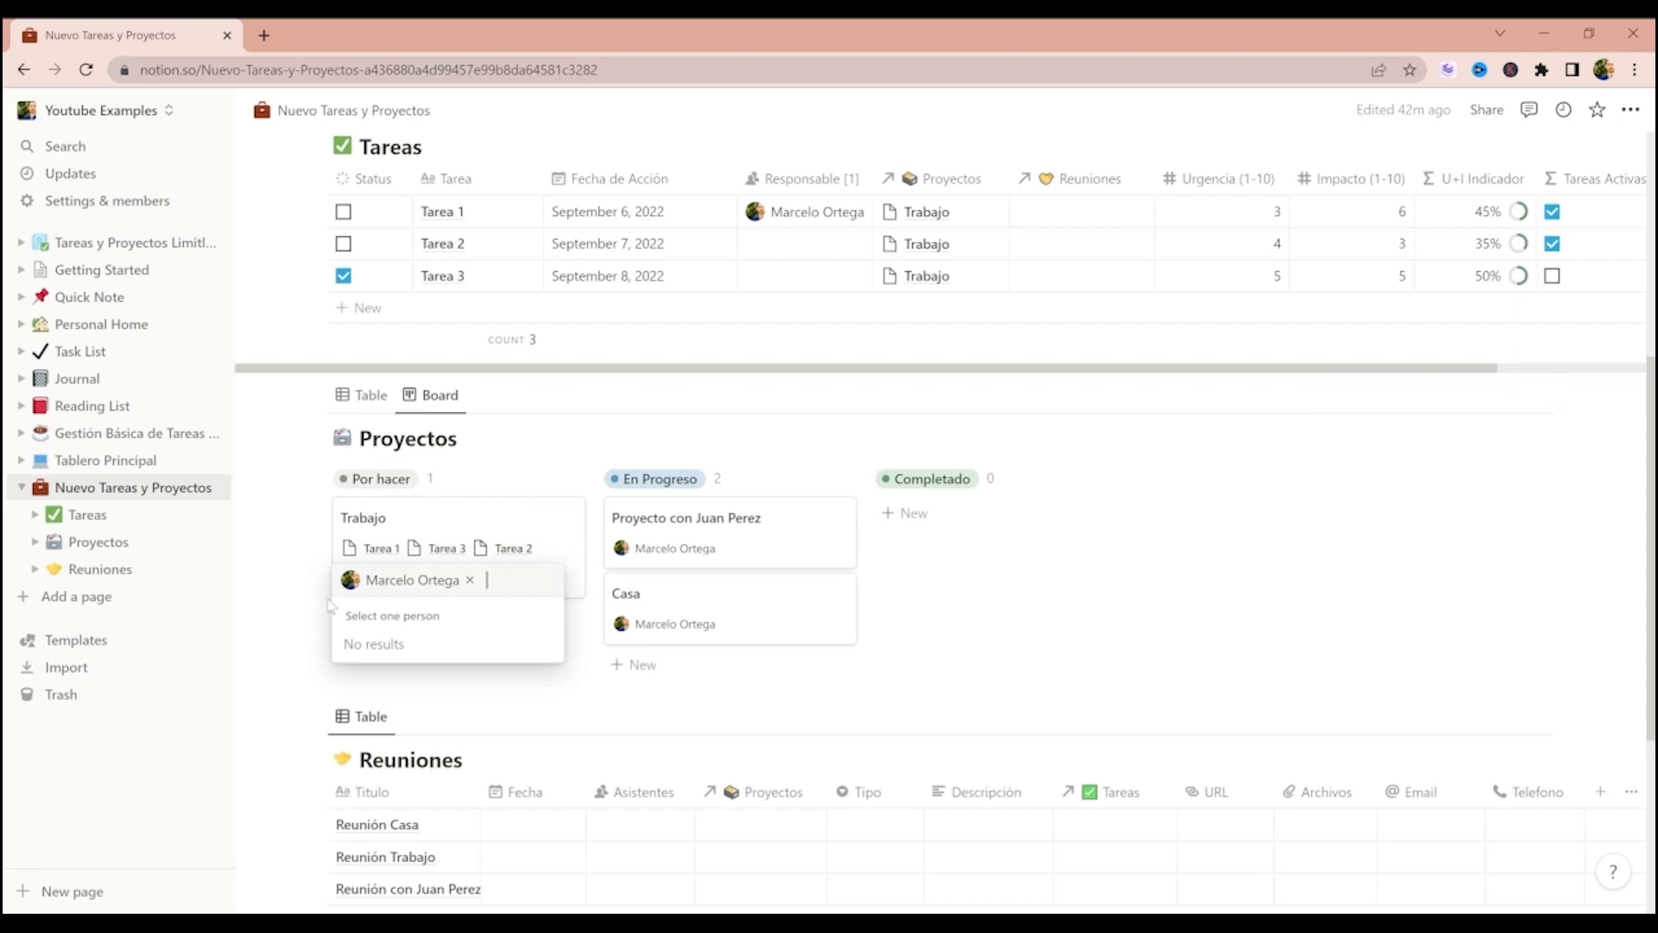
click(261, 581)
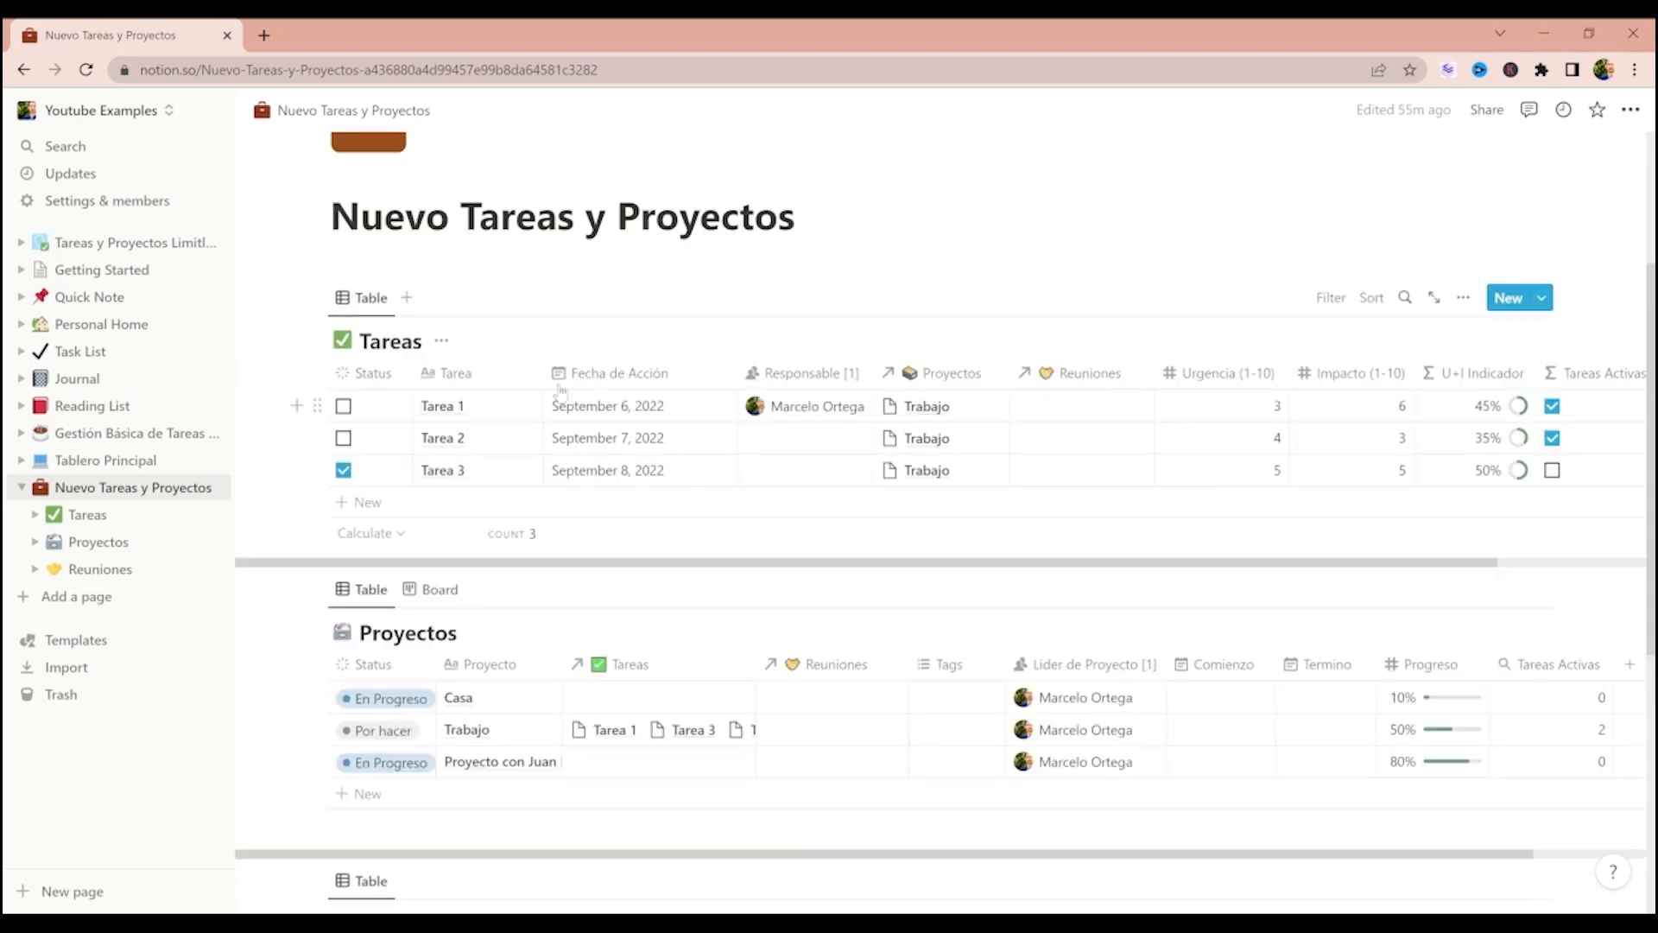
- Add a Timeline view to the Tareas database, plotted by Fecha de Acción and with its side table hidden
click(407, 298)
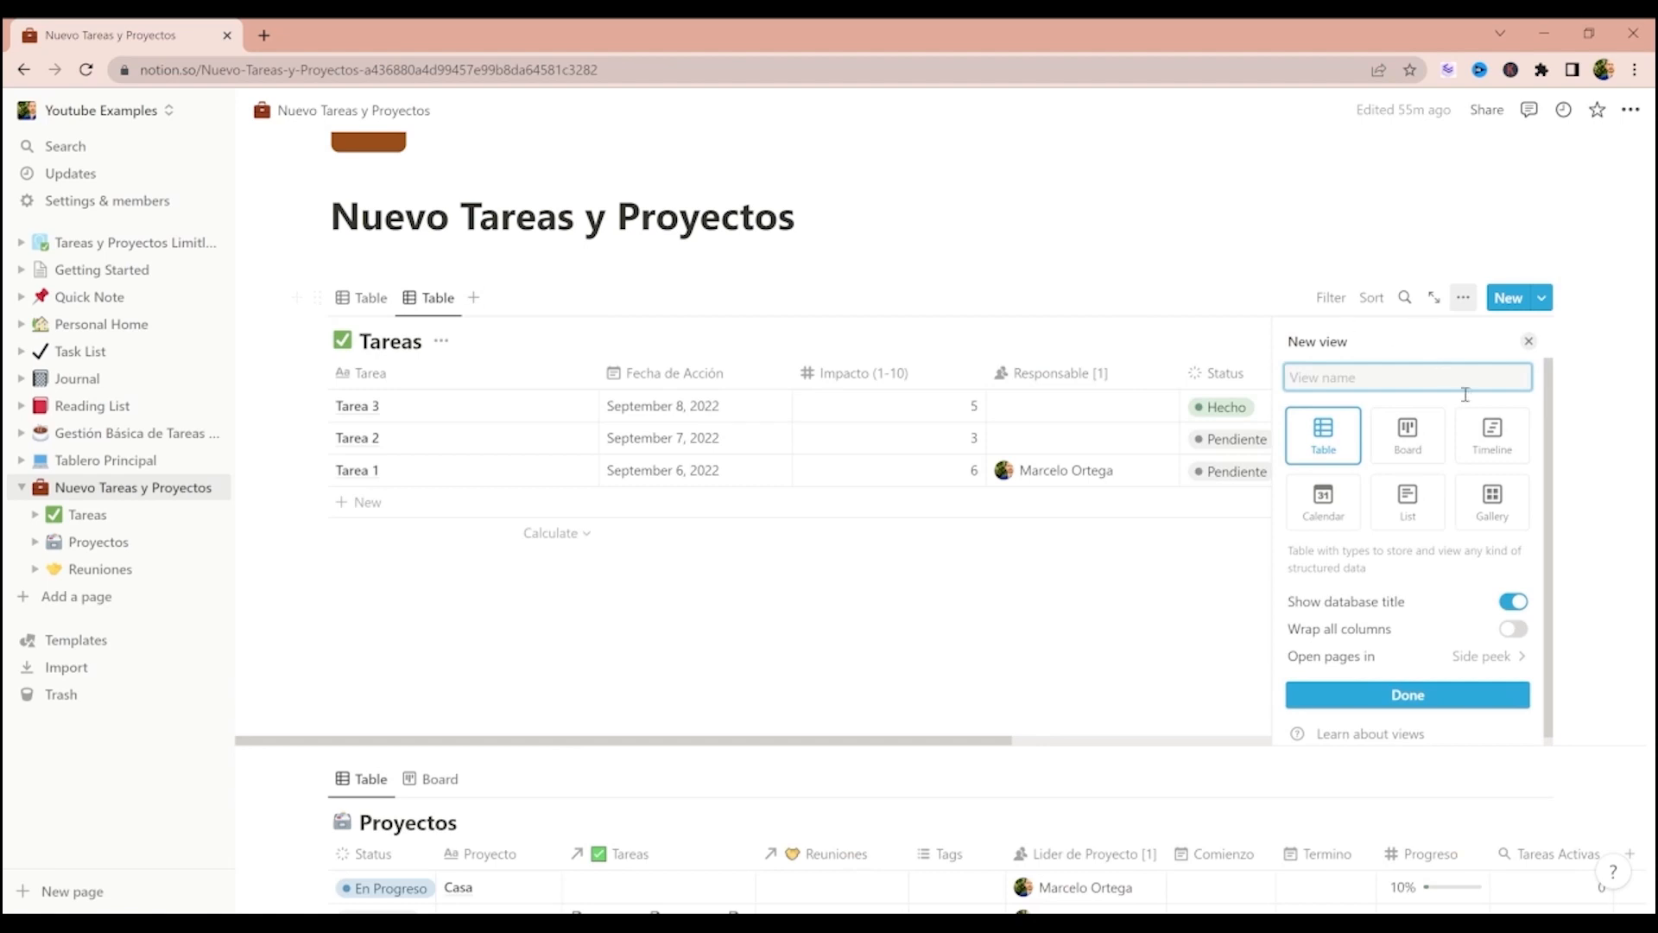
click(1491, 438)
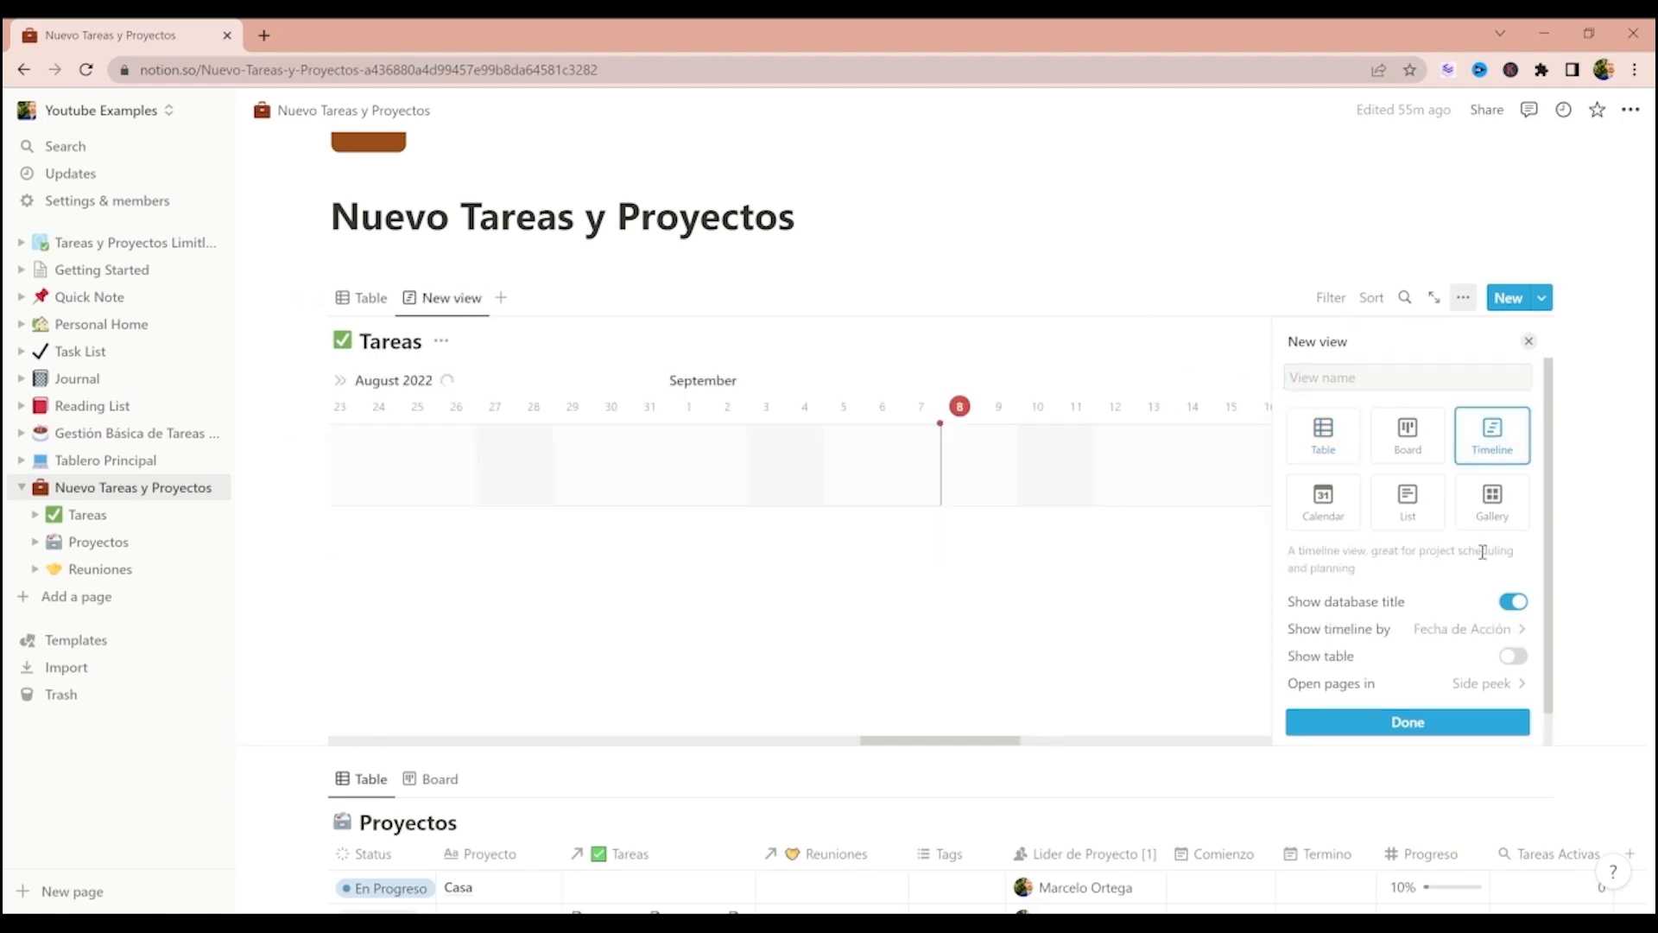
click(1466, 636)
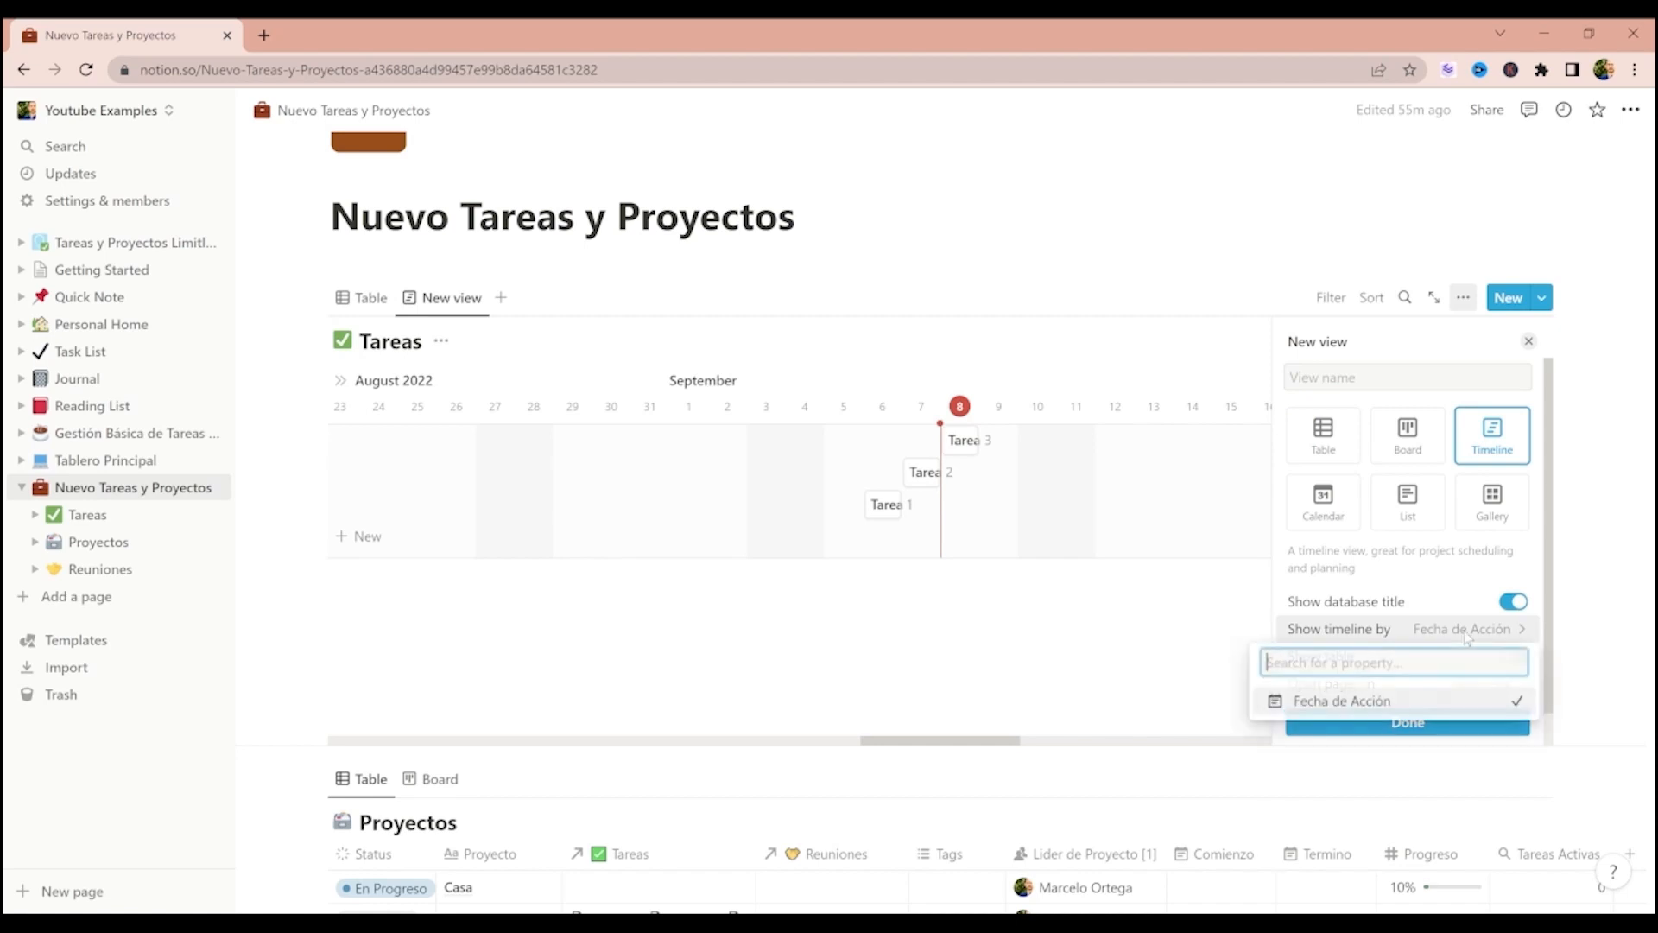
click(1416, 701)
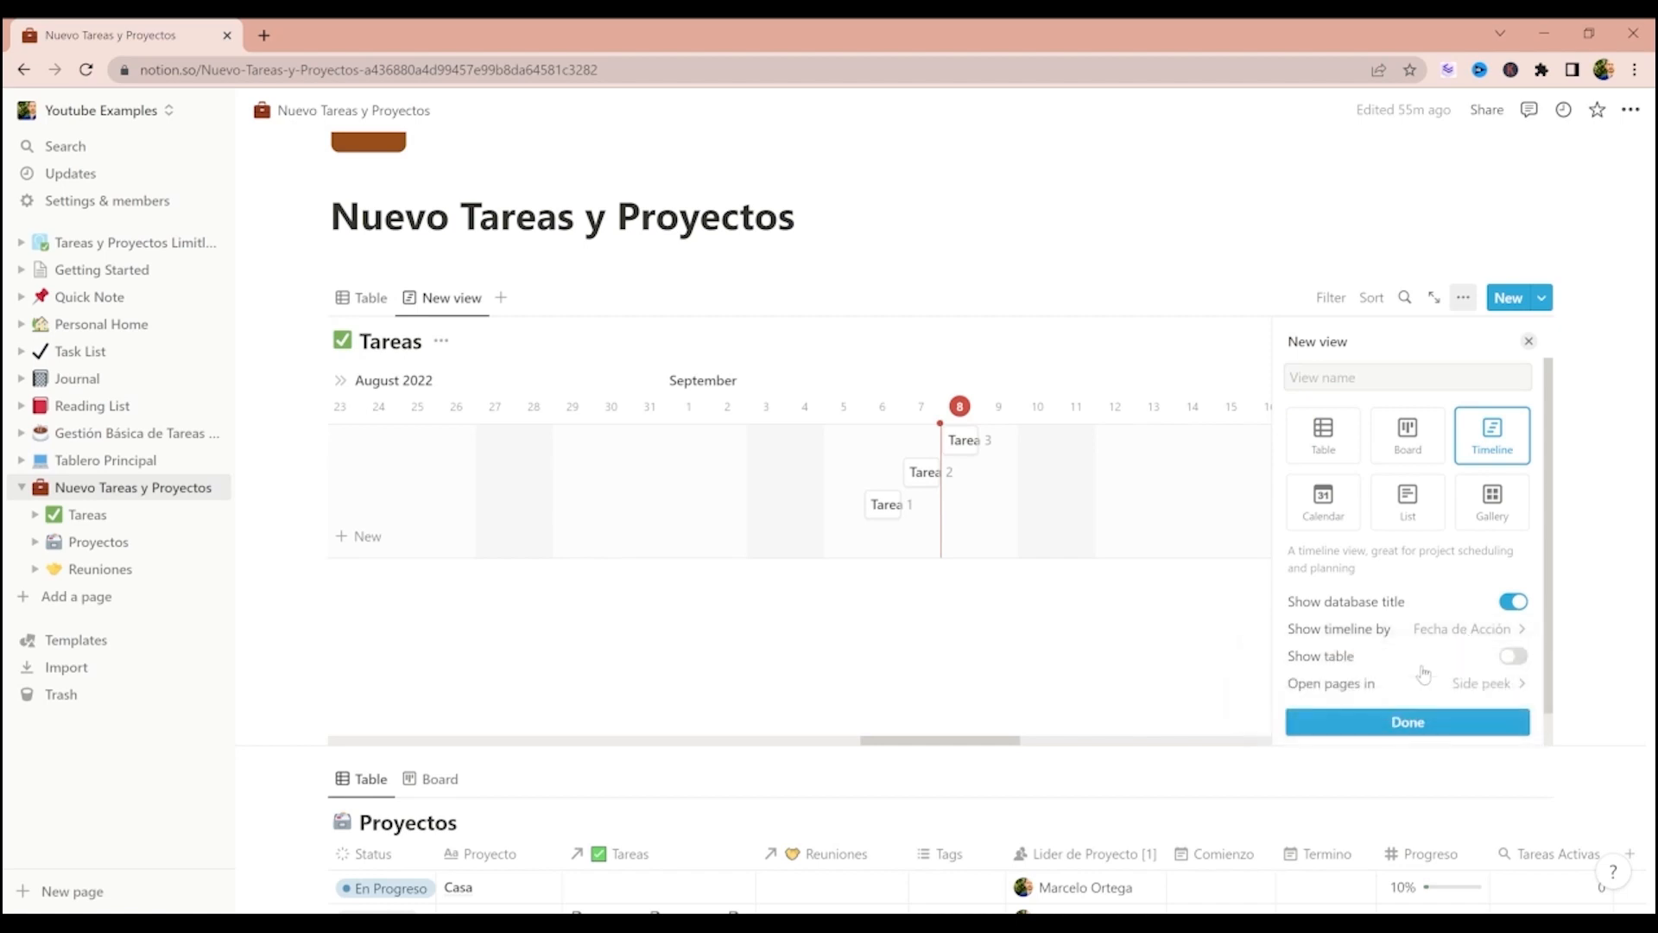
click(1512, 659)
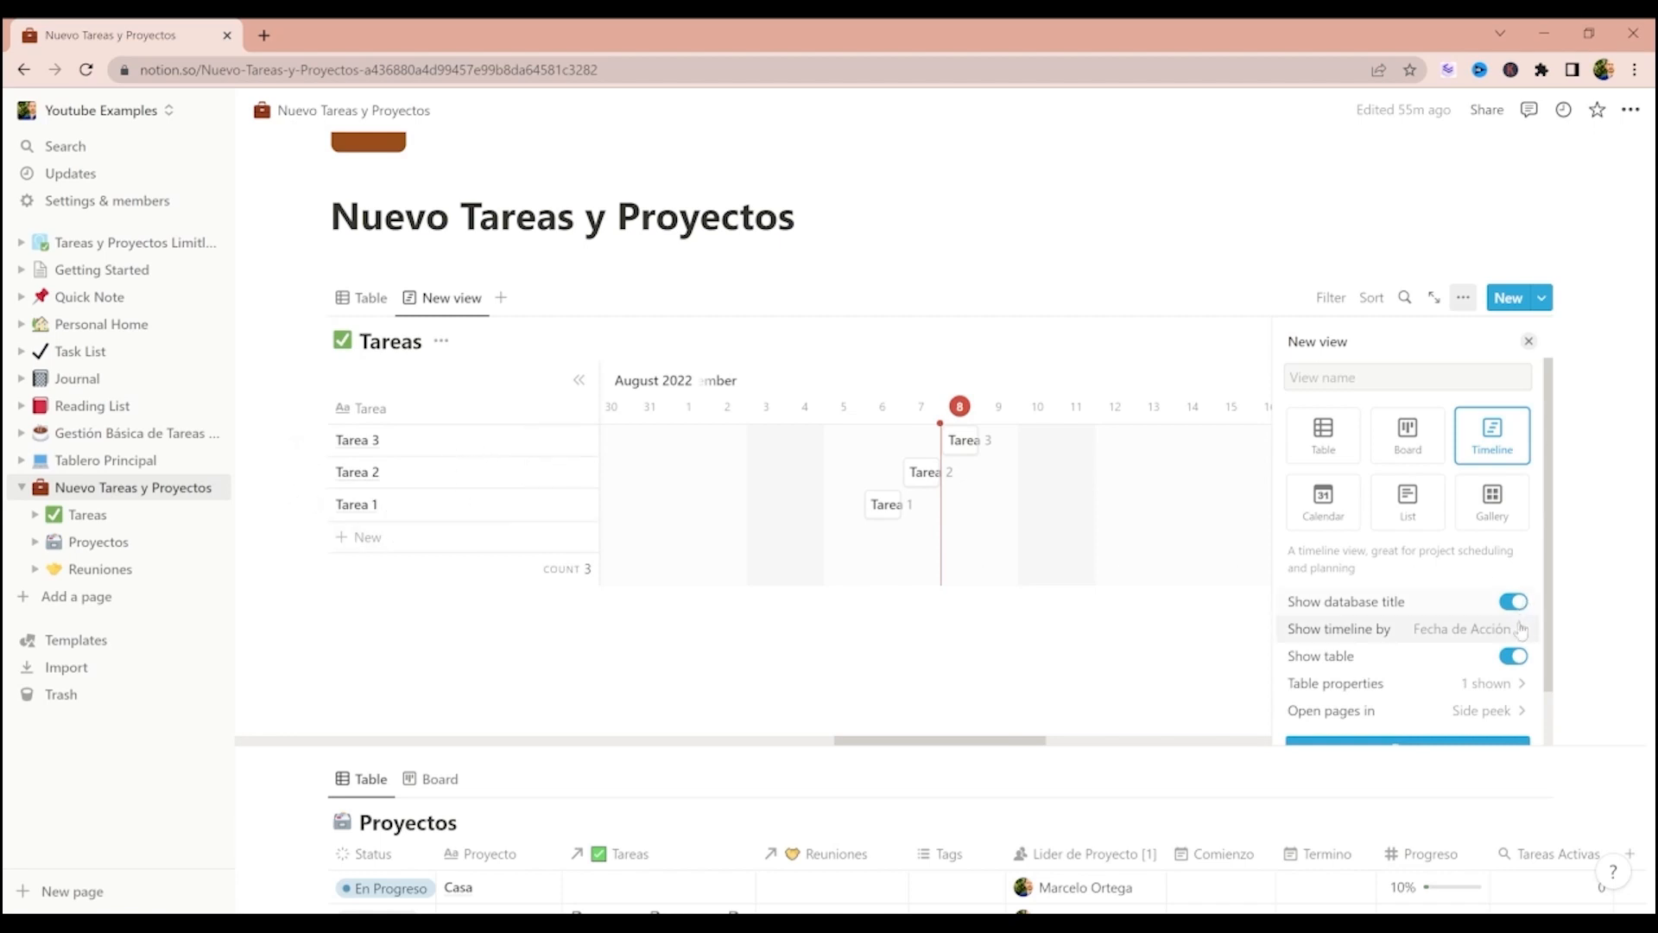
click(1513, 657)
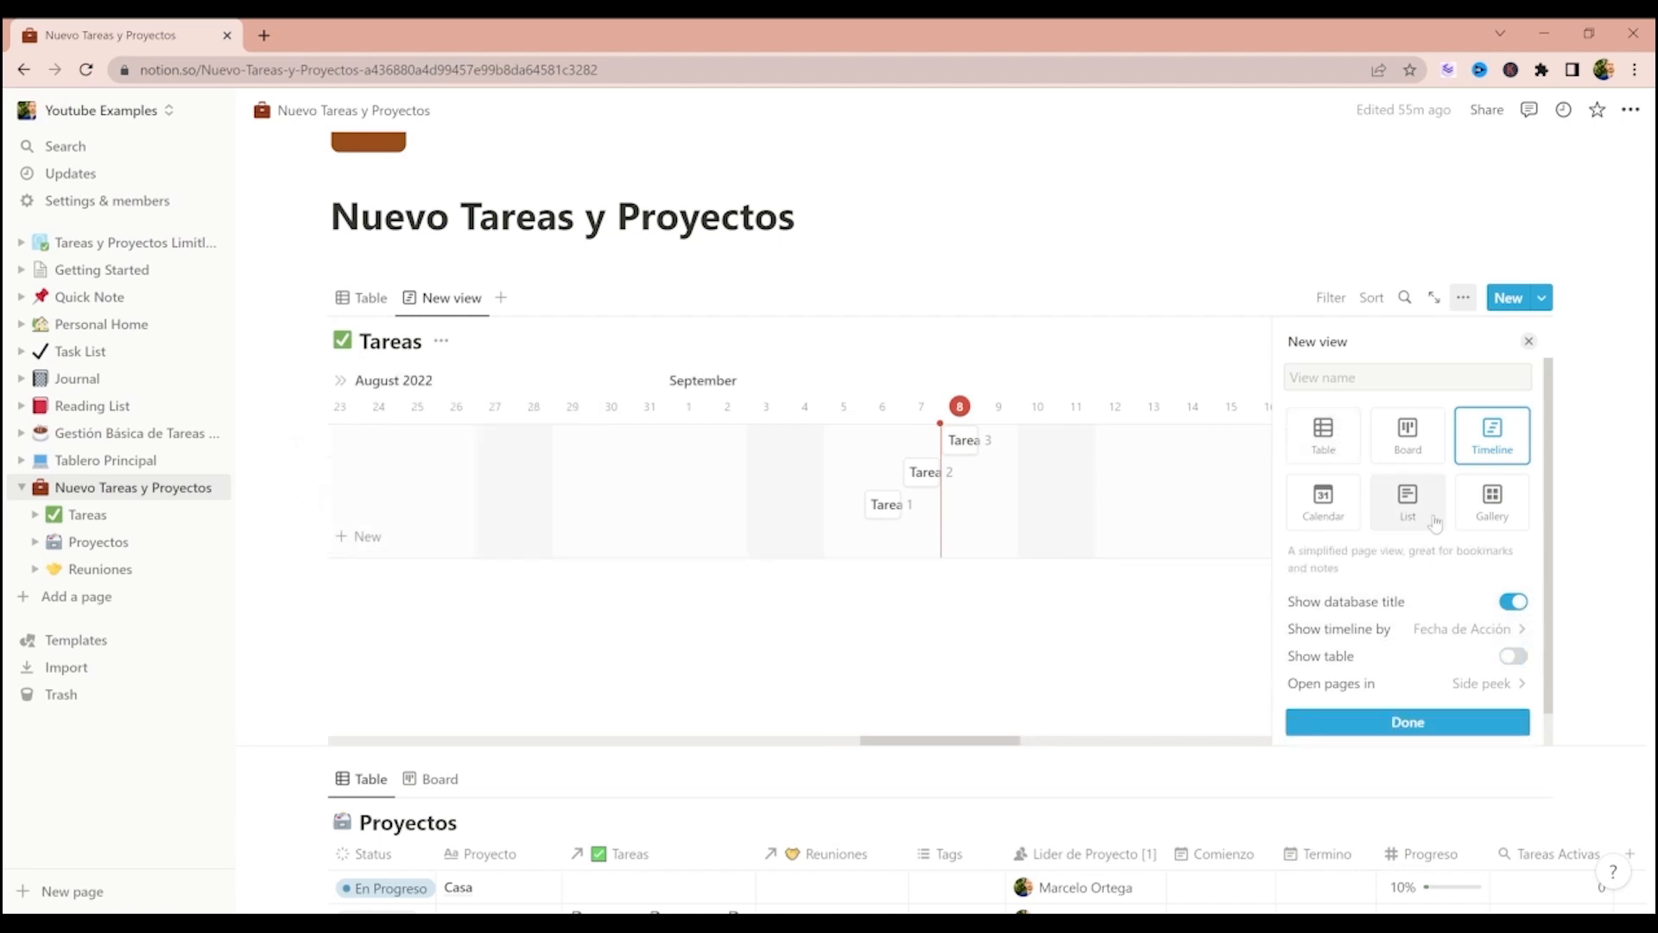
click(1425, 725)
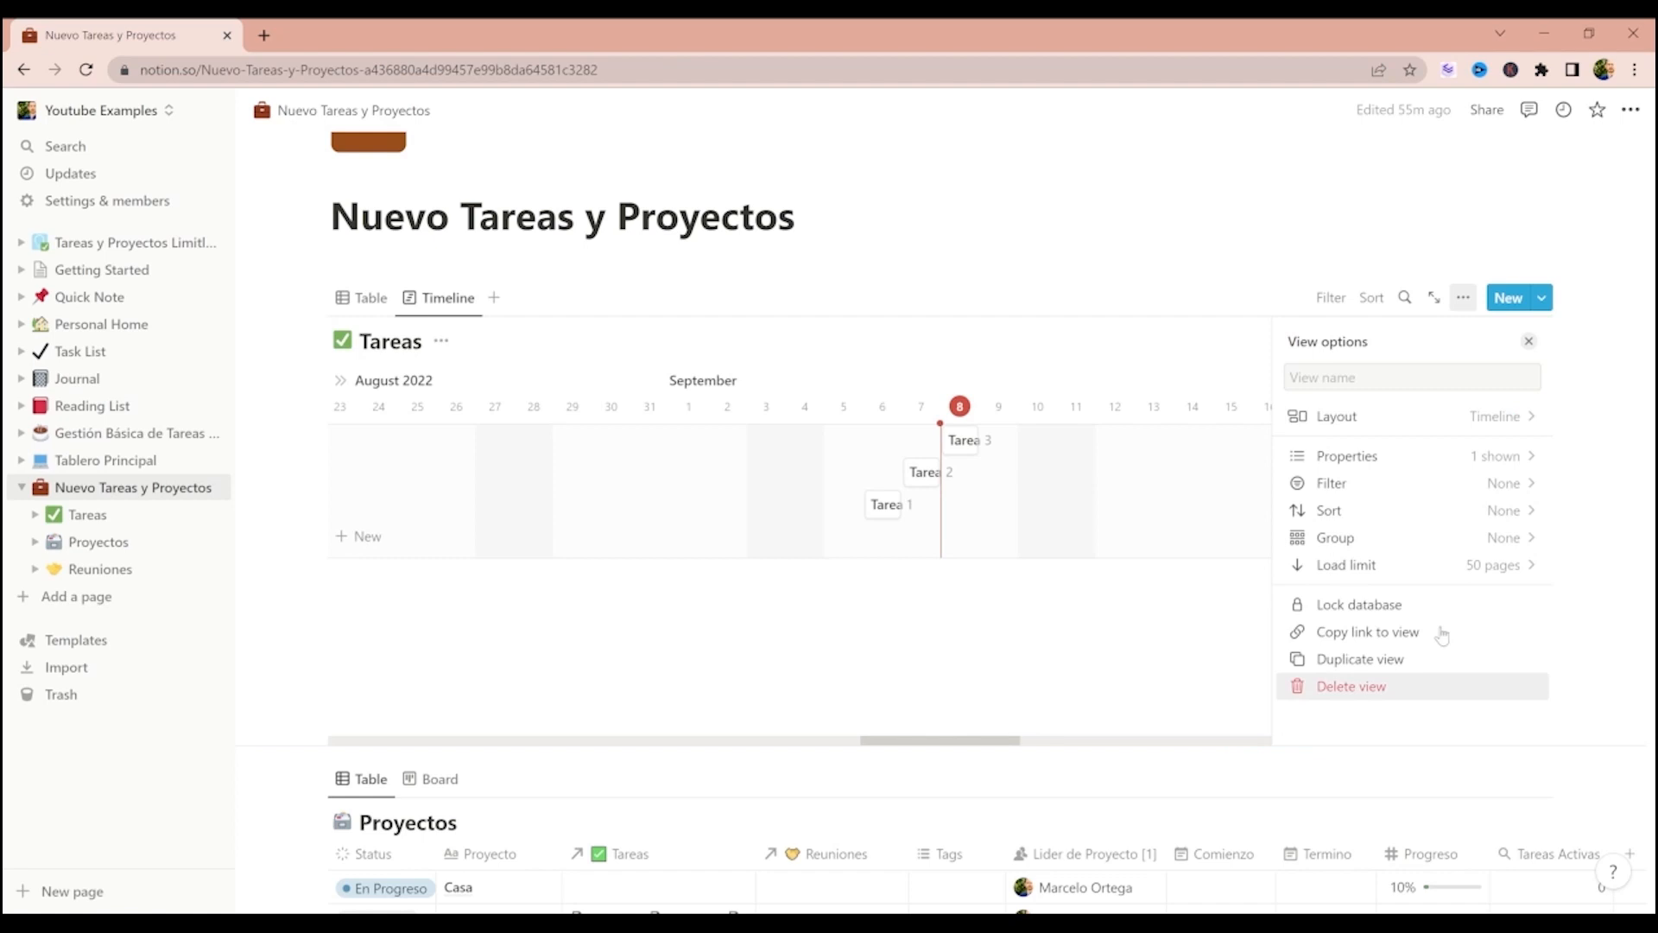
- Show the Status property on the items of the Tareas timeline
click(1473, 455)
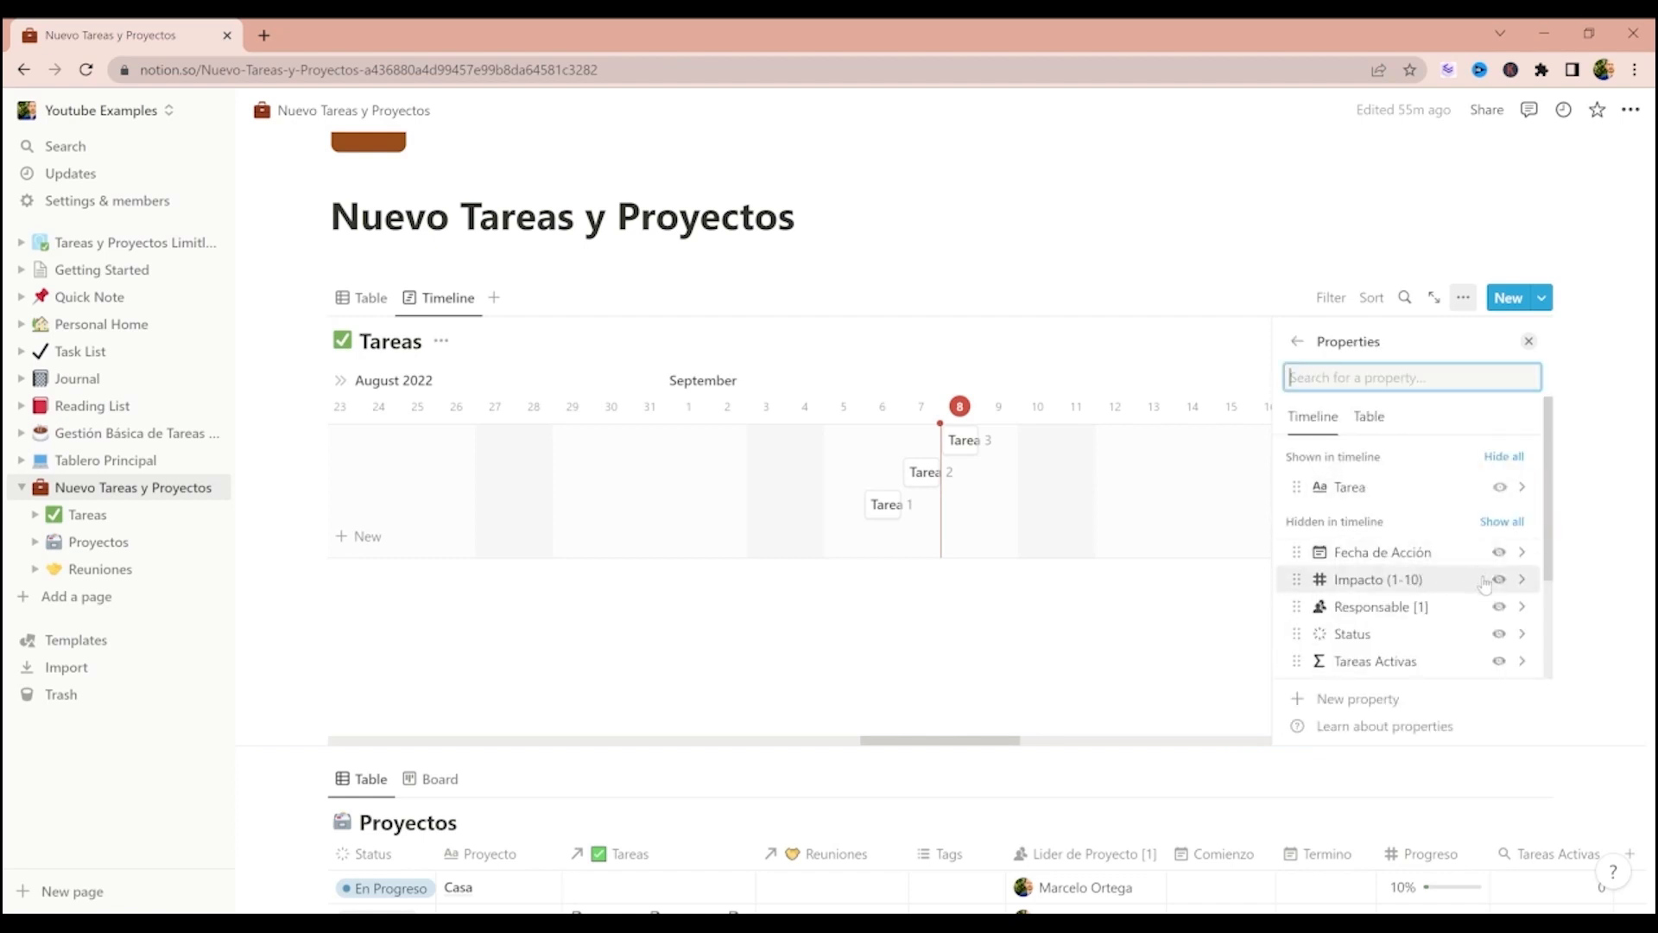
scroll(1477, 576, down, 2)
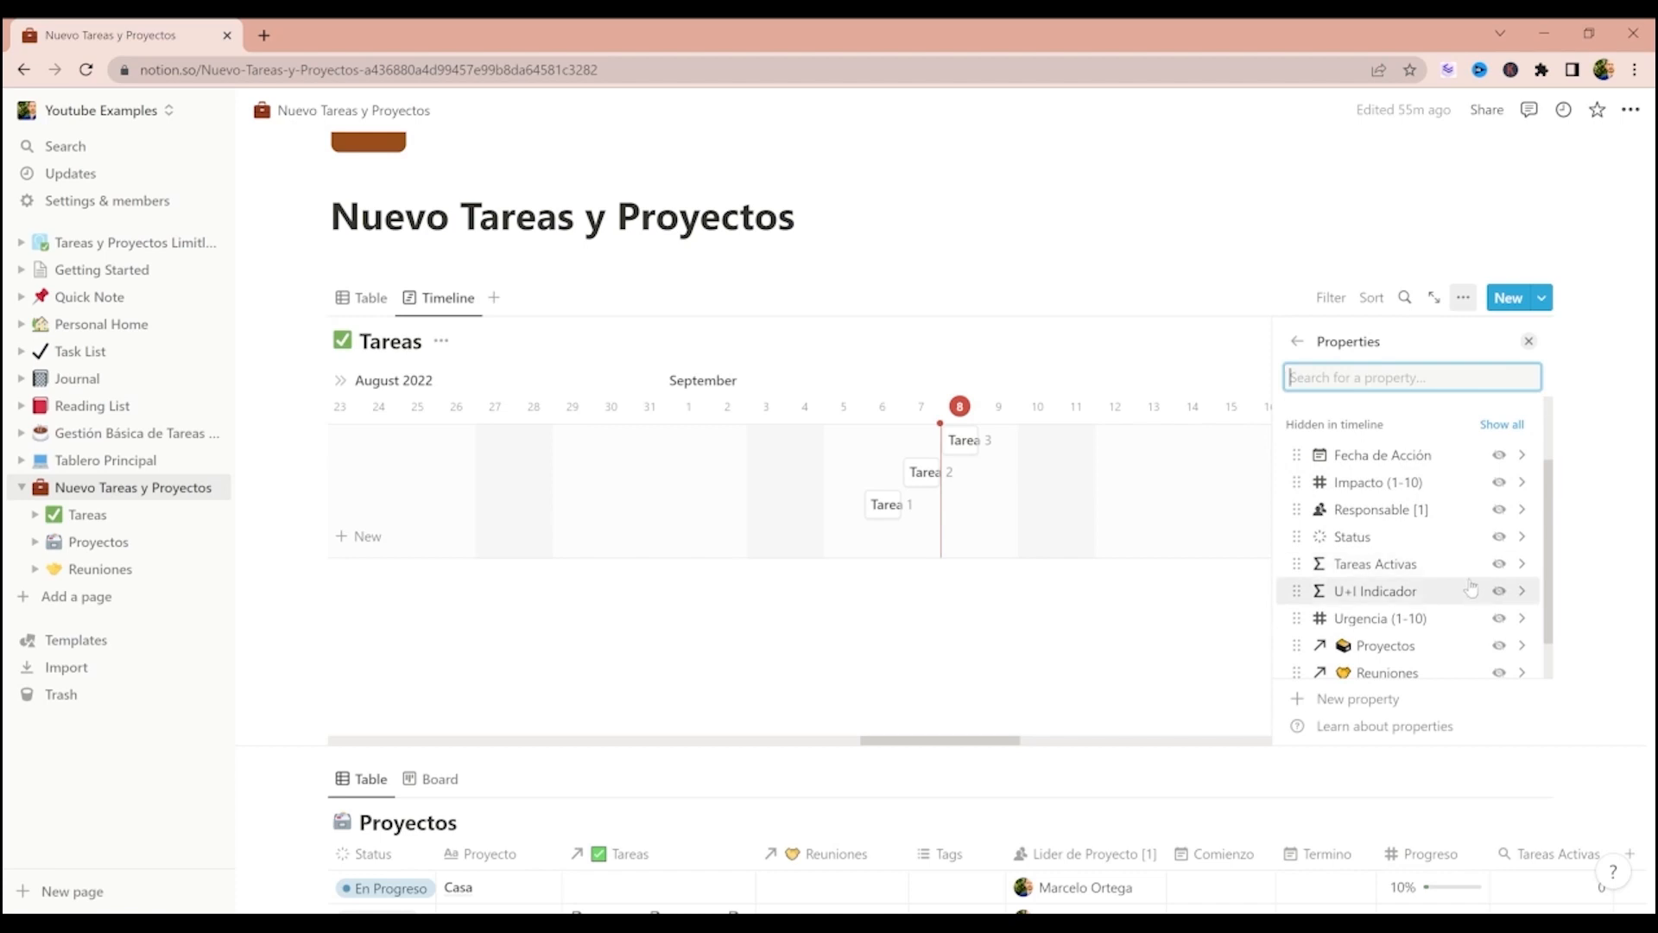
click(1500, 537)
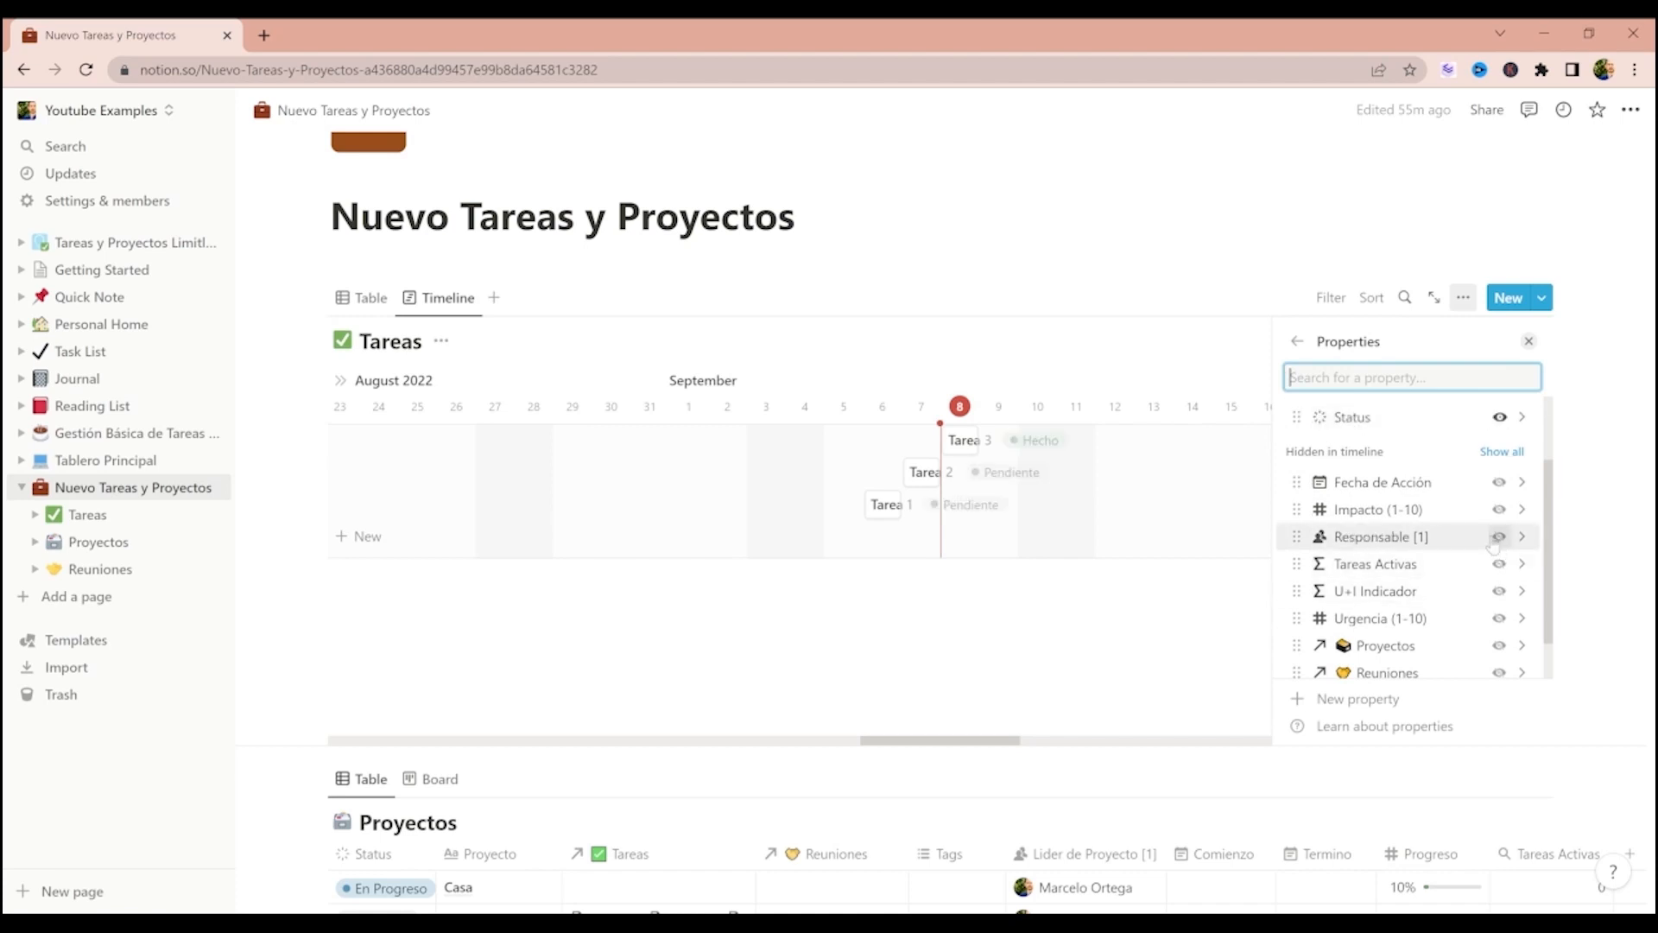
click(1498, 537)
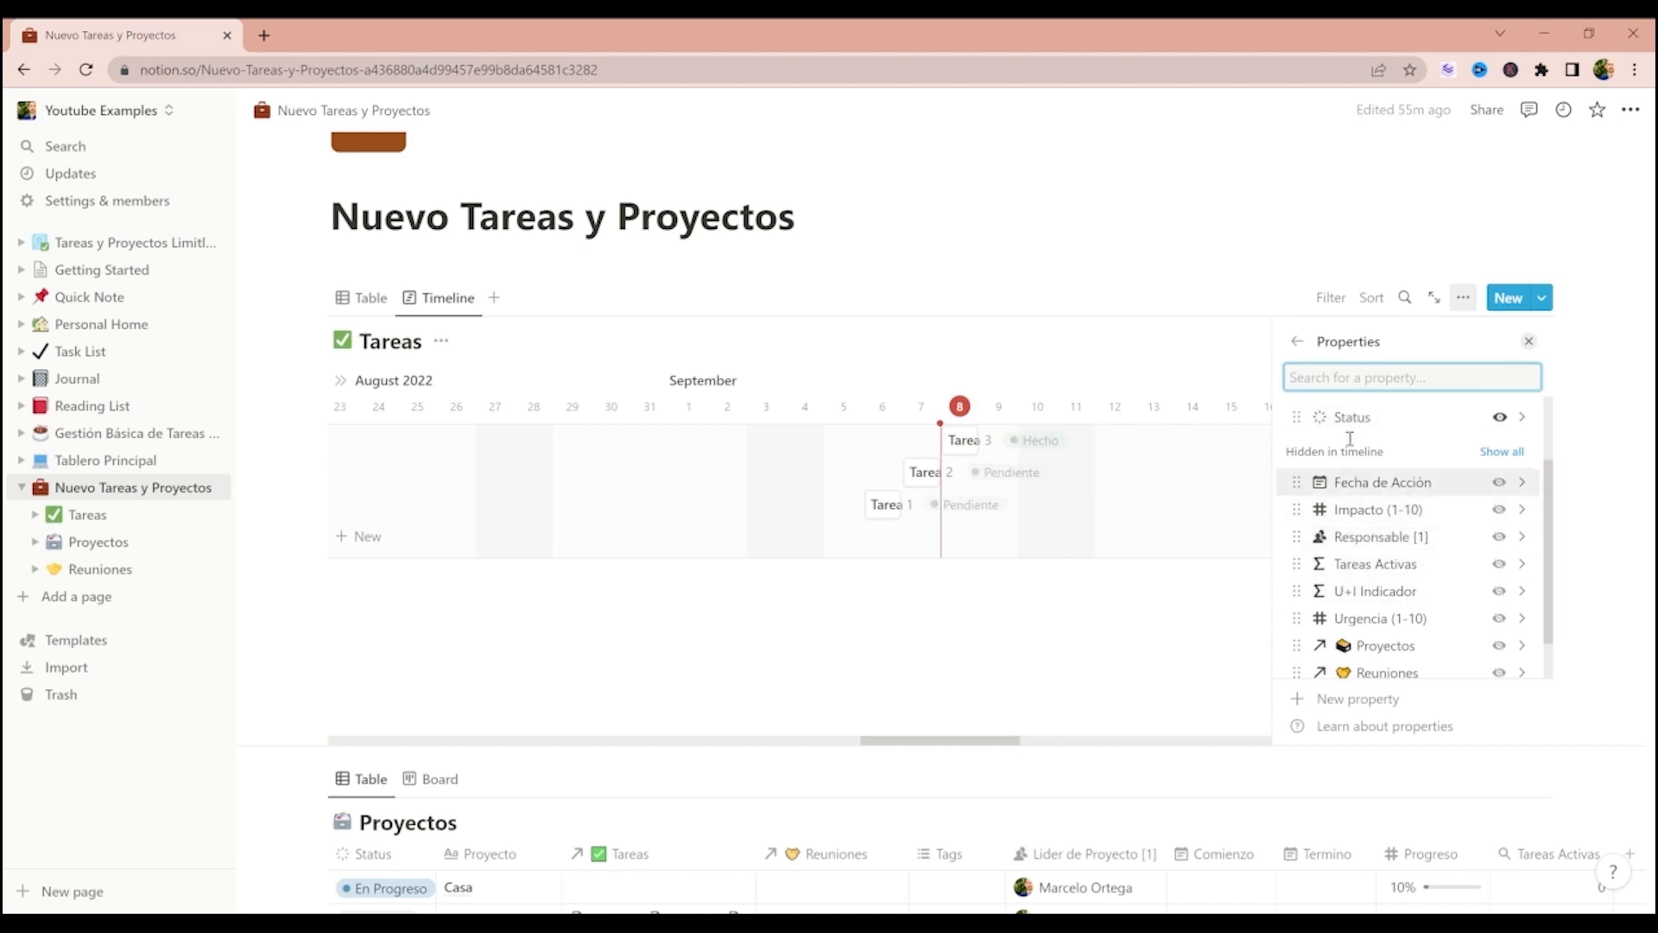
click(1296, 341)
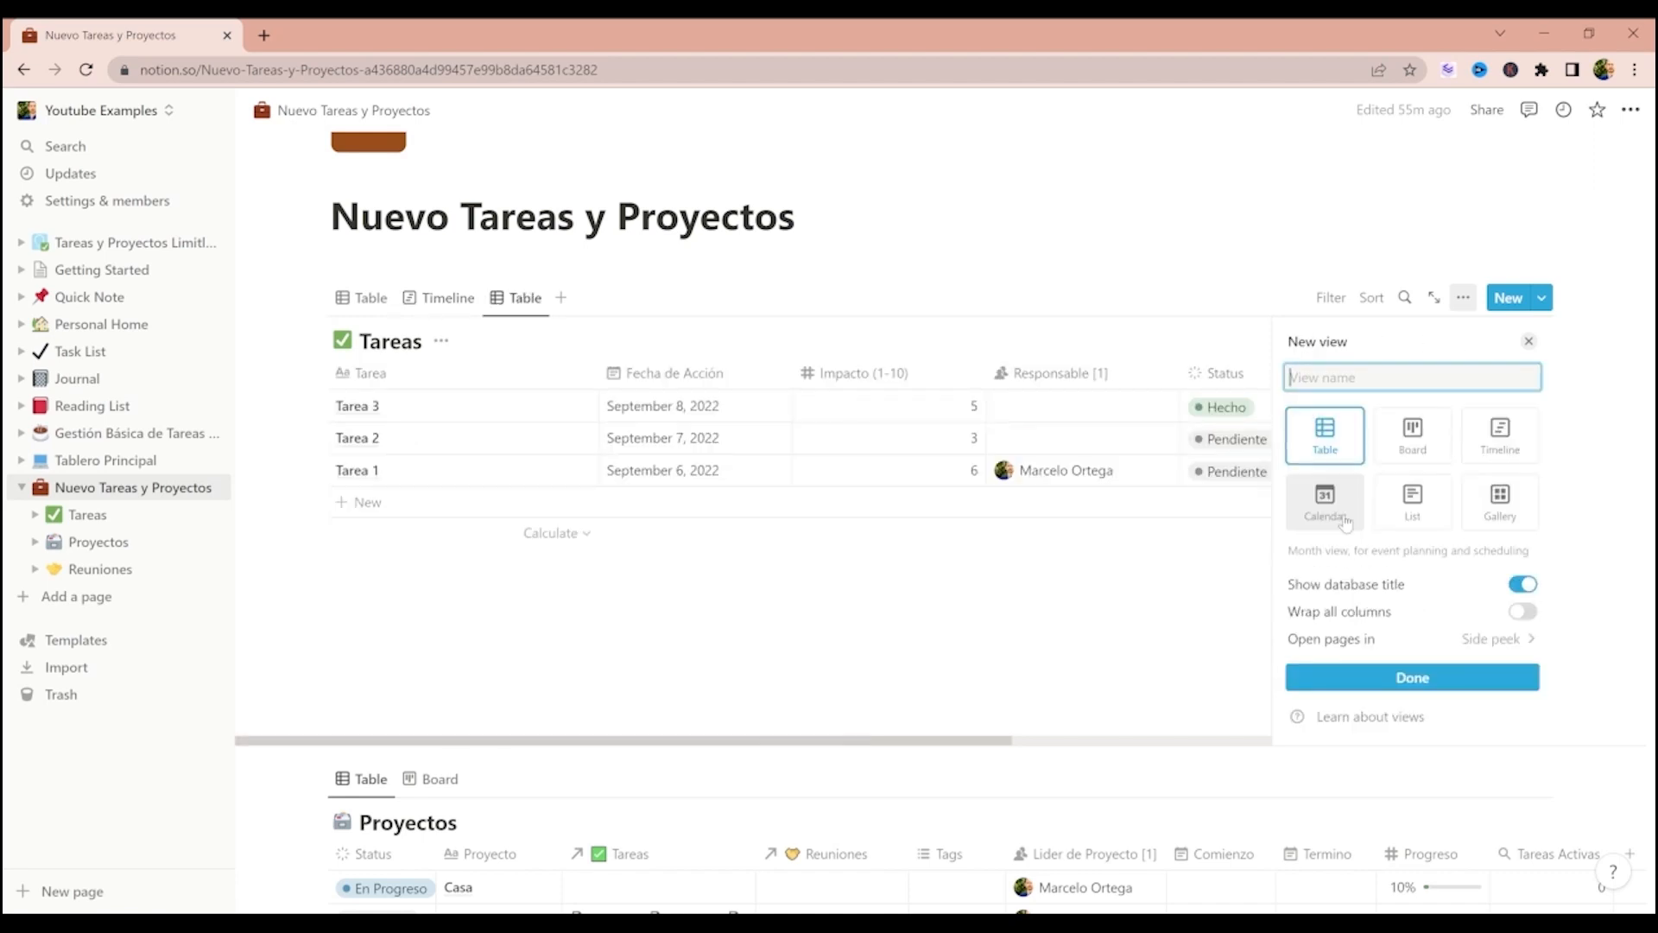
- Add a Calendar view named Calendario to the Tareas database
click(1343, 519)
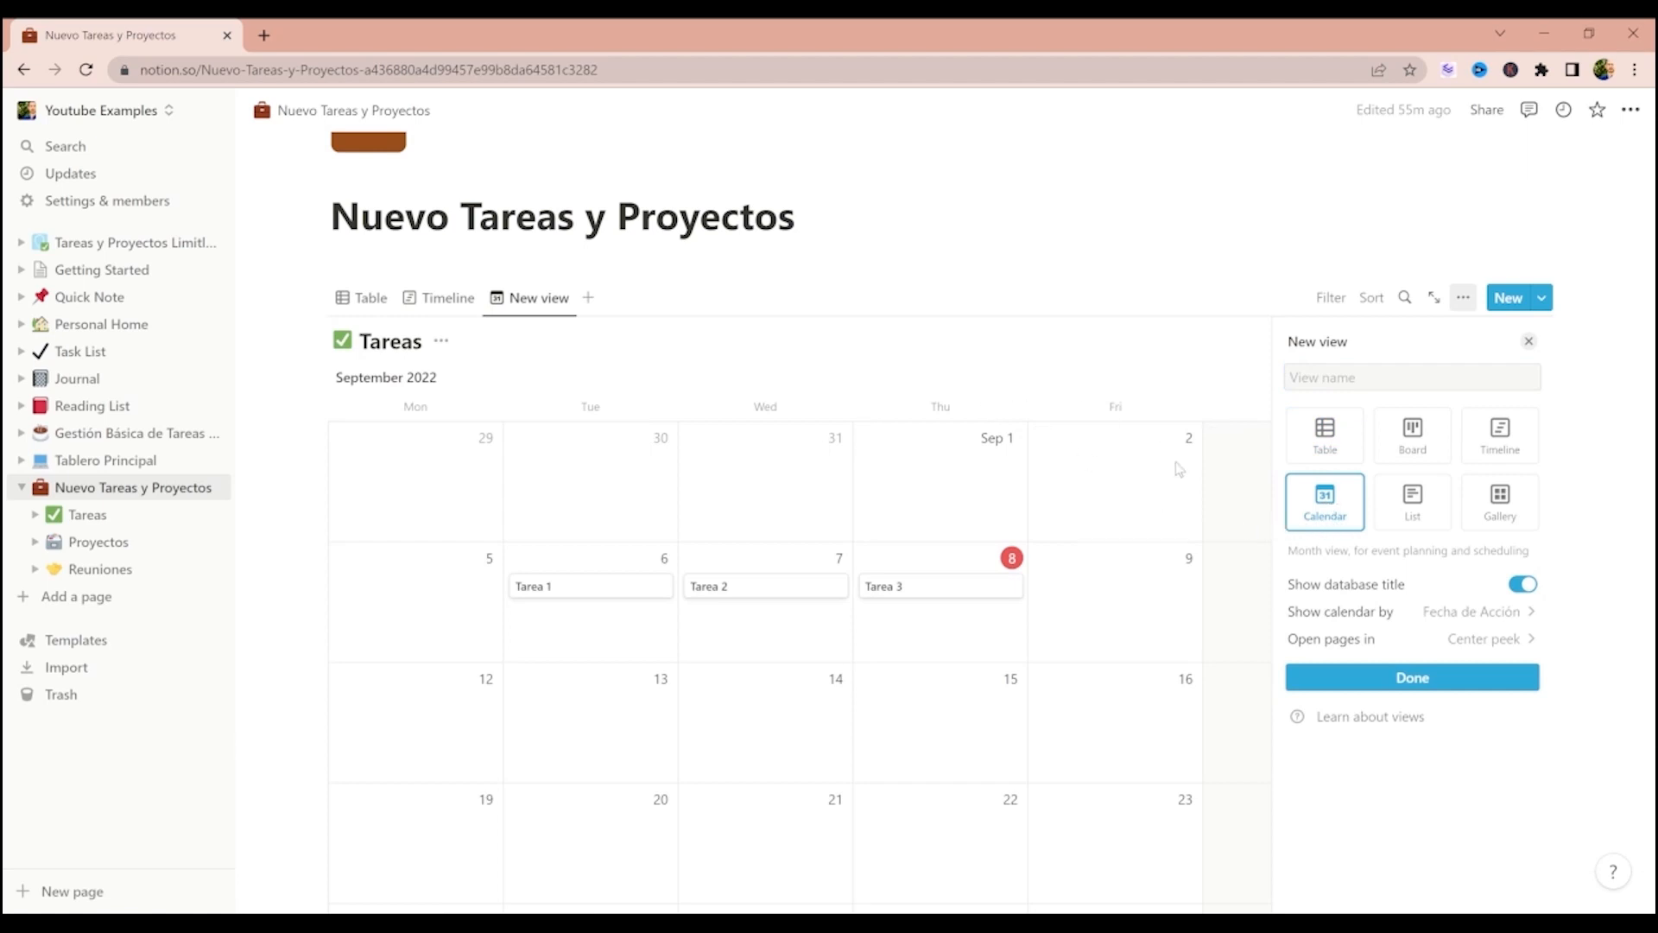
click(1340, 381)
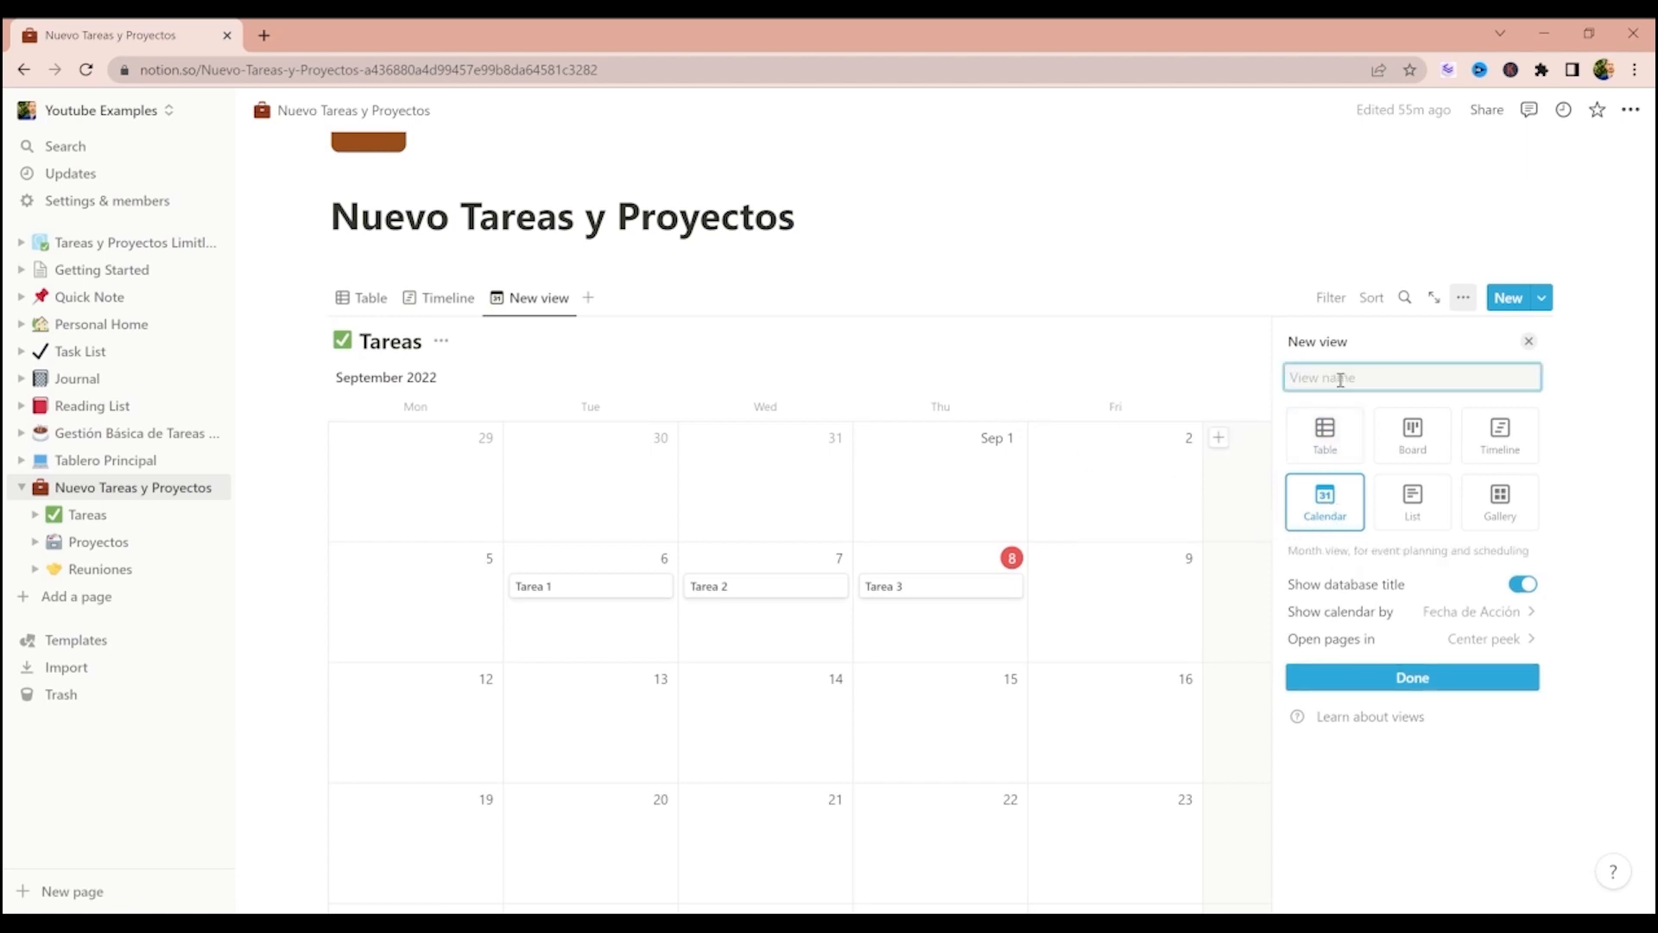
text(Calendario)
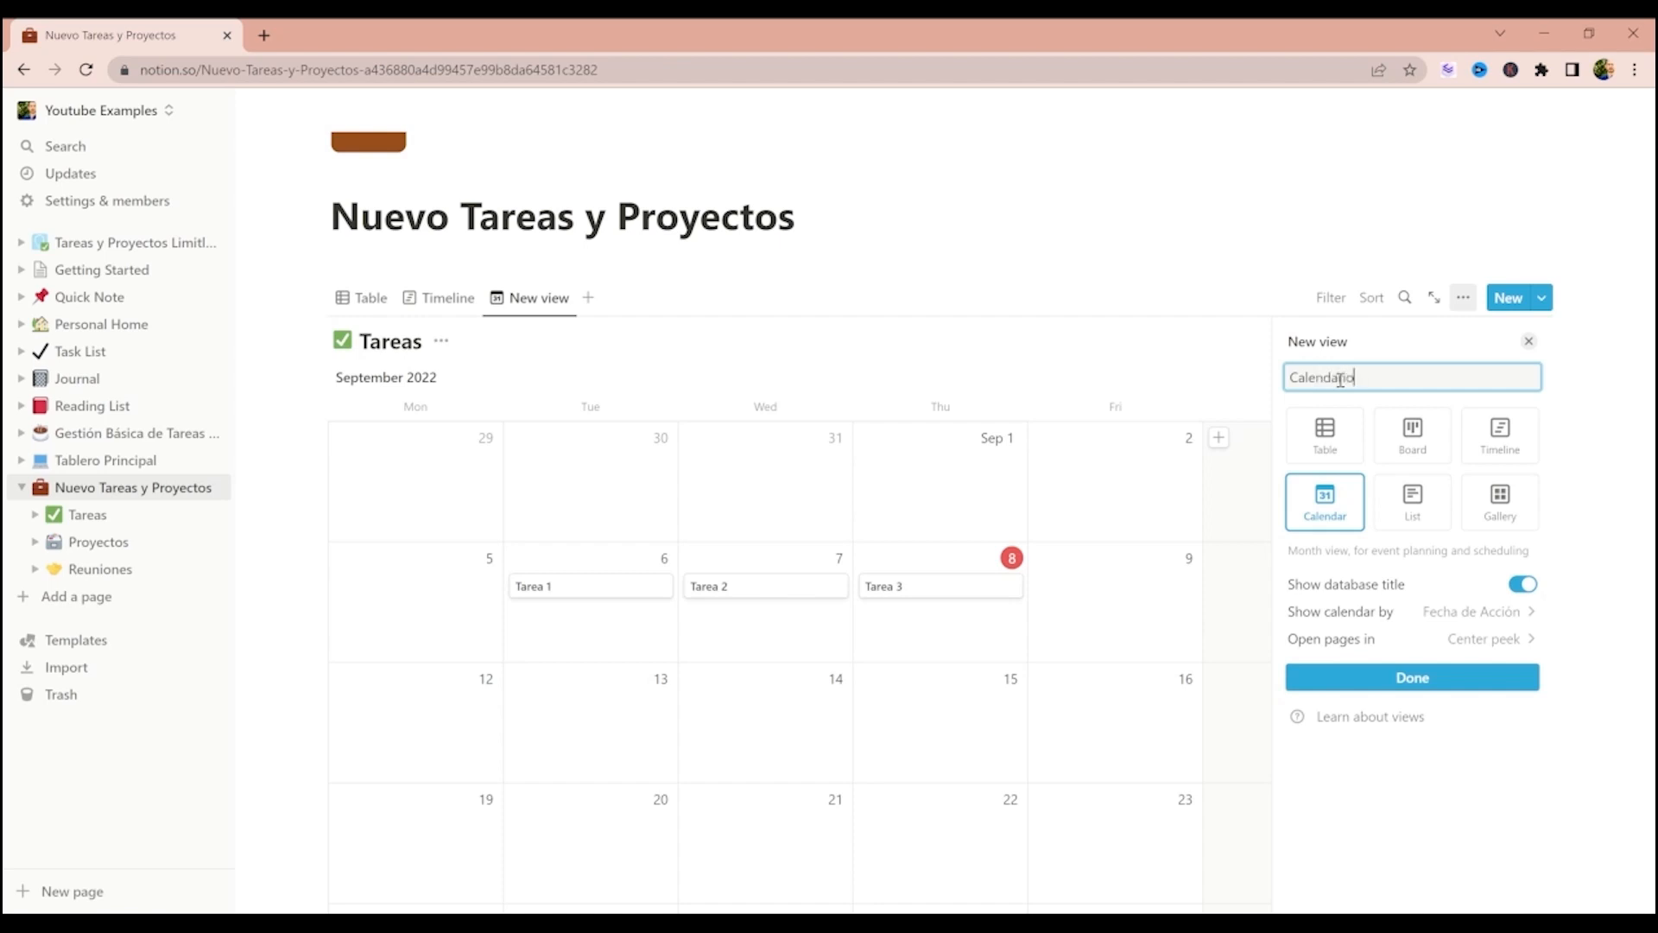
key(Return)
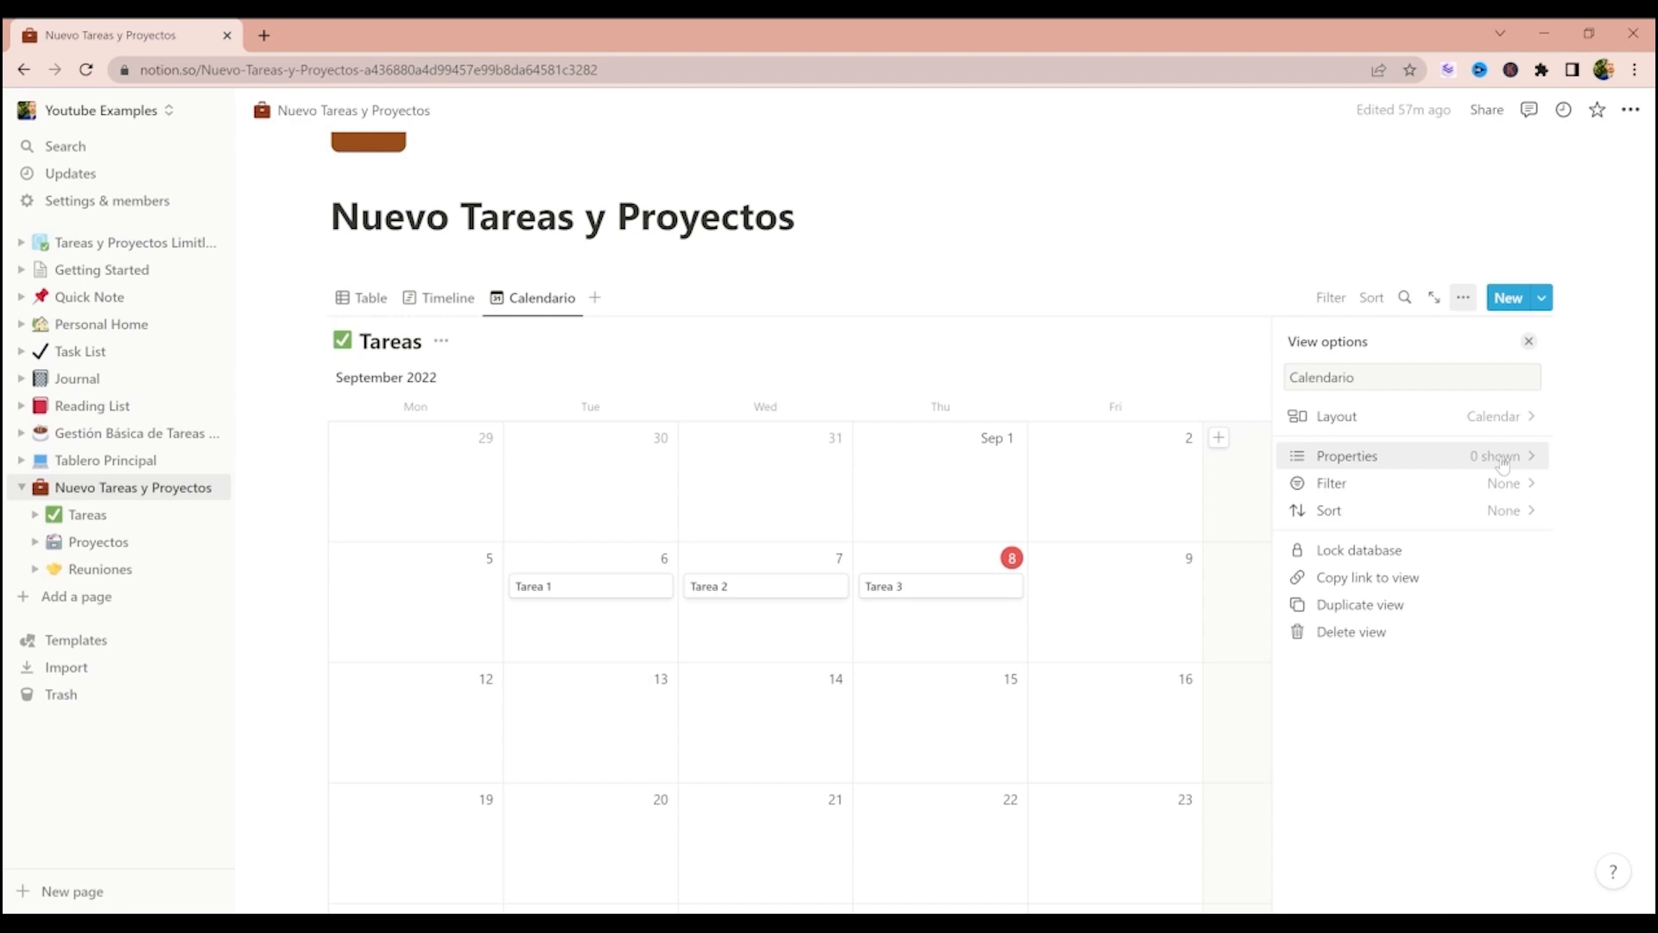
- Show the Responsable [1], Status and Proyectos properties on the cards of the Calendario view
click(1502, 461)
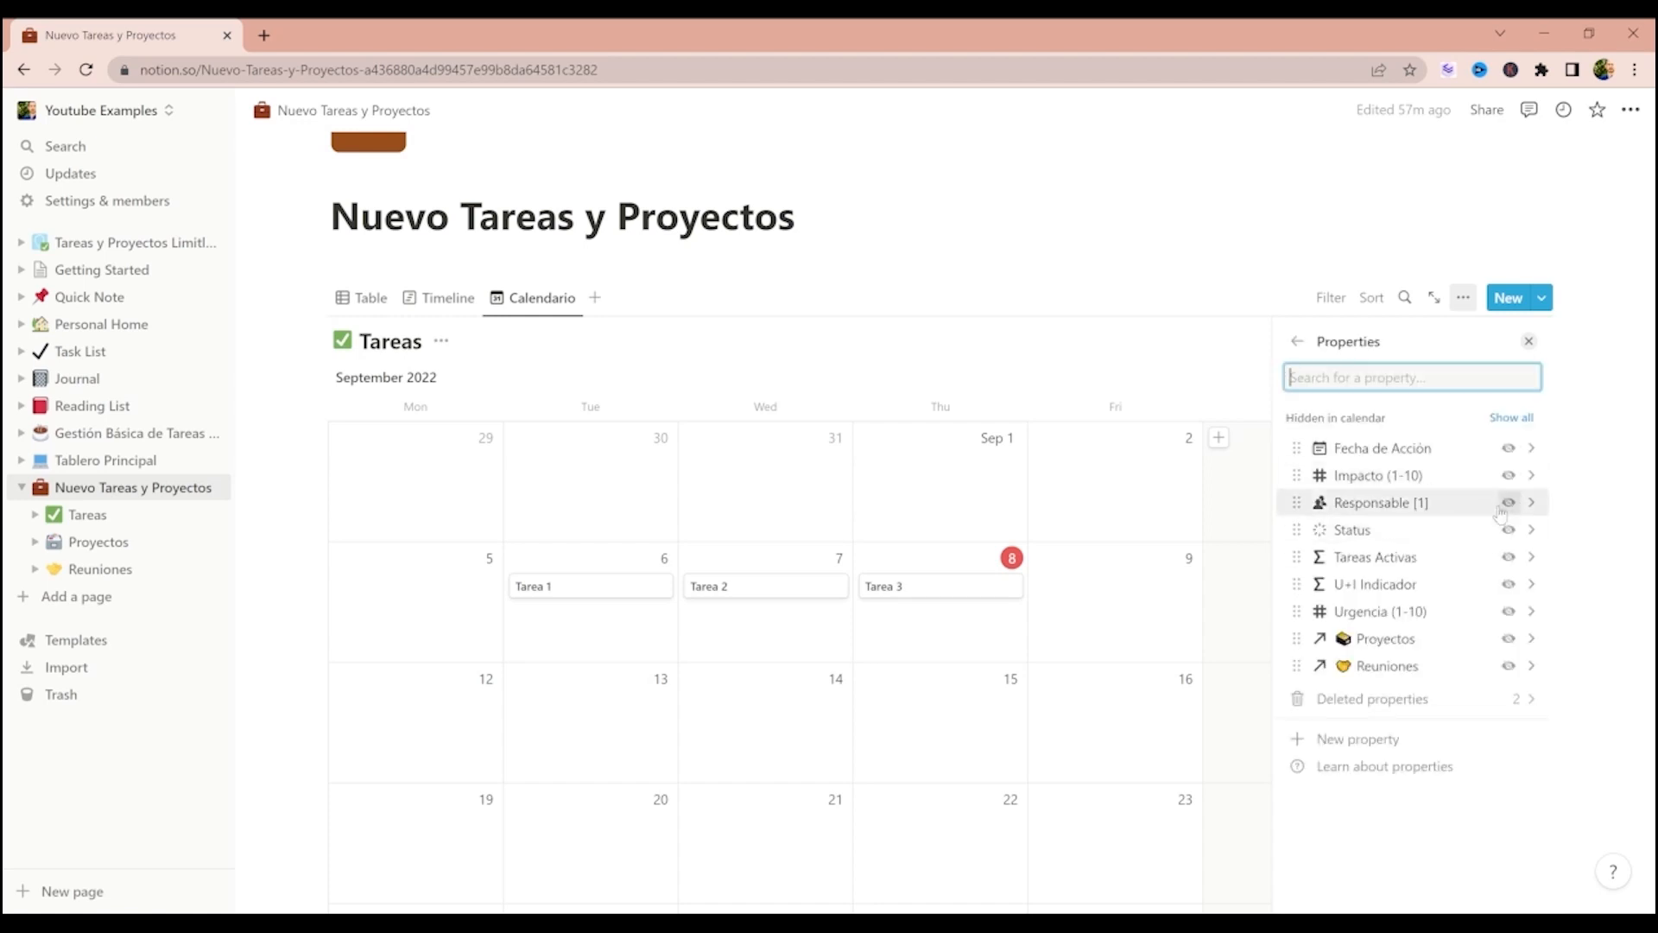
click(1505, 504)
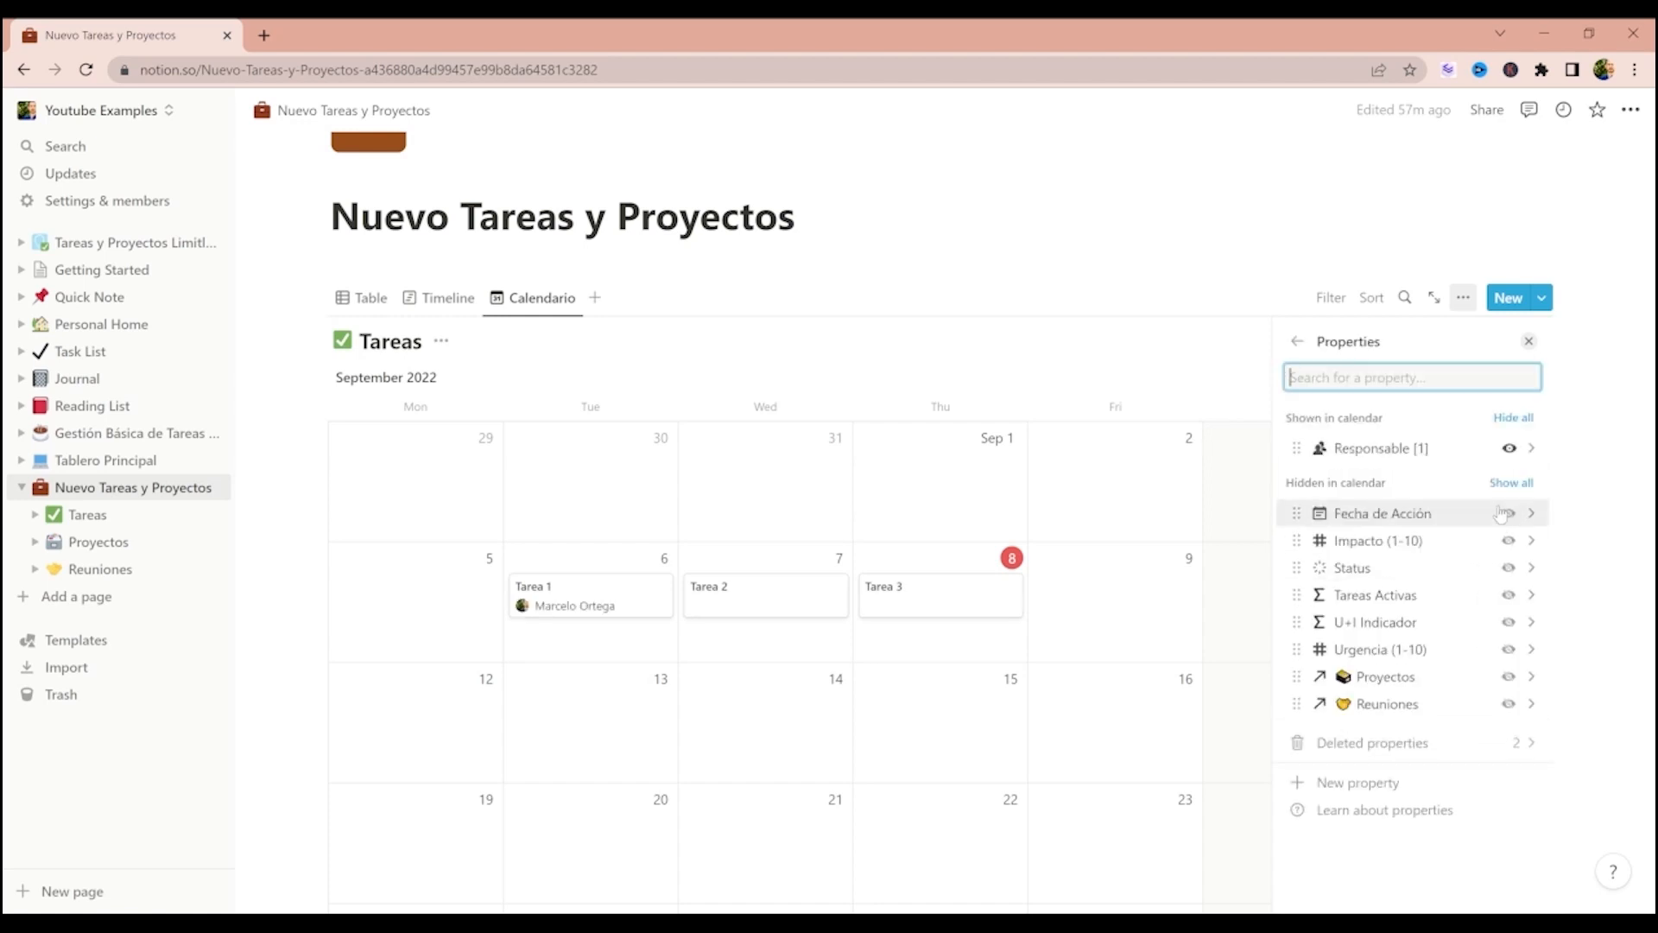
click(1509, 568)
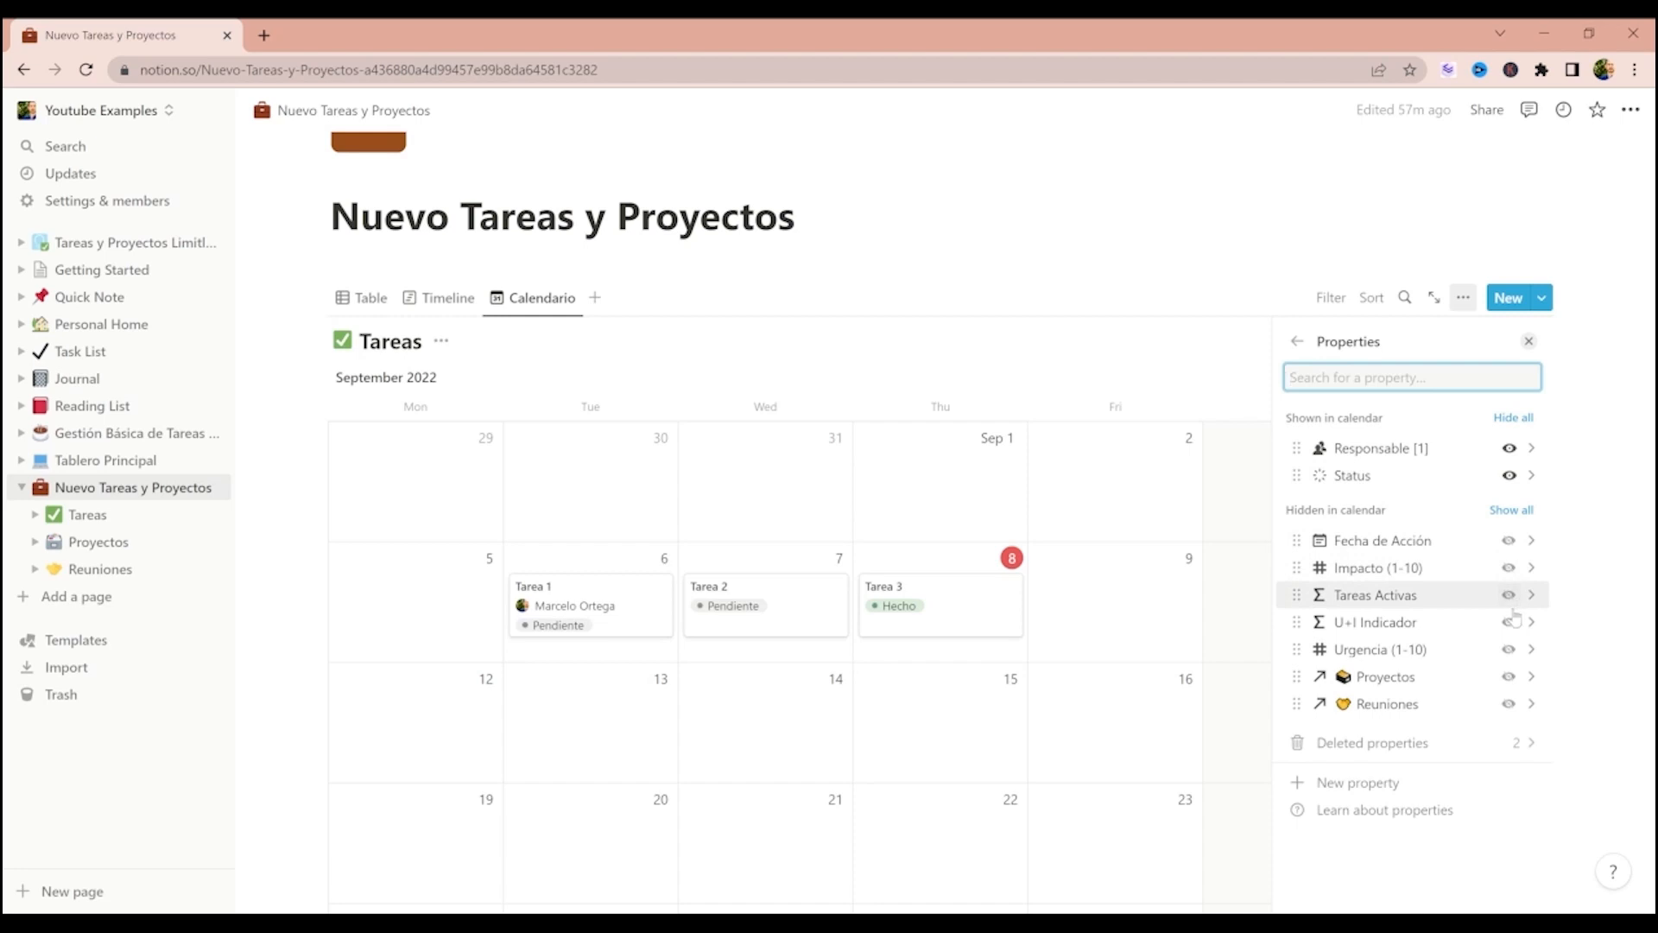
click(1508, 676)
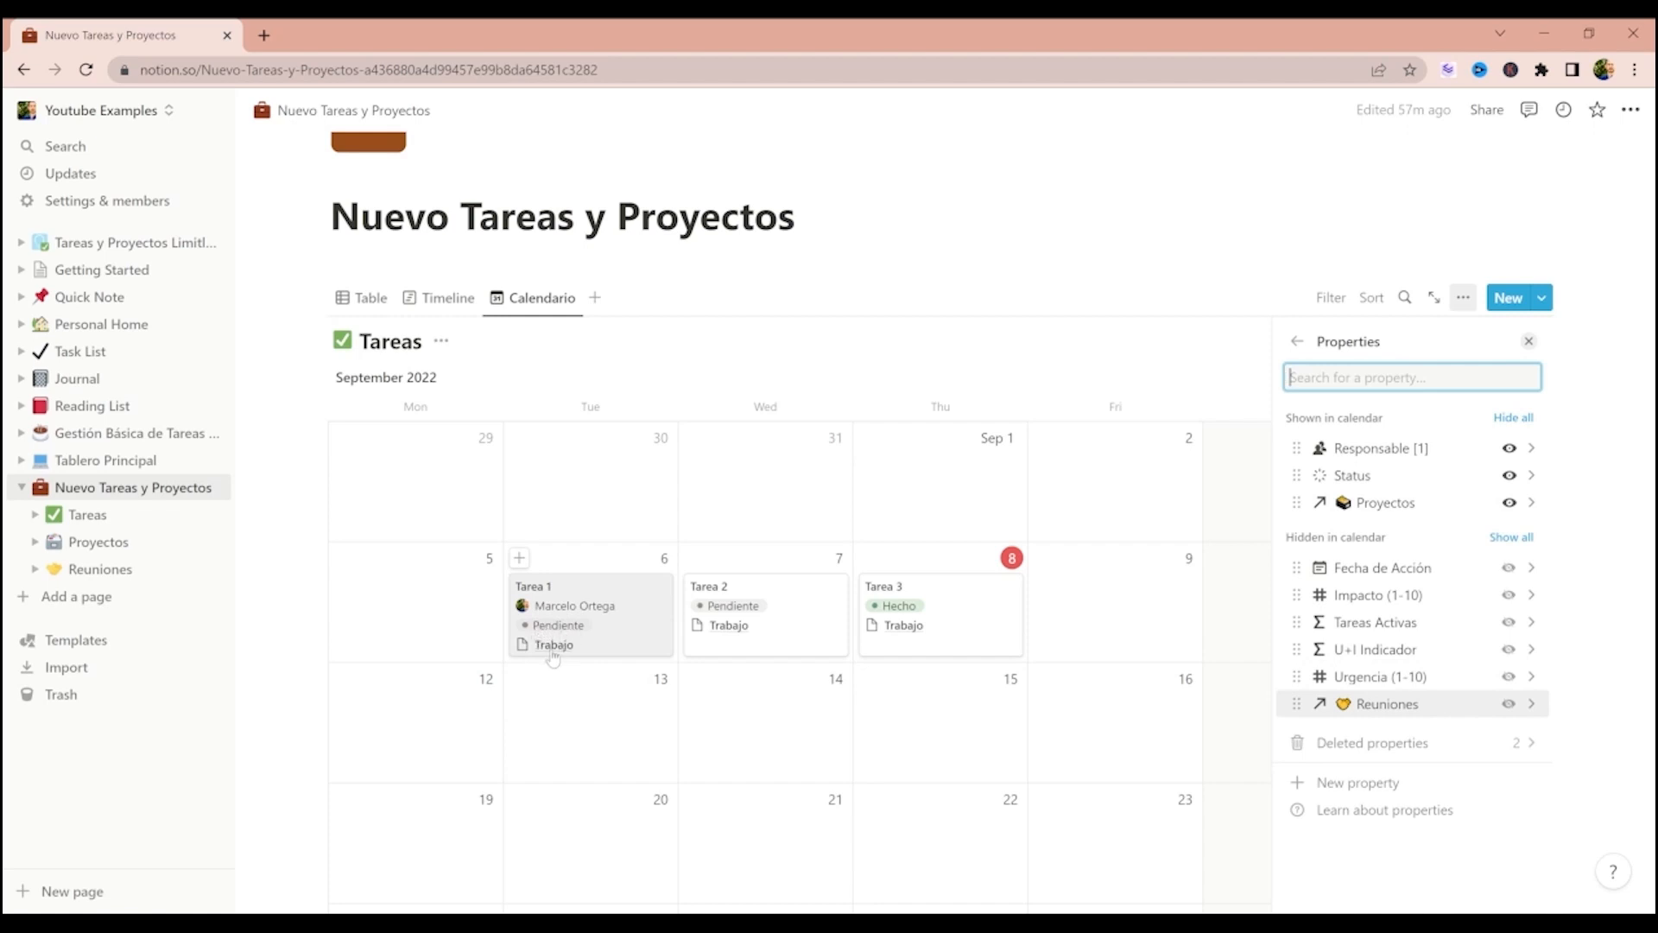
click(1044, 290)
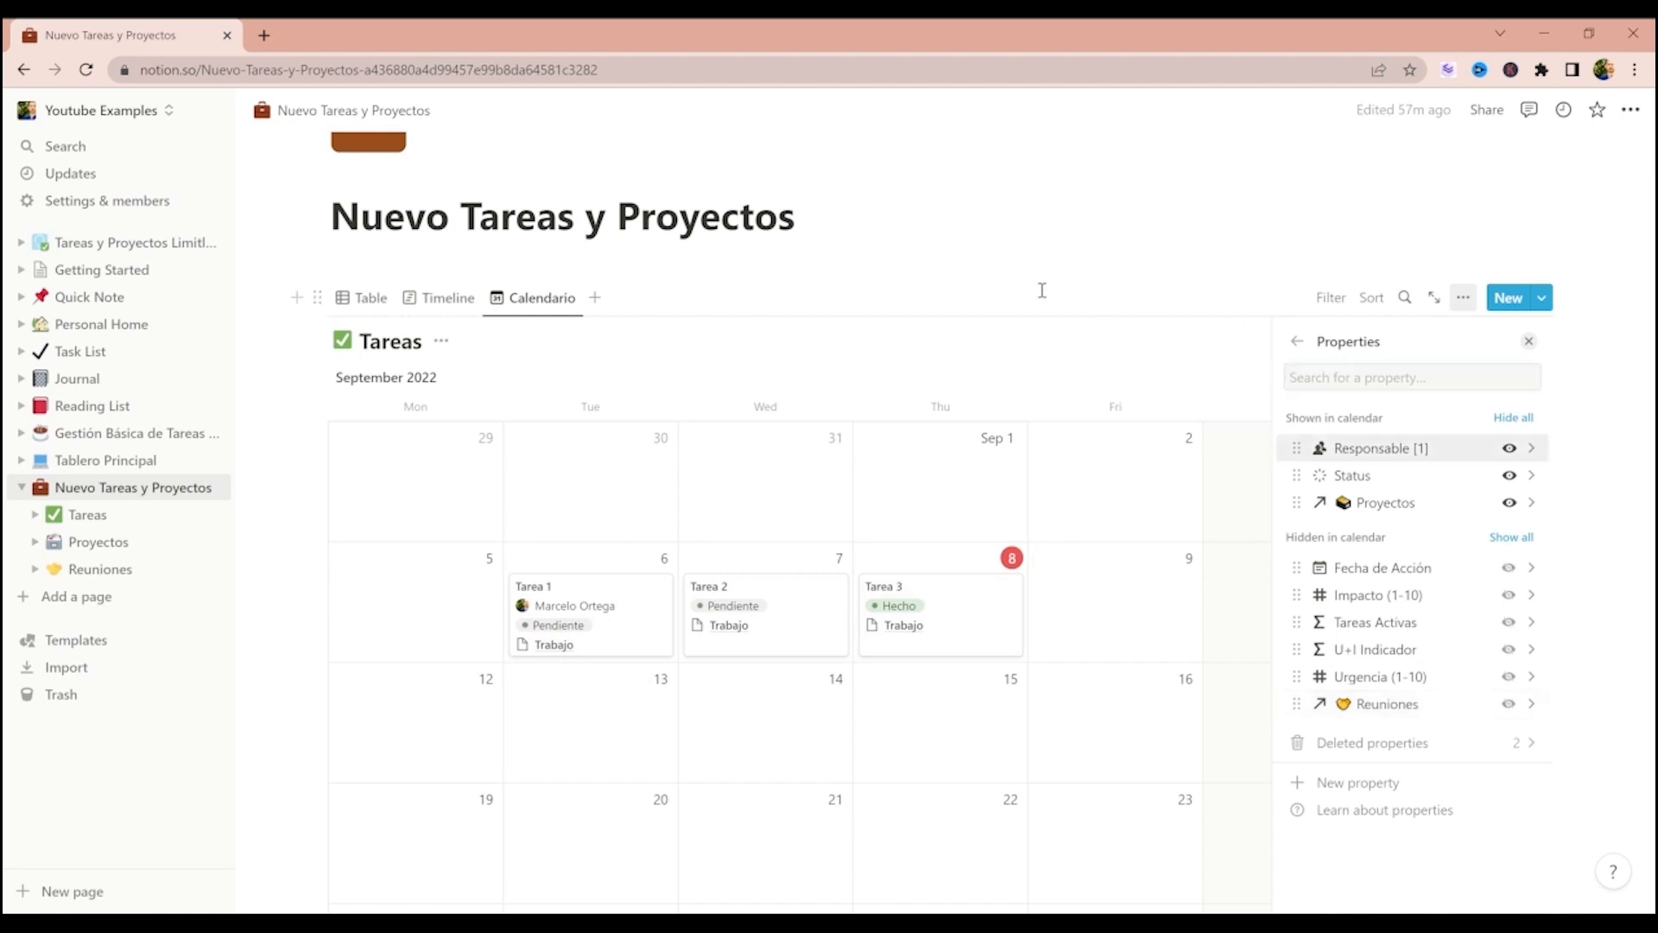
- Add a List view to the Tareas database and check the page details of Tarea 3 from it
click(602, 304)
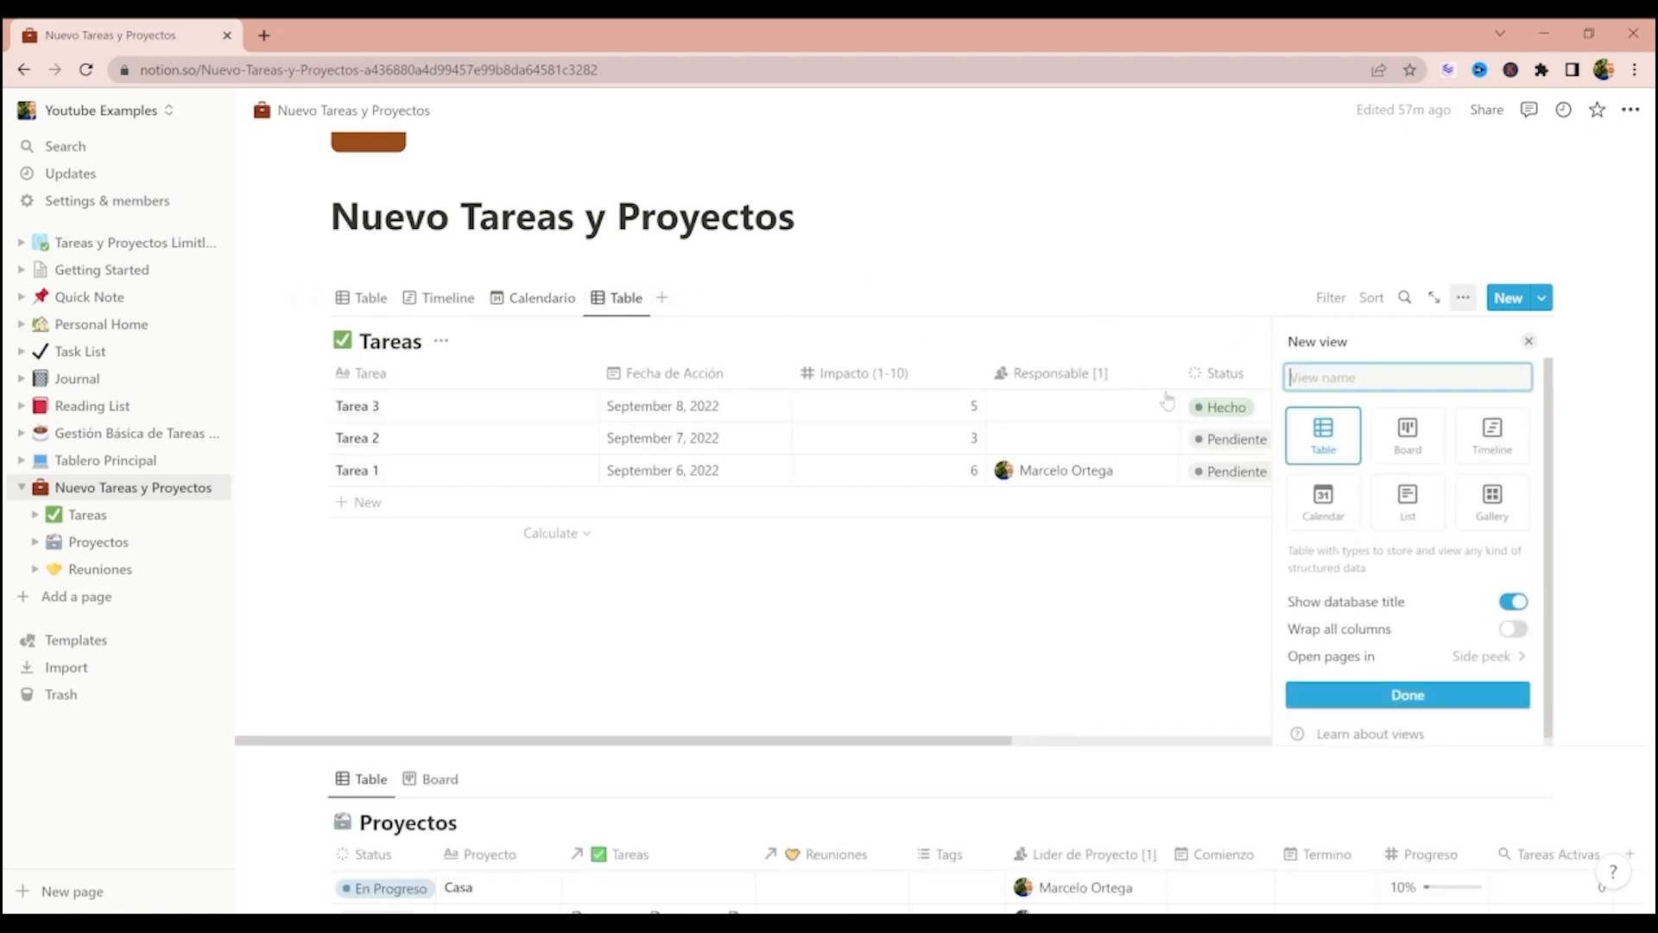
click(1420, 516)
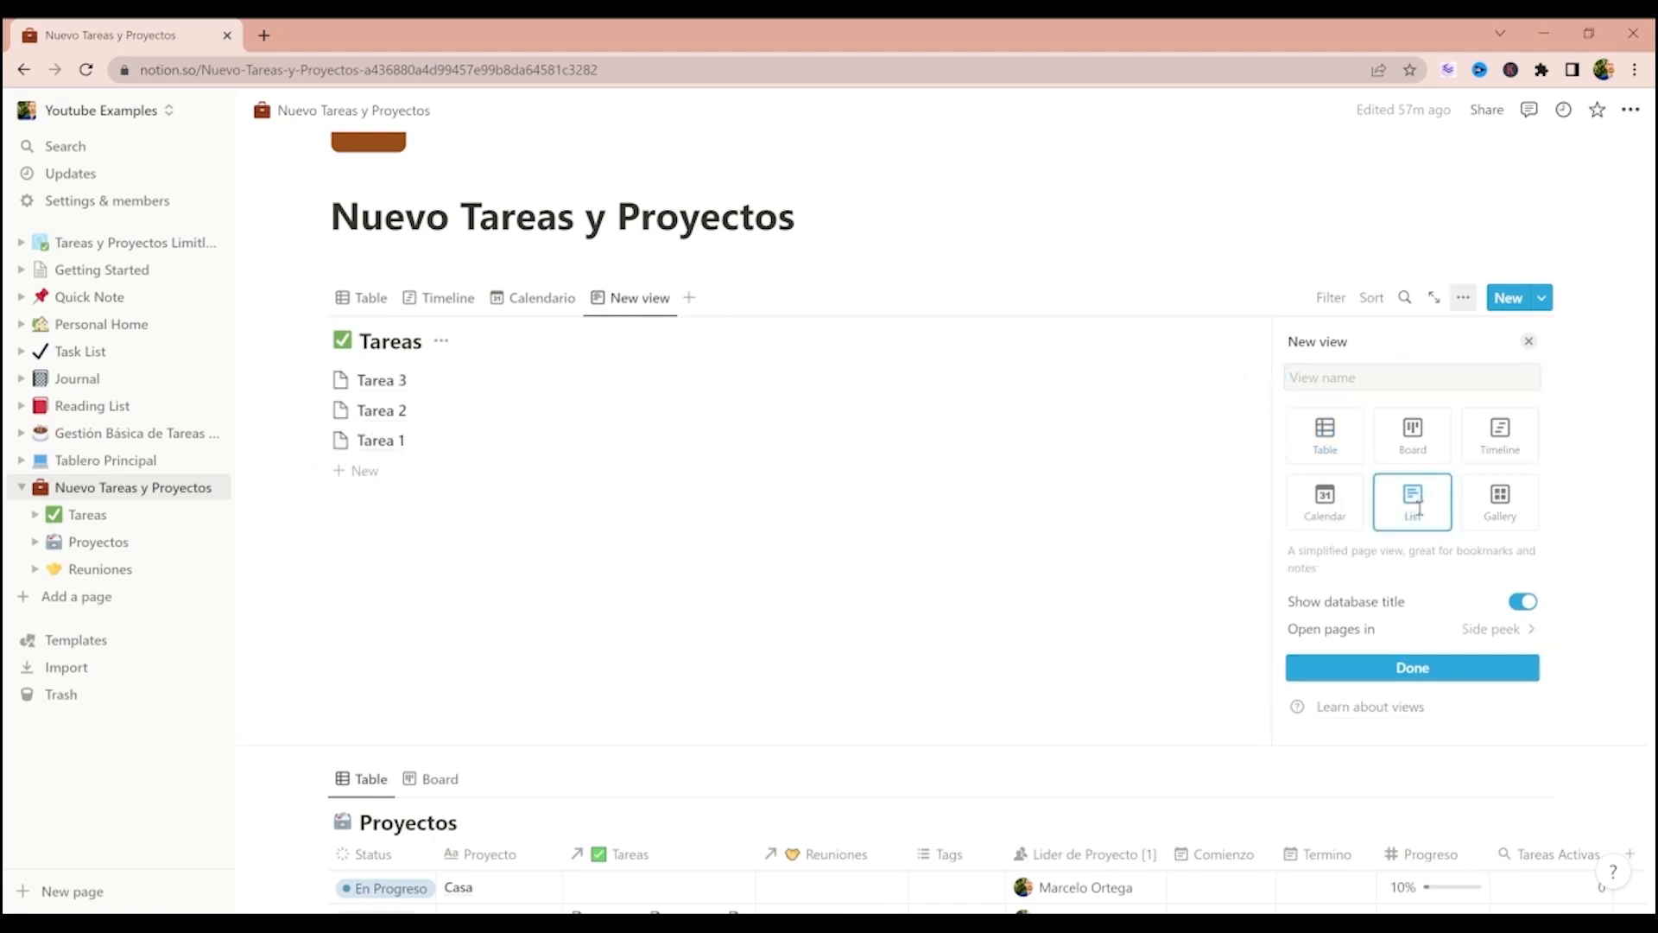
click(969, 555)
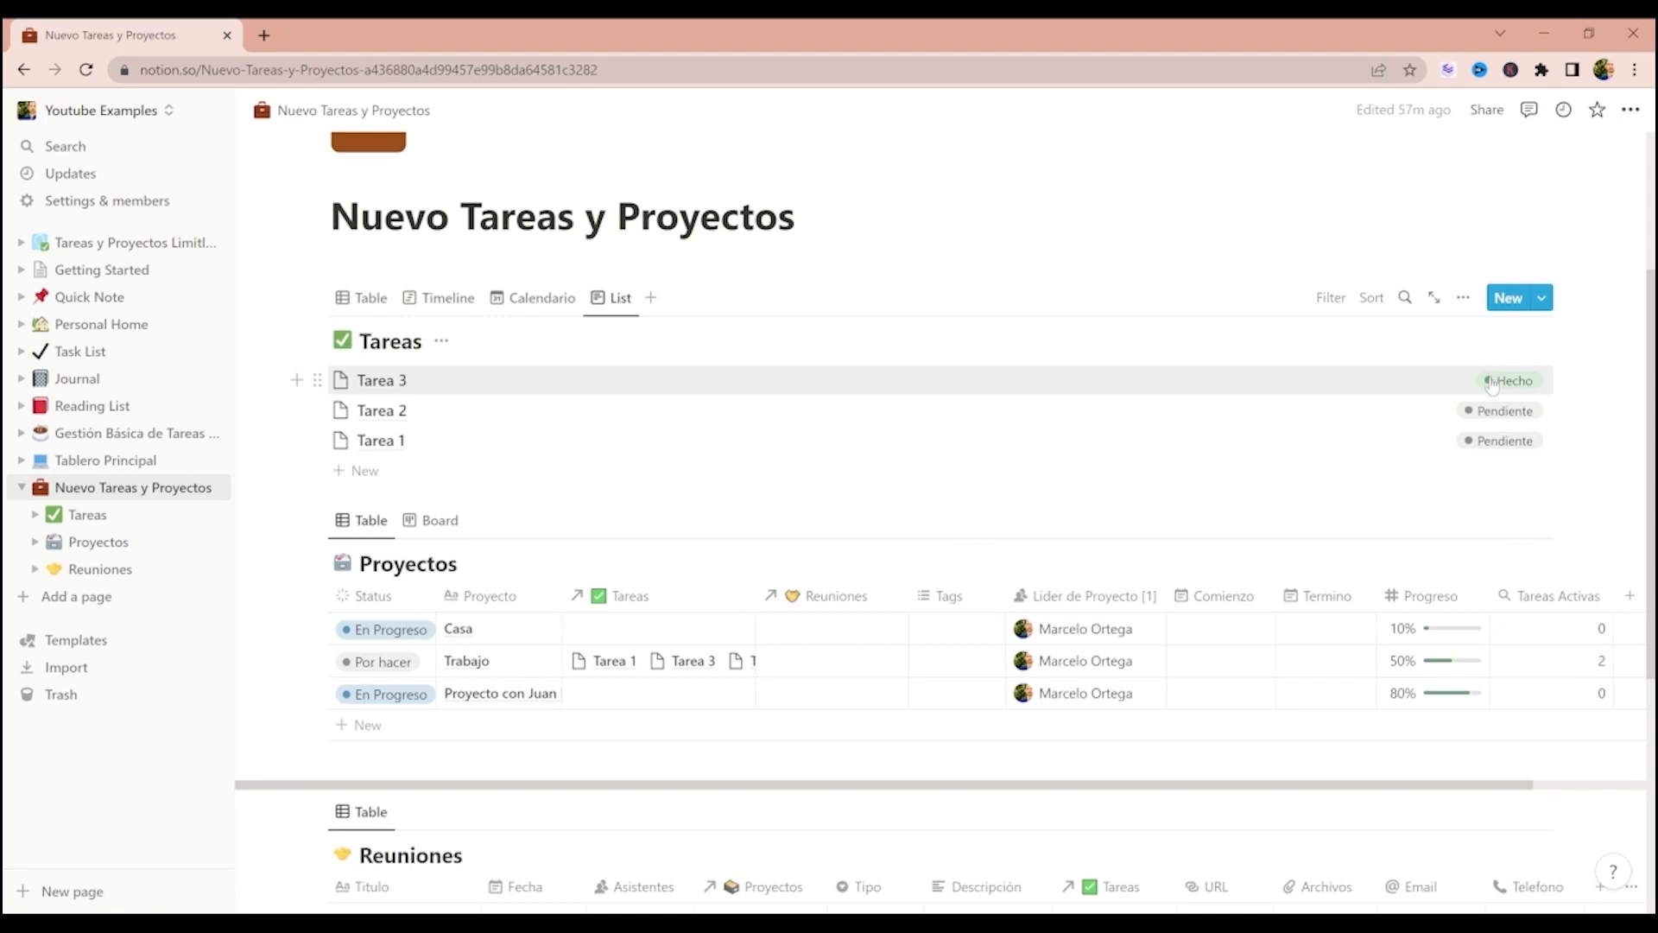
click(386, 382)
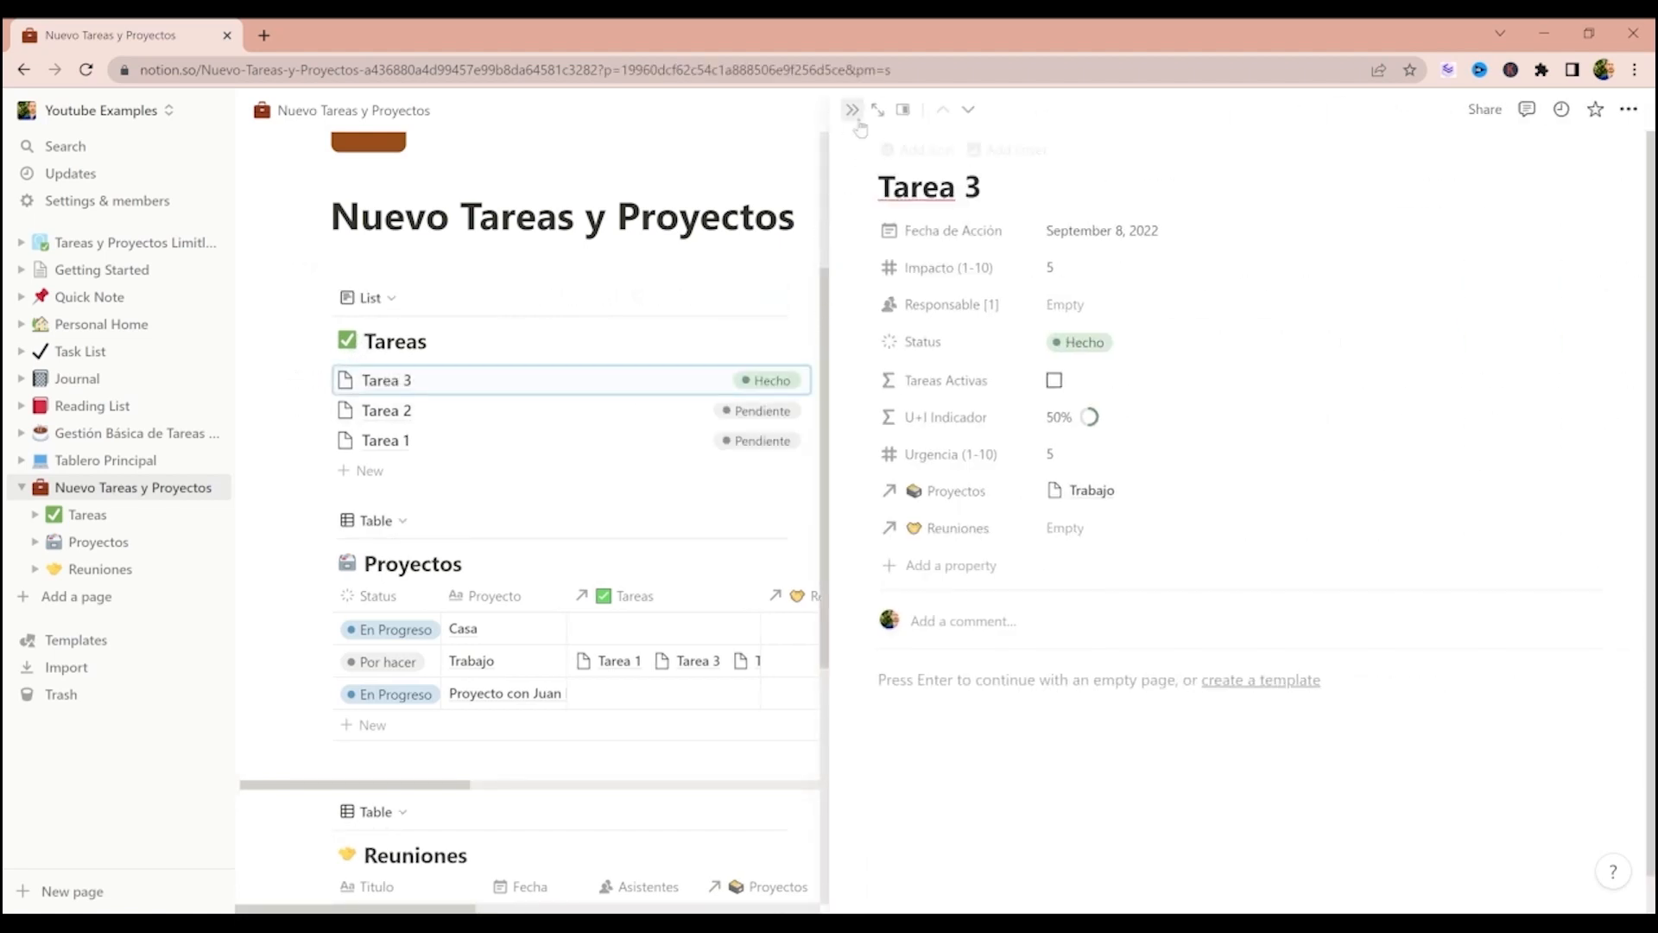
click(852, 110)
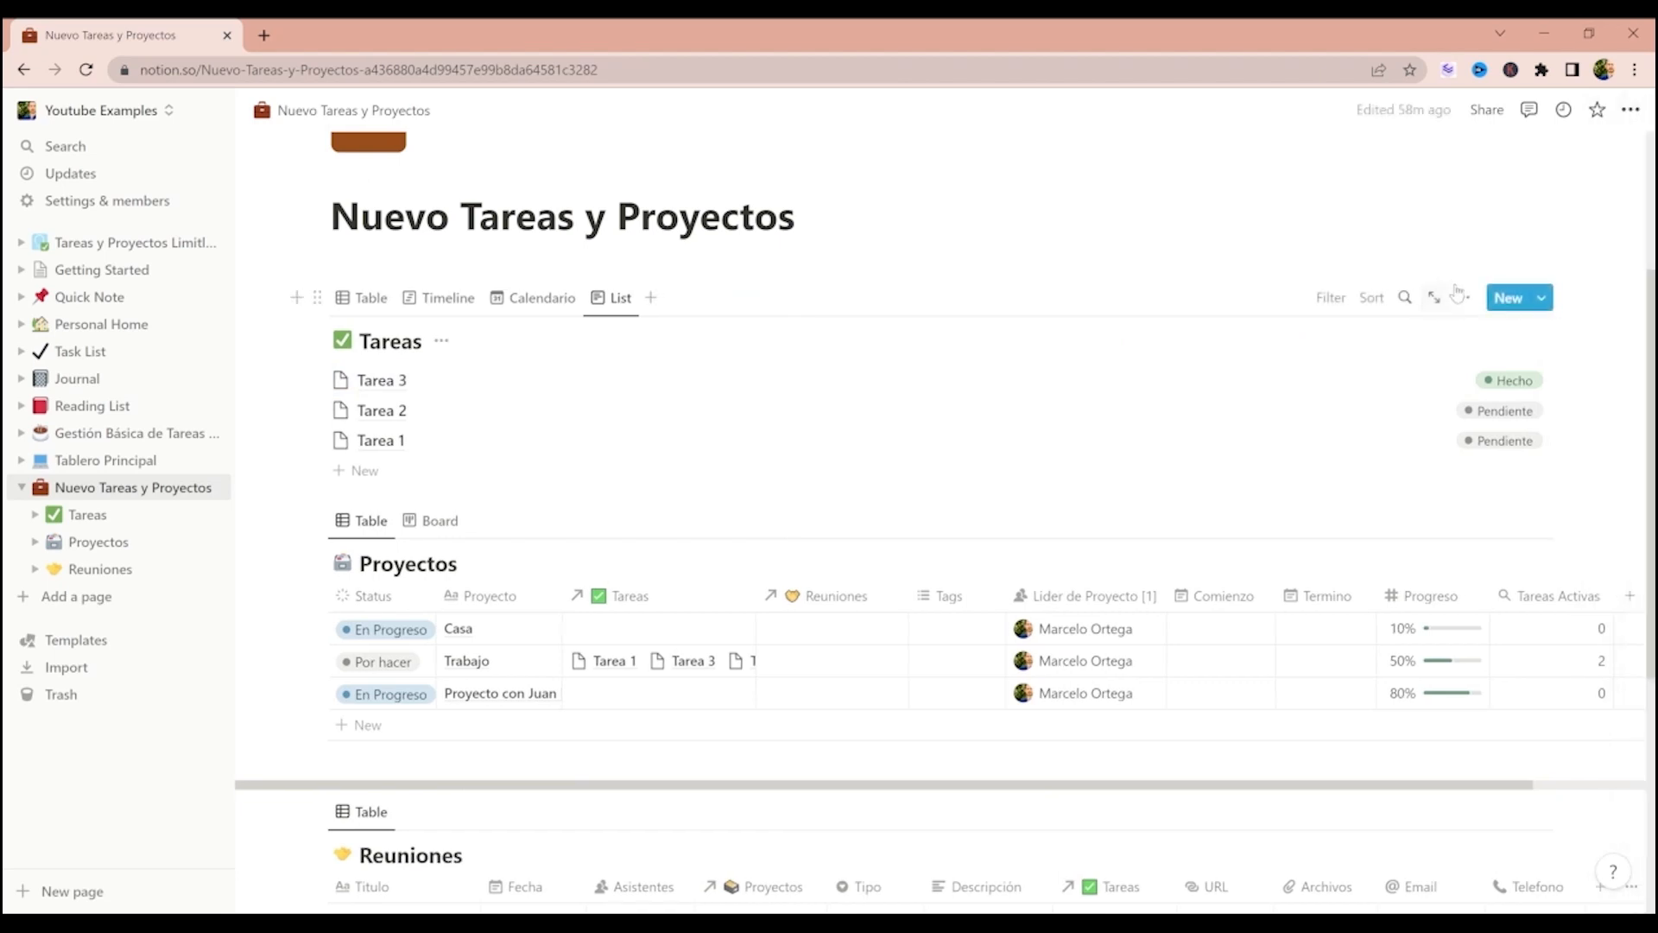
- Display the Status property as a Checkbox in the Tareas list view
click(1461, 297)
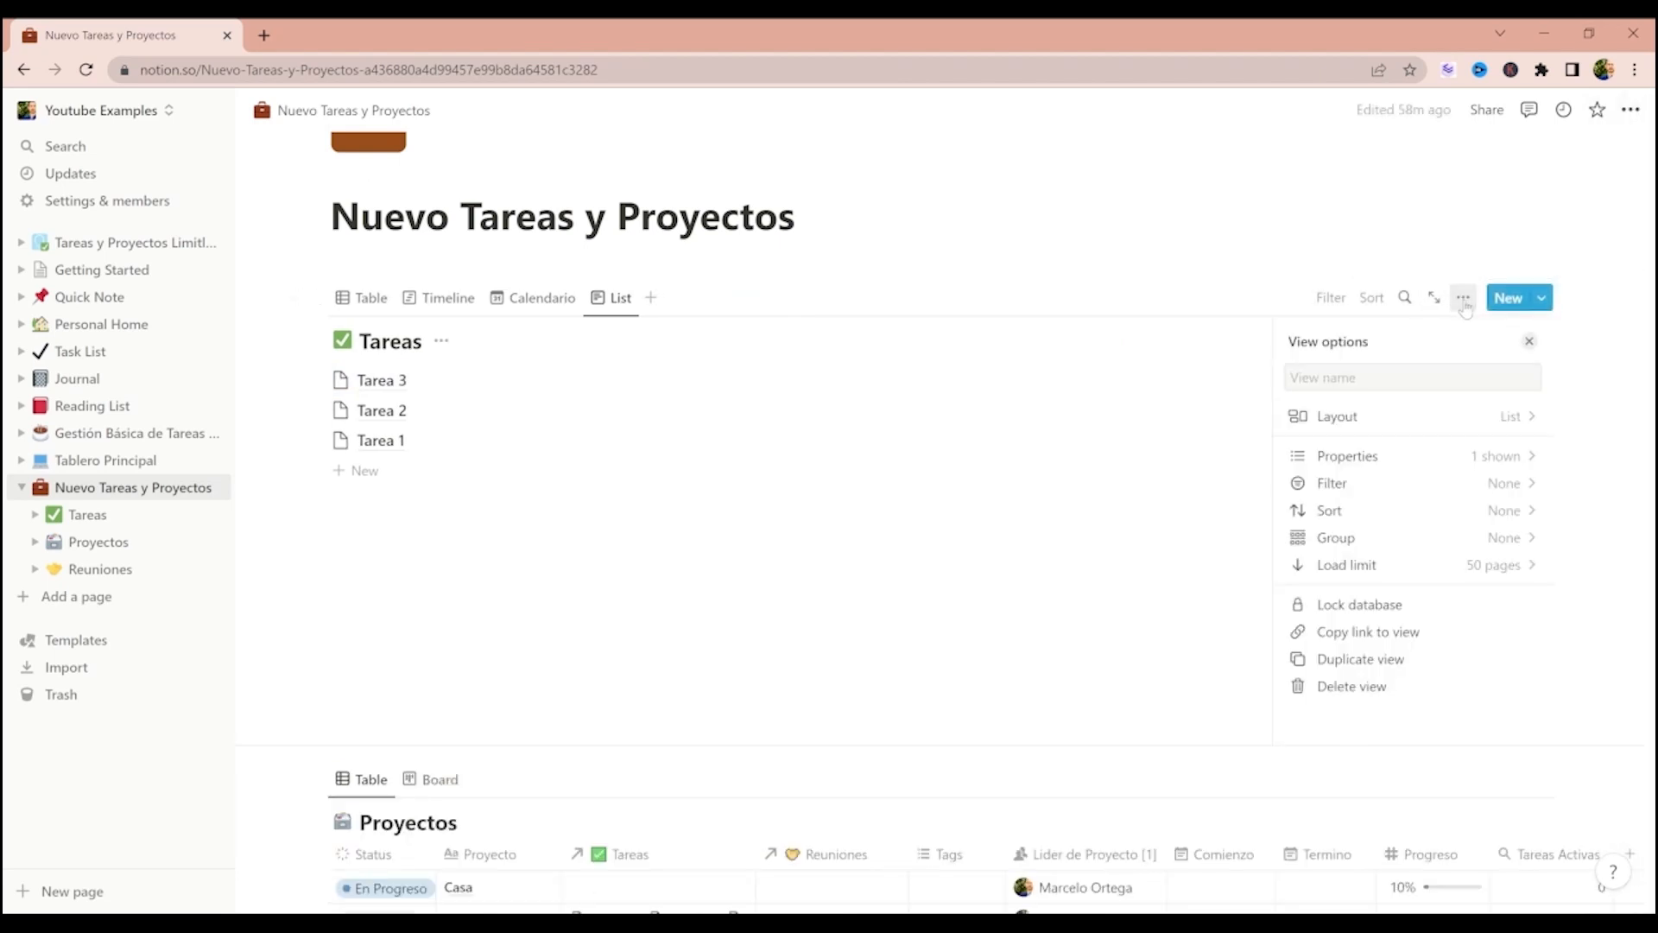
click(1462, 456)
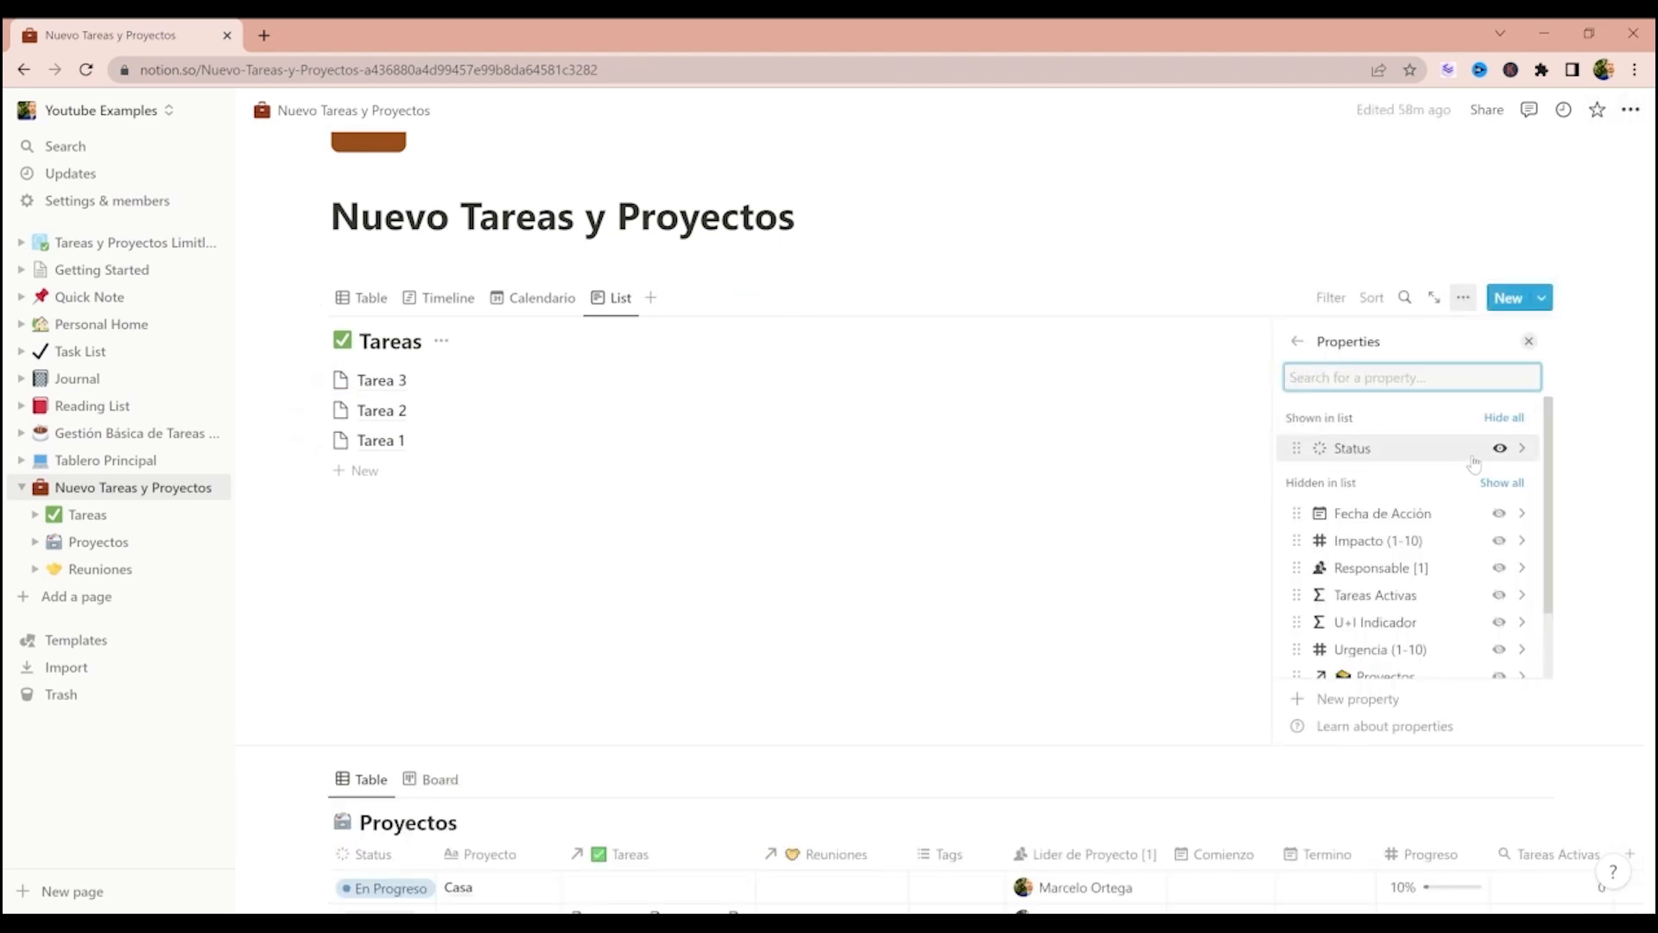
click(1464, 460)
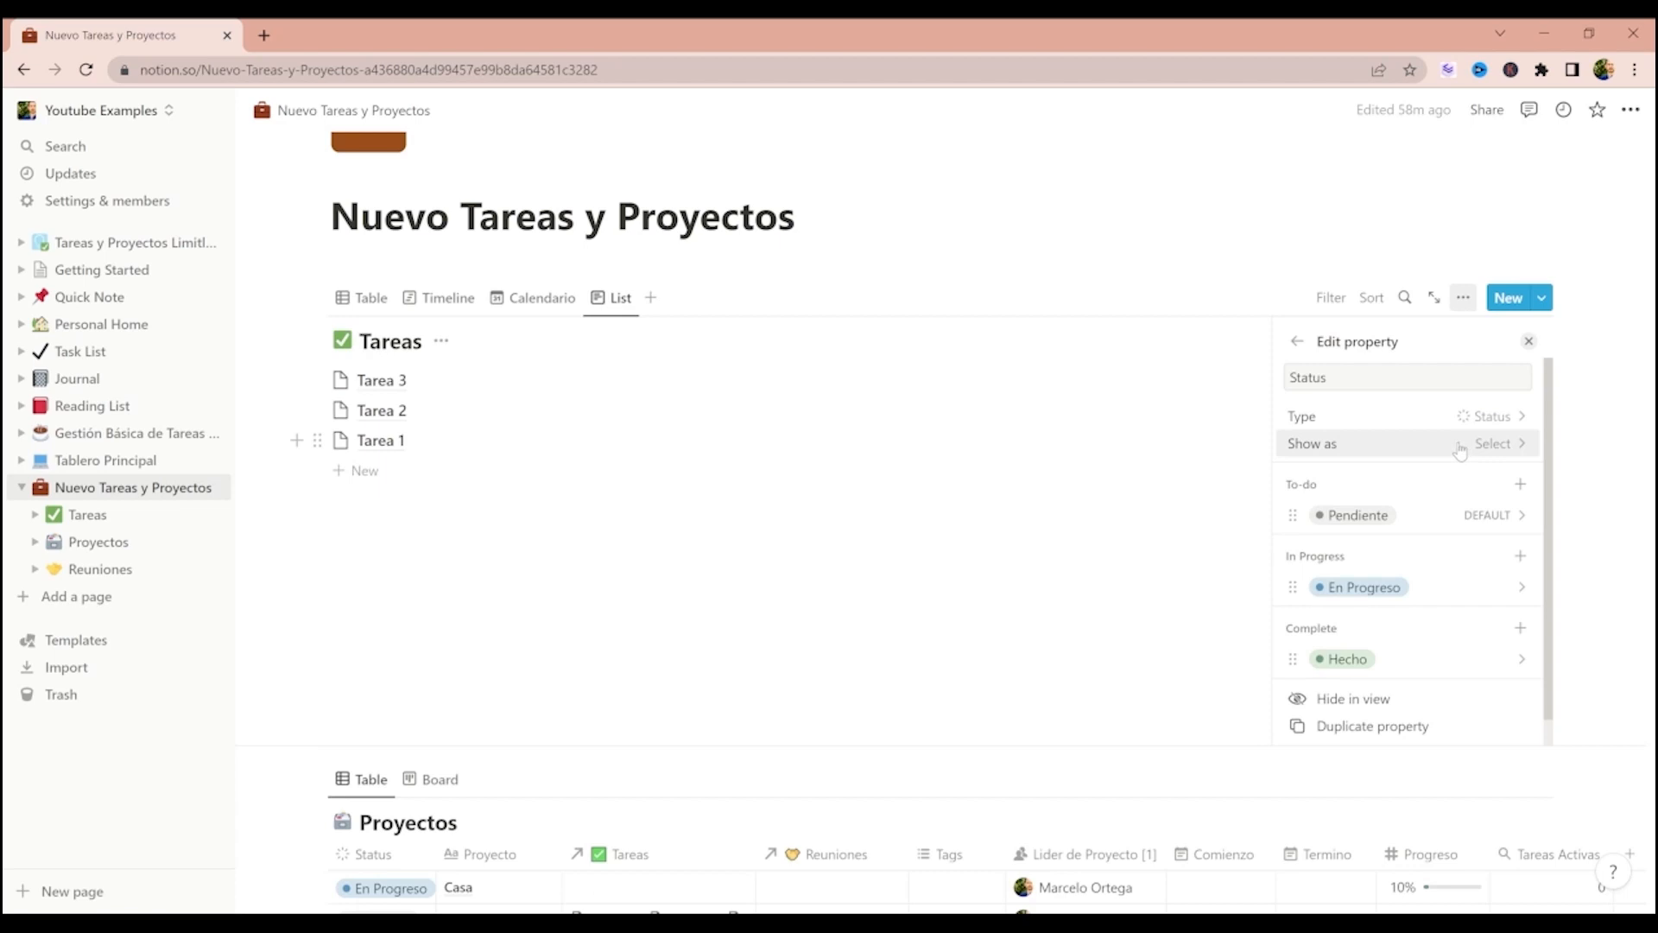
click(1460, 445)
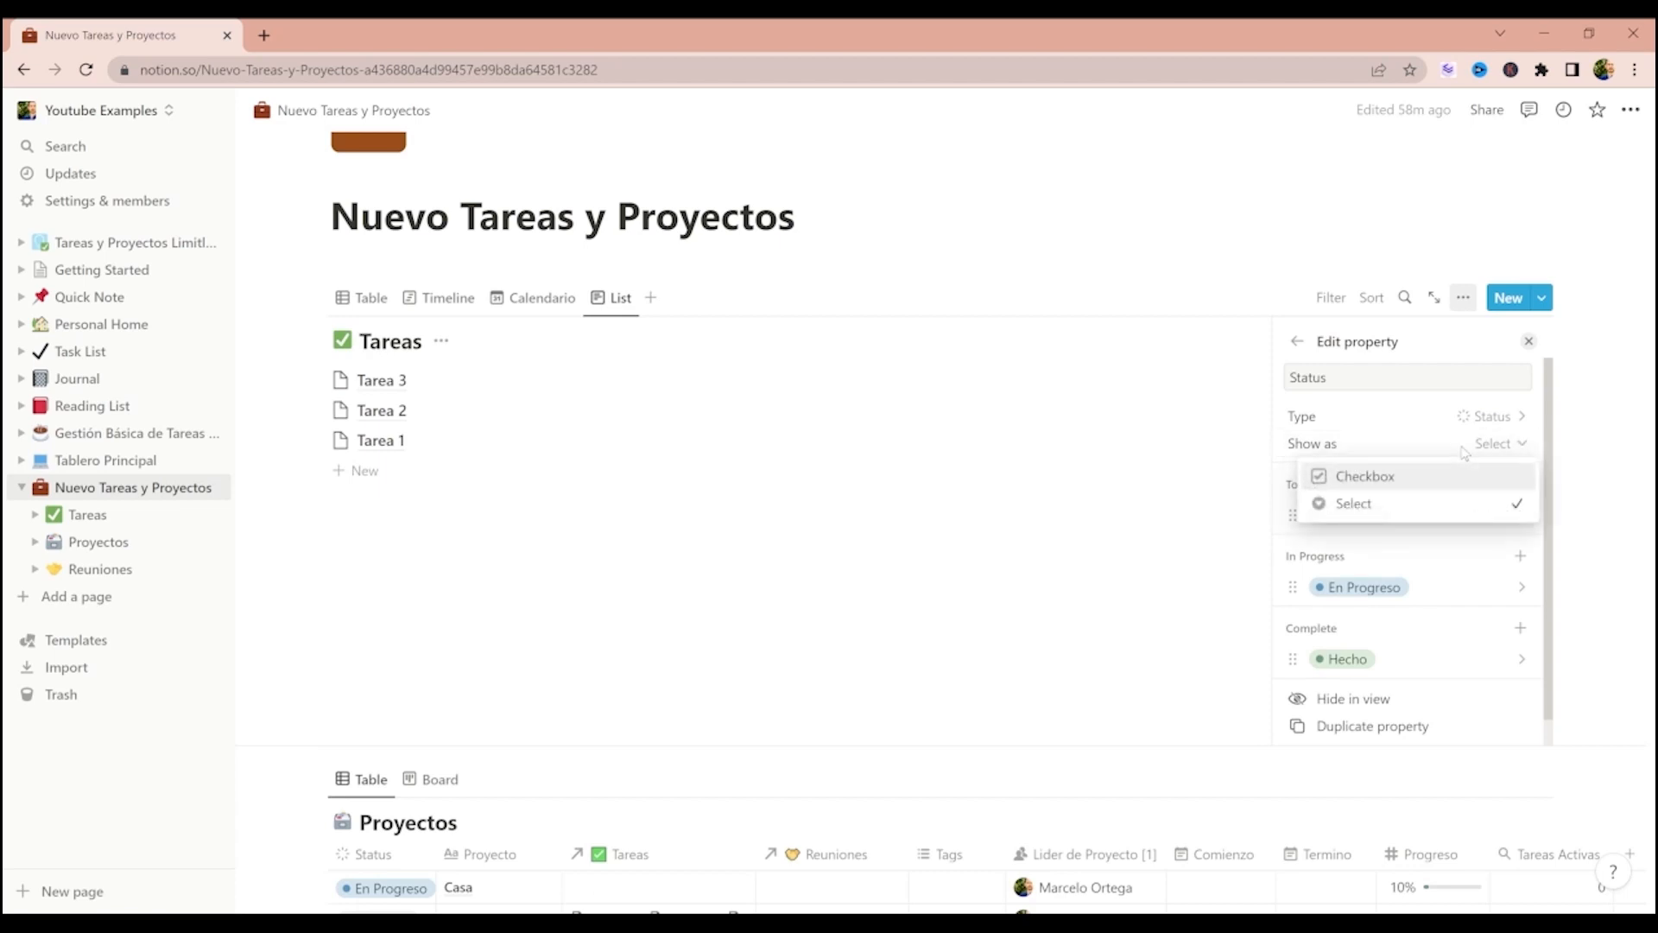
click(1438, 476)
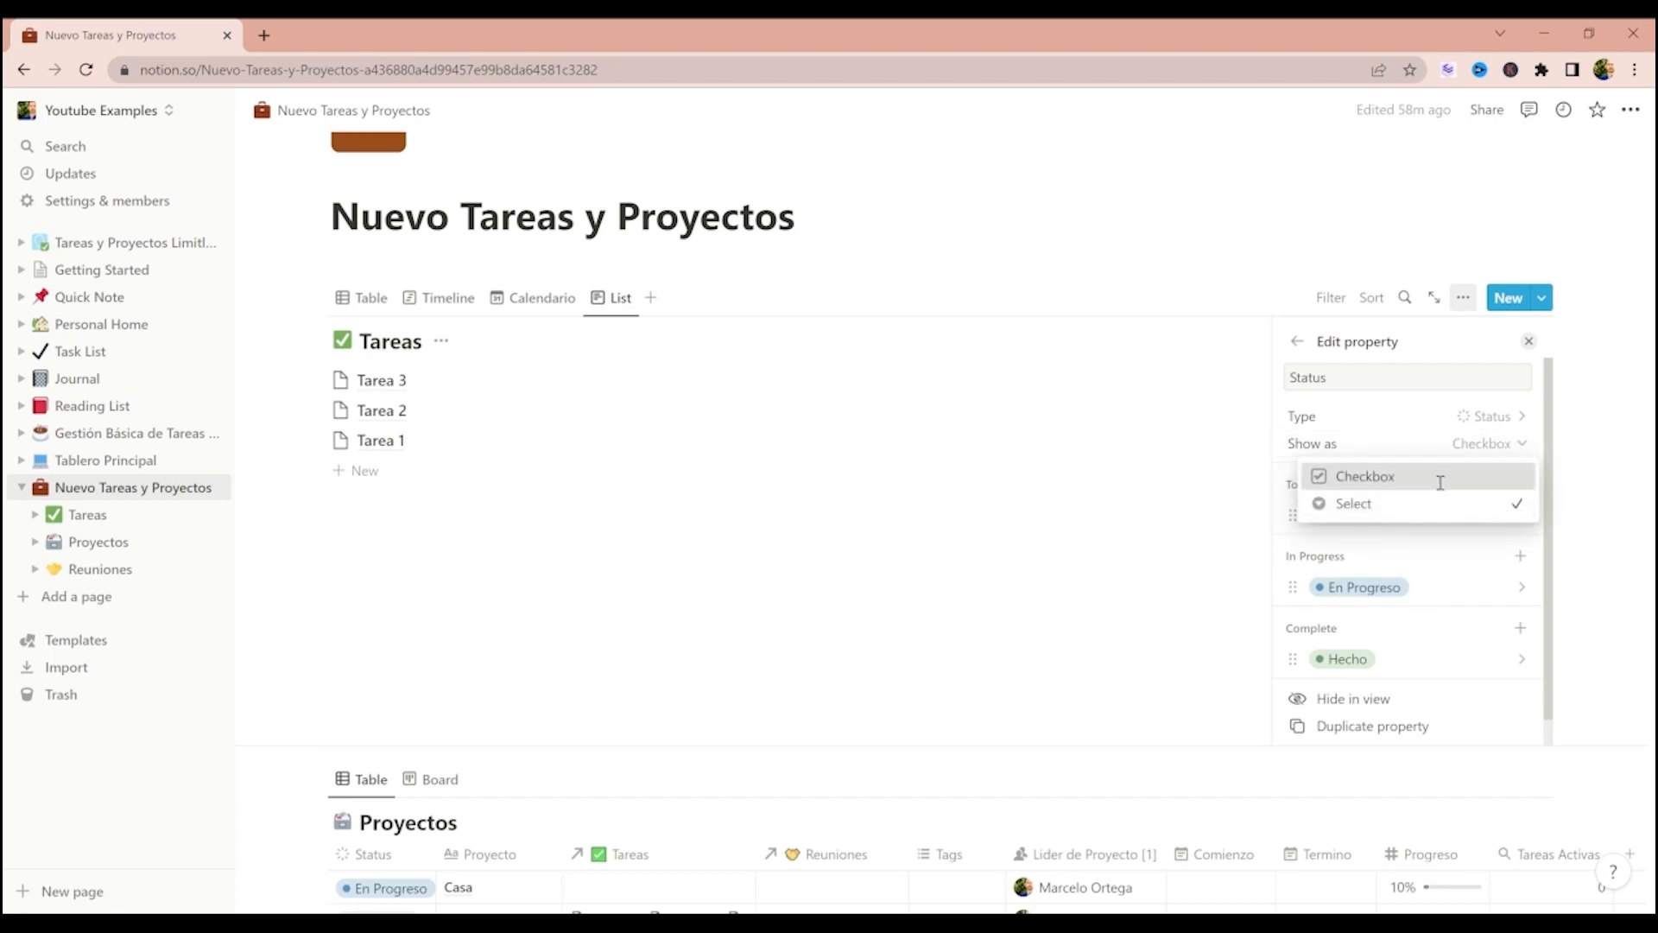
click(1529, 340)
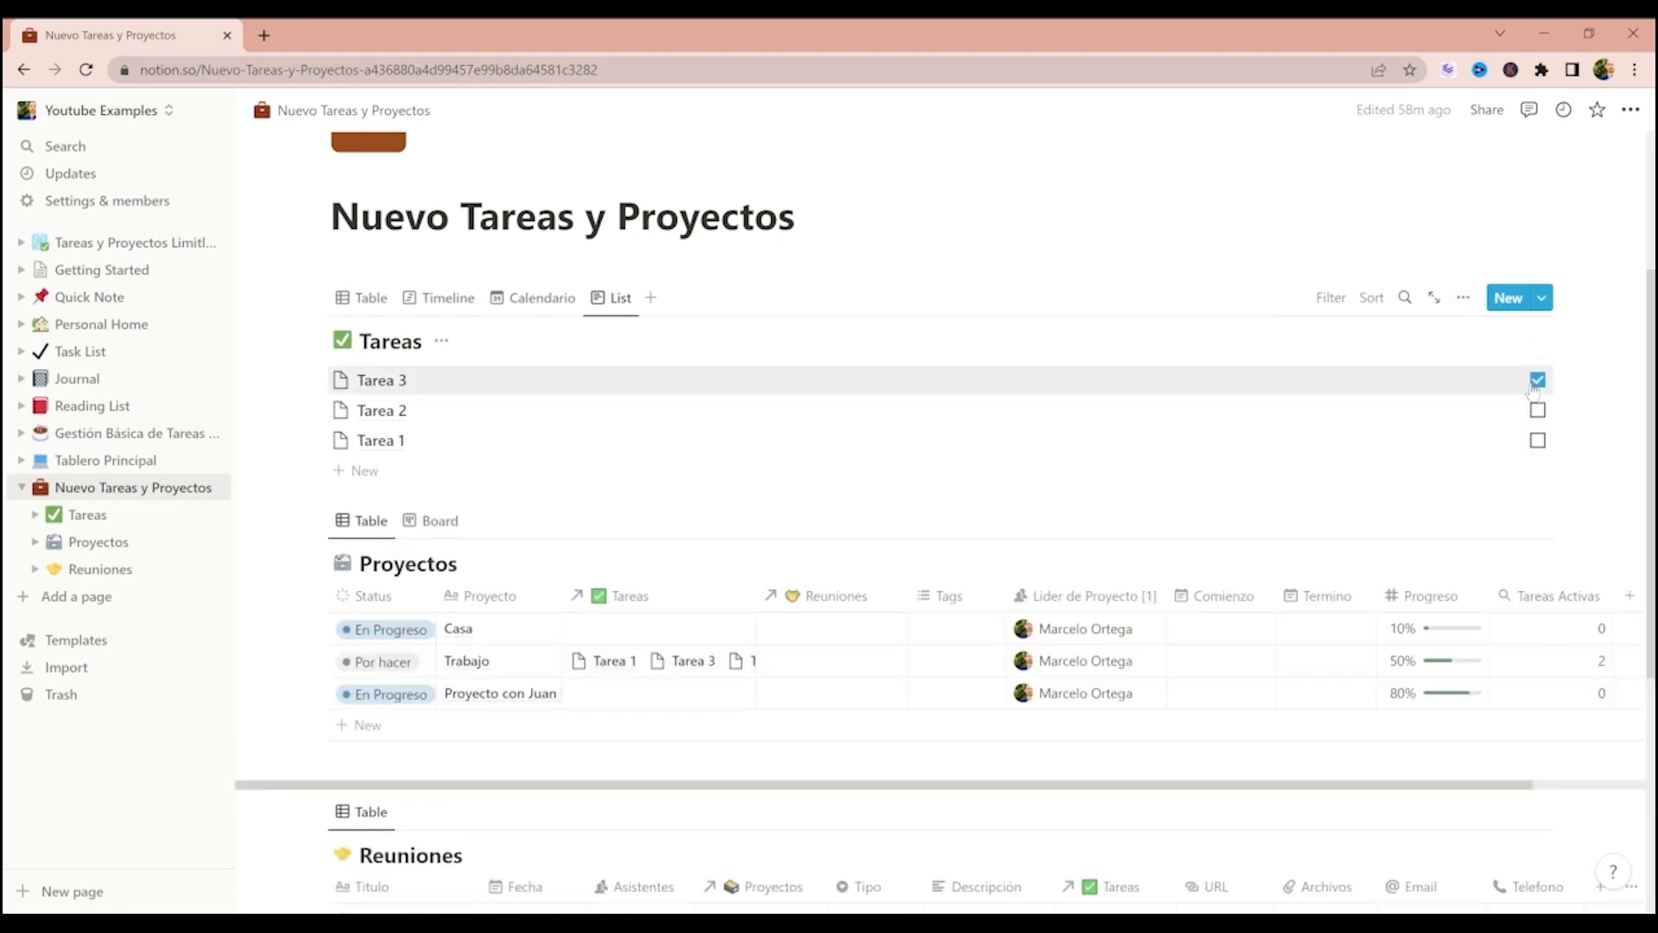
- Try the status checkboxes of Tarea 2 and Tarea 1 in the list by checking and clearing both
click(1538, 411)
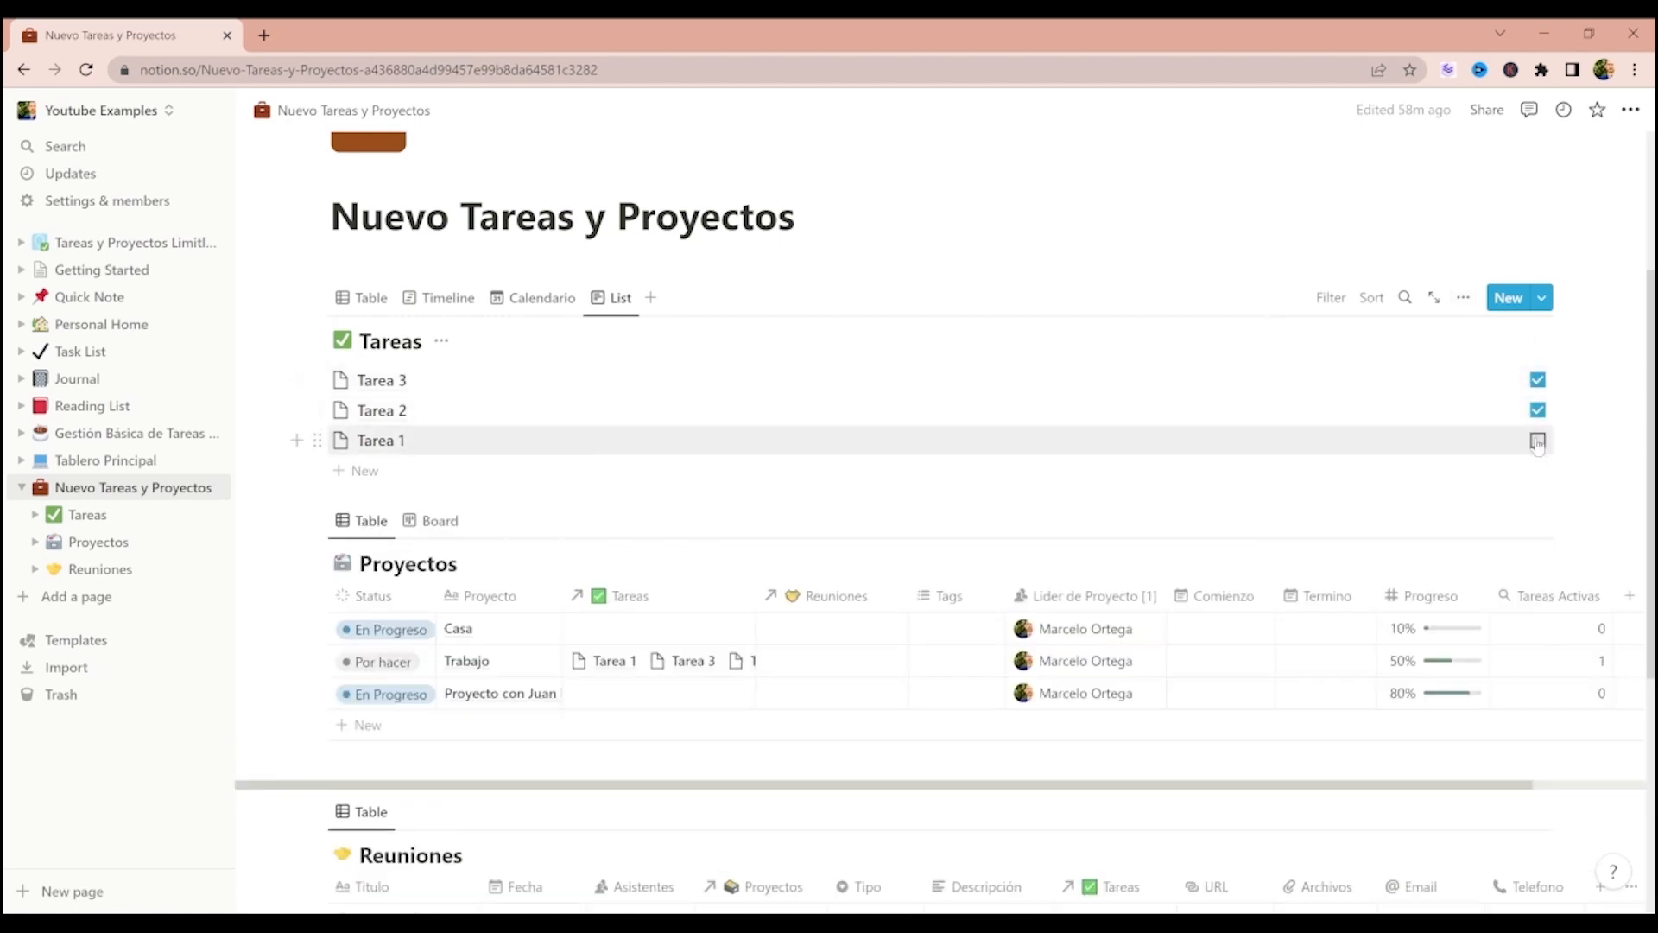
click(1537, 440)
click(1538, 413)
click(1538, 440)
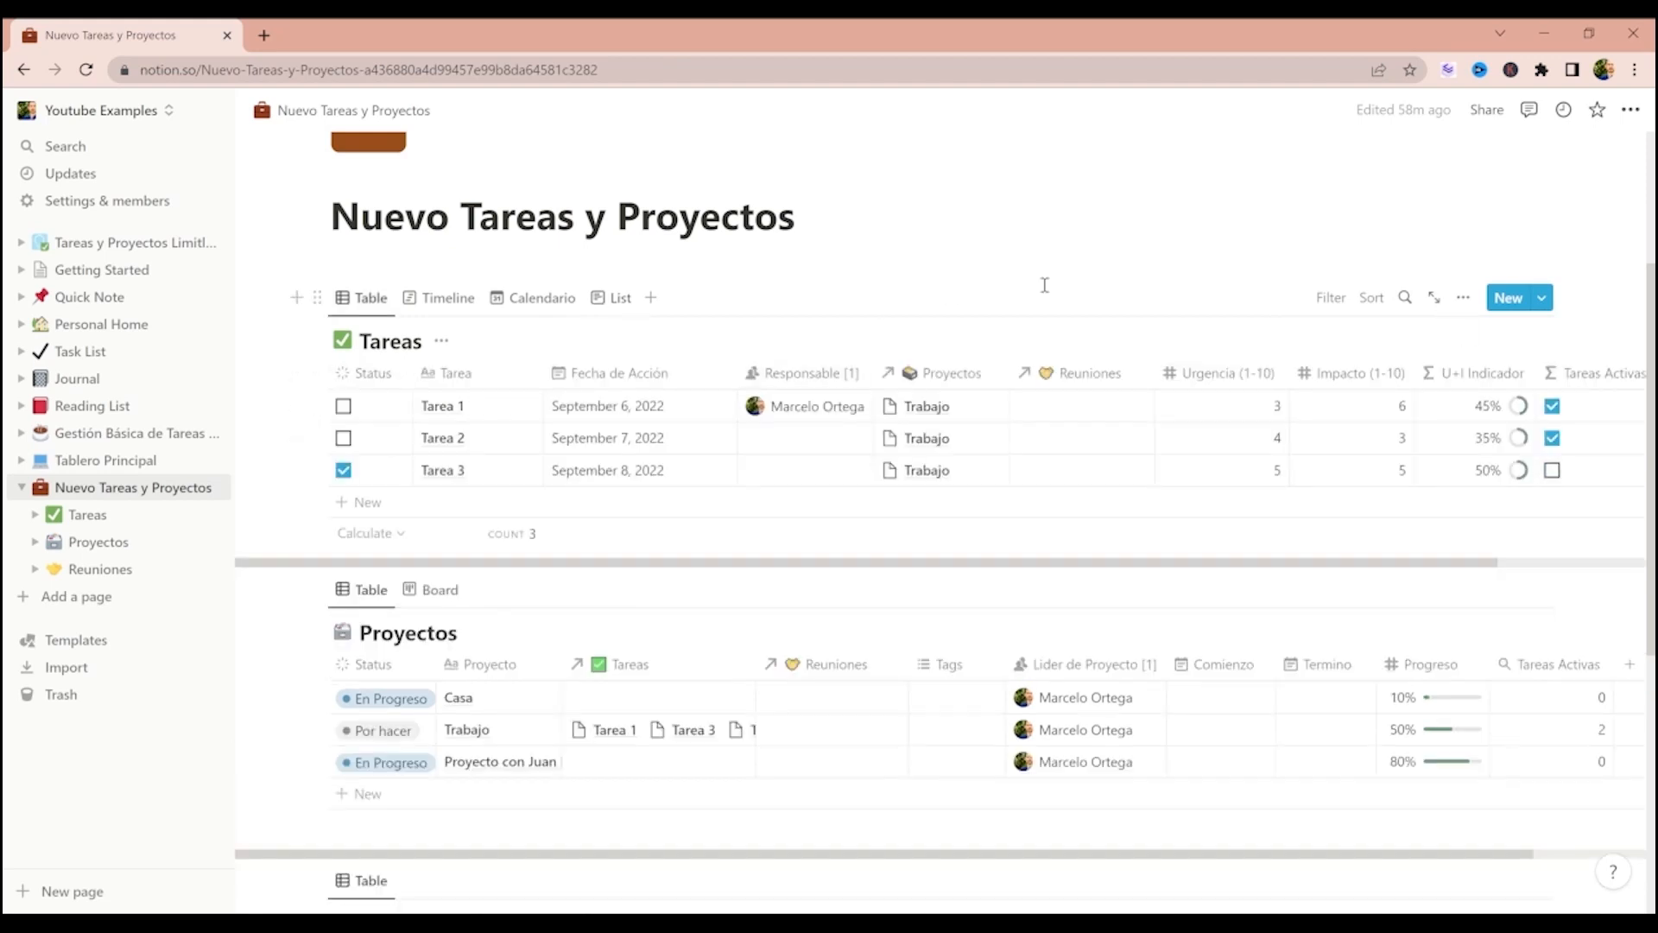
scroll(1045, 285, down, 3)
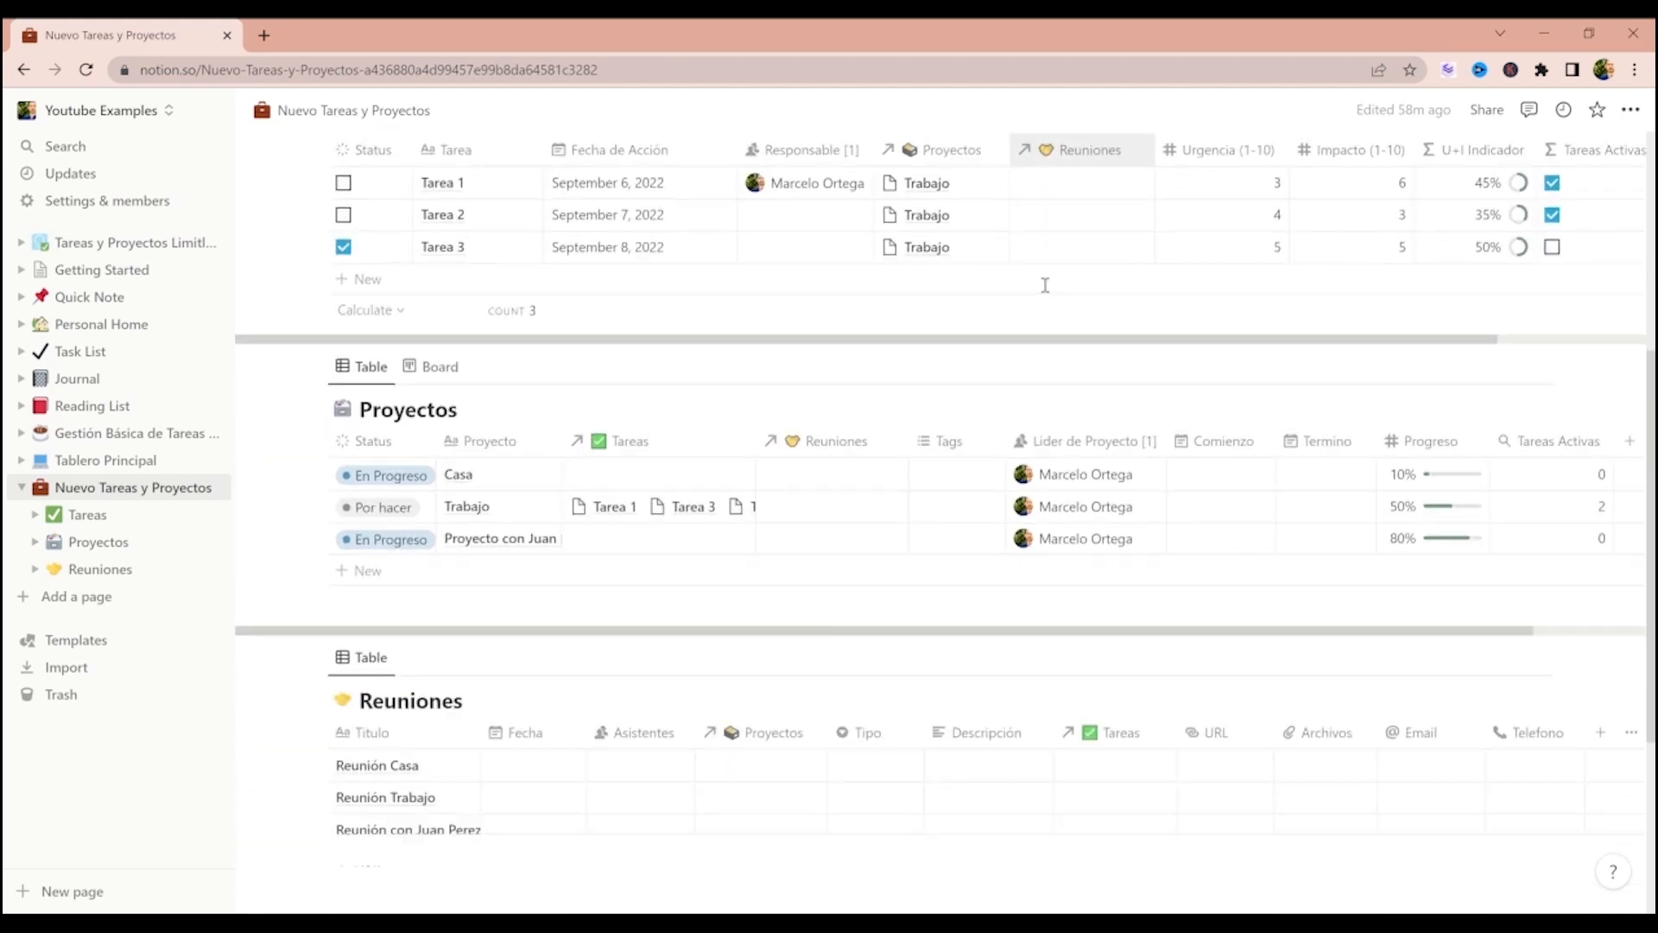
- Add a Gallery view to the Reuniones database
scroll(1045, 285, down, 3)
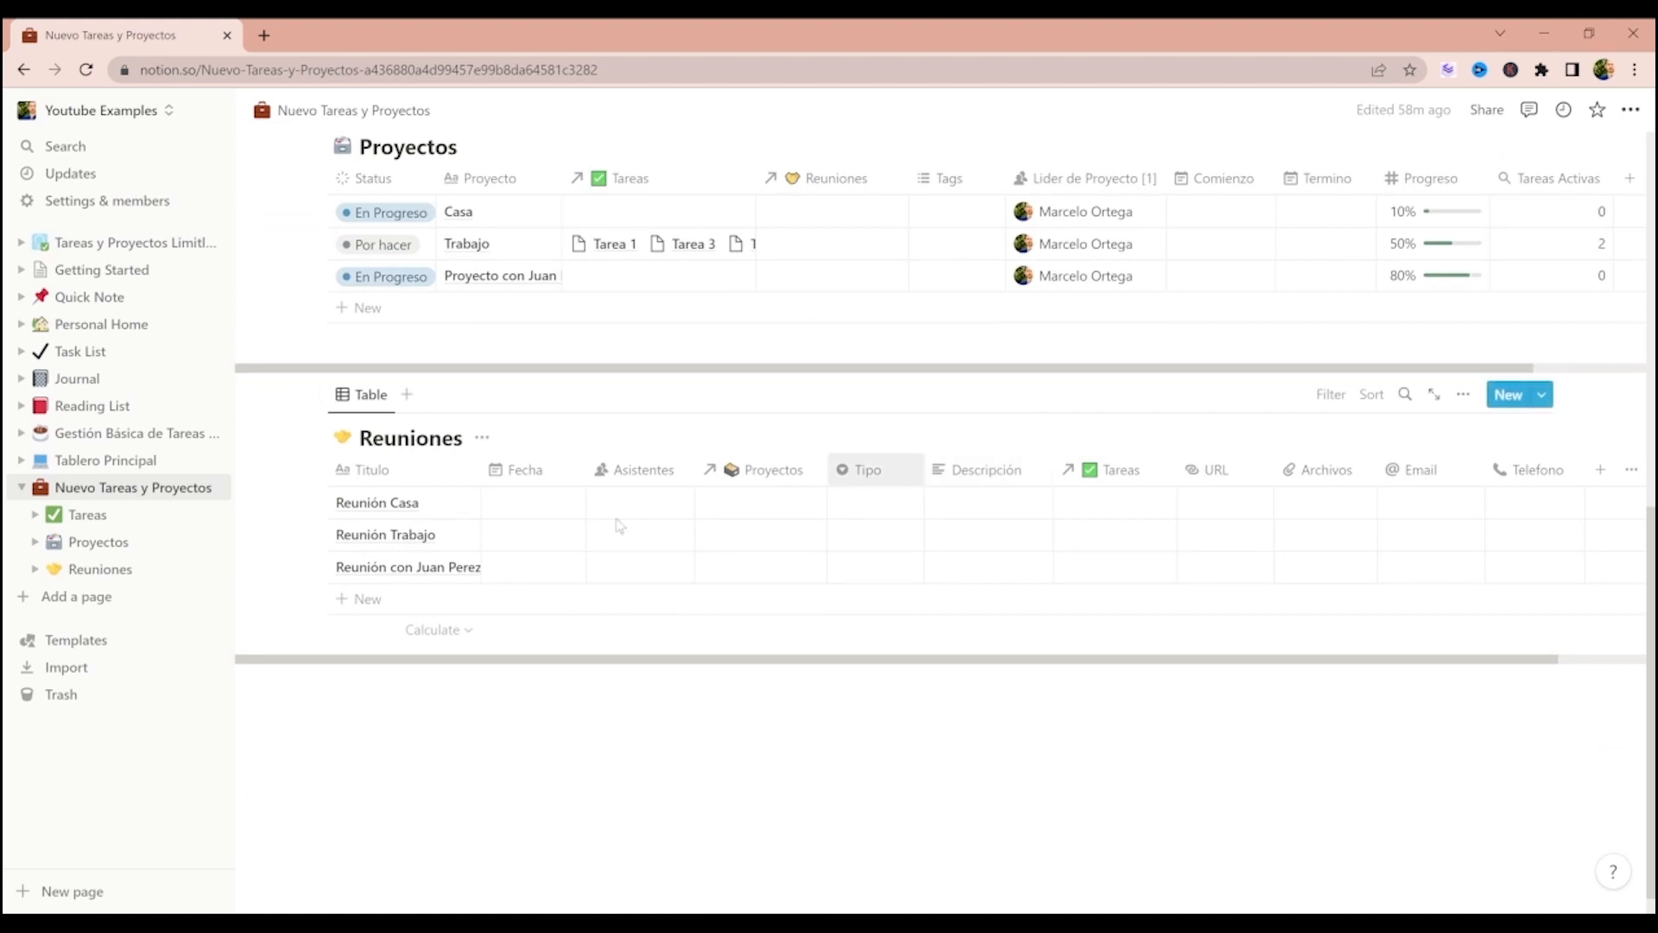
click(407, 399)
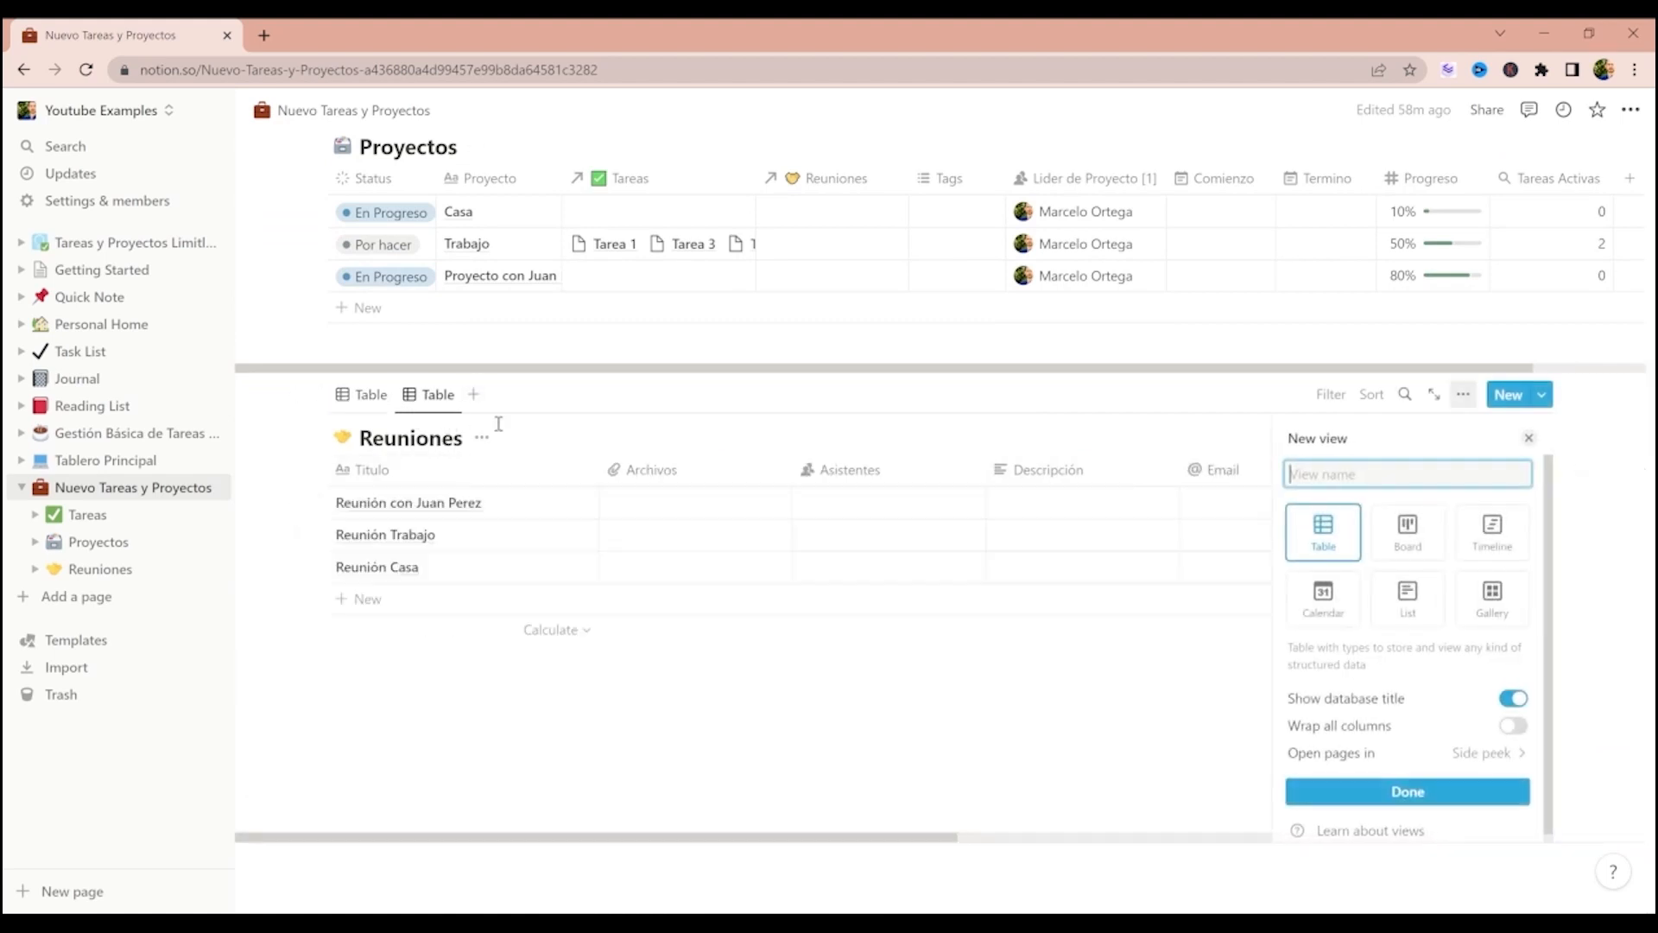
click(1499, 605)
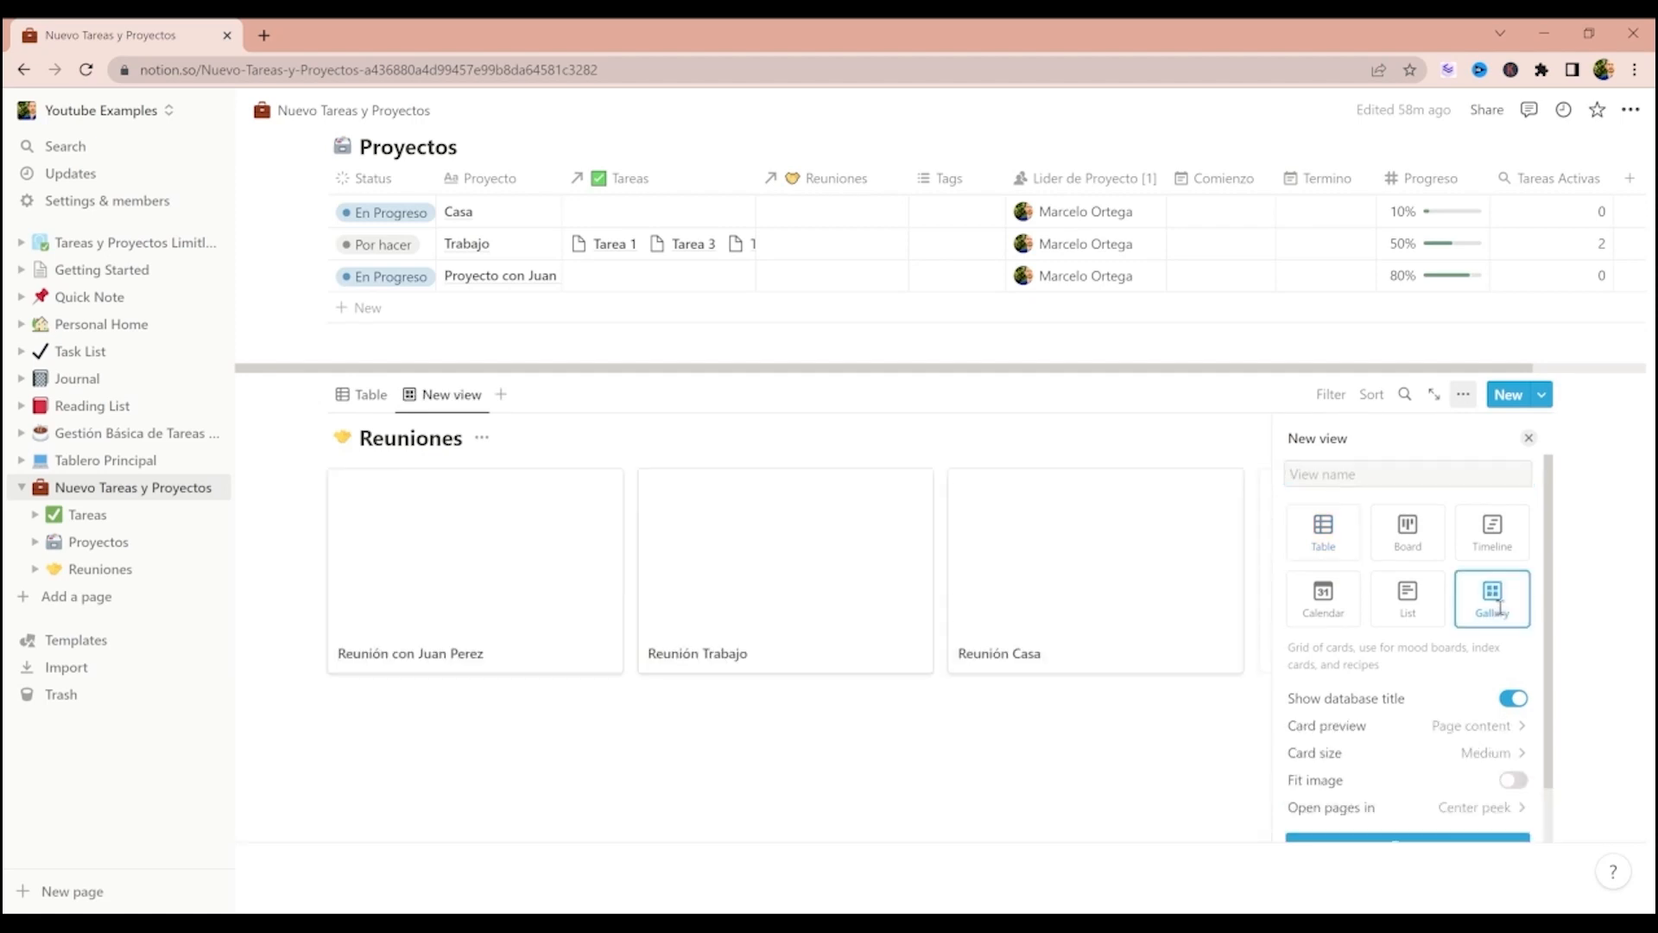
- Set the Reuniones gallery's card size to Large and make its pages open in Side peek
click(1492, 760)
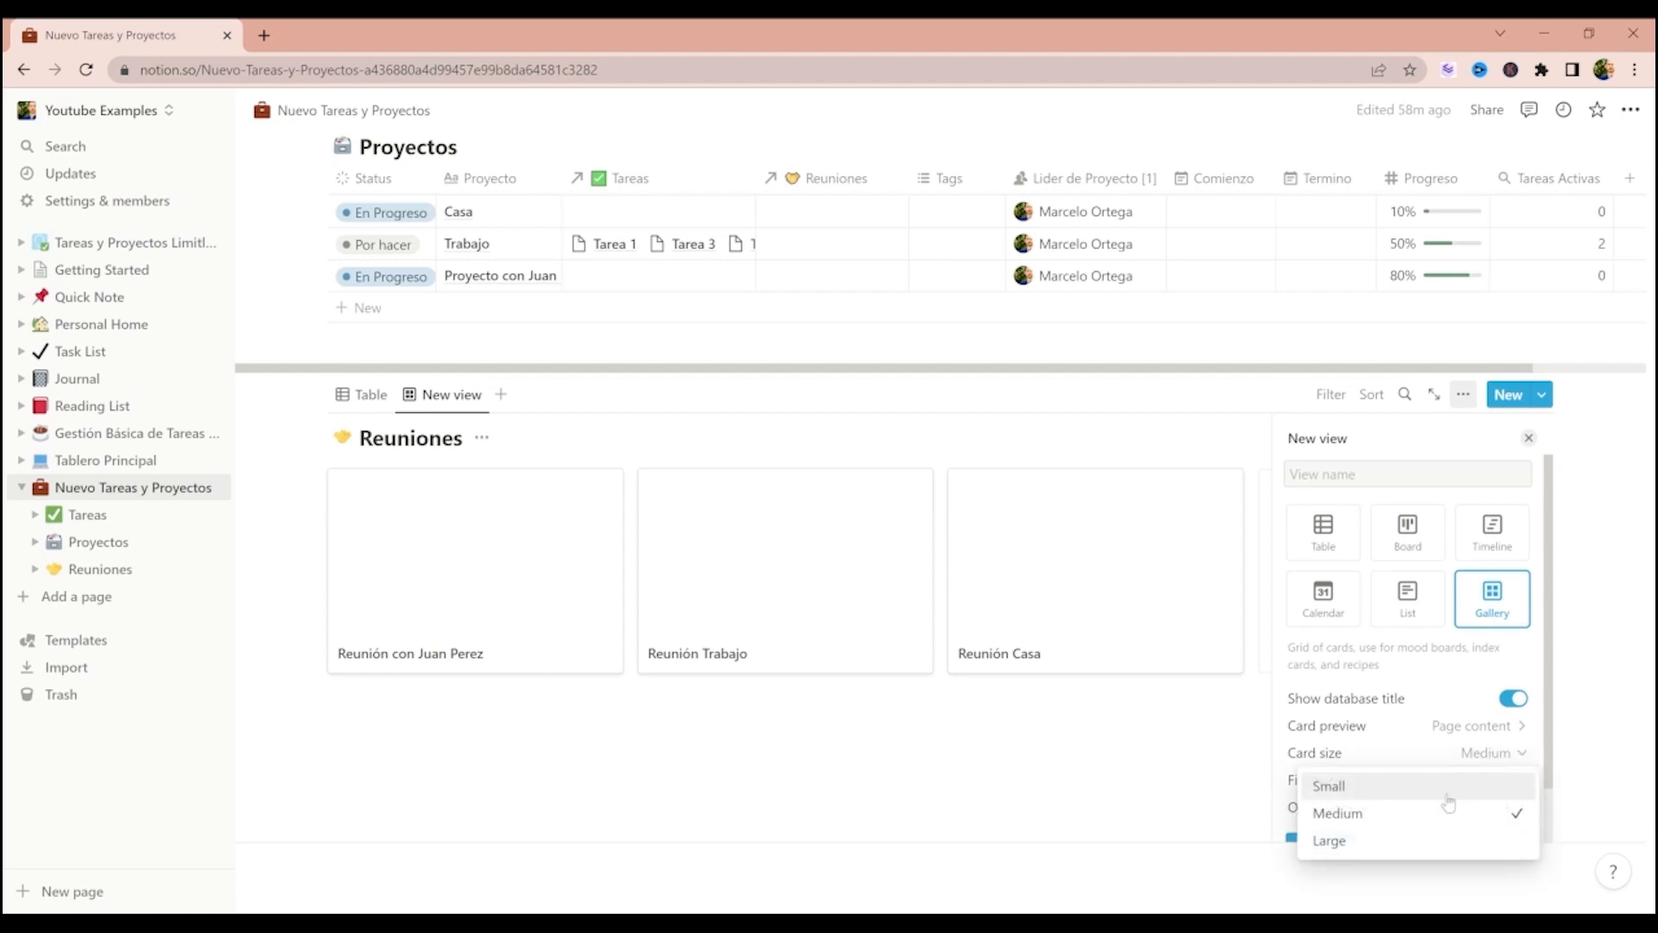
click(1415, 842)
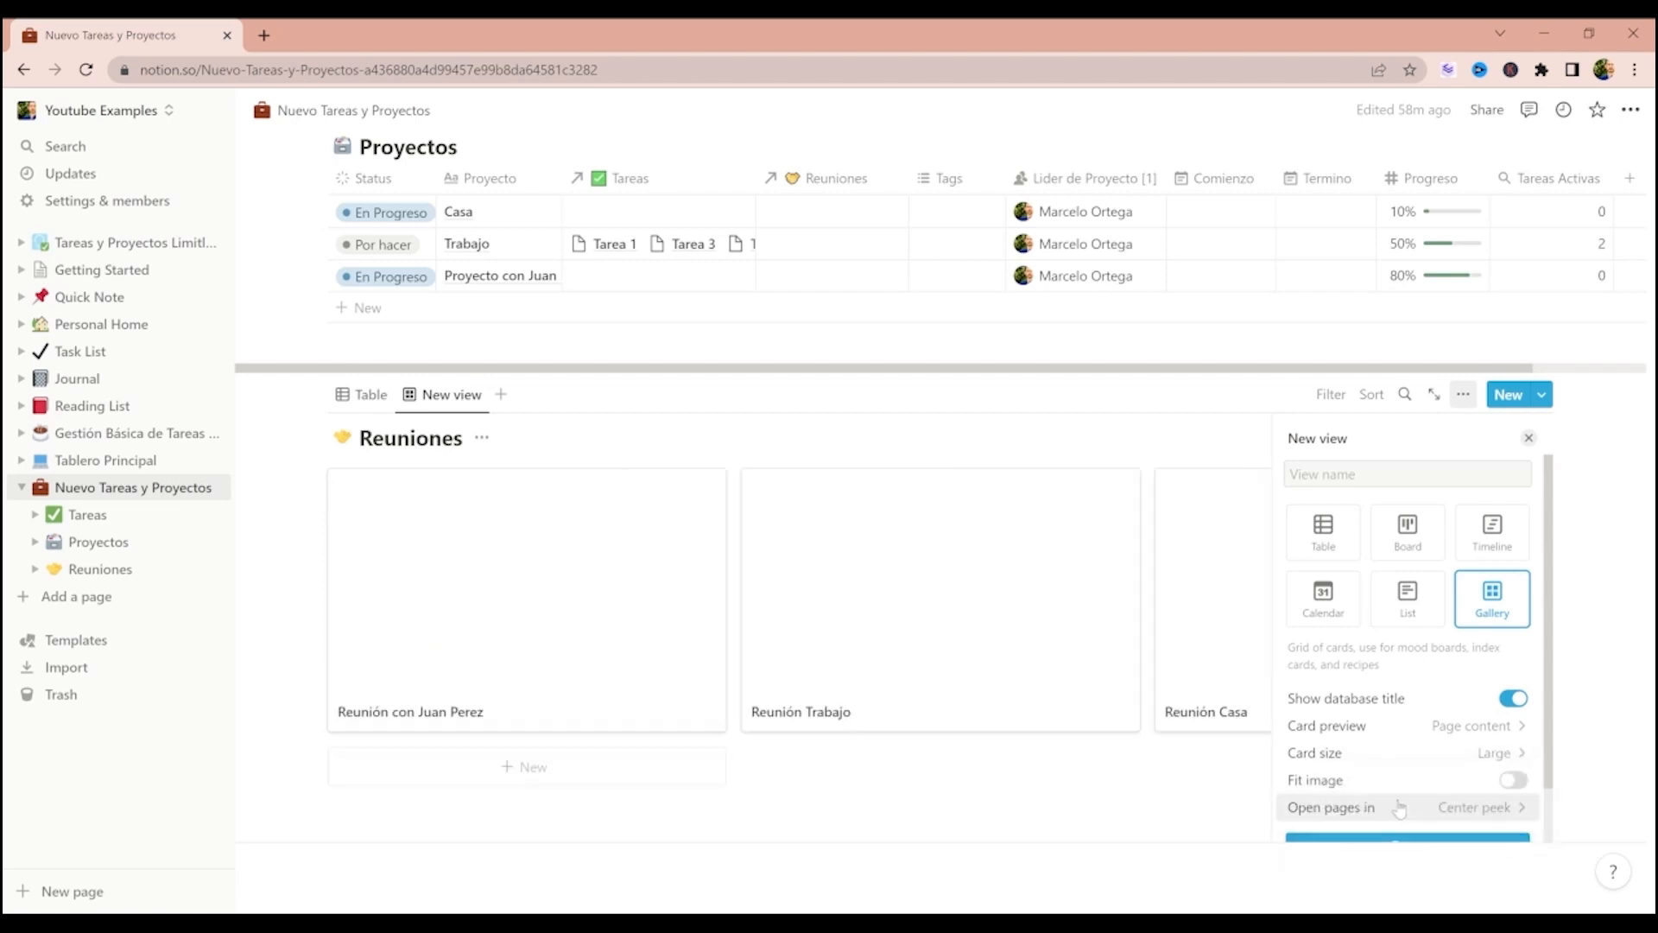
click(1478, 808)
click(1477, 813)
click(1478, 813)
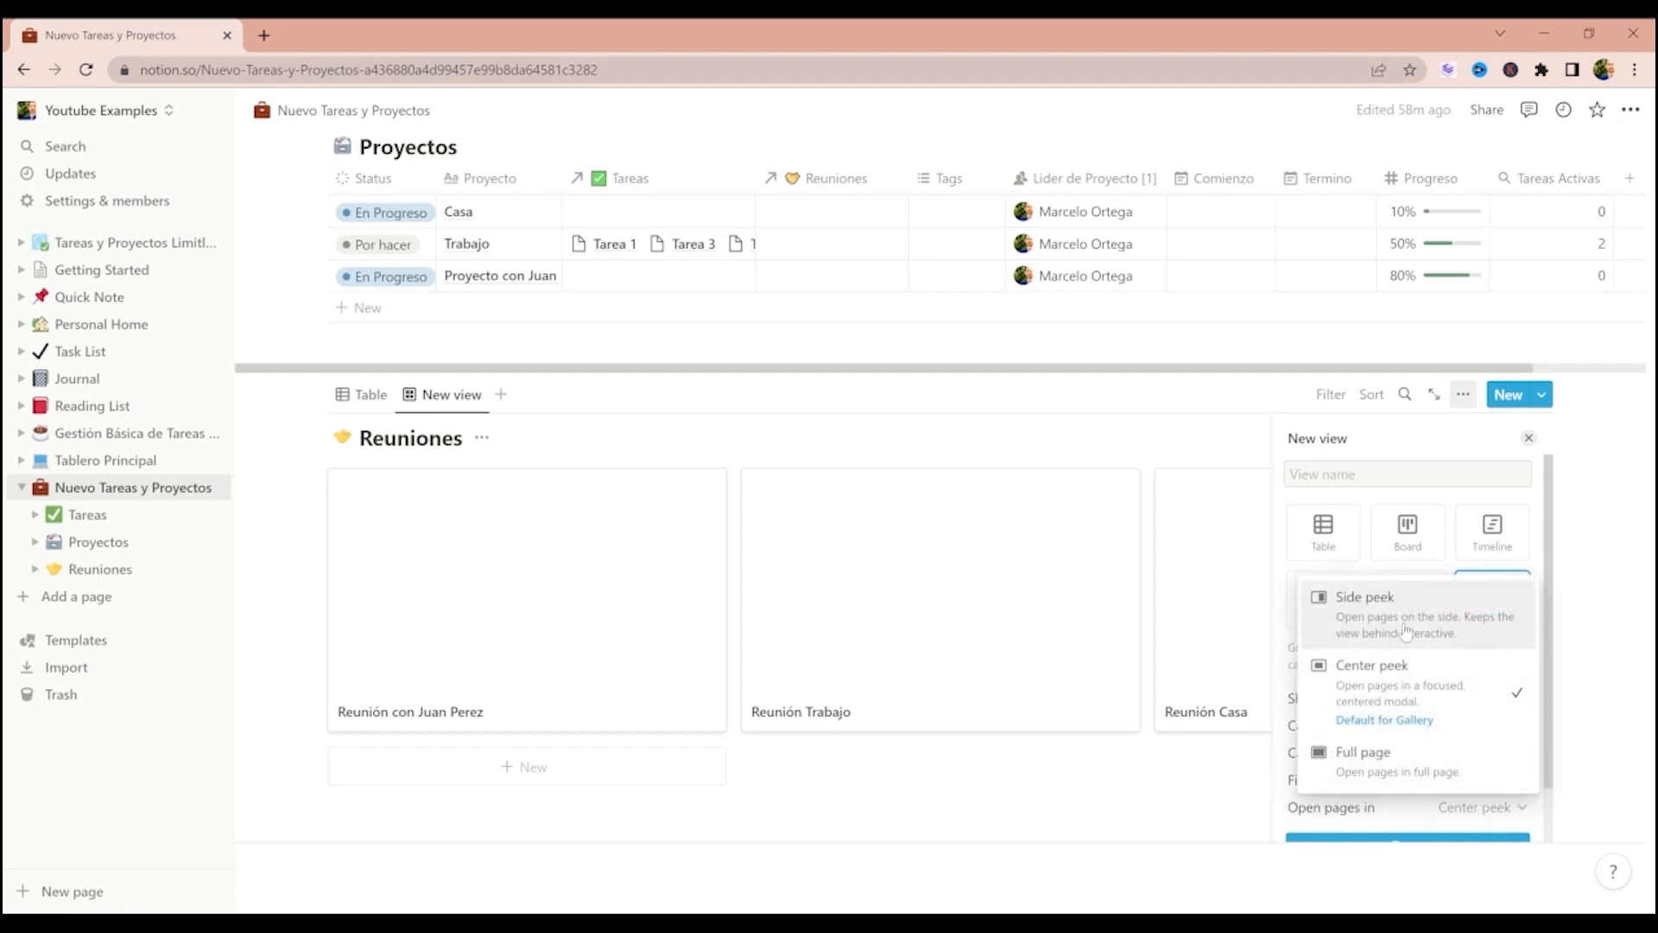
click(1406, 632)
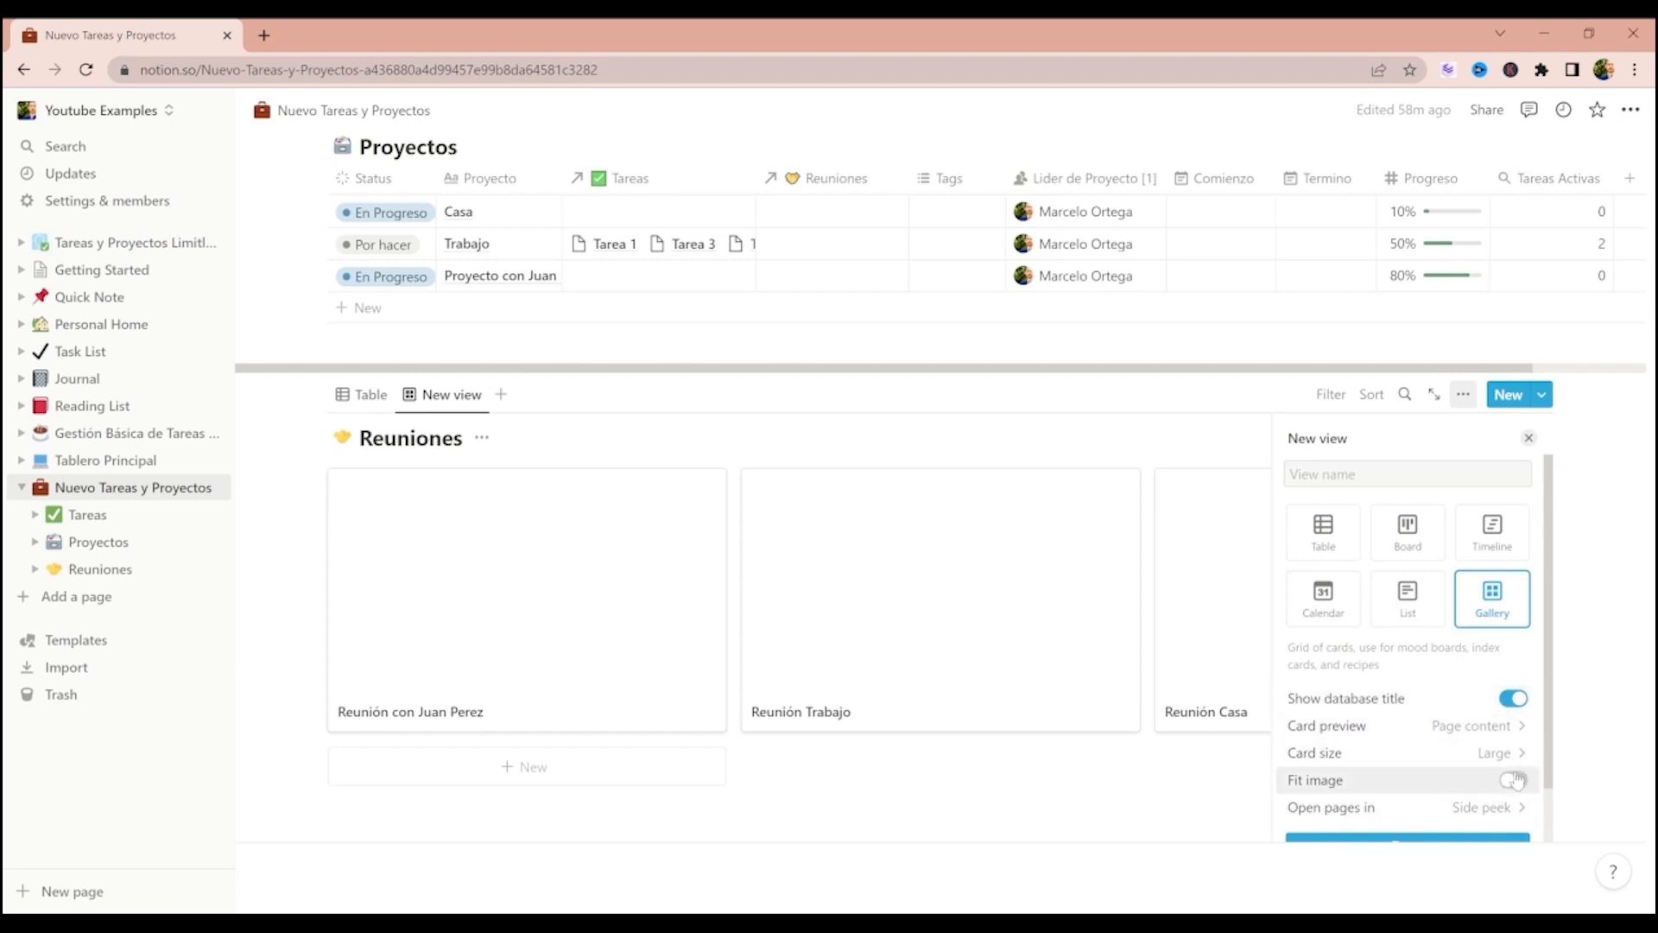
- Choose Page content as the gallery's card preview and set the card size to Medium
click(1515, 741)
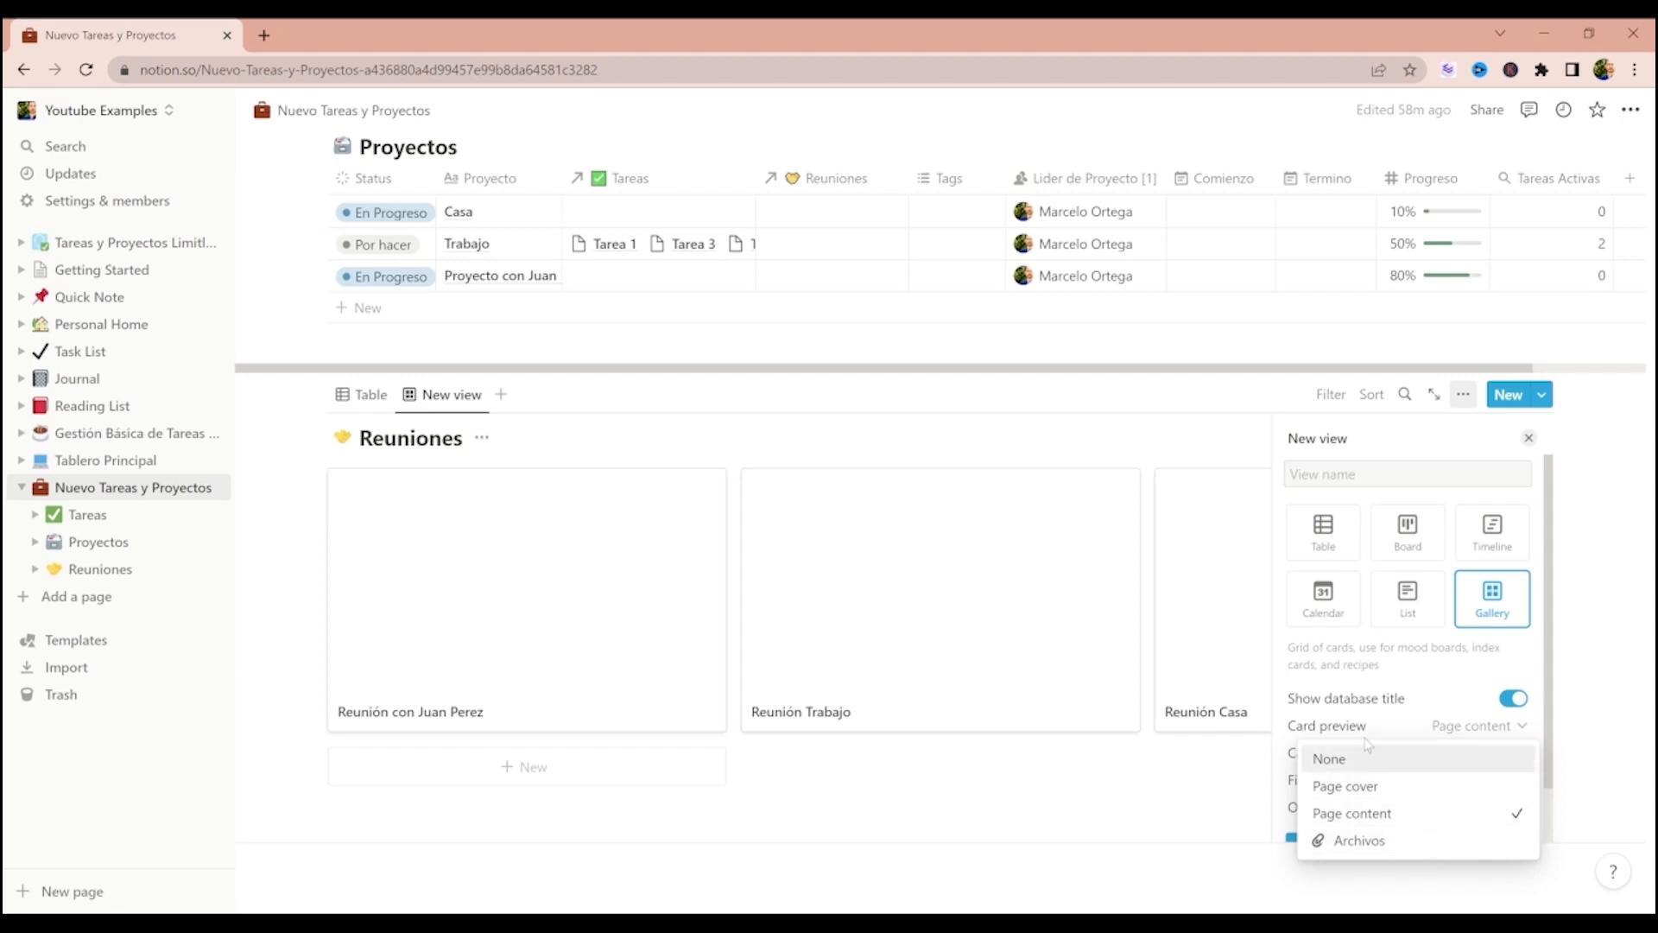
click(1352, 815)
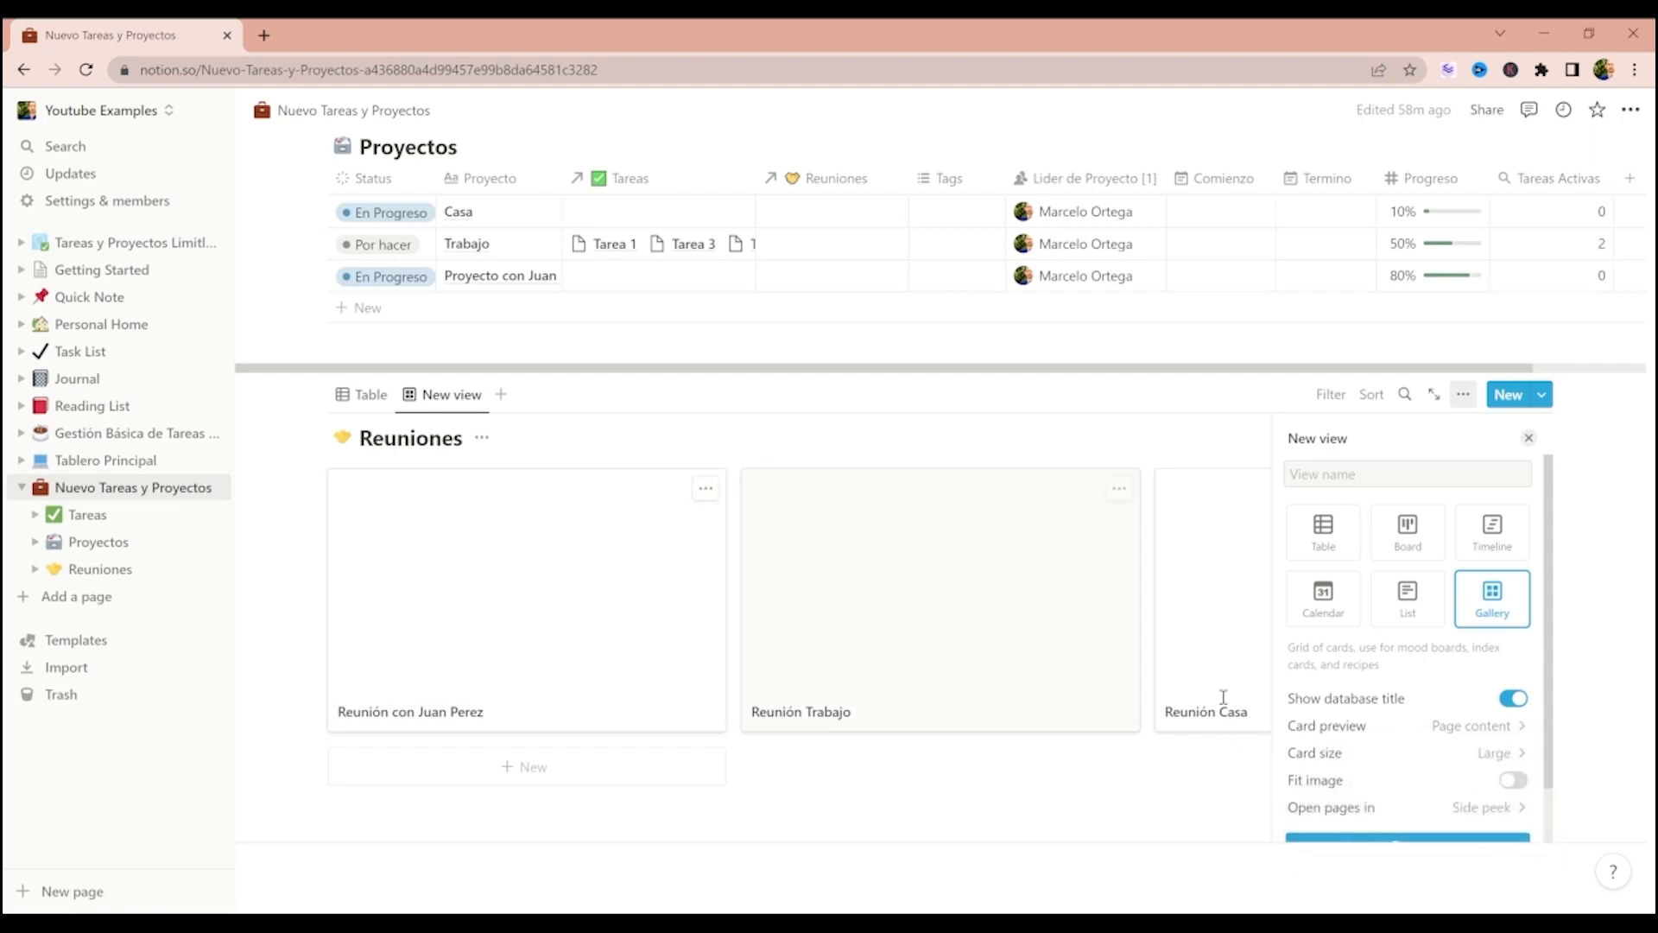
click(1457, 761)
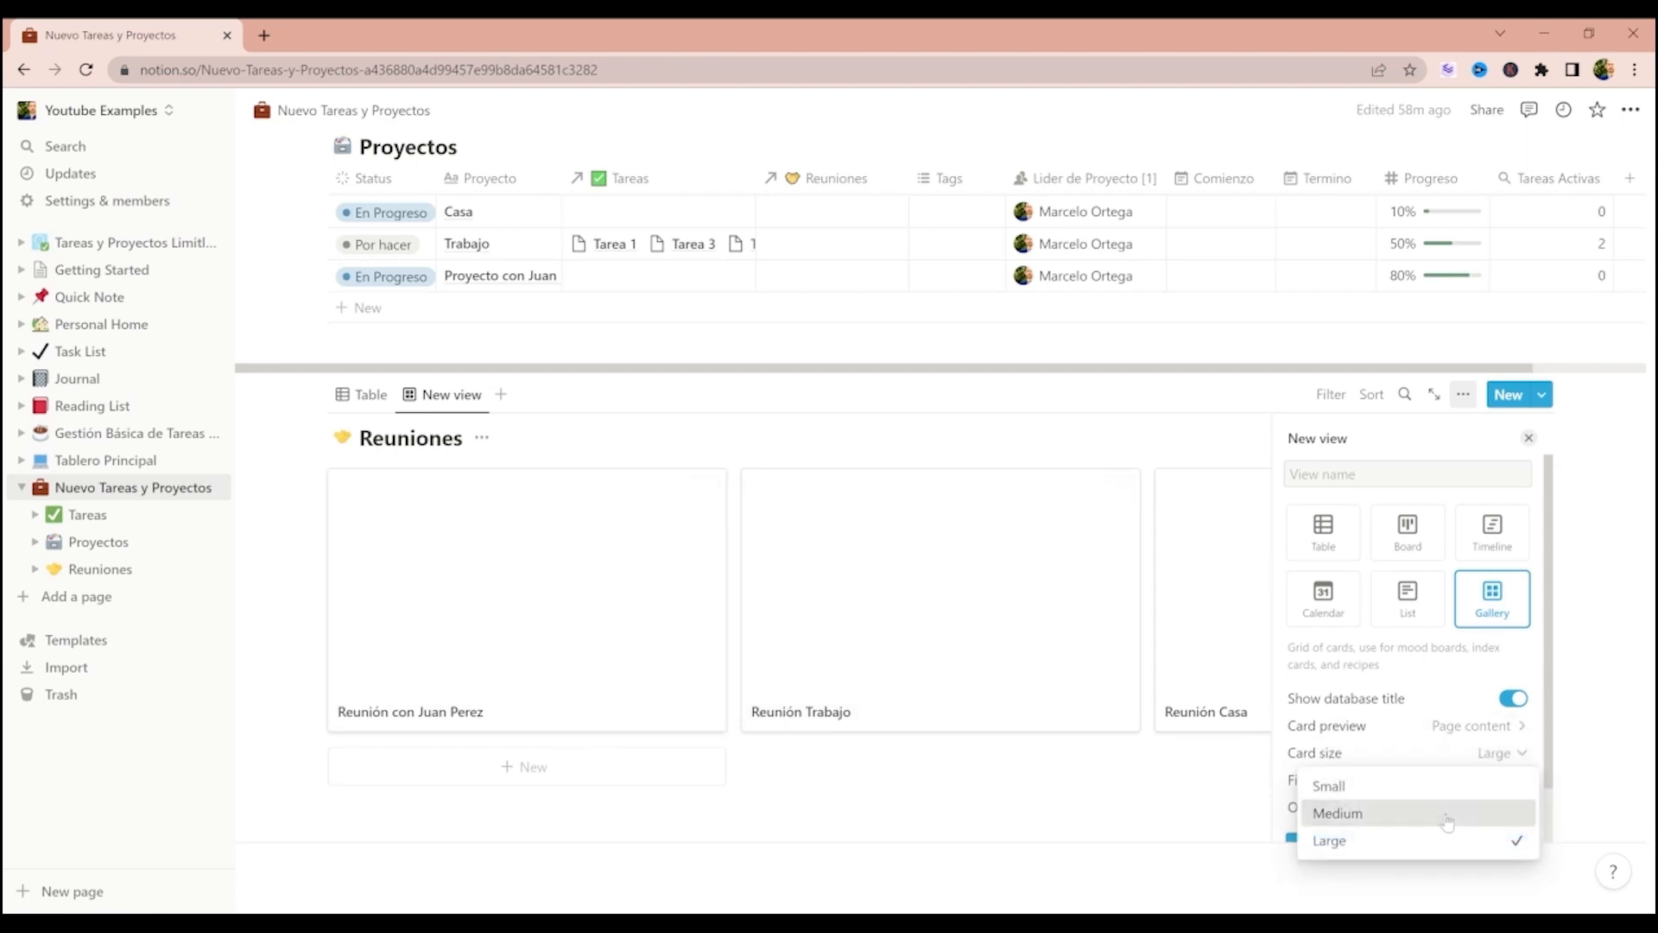
click(1447, 810)
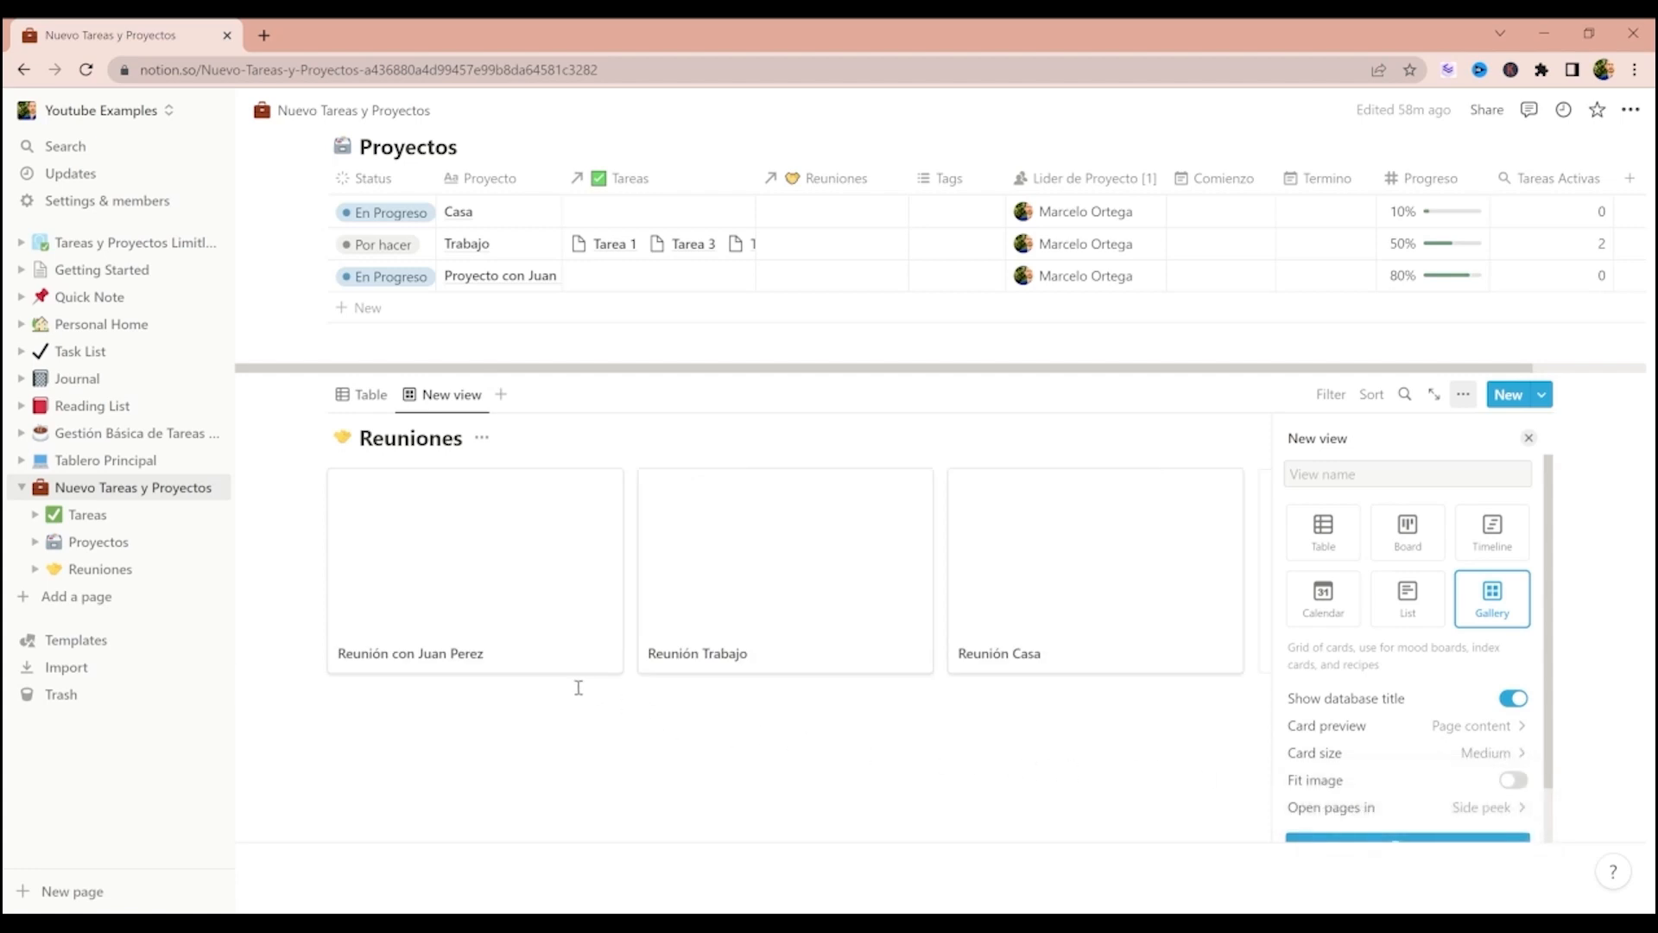
- Open the first meeting card in the Reuniones gallery and write a "Nota de Reunión" line naming the attendee in its page body
click(464, 549)
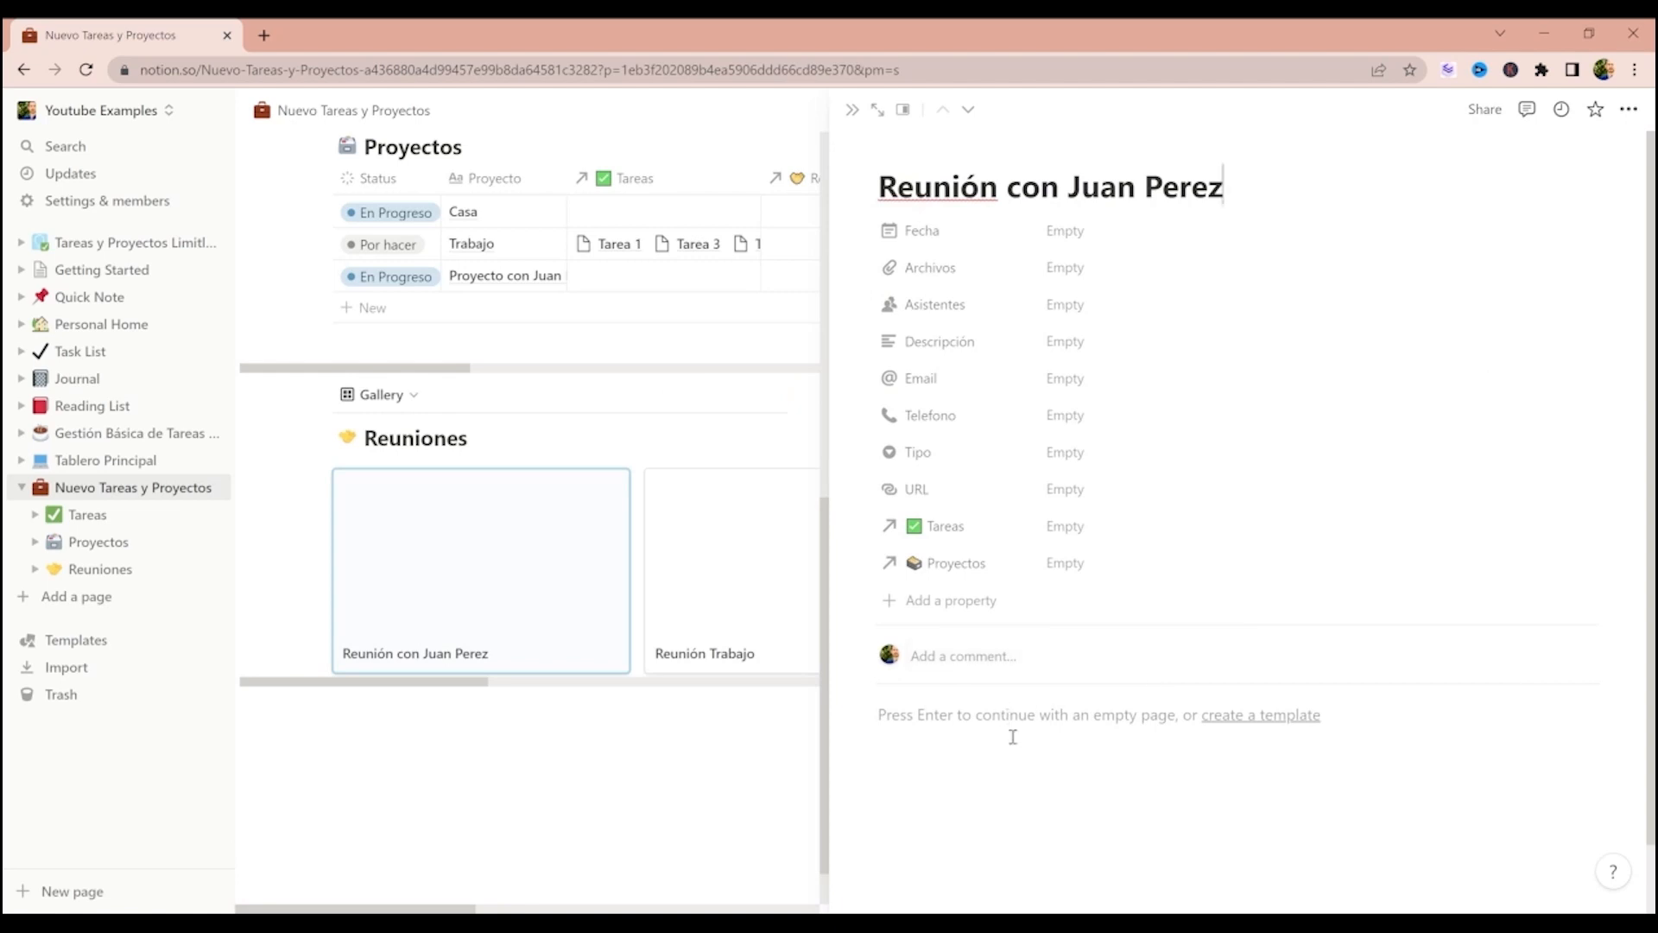
key(Return)
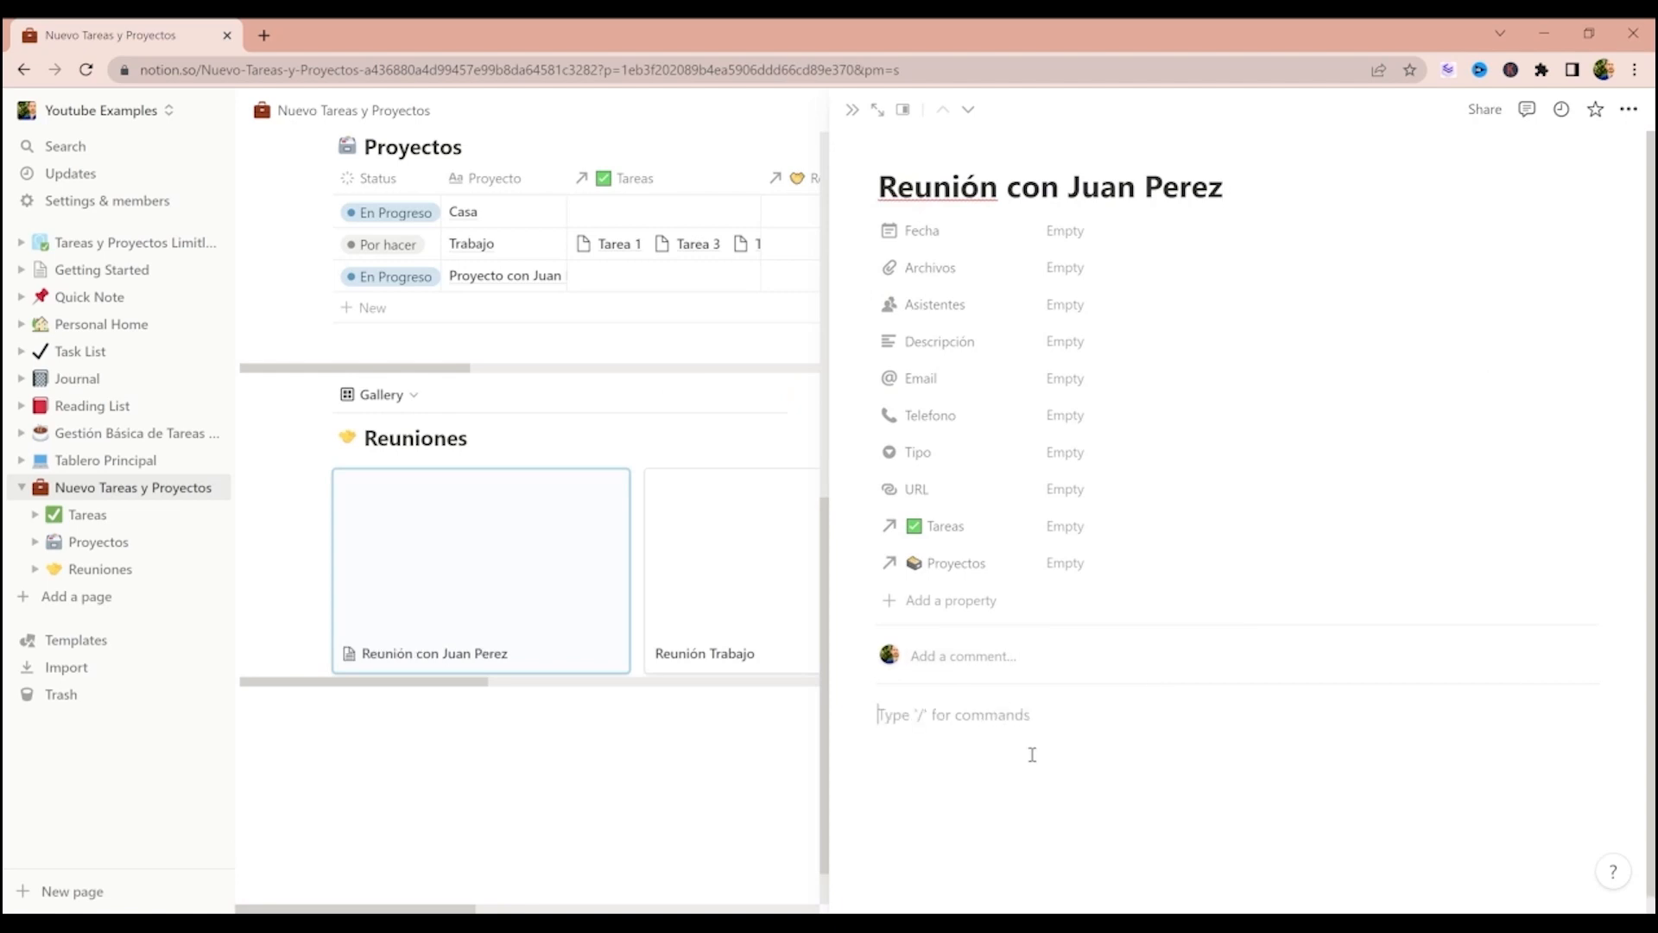
key(Return)
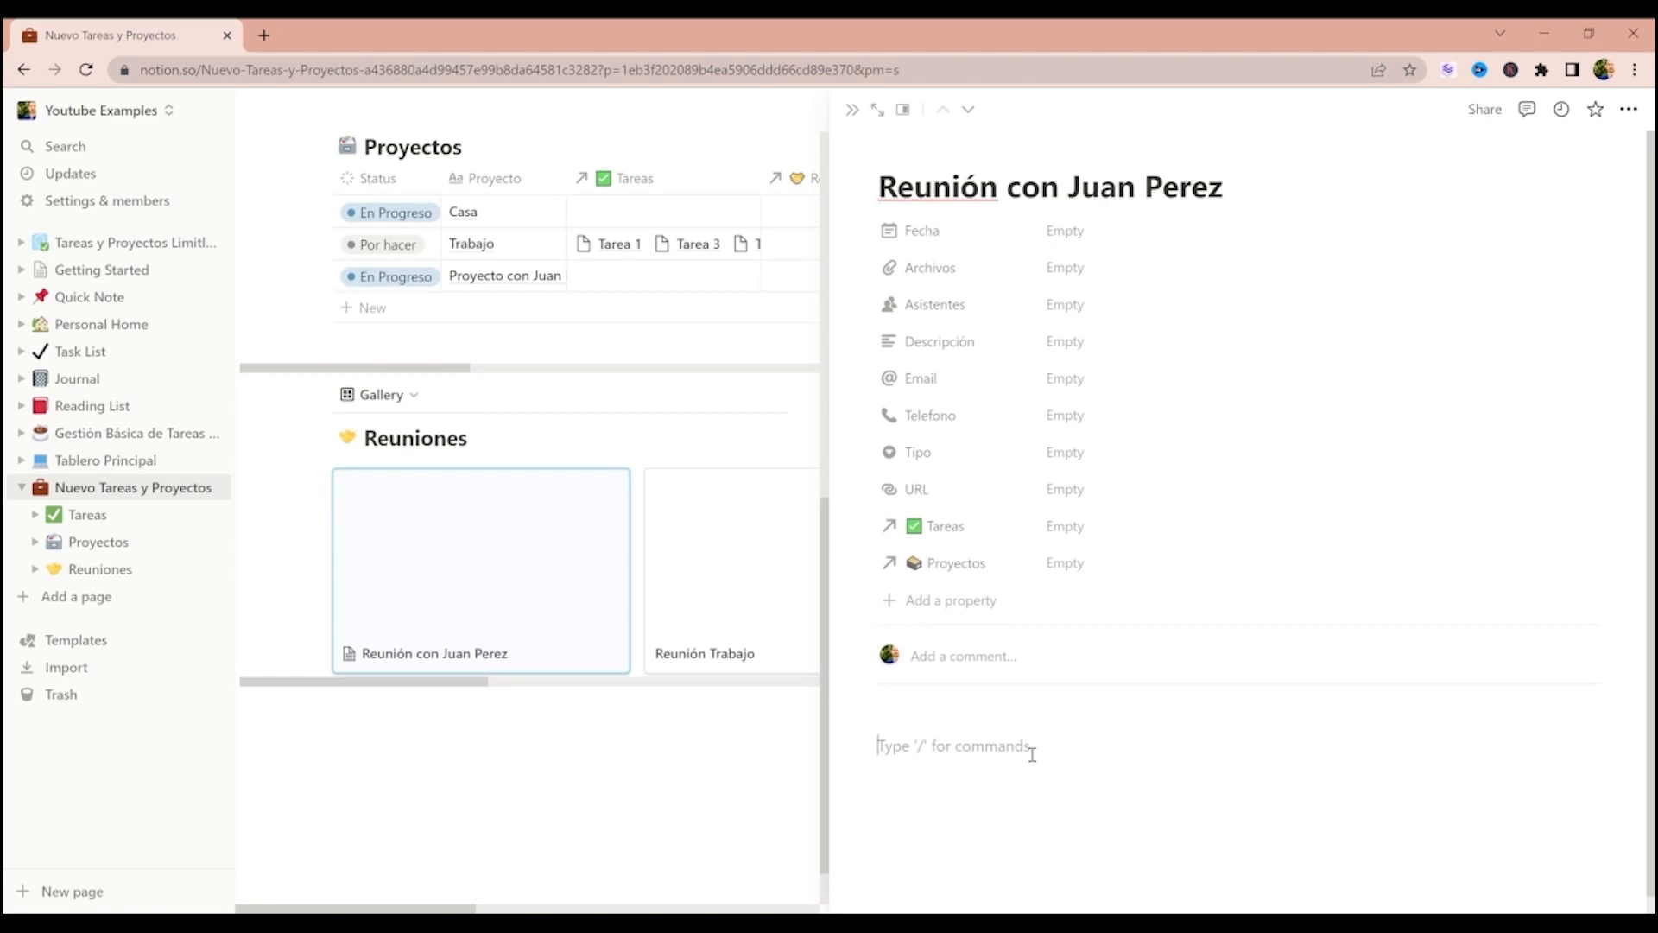
text(Not)
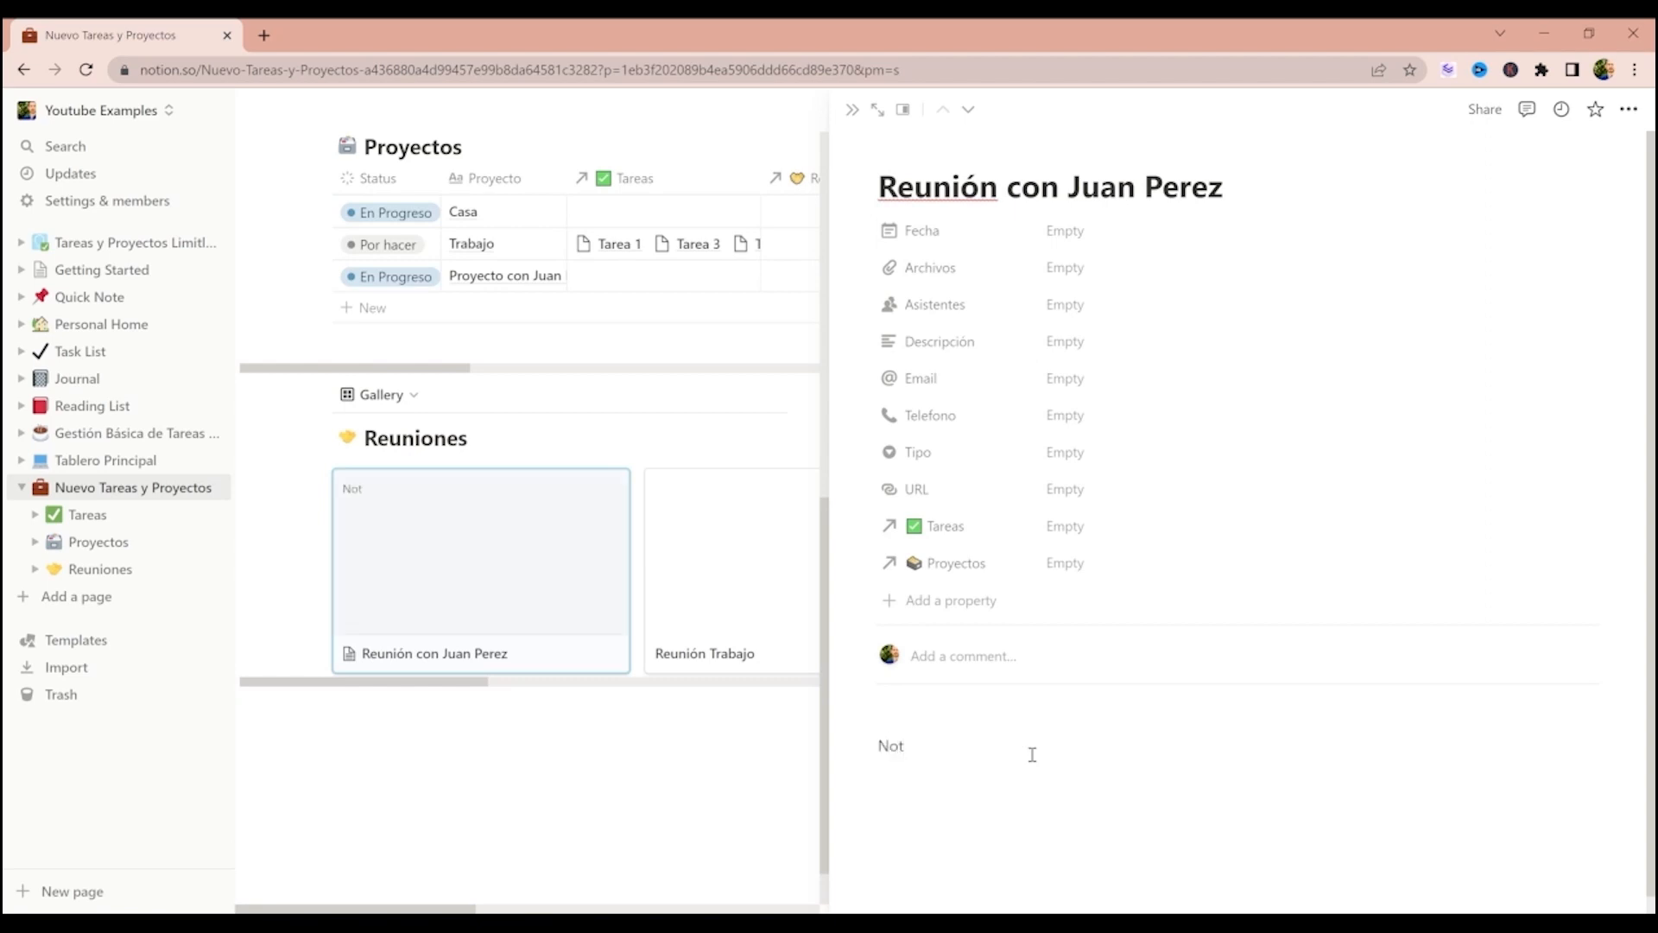
text(a de Reunión con Juan Perez)
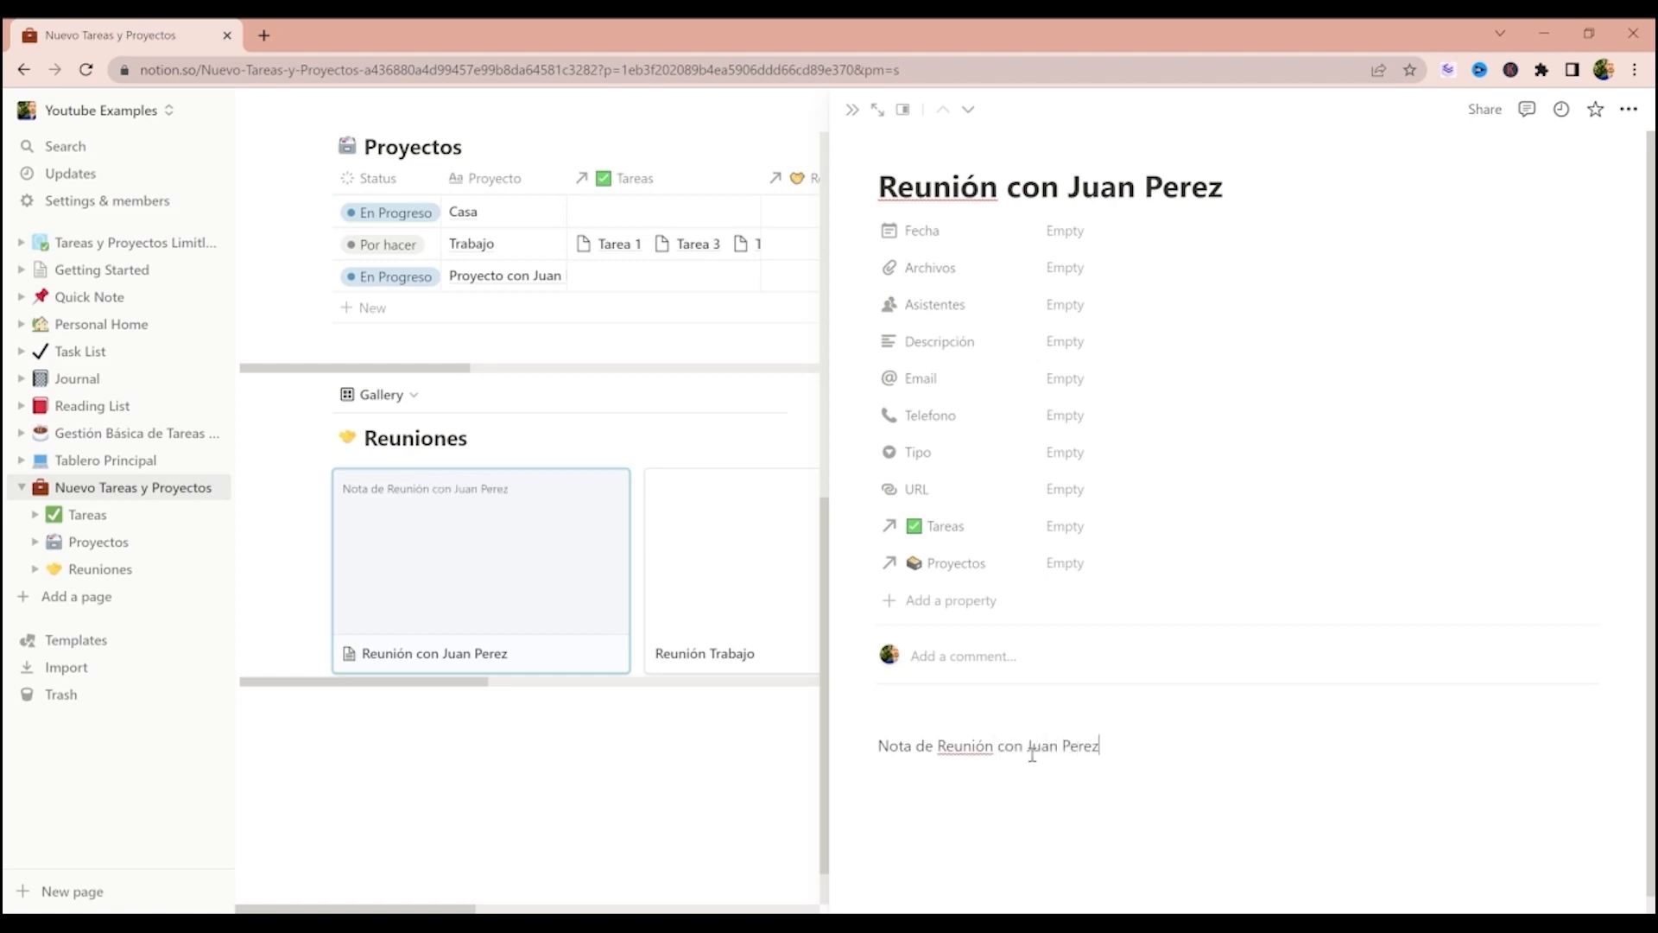
- Add a bulleted list with item 1, compromiso 2 and tarea 4 below the note line, and close the meeting page
key(Return)
text(- )
text(item 1)
key(Return)
text(compromiso 2)
key(Return)
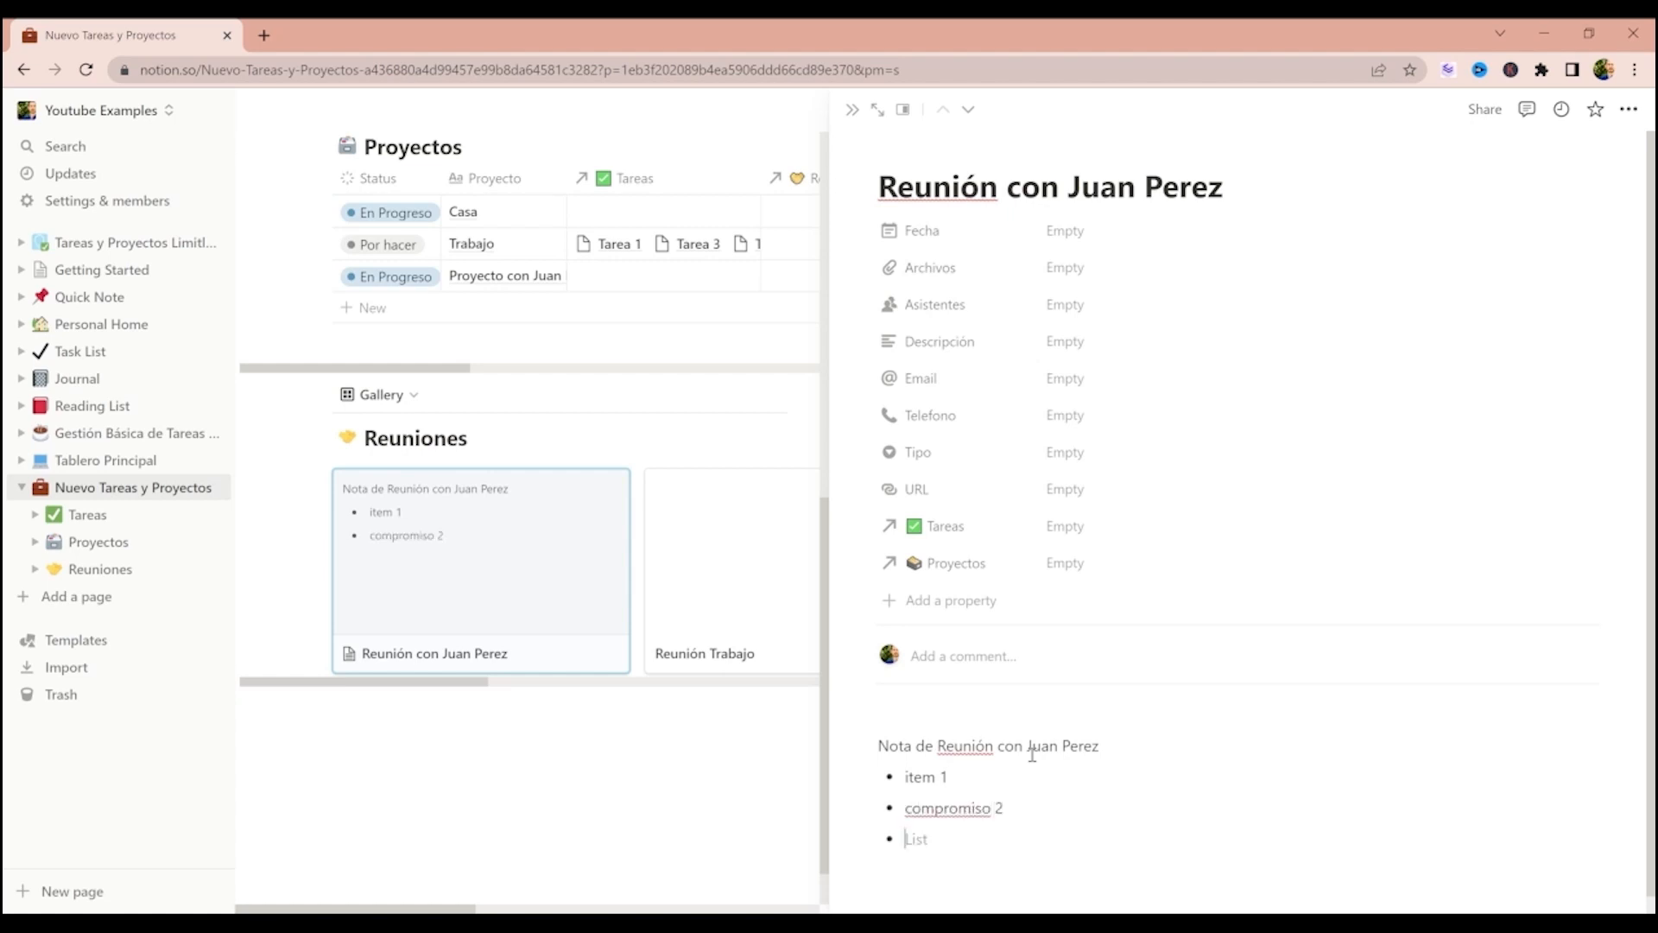
text(tarea 4)
key(Return)
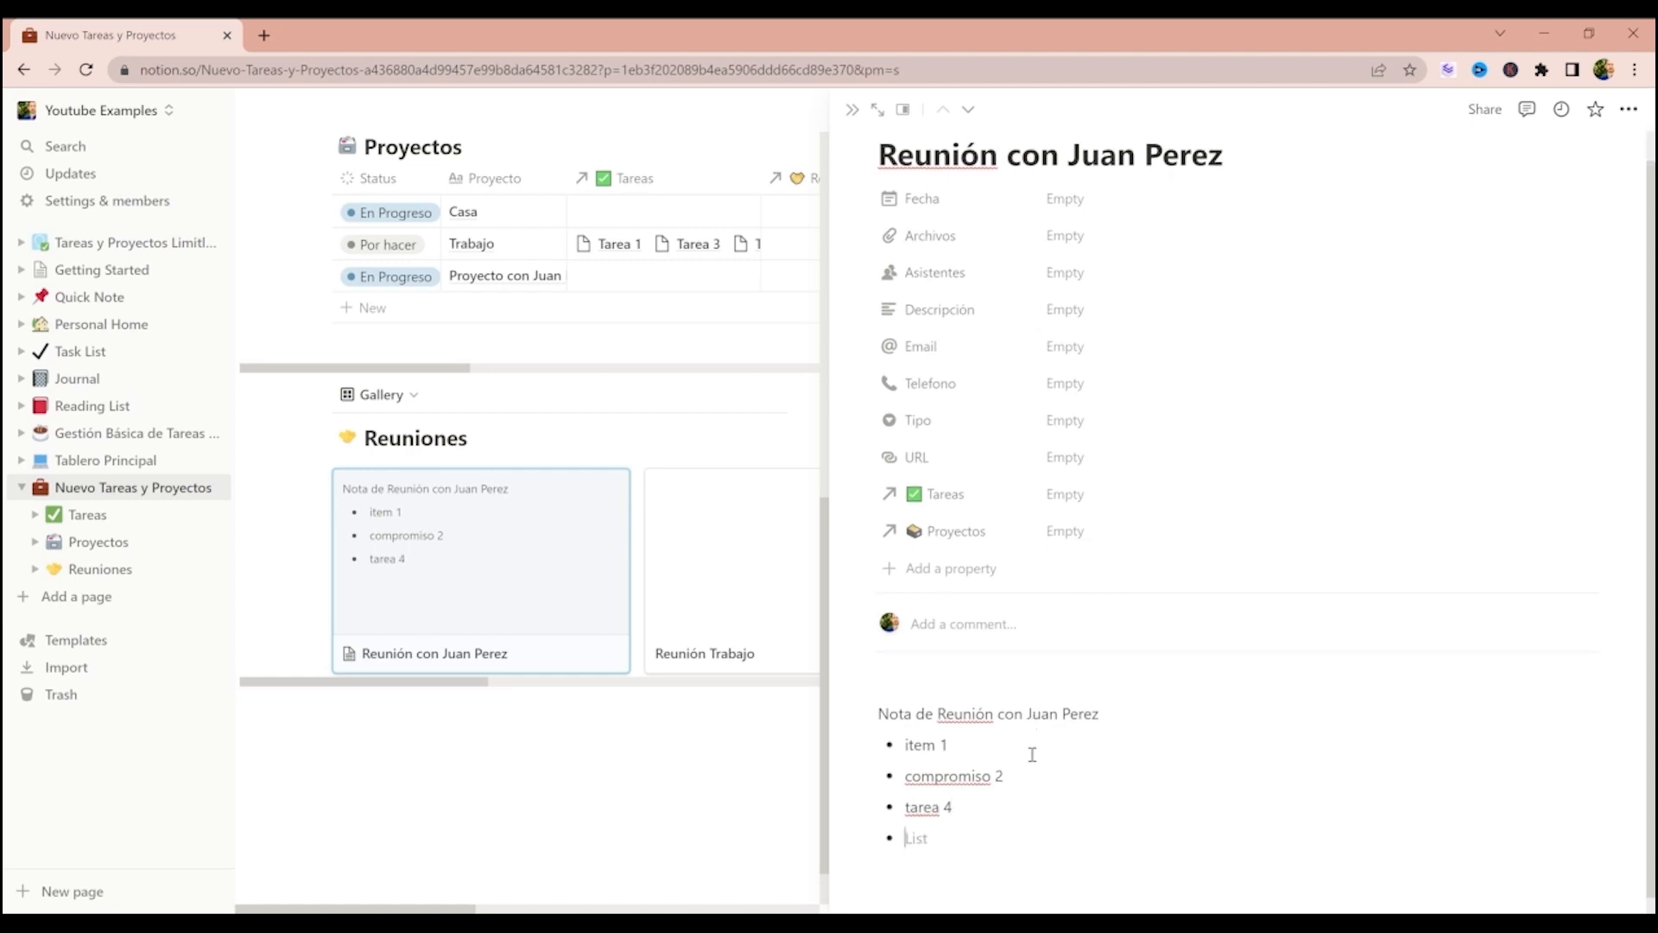
click(742, 757)
- Open the Reunión Trabajo card and write "Notas Reunión trabajo" in its page body
click(773, 568)
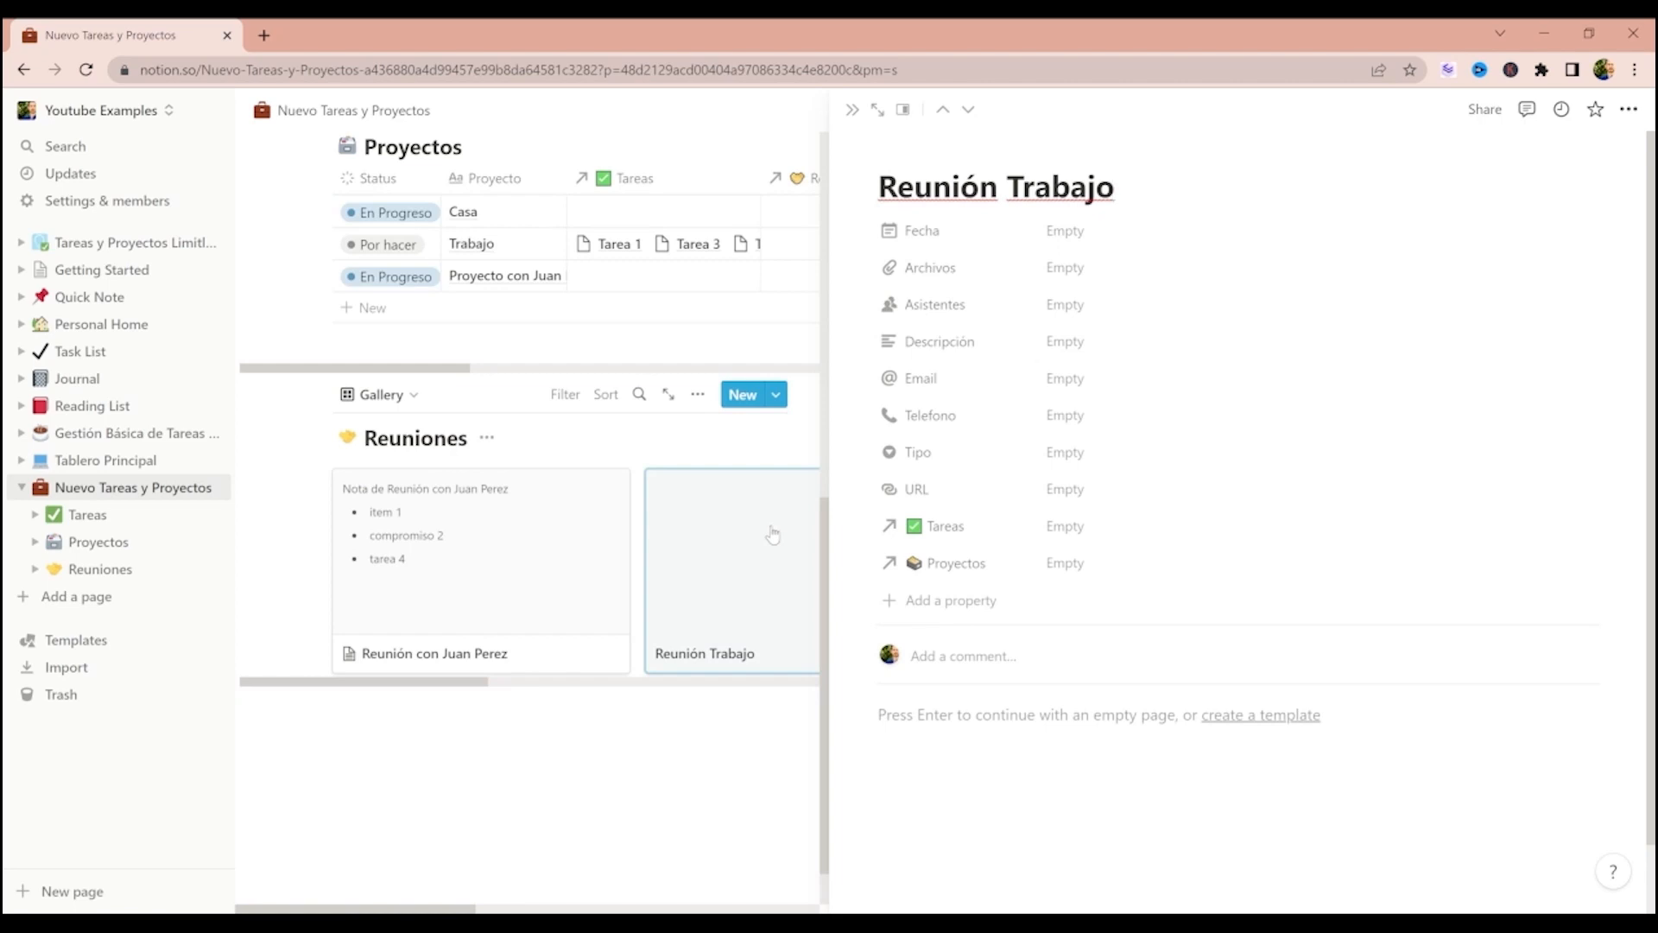
click(853, 110)
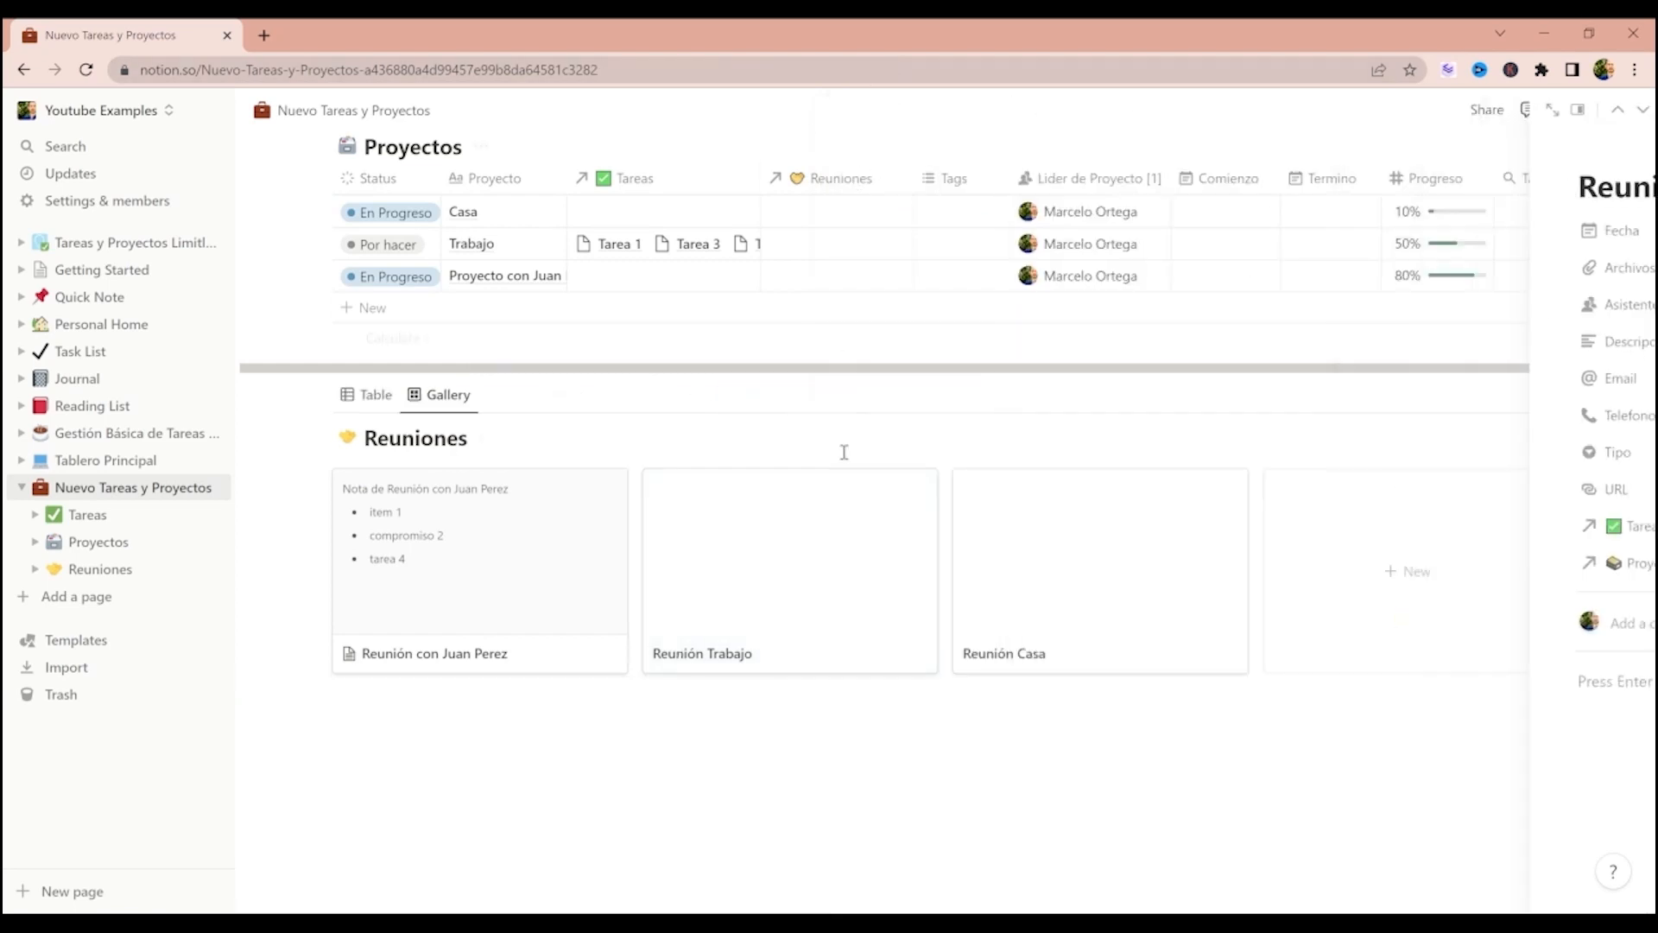
click(803, 607)
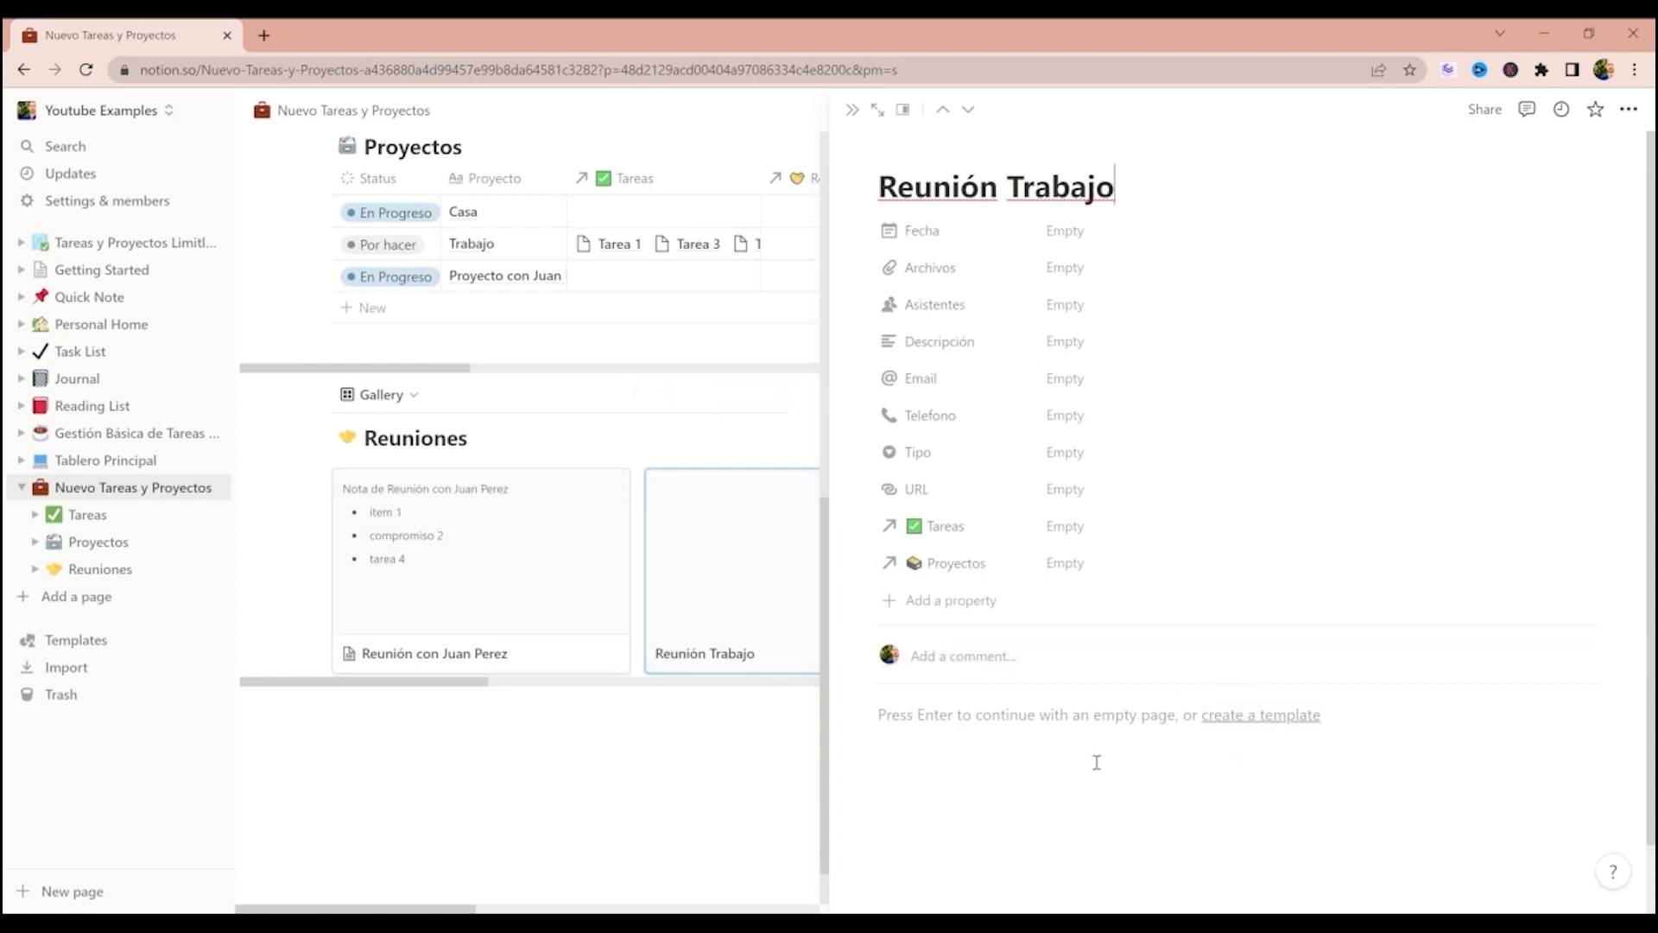
key(Return)
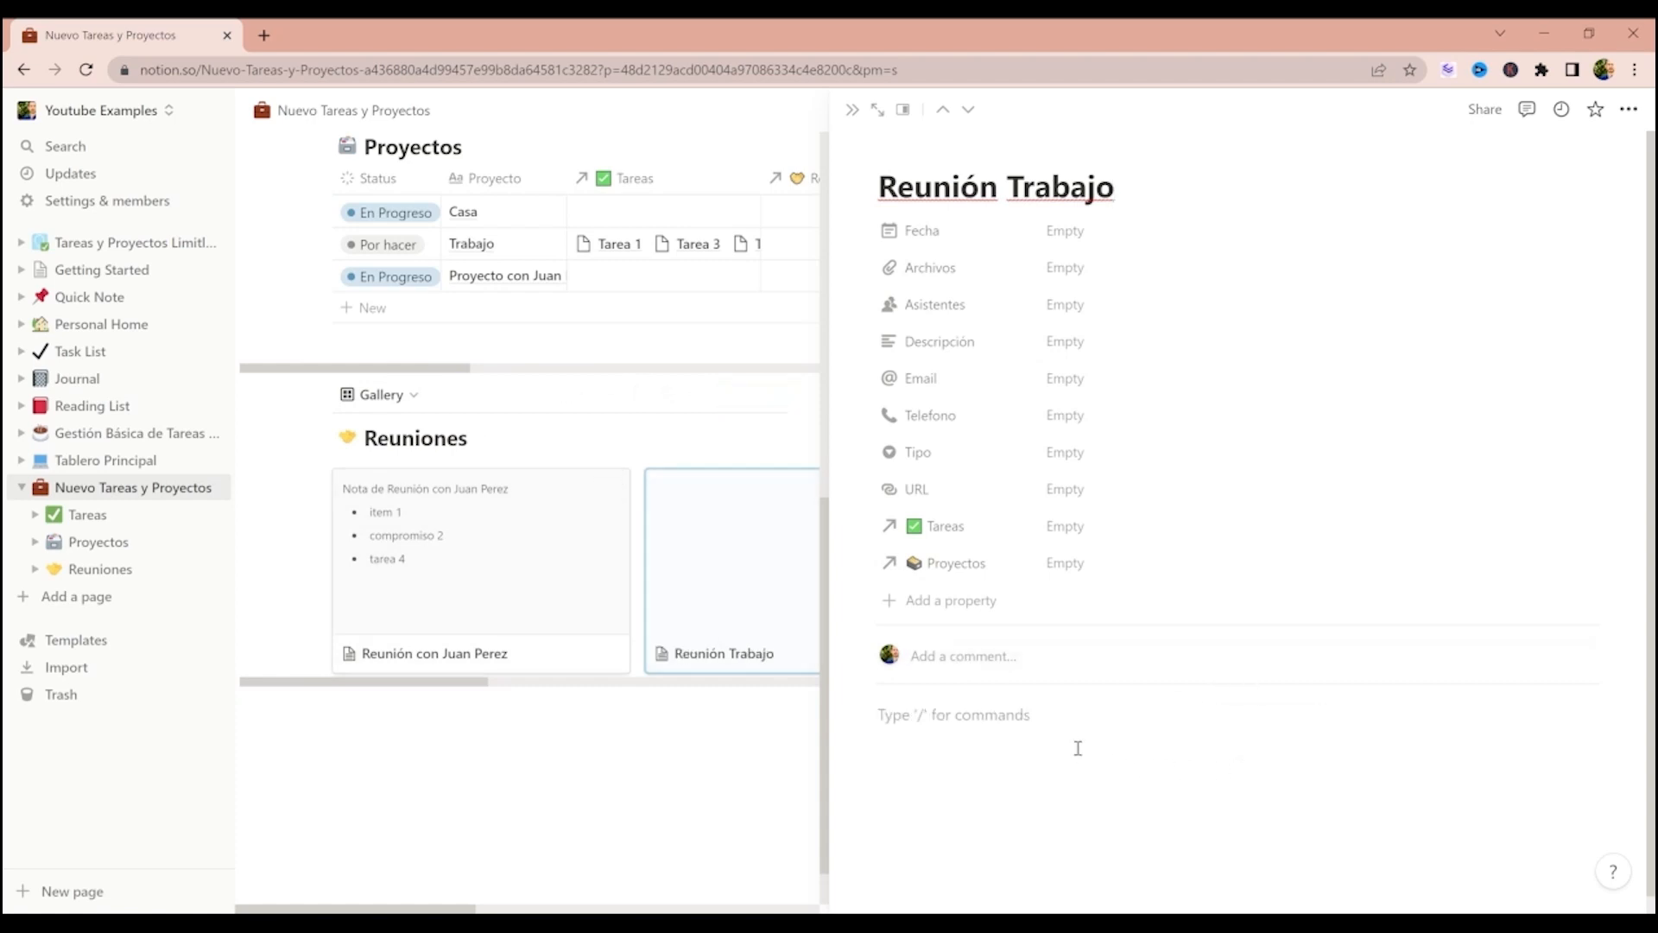
text(Notas)
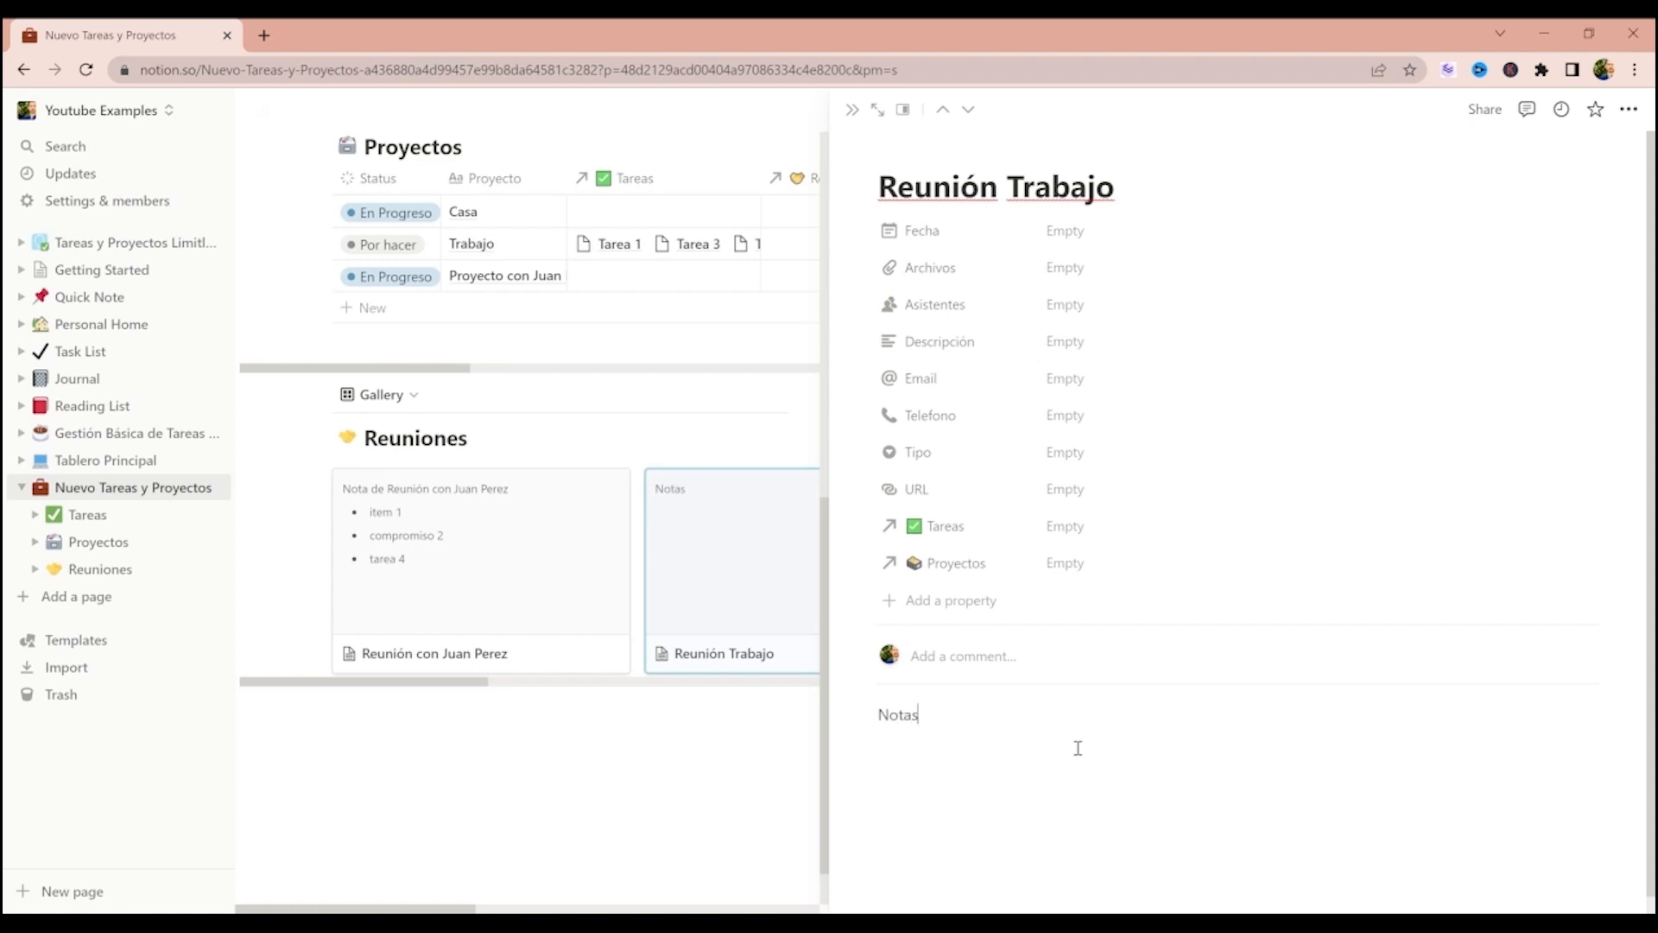
text( Reunión trabajo)
key(Return)
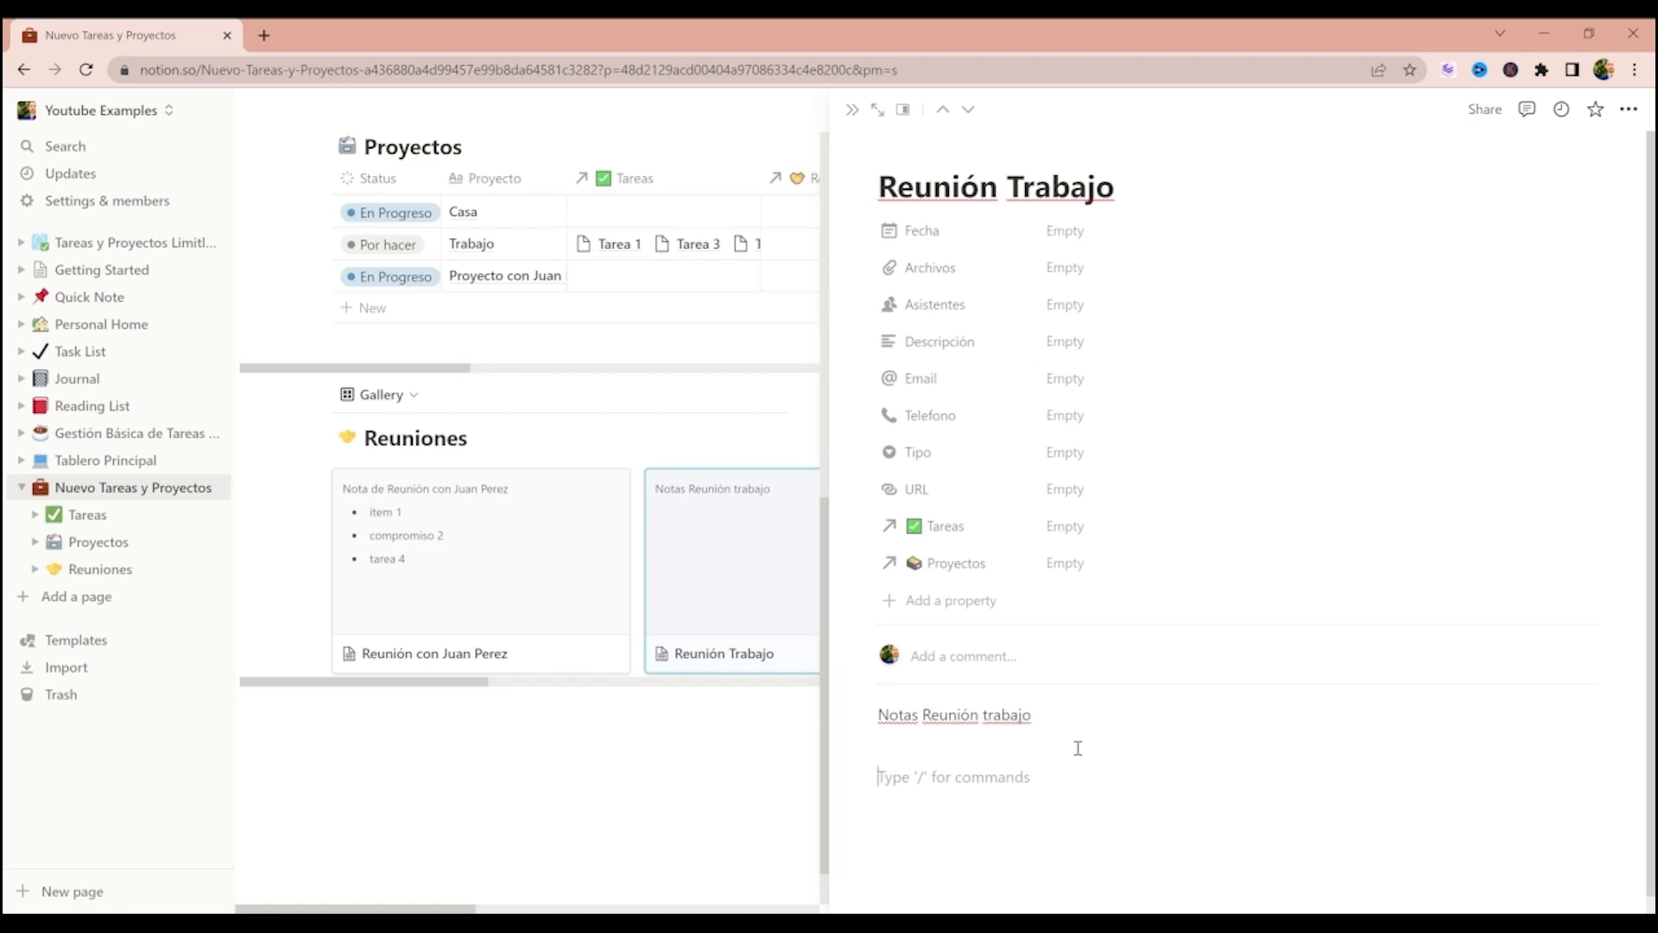
- Fill the Reunión Trabajo page with three lines of placeholder text below the note line and close the page
text(bkjbkjsdbkjfdbkjfdsbkjs)
key(Return)
text(sdbj)
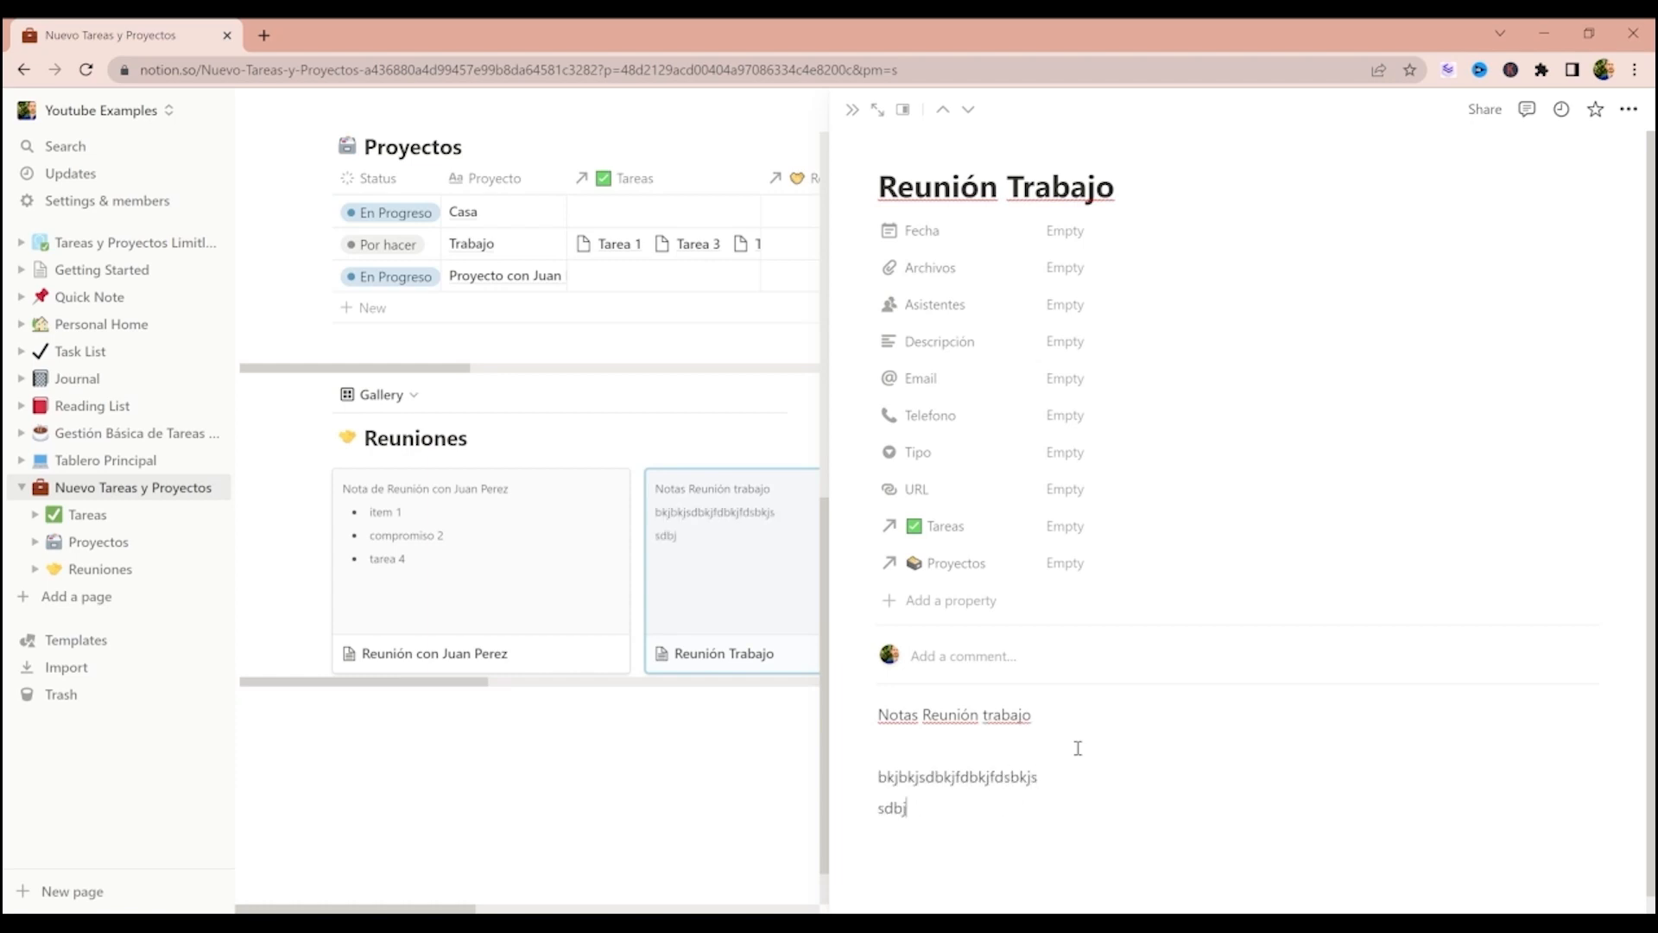
text(bkjbkjbkjf)
key(Return)
text(bjsdkjfbkjsbkjfd)
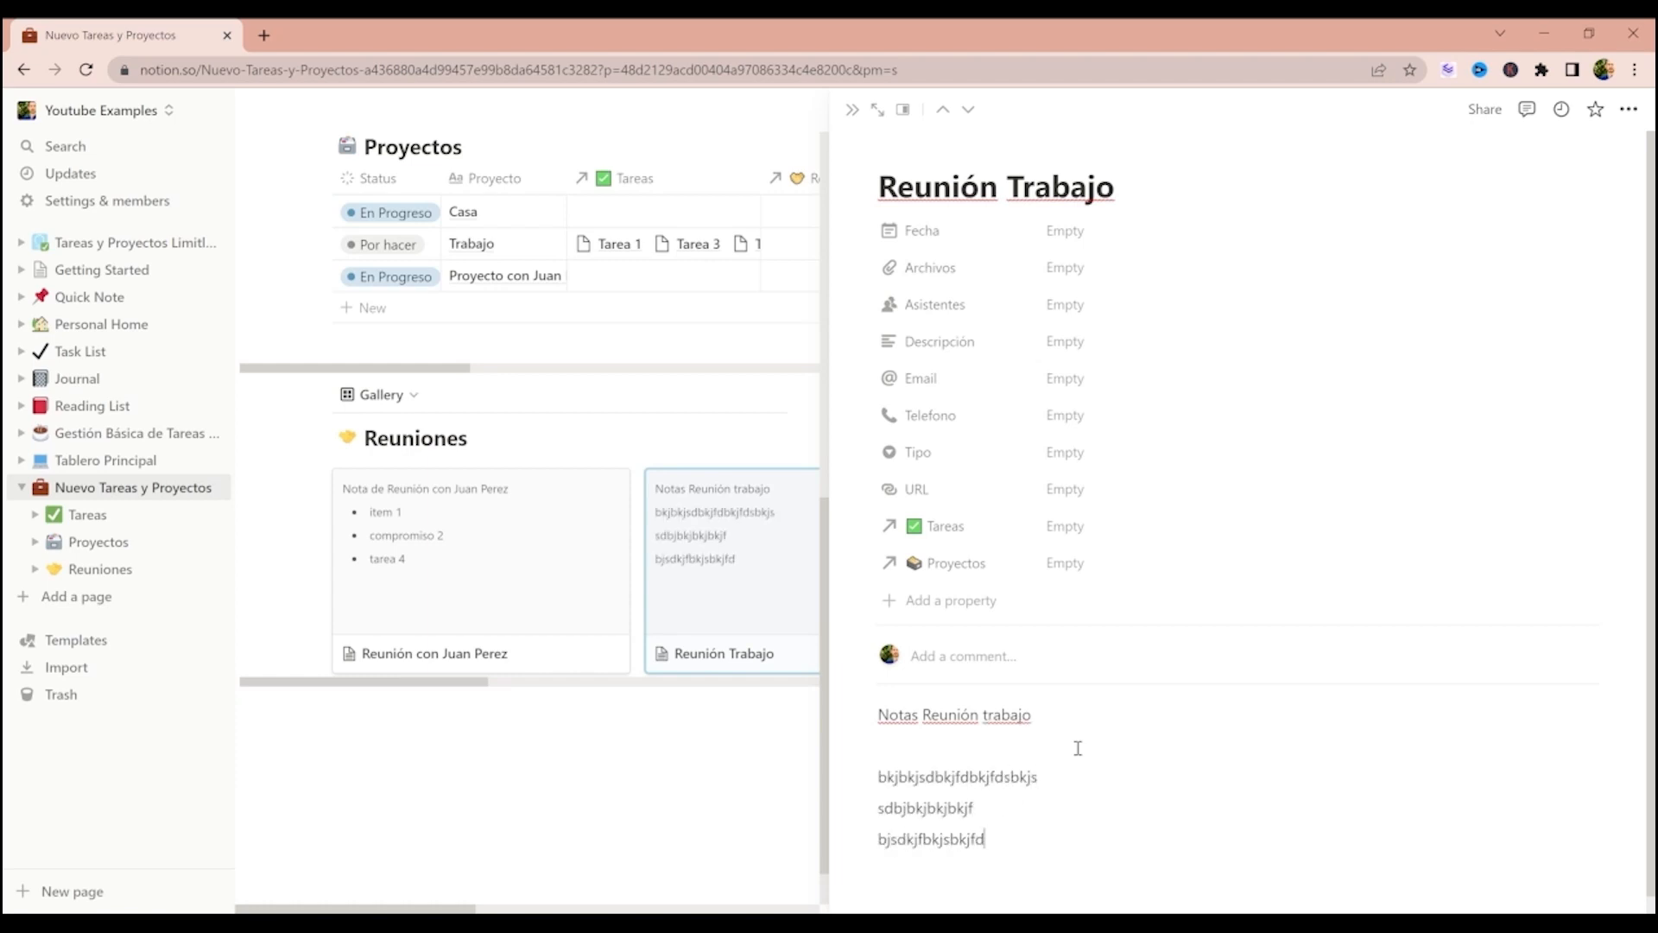
click(600, 780)
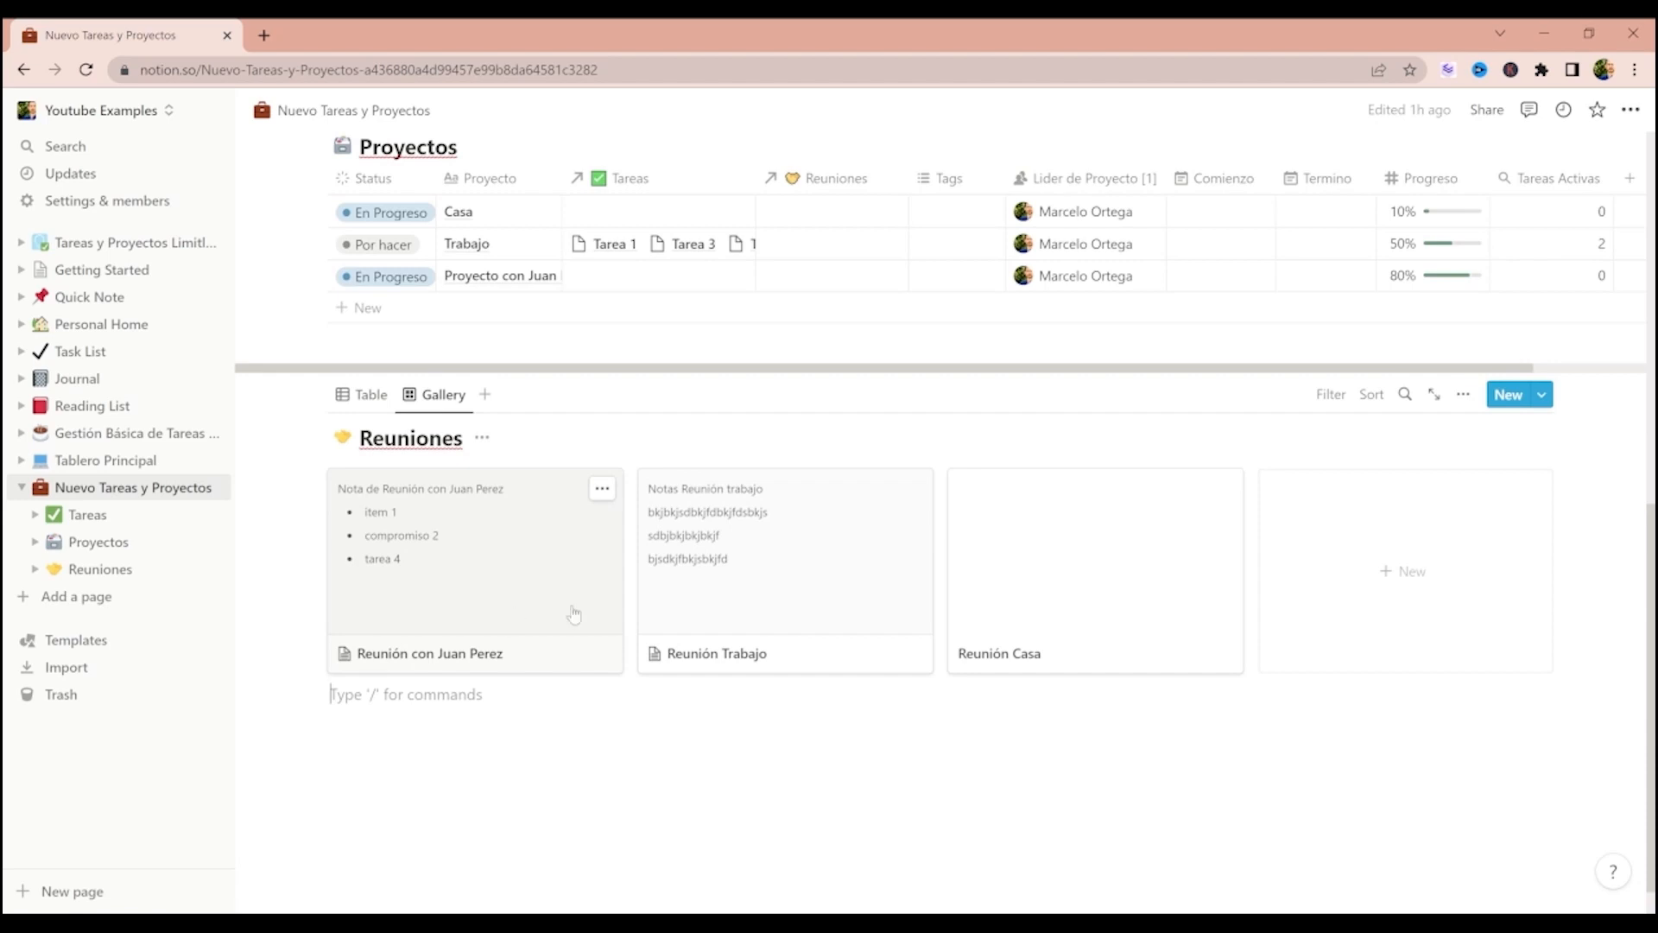
- Review the layout settings and view options of the Reuniones gallery
click(1463, 394)
click(1447, 527)
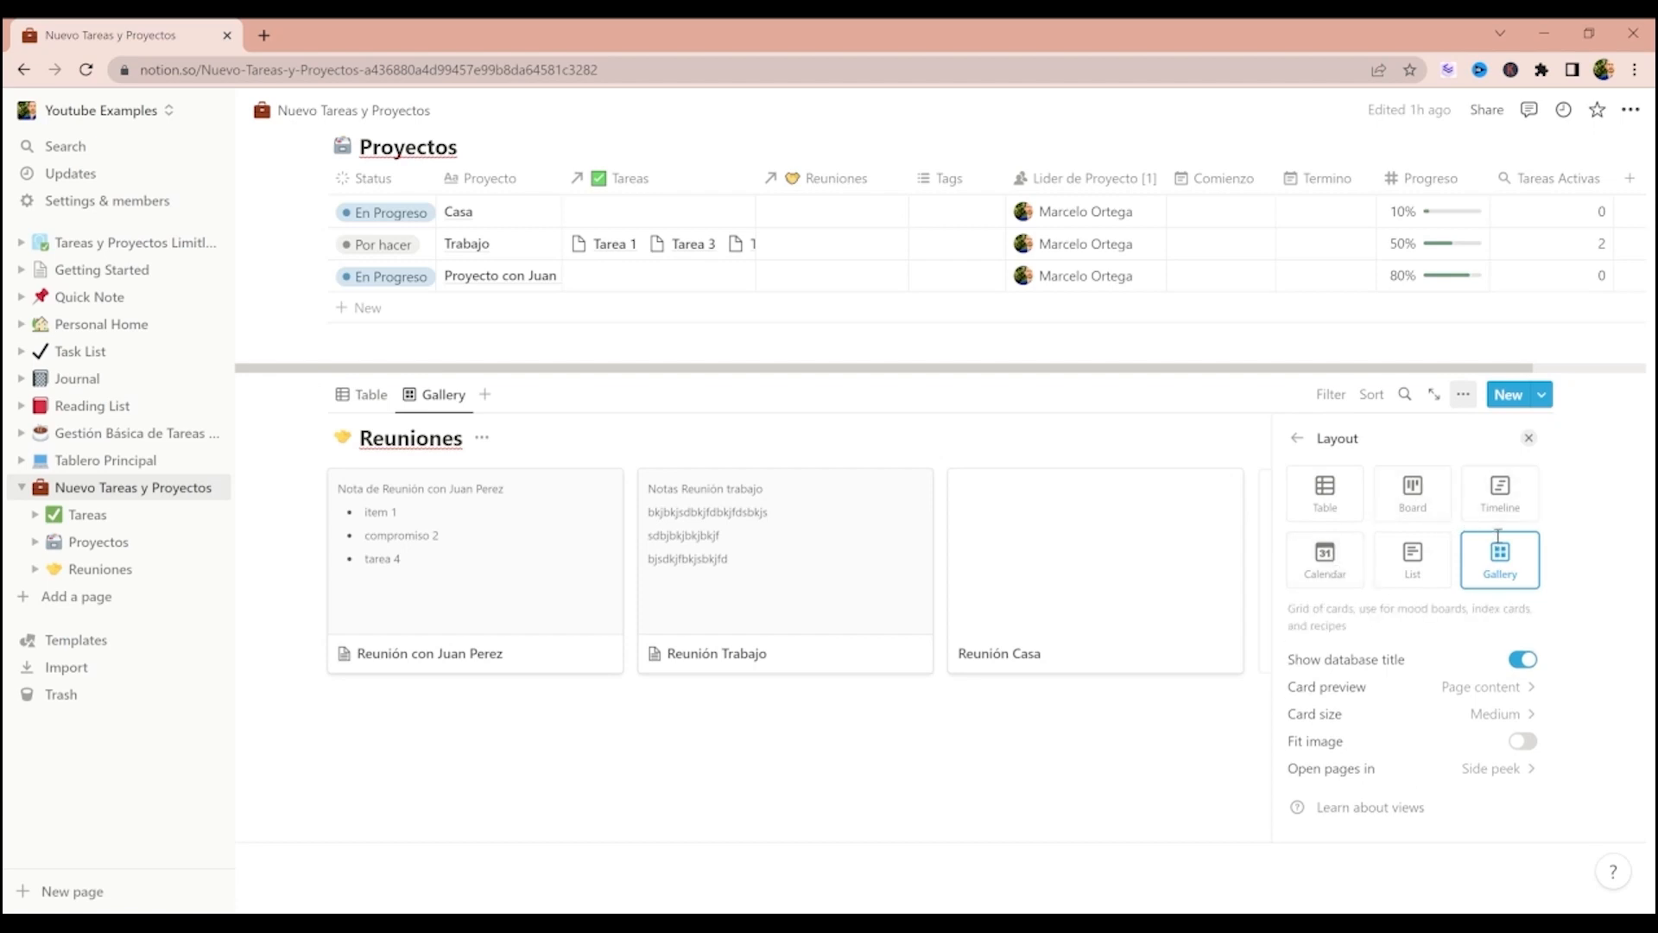
click(1529, 438)
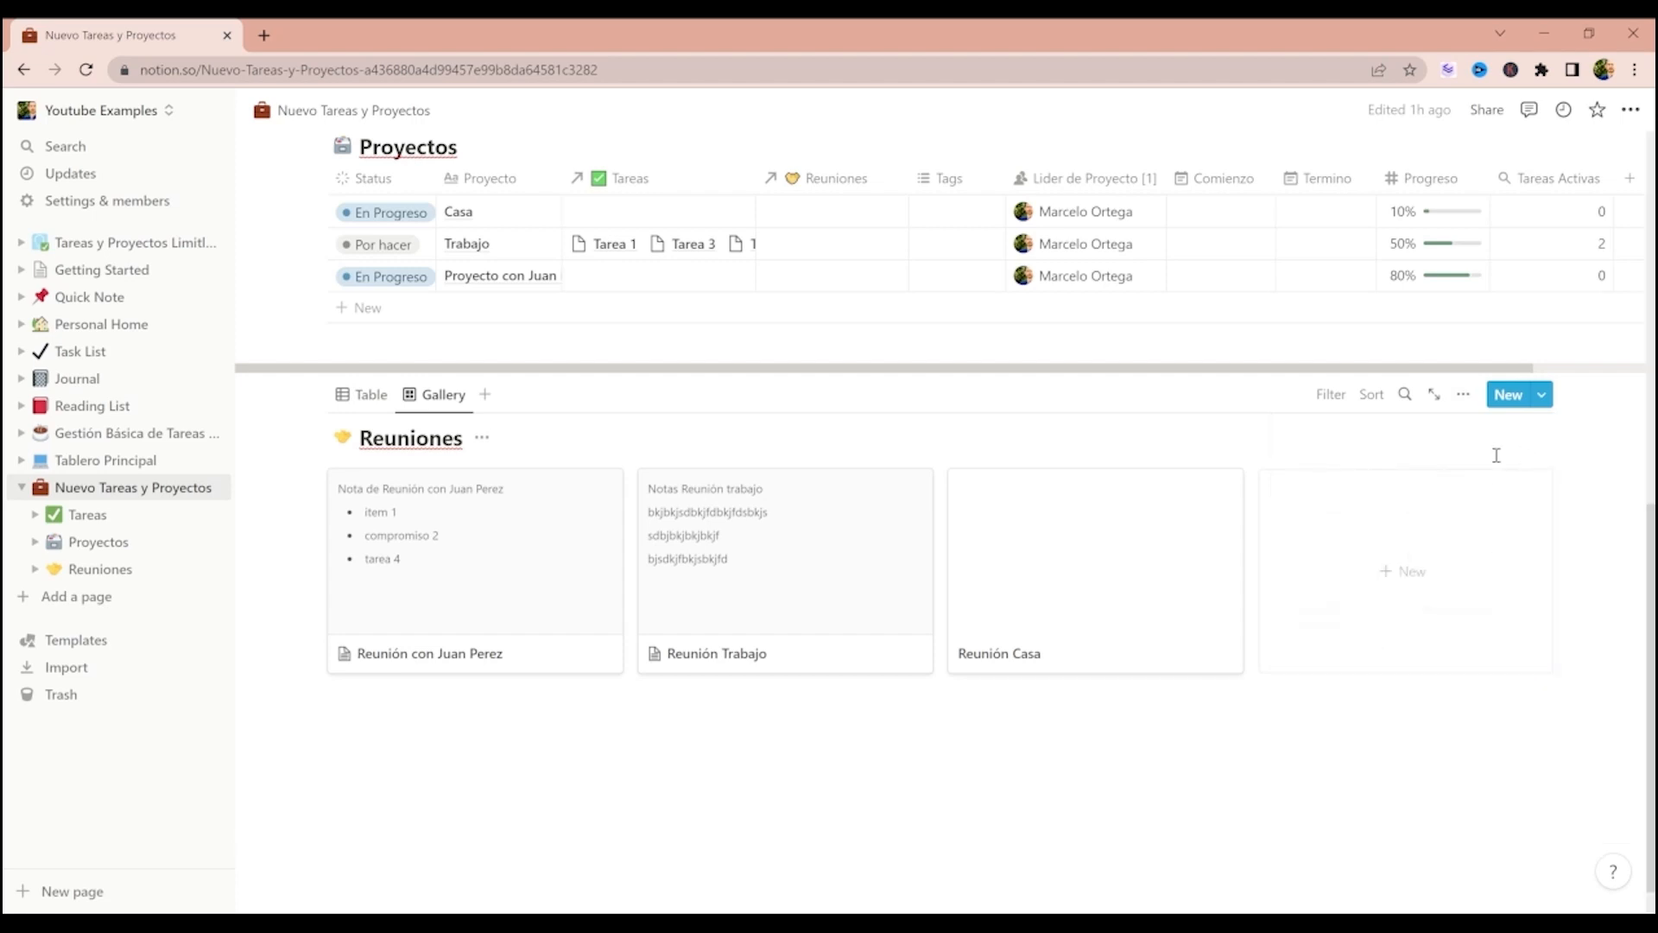
click(1463, 394)
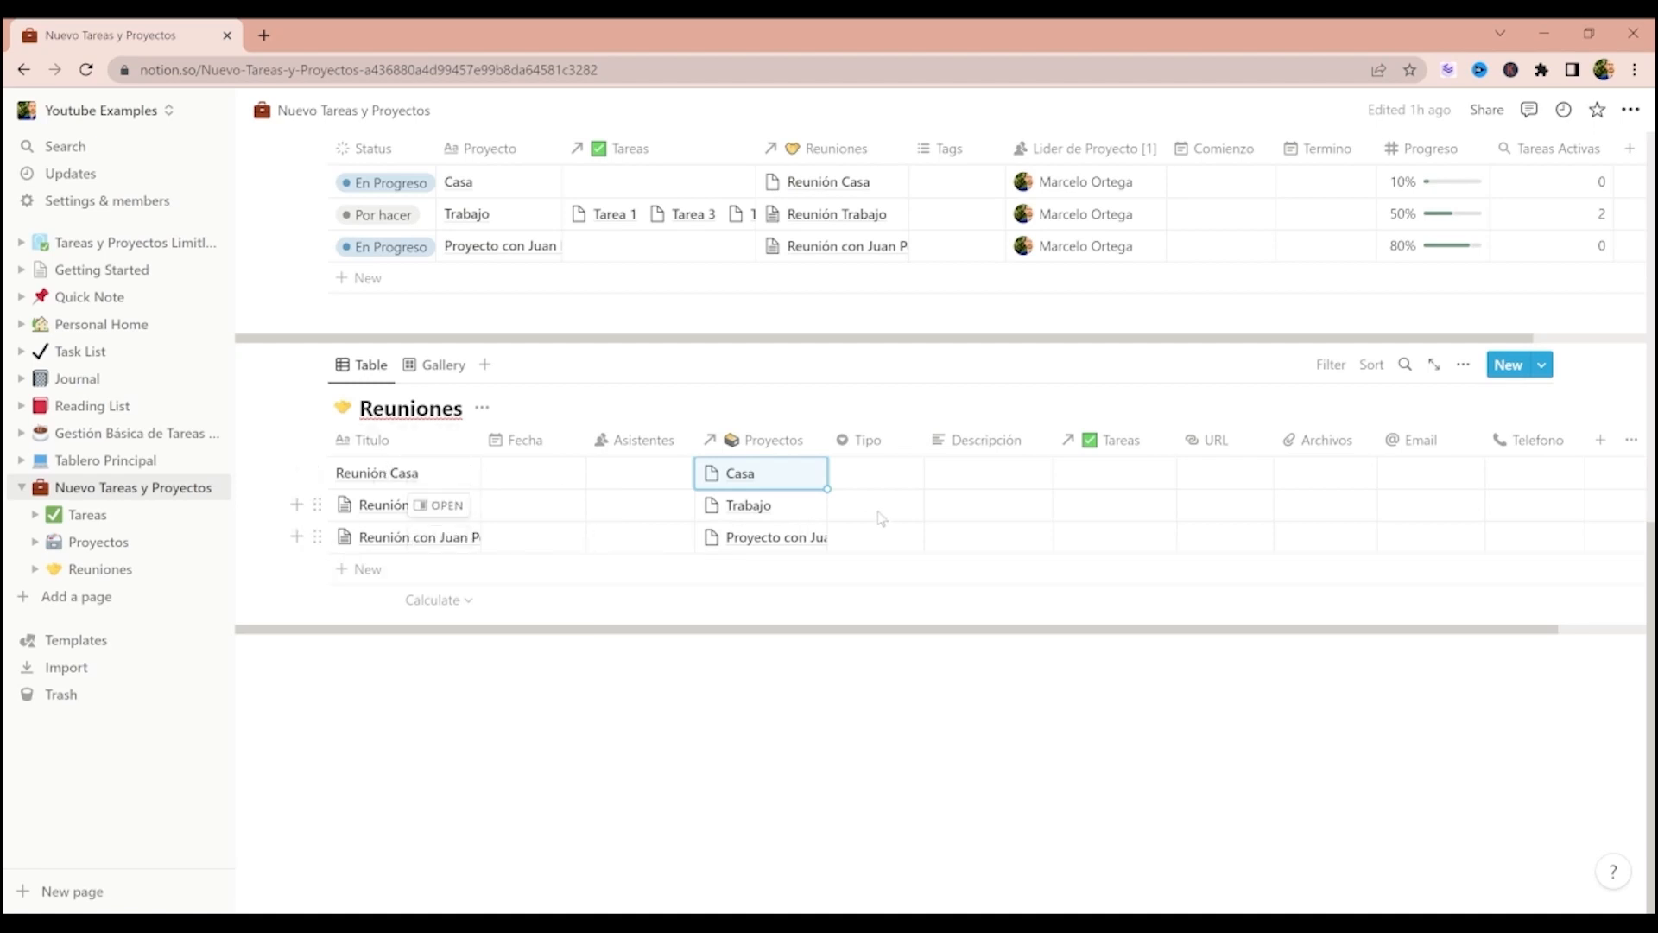
- Group the Reuniones Gallery view by the Proyectos relation
click(443, 364)
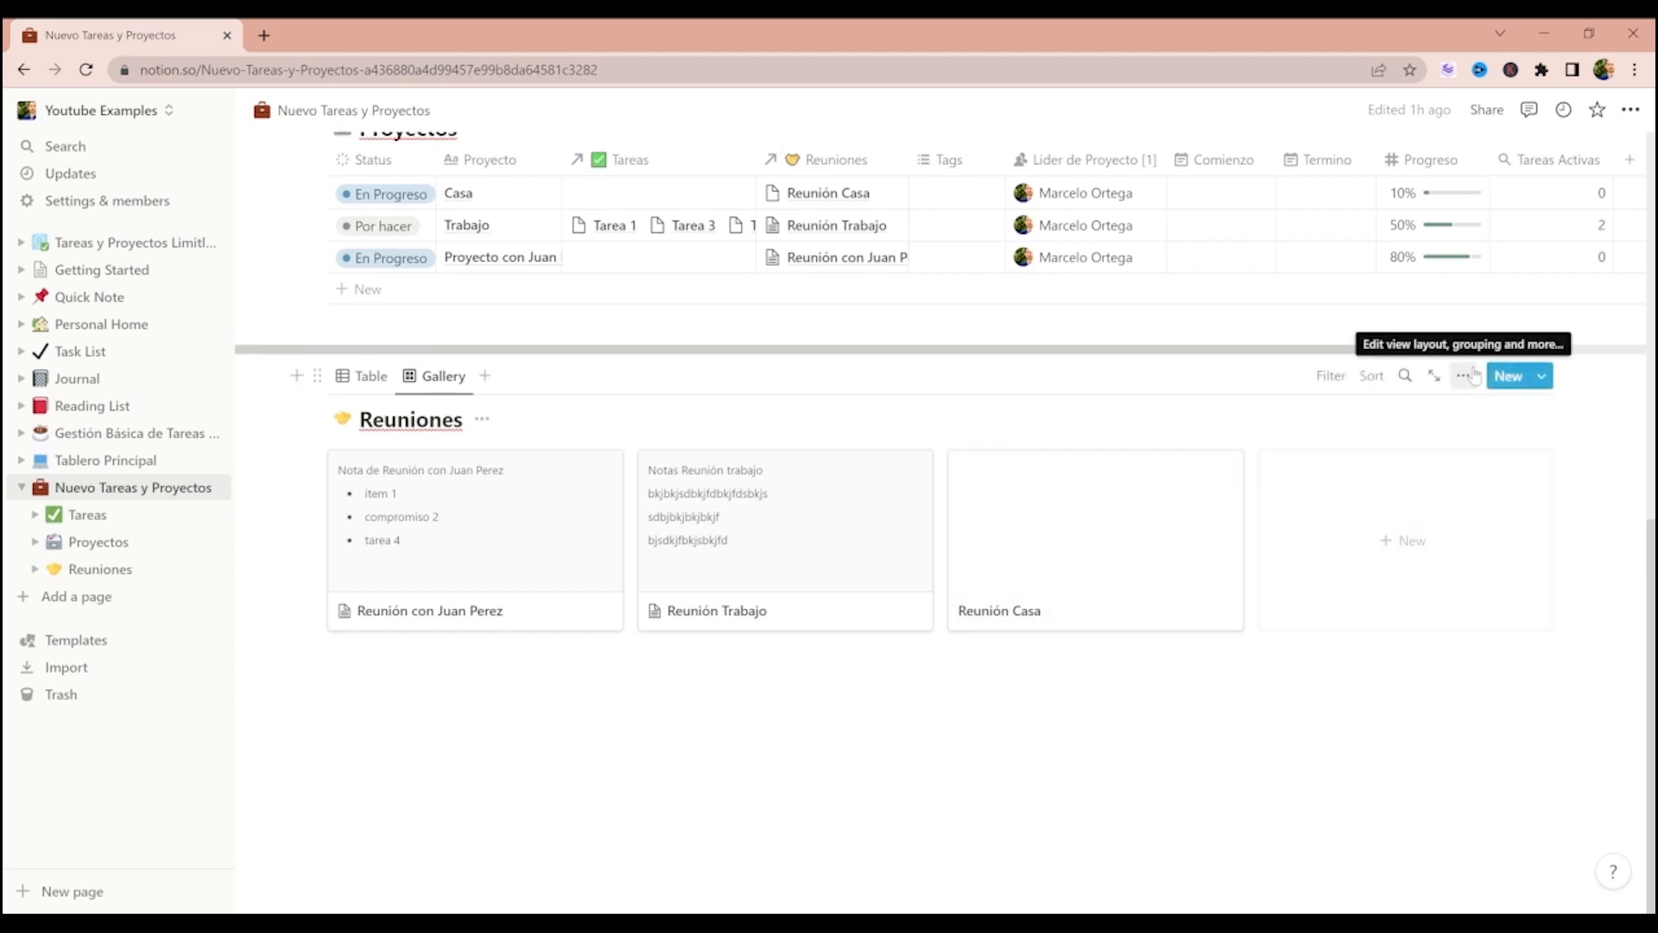
click(1468, 376)
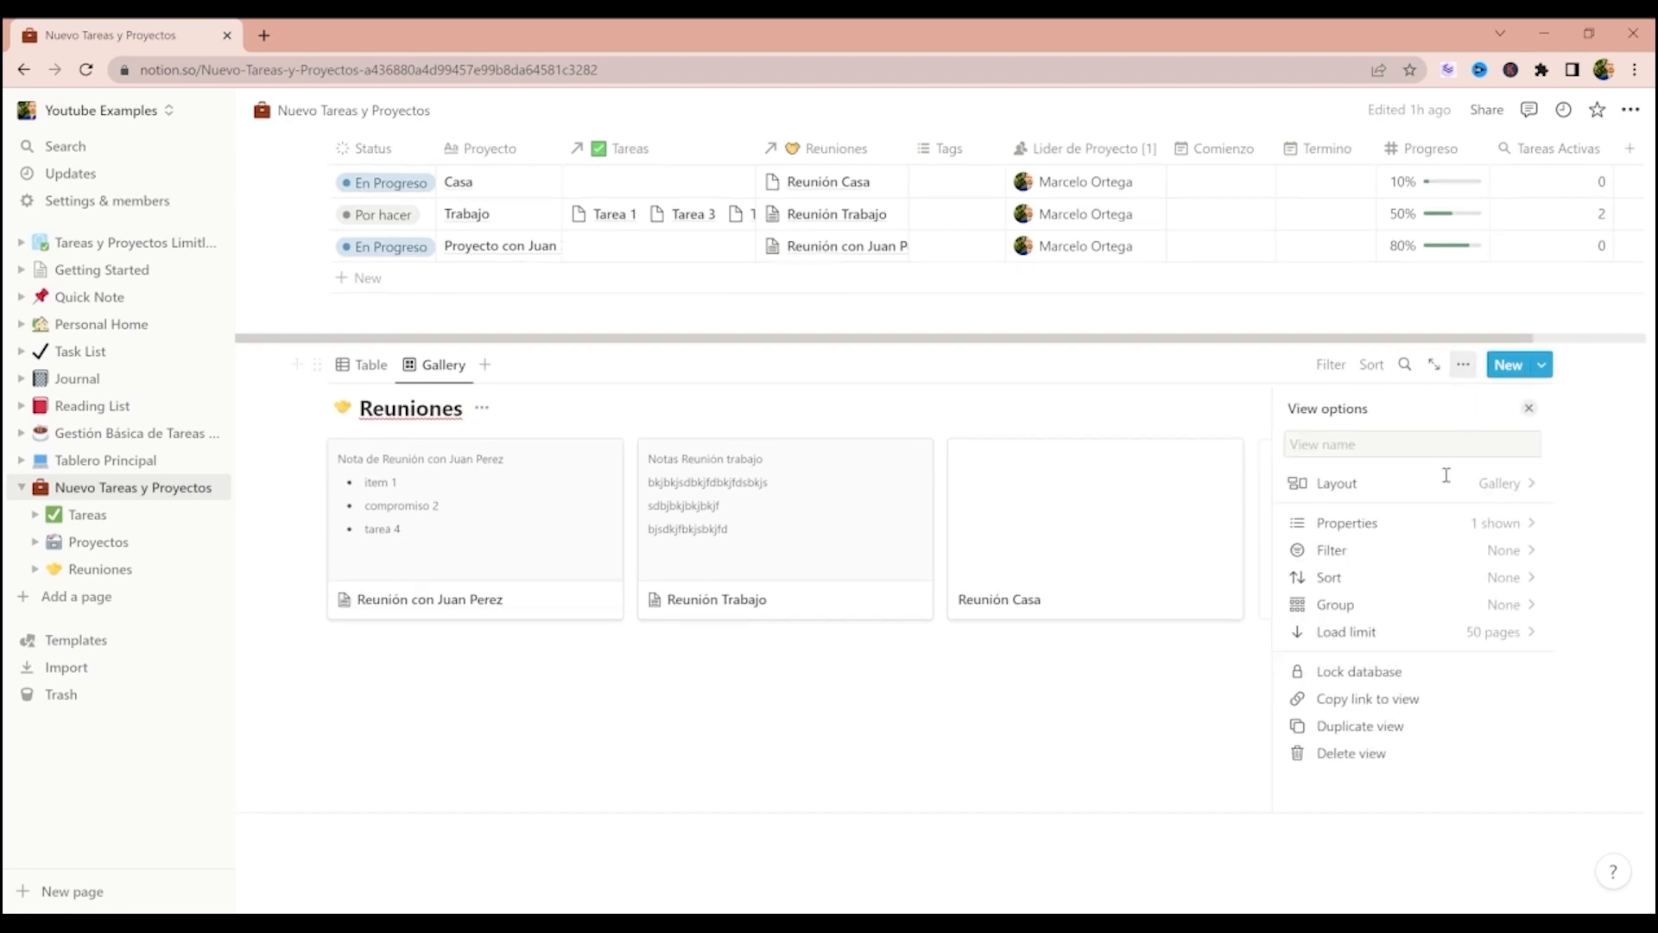
click(1405, 606)
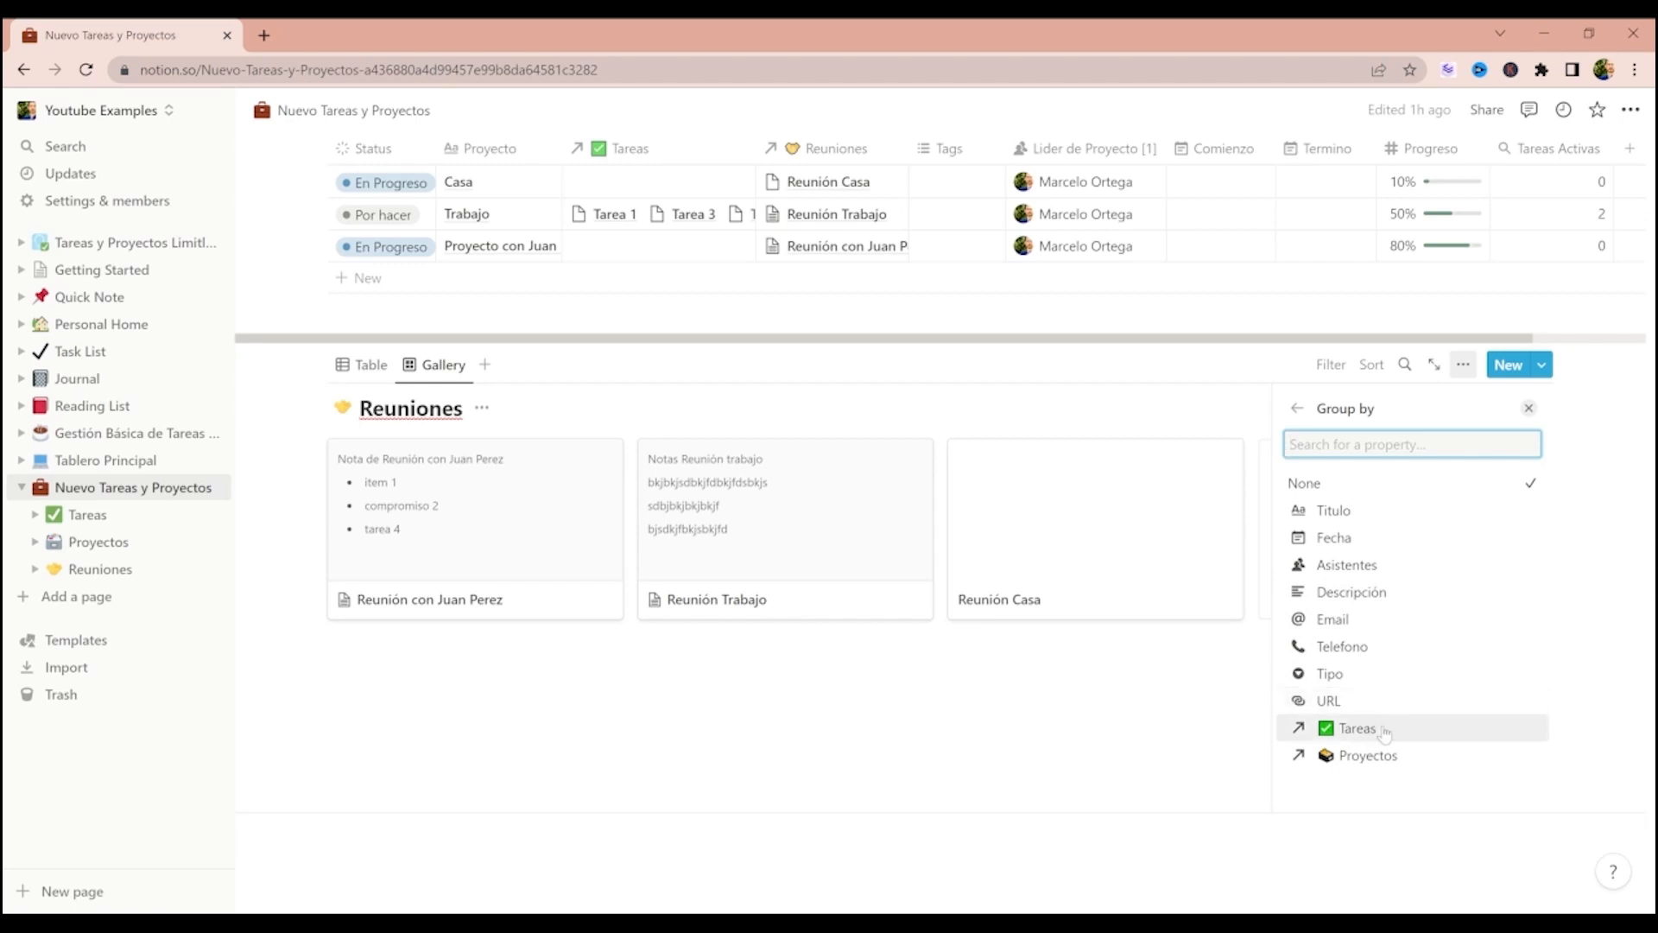
click(1374, 756)
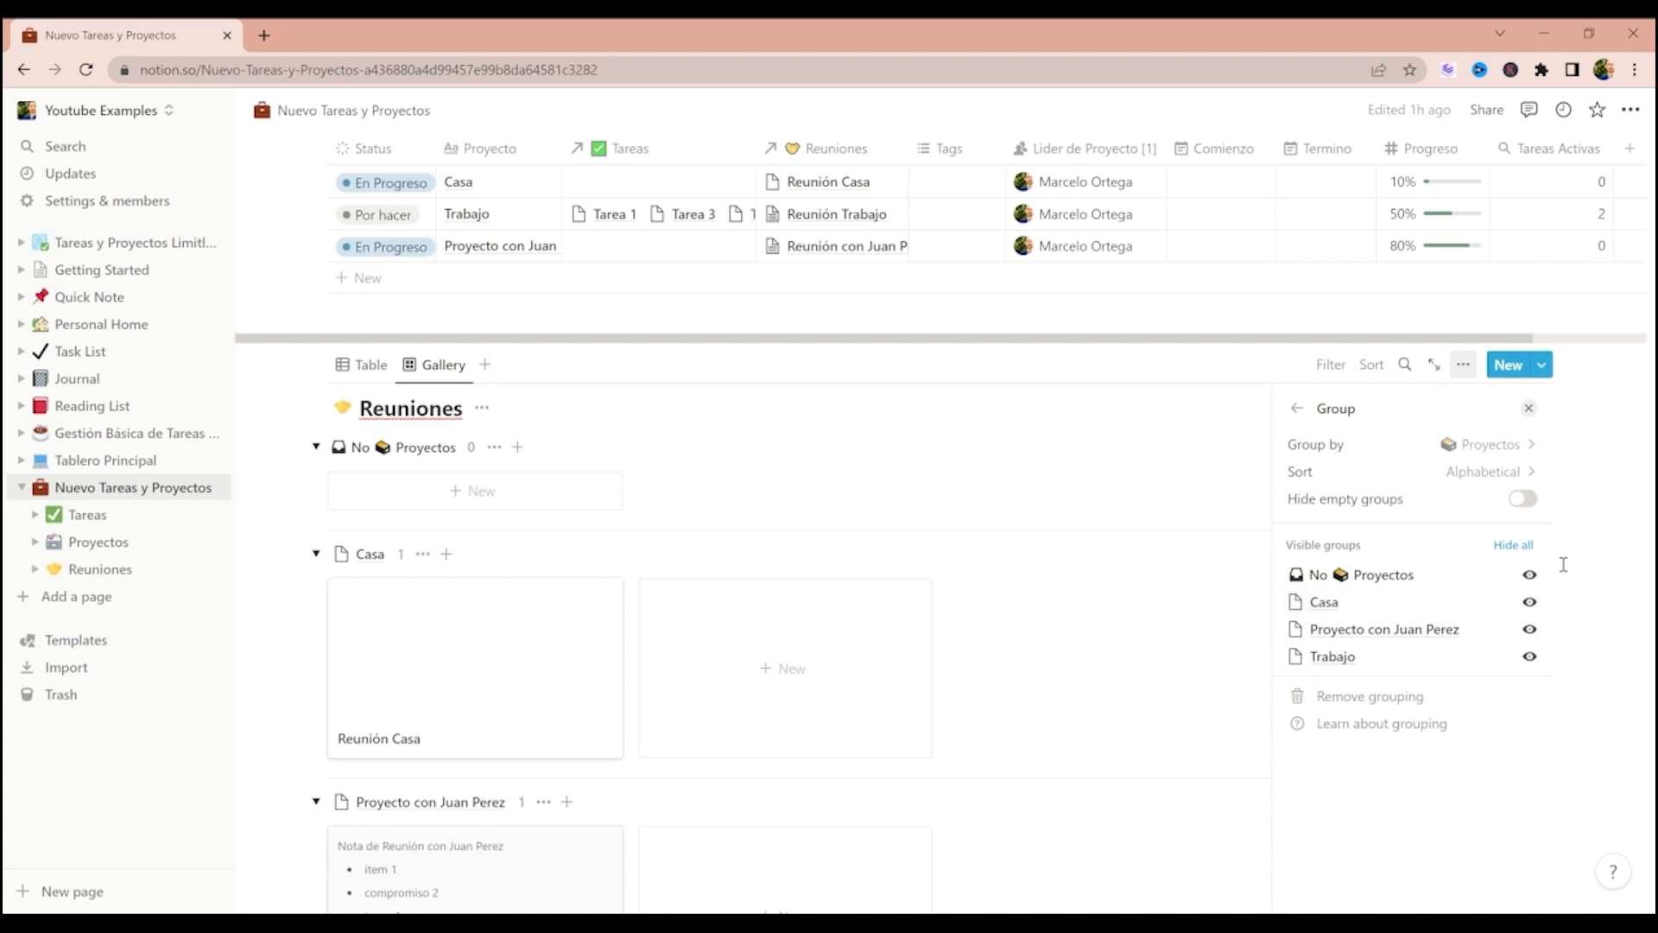
- Set the Reuniones gallery's group sorting to Manual and rearrange the groups so that Casa sits directly above Trabajo
mouse_move(1306, 572)
click(1543, 473)
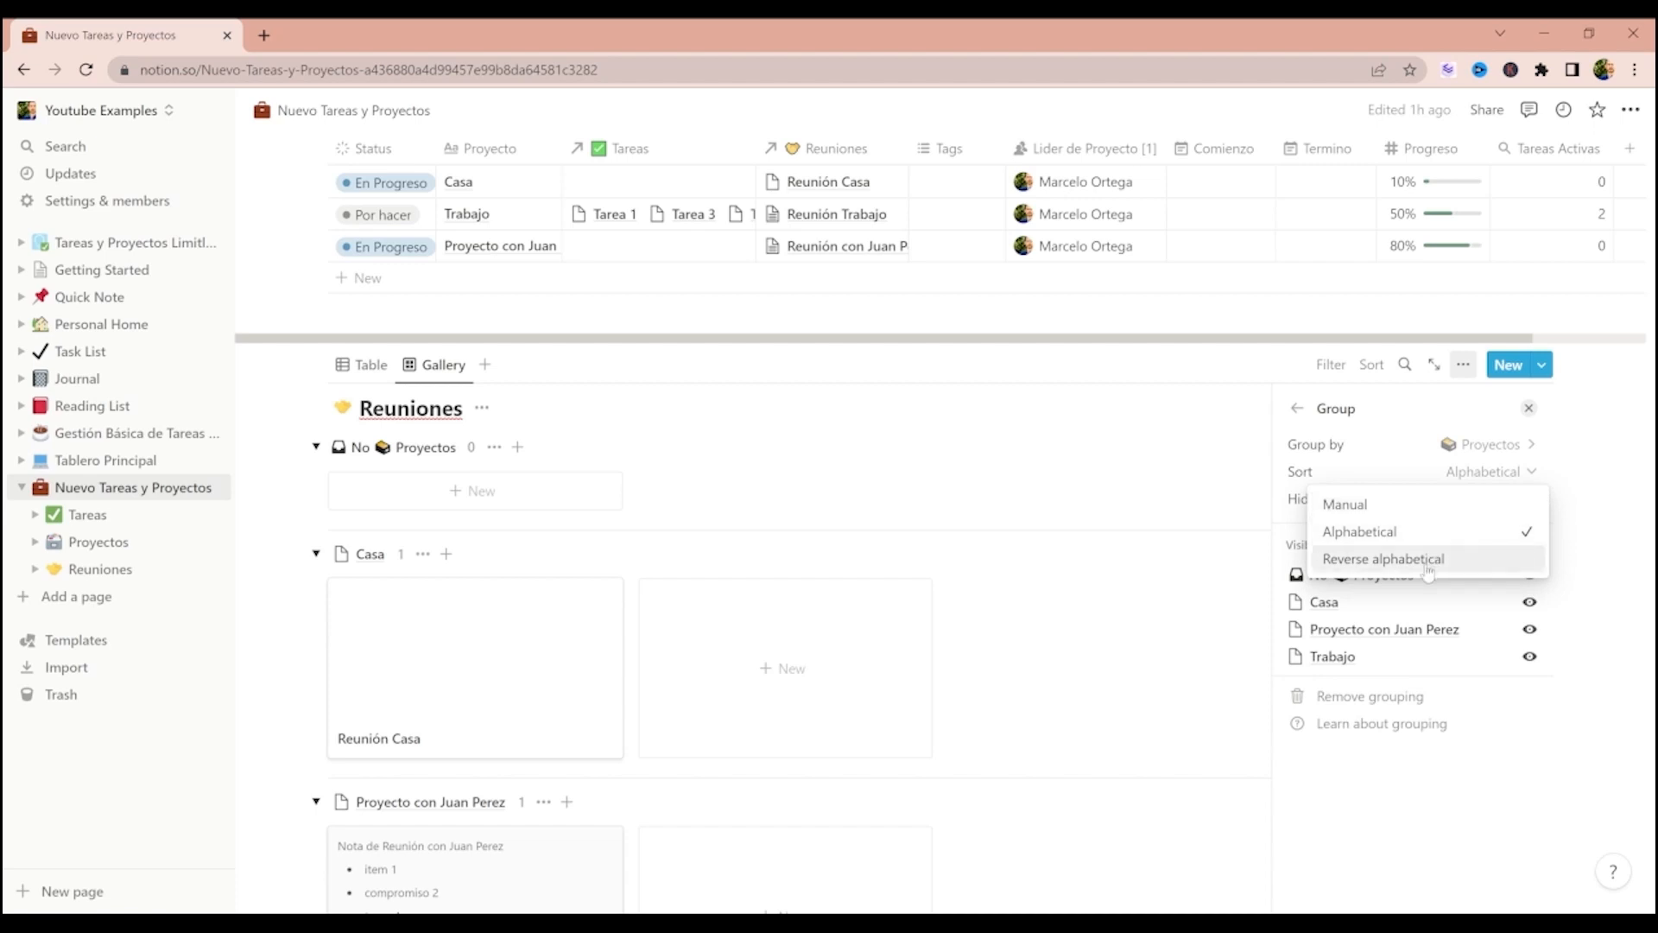
click(1376, 515)
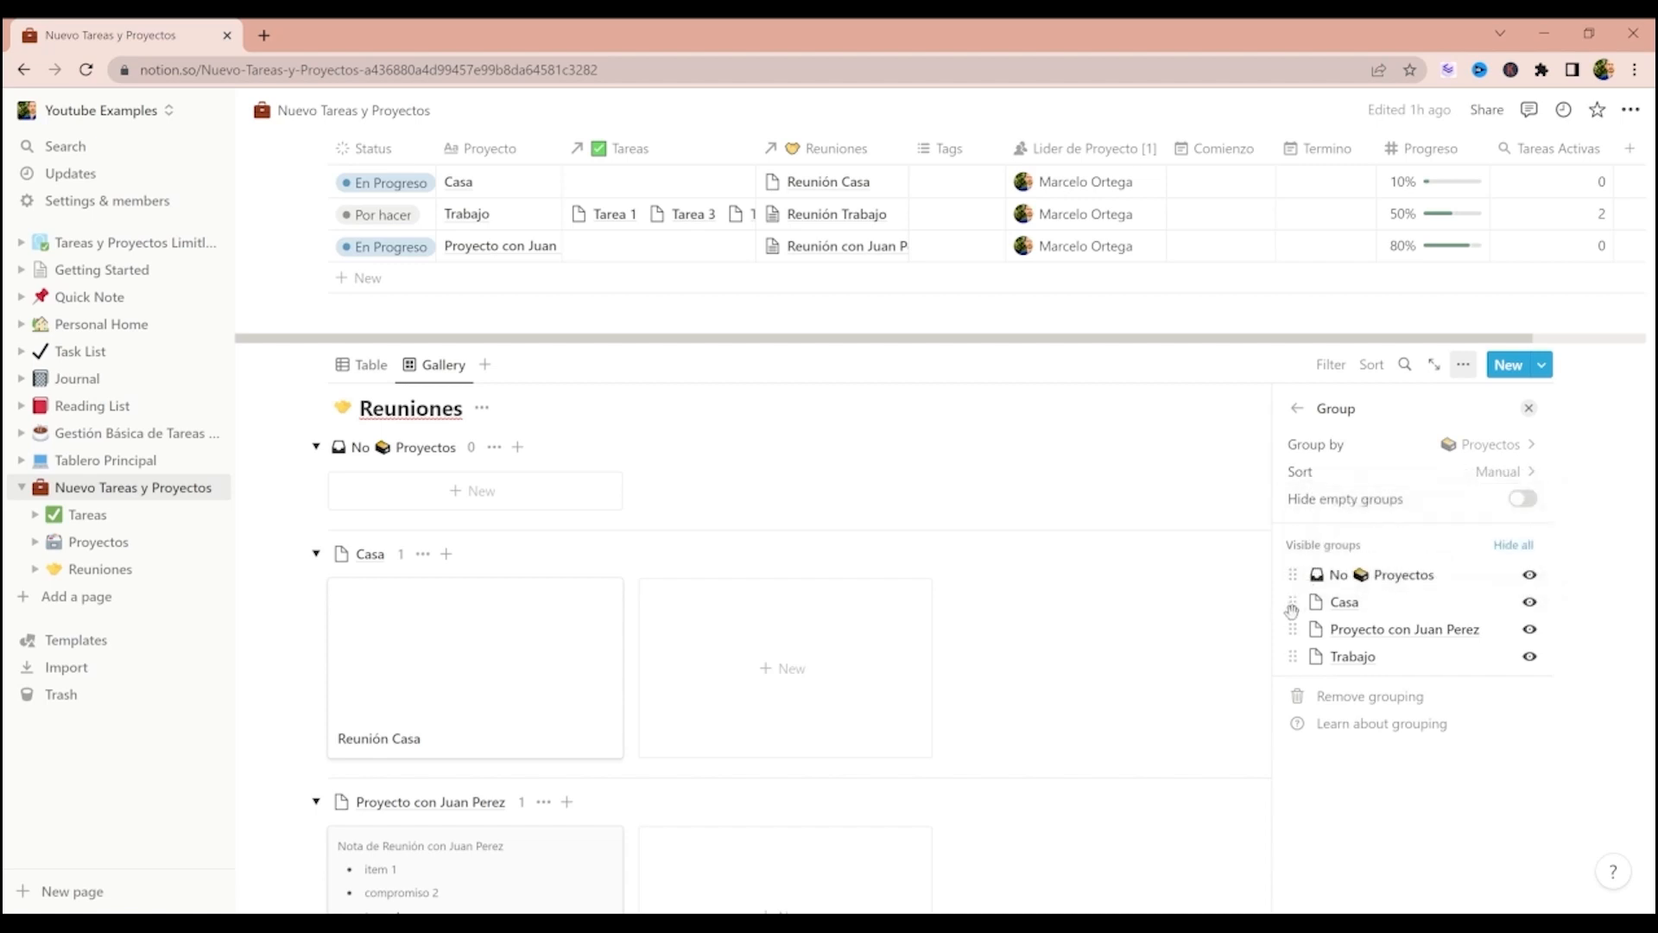
drag(1289, 602, 1294, 563)
mouse_move(1293, 657)
mouse_down()
mouse_move(1296, 615)
mouse_move(1293, 656)
mouse_up()
drag(1293, 574, 1293, 657)
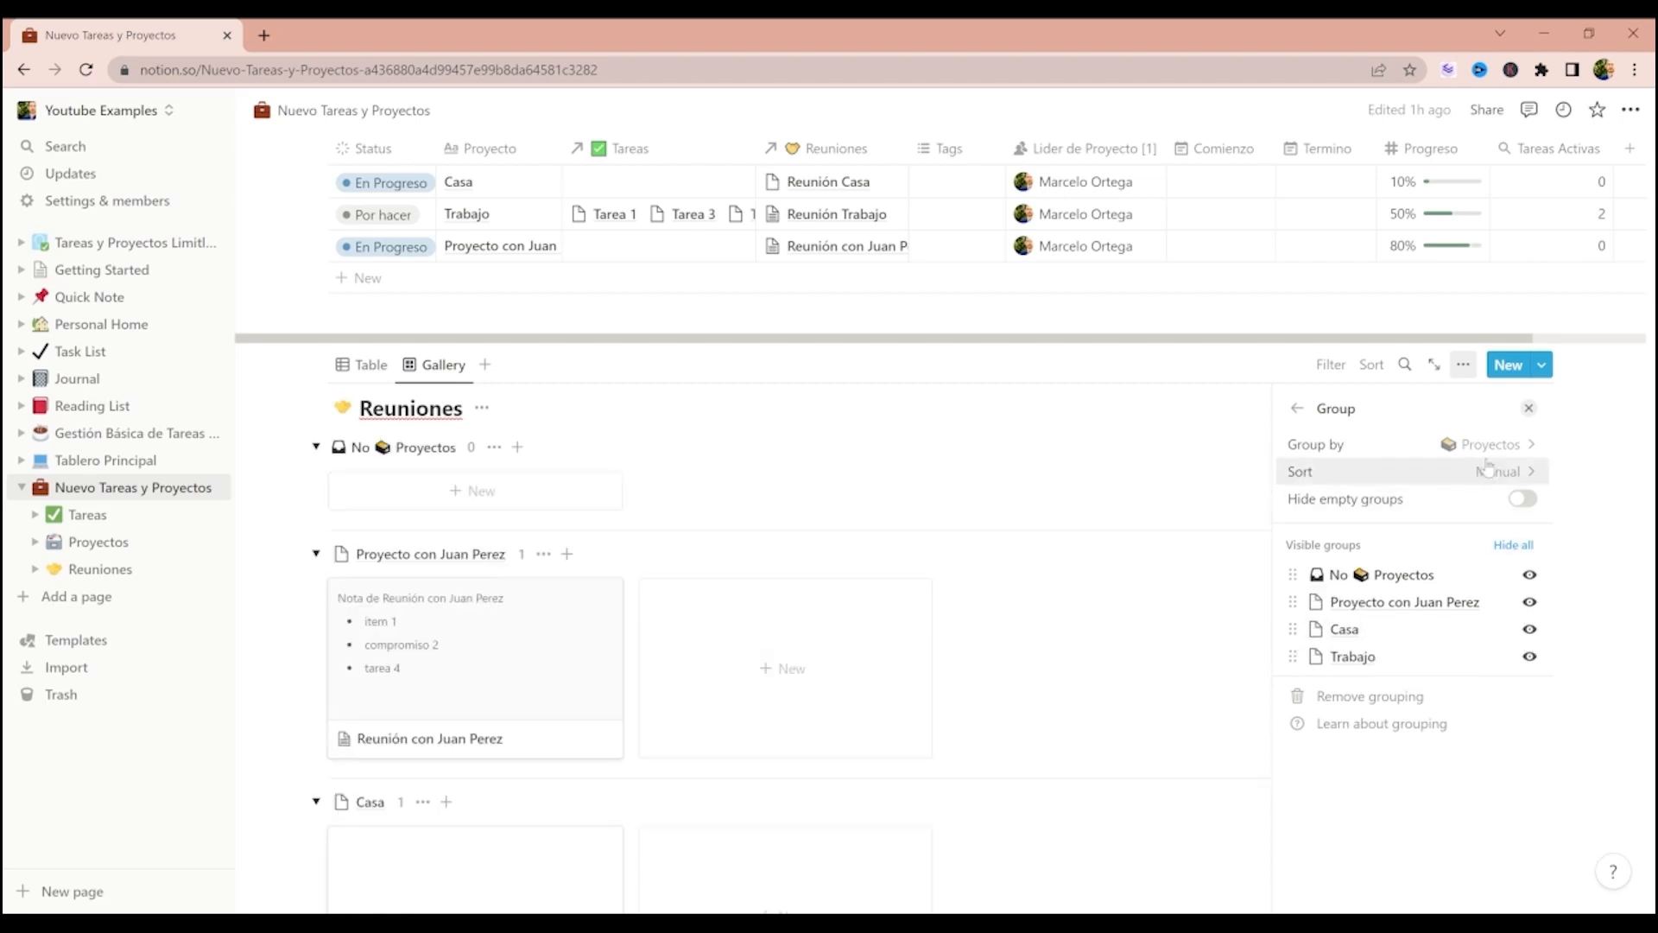
- Set the Reuniones gallery's group sorting to Alphabetical and hide its empty groups
click(1499, 470)
click(1454, 531)
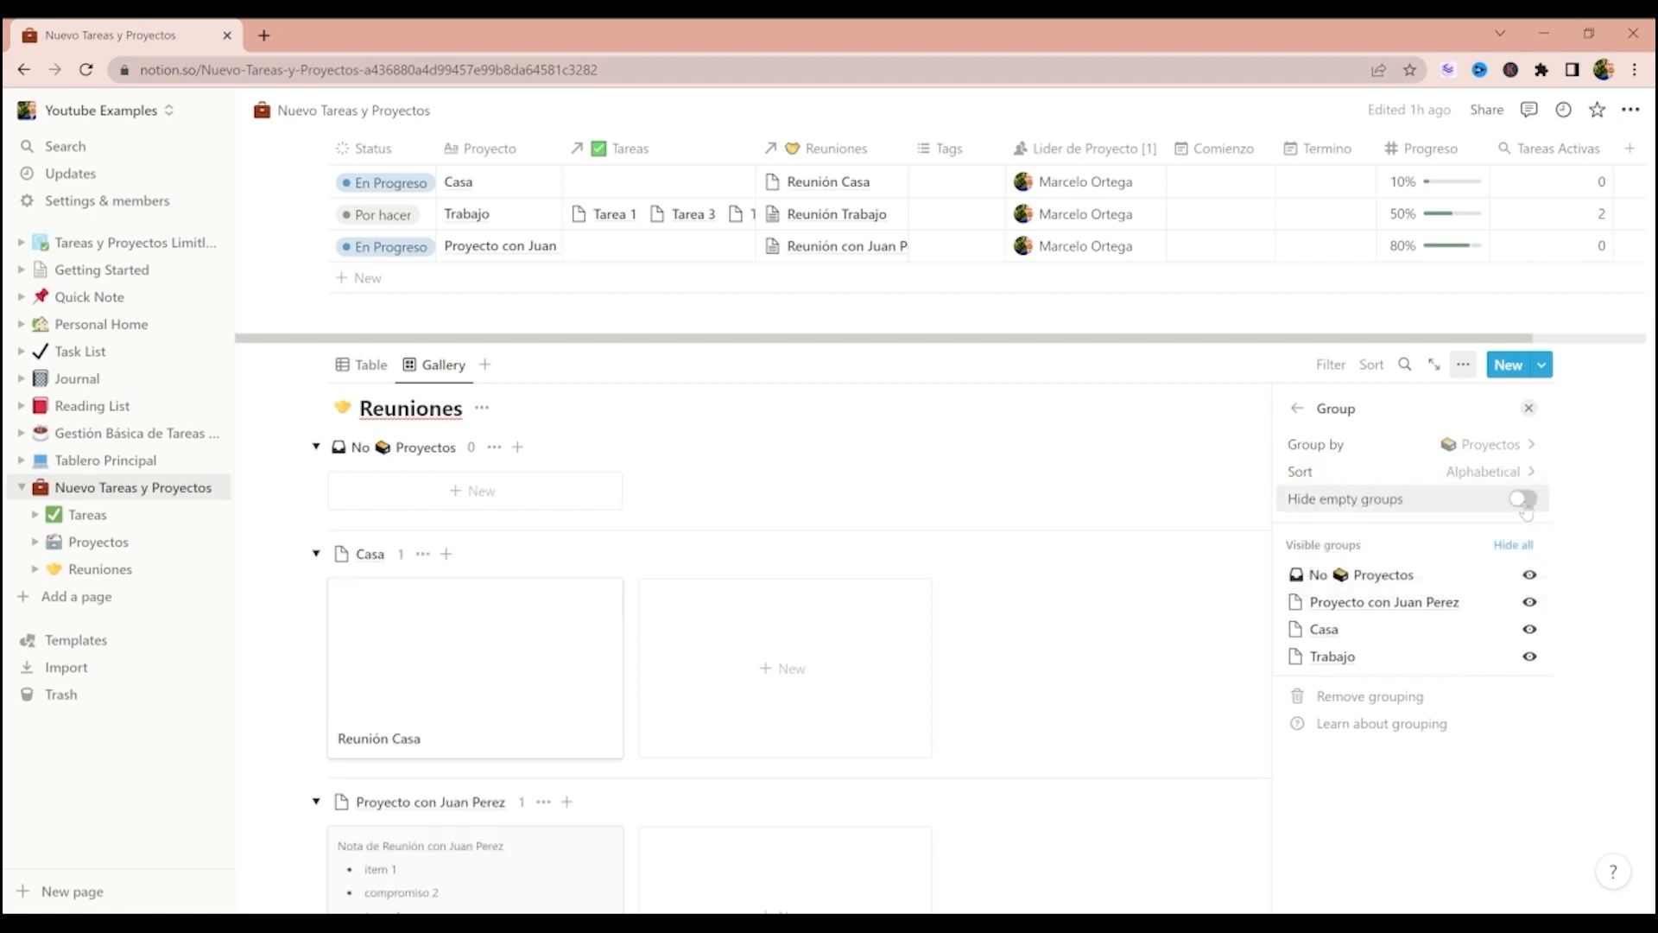
click(1523, 501)
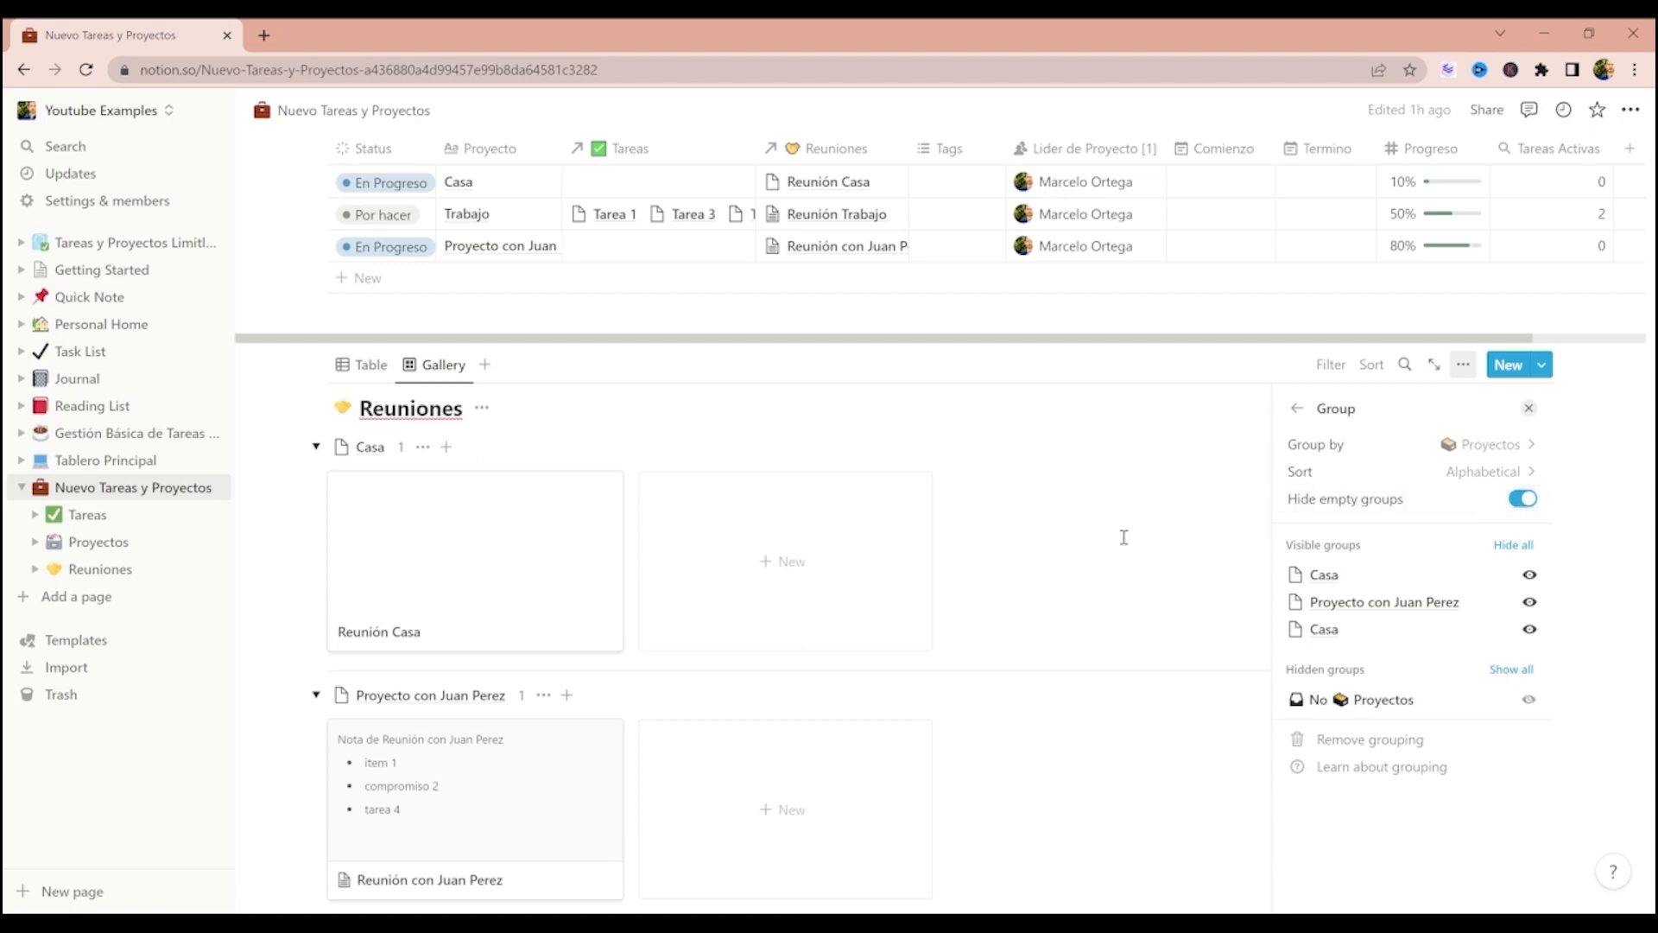
click(1530, 411)
- Add an icon to the Casa project page and change it to the house-with-garden emoji found with "home"
scroll(1138, 539, down, 3)
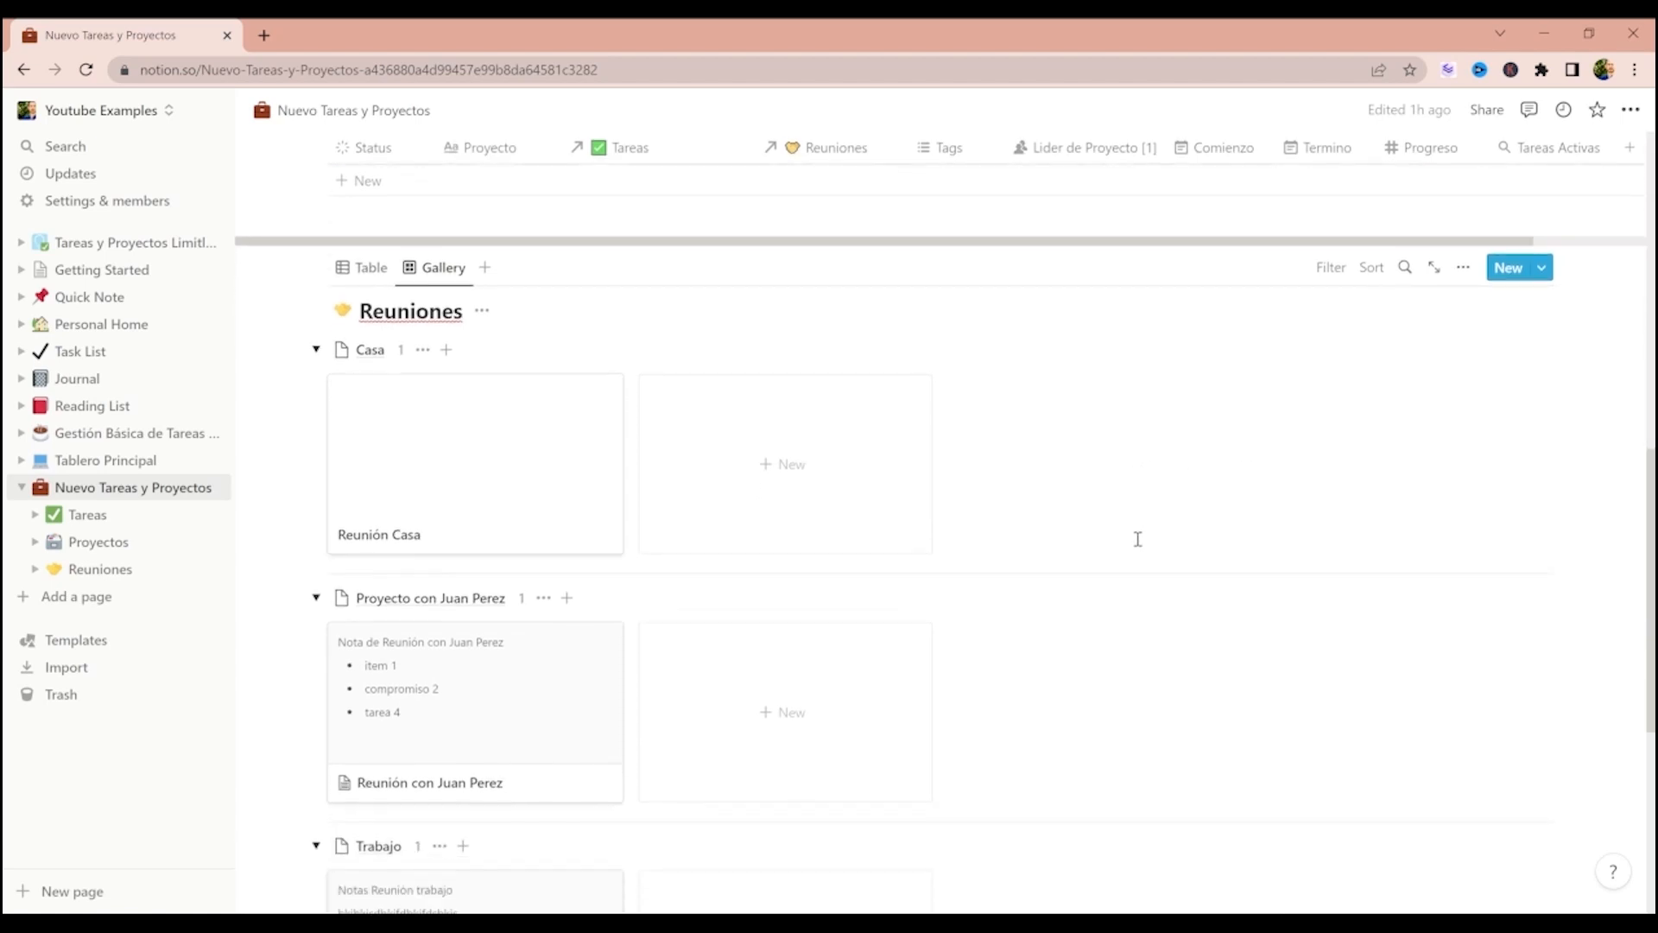
scroll(1139, 539, down, 2)
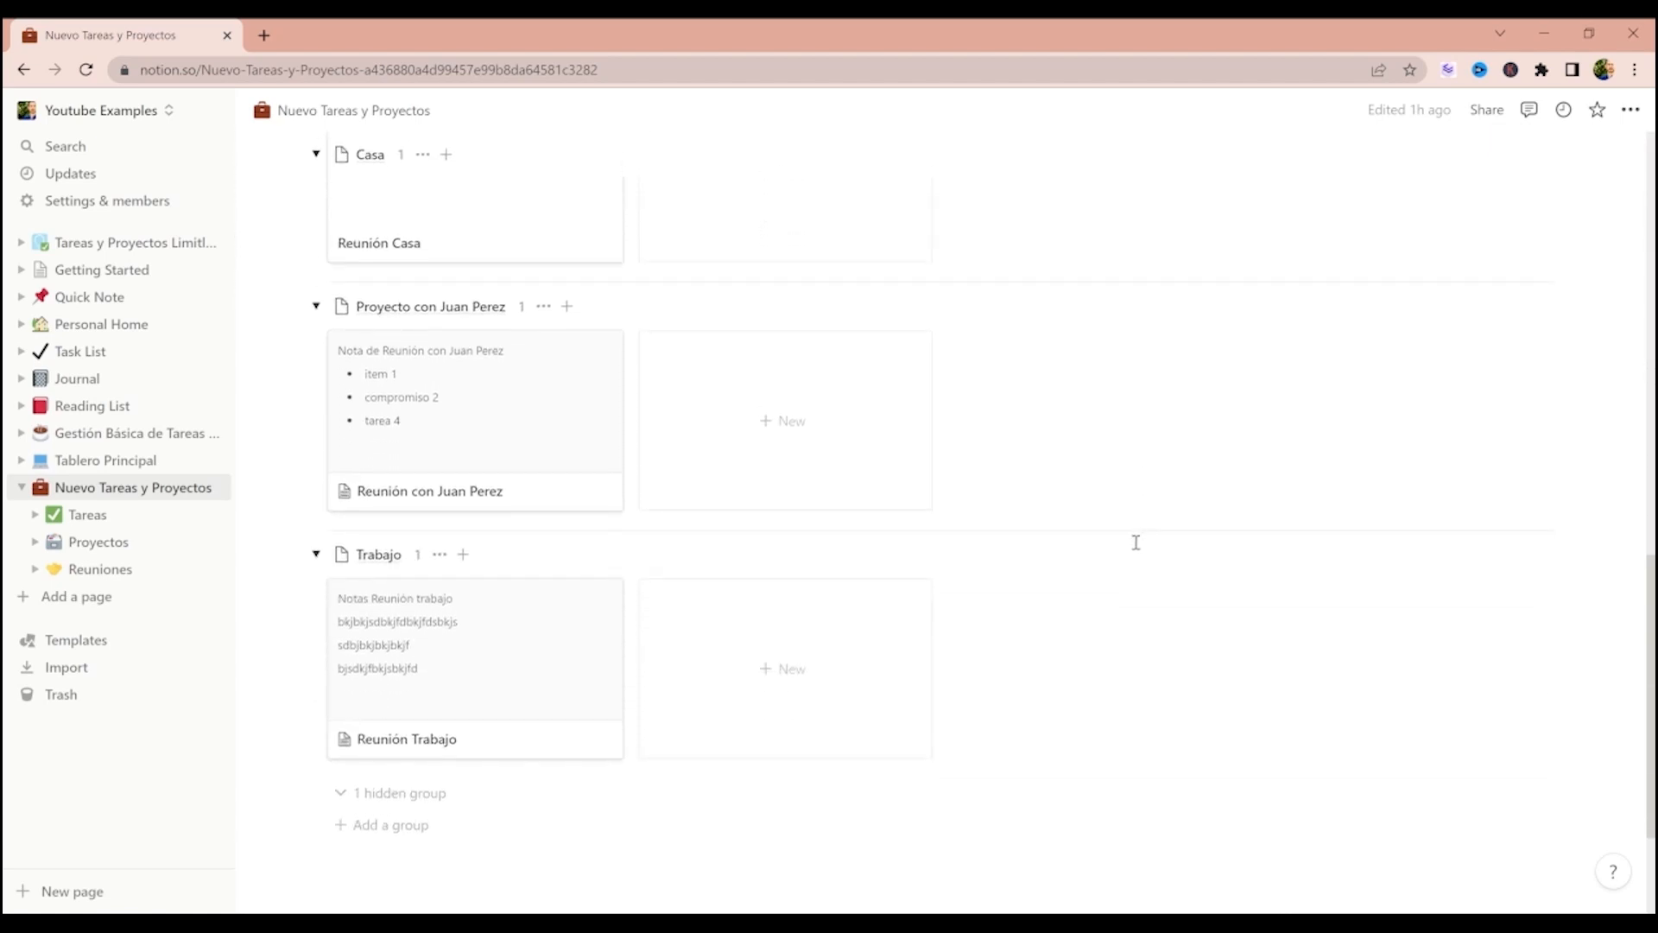
scroll(1136, 543, up, 4)
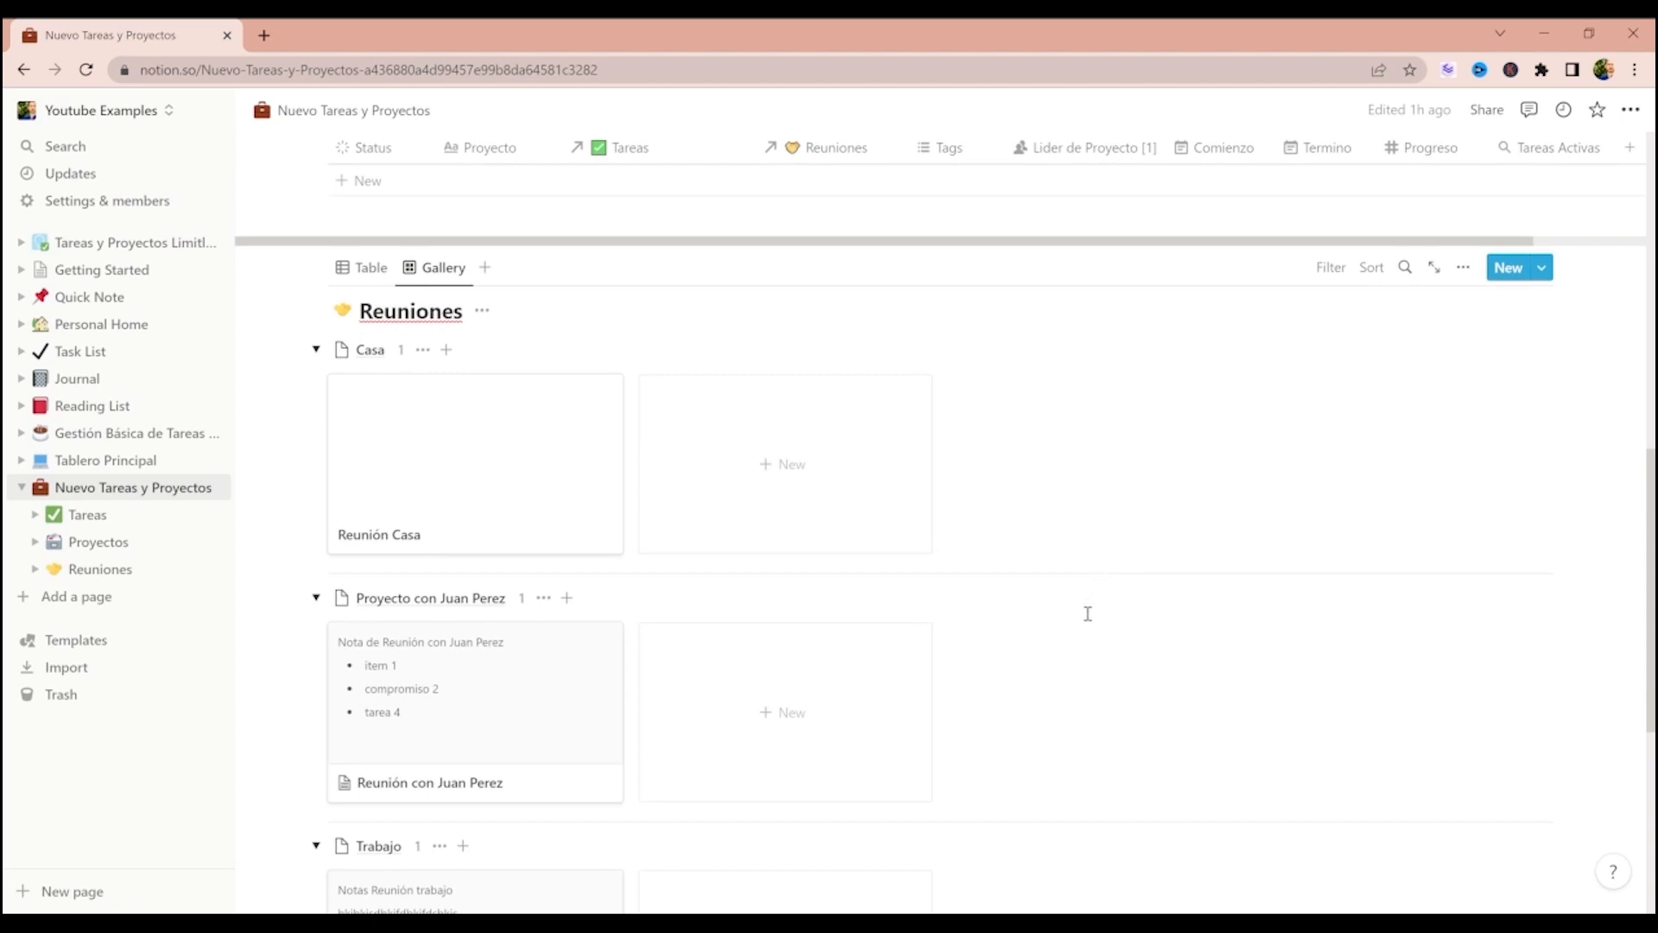
scroll(1053, 652, up, 4)
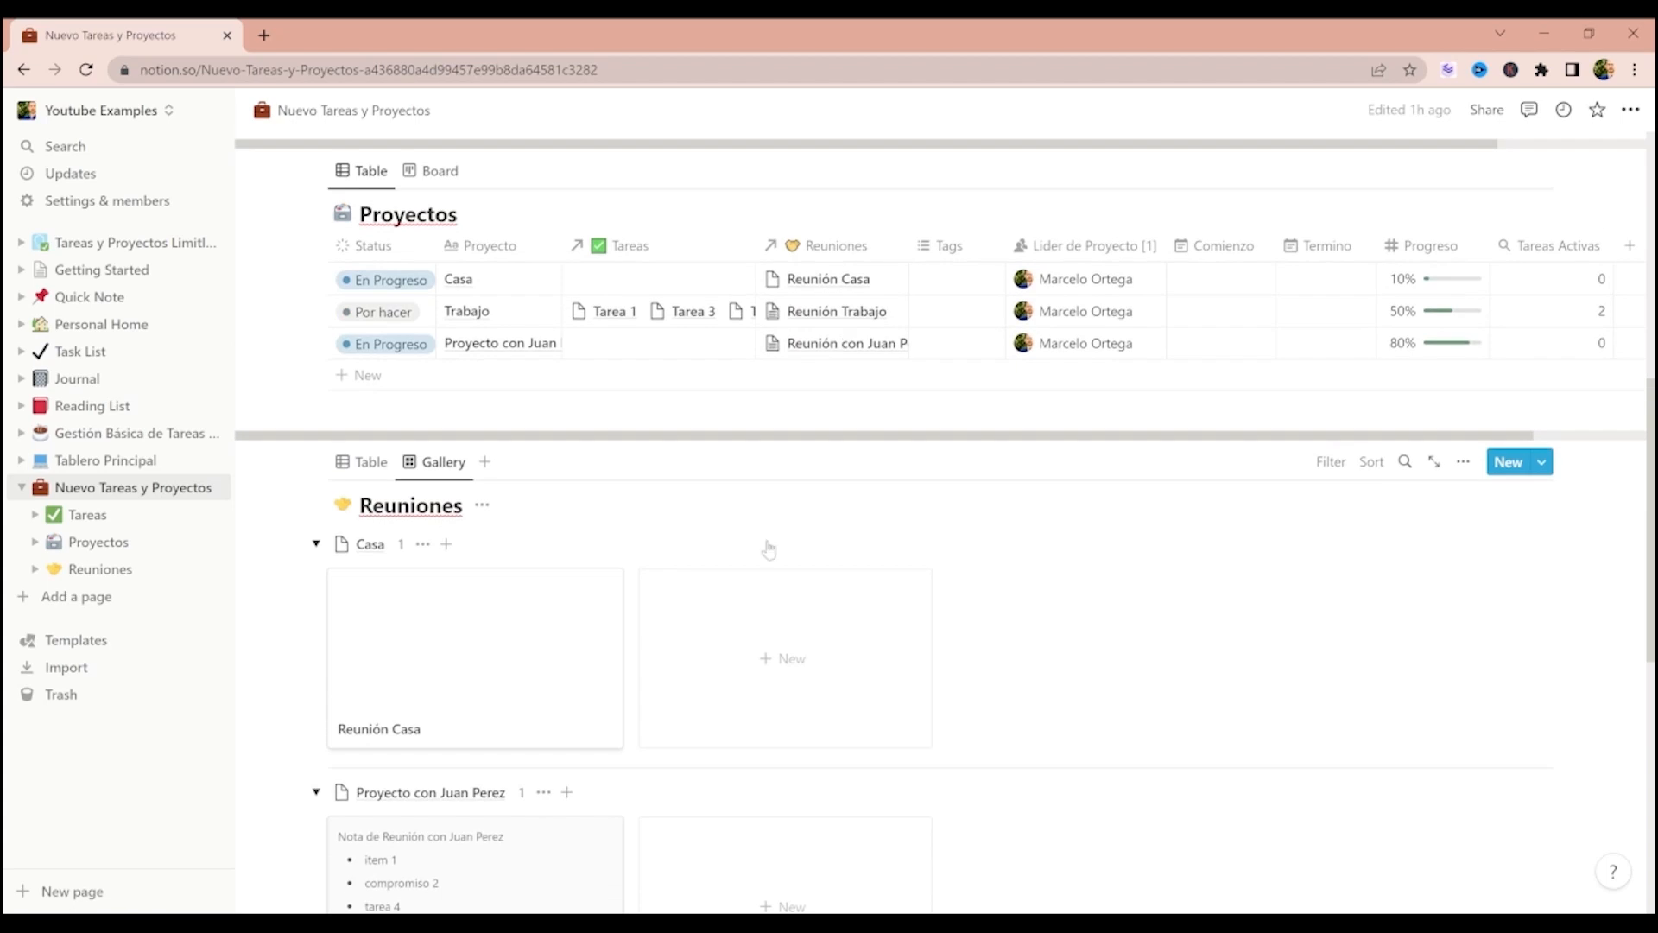
scroll(513, 370, up, 3)
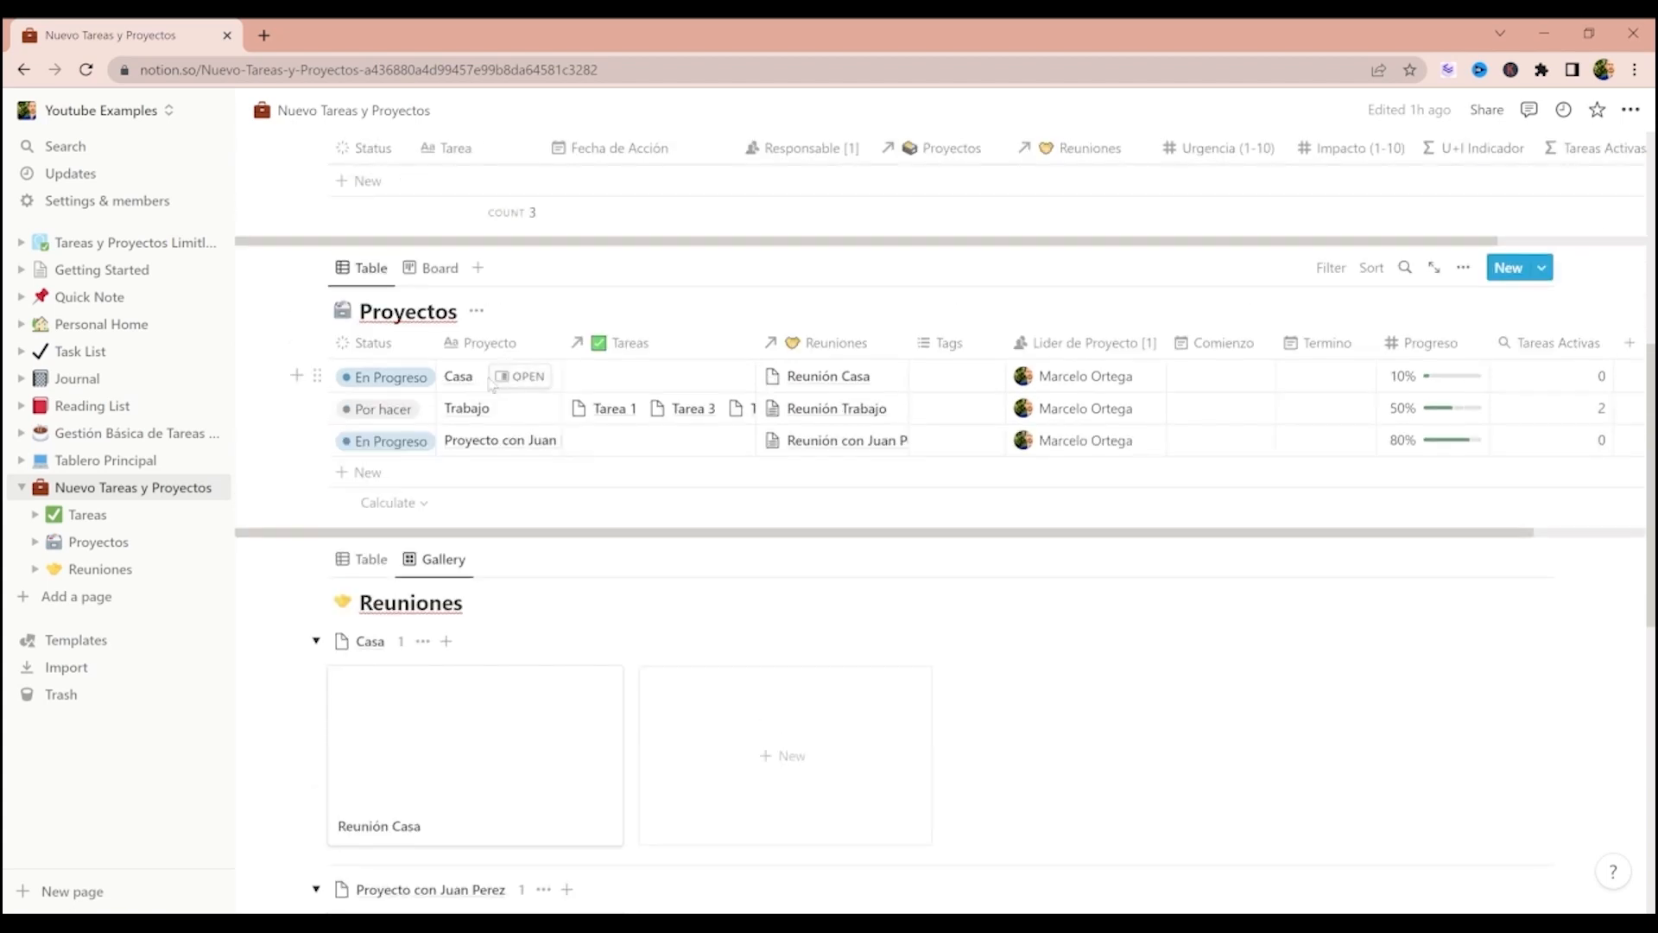
click(524, 377)
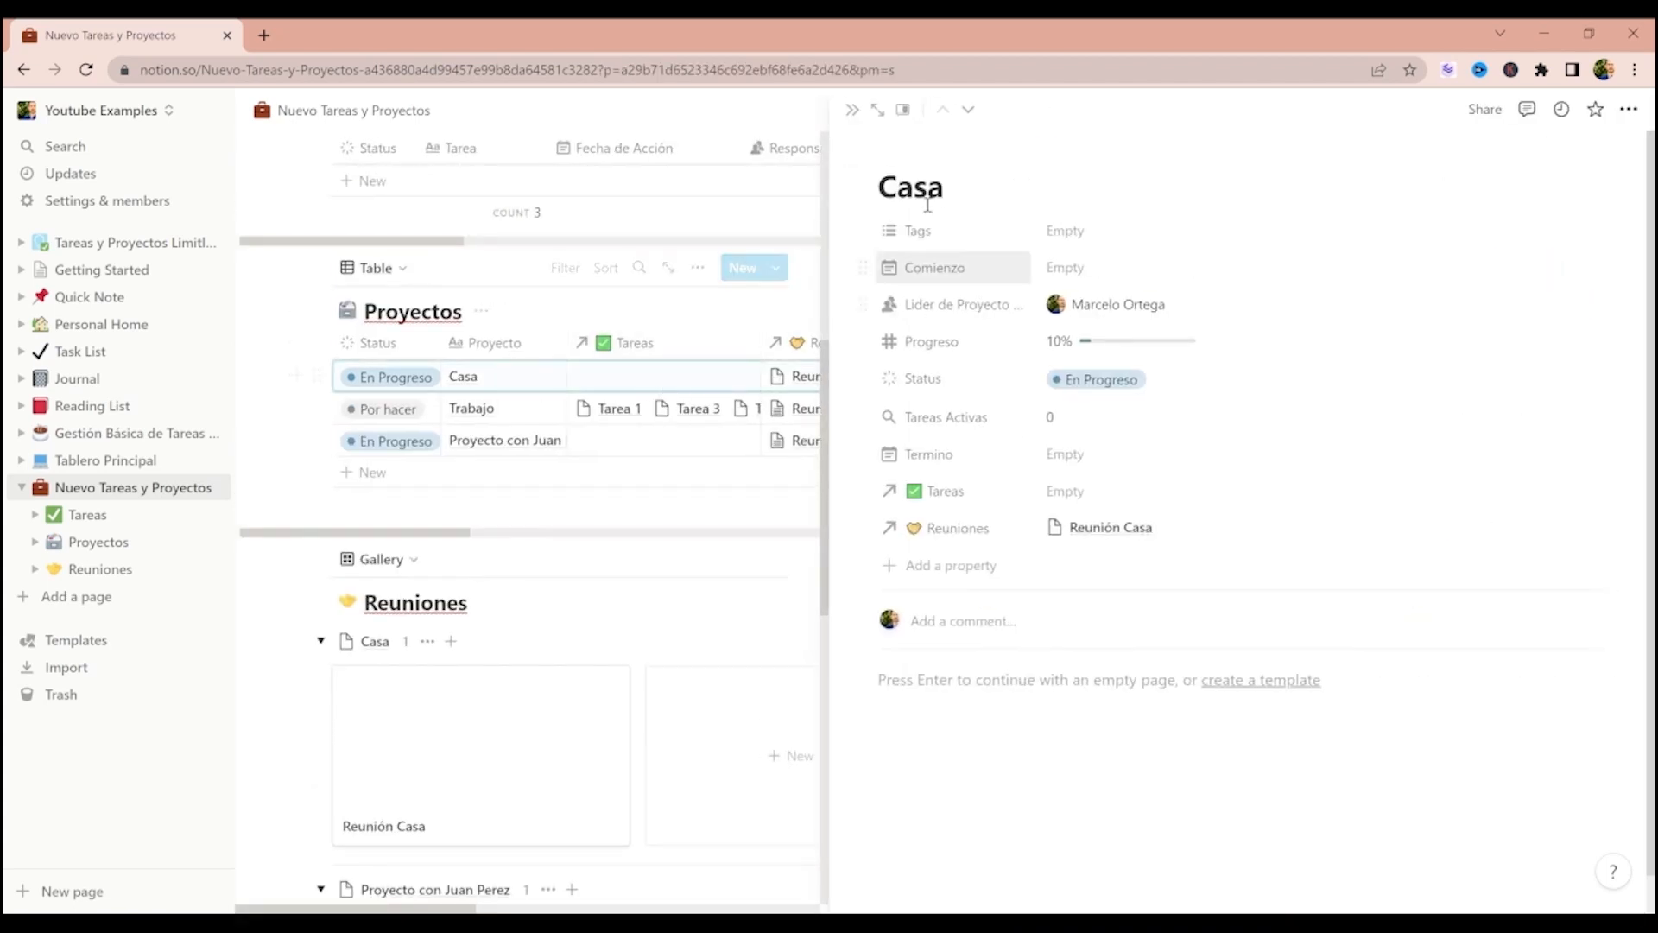
click(918, 153)
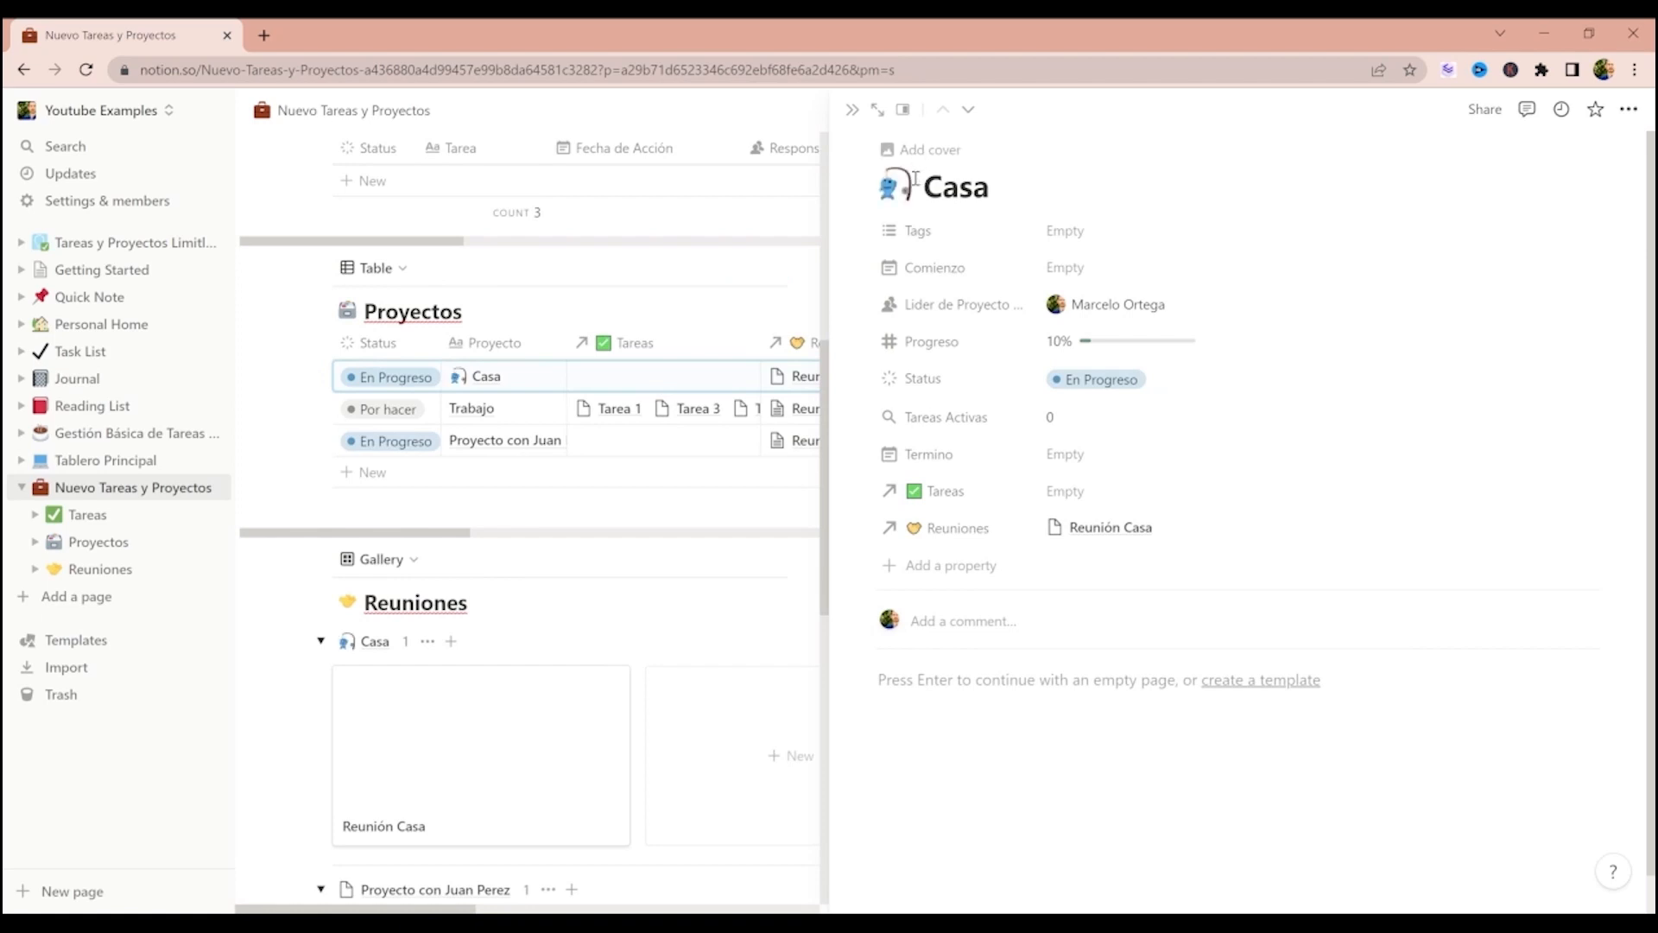
click(894, 186)
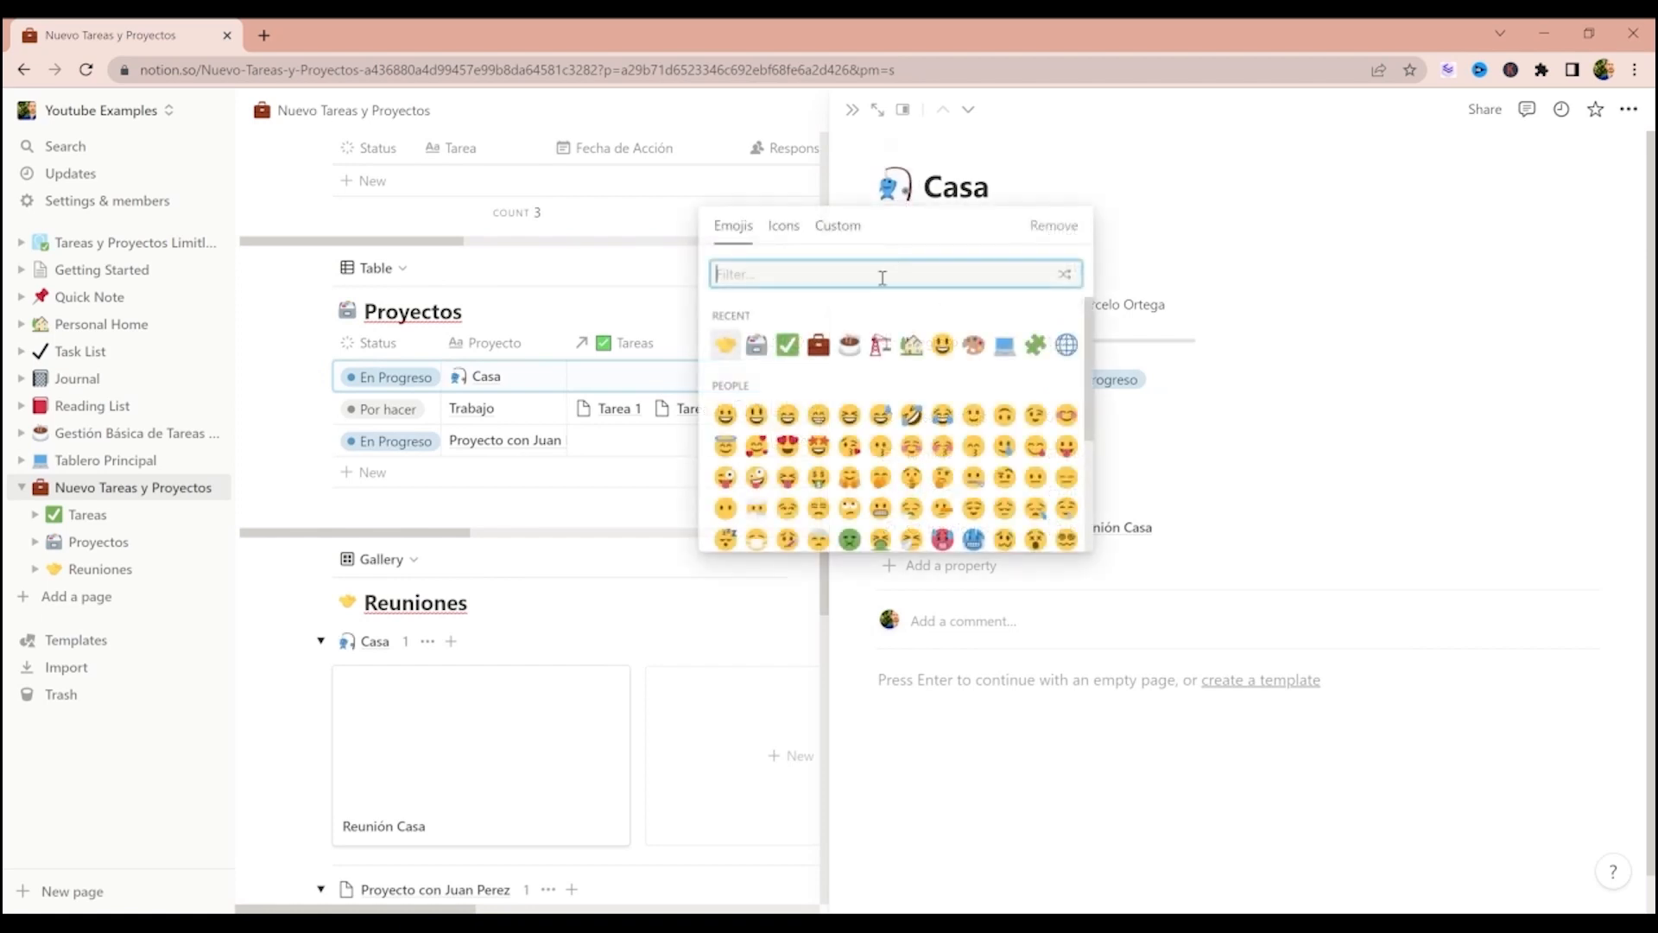
text(home)
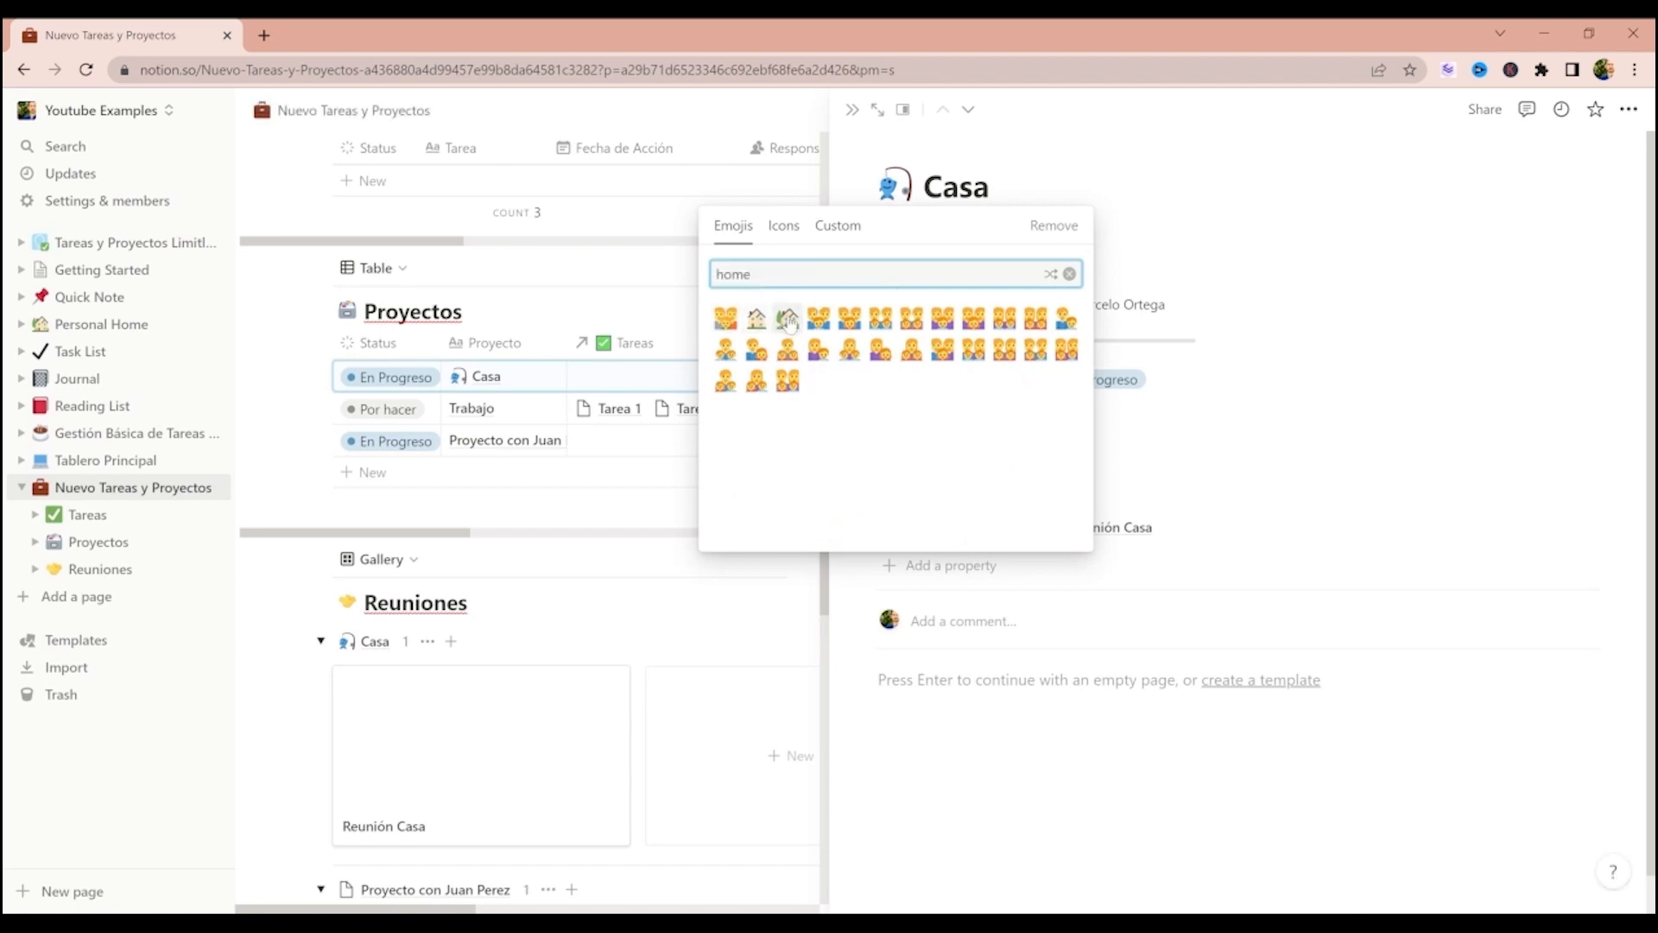
click(787, 319)
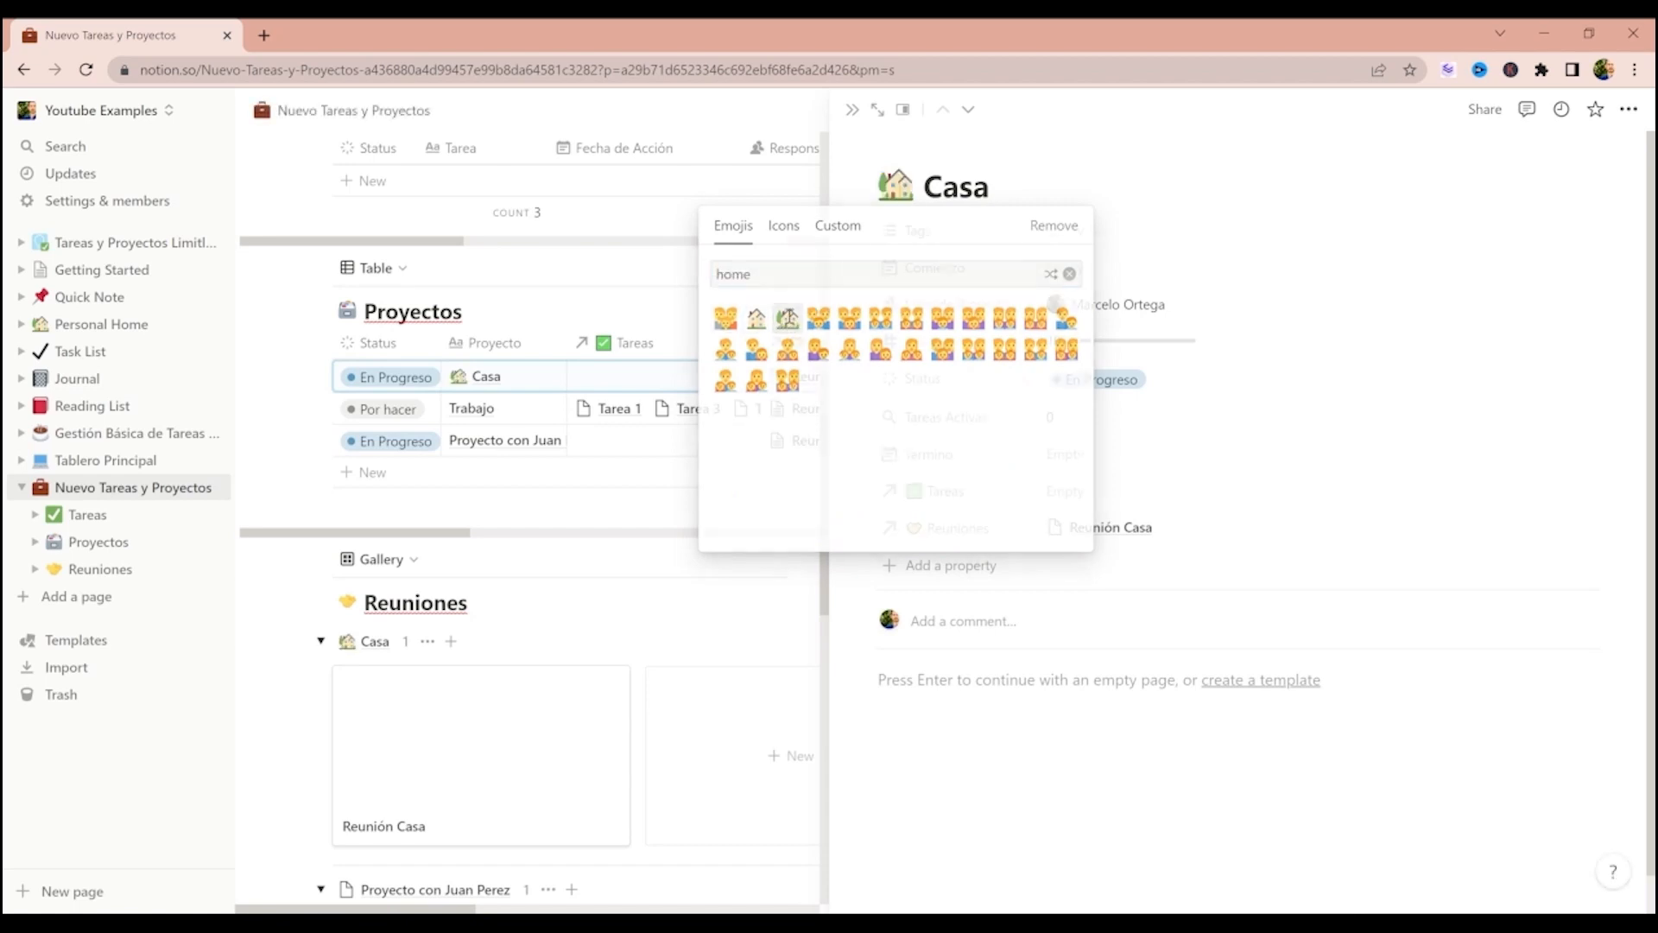
- Add an icon to the Trabajo project page and change it to the shirt-and-necktie emoji found with "busine"
click(527, 408)
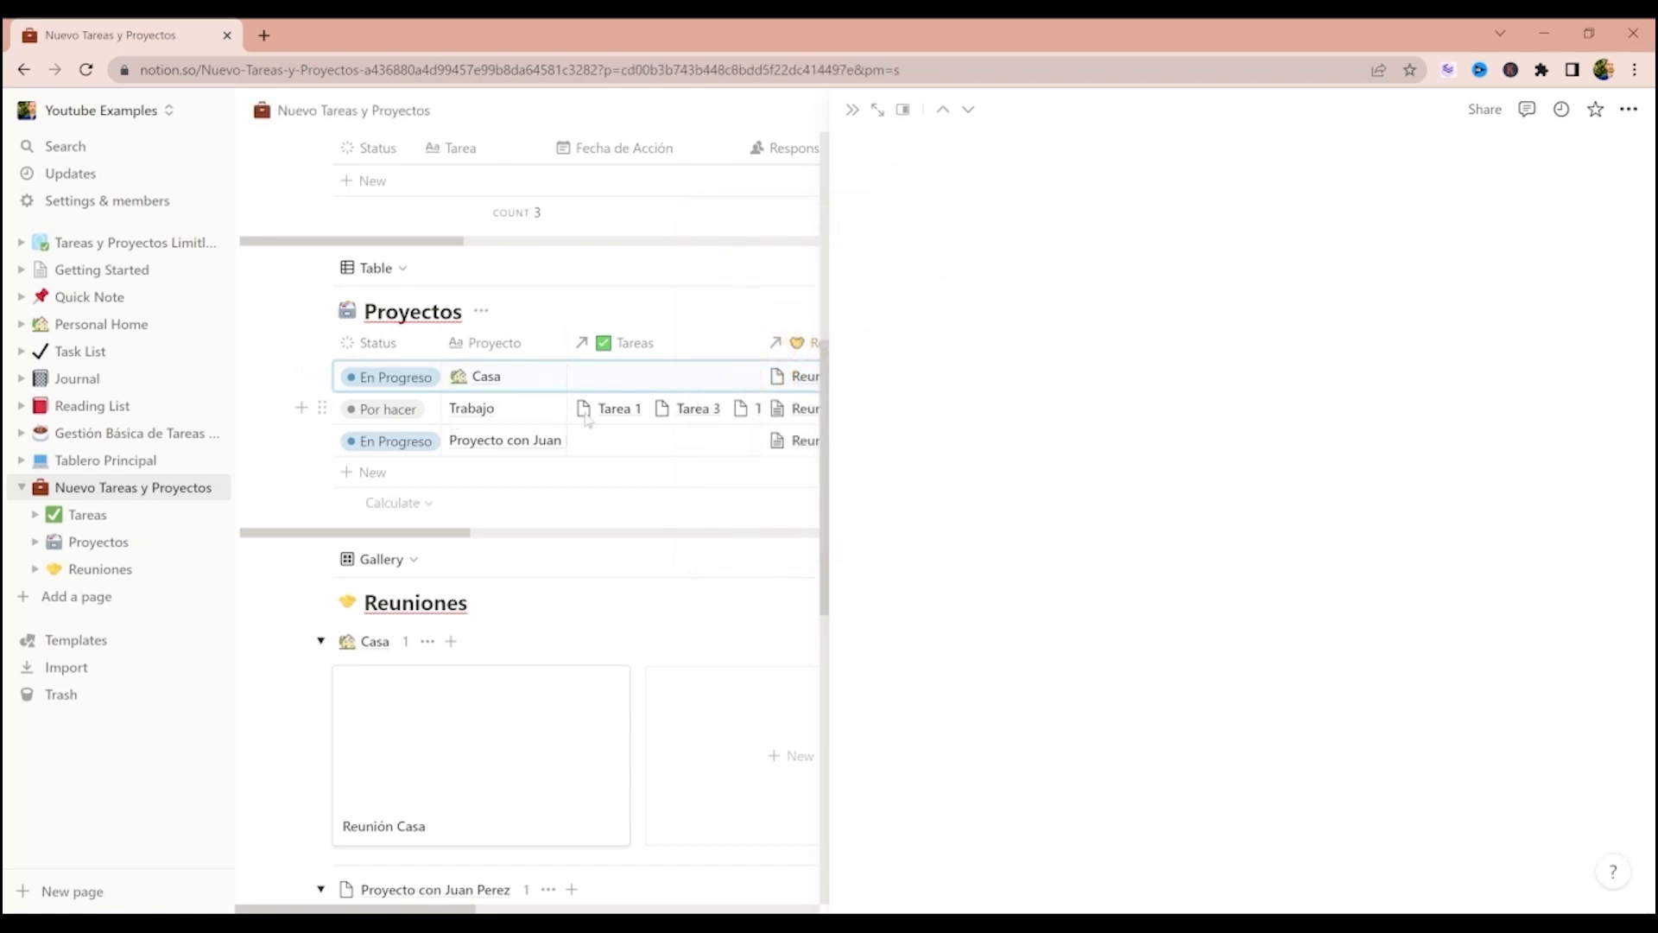
click(925, 150)
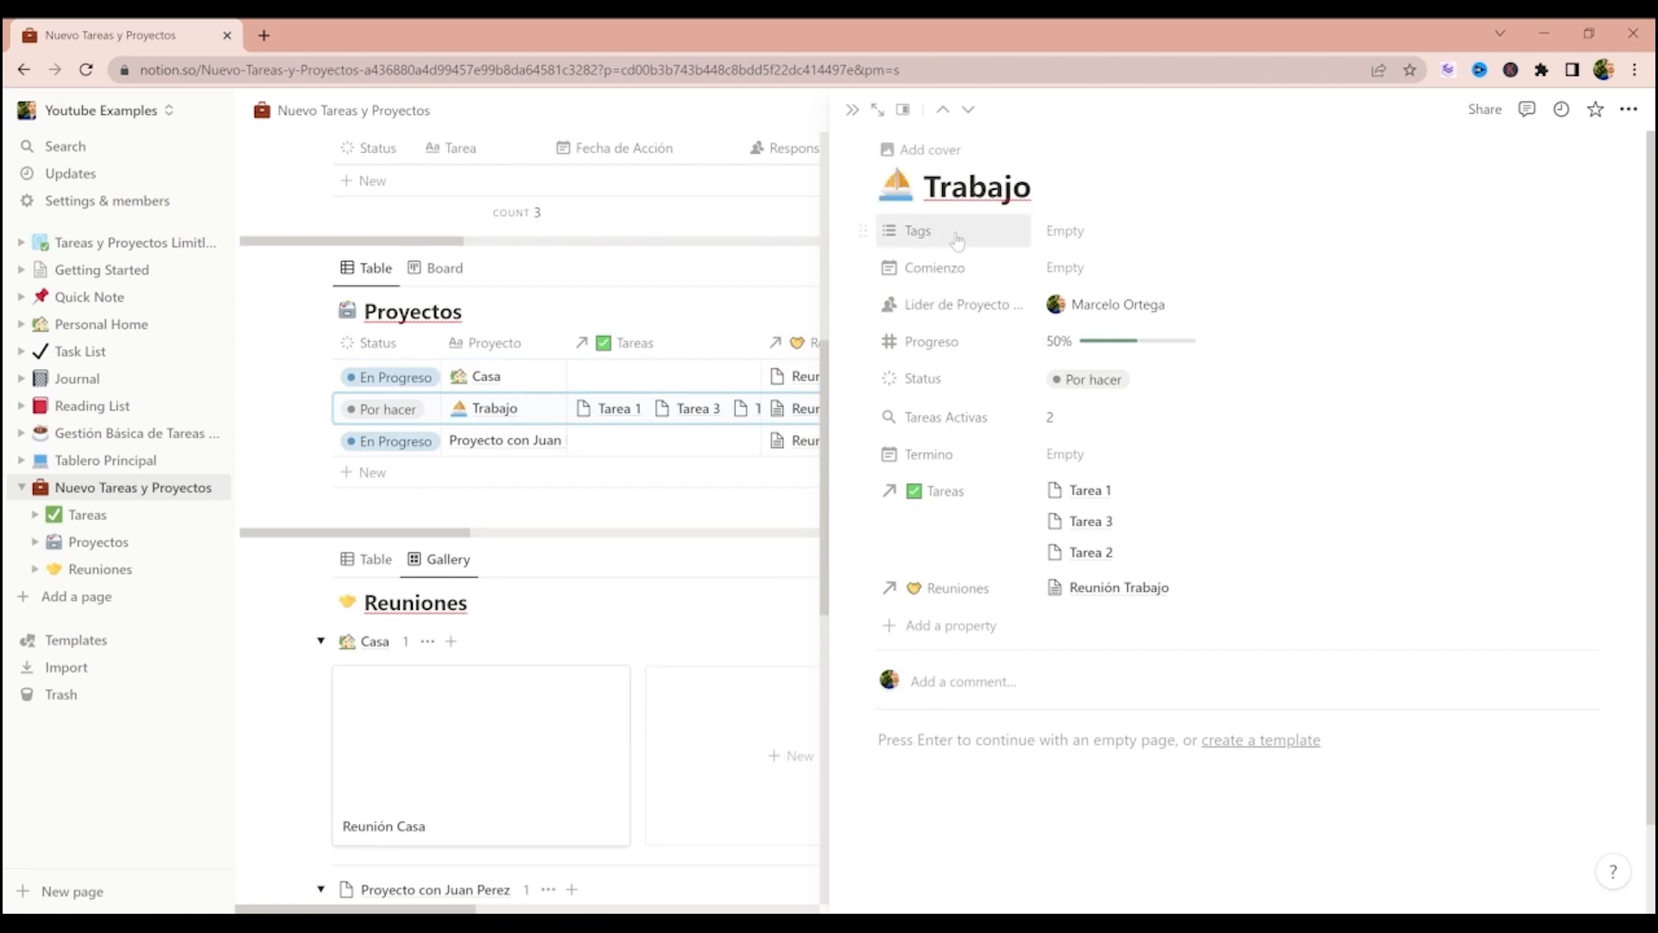
click(899, 185)
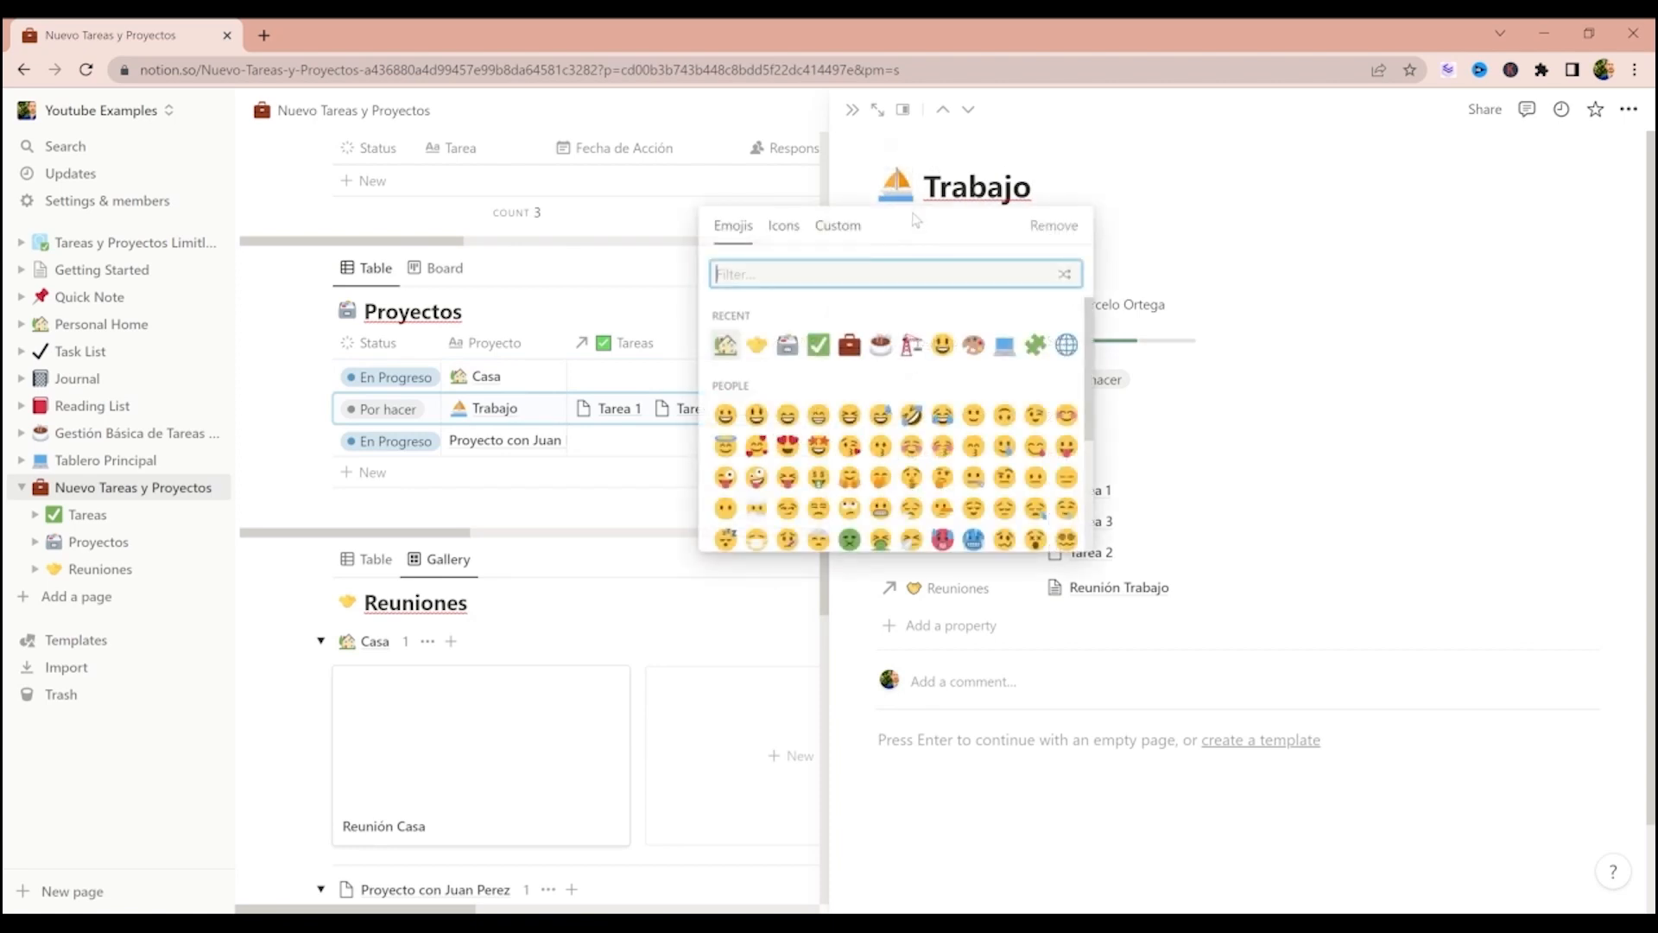
text(businee)
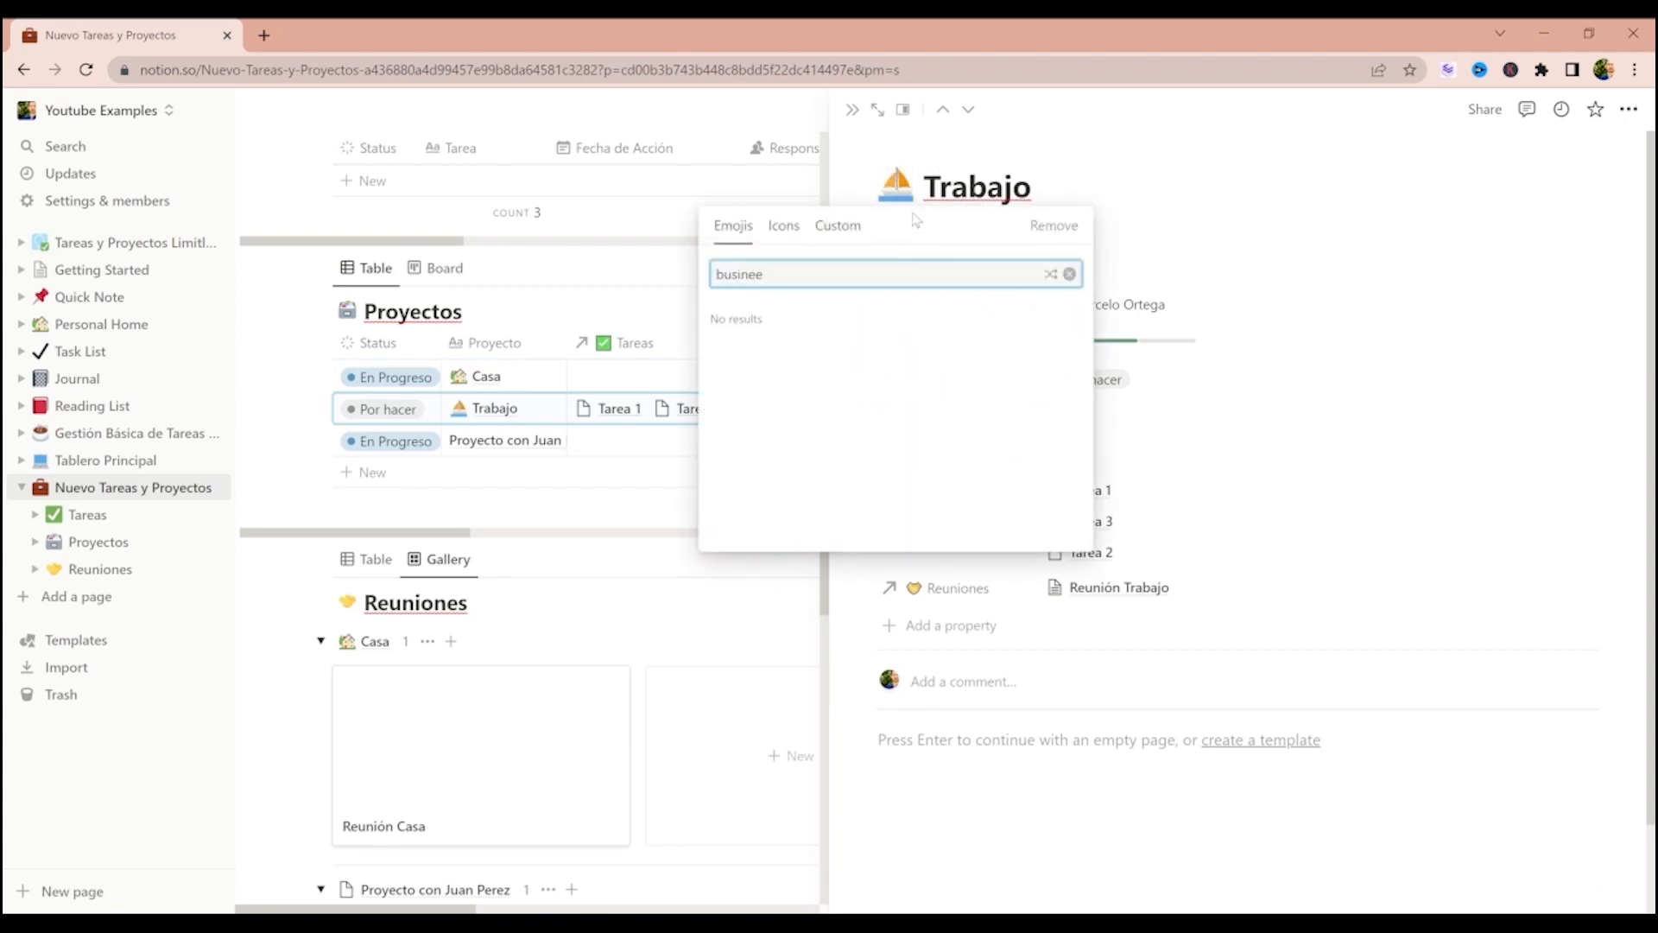
key(BackSpace)
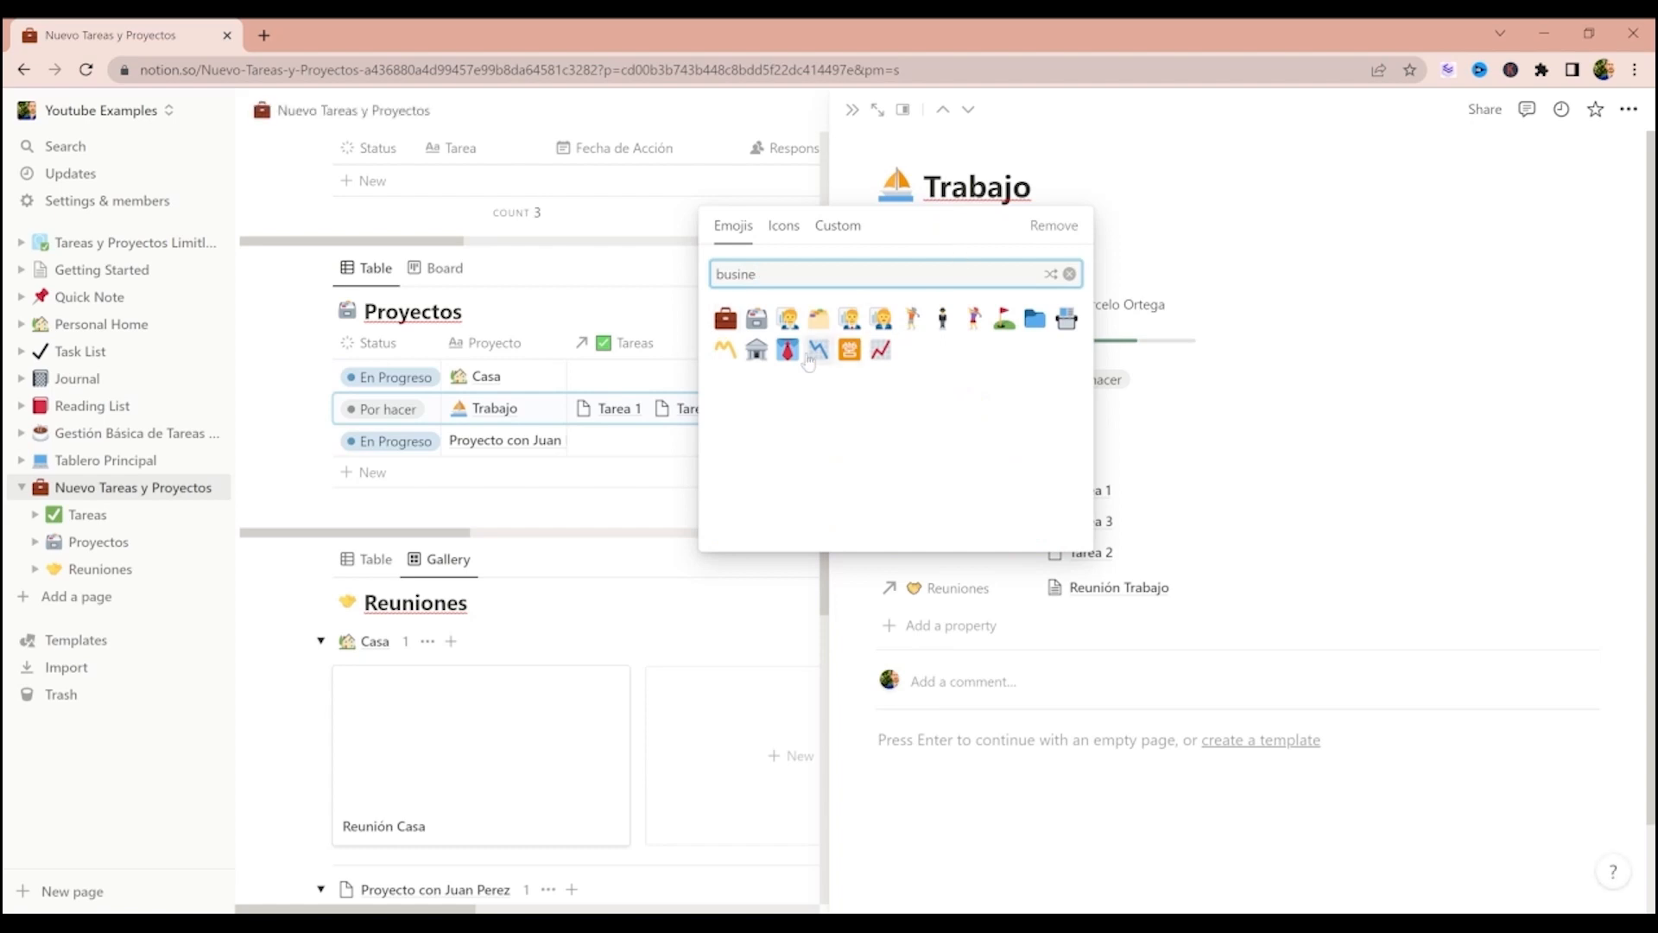
click(787, 352)
- Give the third project's page the construction crane emoji found with "wor" as its icon and close the page
click(508, 444)
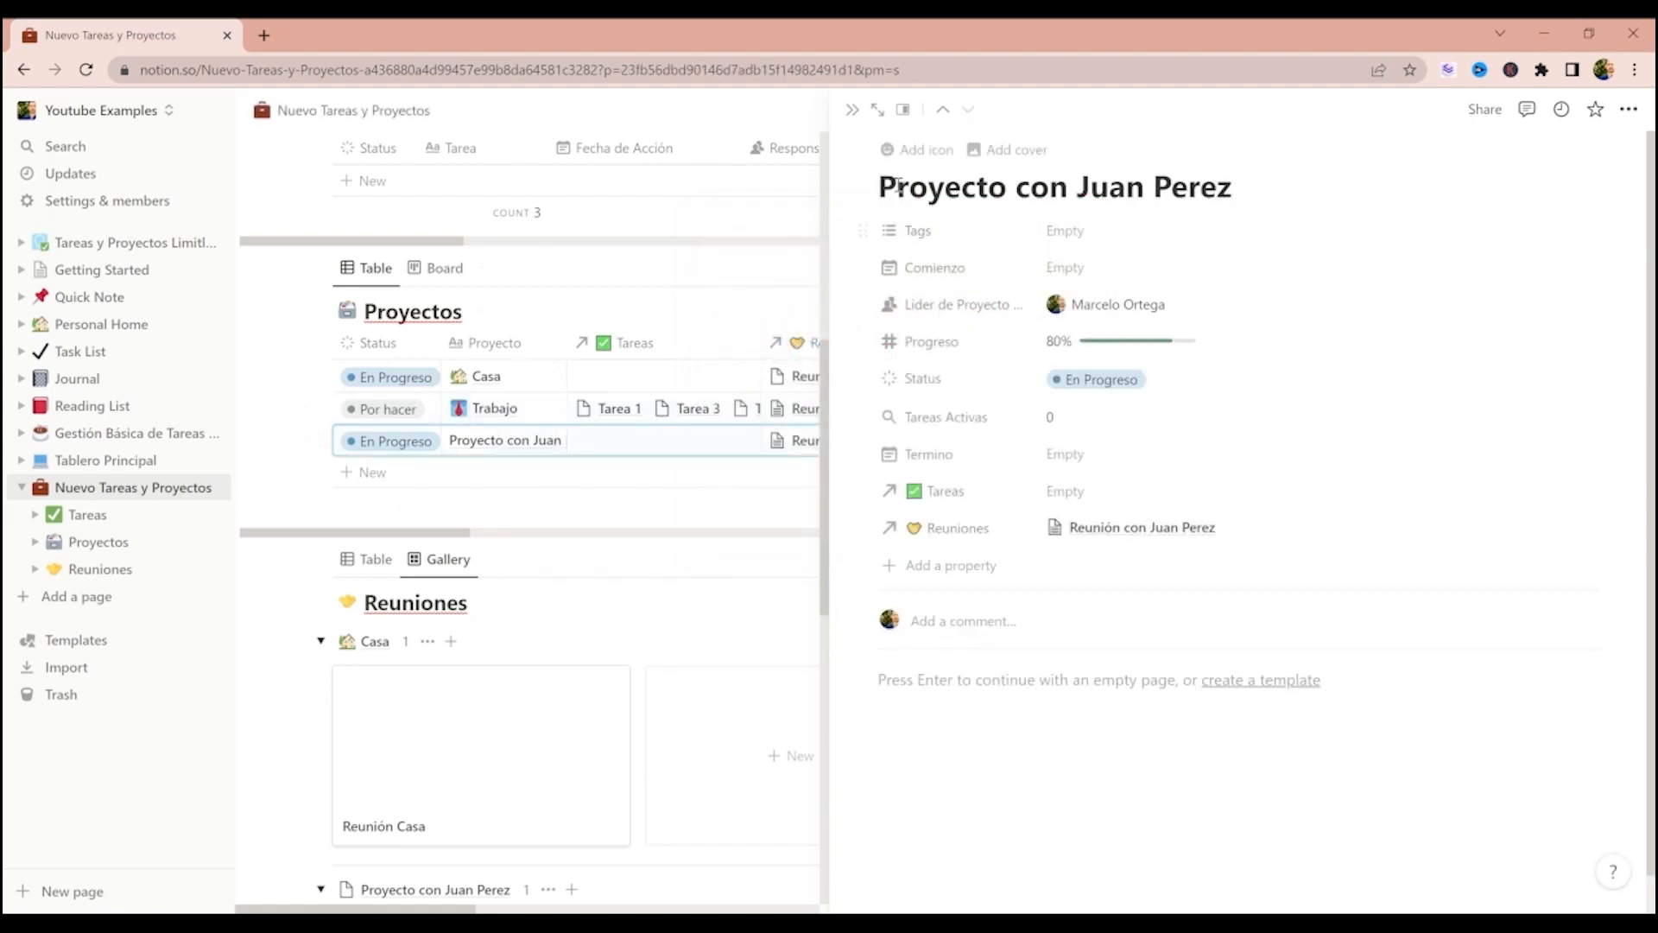
click(918, 150)
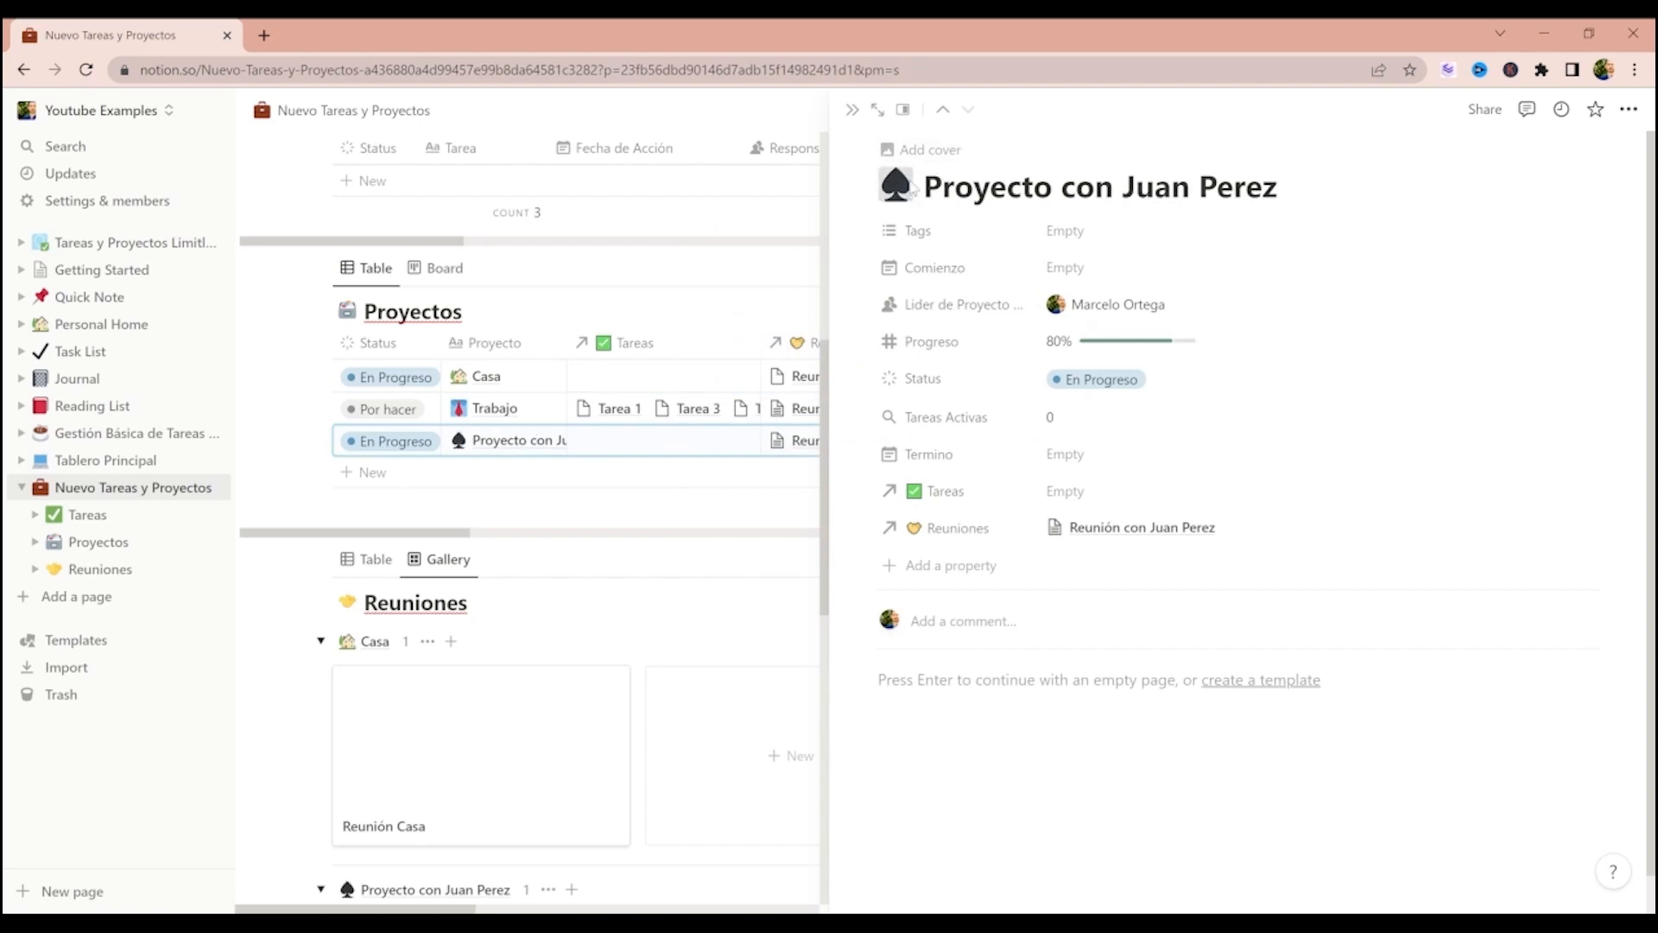
click(907, 188)
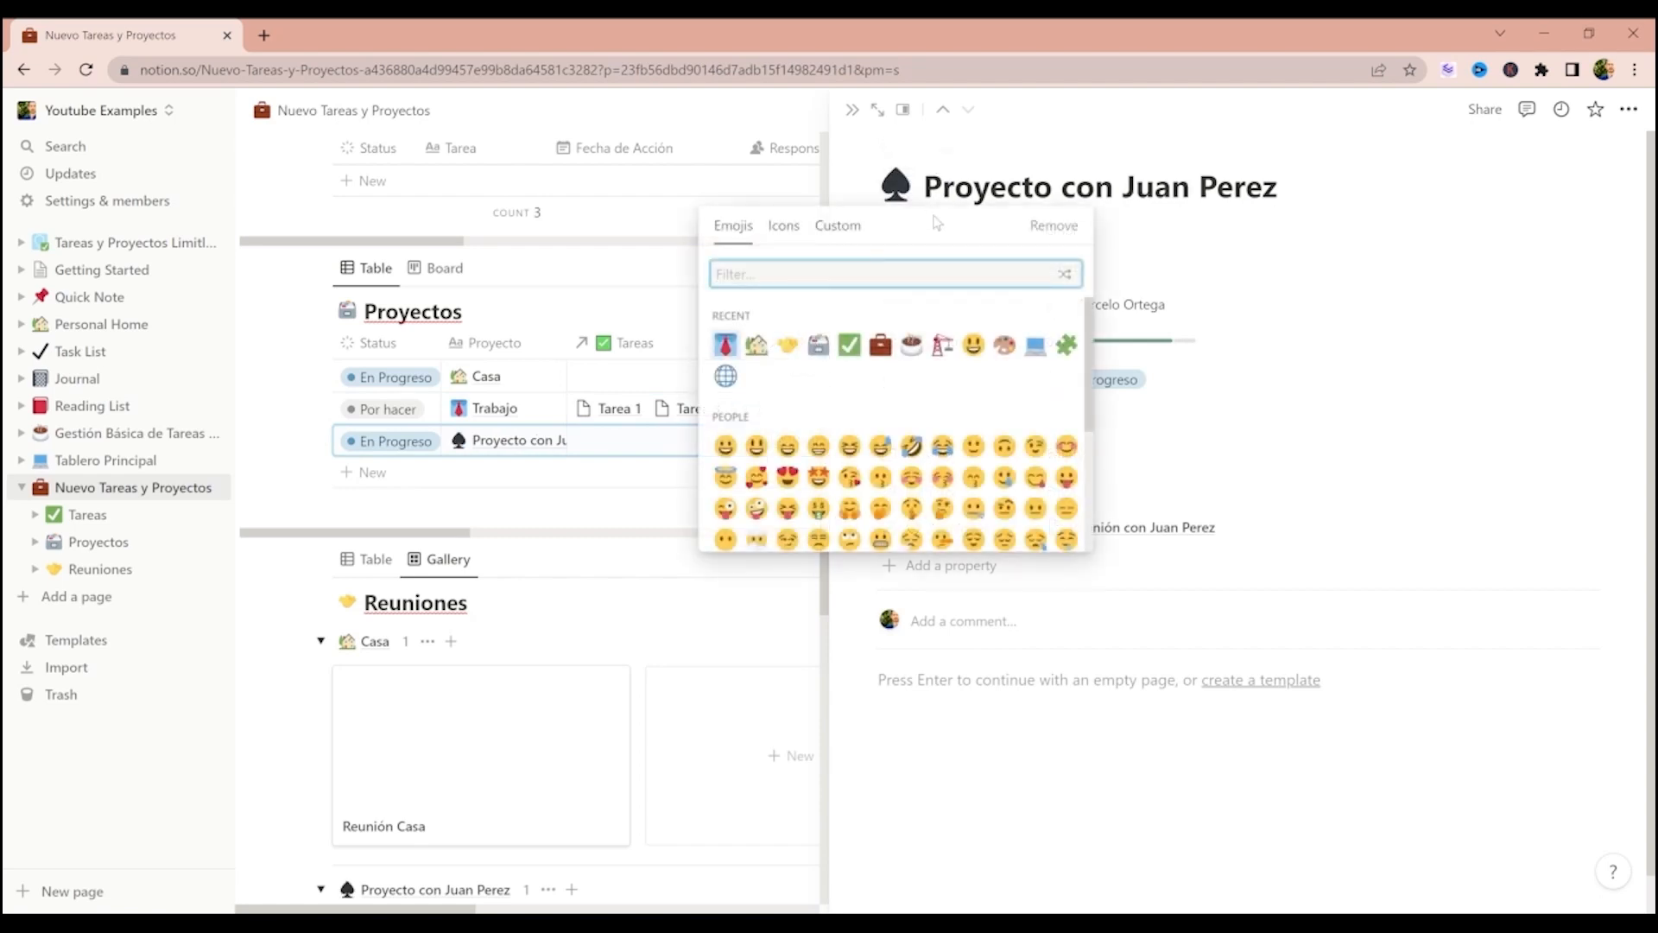
text(wor)
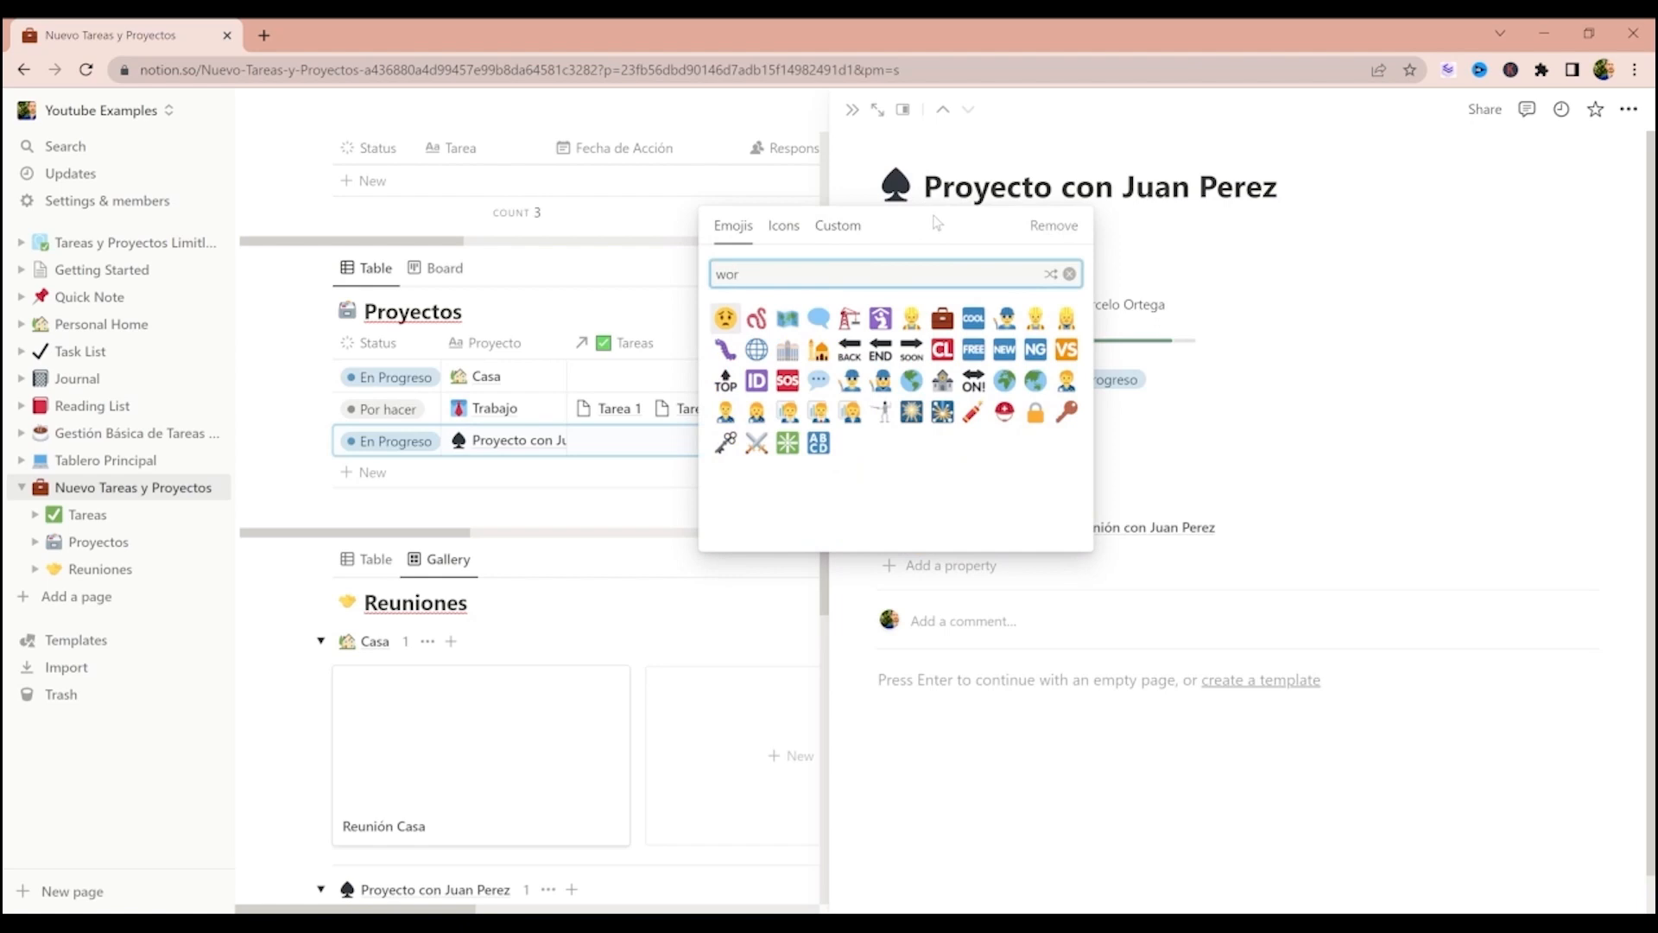
click(849, 319)
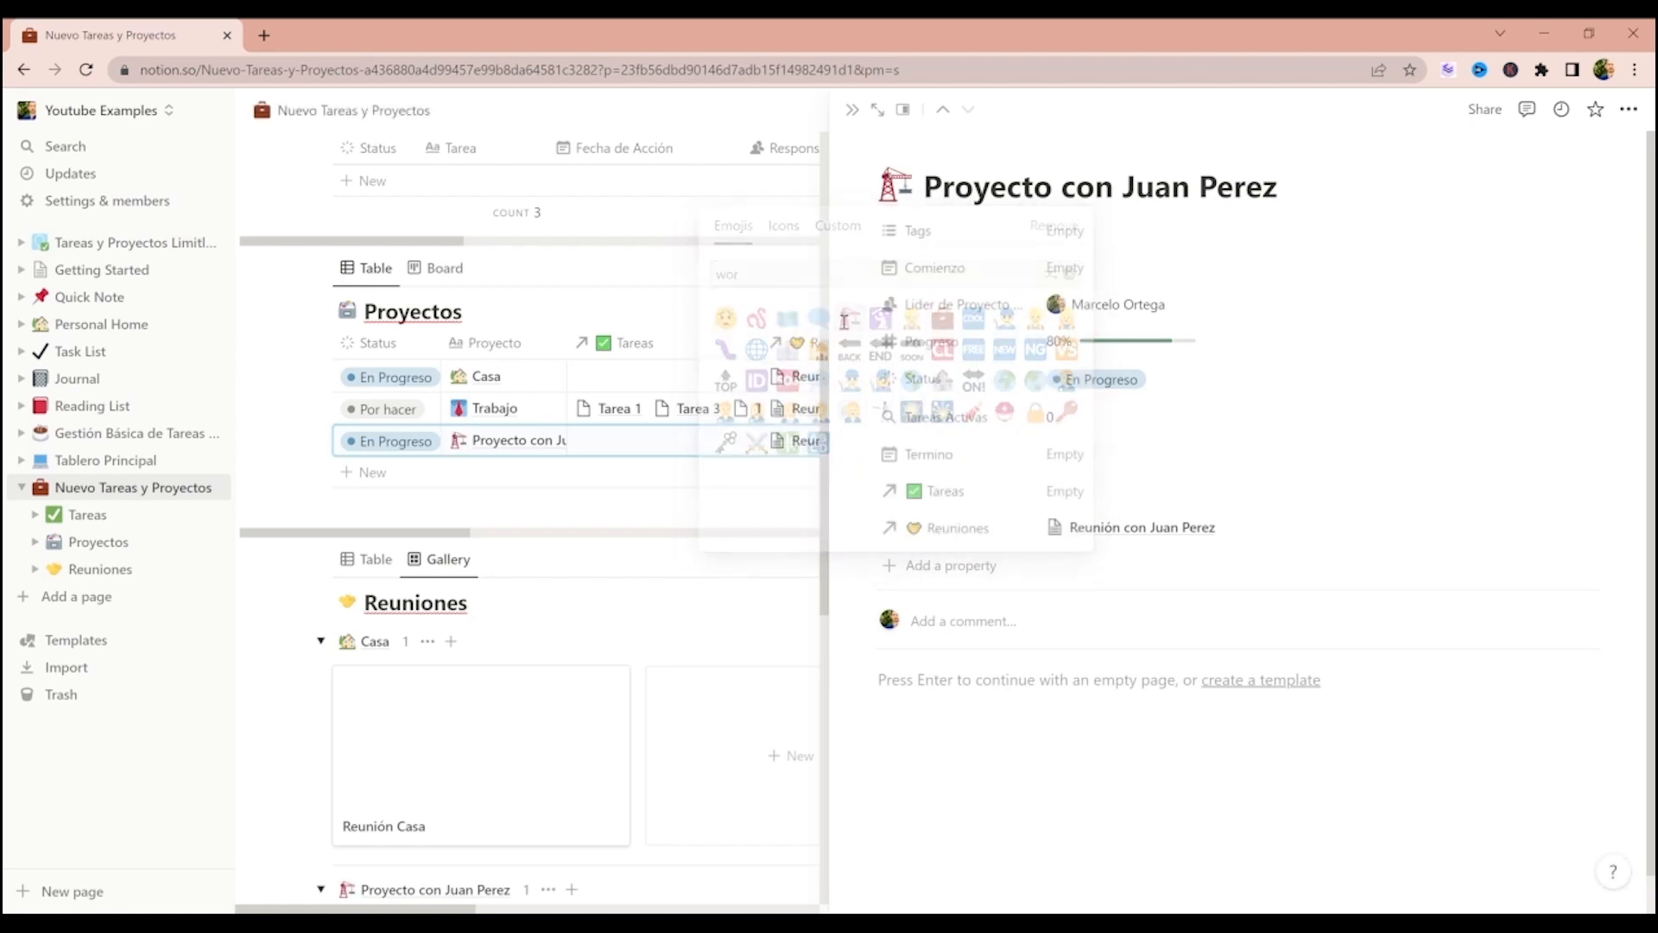
click(265, 464)
- Check how the project icons appear on the group headings of the Reuniones gallery
scroll(768, 596, down, 1)
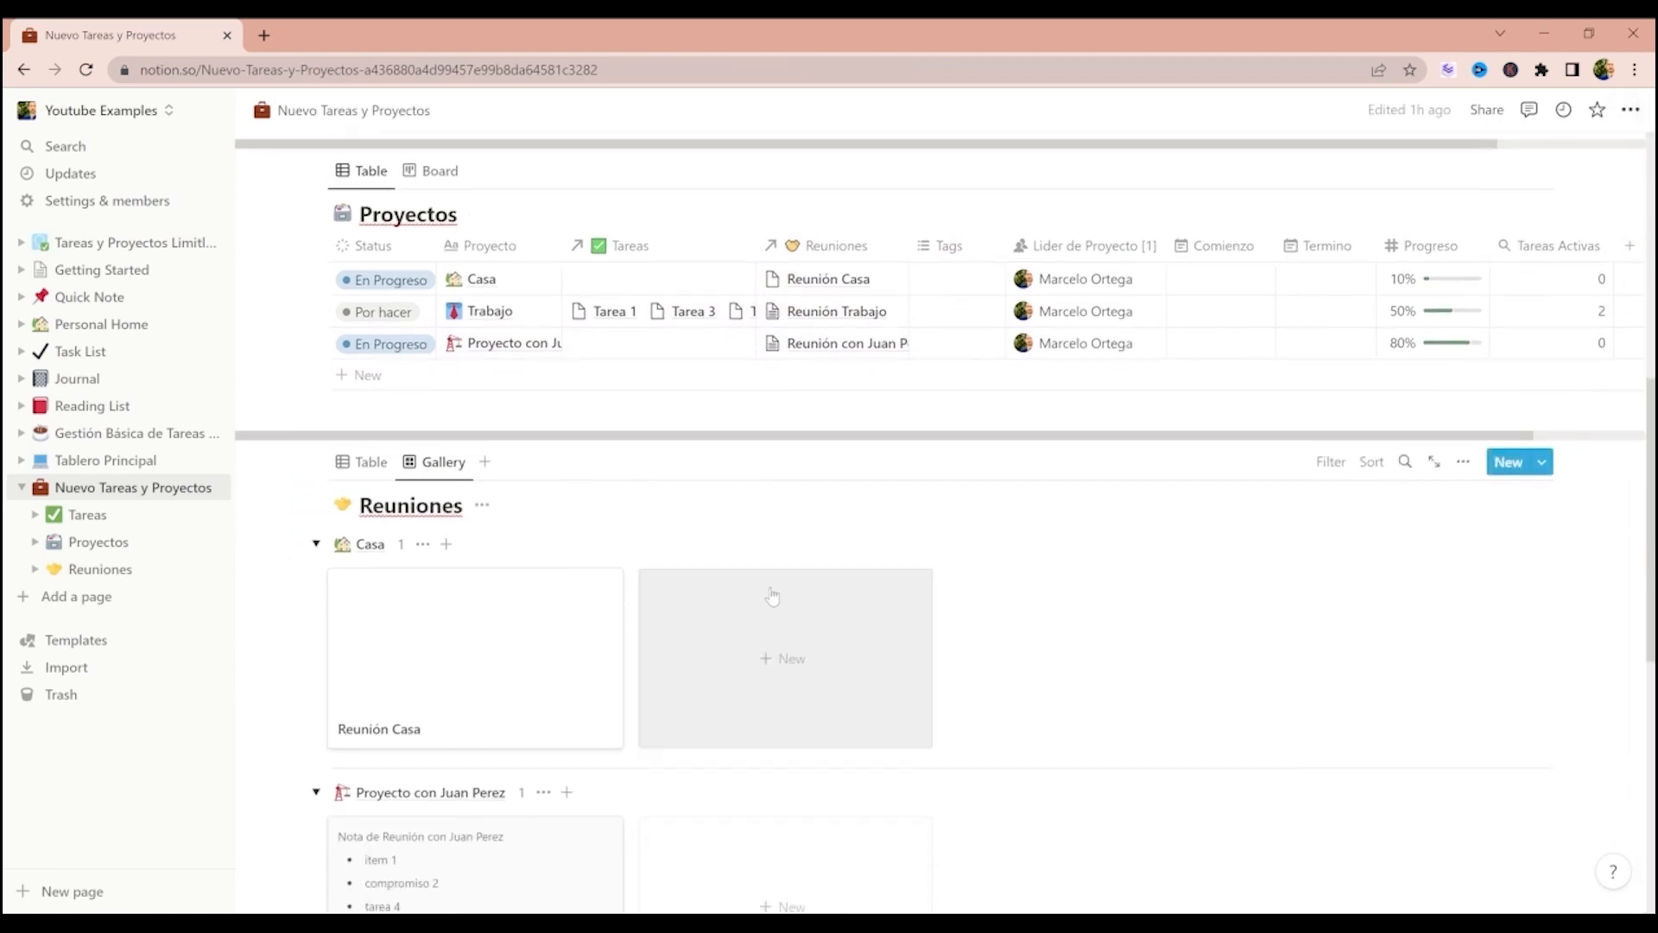
scroll(647, 566, down, 1)
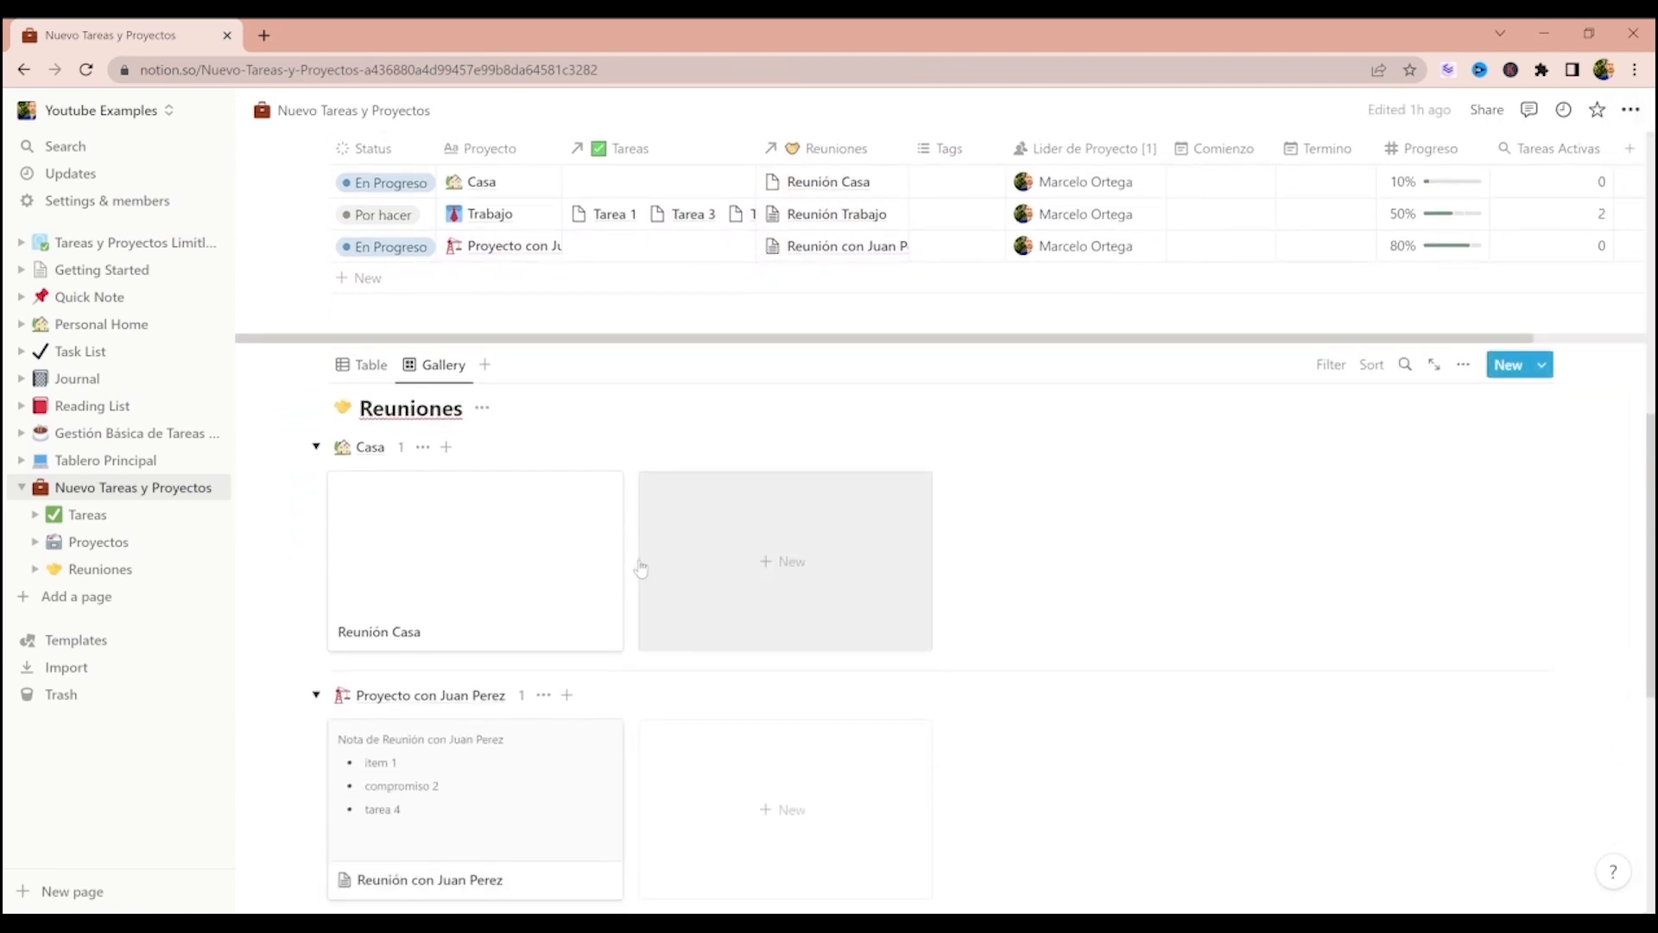
scroll(357, 435, down, 1)
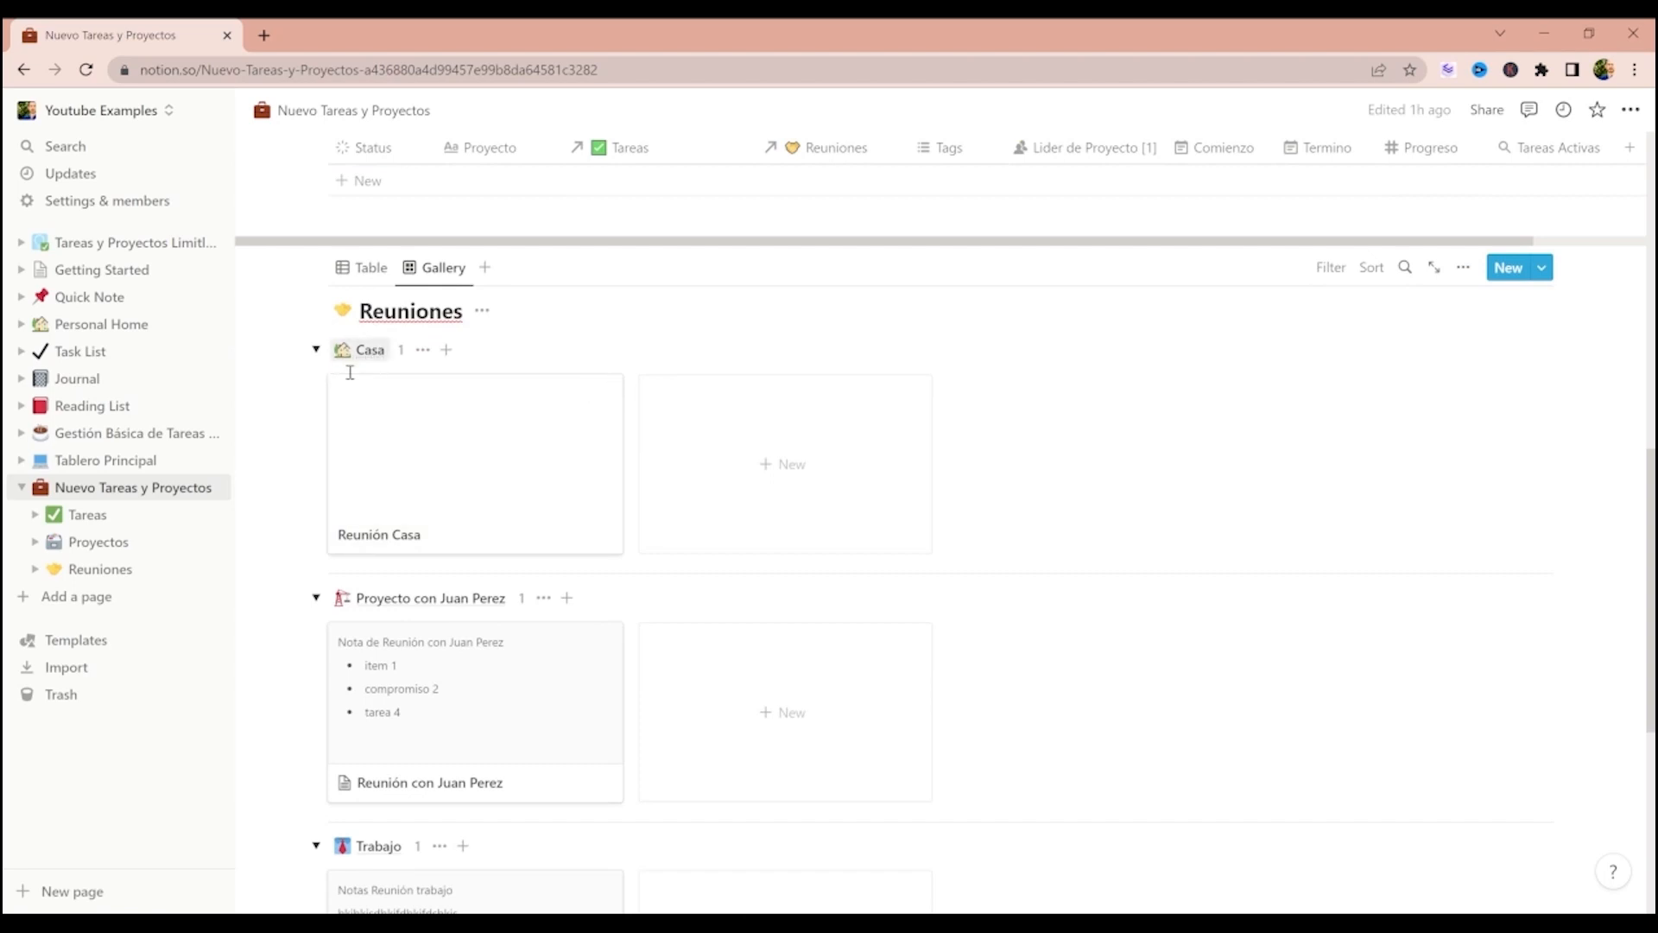
scroll(374, 515, down, 1)
scroll(371, 514, down, 2)
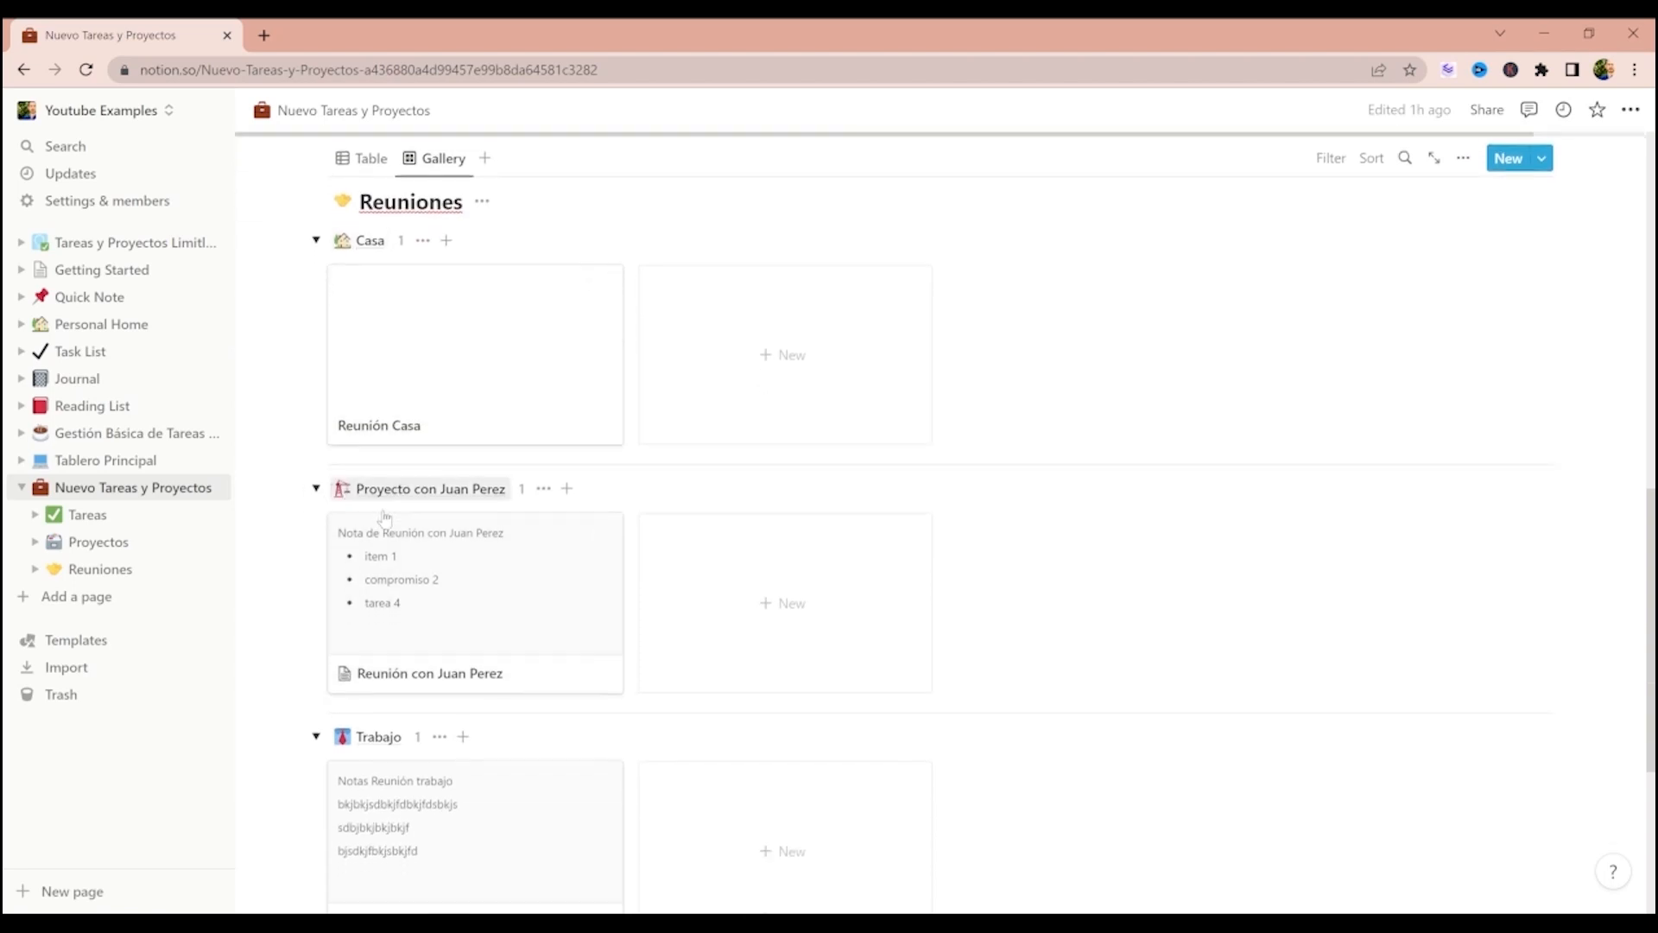
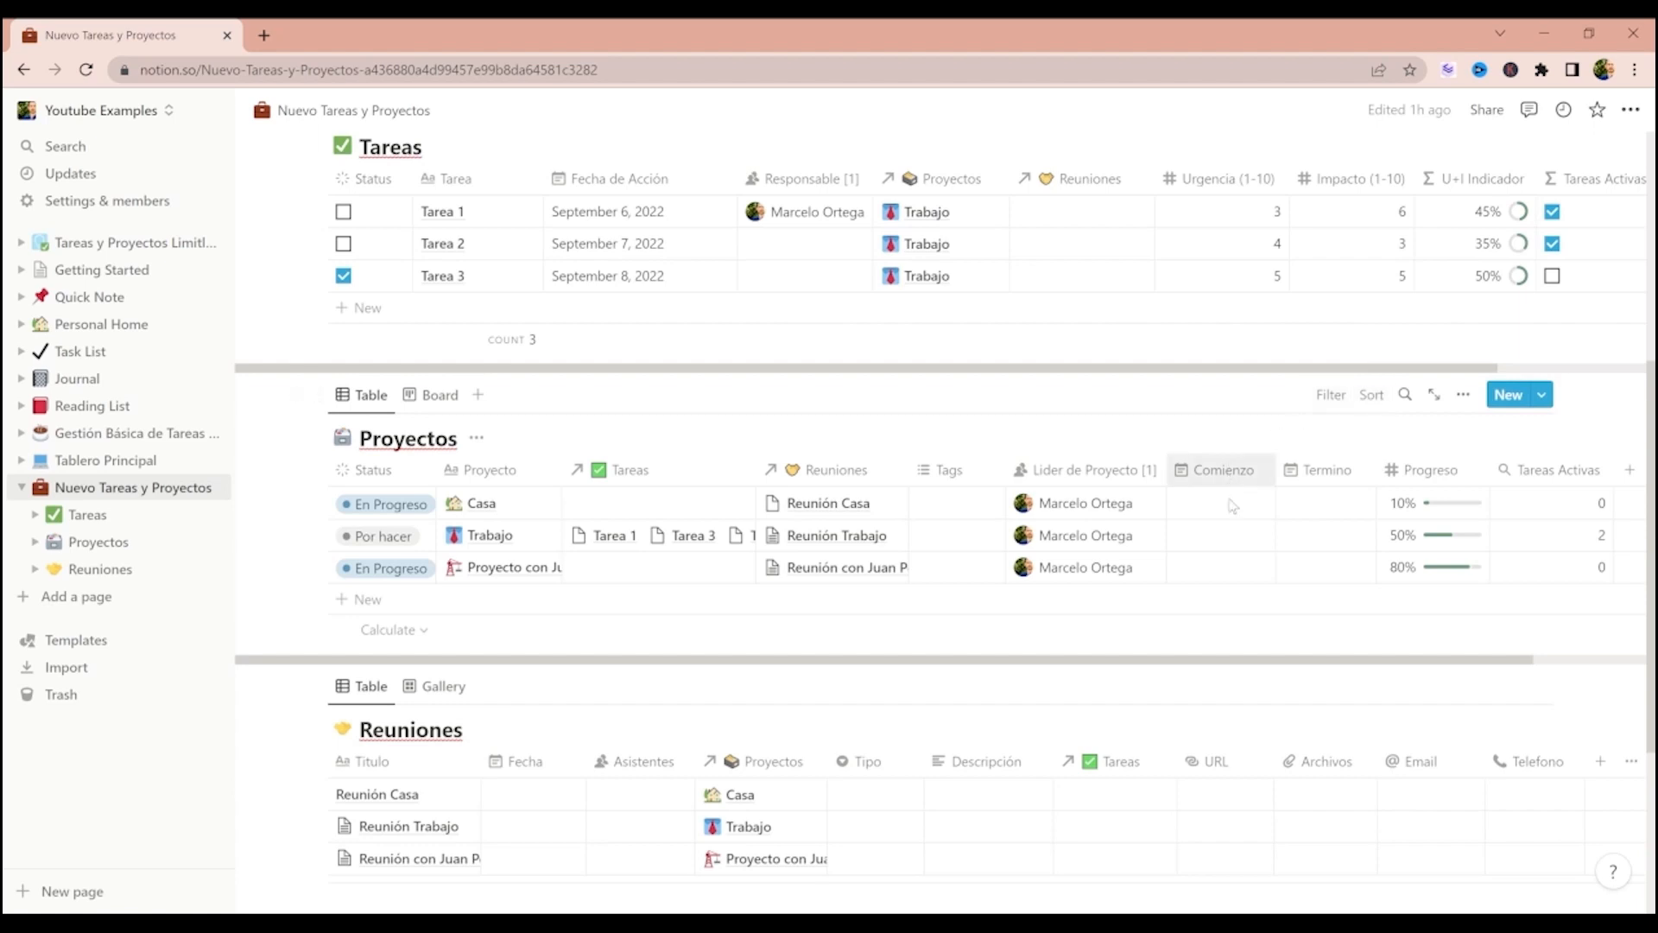
- Sort the Tareas table by Fecha de Acción in descending order
scroll(642, 321, up, 1)
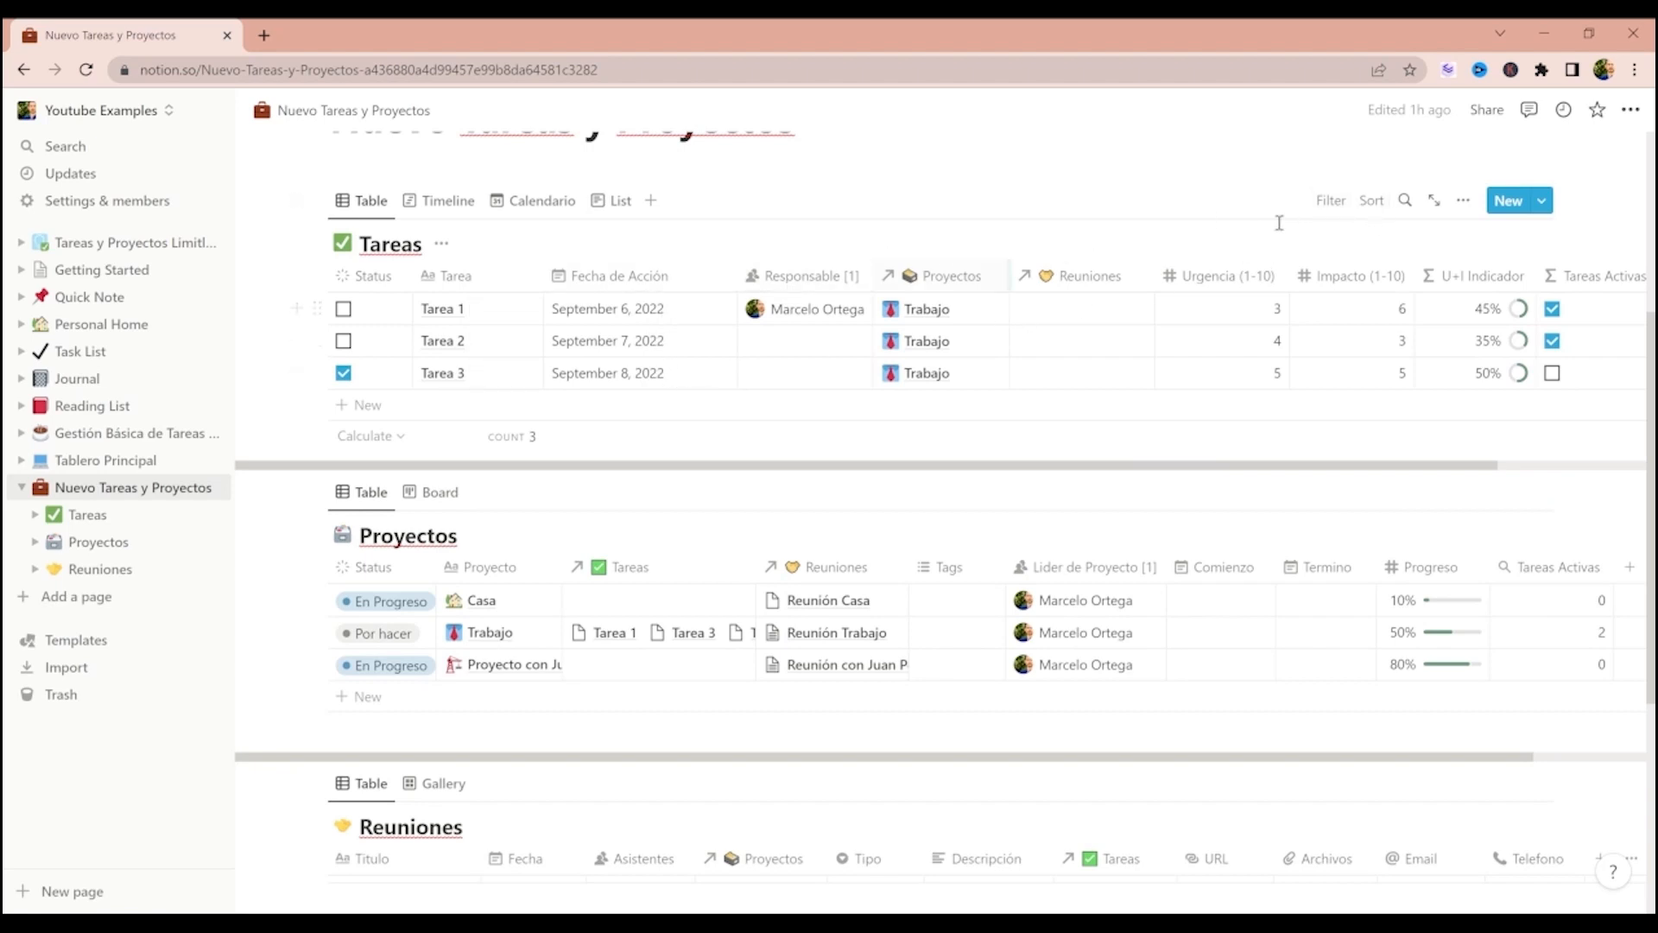
click(1376, 202)
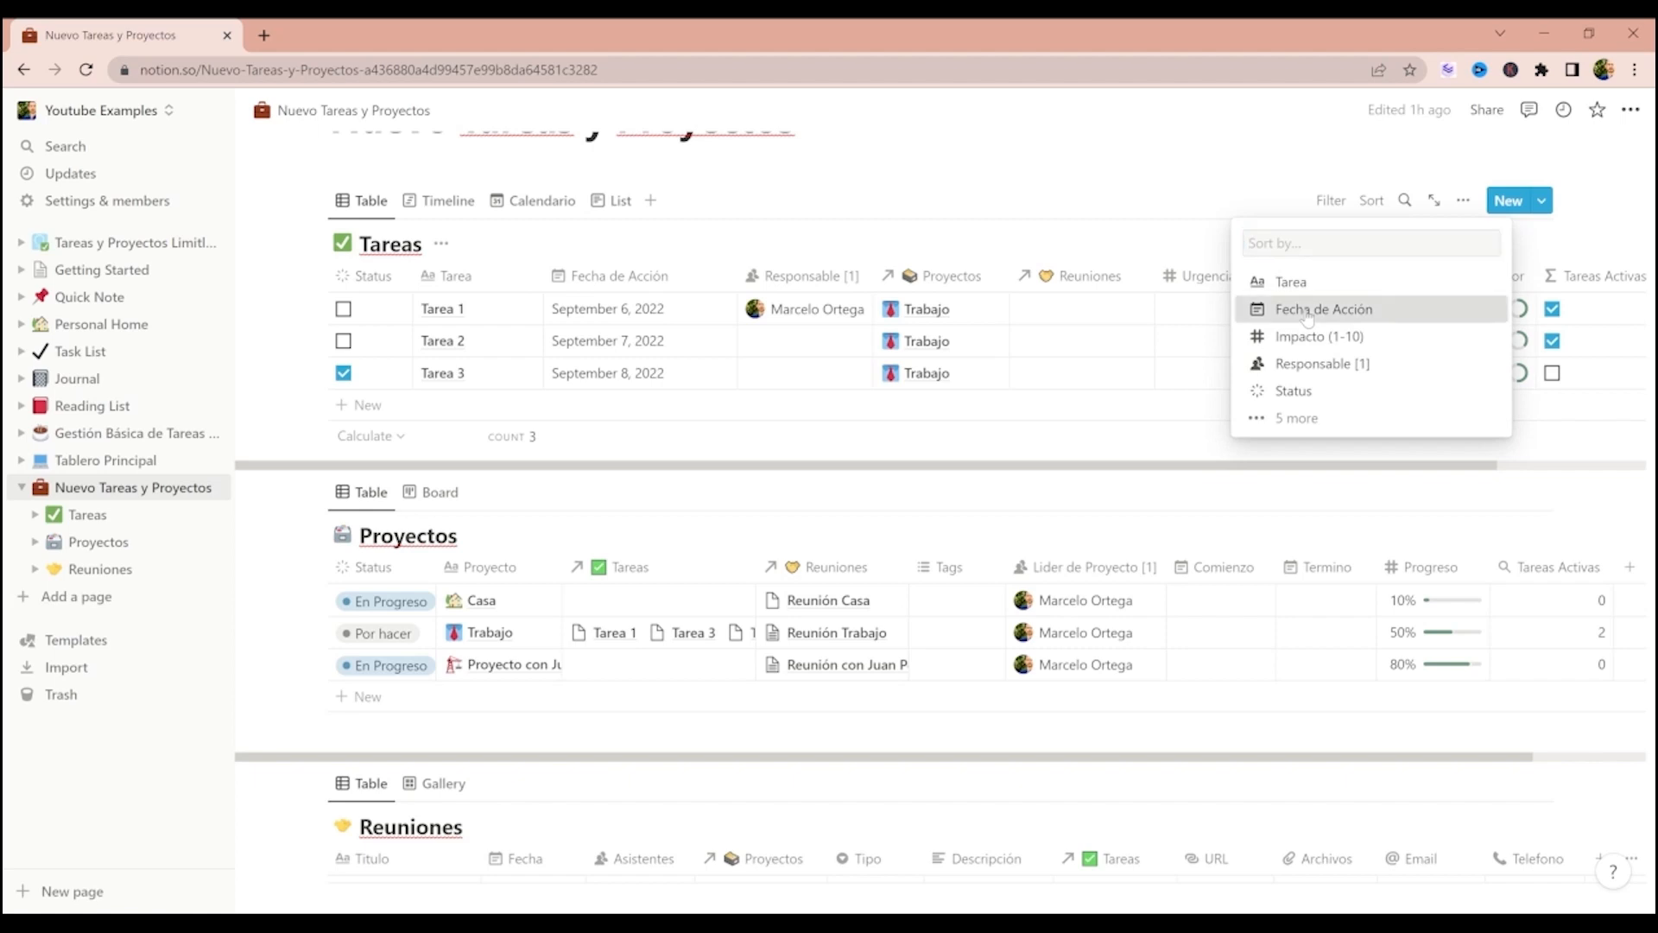
click(1307, 313)
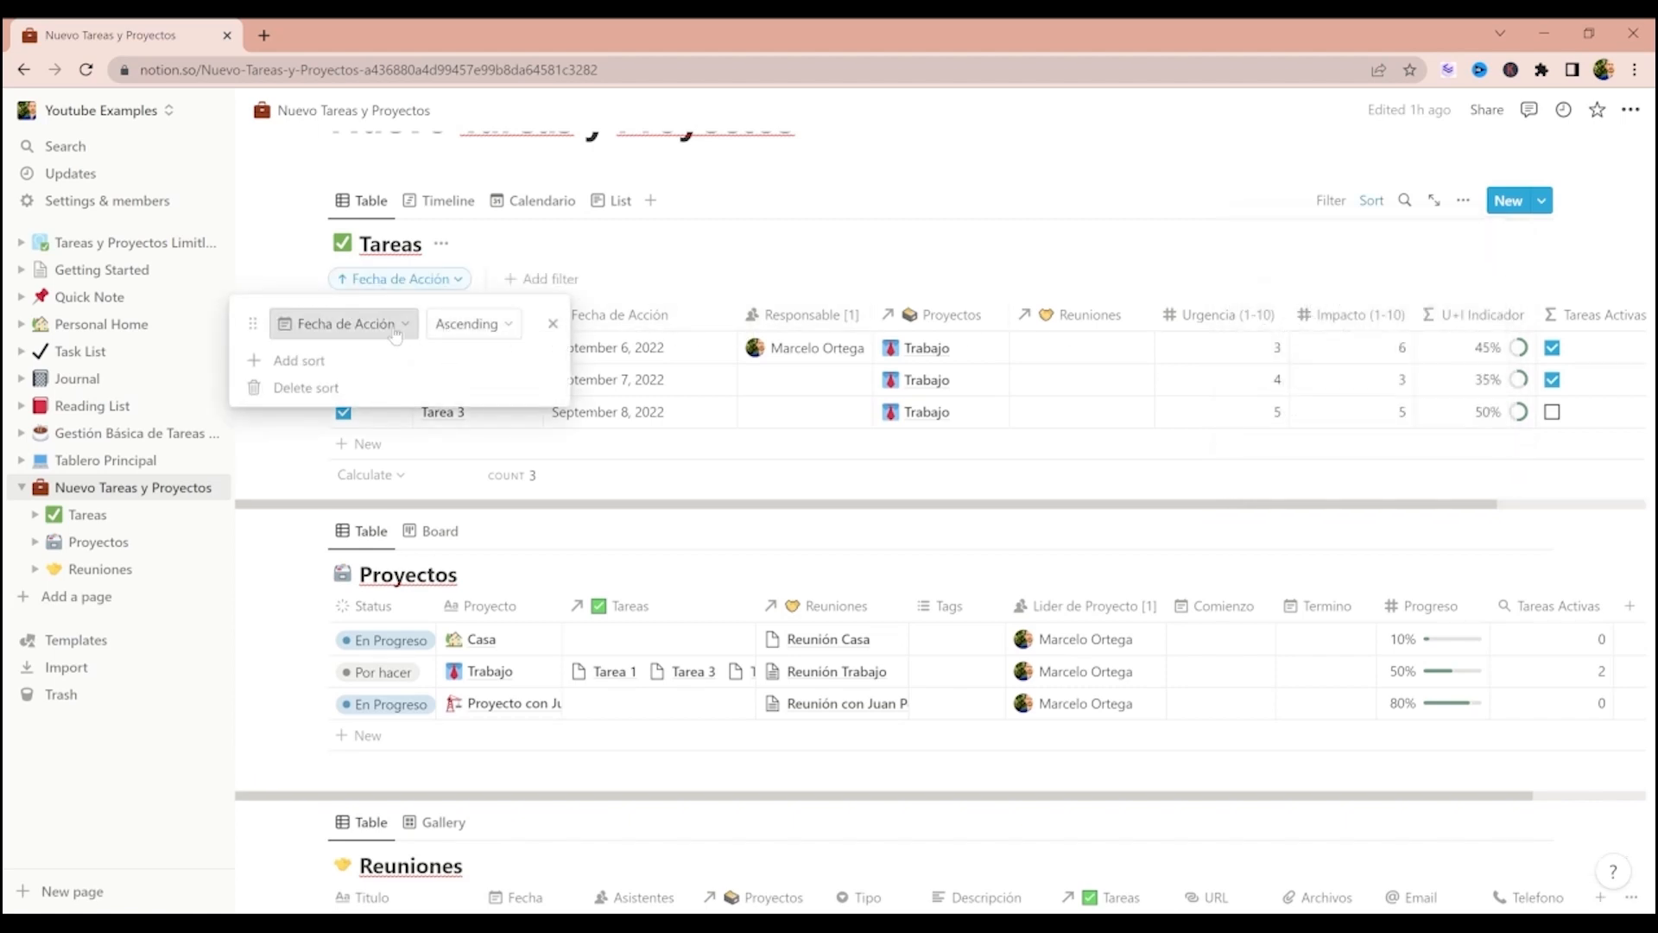
click(469, 325)
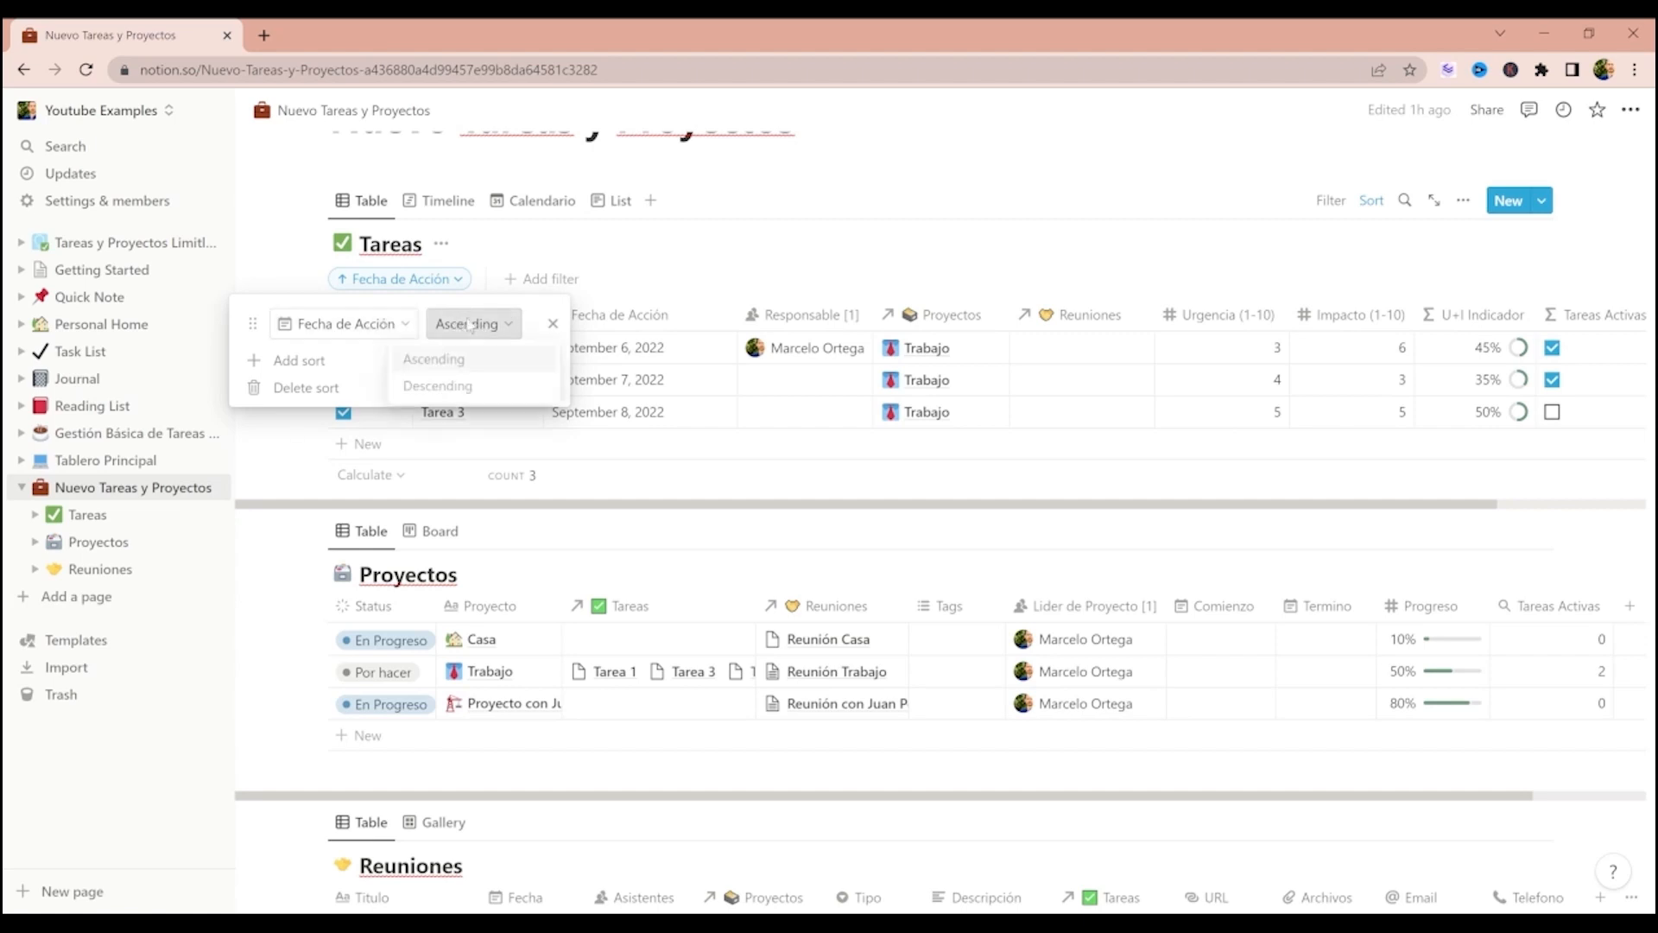
click(479, 392)
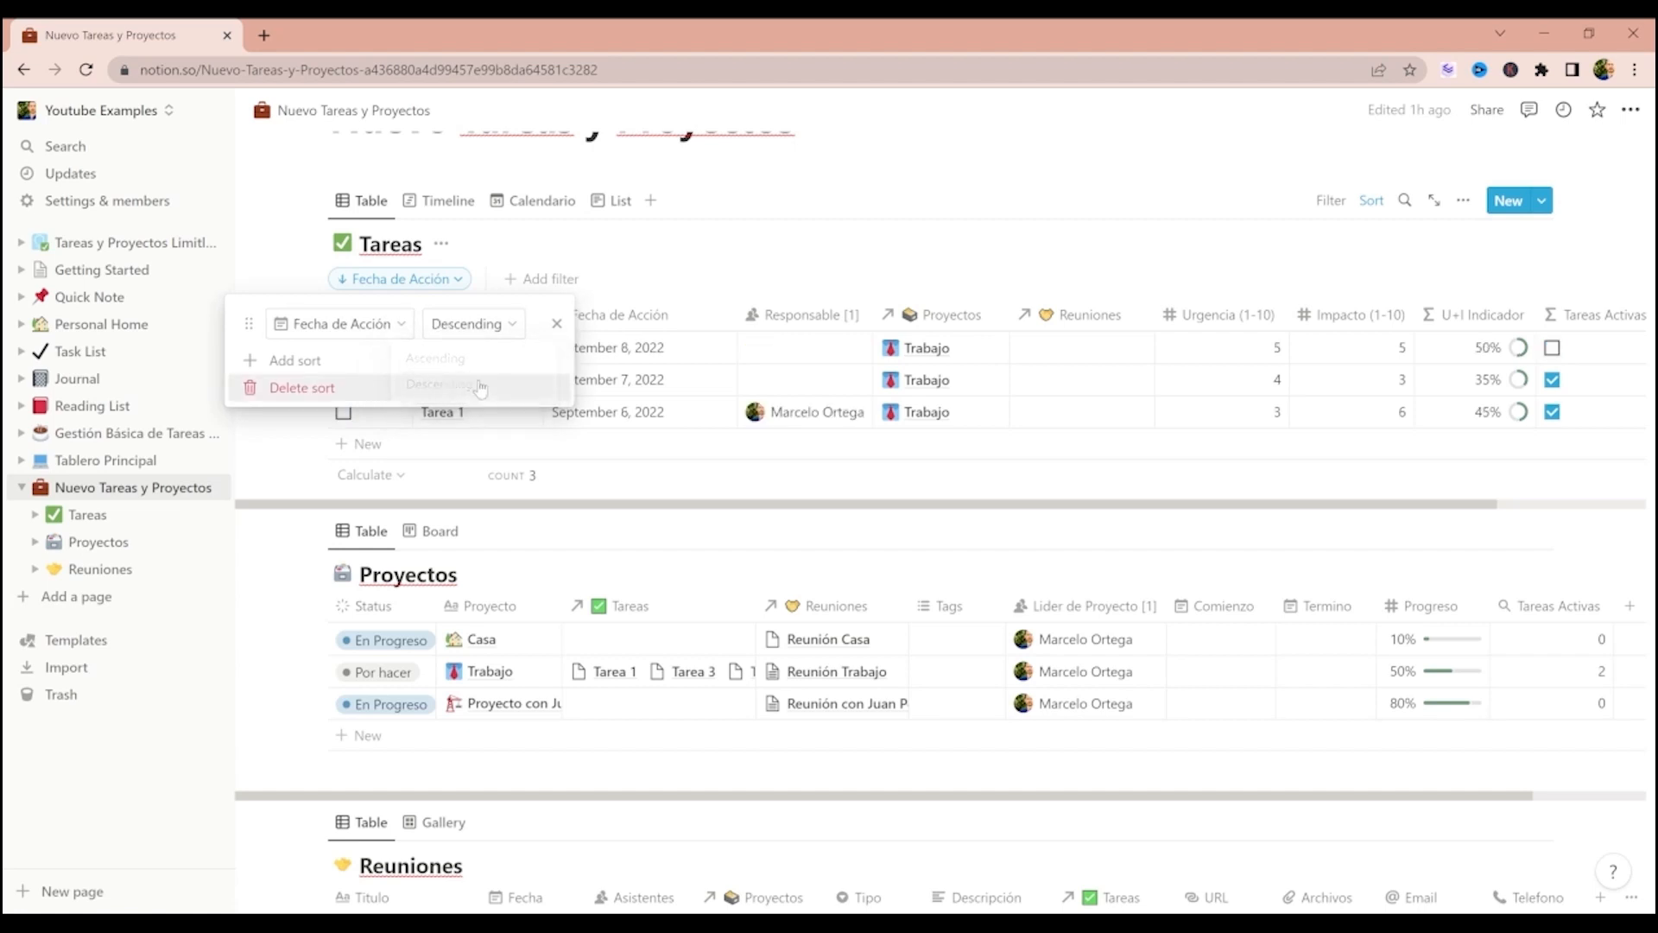
- Duplicate the Table view of the Tareas database and name the copy "Tareas Activas"
click(709, 270)
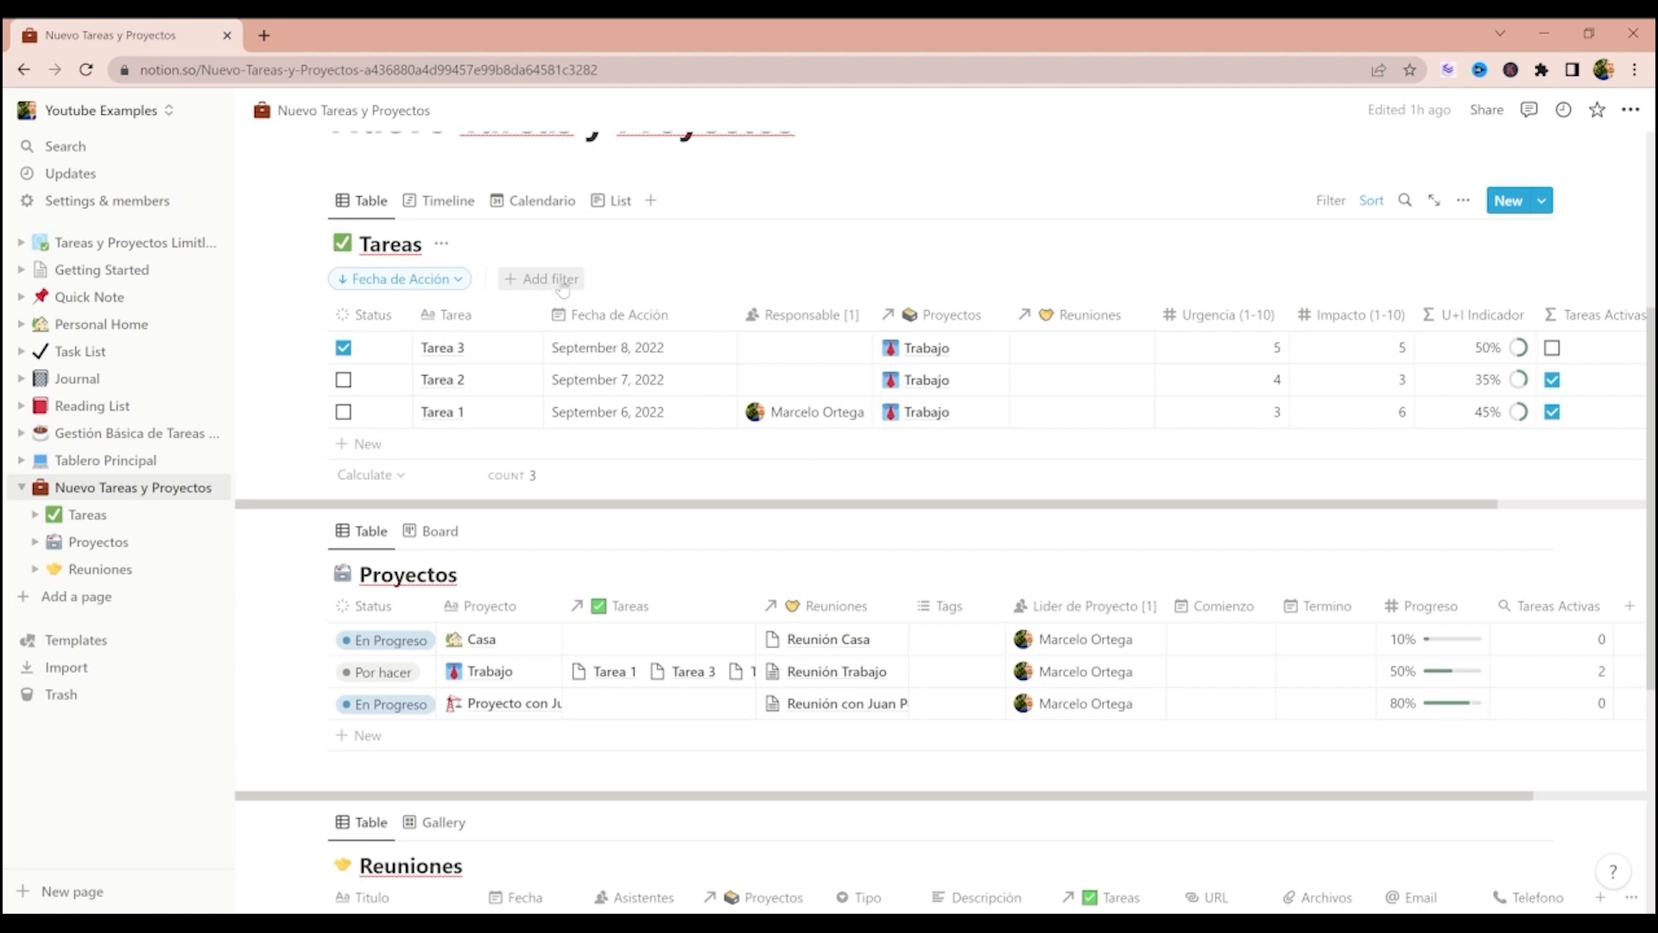
click(385, 215)
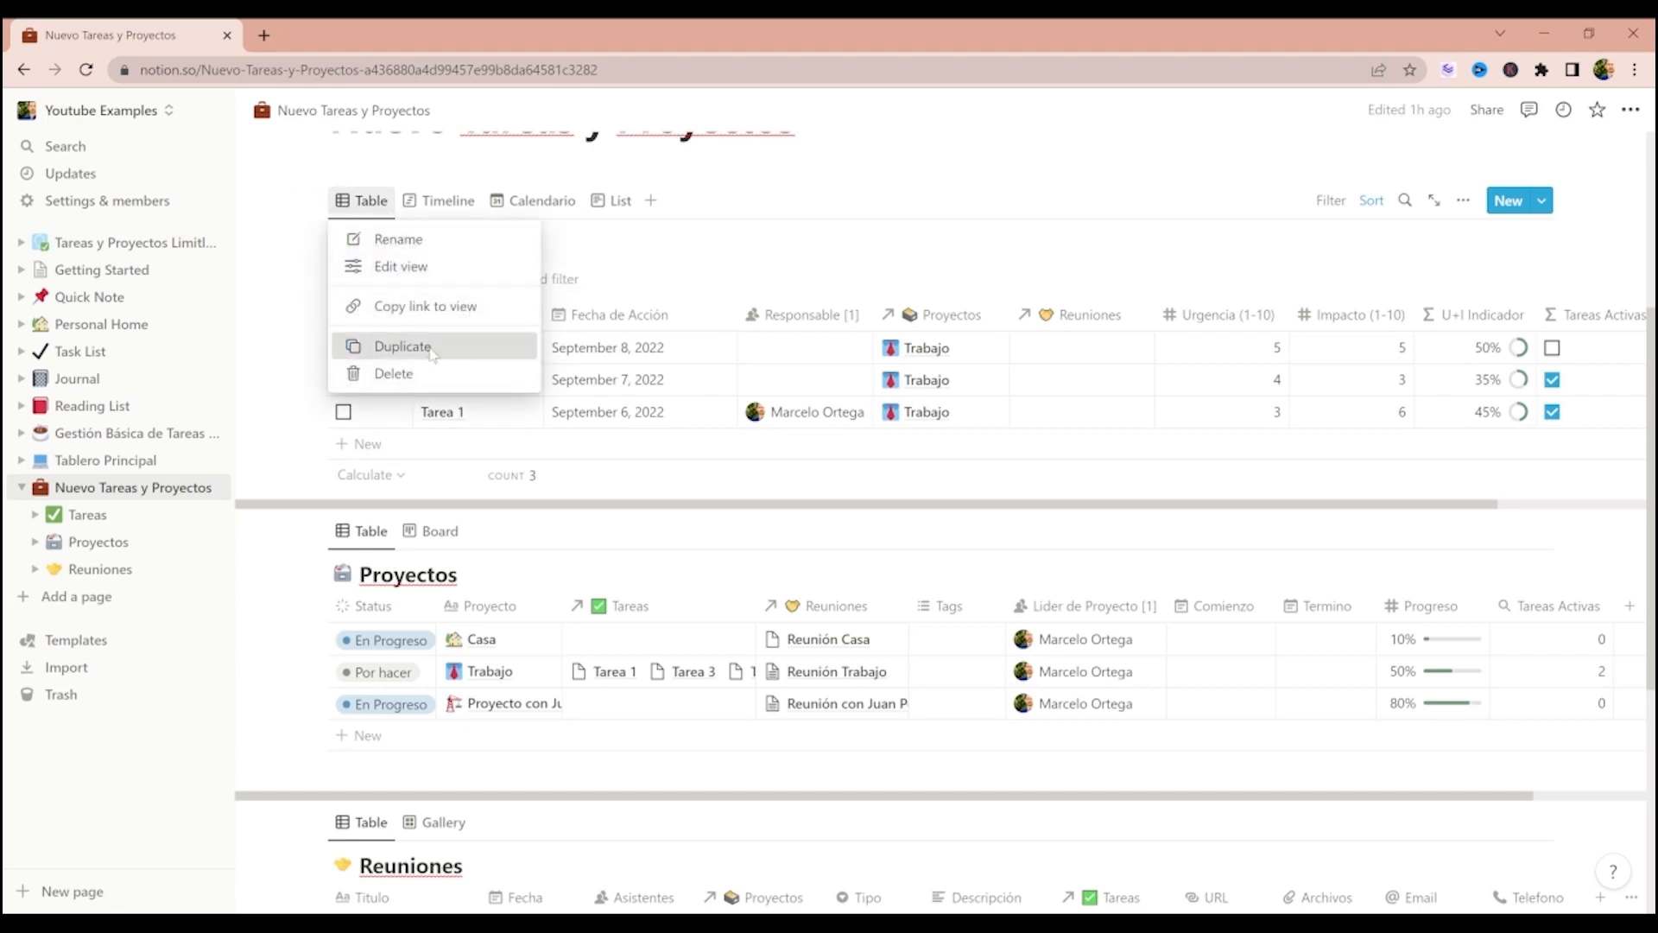
click(402, 346)
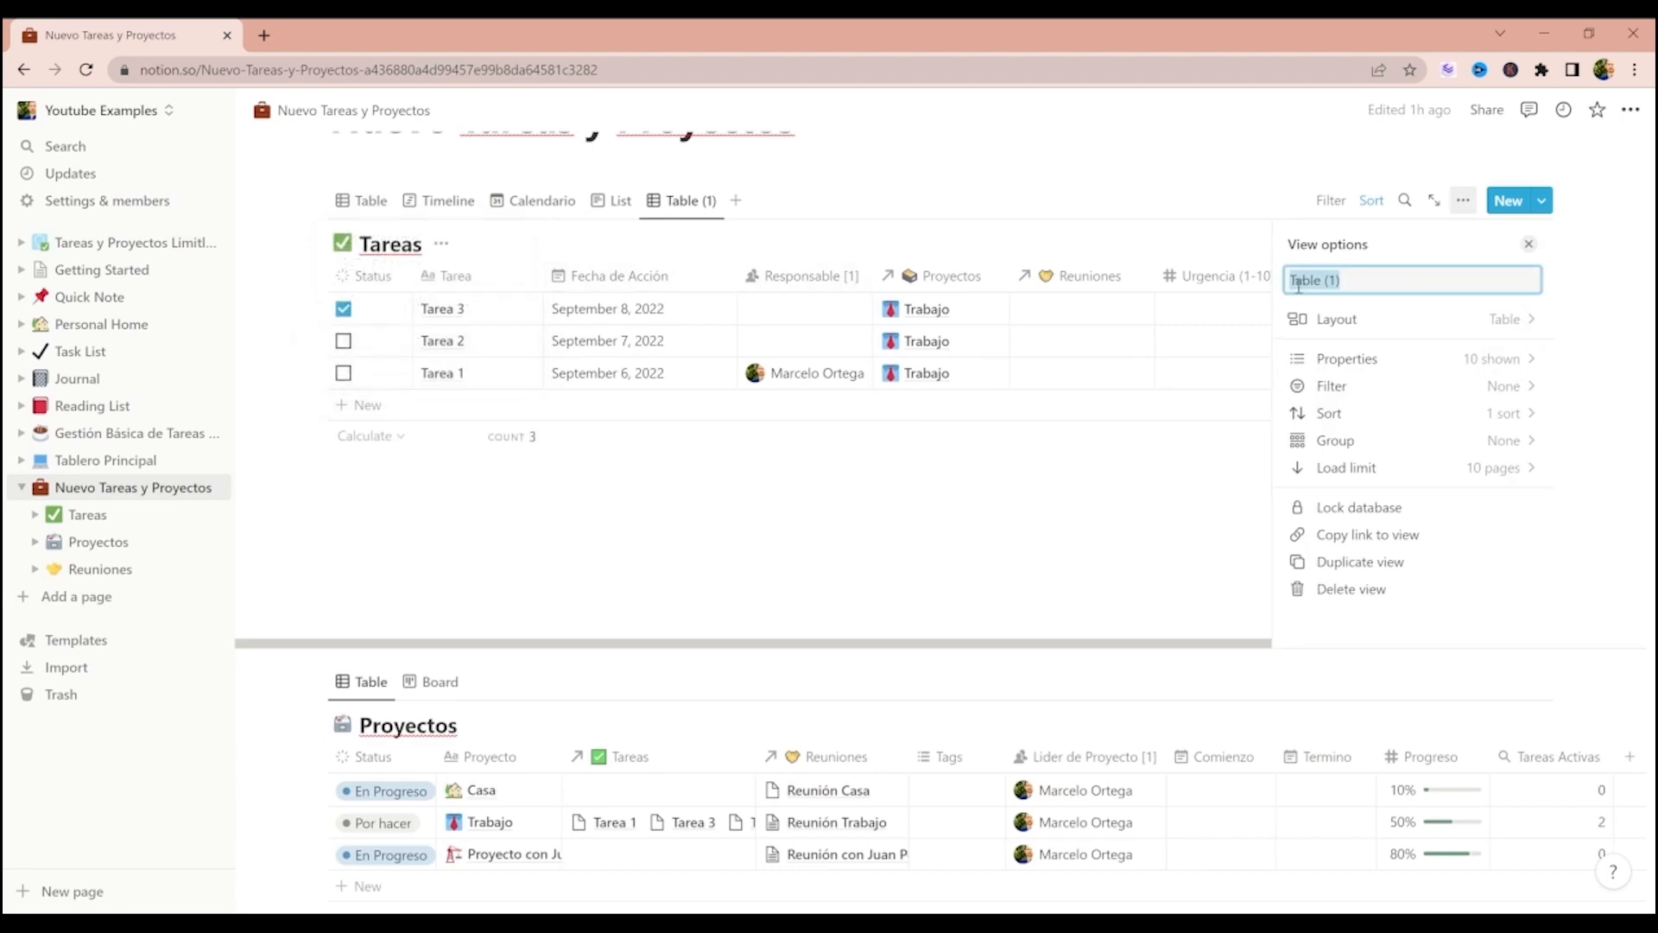
text(Tare)
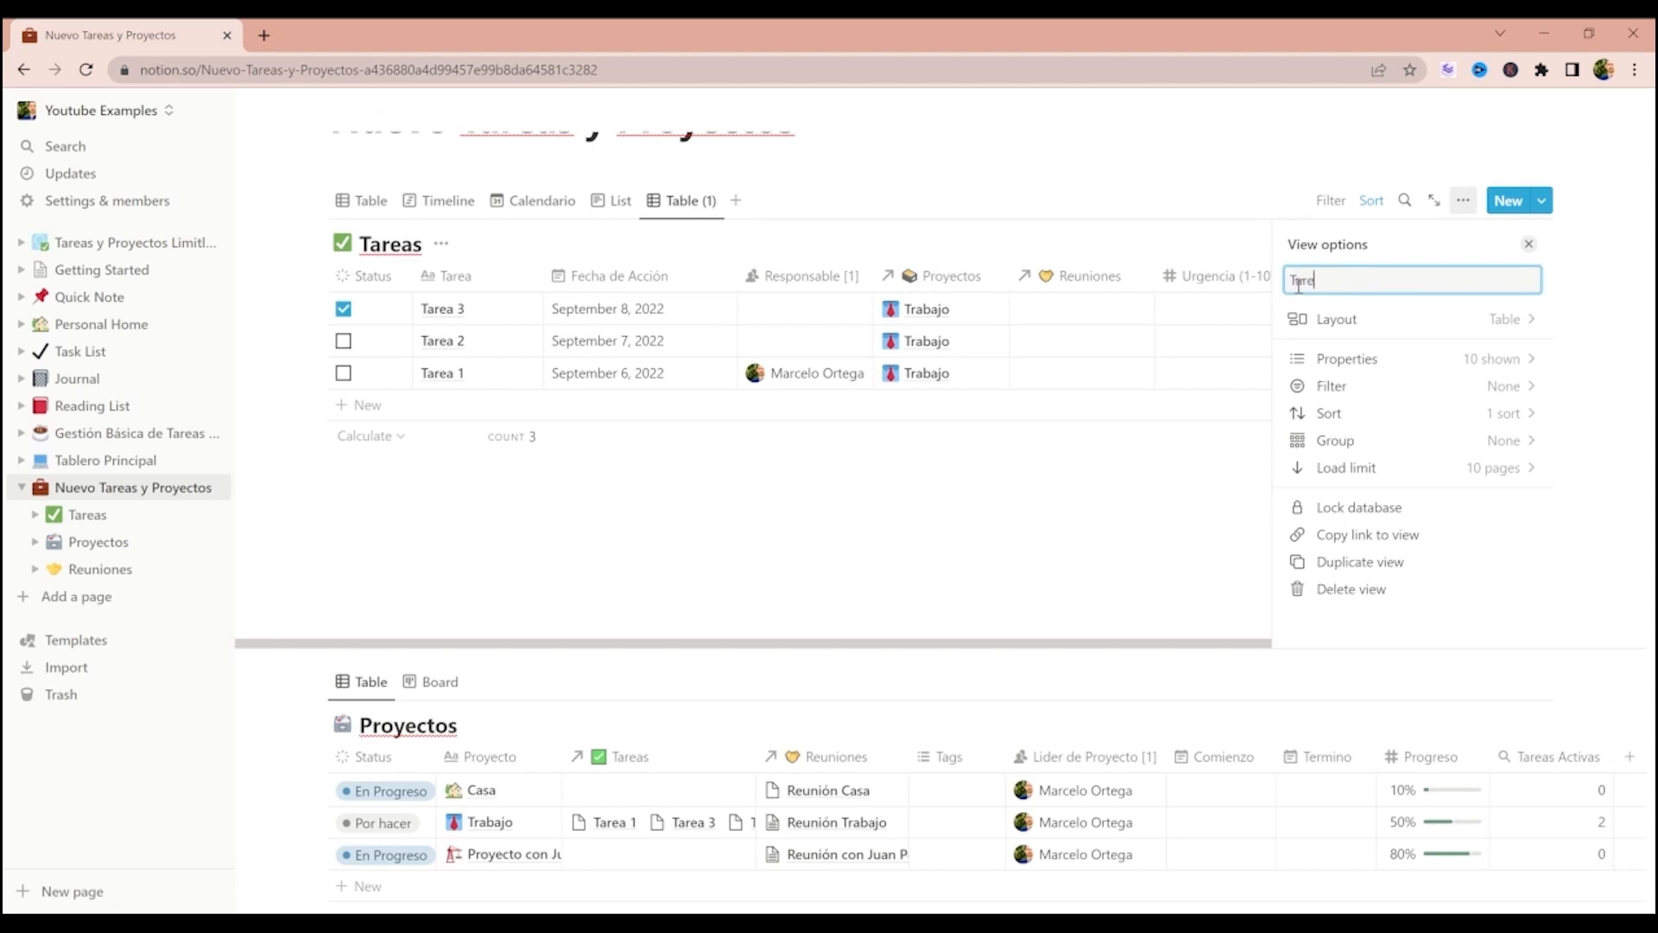
text(as Activas)
click(896, 493)
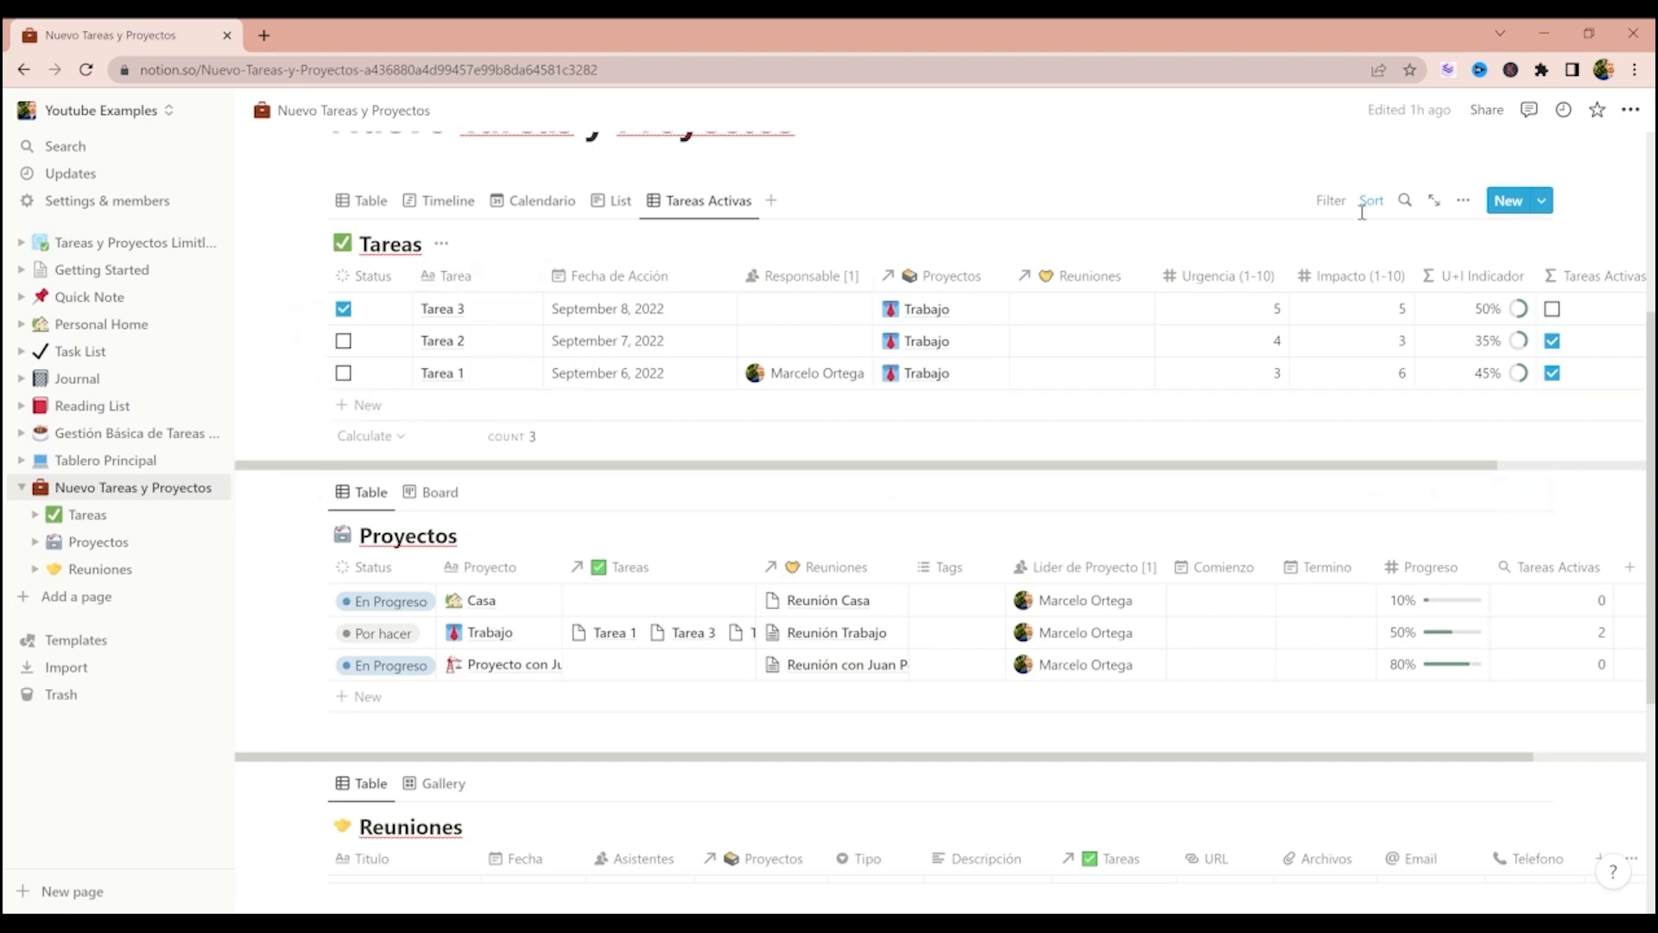
- Filter the Tareas Activas view so that Status is not Complete
click(1337, 203)
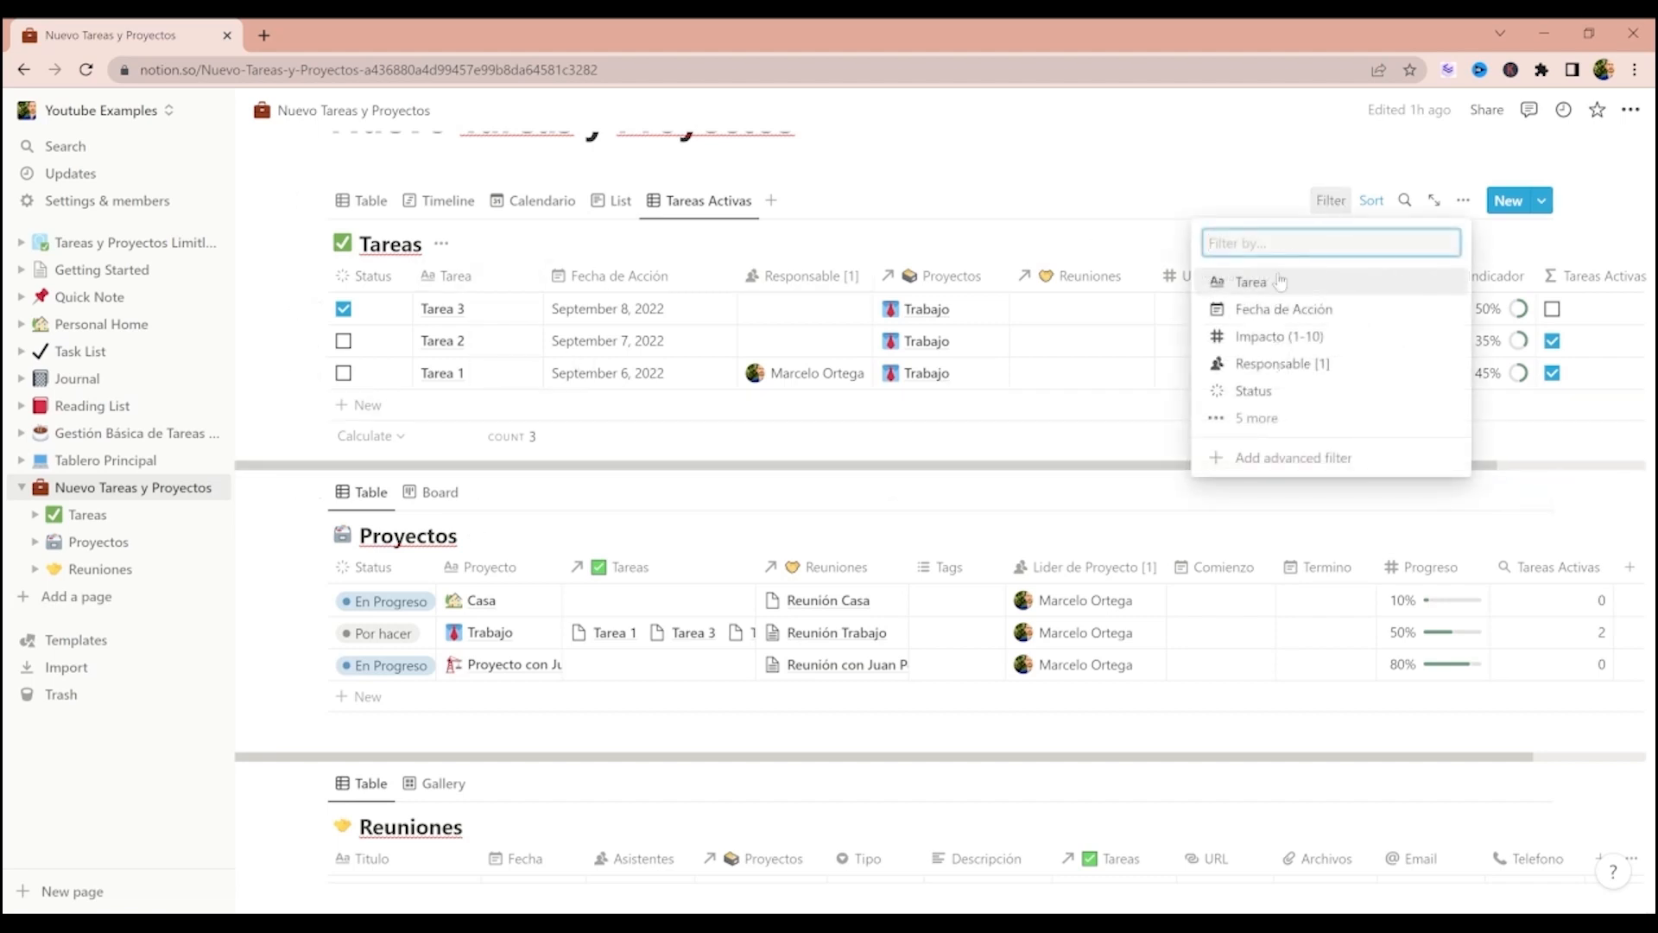
click(1278, 393)
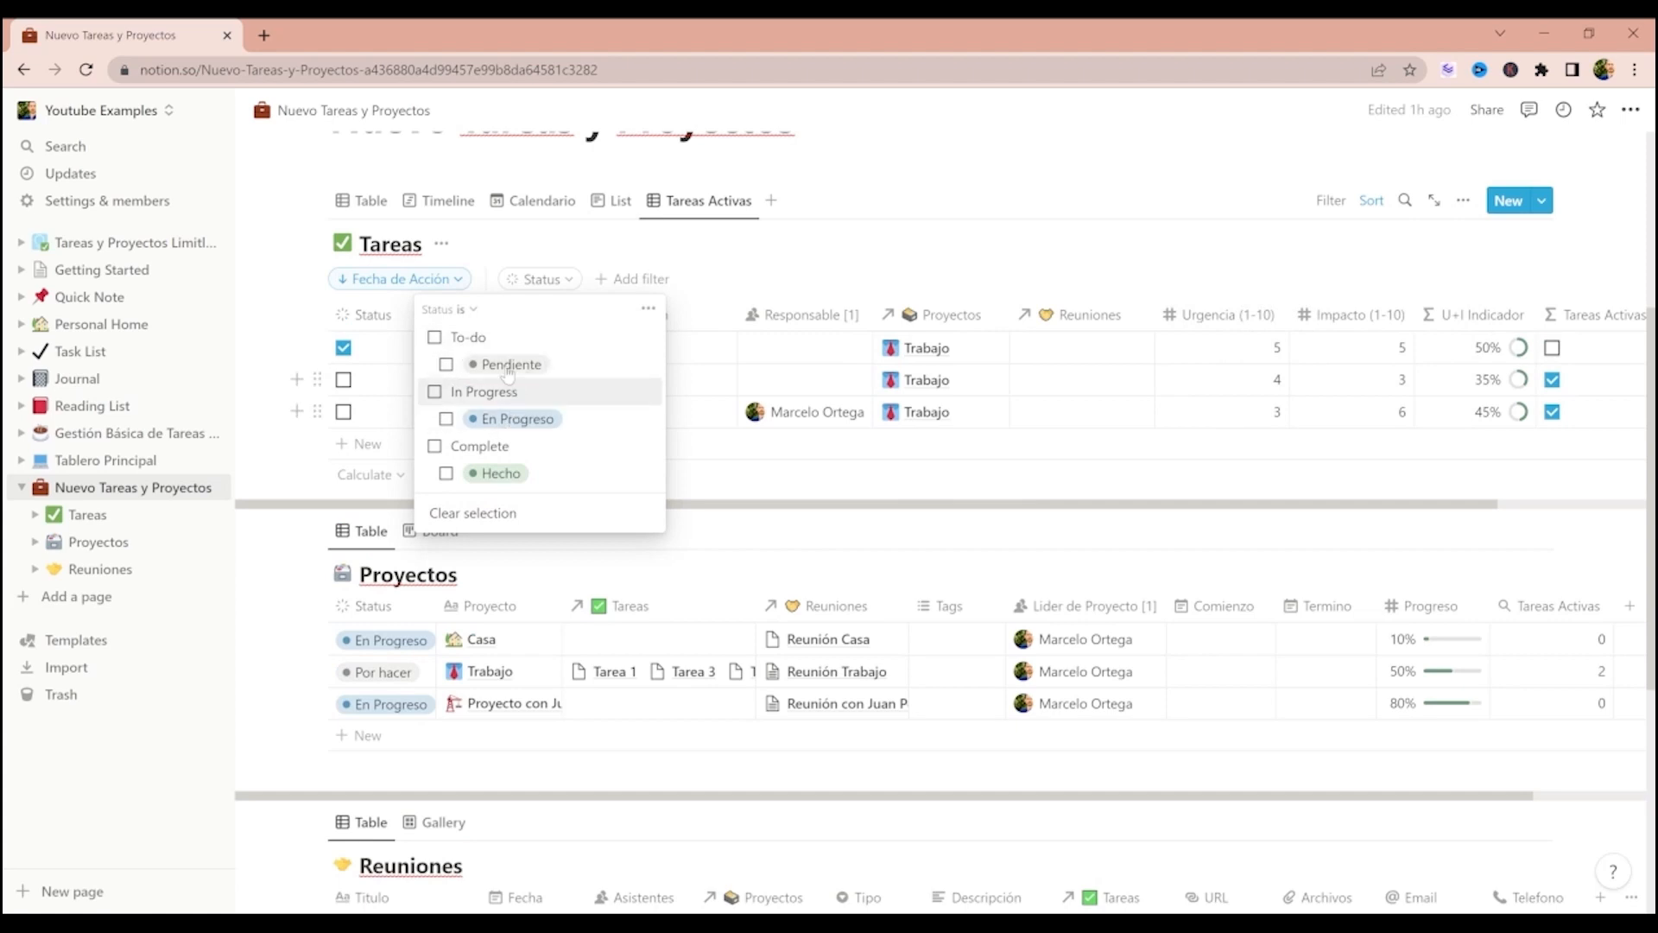
click(474, 313)
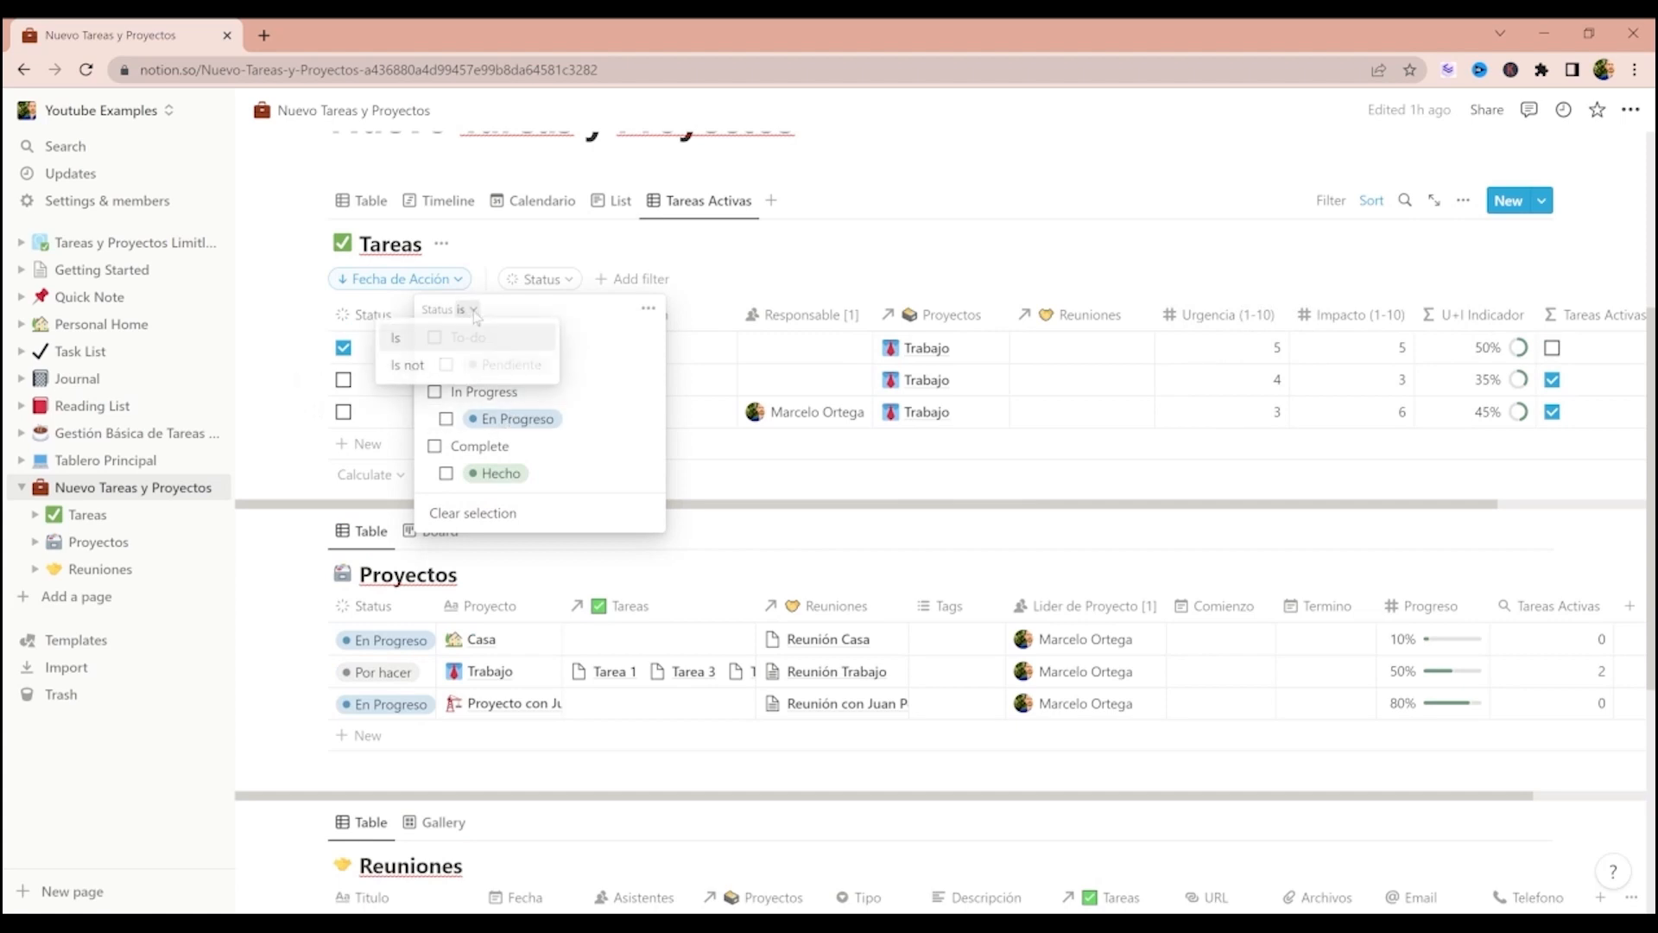
click(453, 362)
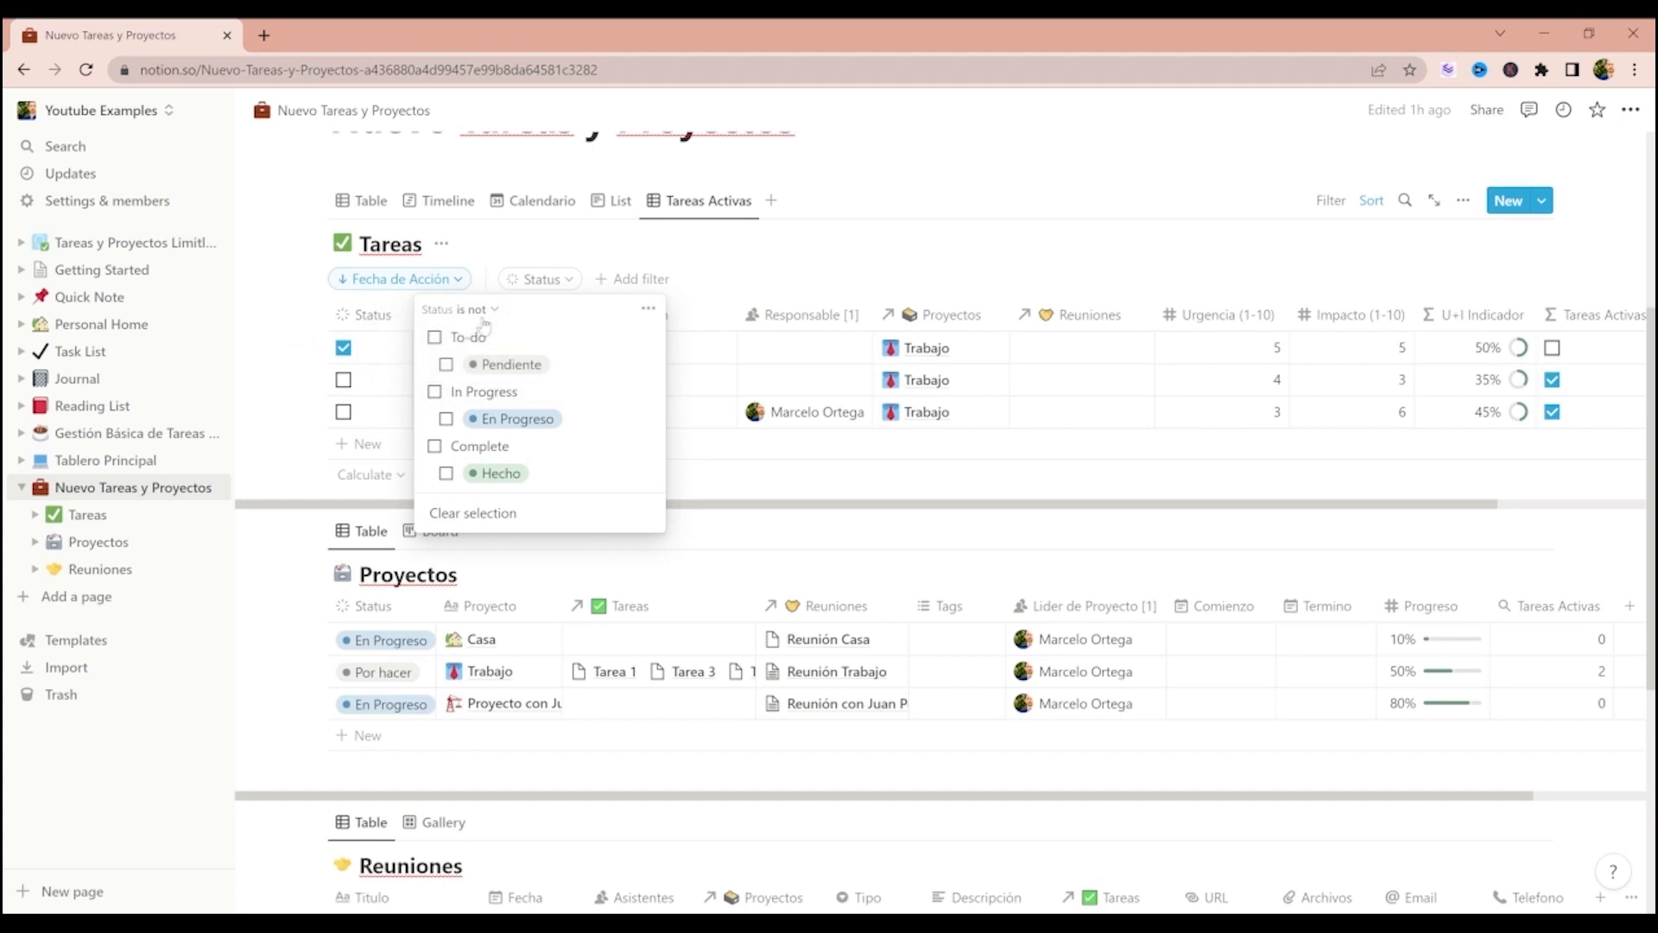
click(435, 448)
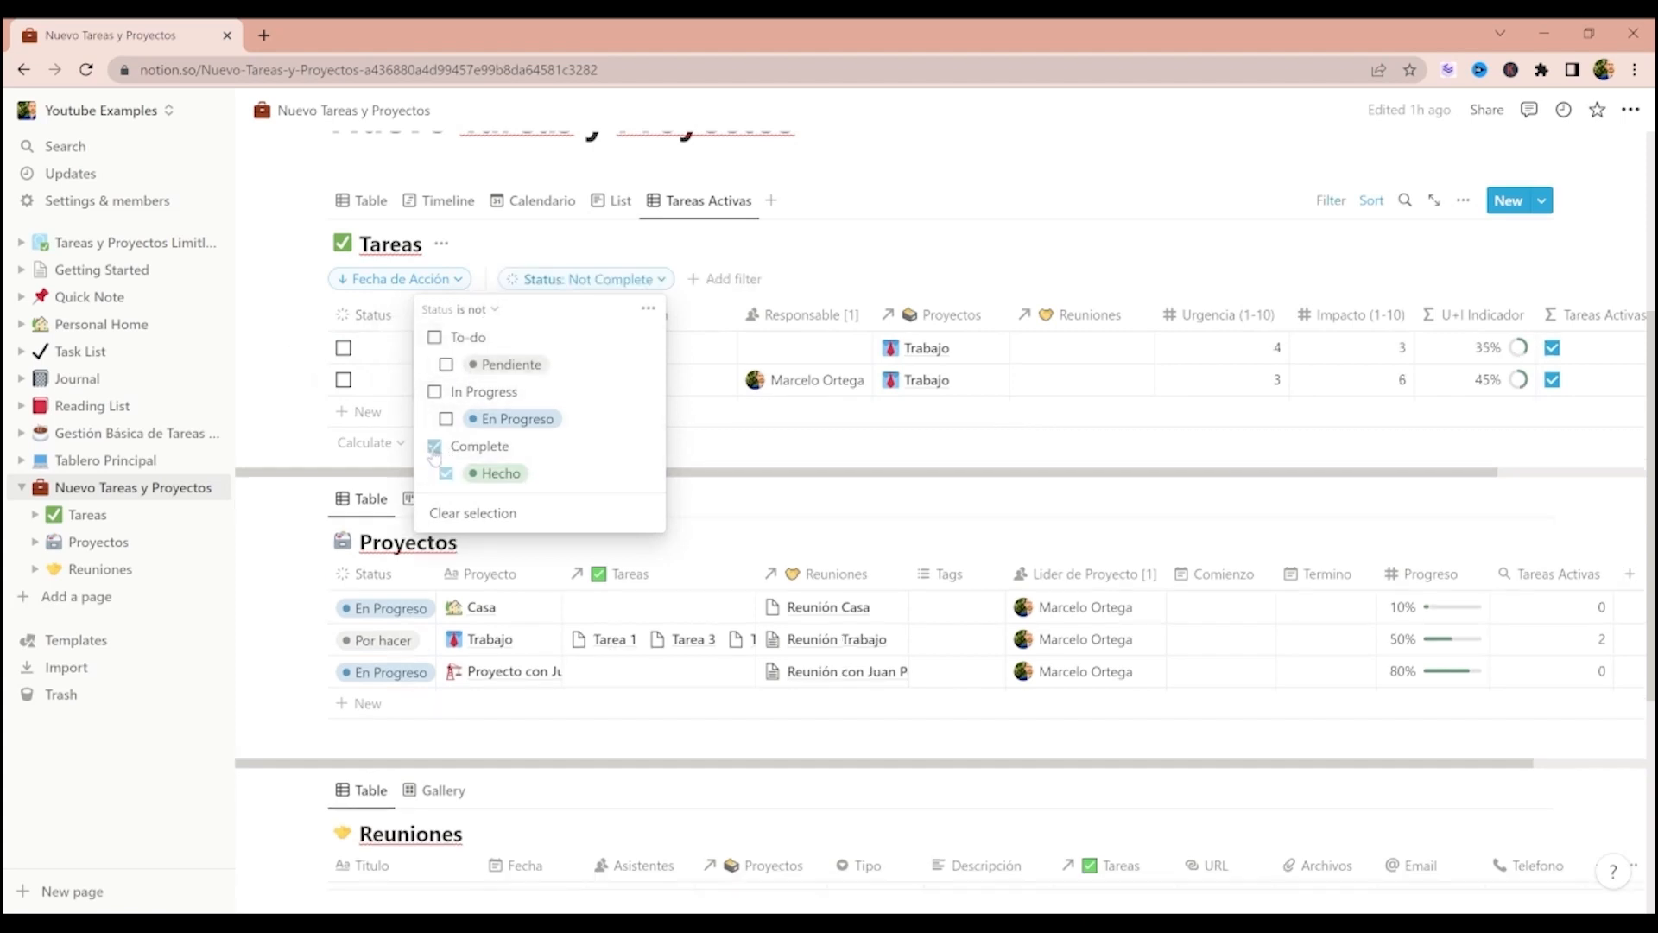
click(890, 253)
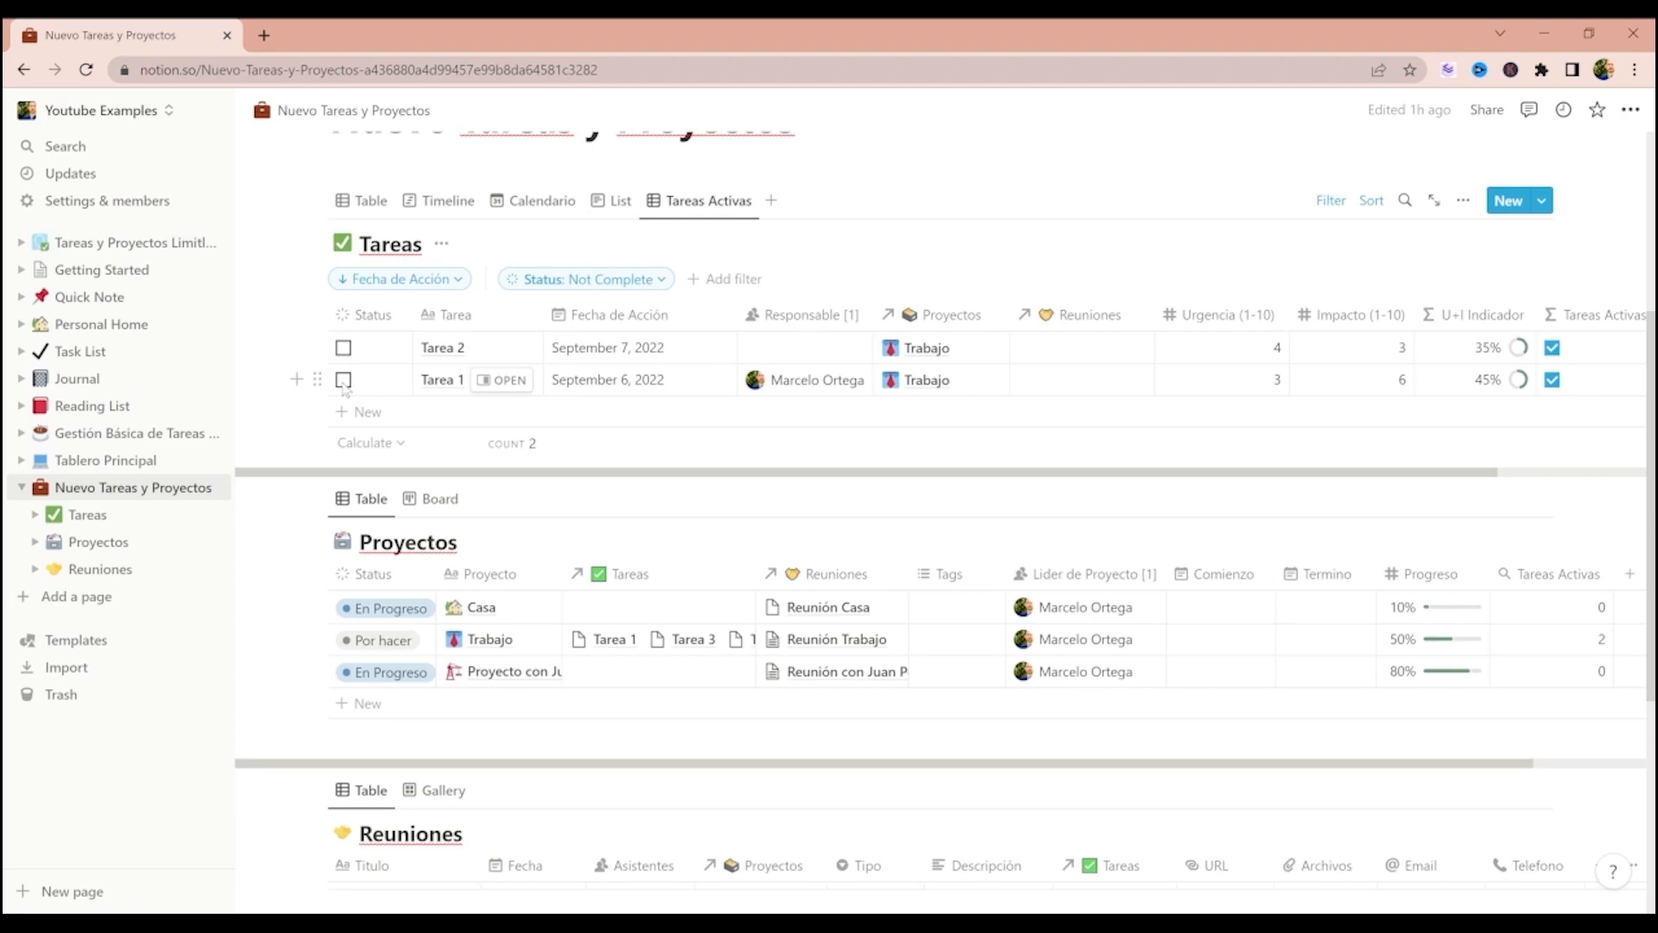
- Mark Tarea 1 as done in Tareas Activas, reset Tarea 1 and Tarea 3 to not done in the Table view, and return to Tareas Activas
click(344, 380)
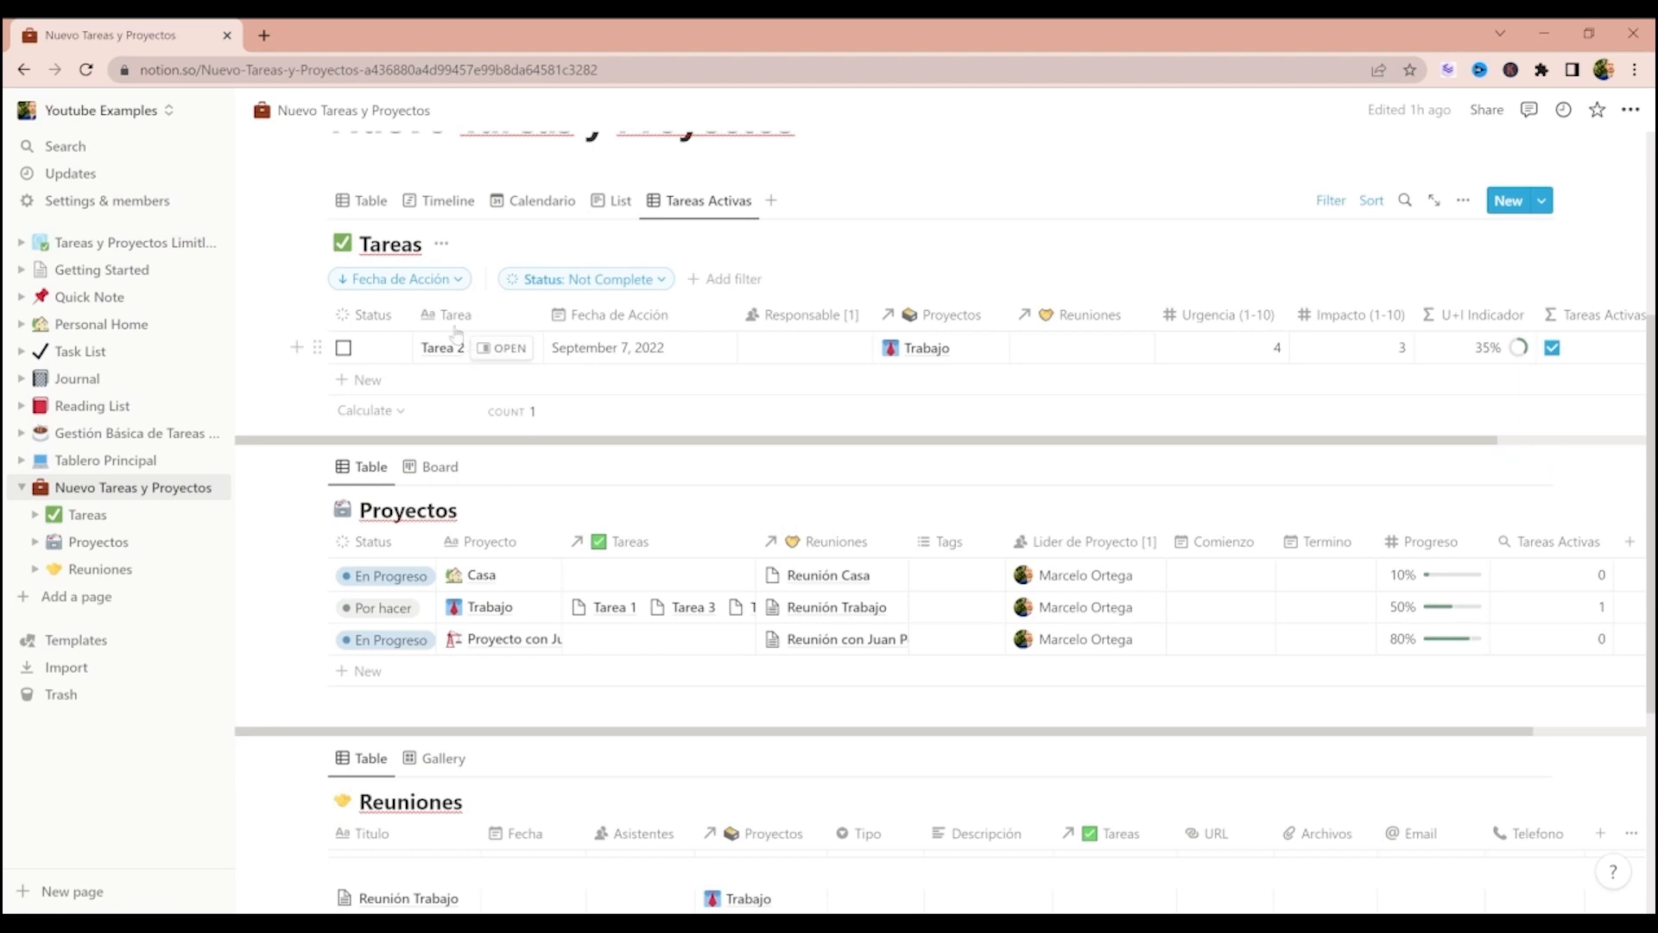
click(363, 202)
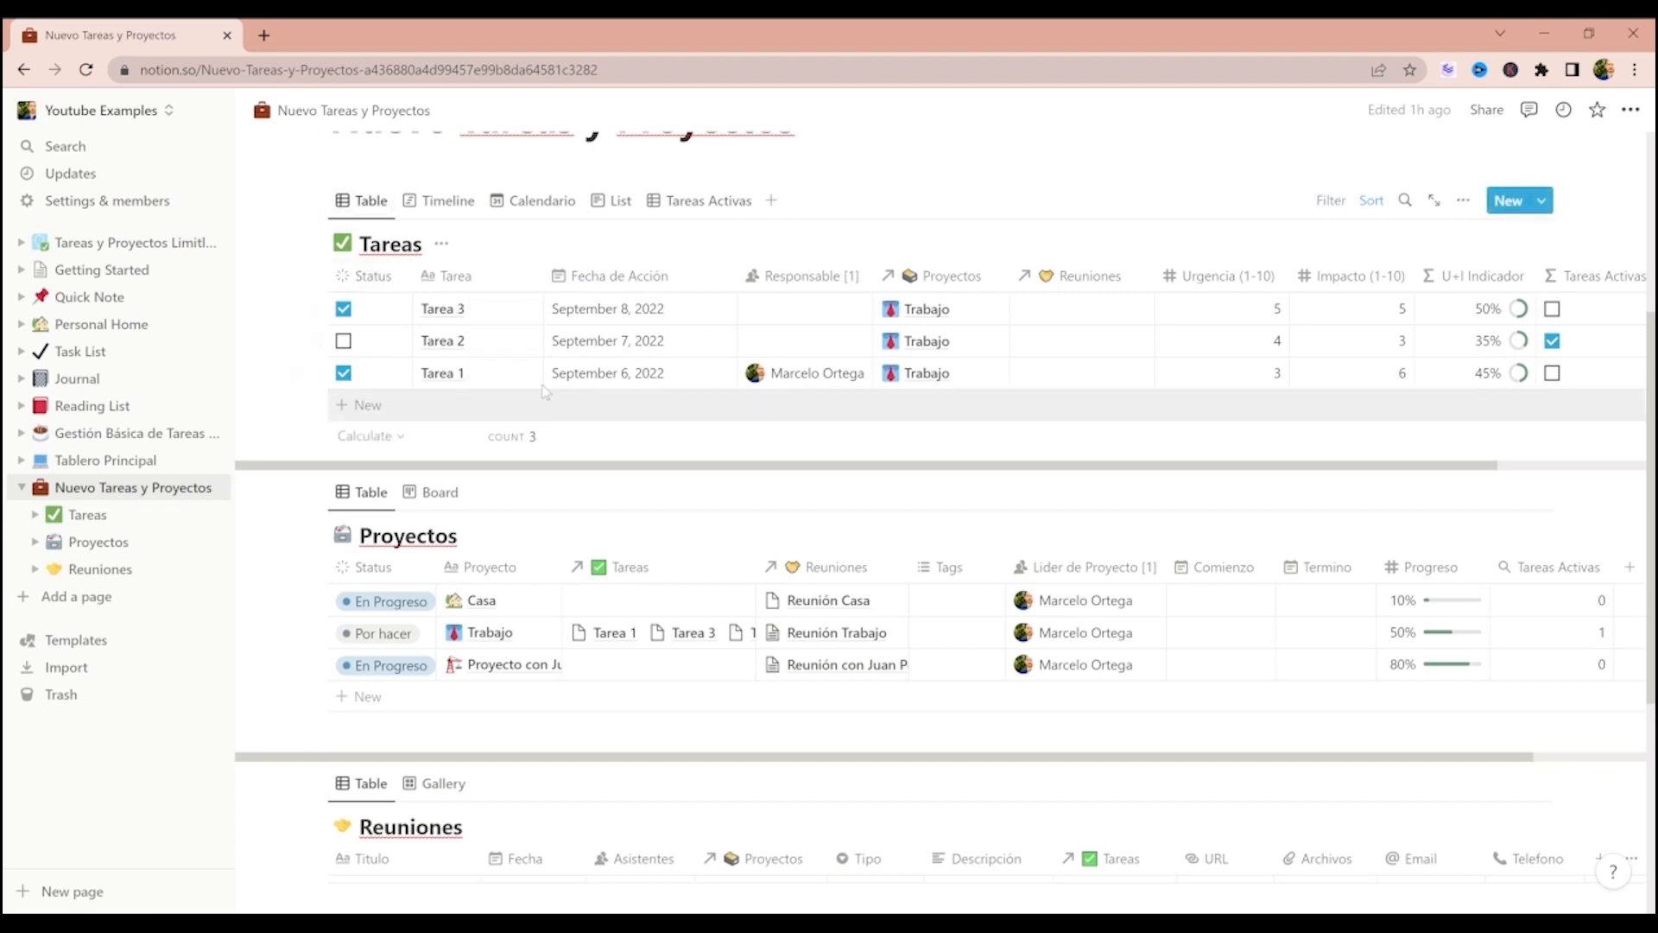
click(343, 373)
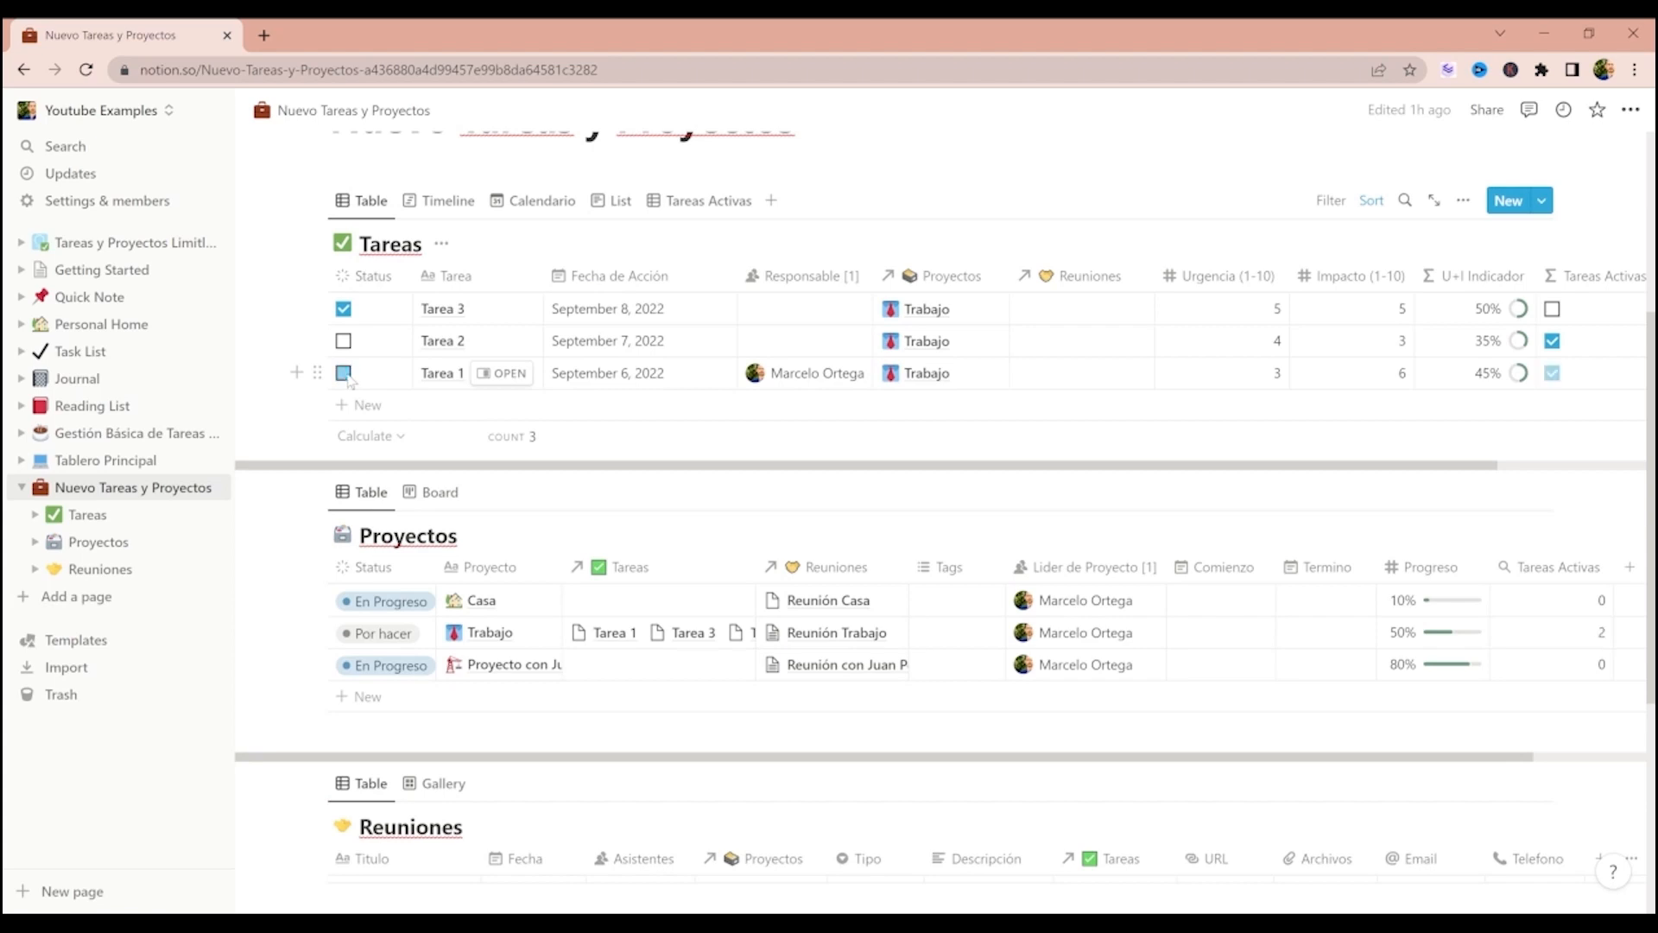
click(345, 310)
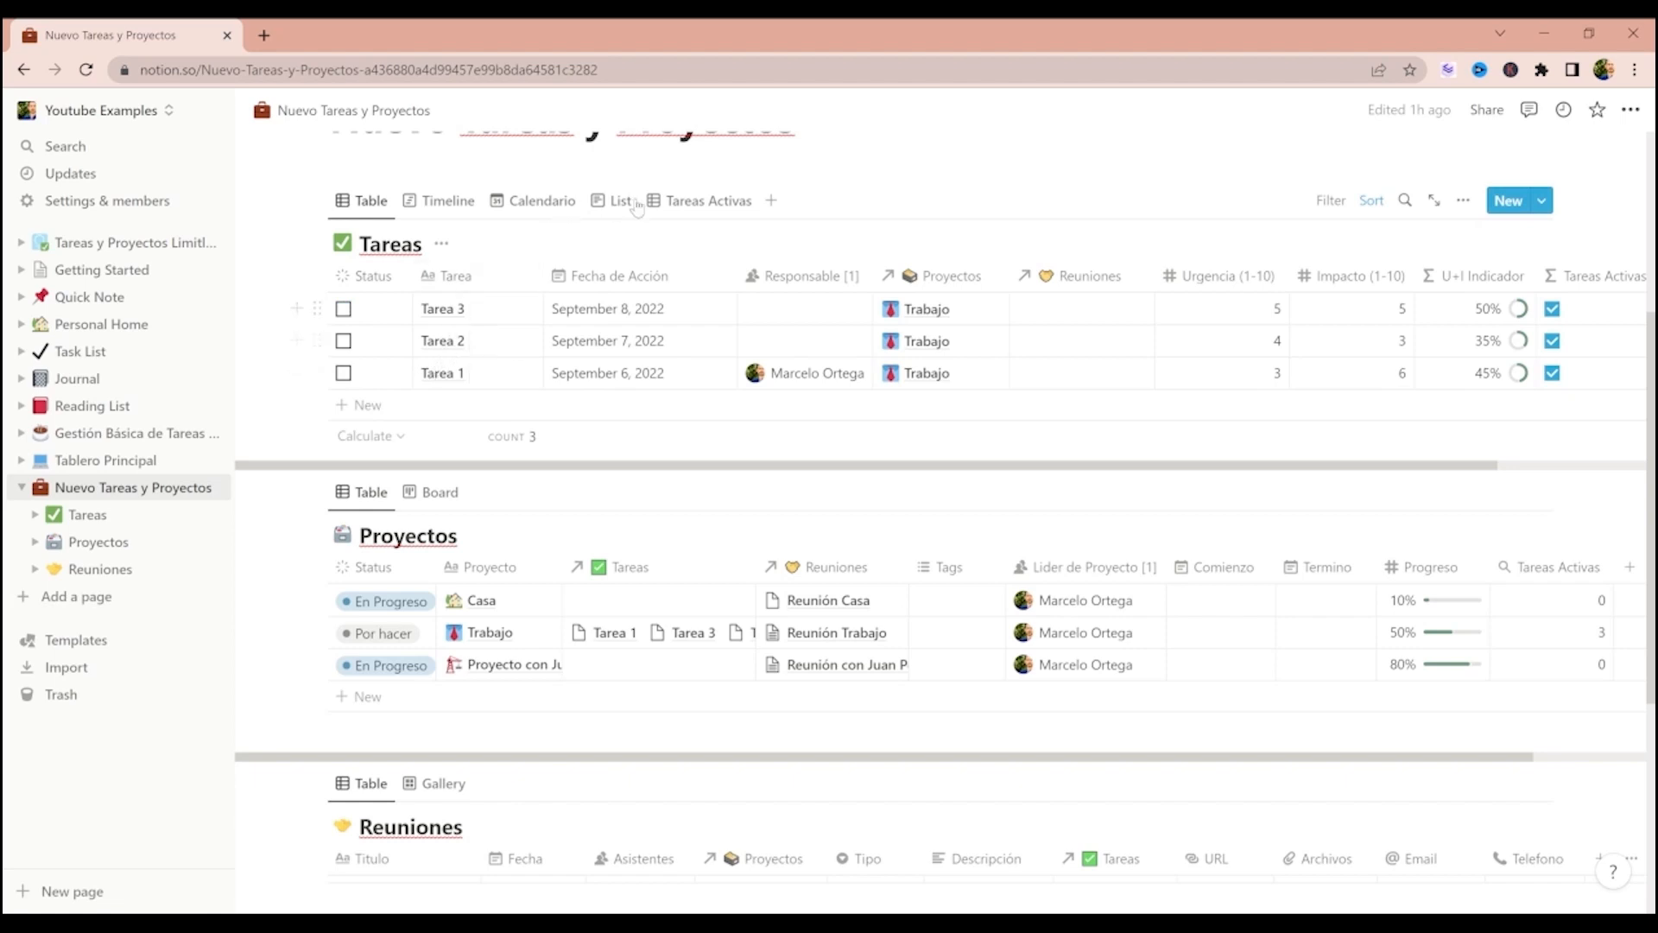
click(684, 204)
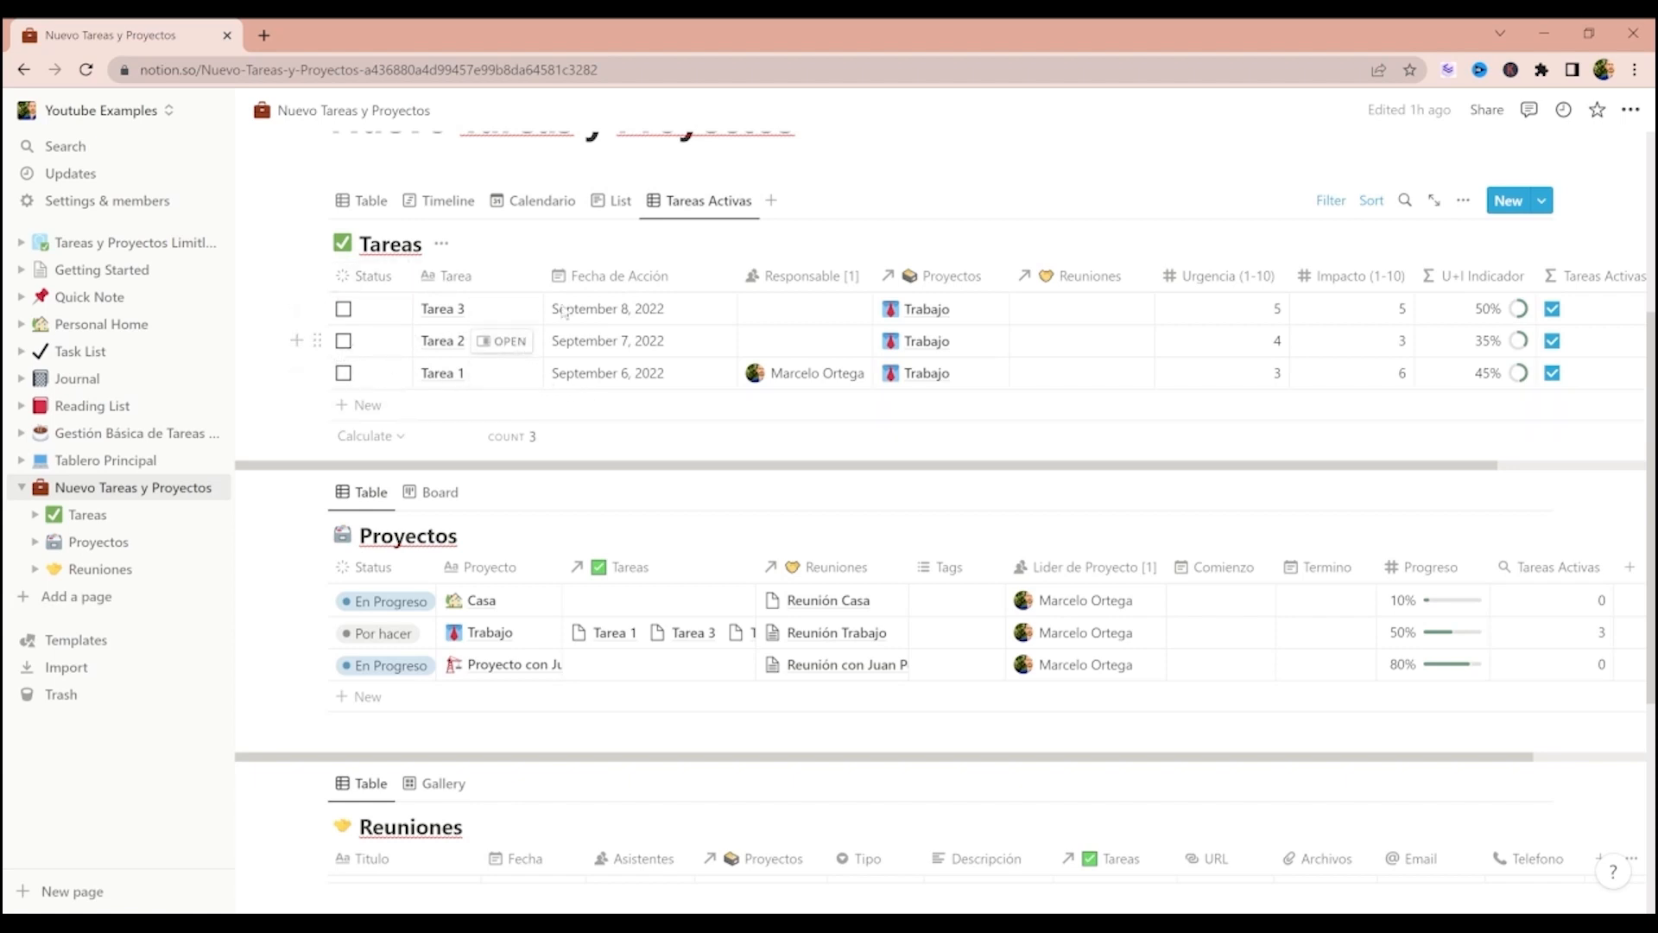
- Add an advanced filter with a rule on Tarea to the Tareas Activas view and look at the rule's options
click(1331, 200)
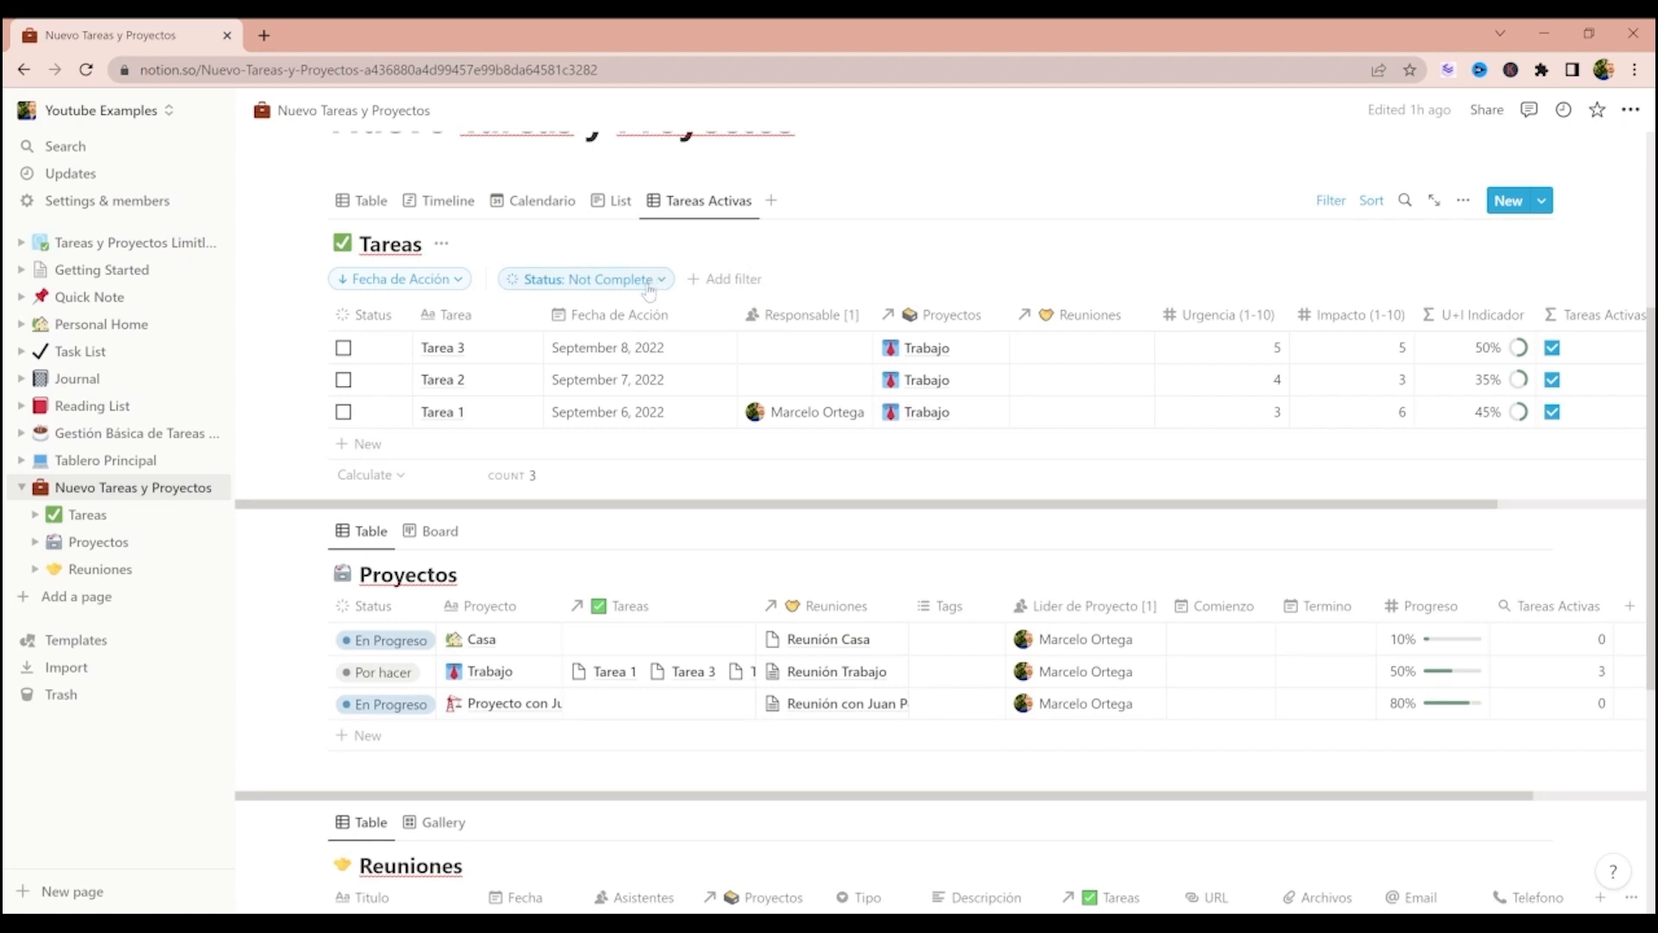
click(724, 278)
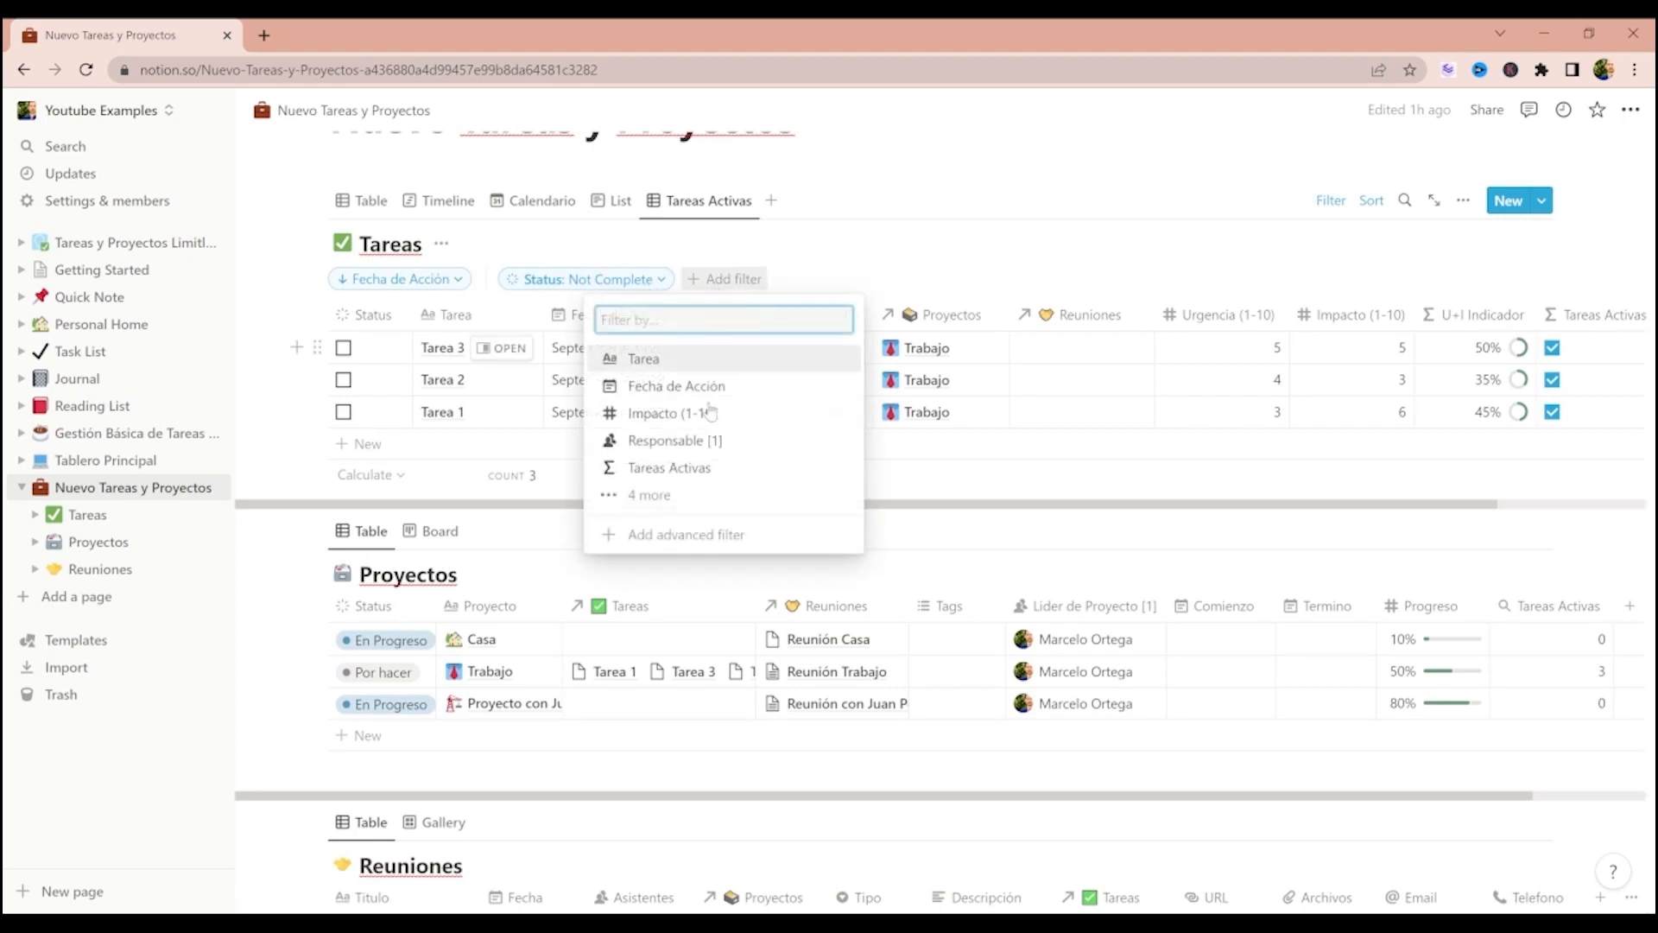
click(681, 540)
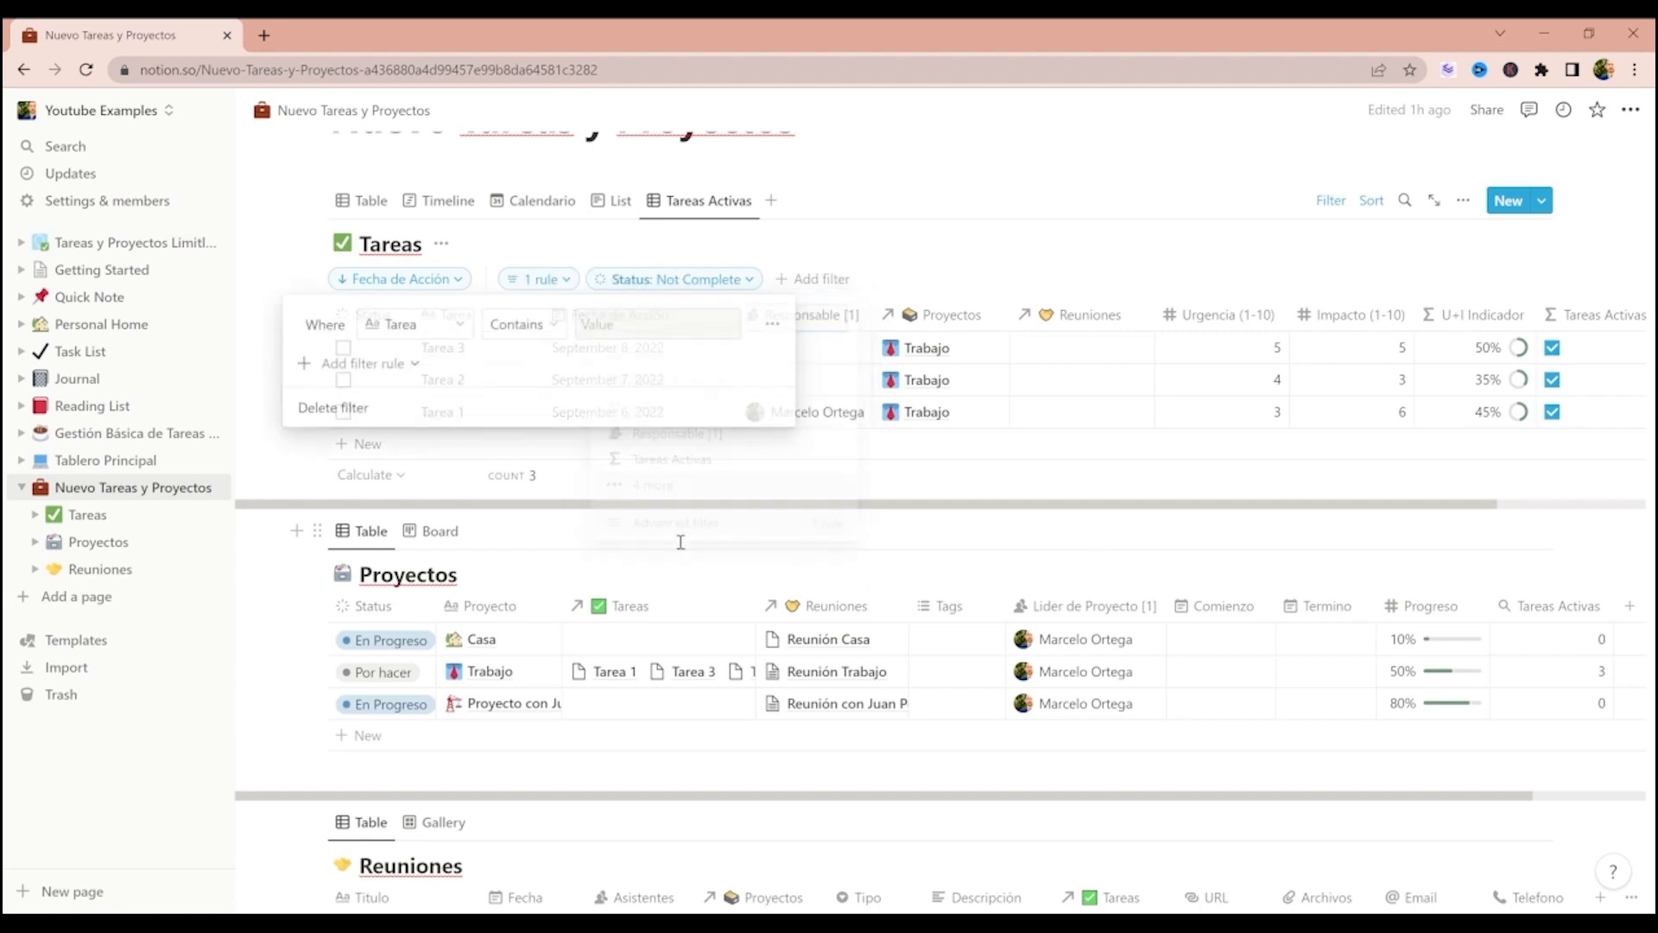
click(402, 362)
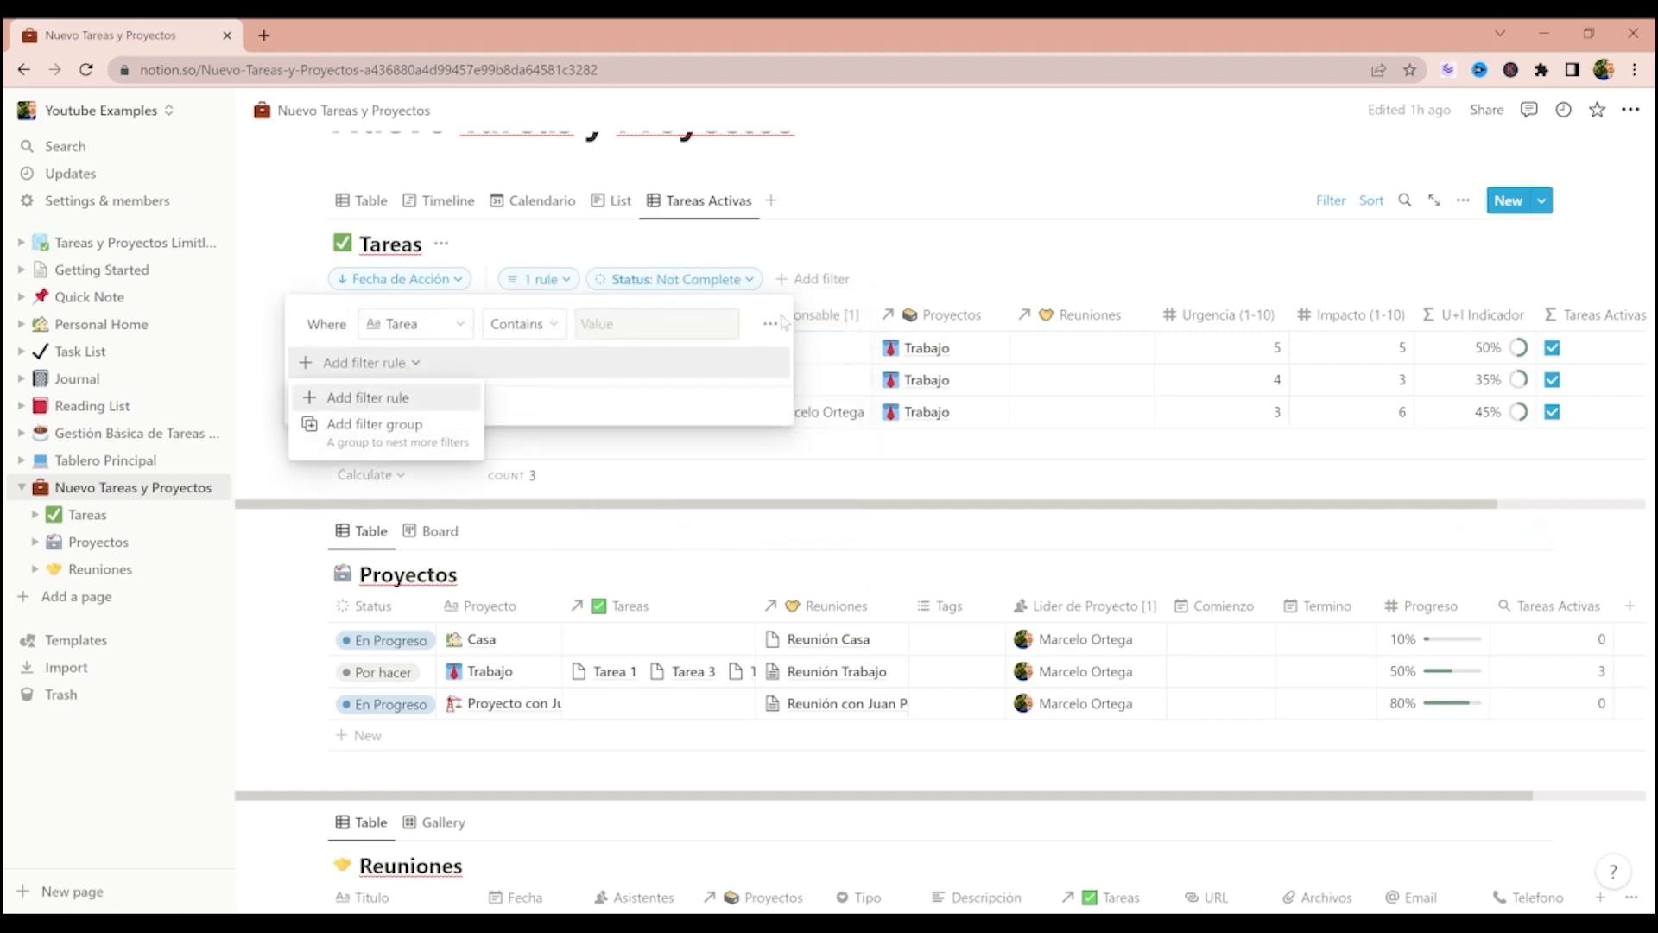
click(782, 324)
click(771, 325)
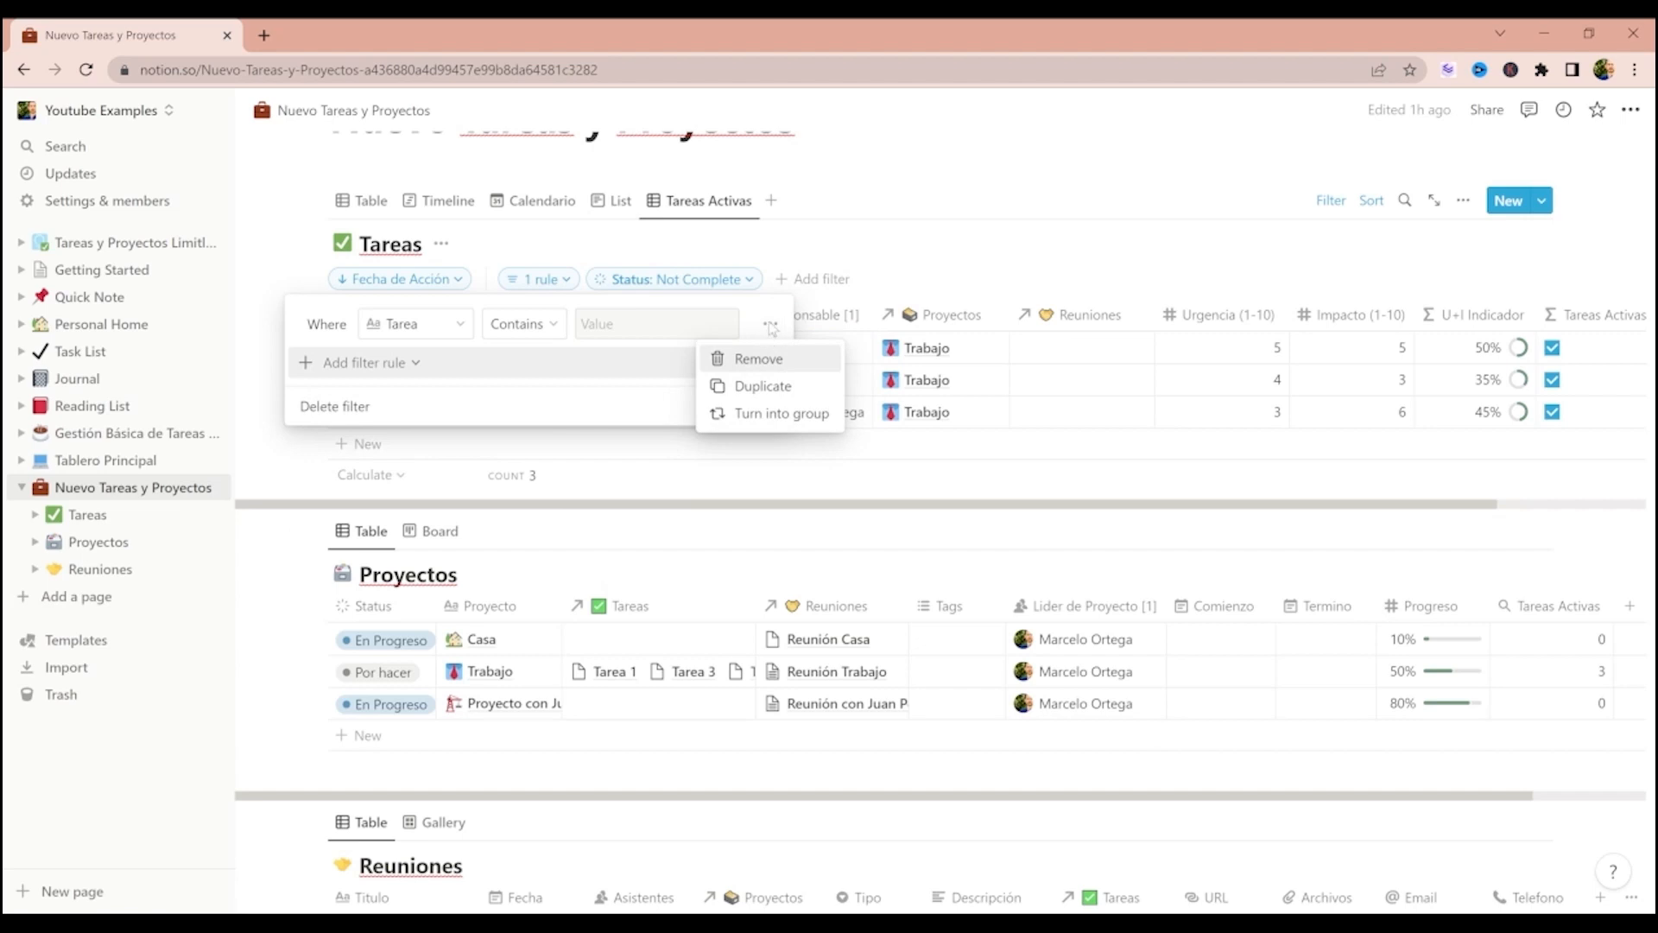
click(772, 326)
- Delete the simple Status filter from the Tareas Activas view
click(738, 281)
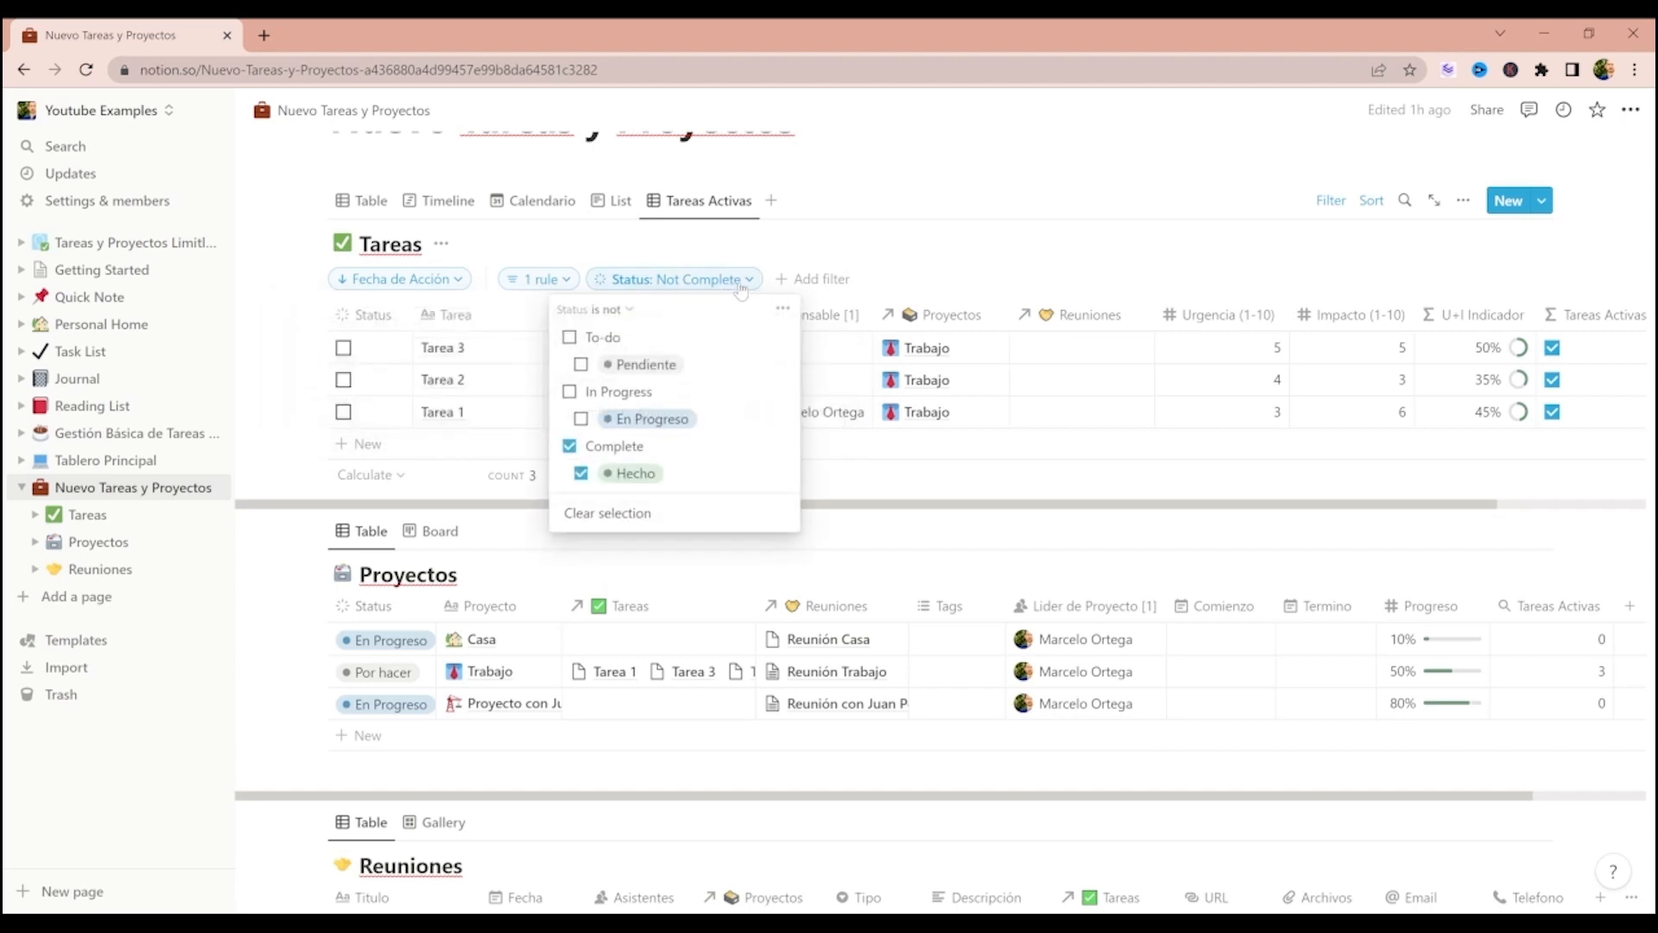
click(781, 309)
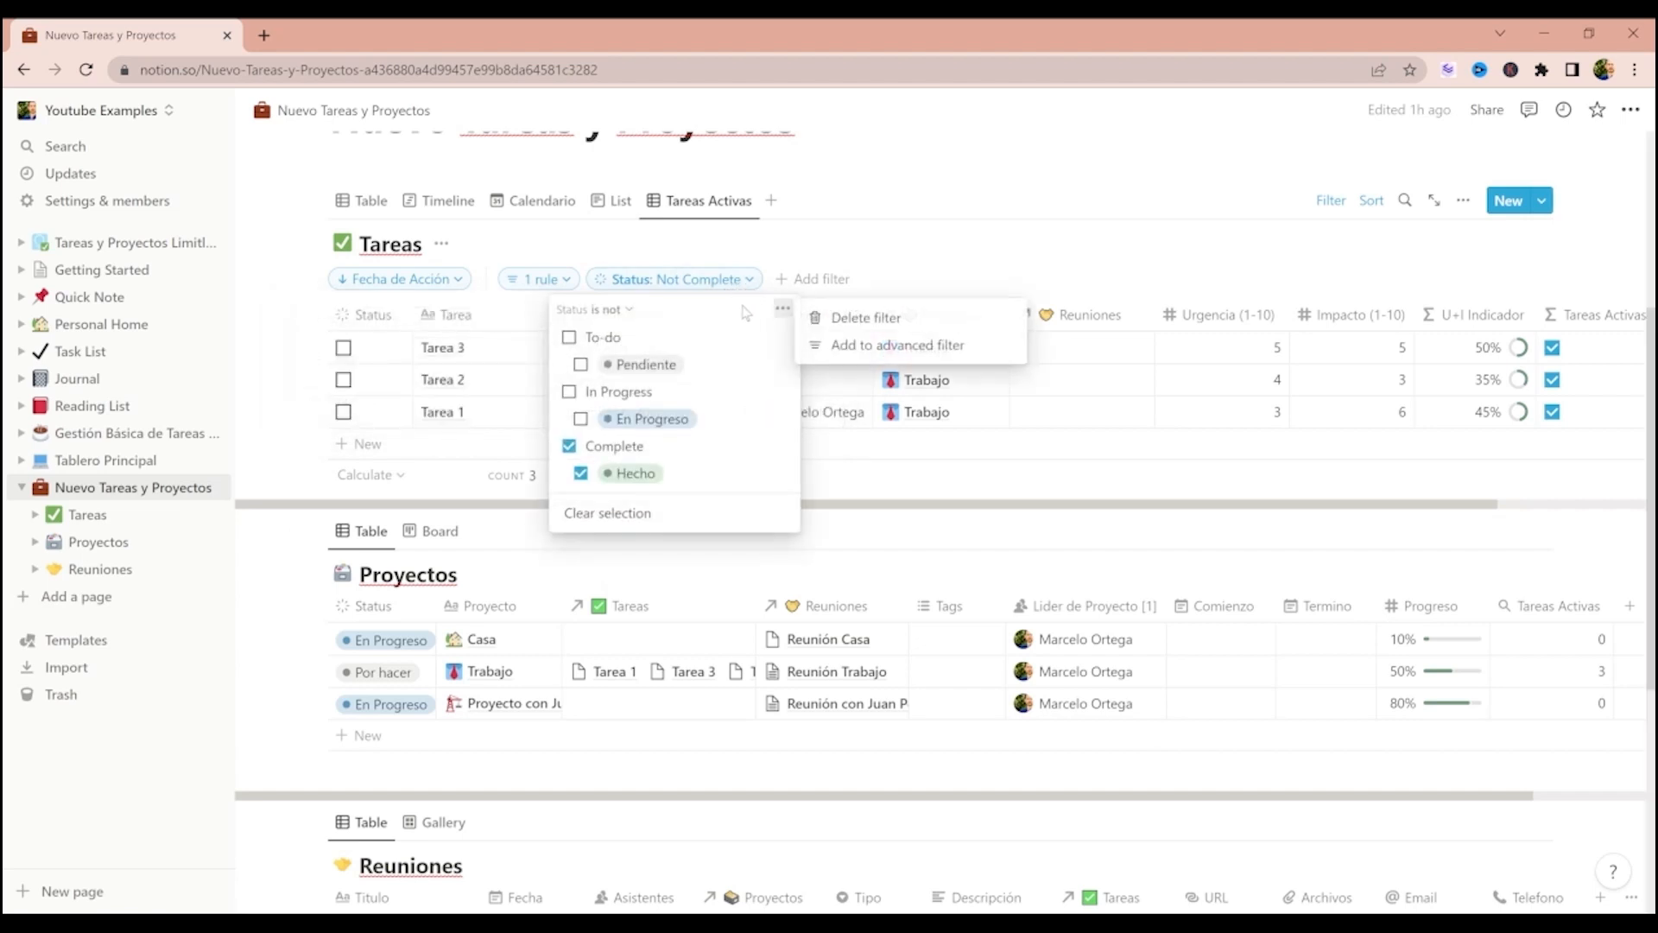
click(825, 319)
- Turn the advanced filter's rule into a group and set that rule to Status is not Complete, covering Hecho
click(537, 279)
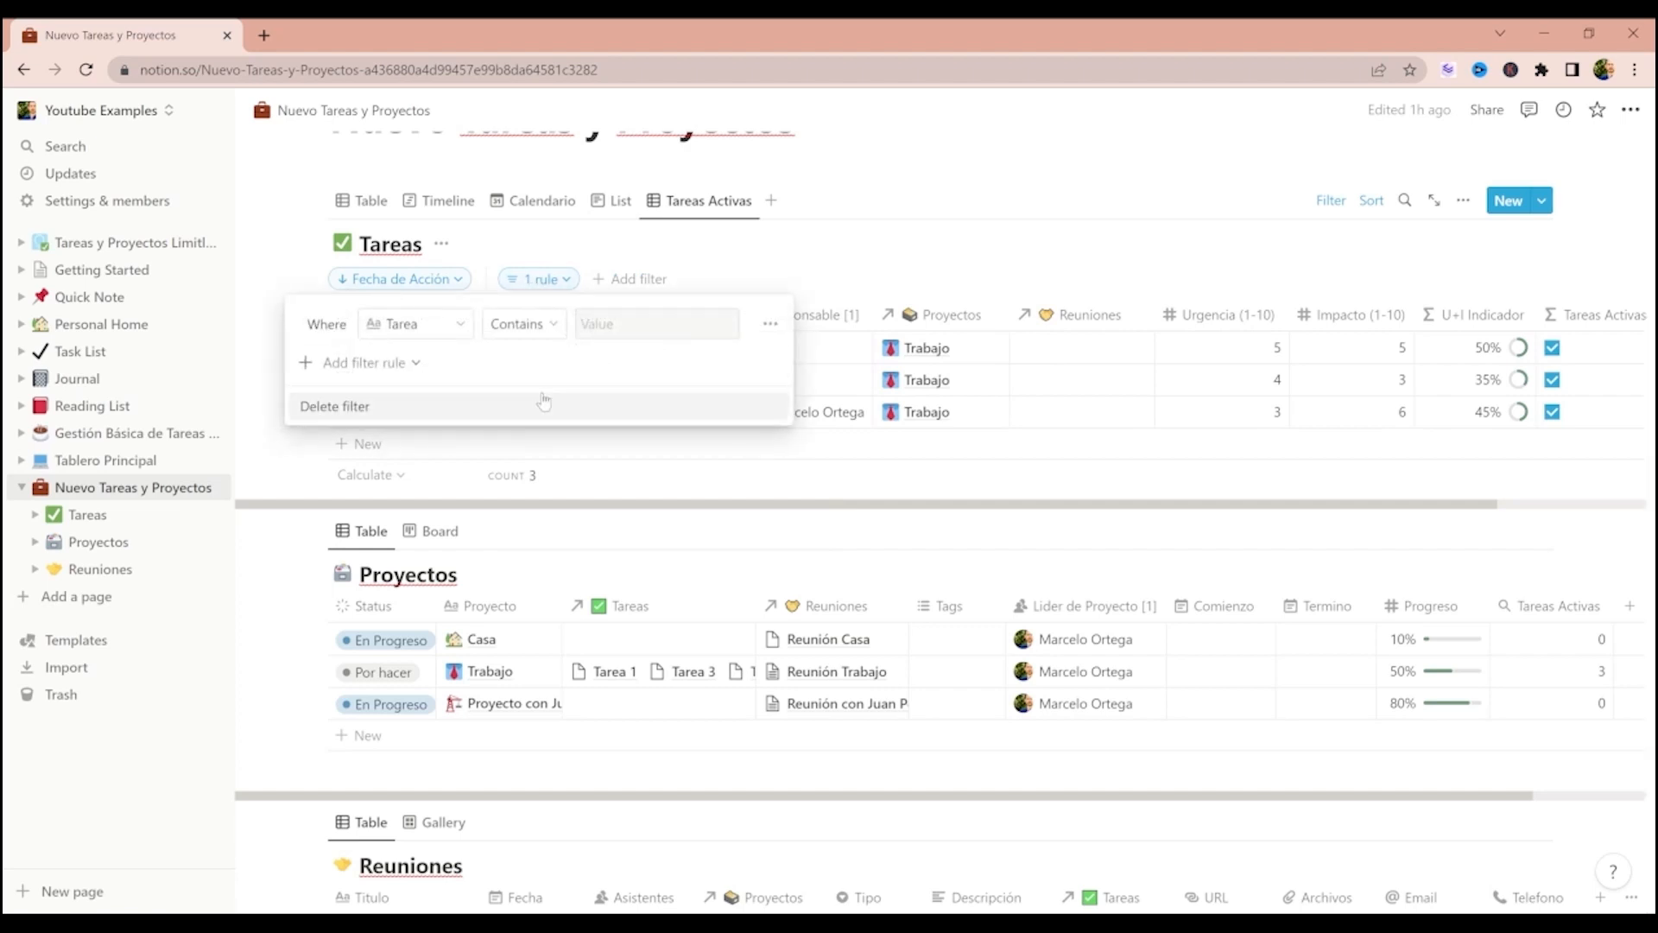
click(770, 323)
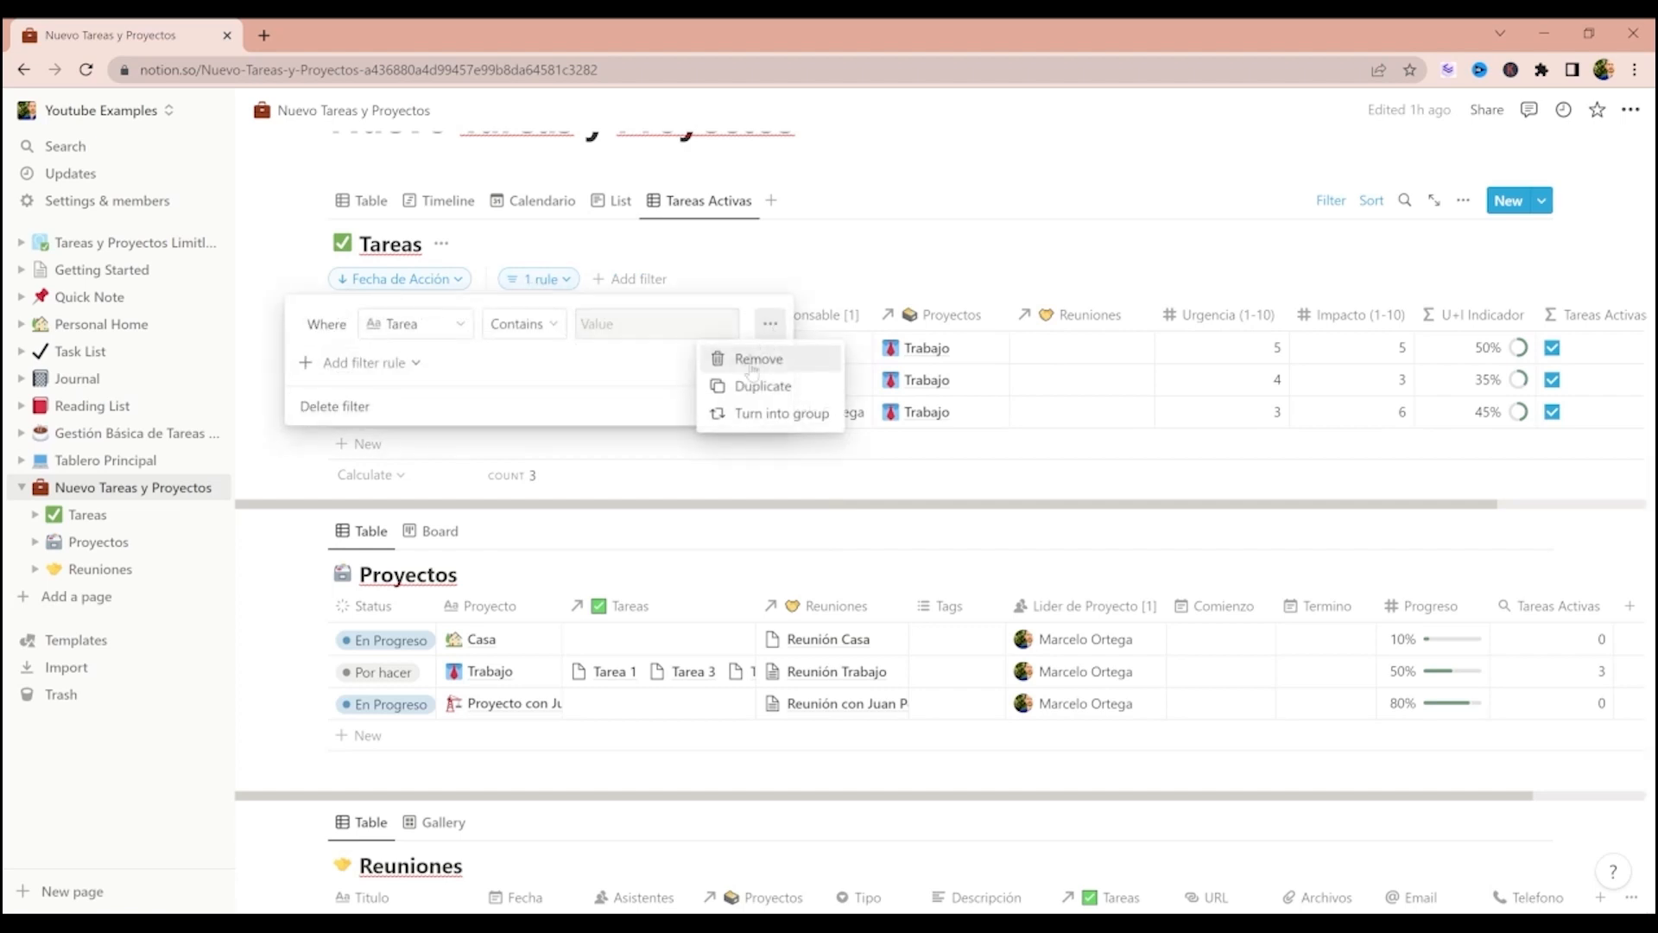
click(744, 412)
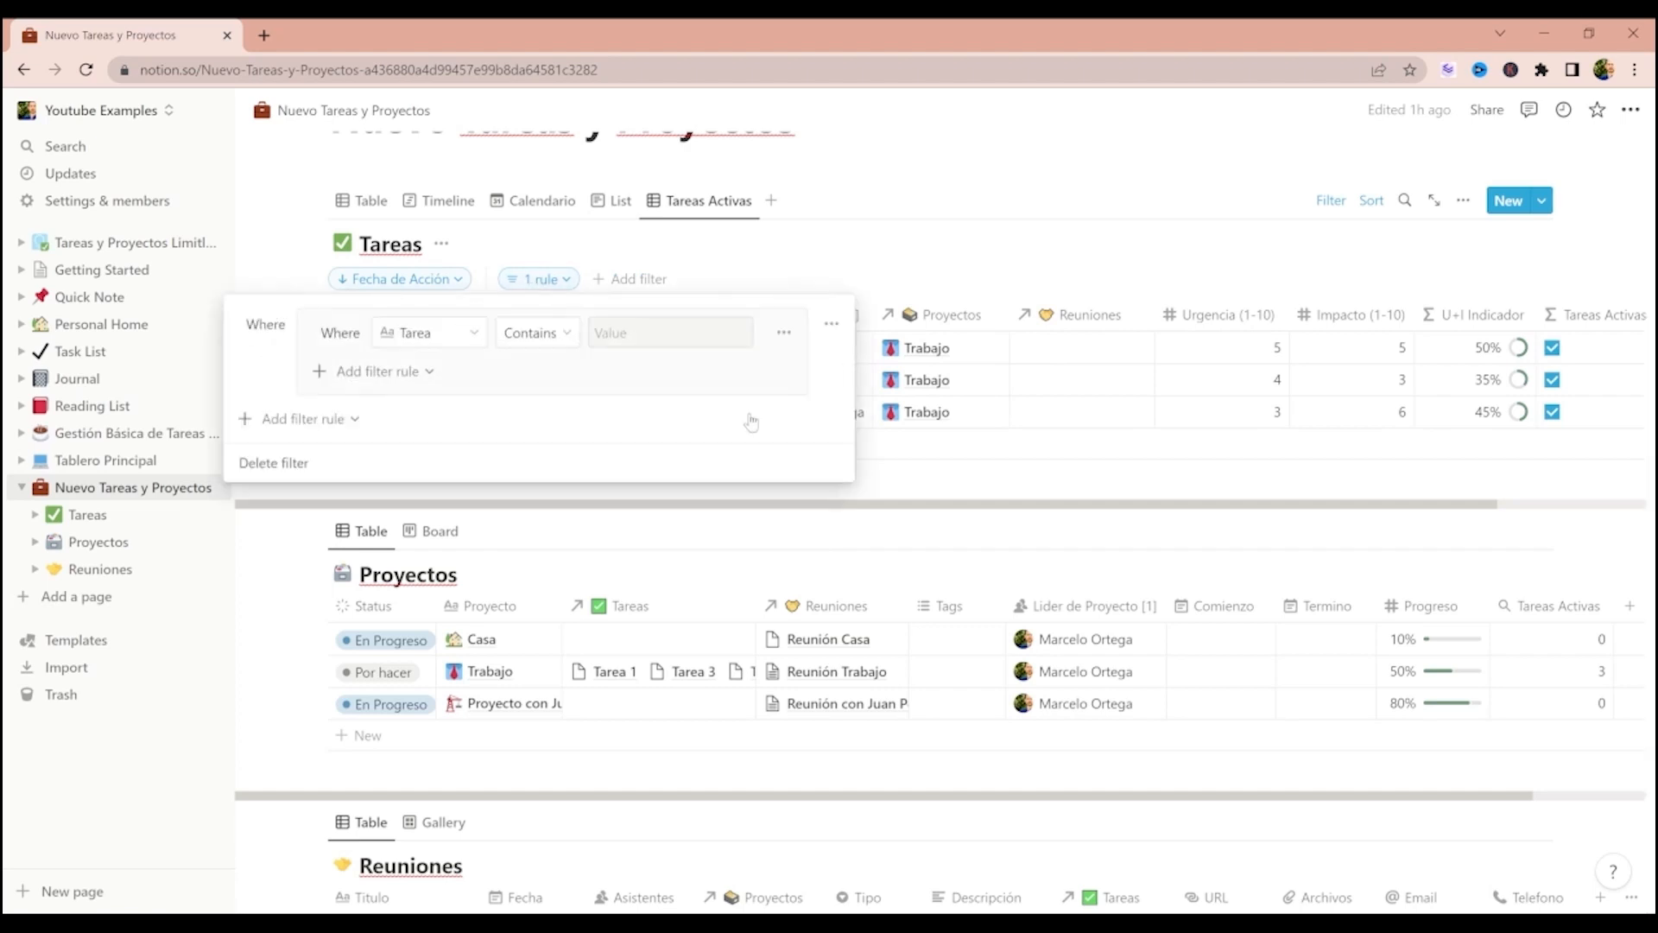
click(428, 334)
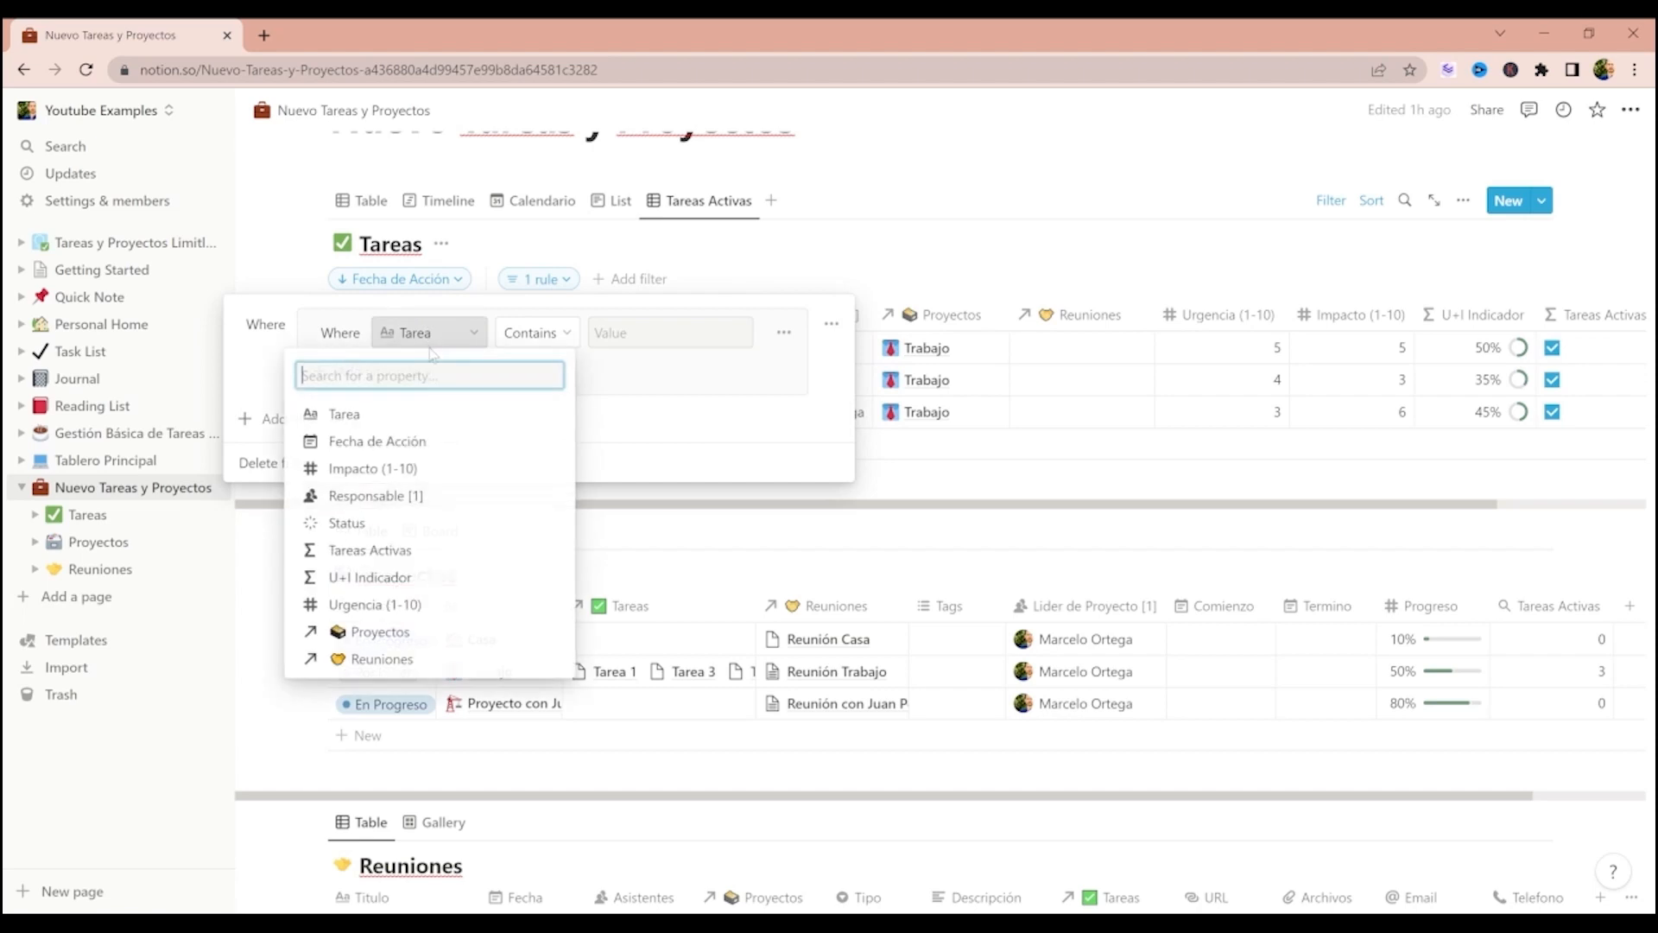
click(406, 523)
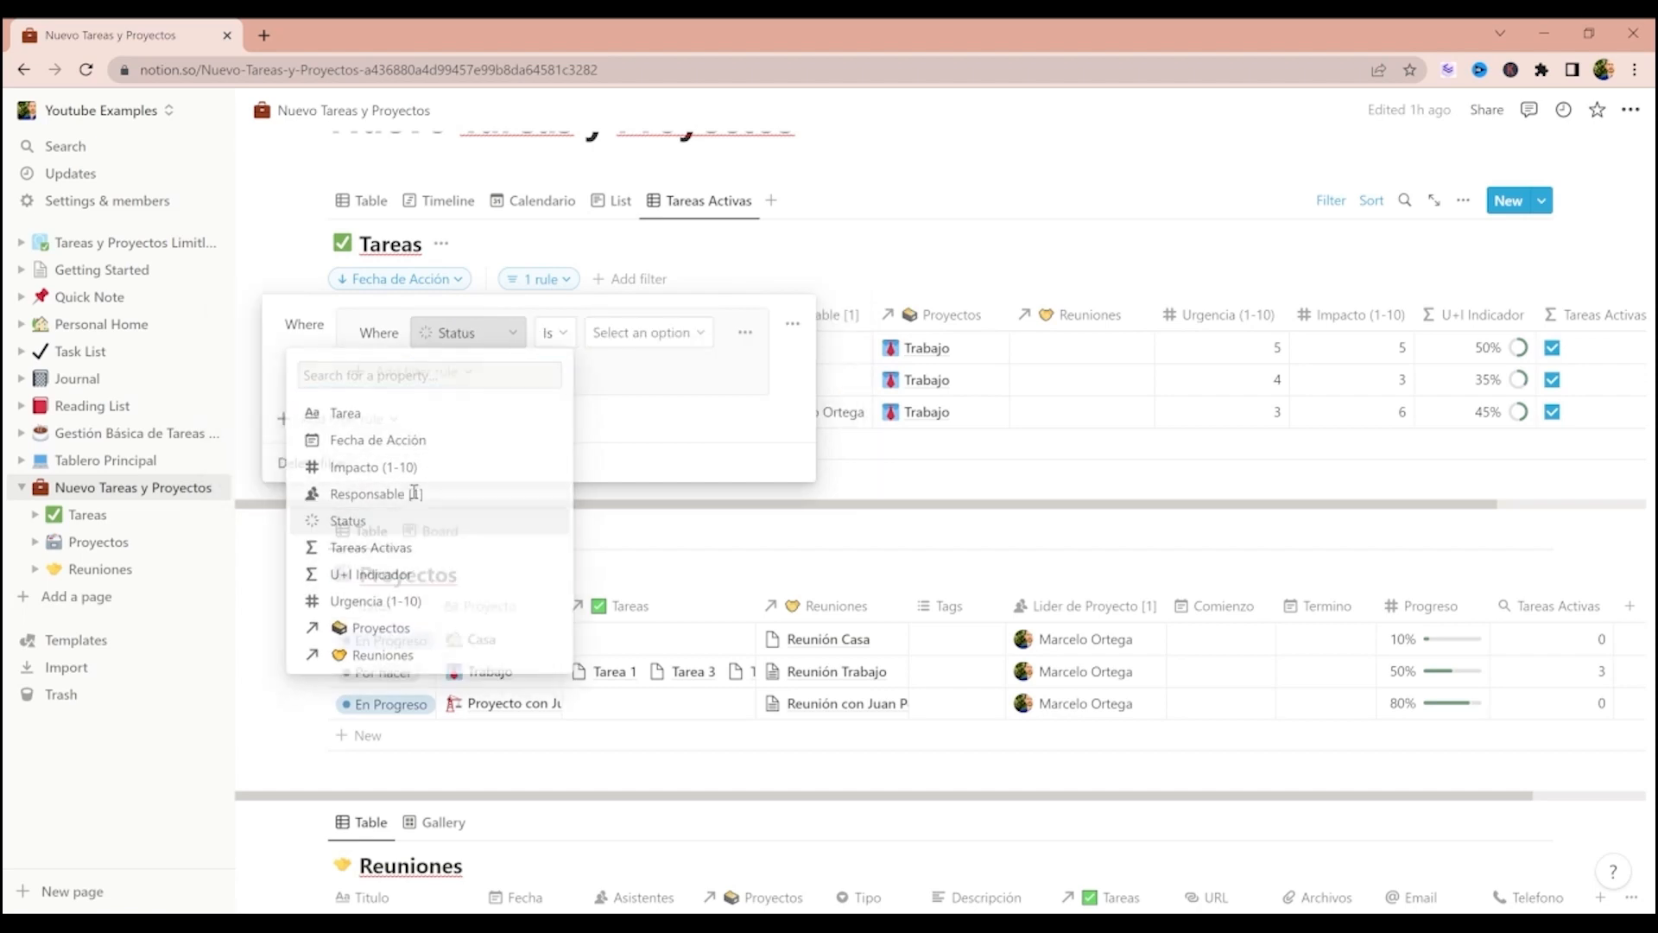
click(565, 345)
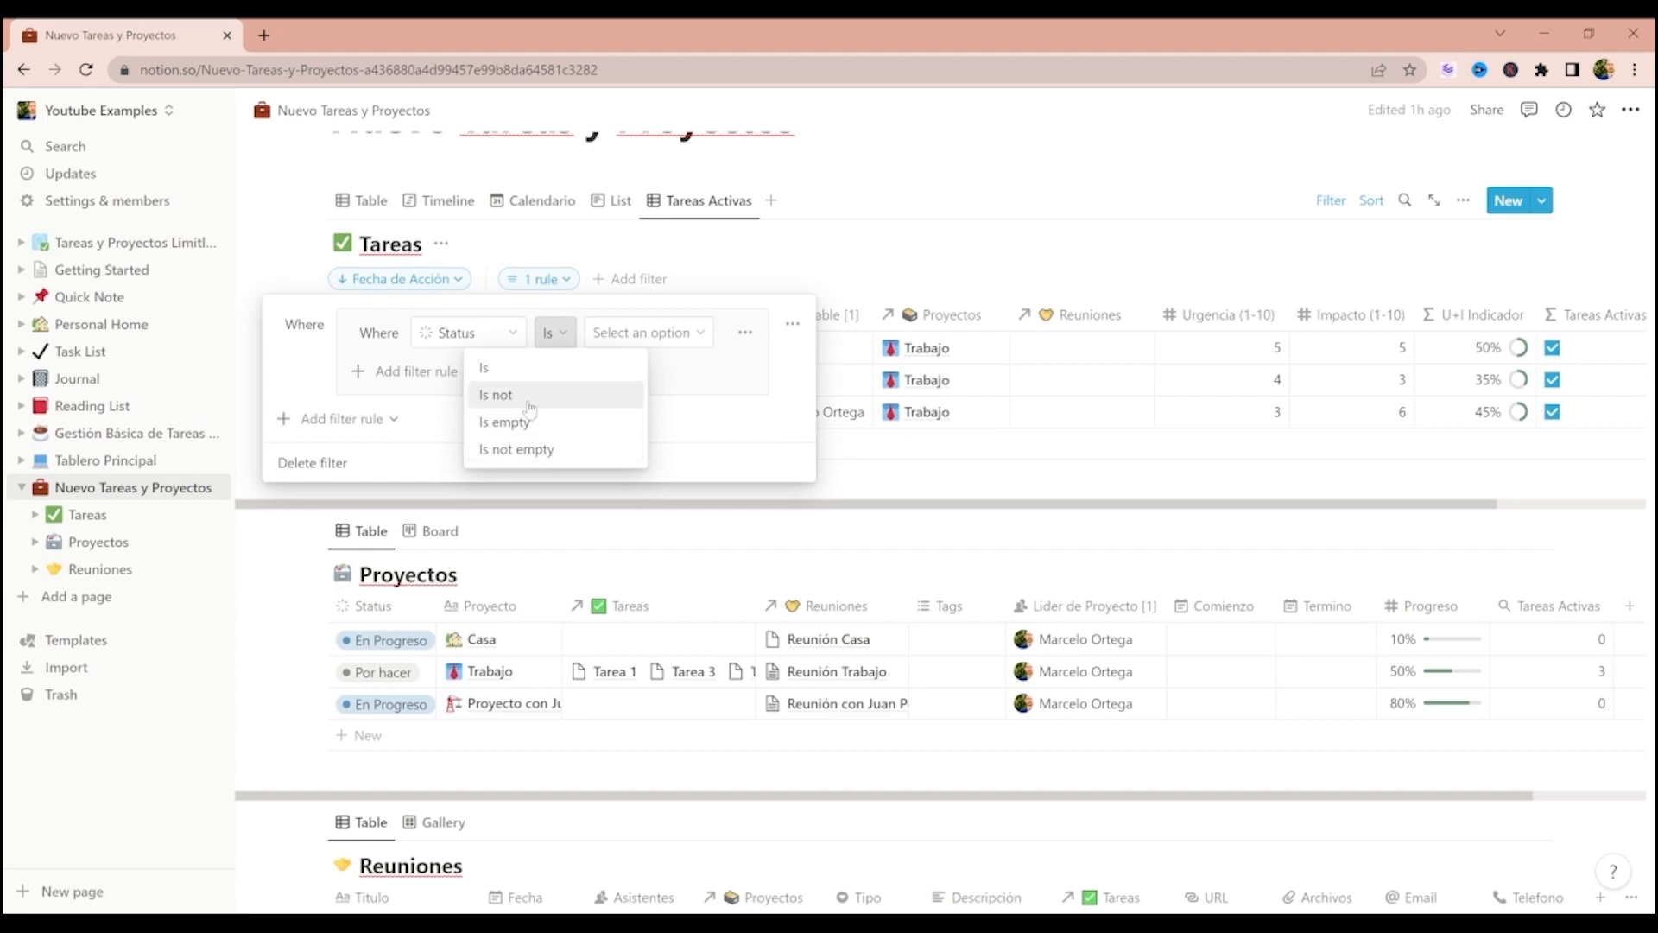
click(498, 396)
click(658, 335)
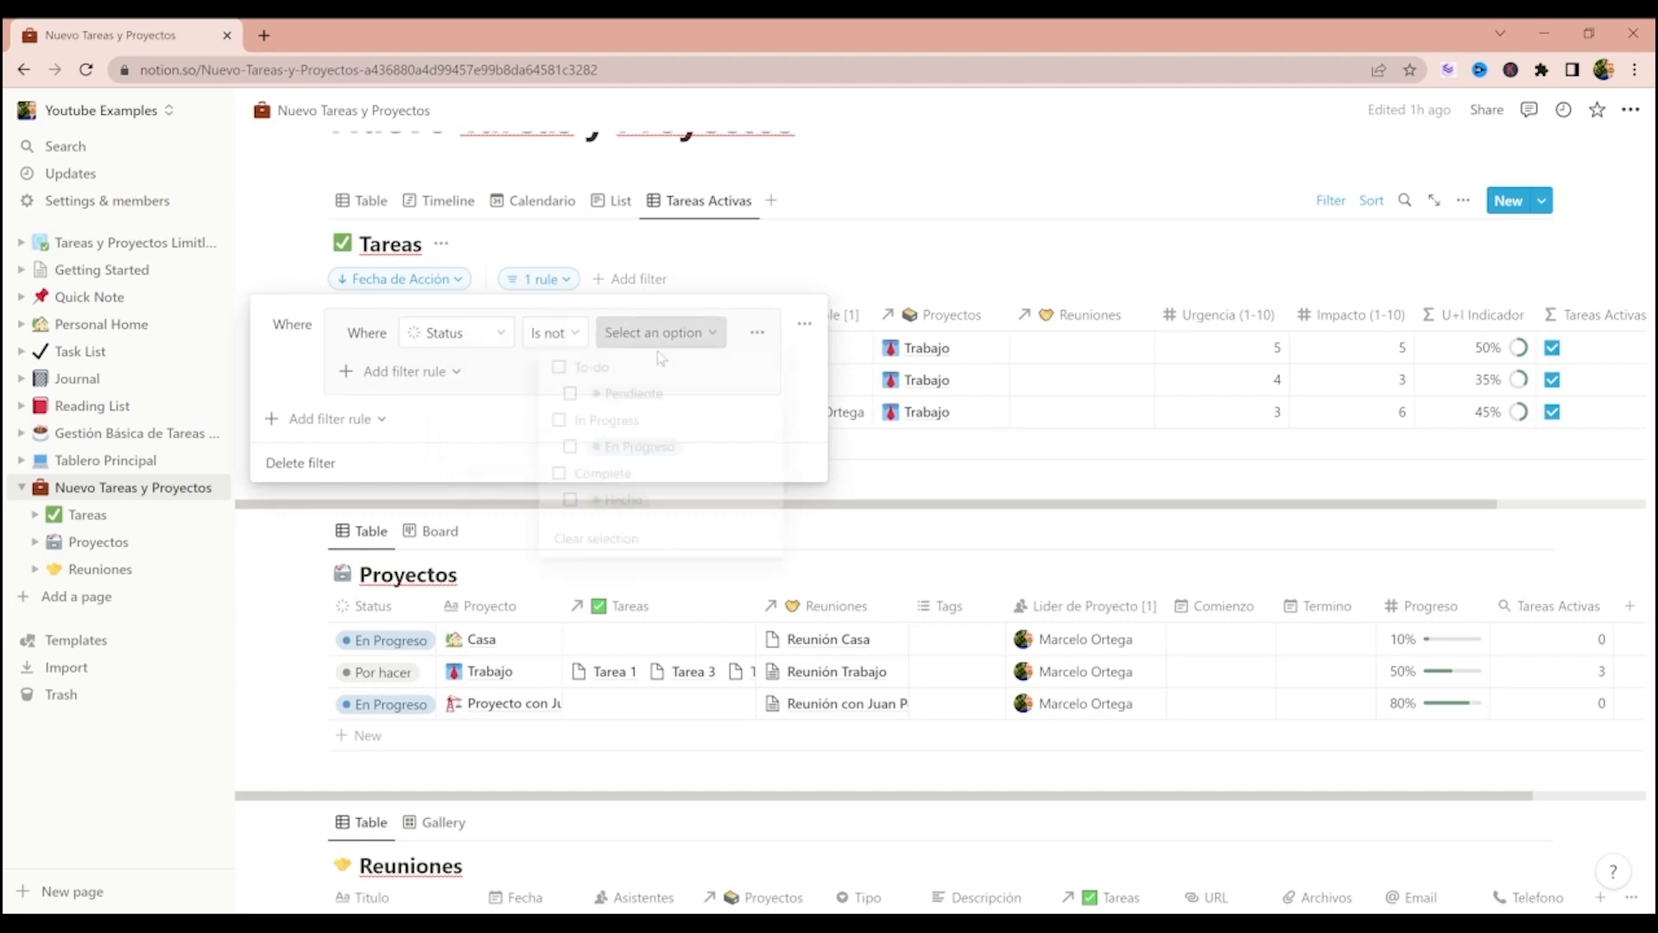
click(591, 477)
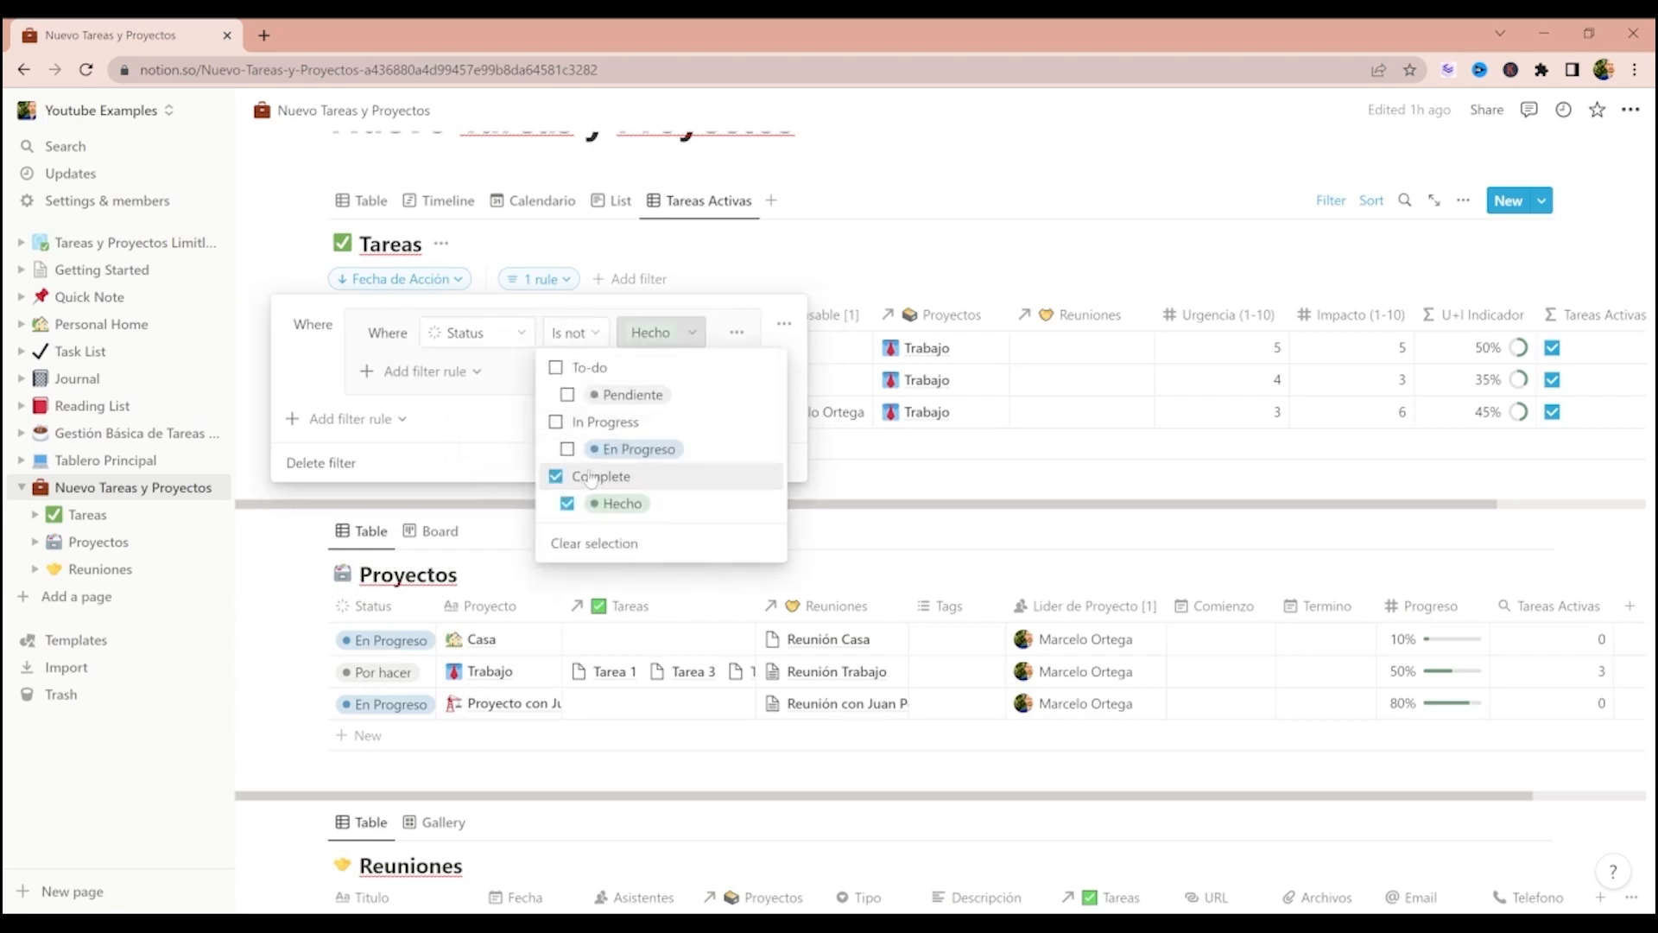
click(481, 418)
- Add a second rule to the filter group in Tareas Activas, requiring that Fecha de Acción is Today
click(477, 372)
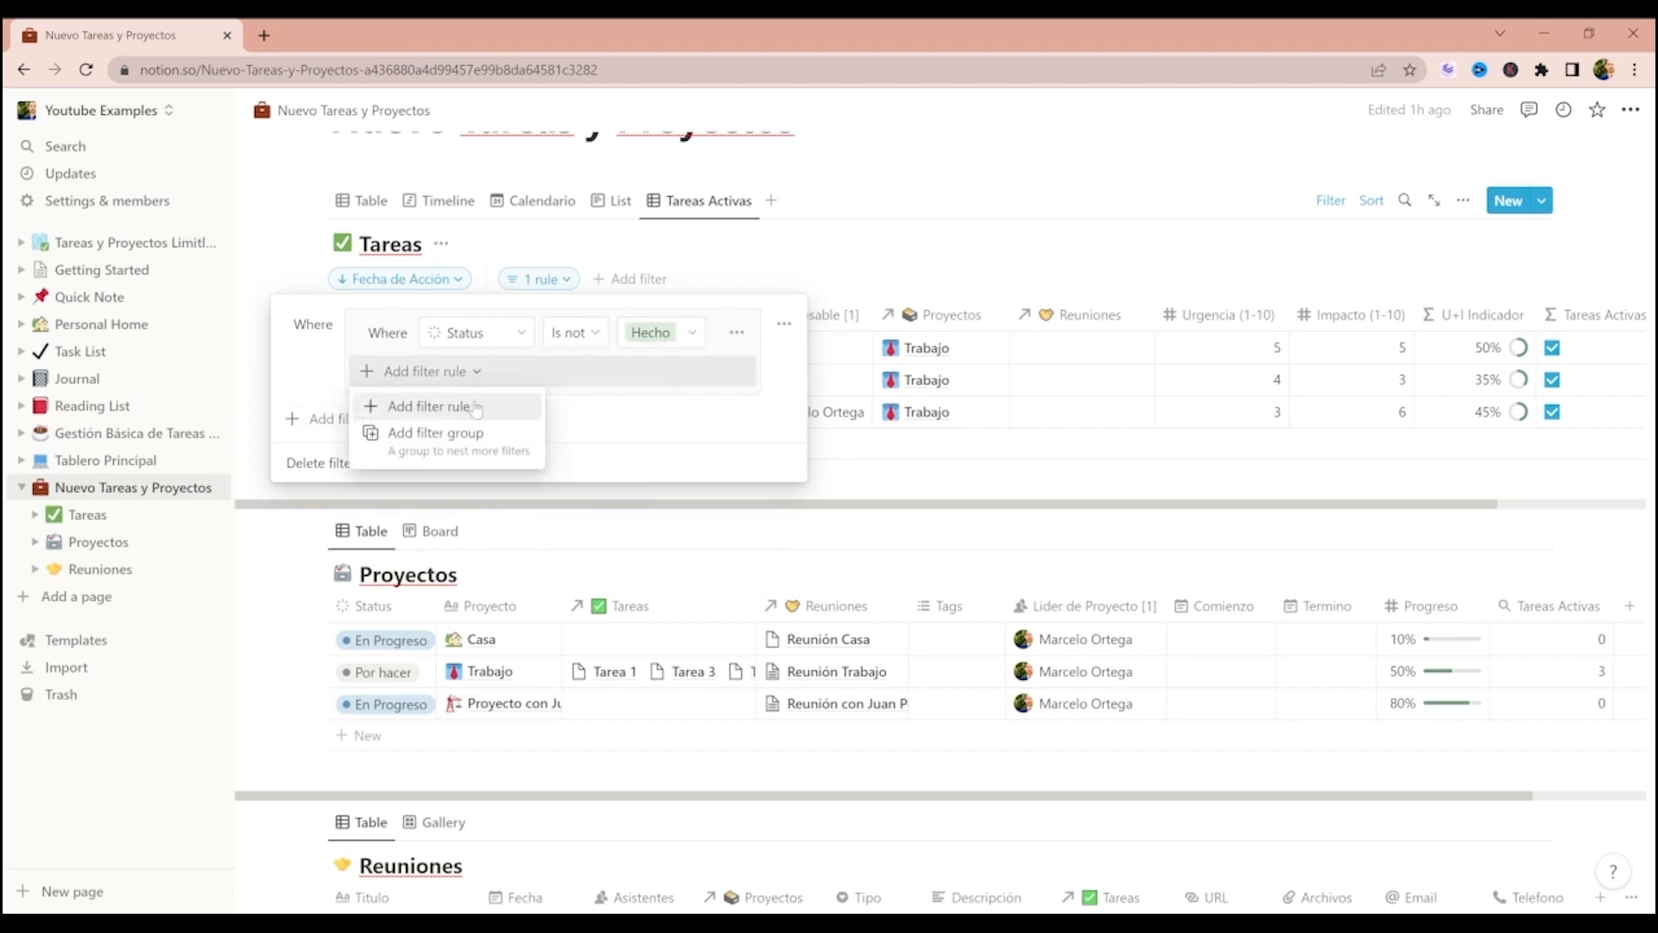
click(476, 408)
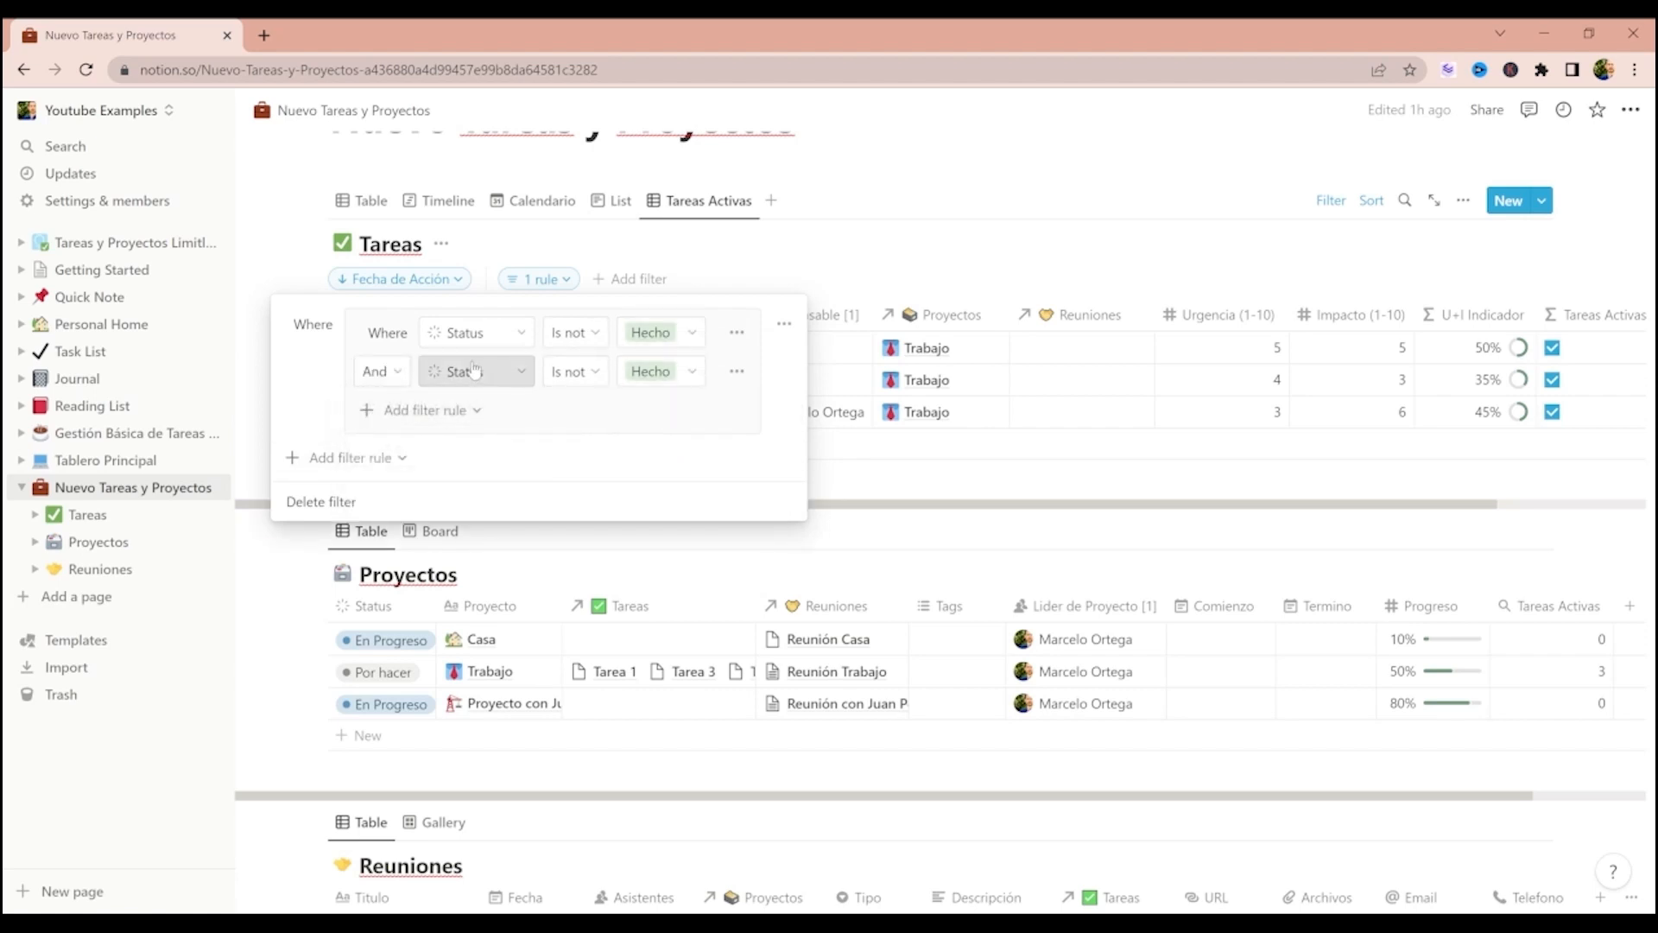
click(474, 370)
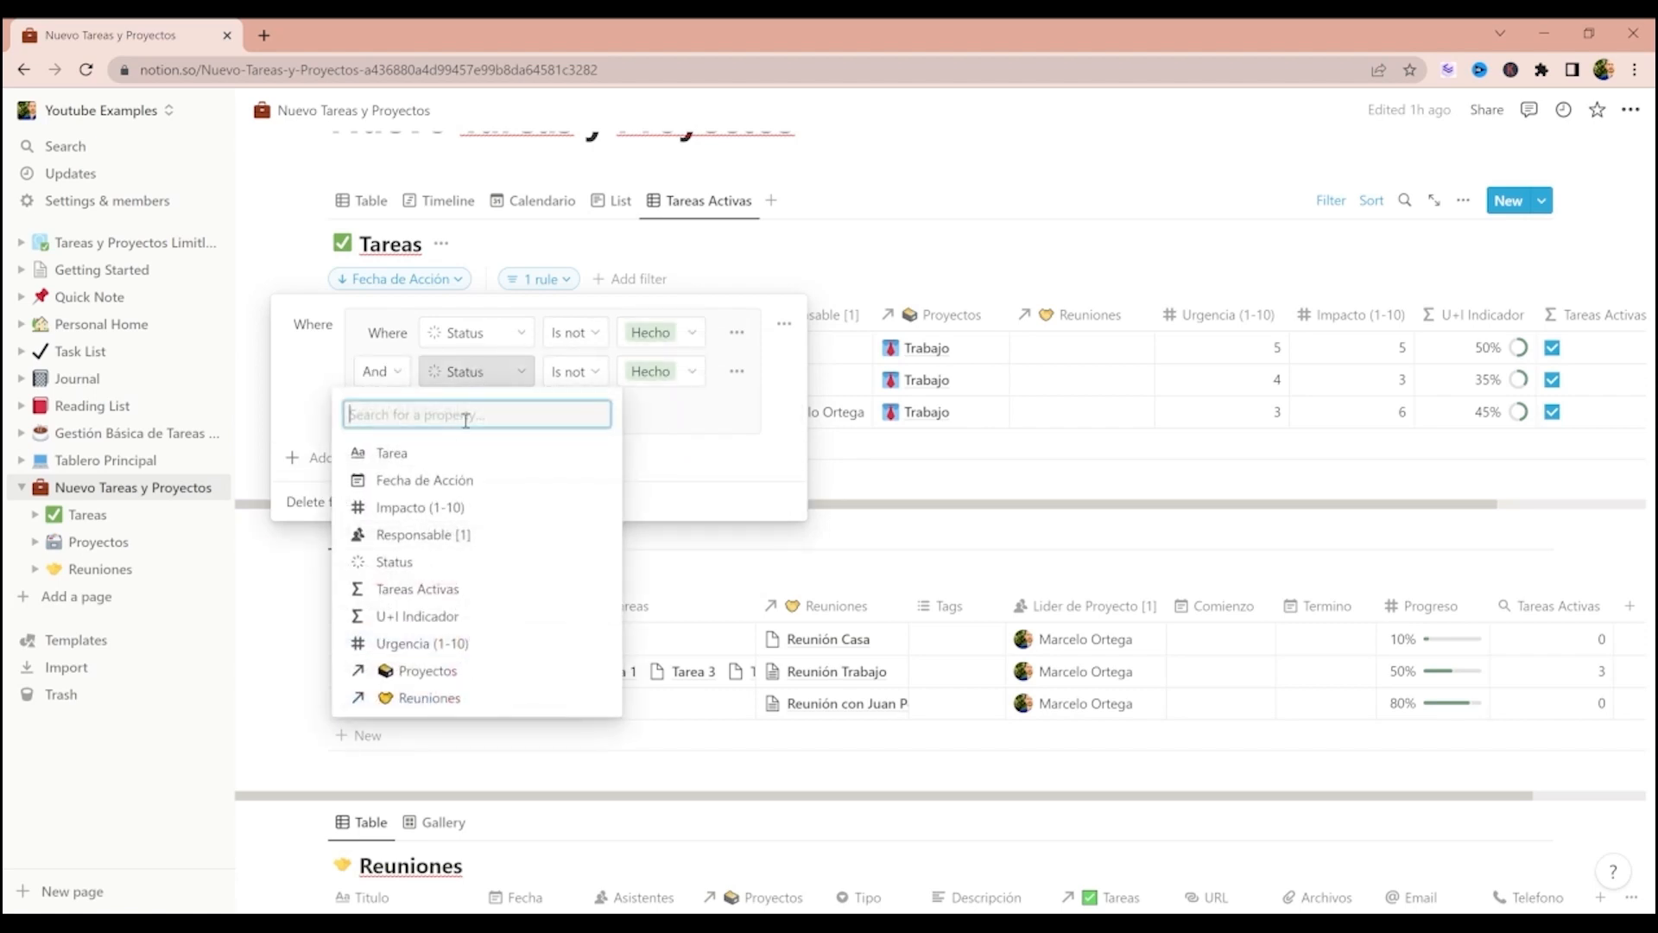
click(440, 478)
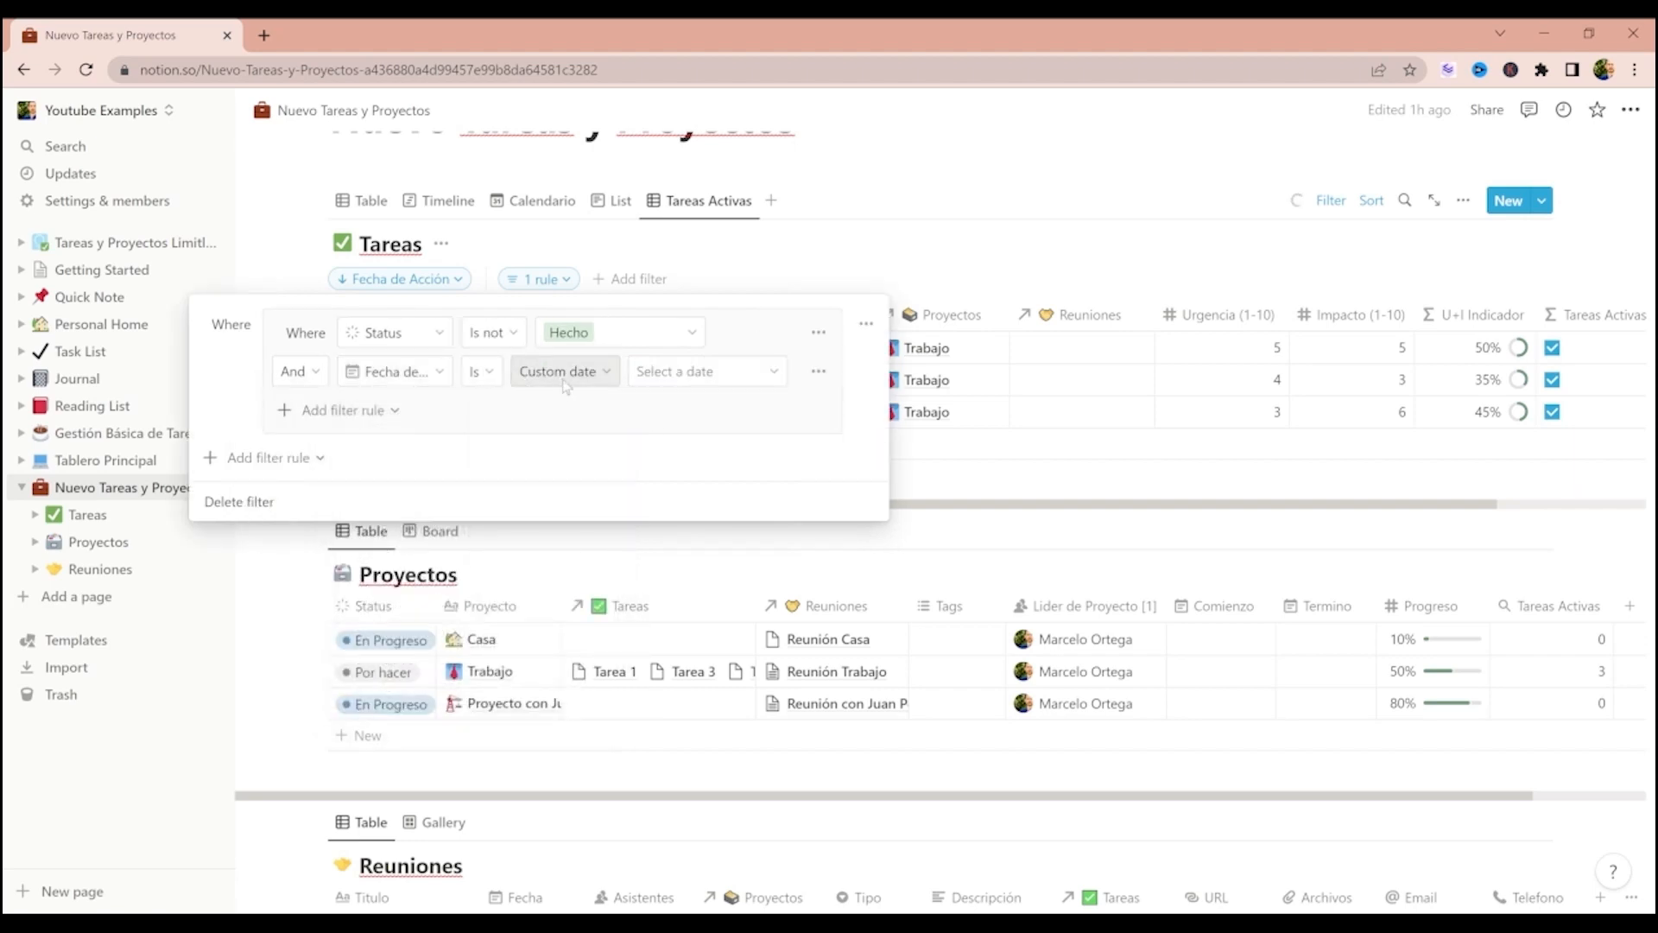
click(527, 378)
click(561, 410)
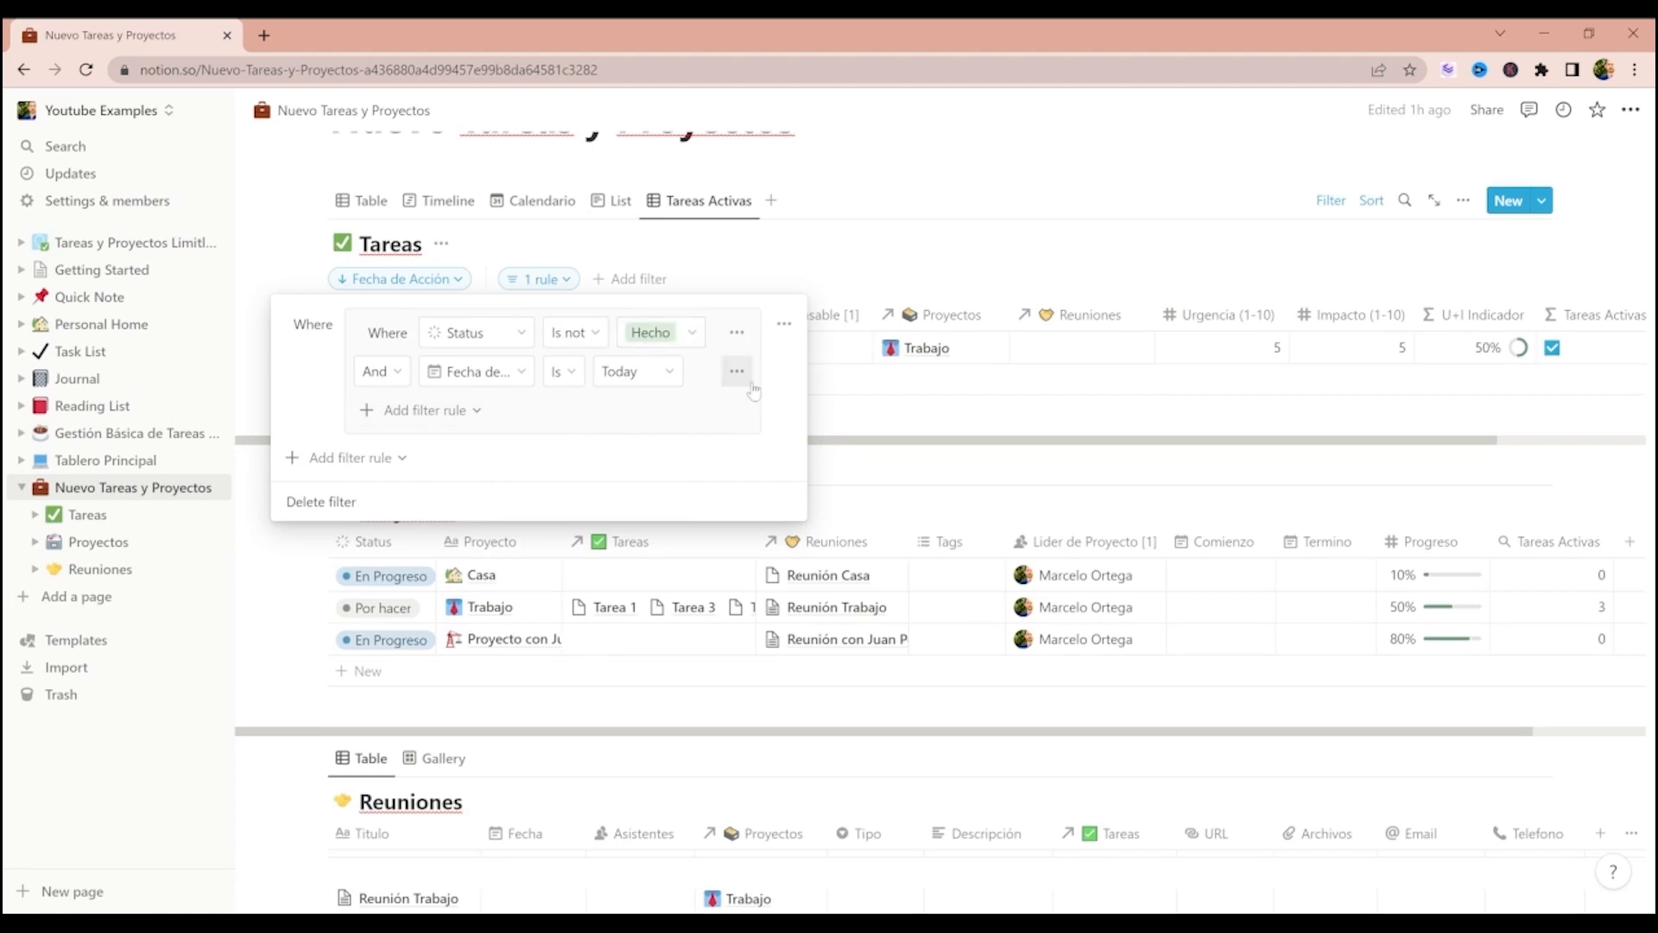
click(837, 264)
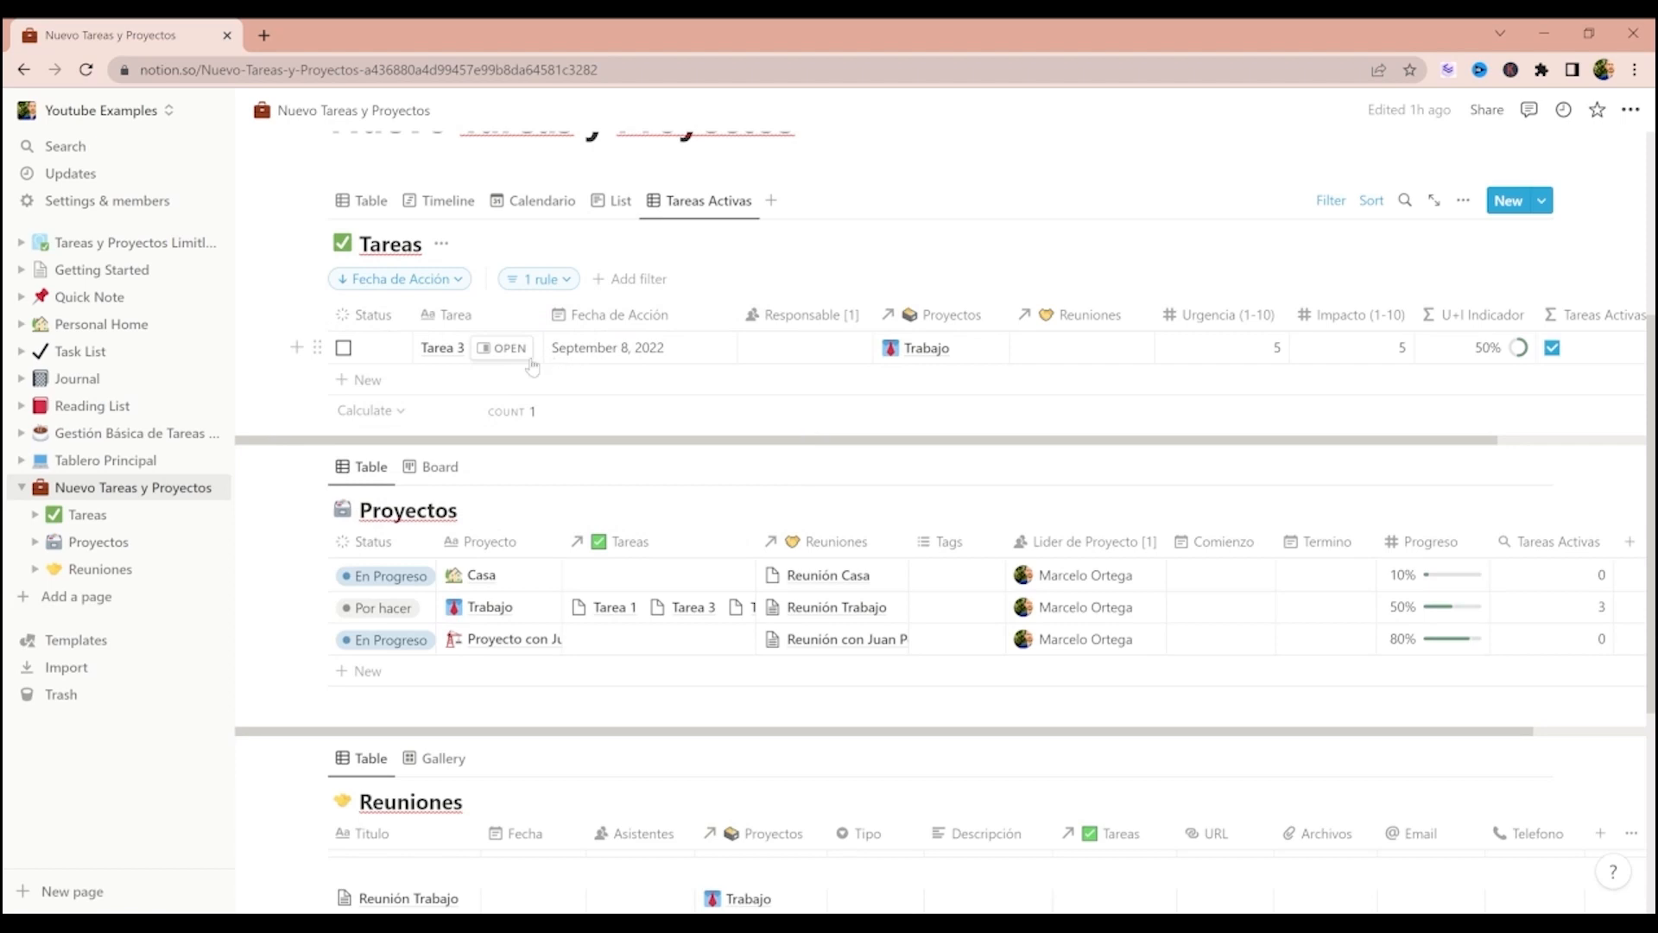
- Rename the Tareas Activas view to Tareas Activas Hoy
click(715, 212)
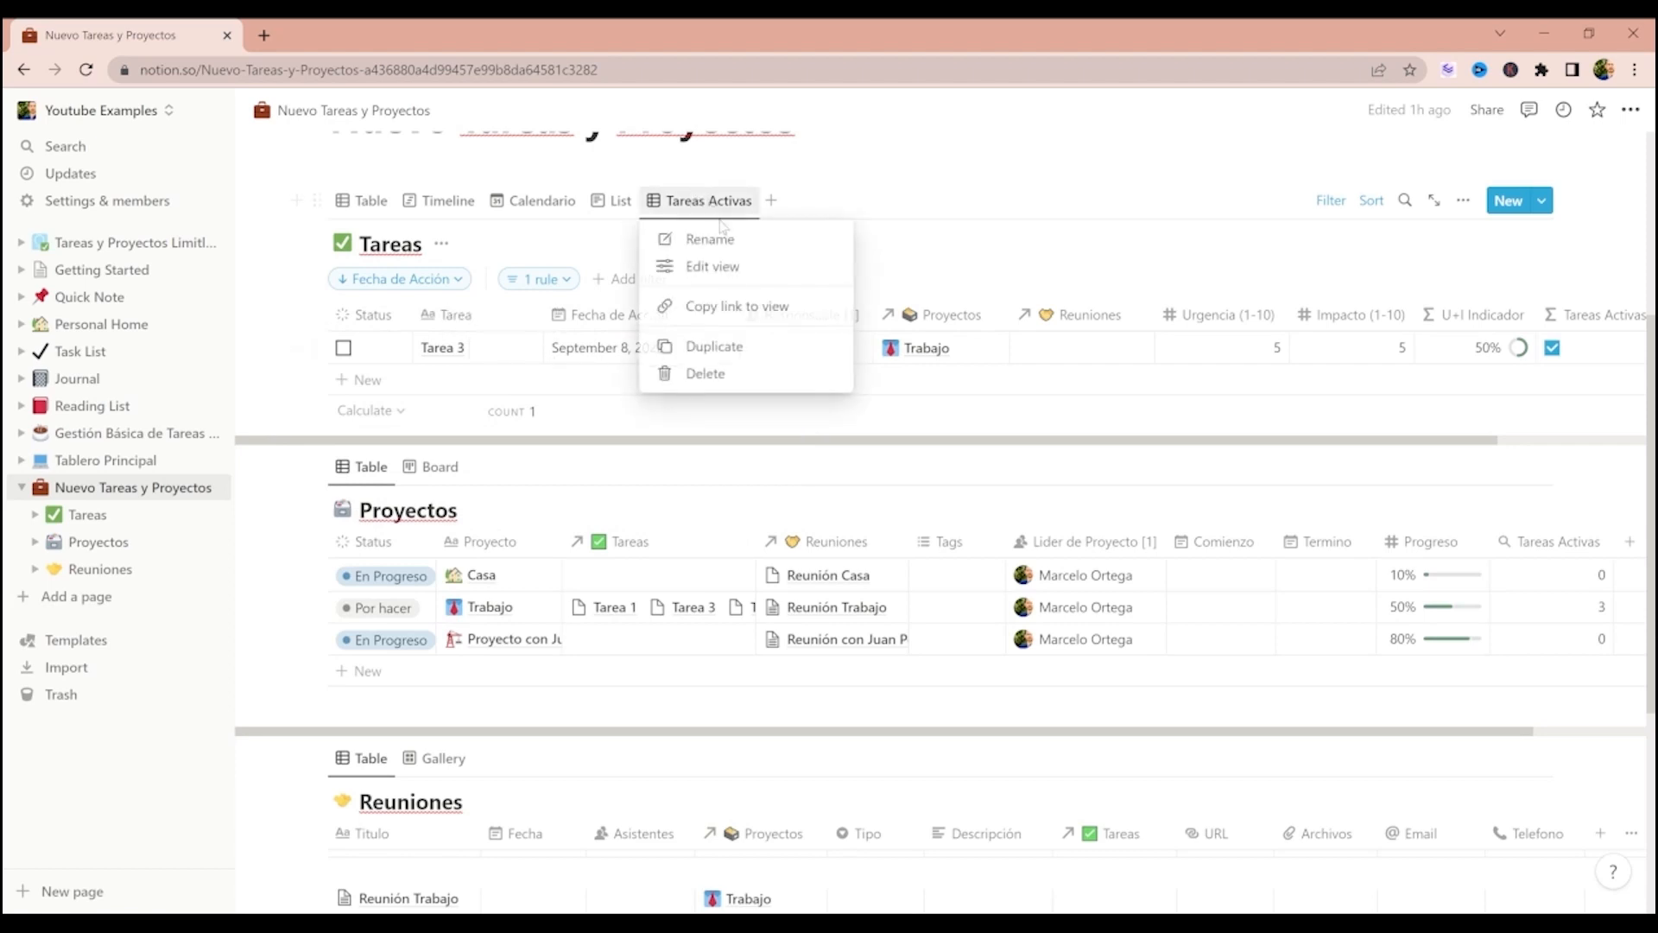
click(728, 238)
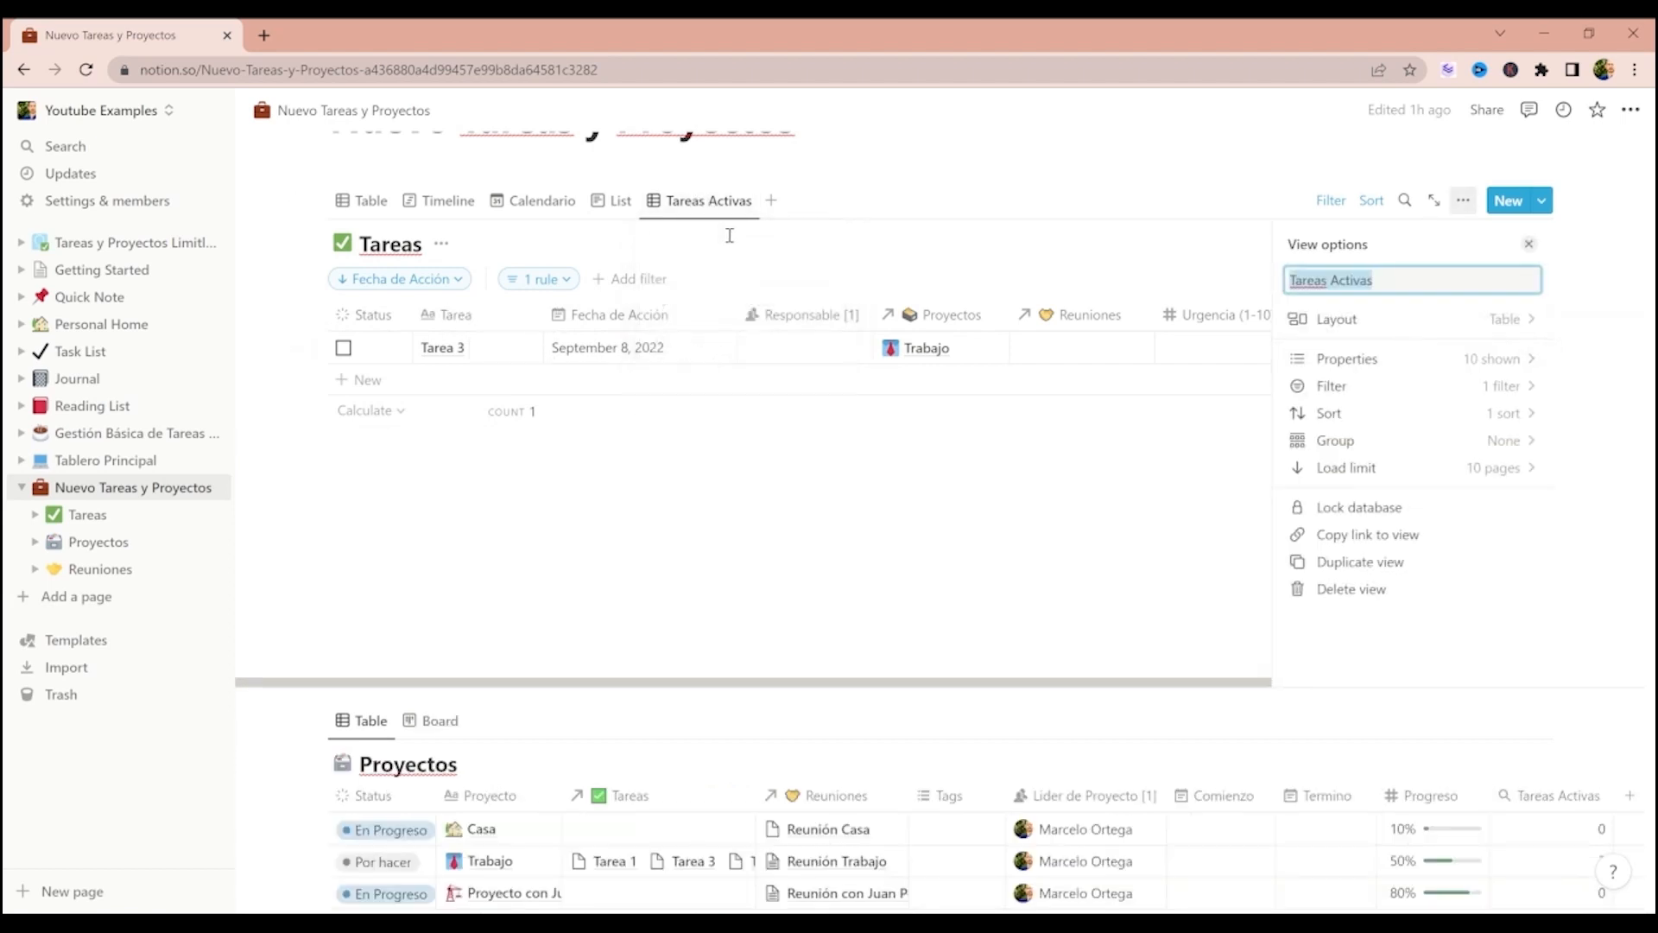
click(1388, 281)
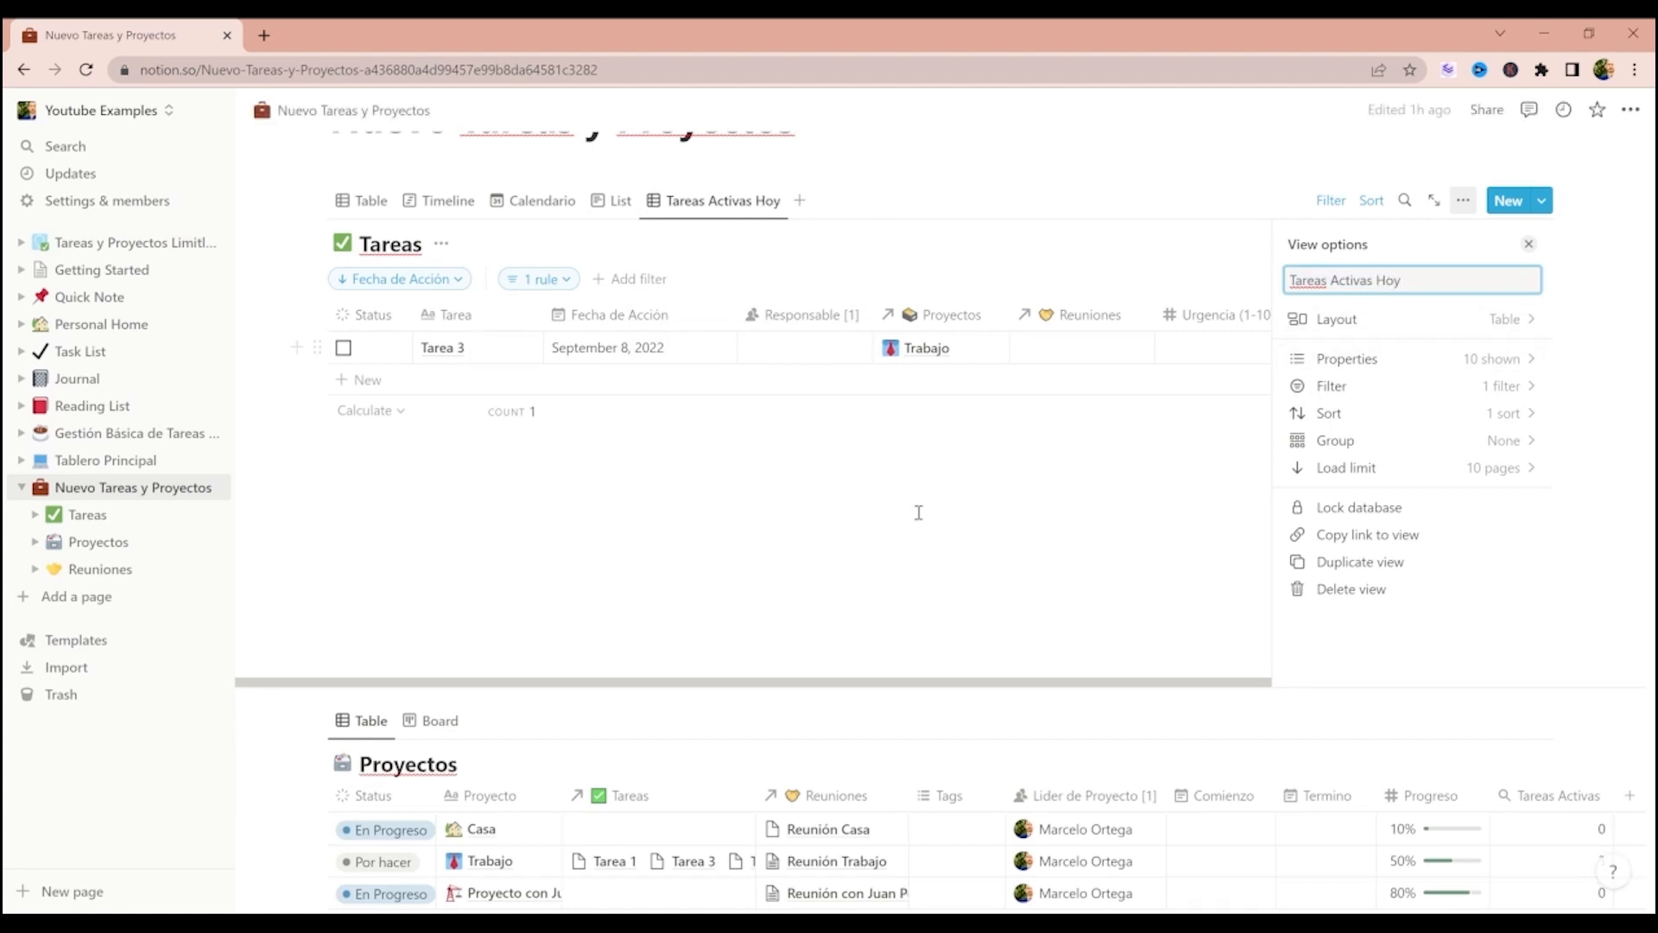
scroll(879, 517, down, 3)
click(879, 516)
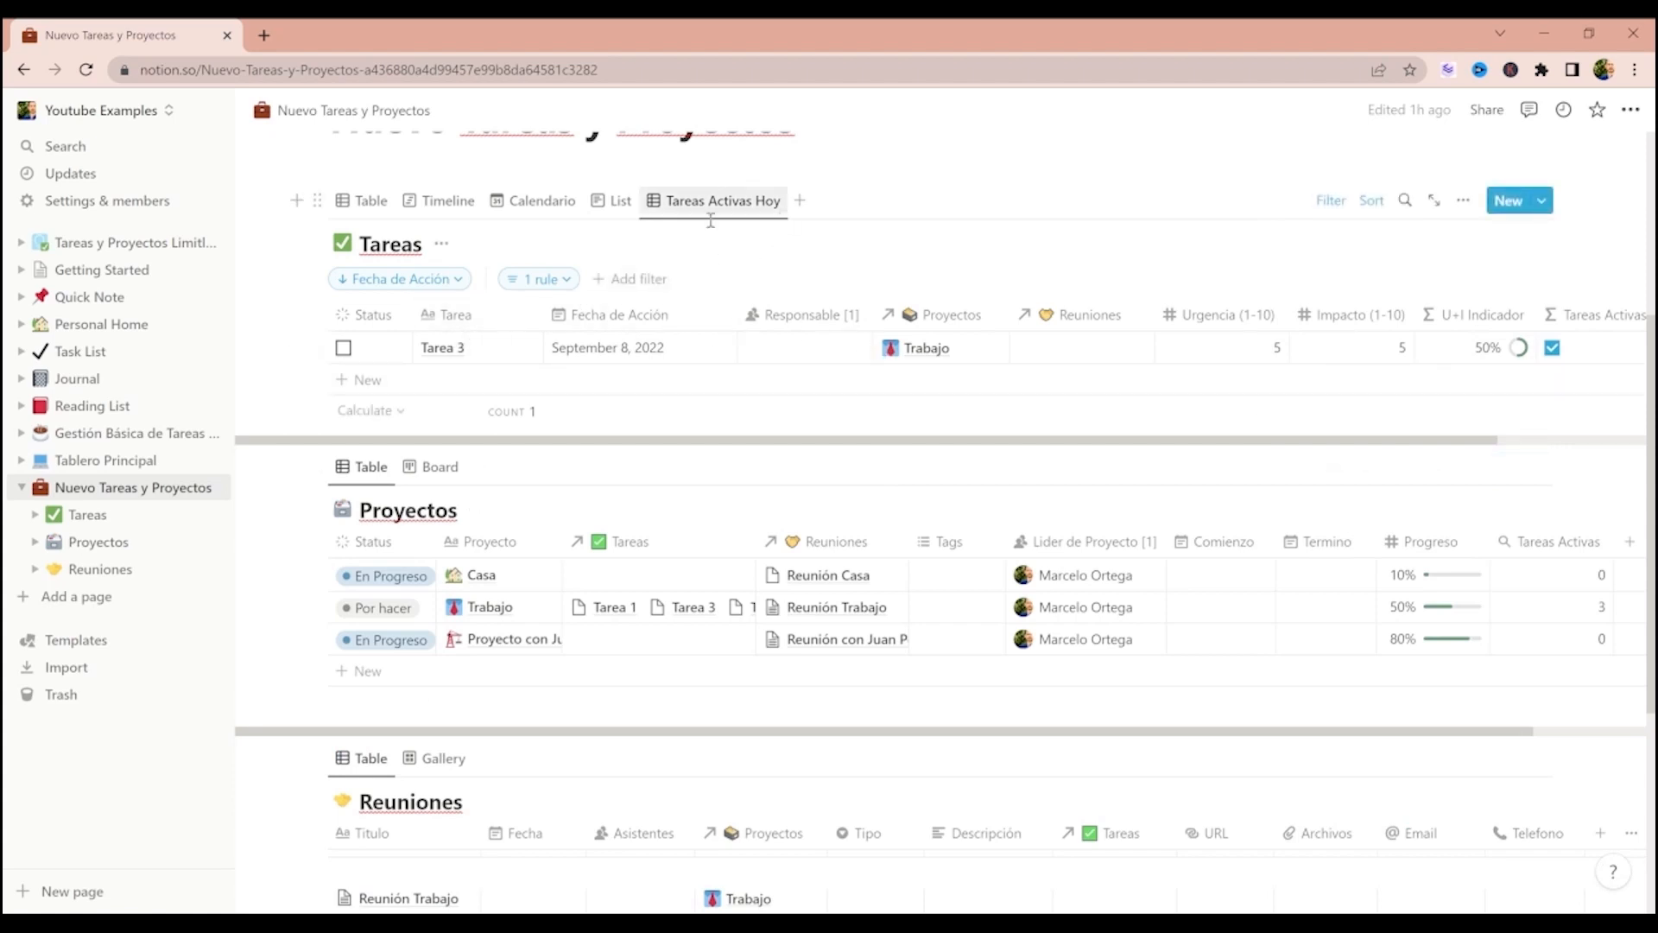
- Add another rule to the advanced filter outside the existing group and turn it into a second filter group
click(541, 279)
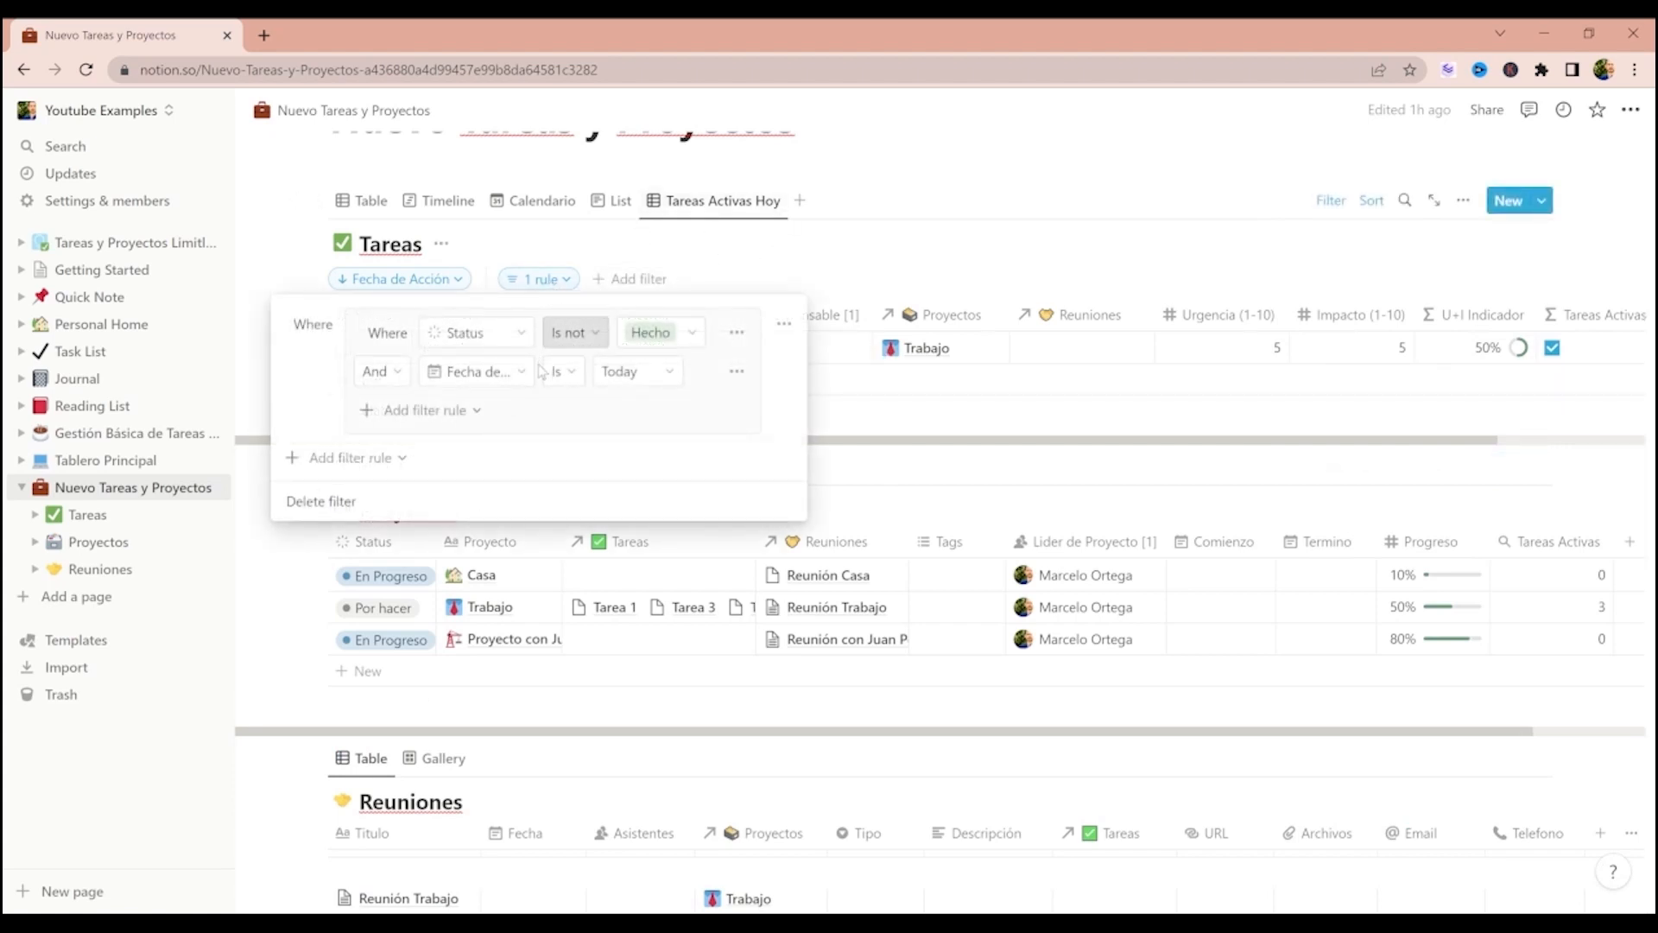
click(491, 410)
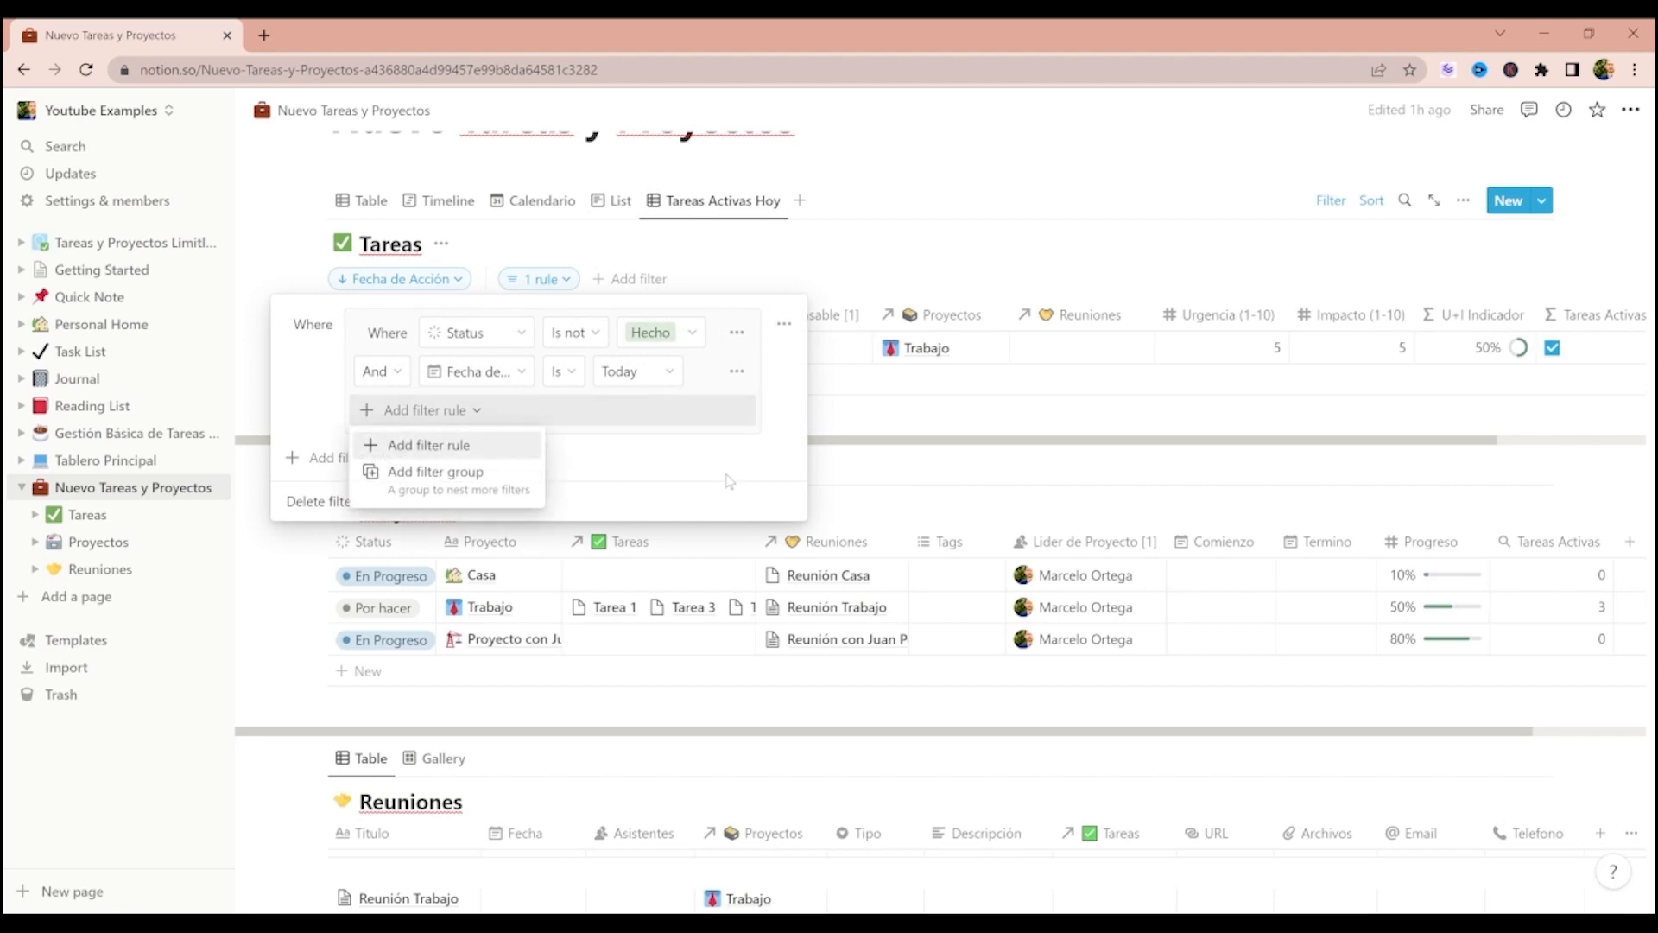
click(387, 466)
click(385, 467)
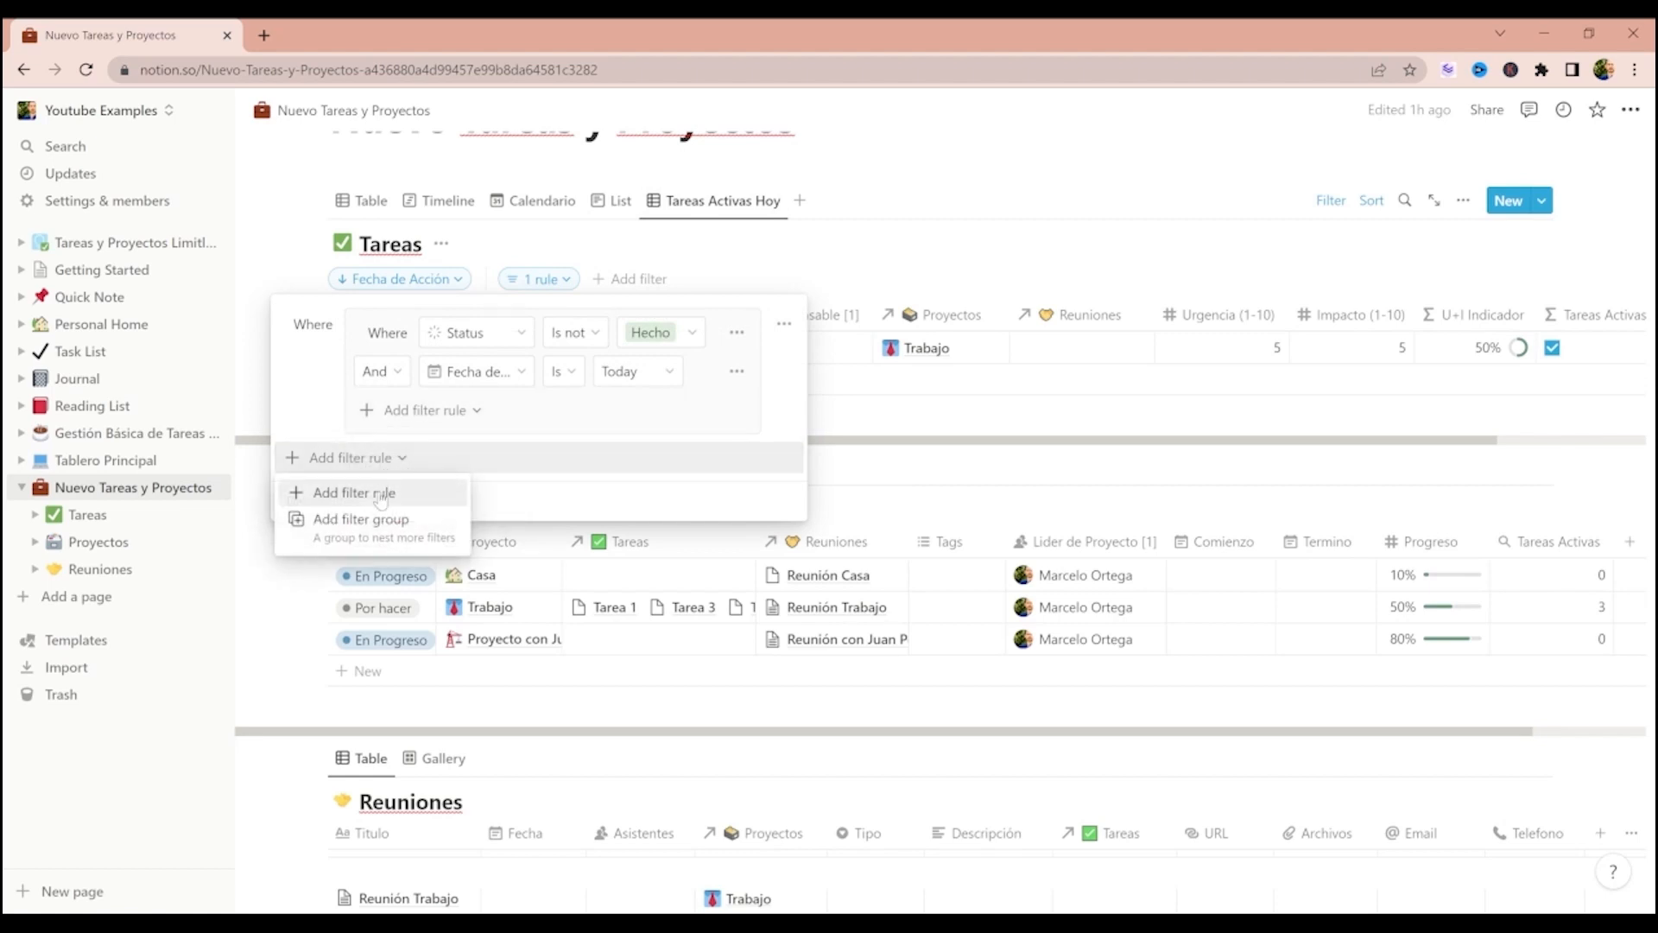
click(380, 494)
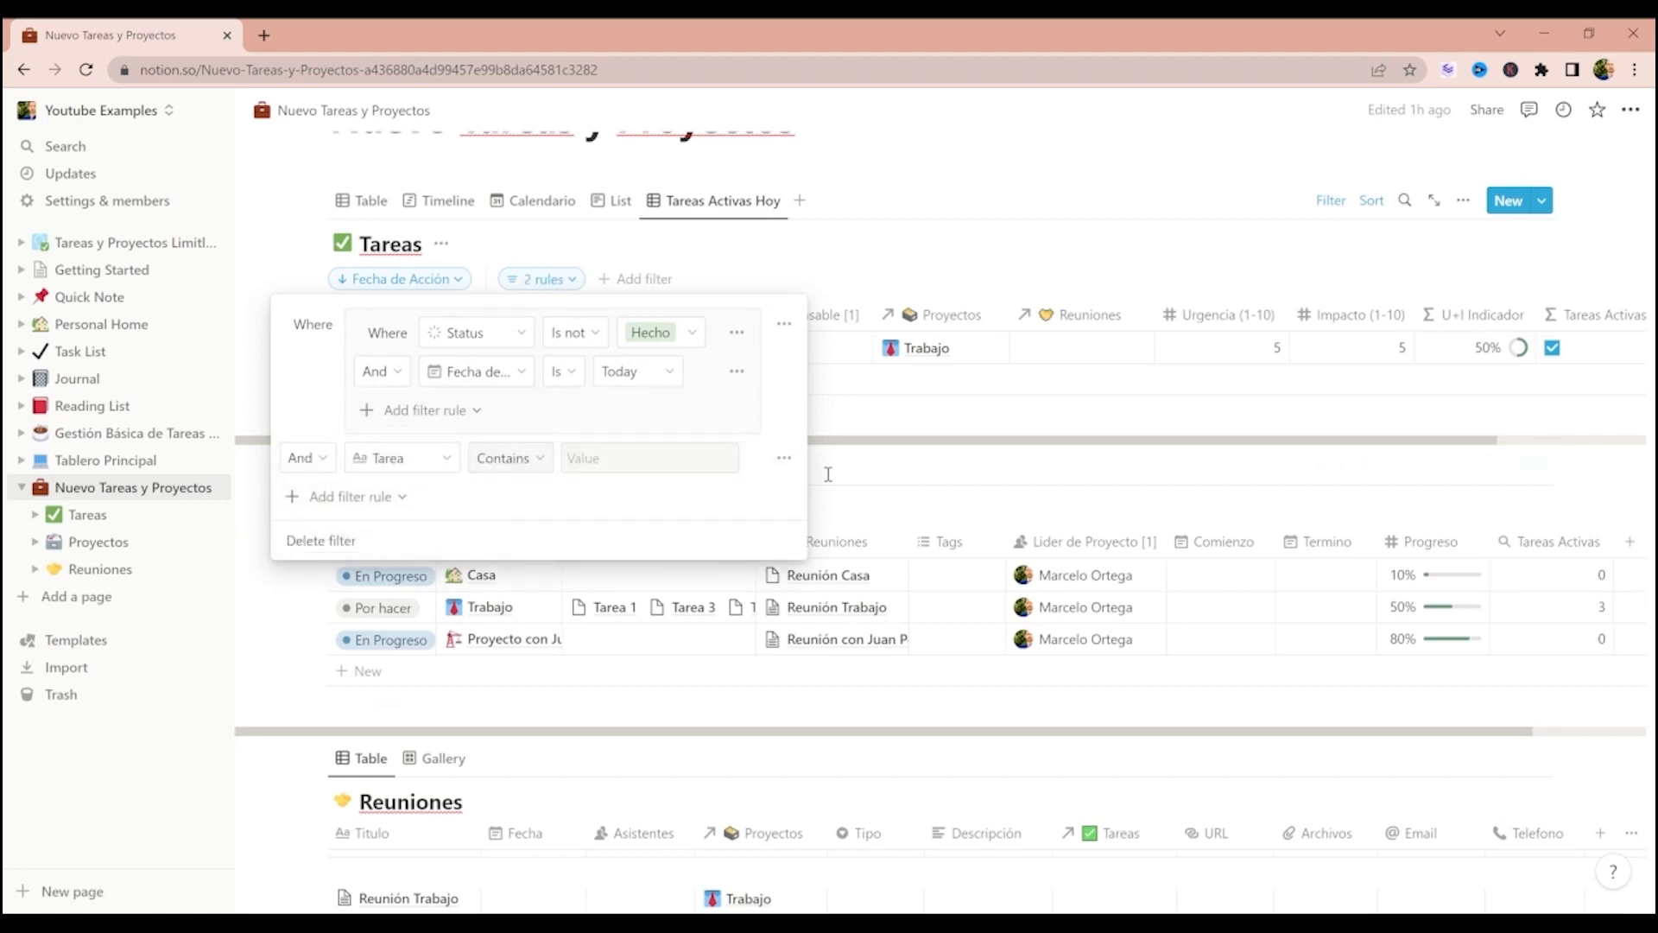
click(783, 457)
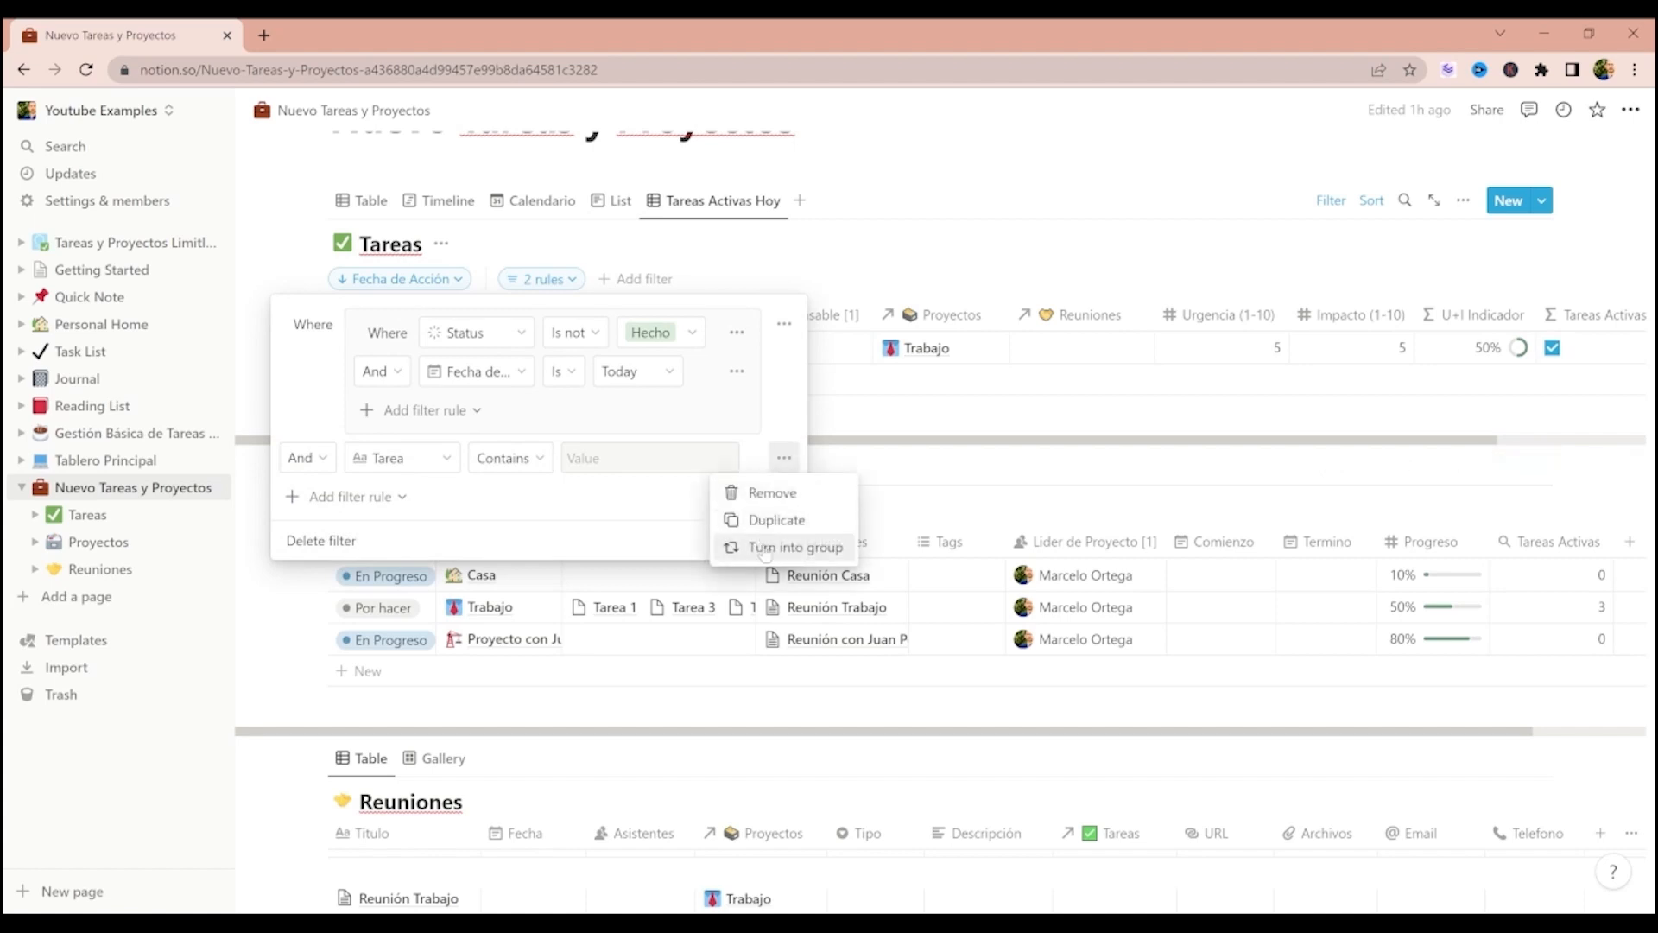
click(765, 548)
- Set the rule in the second filter group to Proyectos contains Trabajo
click(423, 467)
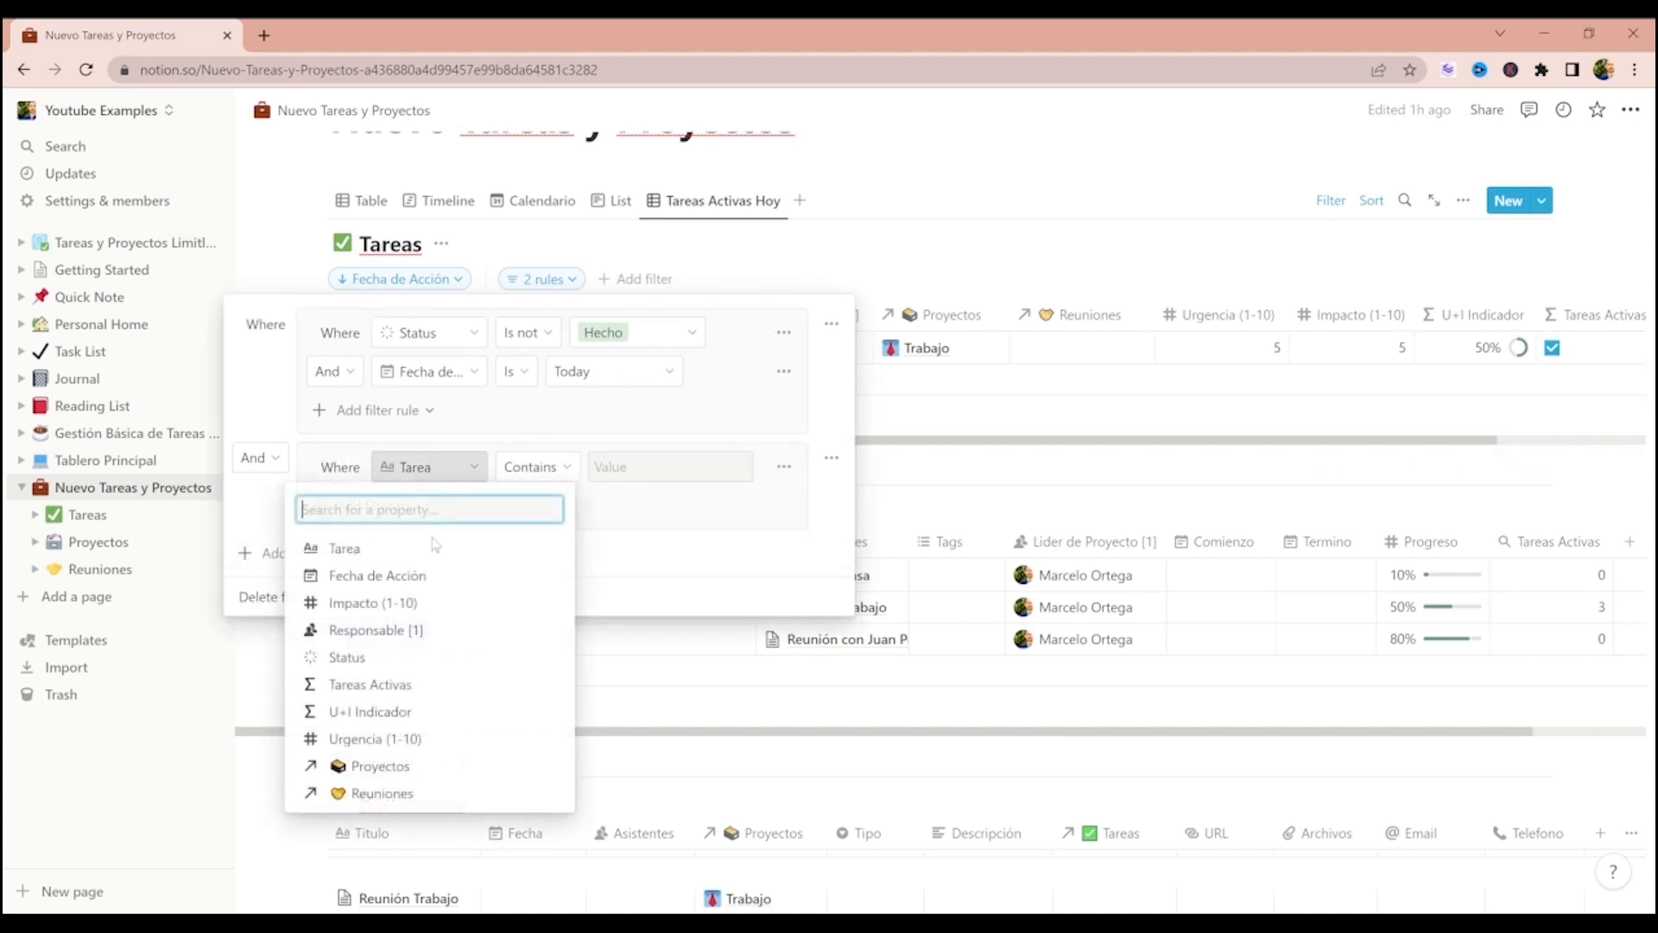
click(353, 765)
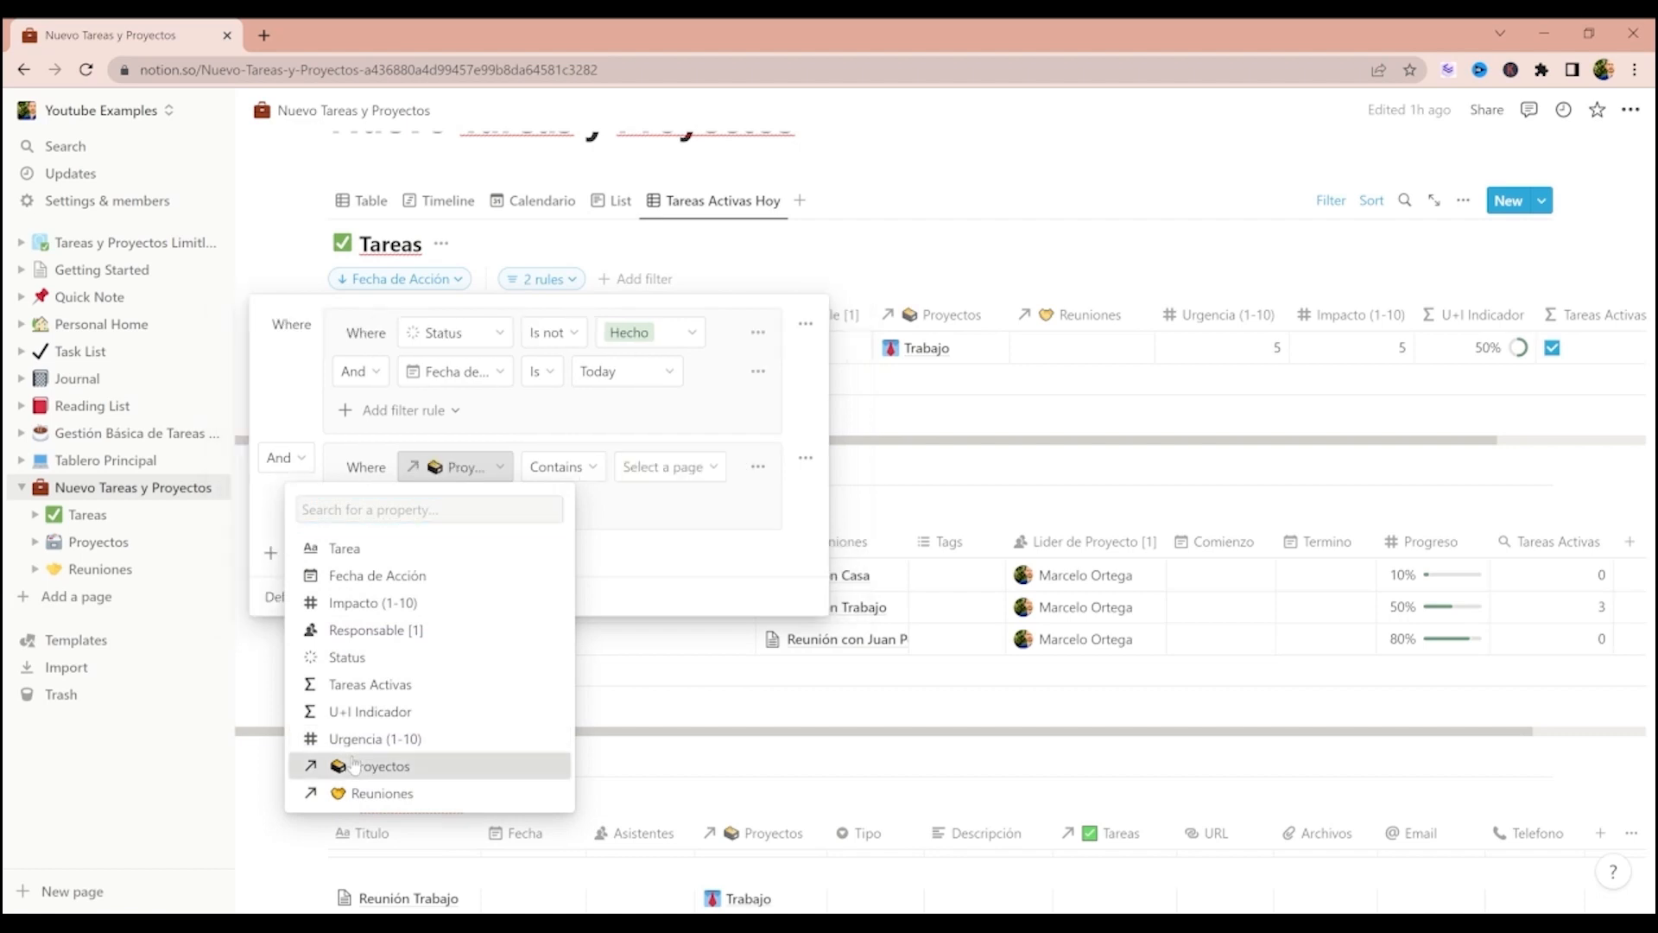
click(573, 470)
click(572, 470)
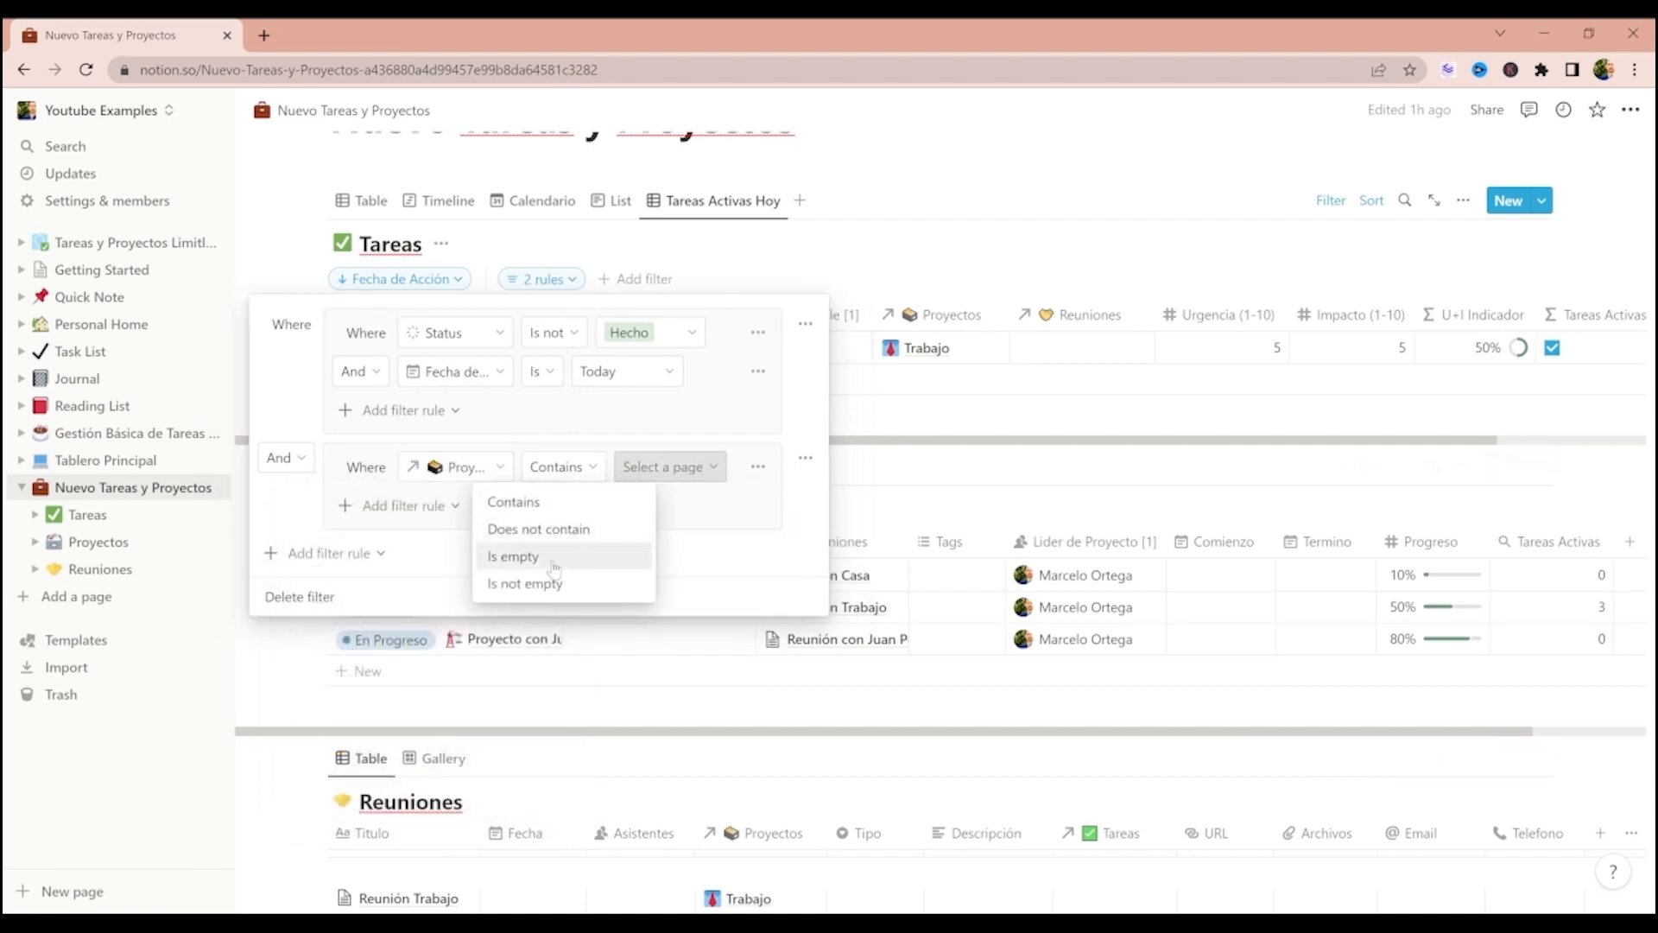
click(665, 467)
click(665, 466)
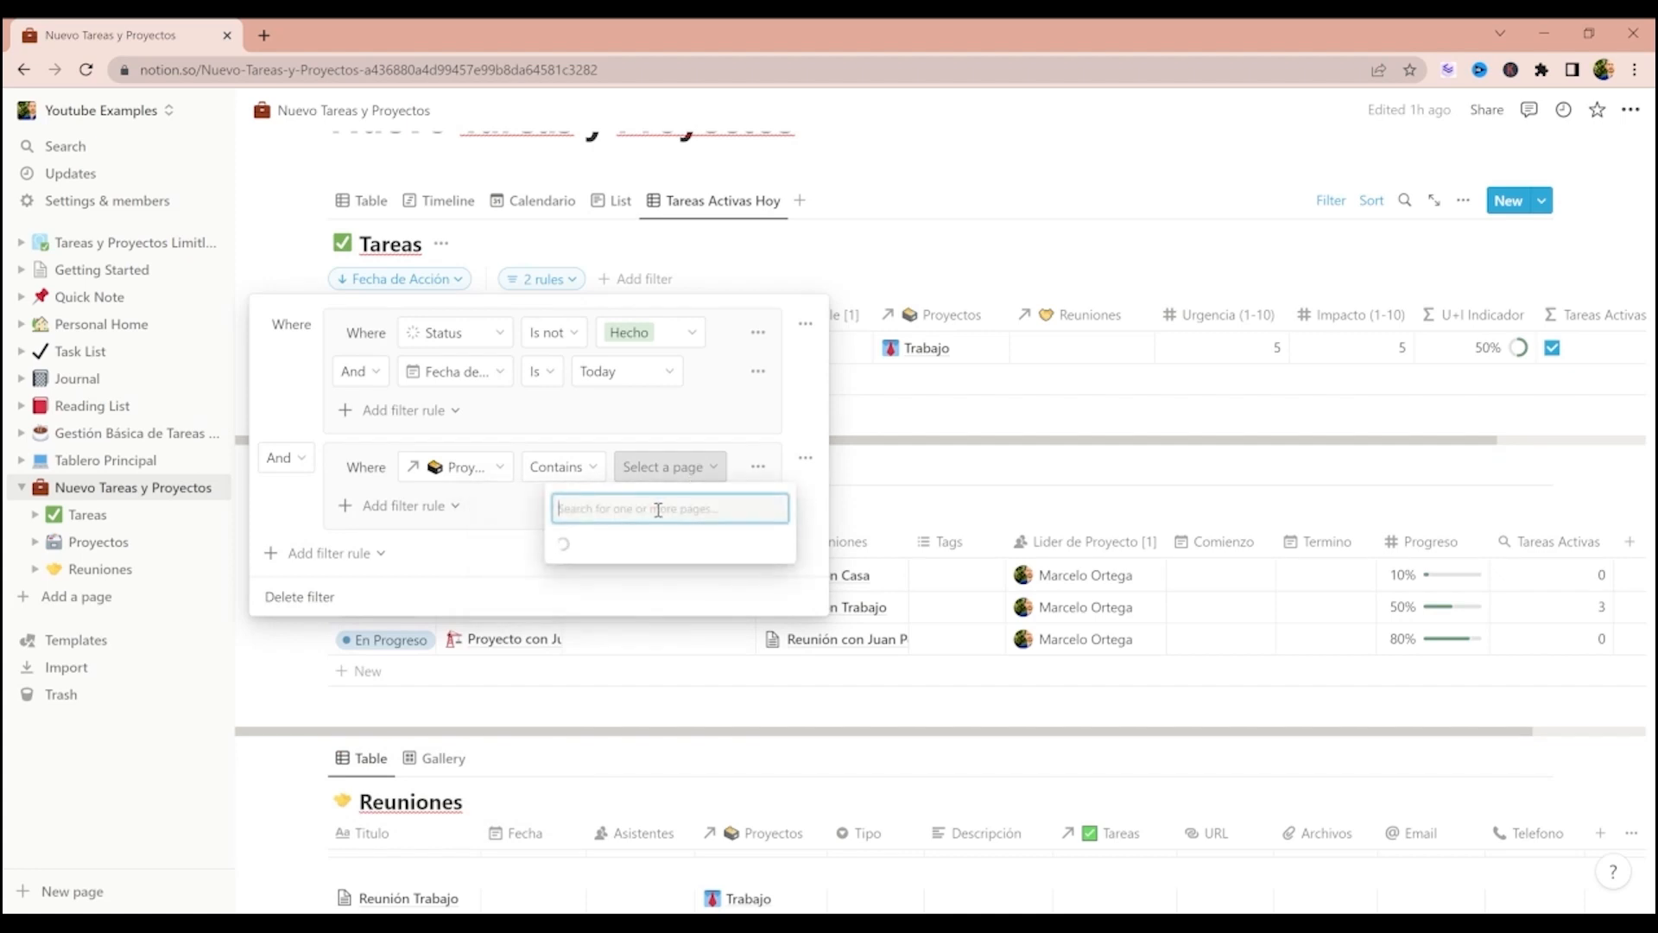
click(647, 551)
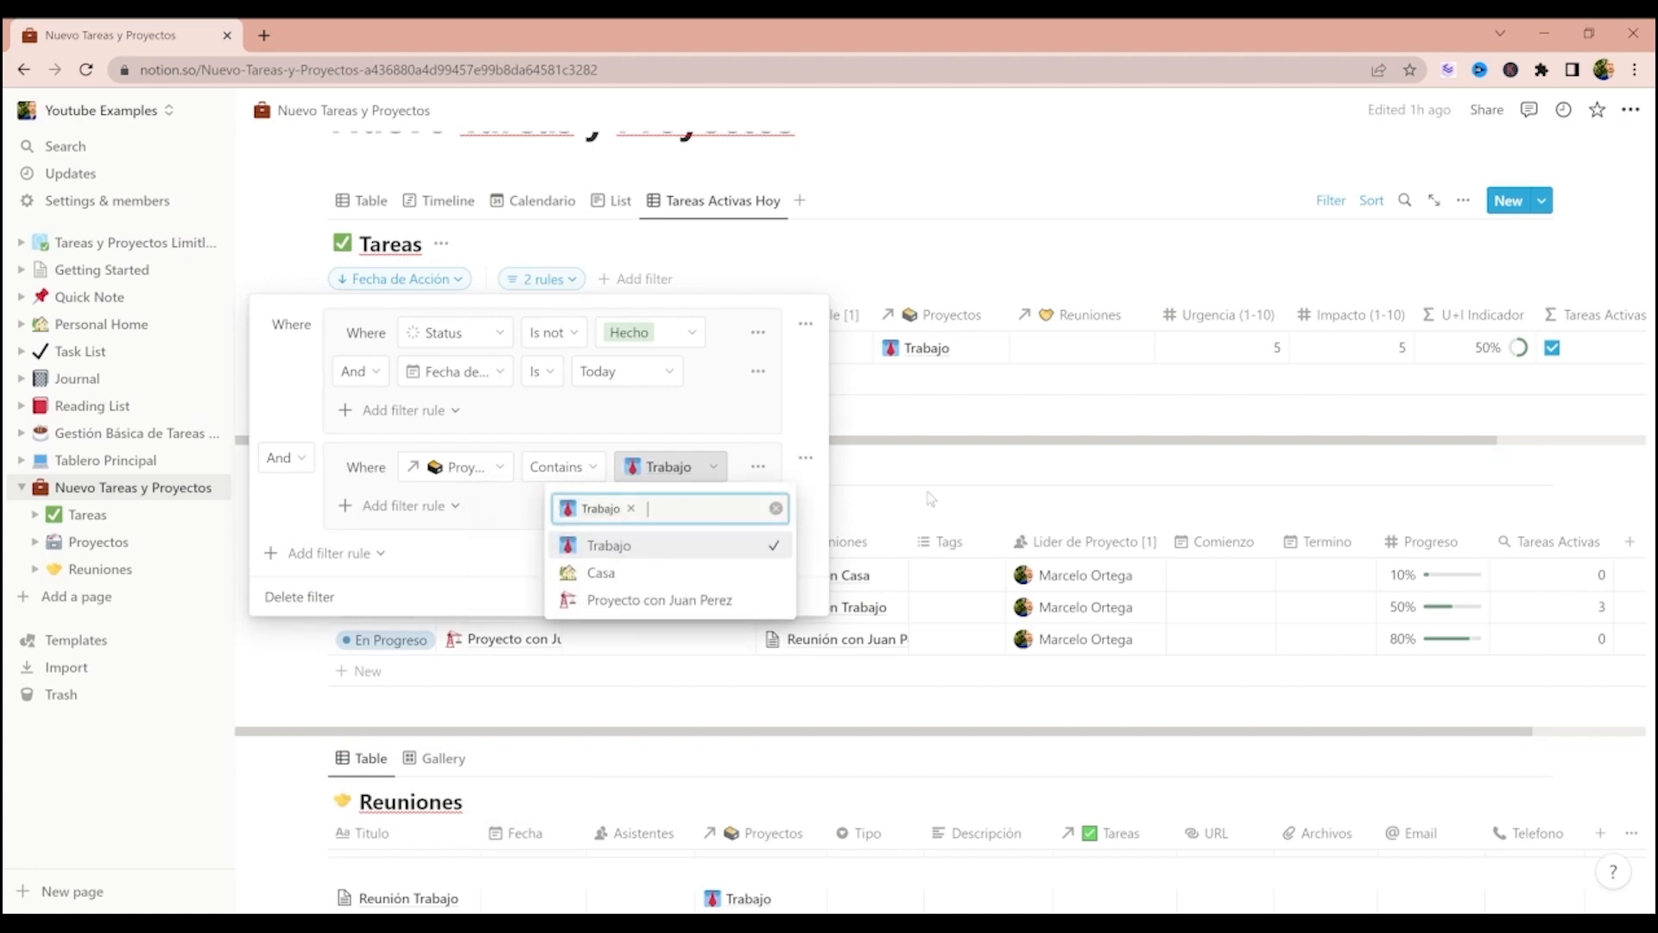
click(934, 422)
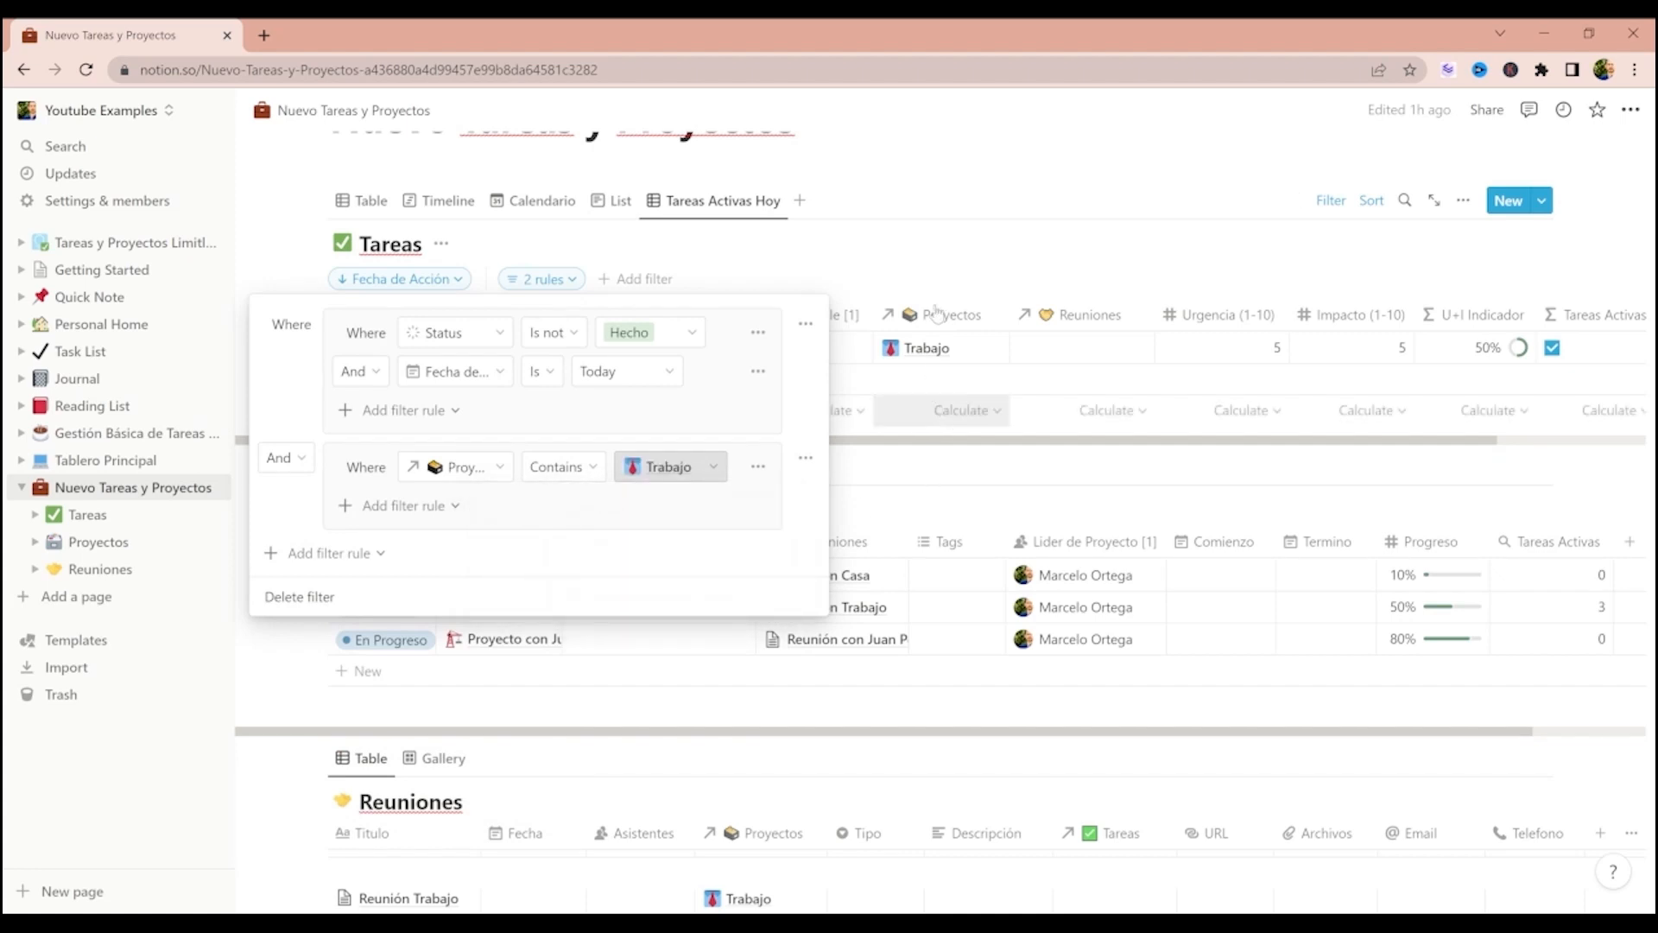
click(972, 244)
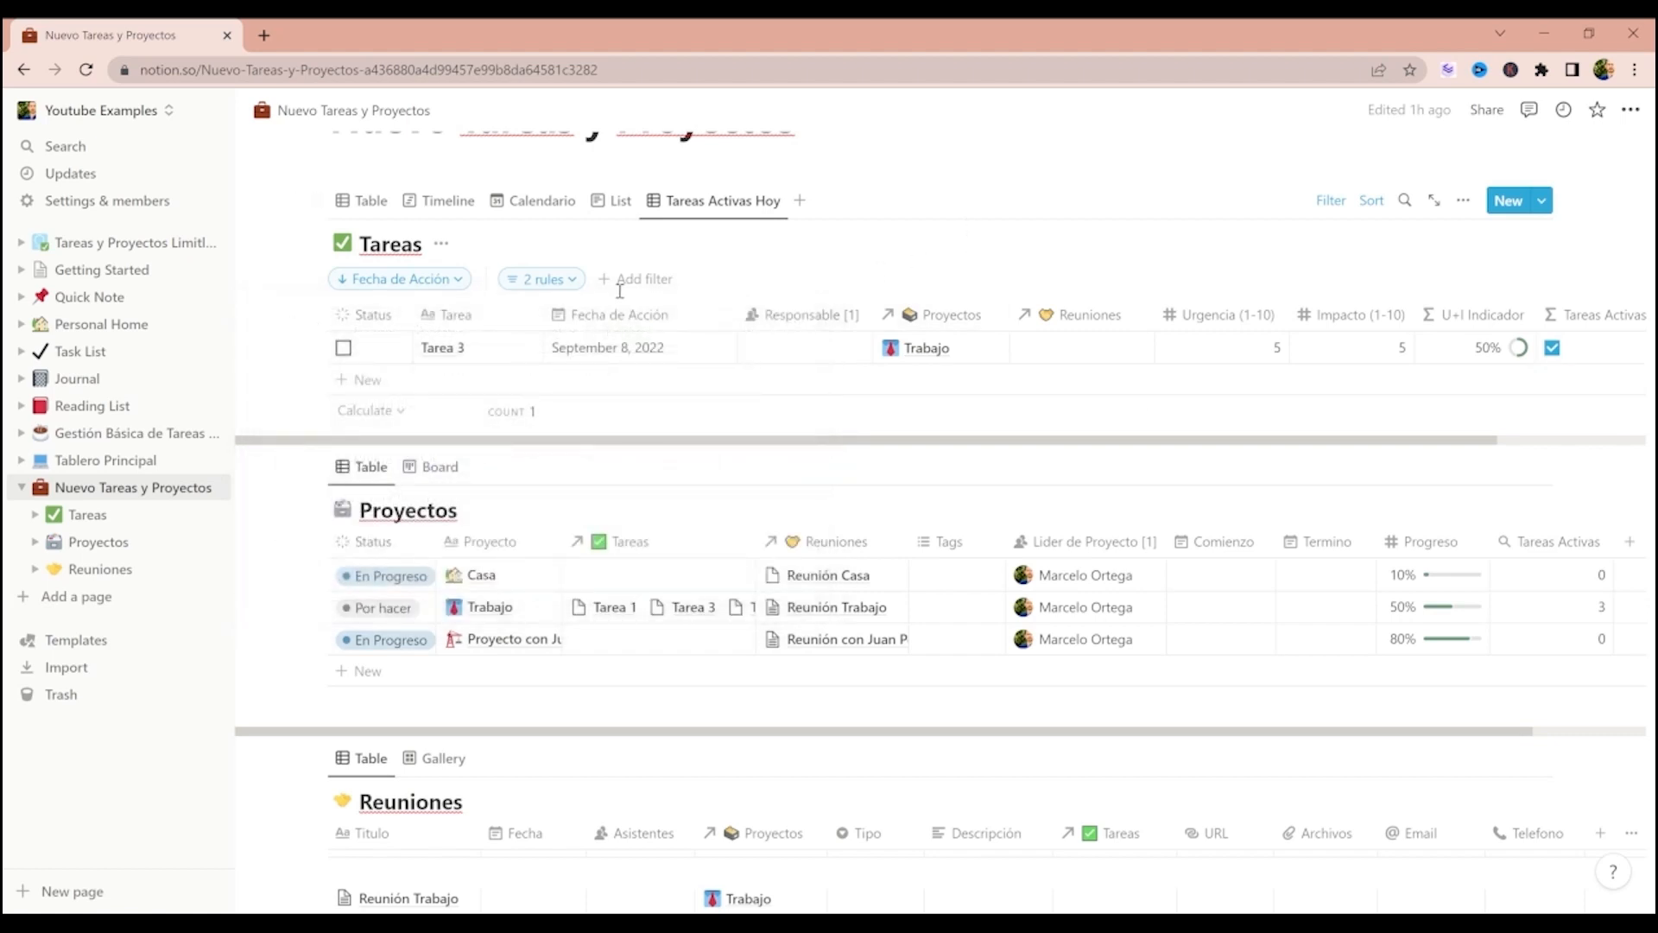
- Review the filter groups of Tareas Activas Hoy and try adding an unnamed task to the view
click(543, 279)
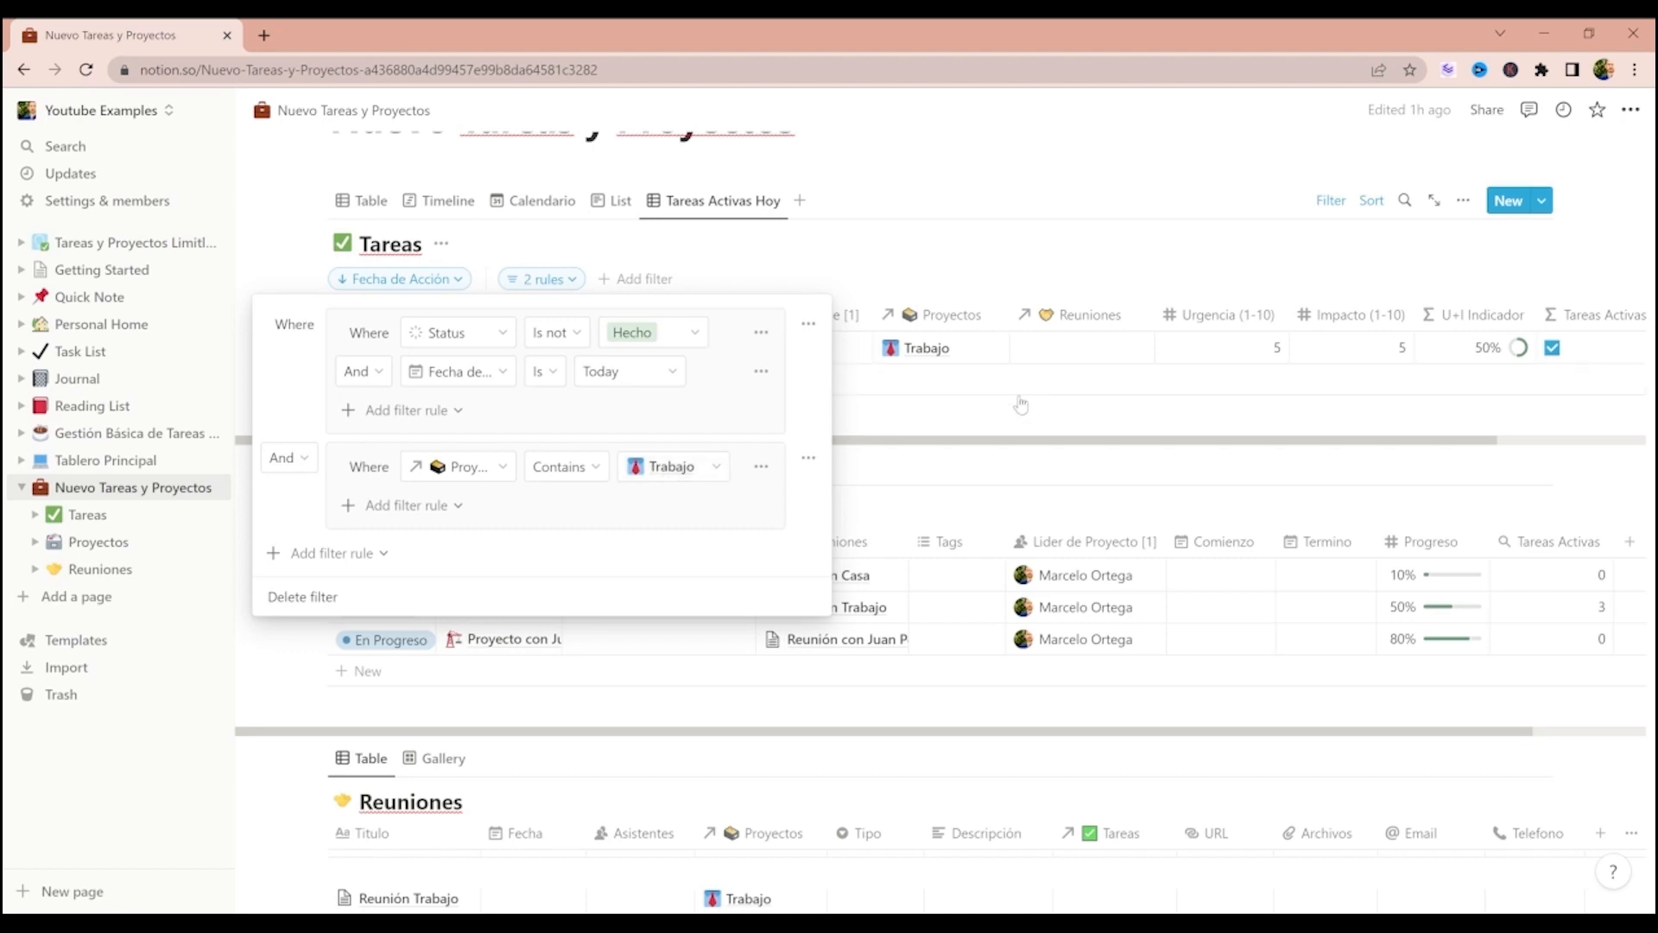
click(1015, 272)
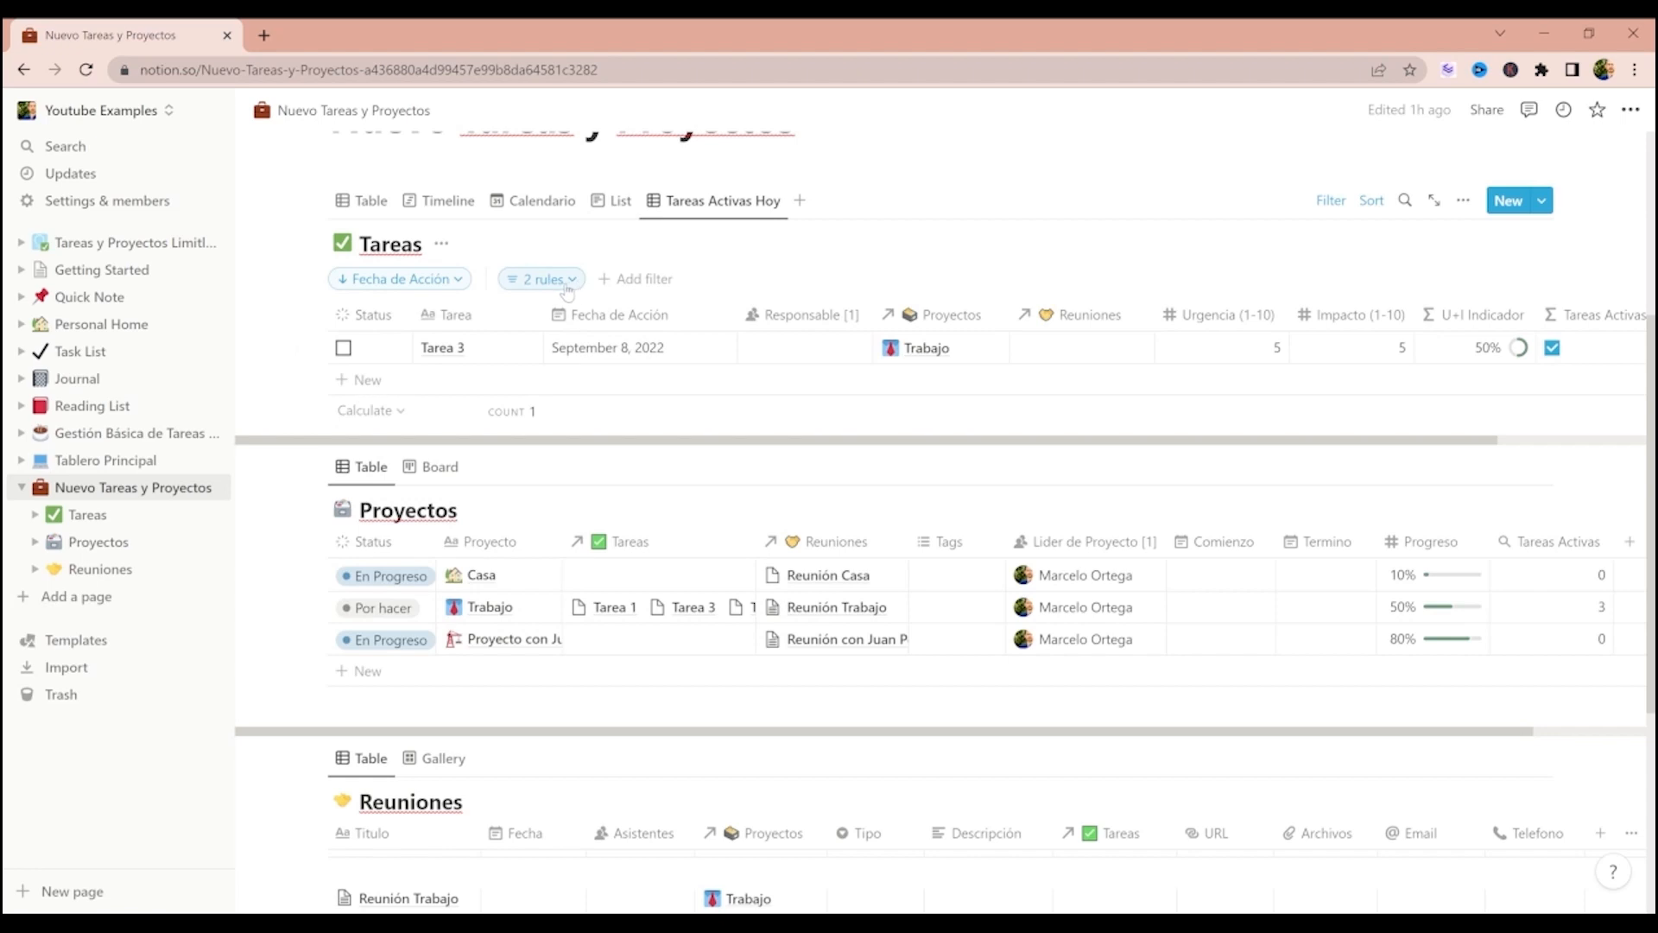
click(383, 385)
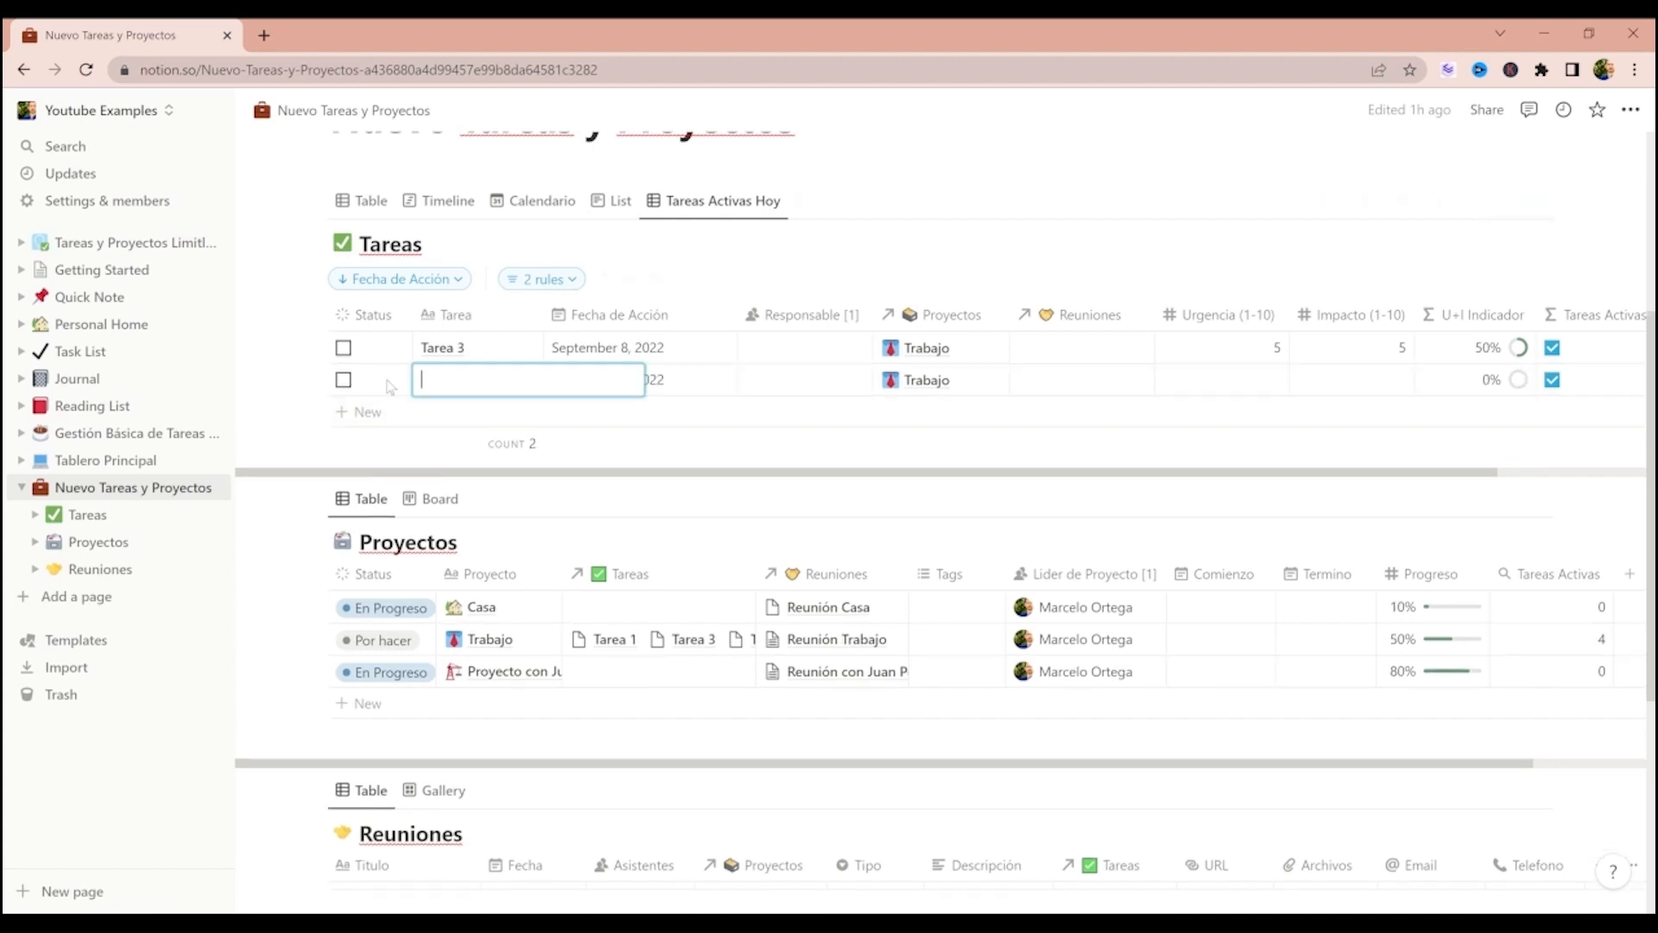
key(Escape)
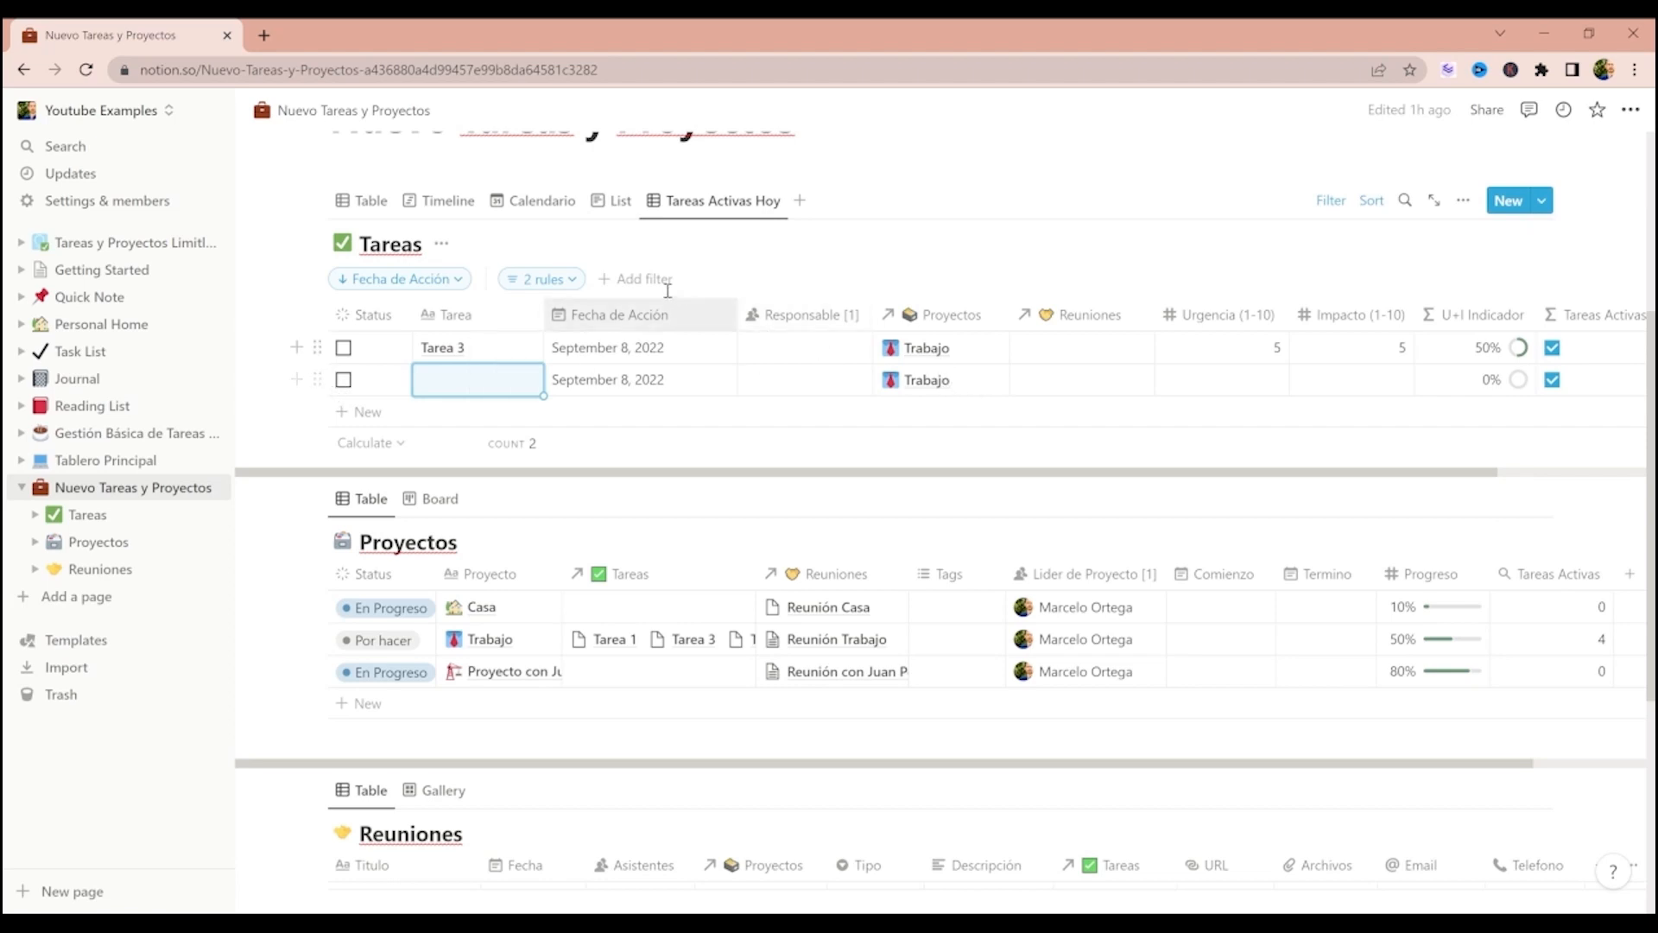
click(534, 288)
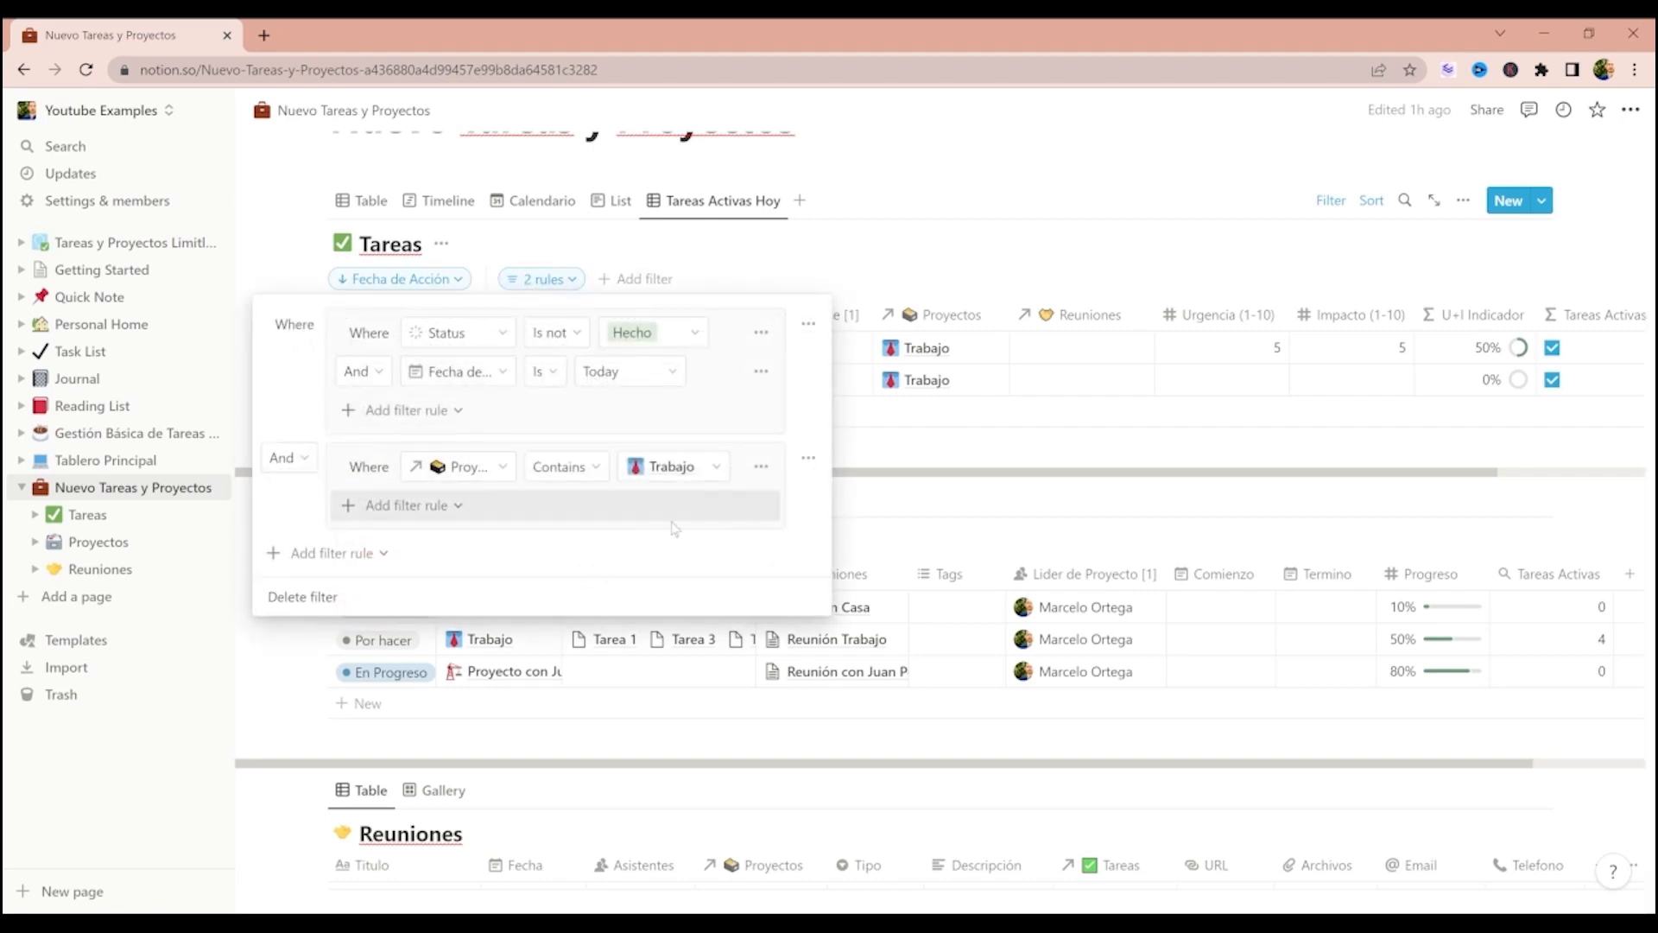
click(742, 270)
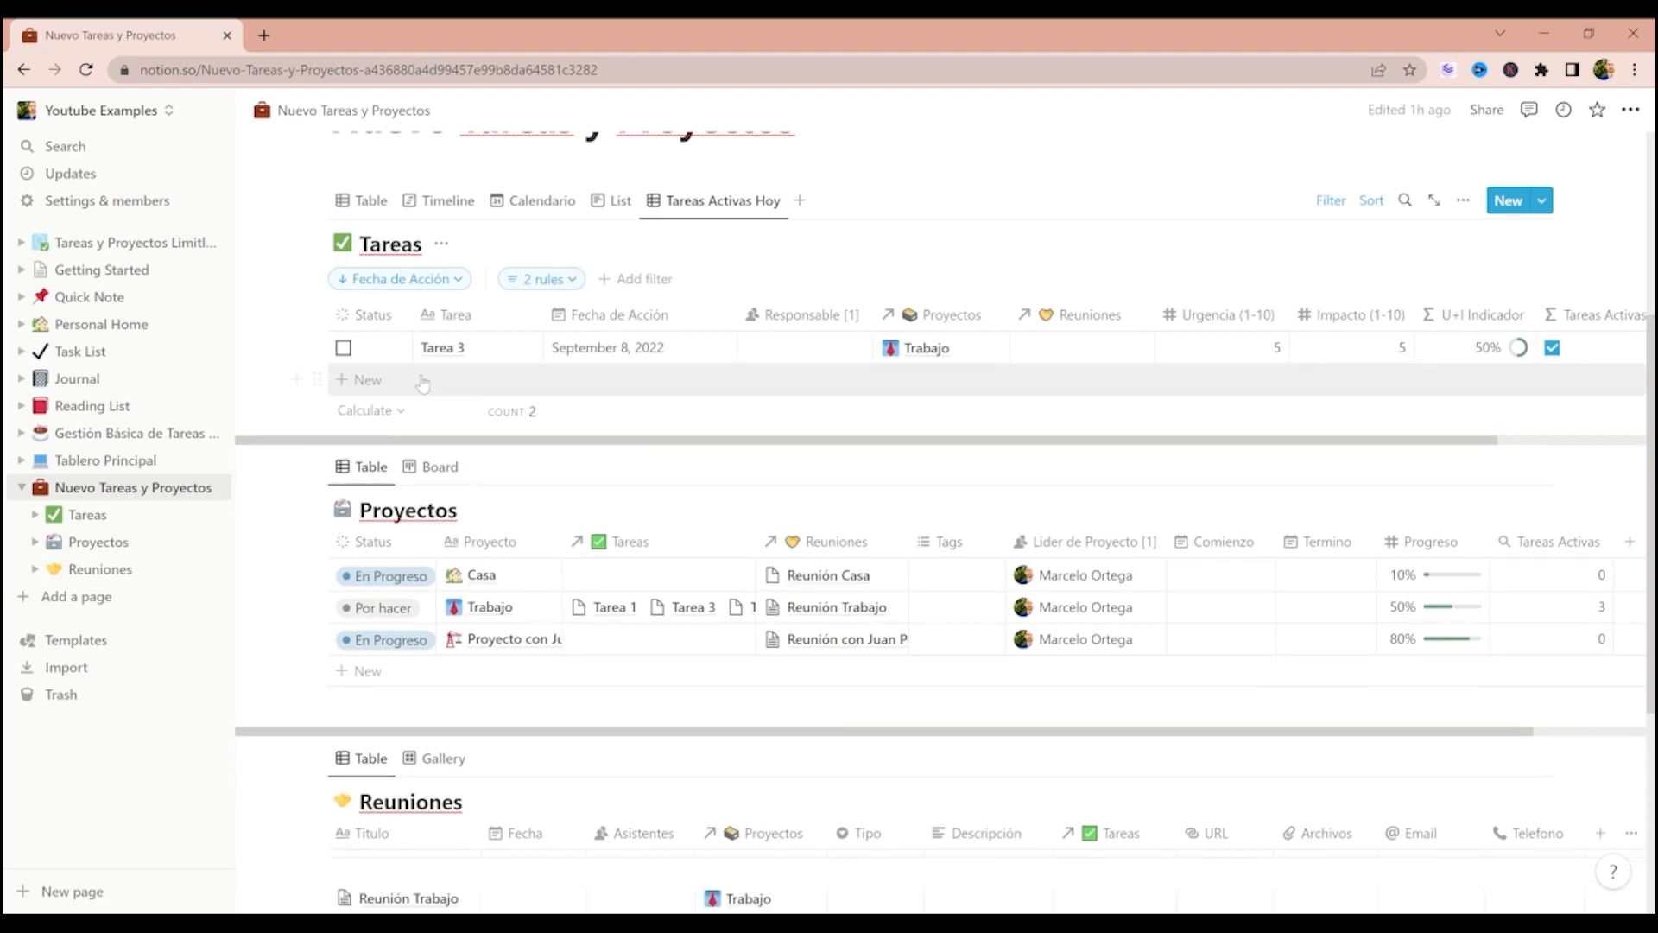
- Add a new task named Tarea 4 to the Tareas Activas Hoy view
click(423, 382)
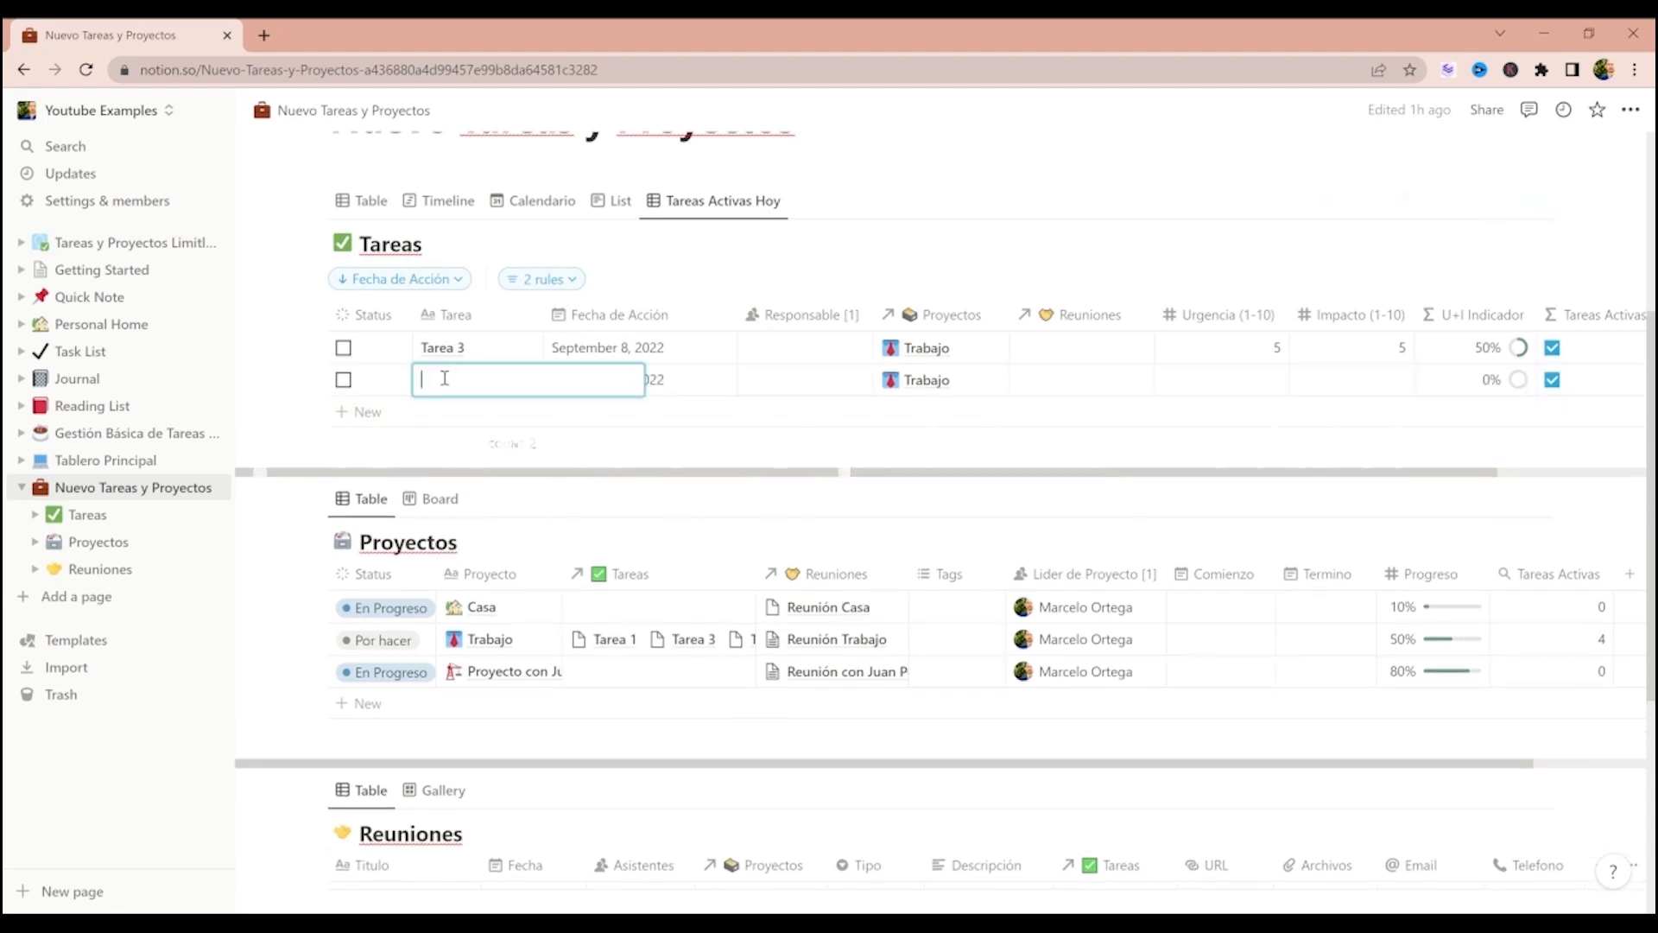
text(Tarea 4)
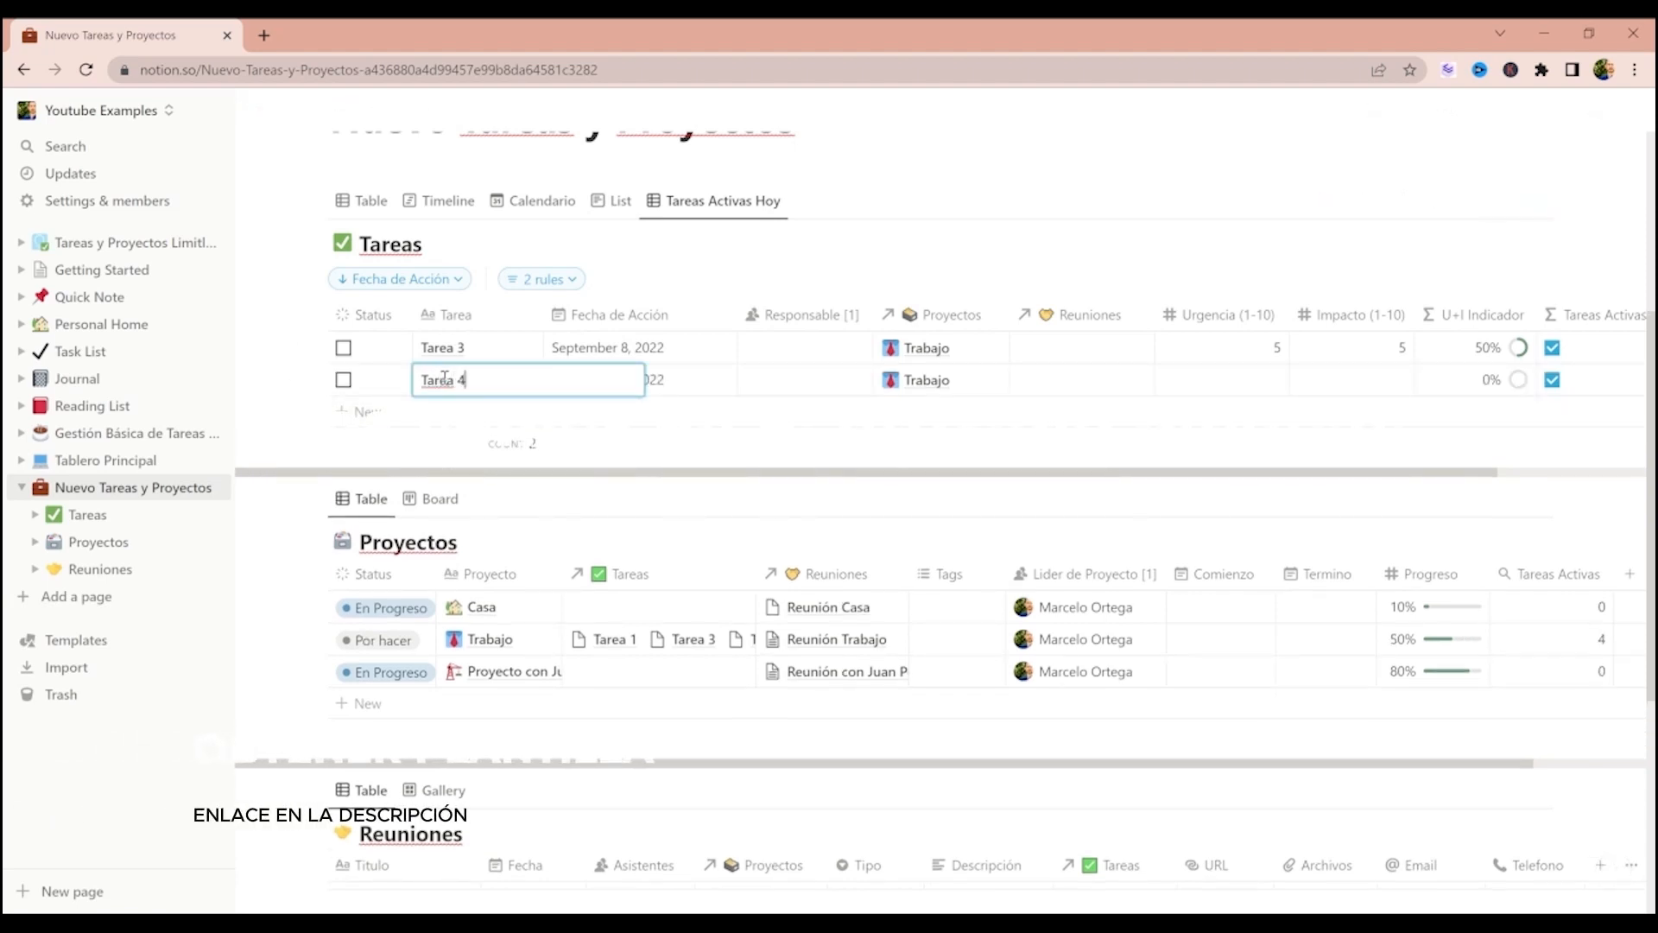
key(Return)
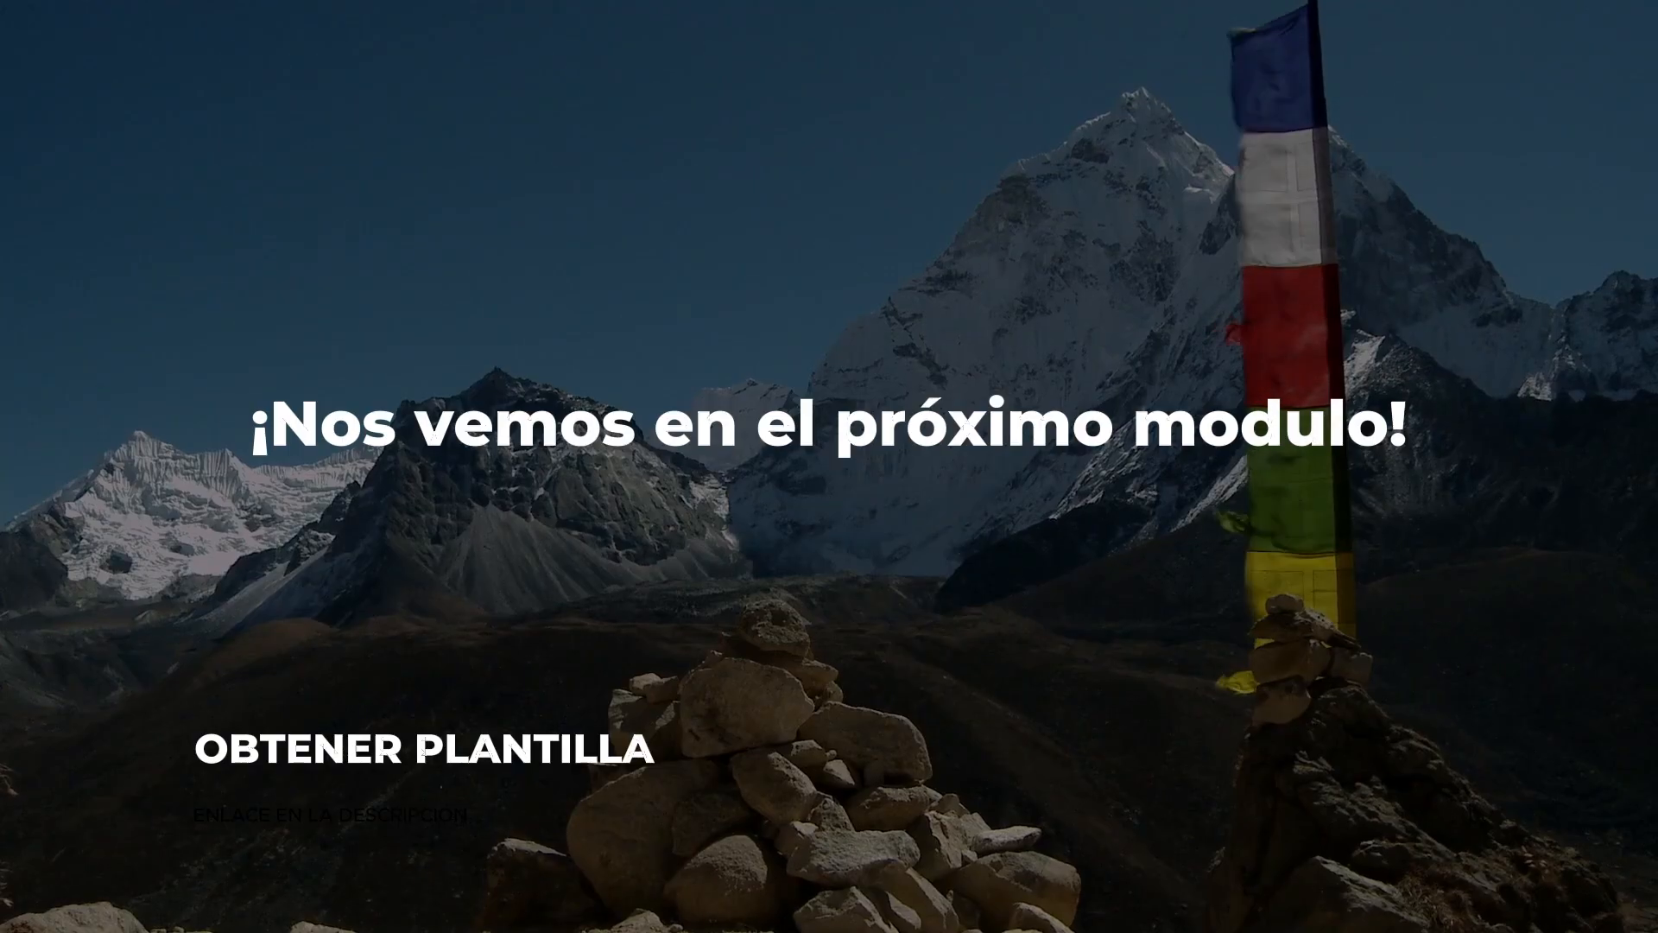